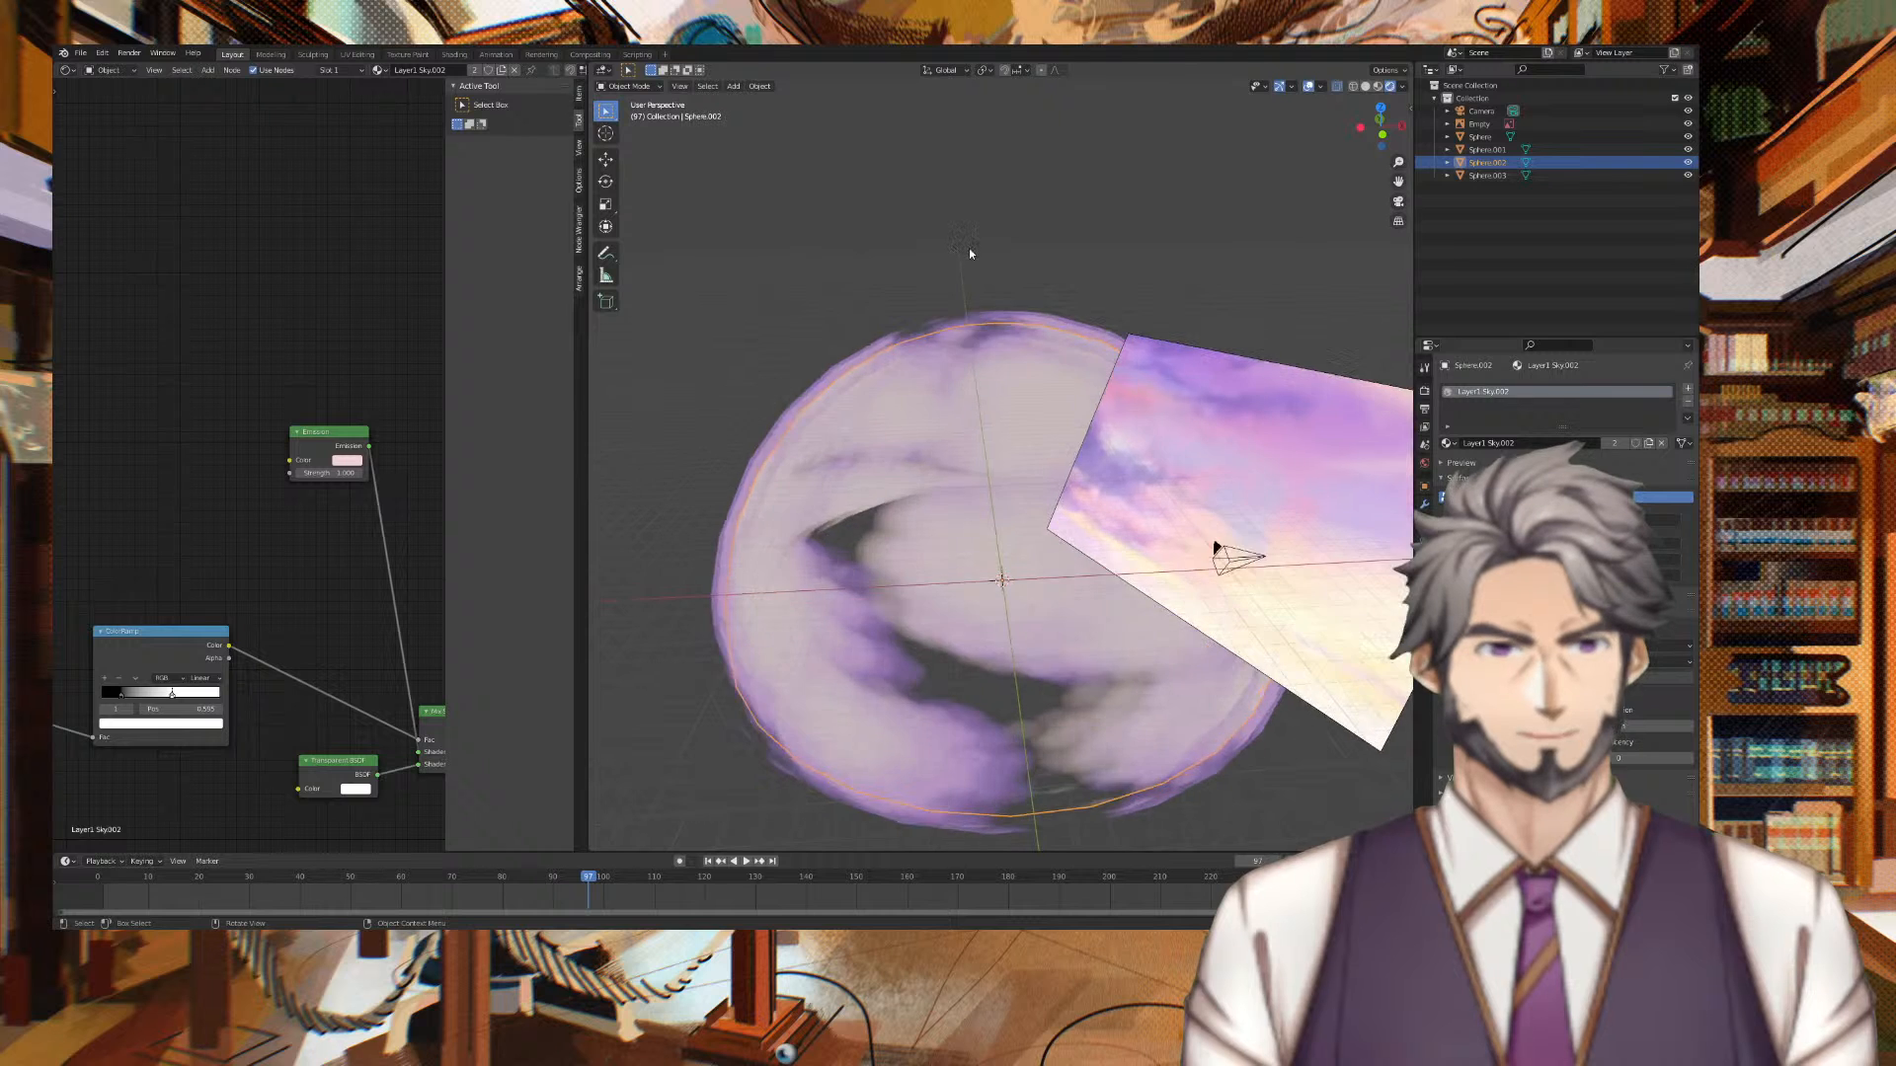
Examine the cloud layers around the reference image, toggling the visibility of Sphere.001, Sphere.002 and Sphere.003 off and on
middle_drag(1013, 258, 1102, 259)
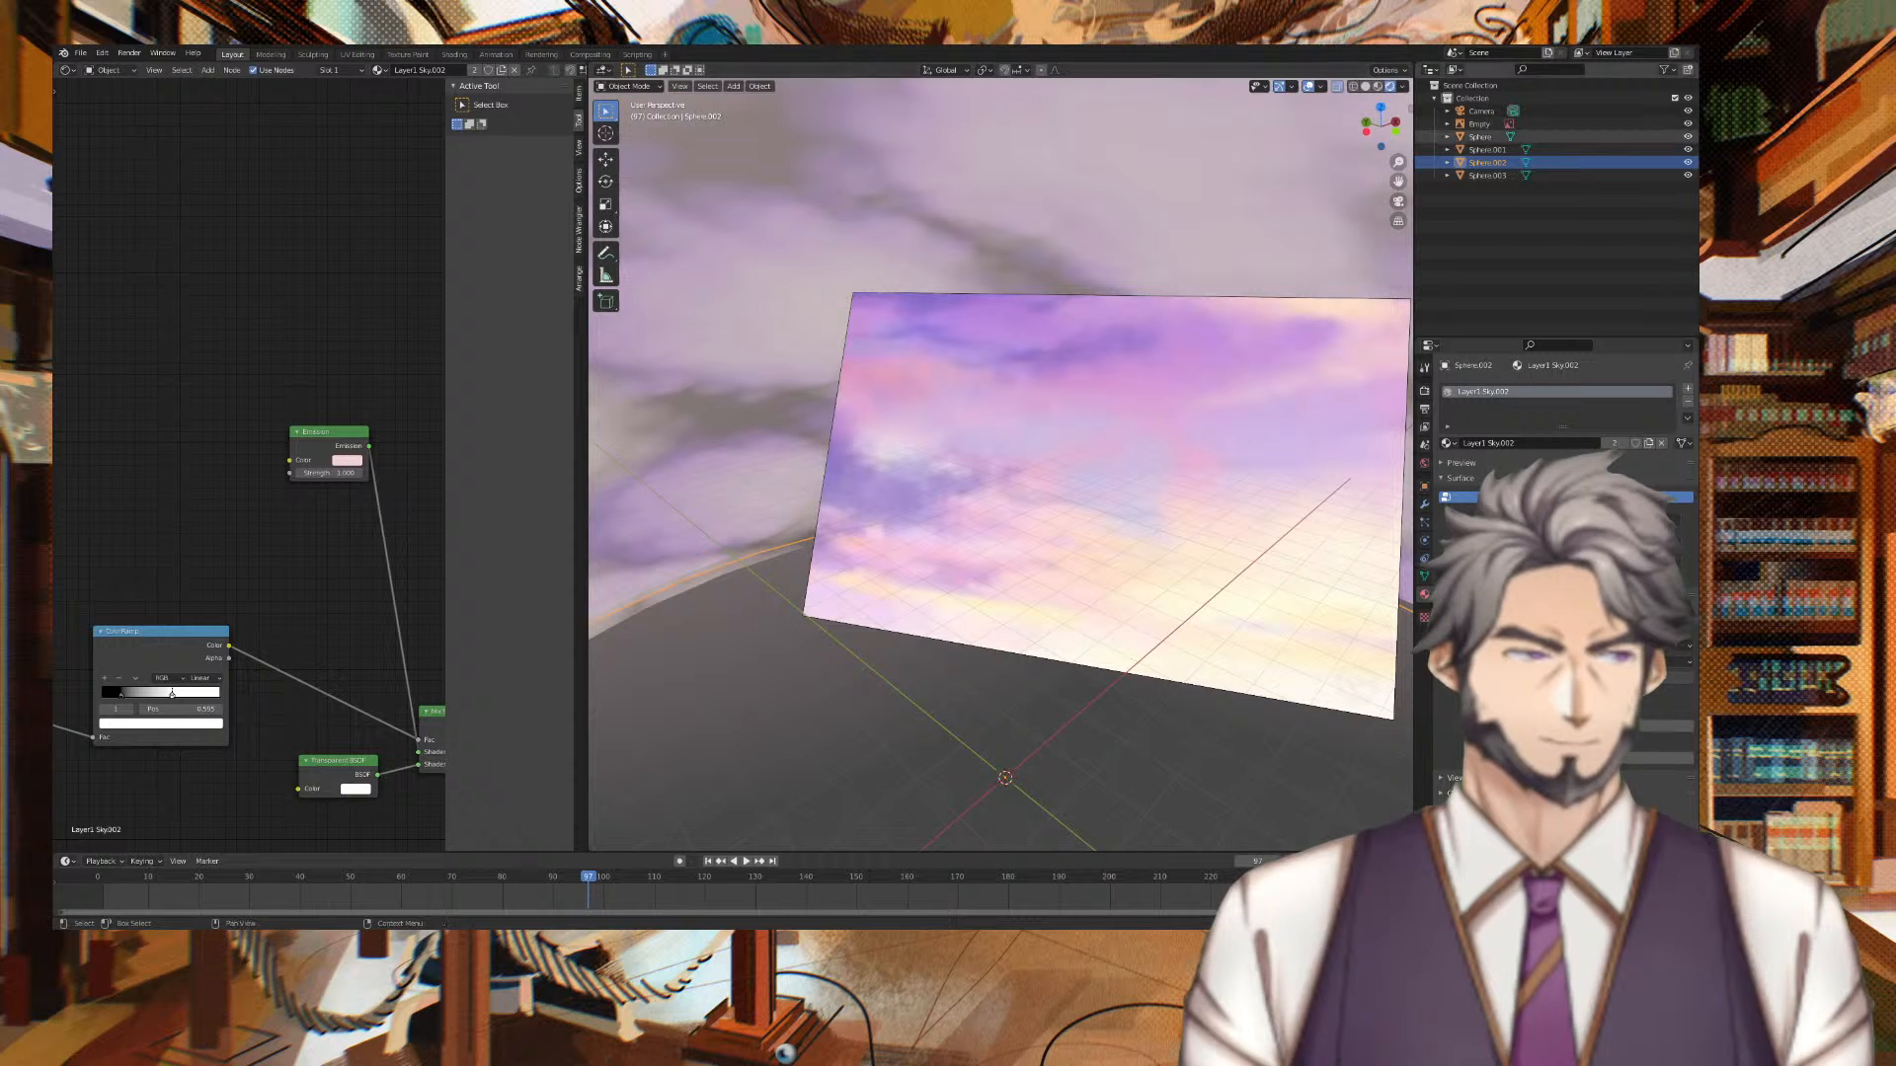
scroll(1066, 361, down, 2)
middle_drag(1066, 361, 1108, 306)
scroll(1109, 304, up, 5)
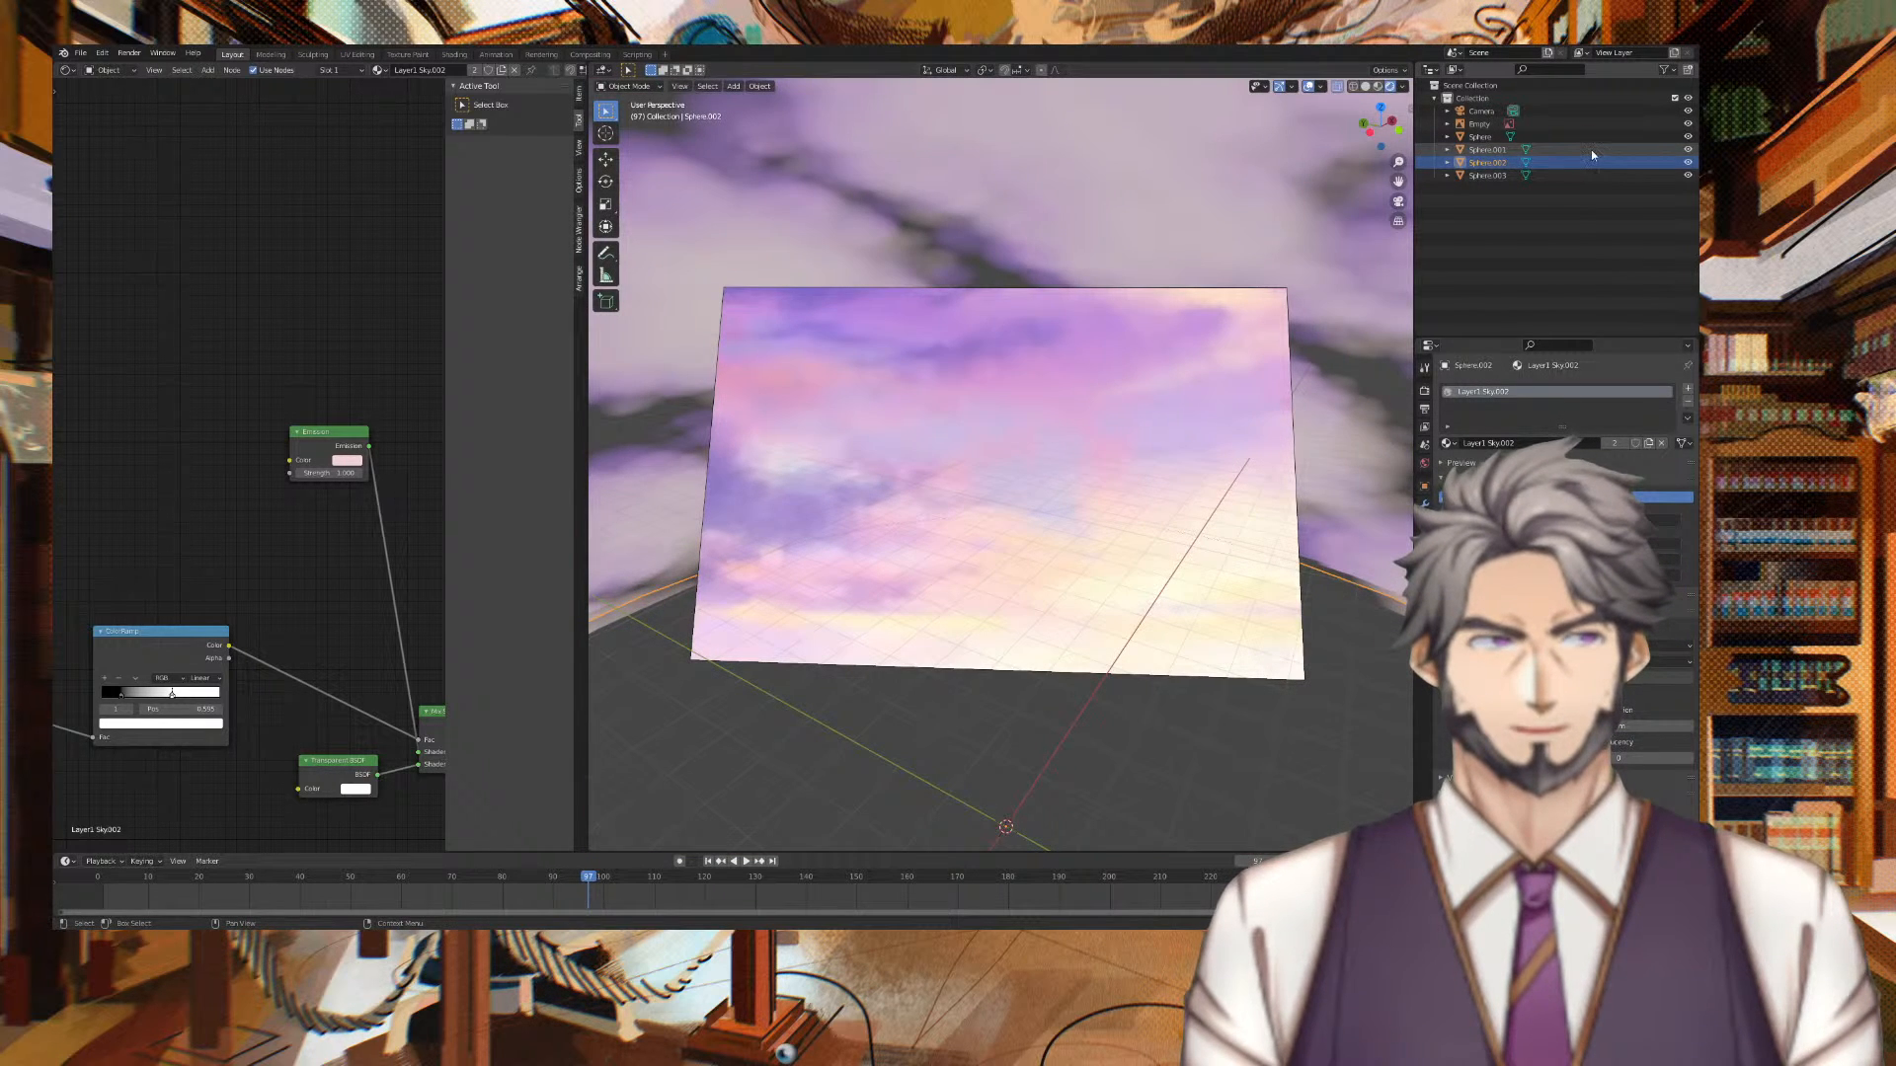
scroll(978, 371, down, 5)
middle_drag(1031, 348, 1323, 245)
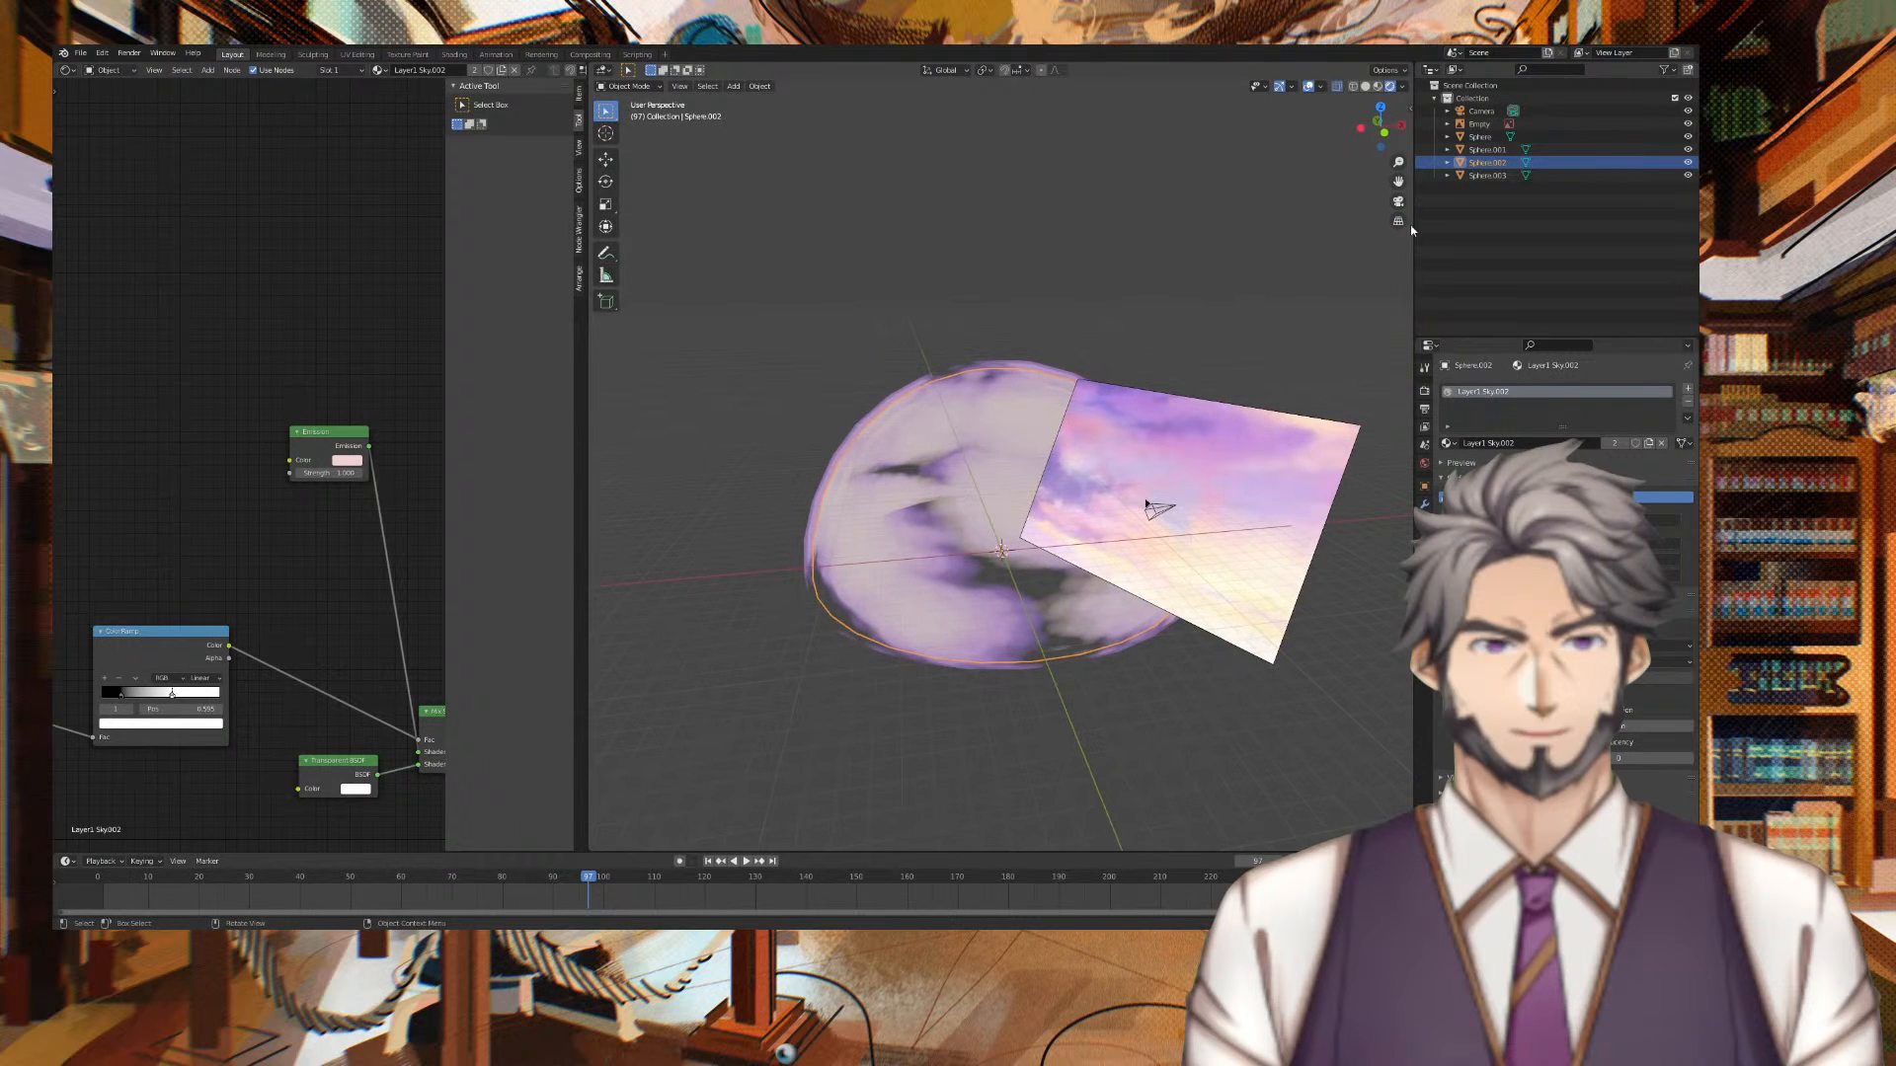
click(1687, 150)
click(1686, 150)
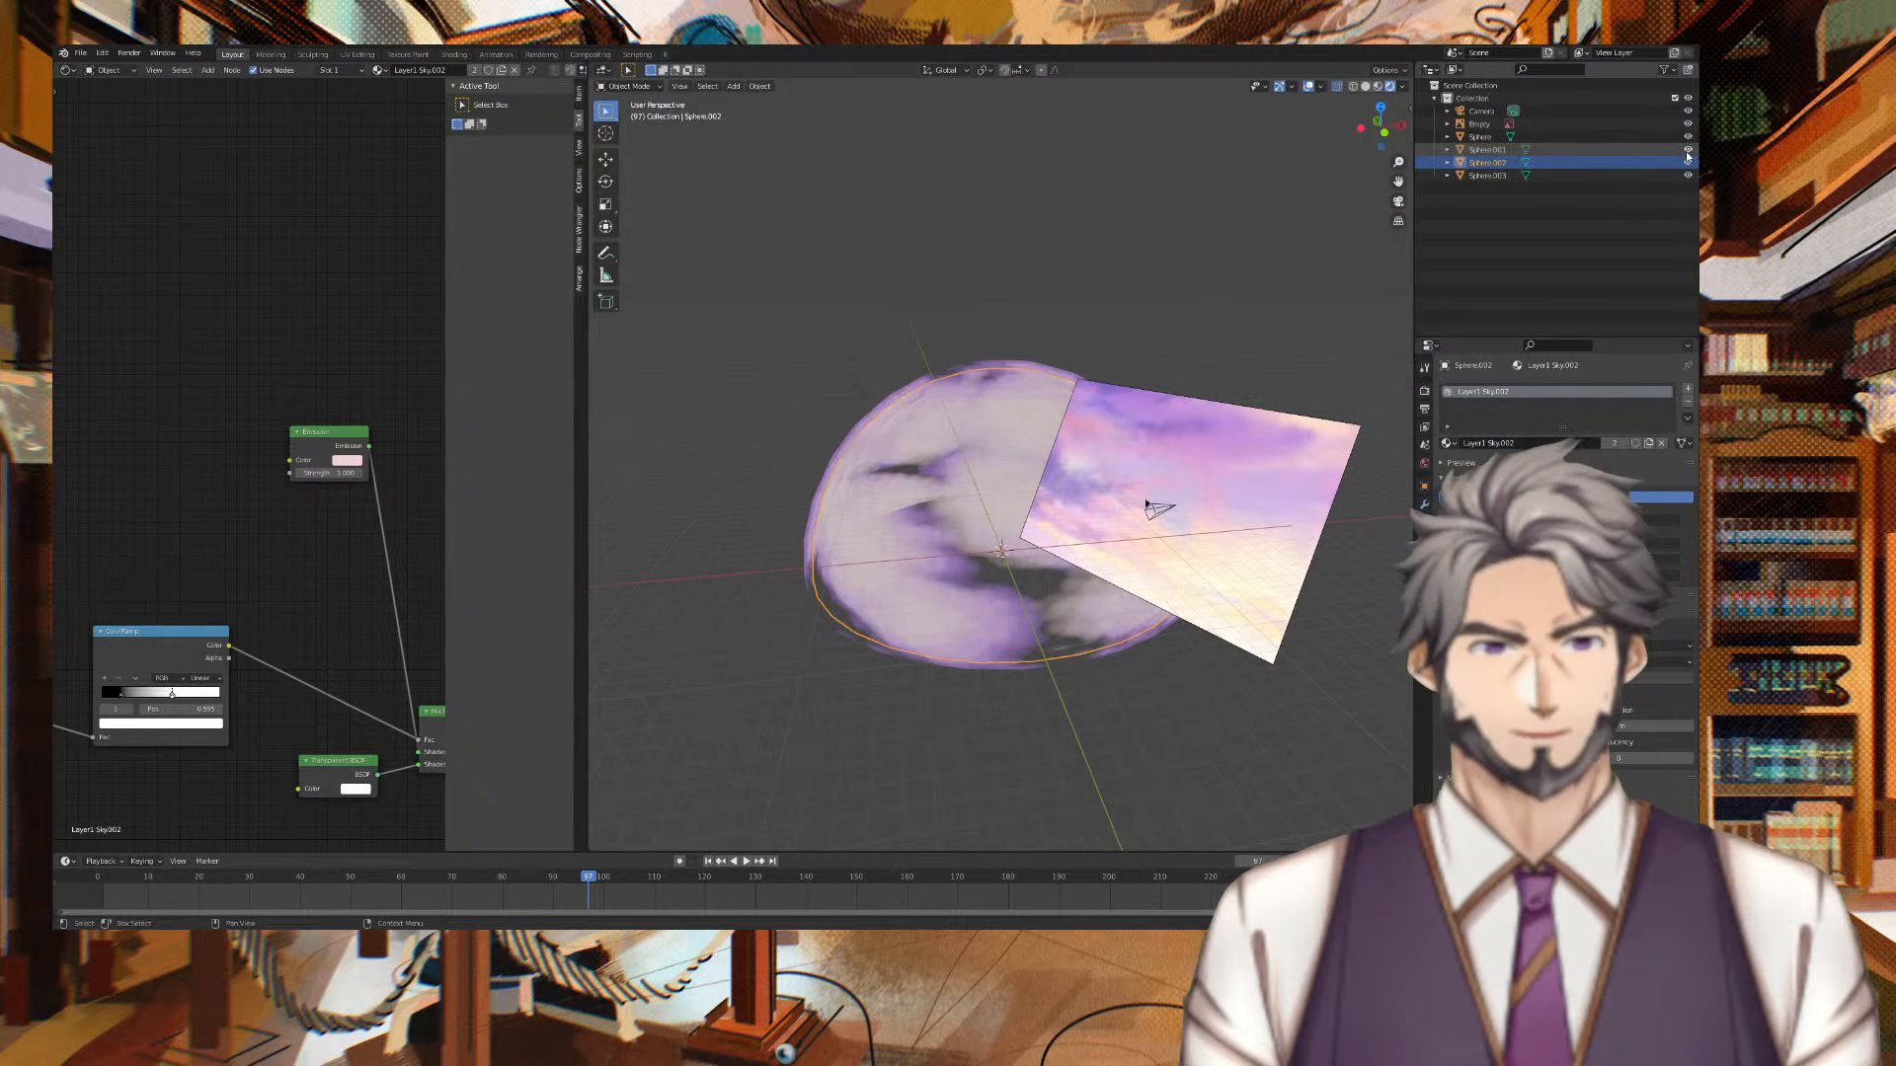
click(1687, 161)
click(1687, 162)
click(1687, 175)
click(1687, 175)
middle_drag(1310, 270, 1115, 249)
scroll(1211, 292, up, 5)
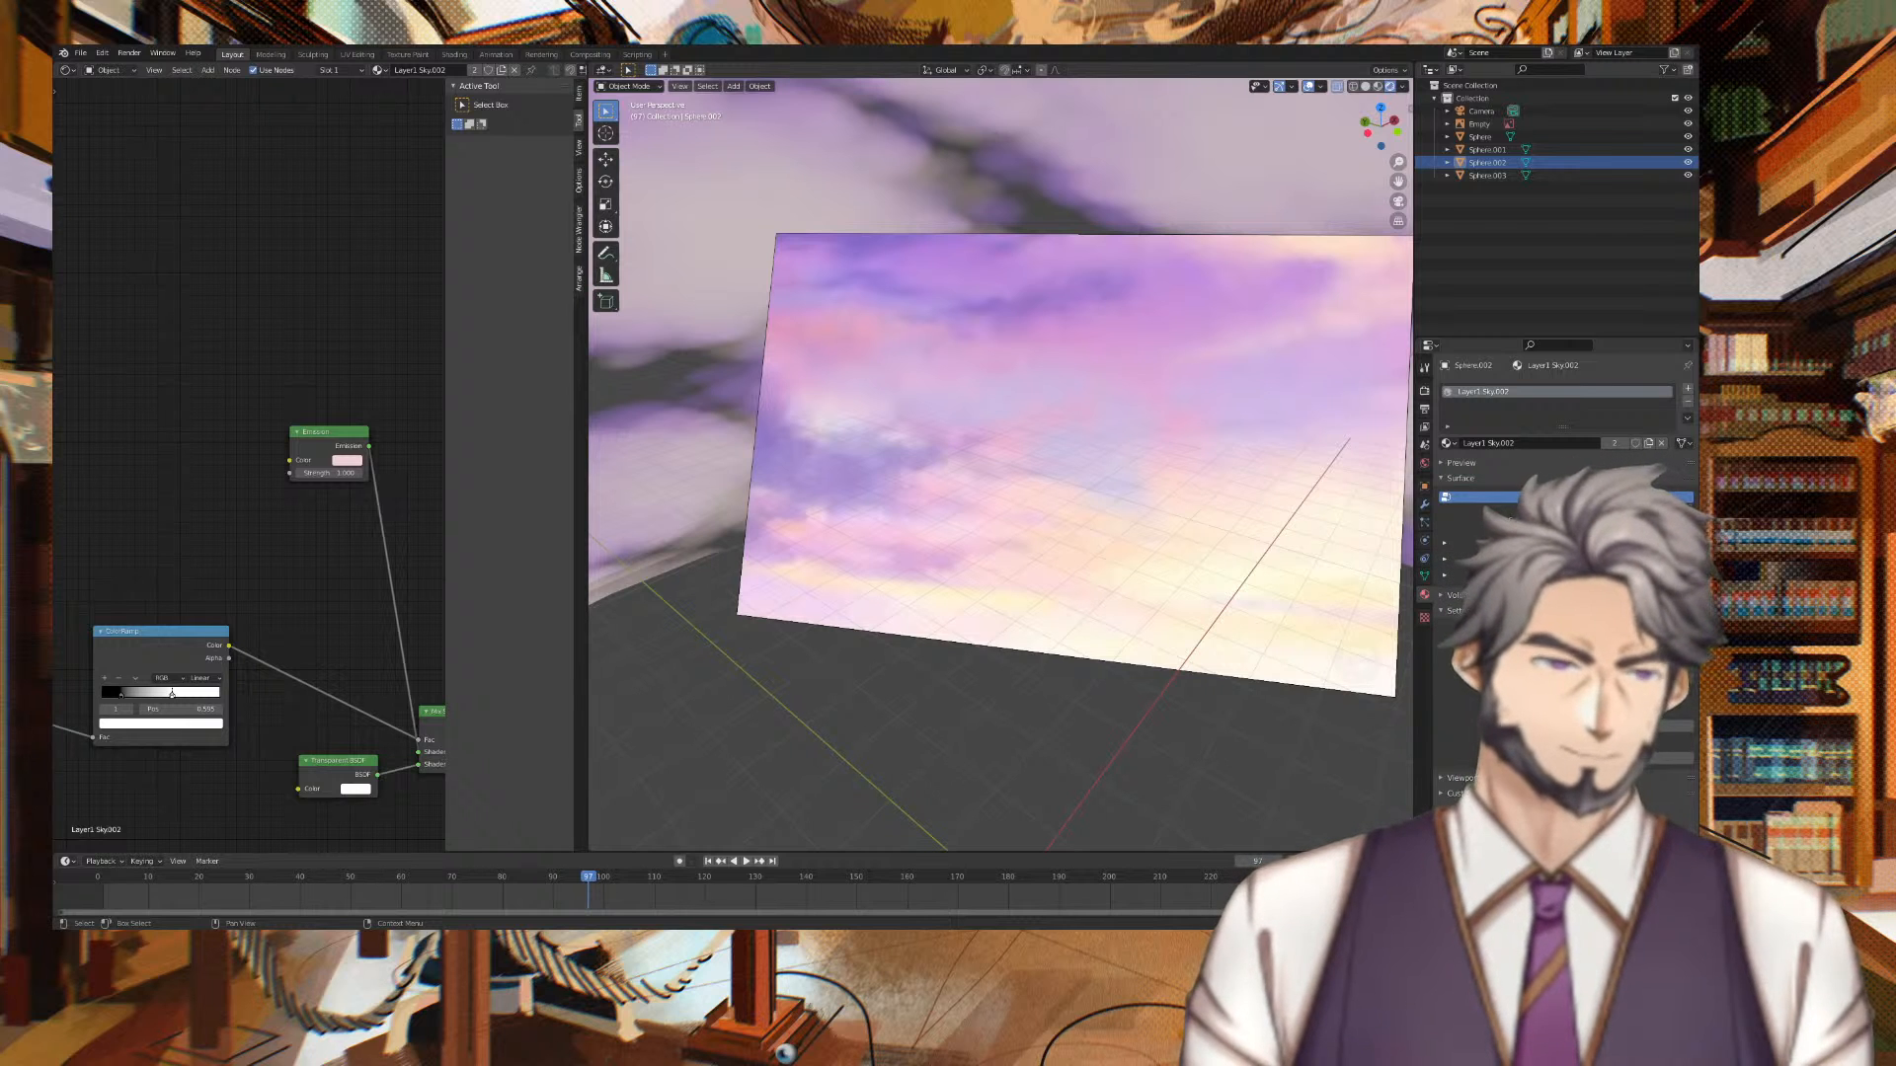
Spread the color ramp stops in Sphere.001's material to the ends of the gradient, with the black stop at the start
click(1365, 152)
middle_drag(1244, 258, 1193, 247)
click(1560, 151)
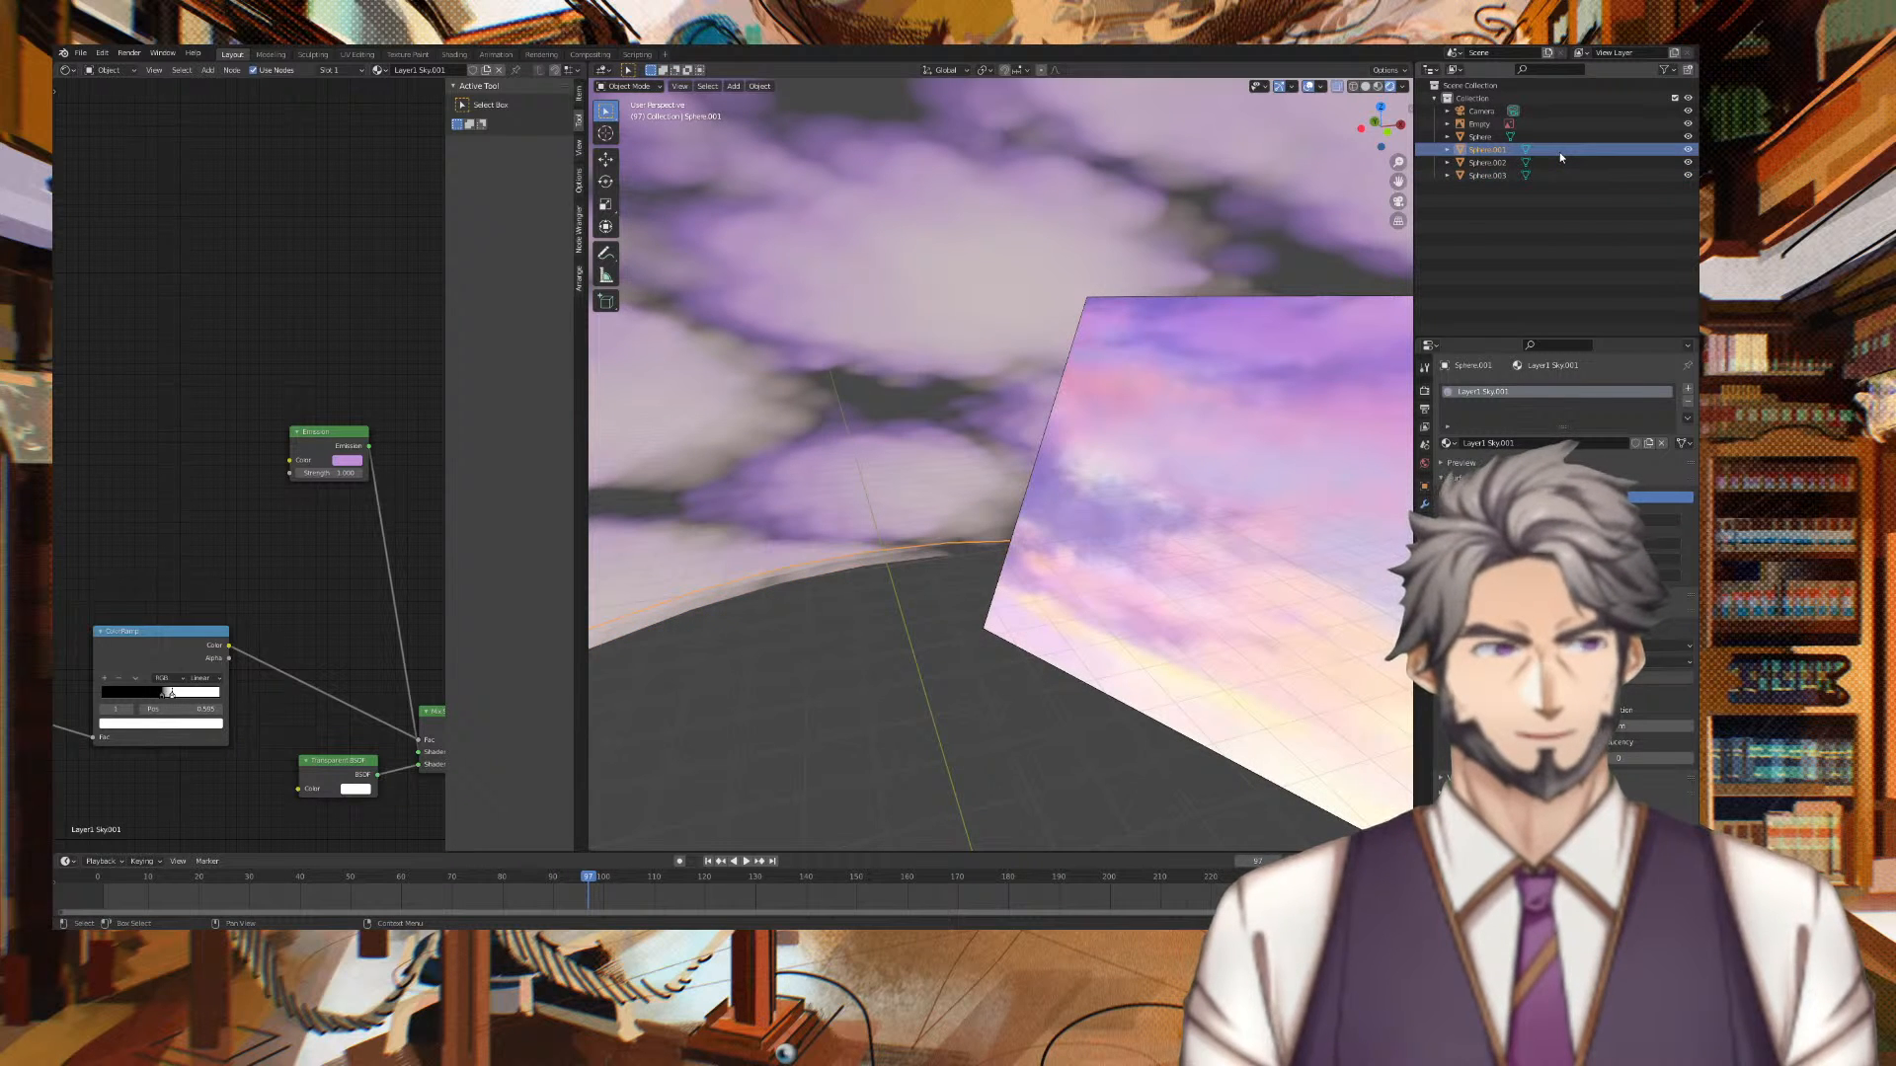
middle_drag(57, 303, 153, 278)
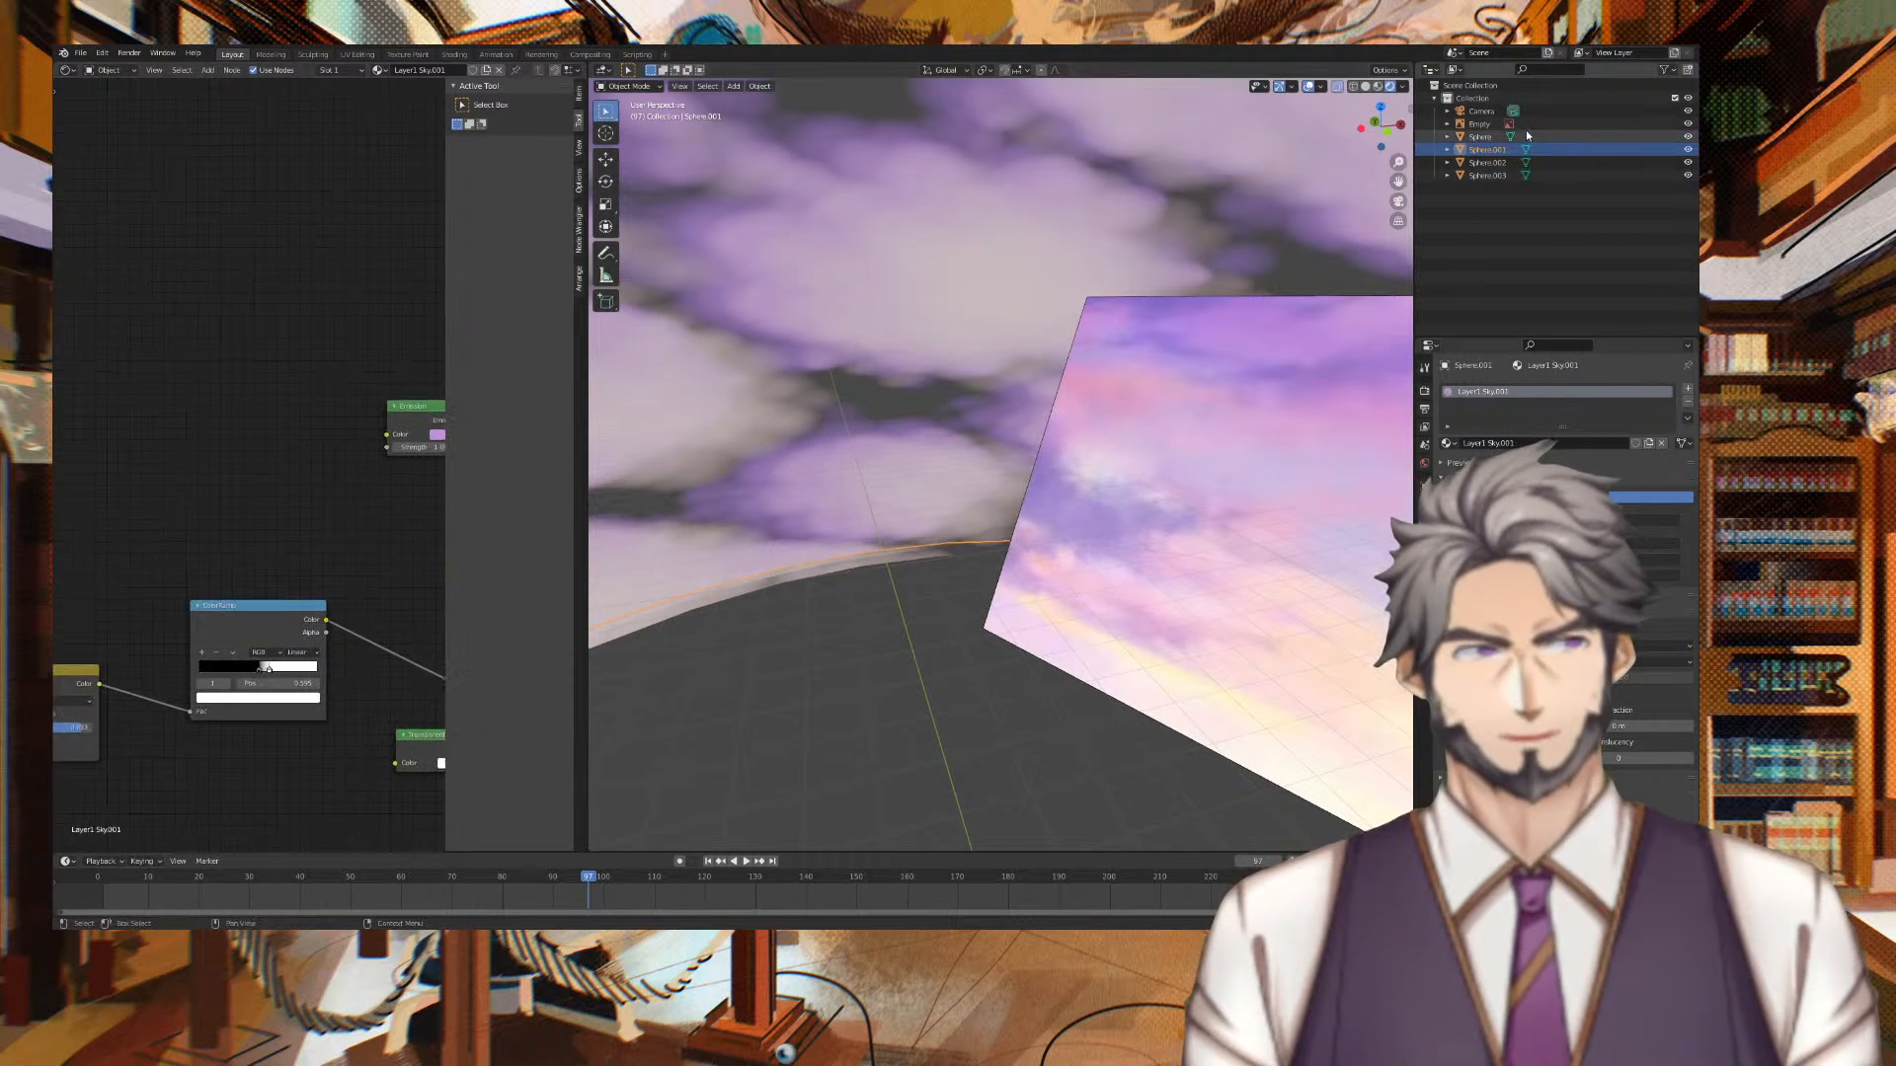
click(1566, 164)
click(1567, 178)
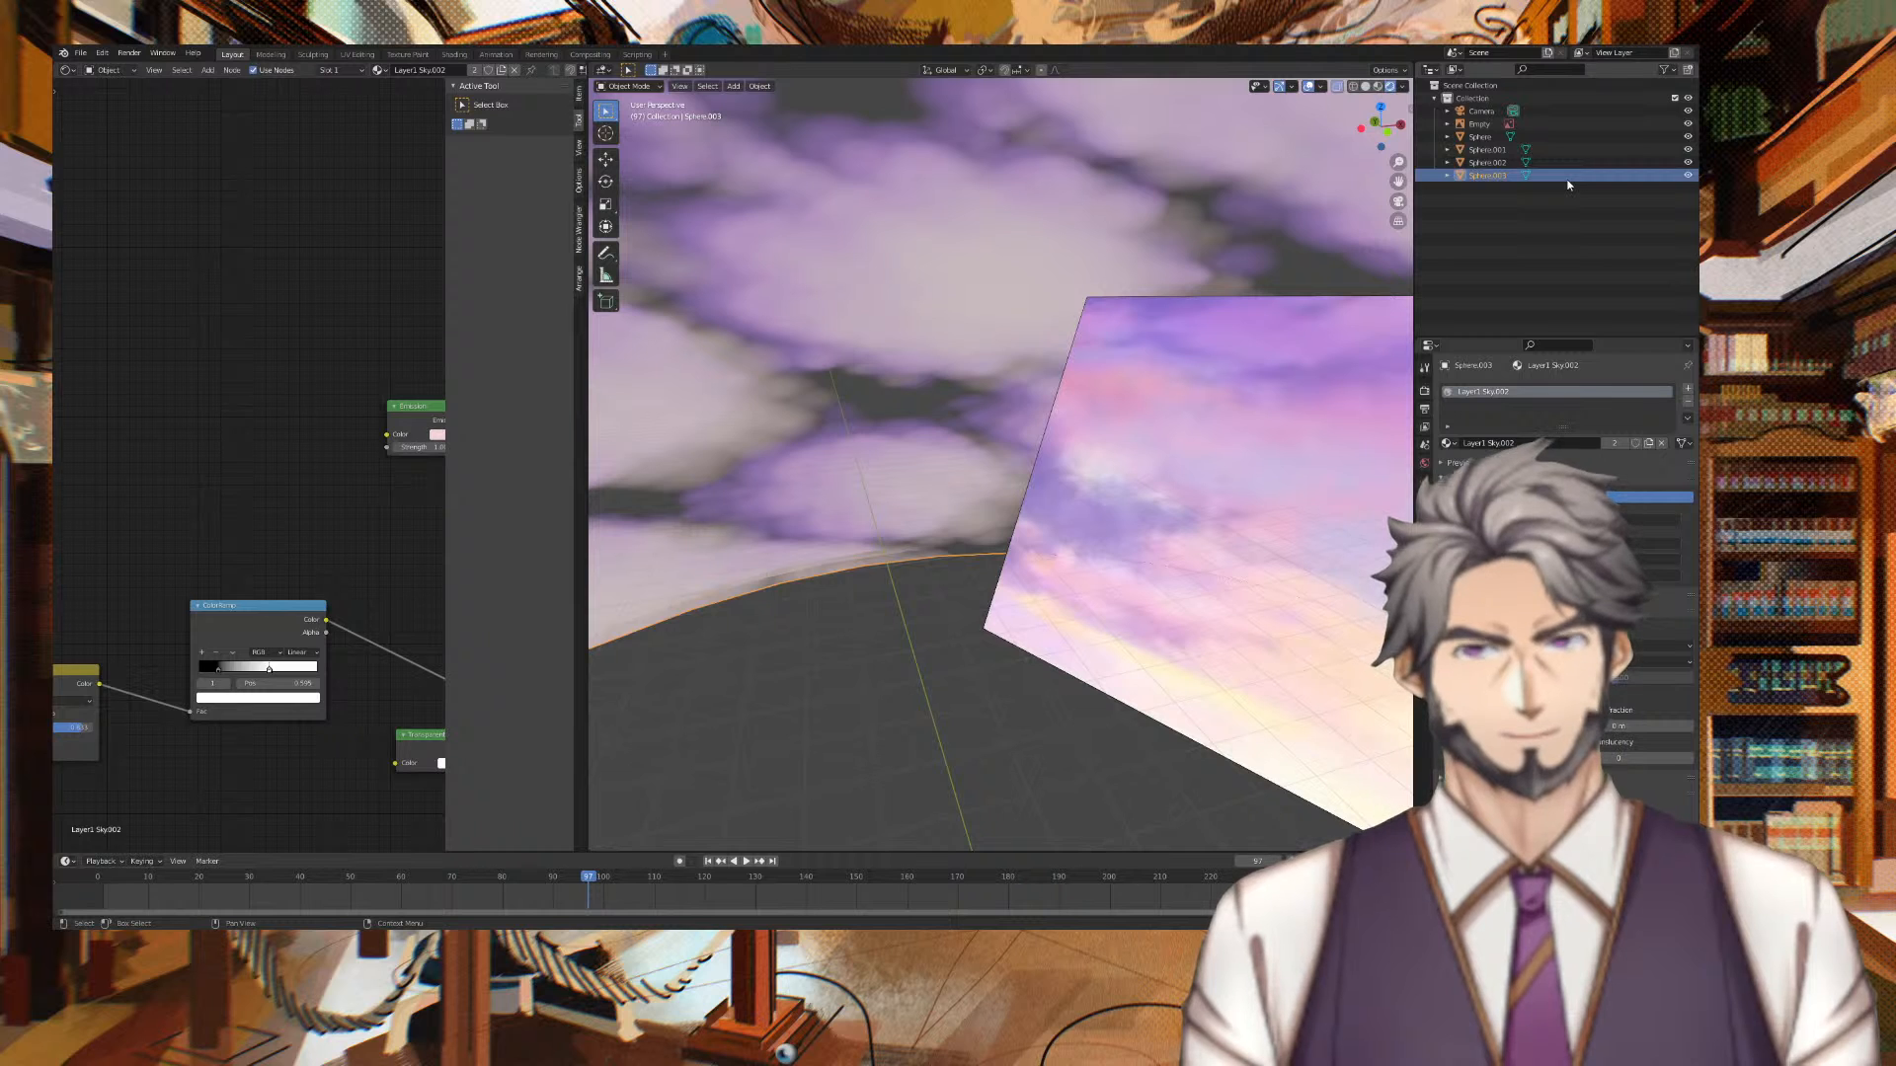
click(1586, 151)
middle_drag(288, 712, 272, 618)
drag(255, 579, 195, 572)
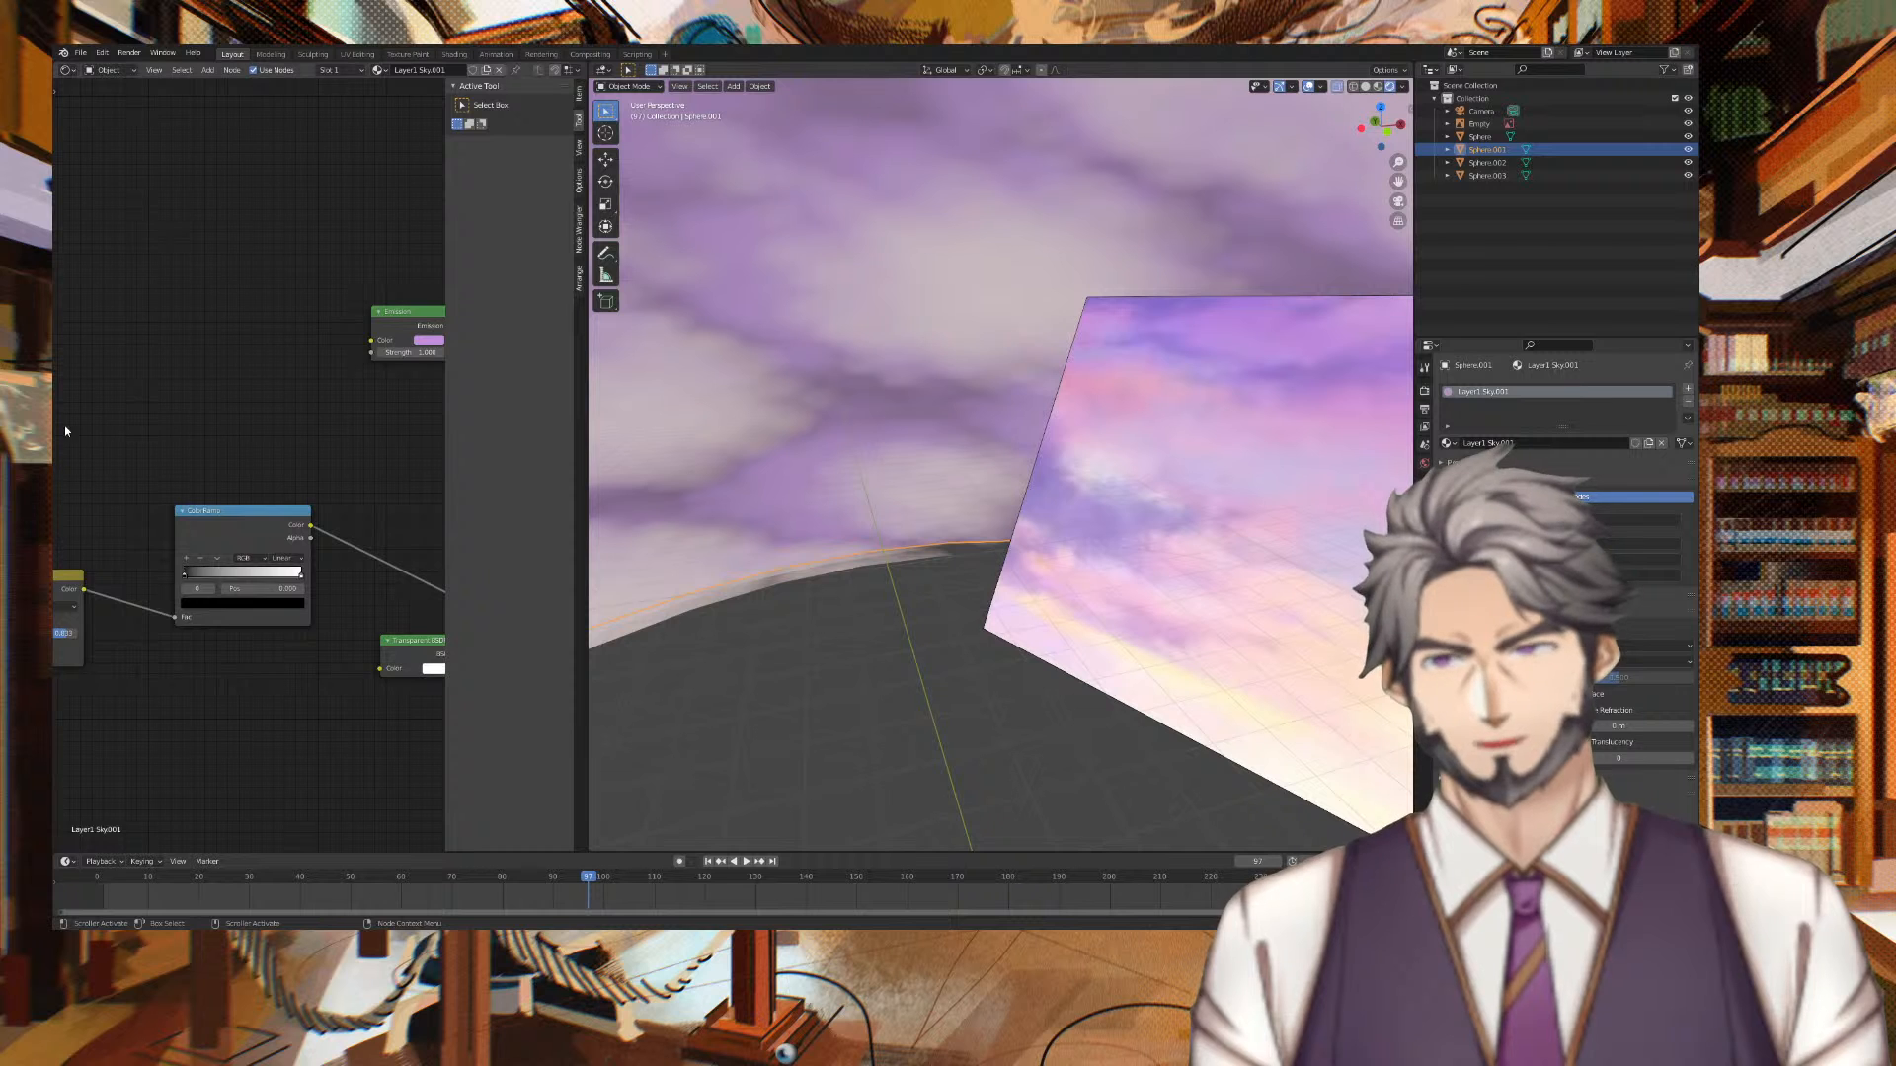
Change the Emission node color in Sphere.001's material to a deep saturated purple
middle_drag(57, 429, 365, 437)
mouse_move(229, 426)
mouse_down()
mouse_move(308, 426)
mouse_move(225, 426)
mouse_move(247, 426)
mouse_up()
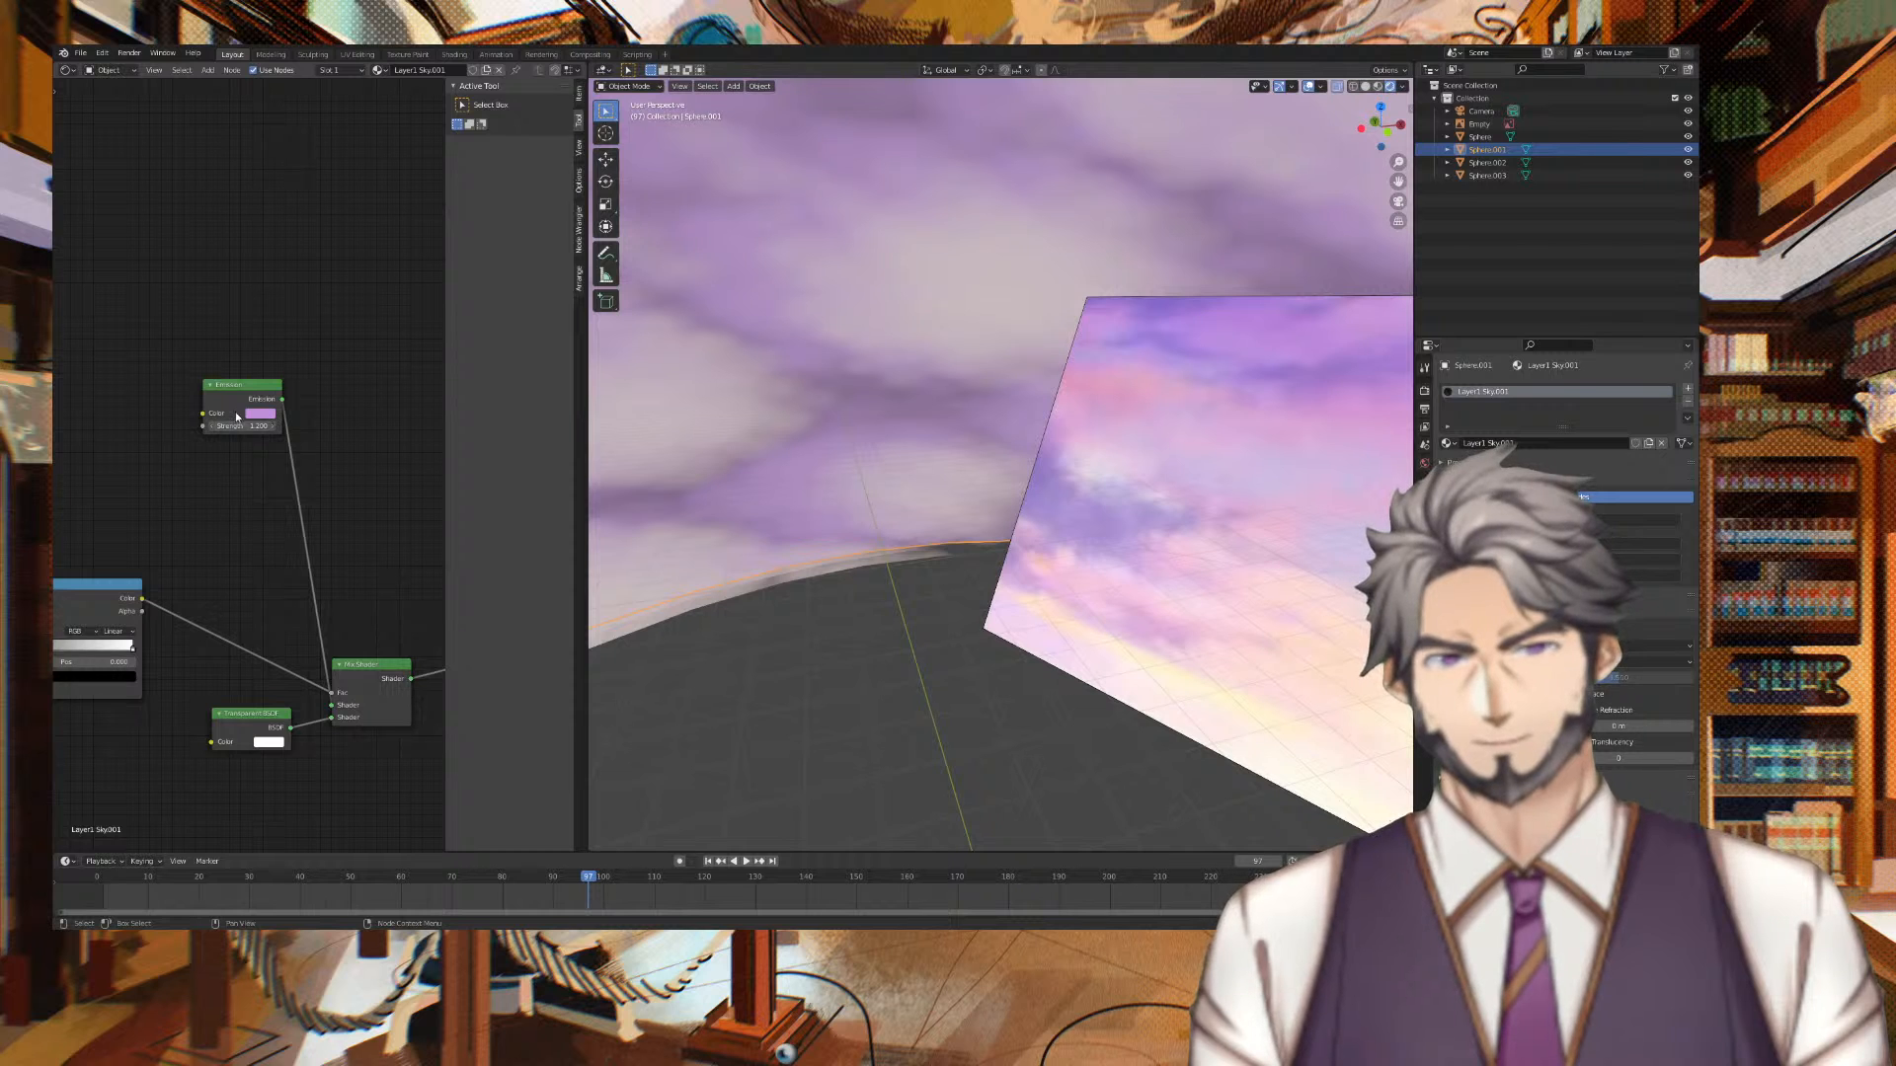
scroll(245, 330, down, 2)
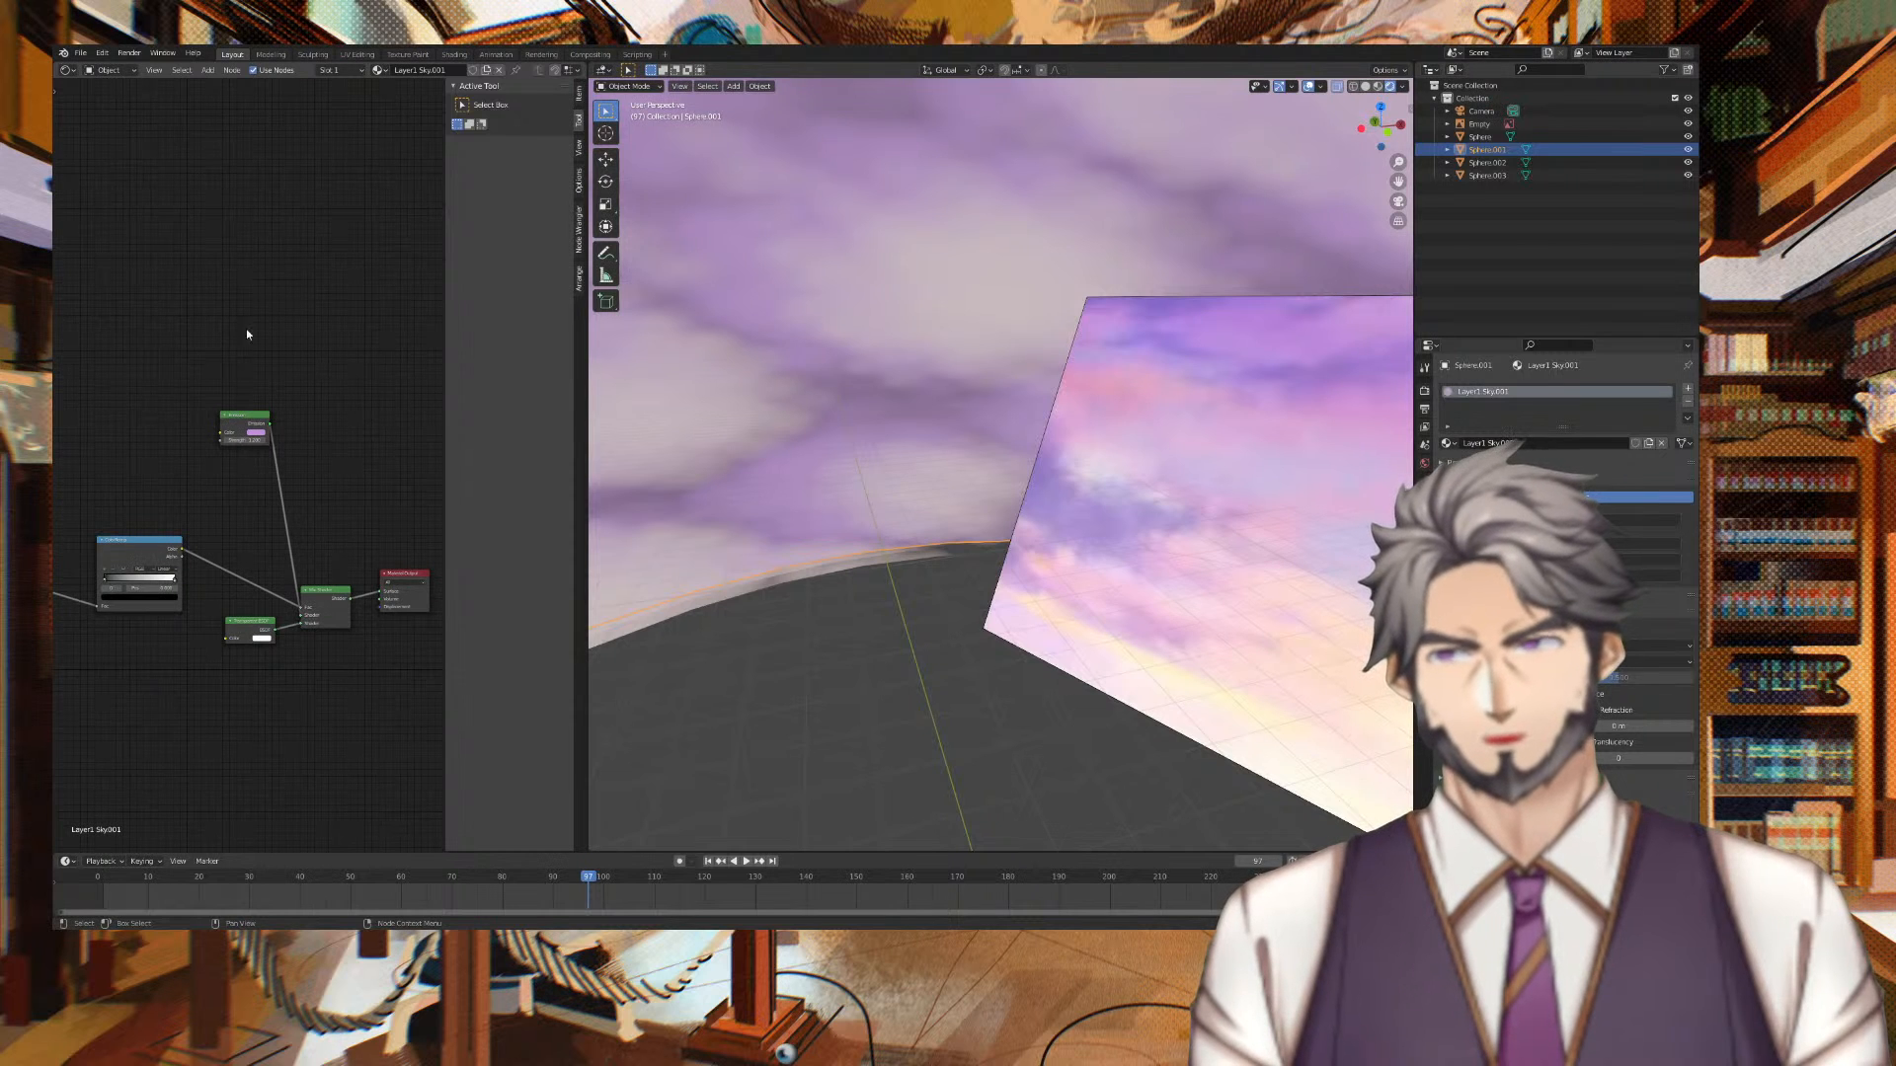
click(255, 432)
drag(307, 341, 298, 356)
middle_drag(697, 299, 814, 290)
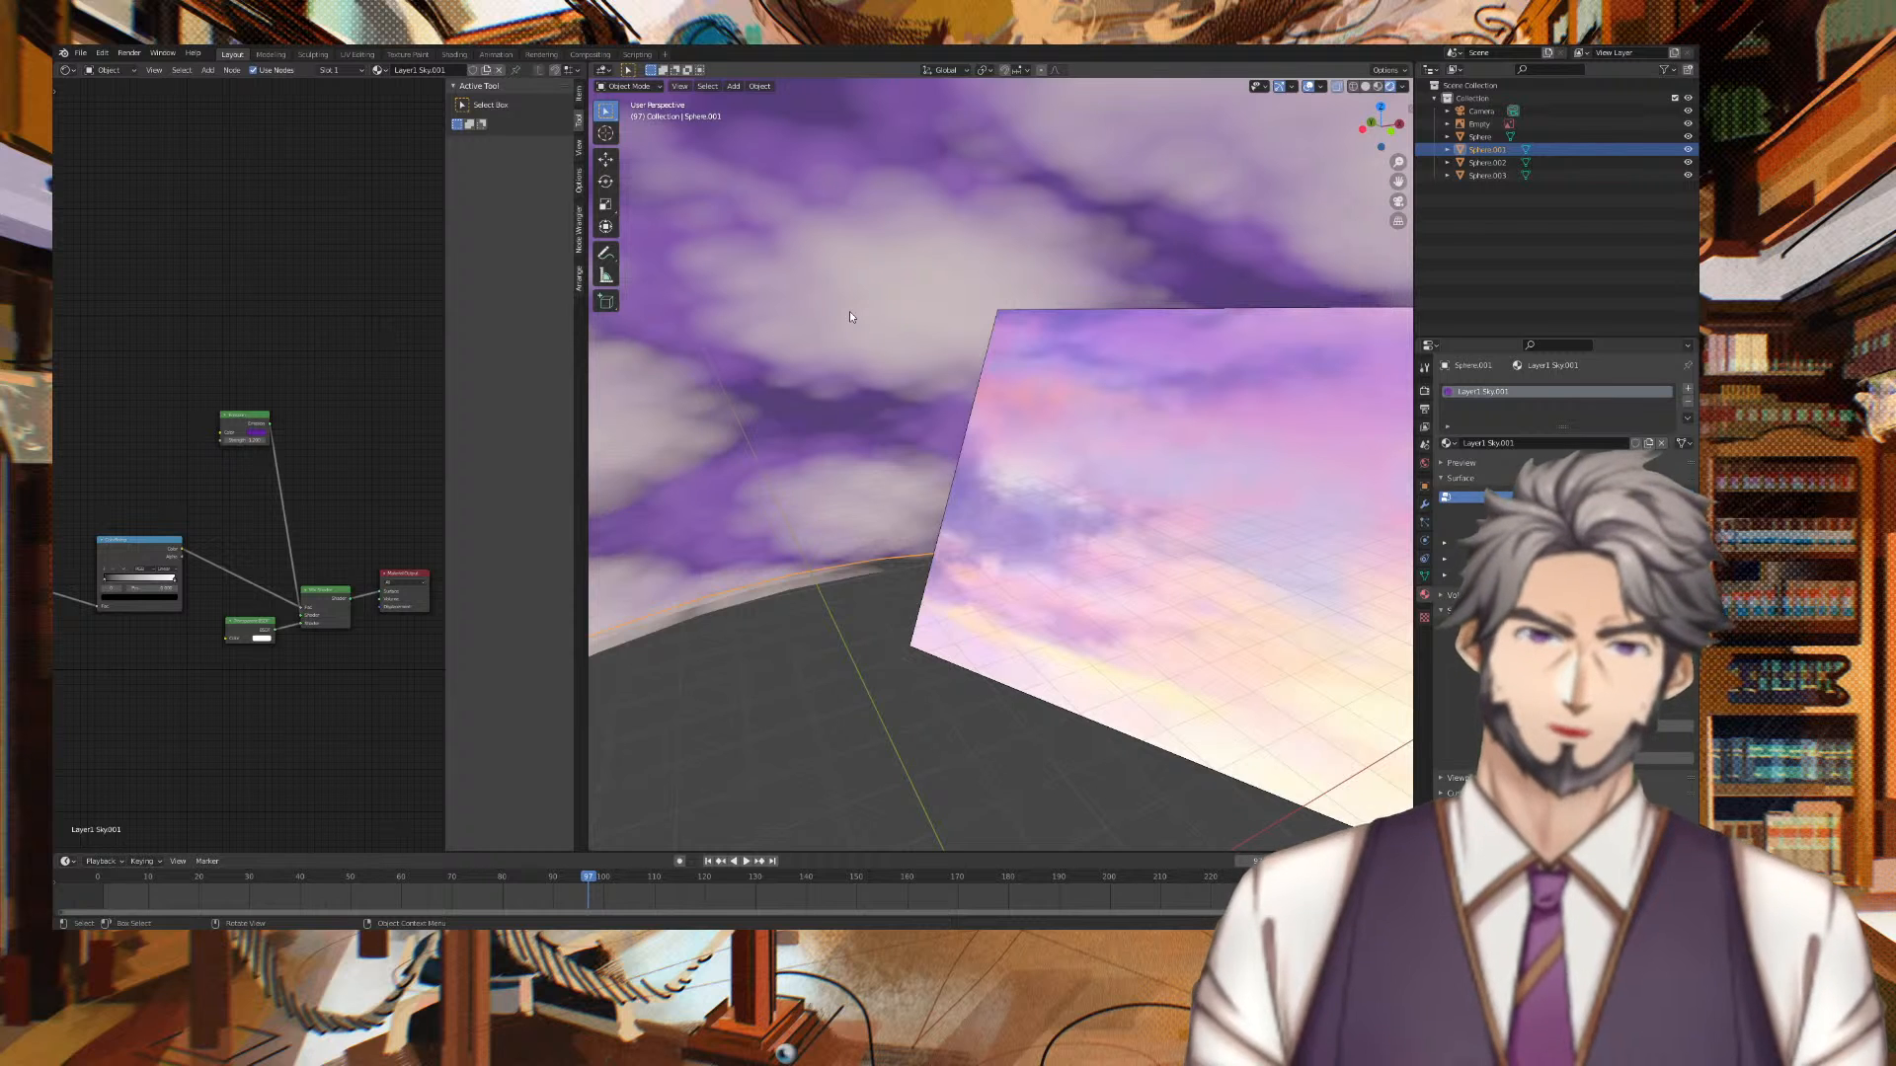
Change the Emission node color in Sphere.002's material to a soft salmon pink
scroll(358, 398, up, 5)
middle_drag(358, 400, 192, 371)
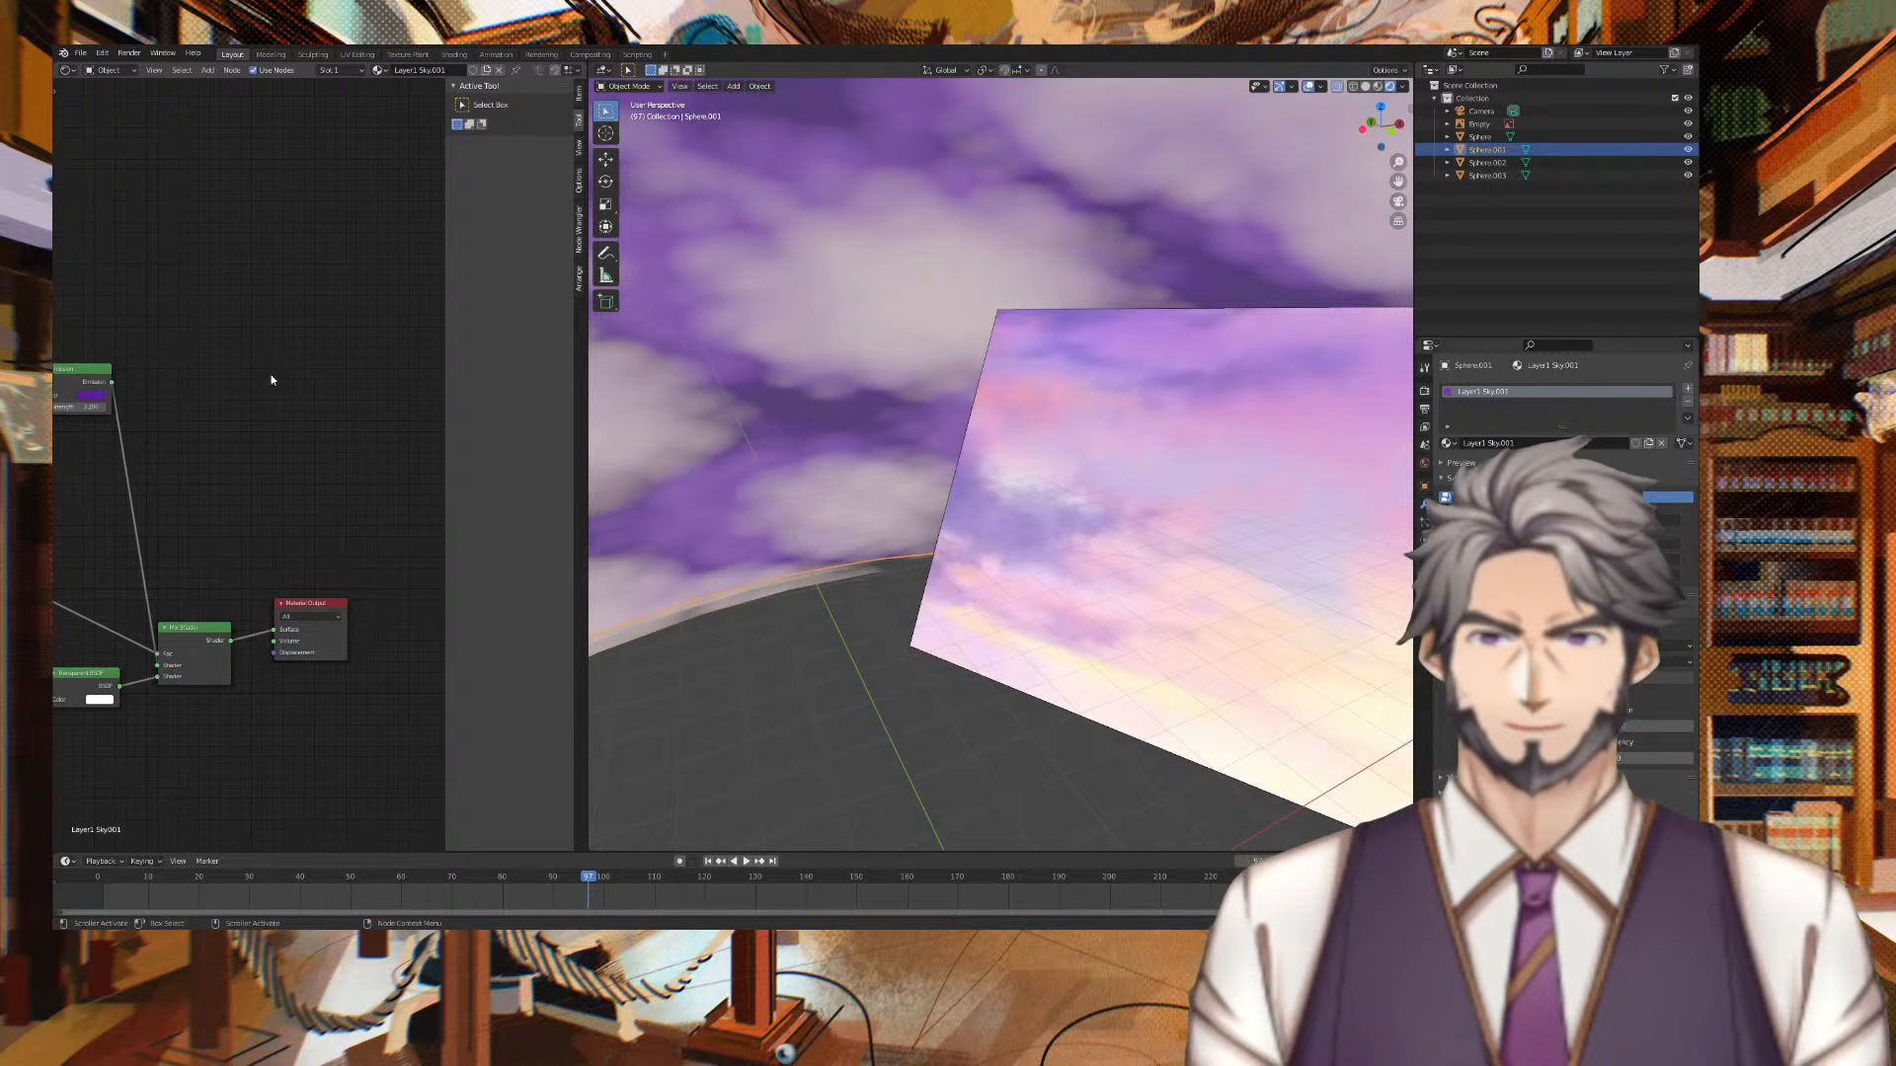
click(1481, 162)
click(91, 395)
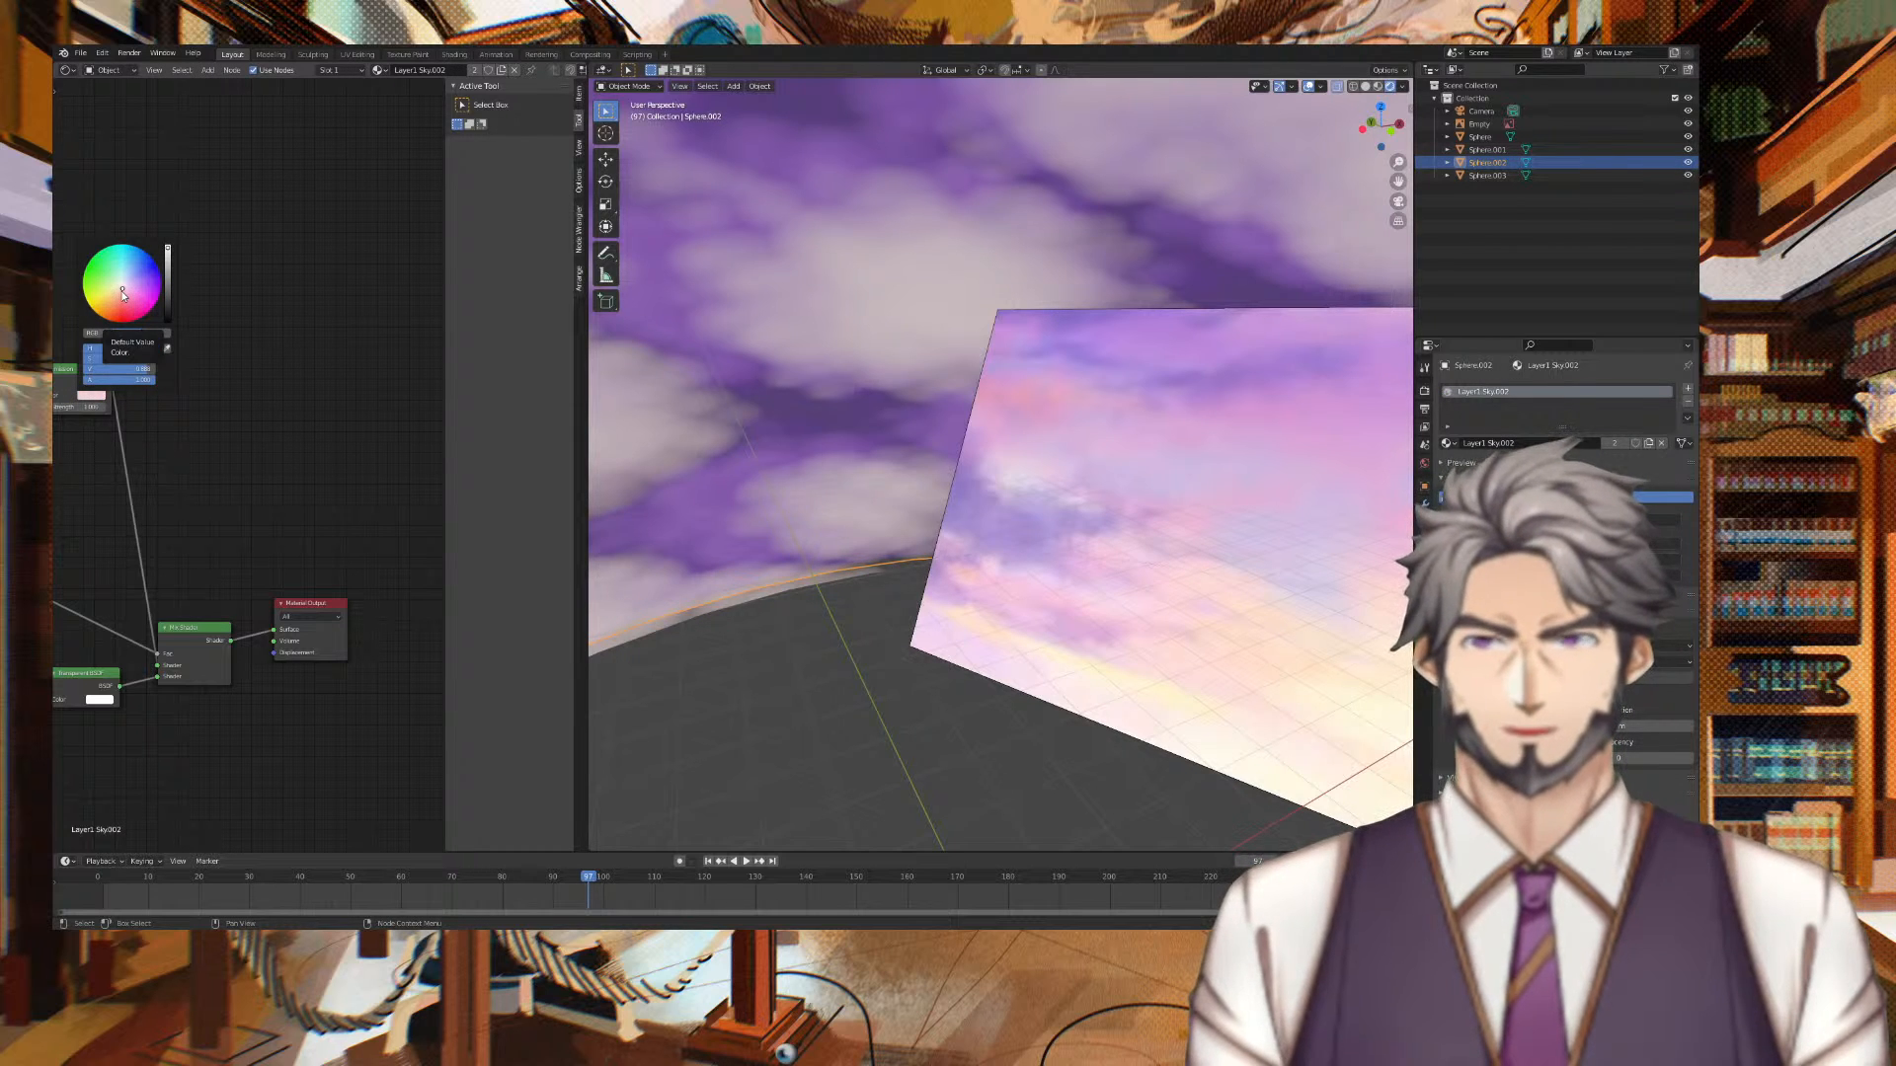
drag(121, 294, 121, 302)
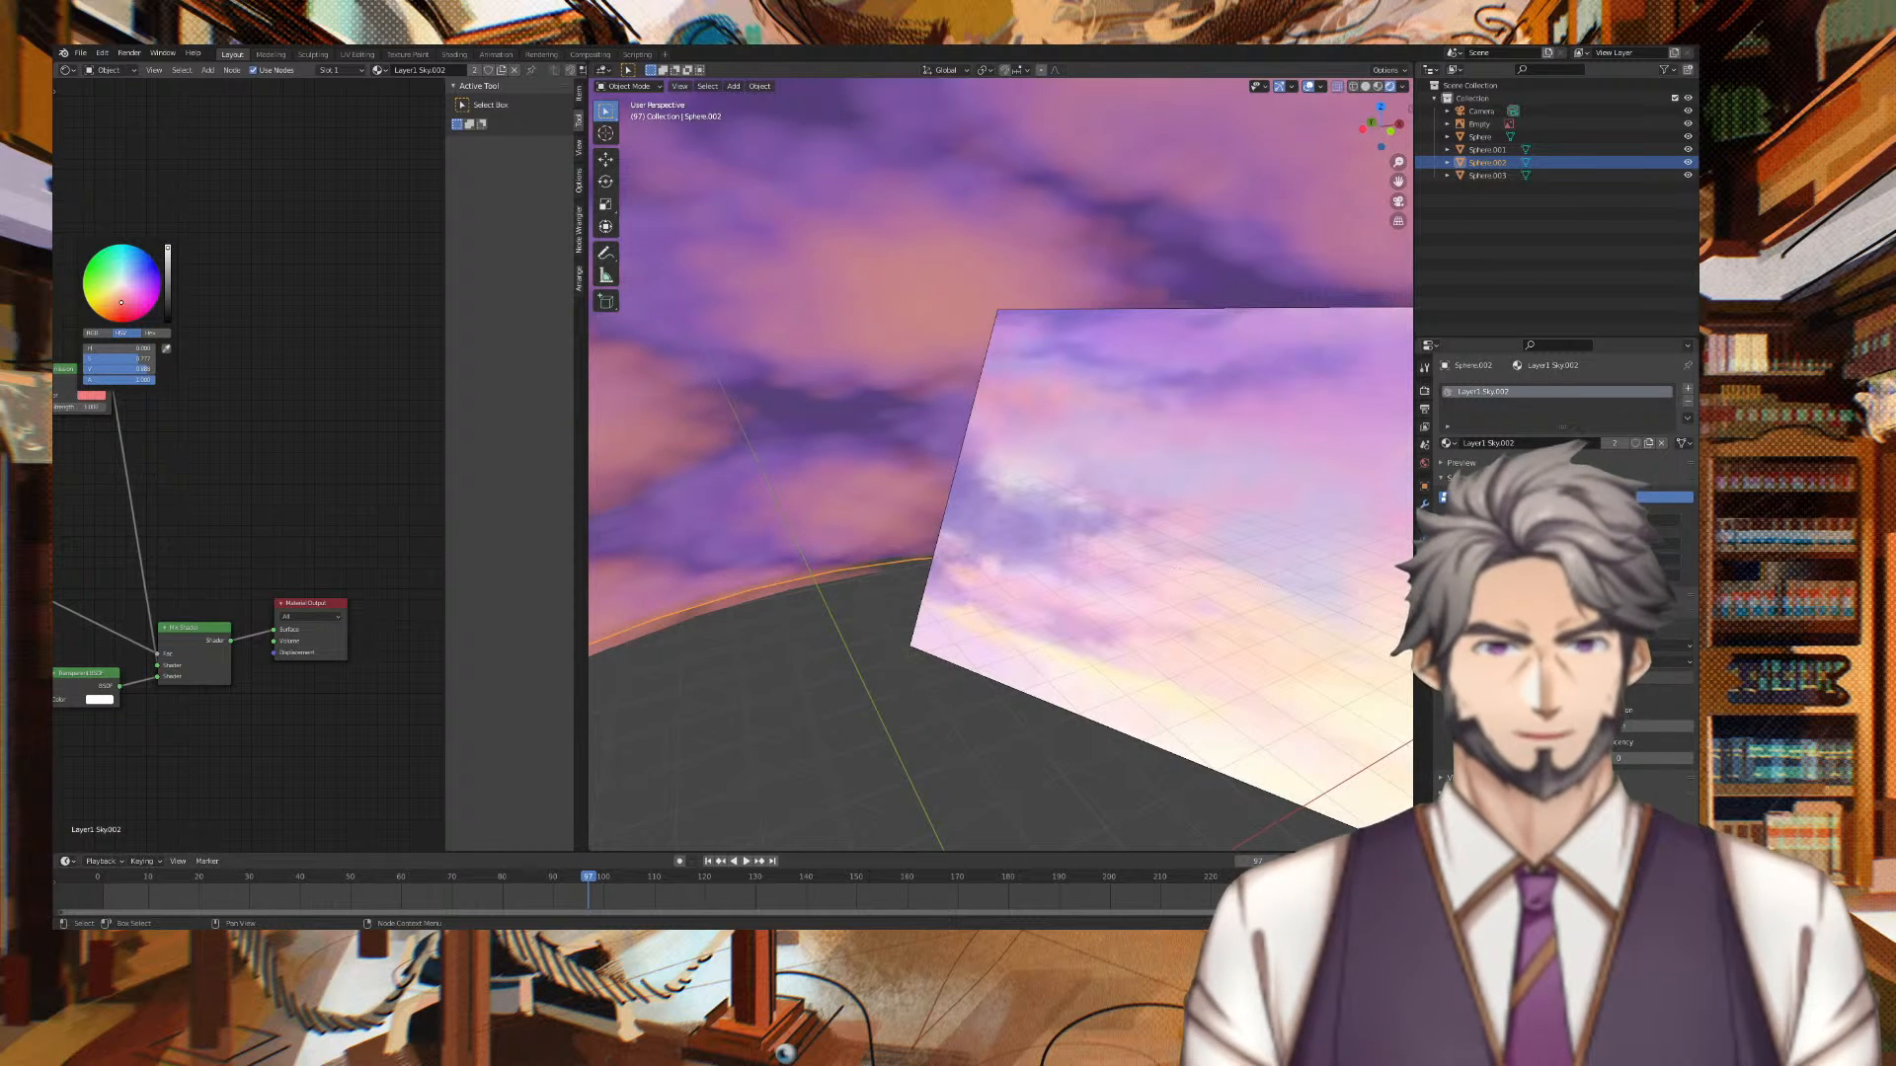
drag(121, 301, 120, 299)
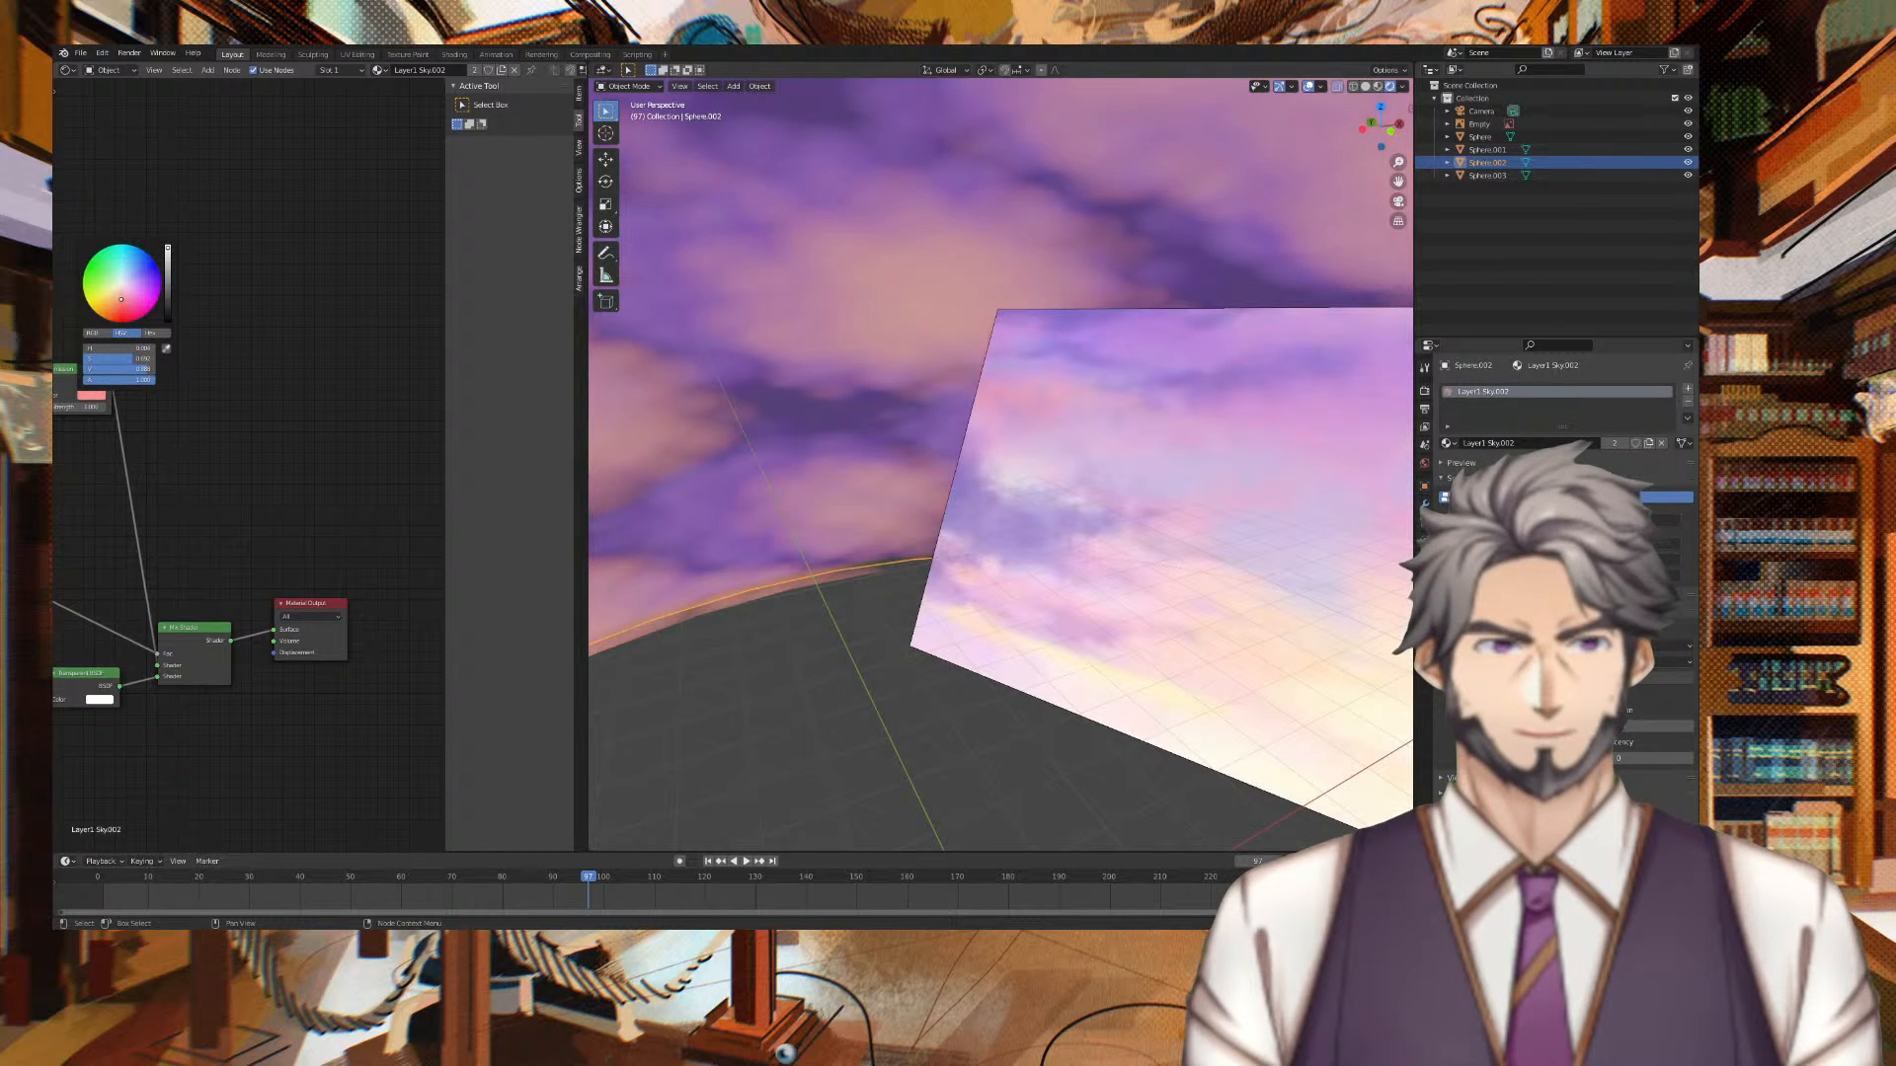
middle_drag(727, 342, 1018, 361)
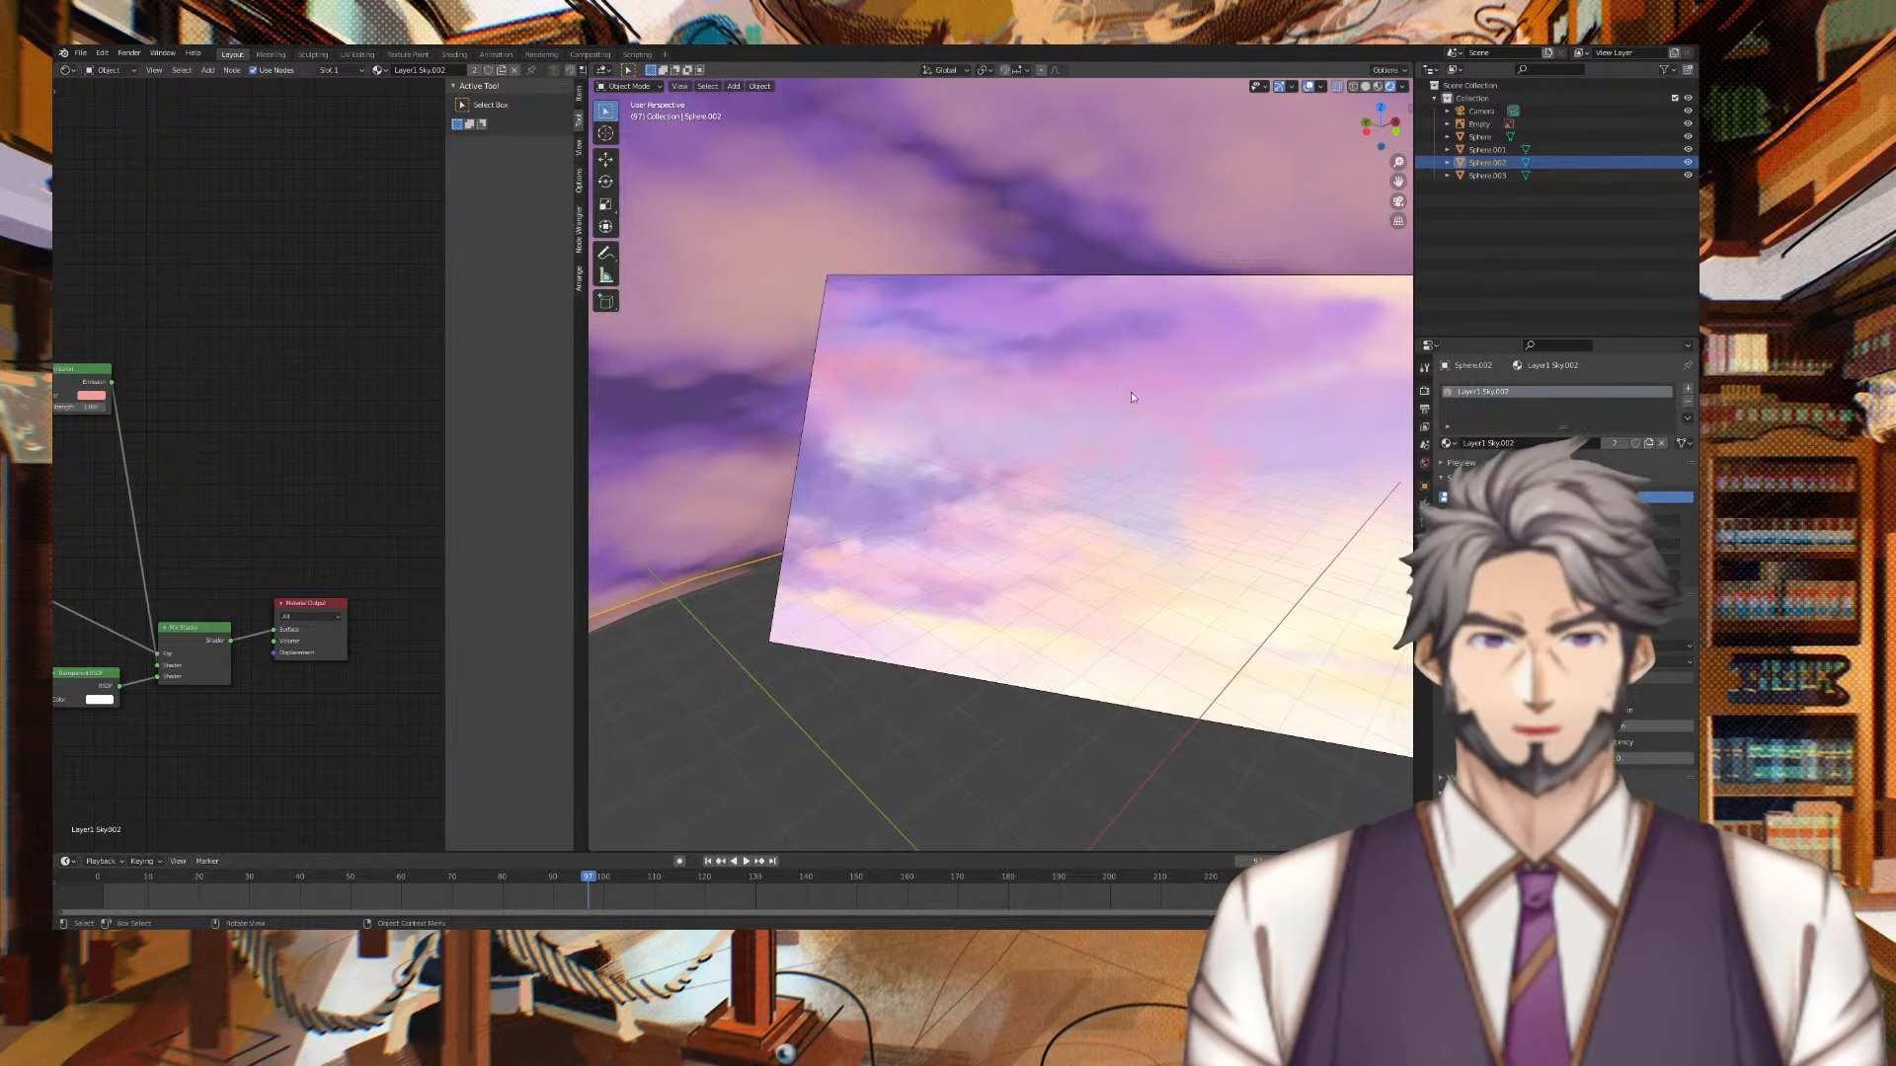
Change the Emission node color in Sphere.003's material to a light peach orange
click(1542, 174)
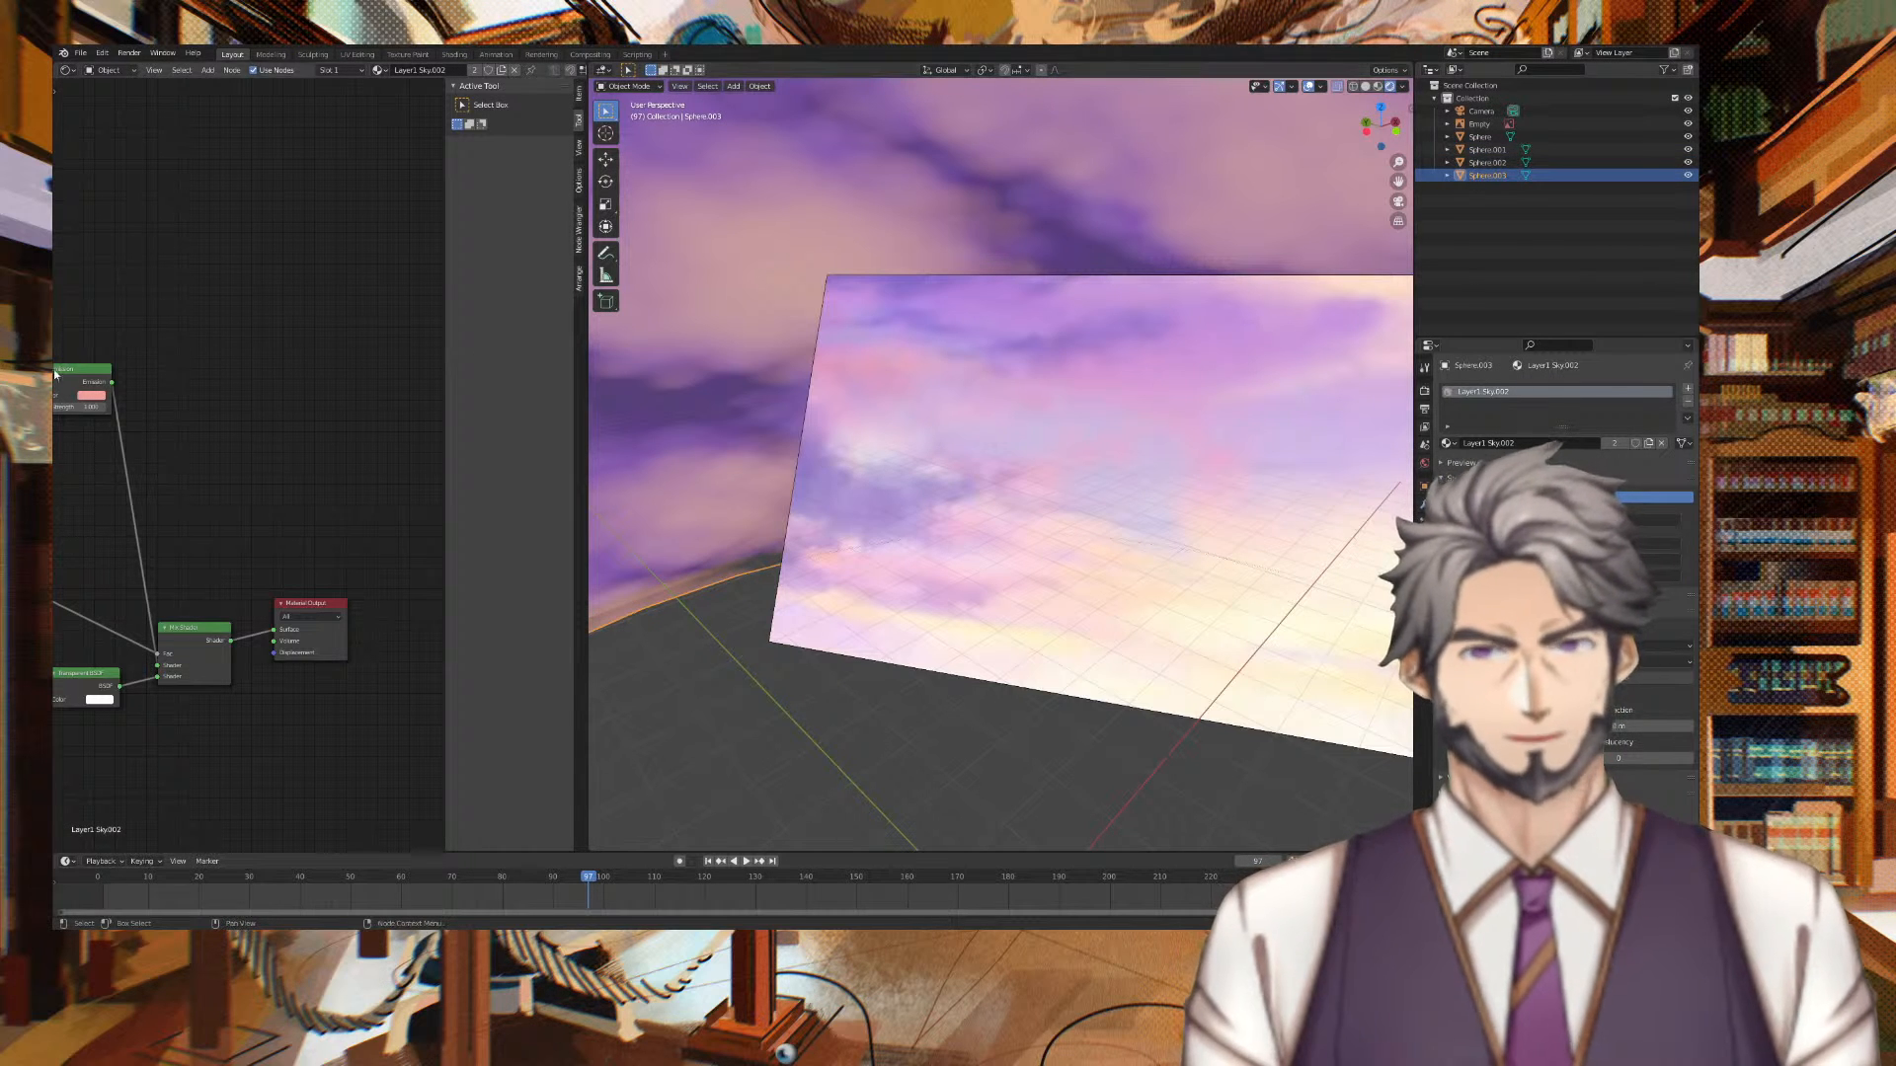
click(89, 396)
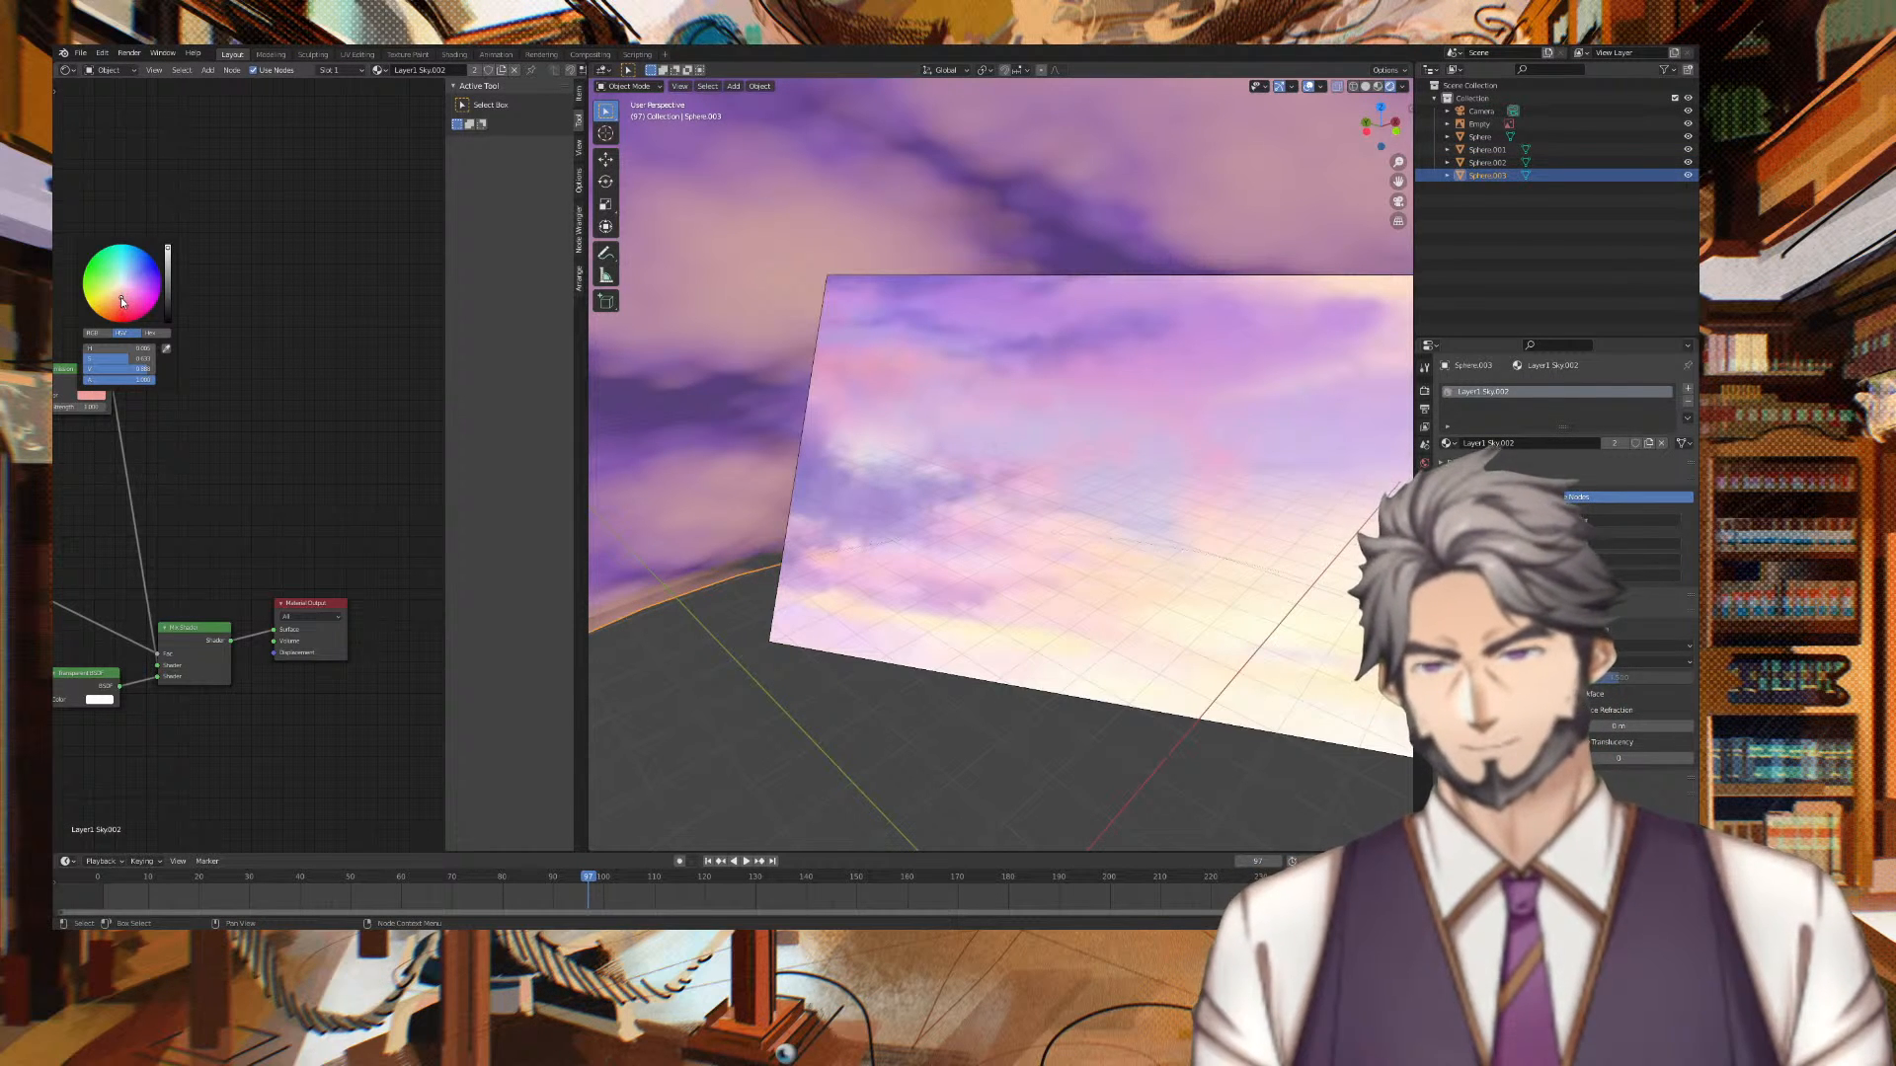
middle_drag(849, 326, 723, 311)
scroll(246, 359, down, 1)
middle_drag(1055, 385, 1170, 375)
click(99, 402)
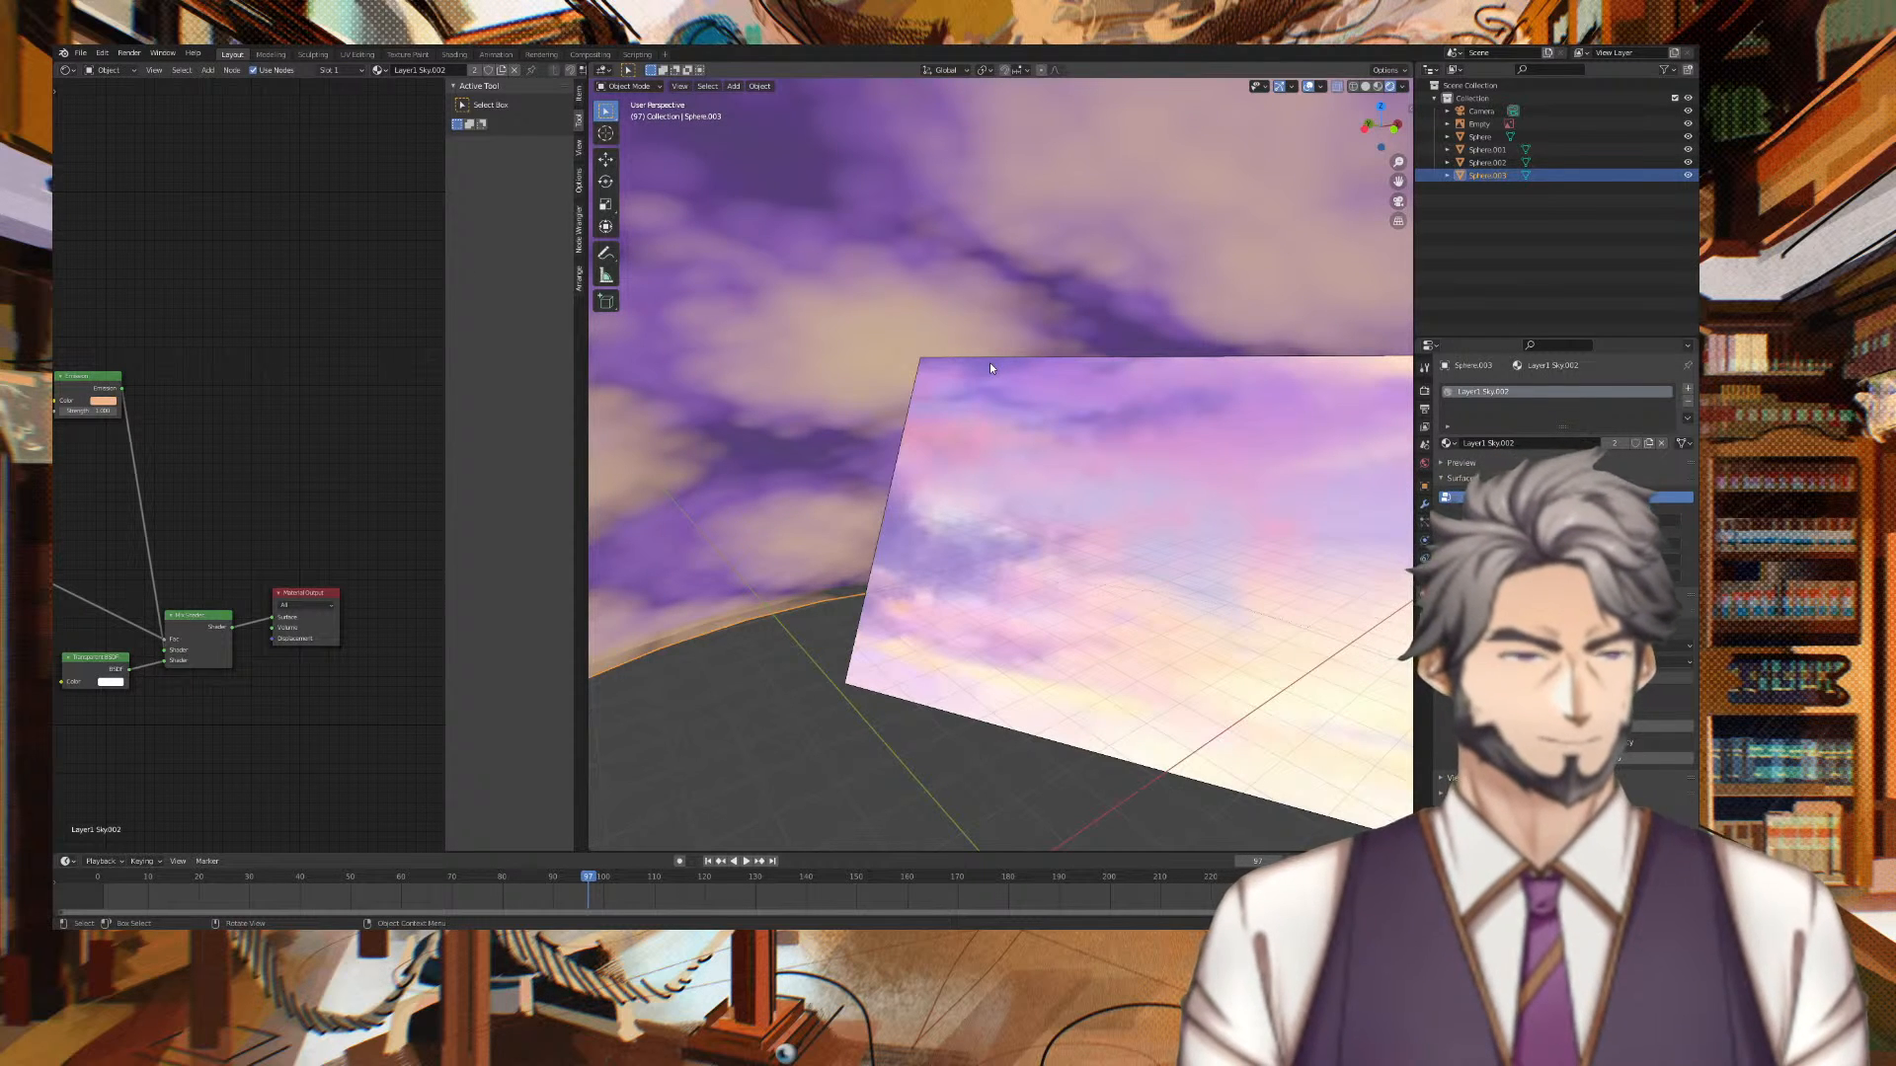
Duplicate Sphere.003 in place, keeping the copy at its original position and scale
scroll(1214, 406, down, 3)
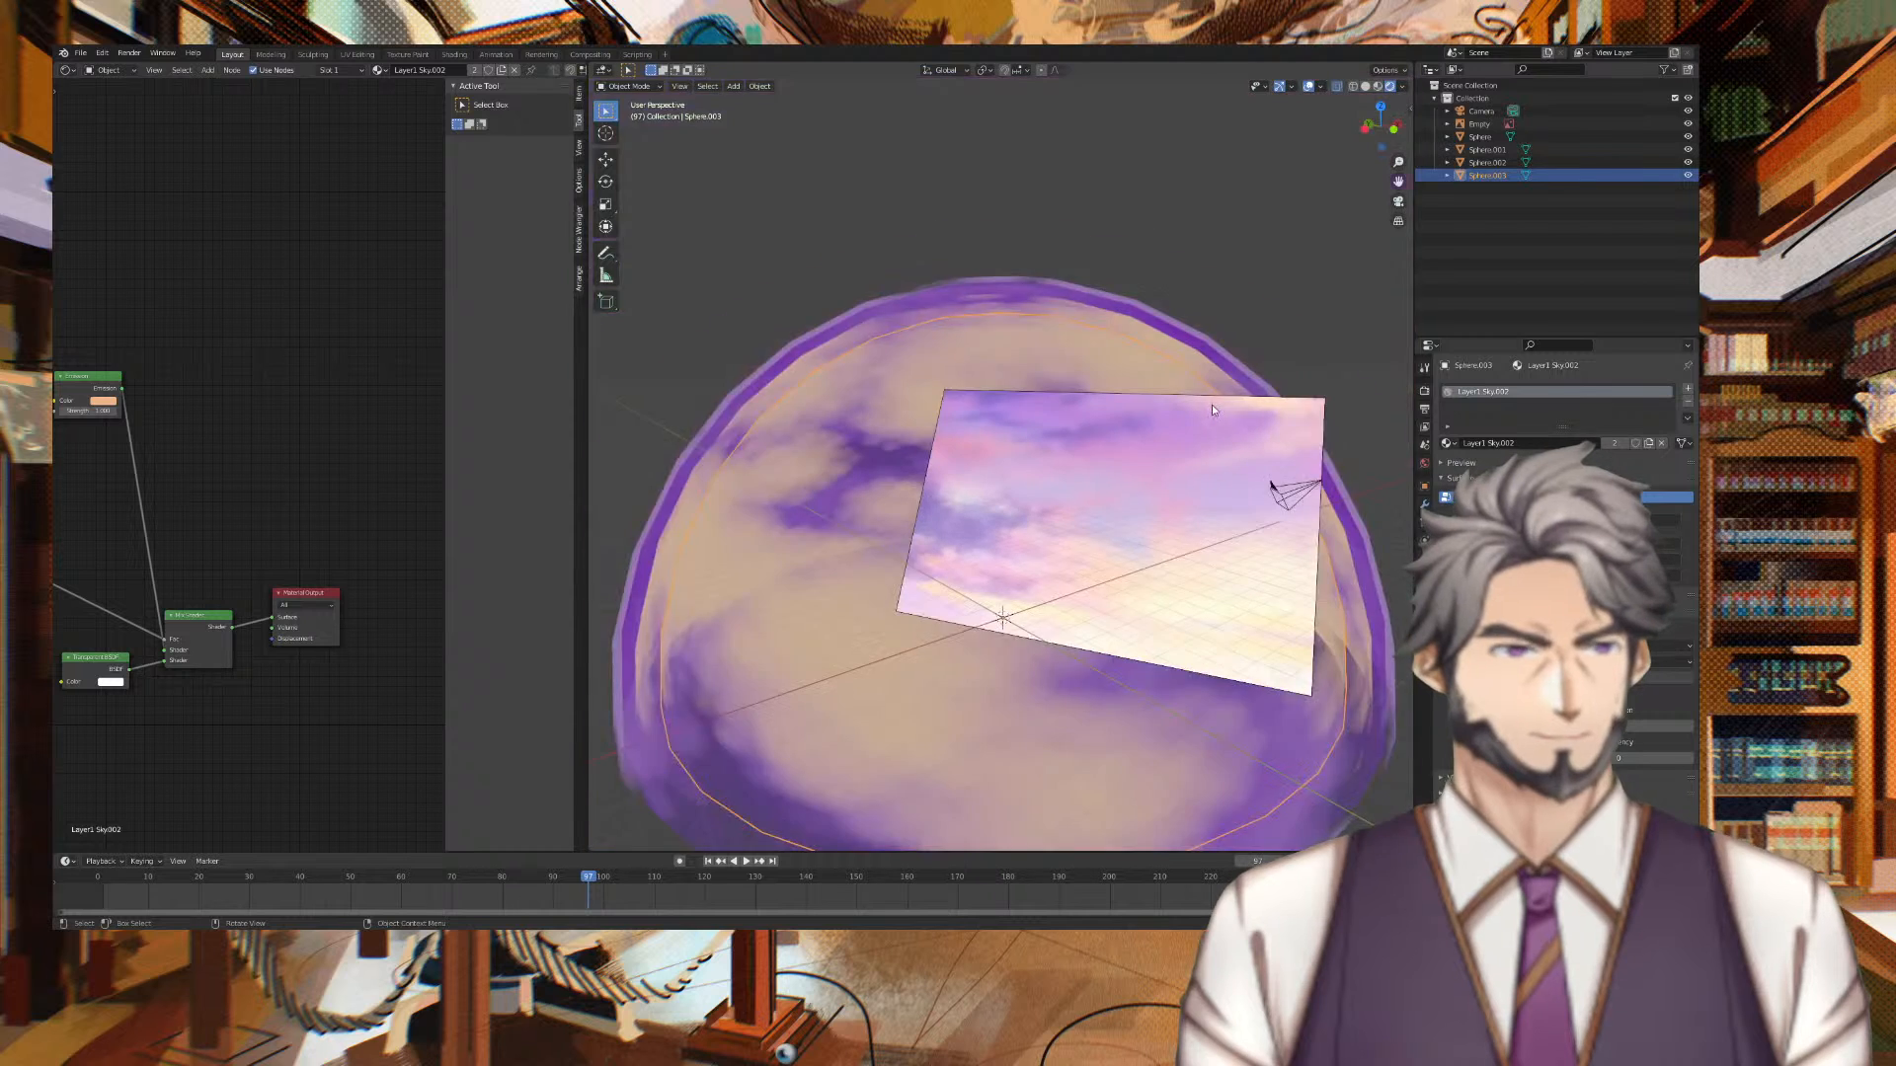
scroll(1270, 486, up, 2)
middle_drag(1169, 337, 1169, 287)
click(1169, 287)
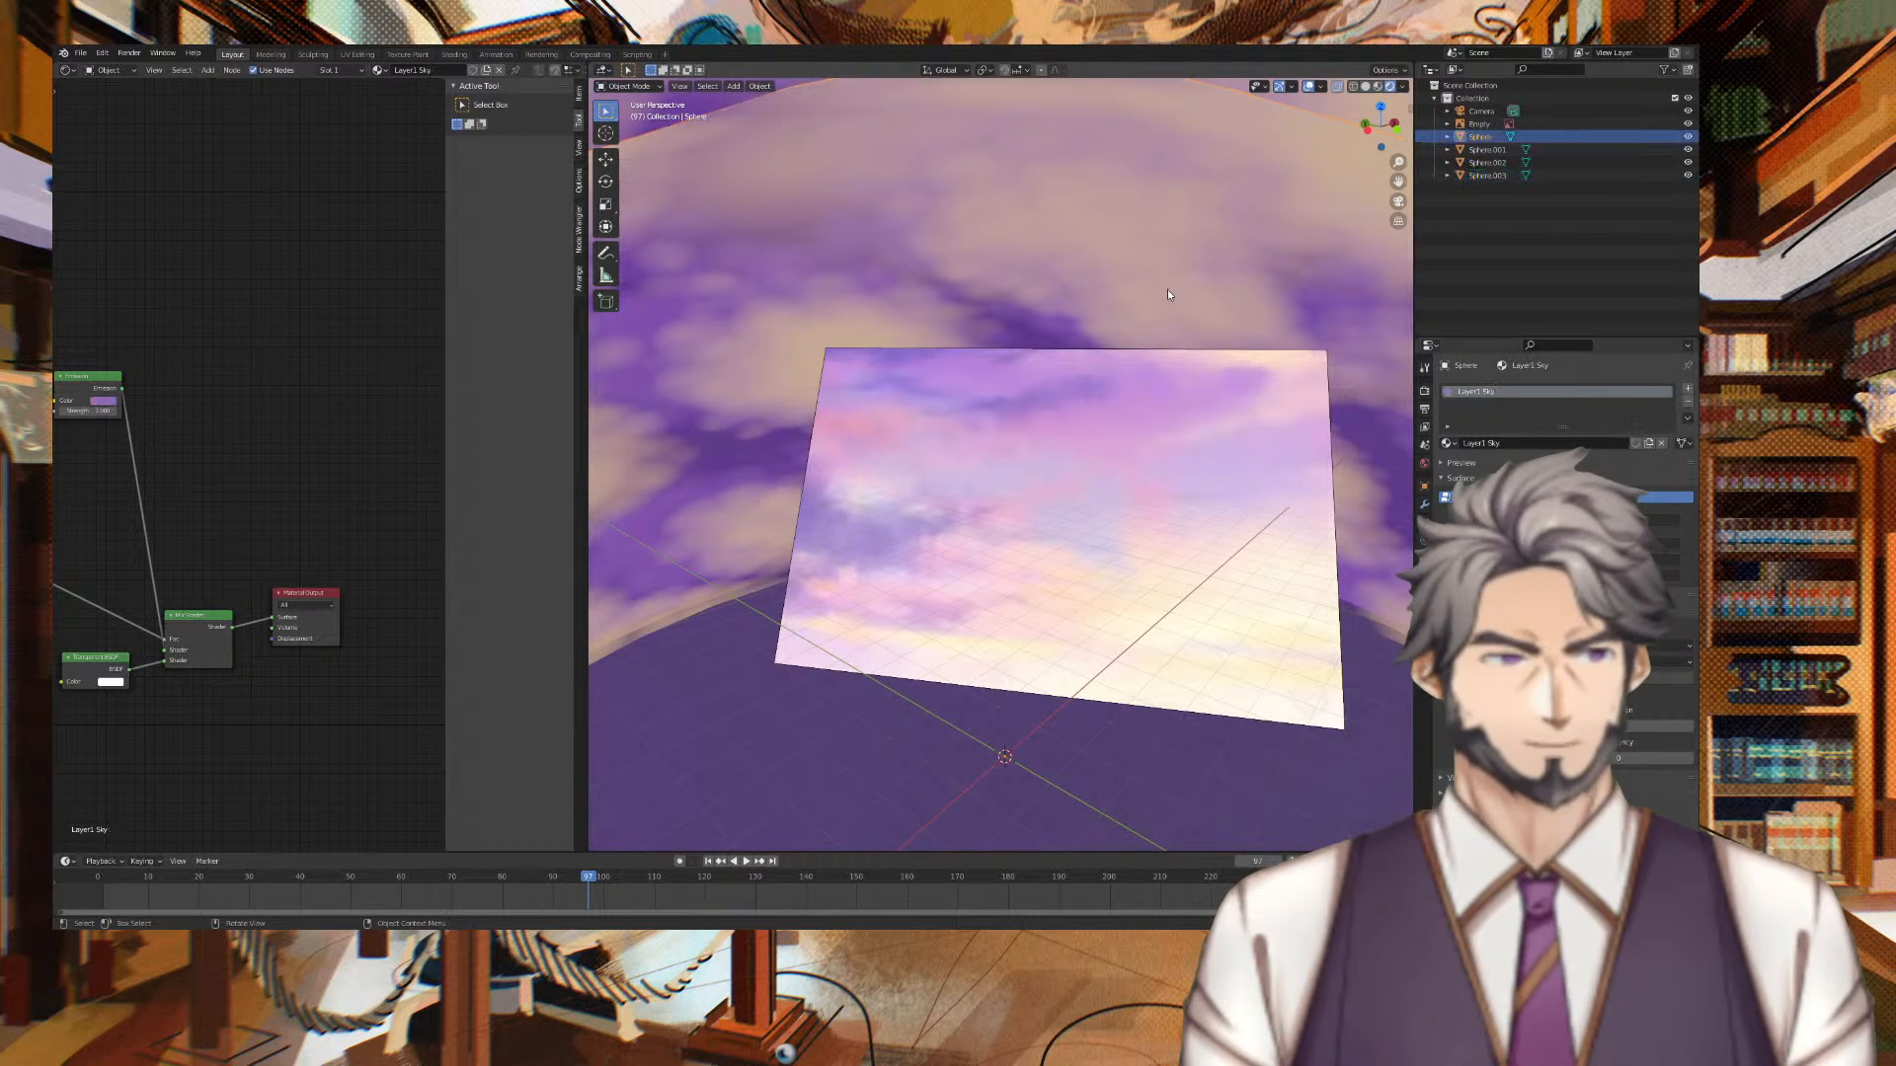
click(1584, 178)
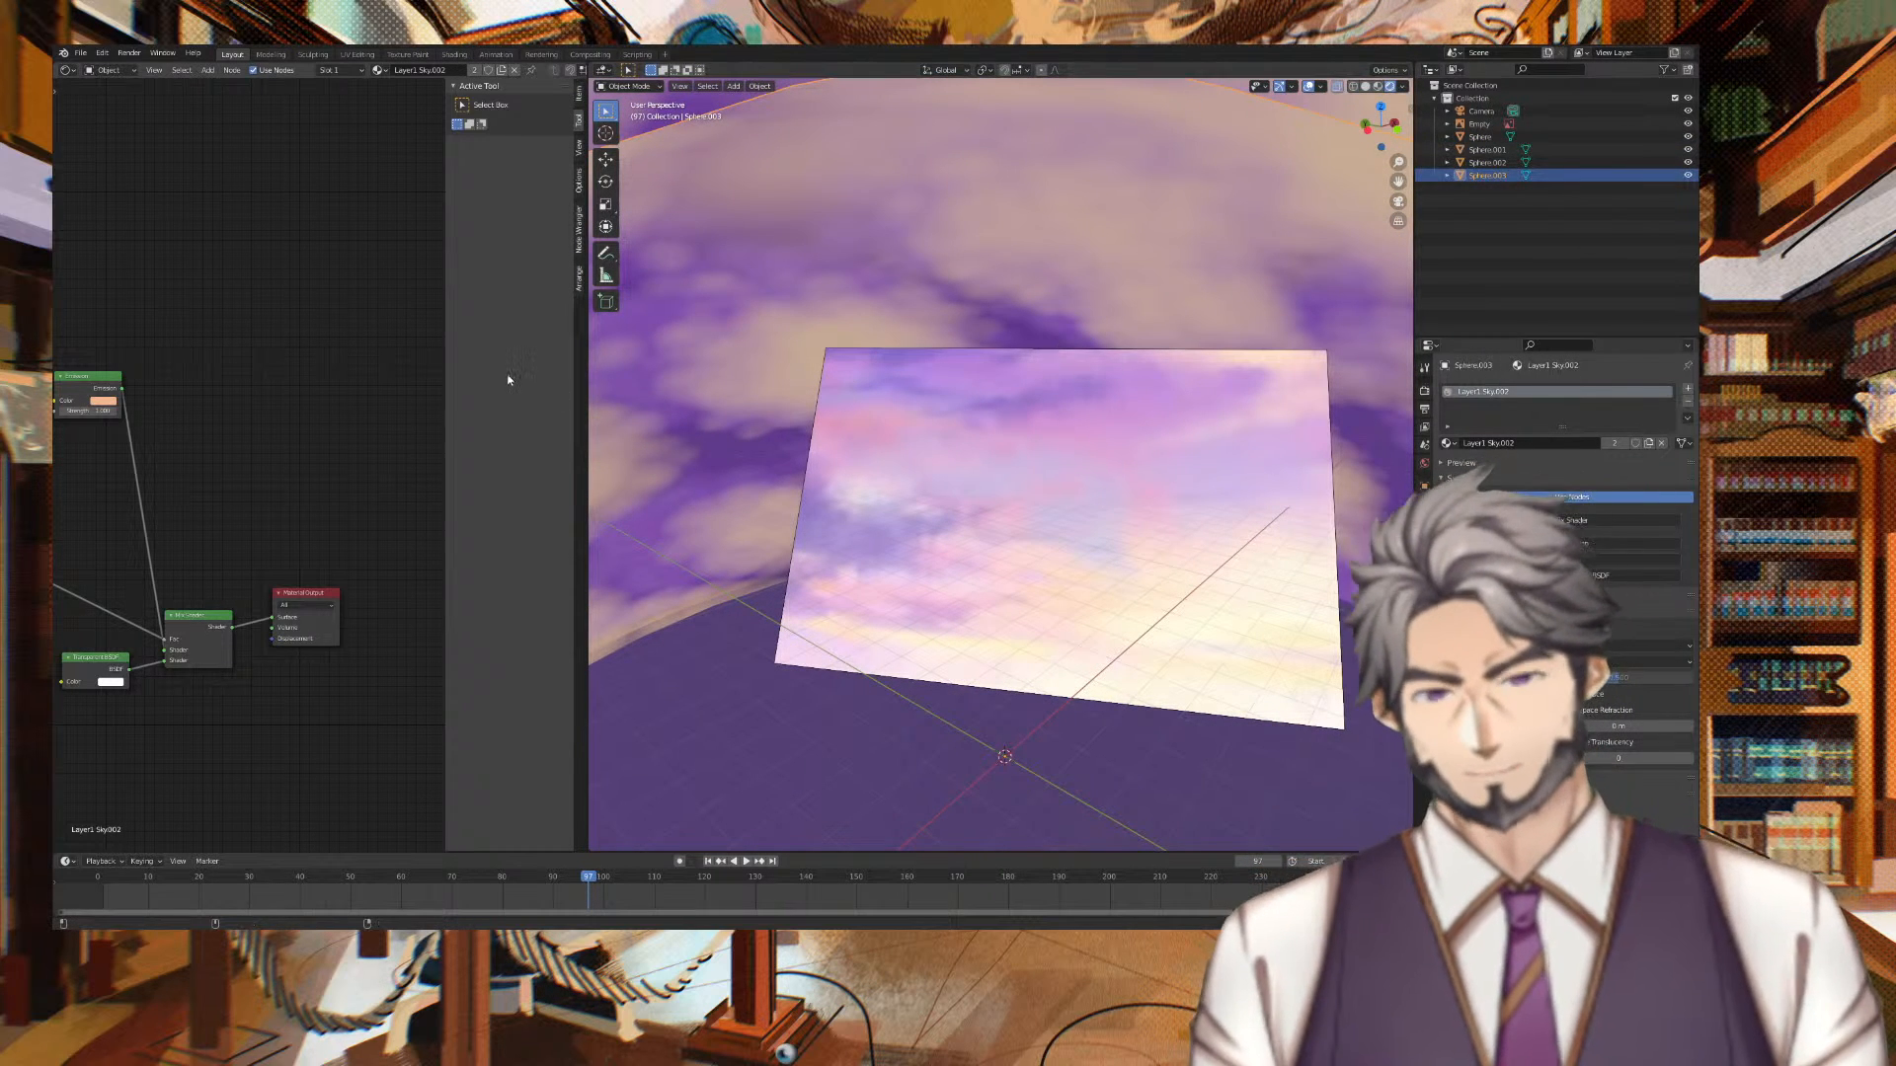
key(shift+d)
right_click(817, 299)
key(s)
right_click(821, 306)
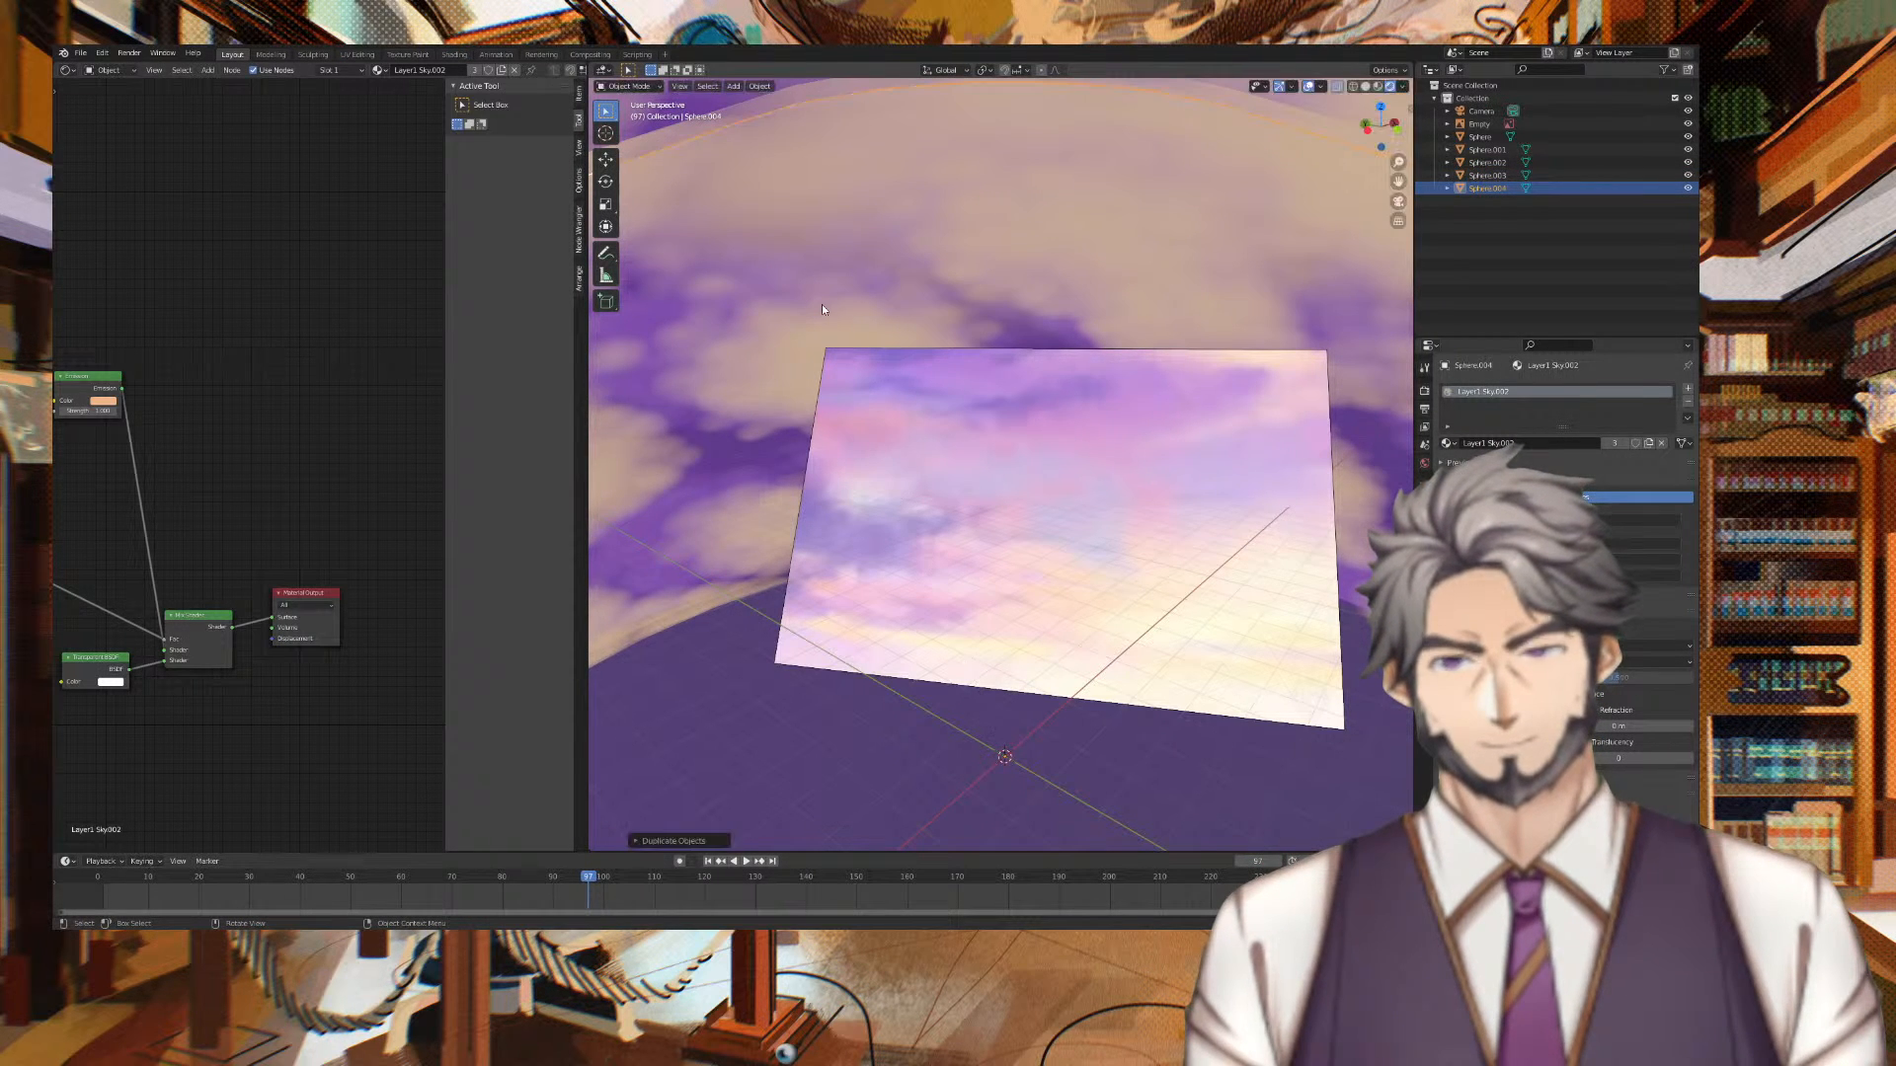
Try rotating the duplicated sphere slightly about the global X axis
key(r)
key(x)
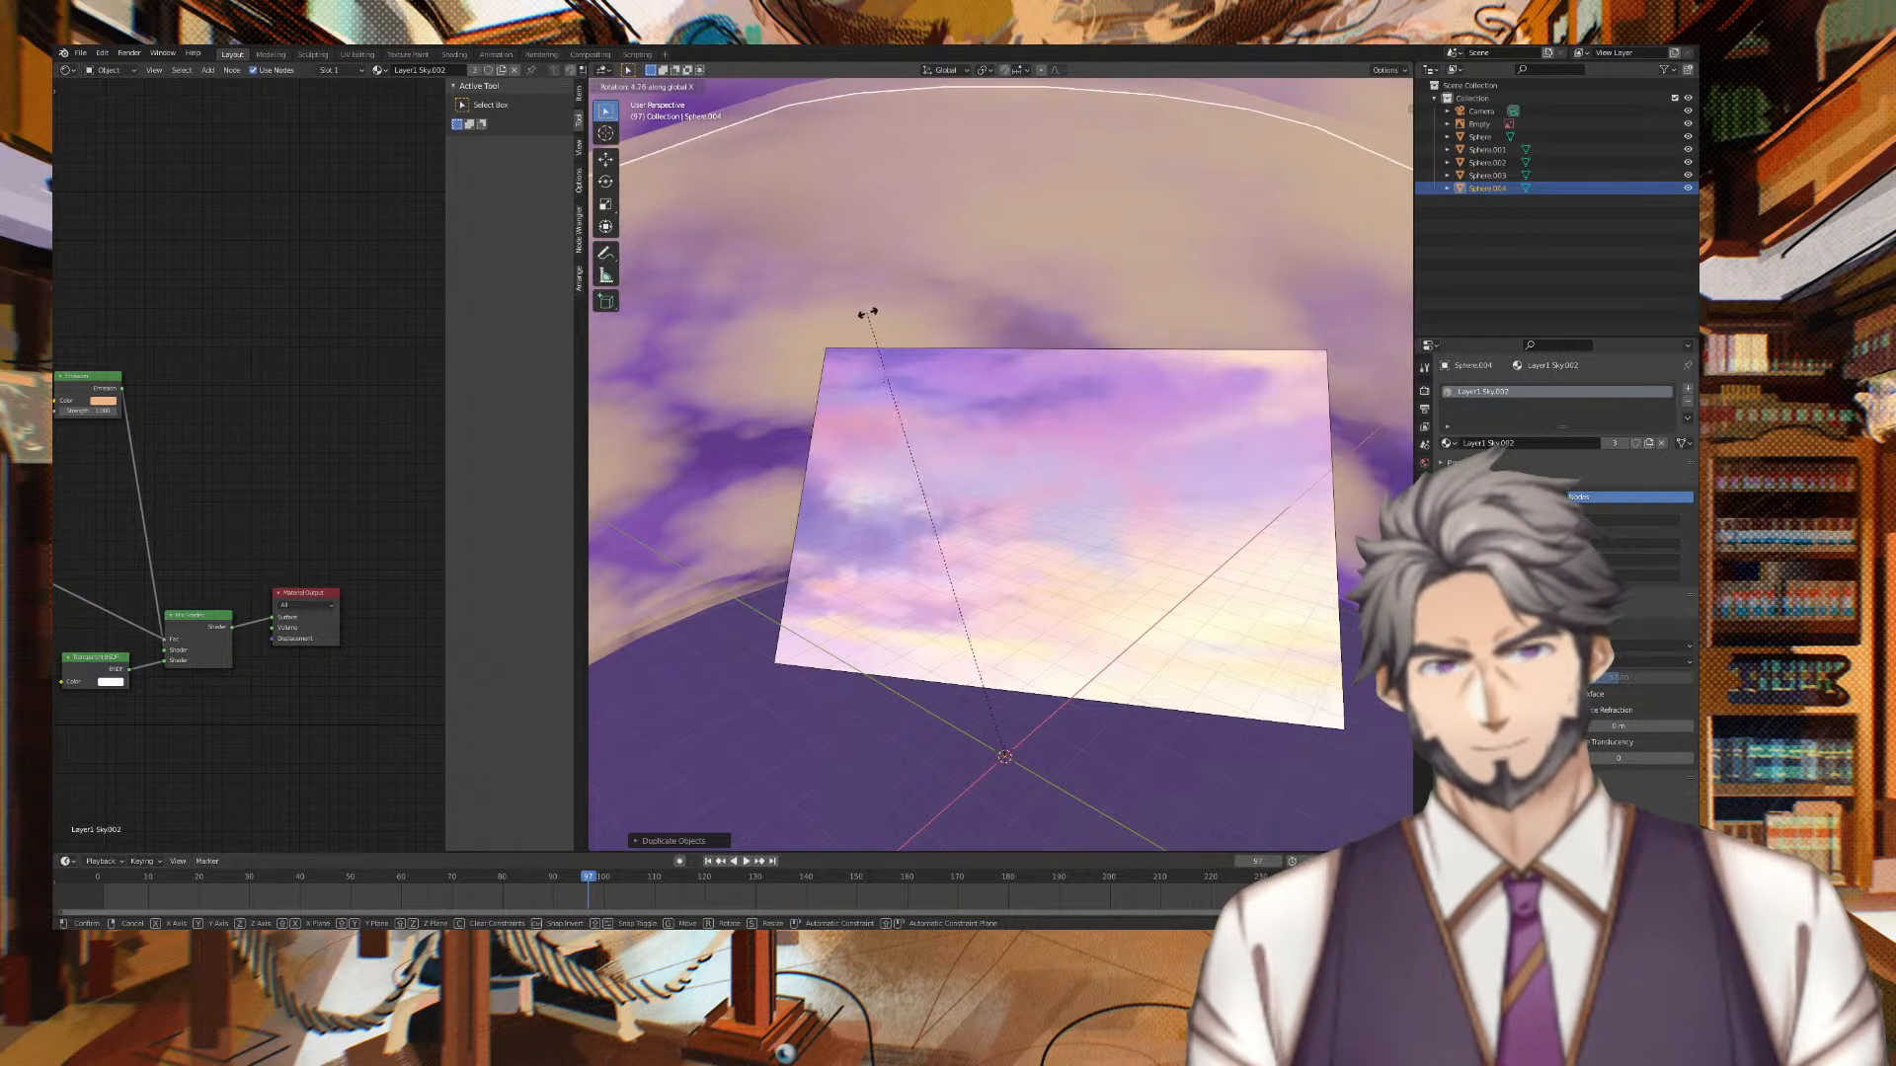
click(869, 315)
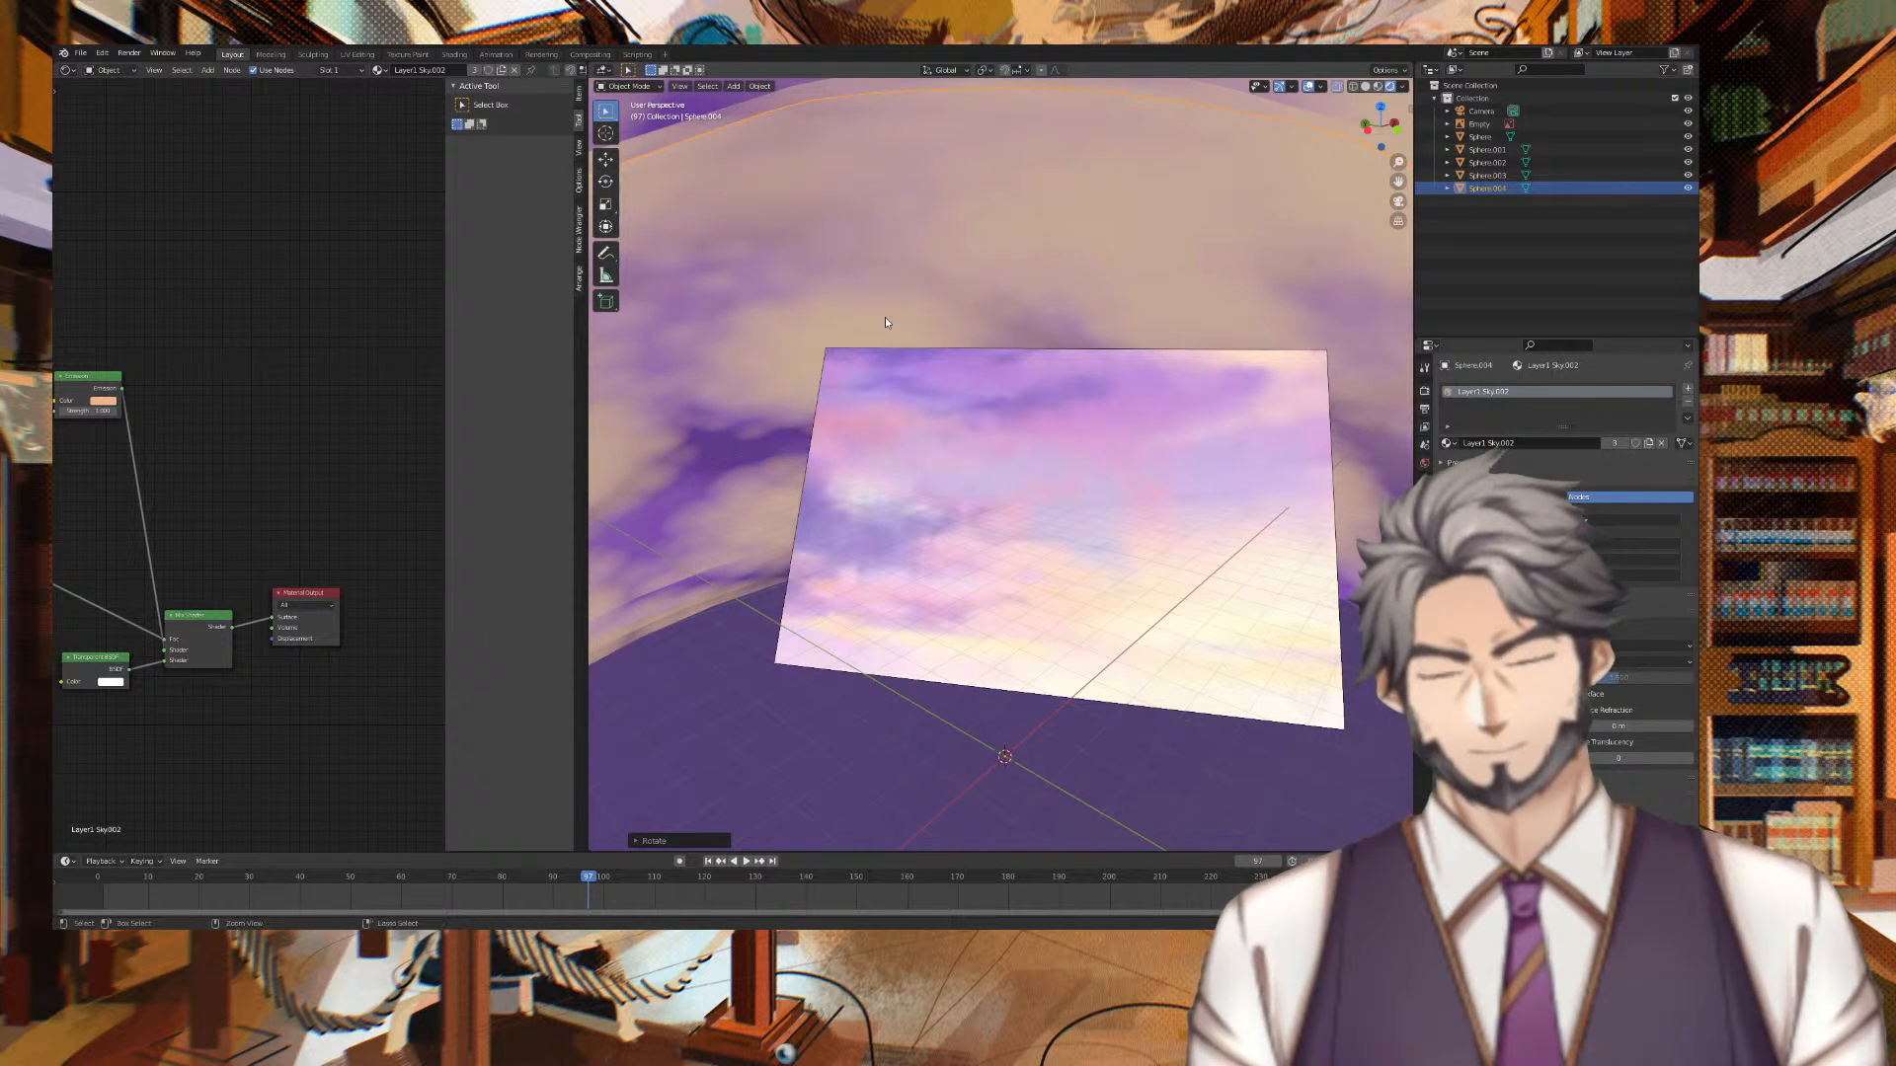
key(ctrl+z)
Rotate the duplicated sphere slightly about the global Y axis to offset its clouds
key(r)
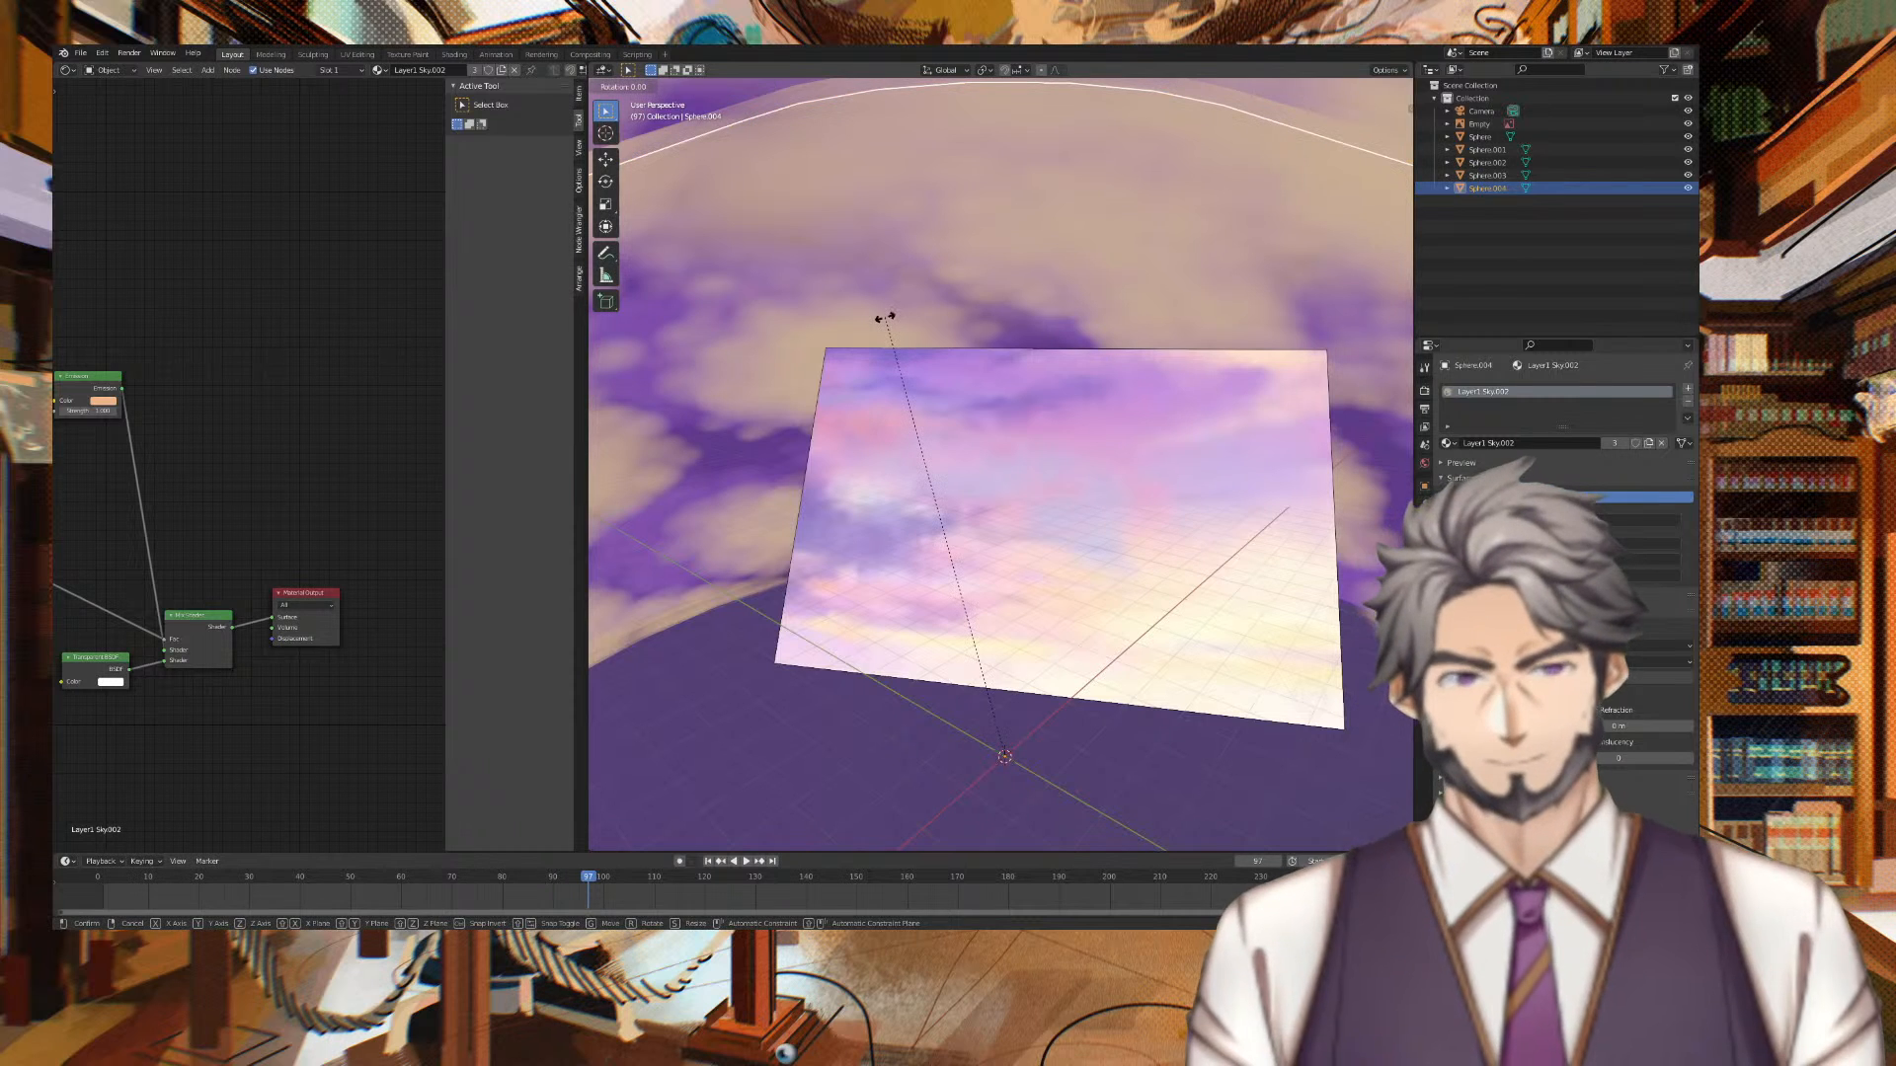
key(y)
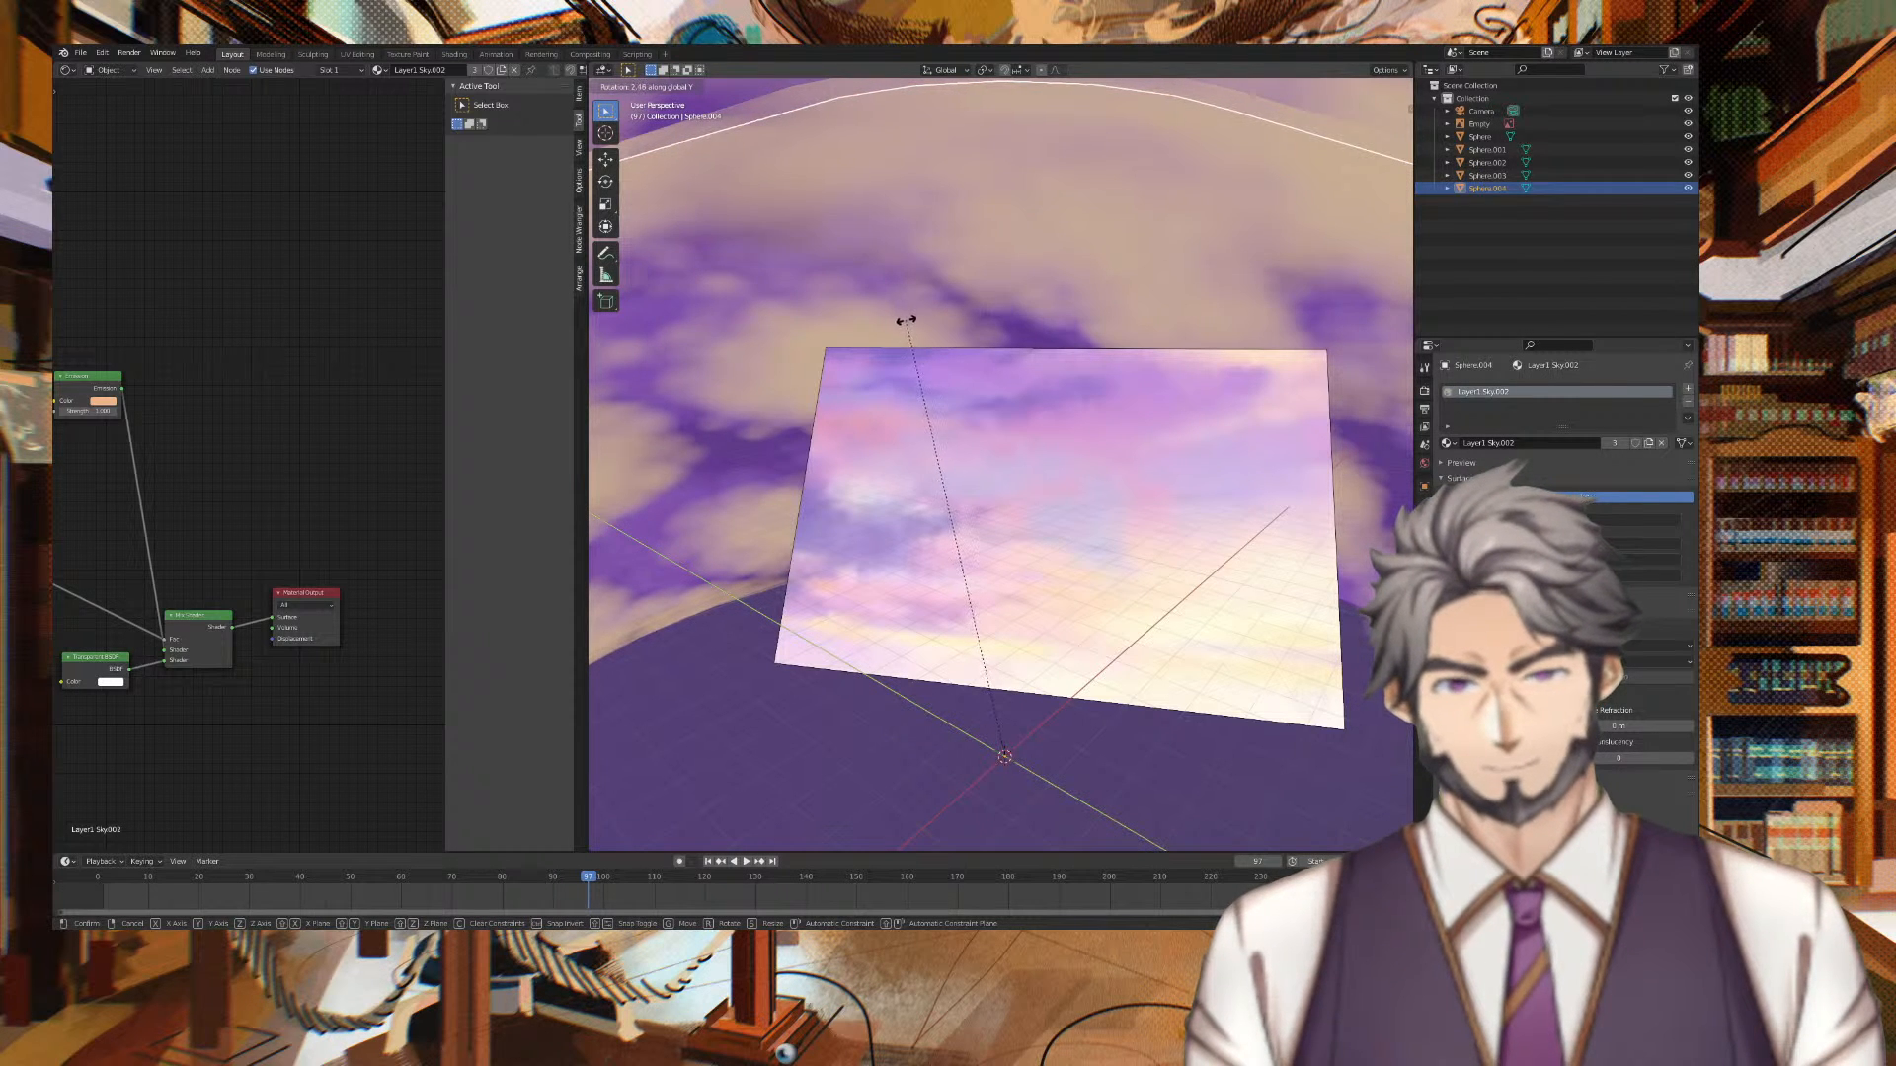
click(910, 324)
middle_drag(910, 320, 859, 326)
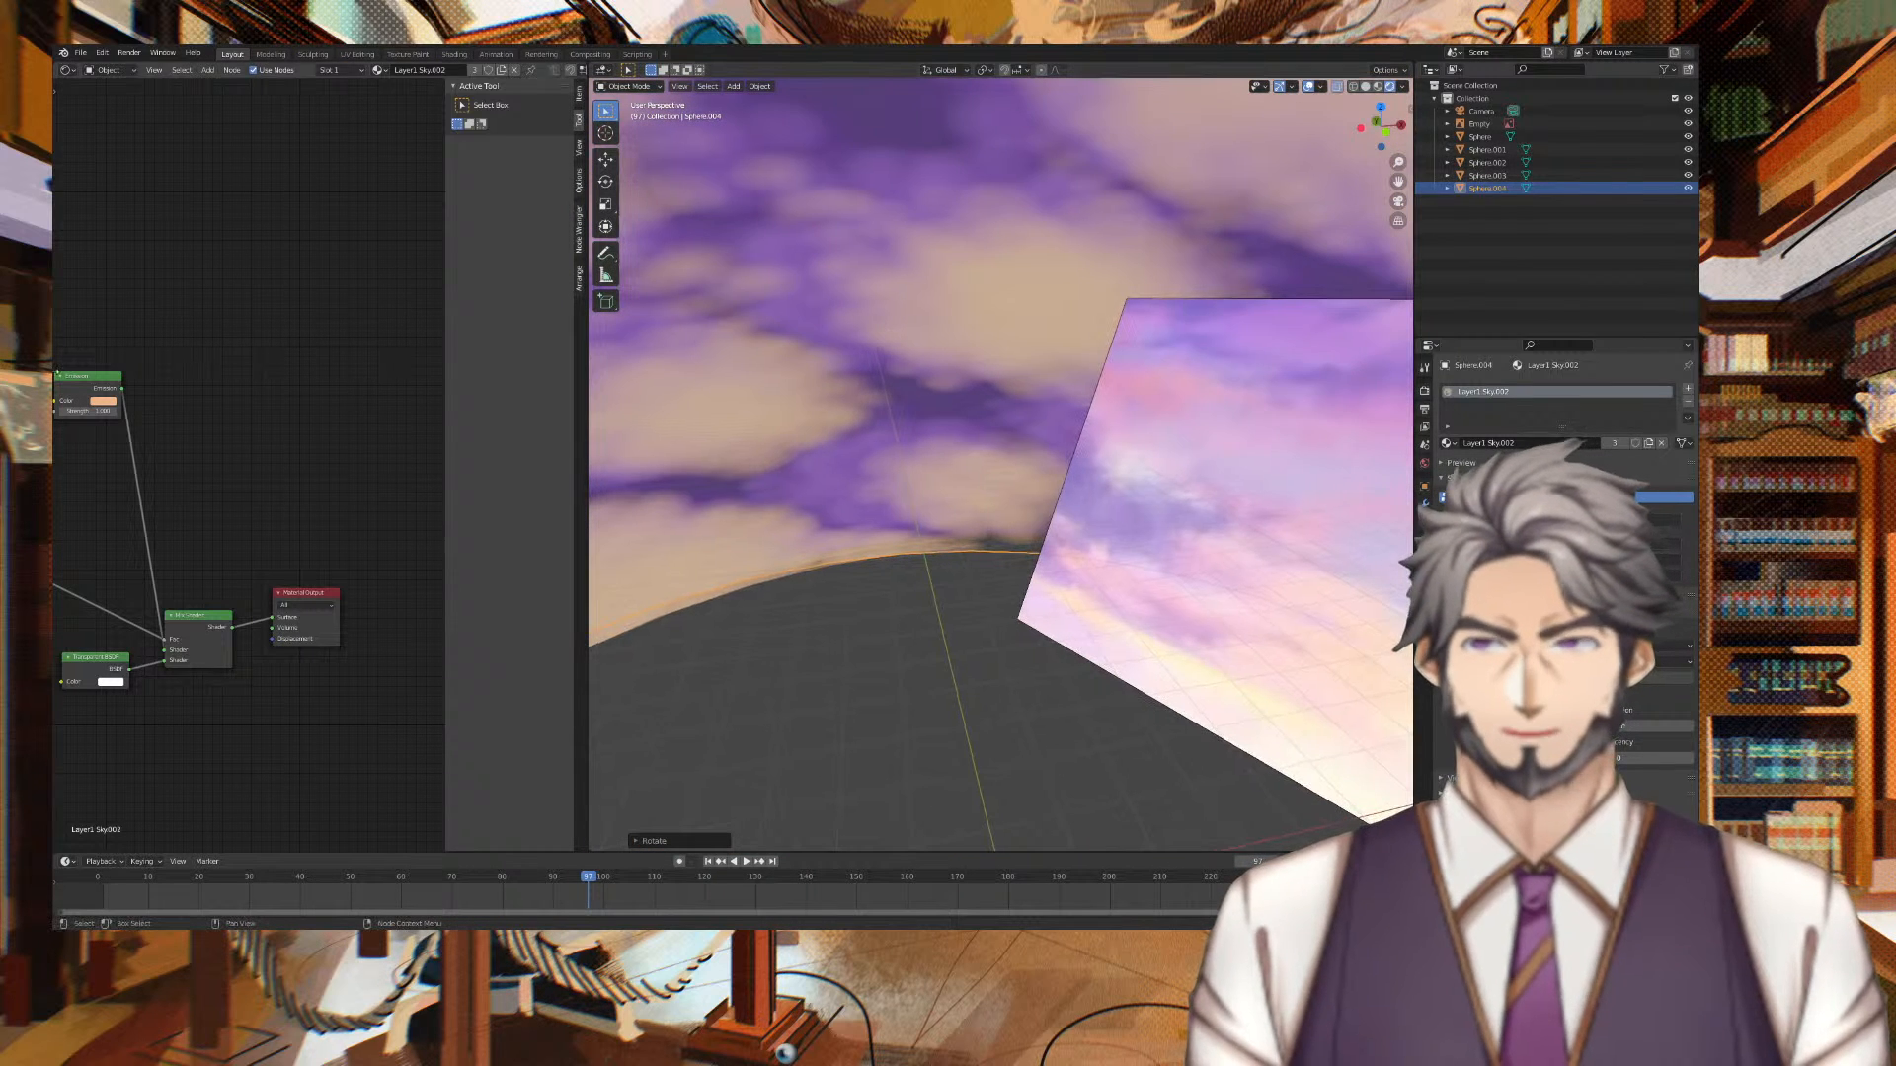
Change the Emission node color in the duplicated sphere's material to a warm yellow
click(103, 401)
click(119, 310)
drag(118, 310, 120, 310)
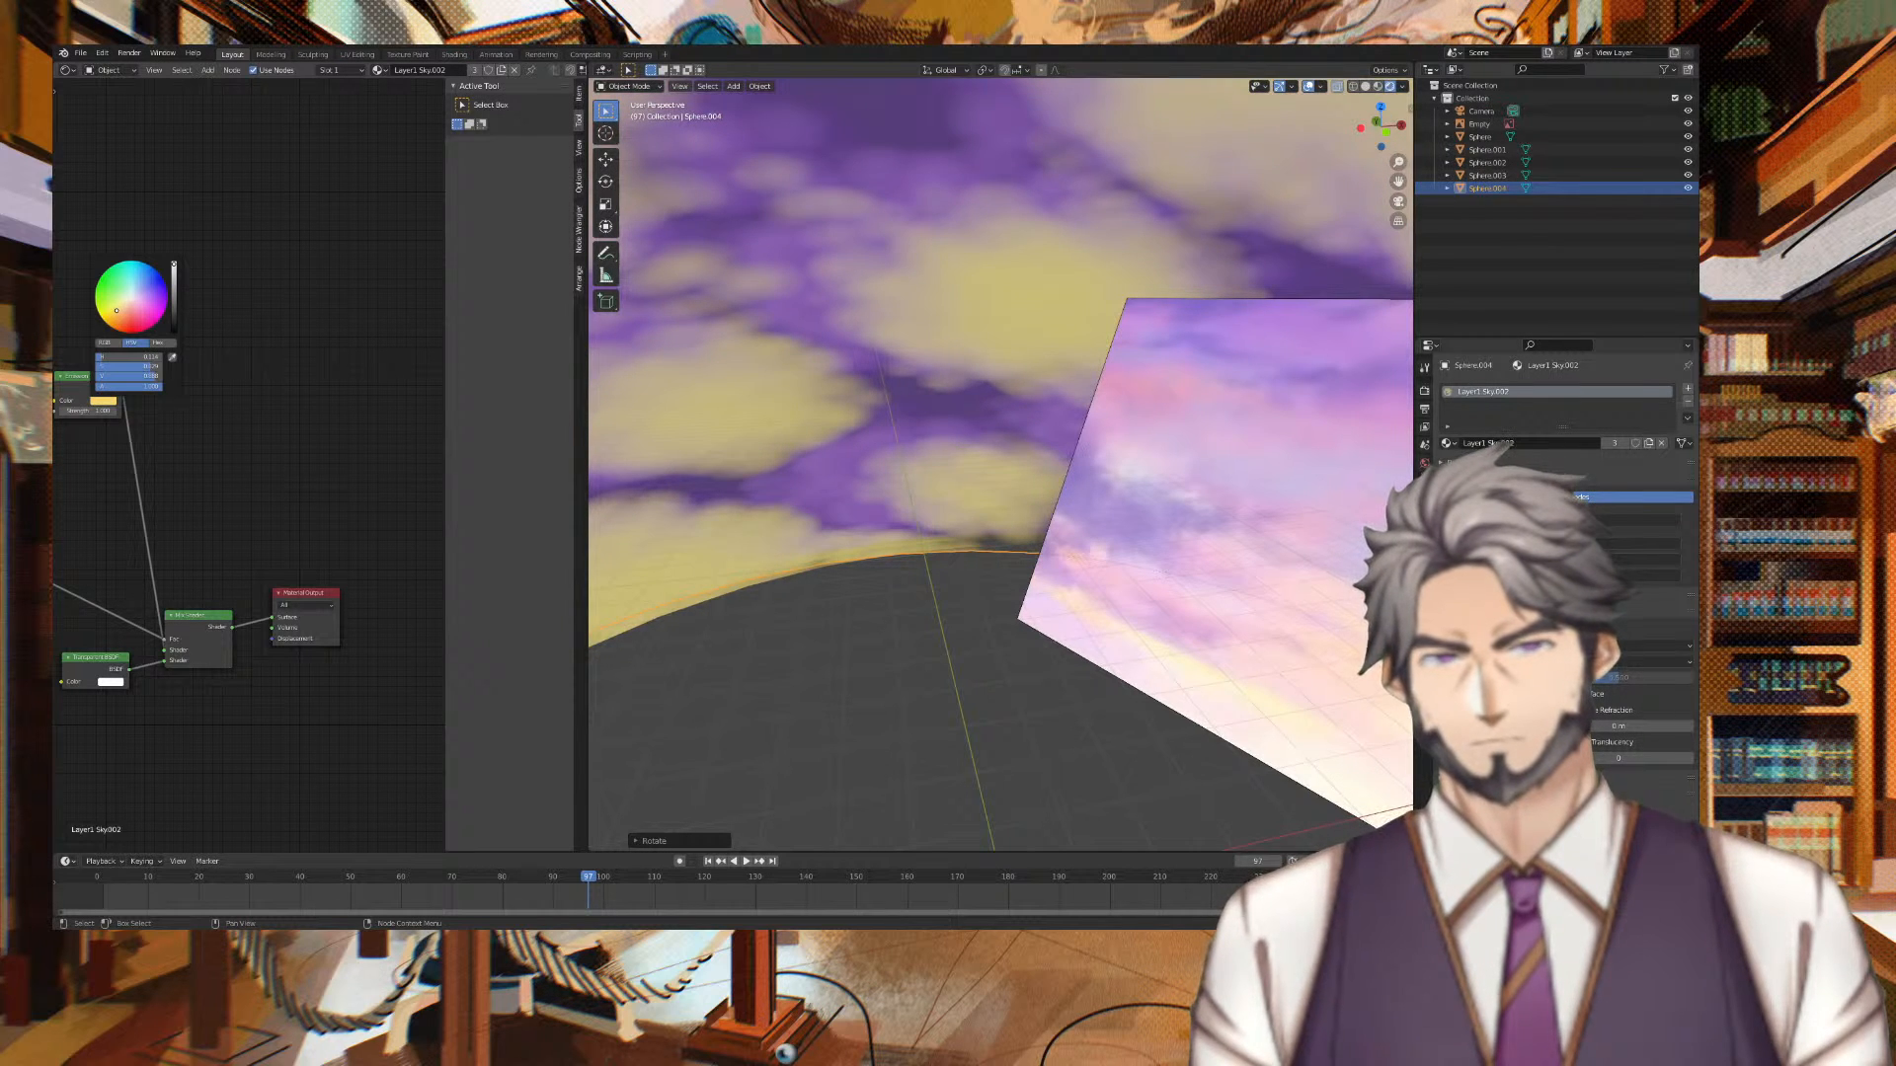
Try sampling a pale cream from the reference image's lower clouds as the Emission color of Sphere.004's shared material
middle_drag(1126, 529, 1137, 570)
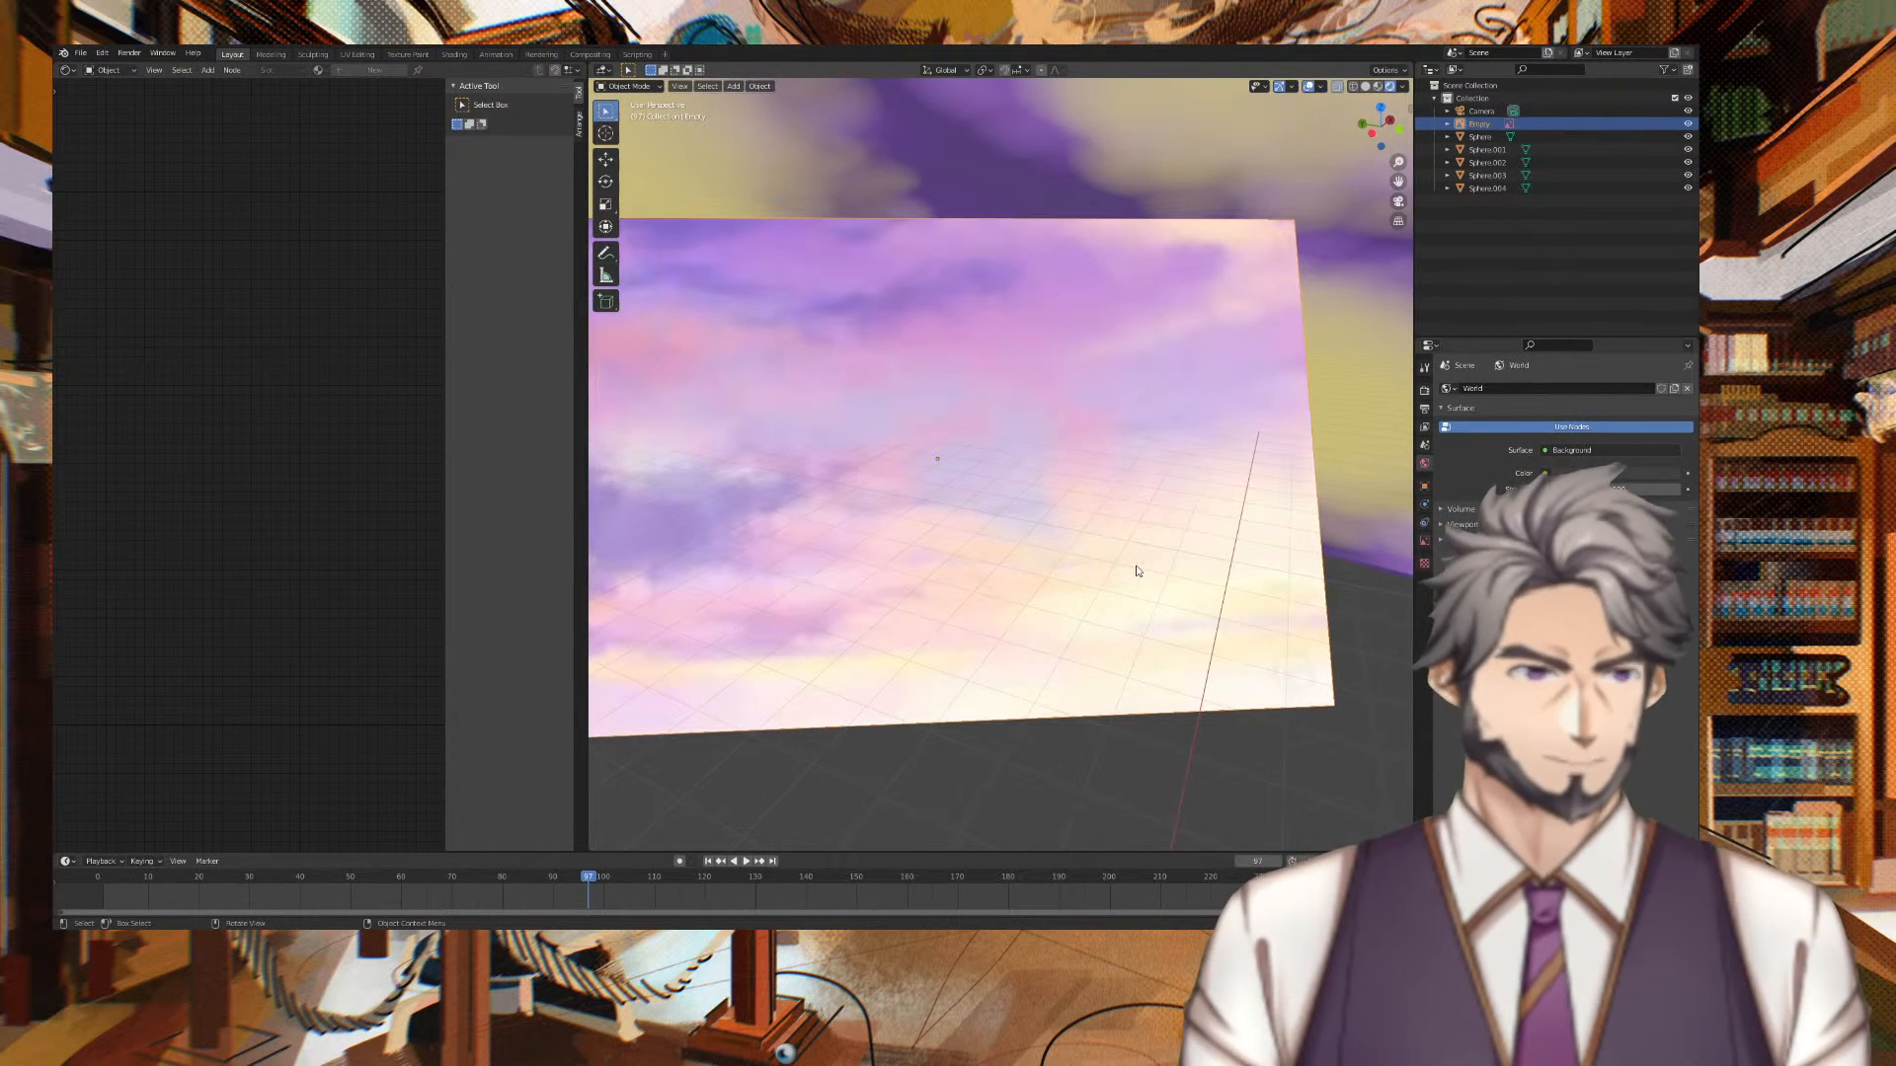
key(KP_Decimal)
scroll(1136, 561, up, 10)
scroll(1135, 557, down, 5)
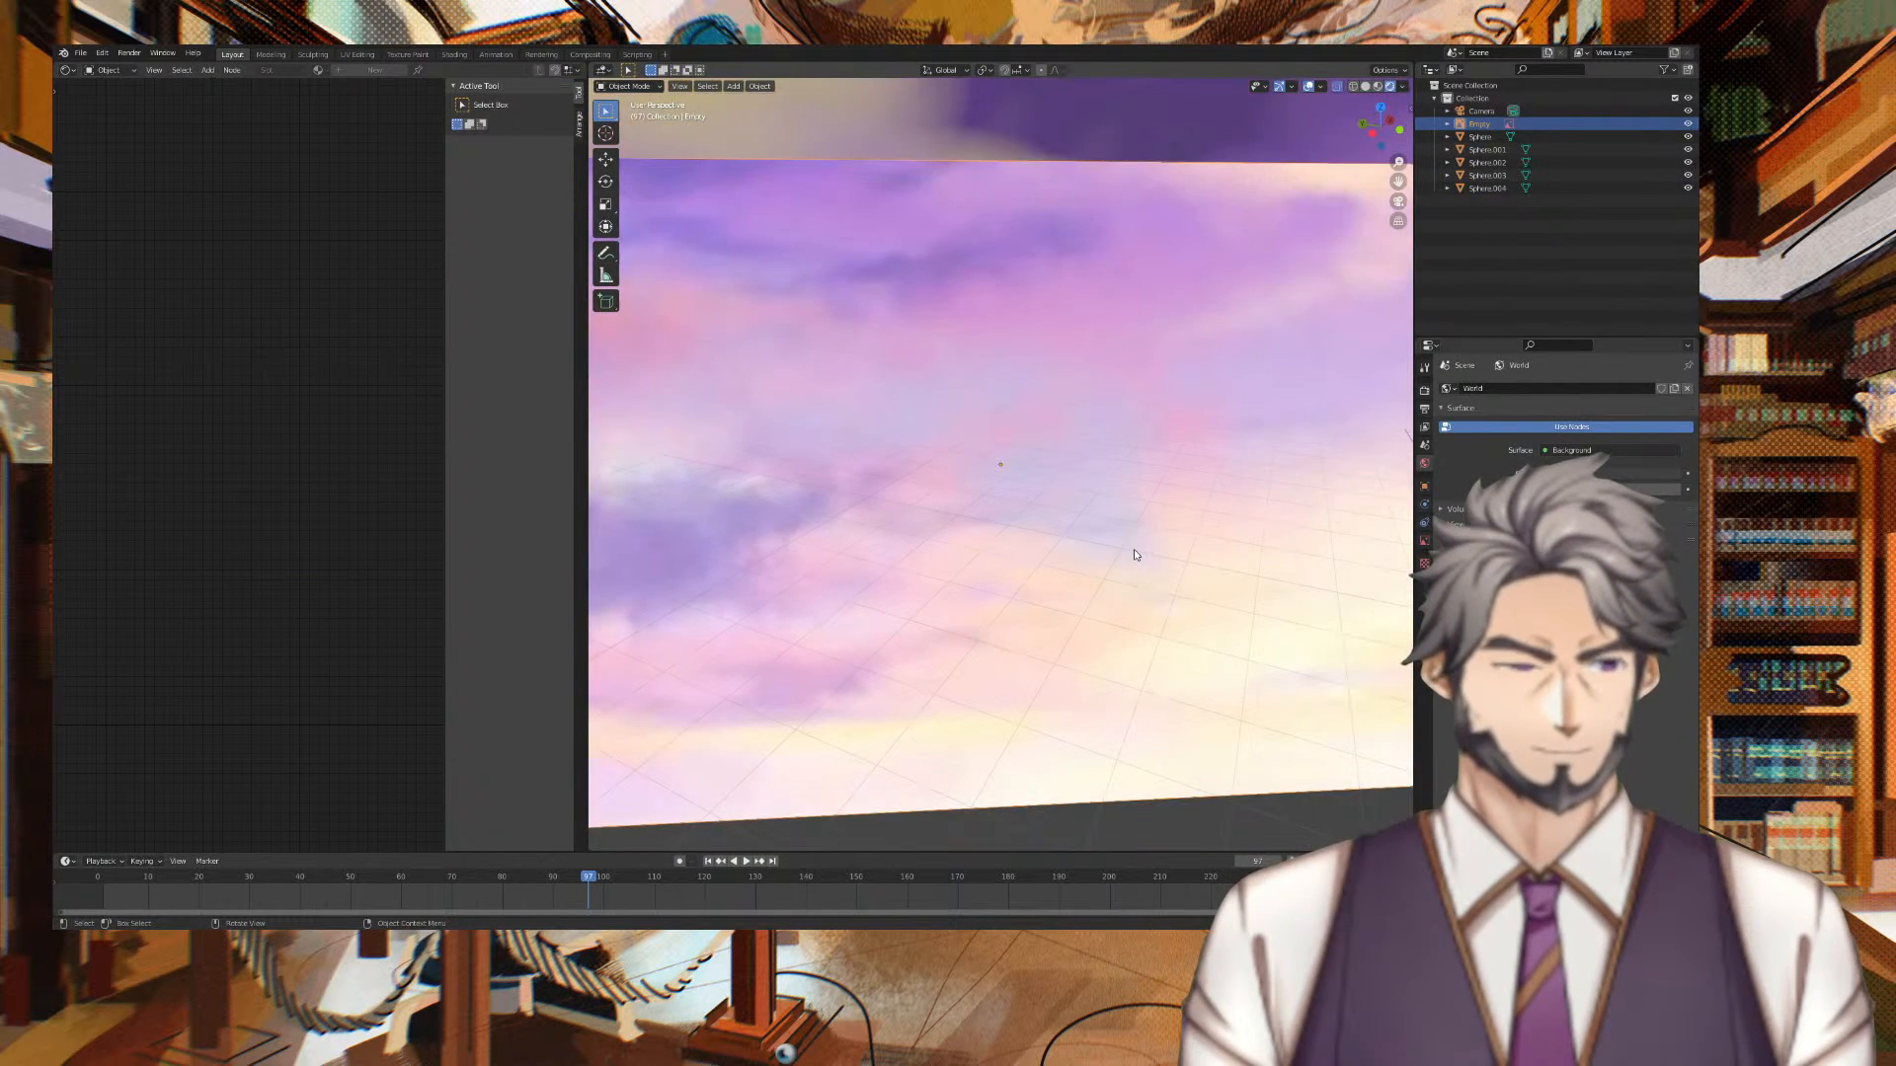
click(1083, 523)
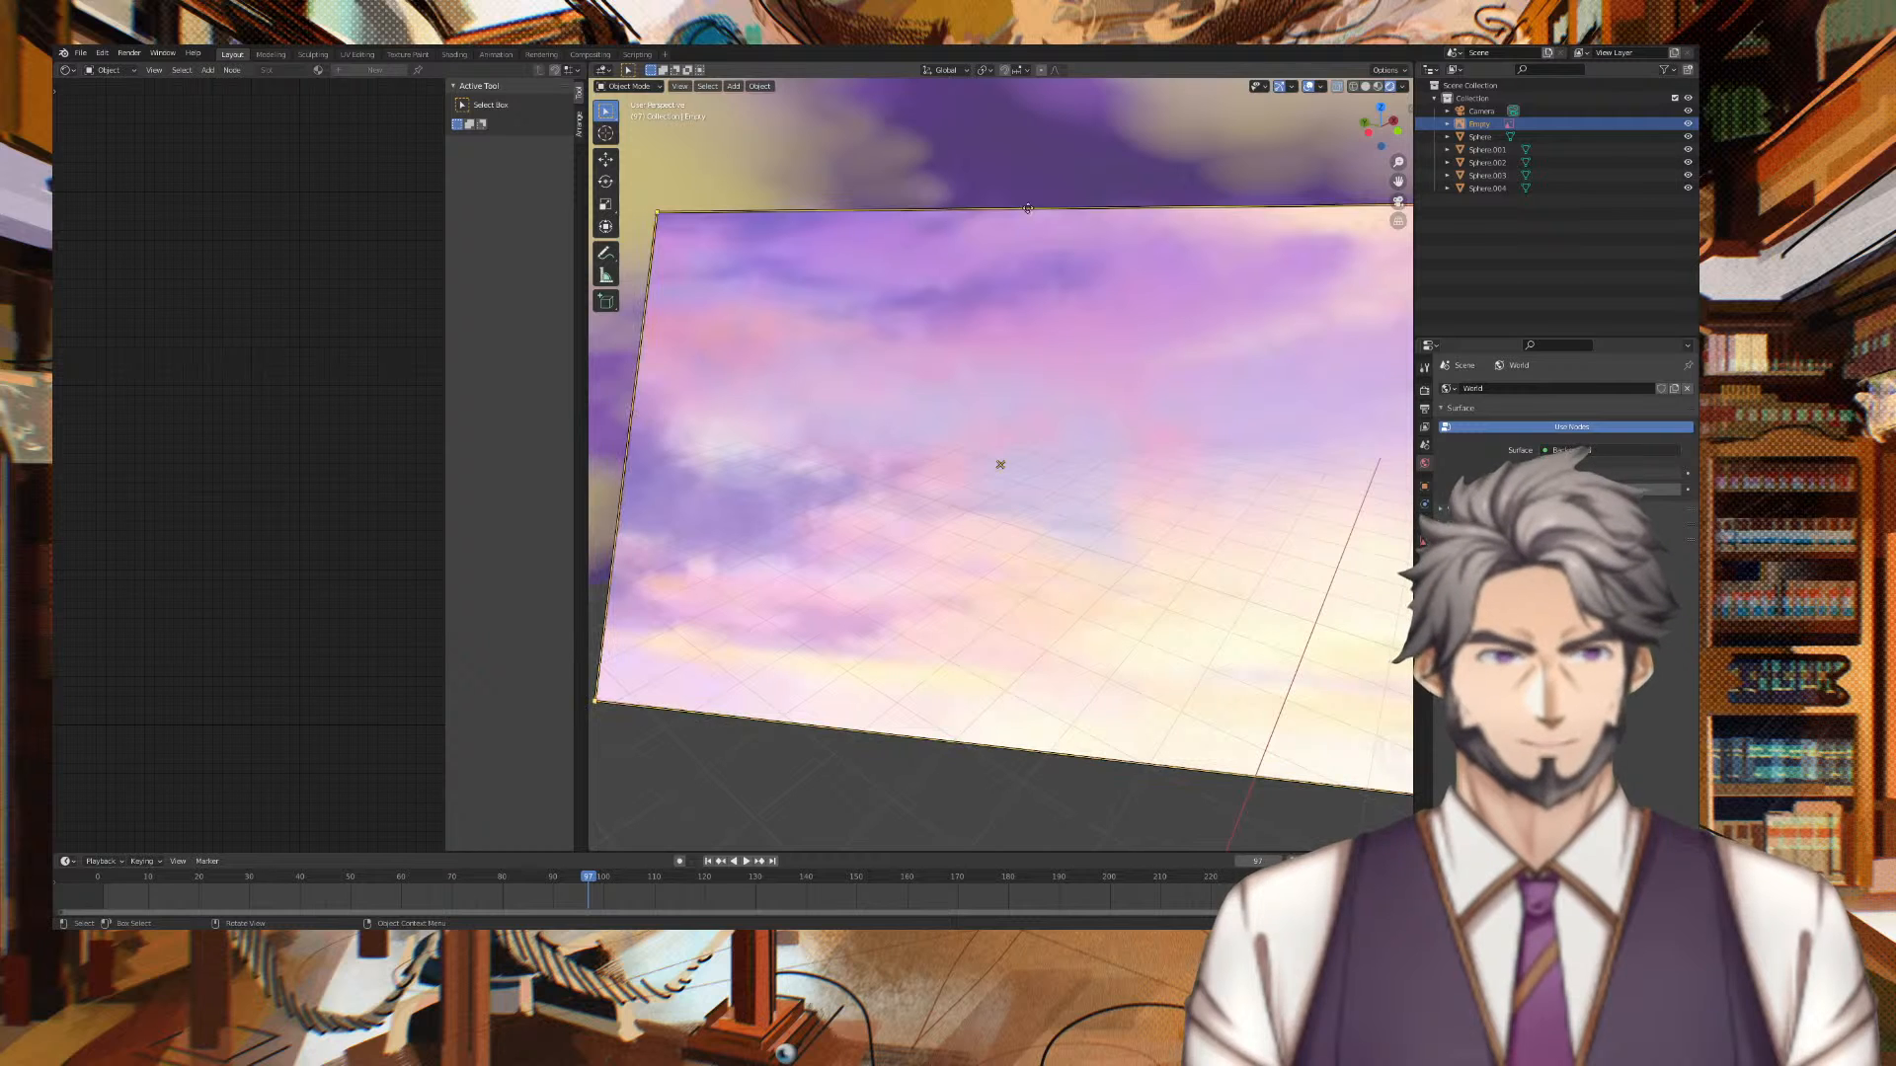
click(101, 402)
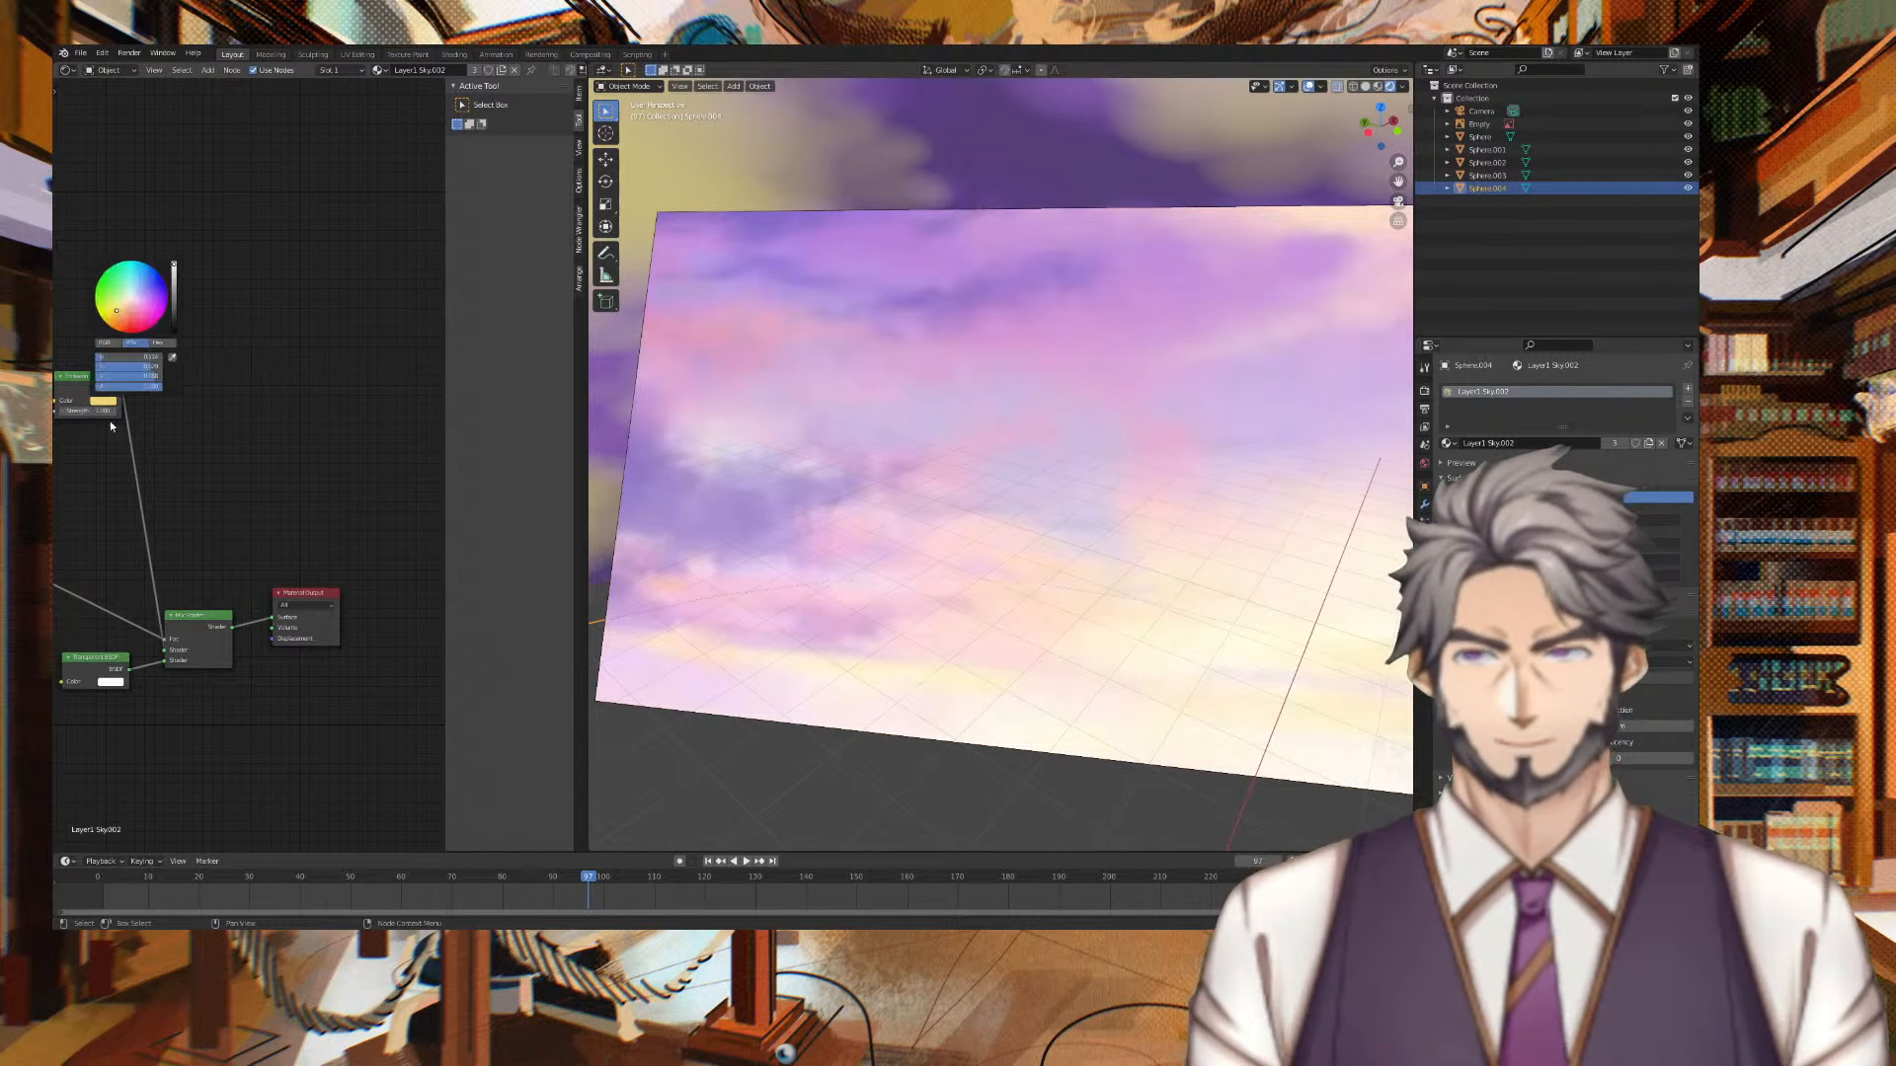
click(103, 402)
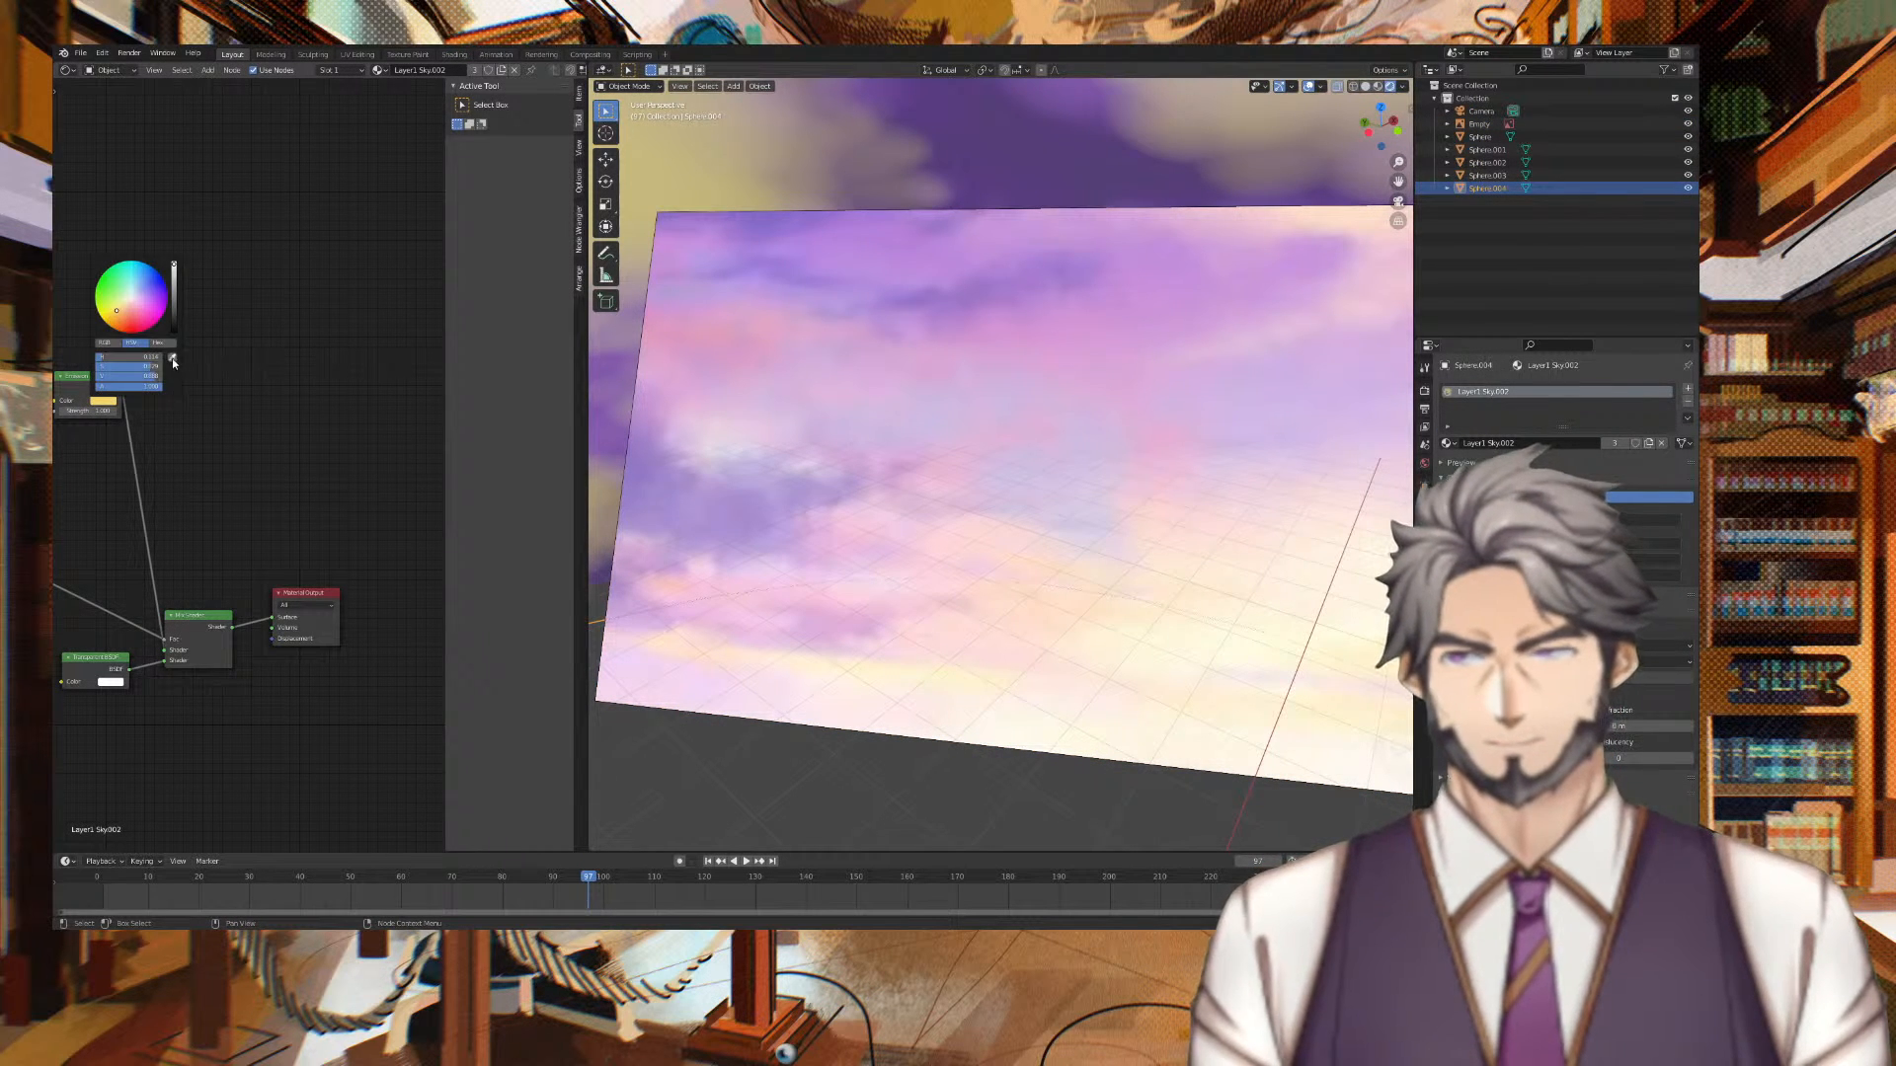
click(172, 360)
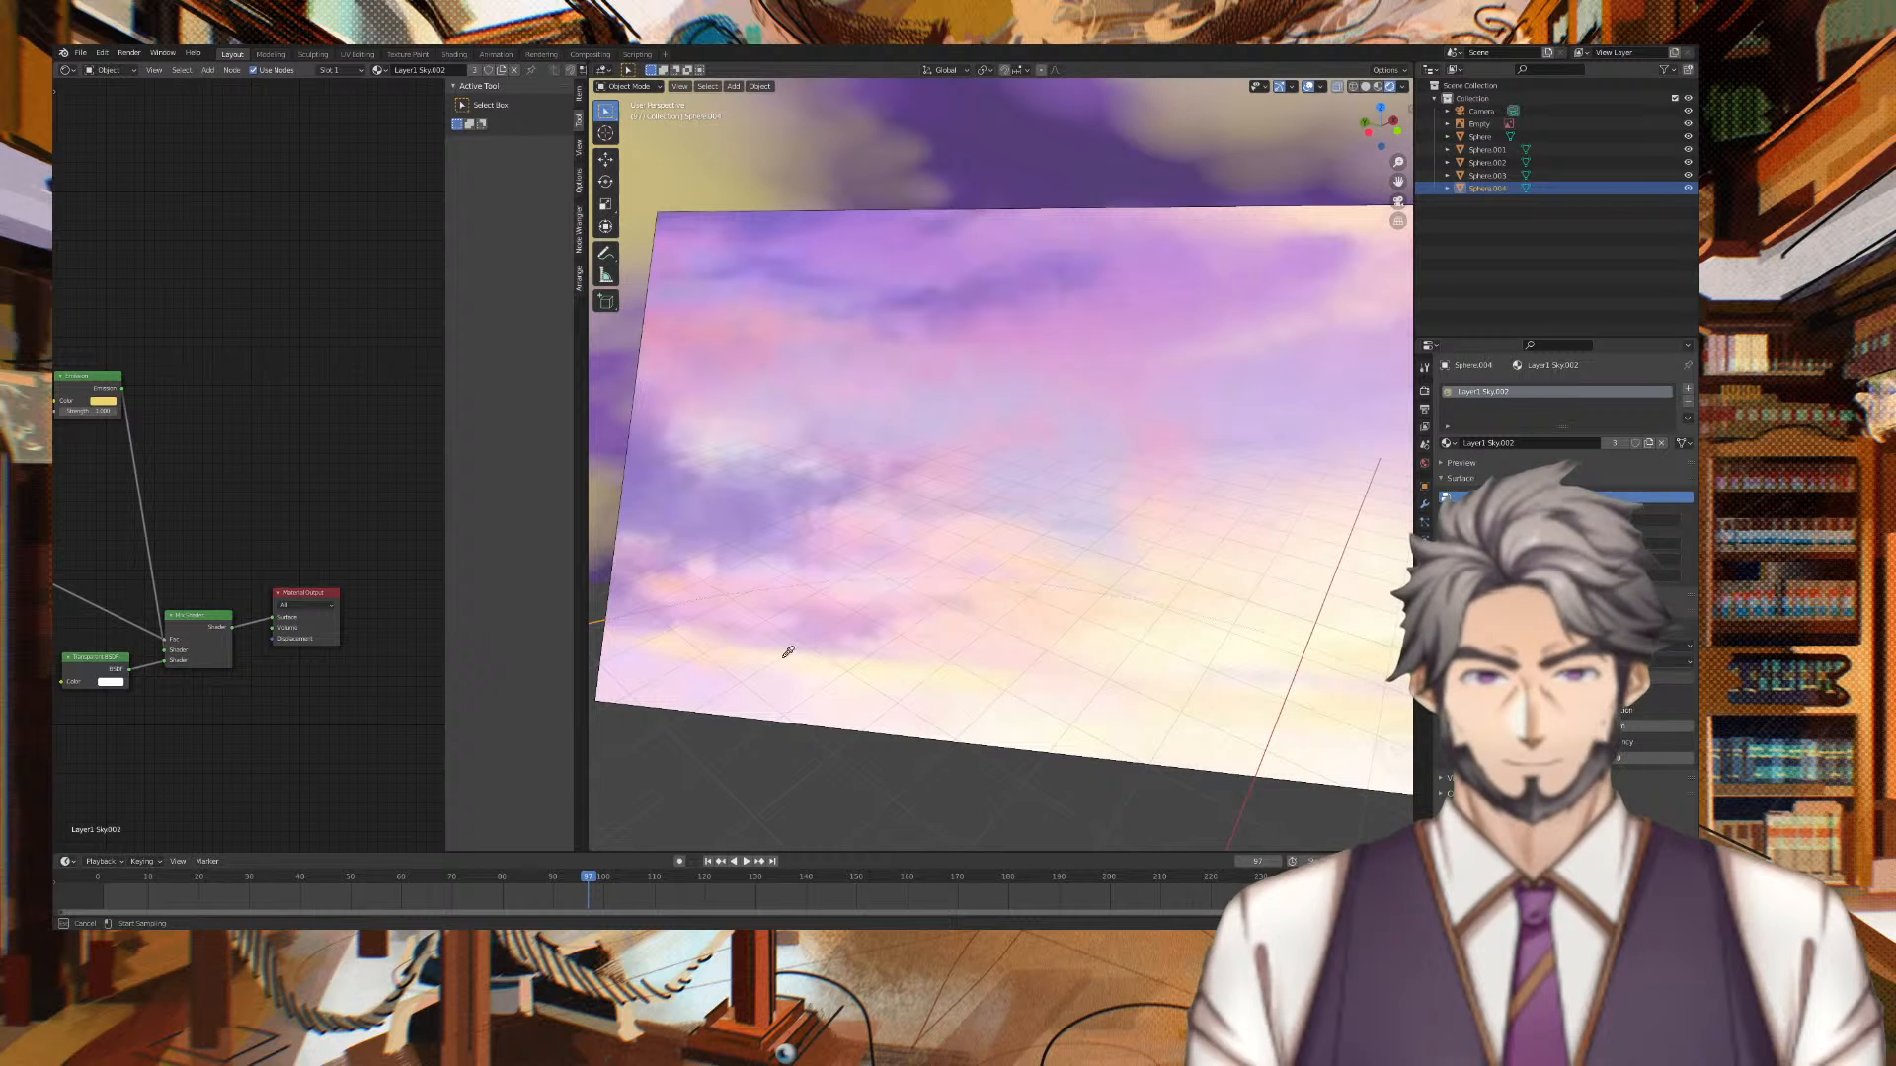
click(825, 656)
middle_drag(810, 612, 760, 526)
scroll(776, 571, down, 3)
scroll(774, 545, up, 1)
scroll(825, 537, up, 2)
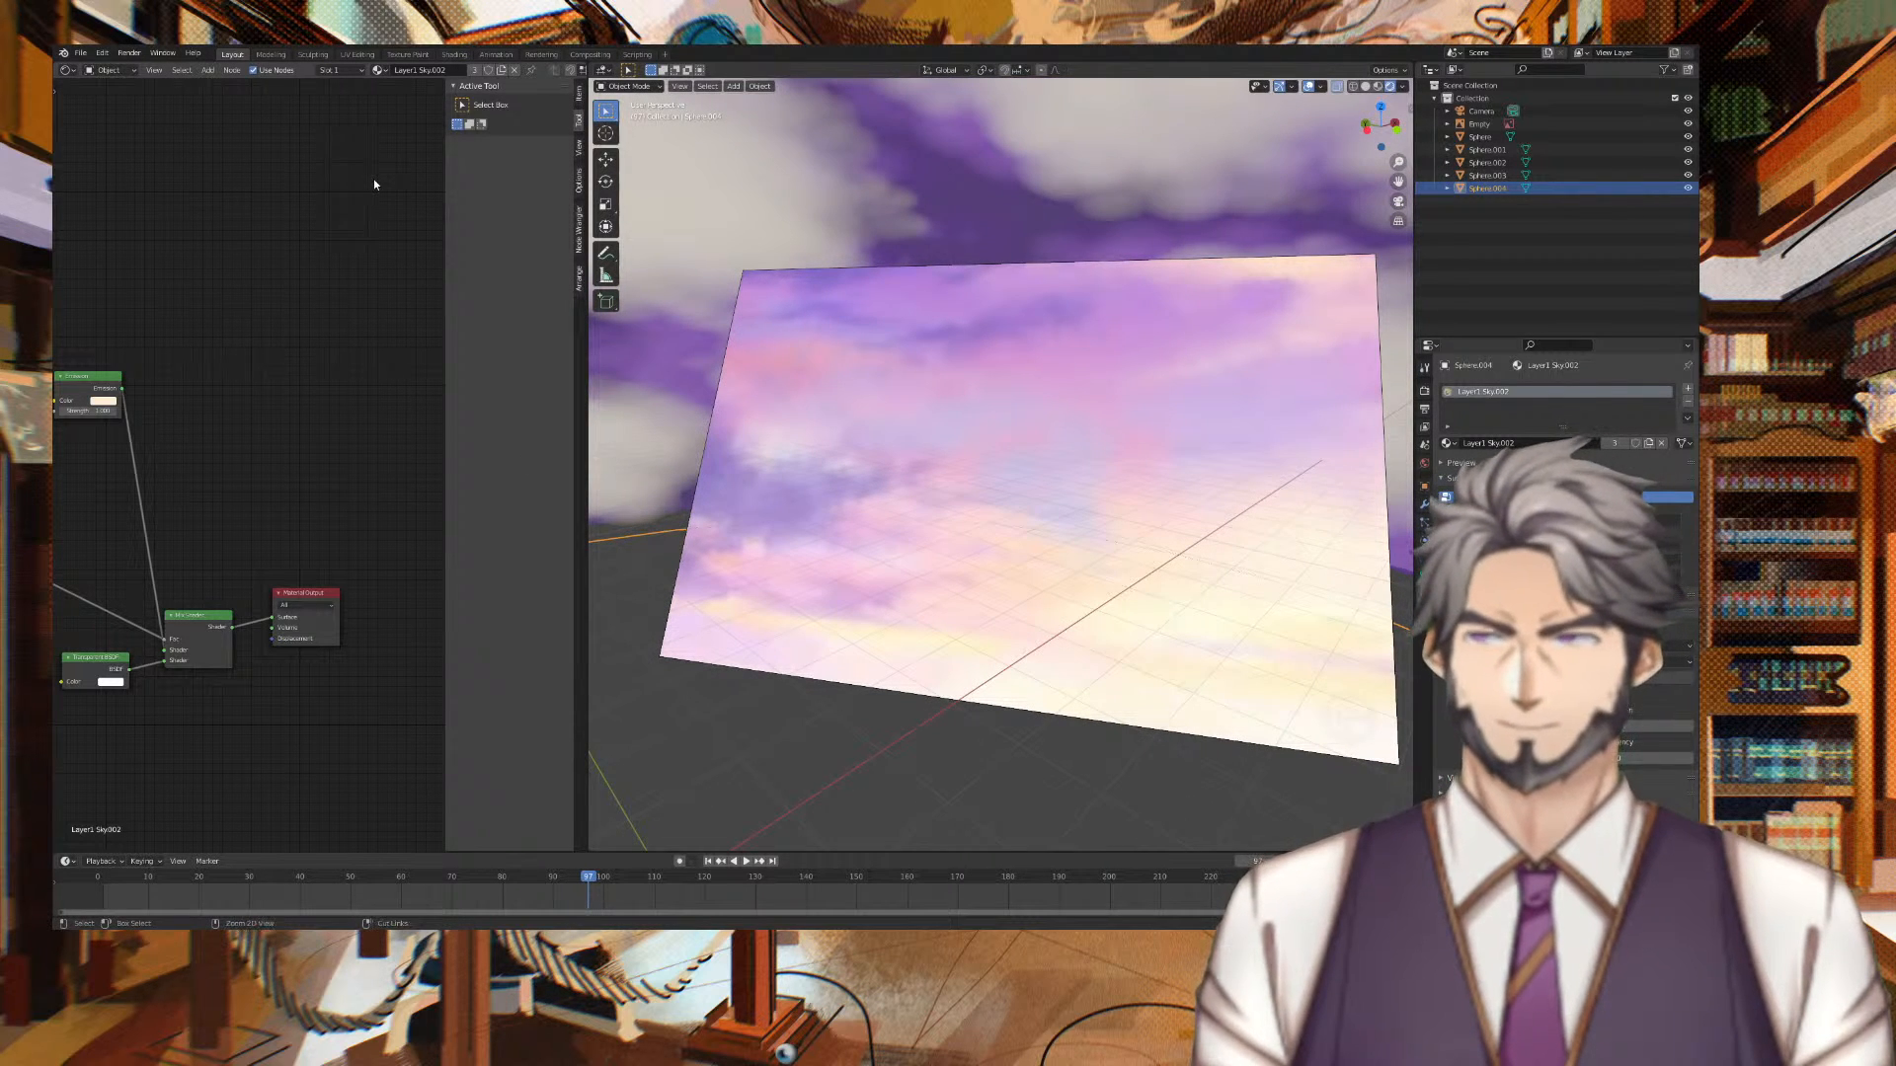
Undo the sampled Emission color while keeping Sphere.004 as the selected object
key(ctrl+z)
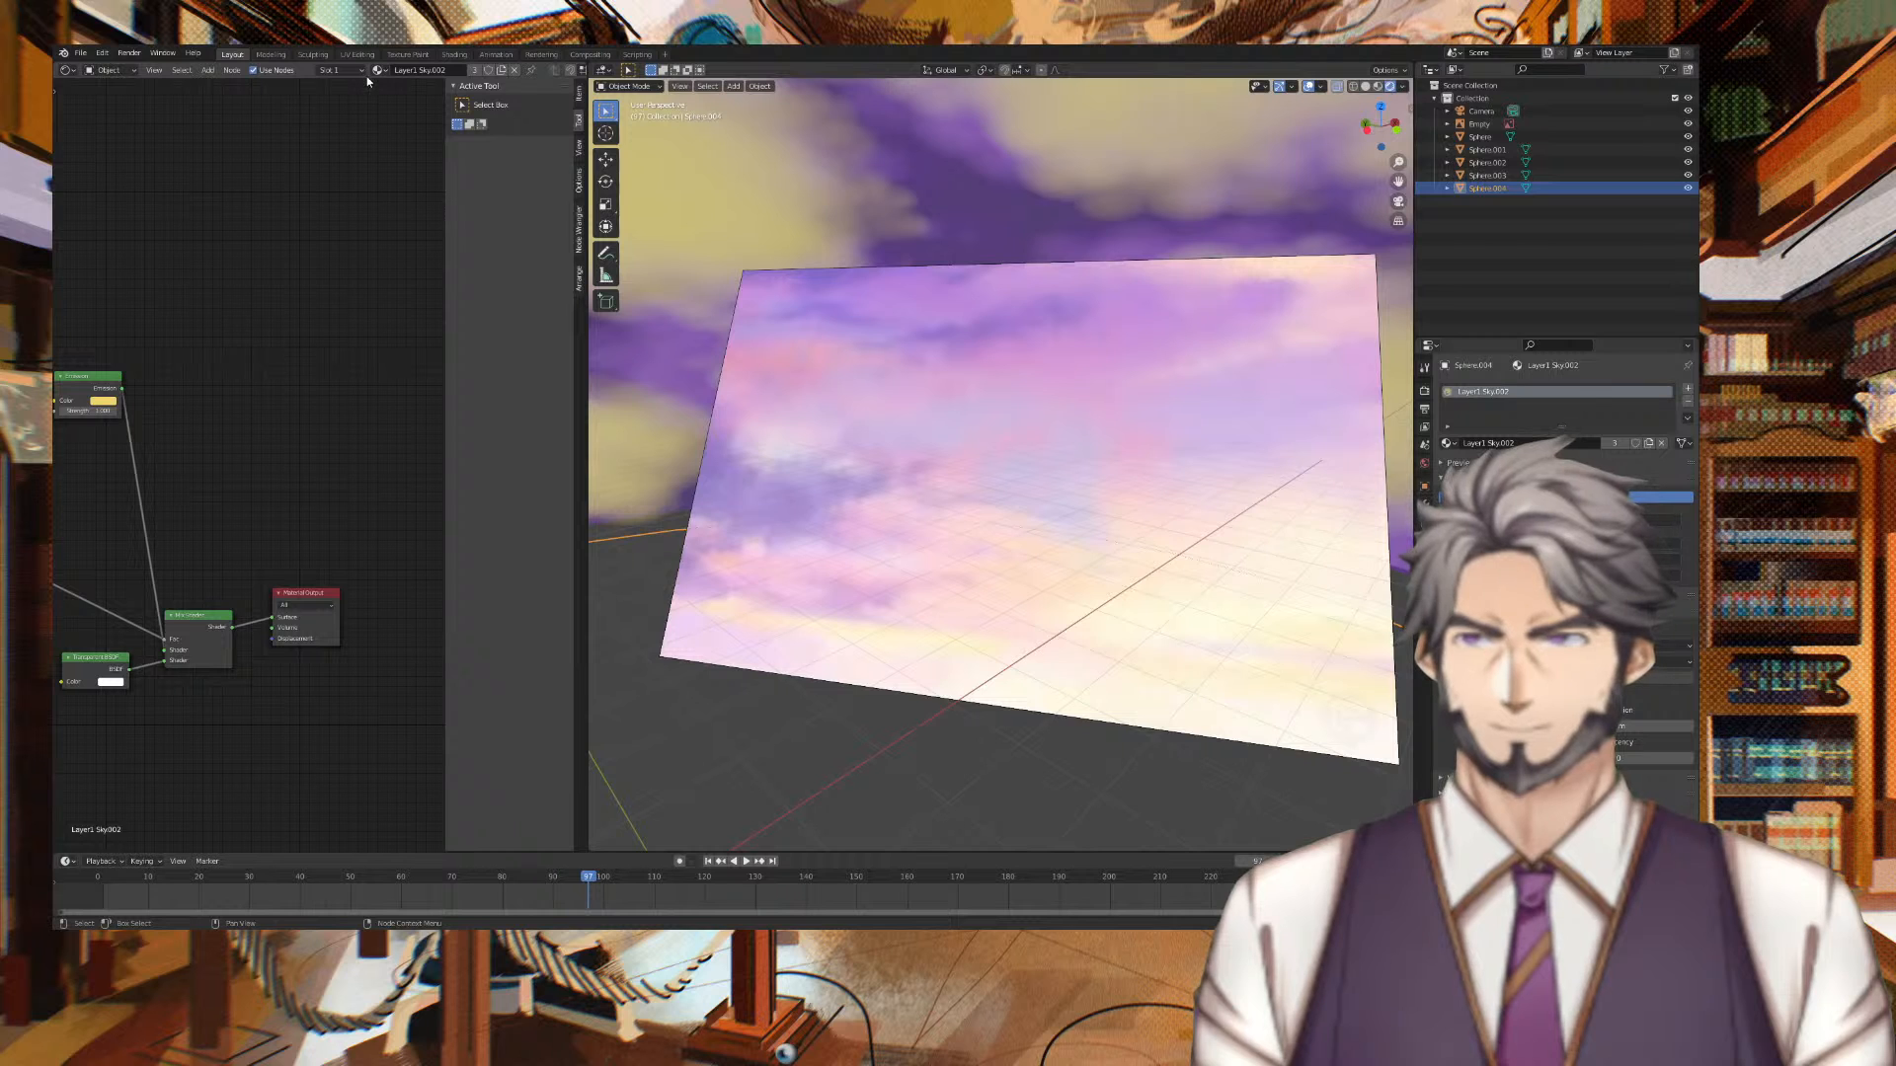
key(ctrl+z)
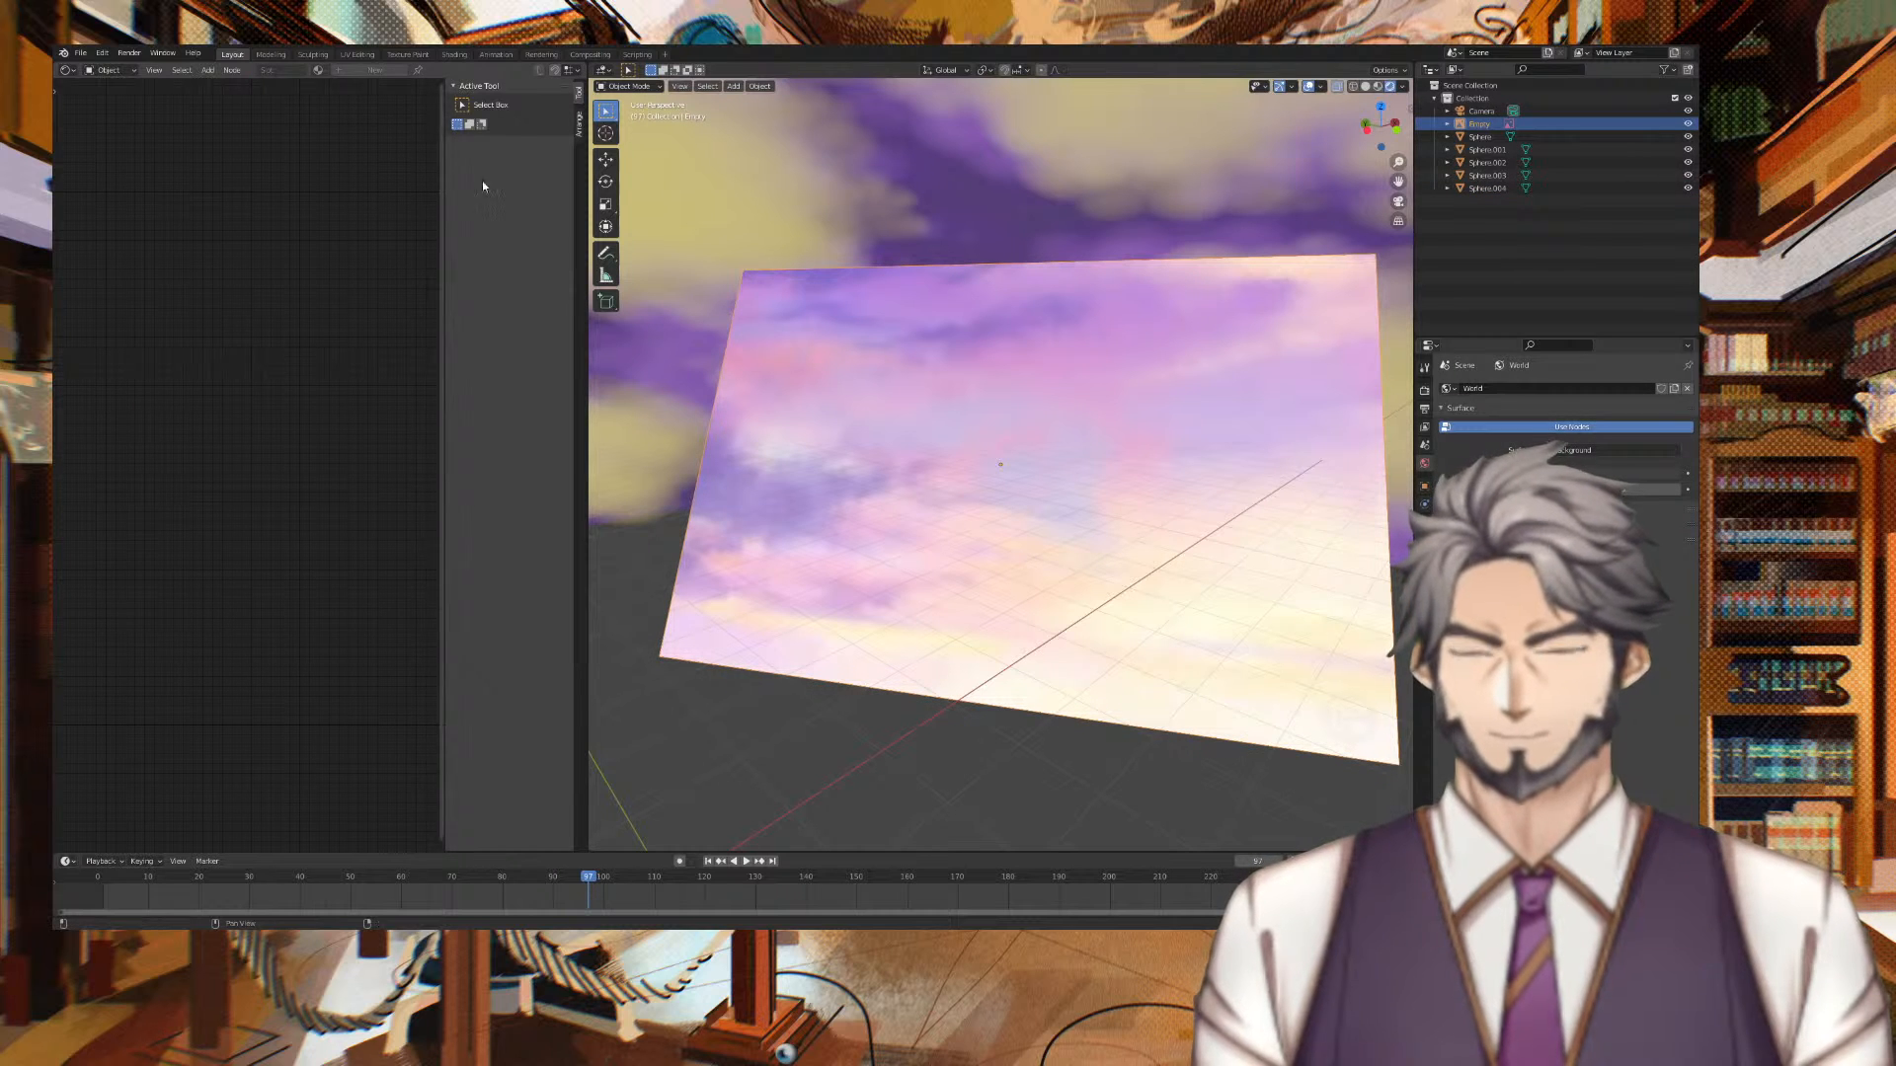
key(ctrl+shift+z)
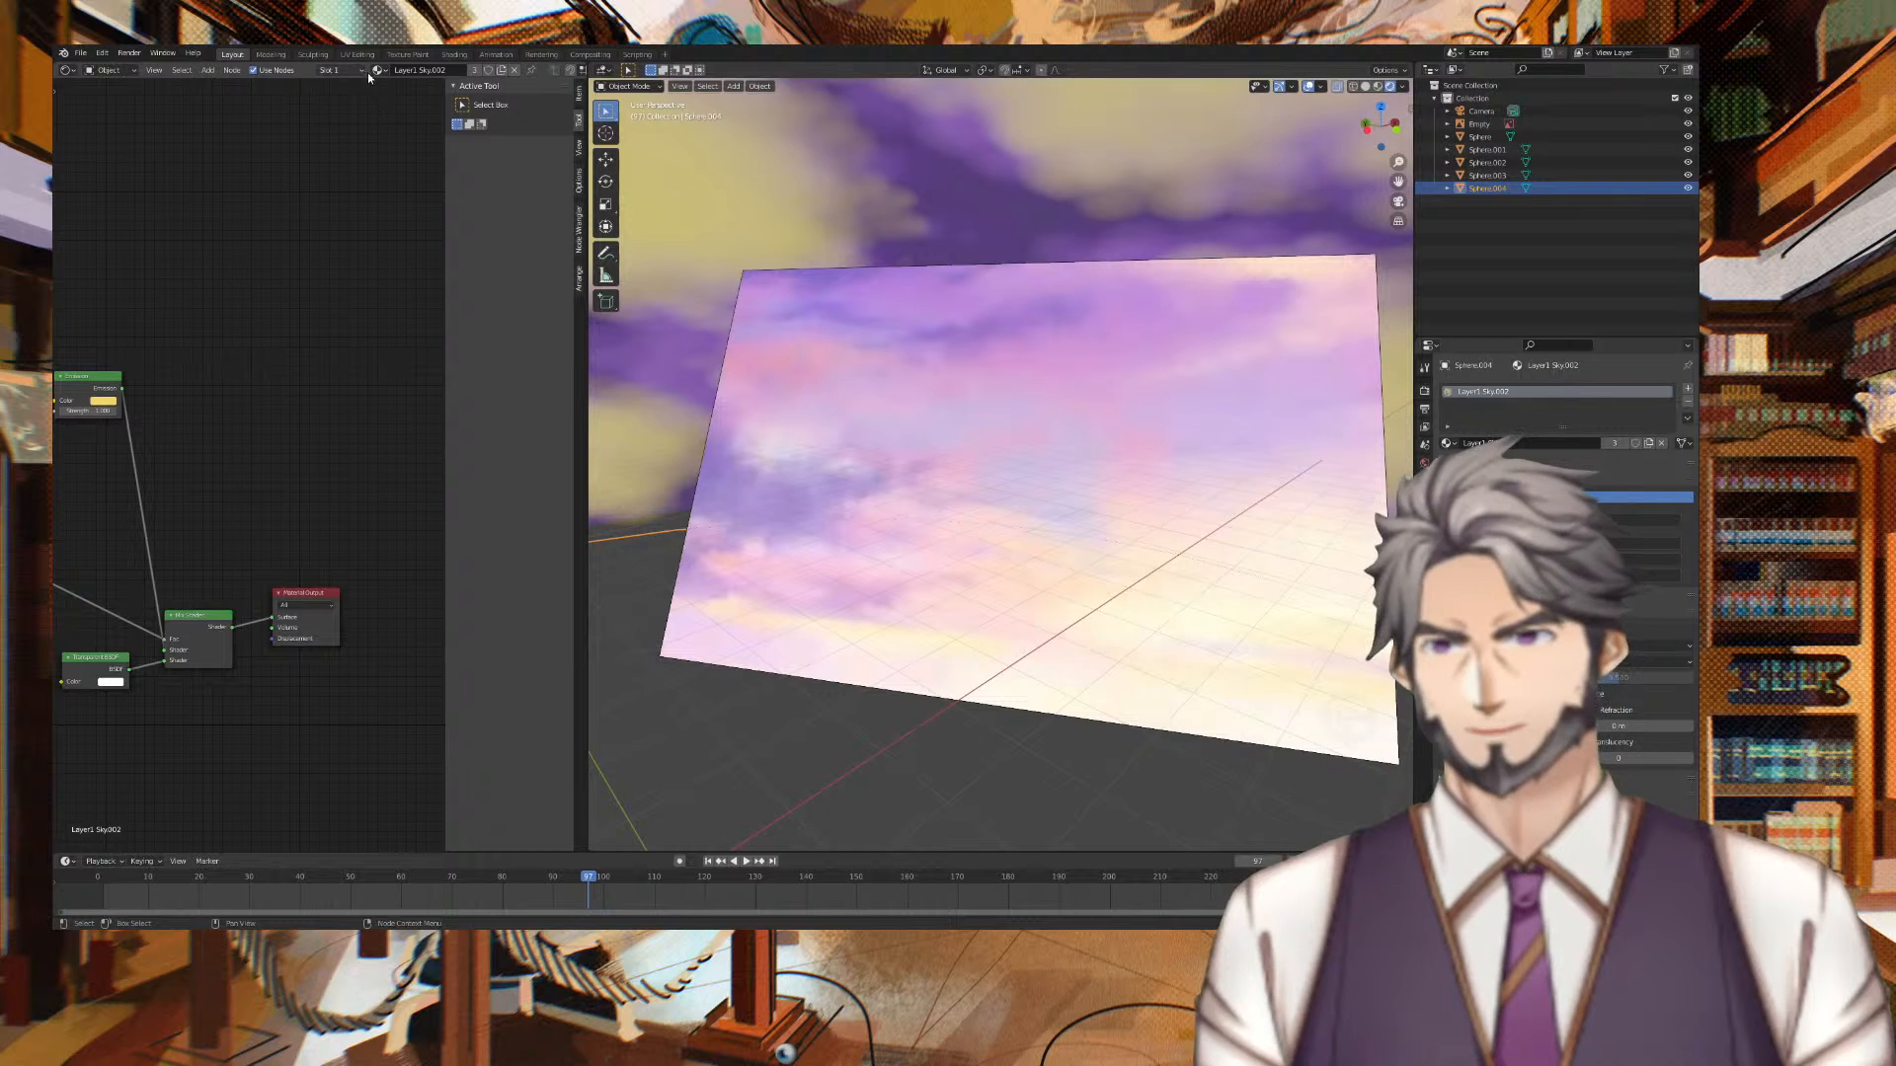
Give Sphere.004 its own separate copy of the cloud material
click(502, 74)
scroll(259, 212, down, 2)
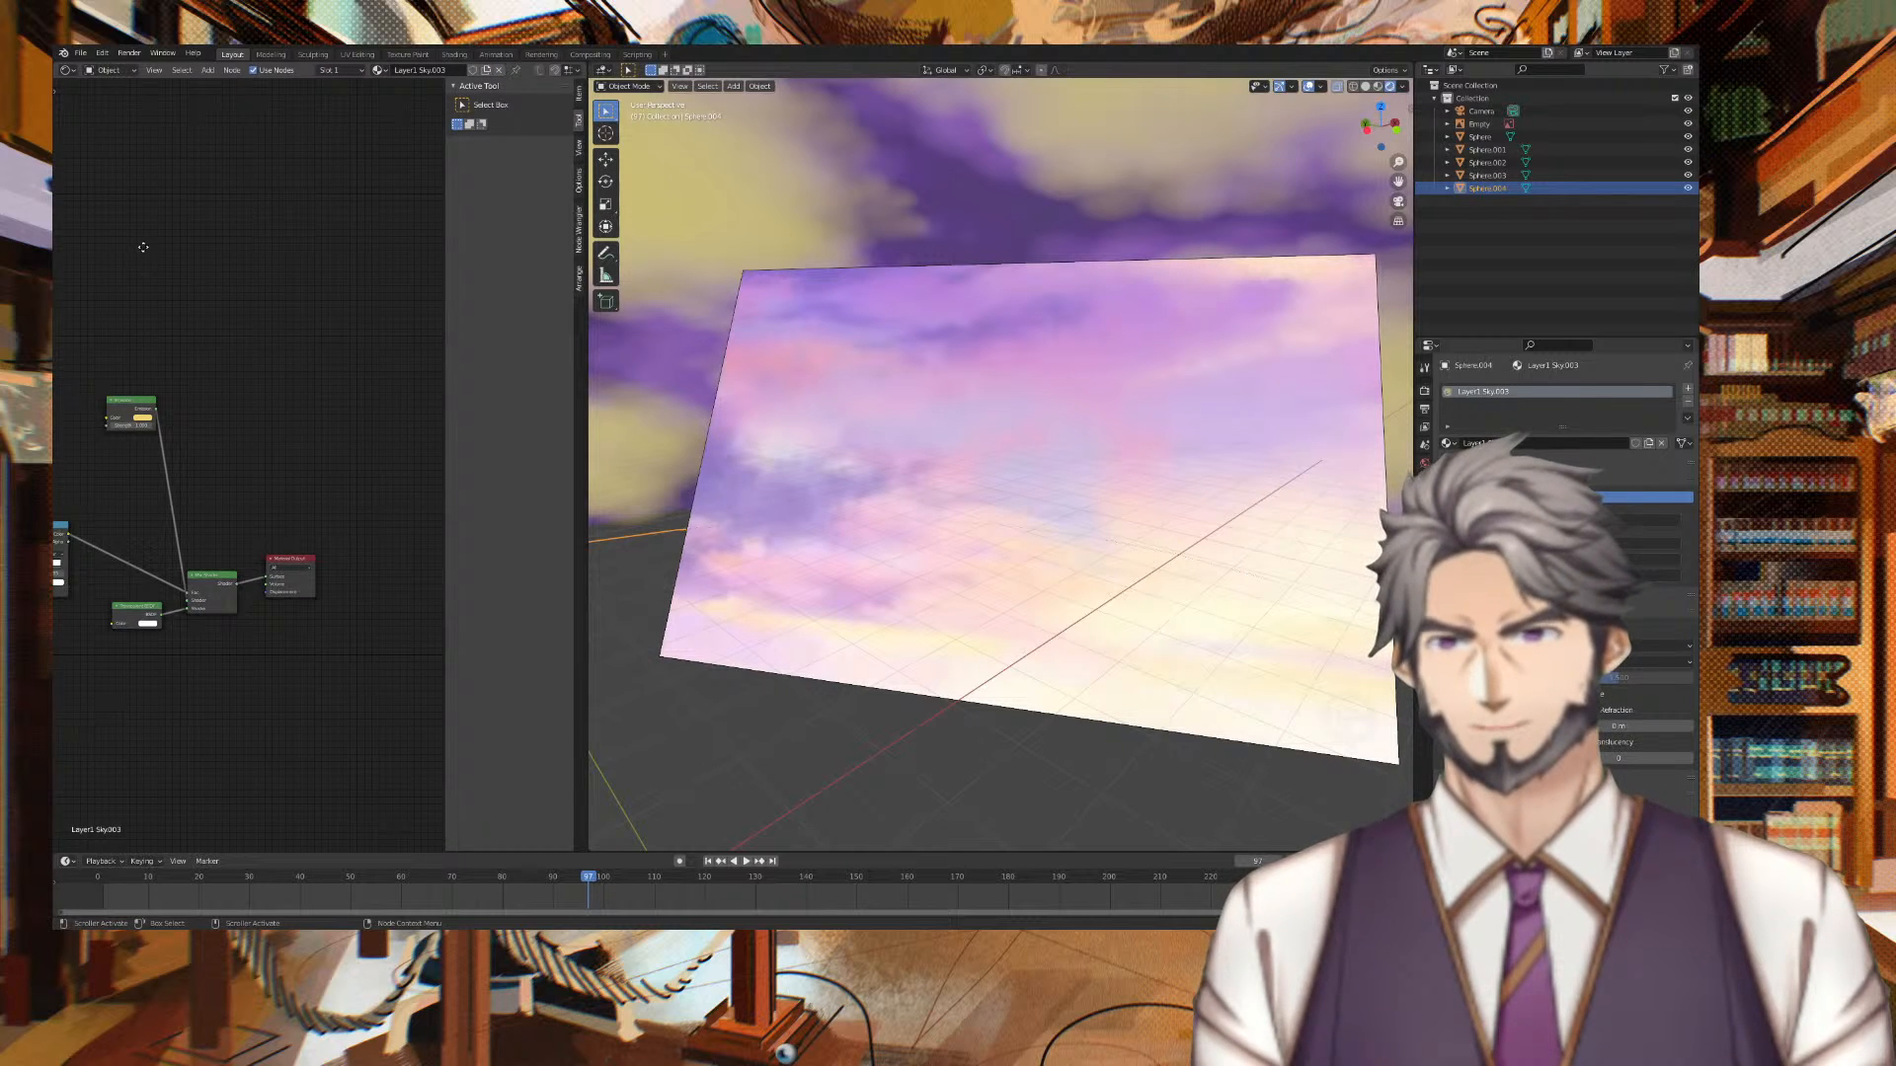
middle_drag(143, 253, 283, 275)
Try assigning the Layer1 Sky.002 material to Sphere.004 and revert to its separate material copy
click(378, 70)
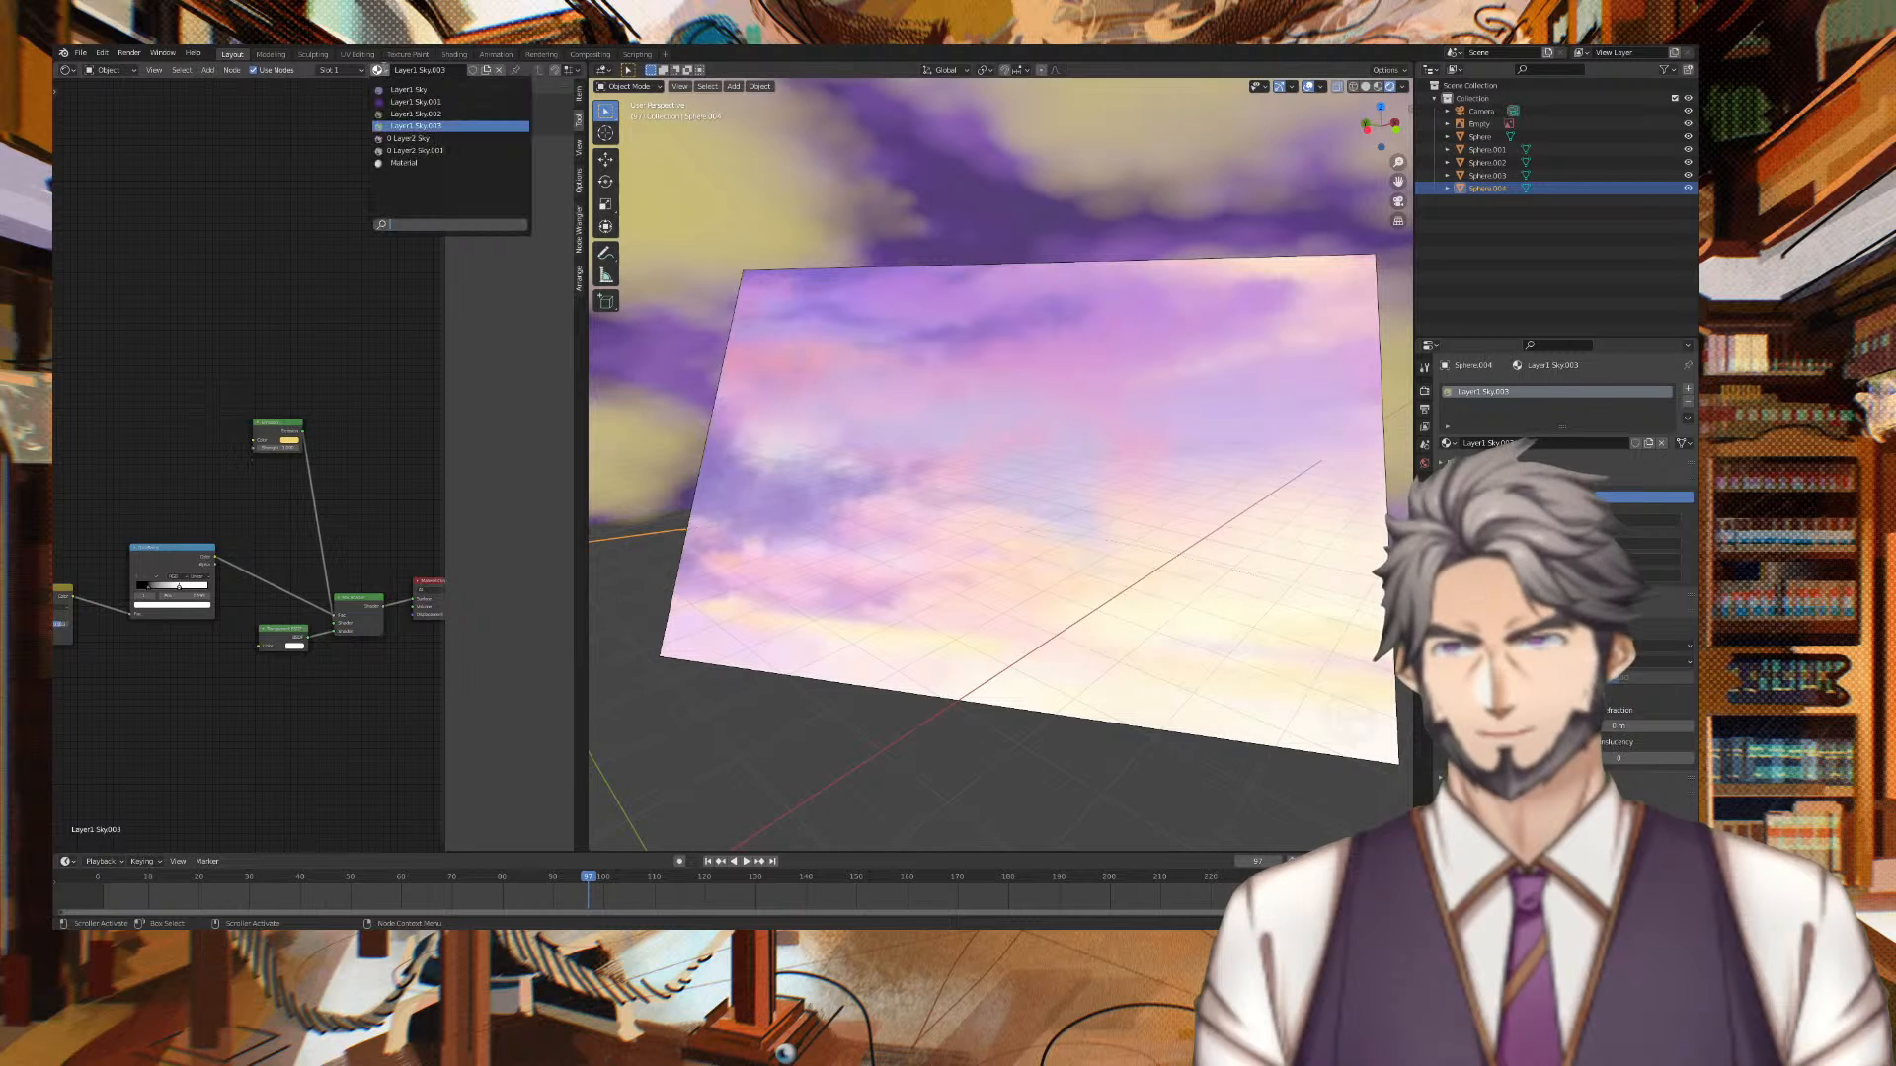
click(407, 114)
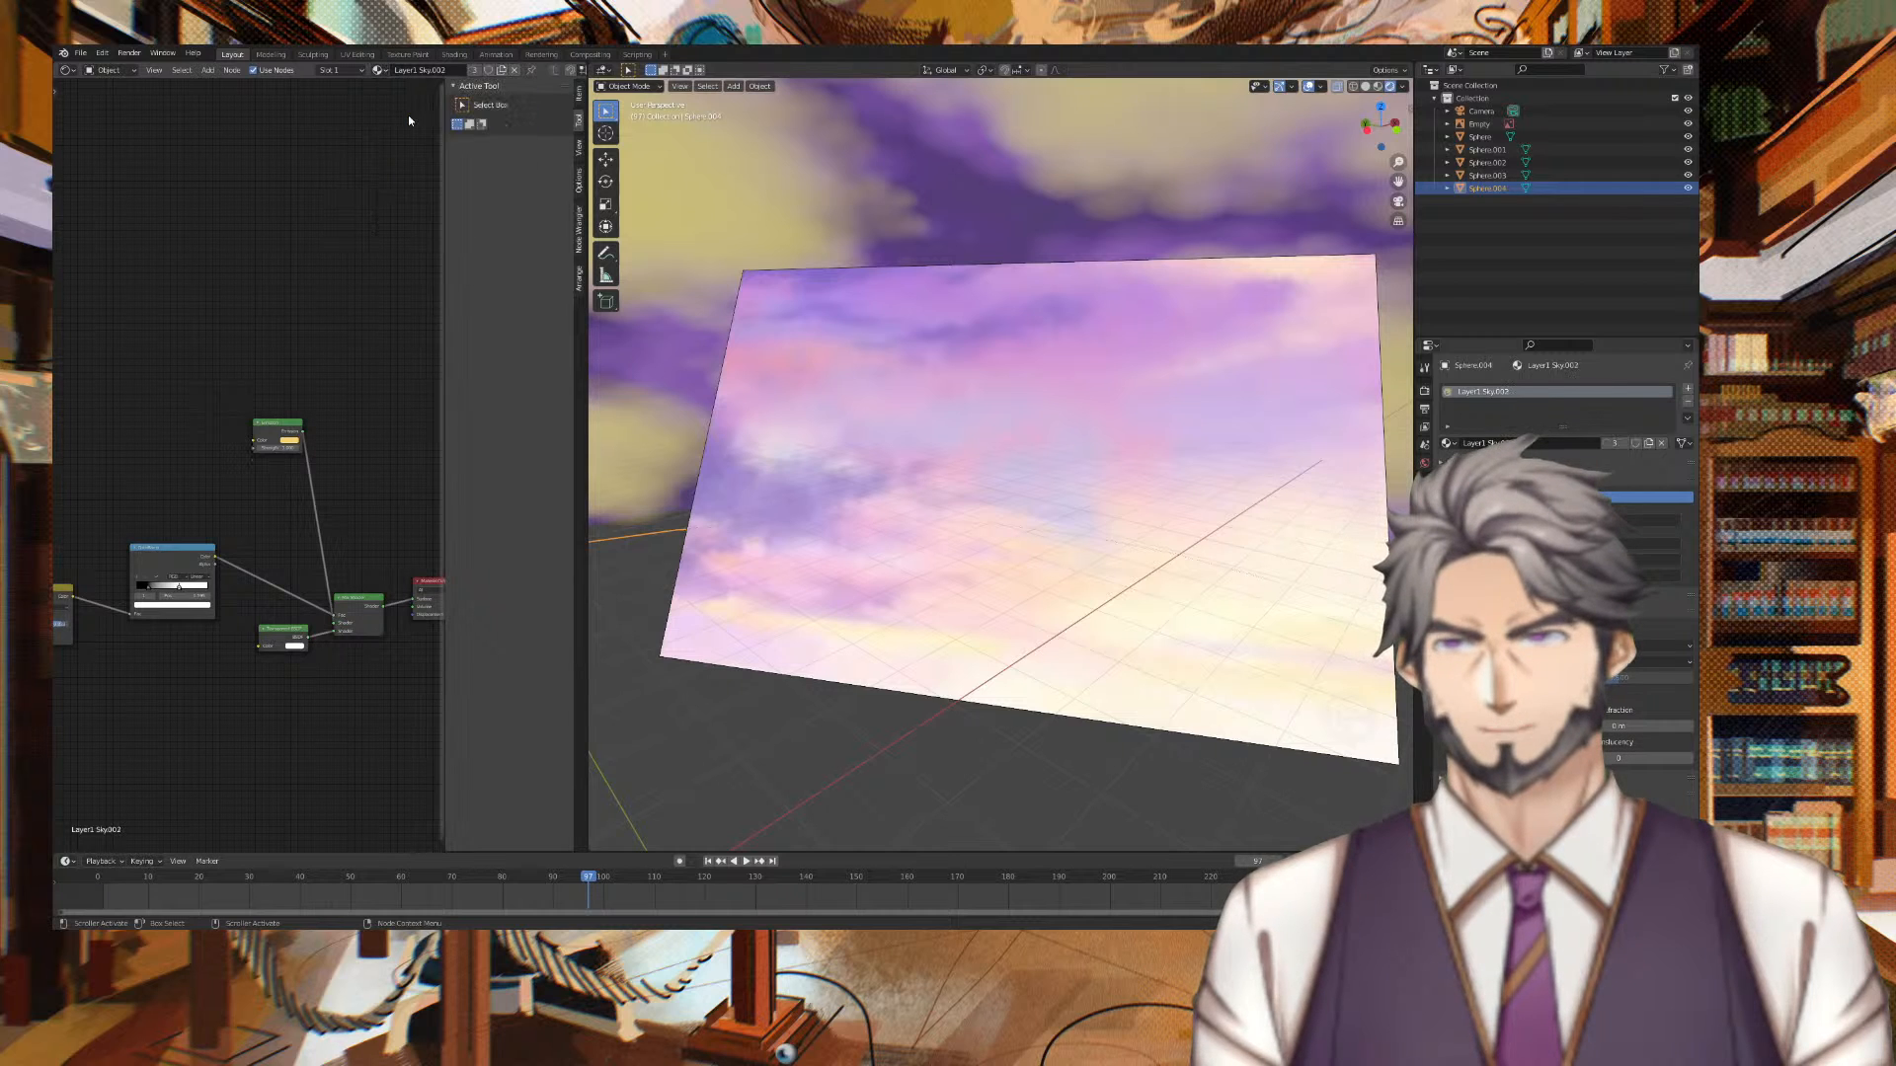
key(ctrl+z)
key(ctrl+z)
key(ctrl+z)
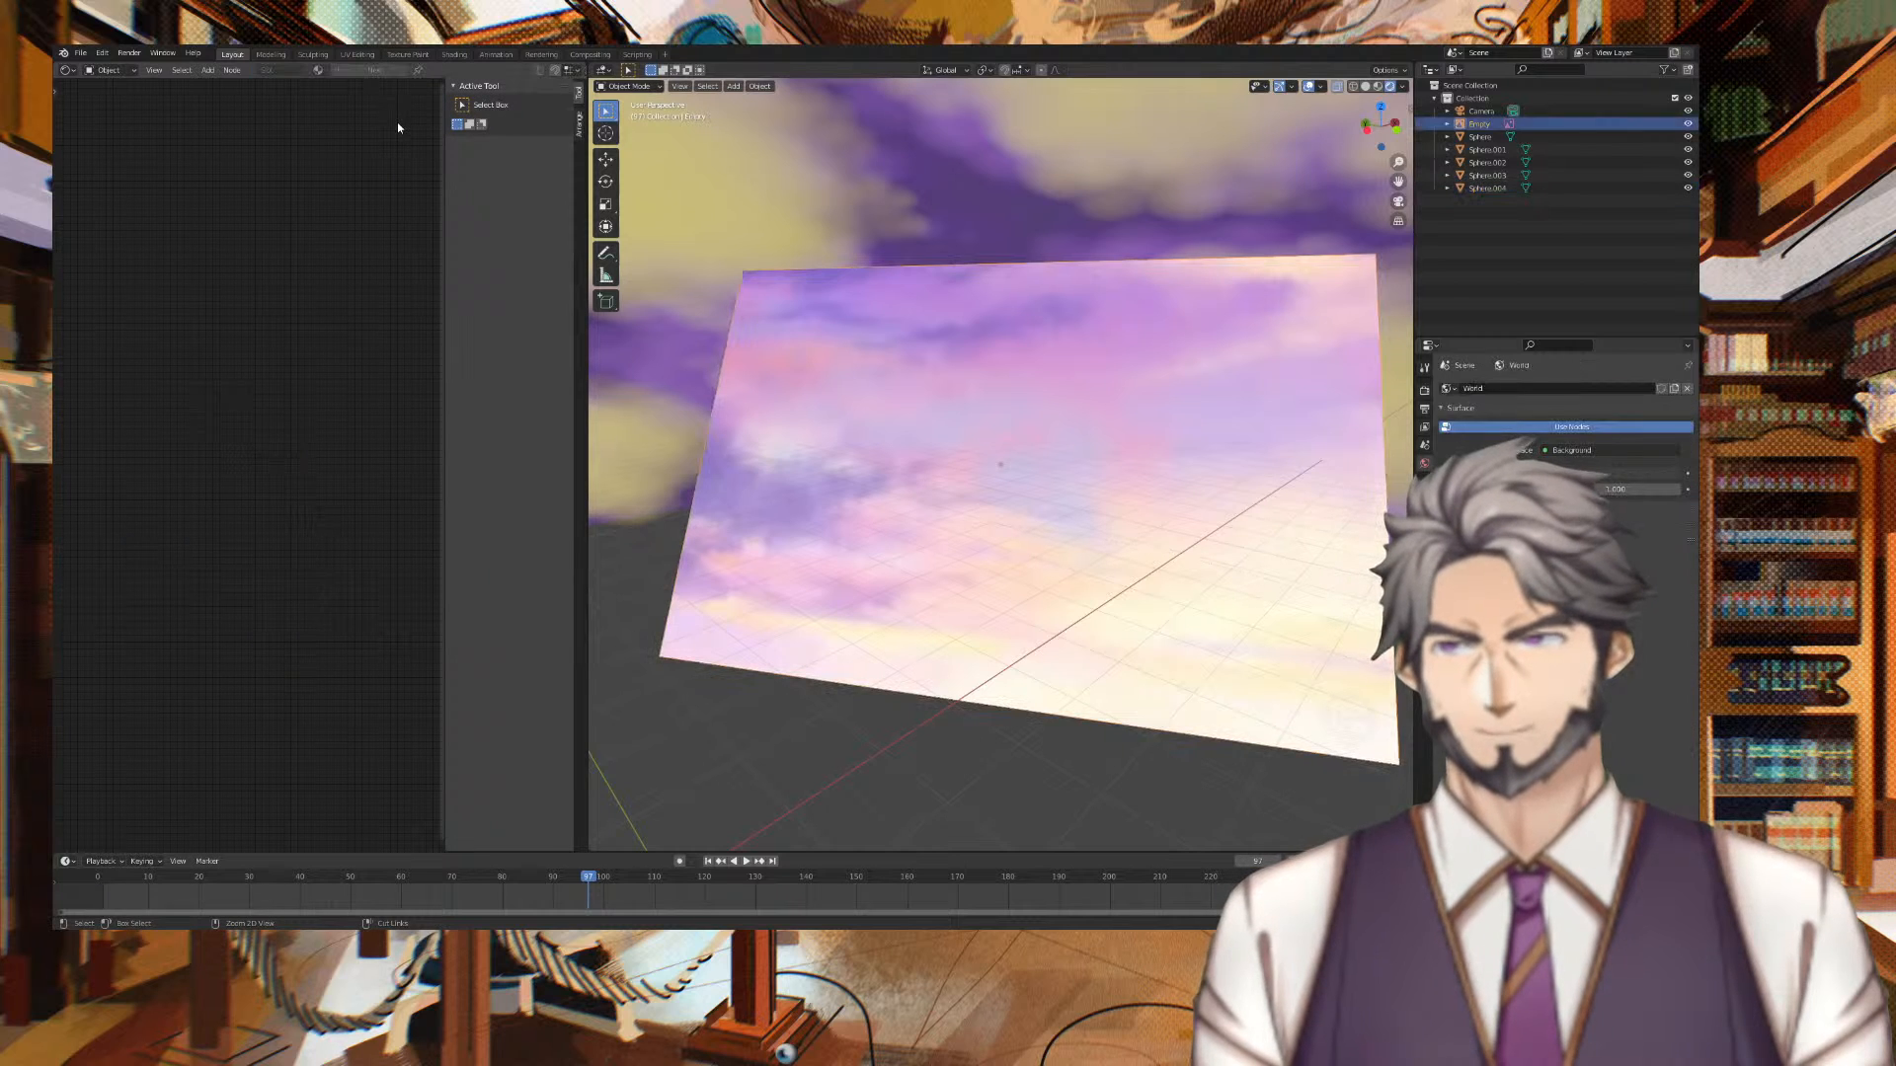
key(ctrl+shift+z)
key(ctrl+shift+z)
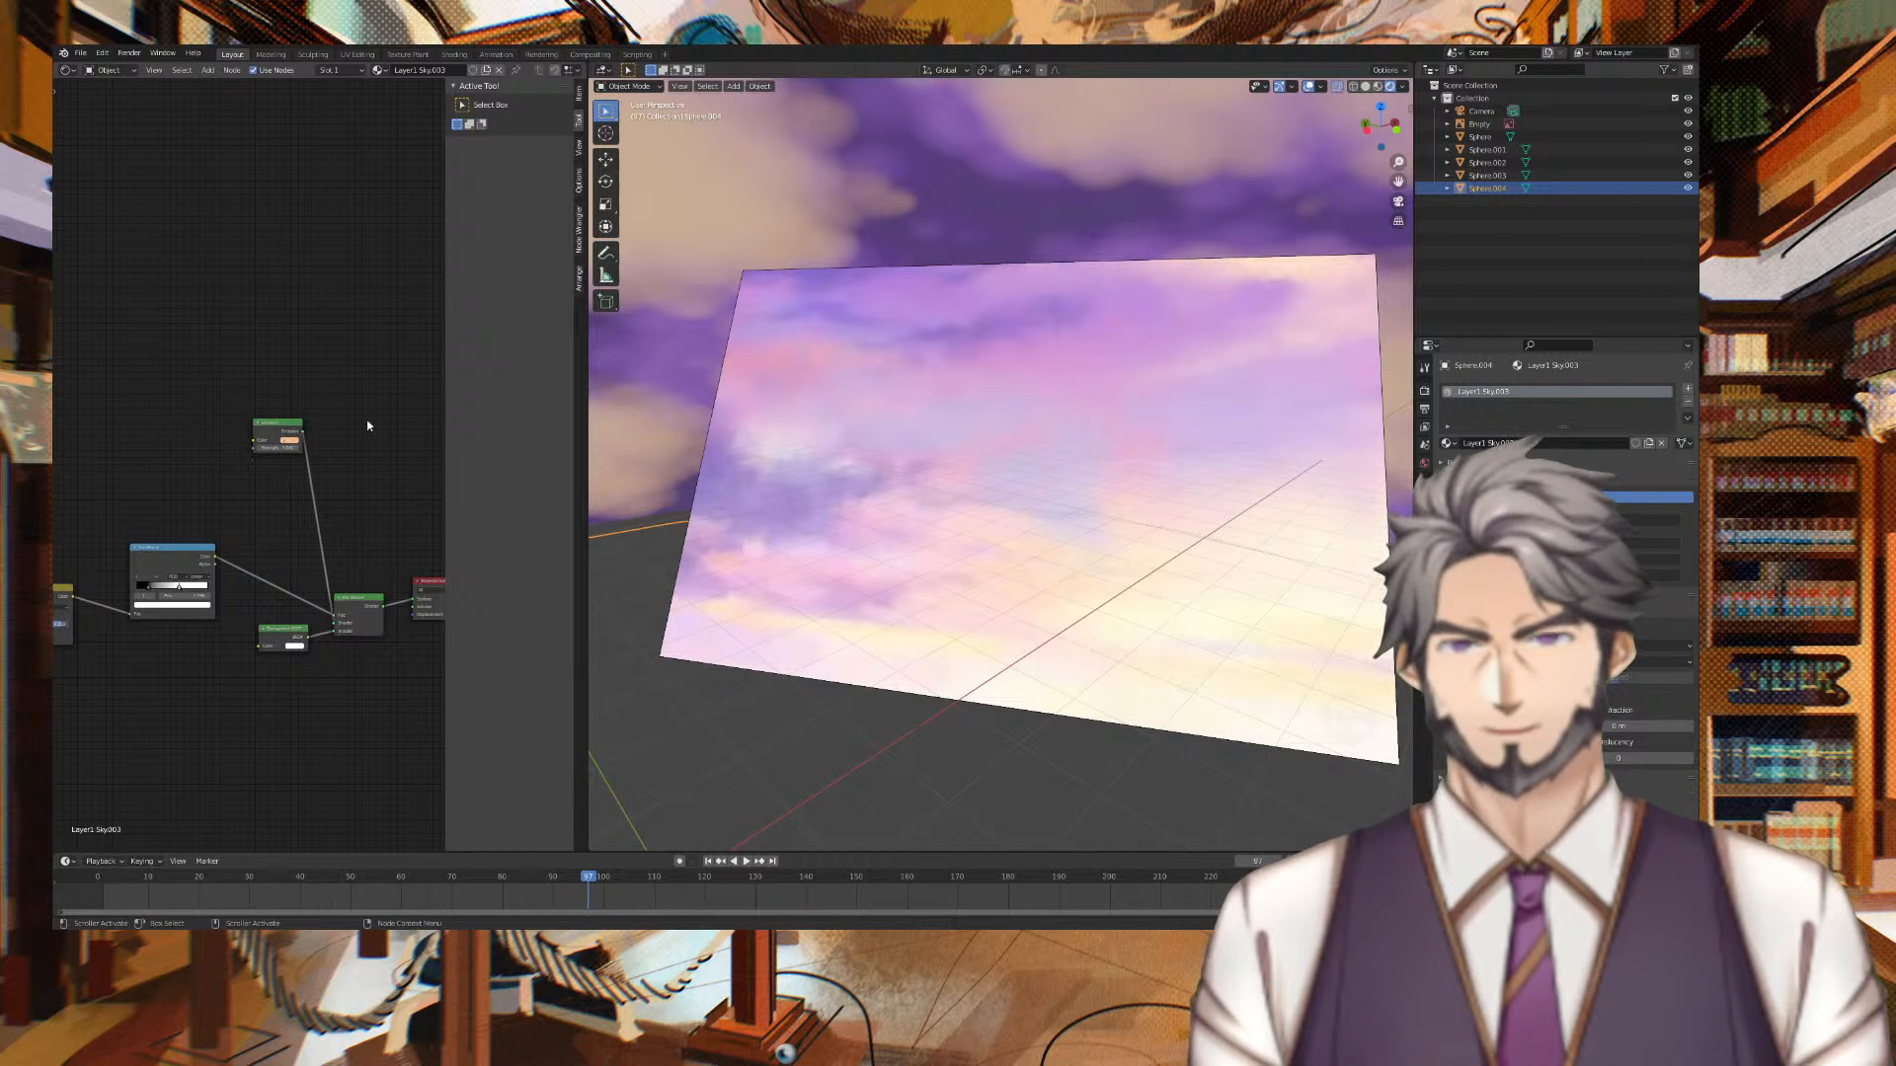
Sample a pale cloud color from the lower part of the reference image as the Emission color of Sphere.004's material
click(288, 441)
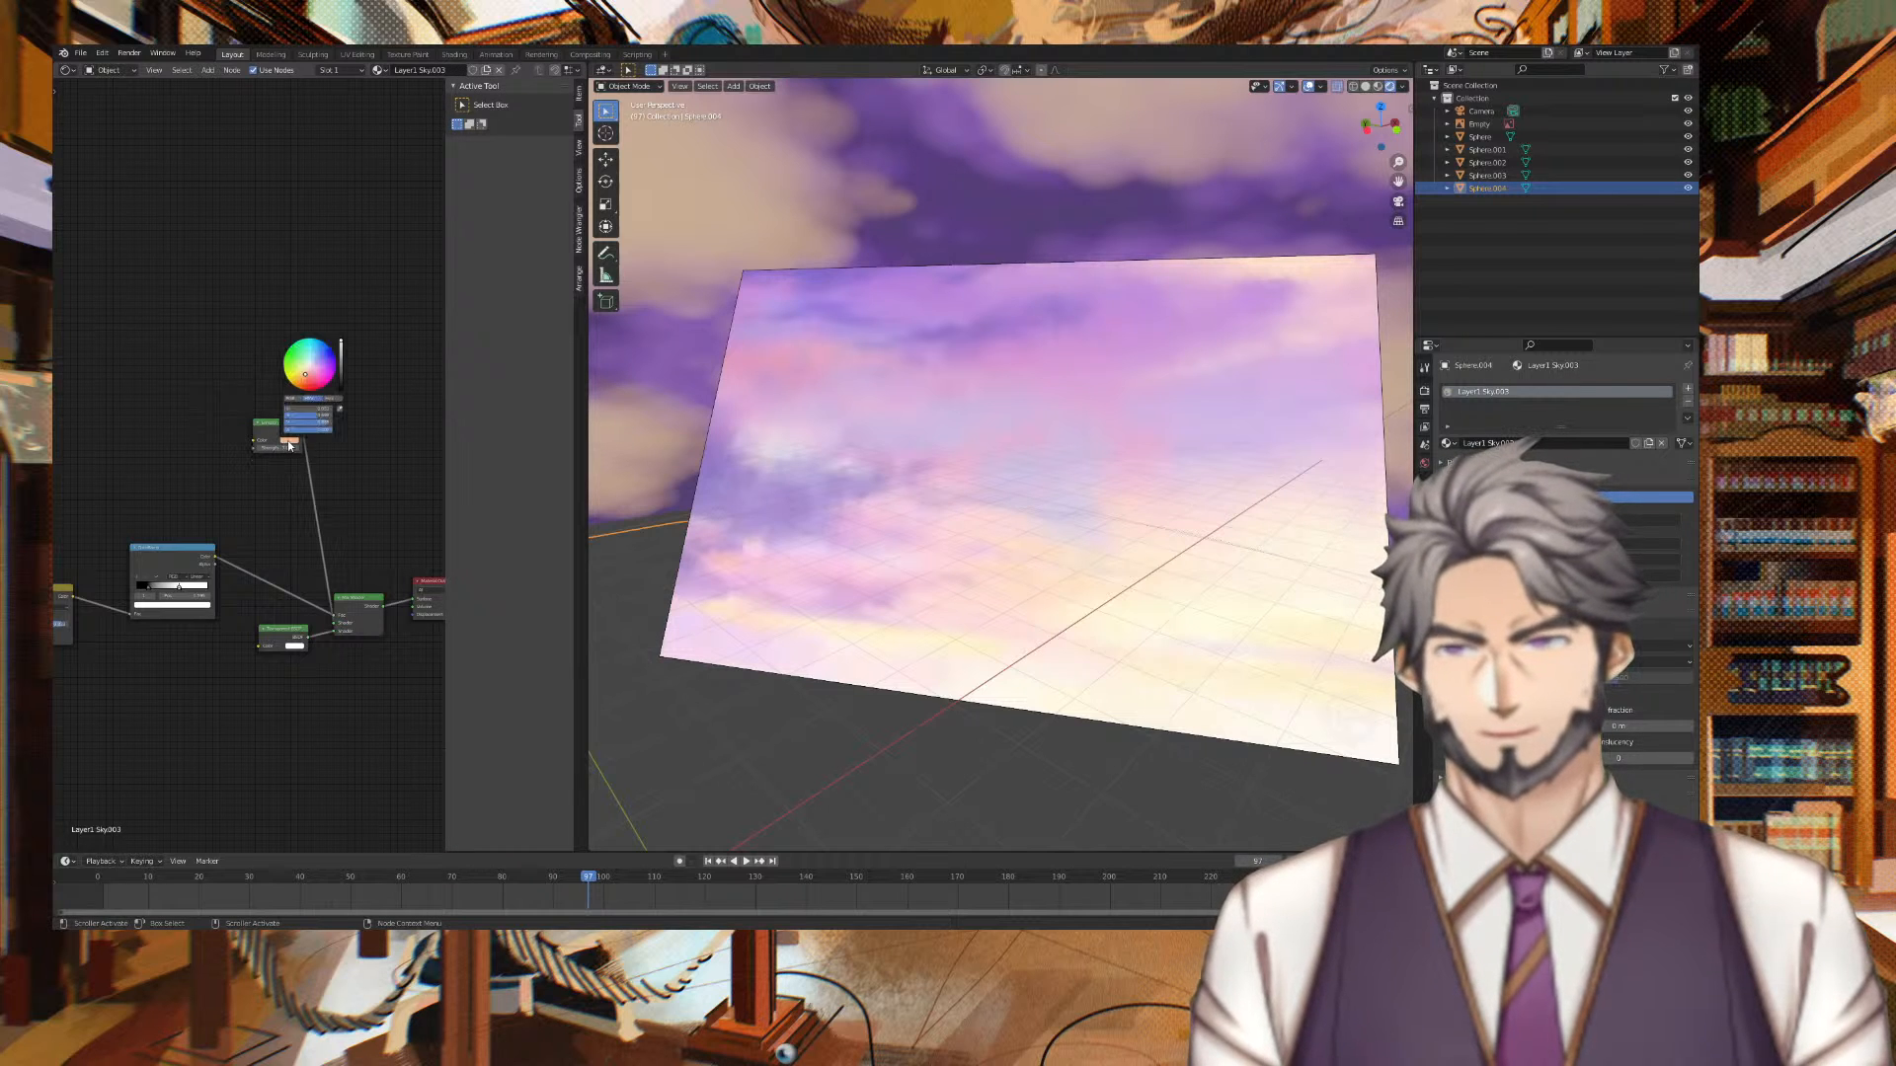
click(341, 409)
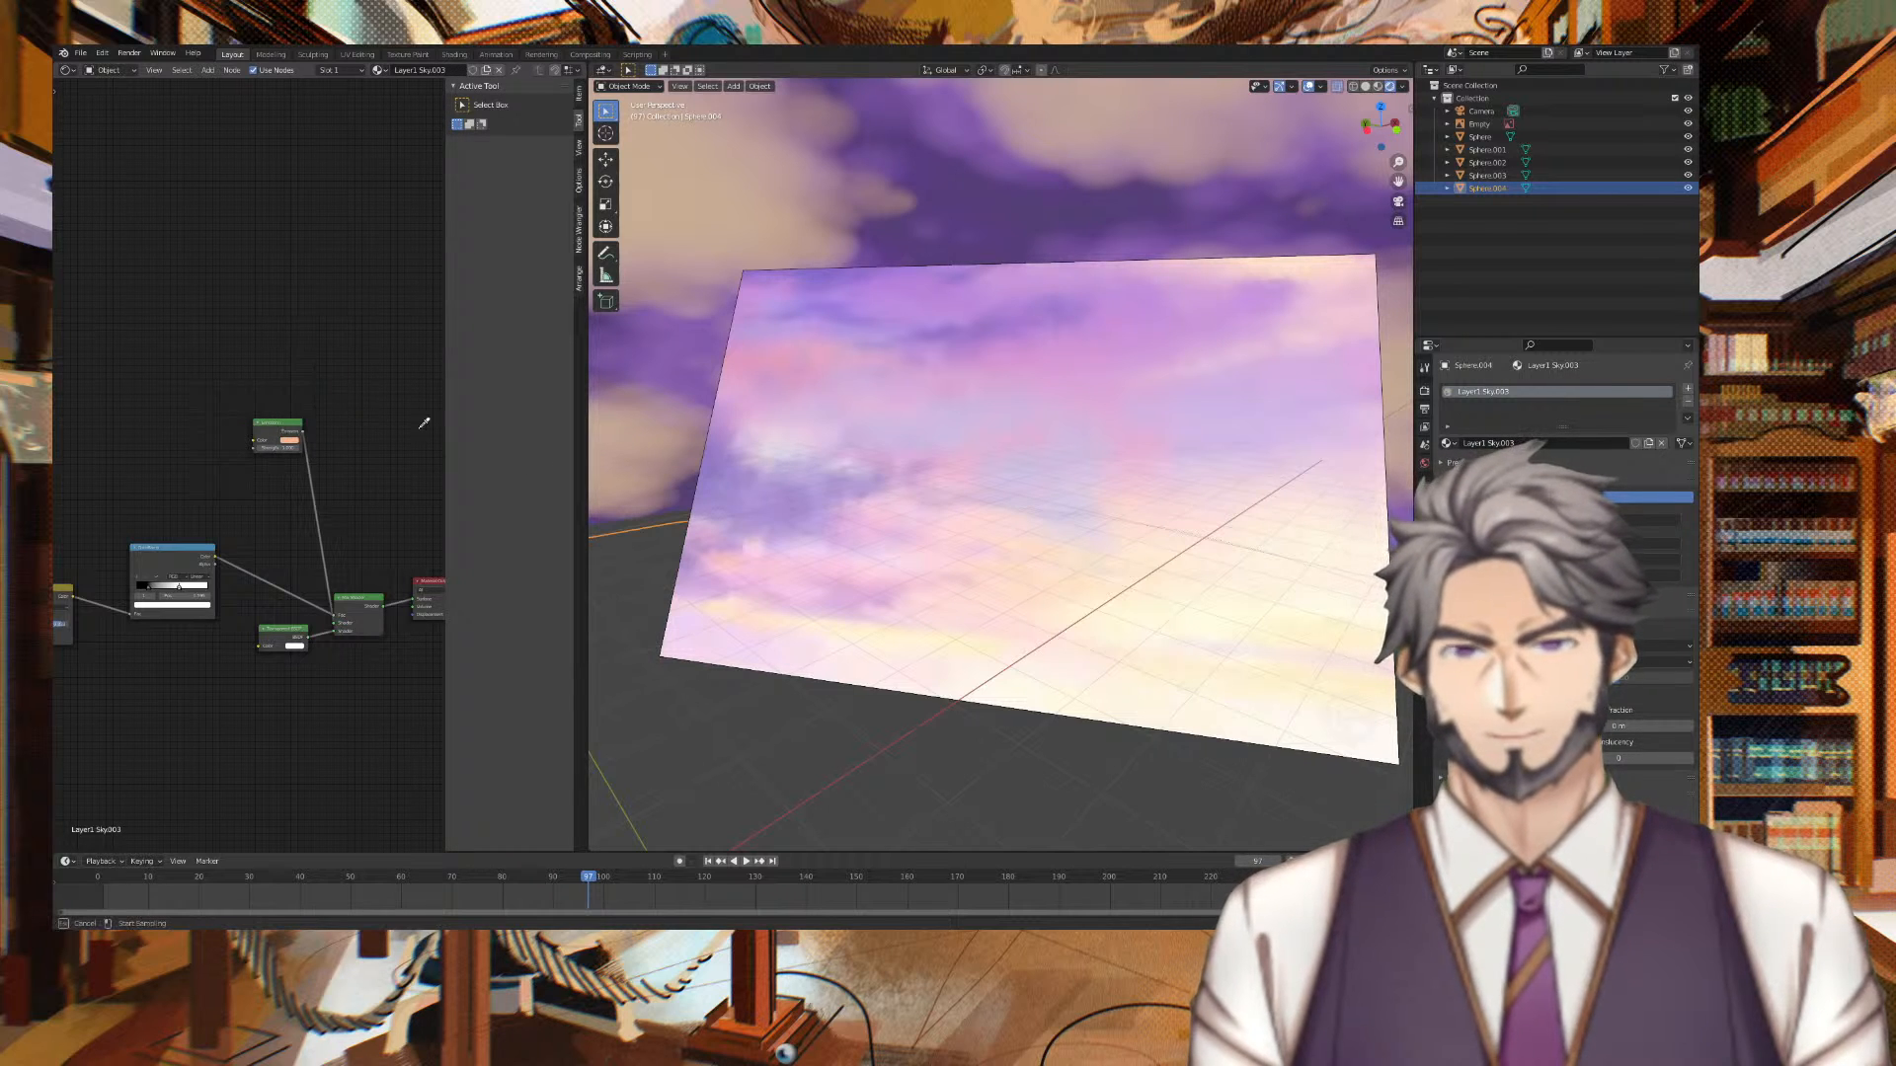
click(866, 629)
middle_drag(648, 554, 1033, 237)
click(935, 245)
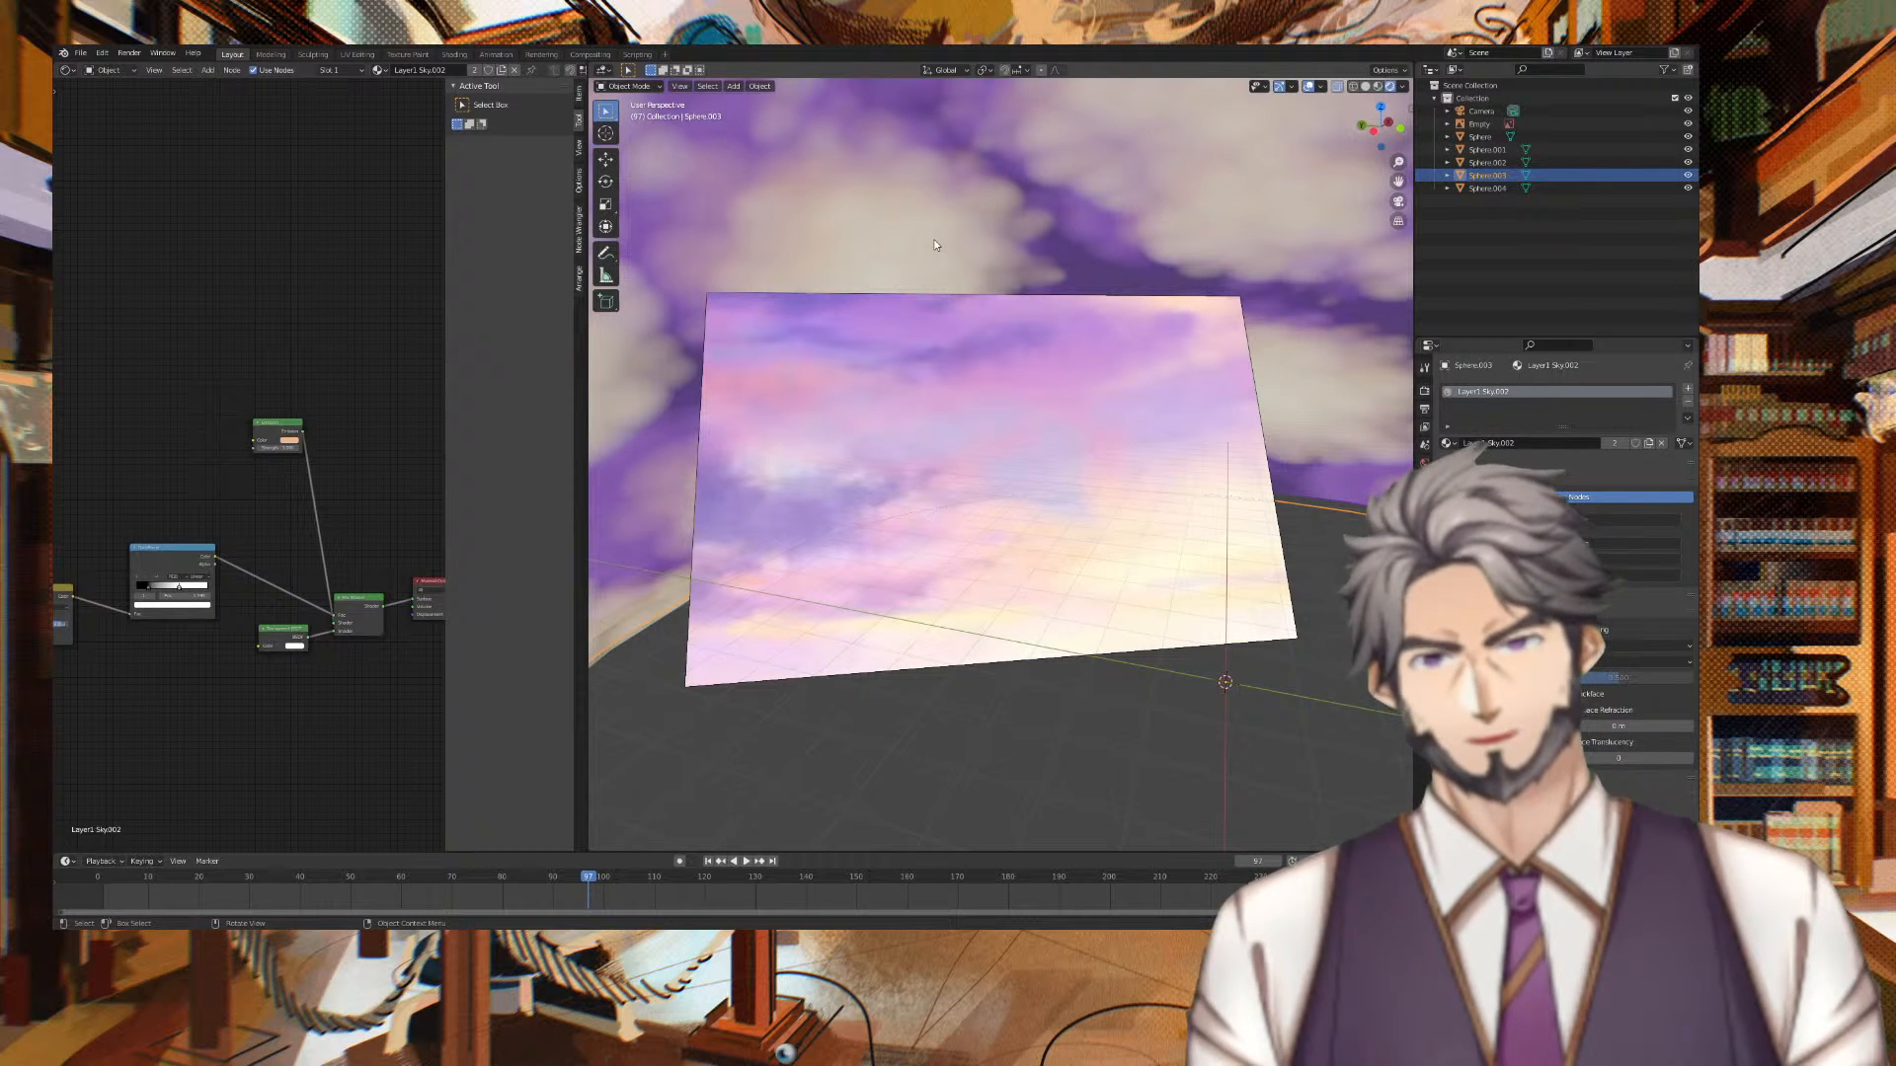
Add a plane at the scene's center and scale it up to extend past the base of the cloud dome
scroll(1139, 645, down, 1)
scroll(1138, 645, up, 2)
middle_drag(1138, 645, 1102, 661)
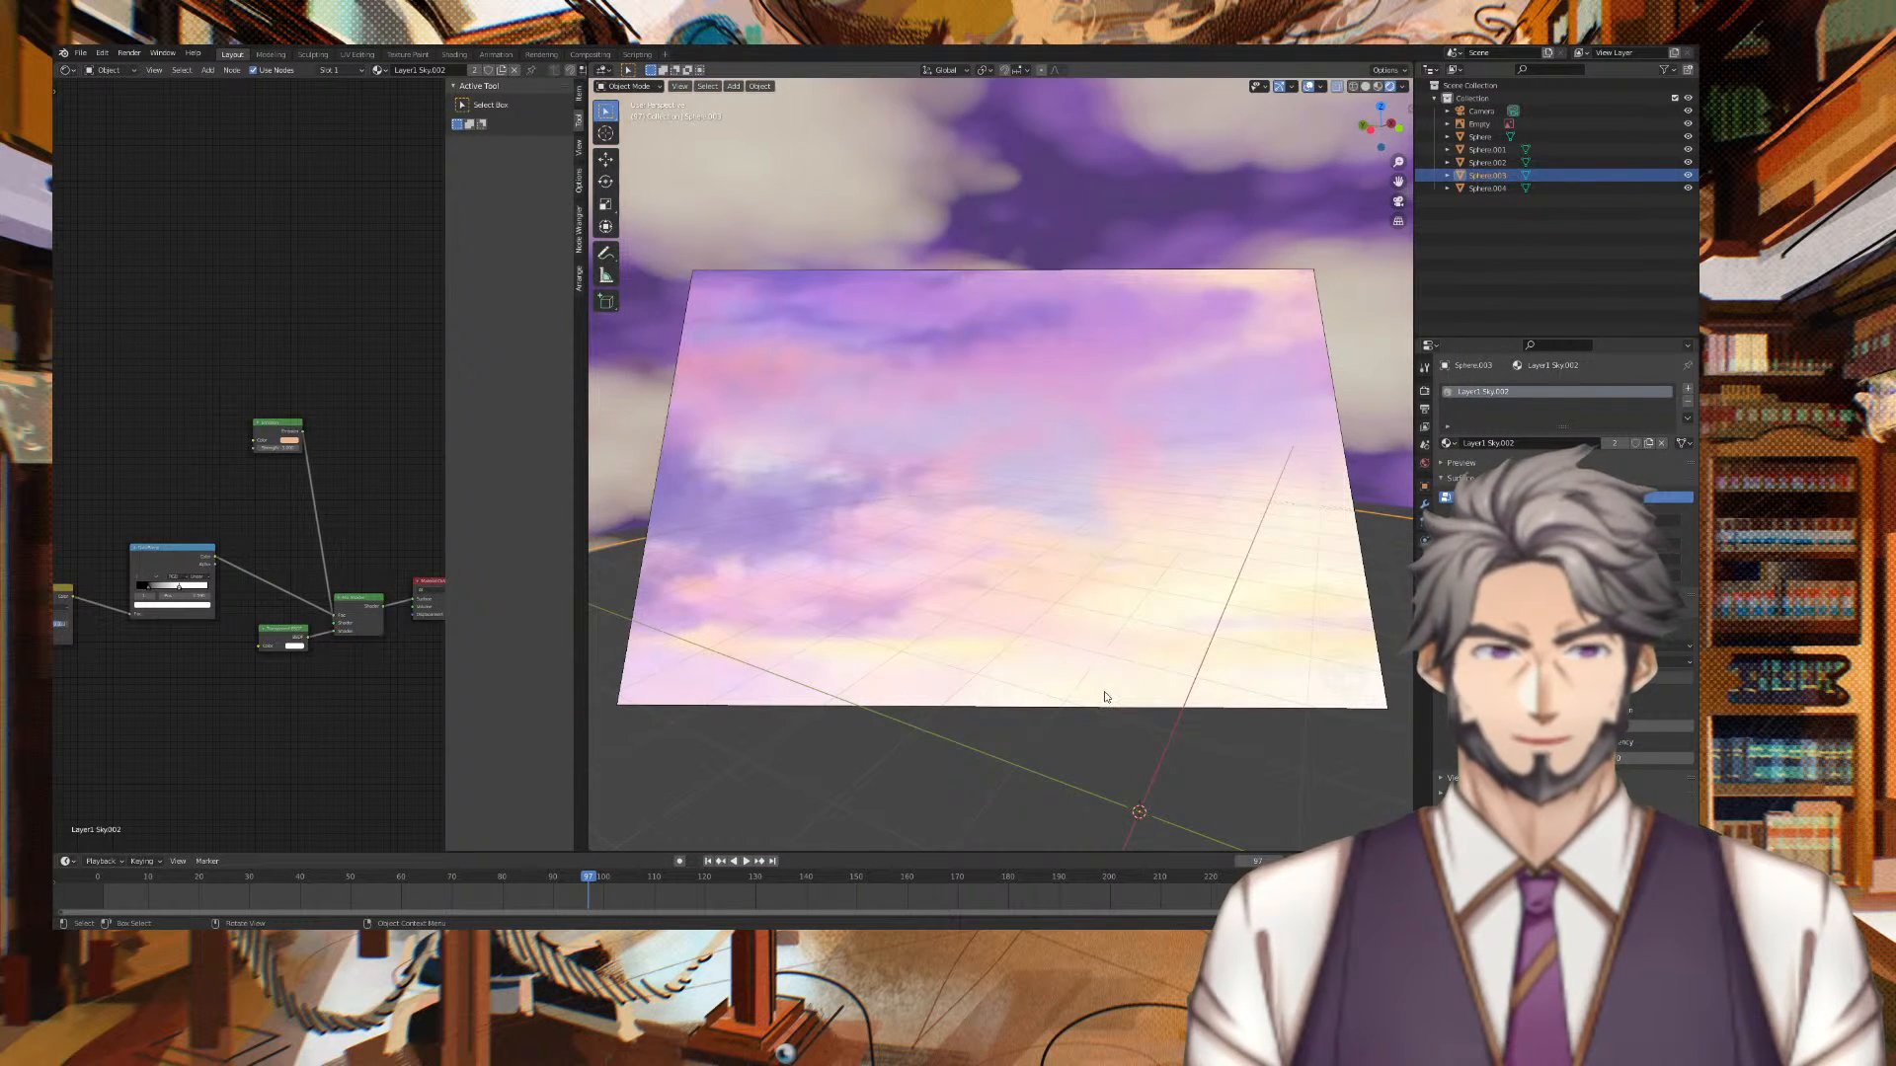
key(shift+a)
mouse_move(1105, 695)
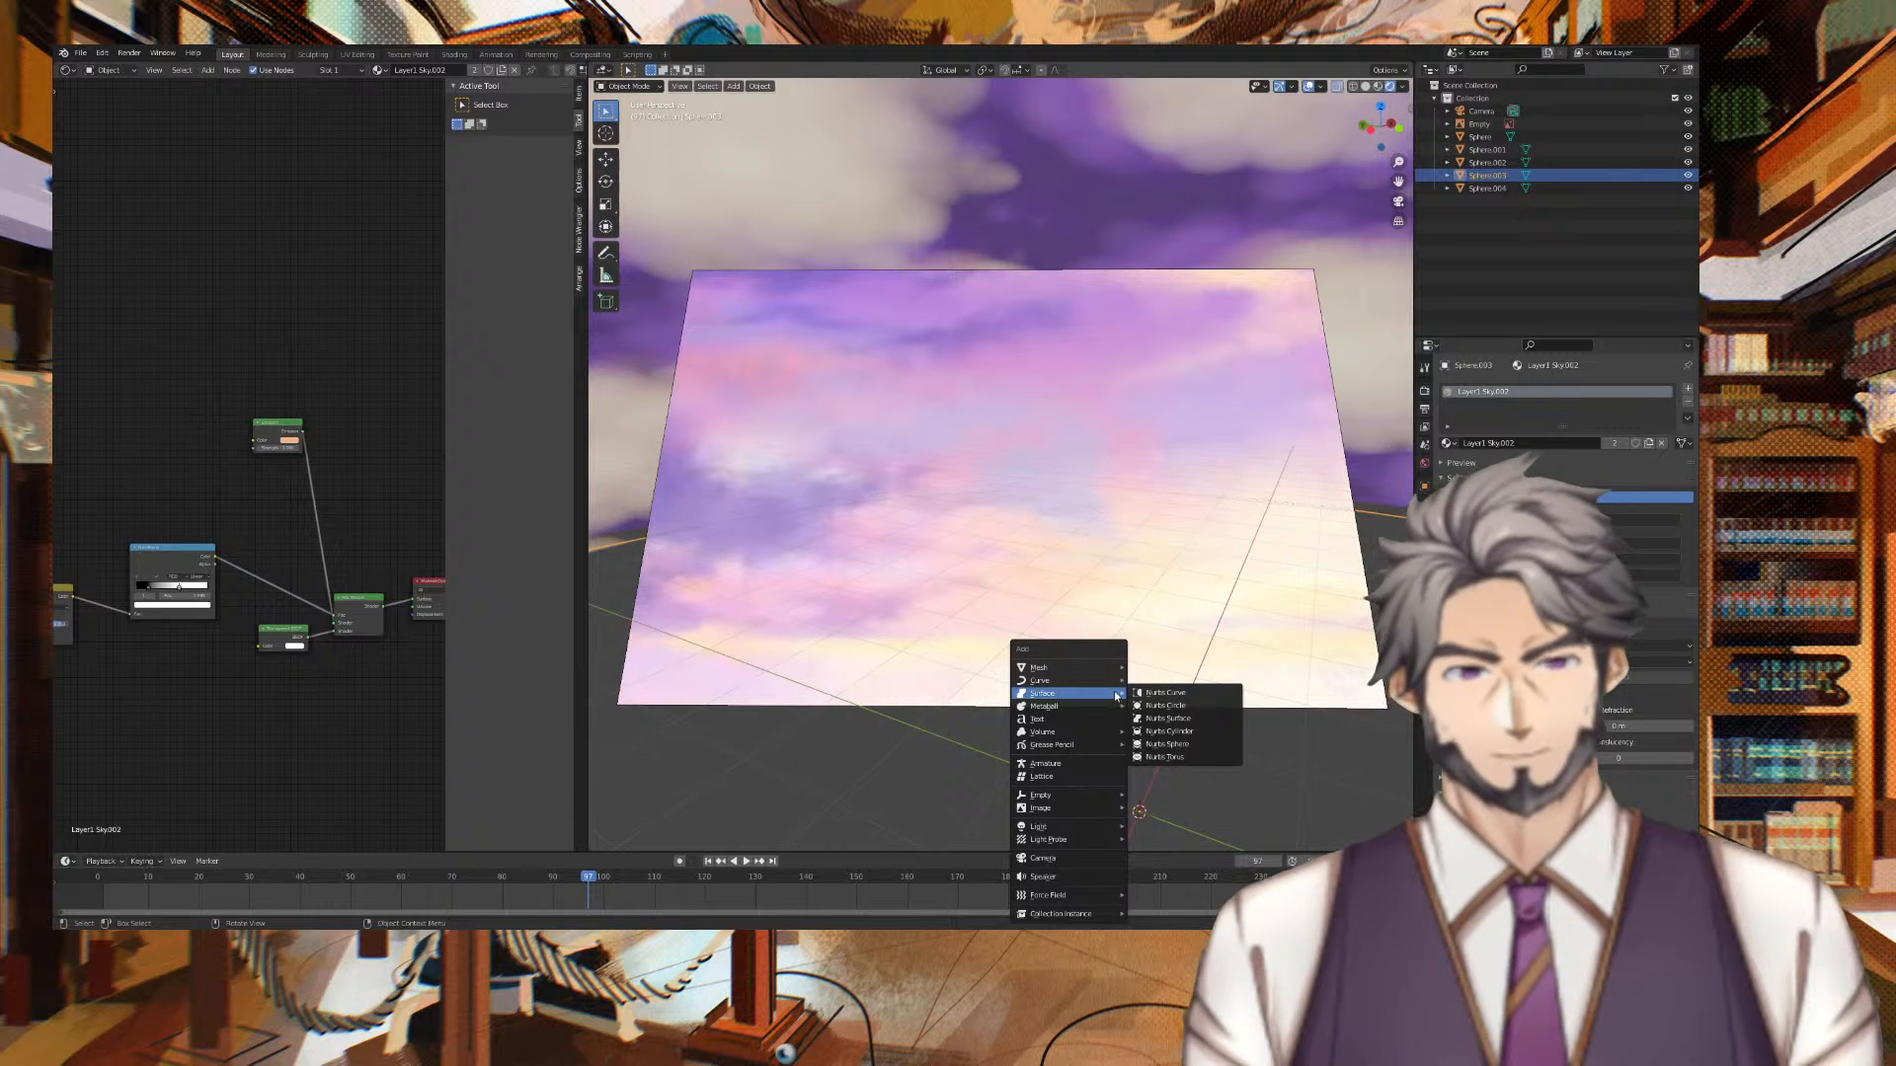
mouse_move(1057, 668)
click(1199, 662)
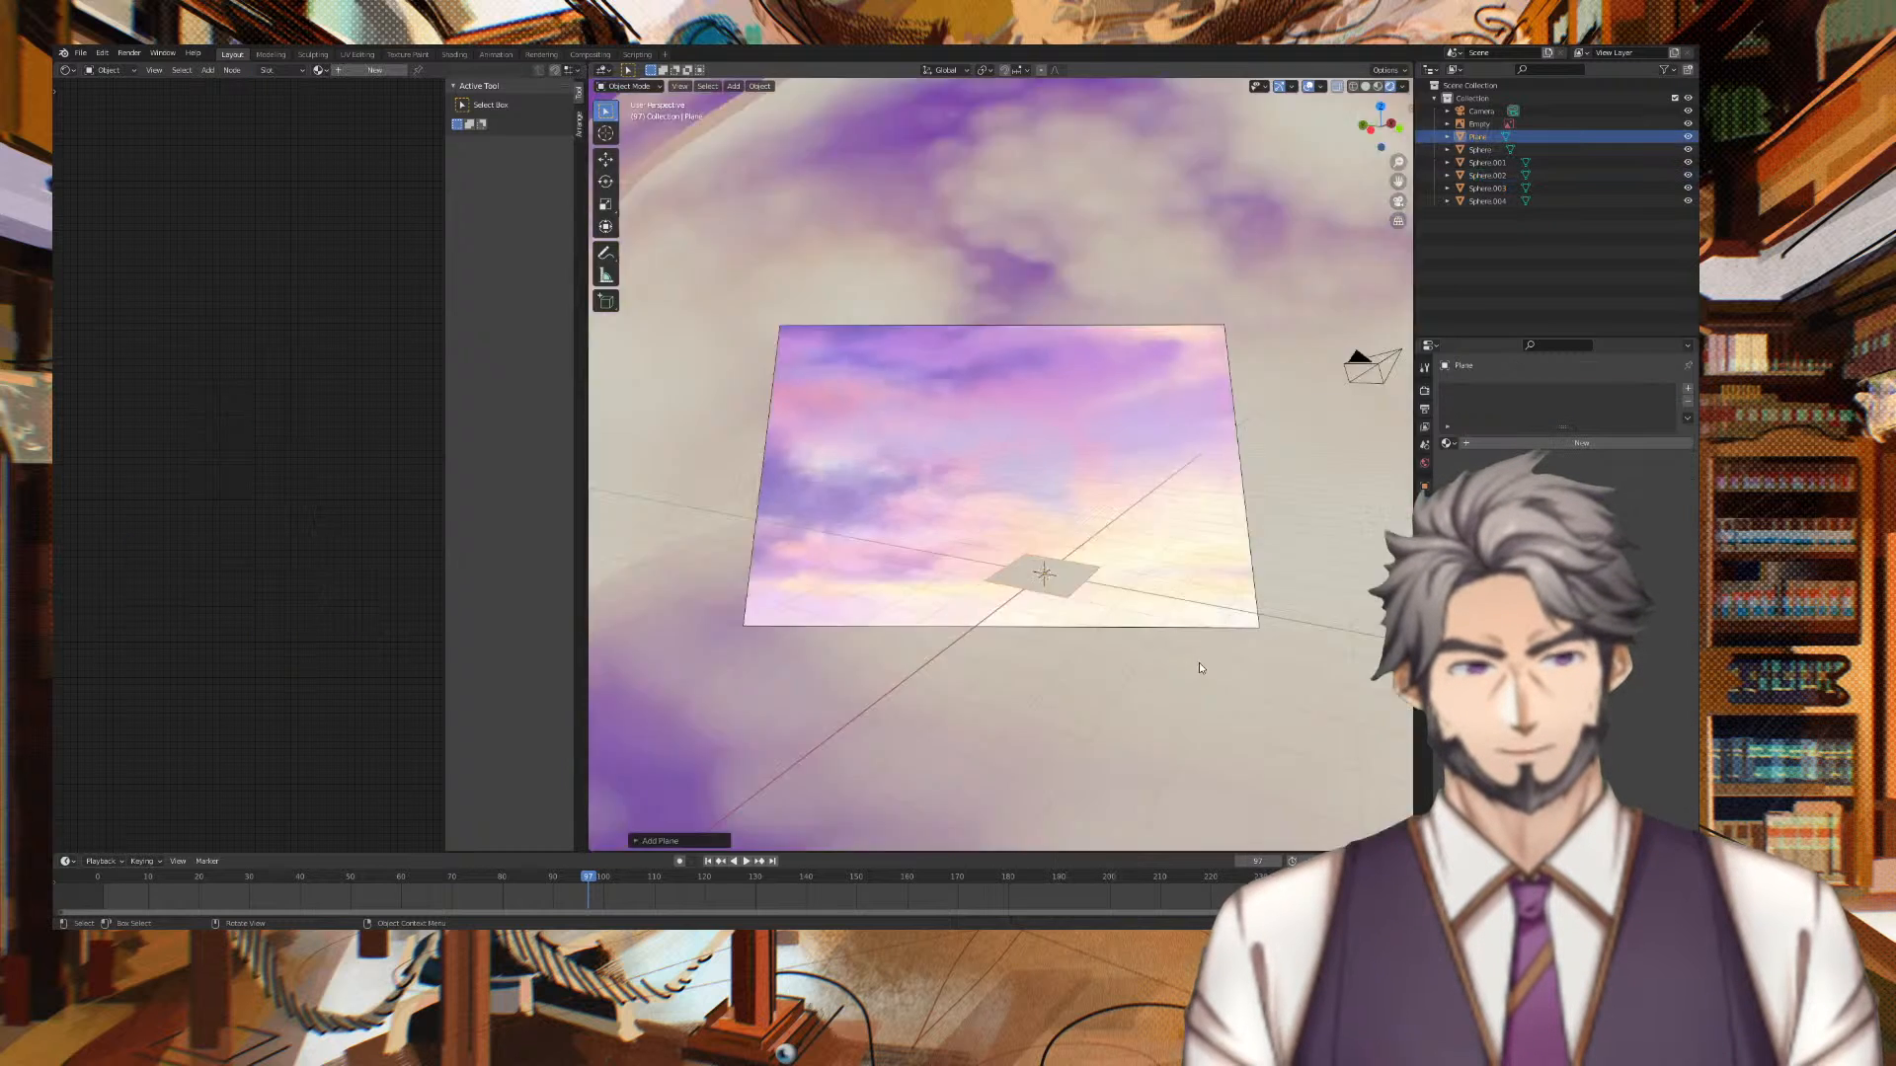
scroll(1199, 661, down, 5)
key(s)
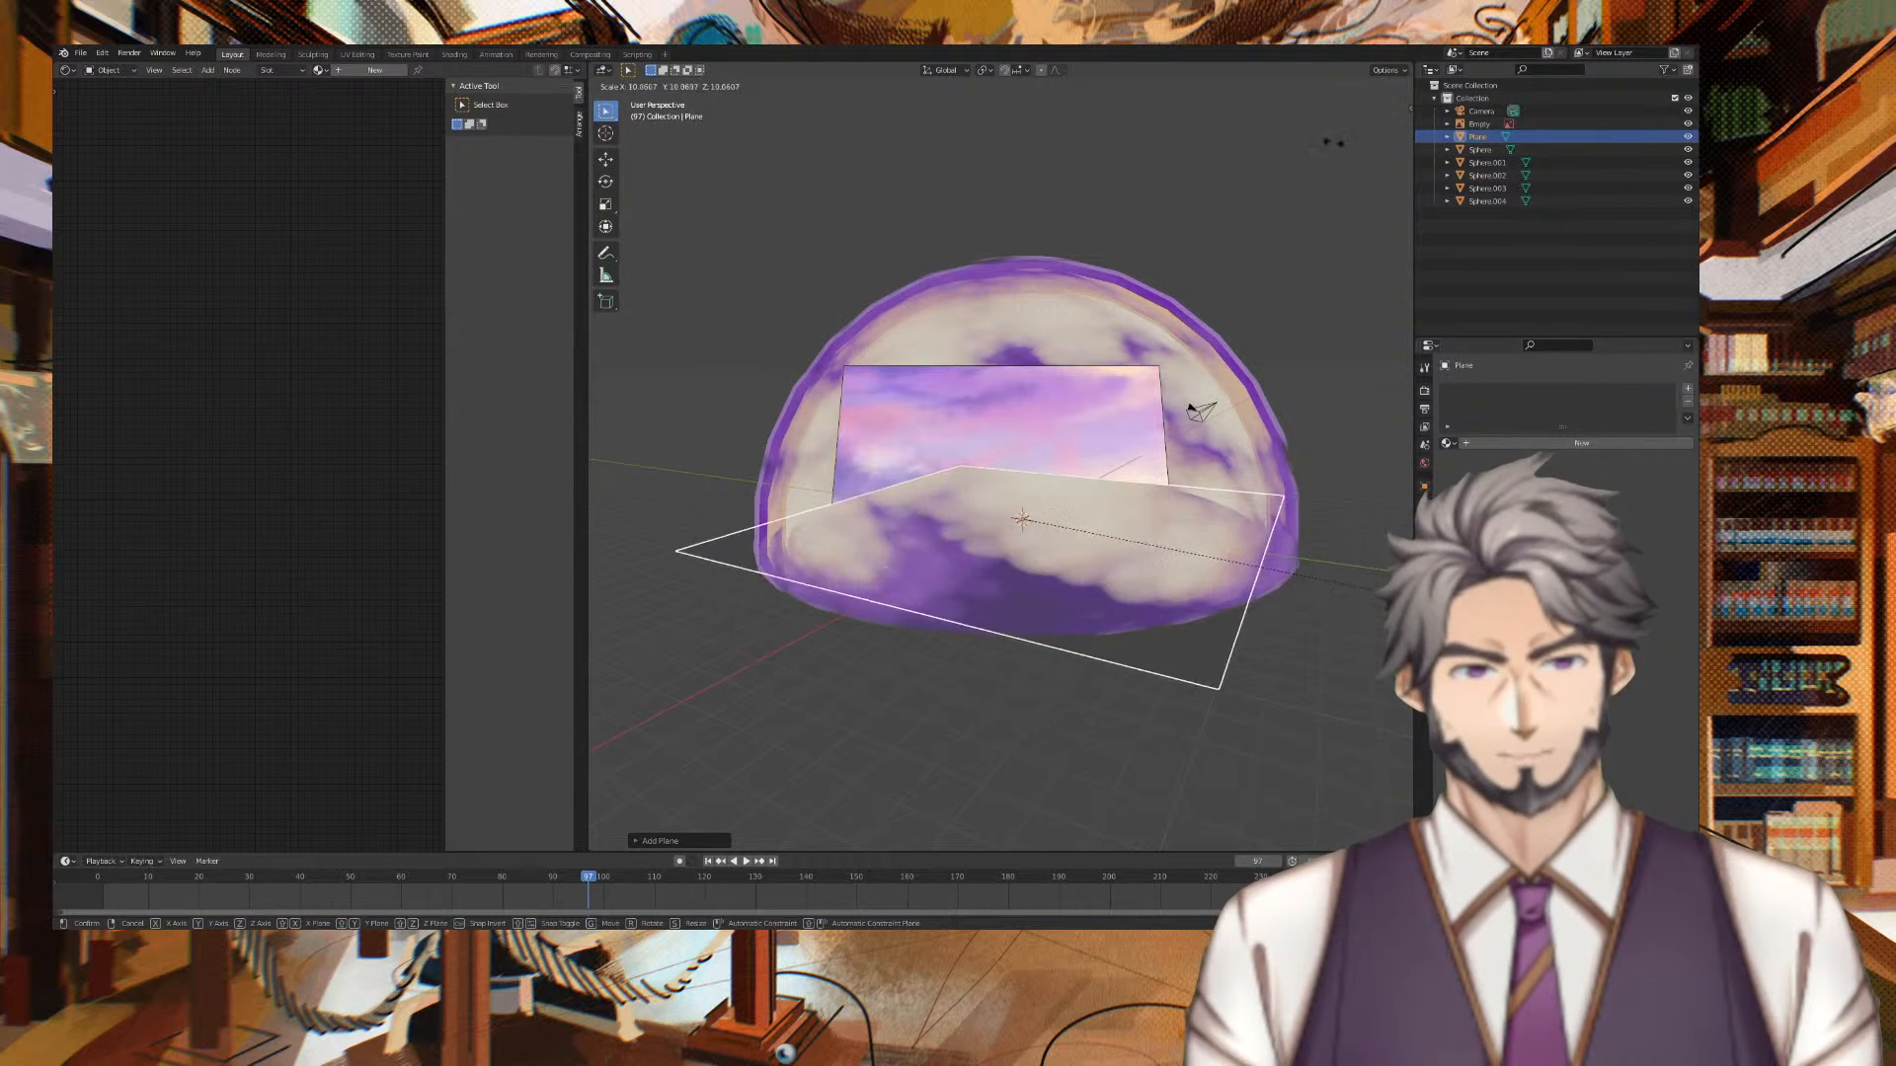
click(1252, 267)
Create a new material for the ground plane and expand its preview
middle_drag(846, 161, 885, 185)
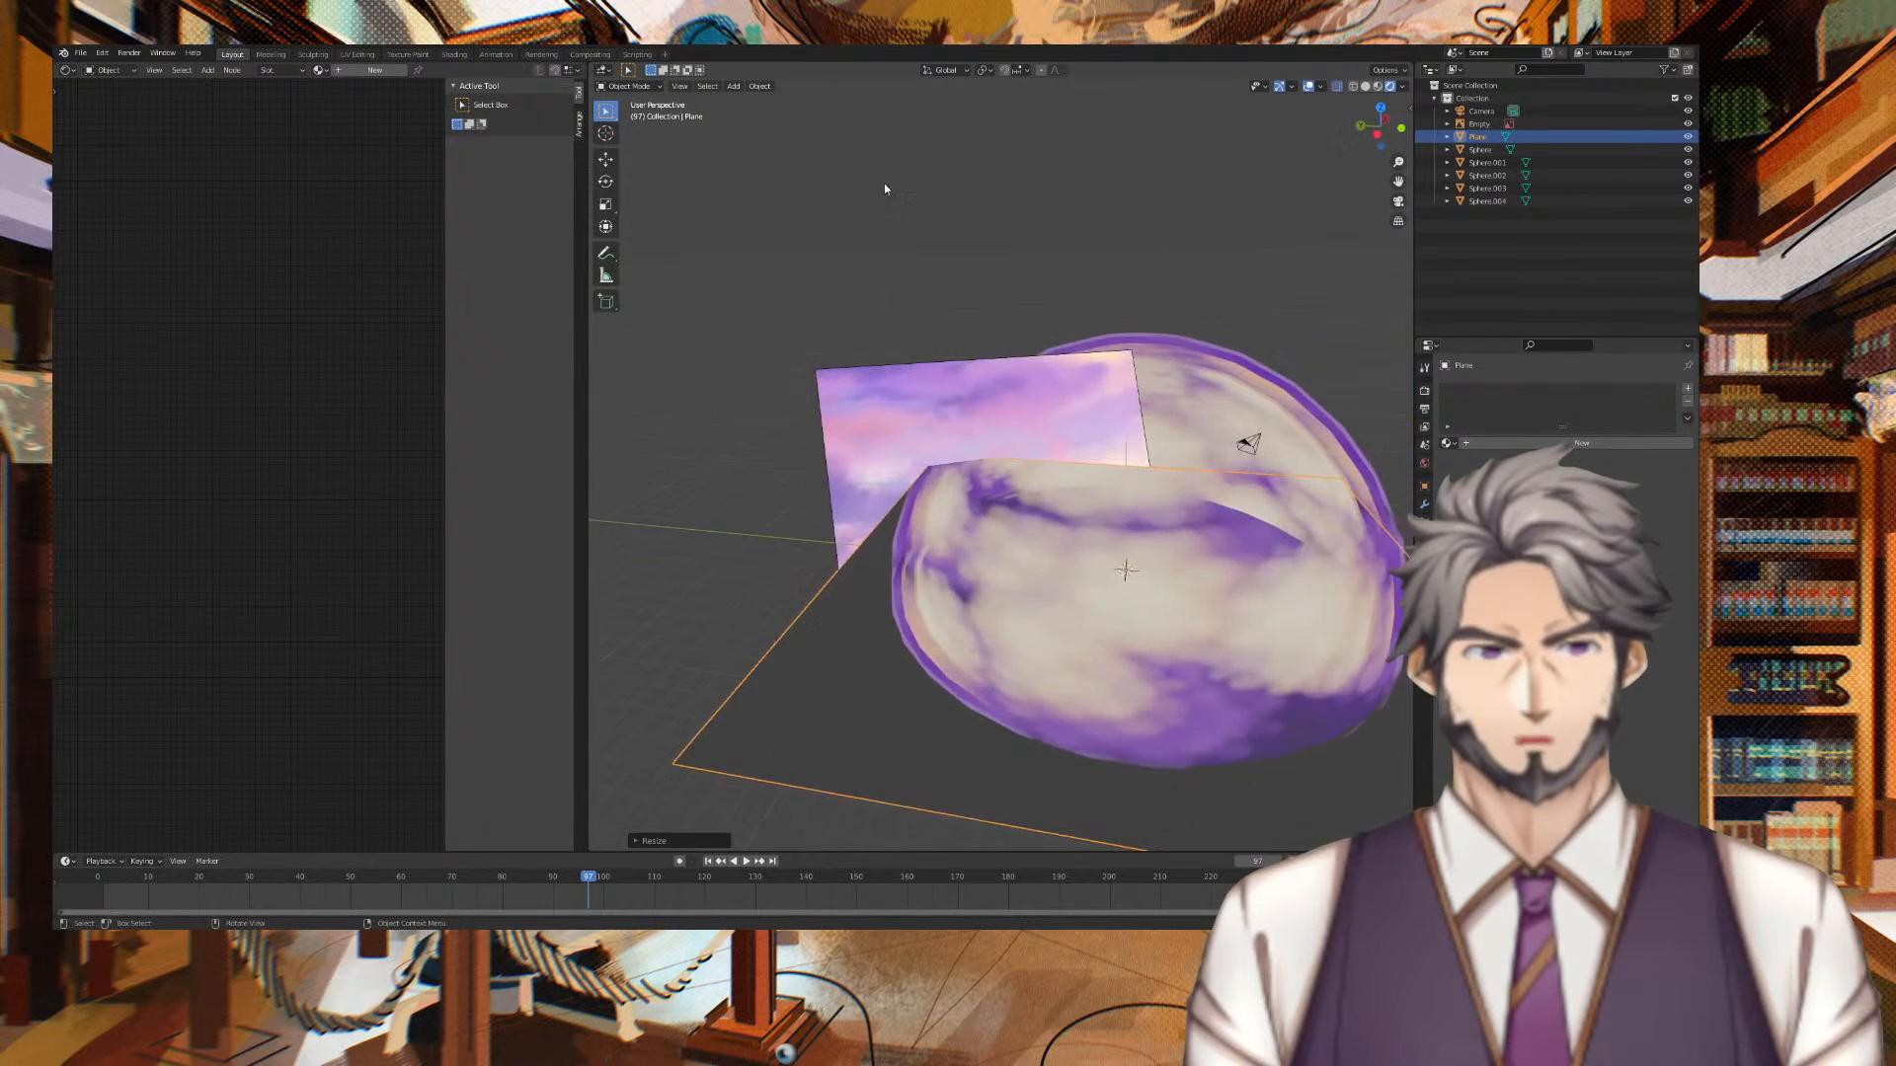
scroll(886, 186, up, 2)
scroll(1224, 376, down, 1)
click(807, 705)
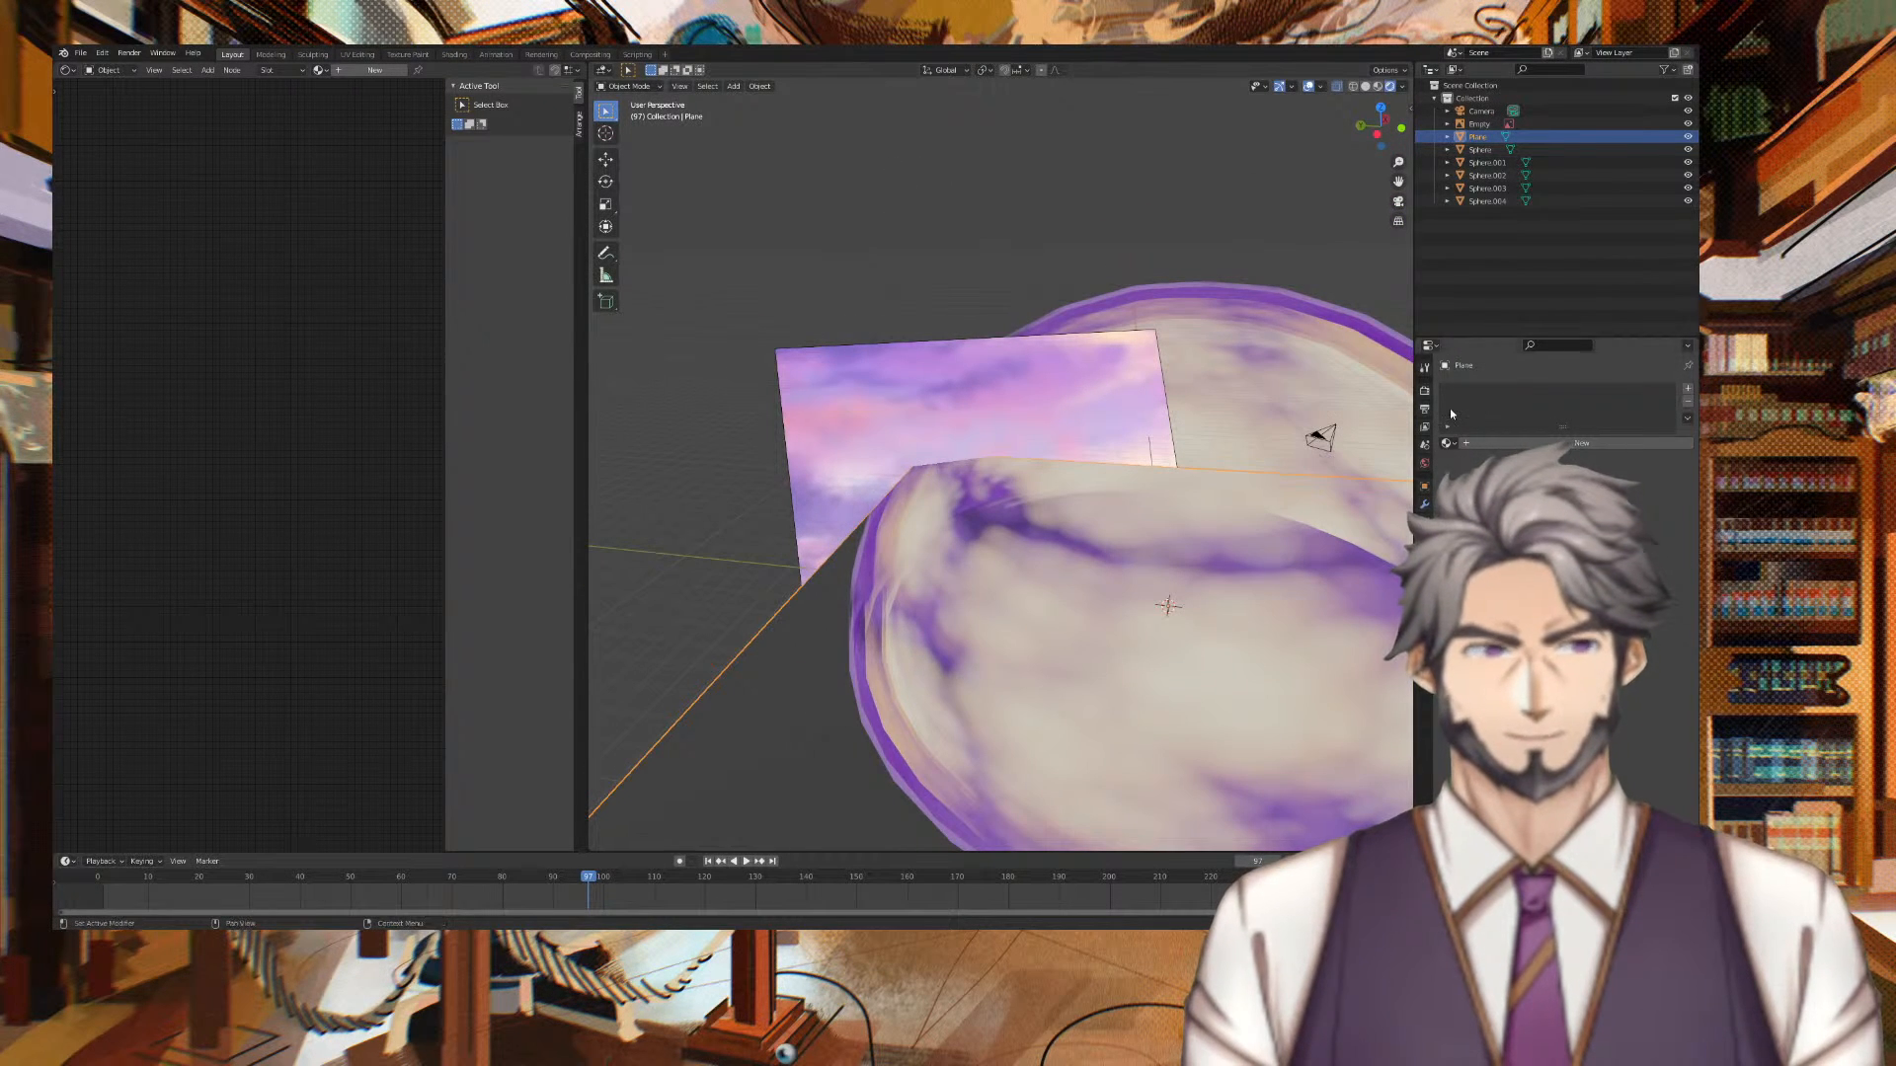
click(1423, 504)
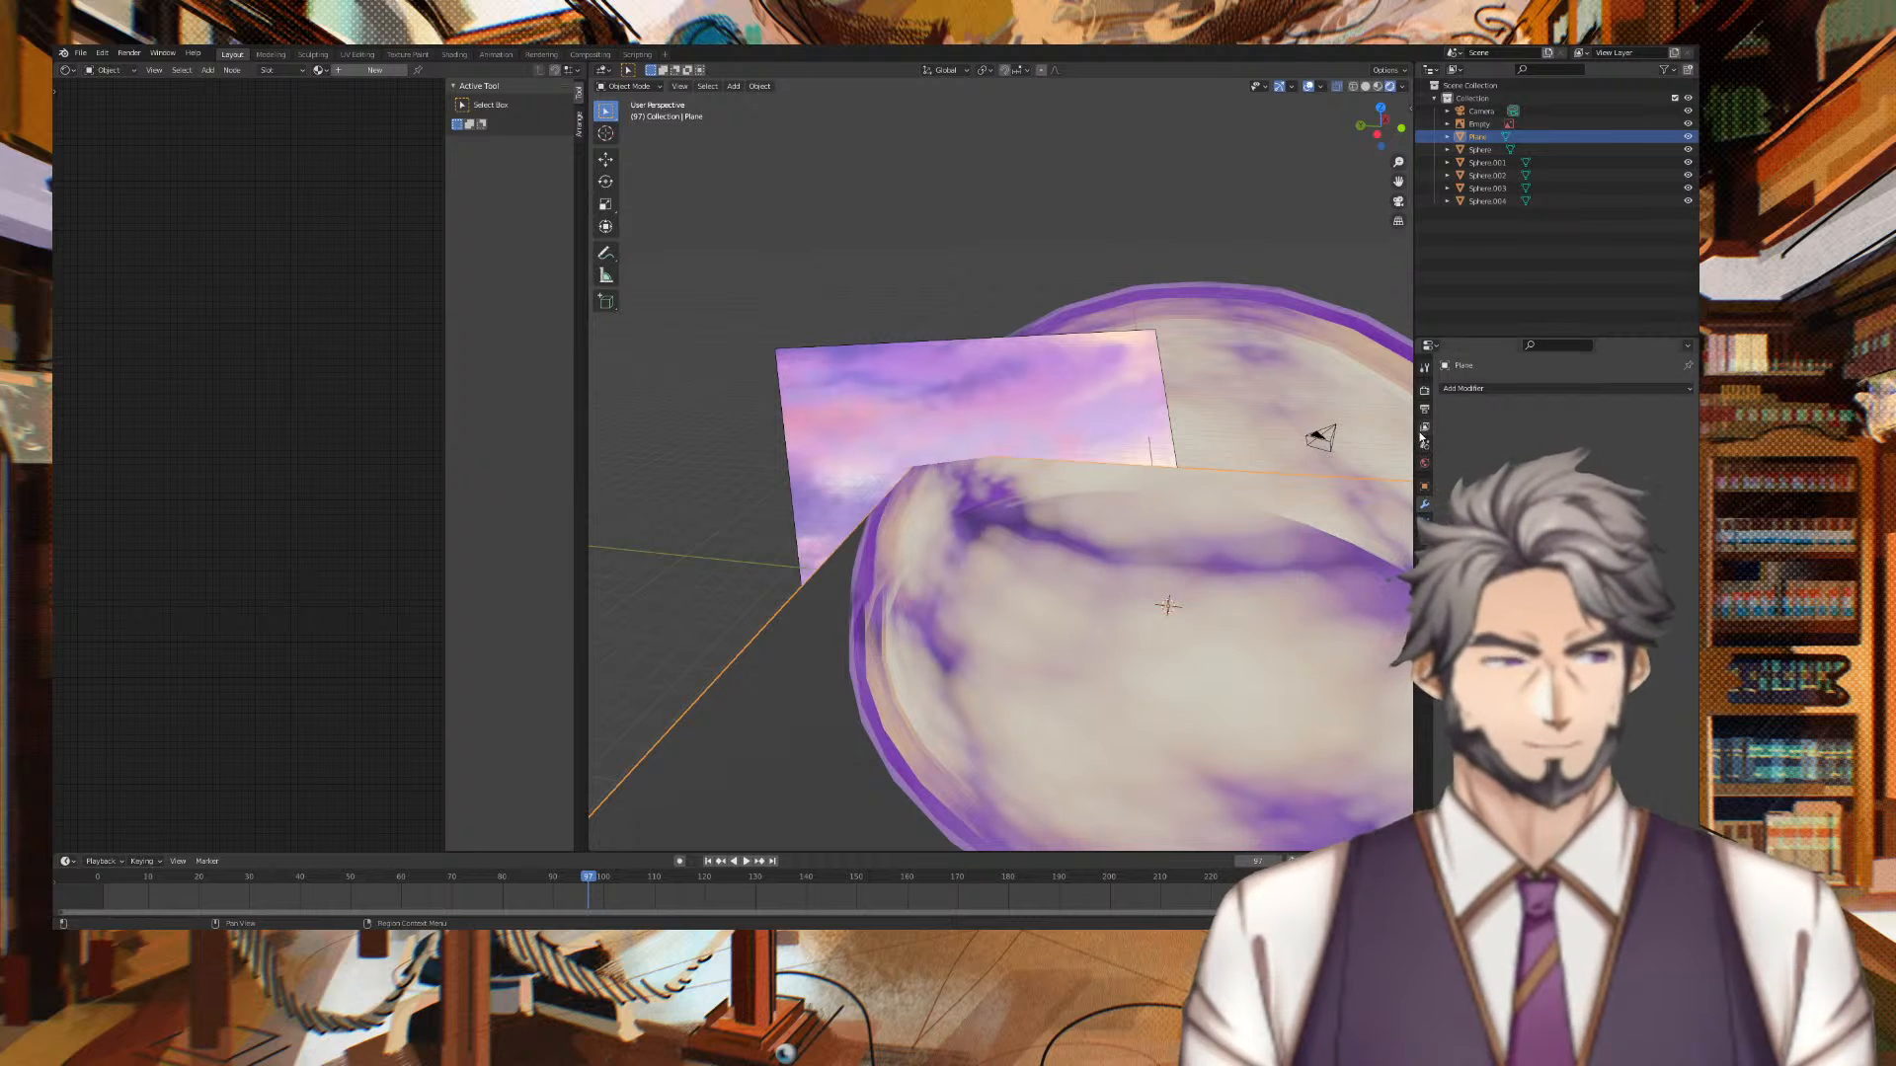
click(1424, 596)
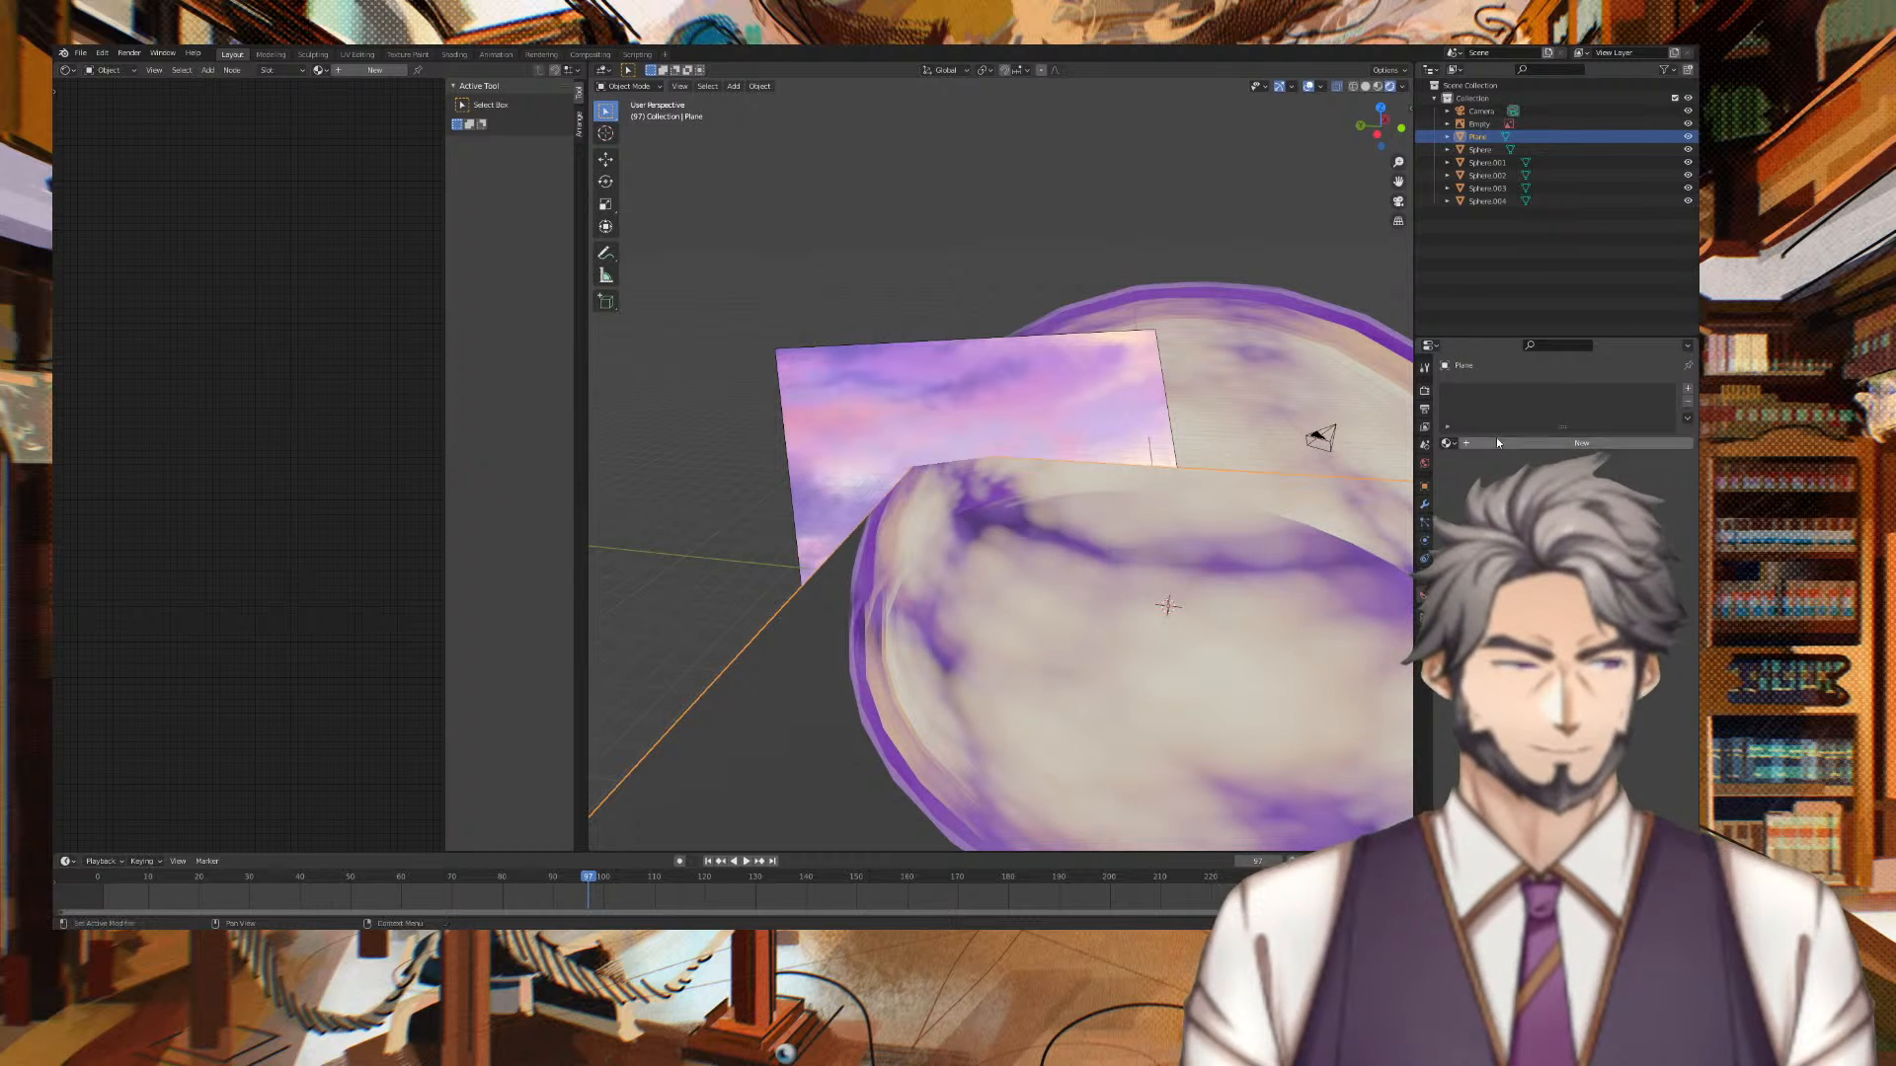
click(1425, 462)
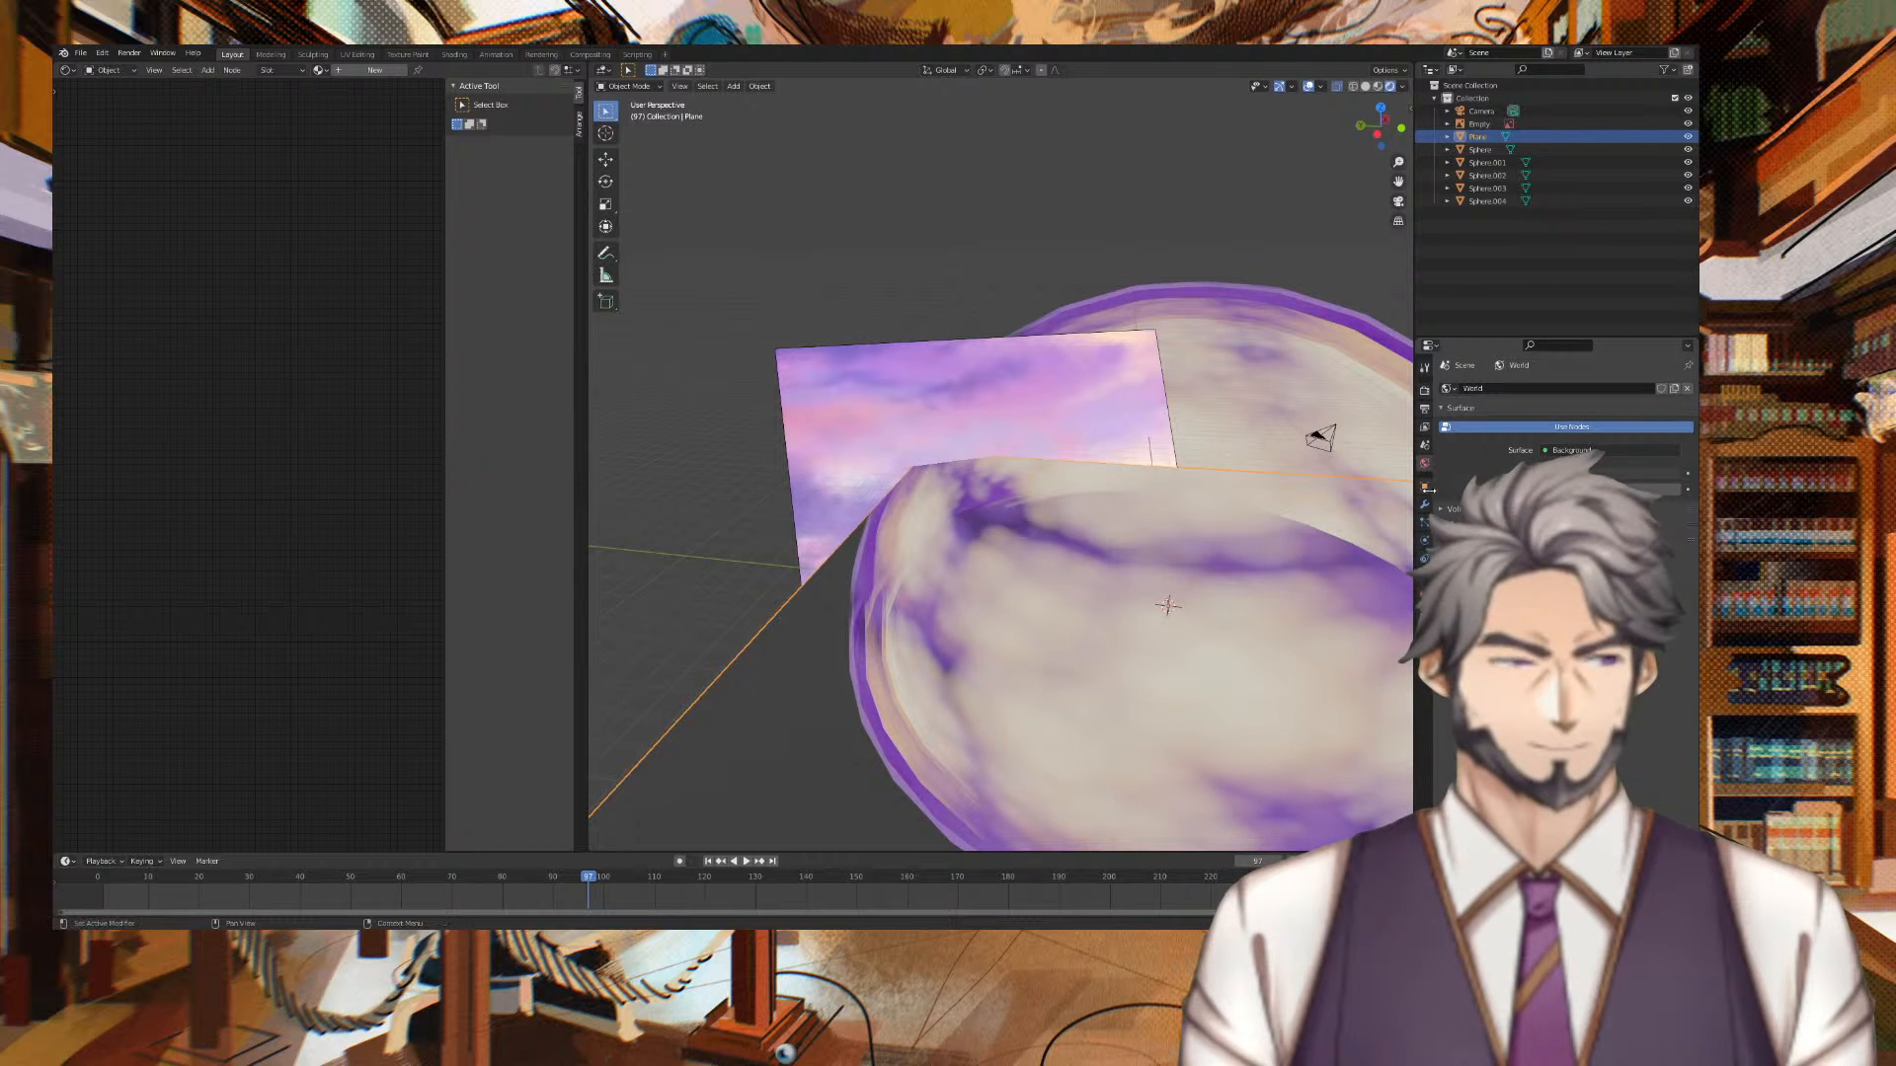
click(1425, 490)
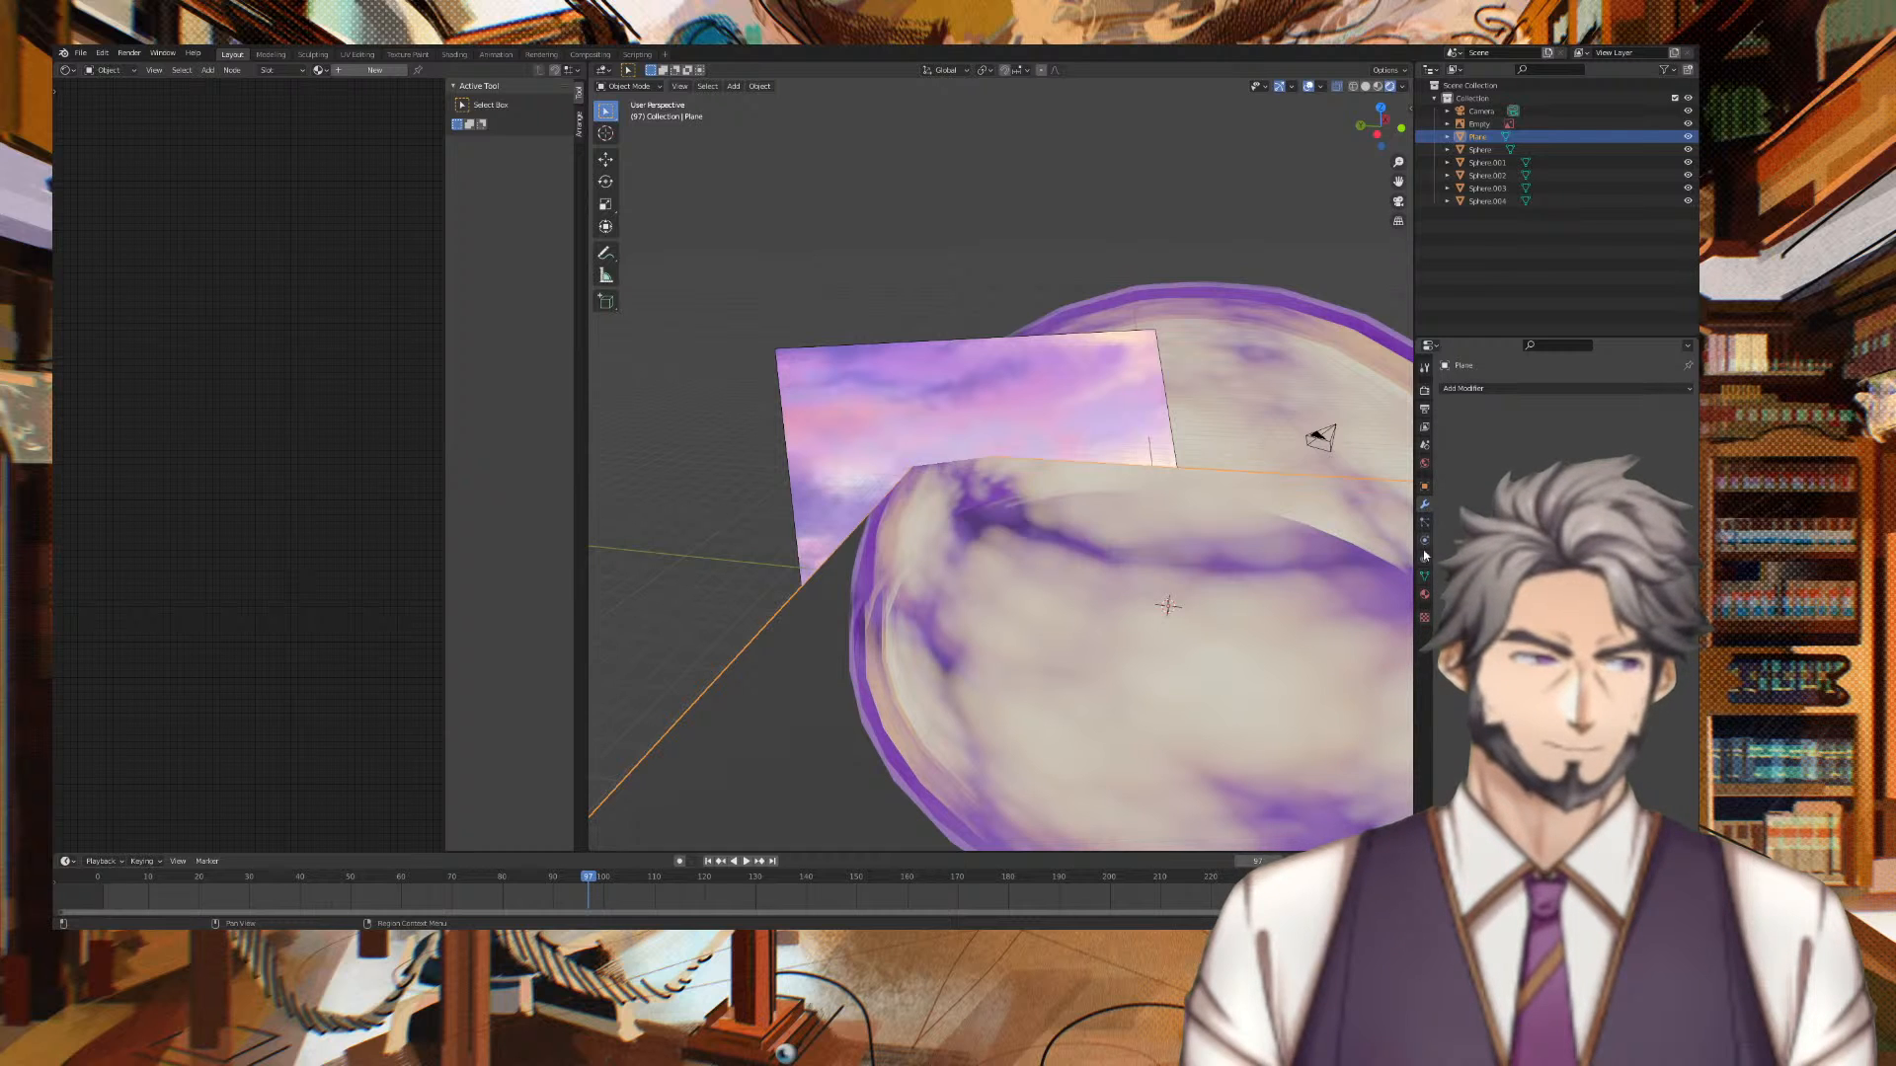
click(1424, 596)
click(1515, 443)
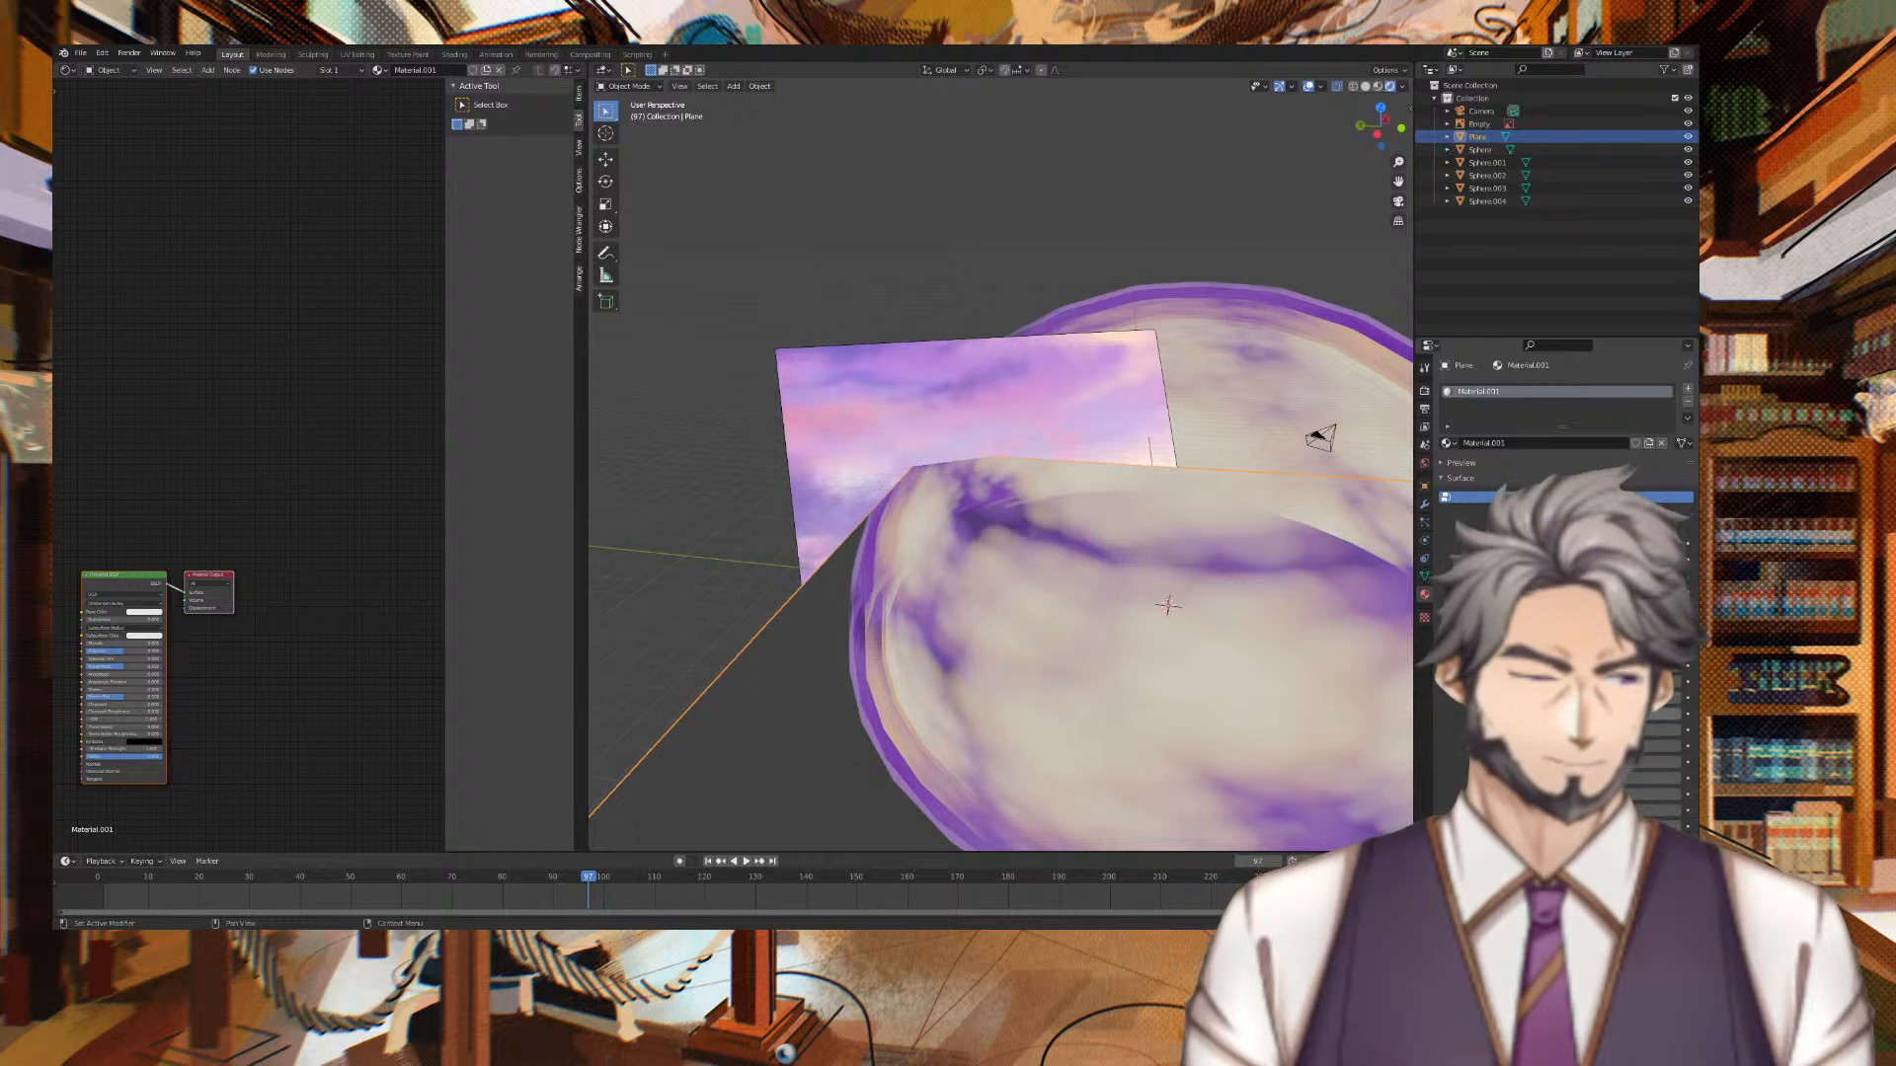
click(1497, 464)
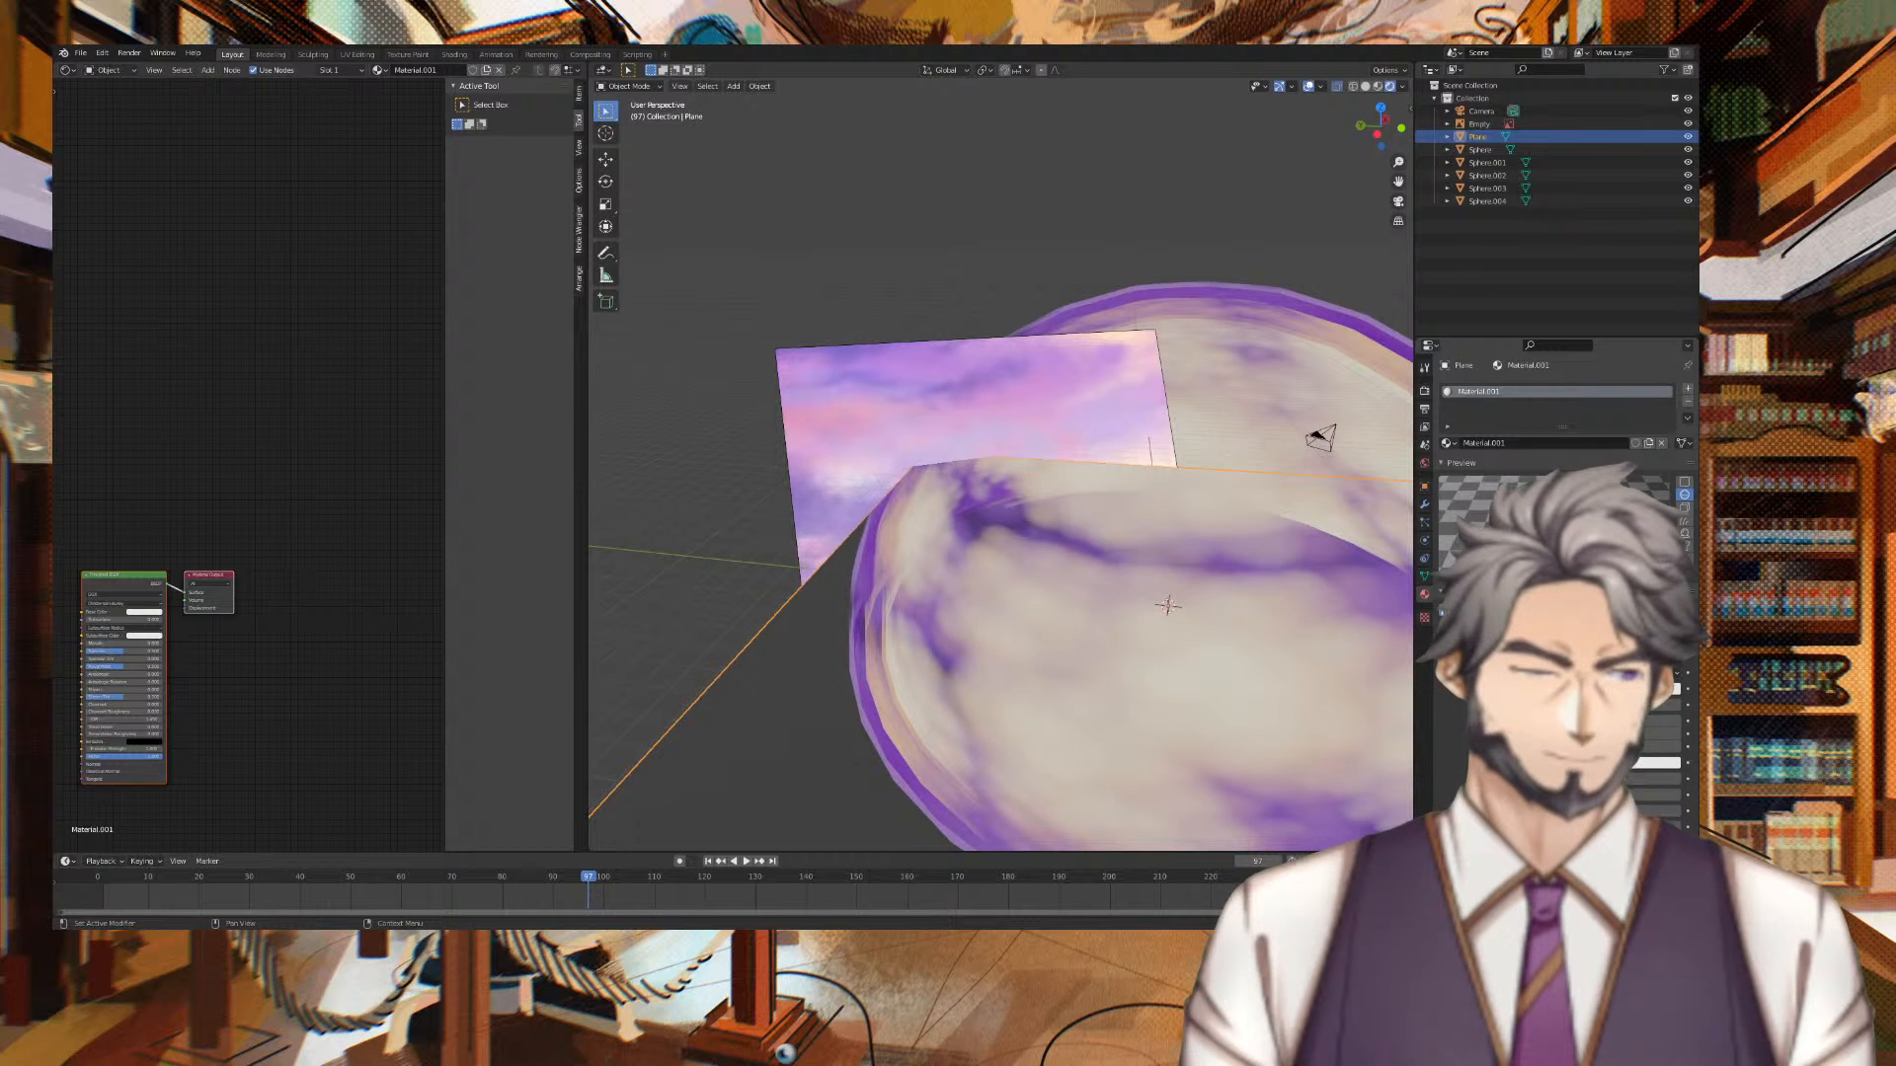
scroll(1541, 494, down, 2)
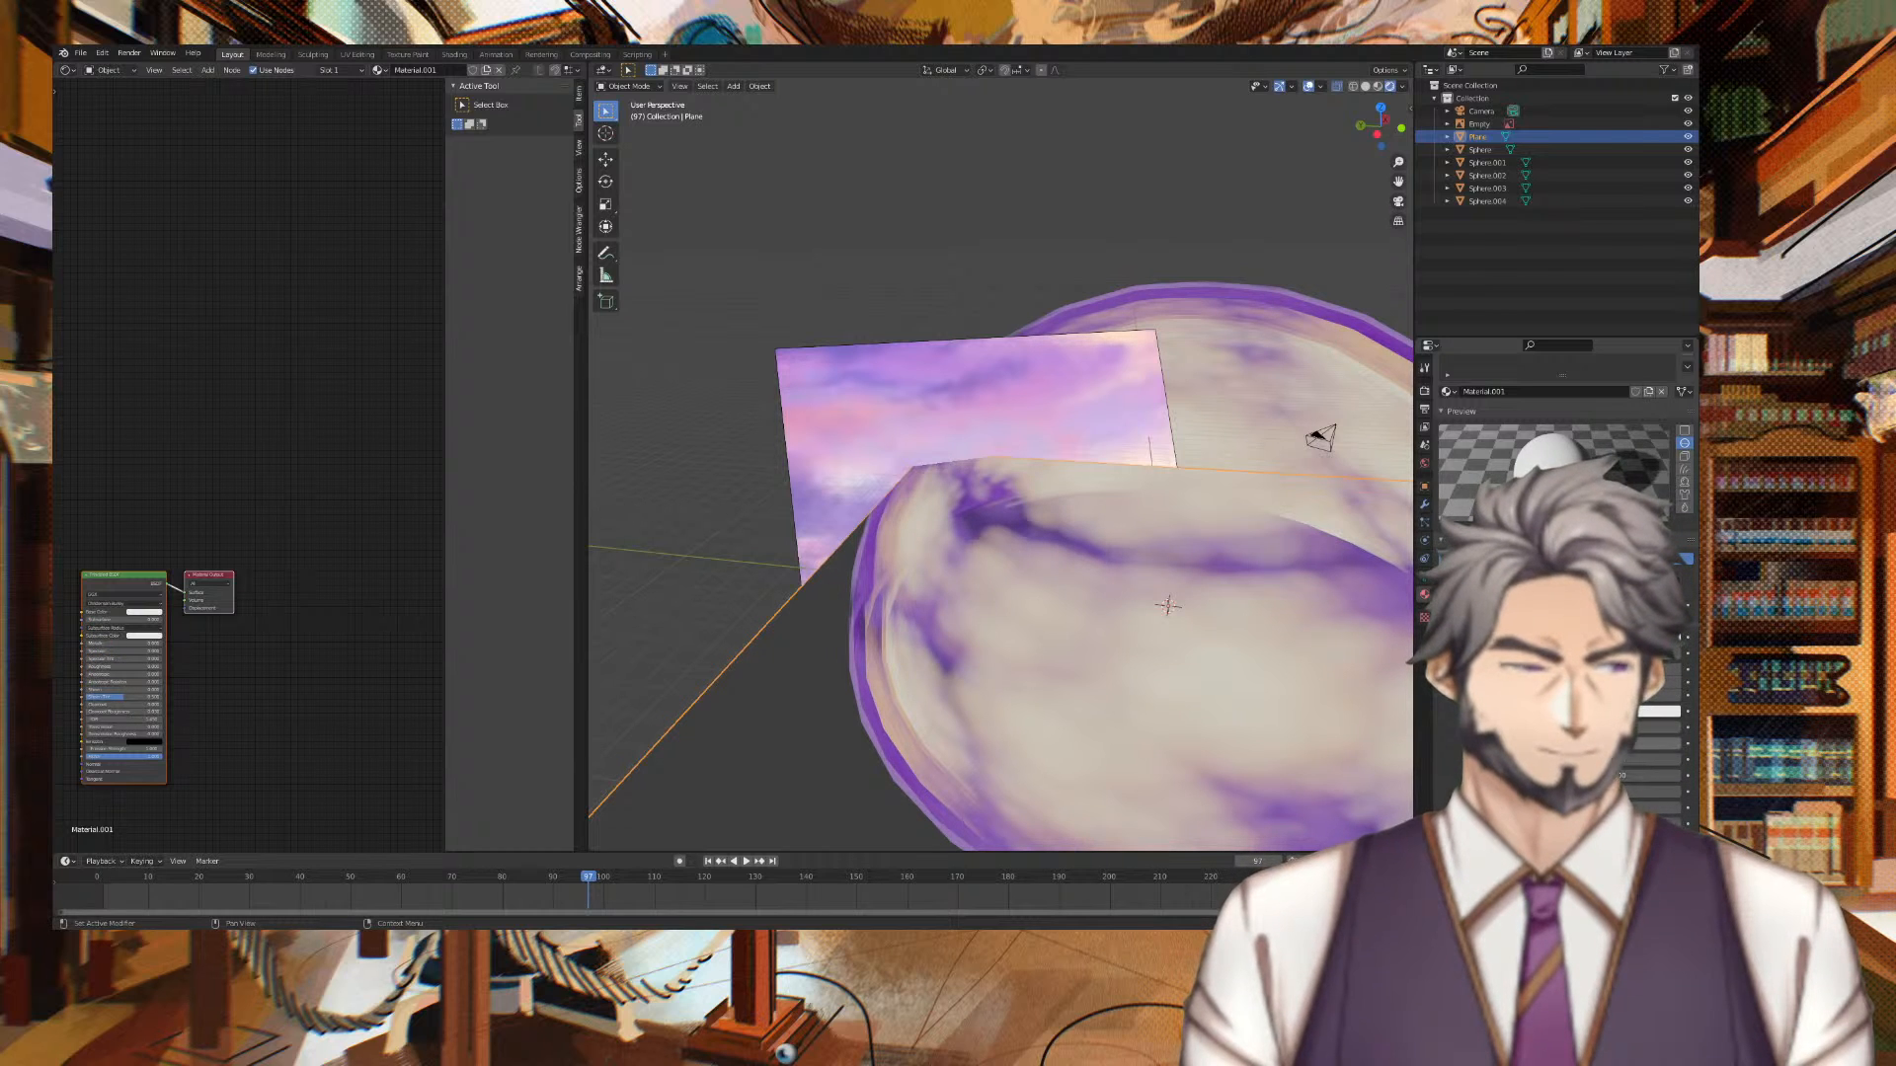
Open the Eevee render settings and check the view around the plane and cloud dome
middle_drag(977, 637, 1132, 670)
click(1424, 390)
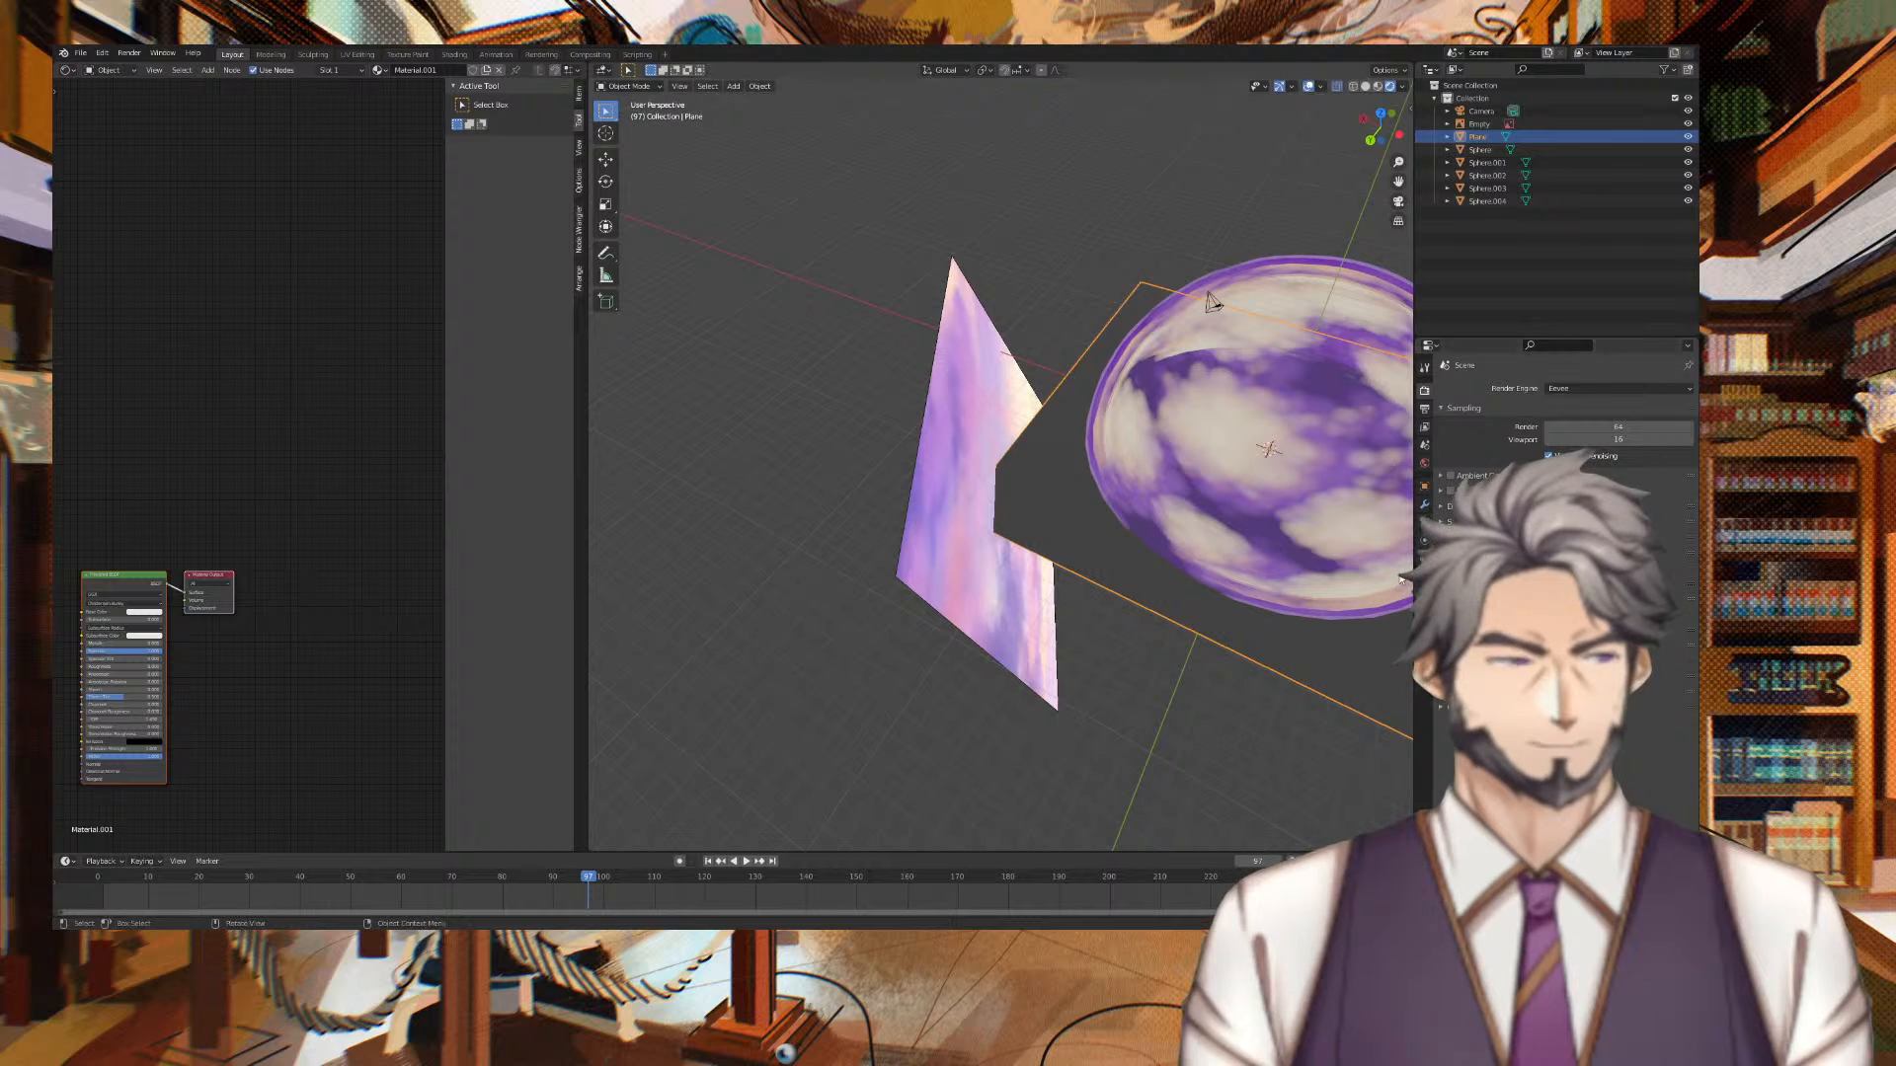
middle_drag(1246, 673, 1086, 651)
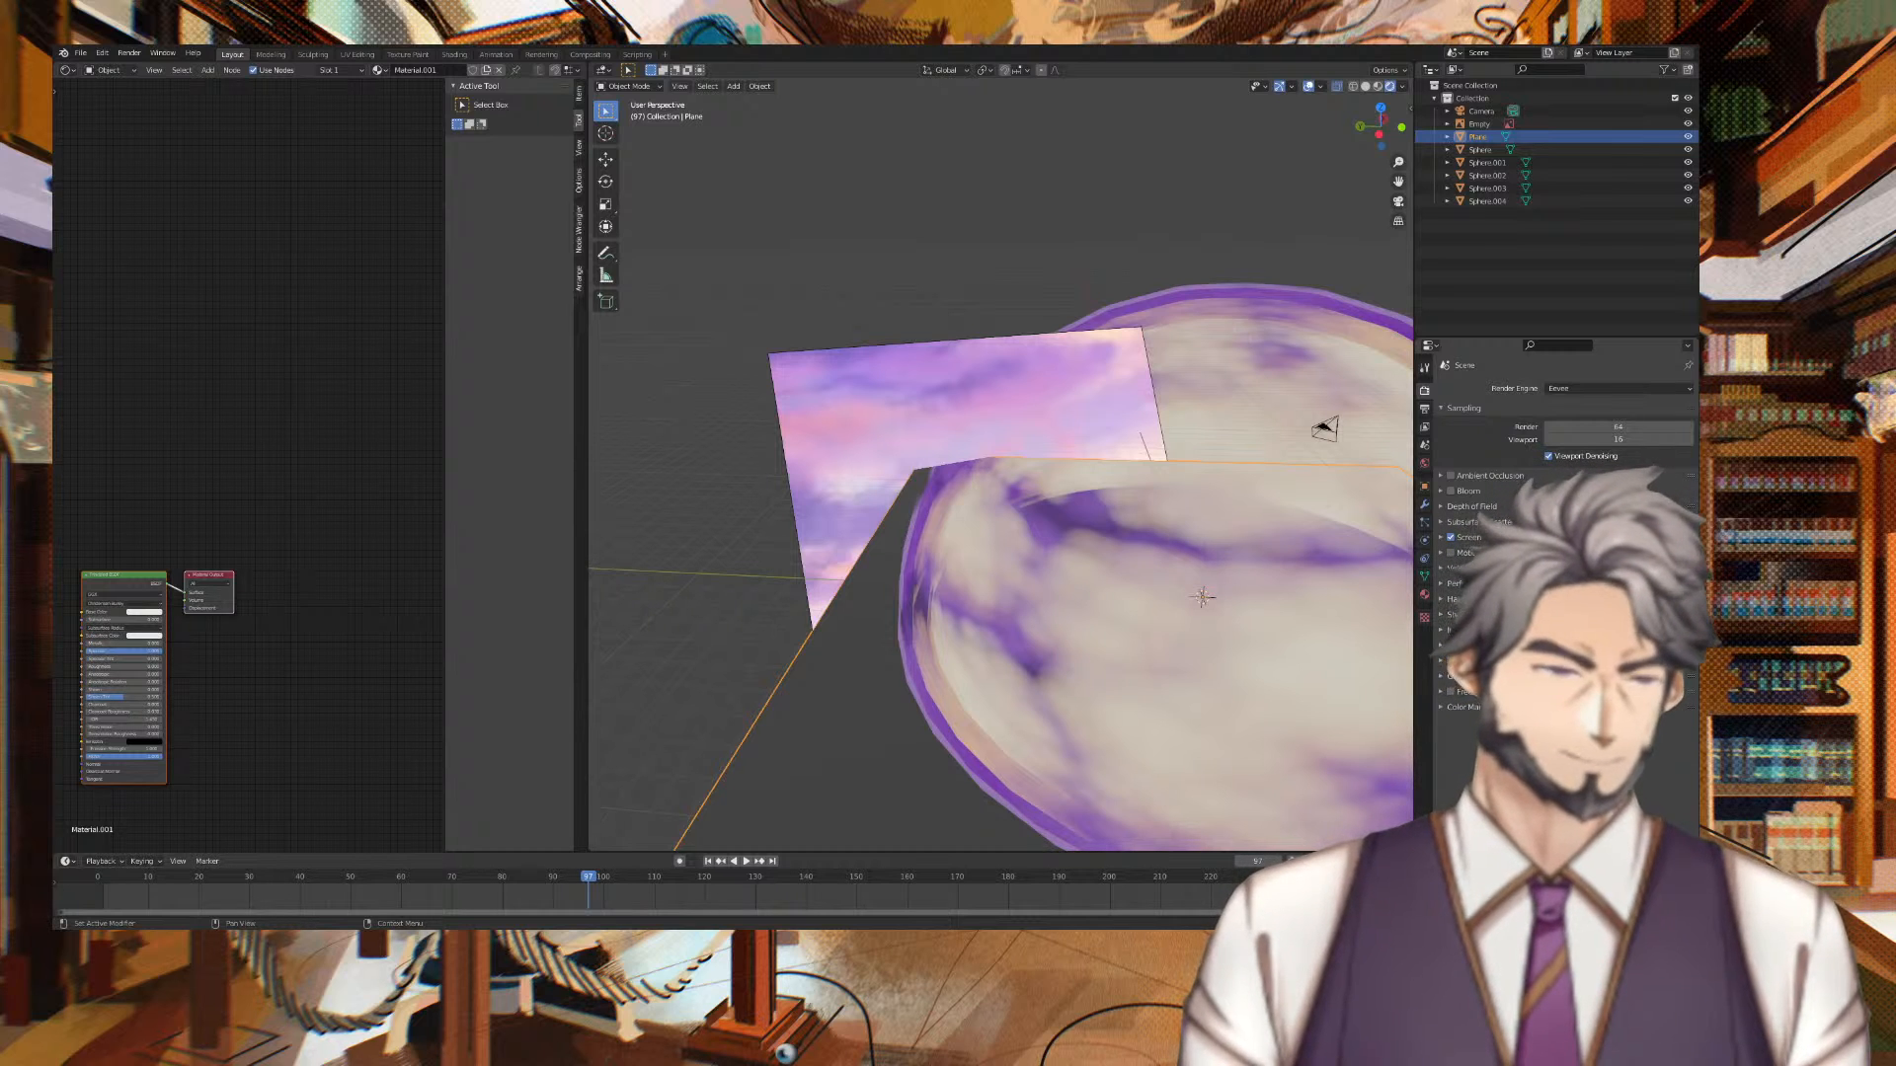
Widen the shader editor around the plane's Principled BSDF node and bring back the plane's material settings
drag(582, 250, 825, 250)
scroll(358, 479, up, 2)
middle_drag(404, 602, 550, 302)
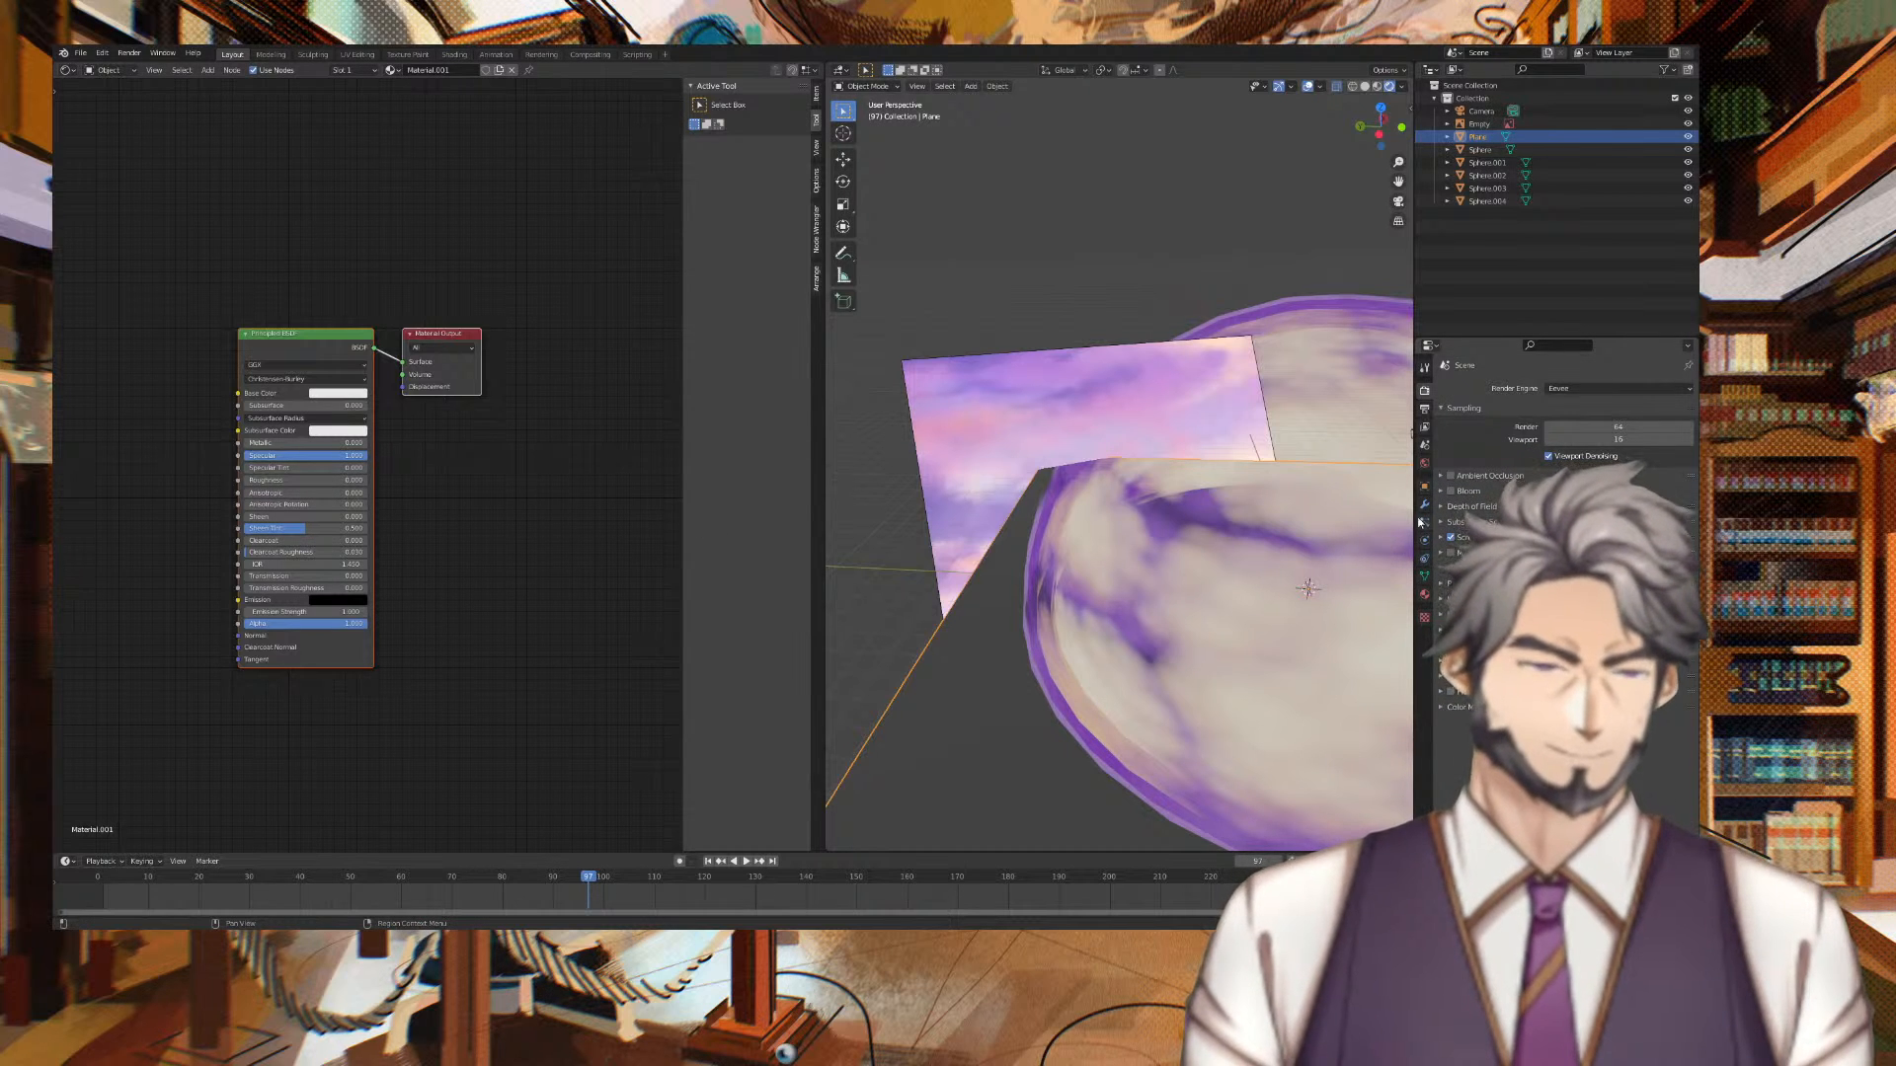
click(1424, 592)
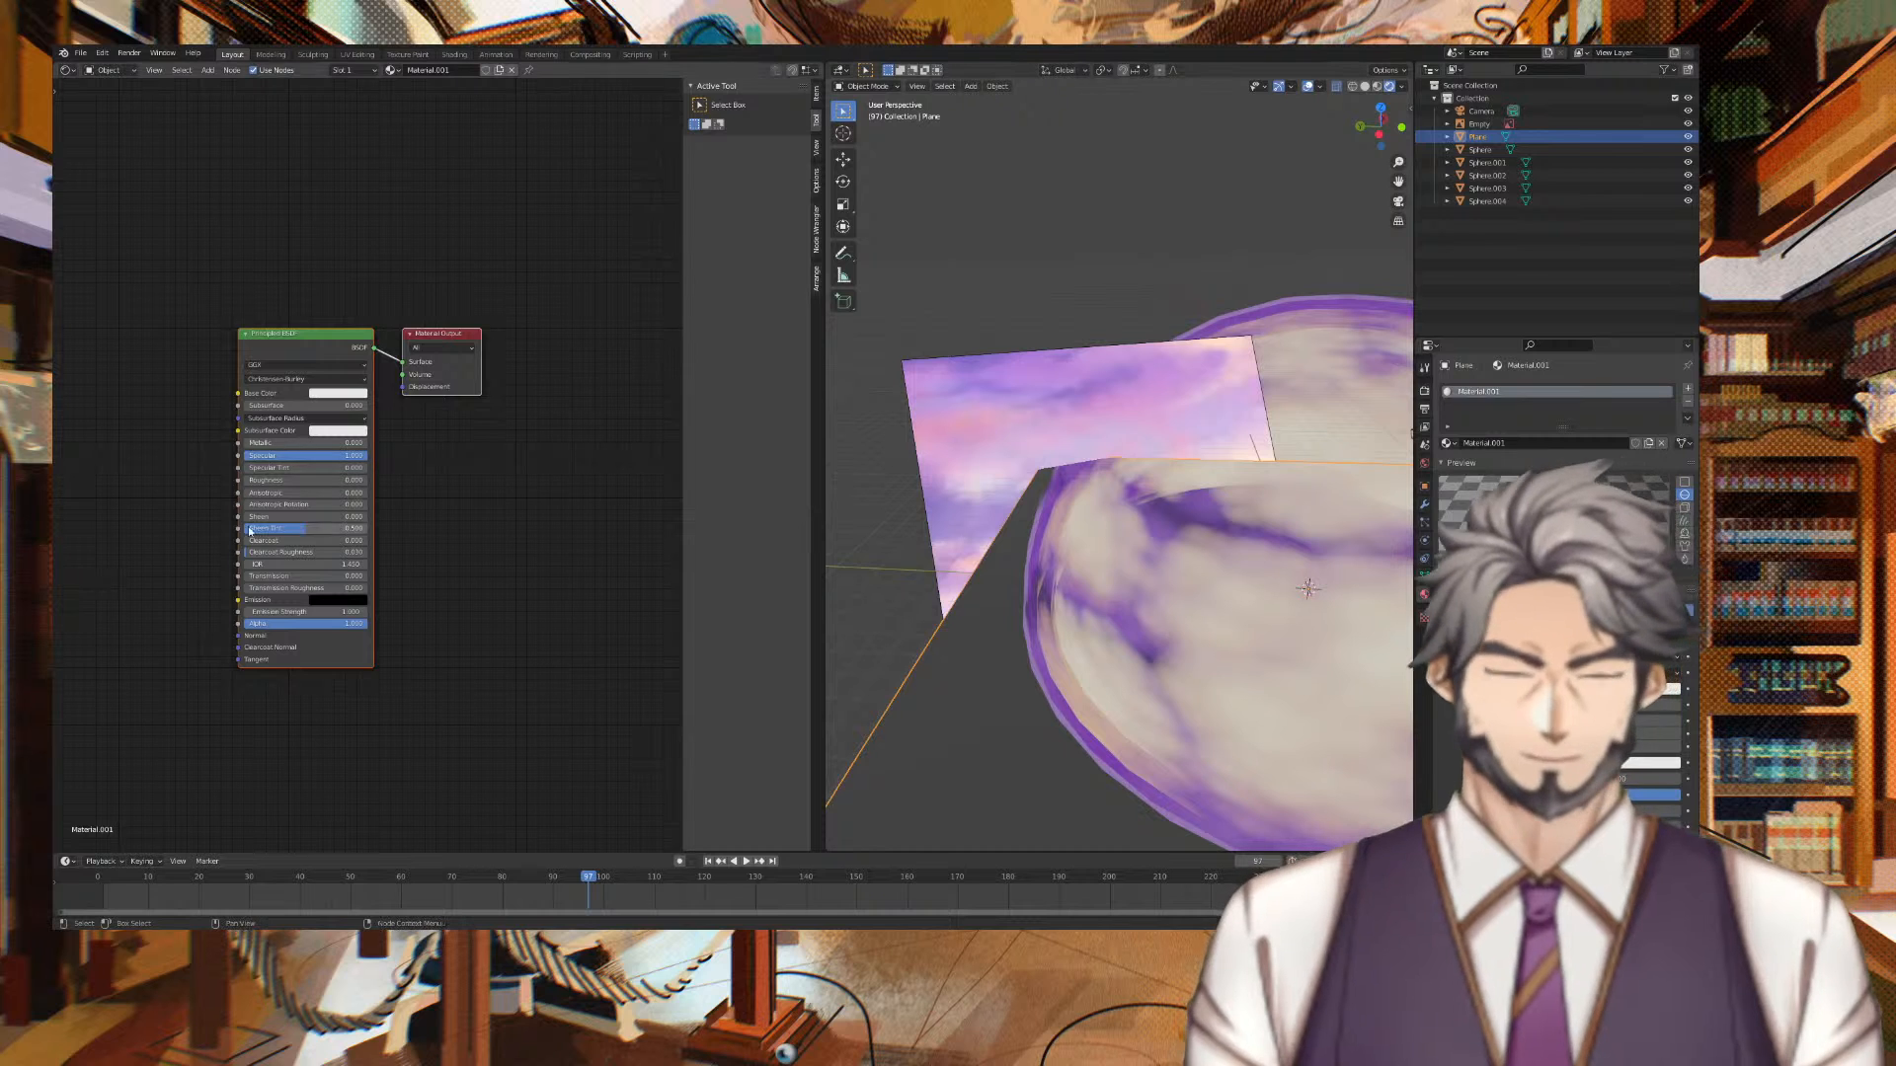
Replace the ground plane's Principled BSDF with a Glossy BSDF connected to the Material Output's Surface
drag(316, 528, 403, 531)
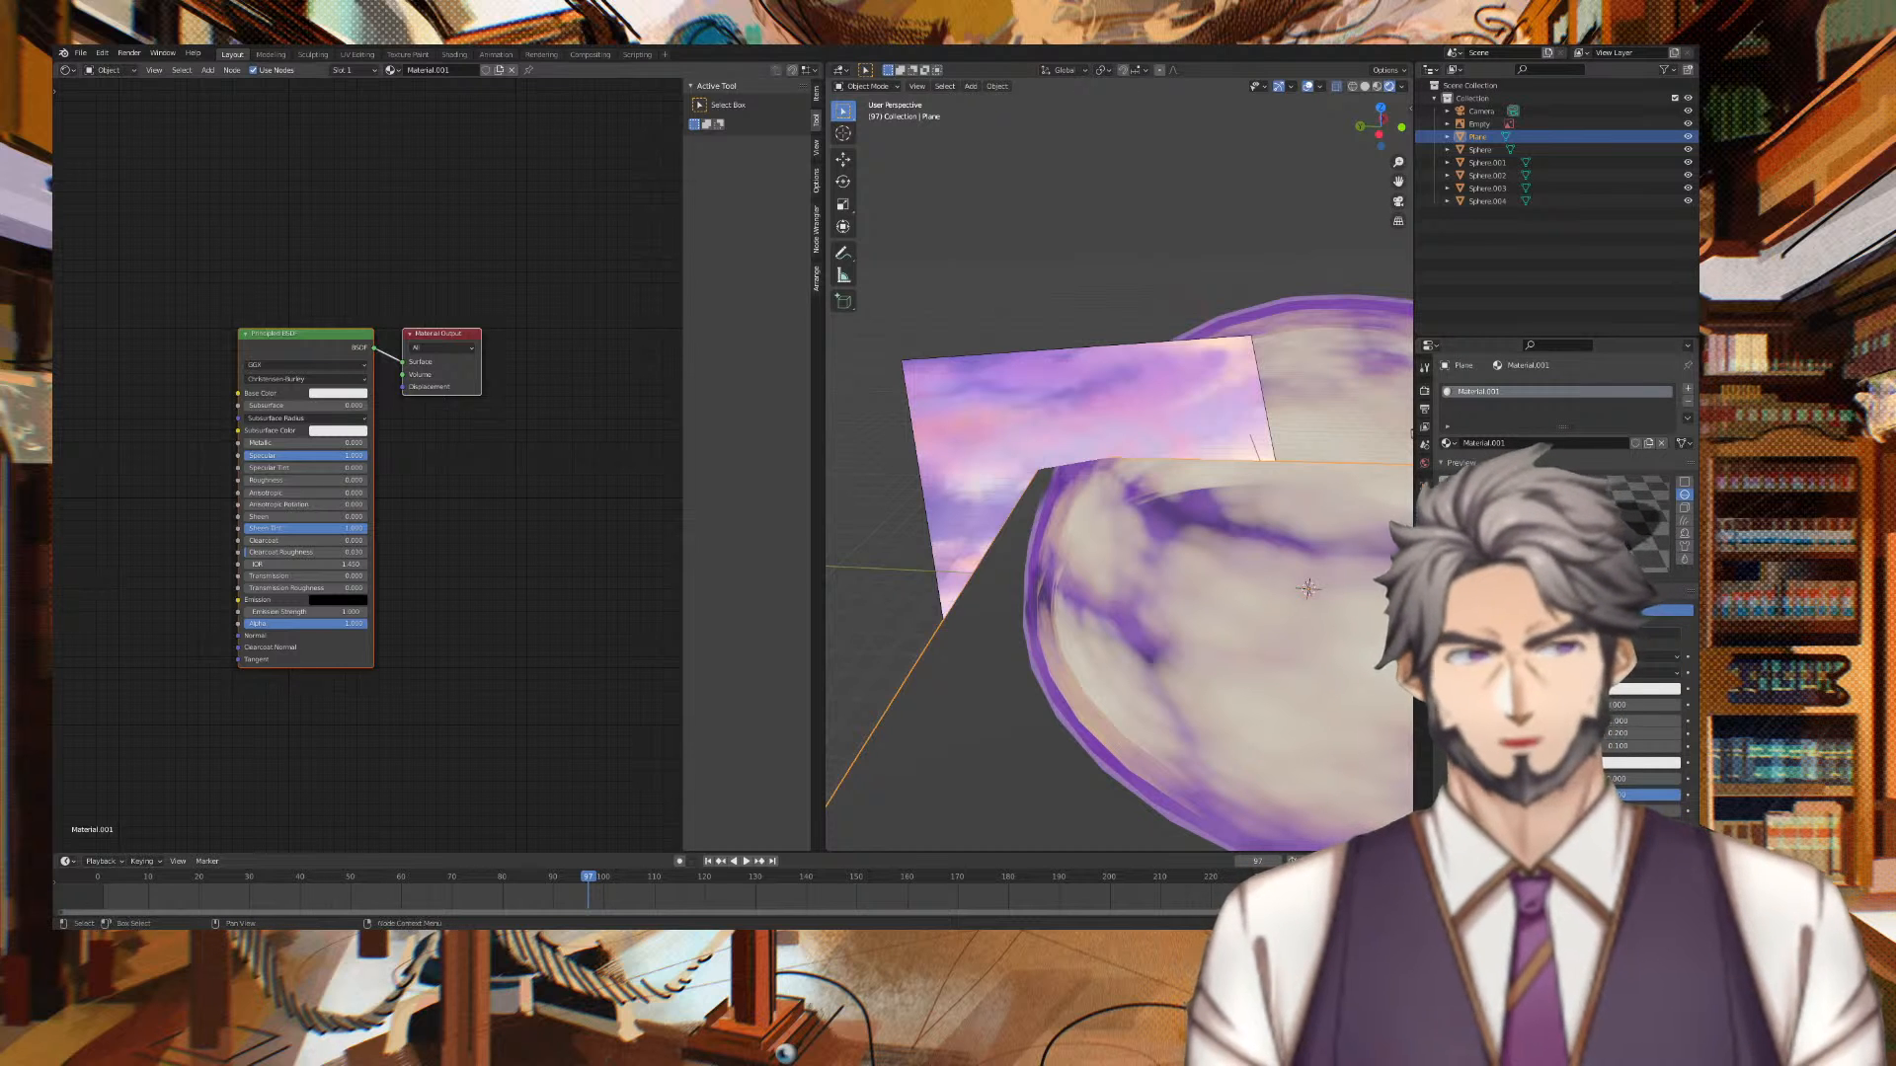
click(343, 347)
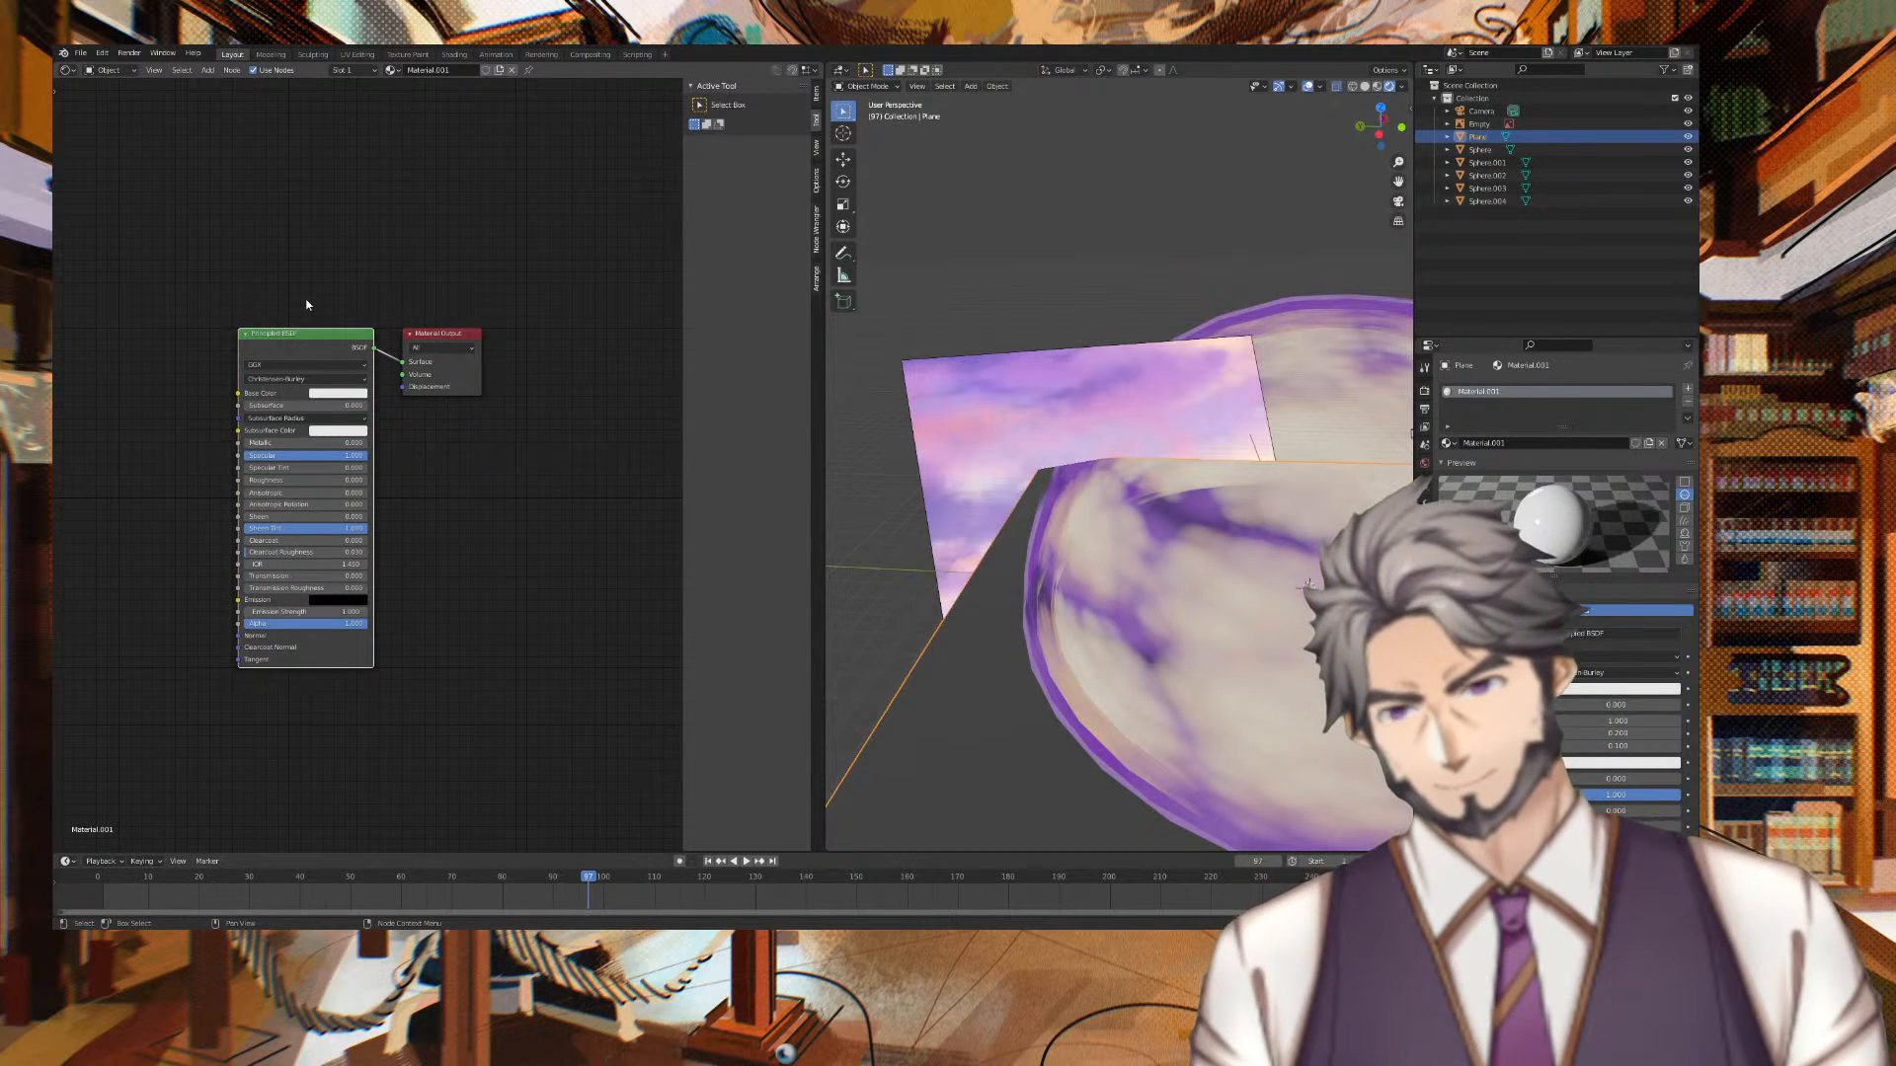
key(x)
key(shift+a)
text(g)
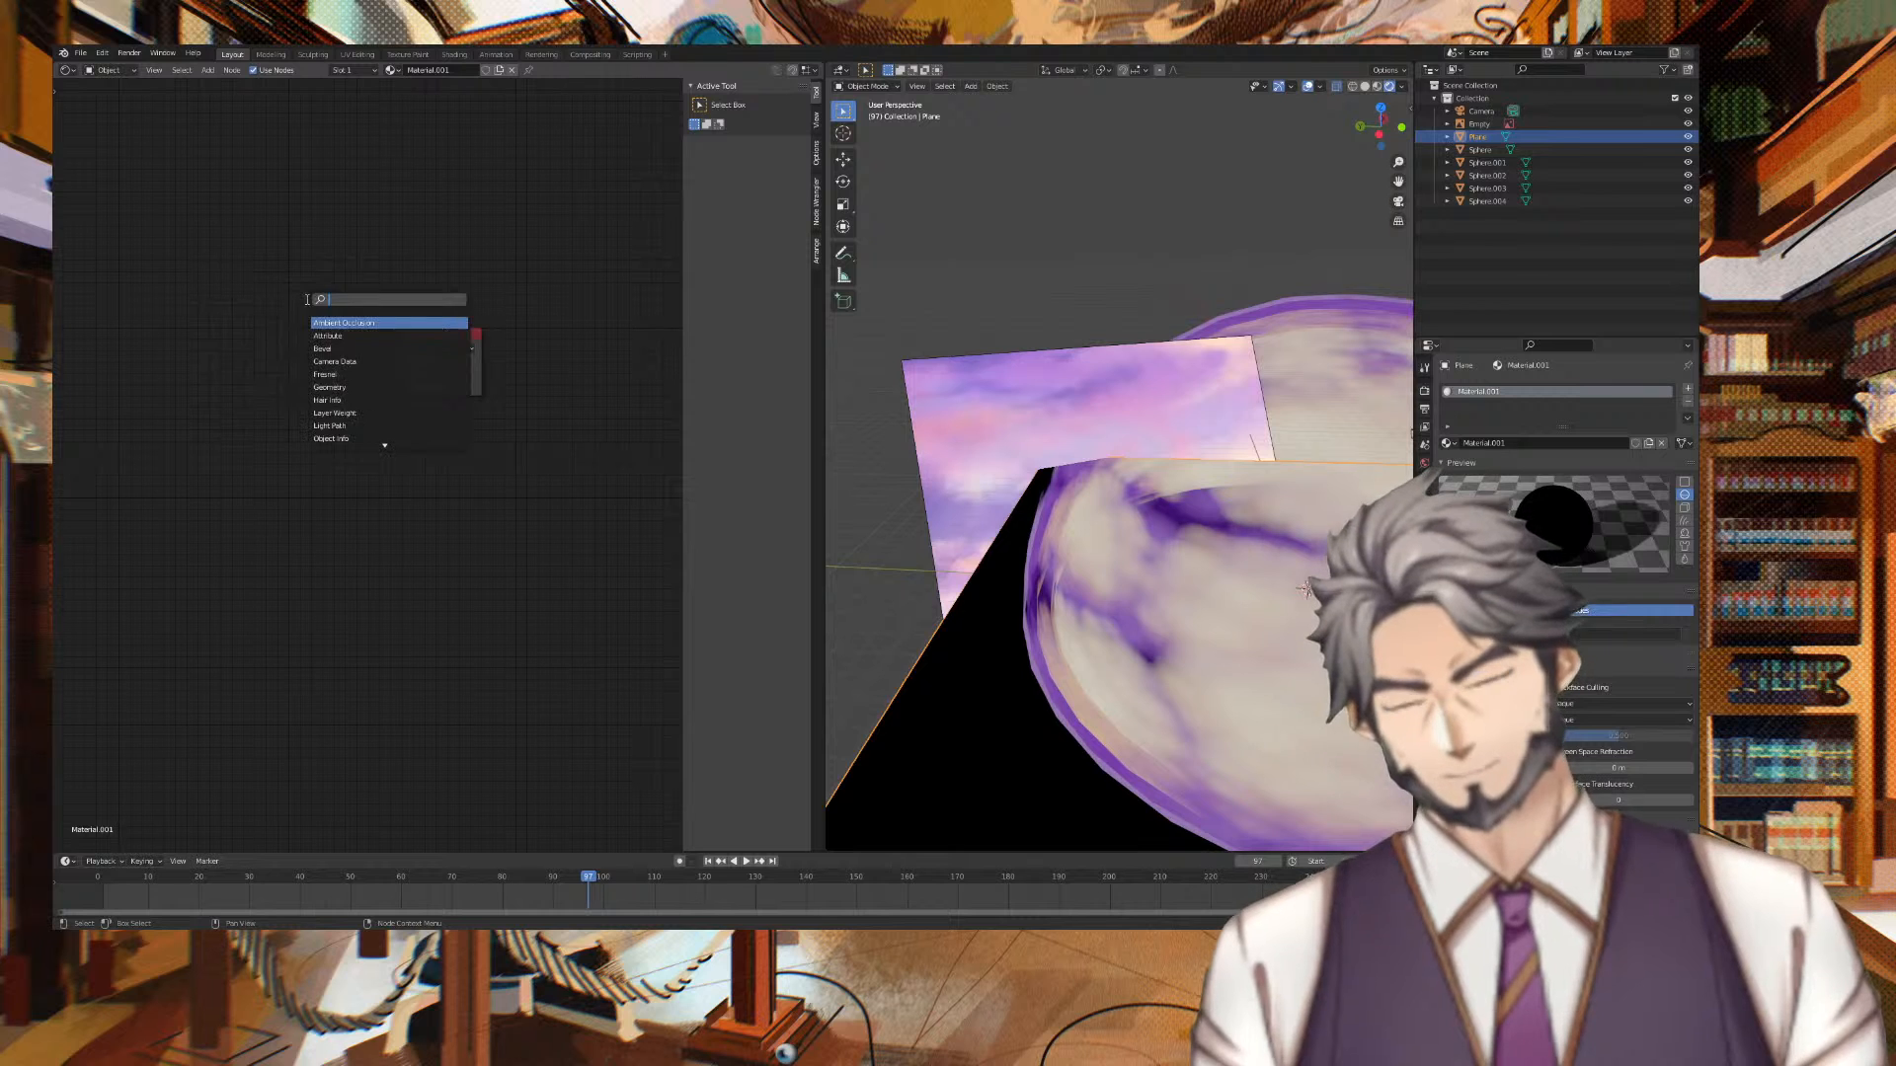
text(los)
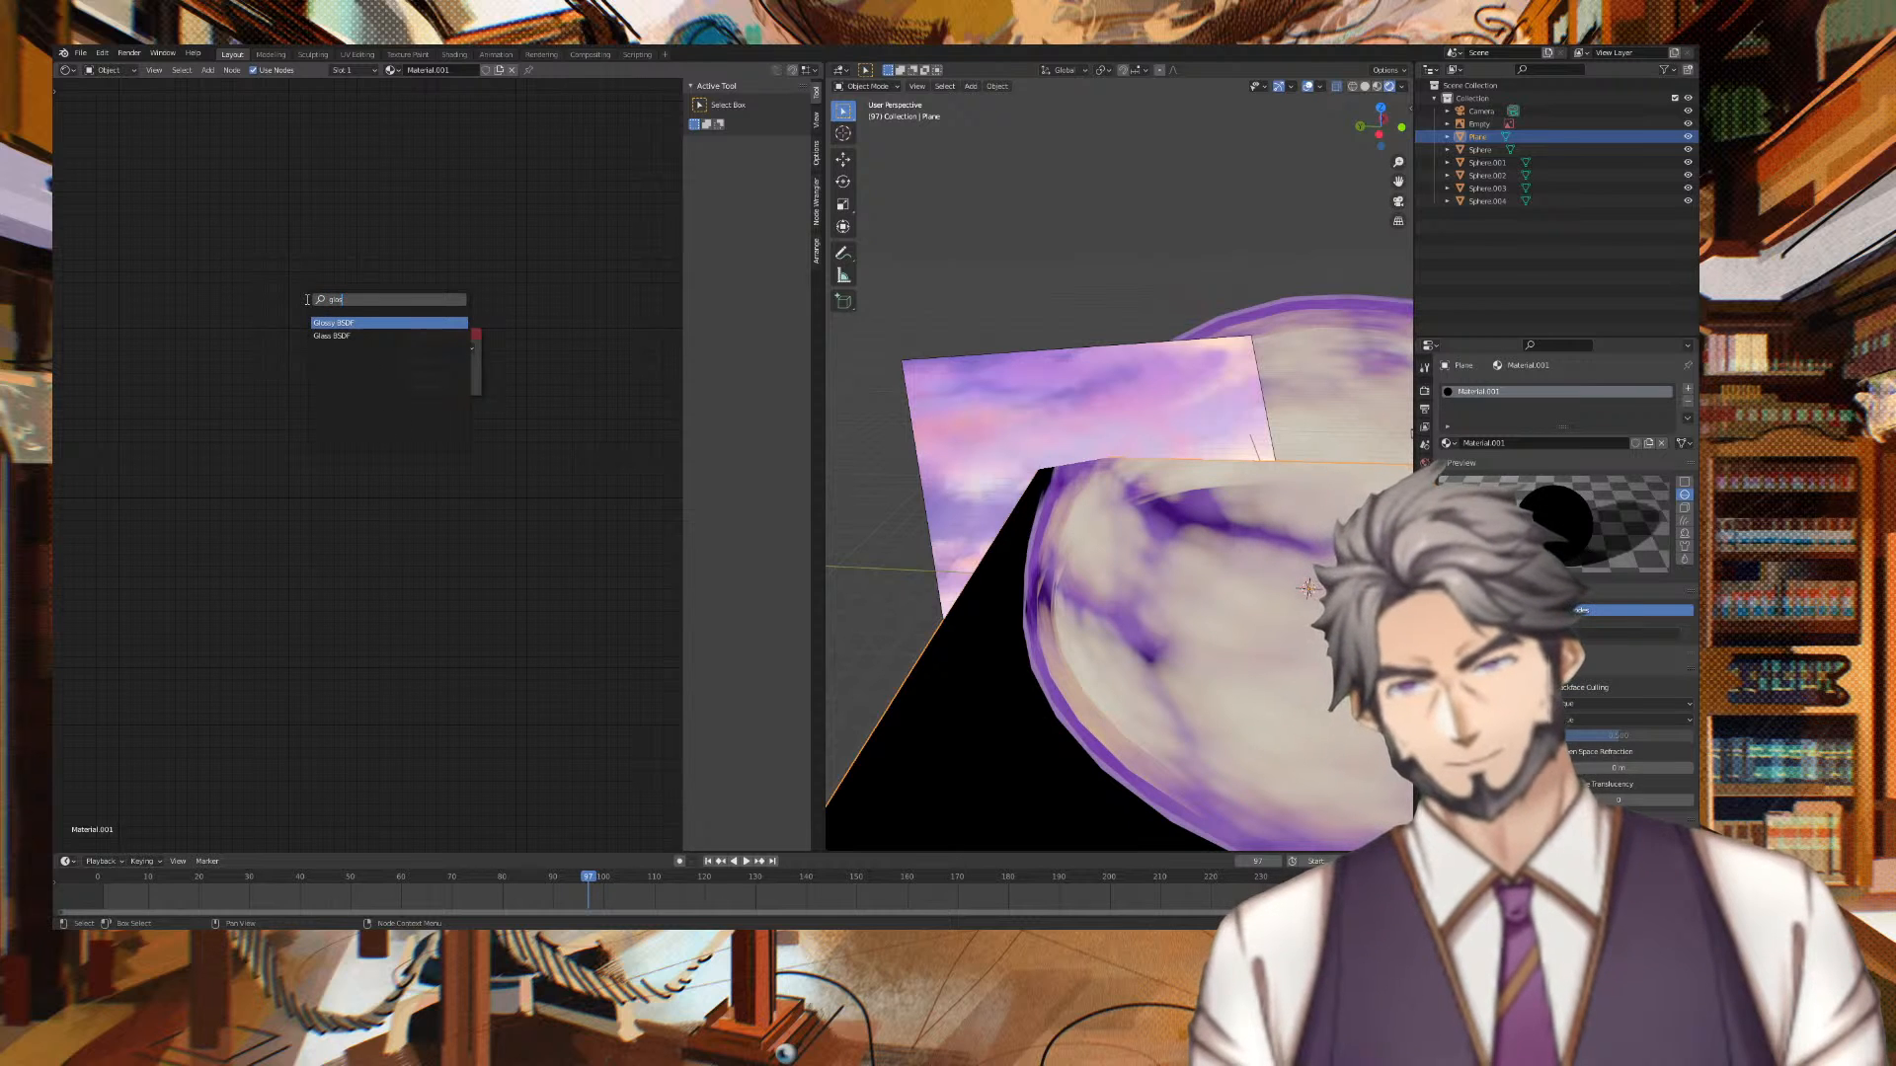
key(Return)
click(261, 332)
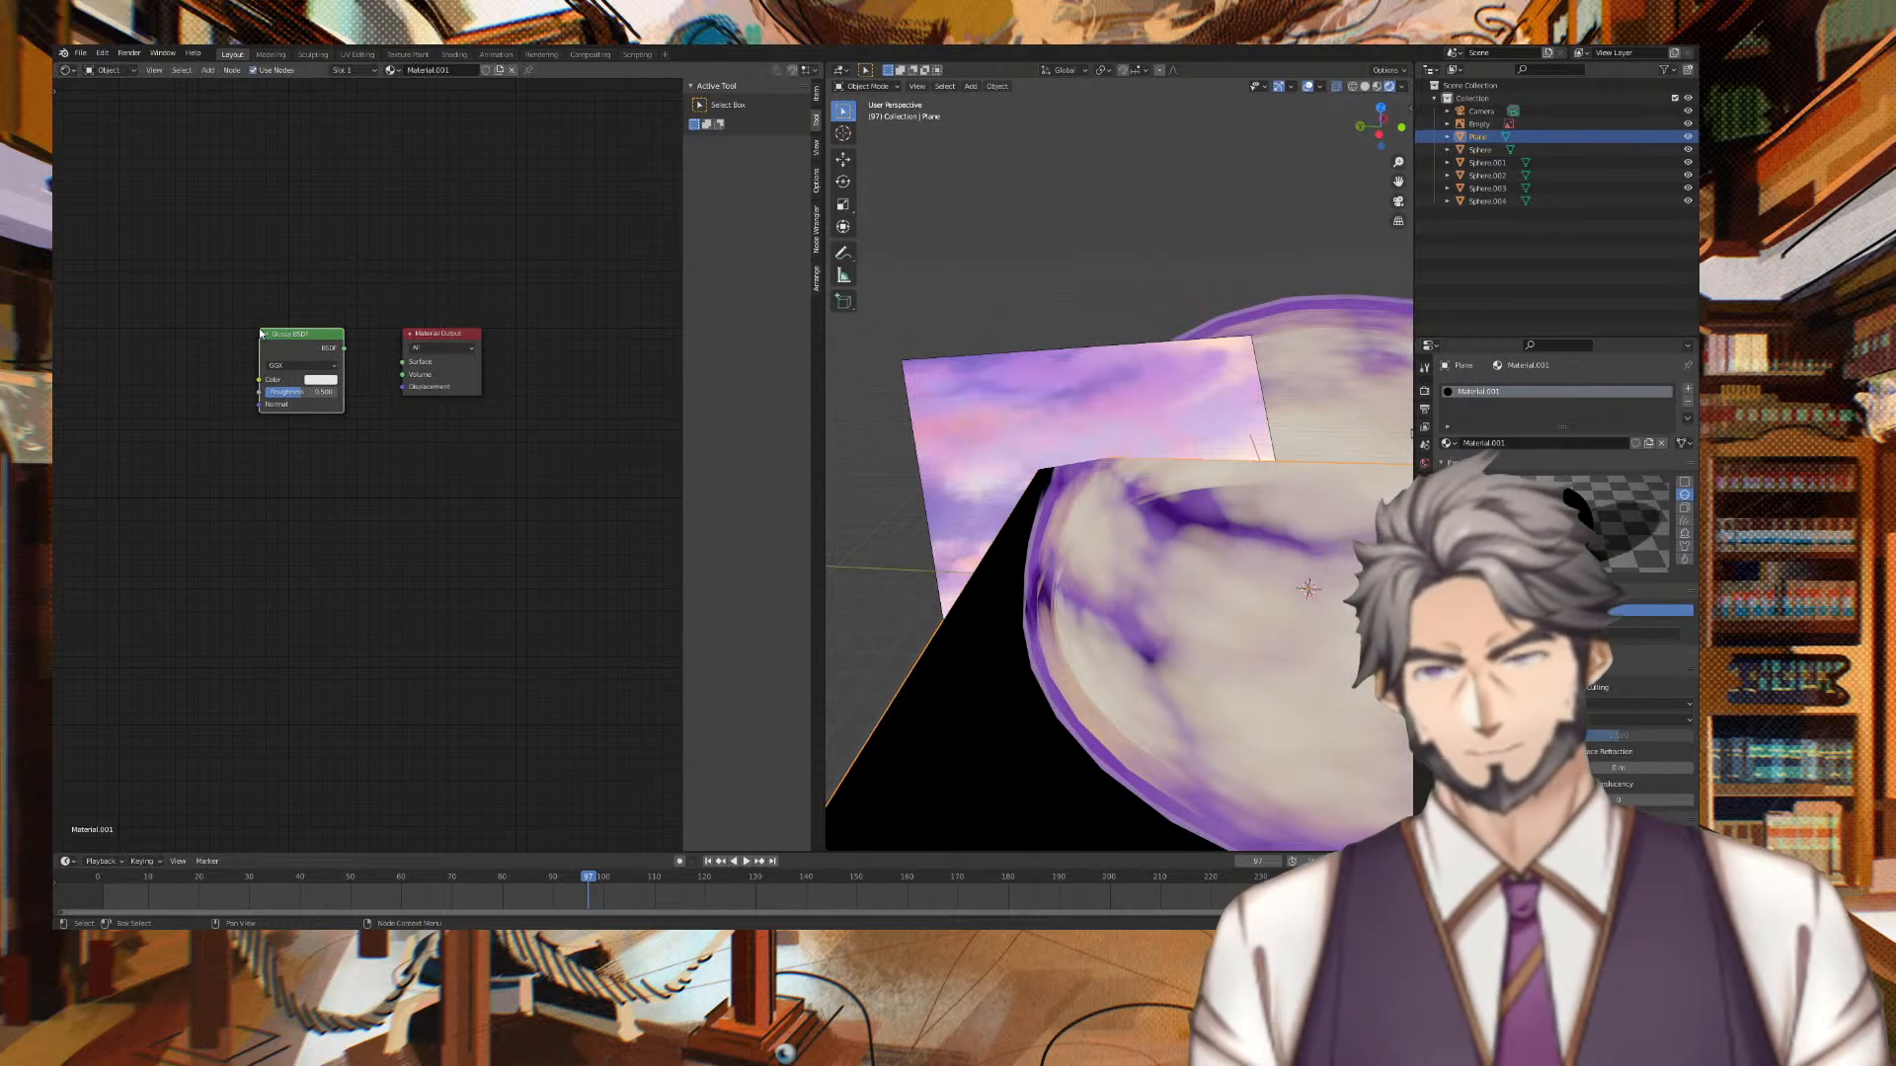
drag(344, 349, 401, 362)
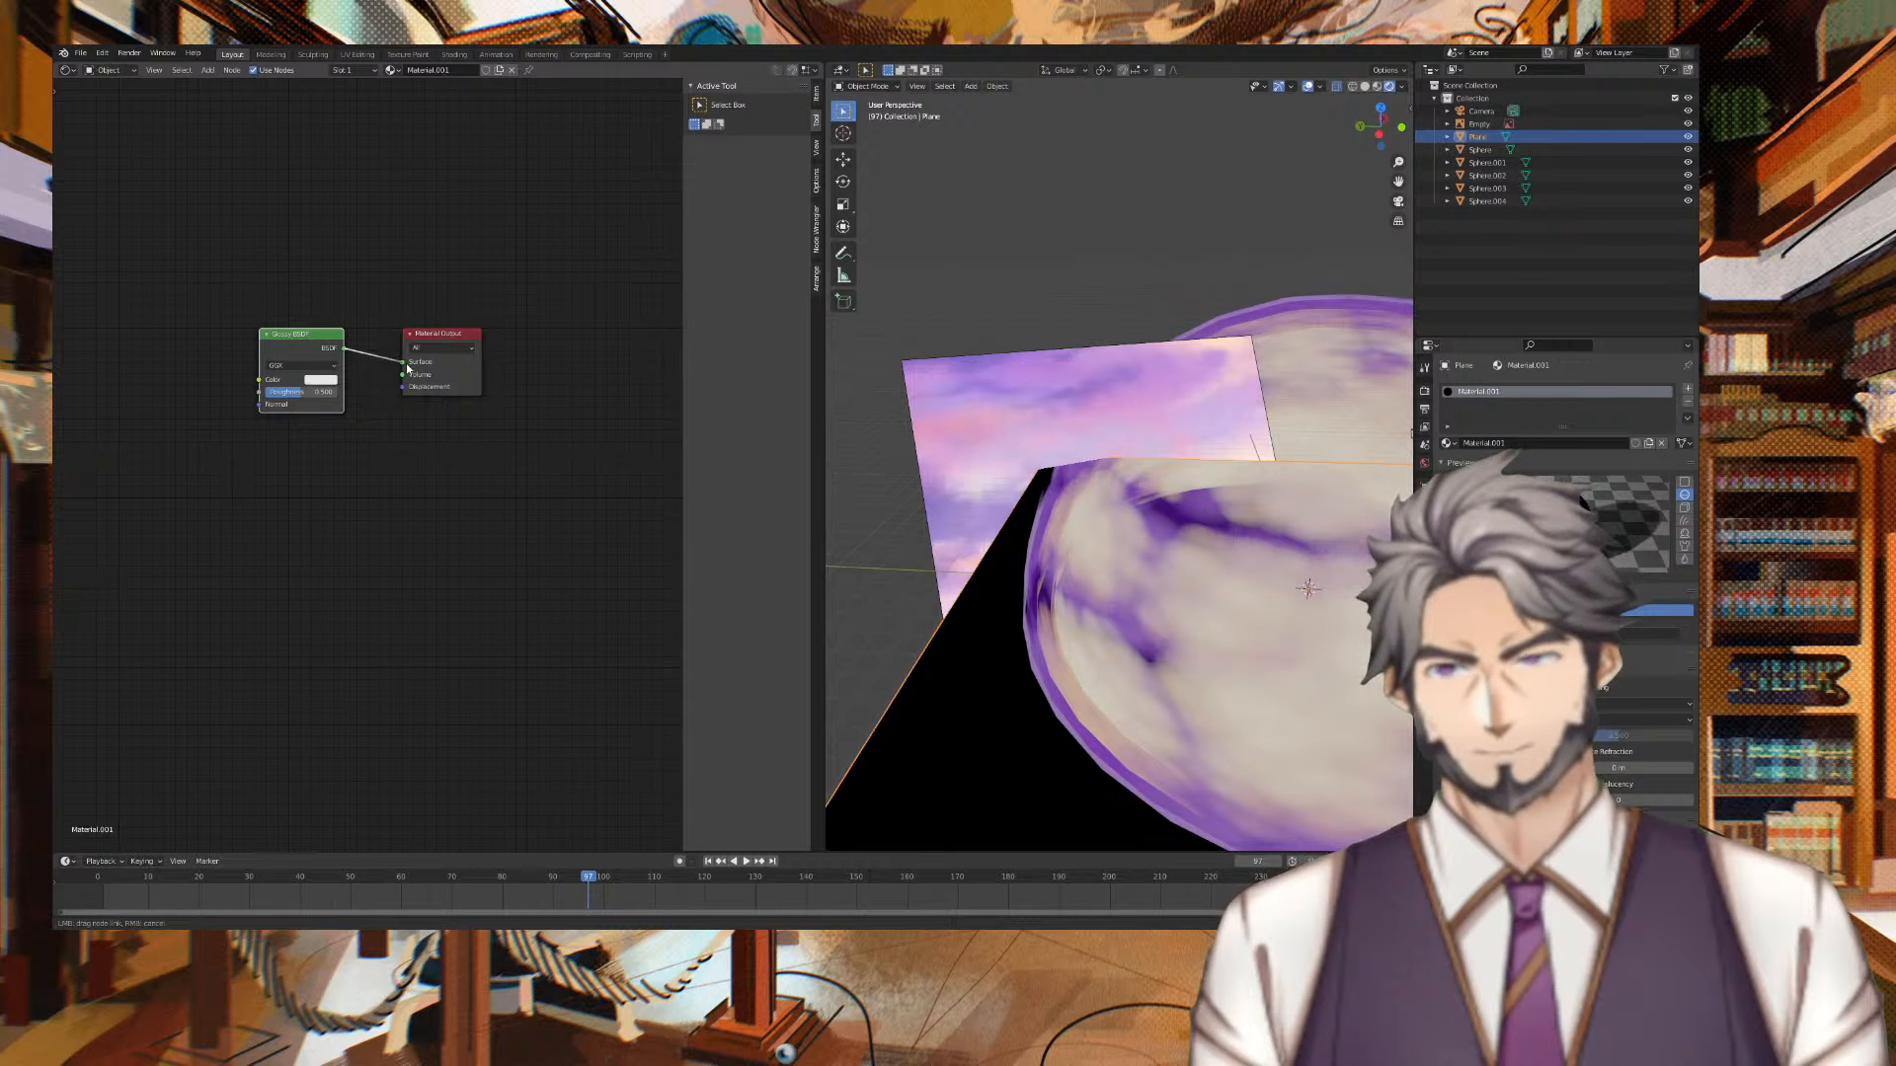
Set the ground plane's Glossy BSDF roughness to 0
scroll(957, 573, down, 6)
middle_drag(957, 573, 1282, 567)
scroll(1076, 582, up, 4)
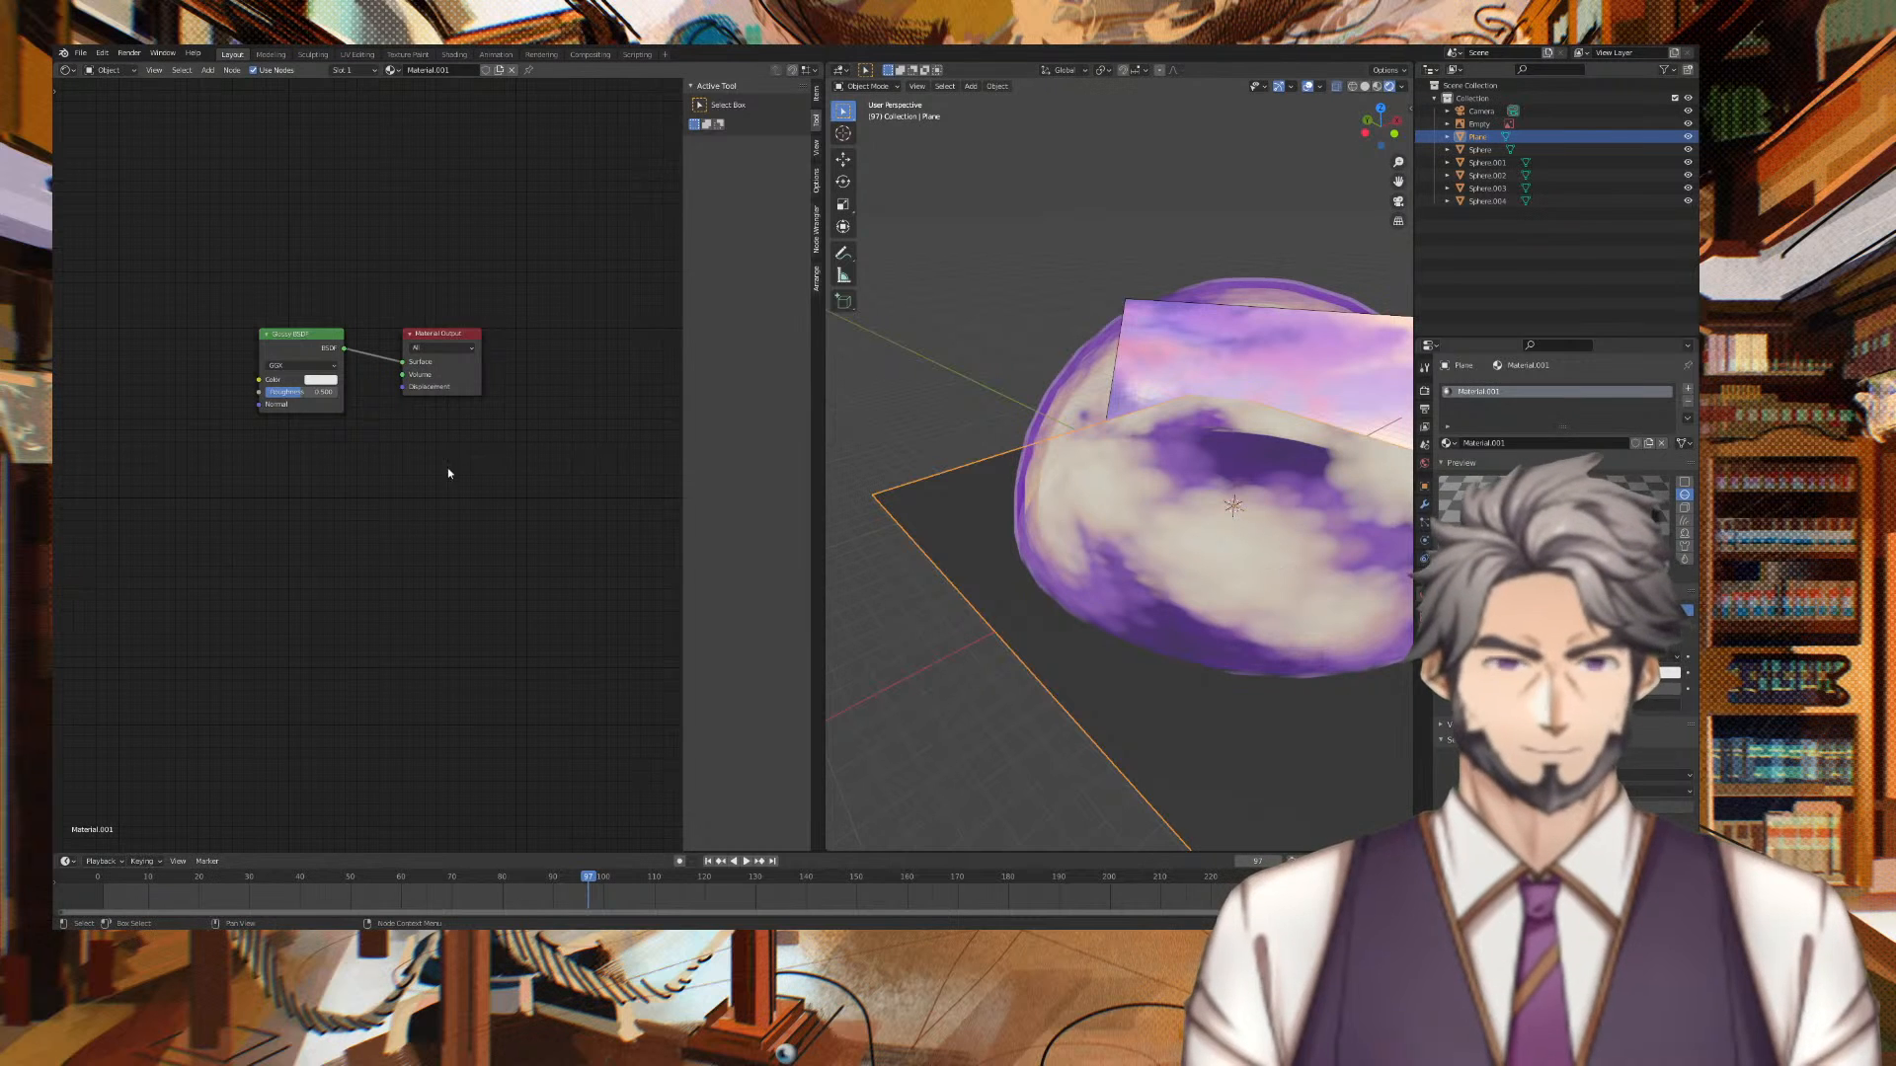
drag(272, 392, 233, 392)
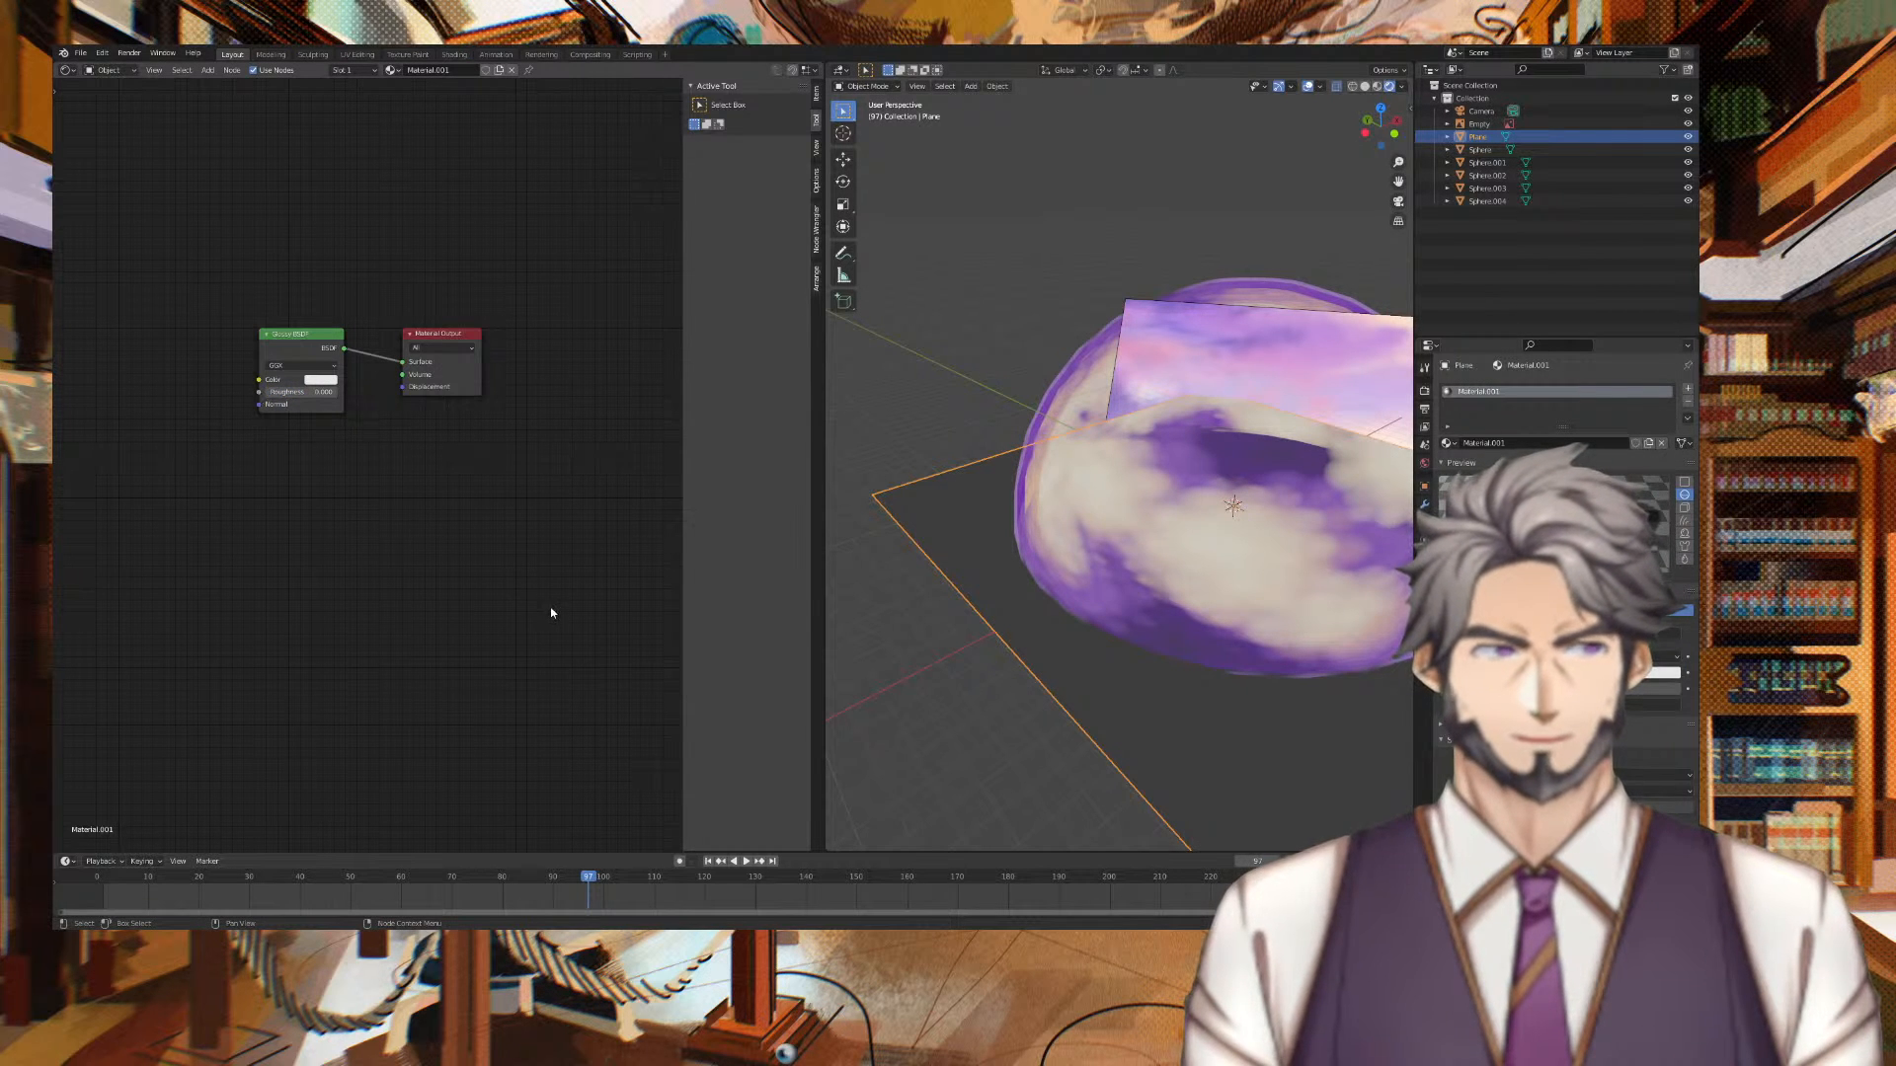
Examine the glossy ground plane around the cloud dome for reflections from several angles and distances
mouse_move(855, 605)
middle_down()
mouse_move(919, 593)
mouse_move(857, 604)
middle_up()
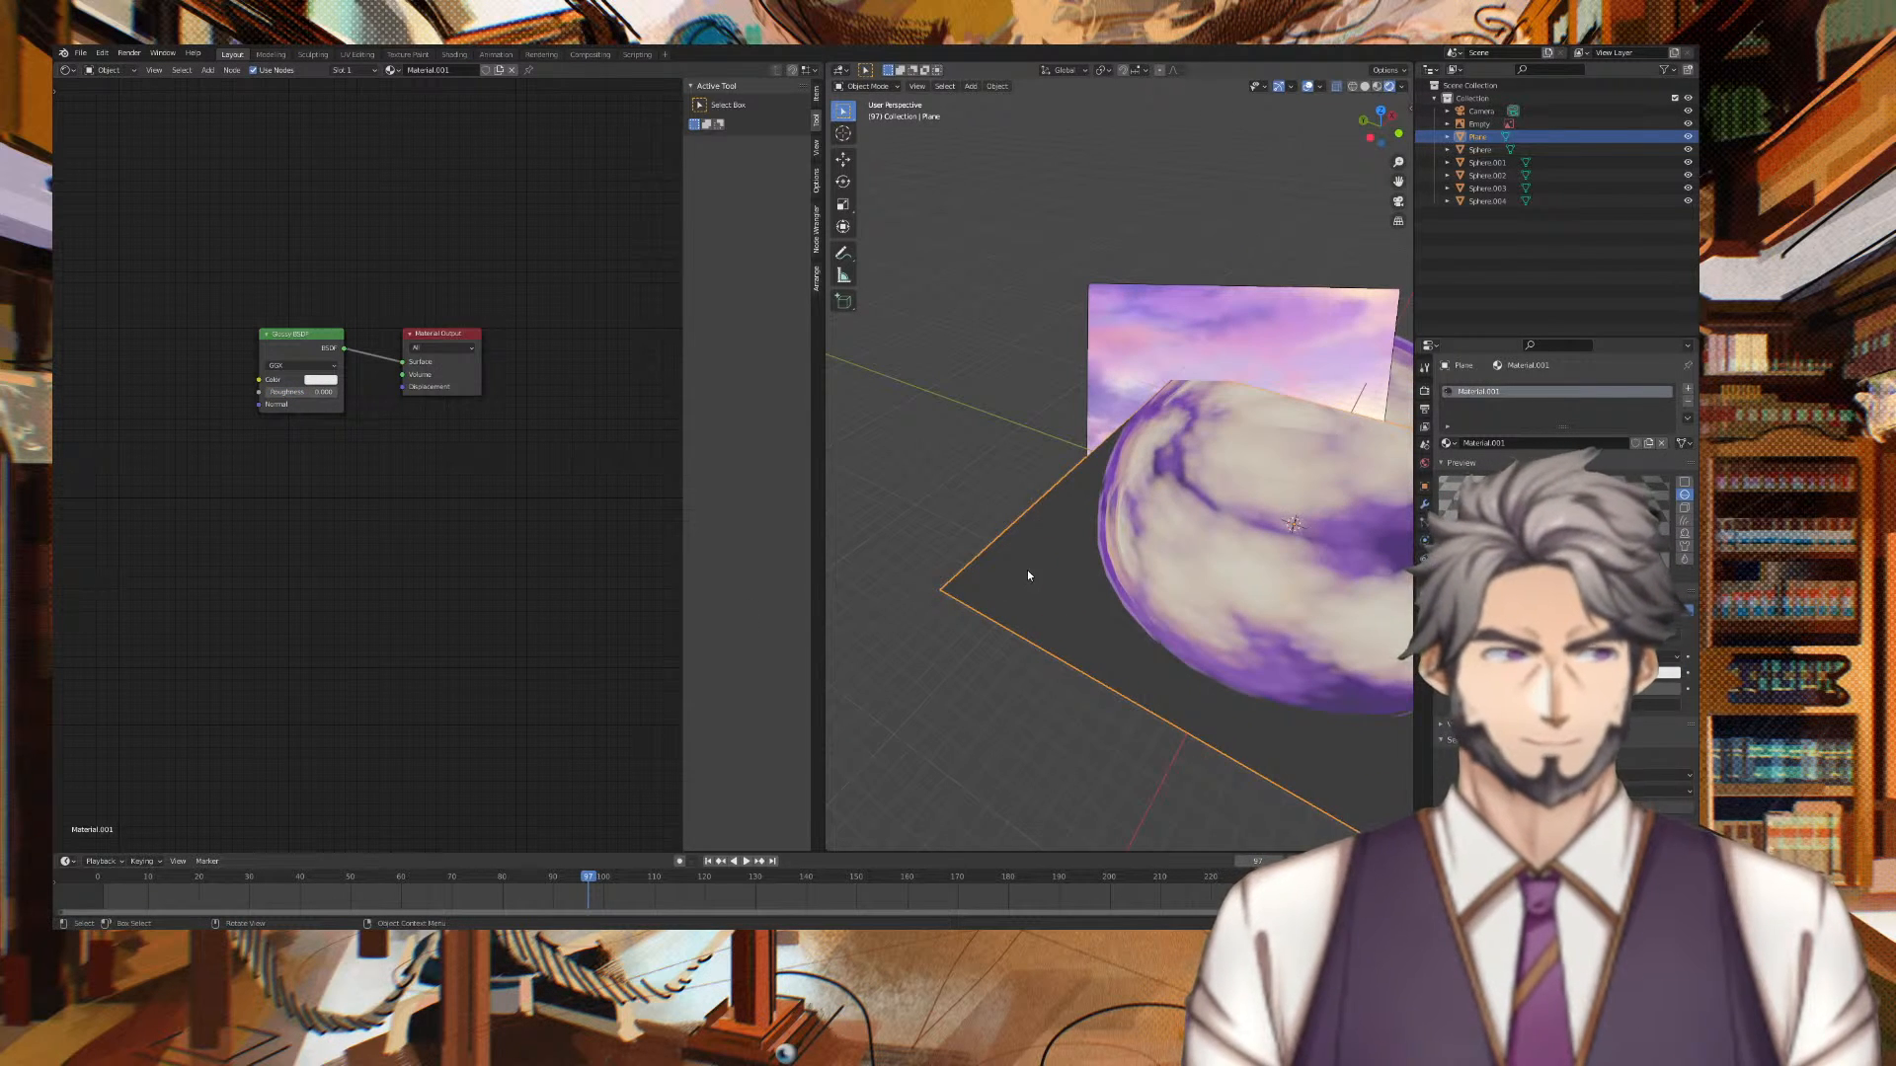
mouse_move(1159, 570)
middle_down()
mouse_move(1093, 566)
mouse_move(1179, 569)
mouse_move(1155, 550)
middle_up()
scroll(1104, 565, up, 5)
mouse_move(1283, 546)
middle_down()
mouse_move(1303, 551)
mouse_move(1288, 518)
mouse_move(1323, 538)
mouse_move(1300, 537)
middle_up()
scroll(1266, 506, down, 10)
click(1629, 776)
click(1659, 804)
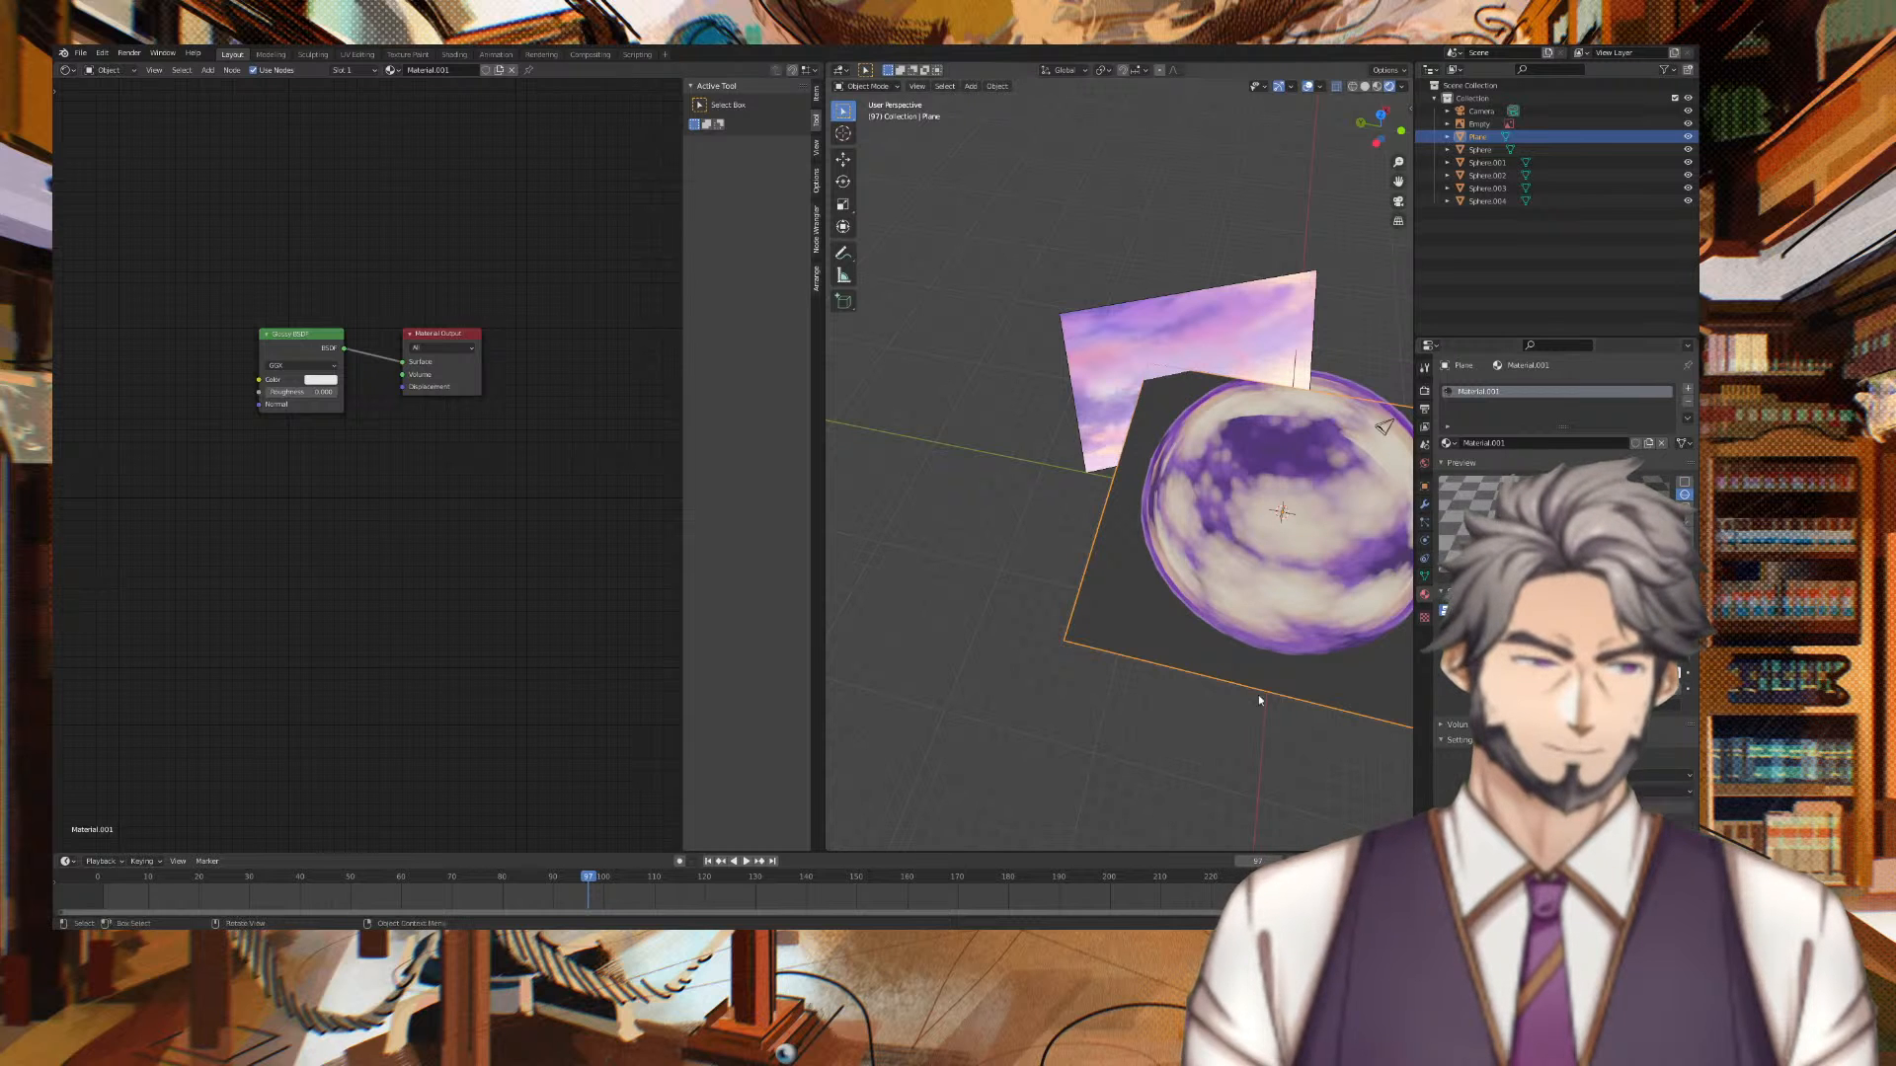
middle_drag(1094, 668, 1023, 614)
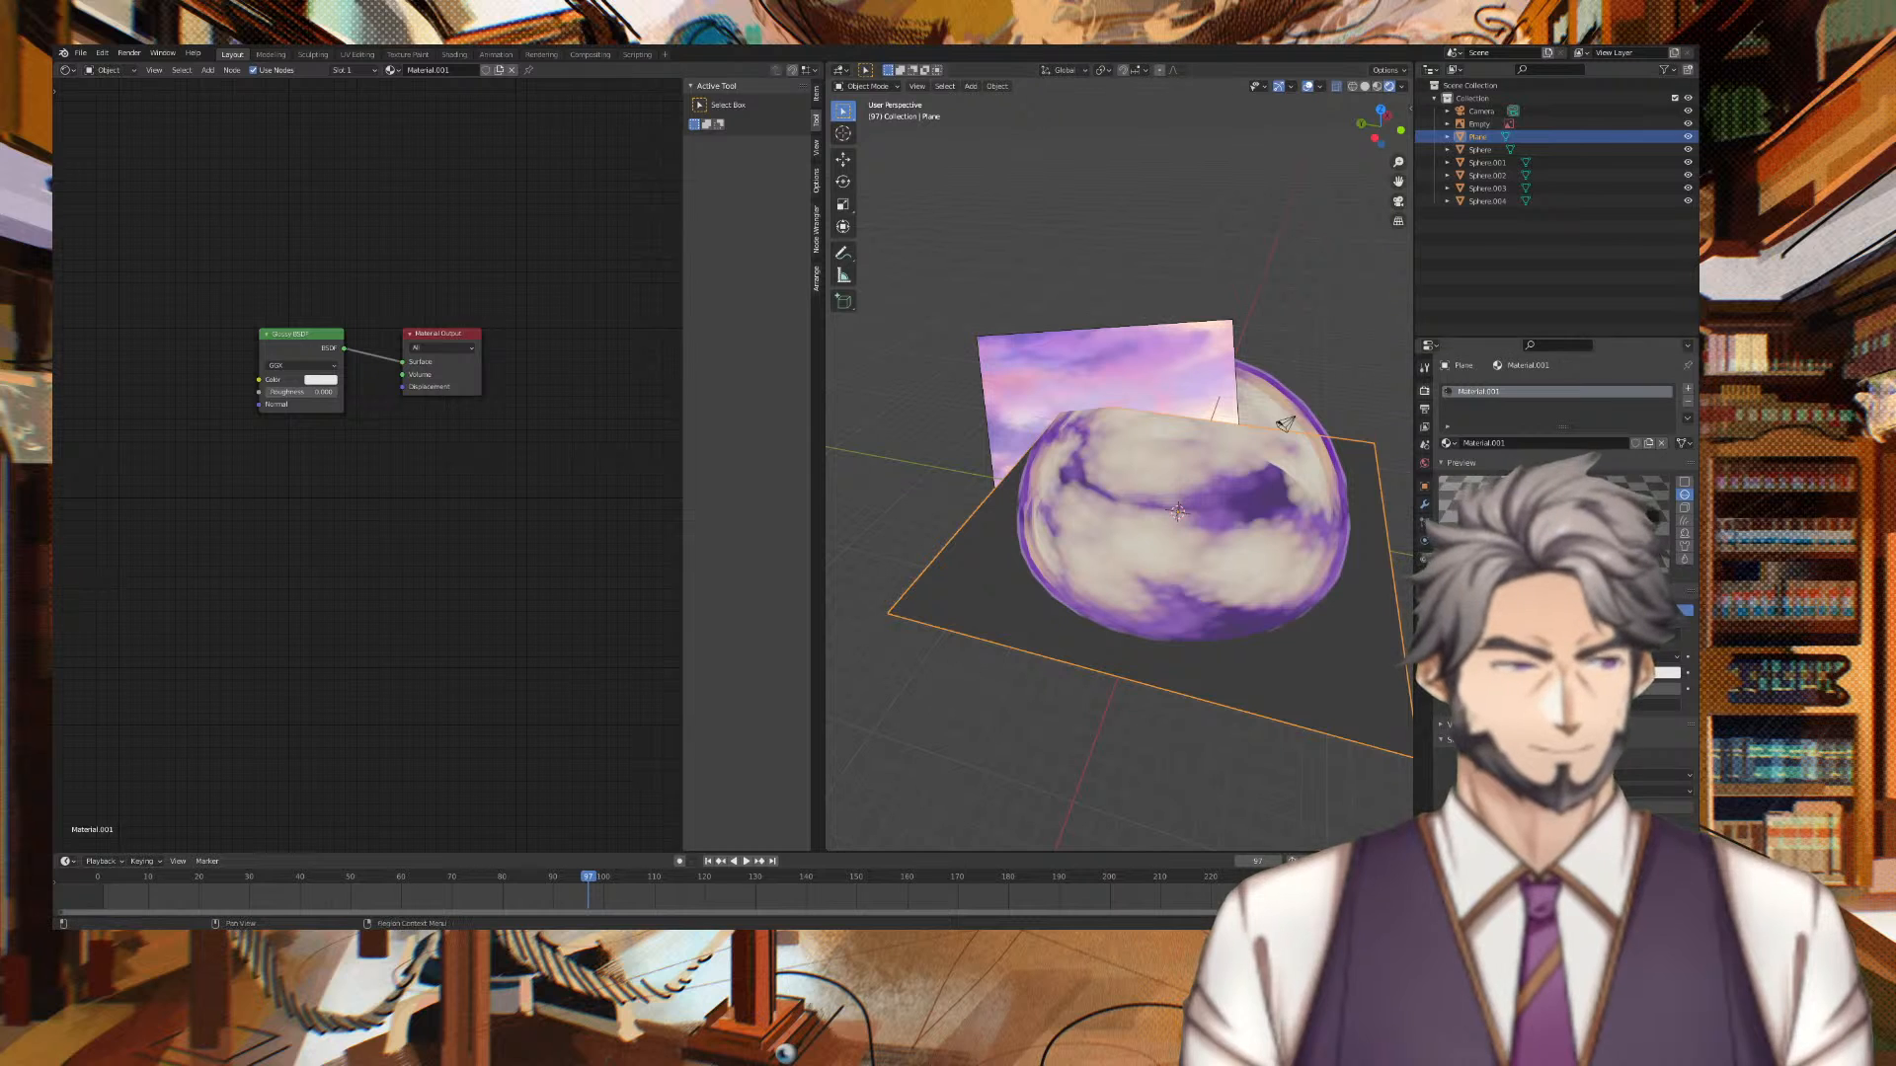
Open the render settings, clear the selection and render the current frame
click(1426, 391)
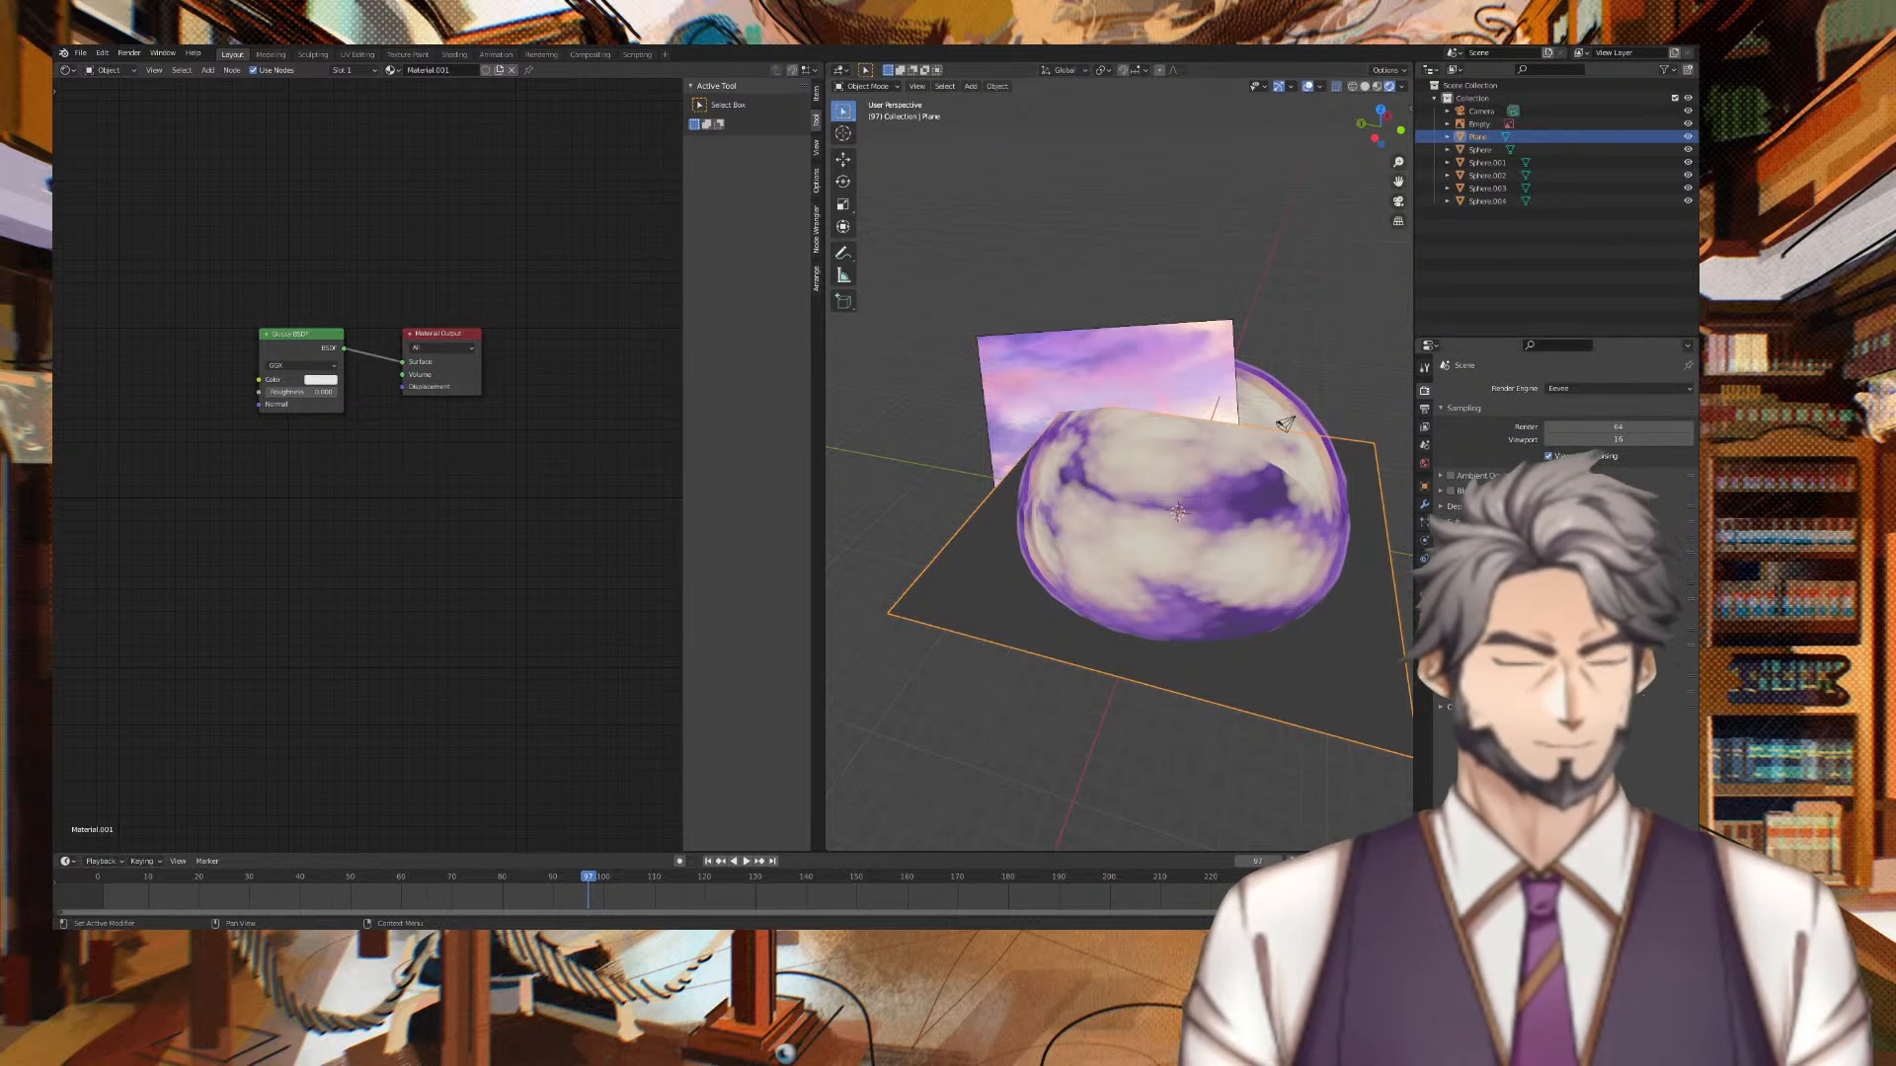
click(1029, 237)
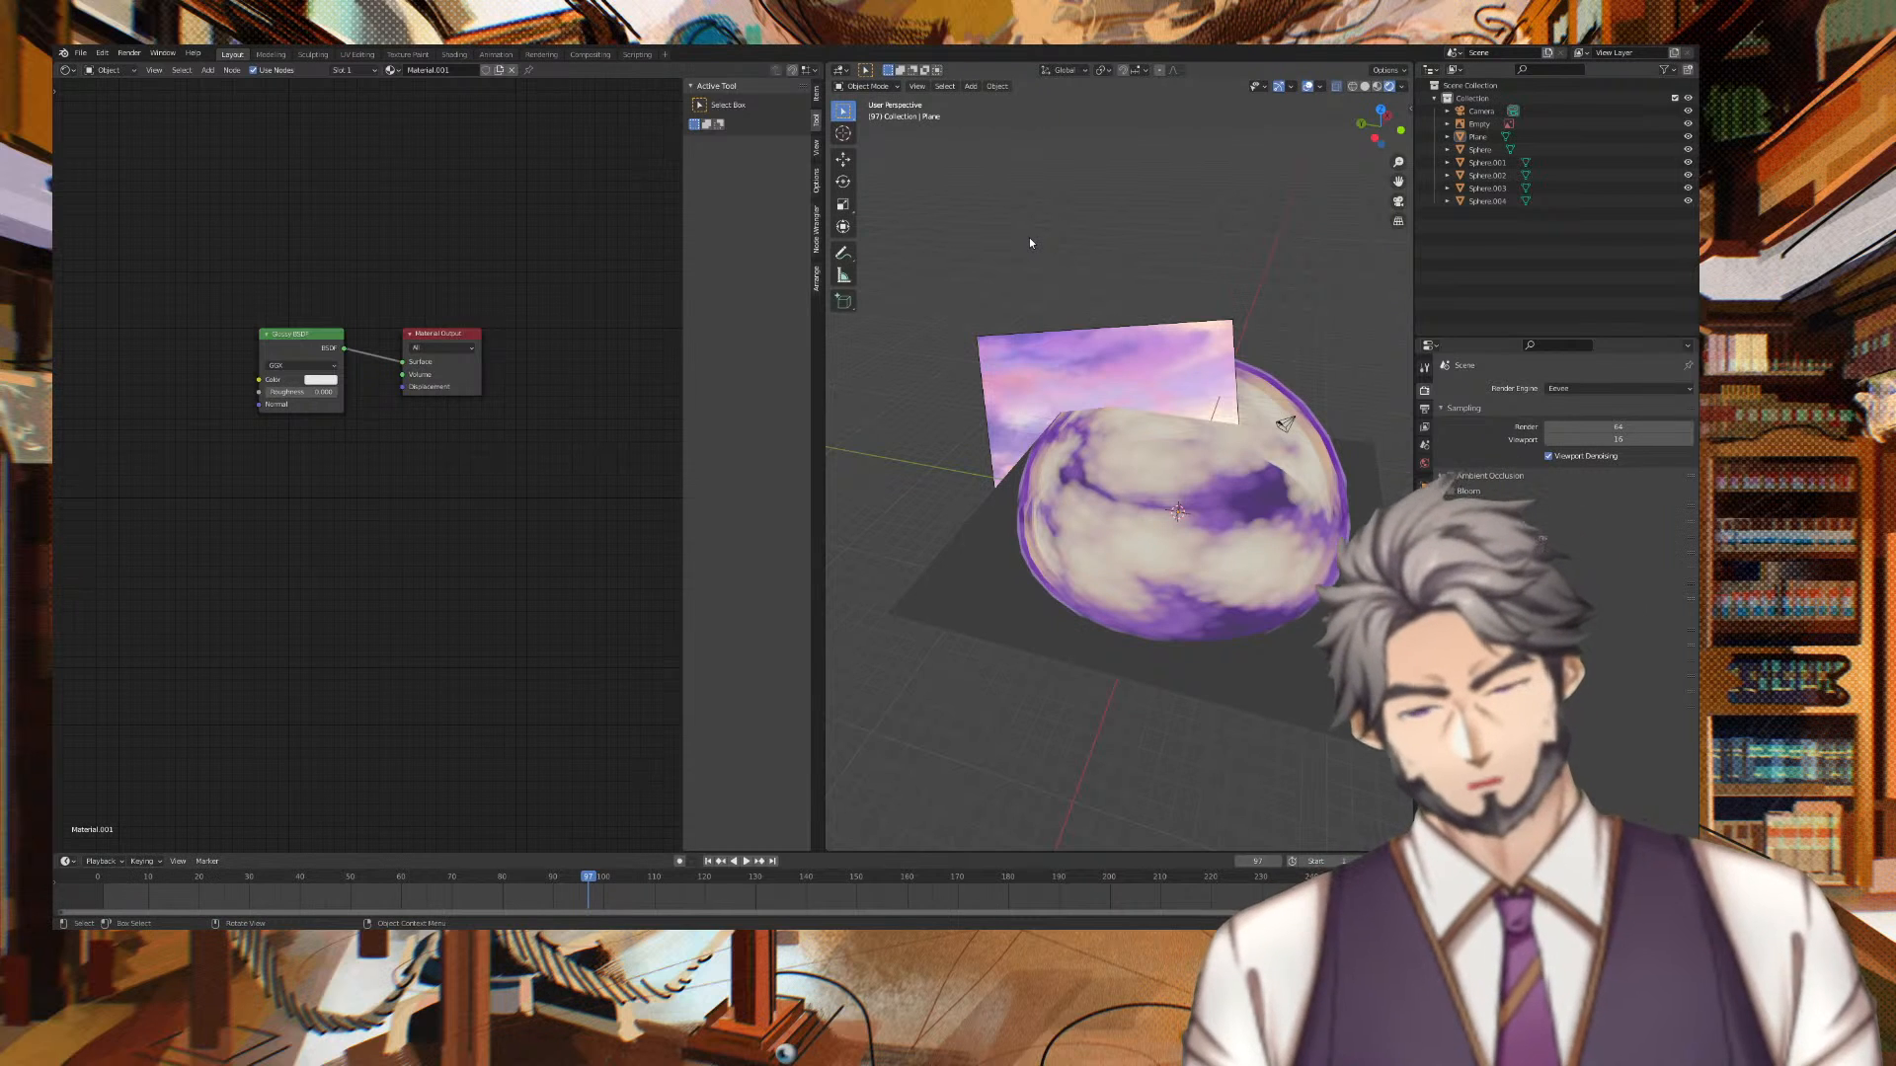
key(F12)
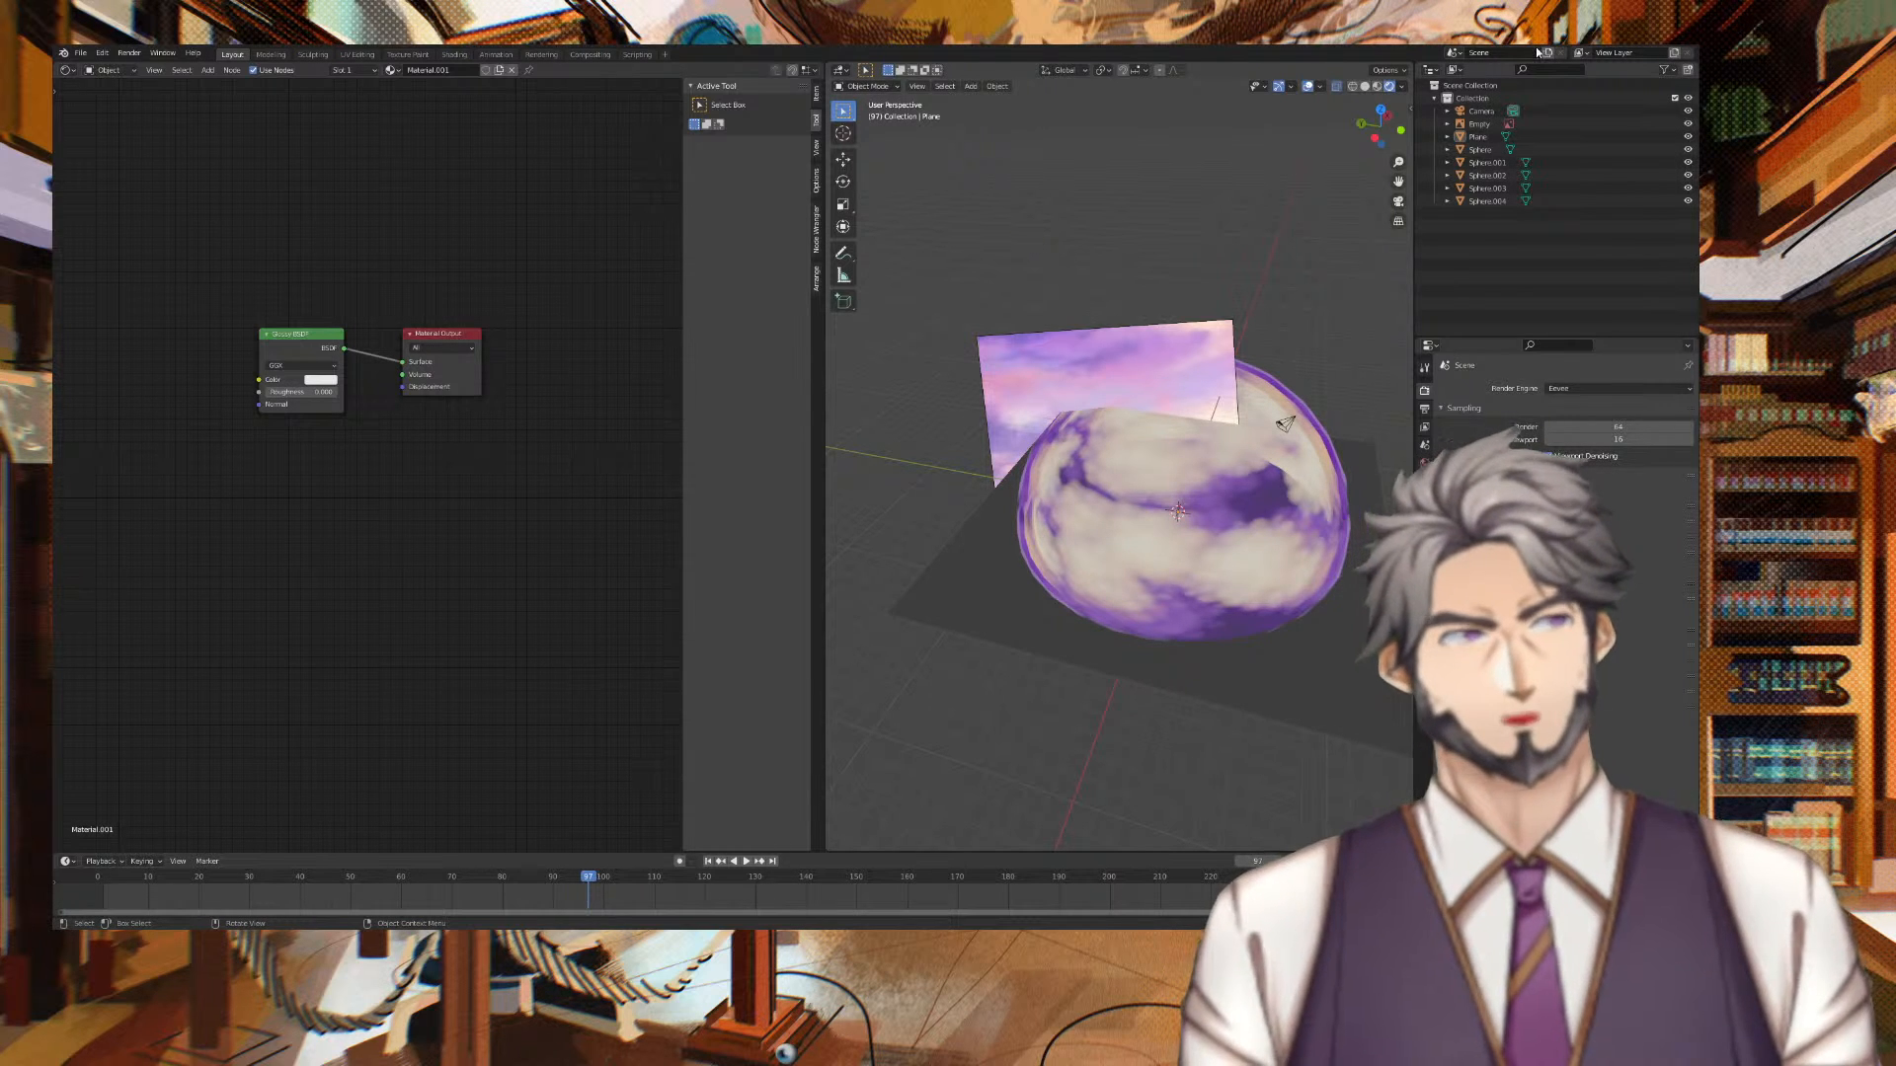
Lock the camera to the view, aim it at the clouds above the plane's horizon, and render the frame
key(KP_0)
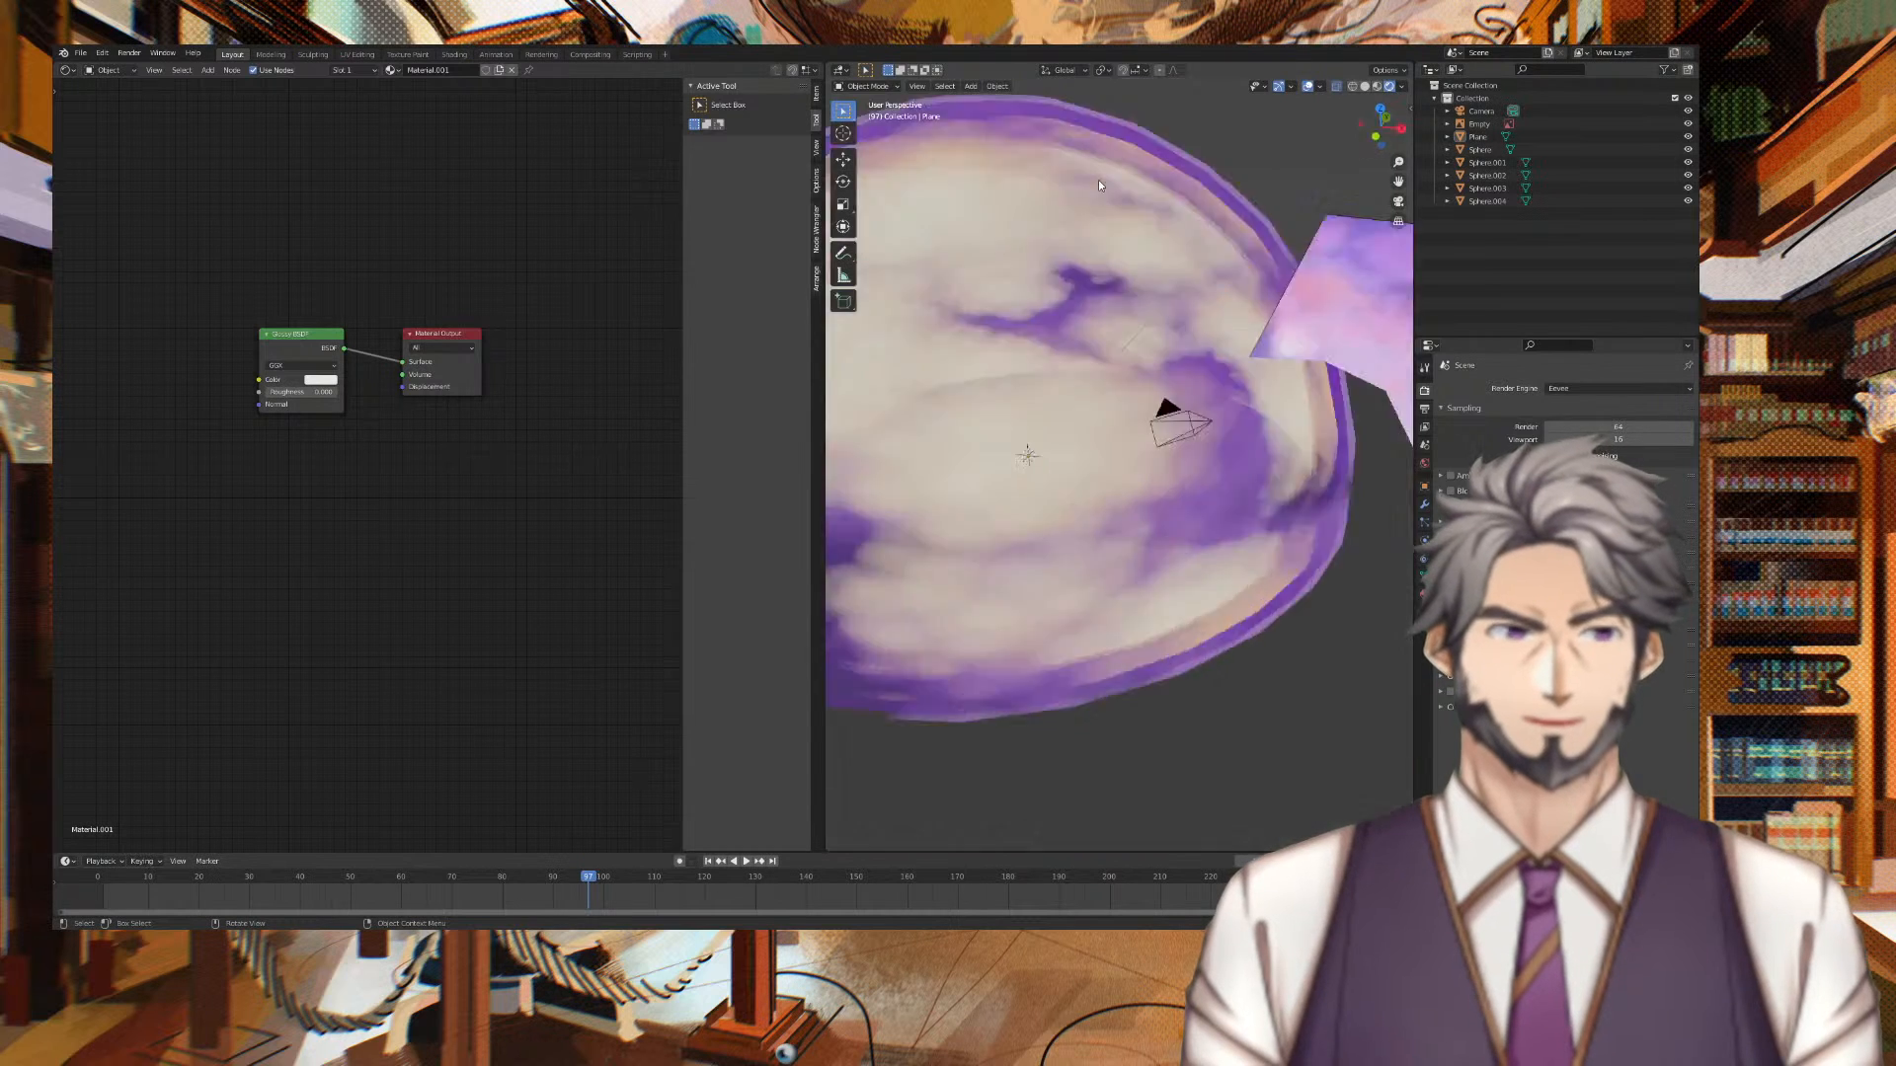
scroll(1127, 395, down, 5)
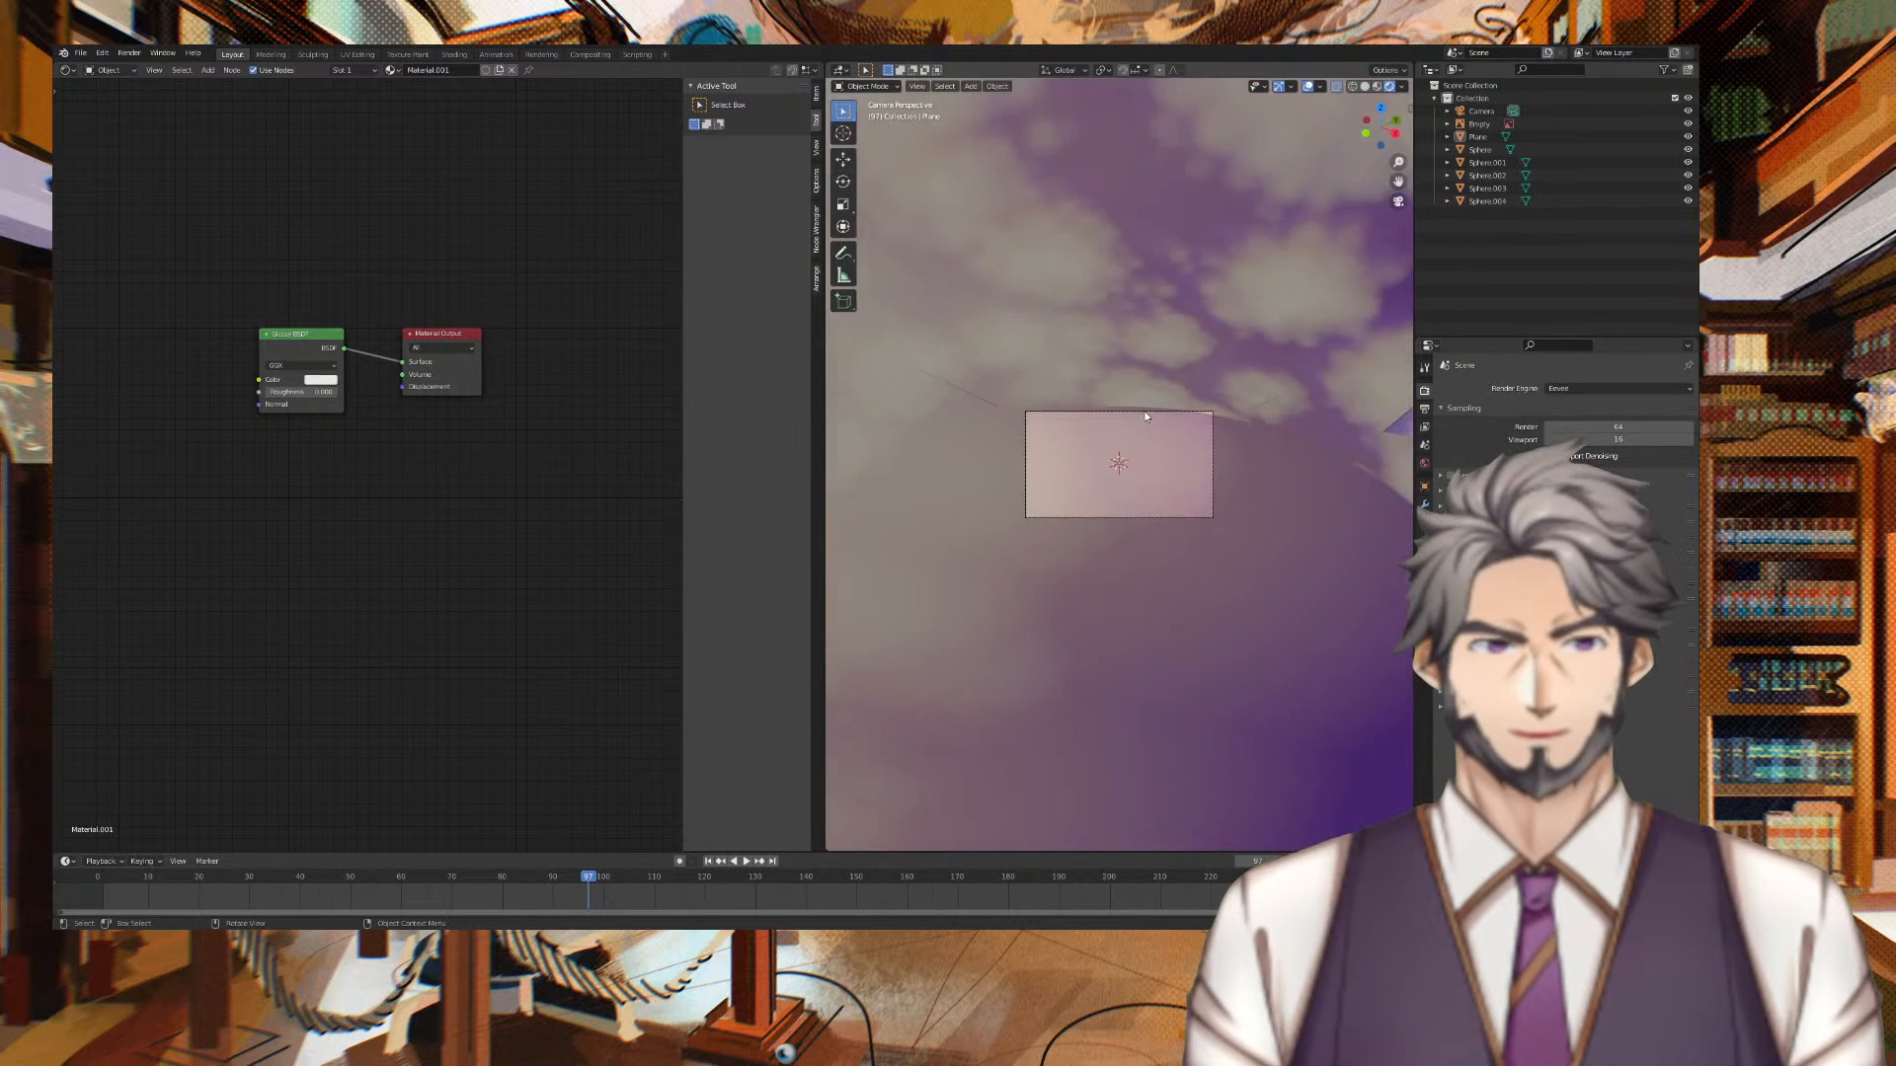
scroll(1135, 409, up, 6)
key(n)
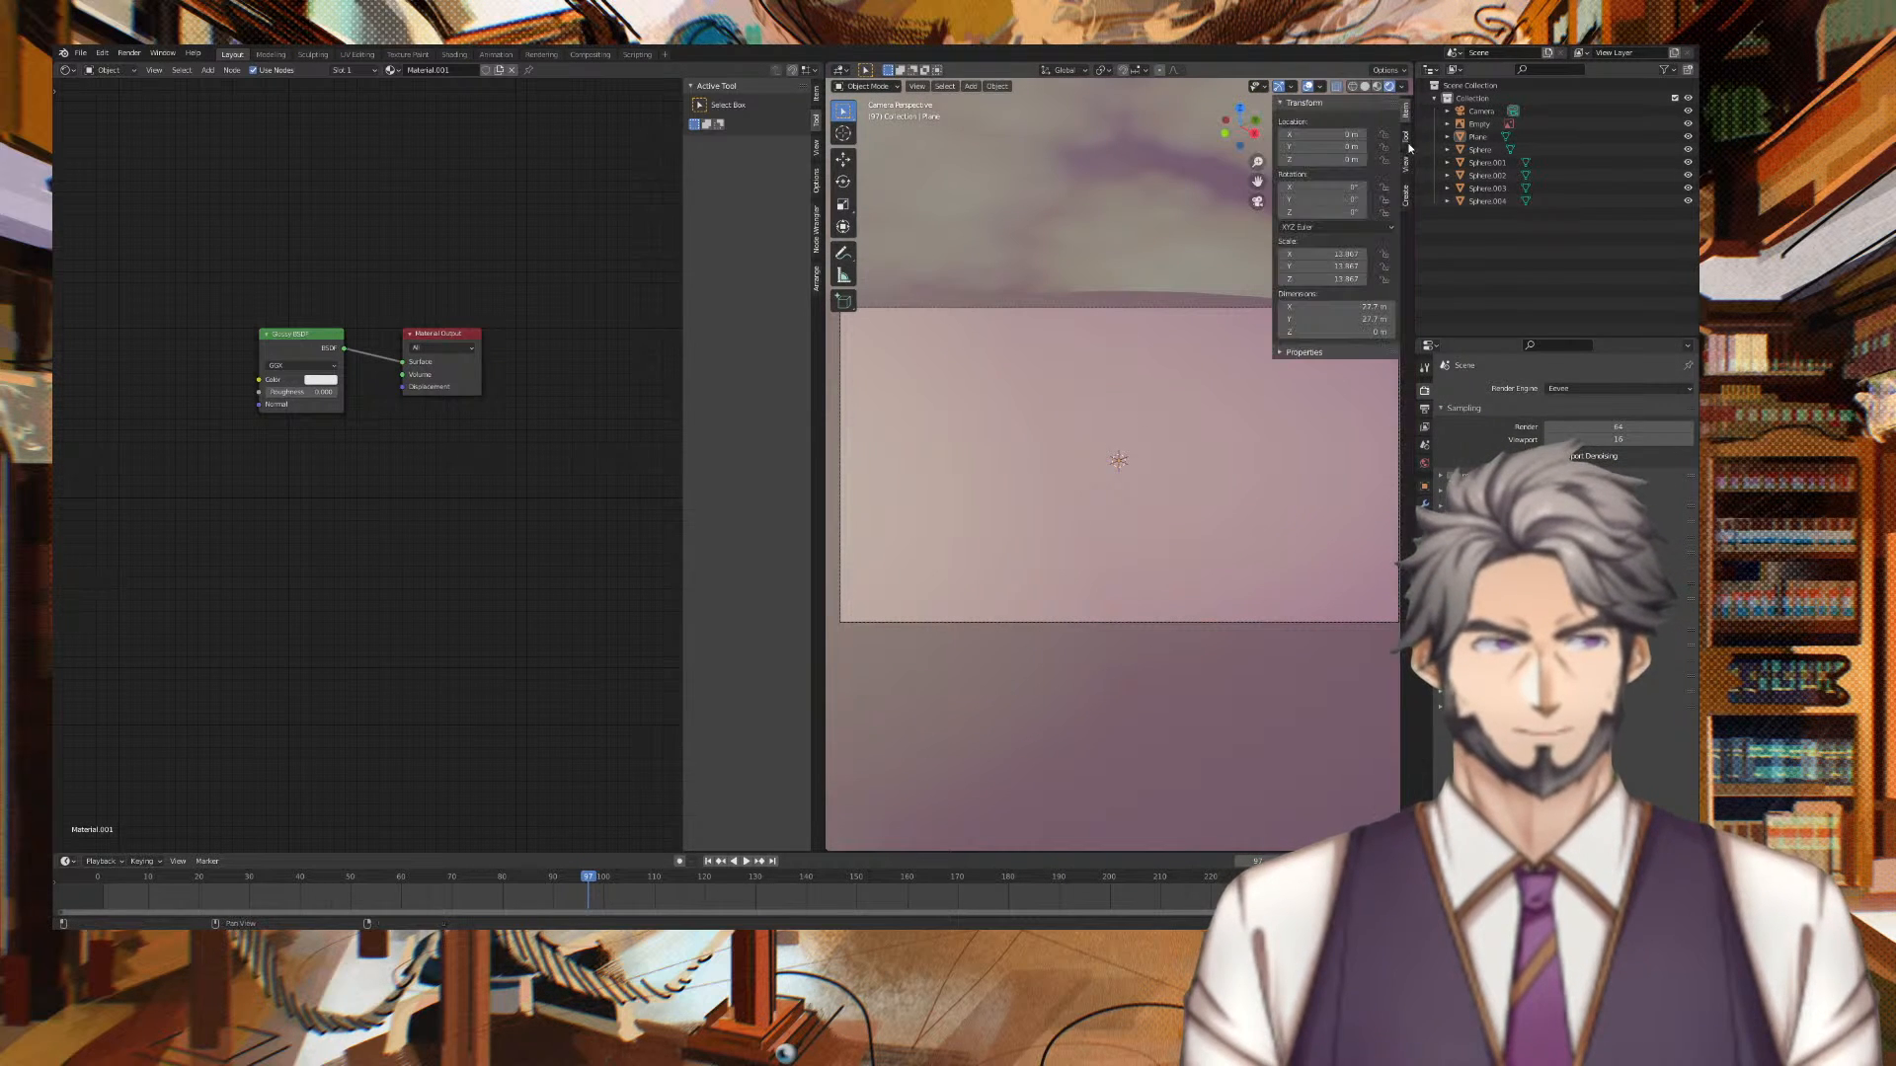
click(1406, 165)
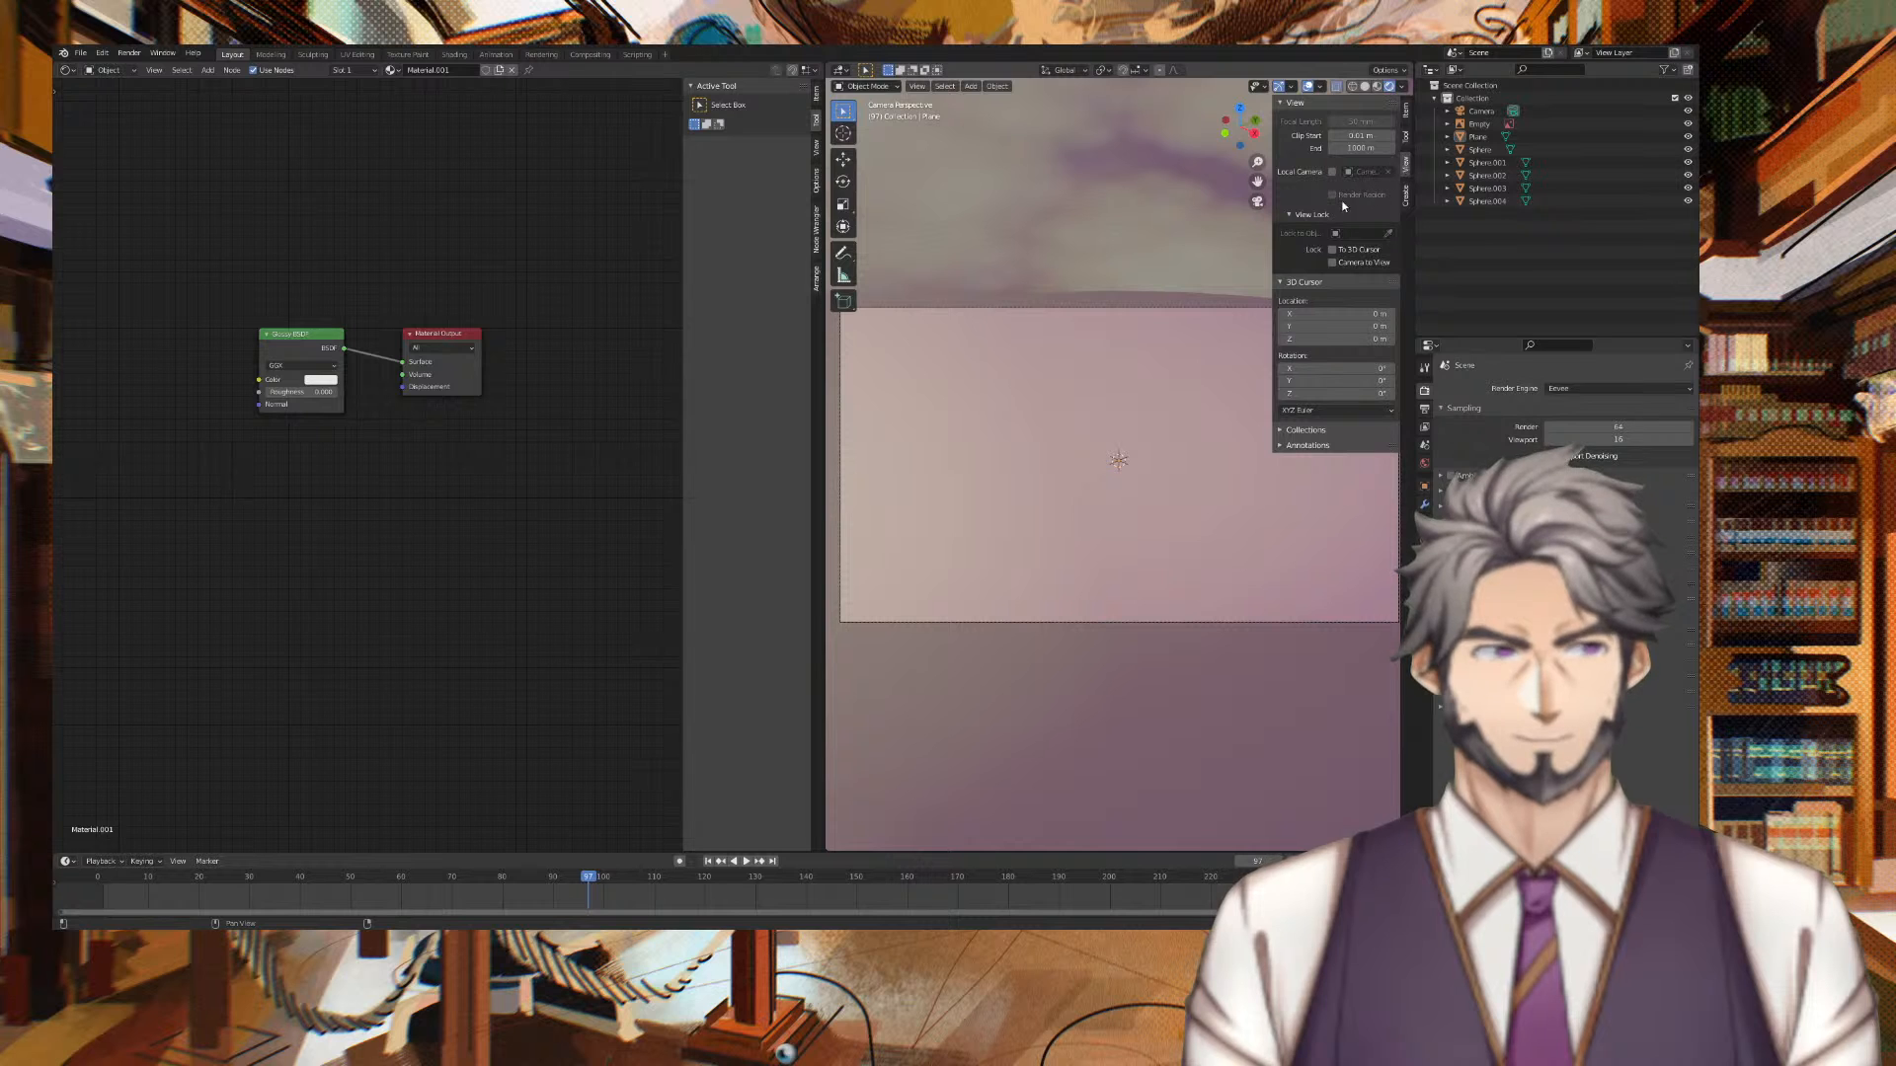
click(1332, 263)
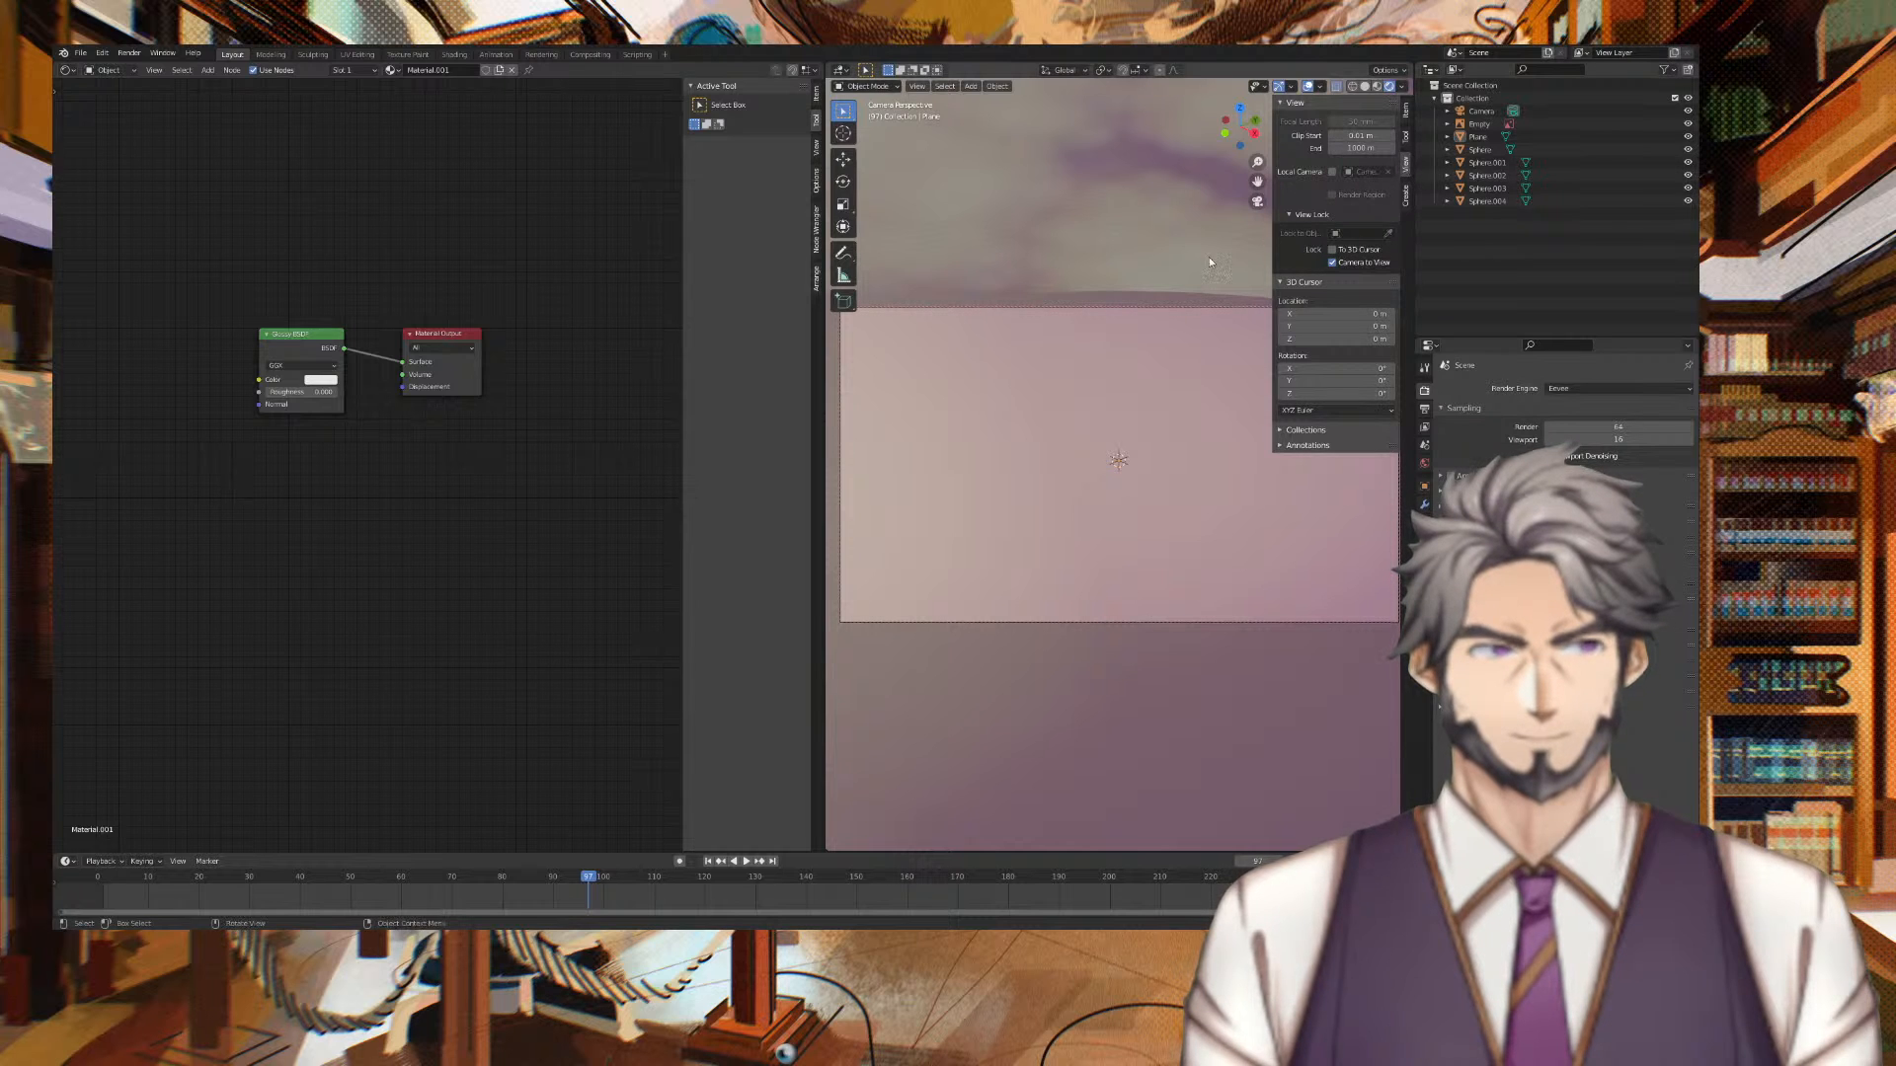
key(n)
middle_drag(1170, 247, 992, 221)
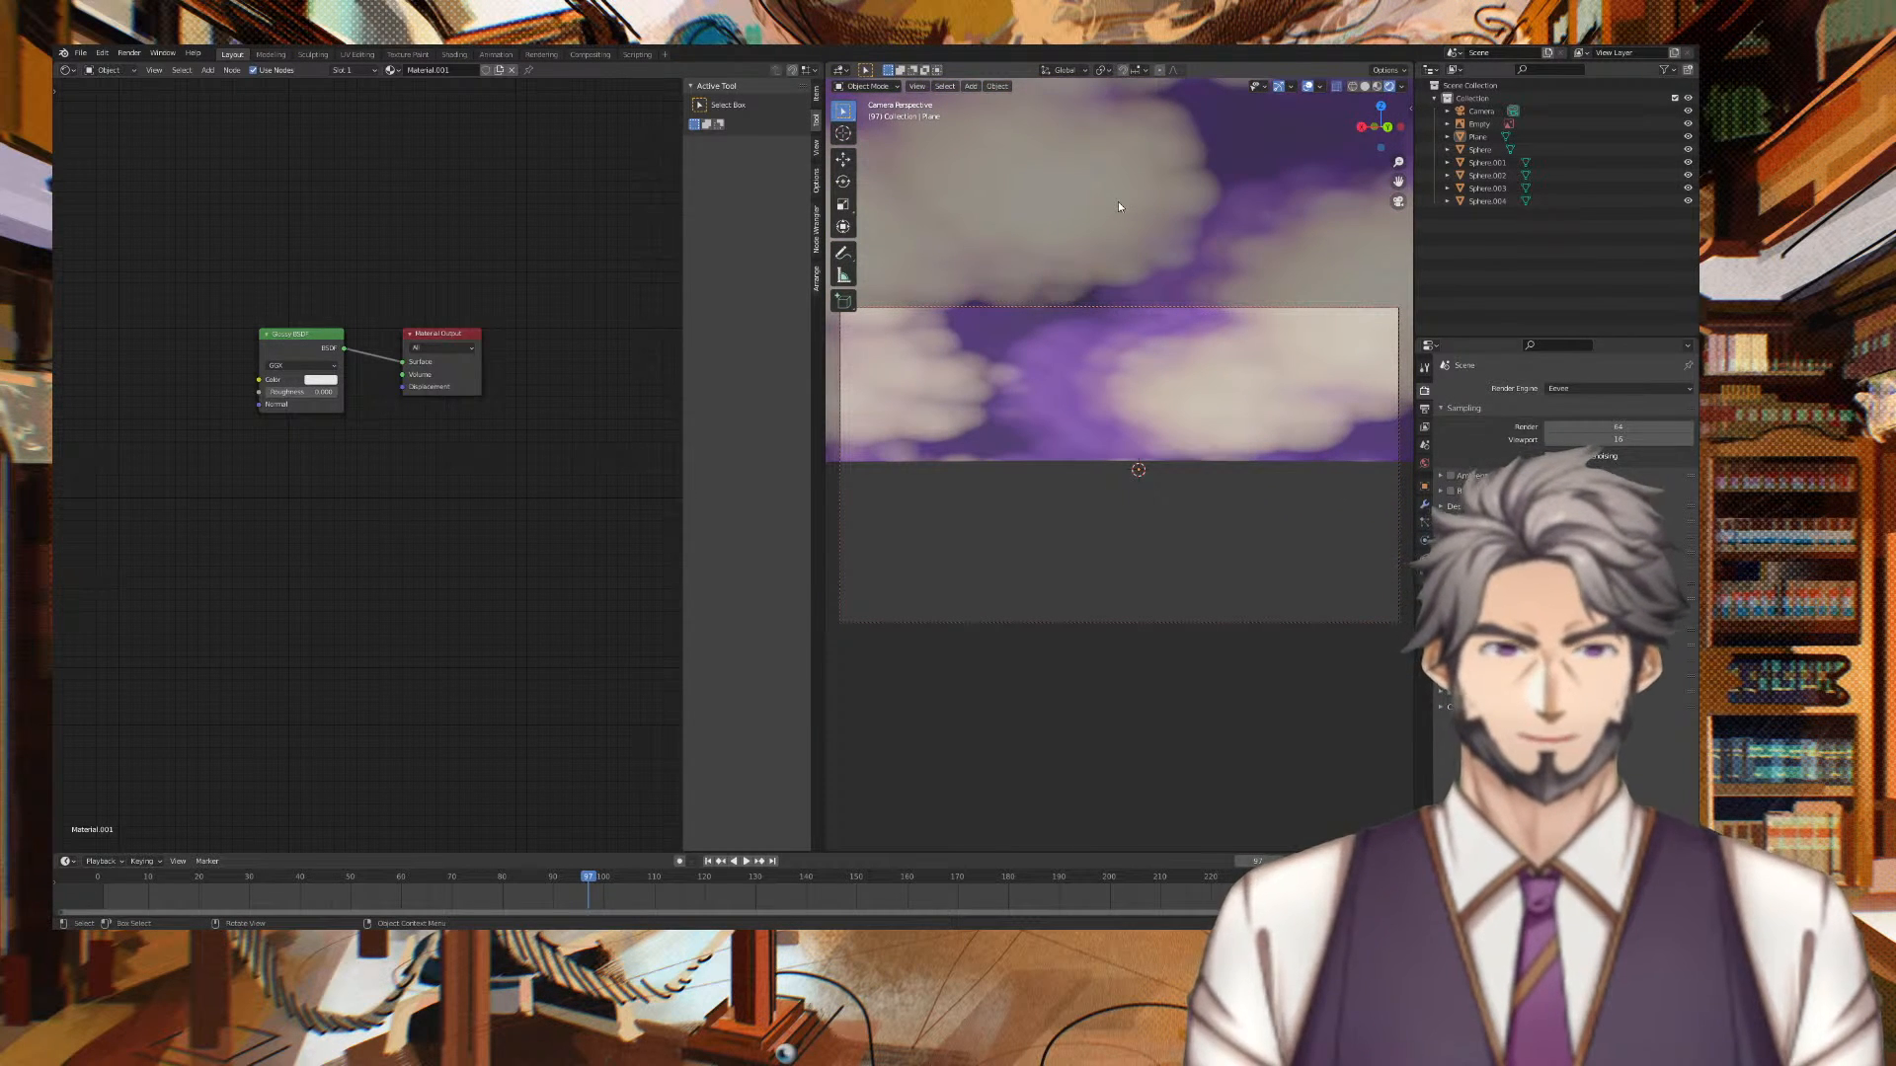
key(F12)
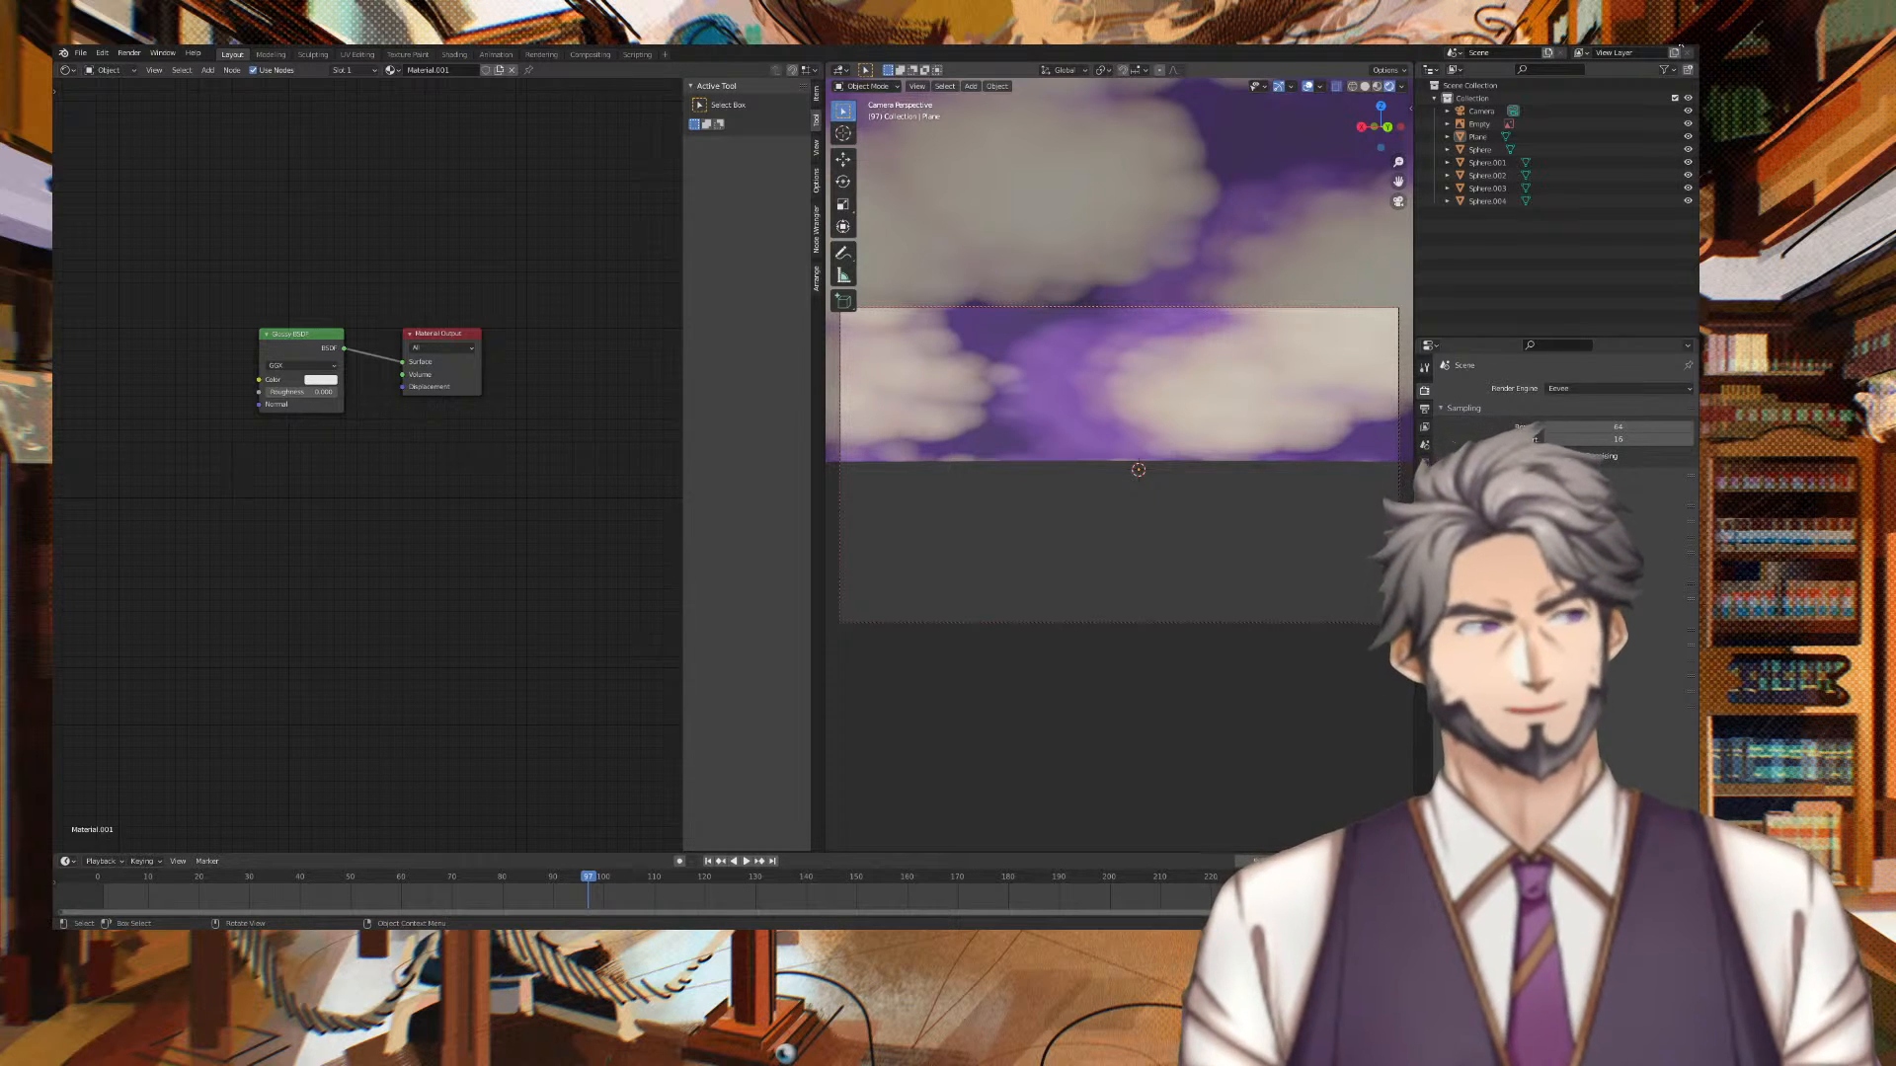
Select the ground plane, turn off the Camera to View lock and leave the camera view to show the whole dome
click(1023, 535)
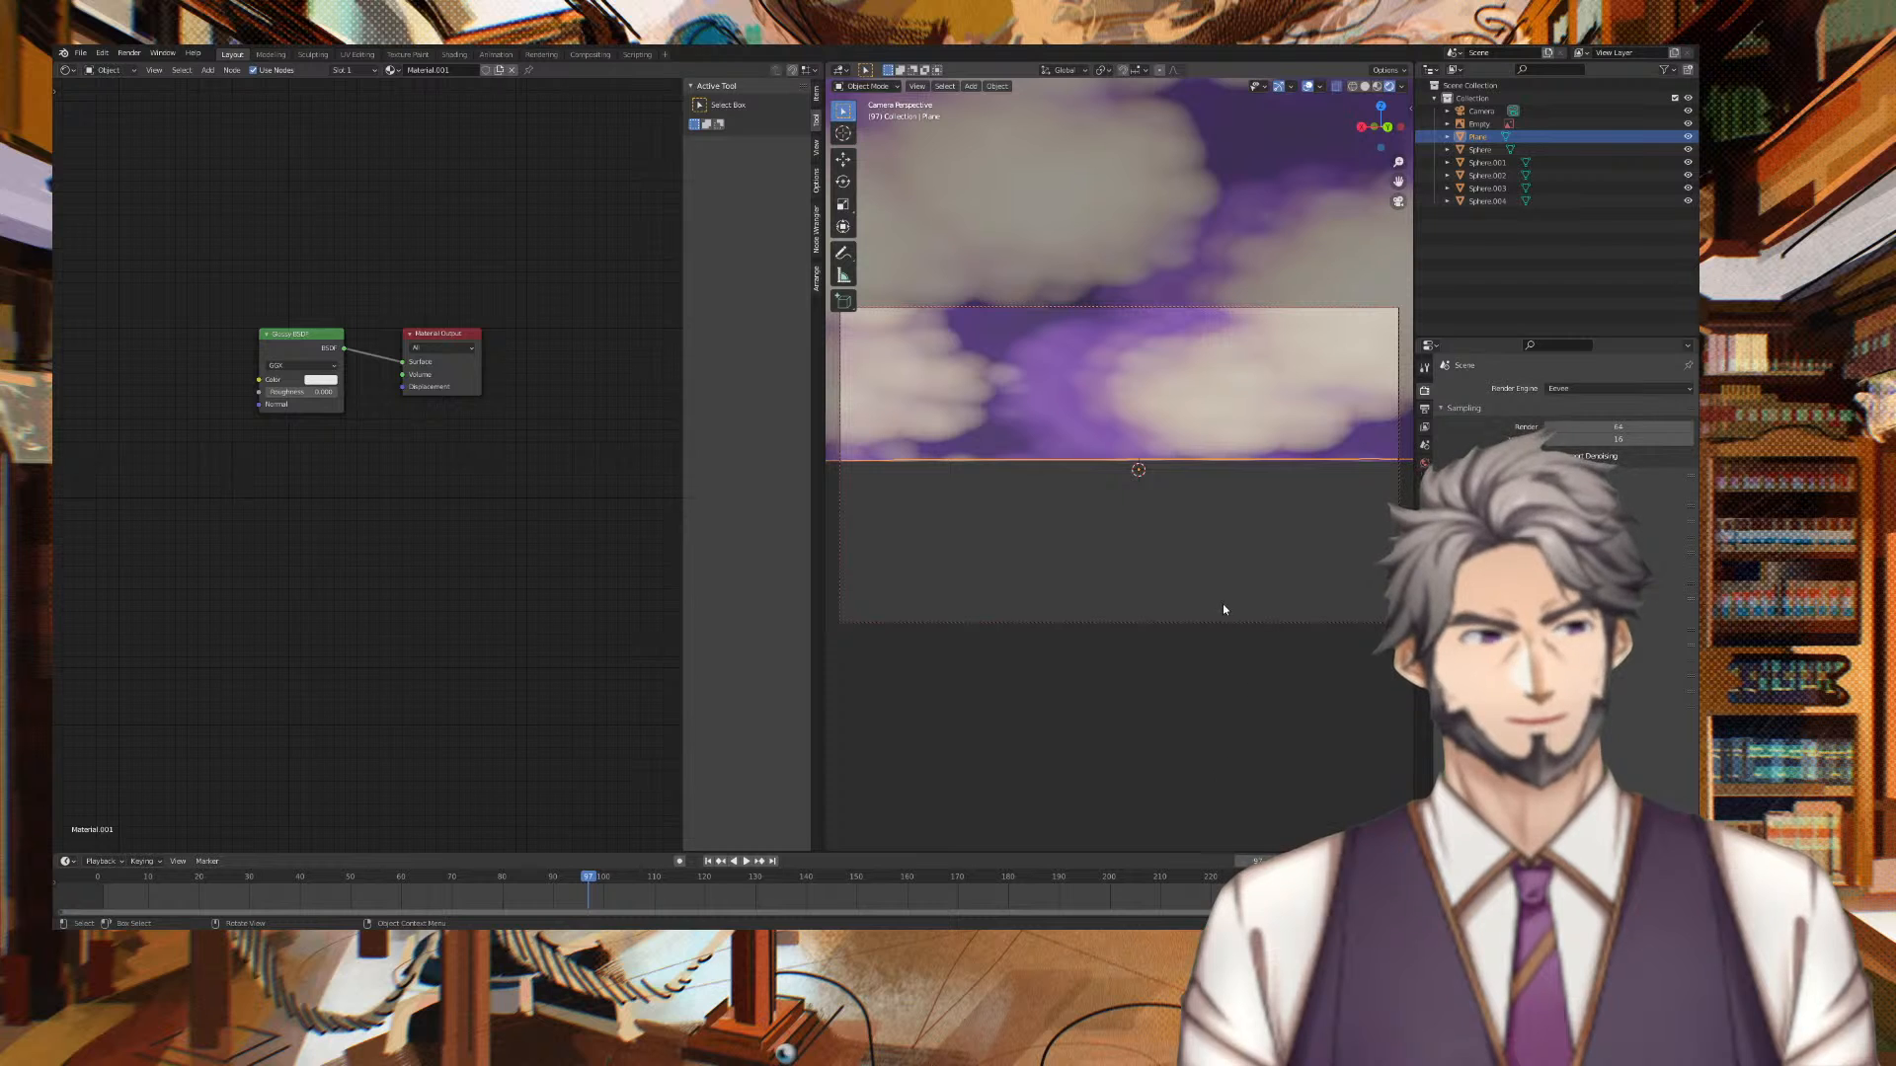
key(n)
click(1361, 264)
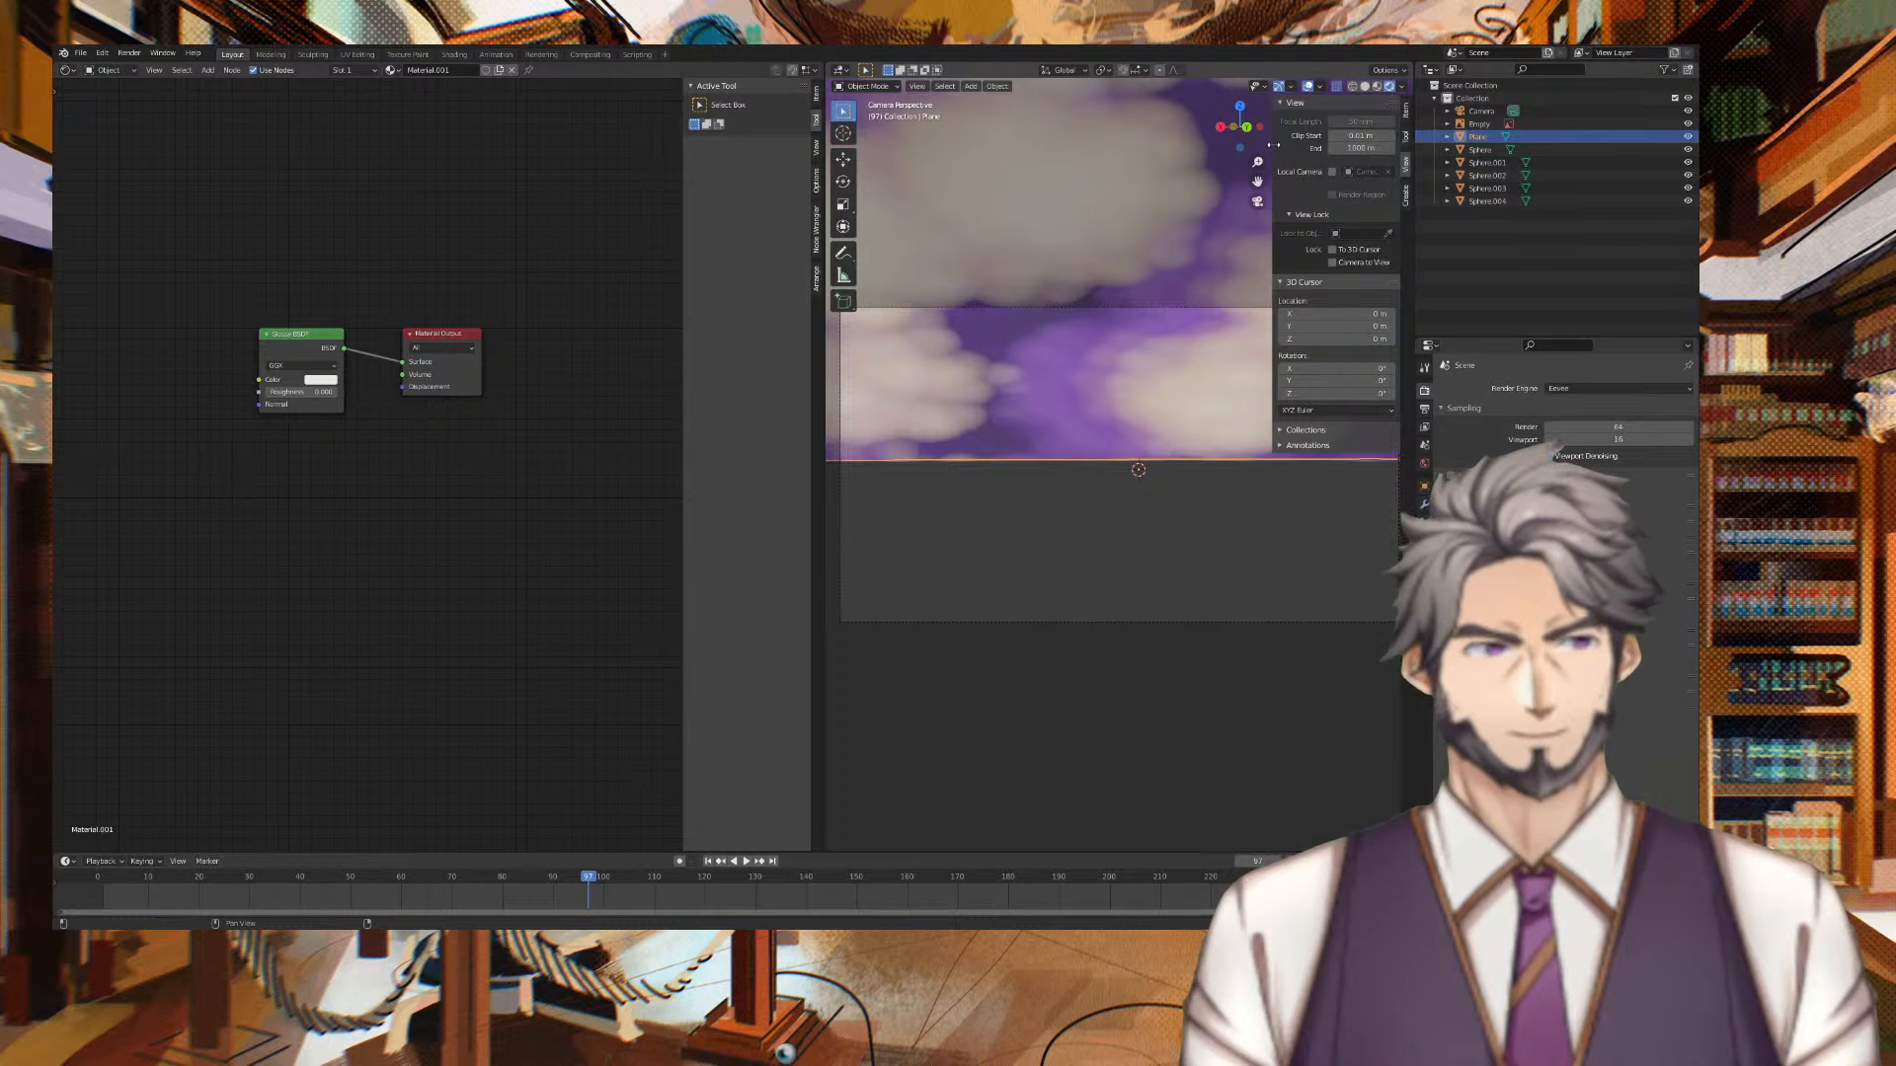
drag(1273, 145, 1574, 186)
scroll(1123, 328, down, 5)
middle_drag(1123, 328, 1342, 318)
scroll(1023, 413, down, 5)
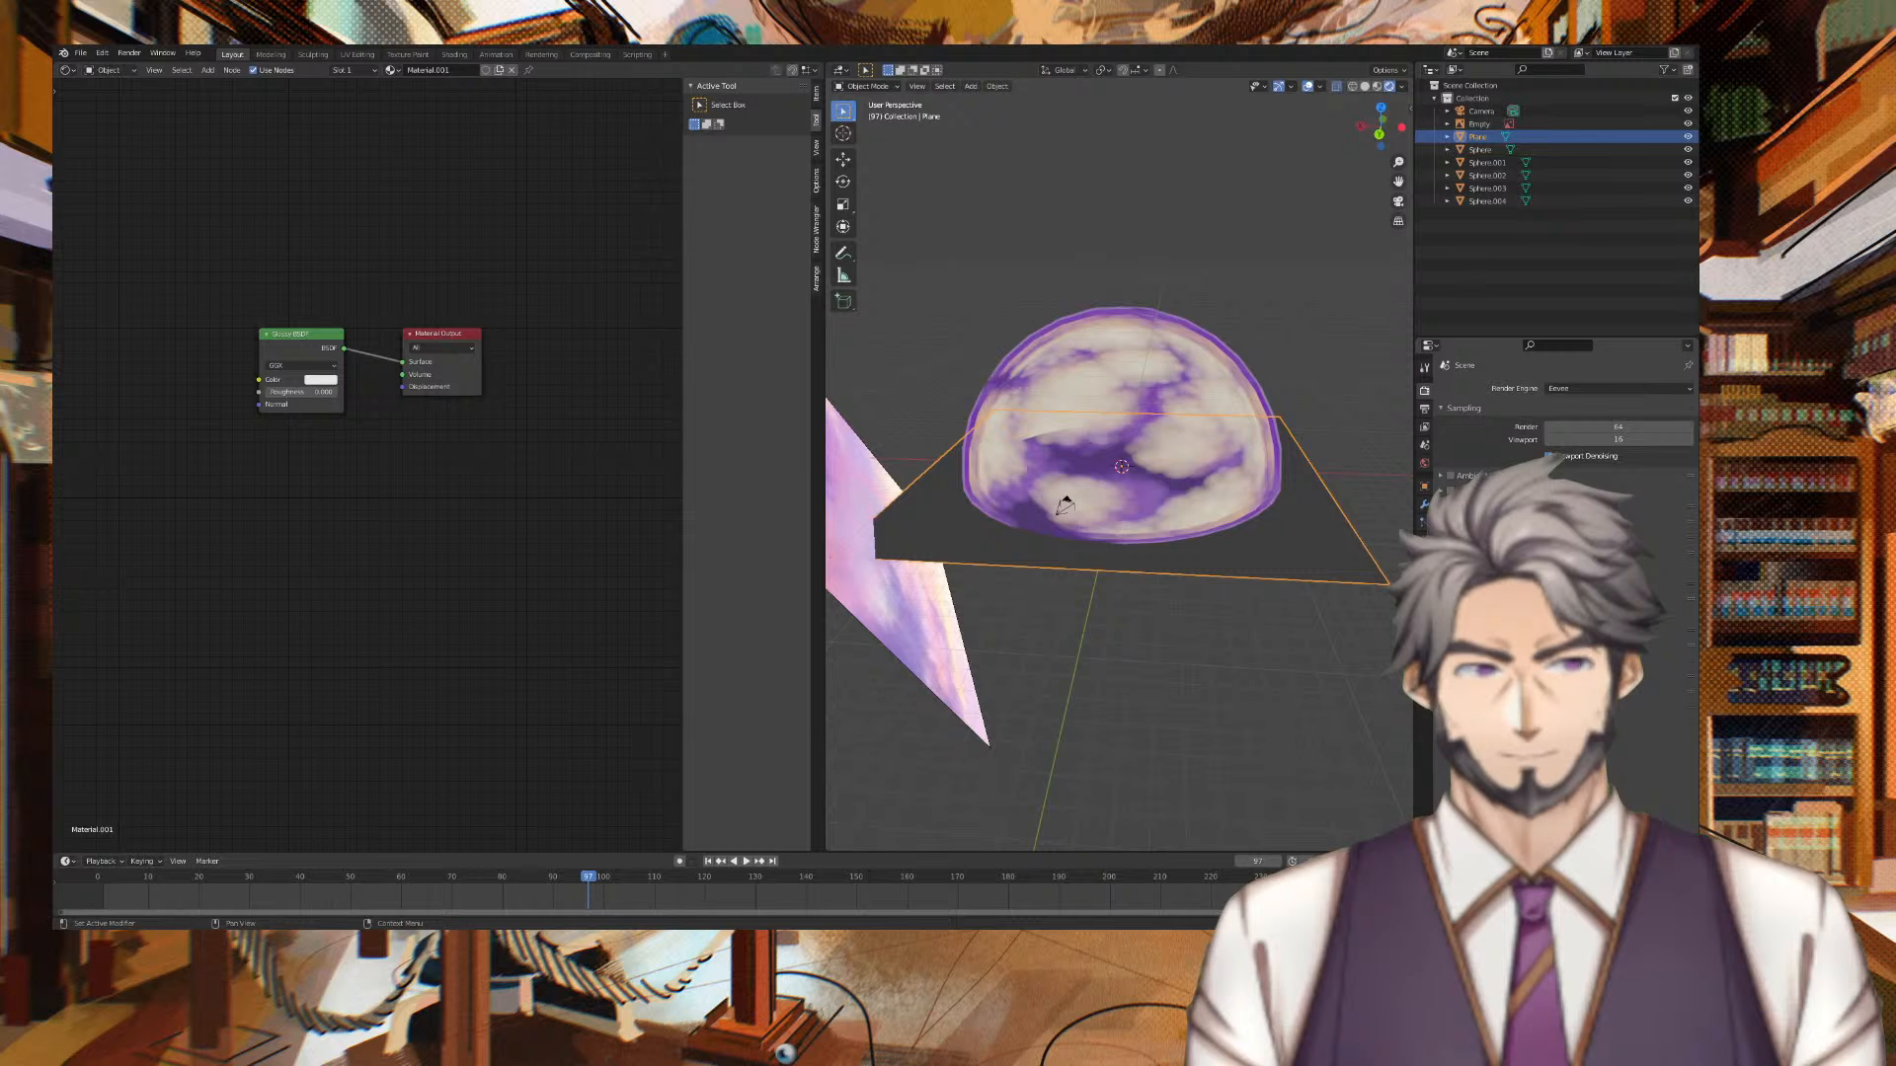
Switch the viewport to material preview and examine the environment reflections on the ground plane
click(1388, 86)
mouse_move(1323, 148)
middle_down()
mouse_move(1257, 195)
mouse_move(861, 195)
mouse_move(1201, 223)
mouse_move(1068, 225)
middle_up()
scroll(1201, 224, up, 1)
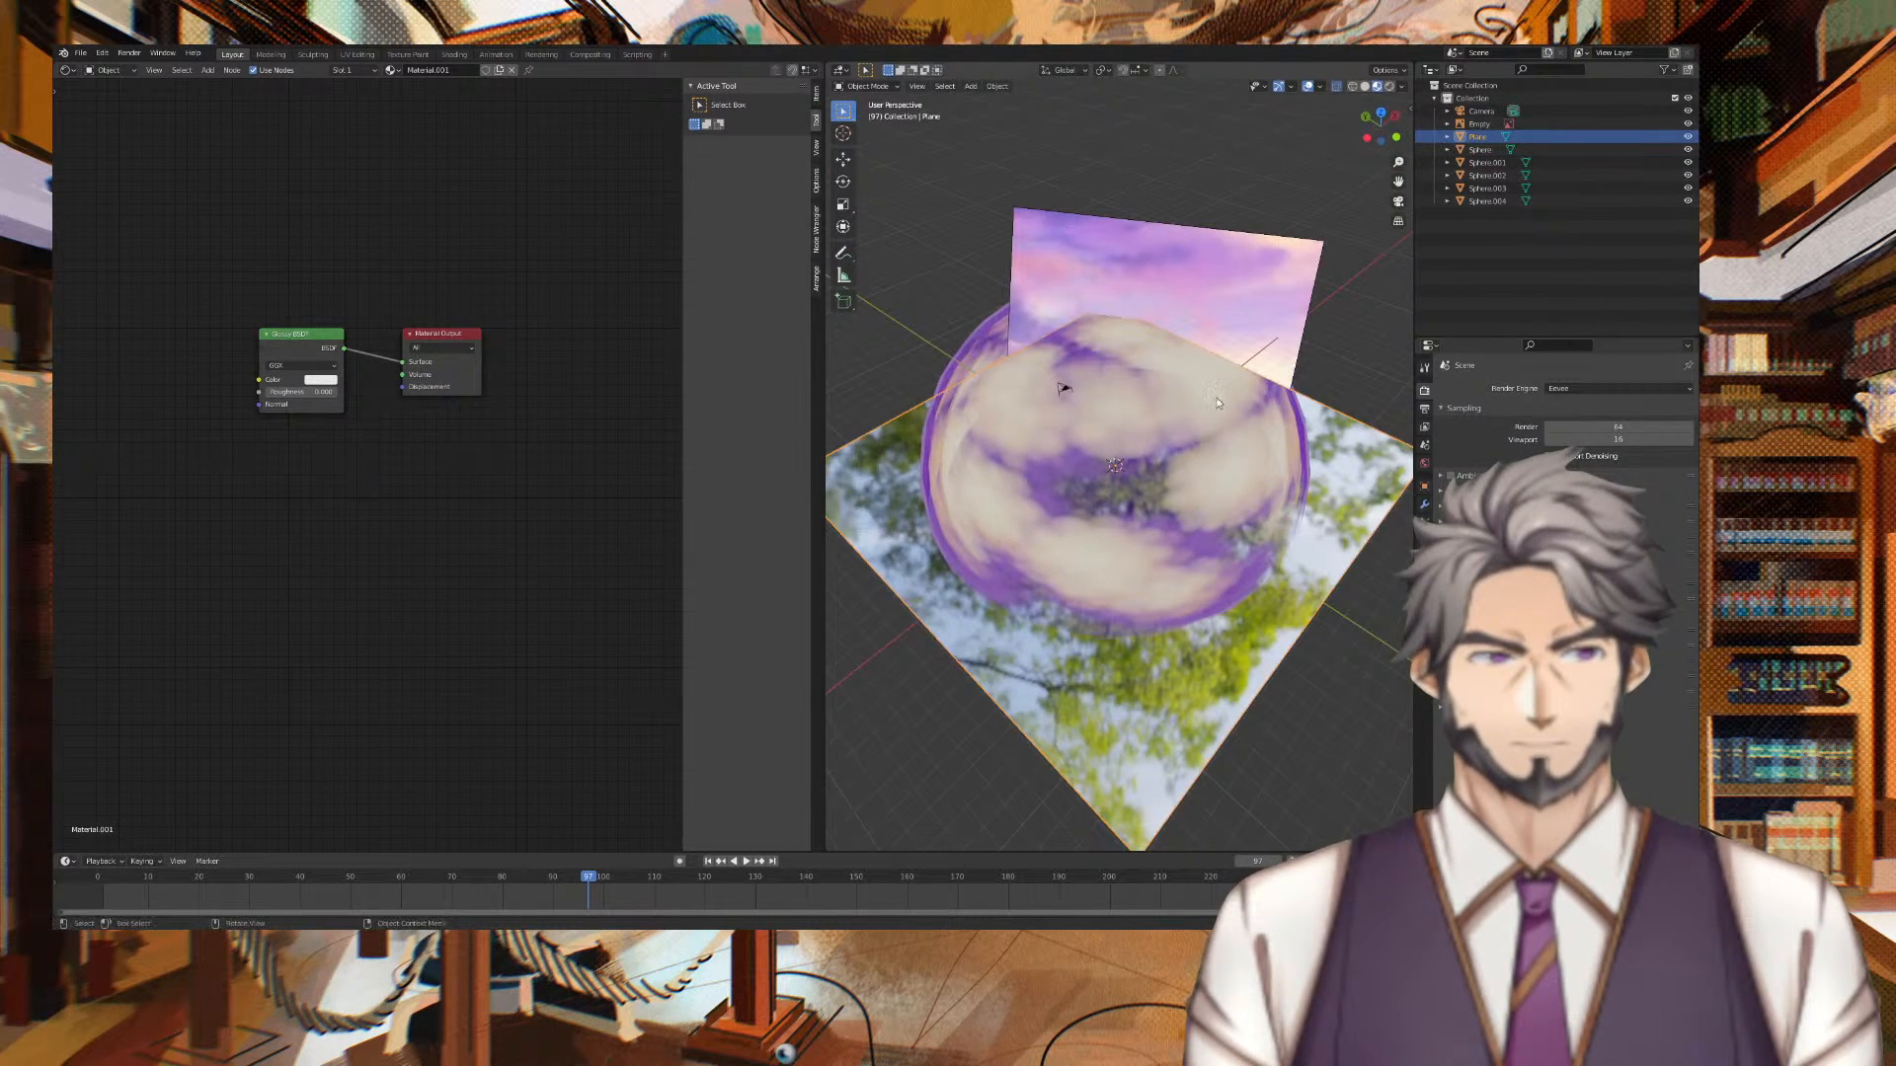
Select the outermost cloud sphere and frame its Layer1 Sky shader nodes around the Material Output
click(1214, 395)
key(Home)
middle_drag(363, 238, 647, 297)
scroll(415, 313, up, 5)
middle_drag(1293, 351, 1160, 407)
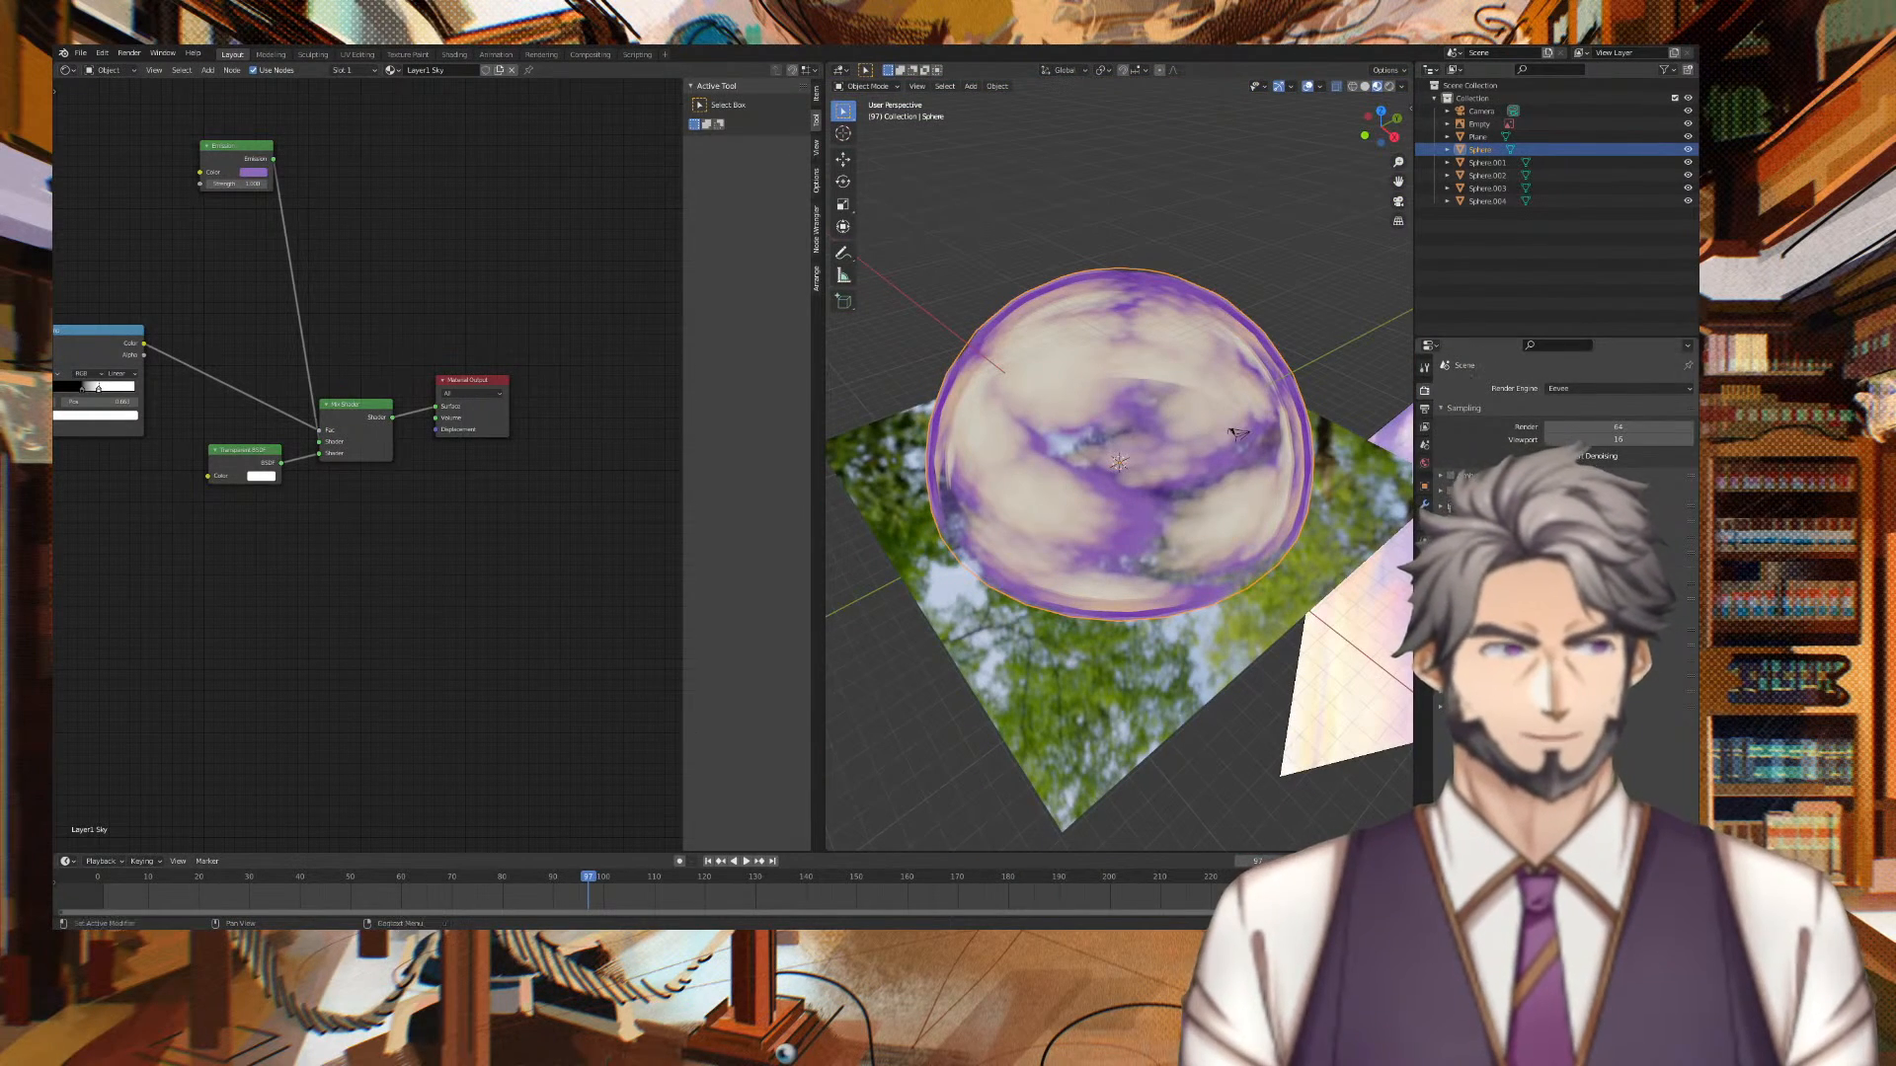
Open the world settings and try a bright pink background color
click(1424, 463)
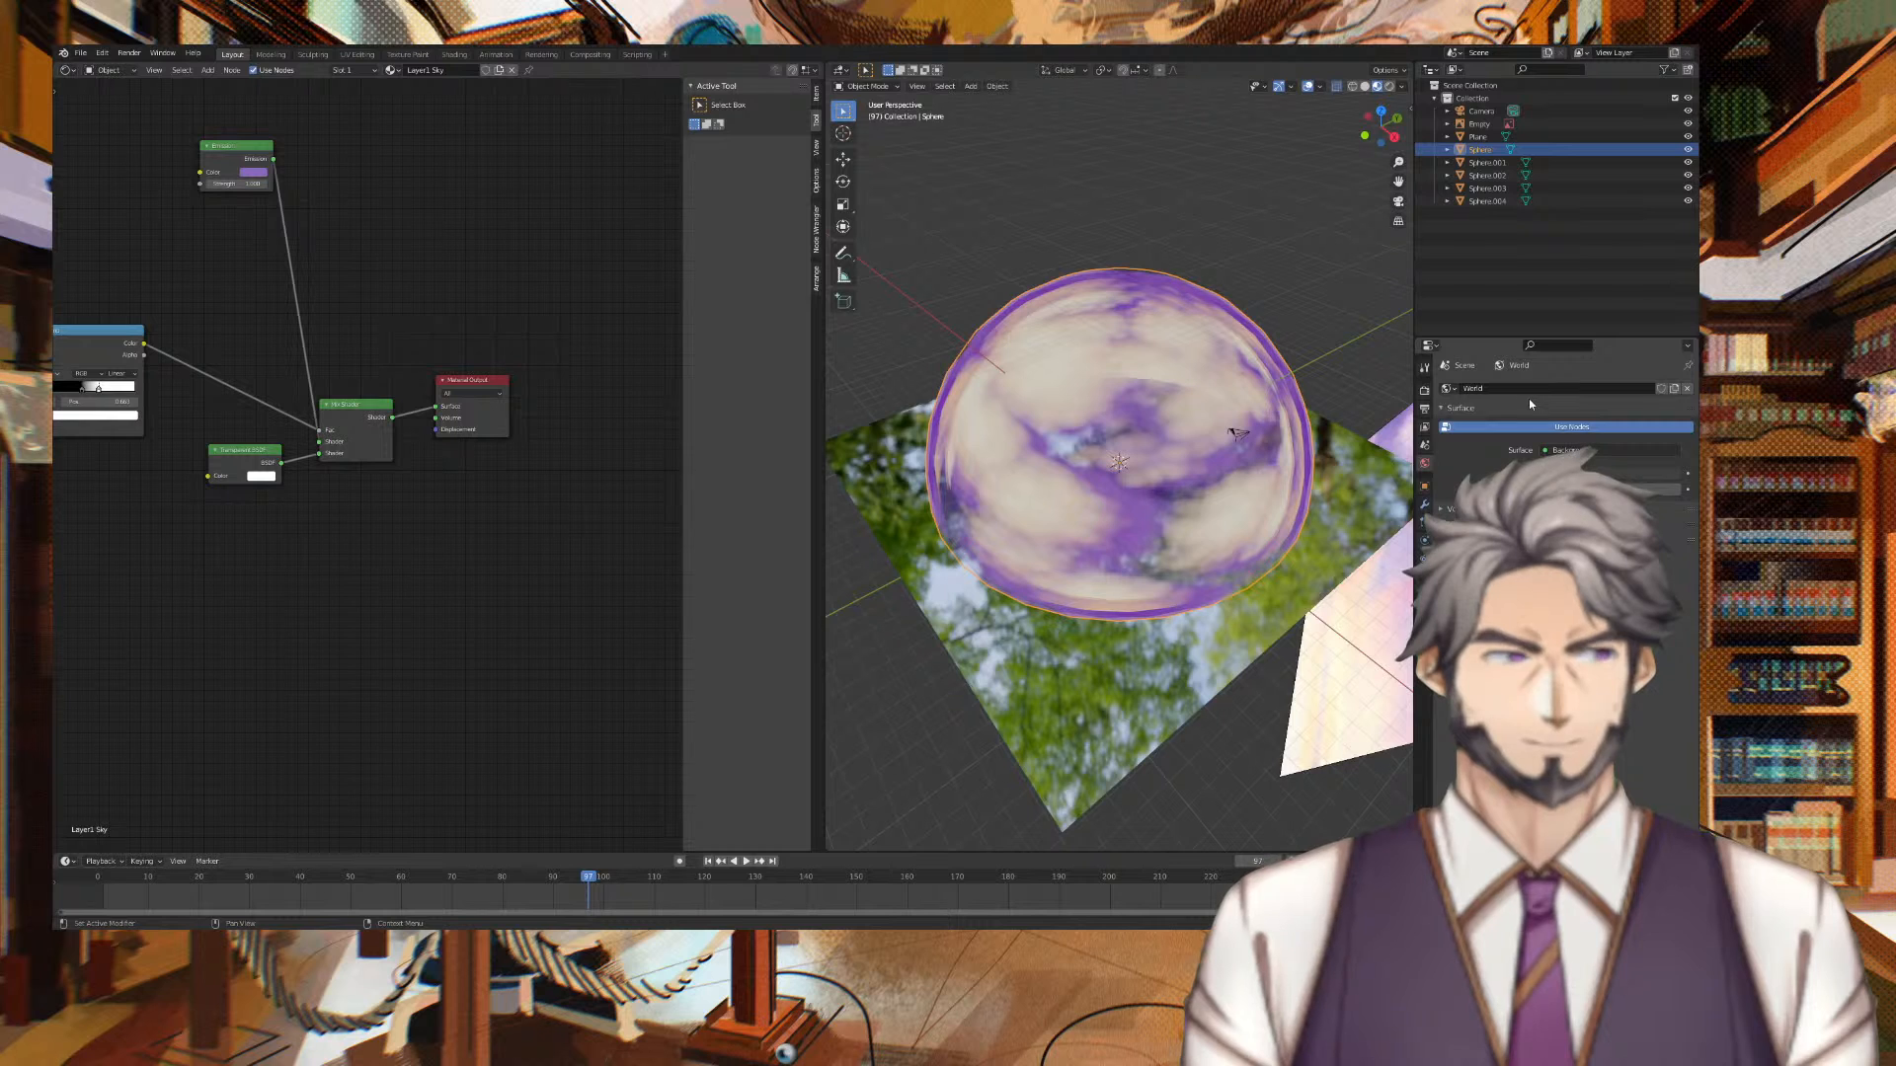
click(1619, 472)
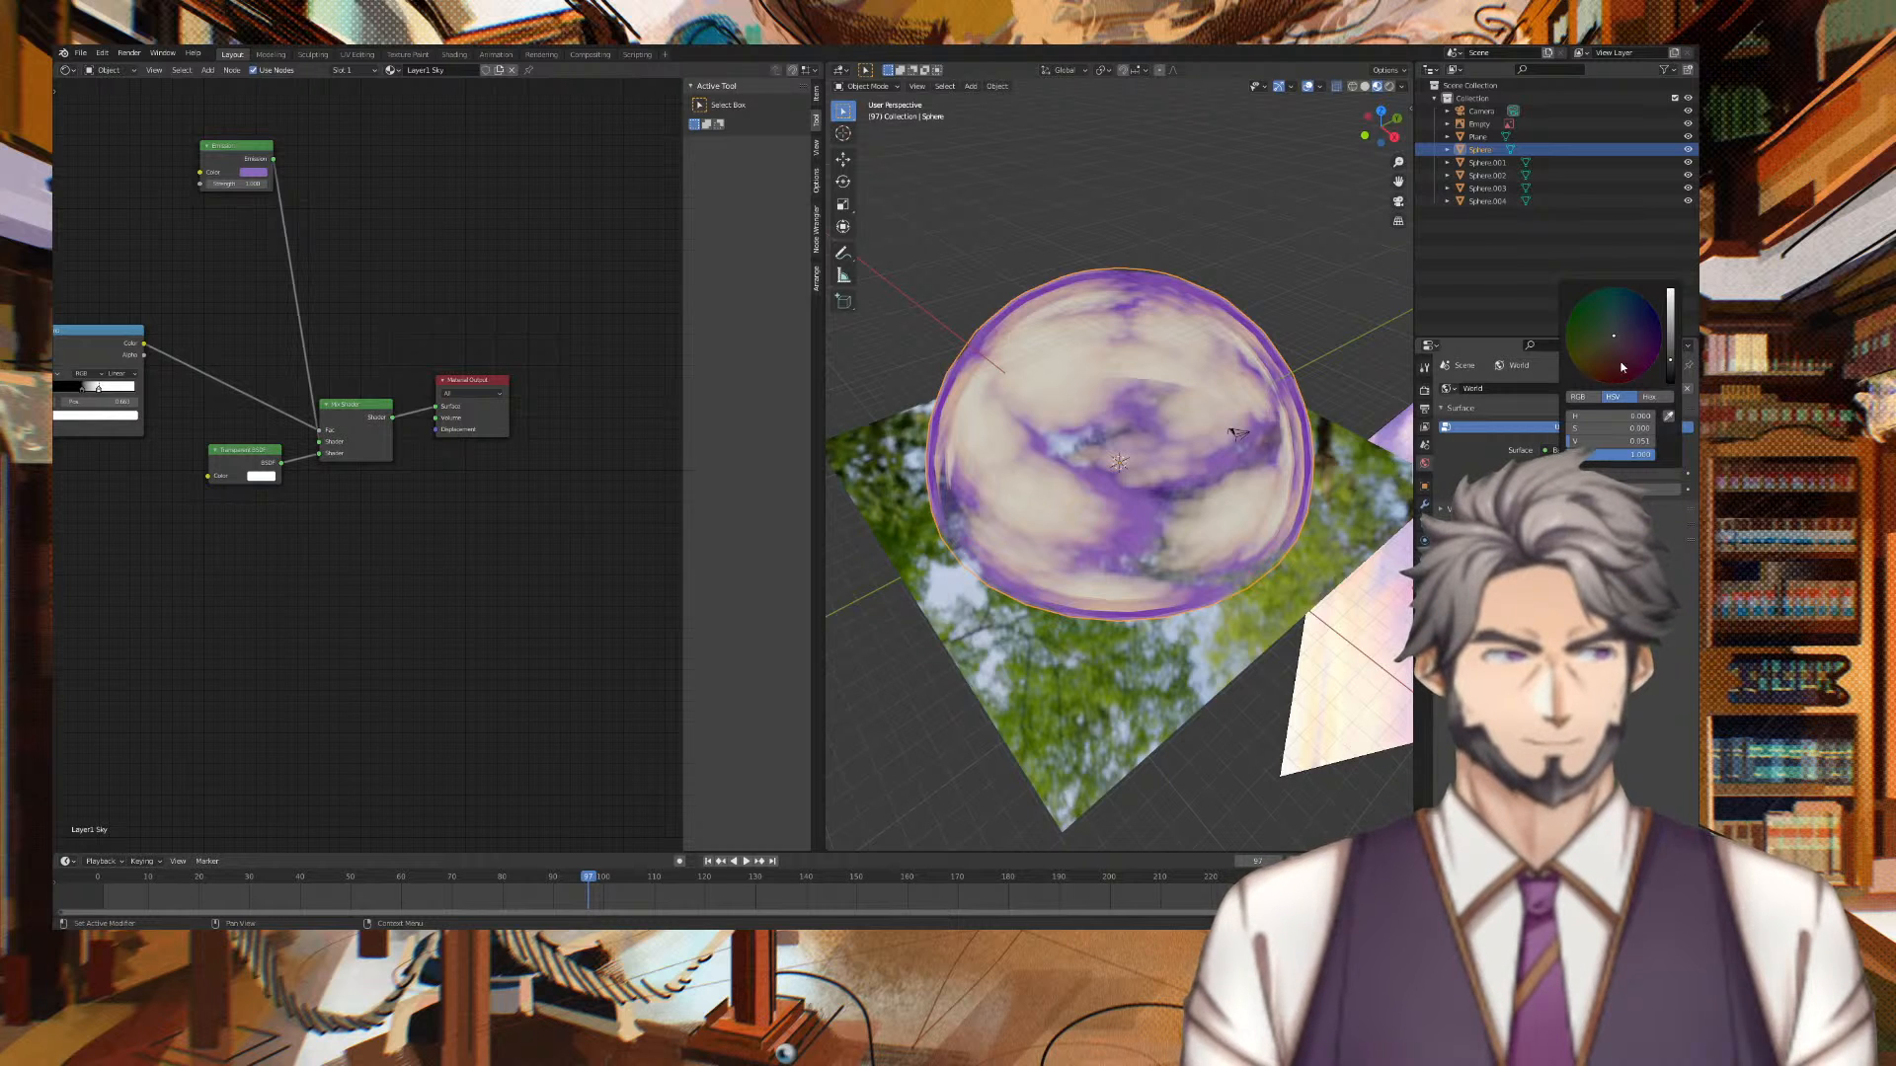
click(1672, 300)
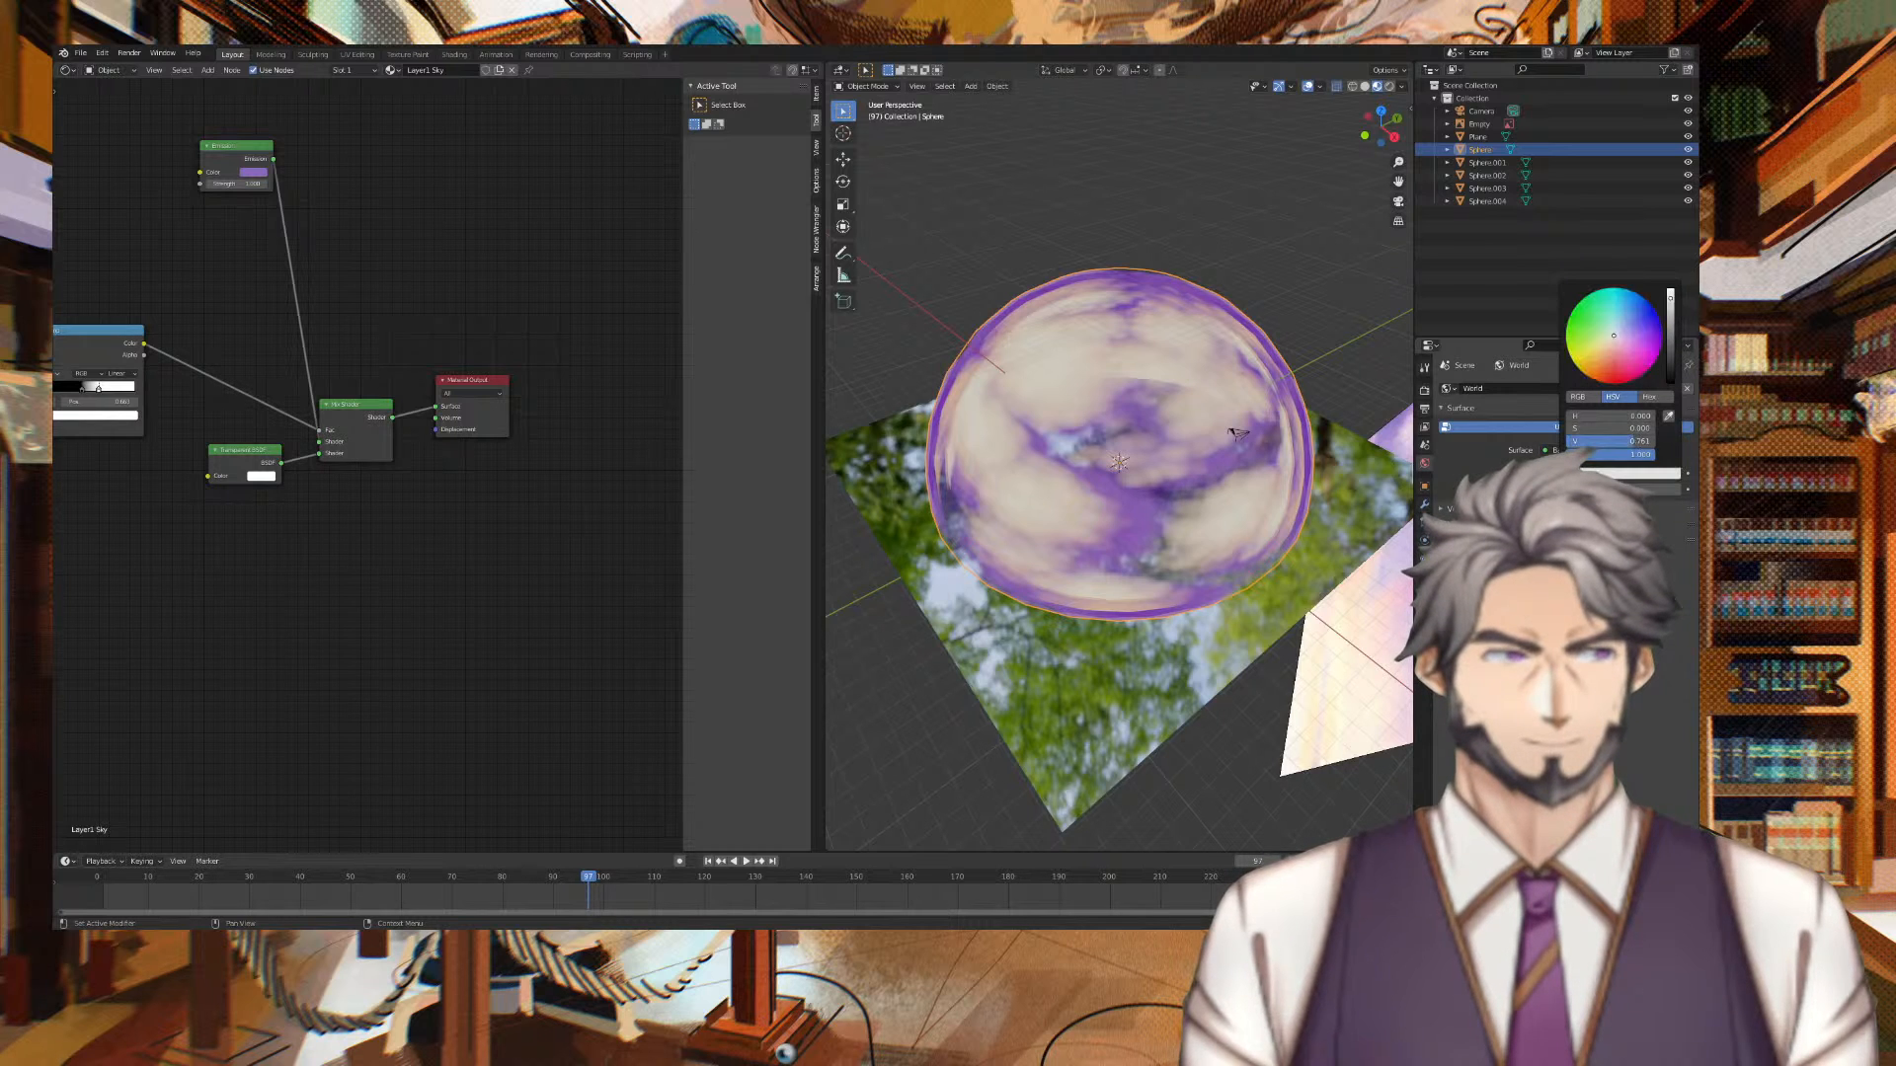
drag(1629, 336, 1629, 351)
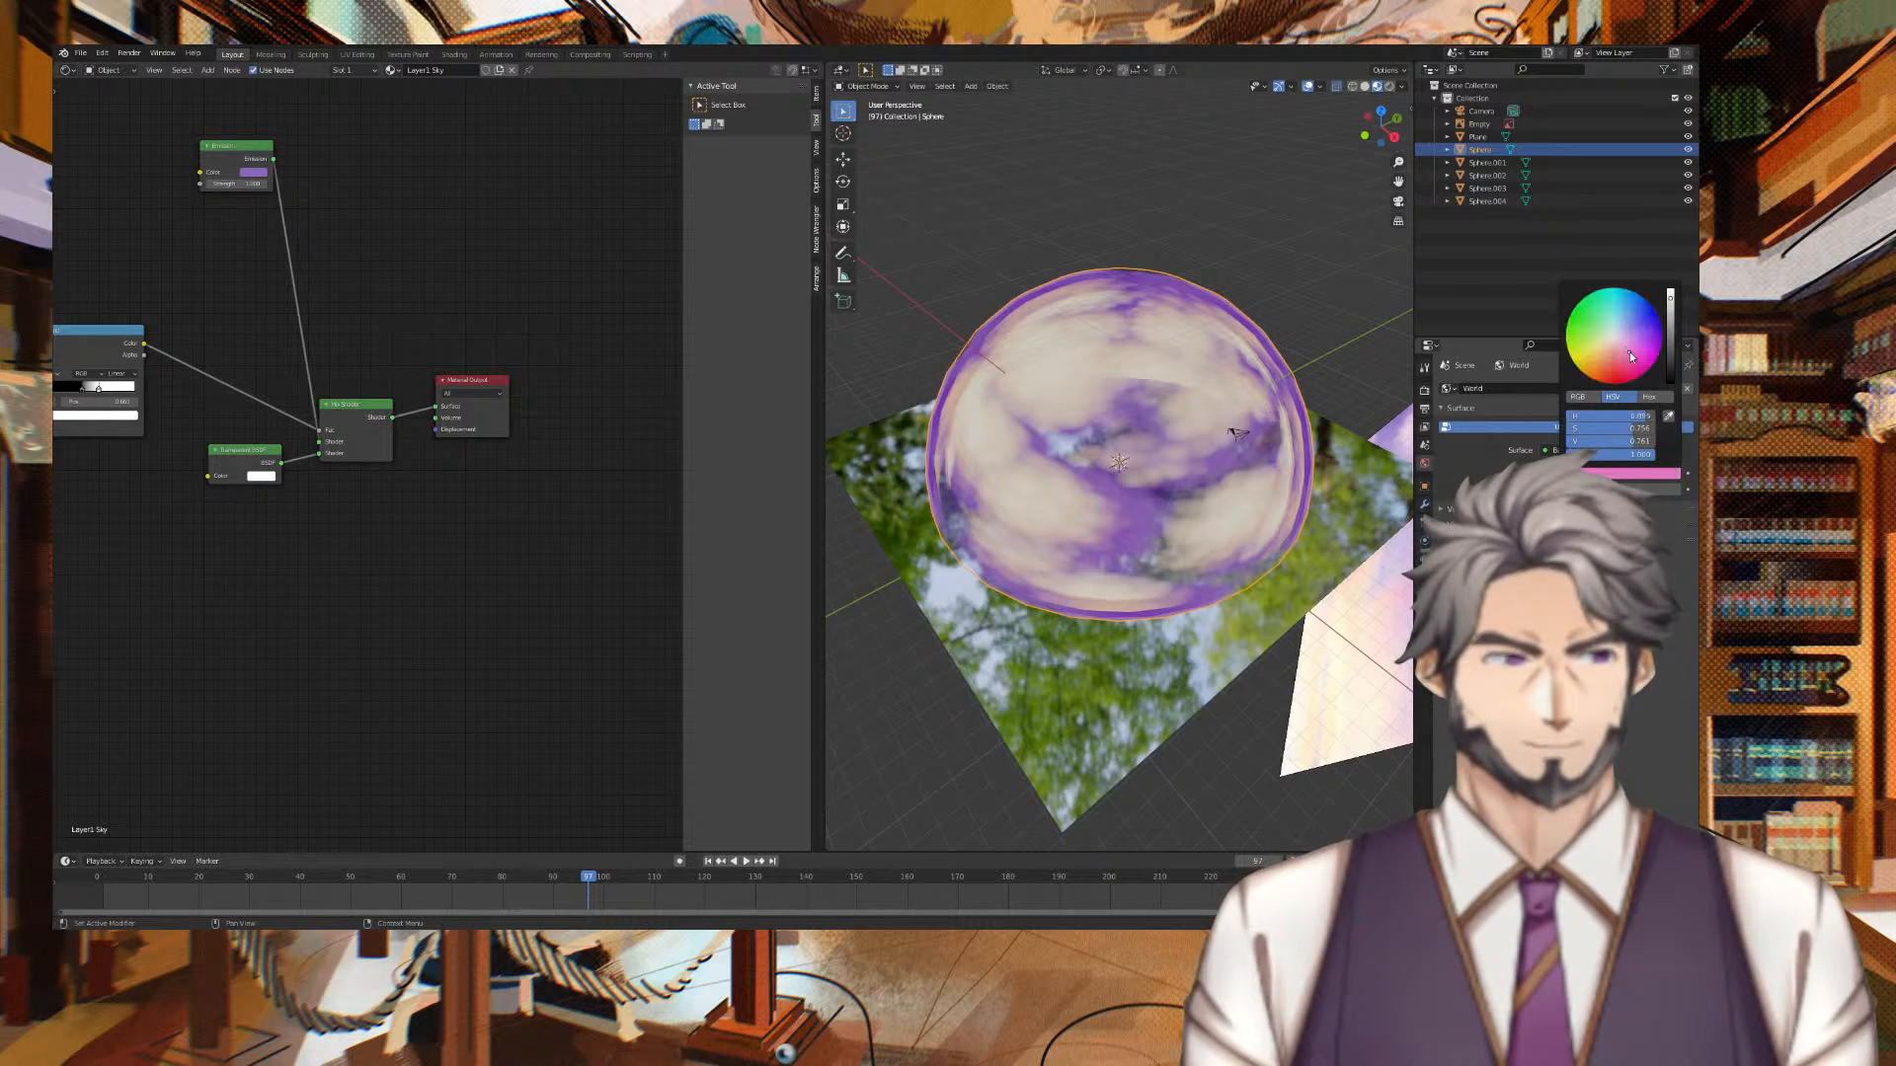
click(1305, 265)
Switch the viewport to rendered shading and try a pale blue world background color
click(1390, 86)
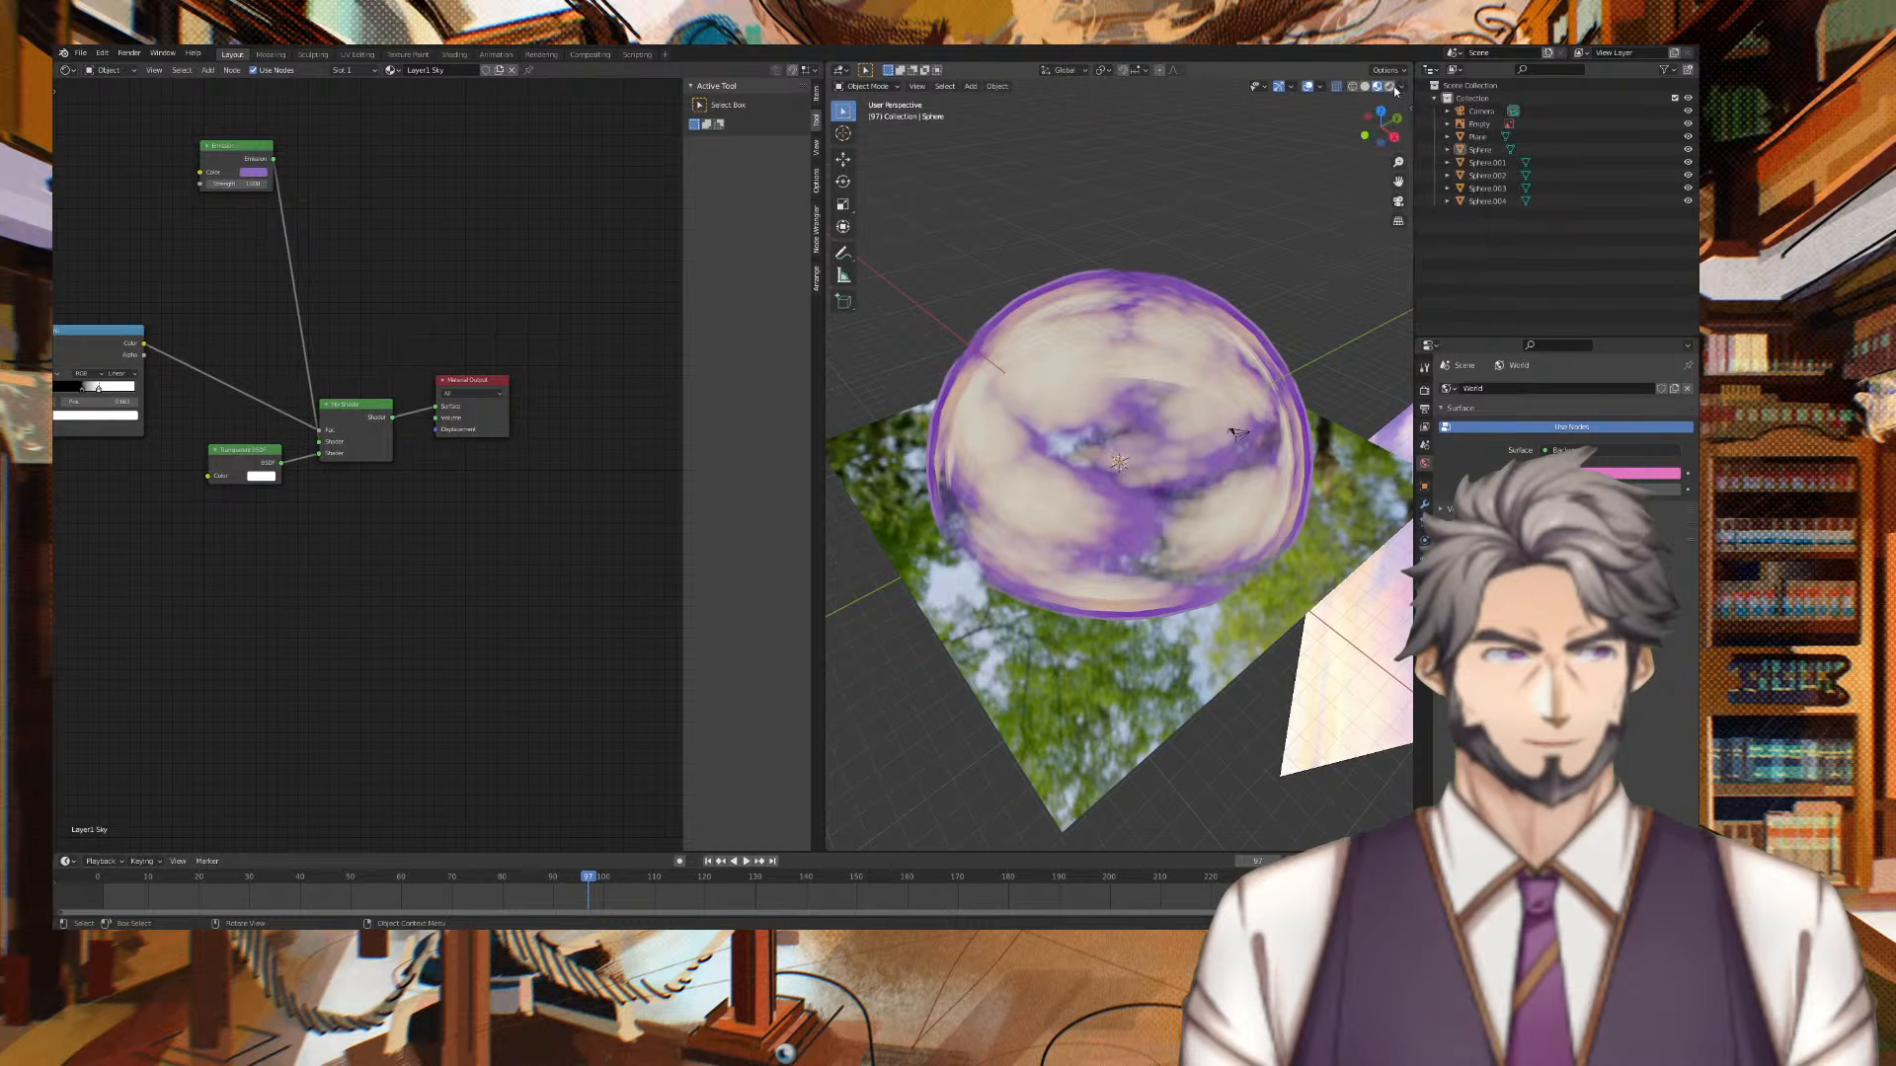
middle_drag(1237, 435, 1259, 487)
click(1629, 473)
mouse_move(1629, 351)
mouse_down()
mouse_move(1600, 328)
mouse_move(1626, 328)
mouse_move(1608, 349)
mouse_move(1620, 324)
mouse_up()
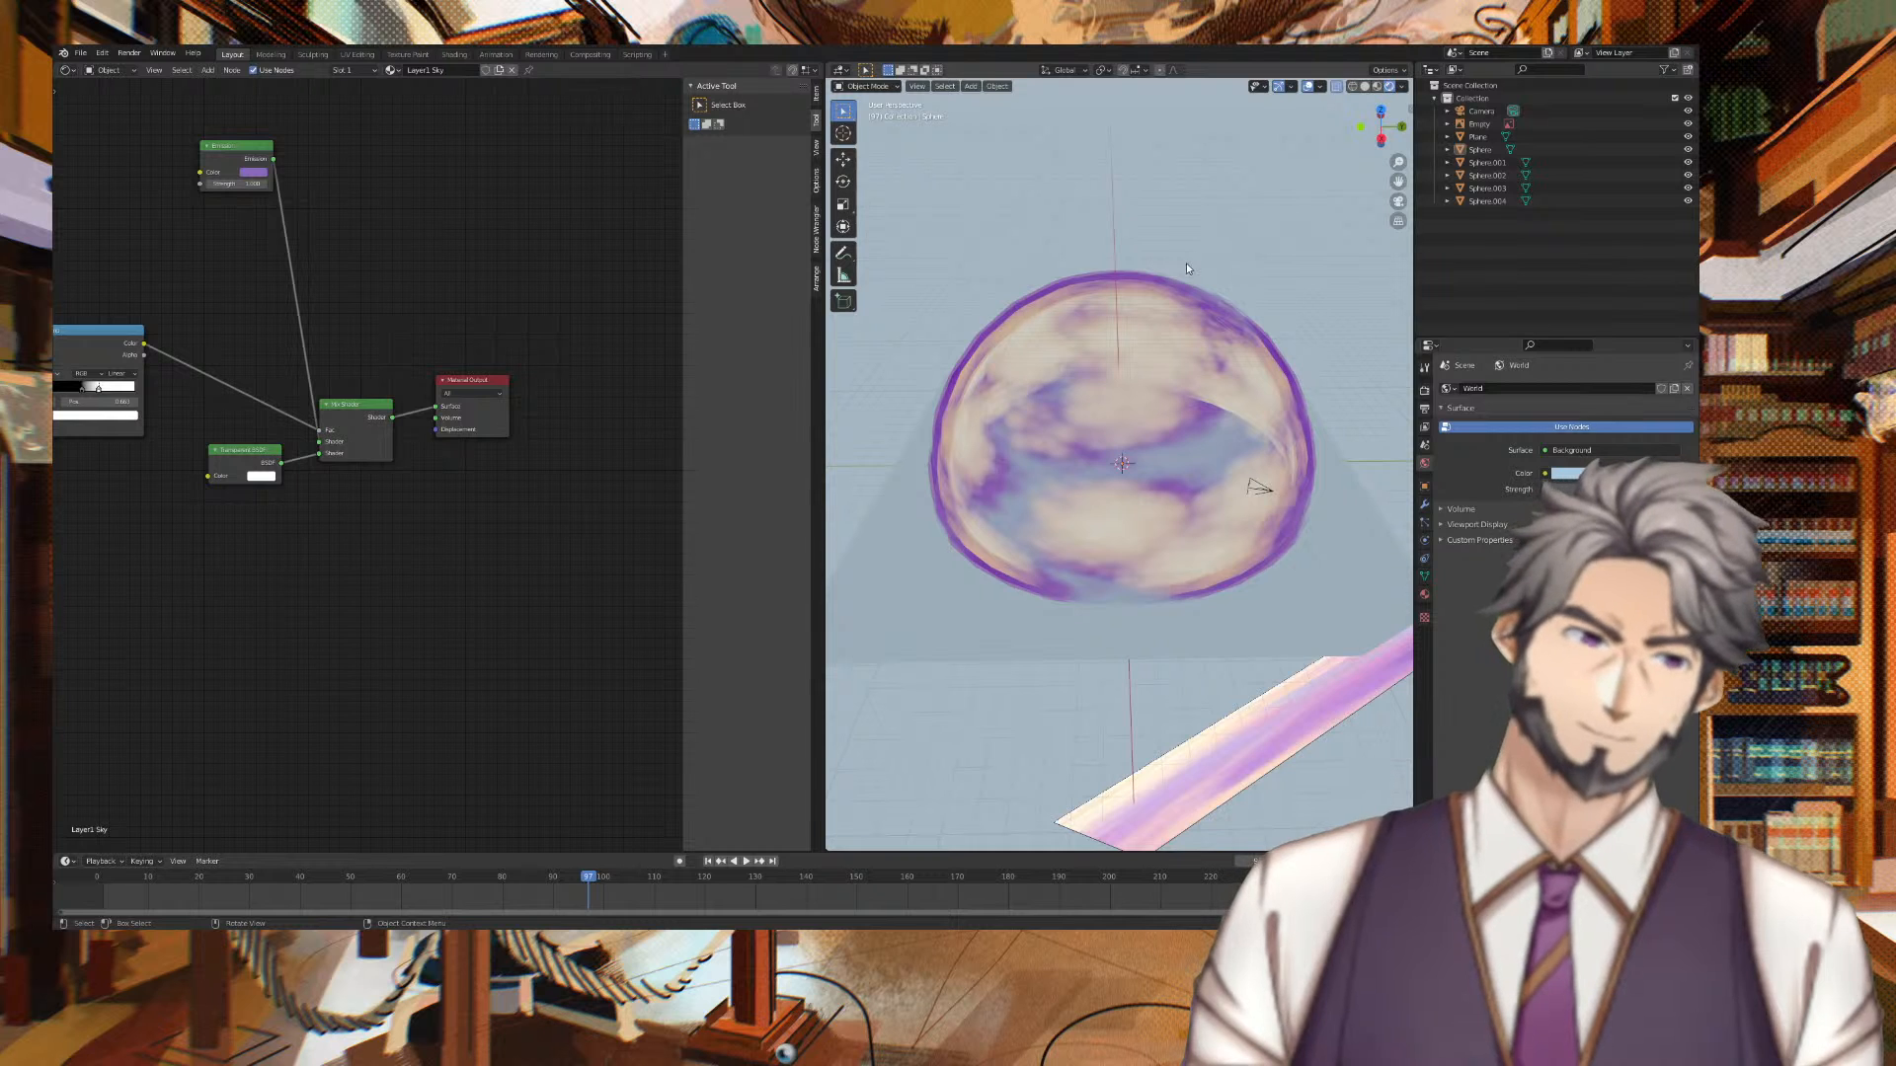
Undo the world background color changes and check the dome and ground plane from other angles
key(ctrl+z)
key(ctrl+z)
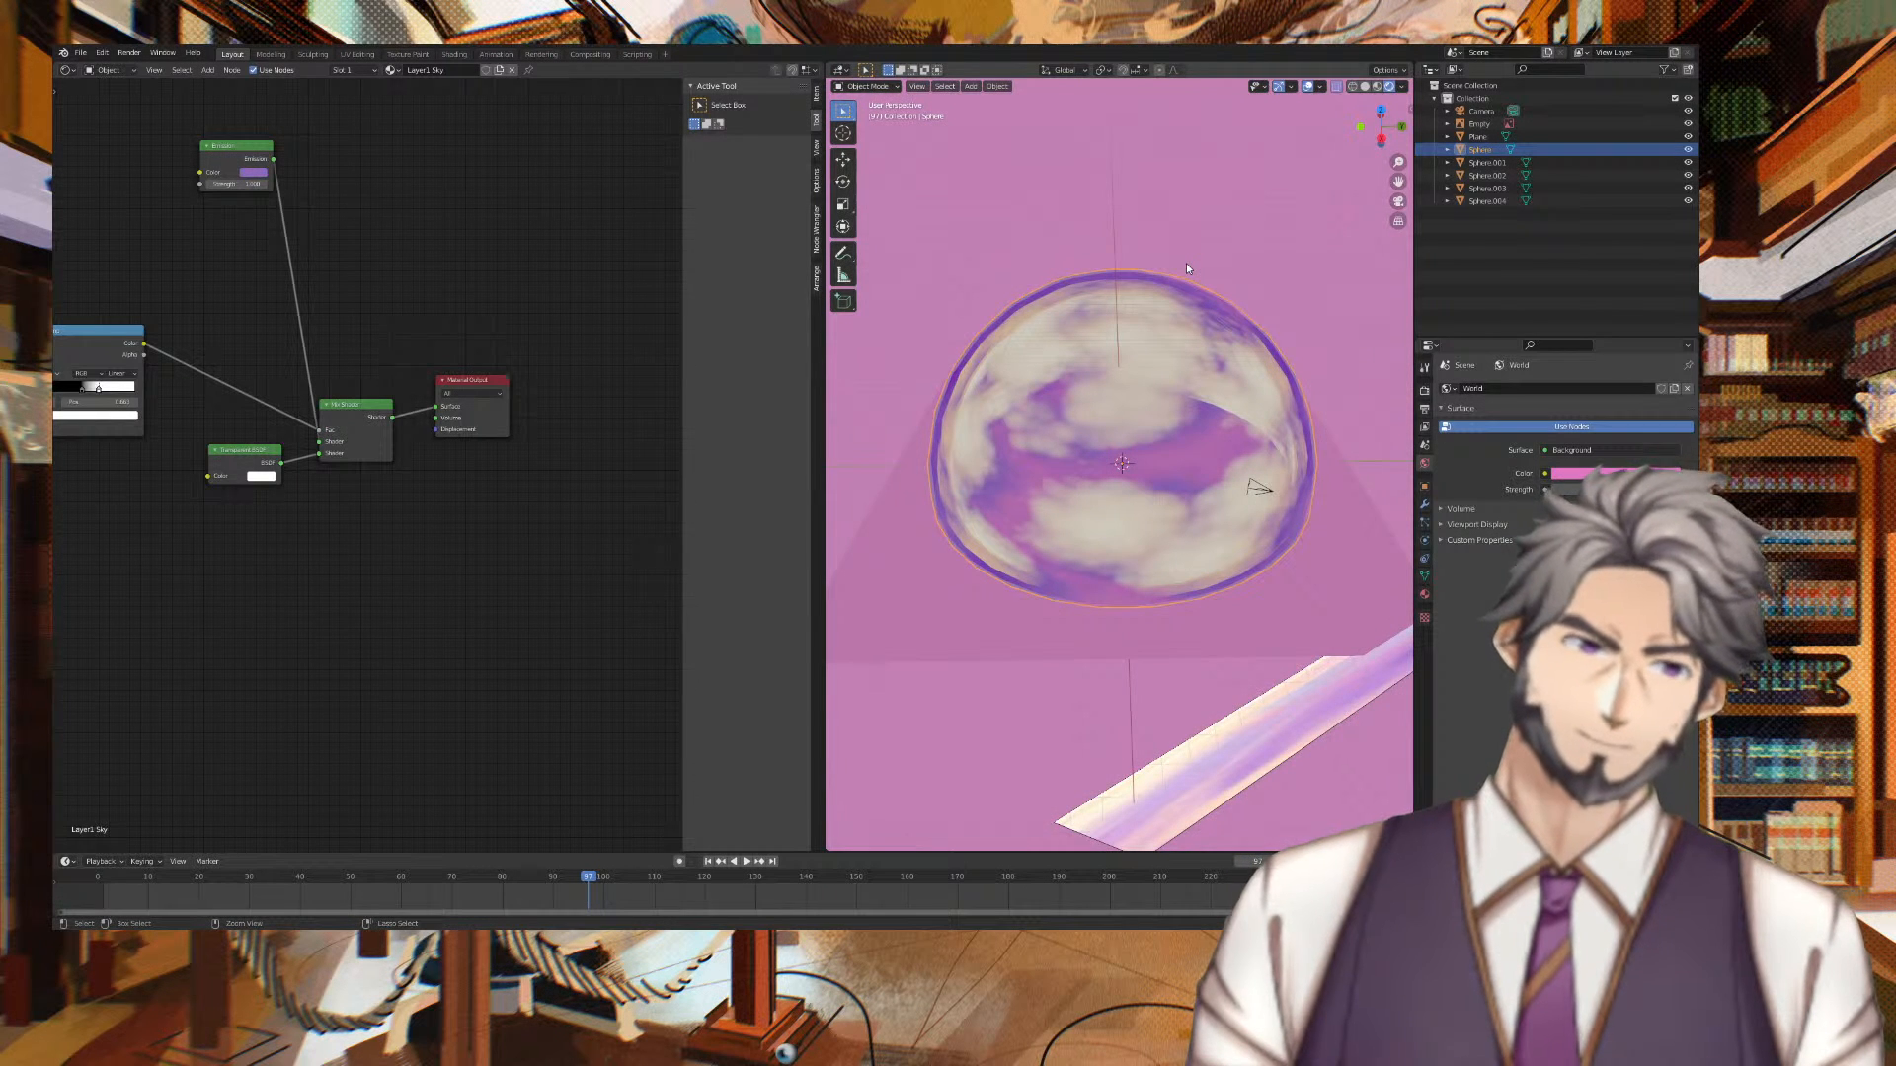
key(ctrl+z)
middle_drag(1187, 263, 1141, 250)
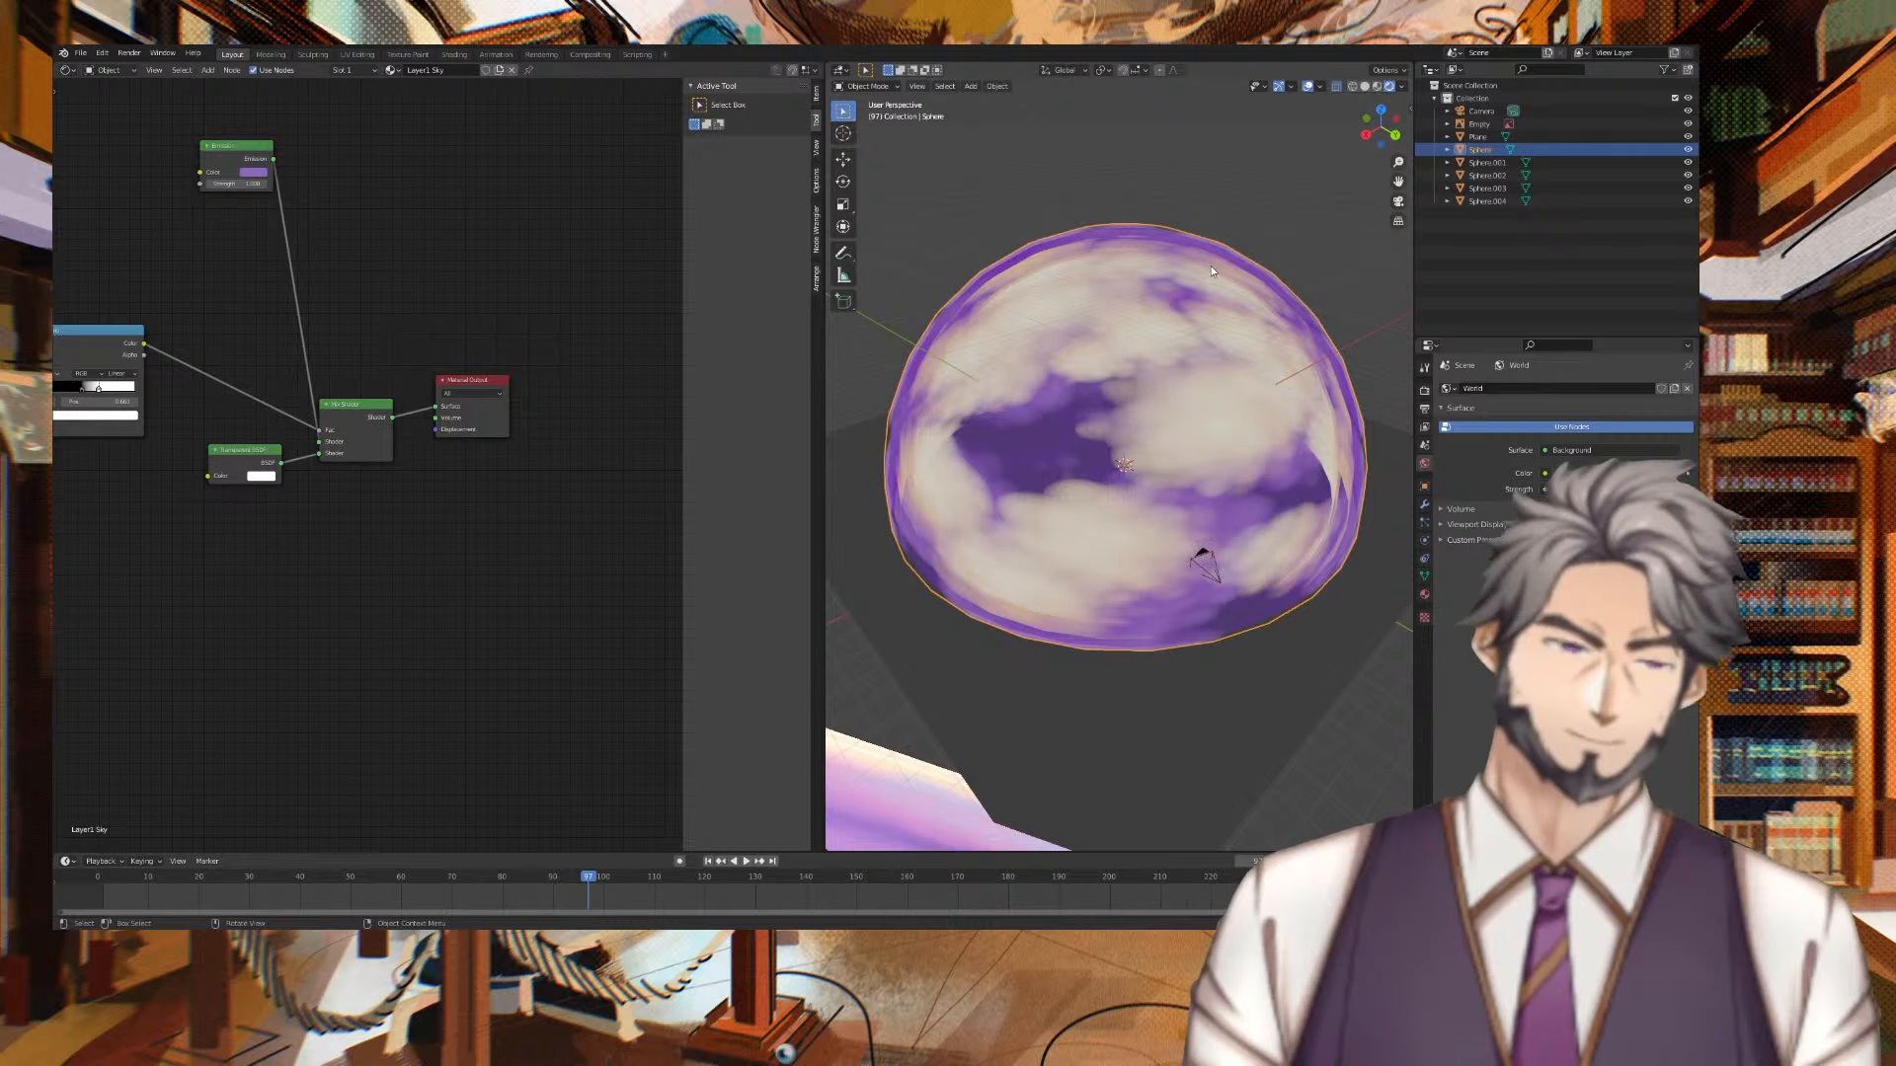
middle_drag(1211, 264, 1288, 288)
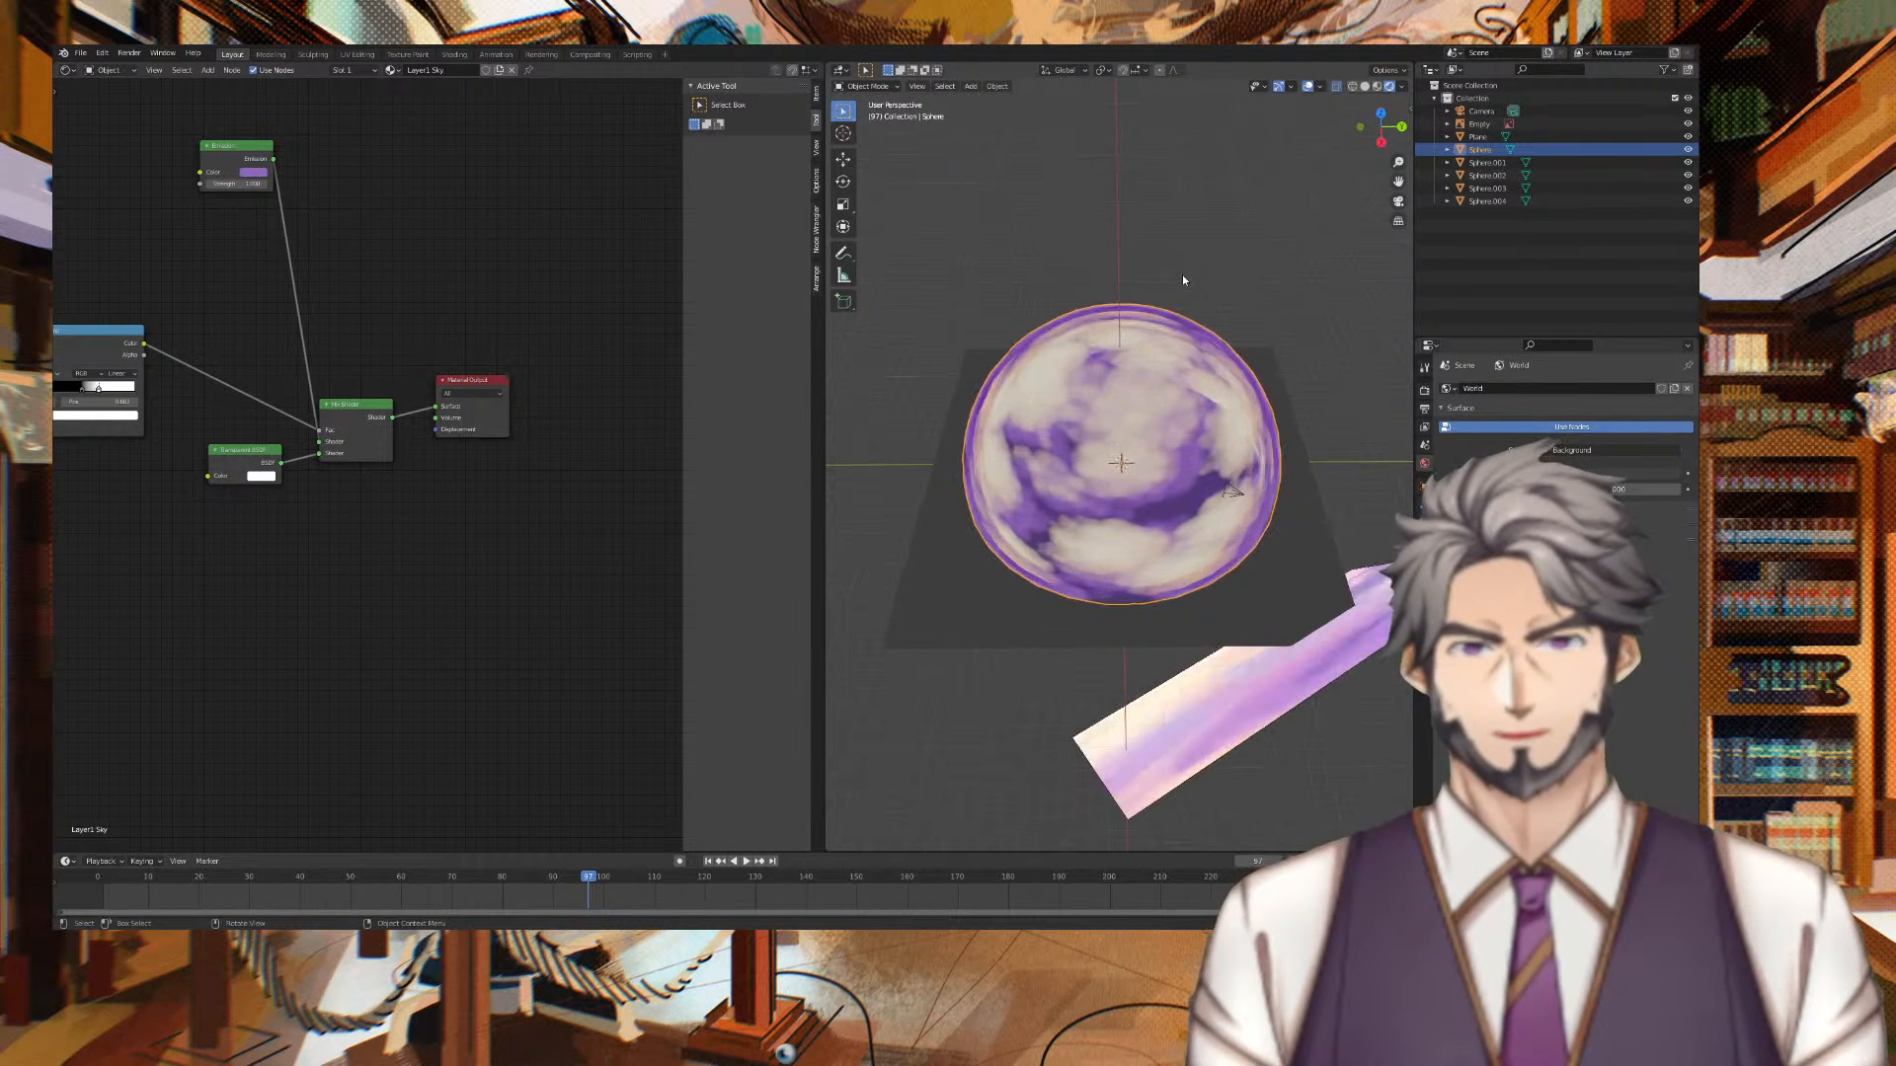
Try deleting the Transparent BSDF node from the outermost sphere's Layer1 Sky shader, and undo the deletion
scroll(1182, 274, up, 1)
middle_drag(529, 281, 196, 344)
middle_drag(569, 313, 421, 304)
scroll(1035, 382, up, 8)
middle_drag(1035, 382, 1332, 303)
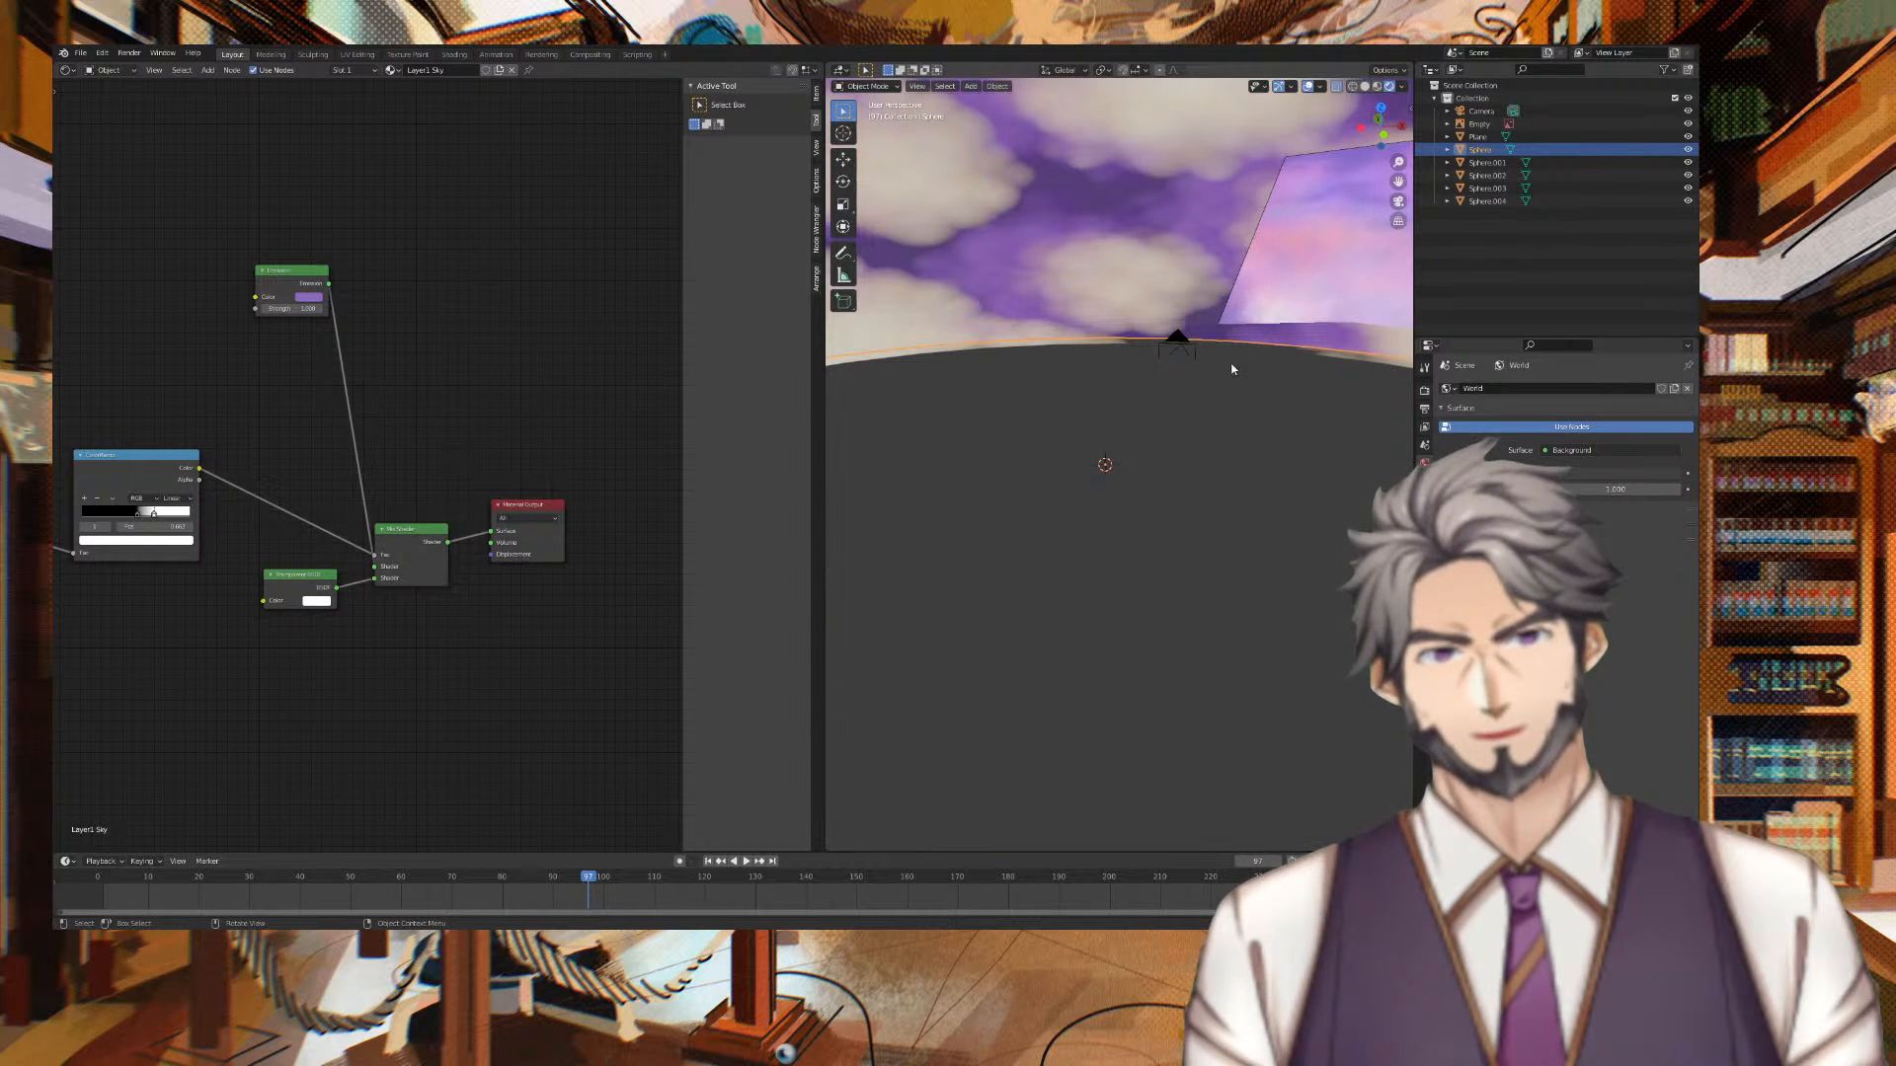
middle_drag(257, 508, 417, 533)
click(482, 636)
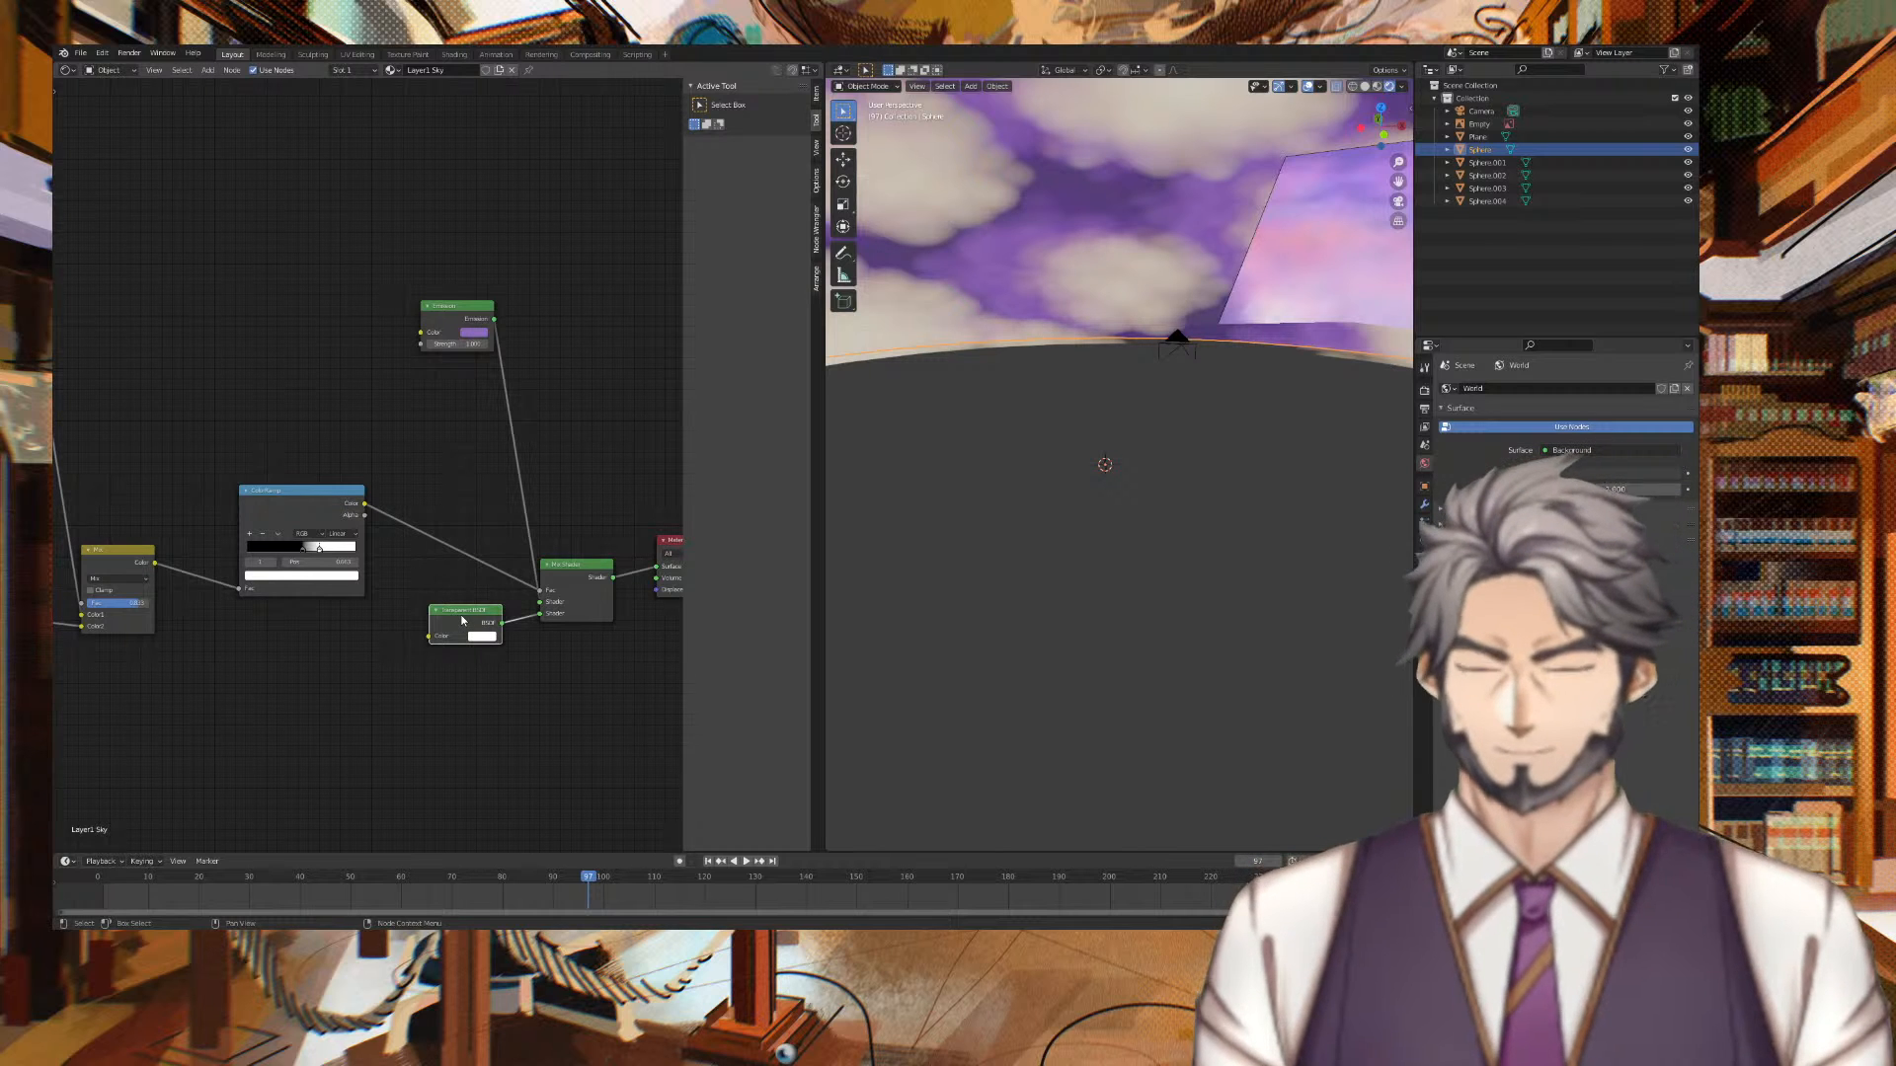
key(x)
middle_drag(1080, 482, 891, 430)
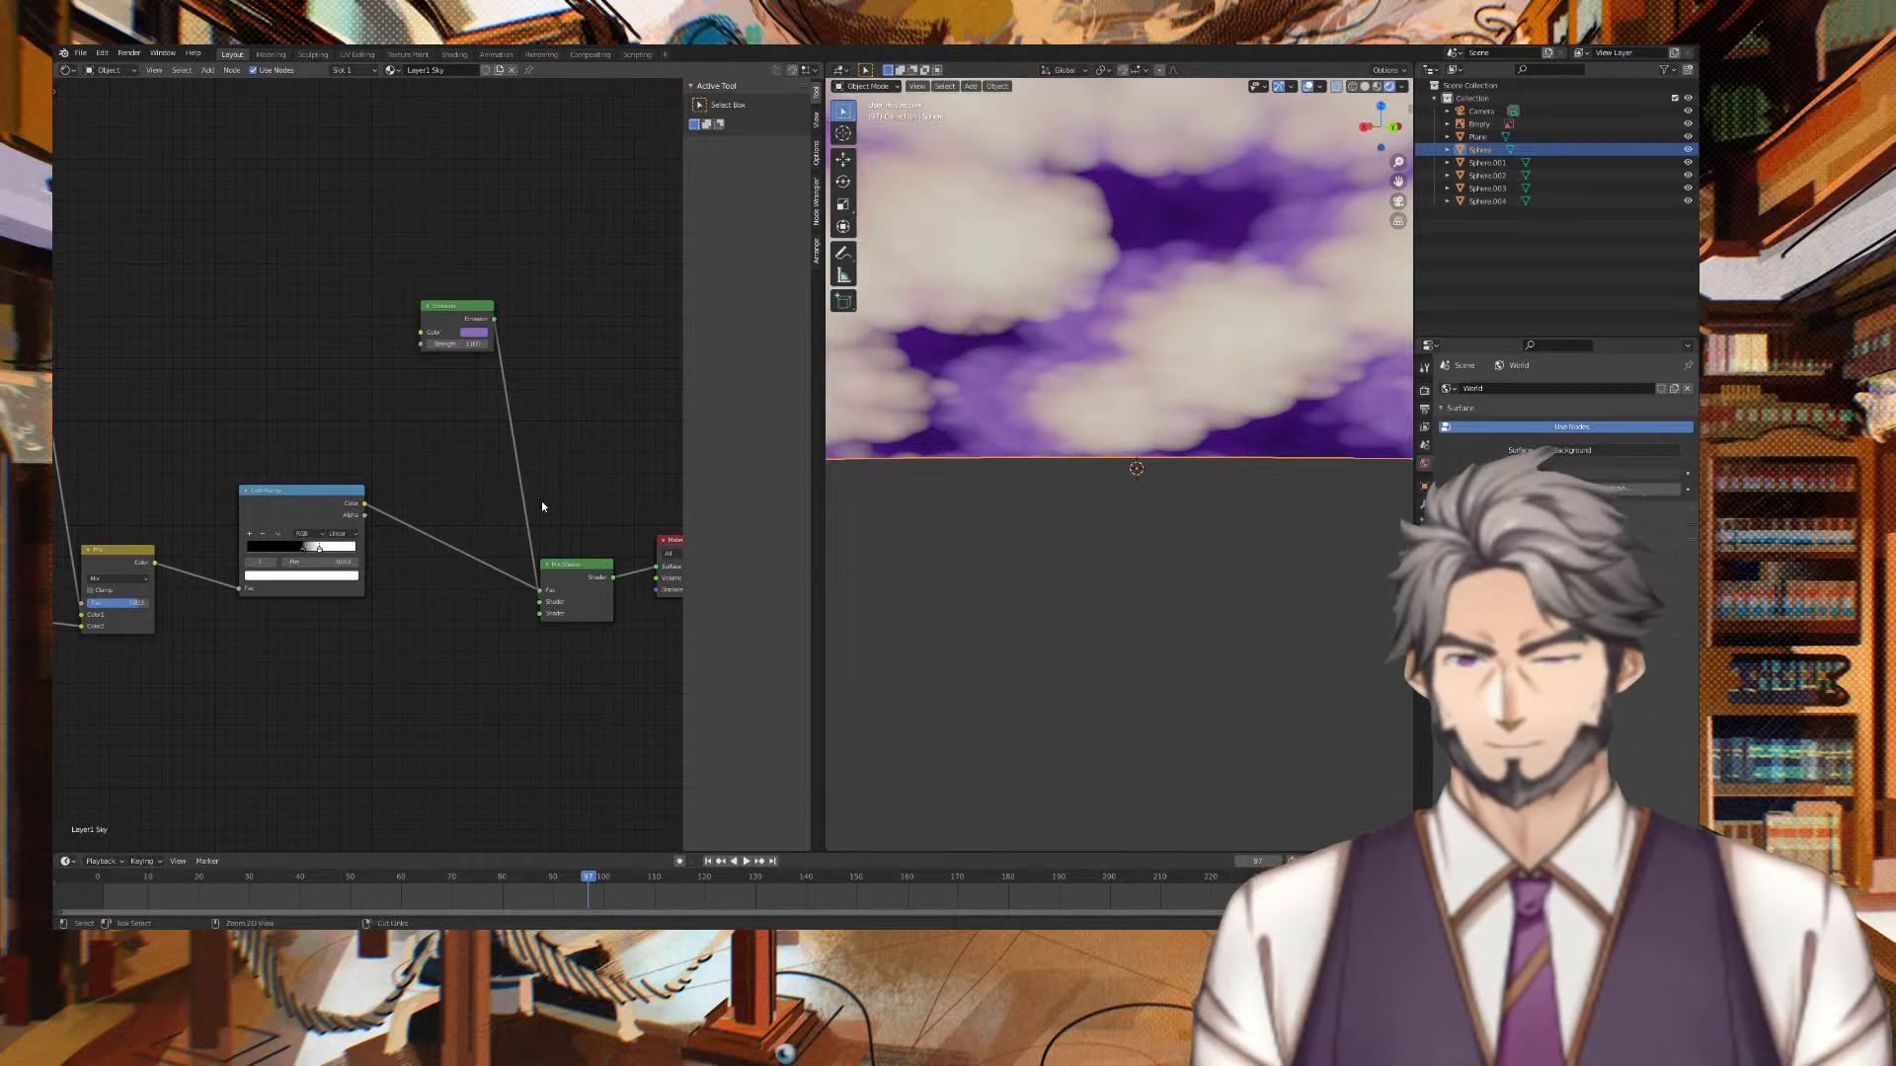
key(ctrl+z)
Try a higher strength on the purple Emission node of the Layer1 Sky material
middle_drag(612, 489, 573, 500)
drag(419, 424, 440, 425)
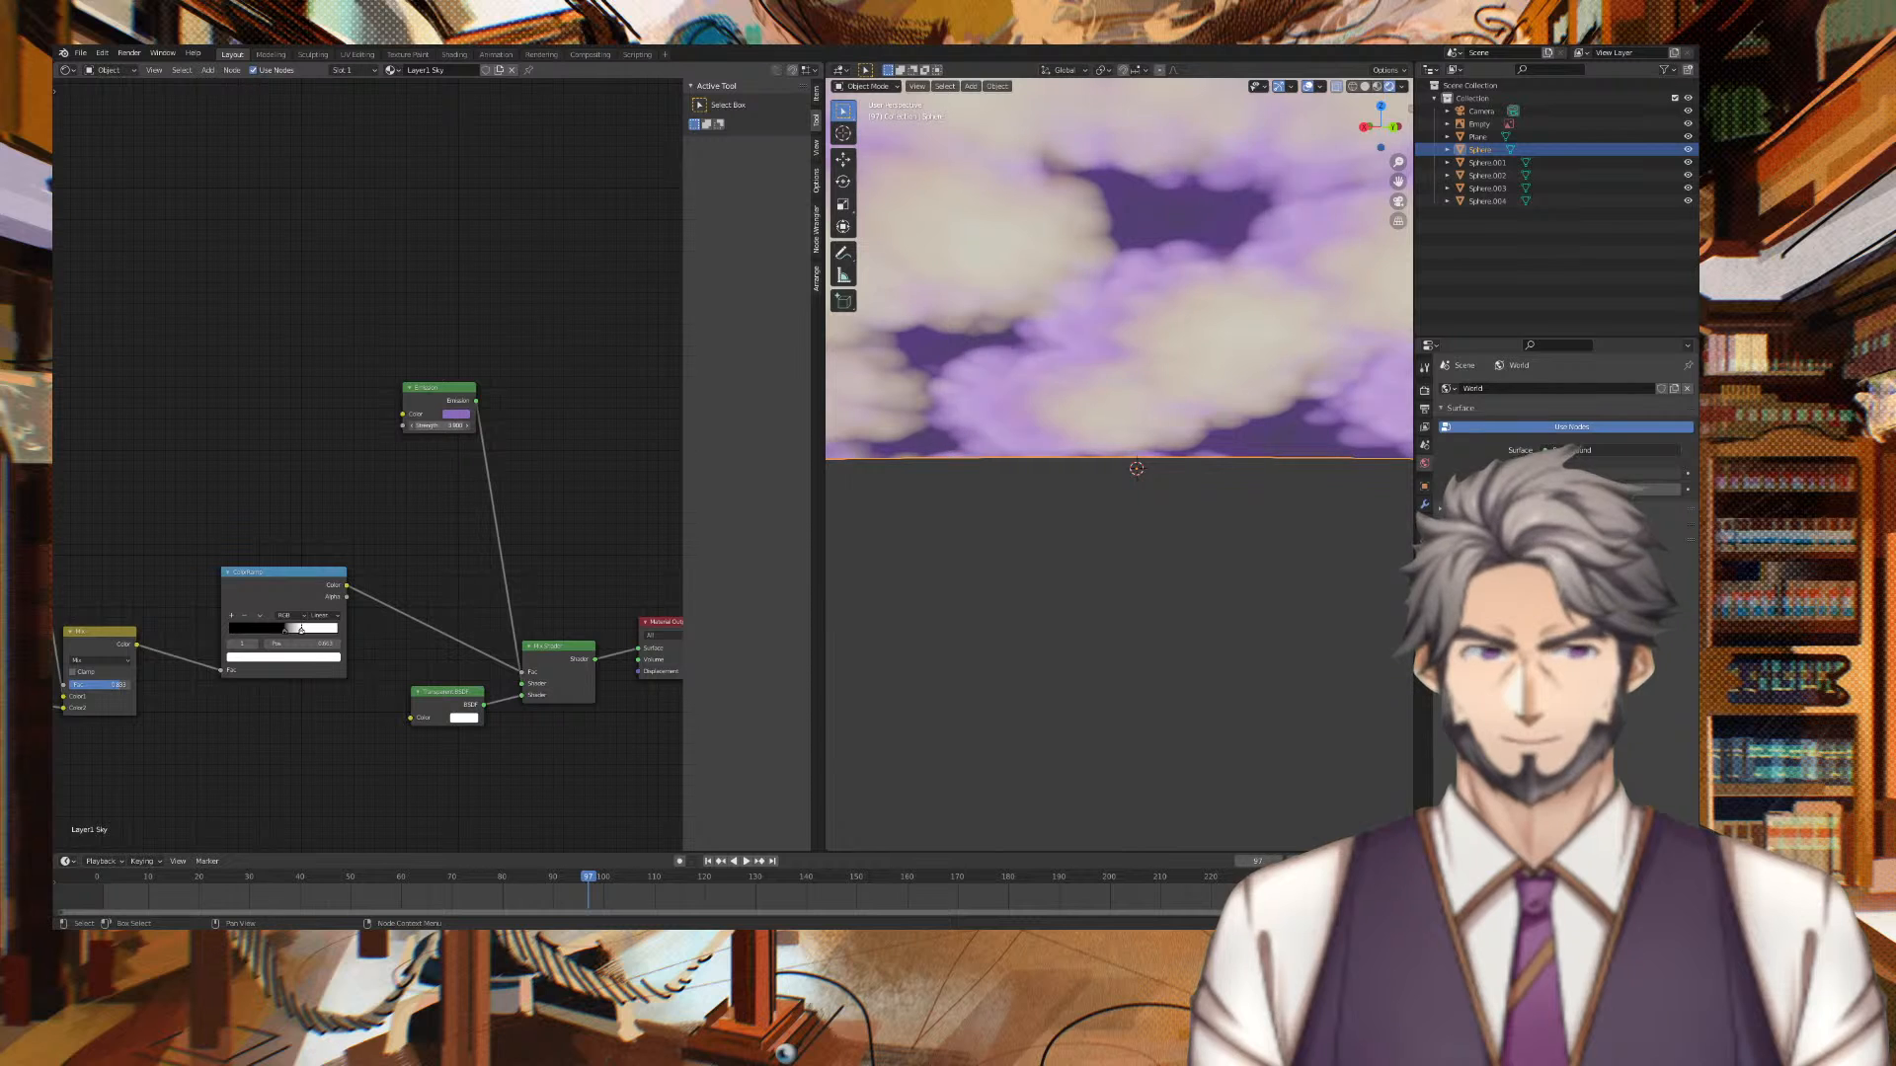
middle_drag(351, 280, 289, 234)
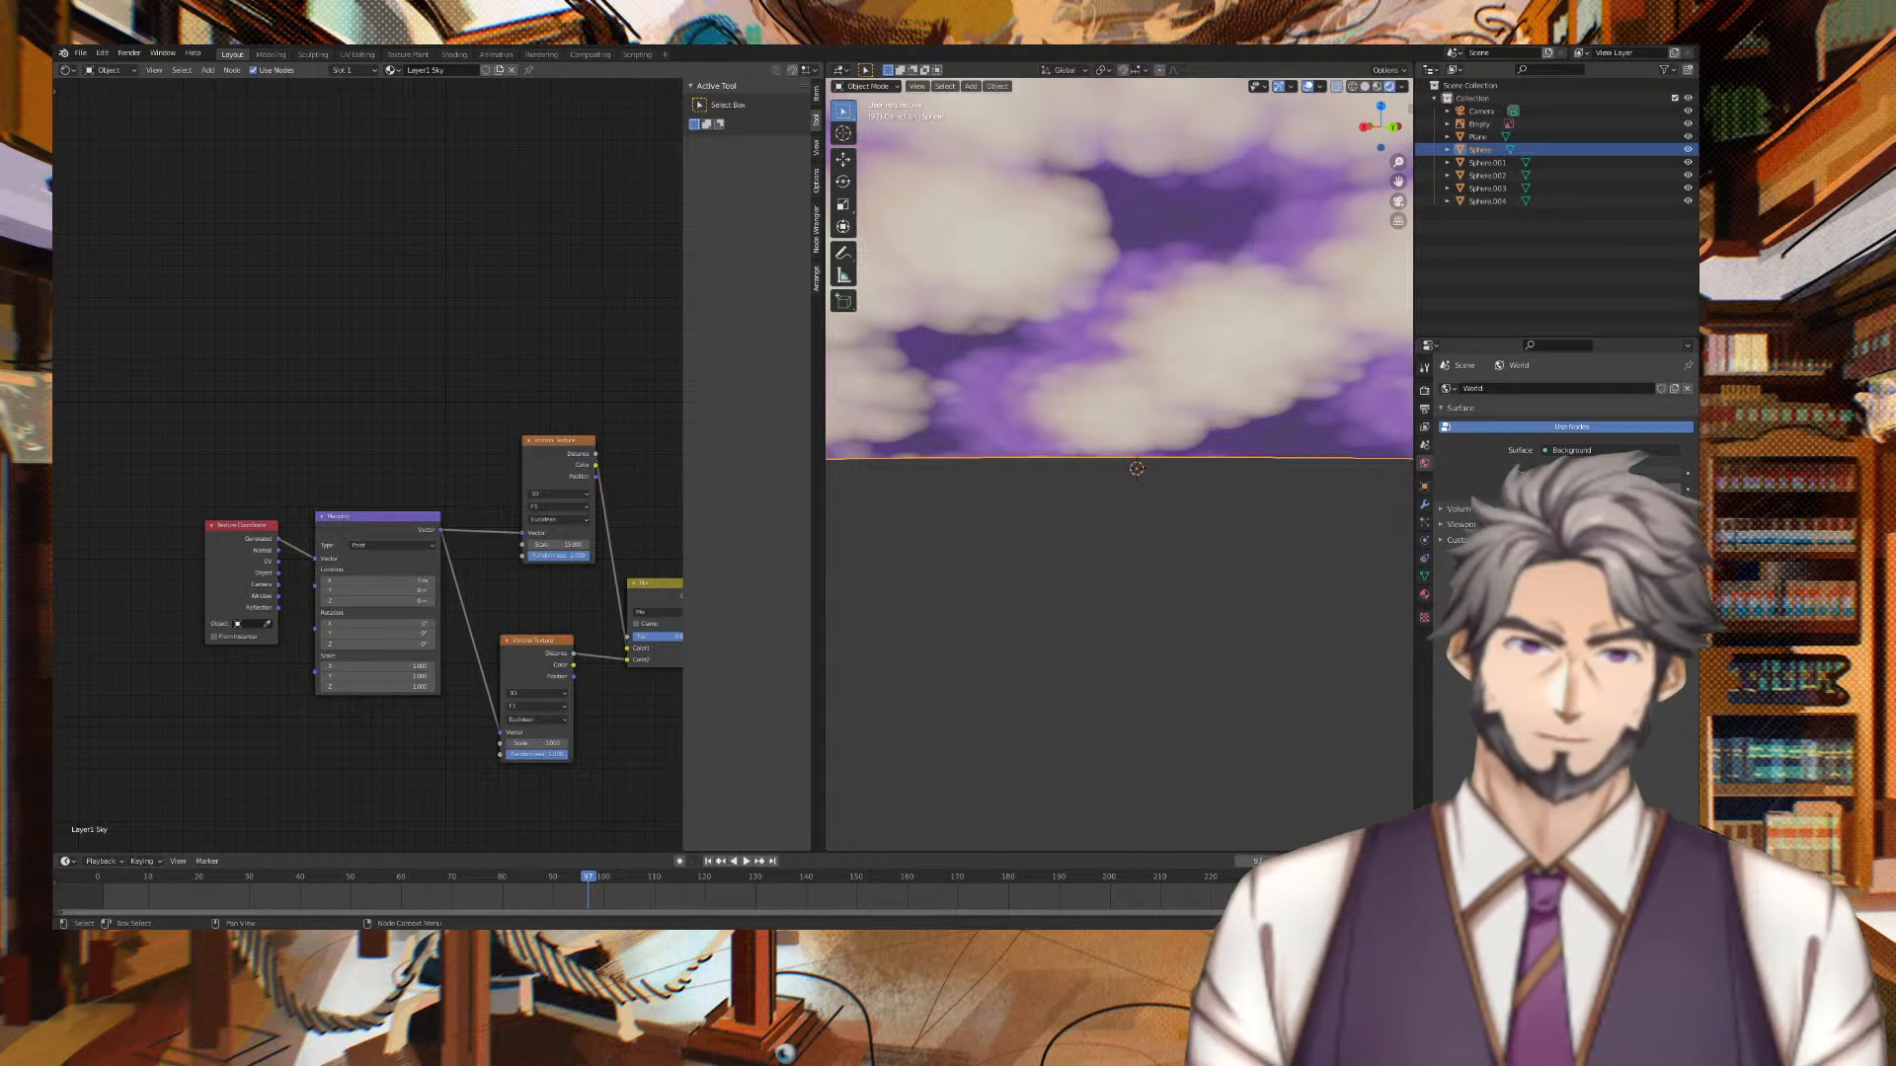
Add a UV sphere at the centre of the dome as a reflection test object
middle_drag(1059, 439, 1133, 518)
scroll(1132, 508, up, 2)
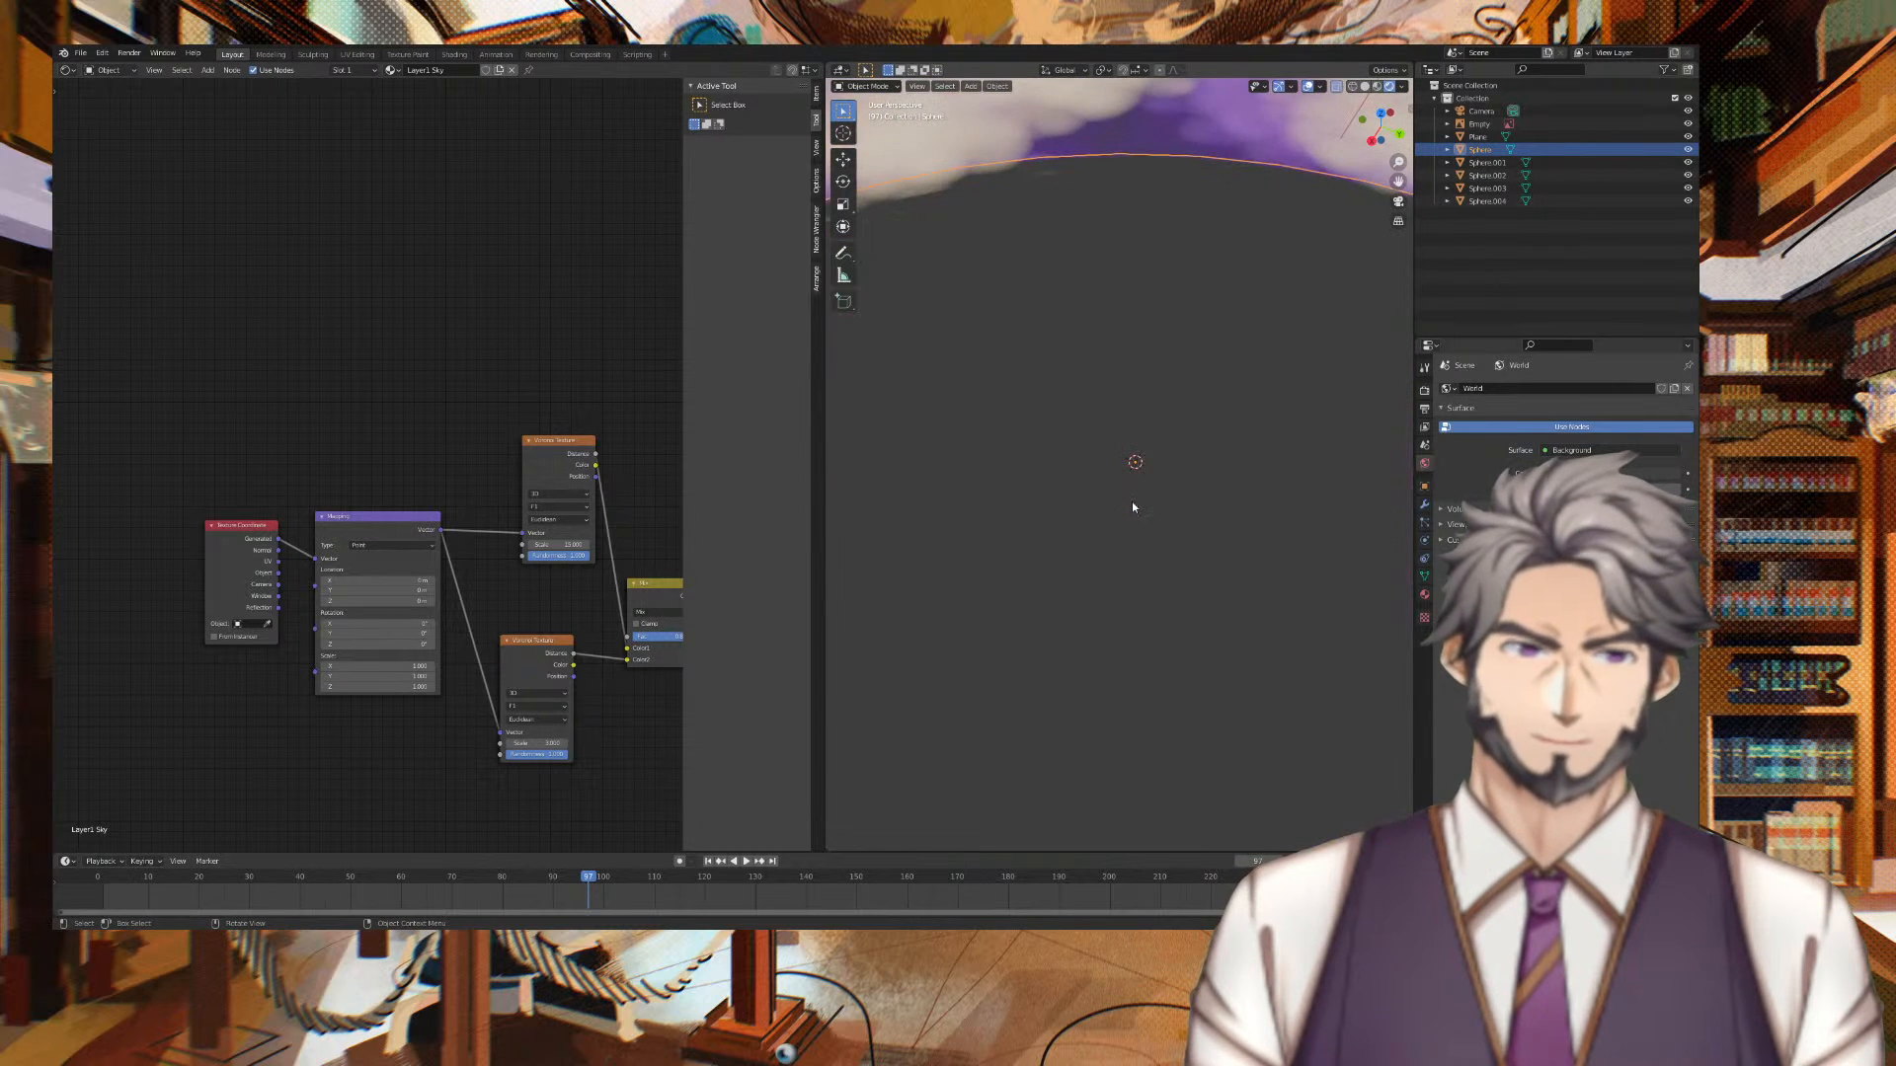
scroll(1148, 454, down, 3)
scroll(1148, 459, down, 2)
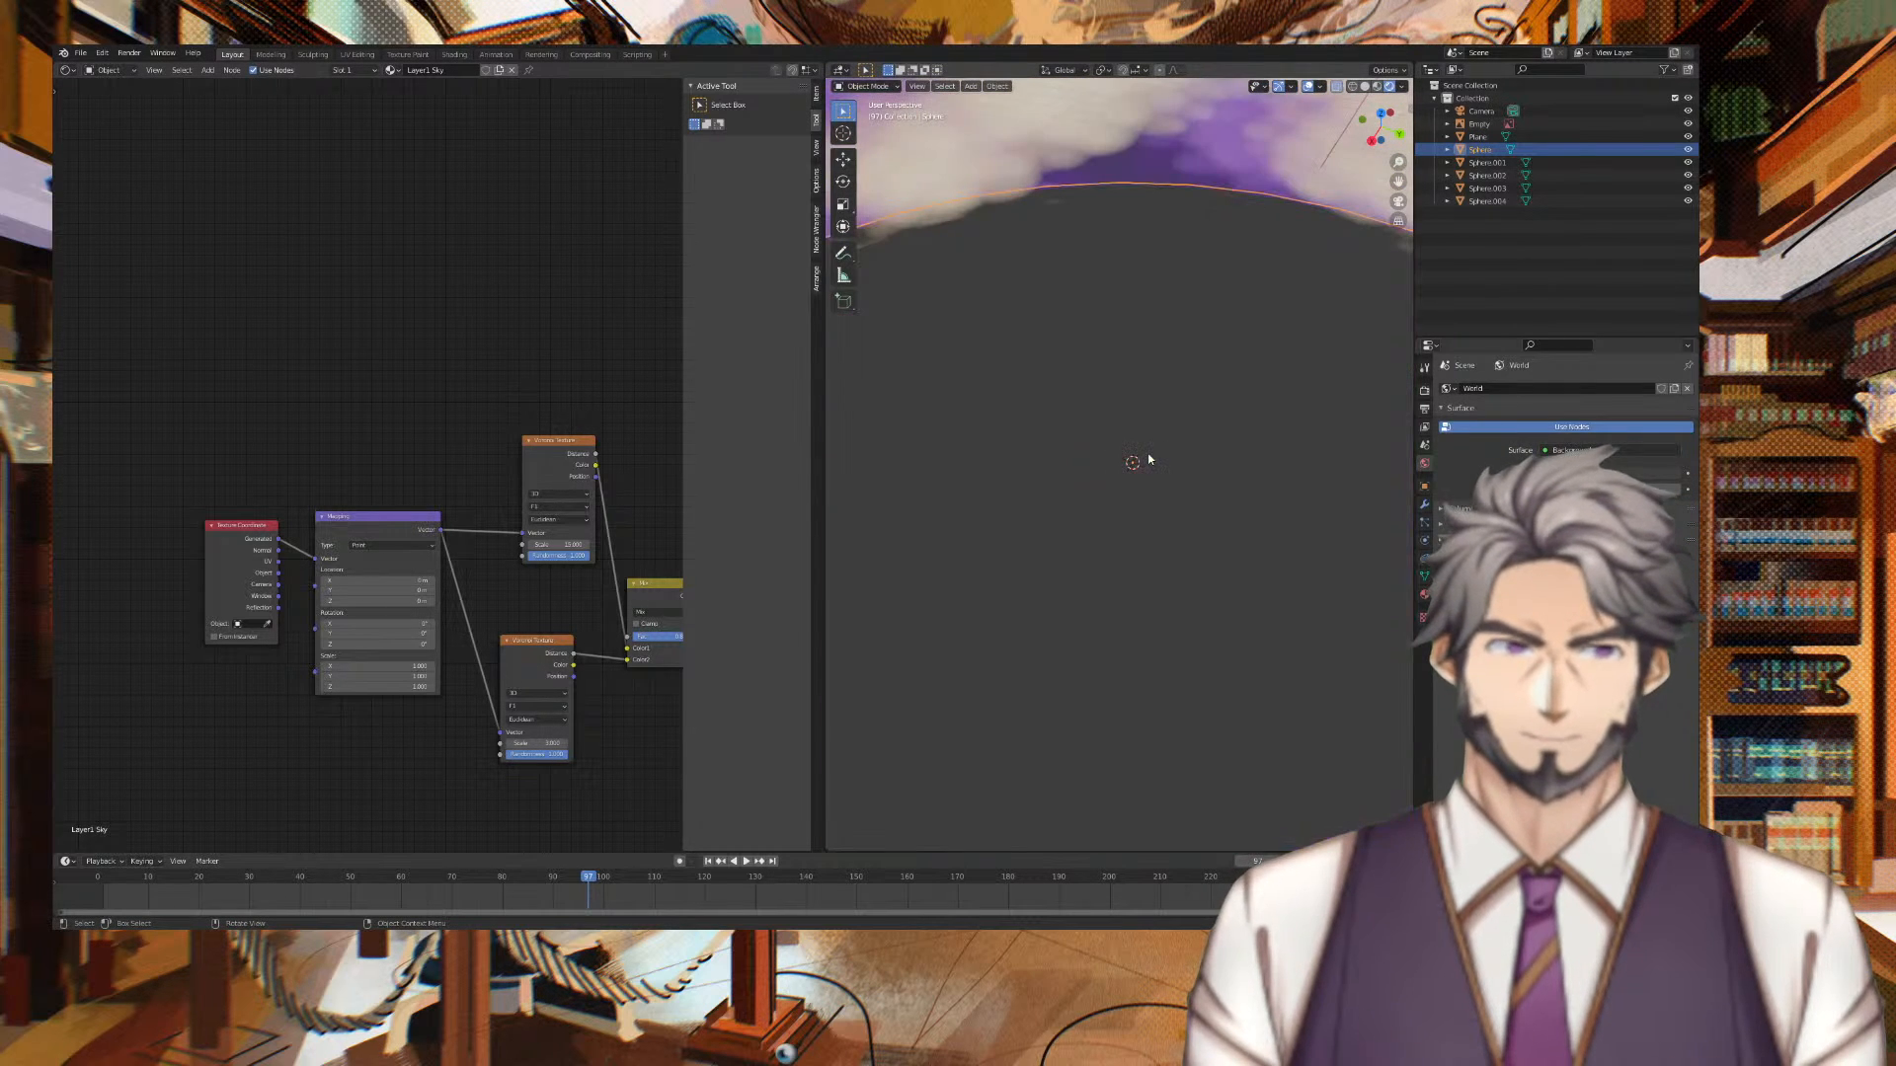
key(shift+a)
mouse_move(1149, 455)
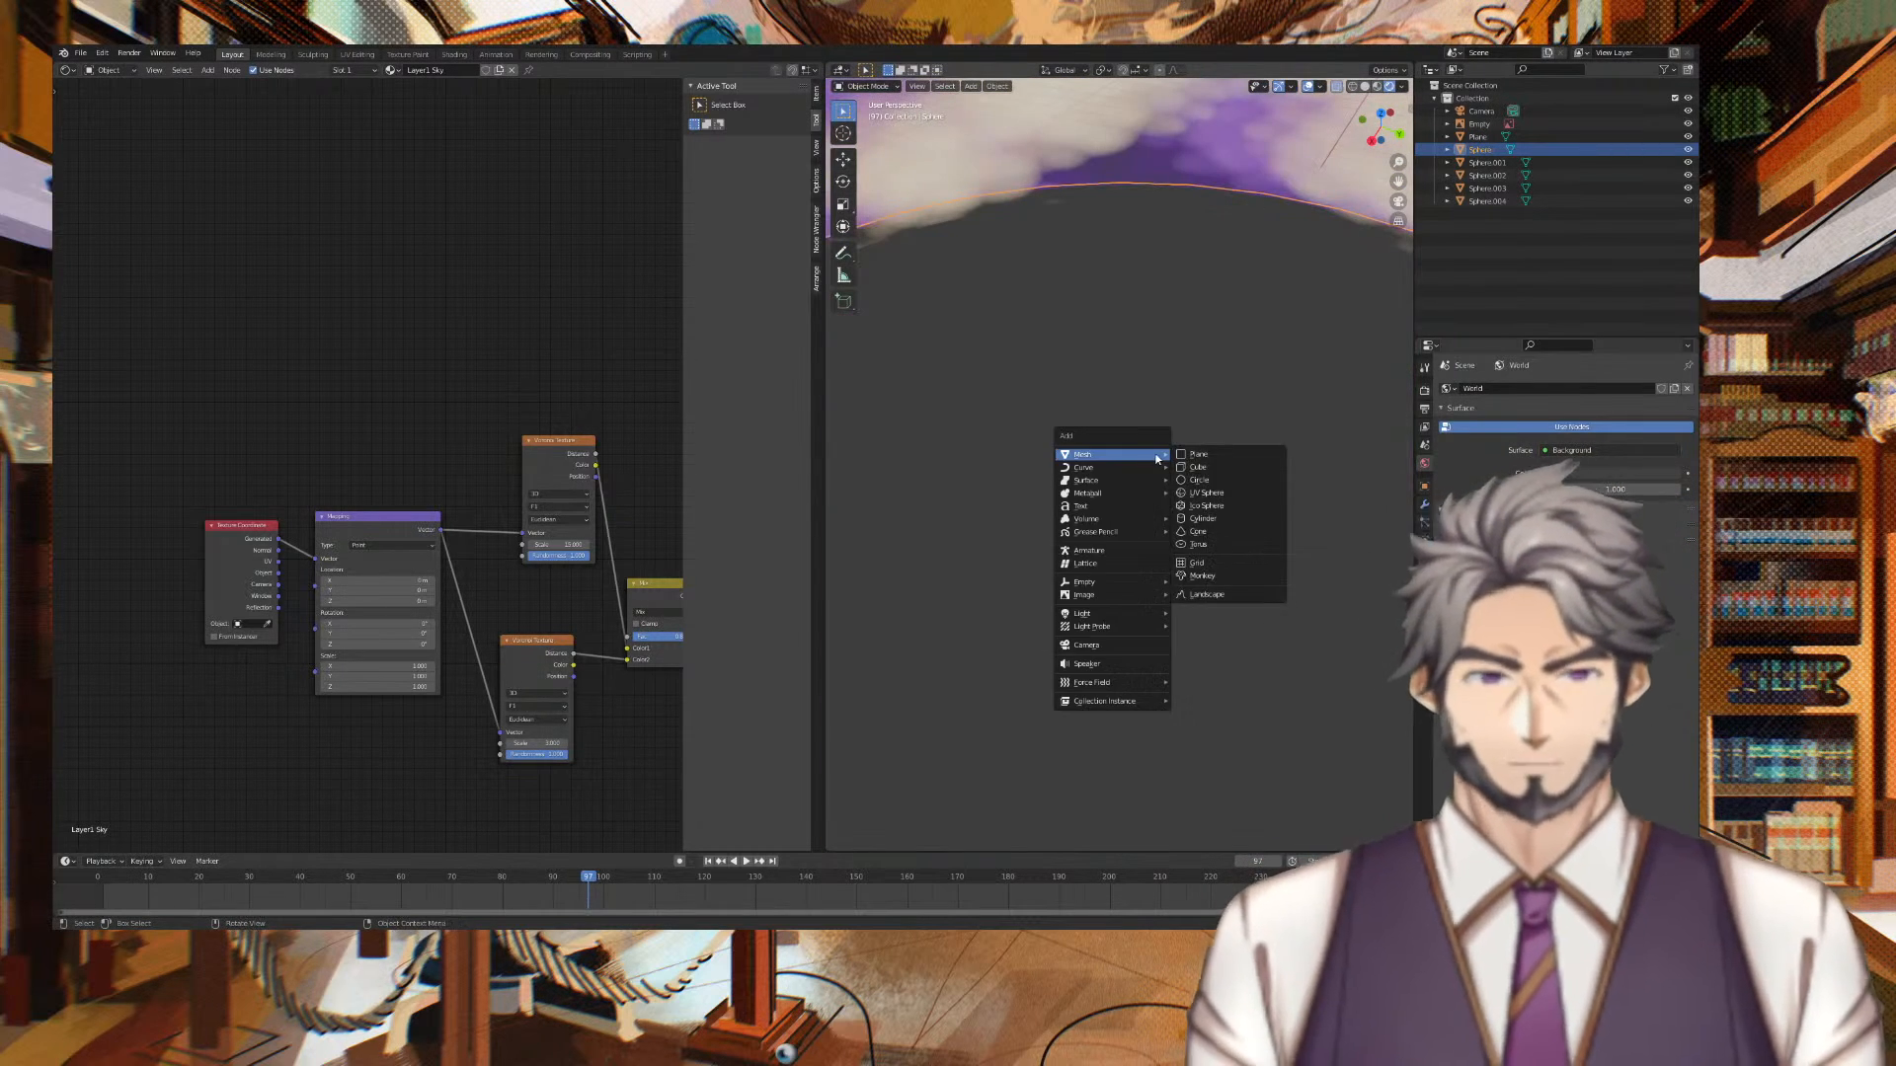
click(1214, 494)
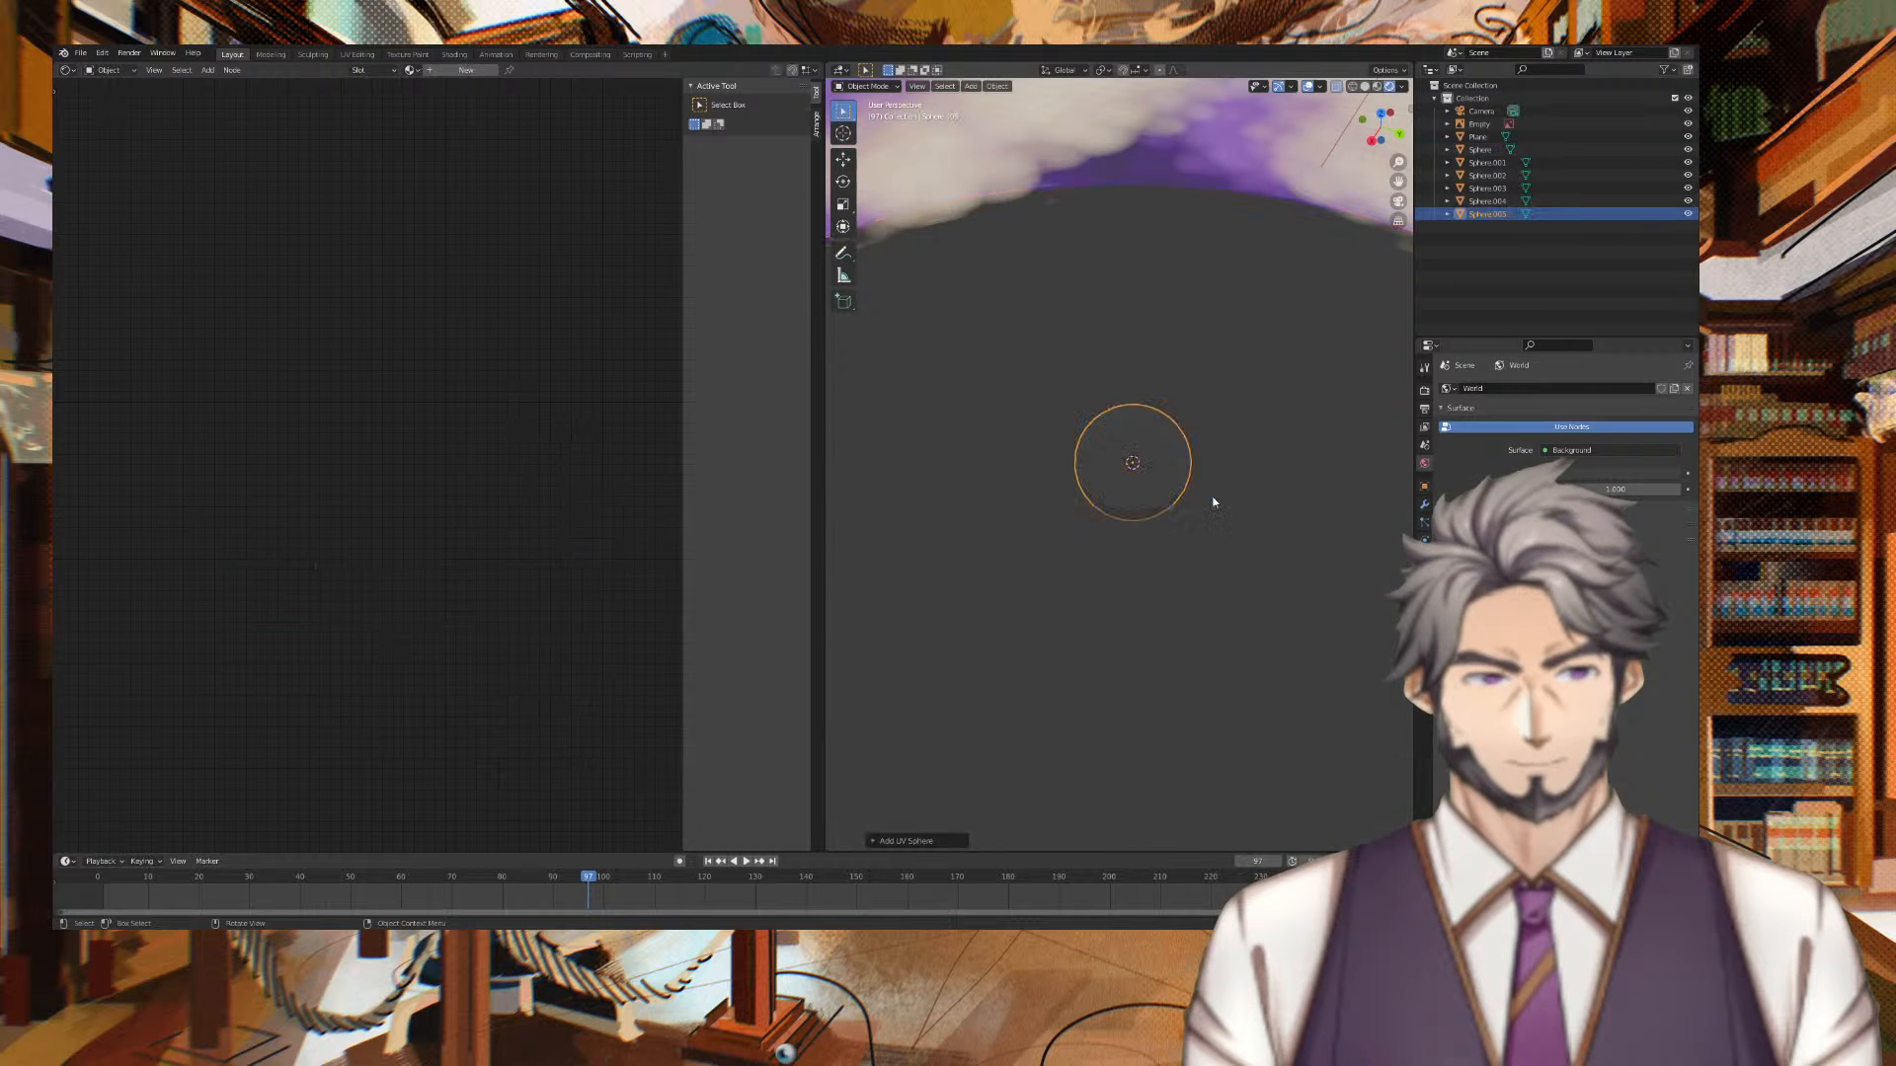
Raise the new sphere along the Z axis until it hangs well above the ground plane
middle_drag(1216, 507, 1199, 426)
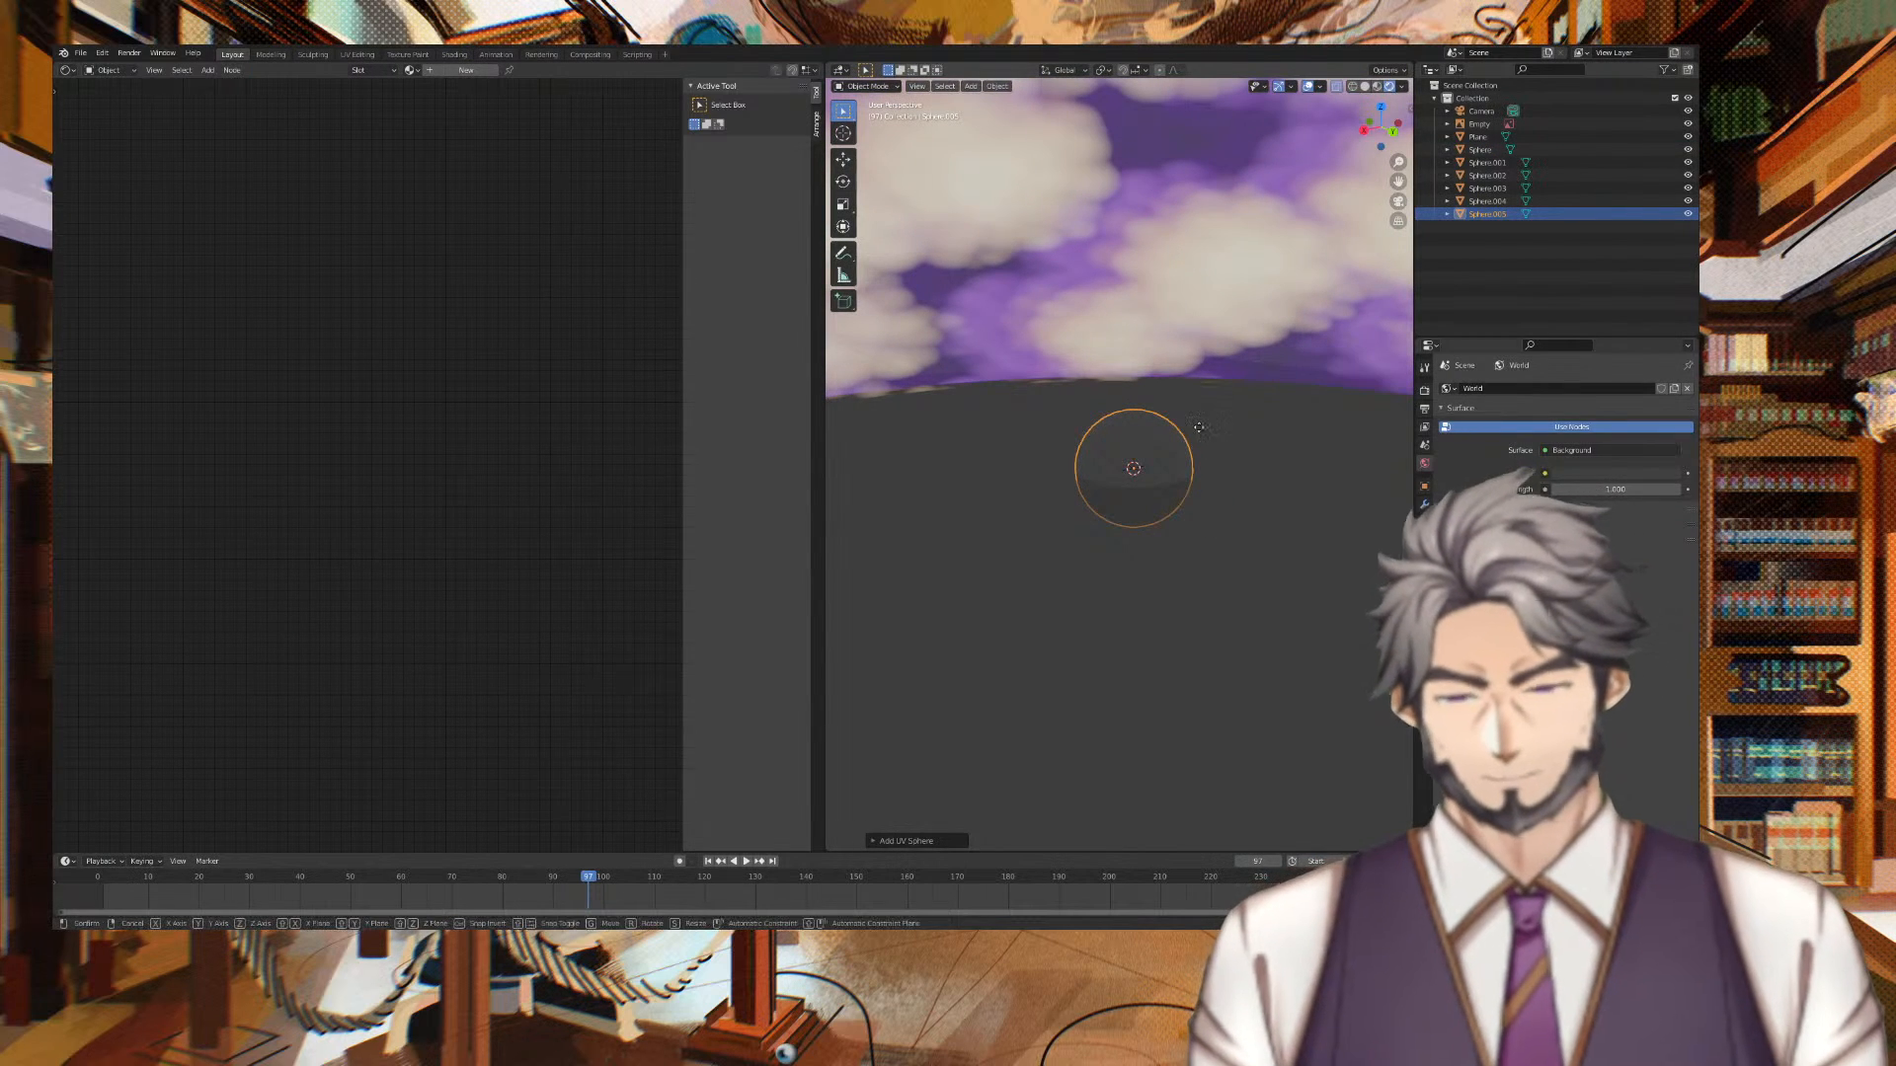
key(g)
key(z)
click(1207, 295)
middle_drag(1209, 288, 970, 331)
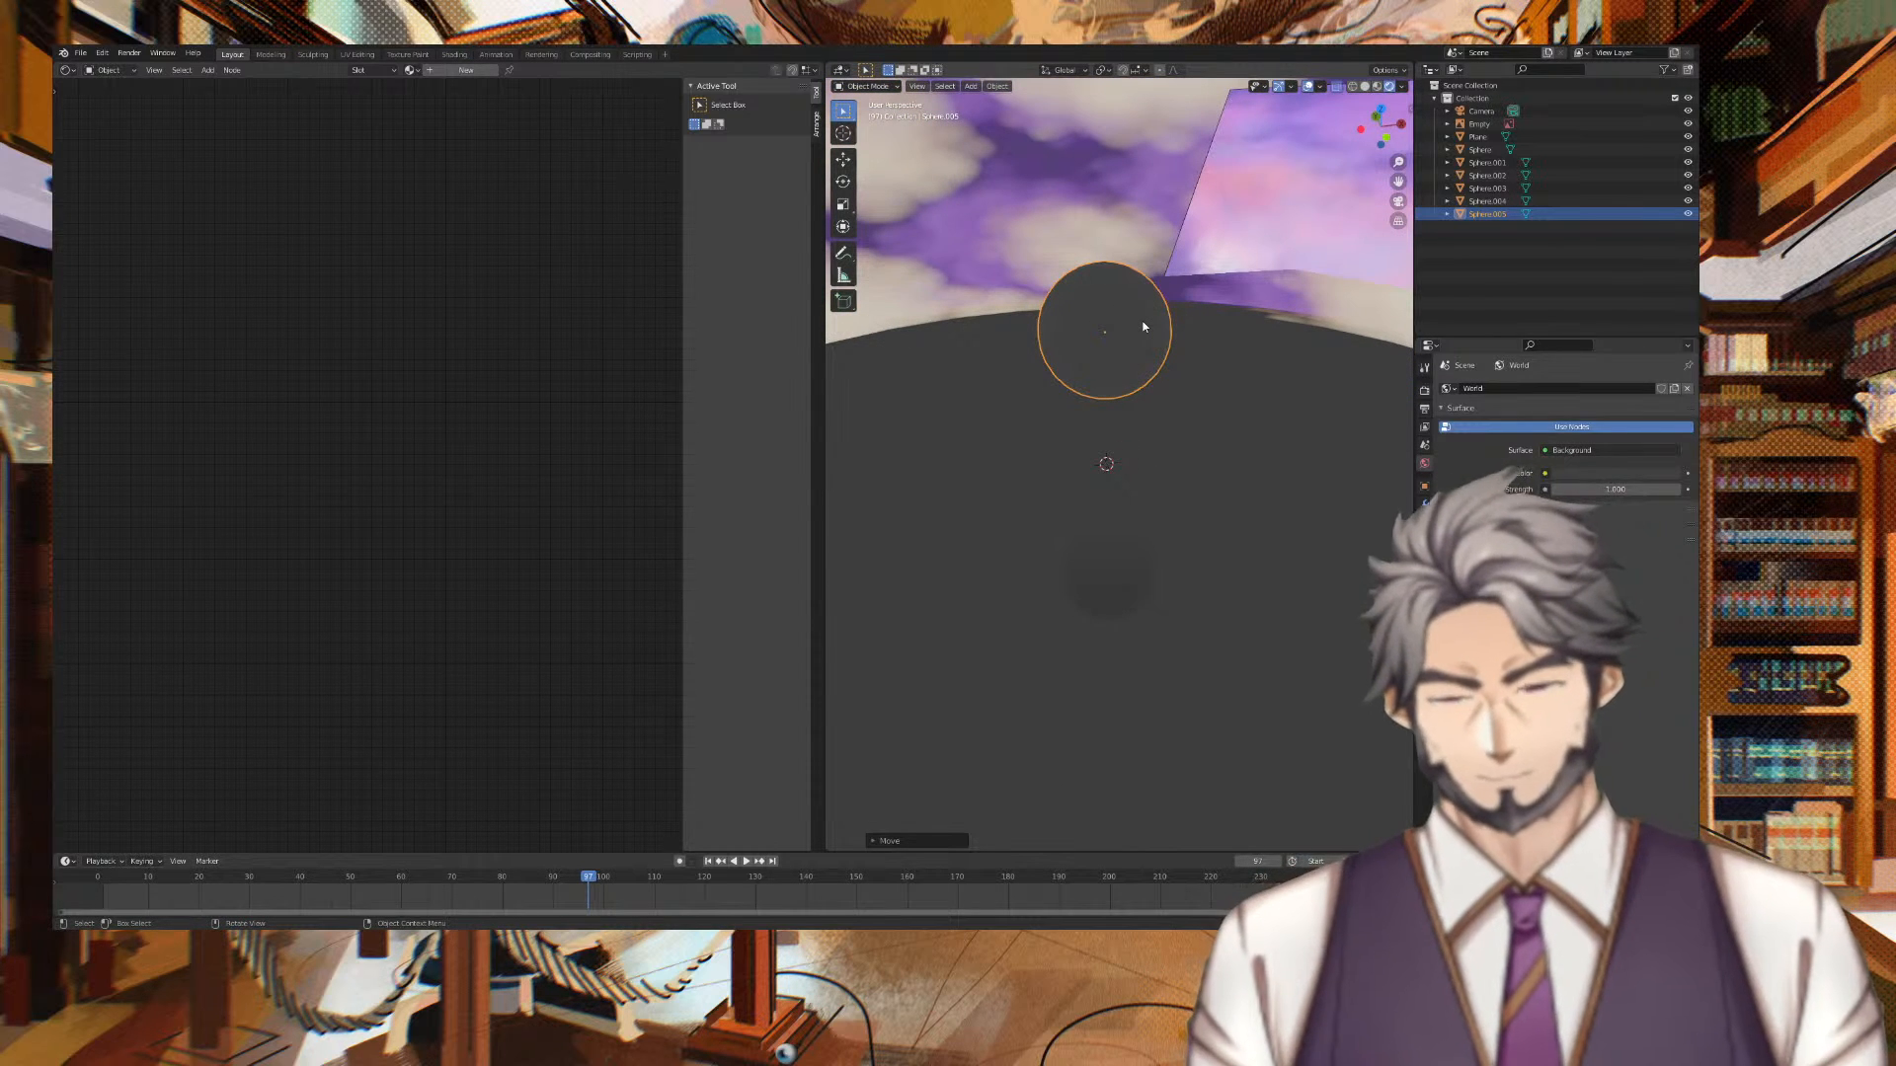
key(g)
key(z)
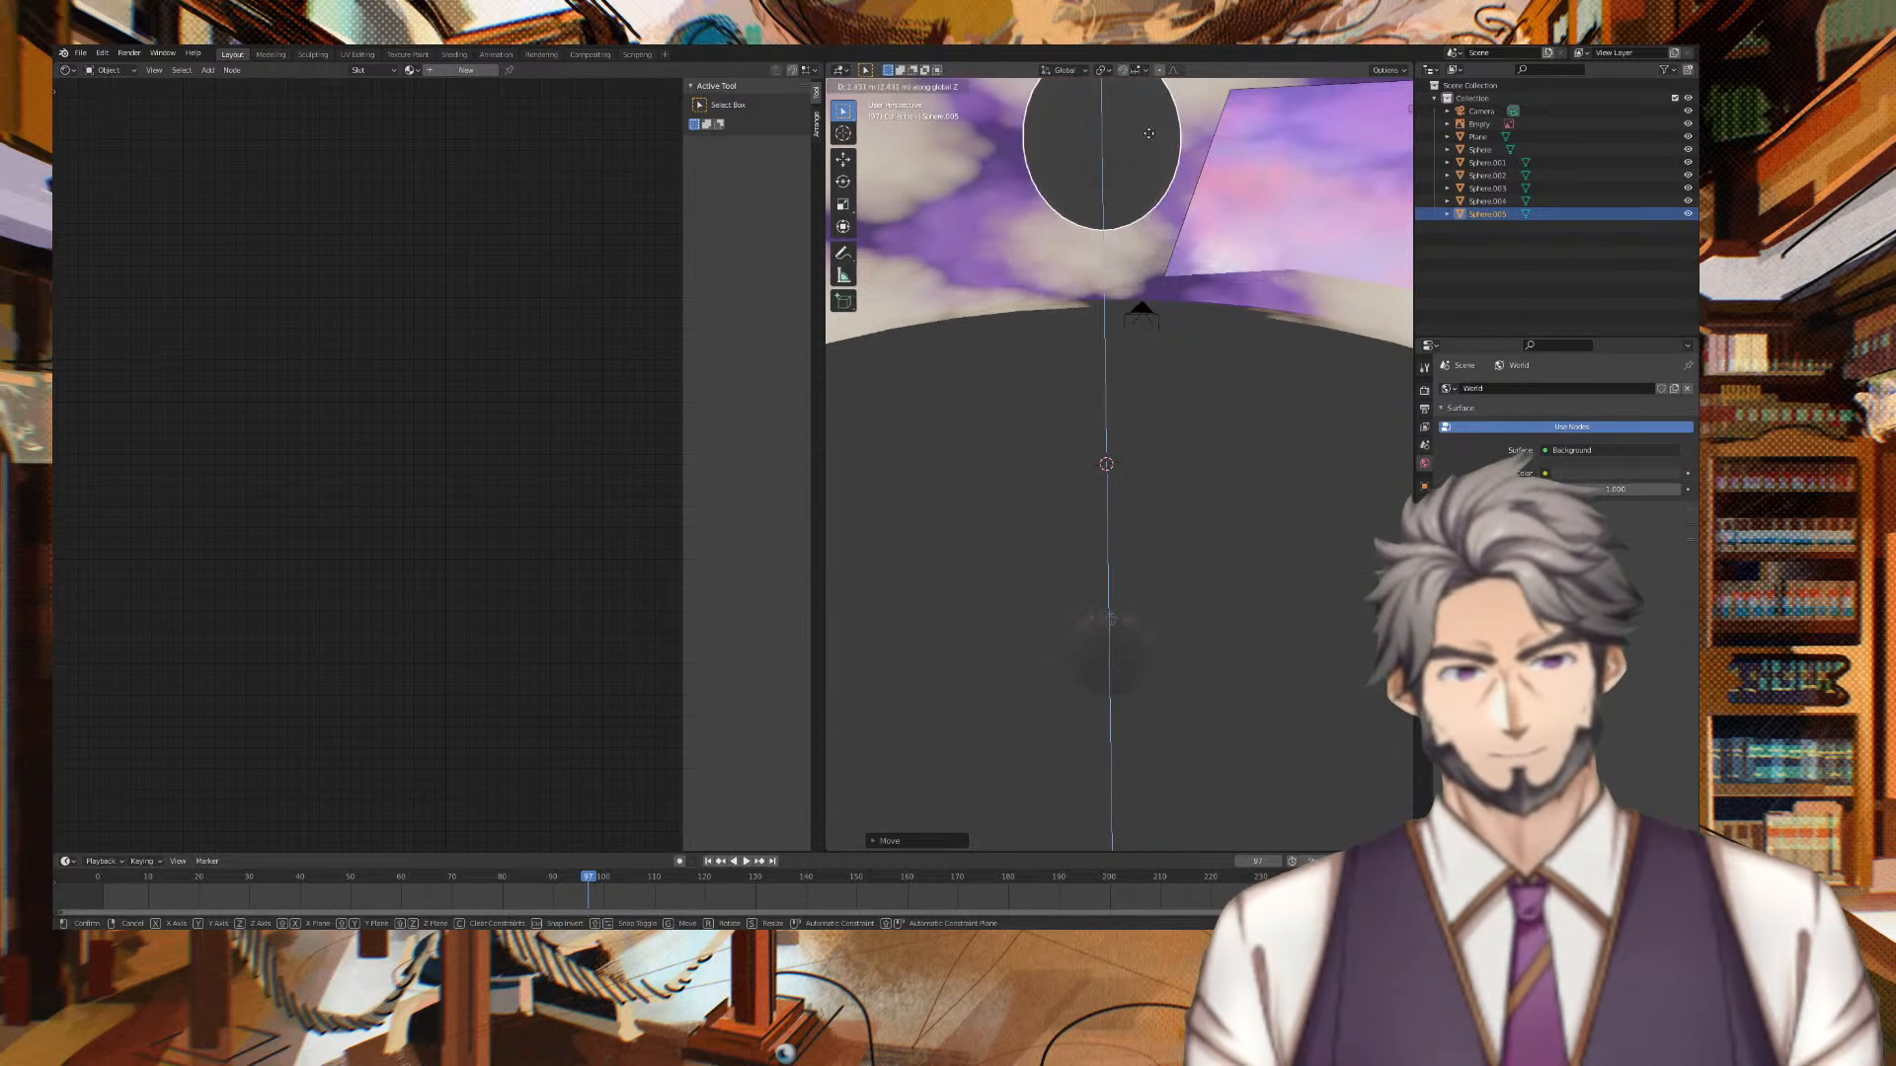
click(1148, 148)
middle_drag(1150, 198, 870, 203)
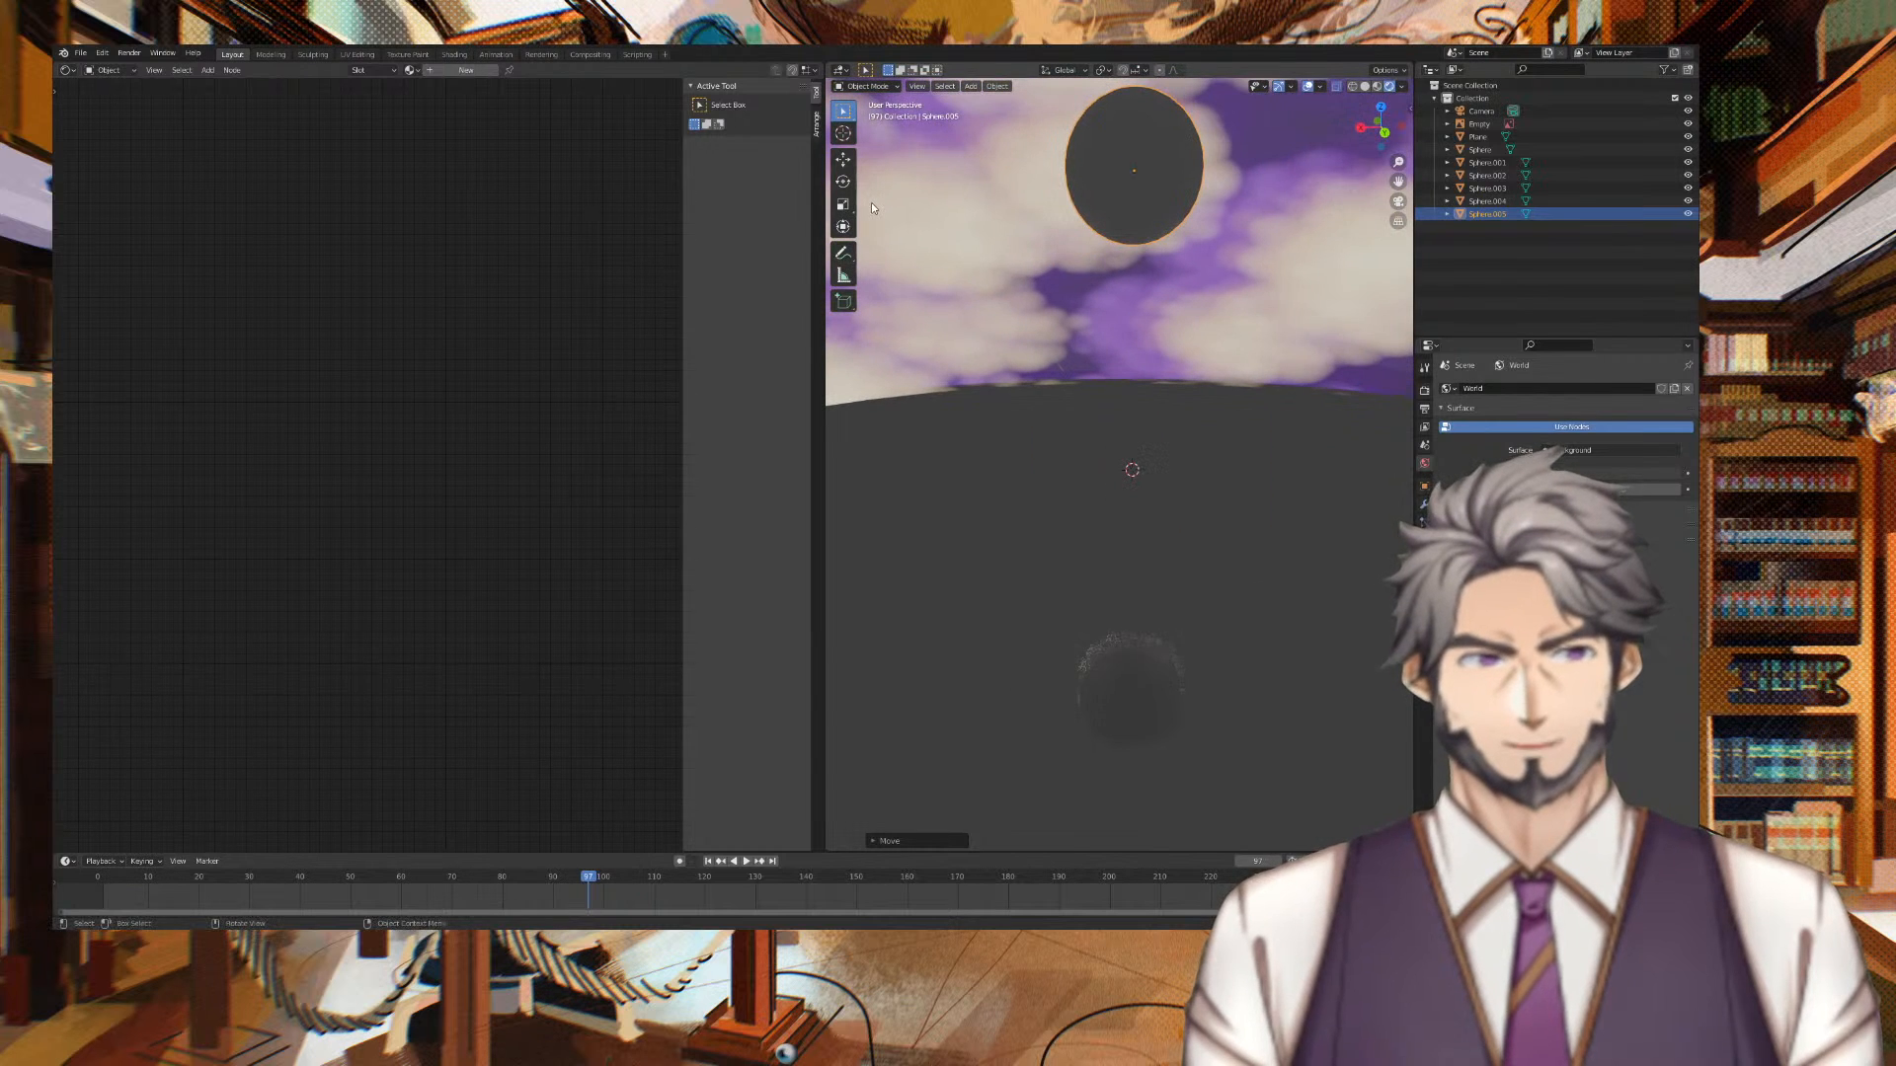
Select the cloud sphere with the Layer1 Sky.003 material and examine its node chain from the Voronoi textures to the Material Output
click(1023, 221)
scroll(327, 391, down, 1)
middle_drag(483, 361, 187, 320)
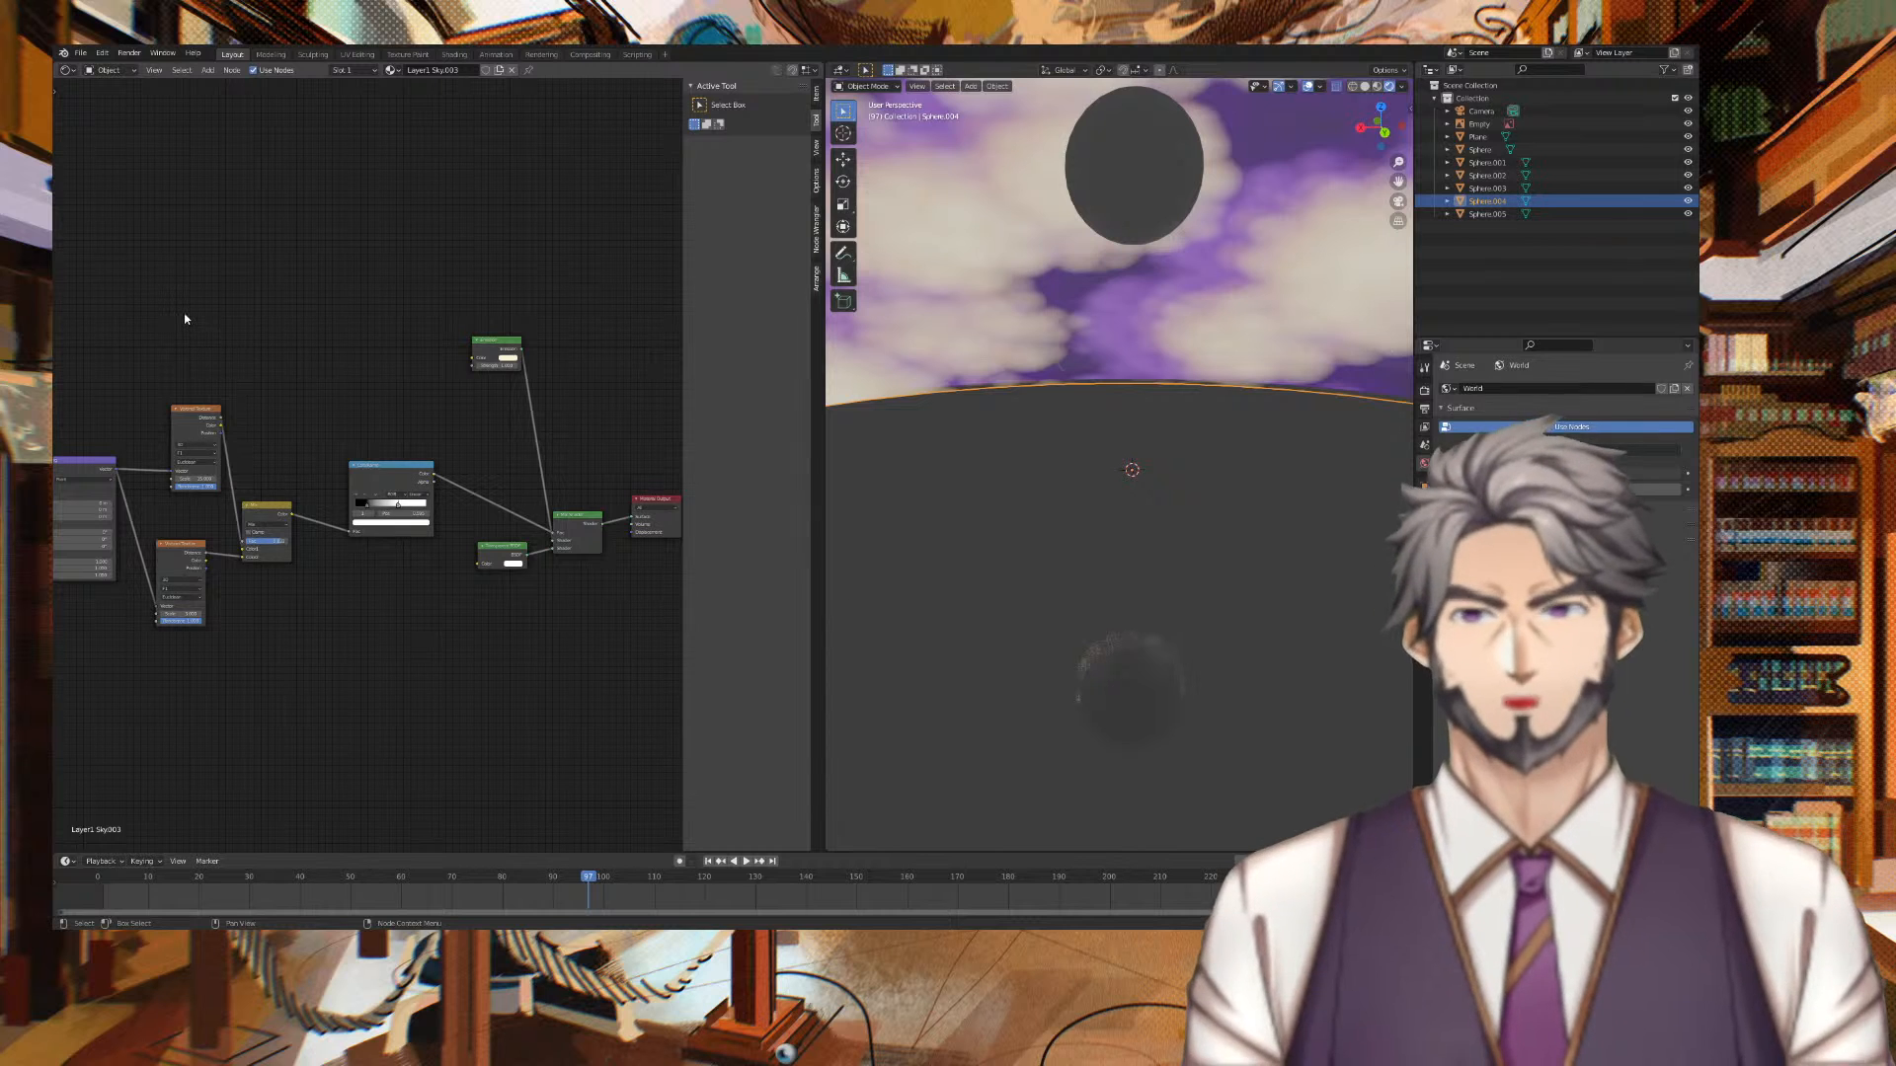
scroll(322, 394, up, 3)
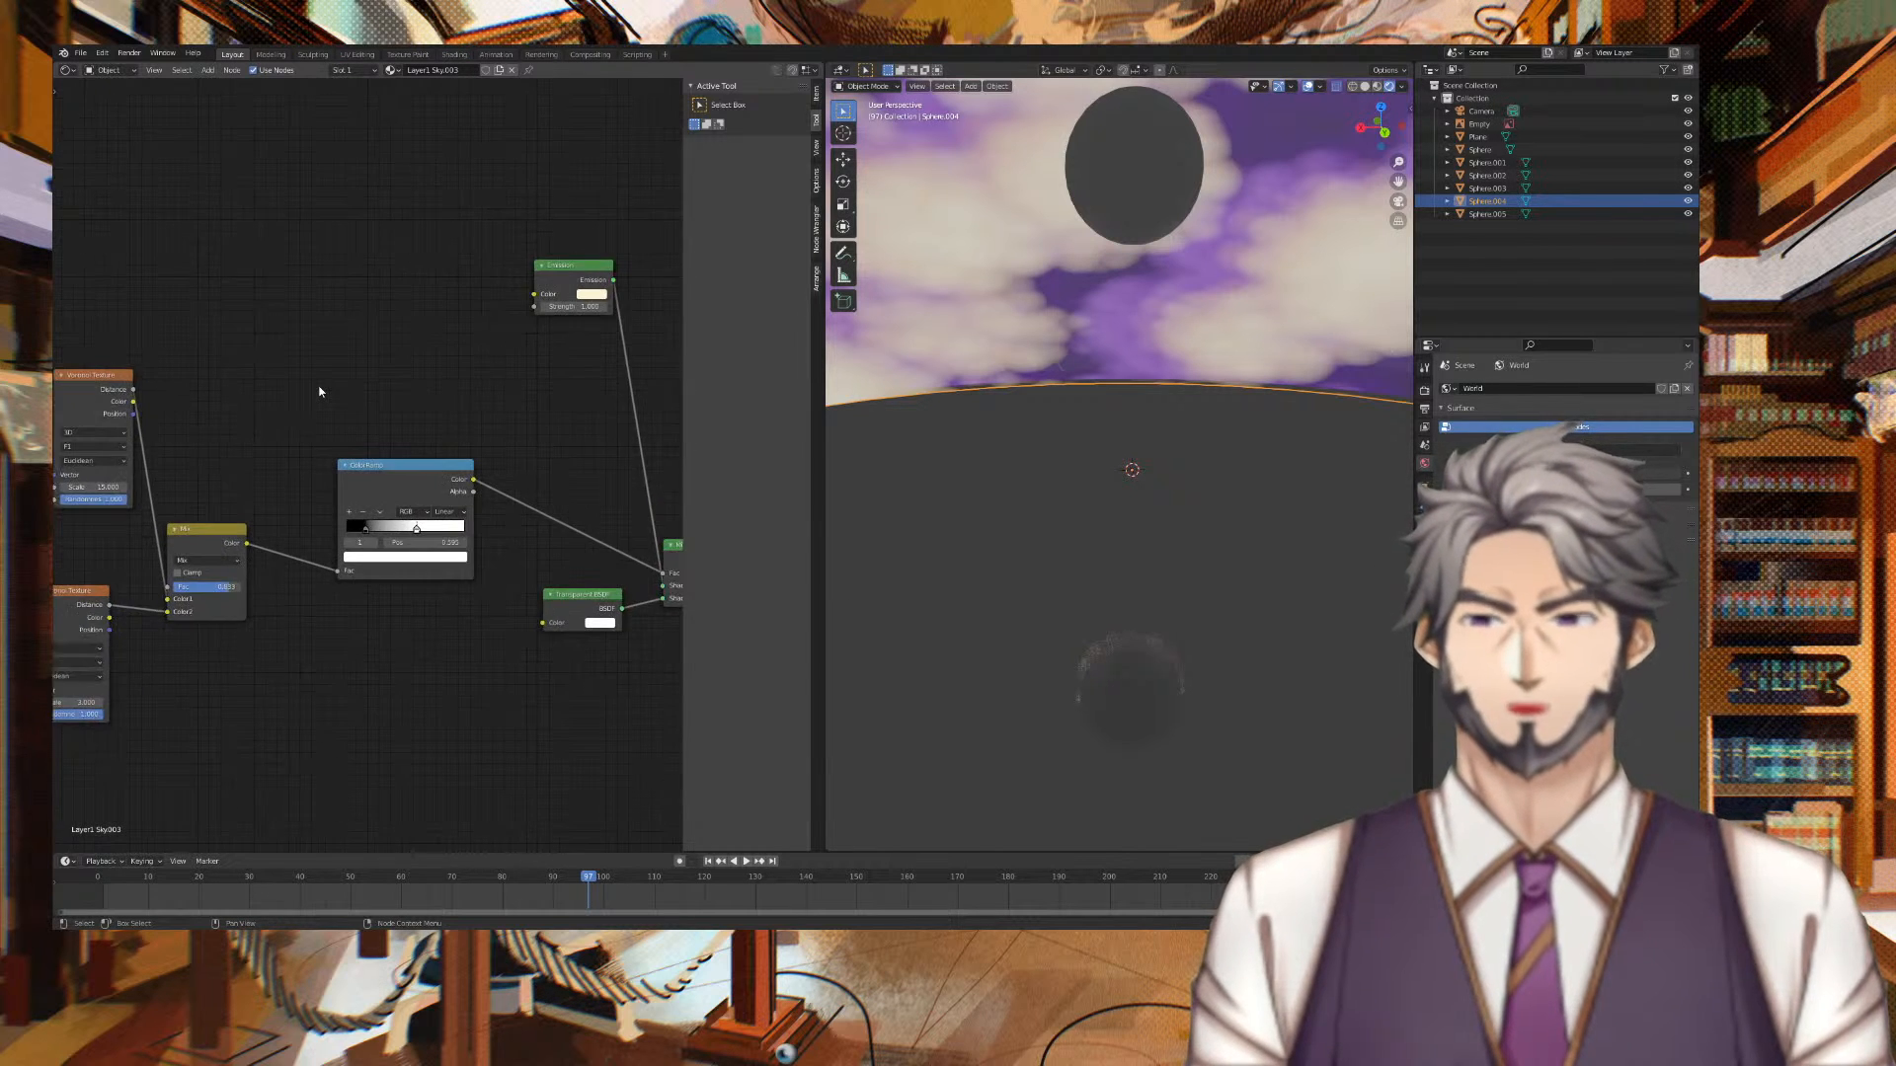
middle_drag(322, 394, 562, 376)
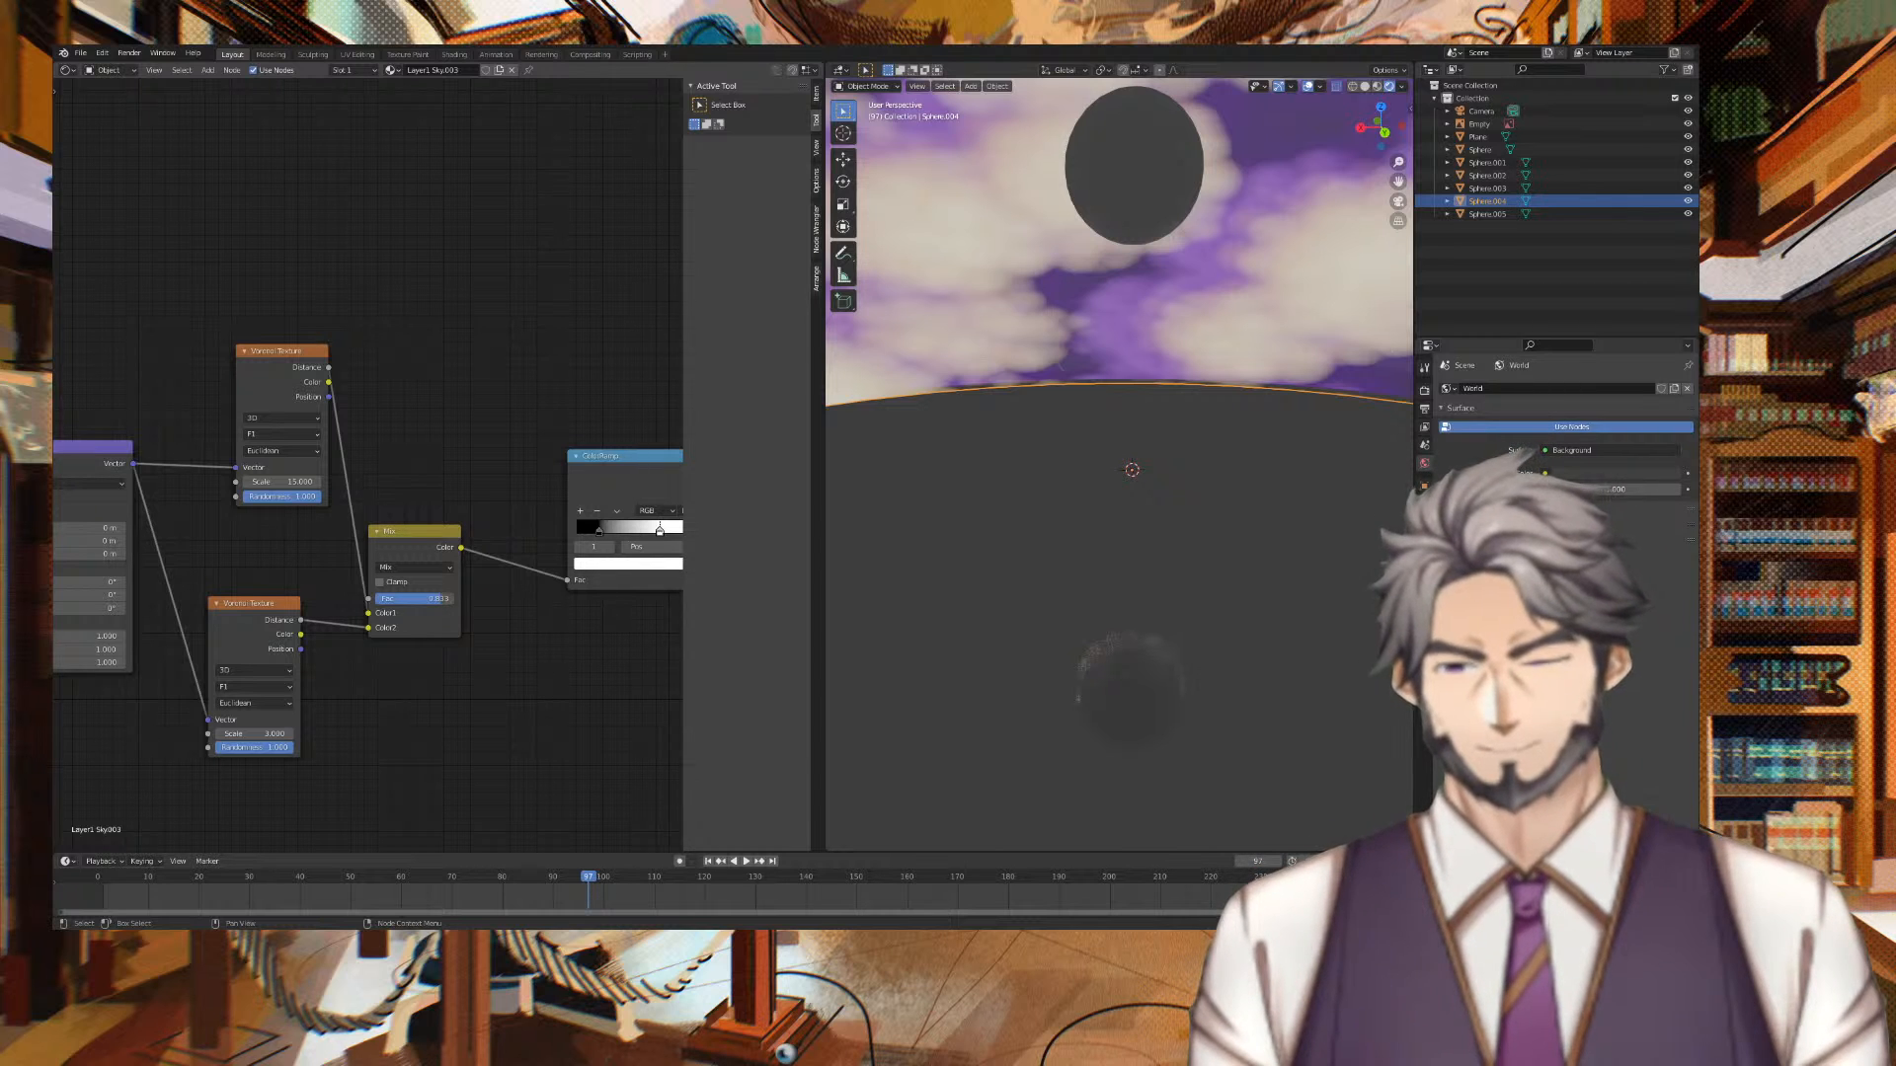
scroll(482, 270, down, 2)
middle_drag(482, 270, 133, 219)
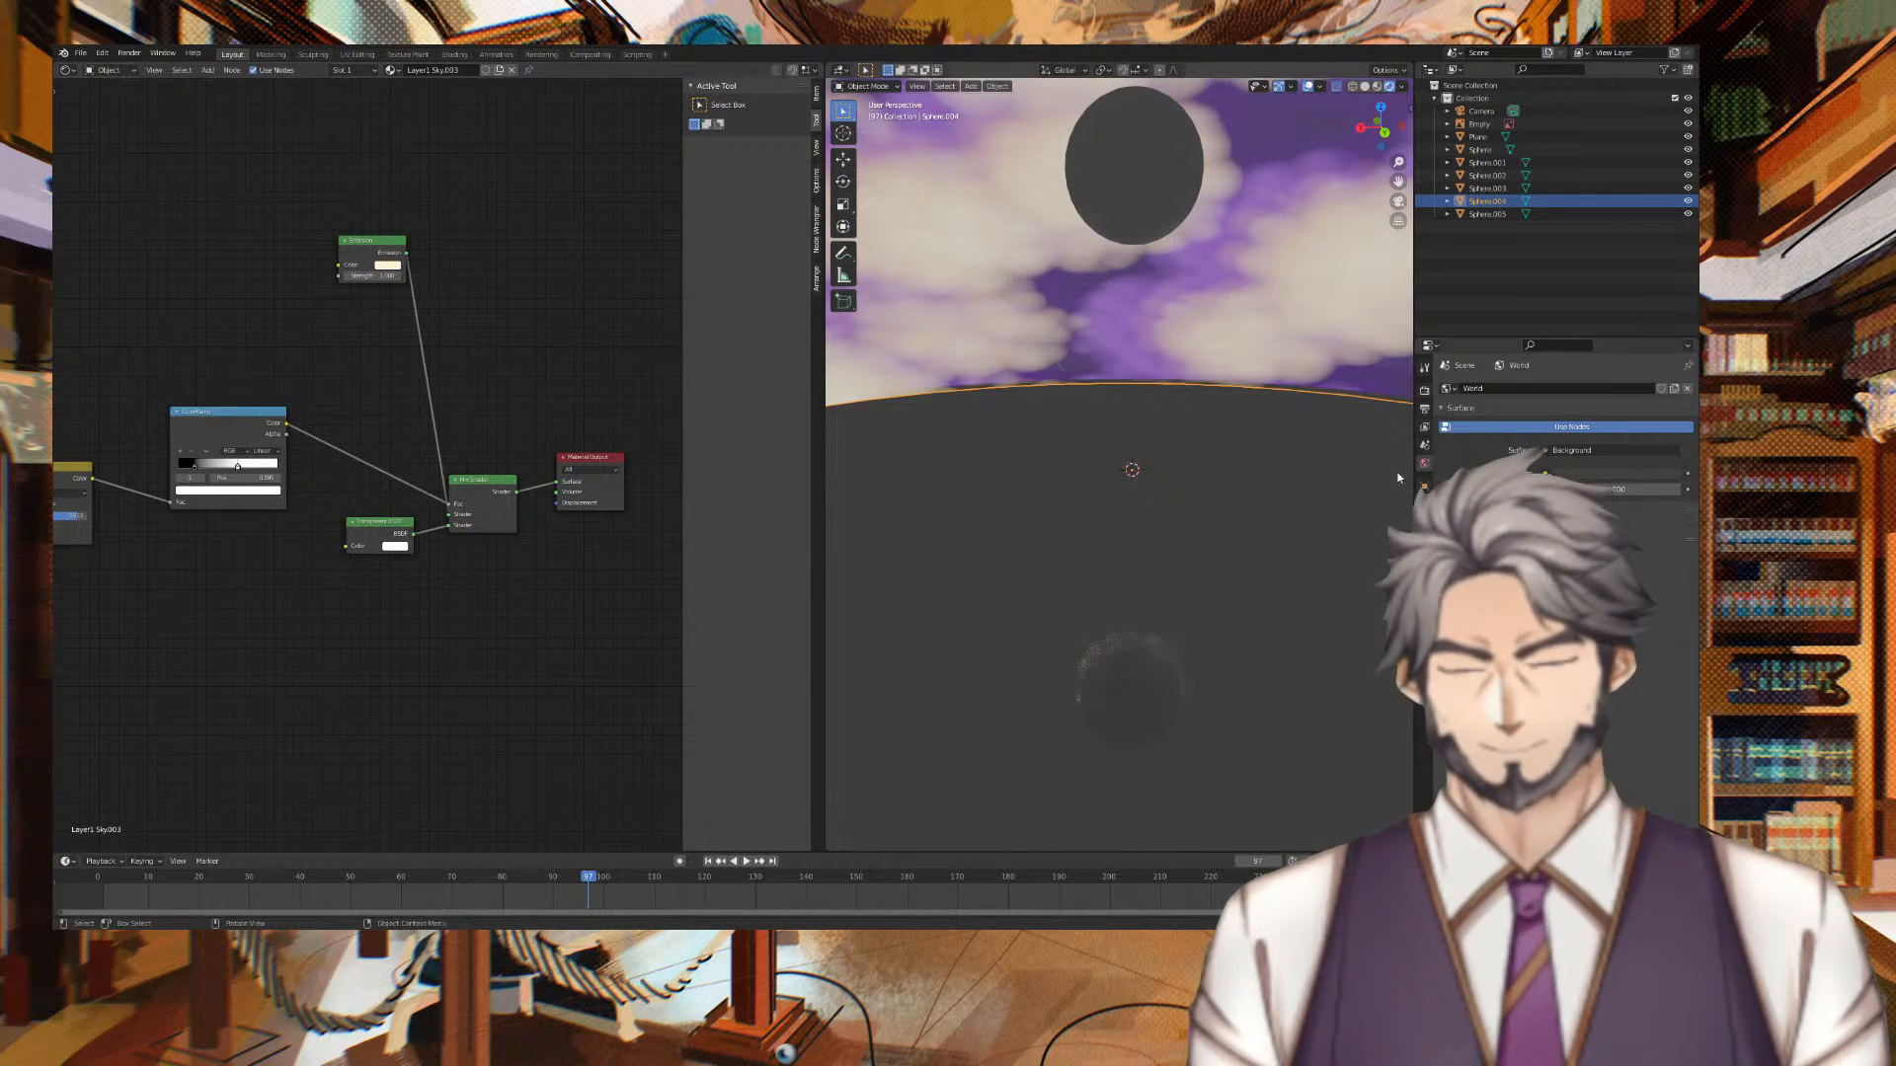
Give the small floating sphere a new material with a dark red base color and check its reflection in the ground plane
click(1282, 398)
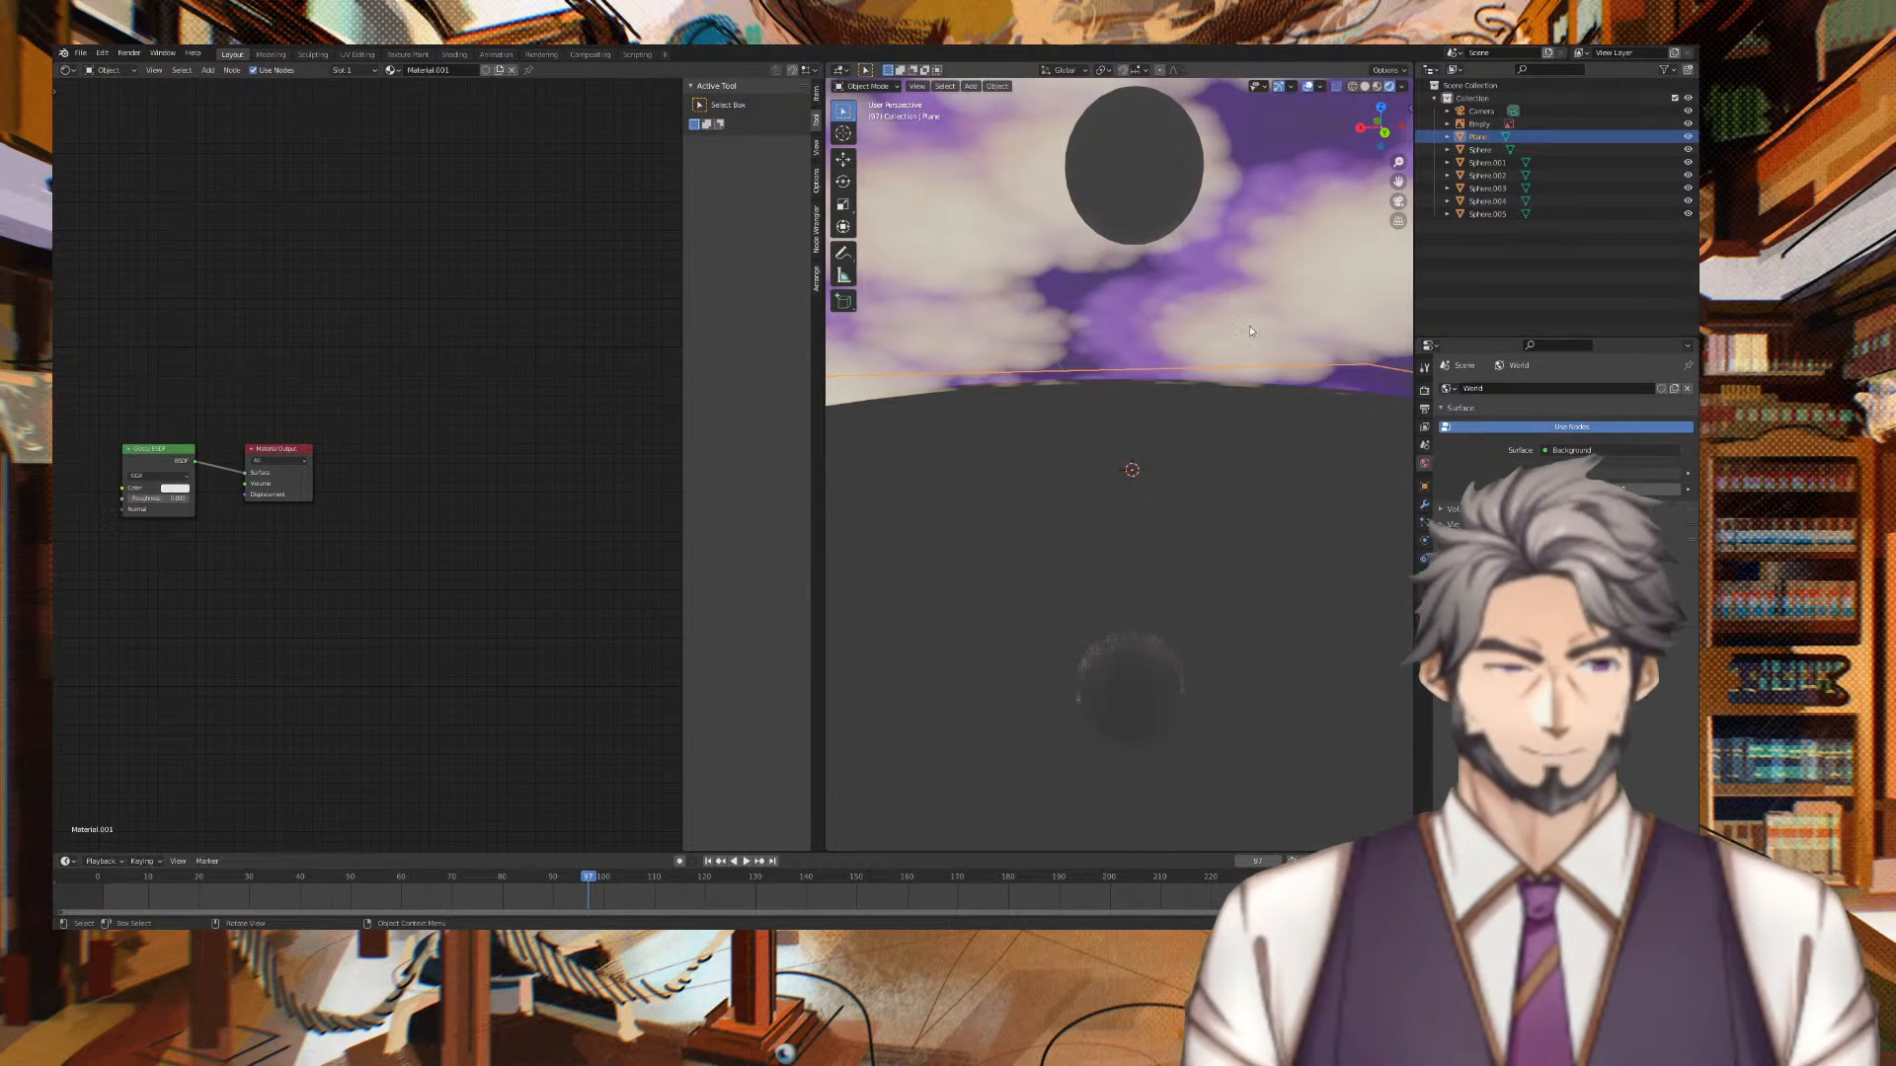
click(1152, 182)
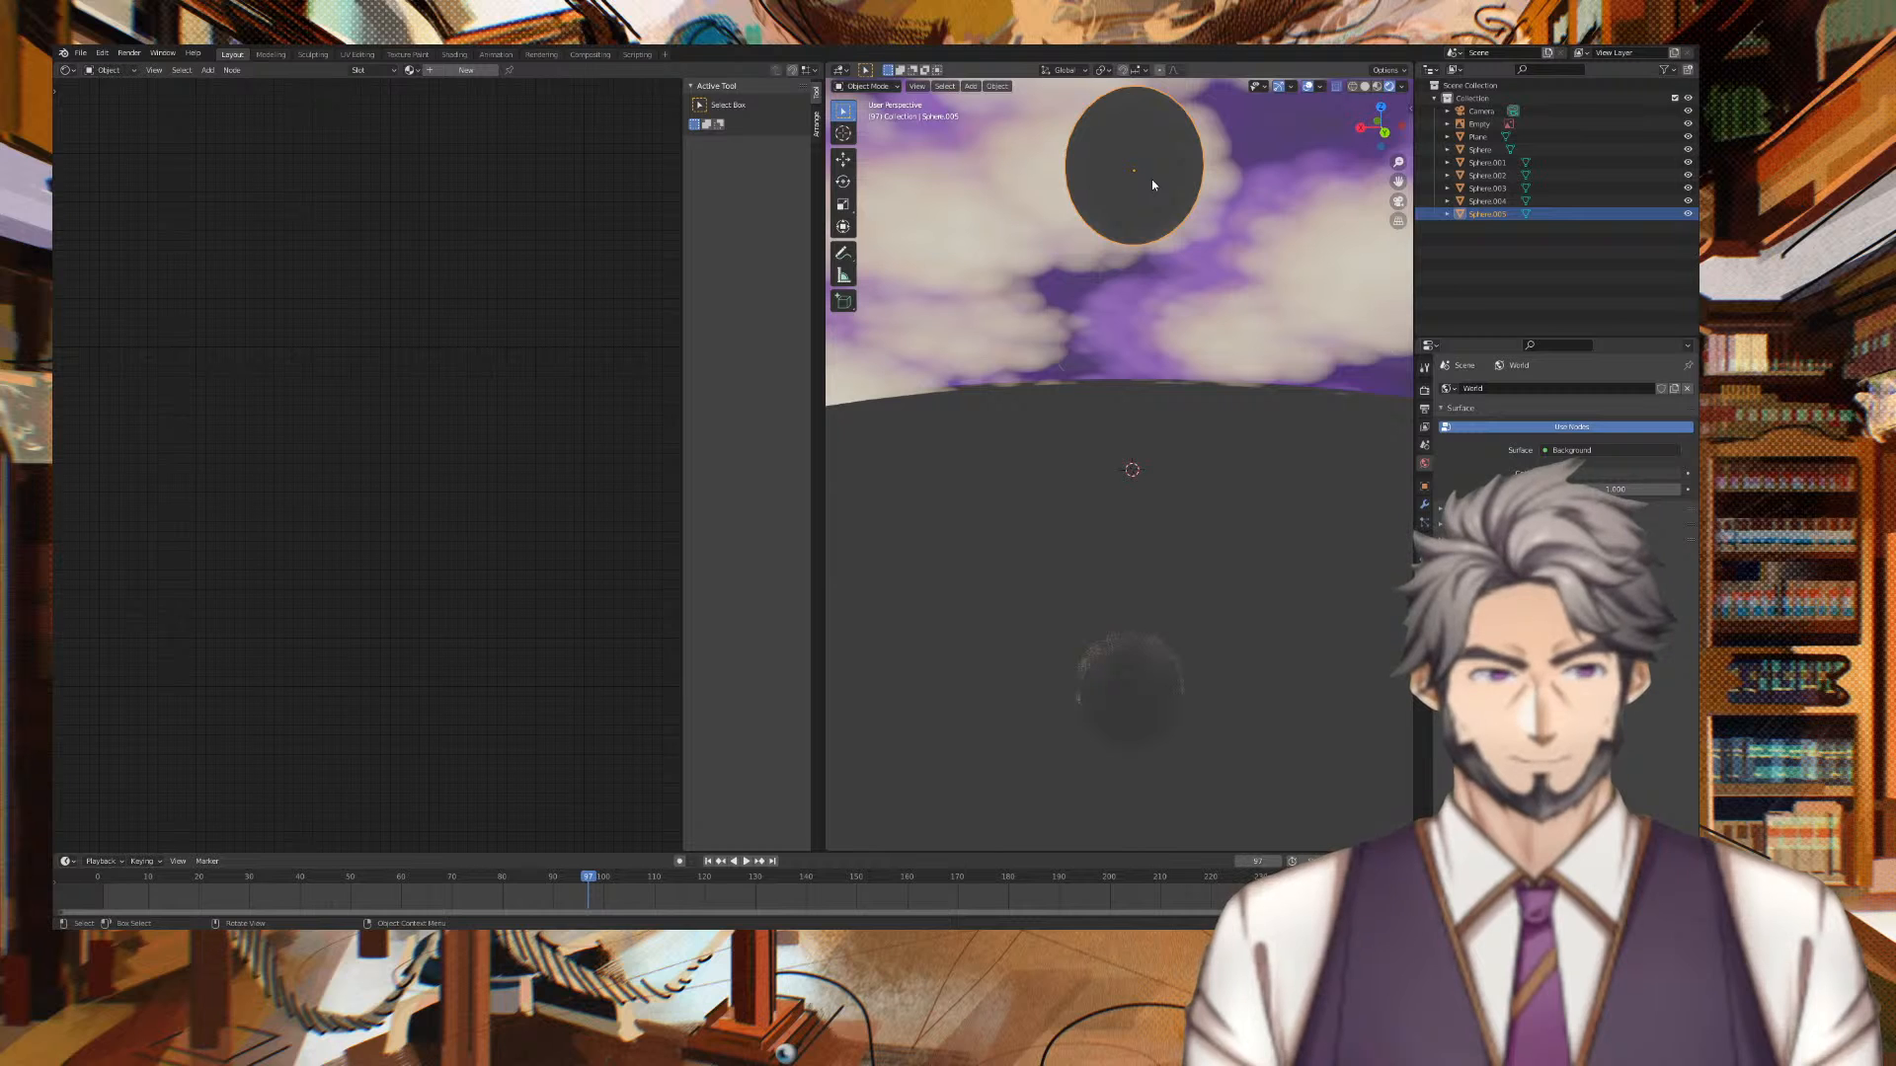
key(shift+l)
click(1151, 191)
middle_drag(1173, 222, 1133, 224)
click(1424, 596)
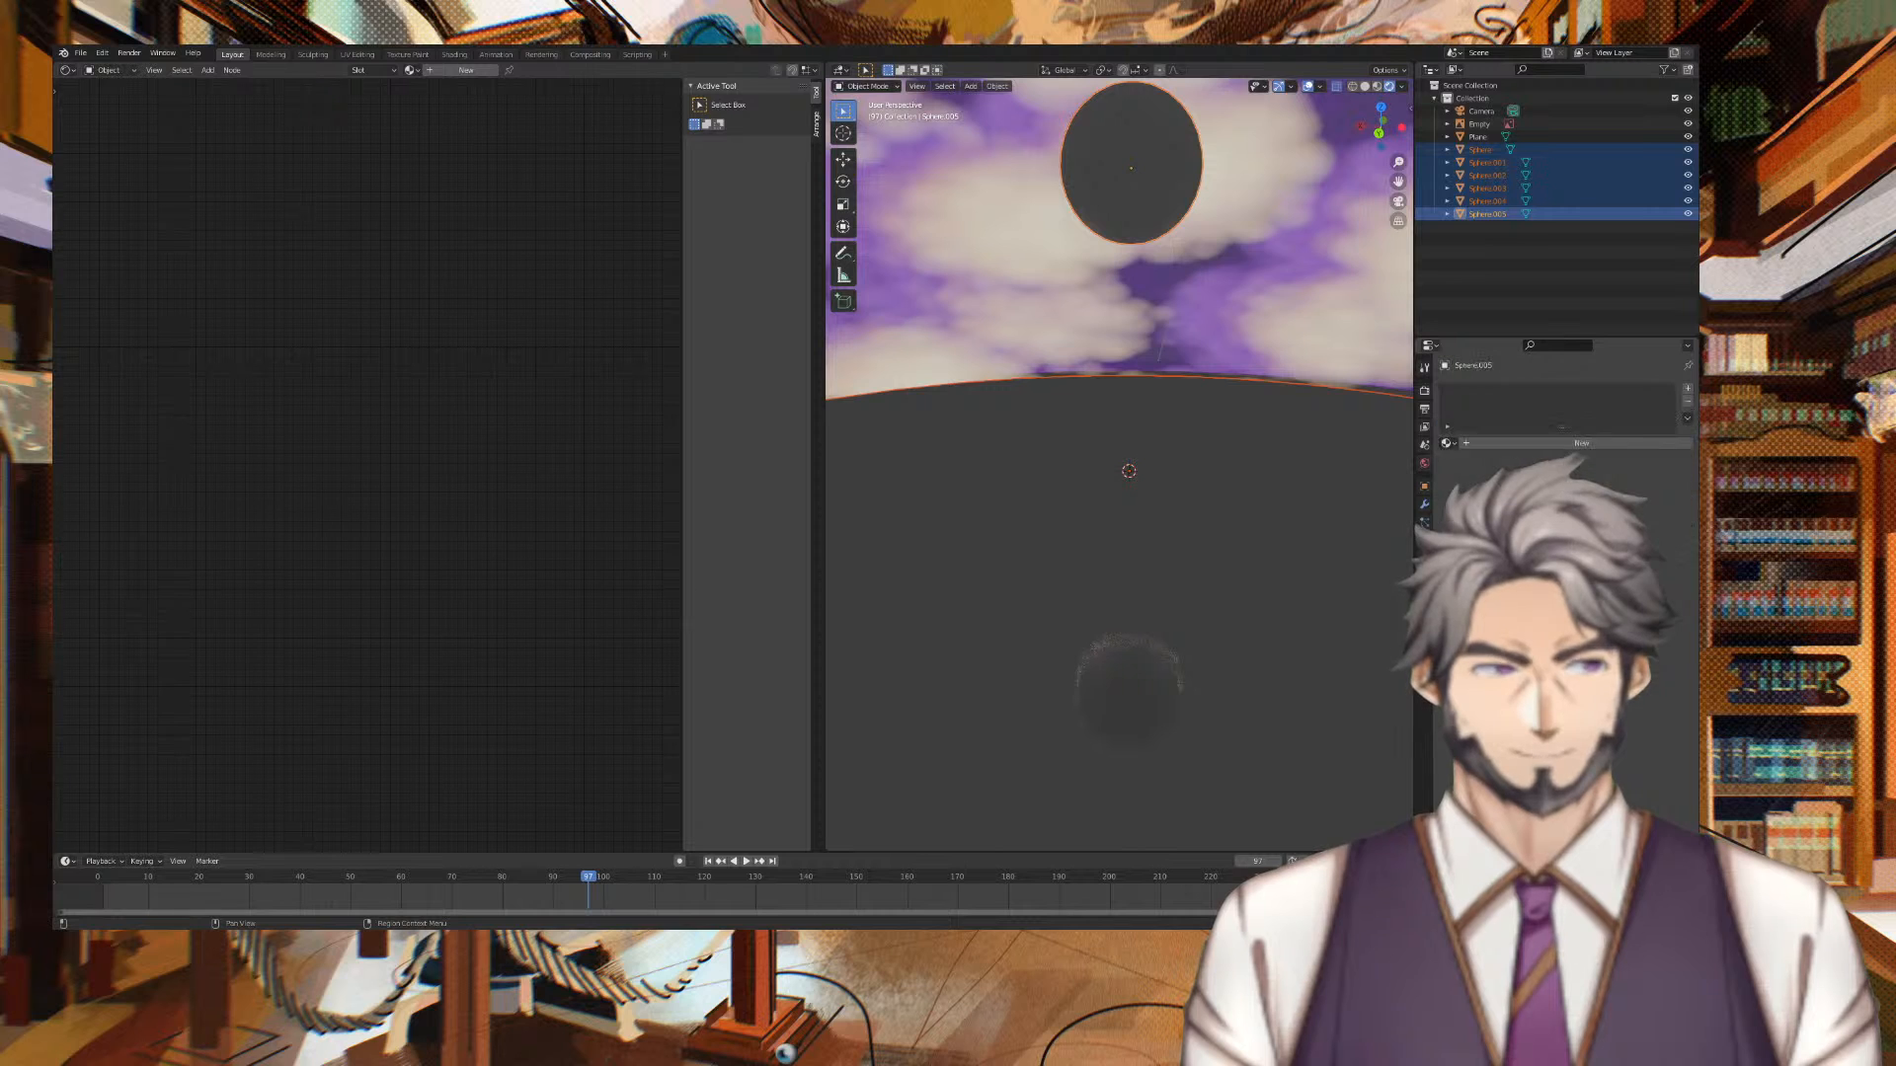
click(1497, 443)
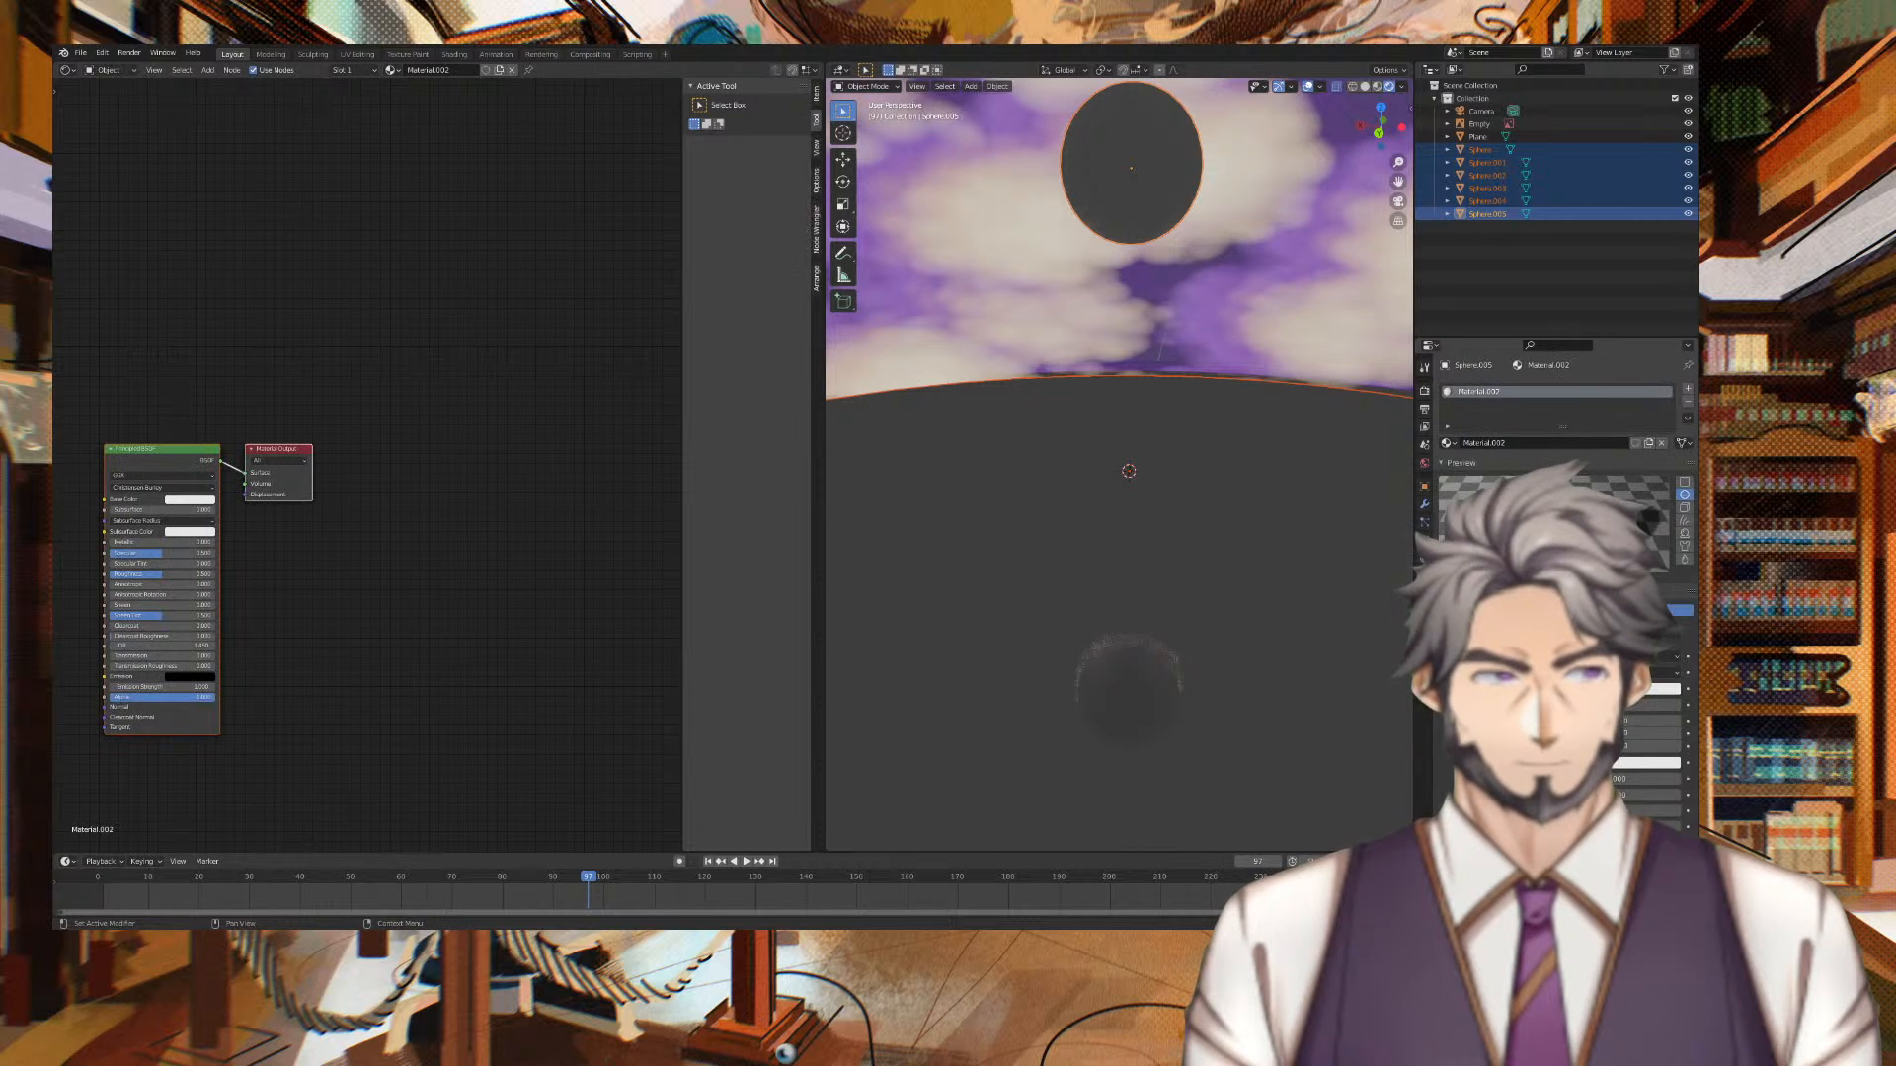
click(1639, 688)
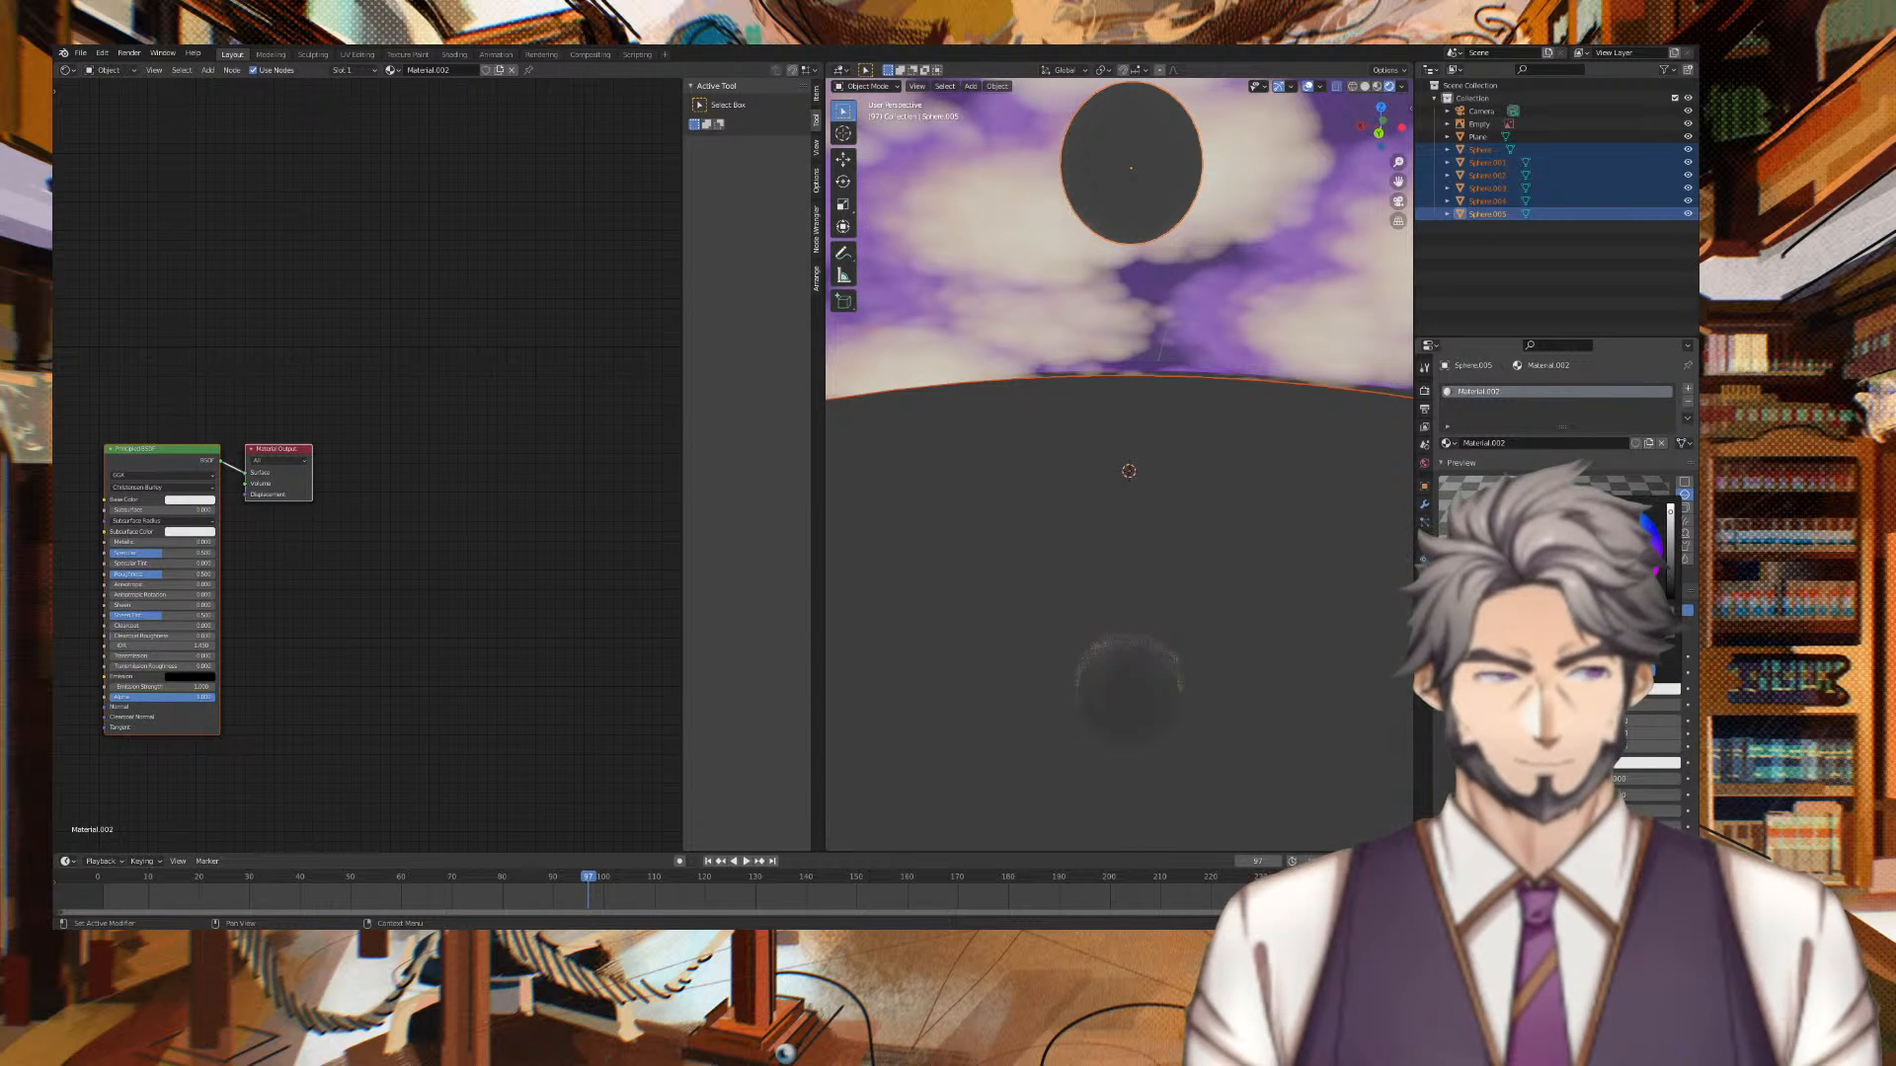
click(1635, 590)
click(1309, 513)
middle_drag(1310, 513, 1230, 479)
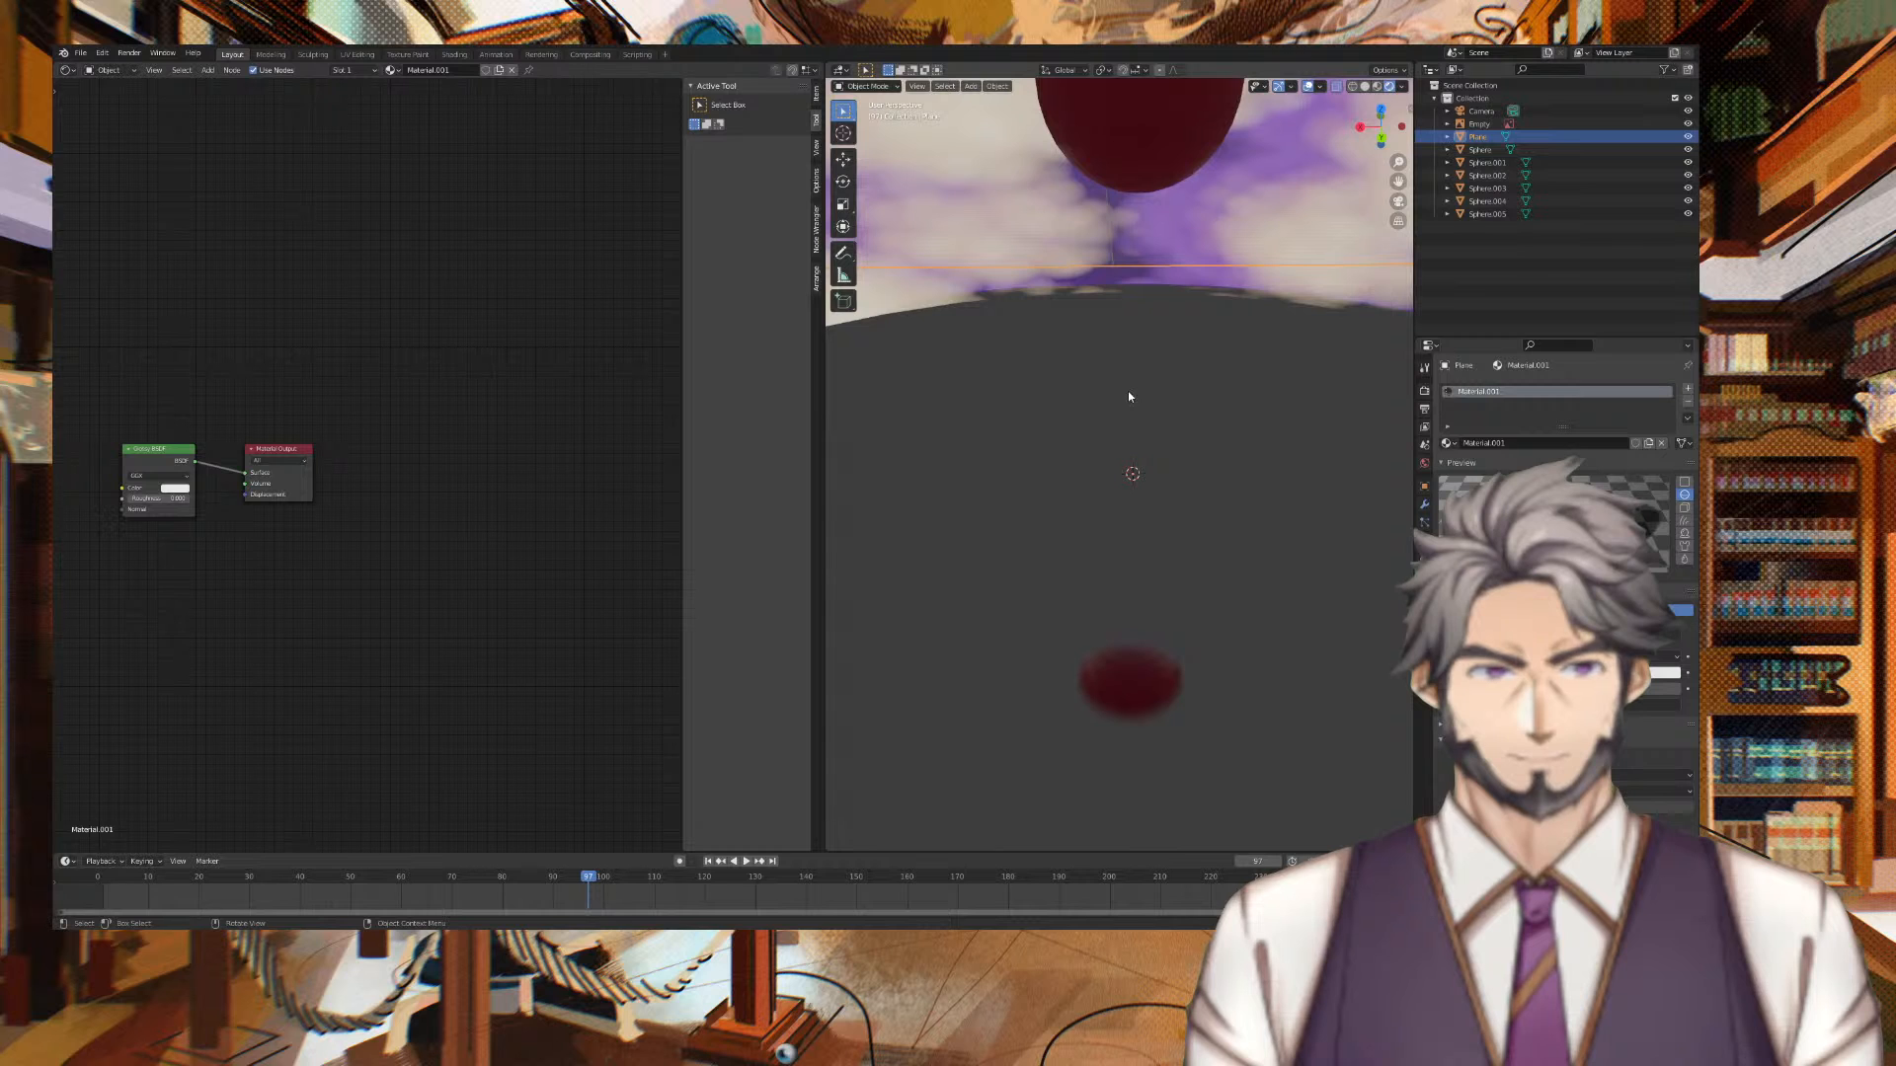
Switch the scene's render engine to Cycles
click(1241, 228)
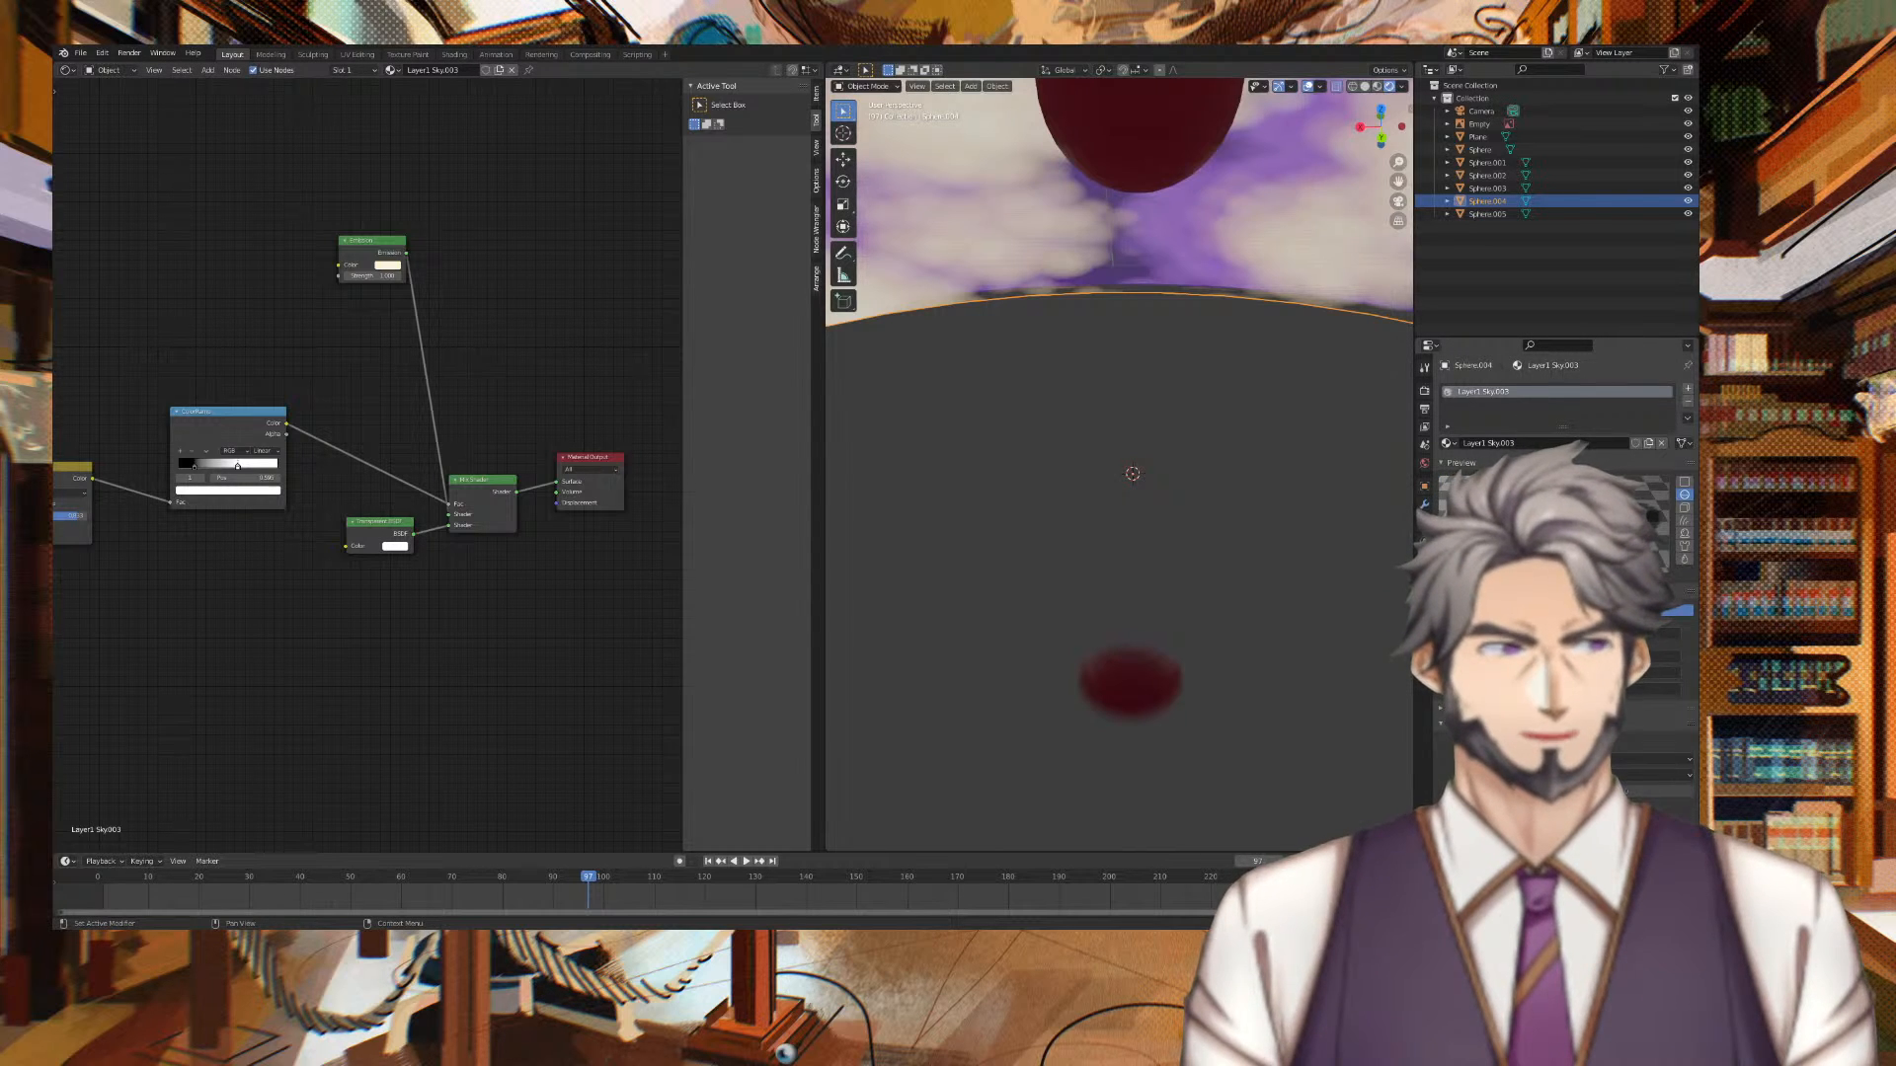
click(1424, 368)
click(1424, 390)
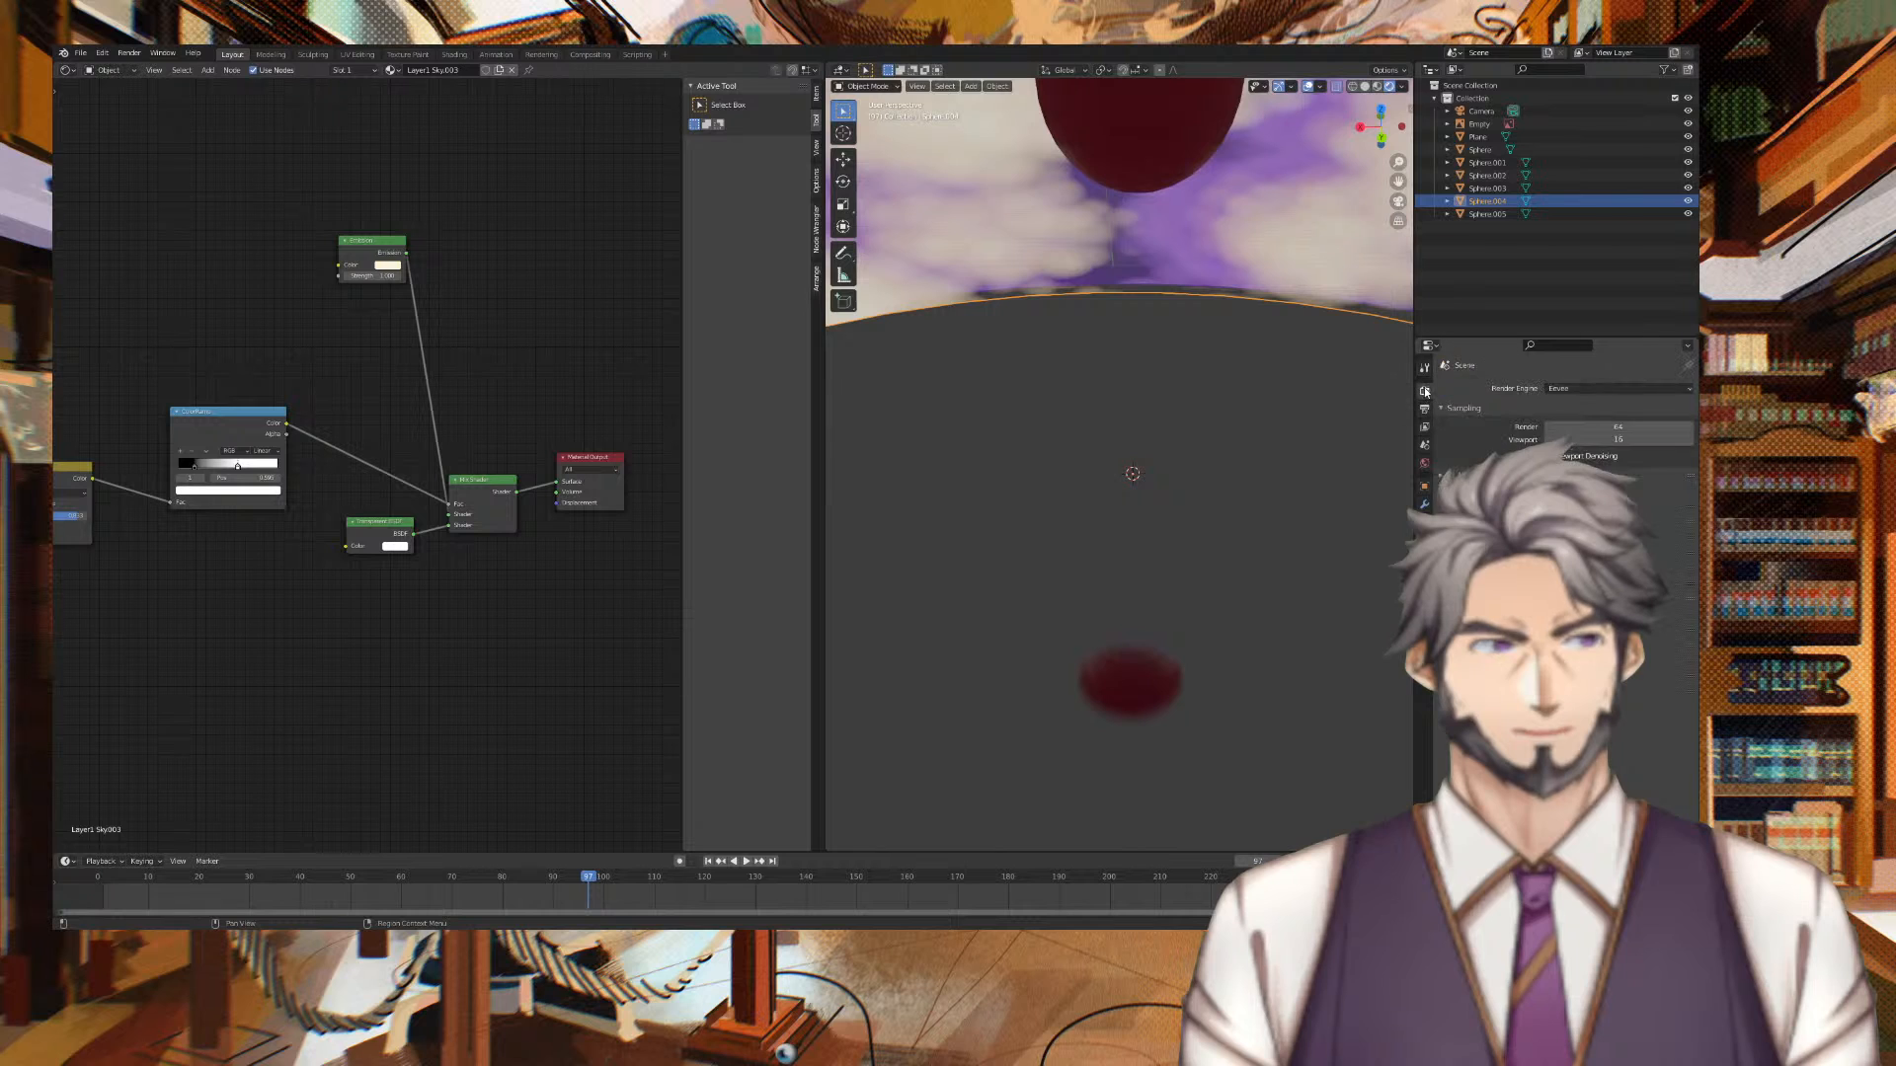
click(1570, 389)
click(1564, 433)
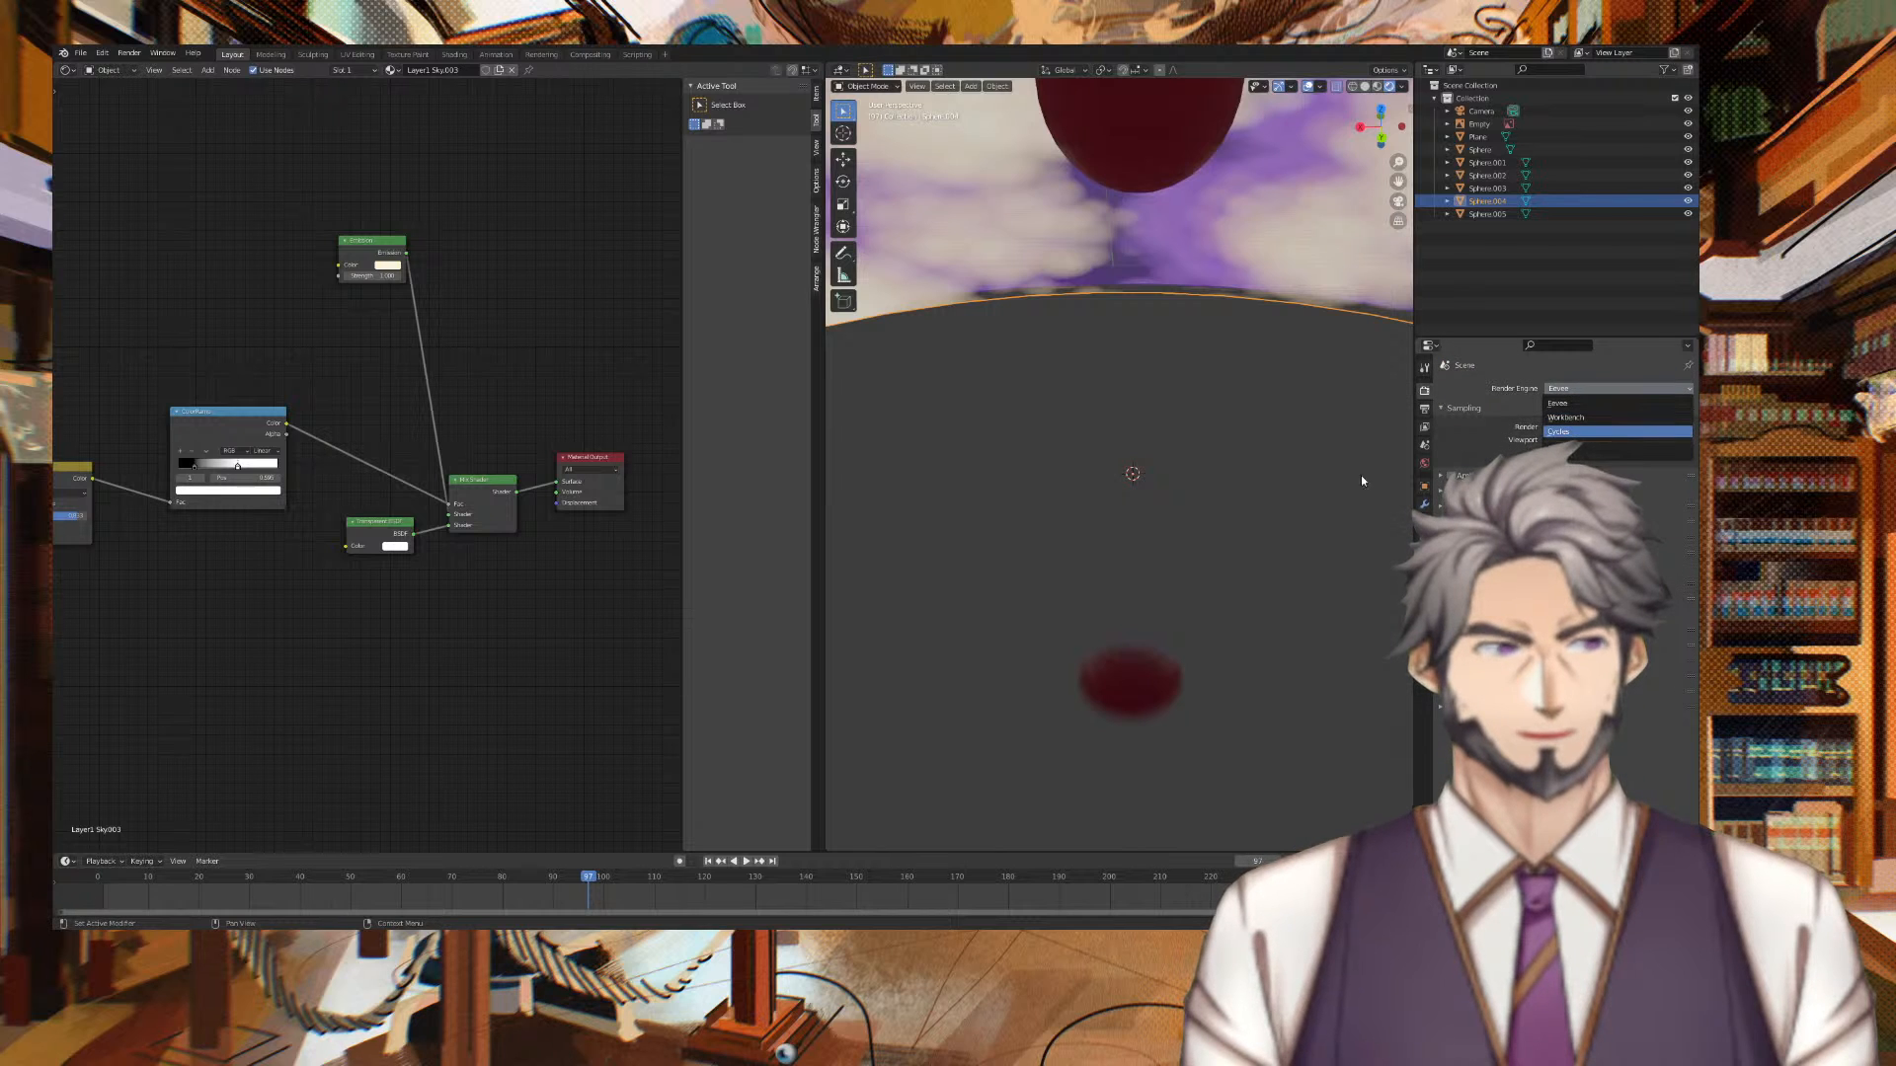
middle_drag(1299, 460, 1064, 443)
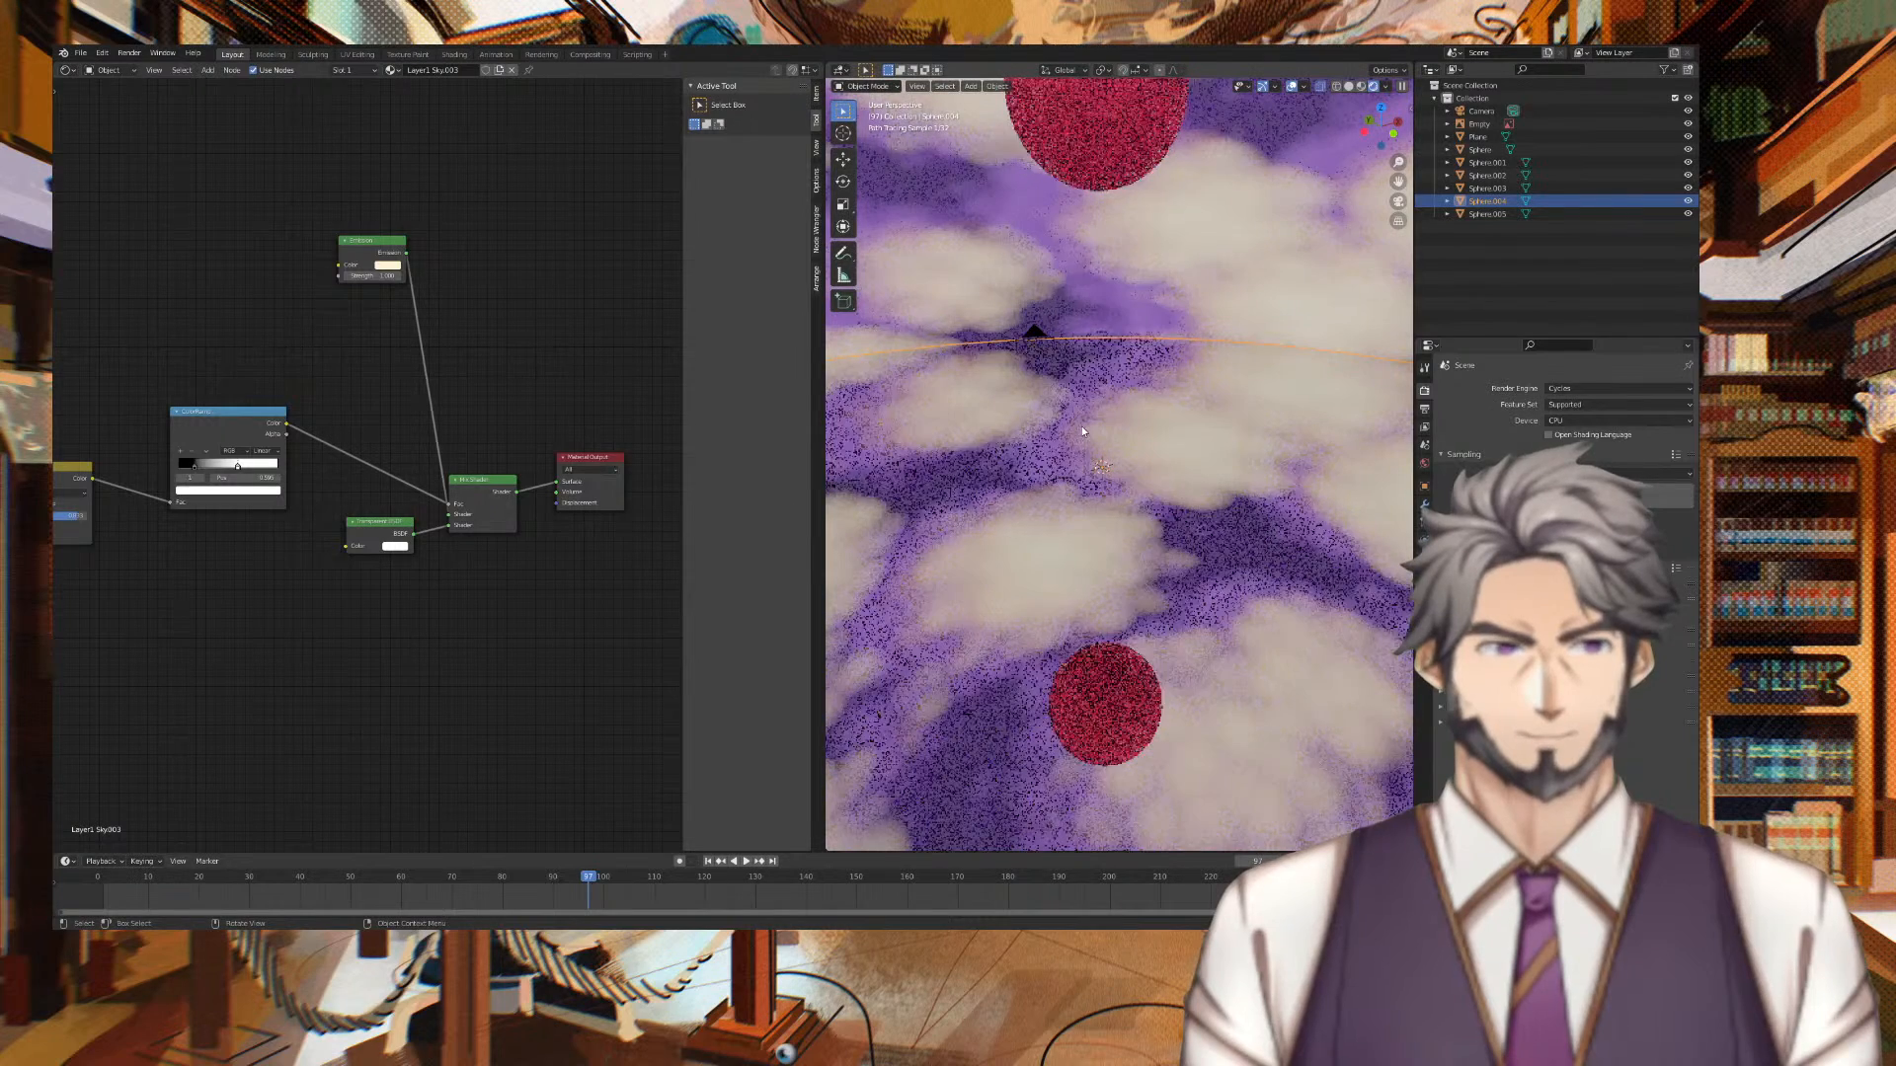
Examine the Cycles preview of the dome from outside and the ground plane's reflection from inside
scroll(1081, 425, down, 5)
scroll(1082, 424, down, 3)
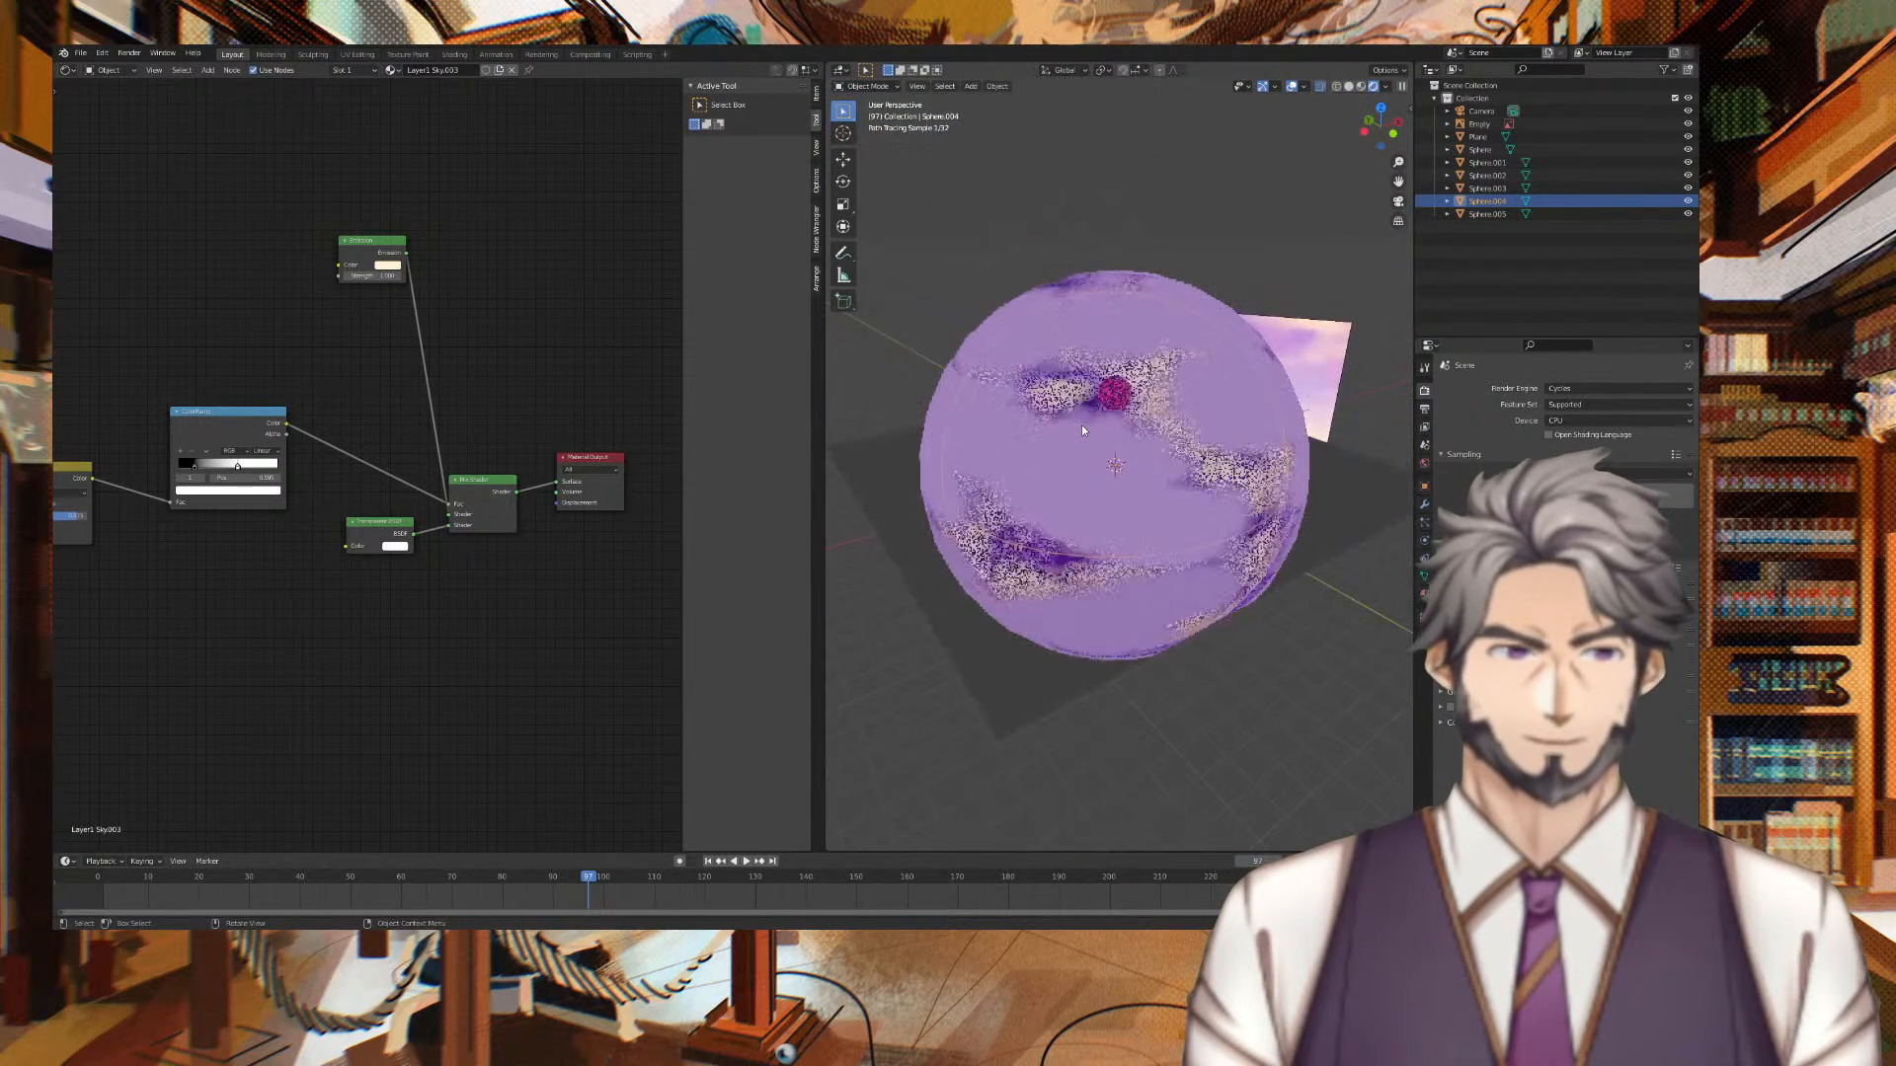
middle_drag(1081, 424, 1153, 442)
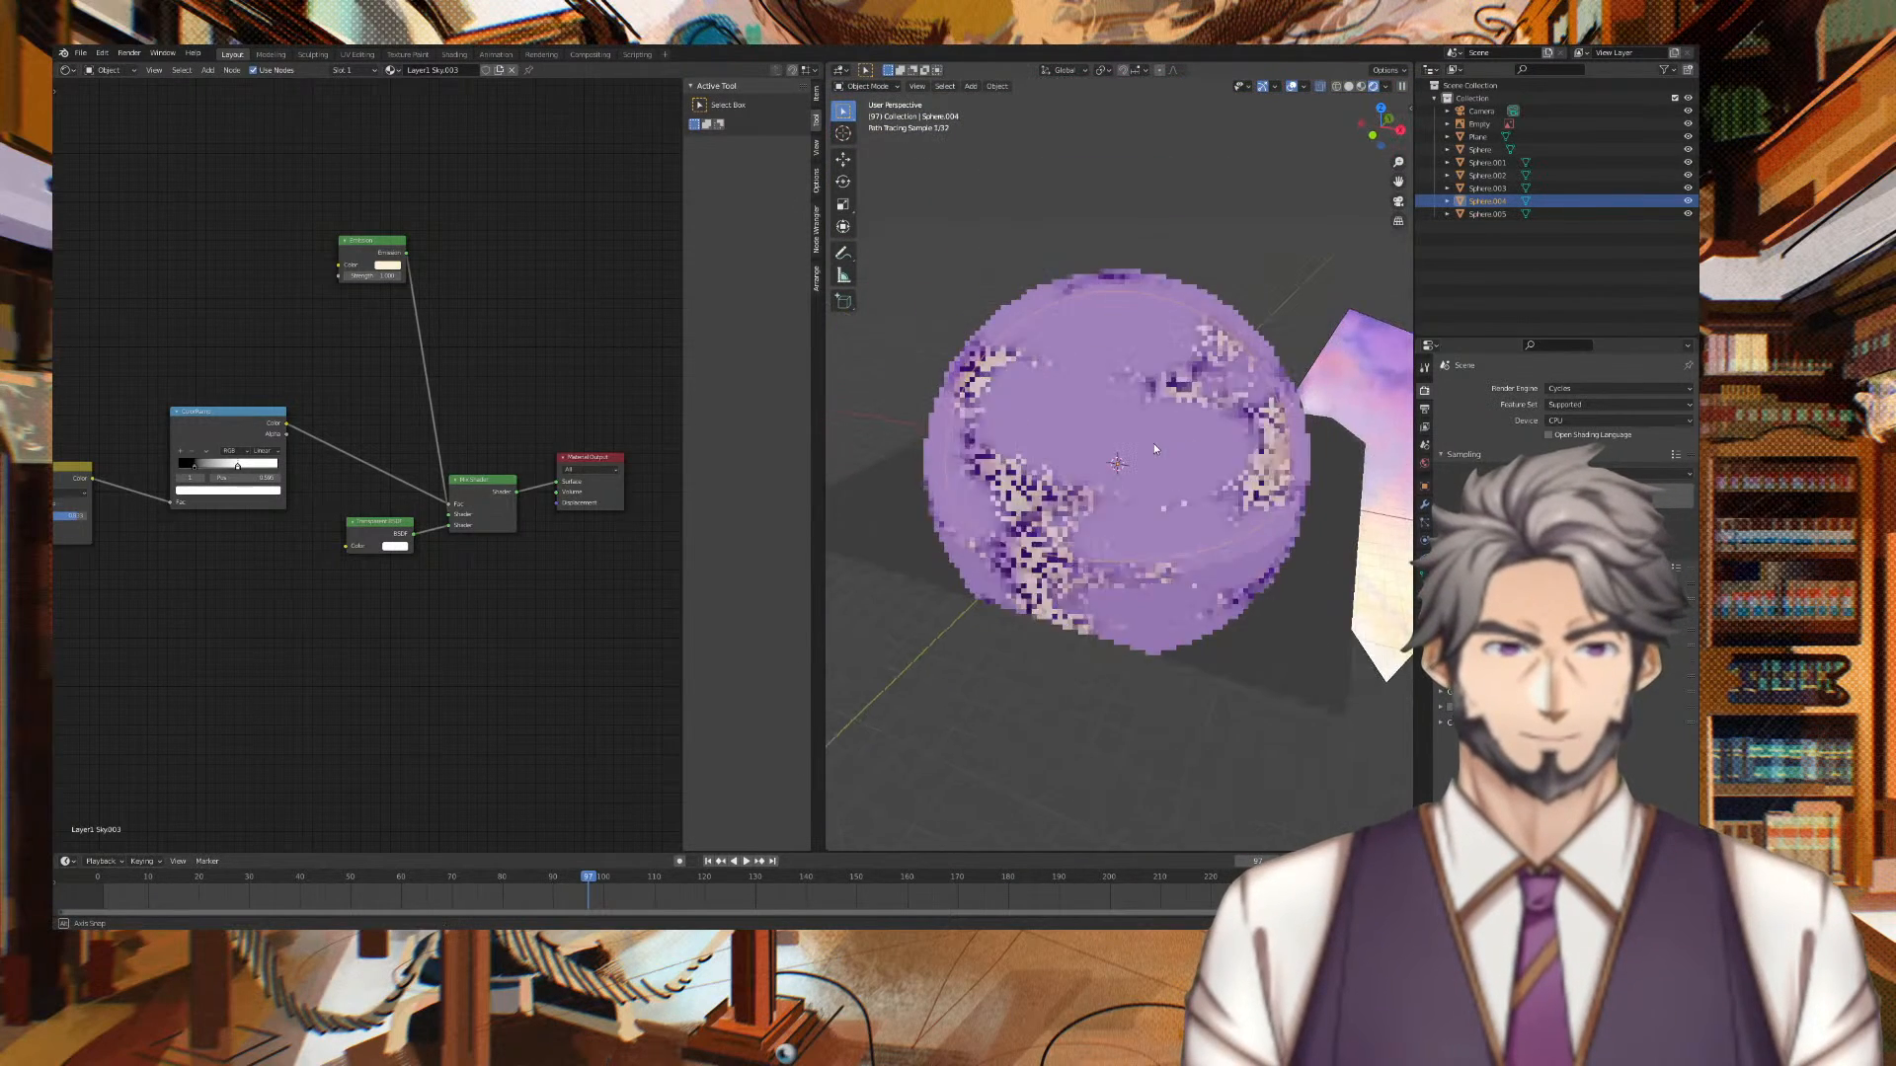
click(1315, 553)
middle_drag(1300, 549, 942, 460)
scroll(949, 450, up, 5)
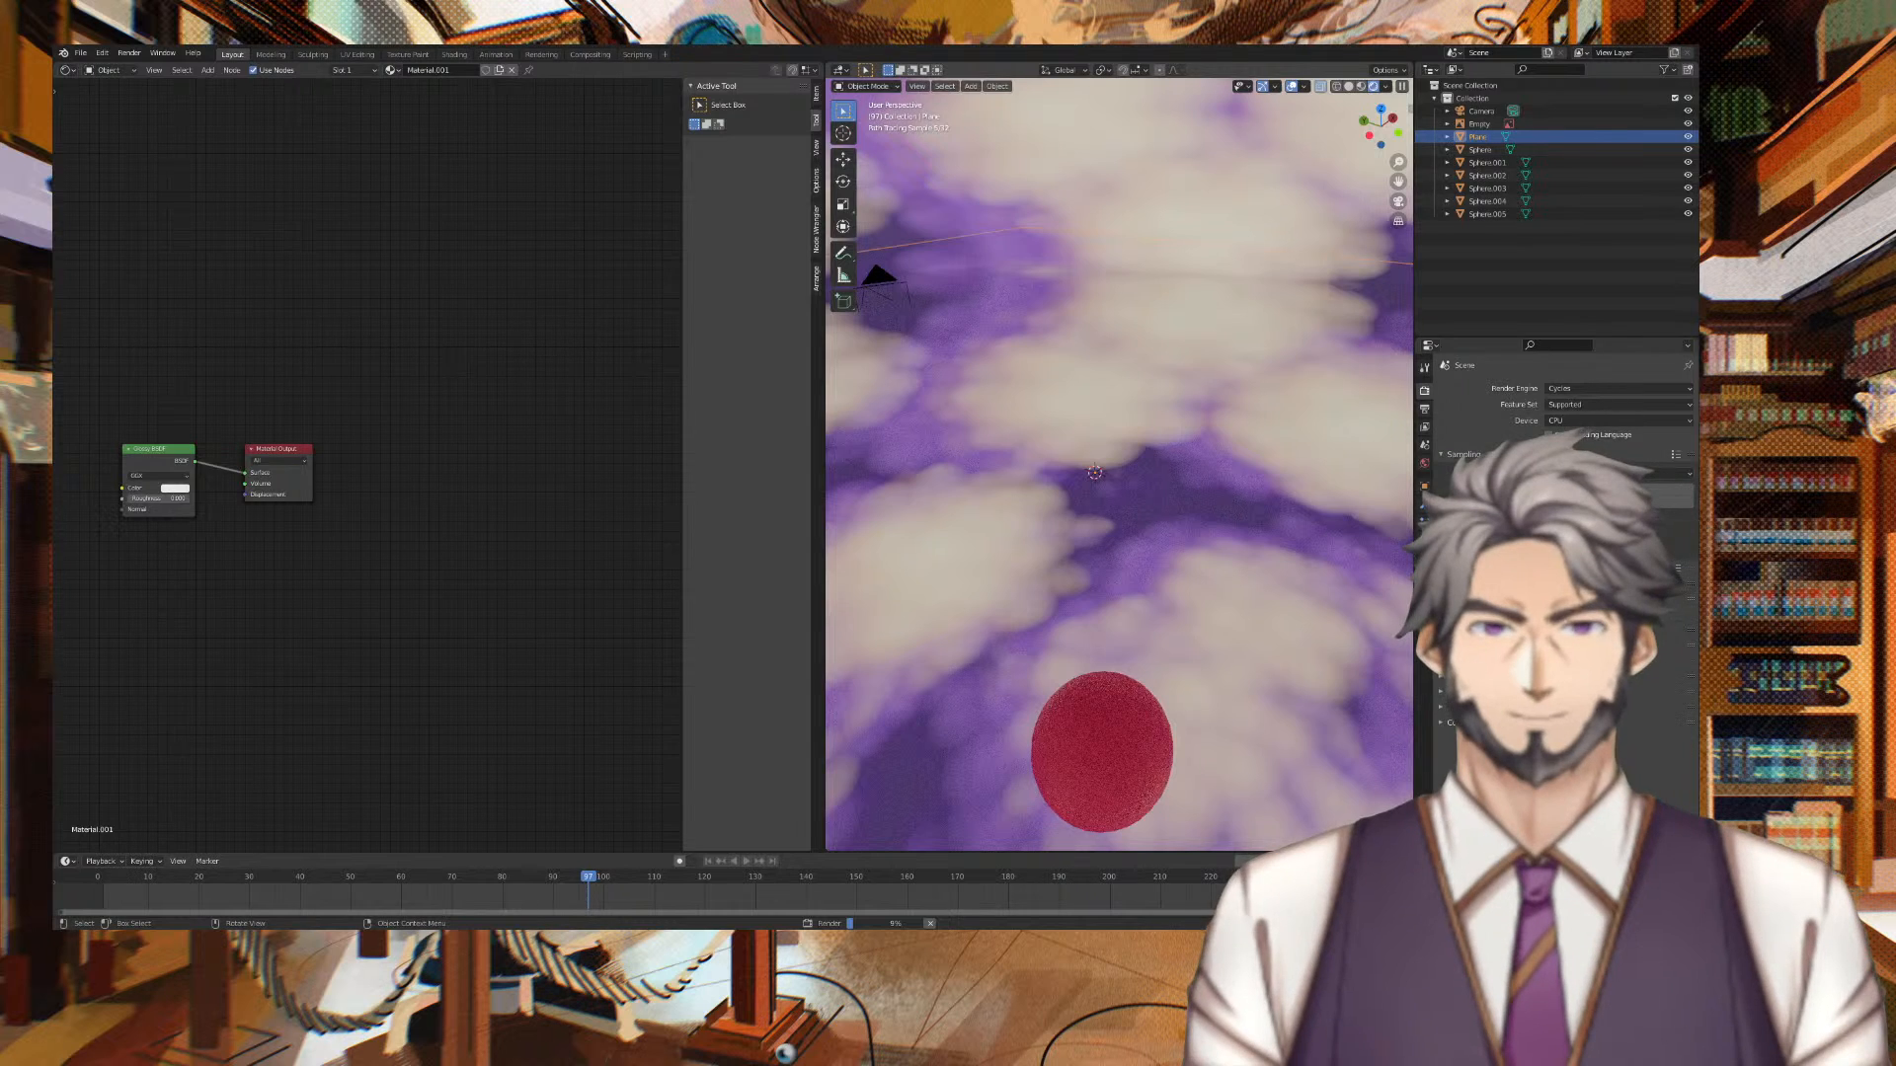
Switch to the render result window and examine how the sky and its ground reflection are rendering
key(alt+Tab)
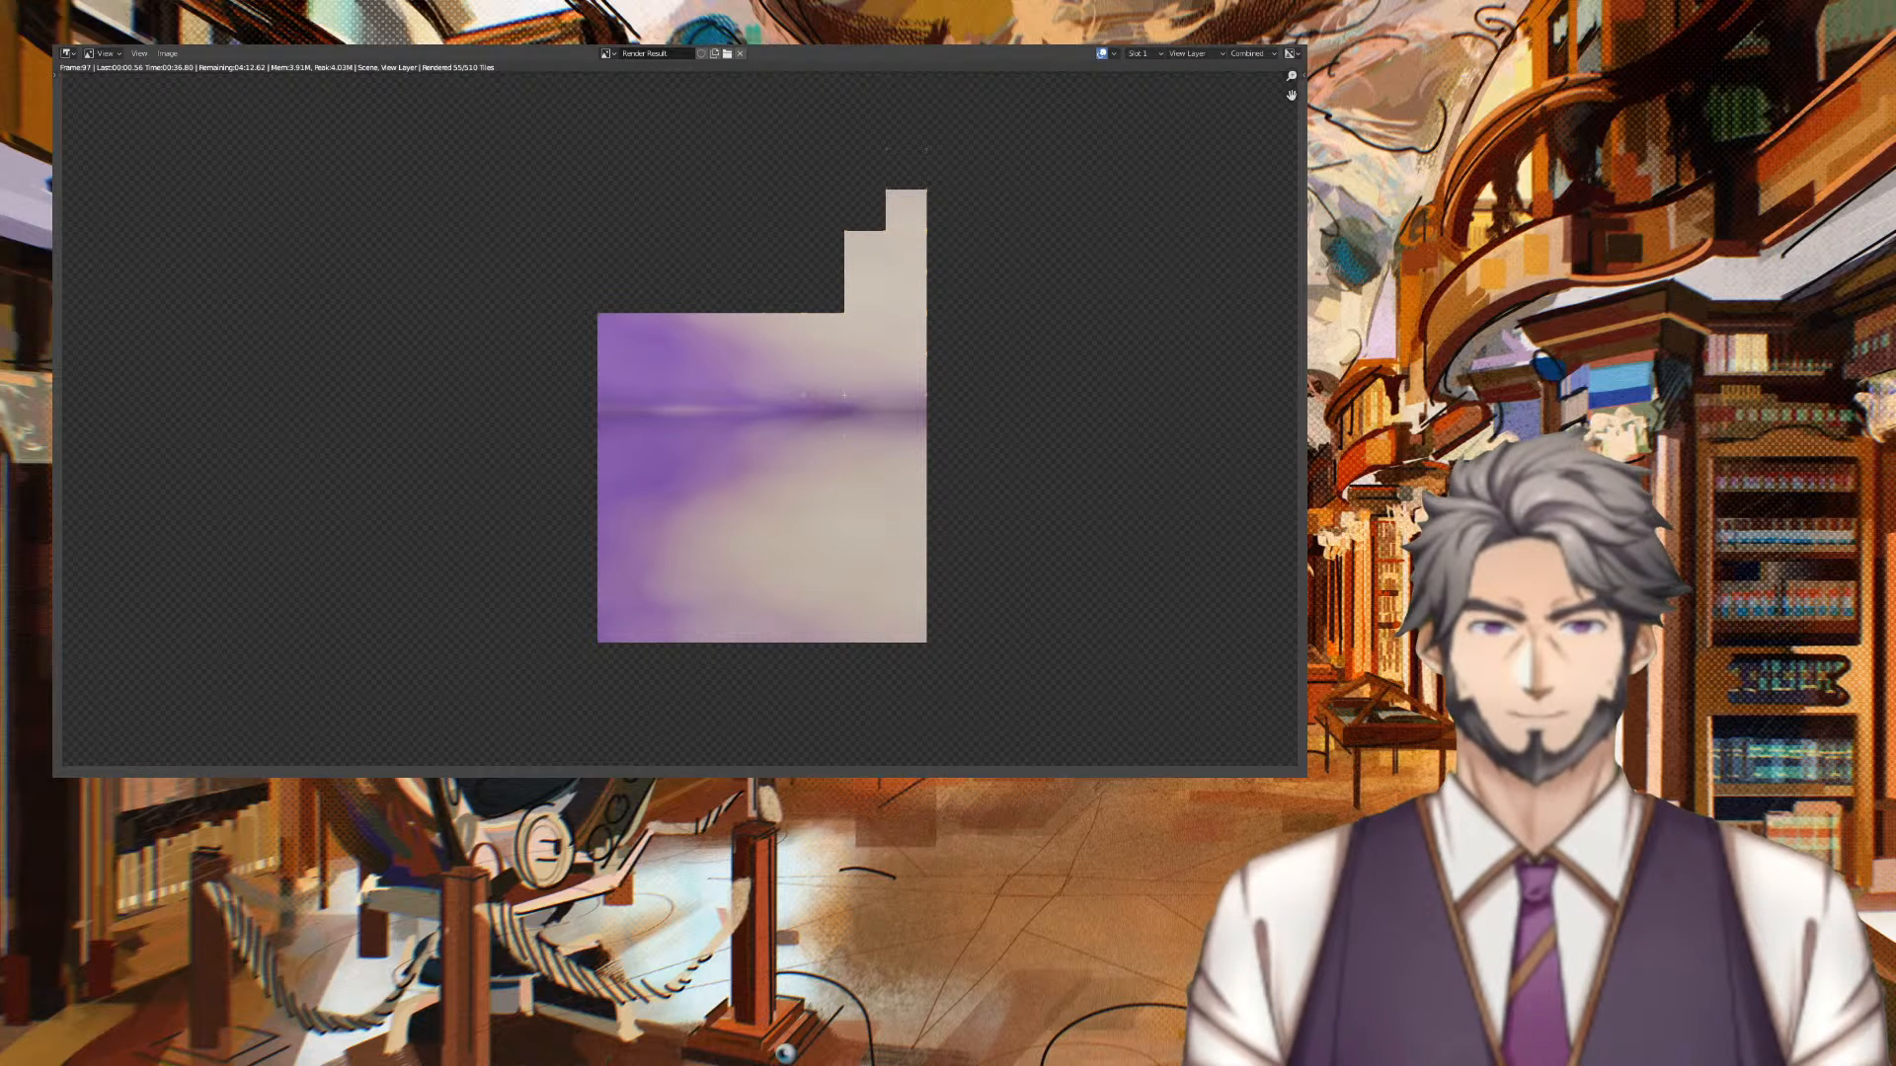
key(alt+Tab)
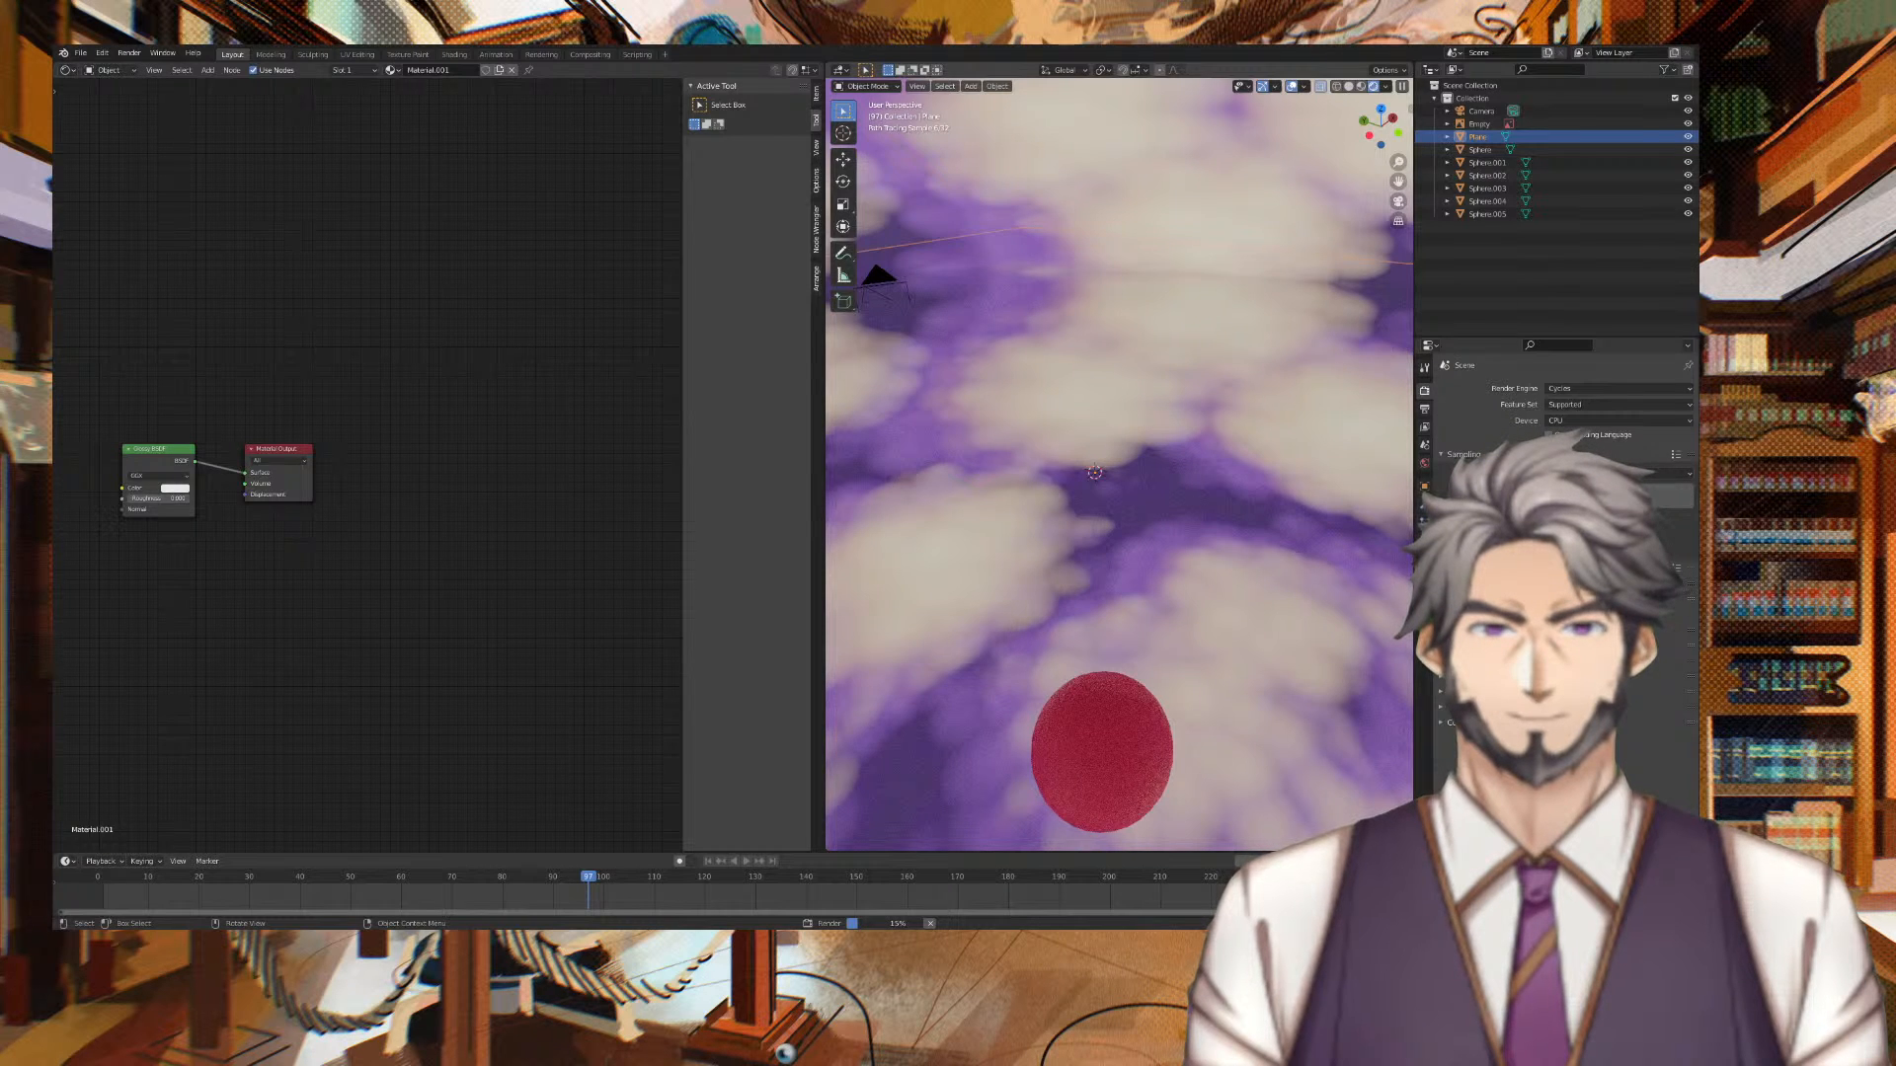
key(alt+Tab)
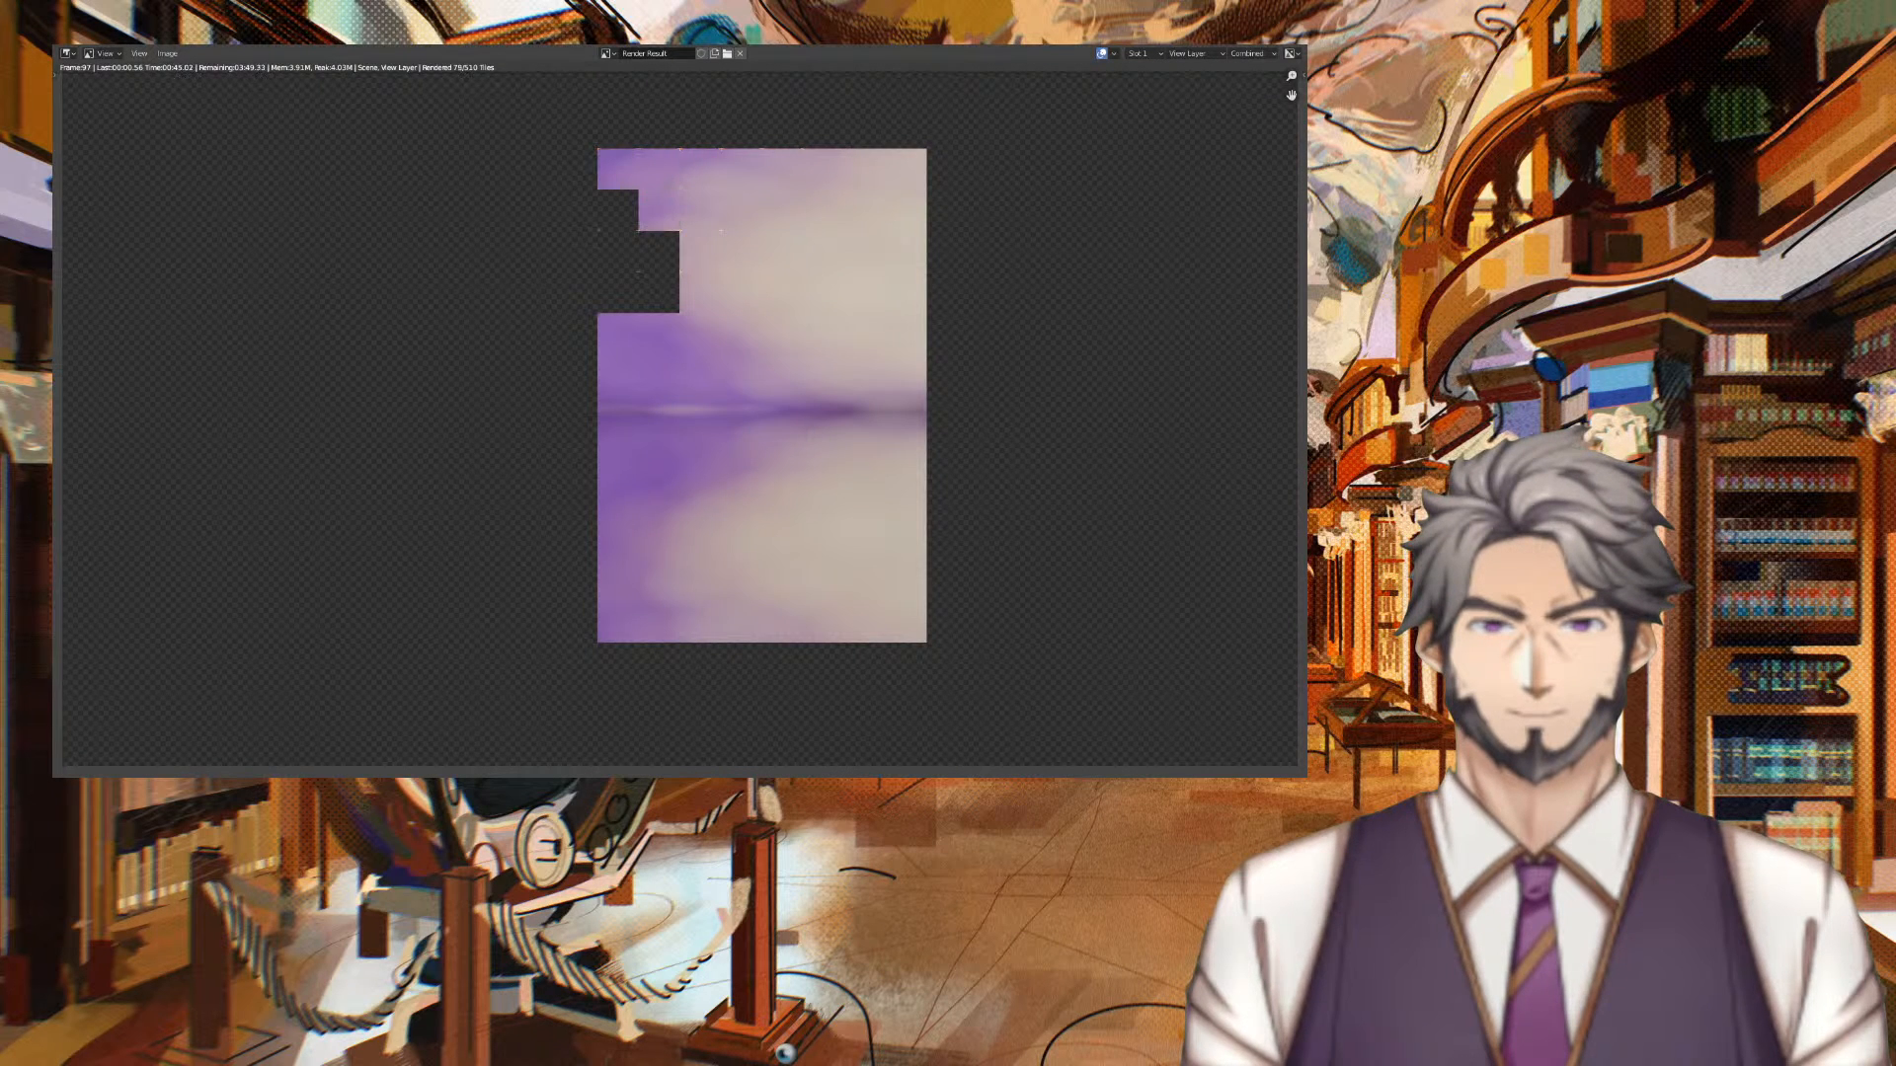
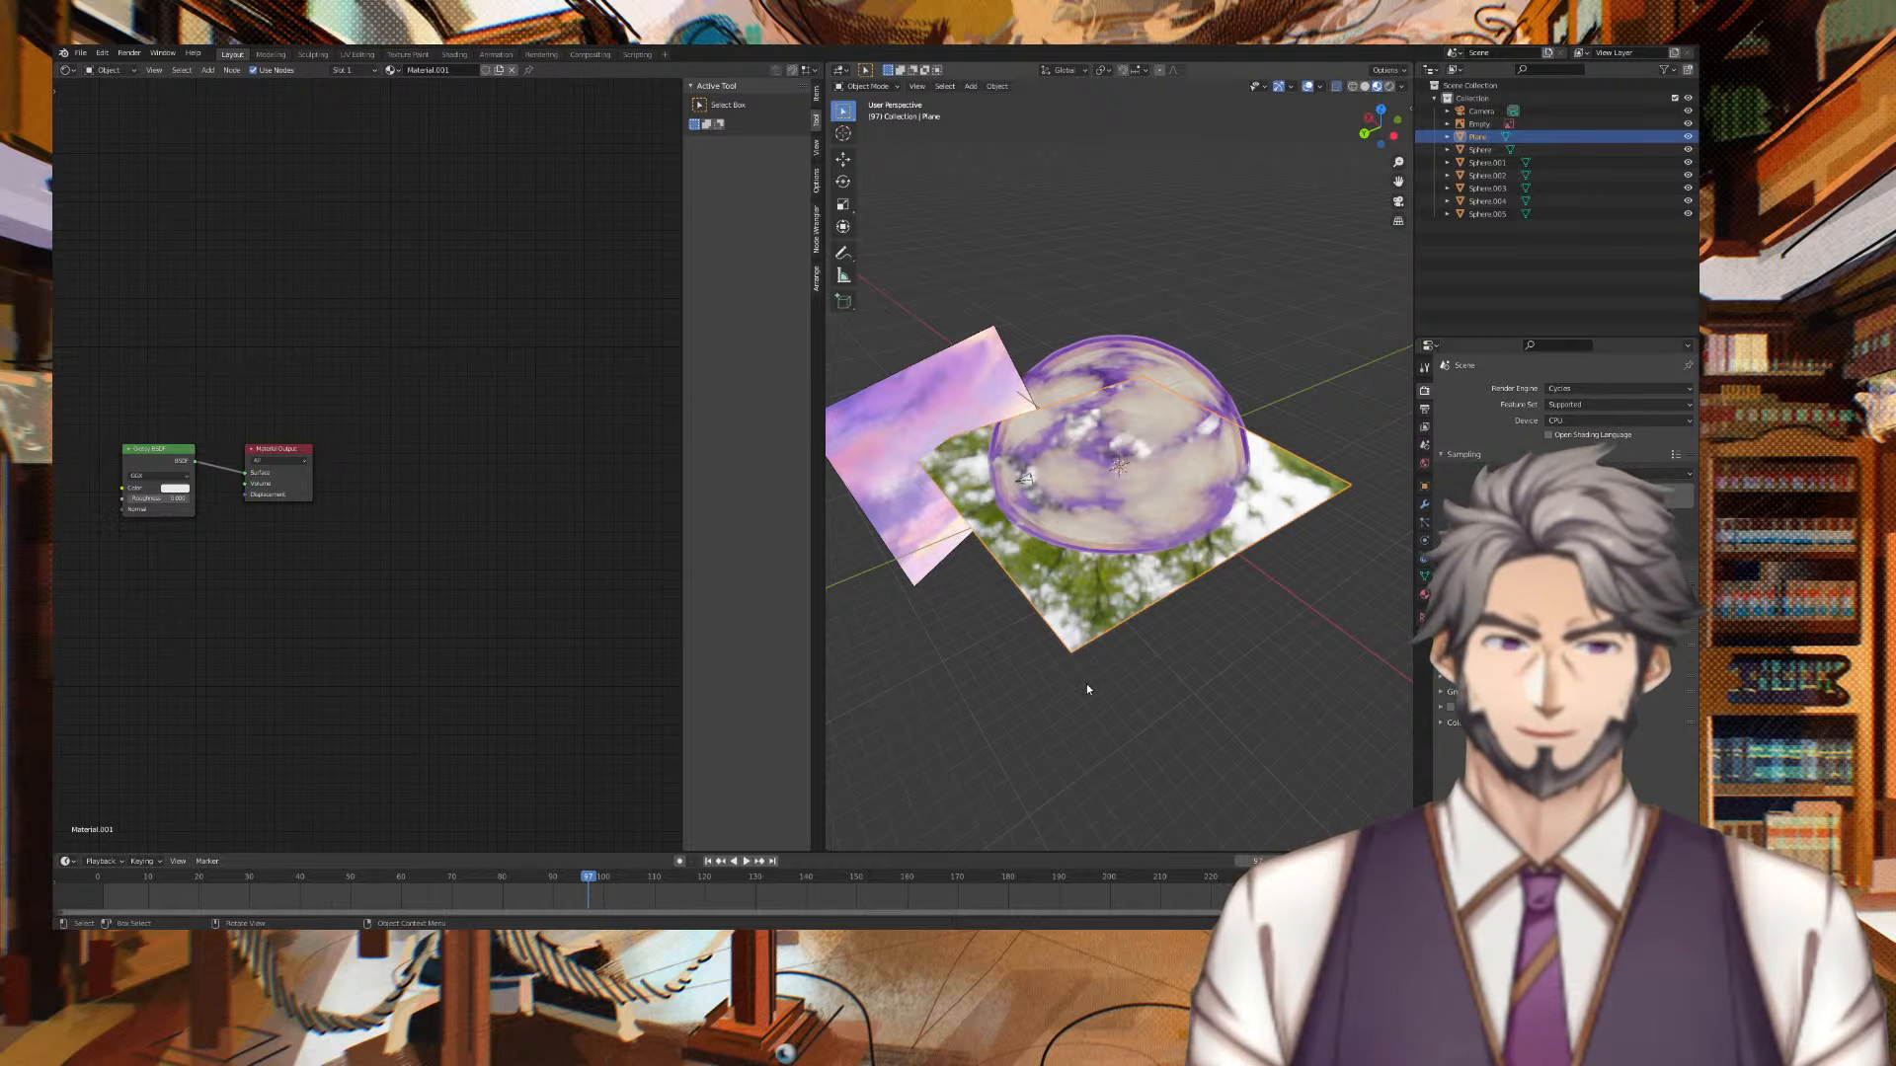
Paste a second image empty into the scene at the centre of the dome
key(ctrl+v)
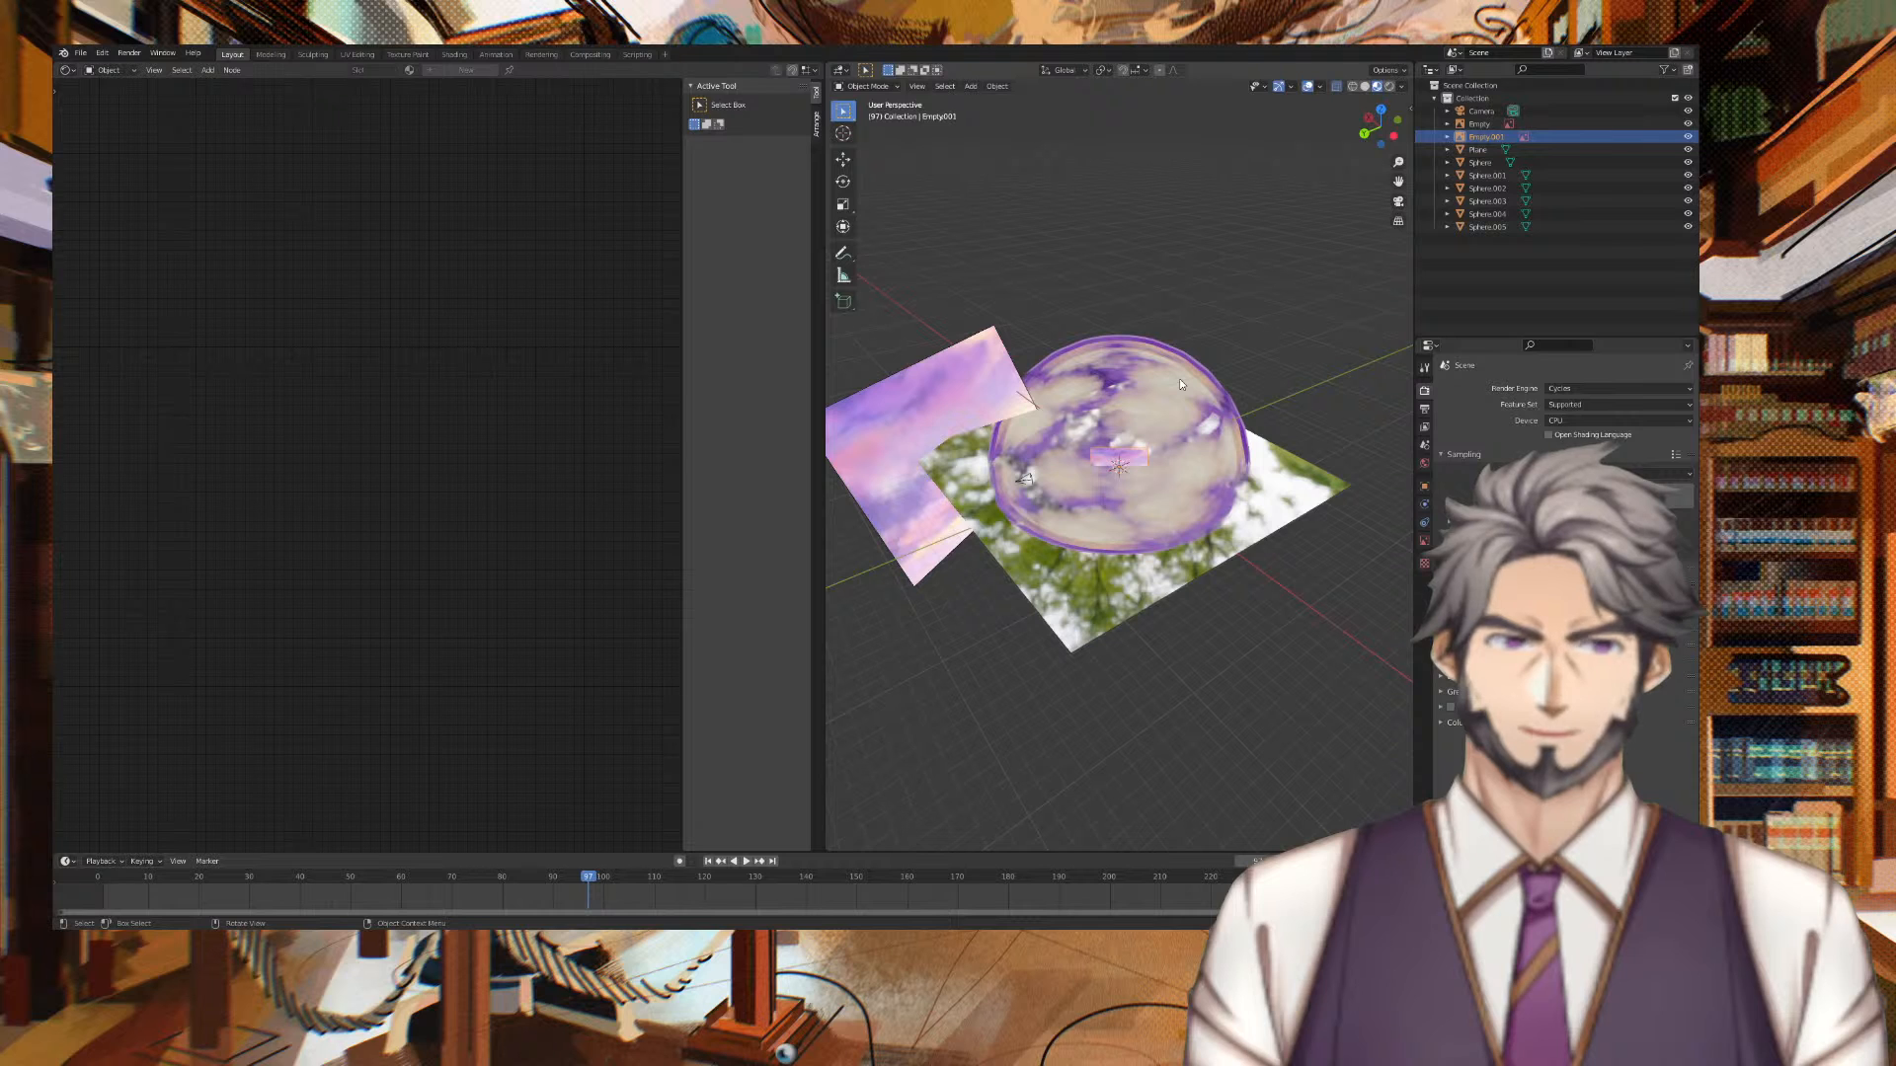
Scale the basketball reference image at the dome's centre up to about 4.5 times its size
key(x)
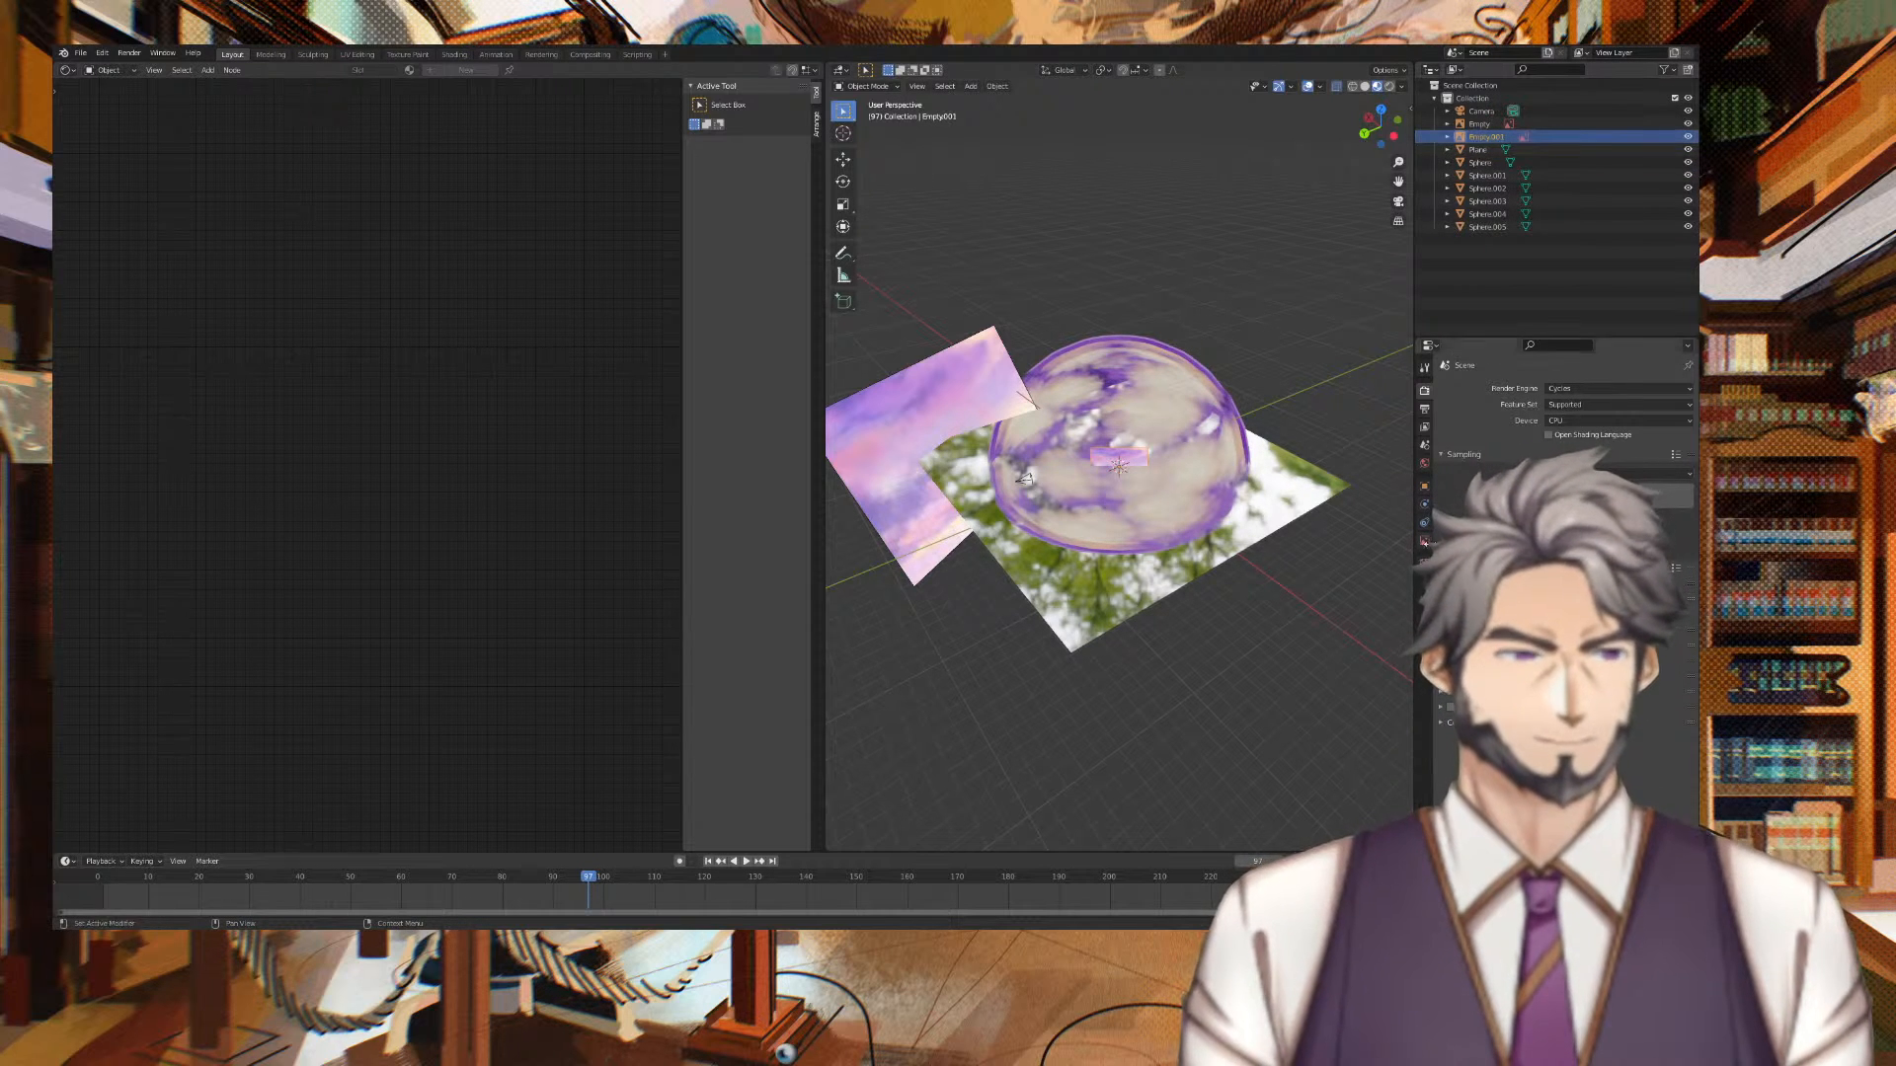
click(1425, 540)
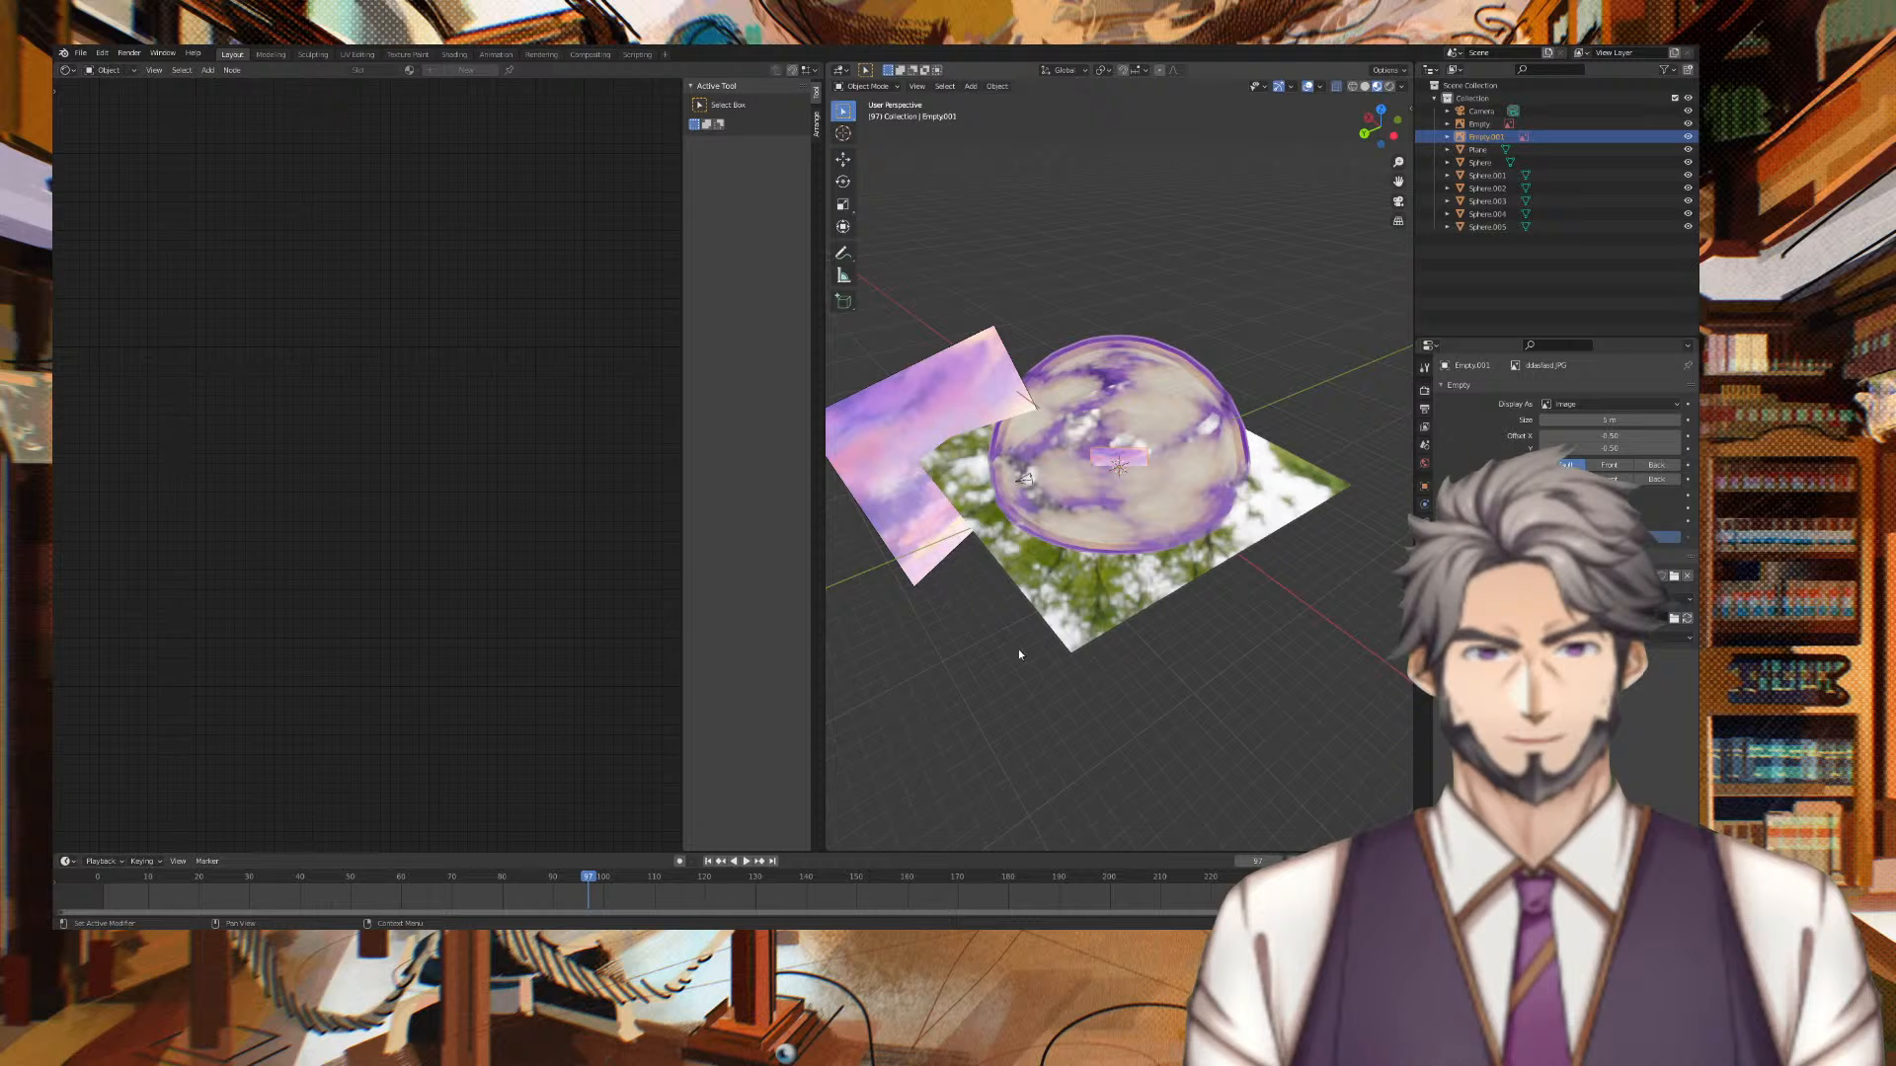
scroll(1165, 359, up, 7)
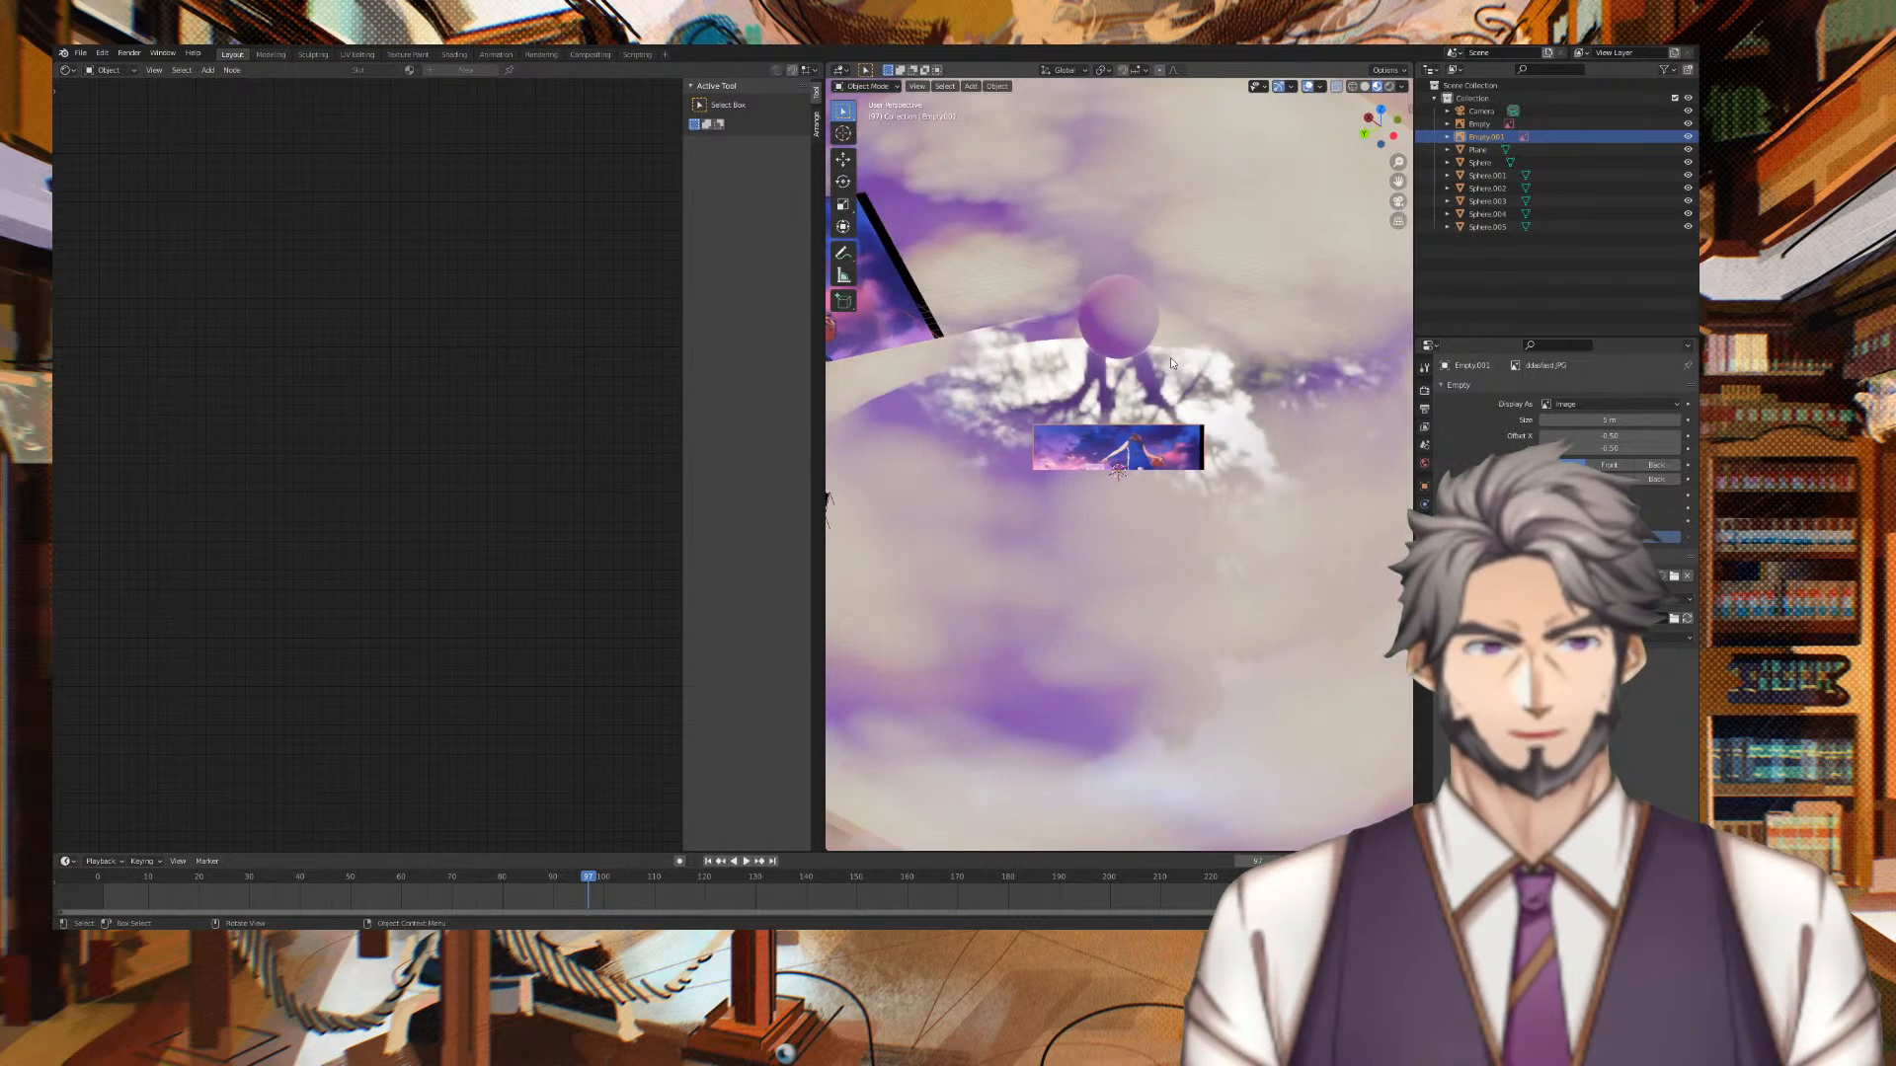
scroll(1173, 373, up, 2)
click(1165, 430)
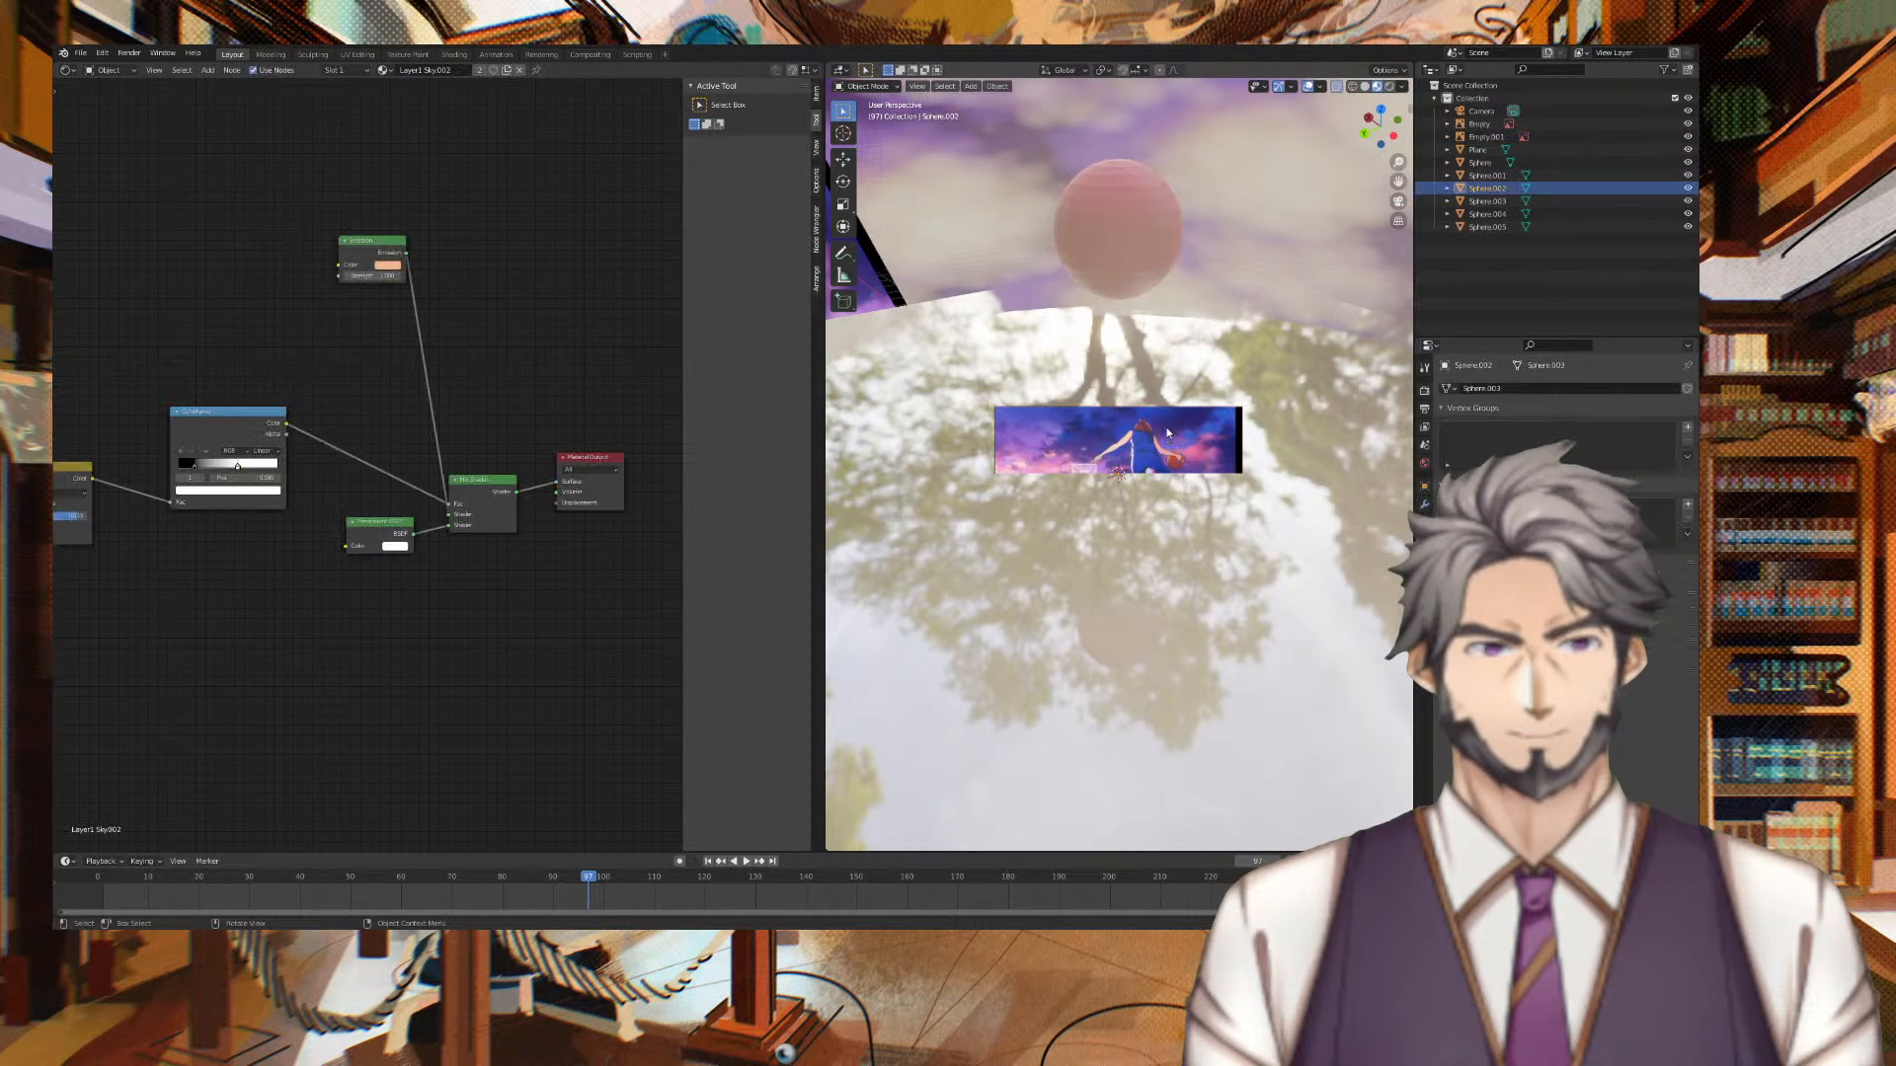
click(1582, 136)
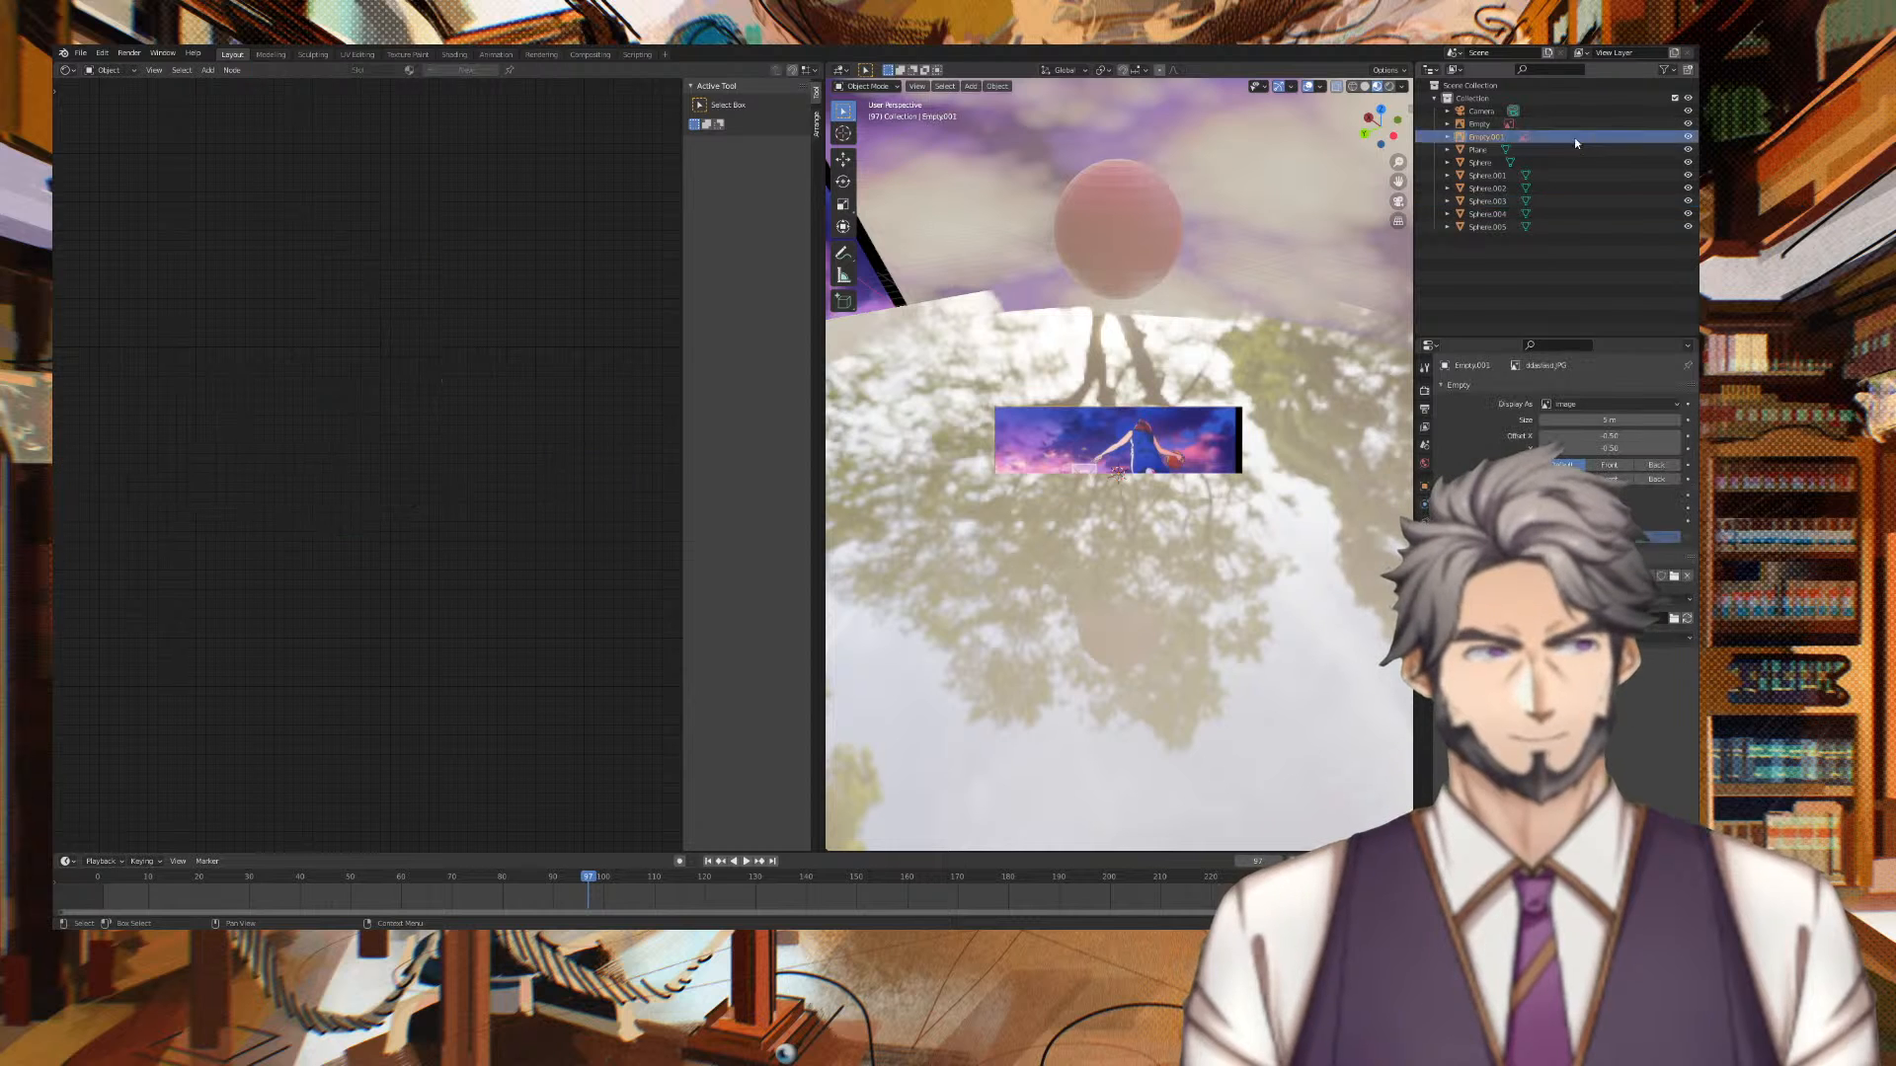
key(s)
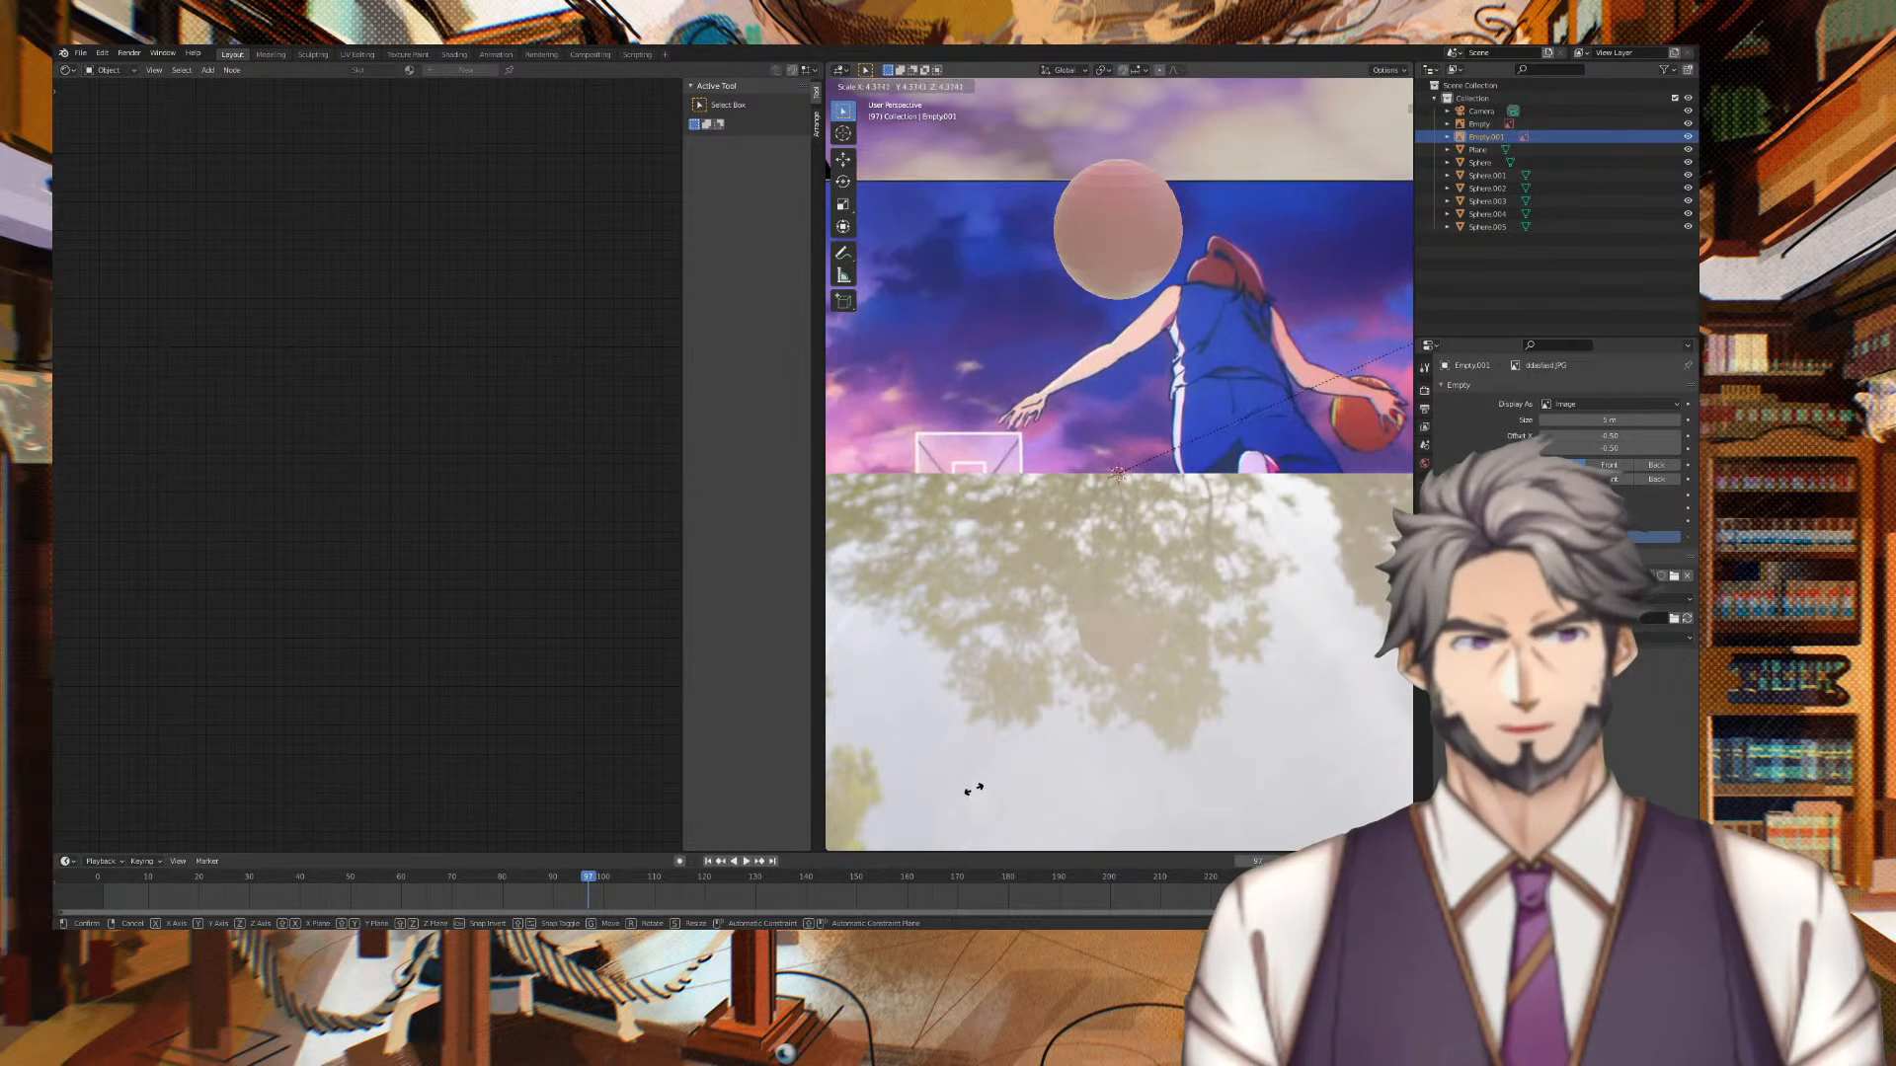
click(1015, 681)
Raise the enlarged reference image above the ground plane and widen the 3D viewport
scroll(1020, 553, down, 5)
scroll(1077, 472, up, 3)
middle_drag(1076, 472, 1020, 605)
scroll(1058, 499, up, 1)
key(g)
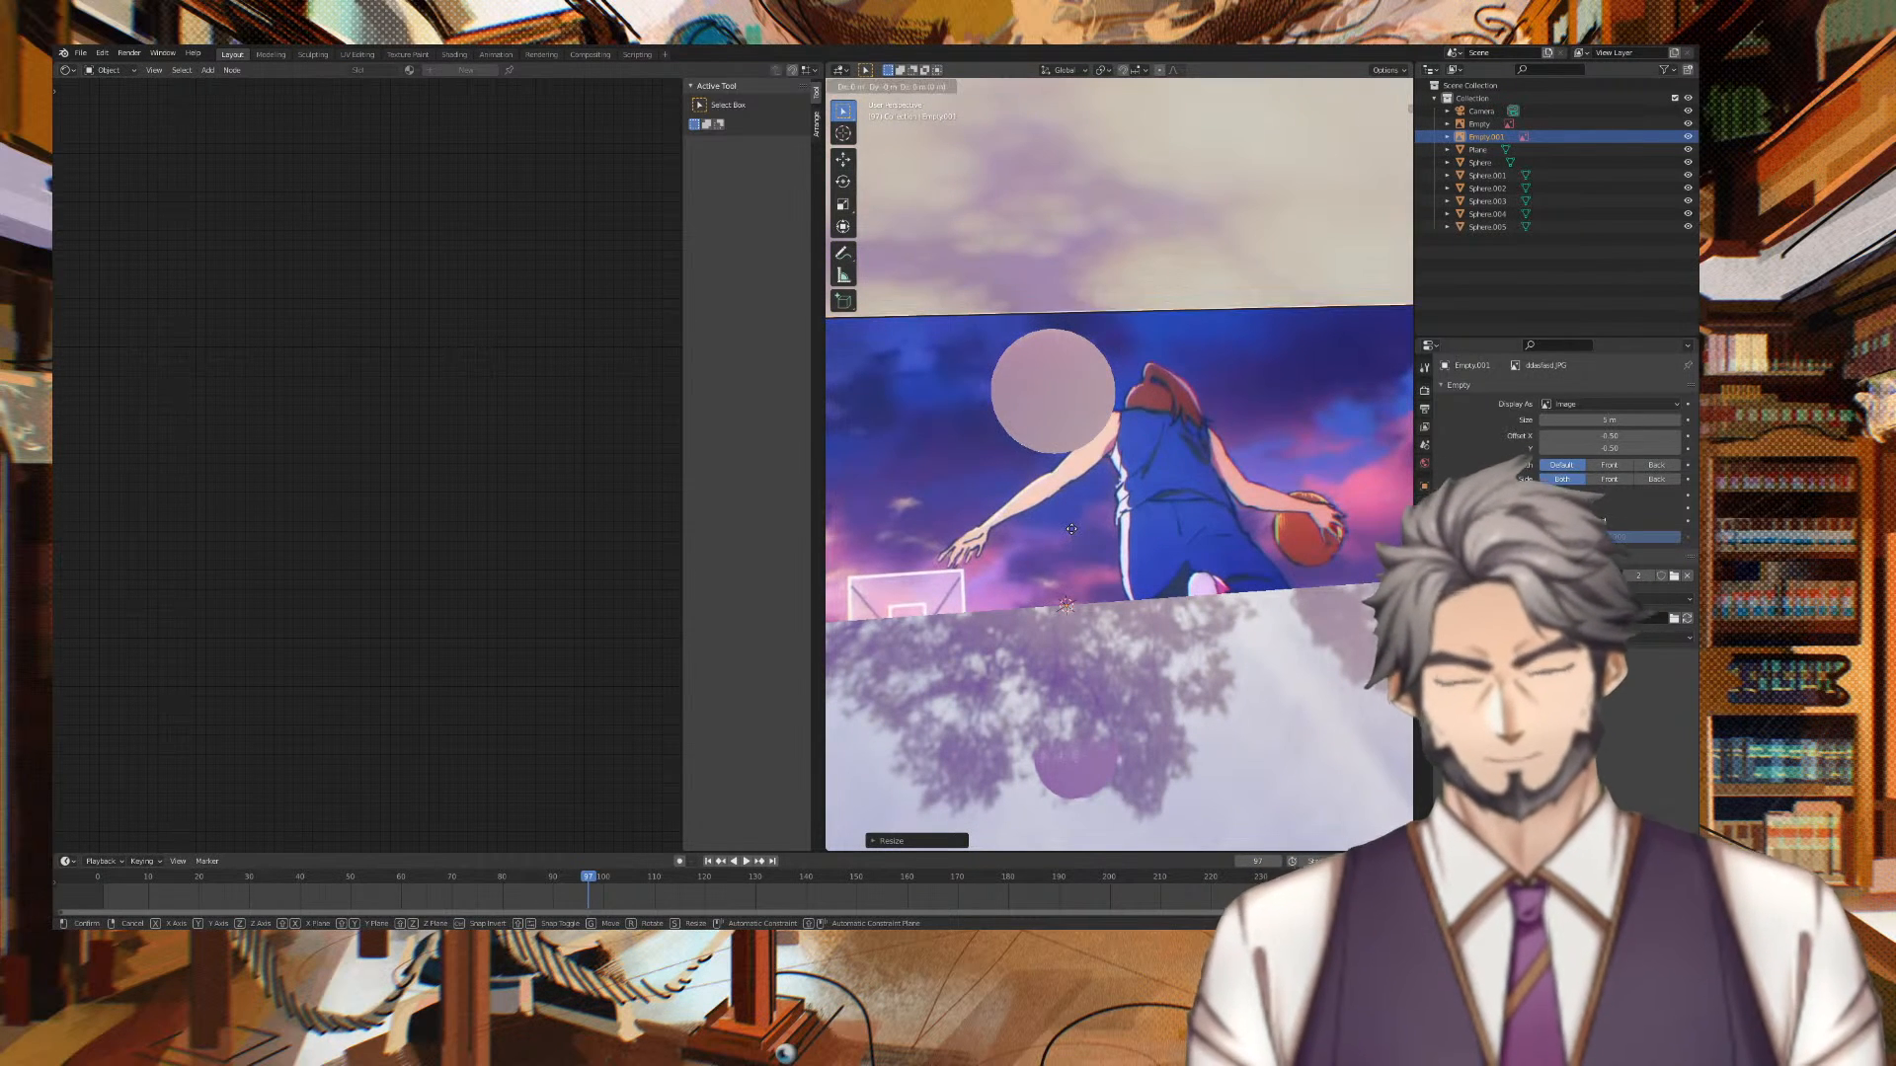
click(1250, 179)
drag(818, 316, 535, 339)
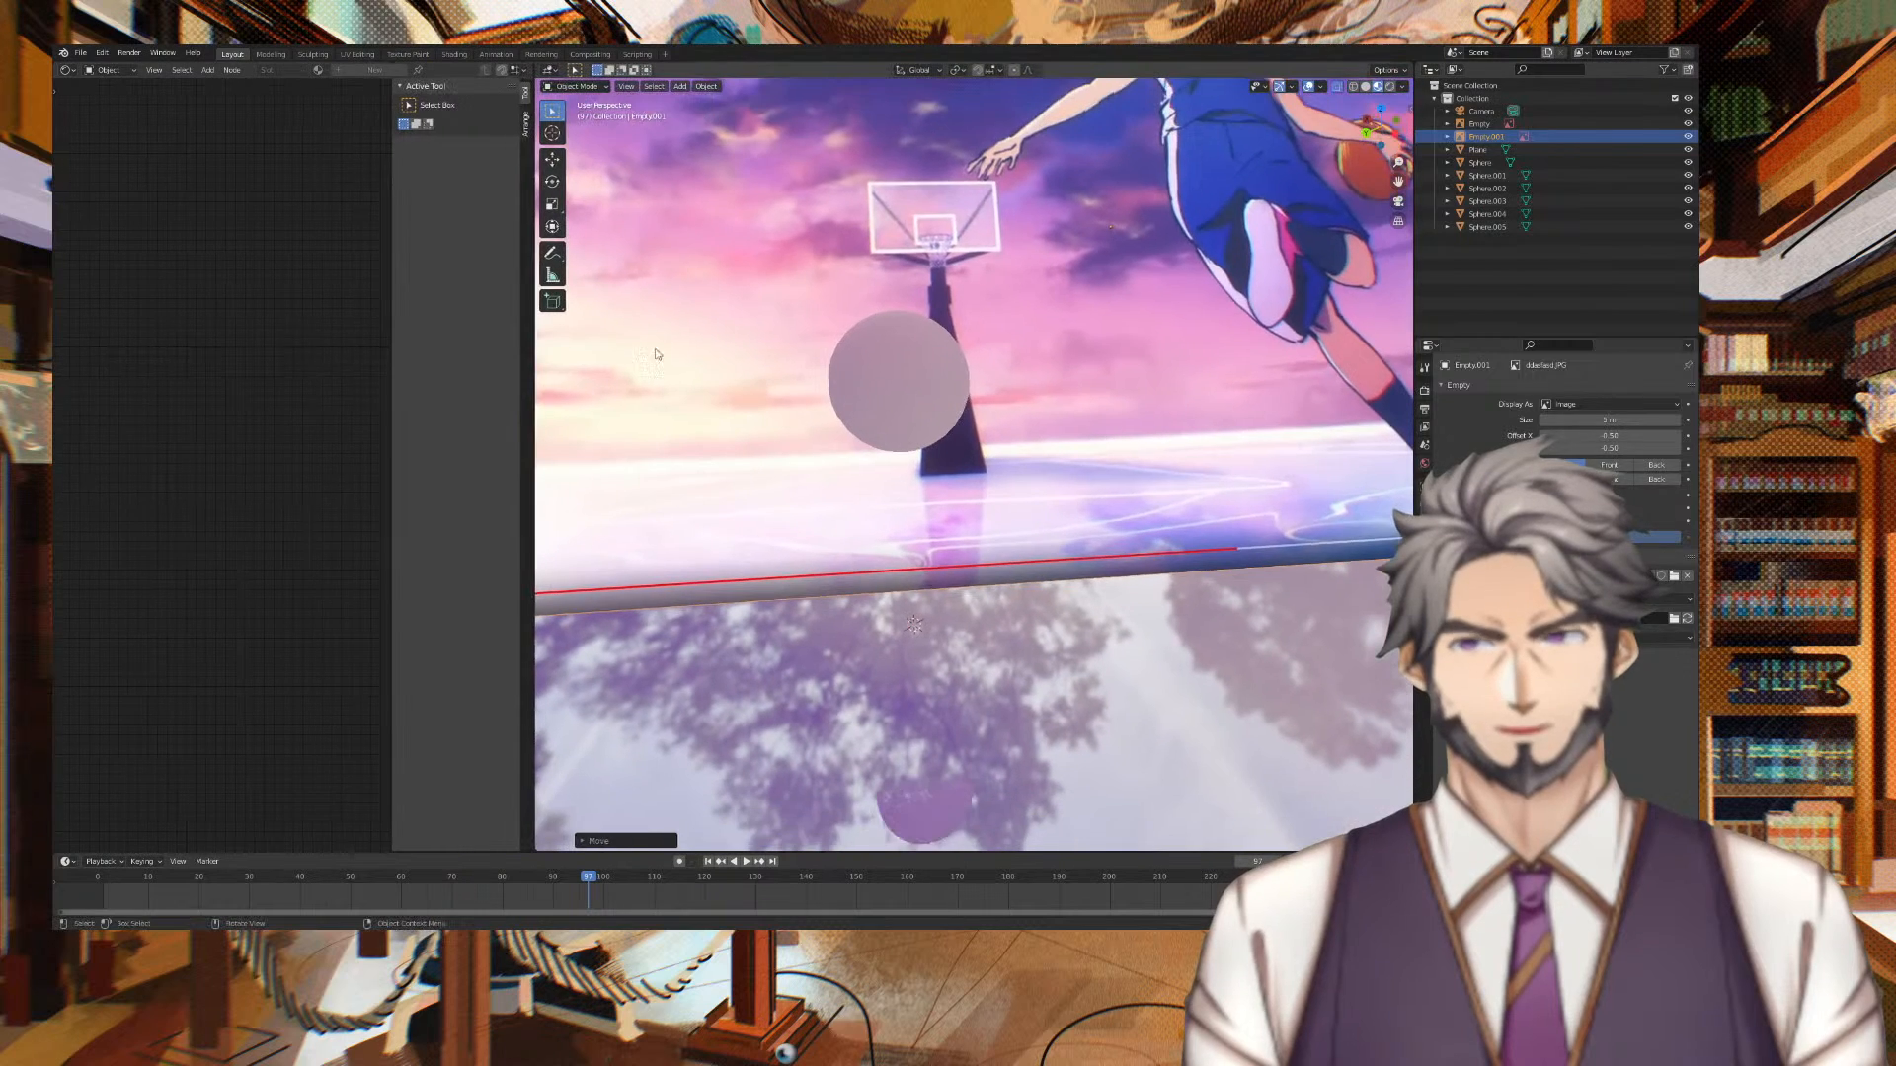
Move the second reference image outside the dome, on the opposite side from the first image
click(1104, 360)
scroll(1106, 357, down, 8)
scroll(1107, 348, down, 8)
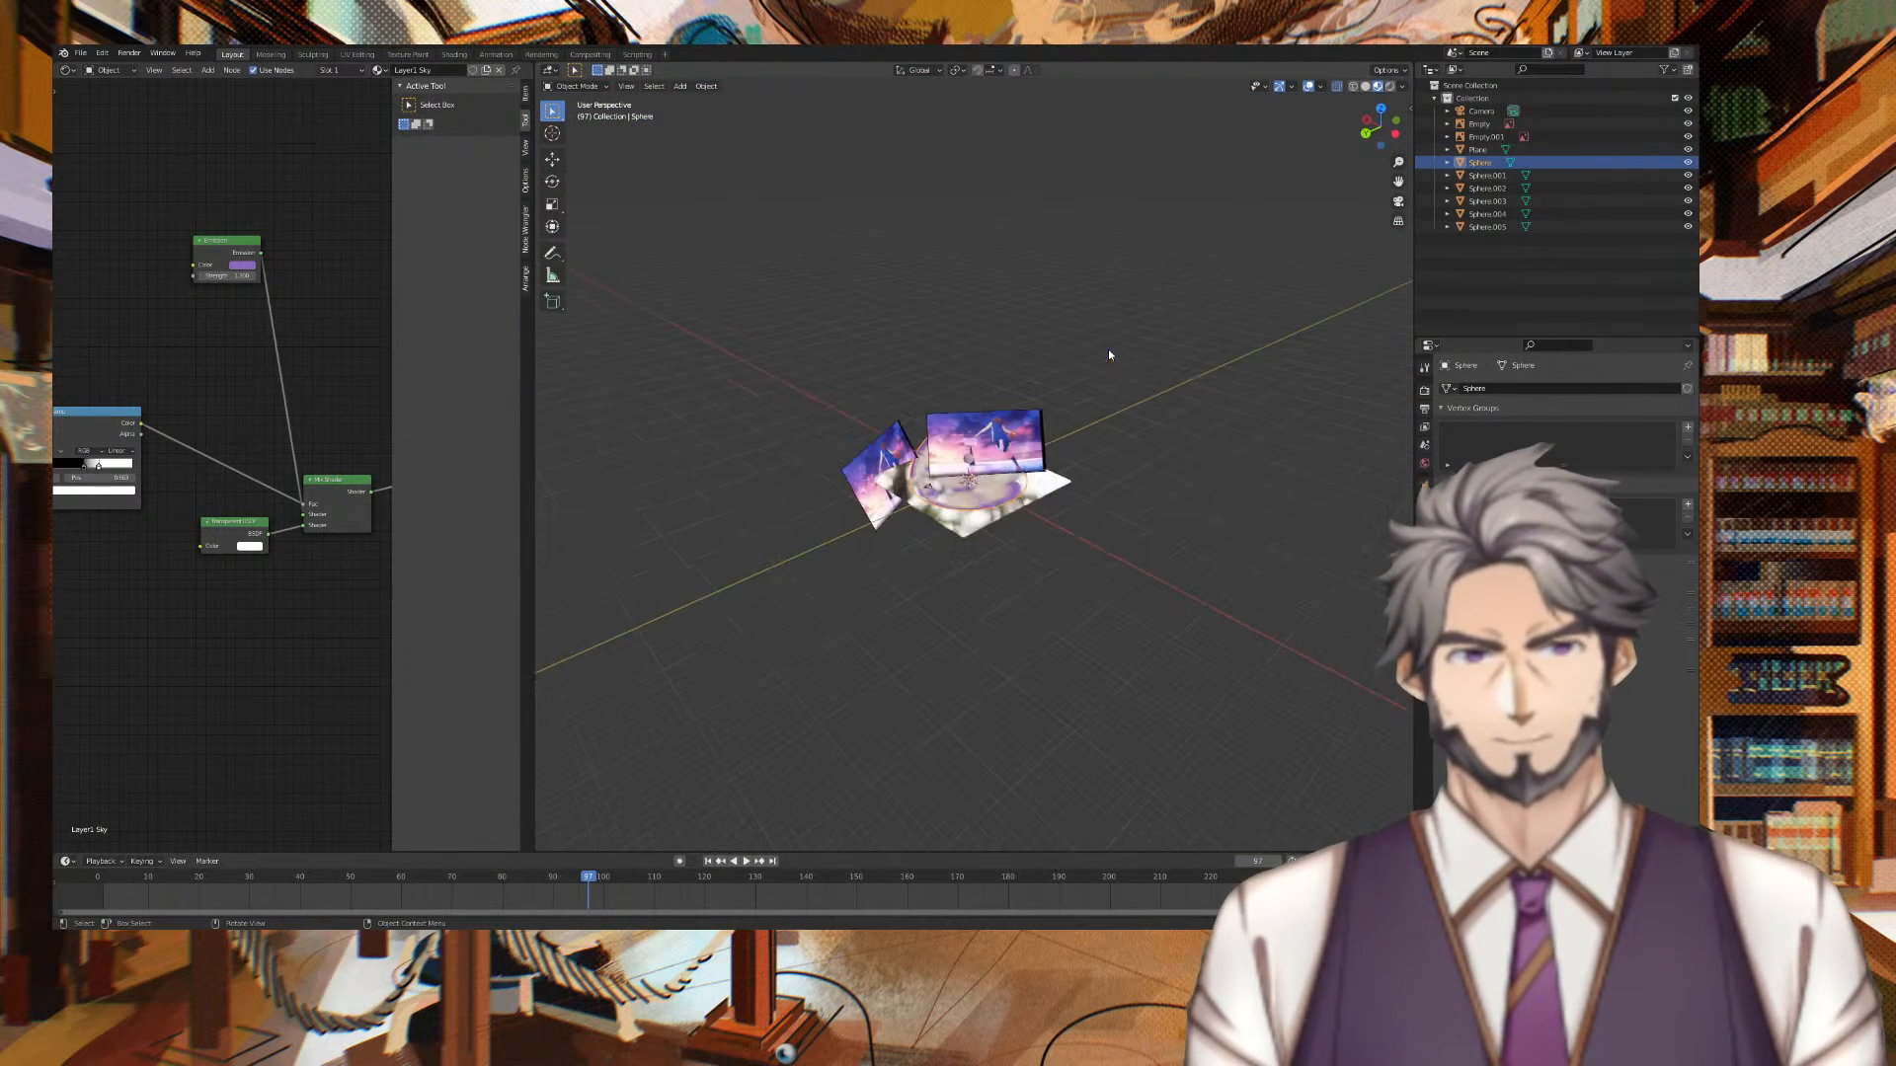
scroll(1067, 432, up, 7)
click(1105, 404)
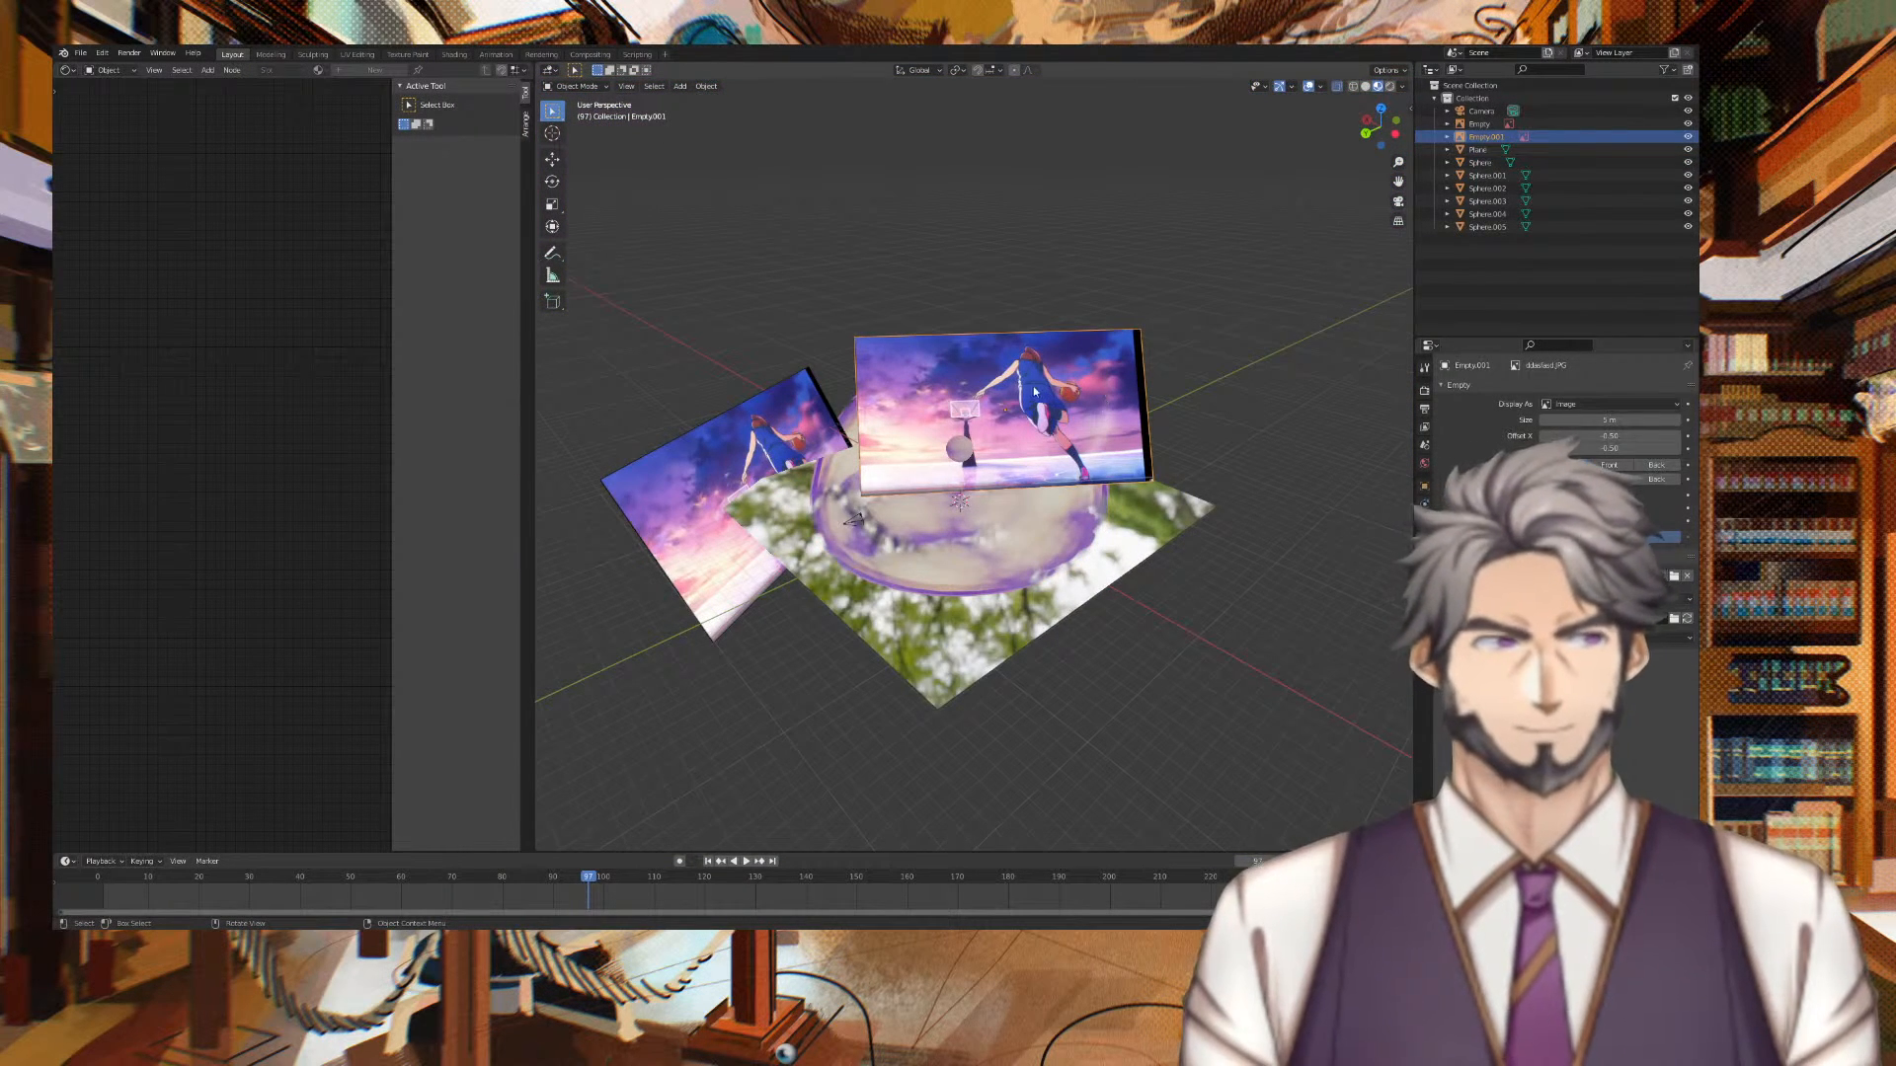
click(681, 437)
click(1065, 358)
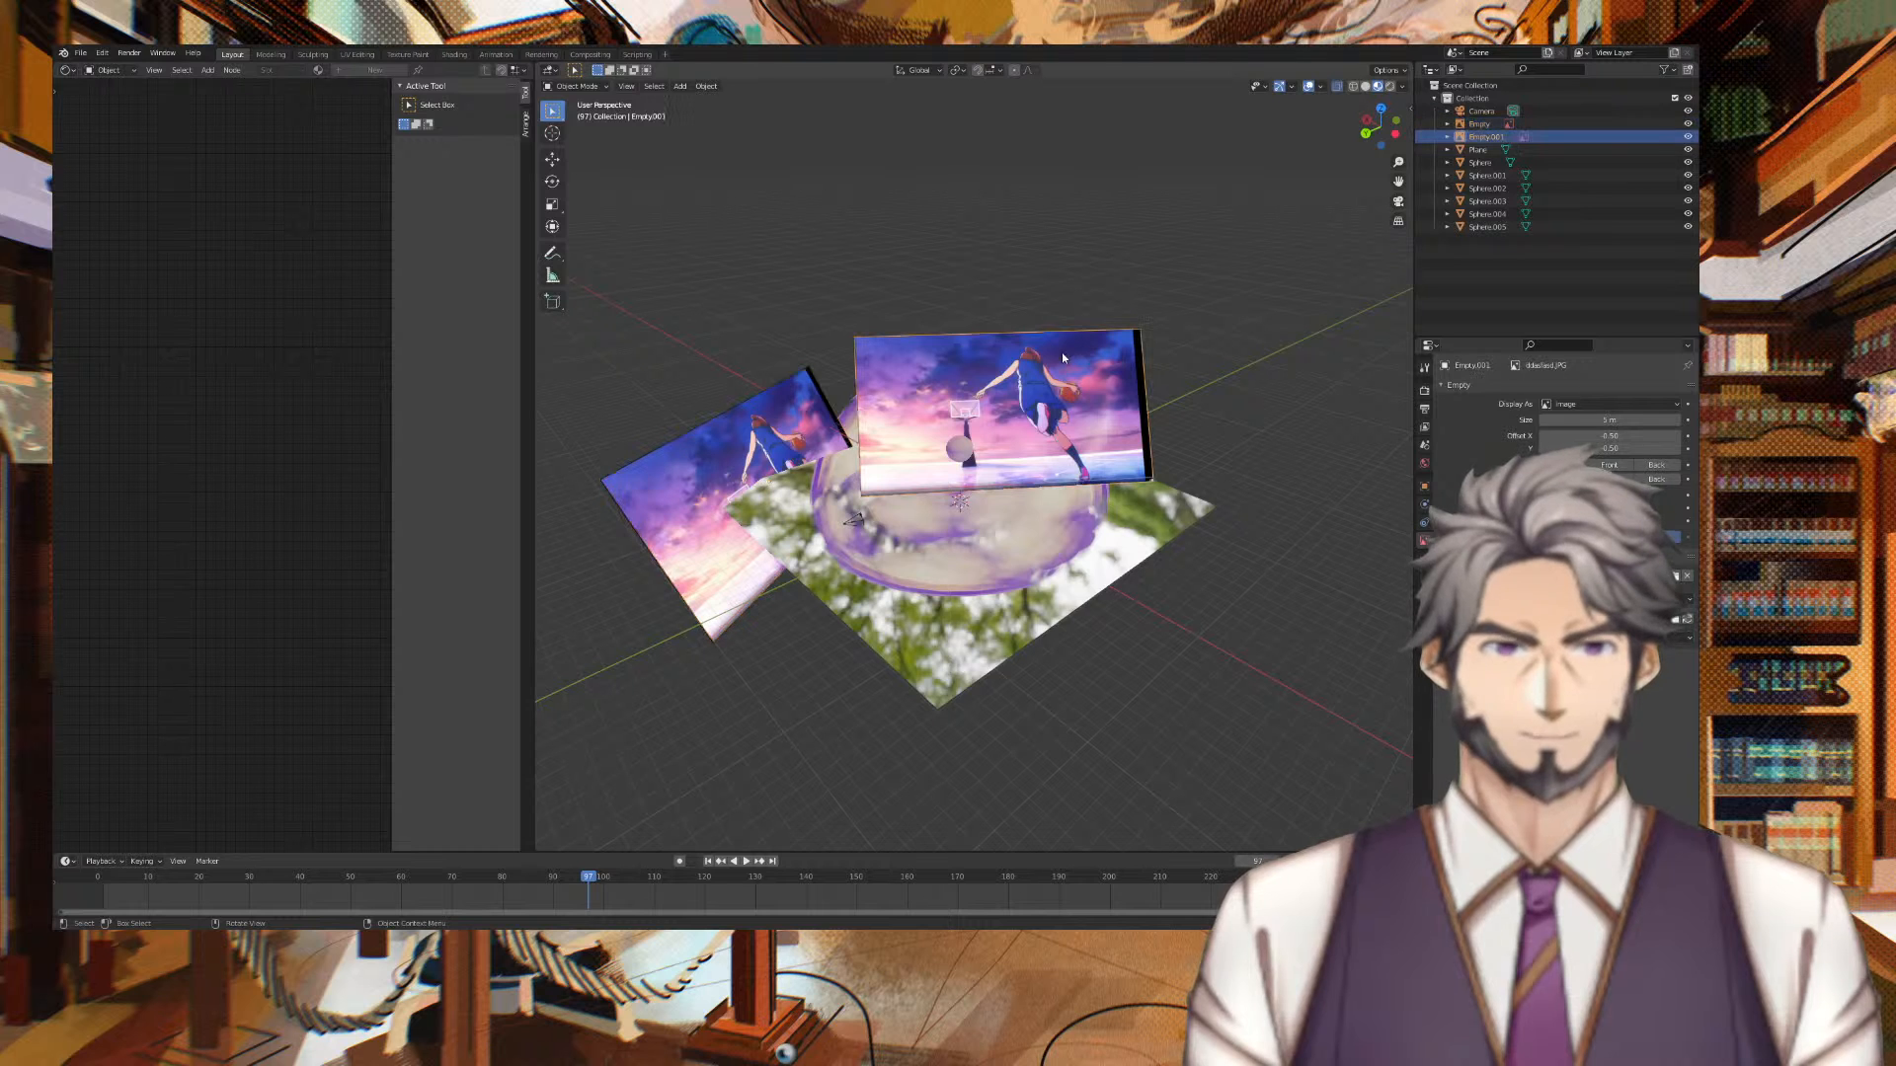
drag(1016, 364, 1192, 303)
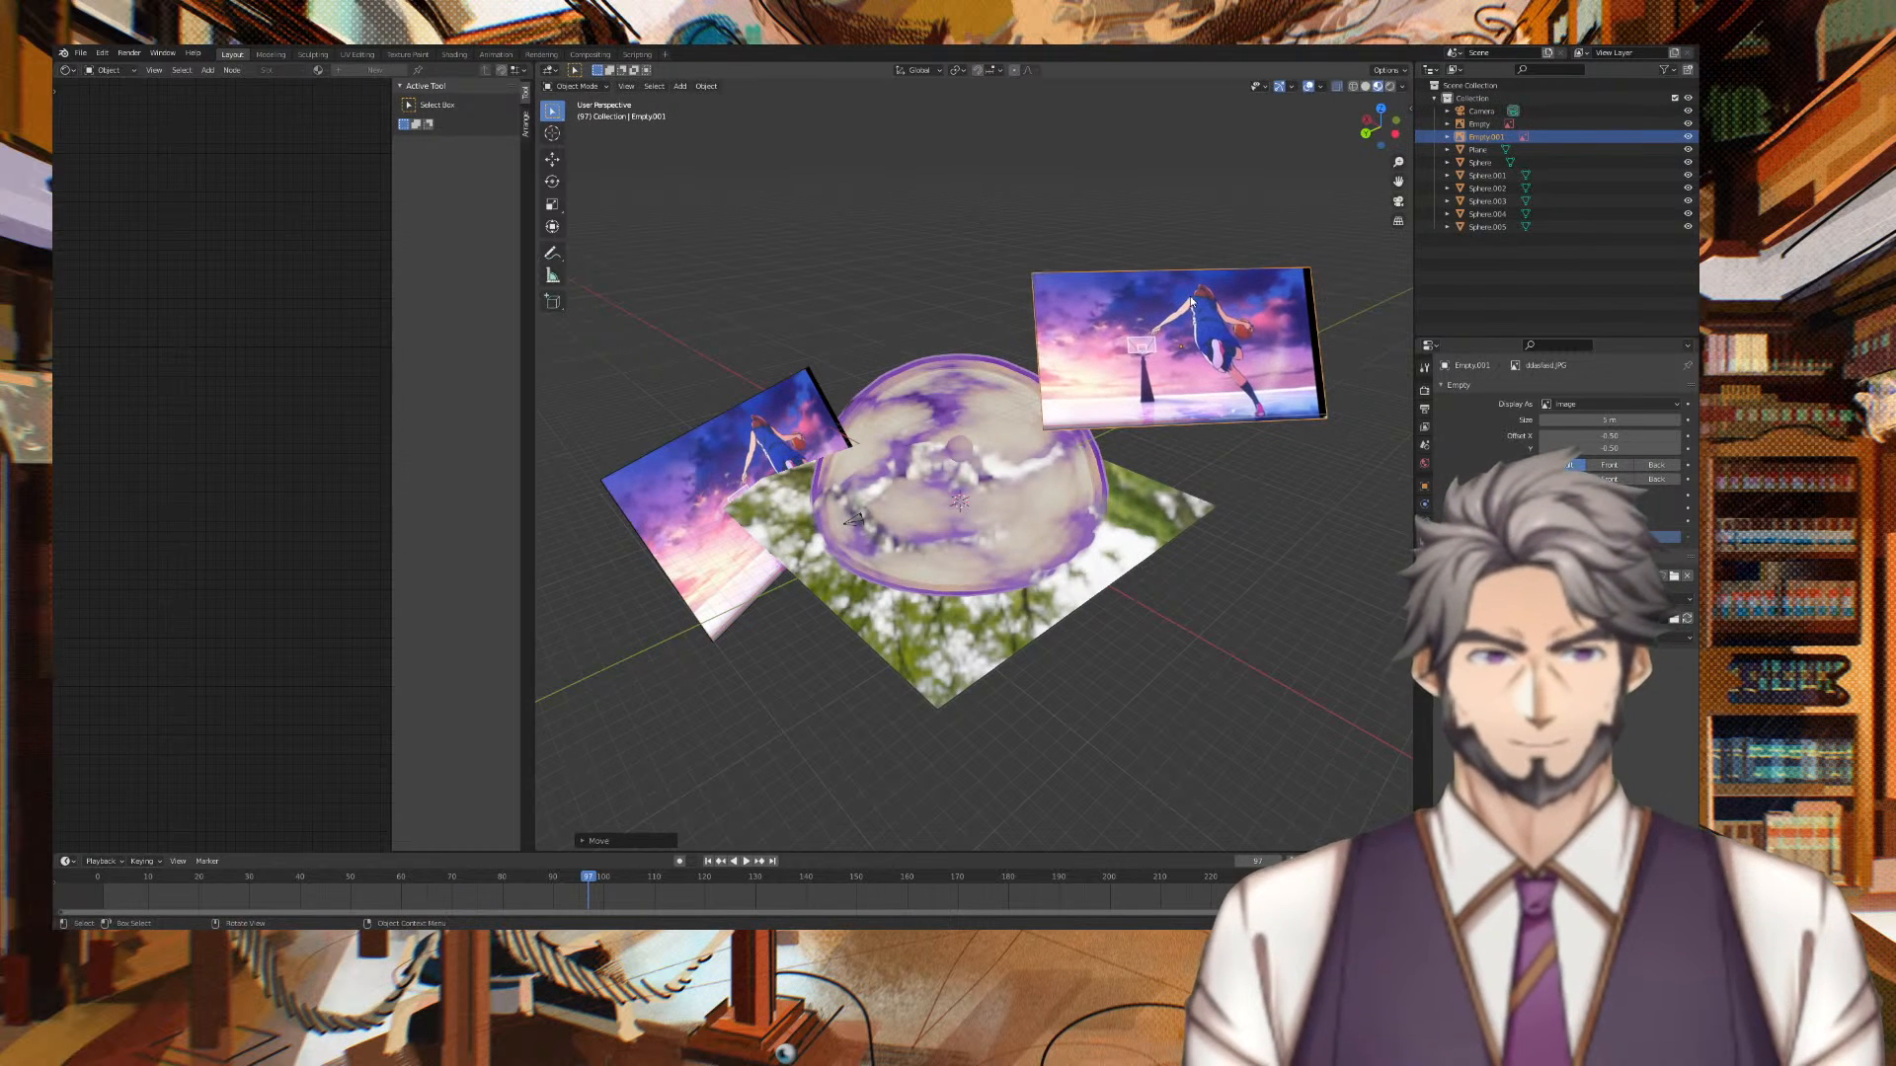
Stand the second reference image upright by setting its rotation to X 90°, Y 0° and Z 0°
drag(1412, 108, 1353, 133)
click(1406, 108)
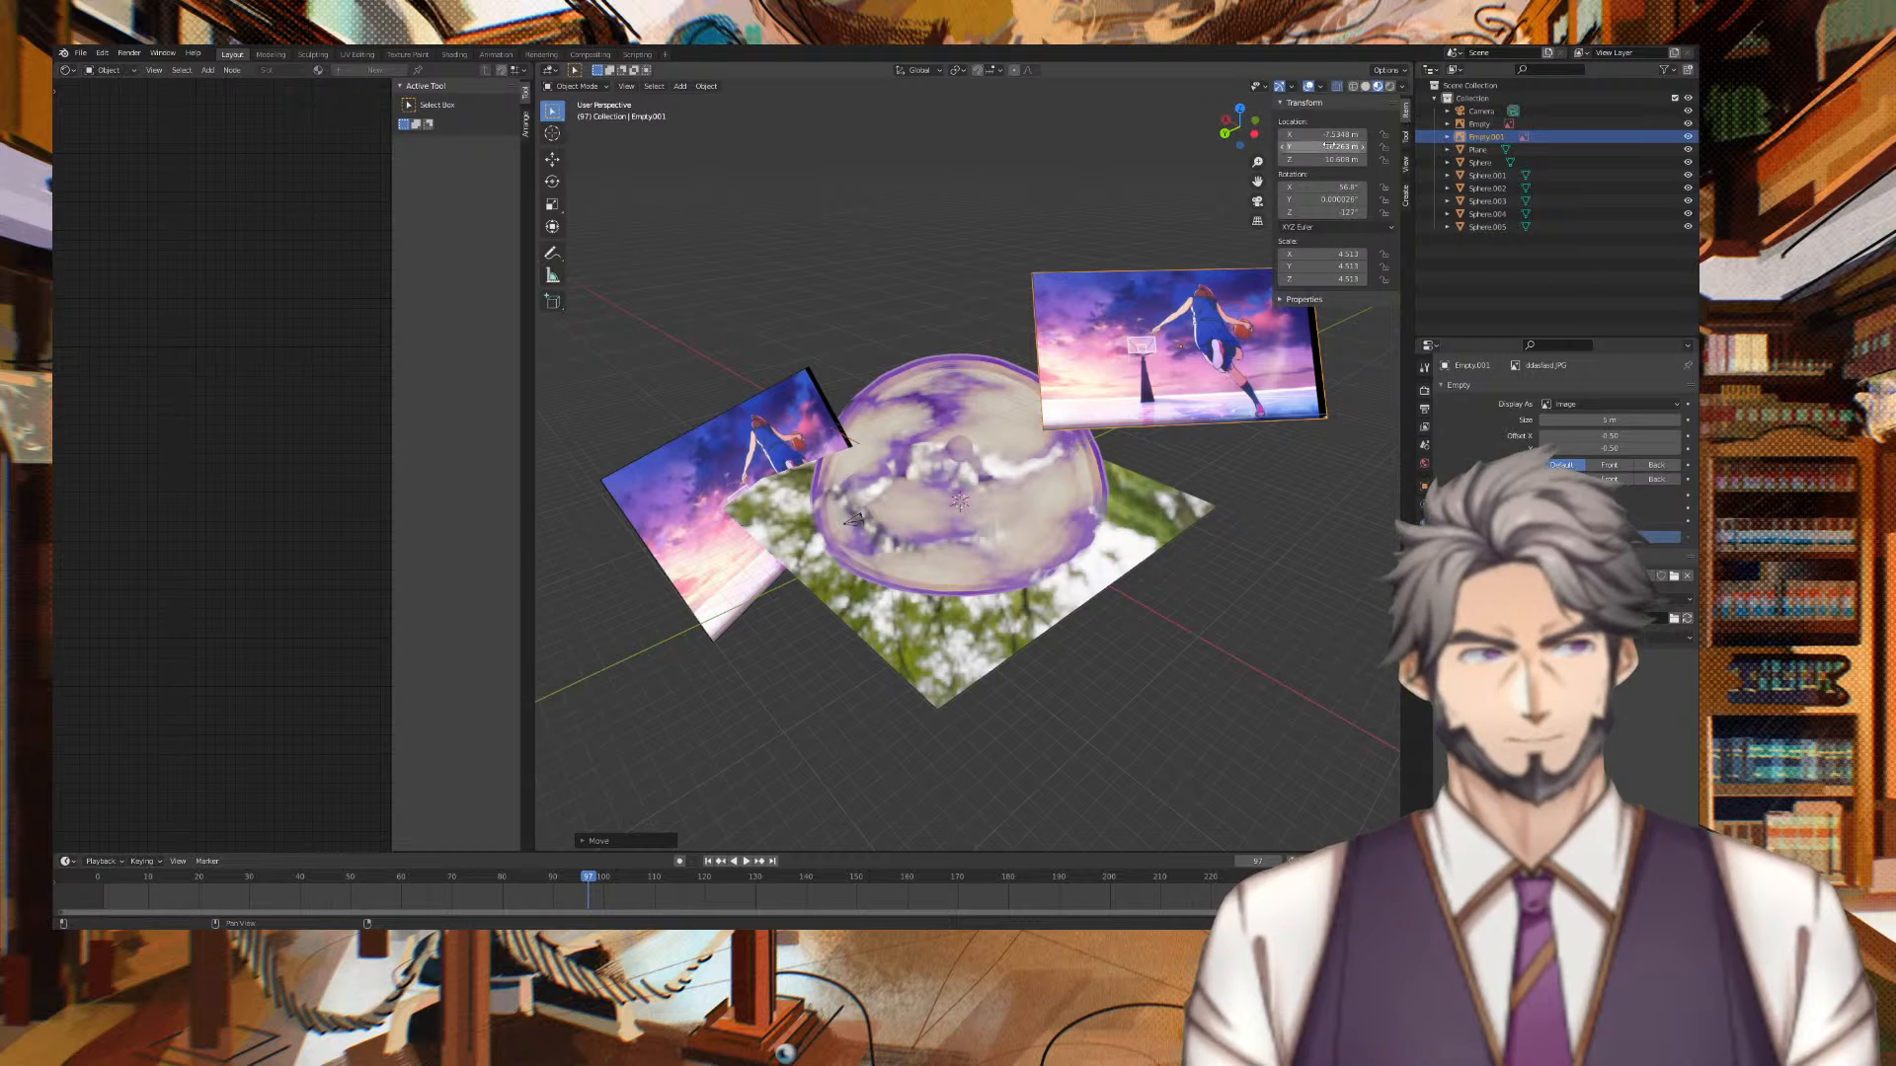
click(1326, 188)
text(90)
key(Tab)
text(0)
key(Tab)
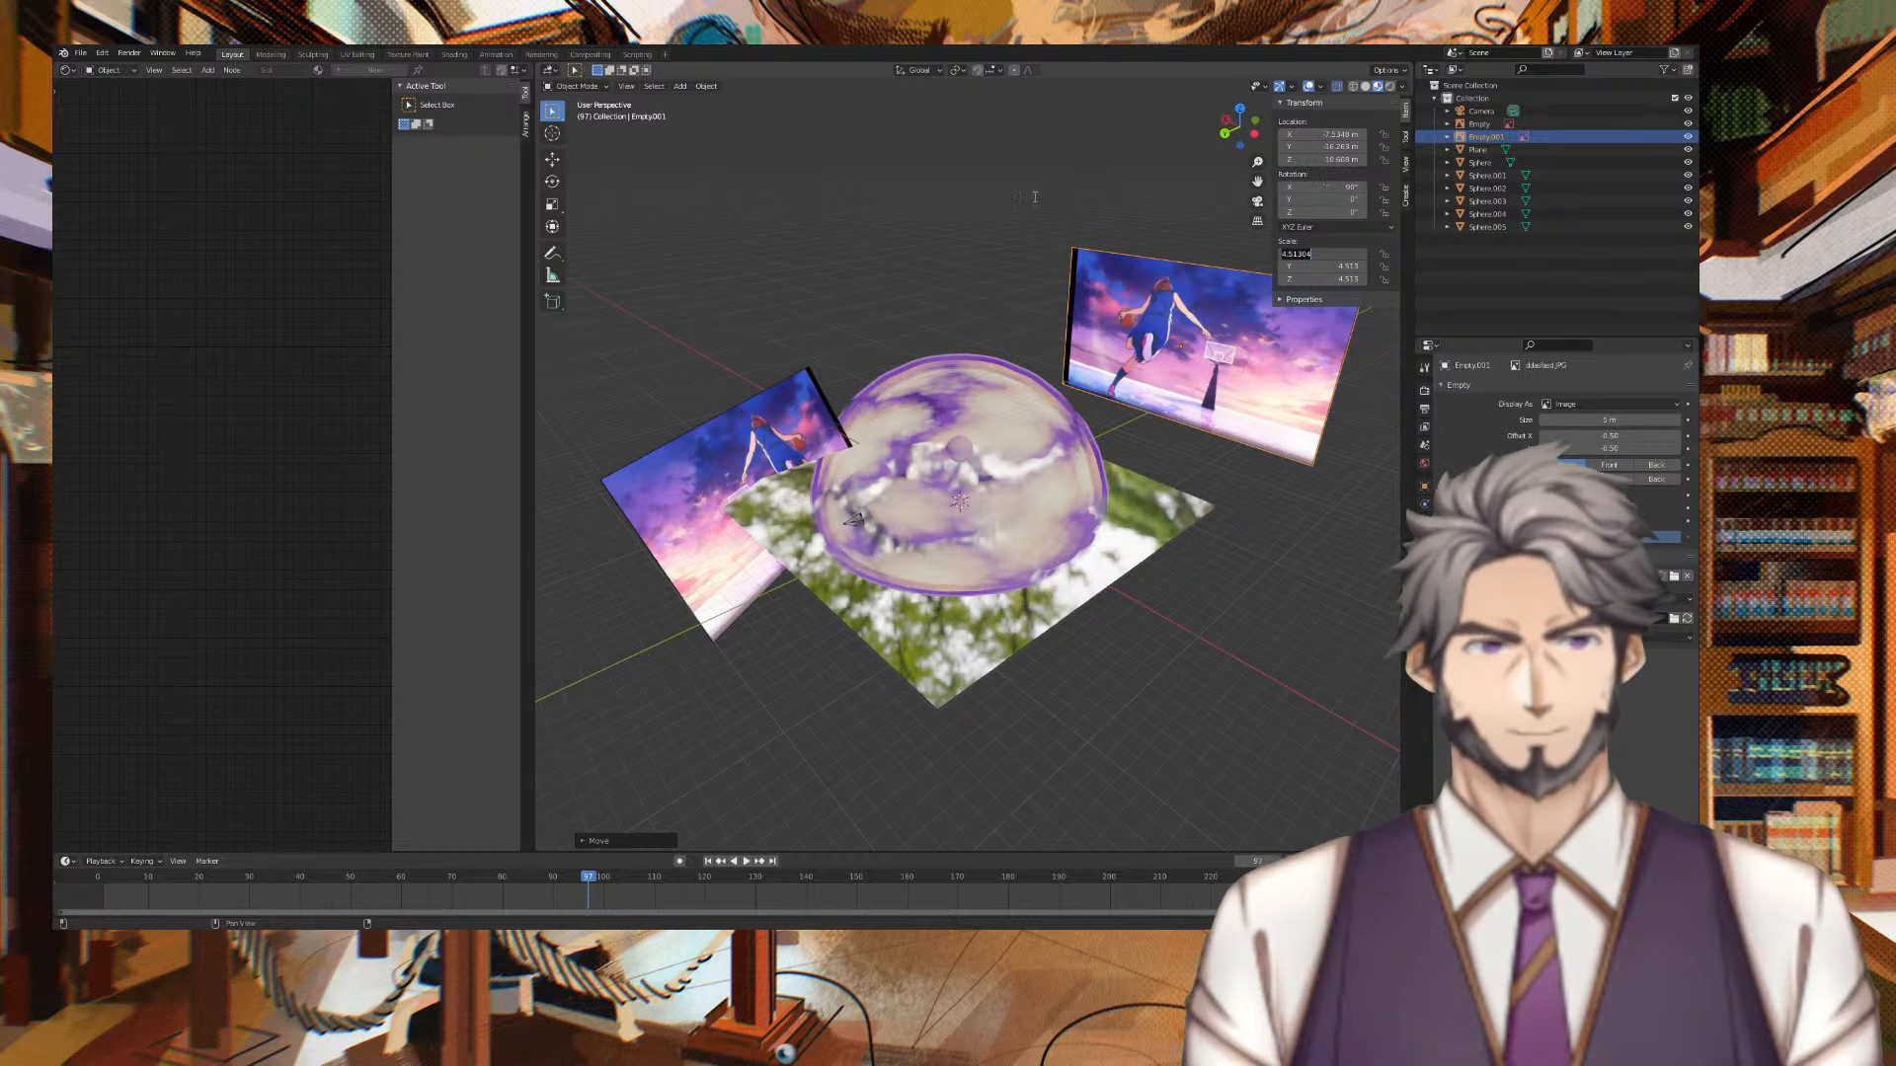
Examine the reference image's sky colours, horizon and glossy floor reflections close up beside the dome
middle_drag(1106, 221, 1169, 209)
scroll(1139, 226, up, 3)
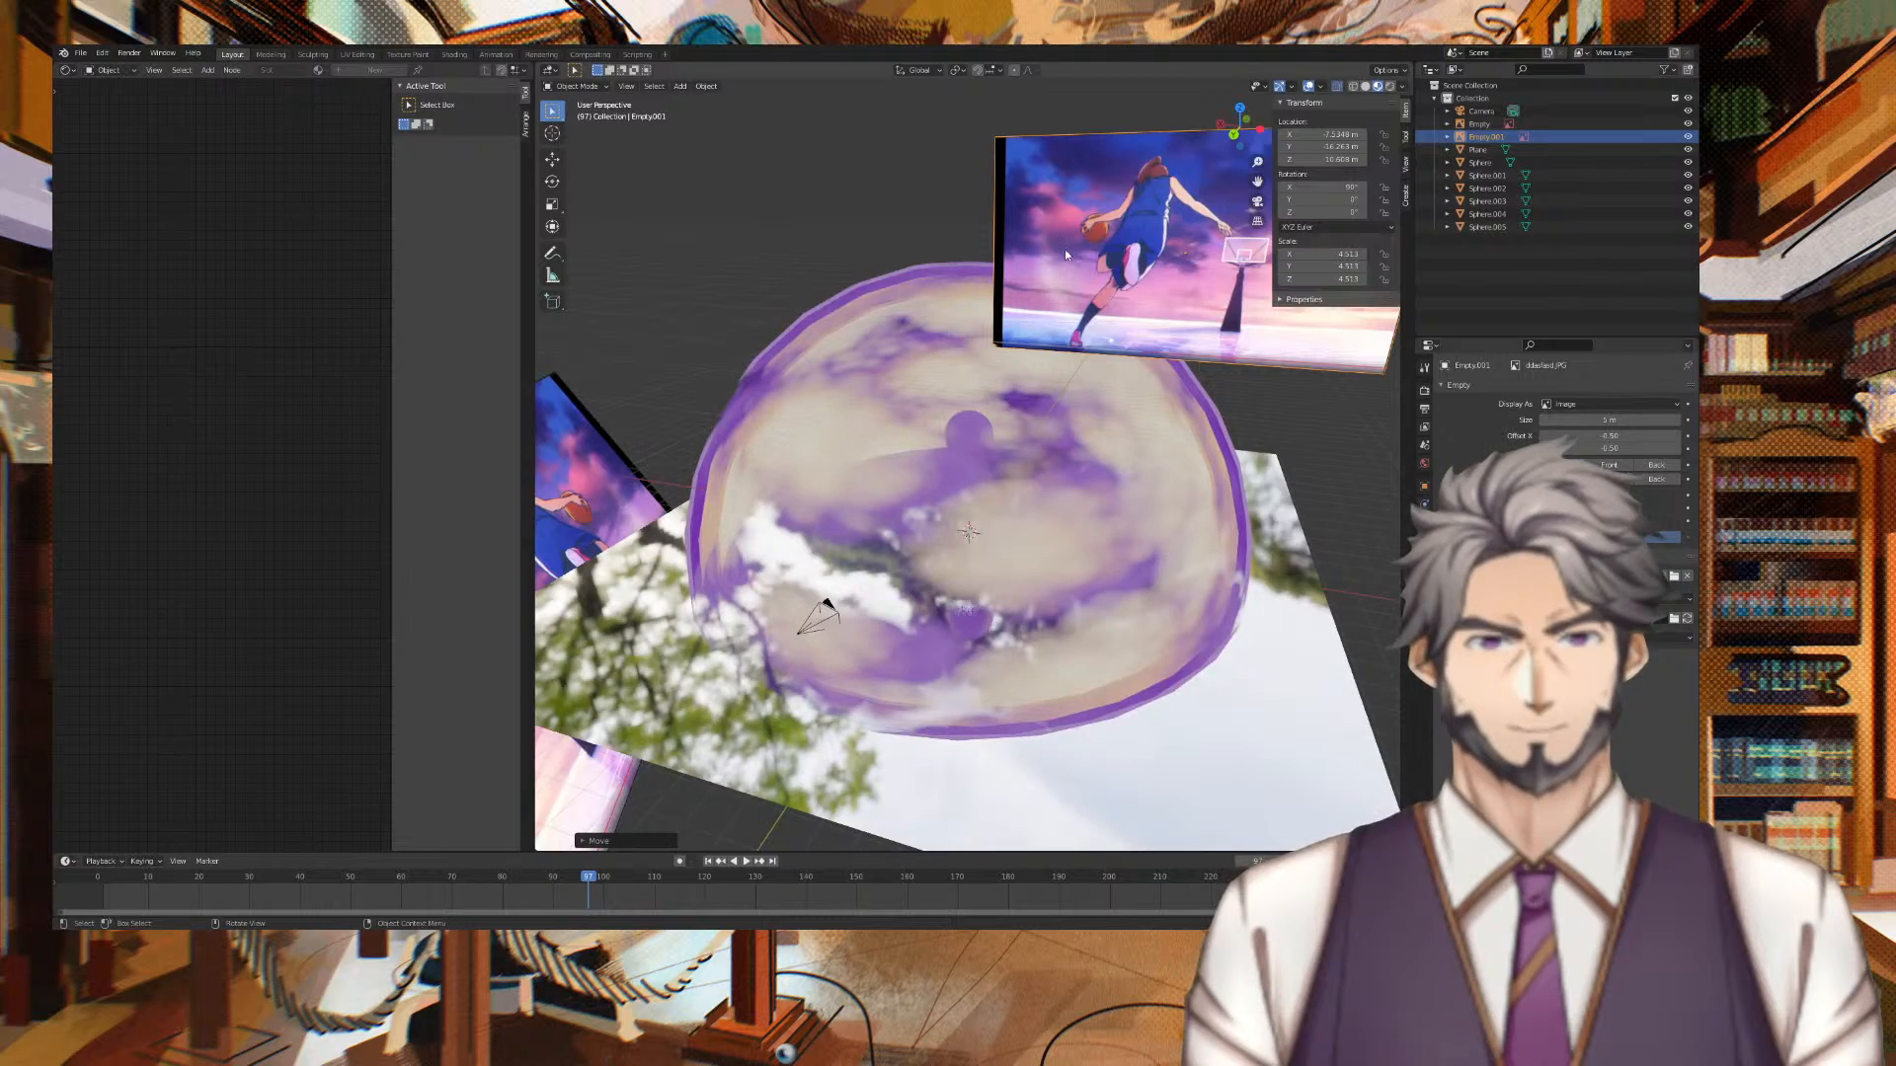
scroll(1065, 255, up, 3)
scroll(1065, 254, down, 5)
middle_drag(1064, 255, 1002, 311)
scroll(1111, 281, up, 1)
scroll(991, 353, up, 4)
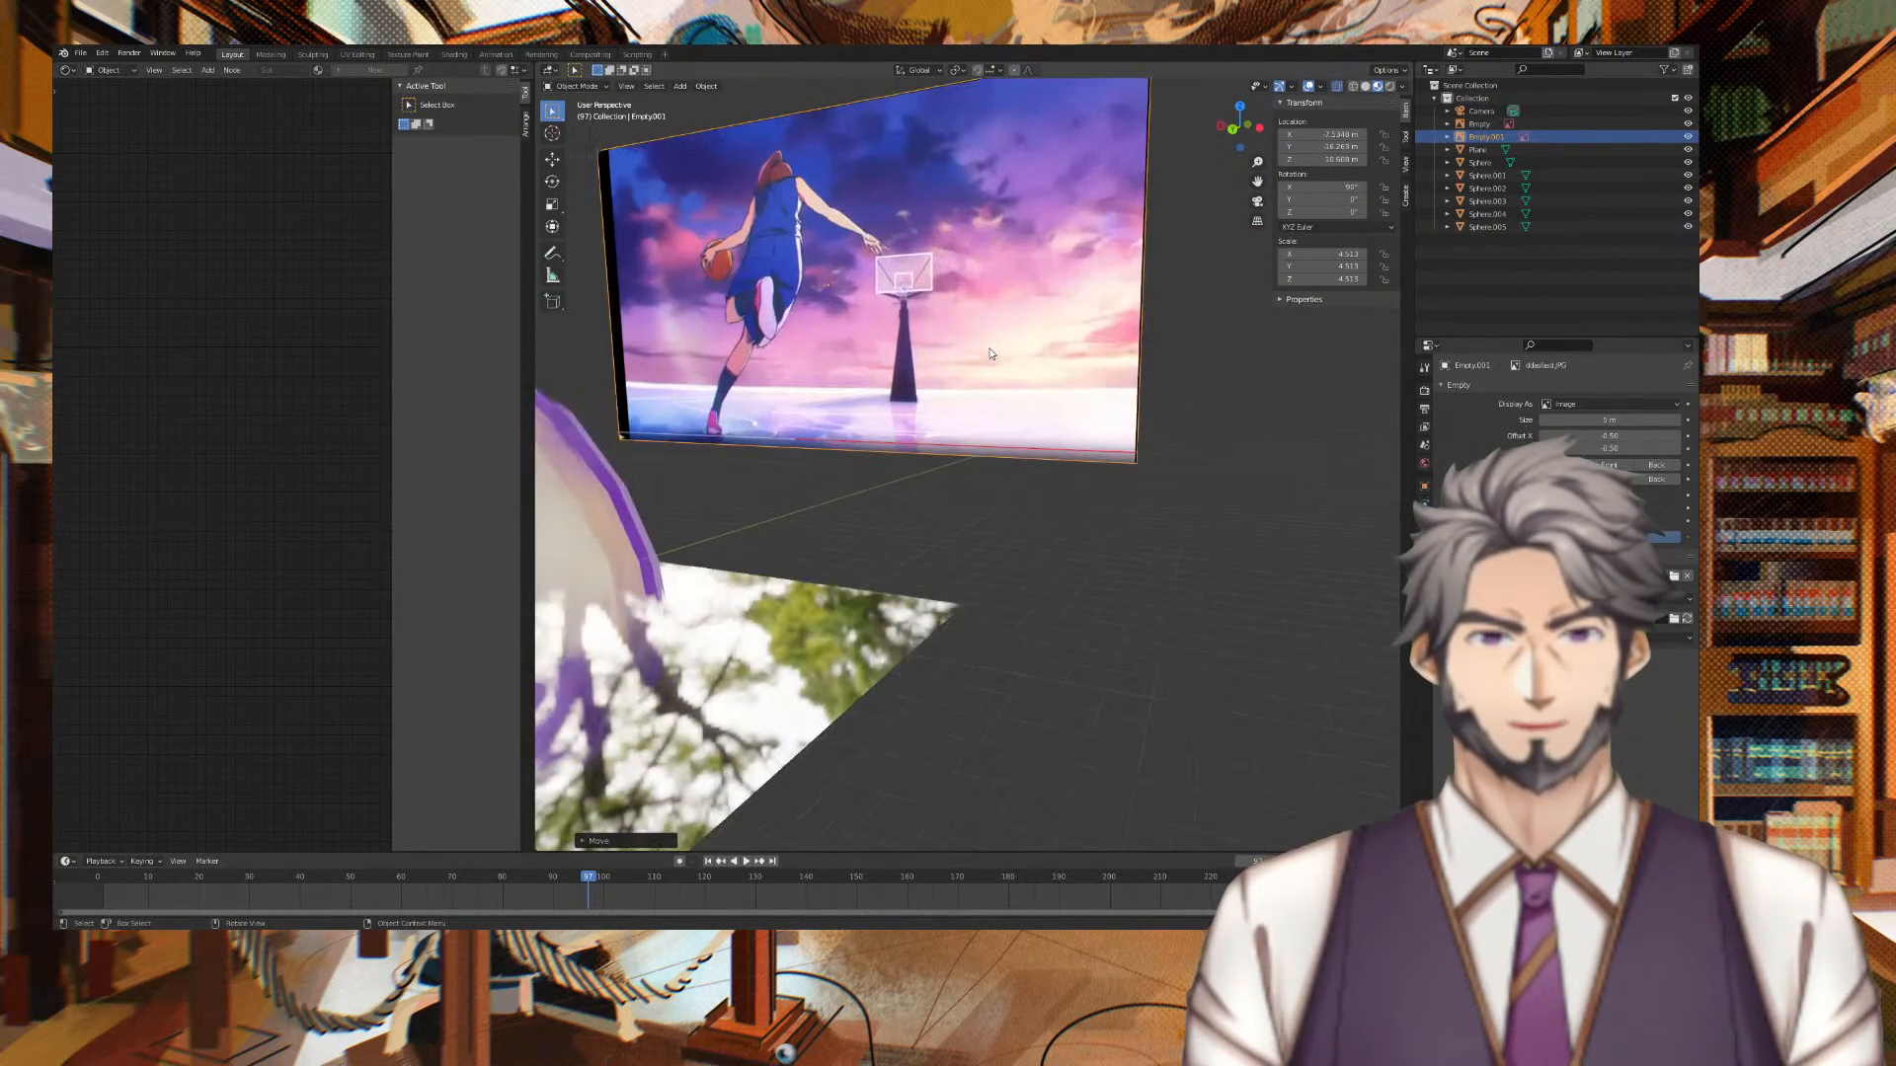
scroll(991, 353, up, 1)
middle_drag(1037, 415, 1355, 472)
middle_drag(889, 574, 810, 583)
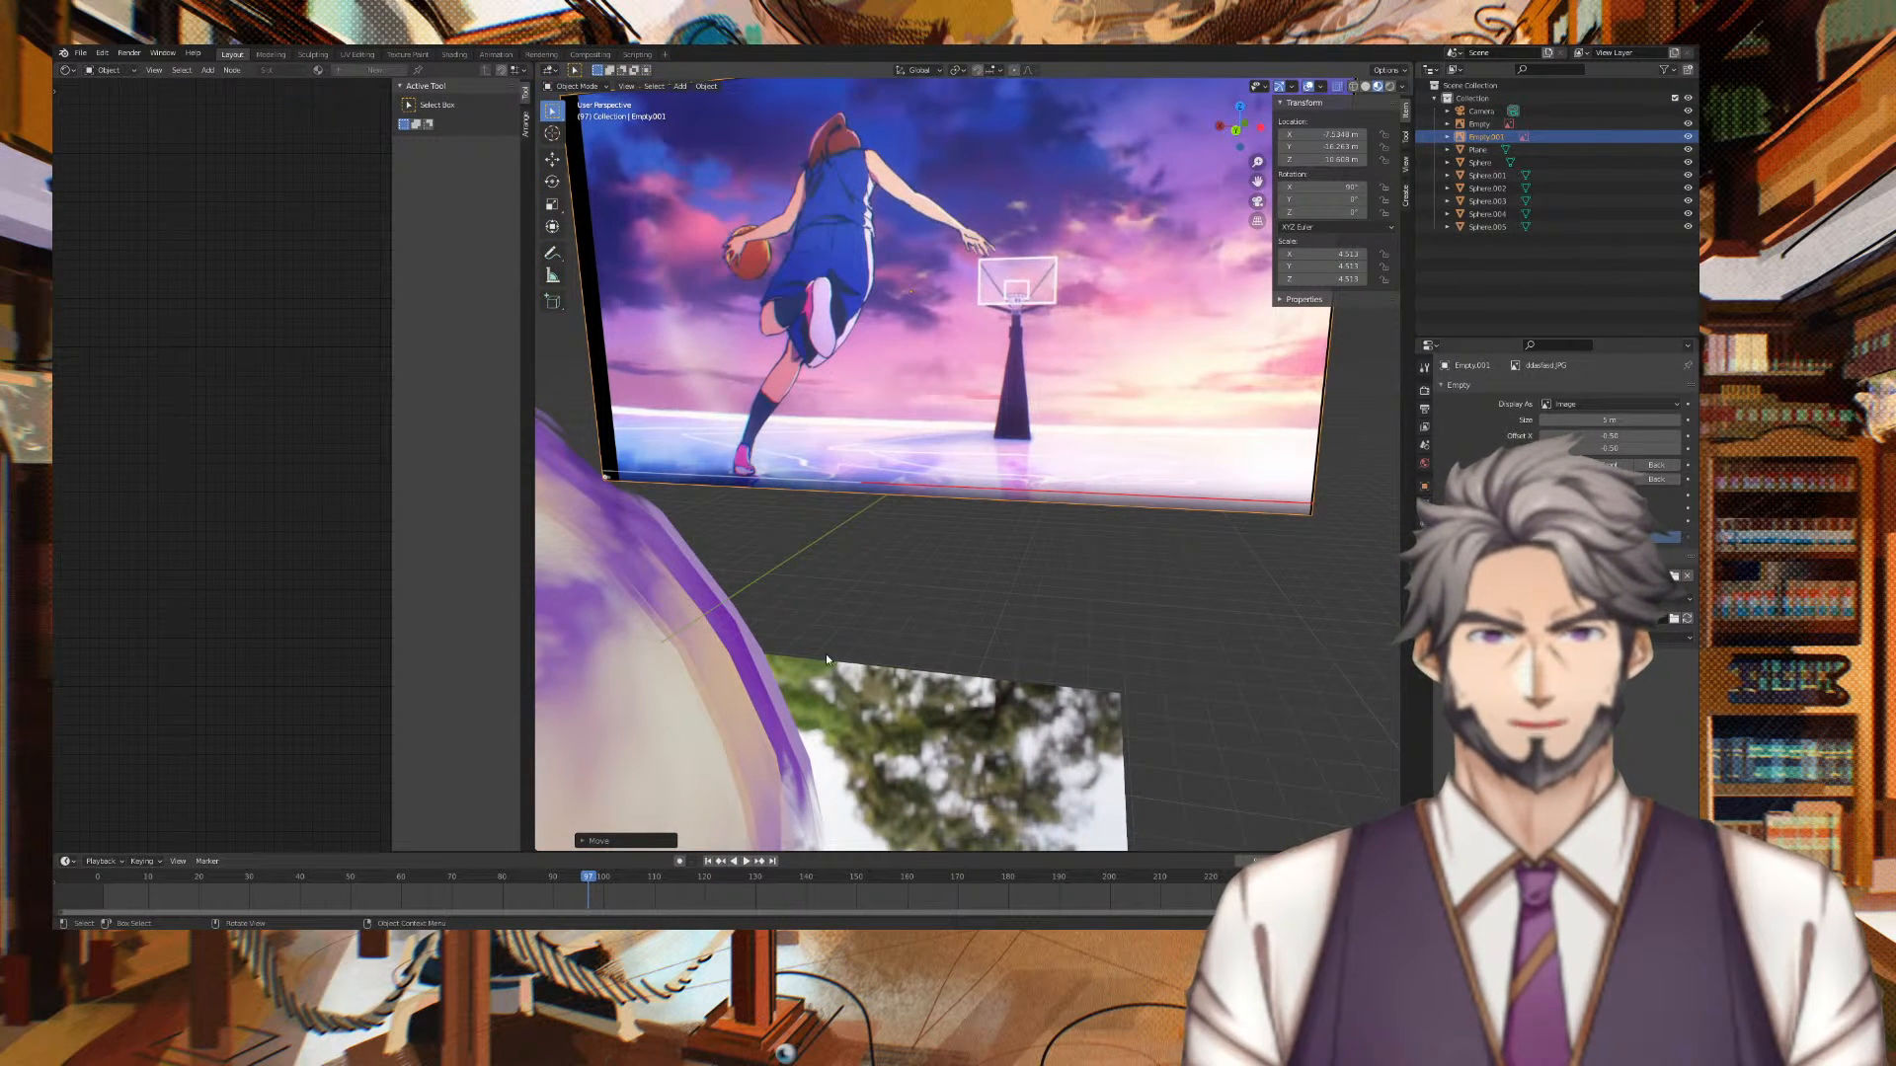
Slightly increase the roughness of the Glossy shader on the ground plane
click(931, 805)
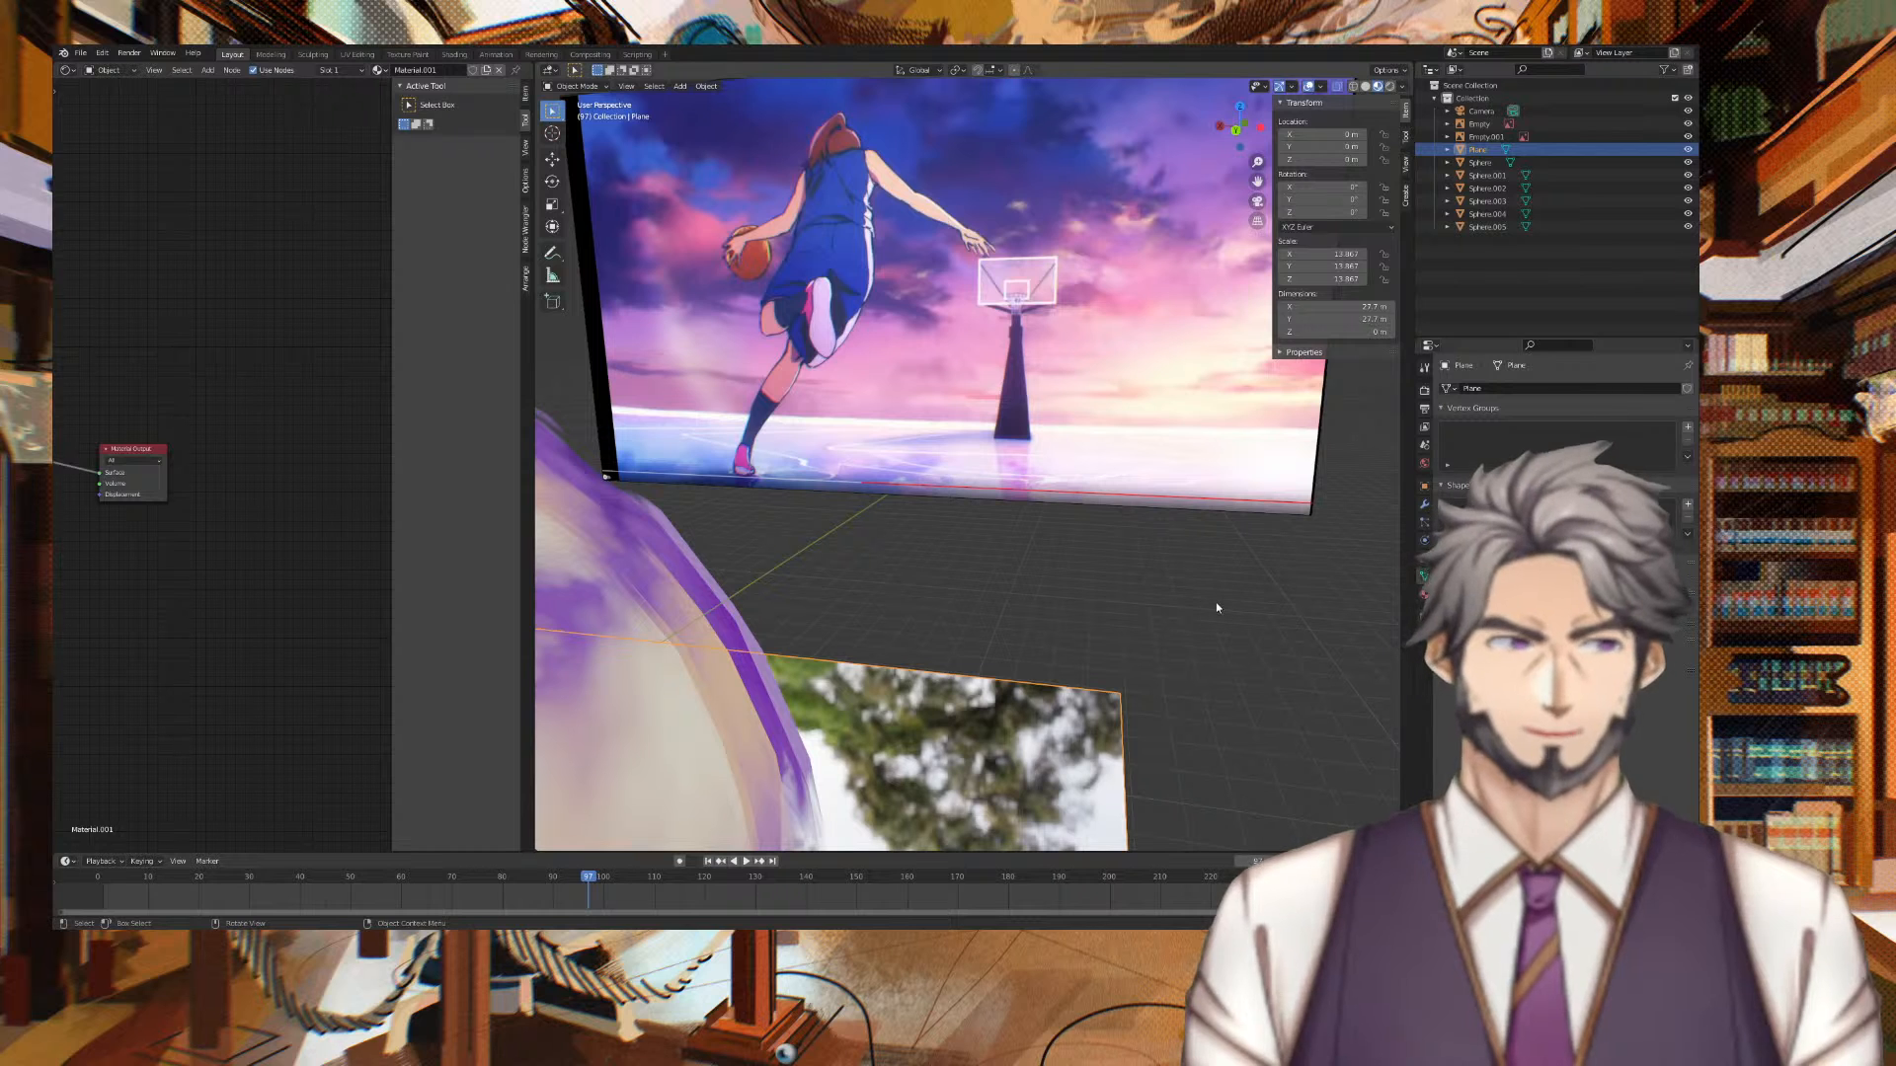
middle_drag(158, 413, 318, 468)
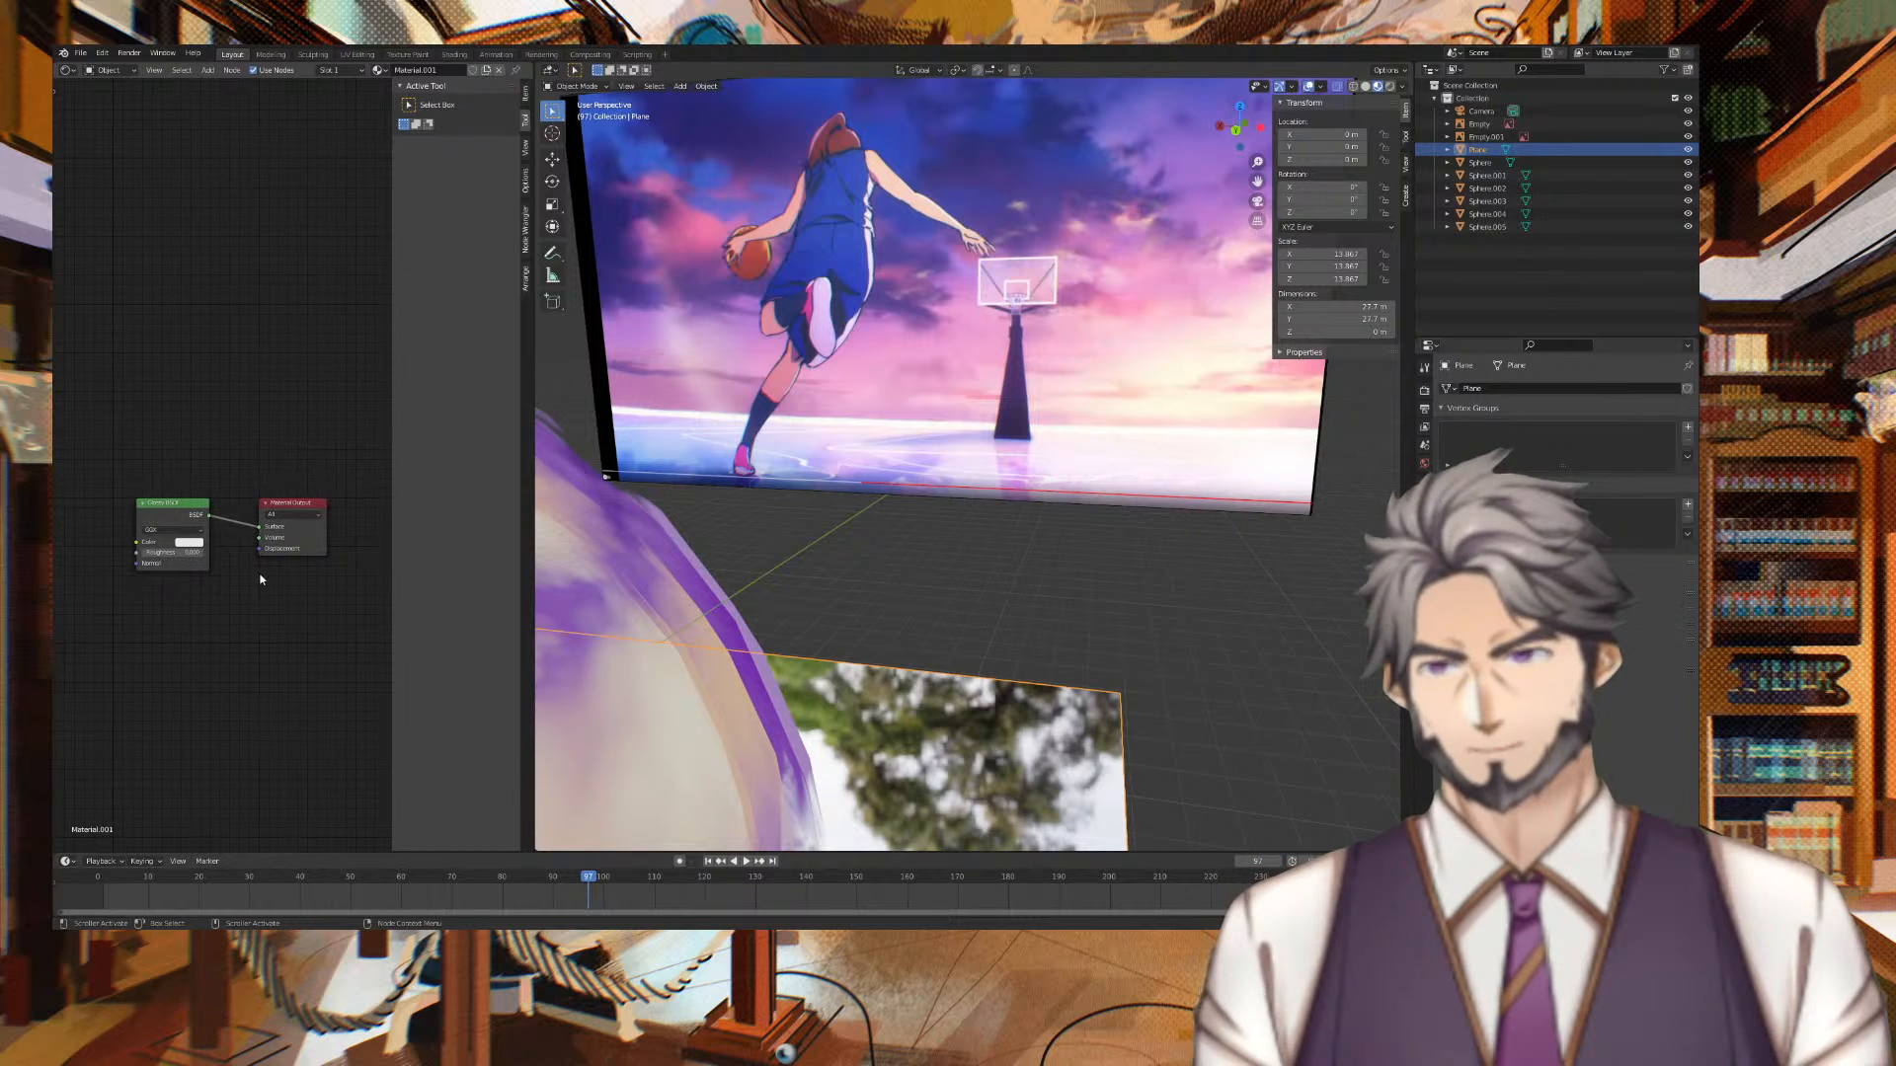
drag(172, 552, 188, 552)
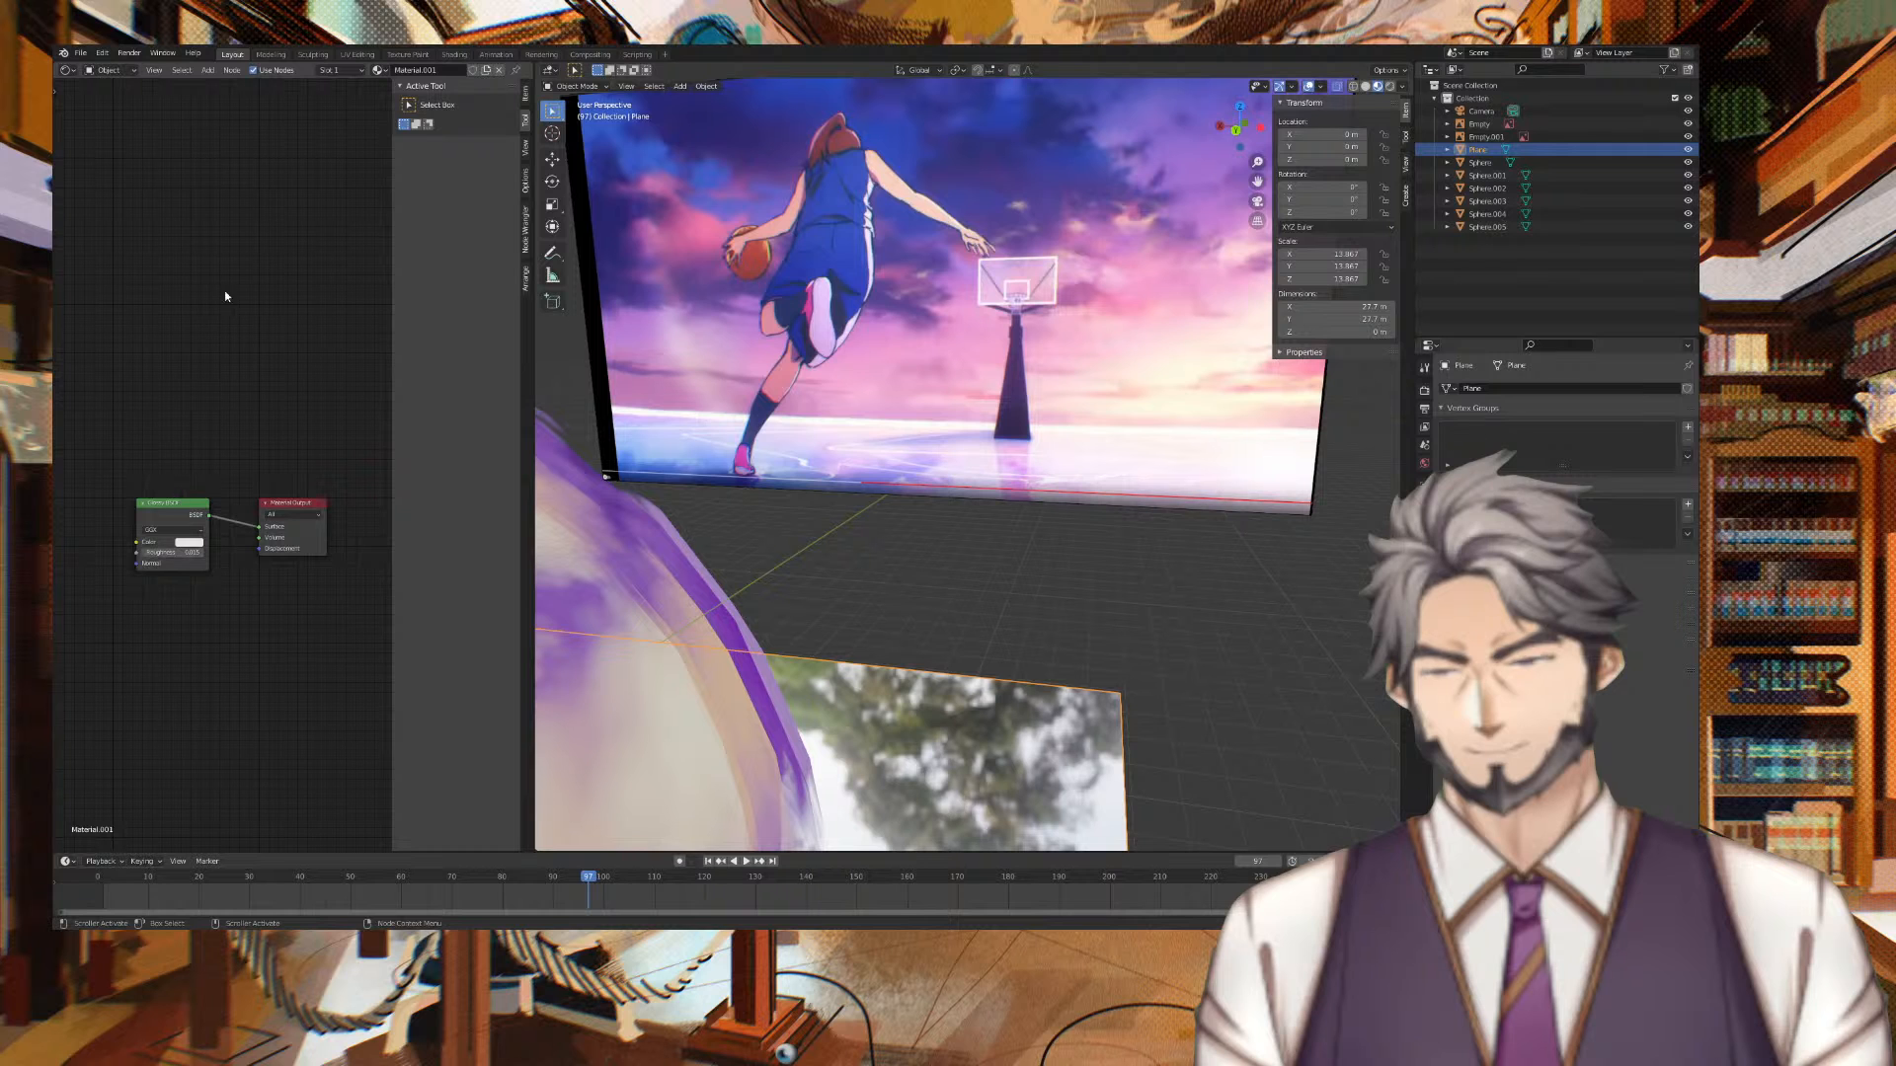
Compare the sky and the red sphere inside the dome in rendered view and in material preview
click(753, 561)
middle_drag(751, 555, 857, 565)
click(1040, 579)
scroll(1040, 582, down, 5)
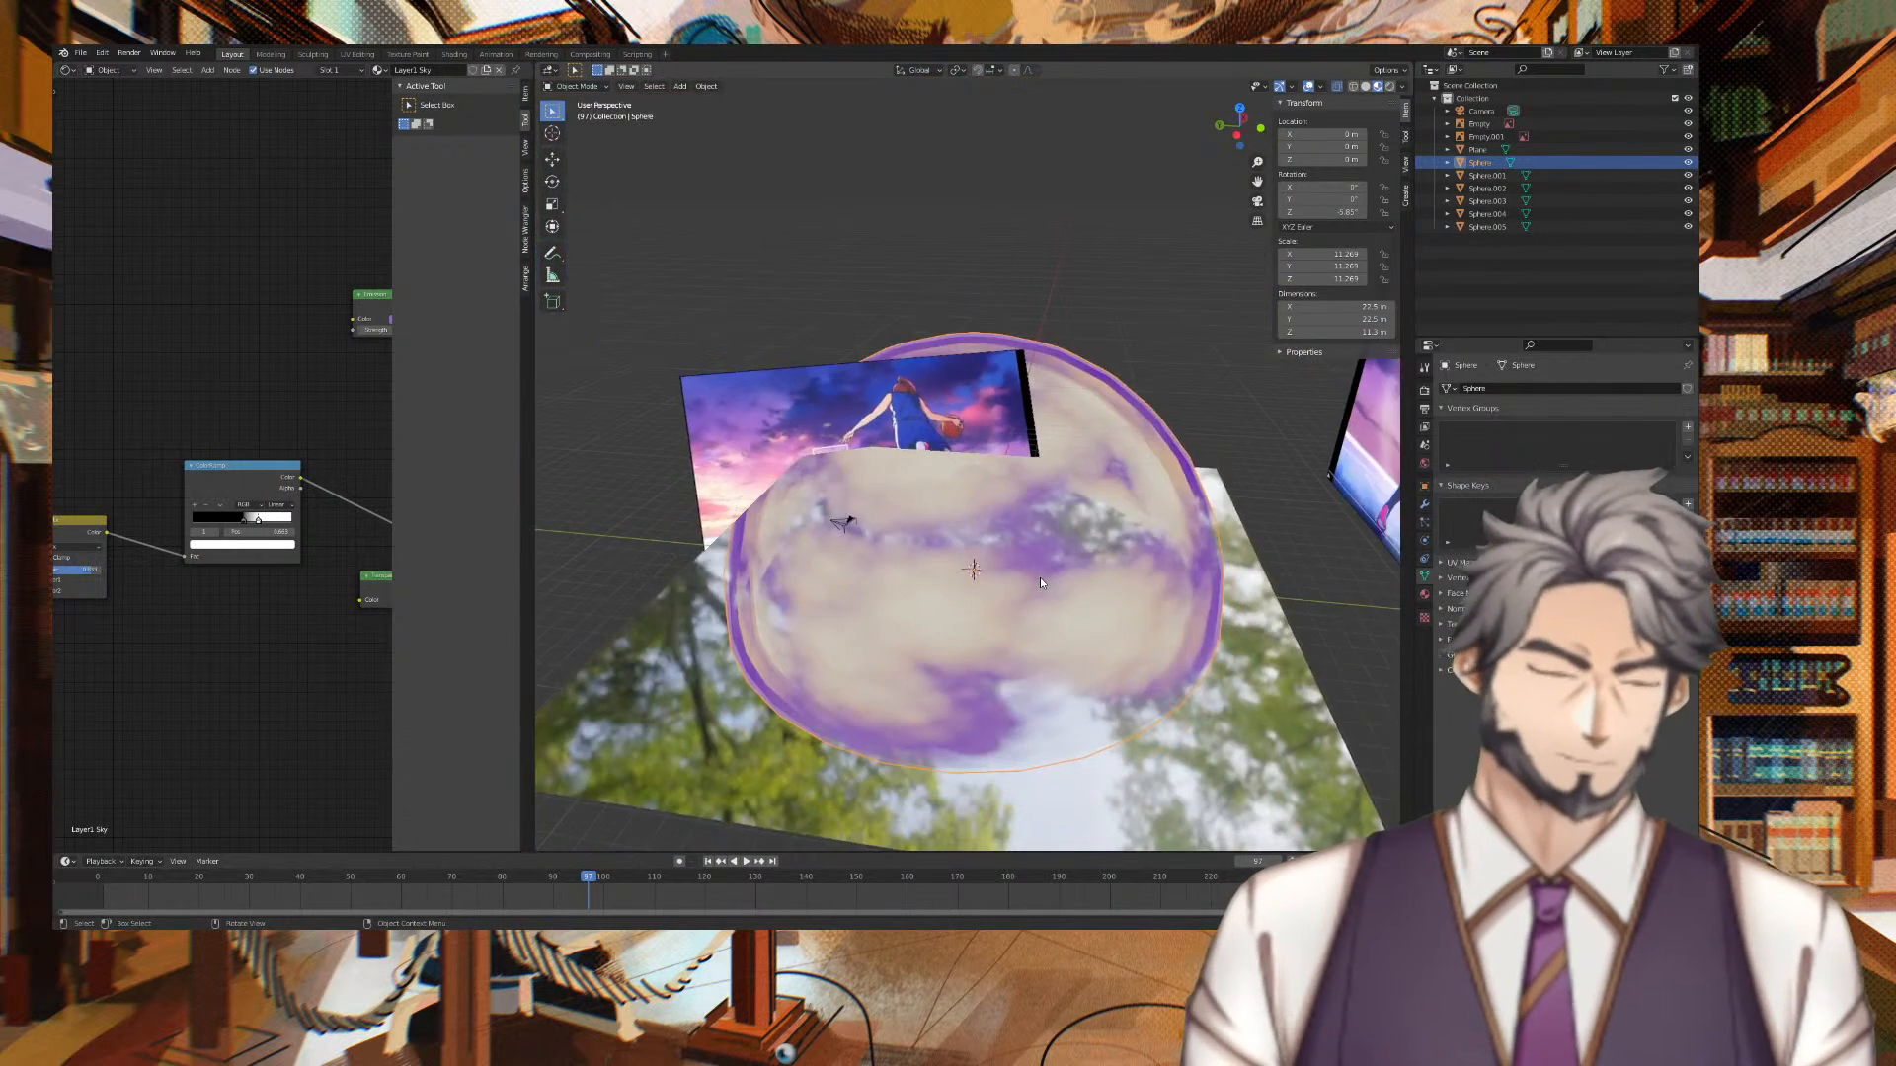
scroll(1075, 538, up, 6)
middle_drag(1077, 539, 1165, 538)
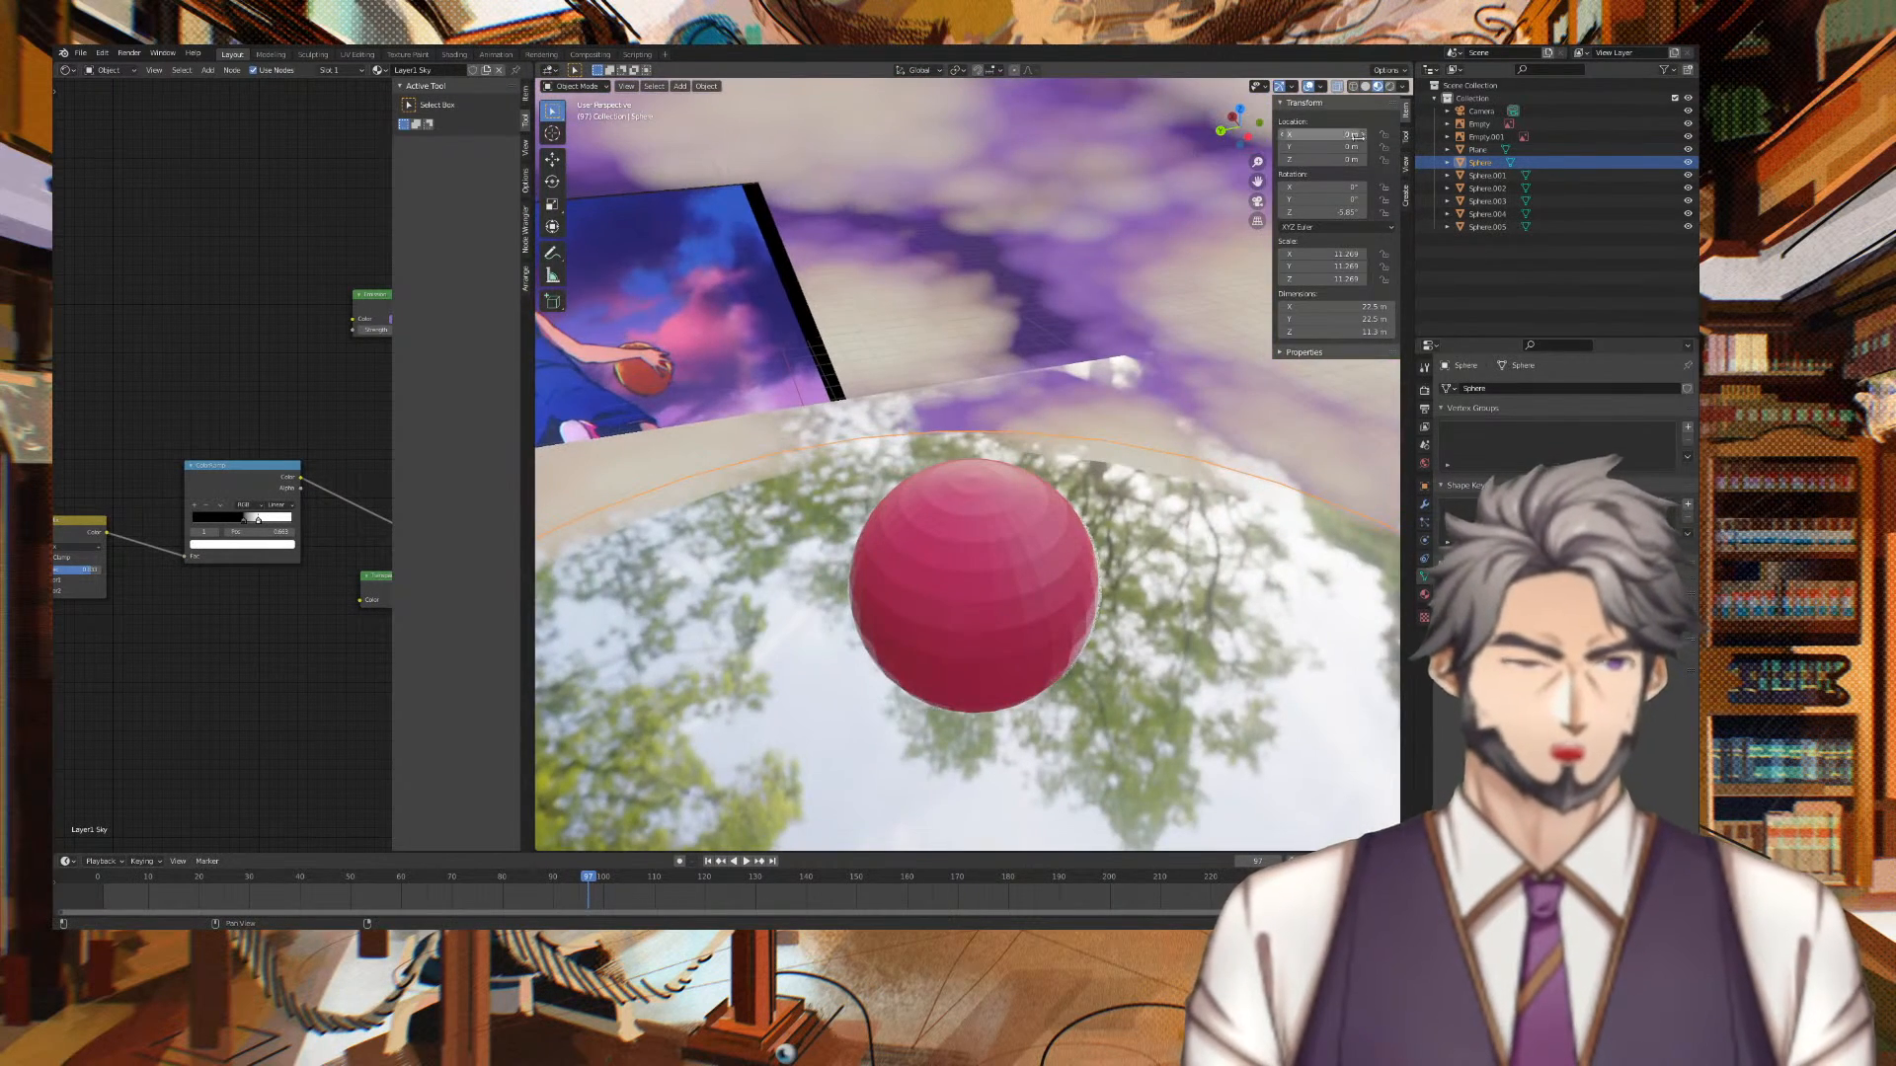
click(1390, 87)
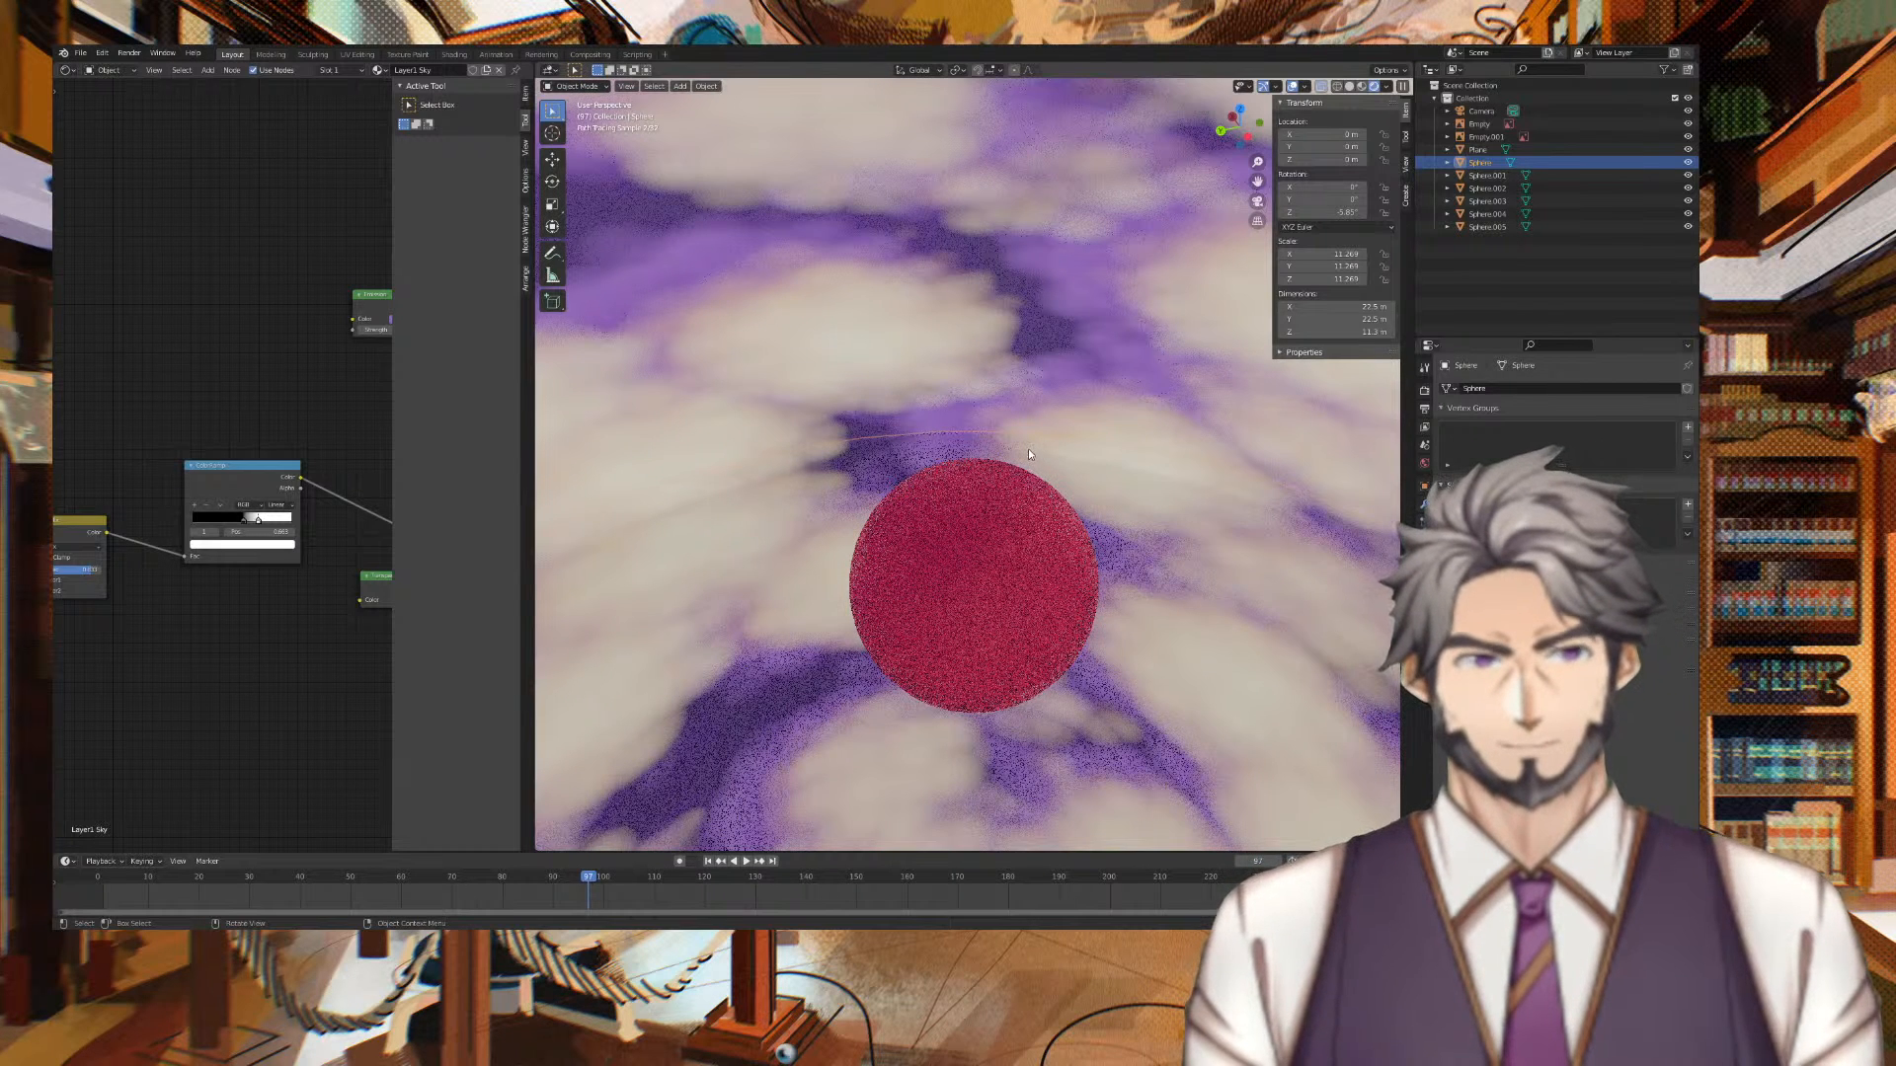
click(1360, 85)
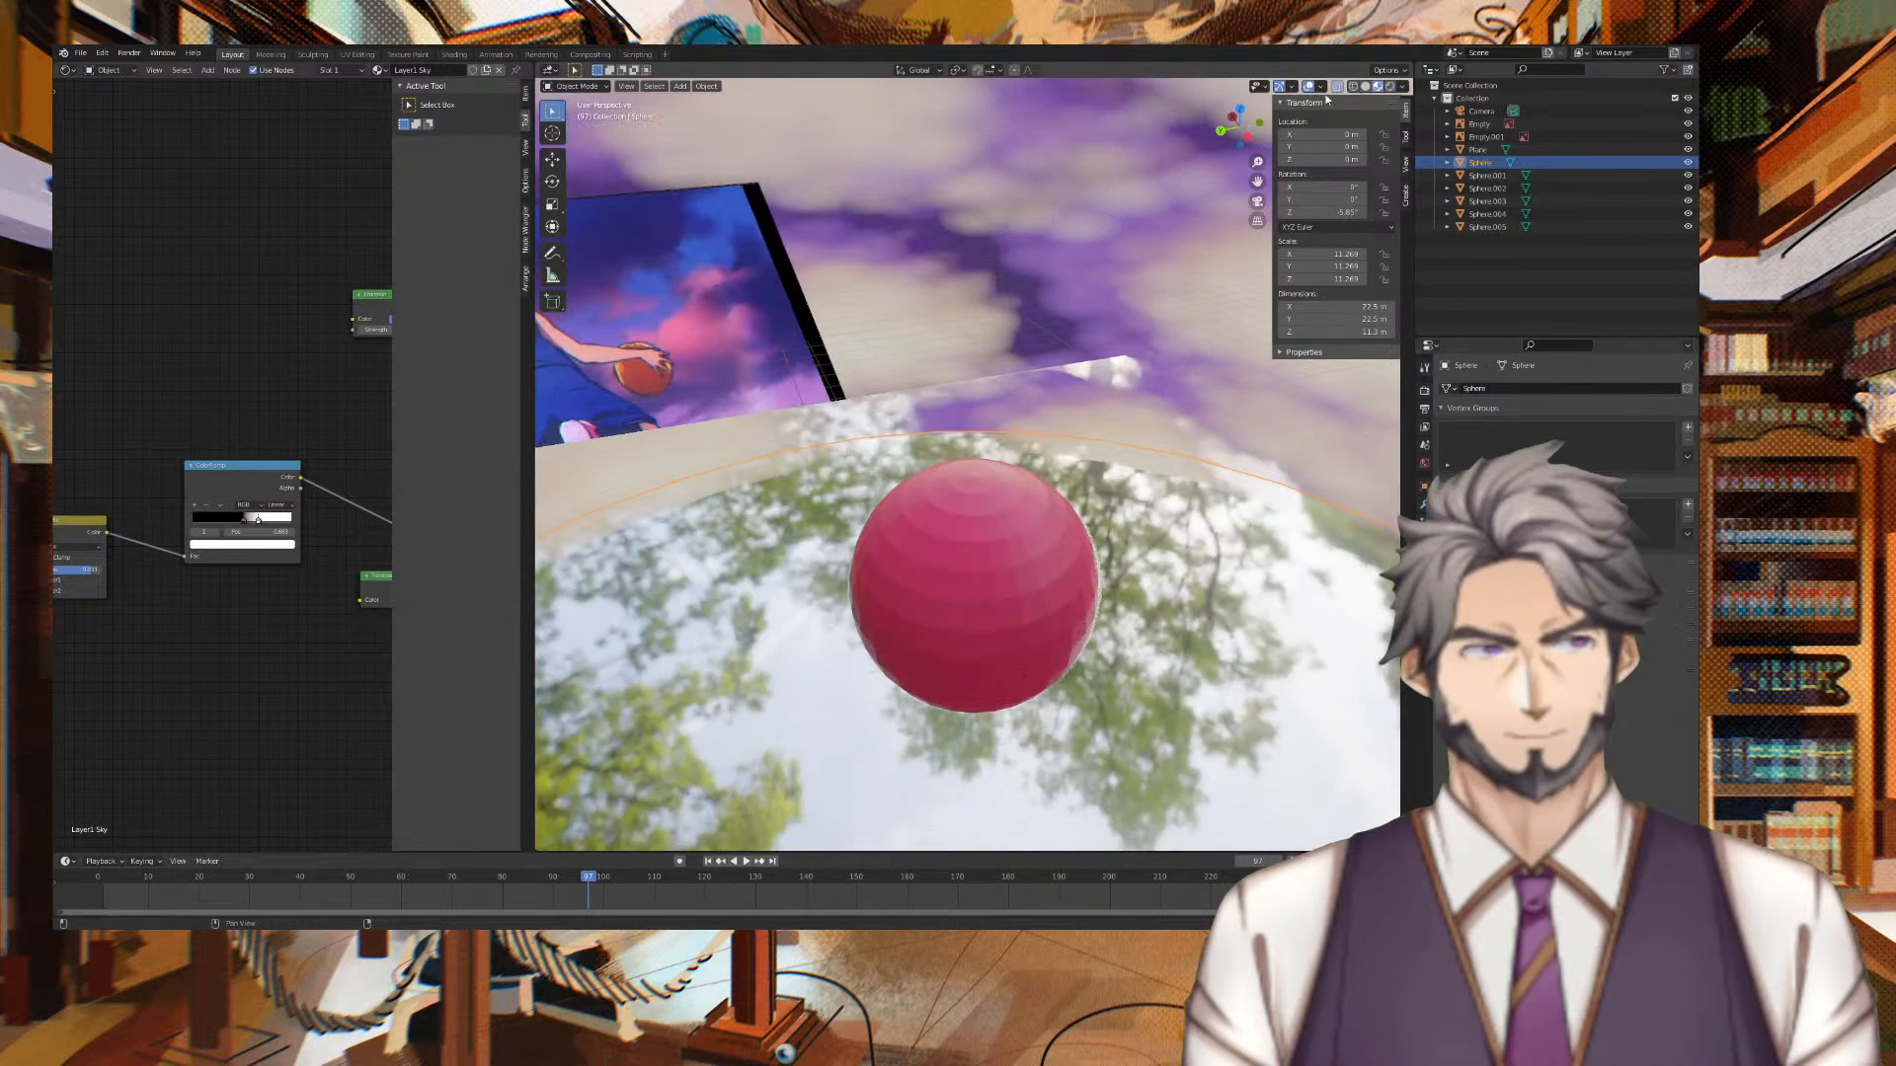
scroll(930, 323, down, 2)
mouse_move(930, 323)
middle_down()
mouse_move(809, 354)
mouse_move(761, 340)
mouse_move(916, 332)
middle_up()
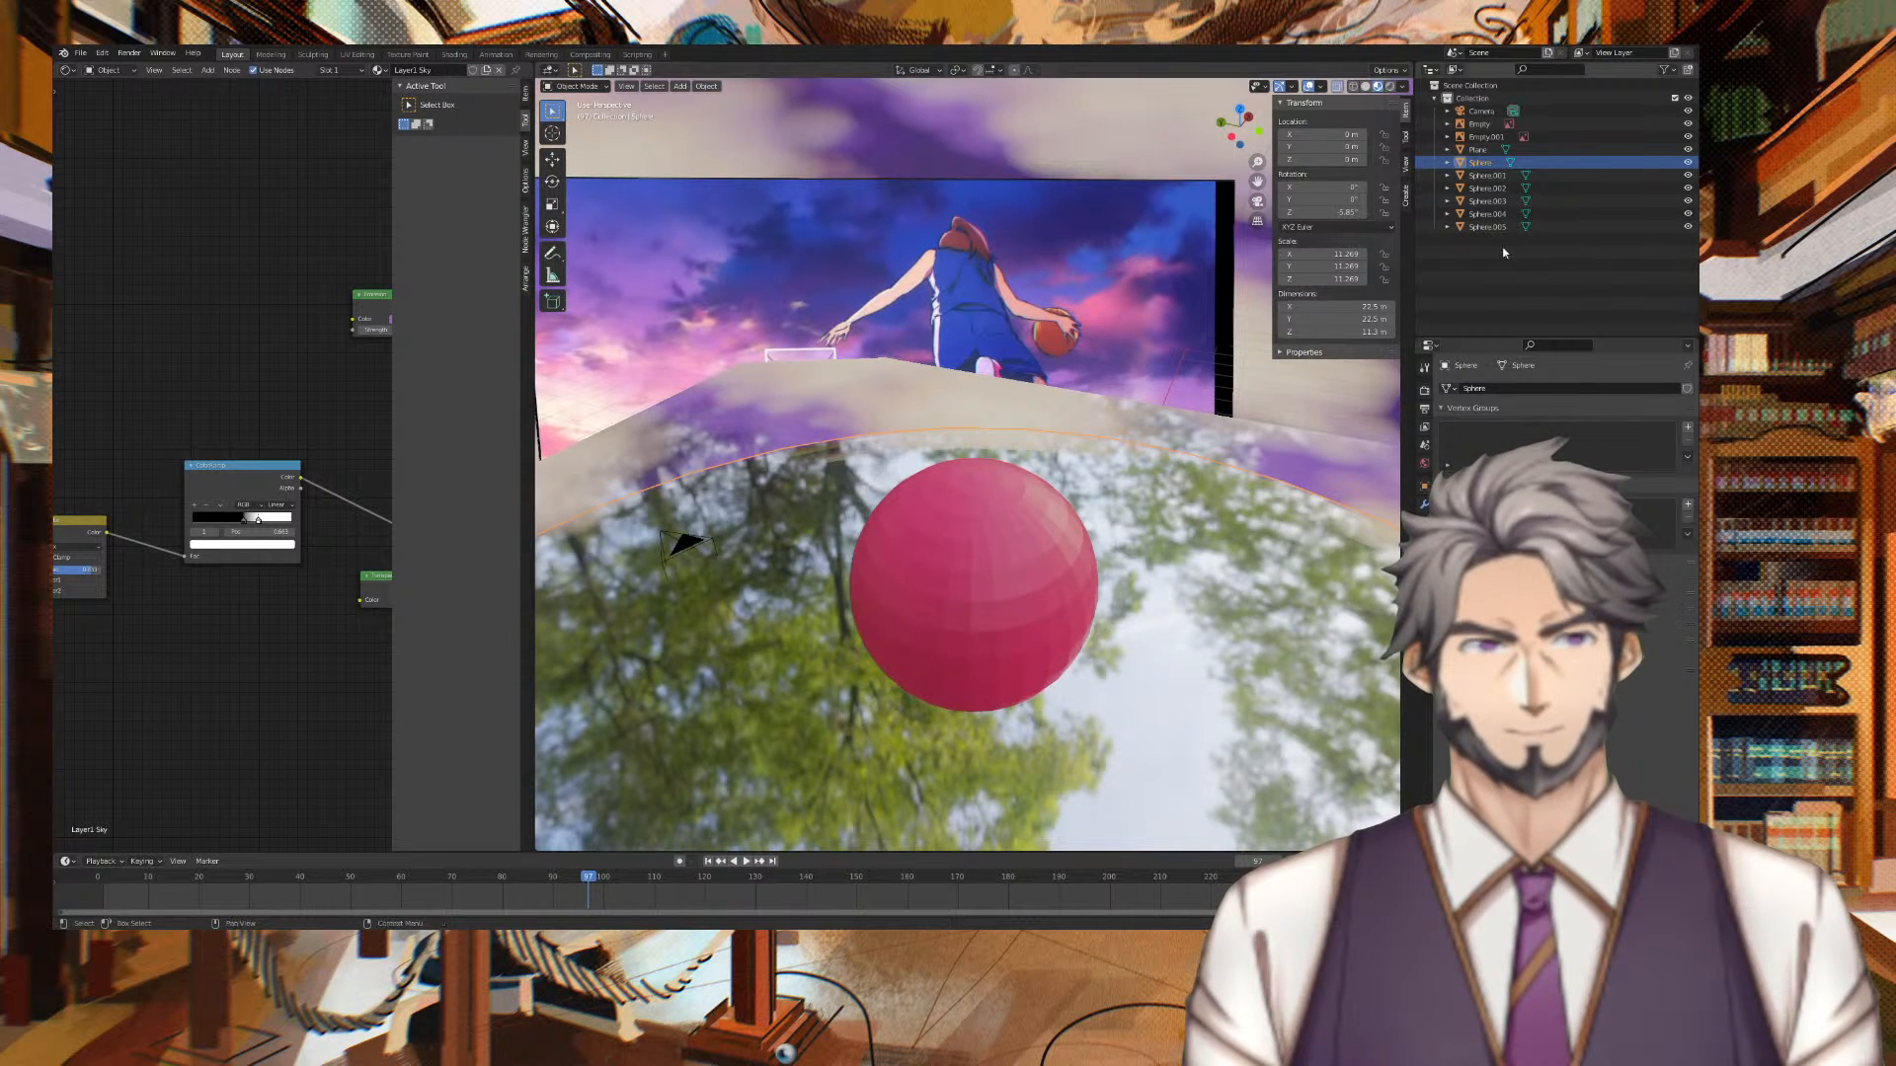
Set the world background colour to a bright blue
click(1424, 463)
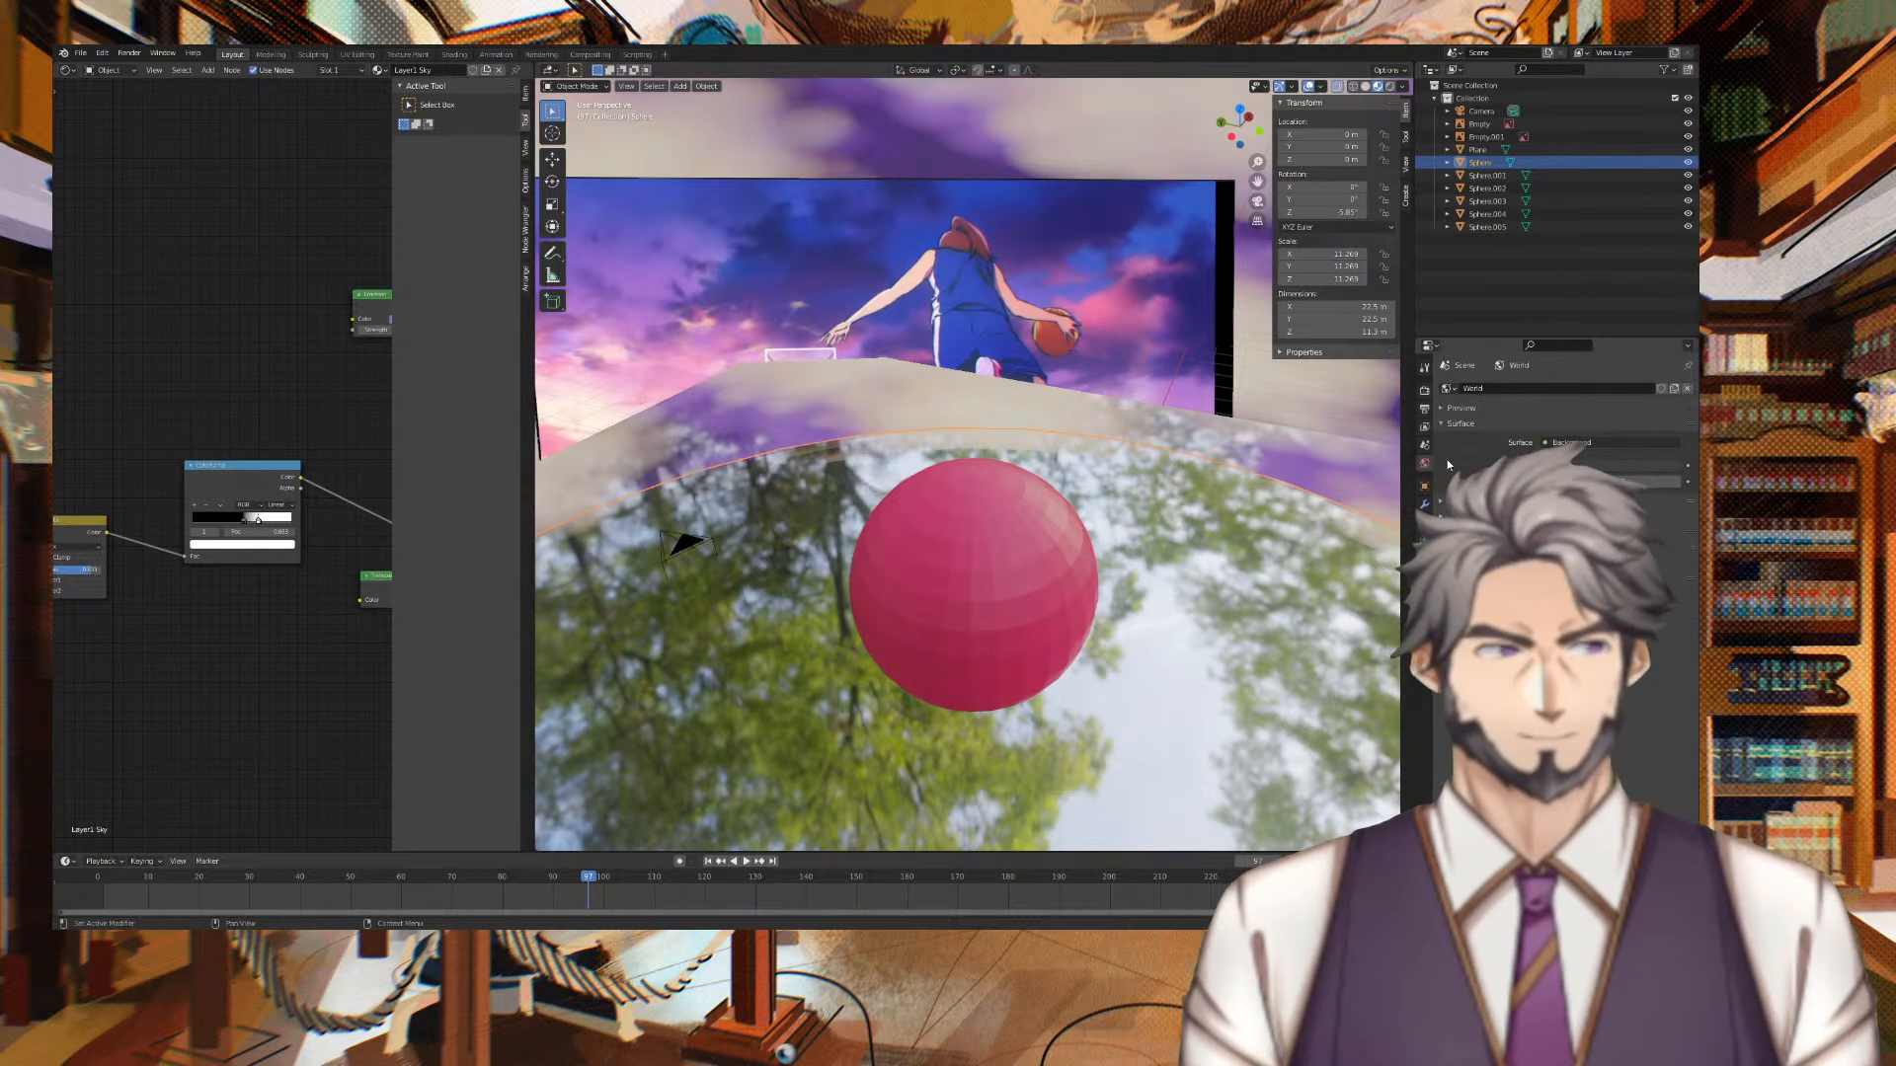
click(1577, 467)
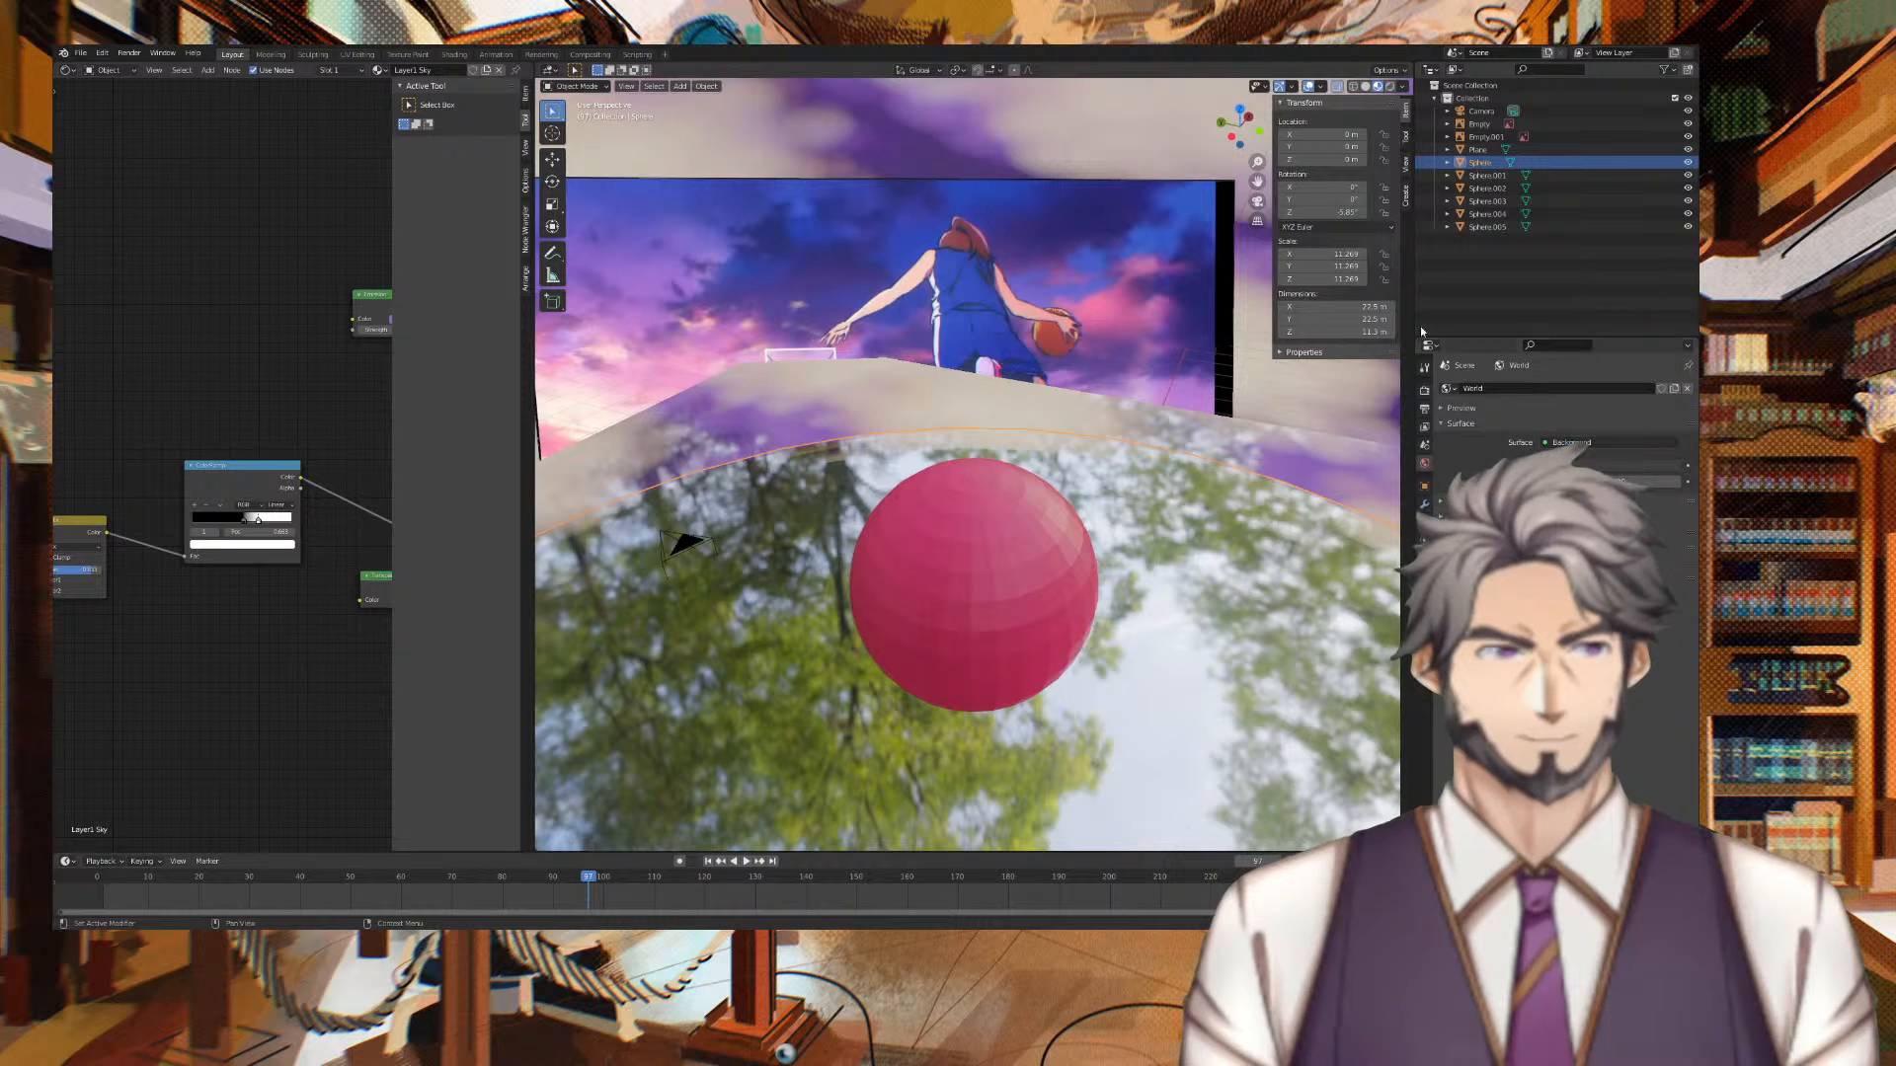
click(1668, 442)
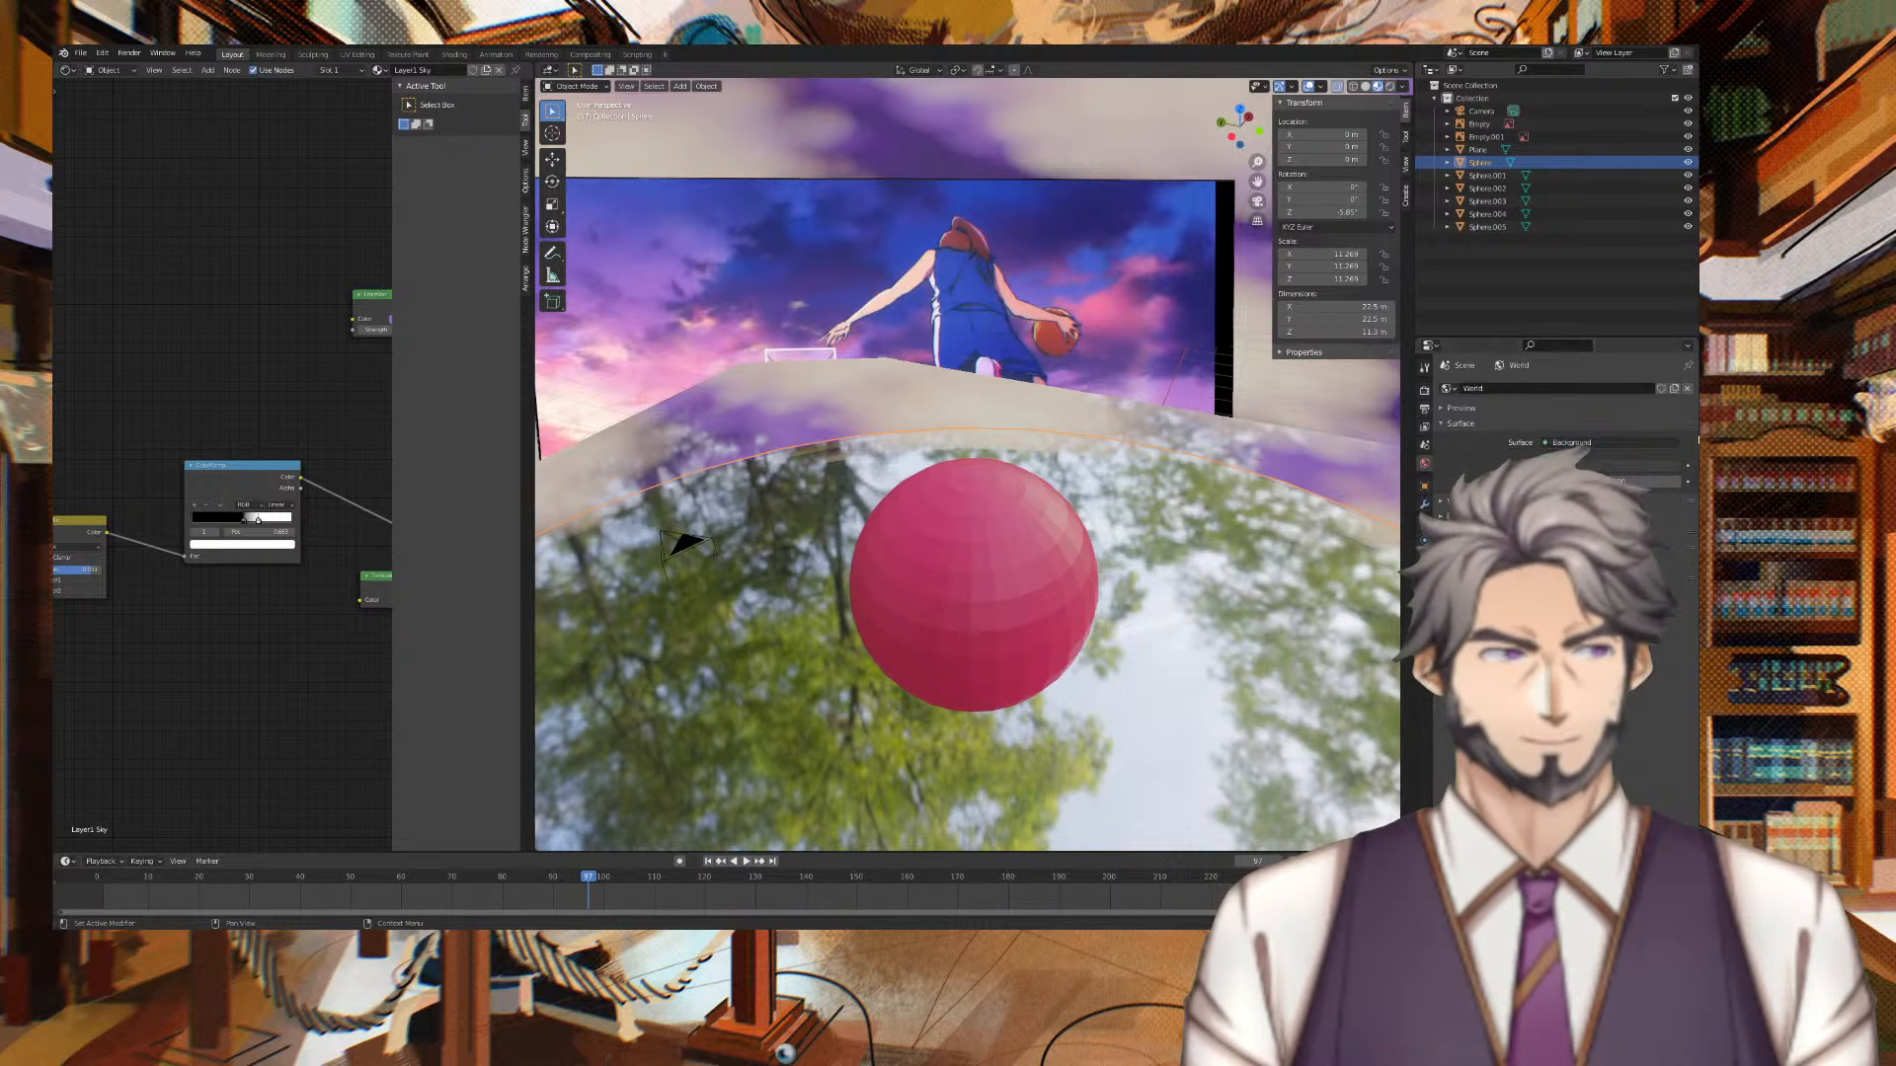
click(1623, 466)
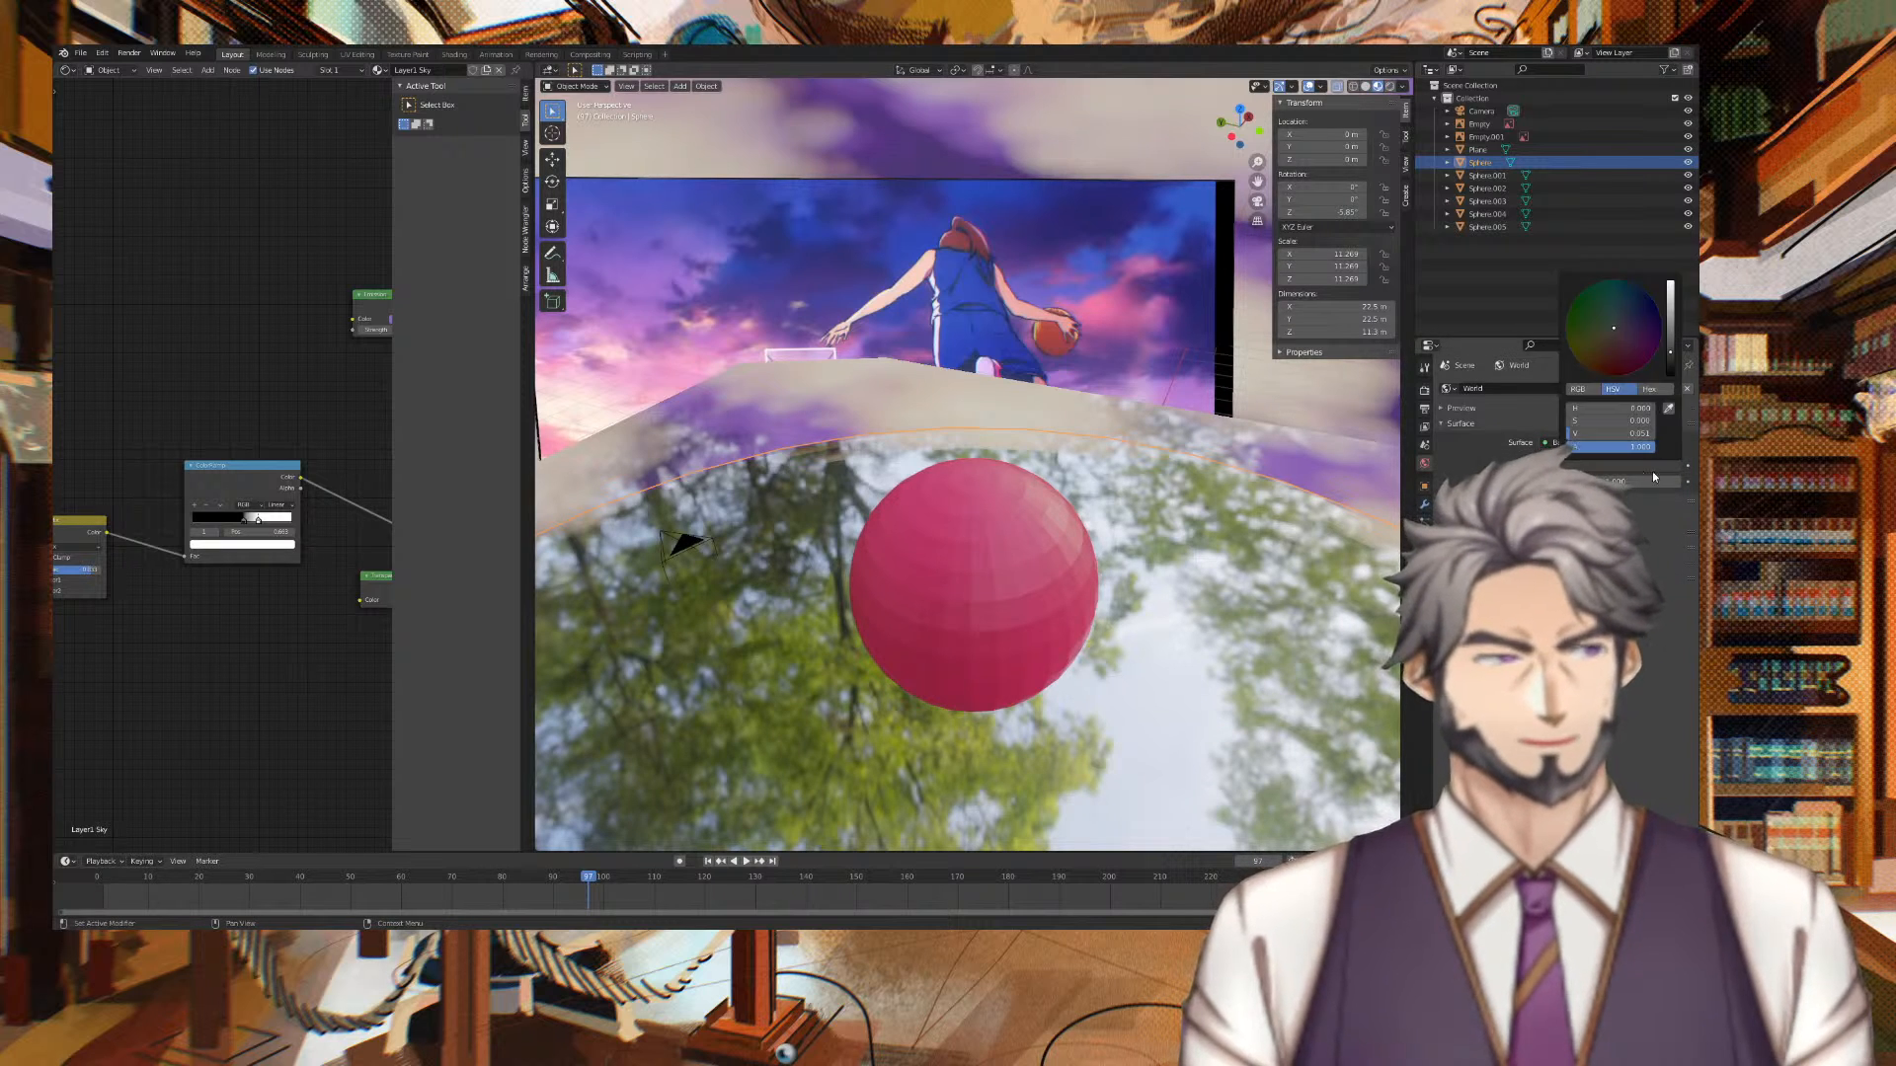
click(1668, 408)
click(1204, 201)
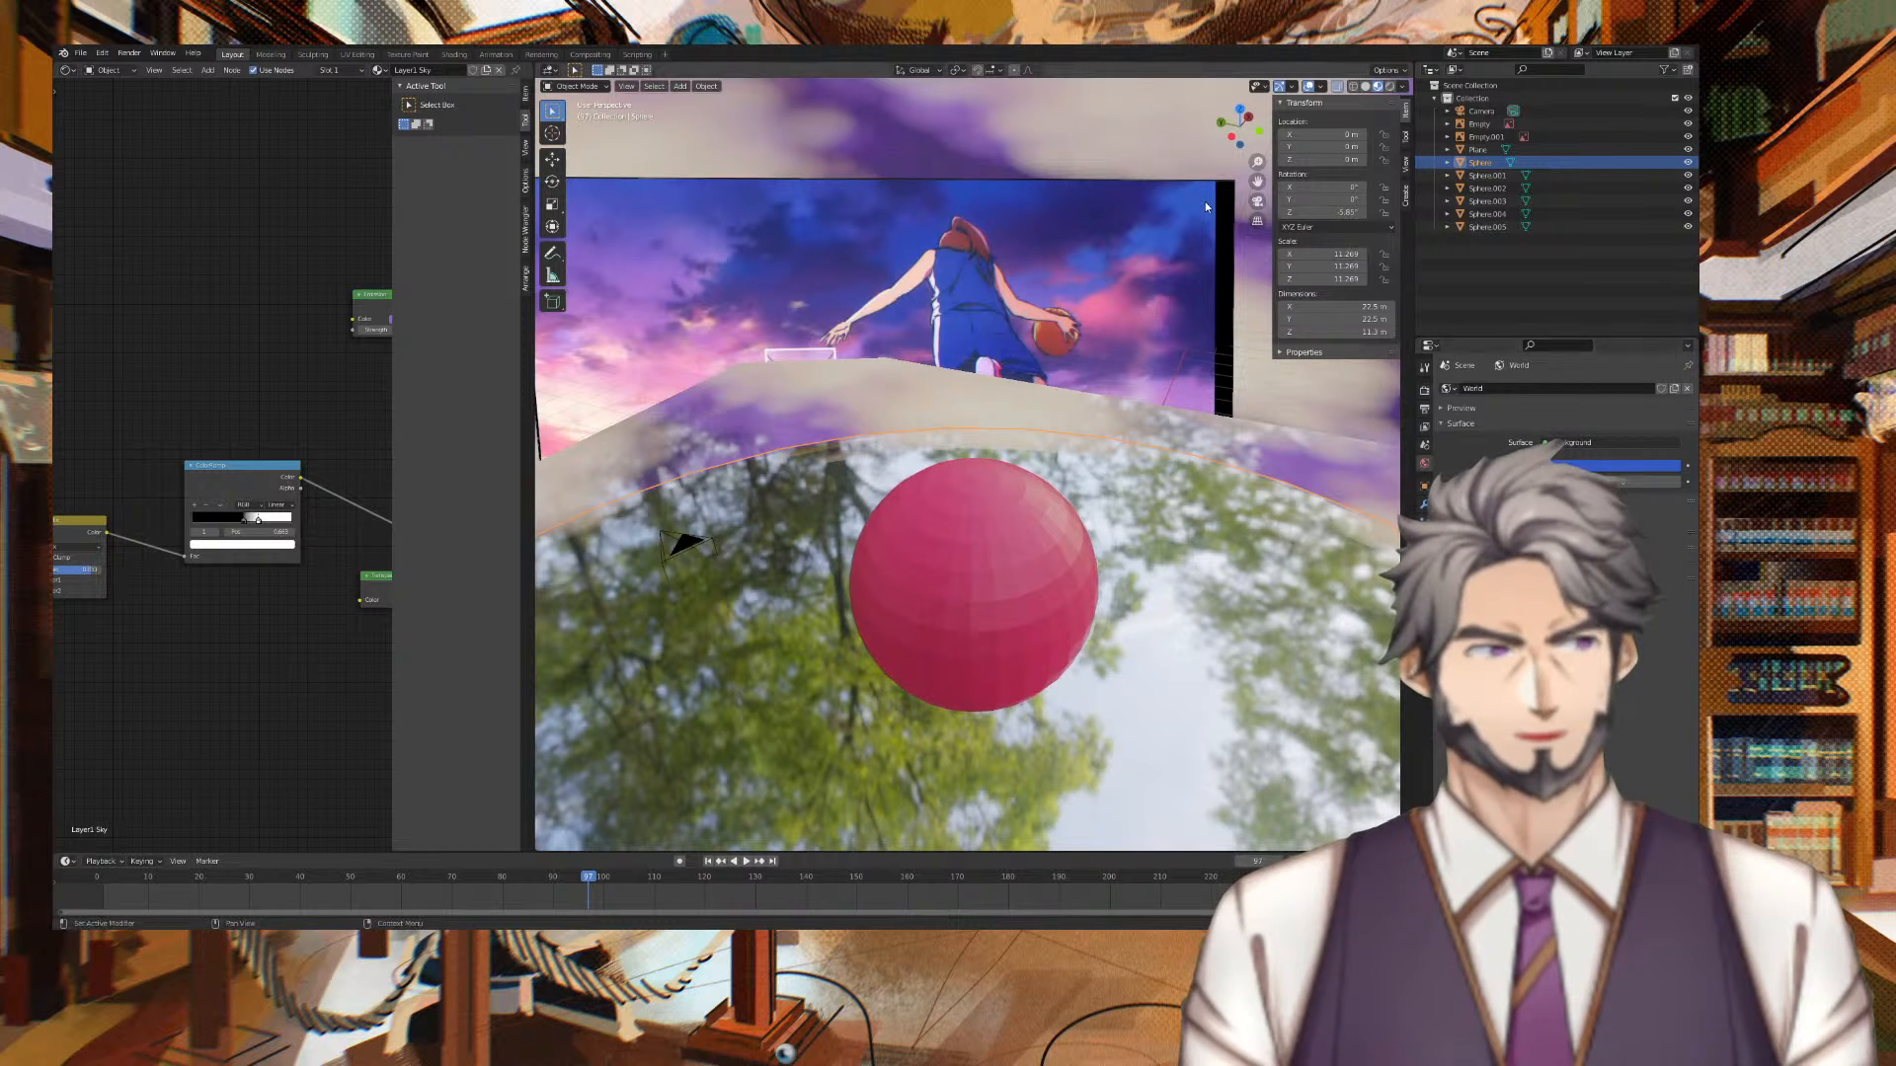
Examine how the blue background shows through the cloud layers in the Cycles view, then return to material preview
scroll(1152, 276, down, 6)
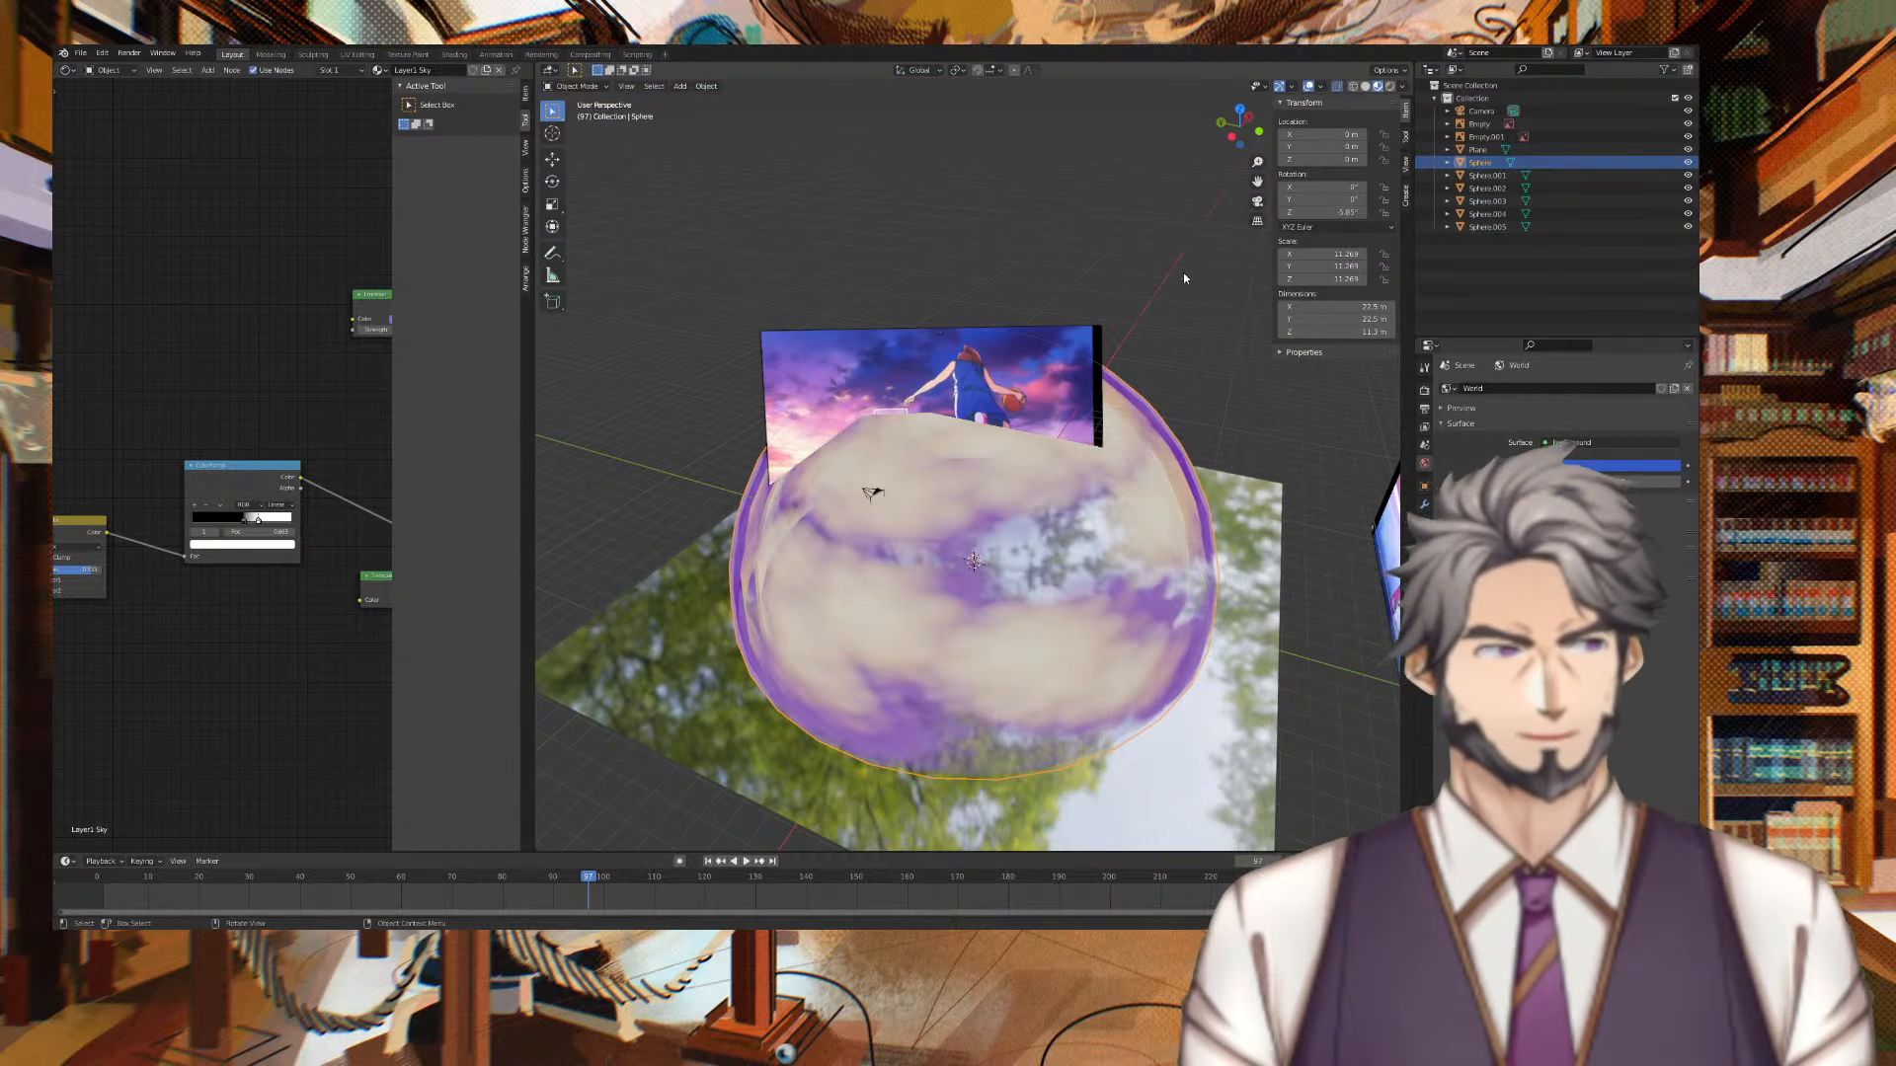
click(1183, 277)
click(1391, 87)
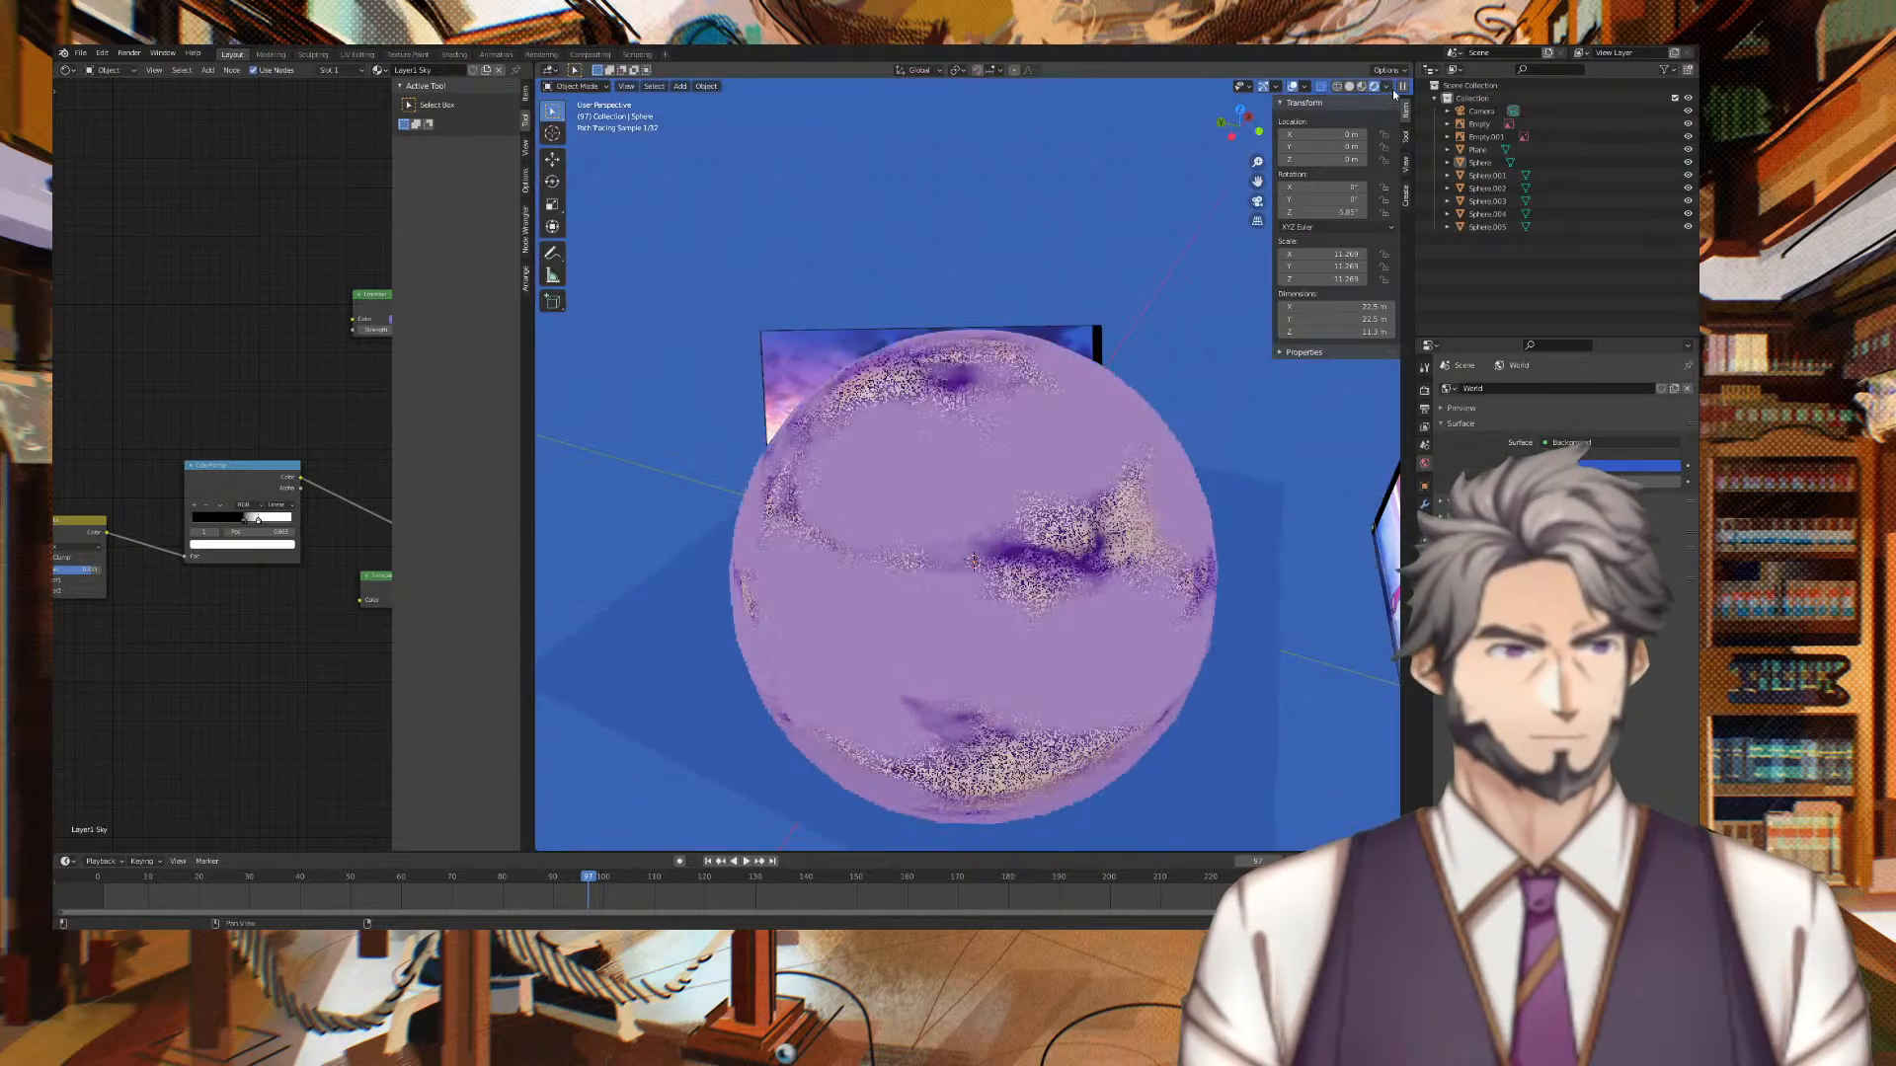
scroll(1103, 431, up, 6)
scroll(1103, 434, down, 6)
mouse_move(1102, 434)
middle_down()
mouse_move(1057, 412)
mouse_move(1081, 376)
middle_up()
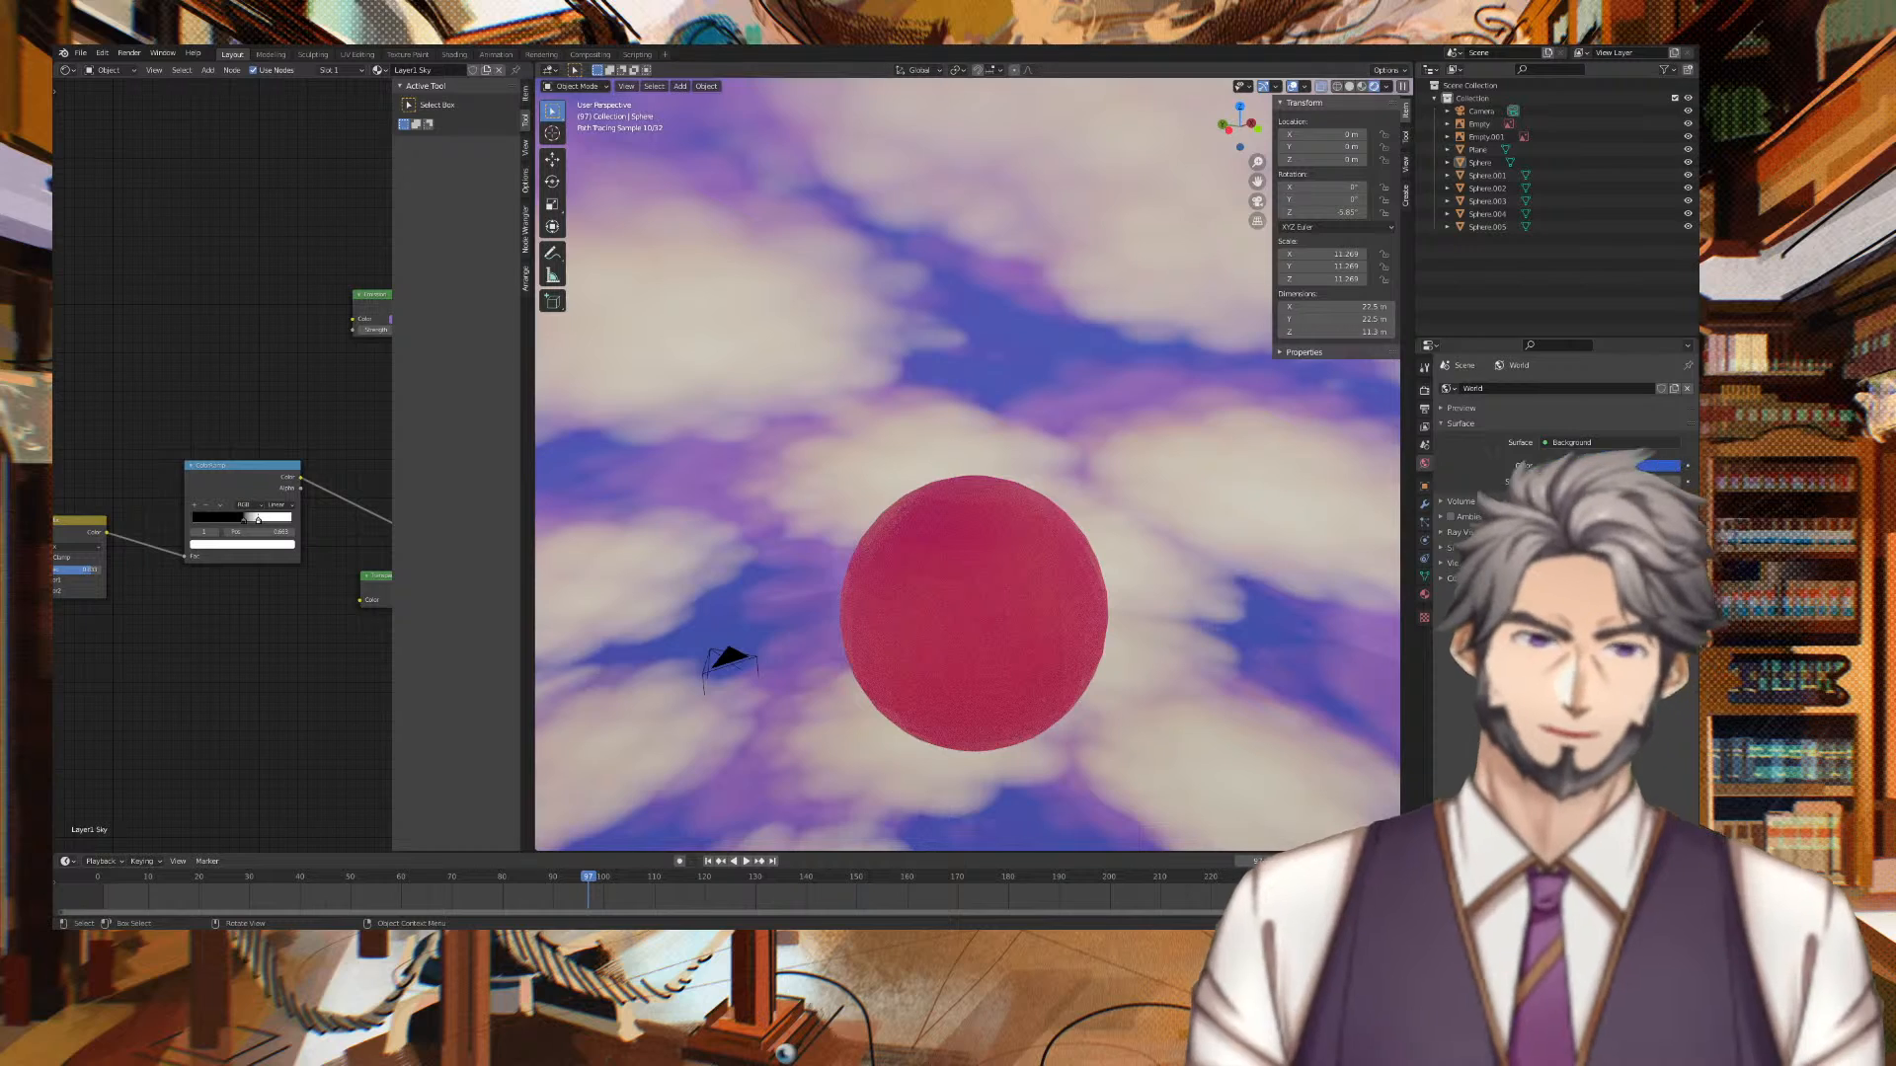
scroll(797, 334, down, 1)
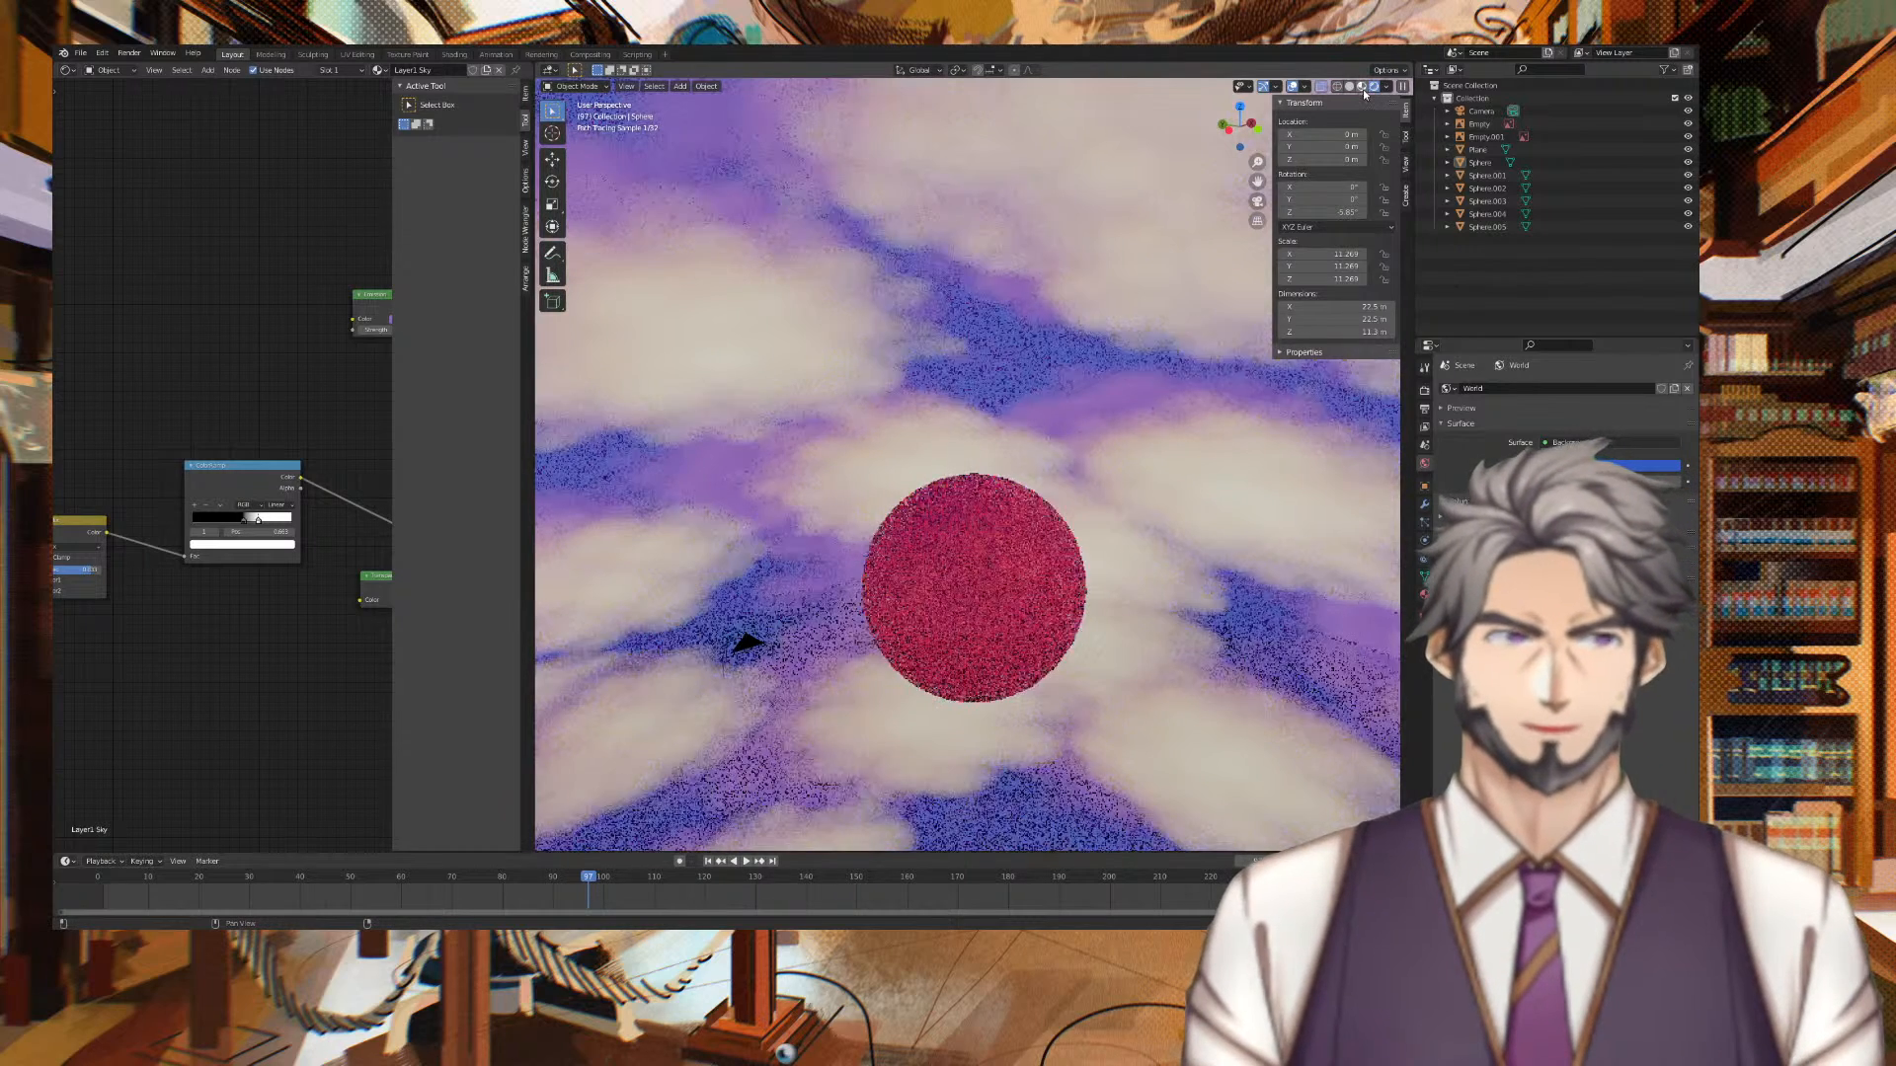
click(1362, 86)
middle_drag(1110, 325, 1108, 600)
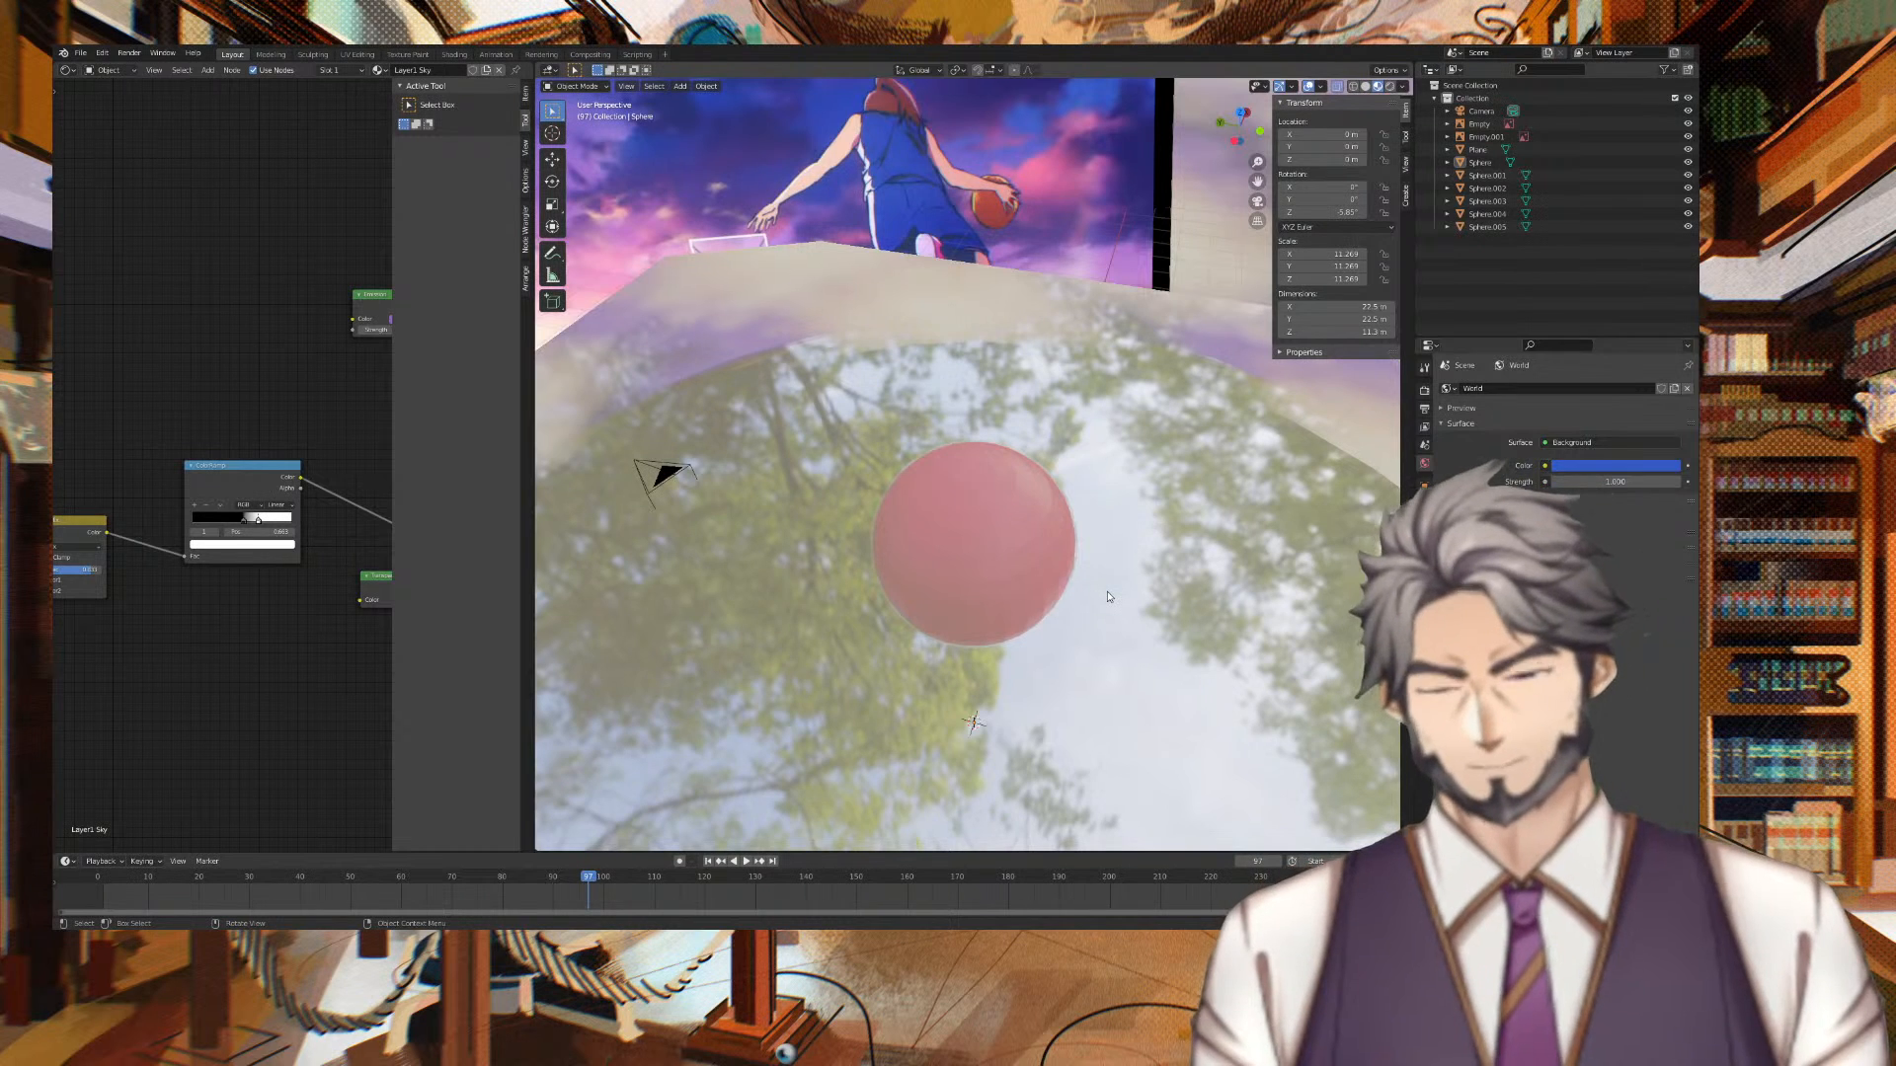
Add a new plane at the dome's centre and give it an Ocean modifier
key(shift+a)
mouse_move(1108, 595)
mouse_move(1096, 451)
click(1165, 451)
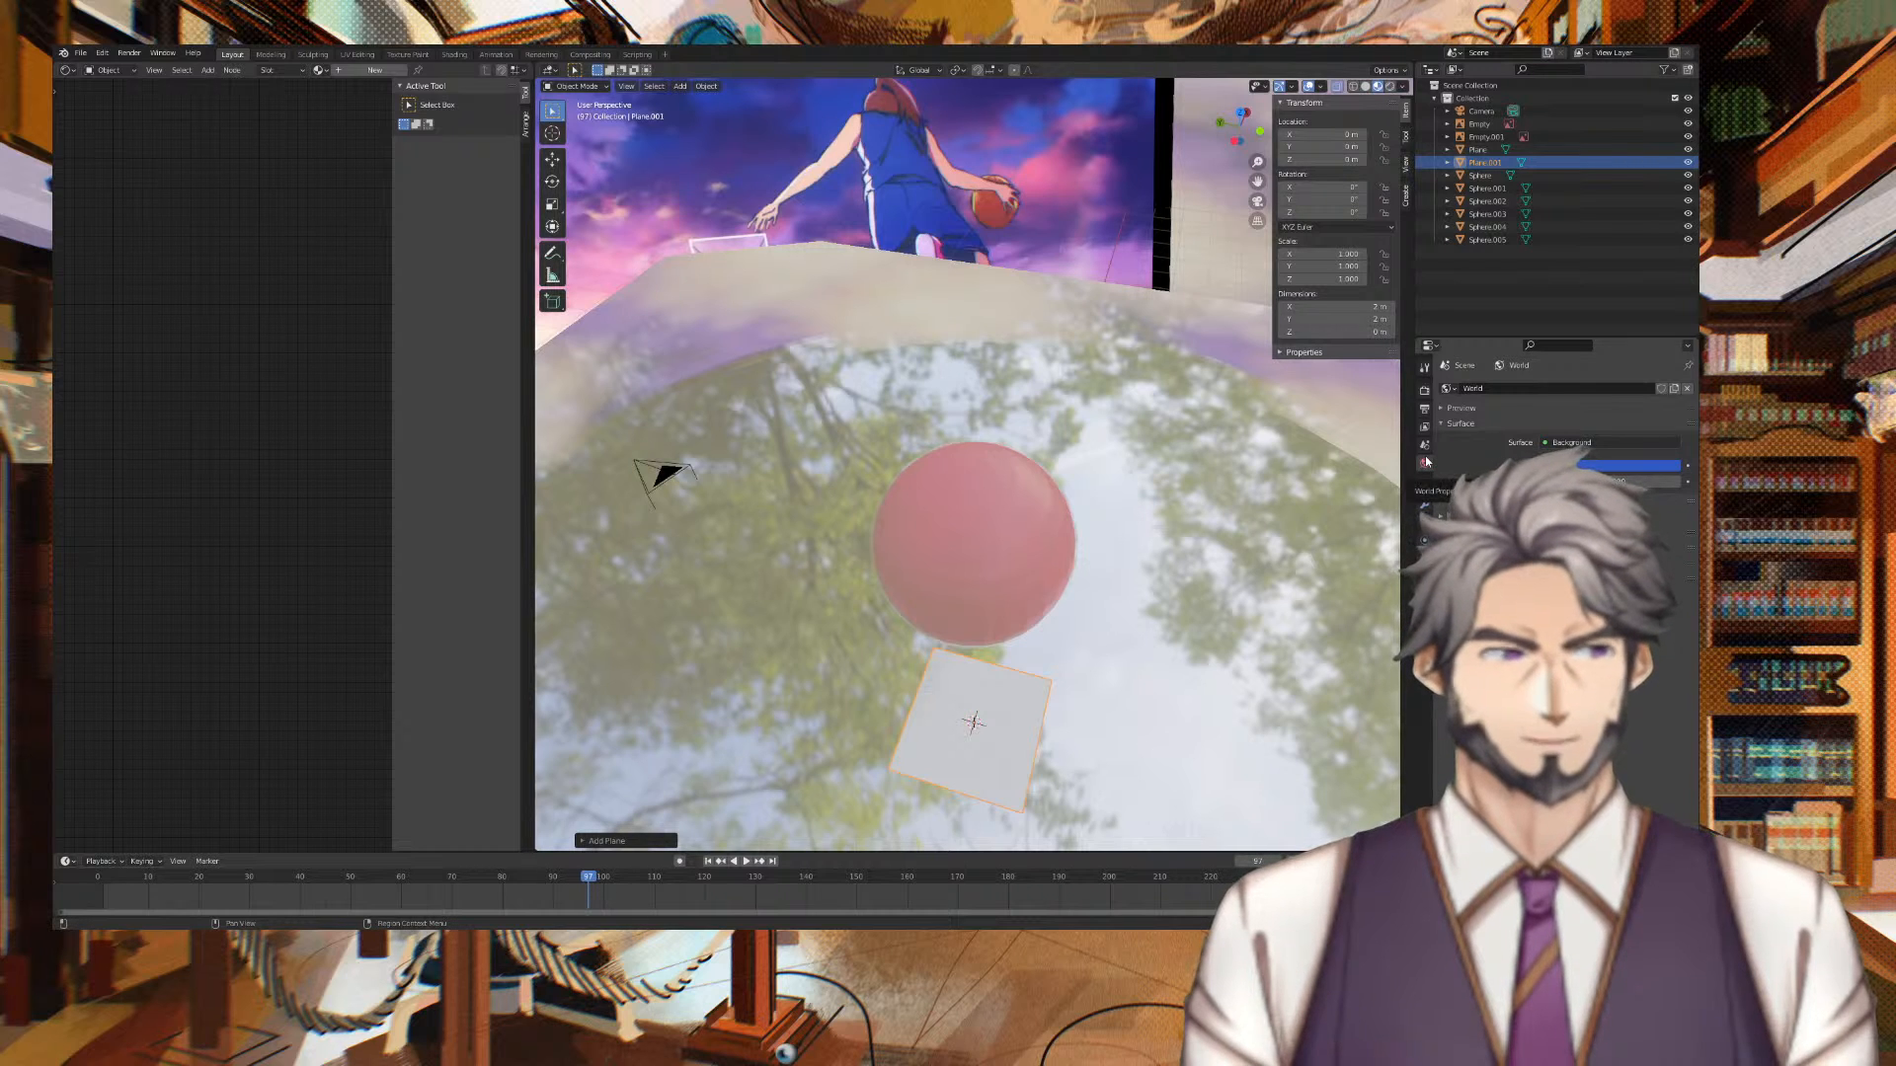
click(1424, 505)
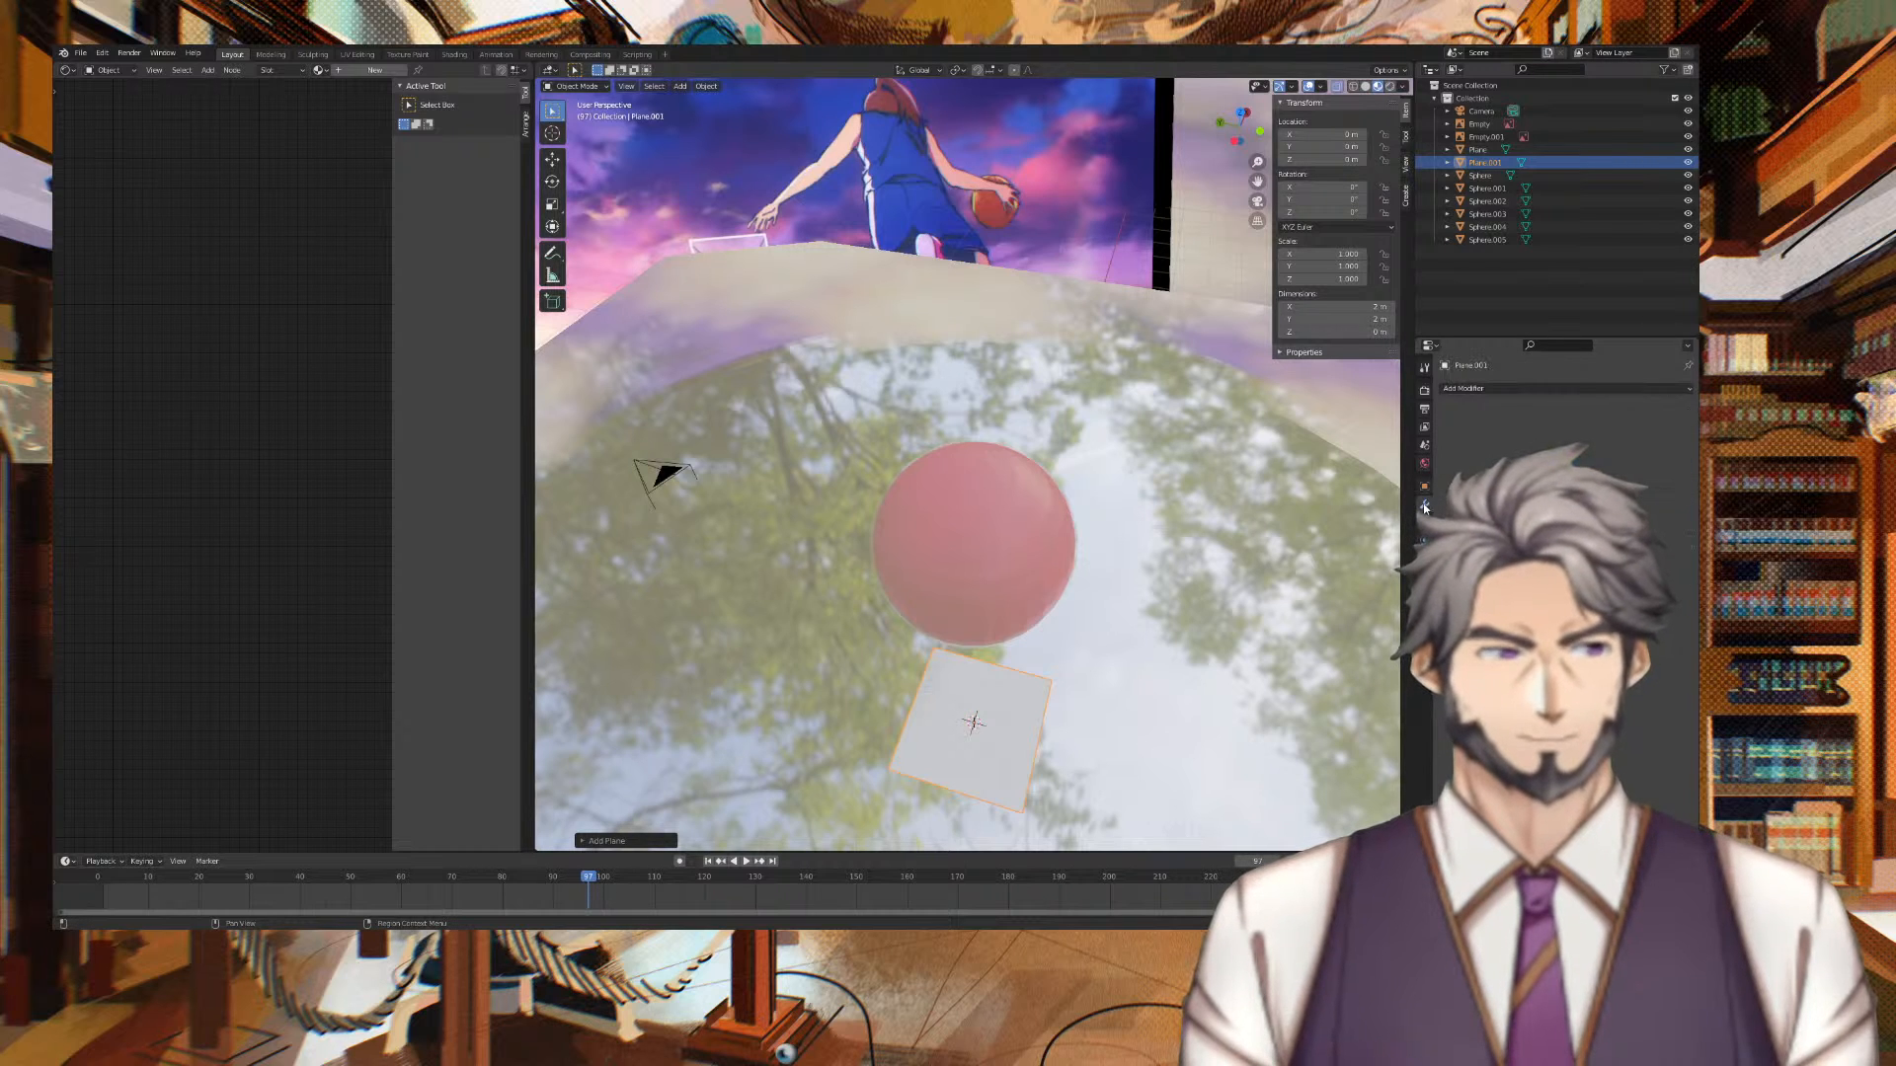
click(1572, 387)
click(1645, 499)
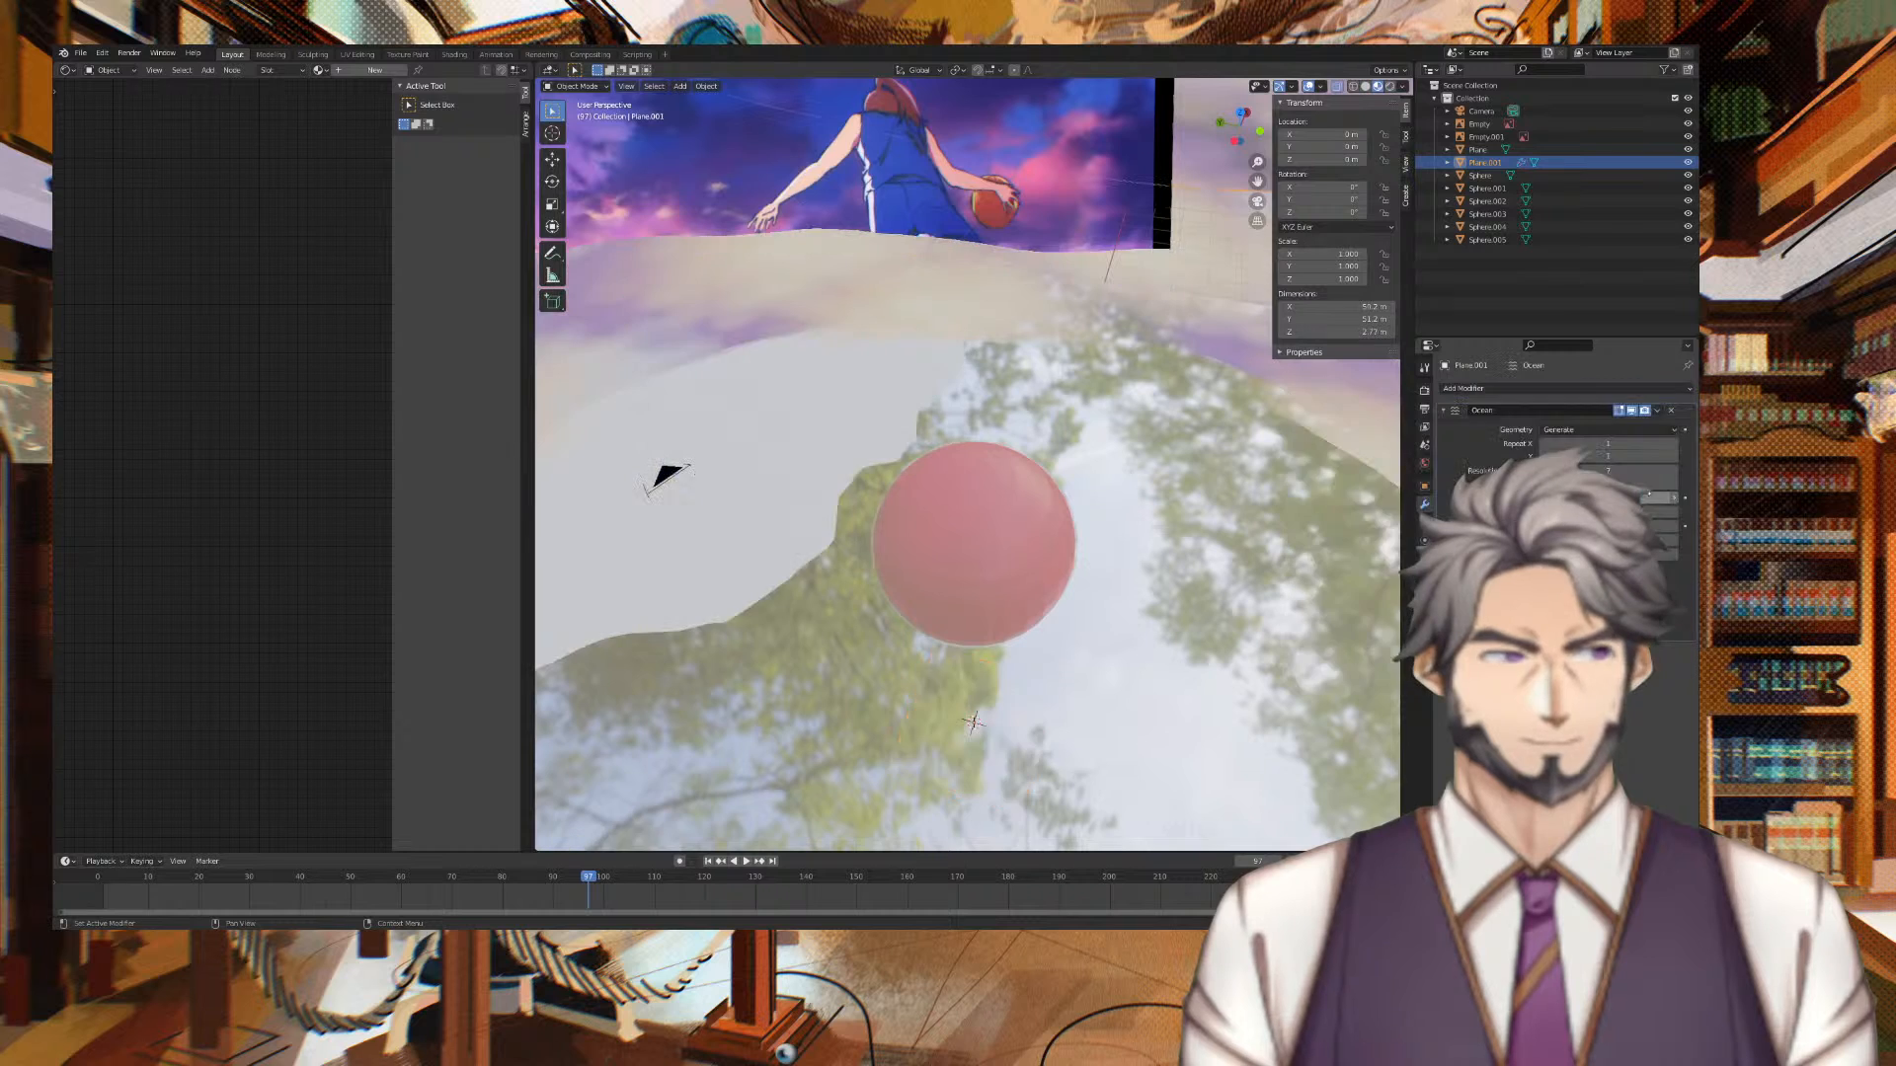
scroll(1096, 486, down, 7)
middle_drag(1096, 486, 1311, 495)
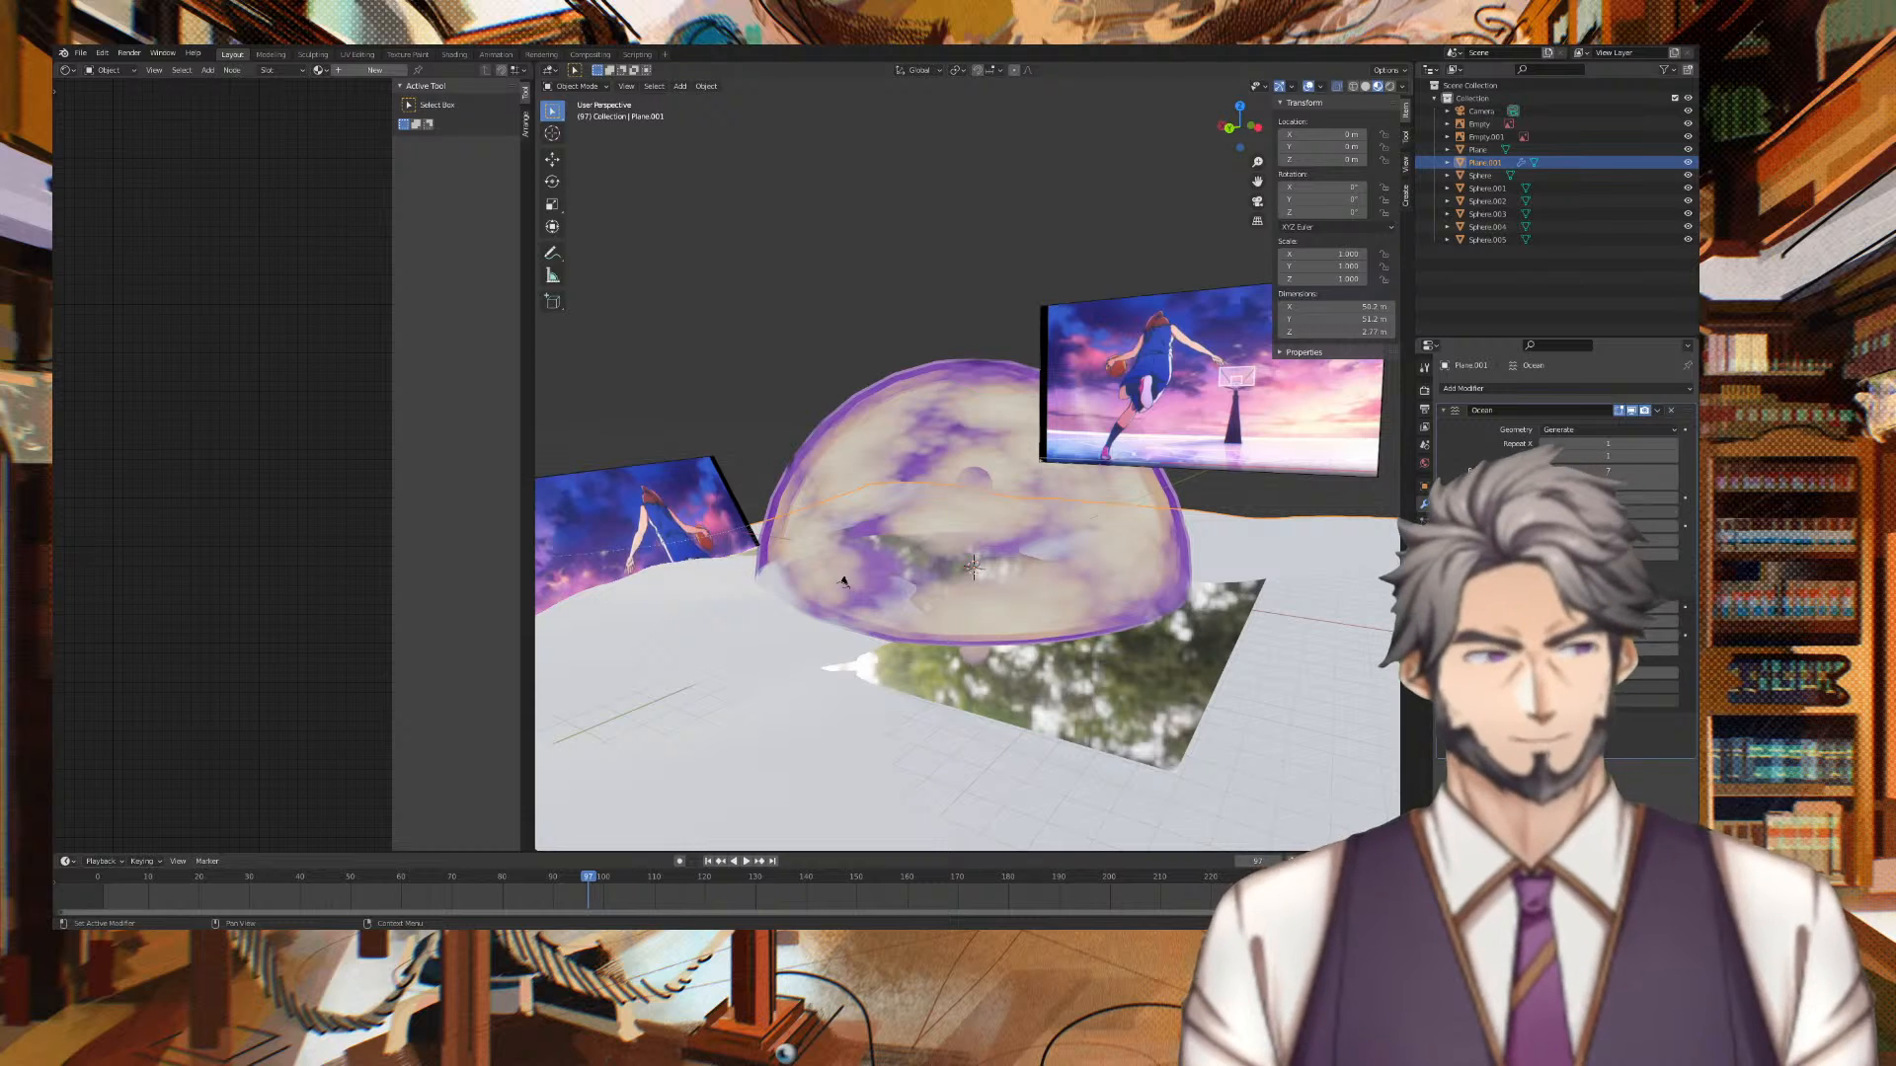
Try shrinking the Ocean modifier's generated surface to a small patch, and undo that last change
key(Return)
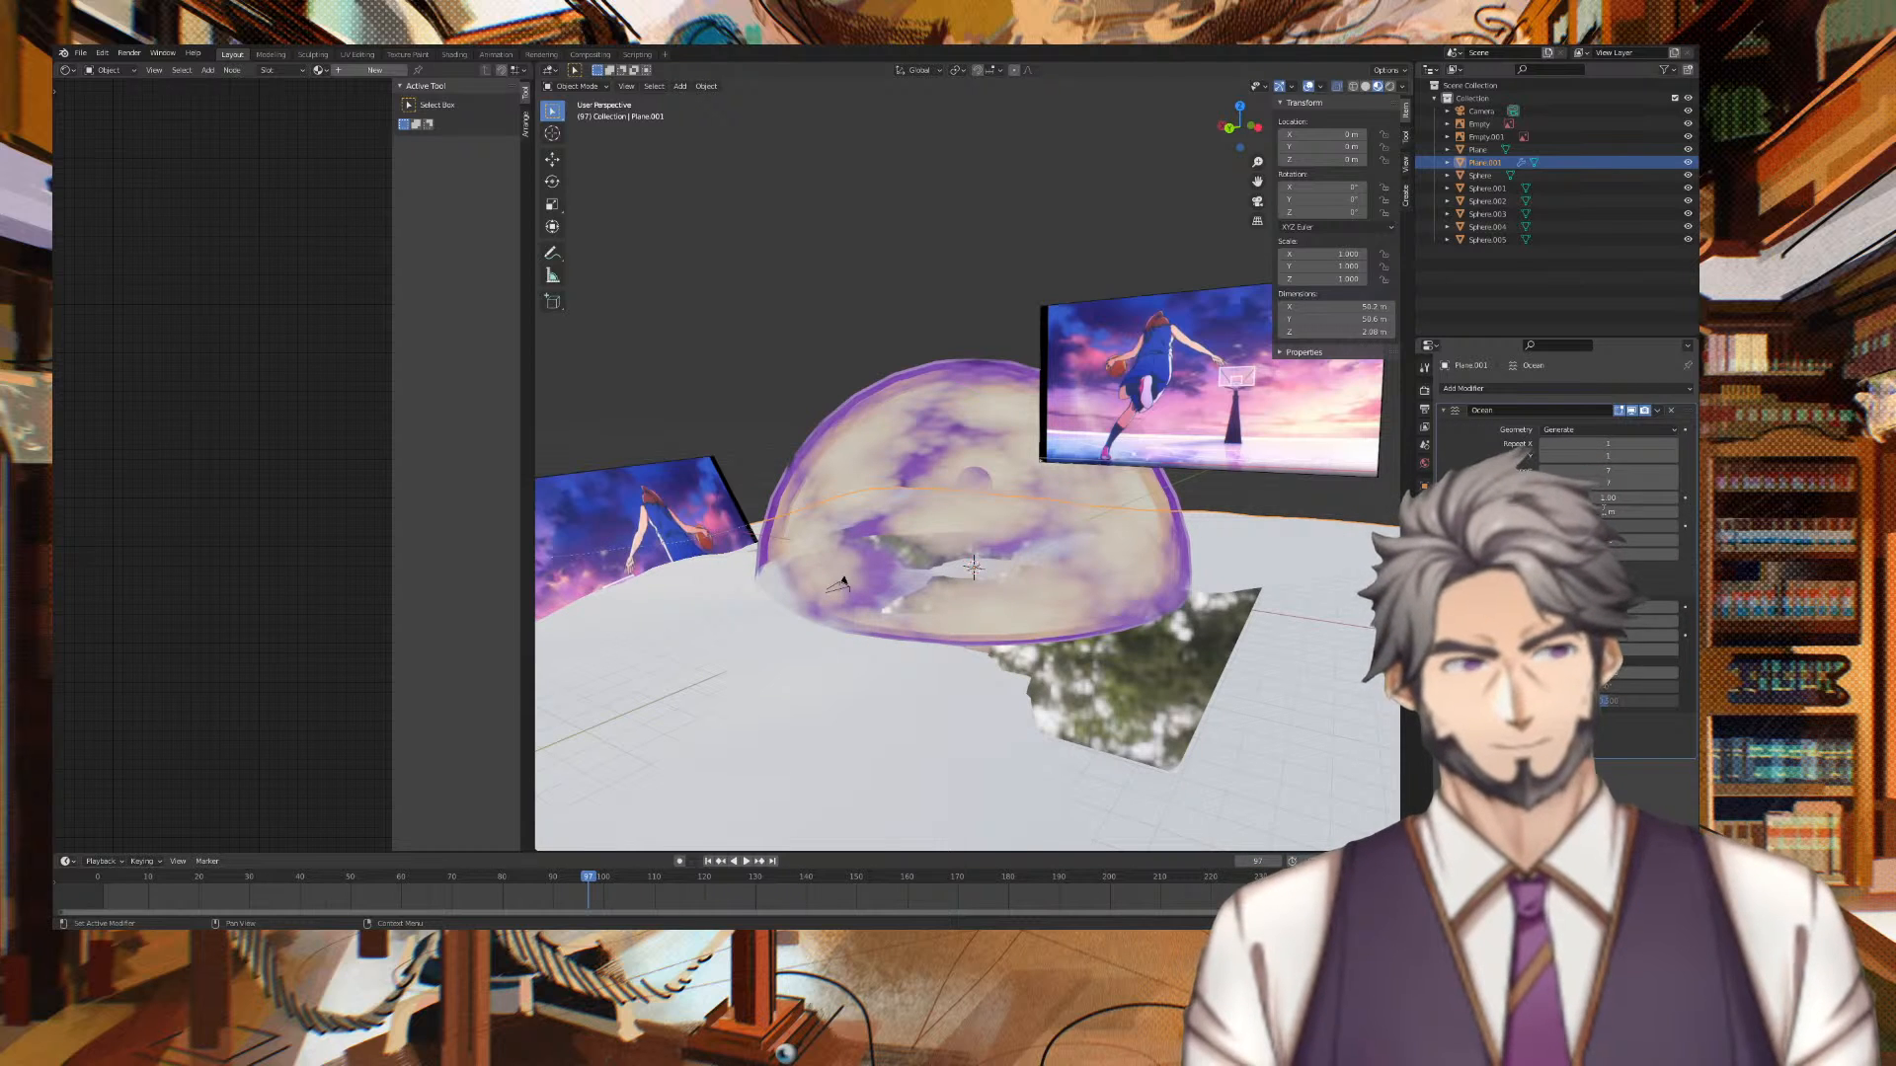
key(Return)
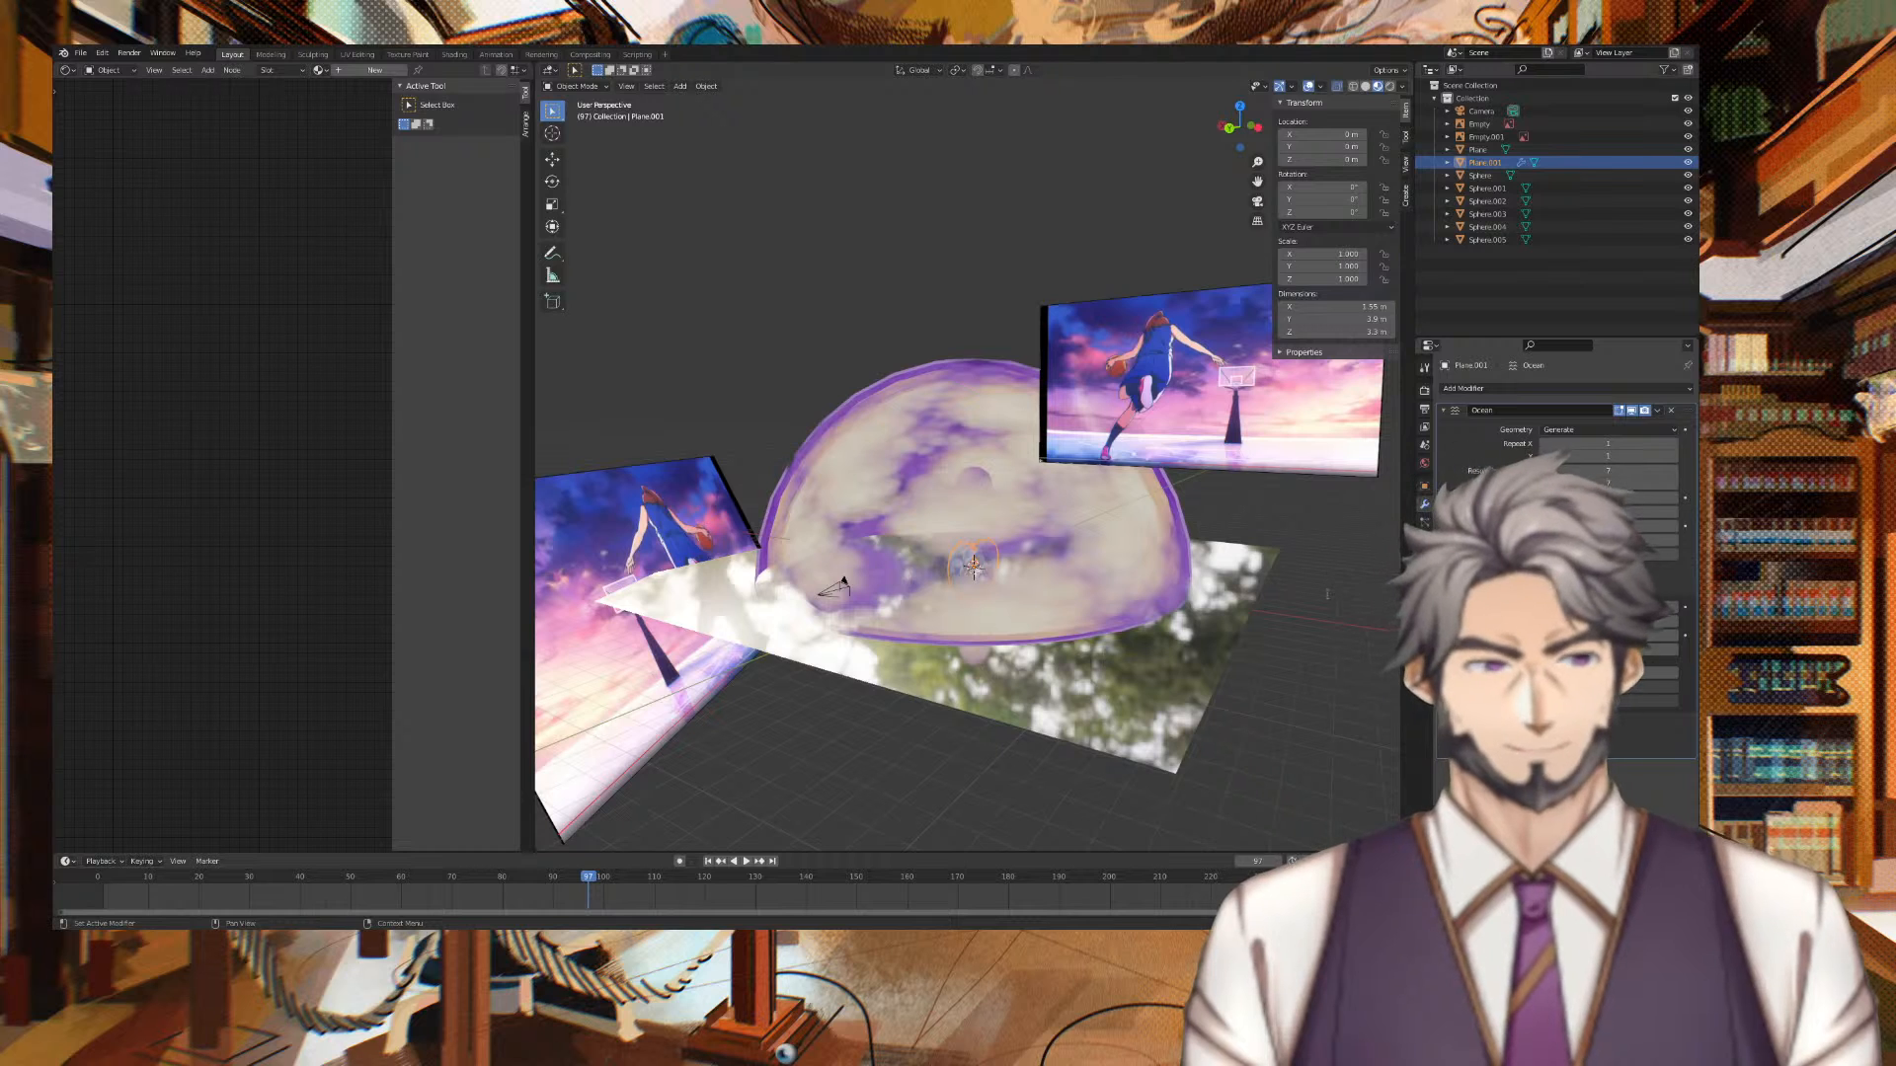
middle_drag(1317, 626, 1067, 553)
key(ctrl+z)
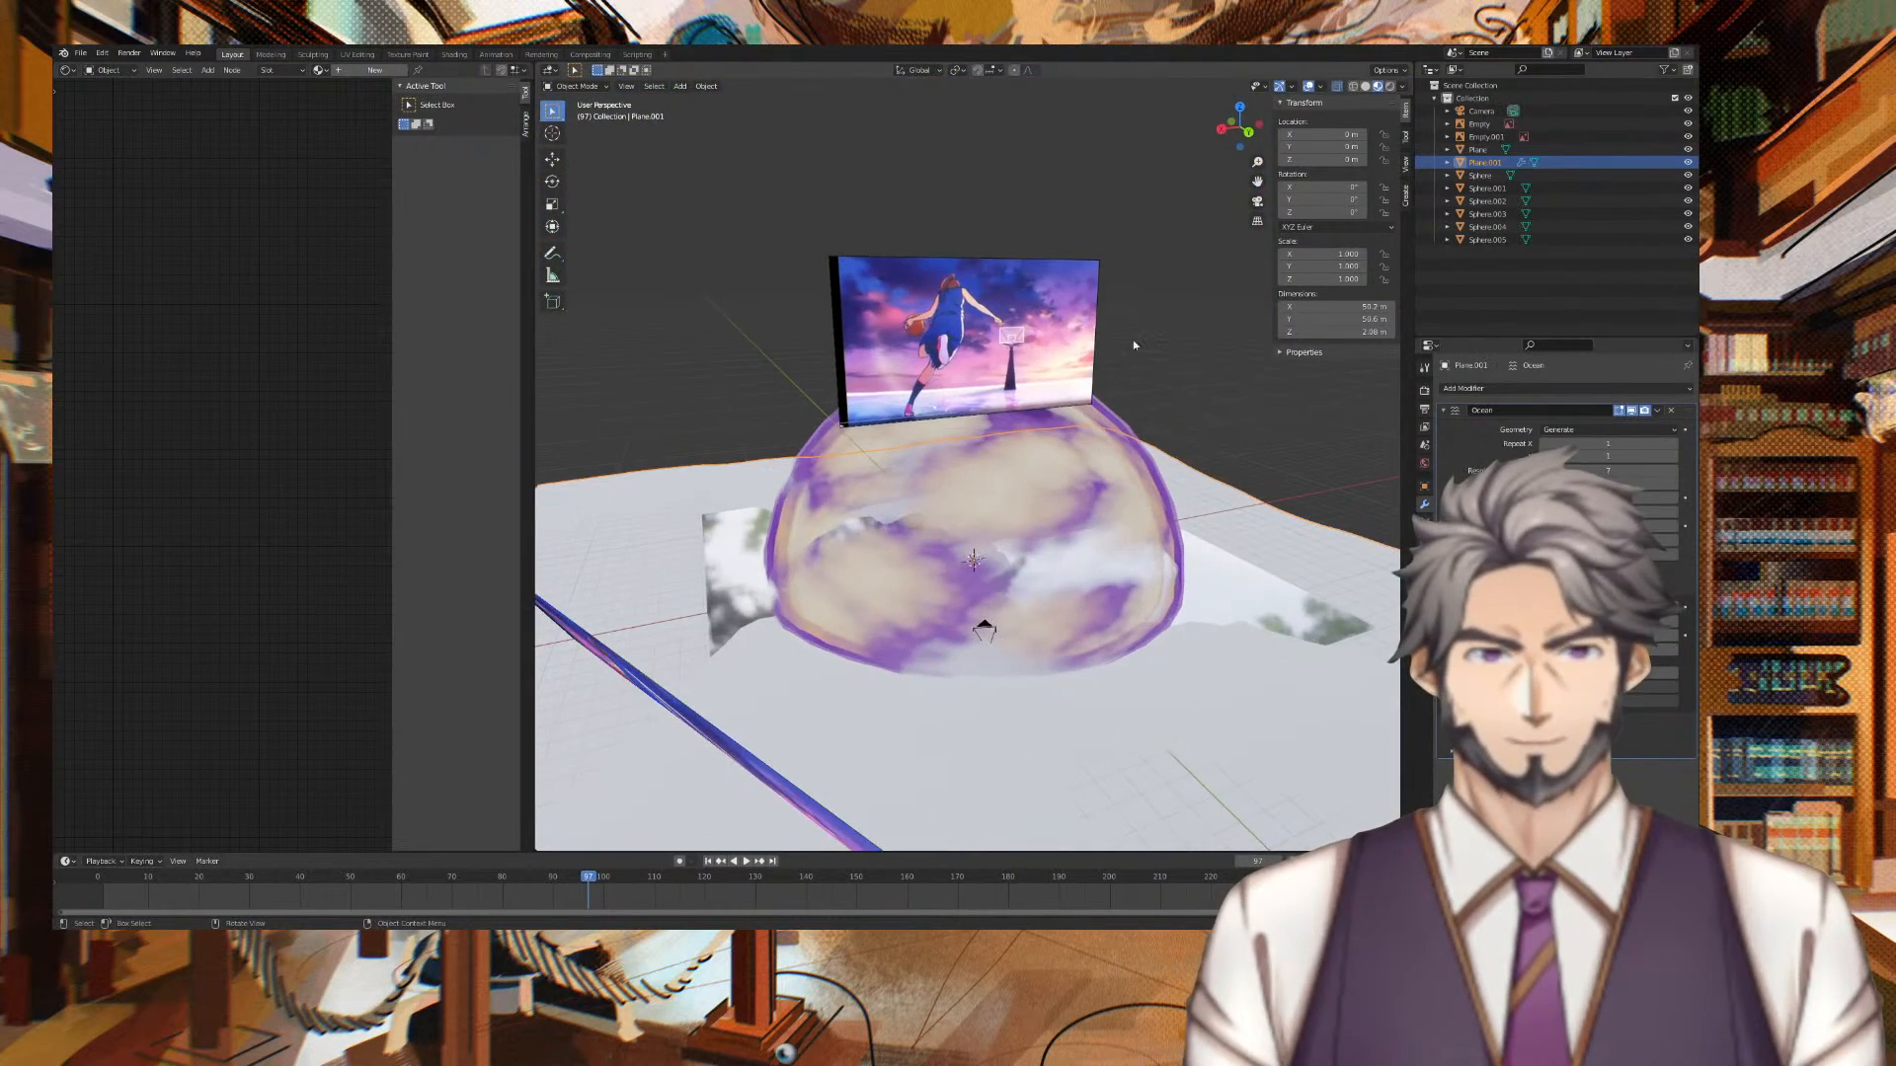
Fine-tune the Ocean modifier on the new plane and switch its geometry mode from Generate to Displace
key(KP_0)
middle_drag(1103, 387, 849, 488)
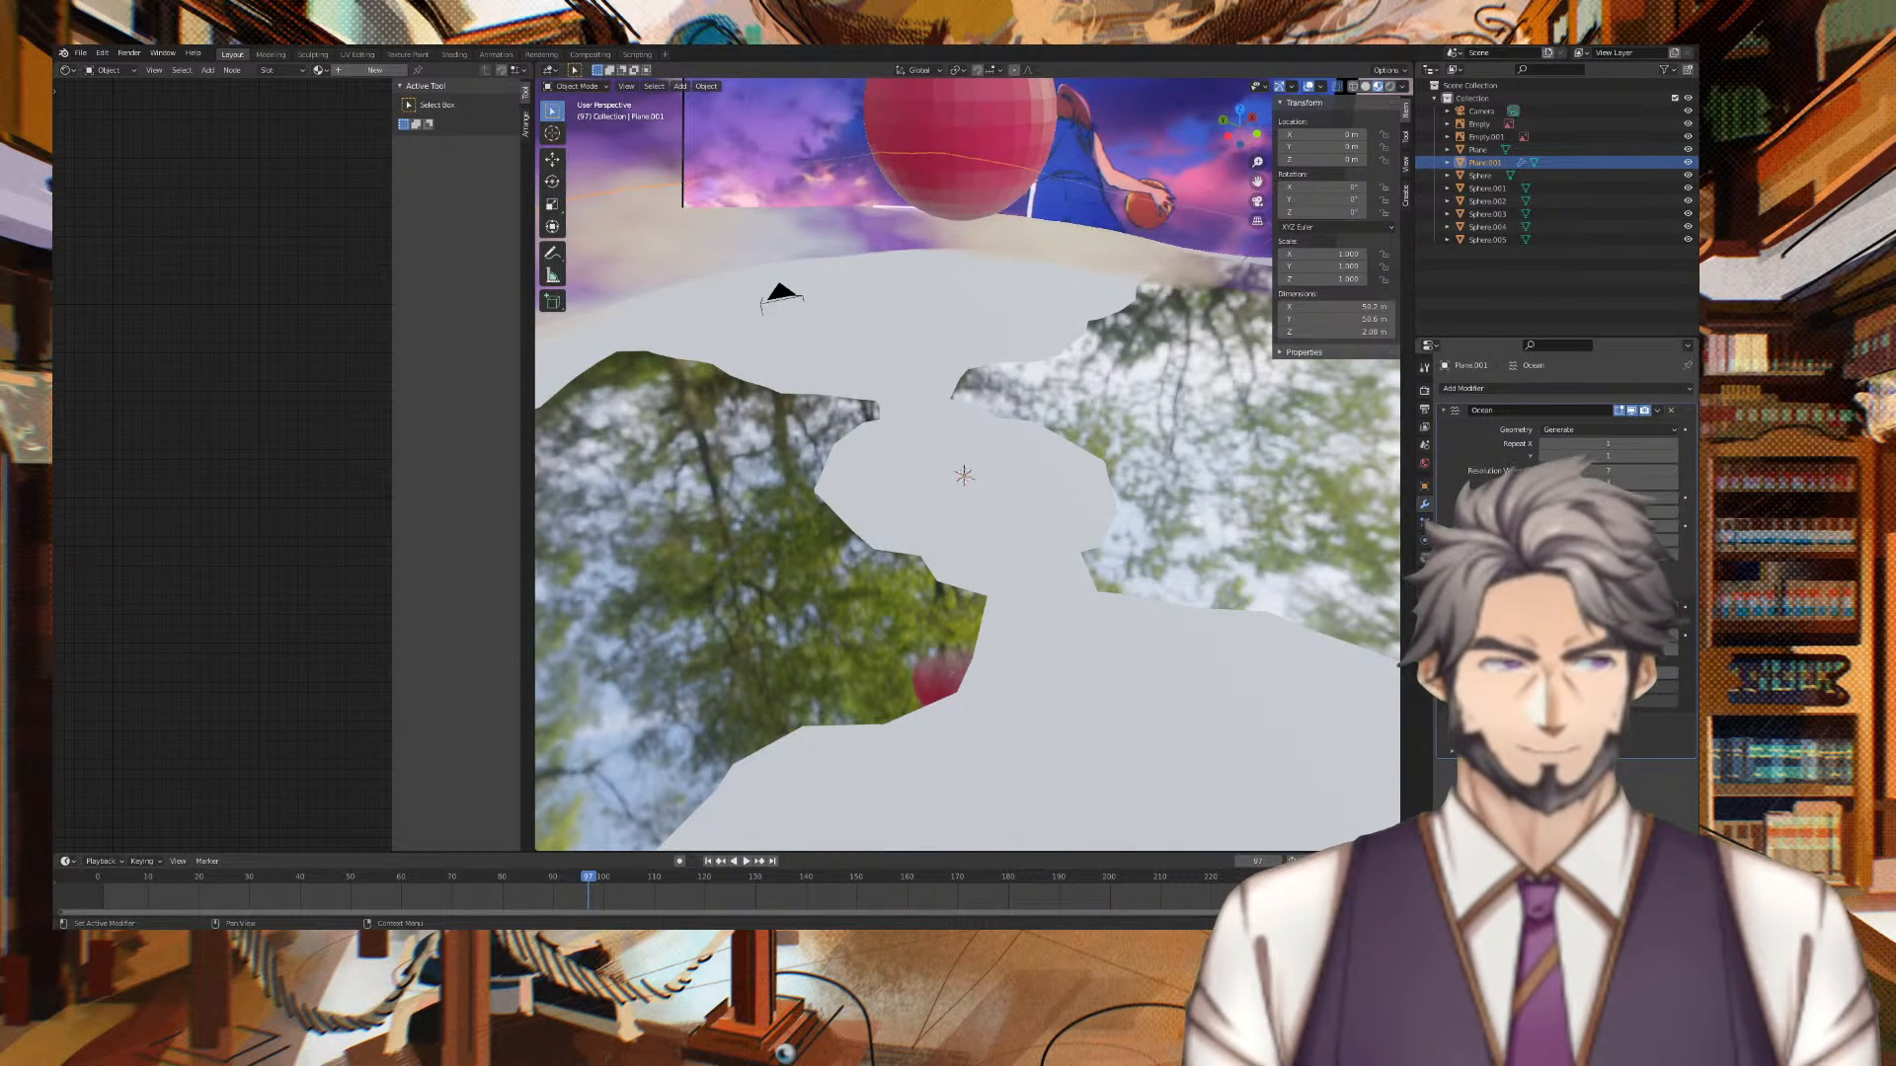
mouse_move(1629, 512)
mouse_down()
mouse_move(1531, 511)
mouse_move(1634, 512)
mouse_up()
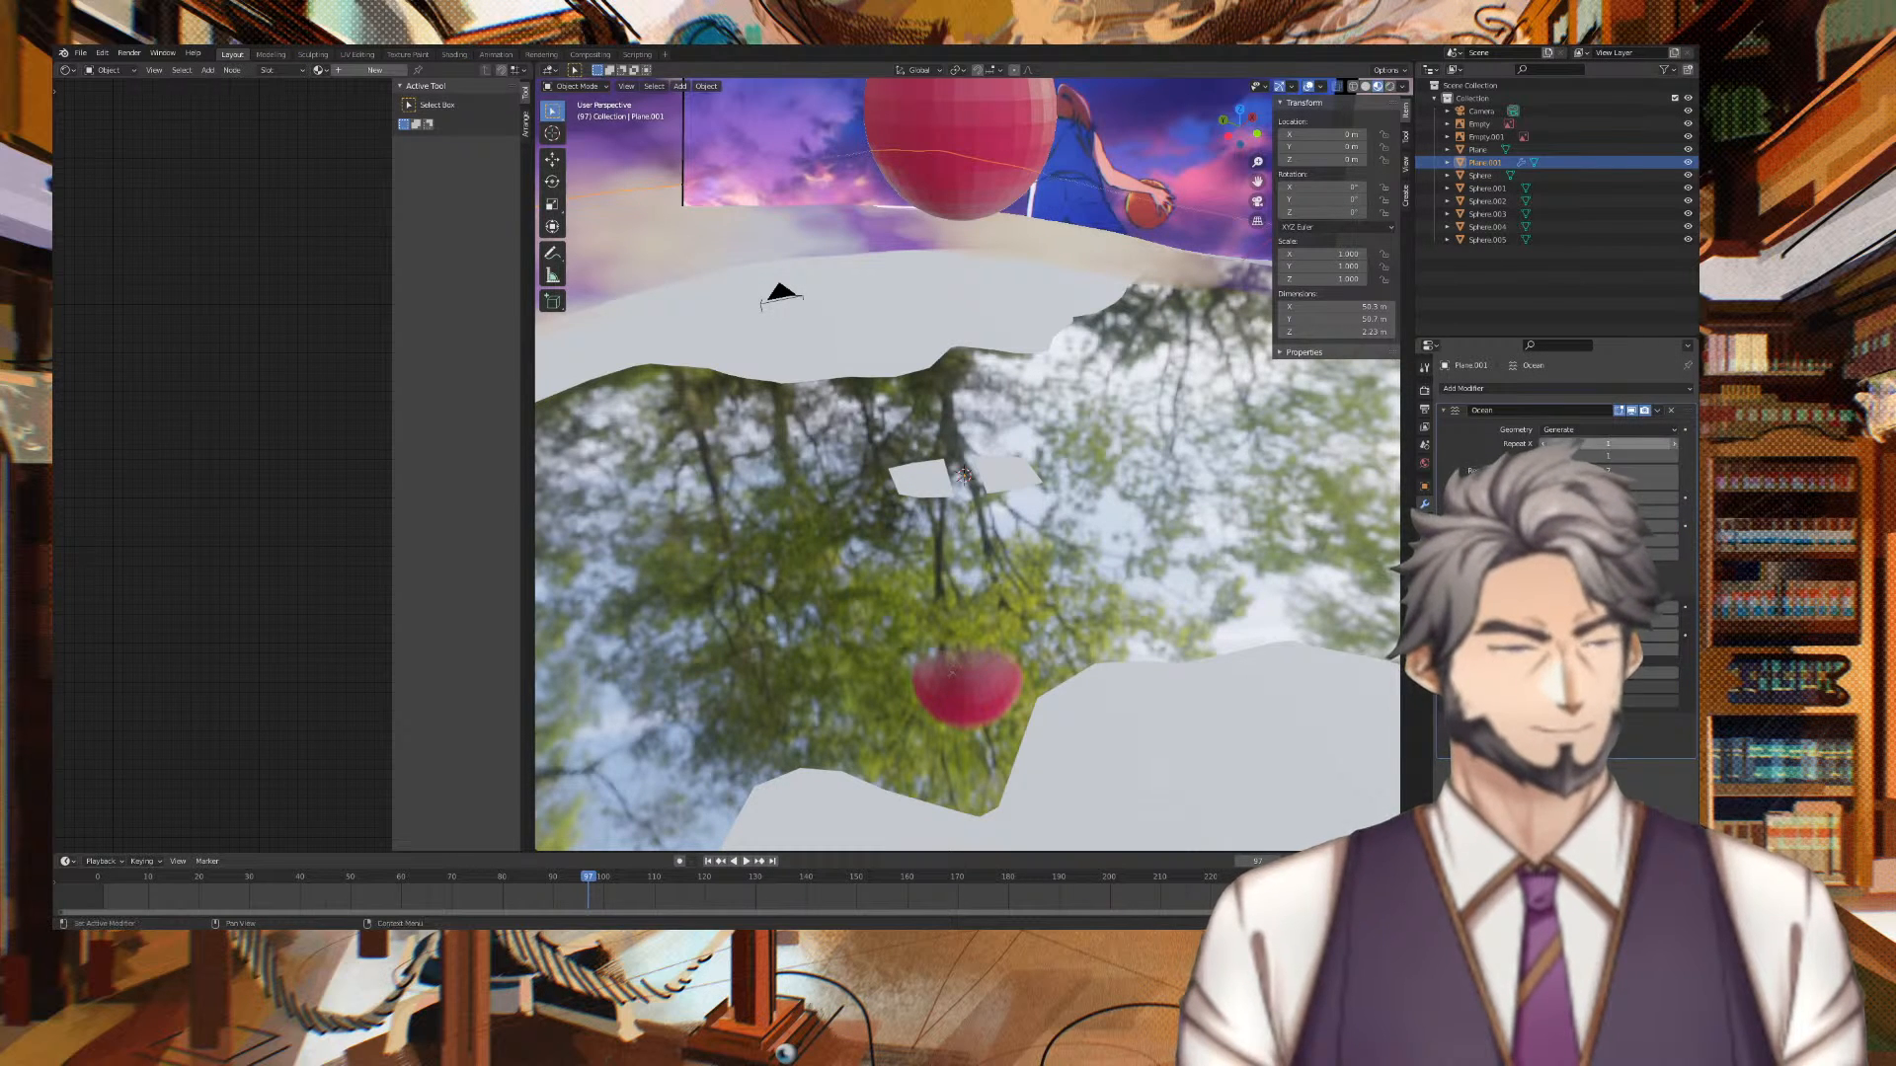
click(1626, 430)
click(1626, 430)
click(1602, 458)
scroll(1027, 405, down, 10)
middle_drag(1027, 405, 1200, 389)
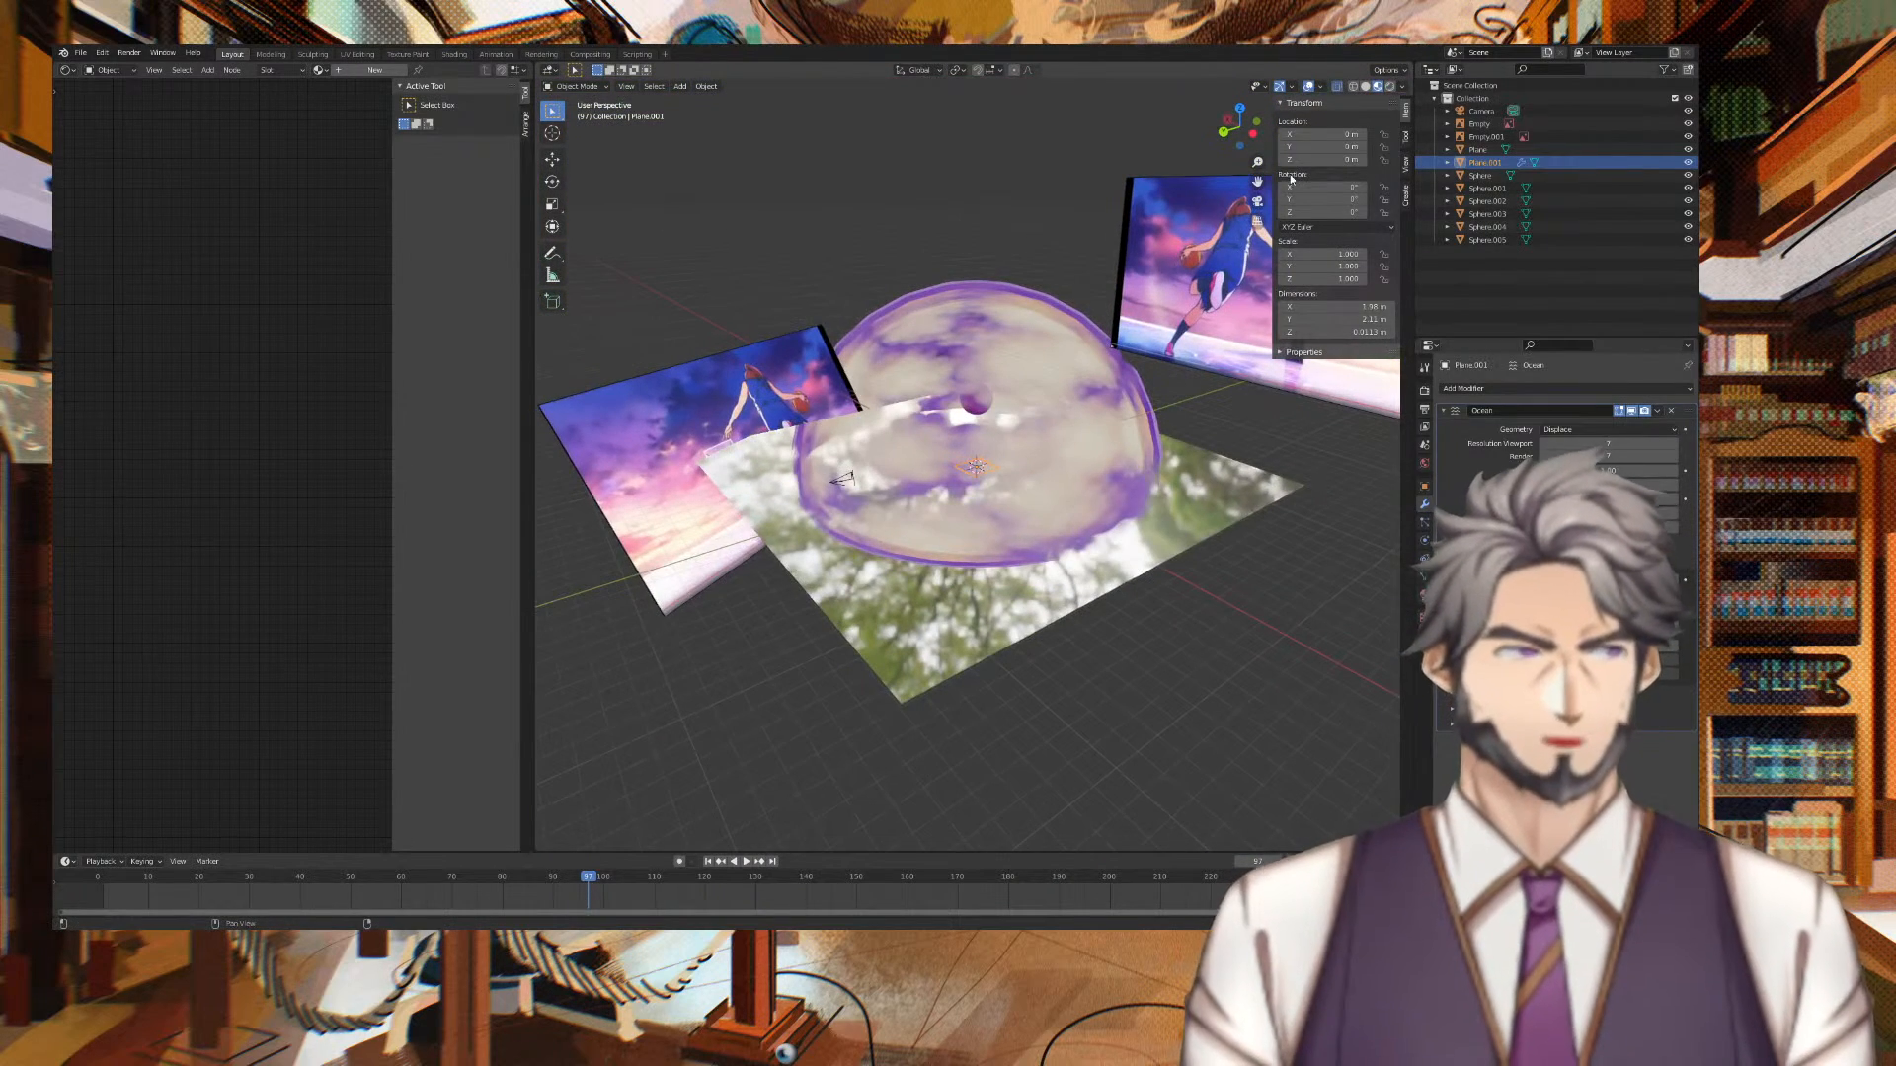
Raise the ocean plane slightly along Z so it sits just above the reflective ground
middle_drag(1153, 295, 1081, 334)
scroll(1082, 333, up, 6)
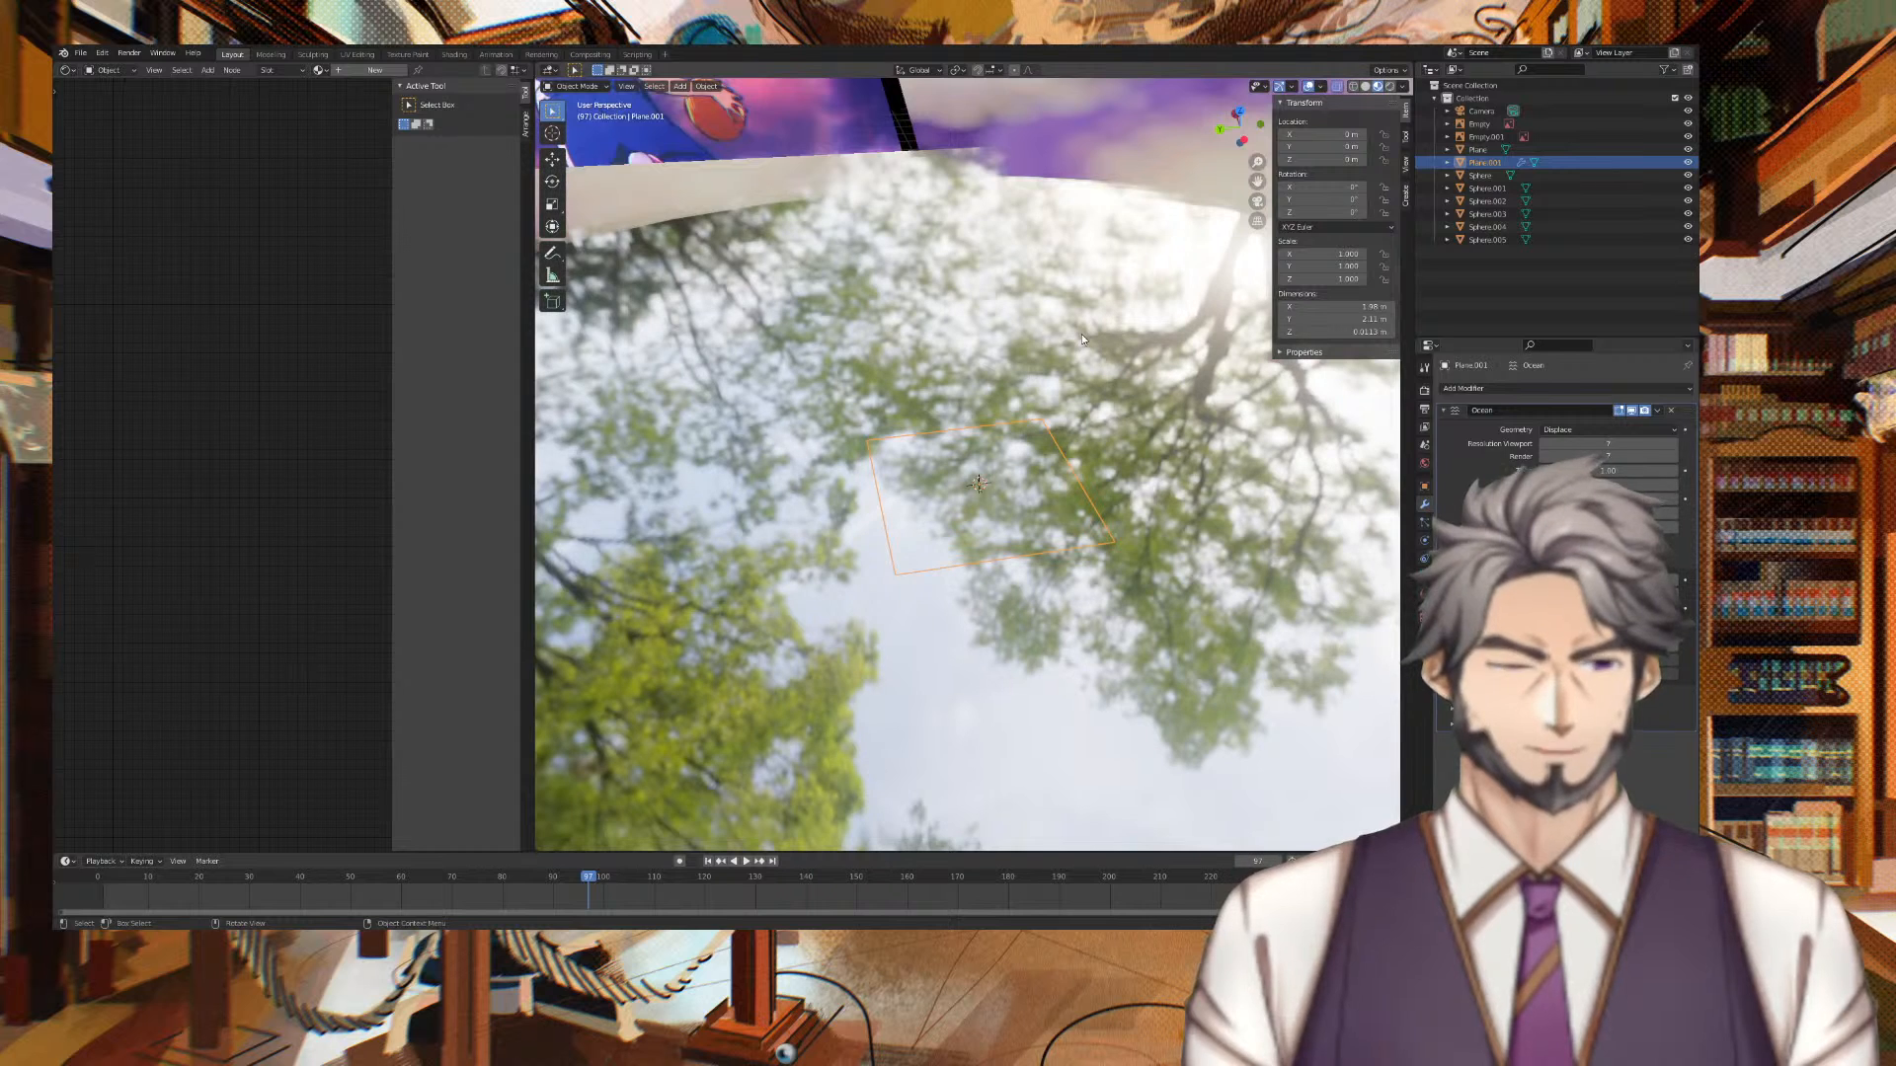
key(g)
key(z)
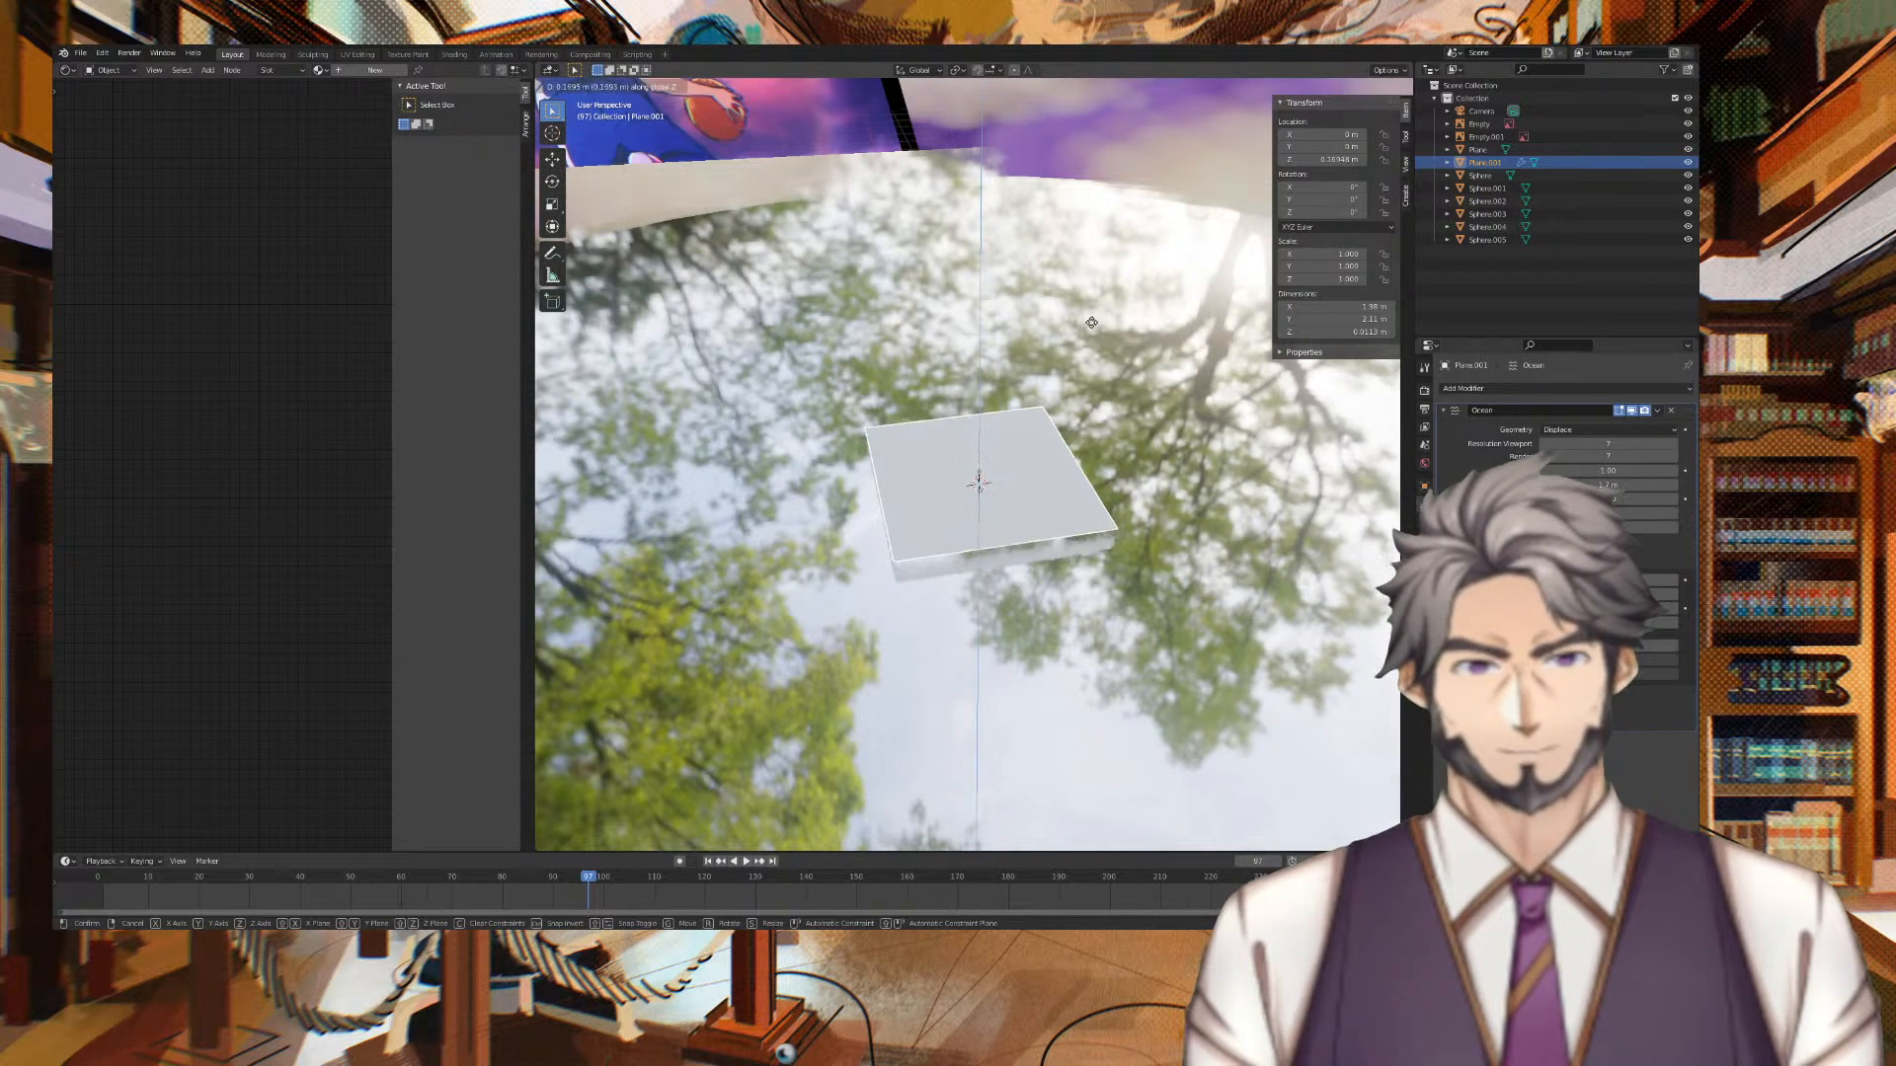
click(1097, 333)
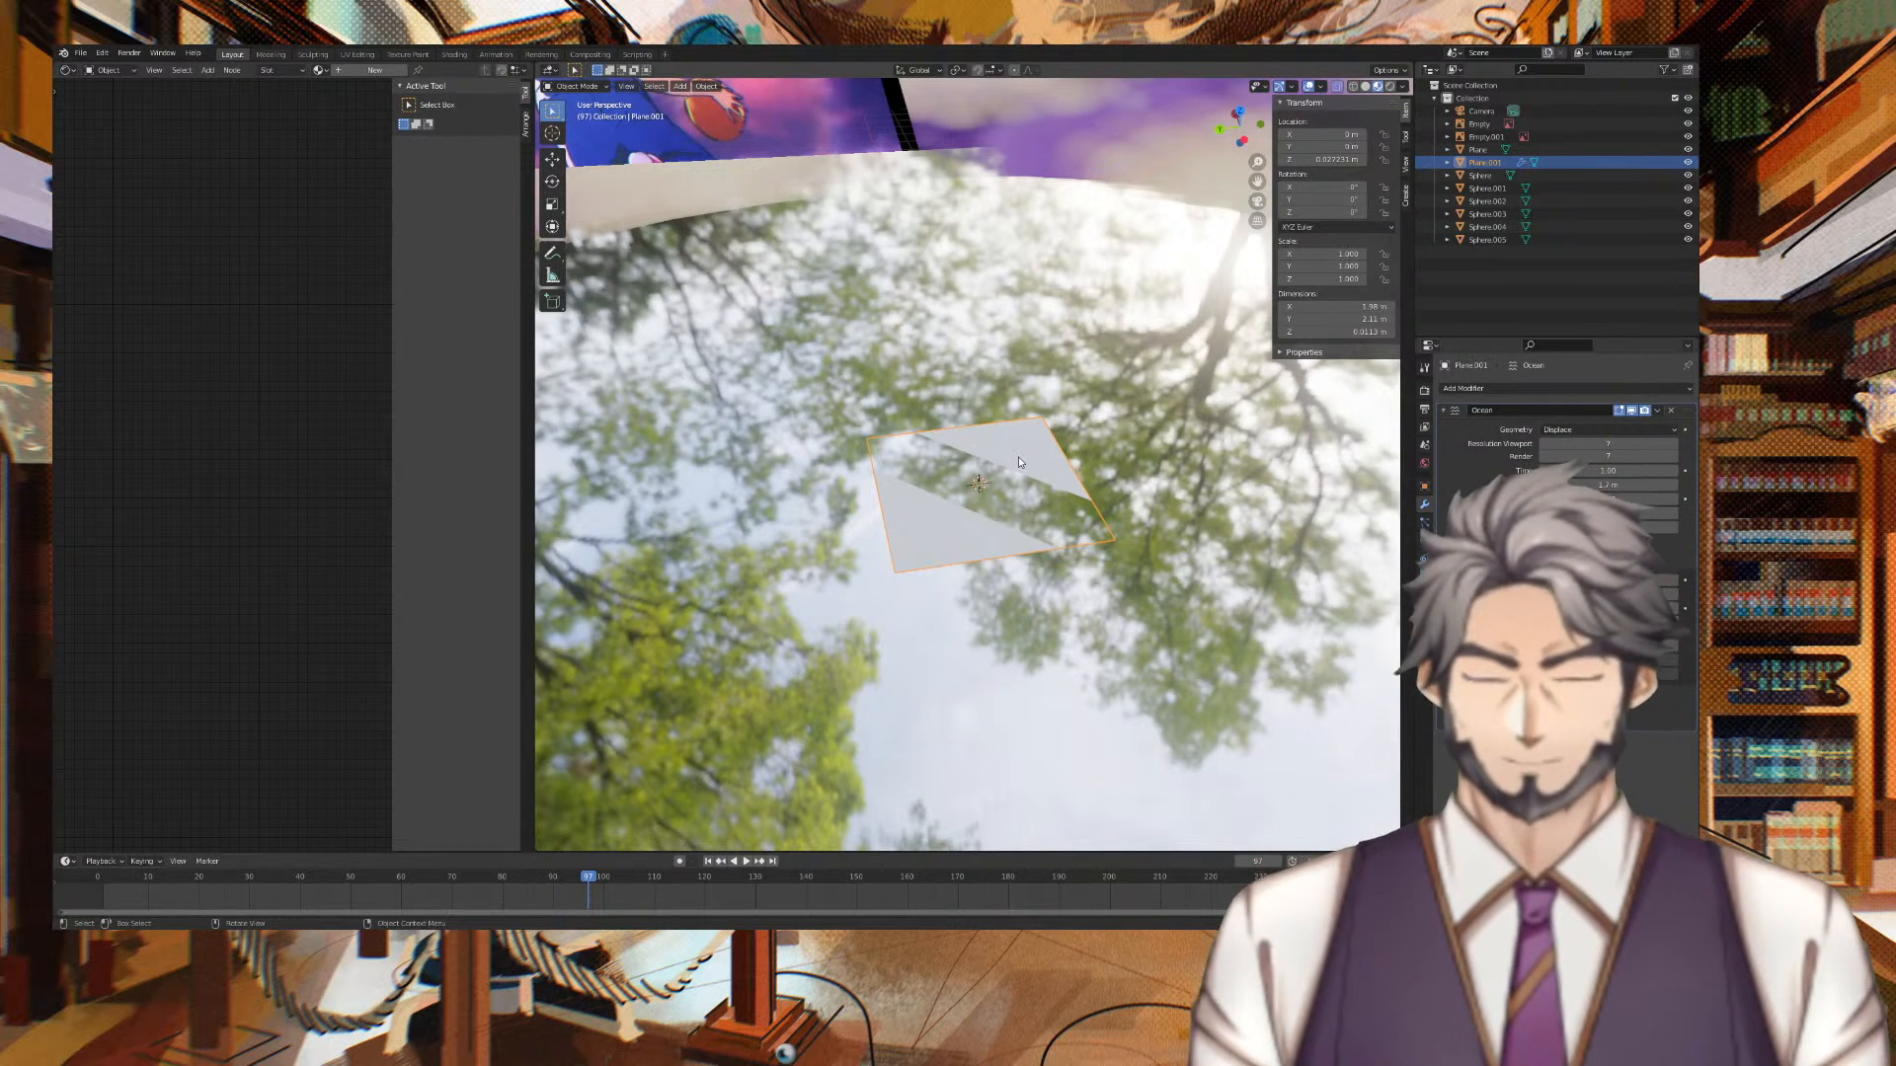
key(g)
key(z)
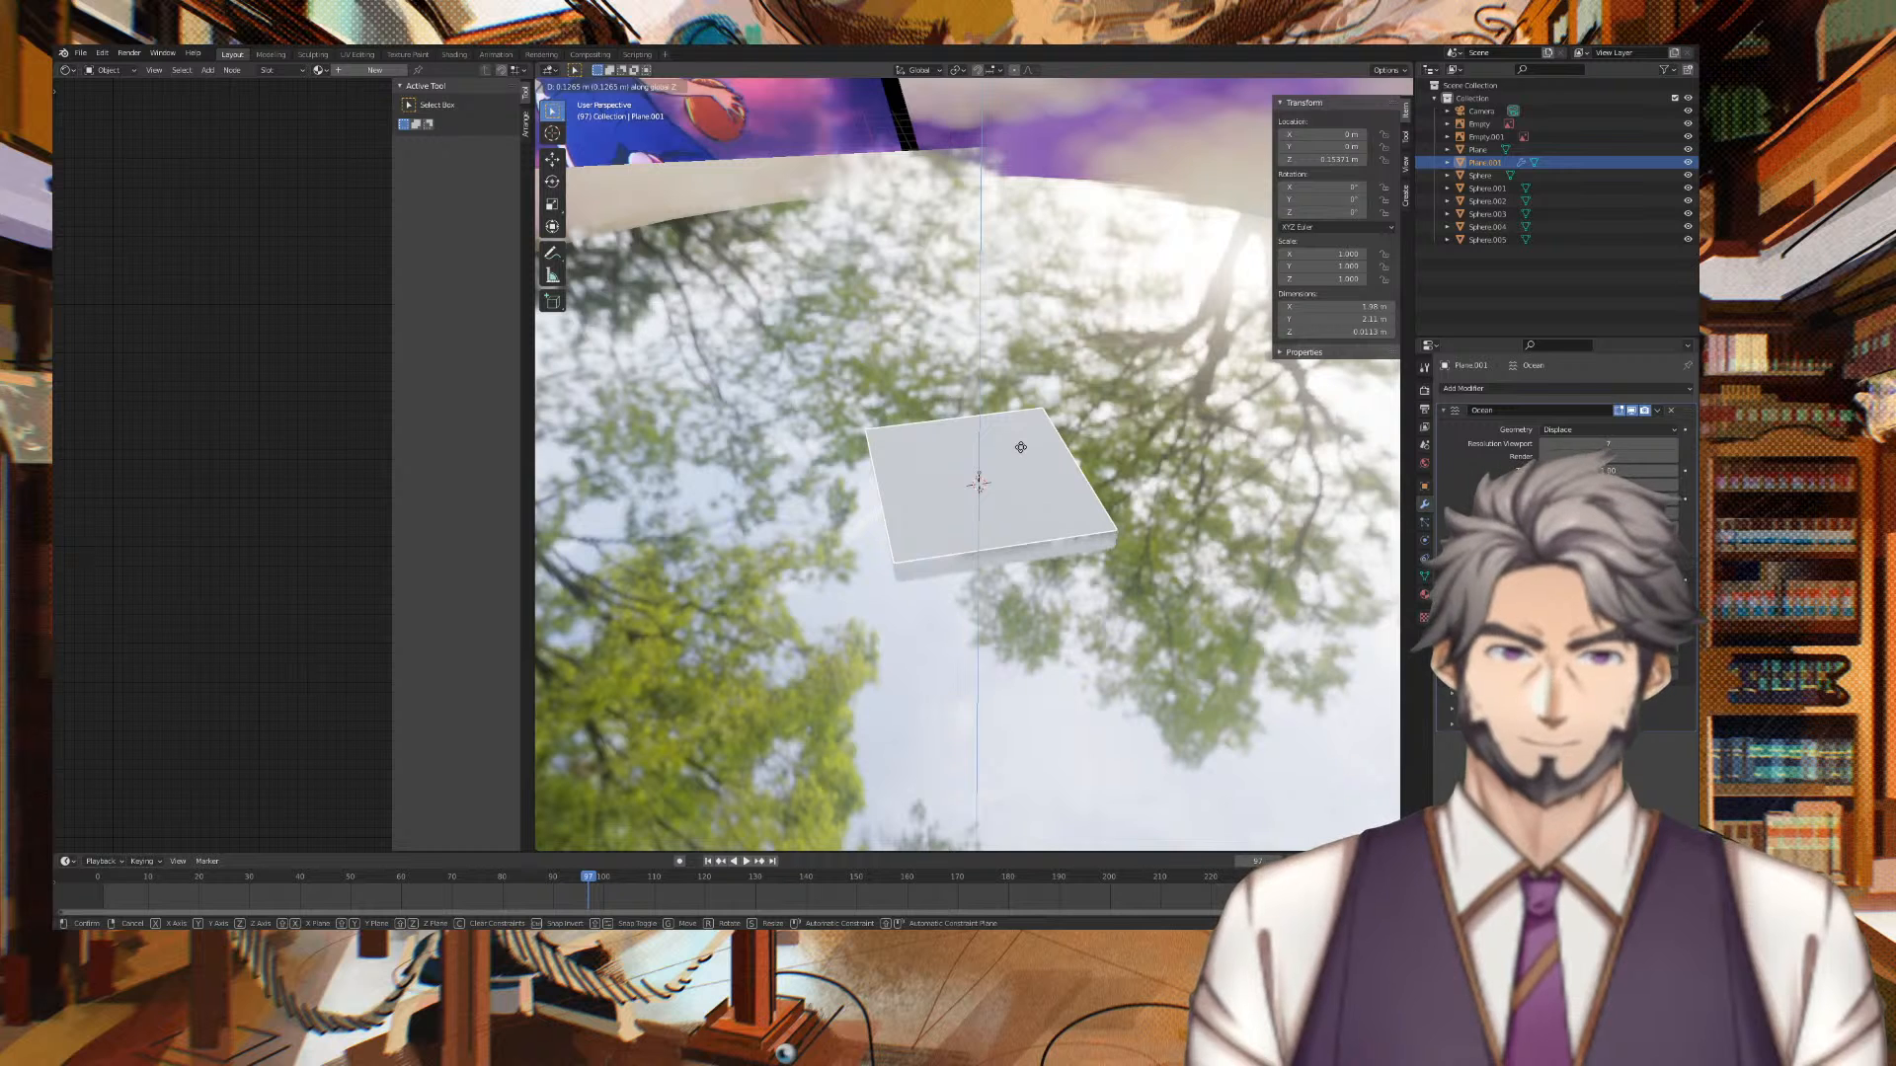
click(1022, 453)
Lower the ocean plane along Z to about 0.04 m, closer to the reflective ground
click(1243, 139)
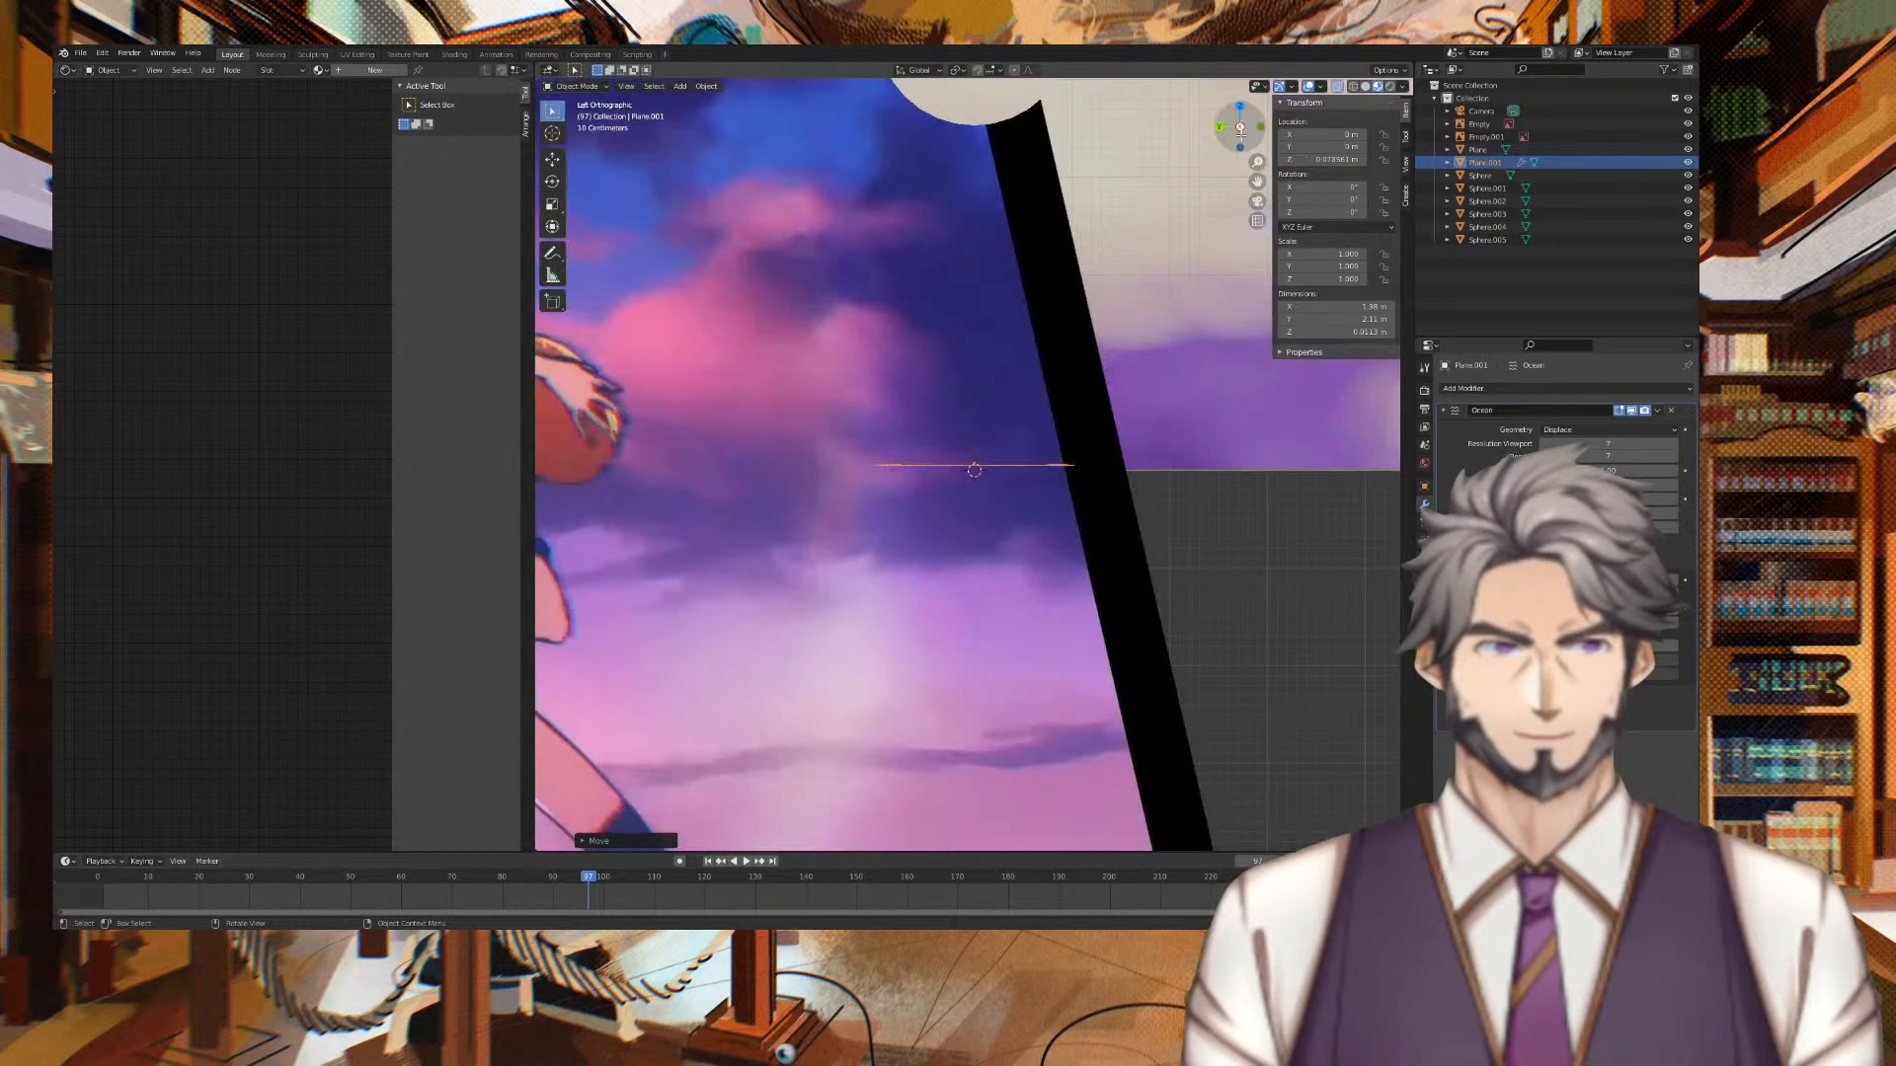
scroll(1082, 265, up, 12)
middle_drag(1090, 282, 1235, 287)
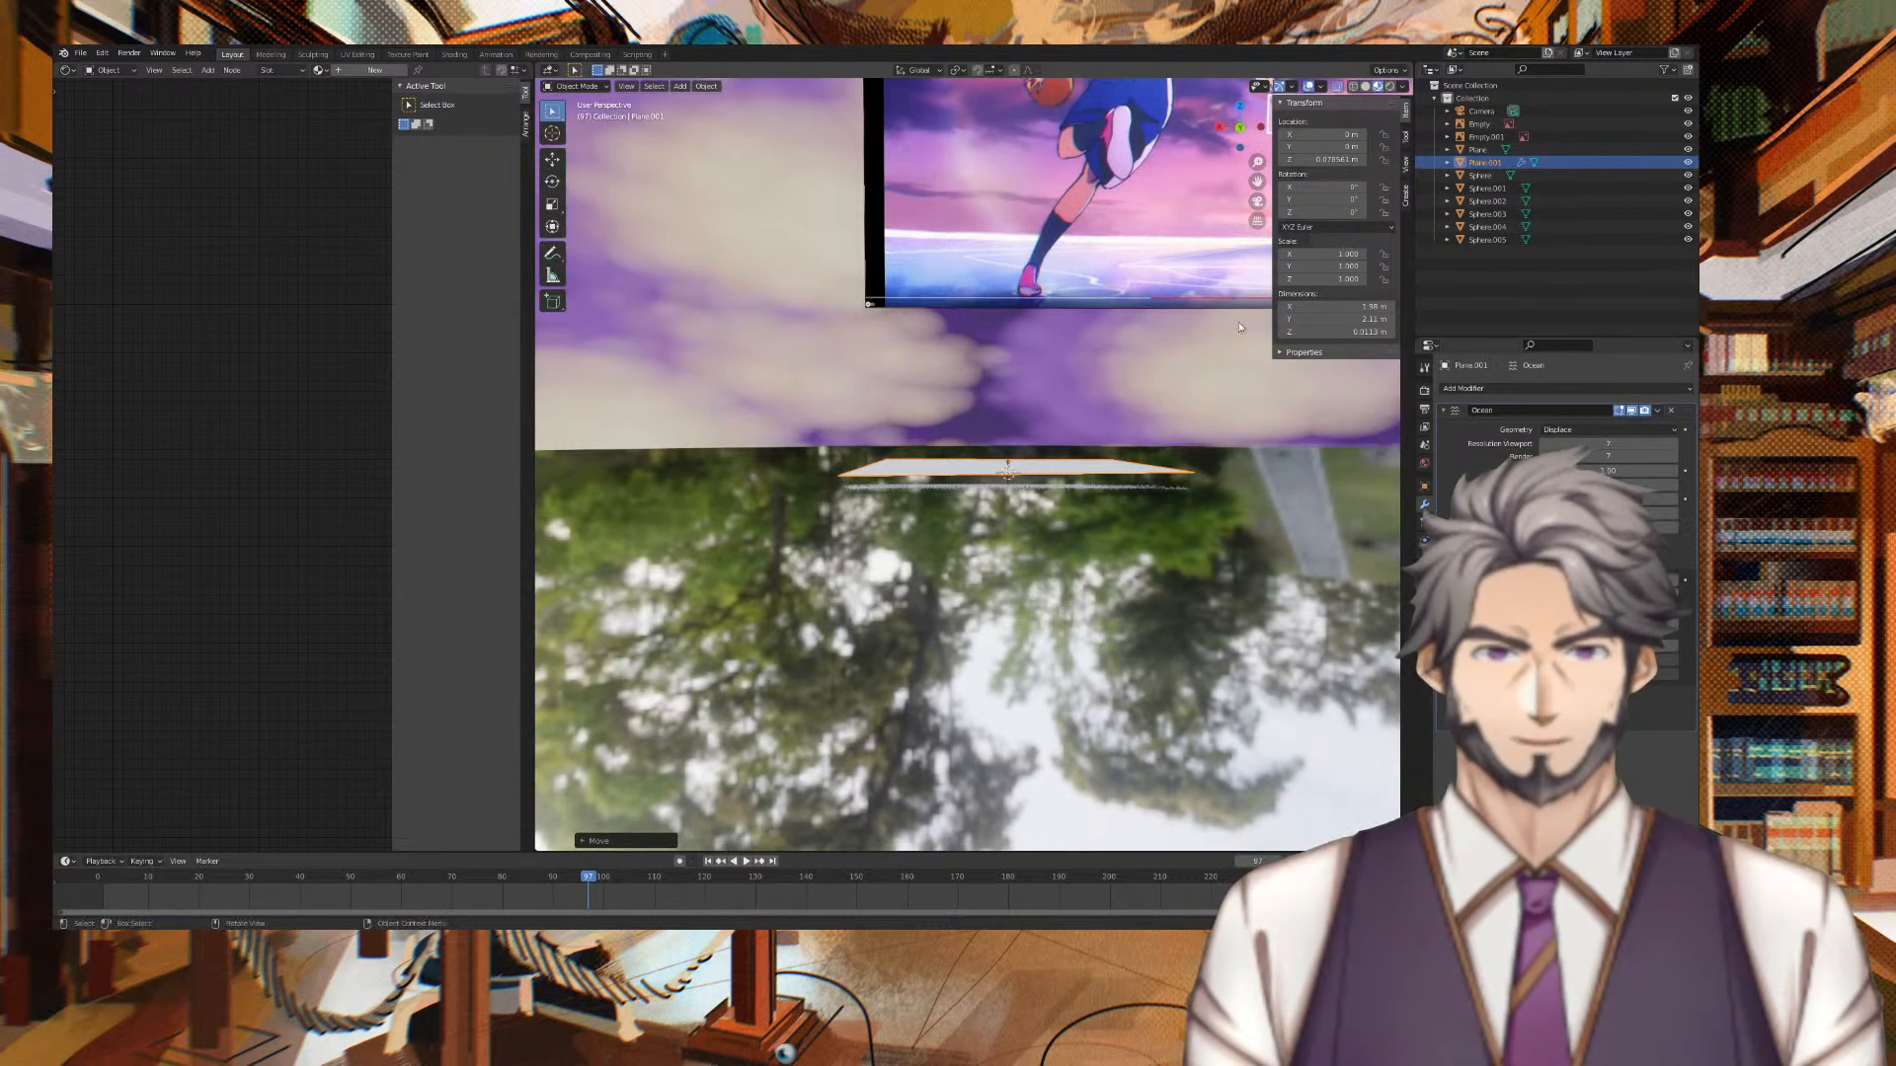
key(g)
key(z)
click(1230, 401)
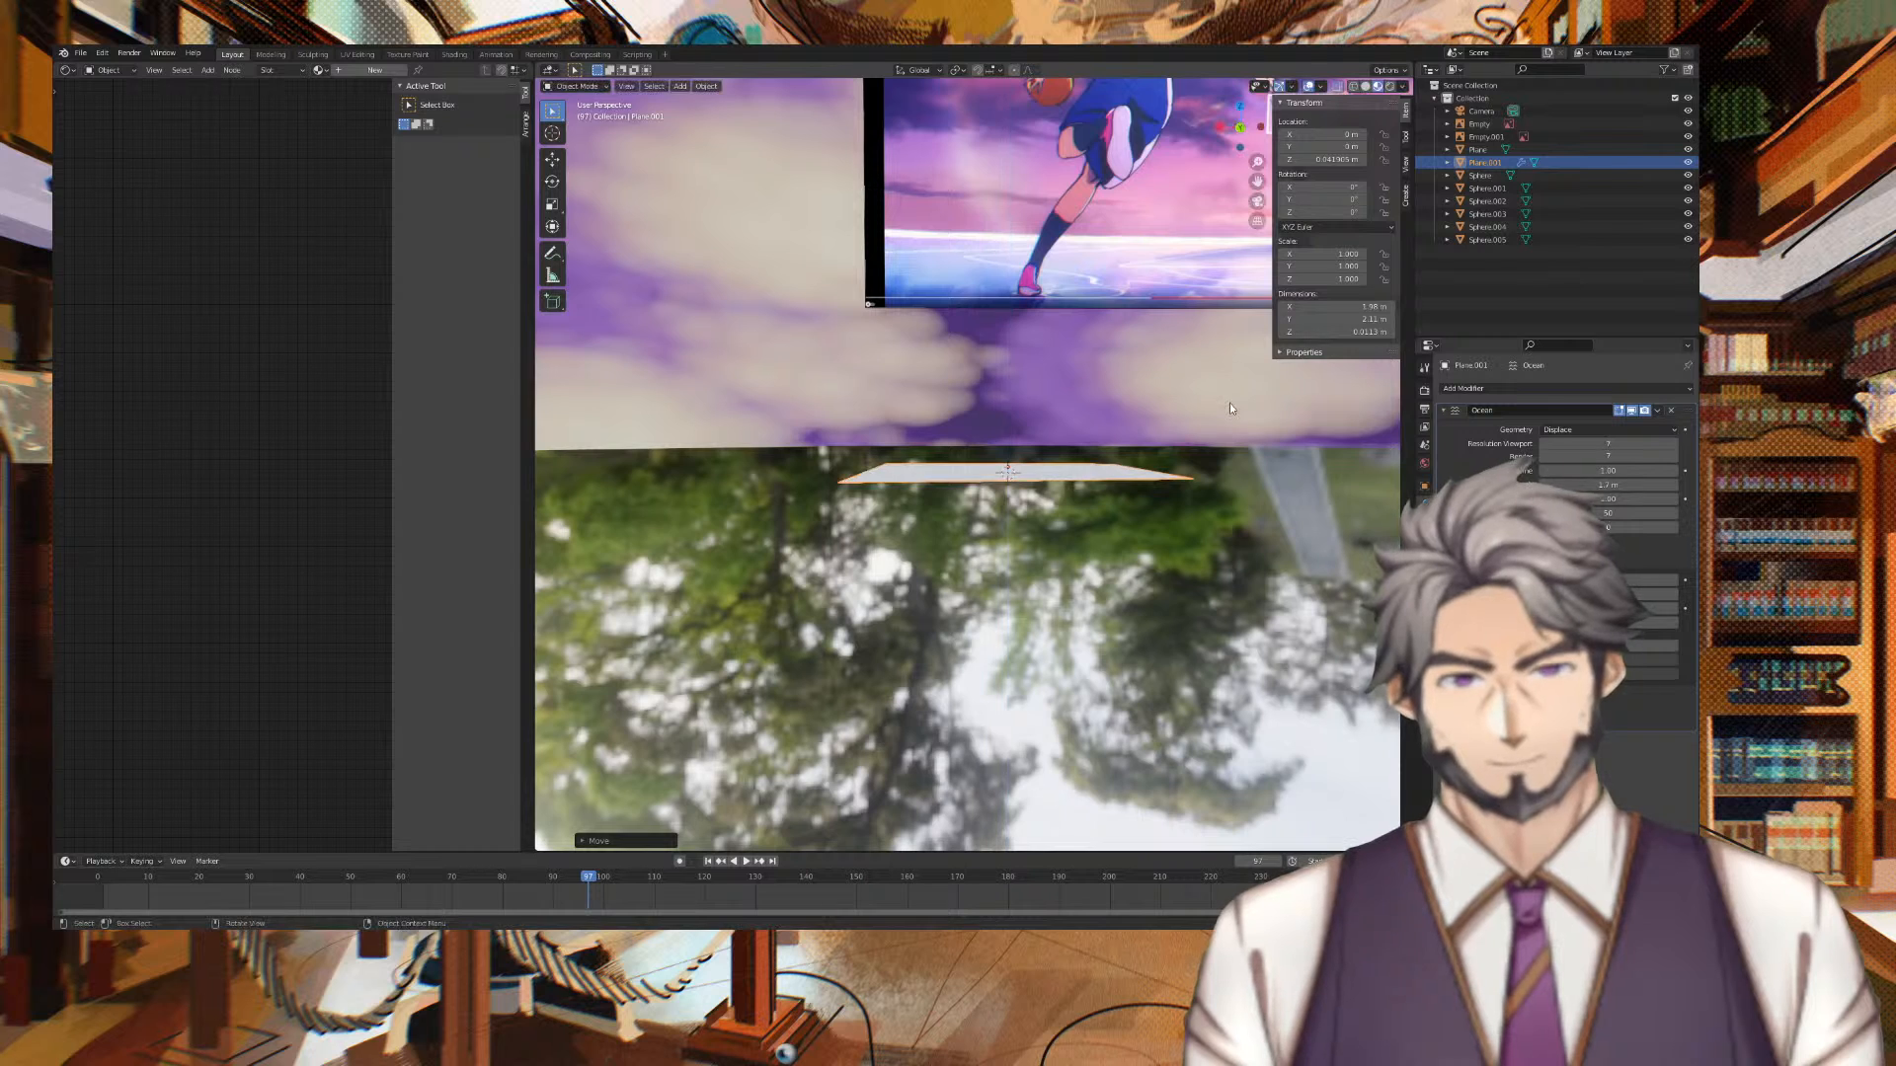
Scale the ocean plane up uniformly to about 13 times its size so it covers the dome floor
scroll(1229, 401, down, 5)
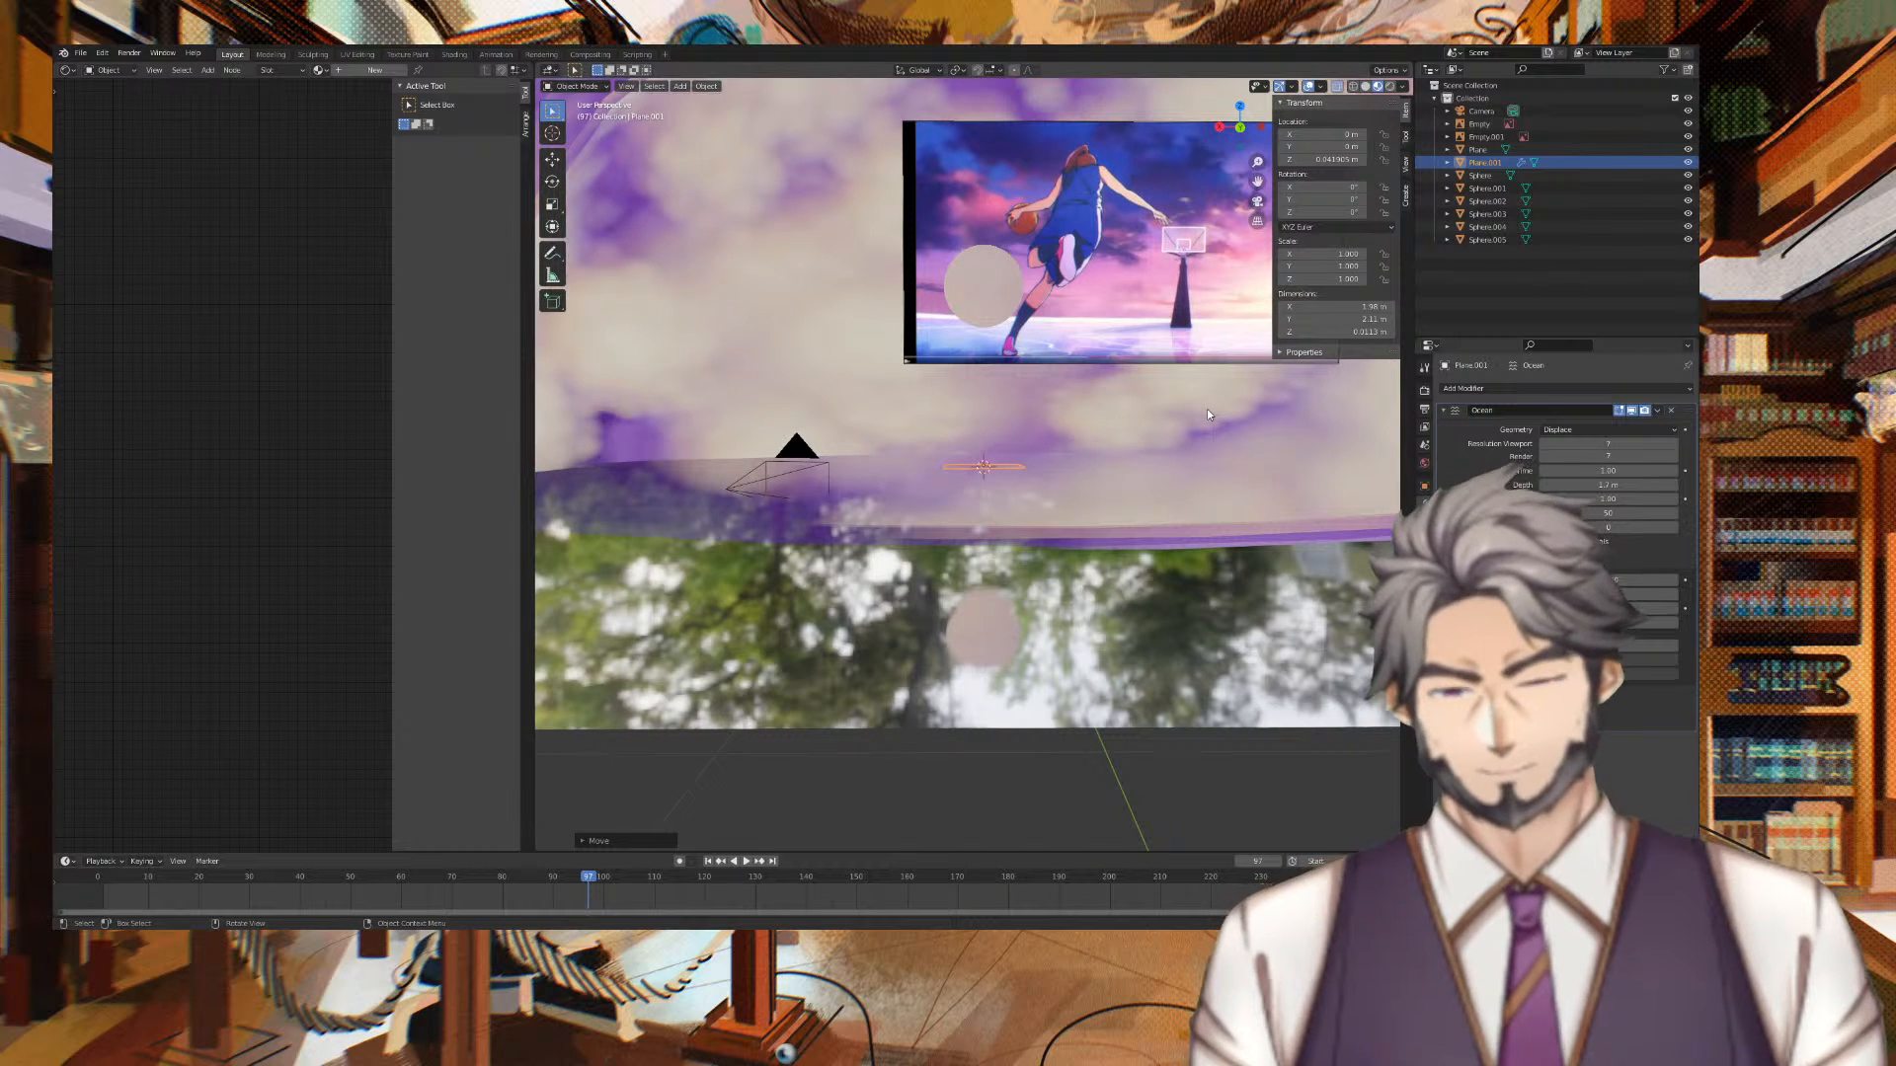
key(s)
key(x)
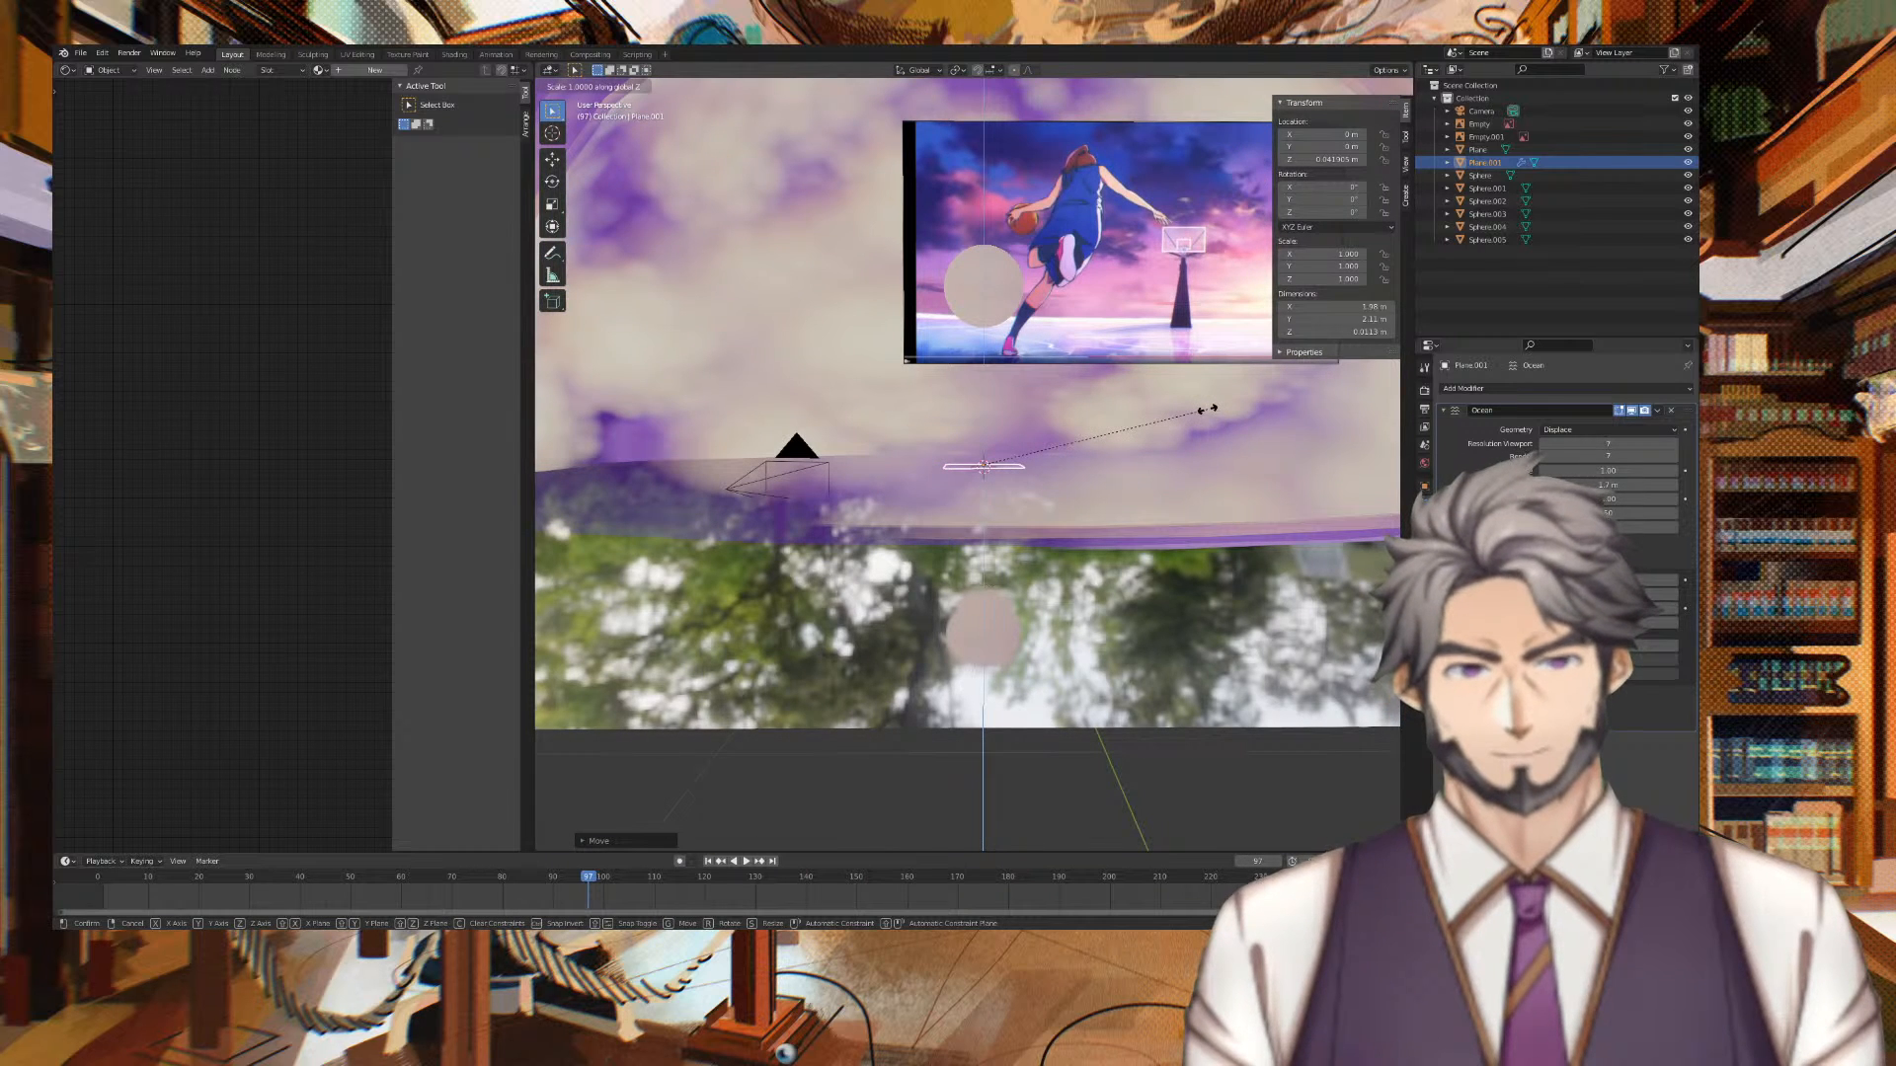
right_click(1207, 409)
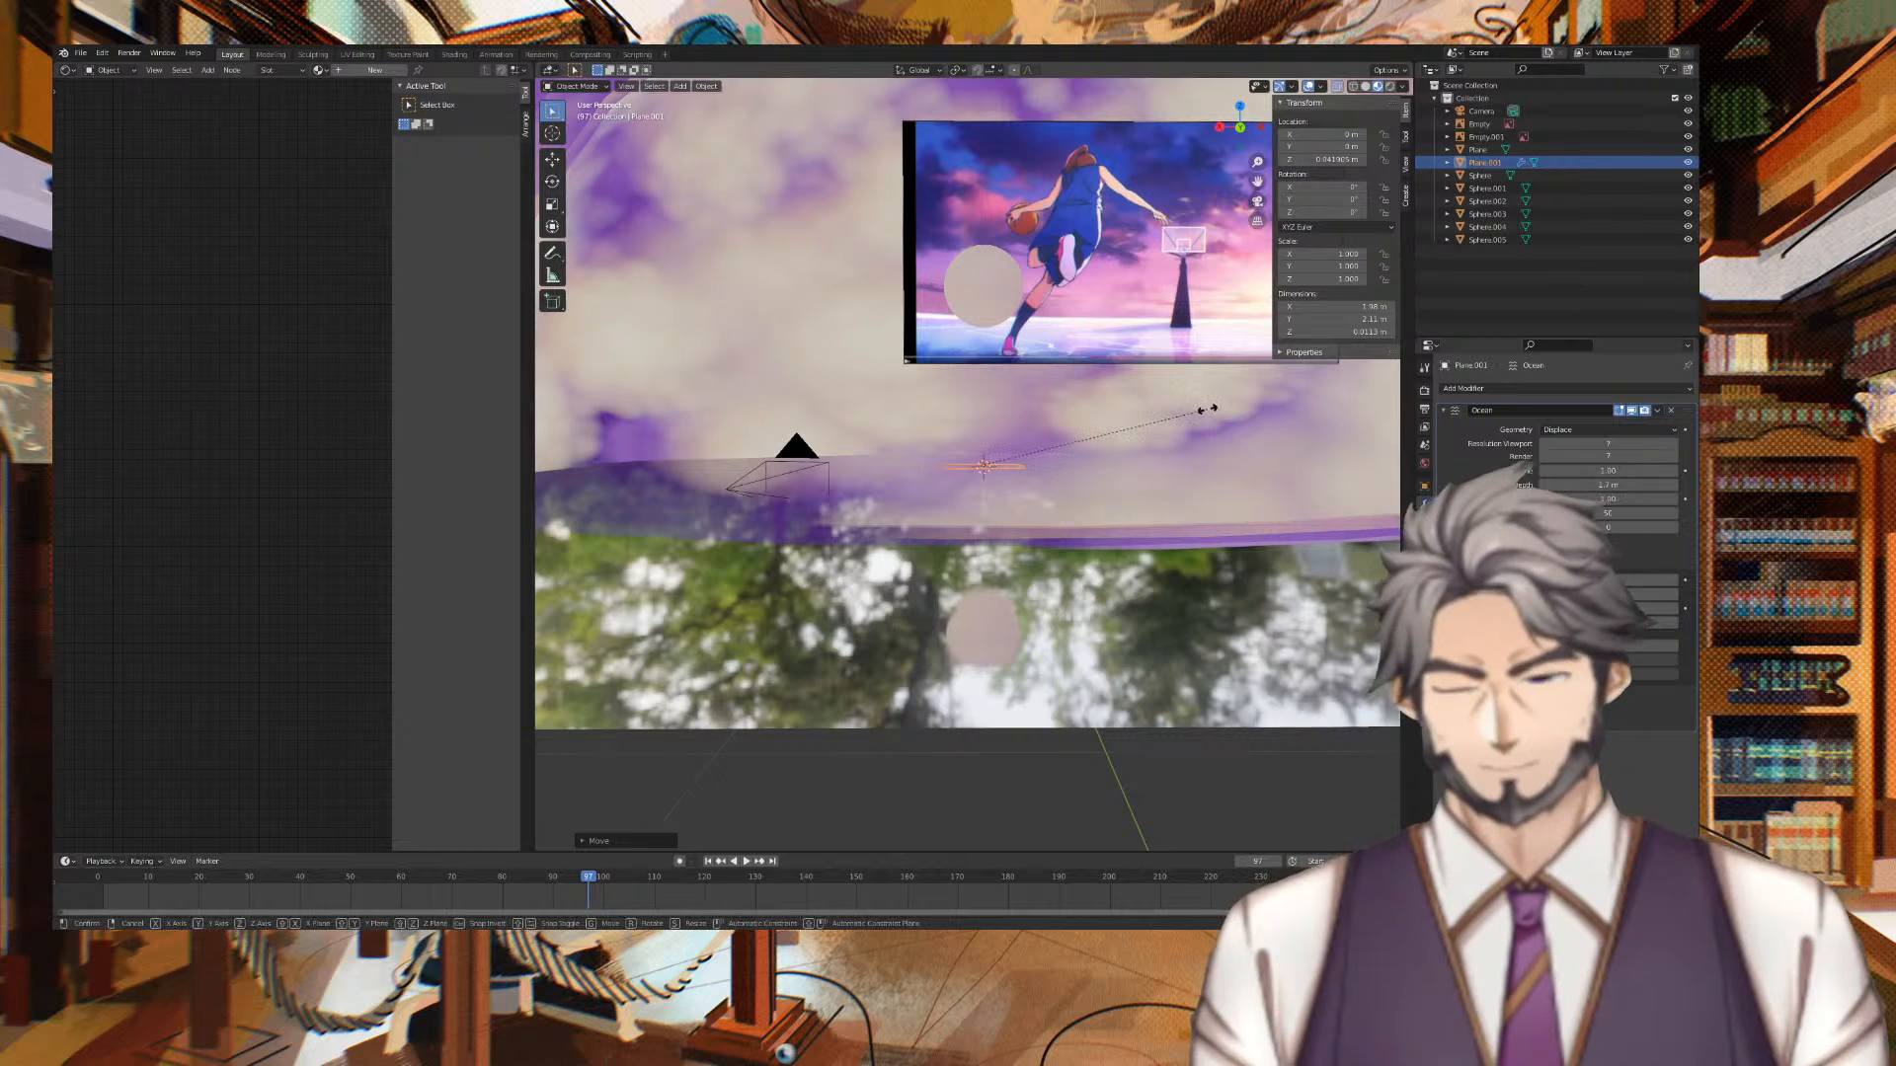
key(s)
click(1339, 647)
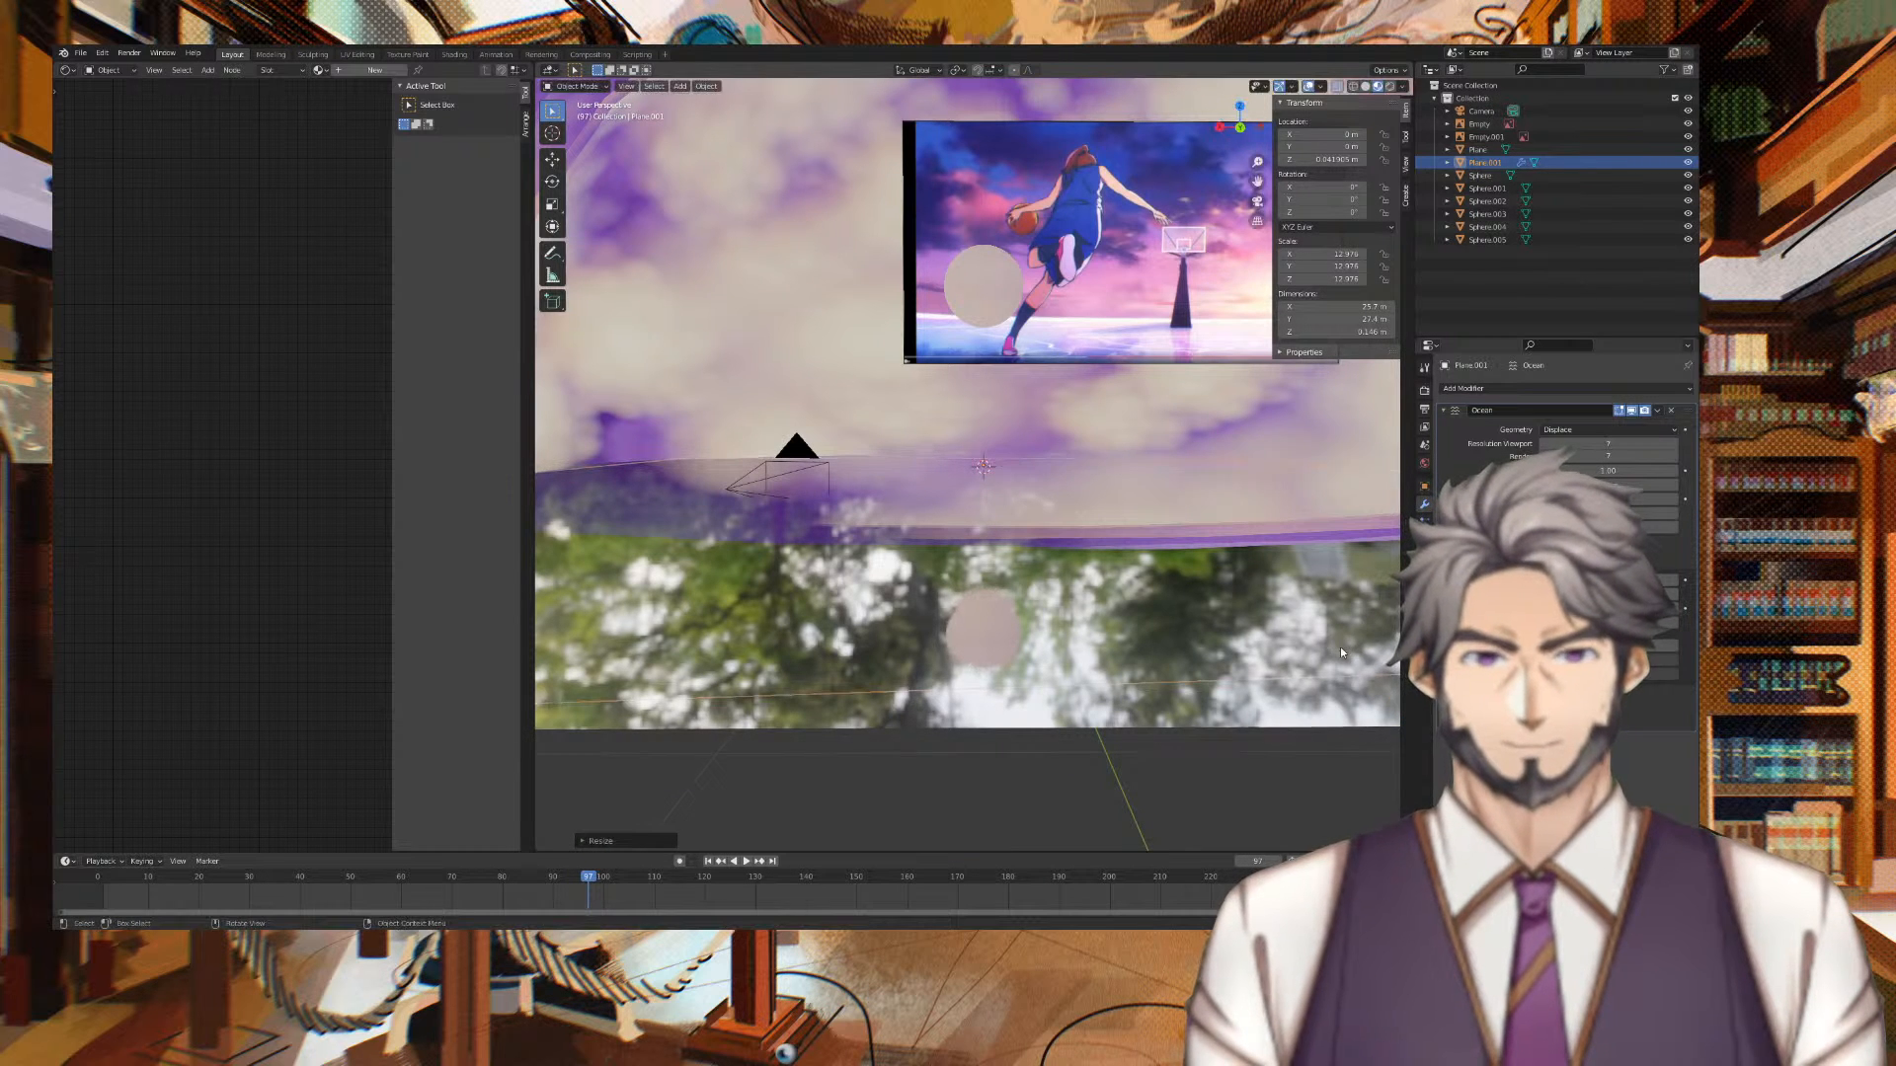
middle_drag(1086, 798, 1086, 589)
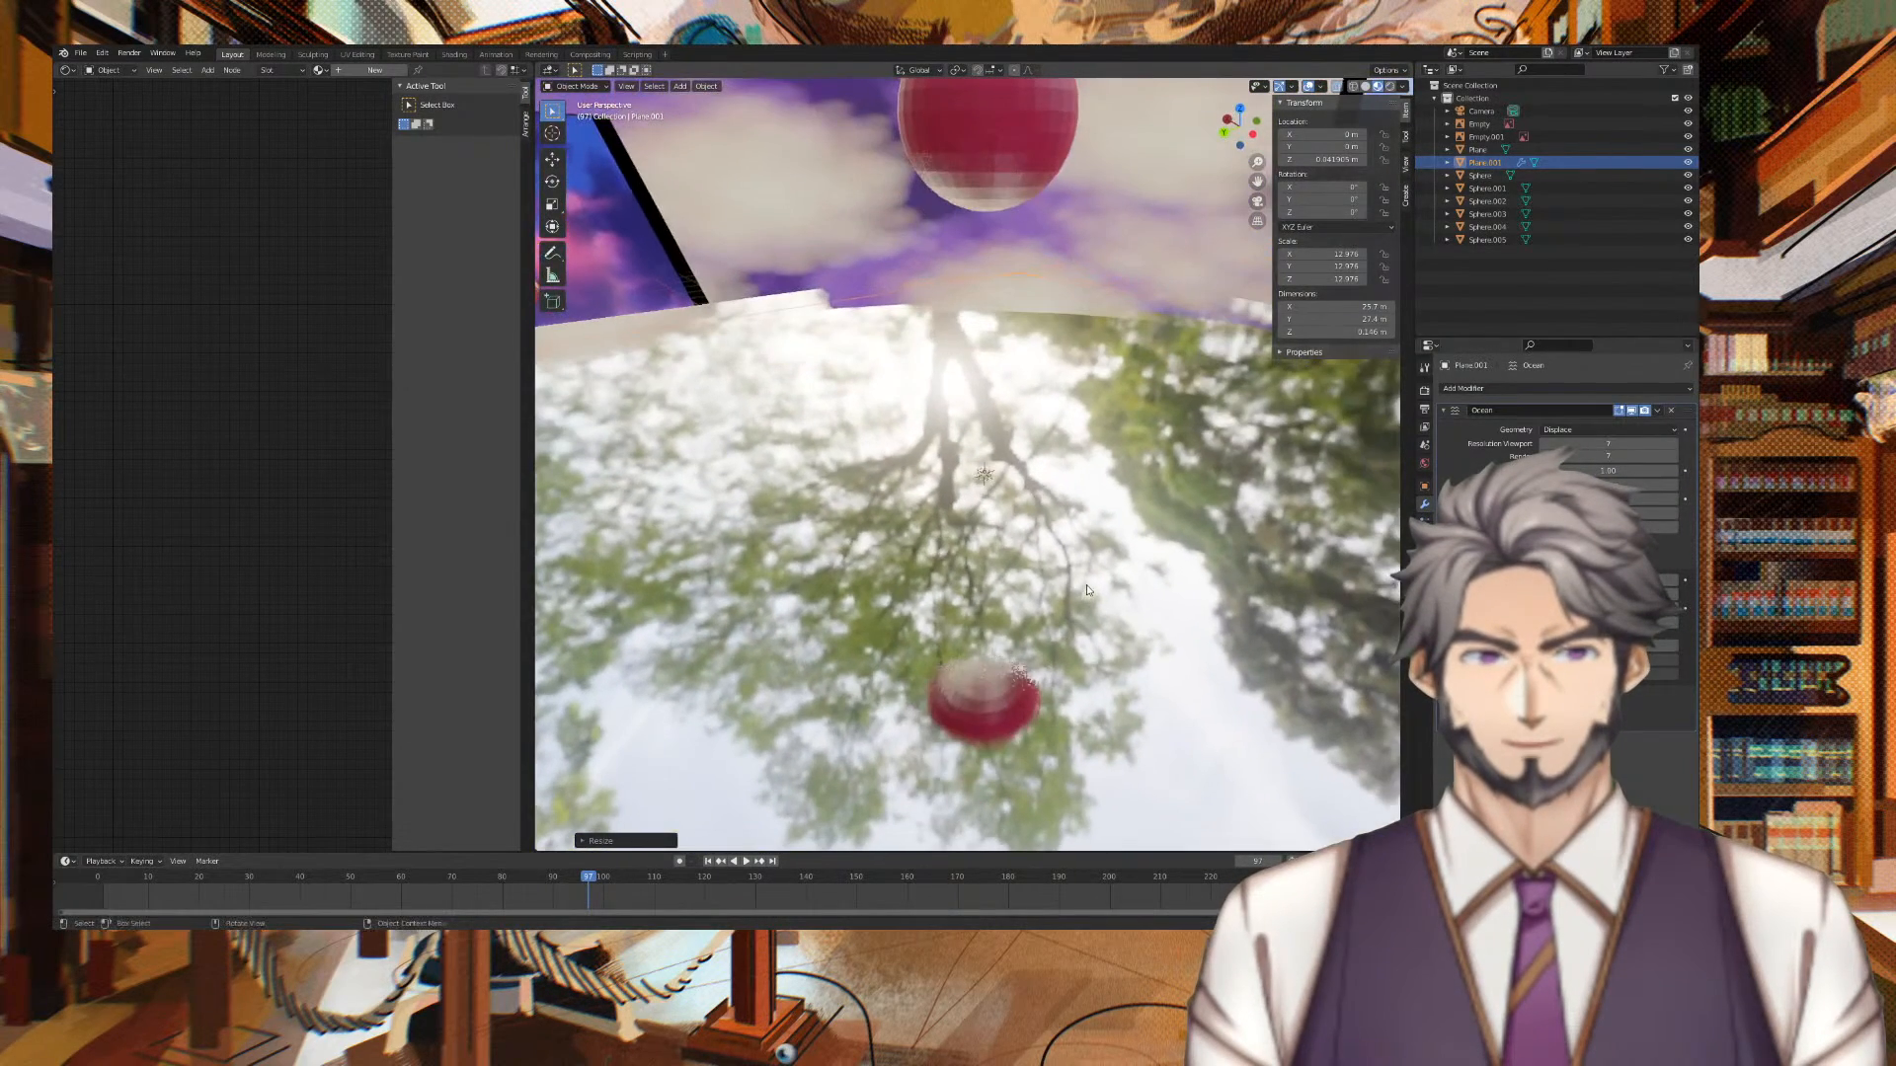
Apply the Quick Explode effect to the red sphere inside the dome and play the animation
click(958, 148)
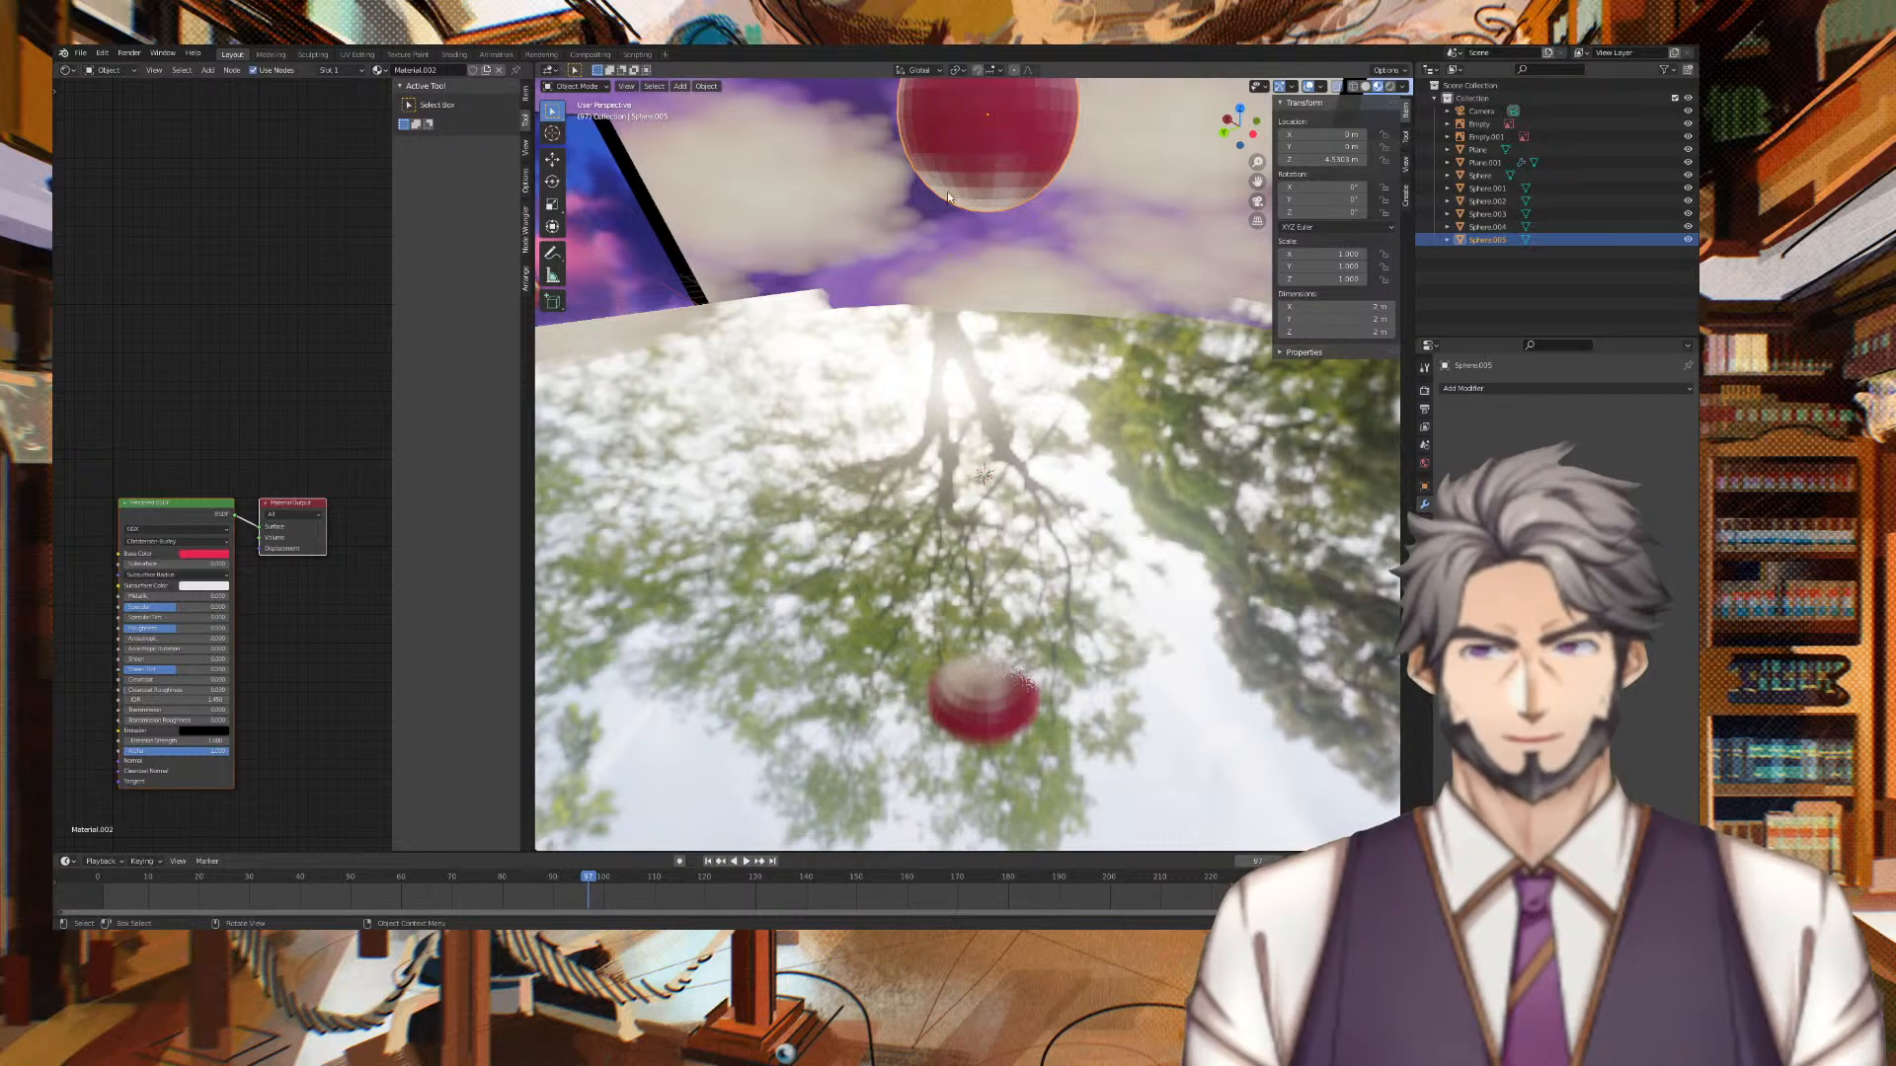
right_click(993, 178)
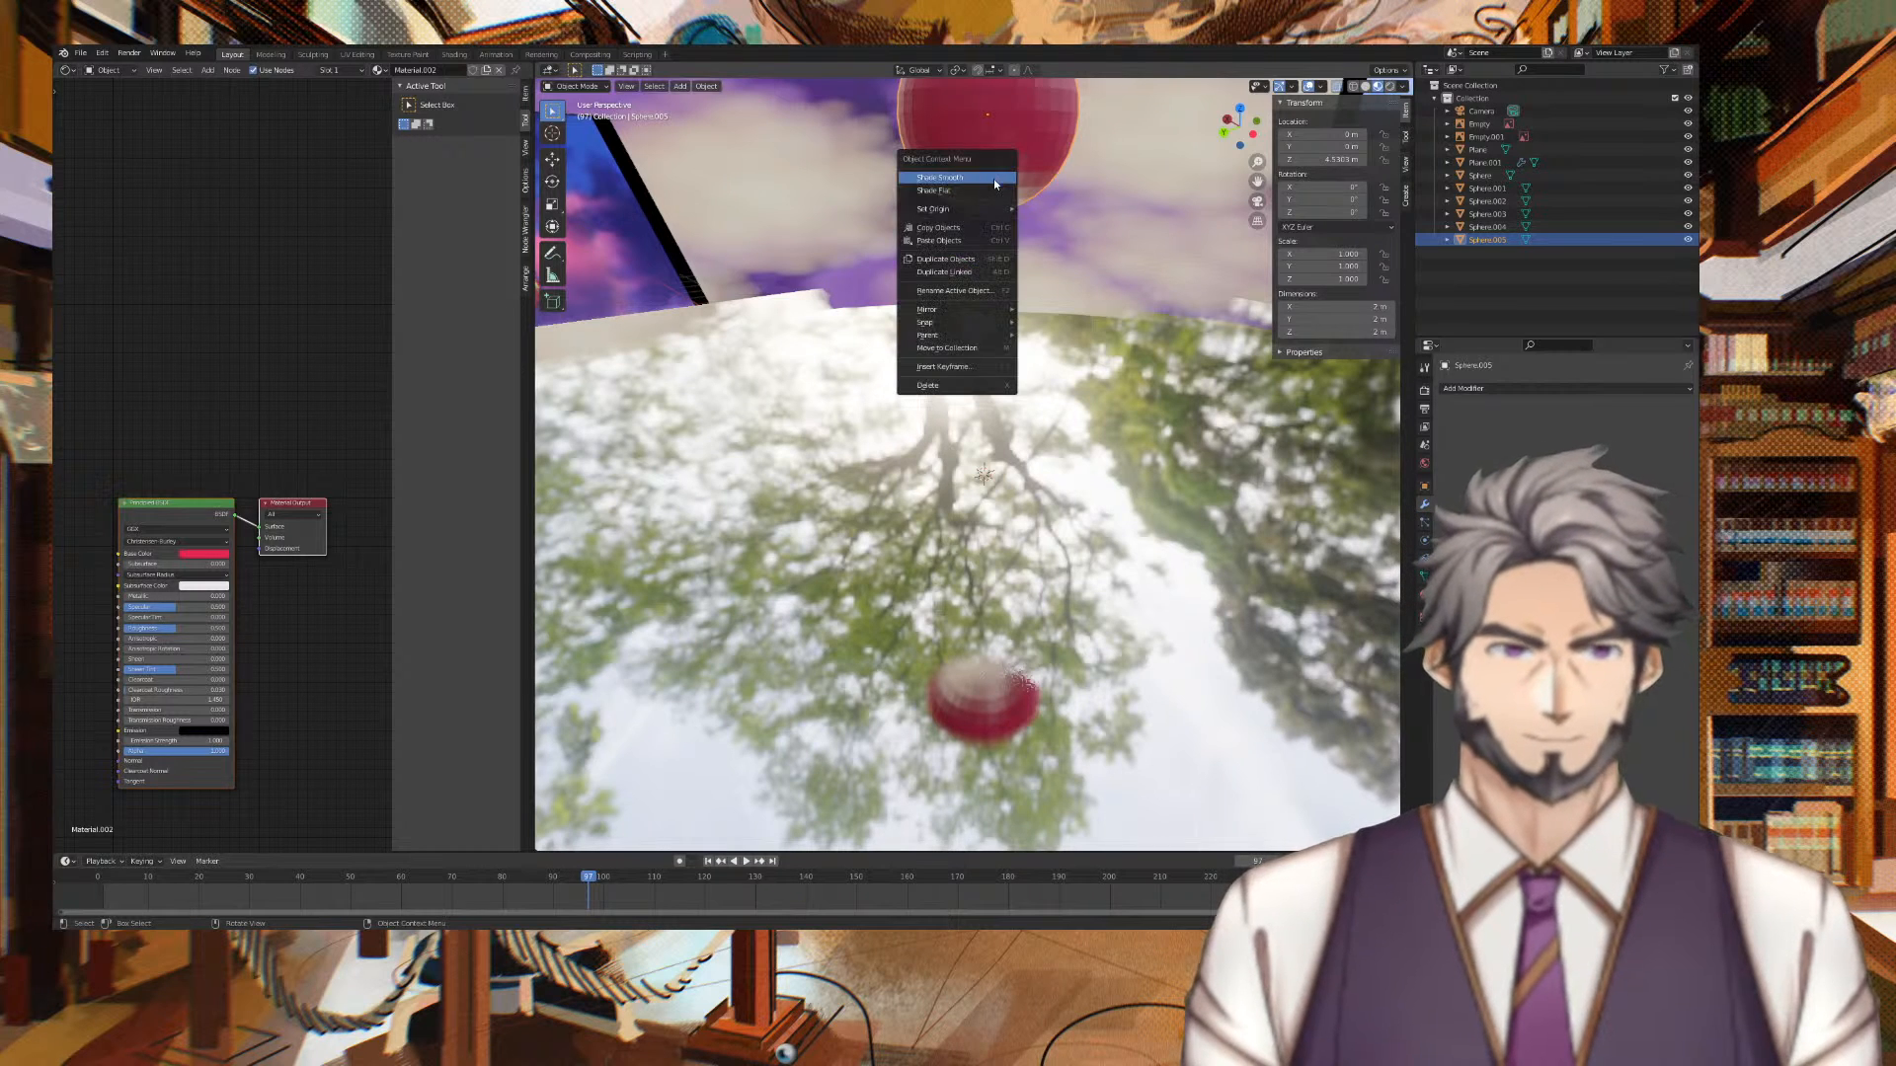
click(706, 85)
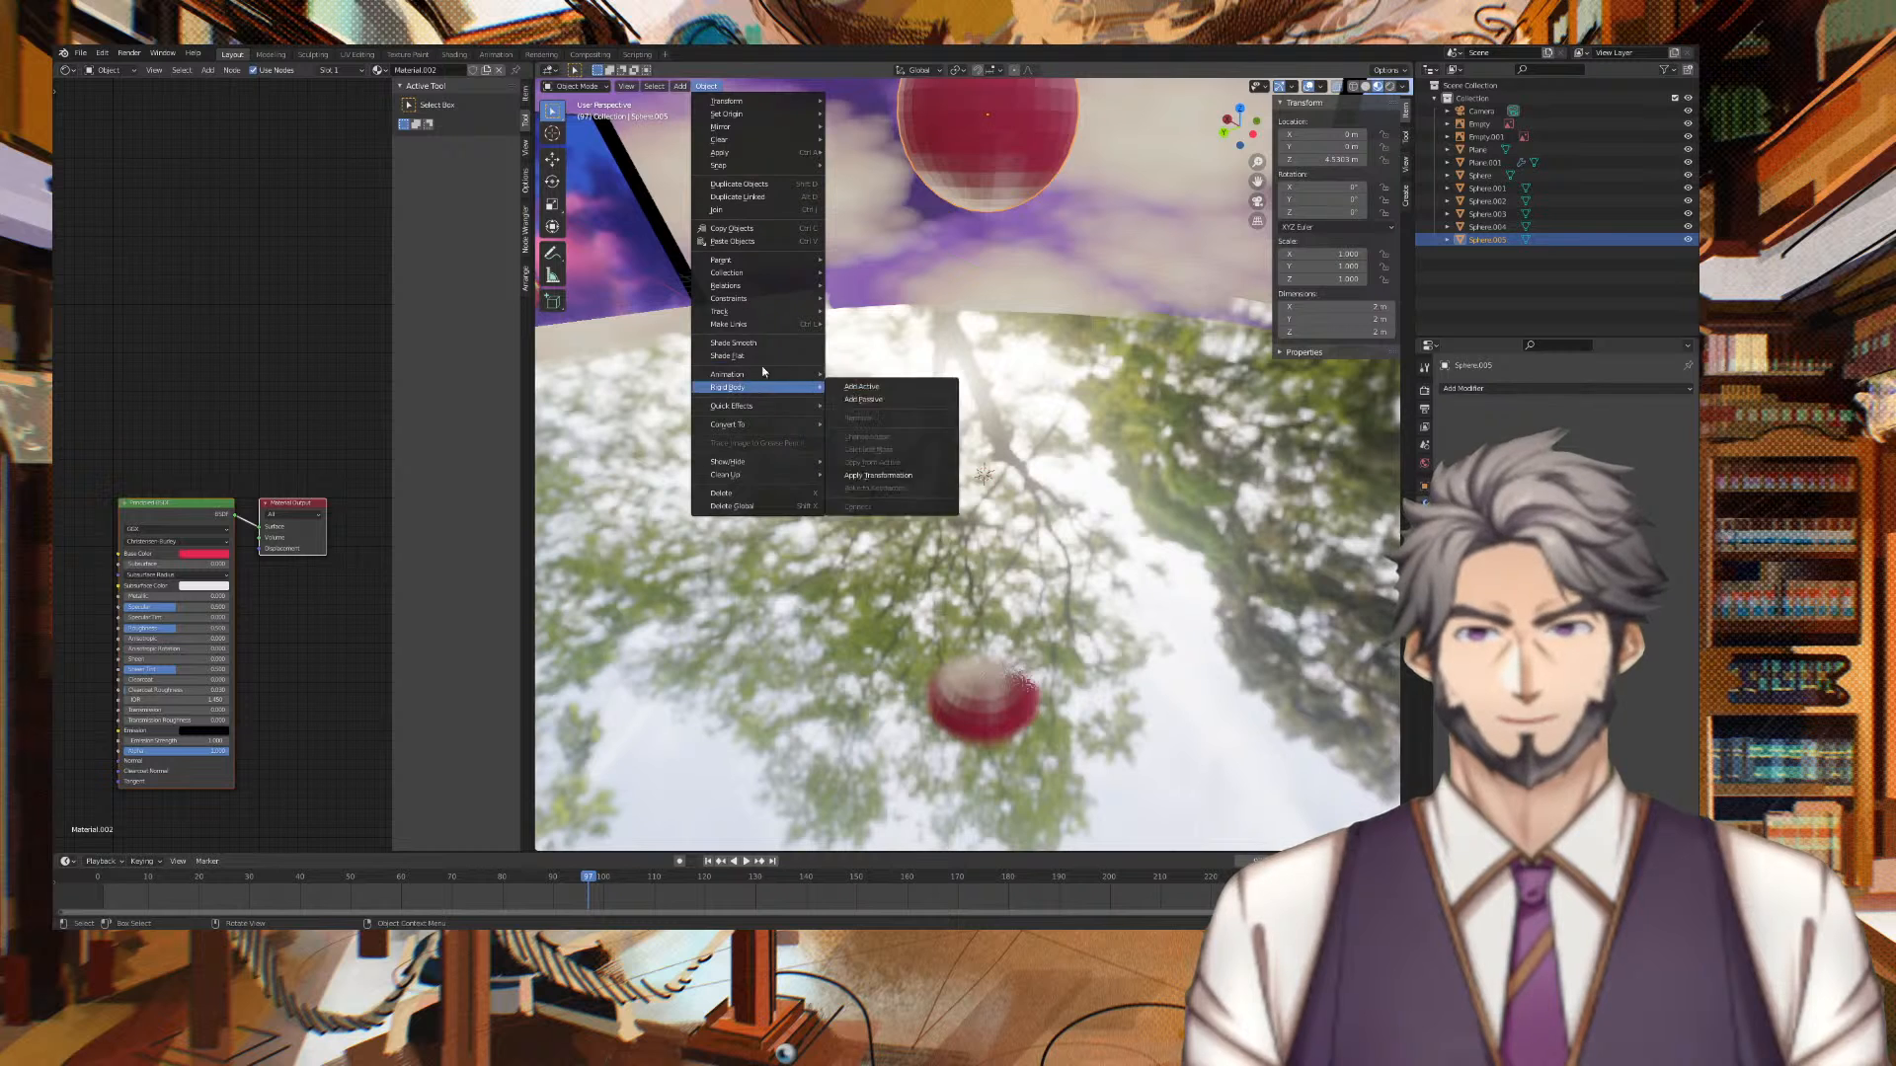
mouse_move(795, 374)
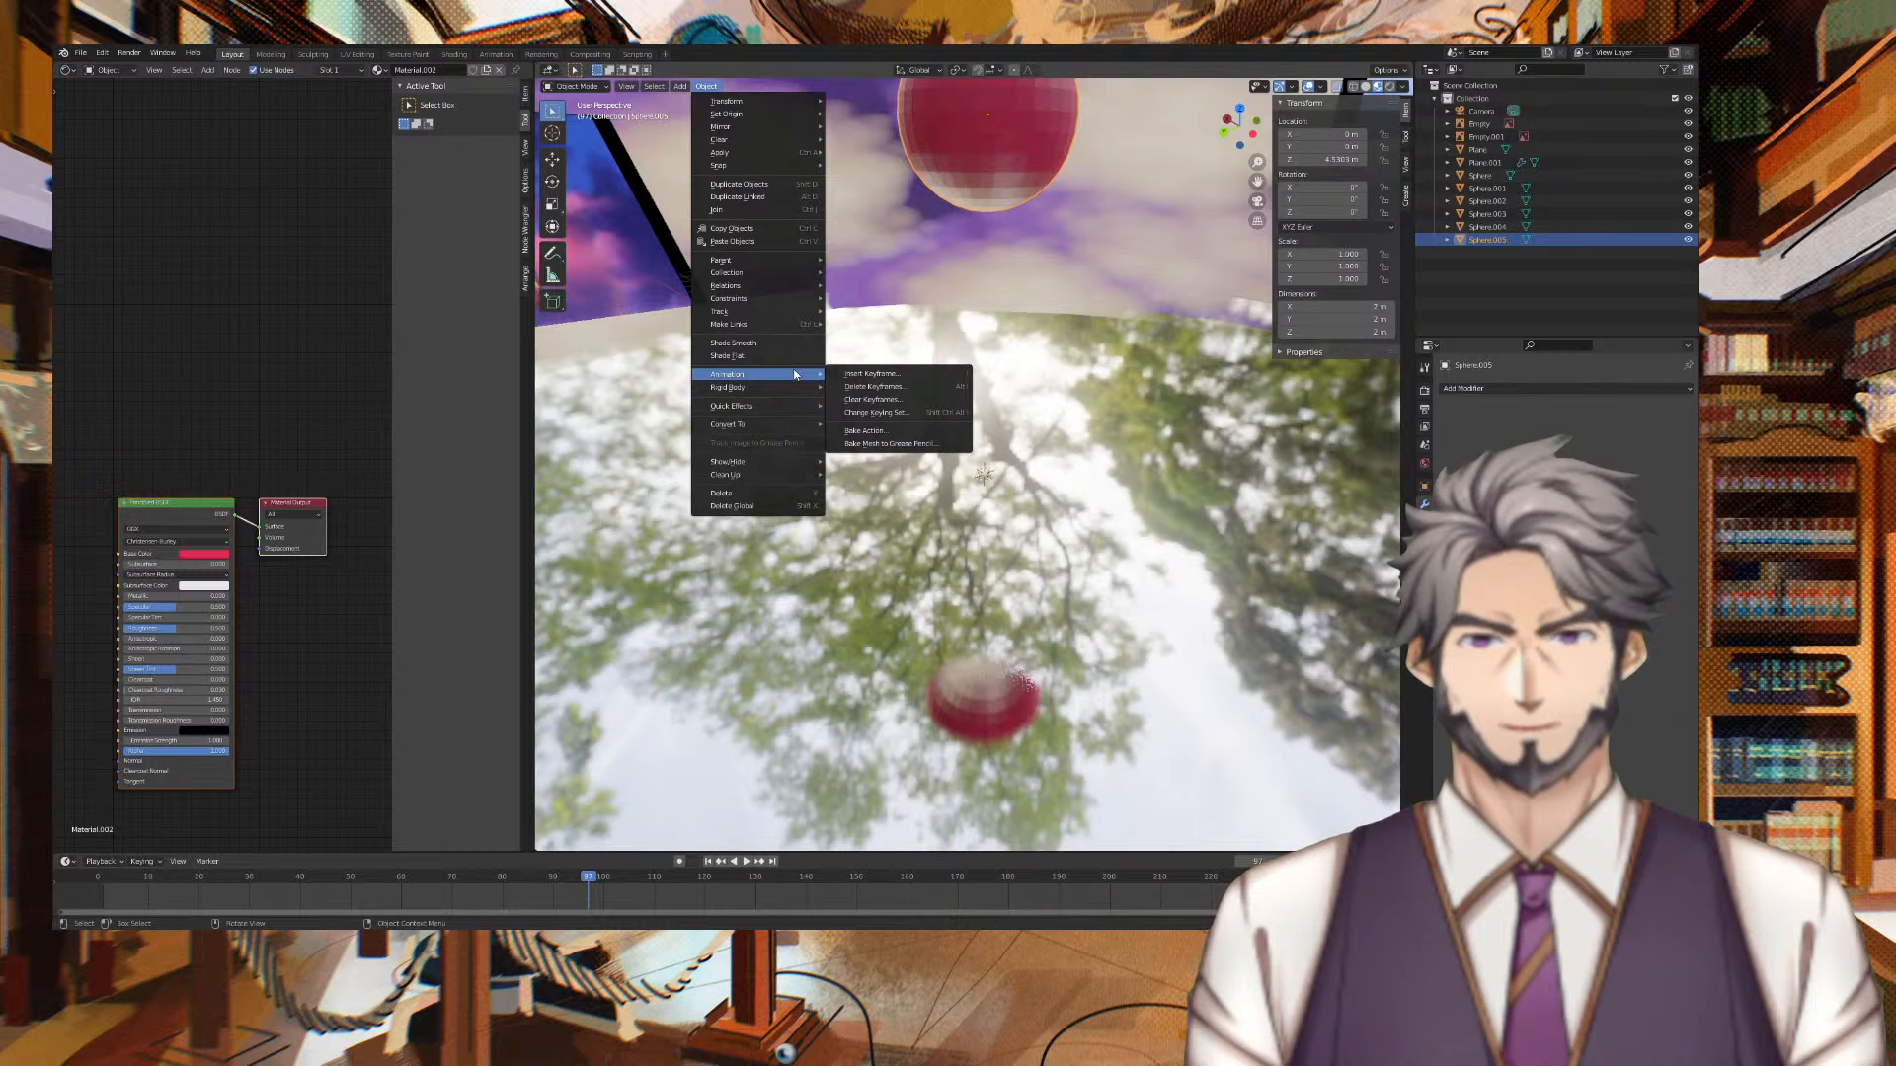
mouse_move(781, 415)
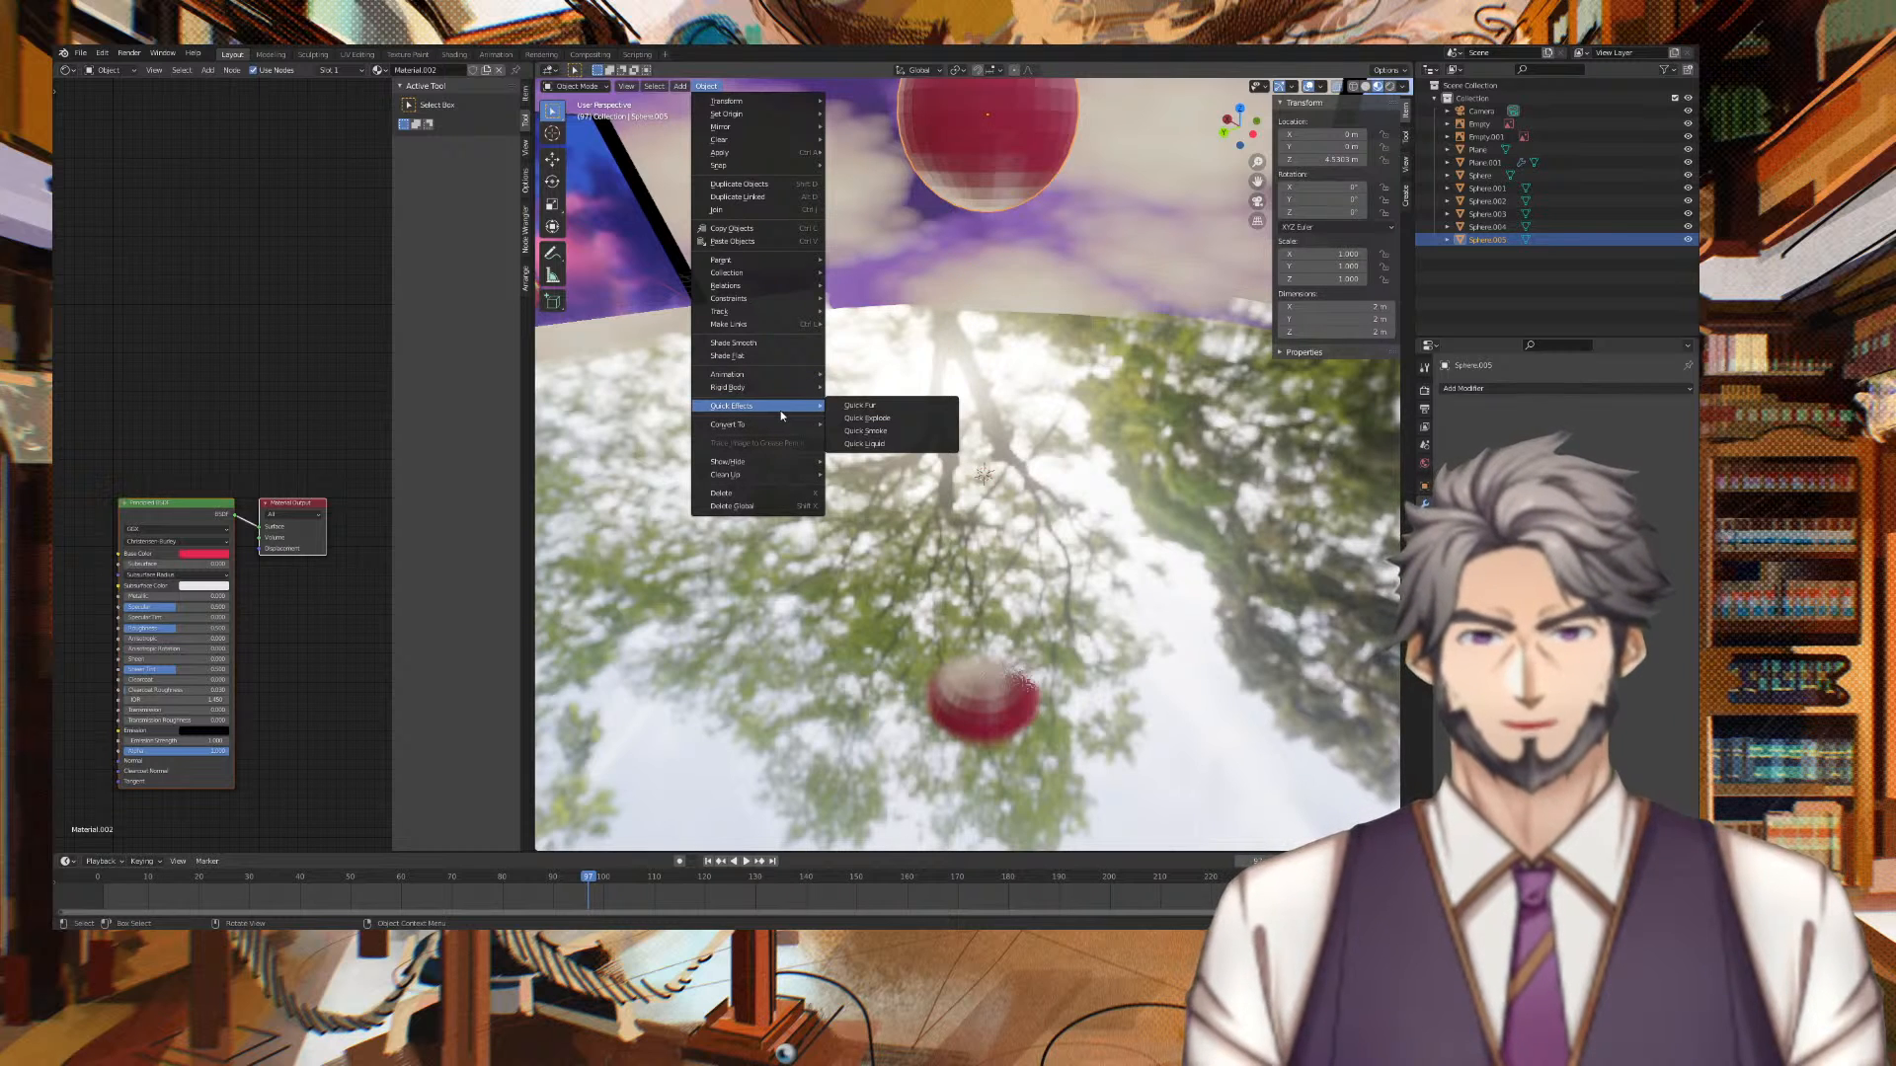
click(894, 418)
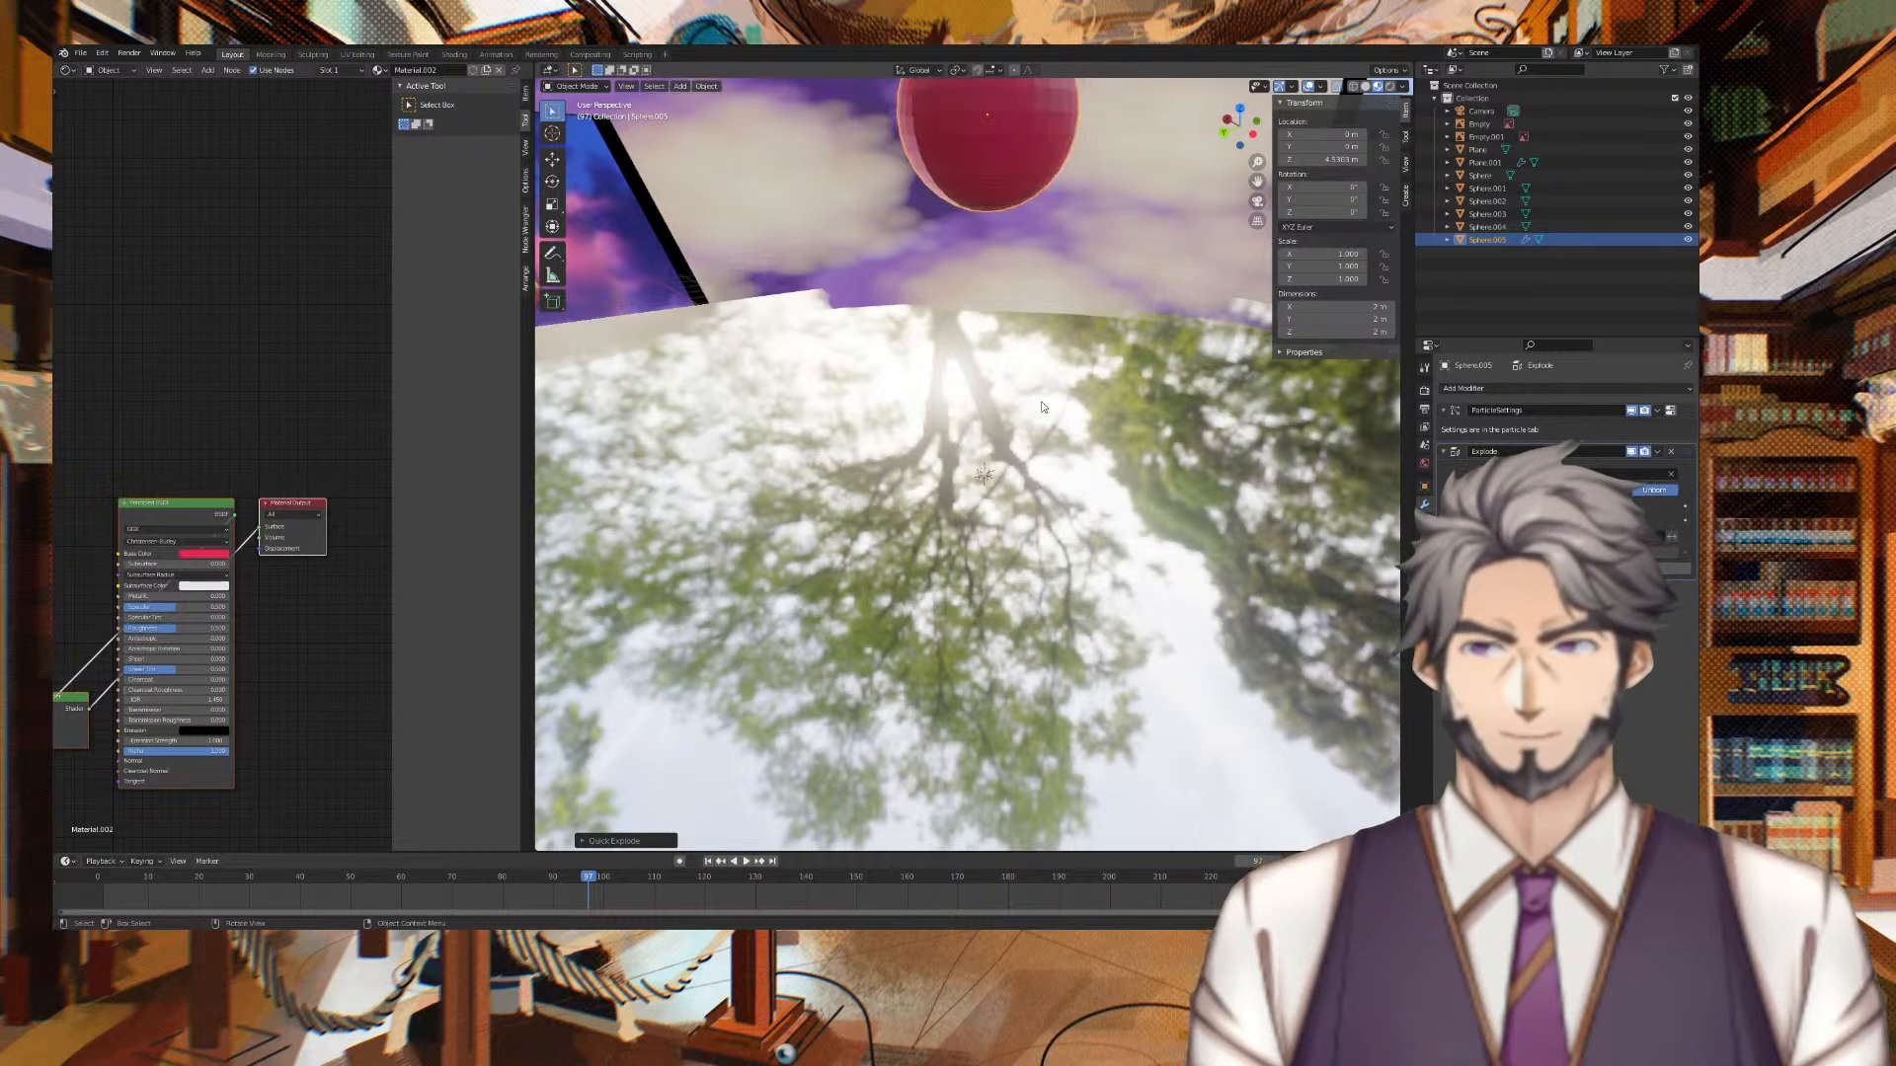
key(space)
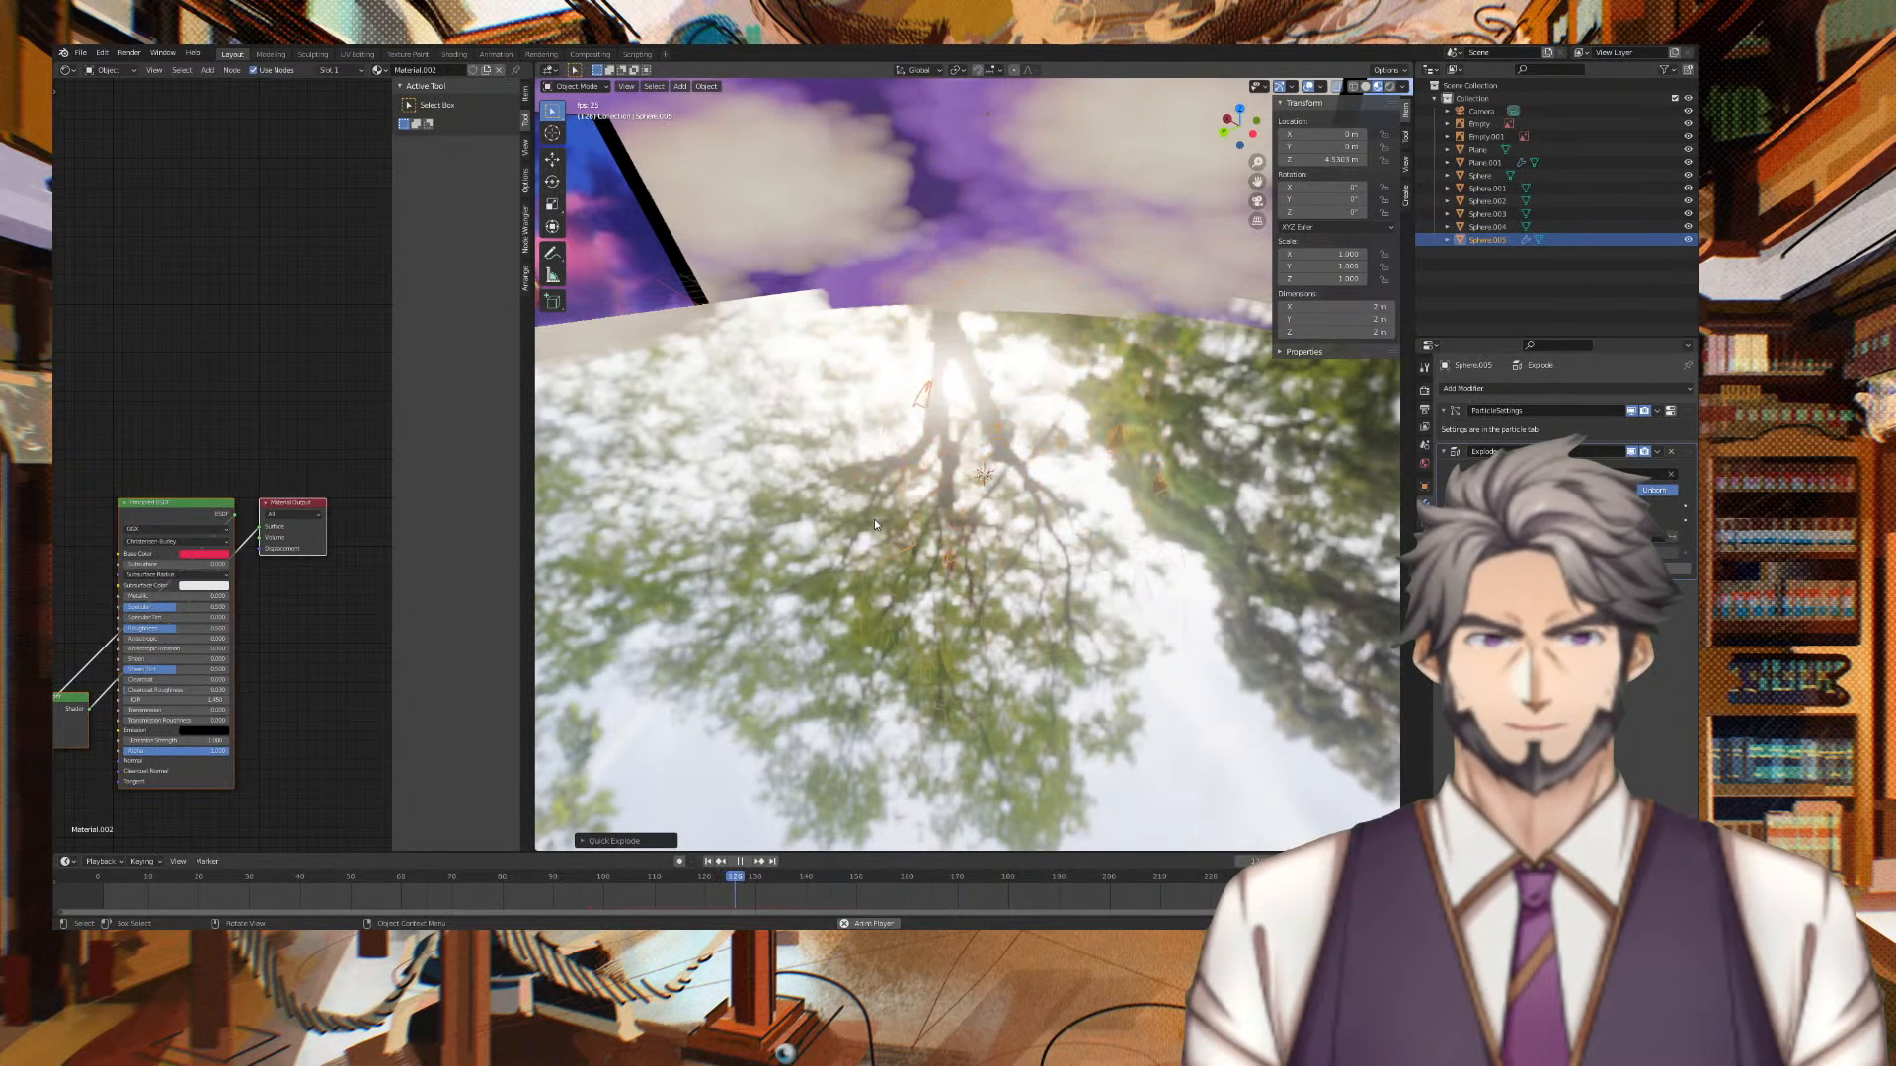
key(space)
scroll(909, 486, down, 4)
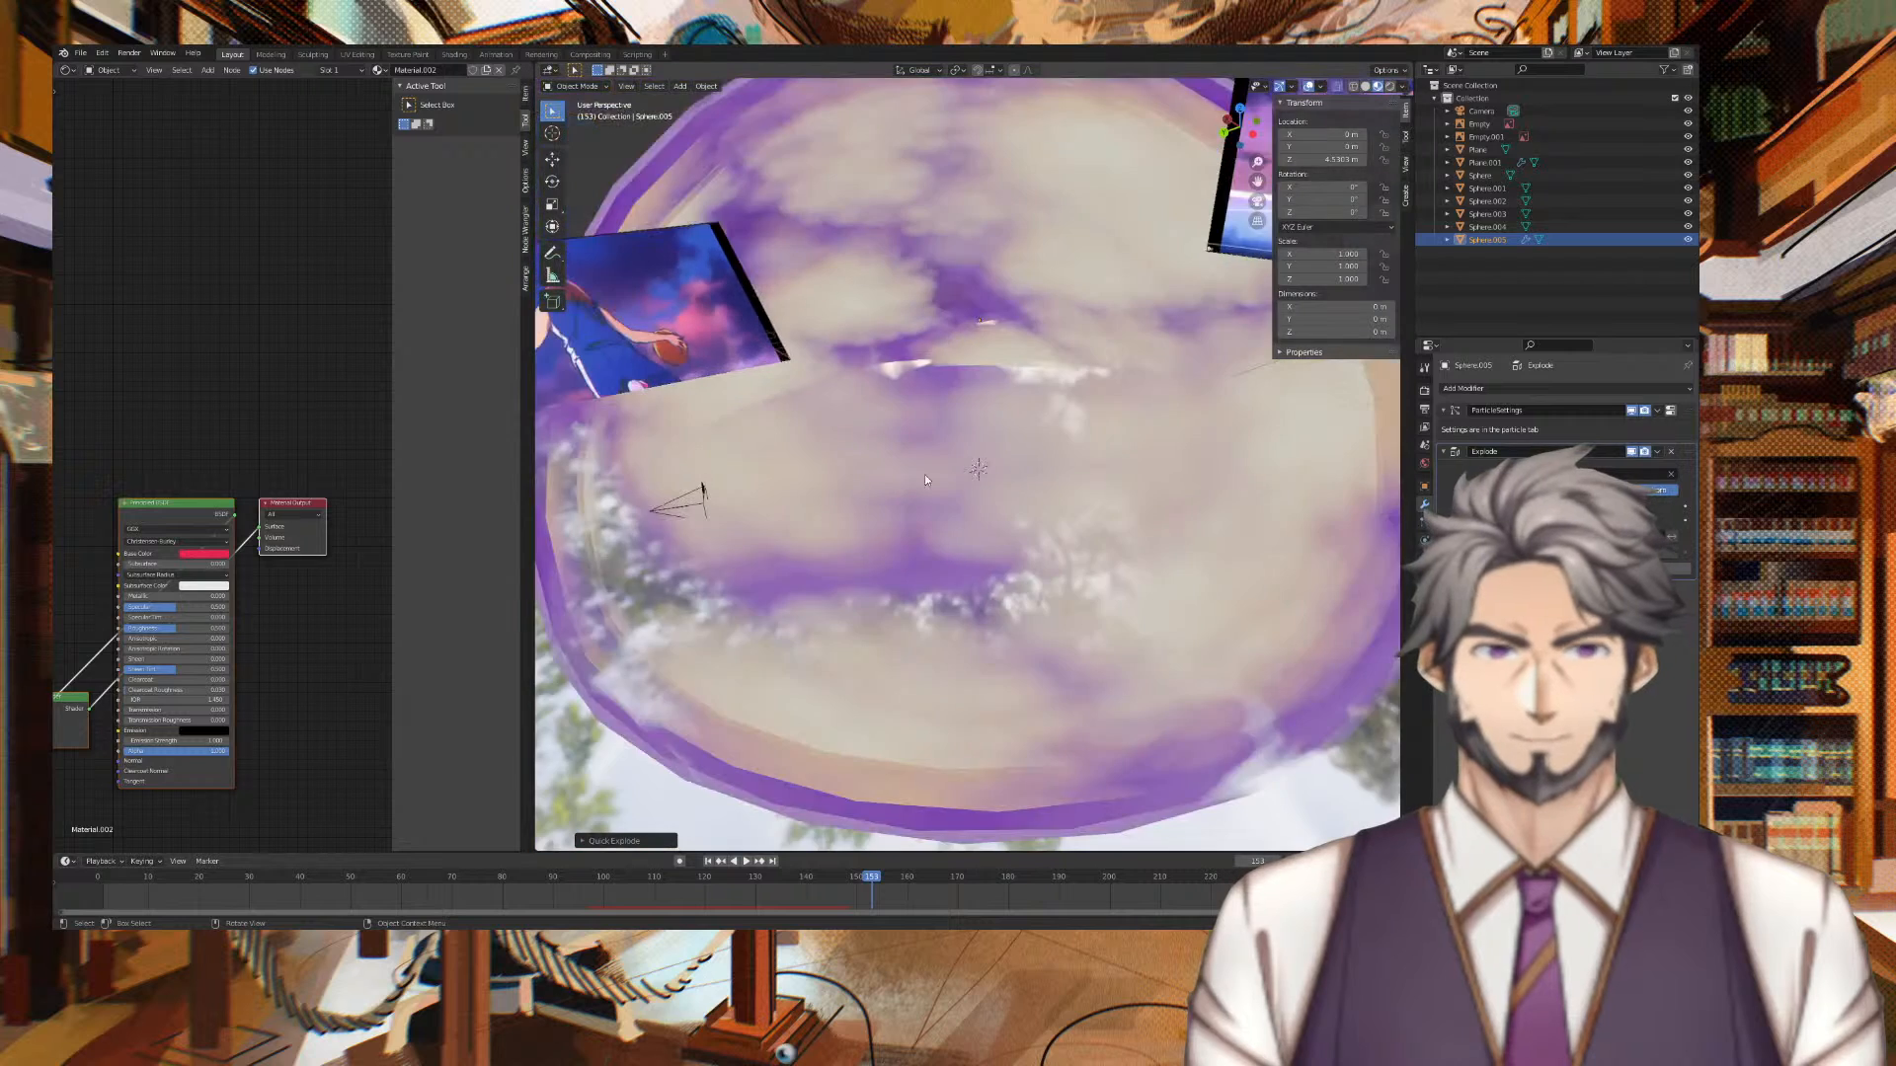
Enable Collision physics on the ocean plane and play the animation to test the explosion
scroll(936, 472, down, 2)
middle_drag(936, 471, 836, 512)
click(760, 566)
middle_drag(763, 571, 928, 474)
click(1550, 162)
middle_drag(1264, 306, 1110, 347)
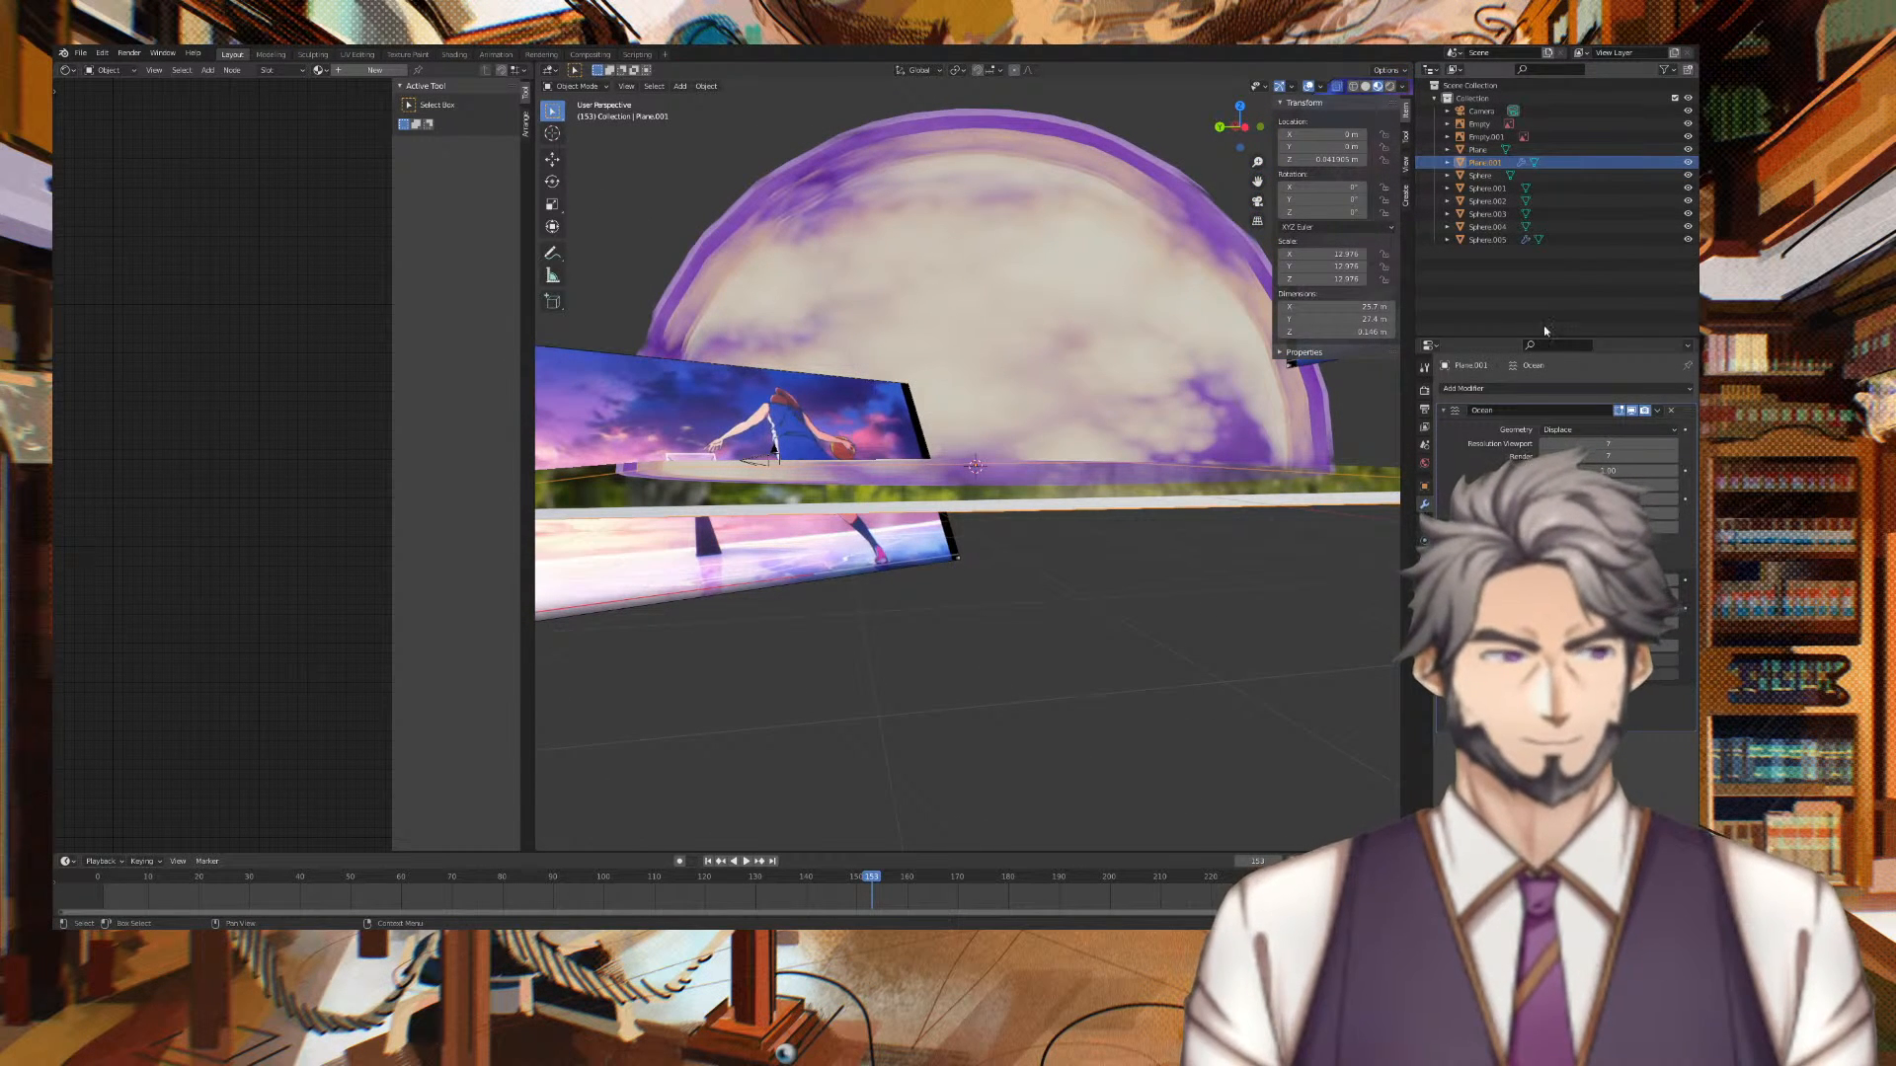
click(1424, 539)
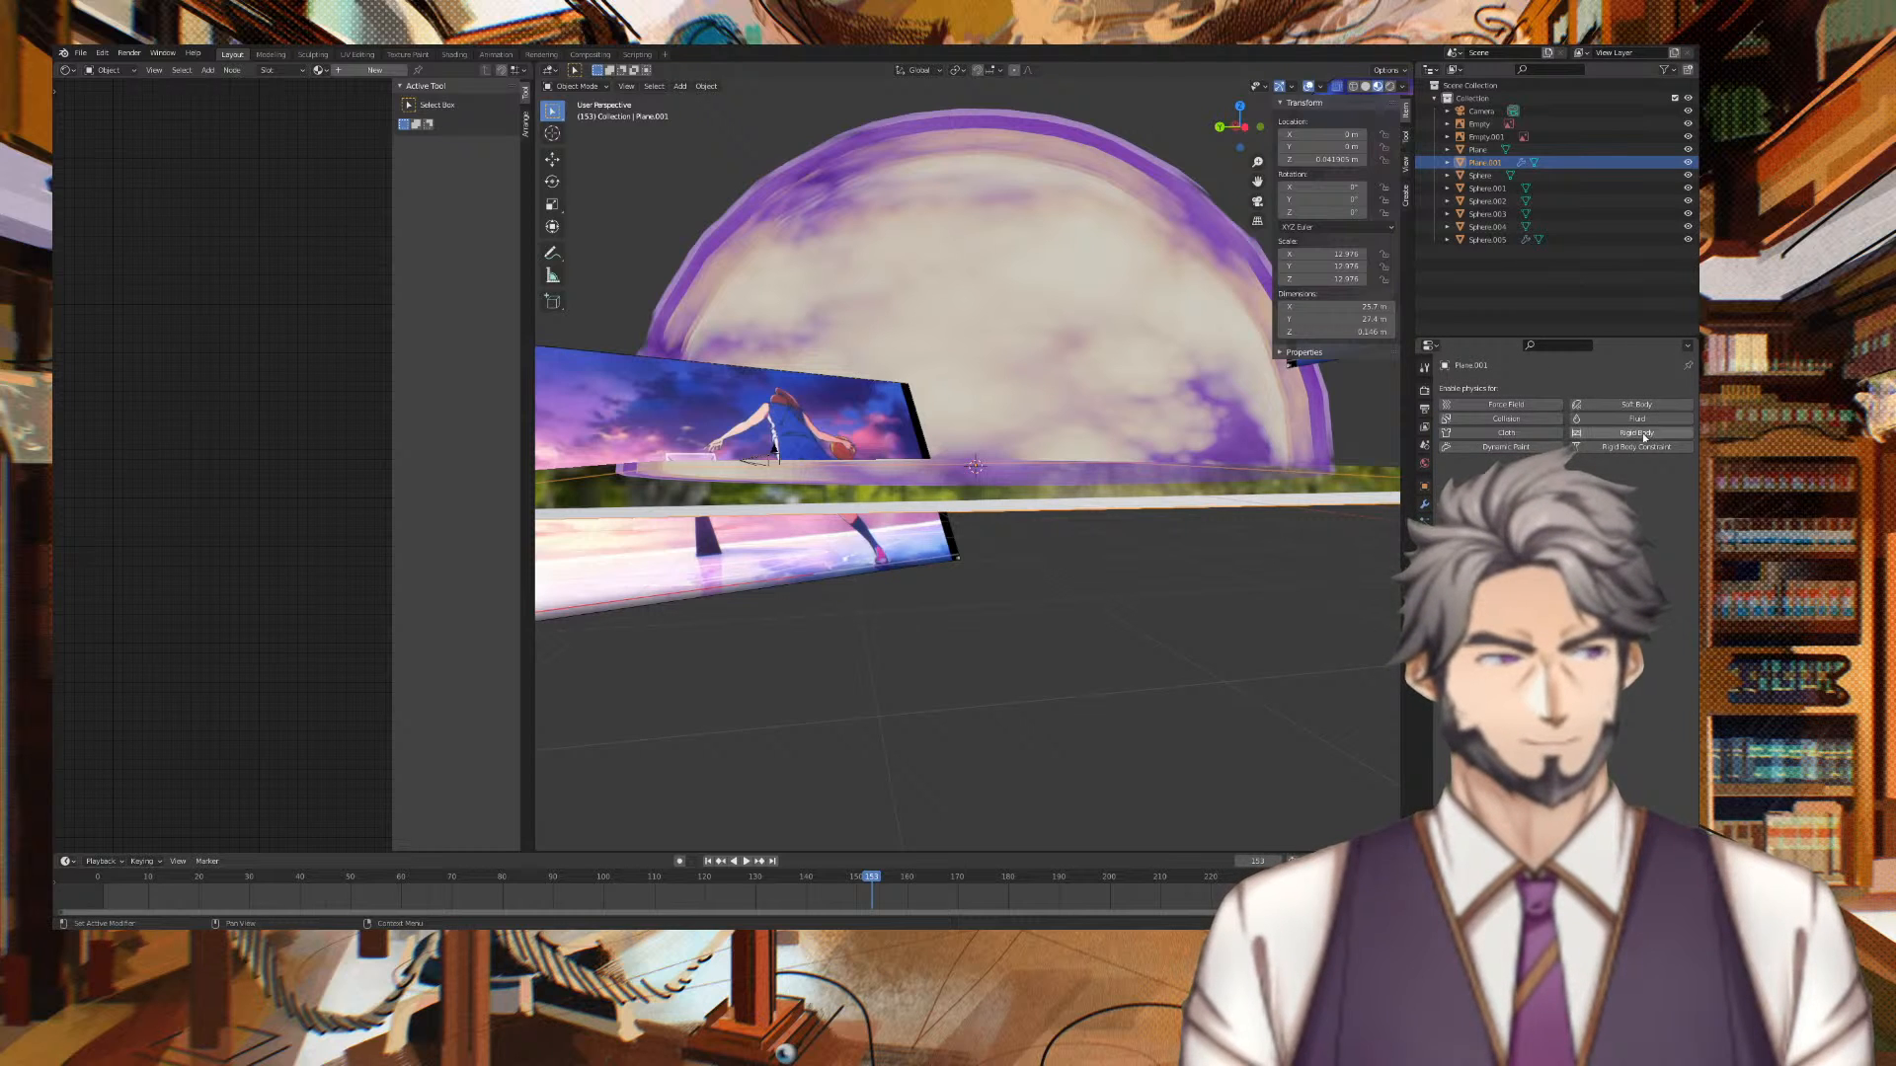
click(1509, 419)
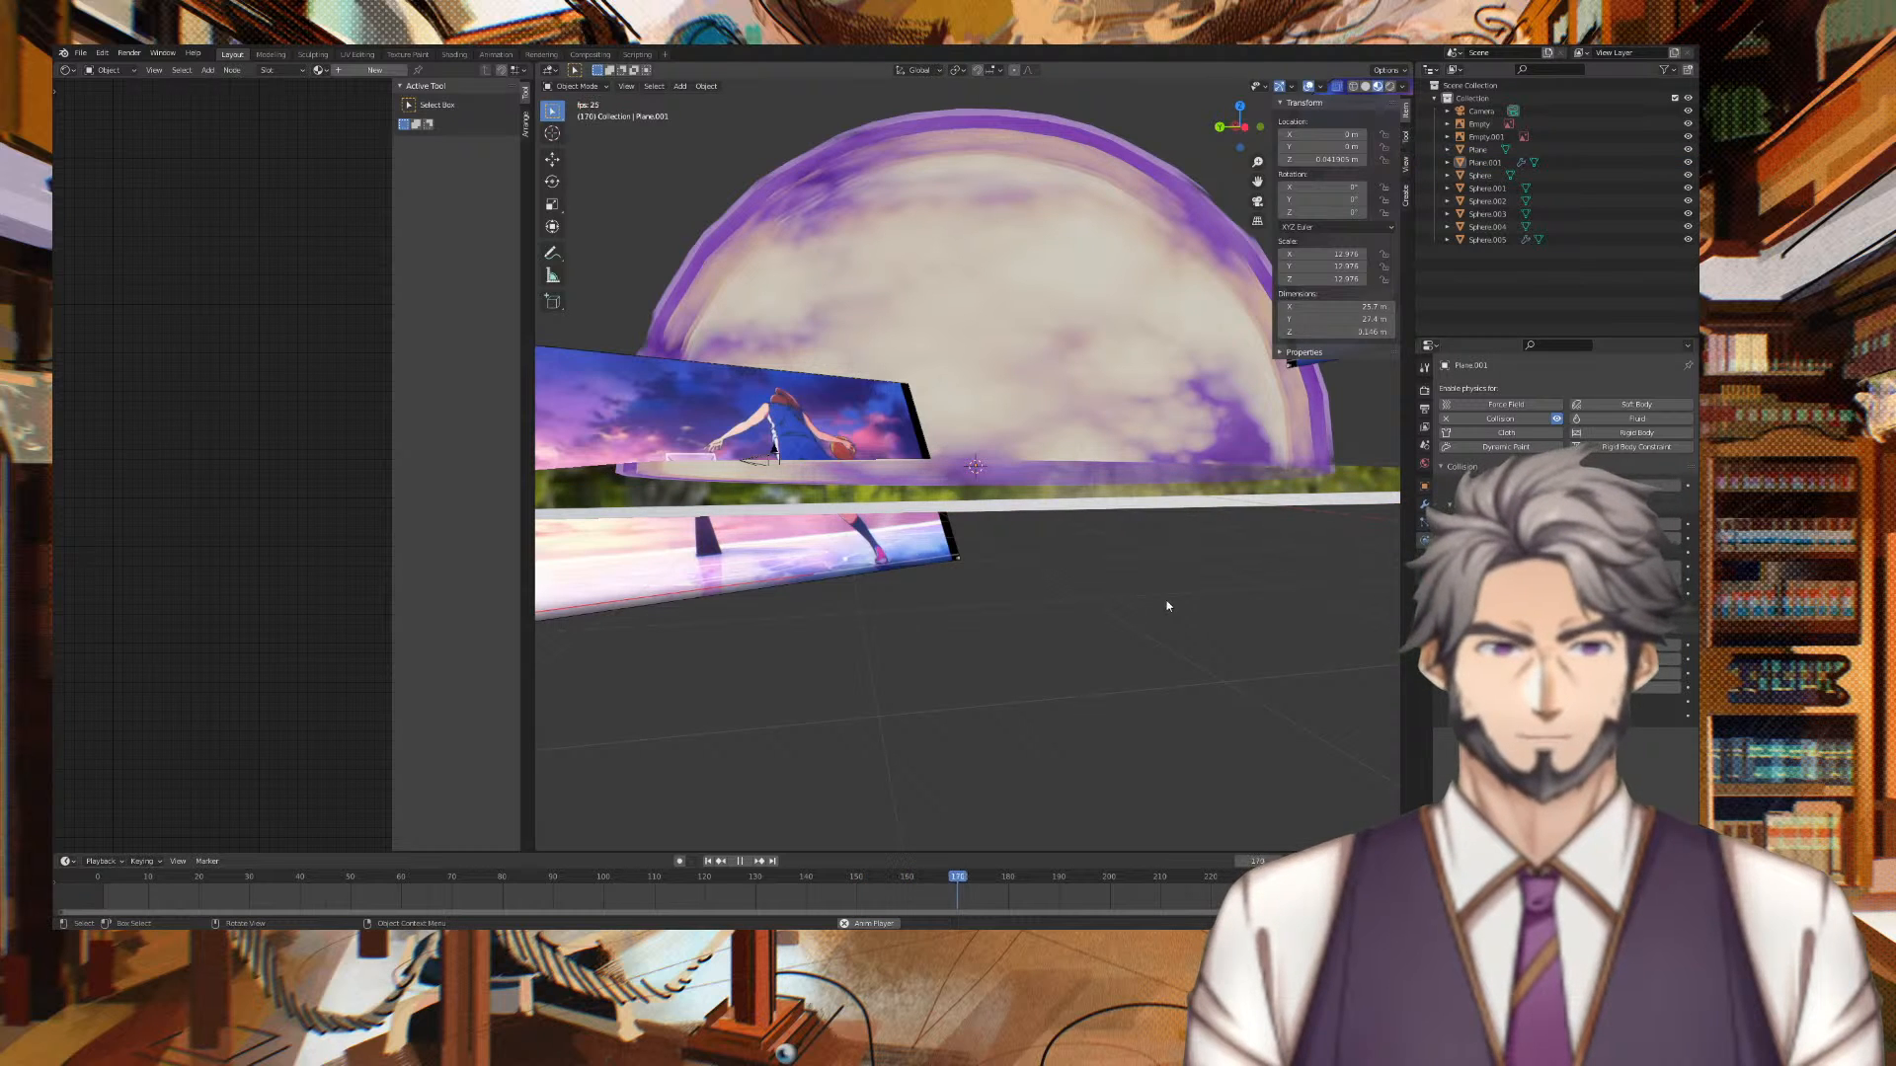
key(space)
key(space)
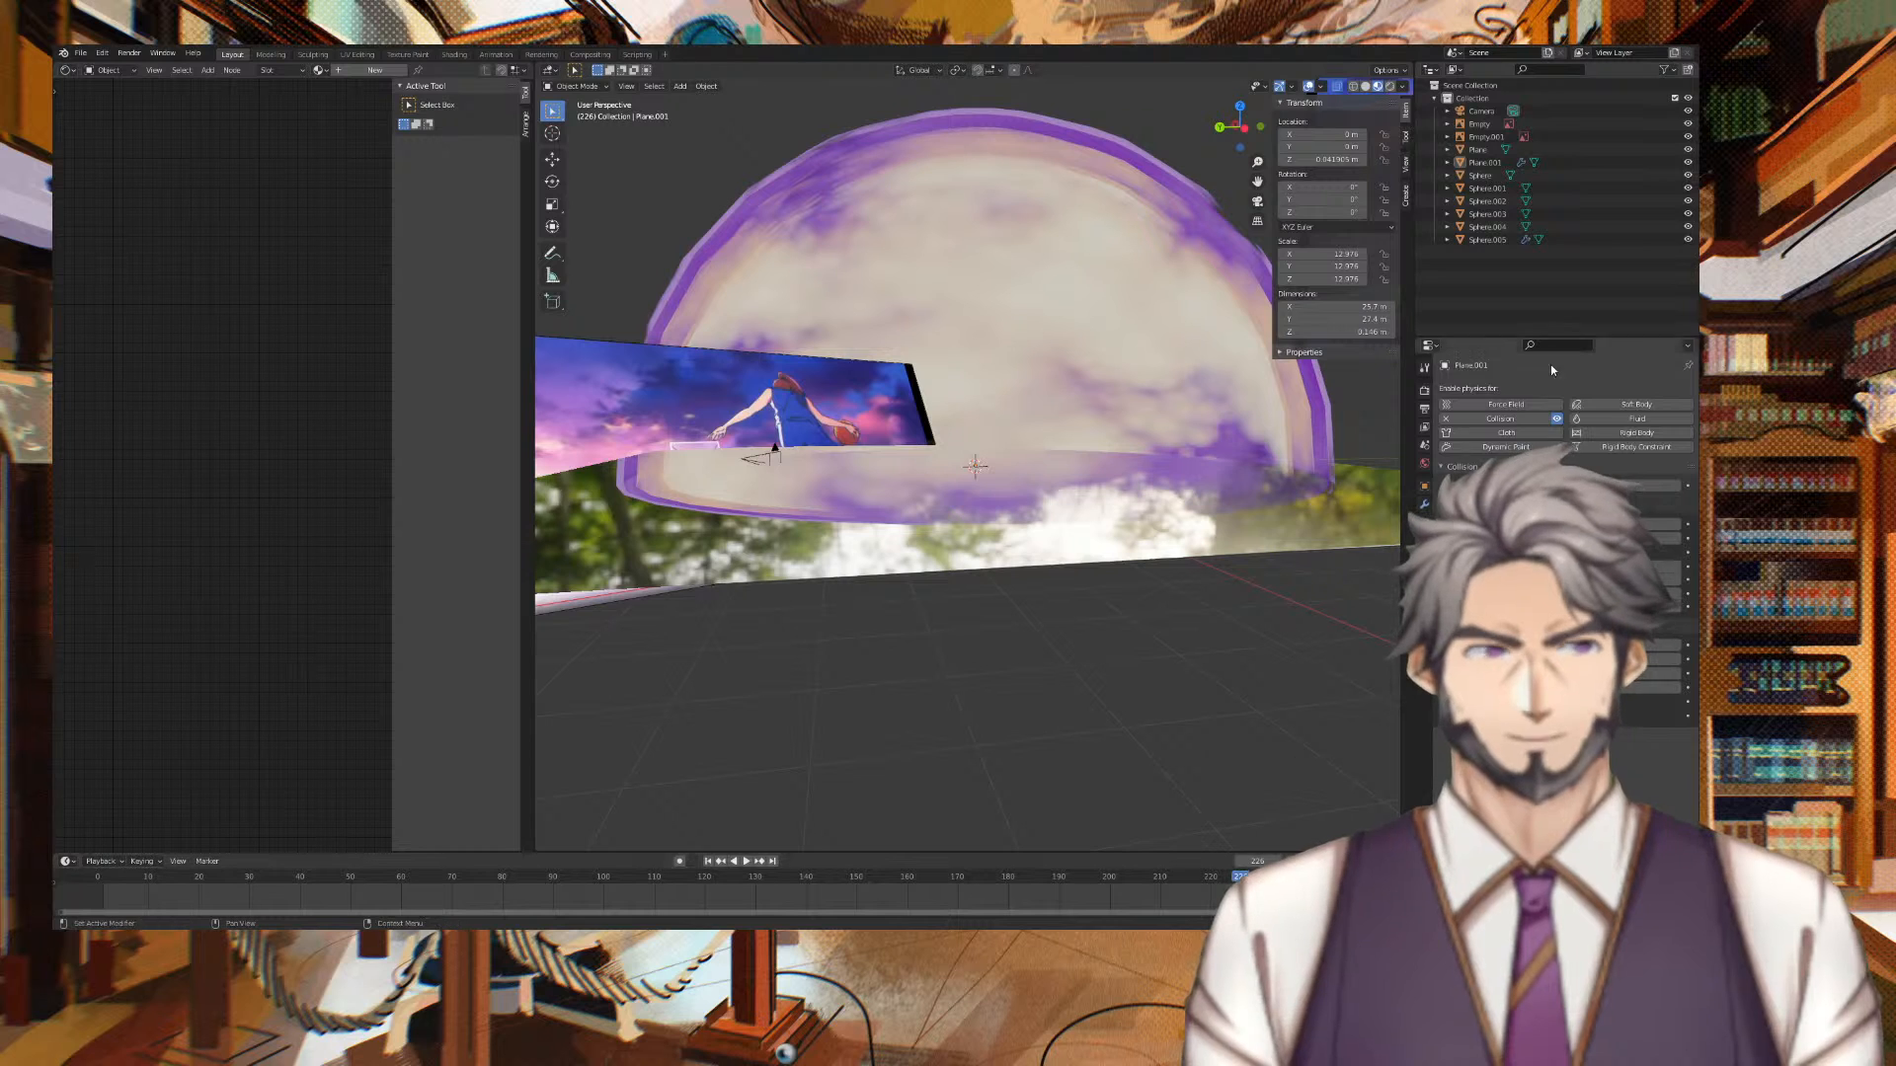
Select the exploding sphere and replay its animation from about frame 90, watching the fragments up close inside the dome
click(1585, 175)
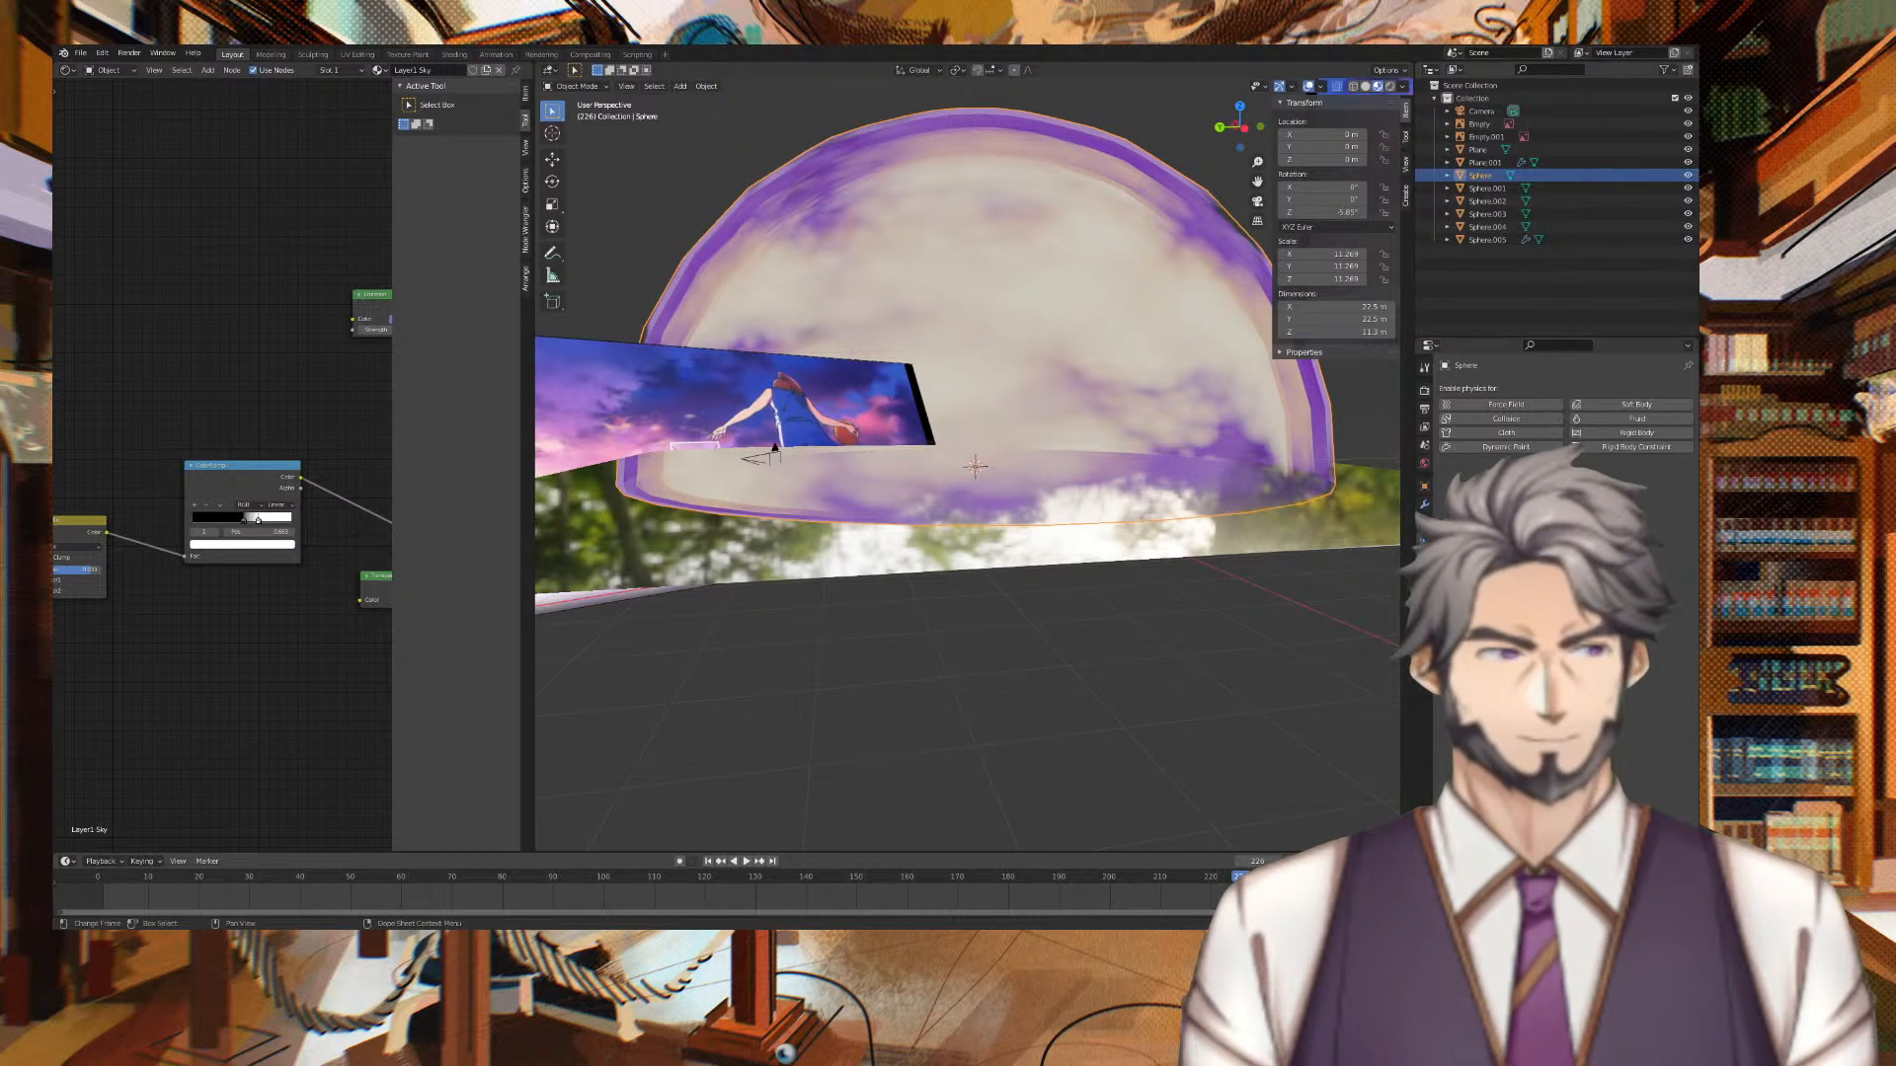
click(1612, 237)
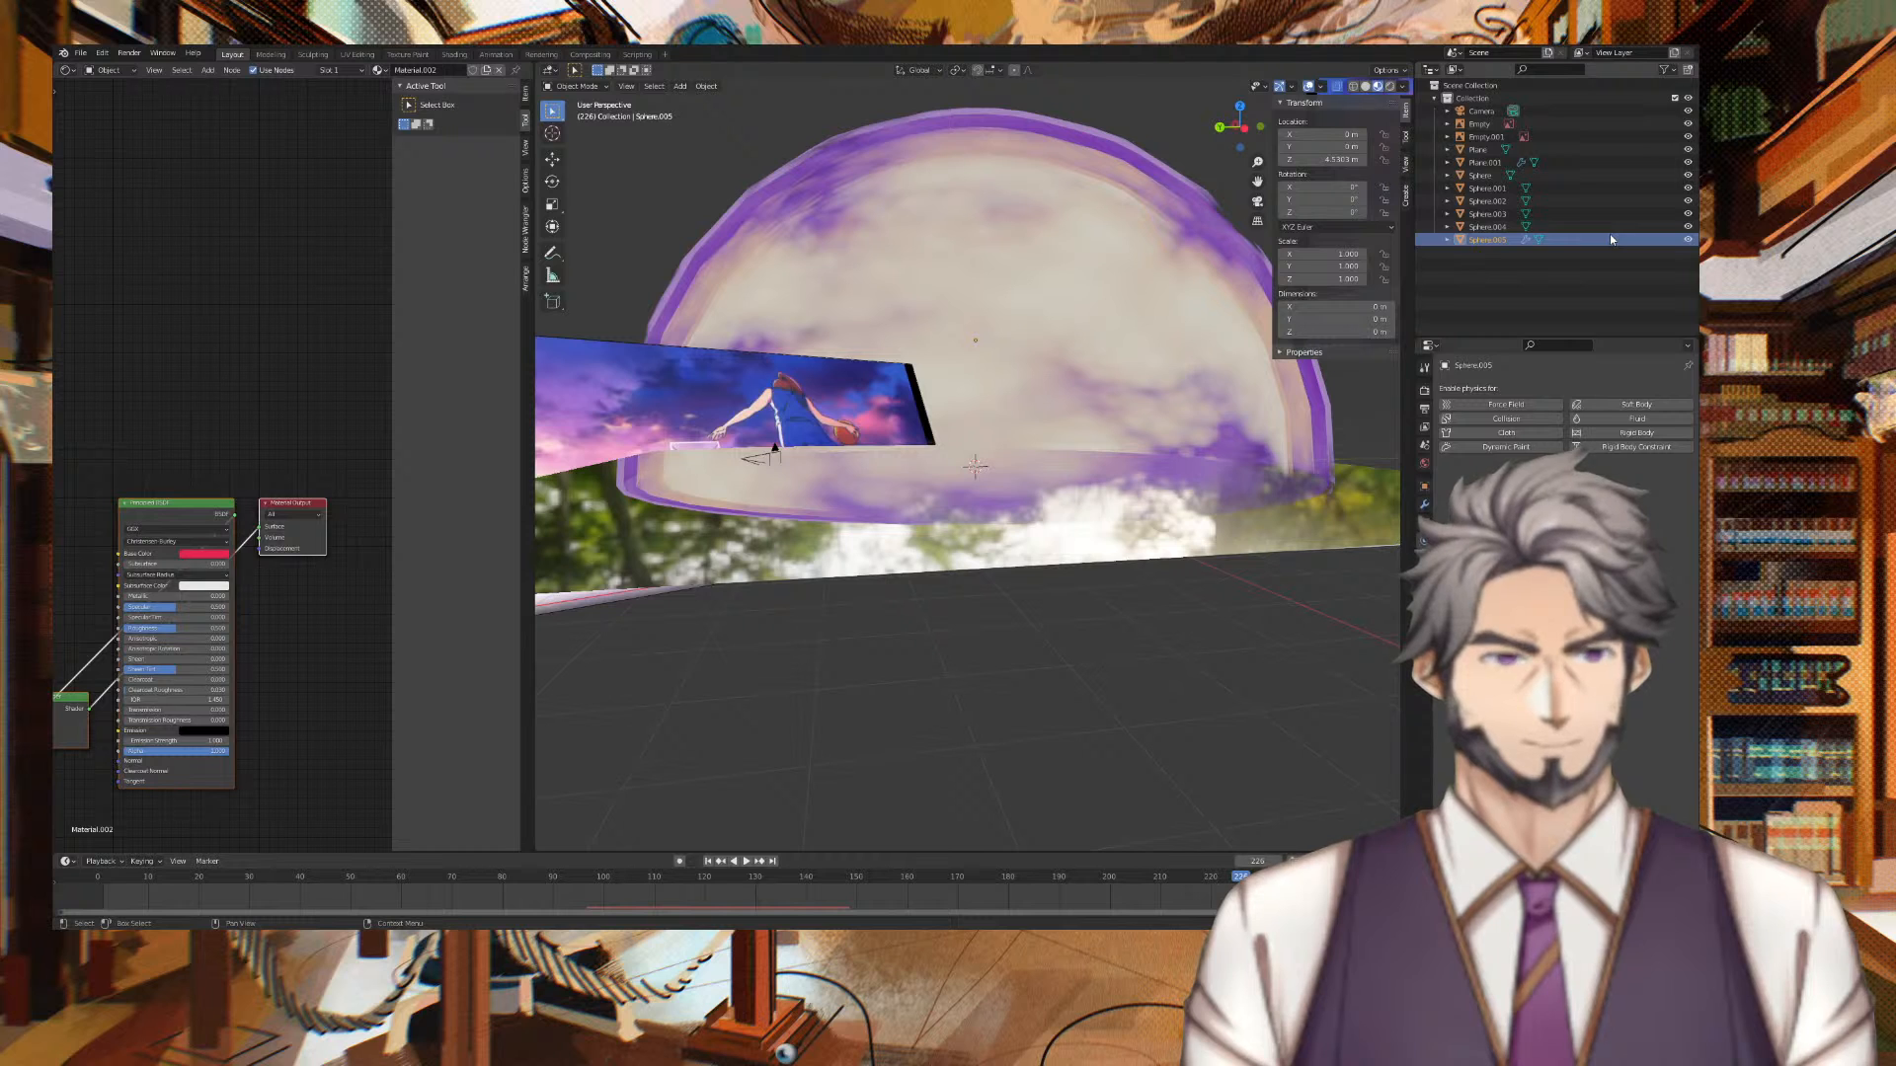
drag(1240, 877, 545, 882)
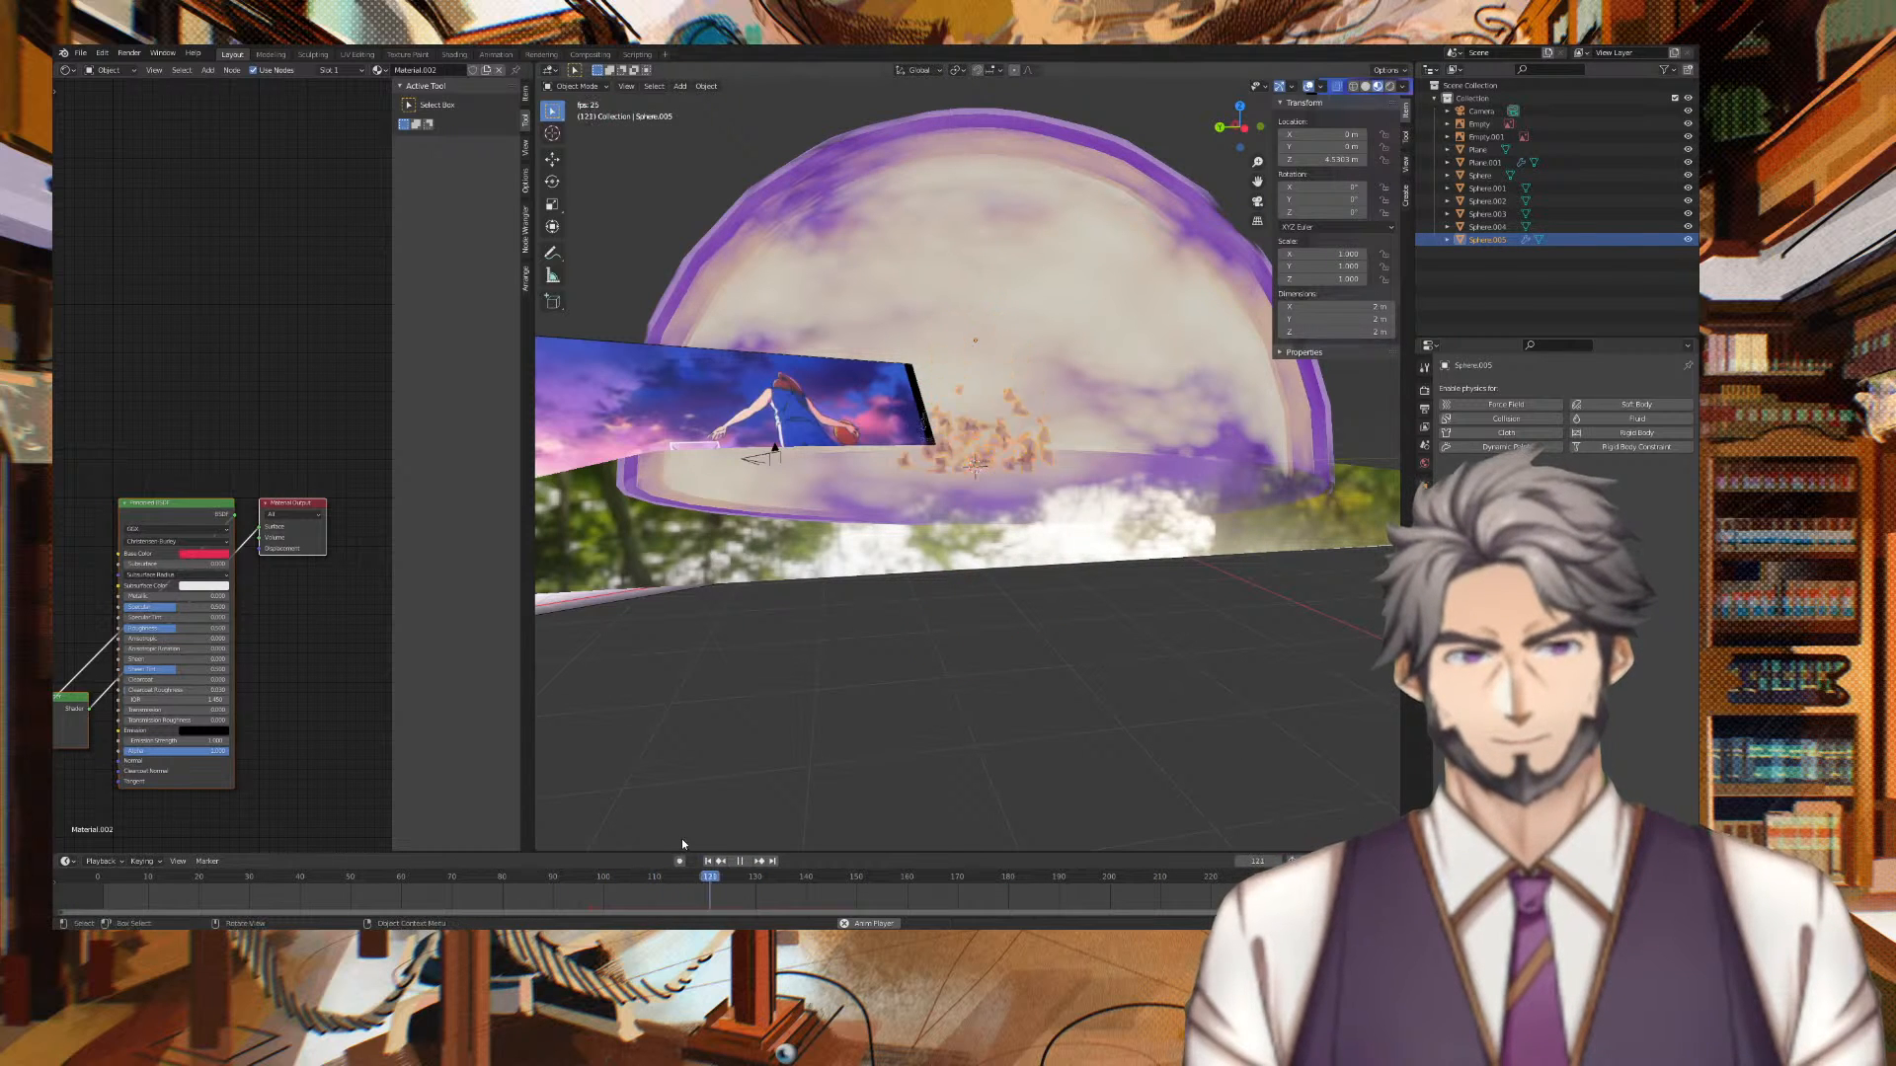
key(space)
mouse_move(1064, 655)
middle_down()
mouse_move(1027, 652)
mouse_move(1080, 635)
middle_up()
scroll(1036, 628, up, 3)
key(space)
Rewind and replay the explosion from inside the dome, then view the whole dome from outside as it runs
key(space)
key(shift+Left)
key(space)
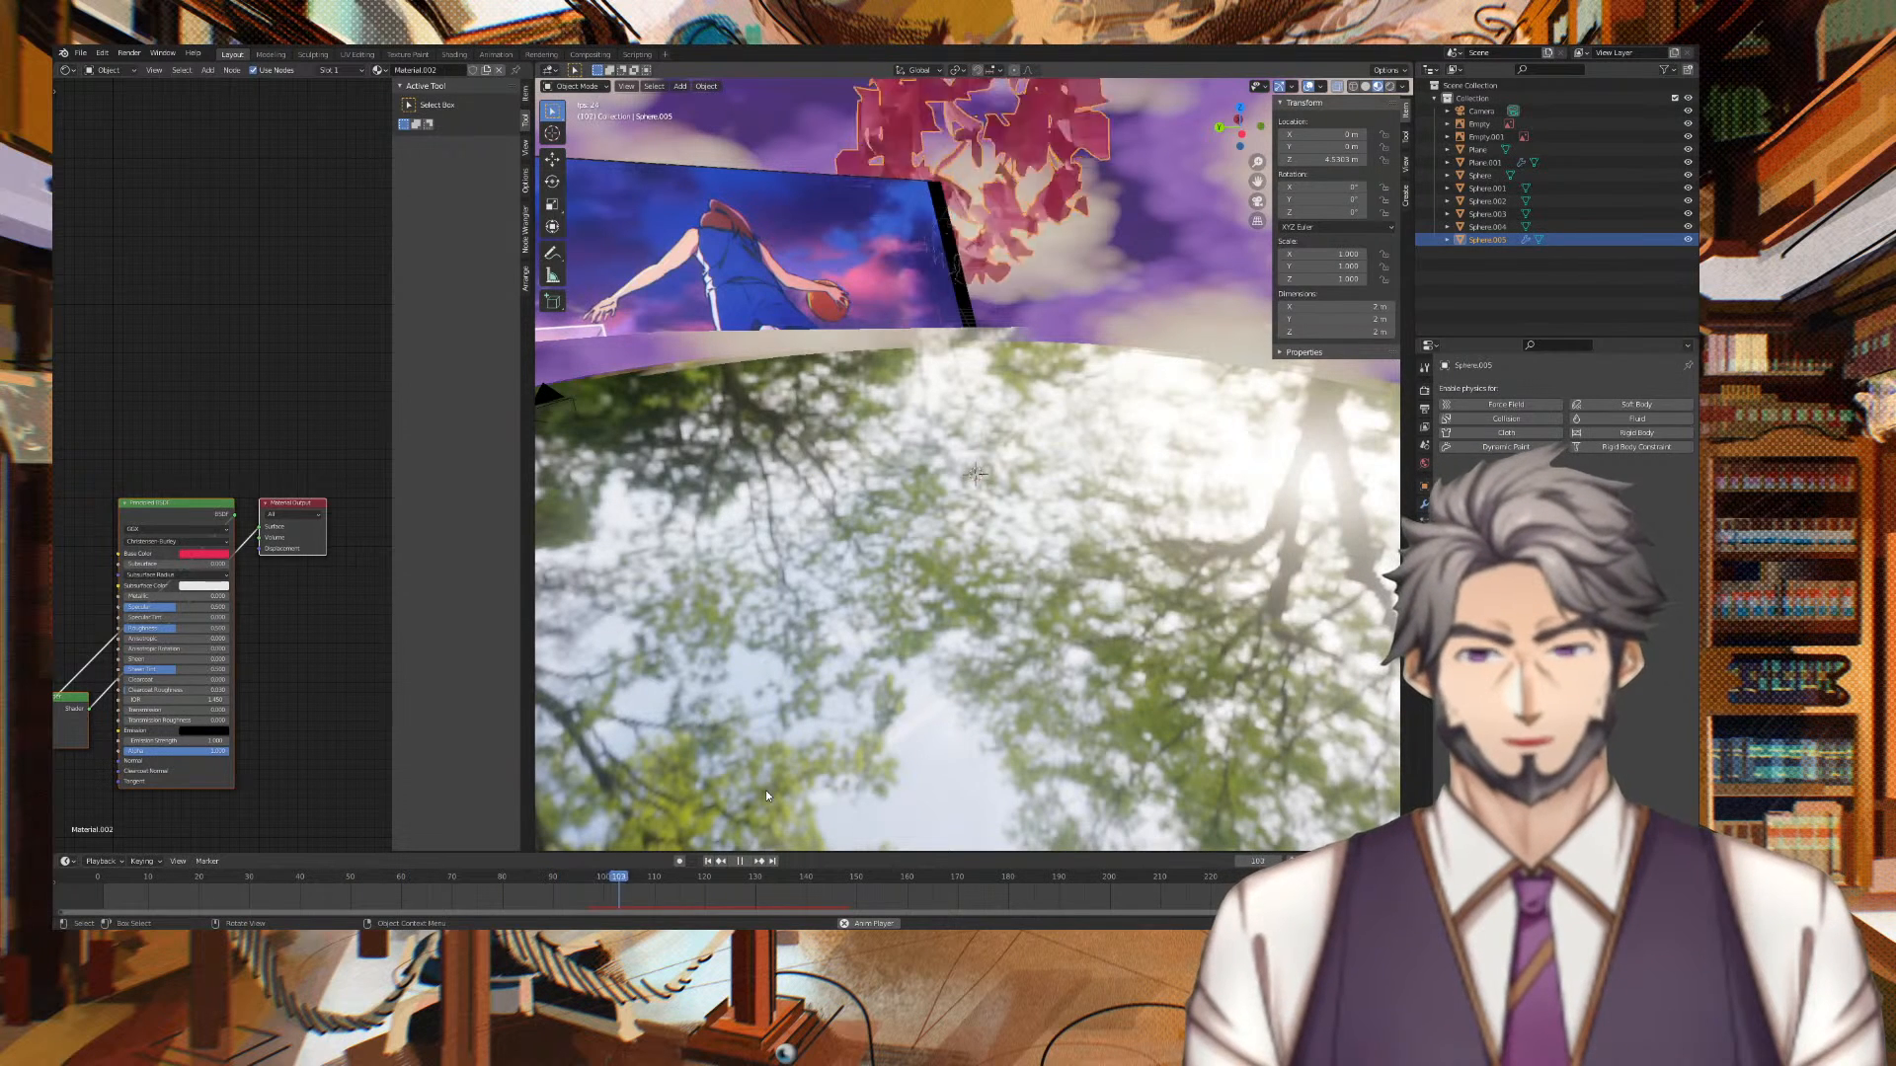
key(space)
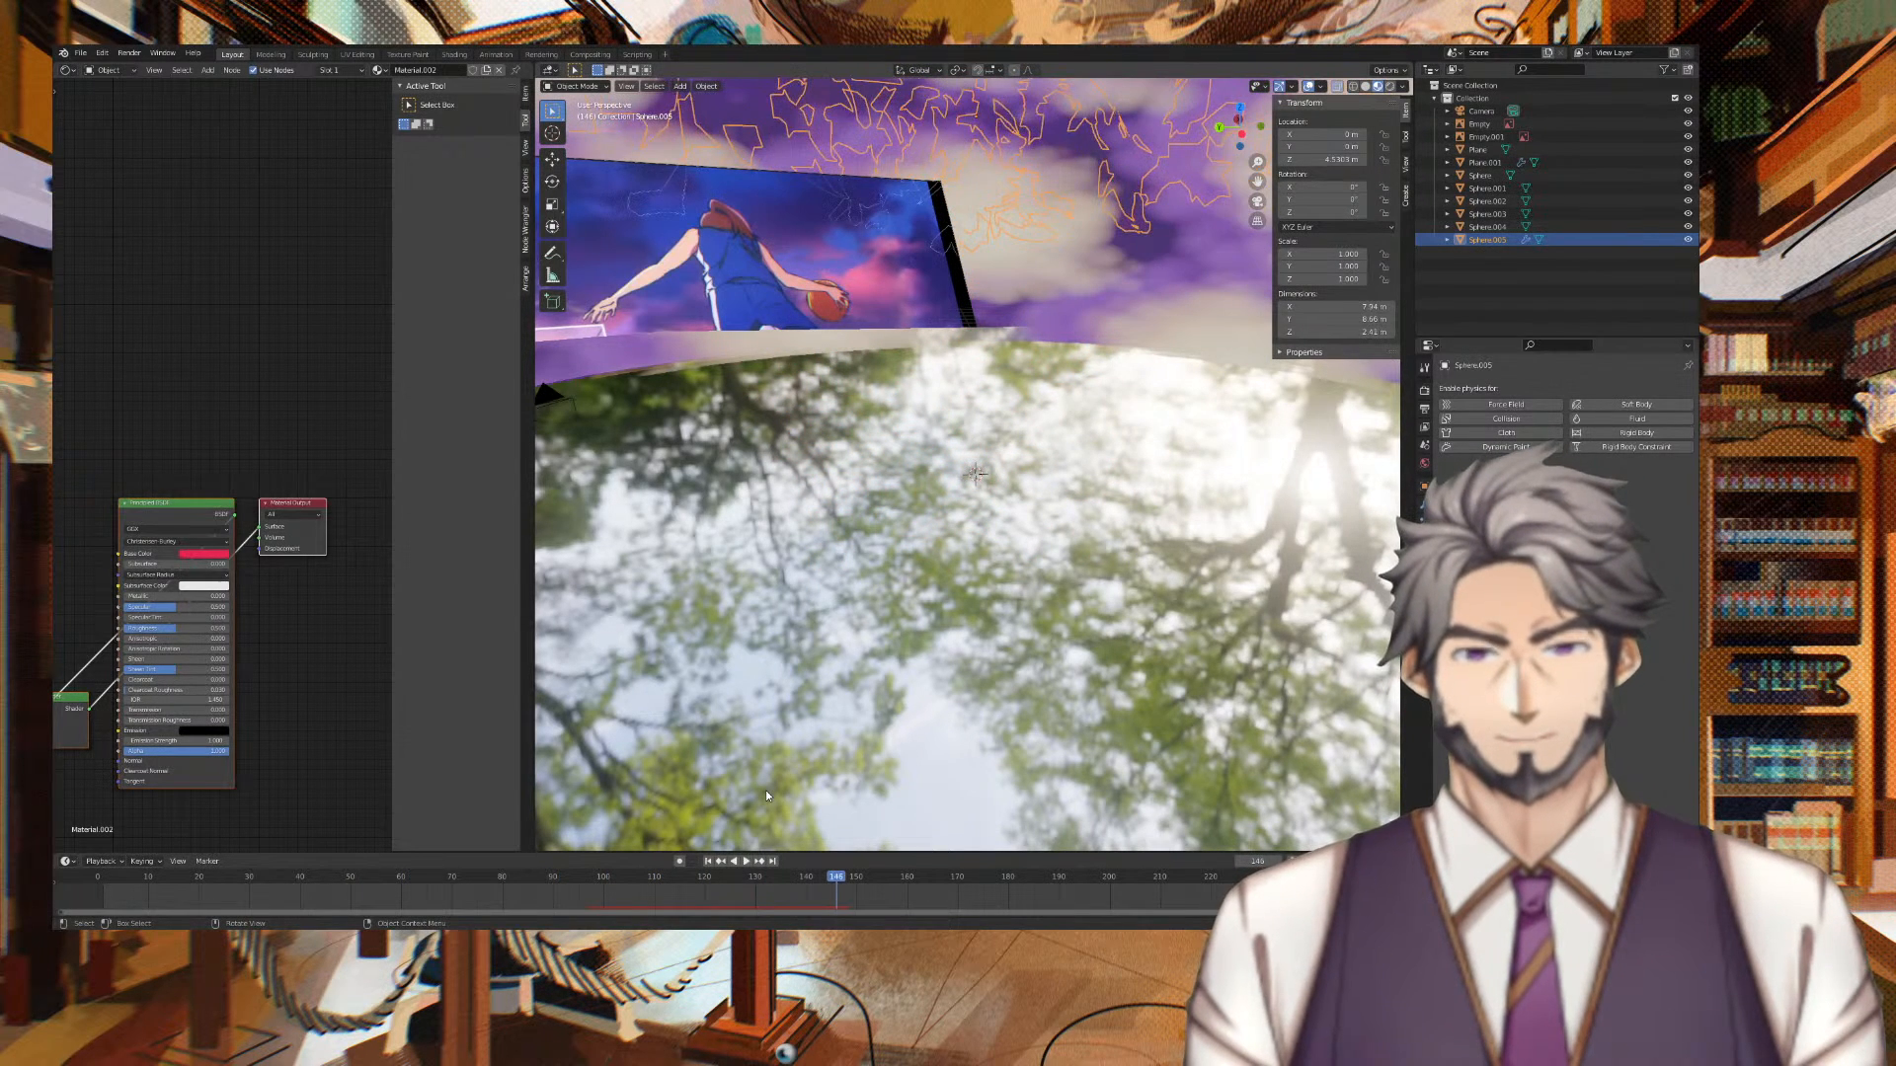
key(space)
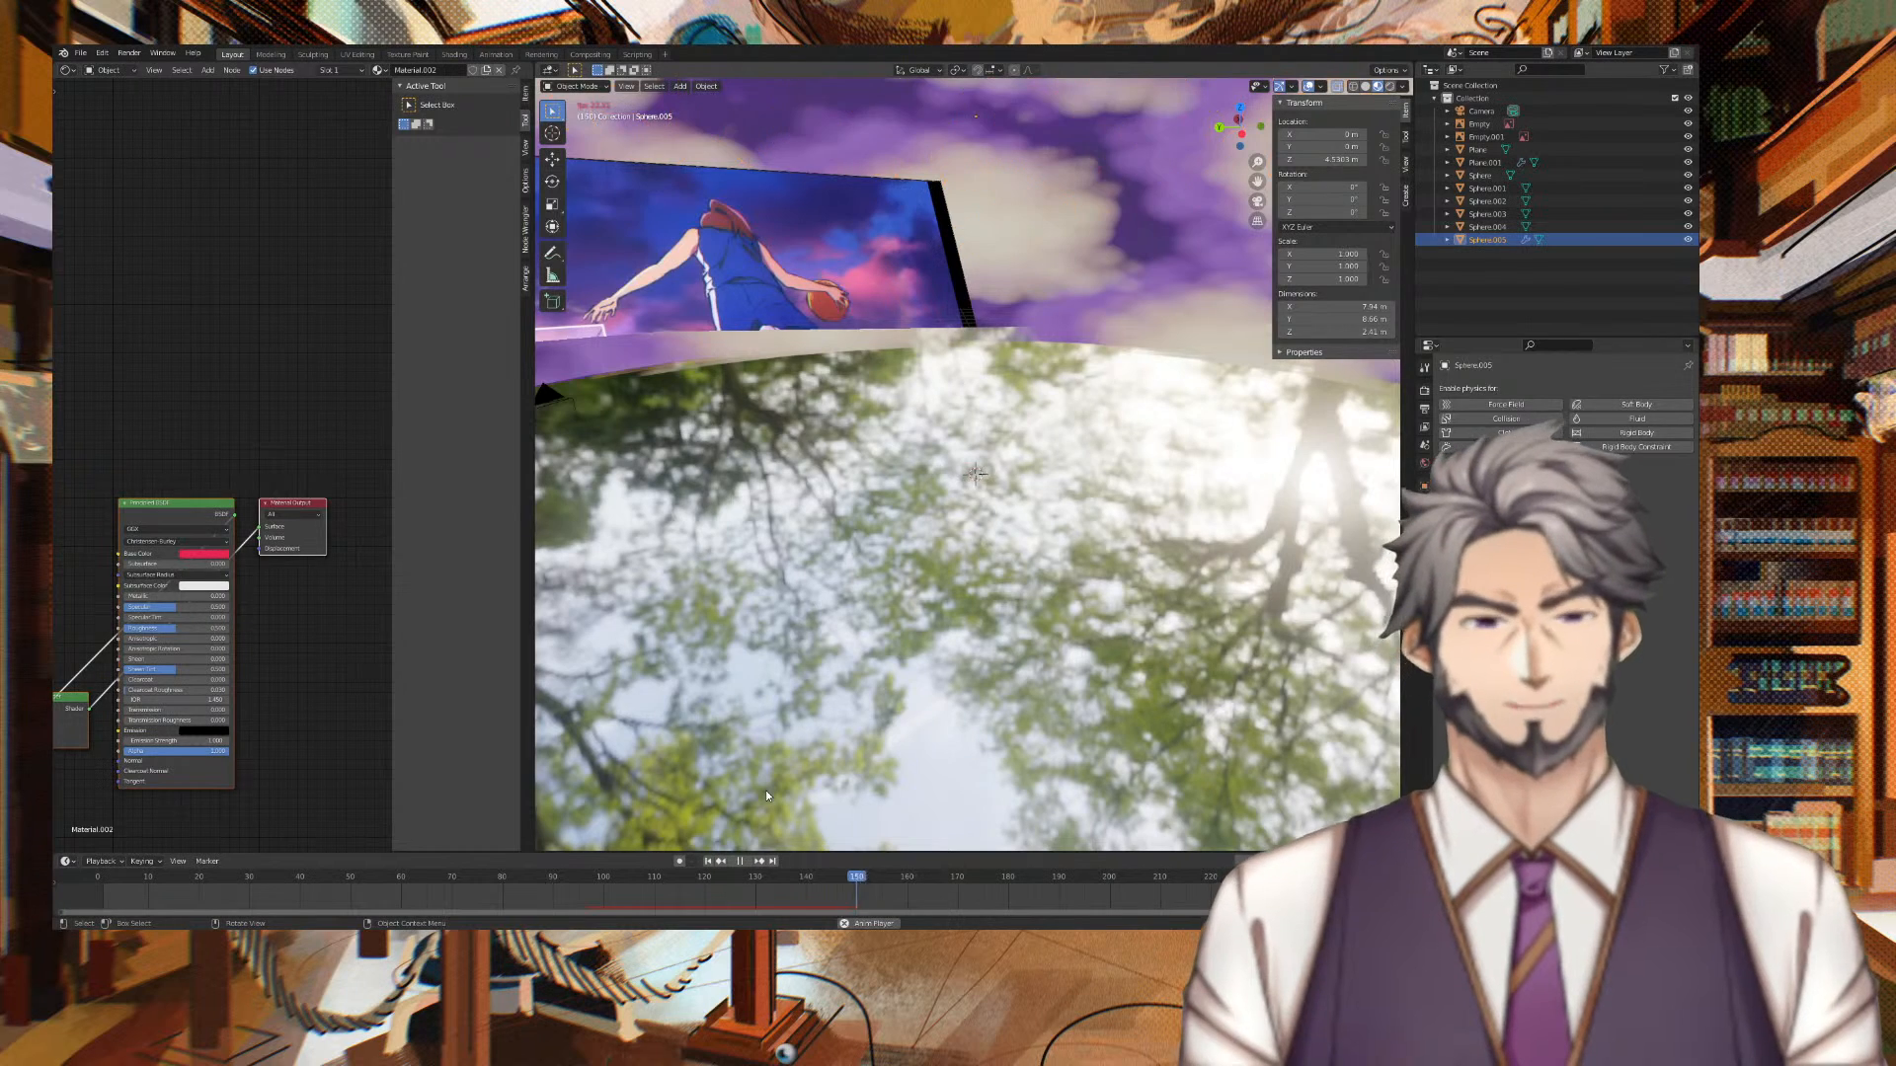
scroll(1051, 638, down, 8)
key(space)
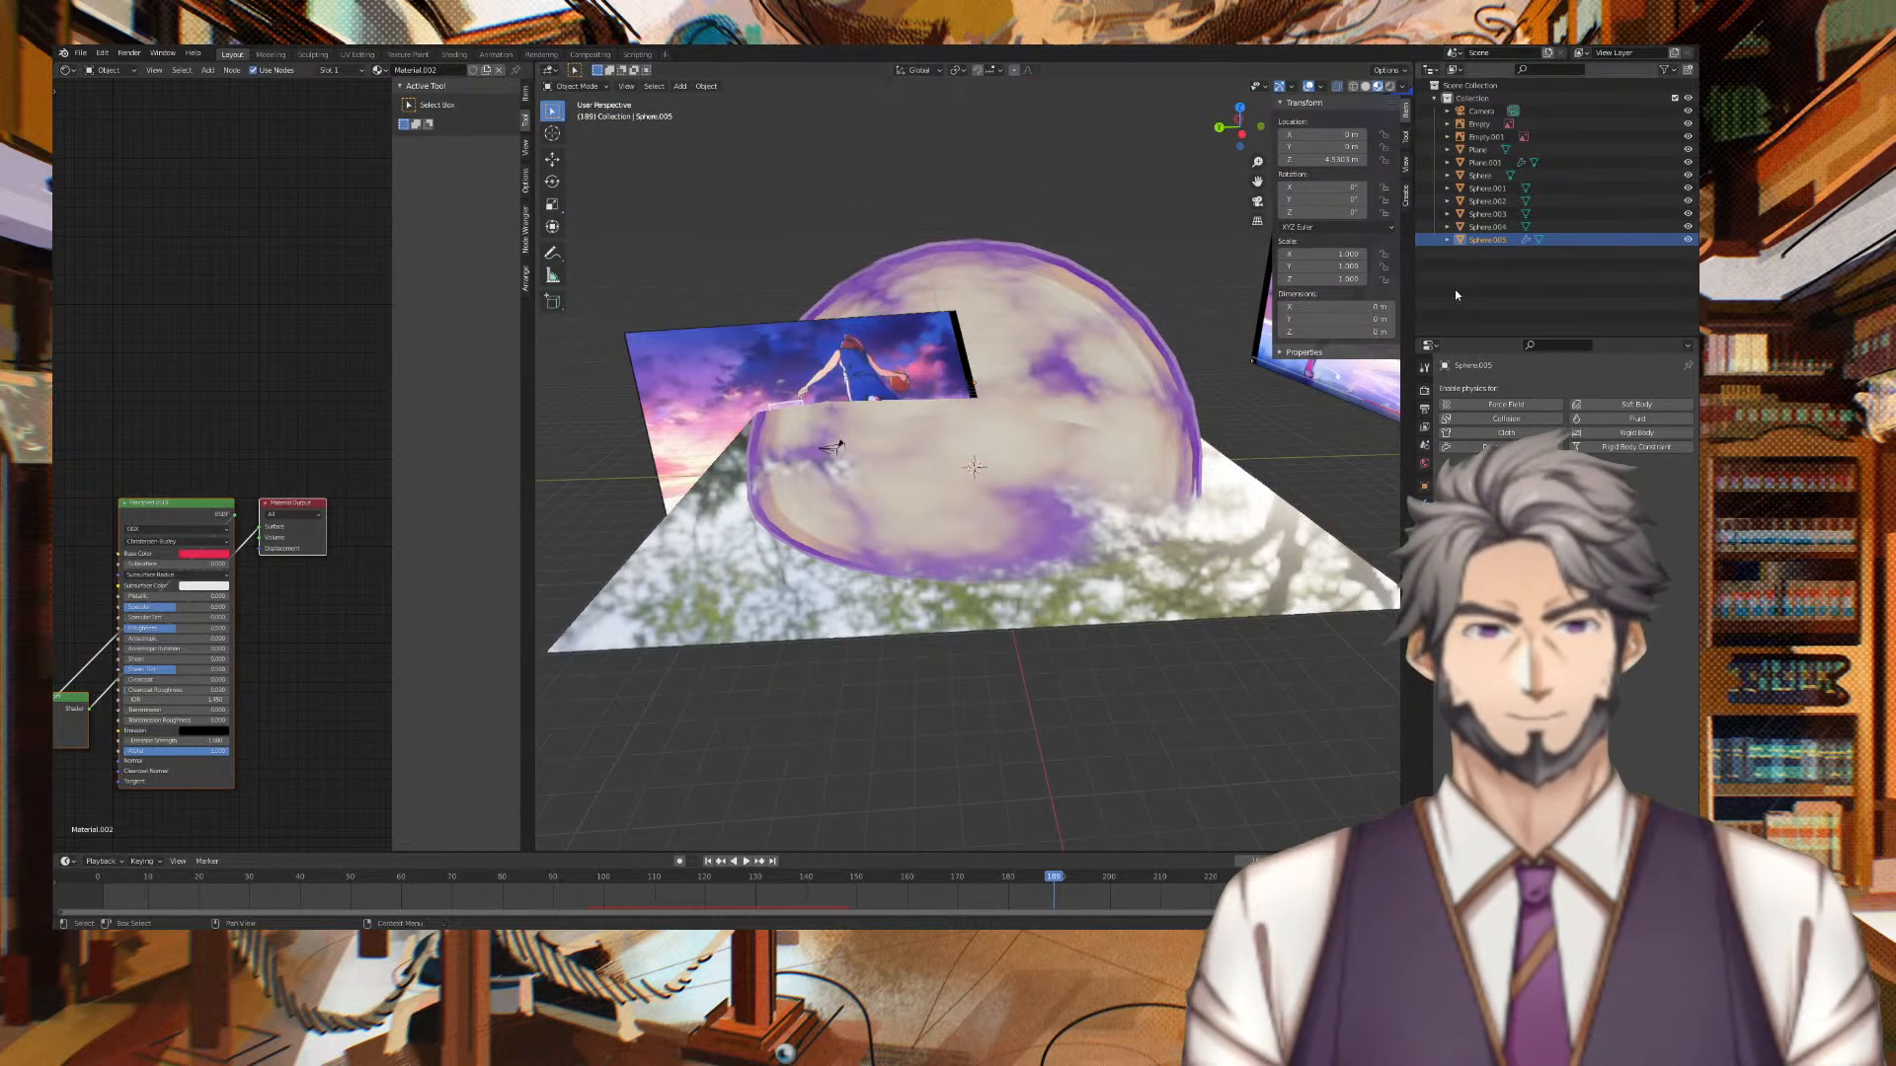
Hide the five cloud spheres in rendered shading and replay the explosion above the ground
click(1390, 86)
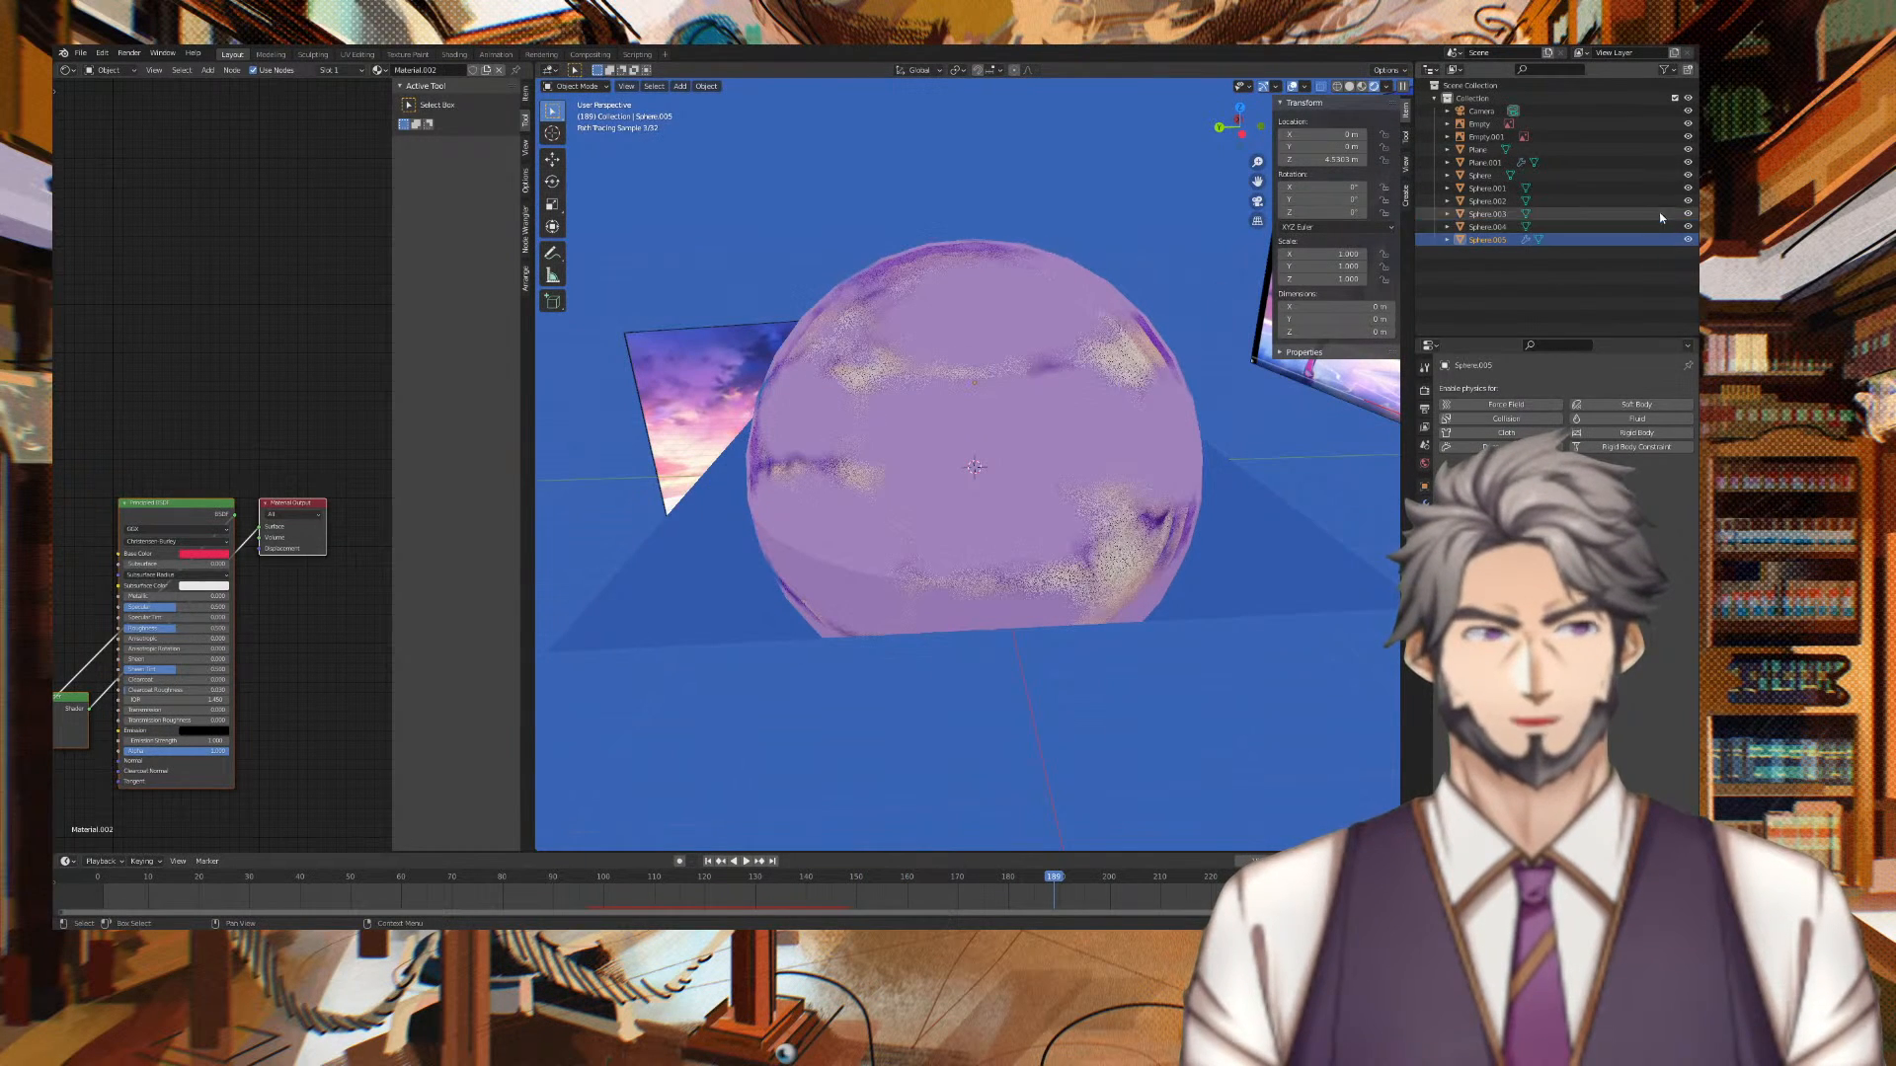
drag(1688, 226, 1688, 174)
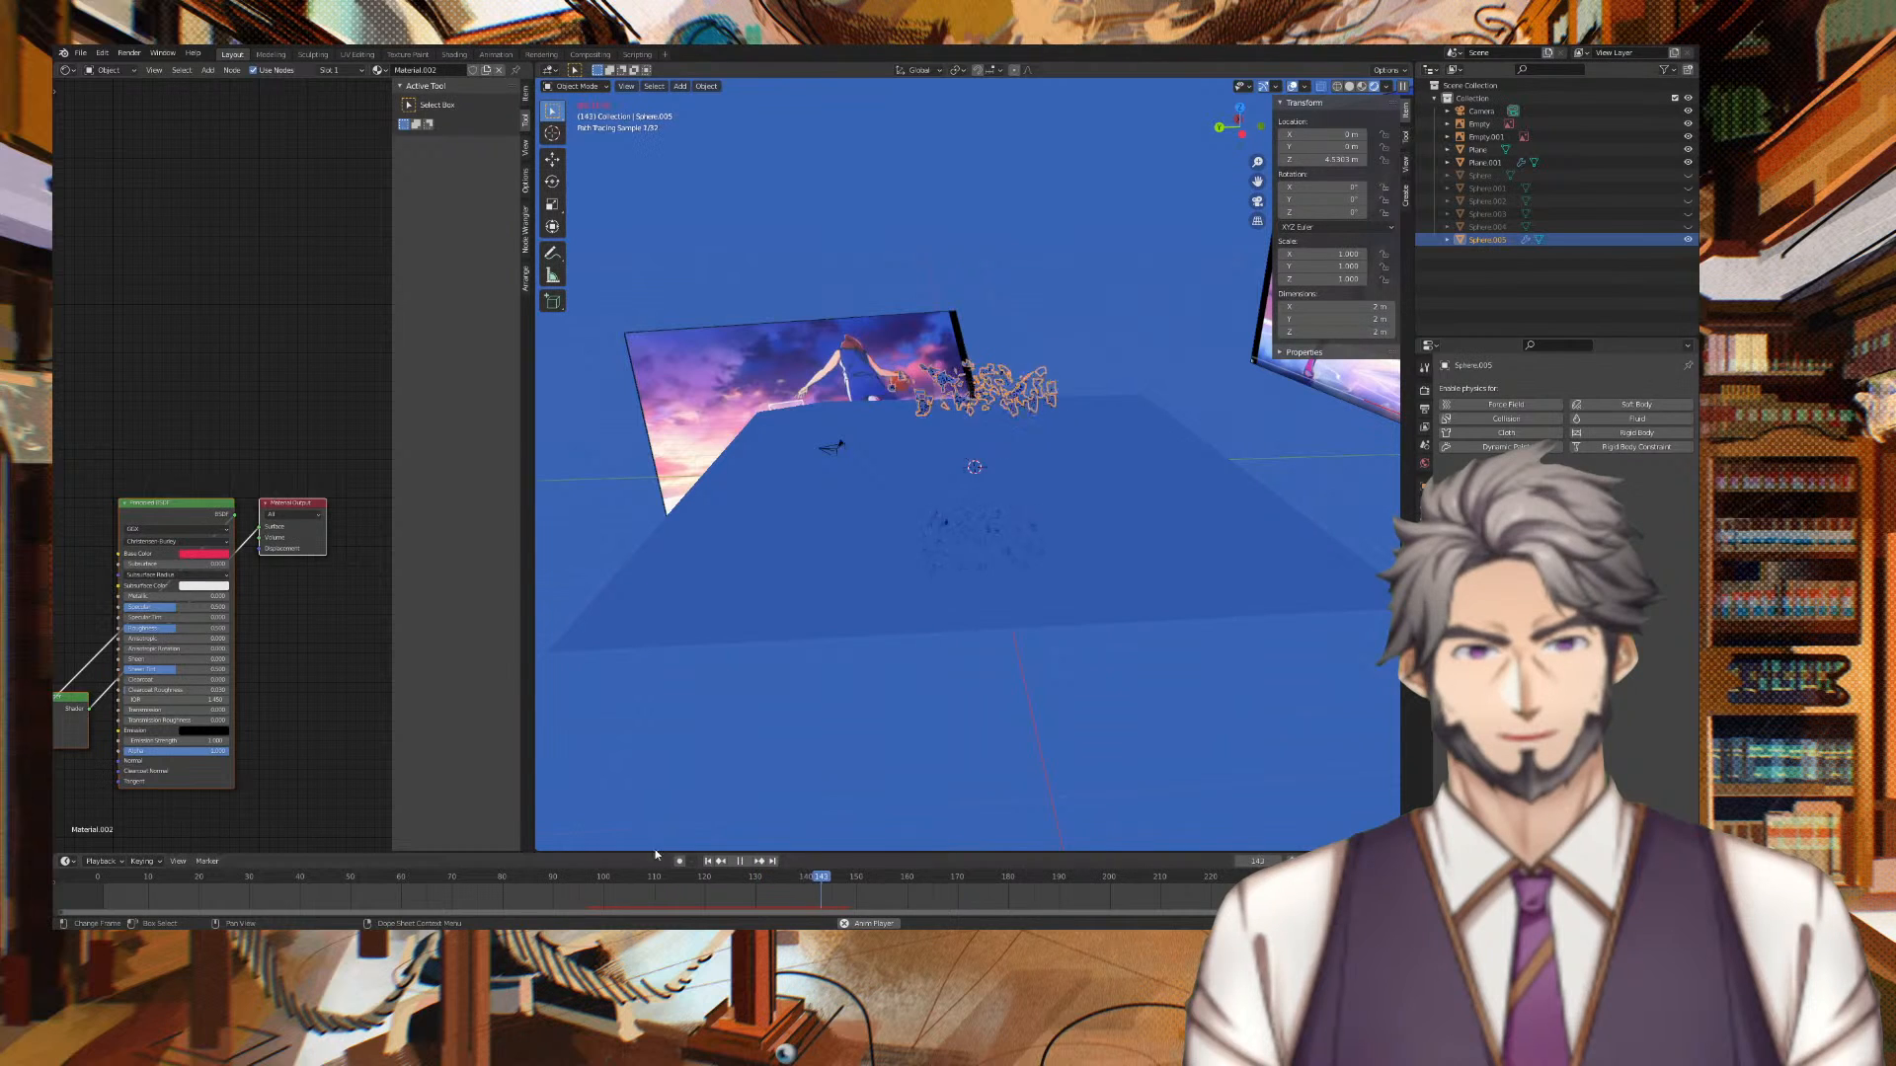
key(space)
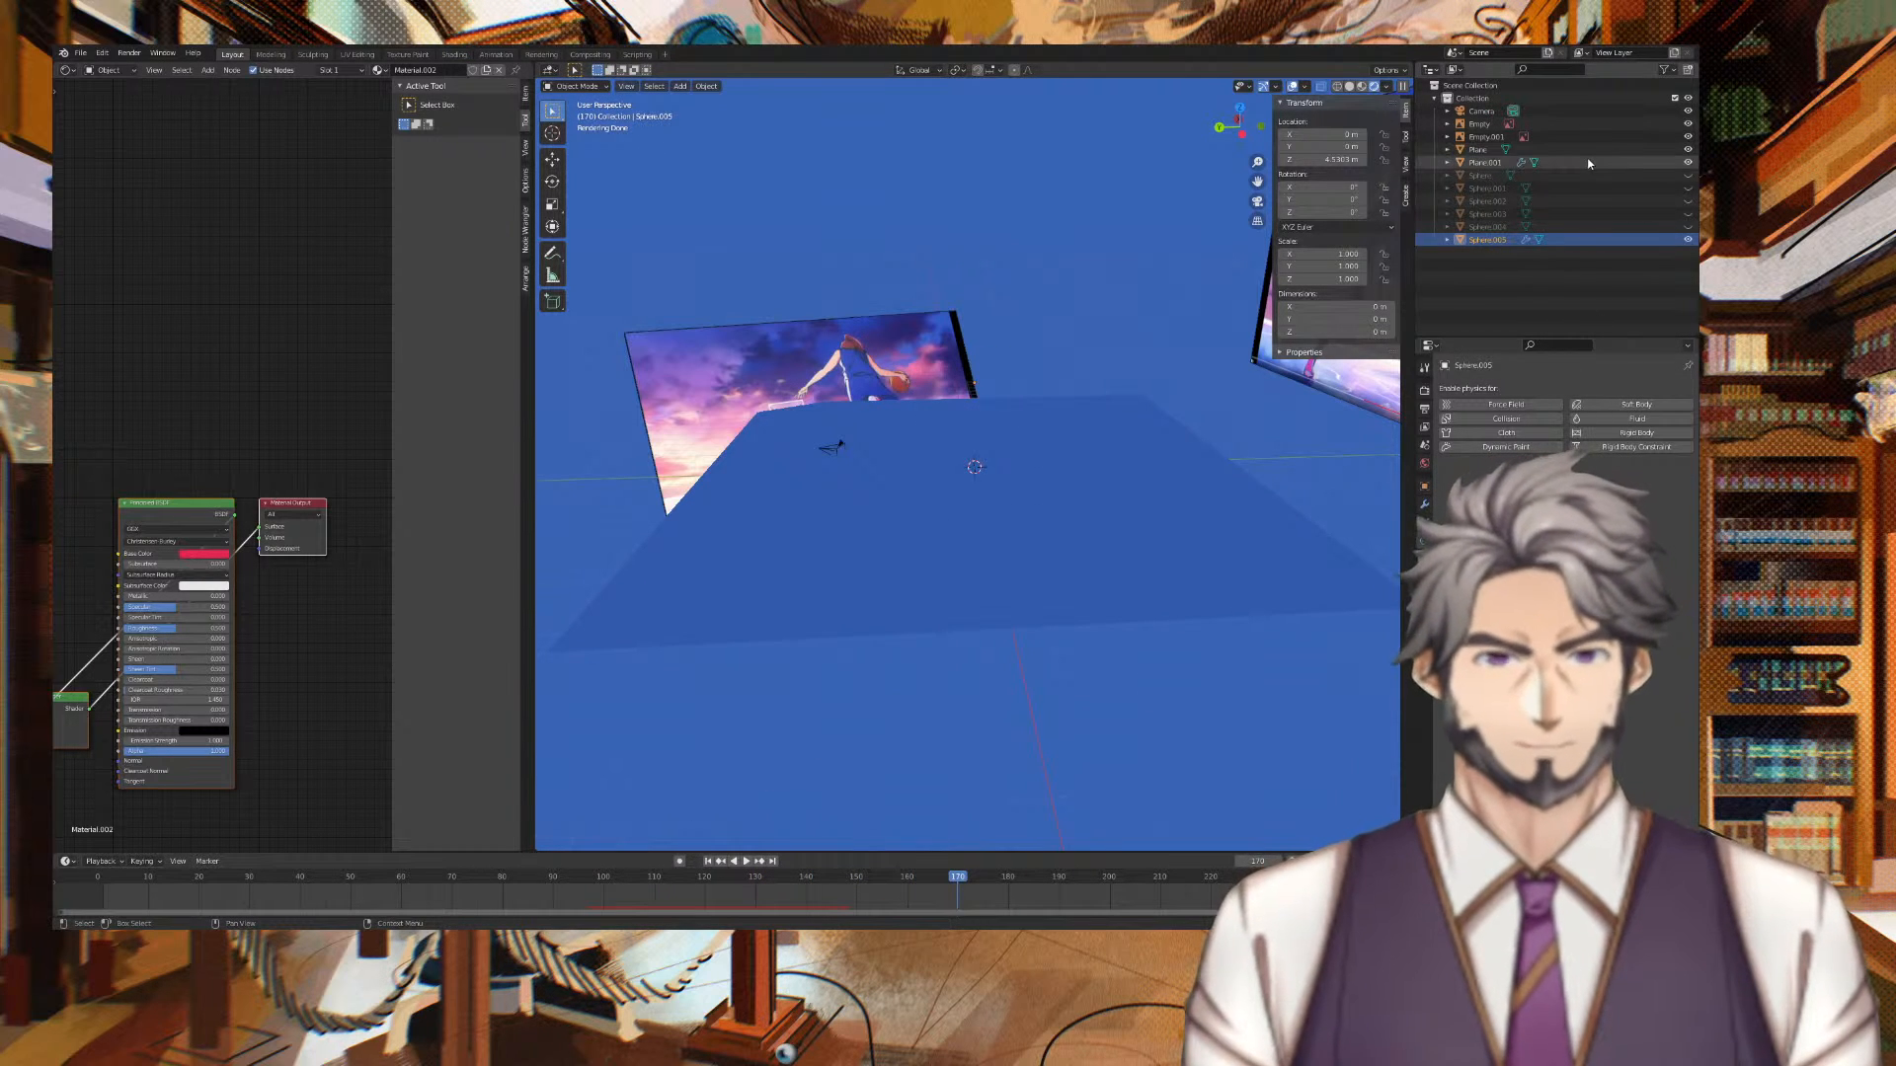
Raise the basketball reference image behind the ground plane above floor level and set its X rotation to 90°
middle_drag(1234, 348, 864, 356)
click(859, 355)
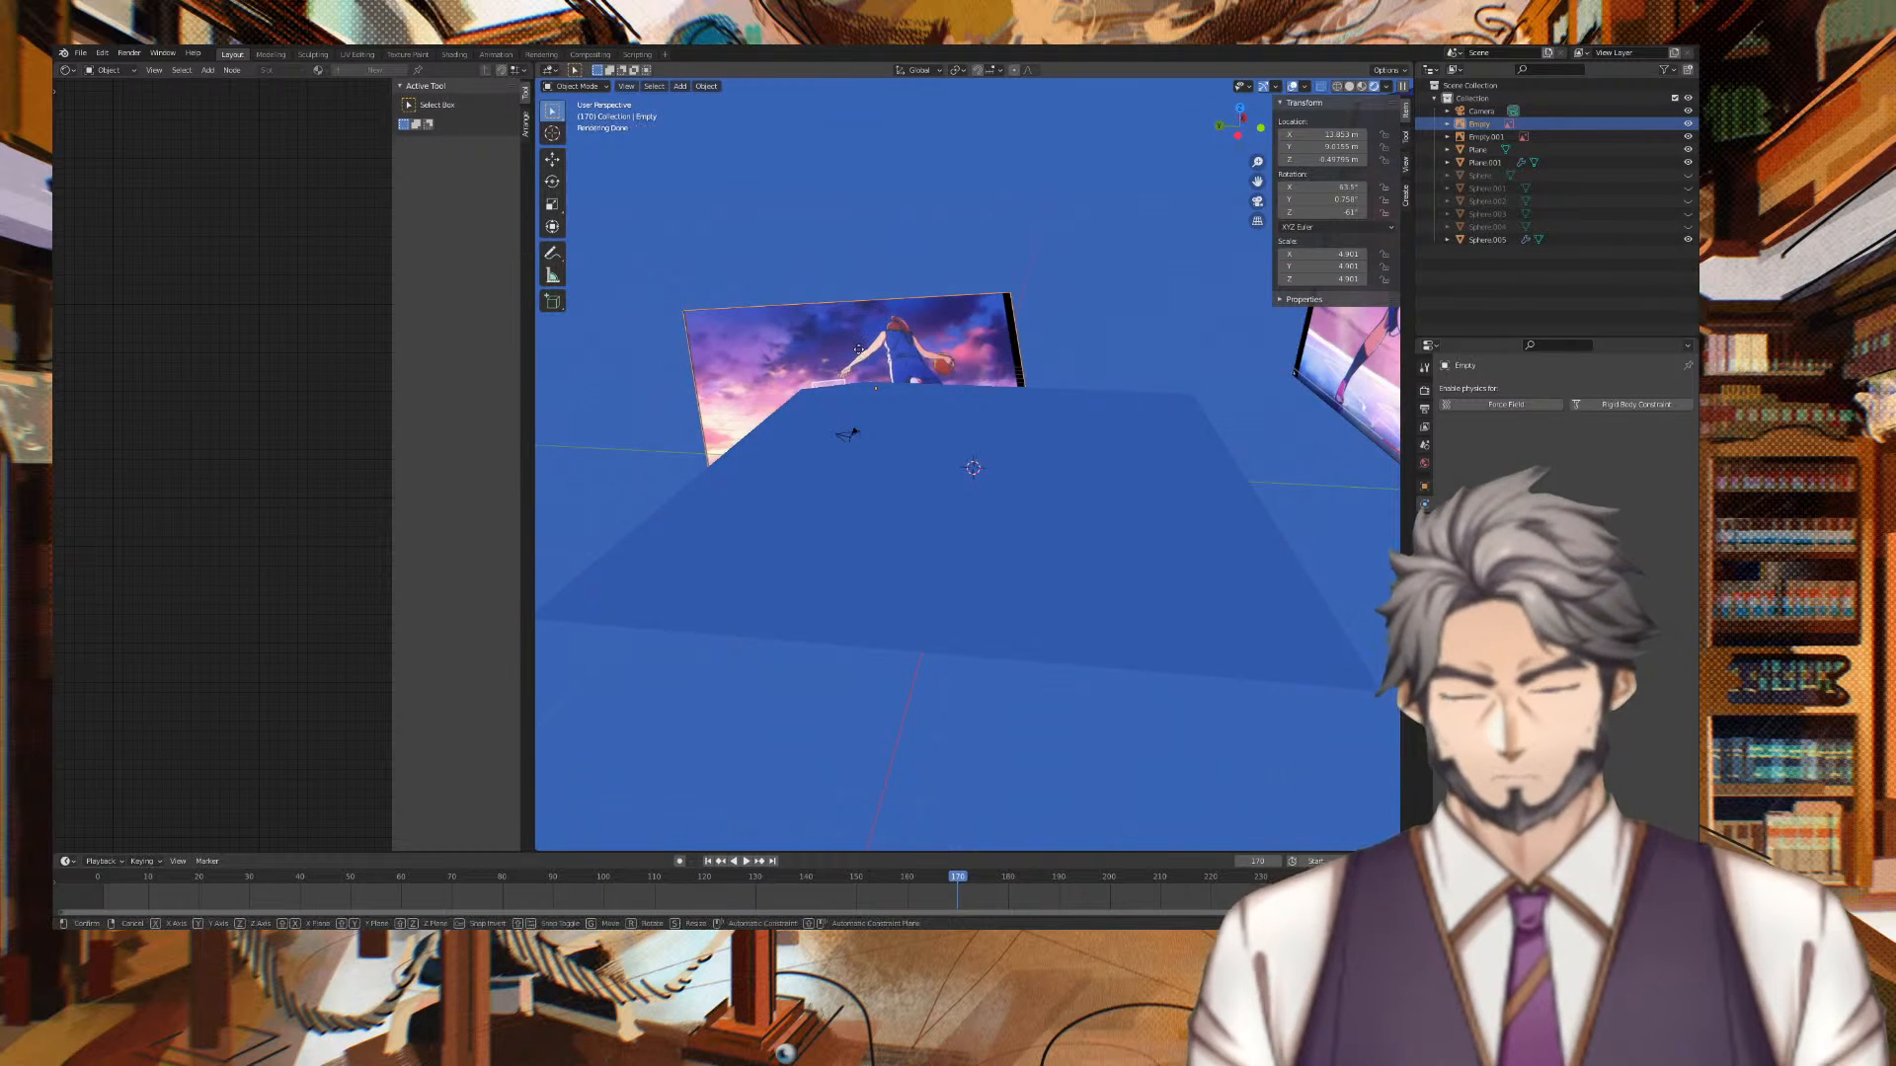
click(1059, 250)
drag(1331, 187, 1313, 186)
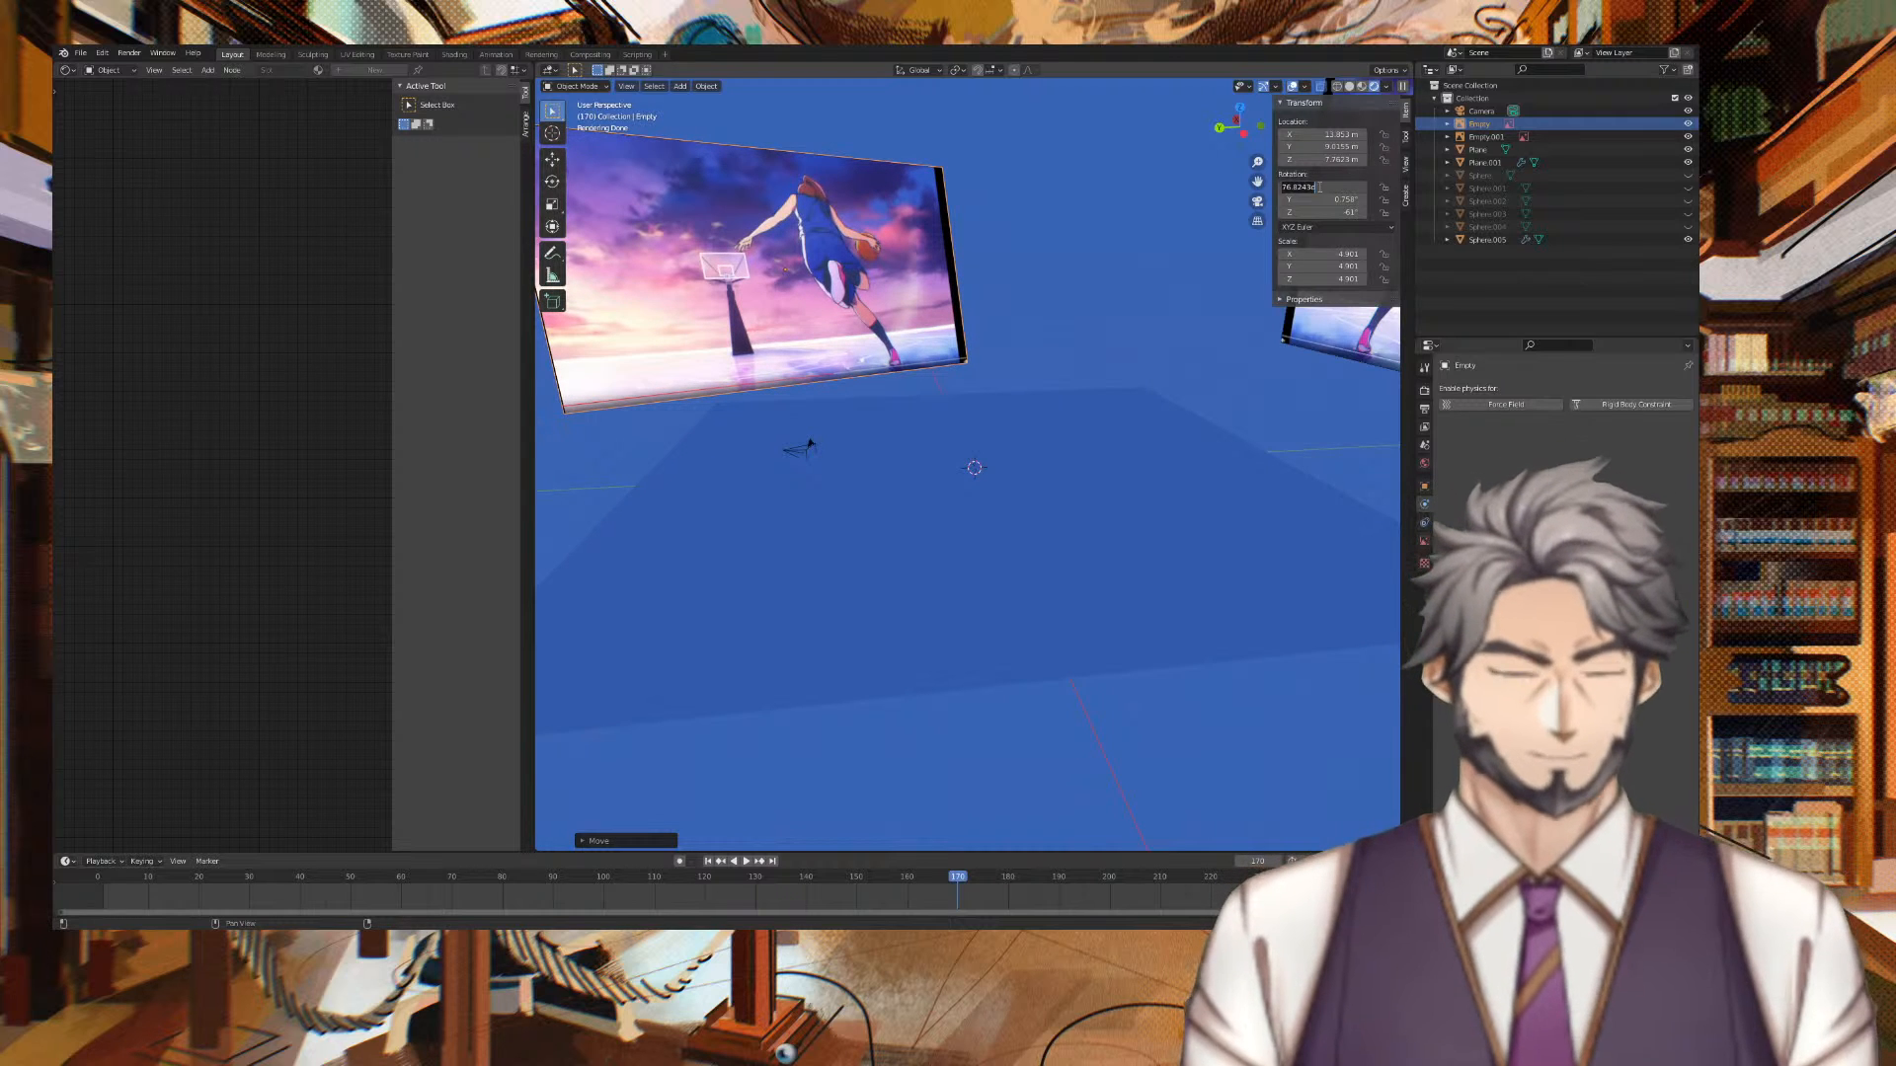
key(Return)
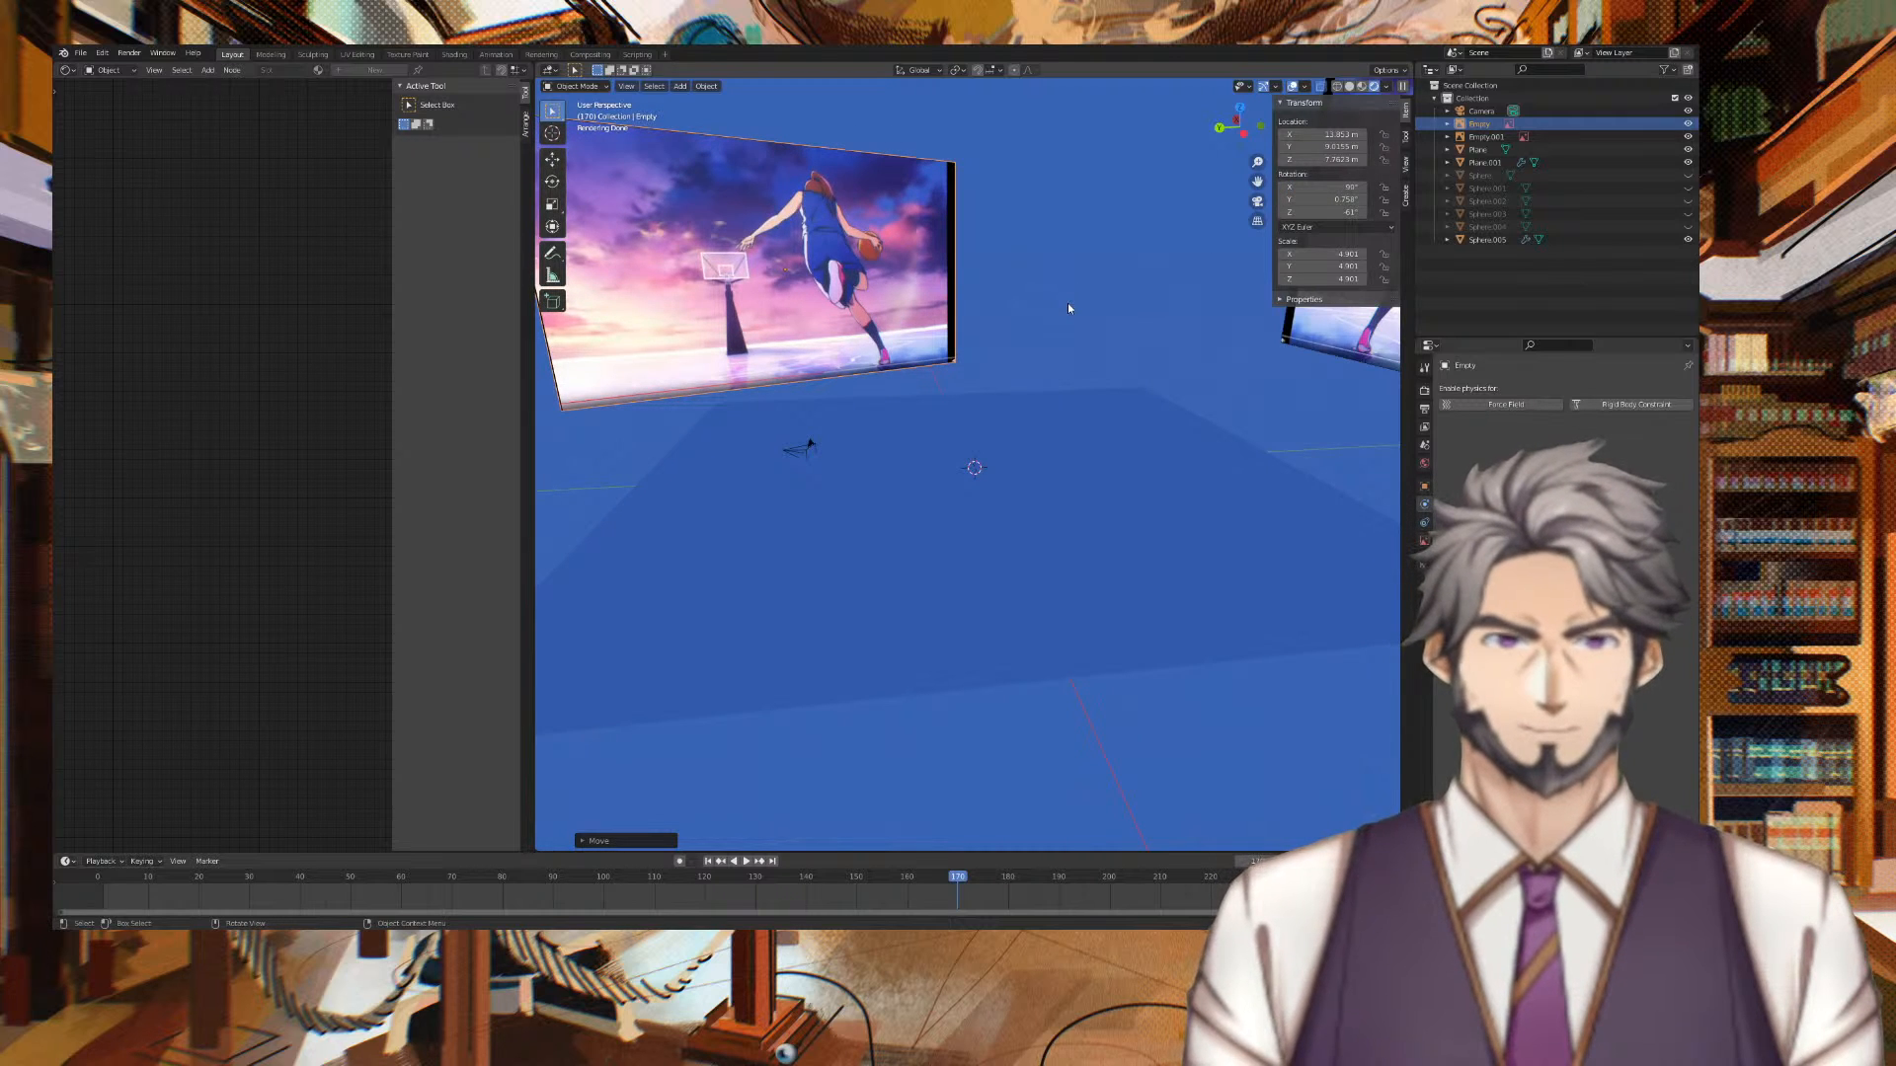
Rename the ocean plane as Water
scroll(1023, 318, up, 3)
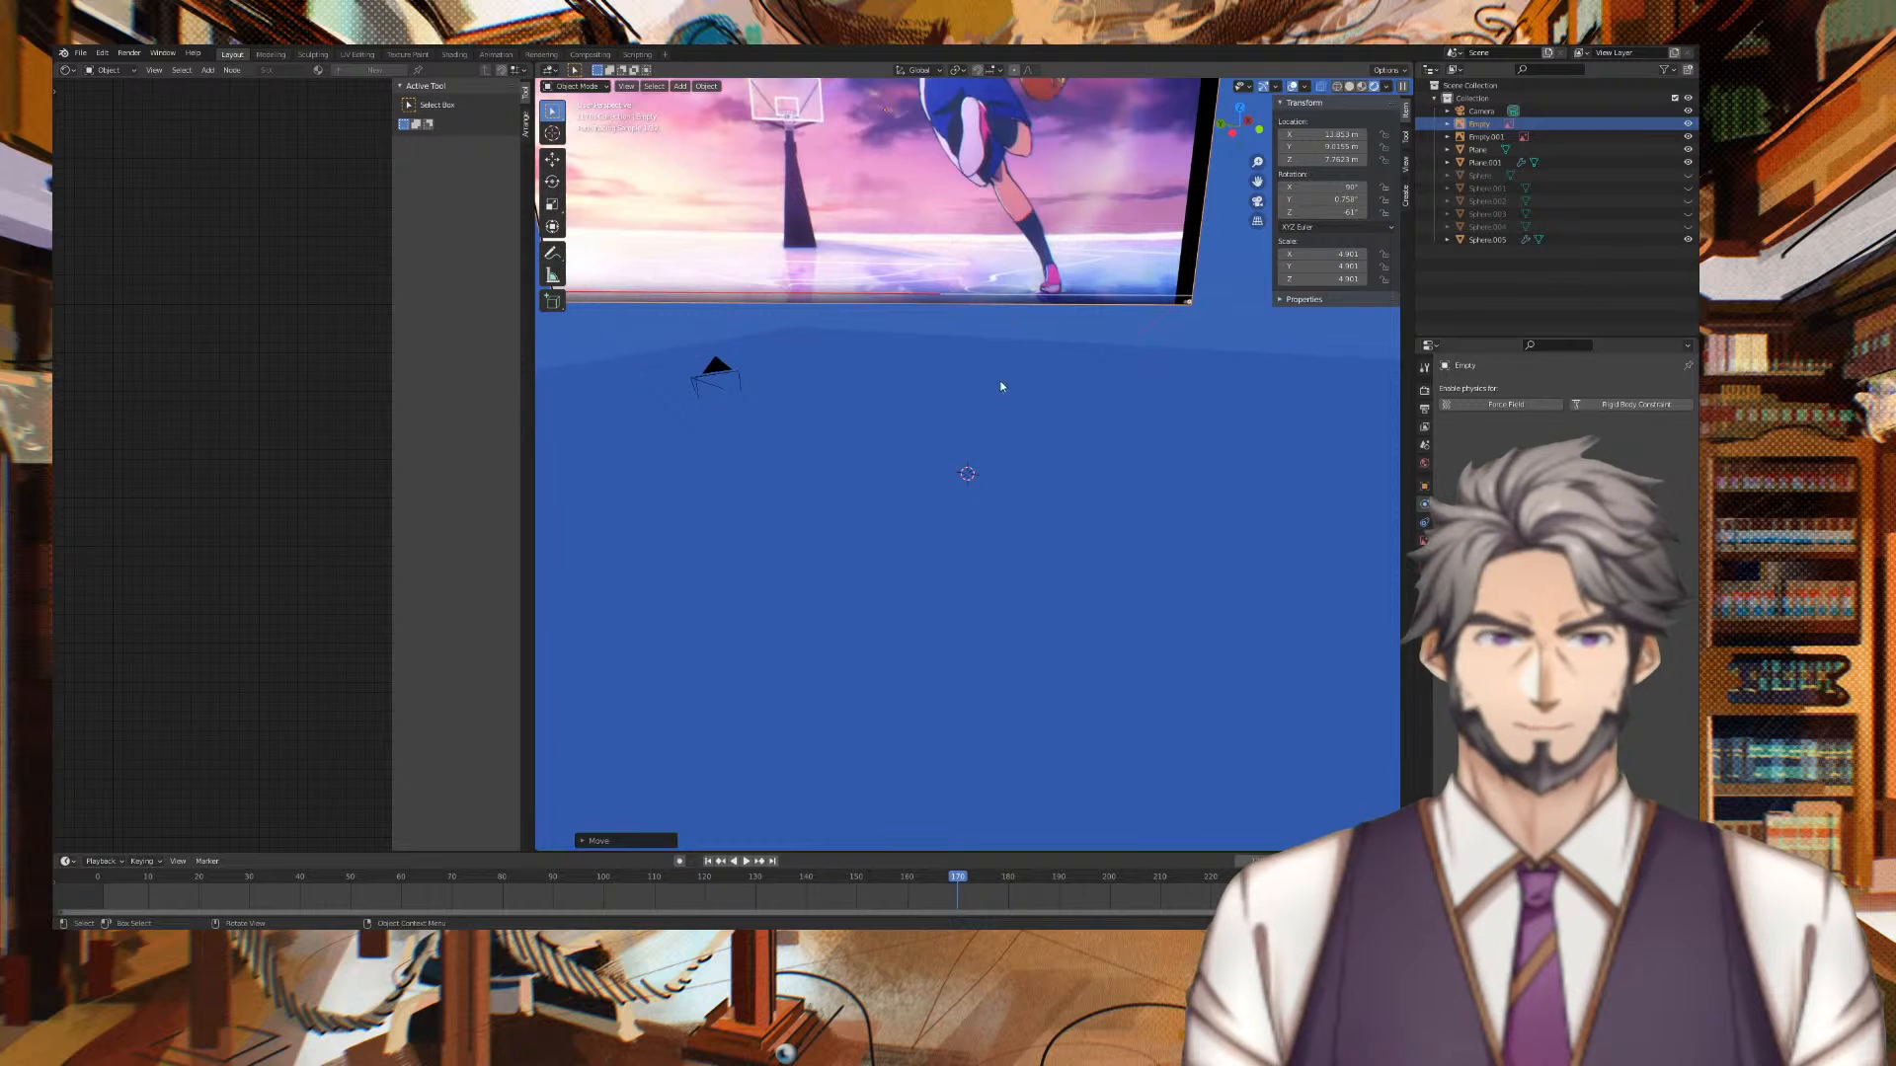
click(961, 433)
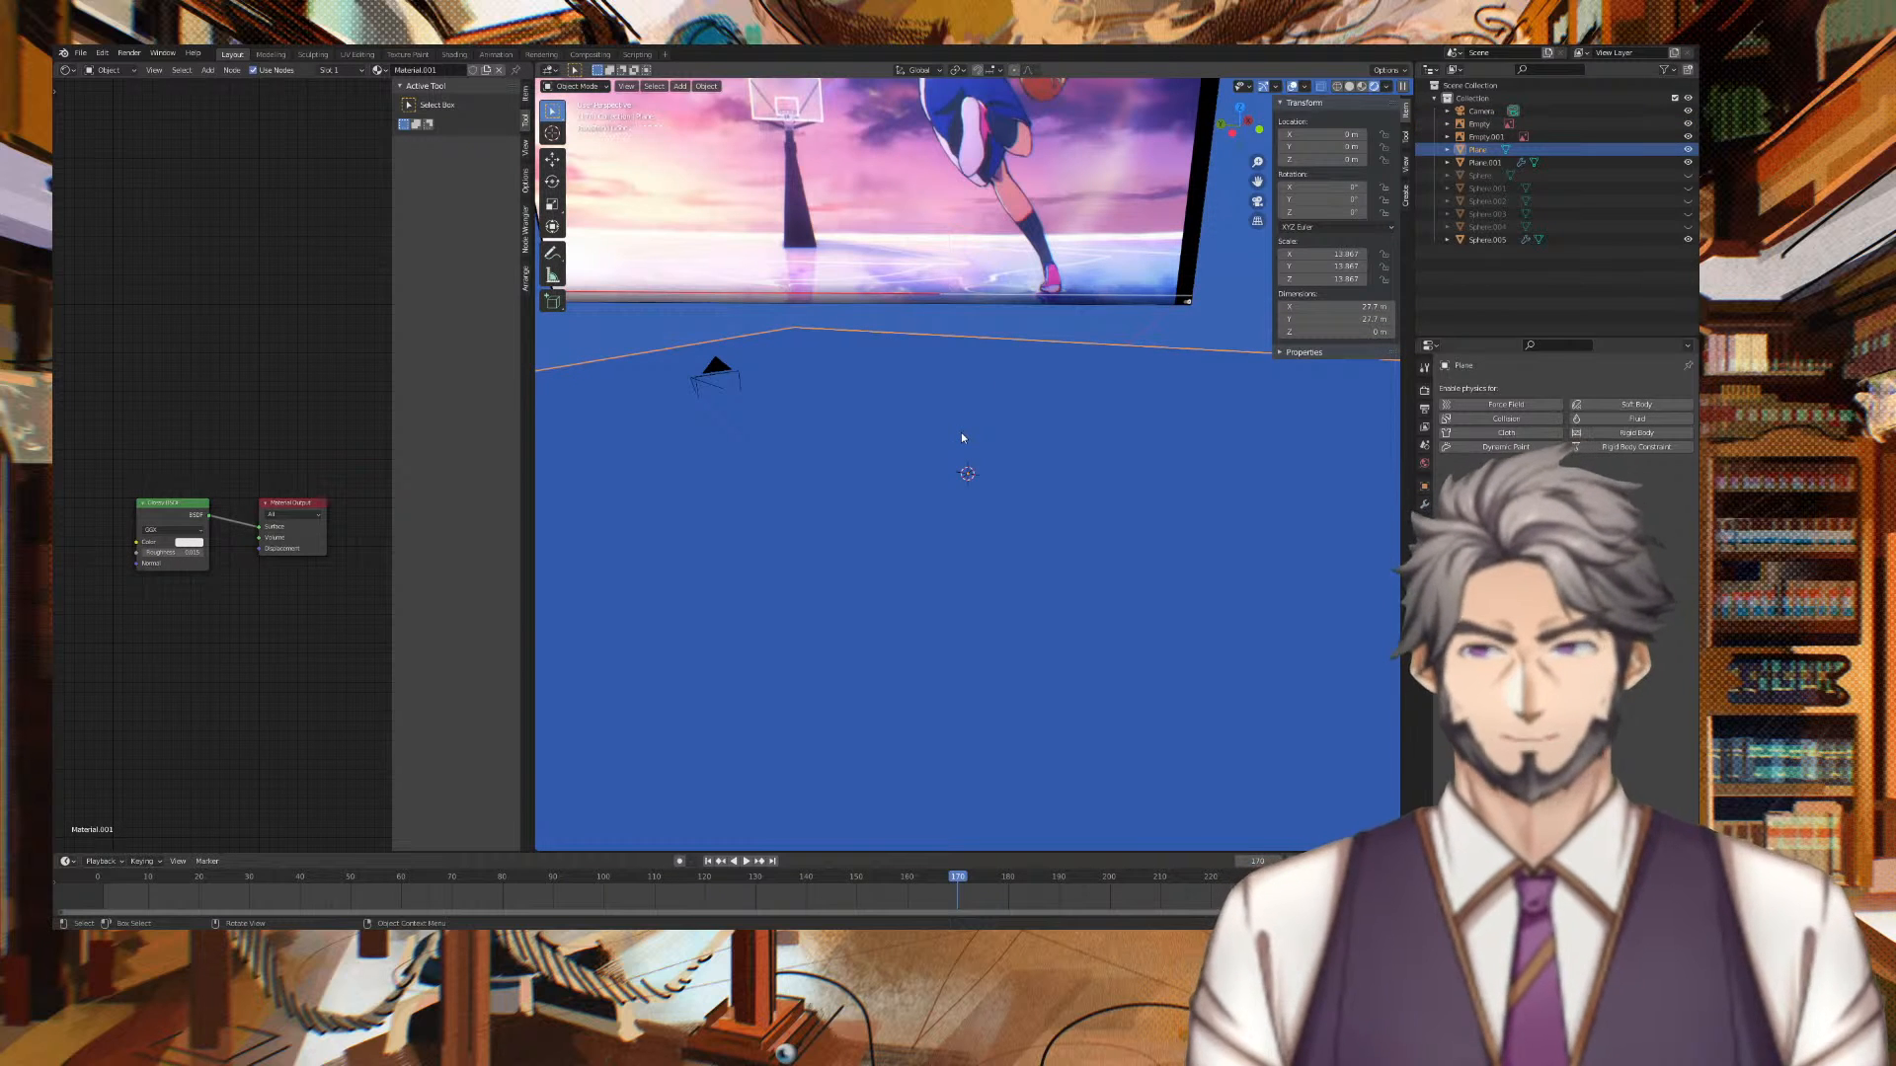
click(1579, 162)
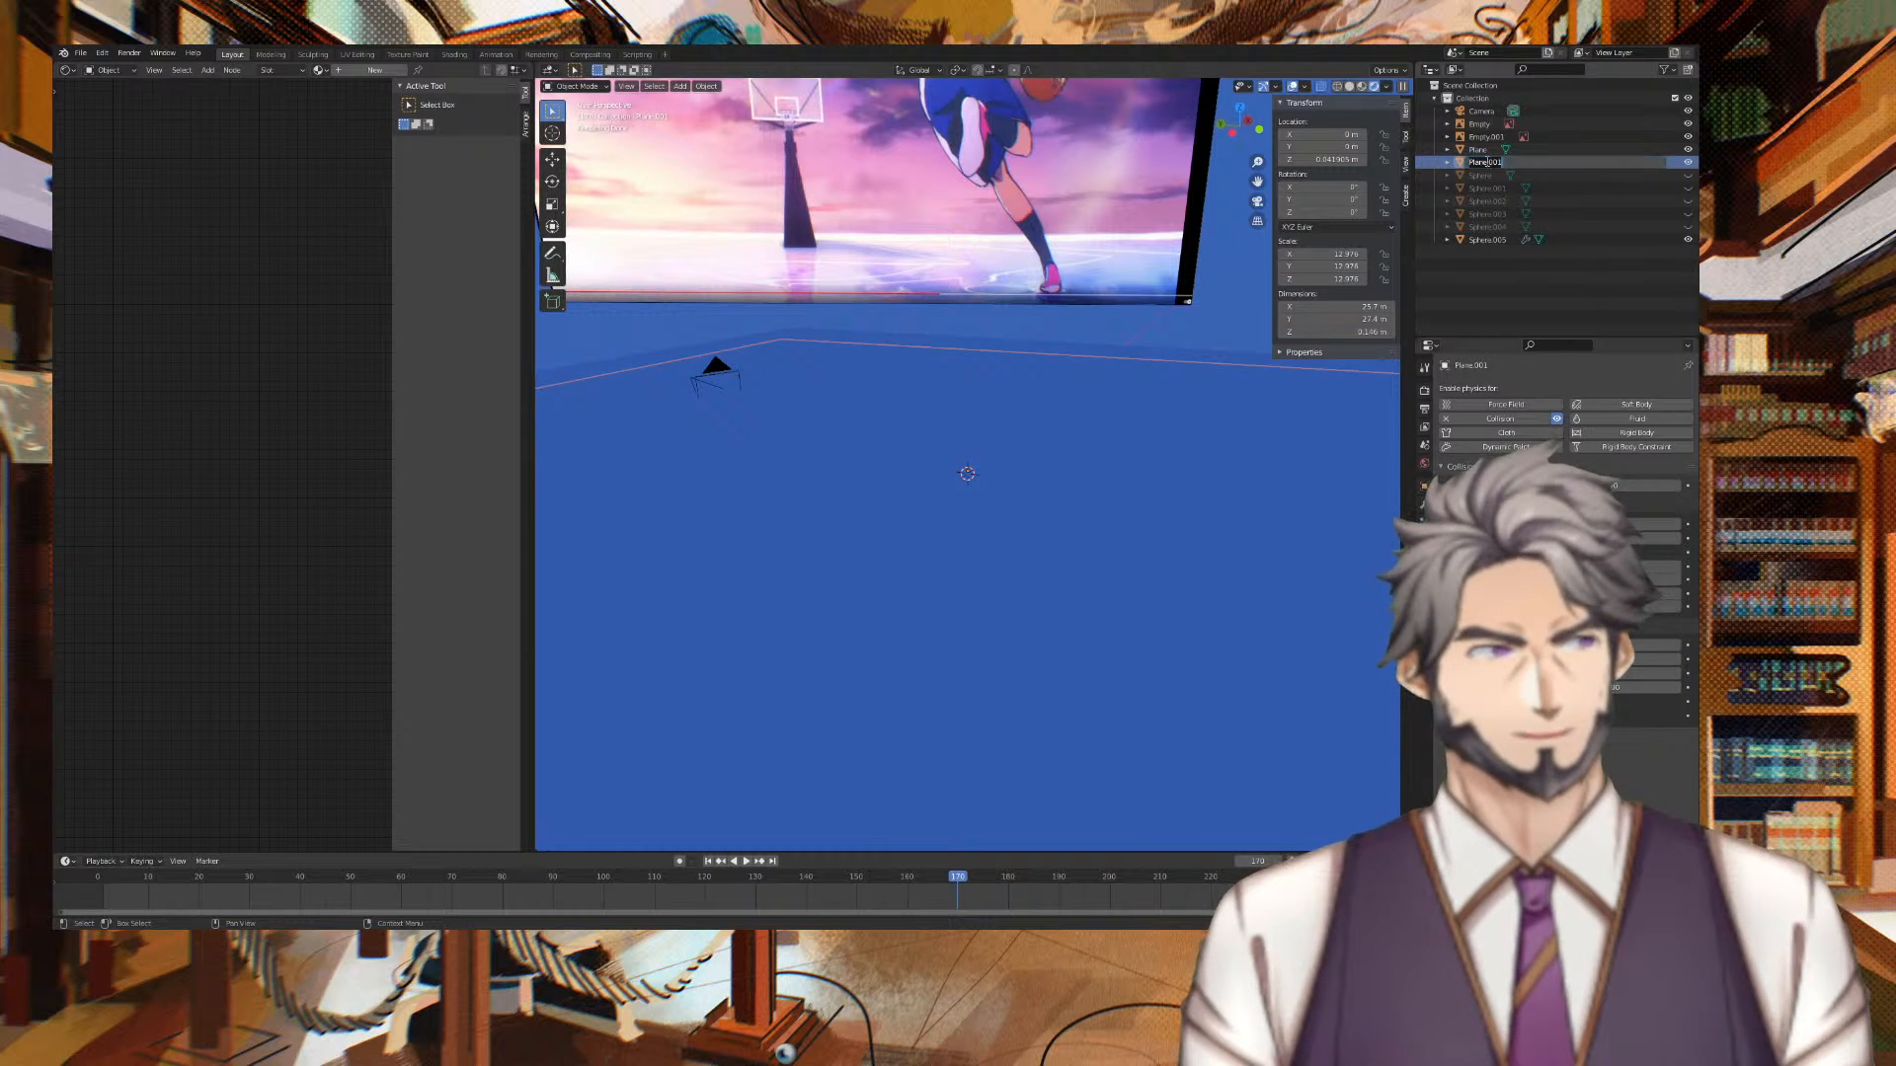
text(ter)
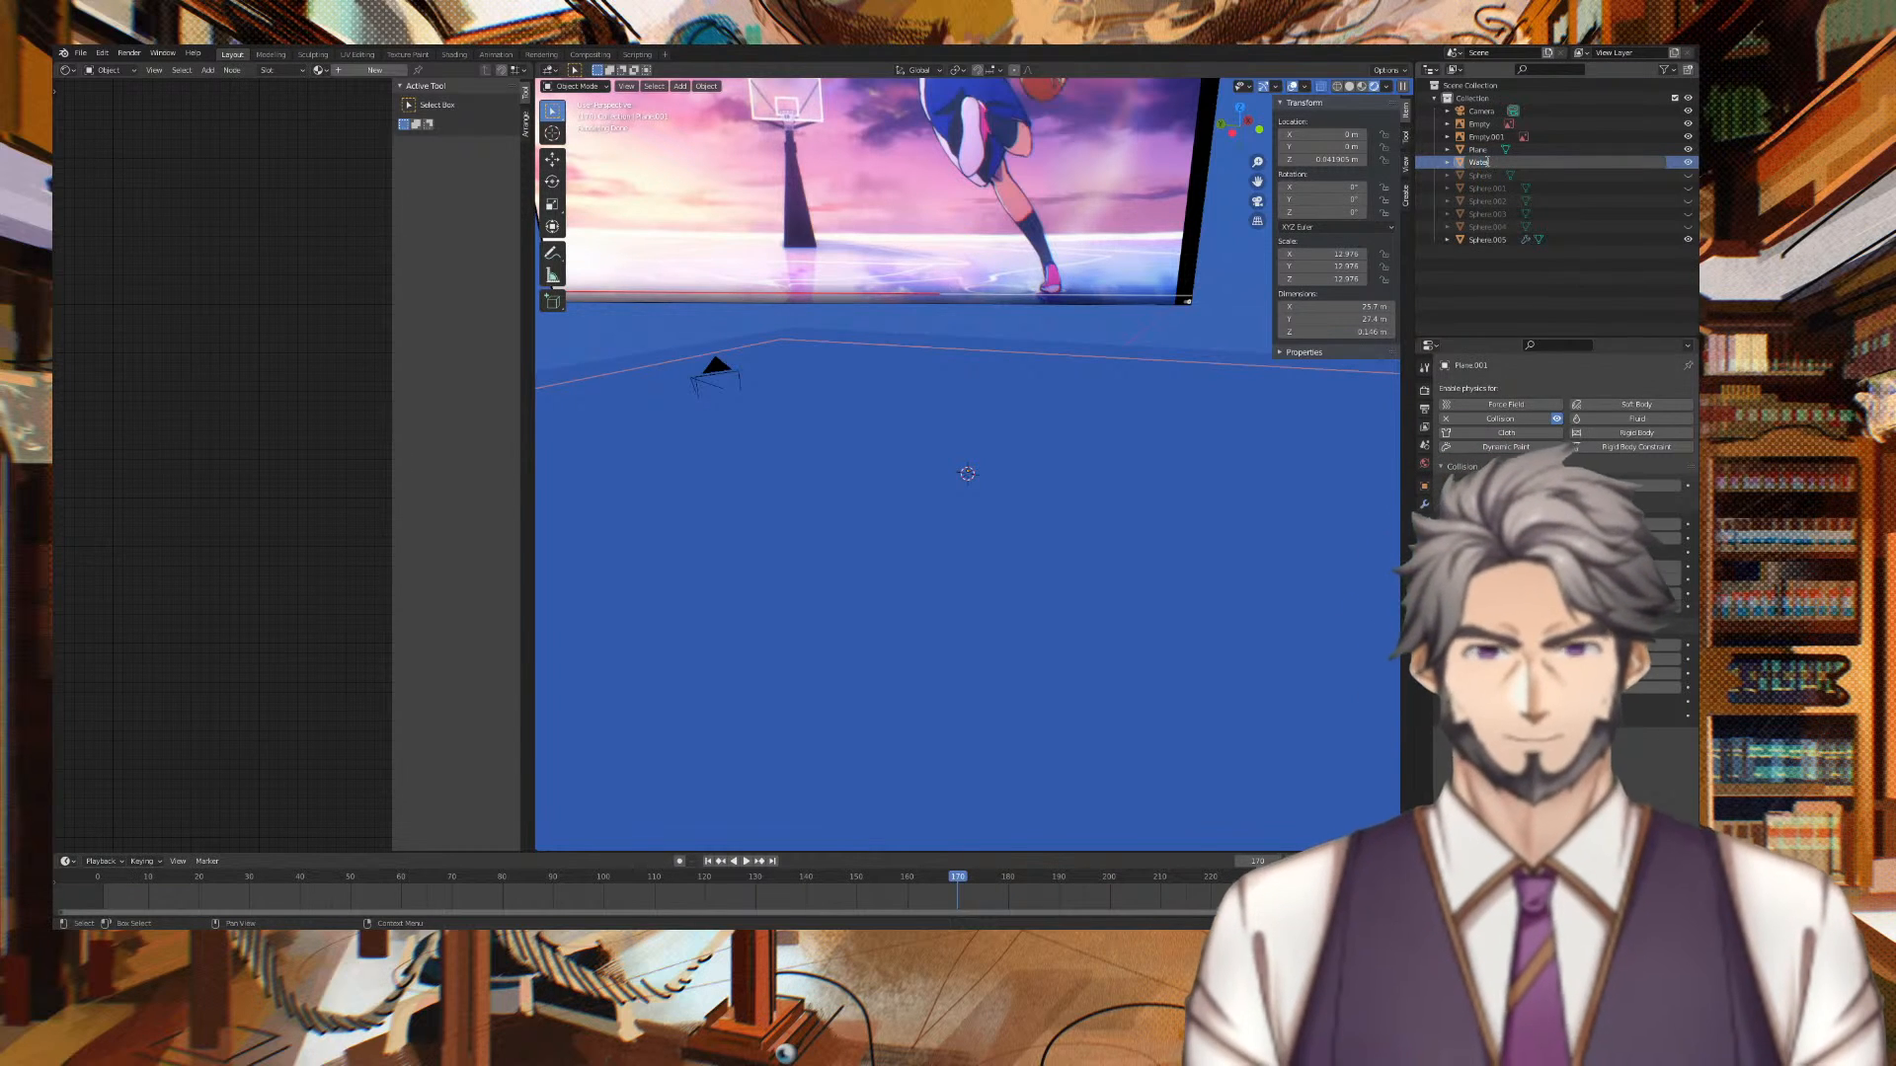
key(Return)
Raise the Water plane along Z to about 0.33 m and remove its Collision physics
mouse_move(1133, 368)
middle_down()
mouse_move(1168, 326)
mouse_move(1151, 345)
mouse_move(1173, 361)
mouse_move(1151, 373)
middle_up()
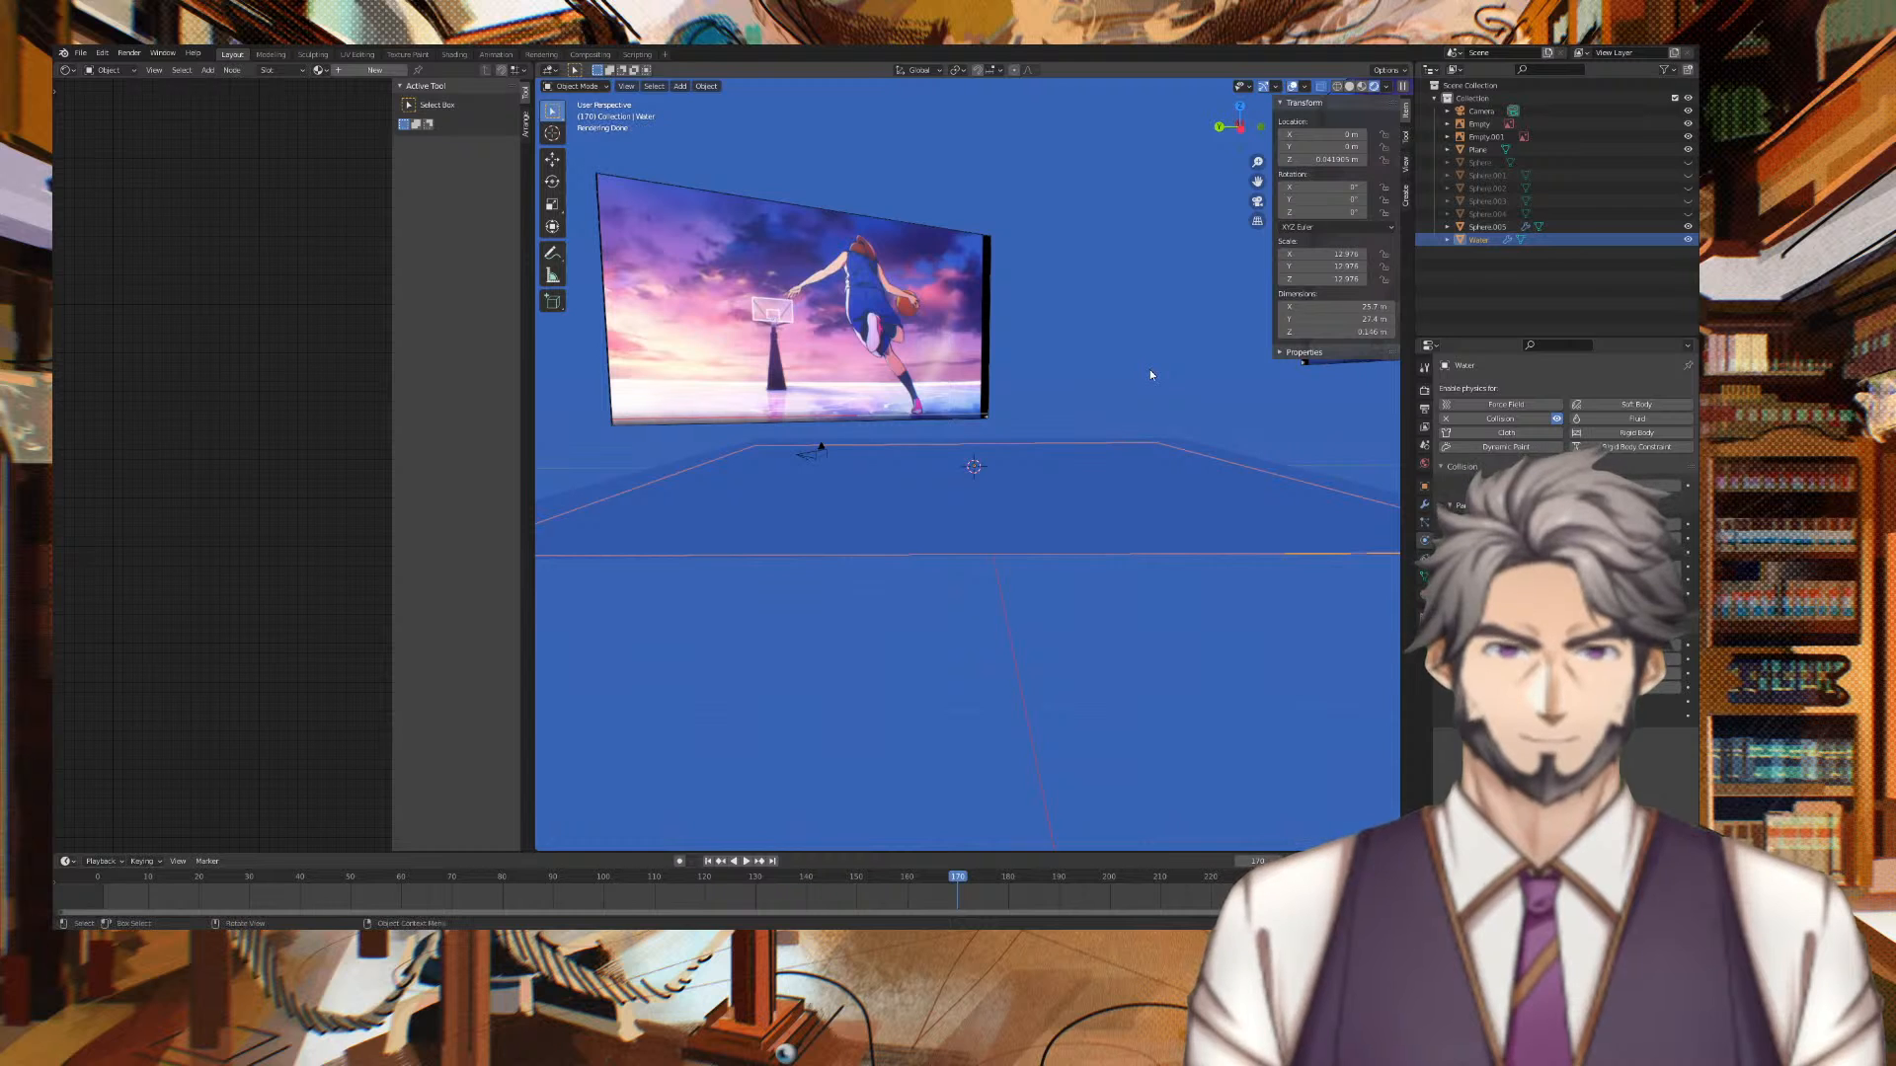
key(g)
key(z)
click(1138, 365)
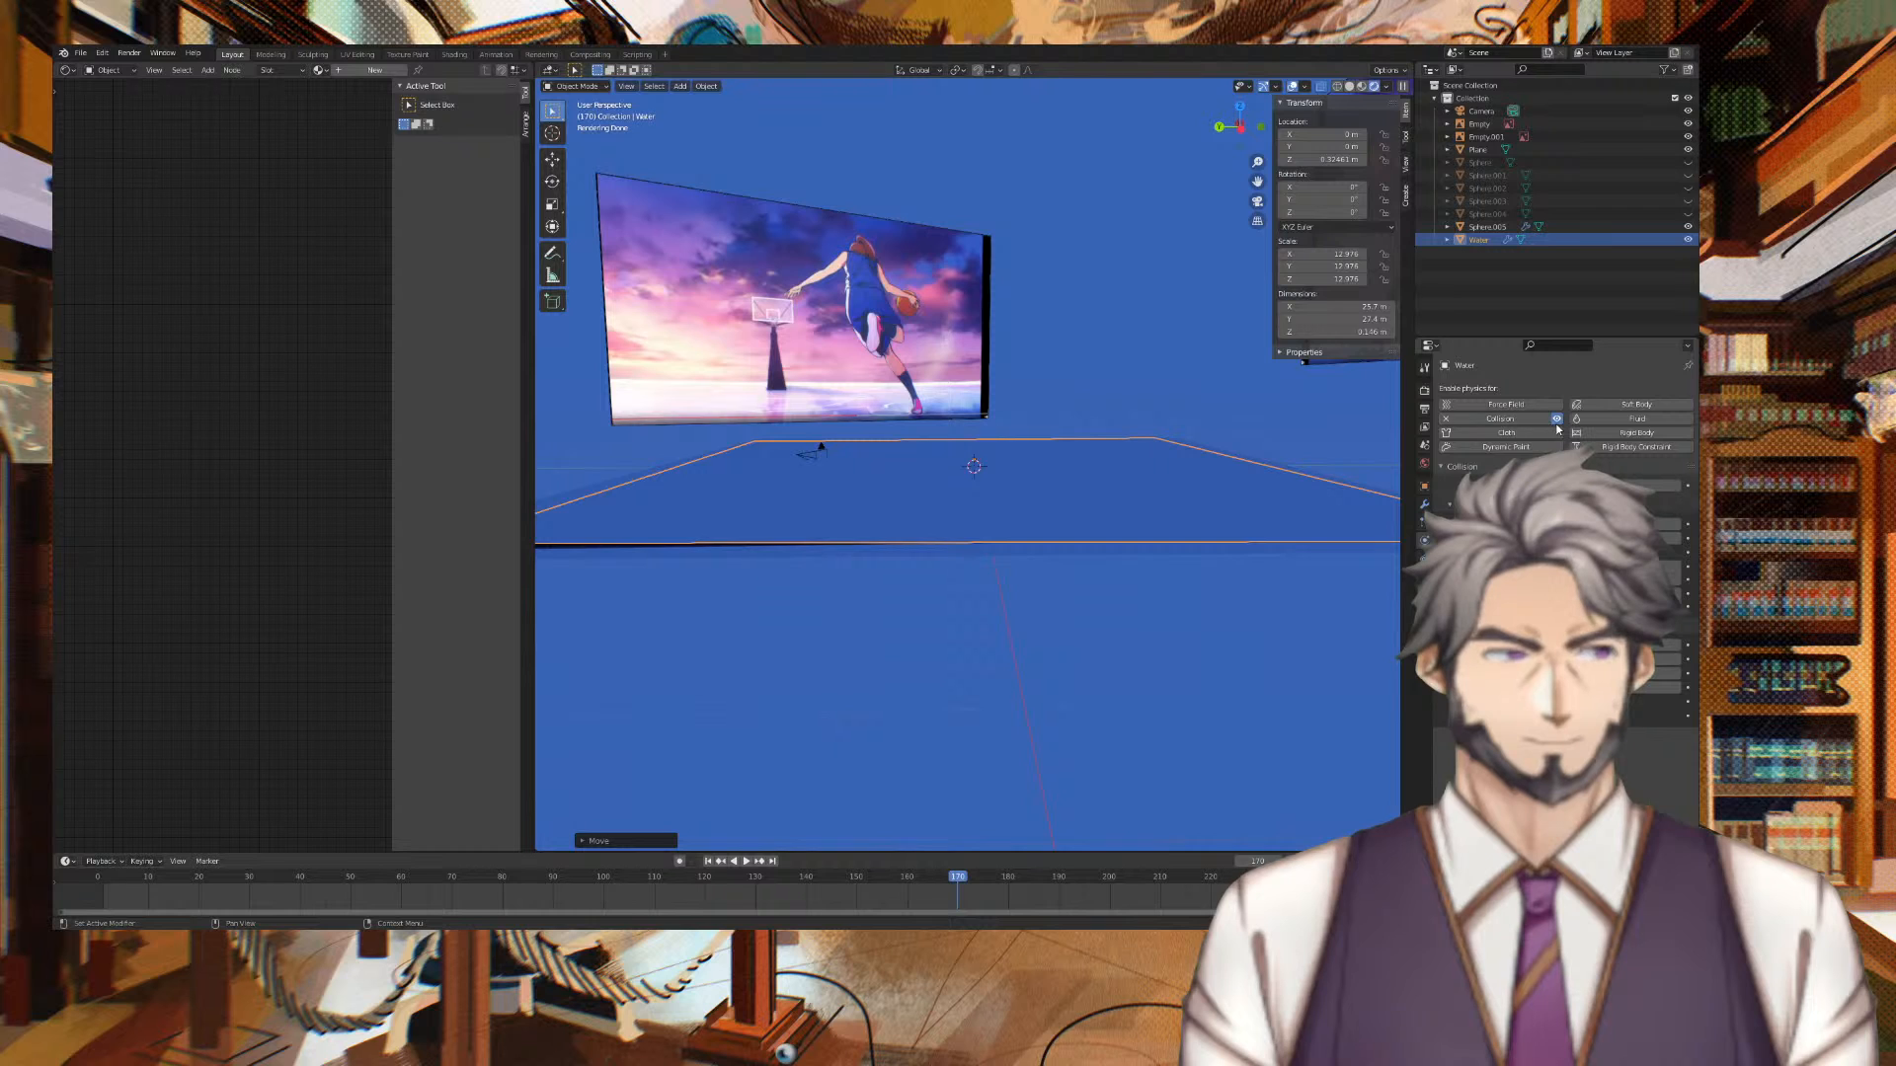
click(1444, 422)
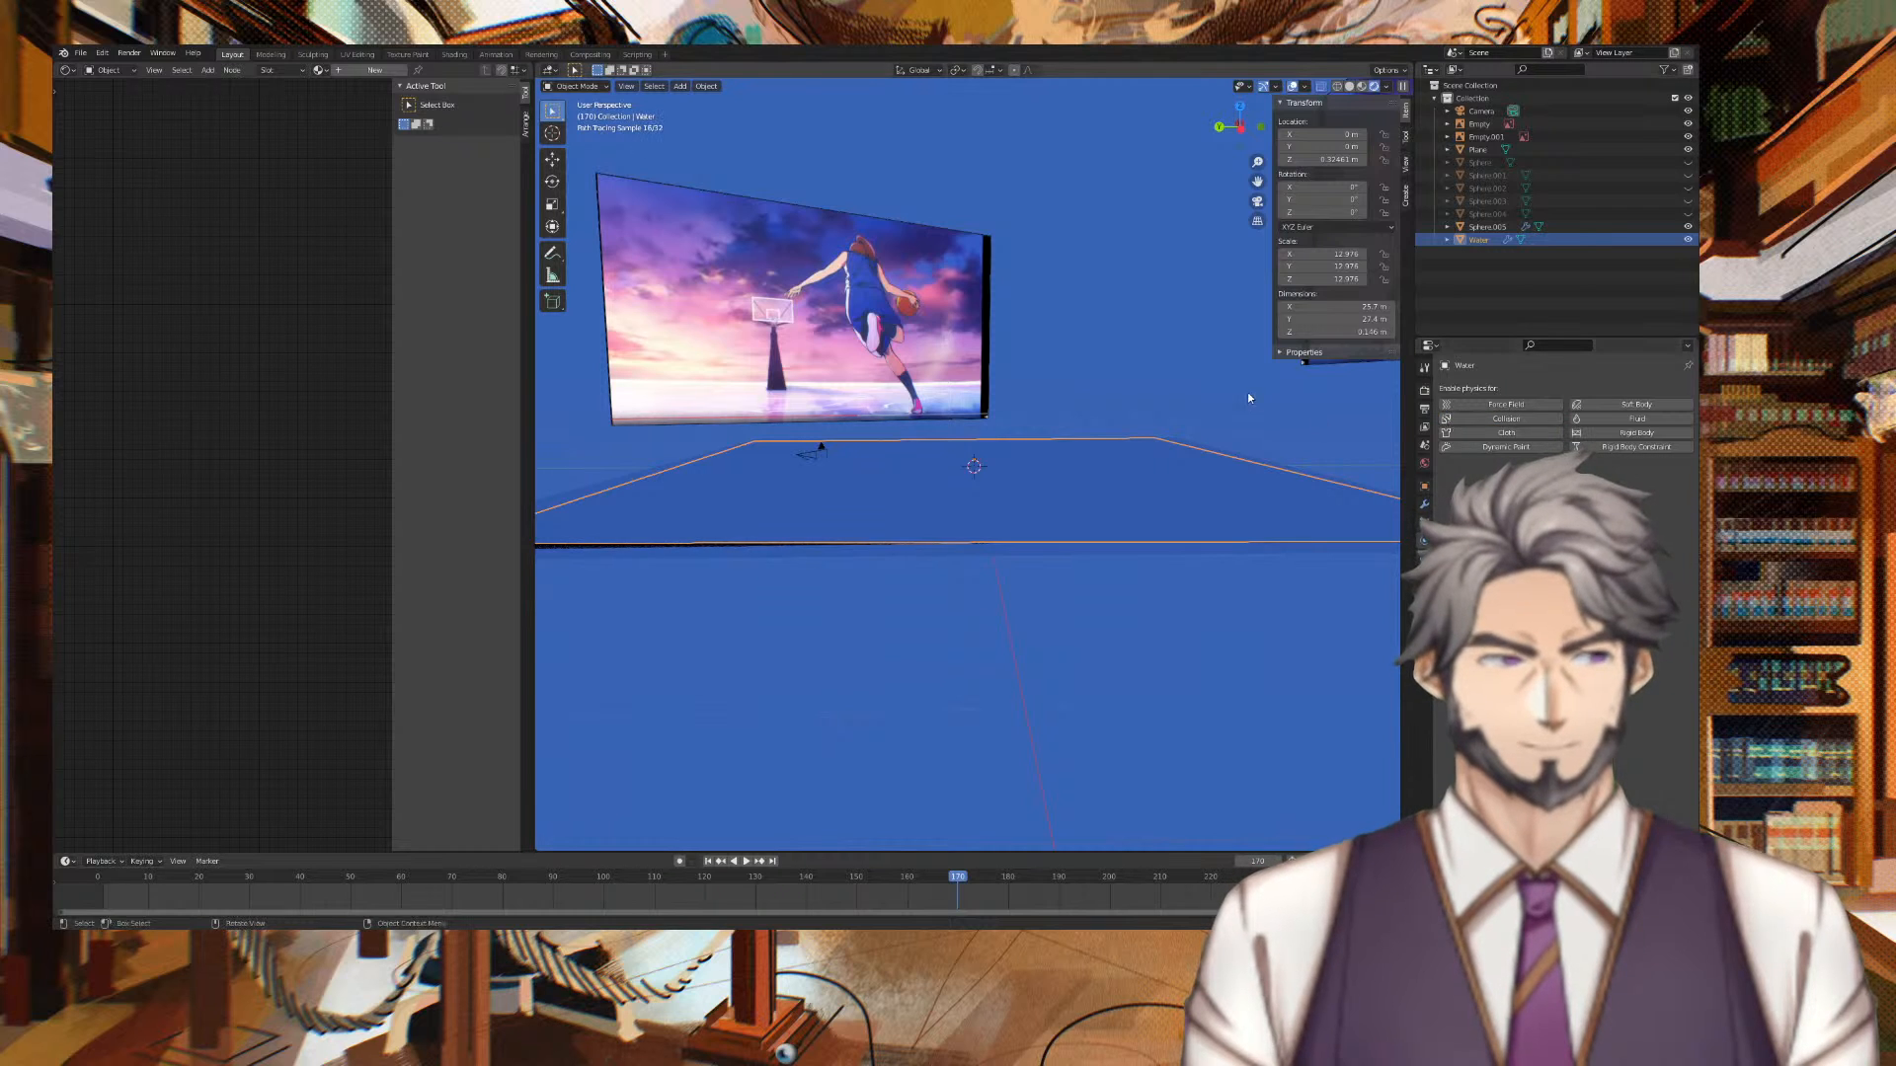
Rename the reflective ground plane as Mirror
middle_drag(1248, 393, 1210, 385)
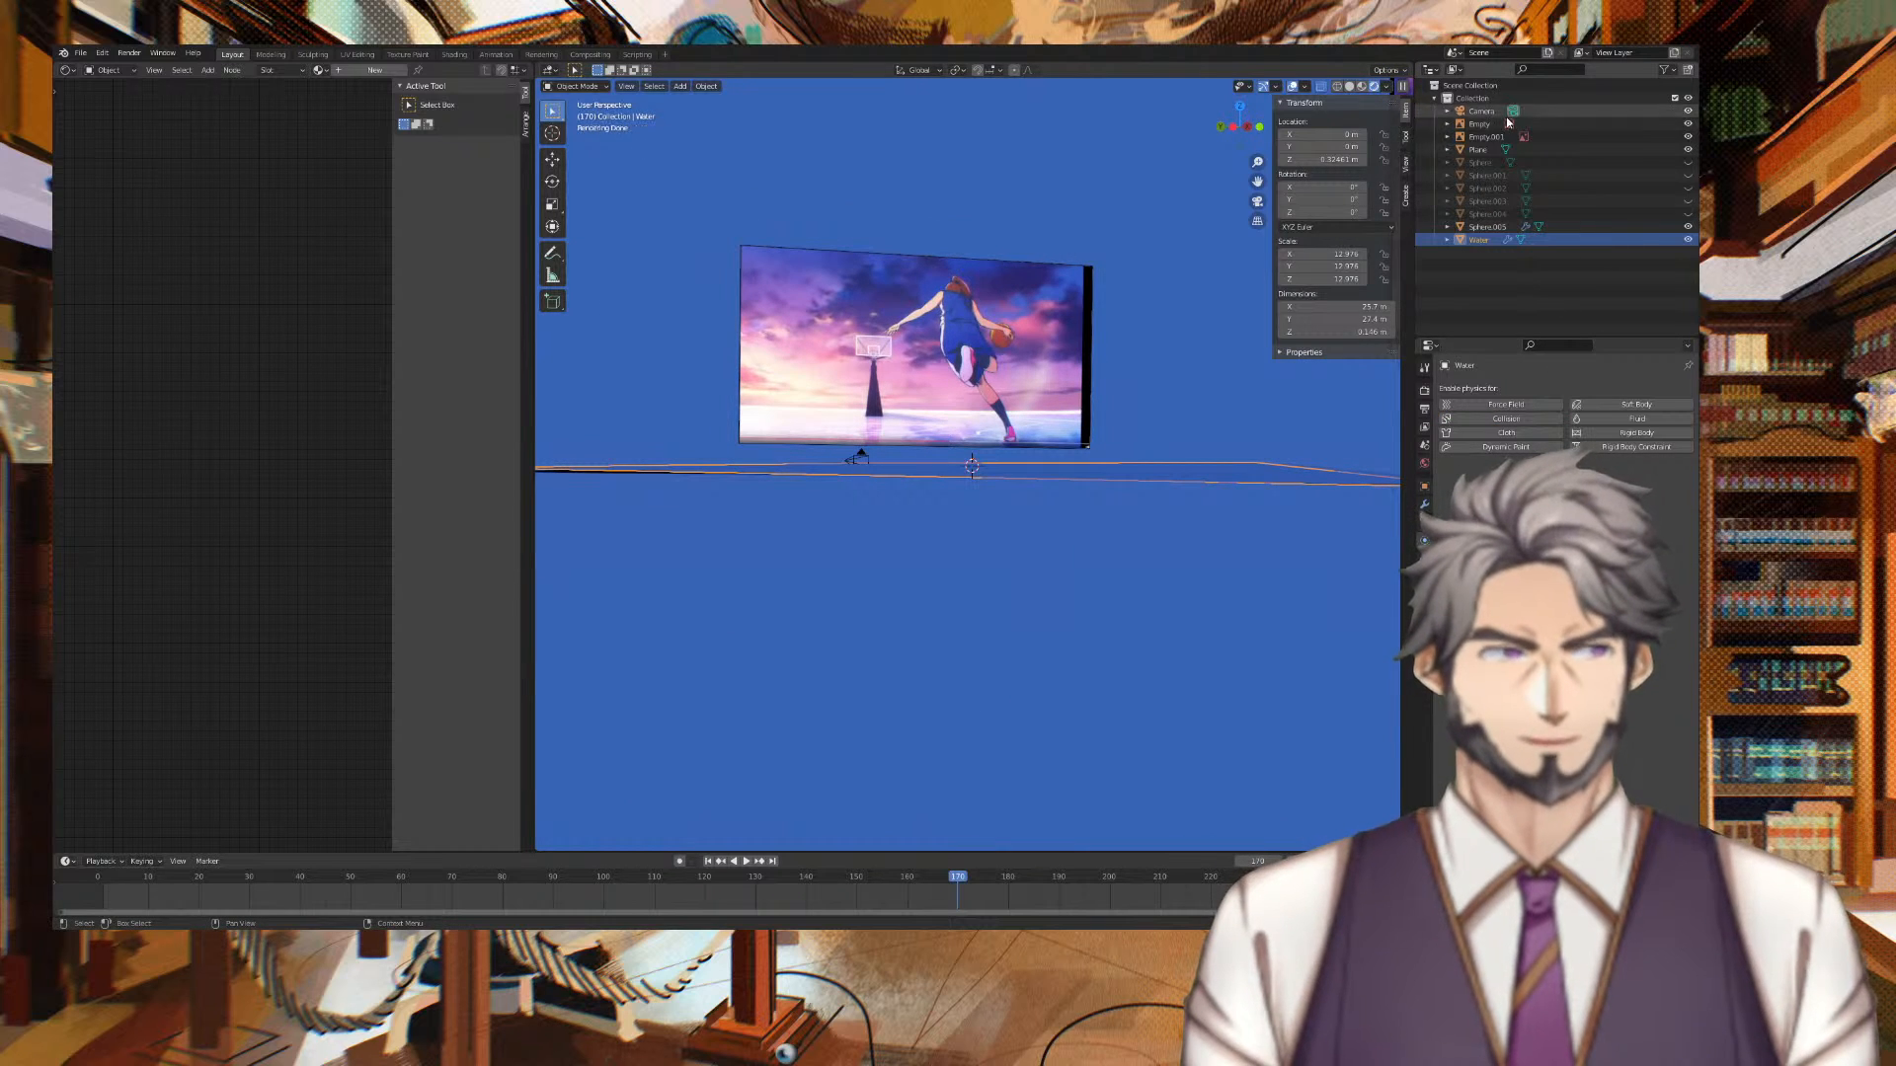
click(1554, 146)
double_click(1478, 150)
text(Mirror)
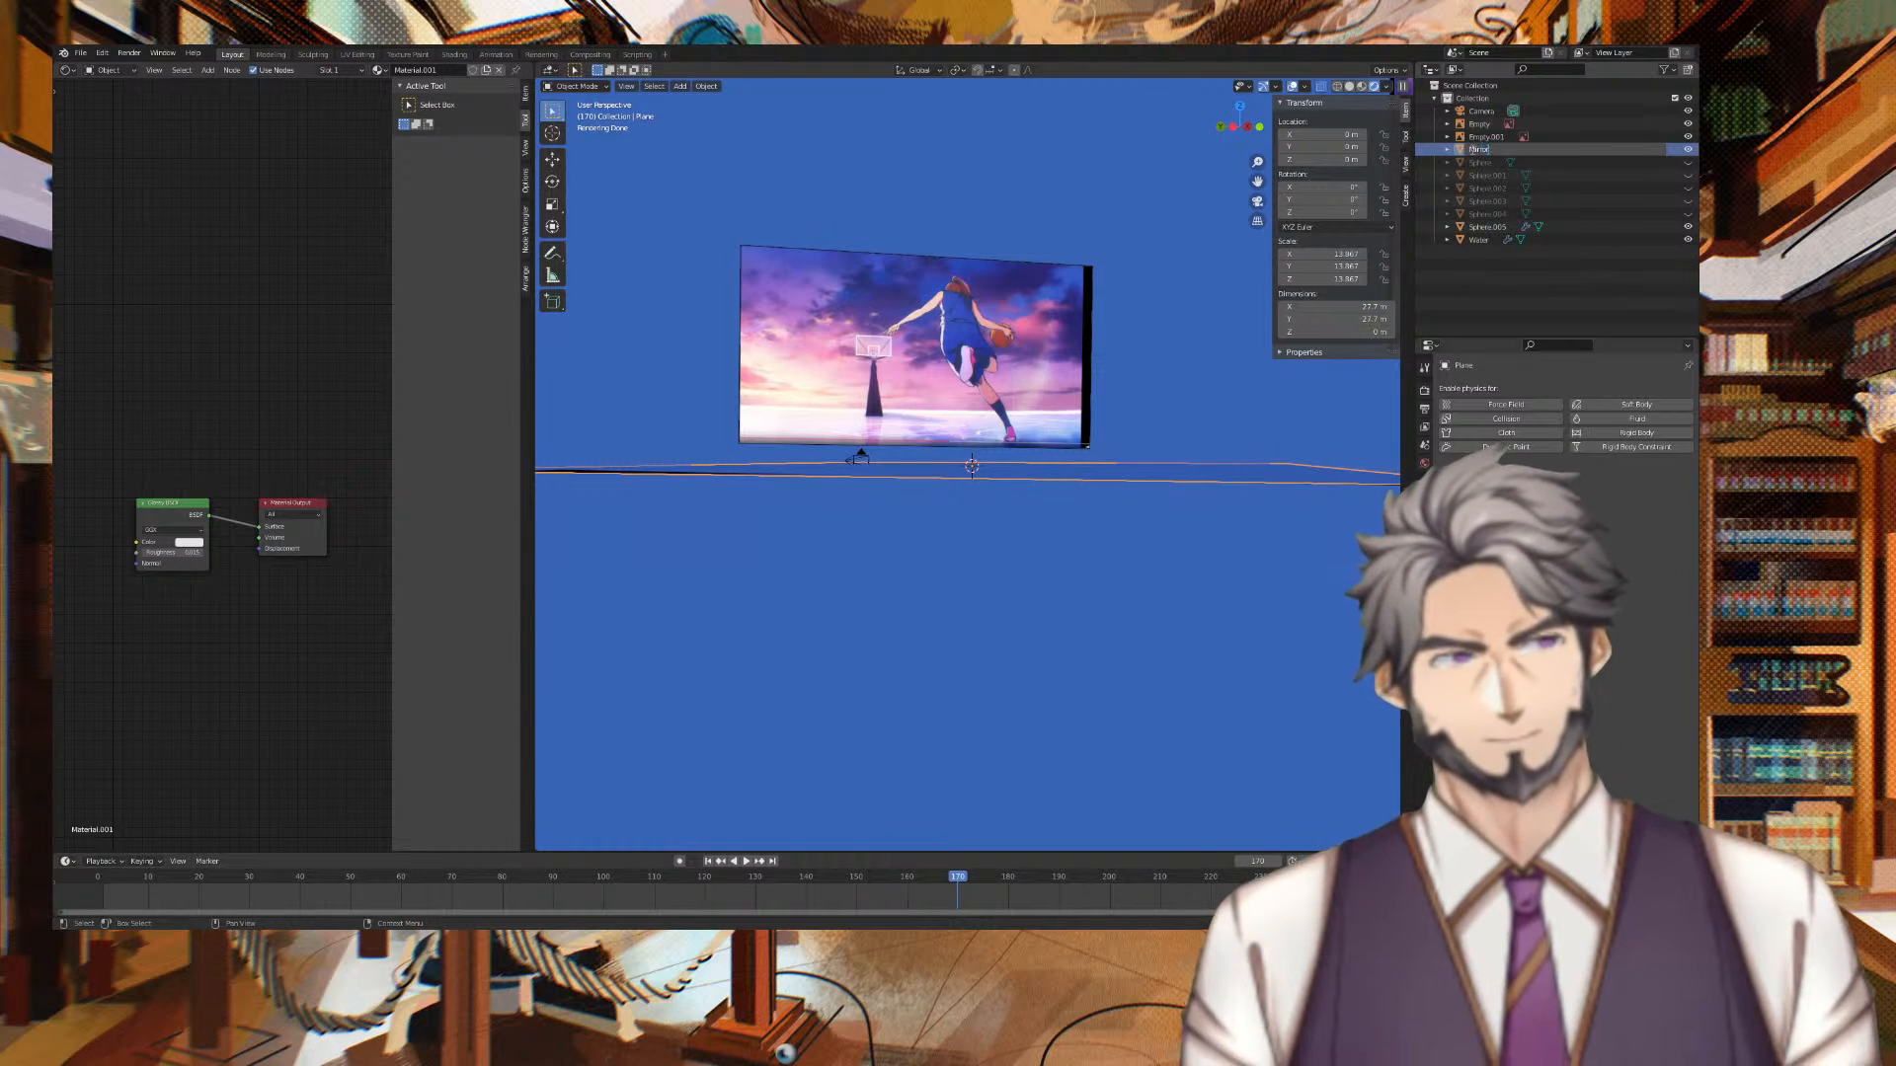
key(Return)
Replay the explosion from about frame 100 and check from the front, above and floor level how the fragments meet the planes
middle_drag(1182, 263, 1031, 264)
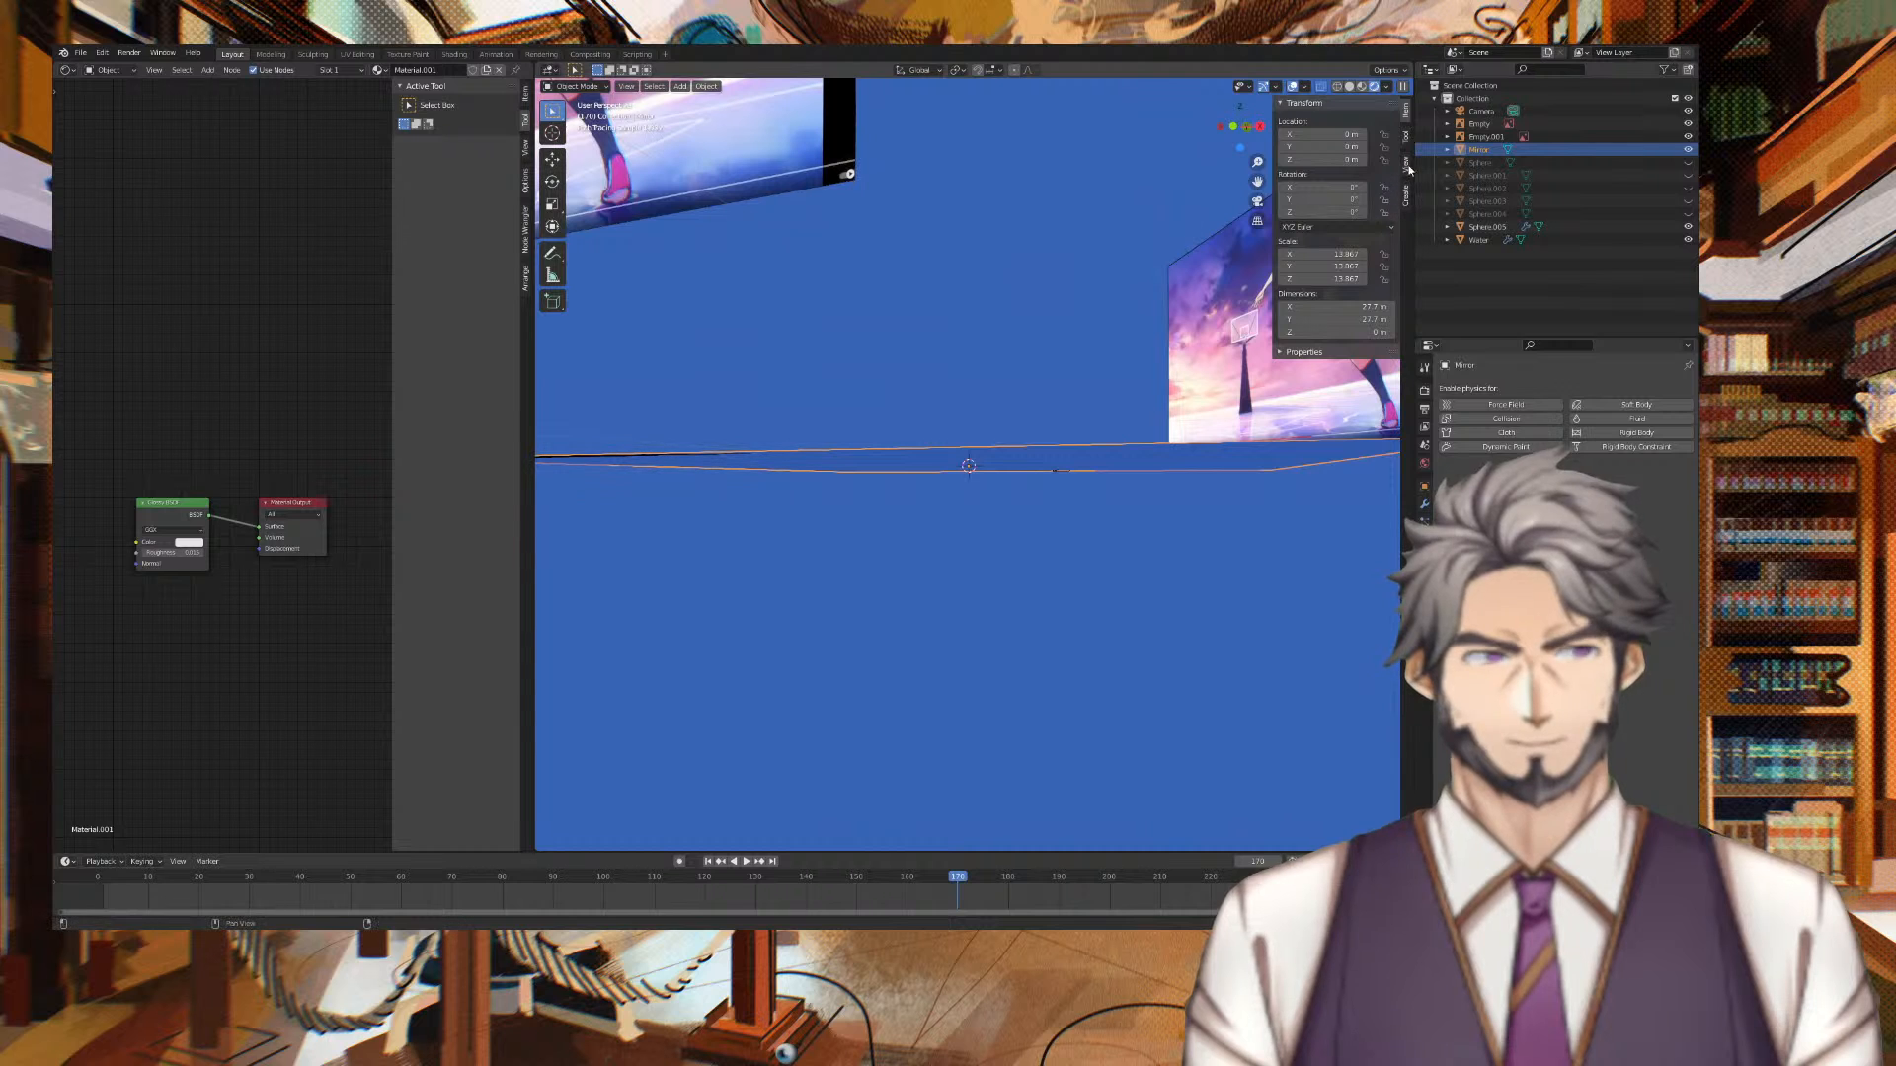
click(1234, 128)
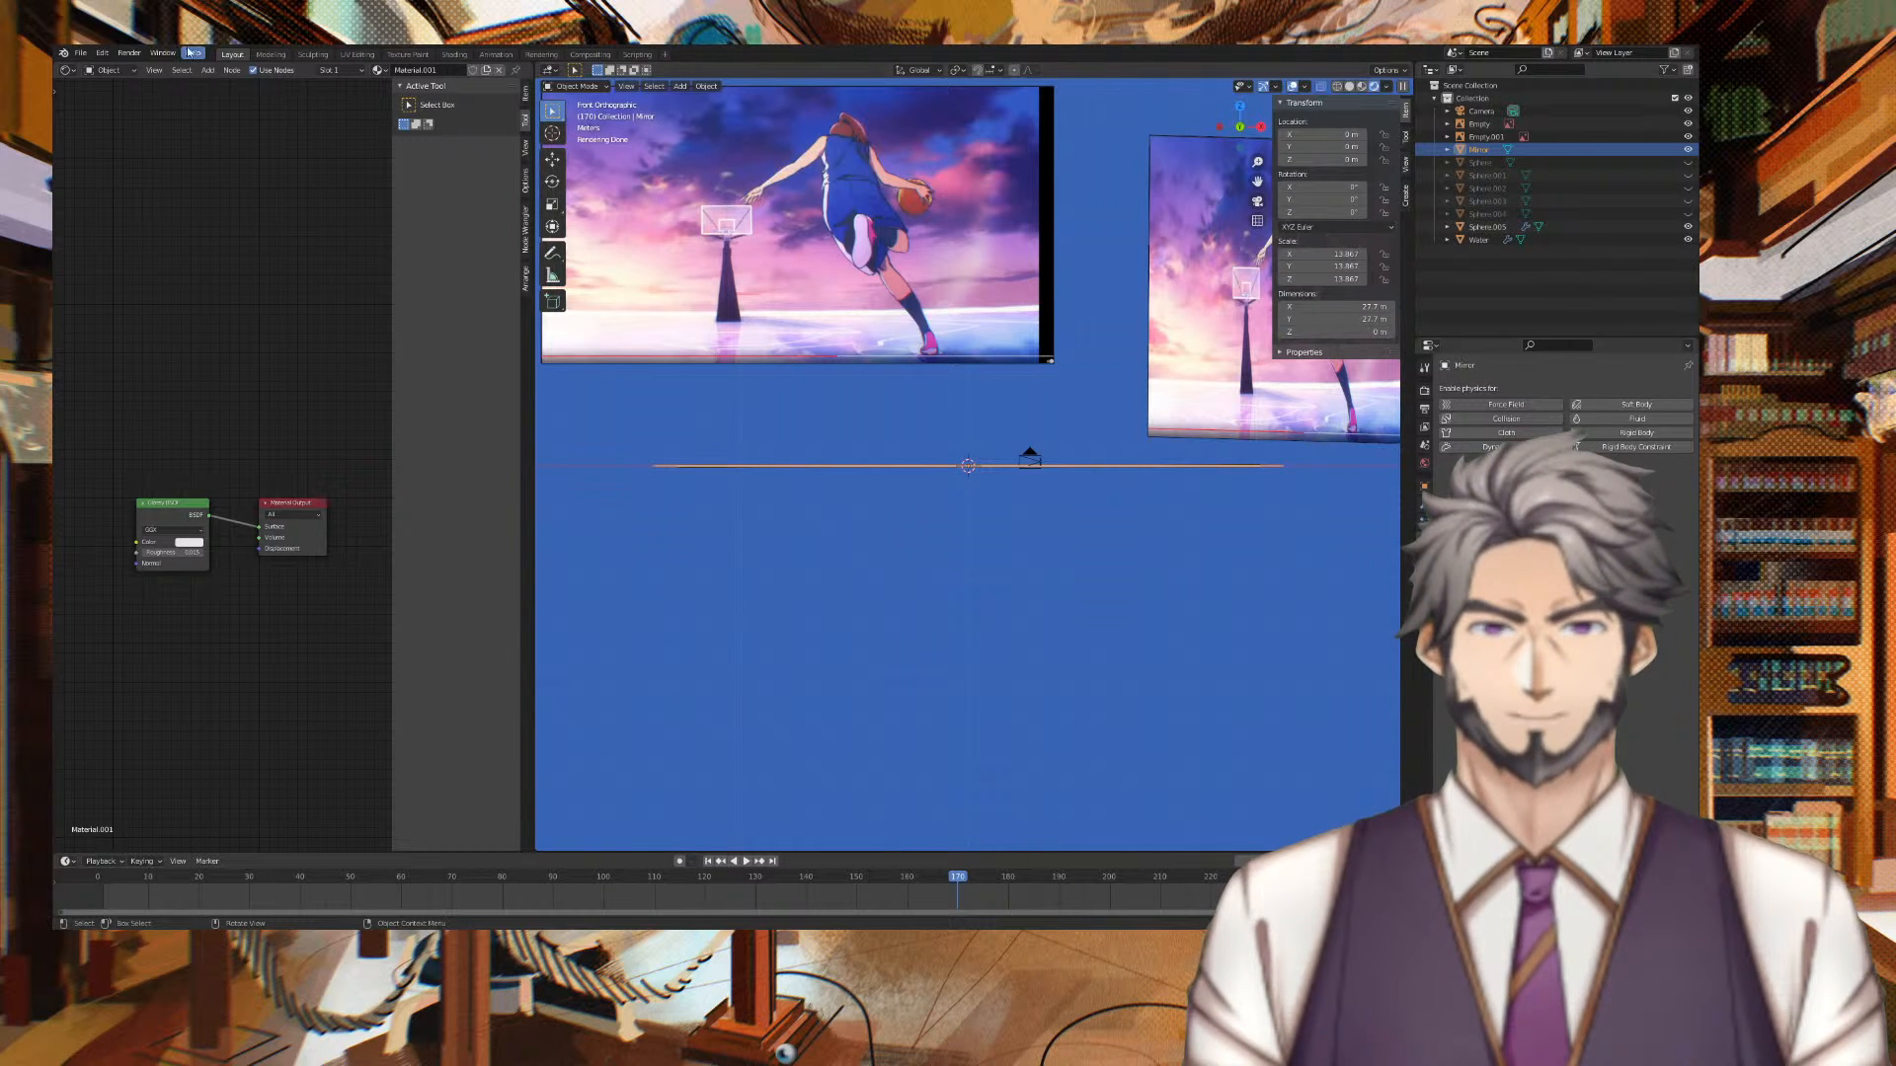
click(937, 877)
key(space)
drag(937, 880, 598, 886)
key(space)
middle_drag(829, 766, 926, 671)
key(space)
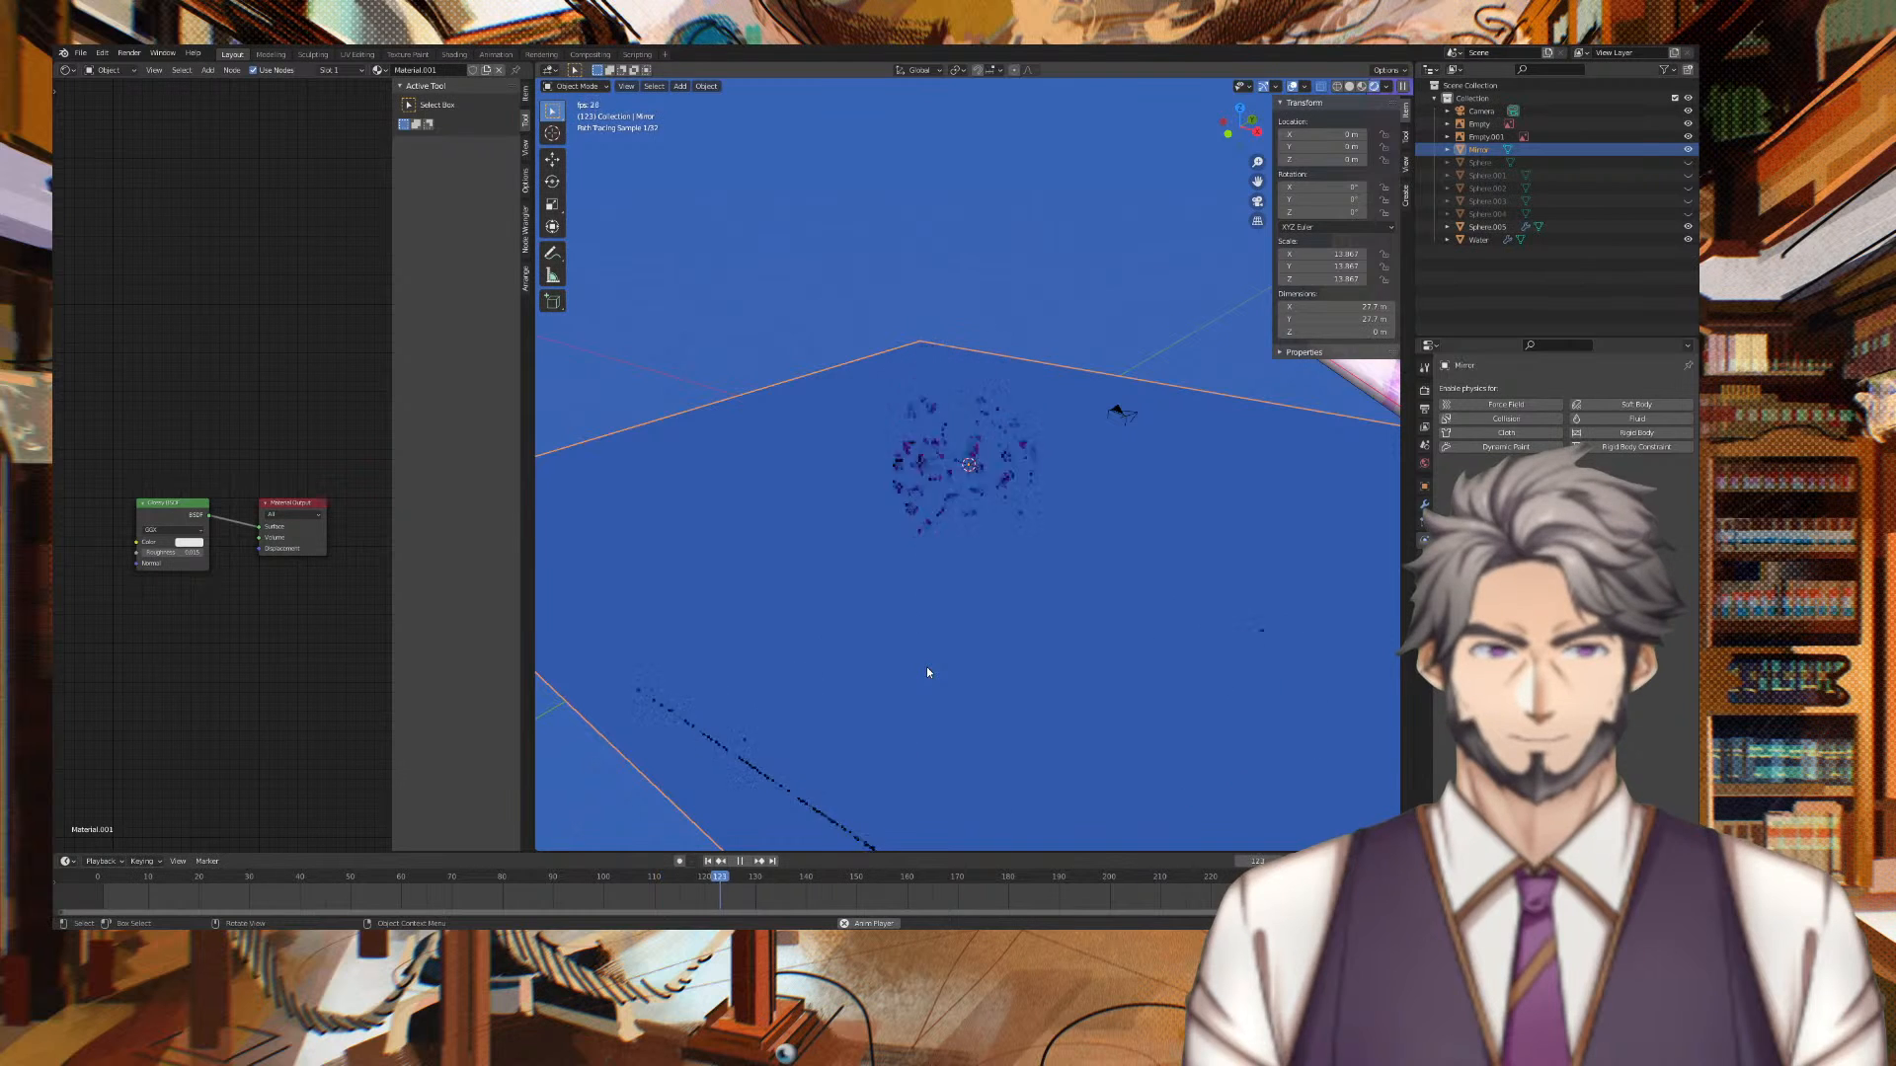
middle_drag(927, 665, 1060, 525)
key(space)
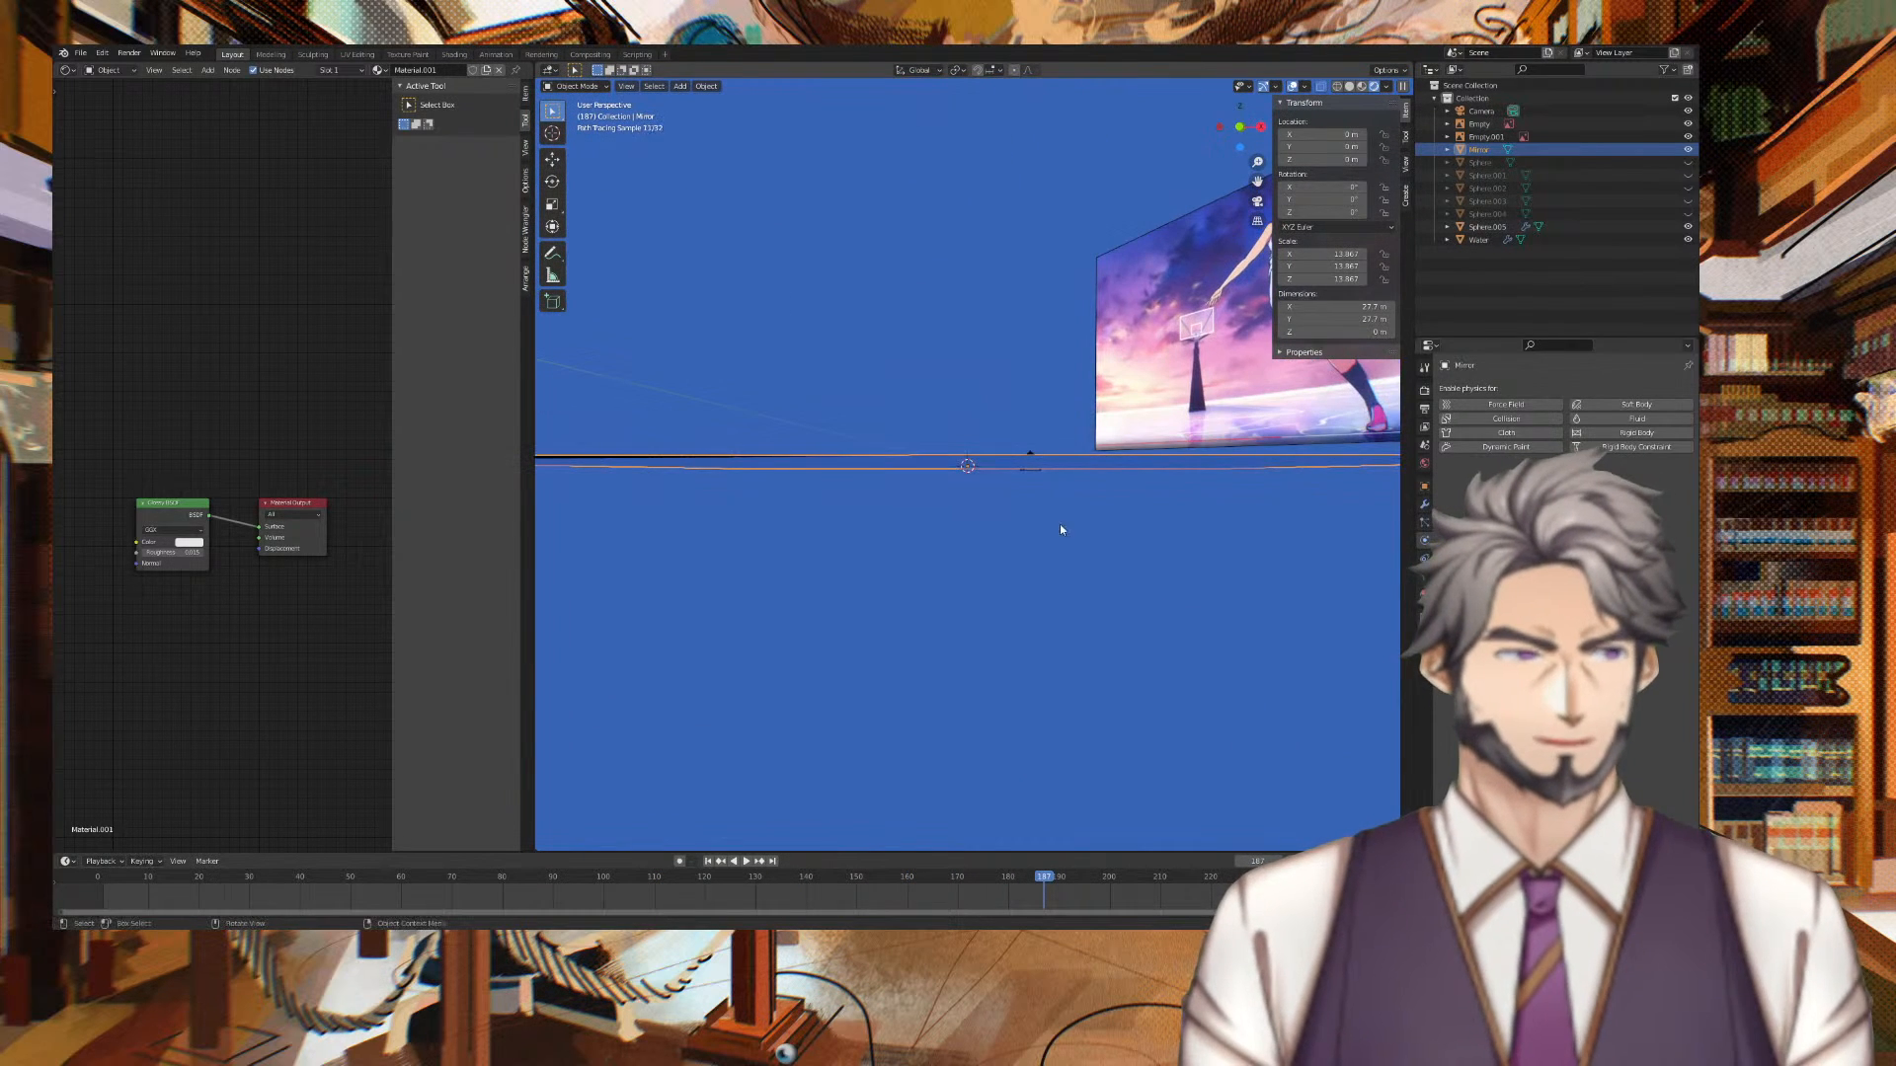
Enable Collision physics on the Mirror plane and replay the explosion from about frame 100 to test it
click(1576, 239)
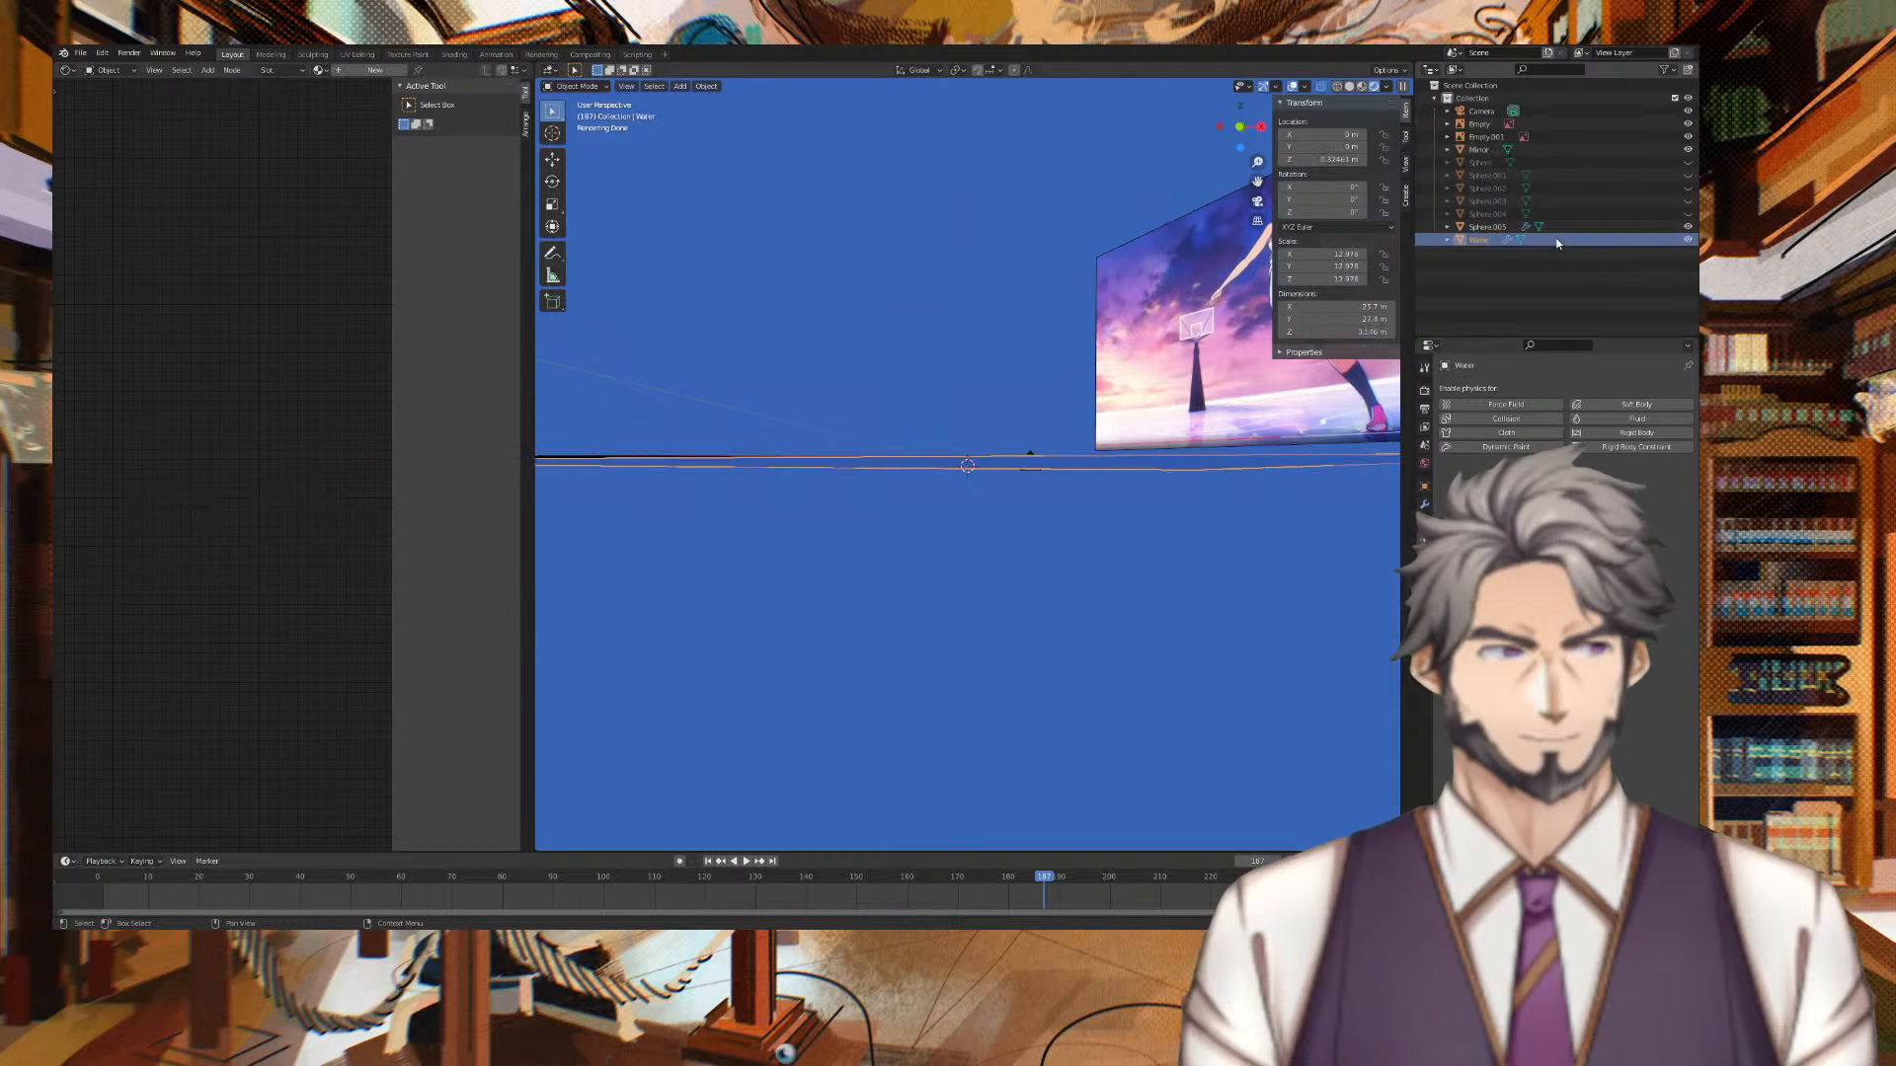
click(1481, 149)
click(1506, 419)
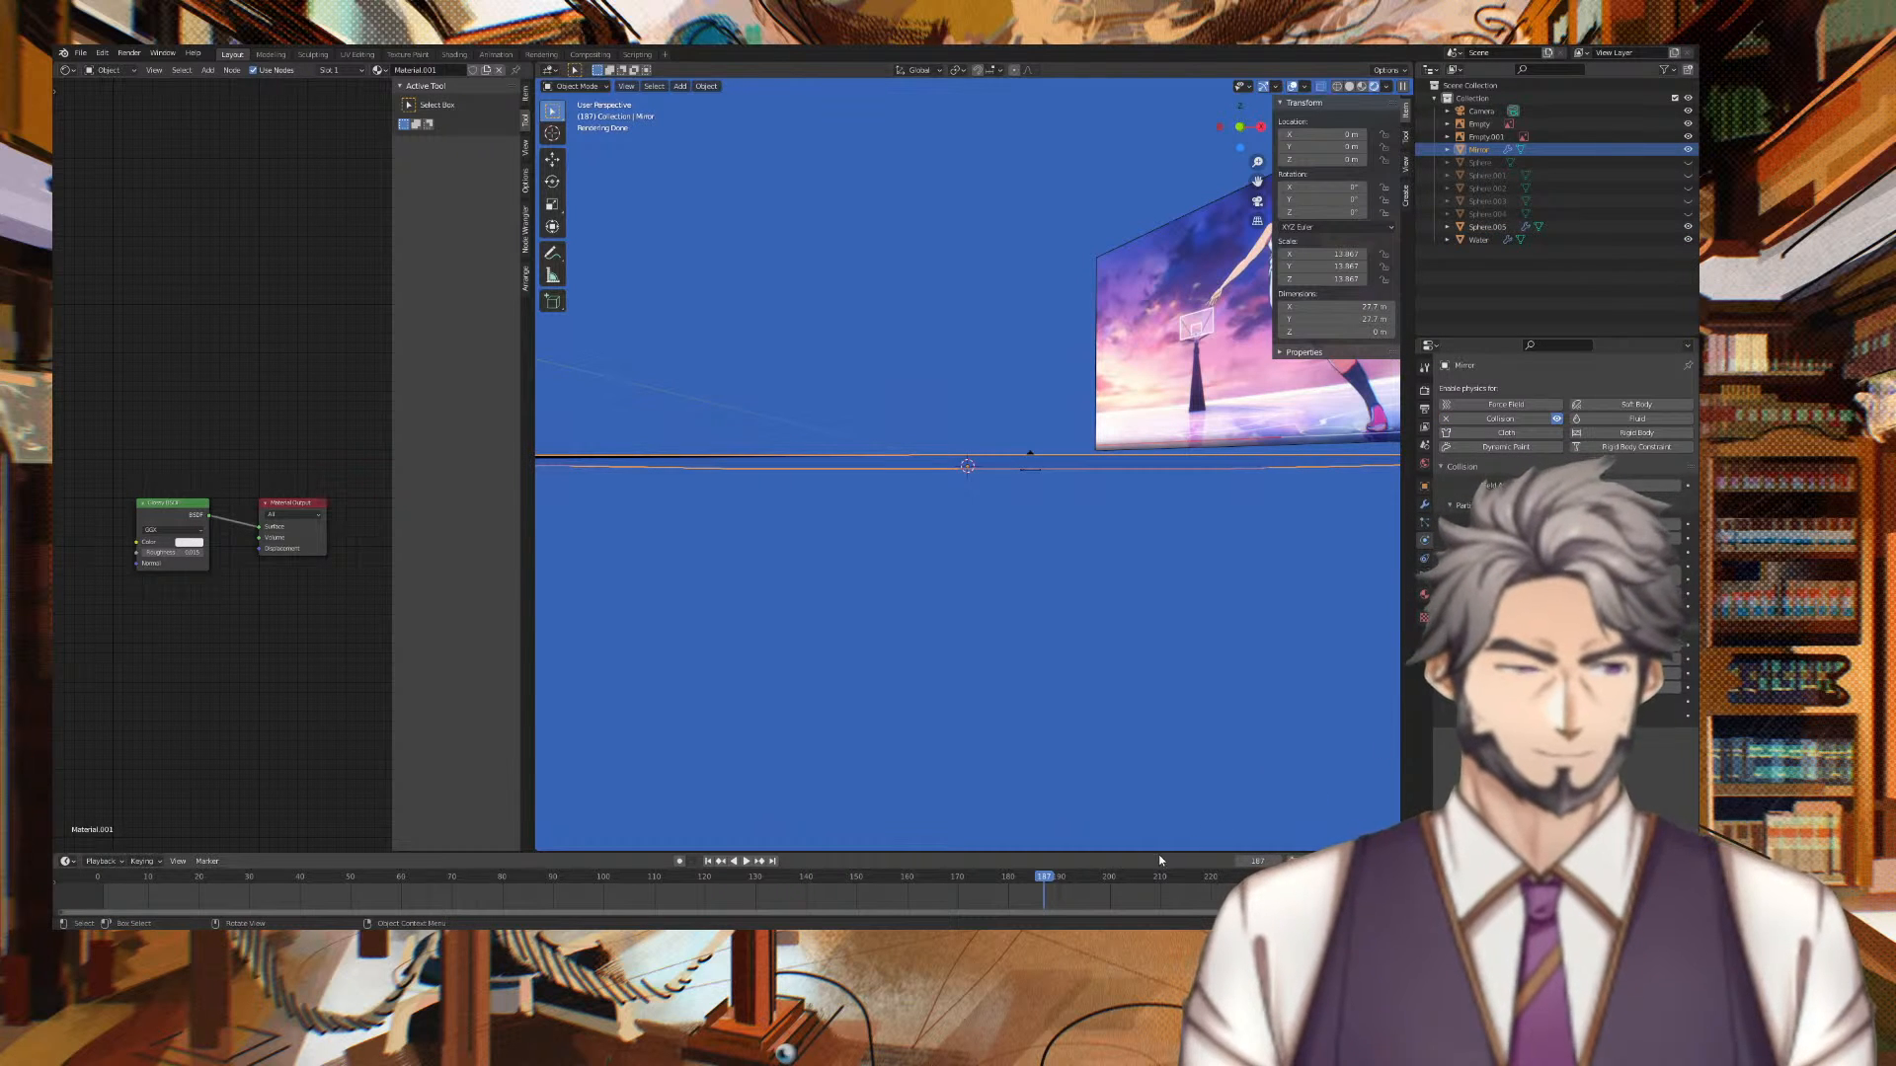
drag(1045, 875, 603, 881)
key(space)
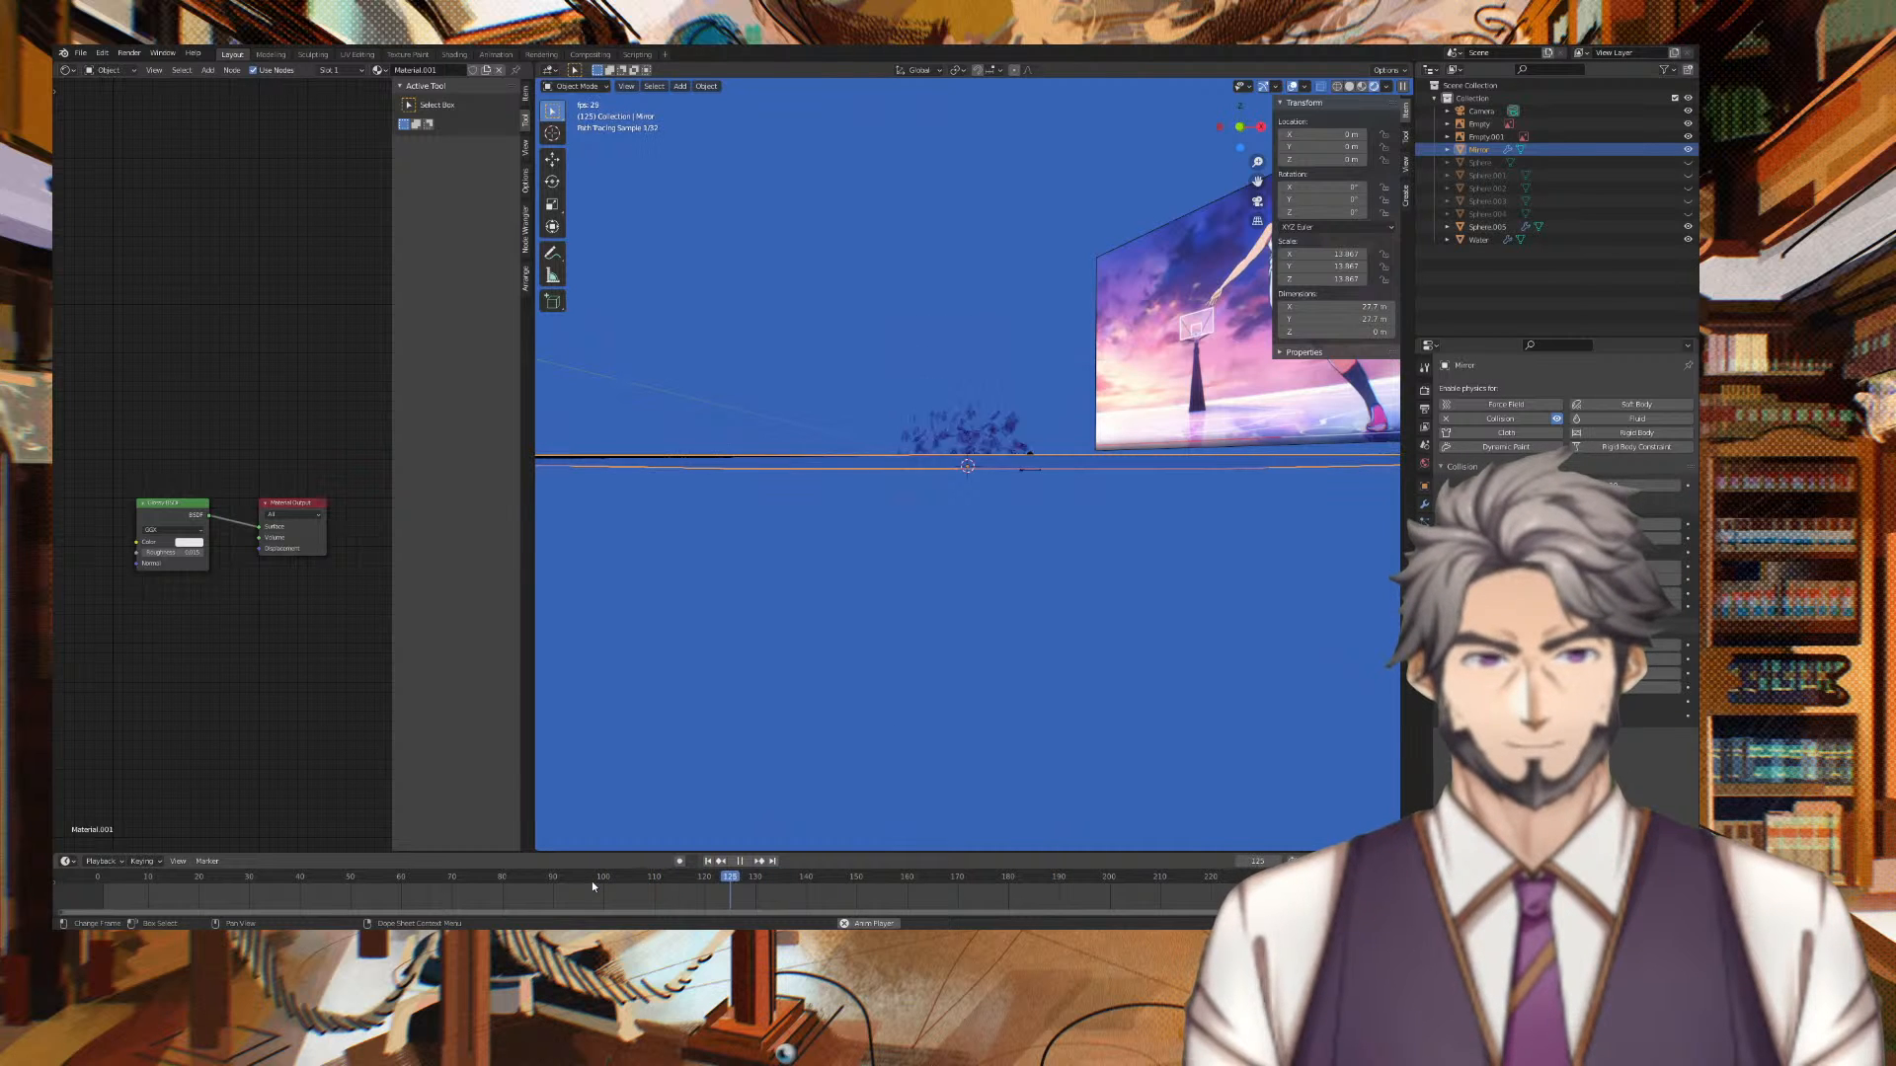
middle_drag(863, 720, 819, 744)
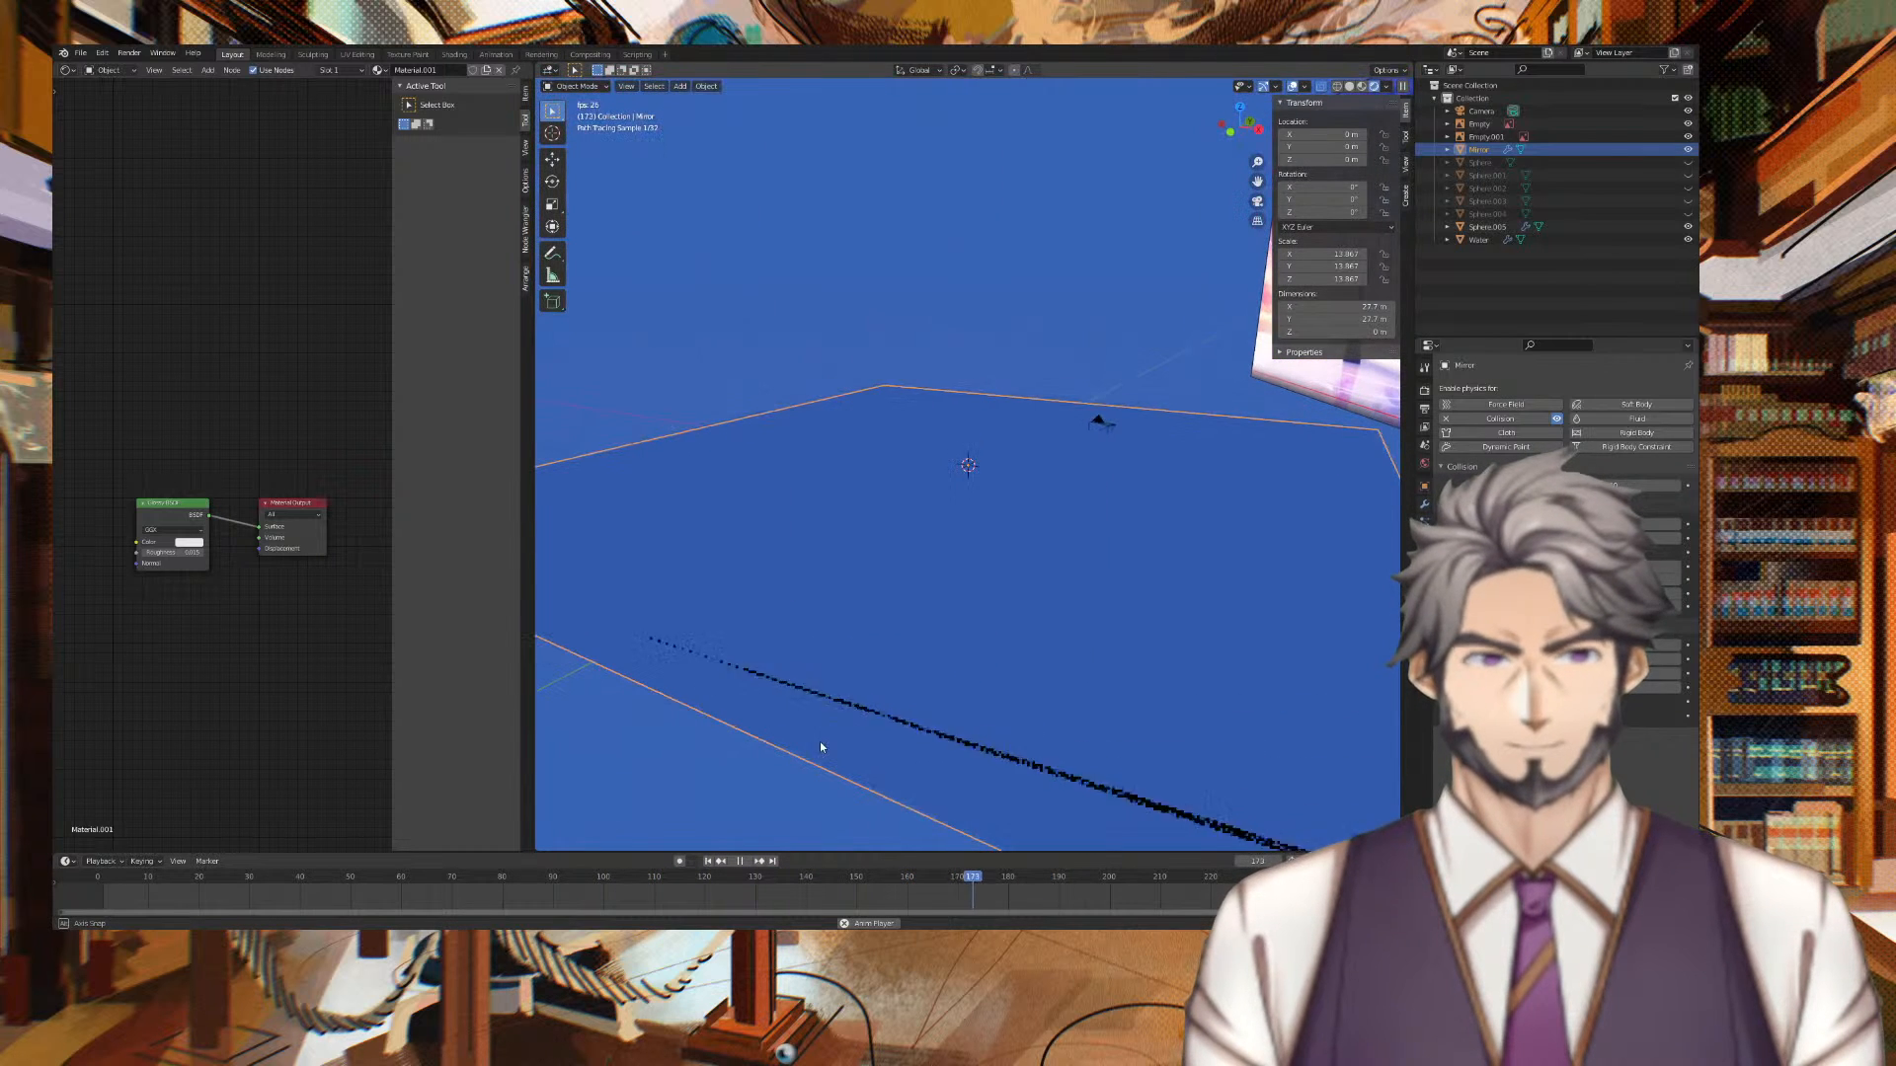
key(space)
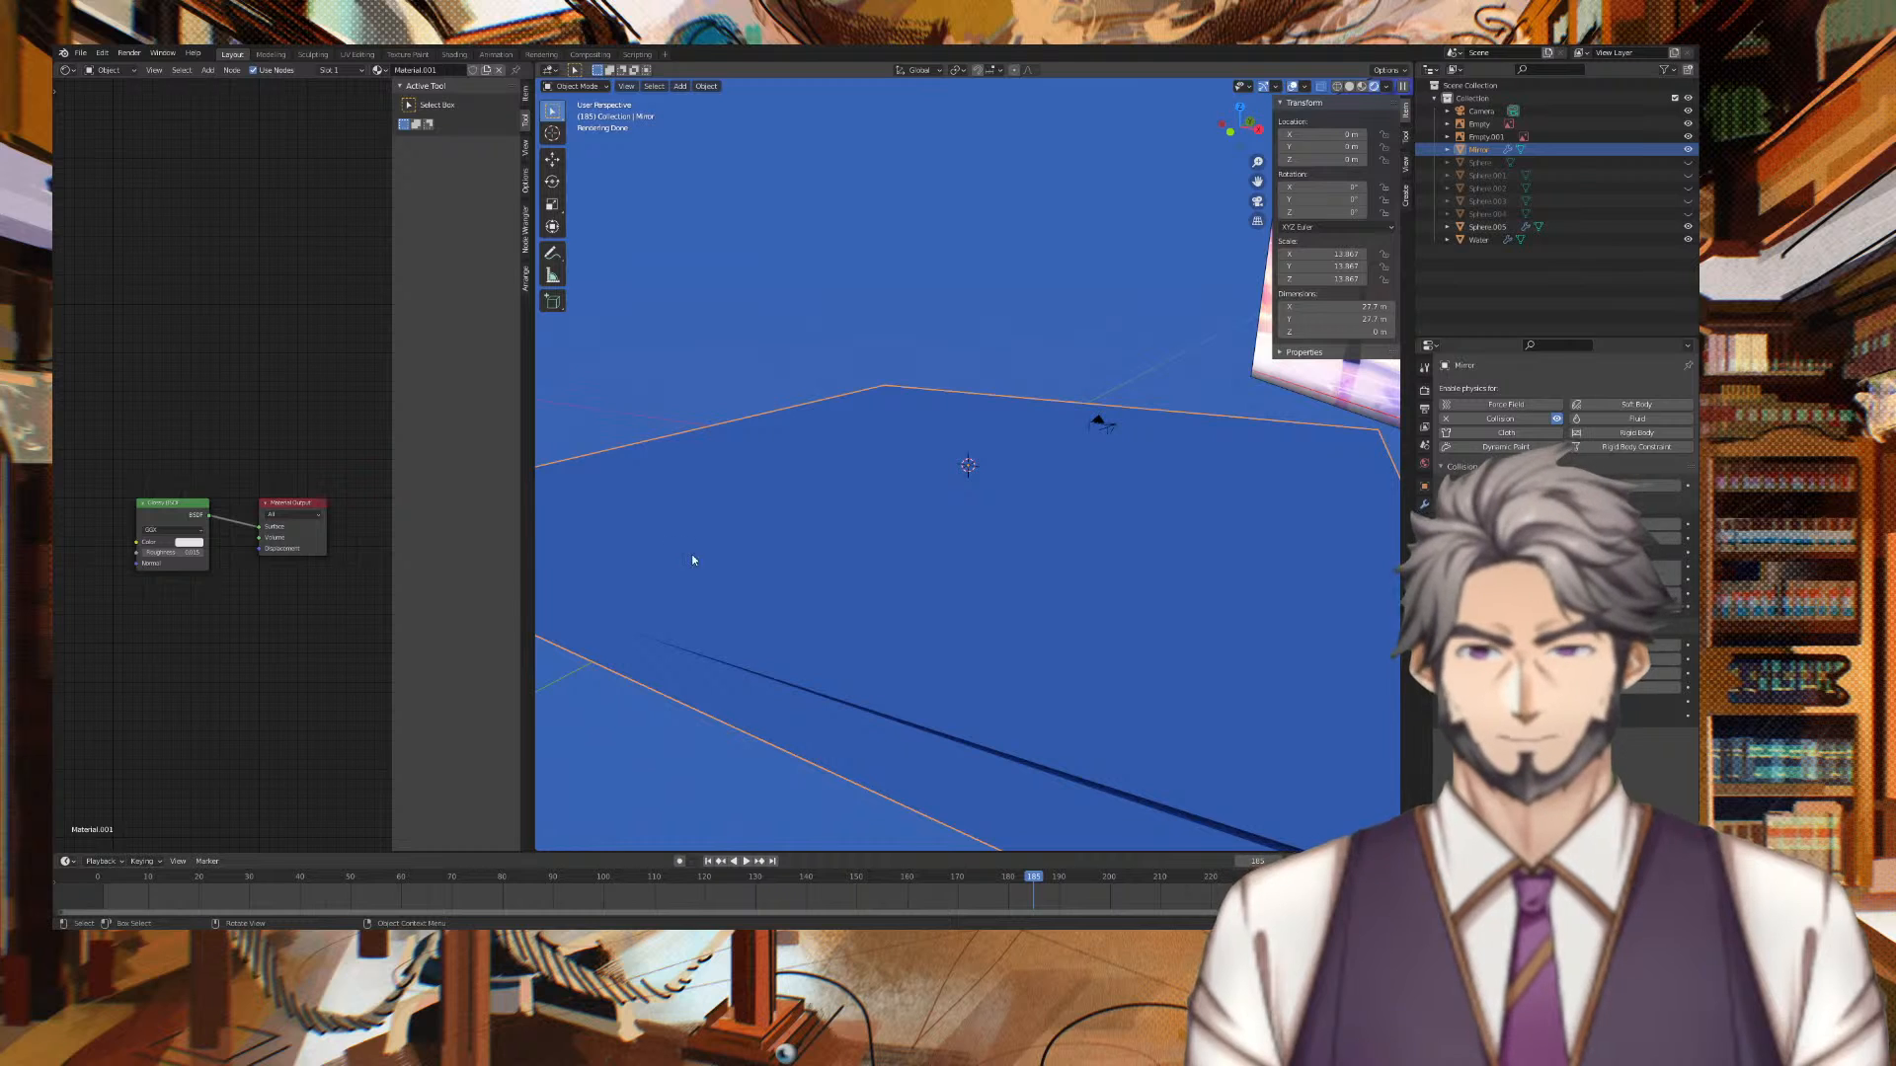
Select the five hidden sky spheres, Sphere through Sphere.004, and make them visible in the scene
click(784, 543)
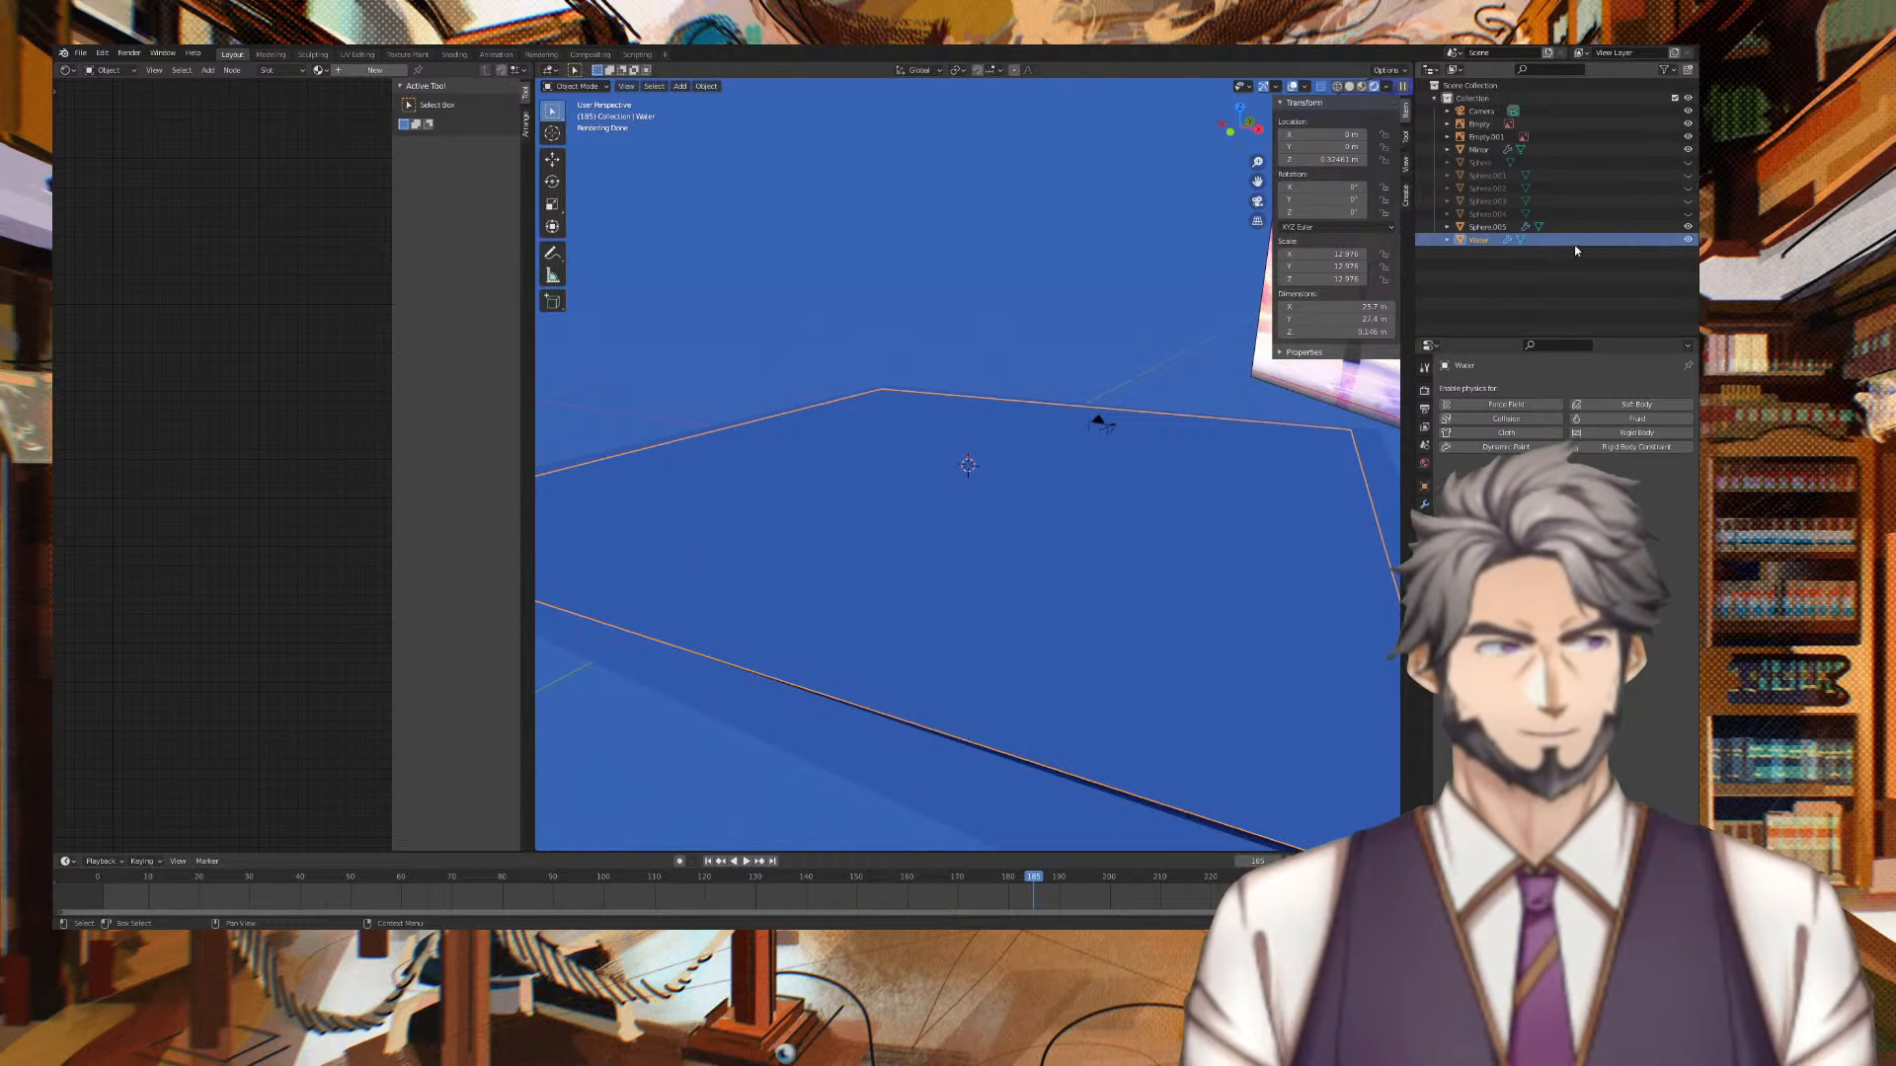
click(1571, 164)
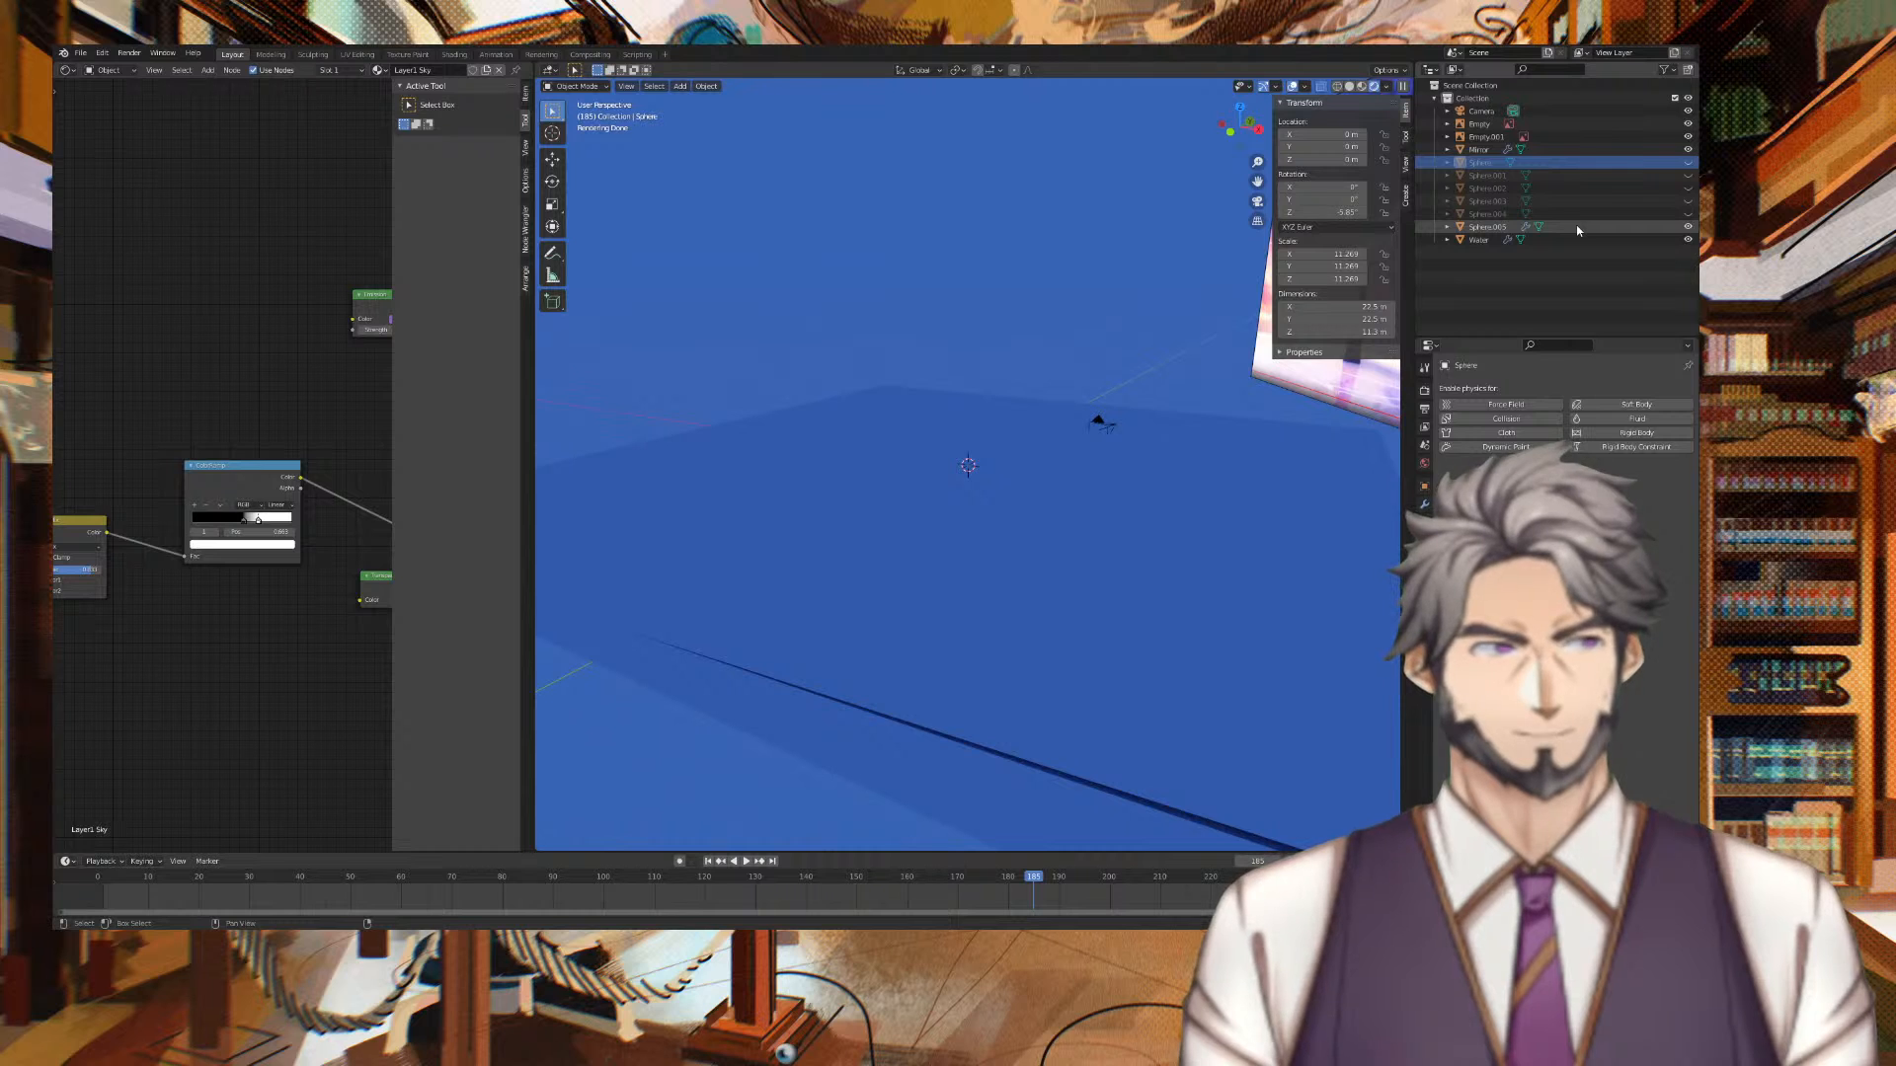
shift+click(1582, 213)
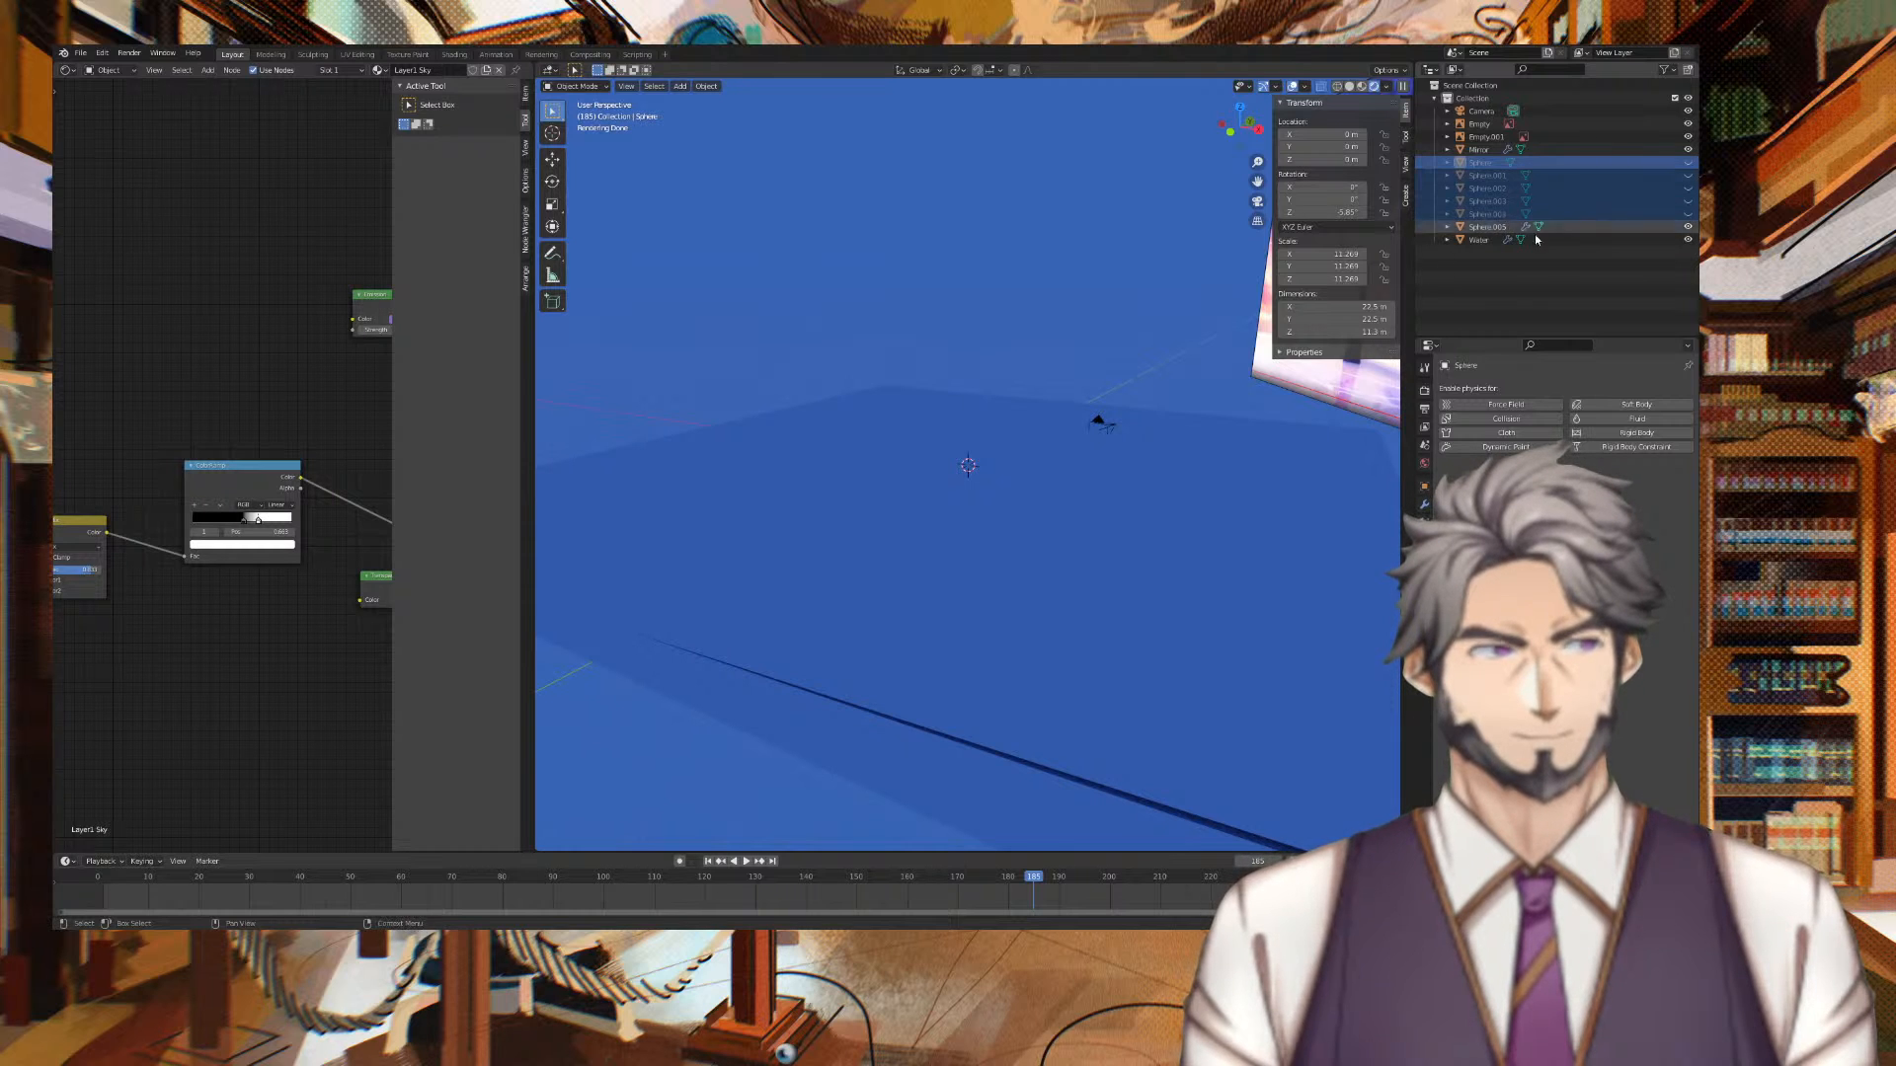
key(m)
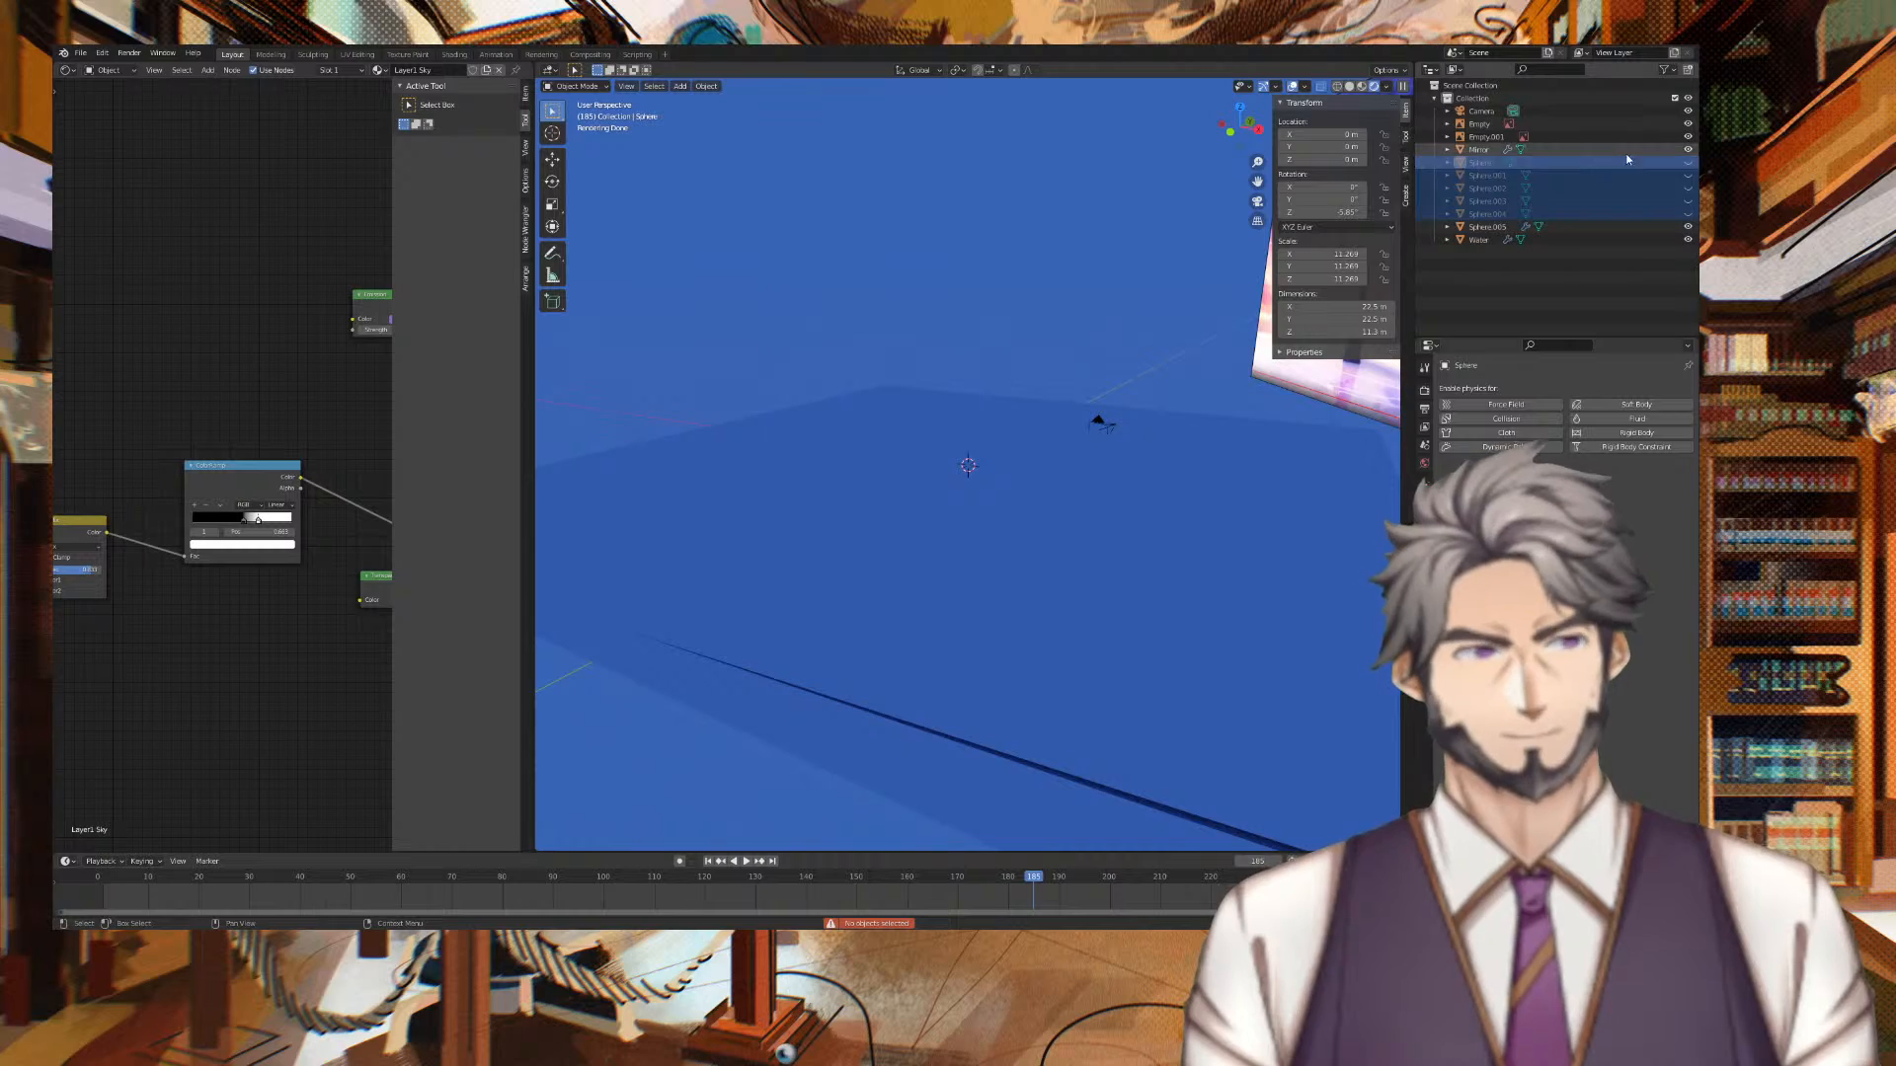
drag(1686, 166, 1686, 202)
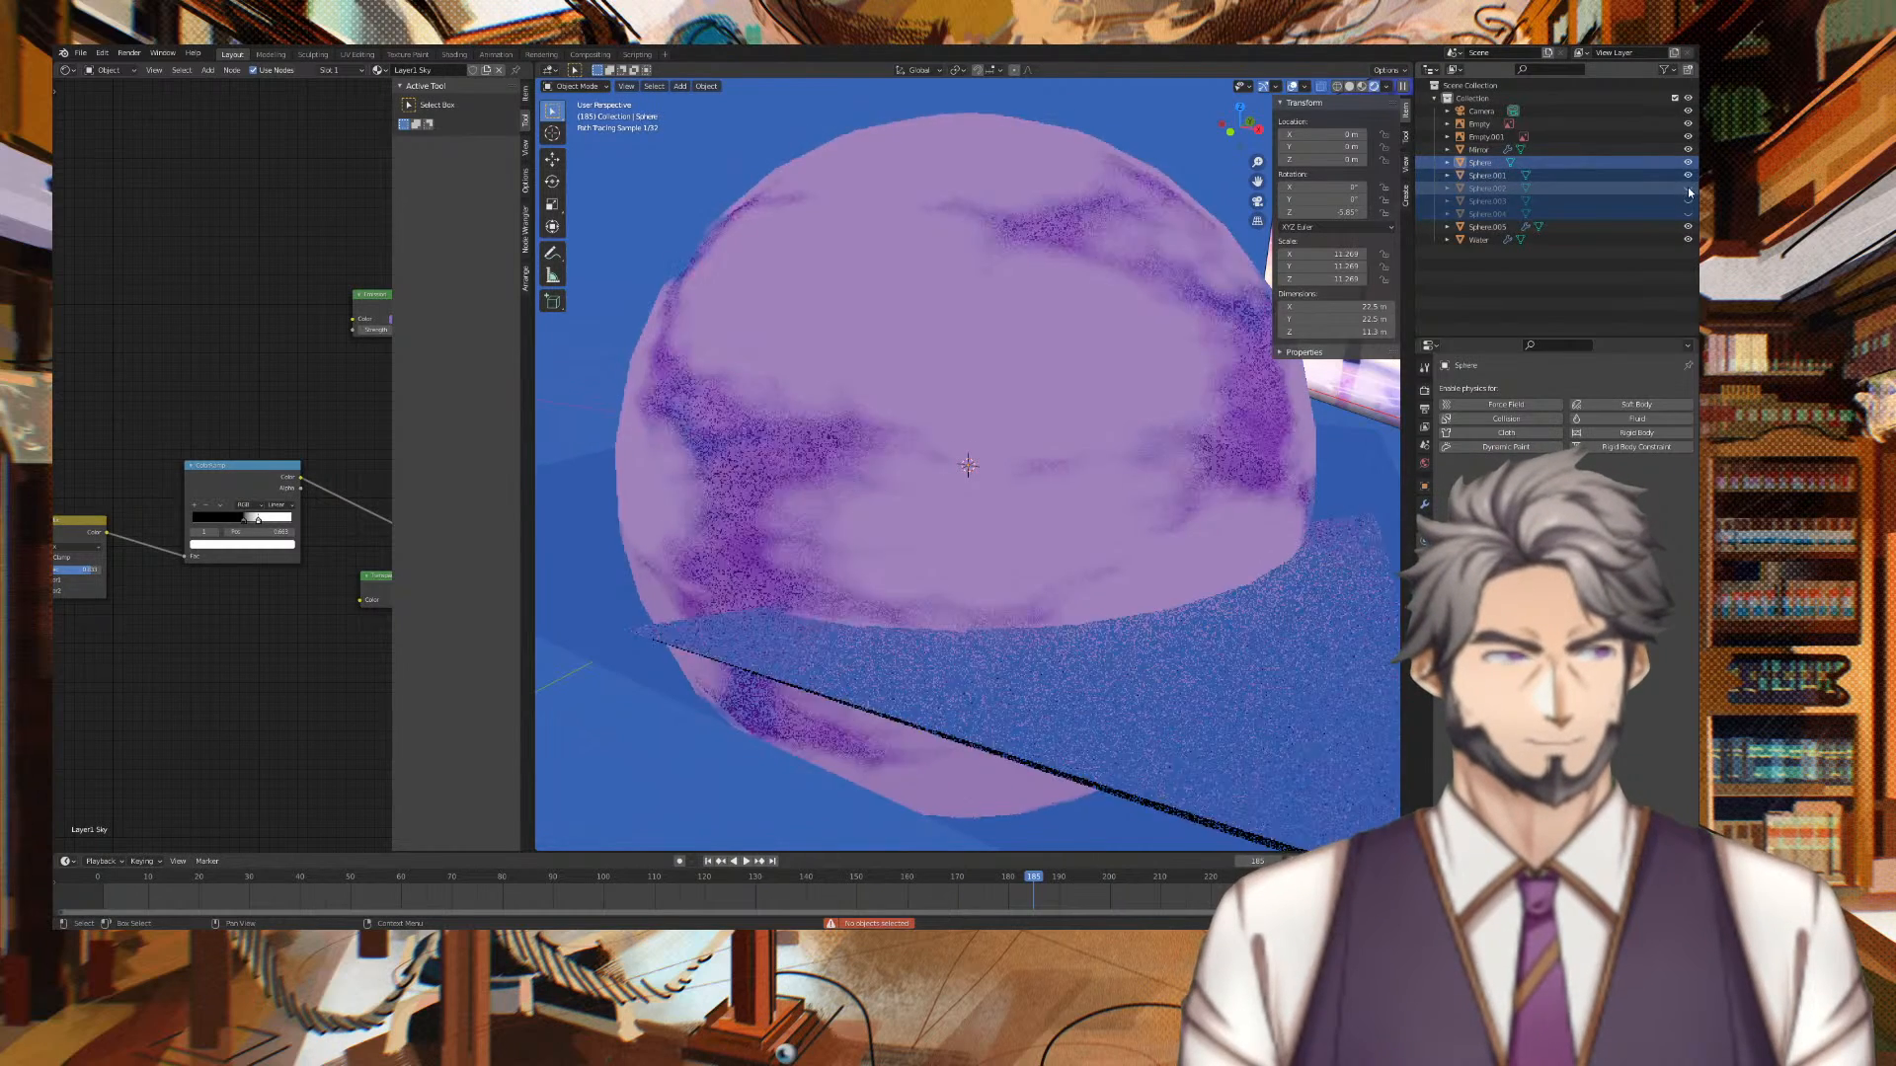
click(1686, 215)
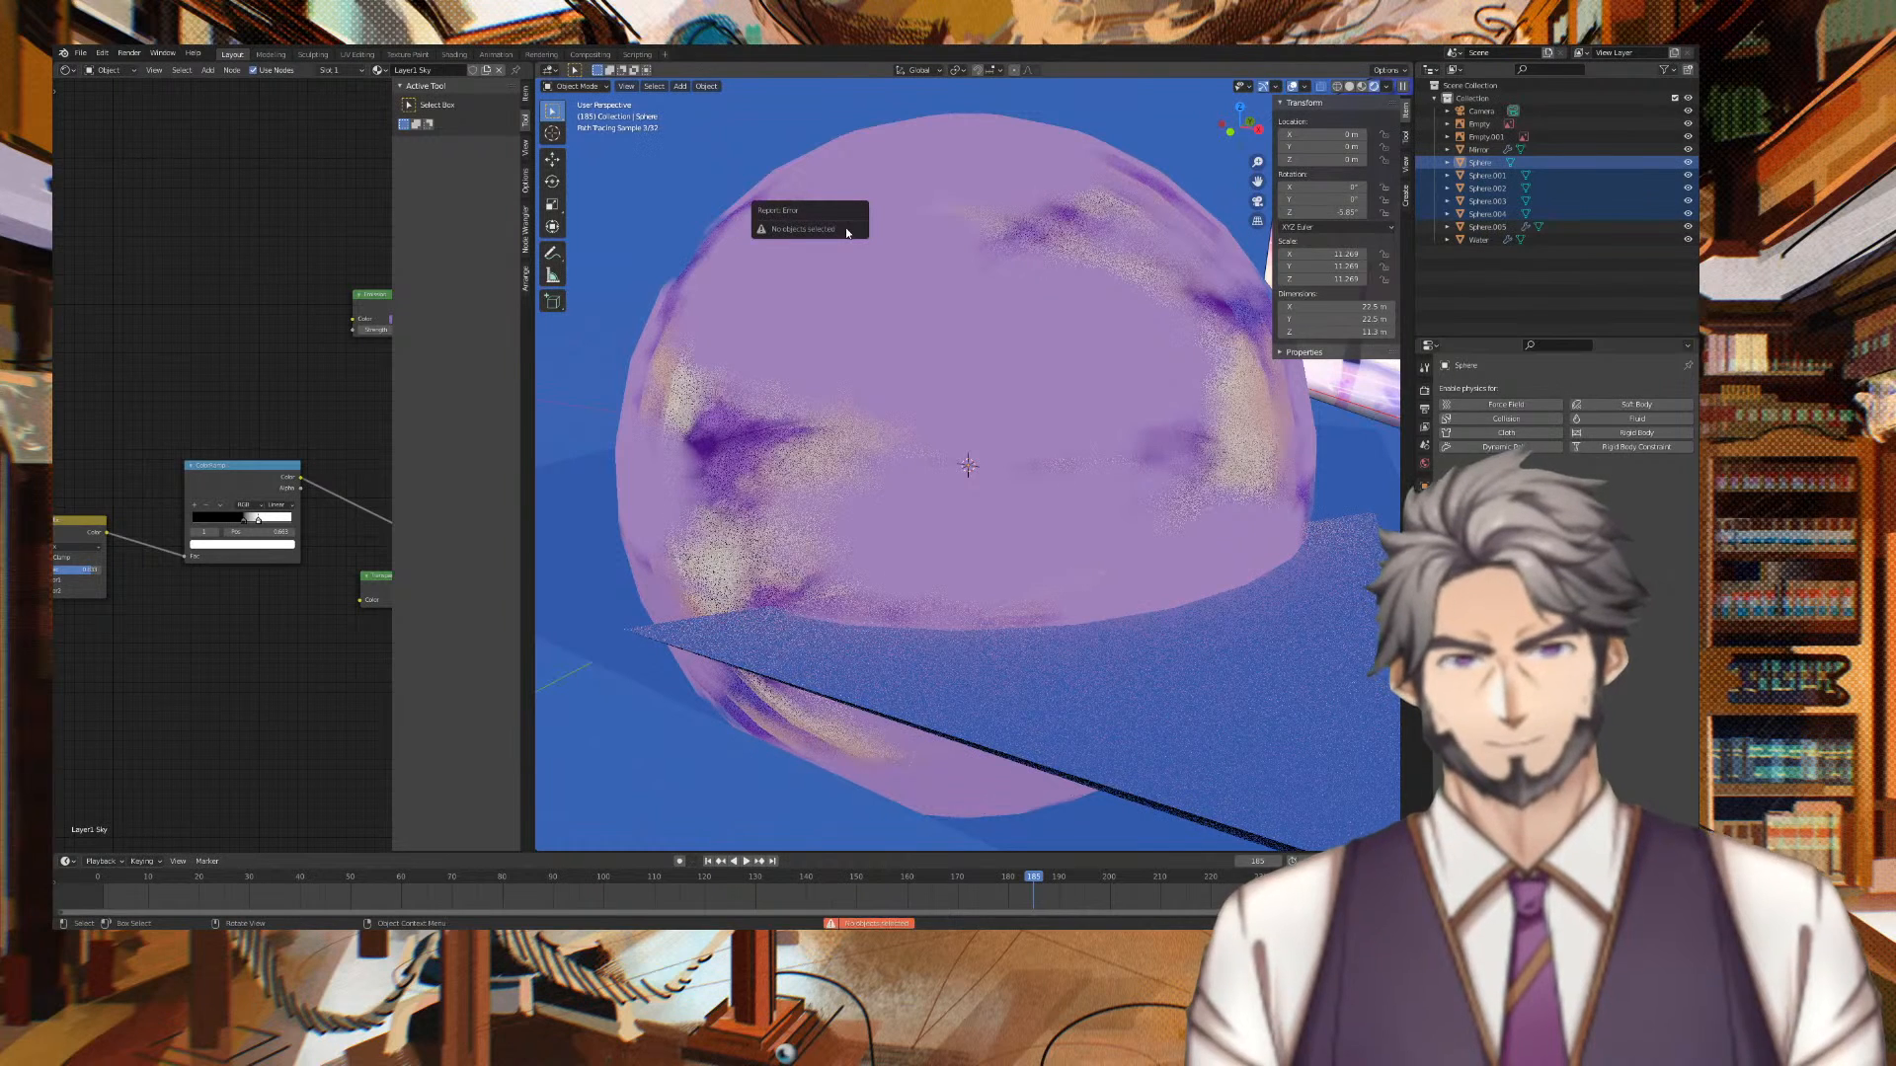
Move the five sky spheres, Sphere through Sphere.004, into a new collection named Skies and hide that collection
drag(792, 156, 794, 158)
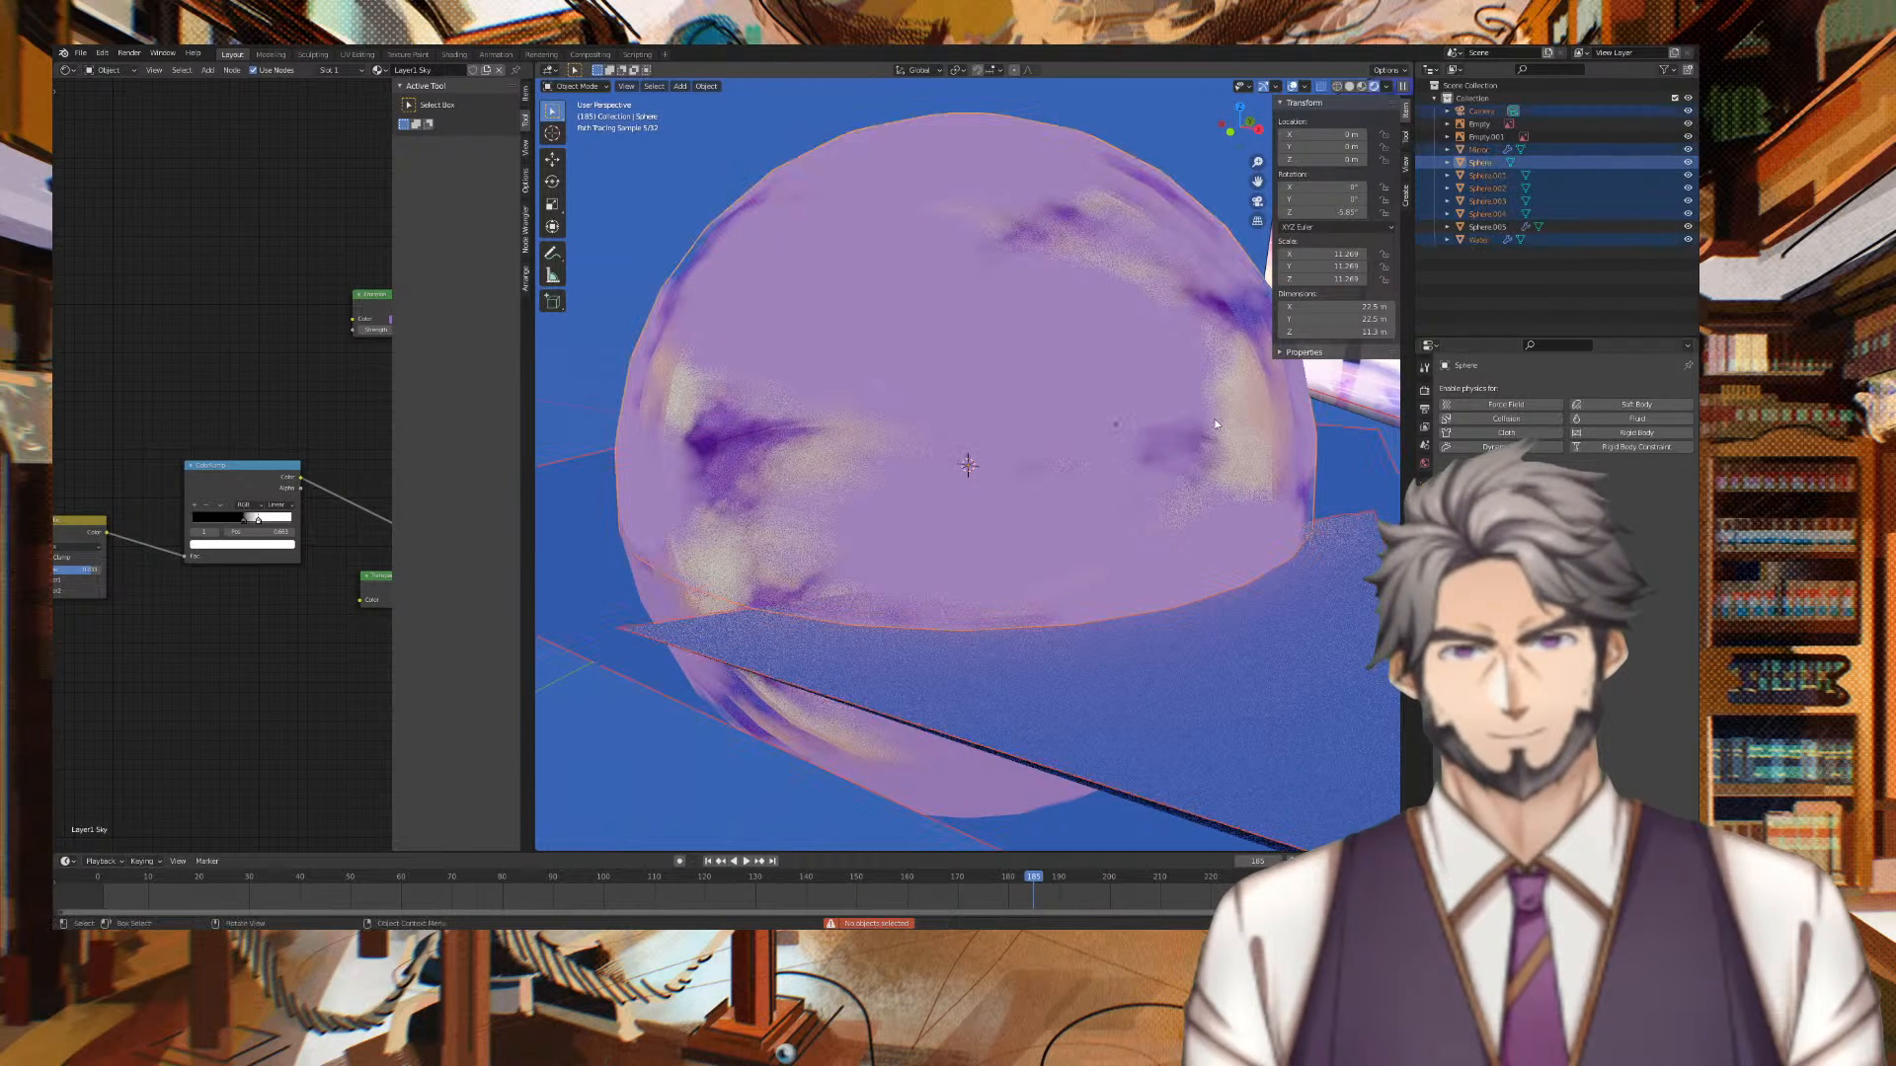
click(1480, 162)
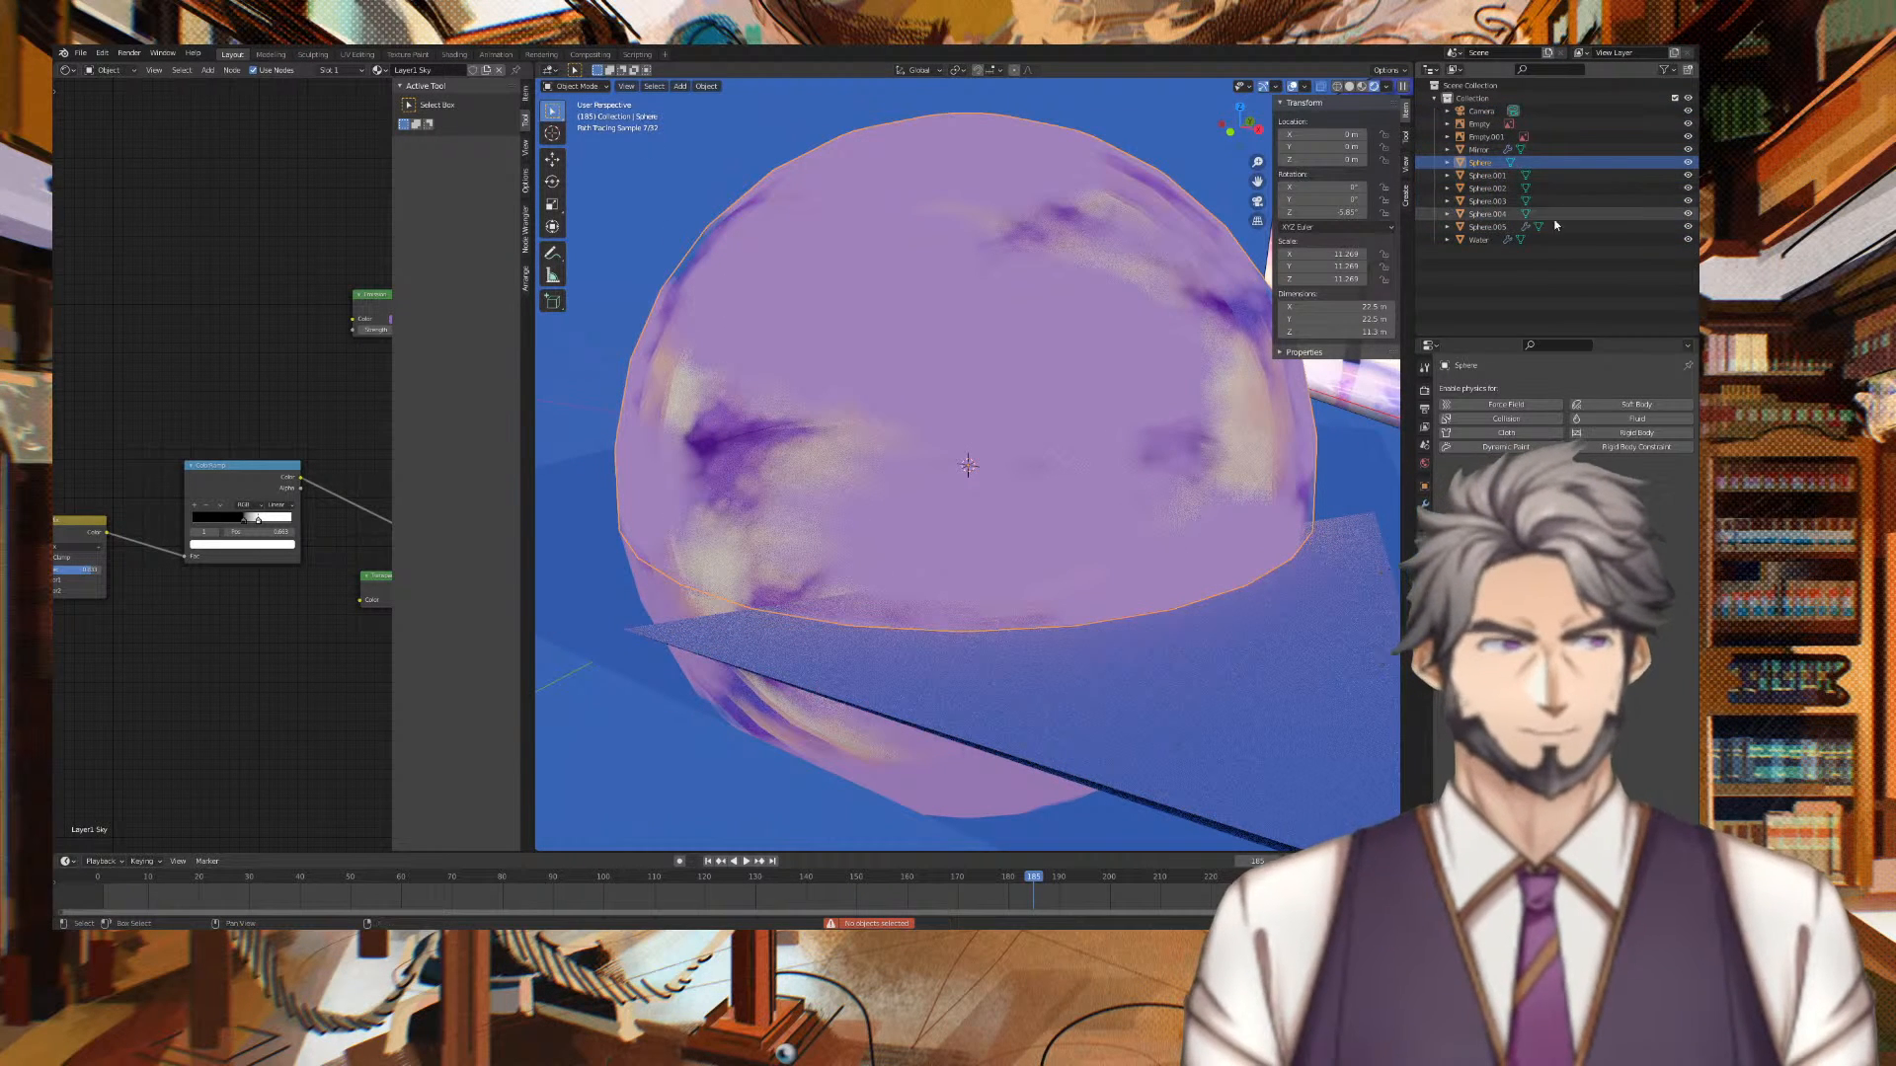
shift+click(1560, 214)
key(m)
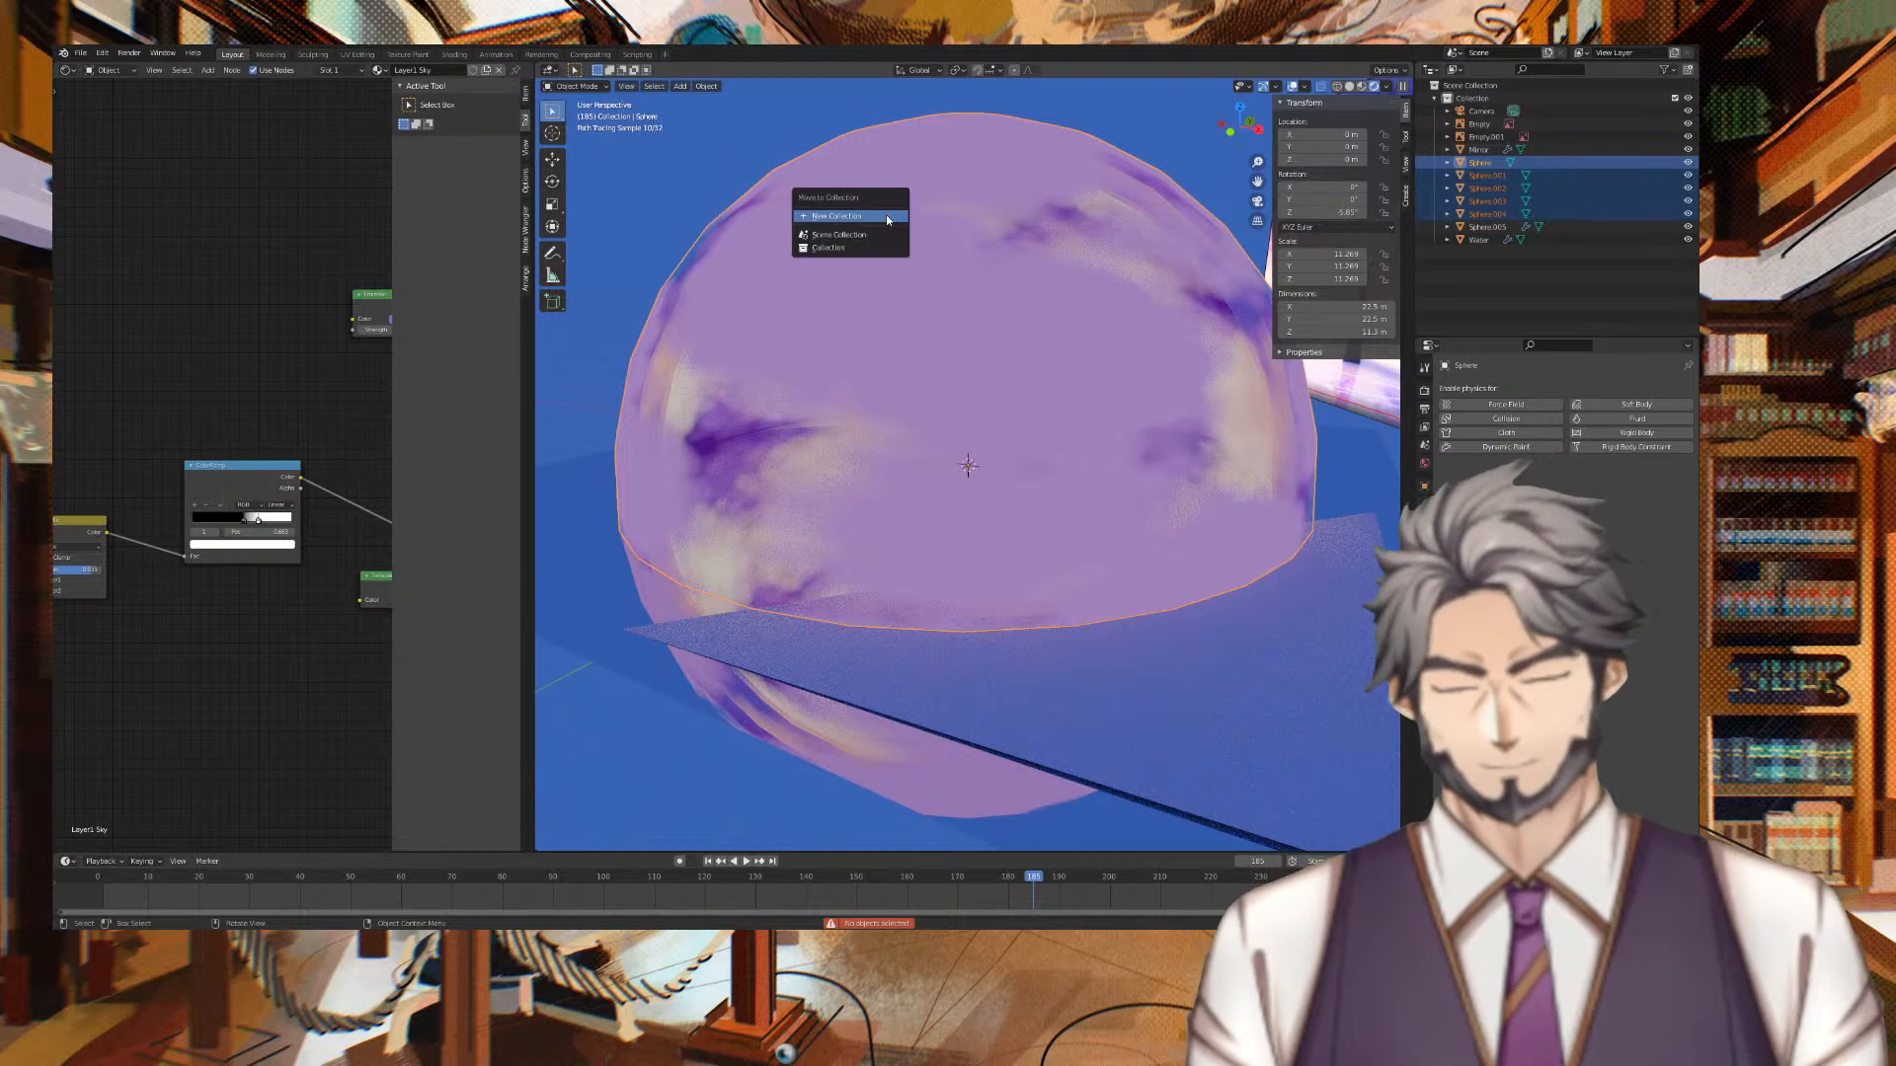
click(885, 215)
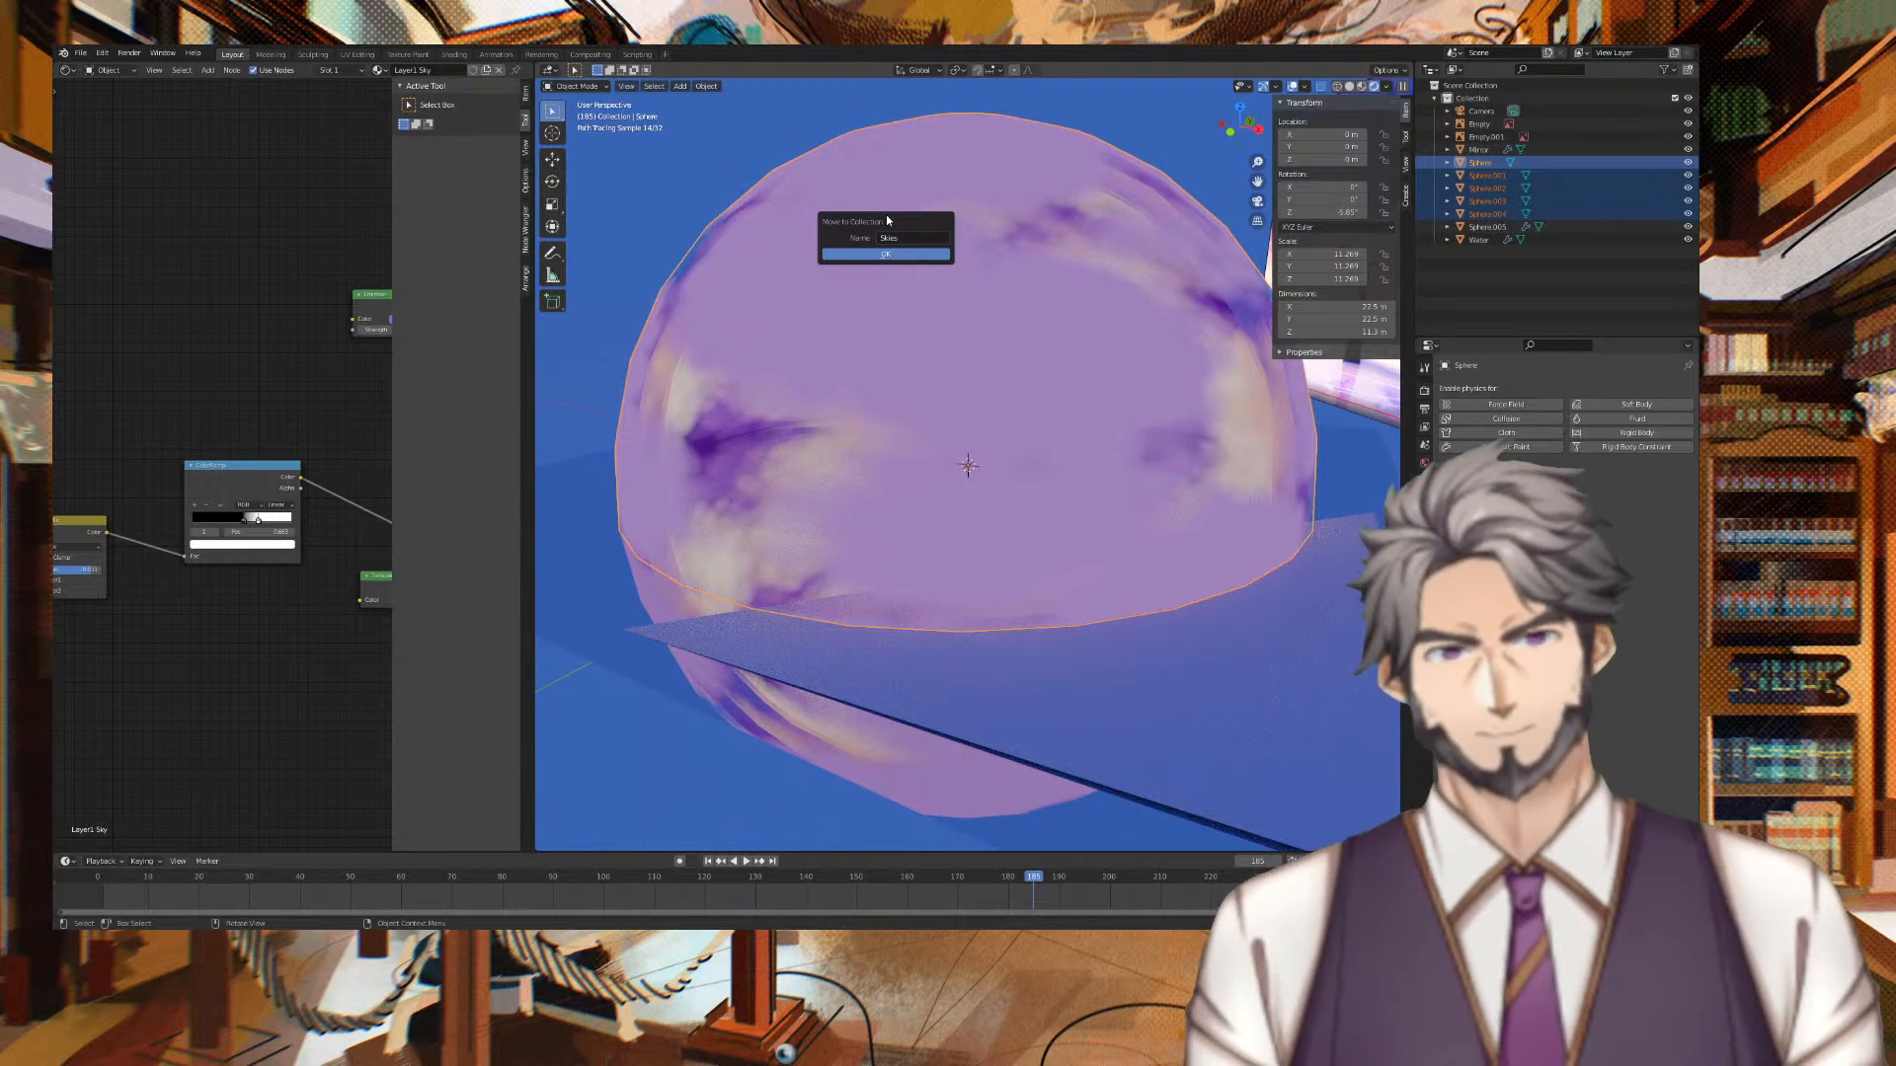
key(Return)
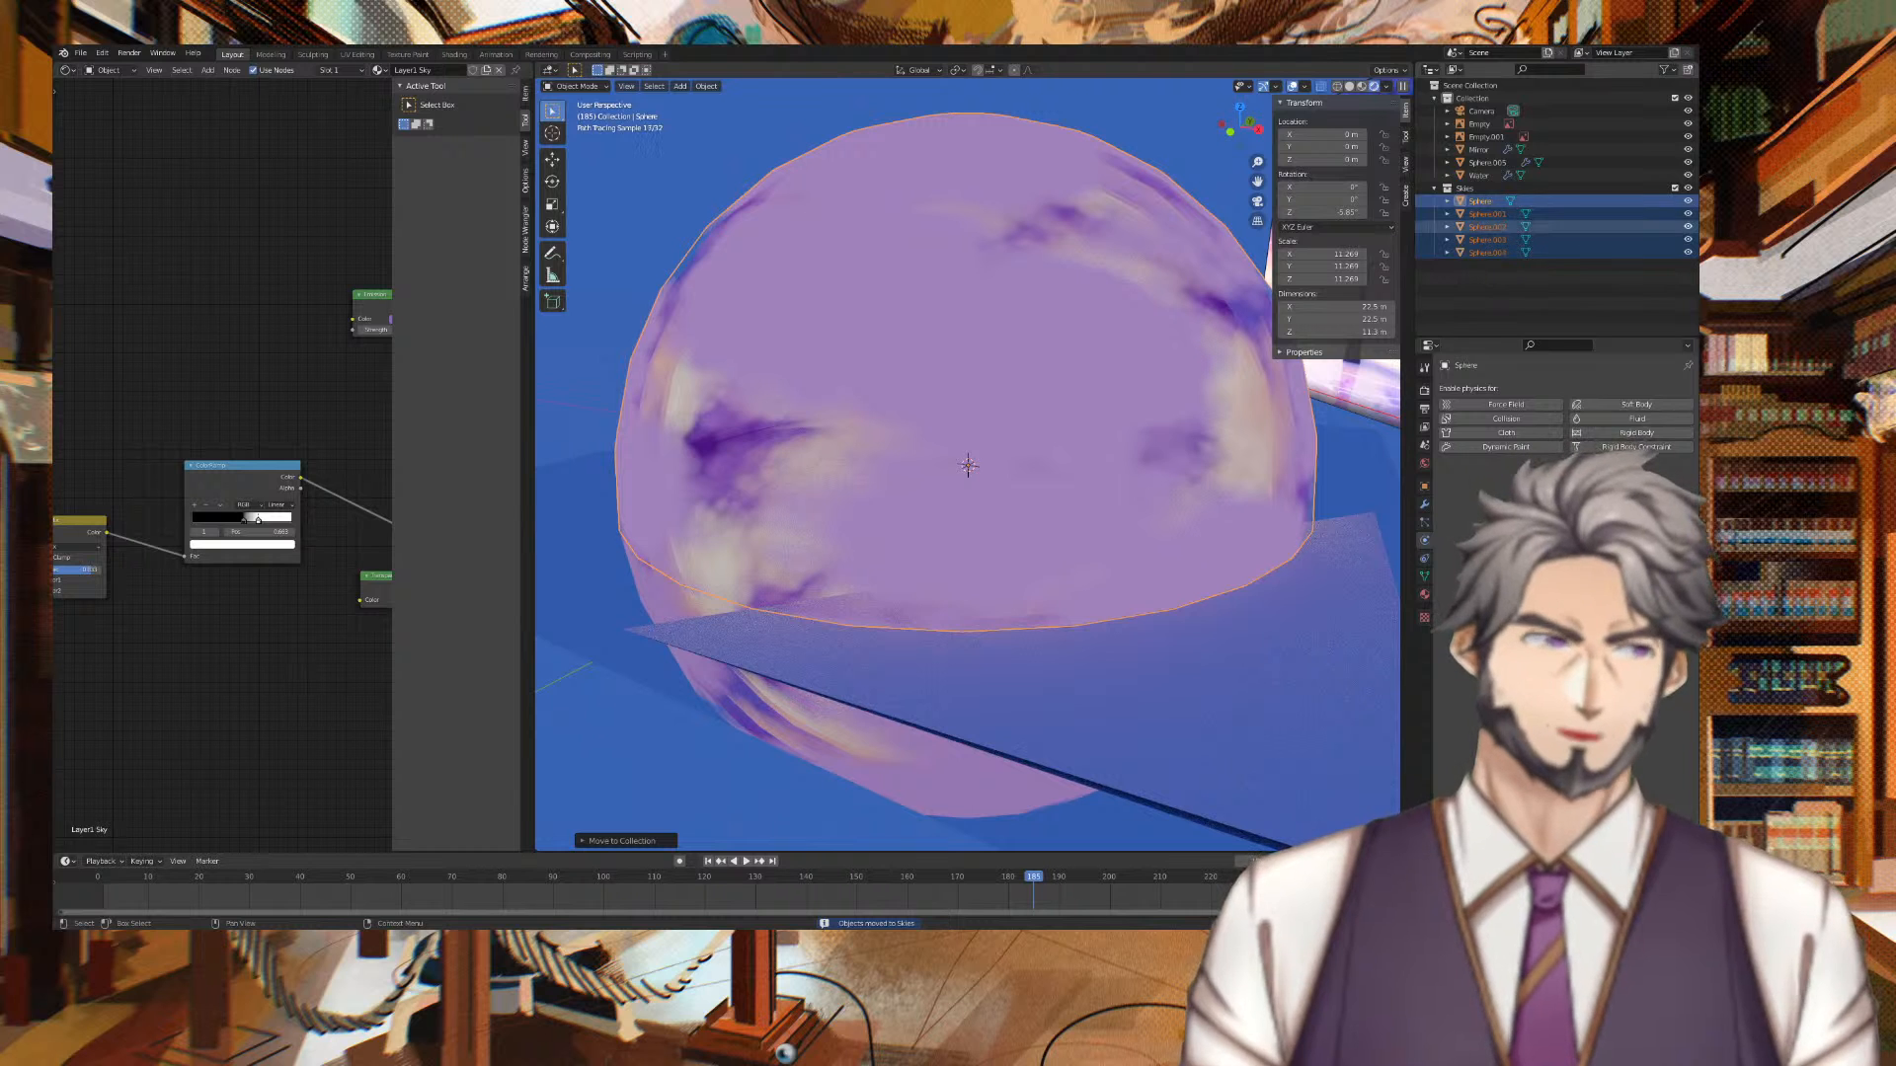
click(1688, 188)
Subdivide the Water plane's mesh once, and subdivide it again with 10 cuts
middle_drag(1172, 297, 1067, 327)
click(1544, 172)
key(Tab)
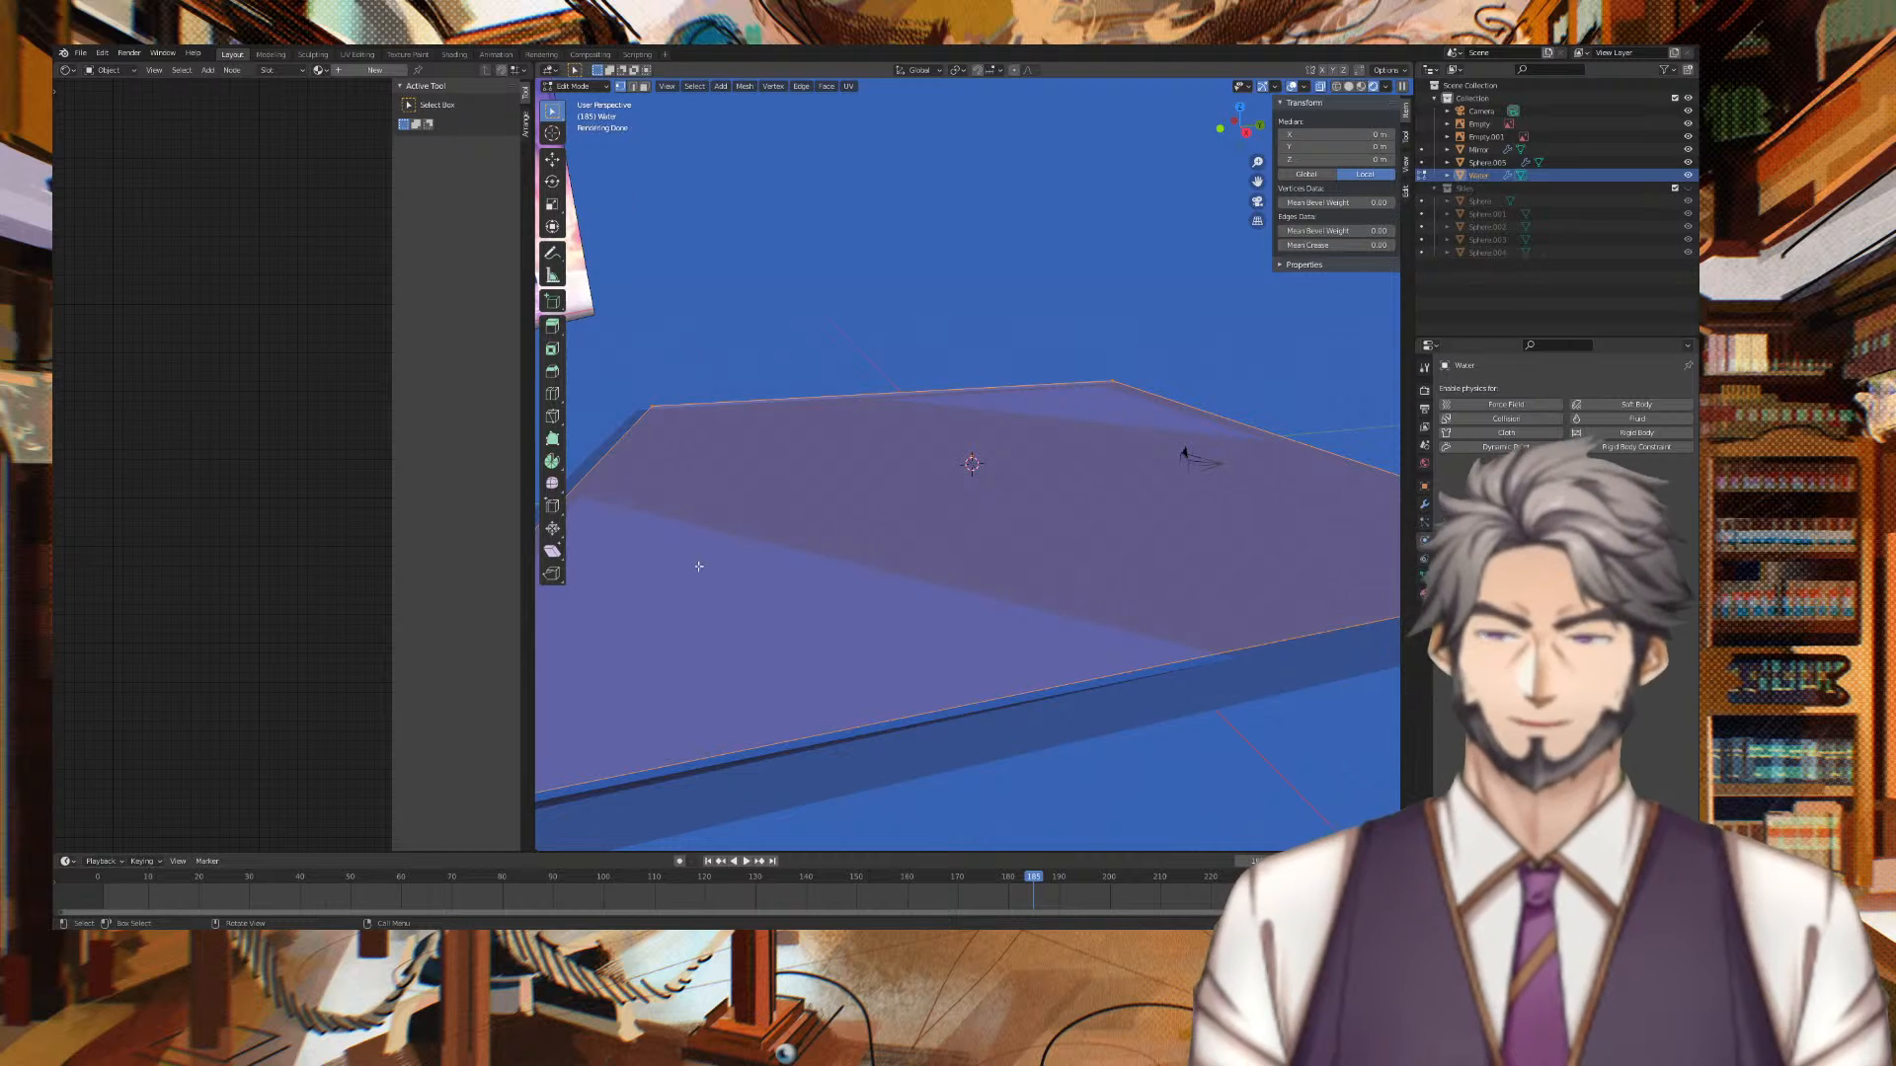
right_click(875, 410)
click(851, 426)
right_click(855, 444)
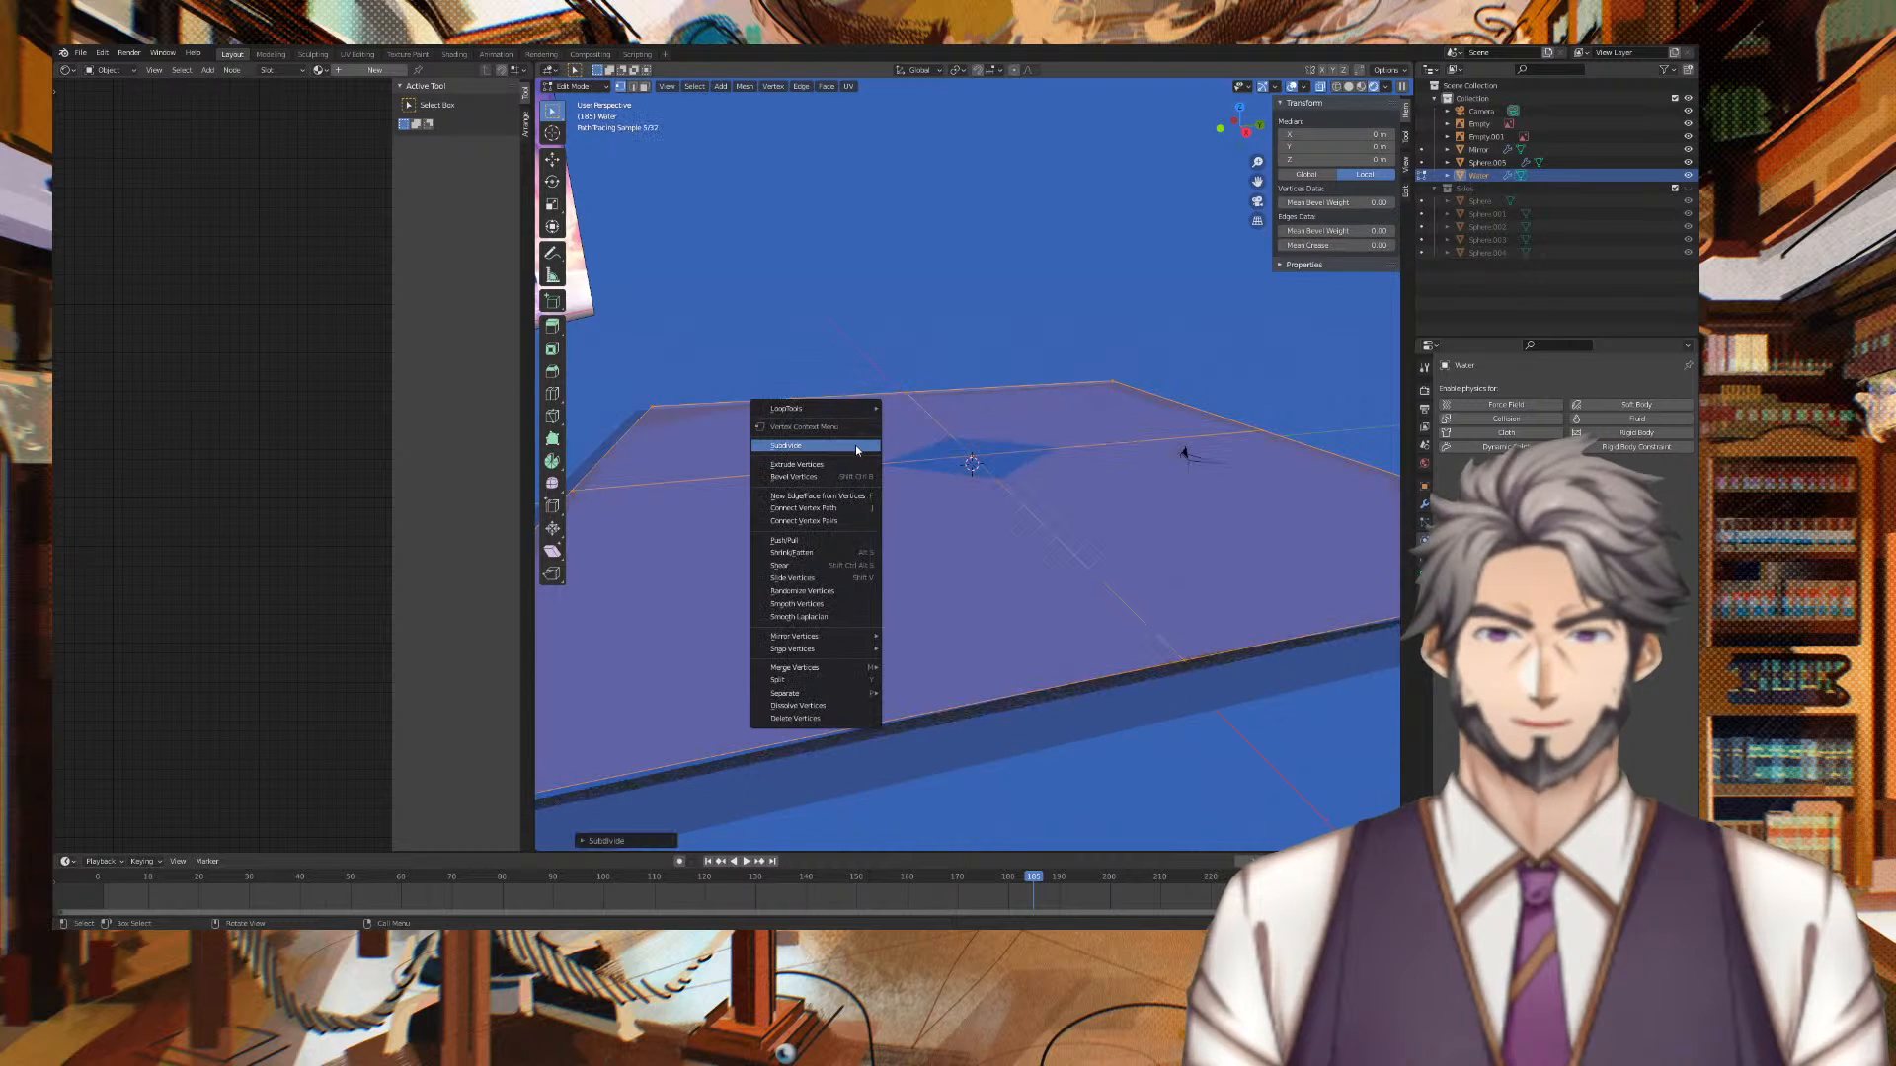
click(855, 446)
click(604, 841)
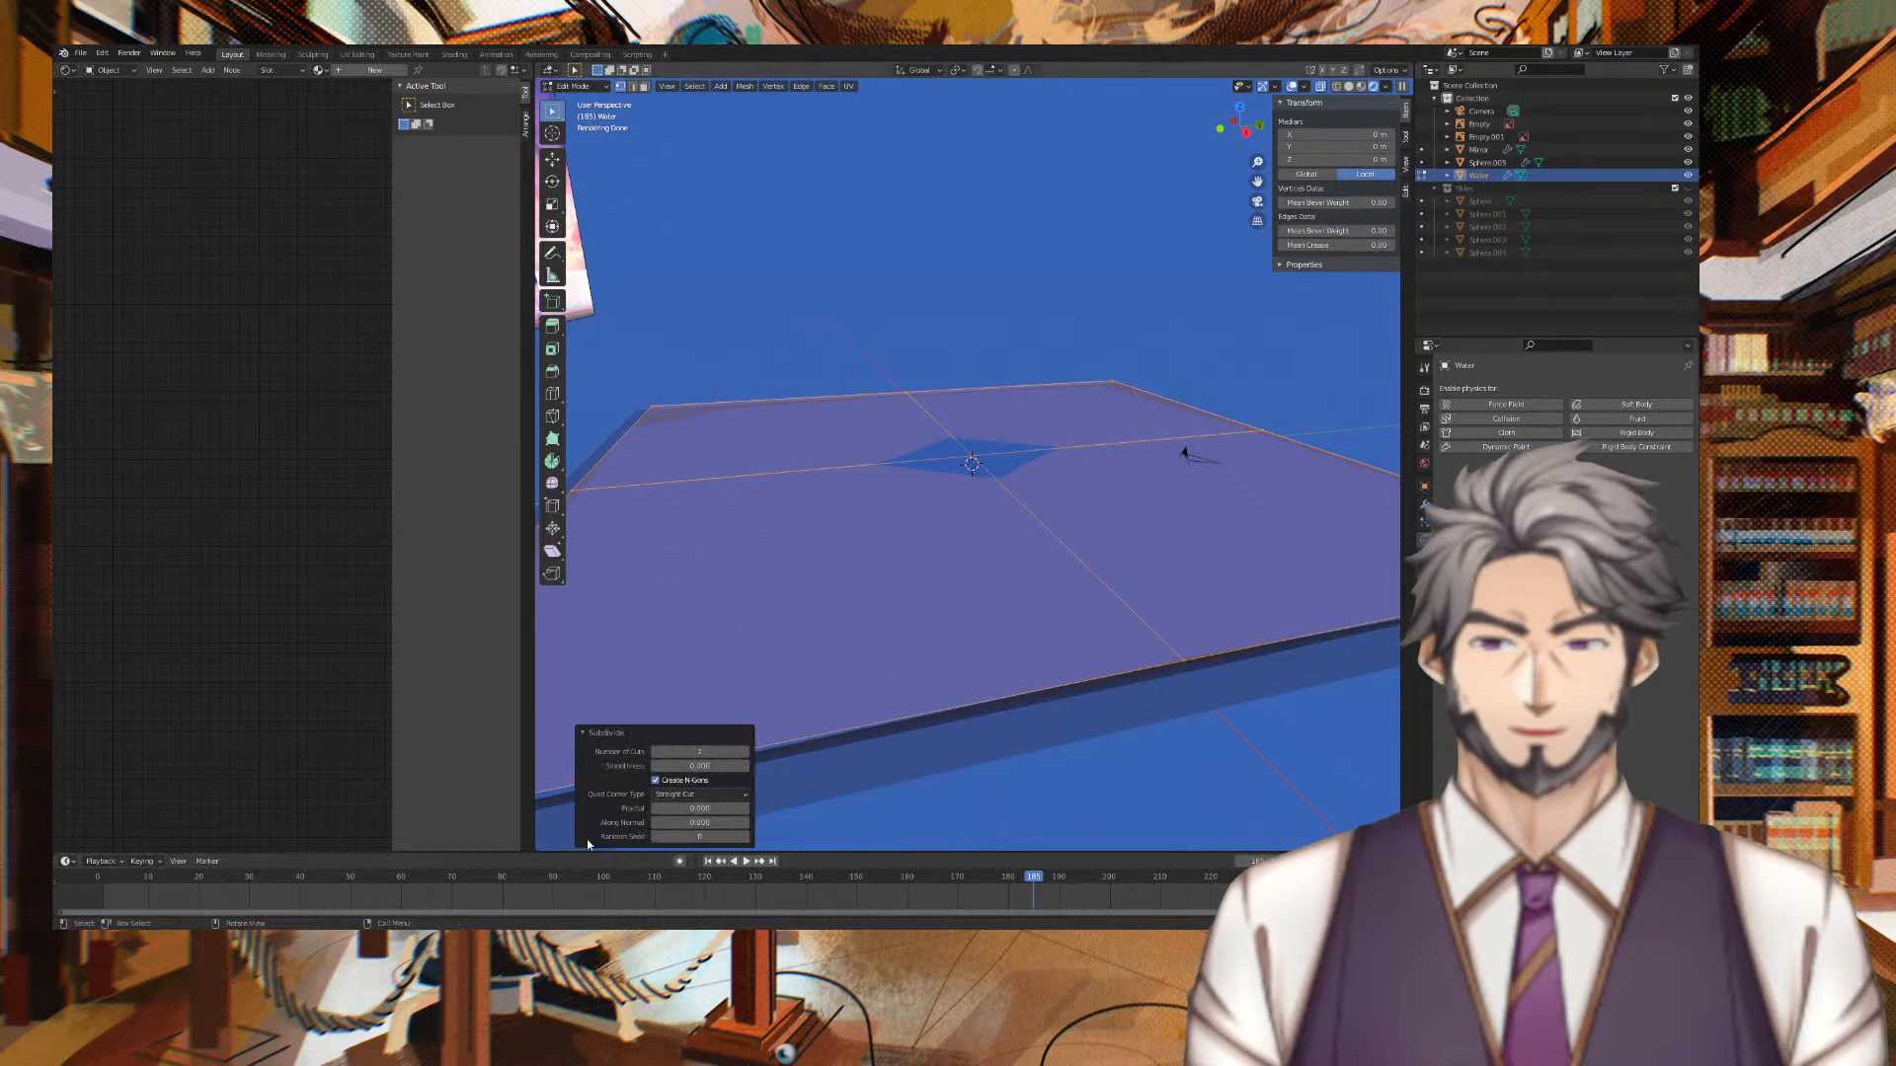
drag(696, 750, 746, 750)
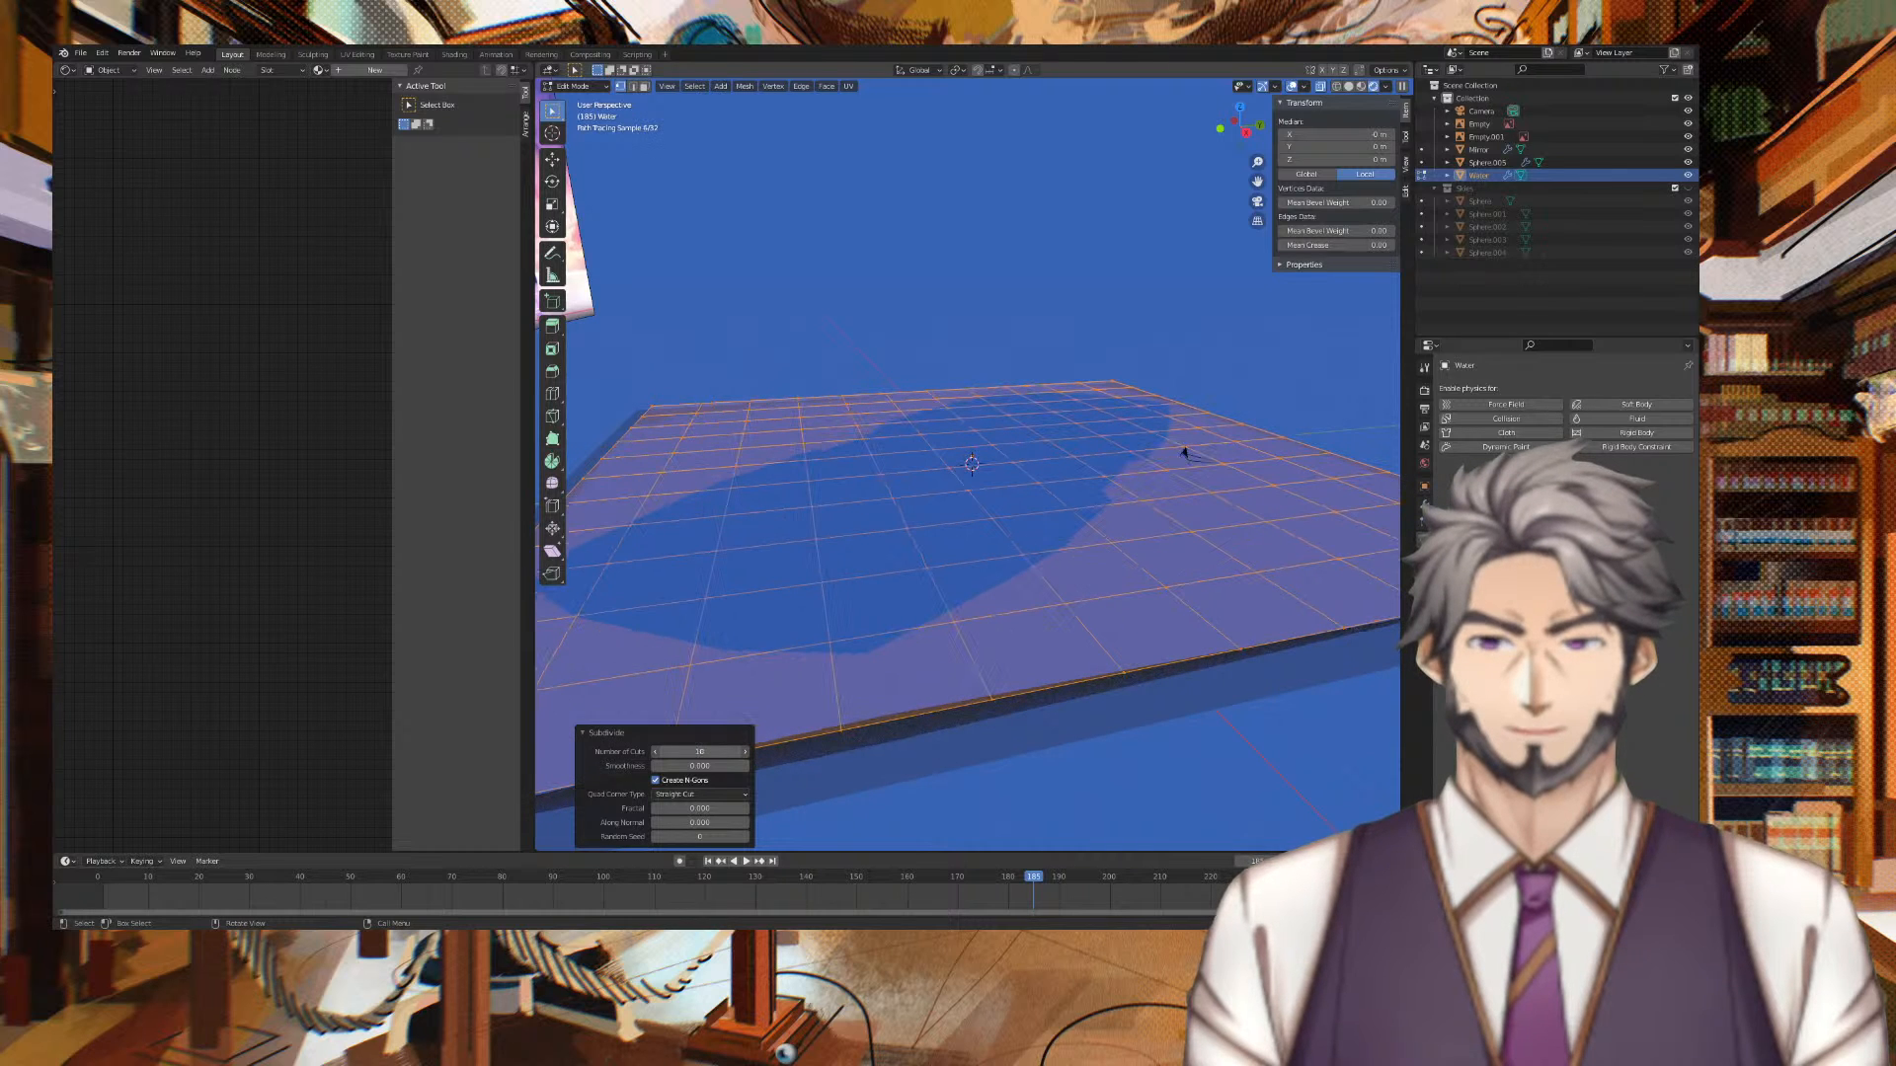
click(884, 392)
middle_drag(927, 344, 648, 308)
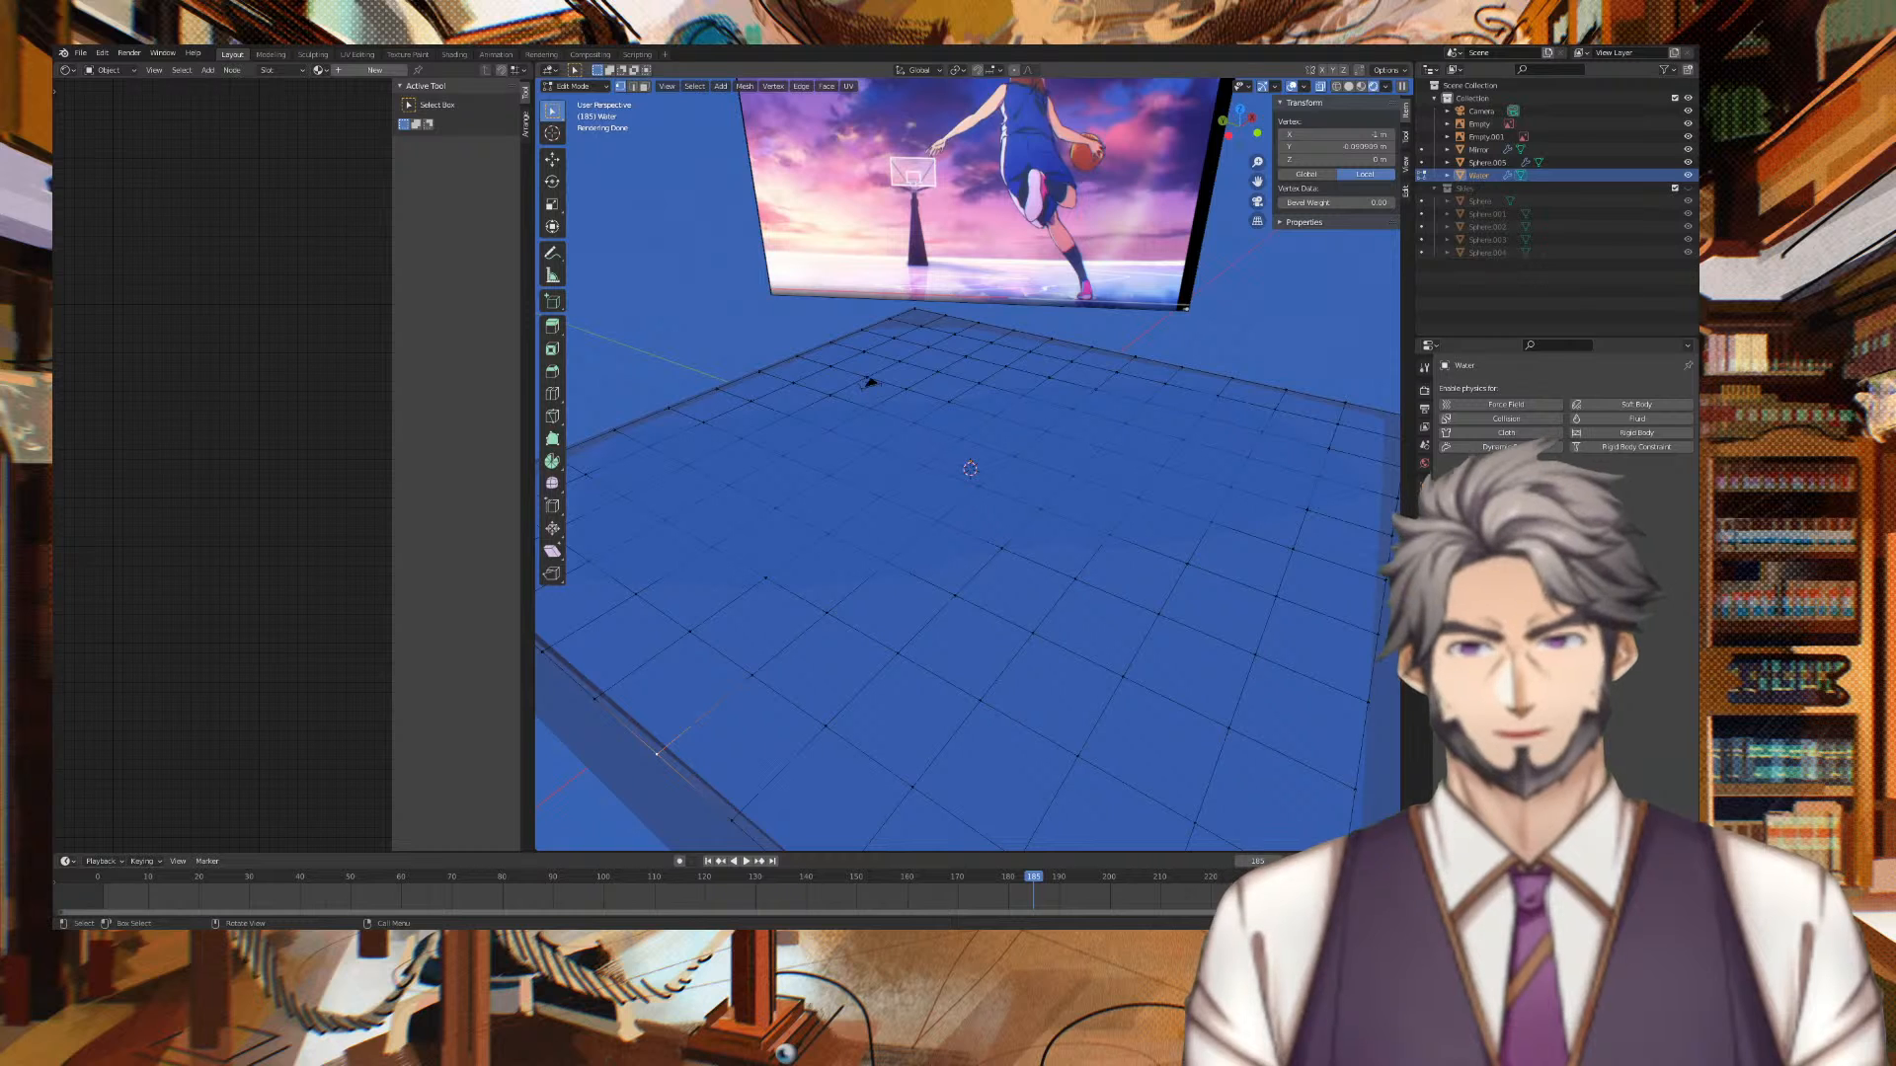
Select the whole Water mesh and subdivide it further into a much denser grid by raising the number of cuts
right_click(851, 520)
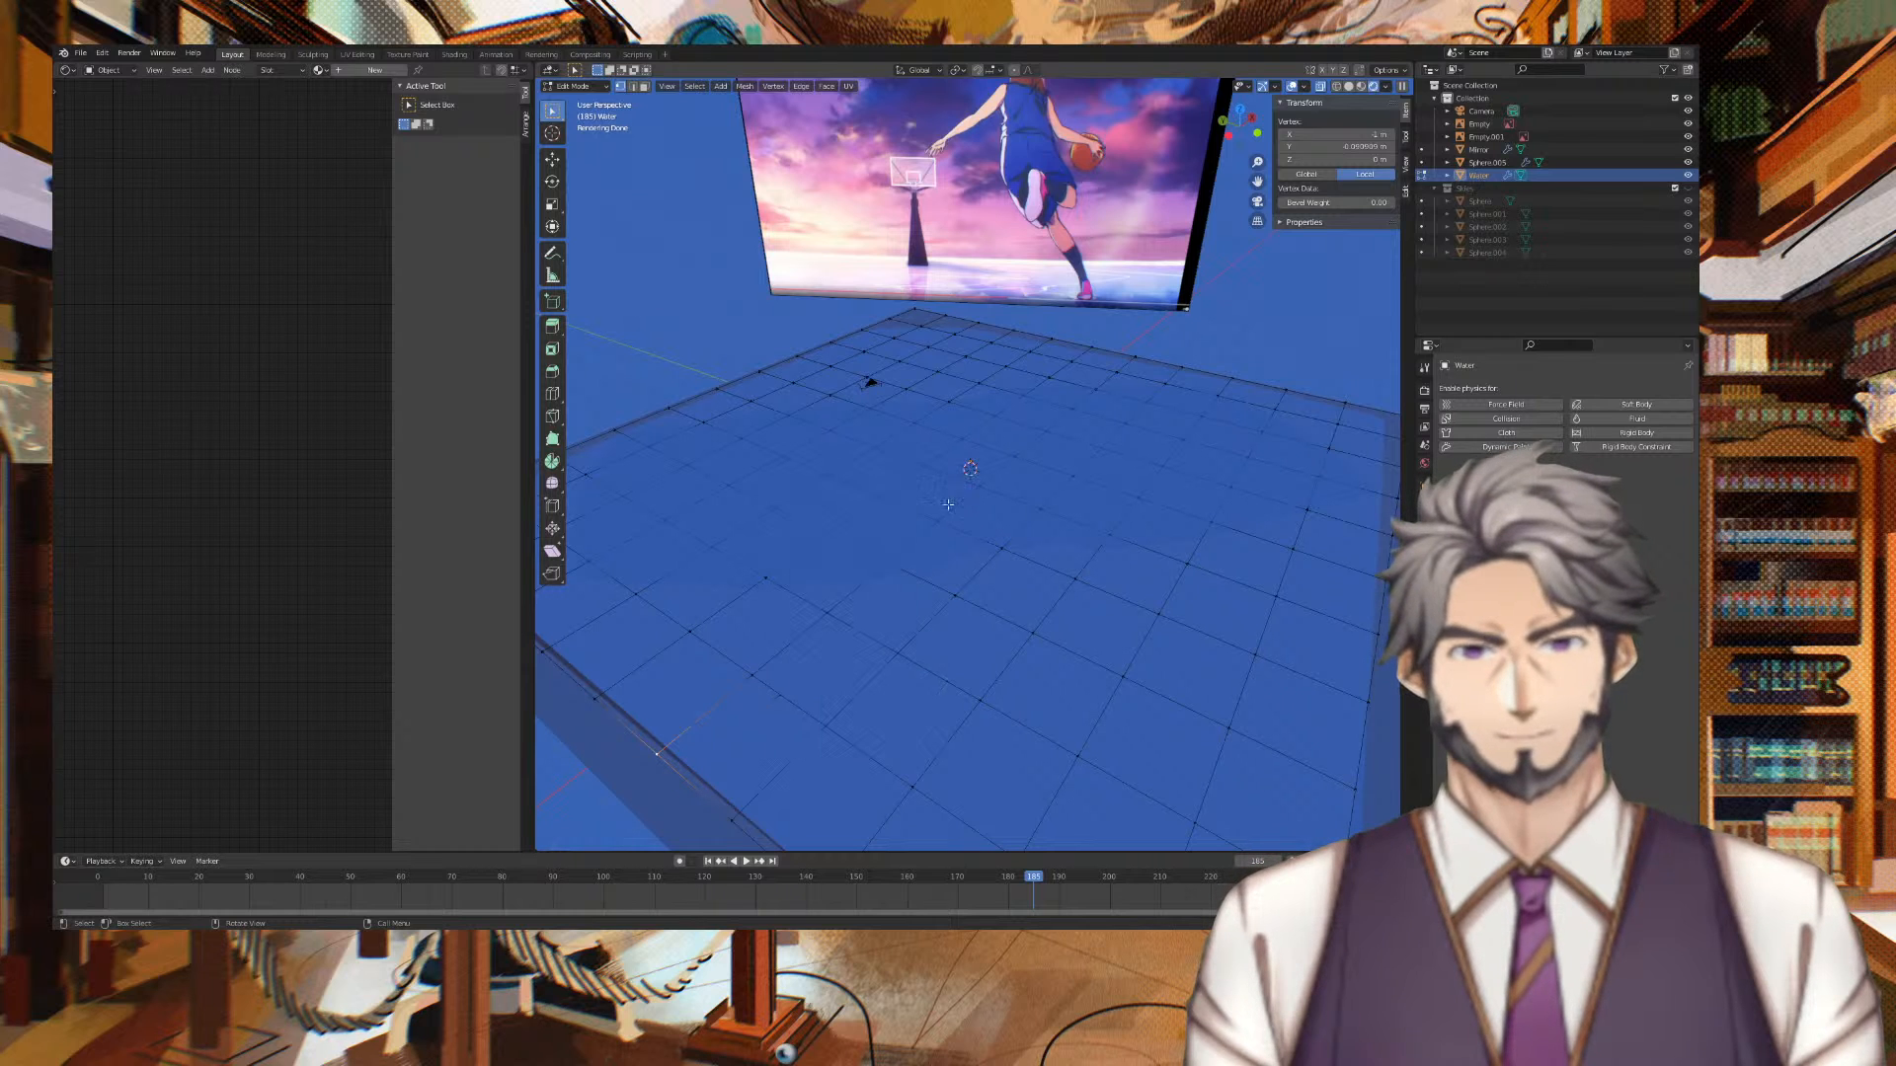
key(a)
right_click(869, 390)
click(869, 390)
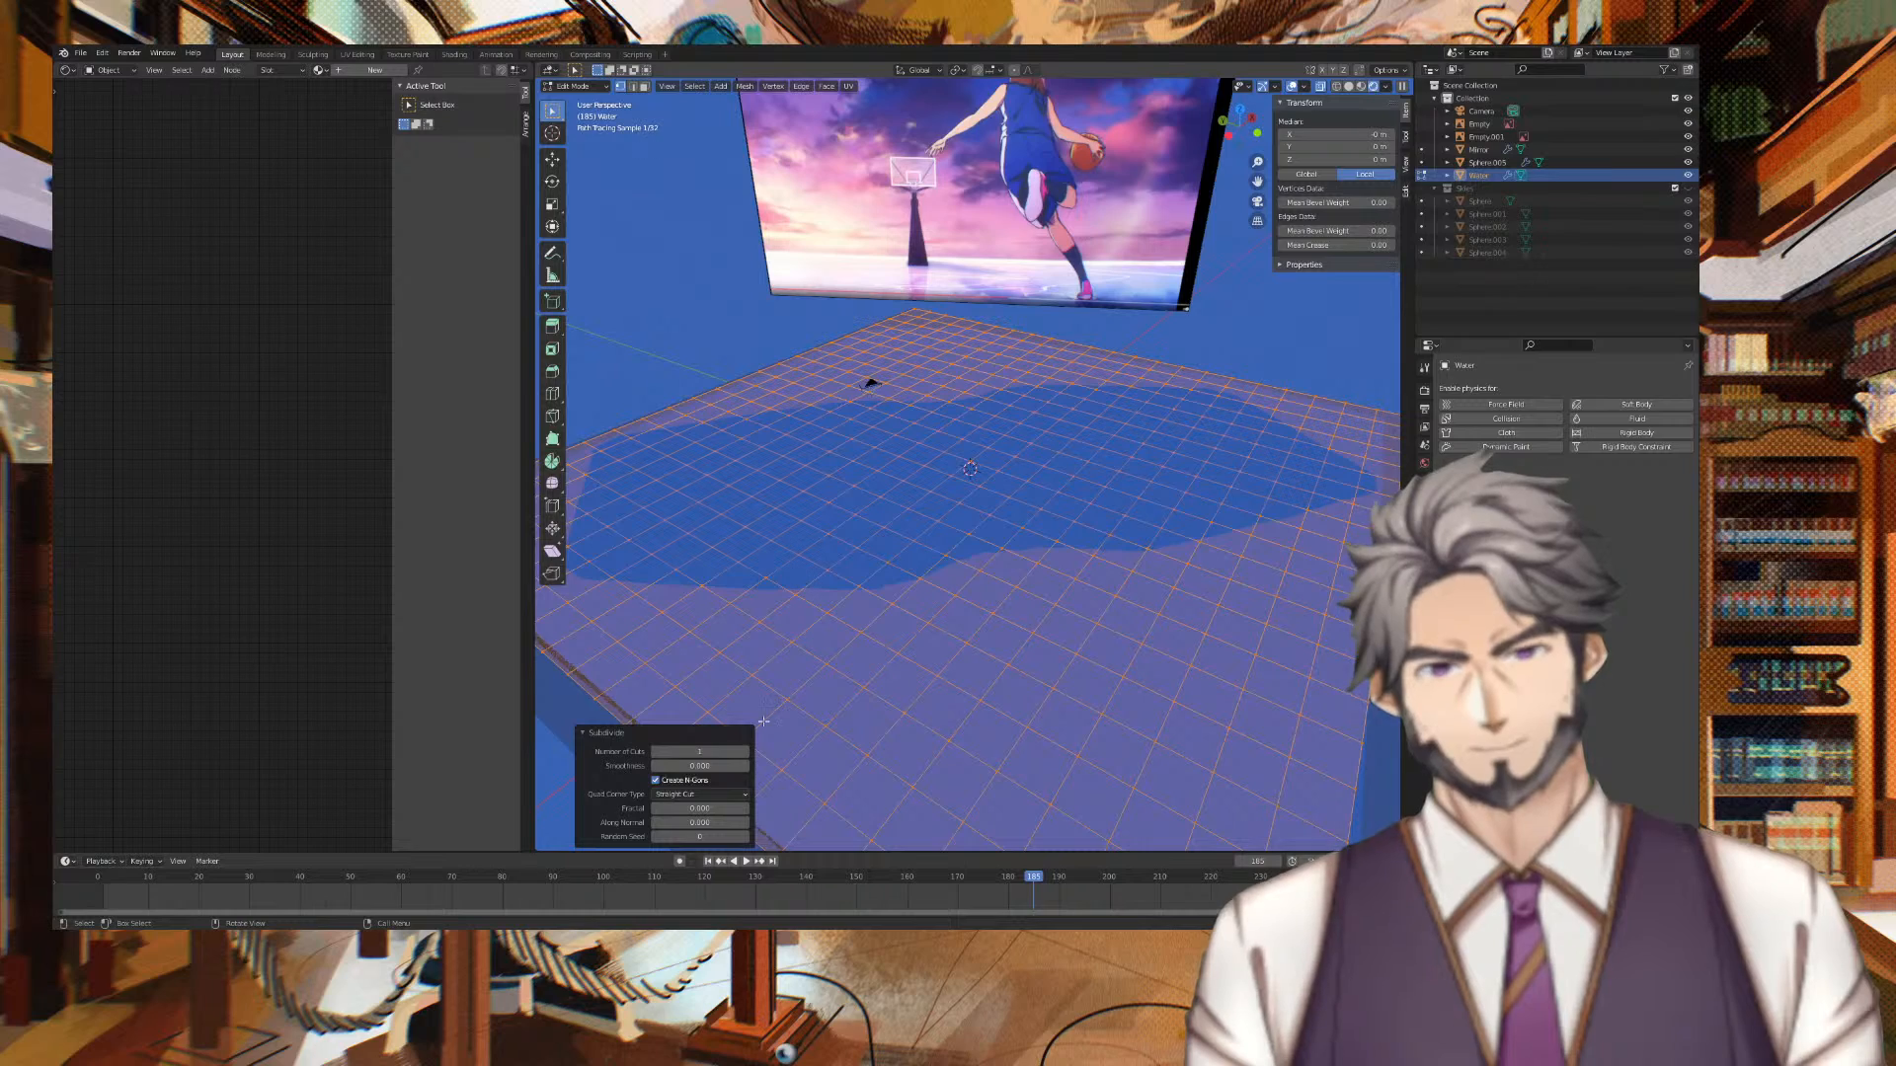
mouse_move(697, 754)
mouse_down()
mouse_move(752, 753)
mouse_move(730, 754)
mouse_up()
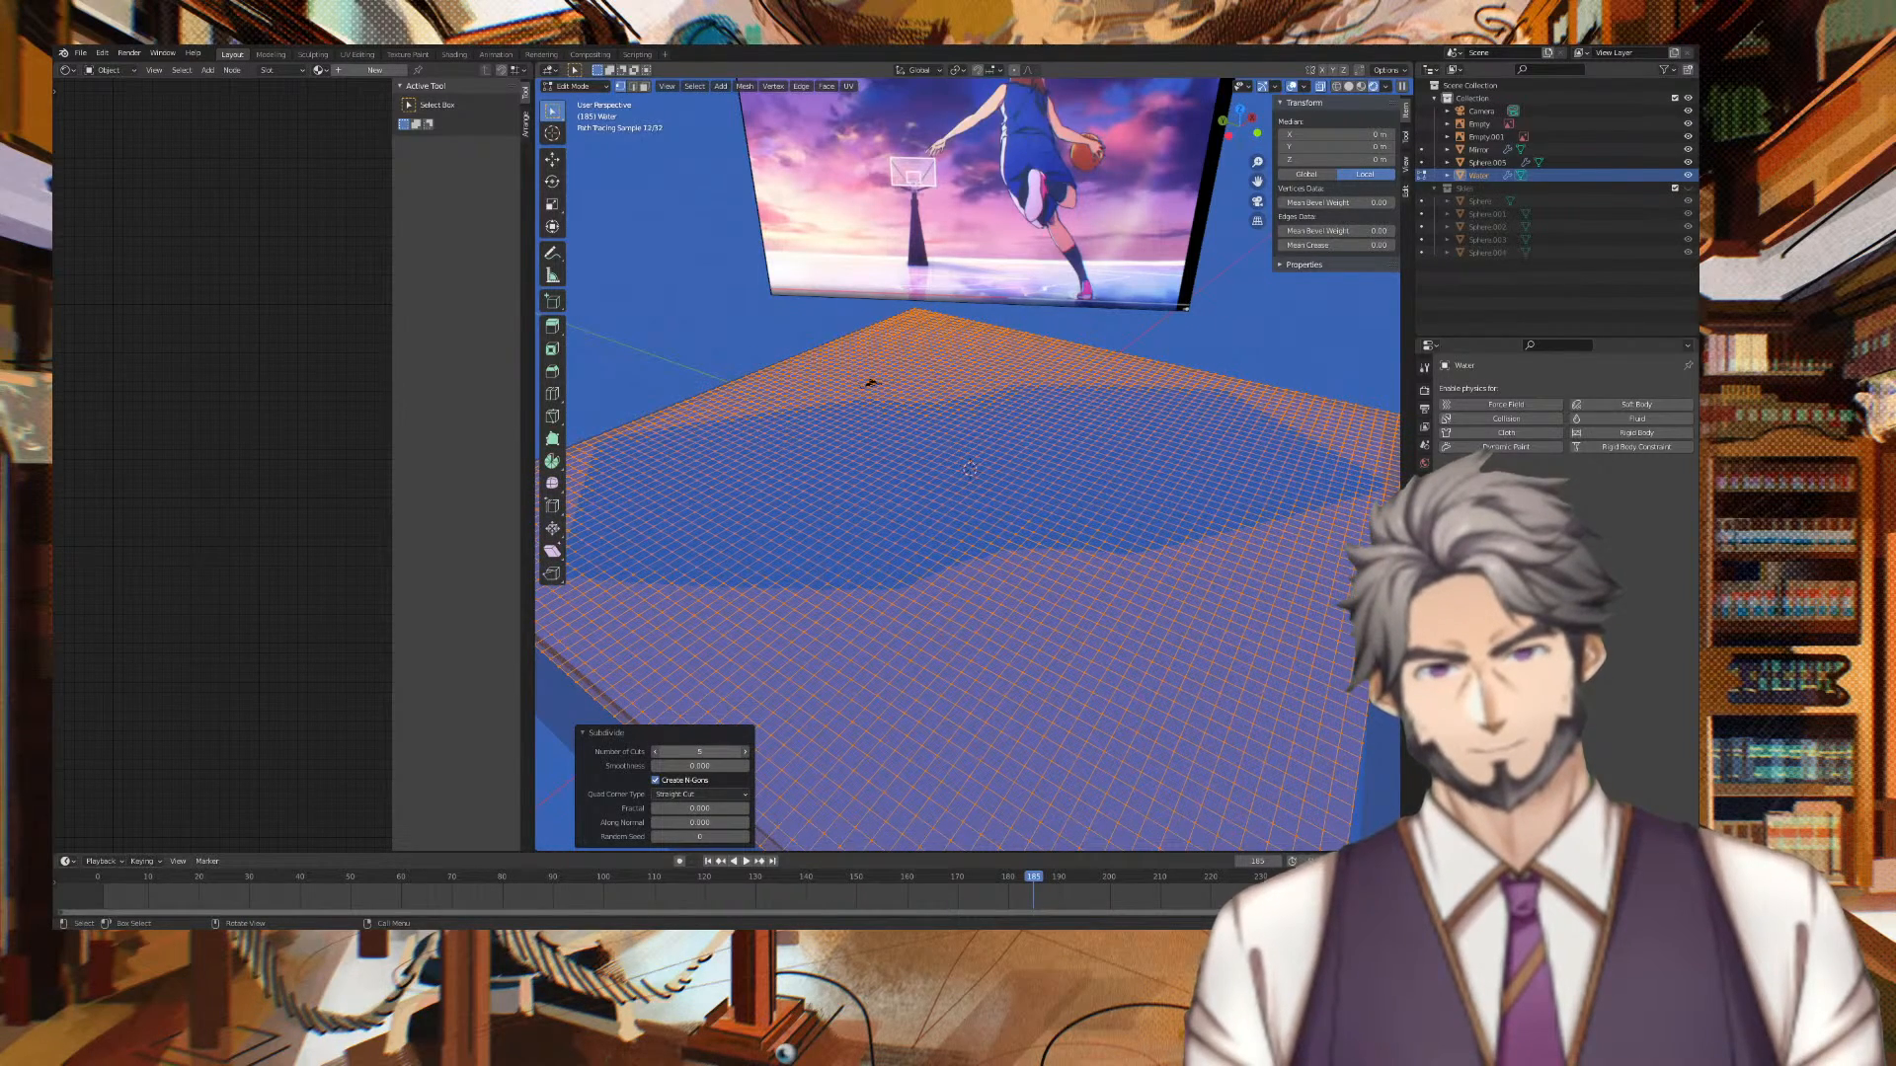
click(720, 361)
mouse_move(720, 364)
middle_down()
mouse_move(957, 355)
mouse_move(972, 321)
mouse_move(815, 319)
mouse_move(790, 259)
mouse_move(760, 322)
middle_up()
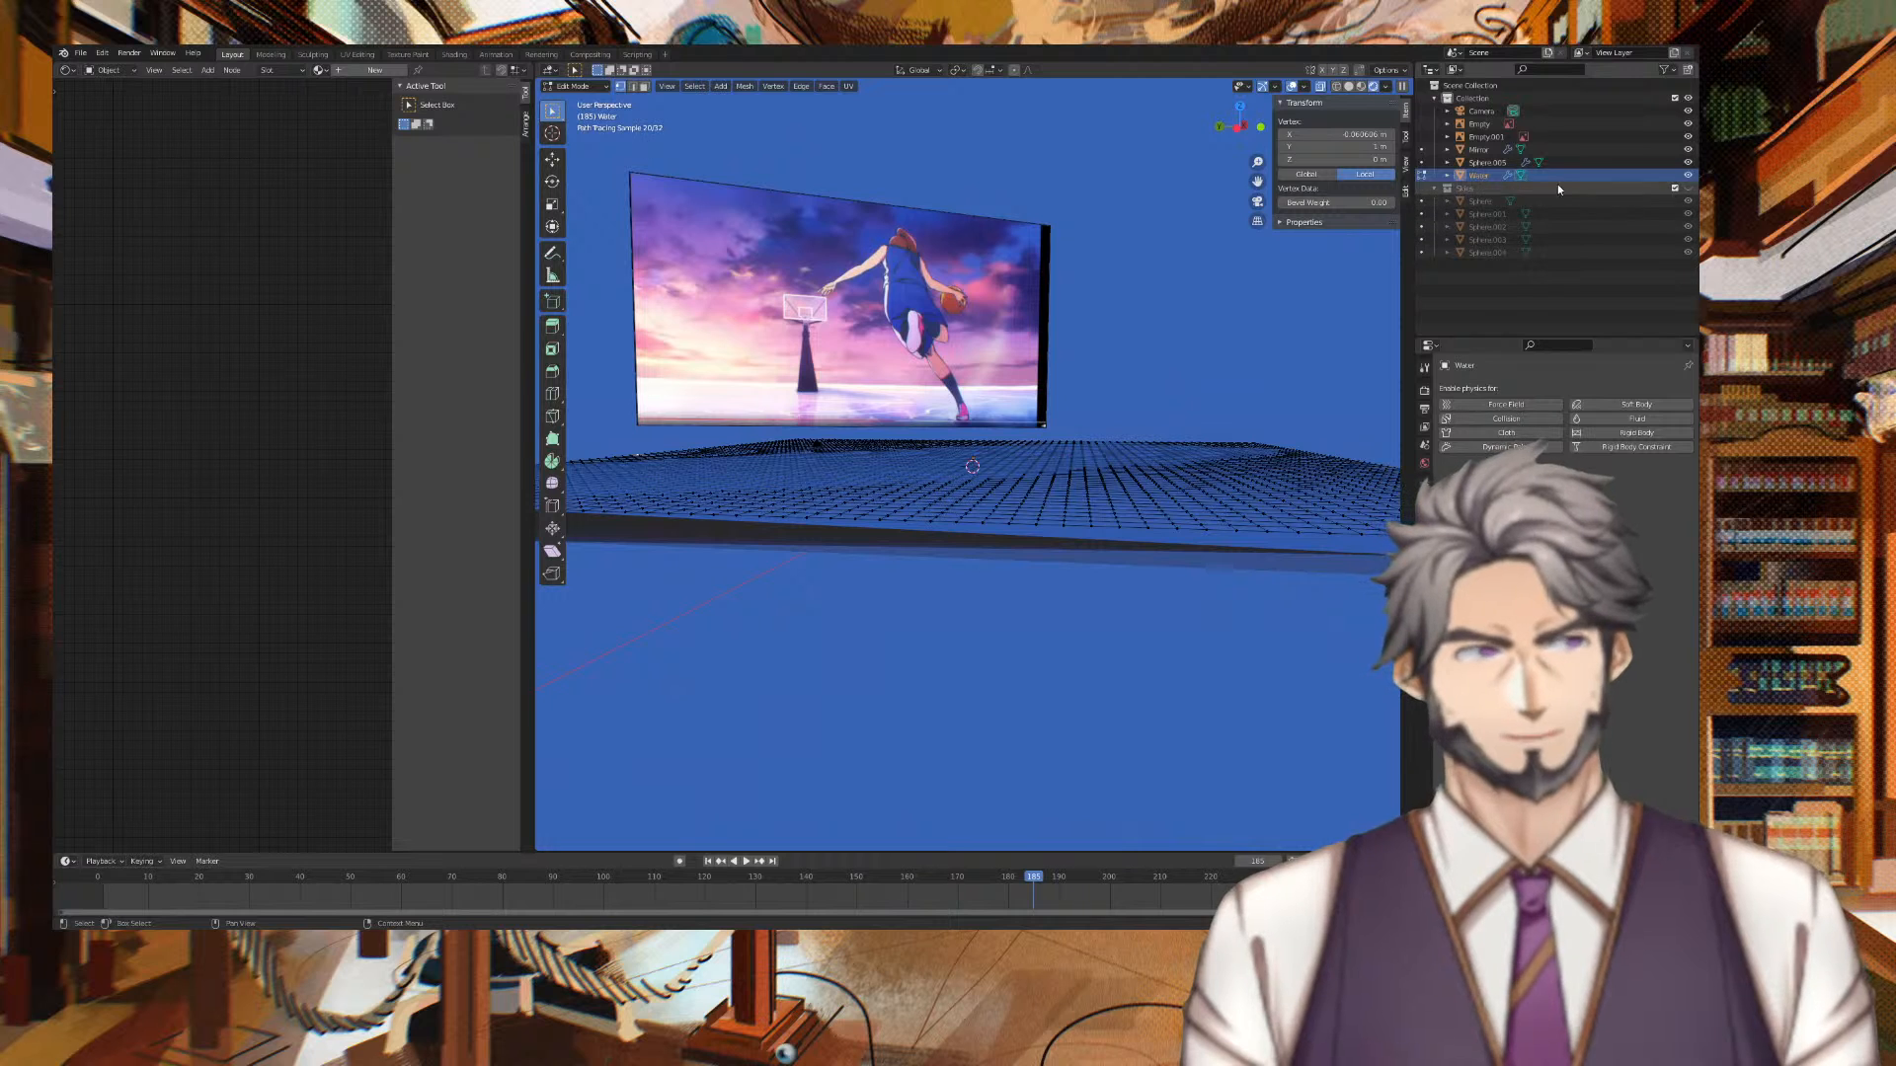
Leave mesh editing and set the Water plane's Z location to 0.5 m
key(Tab)
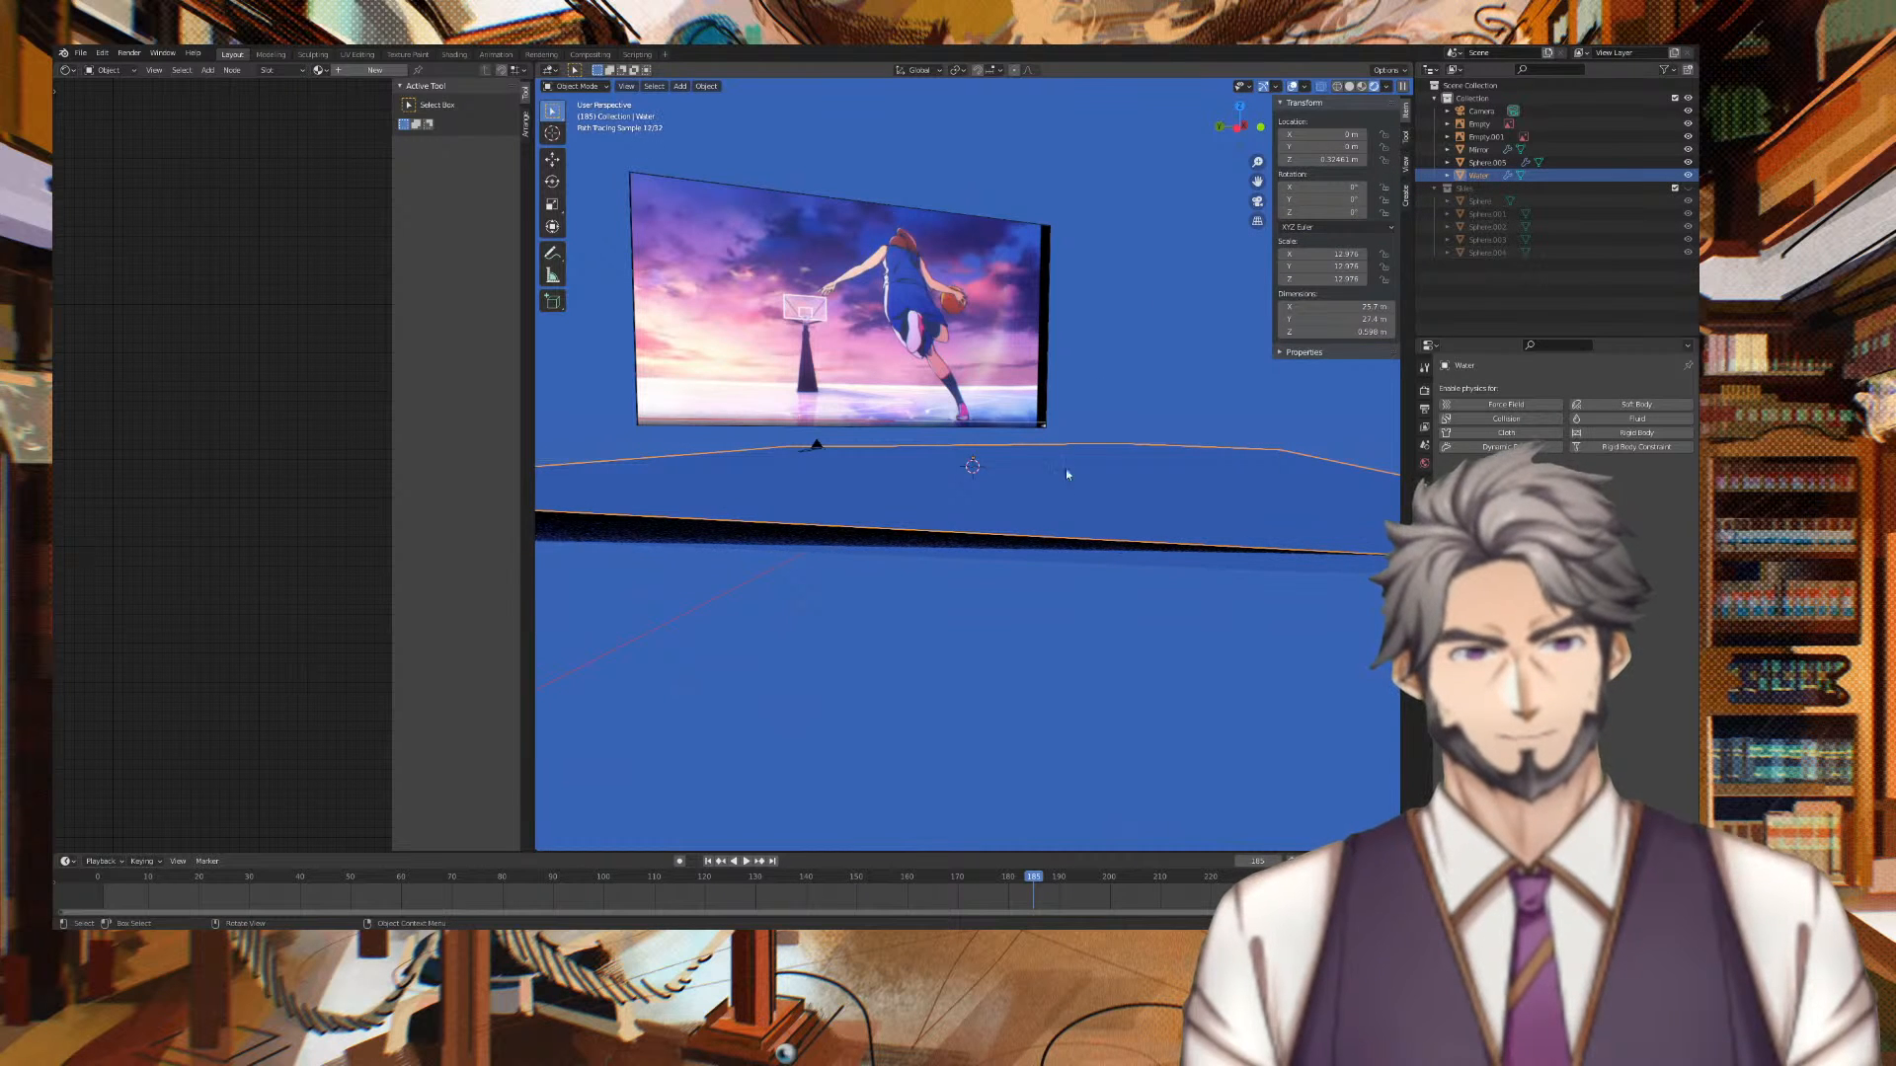
middle_drag(1010, 488, 1021, 488)
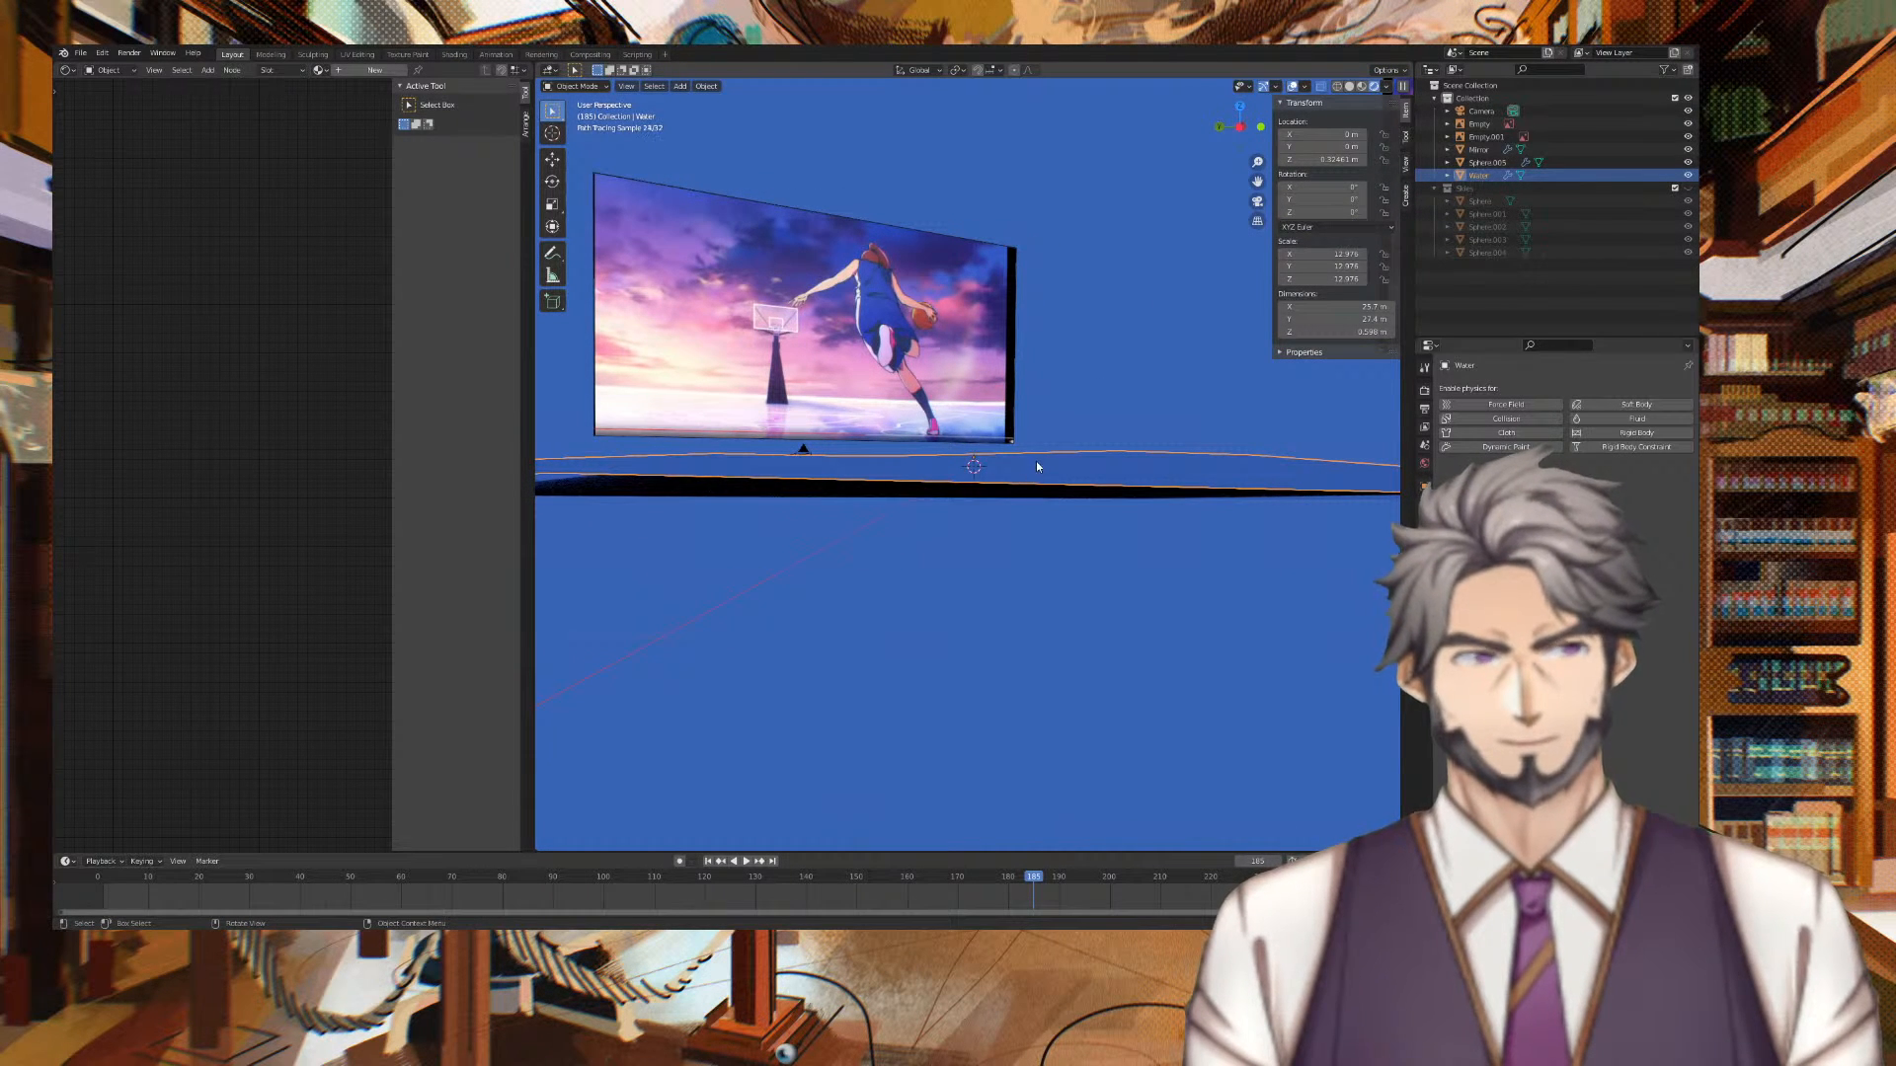
click(942, 496)
click(1060, 473)
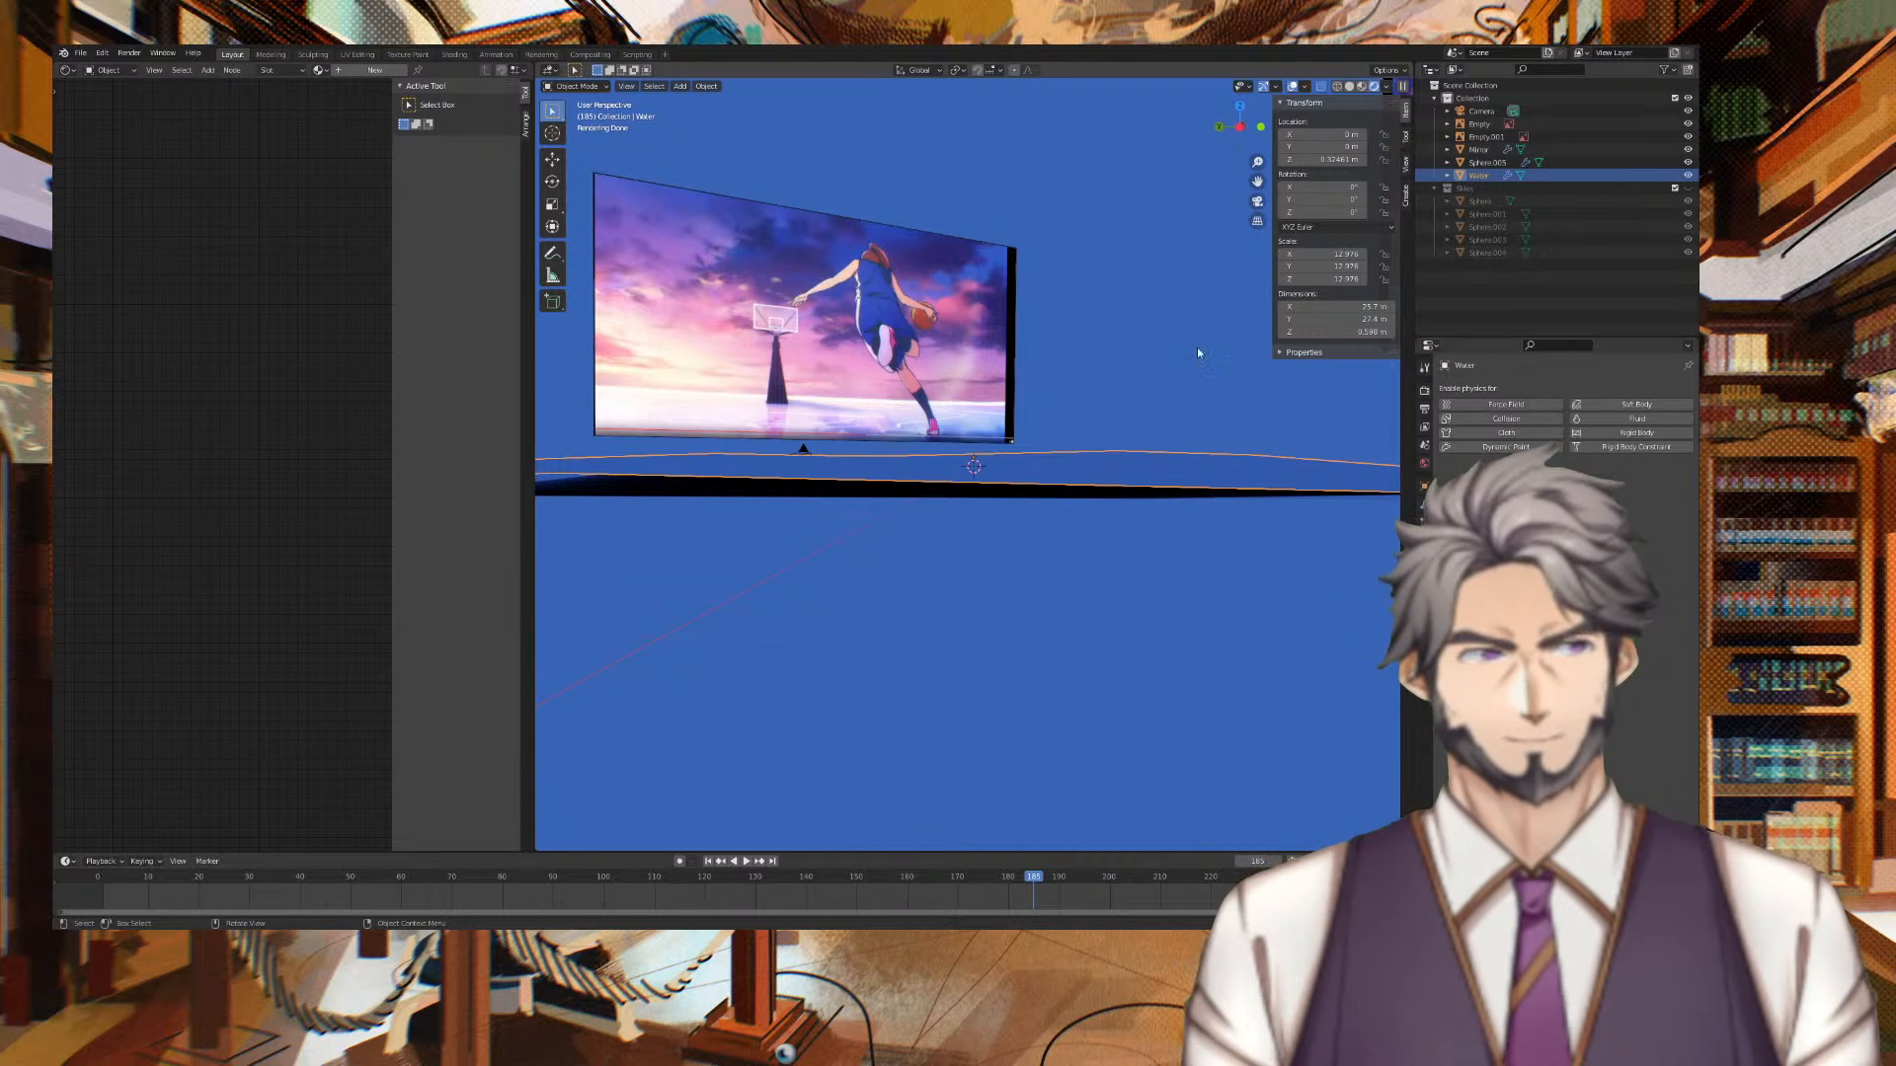
click(1333, 161)
text(0.5)
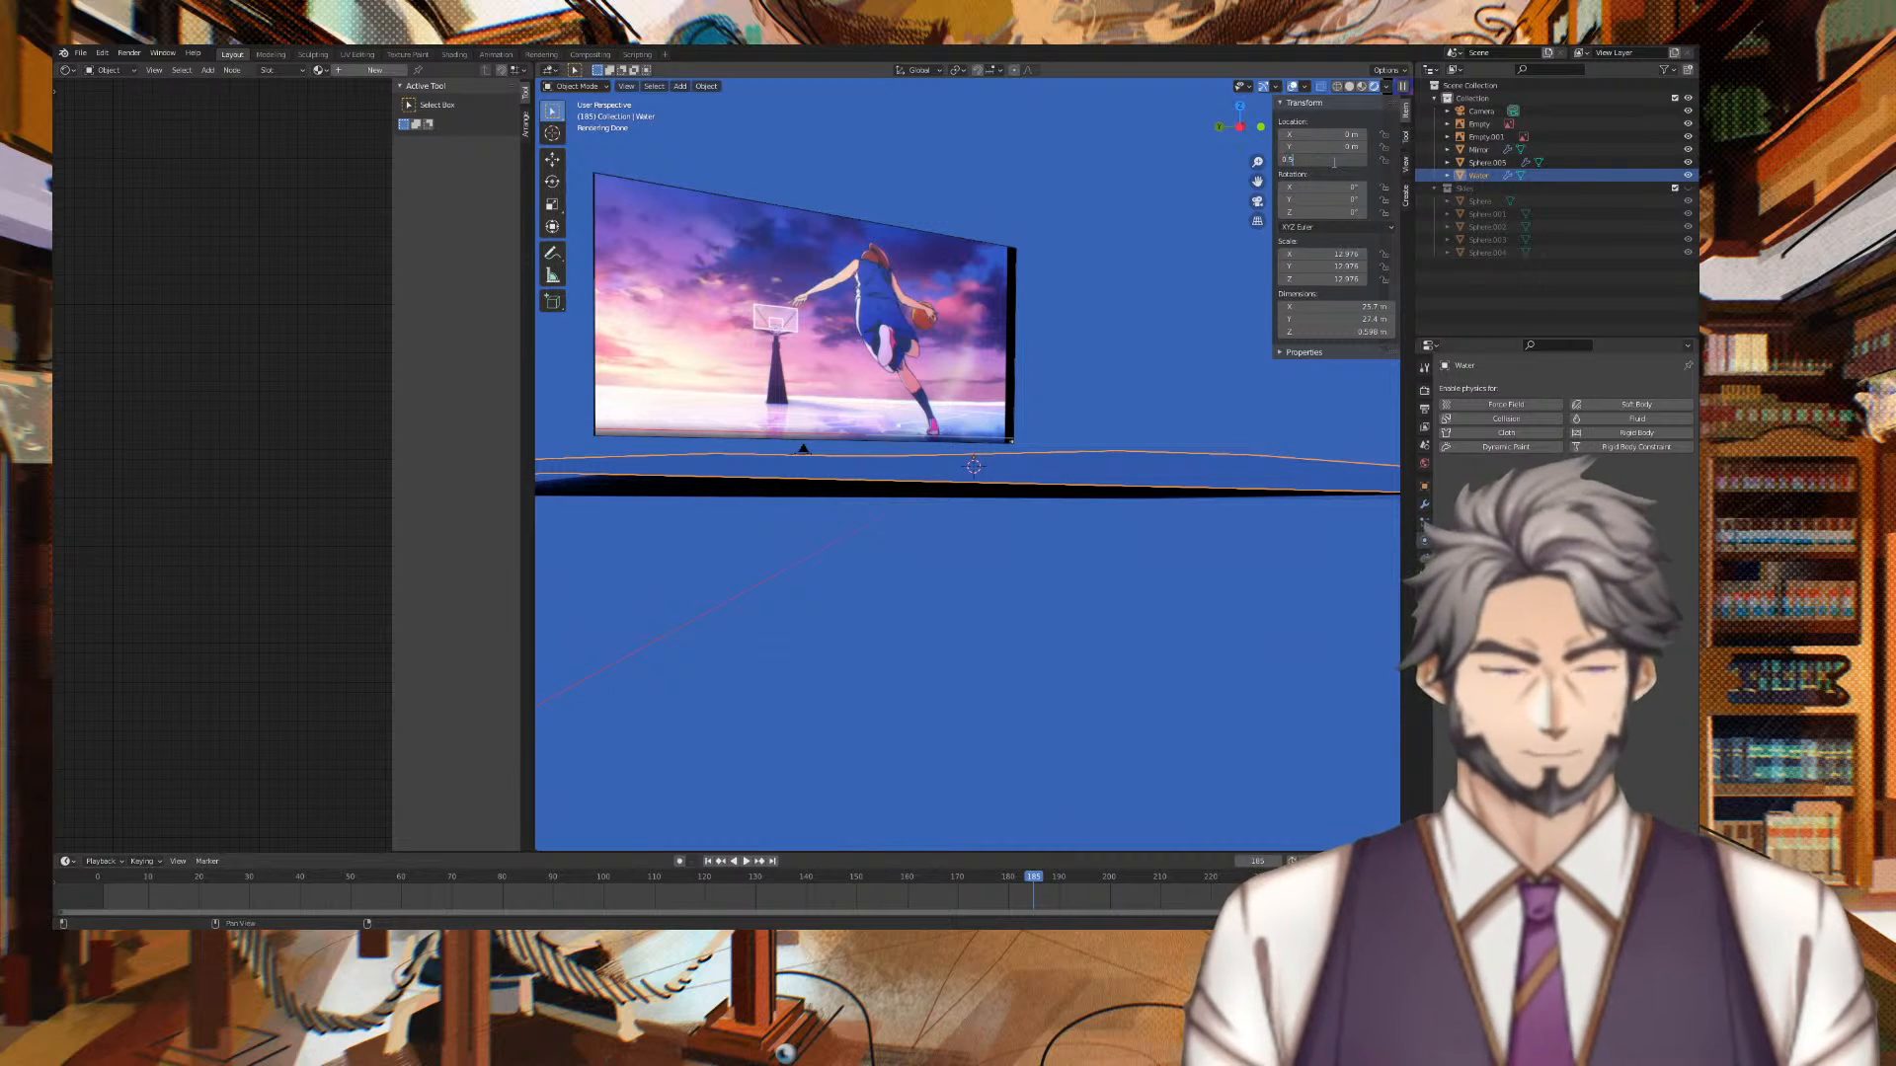
key(Tab)
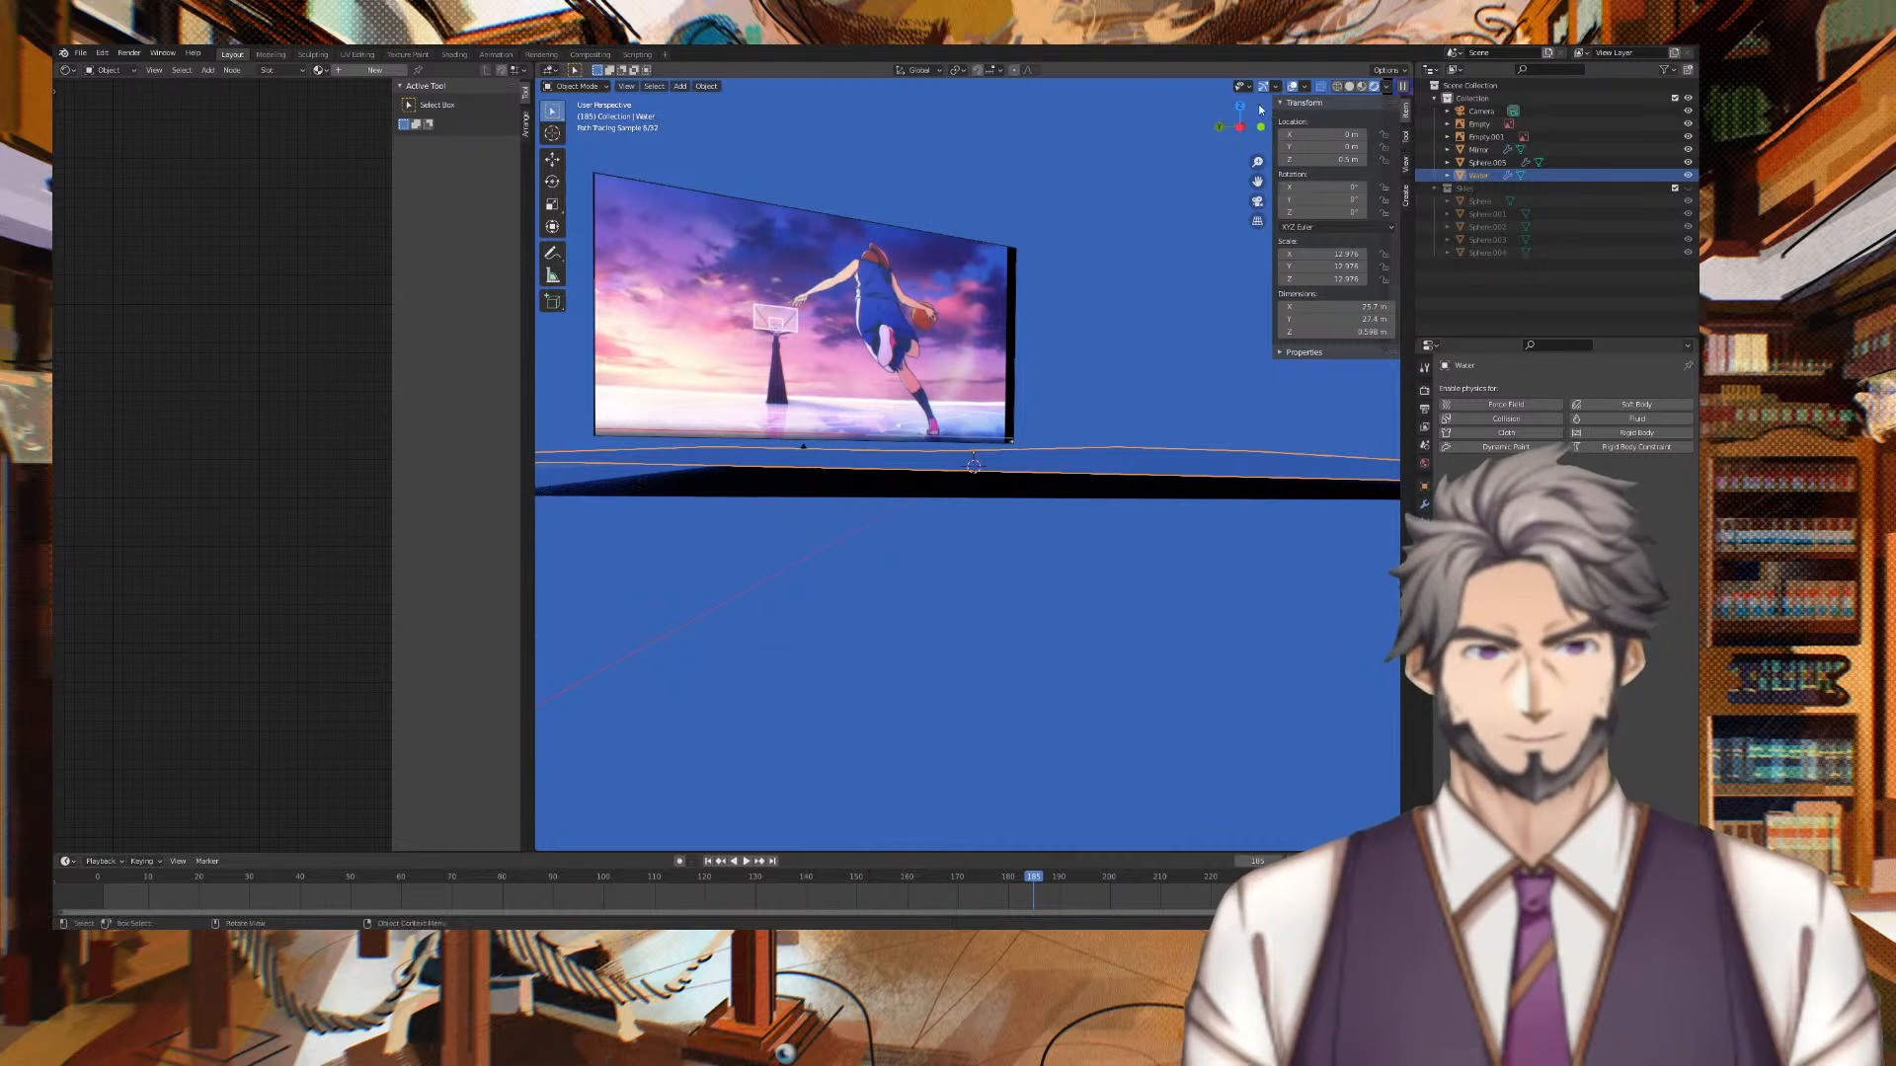
Check the raised Water plane from the side and replay the explosion from about frame 105
click(1240, 126)
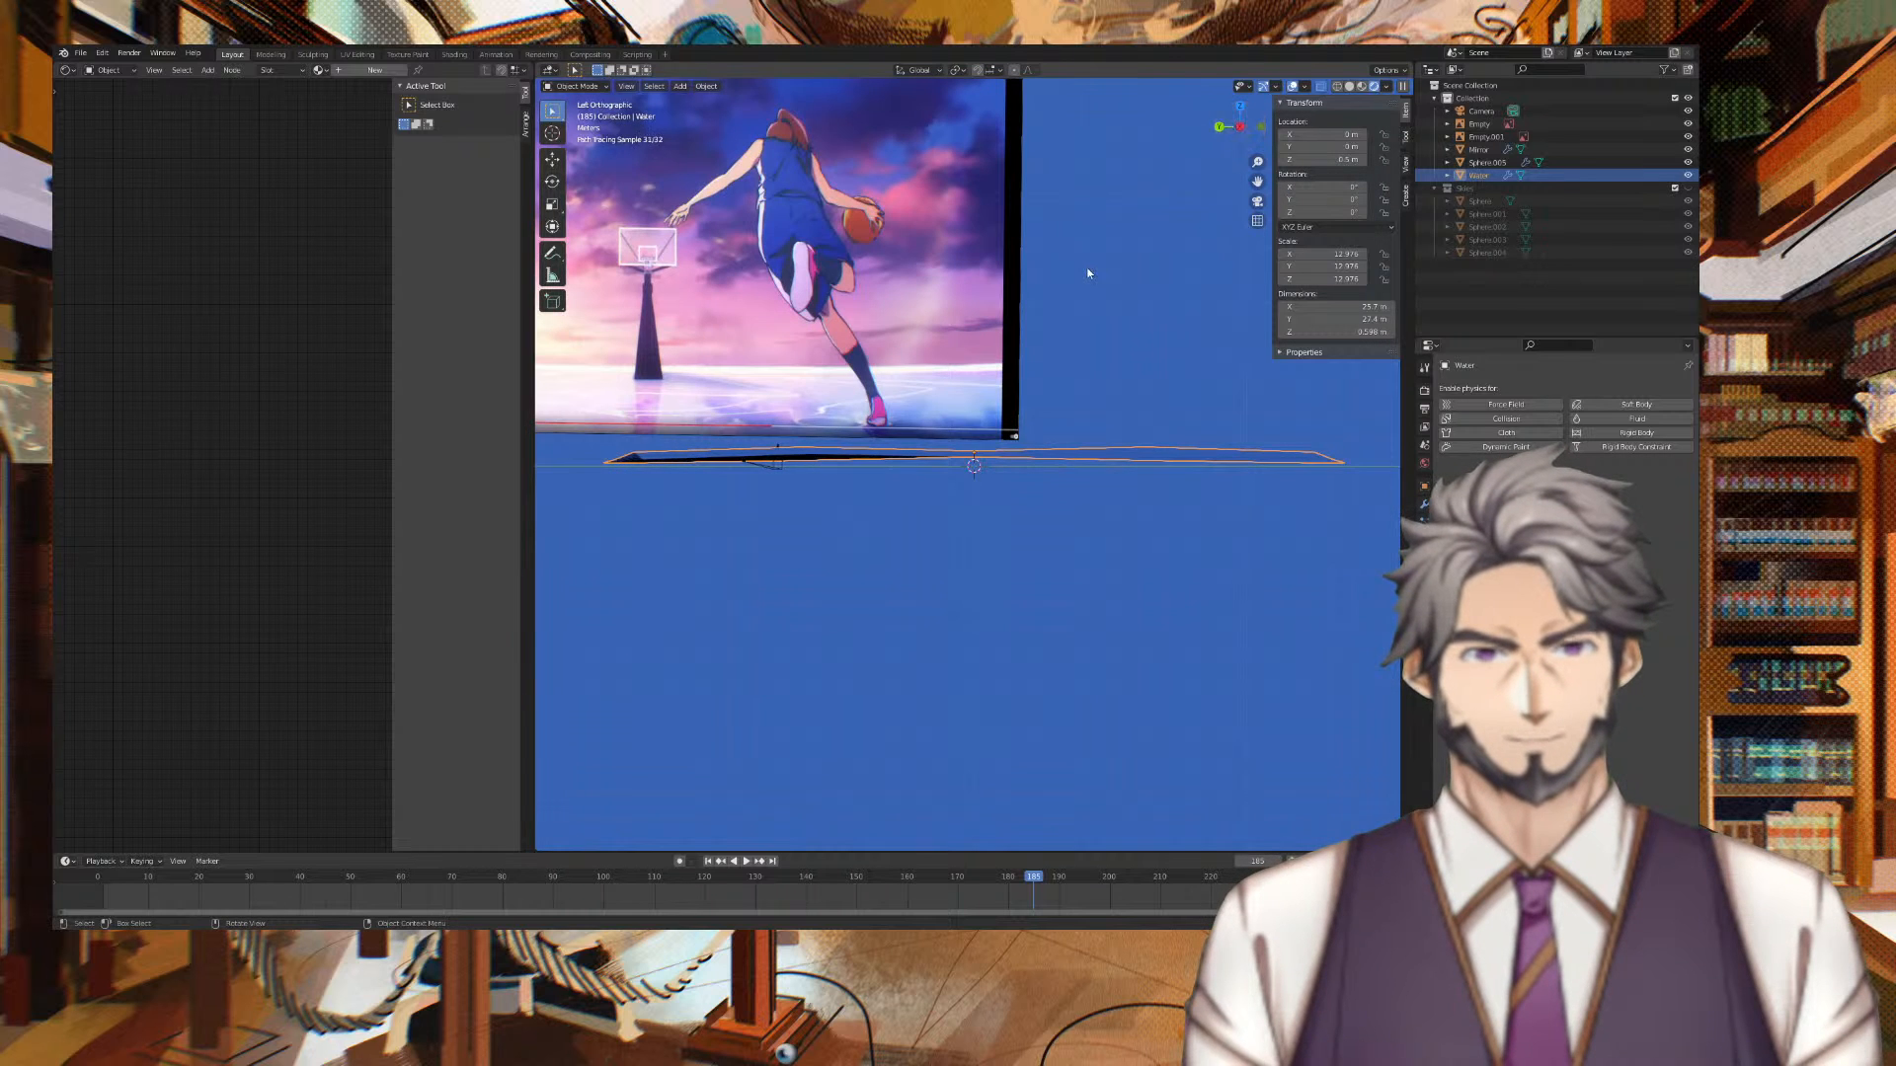
click(1088, 274)
middle_drag(1090, 275, 809, 324)
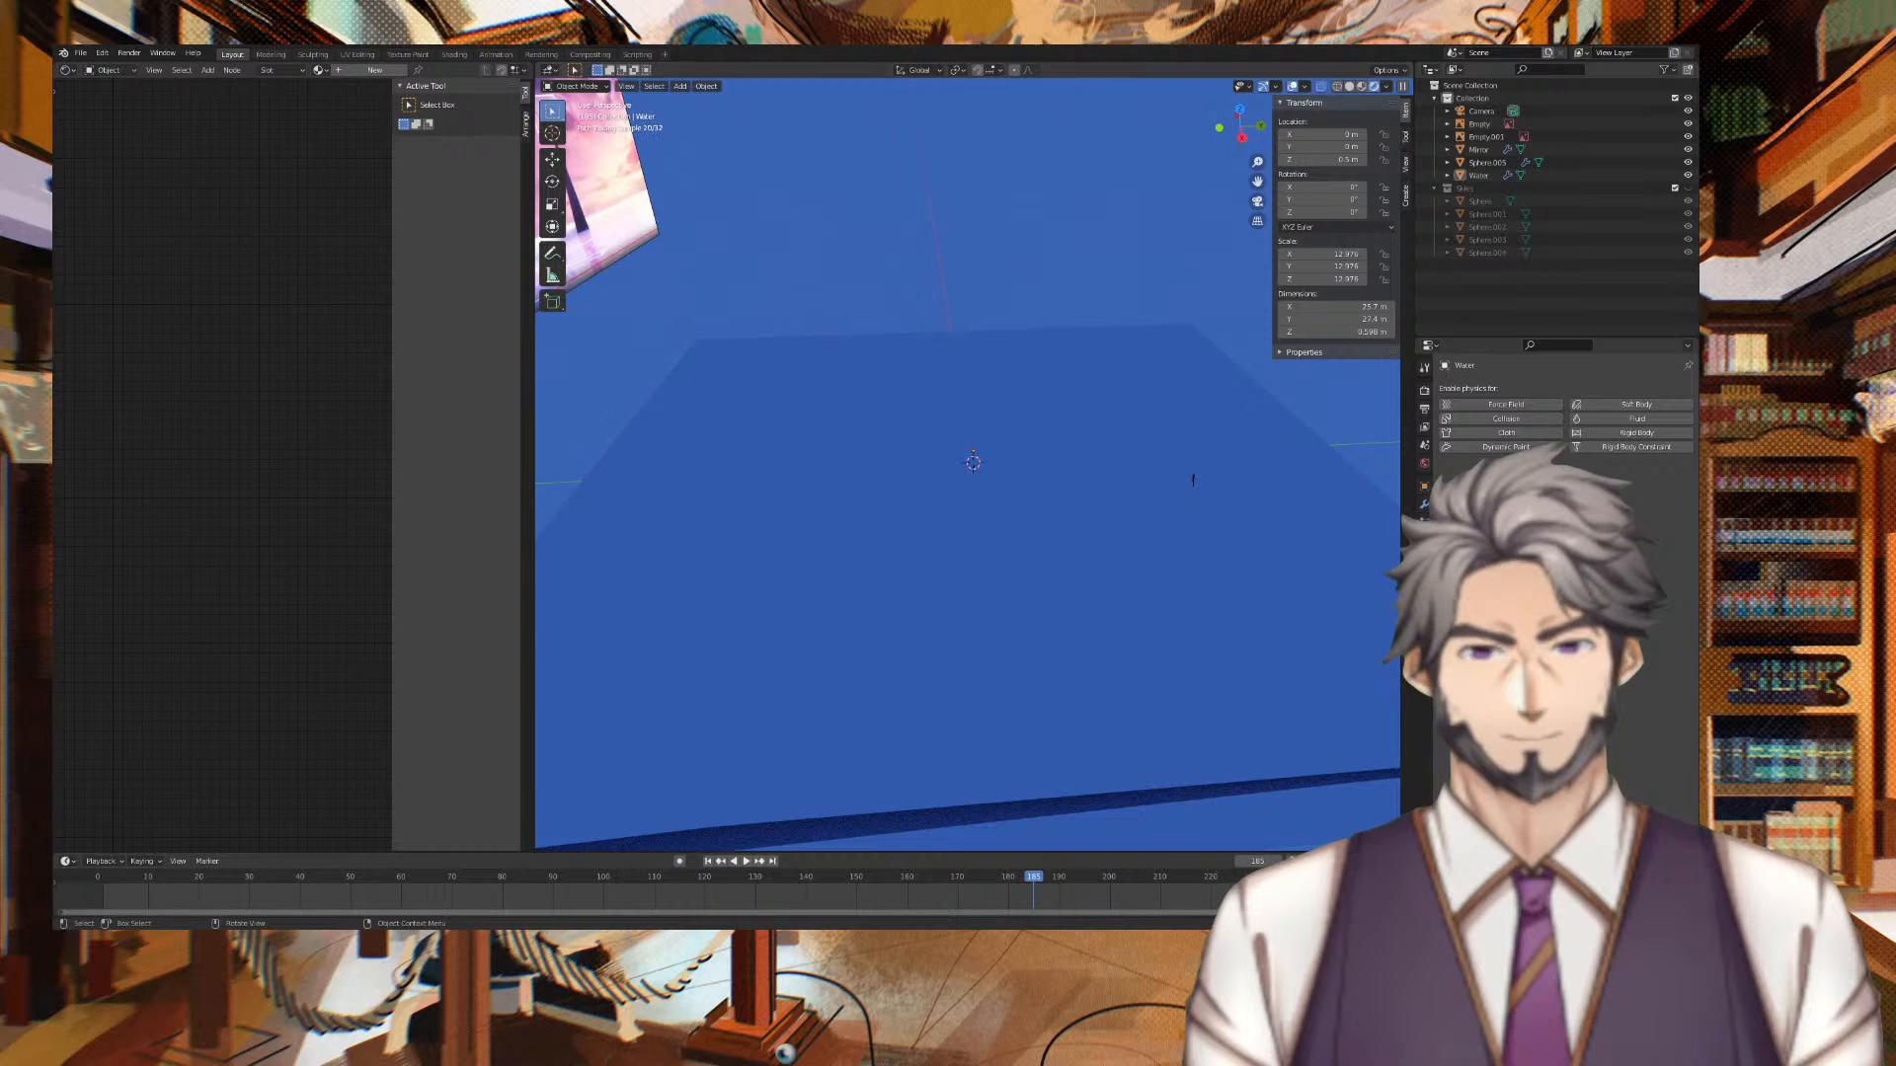
click(630, 873)
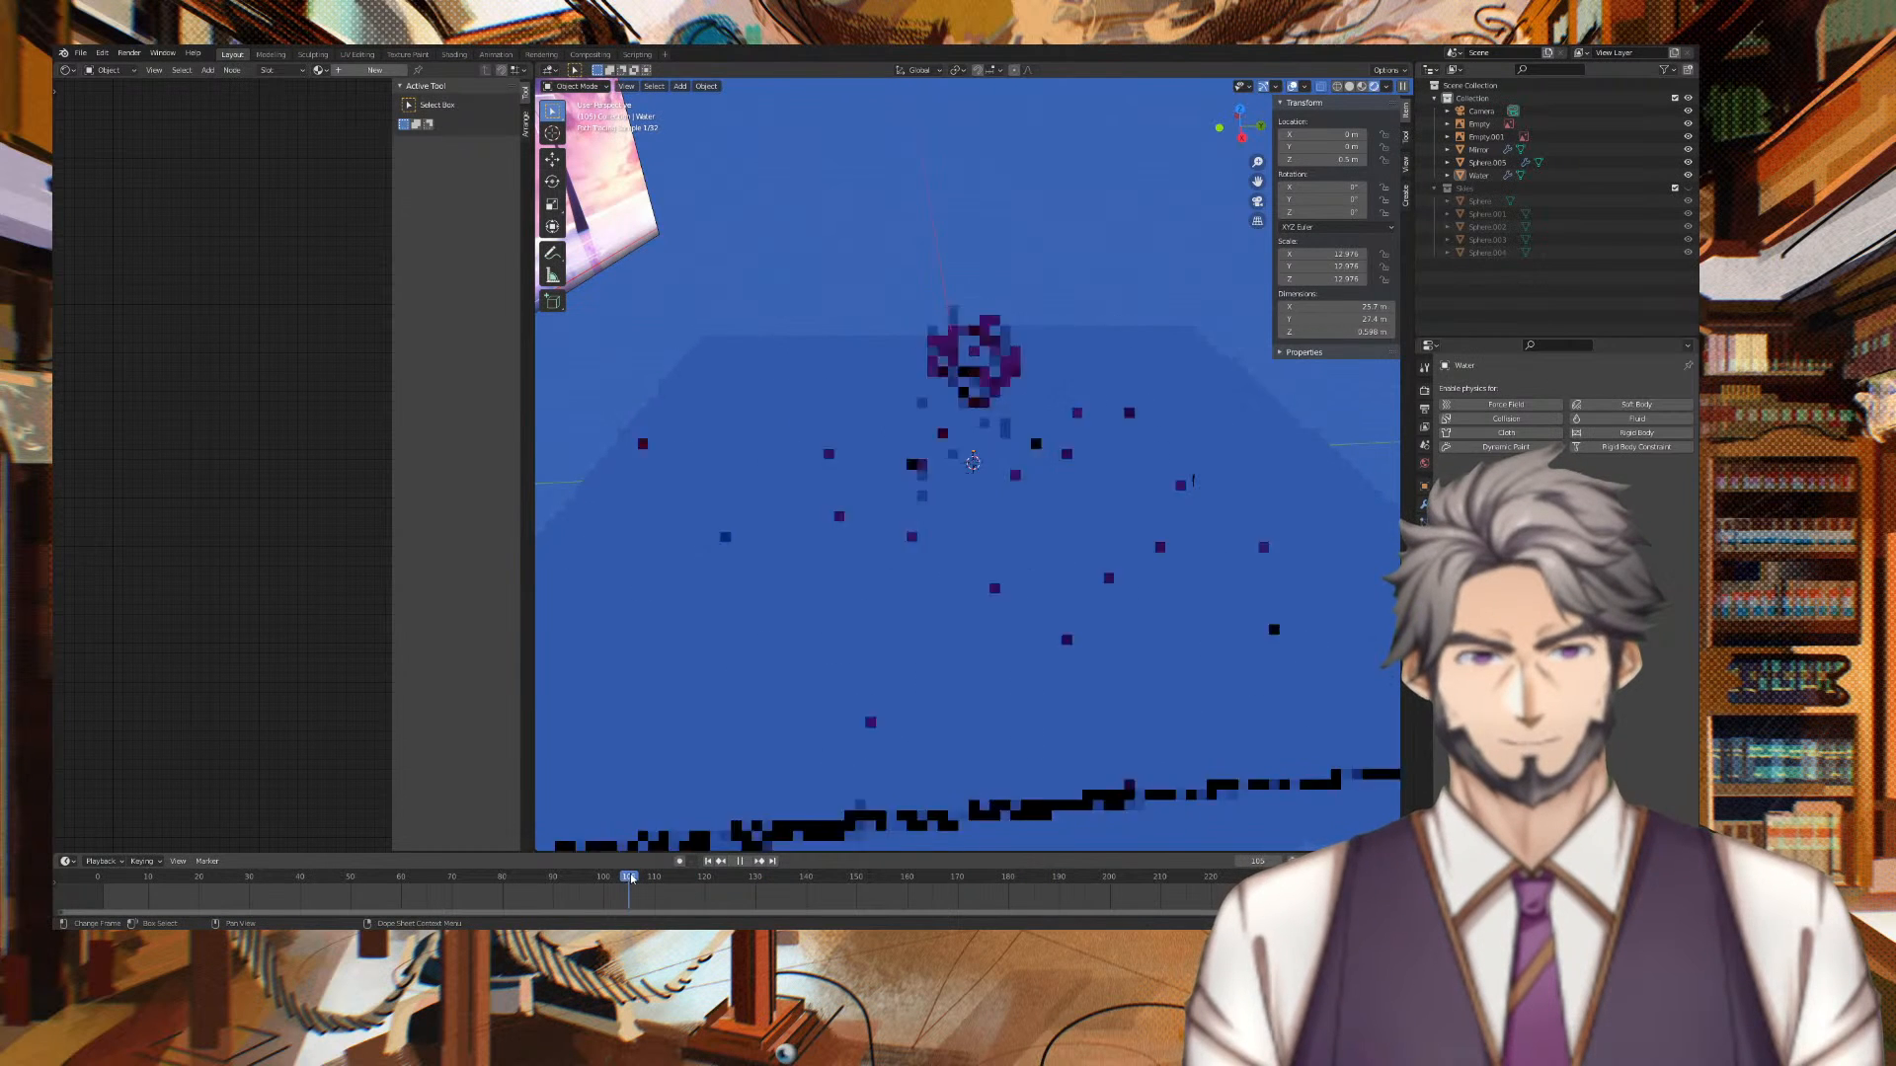
key(space)
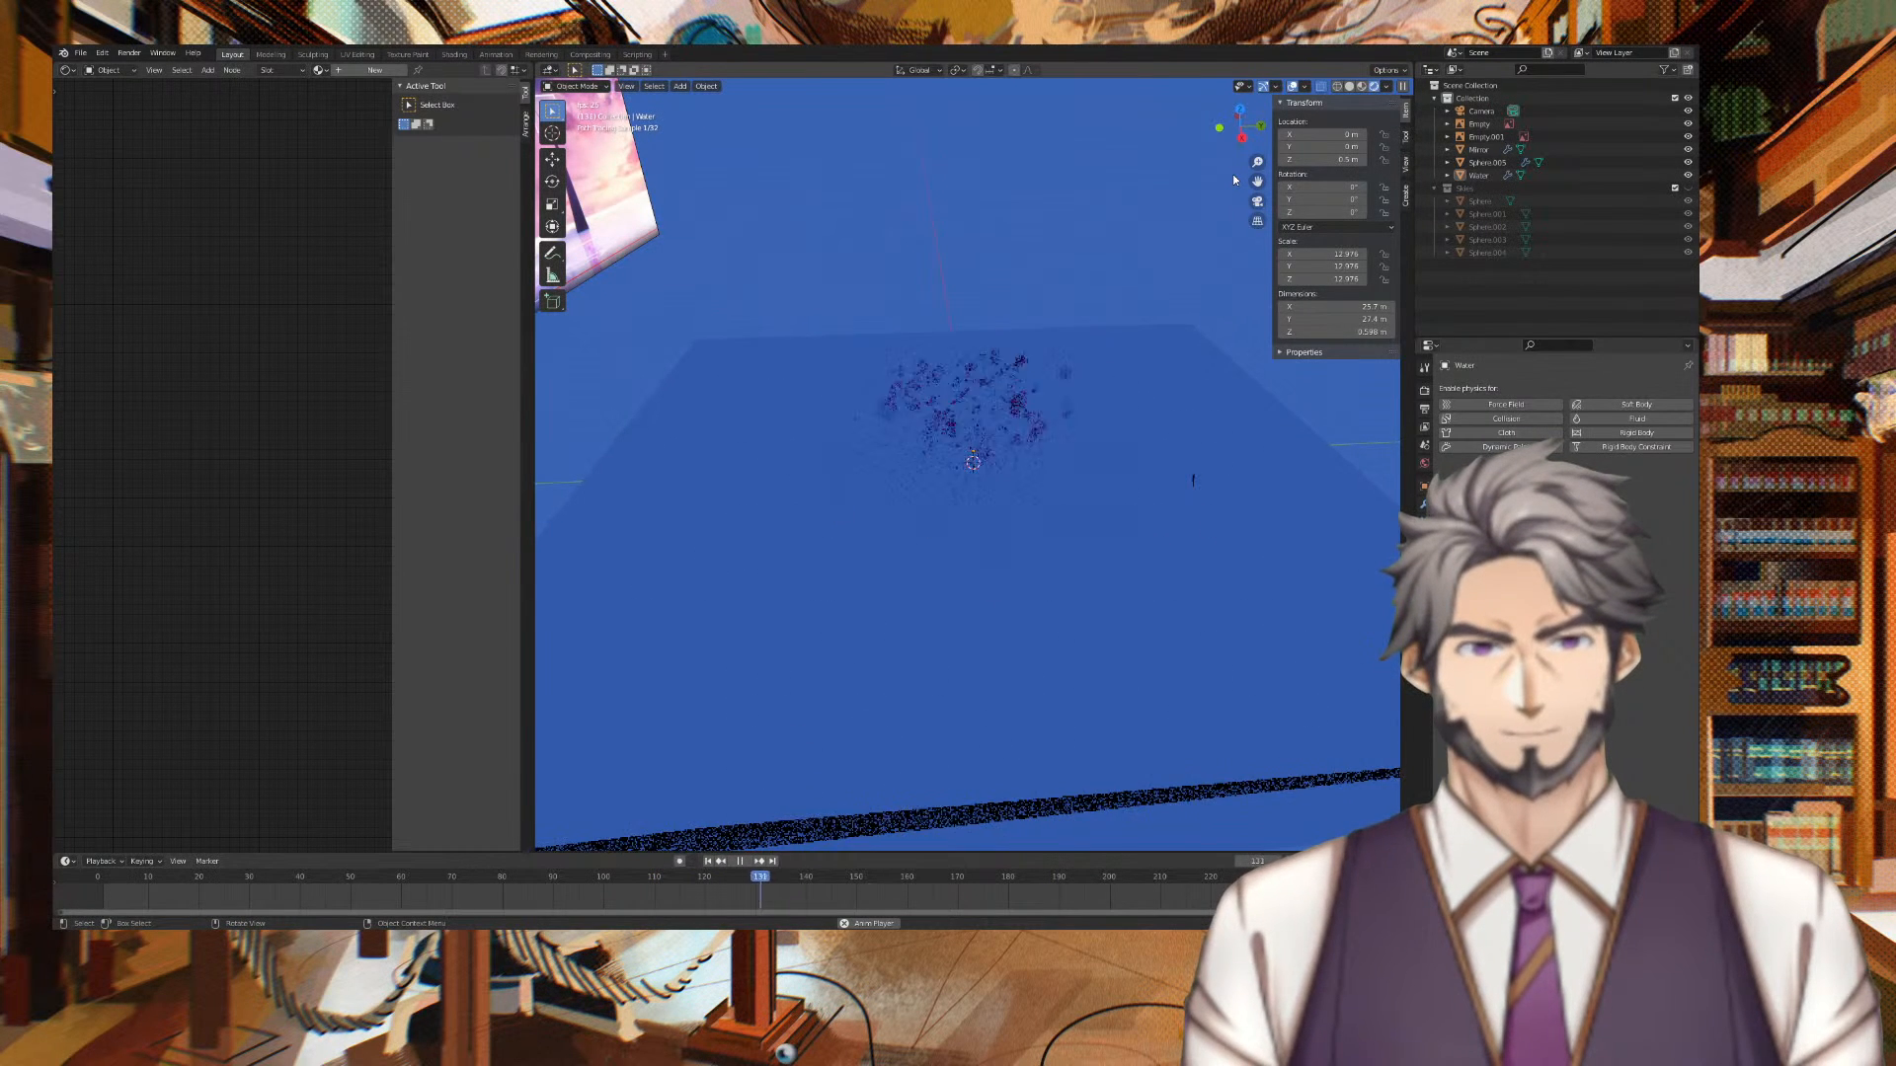
key(space)
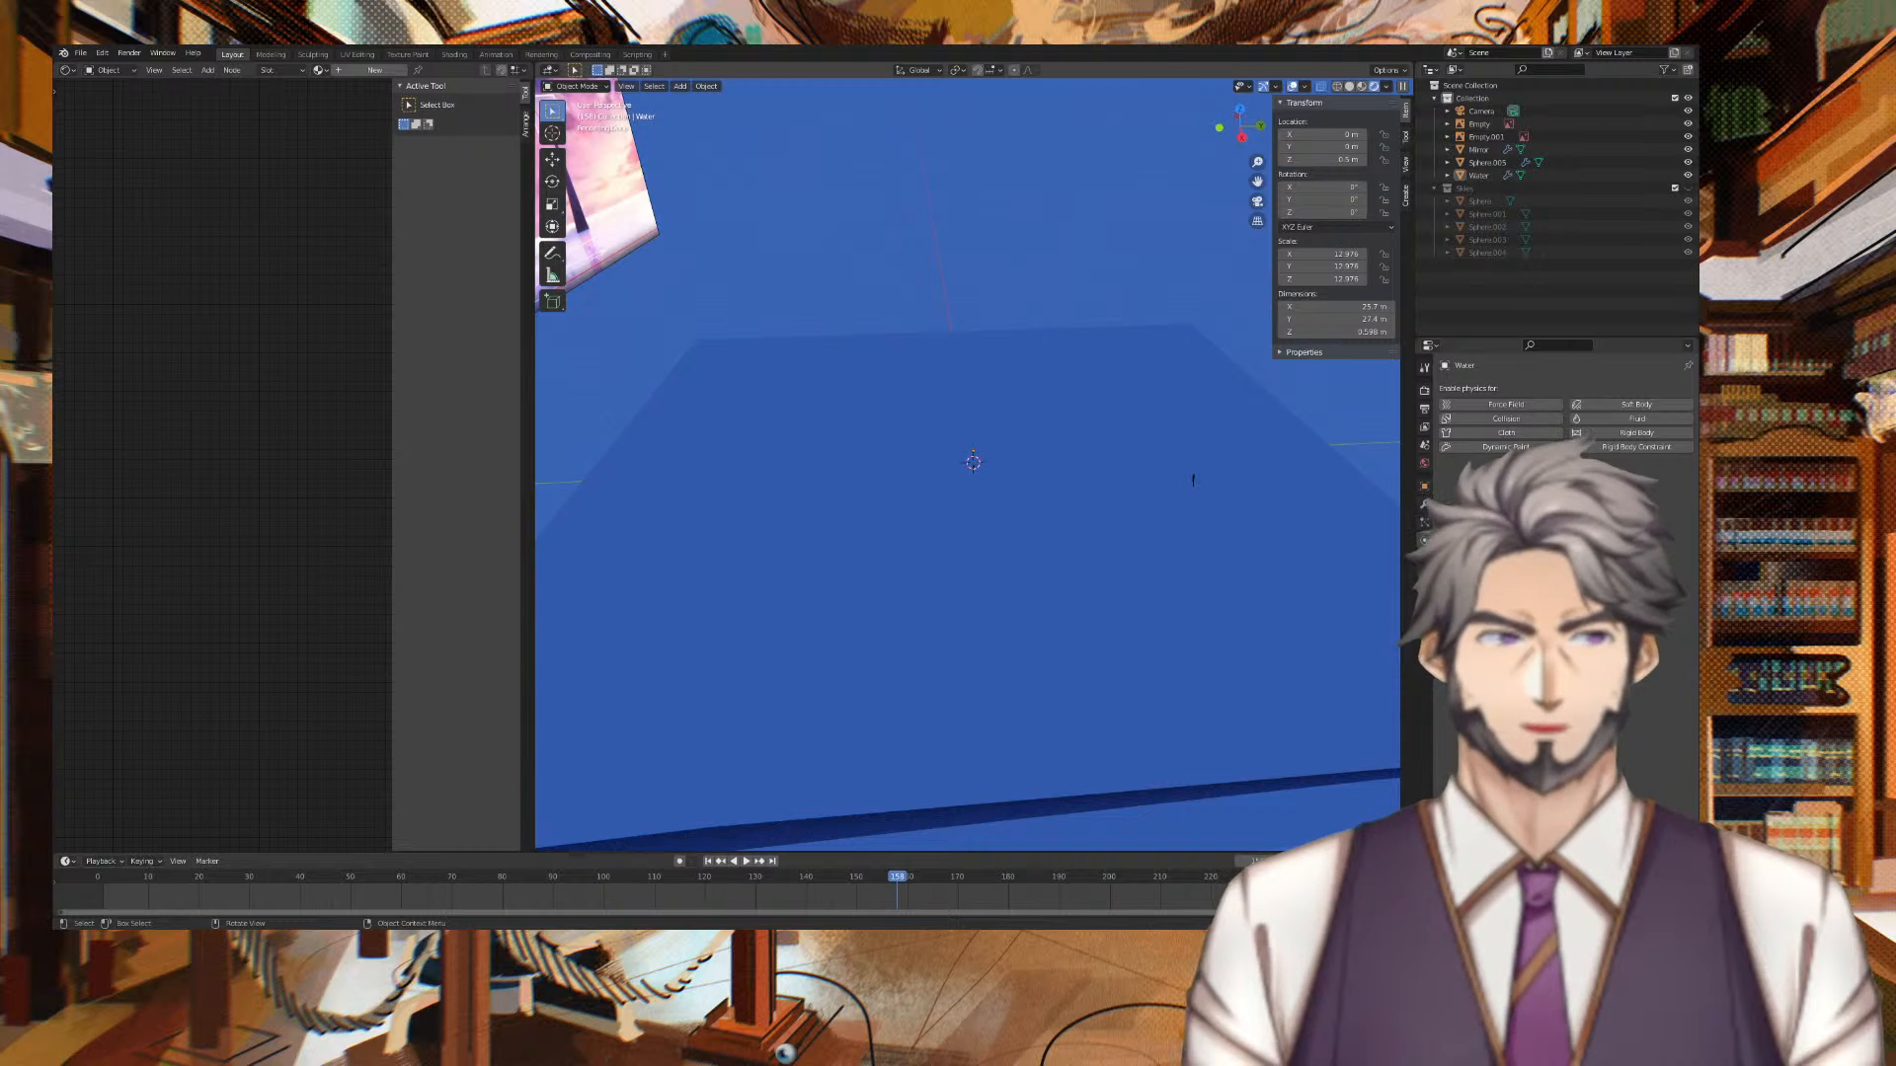
Enable Dynamic Paint physics on the Water plane, add a canvas to it and shade it smooth
click(1037, 482)
mouse_move(1037, 482)
middle_down()
mouse_move(1074, 411)
mouse_move(962, 430)
middle_up()
click(1536, 447)
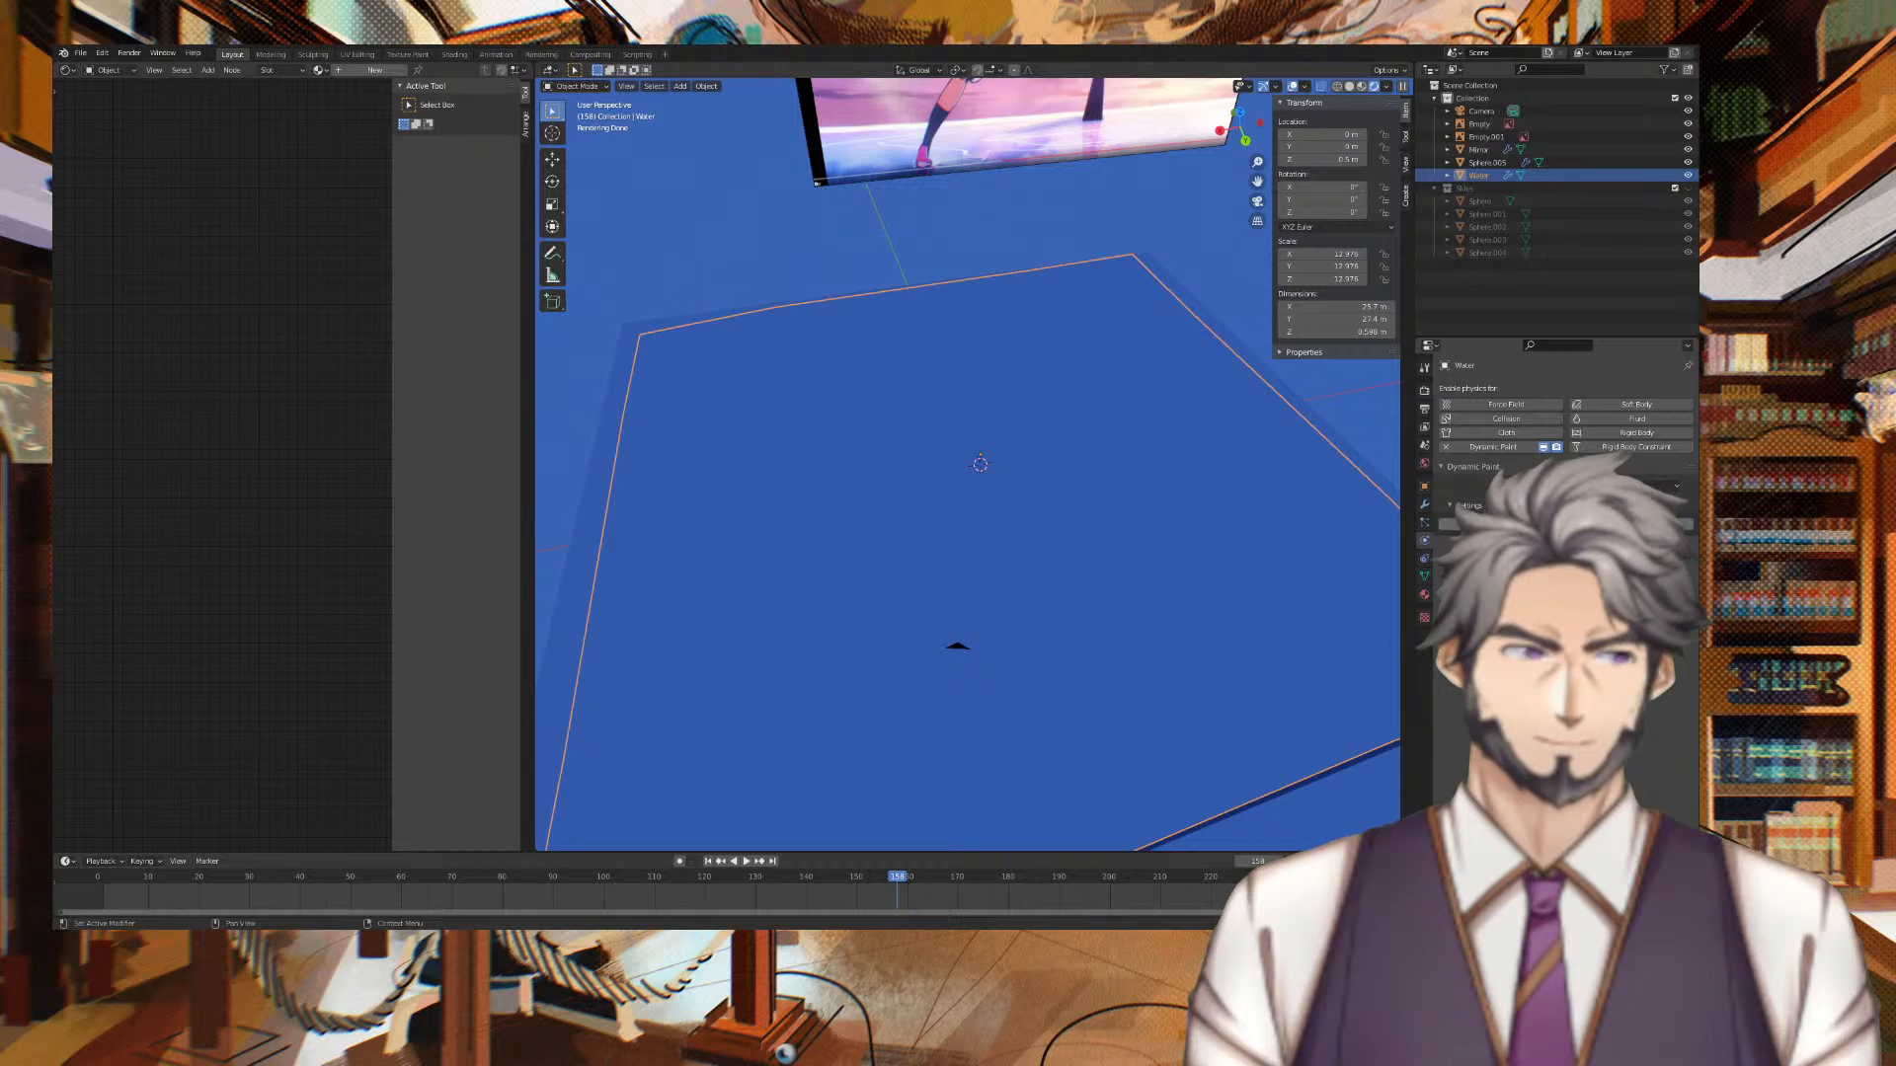
click(1565, 523)
middle_drag(1282, 399, 1213, 371)
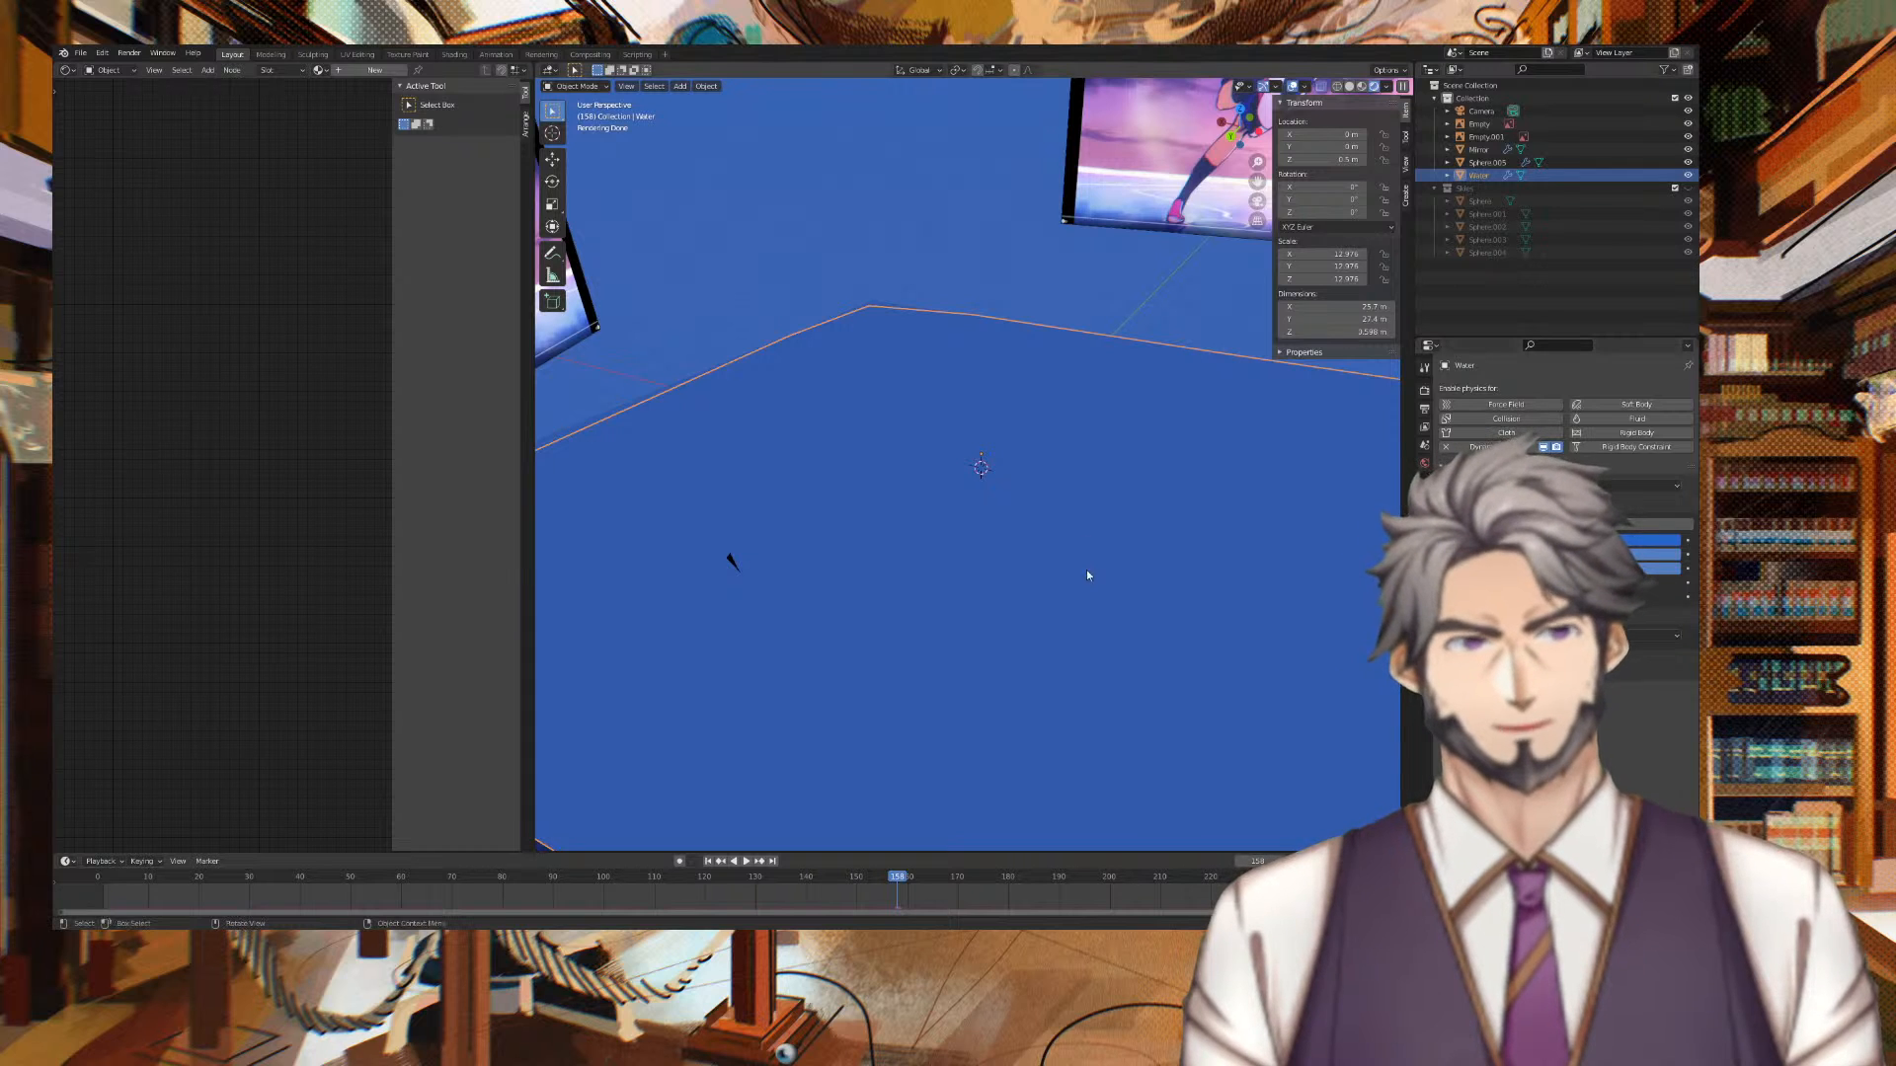
right_click(1047, 542)
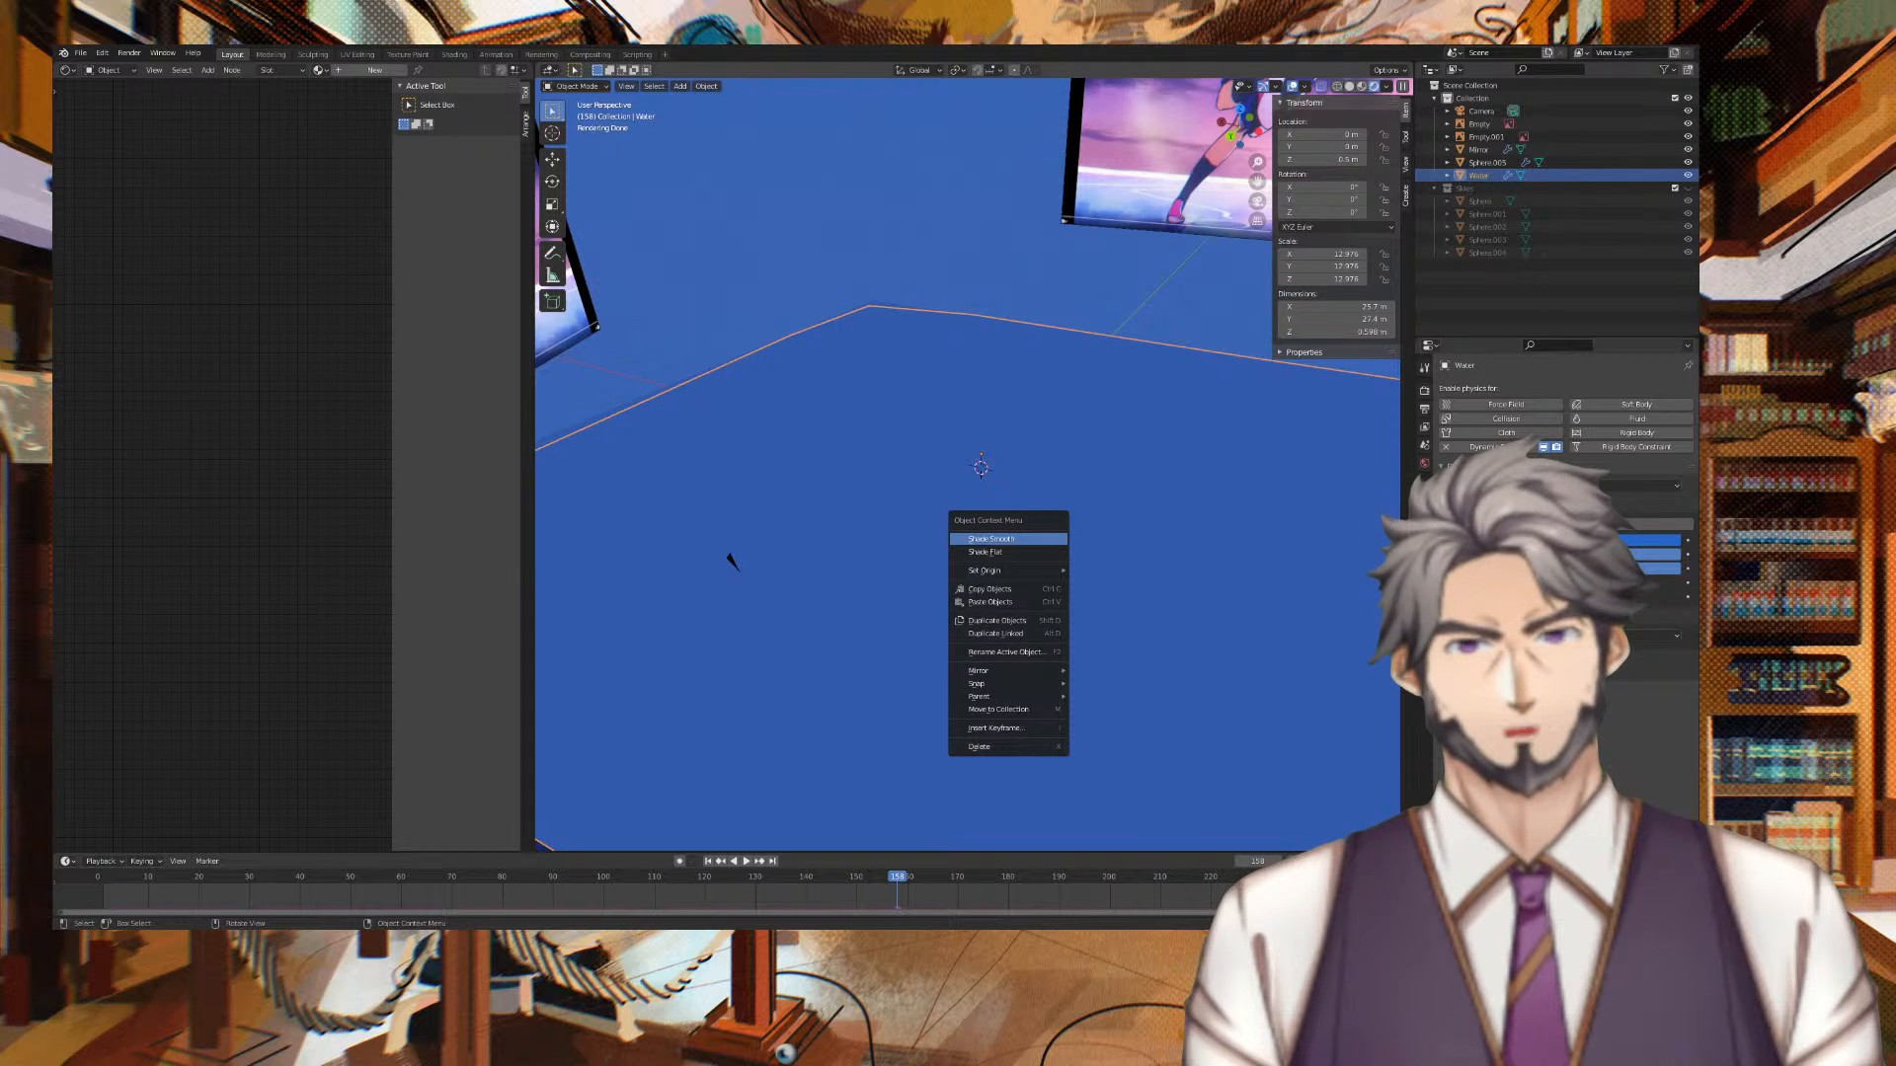
Go back to frame 91, shade the exploding sphere smooth and enable Dynamic Paint physics on it
click(1614, 160)
middle_drag(889, 326, 1017, 219)
drag(895, 878, 558, 875)
right_click(993, 282)
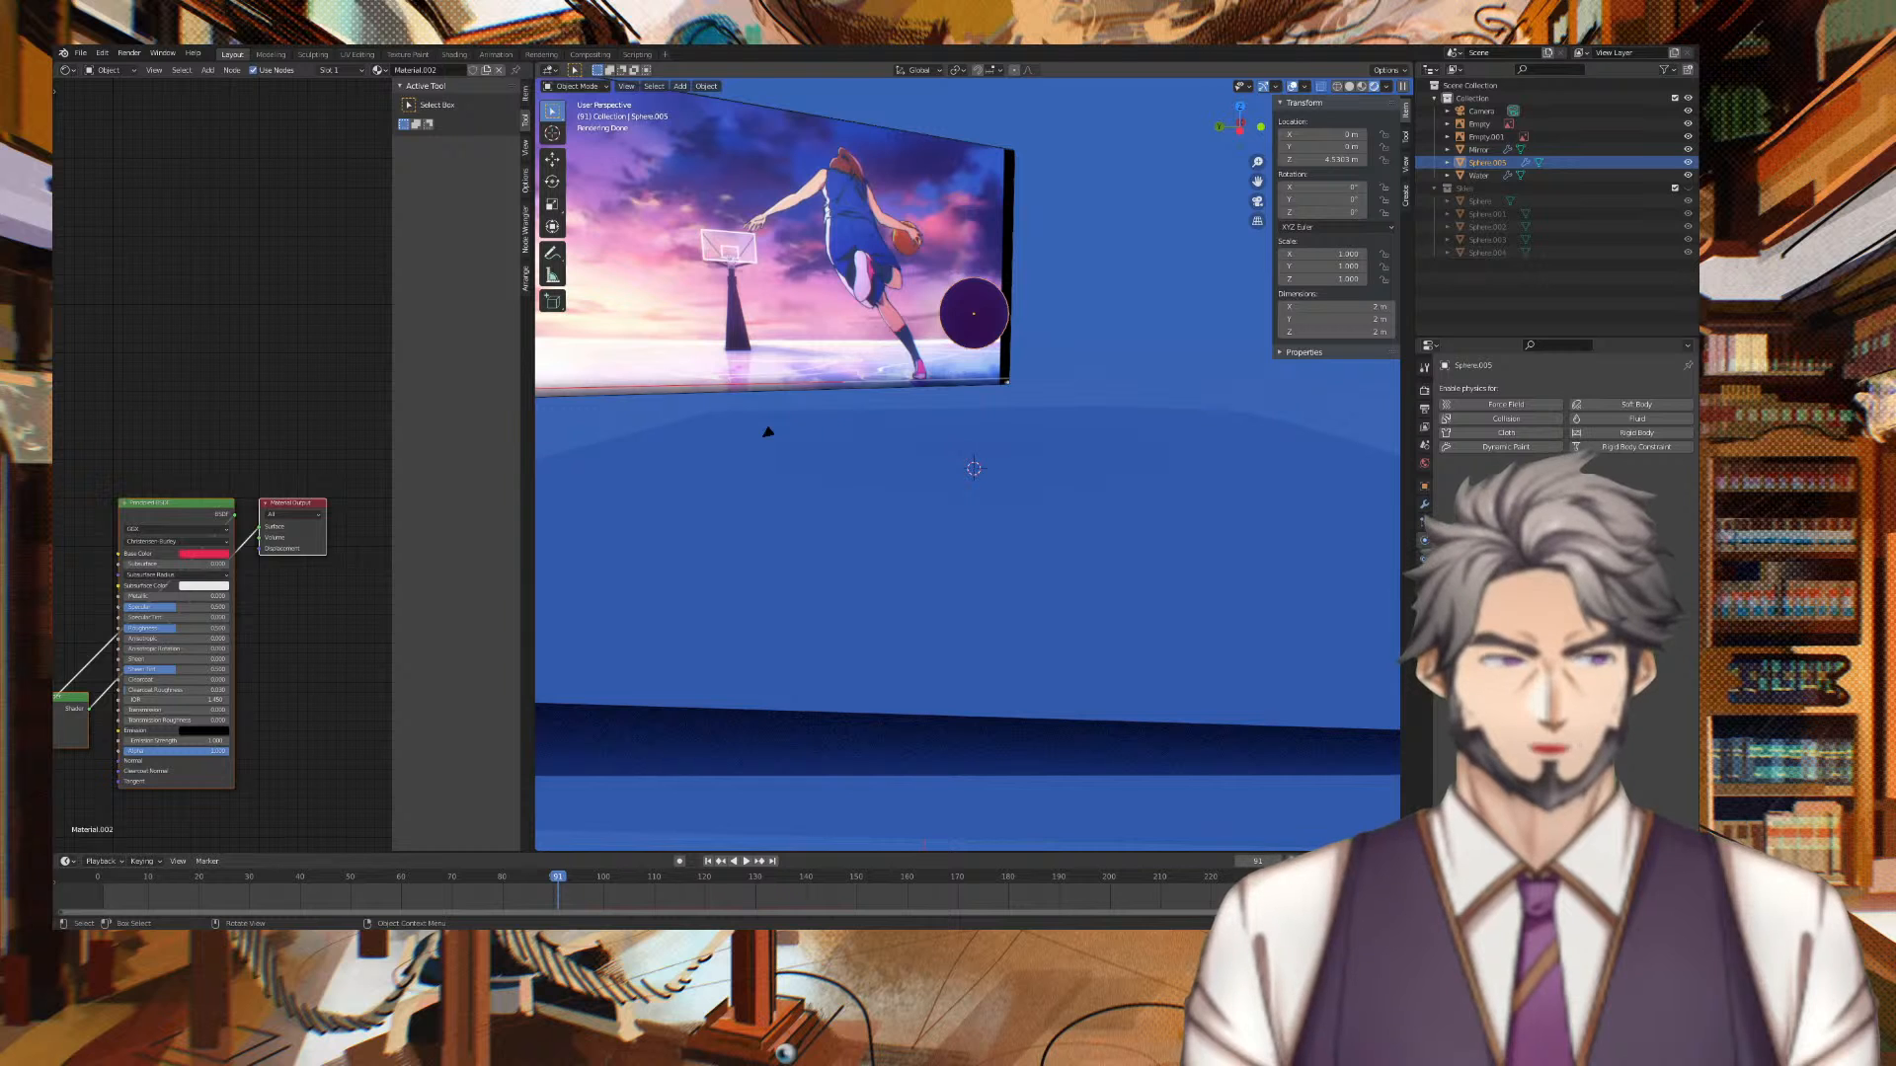
click(992, 298)
click(975, 308)
middle_drag(1083, 292, 1212, 299)
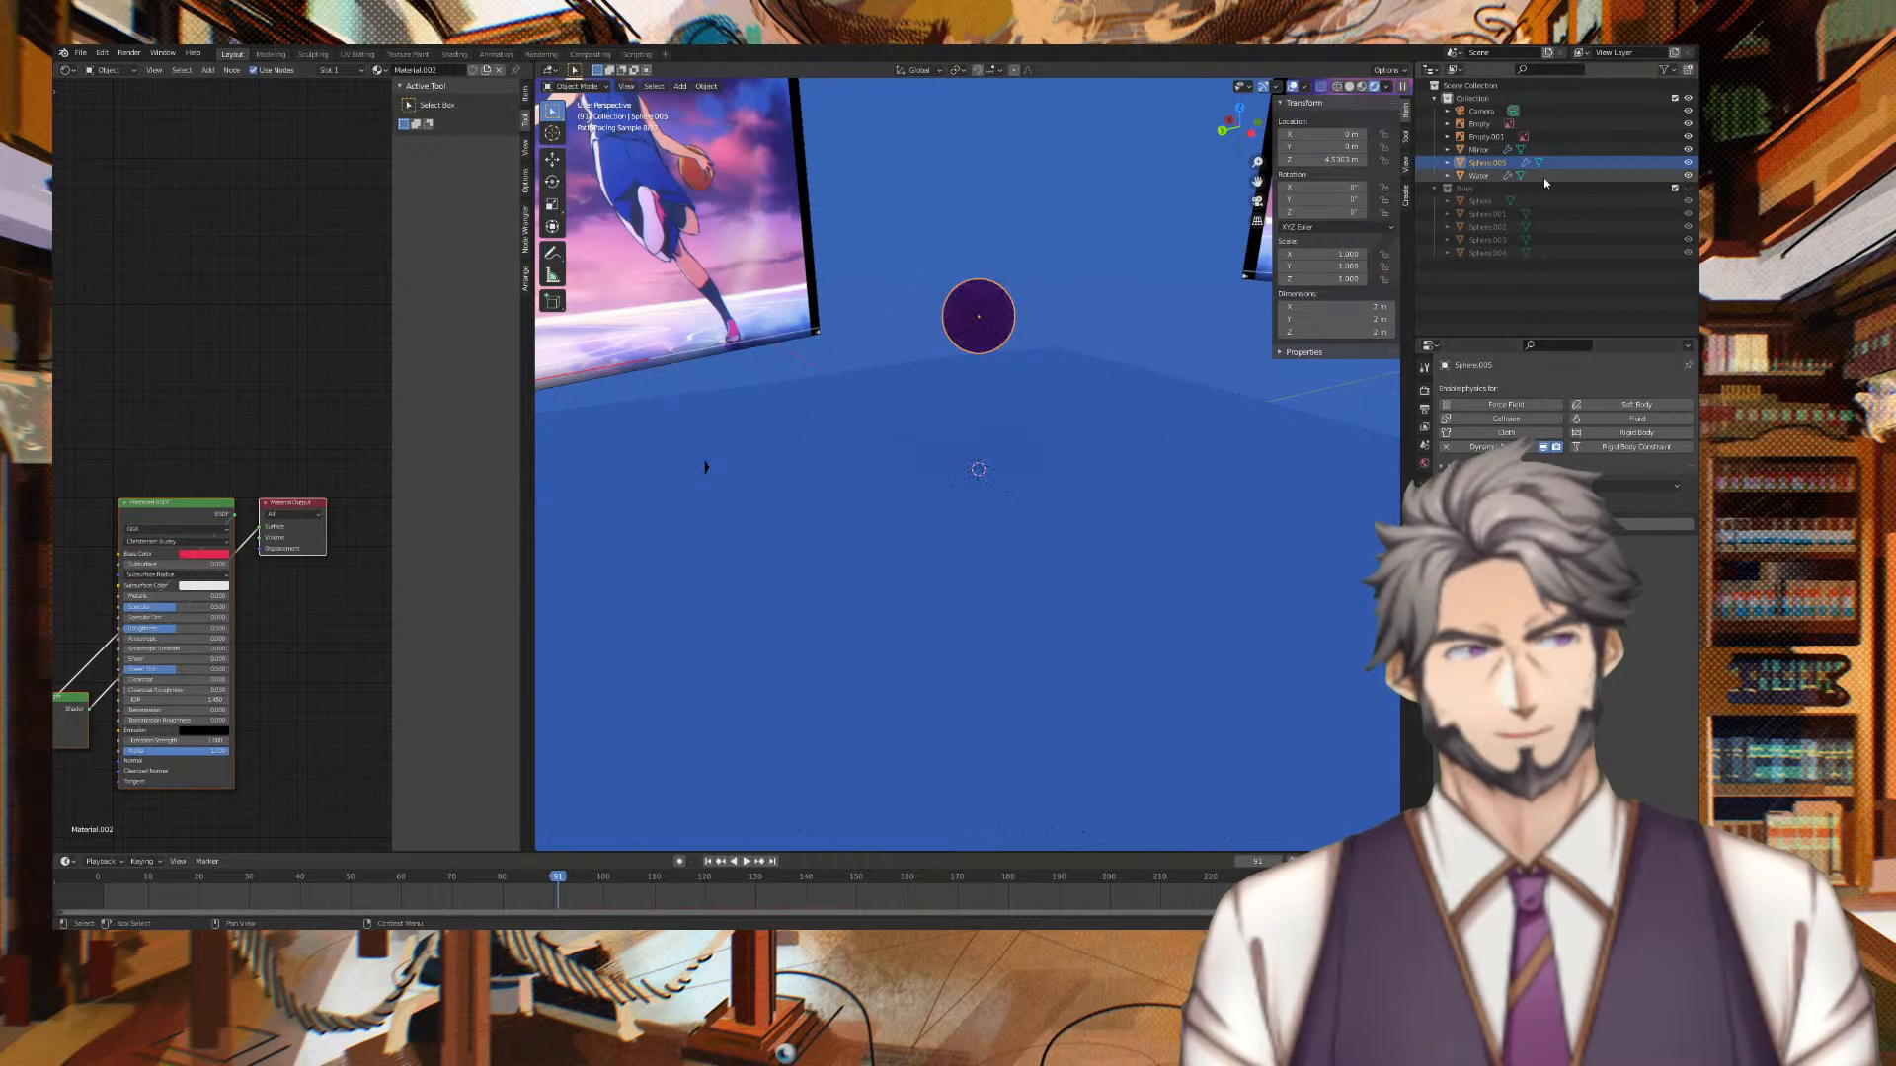
Select the Water plane and replay the explosion to check whether its surface reacts
click(1481, 174)
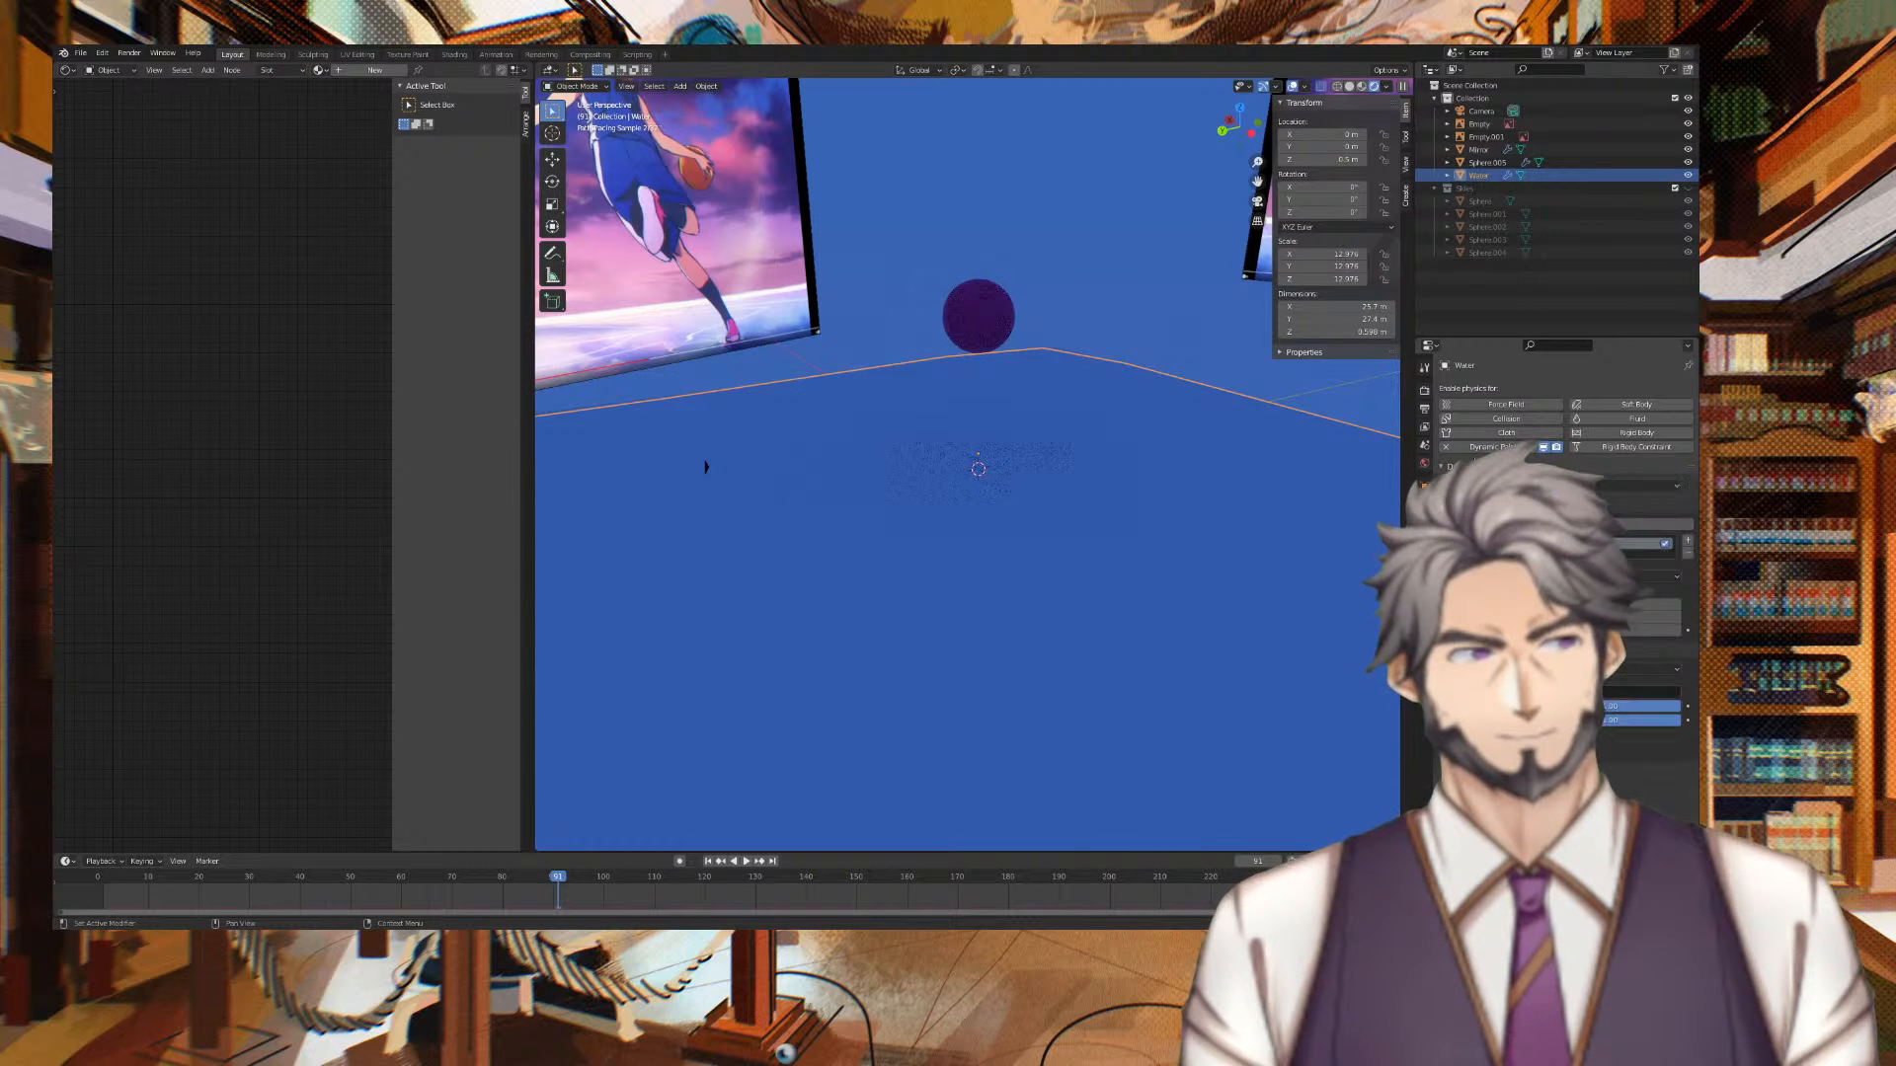
middle_drag(1129, 221, 1088, 211)
key(space)
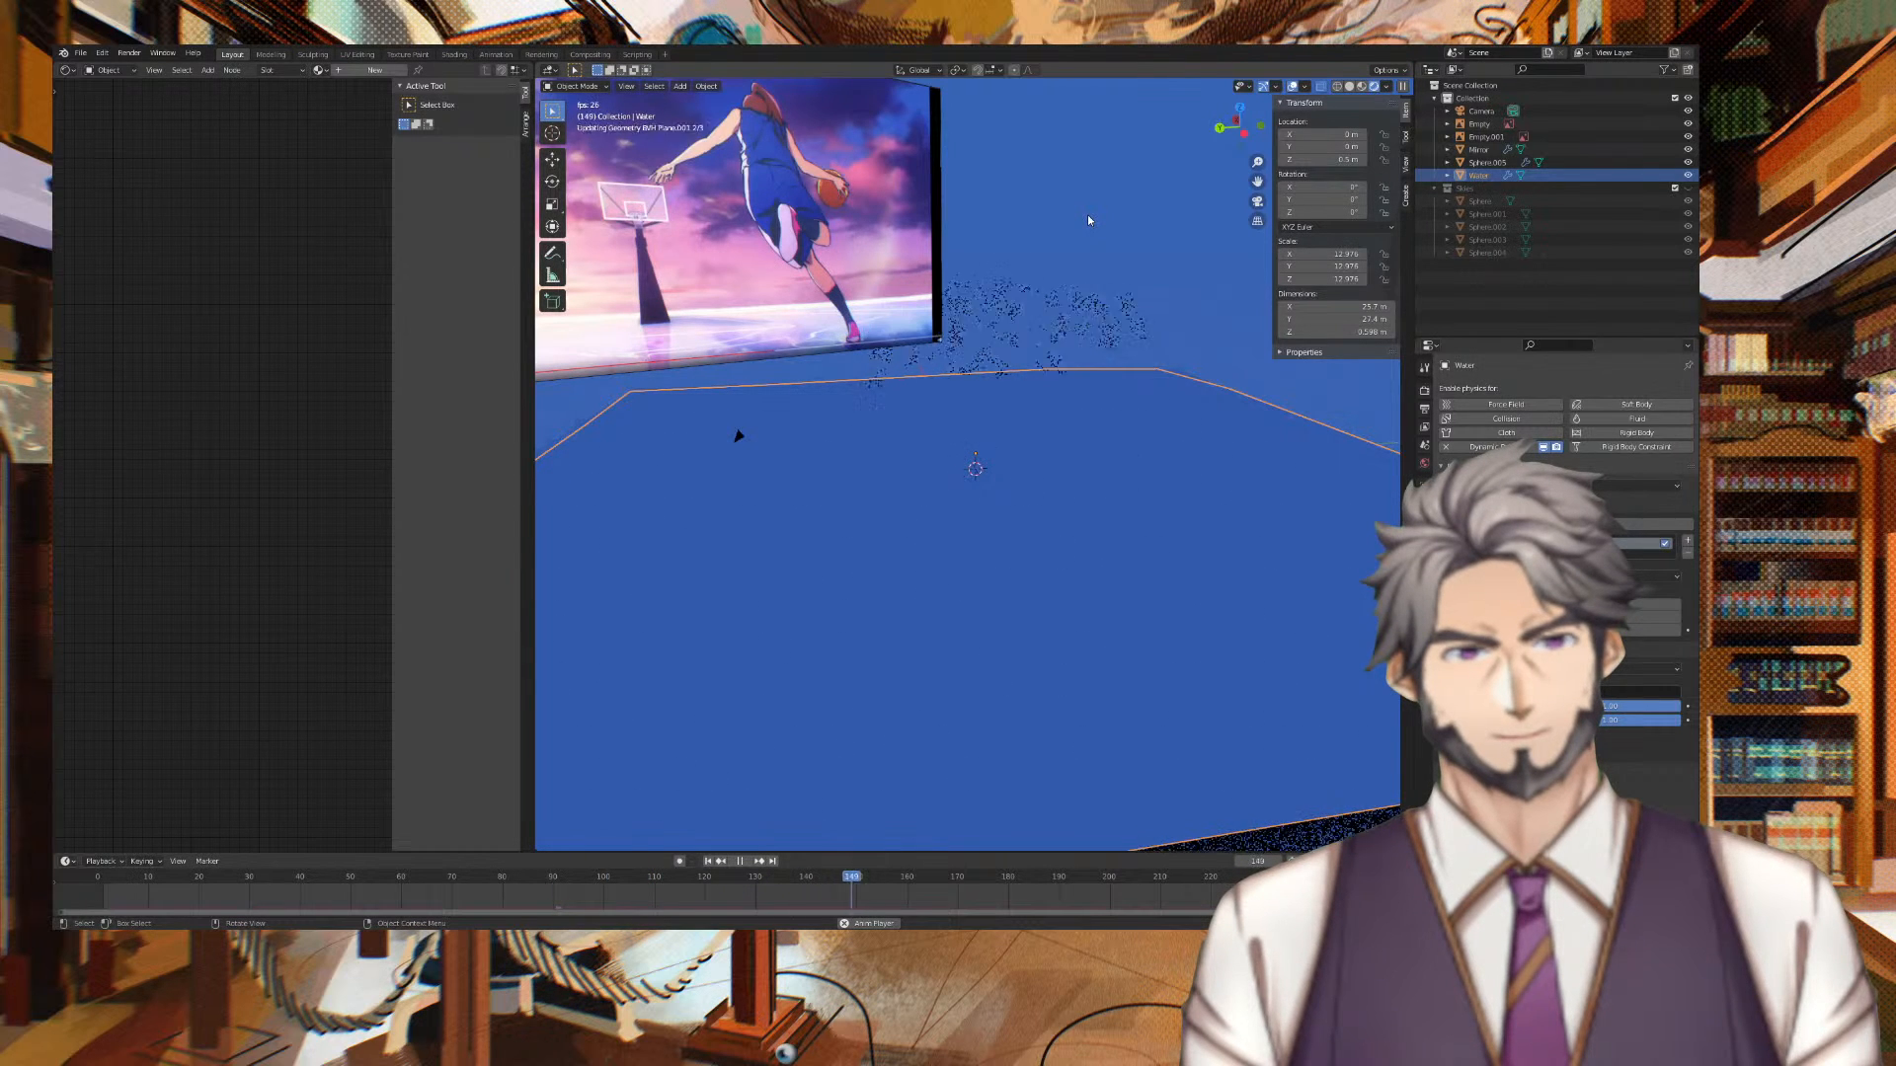
key(space)
middle_drag(1087, 216, 939, 272)
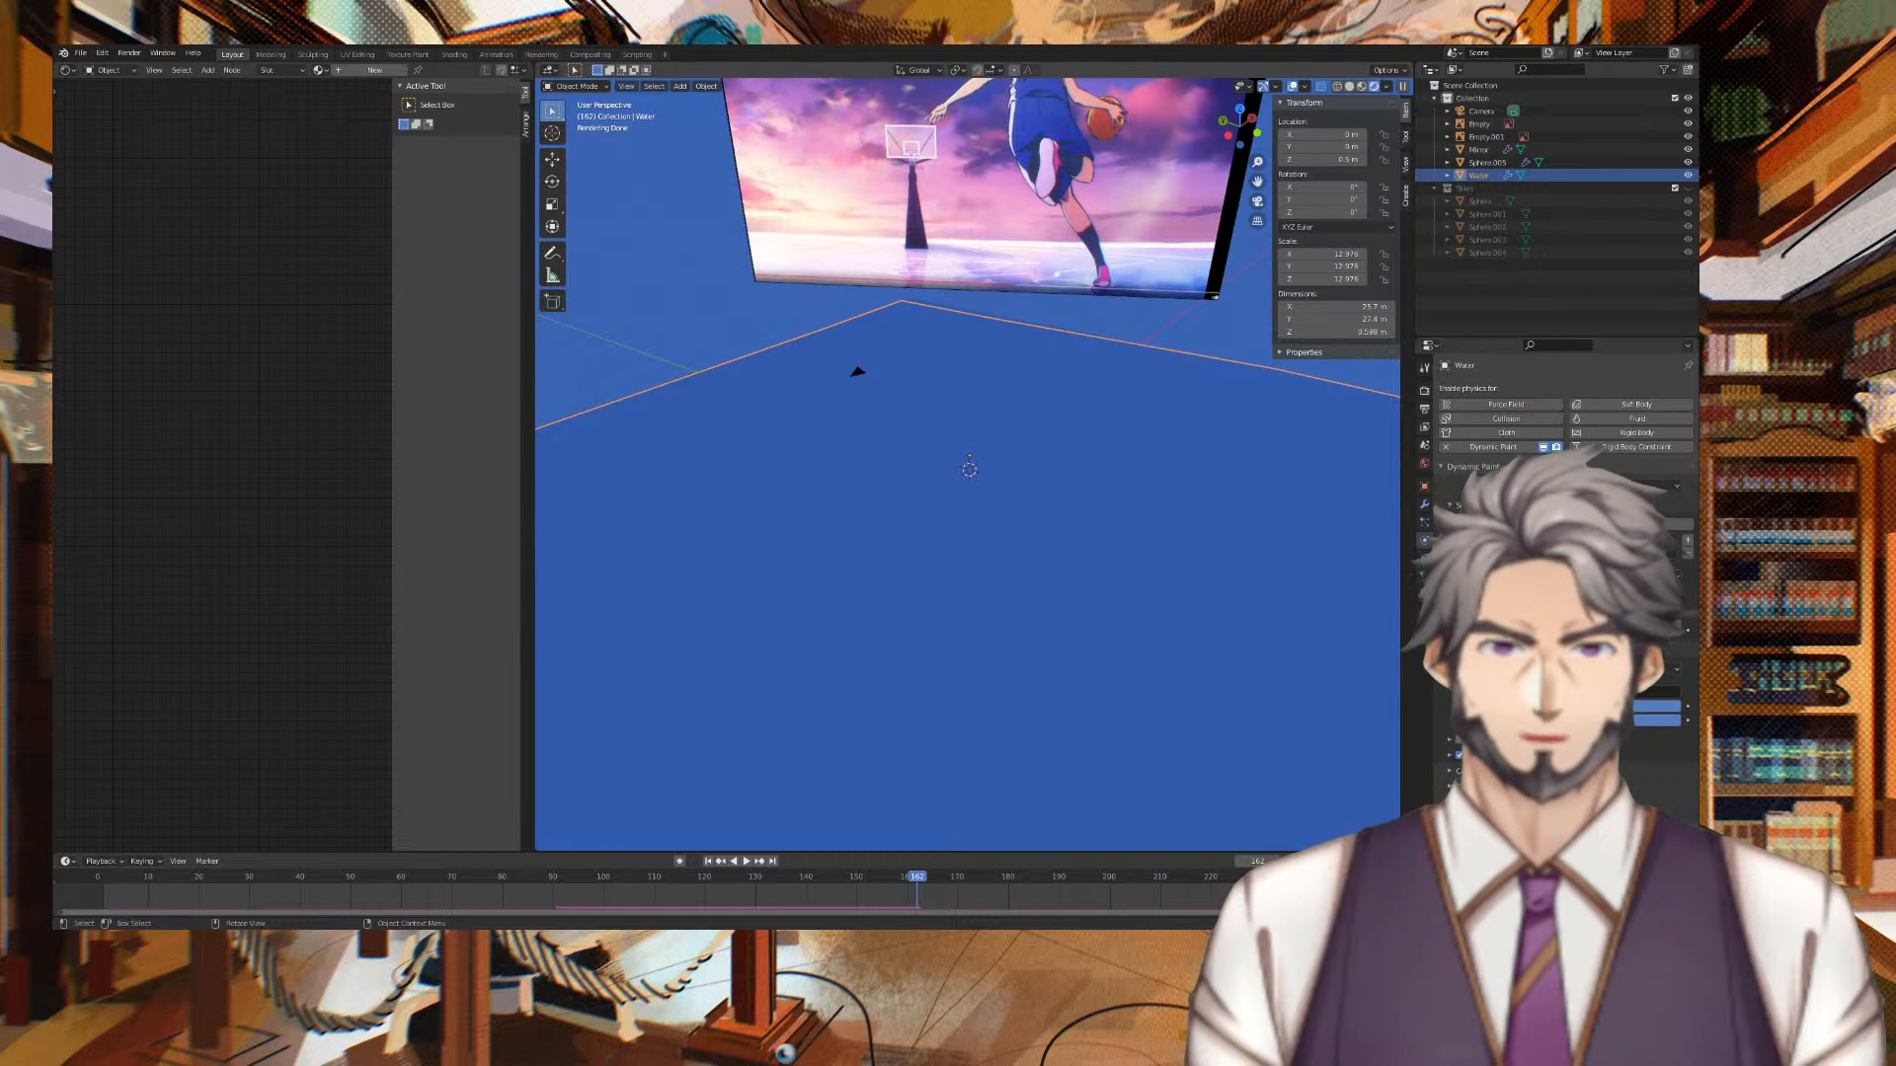
key(shift+Left)
key(space)
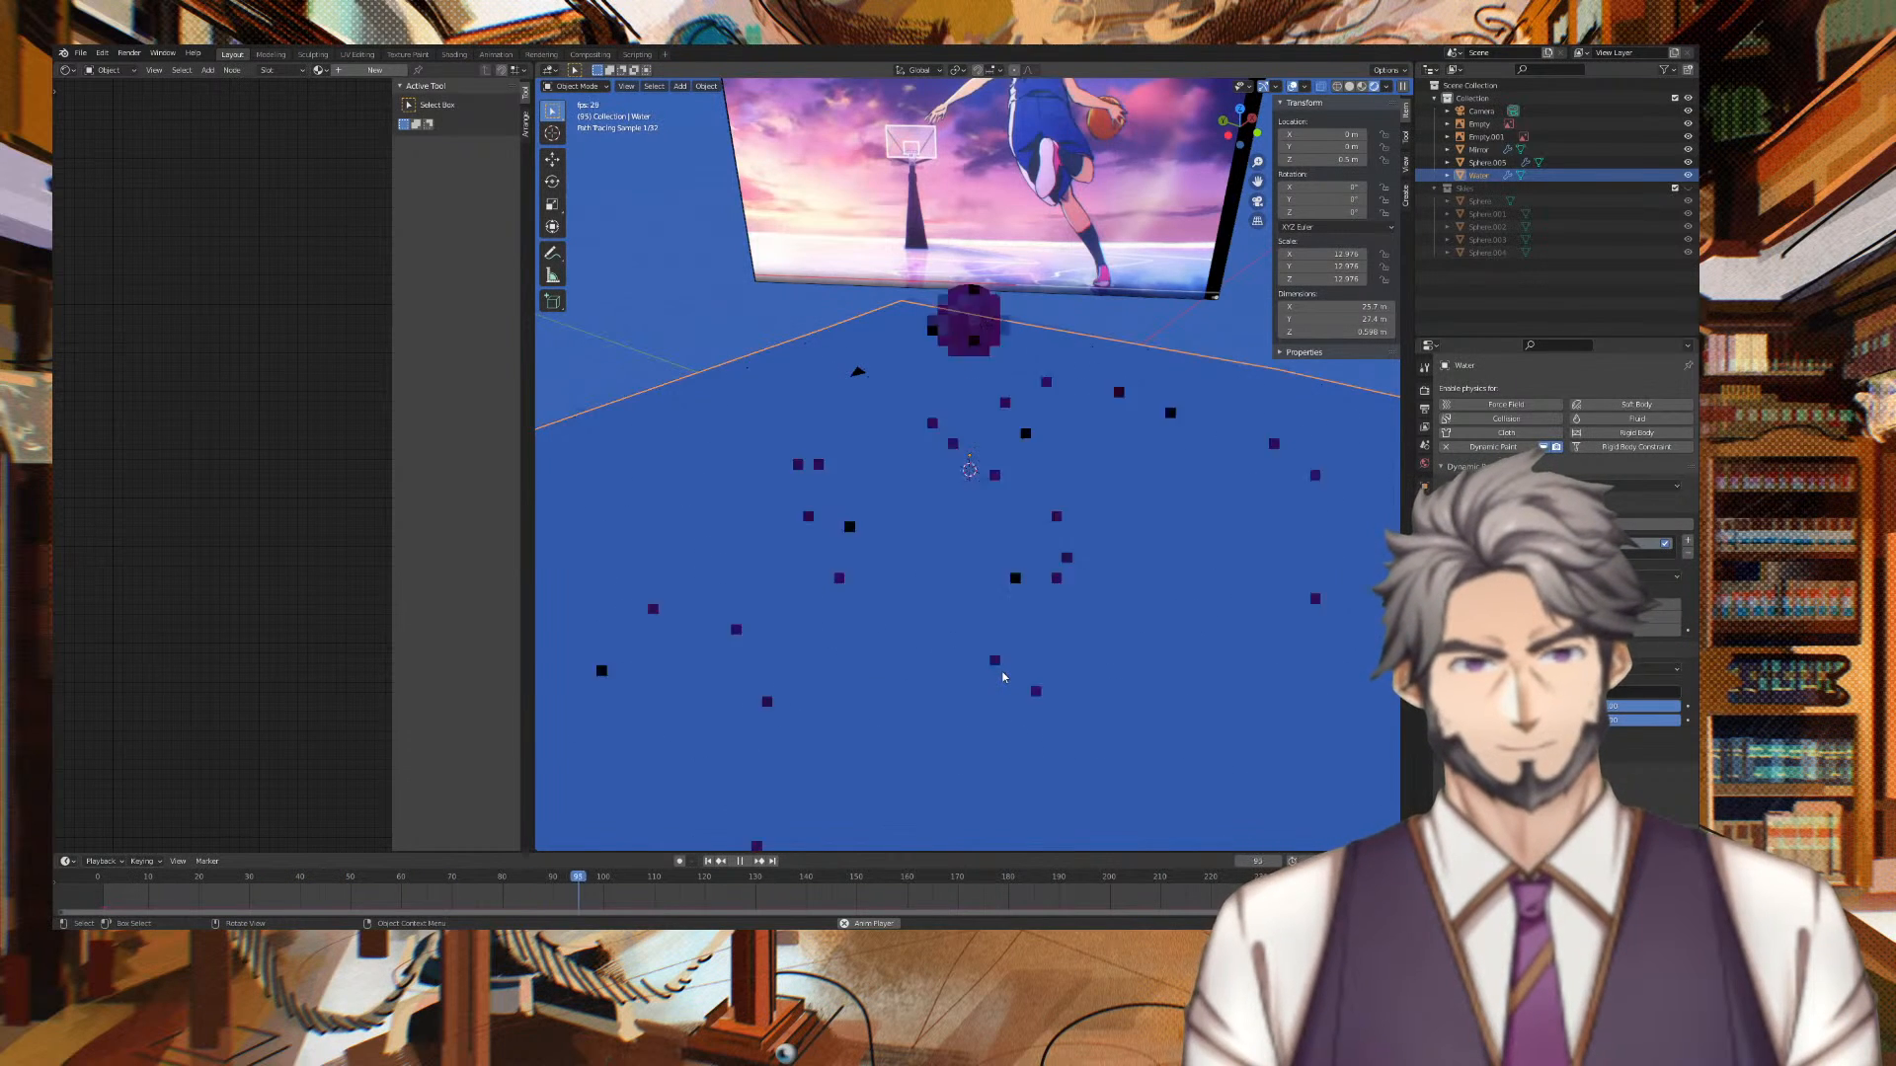
key(space)
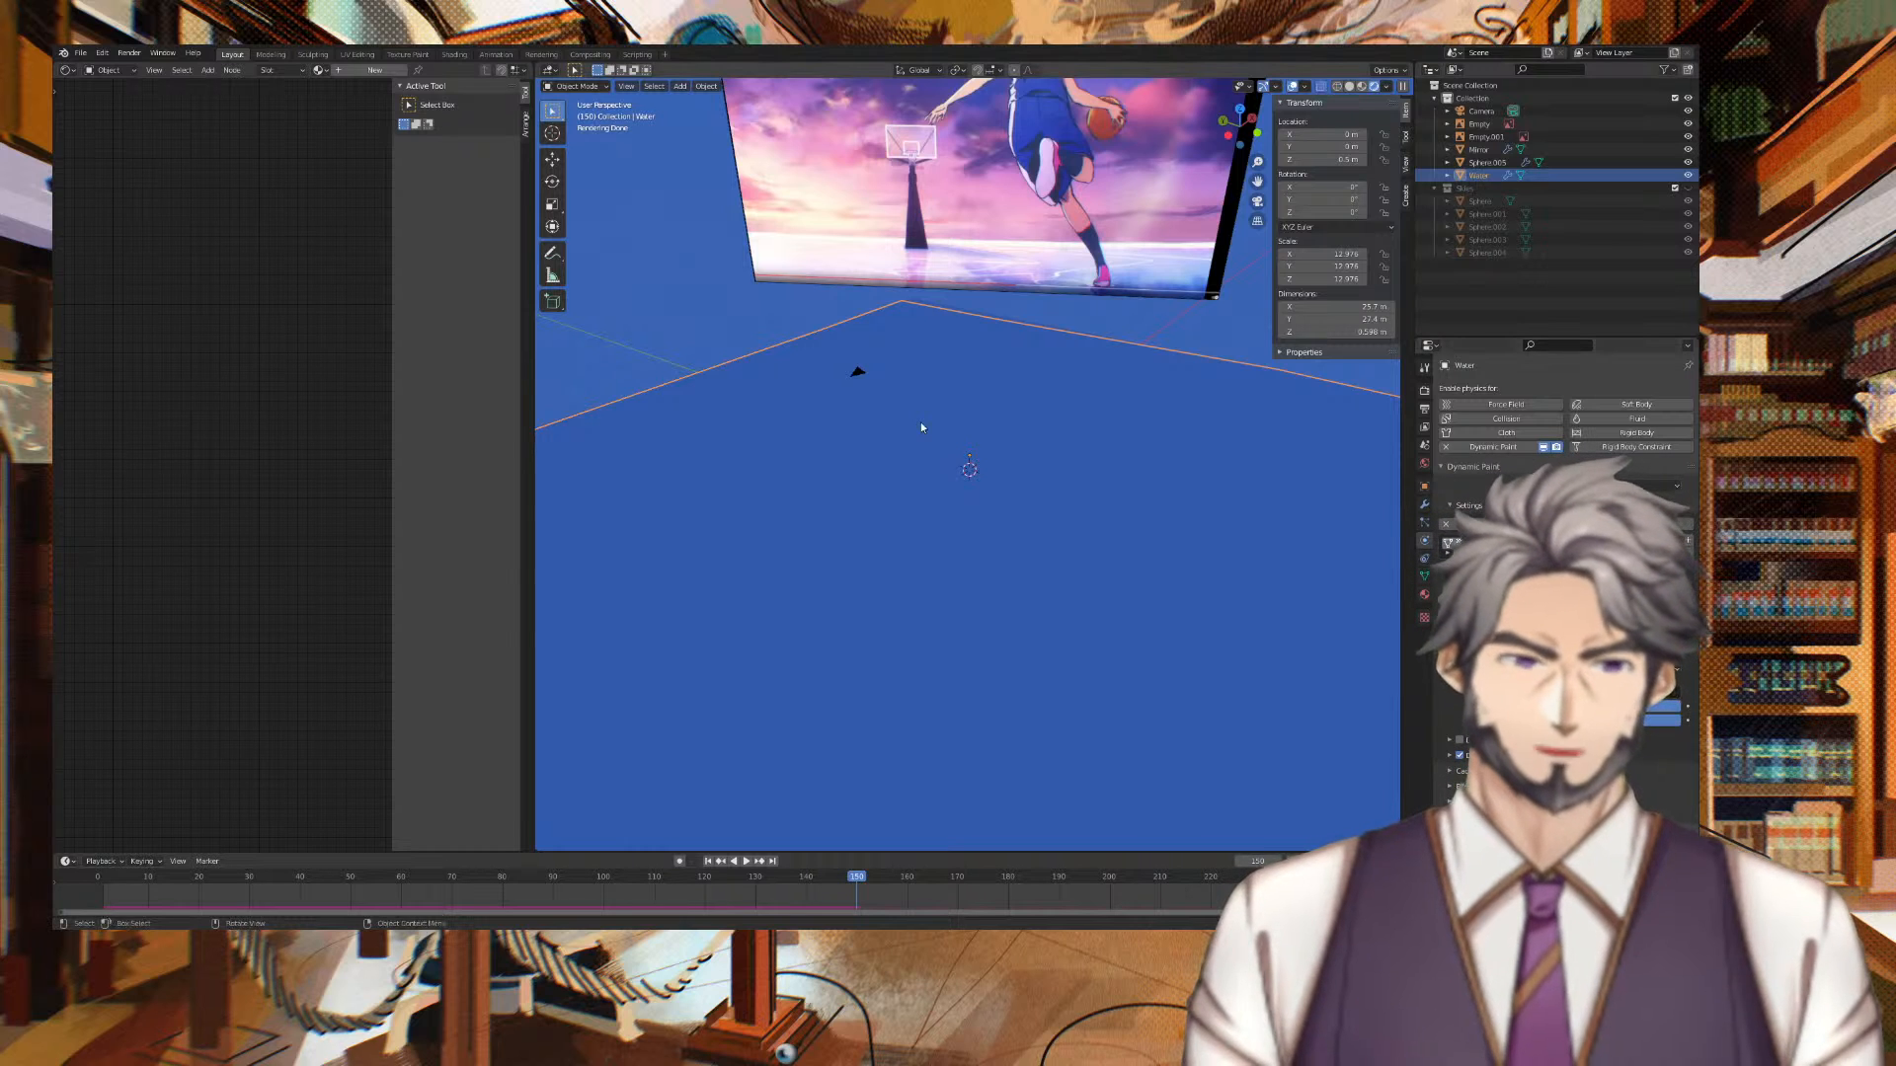
Change the surface type of the Water plane's Dynamic Paint canvas and replay the explosion from several angles
click(1619, 668)
click(1620, 725)
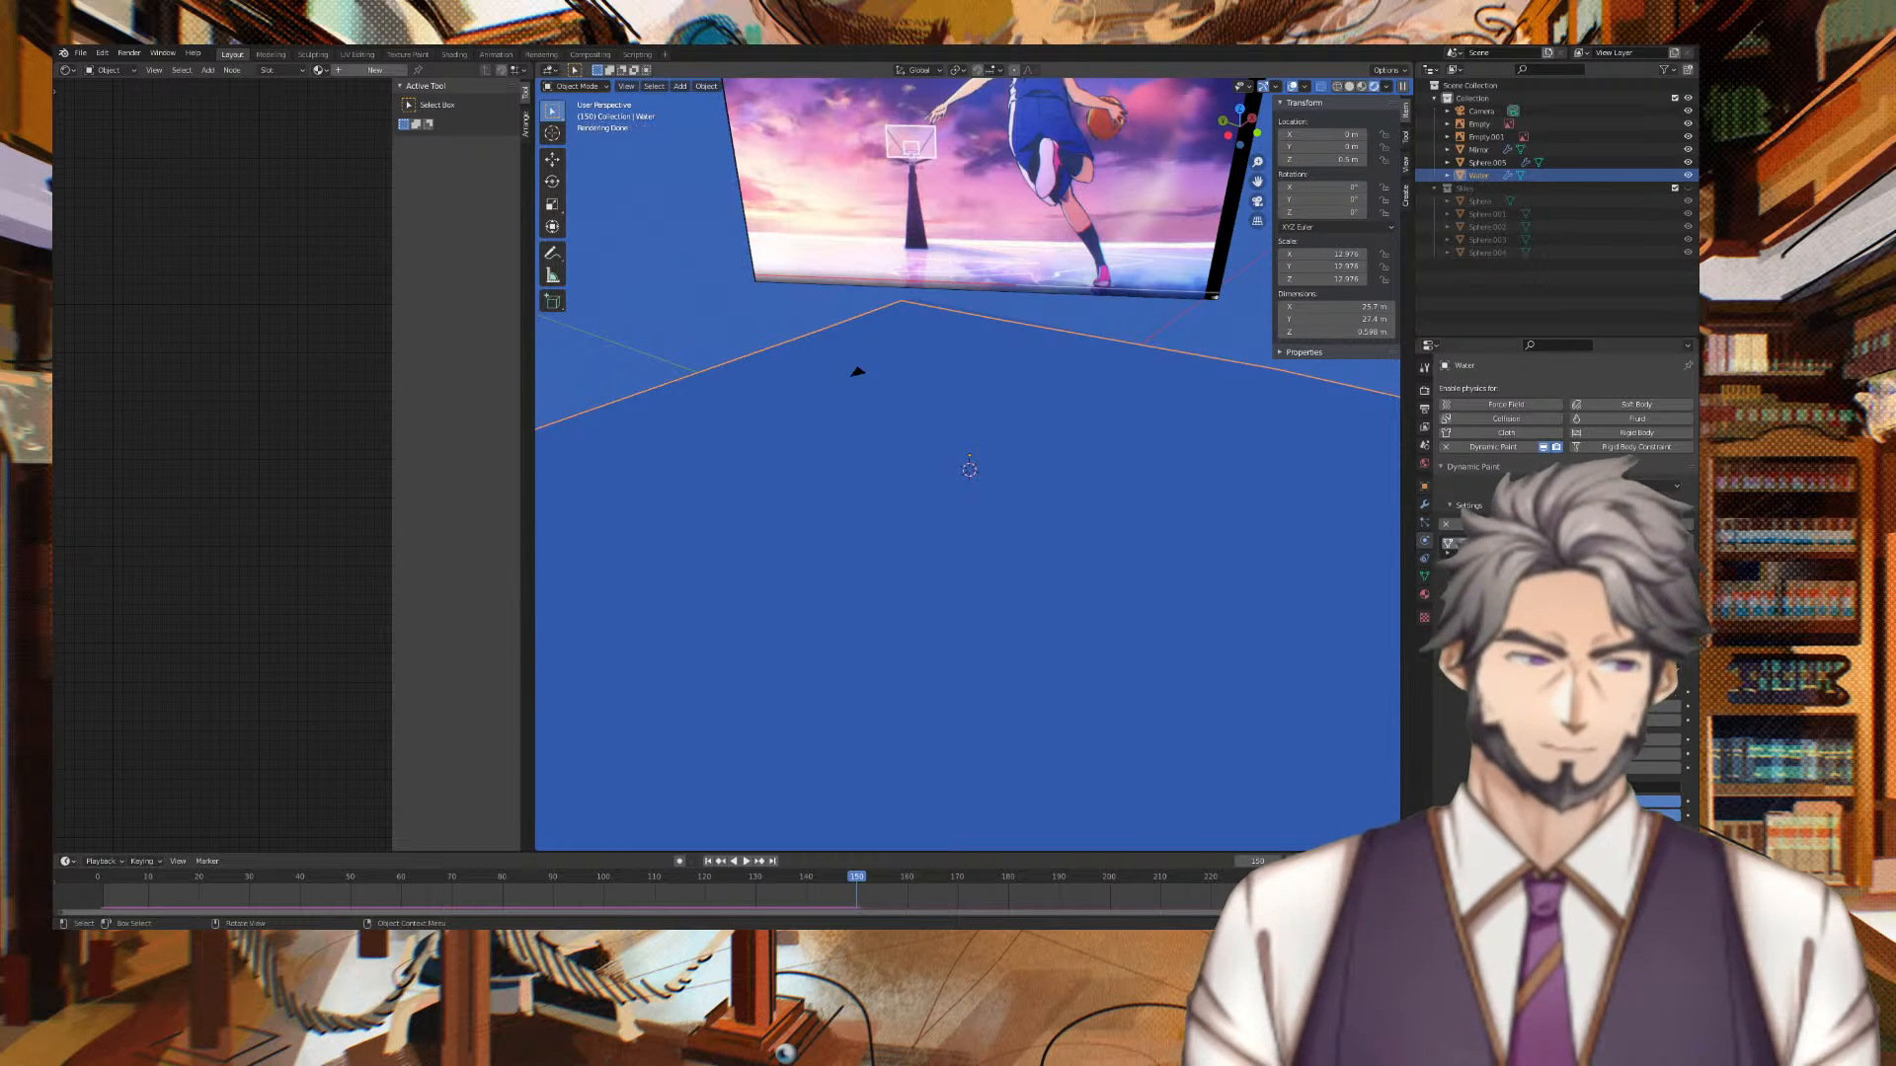
key(space)
middle_drag(1377, 488, 1210, 492)
click(740, 861)
click(720, 861)
key(space)
middle_drag(719, 482, 1054, 500)
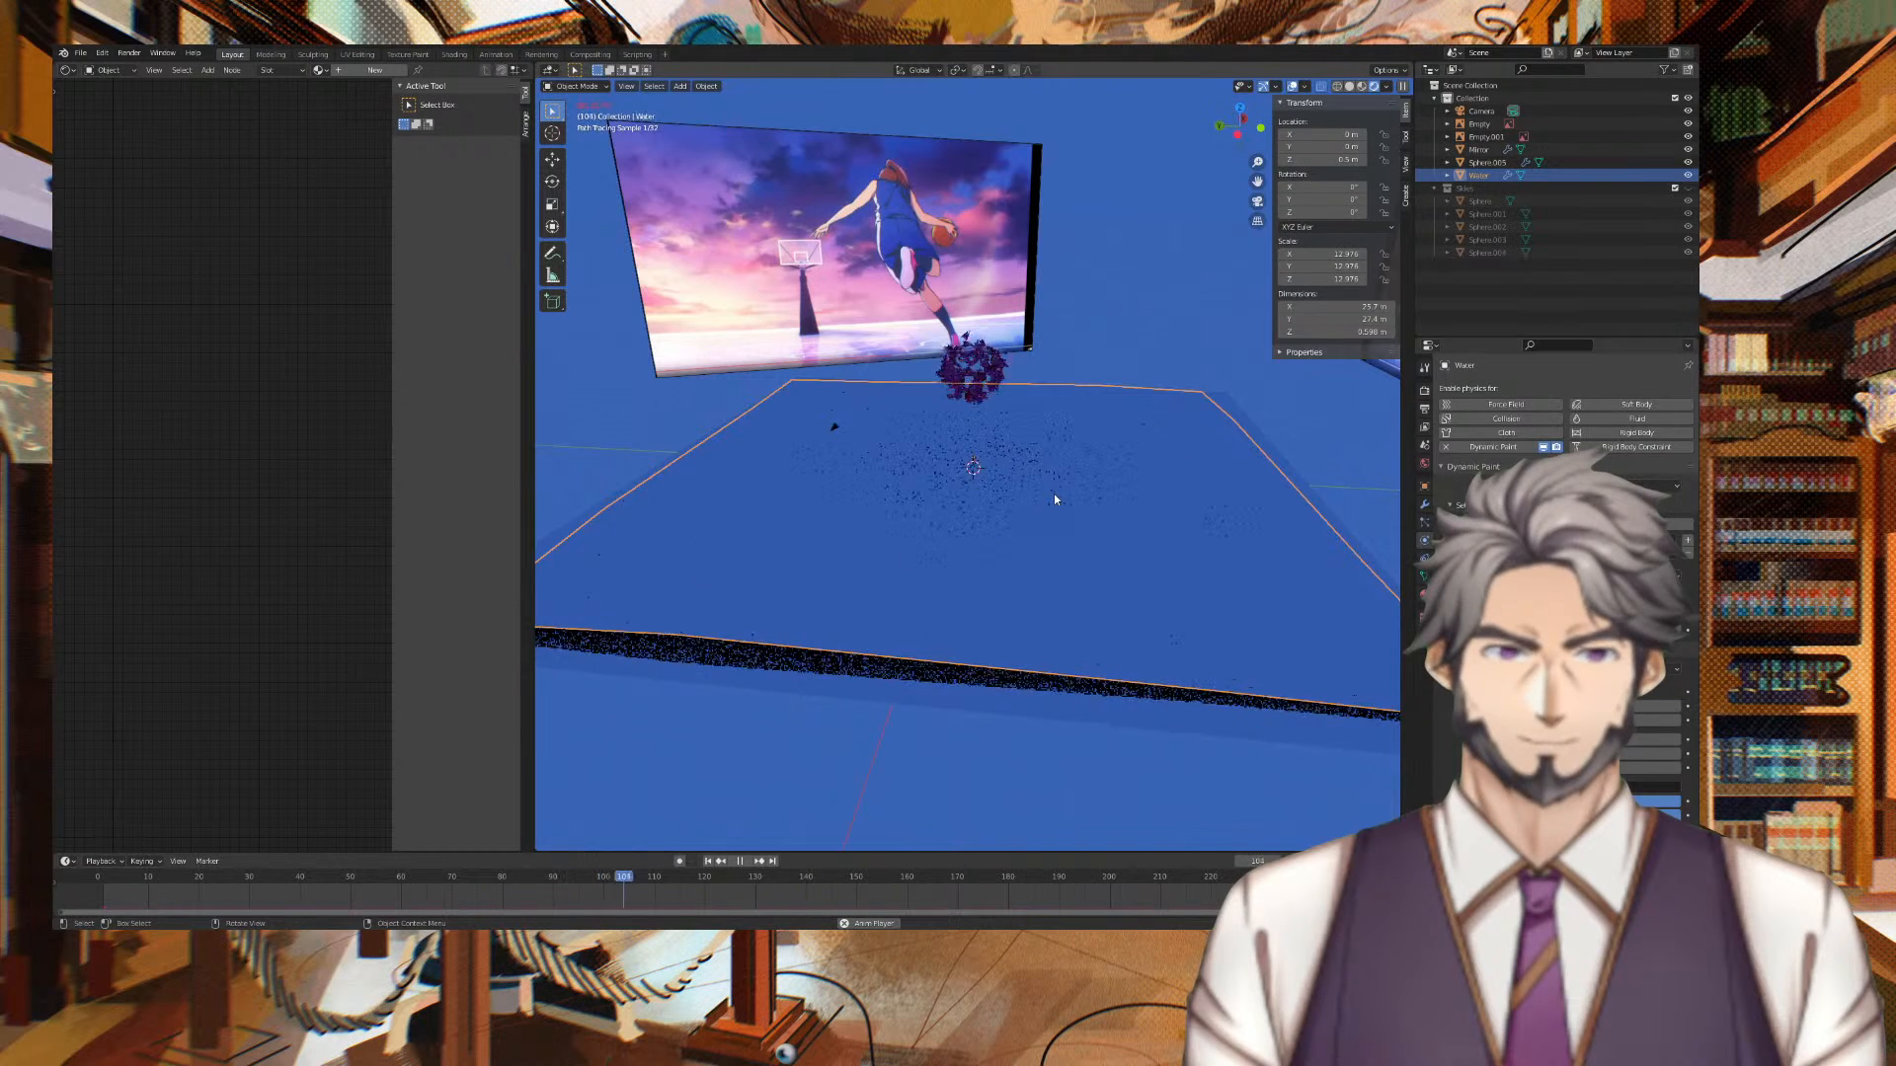
middle_drag(1180, 444, 1113, 440)
key(KP_0)
key(KP_0)
key(space)
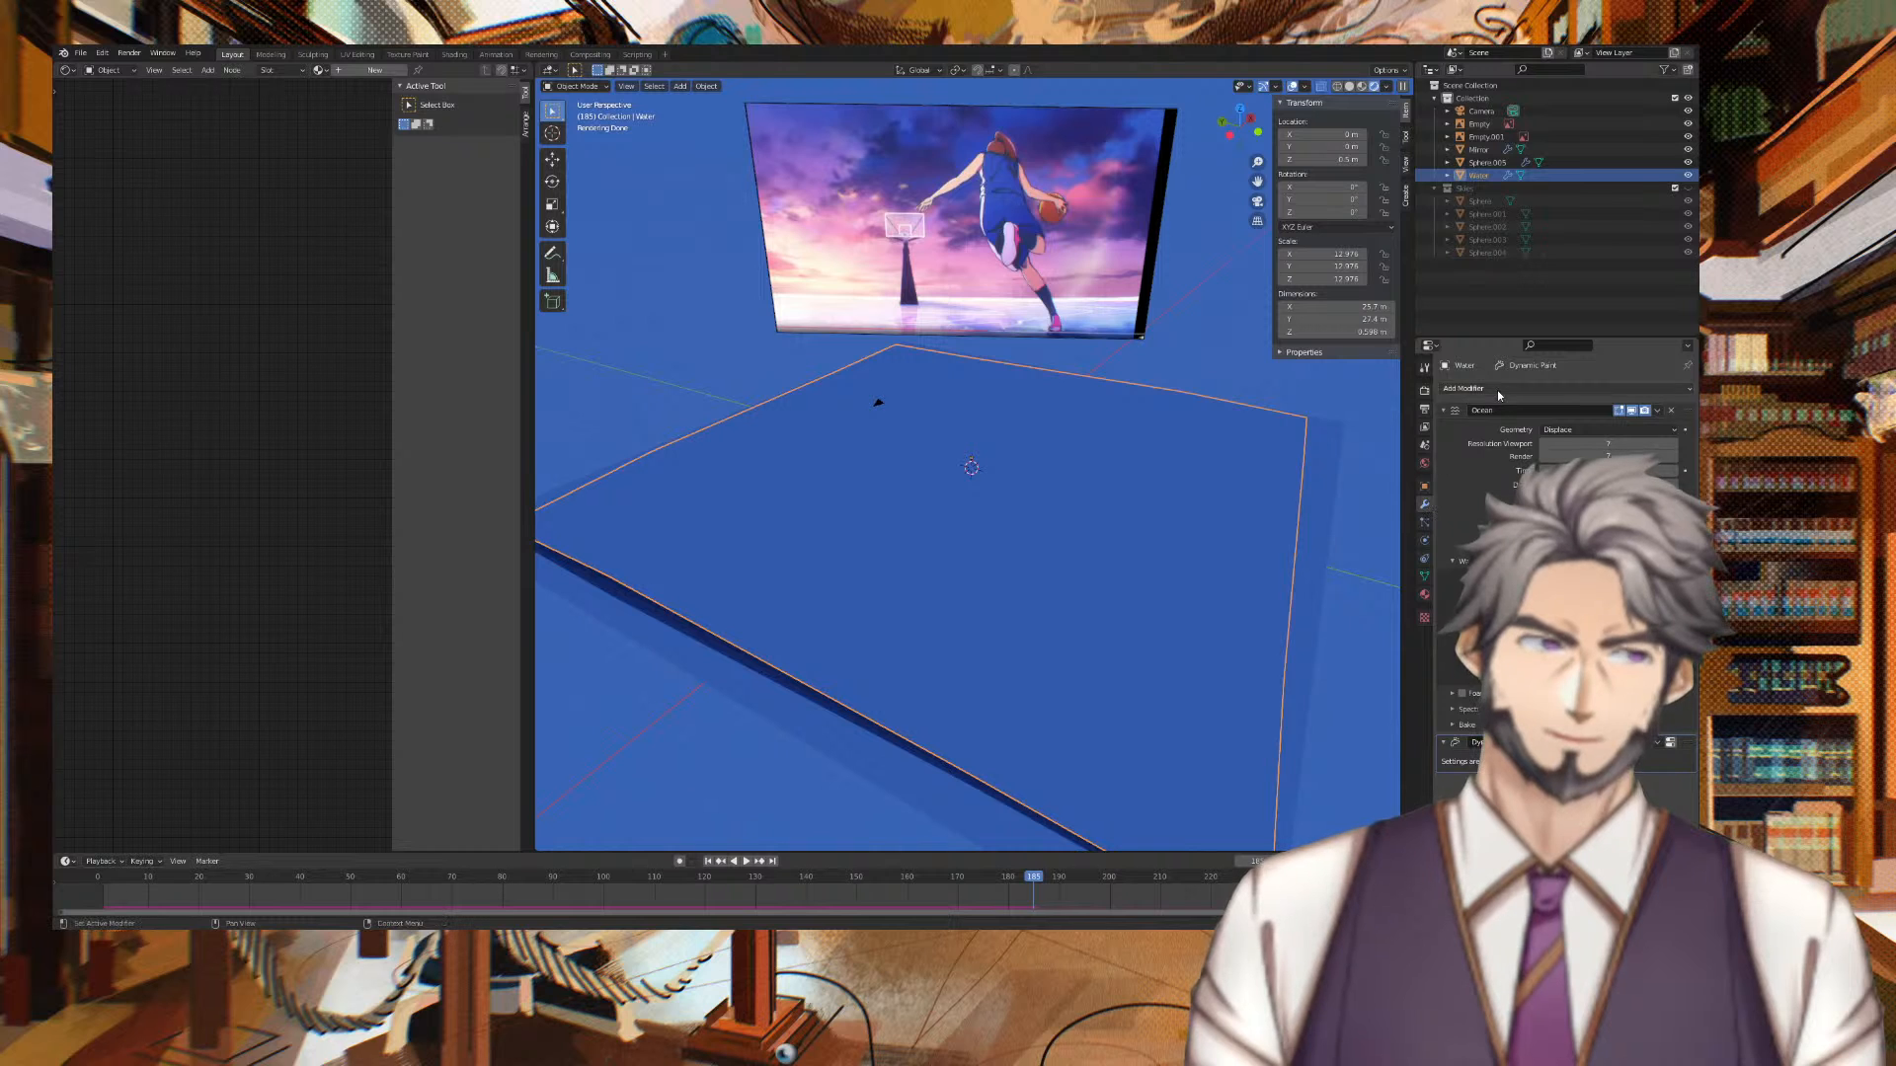
Remove the Ocean modifier from the Water plane and replay the explosion over the flat surface
click(1672, 411)
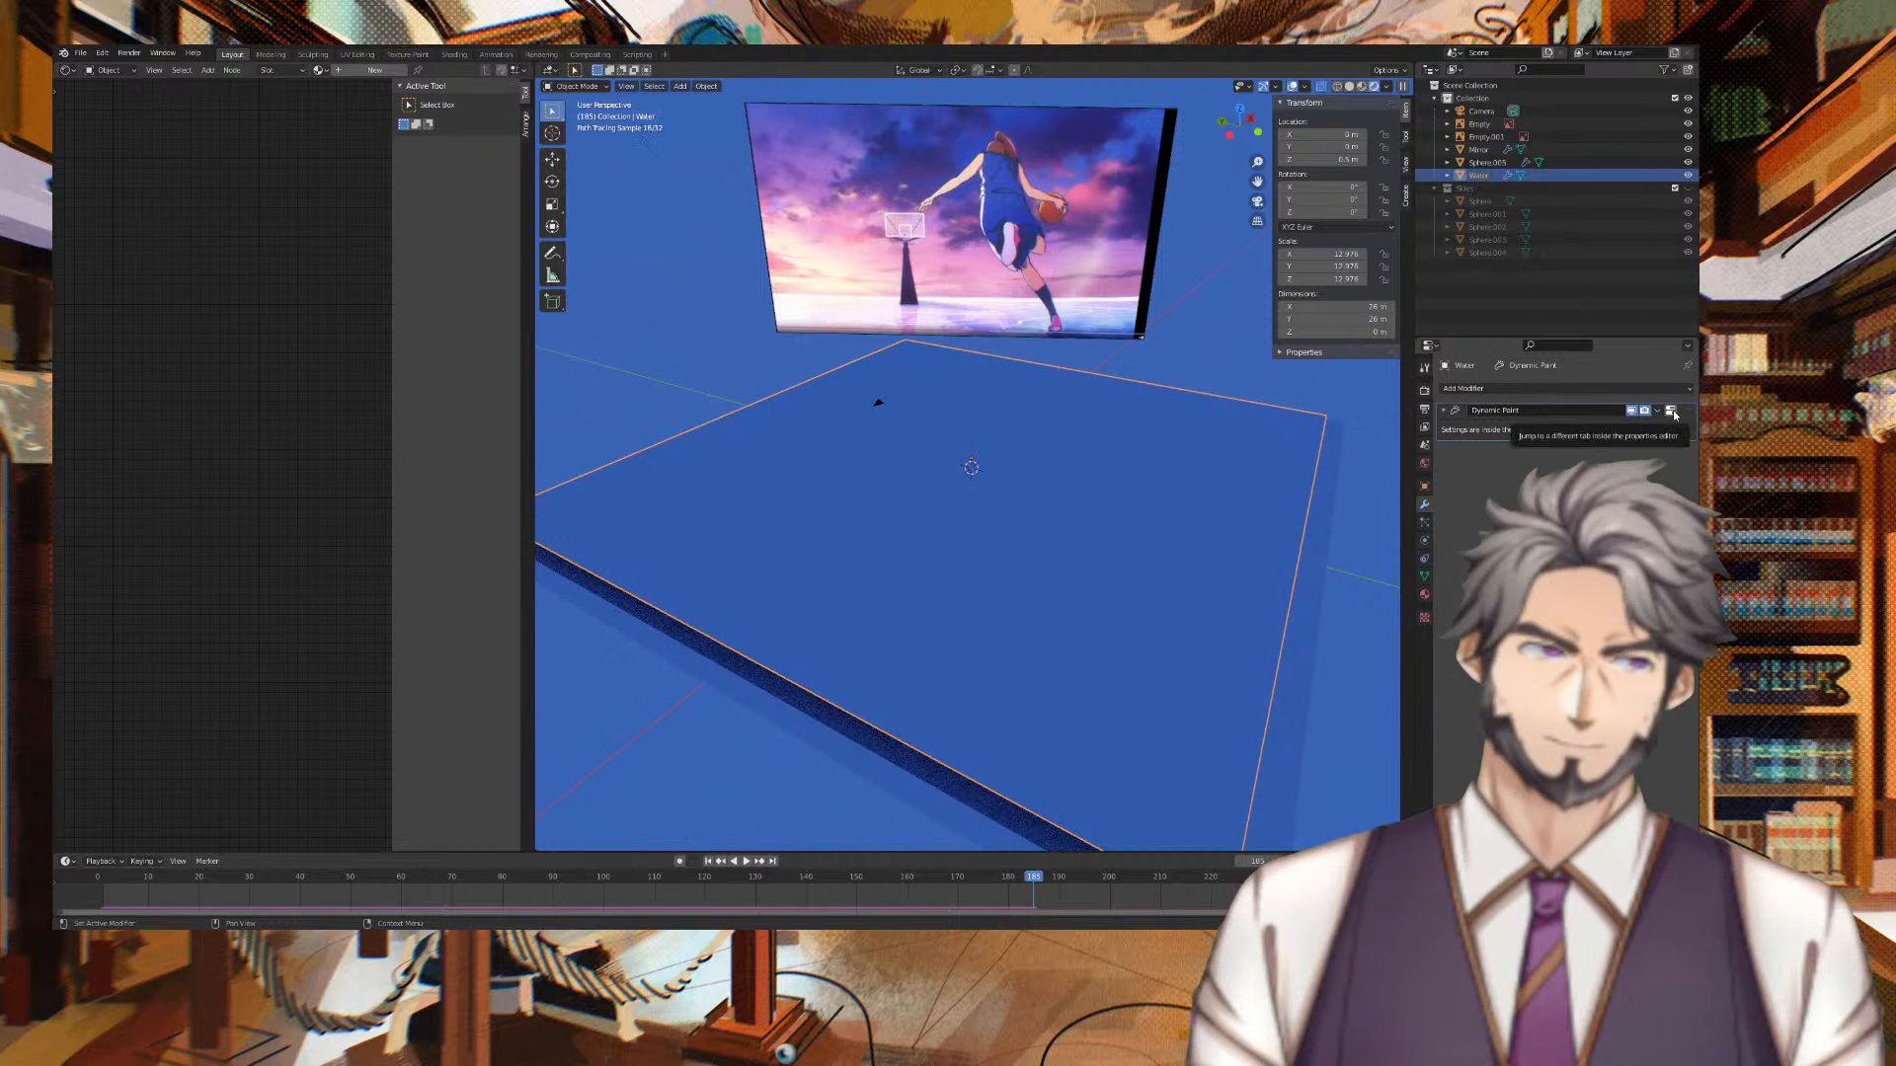
click(707, 861)
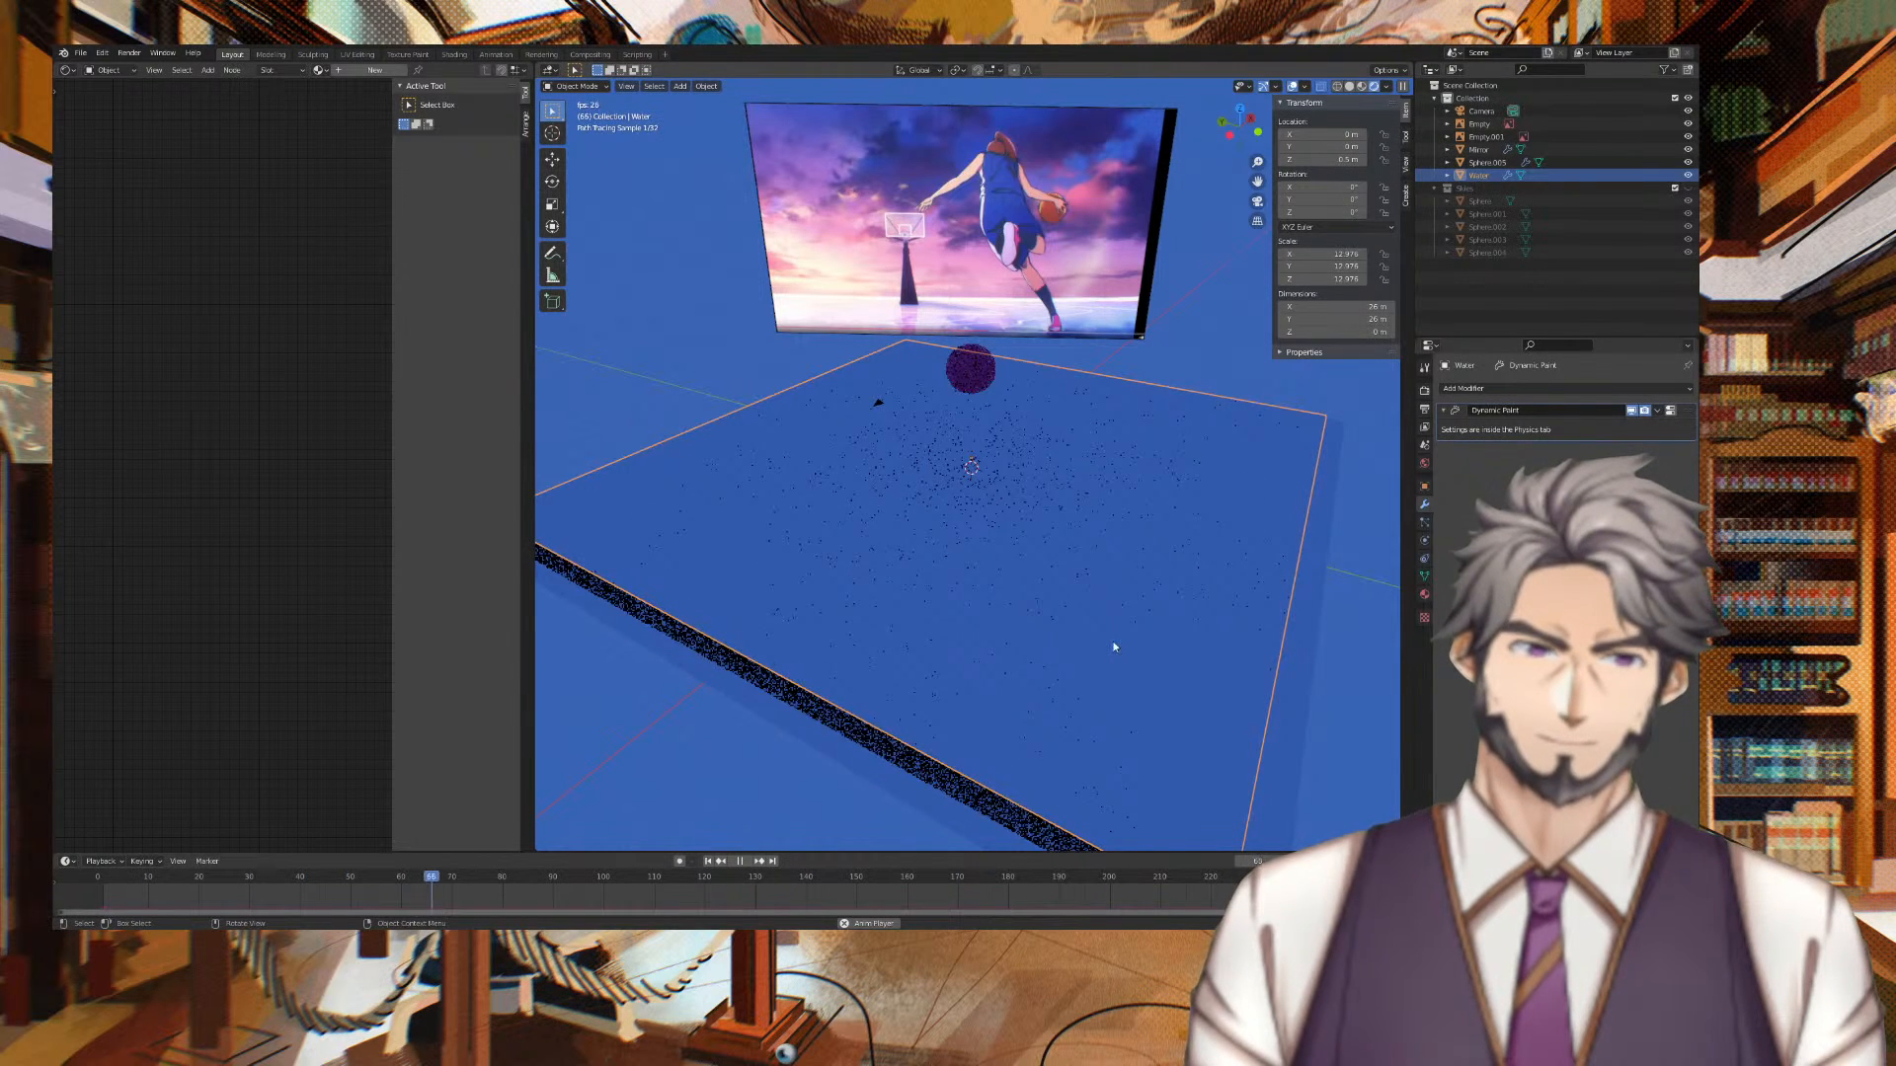
key(space)
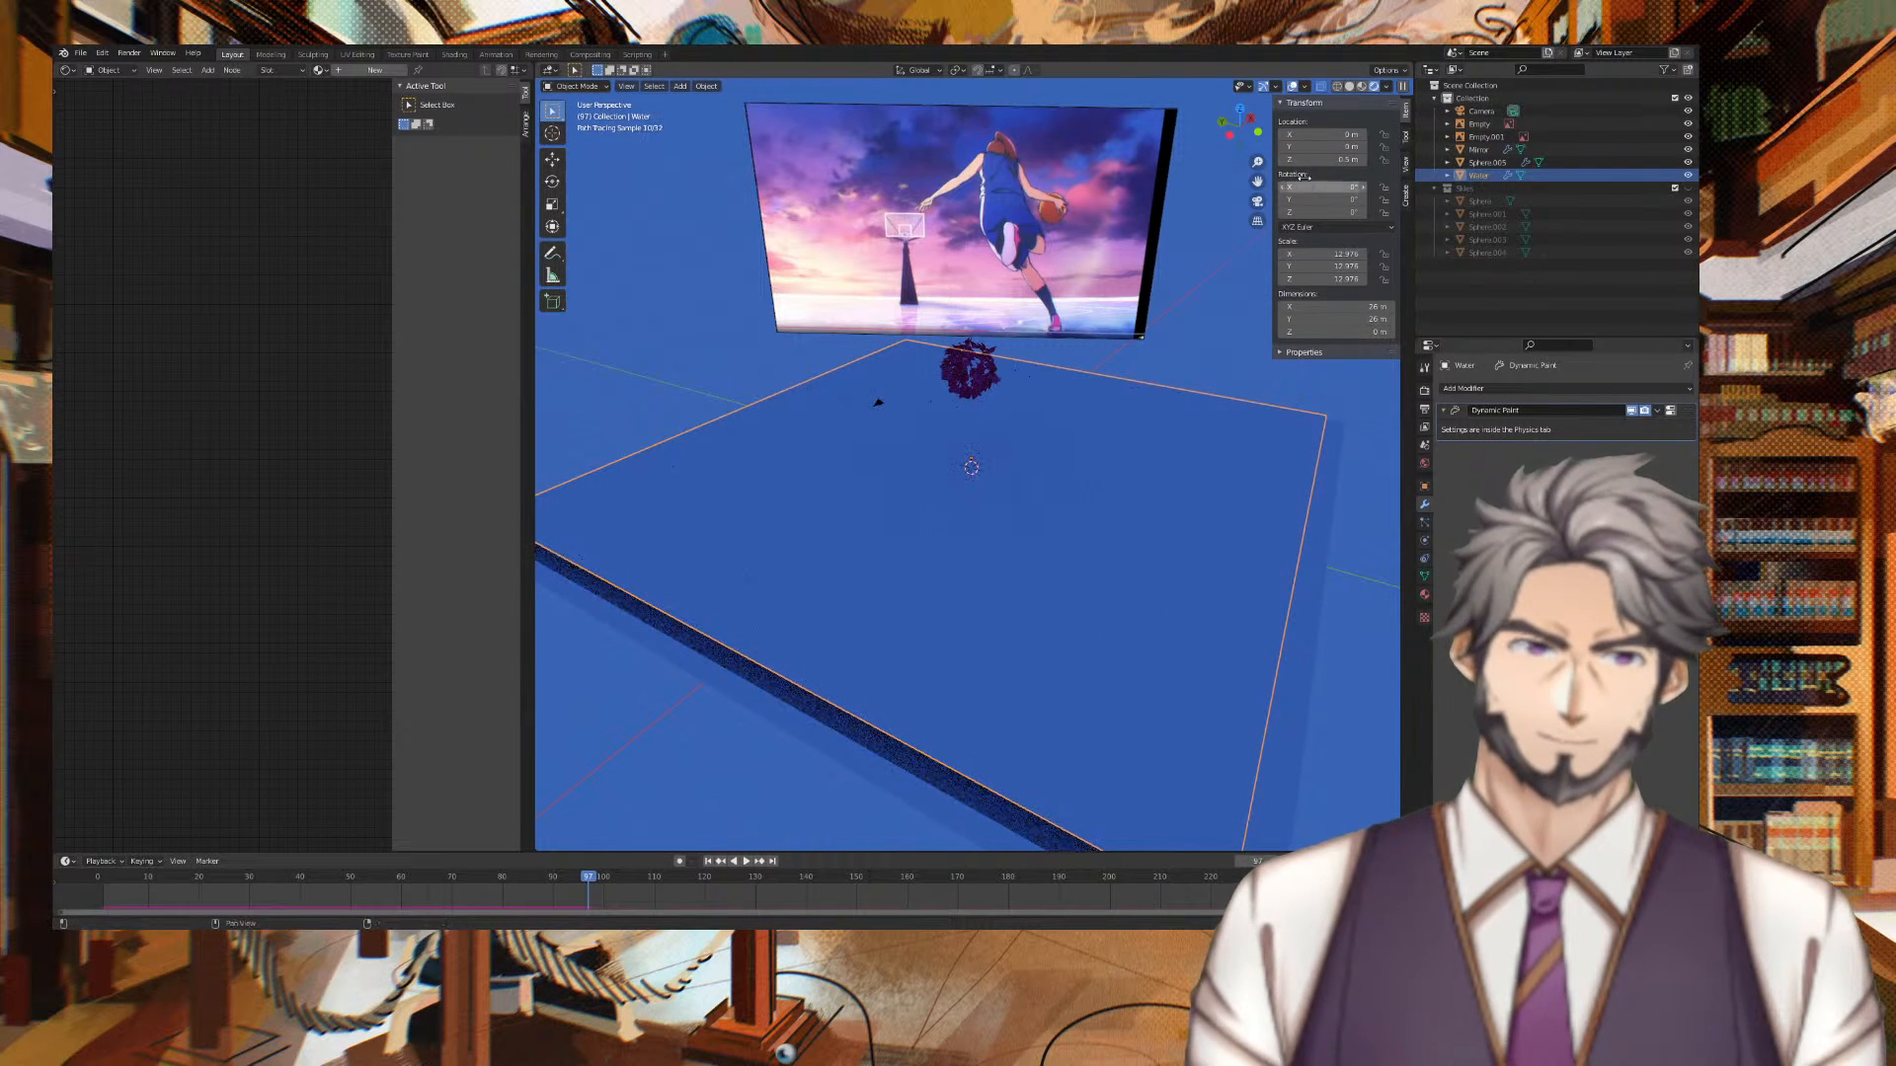
click(1231, 130)
middle_drag(1158, 196, 1069, 347)
scroll(1069, 362, up, 5)
key(space)
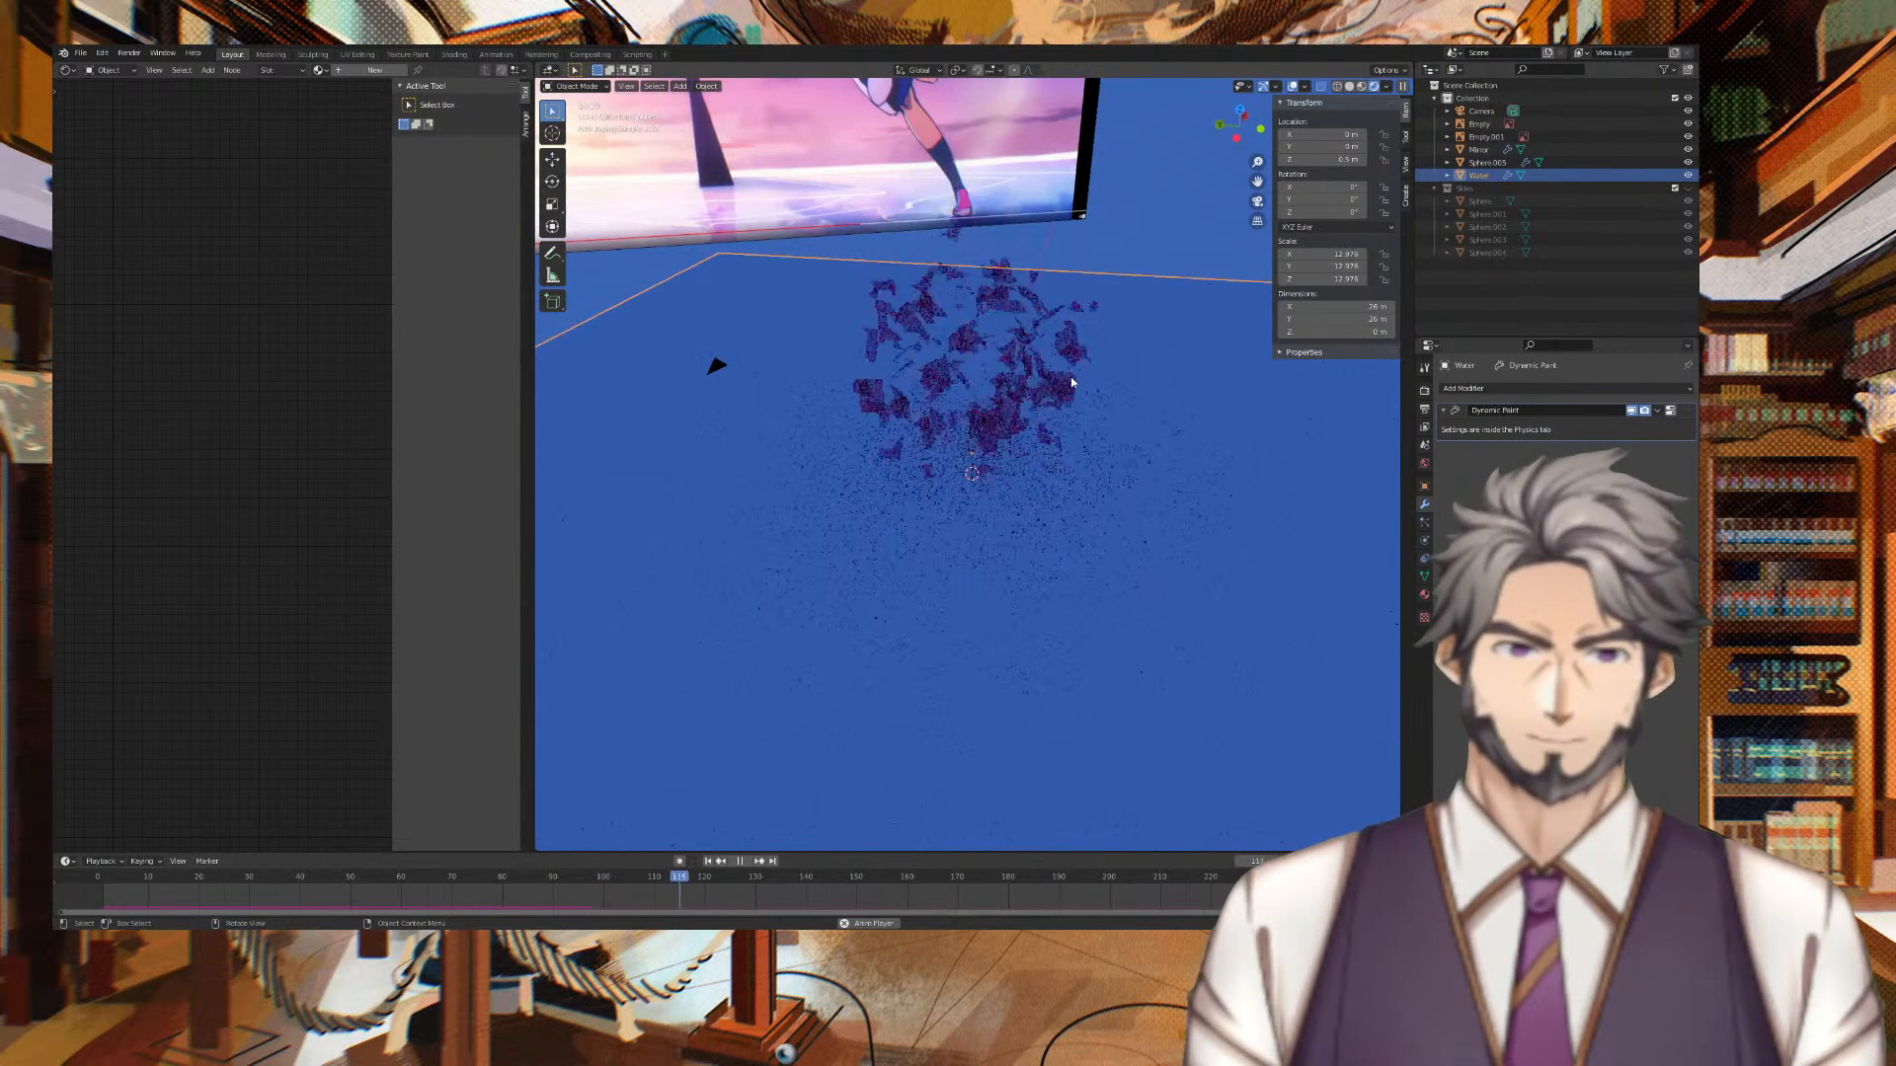
key(space)
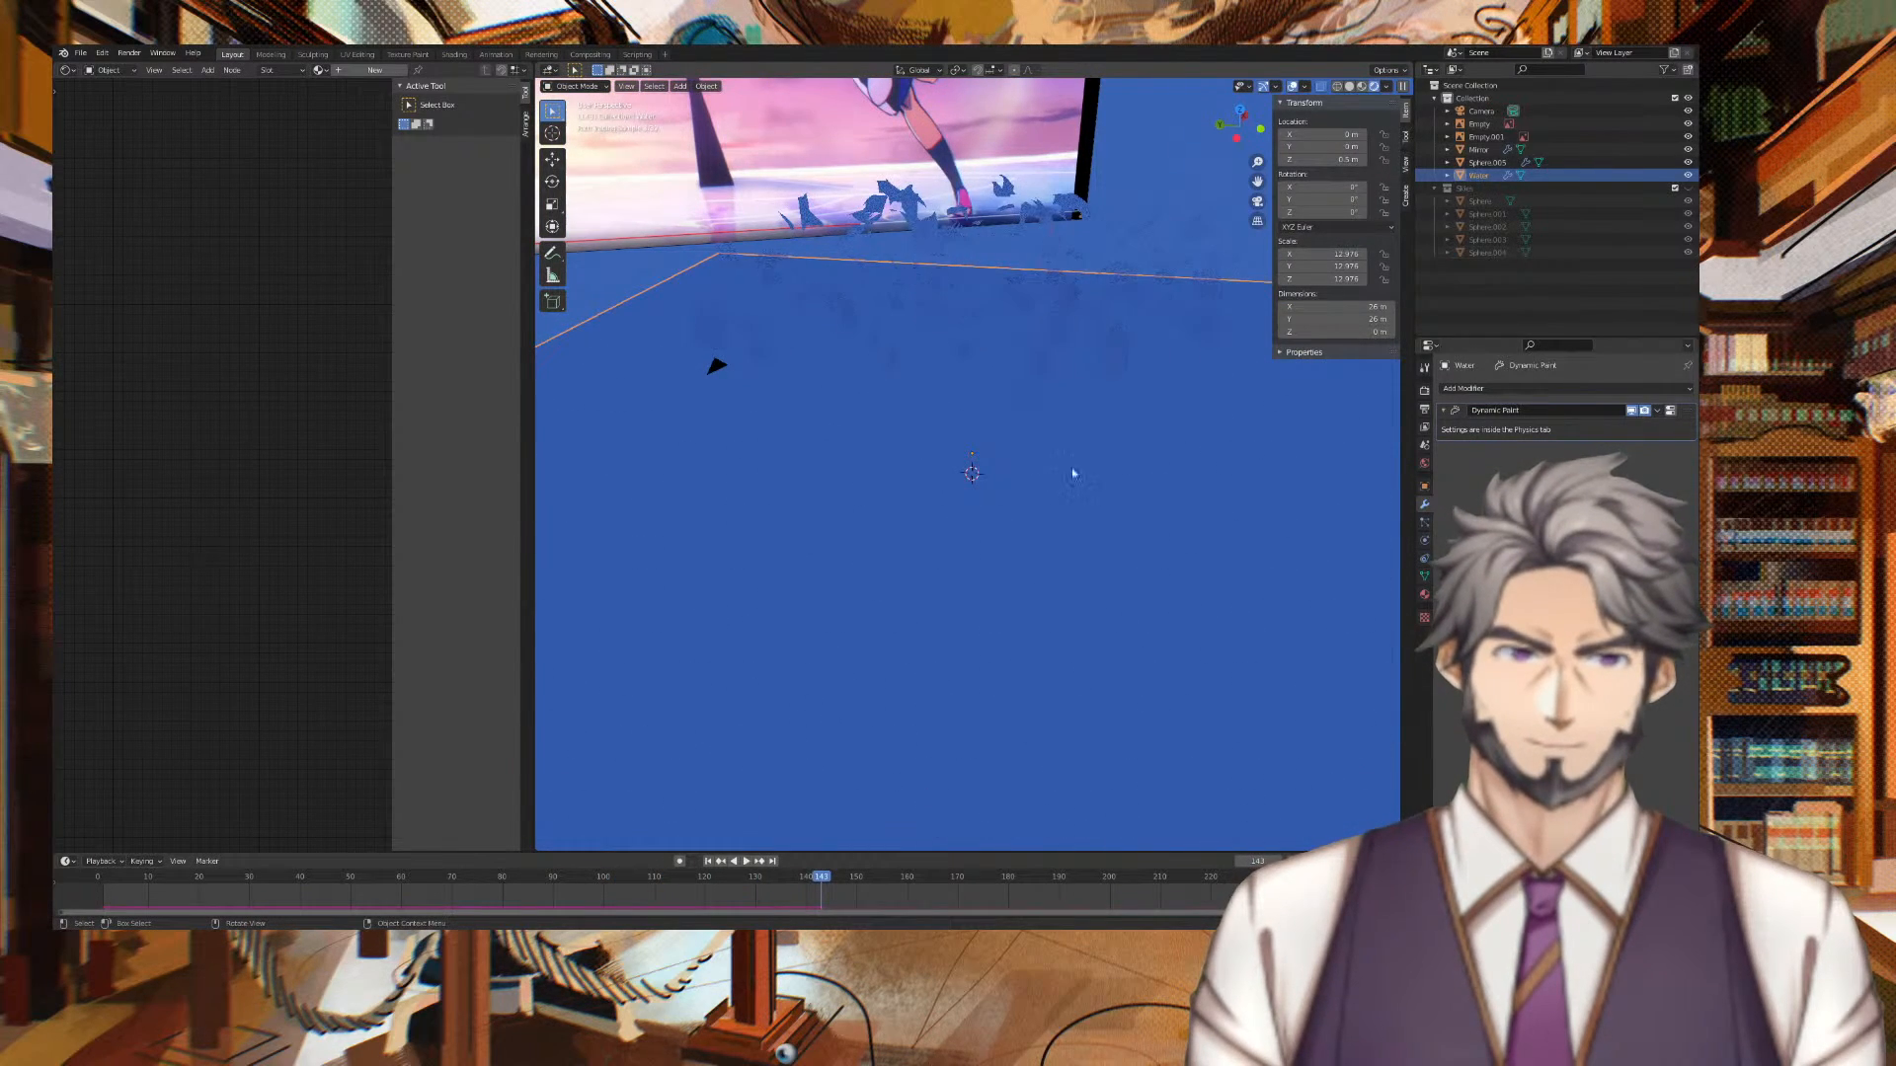
Review the Water plane's Dynamic Paint settings and replay the explosion from about frame 44
click(1080, 528)
scroll(1082, 529, down, 4)
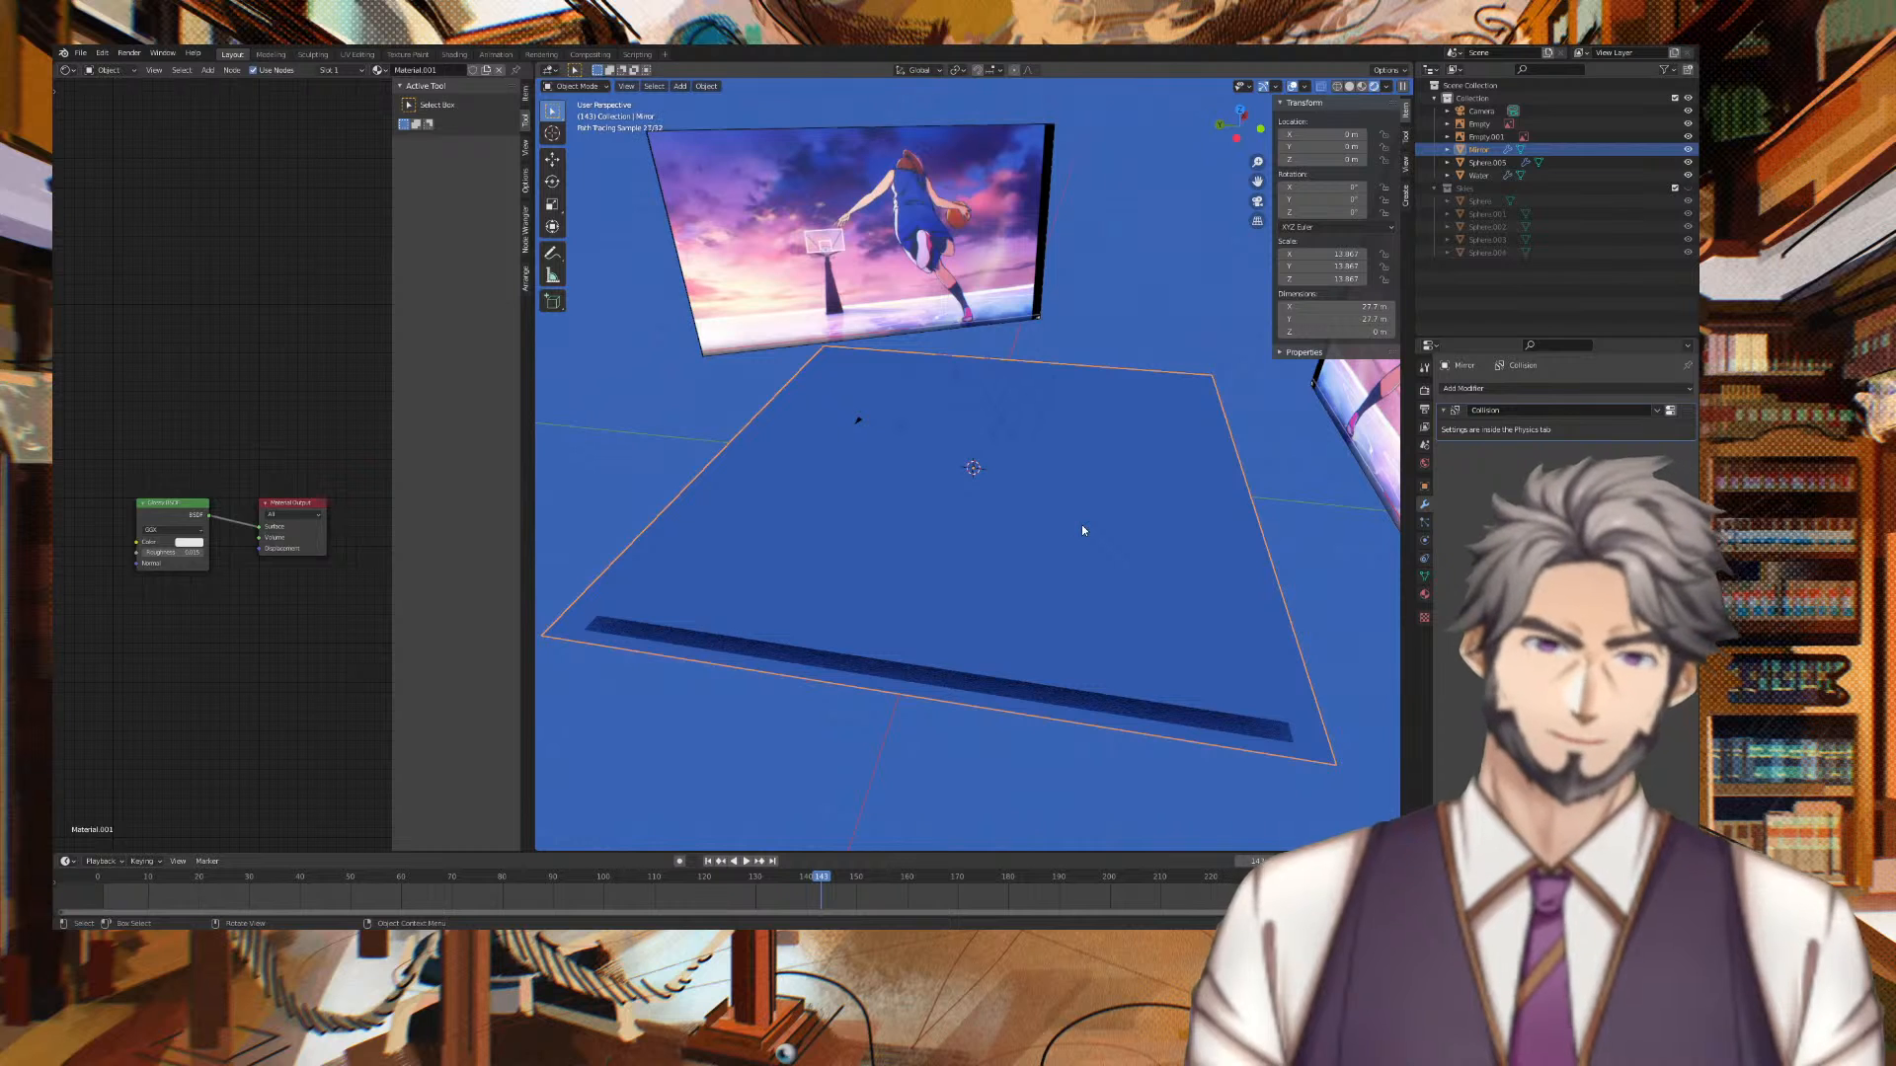
click(1077, 529)
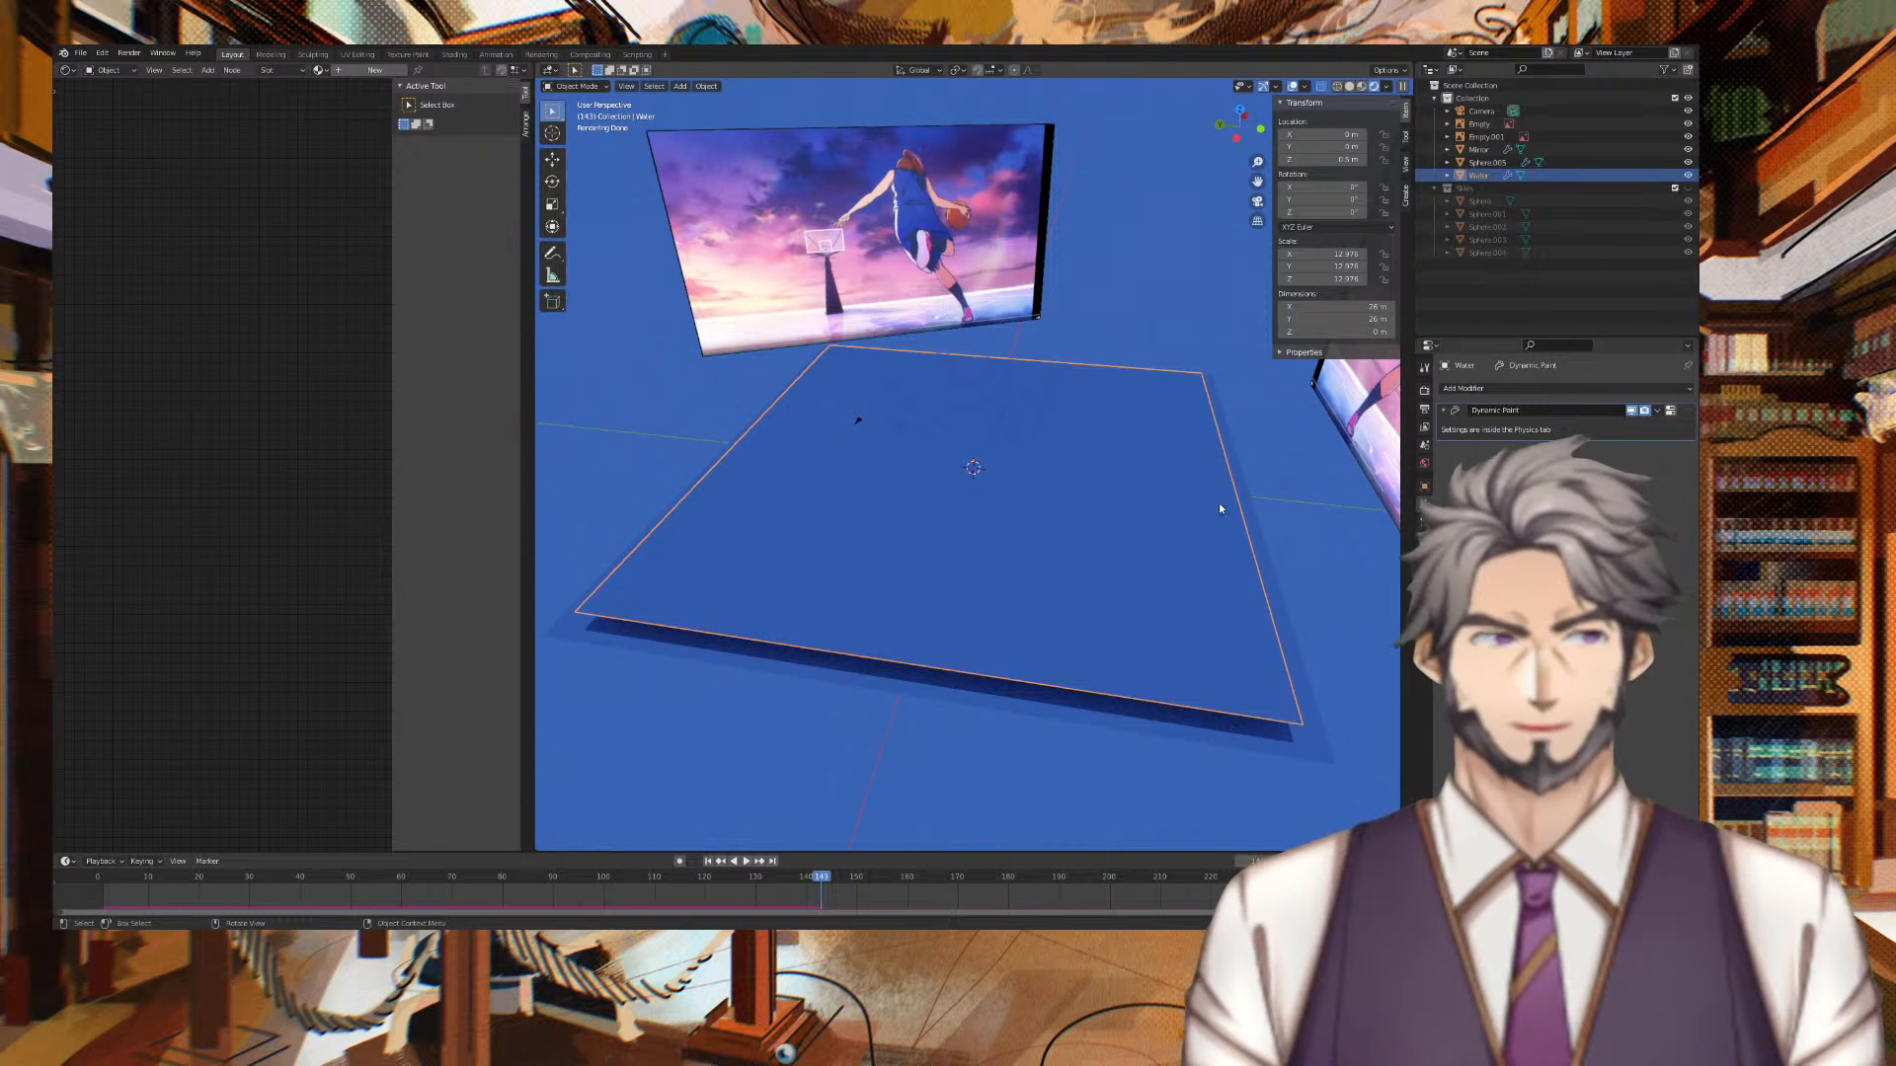
click(1424, 540)
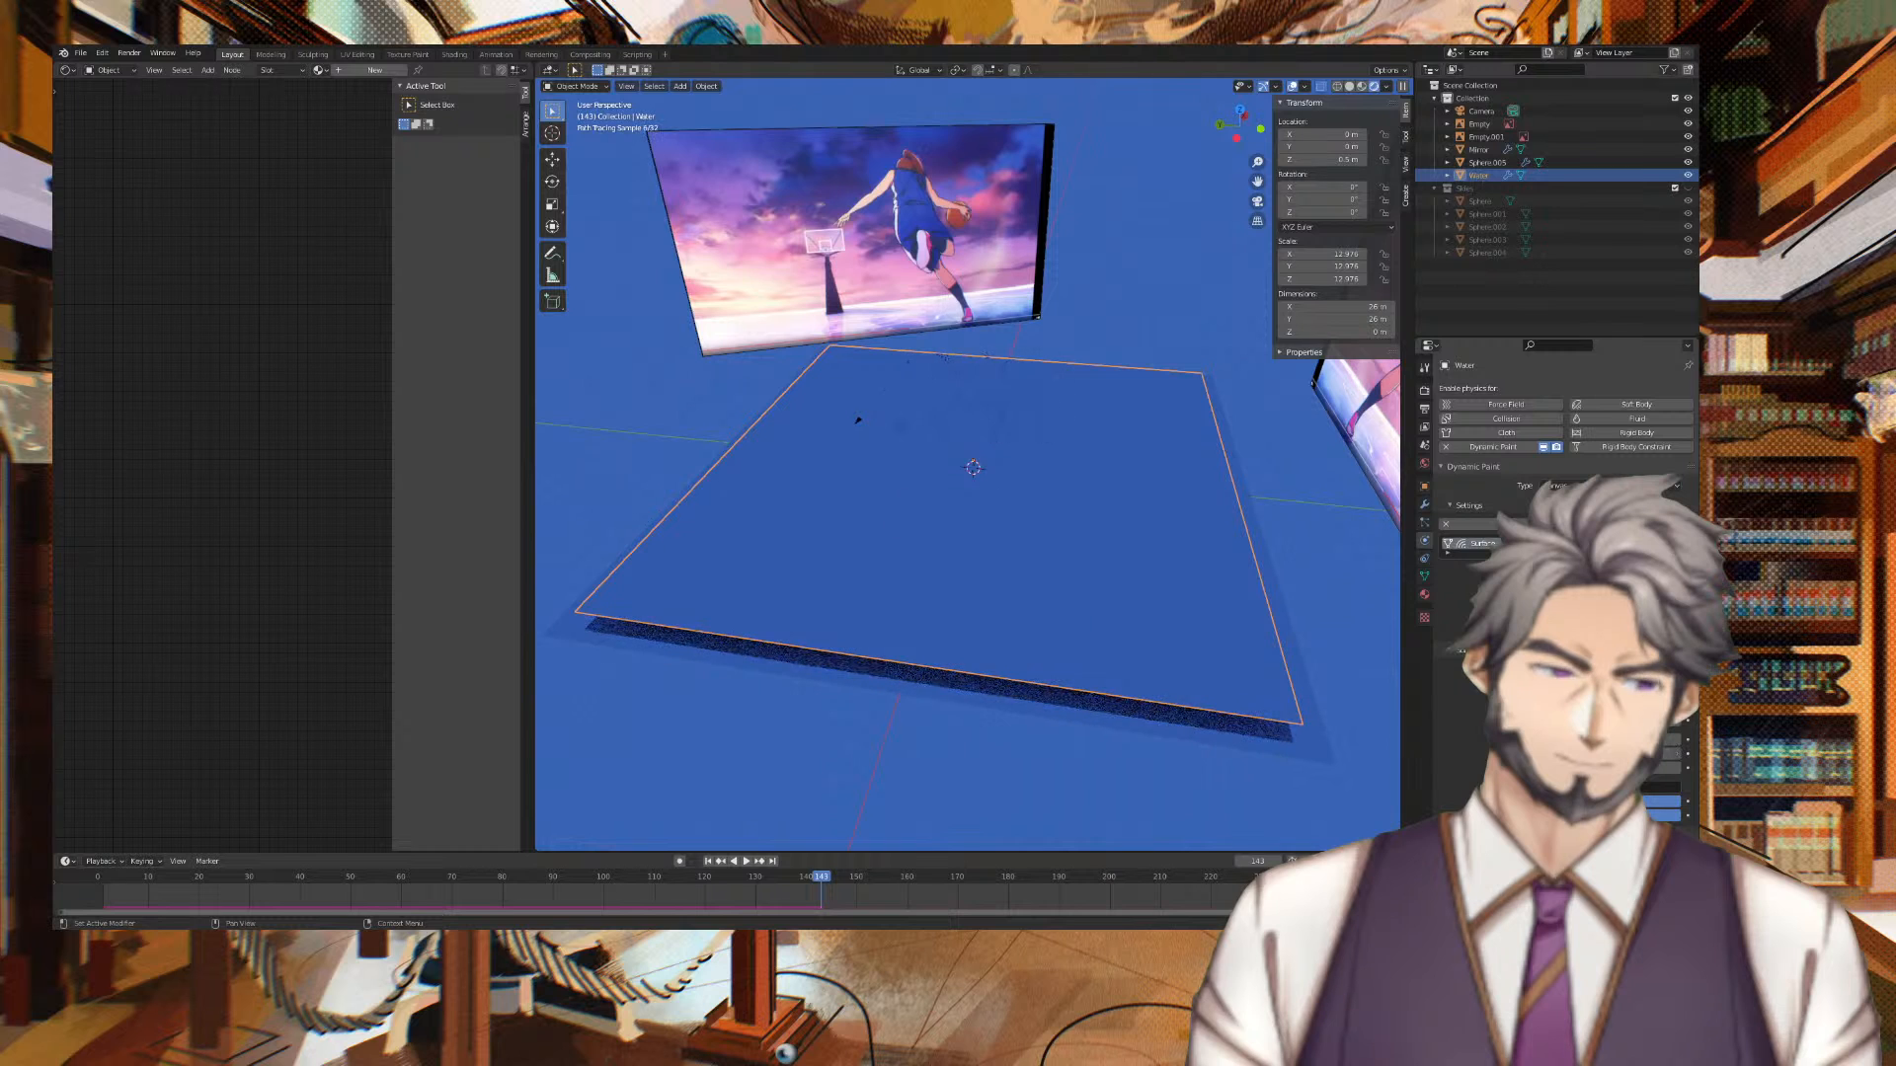
click(322, 885)
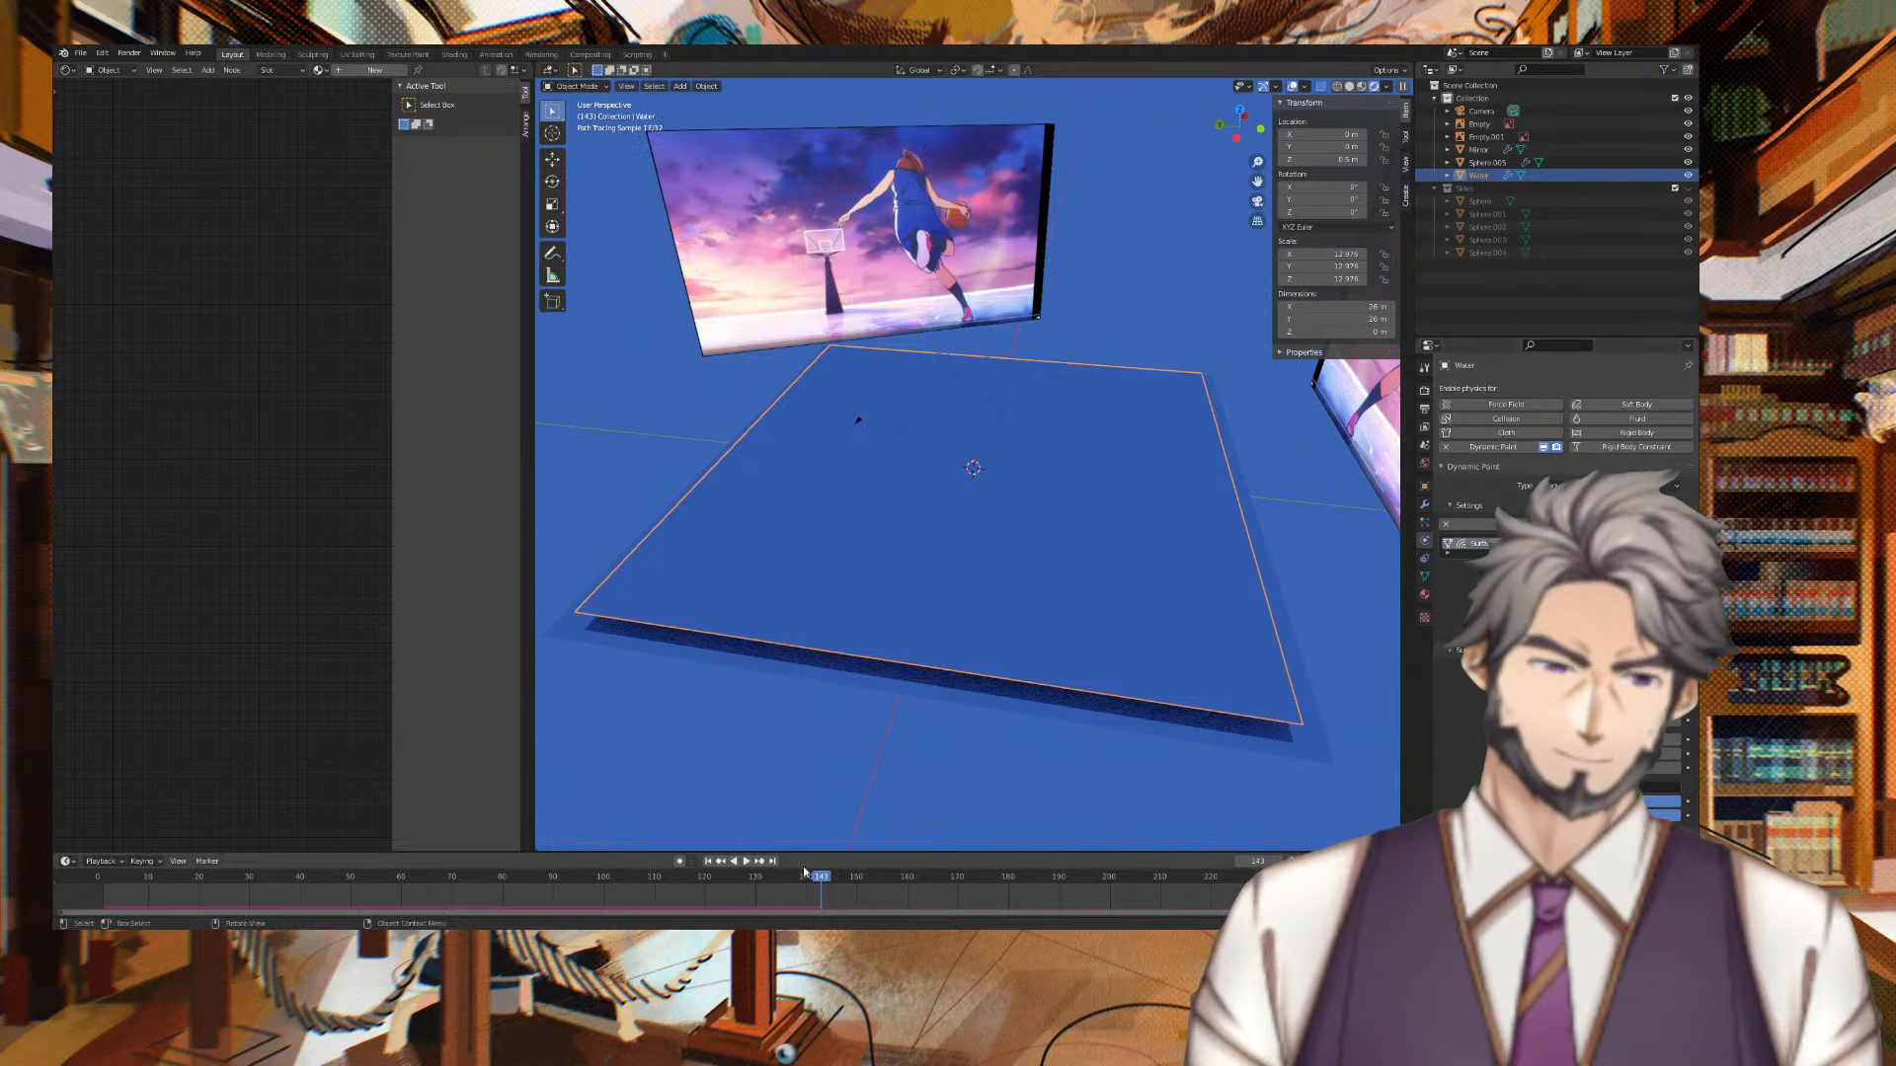
key(space)
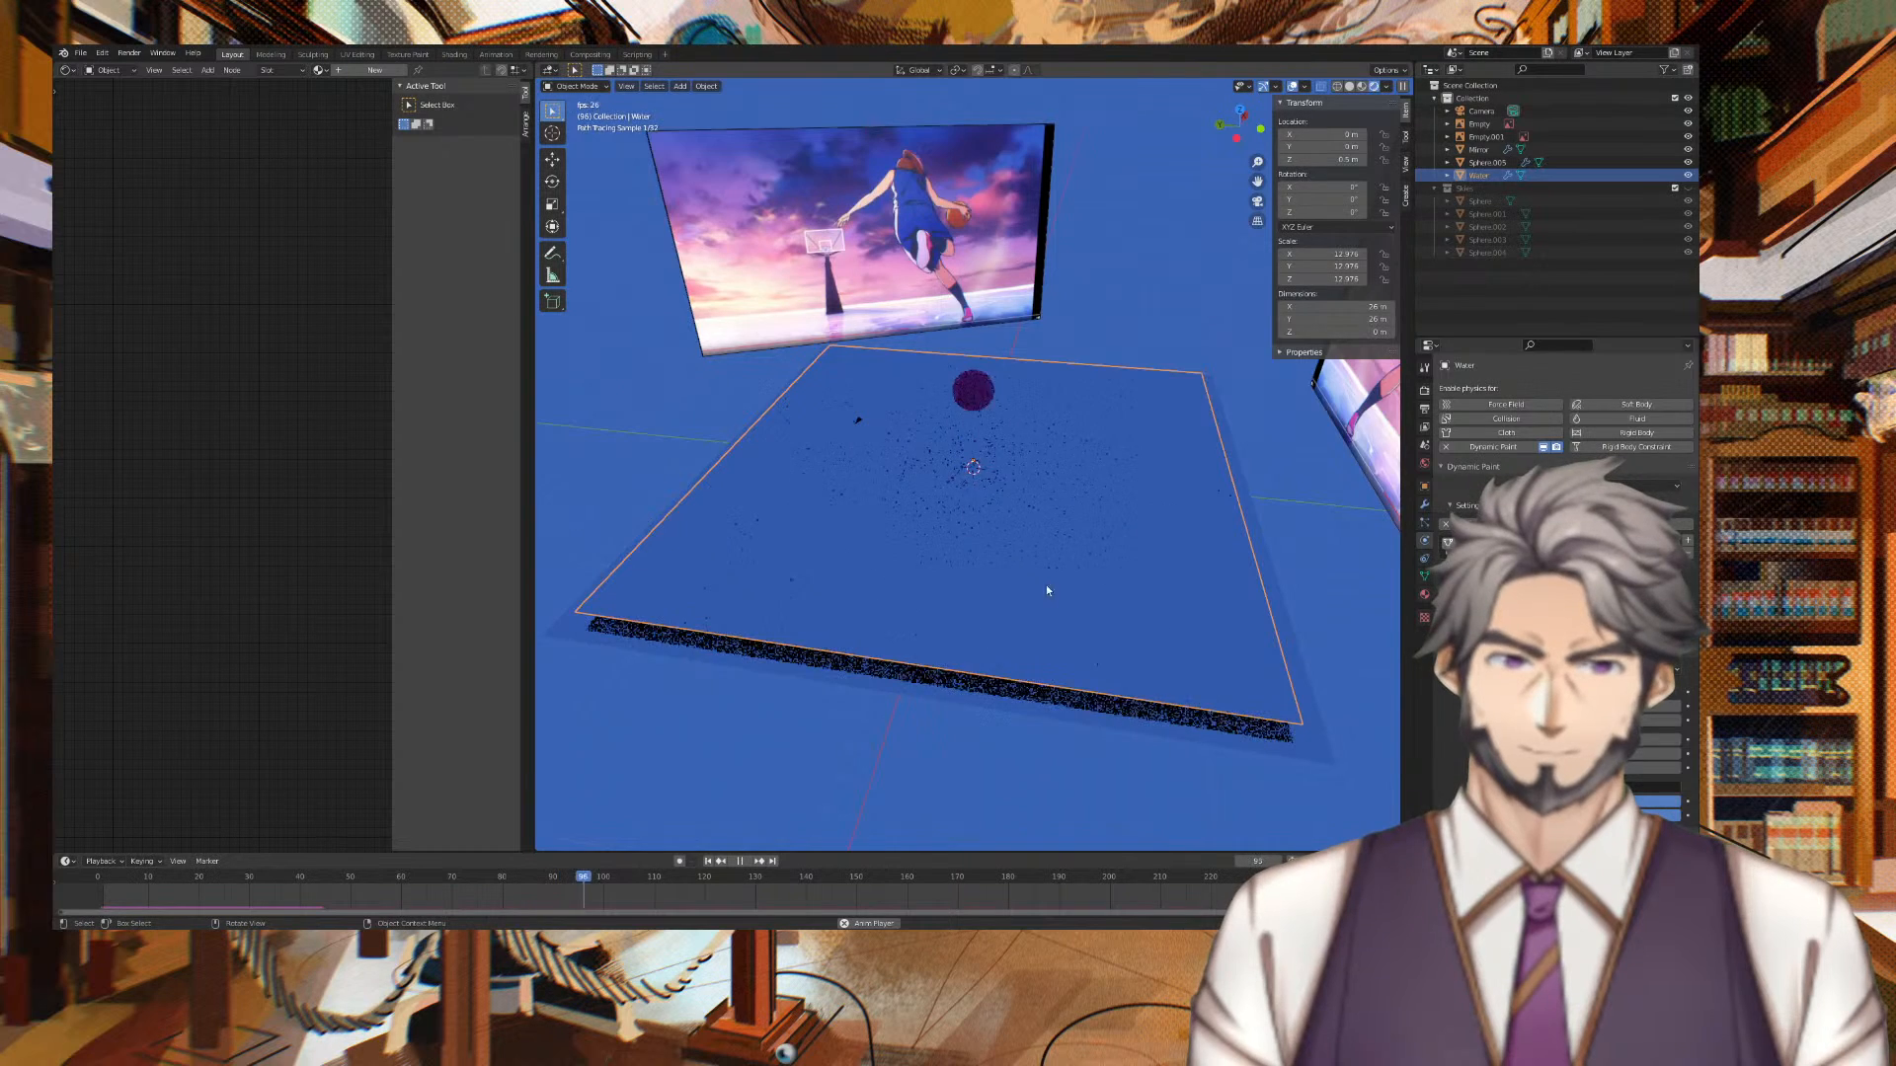
scroll(1037, 593, up, 4)
key(space)
middle_drag(1049, 576, 1075, 529)
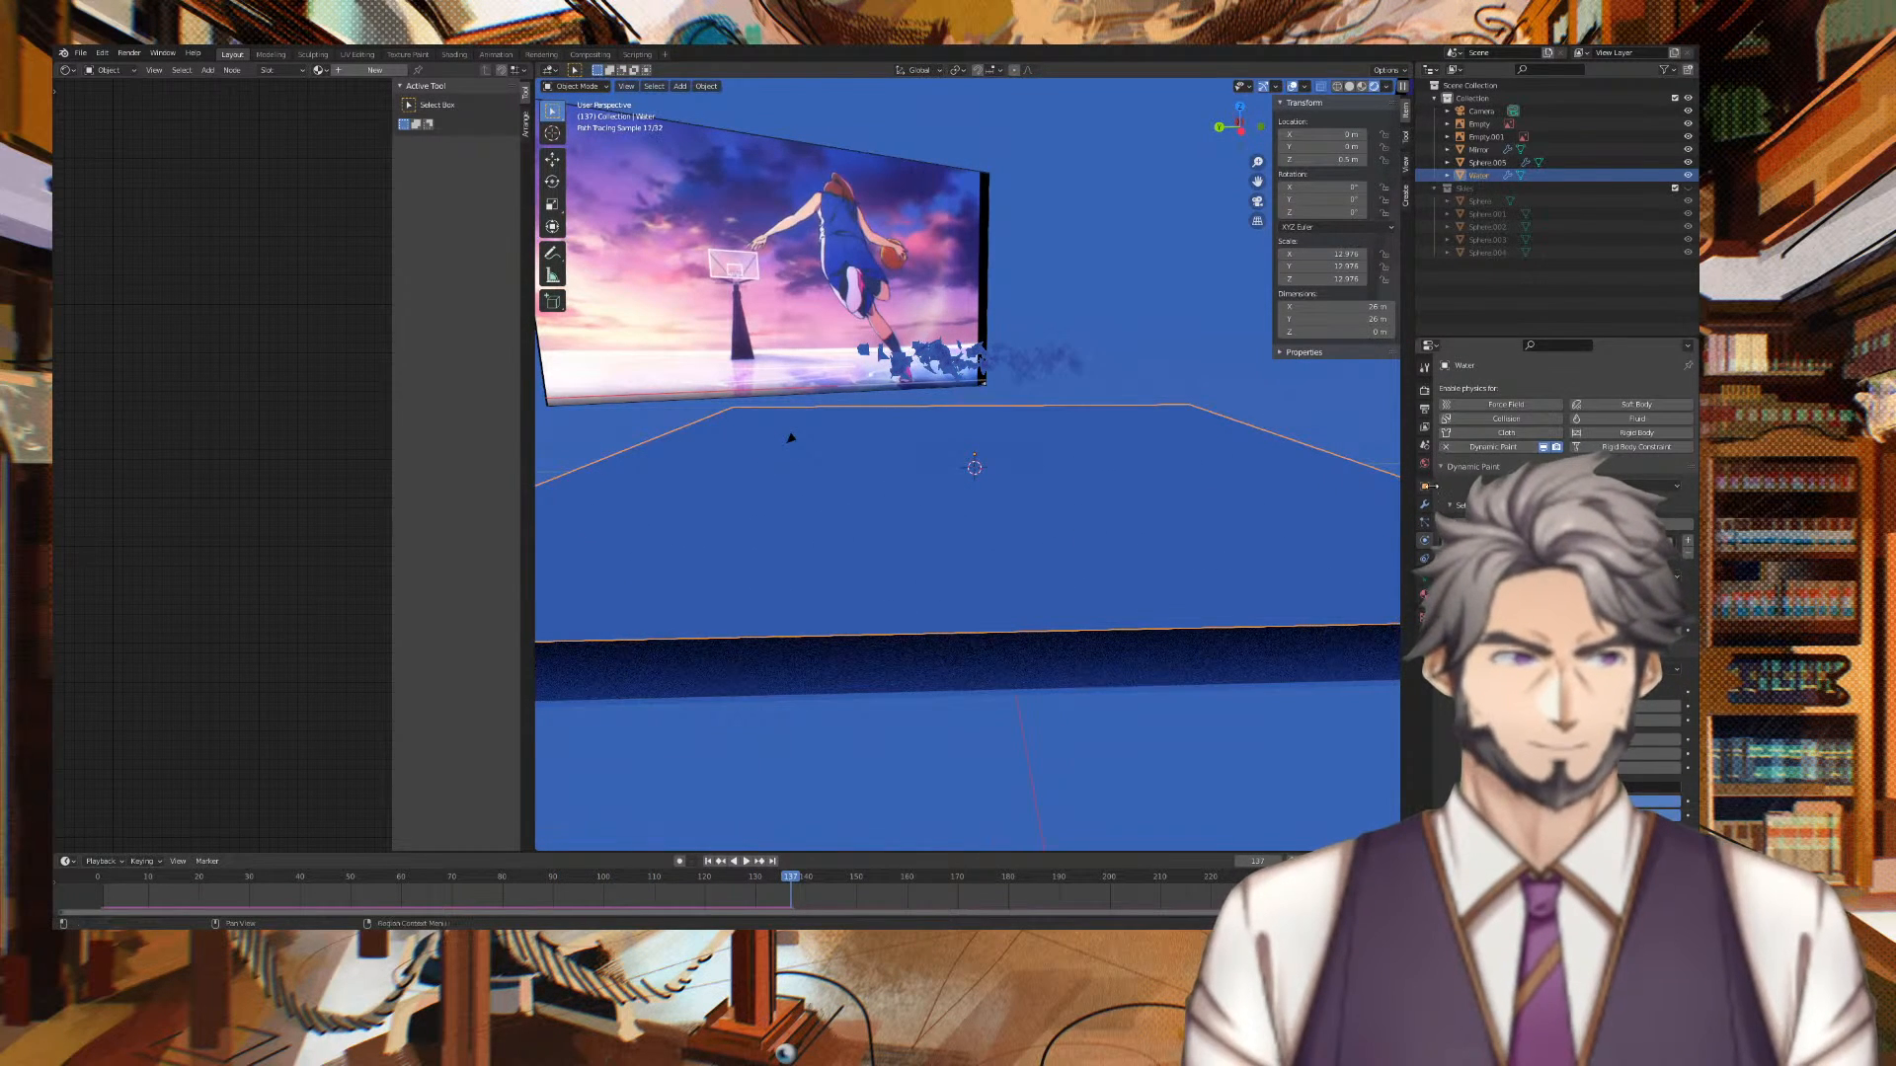
Try a dark navy World background color and replay the explosion against it
click(1424, 463)
click(1614, 465)
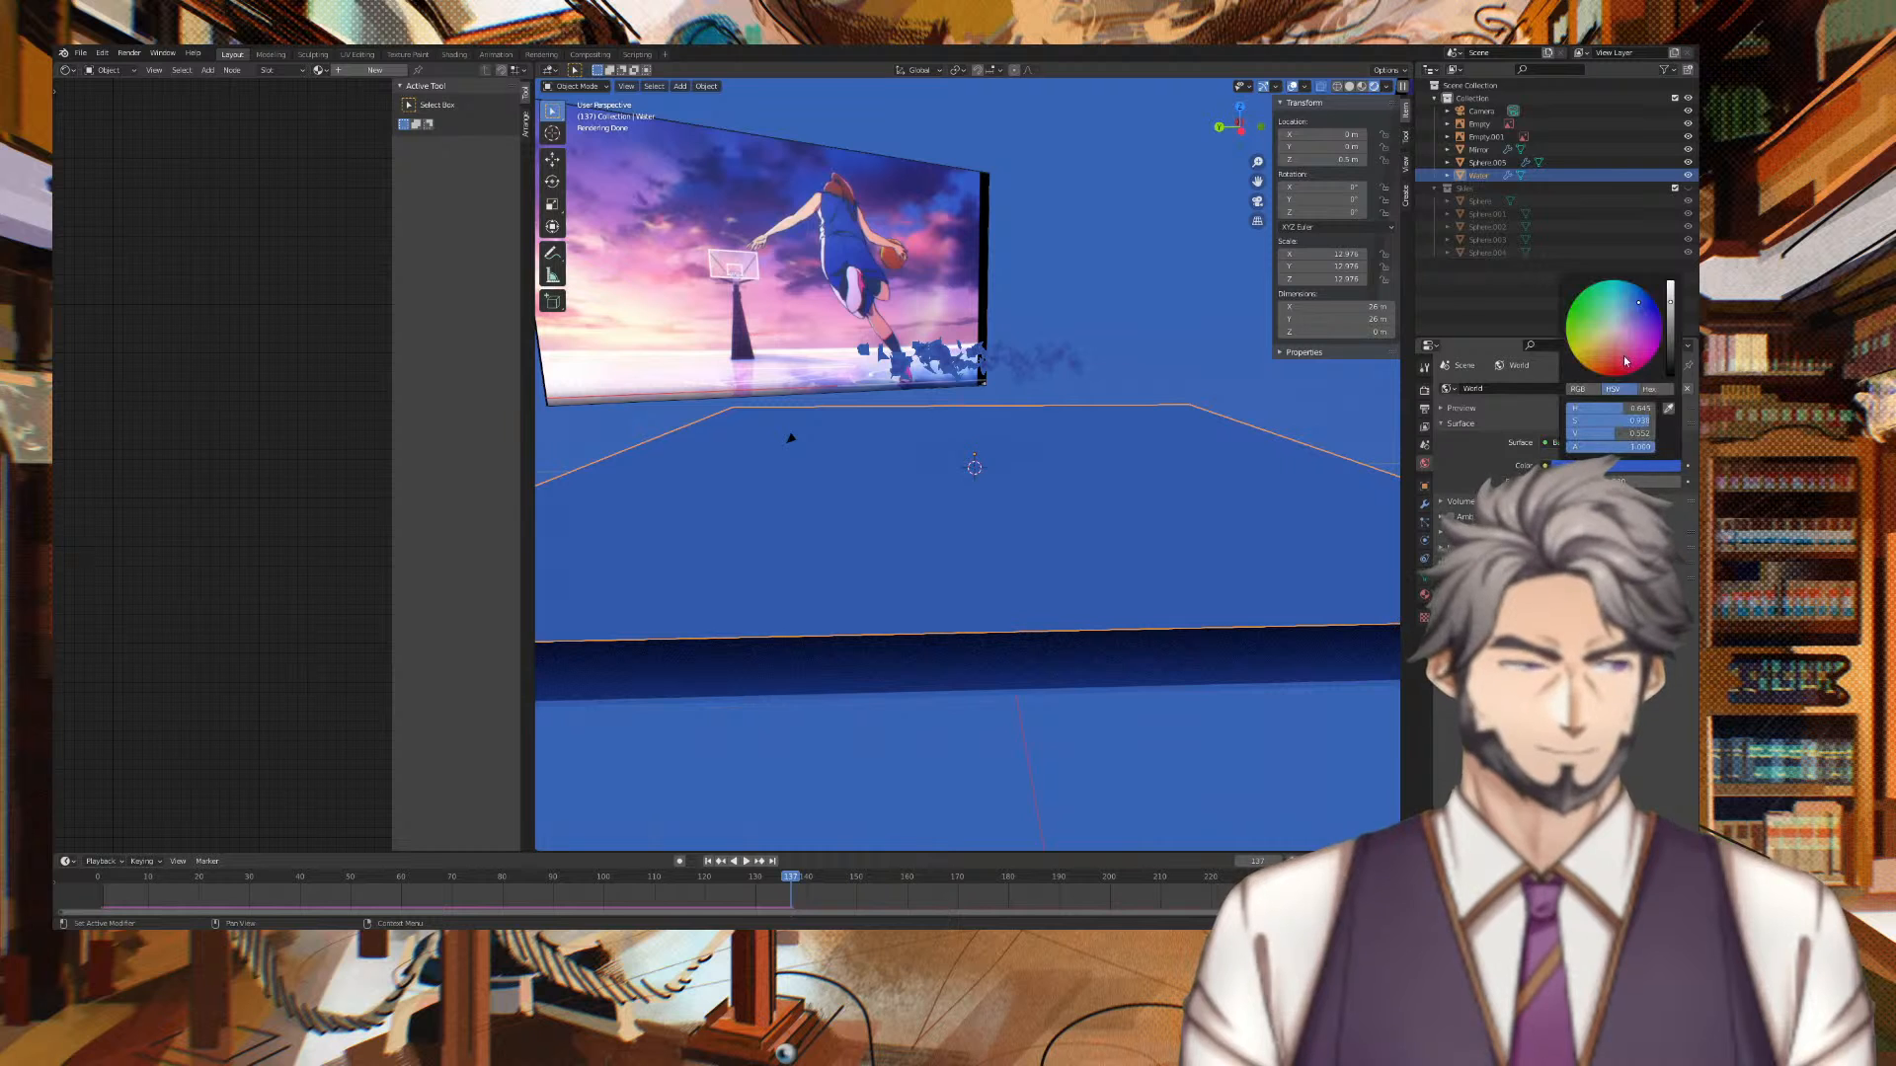
mouse_move(1674, 307)
mouse_down()
mouse_move(1670, 375)
mouse_move(1671, 342)
mouse_up()
mouse_move(1213, 343)
middle_down()
mouse_move(1130, 359)
mouse_move(1227, 372)
middle_up()
key(space)
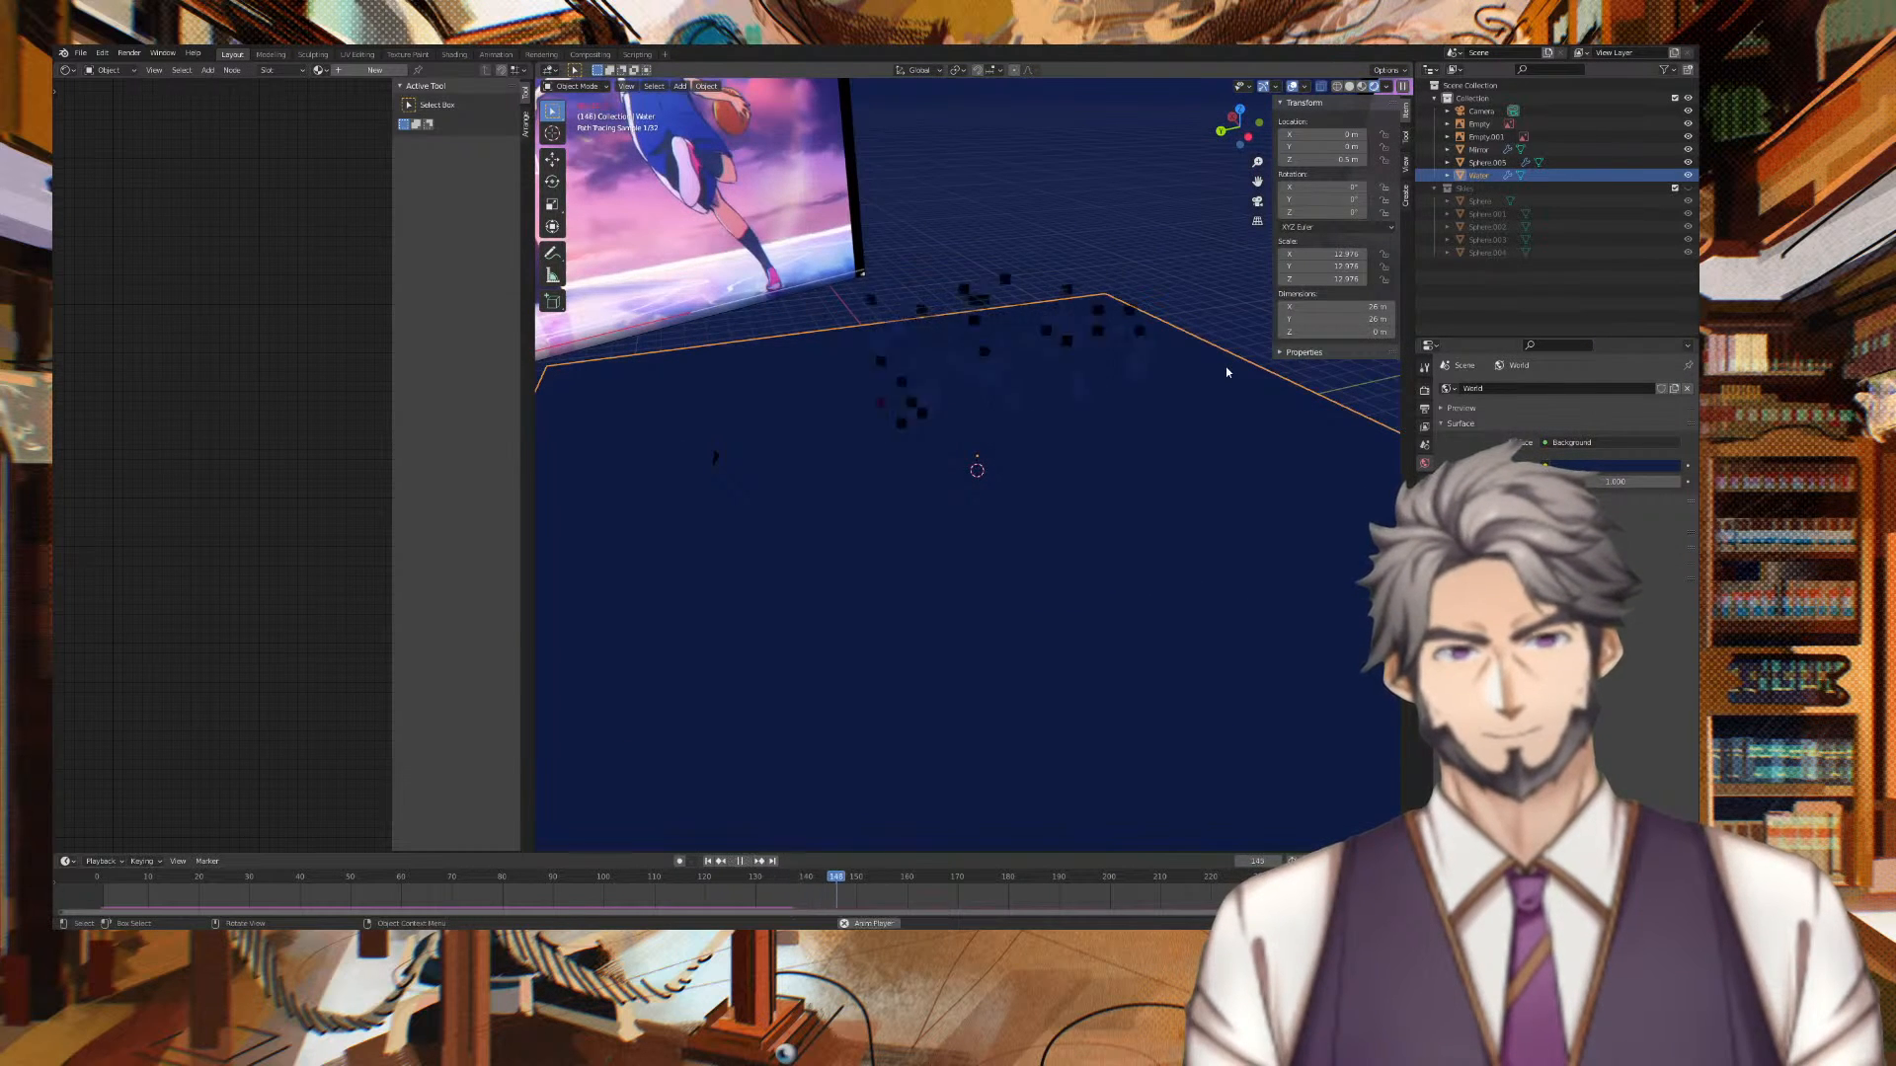
key(space)
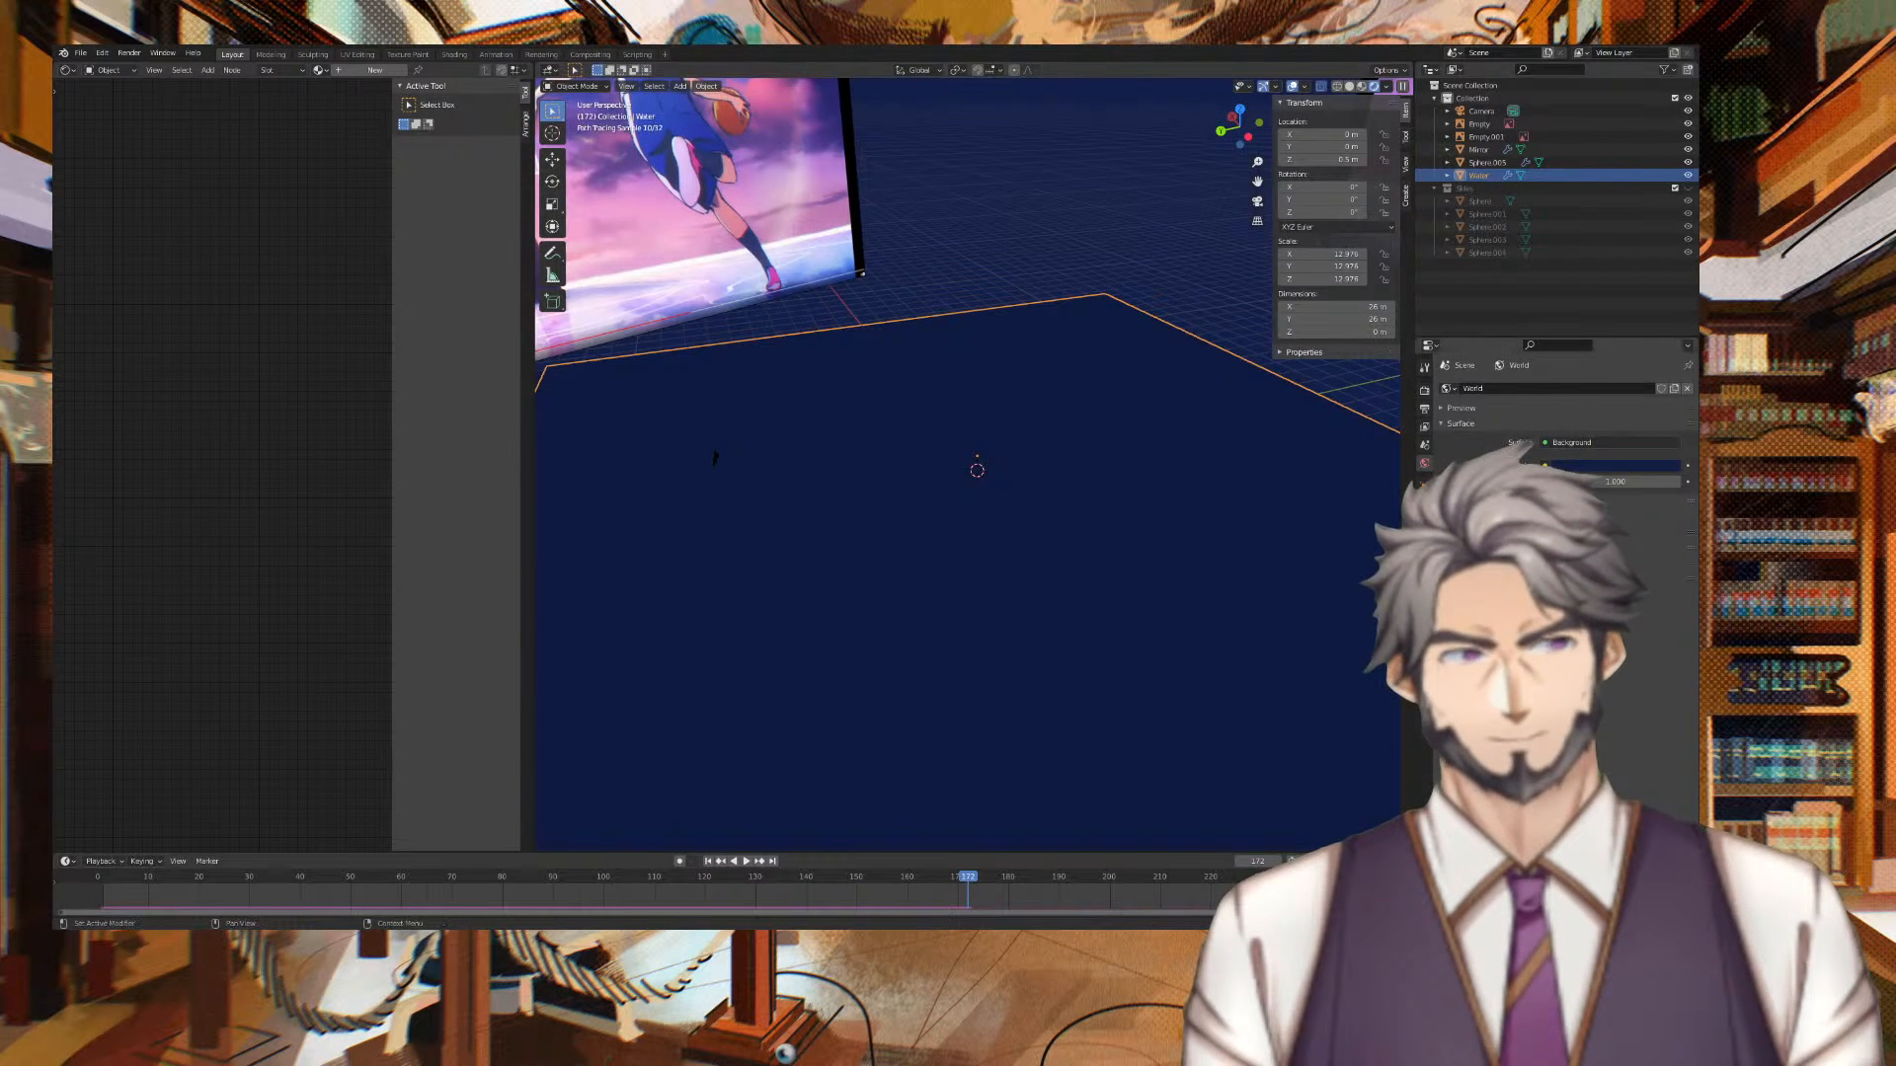
Undo the darkening of the World background color
click(1568, 163)
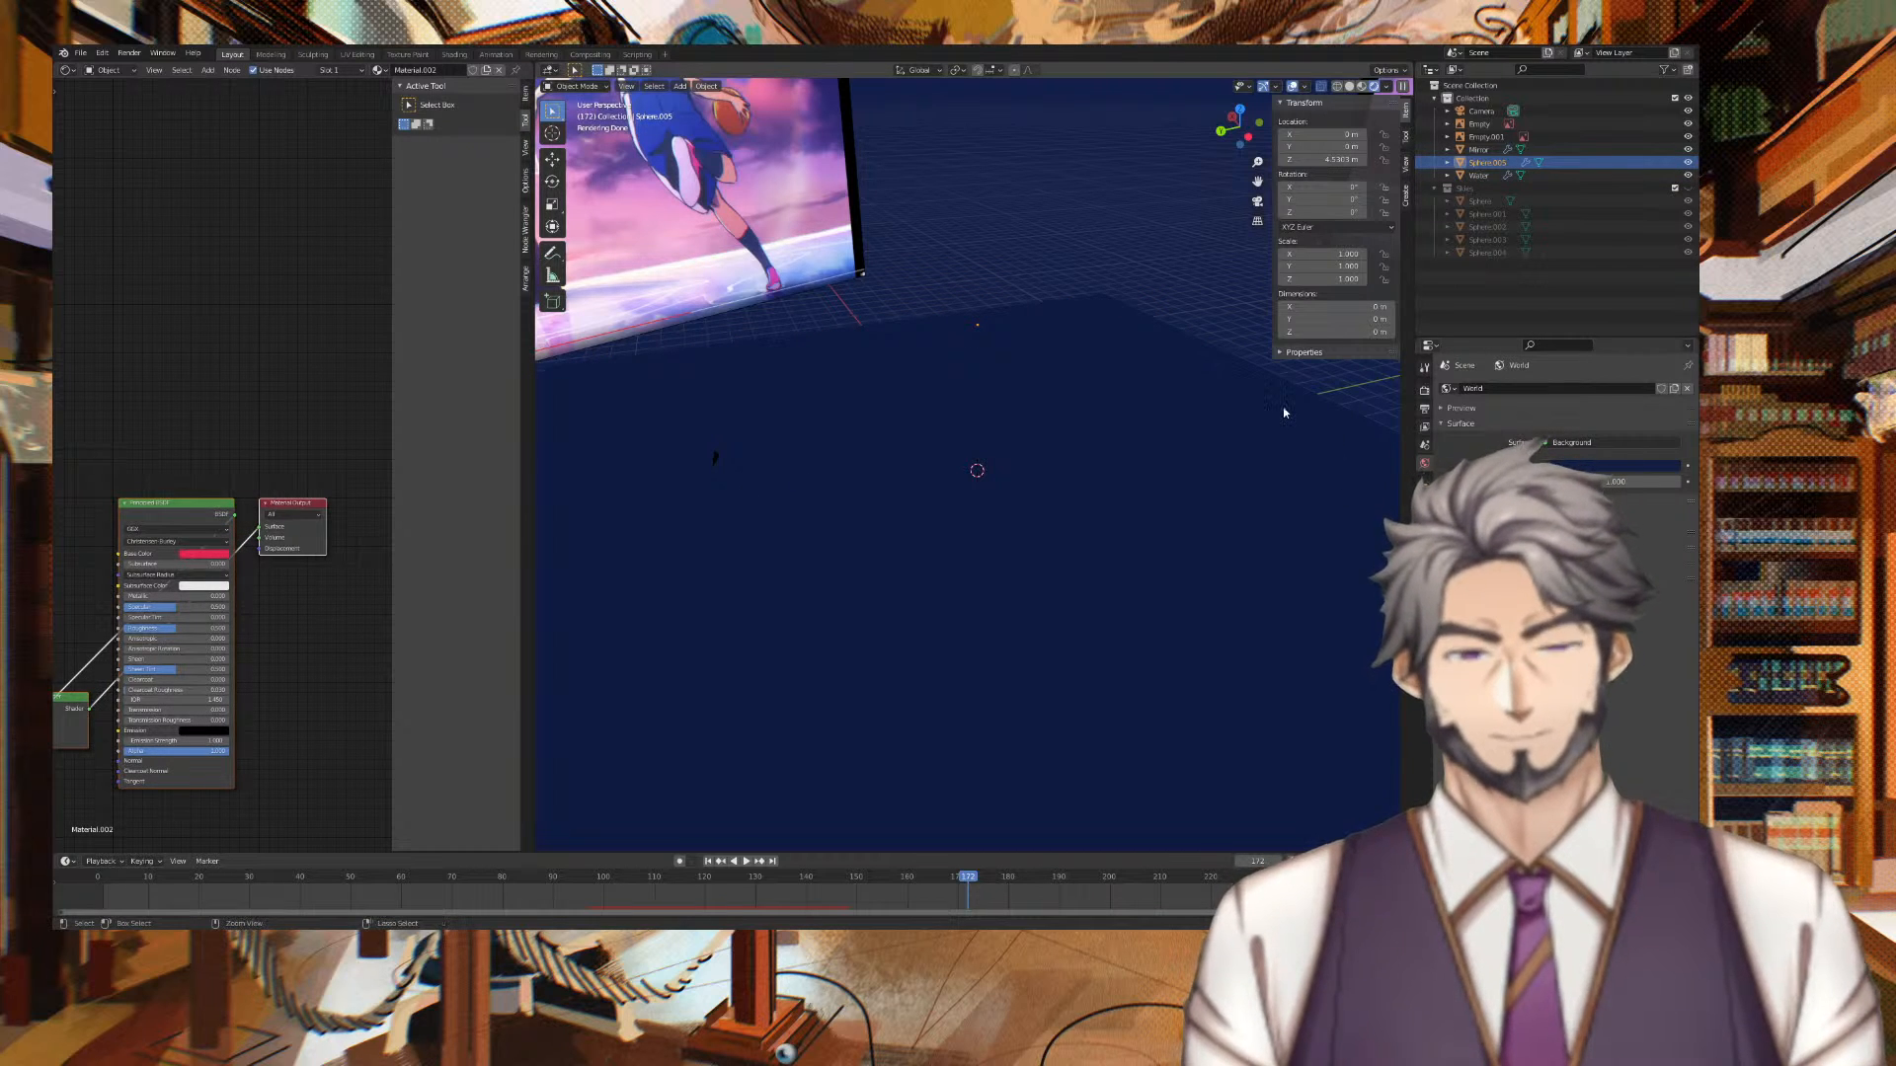
key(ctrl+z)
key(ctrl+z)
mouse_move(878, 355)
middle_down()
mouse_move(1107, 301)
mouse_move(1047, 310)
mouse_move(1225, 348)
middle_up()
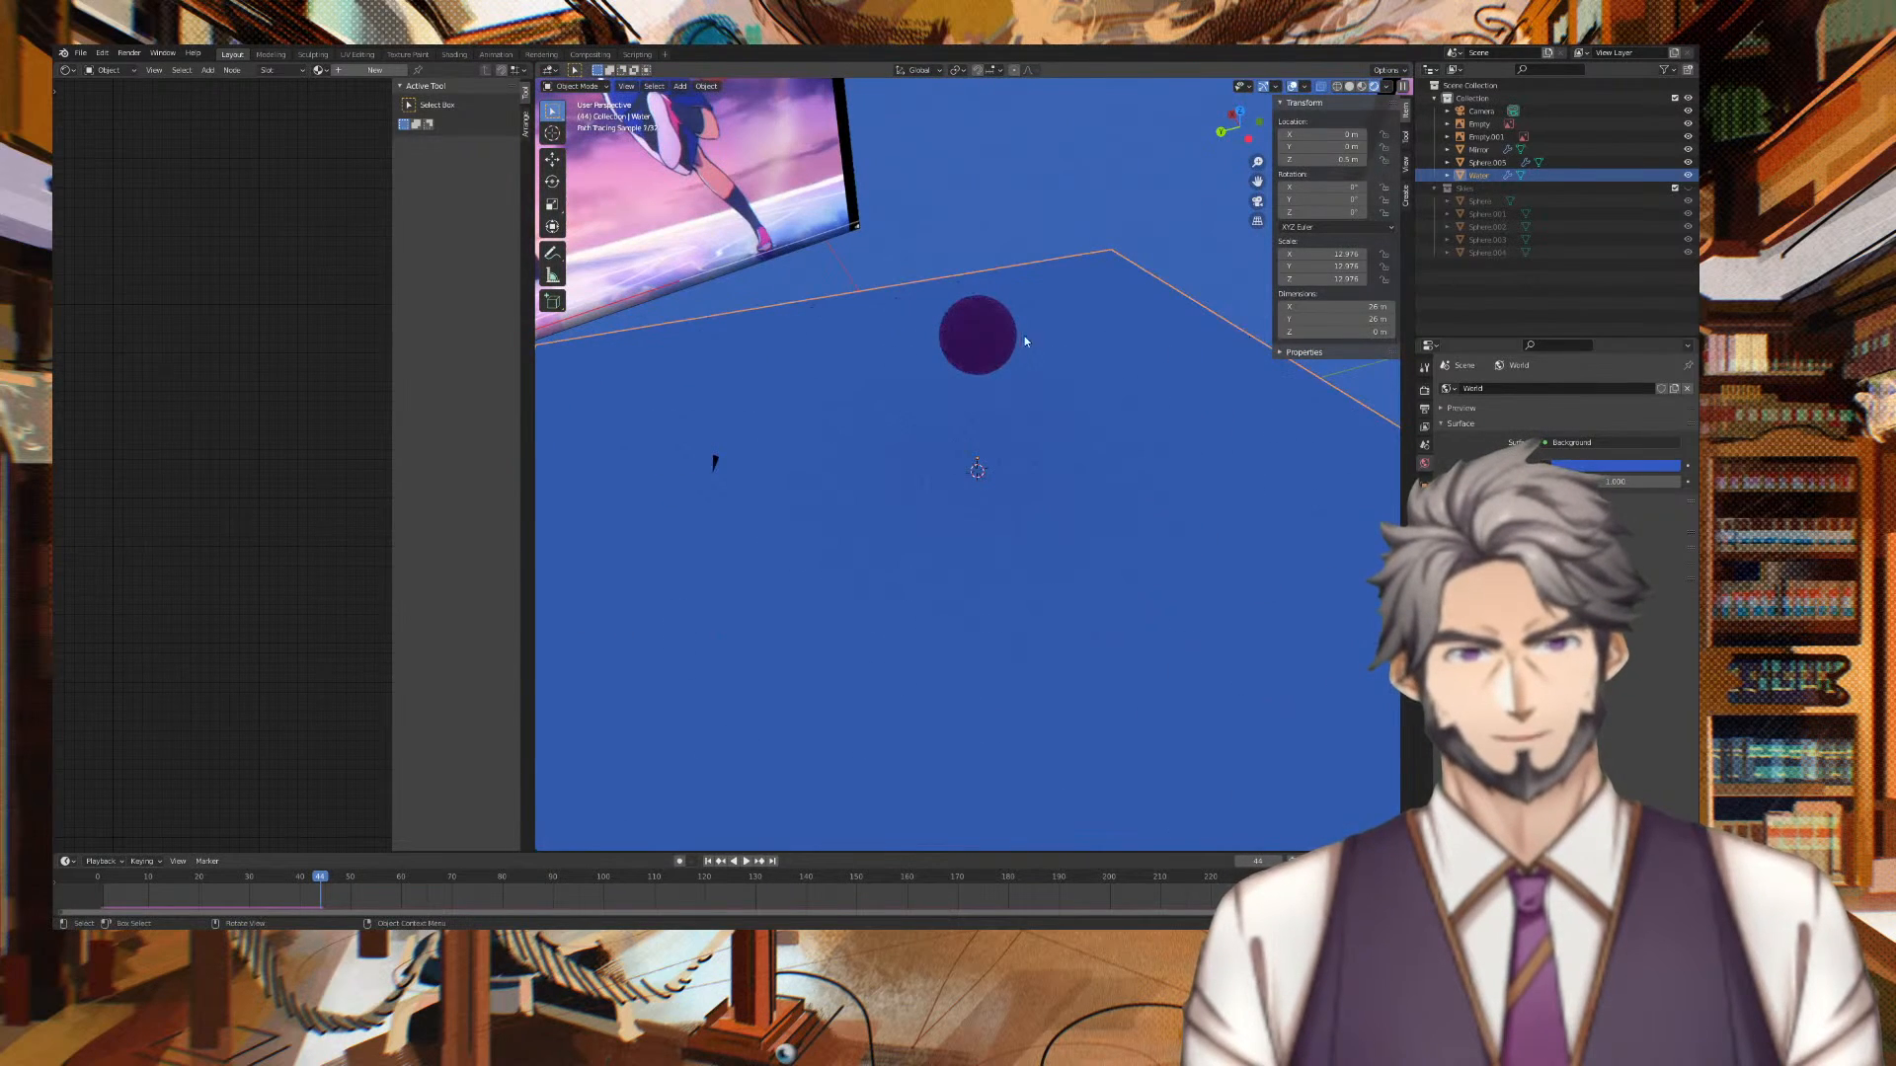
Change the base color of the exploding sphere's material to bright lime green
click(993, 338)
click(208, 556)
click(221, 552)
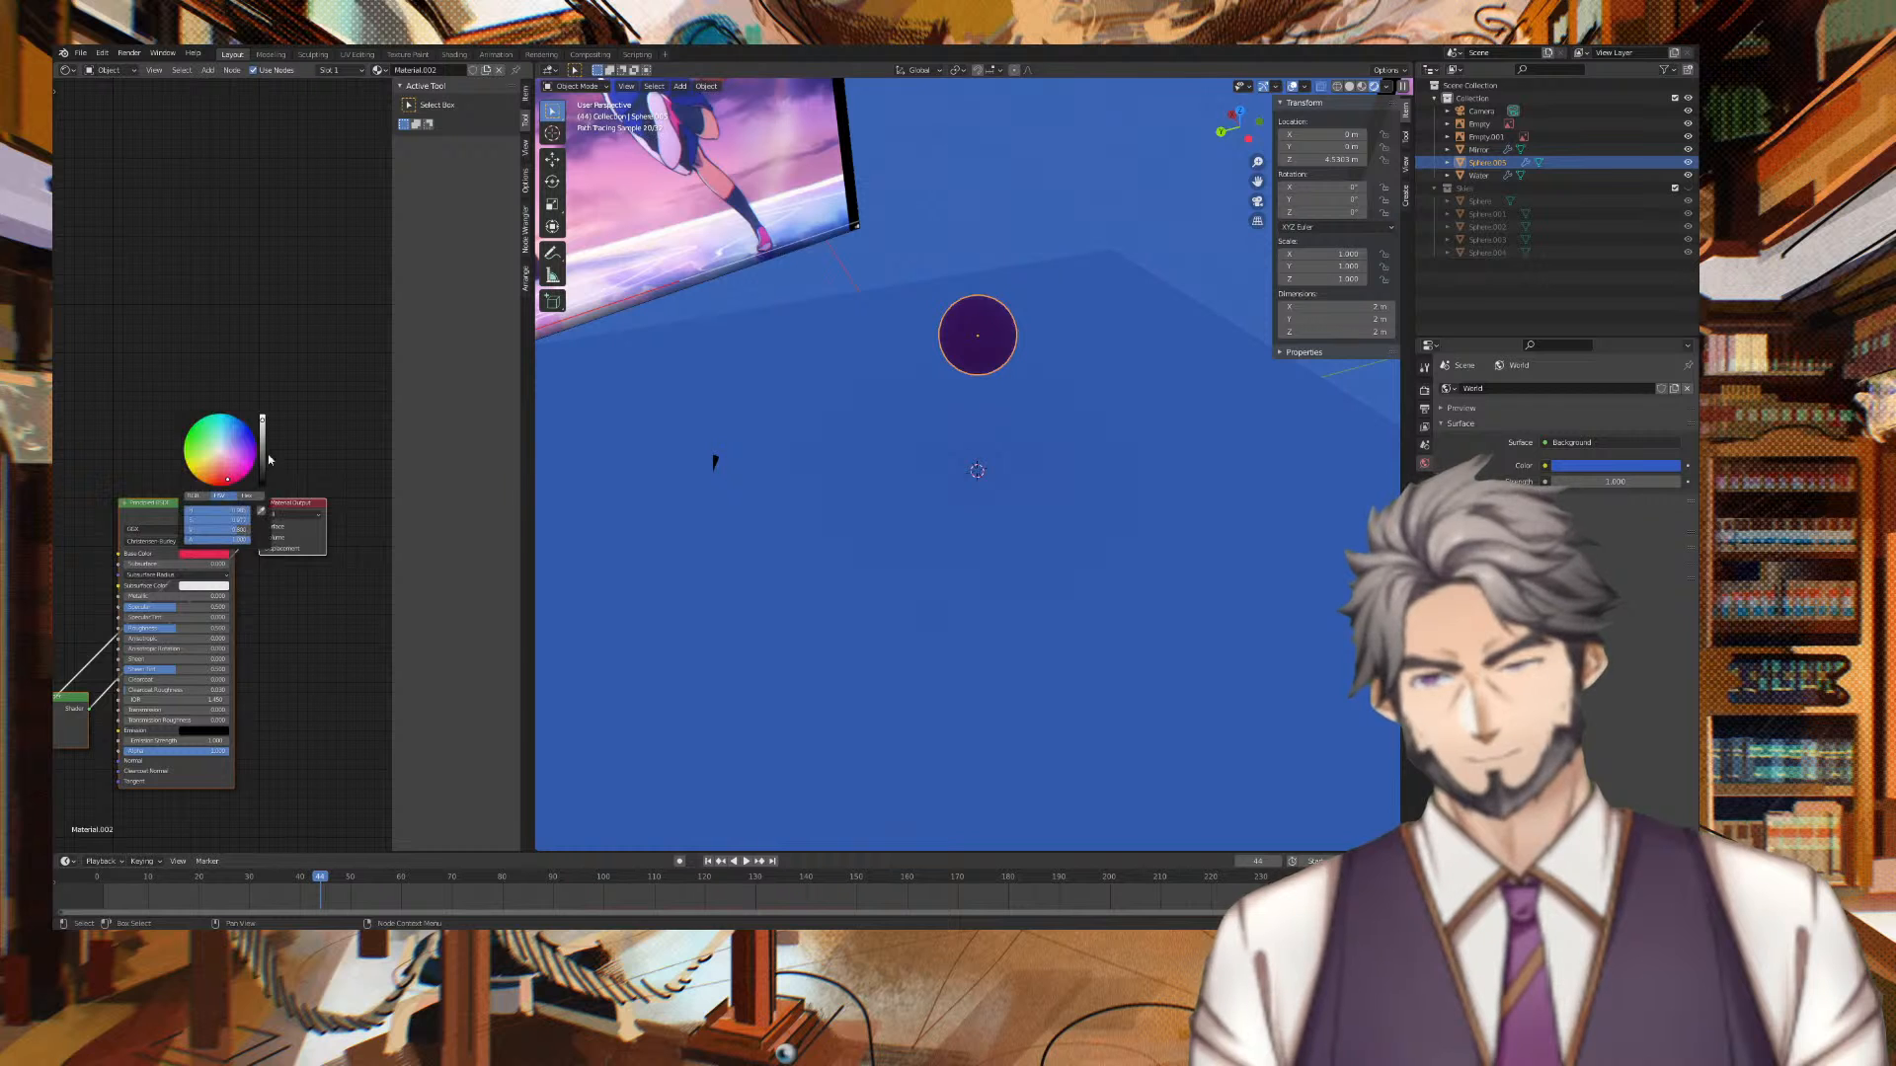
drag(263, 427, 184, 456)
click(1055, 181)
Switch the viewport to Material Preview shading and replay the explosion from about frame 94
key(space)
key(space)
click(1363, 87)
key(space)
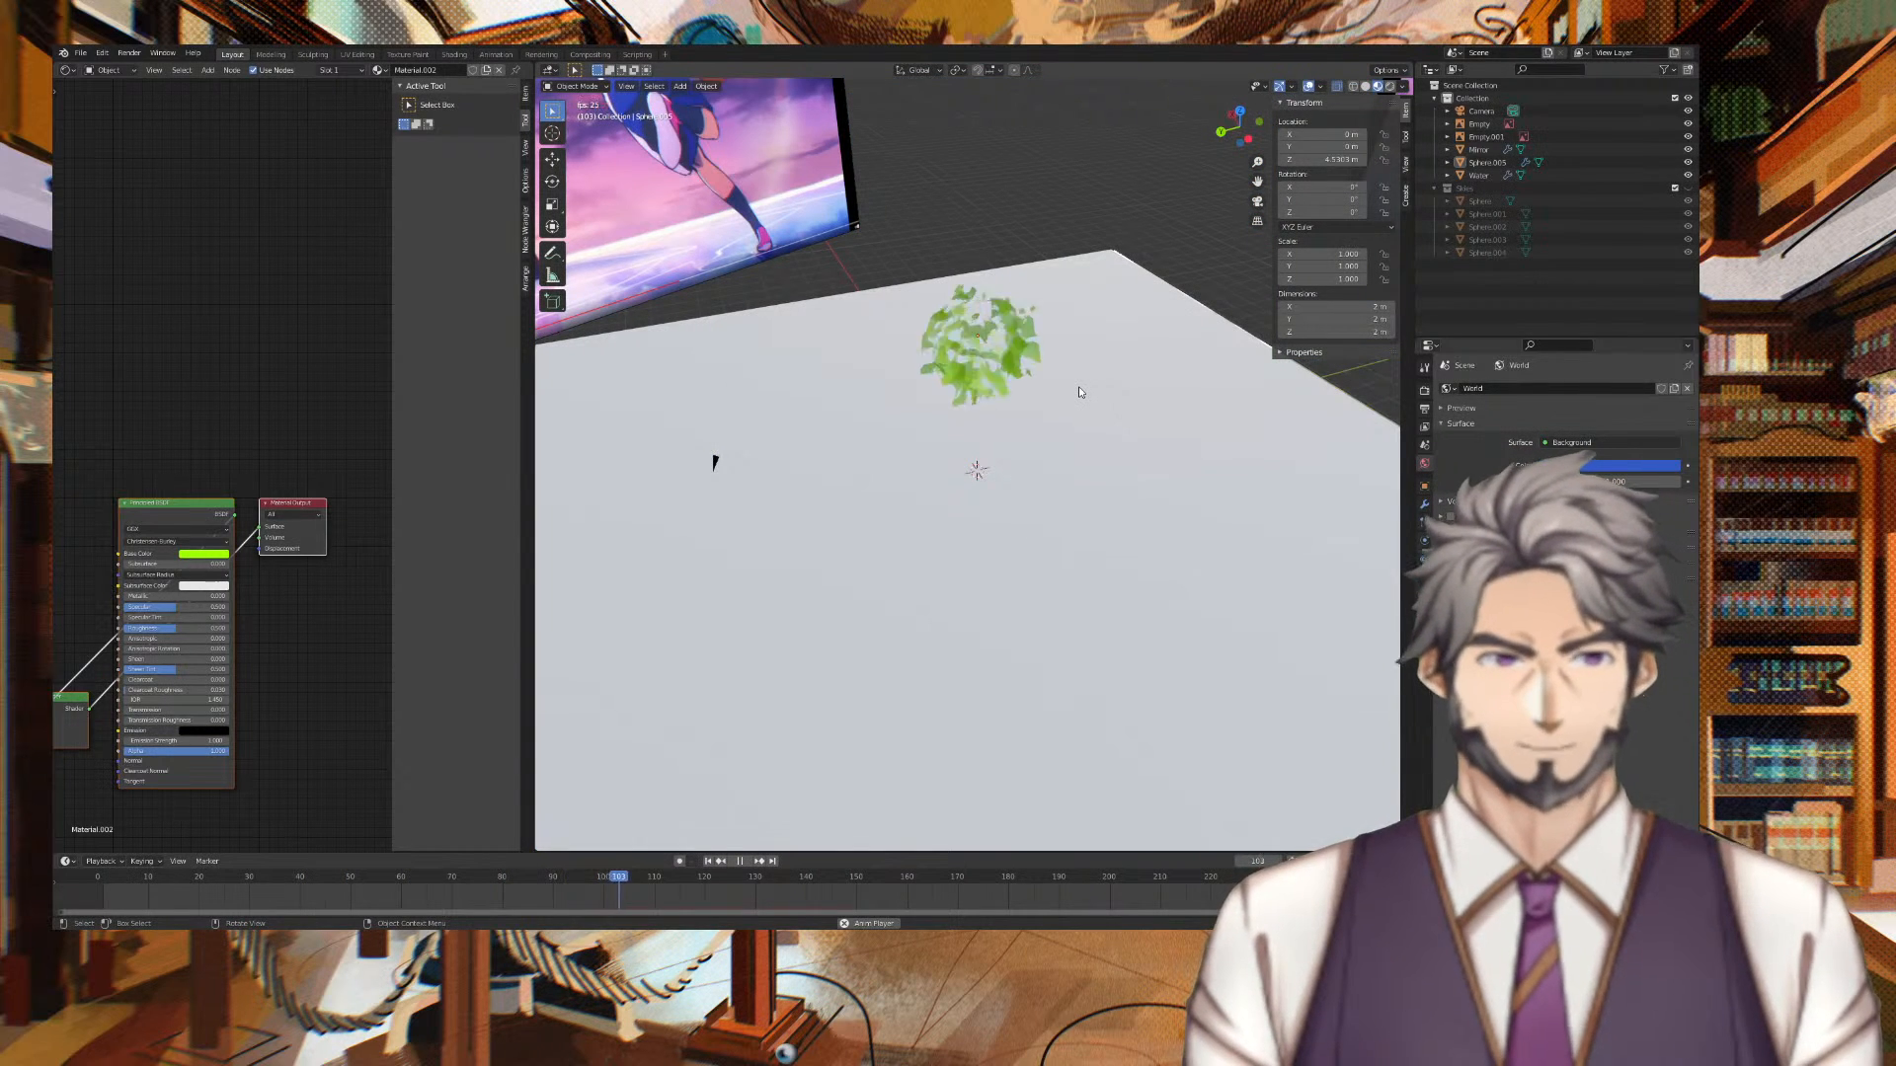
middle_drag(1078, 387, 908, 381)
key(space)
click(573, 876)
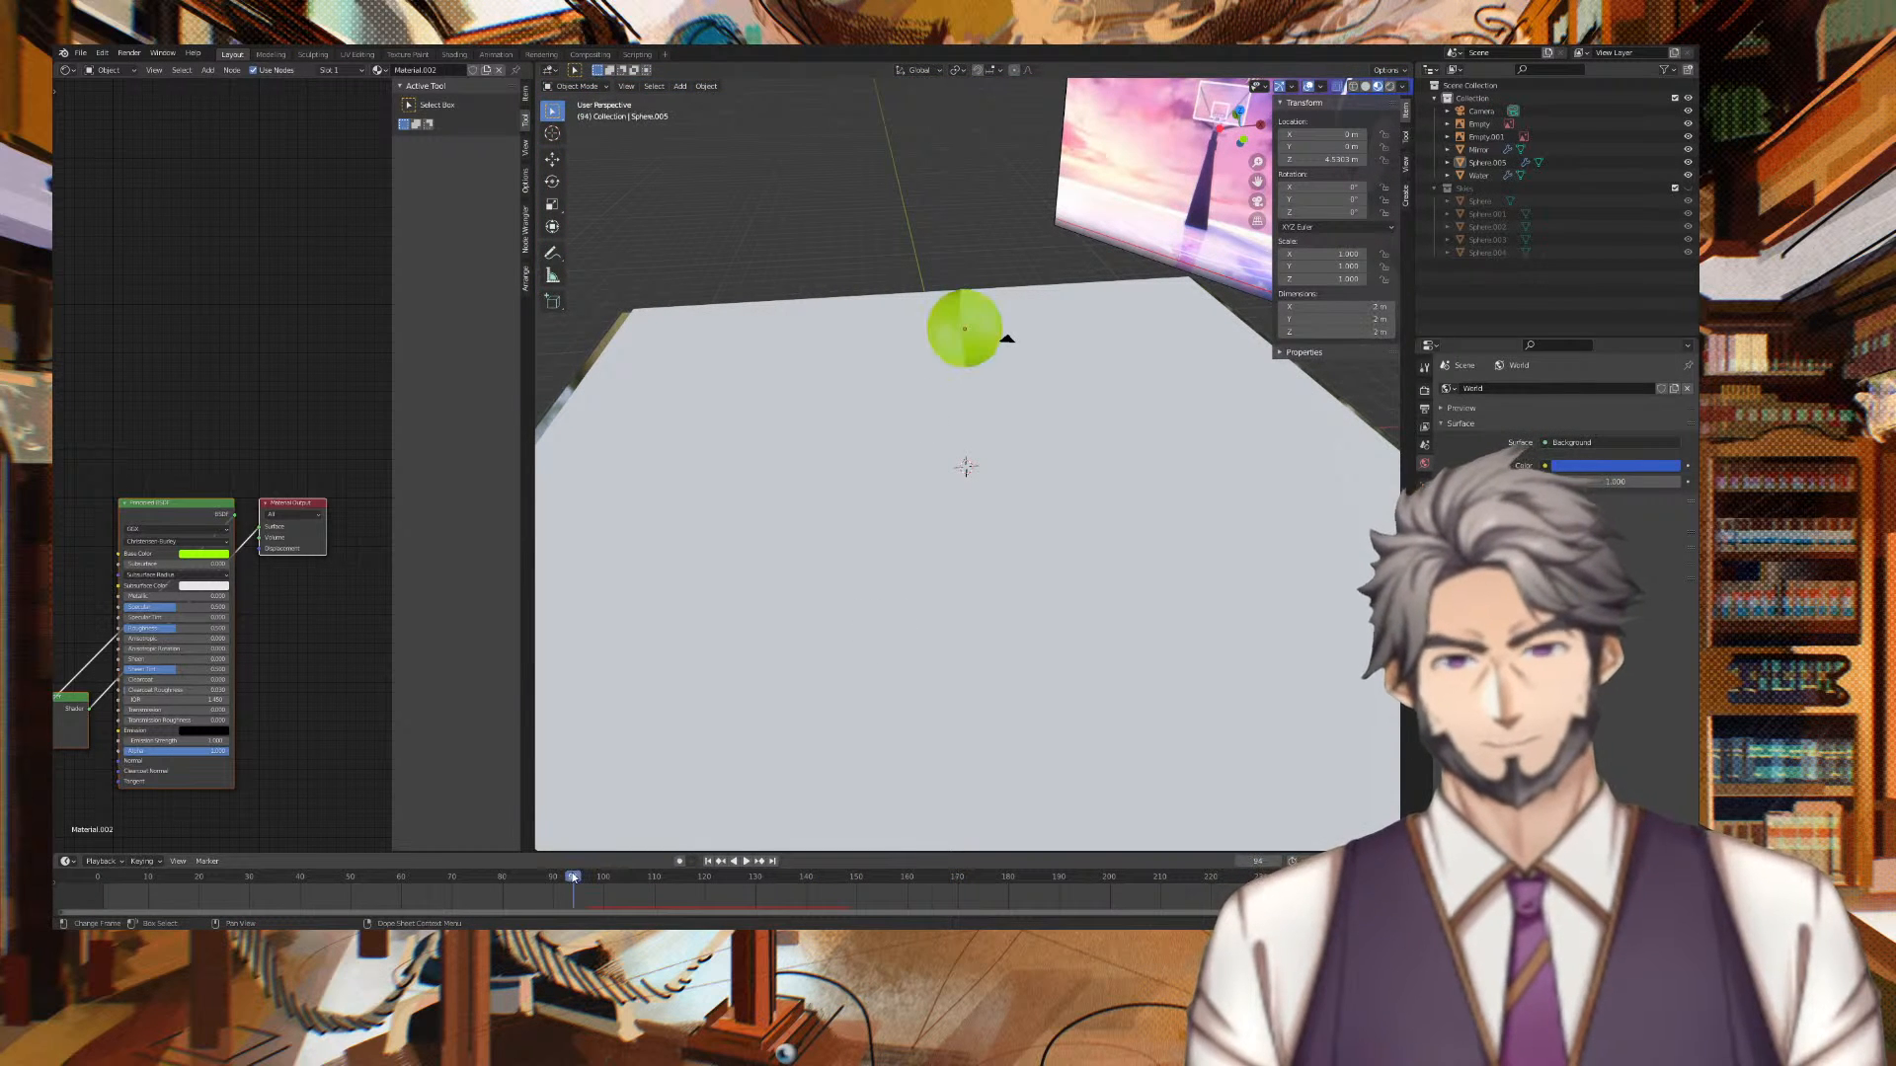
key(space)
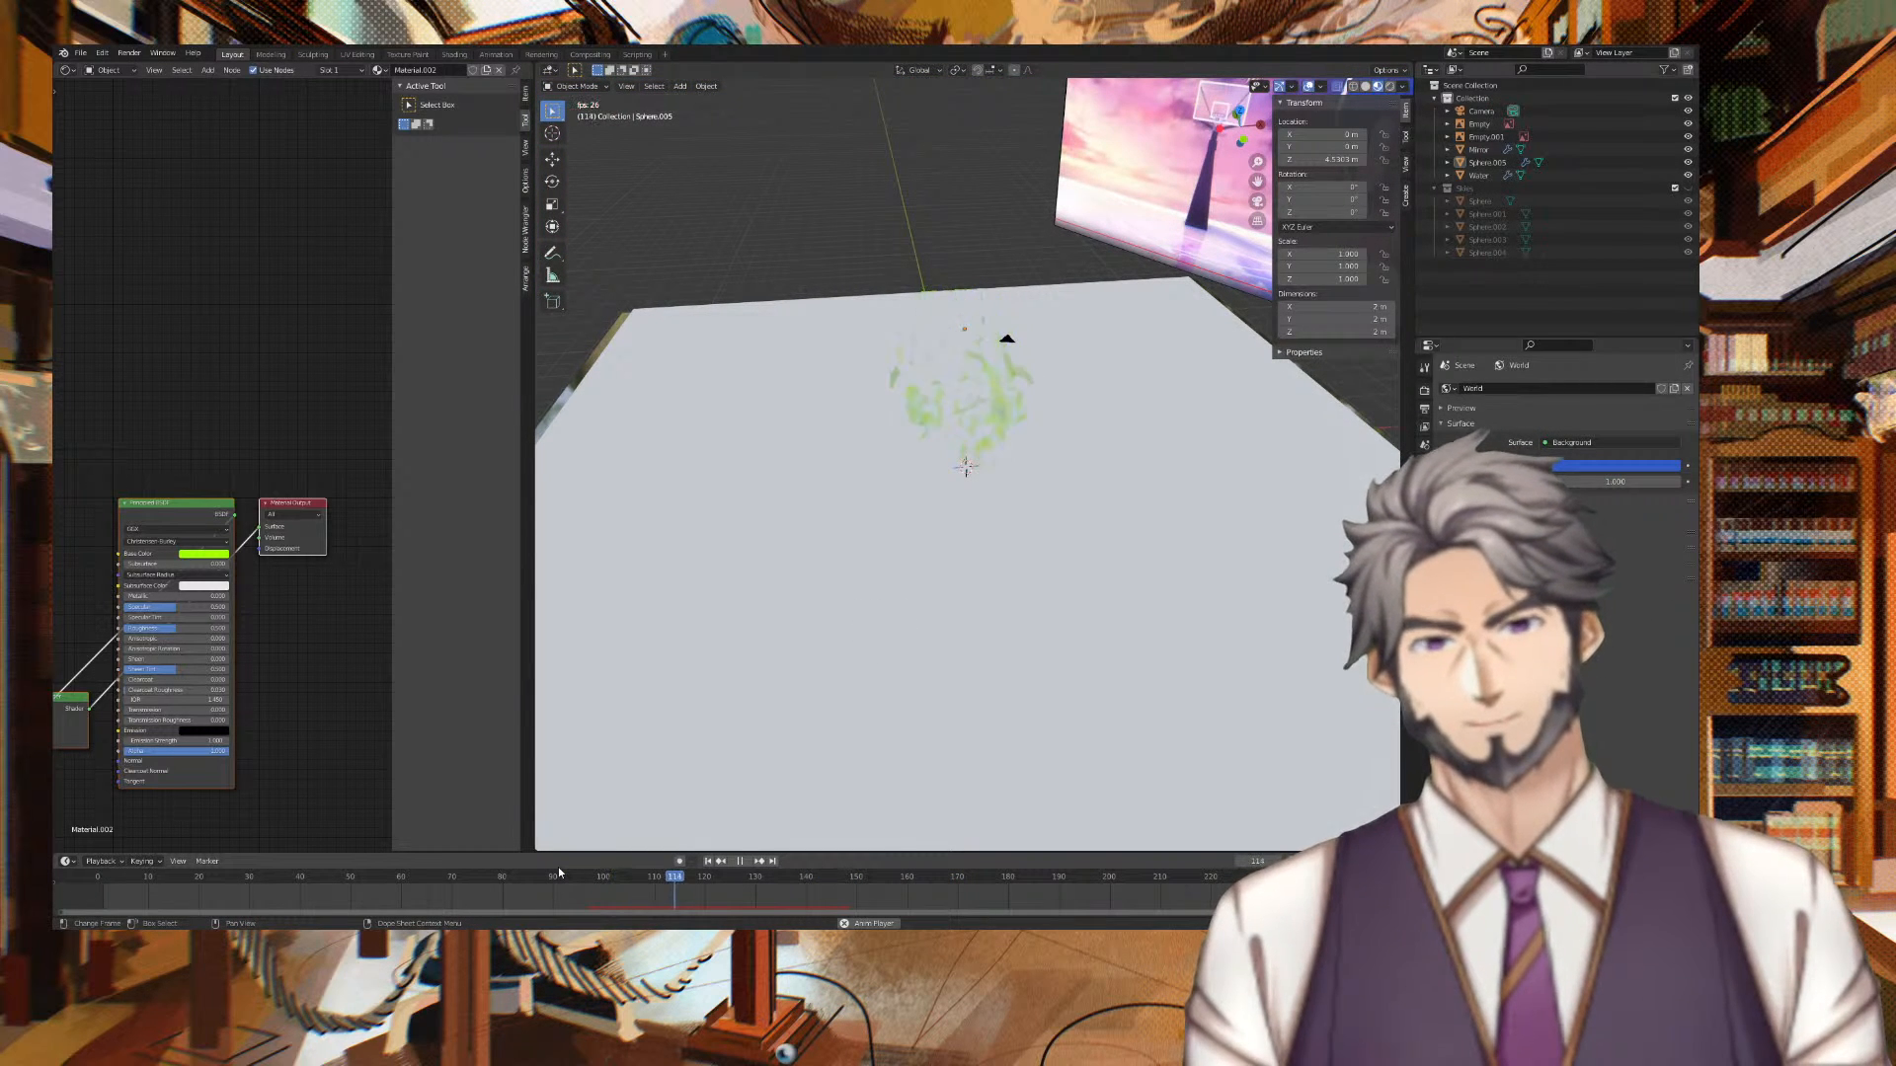
key(space)
middle_drag(751, 731, 1108, 633)
Add a Dynamic Paint brush to the exploding sphere
click(1089, 506)
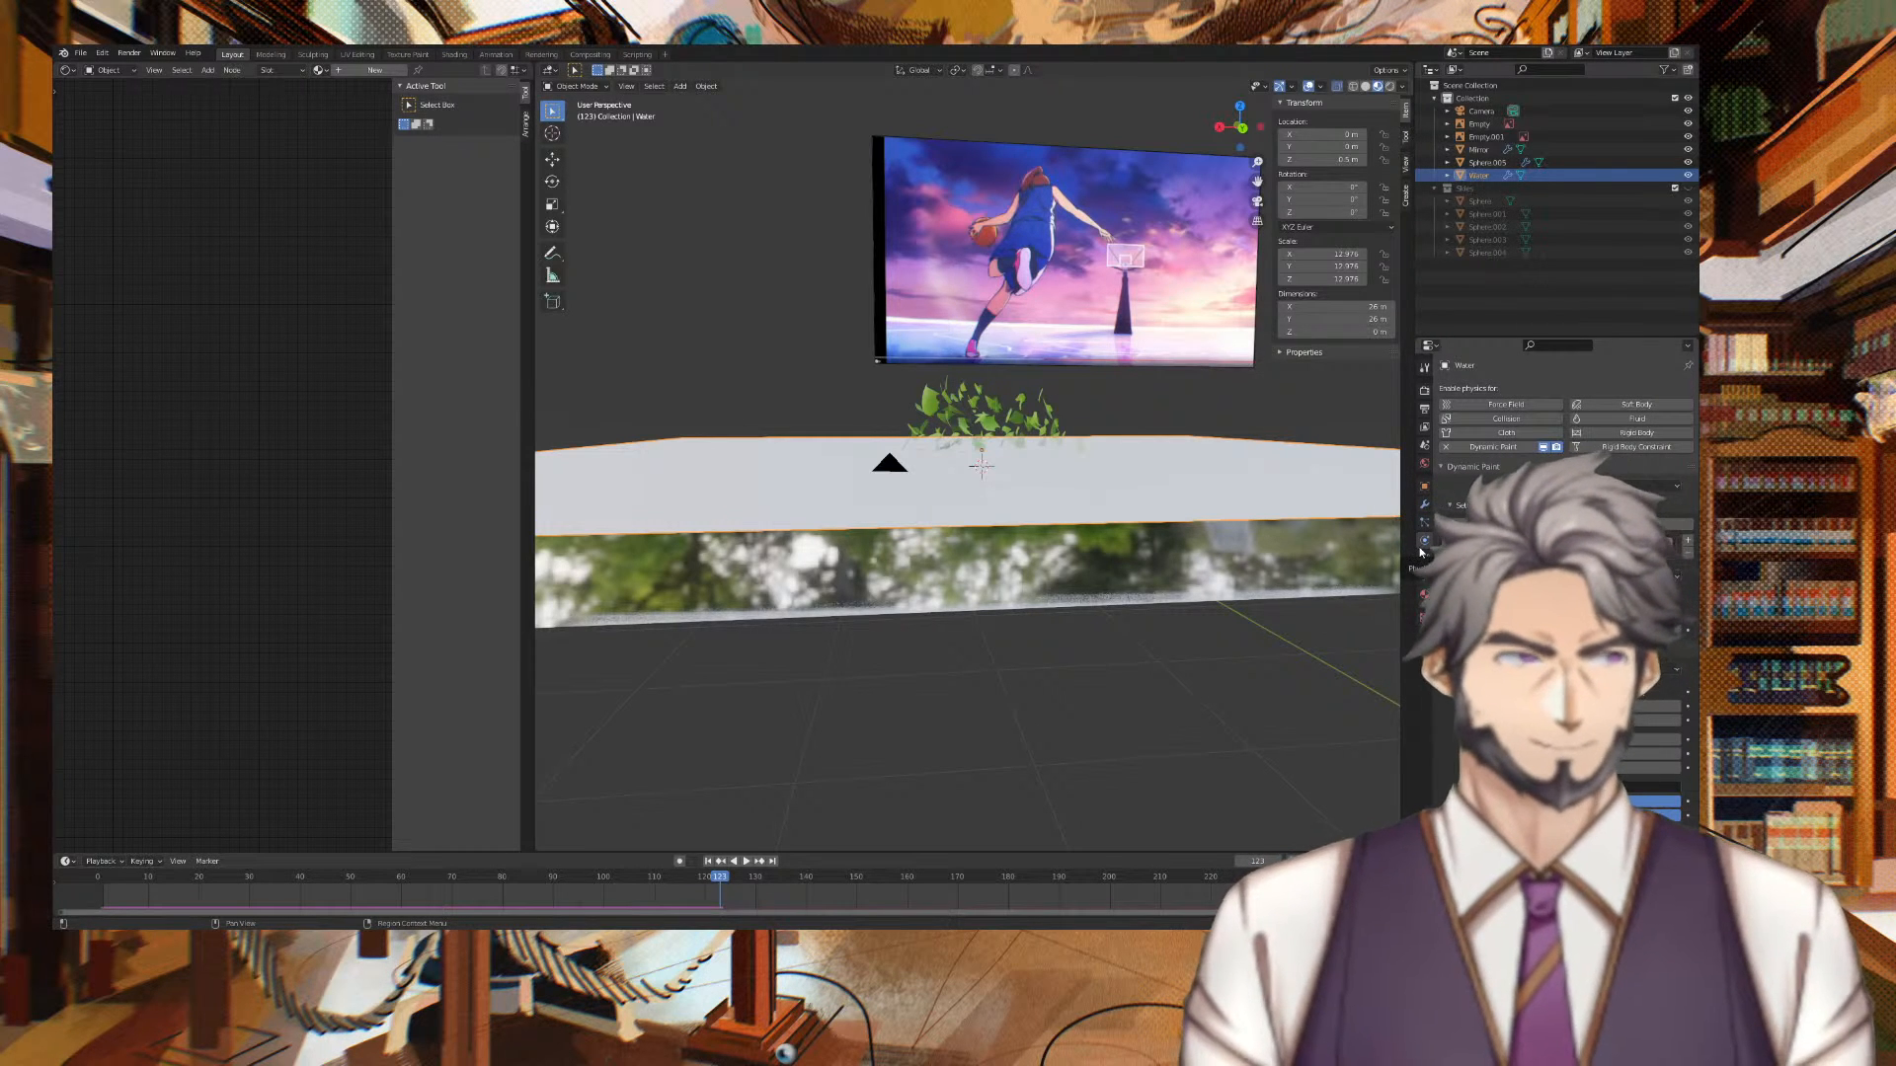
click(989, 419)
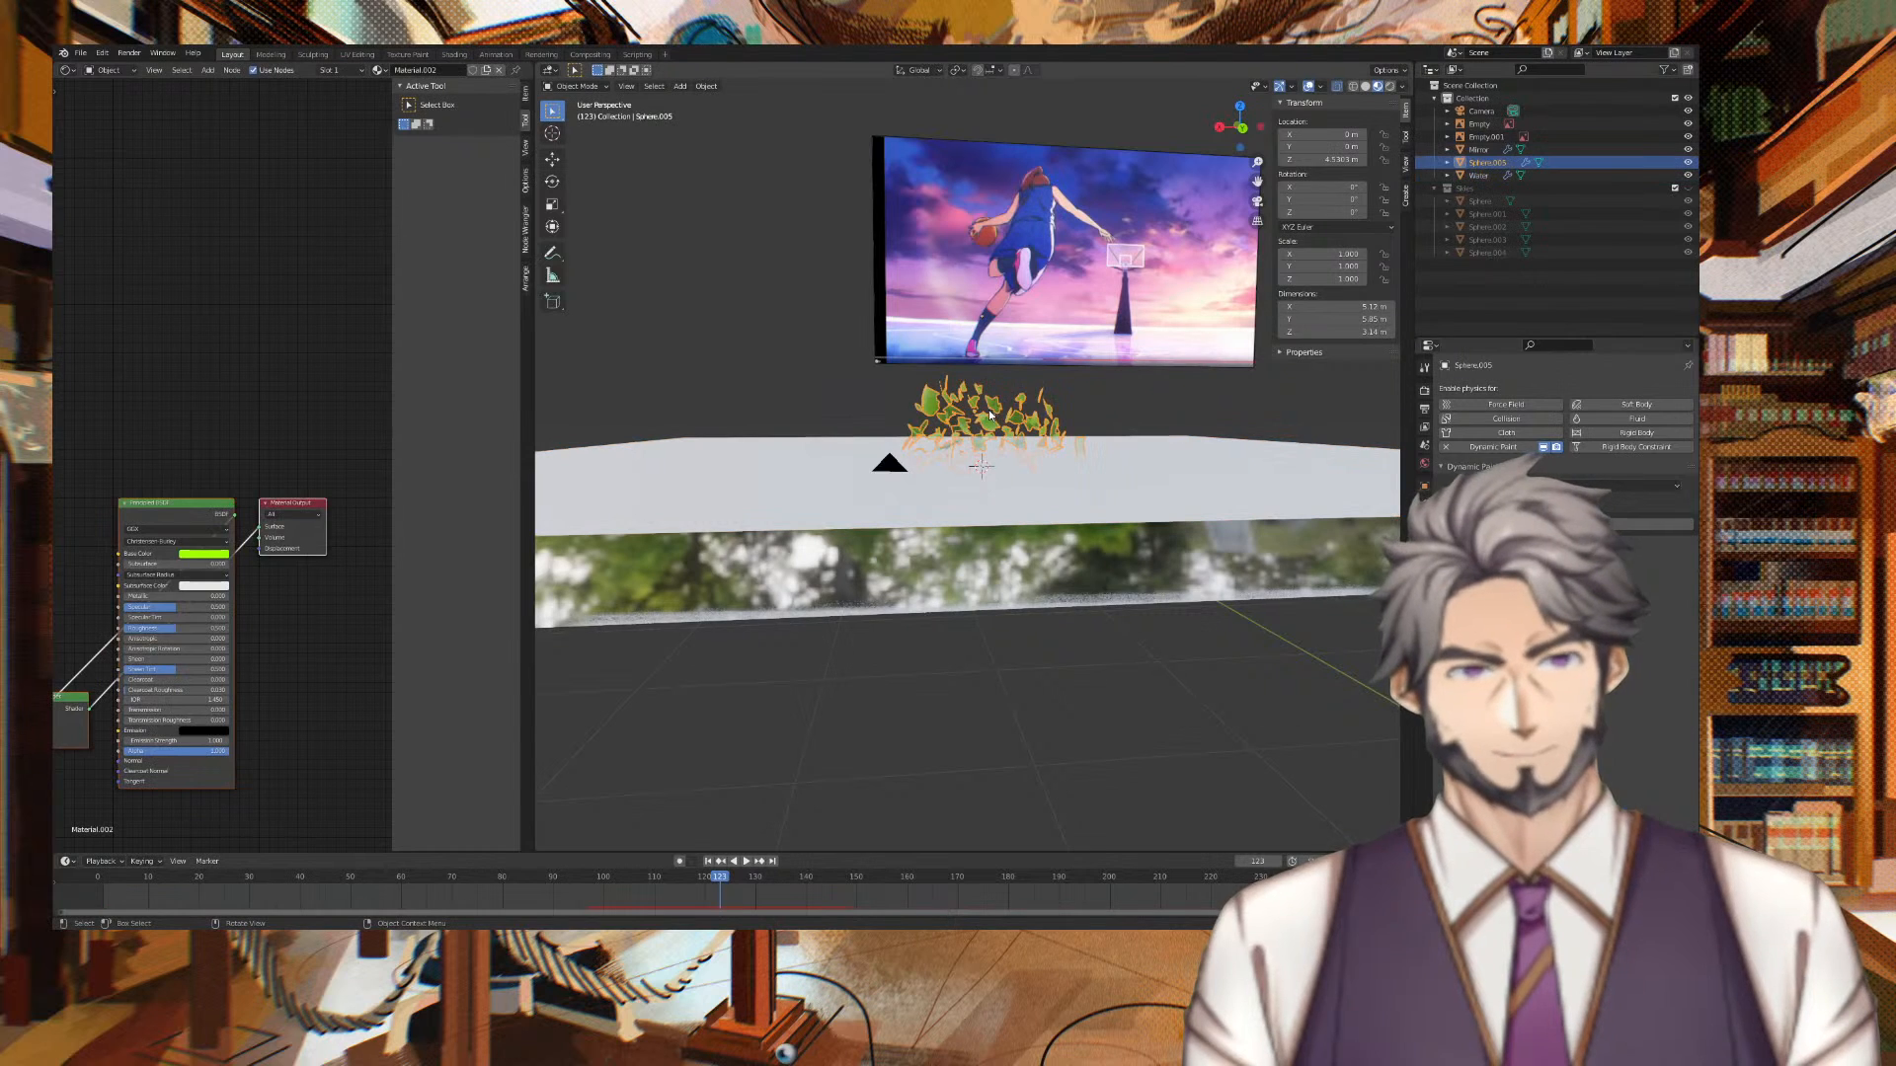
click(1565, 523)
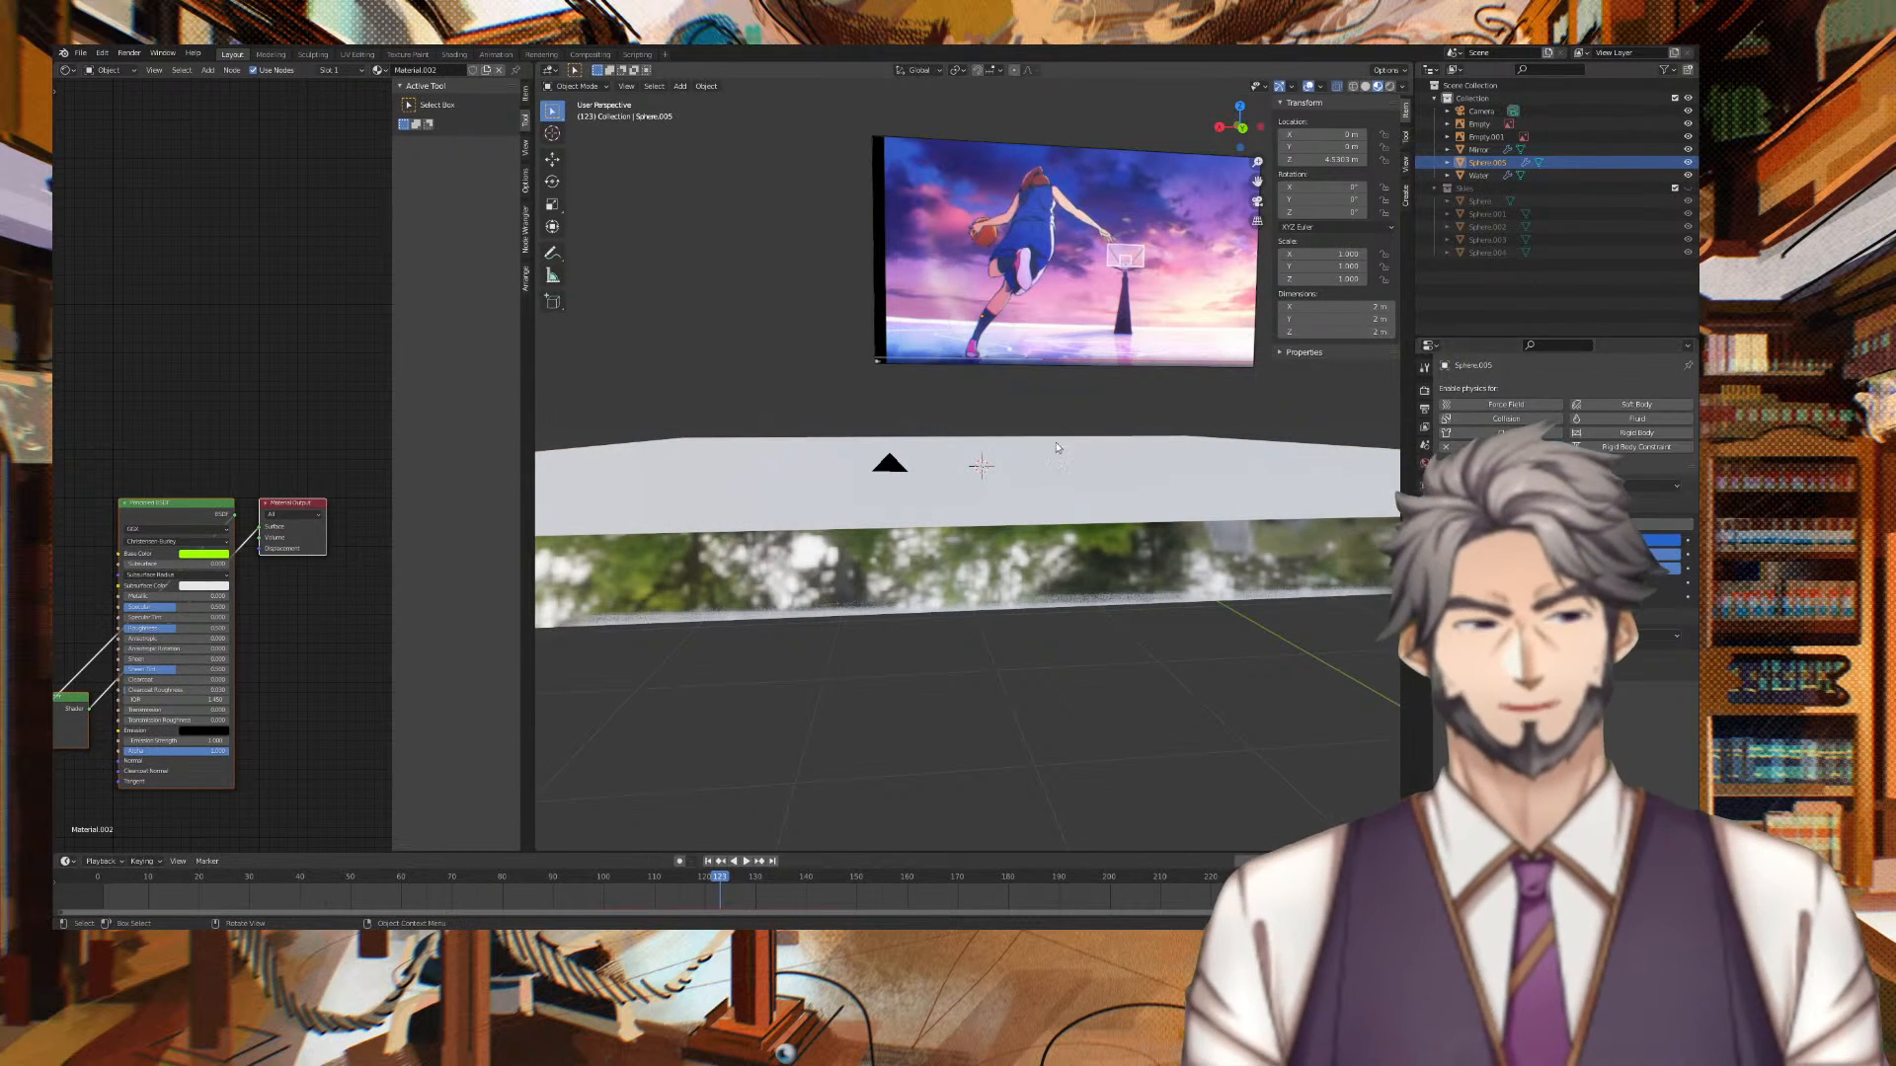
click(1007, 415)
Replay the explosion from about frame 66 to check how the brush affects the water surface
drag(720, 879, 432, 879)
key(space)
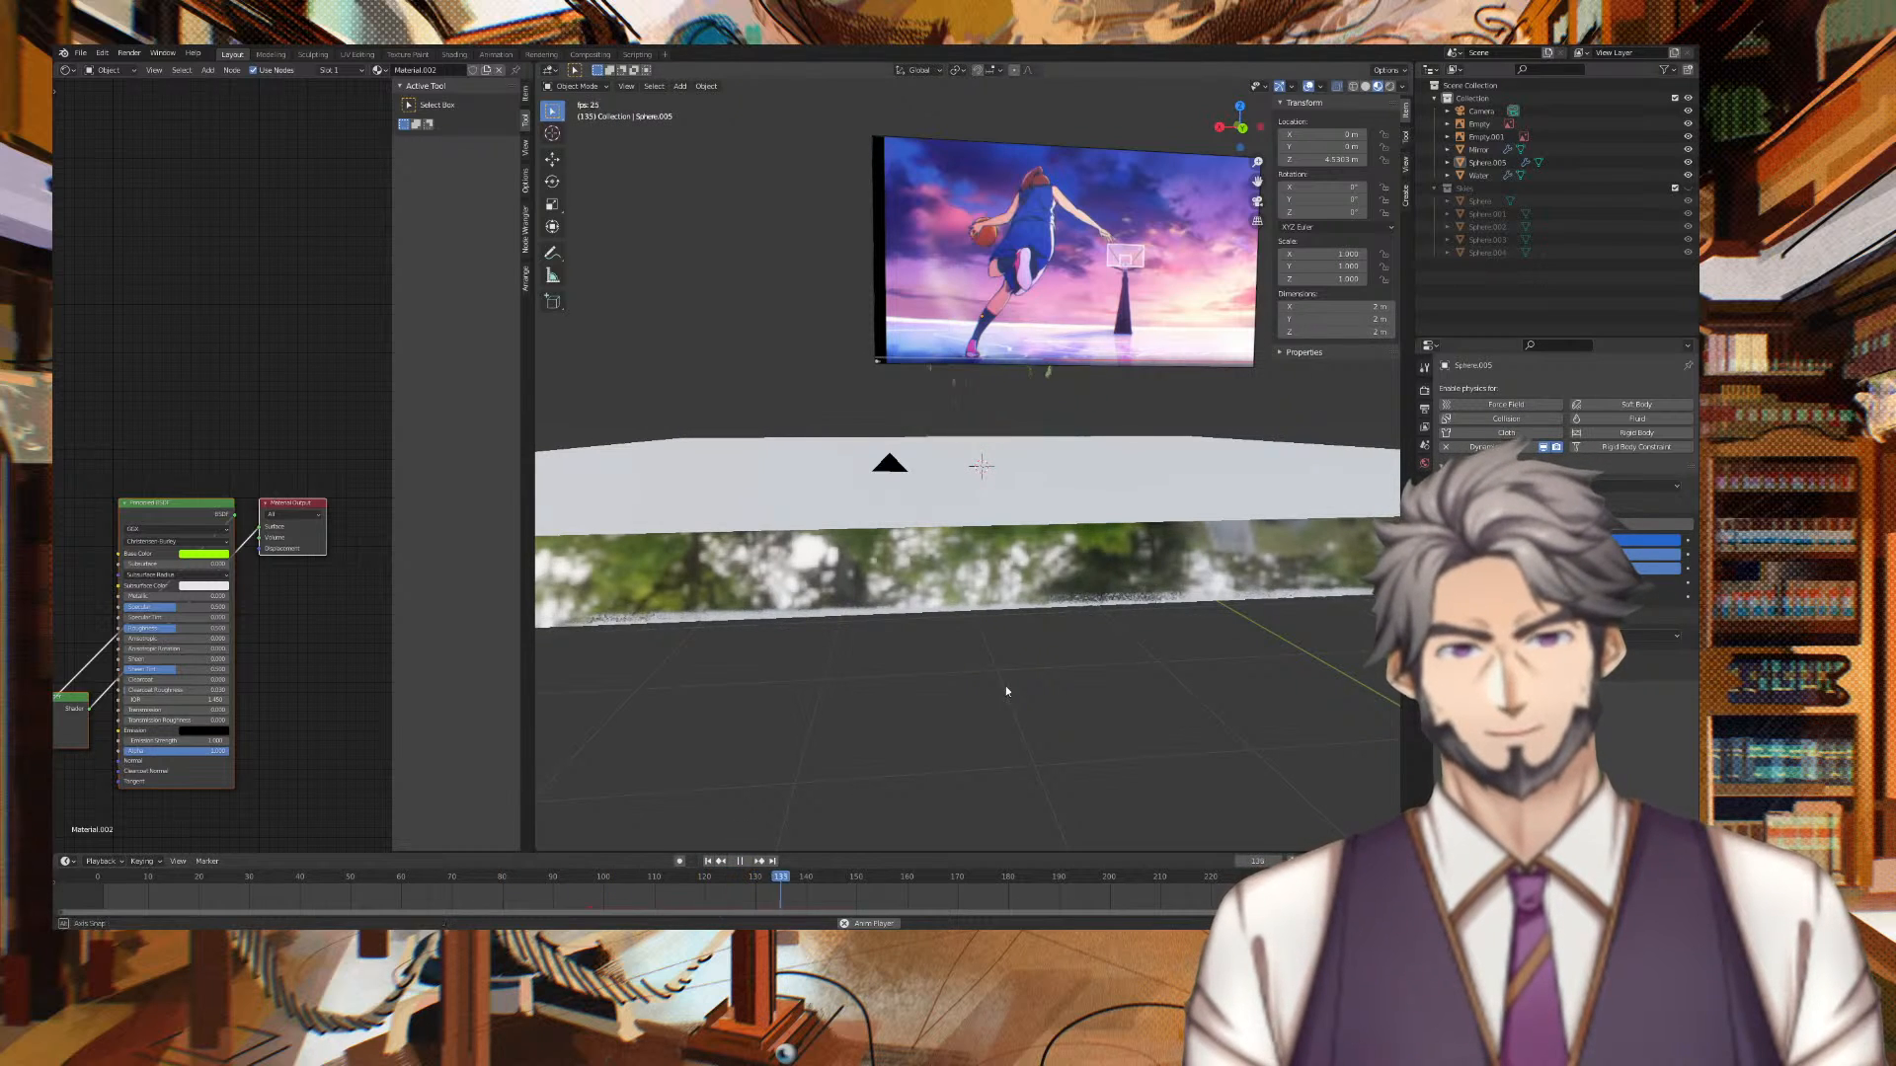
middle_drag(1005, 685, 983, 715)
key(space)
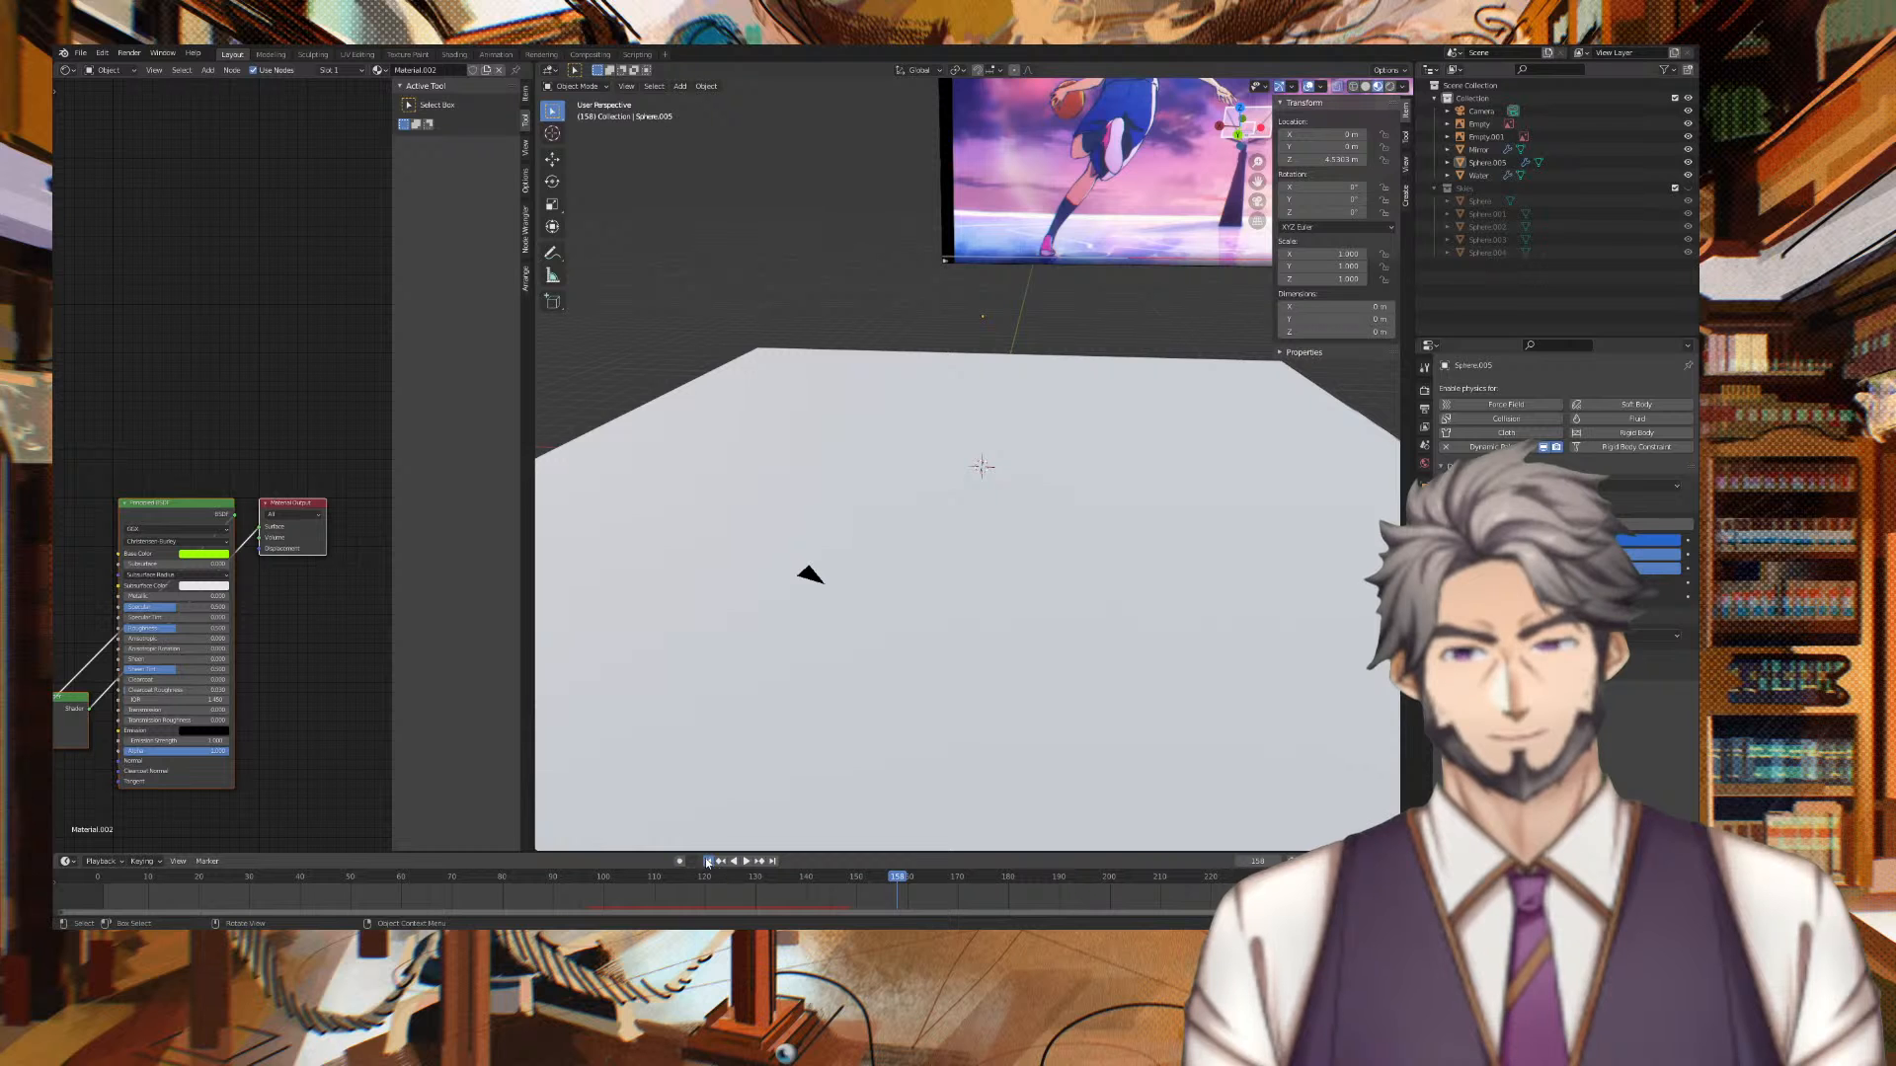
Play the green sphere's explosion animation from the first frame and stop playback
click(707, 861)
key(space)
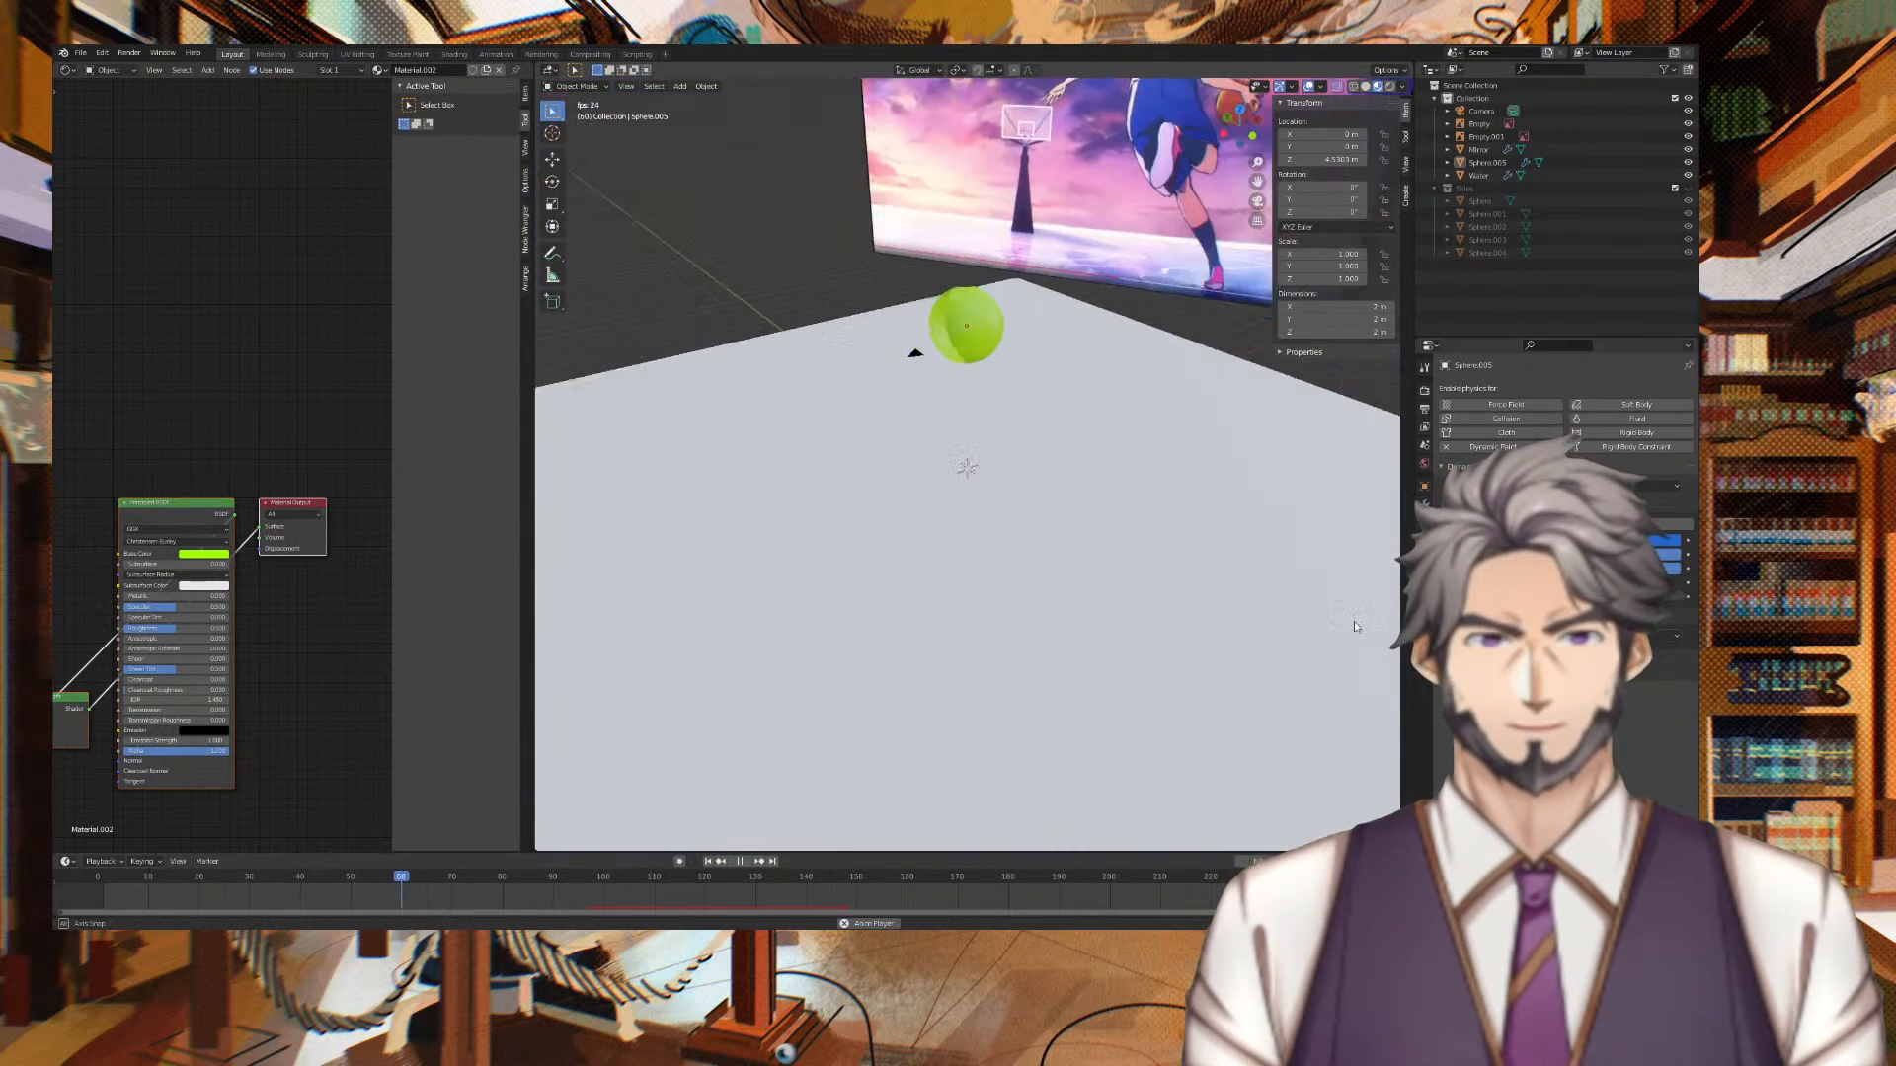
middle_drag(1353, 620, 571, 626)
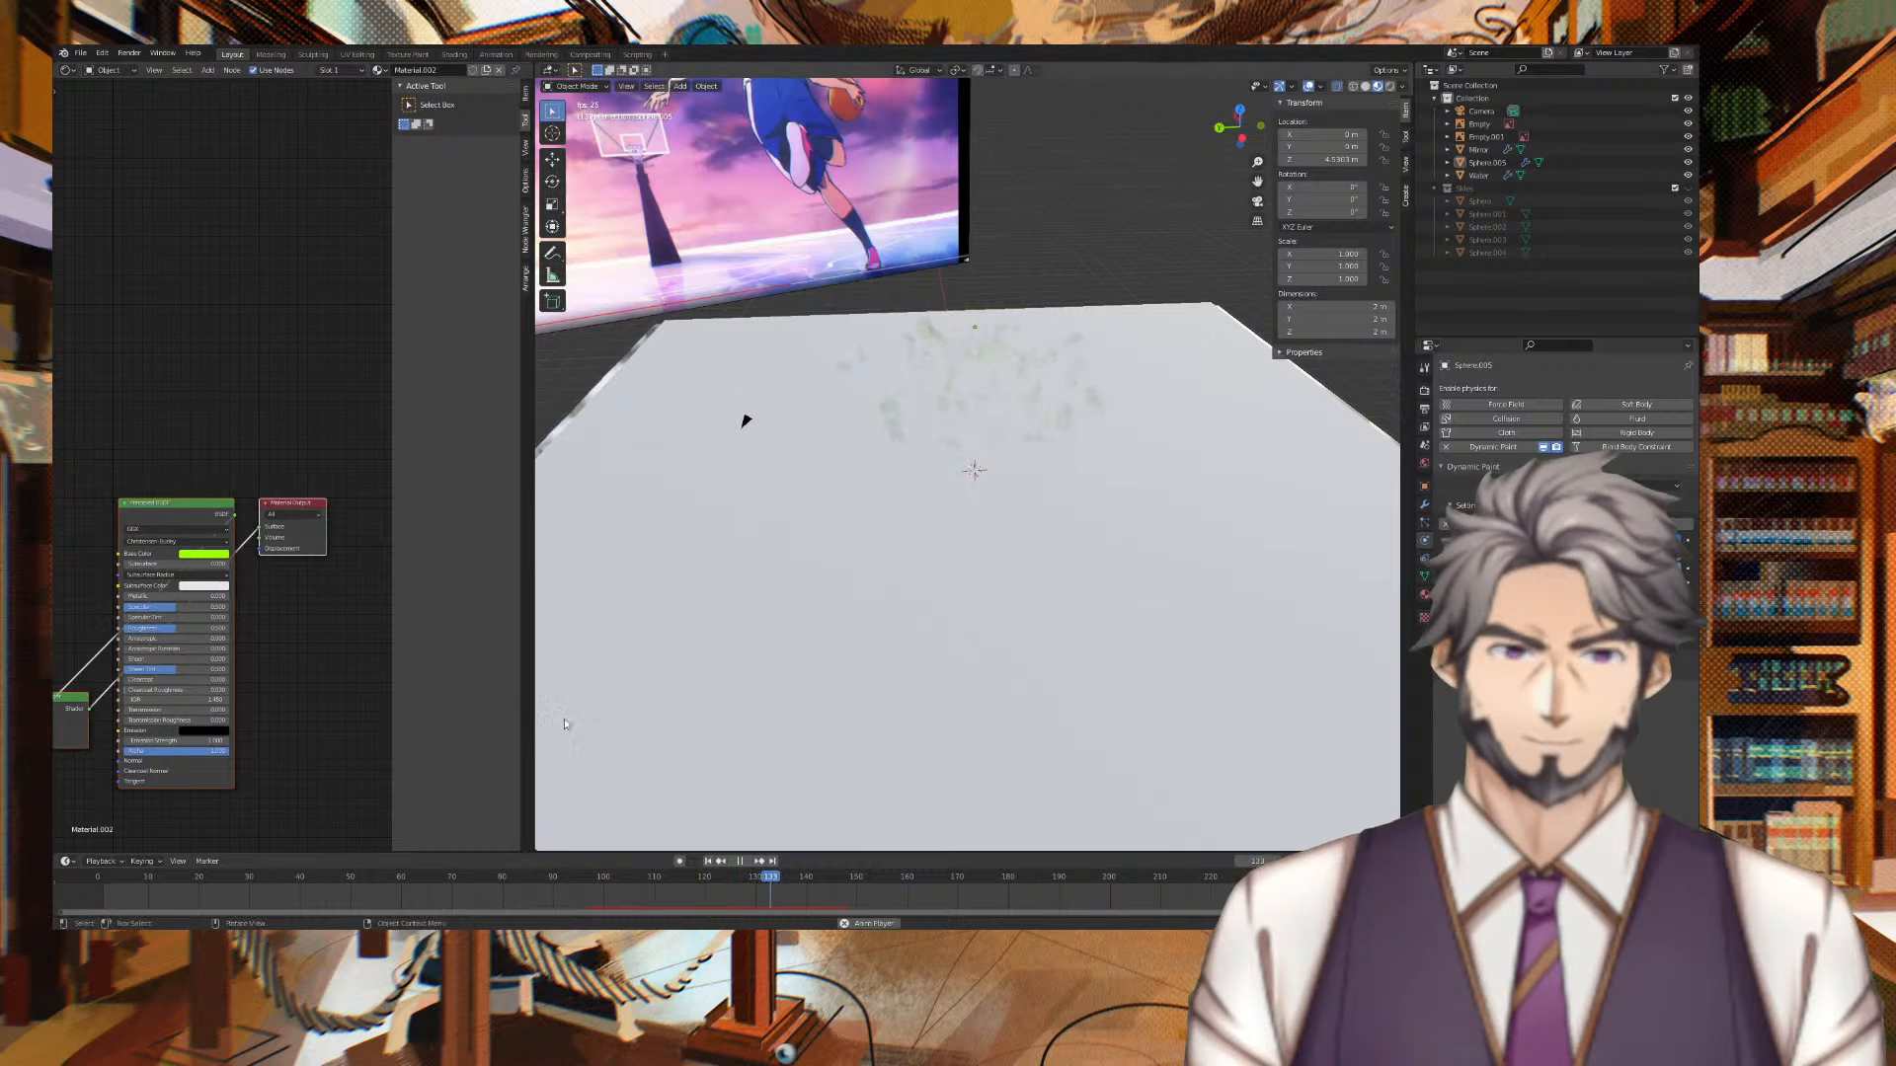
key(space)
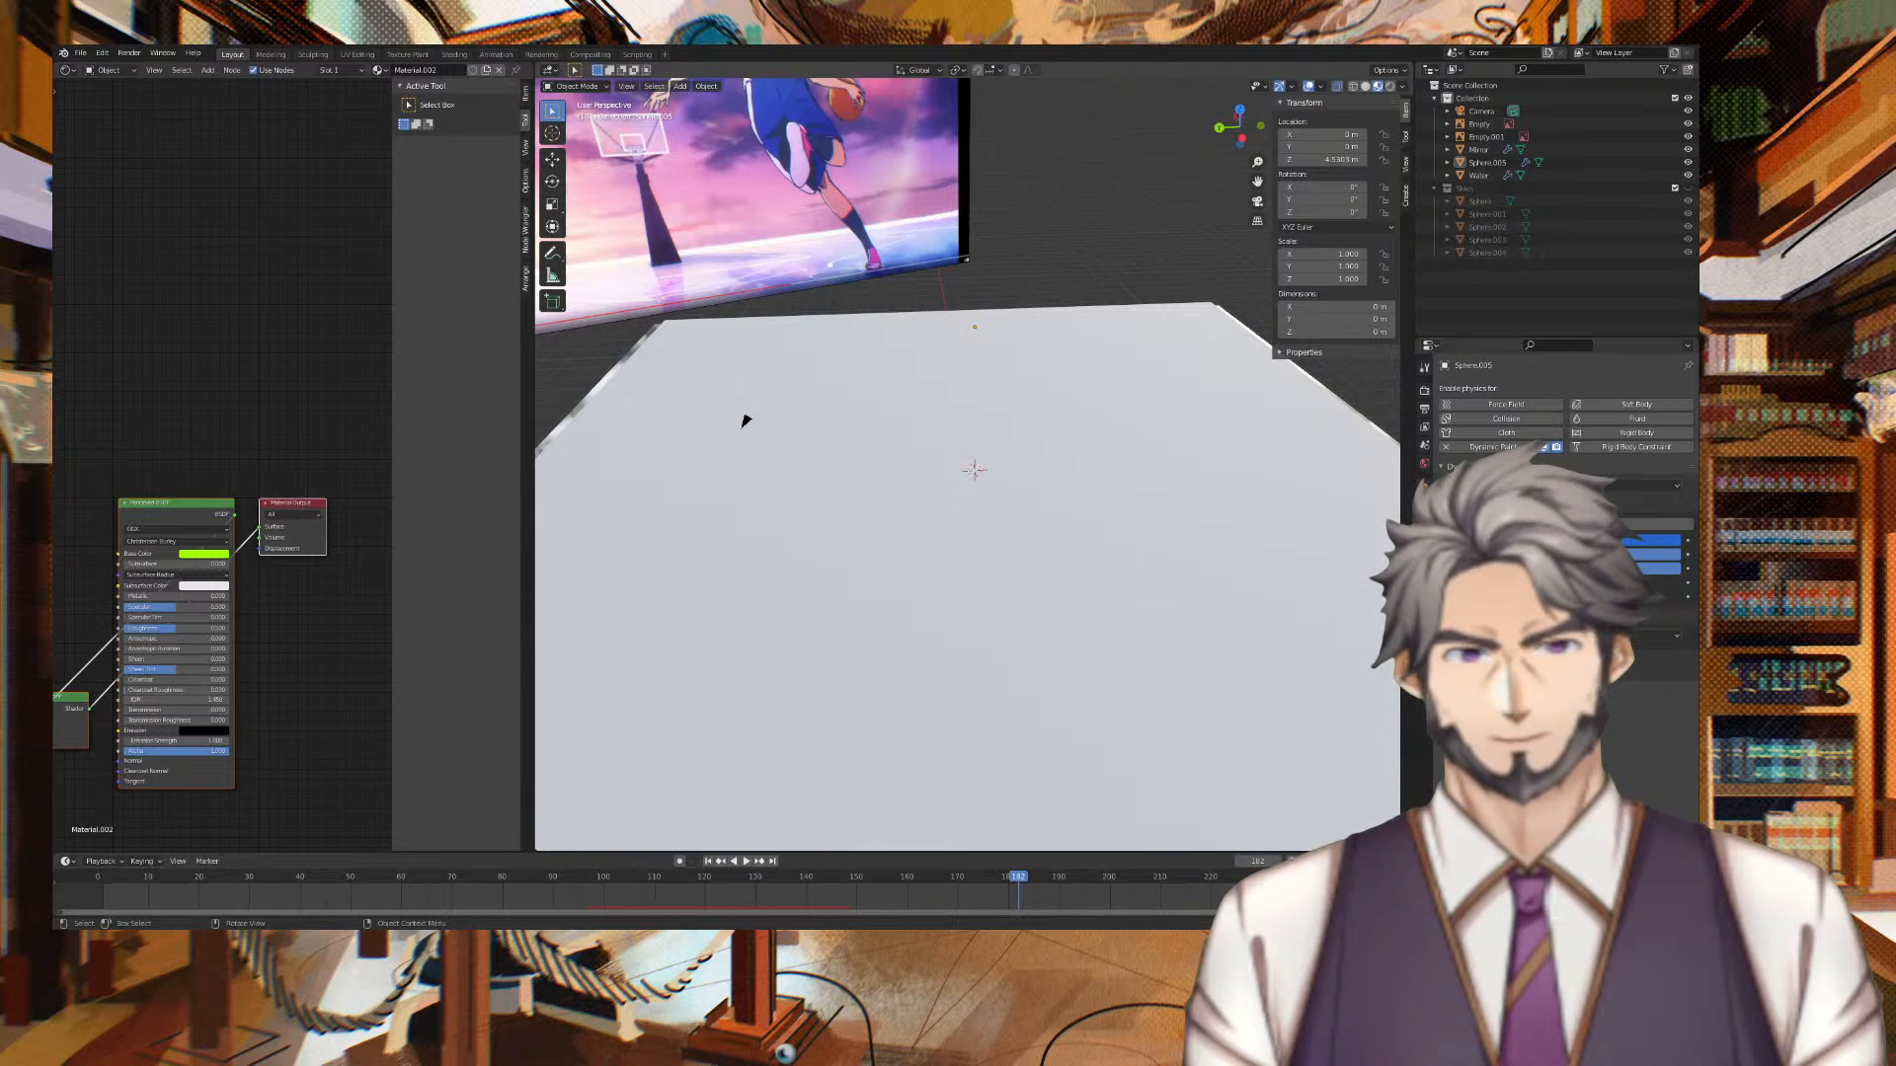
middle_drag(938, 456, 1146, 398)
click(822, 465)
right_click(819, 466)
click(820, 465)
click(822, 465)
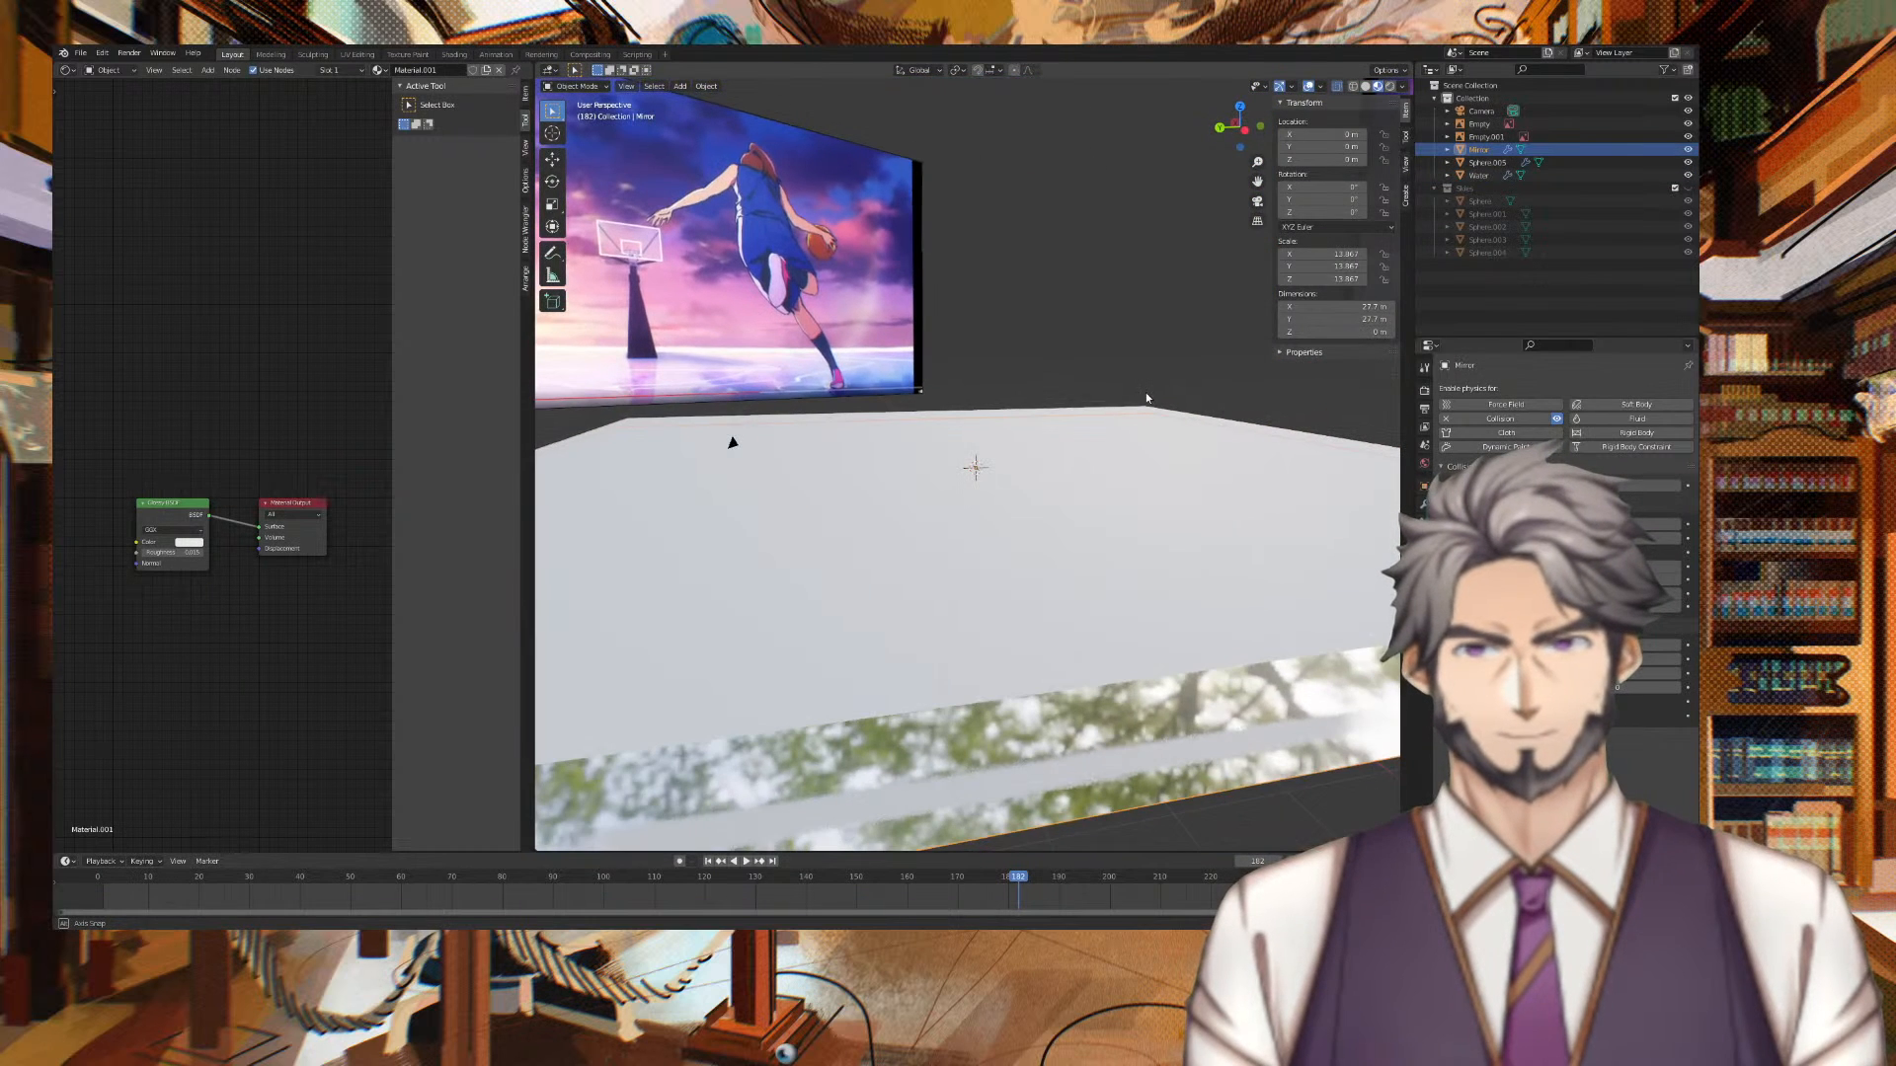
Remove the Explode modifier and the ParticleSettings particle system from the green sphere
click(1566, 164)
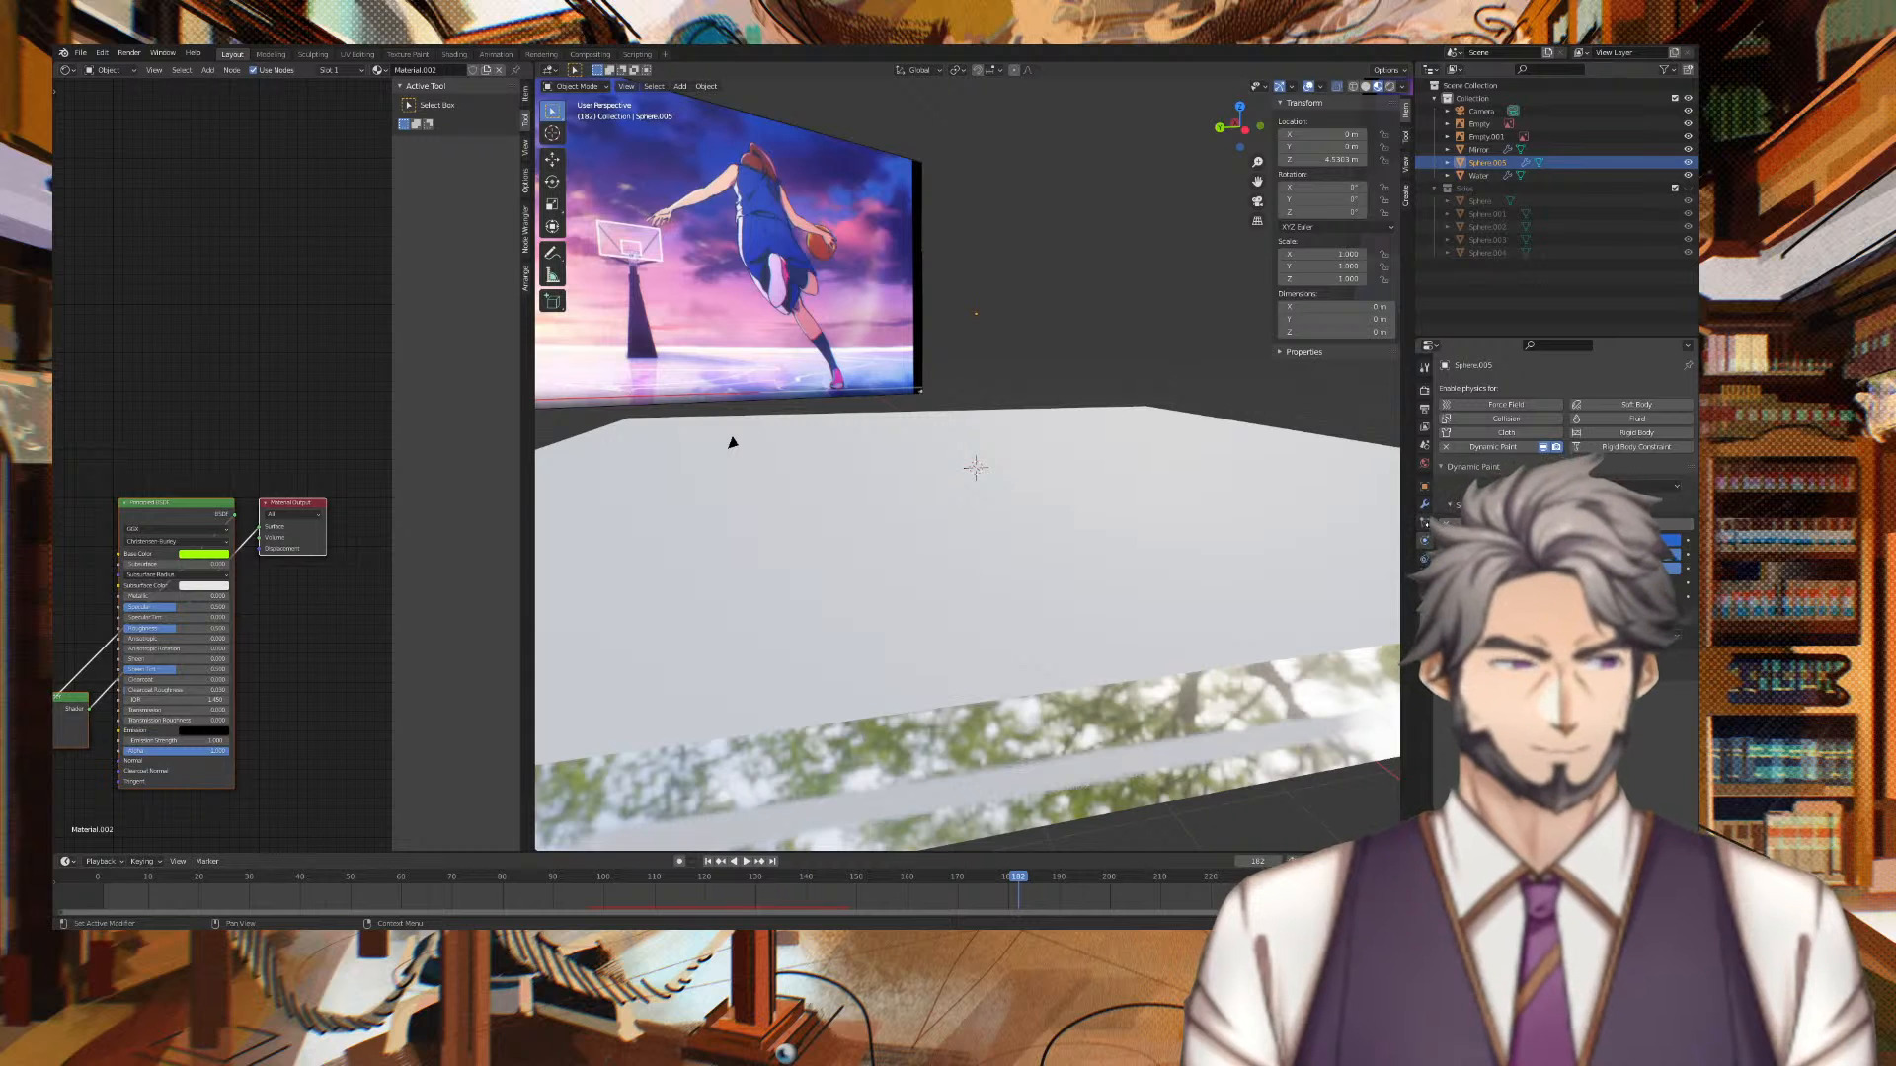
click(1425, 504)
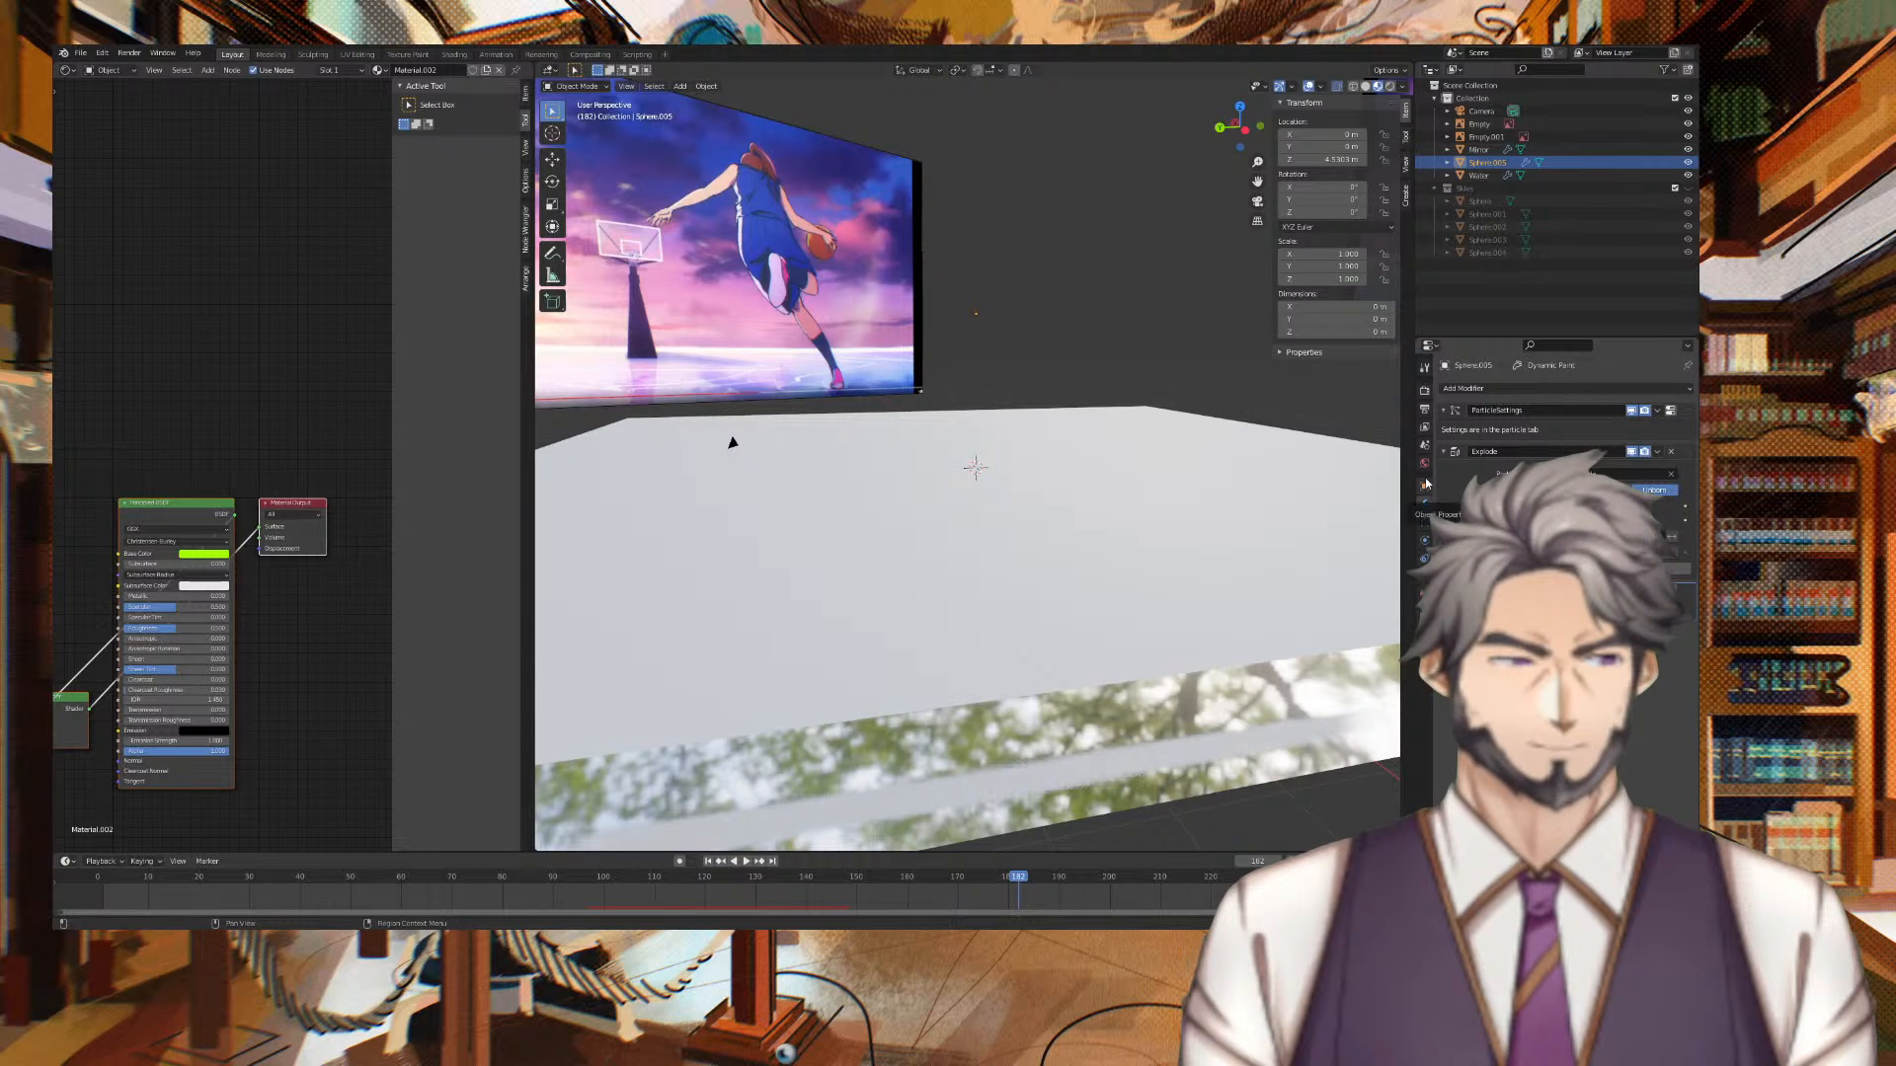
click(1672, 452)
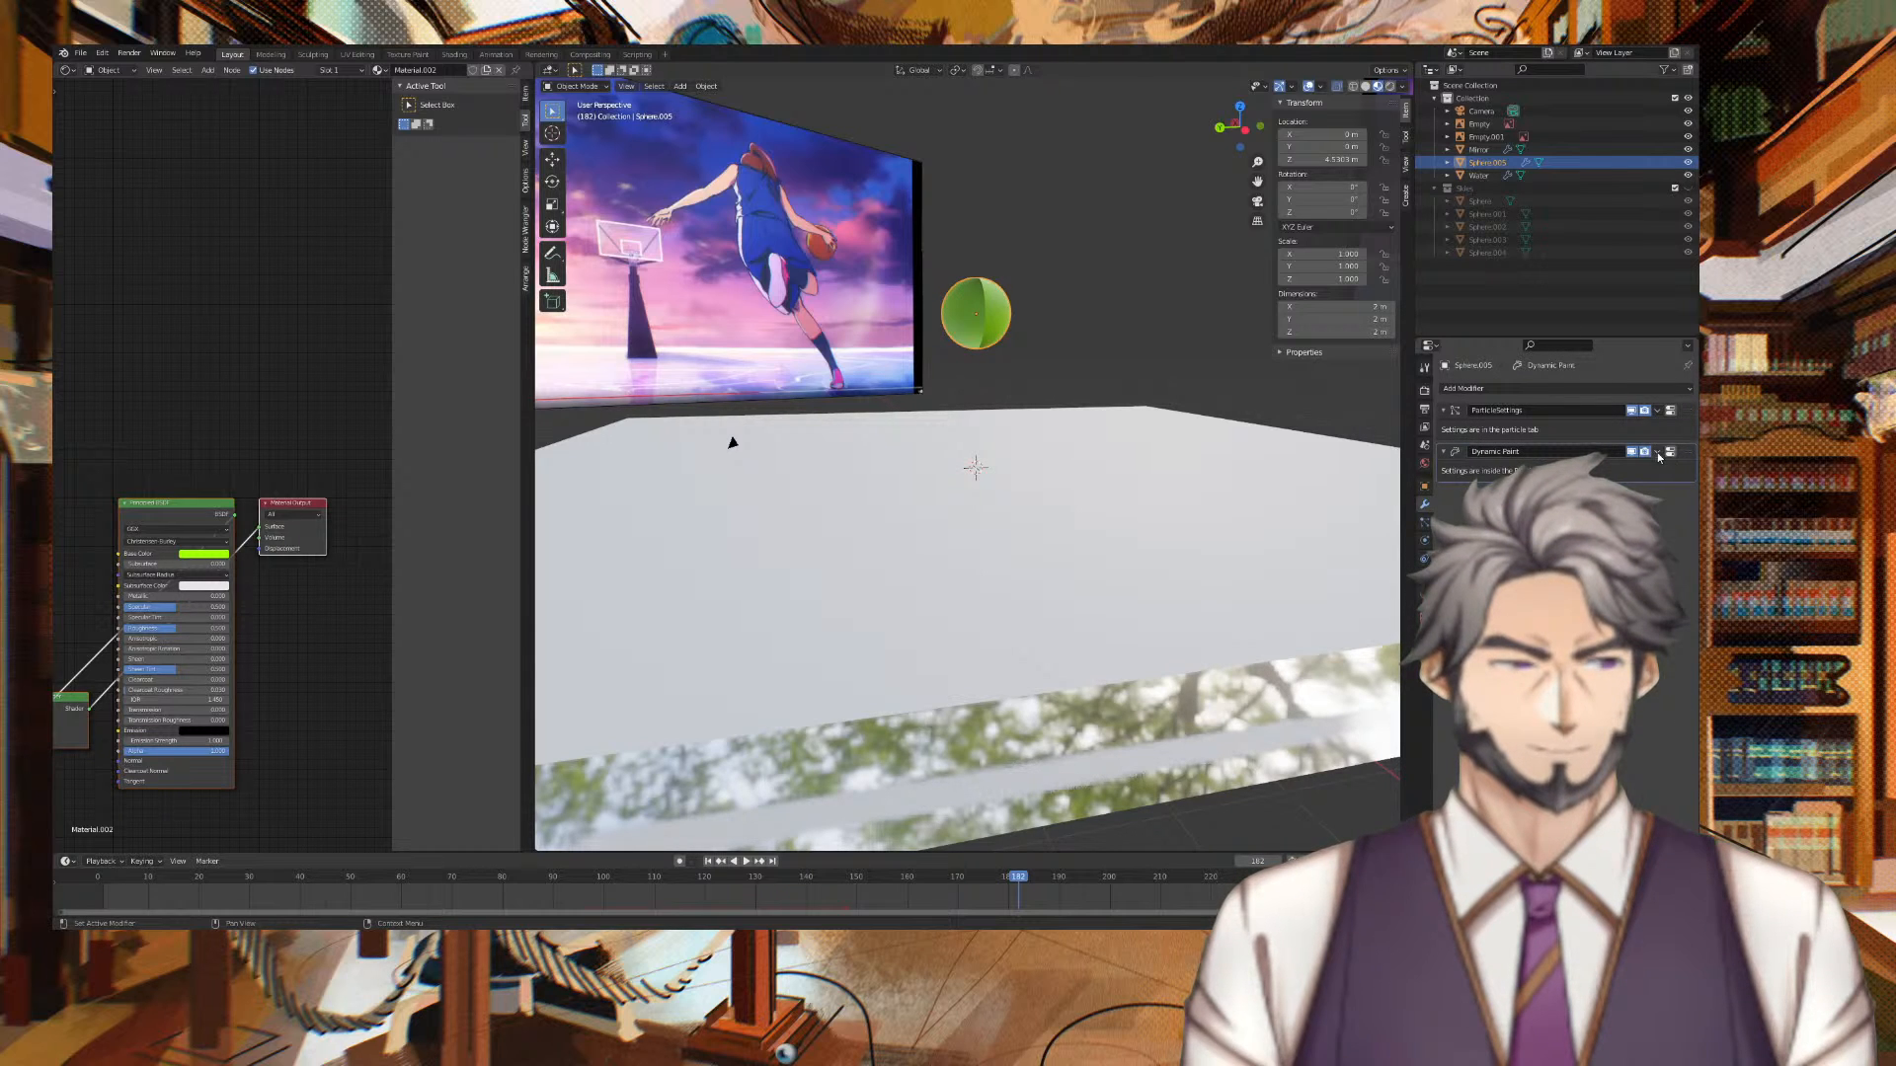
click(1425, 522)
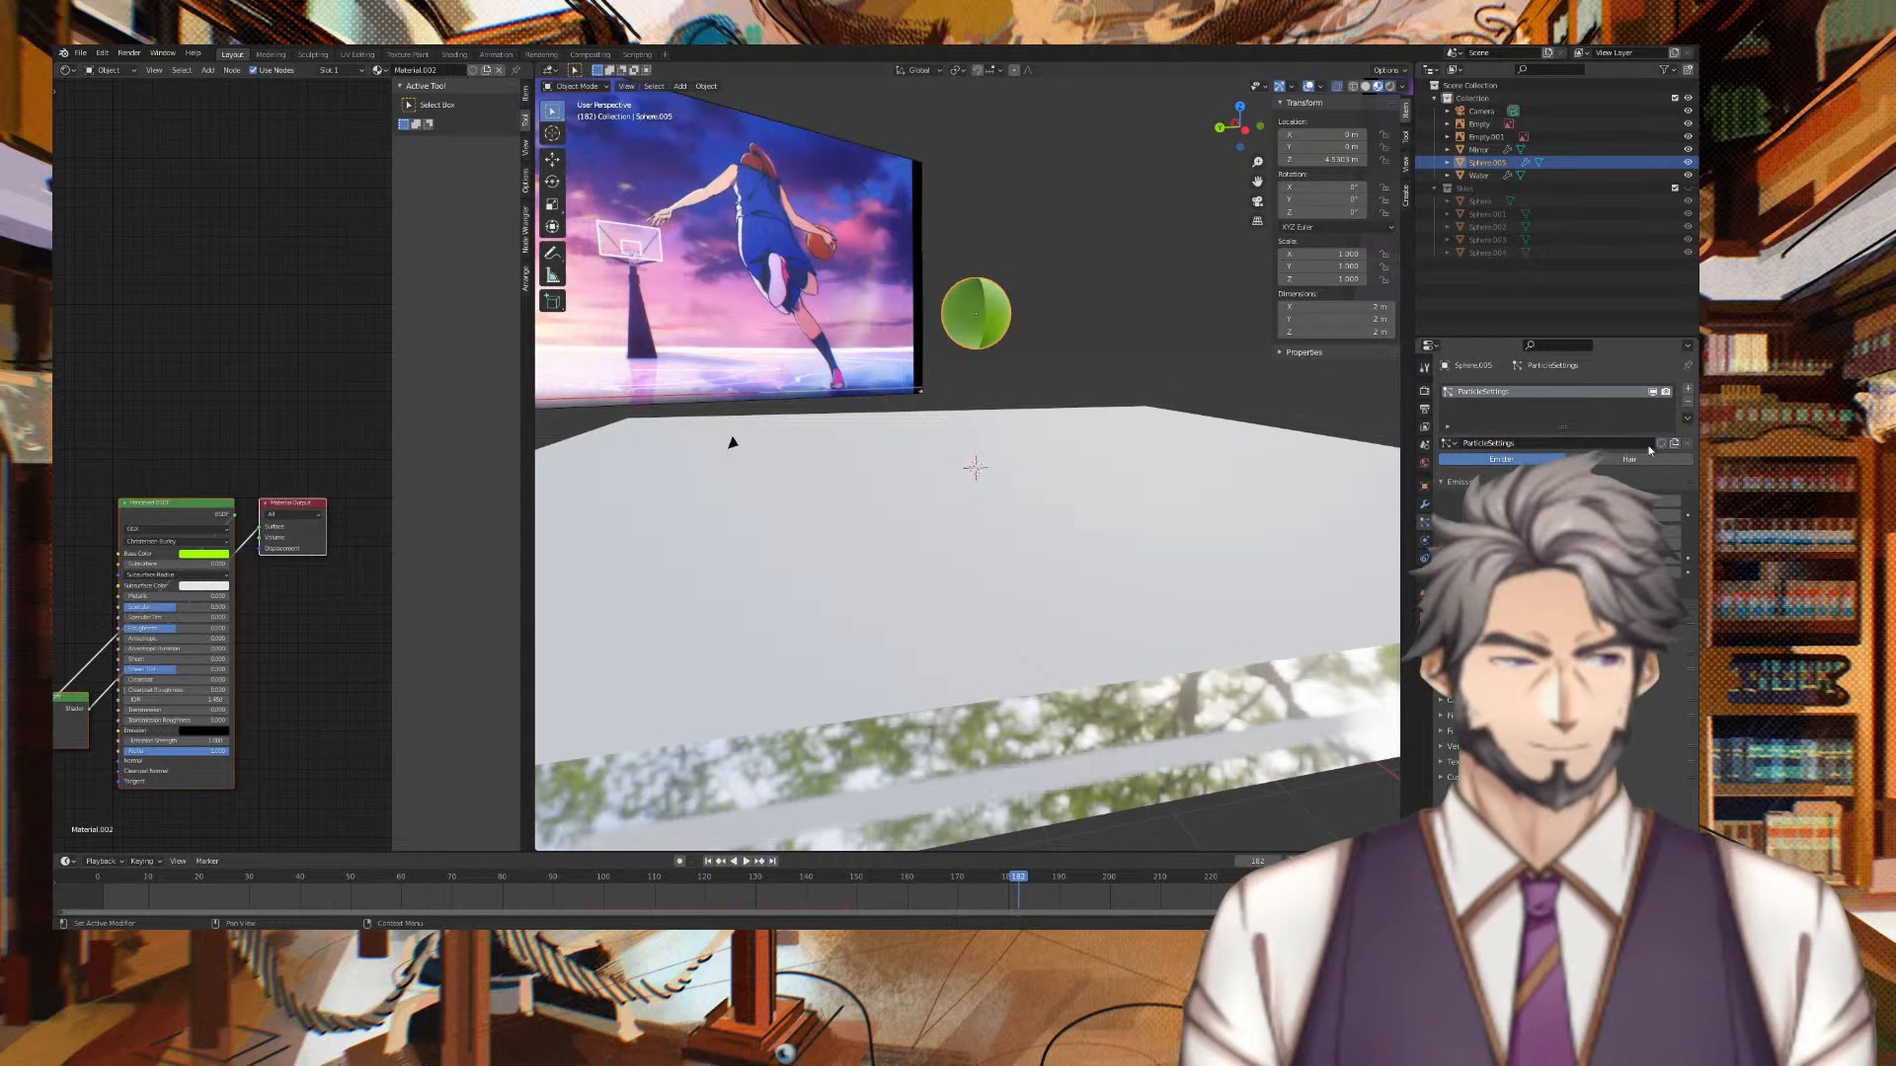
click(1688, 401)
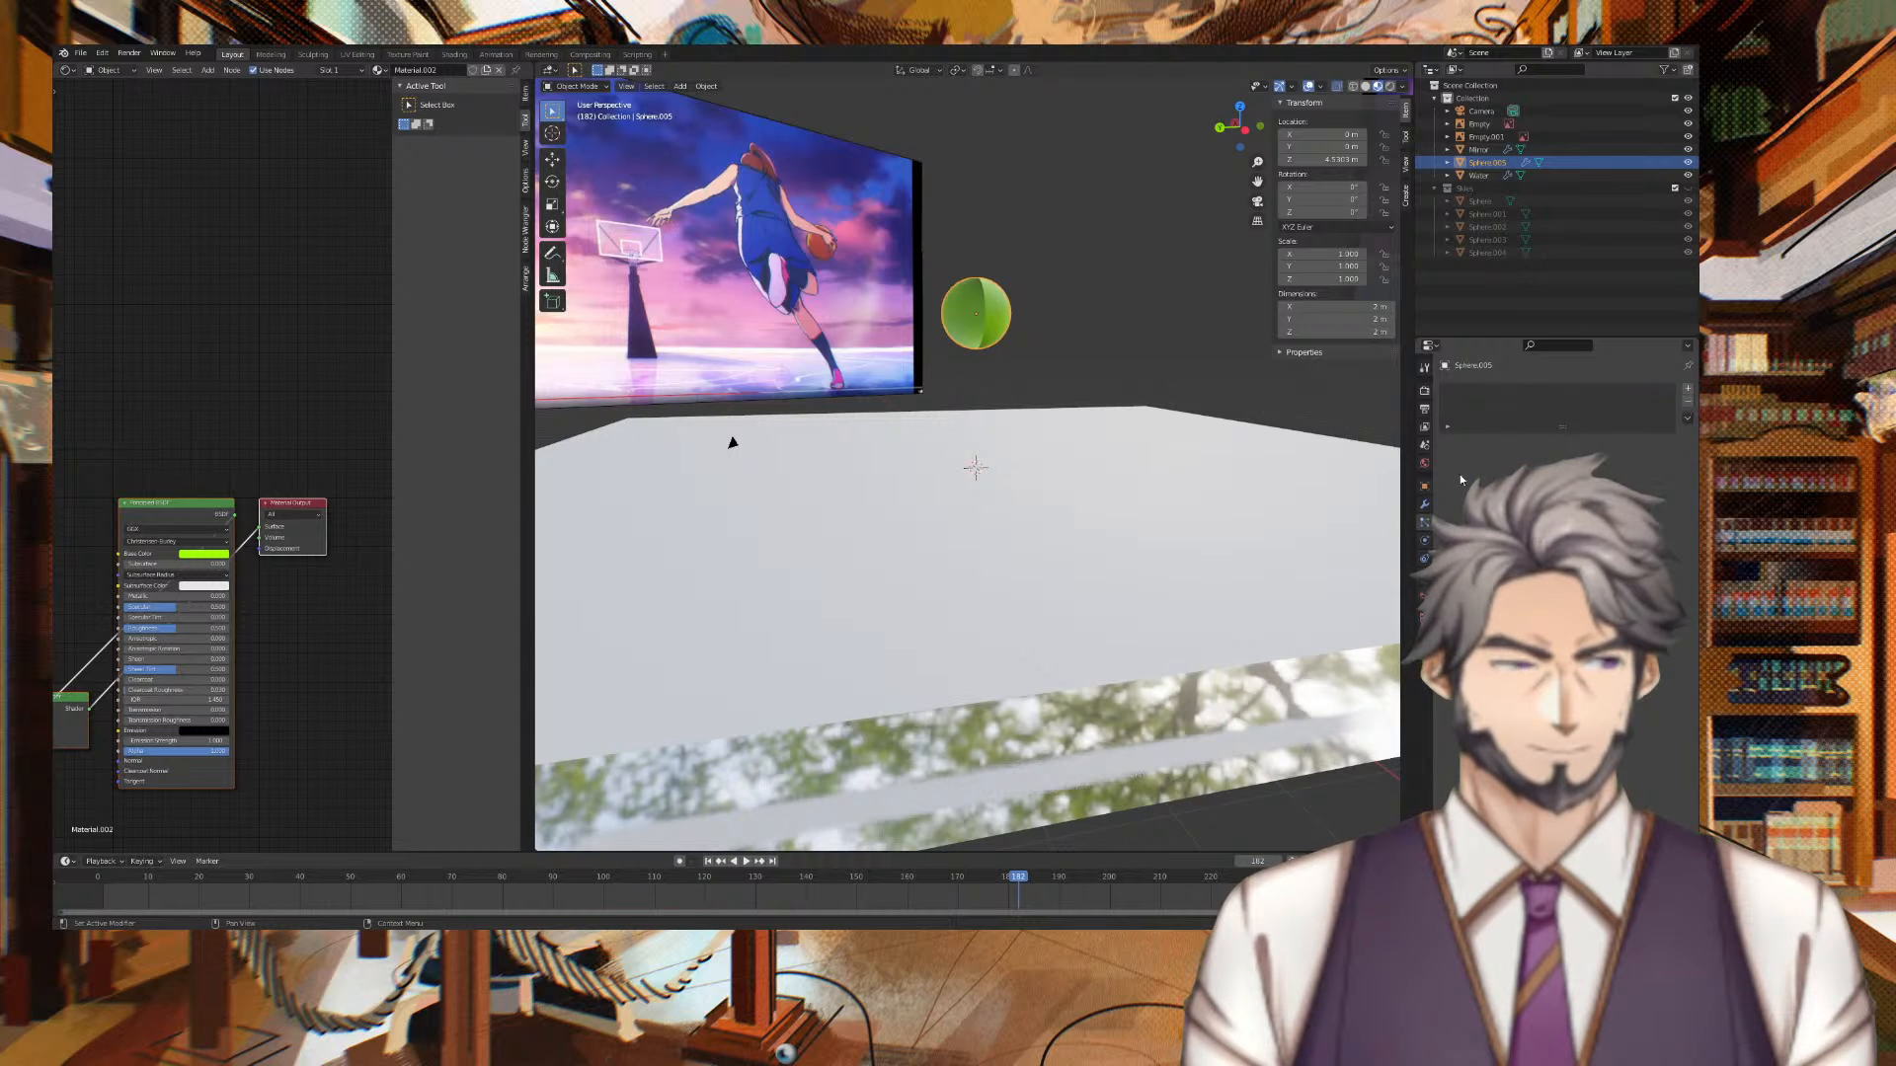
click(1424, 510)
Move the green sphere down near the water plane and adjust its height along Z until it touches the surface
middle_drag(1182, 341, 1216, 373)
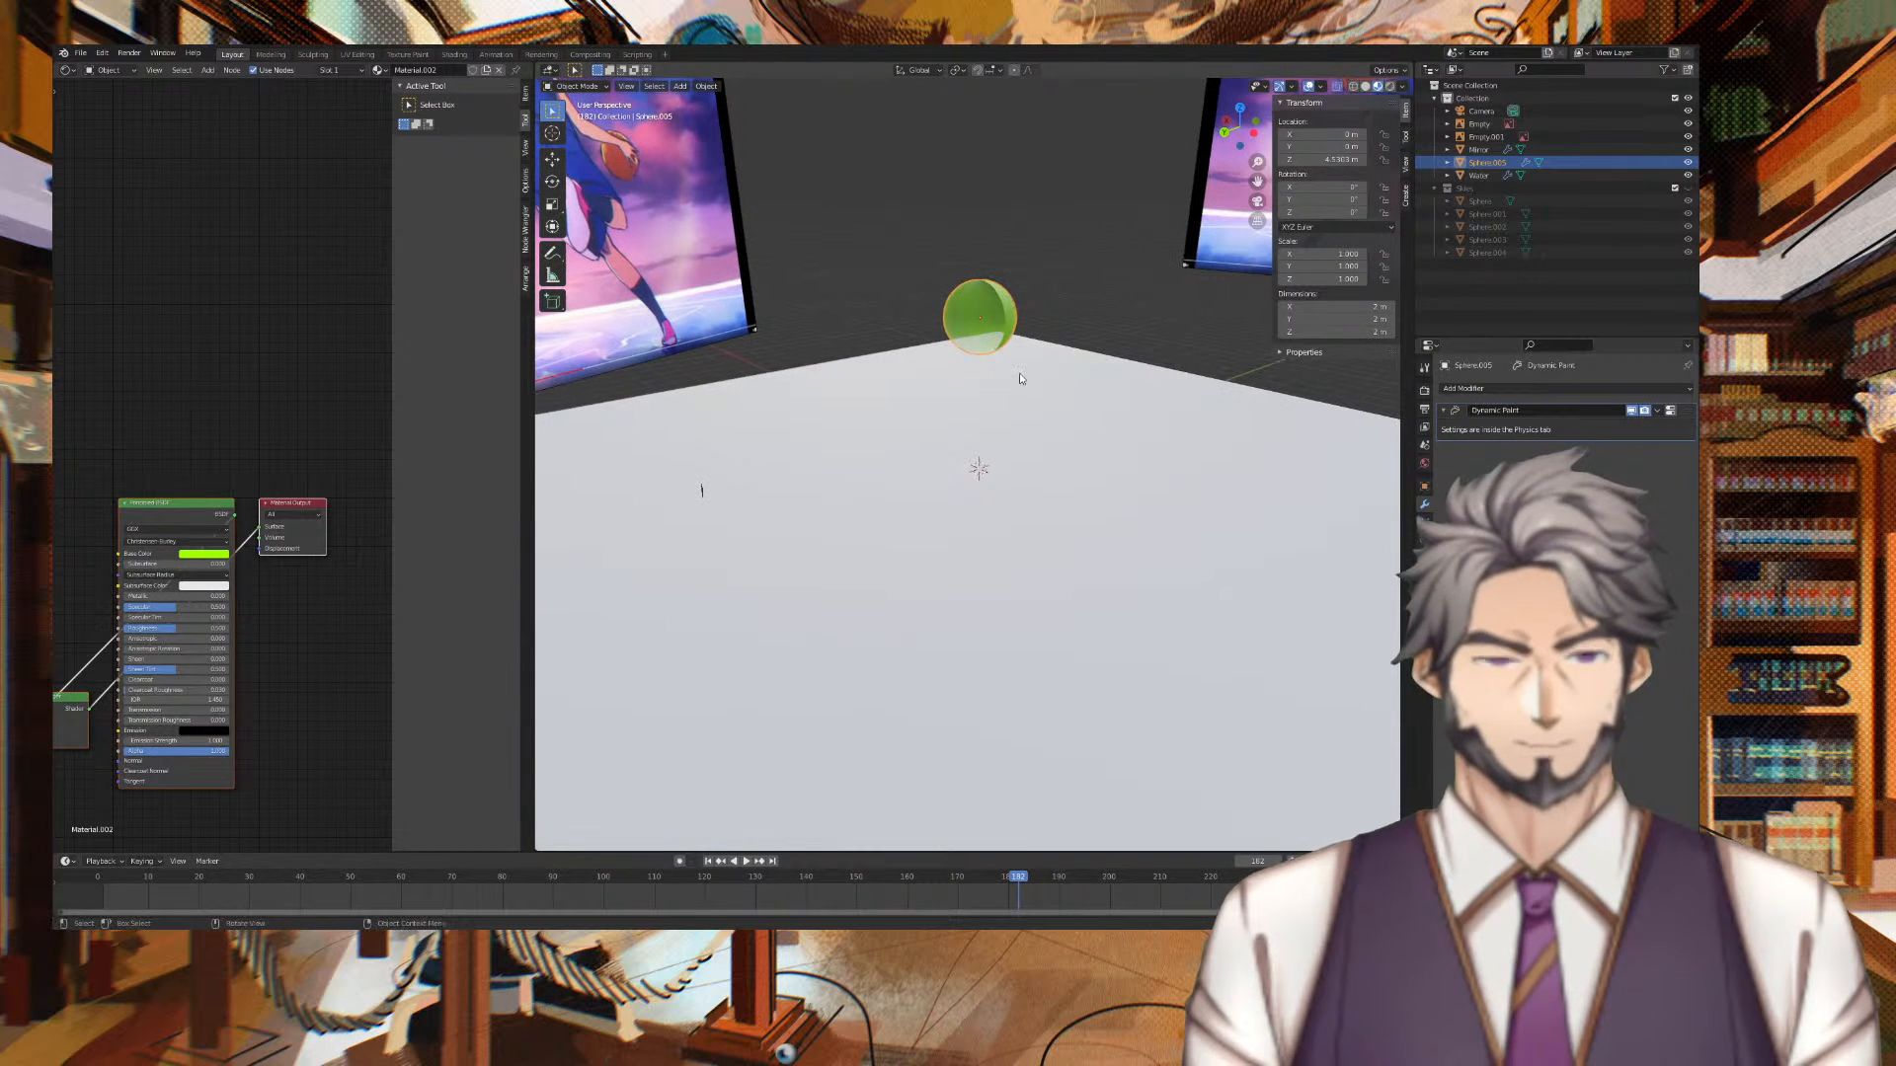
key(g)
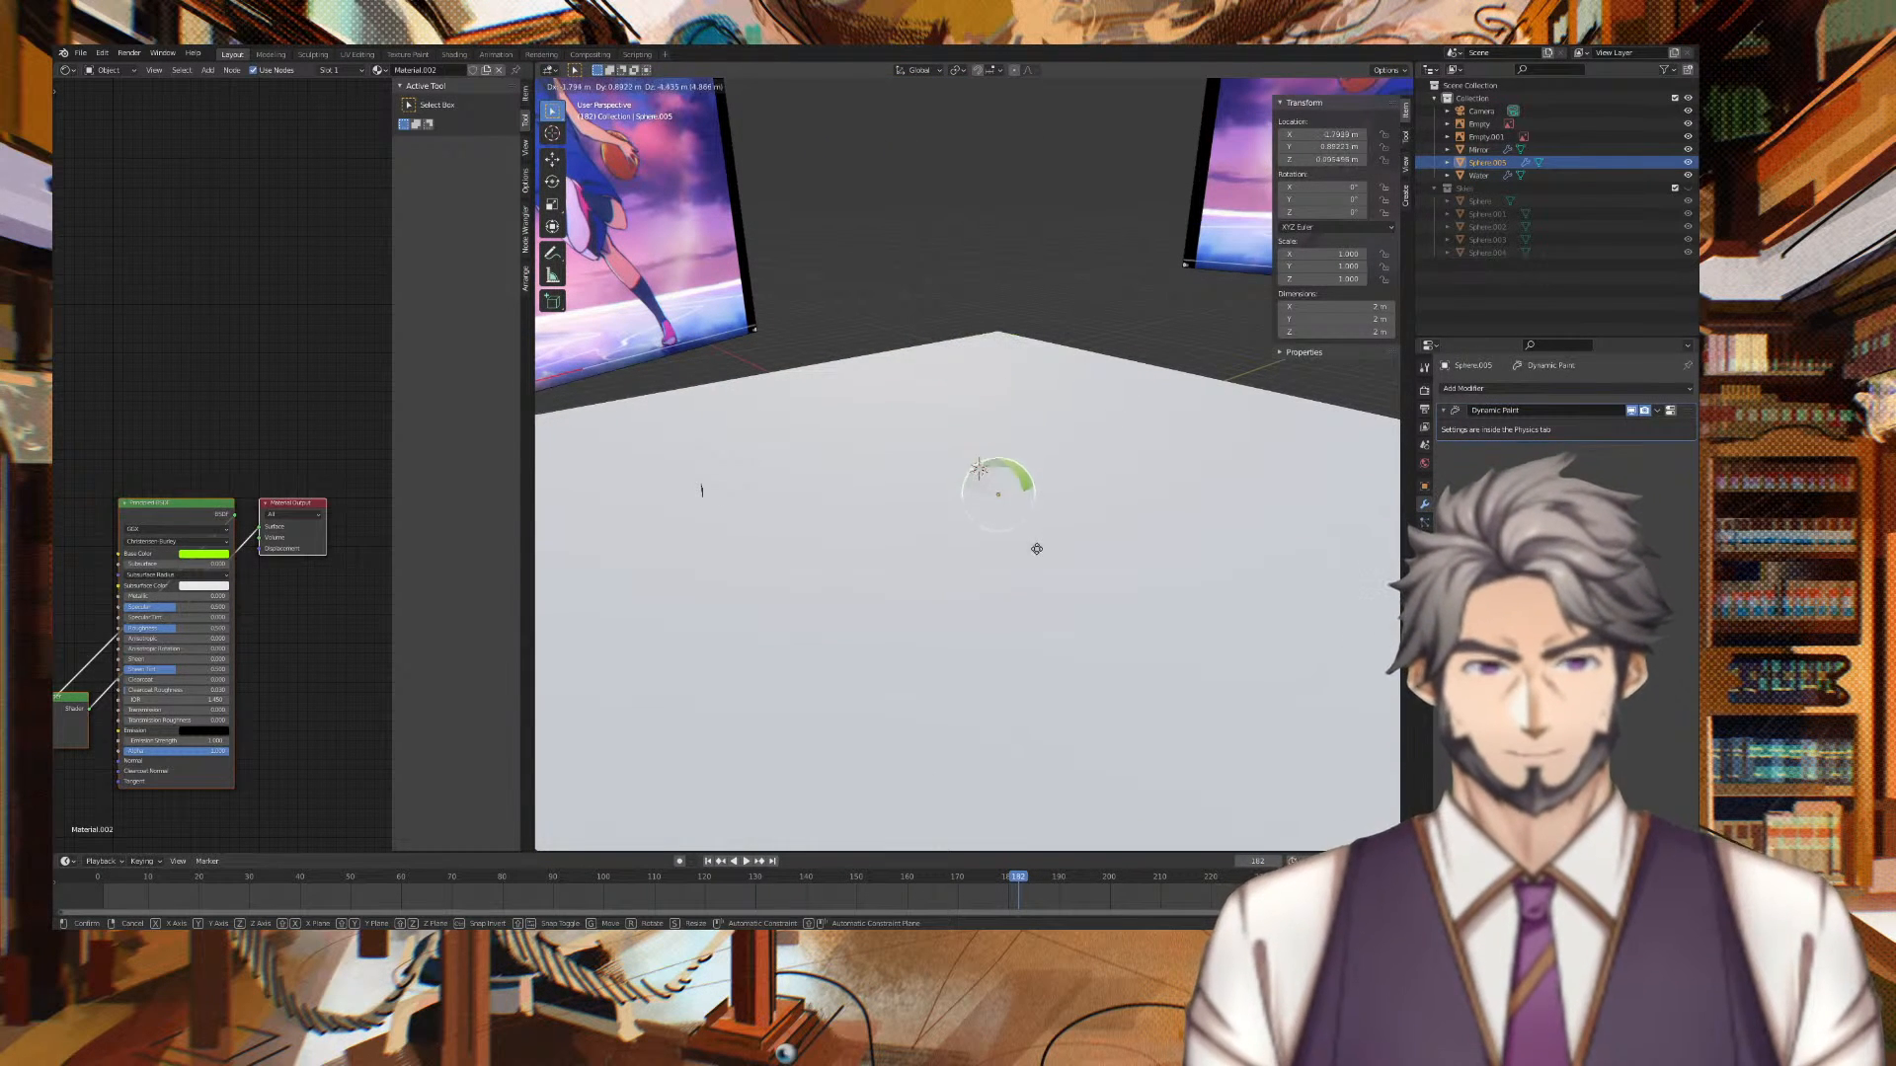
click(1035, 492)
middle_drag(1034, 486, 1112, 415)
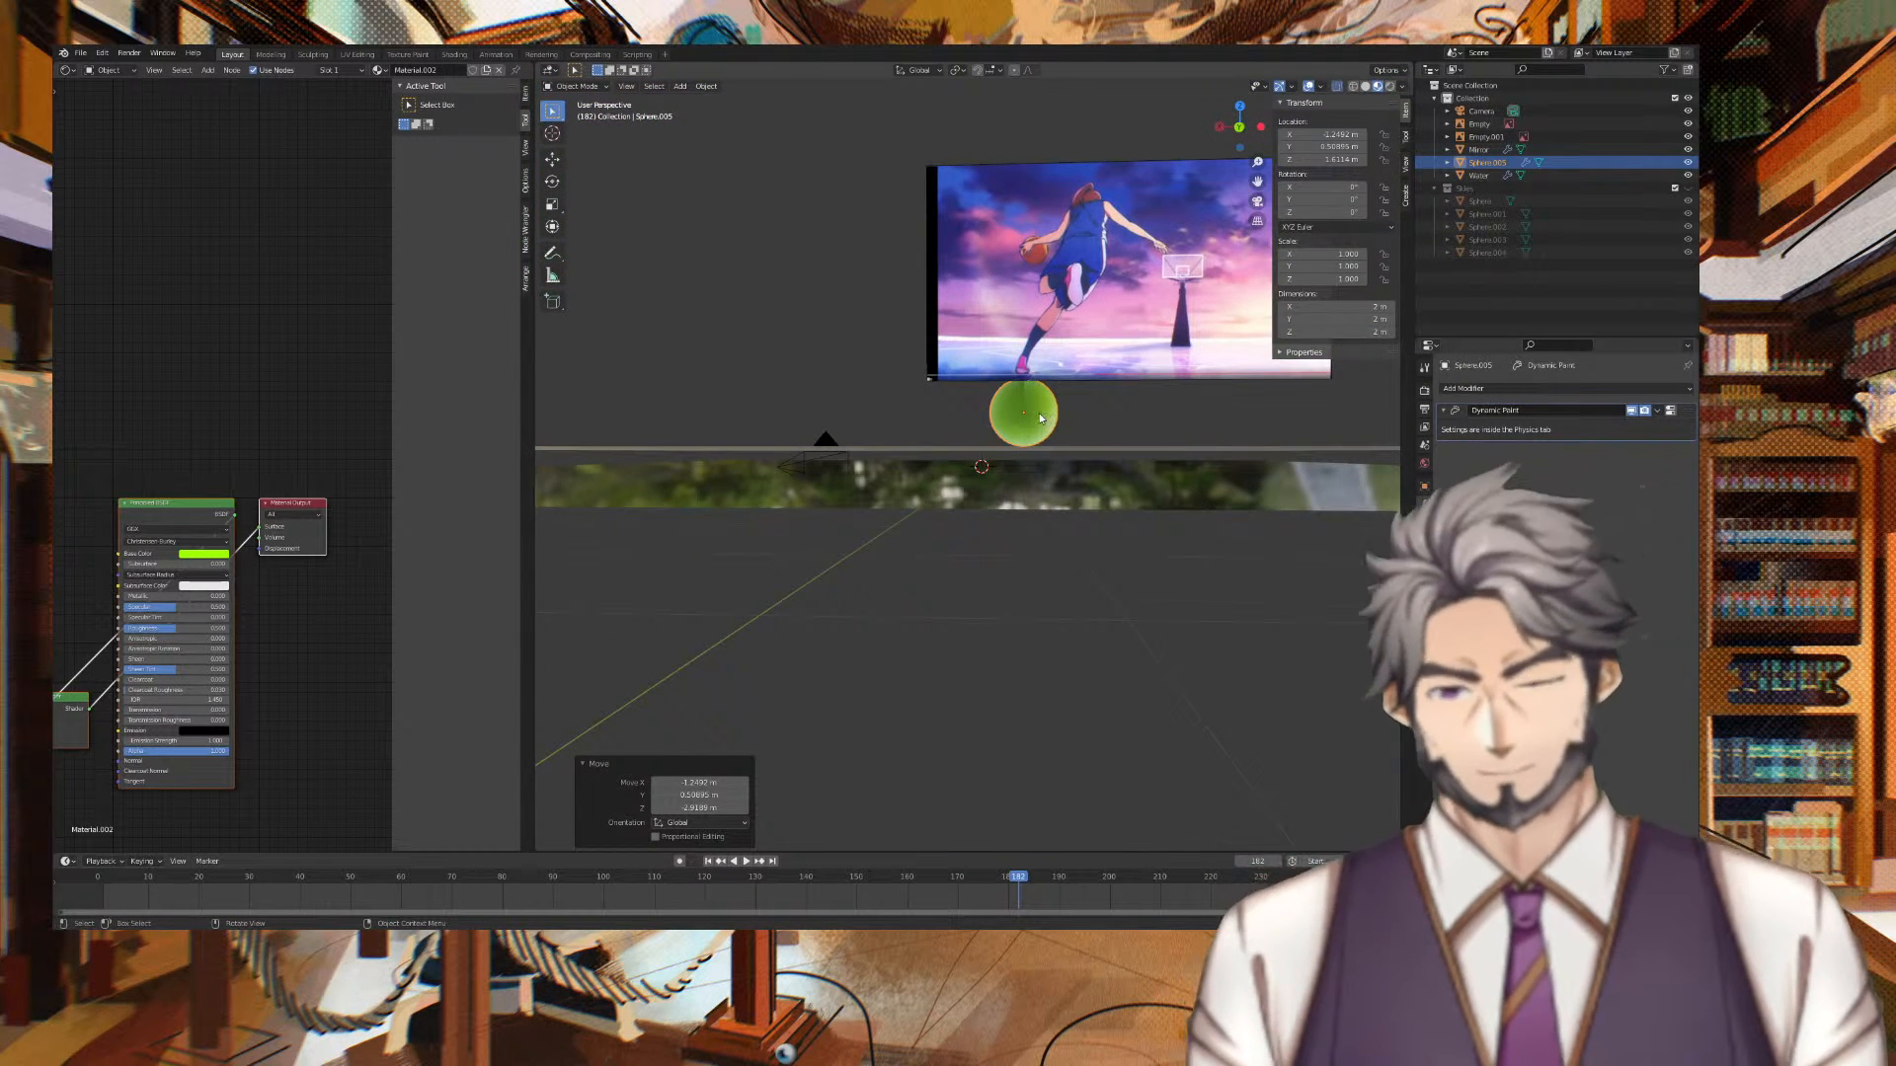
key(g)
key(z)
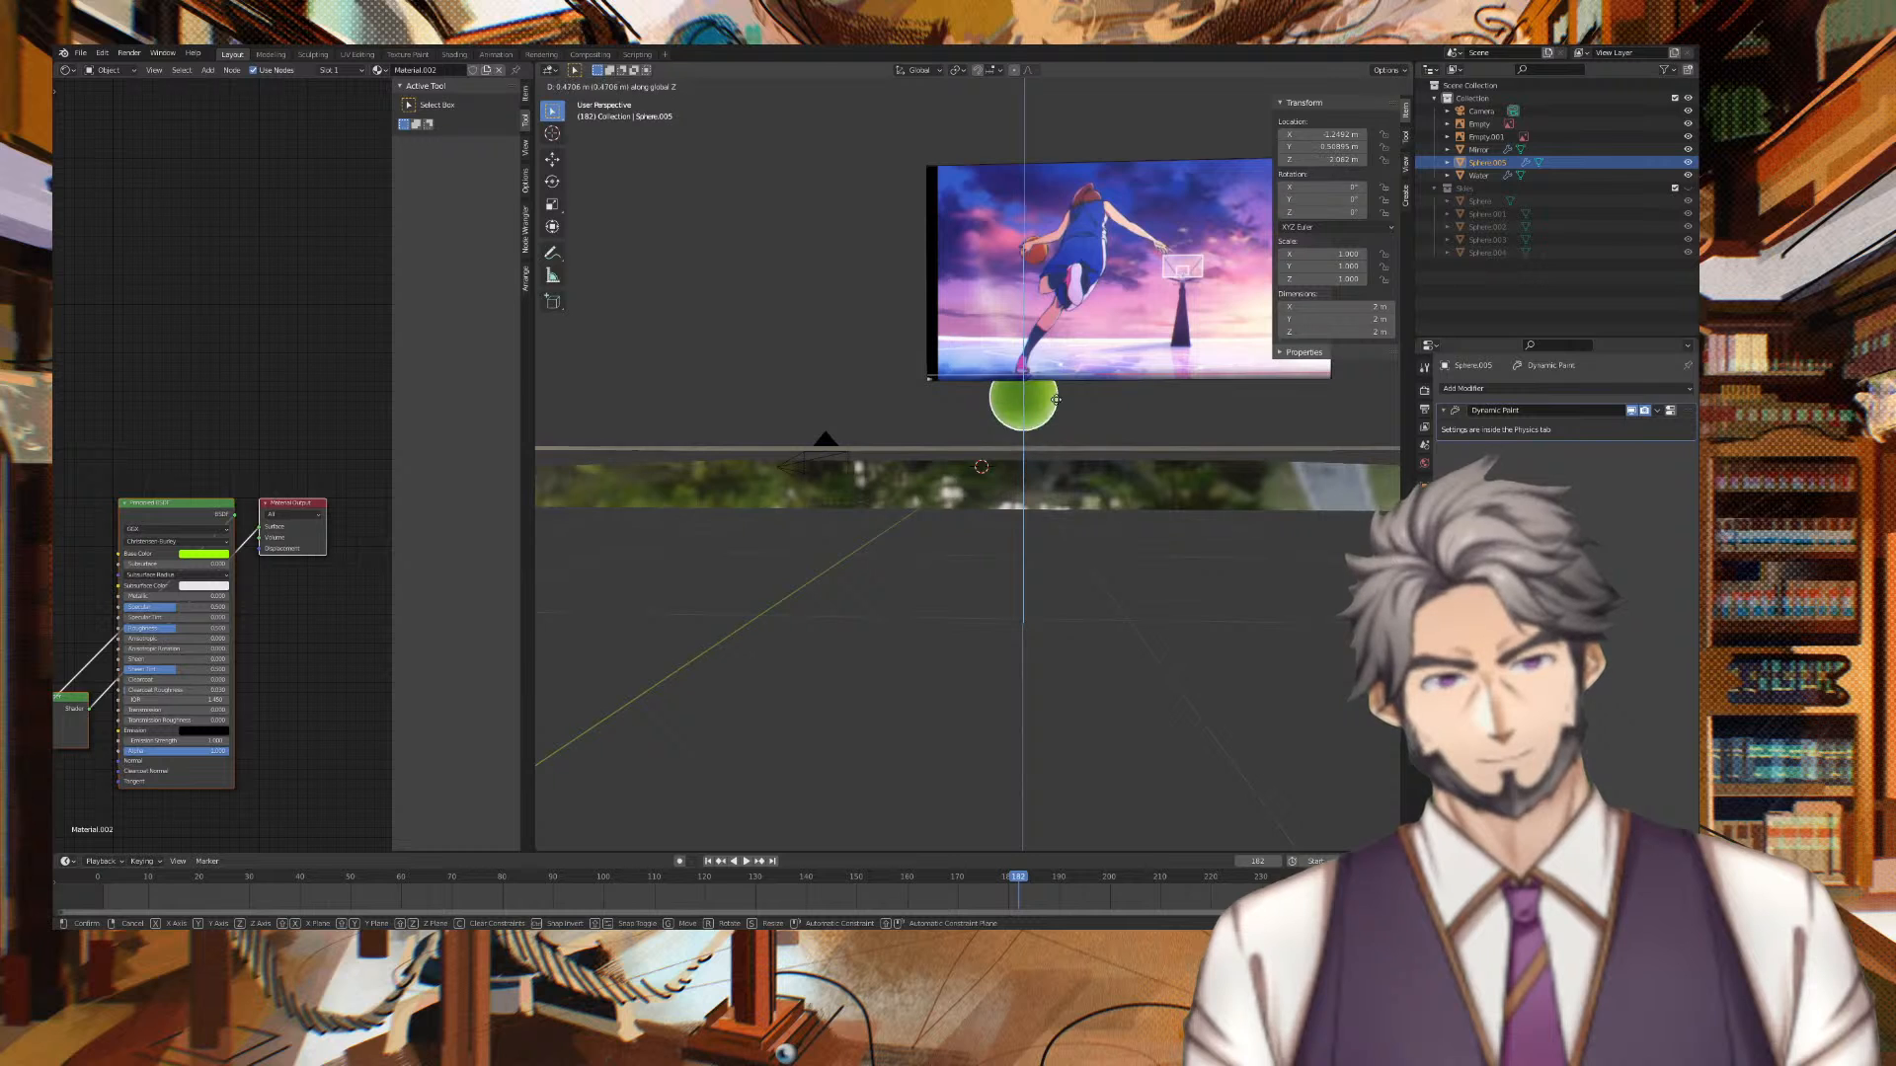
click(1067, 425)
Open the physics settings of the water plane and hide the mirror plane beneath it
click(1076, 446)
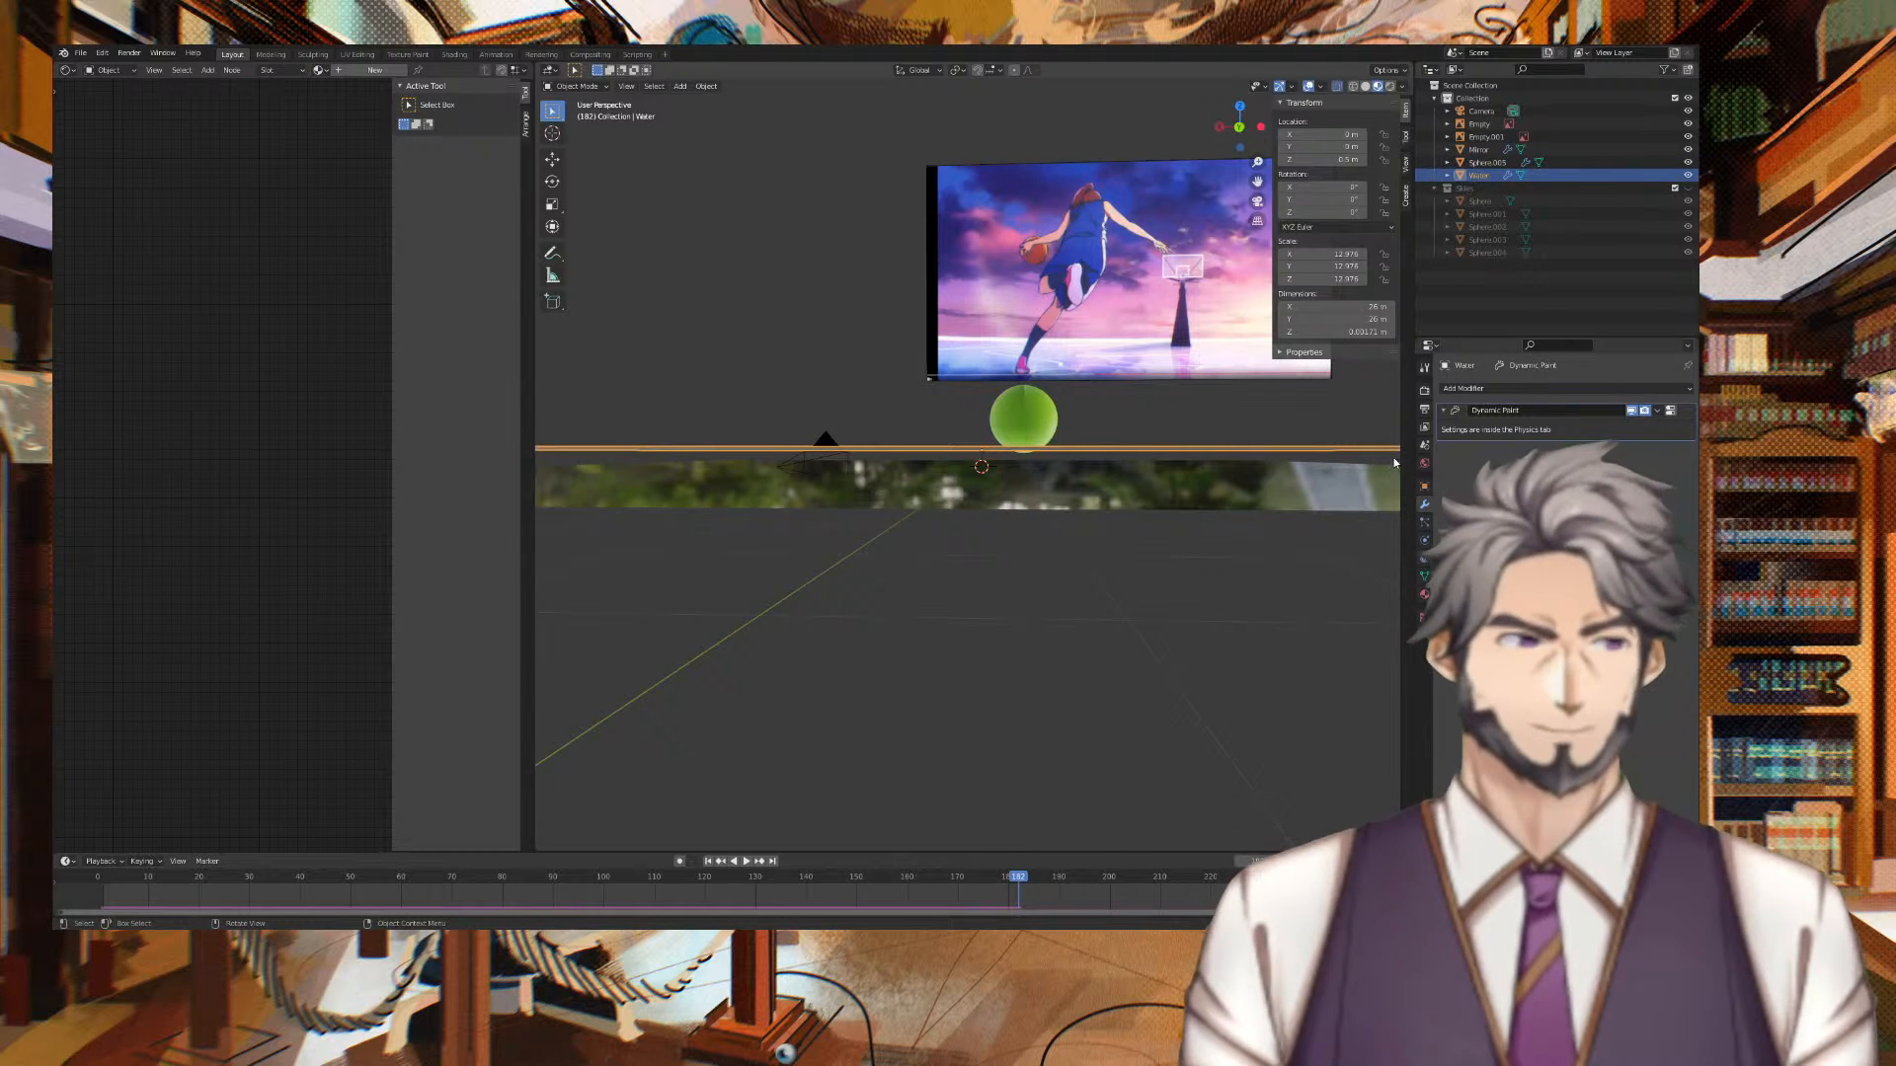
click(1424, 522)
click(1423, 541)
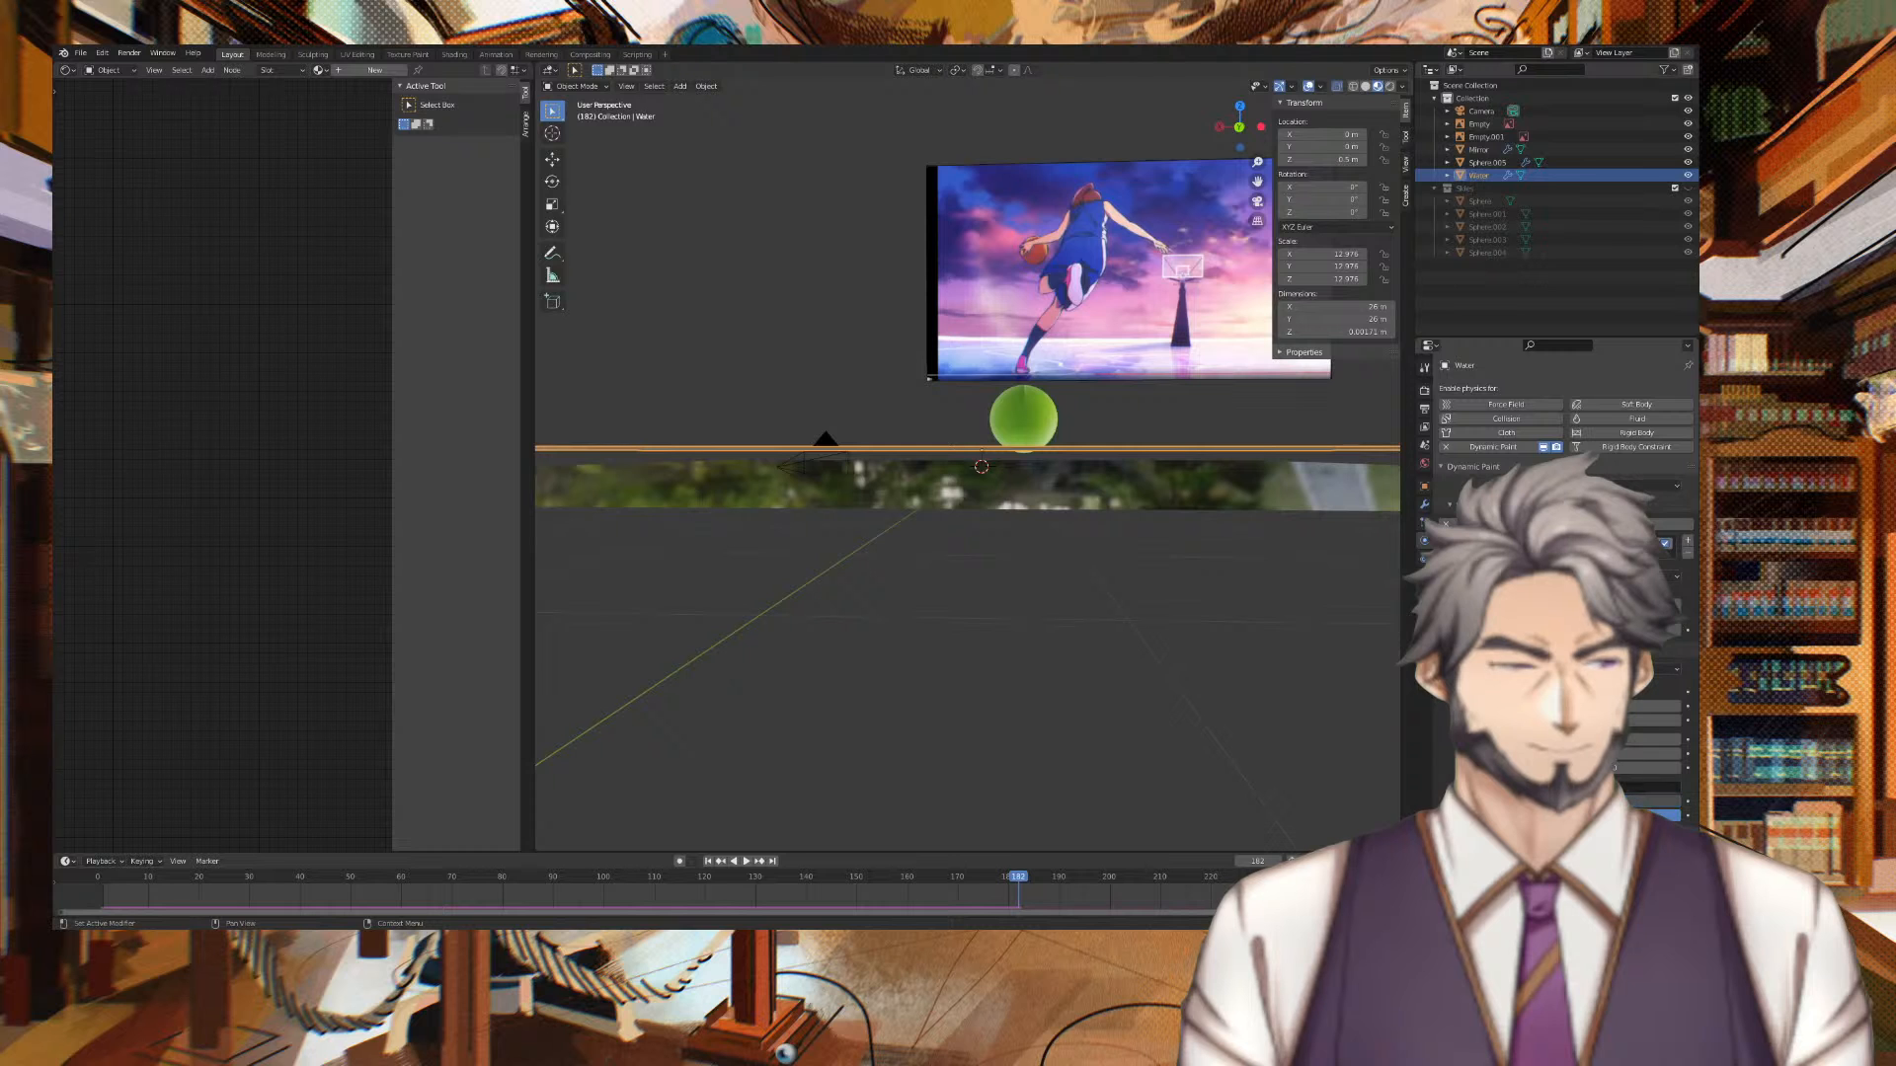
middle_drag(1076, 606, 1133, 582)
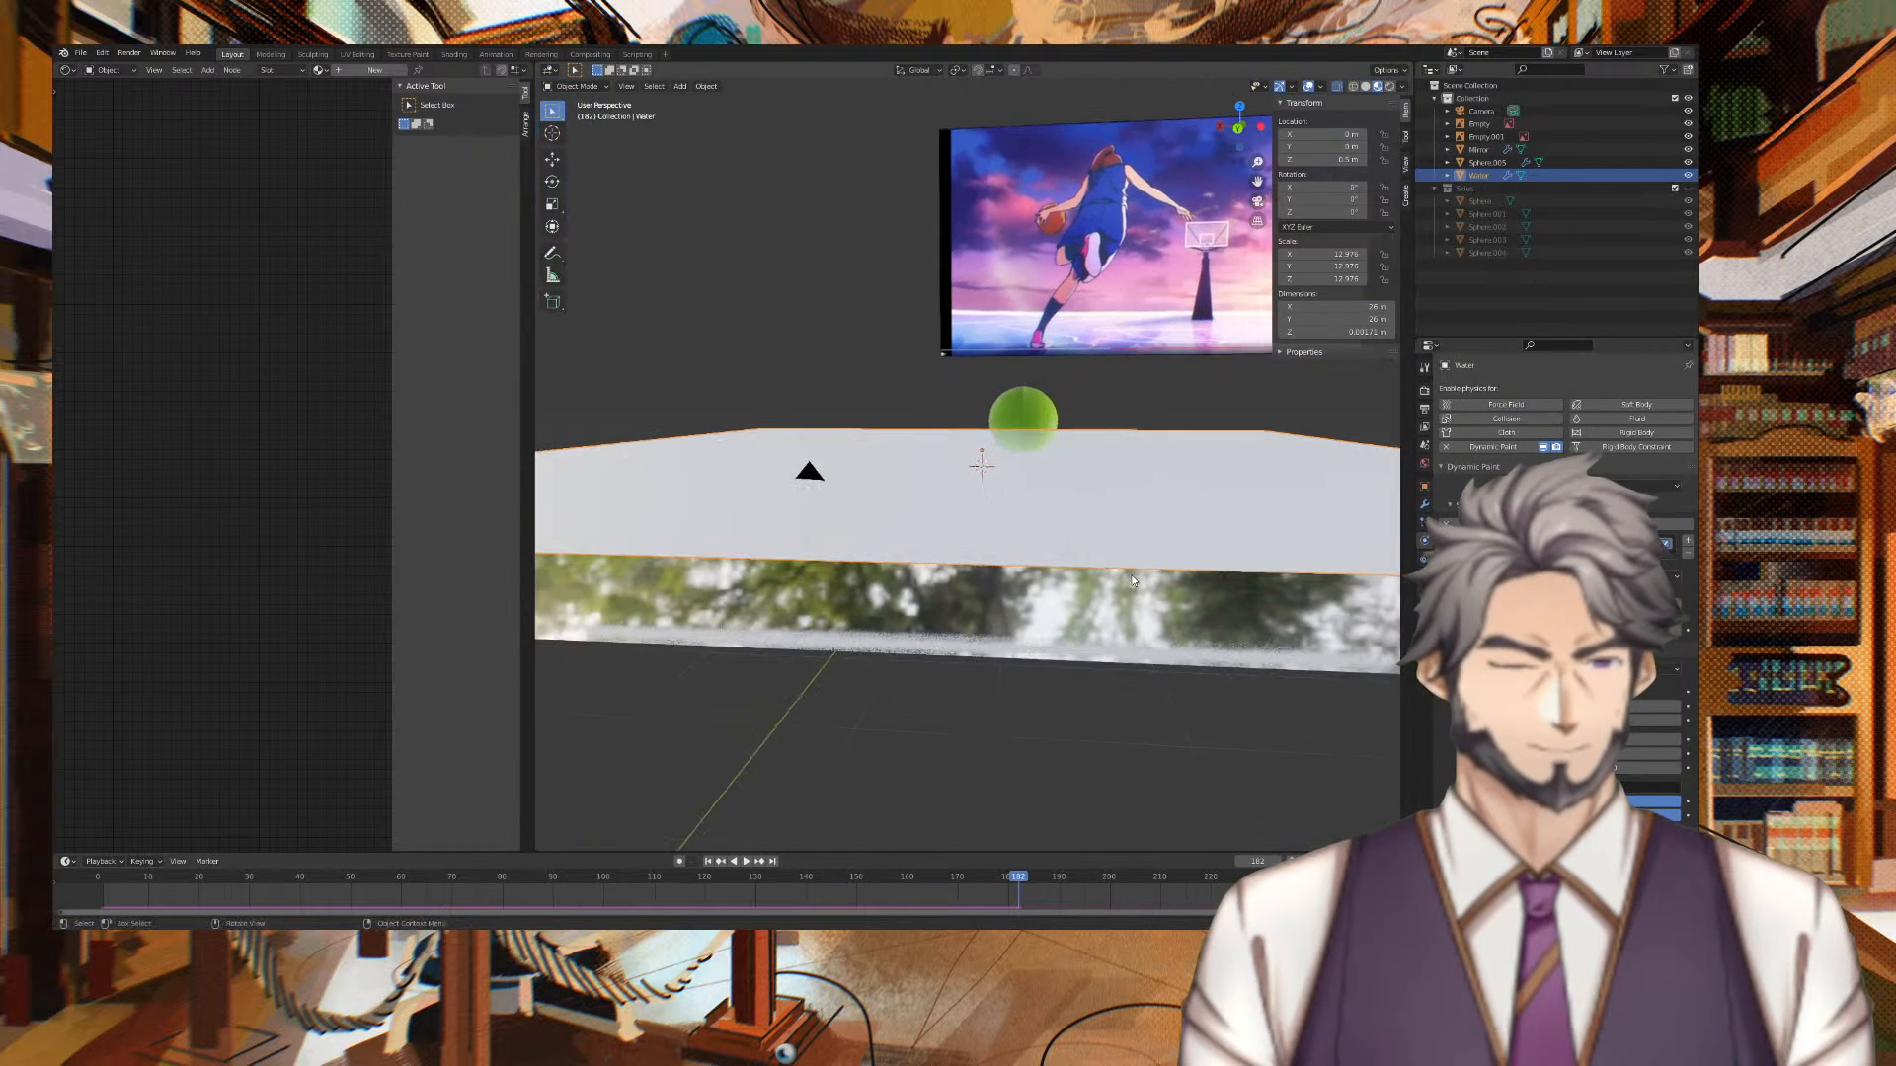
click(1087, 470)
click(1037, 494)
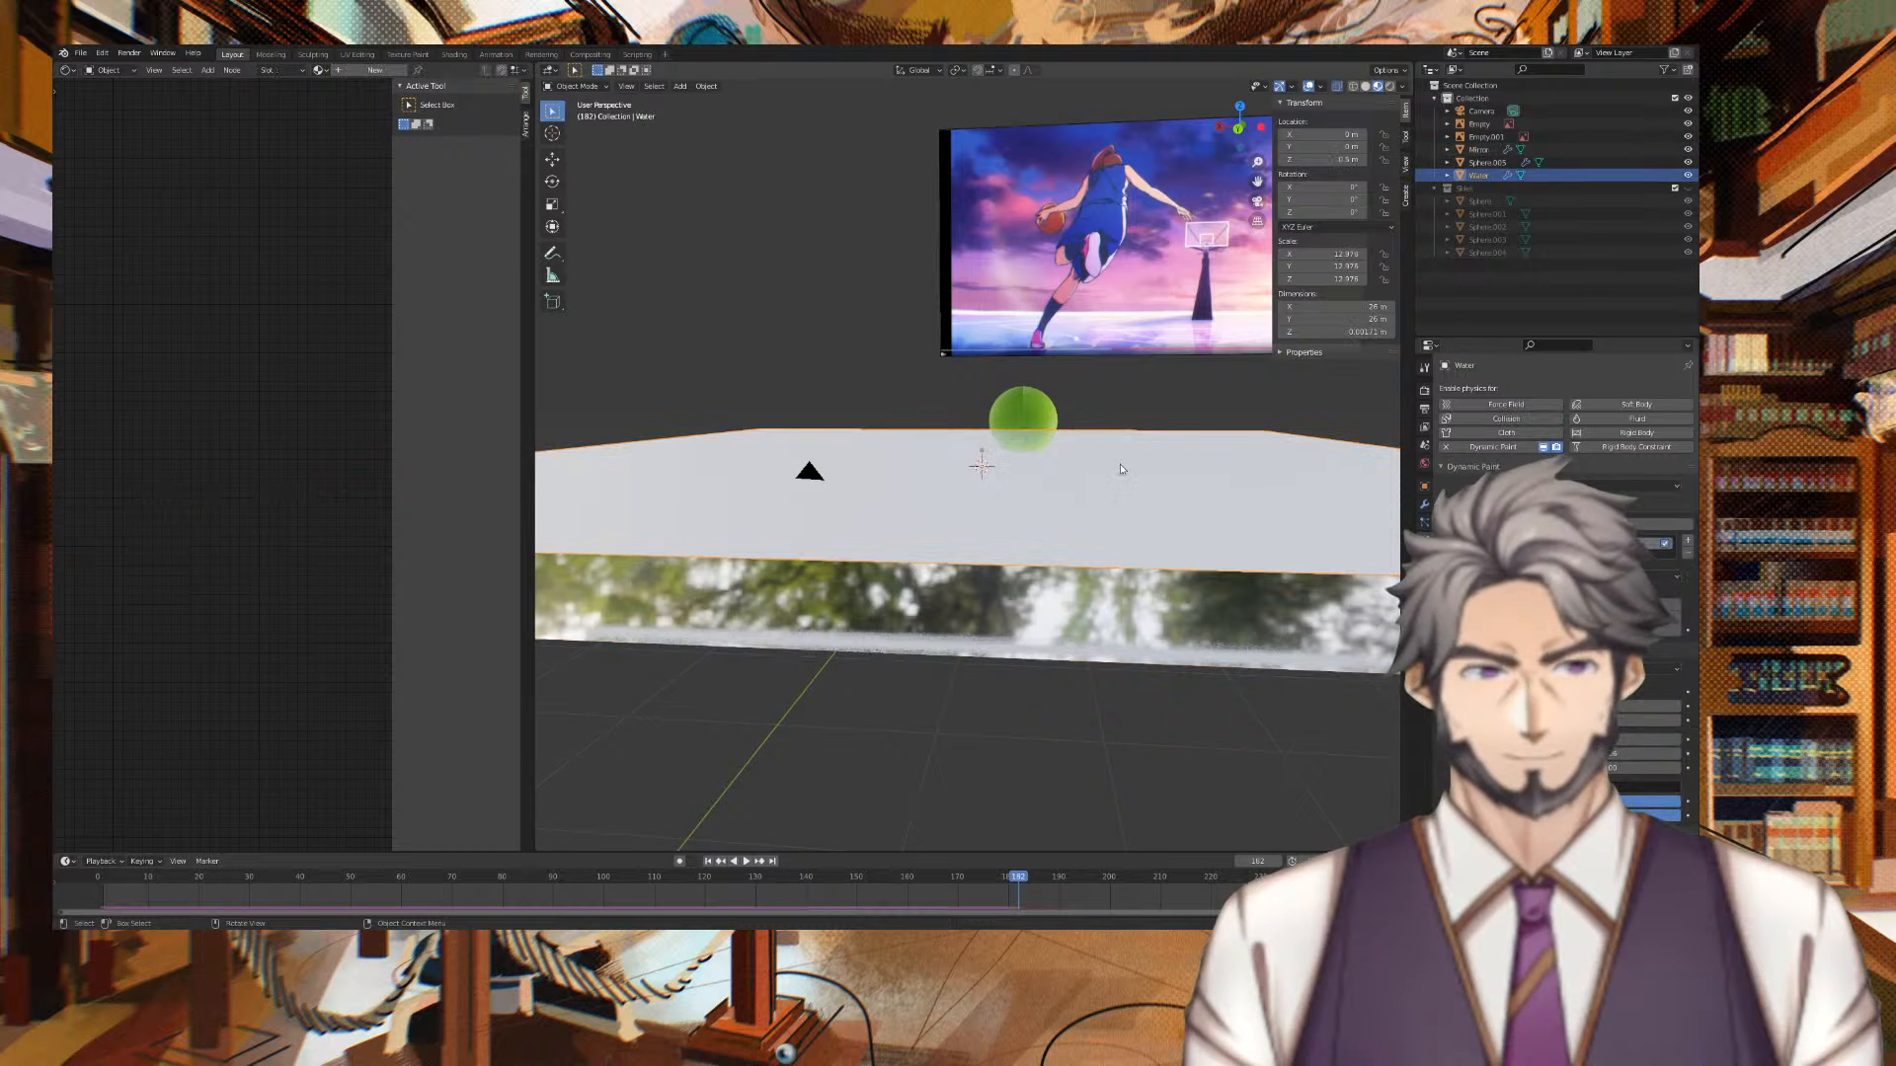
click(1688, 149)
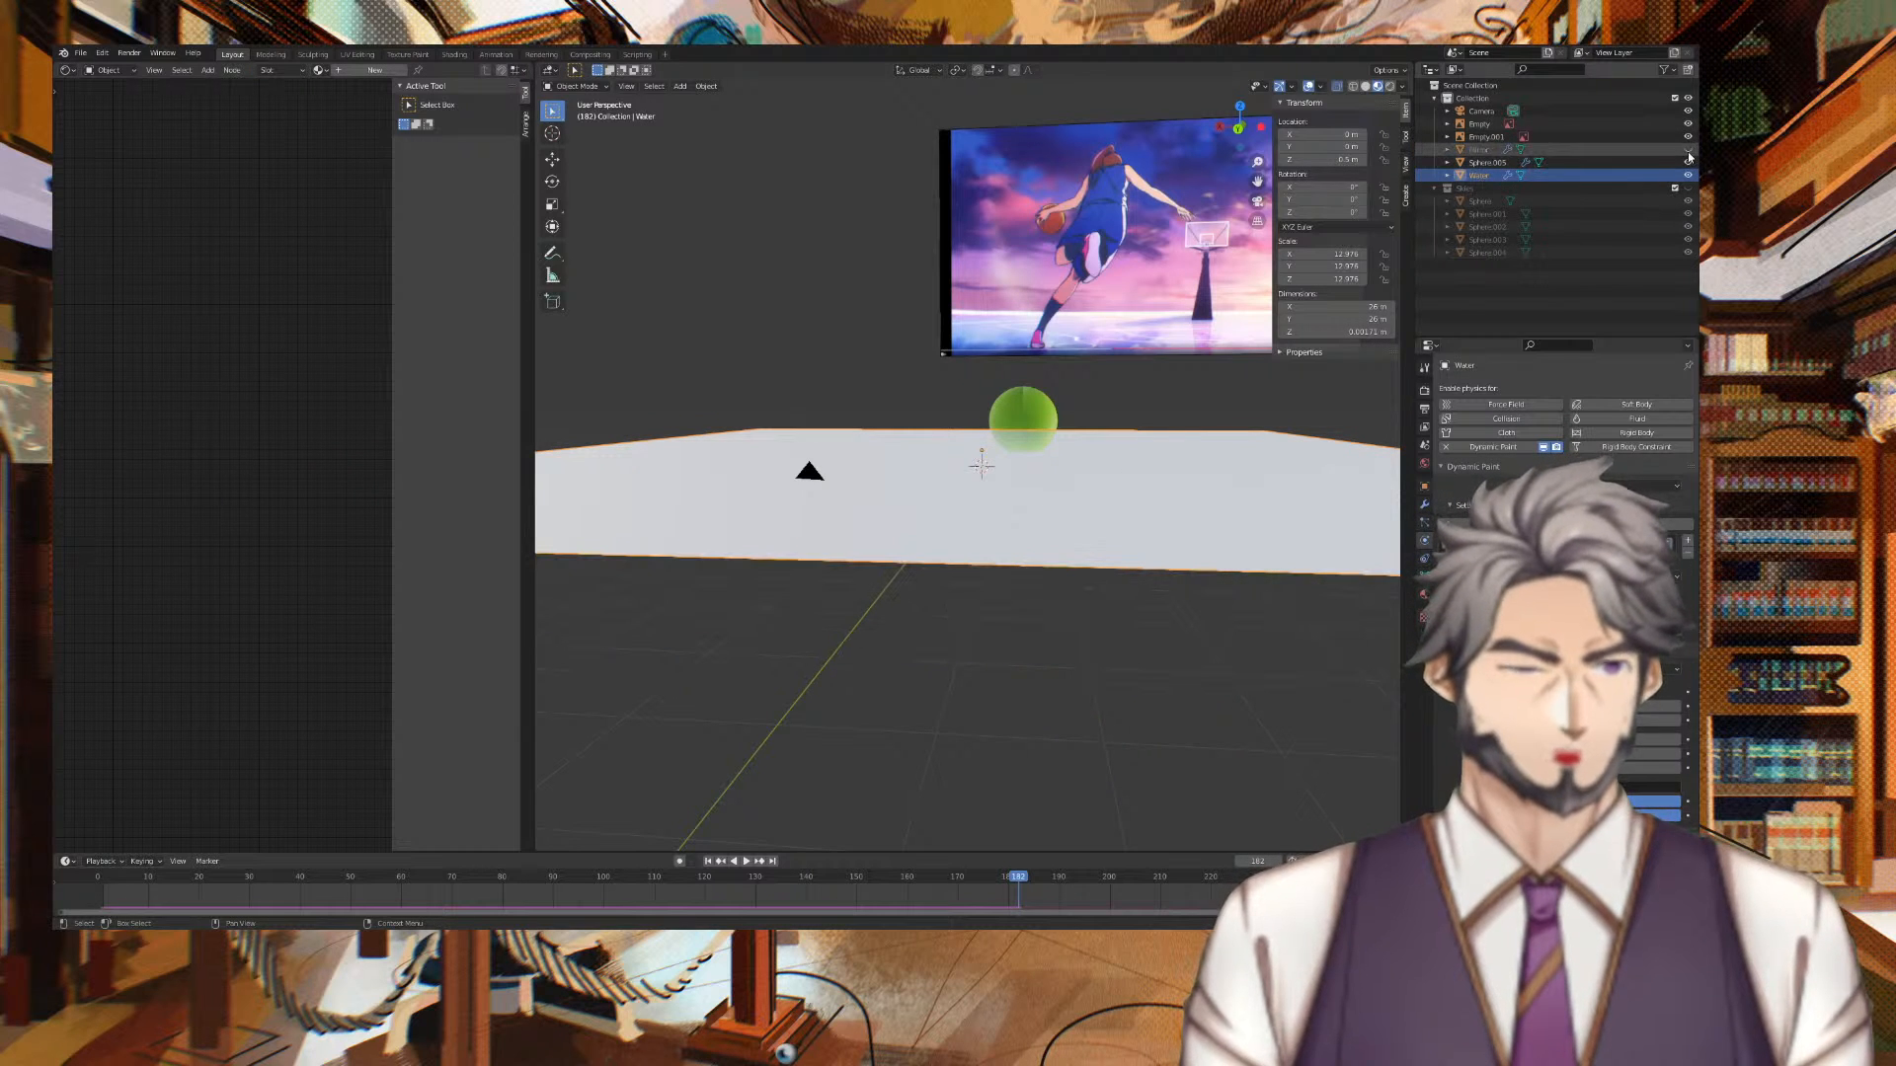
Examine the Dynamic Paint physics settings of the water plane and of the green sphere
click(1027, 405)
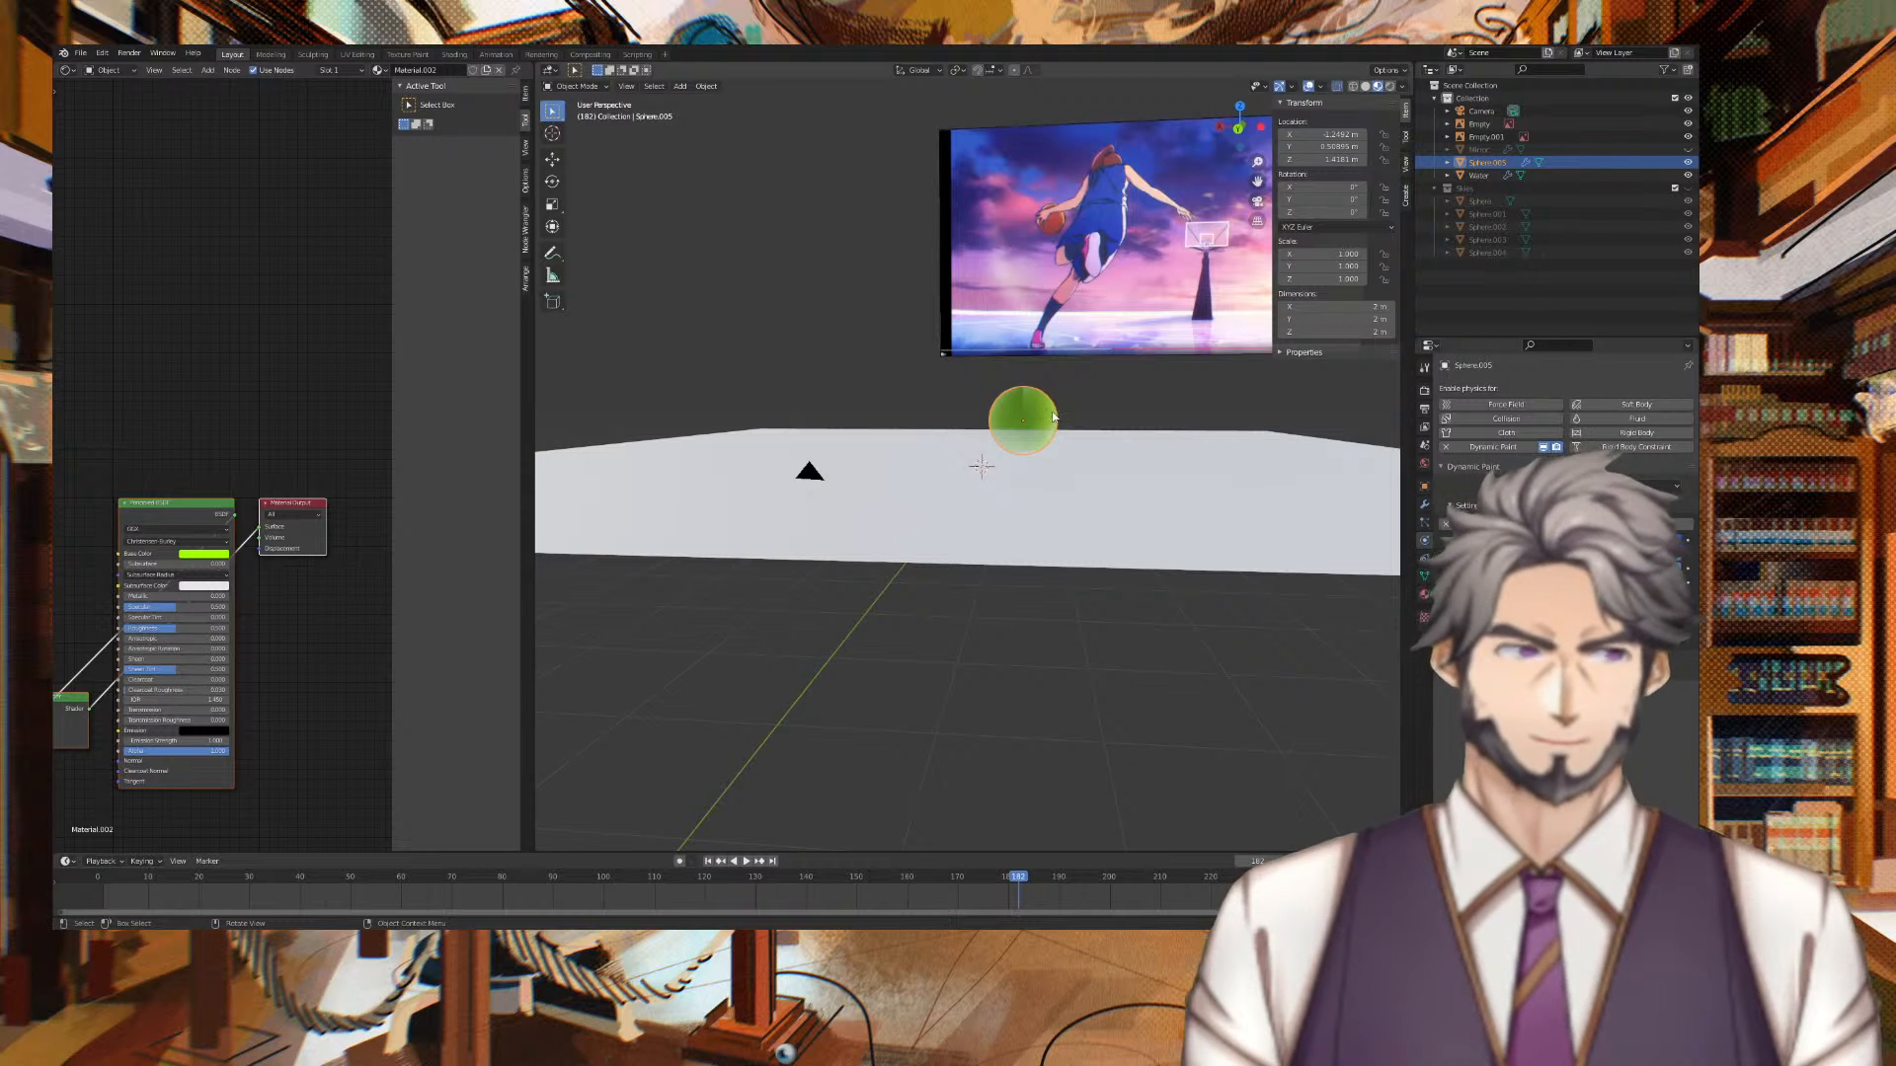
click(1091, 484)
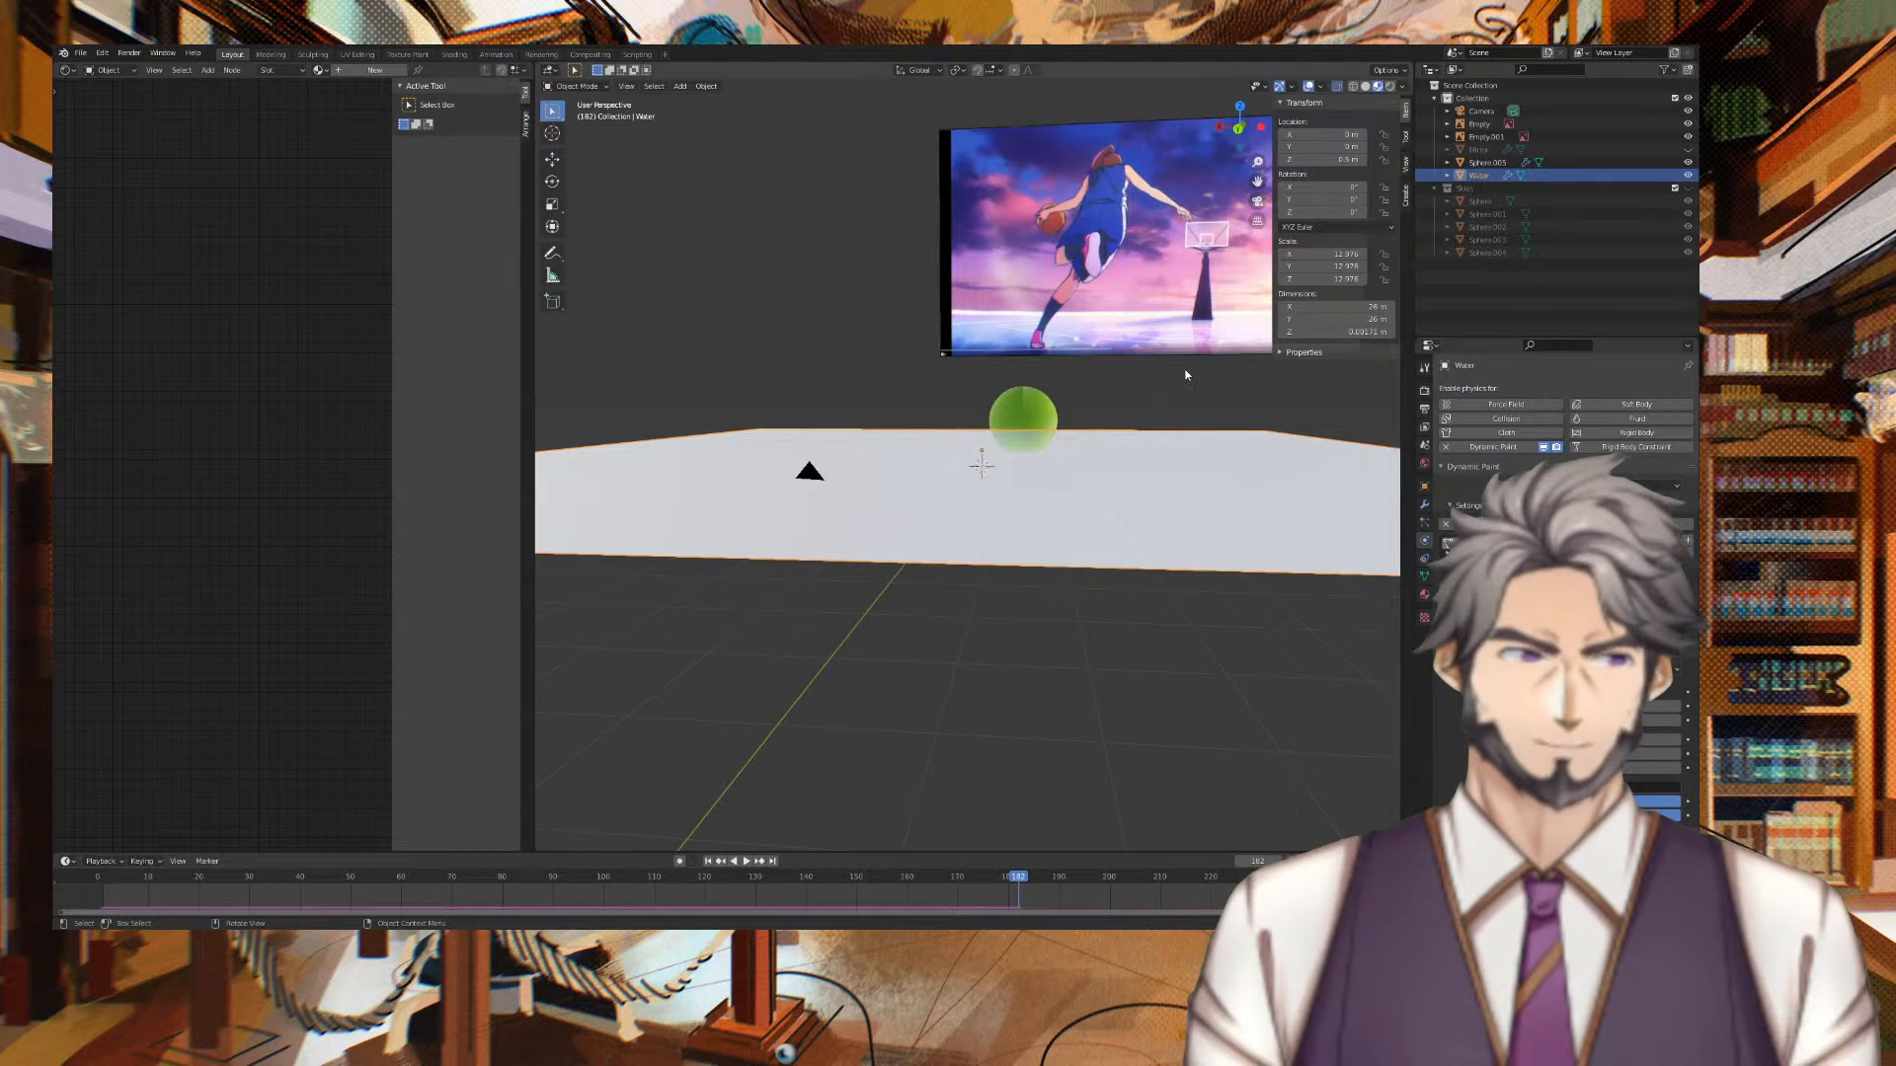
middle_drag(1185, 373, 1149, 382)
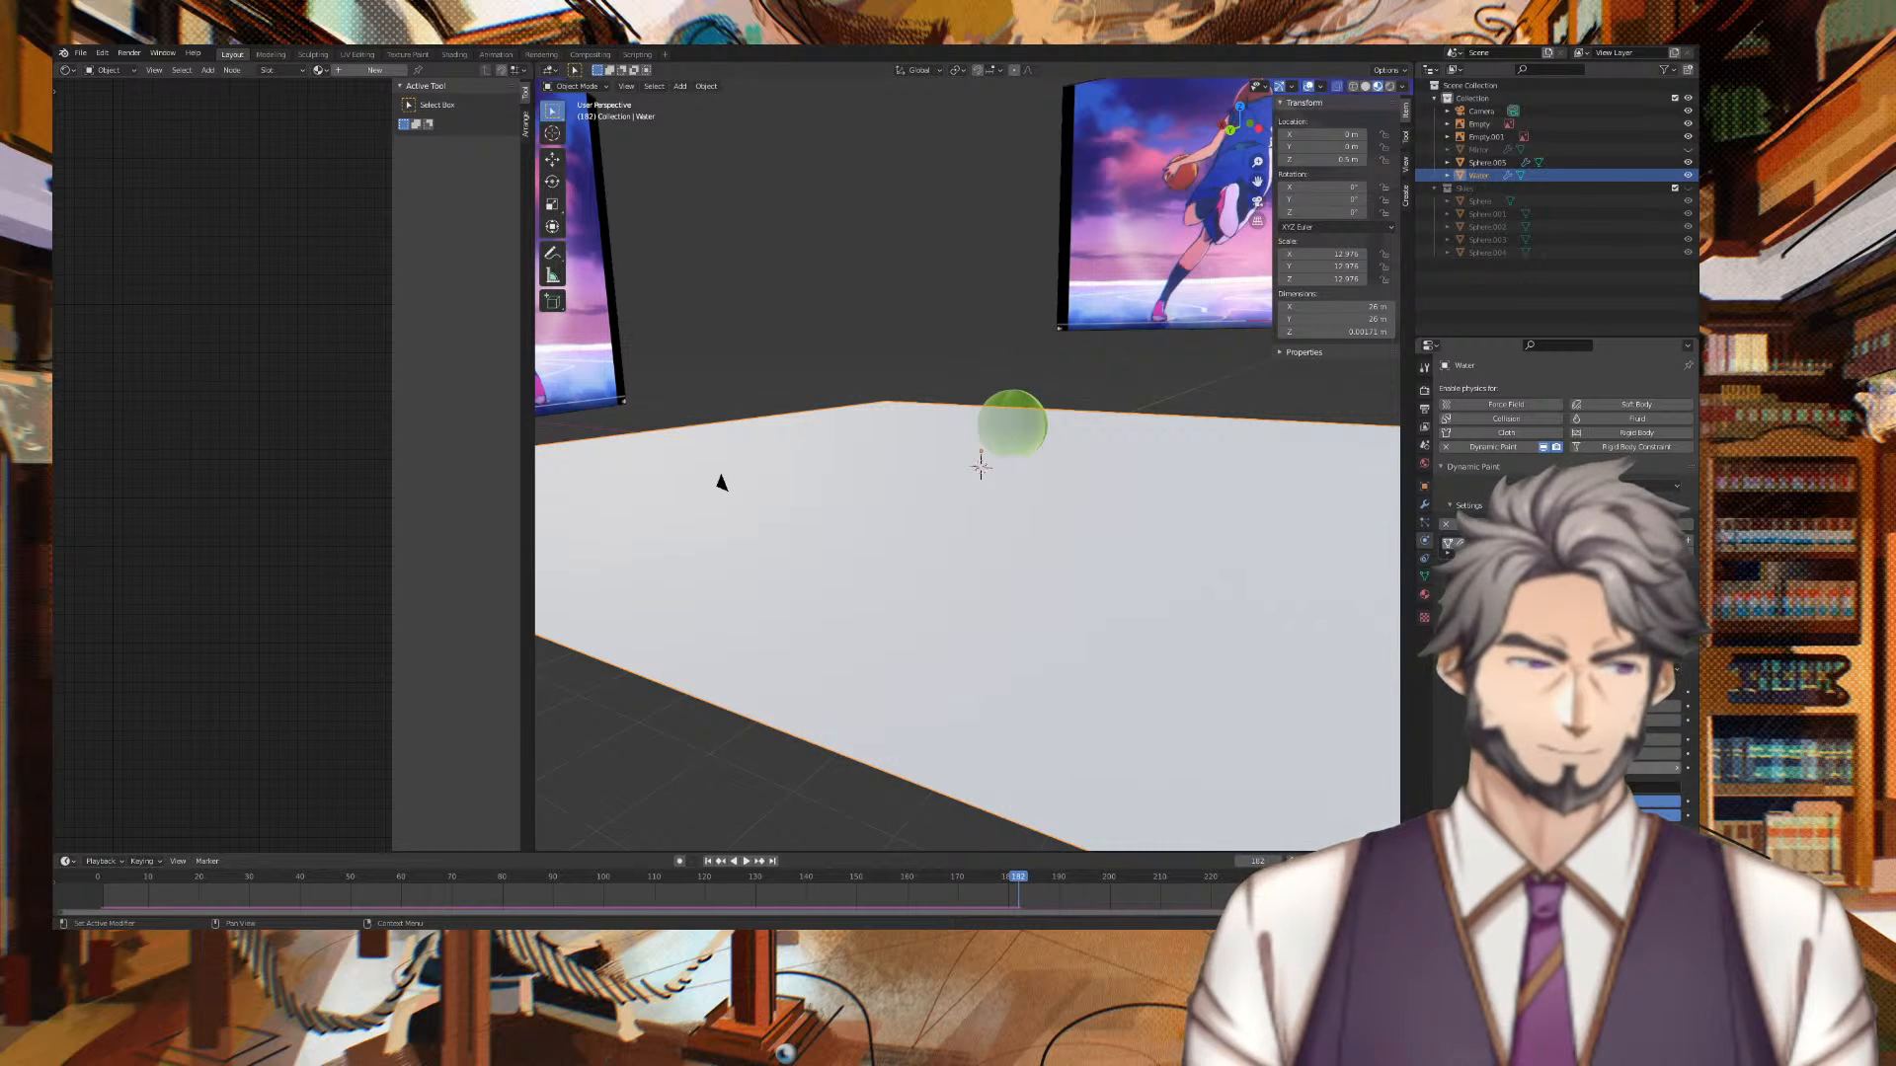
scroll(1555, 593, down, 1)
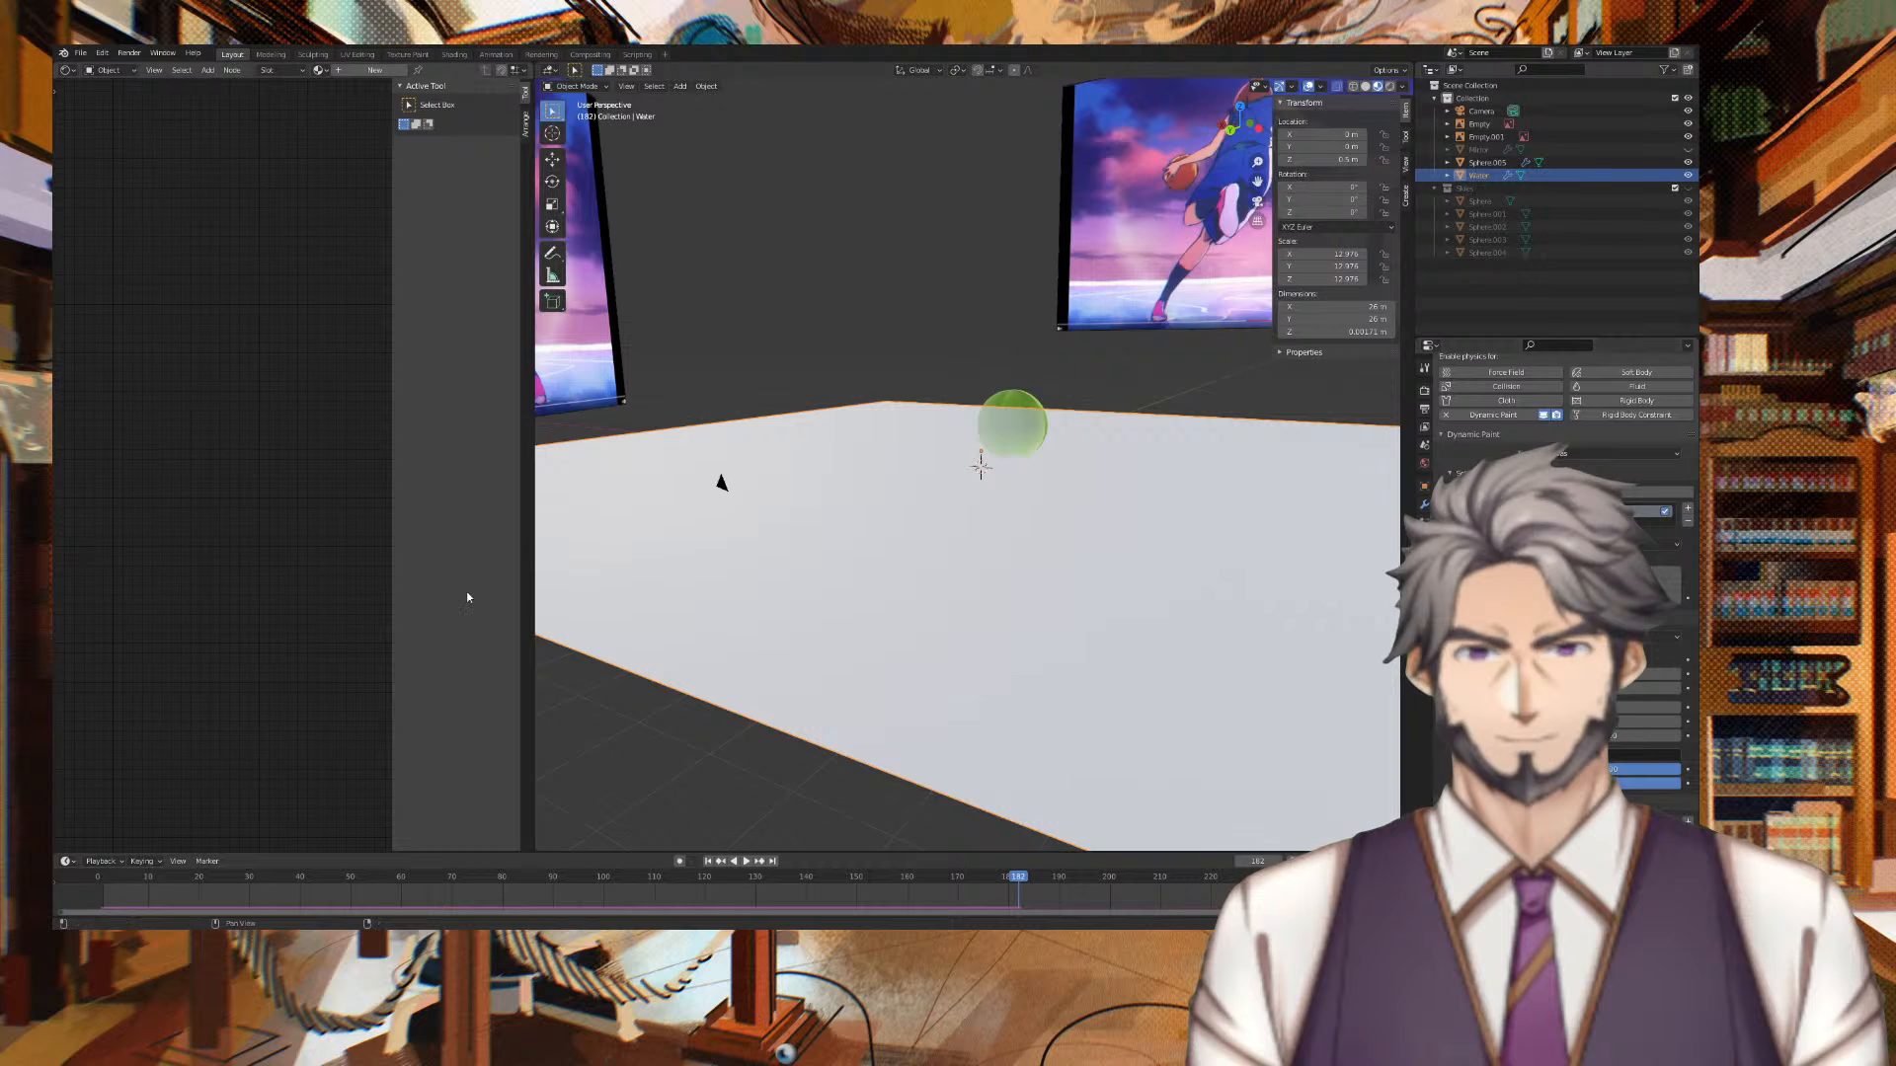
click(1557, 435)
click(1593, 161)
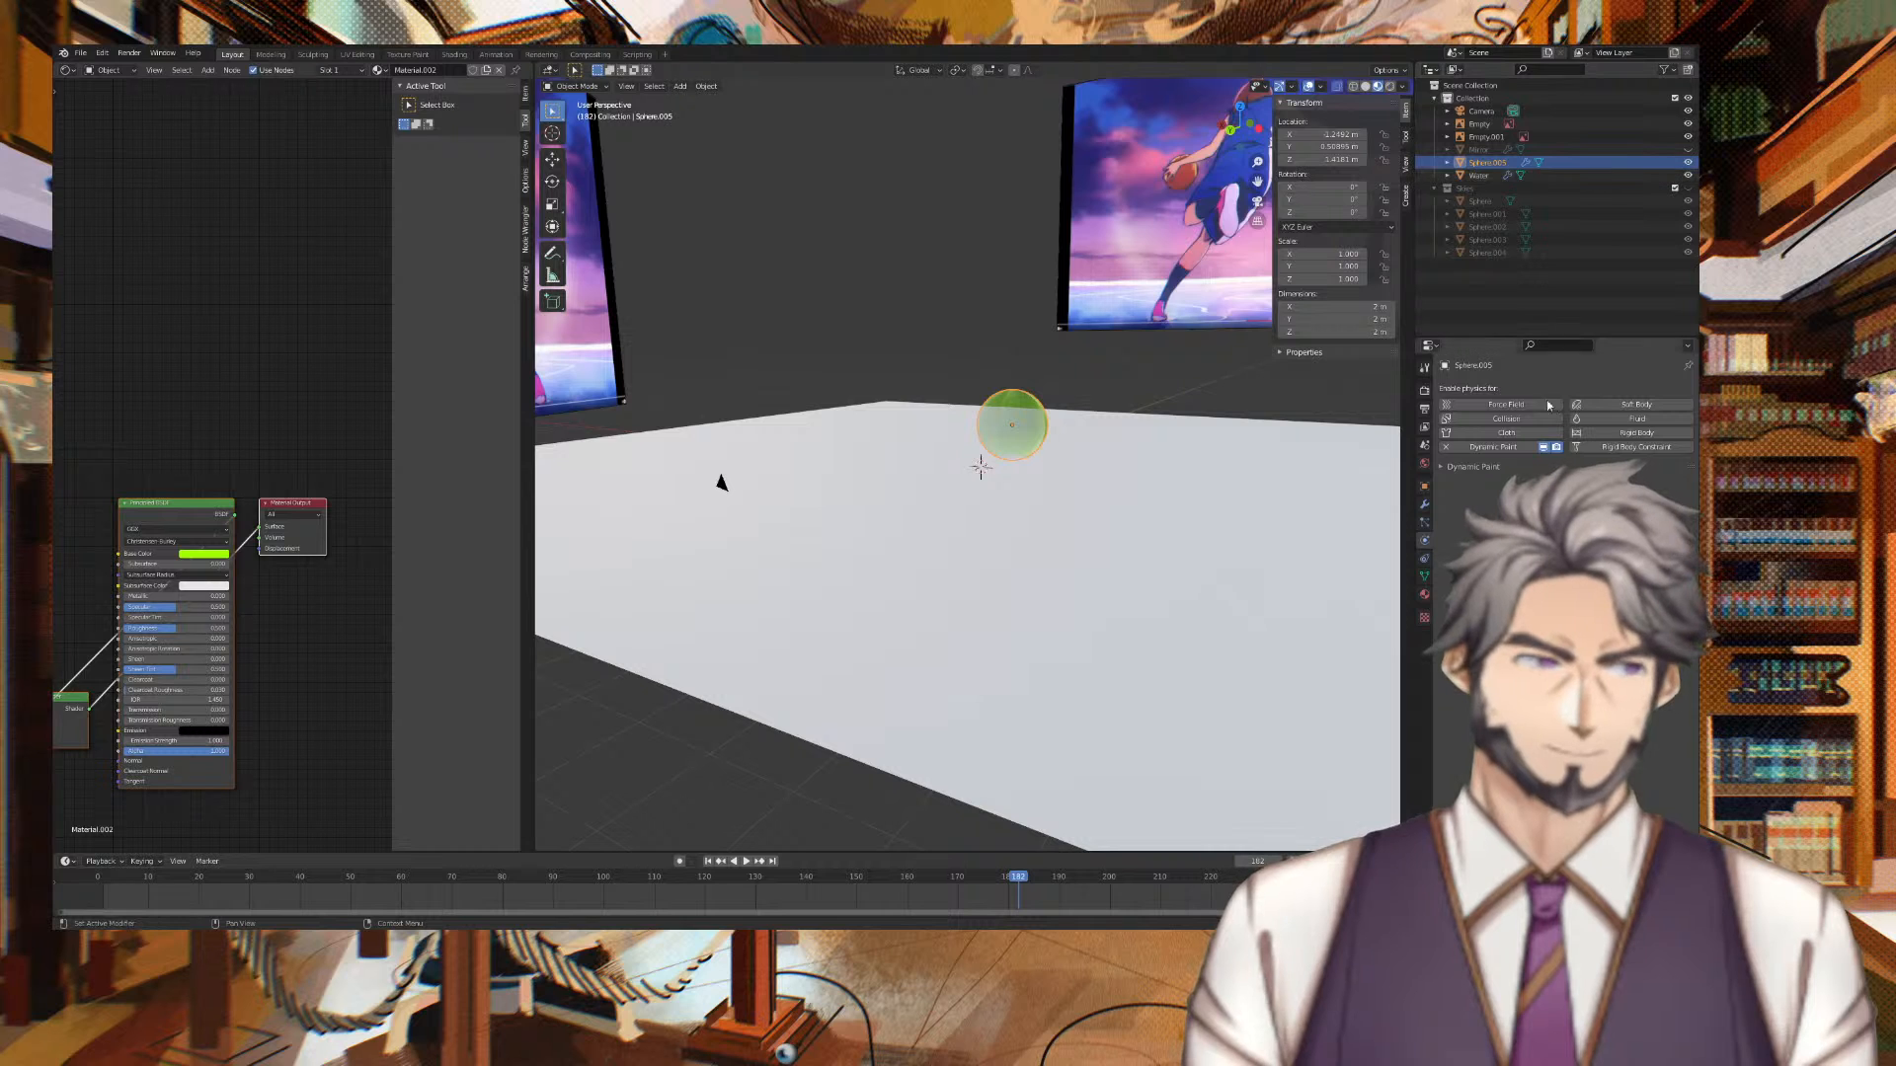
click(1517, 461)
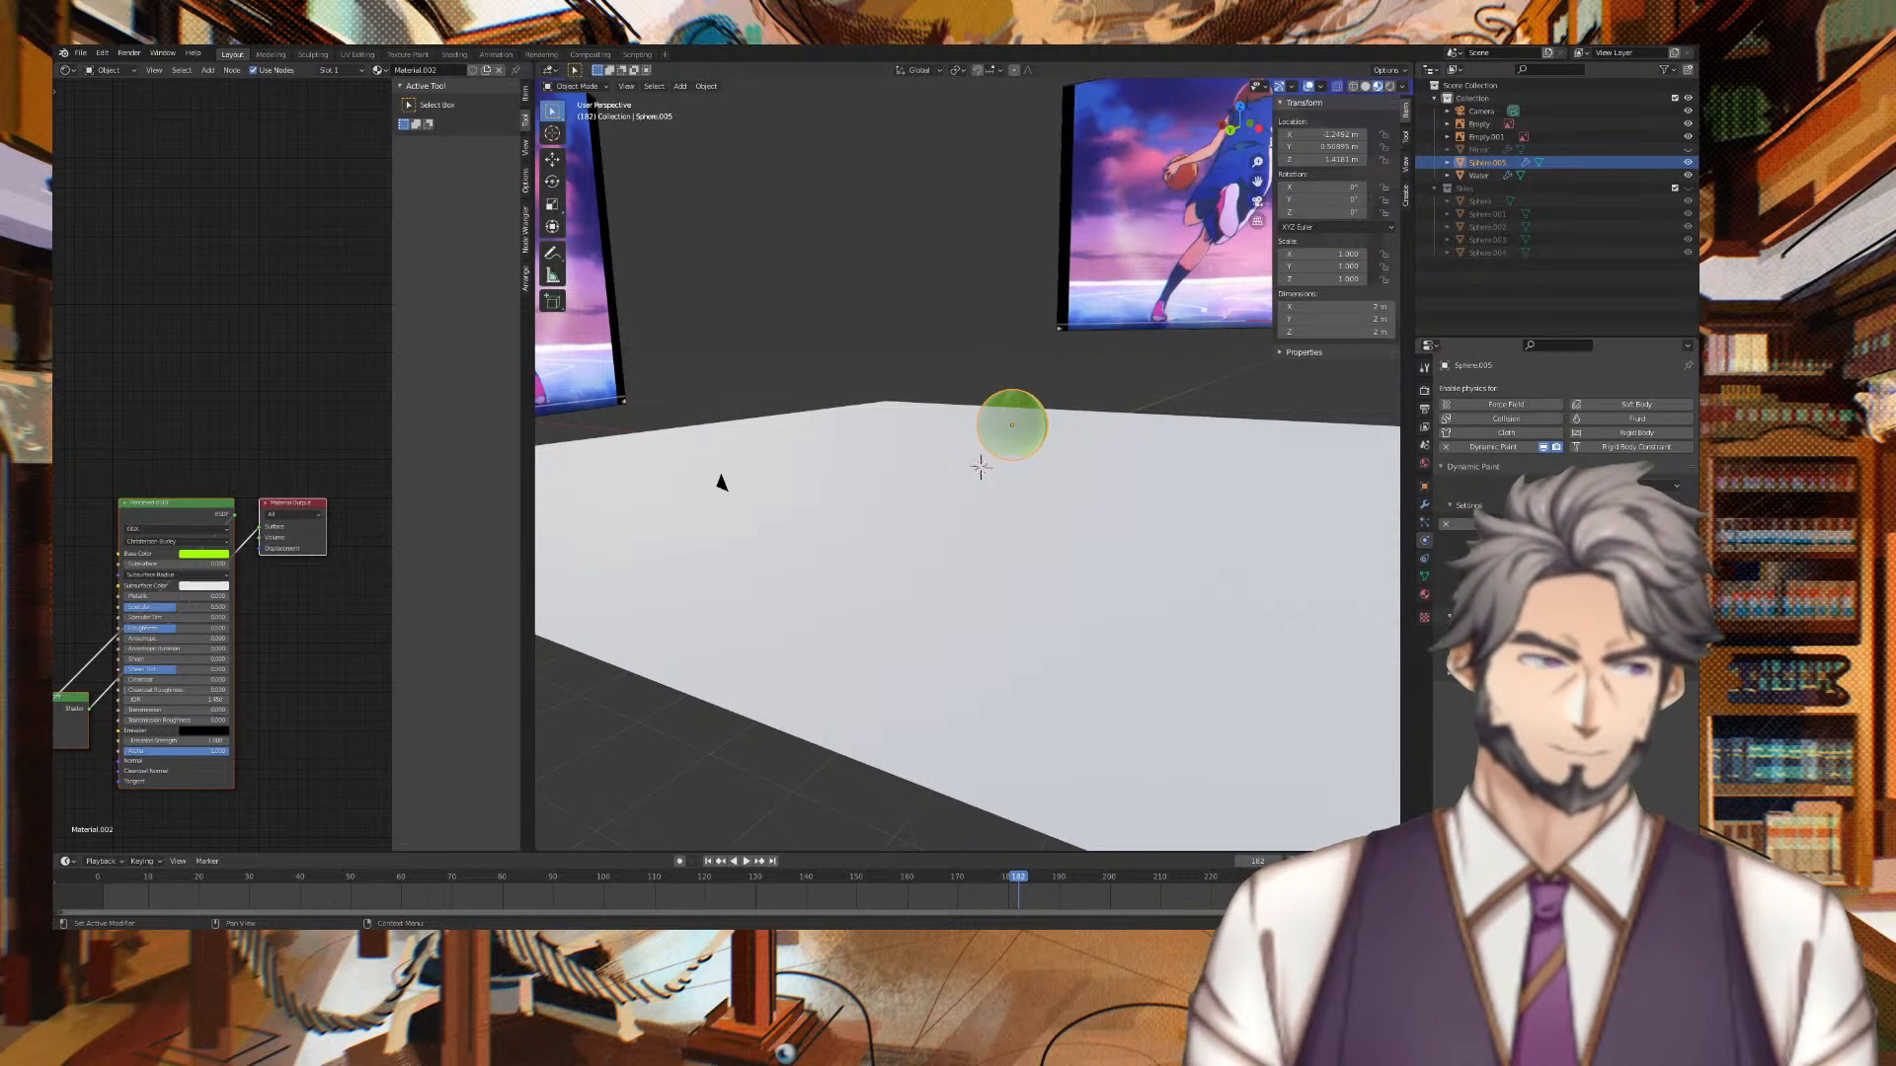
Delete the green sphere and add a new UV sphere at the world origin
middle_drag(1207, 434, 1019, 427)
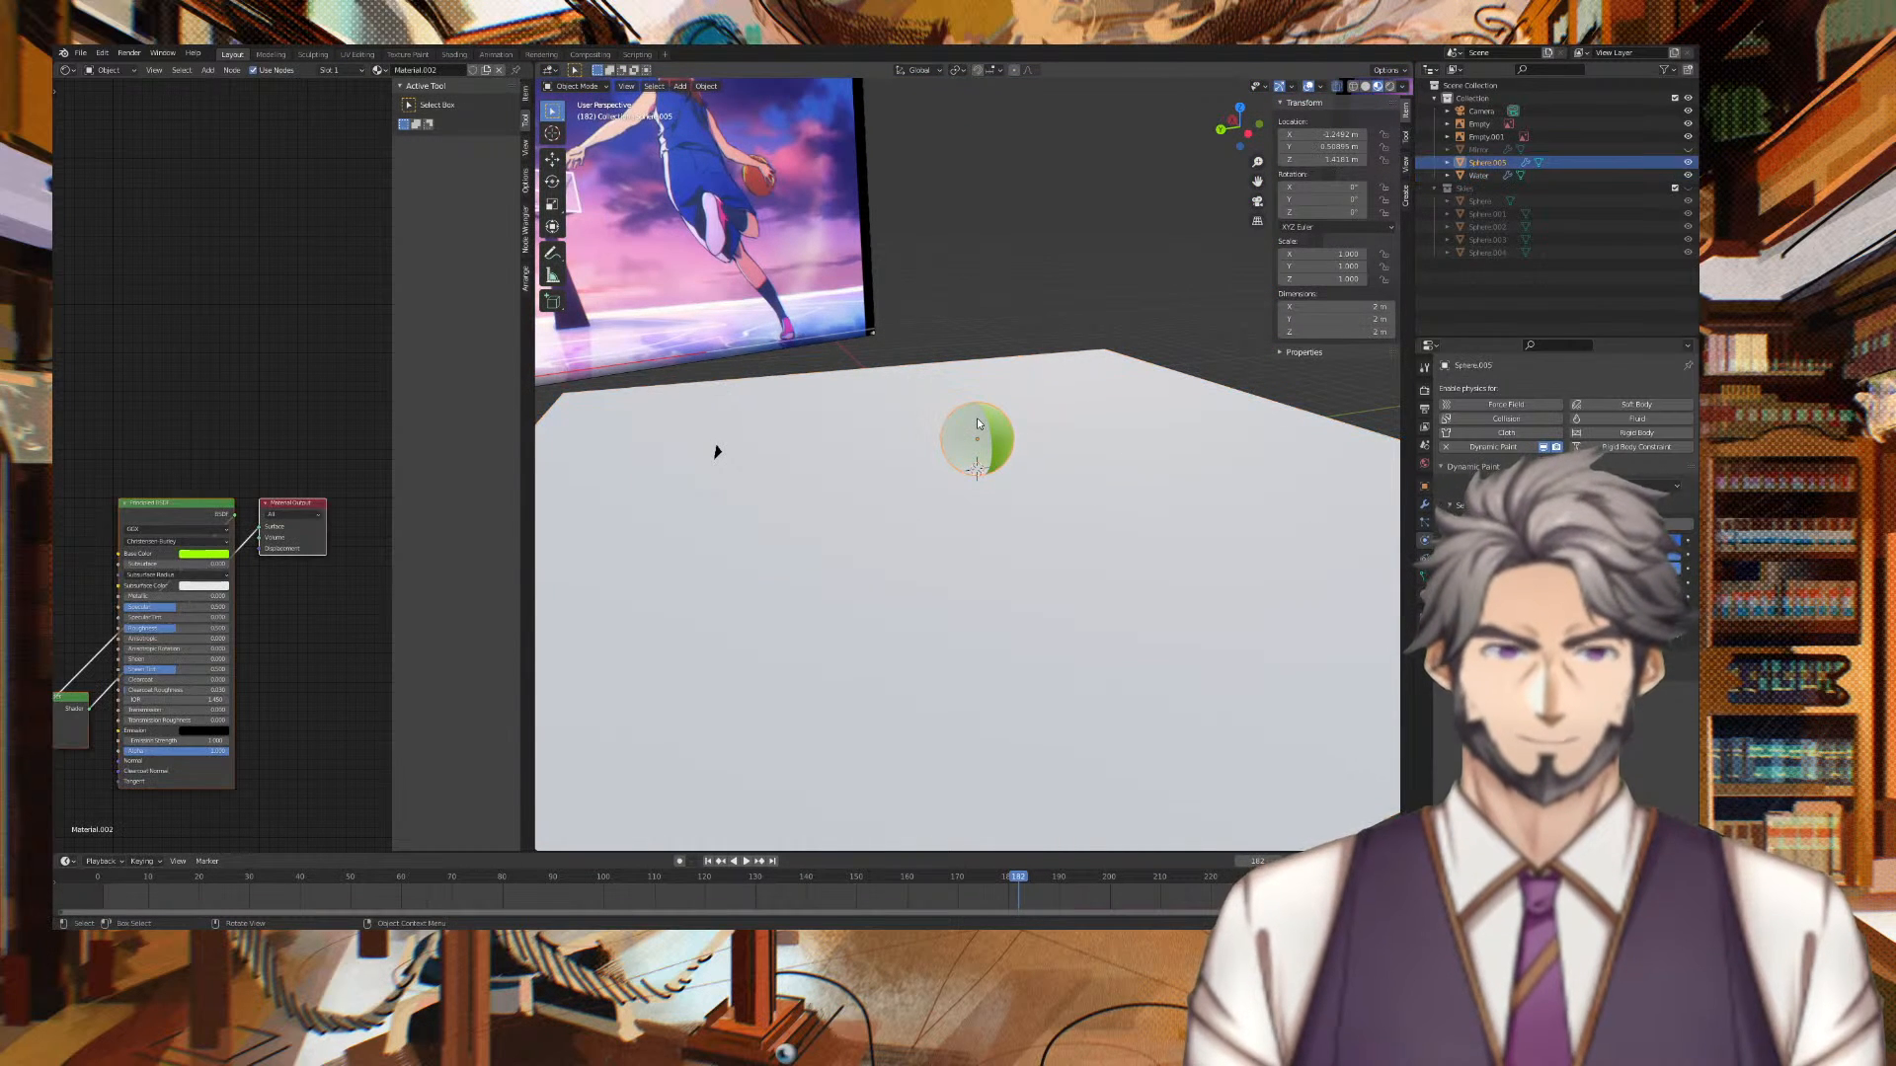
key(x)
click(976, 421)
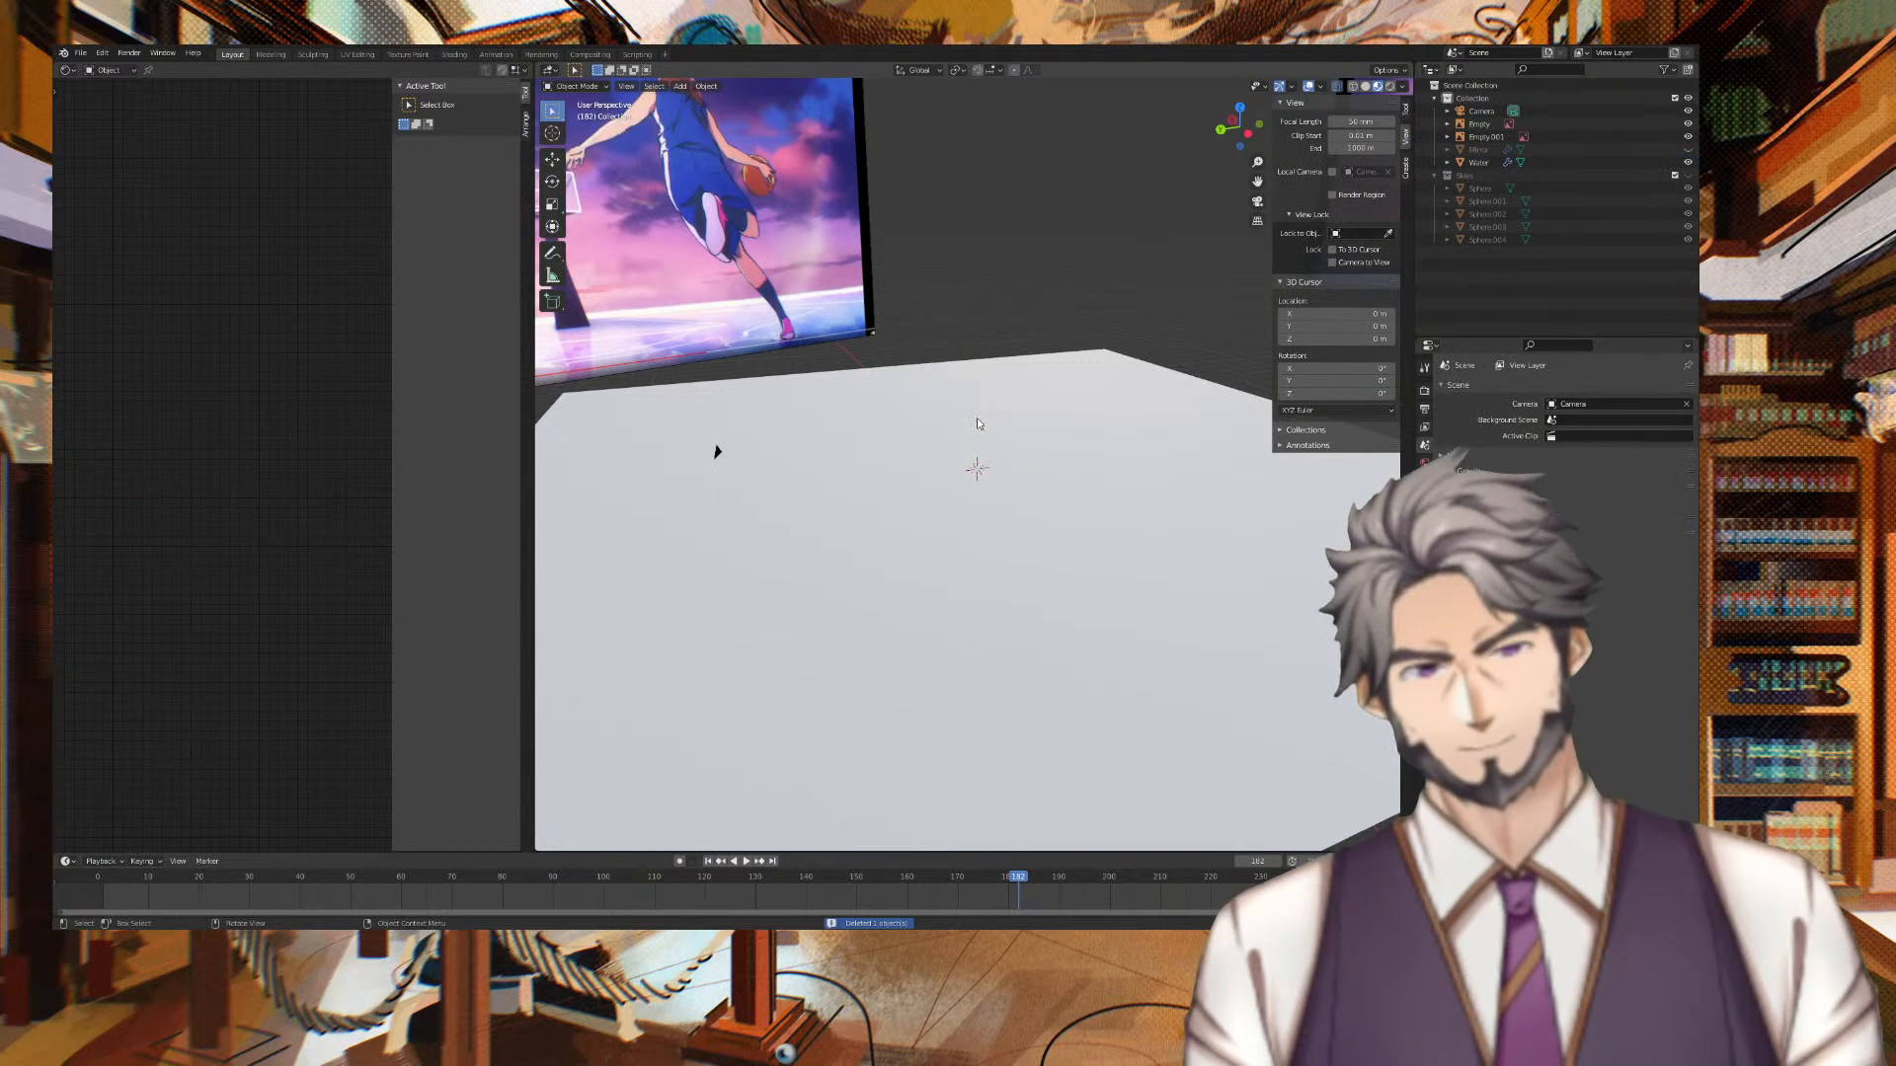
key(shift+a)
mouse_move(976, 418)
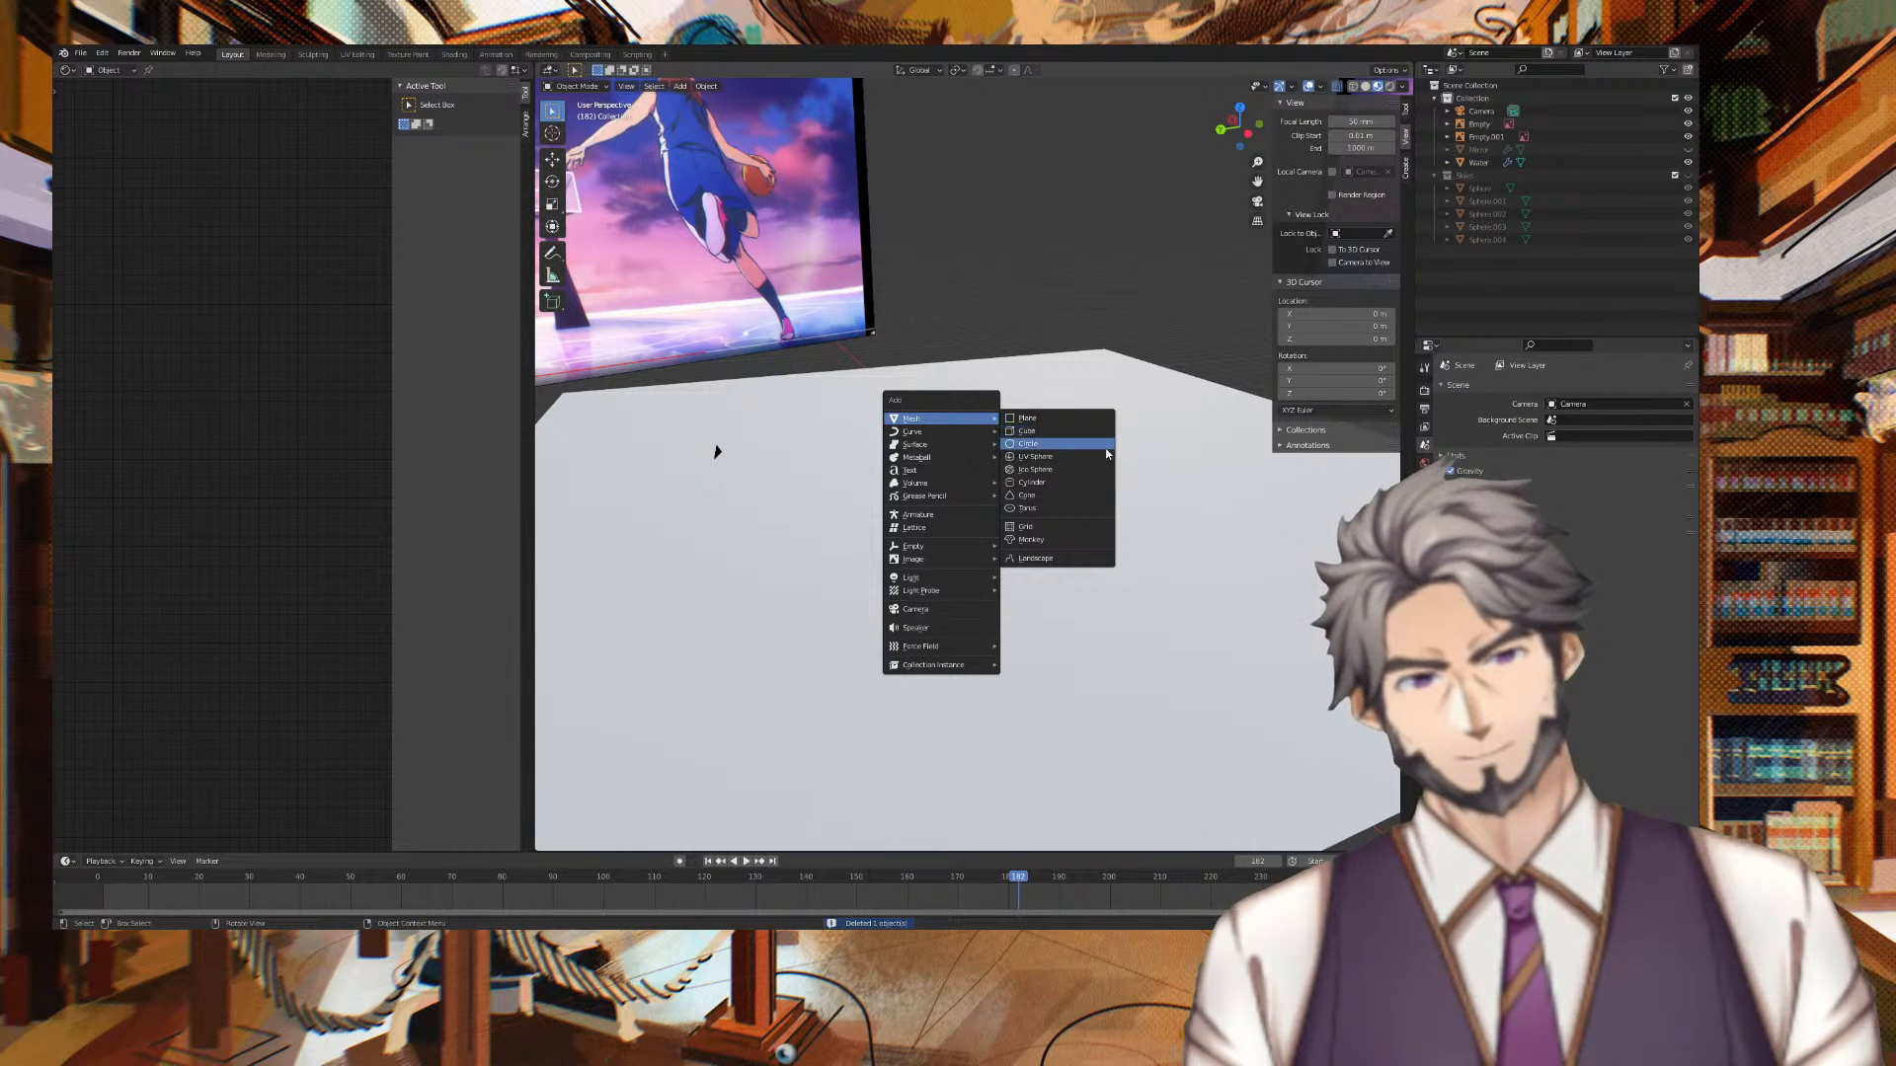
click(1079, 461)
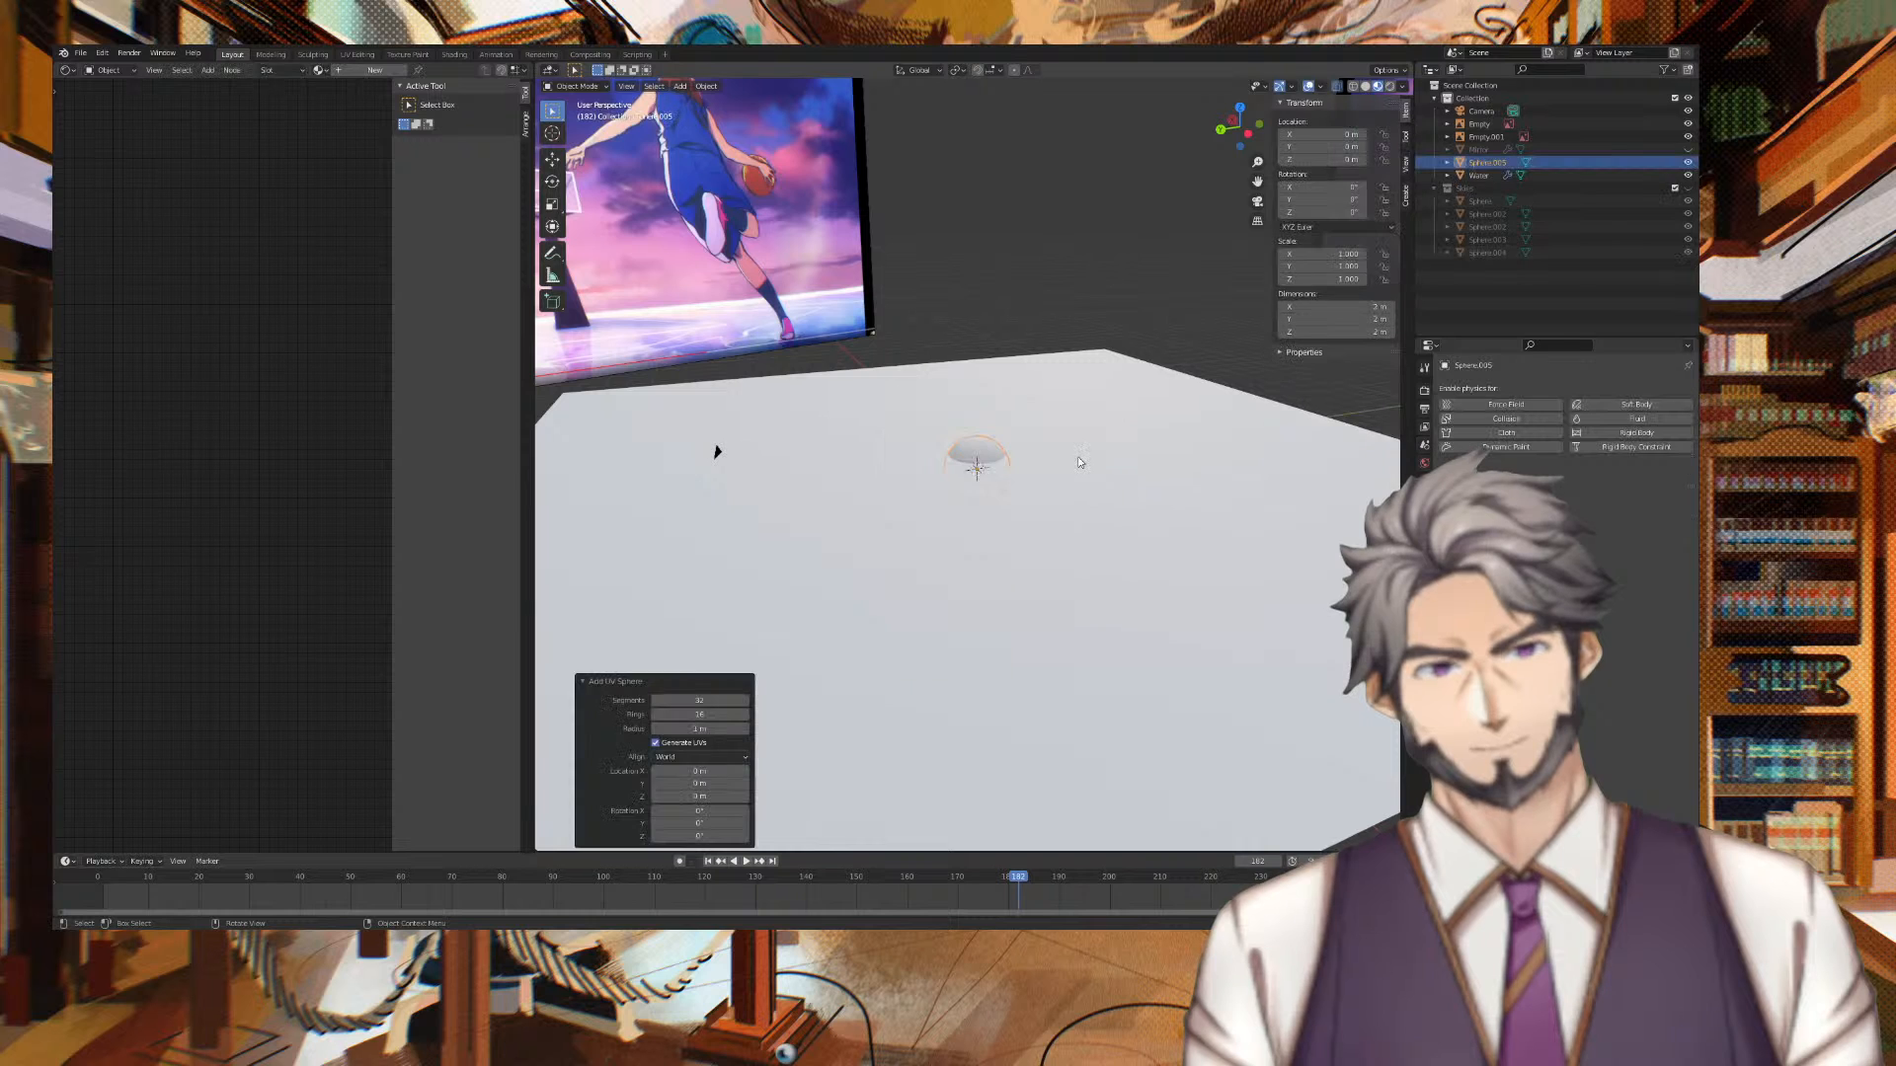
Raise the new sphere along Z above the water plane and apply smooth shading to it
key(g)
key(z)
click(1088, 323)
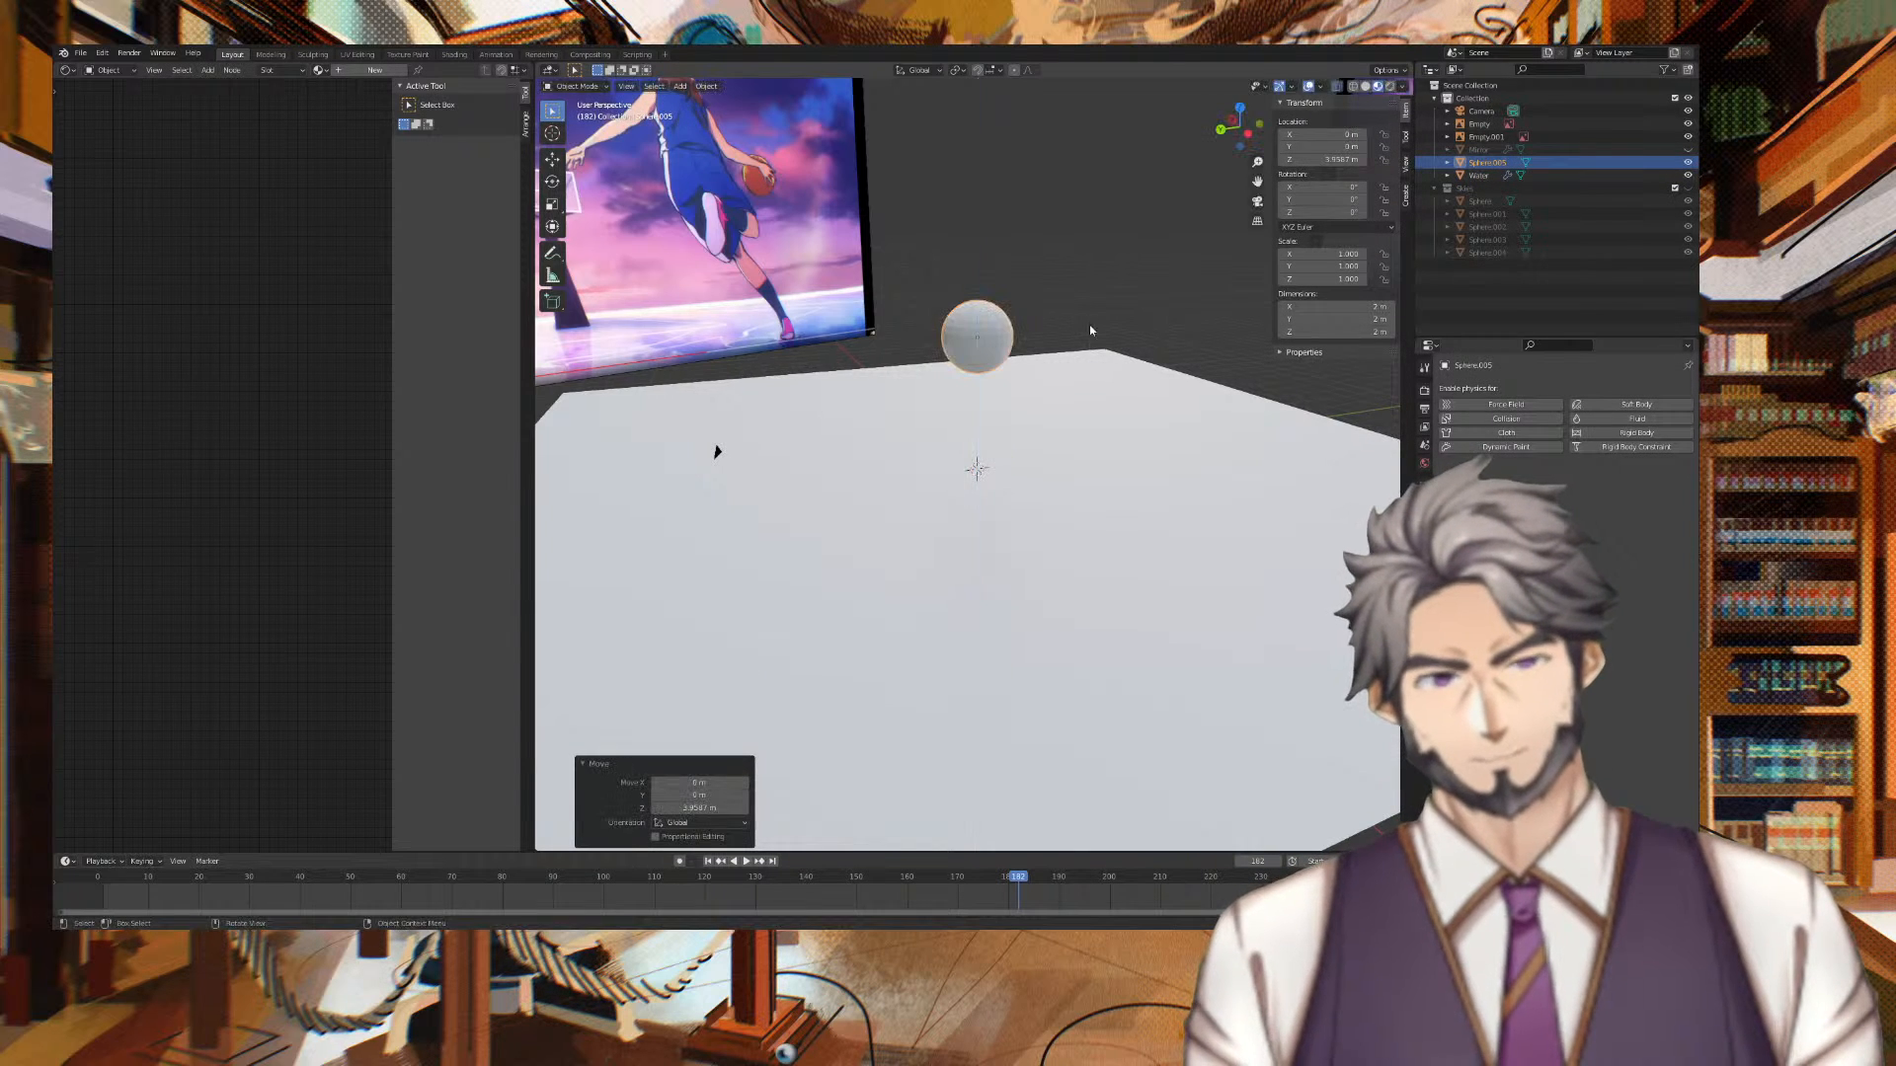
middle_drag(1071, 244, 1122, 247)
right_click(1004, 322)
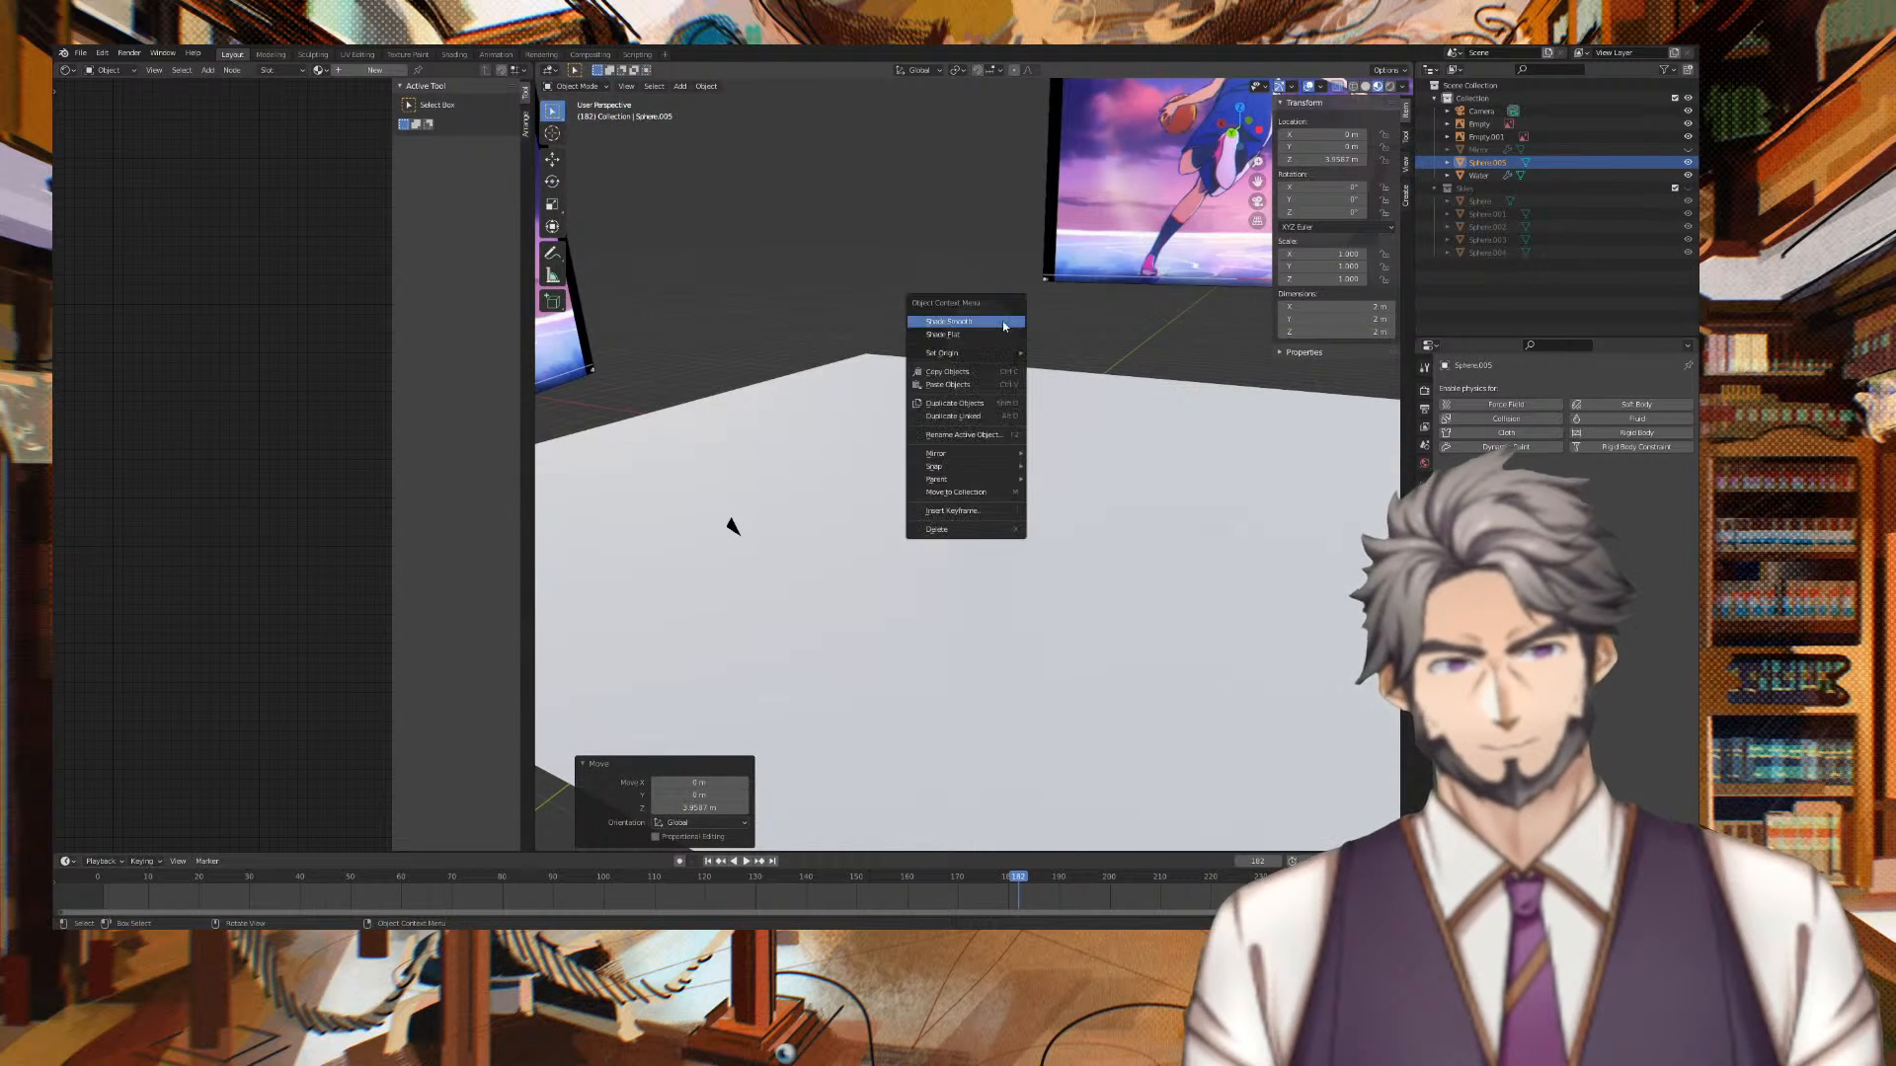
click(1006, 322)
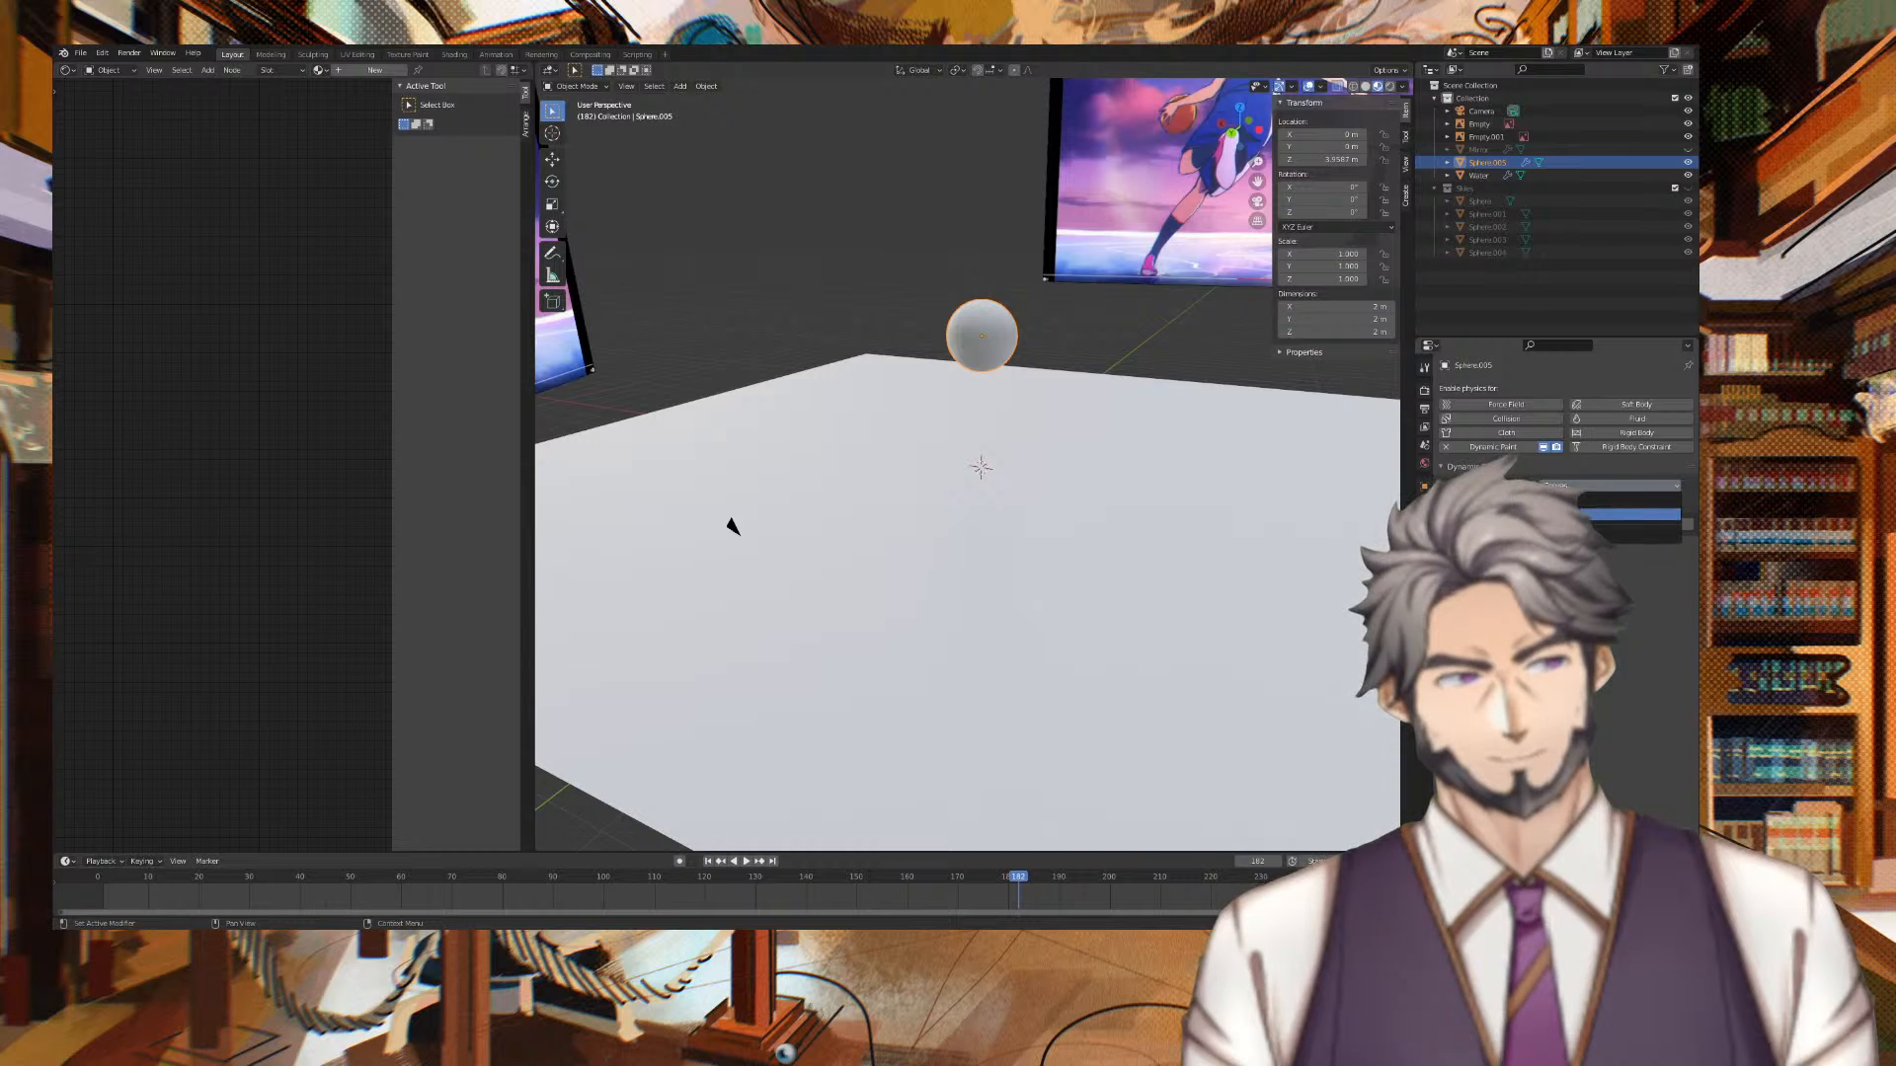
Switch the viewport to rendered shading and hide the new sphere above the water plane
click(1195, 437)
scroll(1194, 434, down, 8)
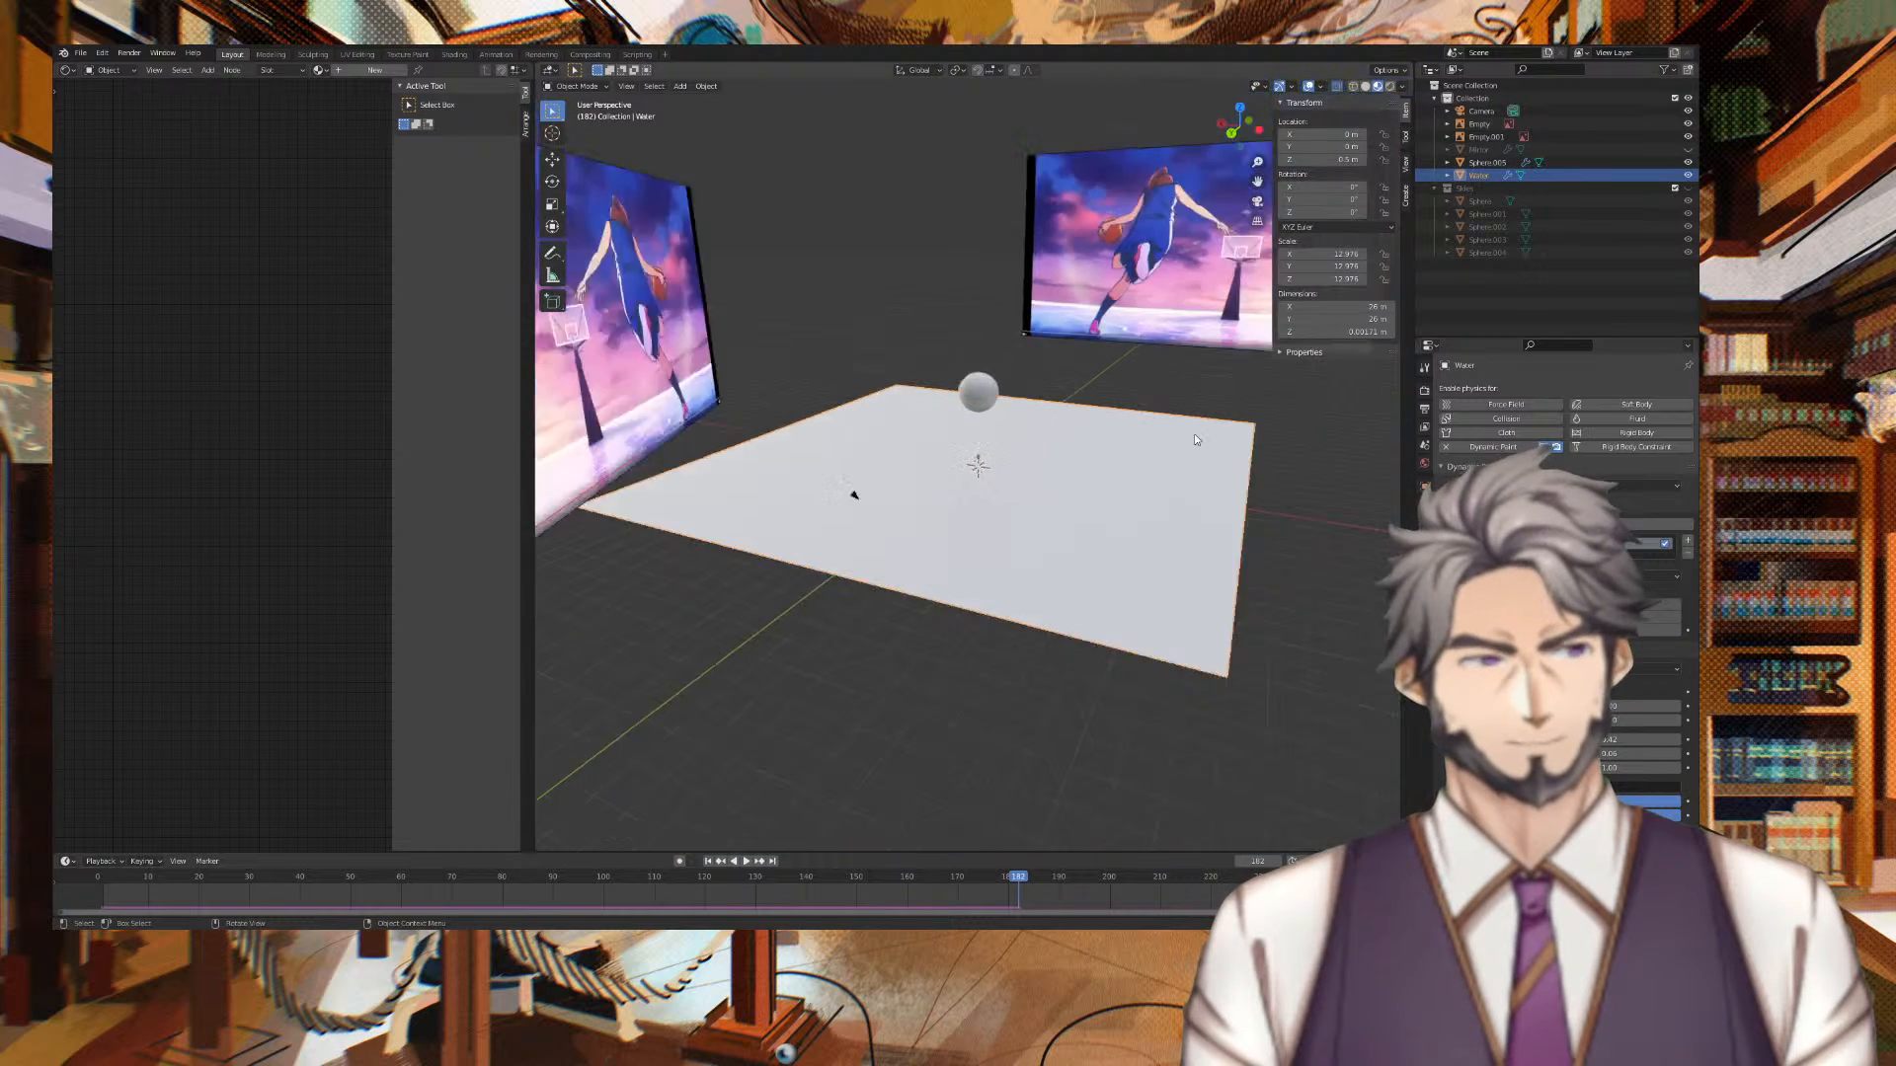
scroll(1093, 422, up, 6)
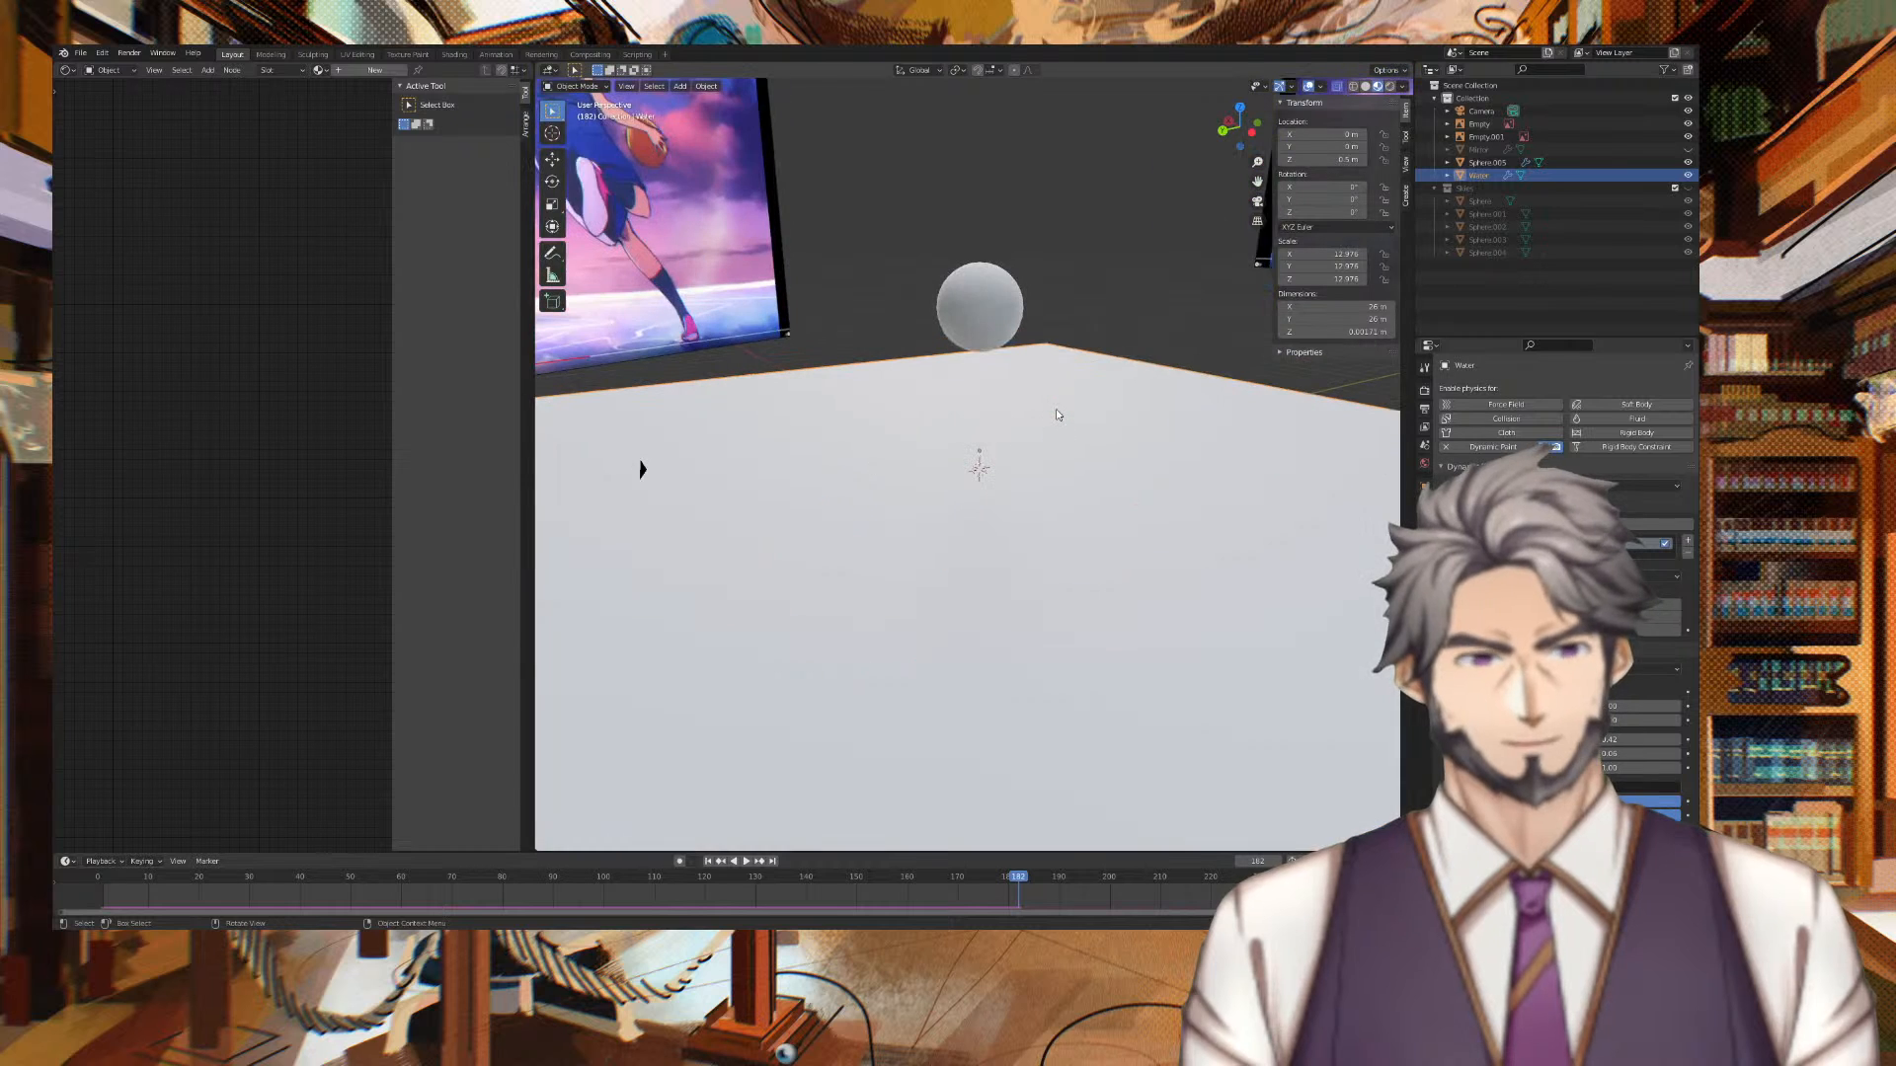
click(1390, 85)
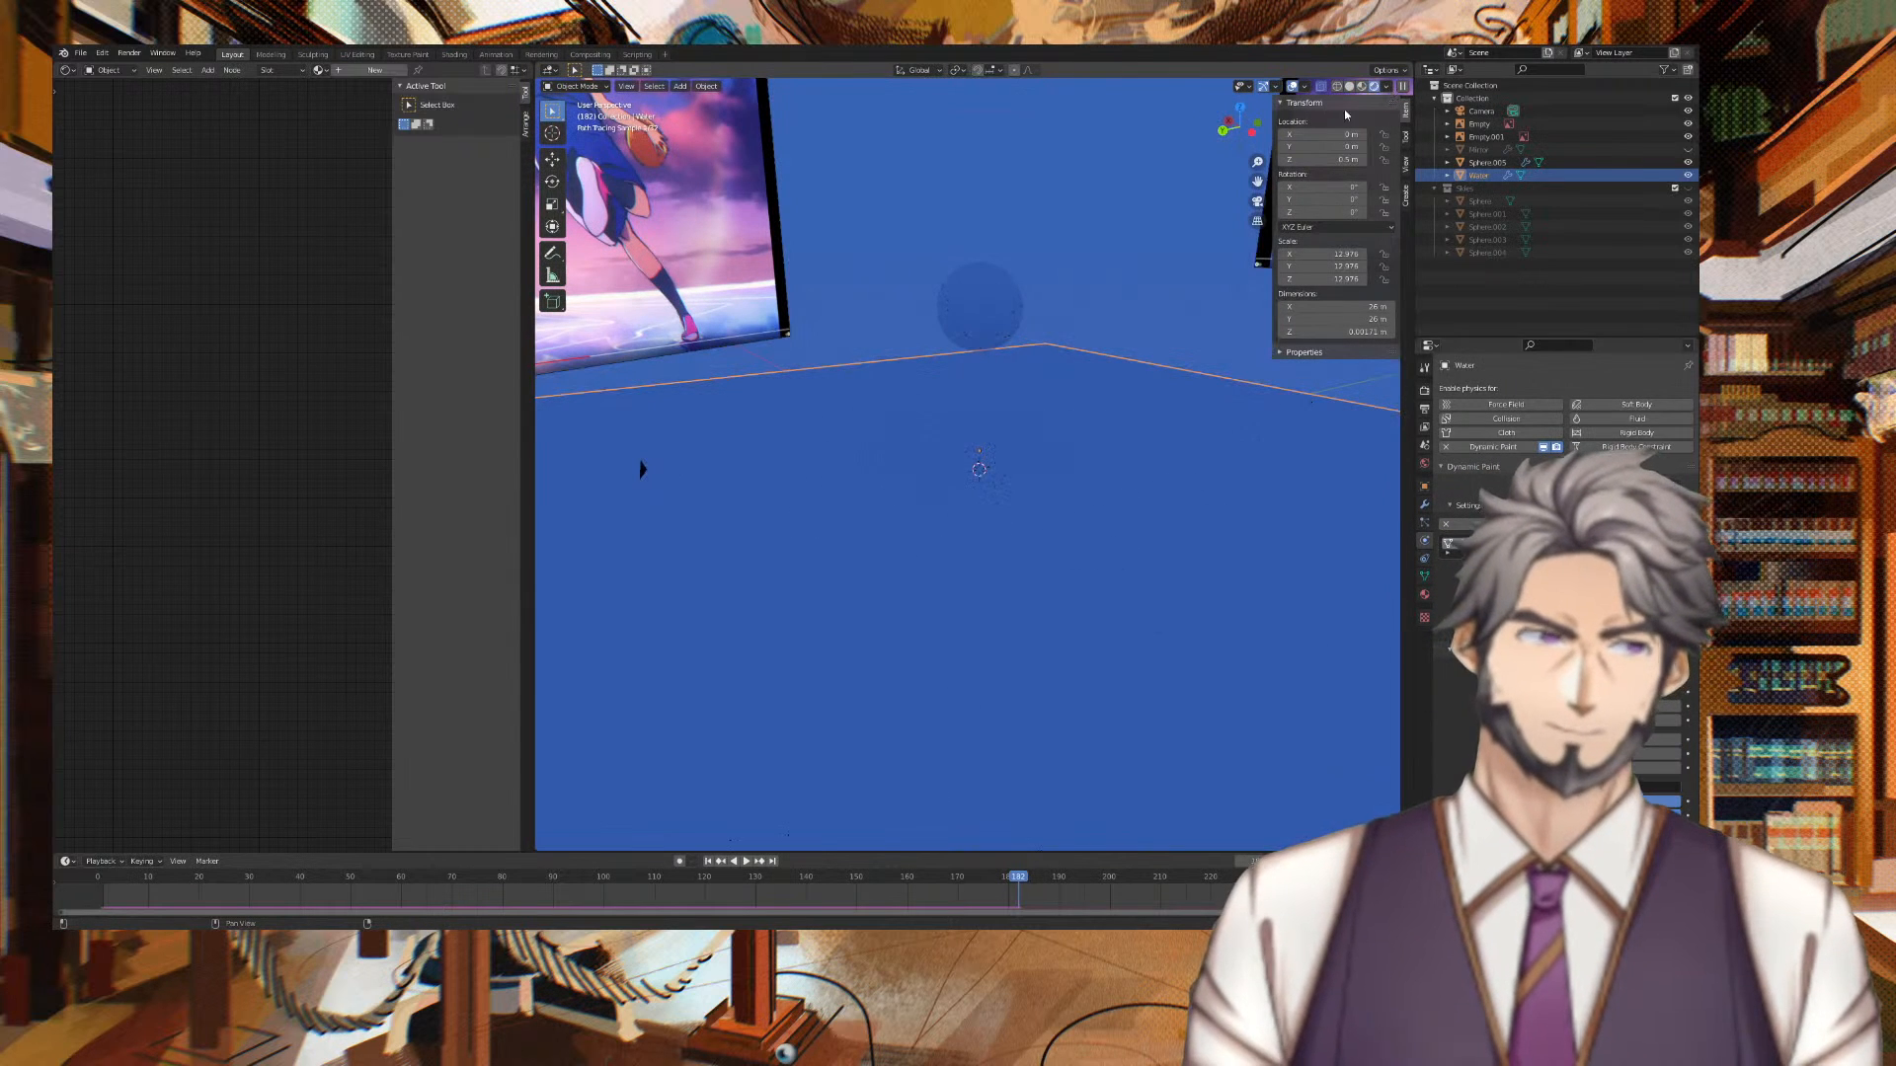
click(1007, 319)
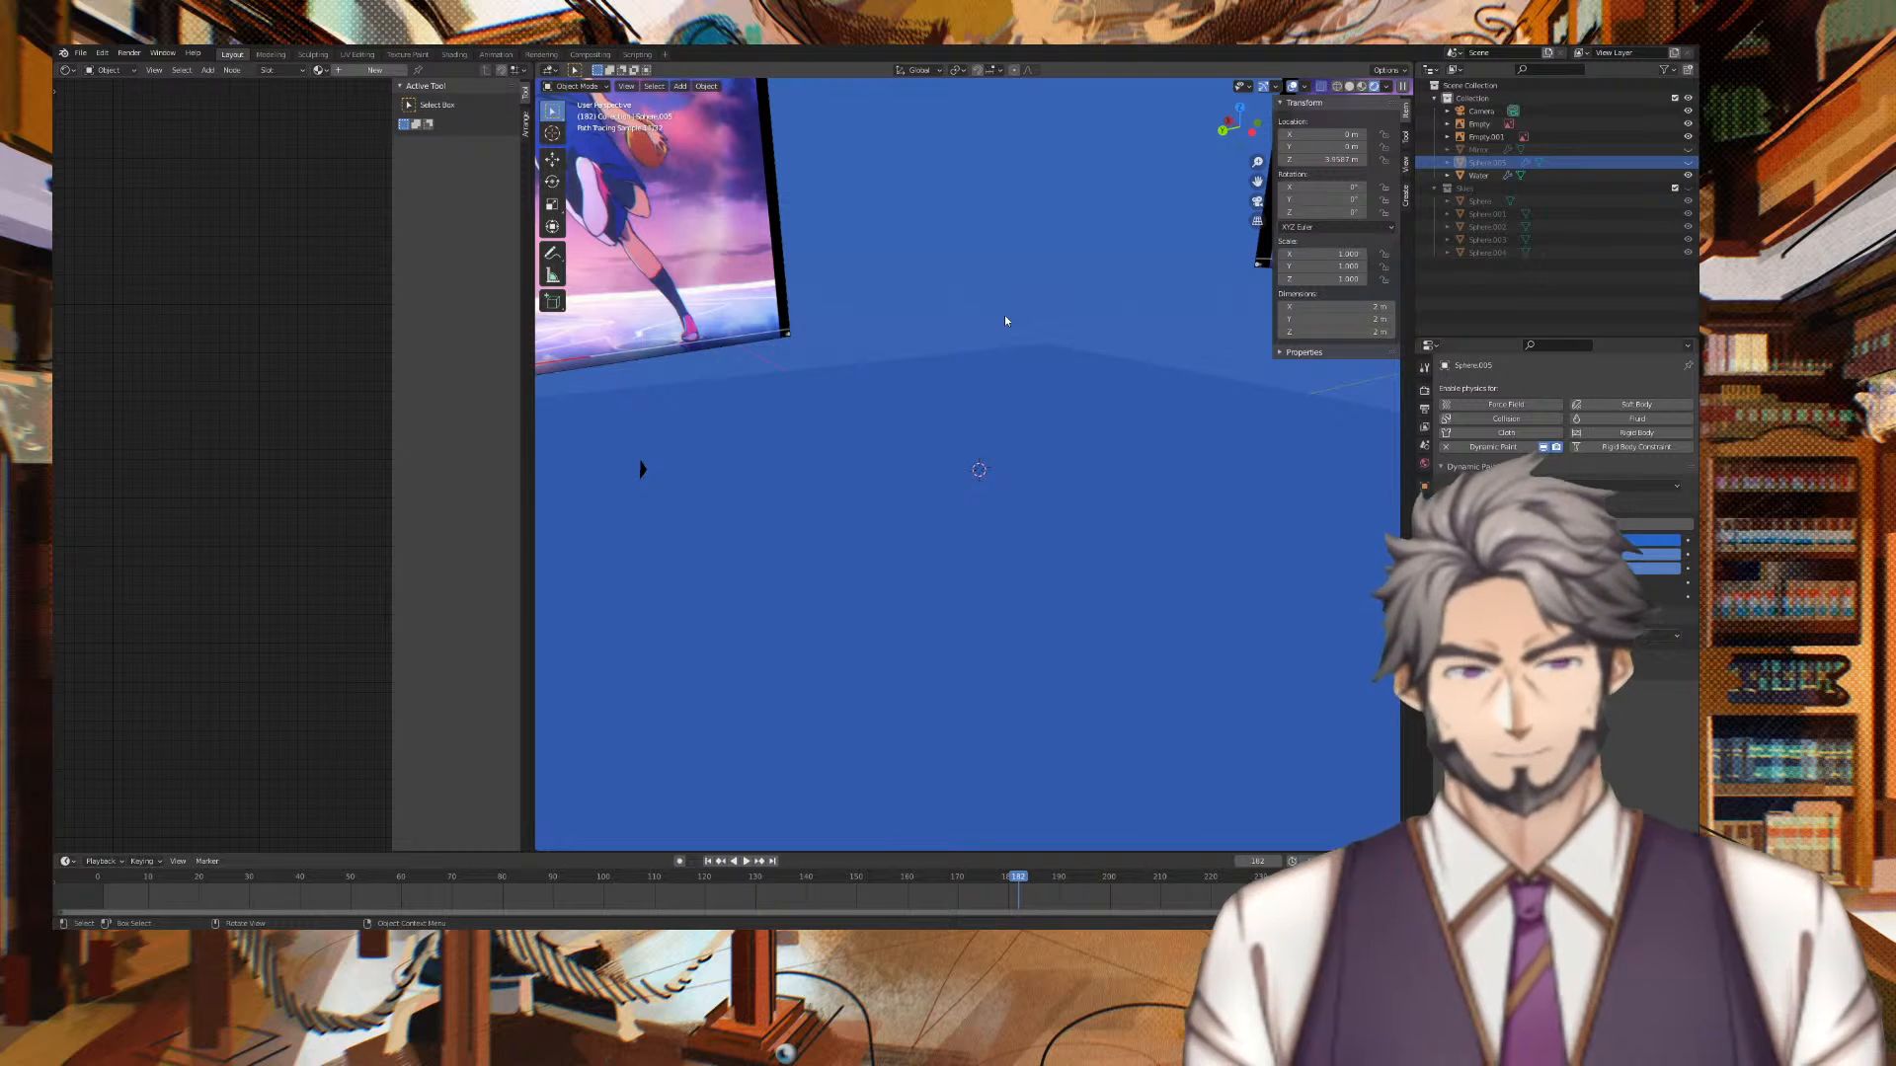
Unhide the sphere, move it down to the water plane and play the animation briefly
click(1688, 162)
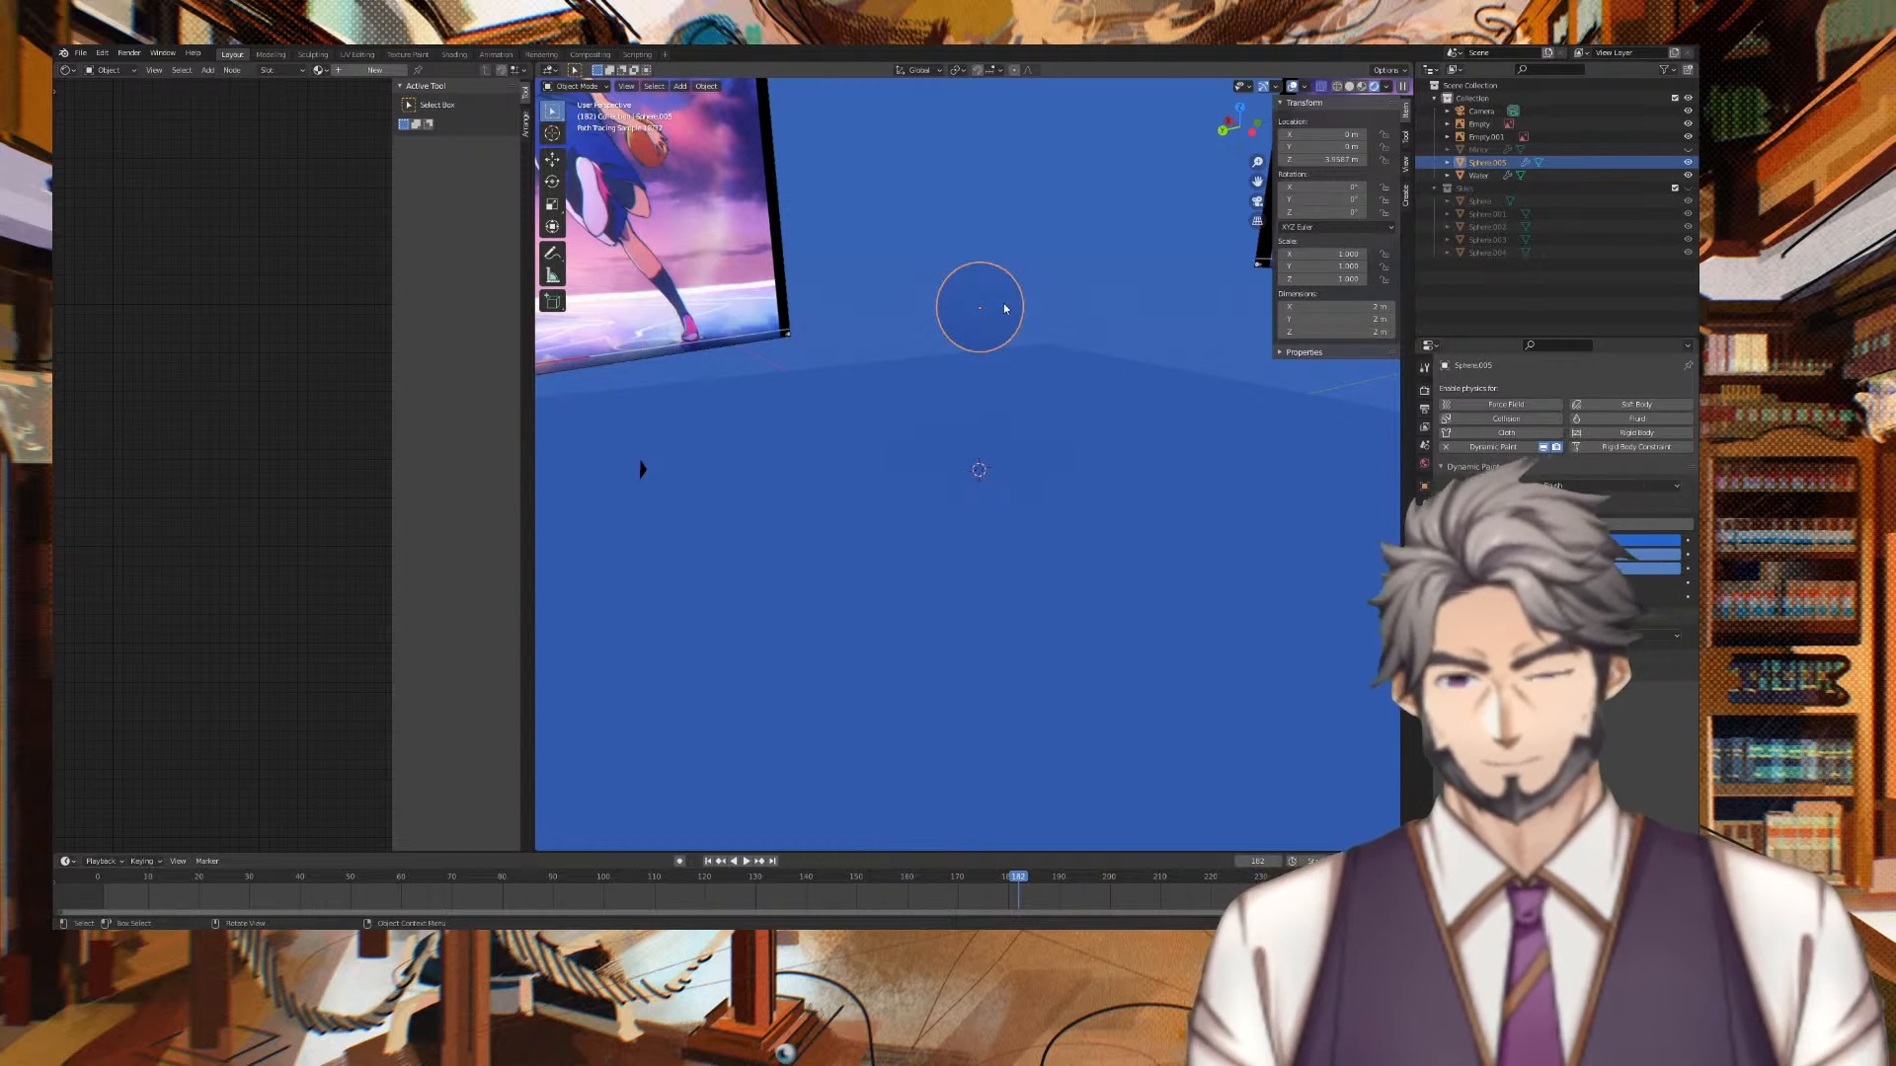
key(g)
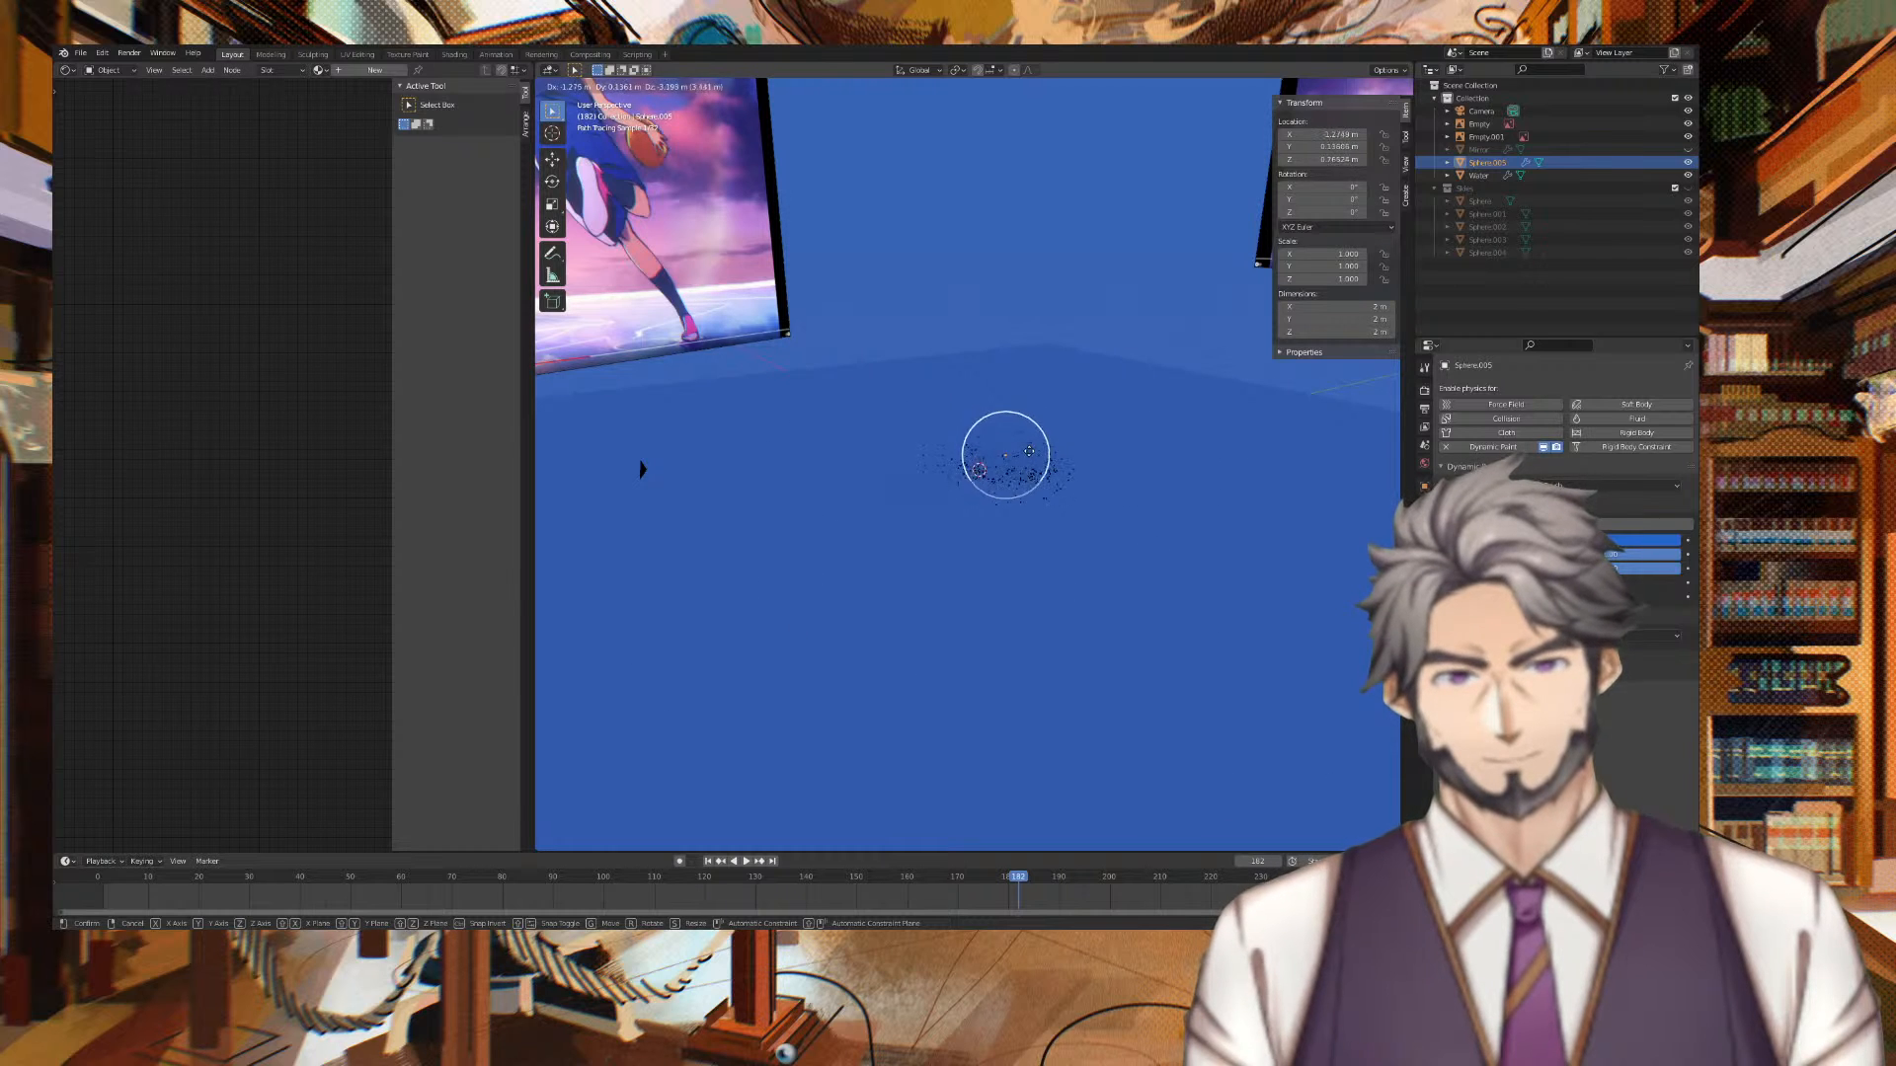
click(1031, 461)
middle_drag(1003, 260, 1124, 252)
key(space)
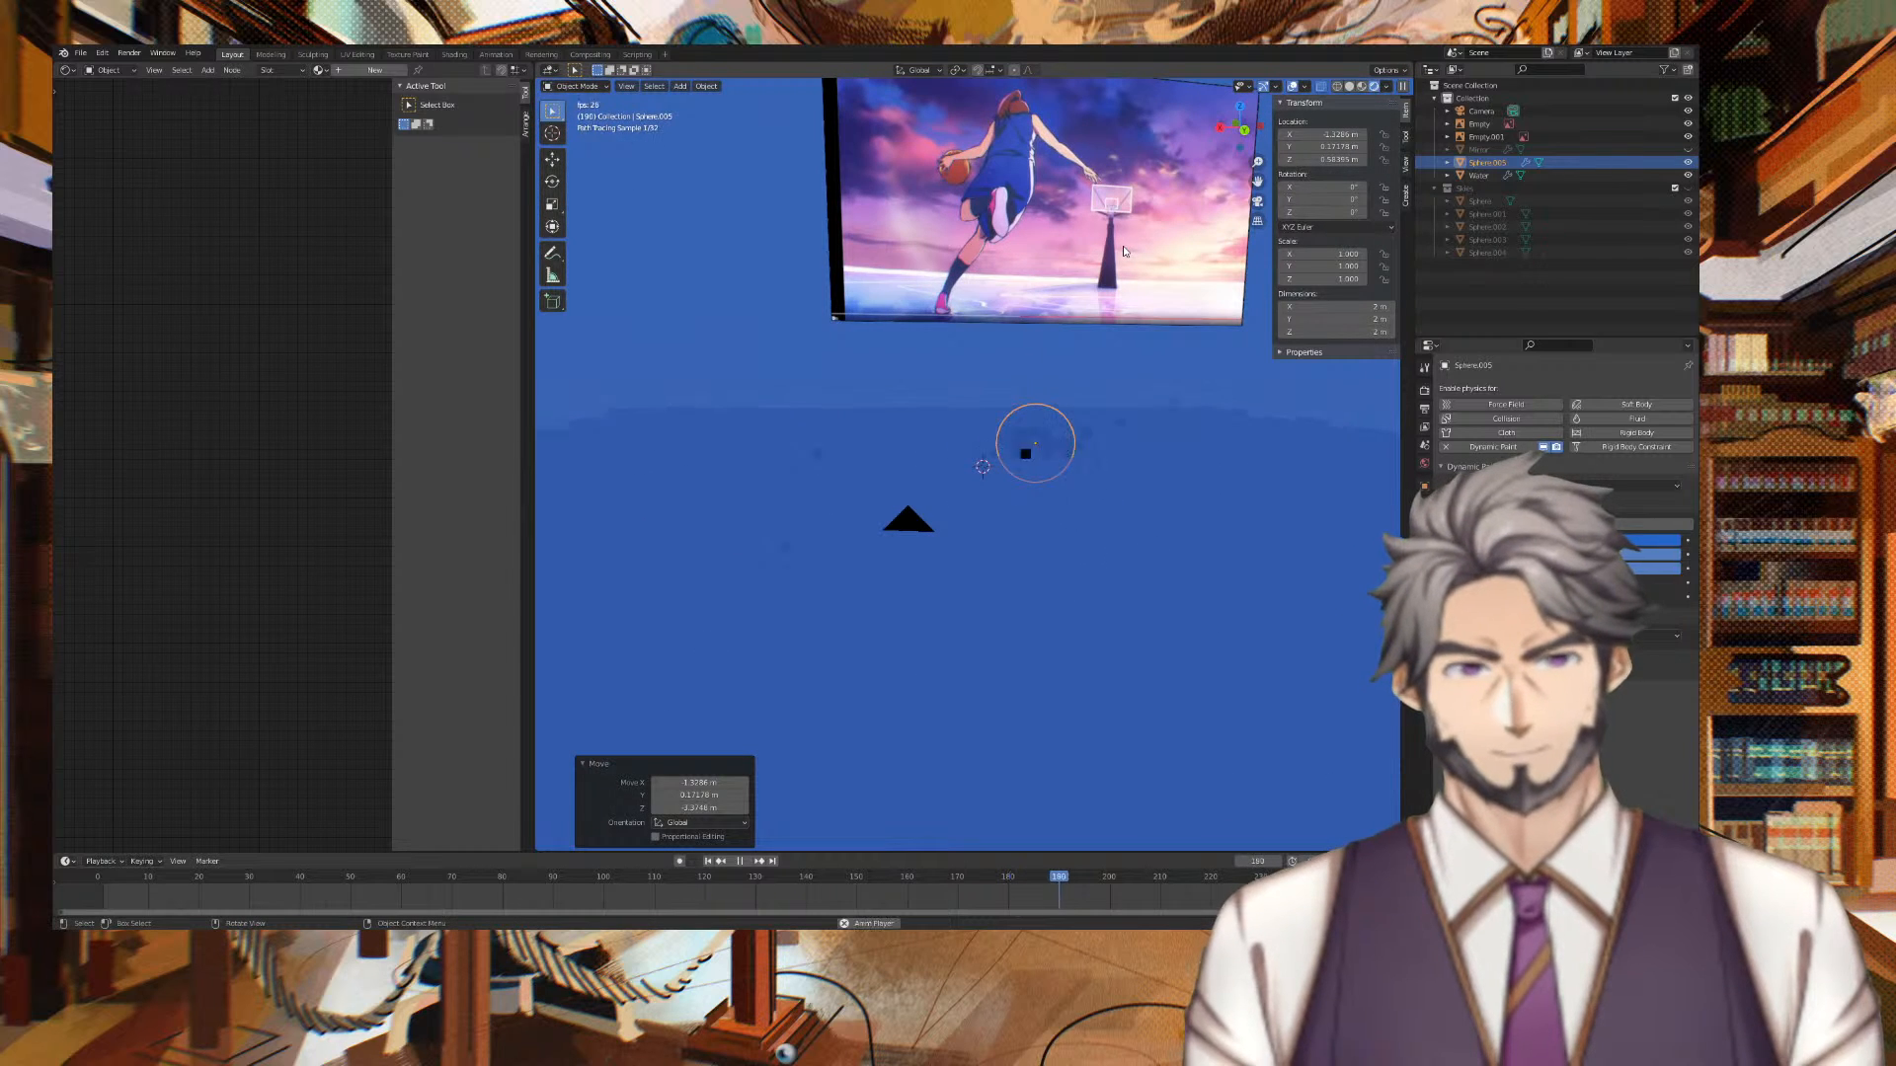
key(space)
Delete both the water plane and the sphere from the scene
middle_drag(1123, 271, 916, 317)
click(1190, 510)
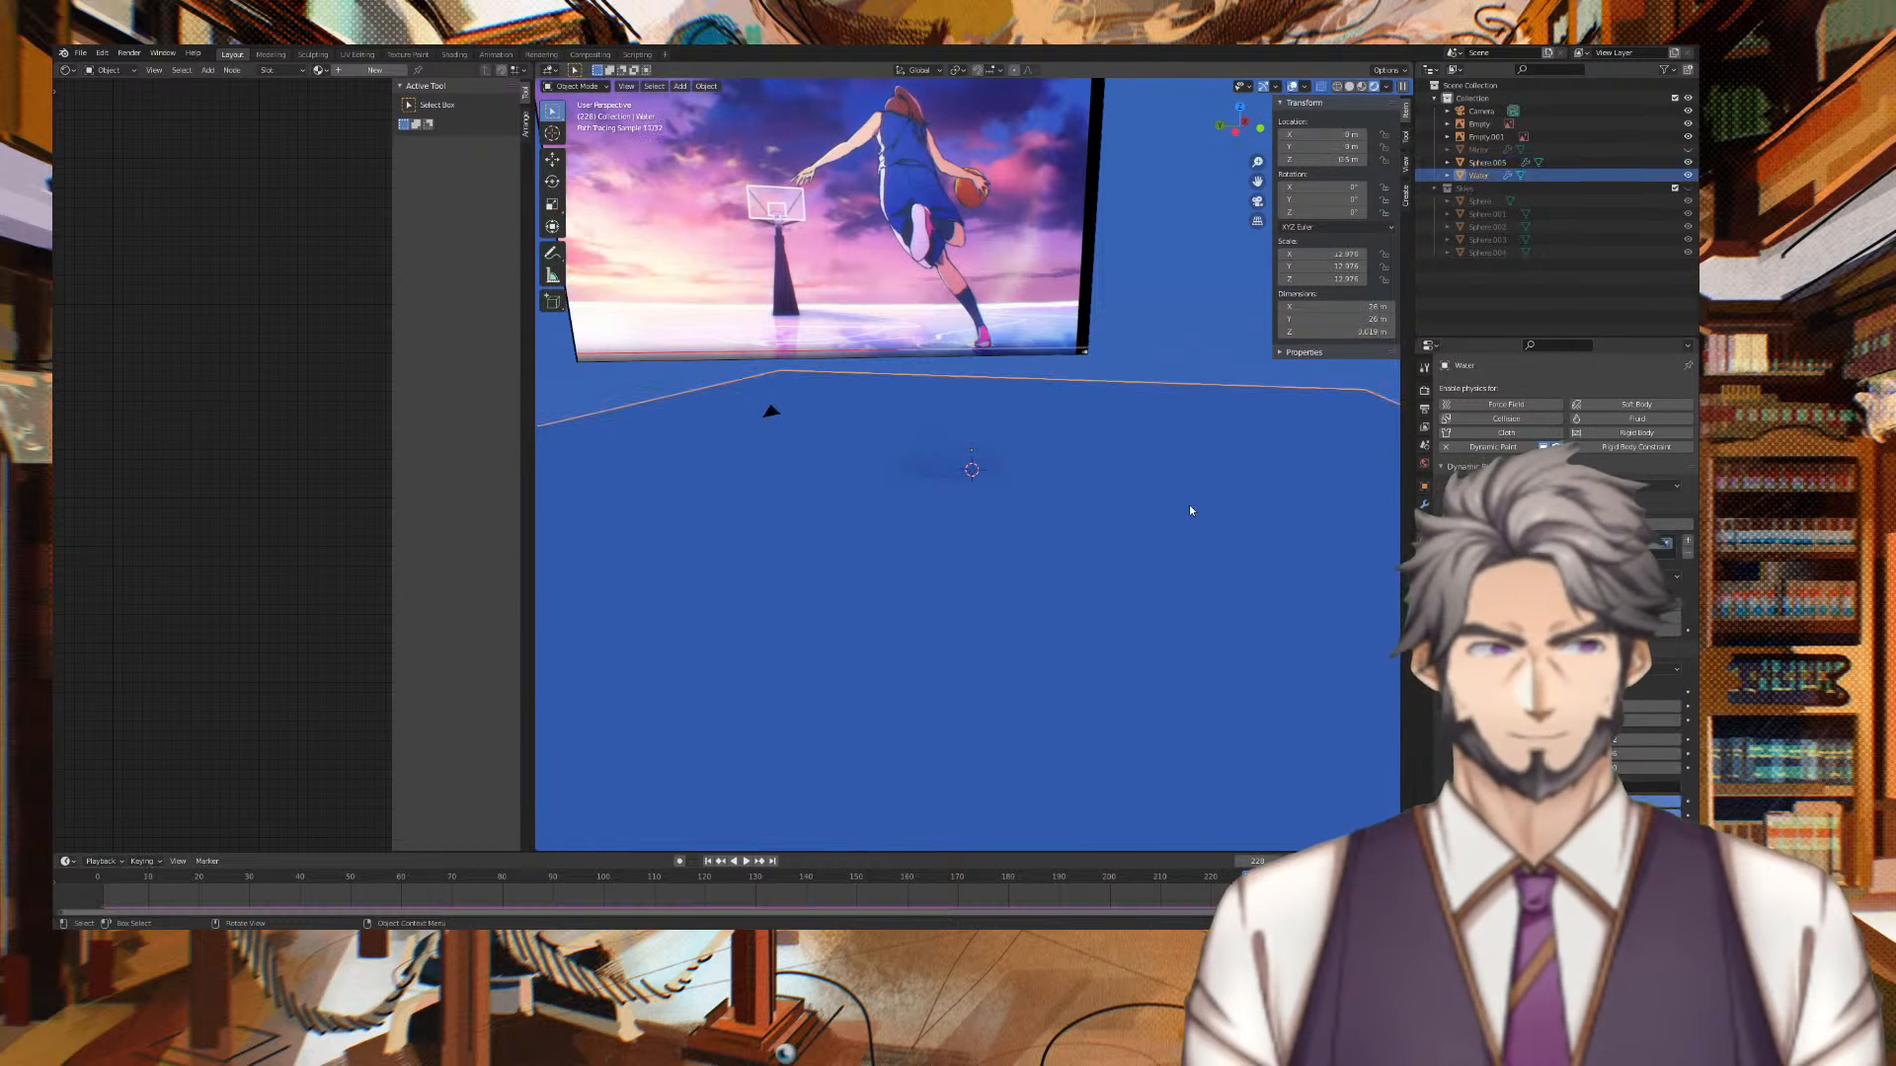
scroll(1576, 477, down, 1)
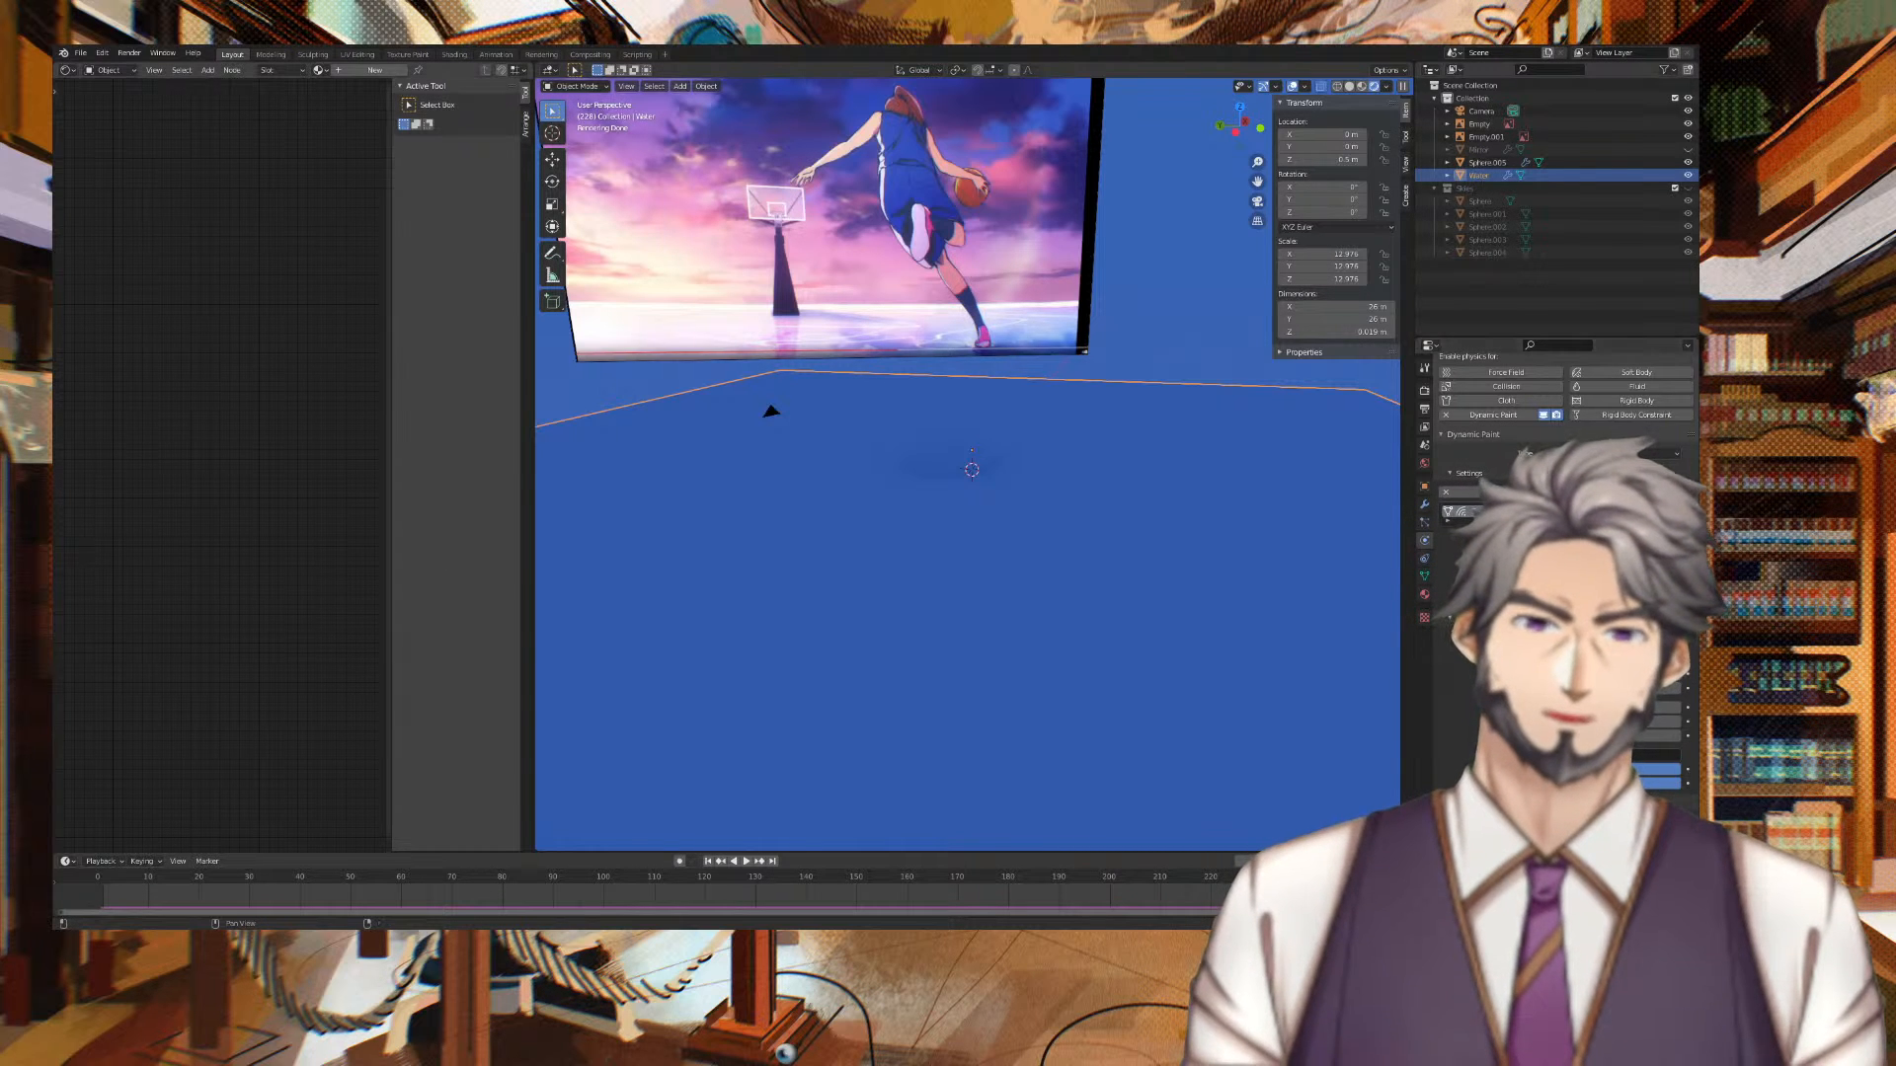
scroll(885, 441, down, 4)
middle_drag(885, 442, 1028, 446)
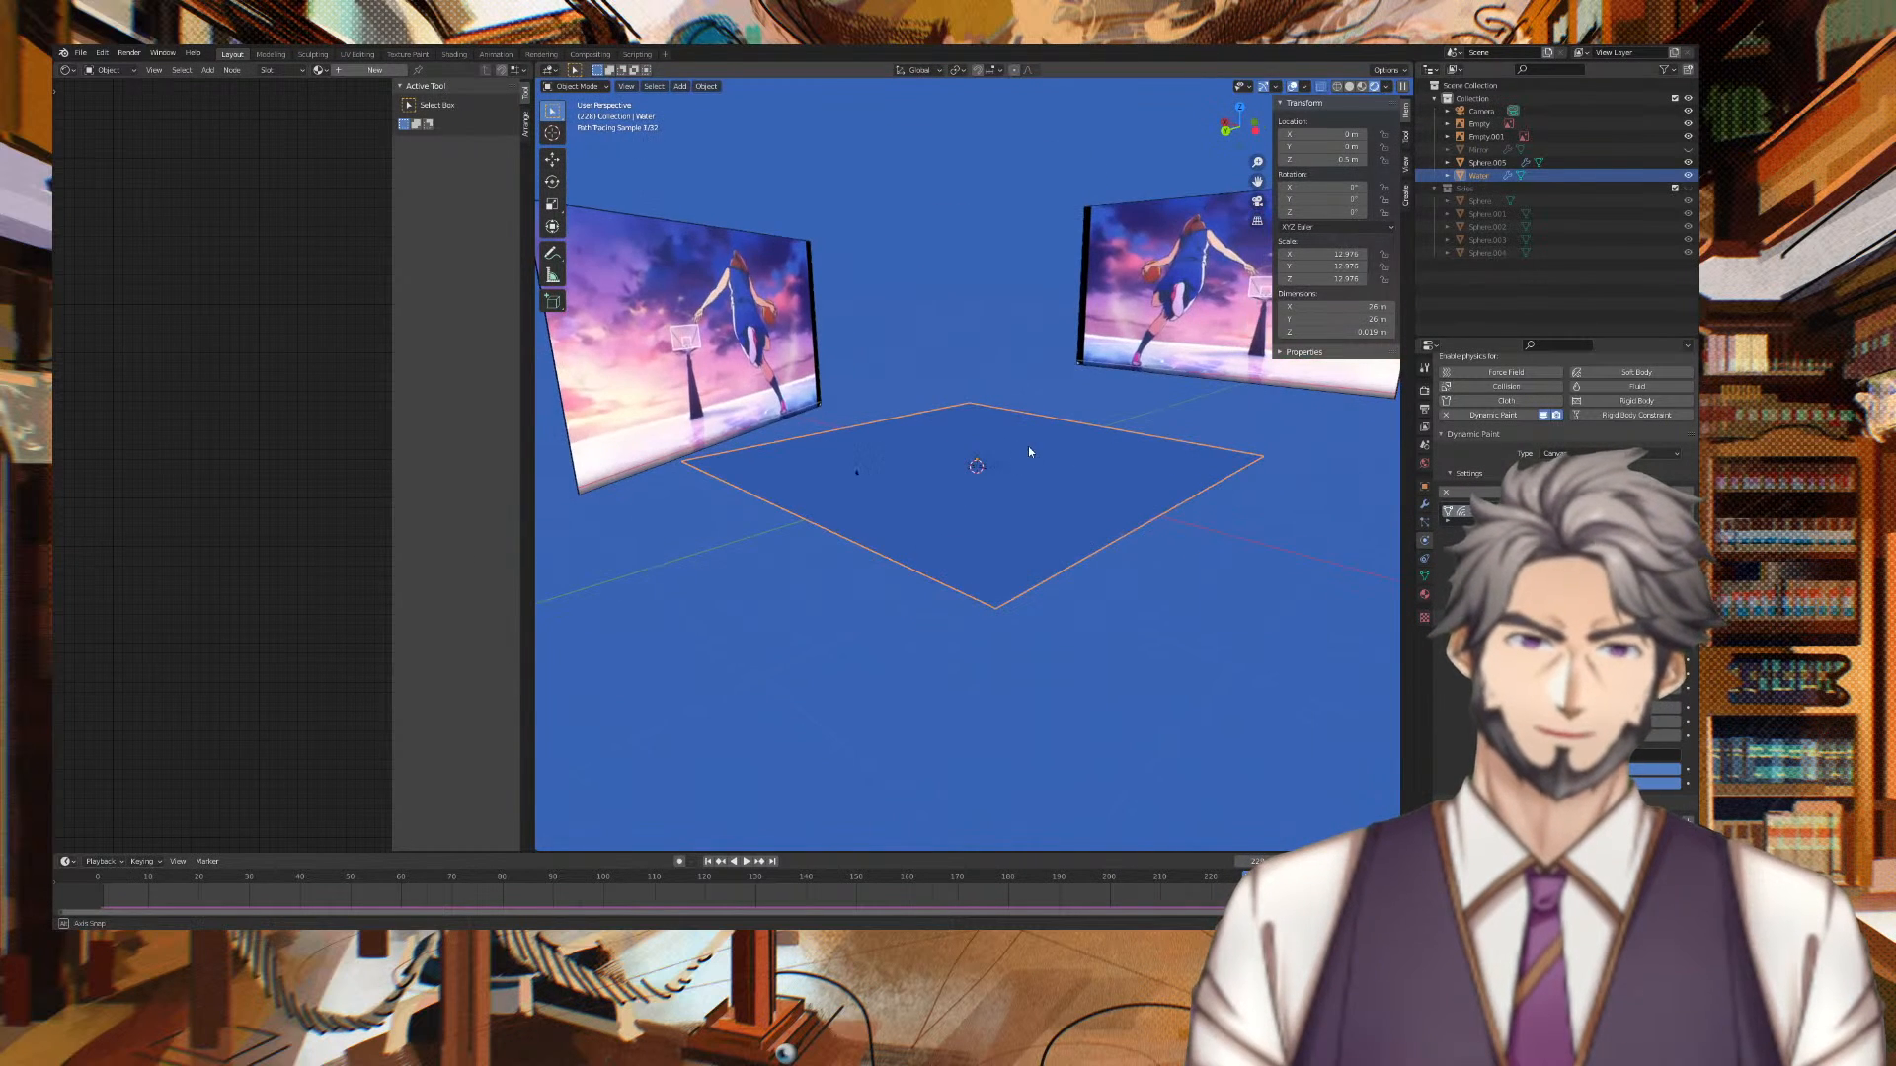
click(1577, 163)
ctrl+click(1577, 175)
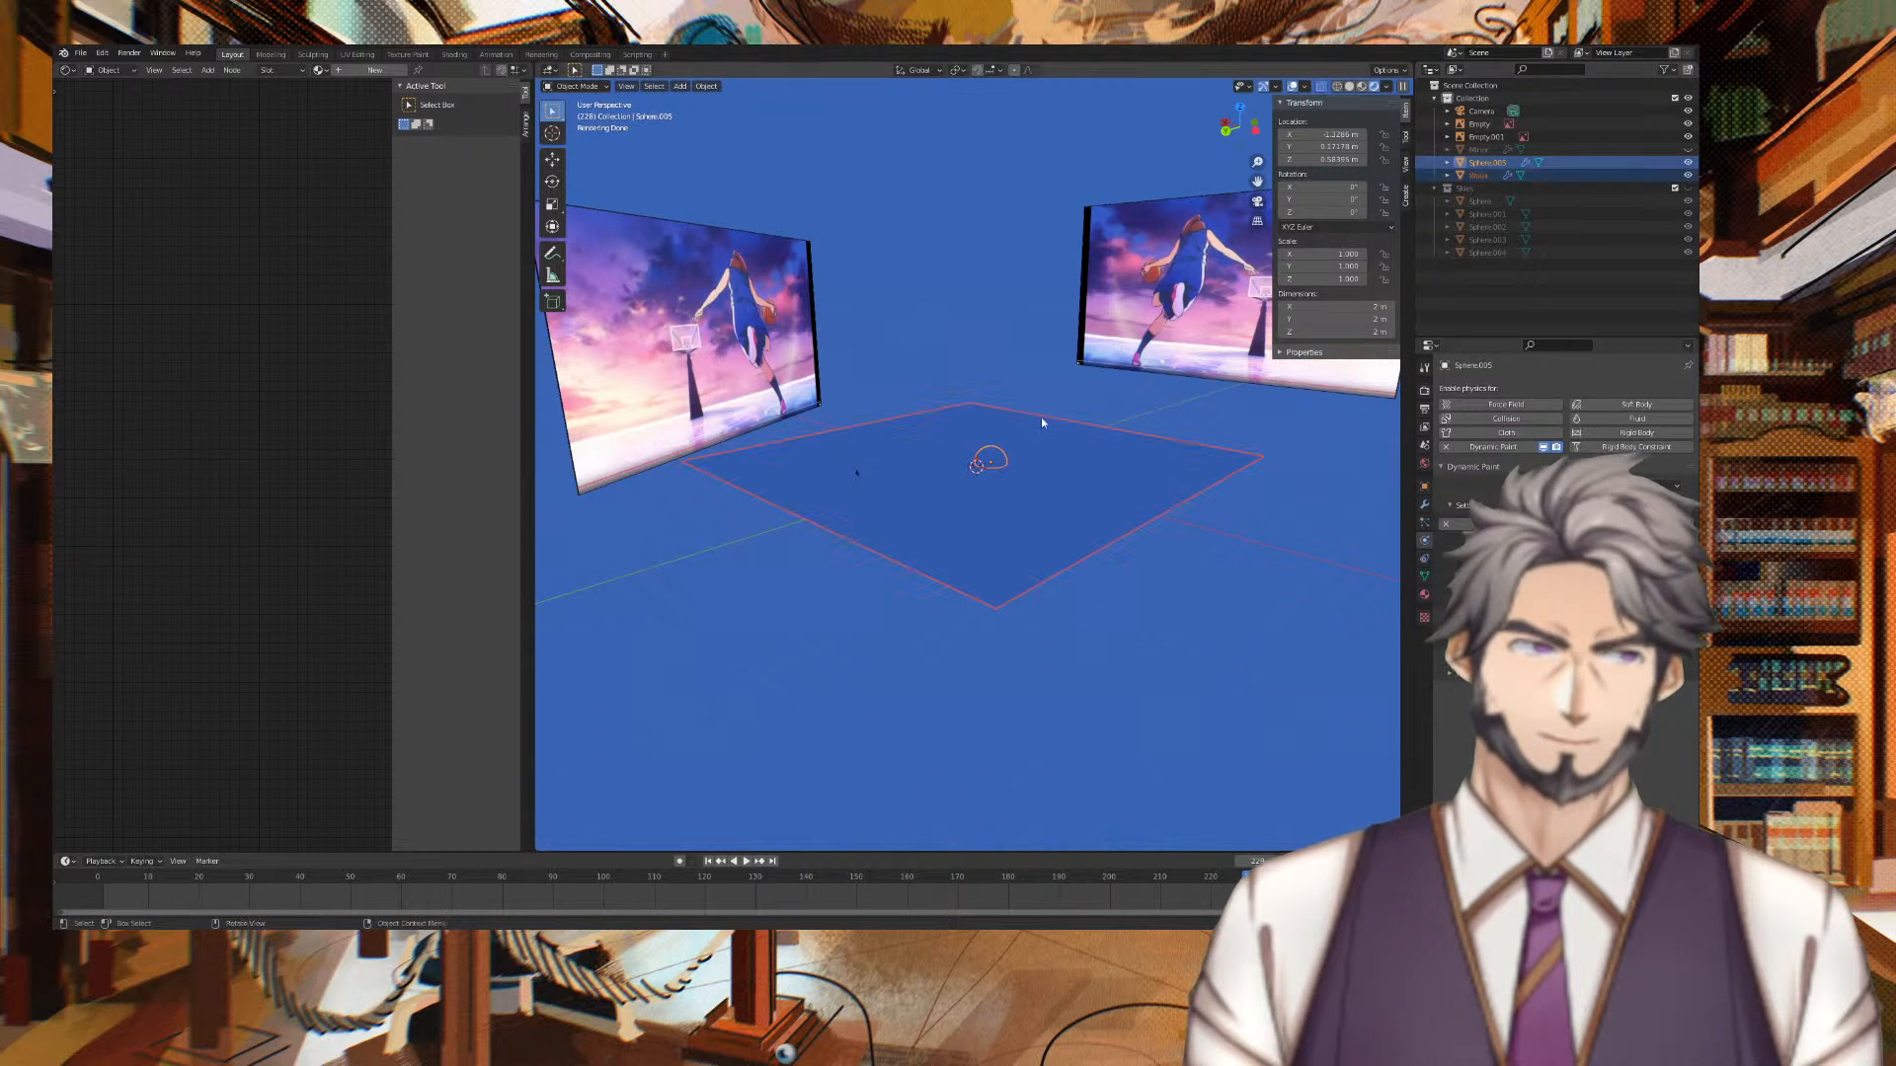
key(x)
click(933, 442)
Add a new plane at the world origin and scale it up to about 22.2 m per side
middle_drag(934, 445, 1013, 458)
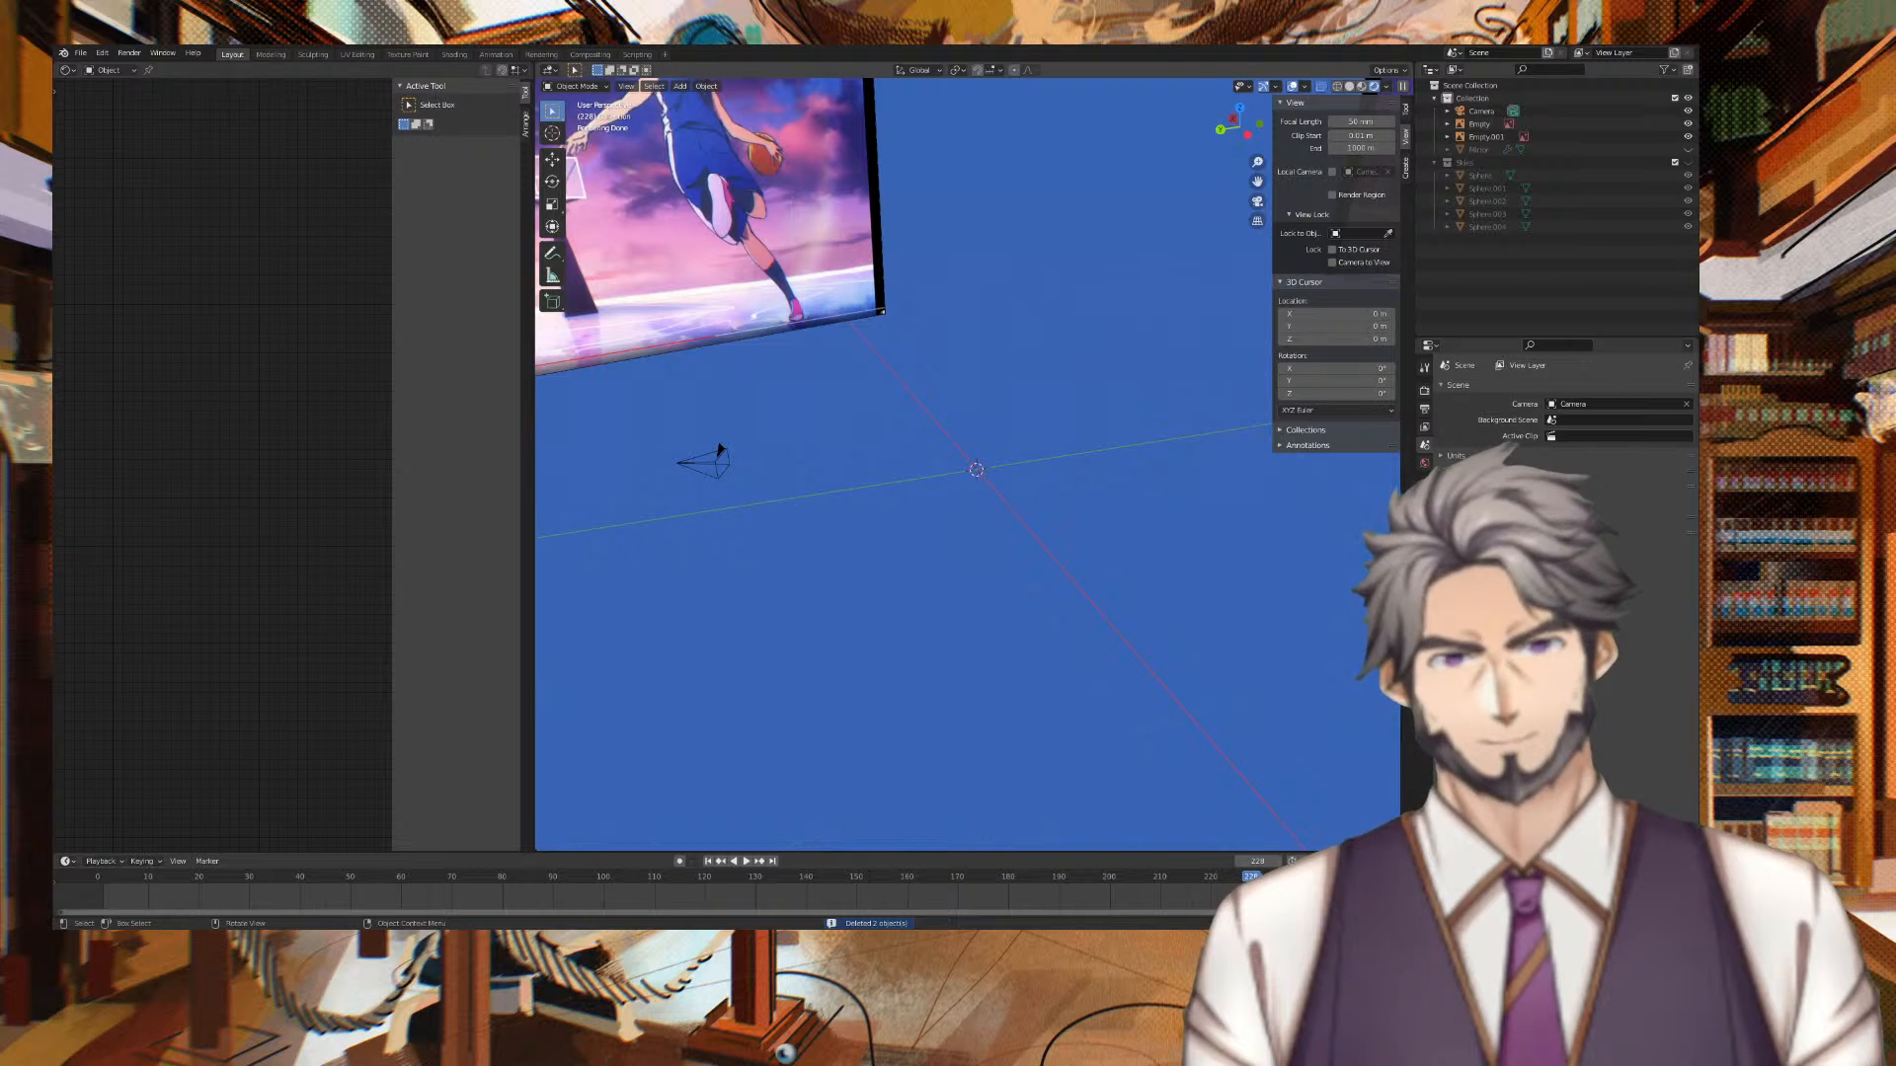
key(shift+a)
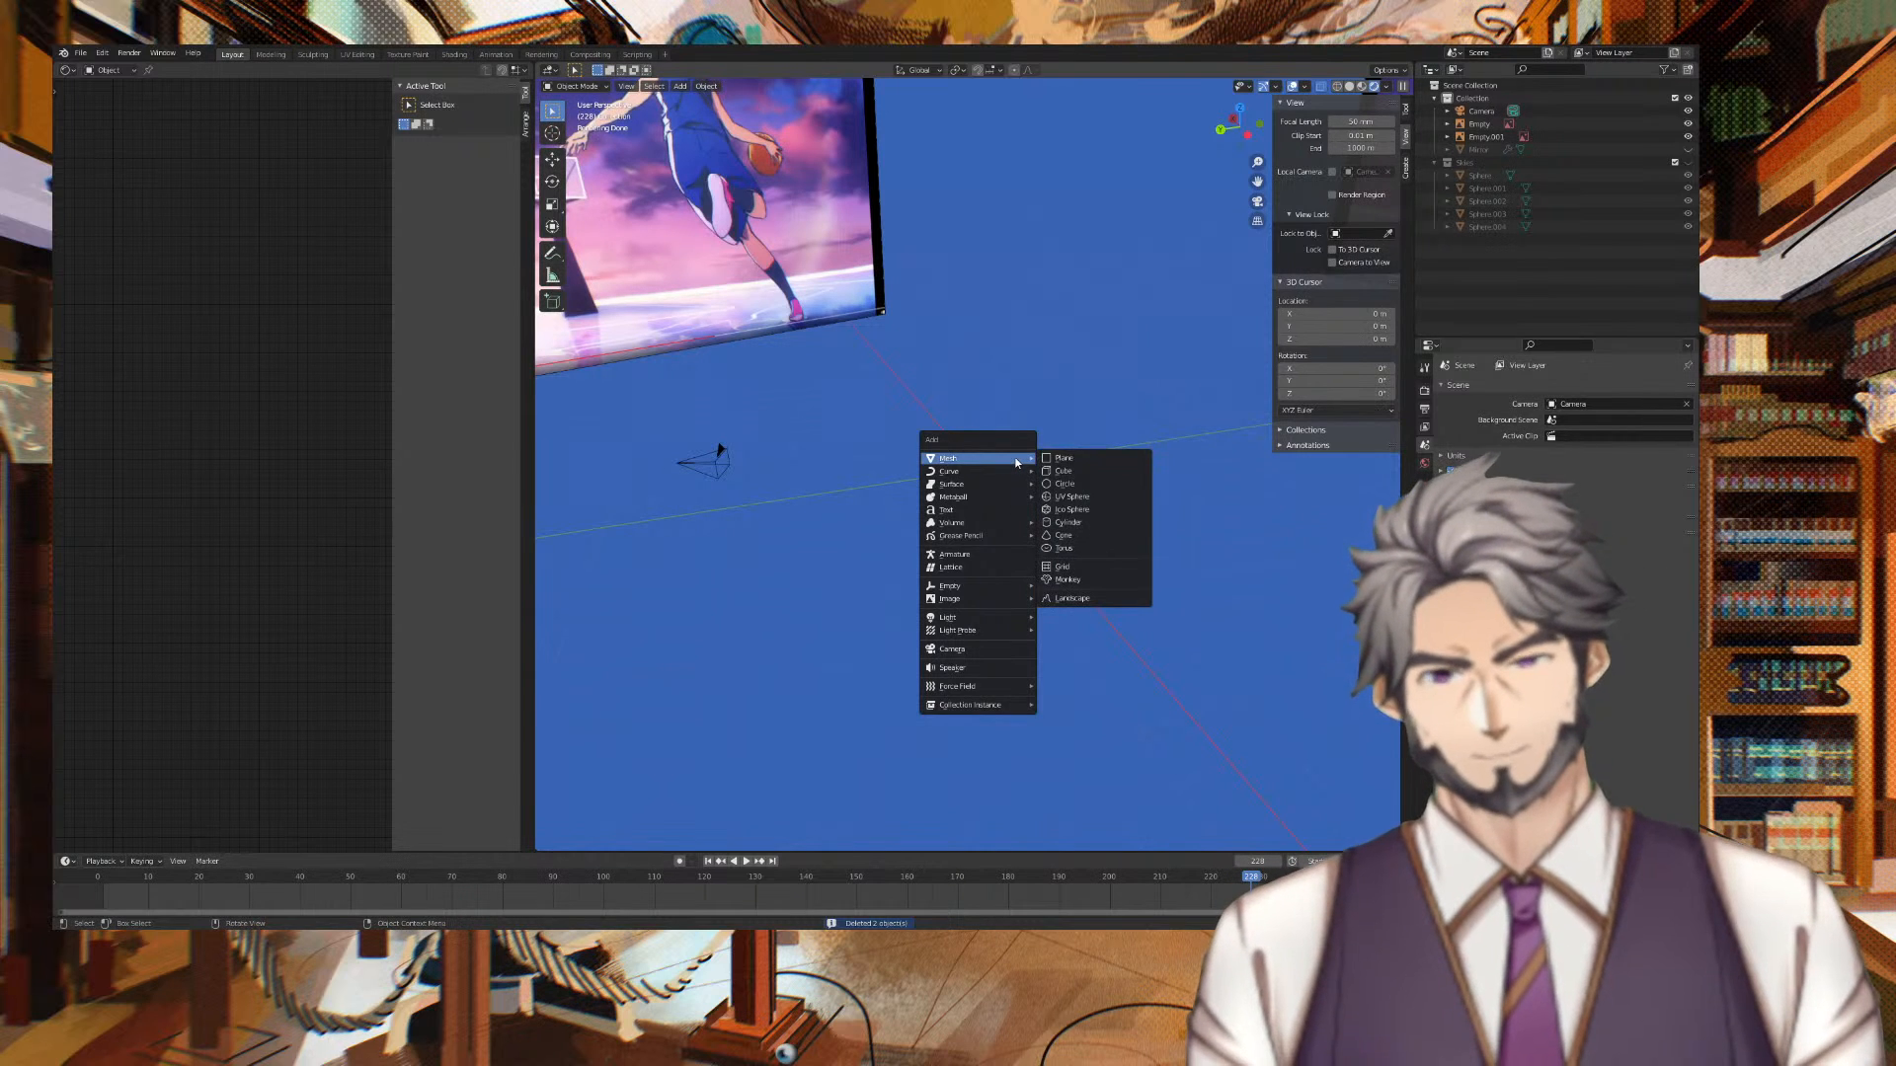
click(1054, 462)
key(s)
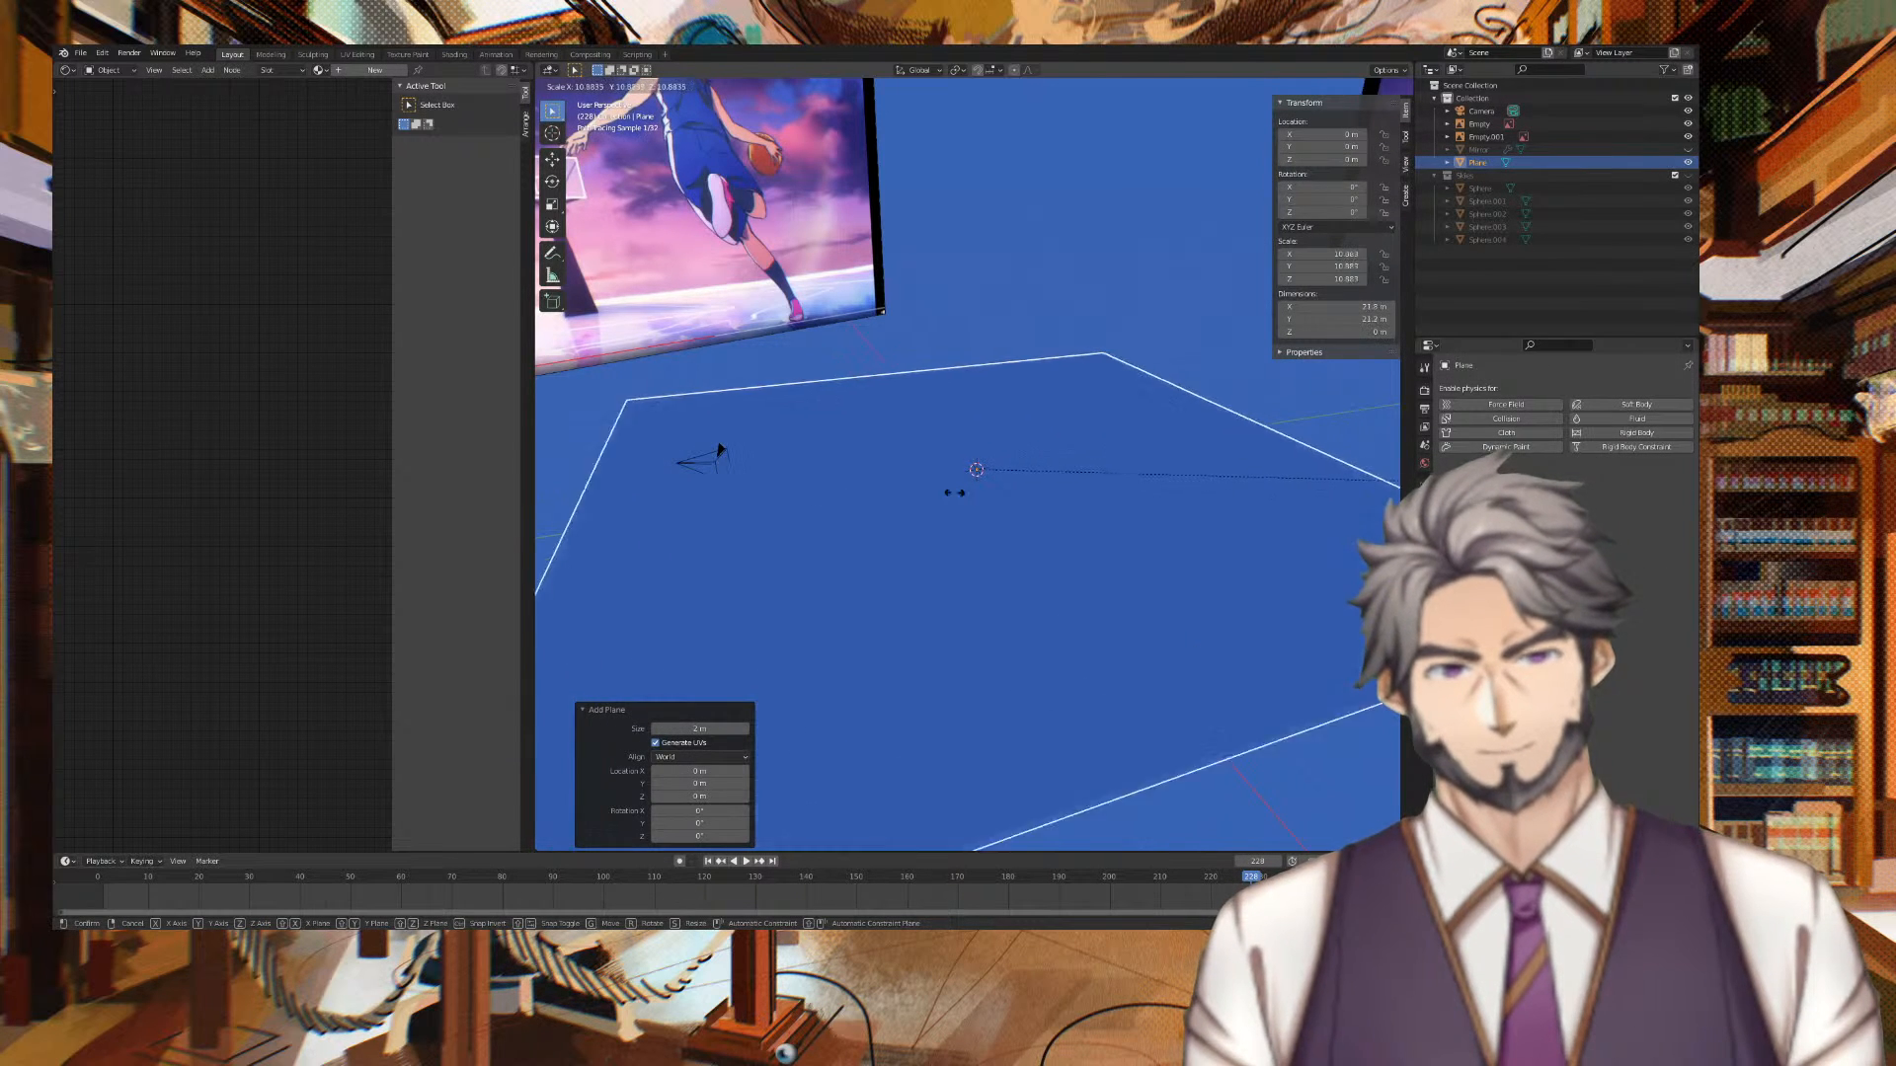
click(968, 494)
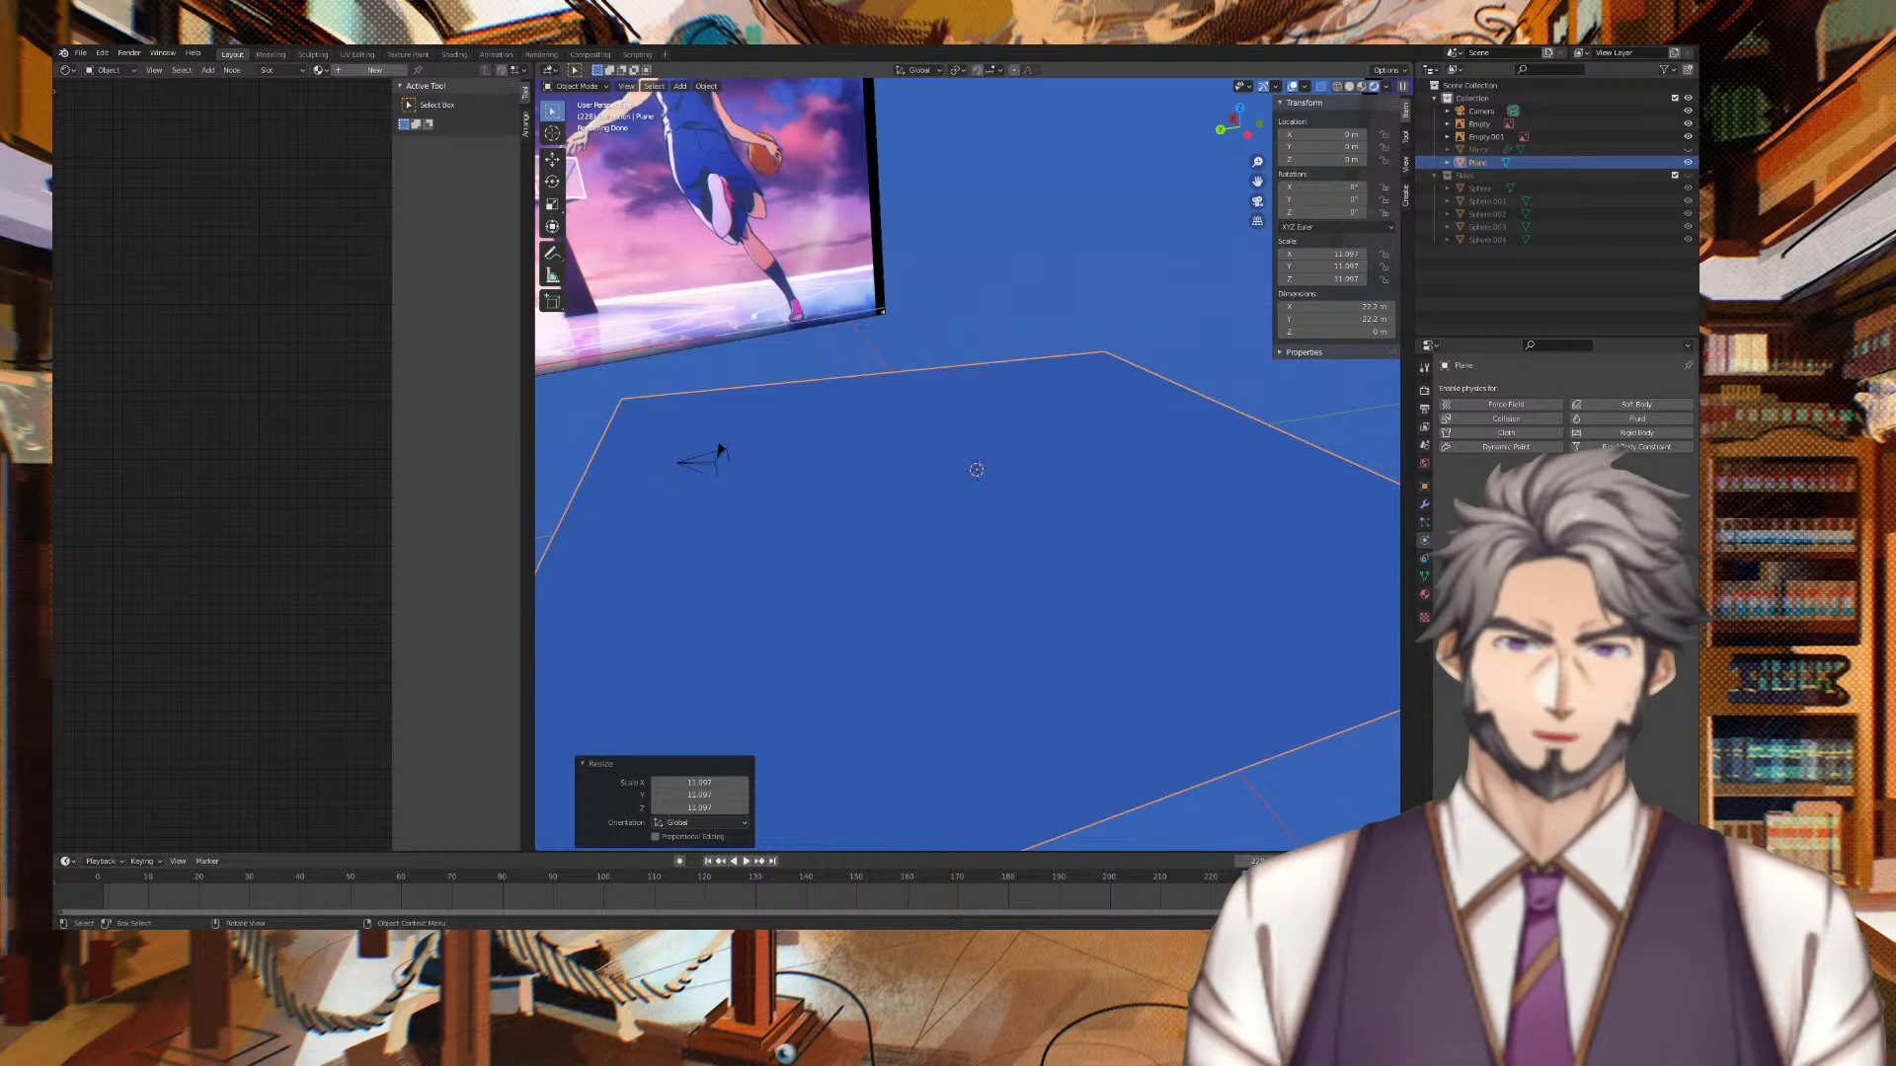
Subdivide the new plane with 100 cuts in Edit Mode and return to Object Mode
key(Tab)
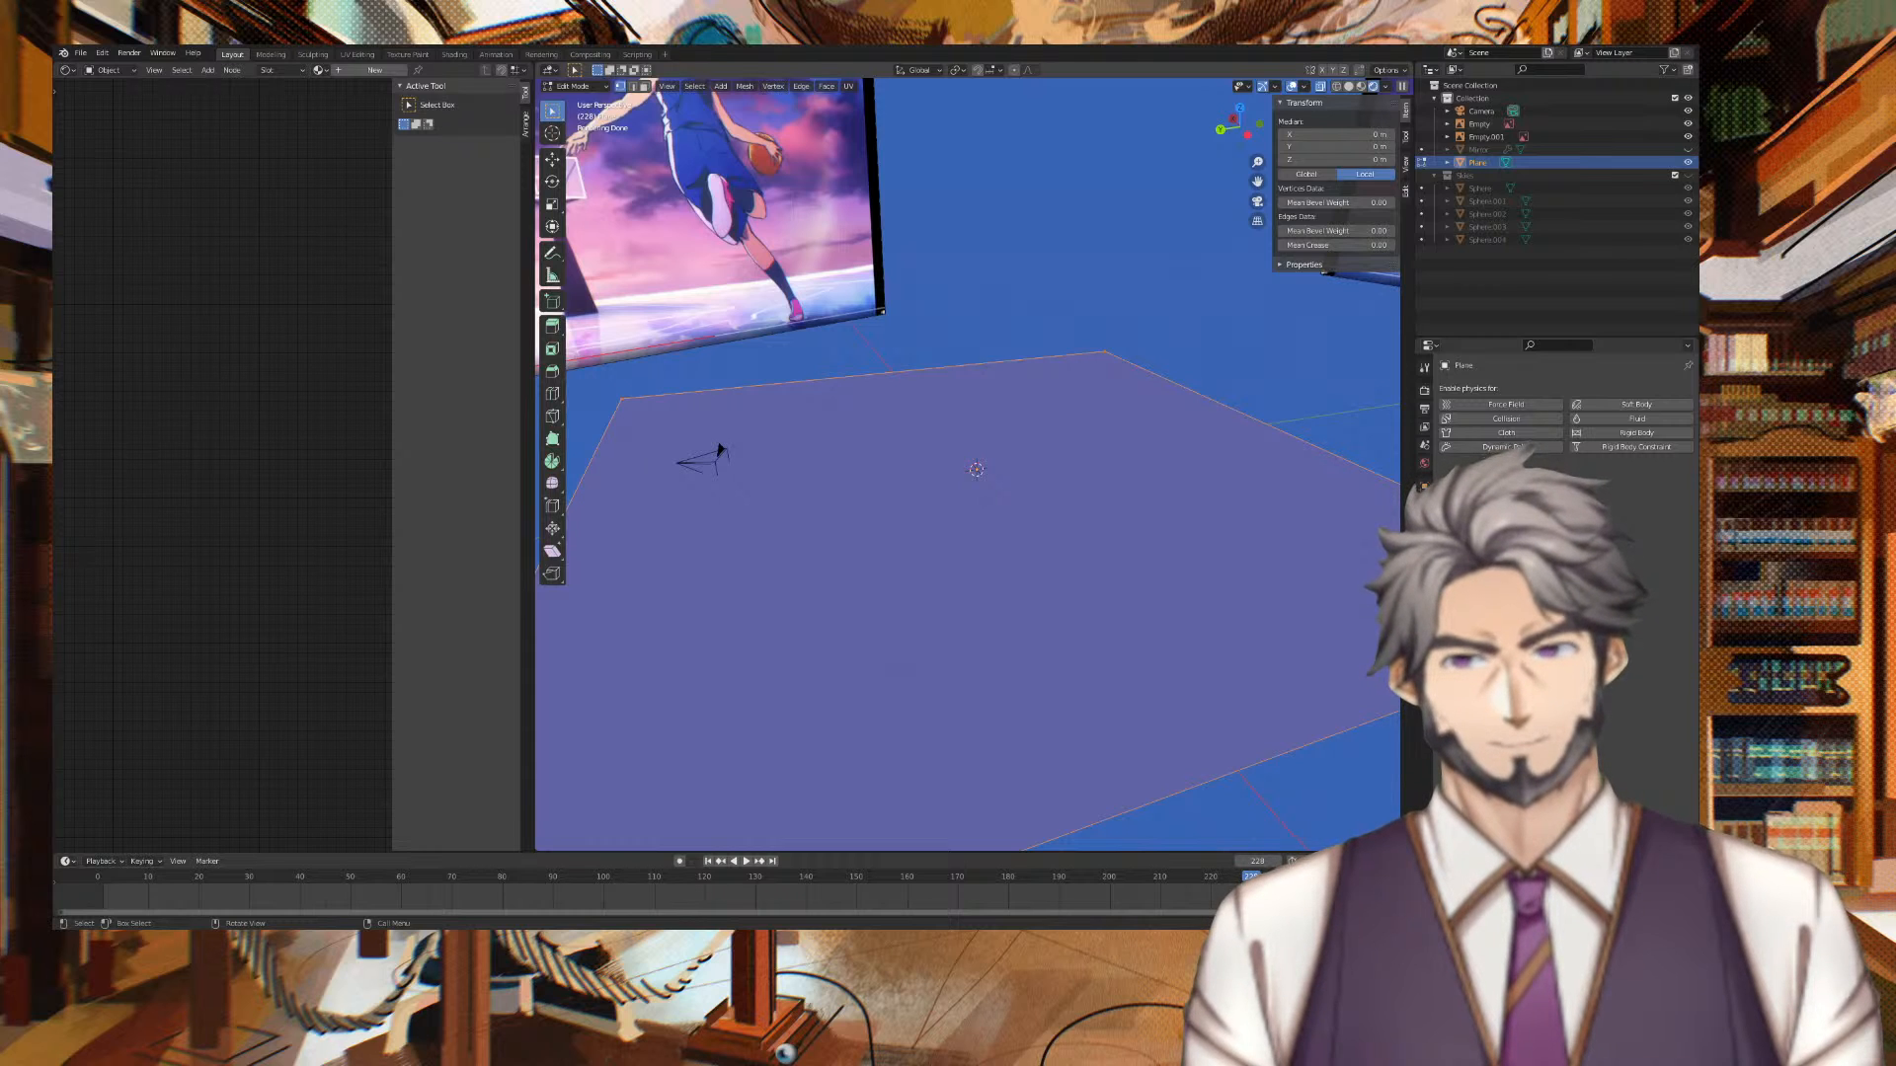
right_click(962, 489)
click(962, 478)
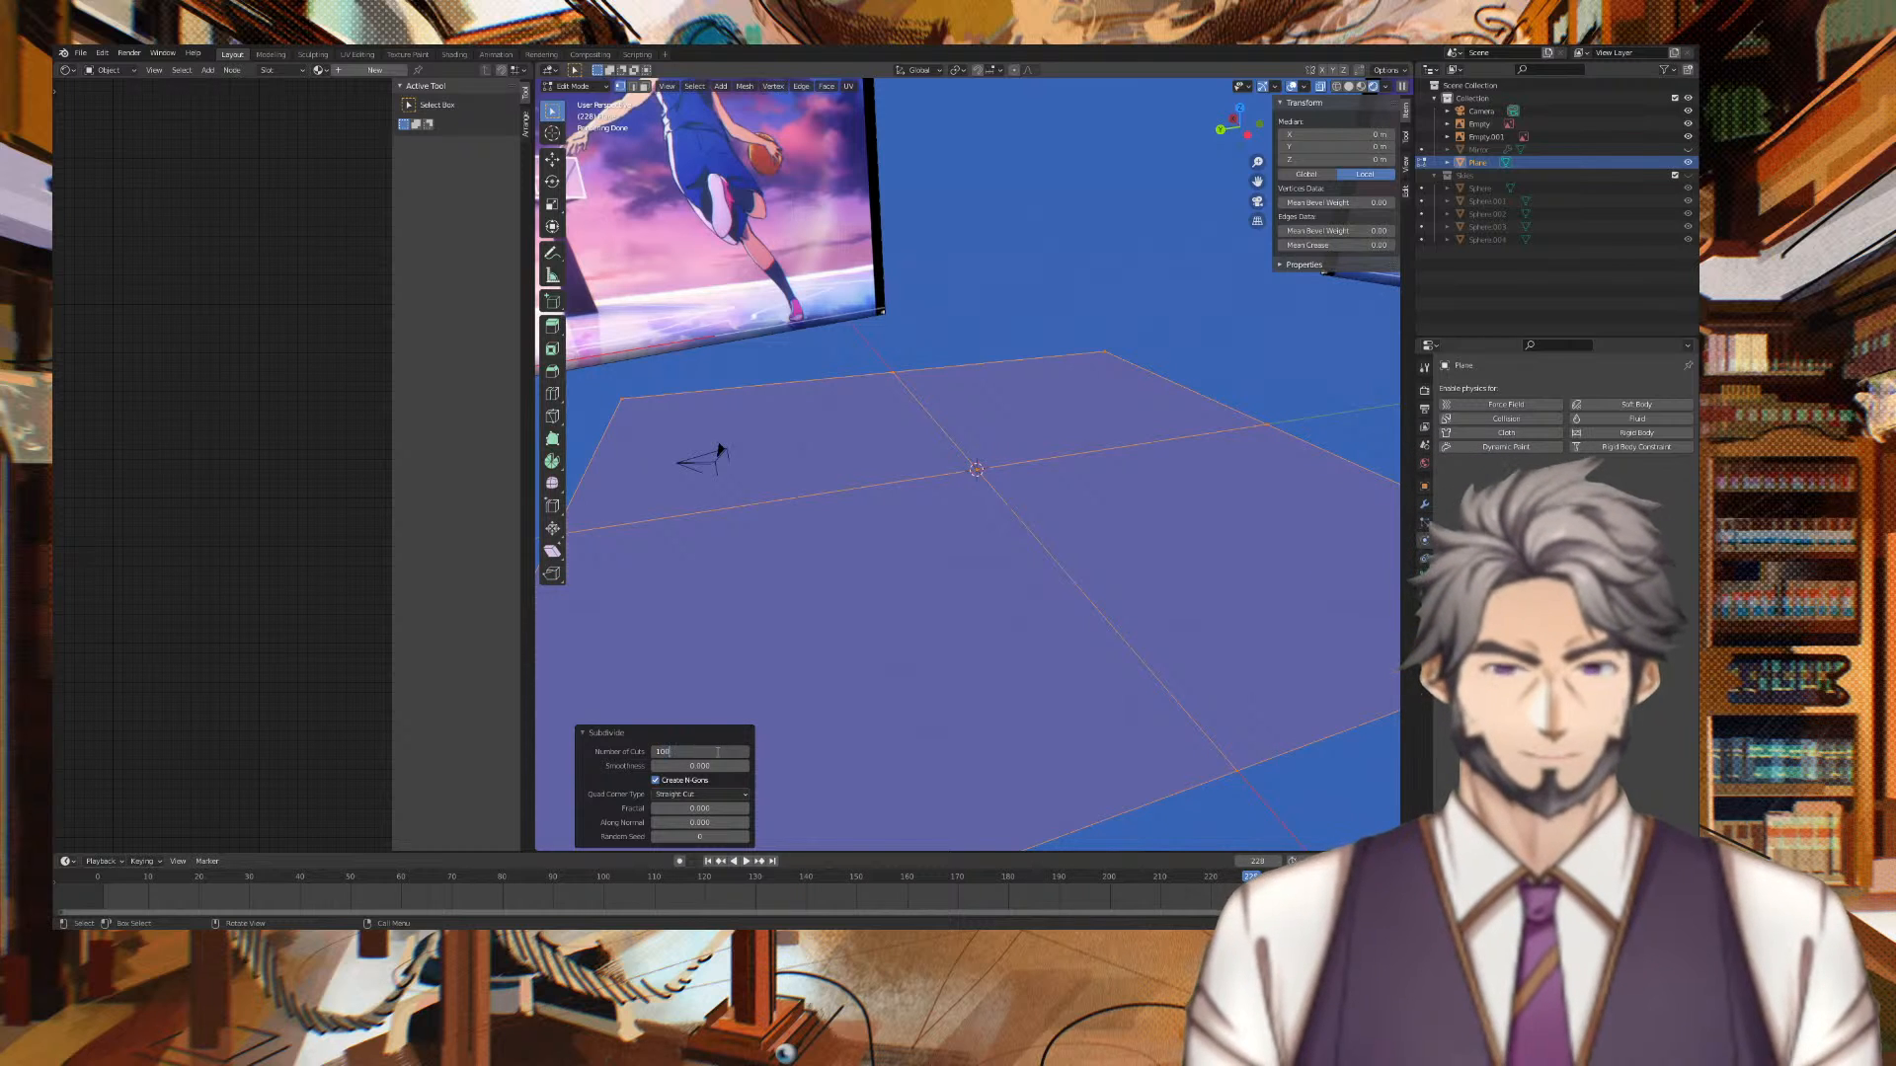
key(Tab)
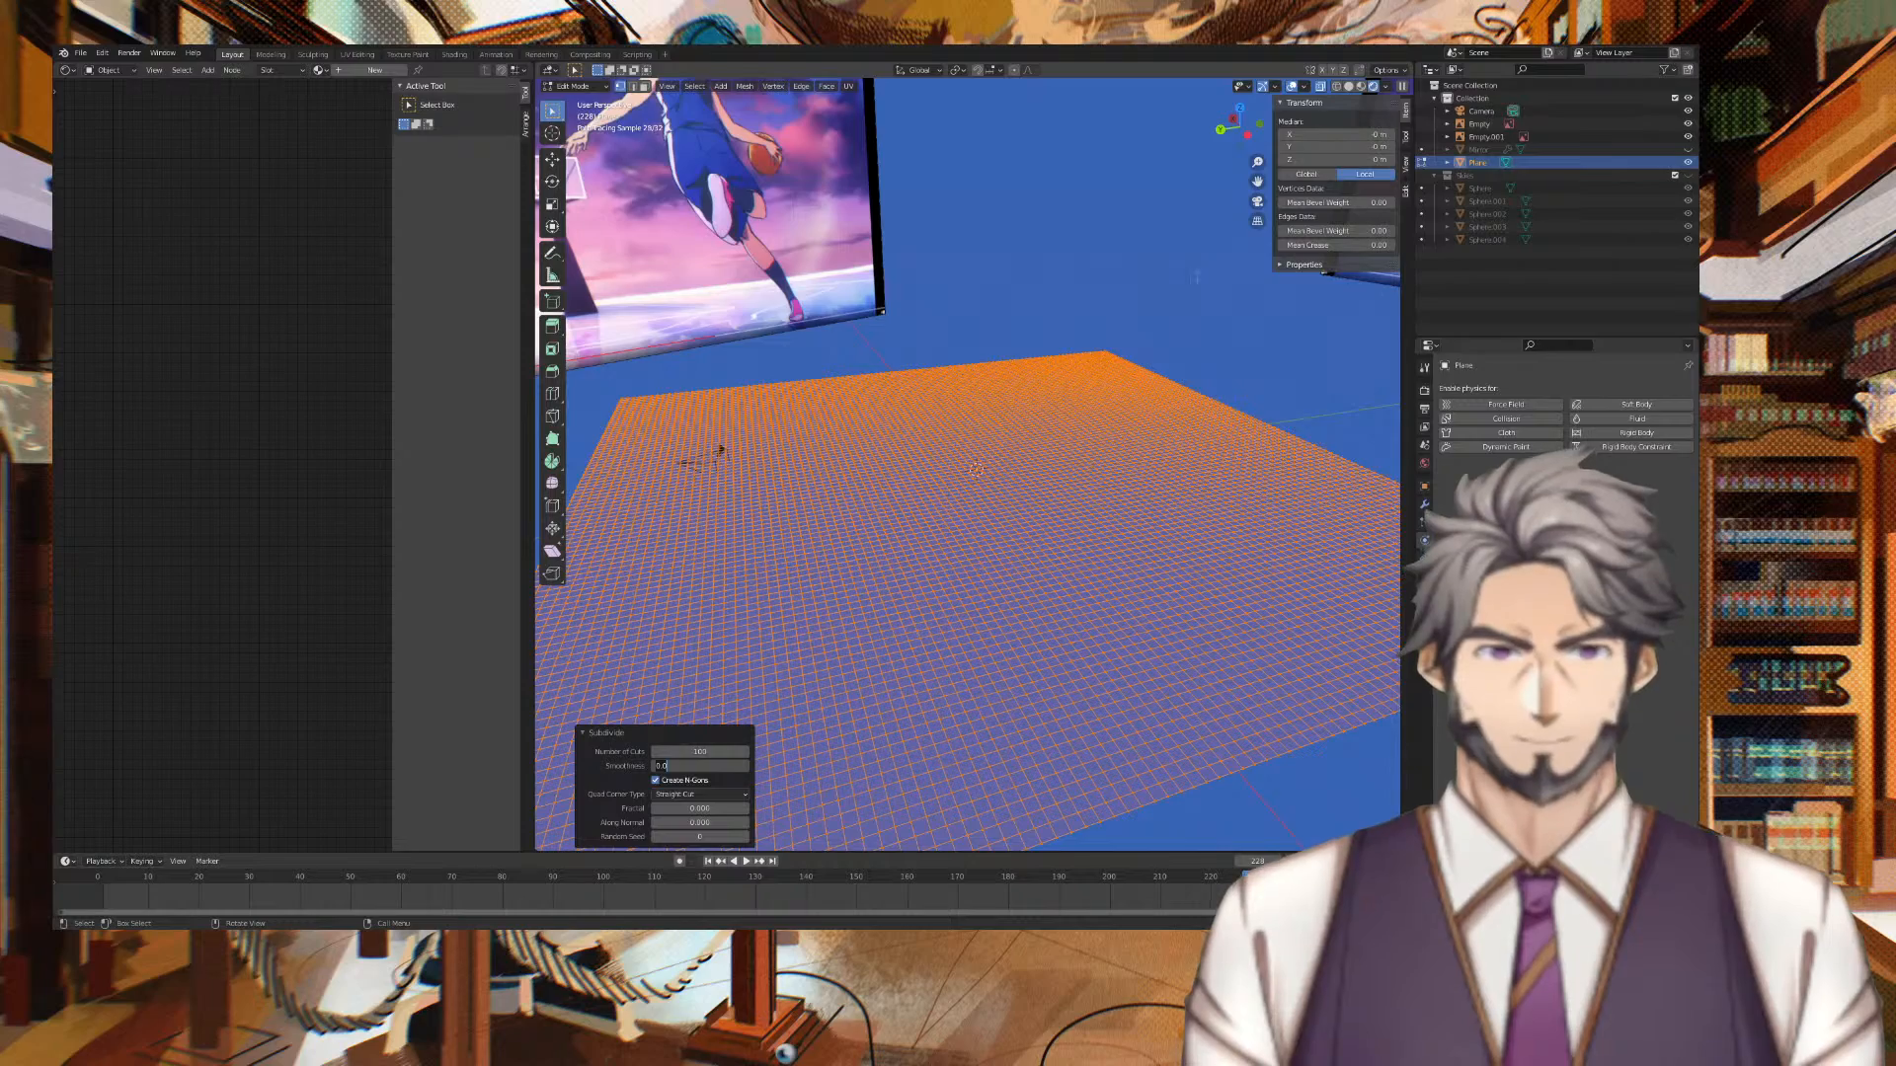
middle_drag(1199, 258, 958, 269)
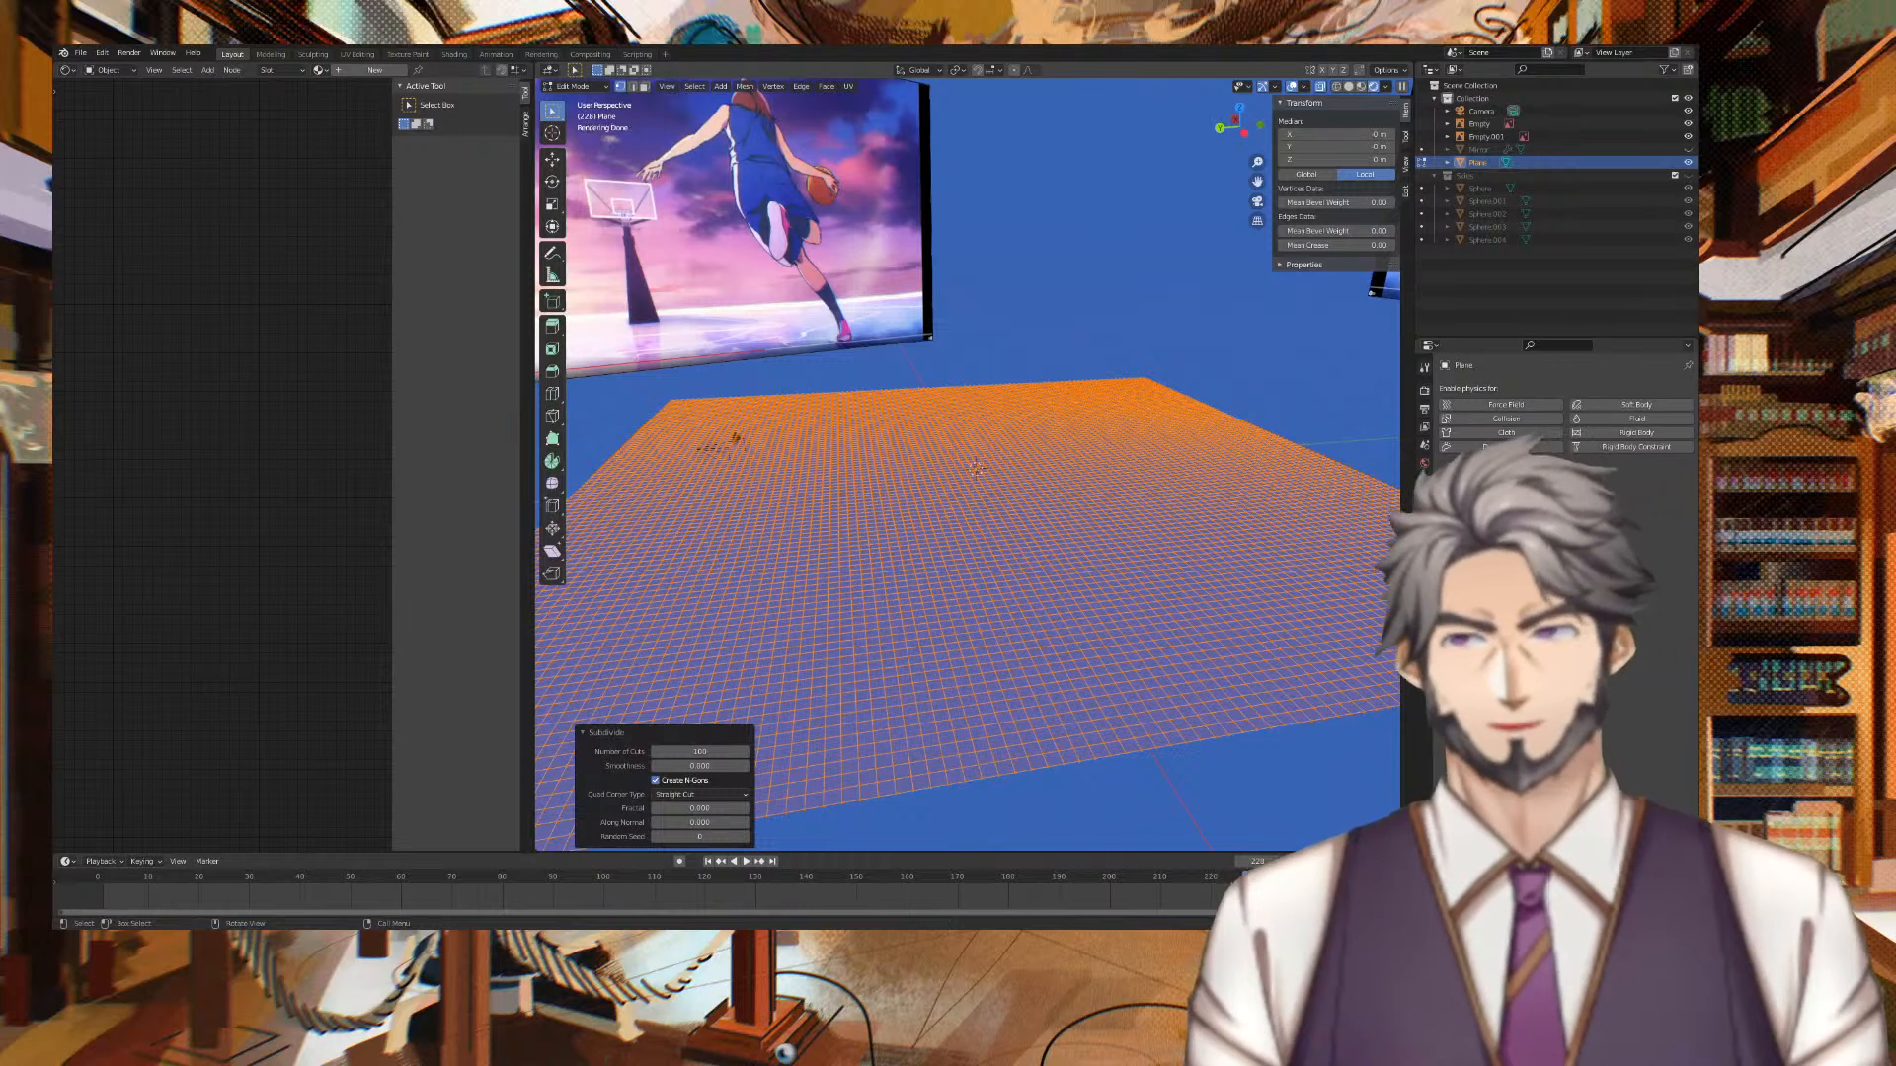
key(Tab)
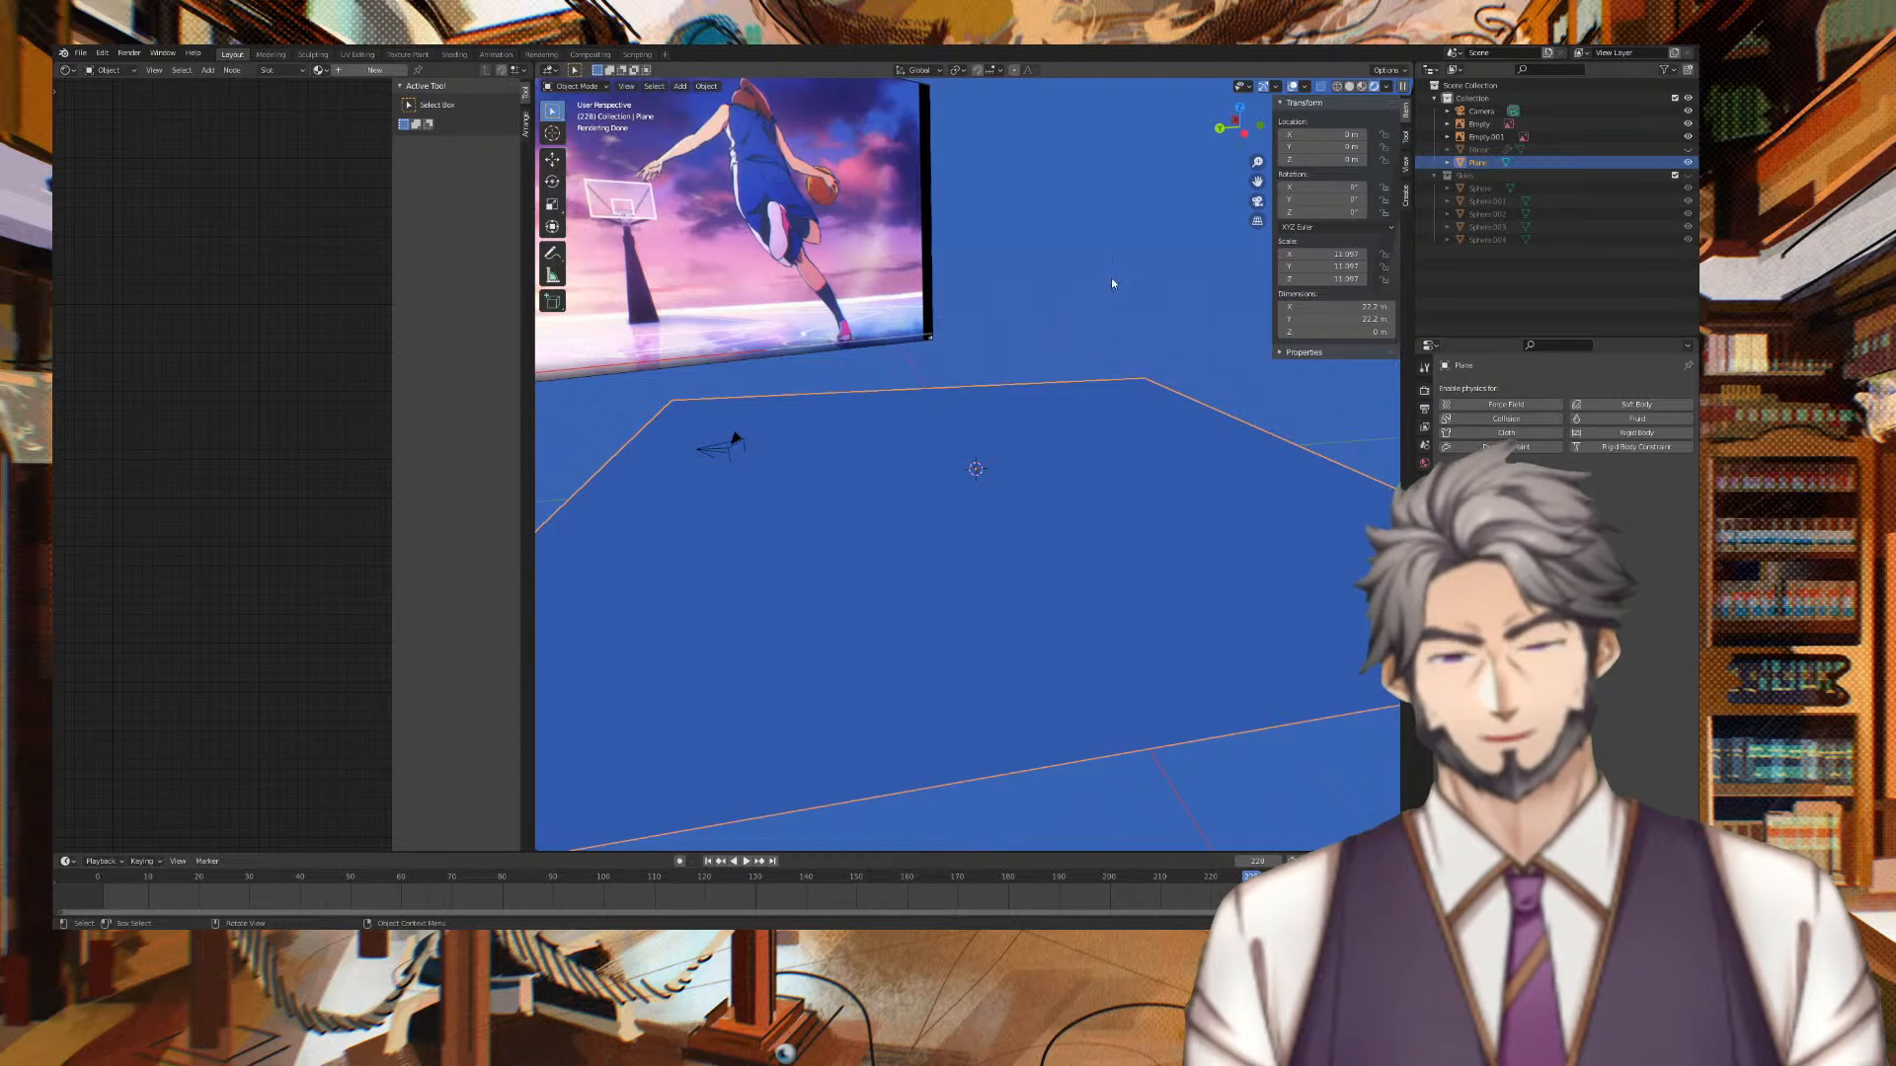
Add a UV sphere at the world origin and raise it about 5.18 m along Z above the plane
key(shift+a)
mouse_move(1017, 295)
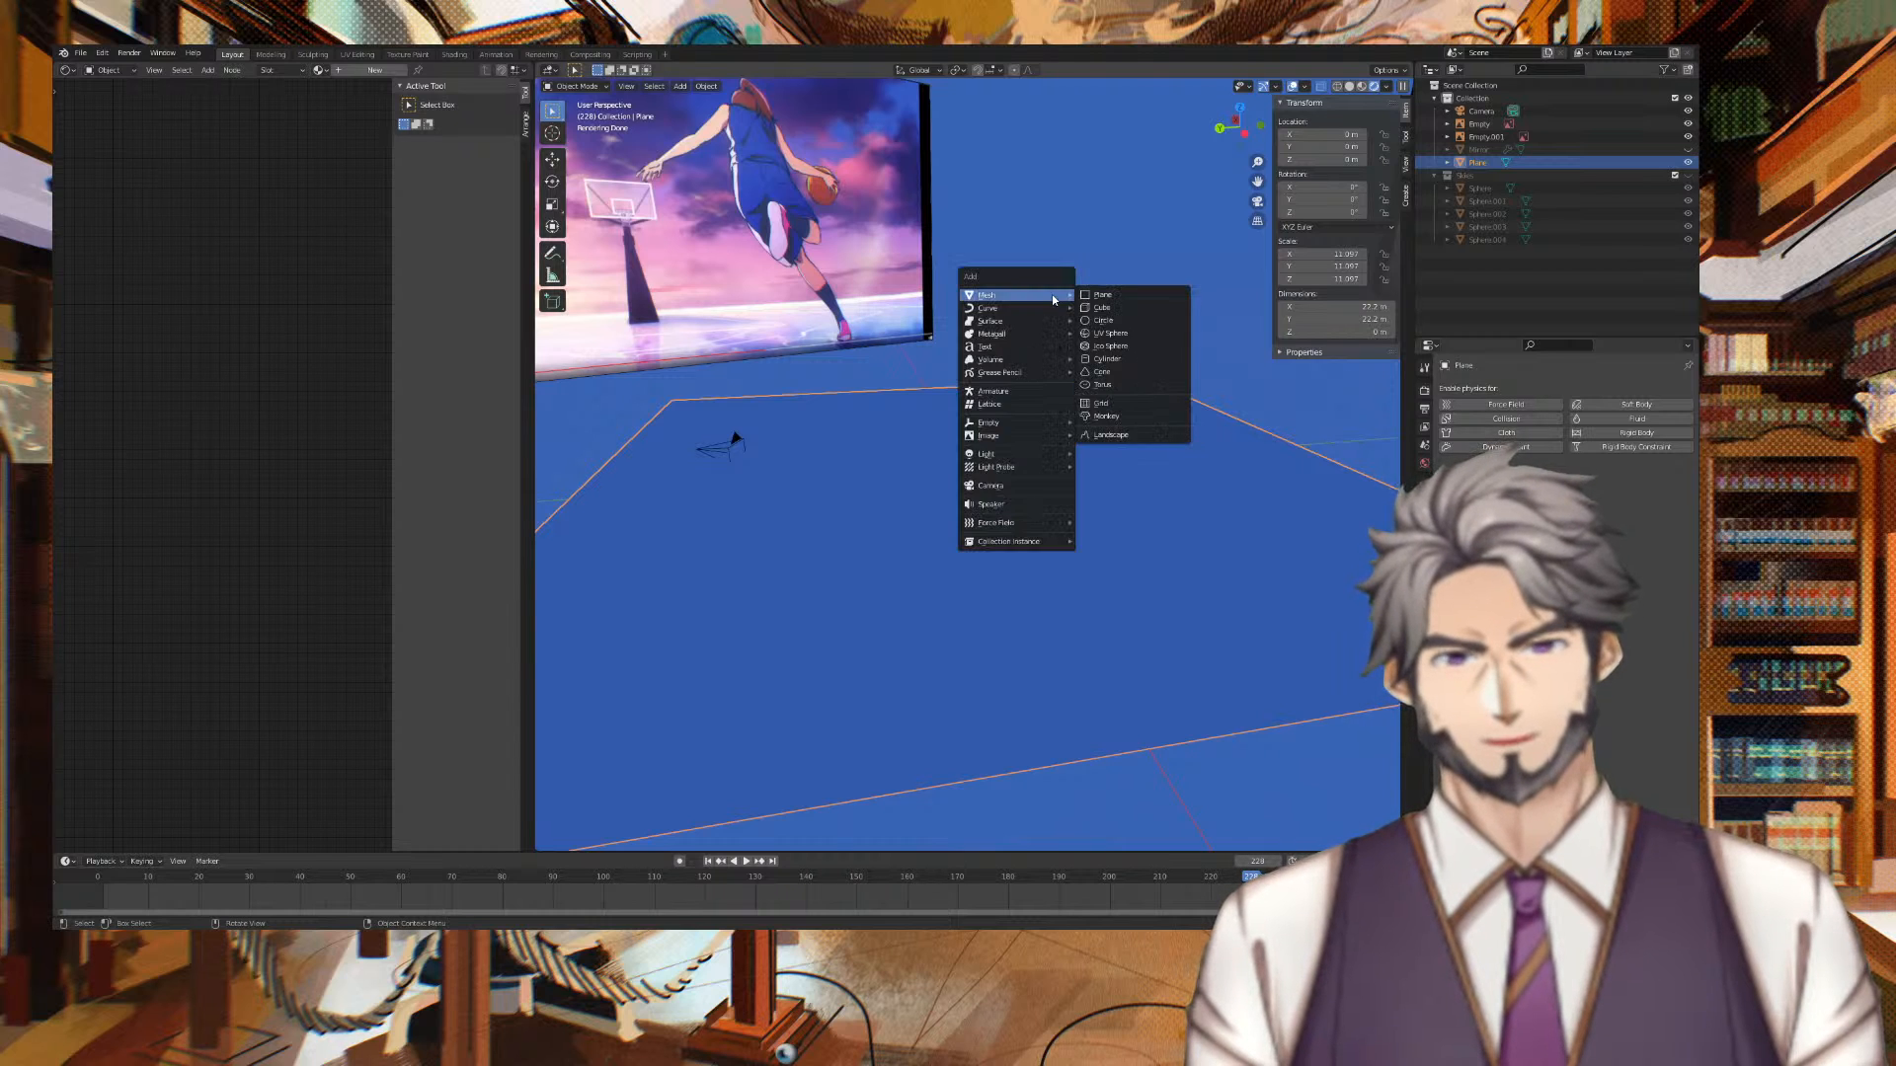
click(1111, 332)
key(g)
key(z)
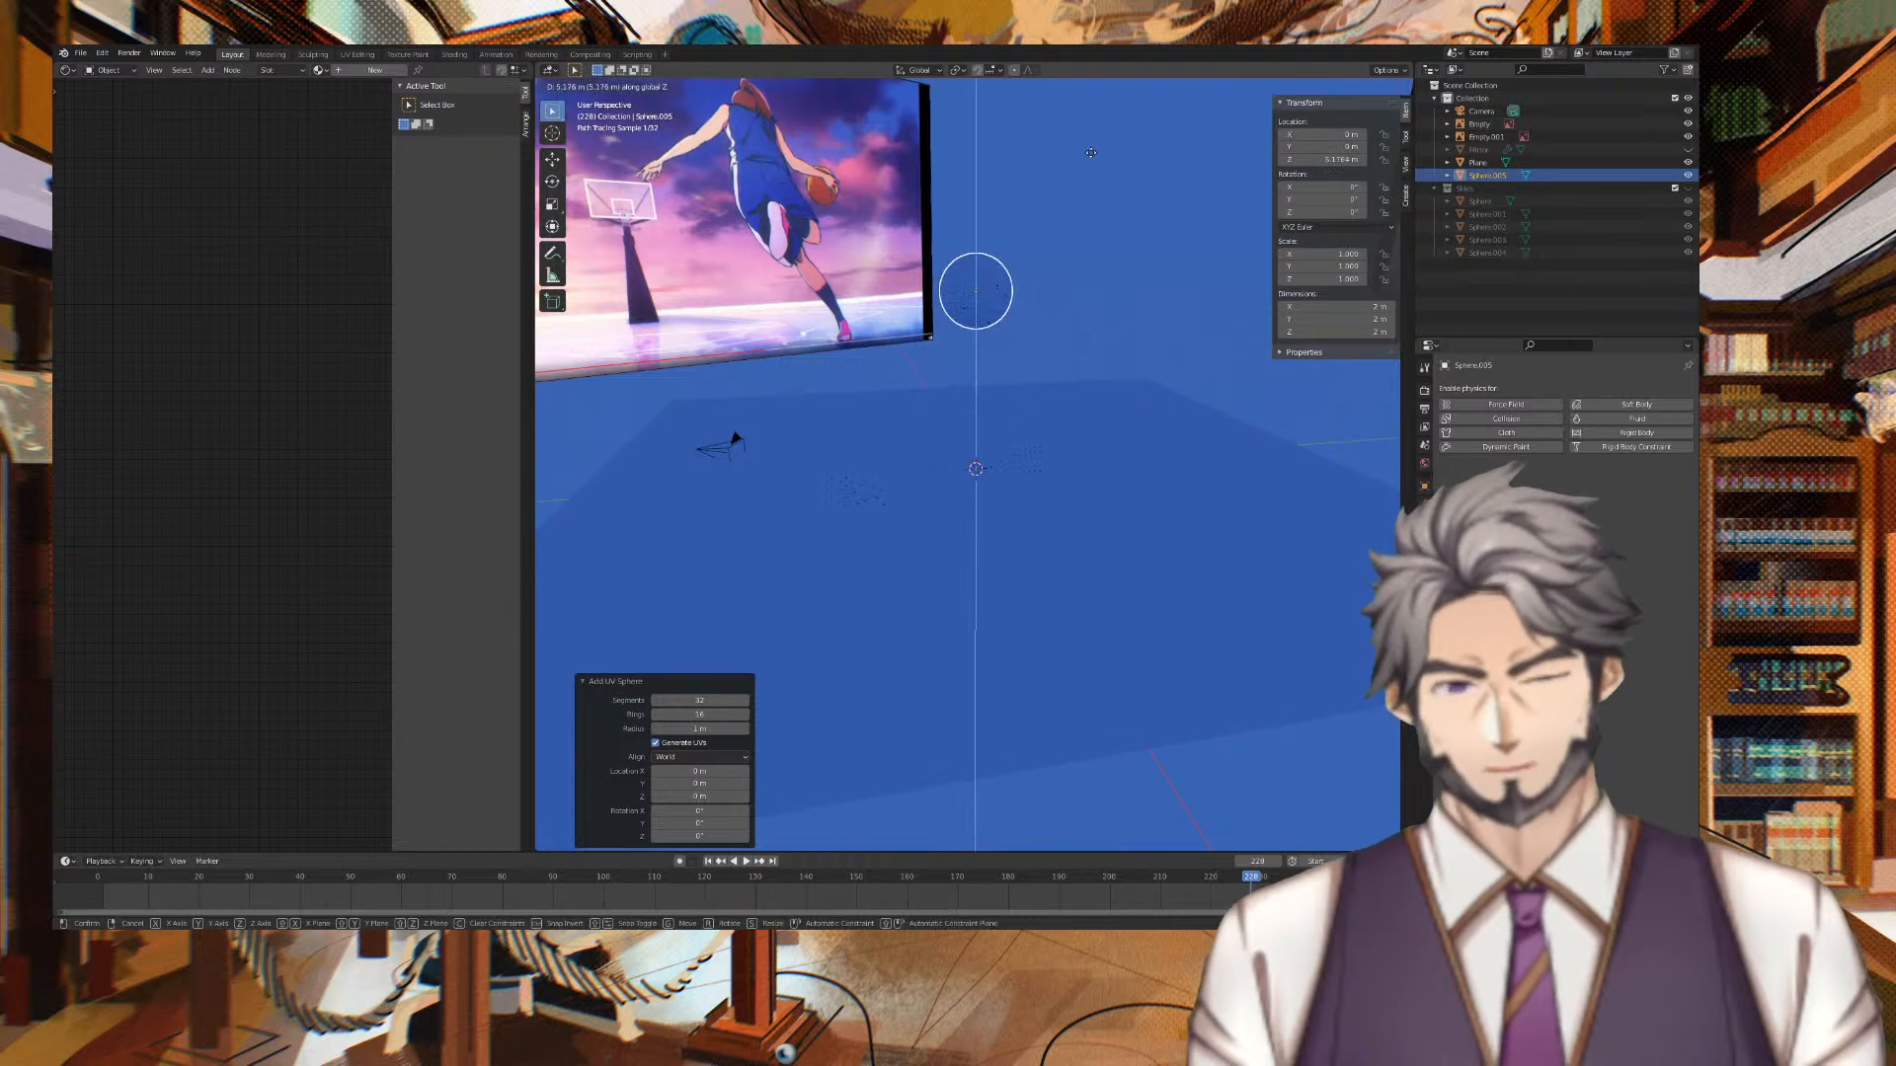
click(1093, 156)
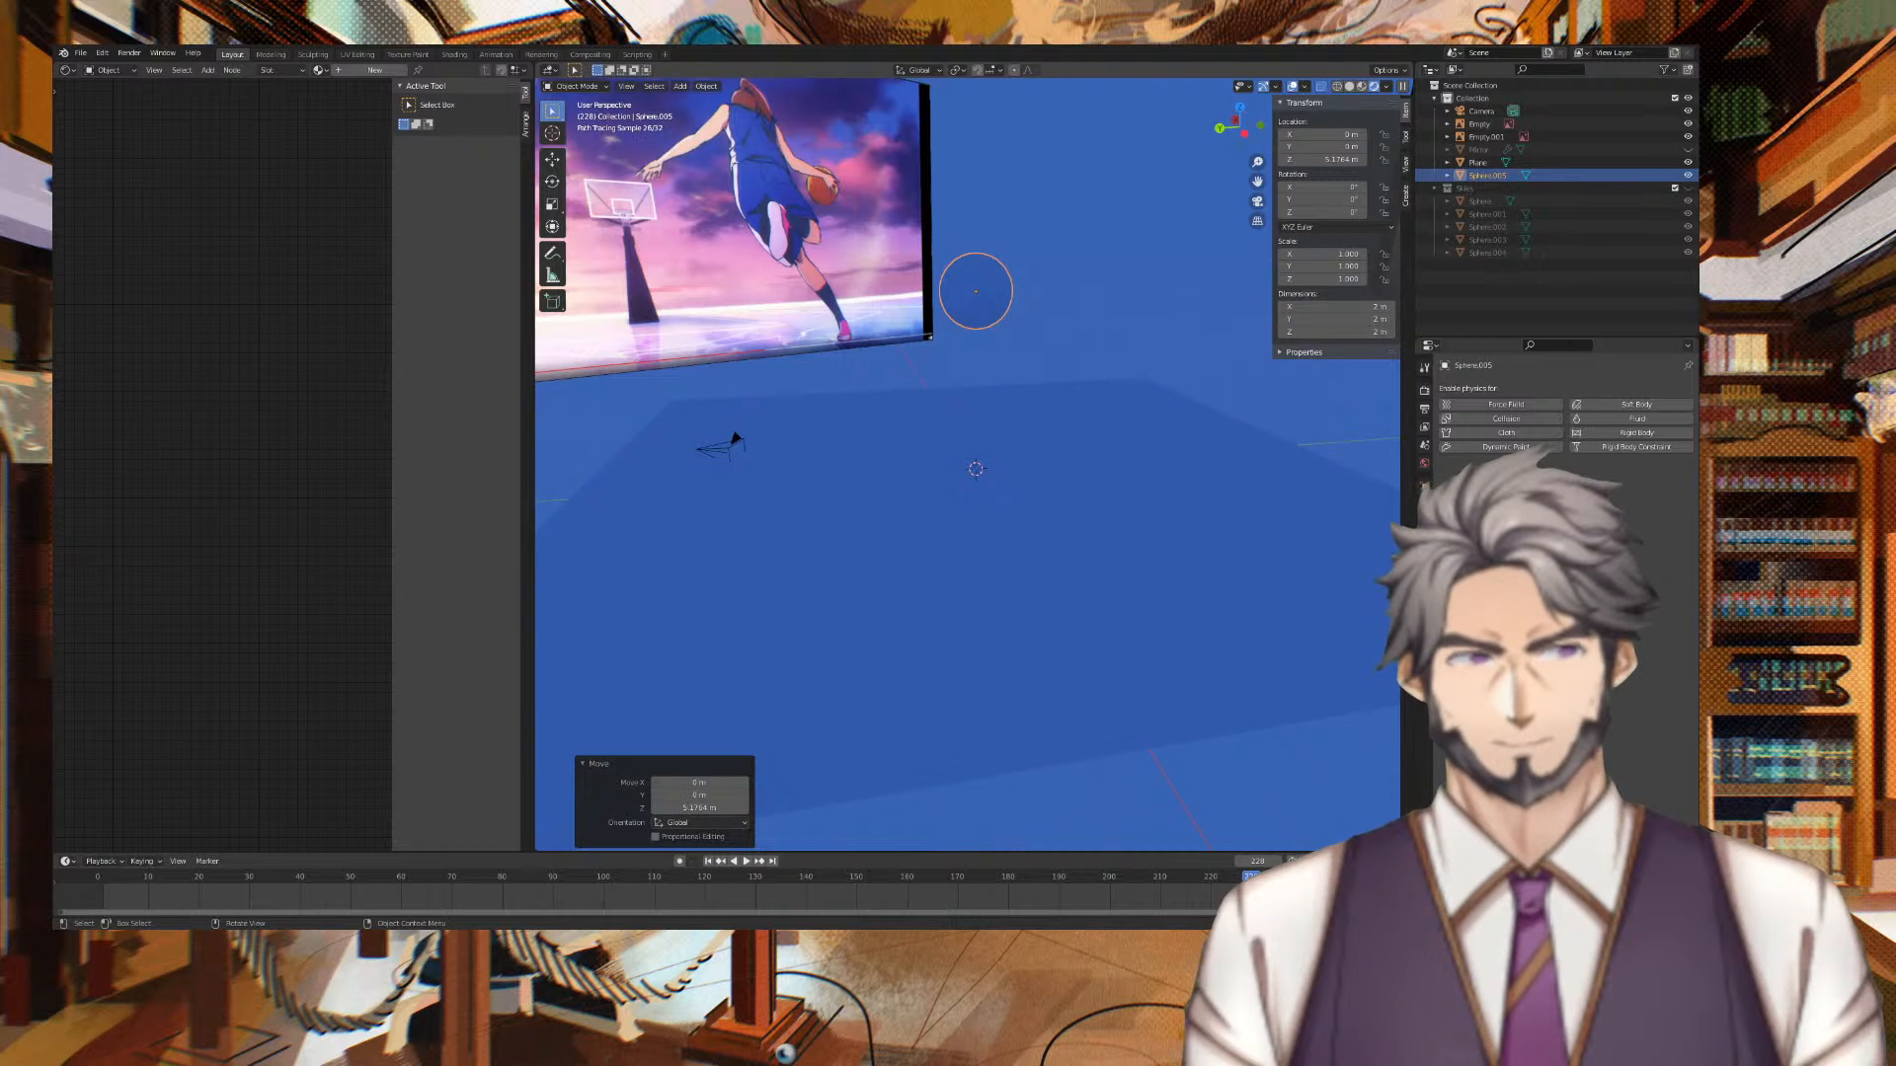
Switch the viewport to solid shading and apply smooth shading to the new sphere
click(1348, 86)
middle_drag(1267, 158, 1072, 249)
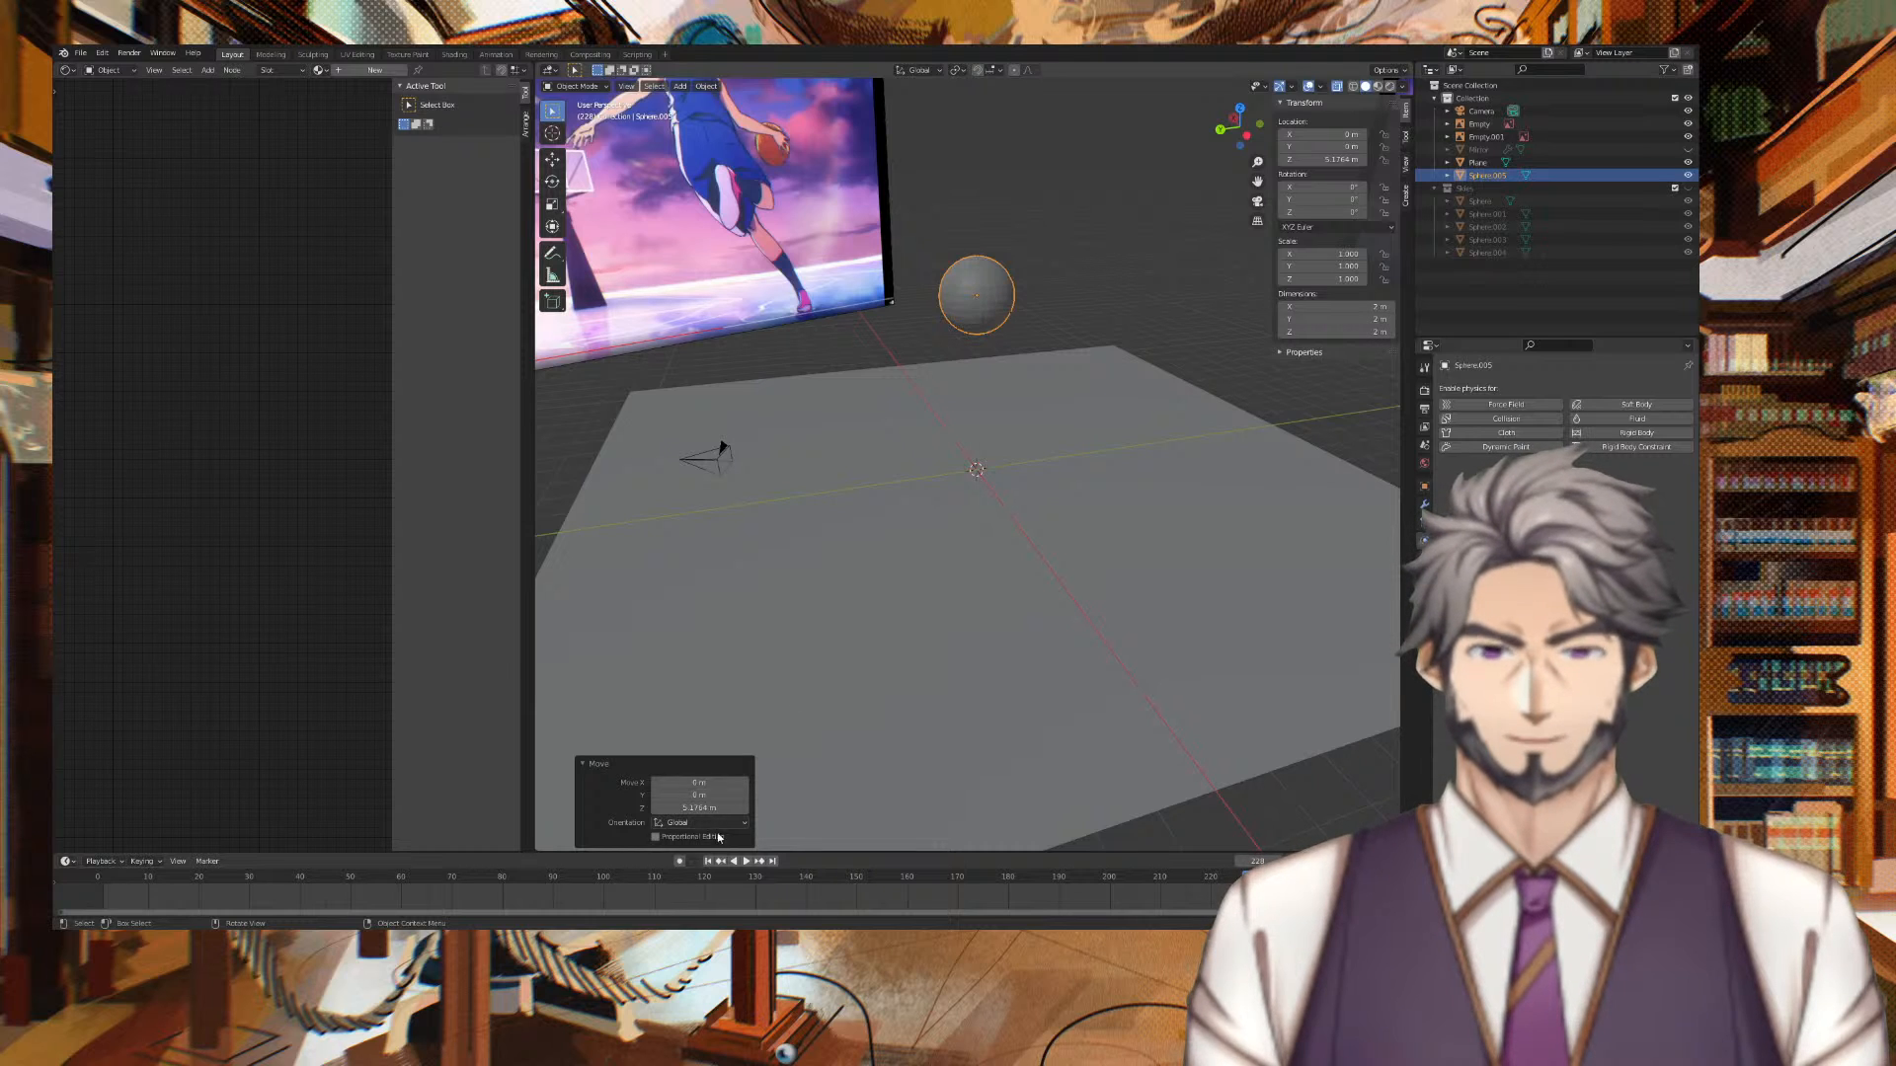
click(970, 273)
right_click(970, 272)
click(970, 272)
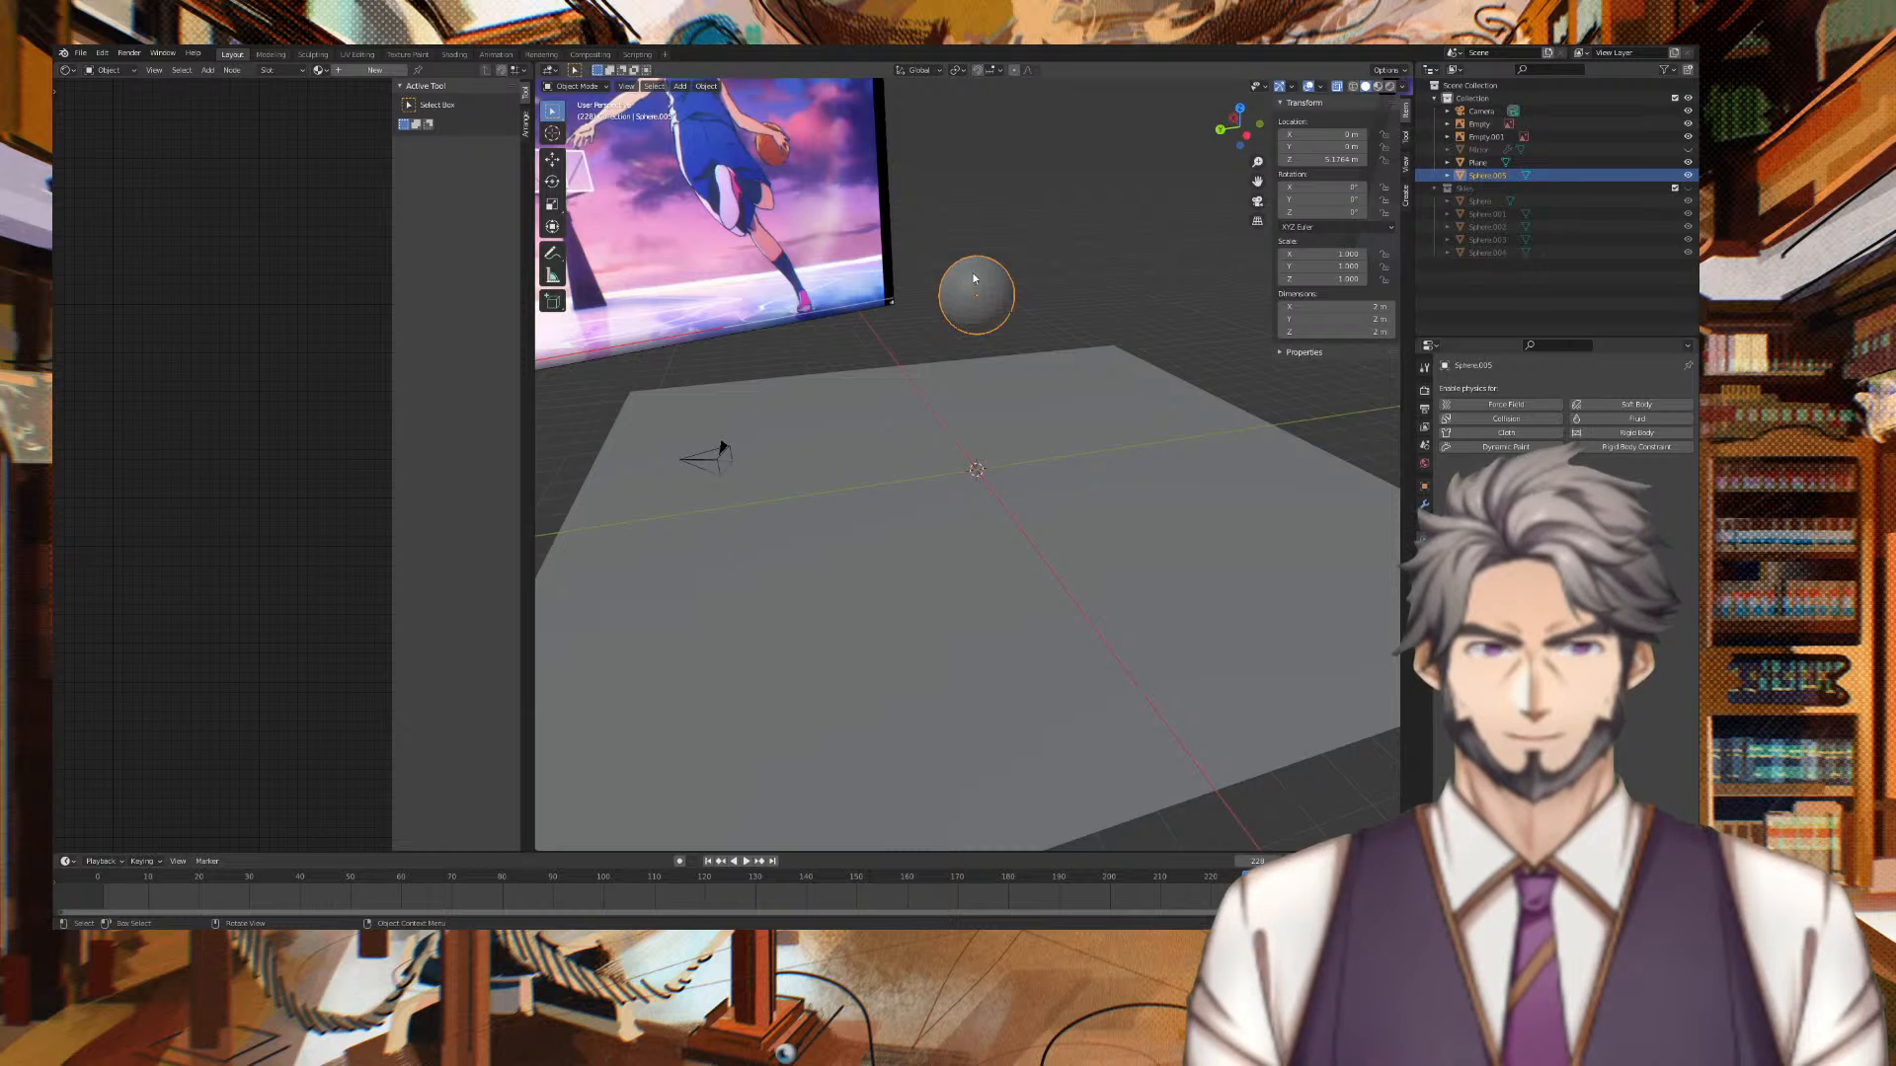
Enable auto keying and lower the sphere about 4.6 m along Z so that it cuts into the plane
click(679, 861)
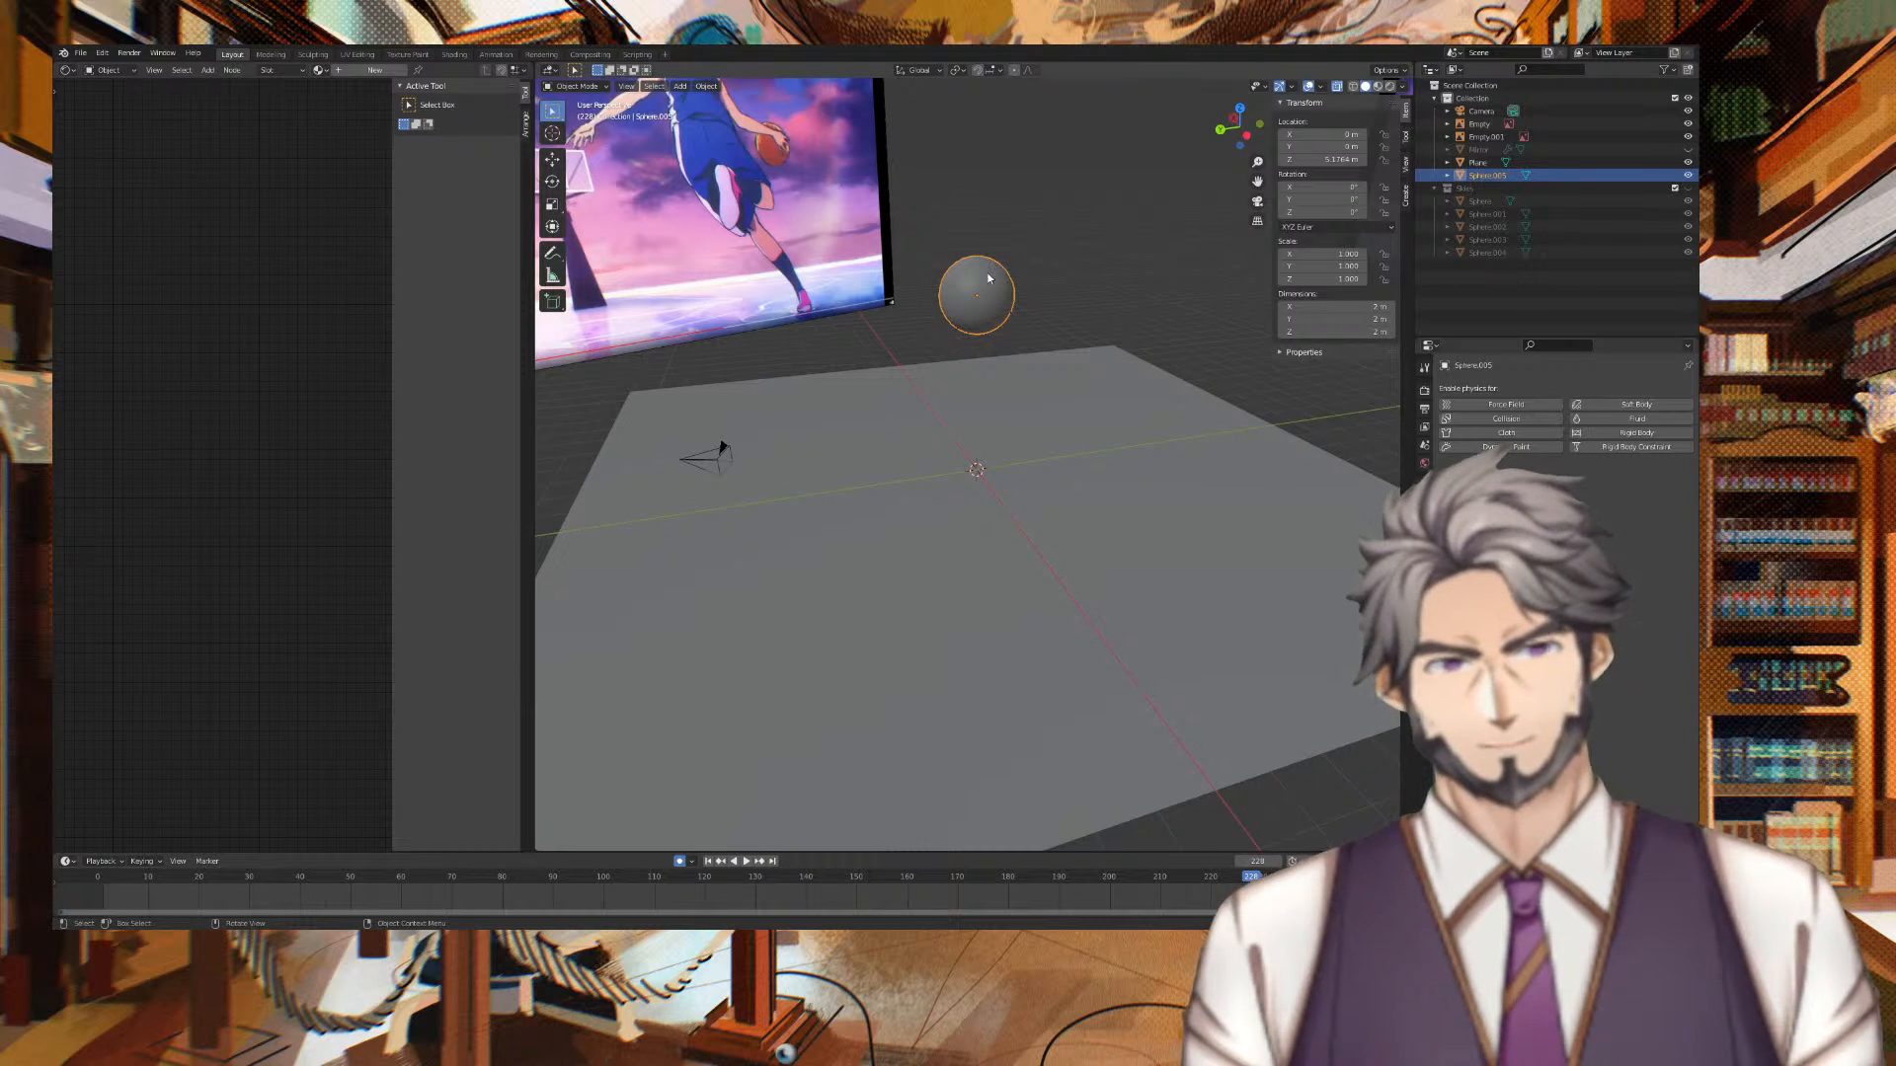
key(g)
key(z)
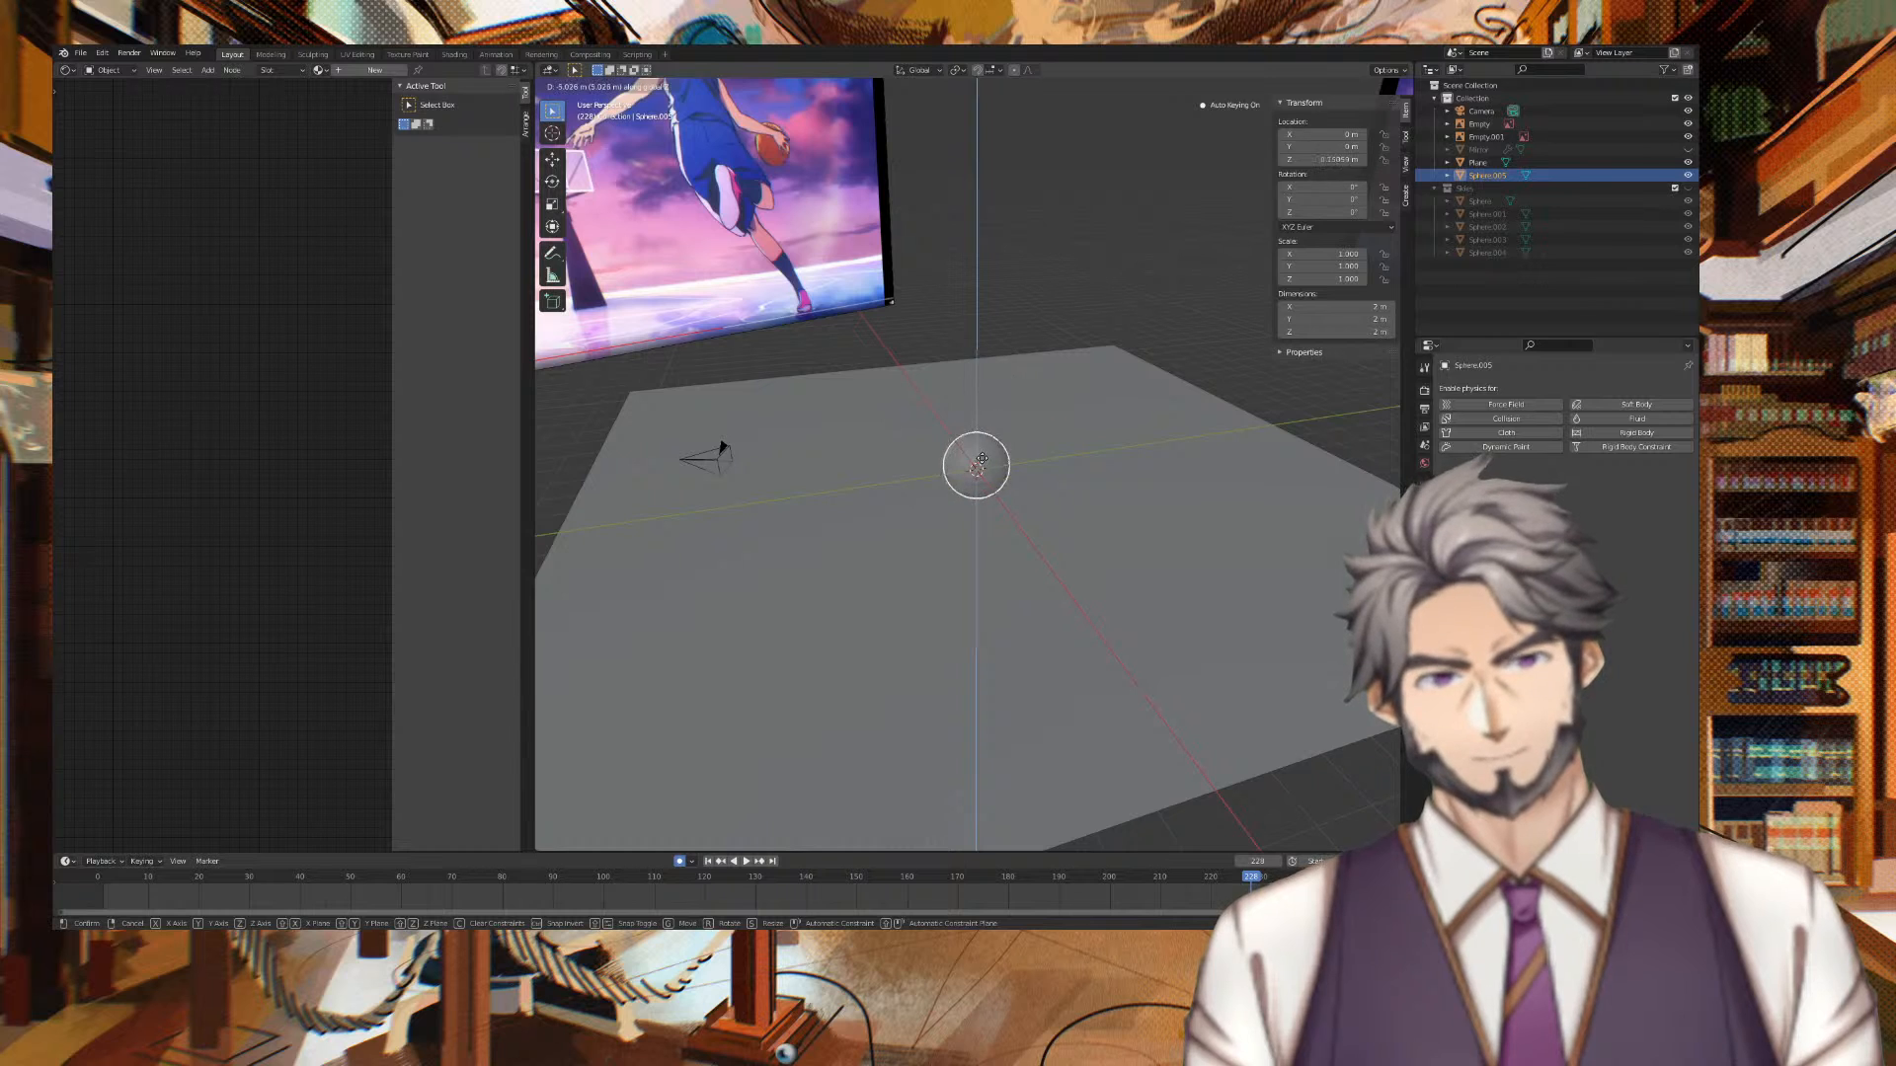
click(1005, 428)
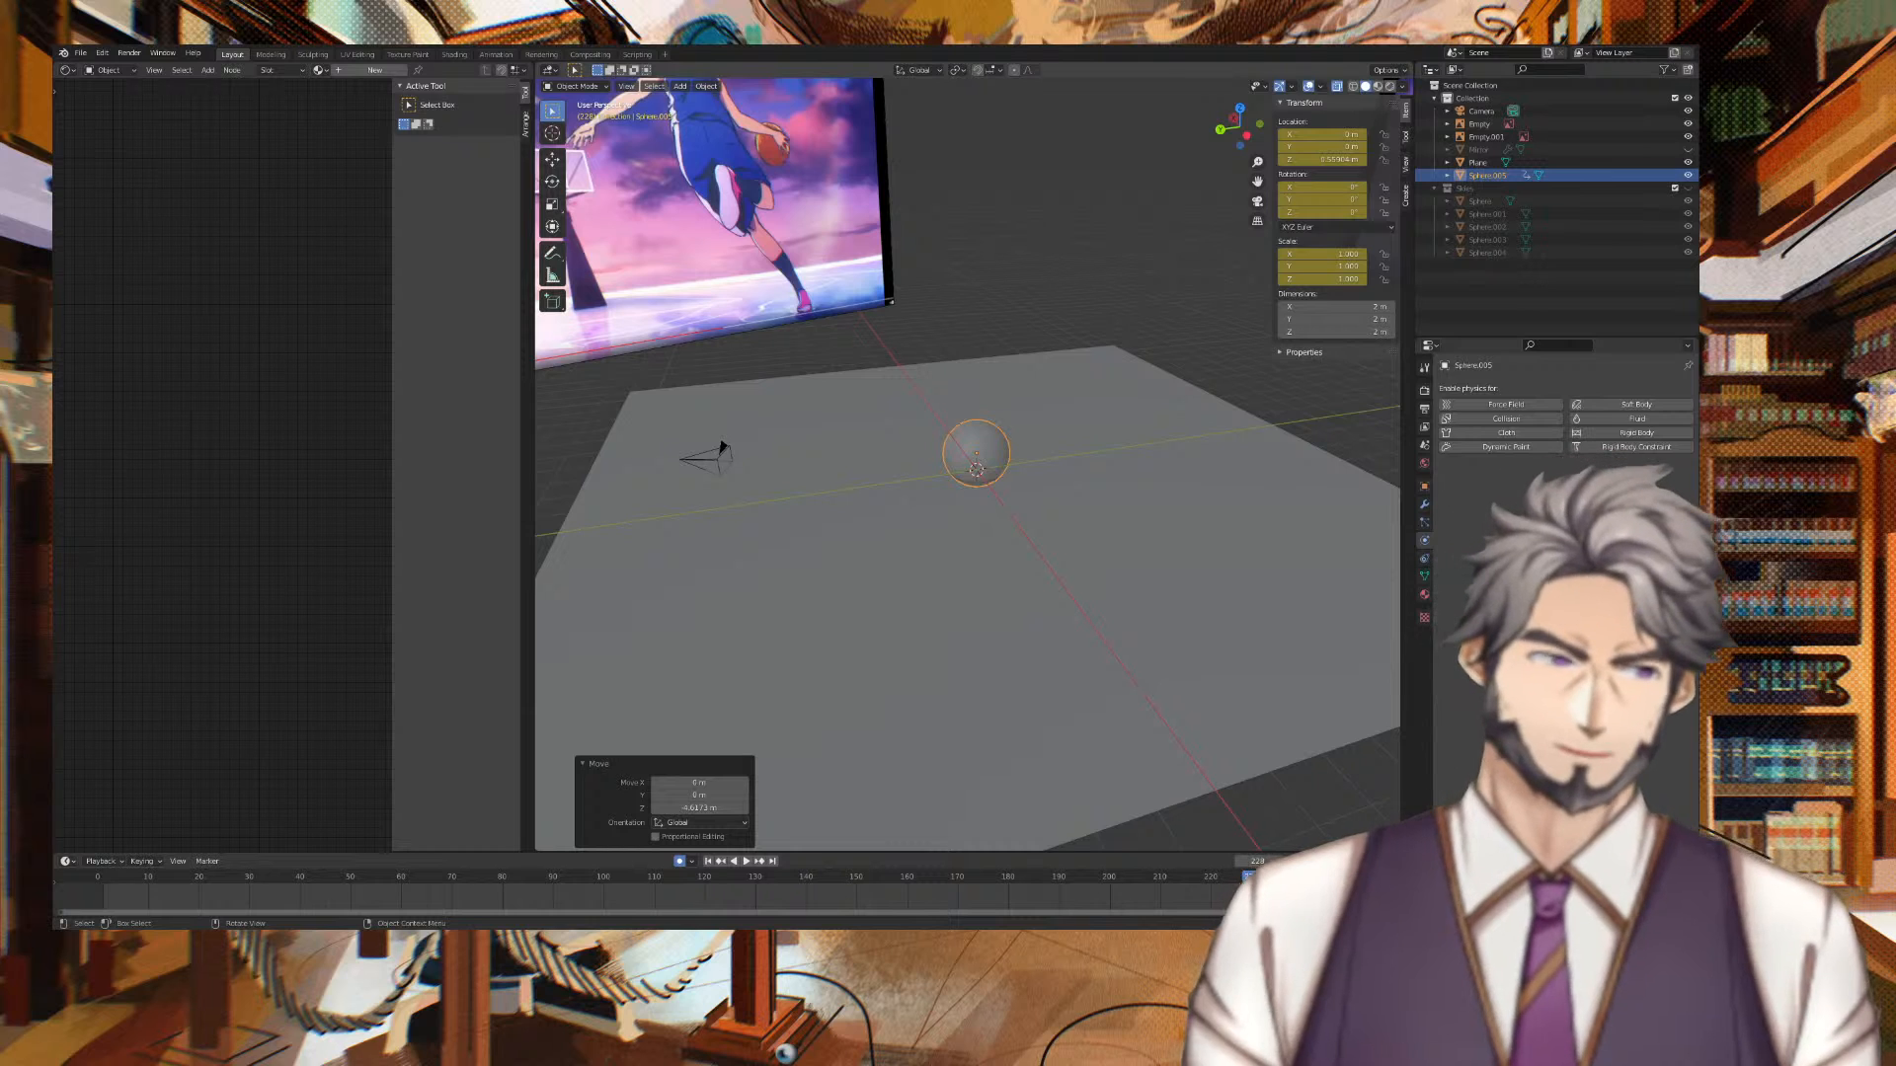
Add Dynamic Paint physics to the plane as a canvas and change its surface type
click(1148, 525)
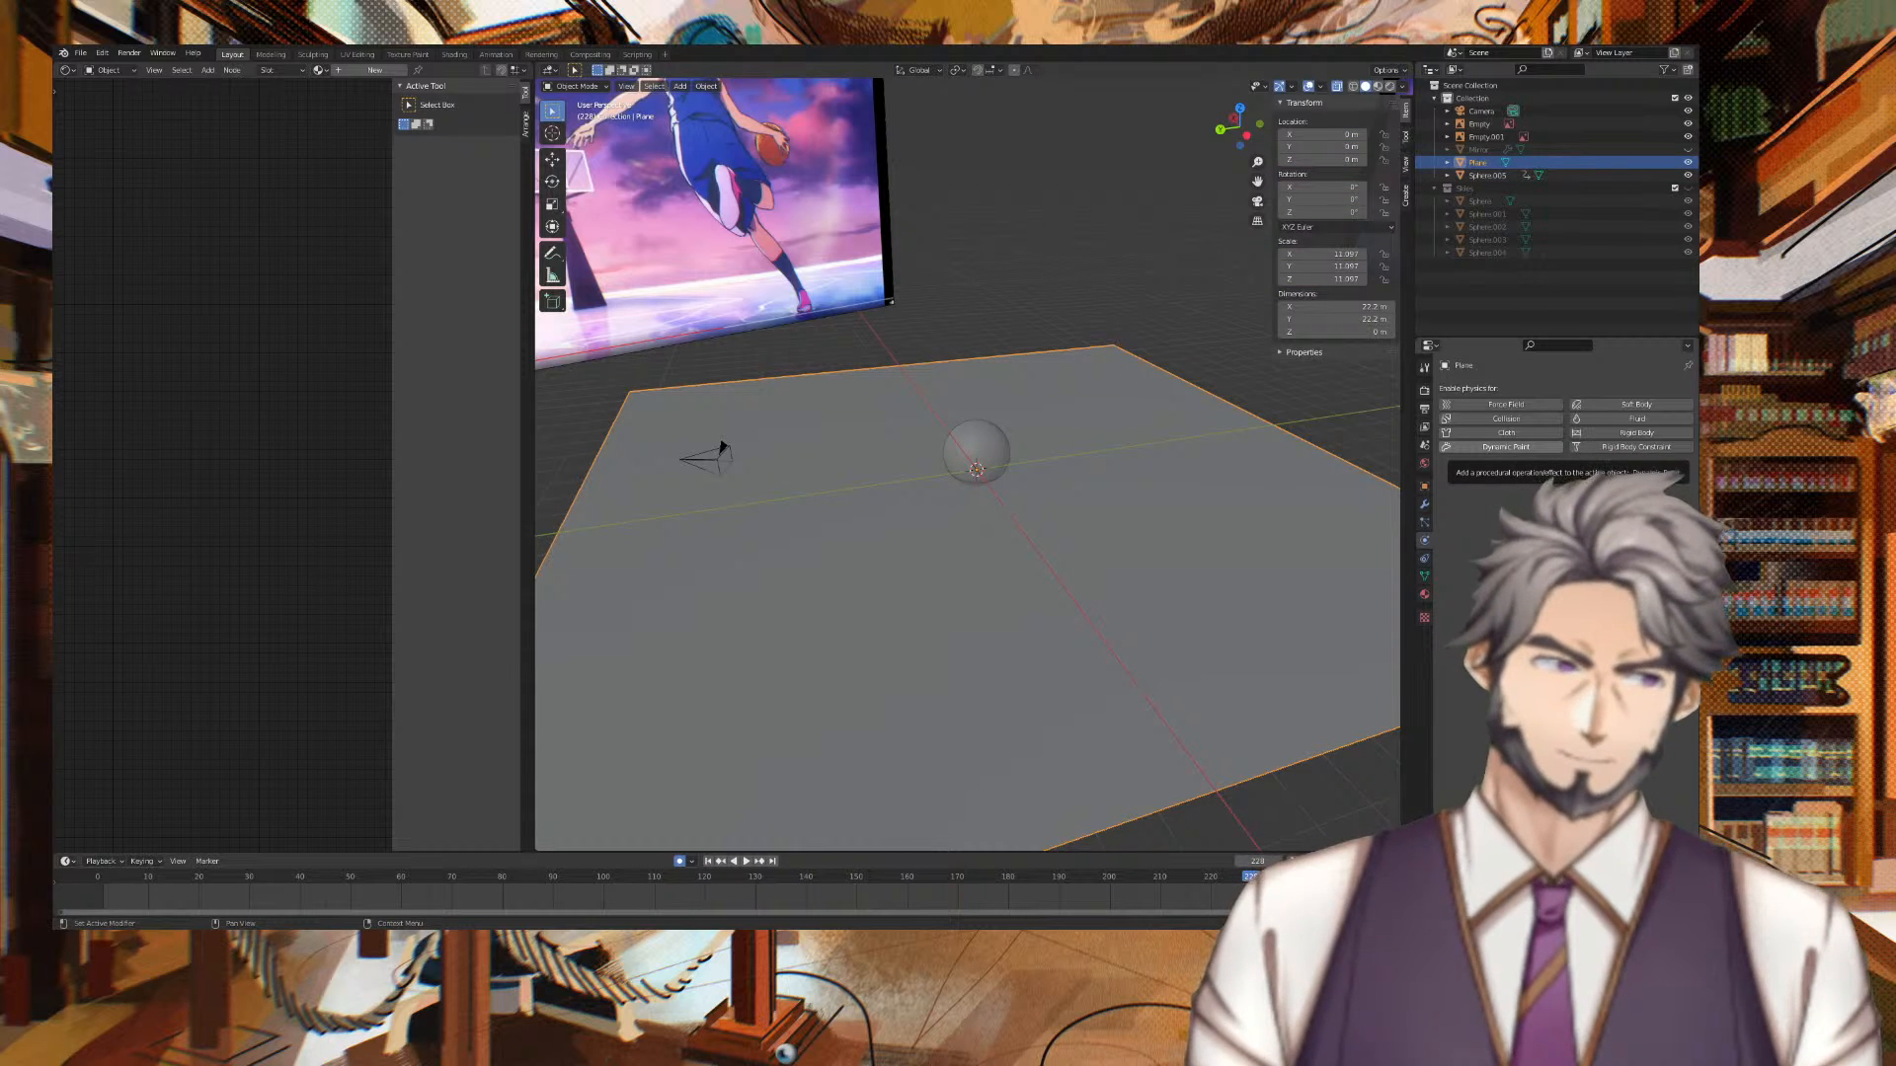
click(1495, 446)
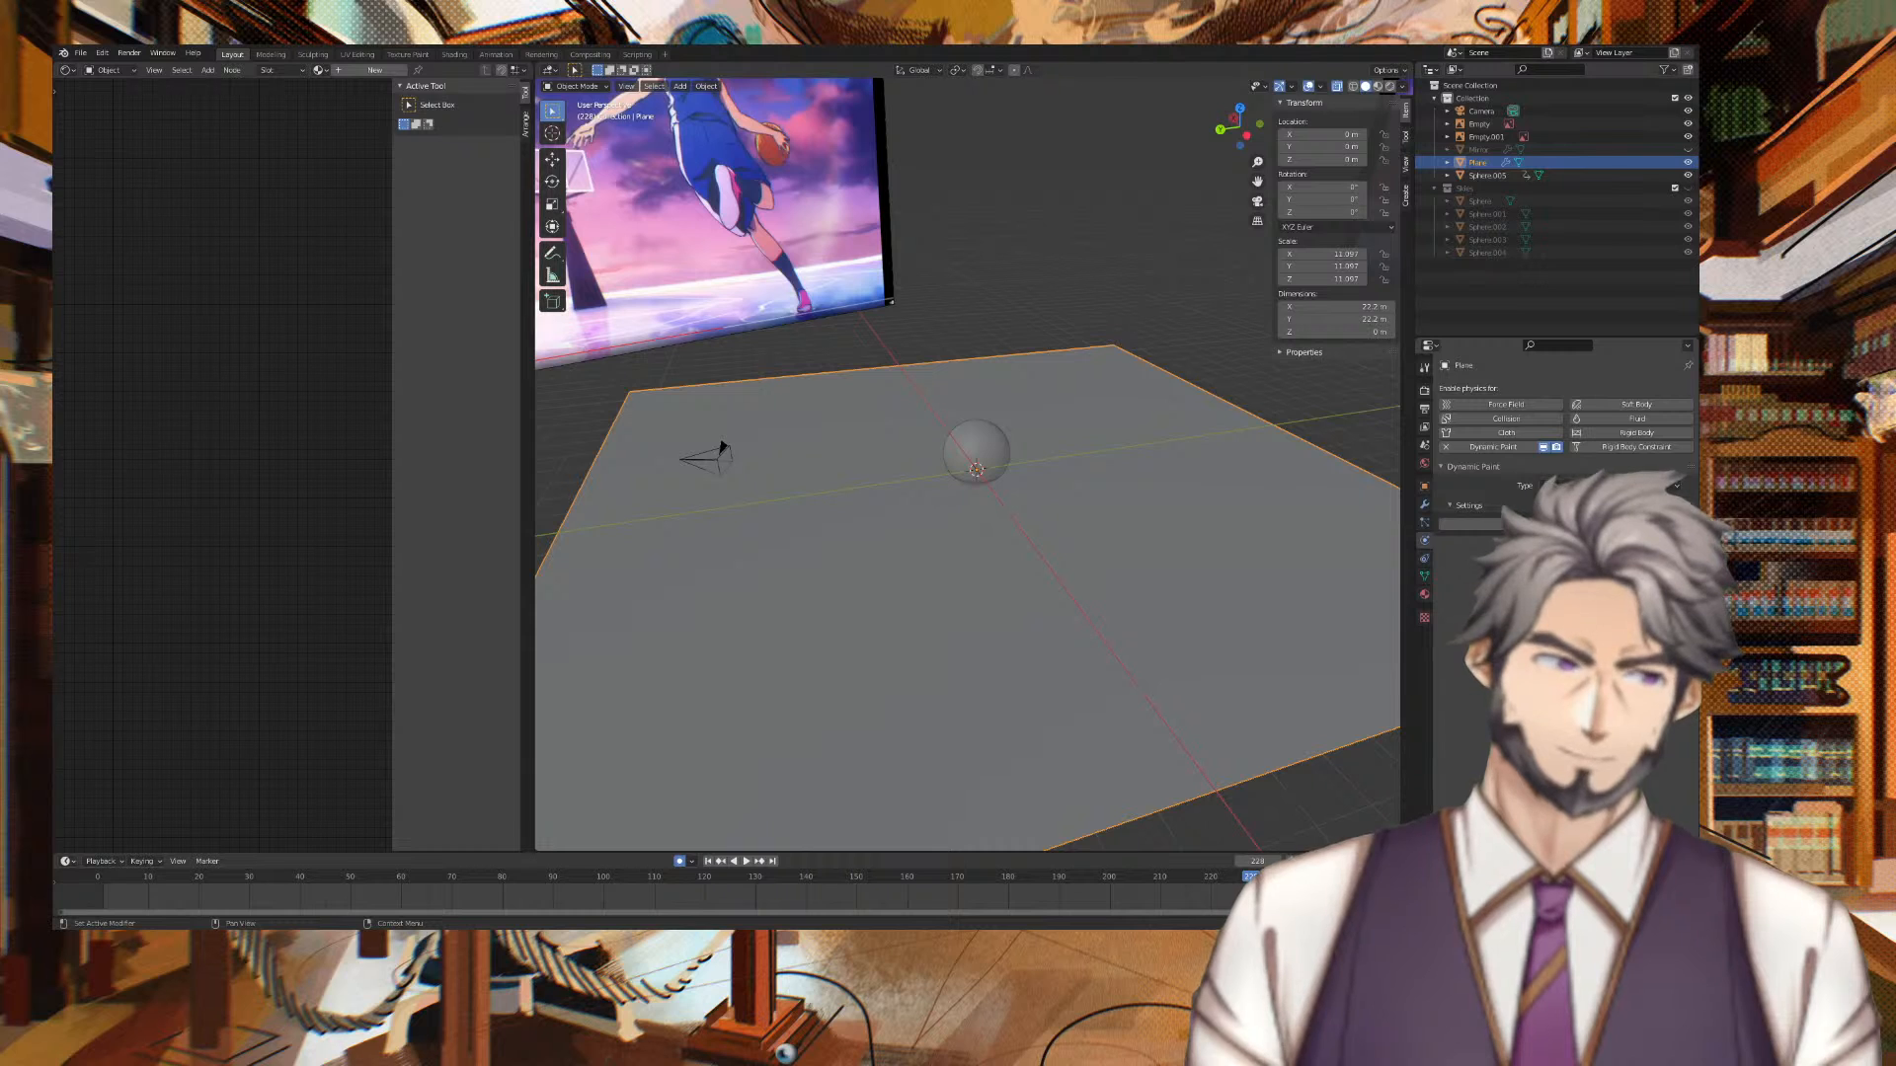
click(1565, 523)
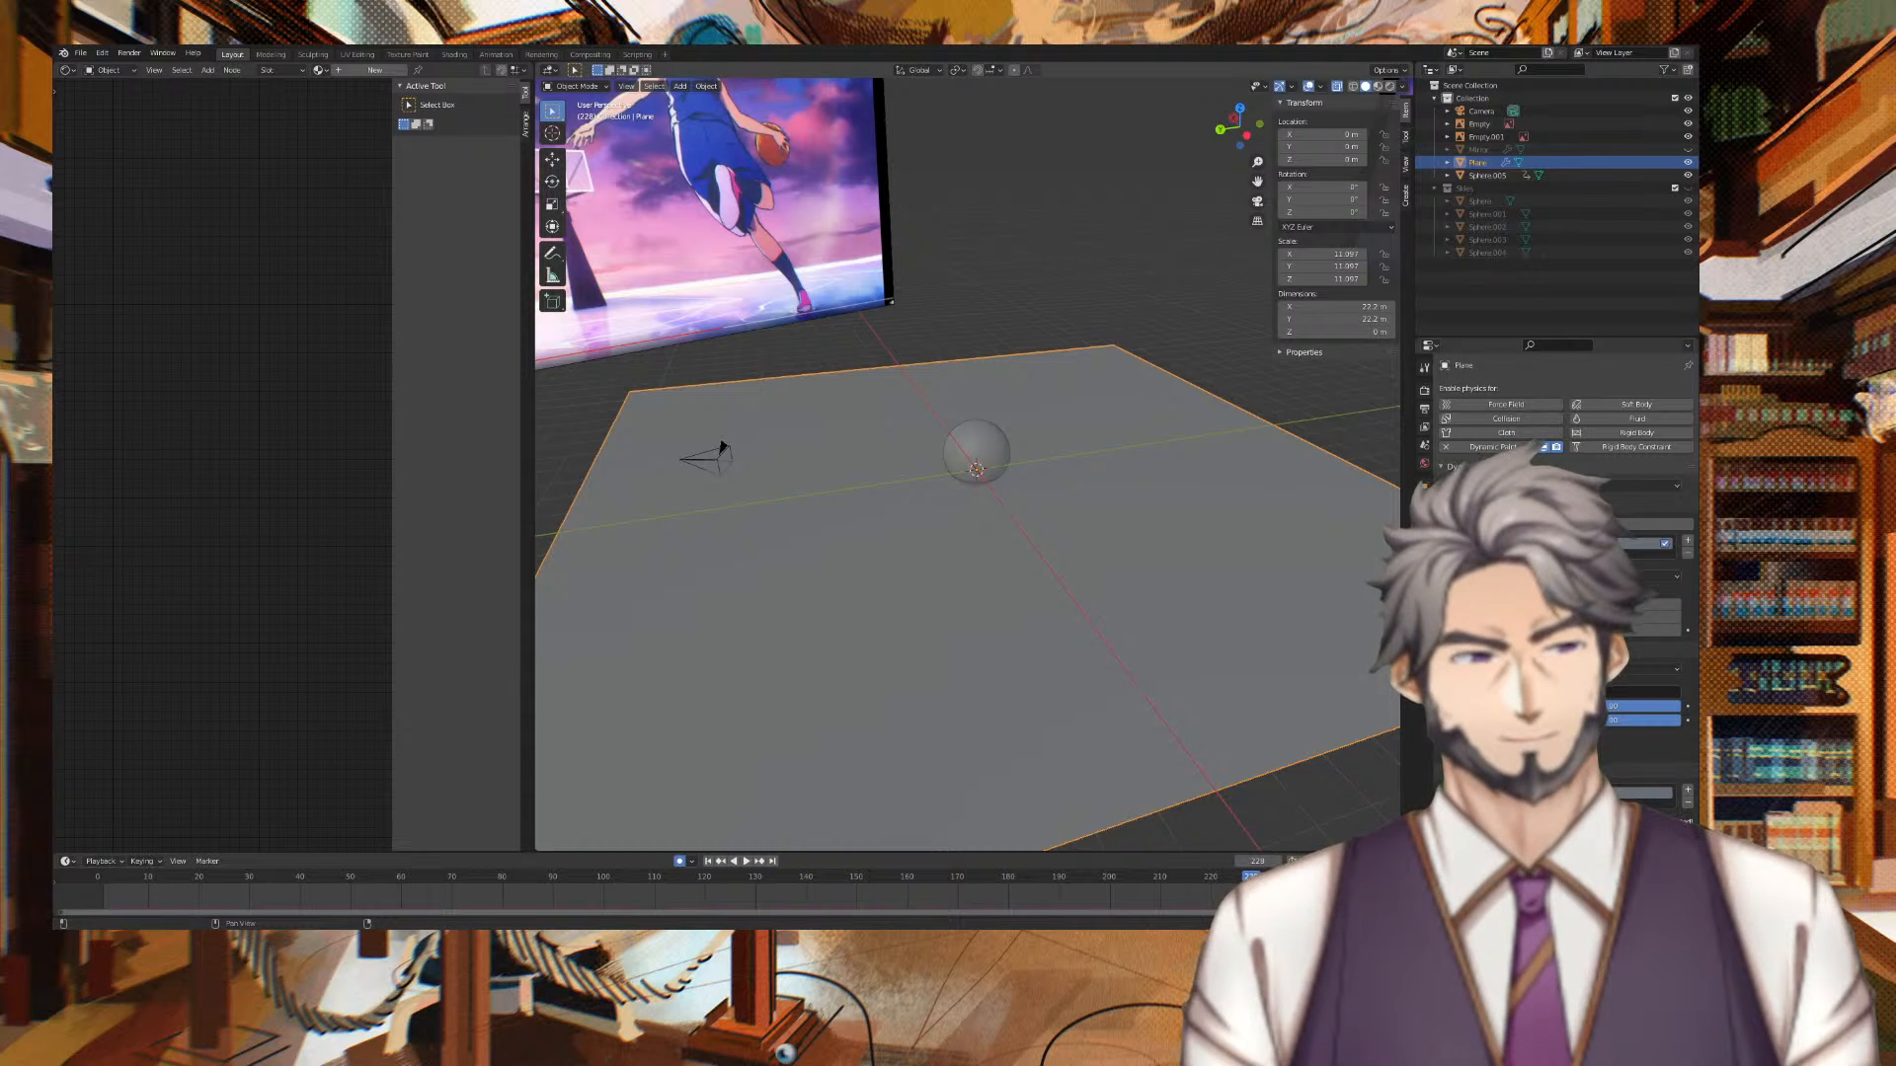
click(1639, 669)
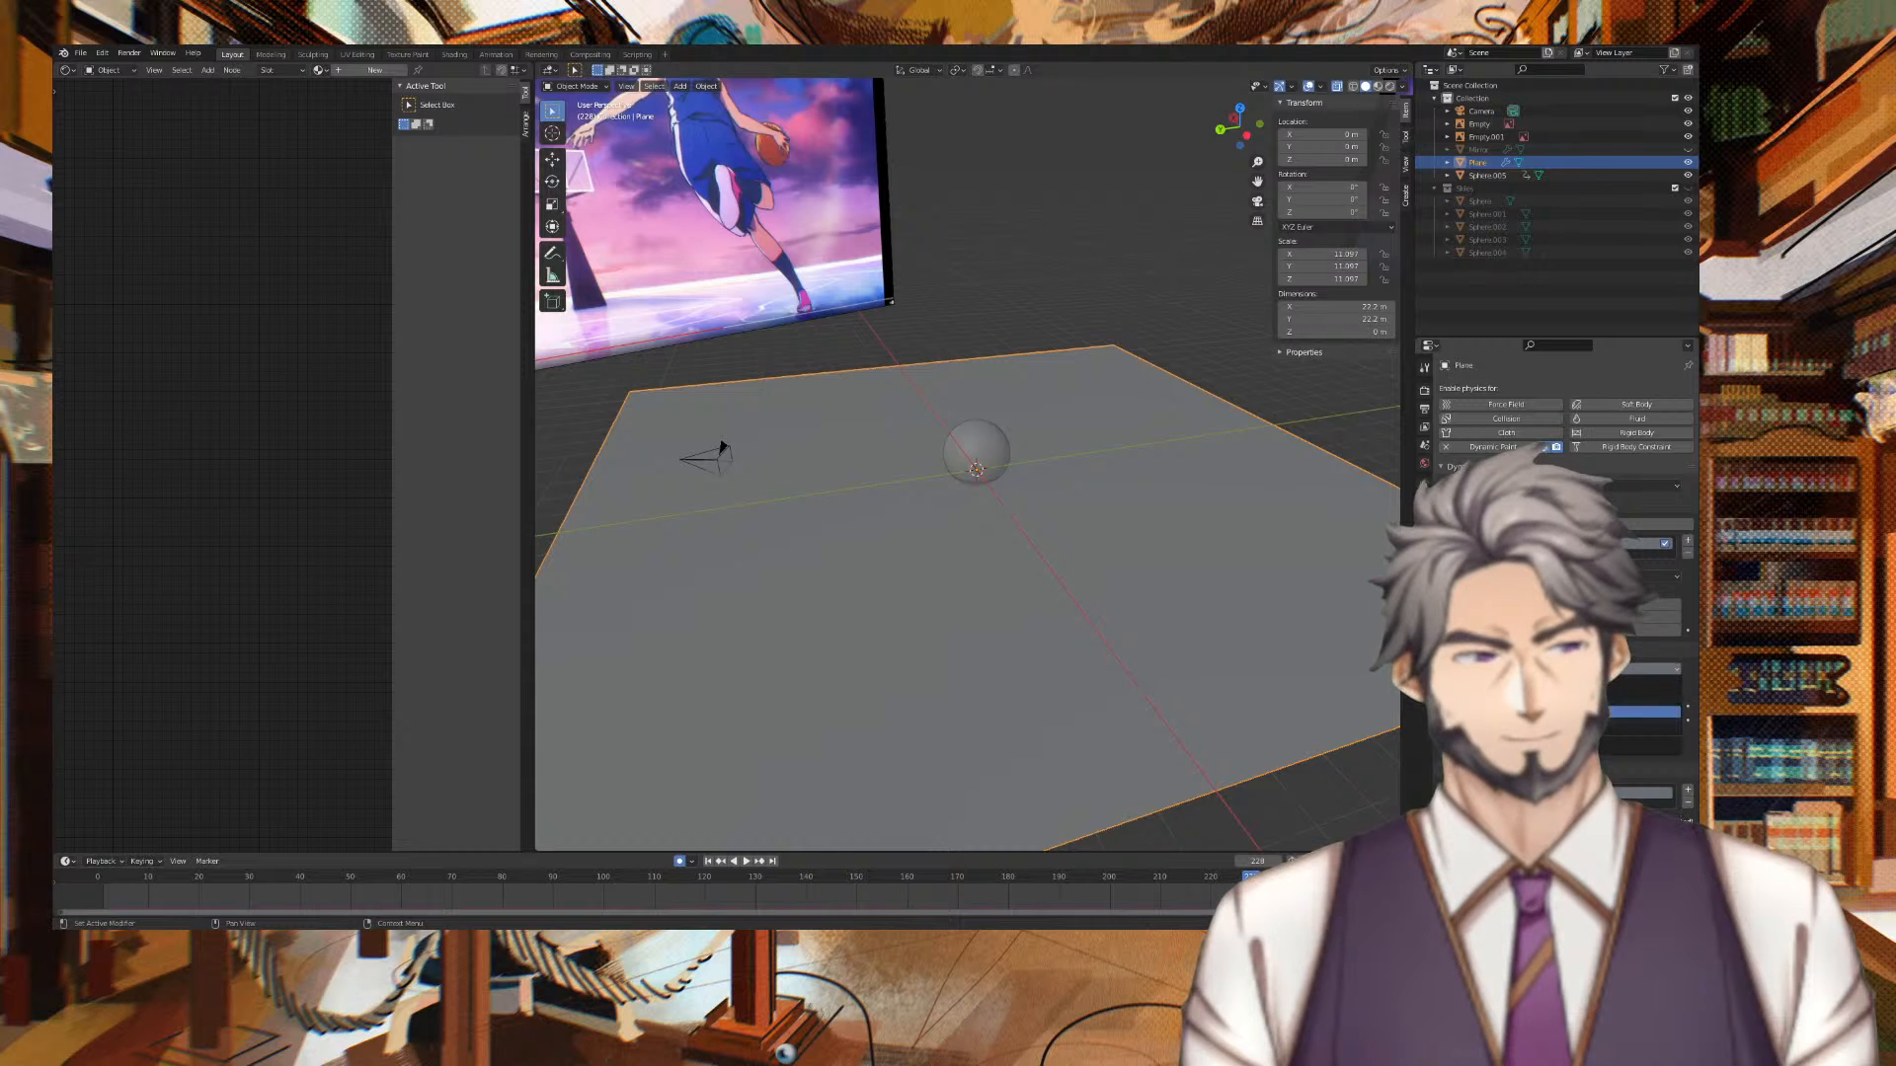
middle_drag(1357, 695, 1299, 694)
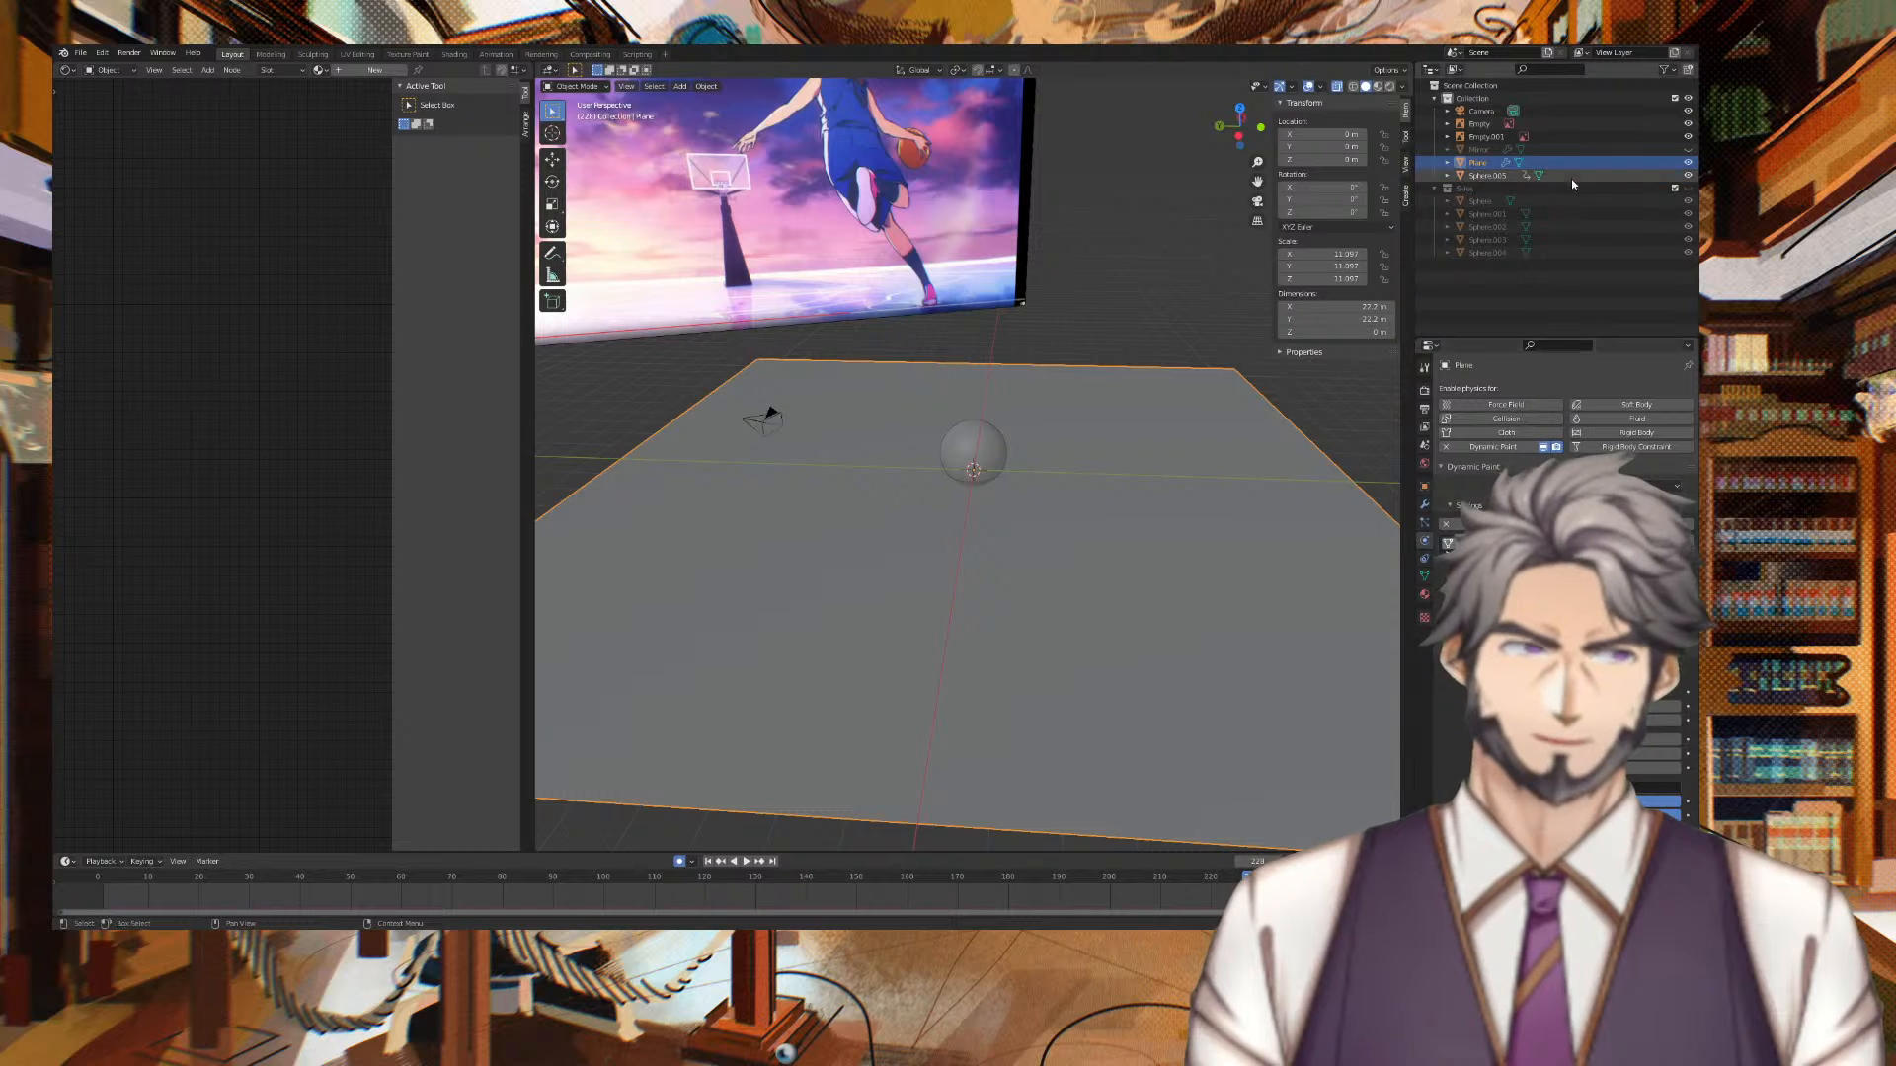
Set the sphere up as a Dynamic Paint brush and play the animation from the first frame
click(1487, 175)
click(1505, 446)
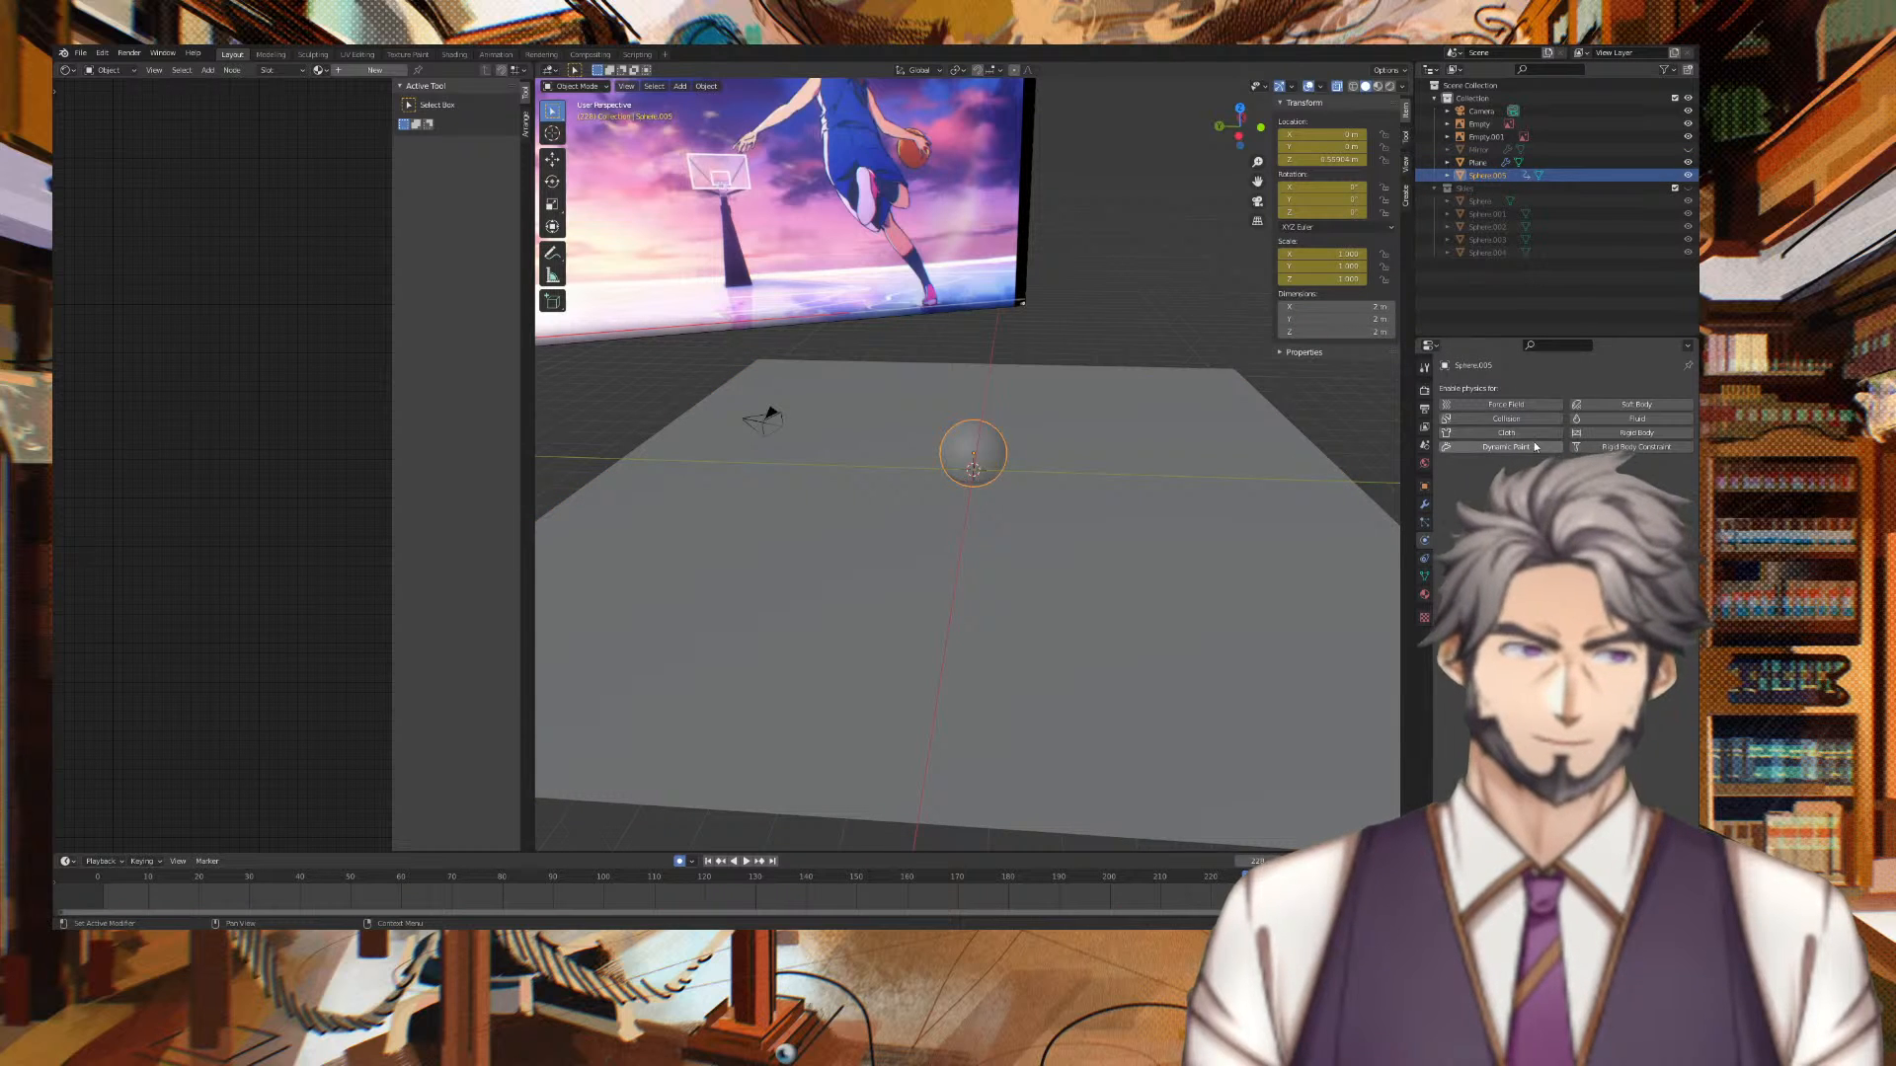
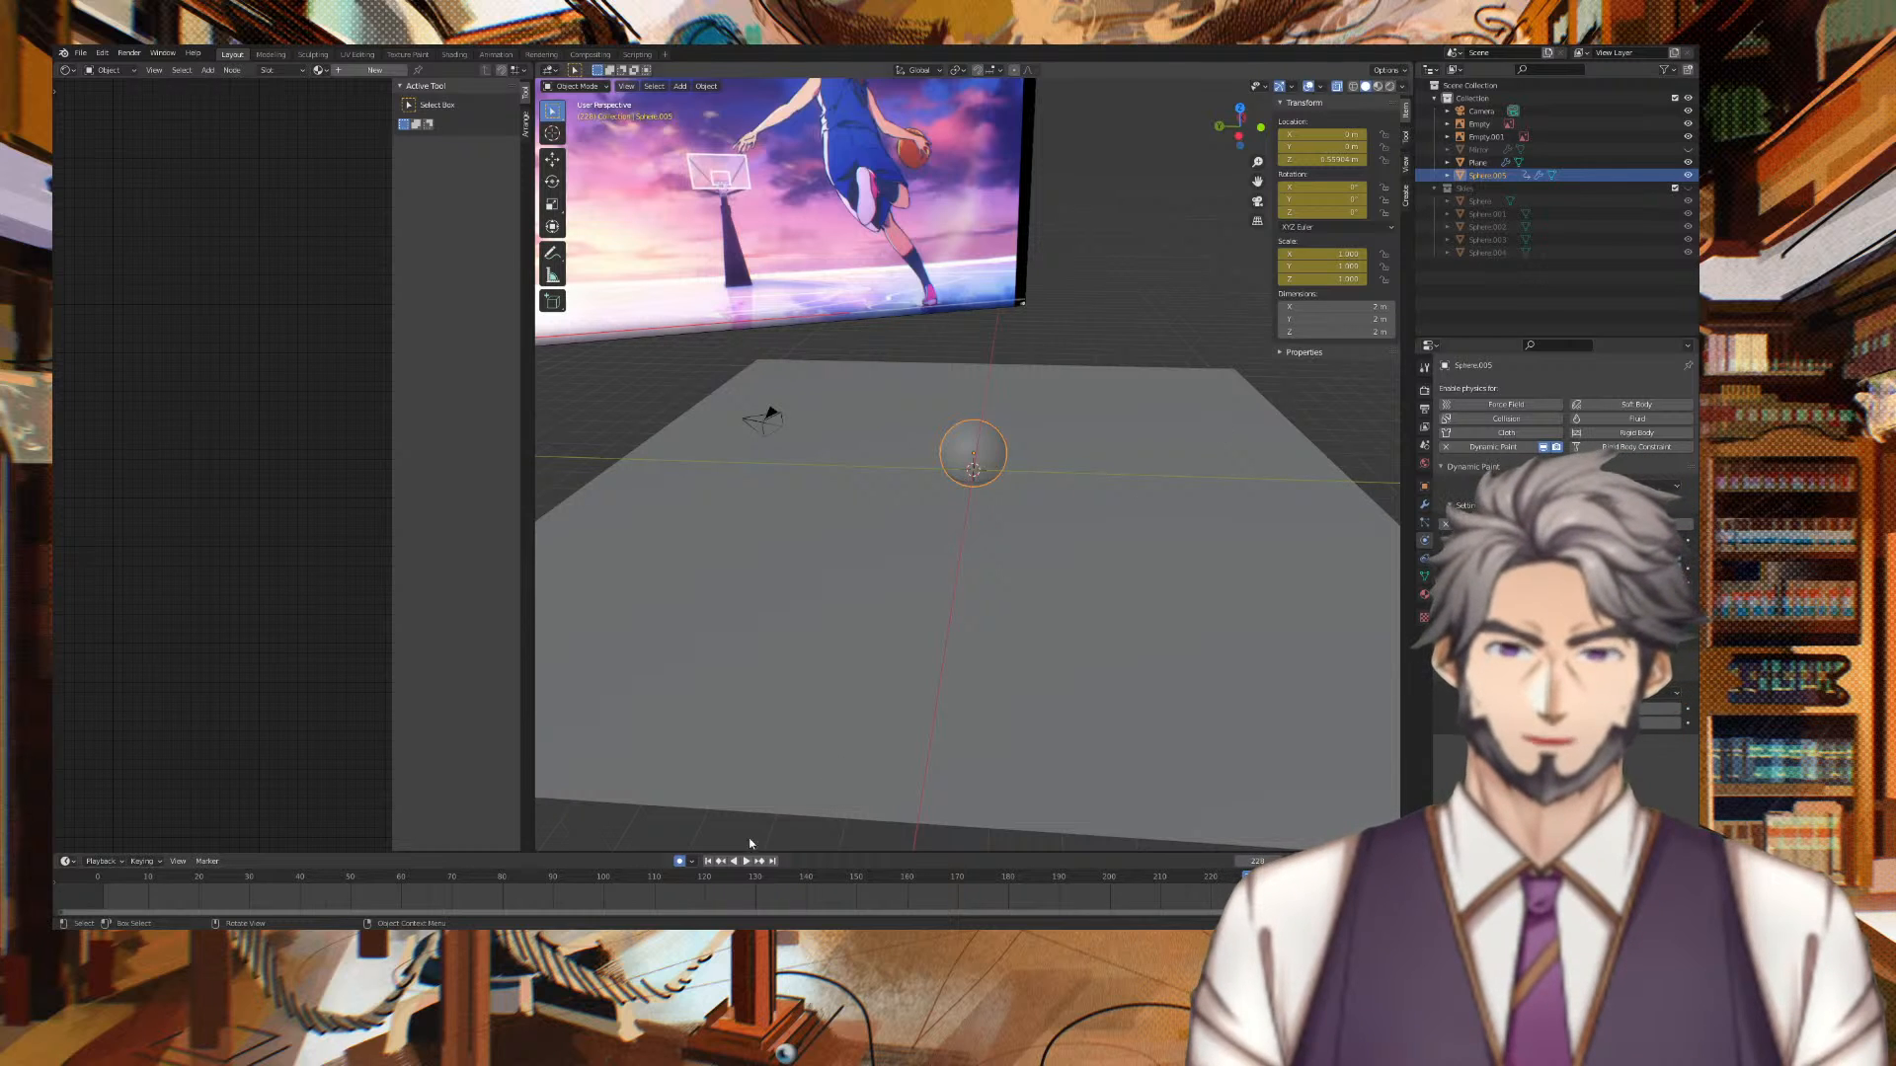
click(707, 861)
click(748, 861)
middle_drag(1036, 519, 889, 529)
key(space)
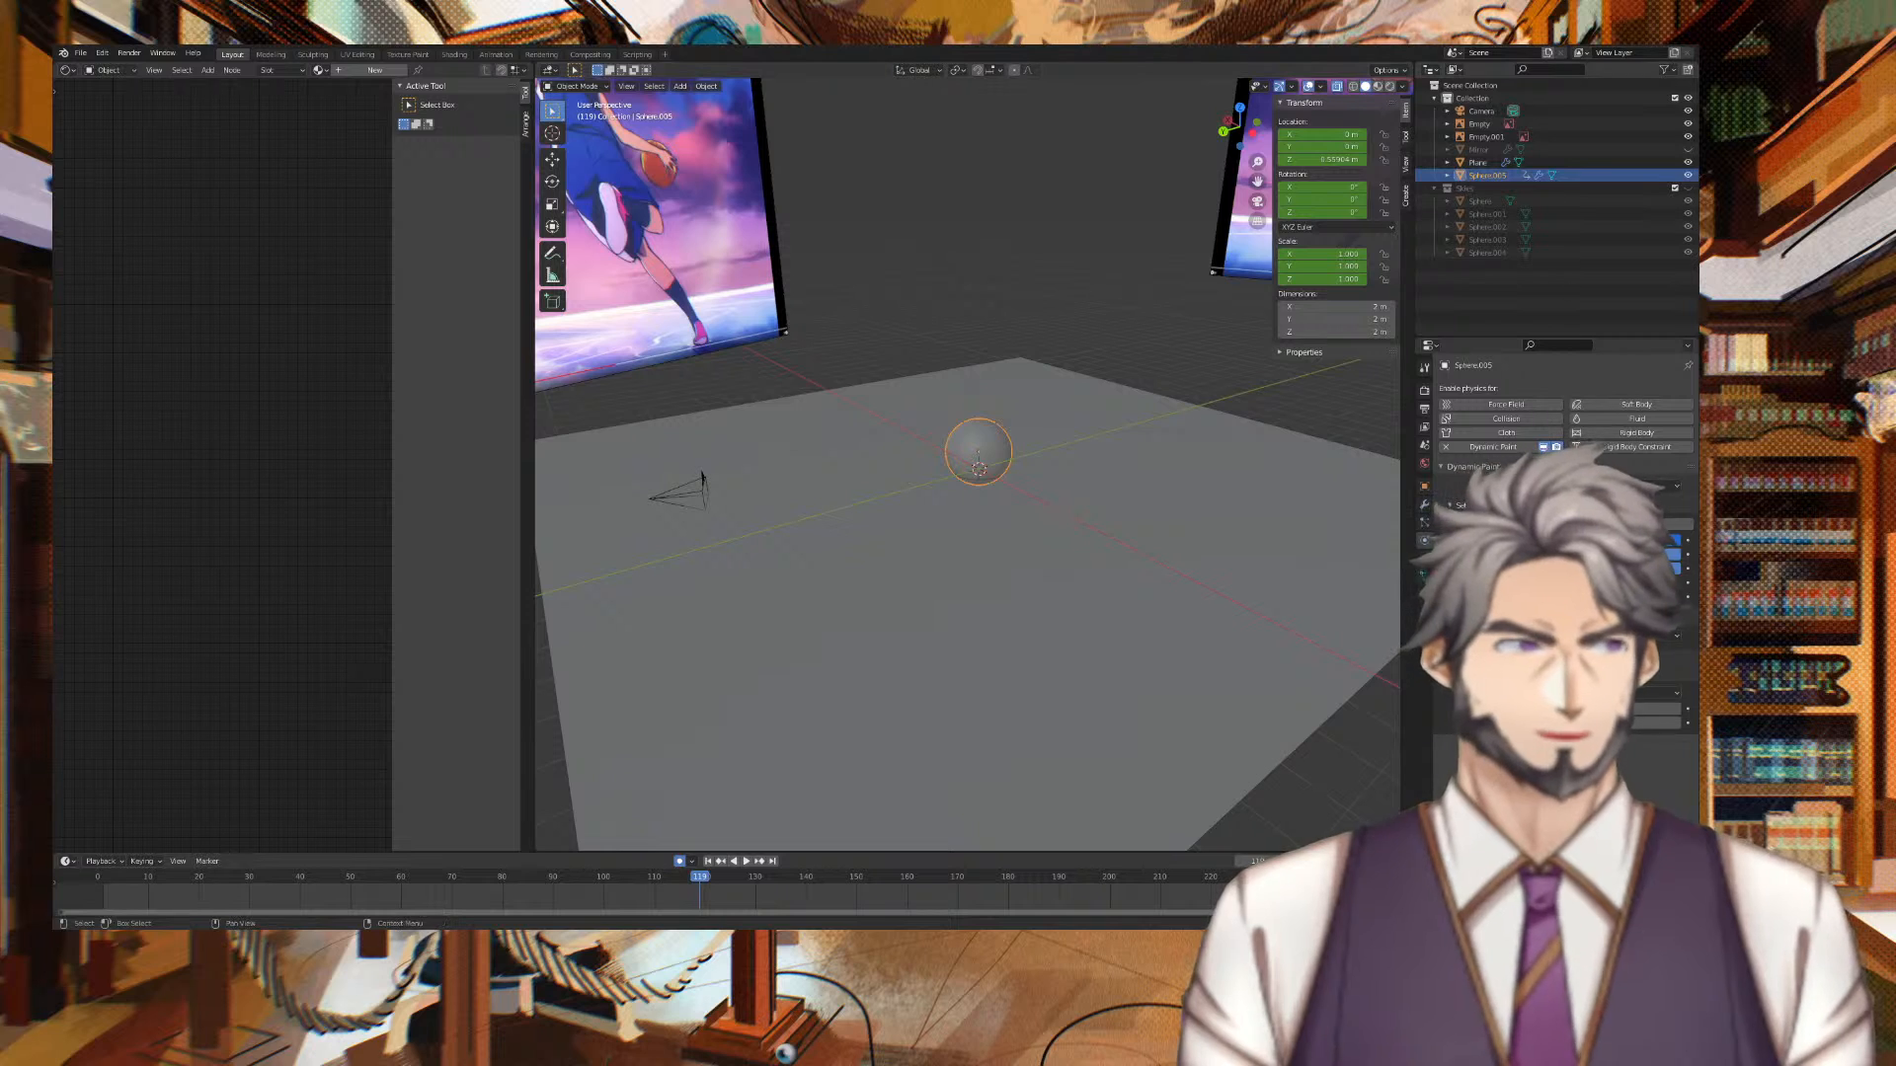
Unhide the rippled surface object listed above the plane in the collection and play the animation briefly
click(1688, 149)
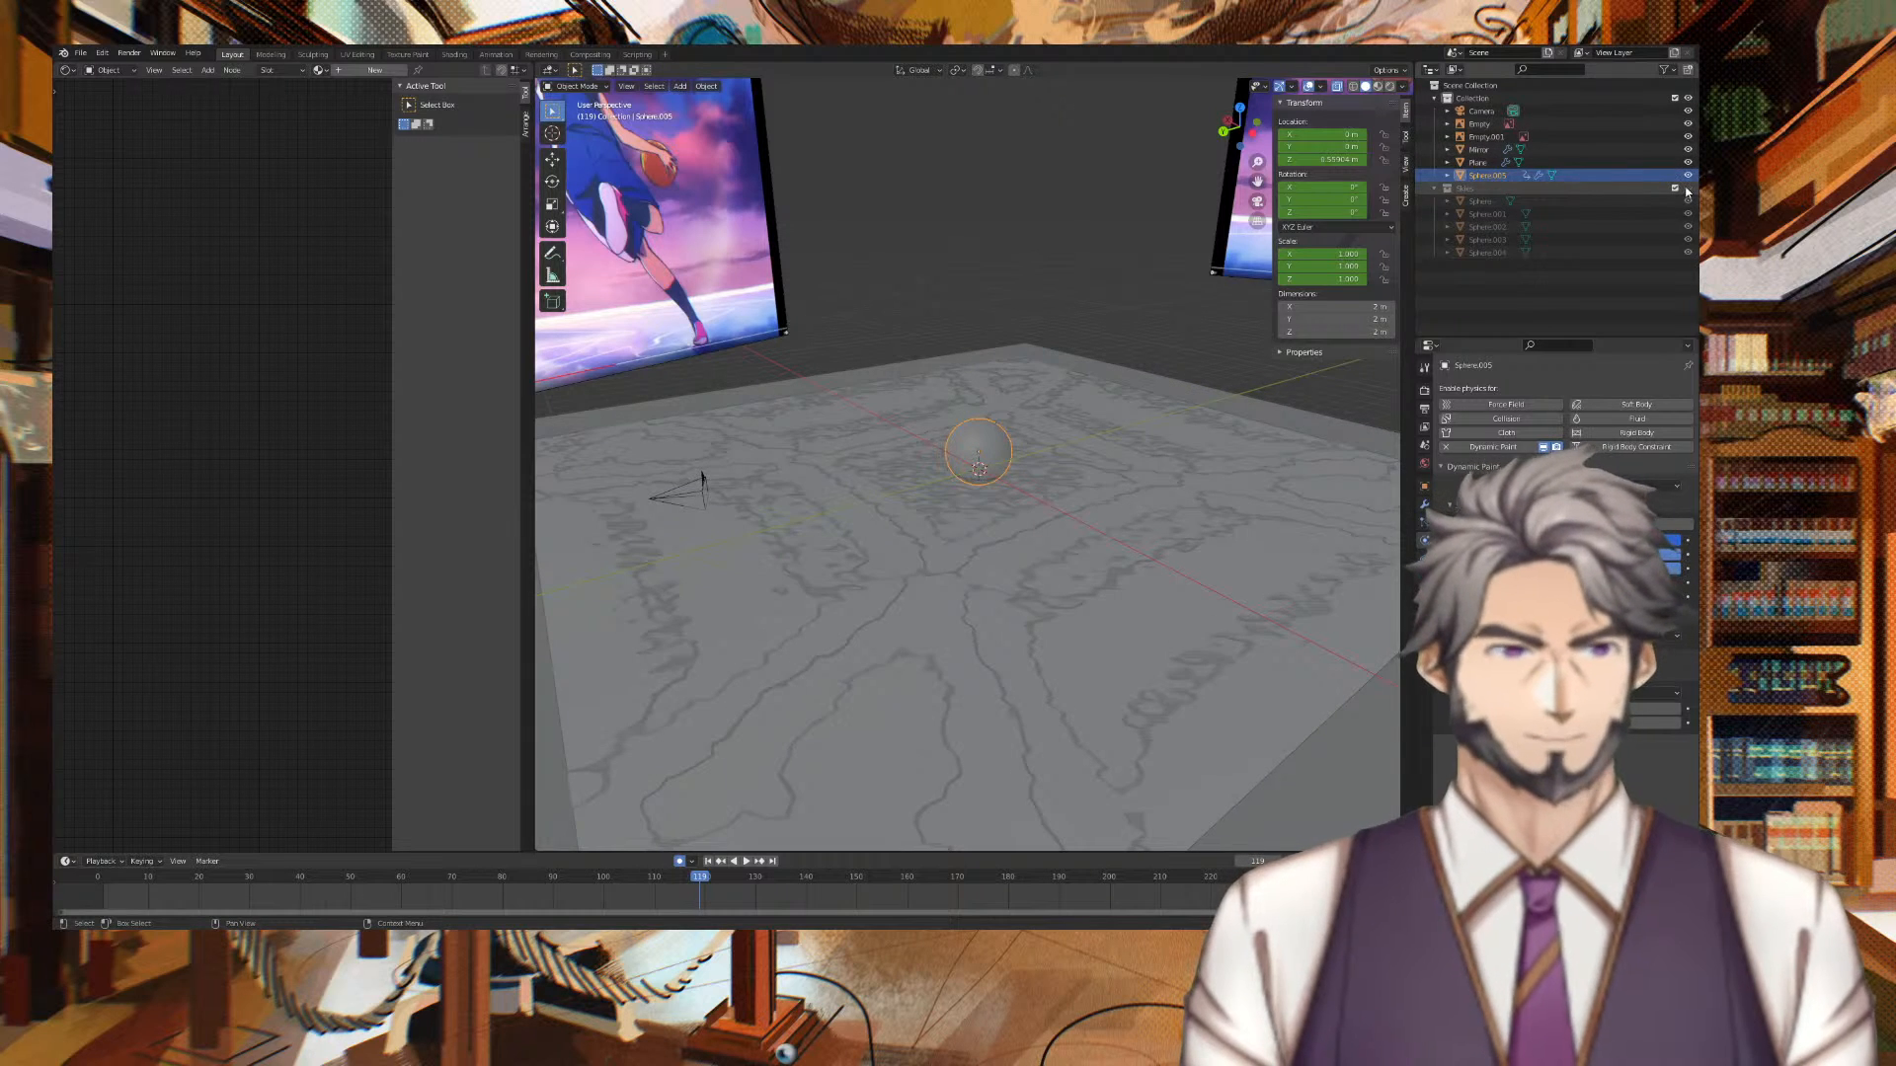
mouse_move(1191, 273)
middle_down()
mouse_move(1039, 284)
mouse_move(903, 253)
mouse_move(1092, 294)
mouse_move(1168, 279)
middle_up()
key(space)
key(space)
Raise the sphere along Z at frame 1 to a height of about 4.3 m above the plane
drag(930, 882, 103, 880)
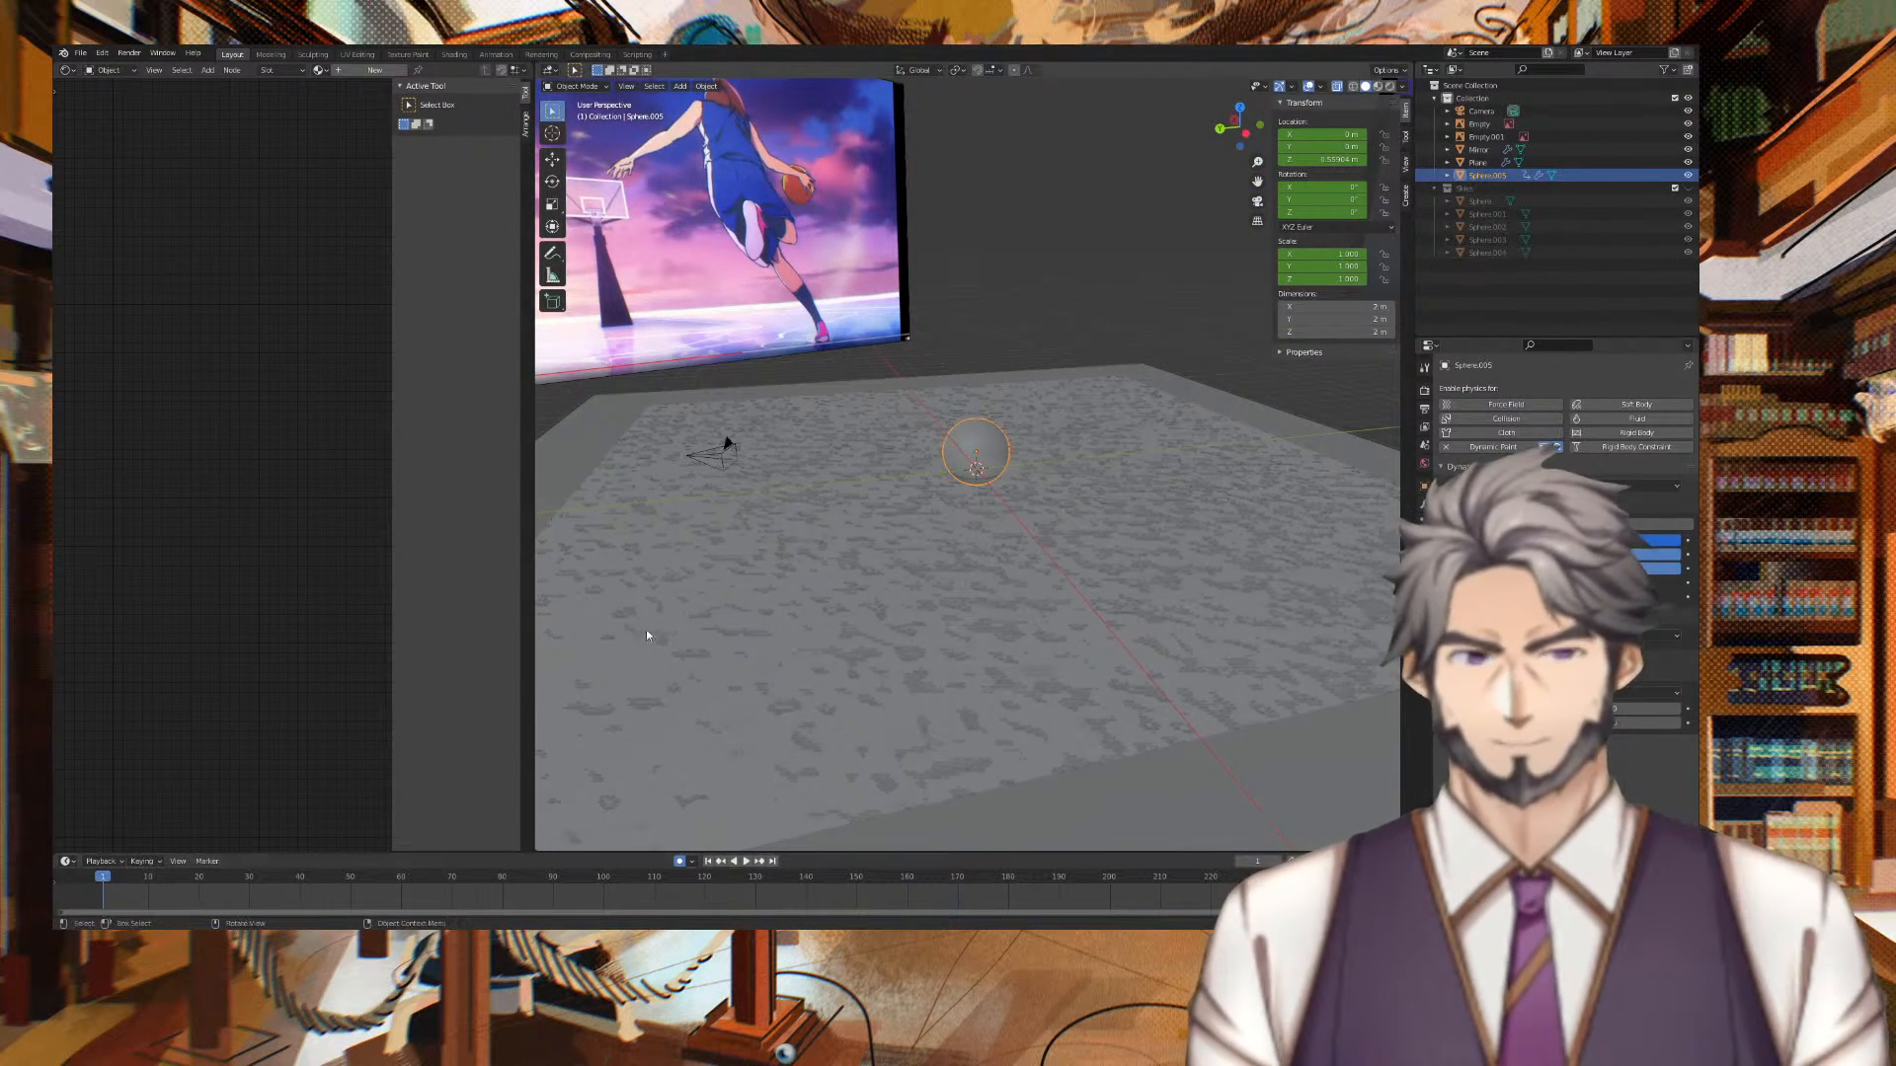
key(g)
key(z)
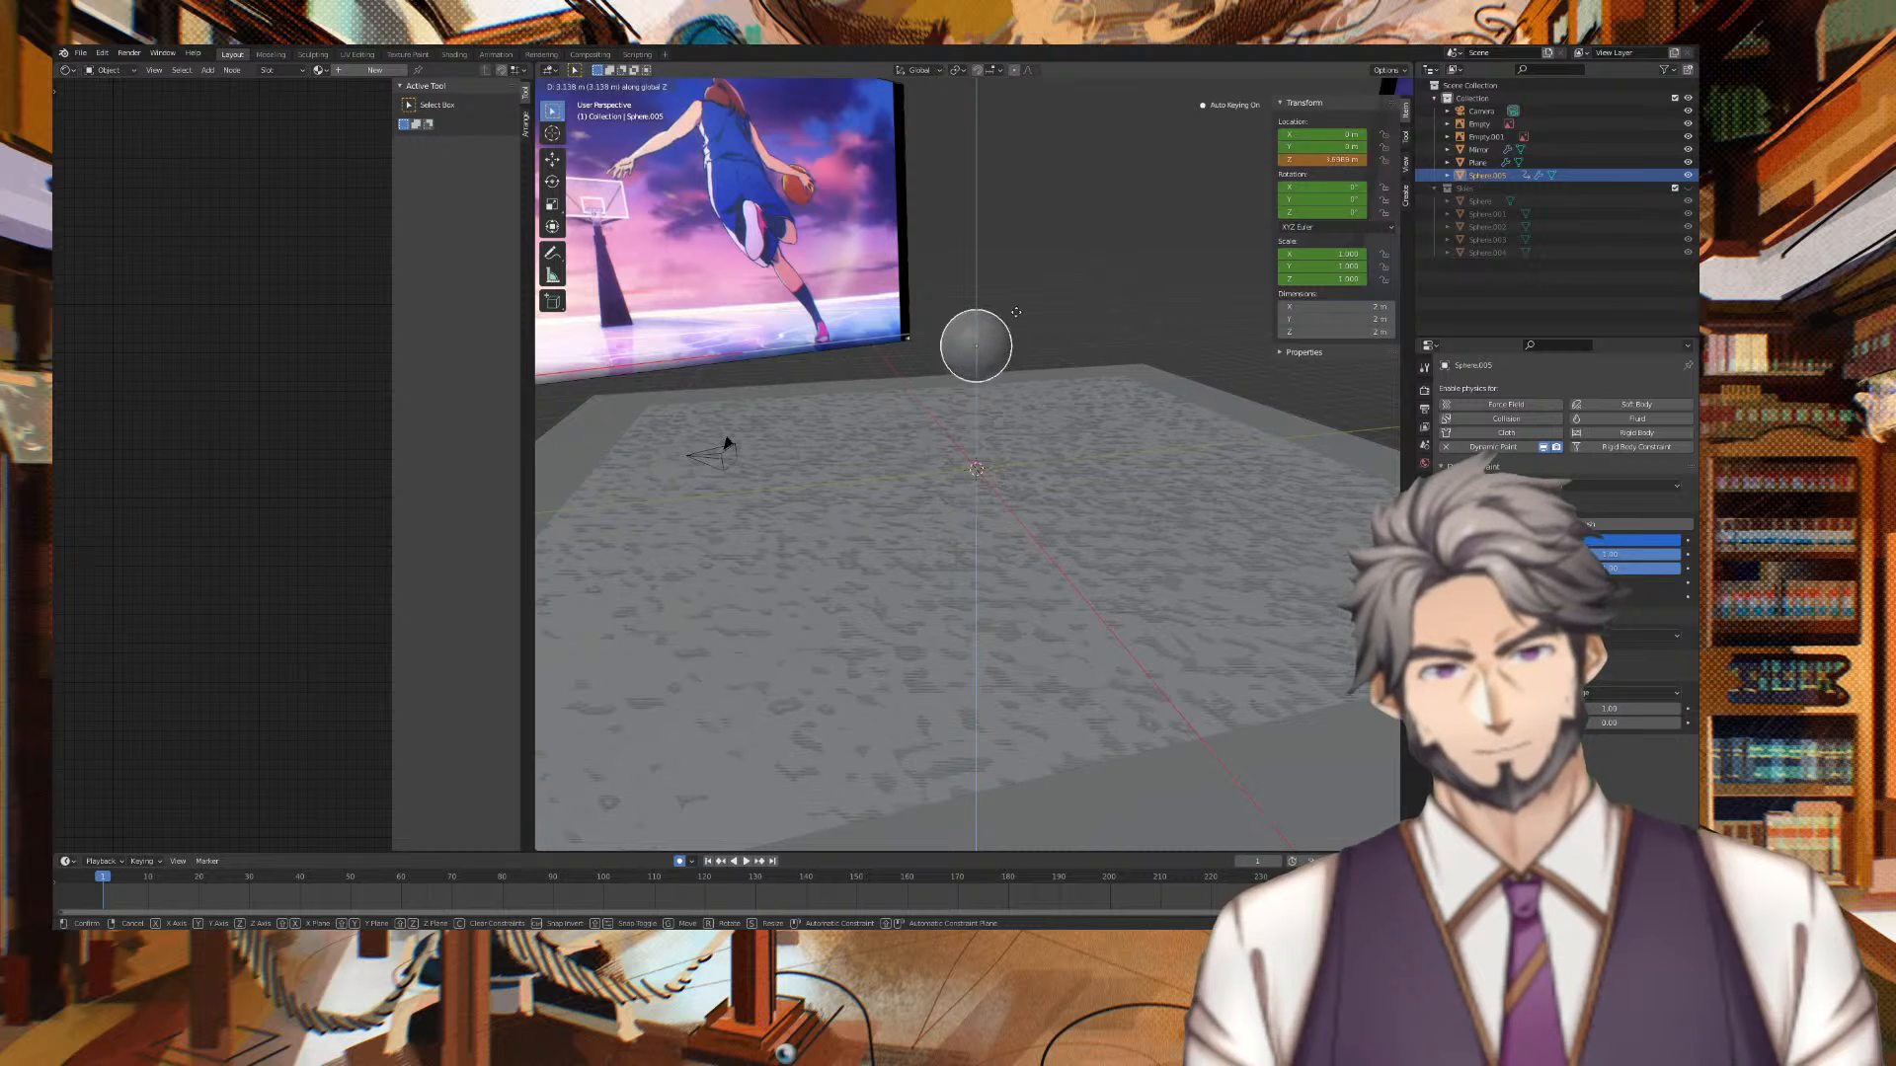
click(1017, 304)
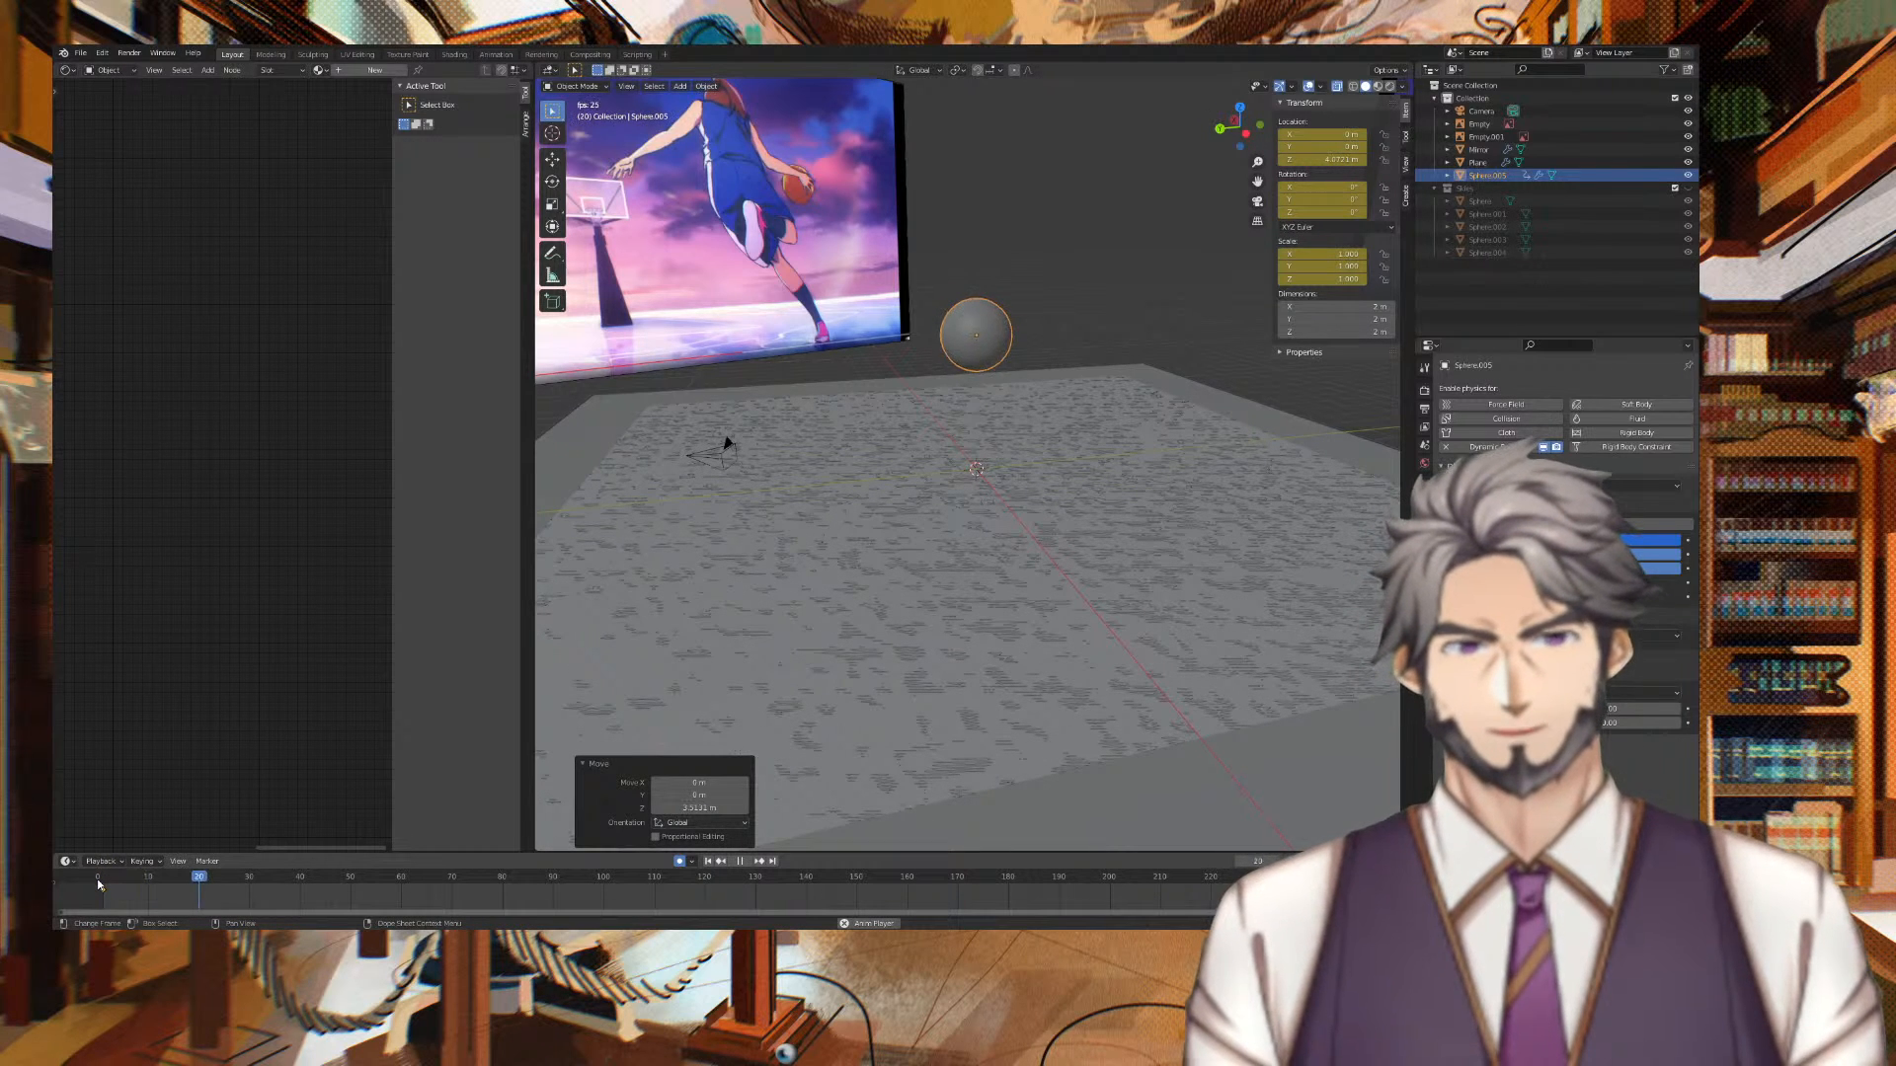
Go to frame 30 and lower the sphere along Z until it cuts into the plane
key(space)
click(353, 877)
key(space)
key(space)
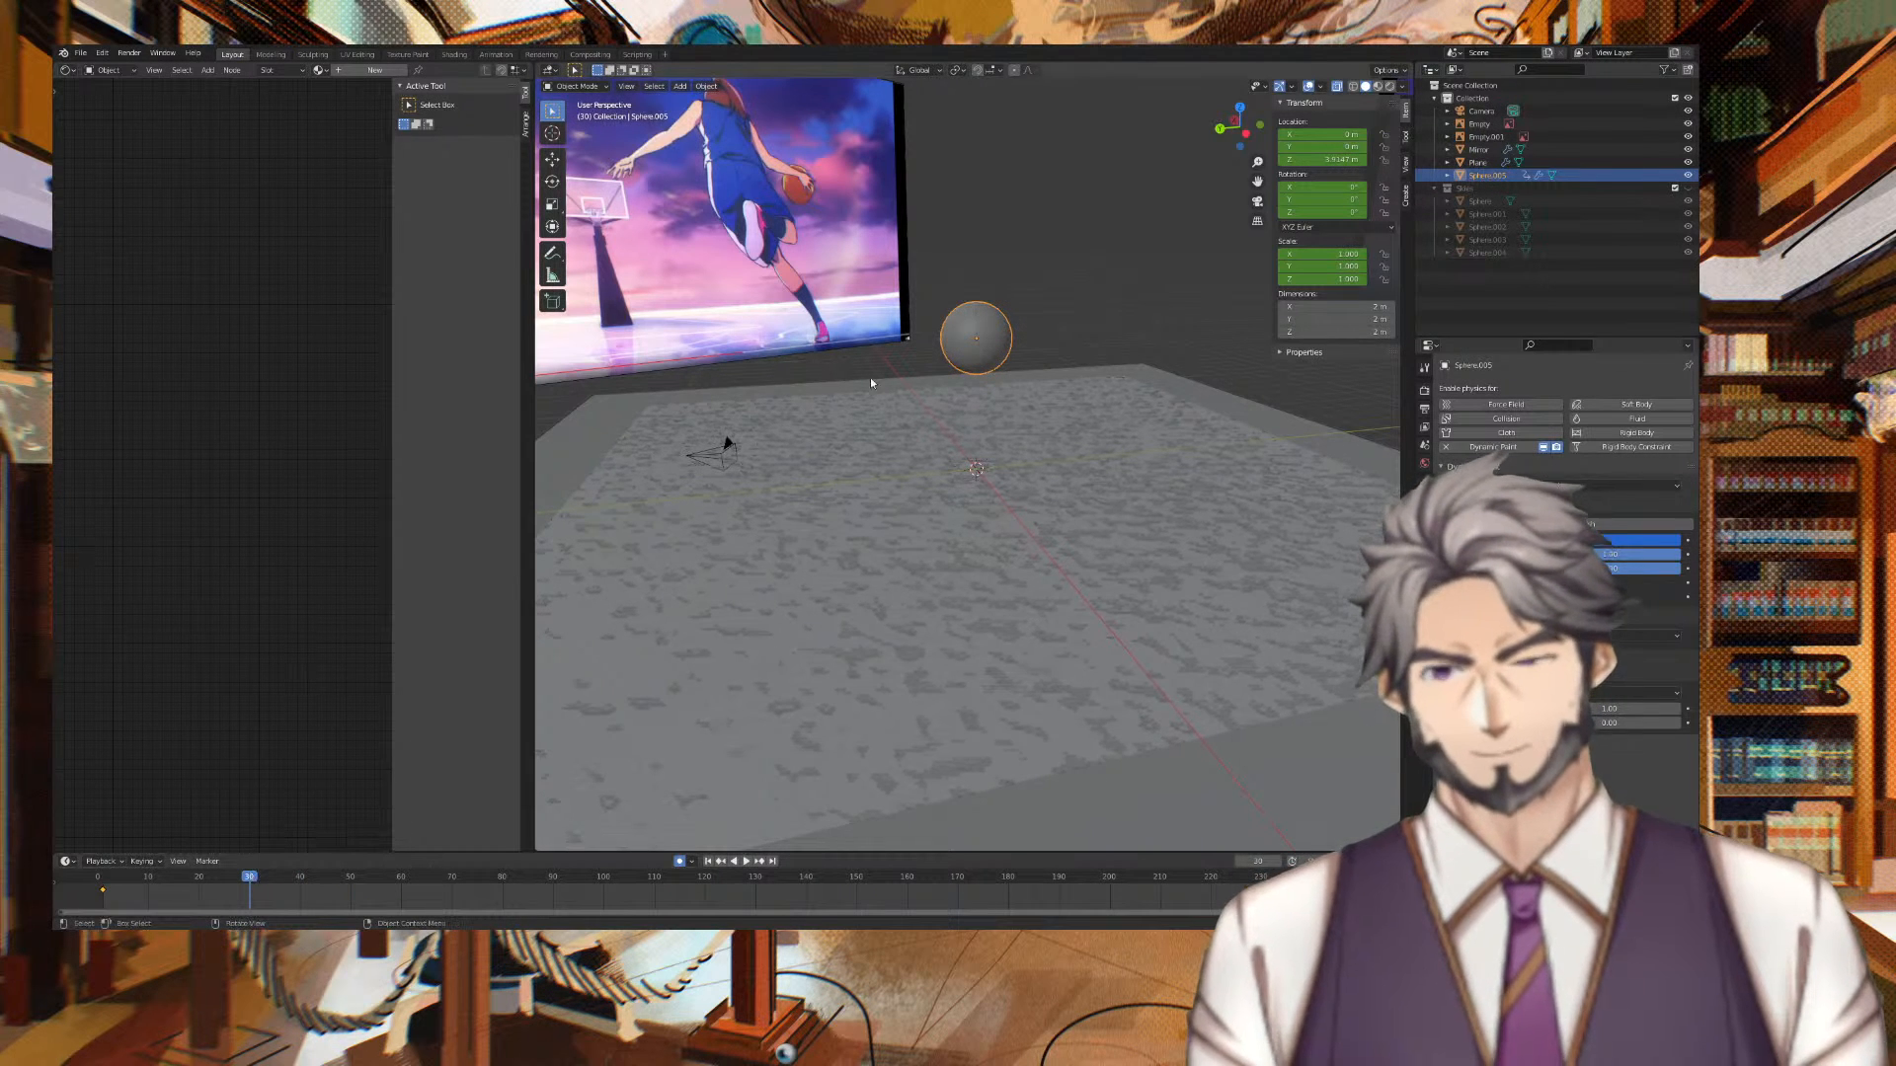
key(g)
key(z)
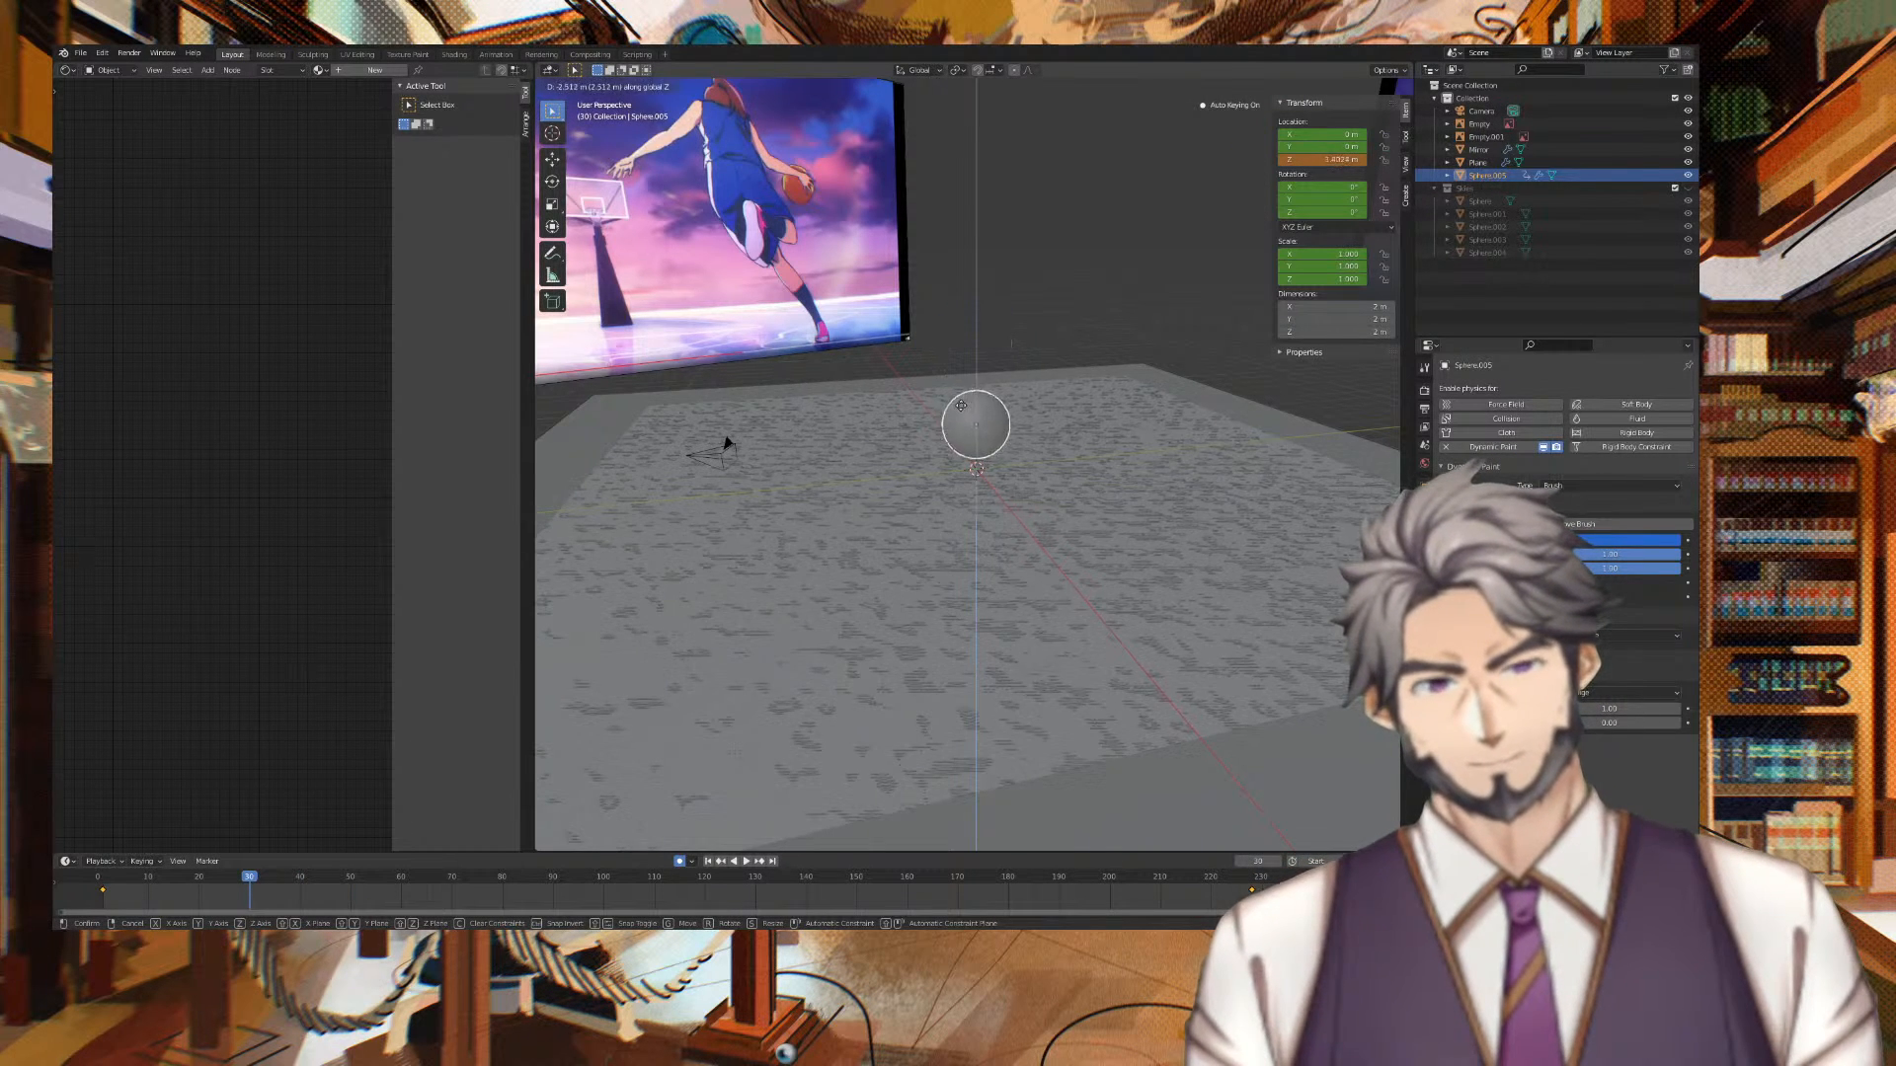
click(963, 427)
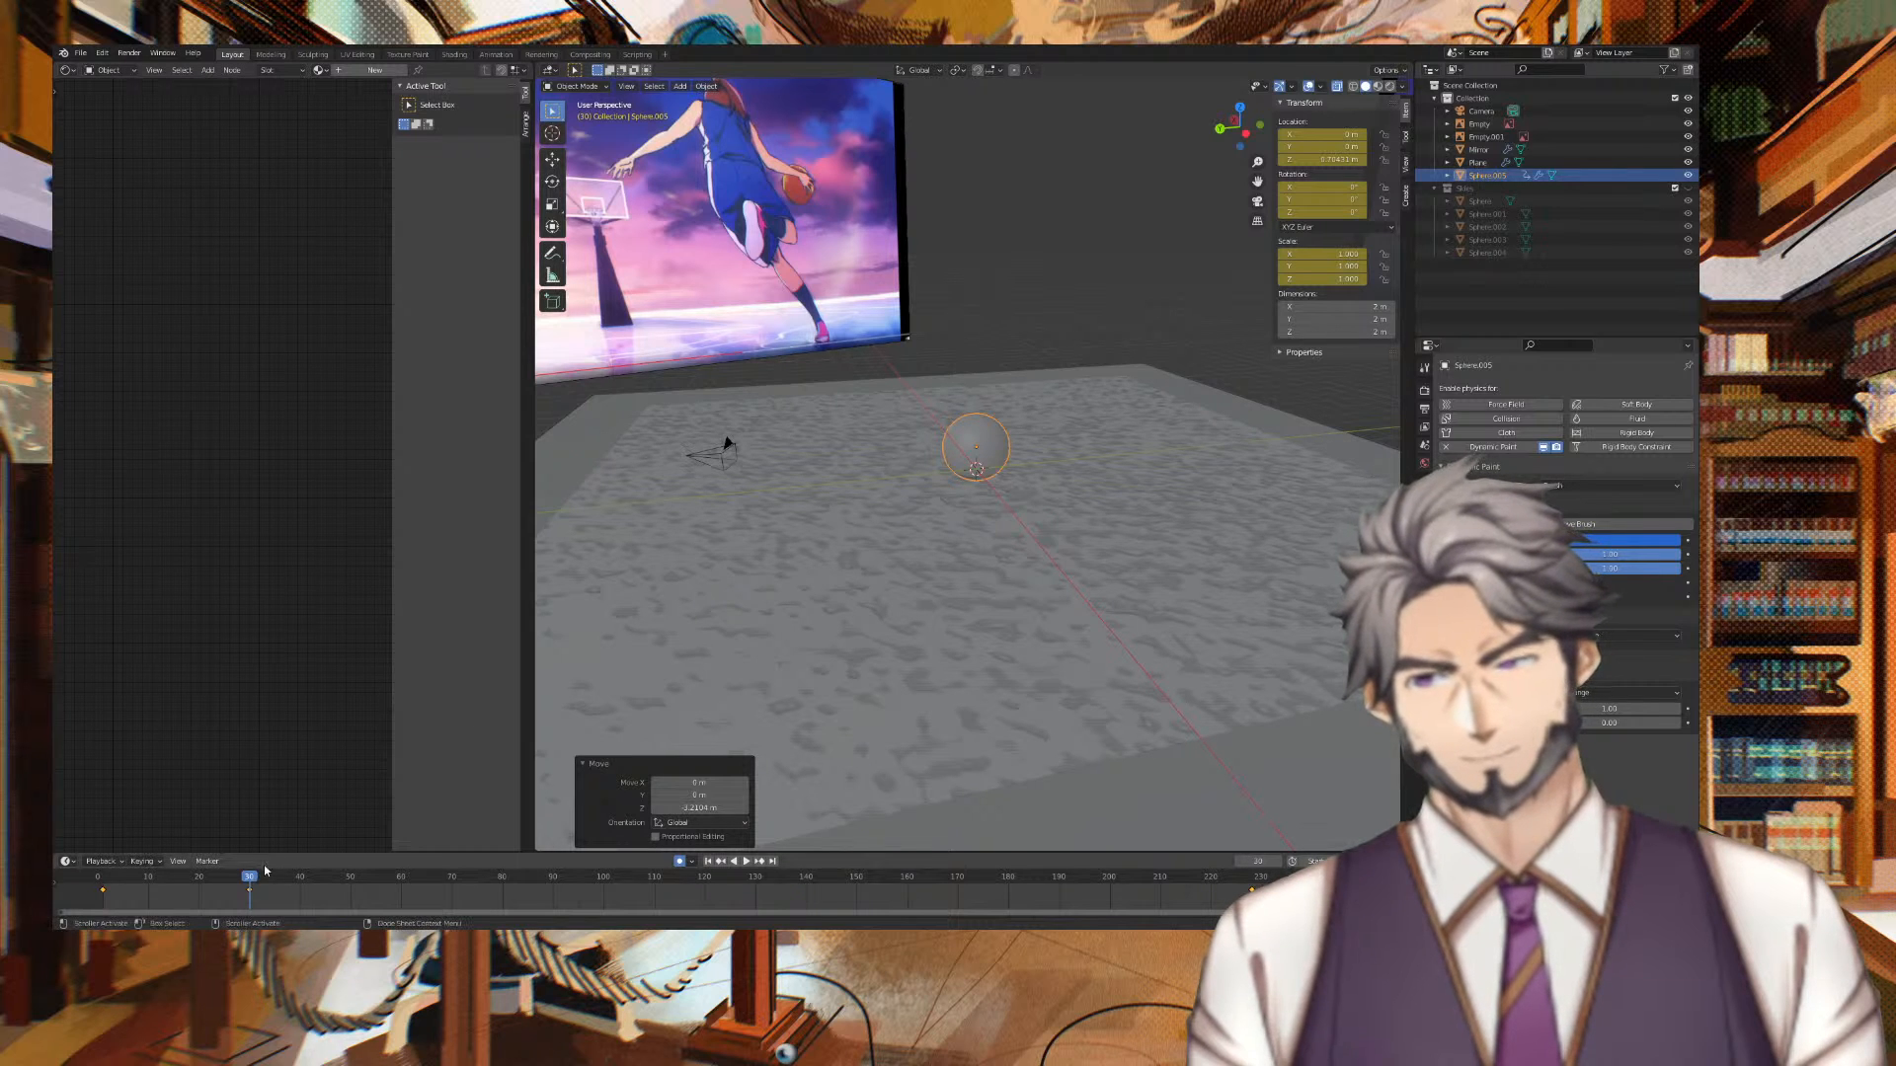
Play the animation from frame 1 to check the ripples made by the falling sphere
drag(251, 878, 97, 884)
key(space)
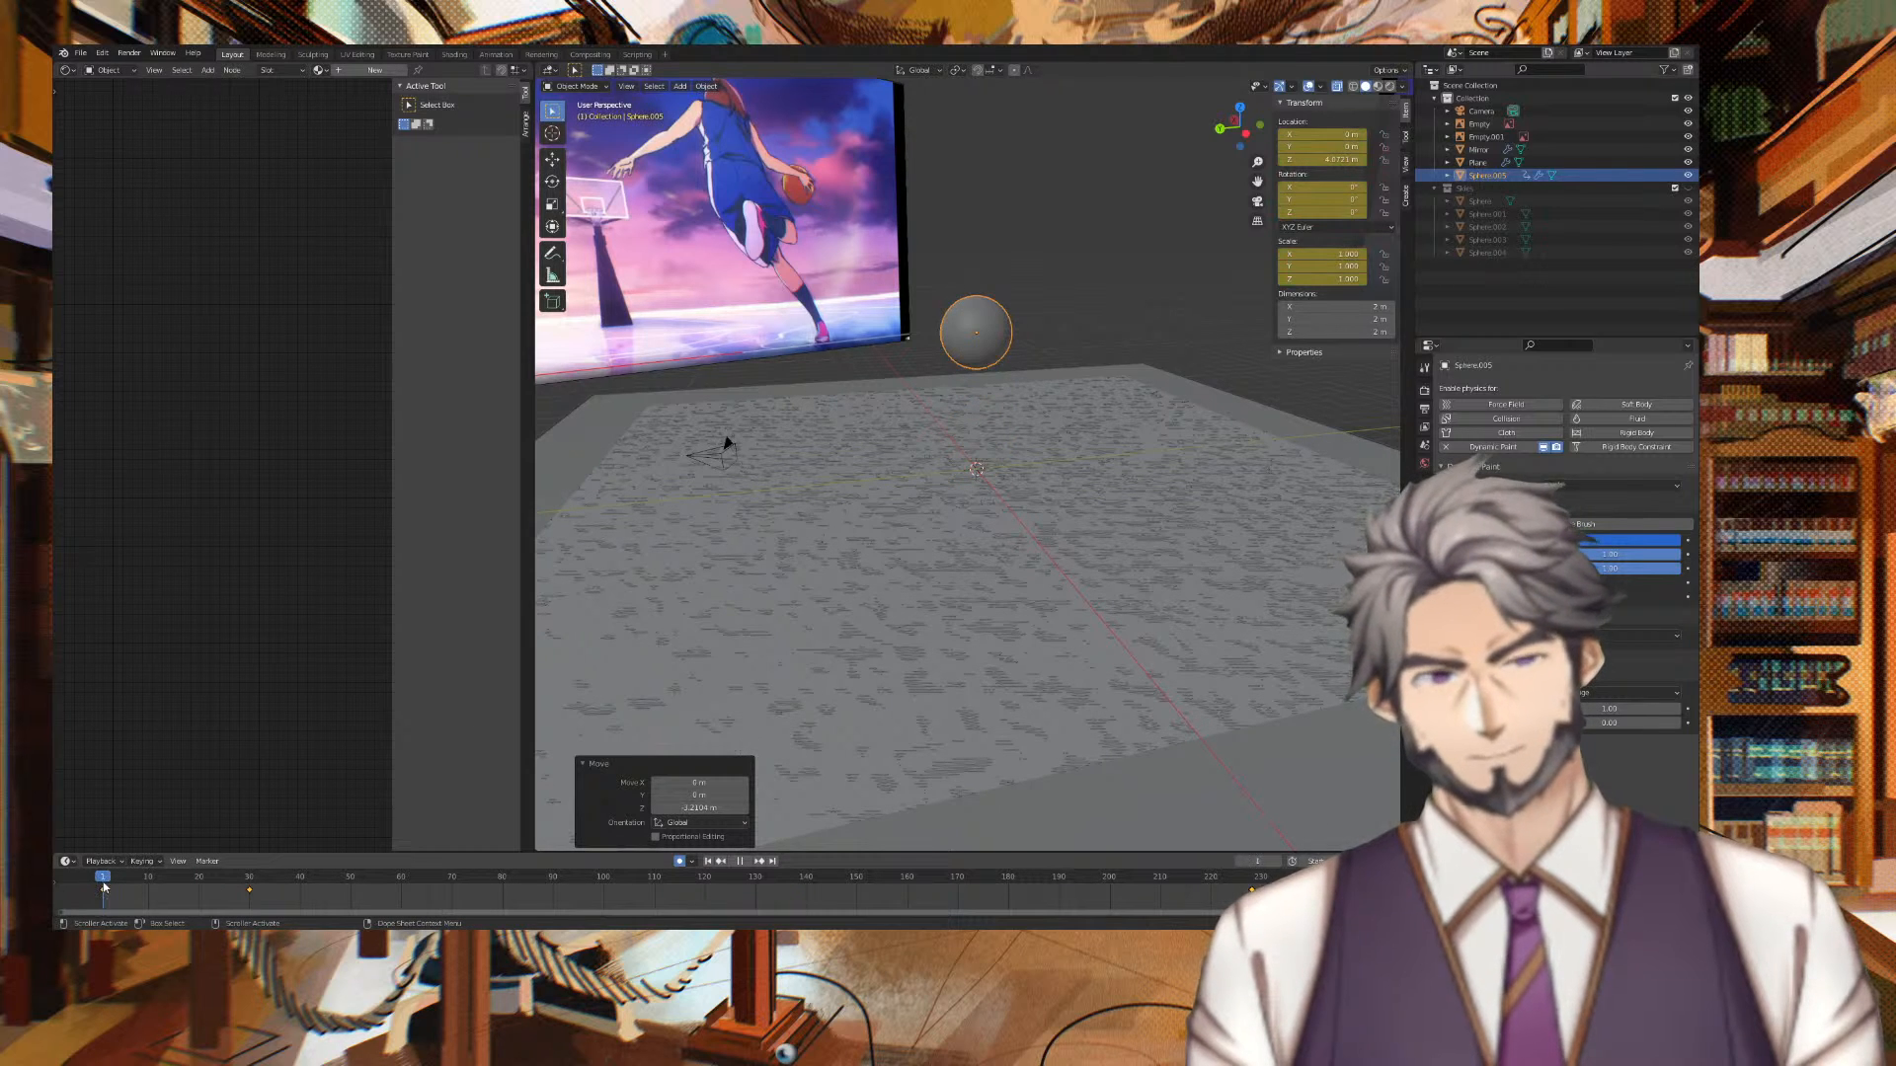
drag(103, 886, 333, 875)
key(space)
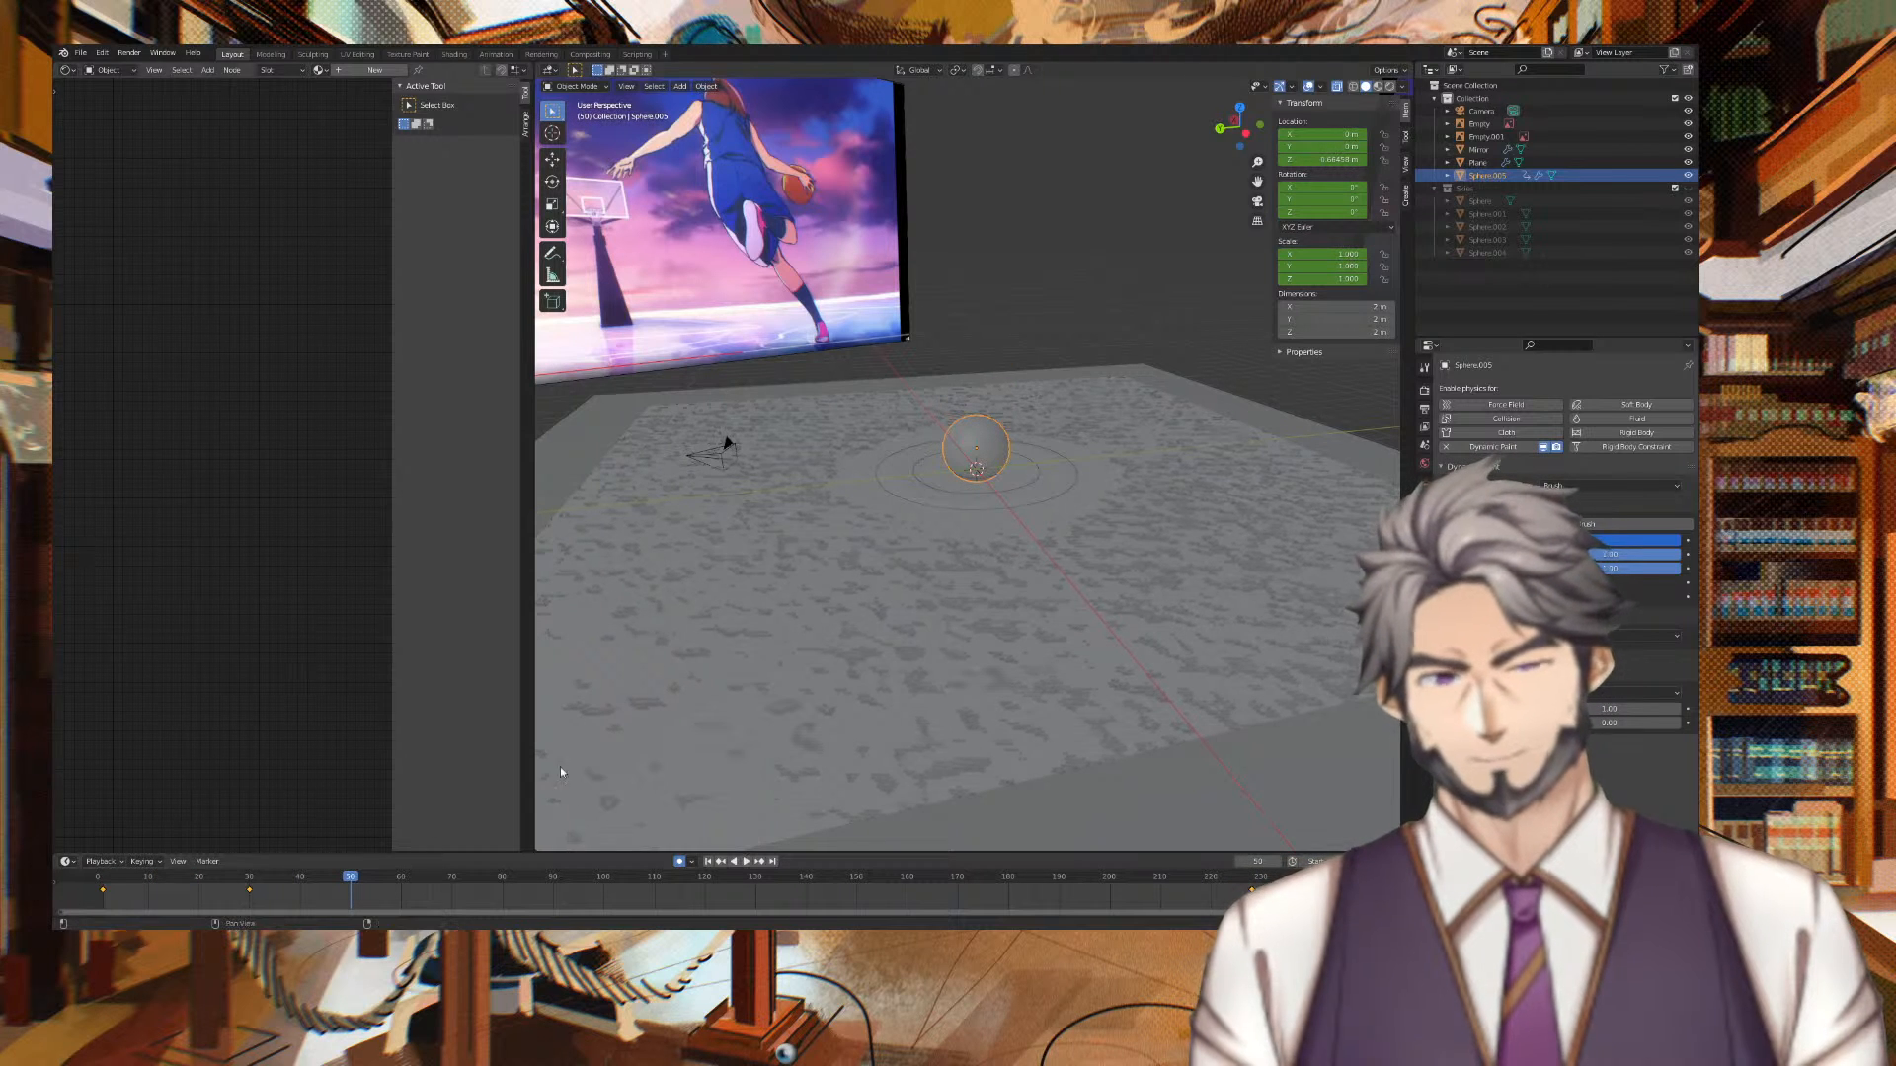
click(958, 419)
click(984, 434)
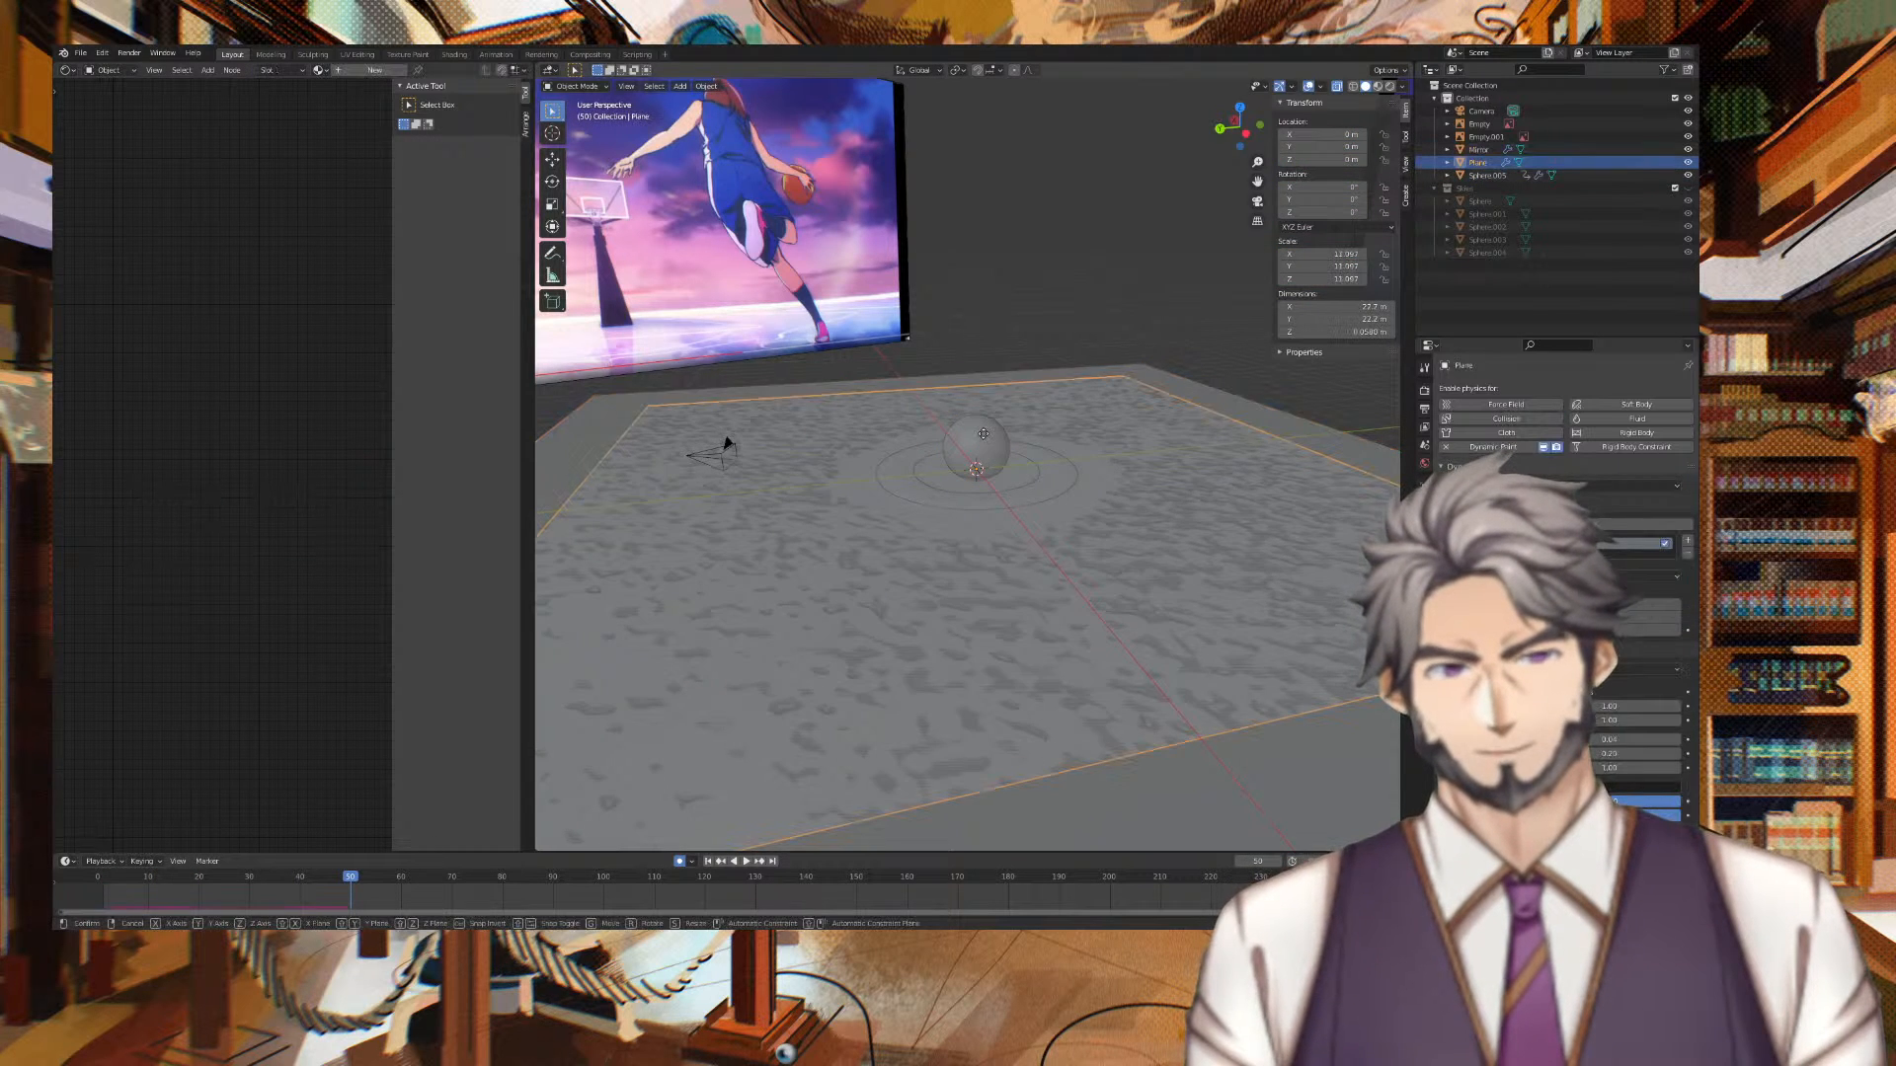
key(g)
key(z)
click(997, 394)
key(ctrl+z)
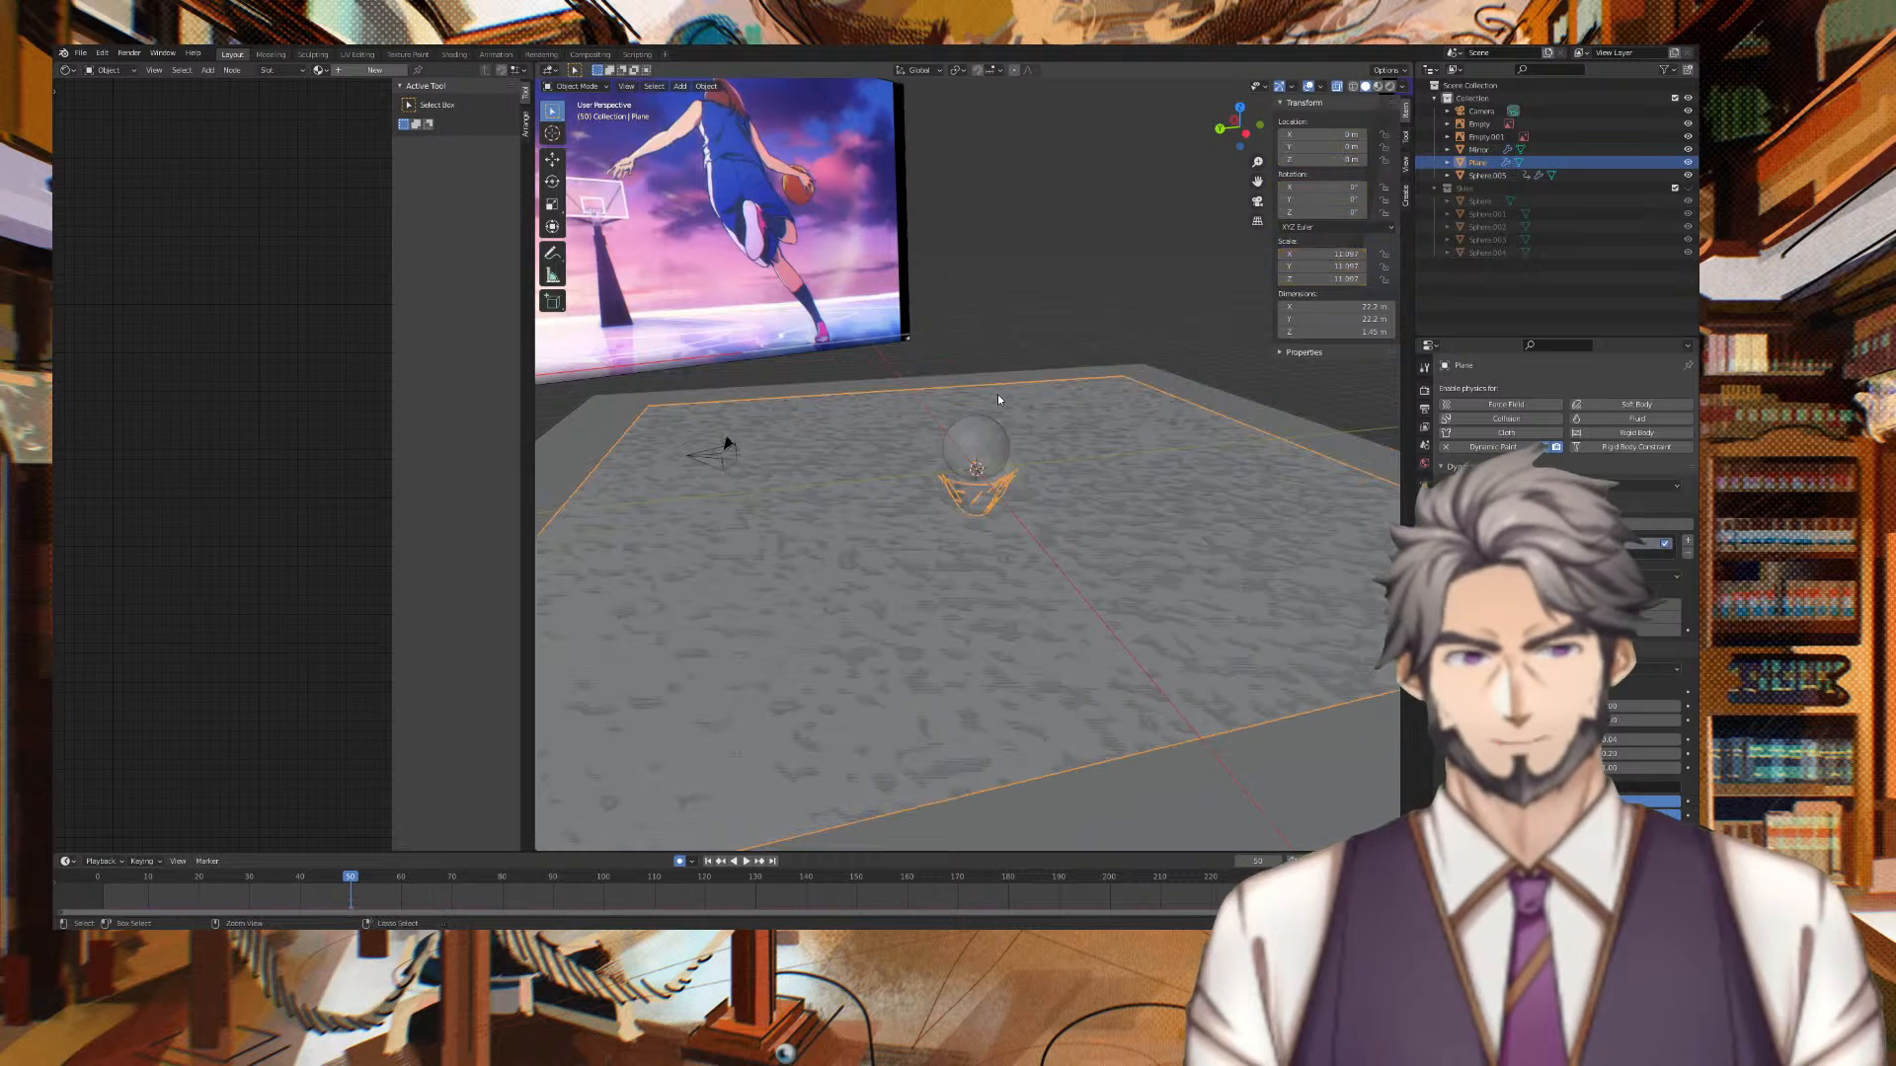
Review the undo history with the canvas plane selected and play the animation to watch the ripples spread
click(1034, 442)
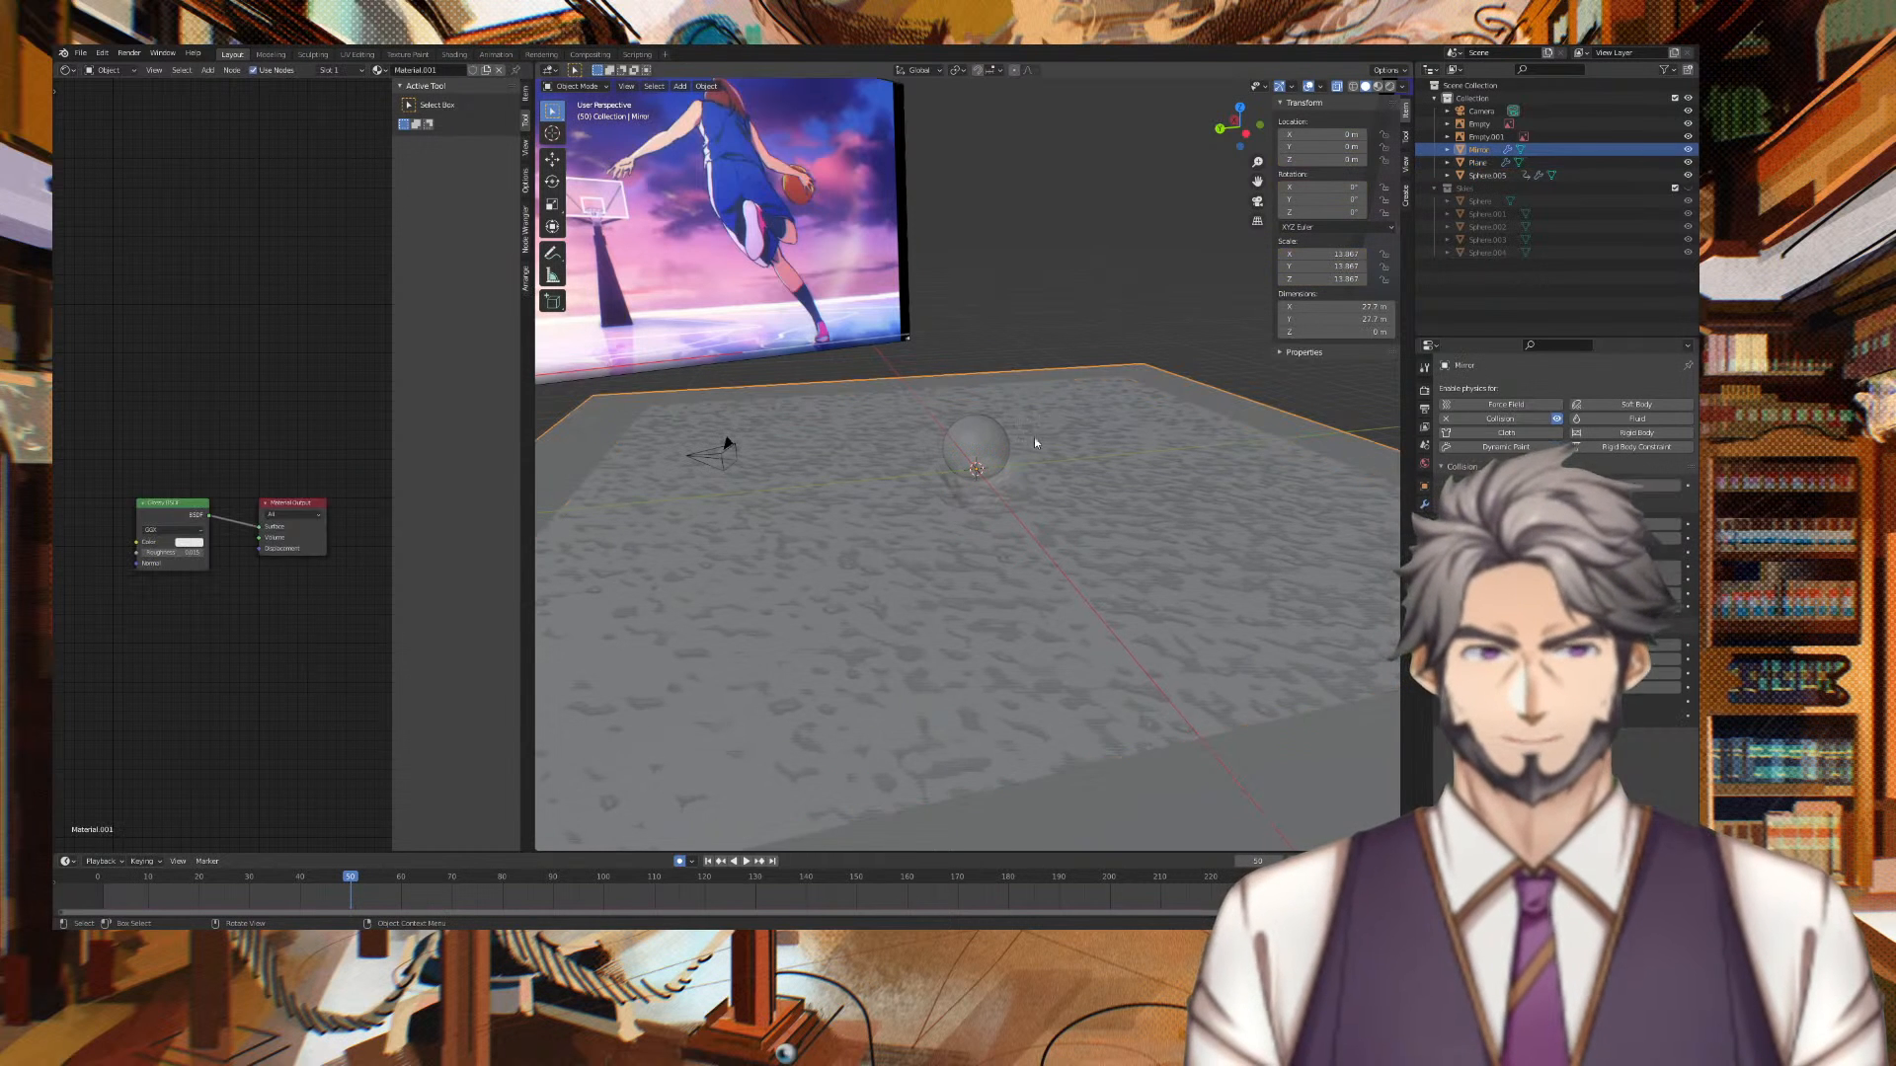
click(985, 290)
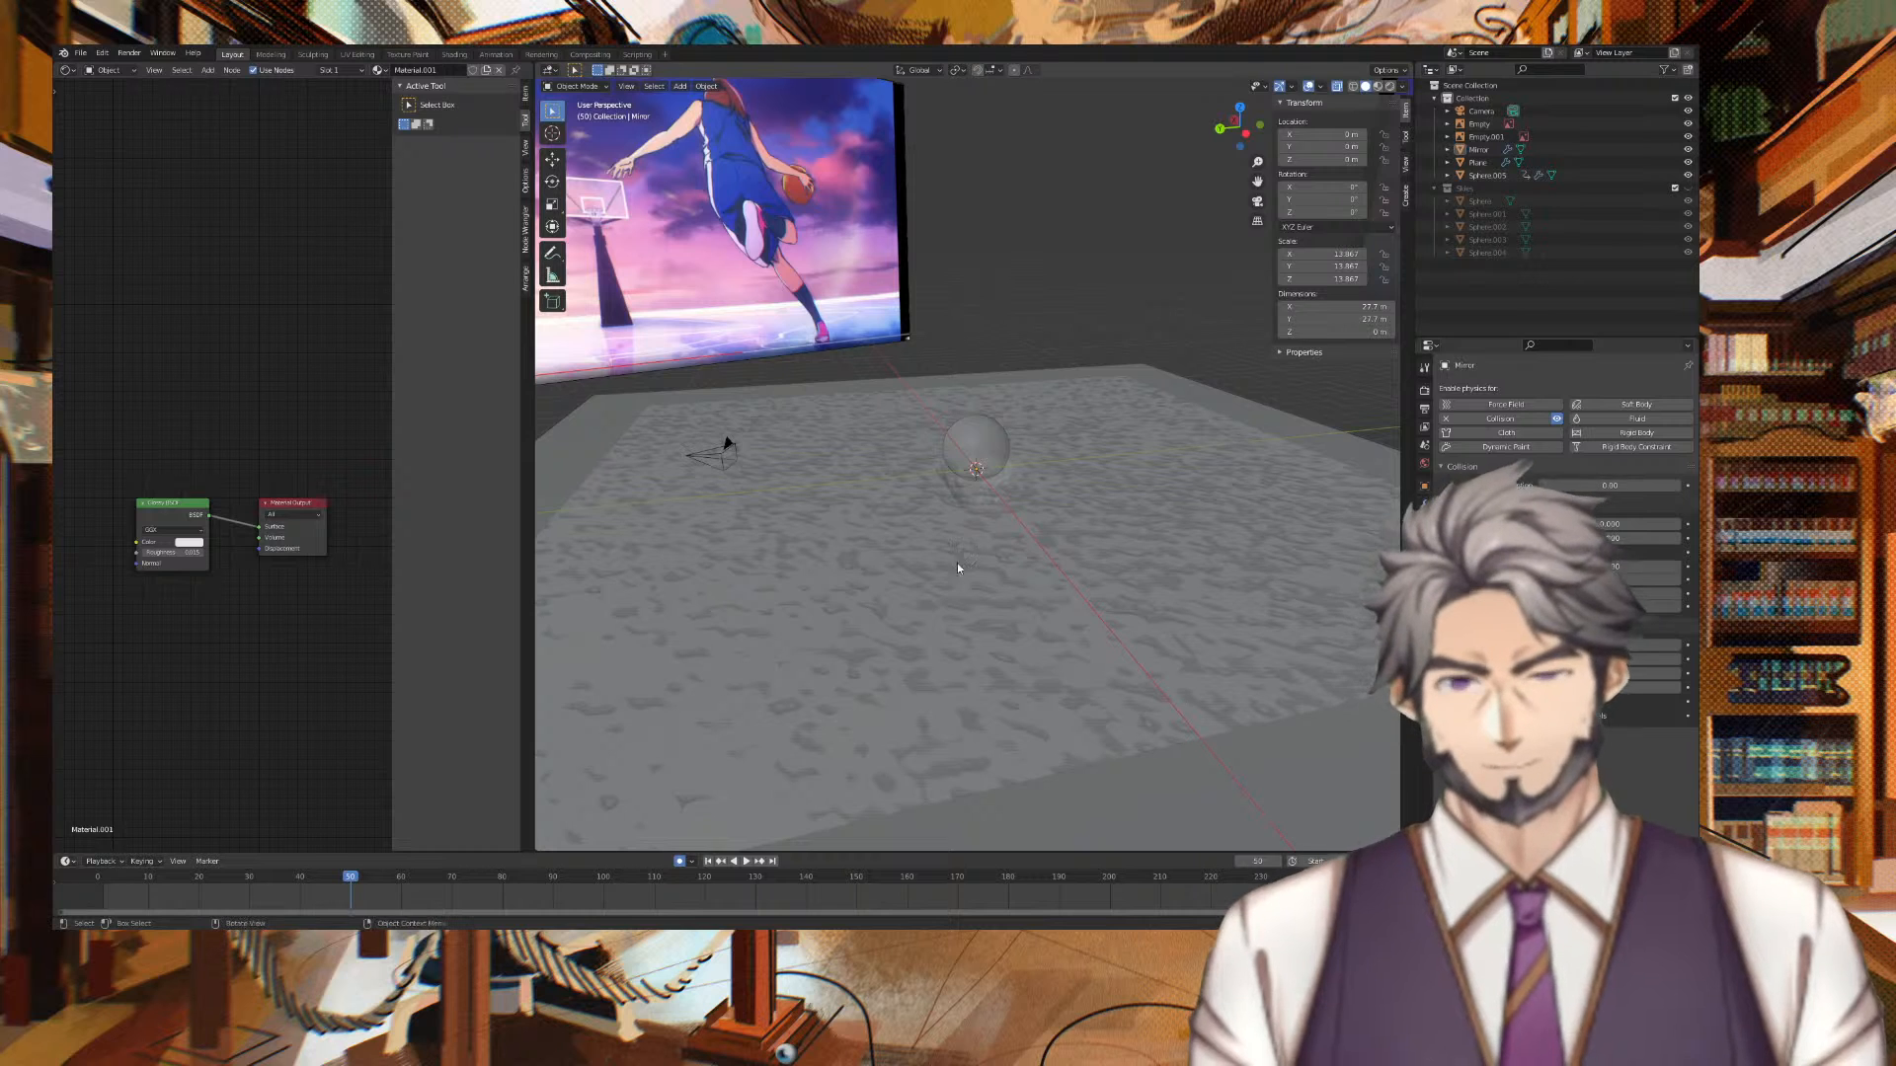
click(966, 471)
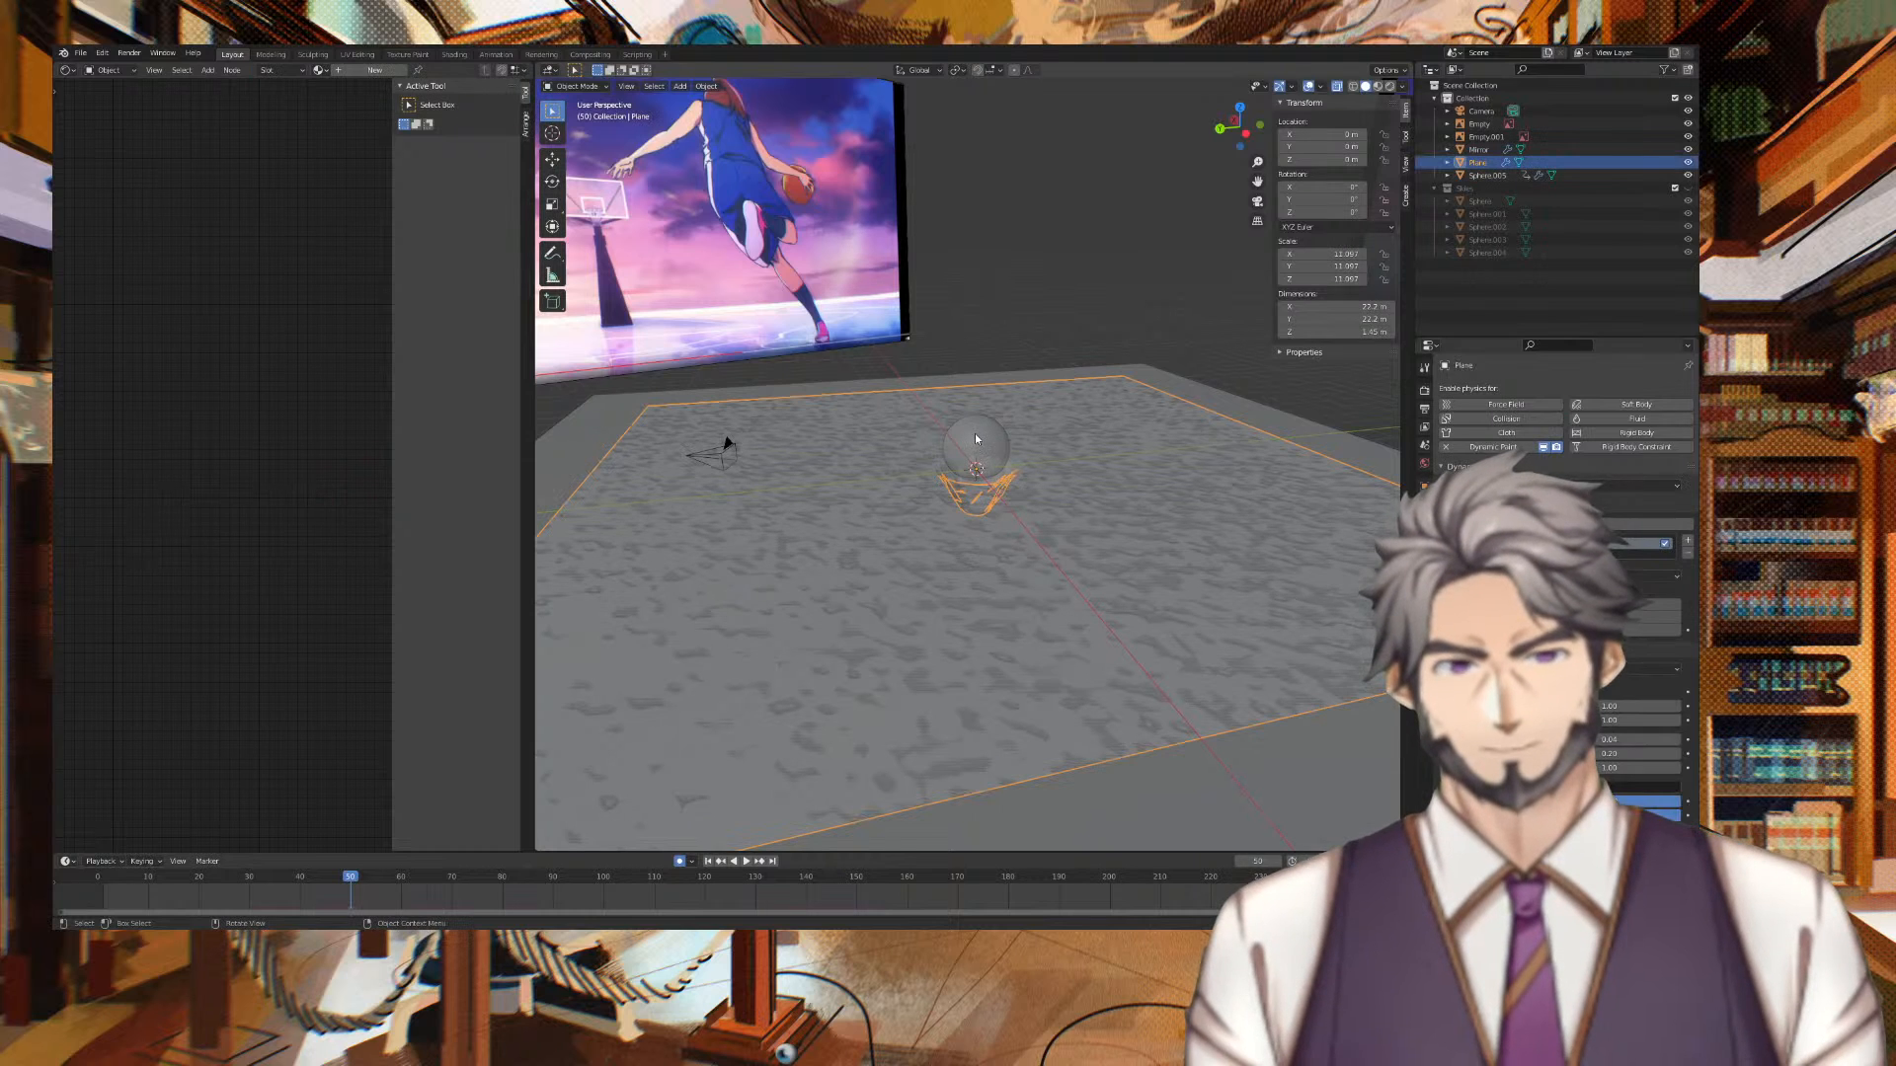
click(101, 54)
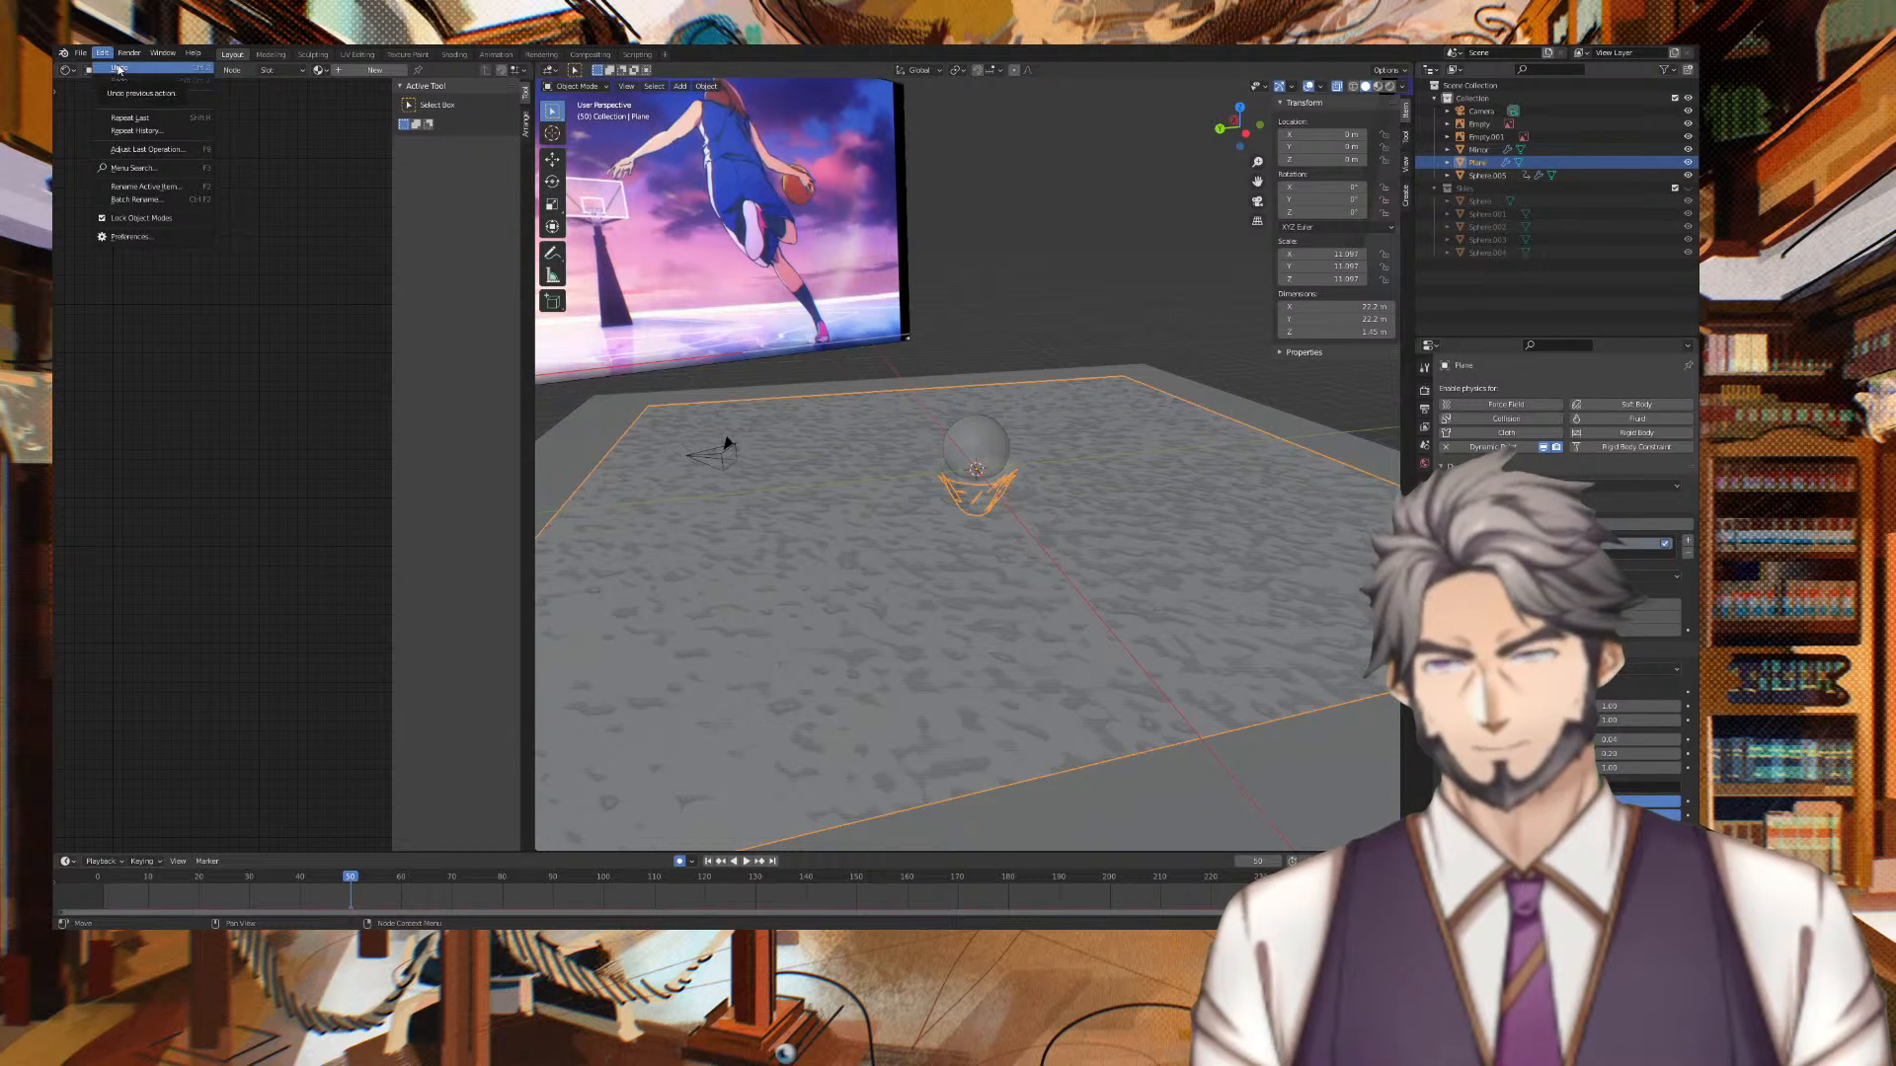
click(133, 100)
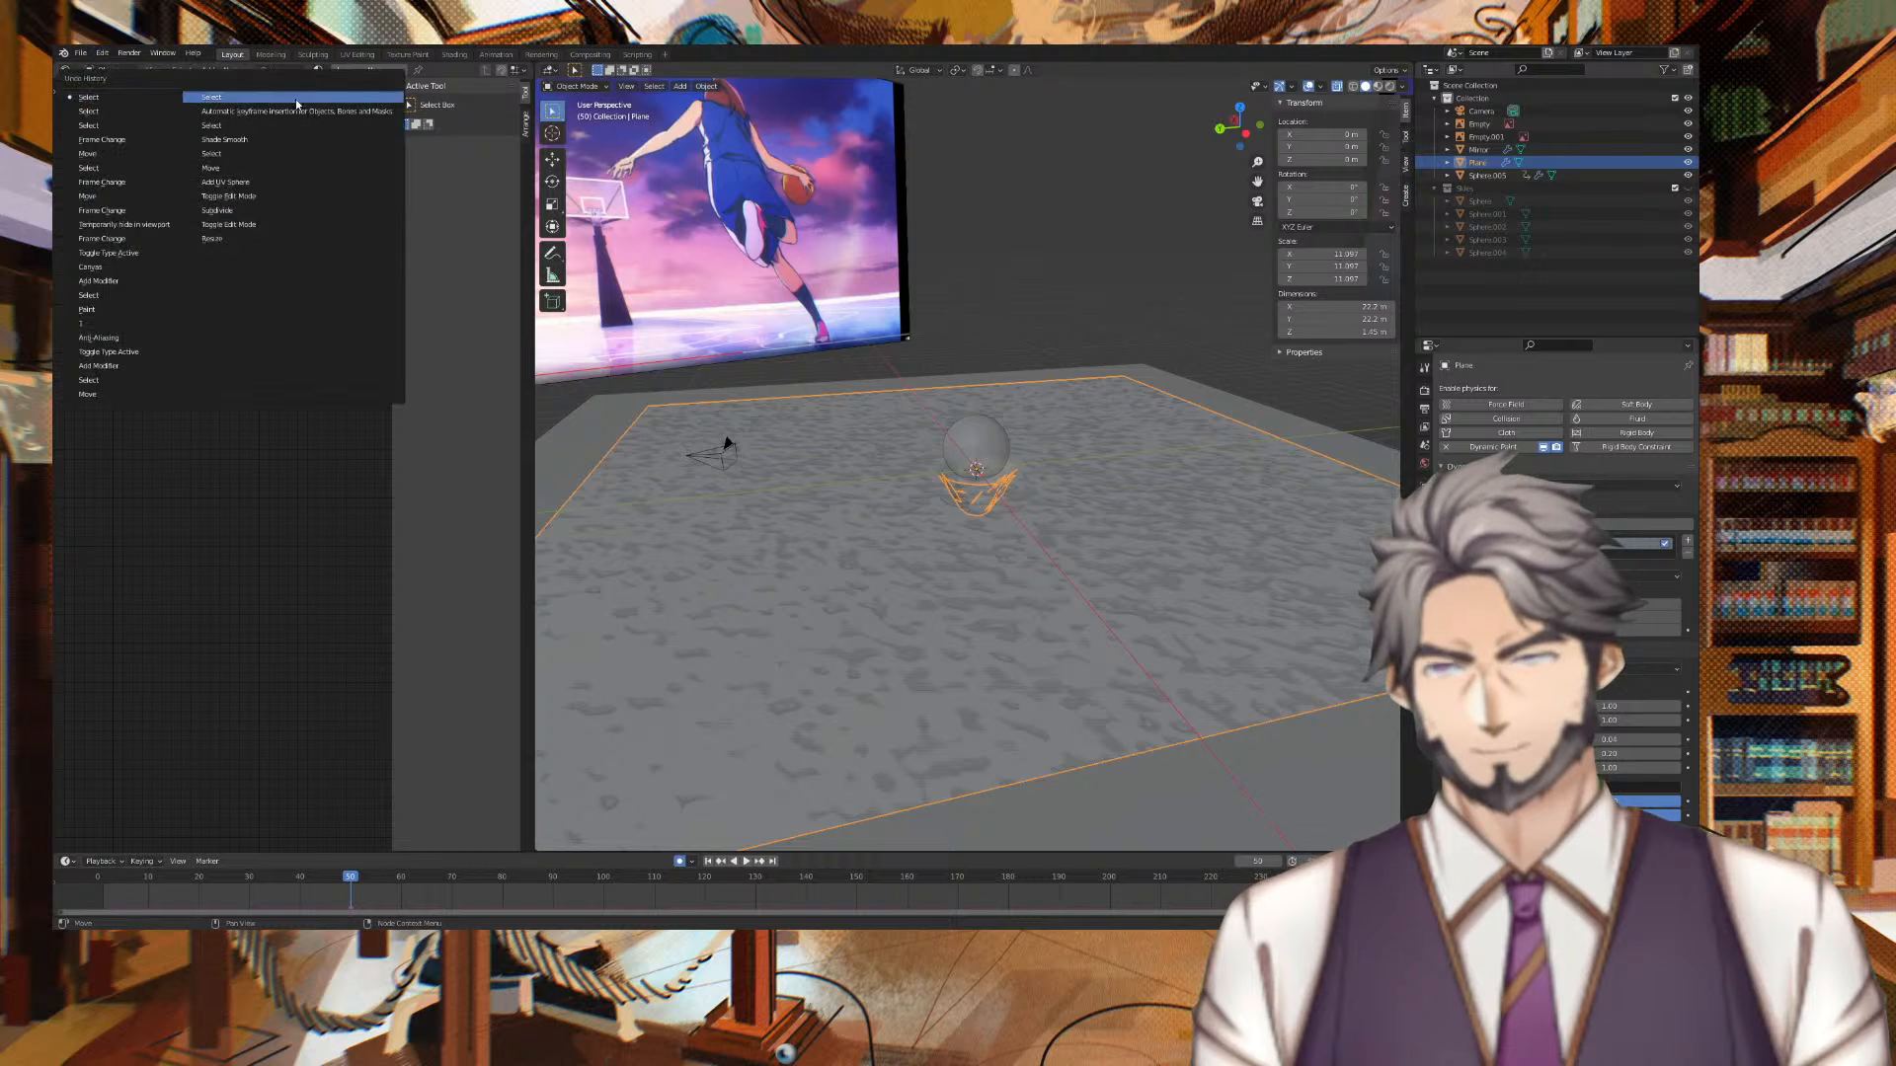
click(161, 118)
key(space)
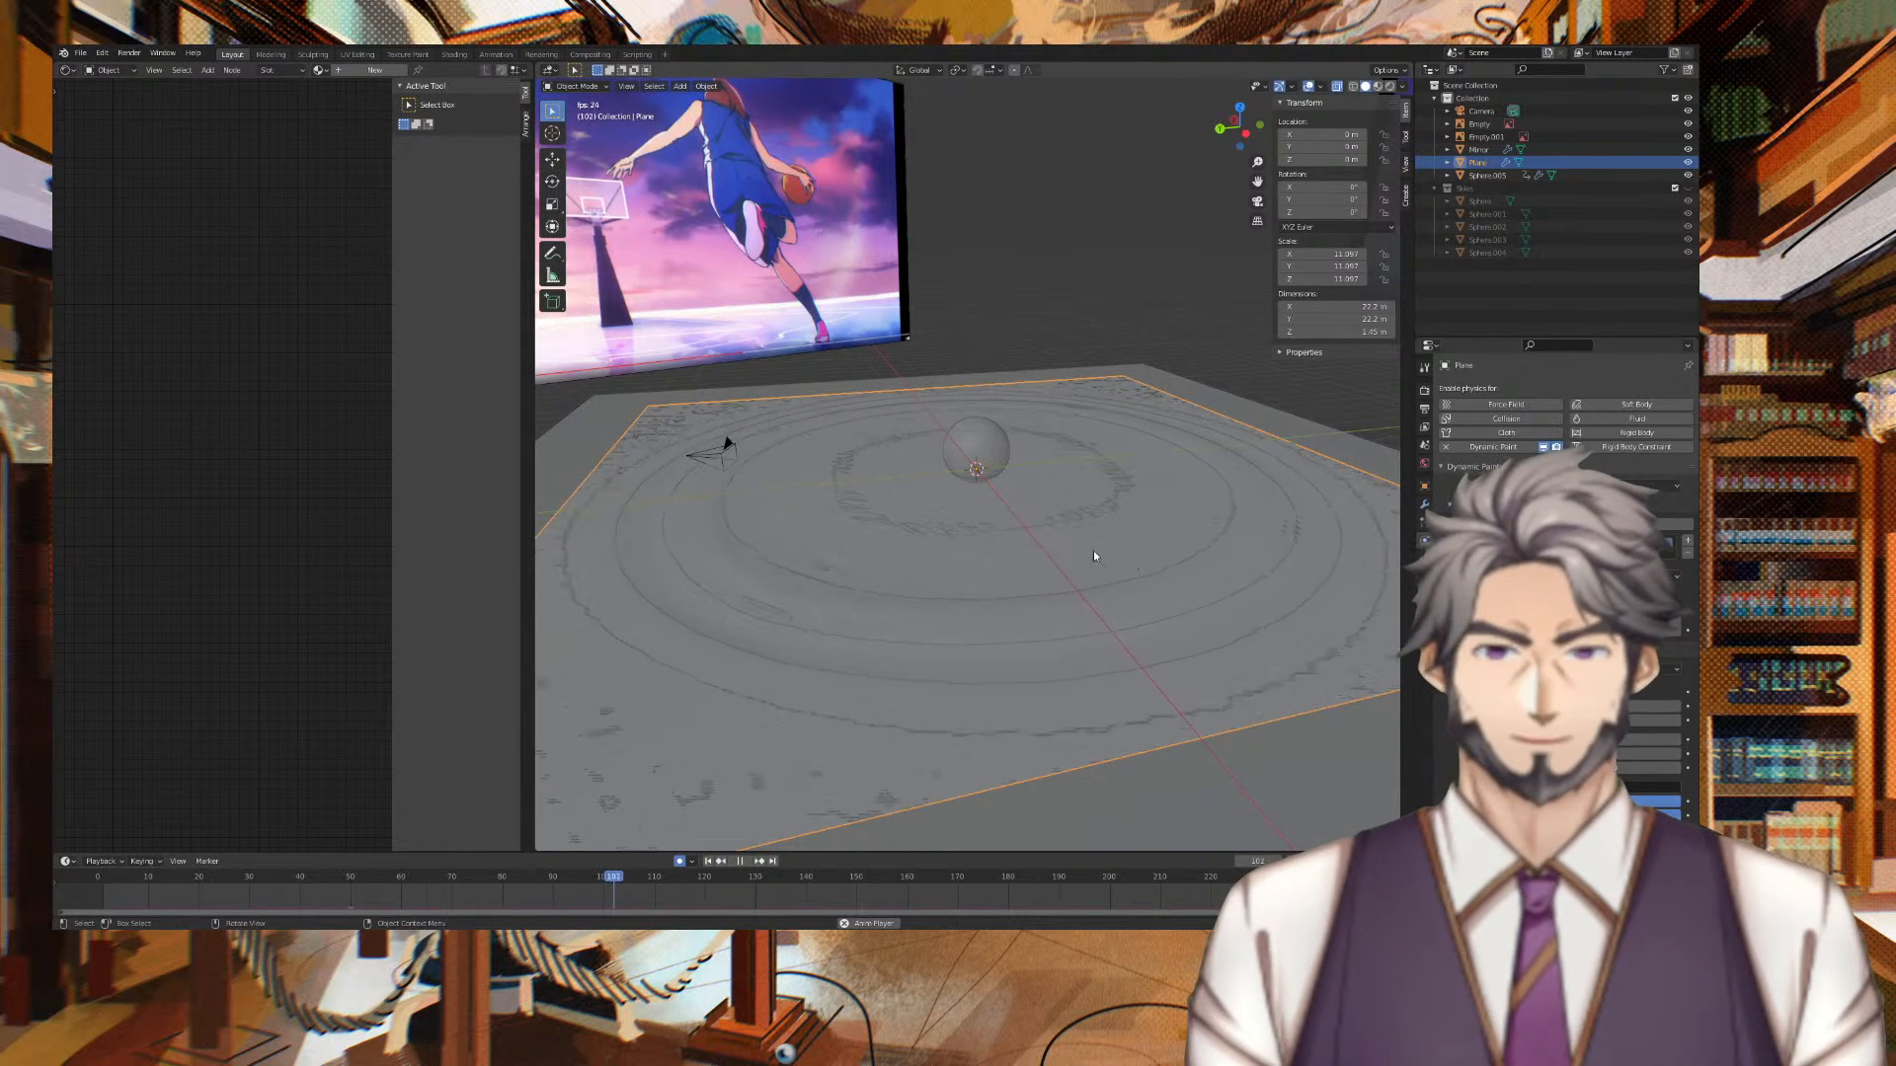
key(space)
Select the sphere and raise it along Z clear of the plane at frame 35
click(990, 446)
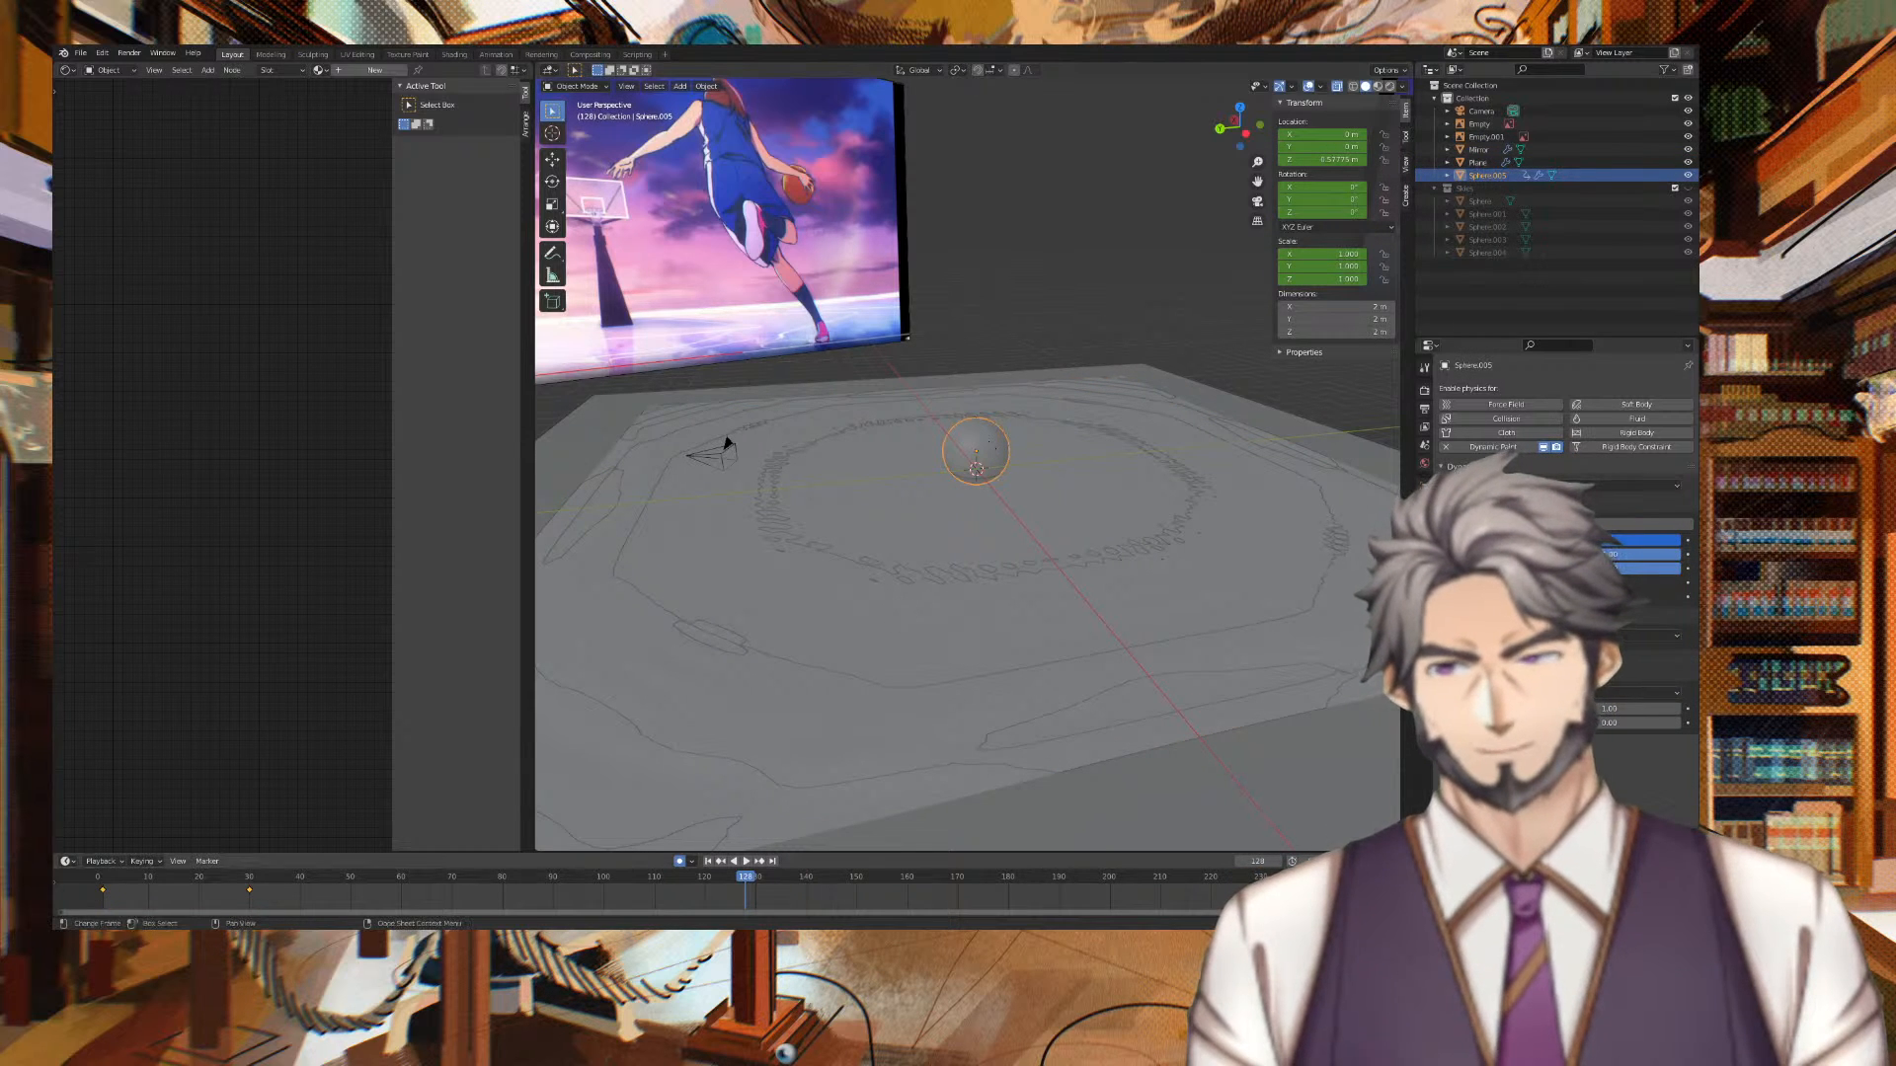
mouse_move(740, 877)
mouse_down()
mouse_move(90, 886)
mouse_move(303, 878)
mouse_up()
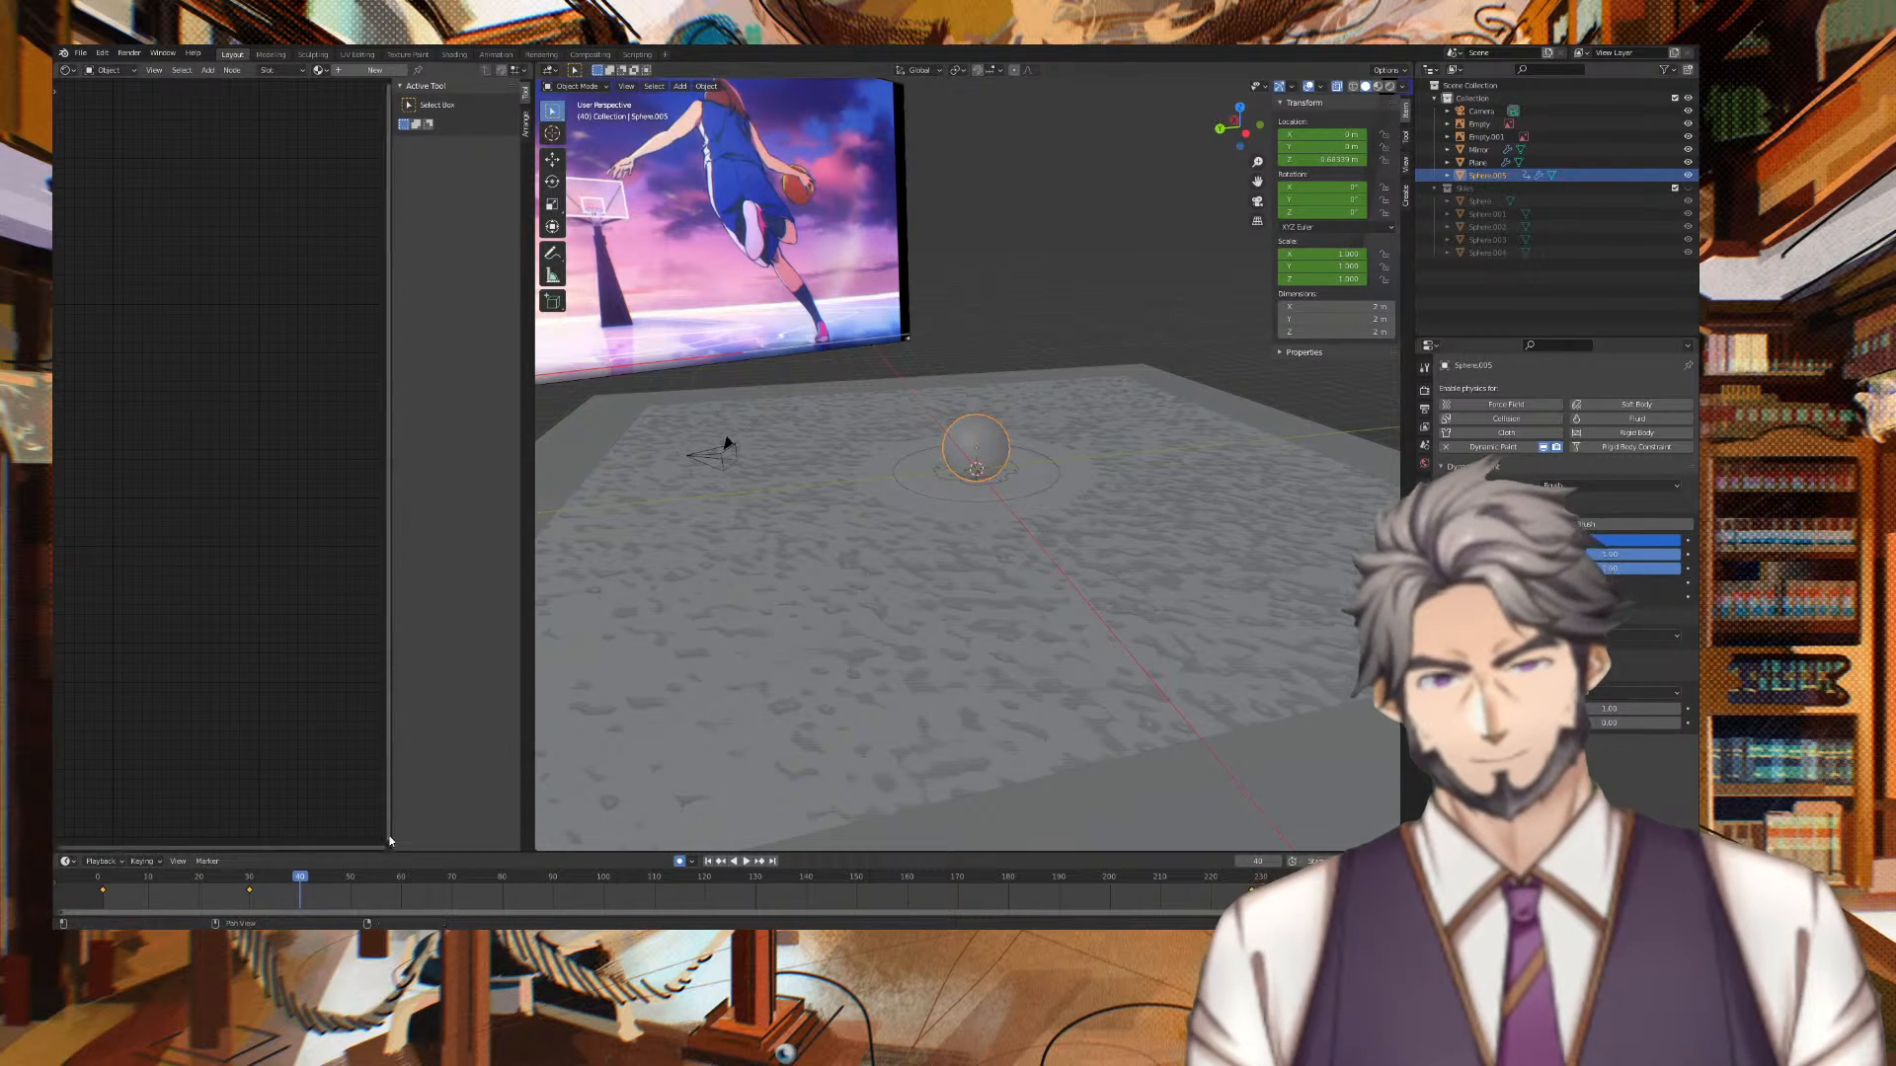
drag(246, 883, 274, 882)
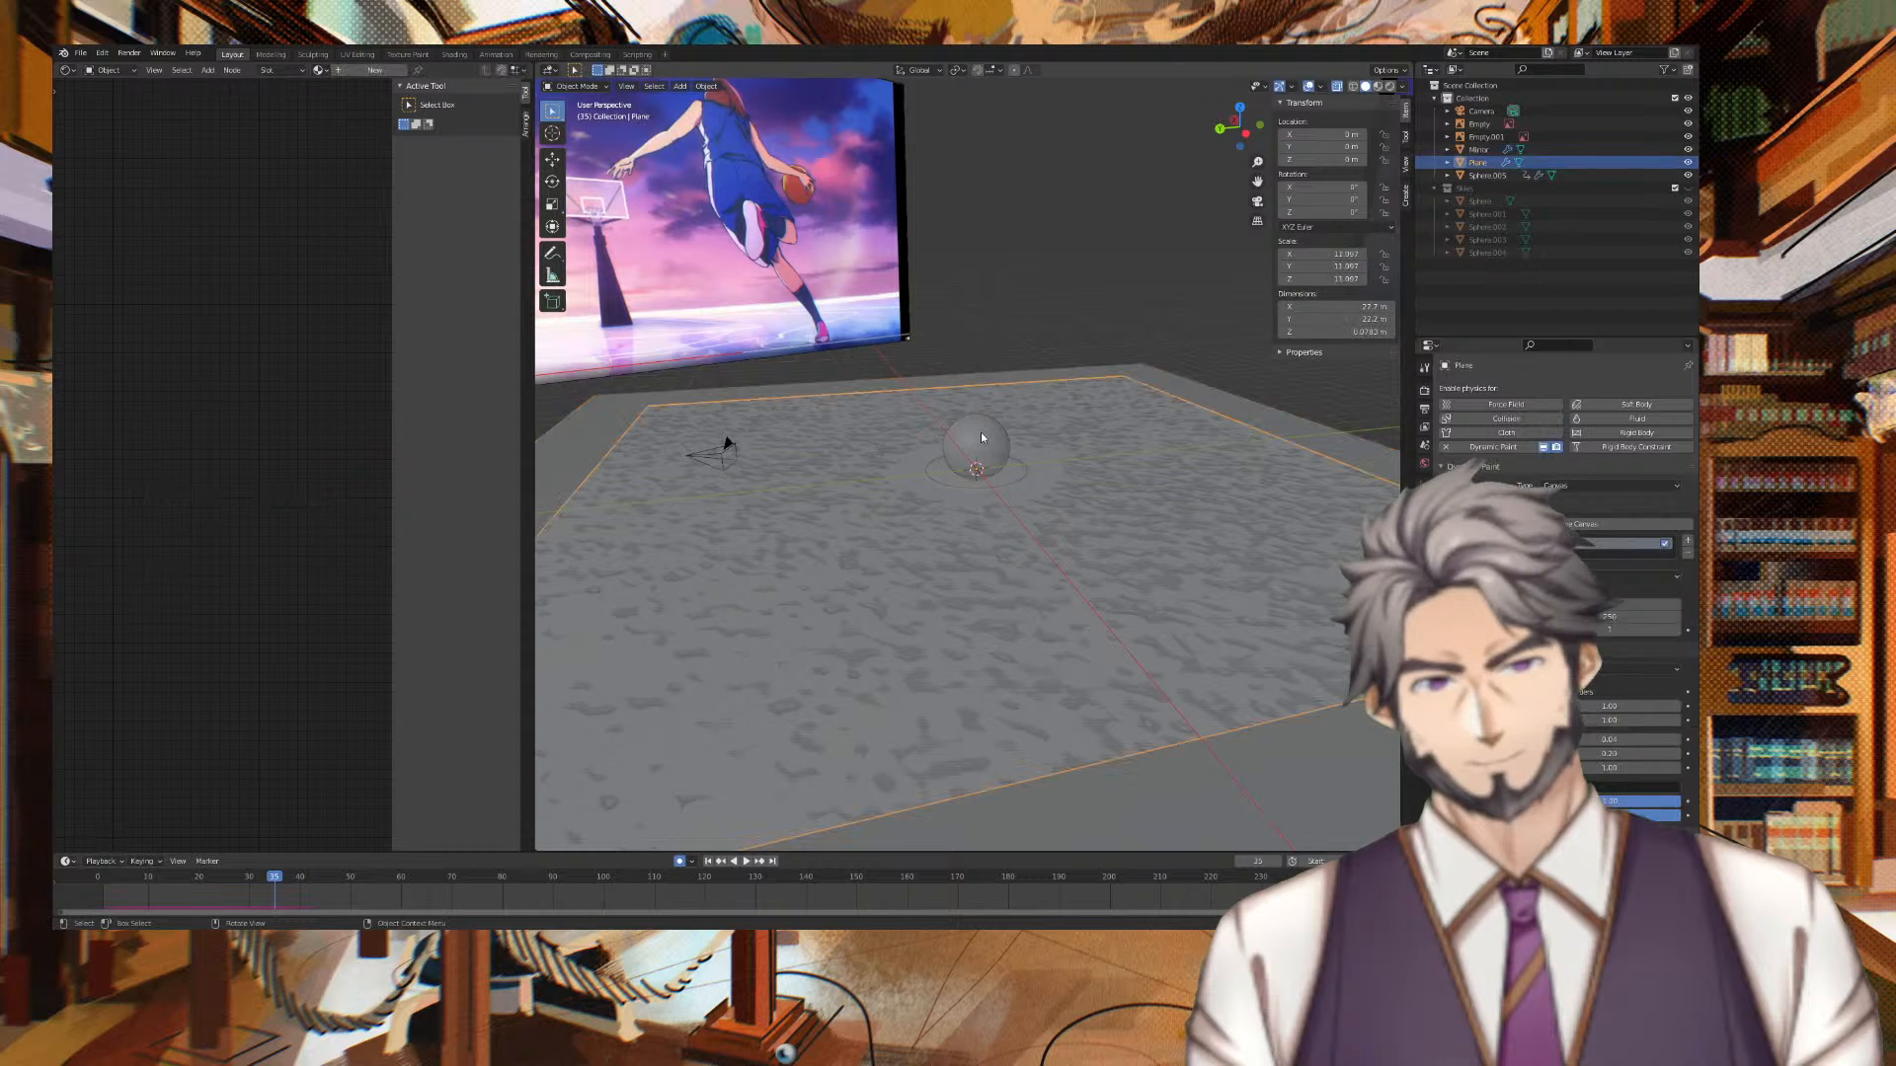
key(g)
key(z)
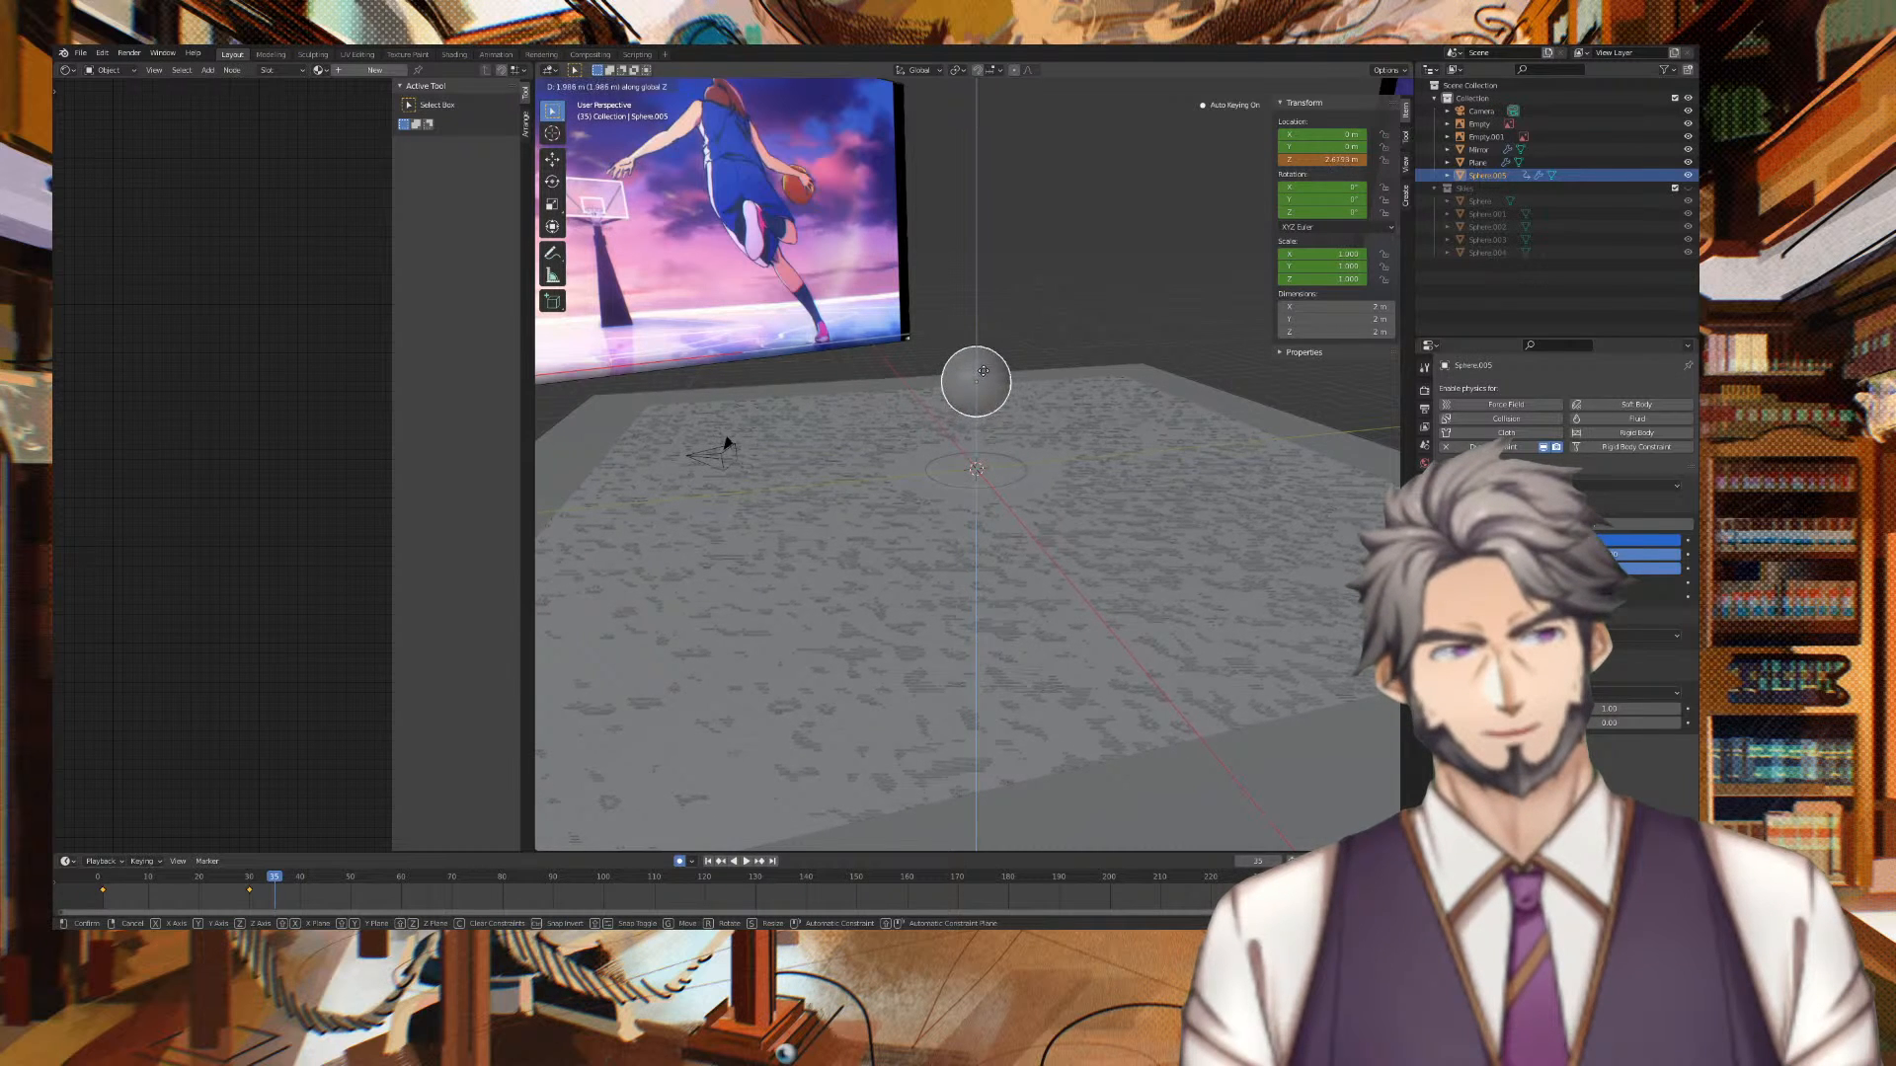
click(981, 365)
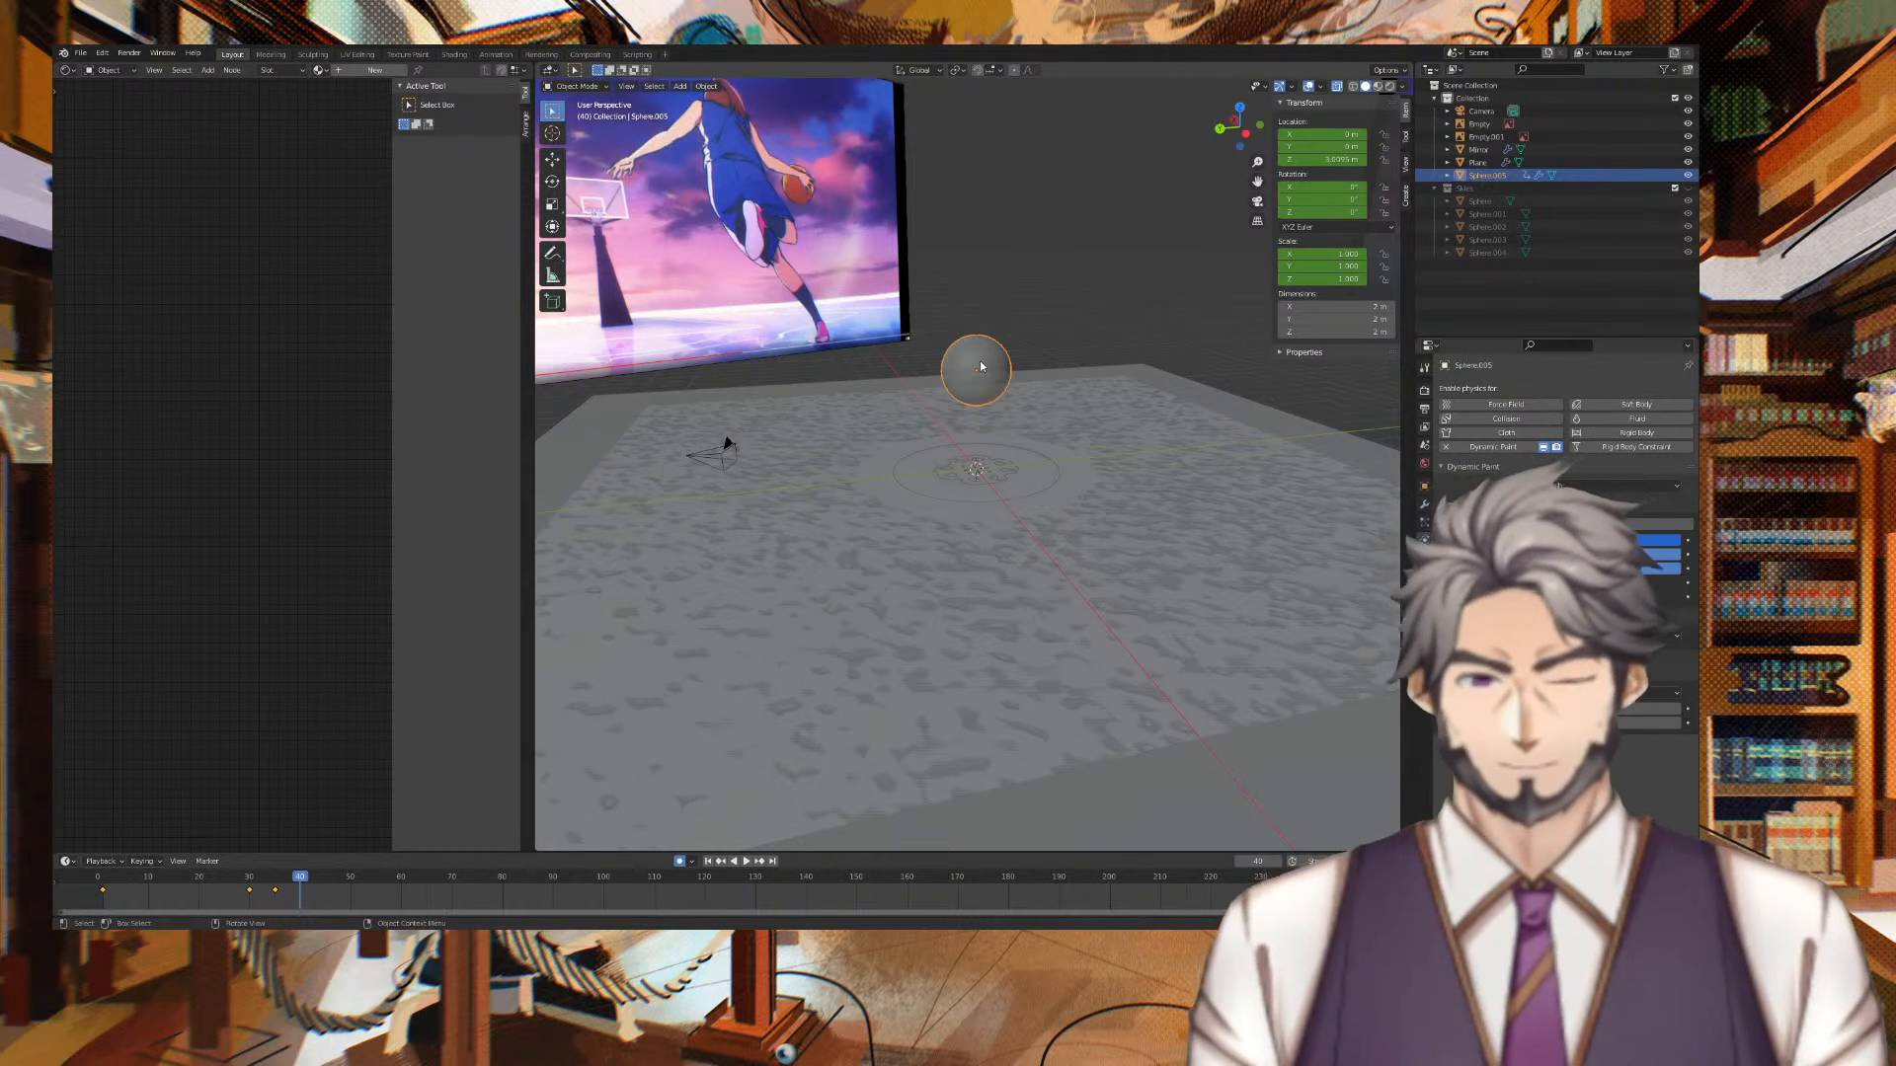
Lower the sphere along Z back into the plane at frame 40 and play the result briefly
key(g)
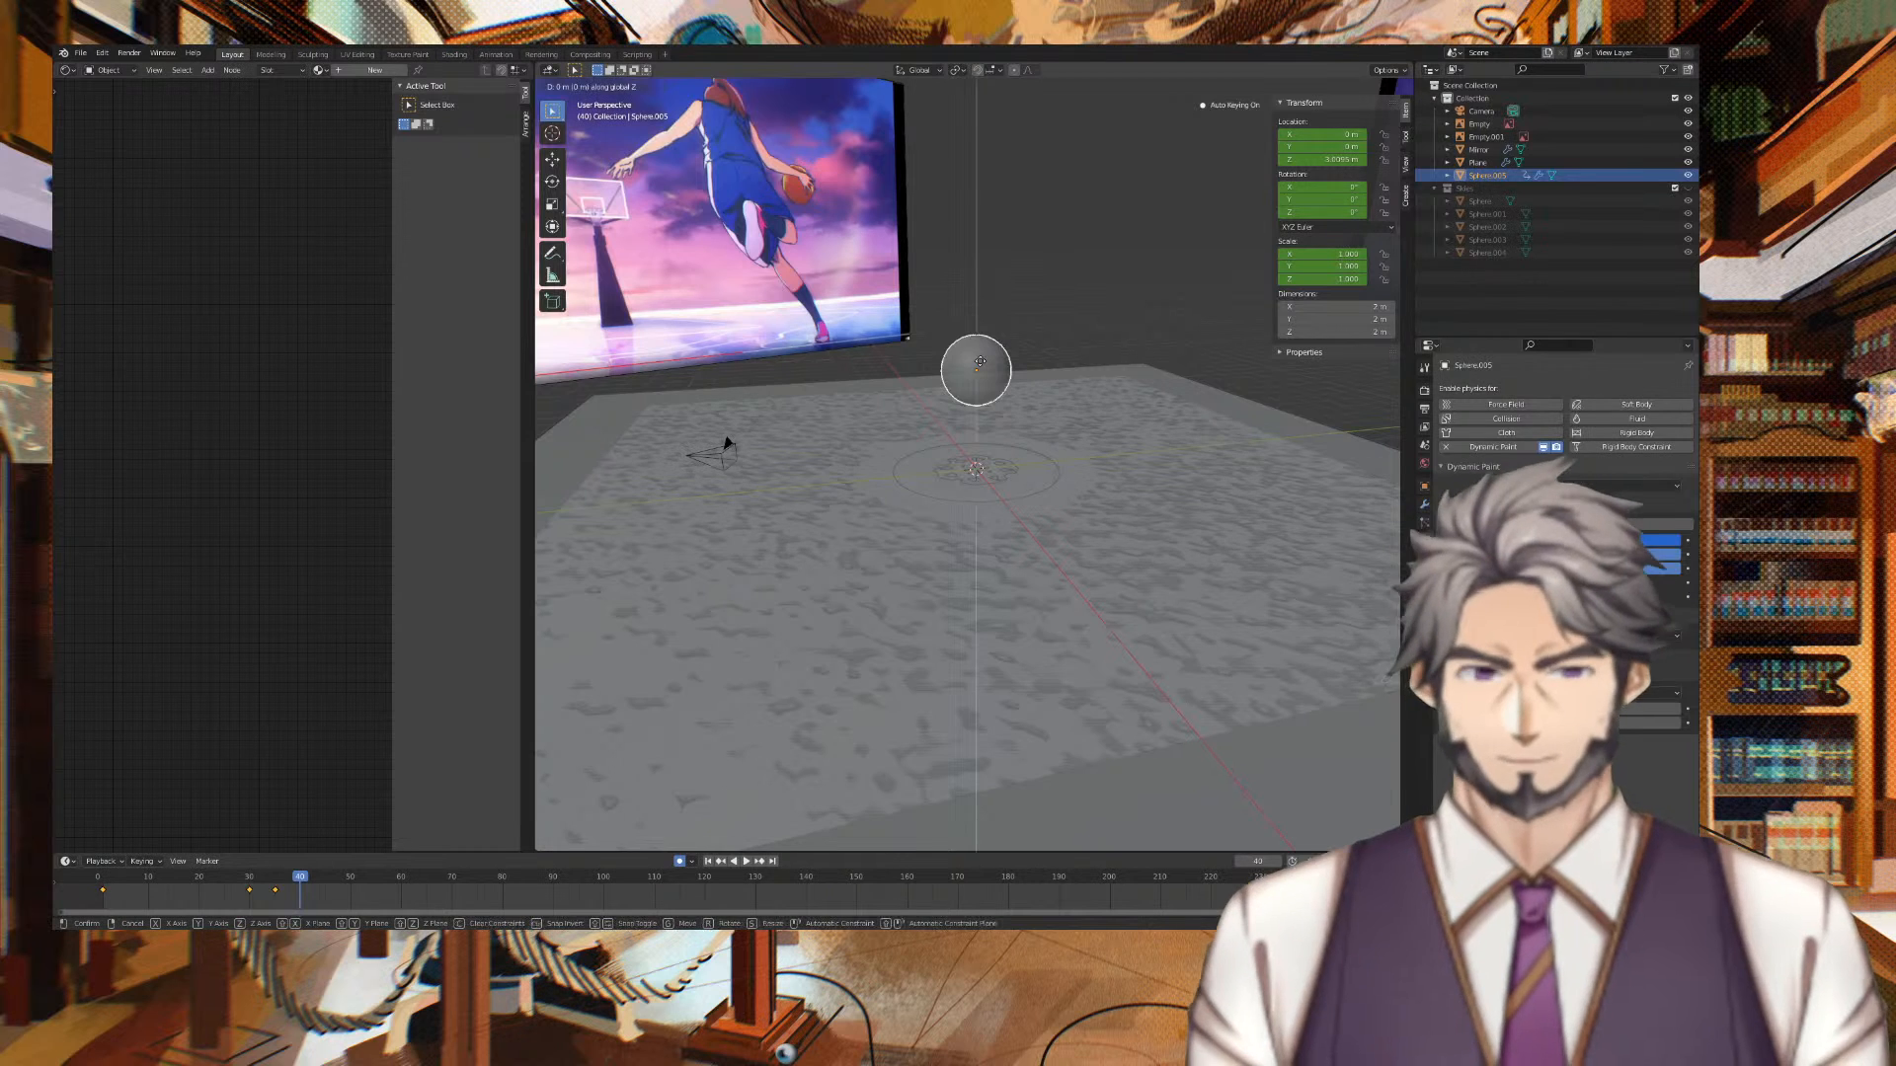
key(z)
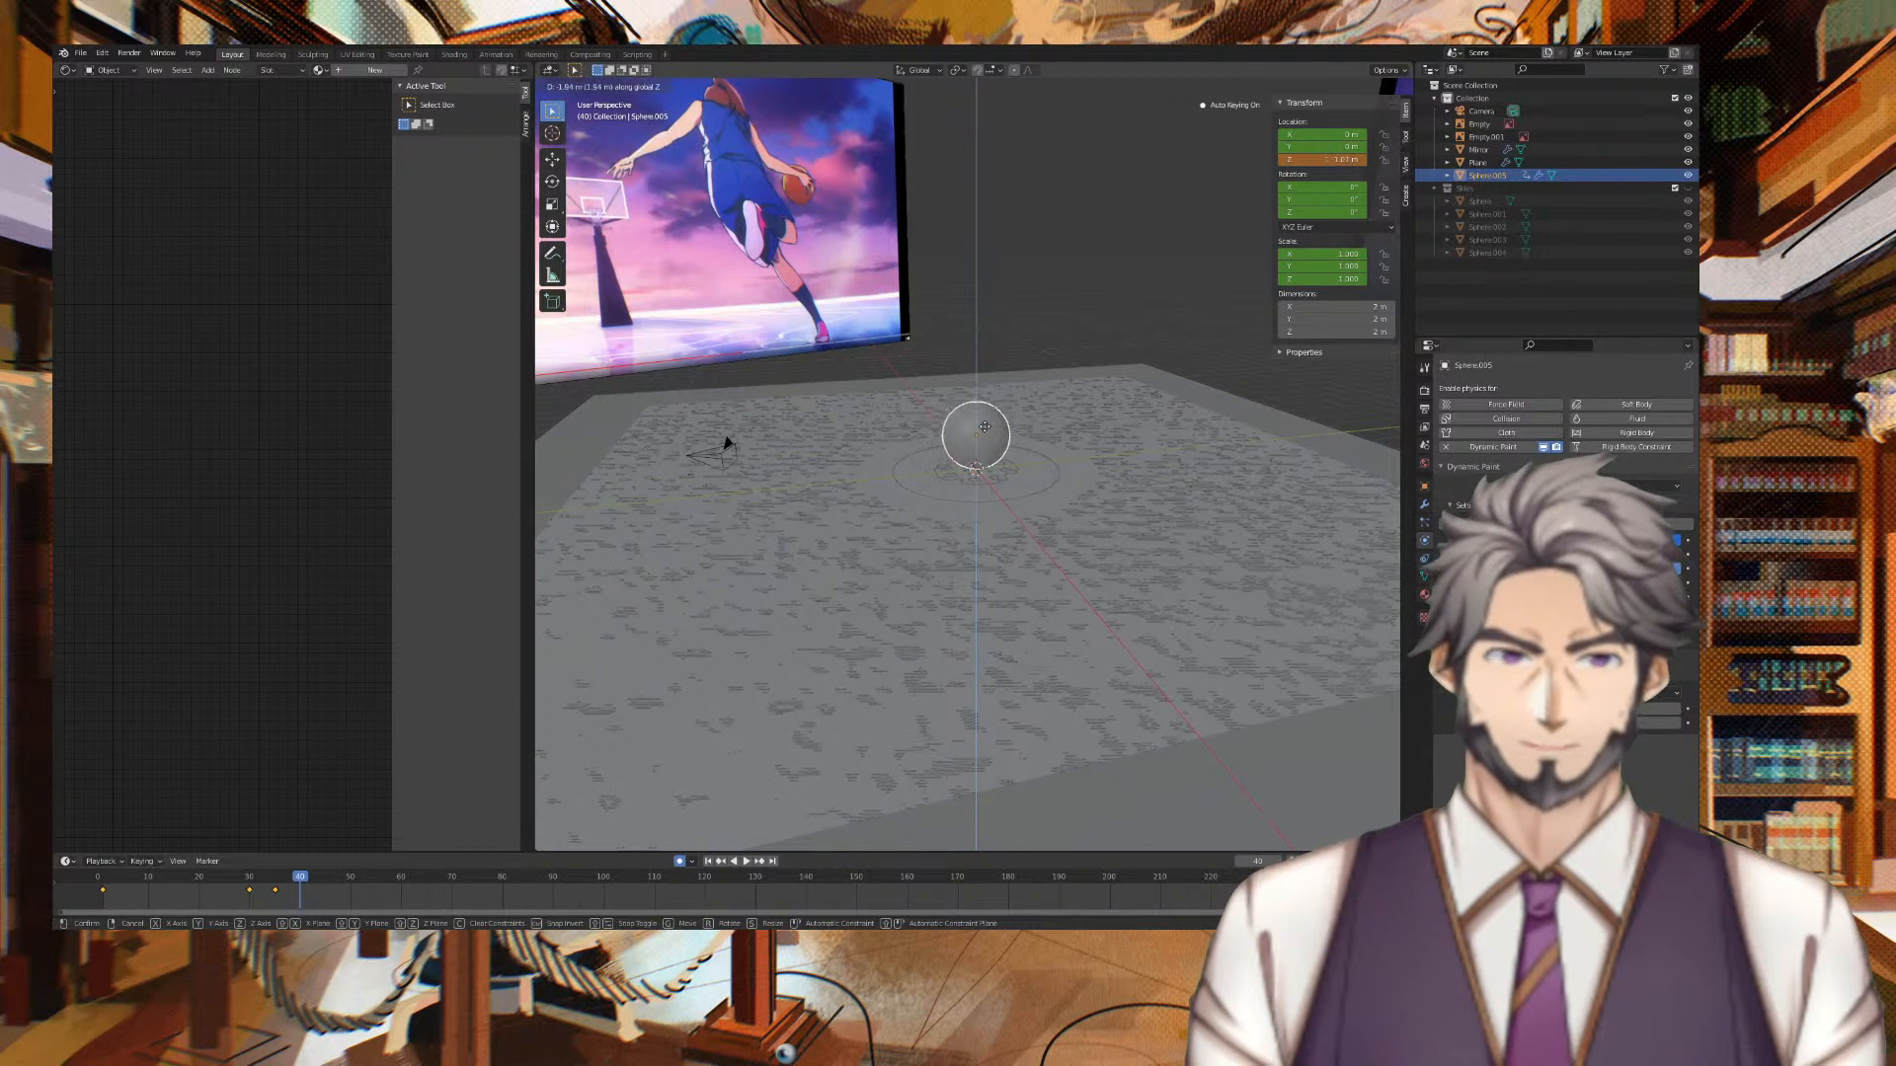
click(985, 442)
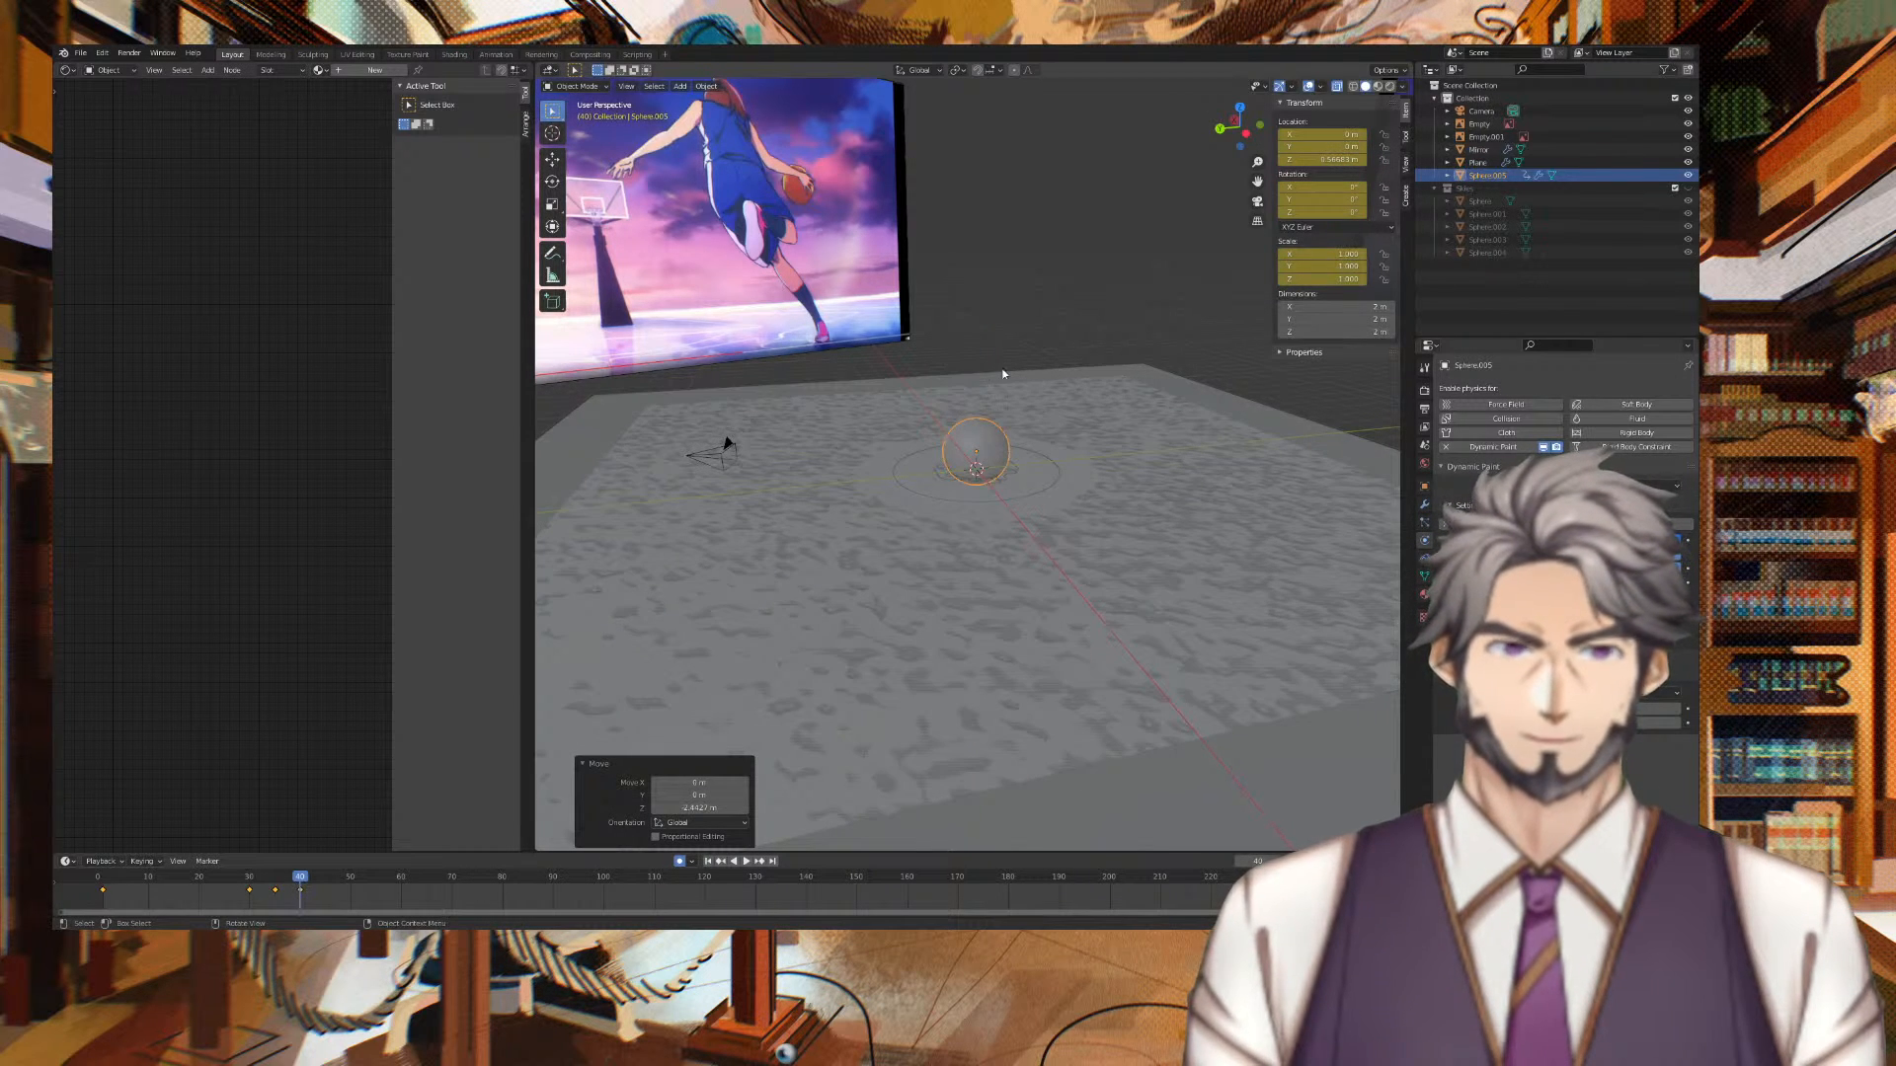
key(space)
key(space)
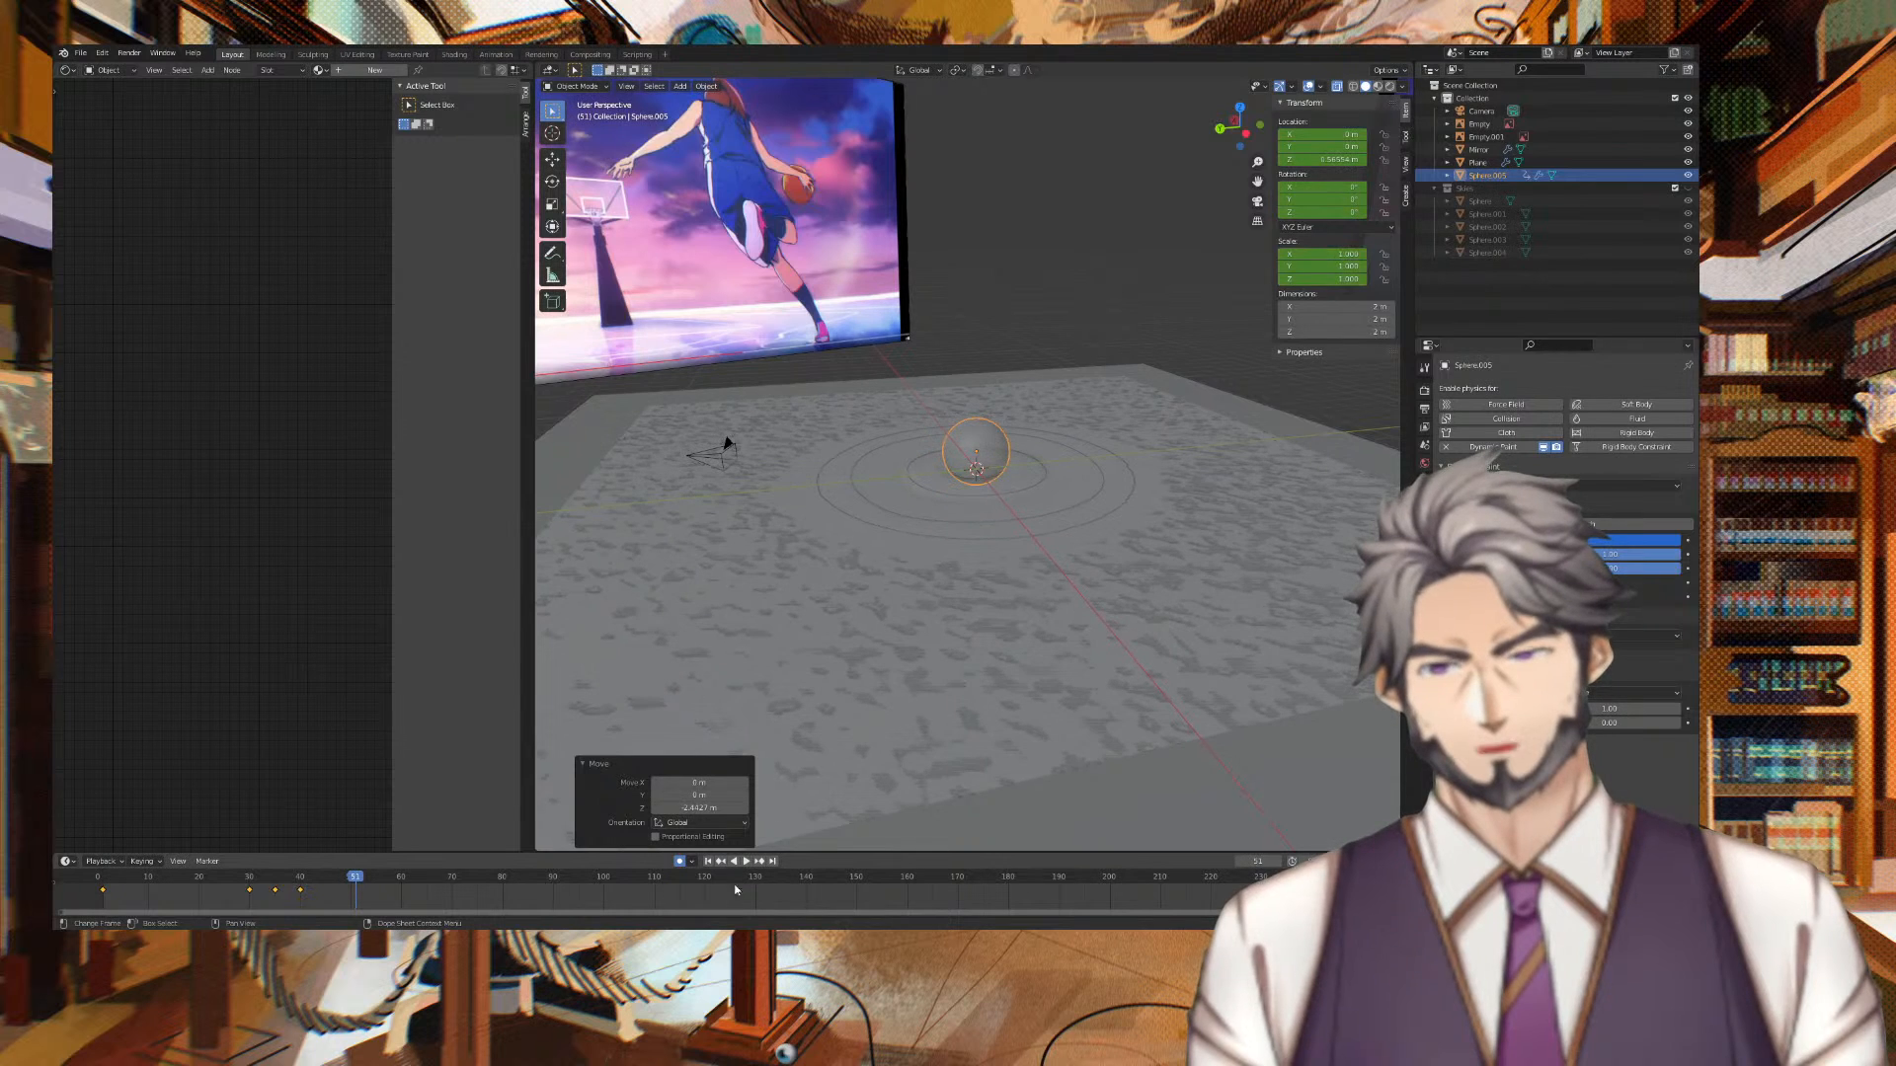
Replay the animation and shift the sphere's last two keyframes to about frames 46 and 51
click(706, 861)
key(space)
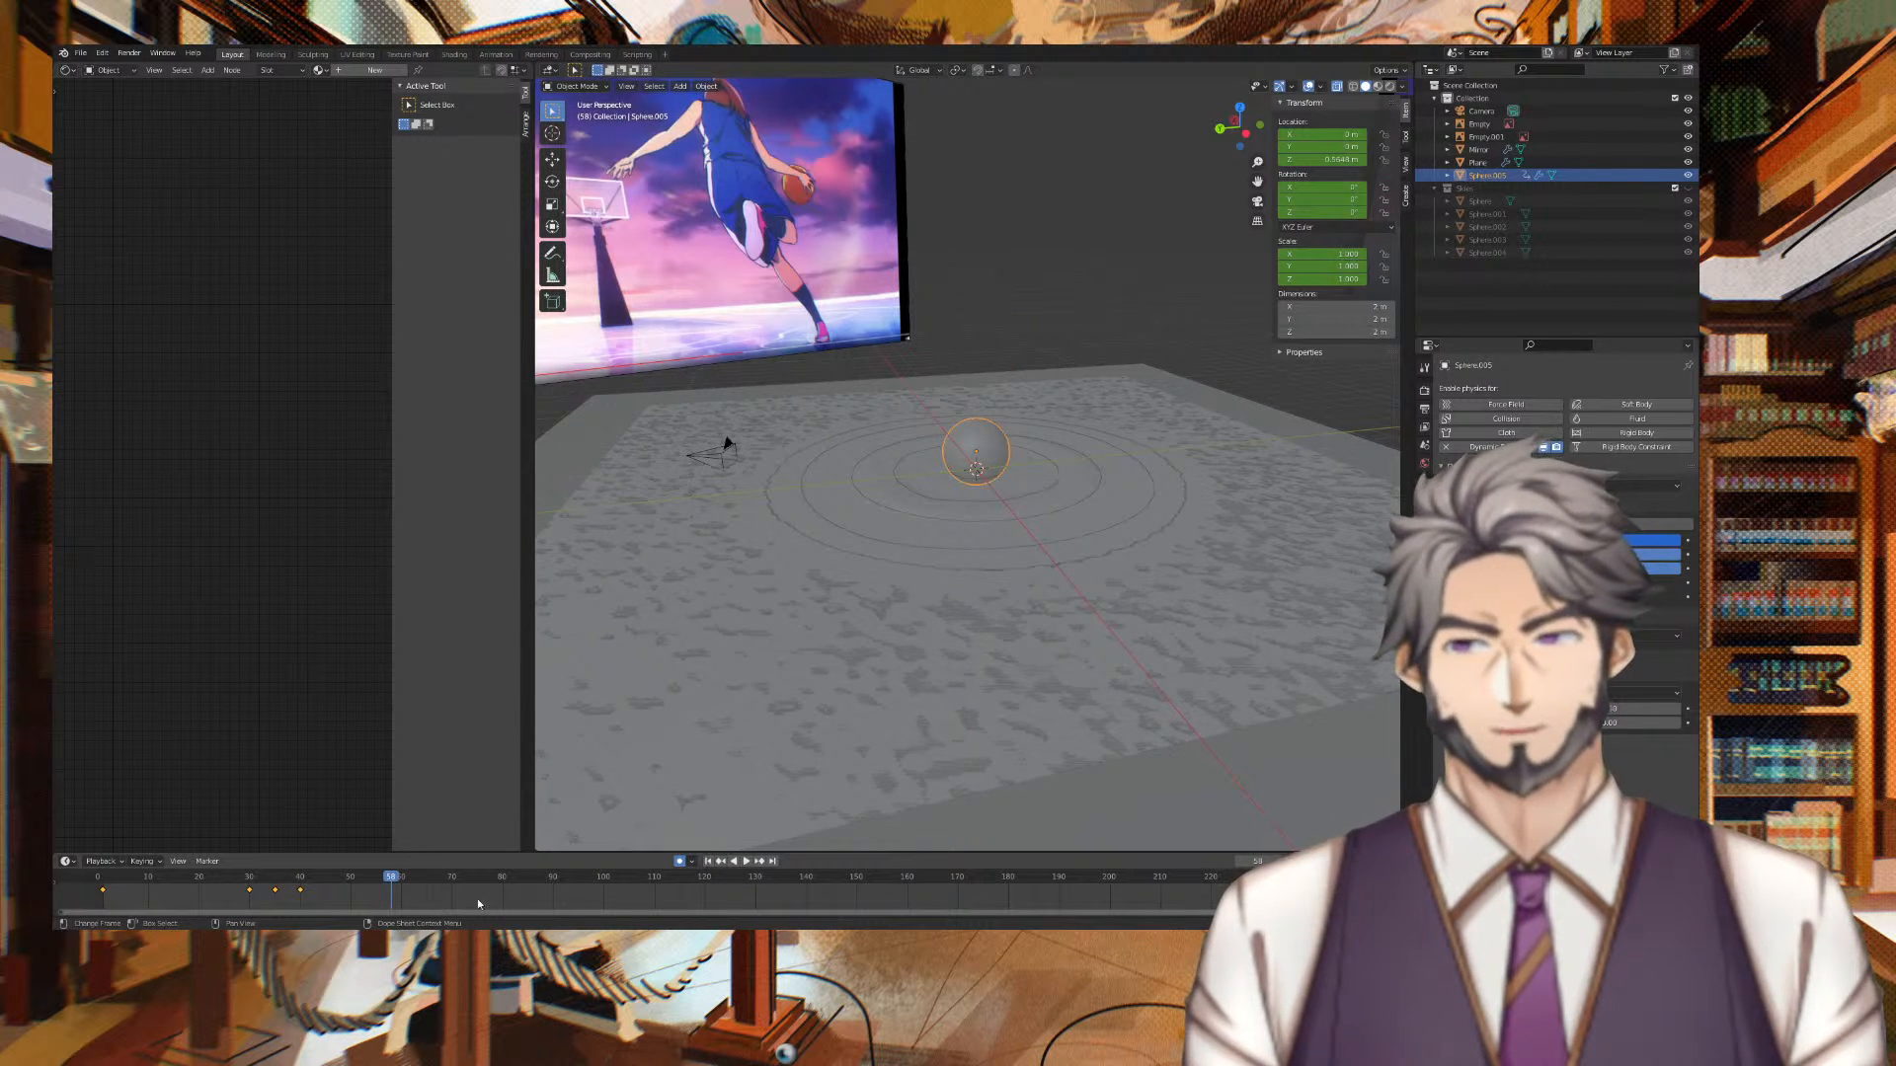
drag(273, 891, 225, 890)
key(space)
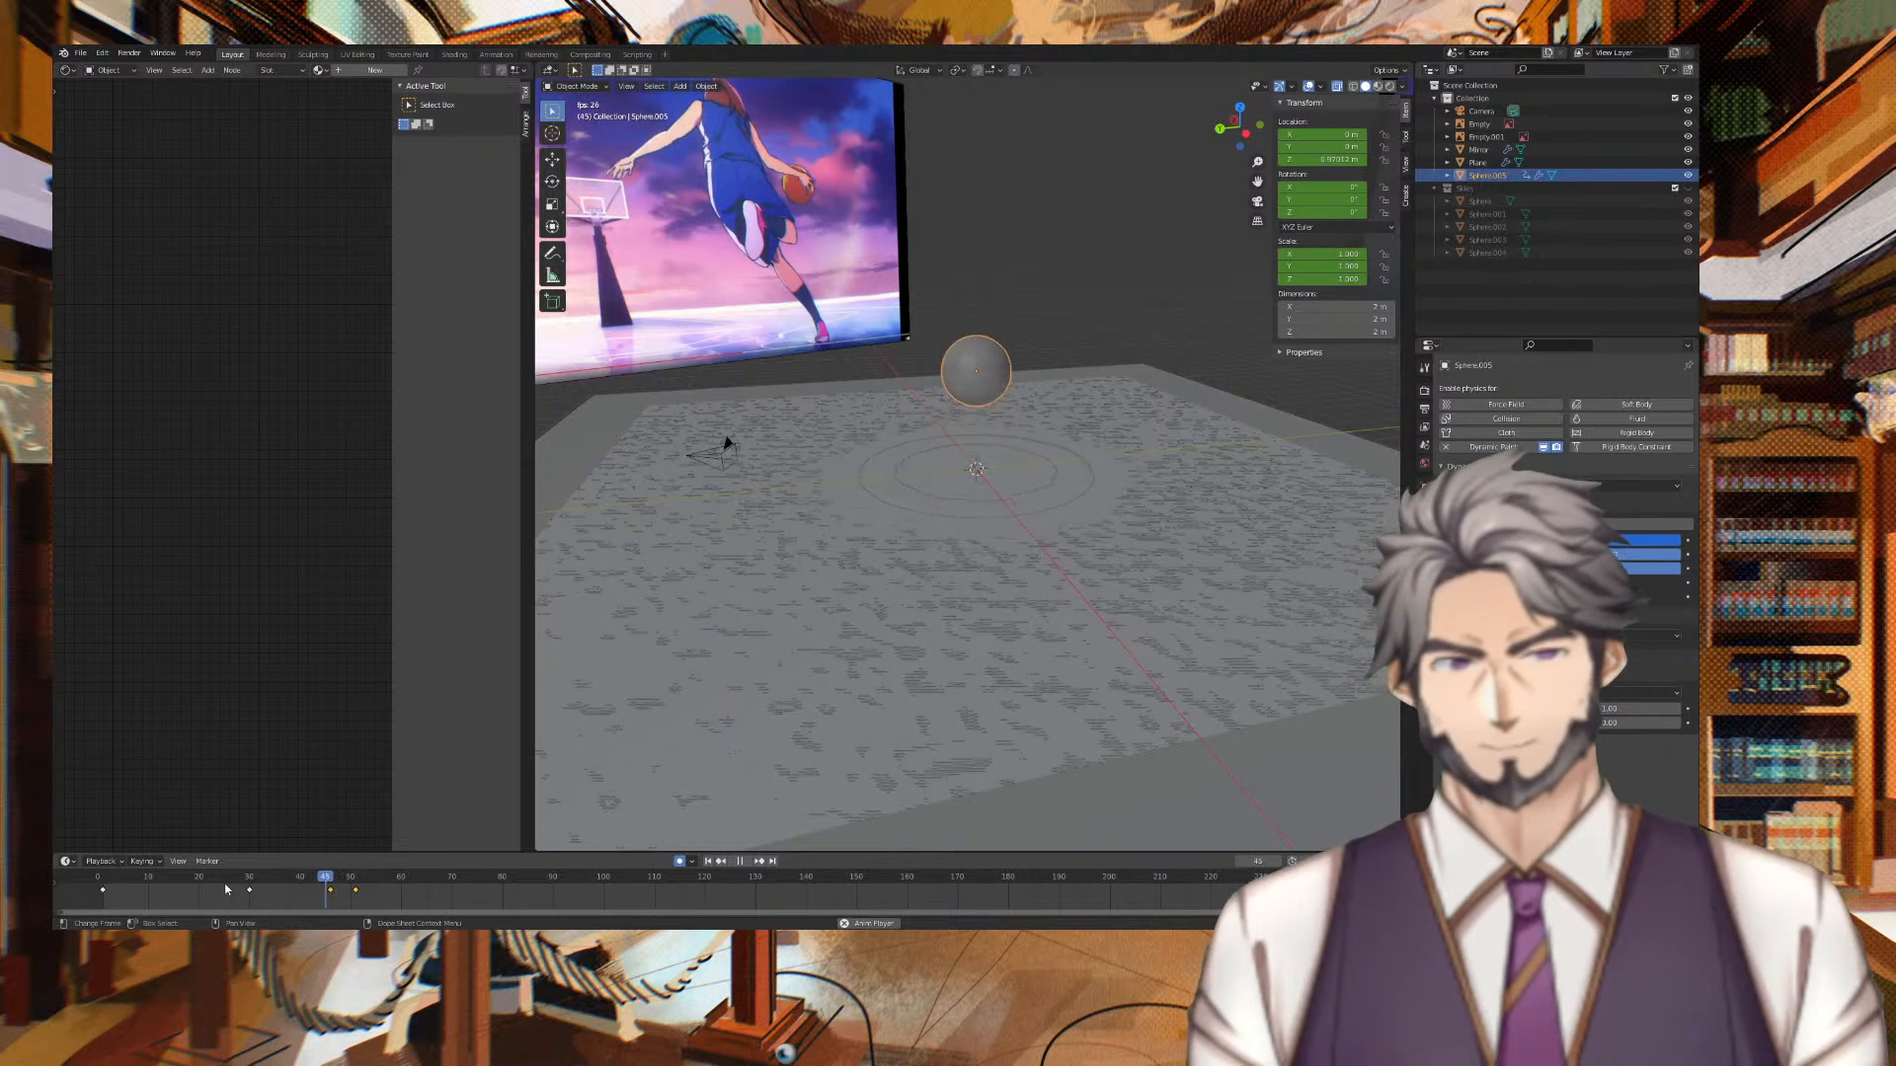
Move the sphere's last keyframe to about frame 60 and replay the animation while viewing it from another side
click(362, 903)
drag(354, 892, 401, 891)
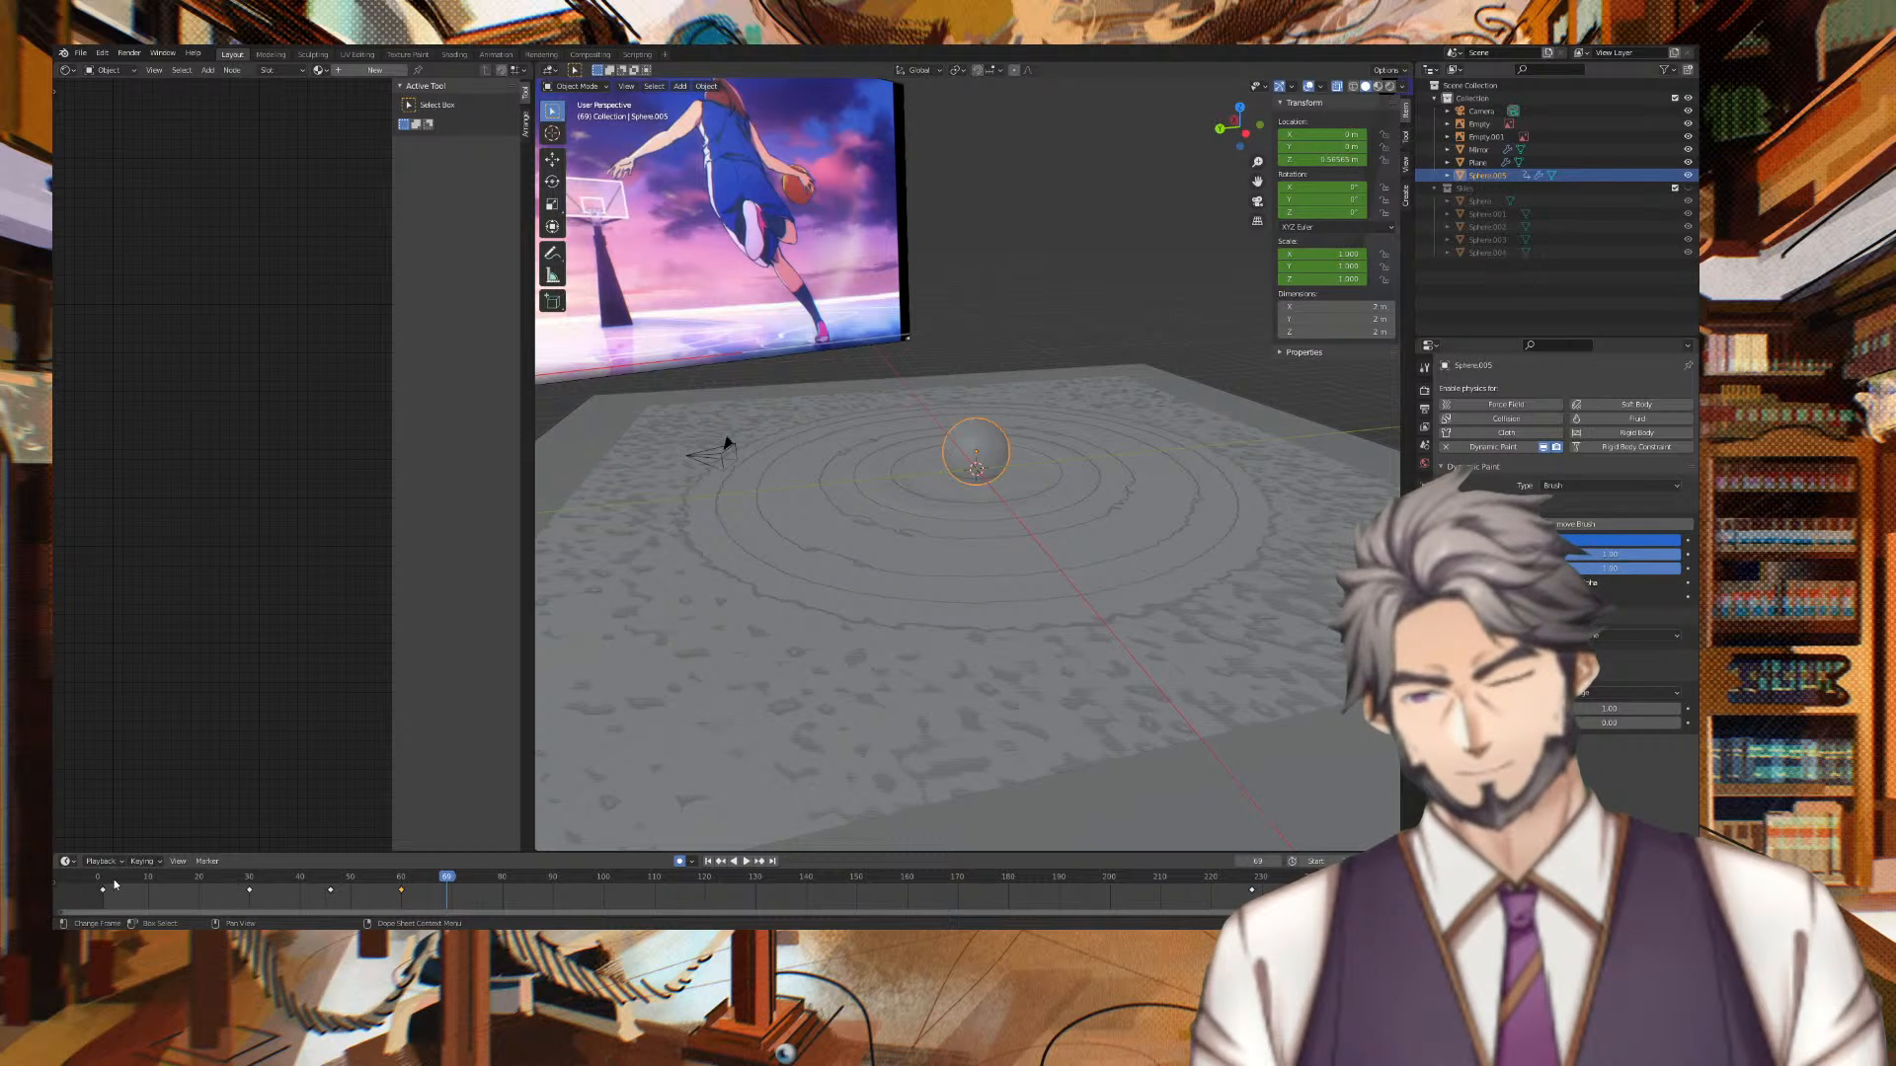
key(space)
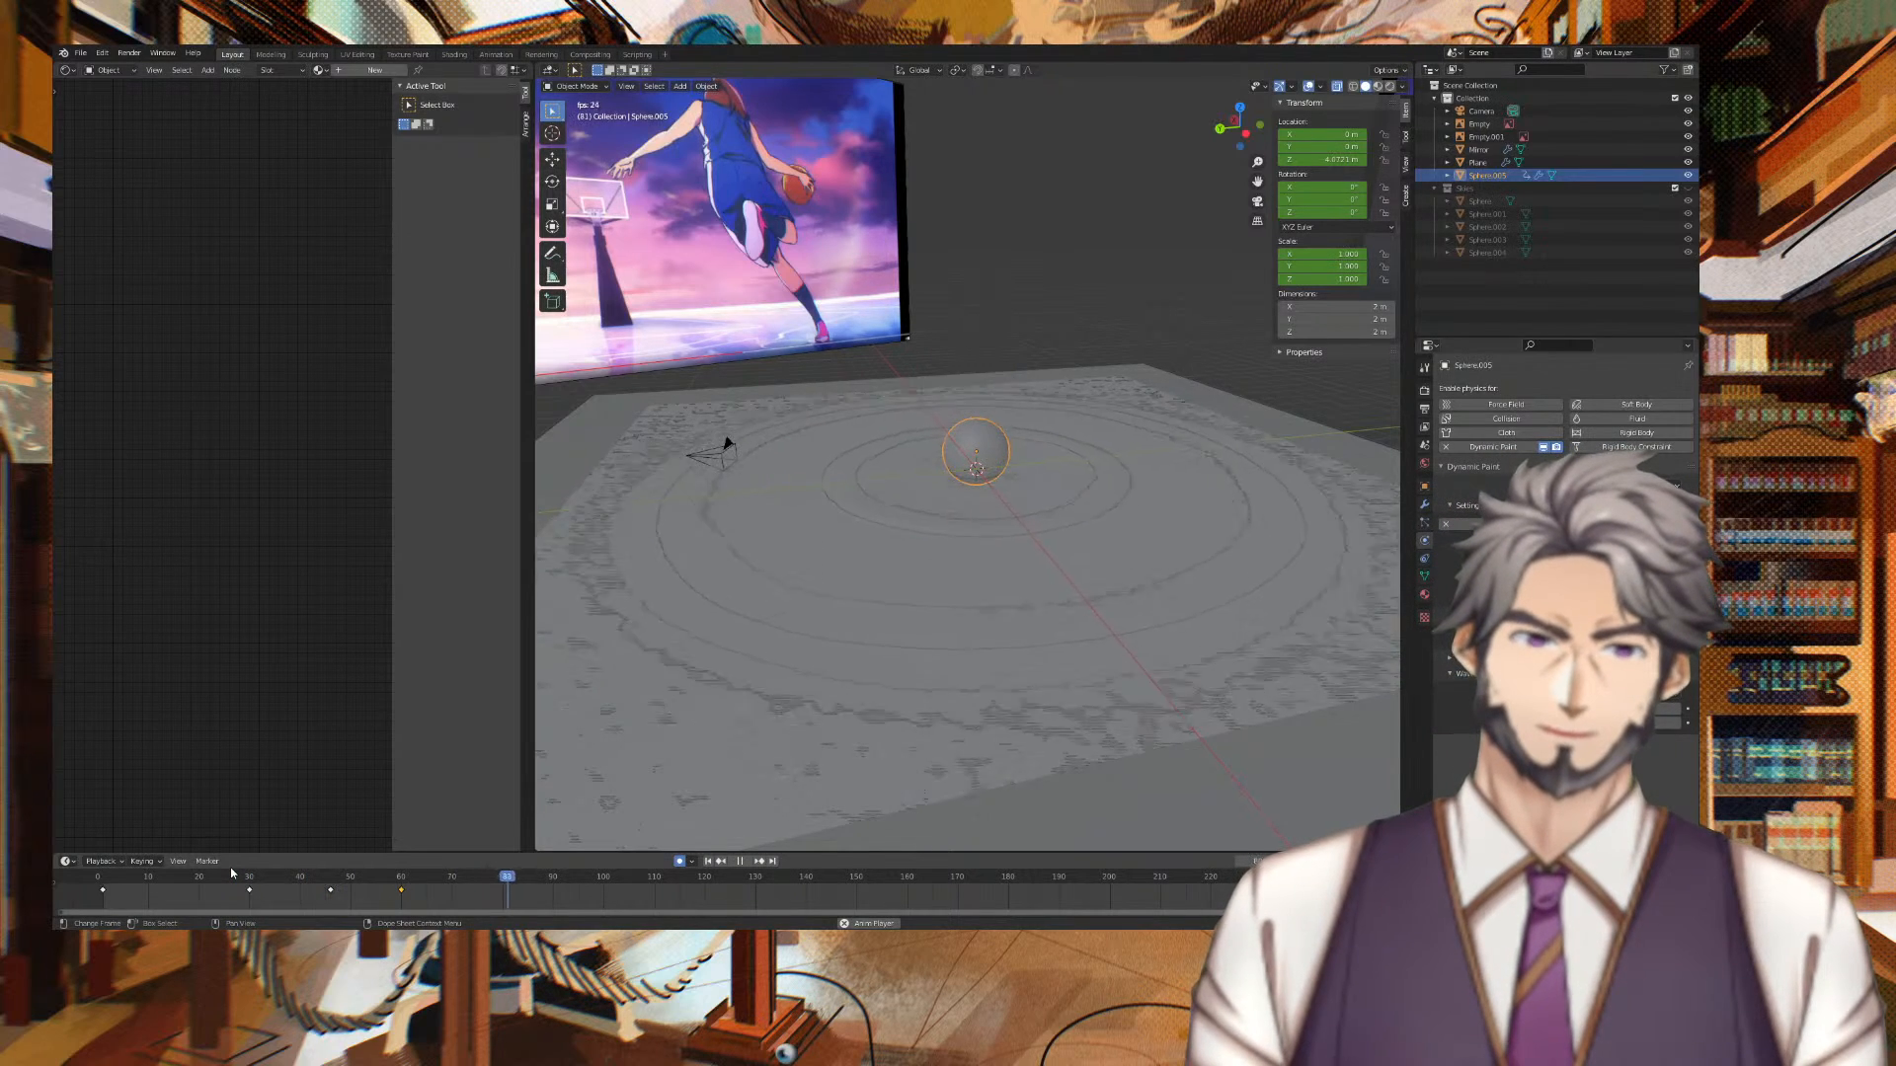
middle_drag(573, 780, 1134, 728)
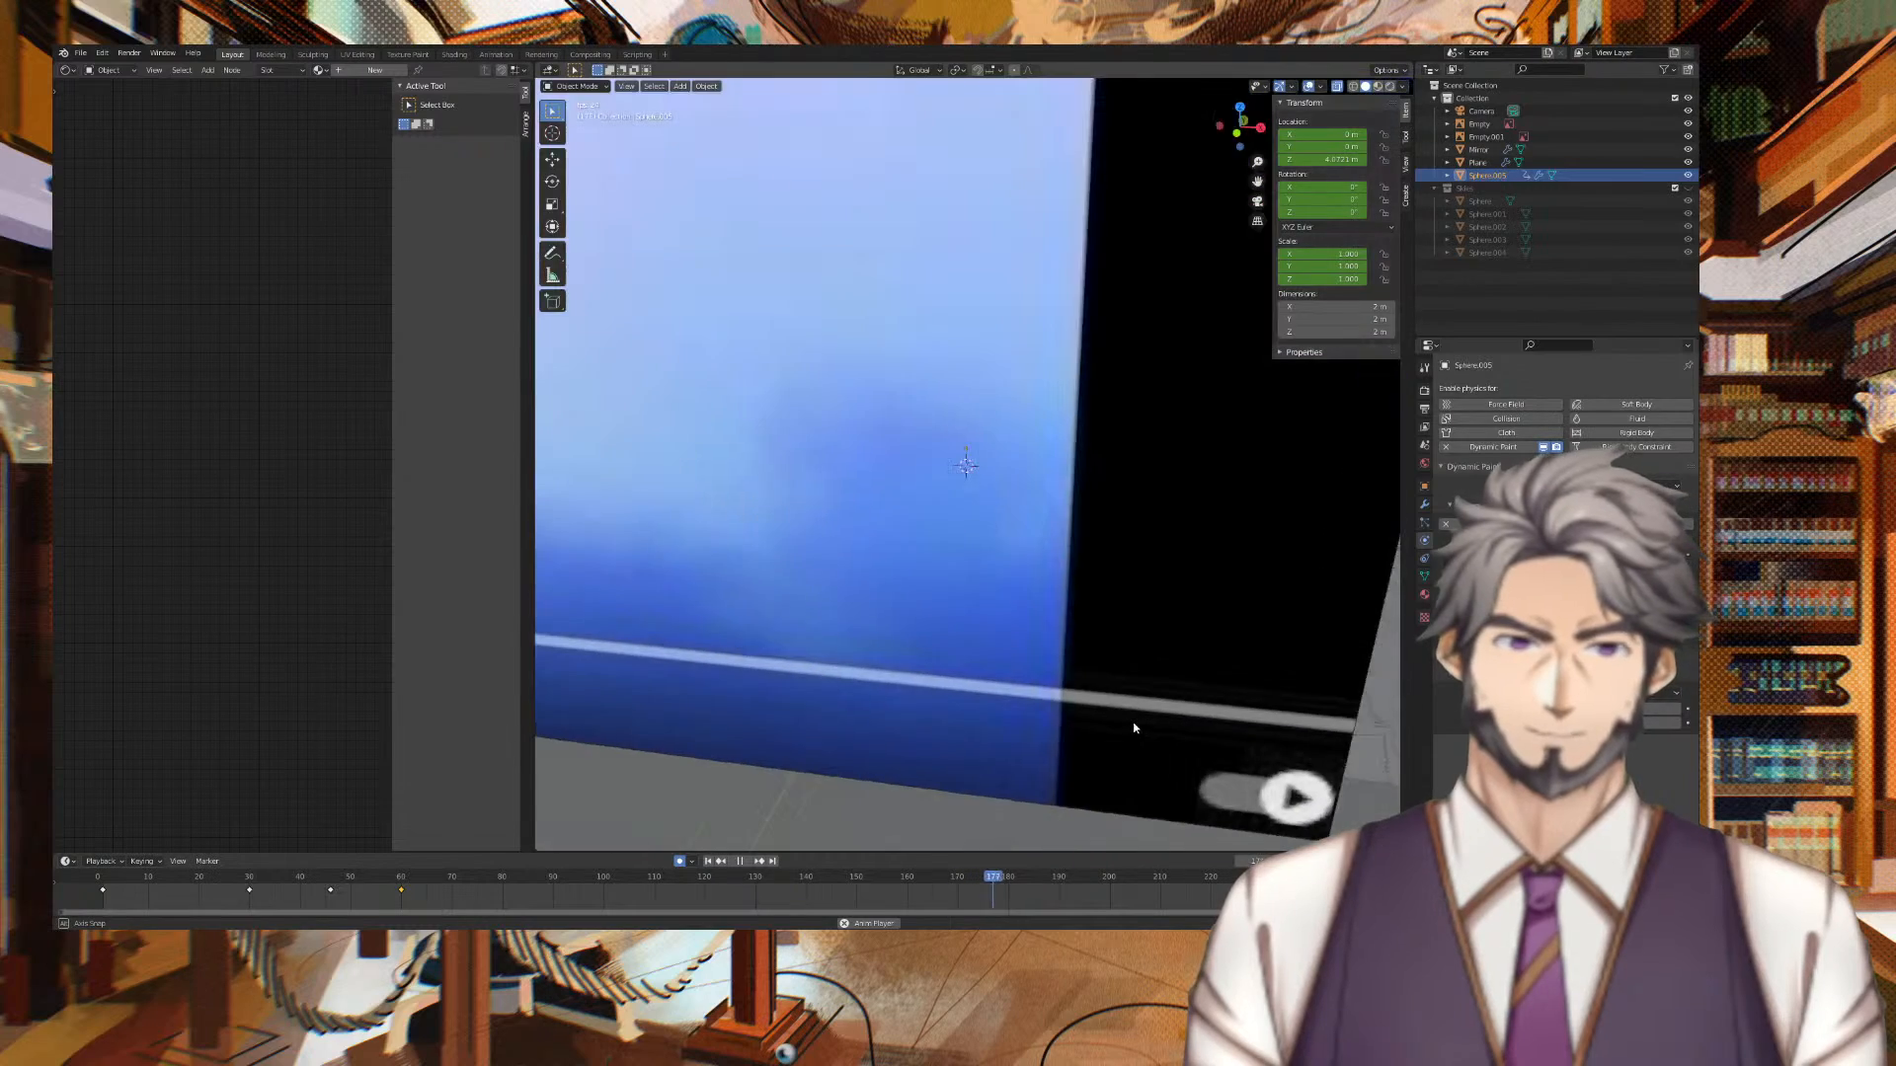
middle_drag(1211, 637, 1141, 611)
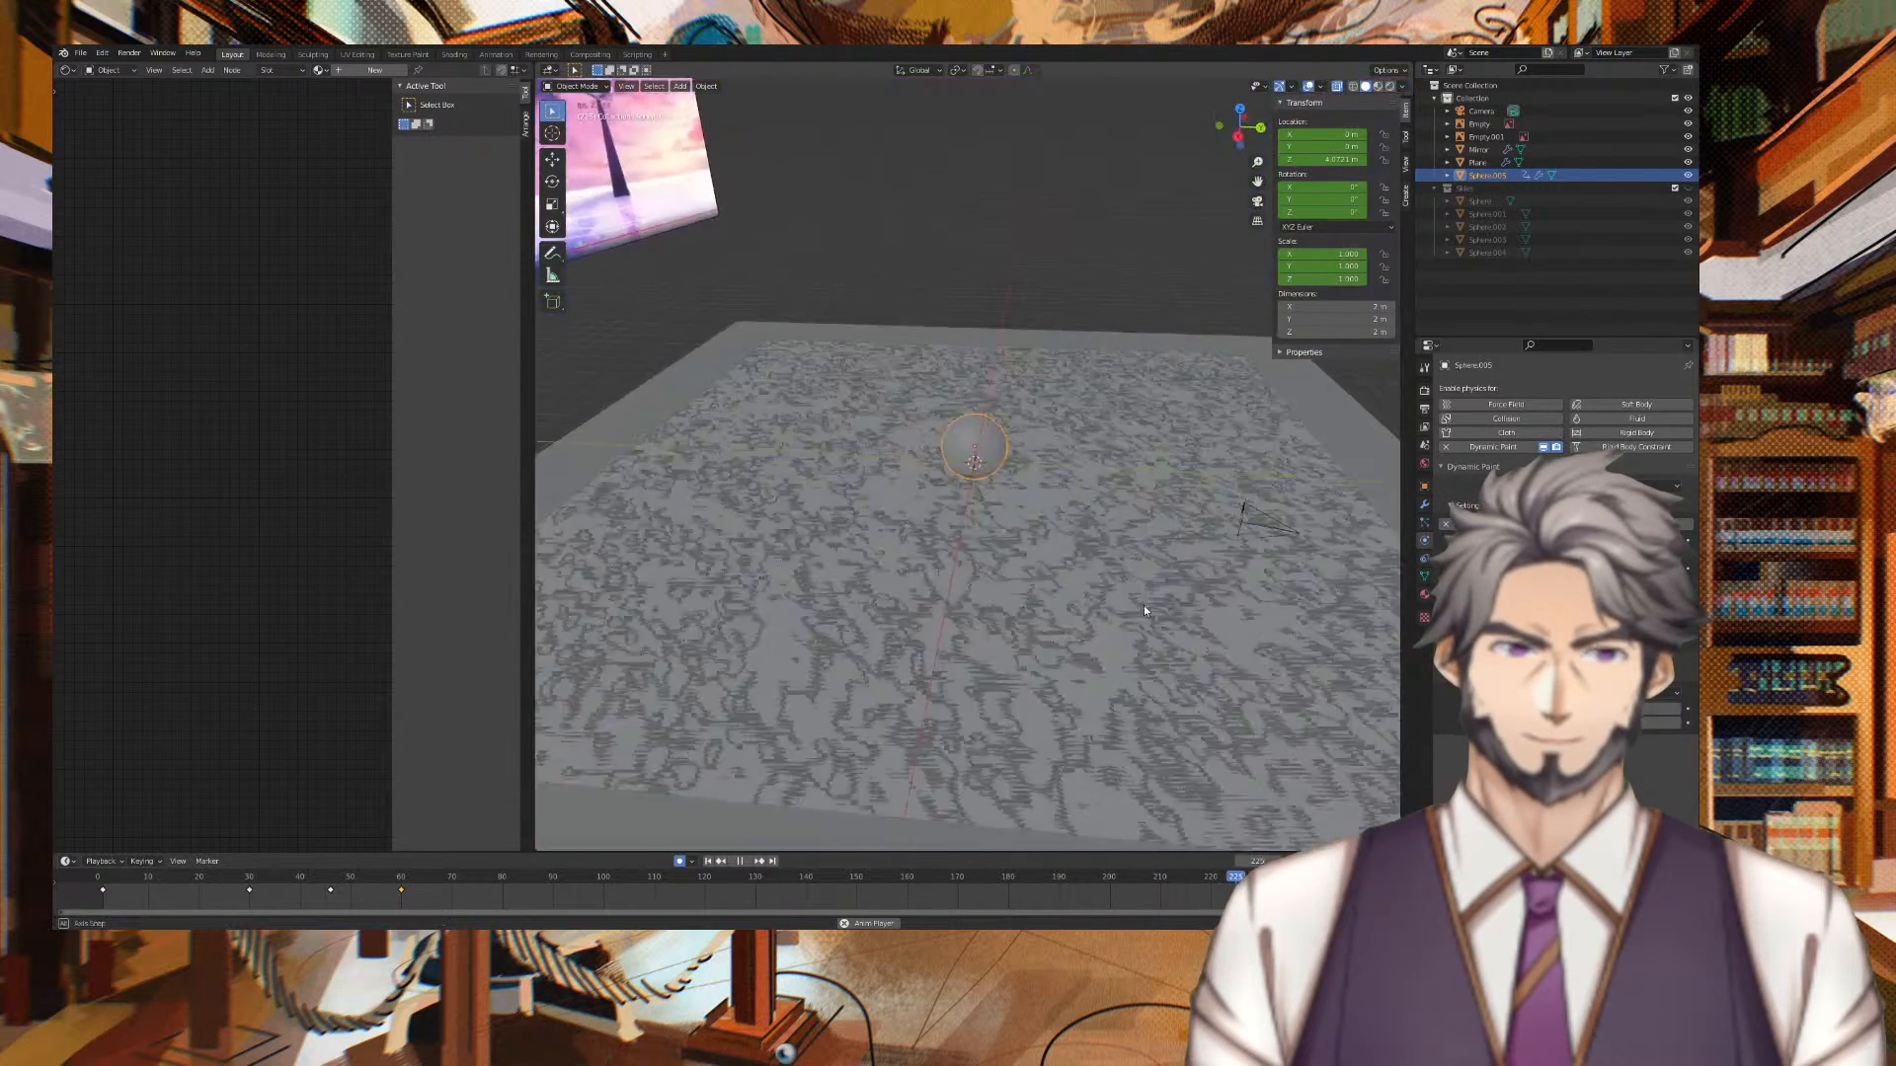
key(space)
Switch the viewport to rendered shading, select the sphere and open the World settings
click(1390, 86)
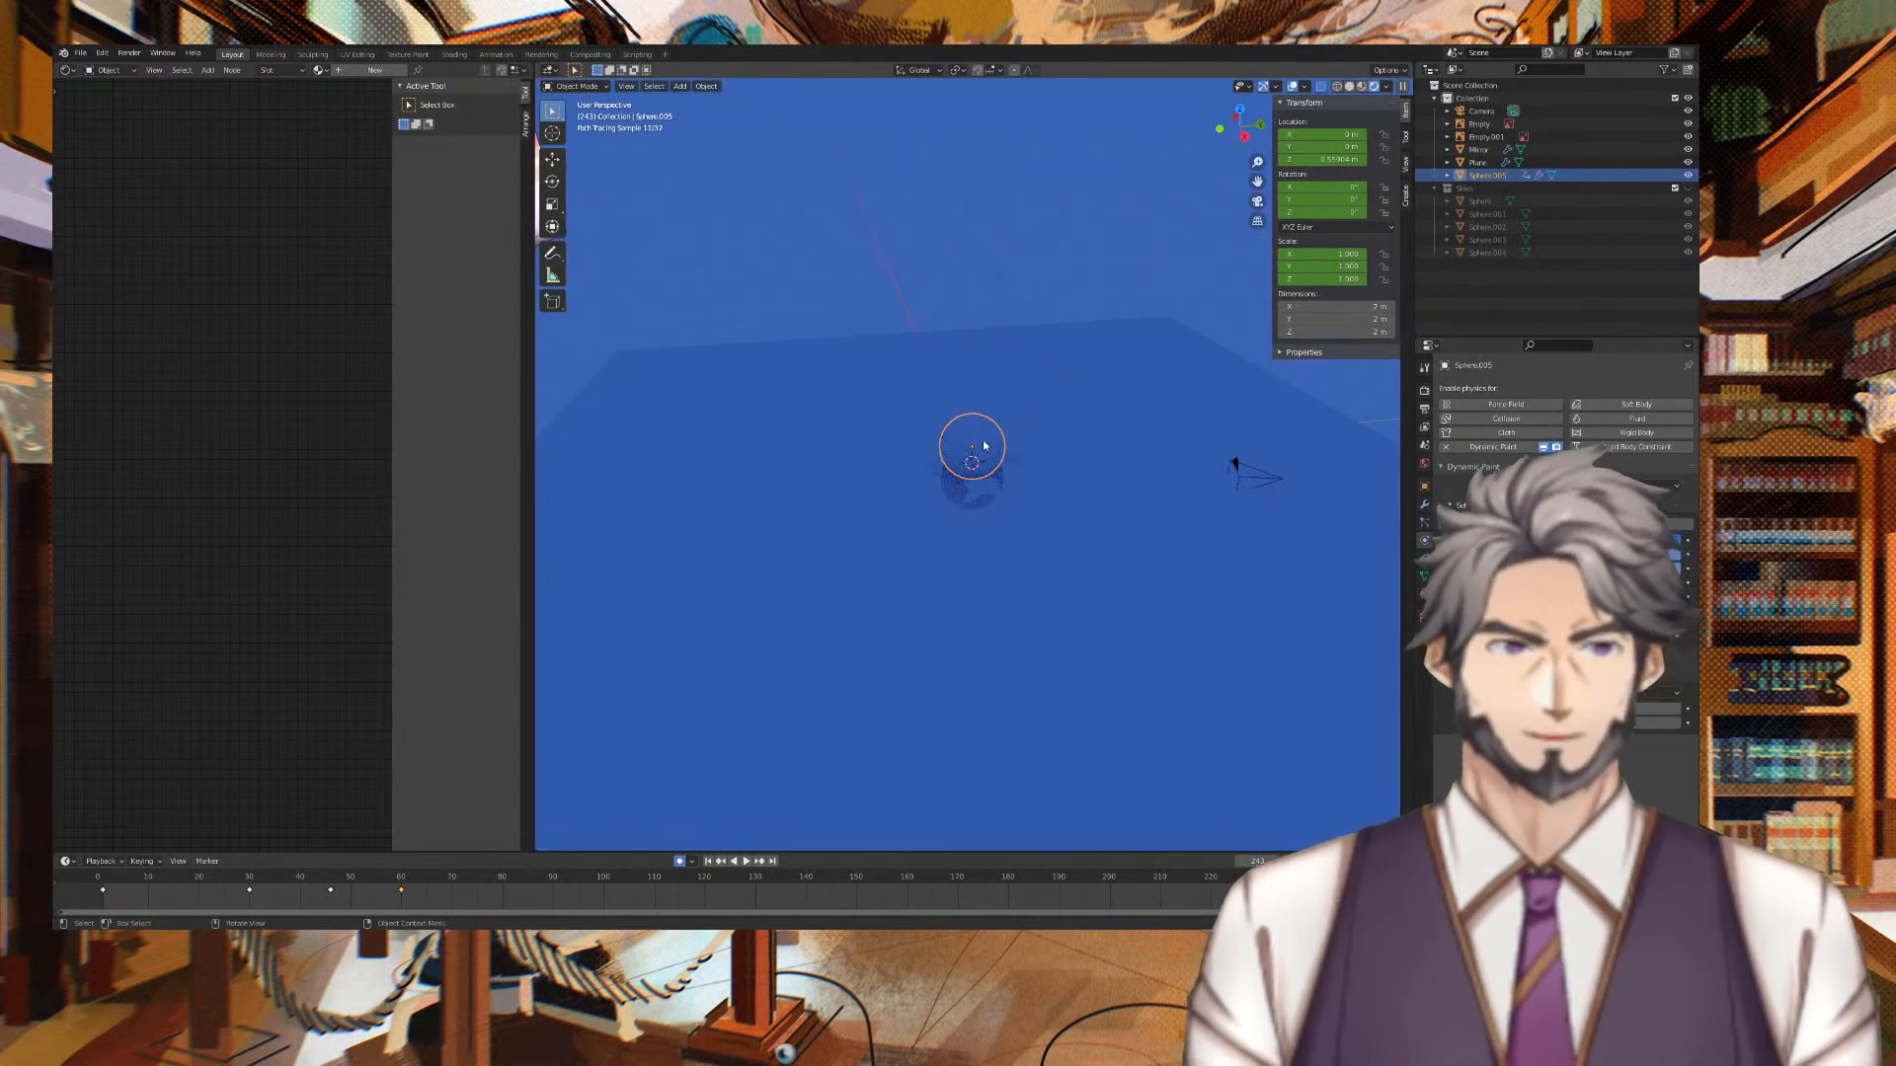
click(1048, 444)
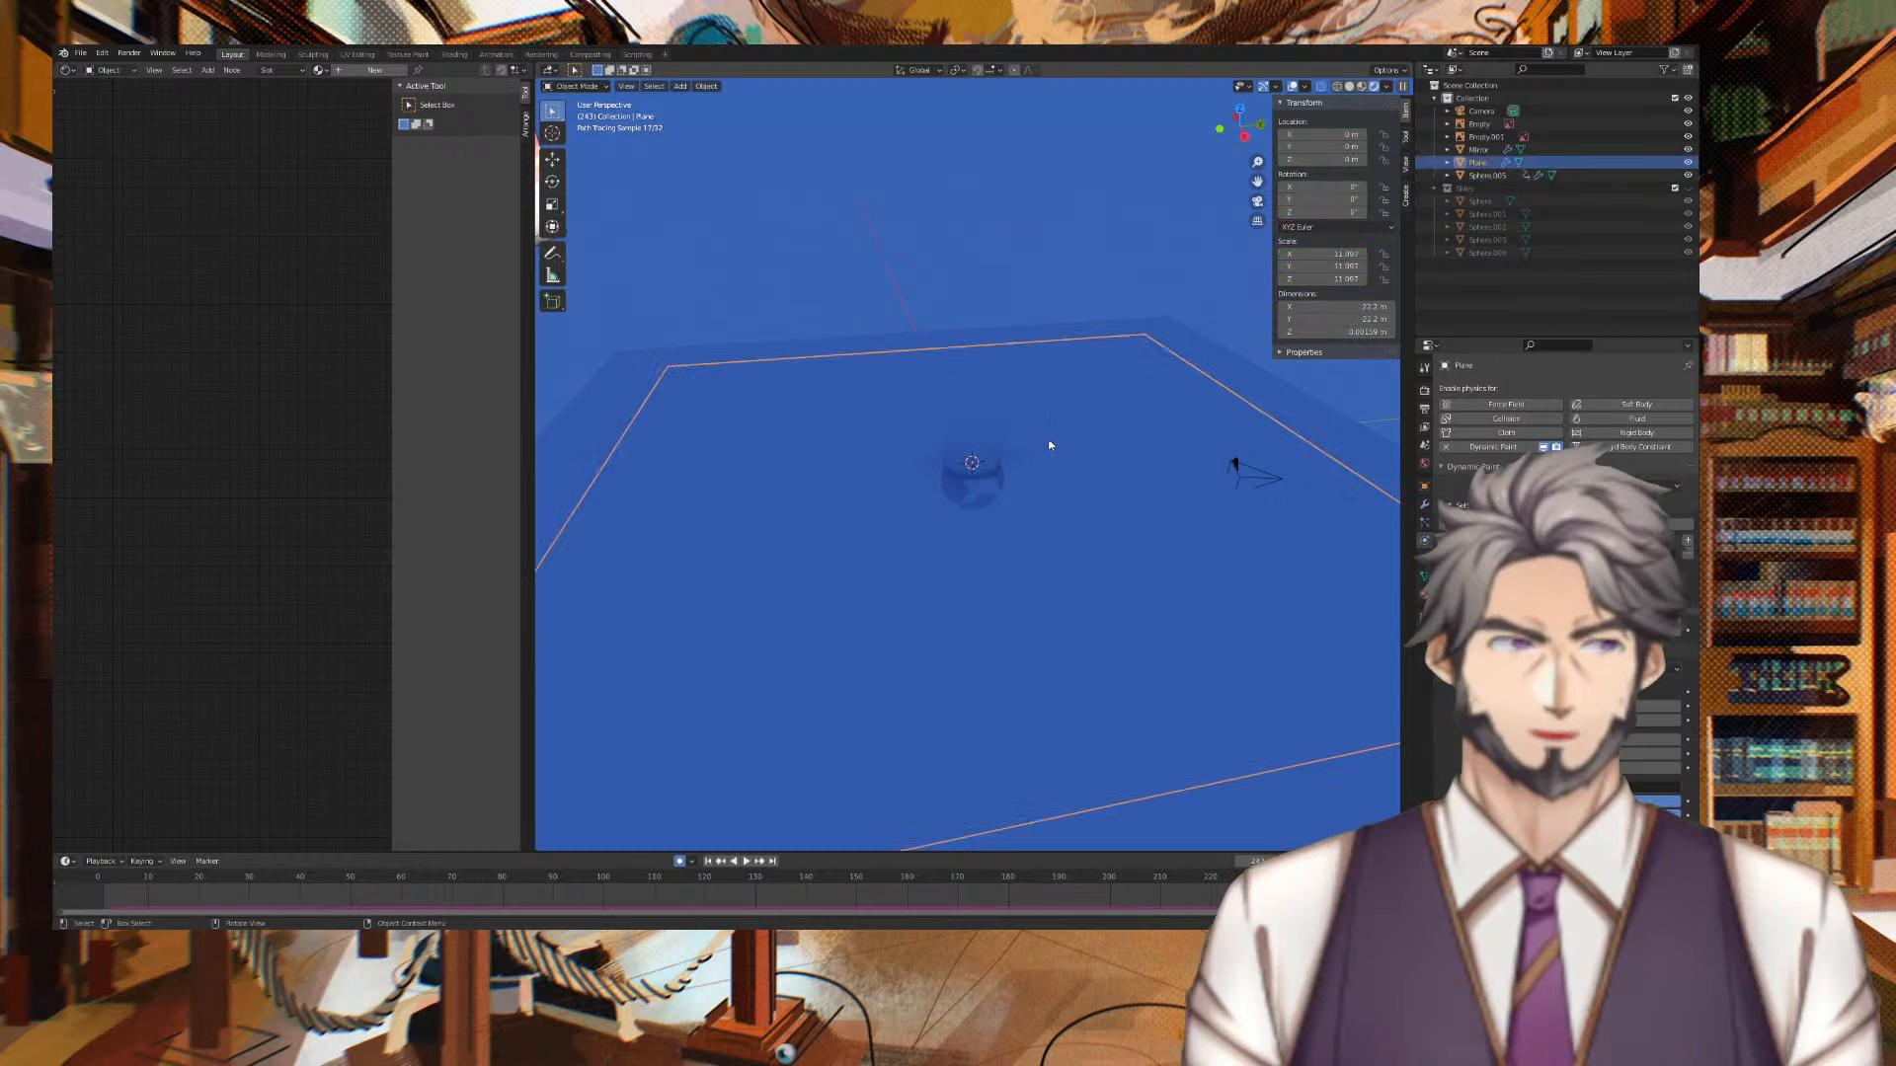
click(963, 449)
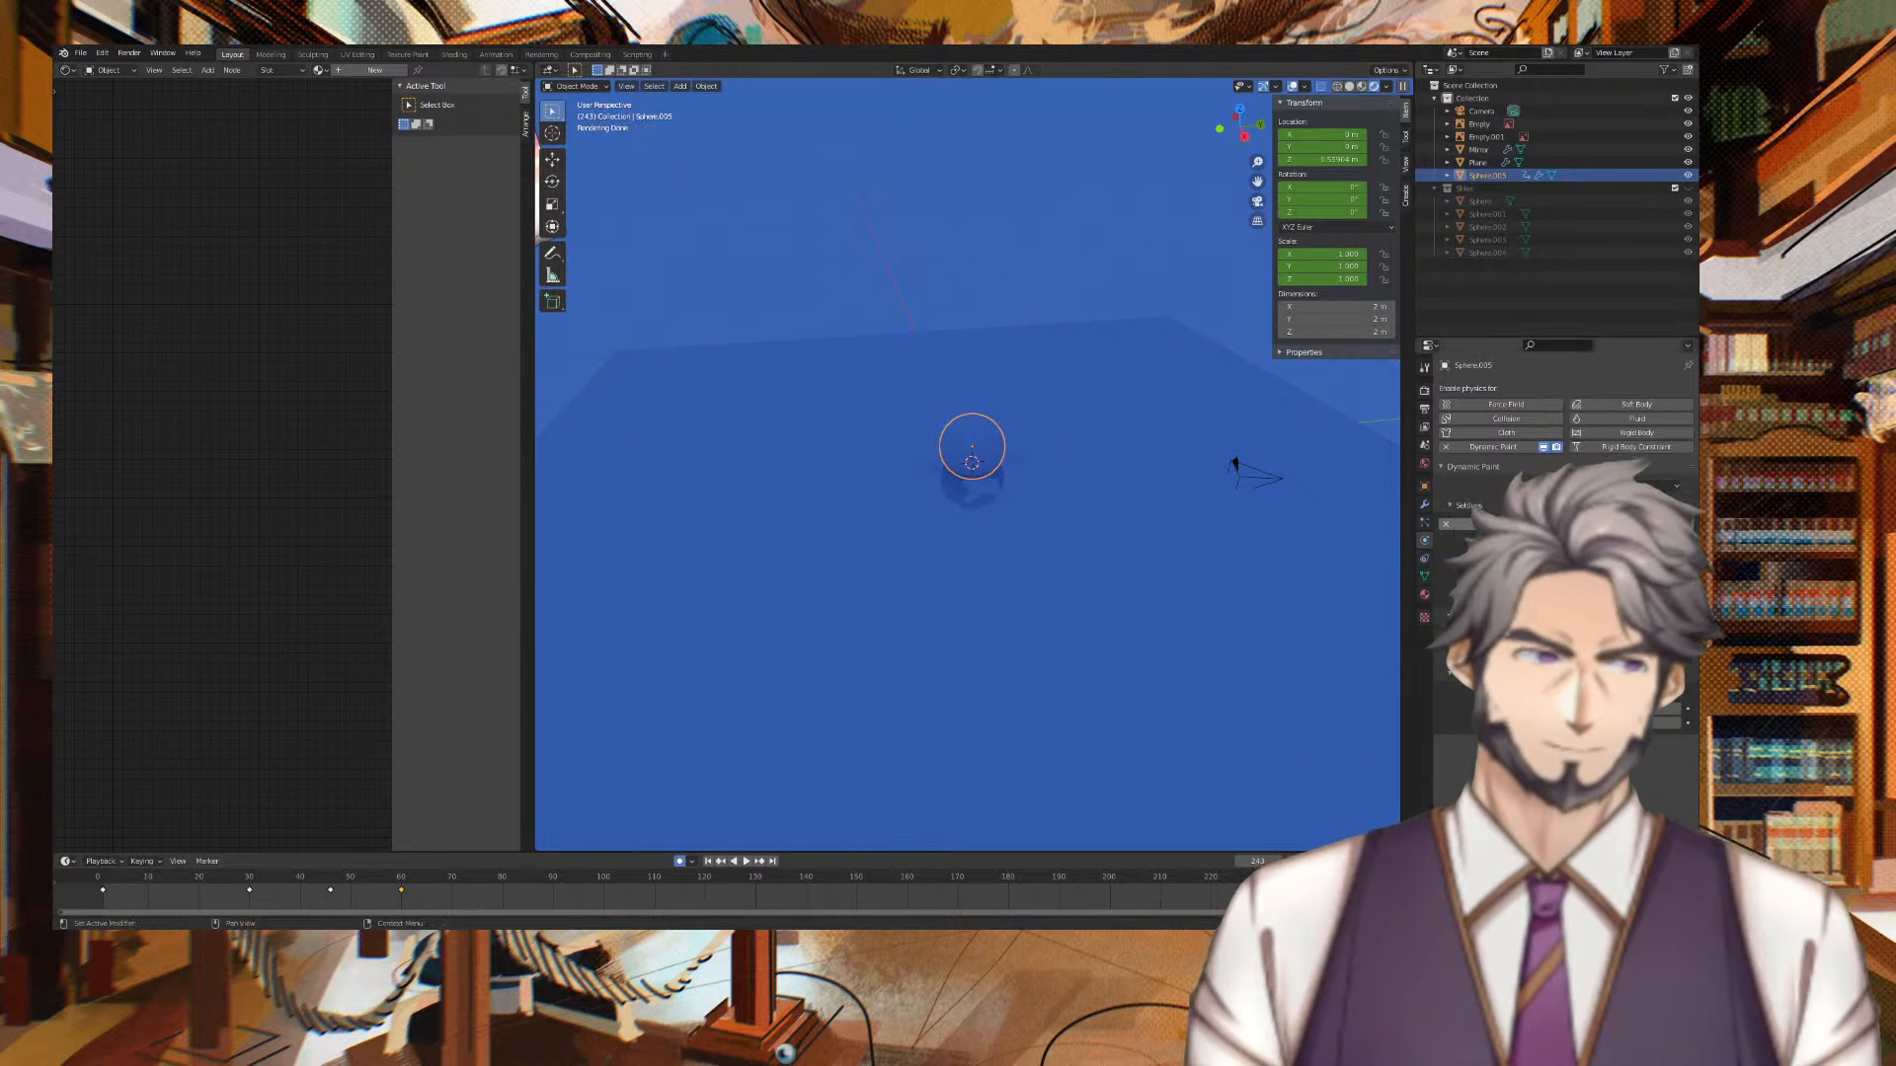
click(1423, 462)
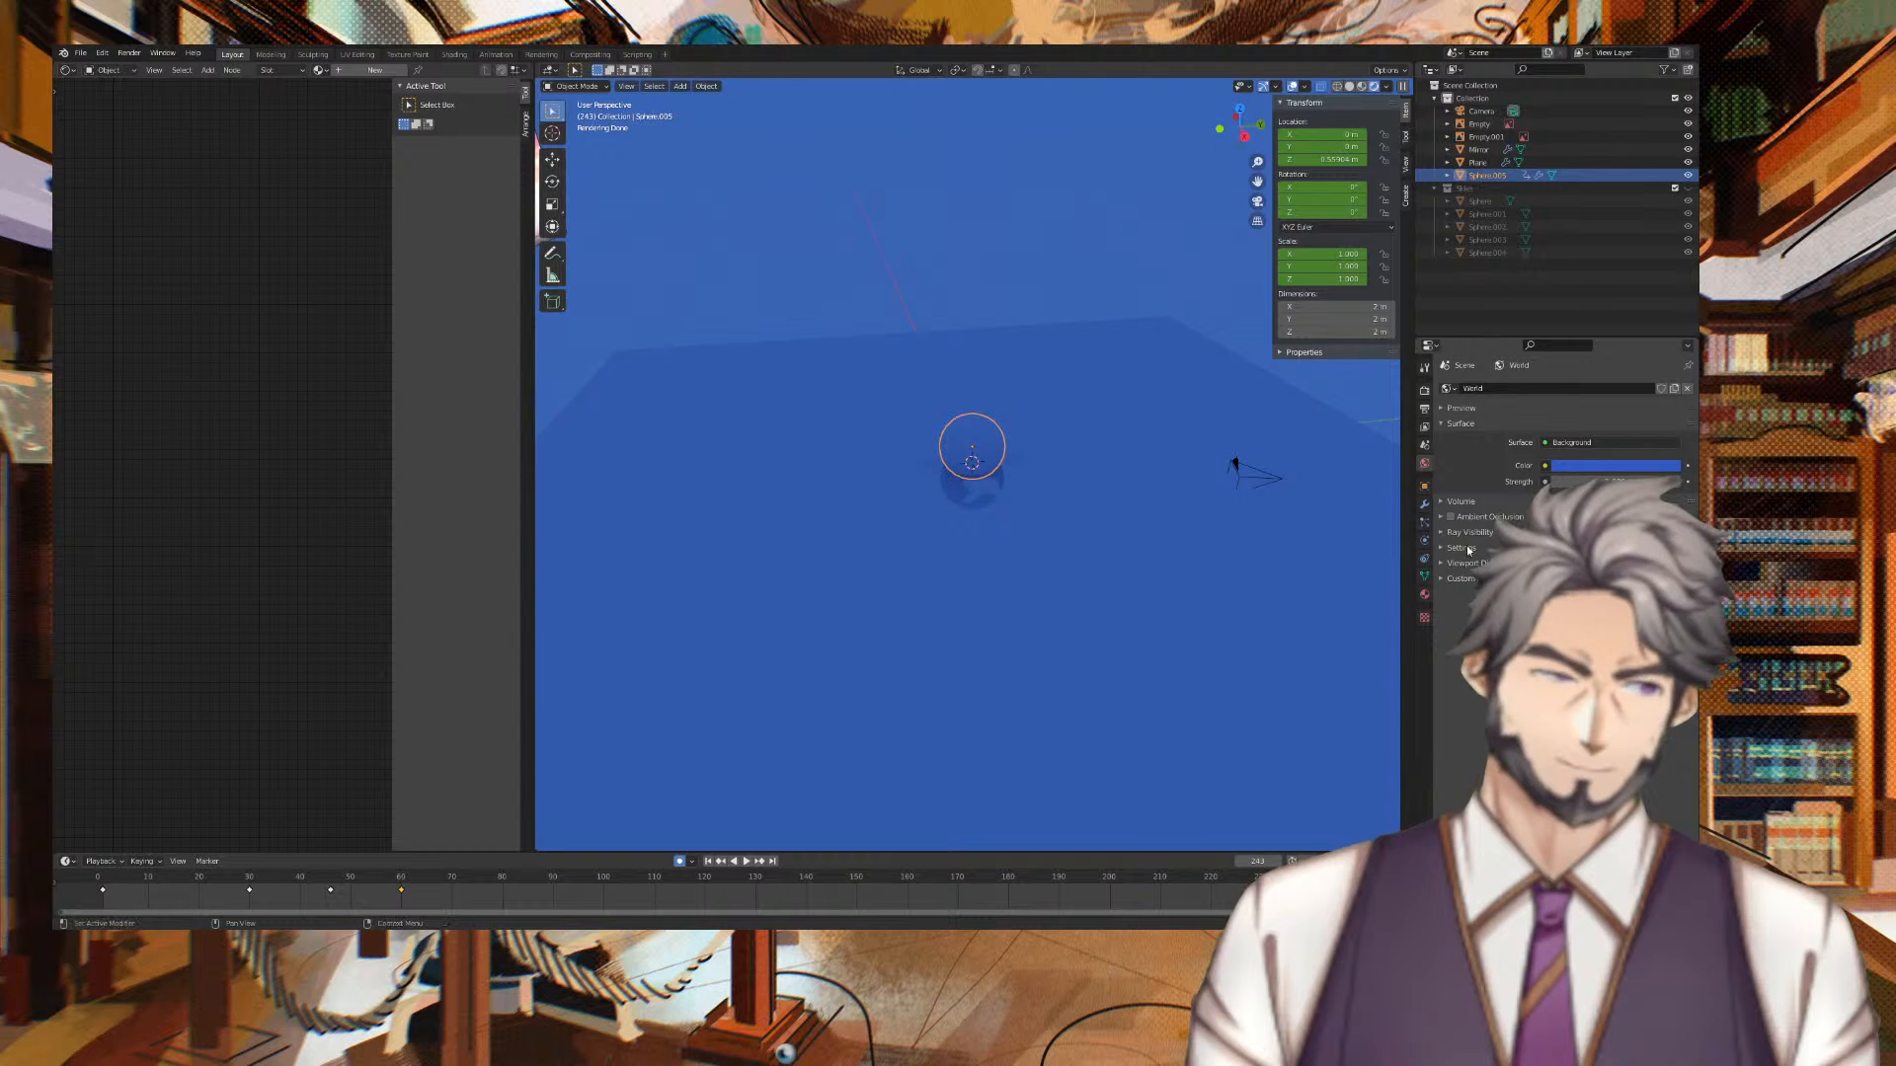
Give the sphere a new material with a red base color and play the animation in rendered shading
click(1424, 595)
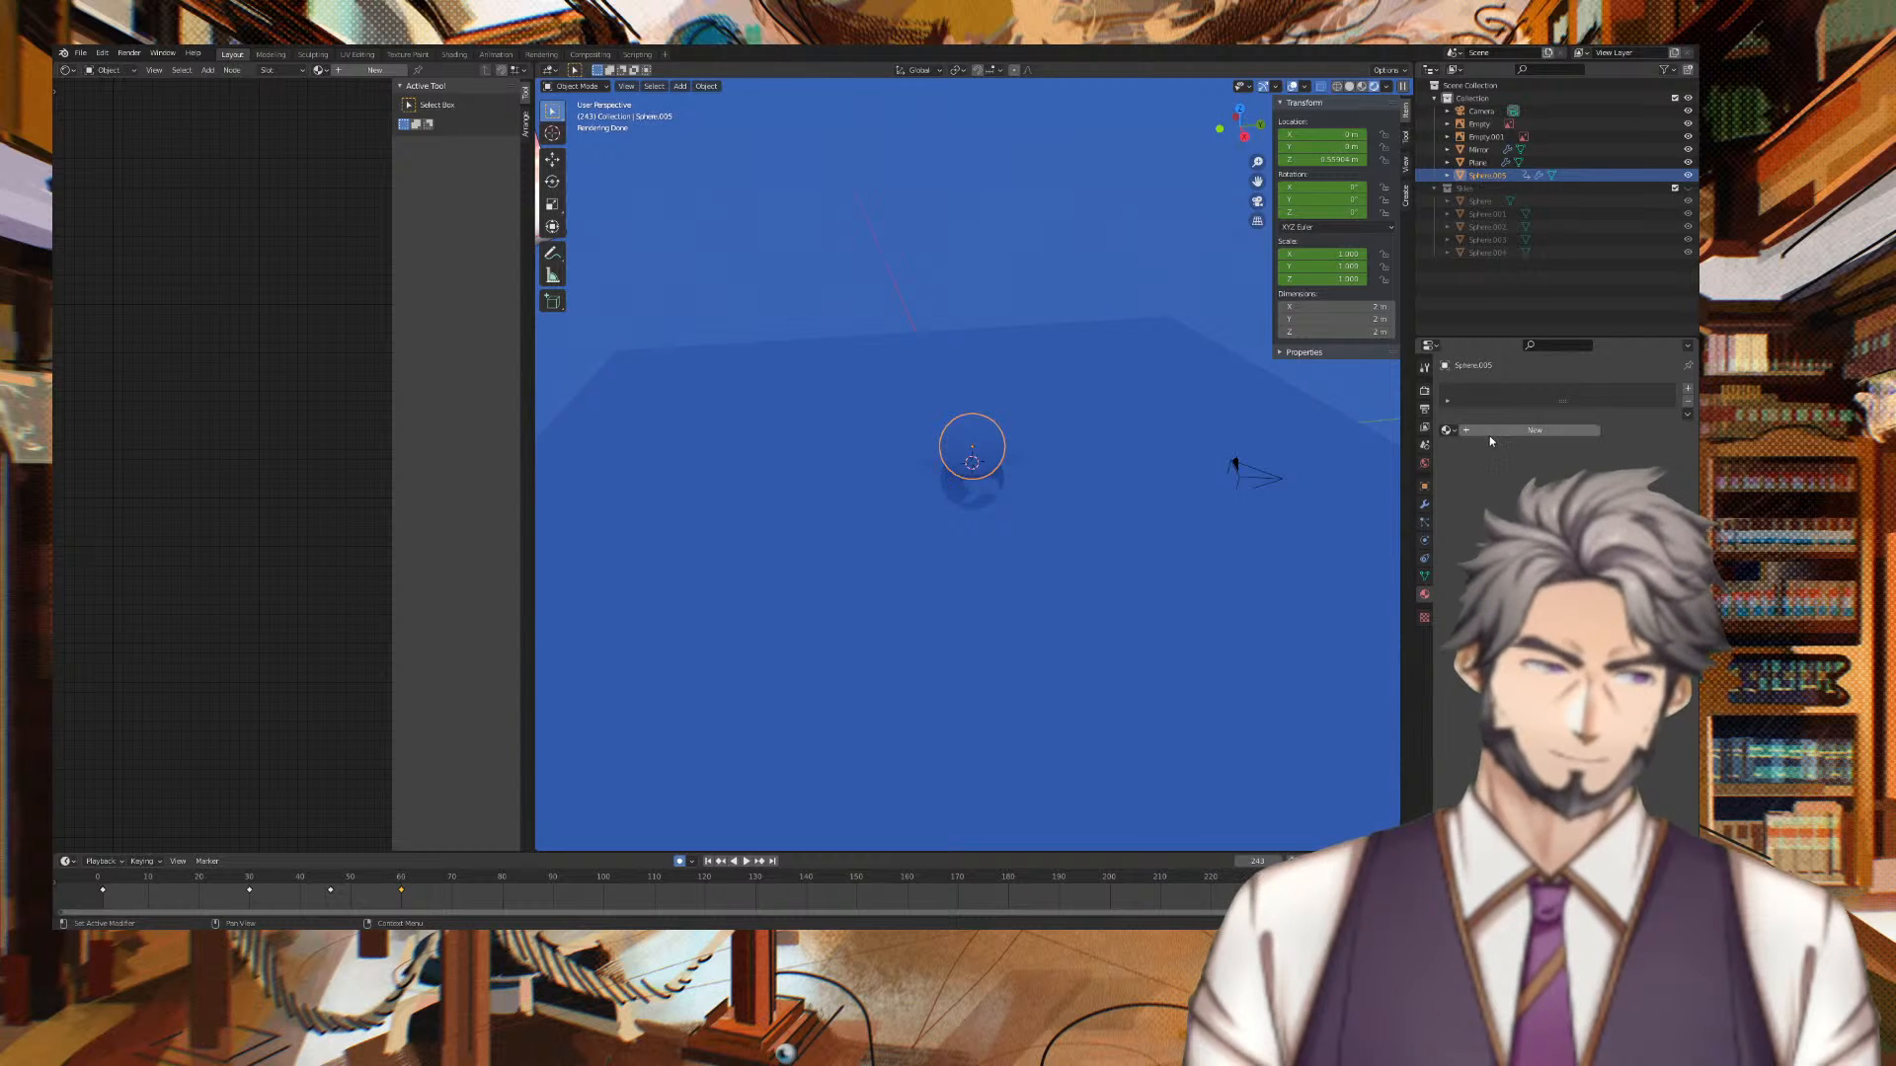
click(1489, 433)
click(1575, 531)
click(1619, 447)
key(space)
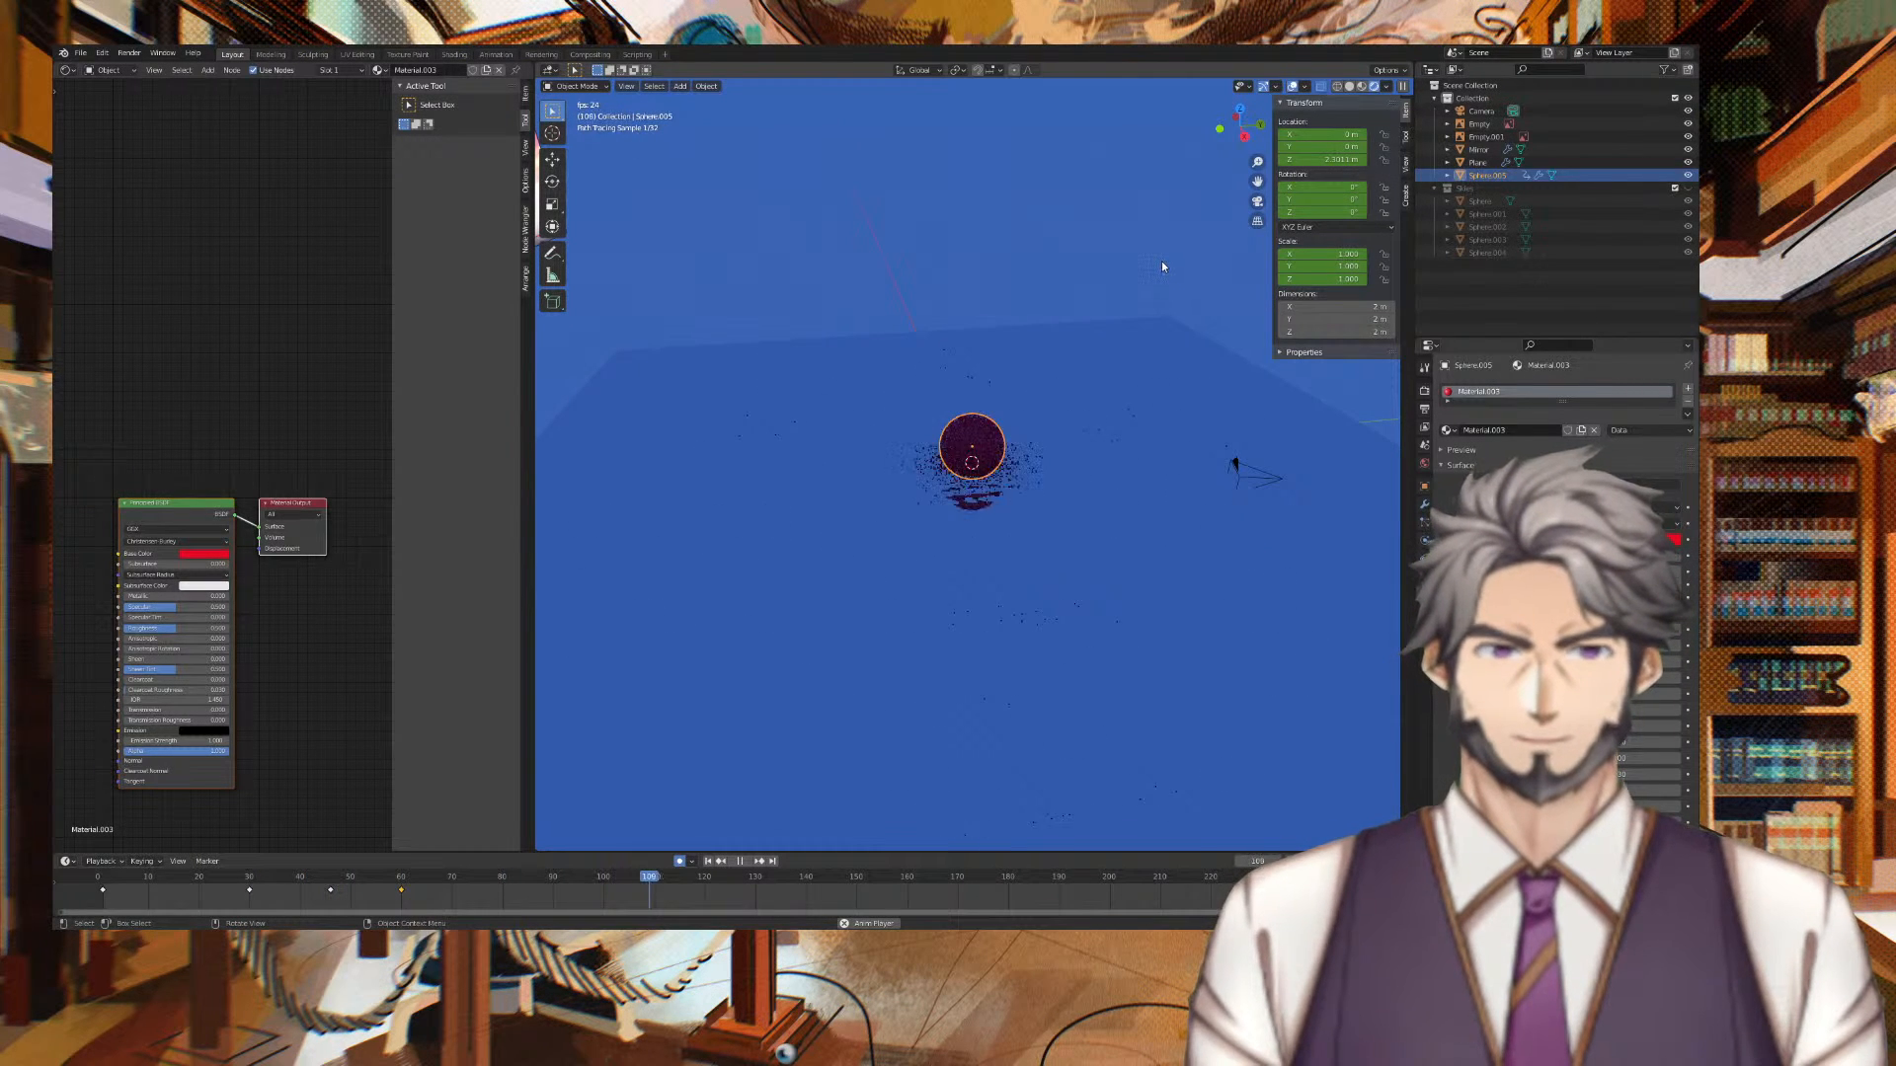
key(space)
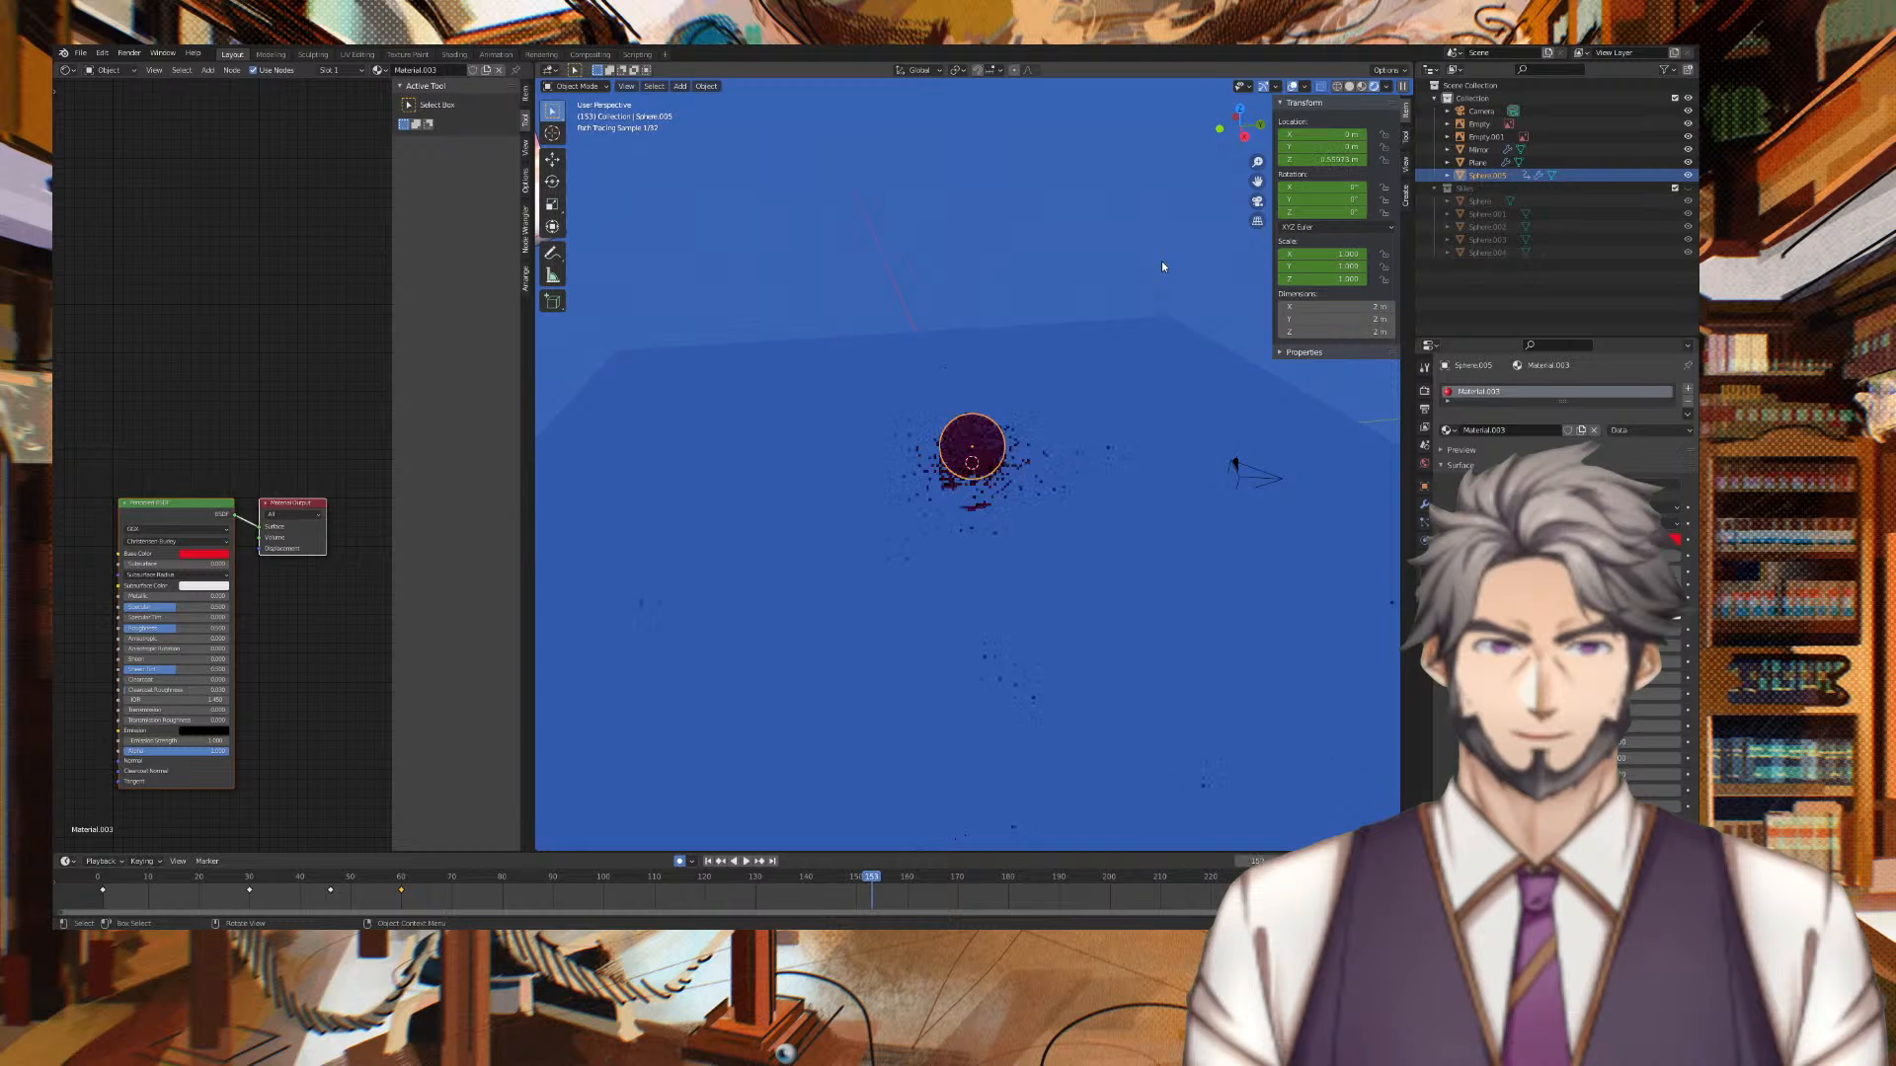
Return to frame 0 and delete the sphere's keyframes in the first 60 frames of the timeline
key(shift+Left)
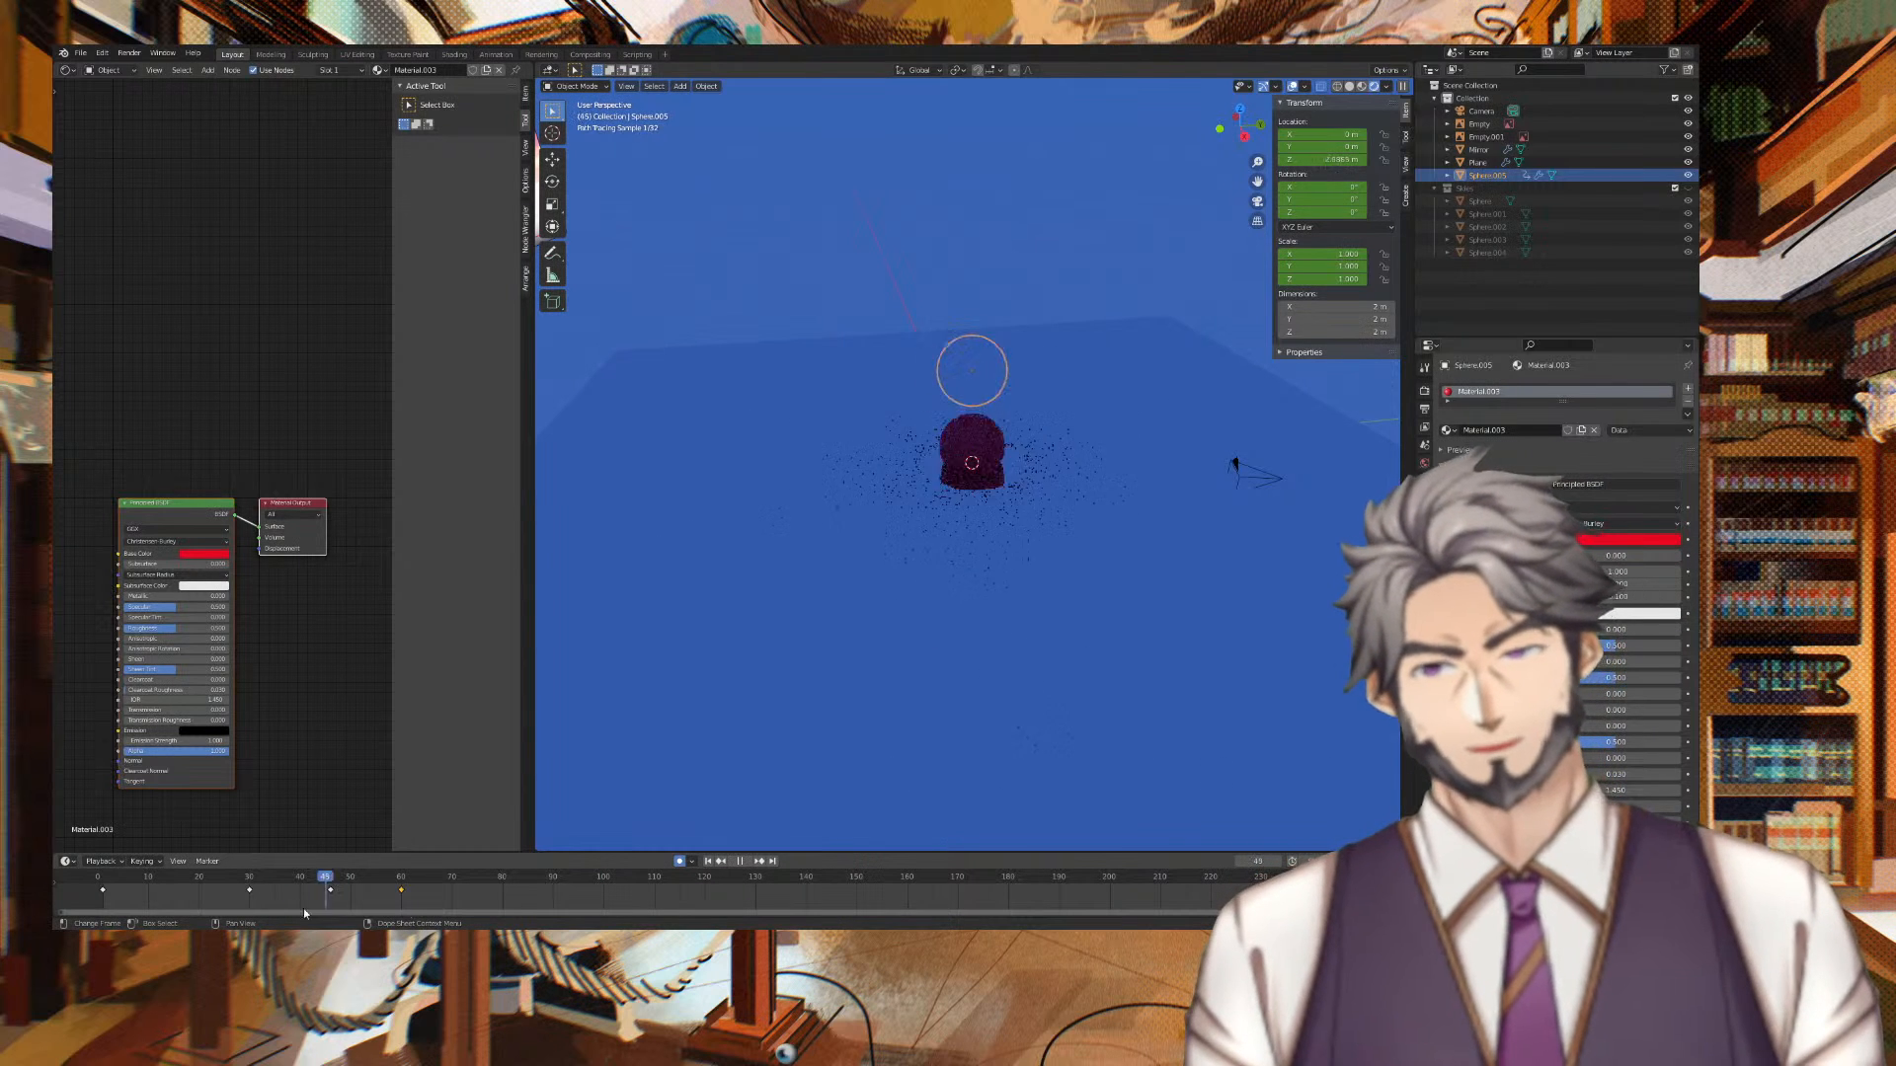
drag(459, 903, 193, 881)
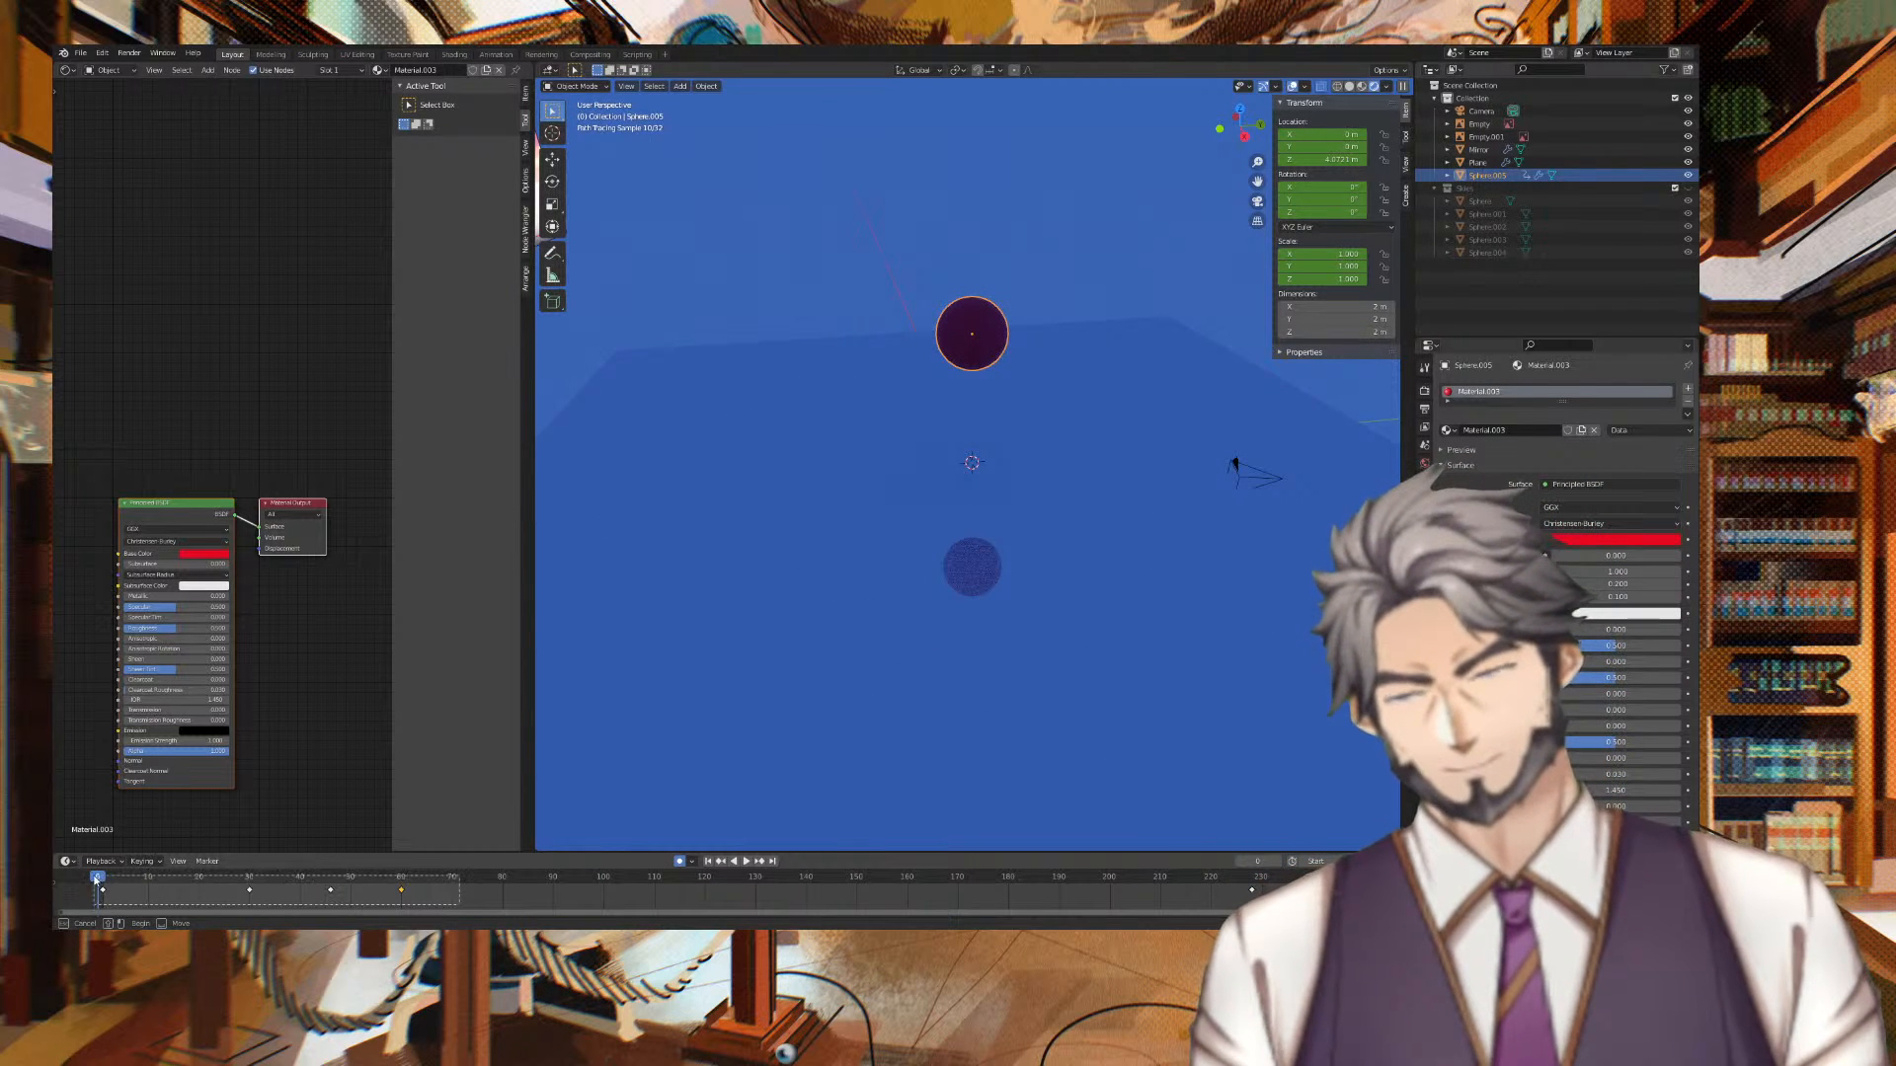
key(x)
click(370, 901)
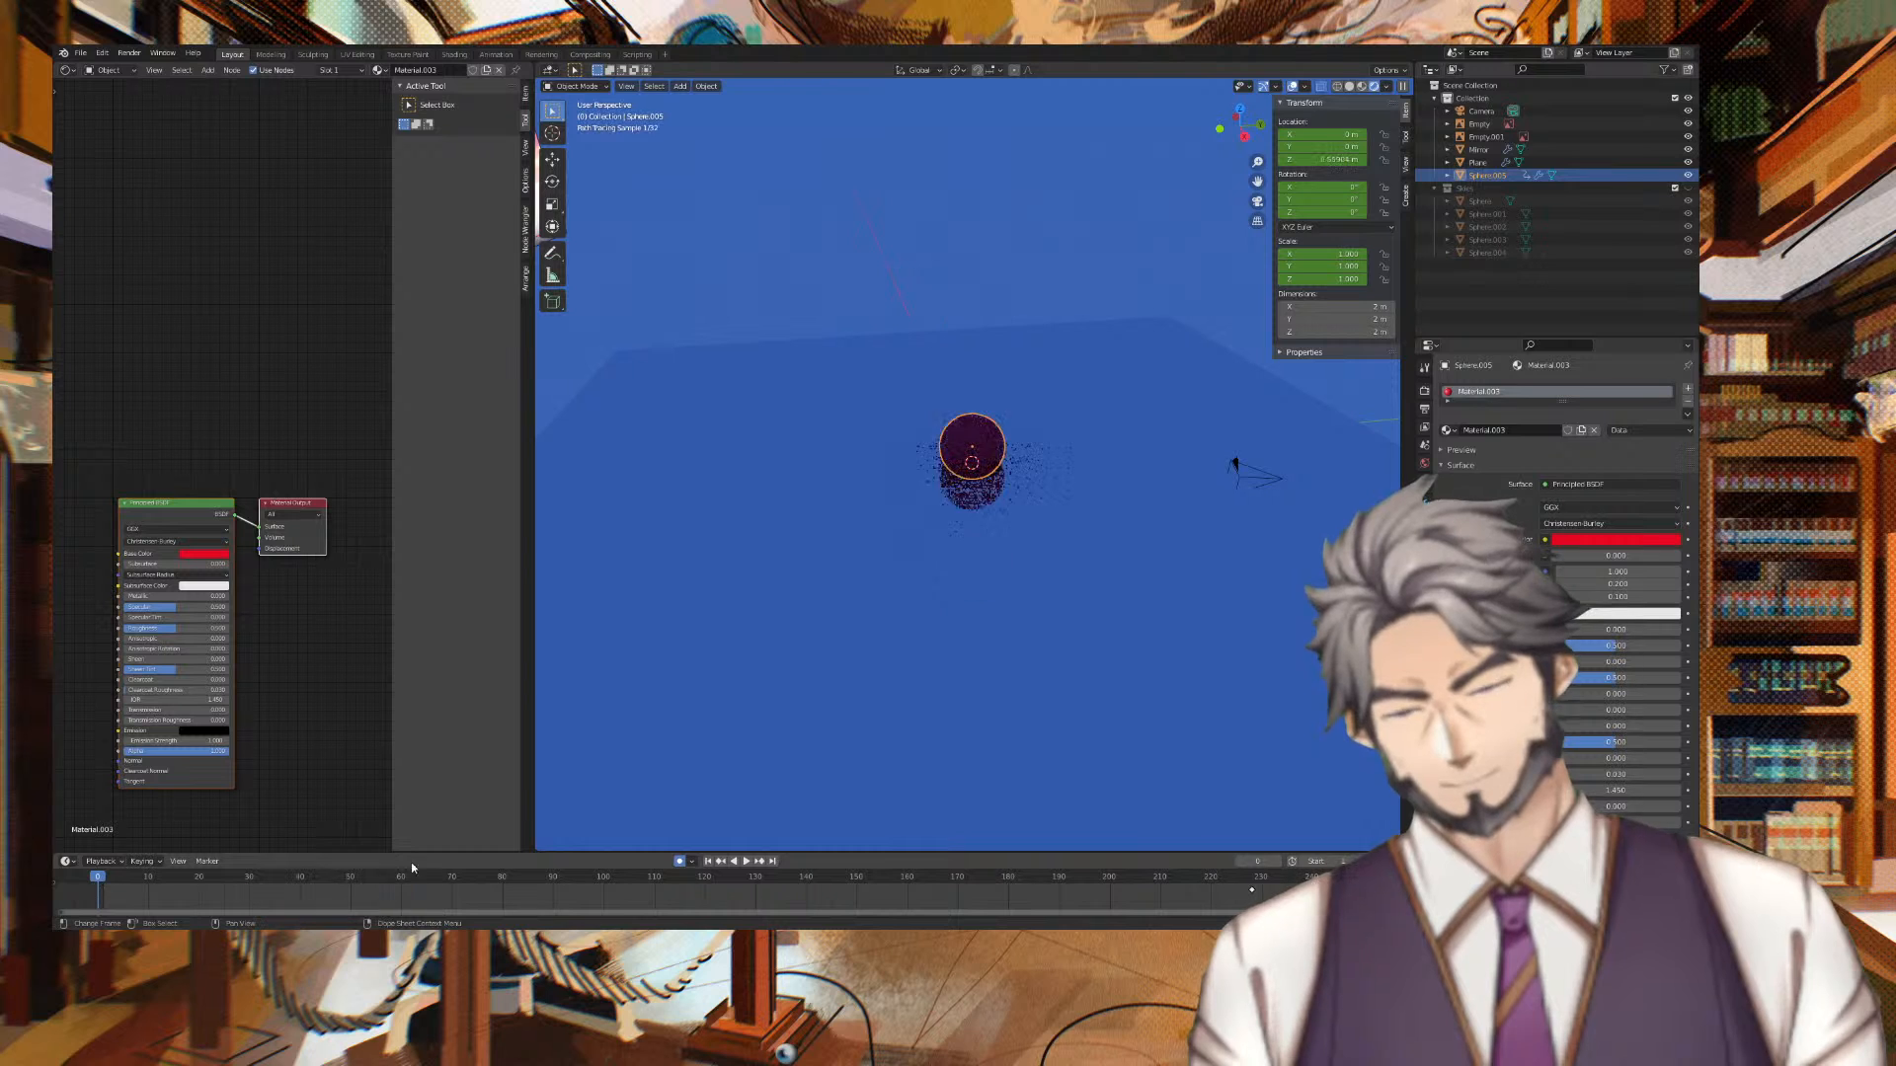
At frame 0, move the sphere along the X axis to one edge of the plane, then about 24 m to the opposite edge
middle_drag(942, 357, 998, 442)
click(998, 442)
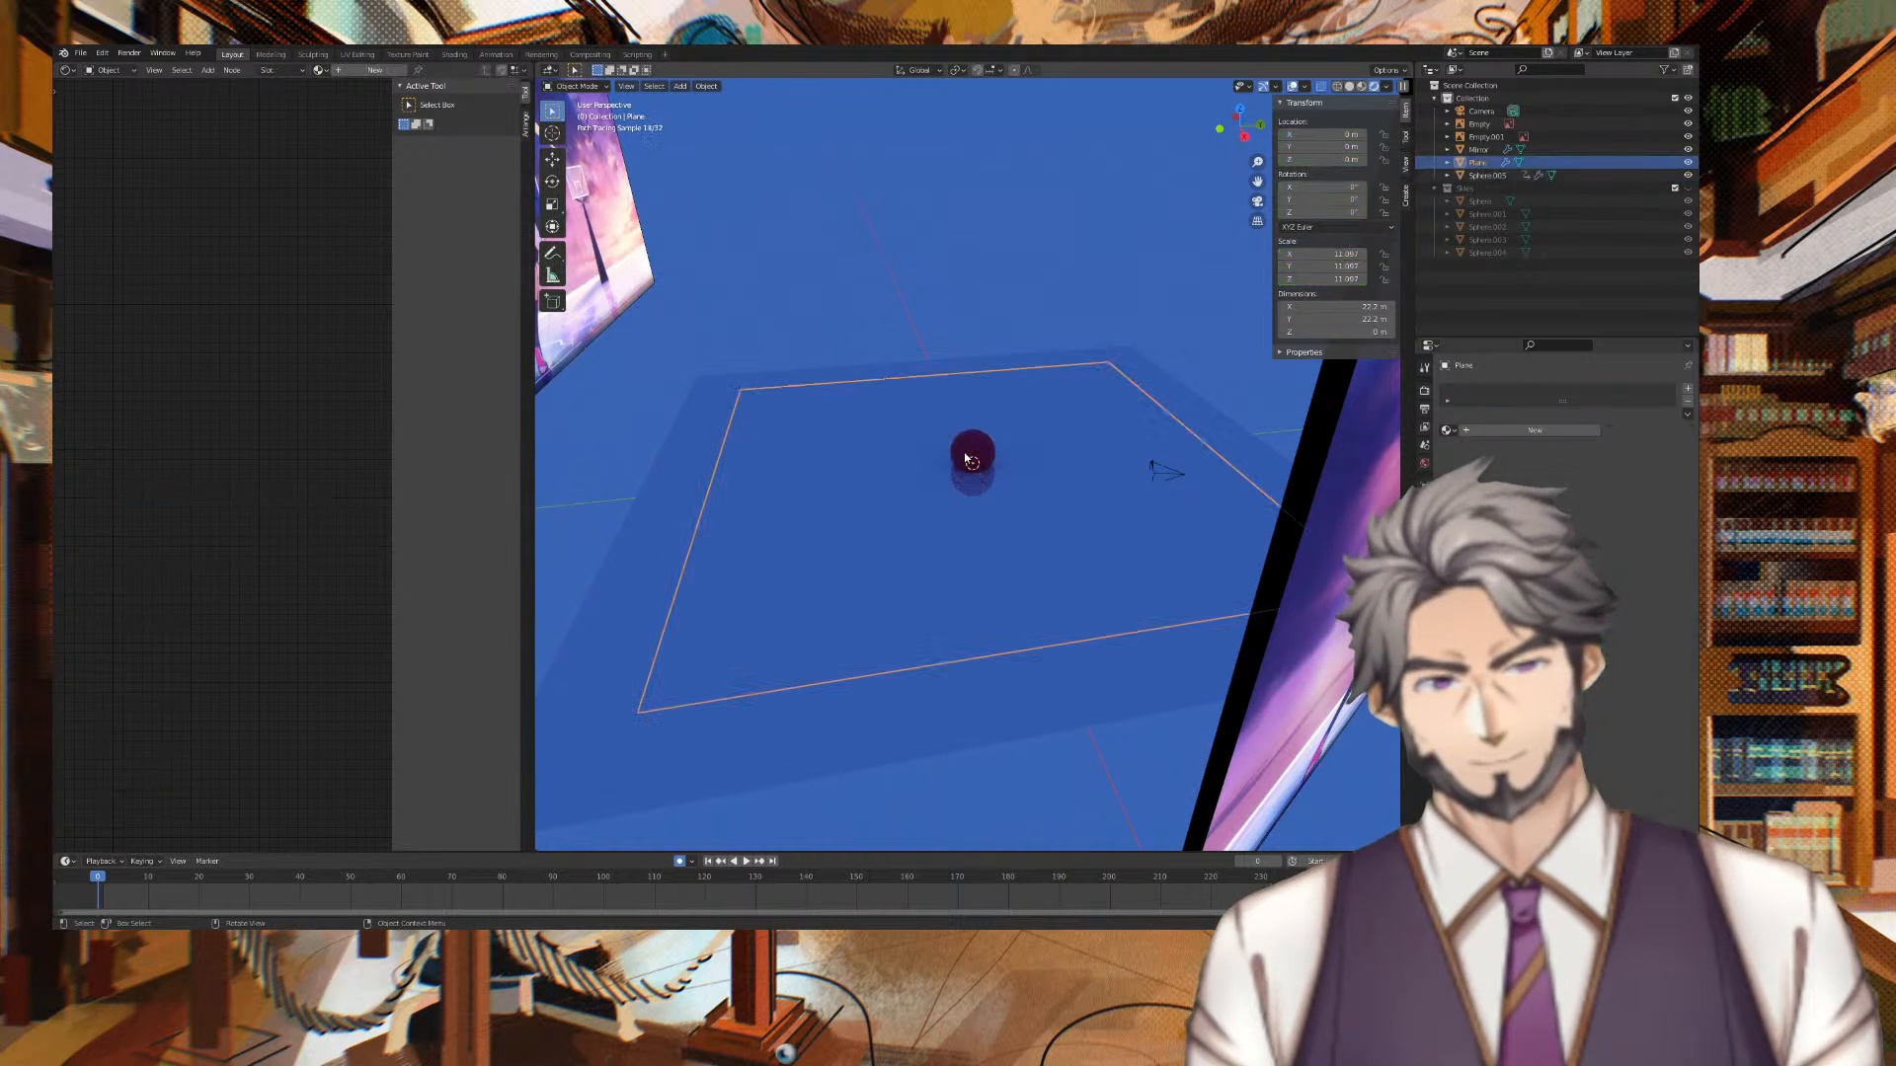
click(974, 457)
key(g)
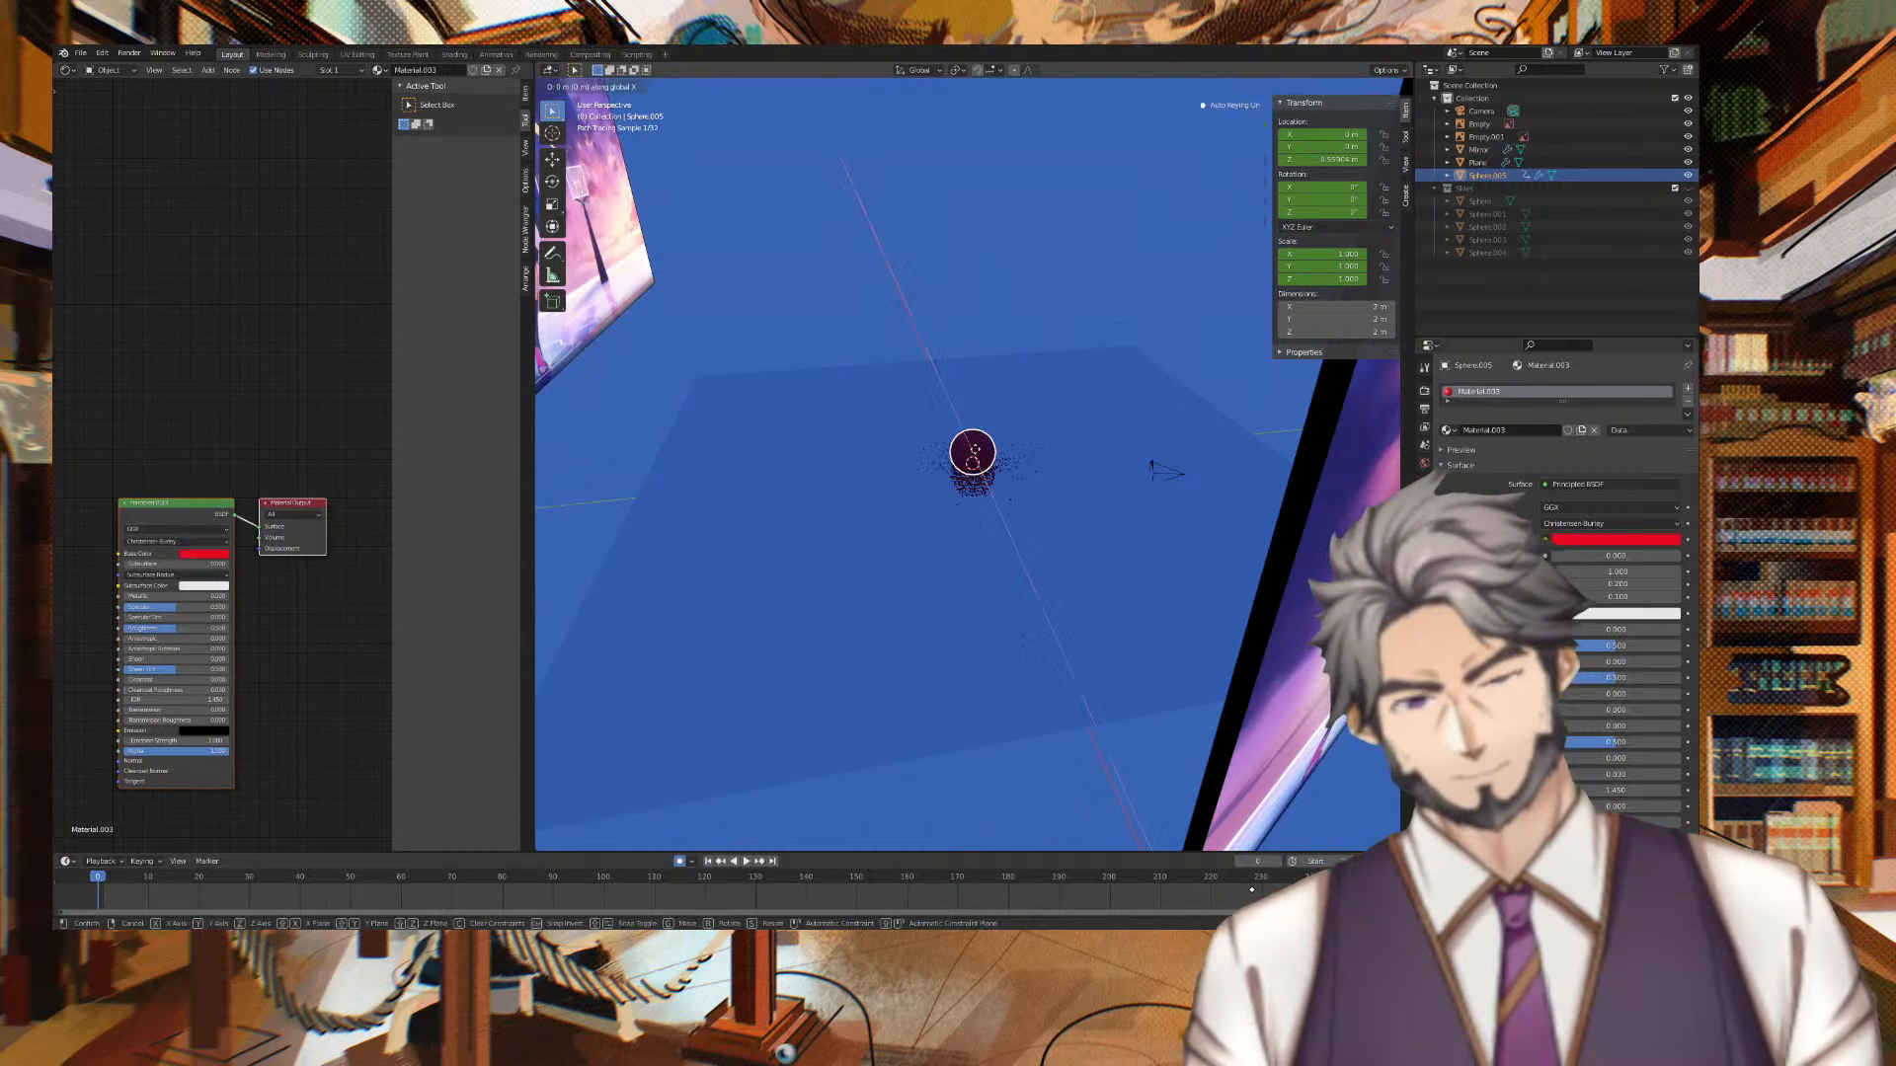
key(x)
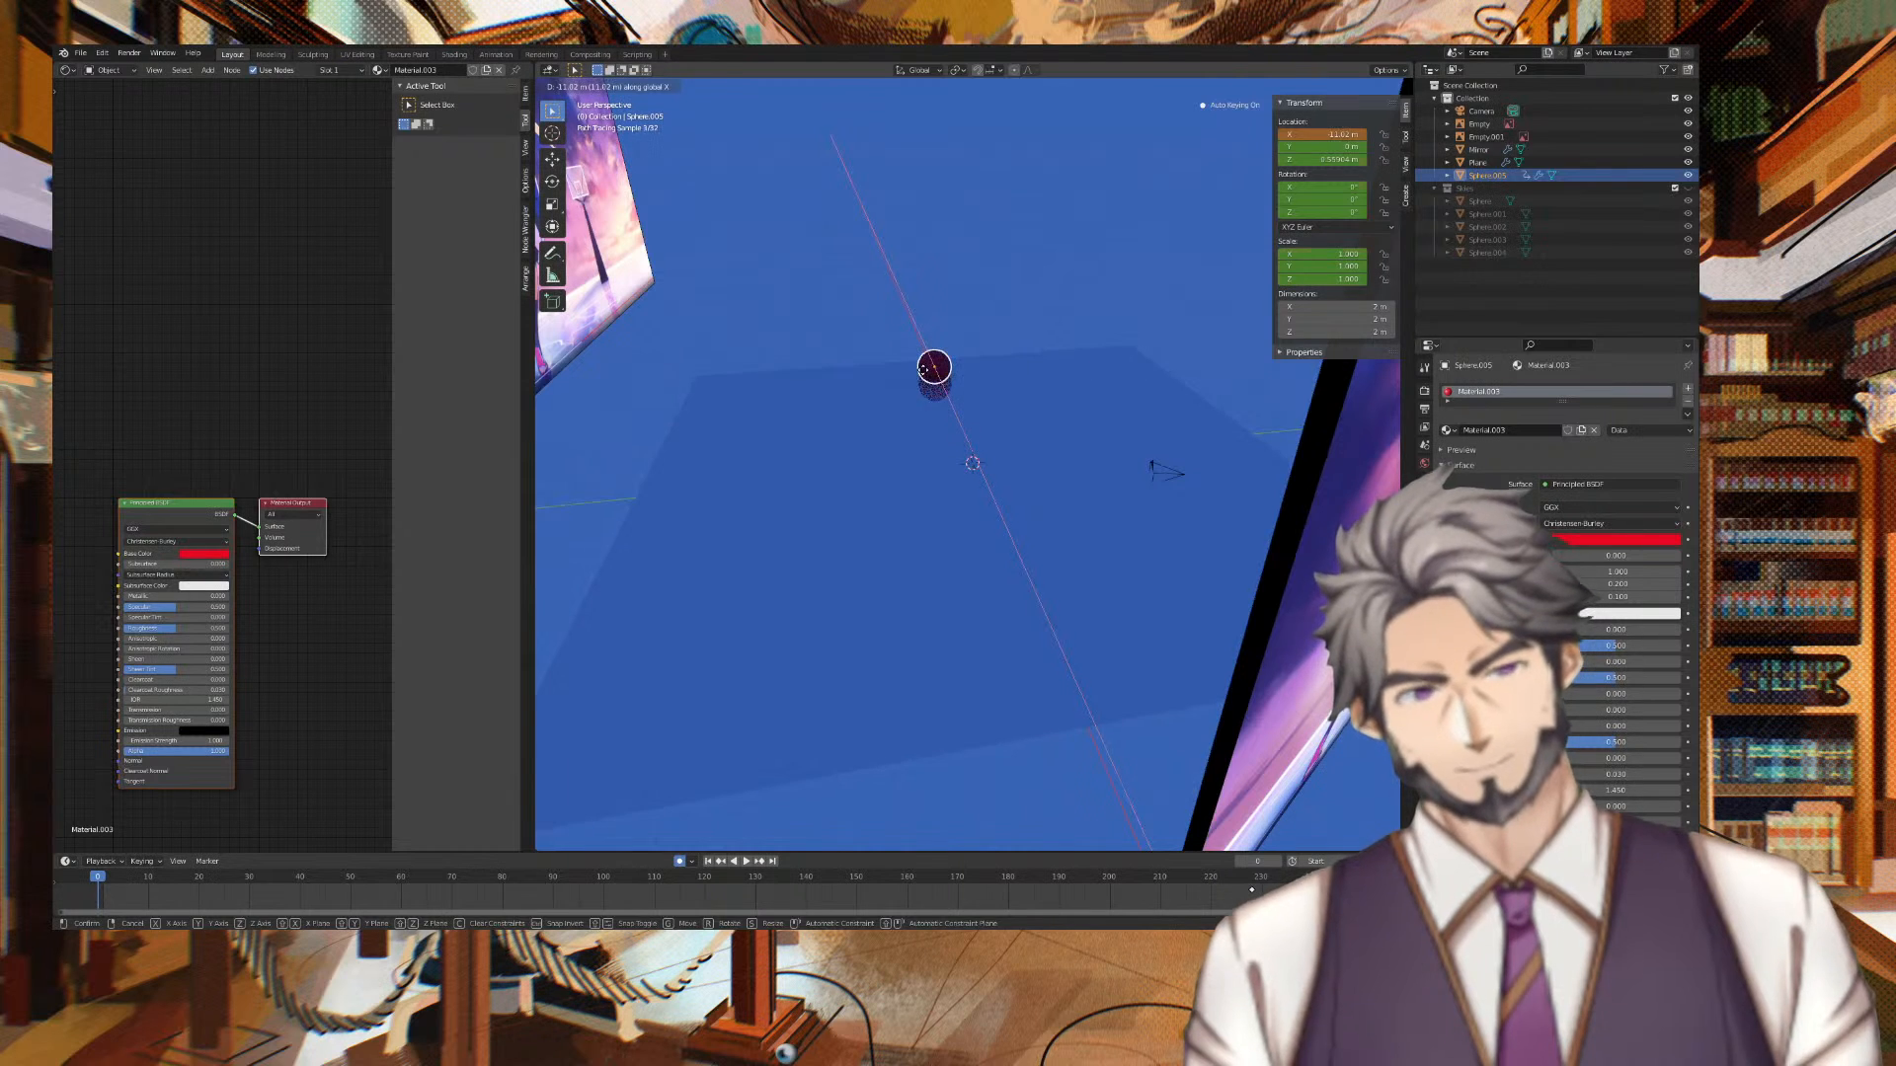
click(938, 430)
middle_drag(834, 453, 953, 453)
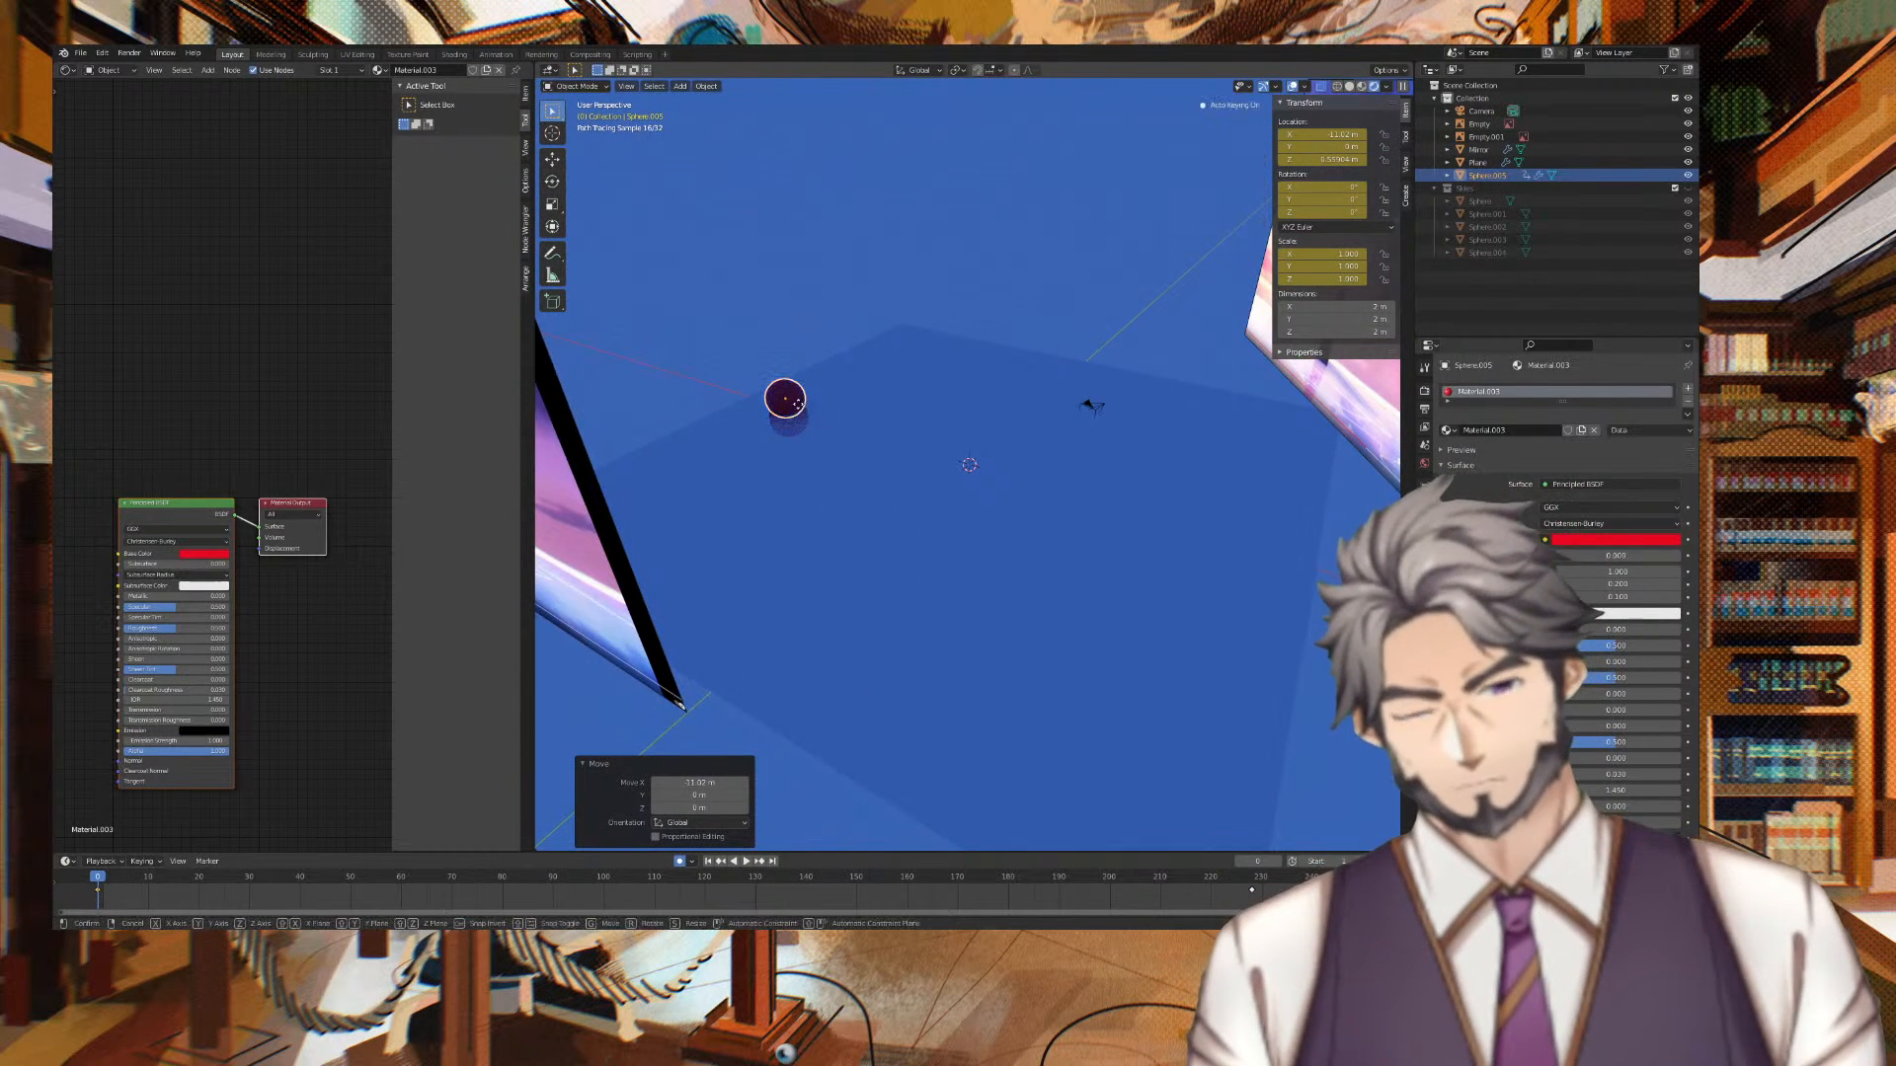
key(g)
key(x)
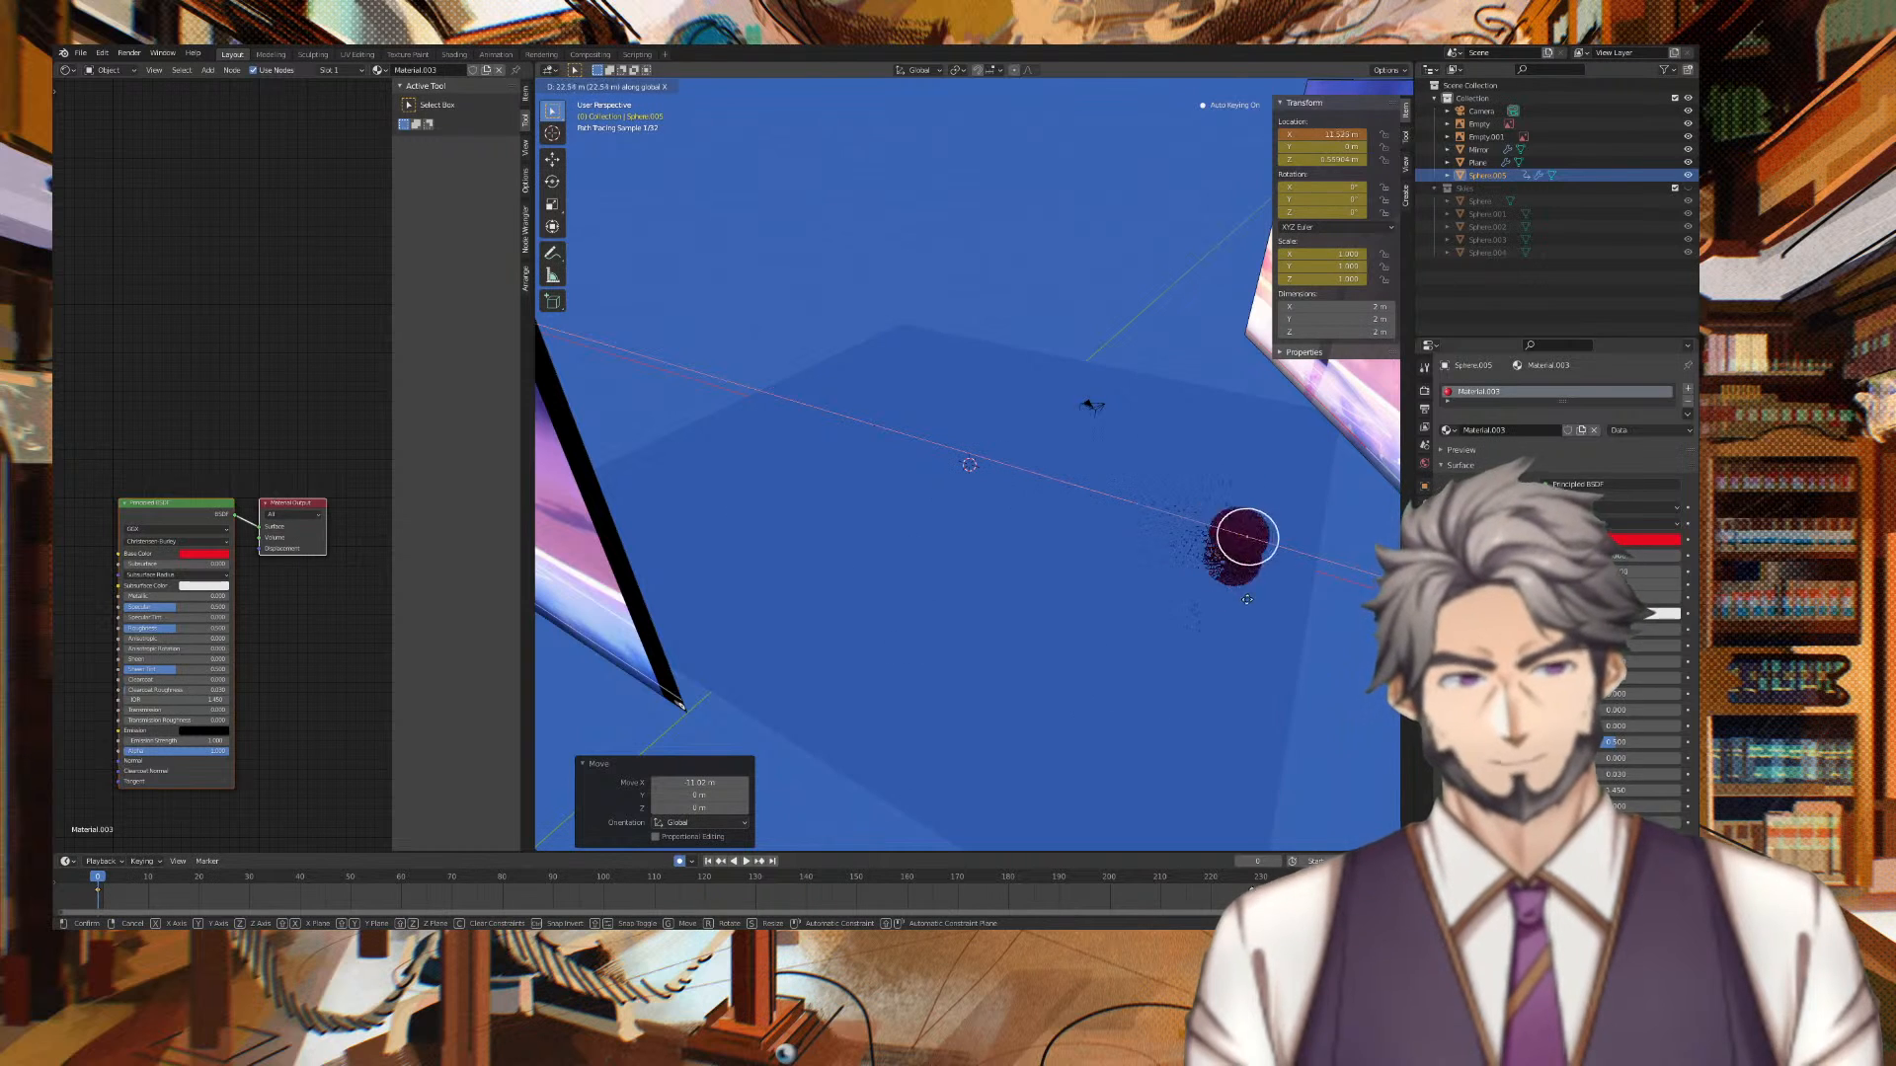
click(1294, 602)
Play and scrub the animation to preview the sphere travelling across the plane in rendered shading
key(space)
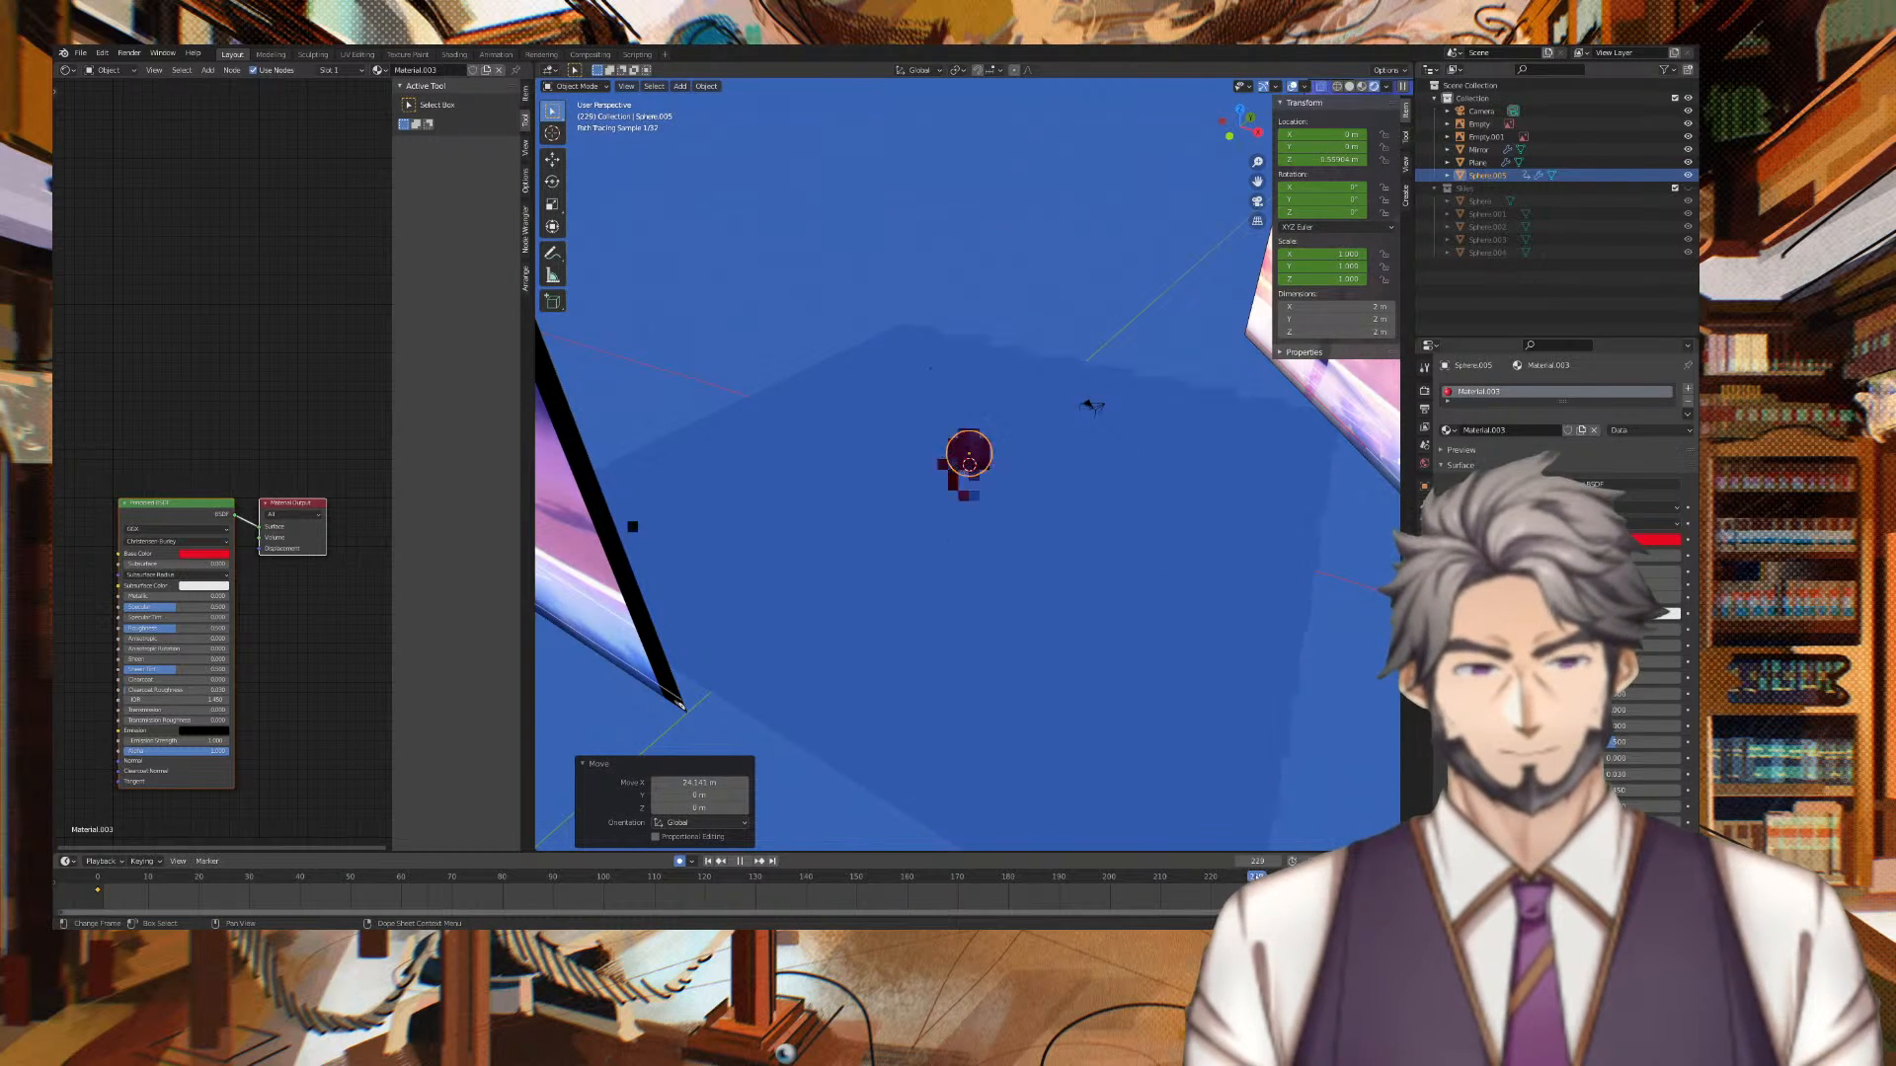
drag(1192, 882, 125, 886)
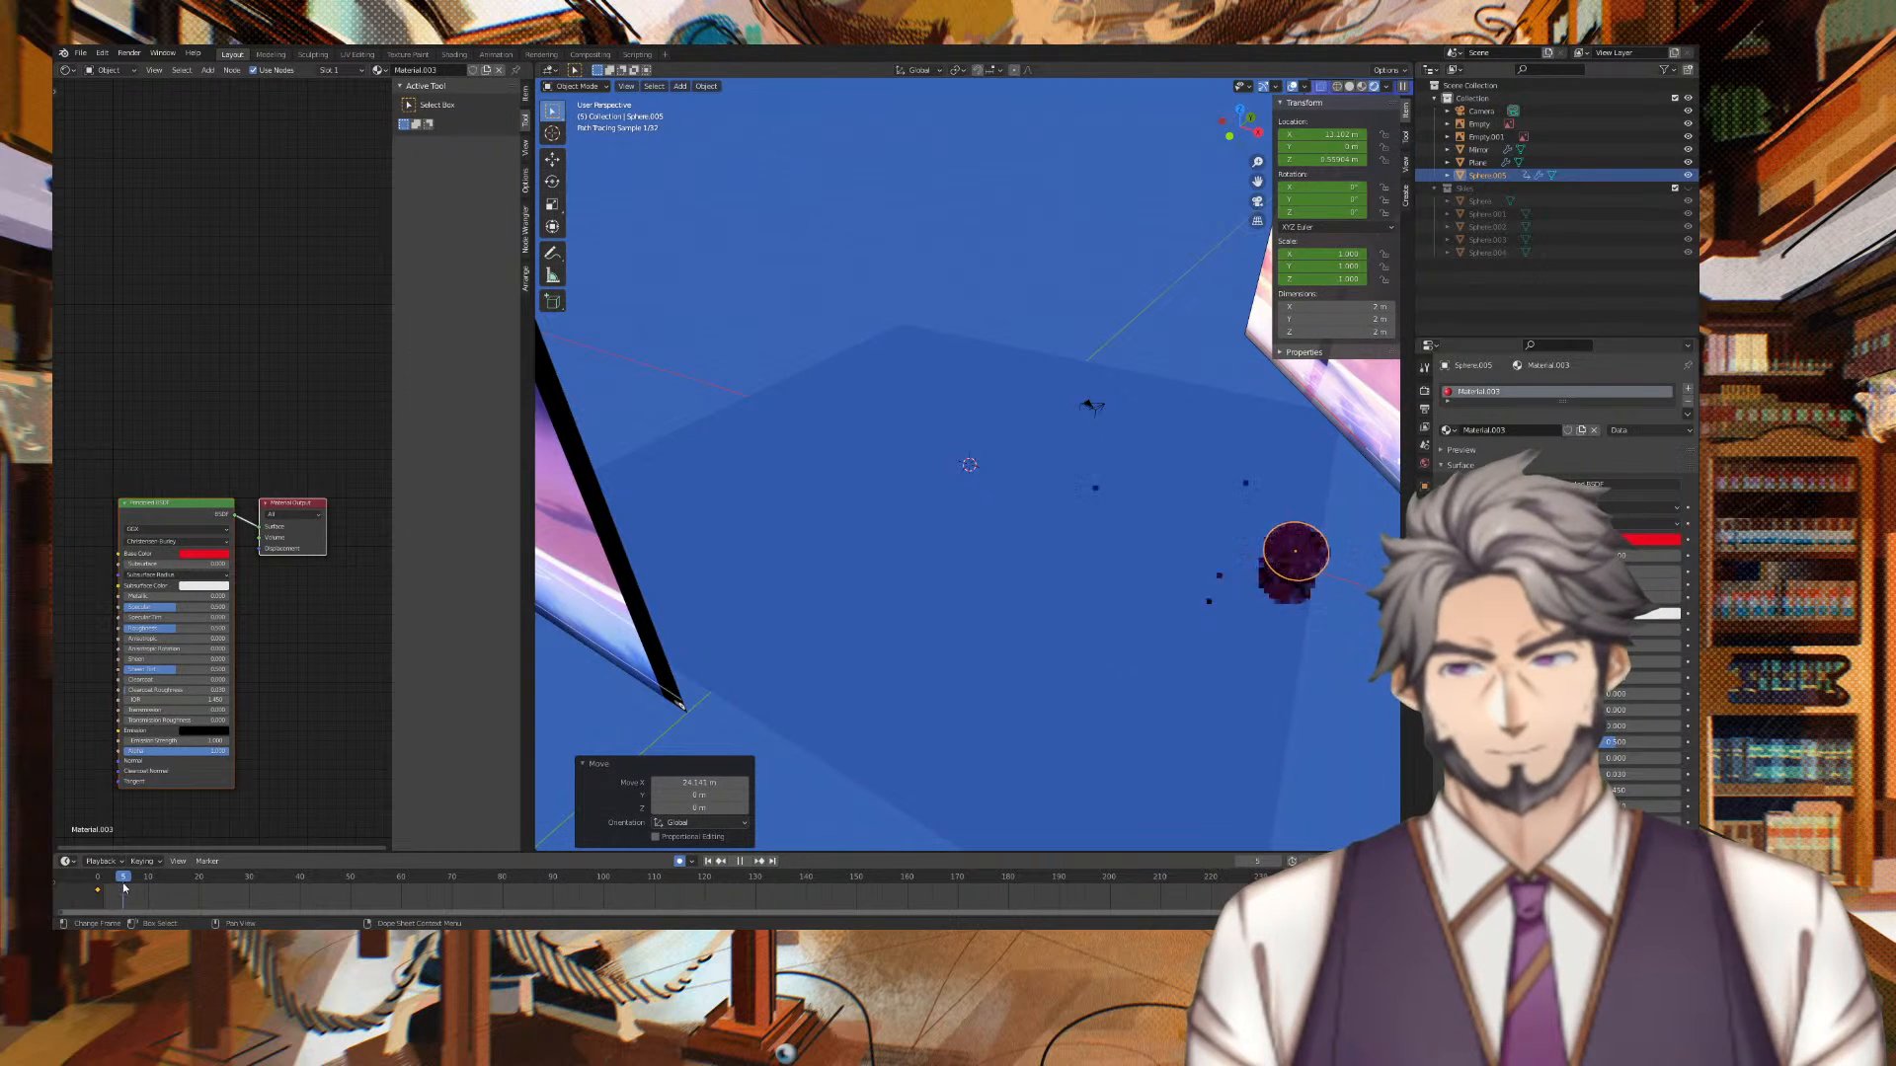
drag(280, 888, 1039, 889)
key(space)
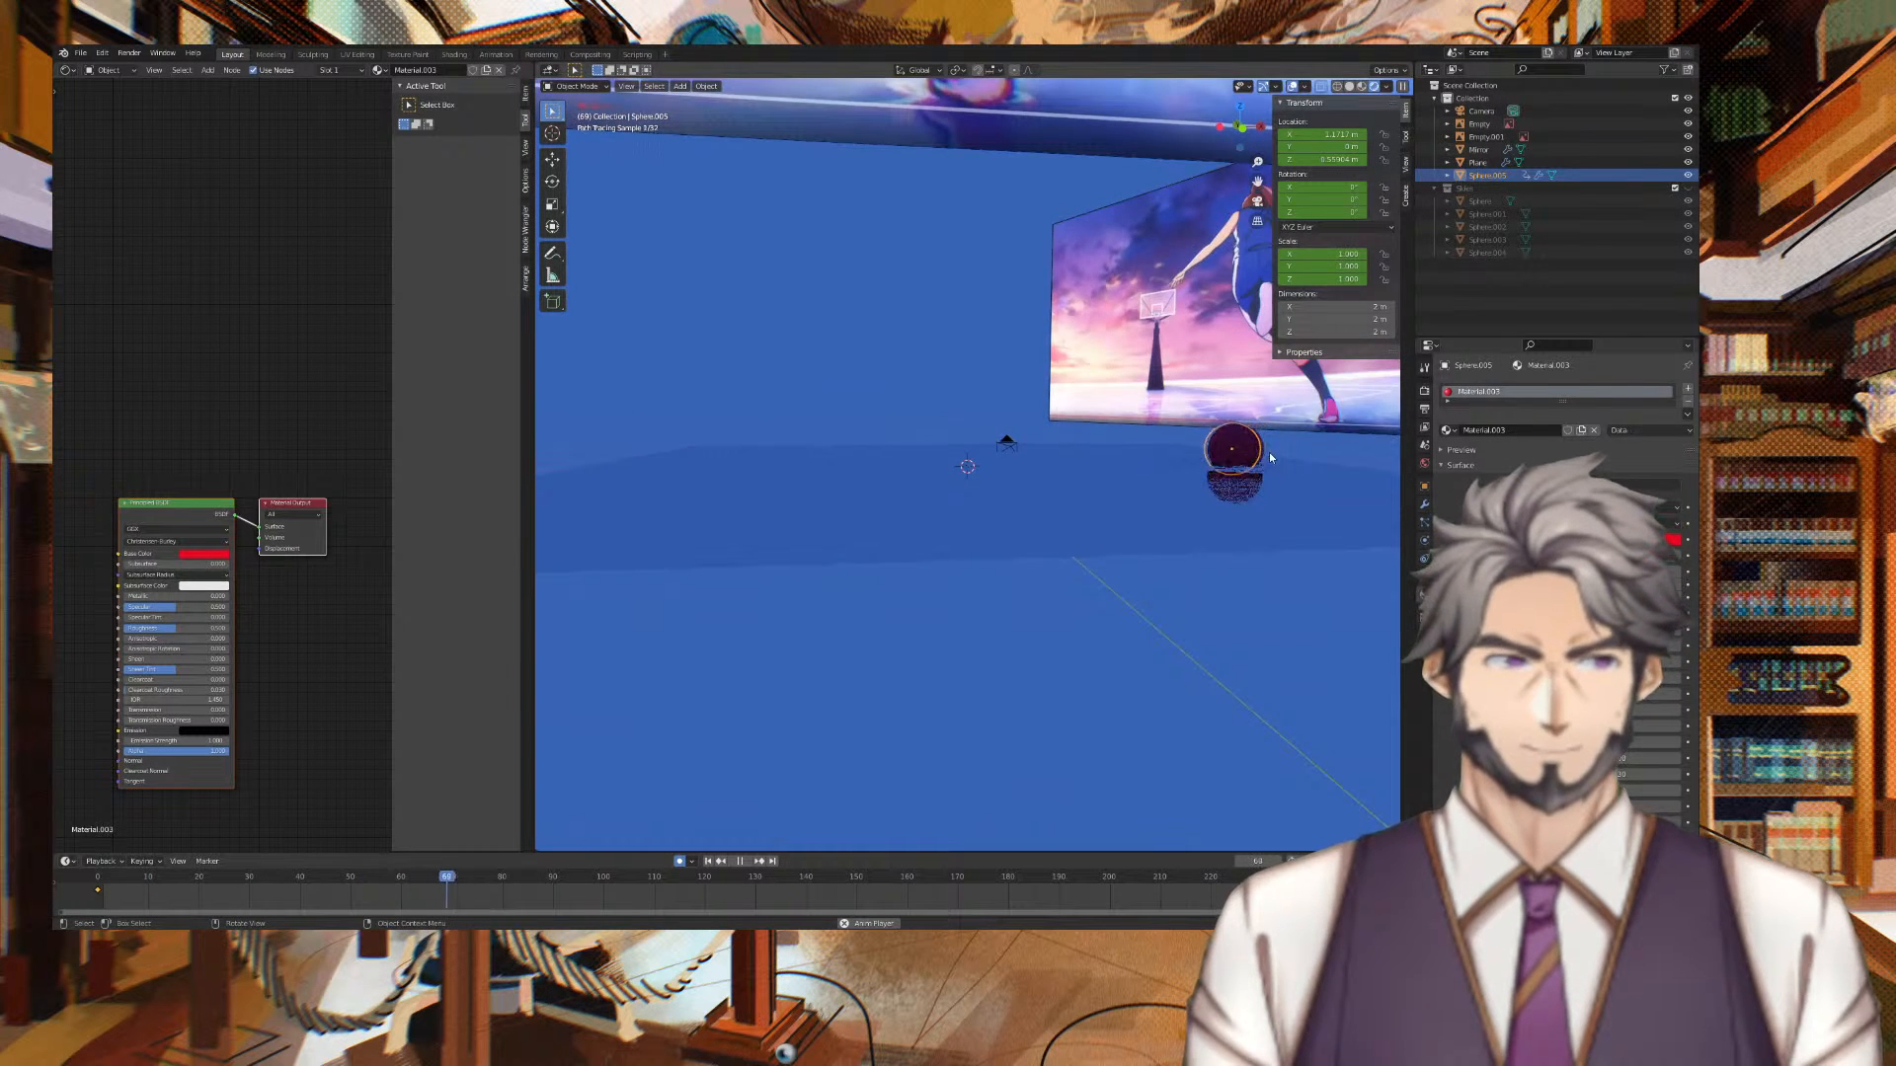
key(space)
Switch the viewport to solid shading and replay the animation to examine the ripples behind the sphere
click(1349, 87)
key(space)
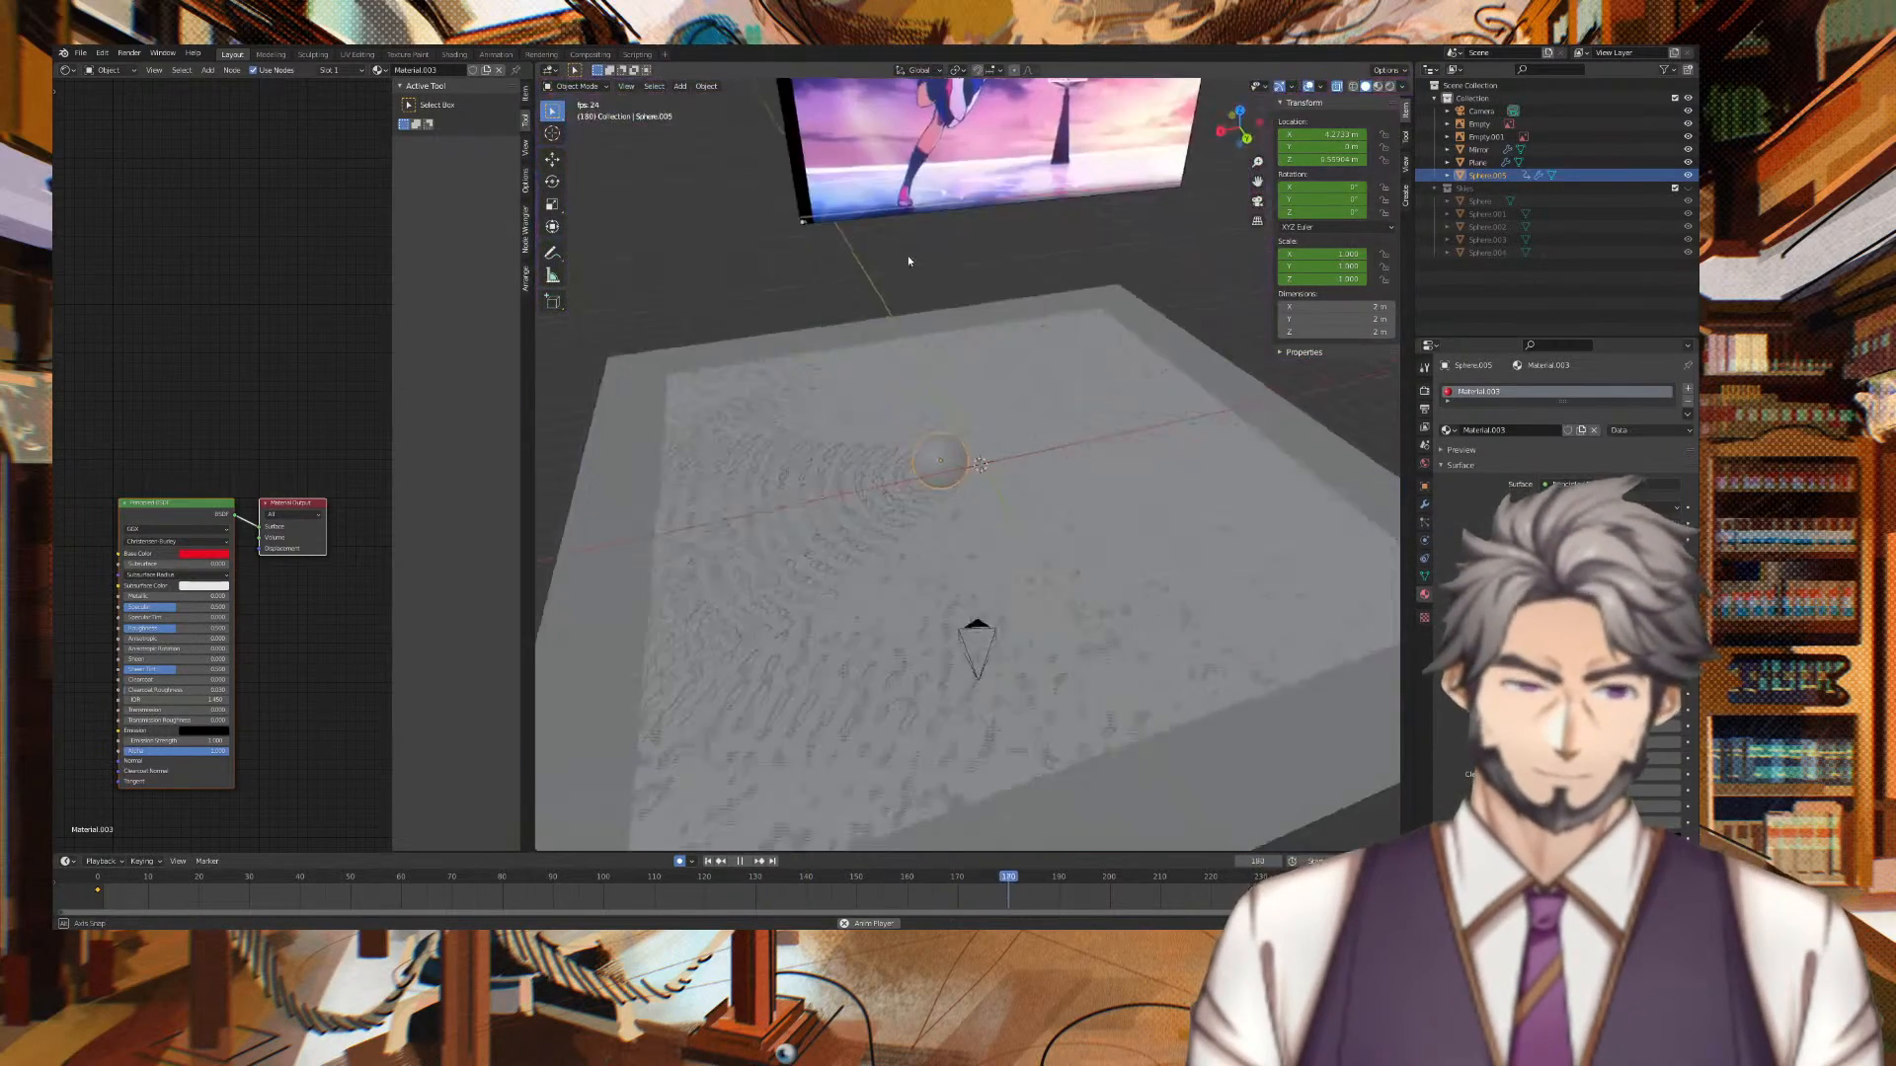
key(space)
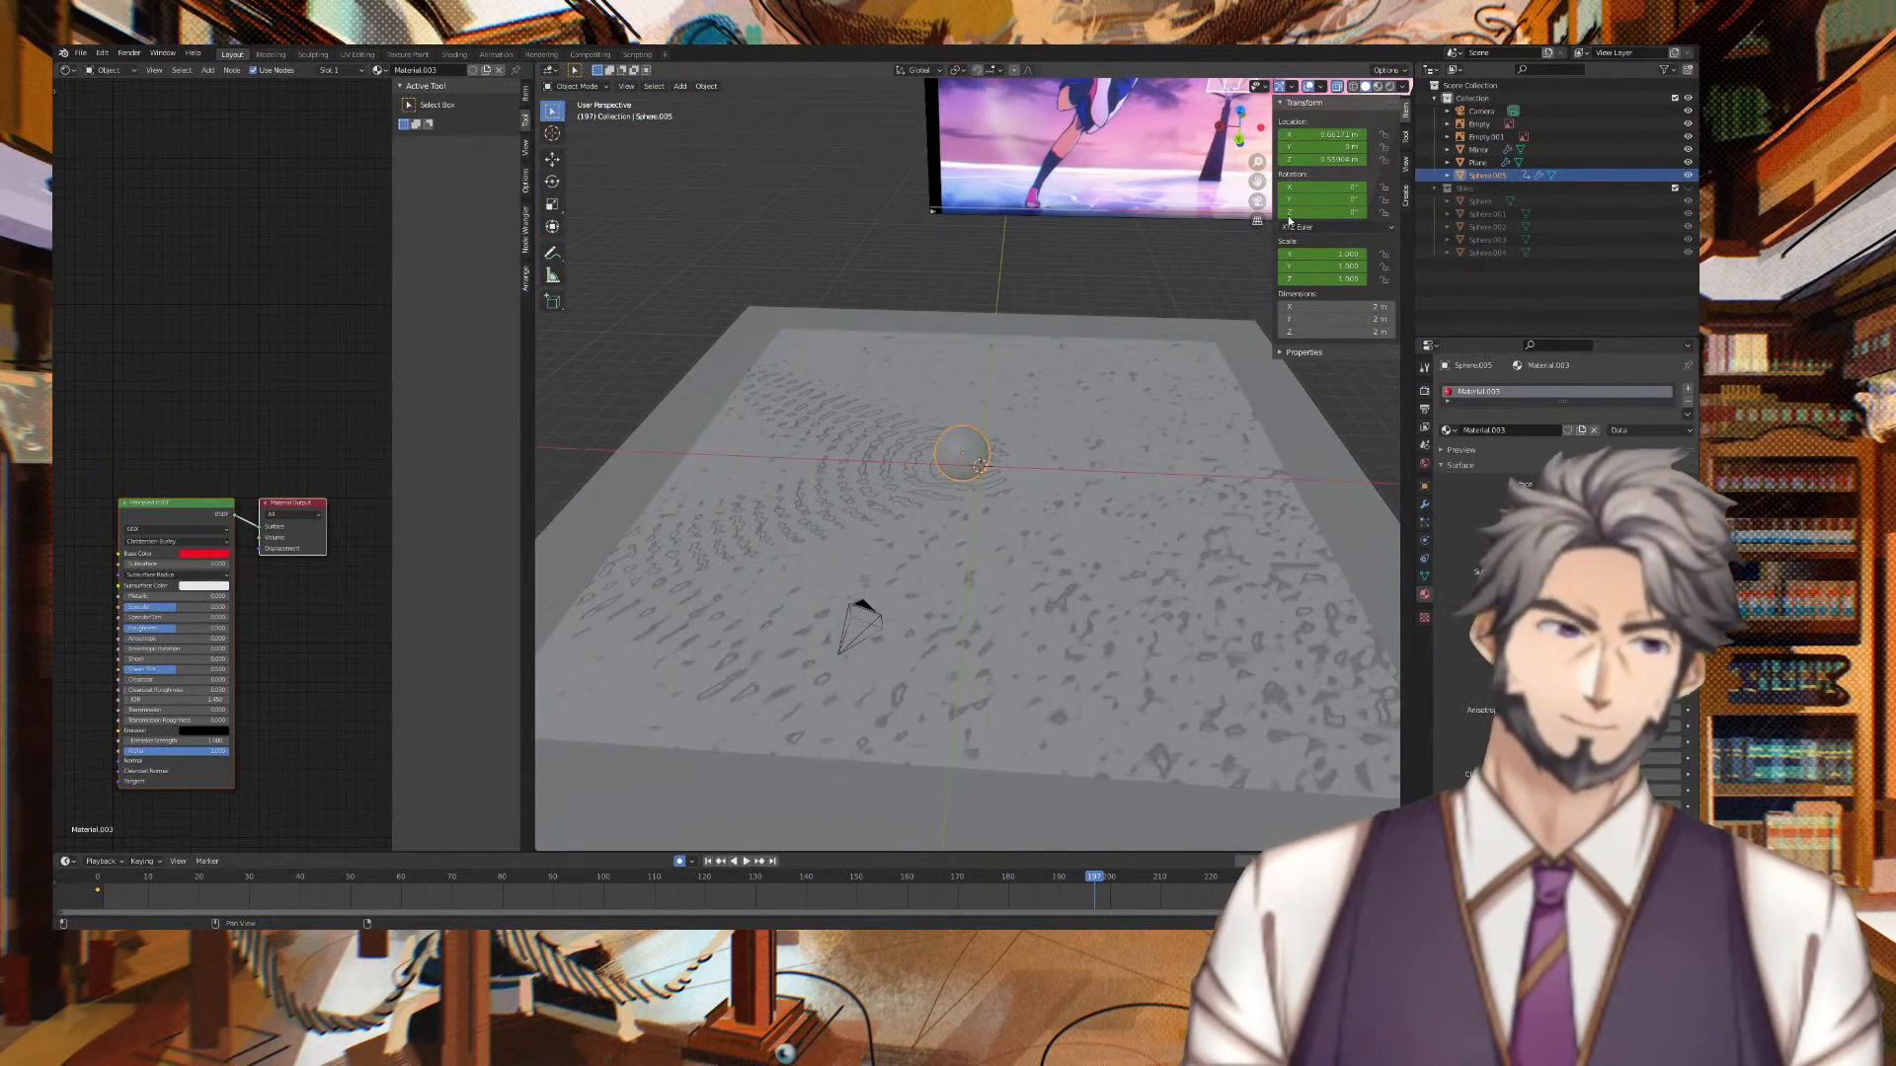
Return to rendered shading, enable the collection of large sky spheres and look through the camera
click(1391, 87)
middle_drag(919, 249, 1119, 240)
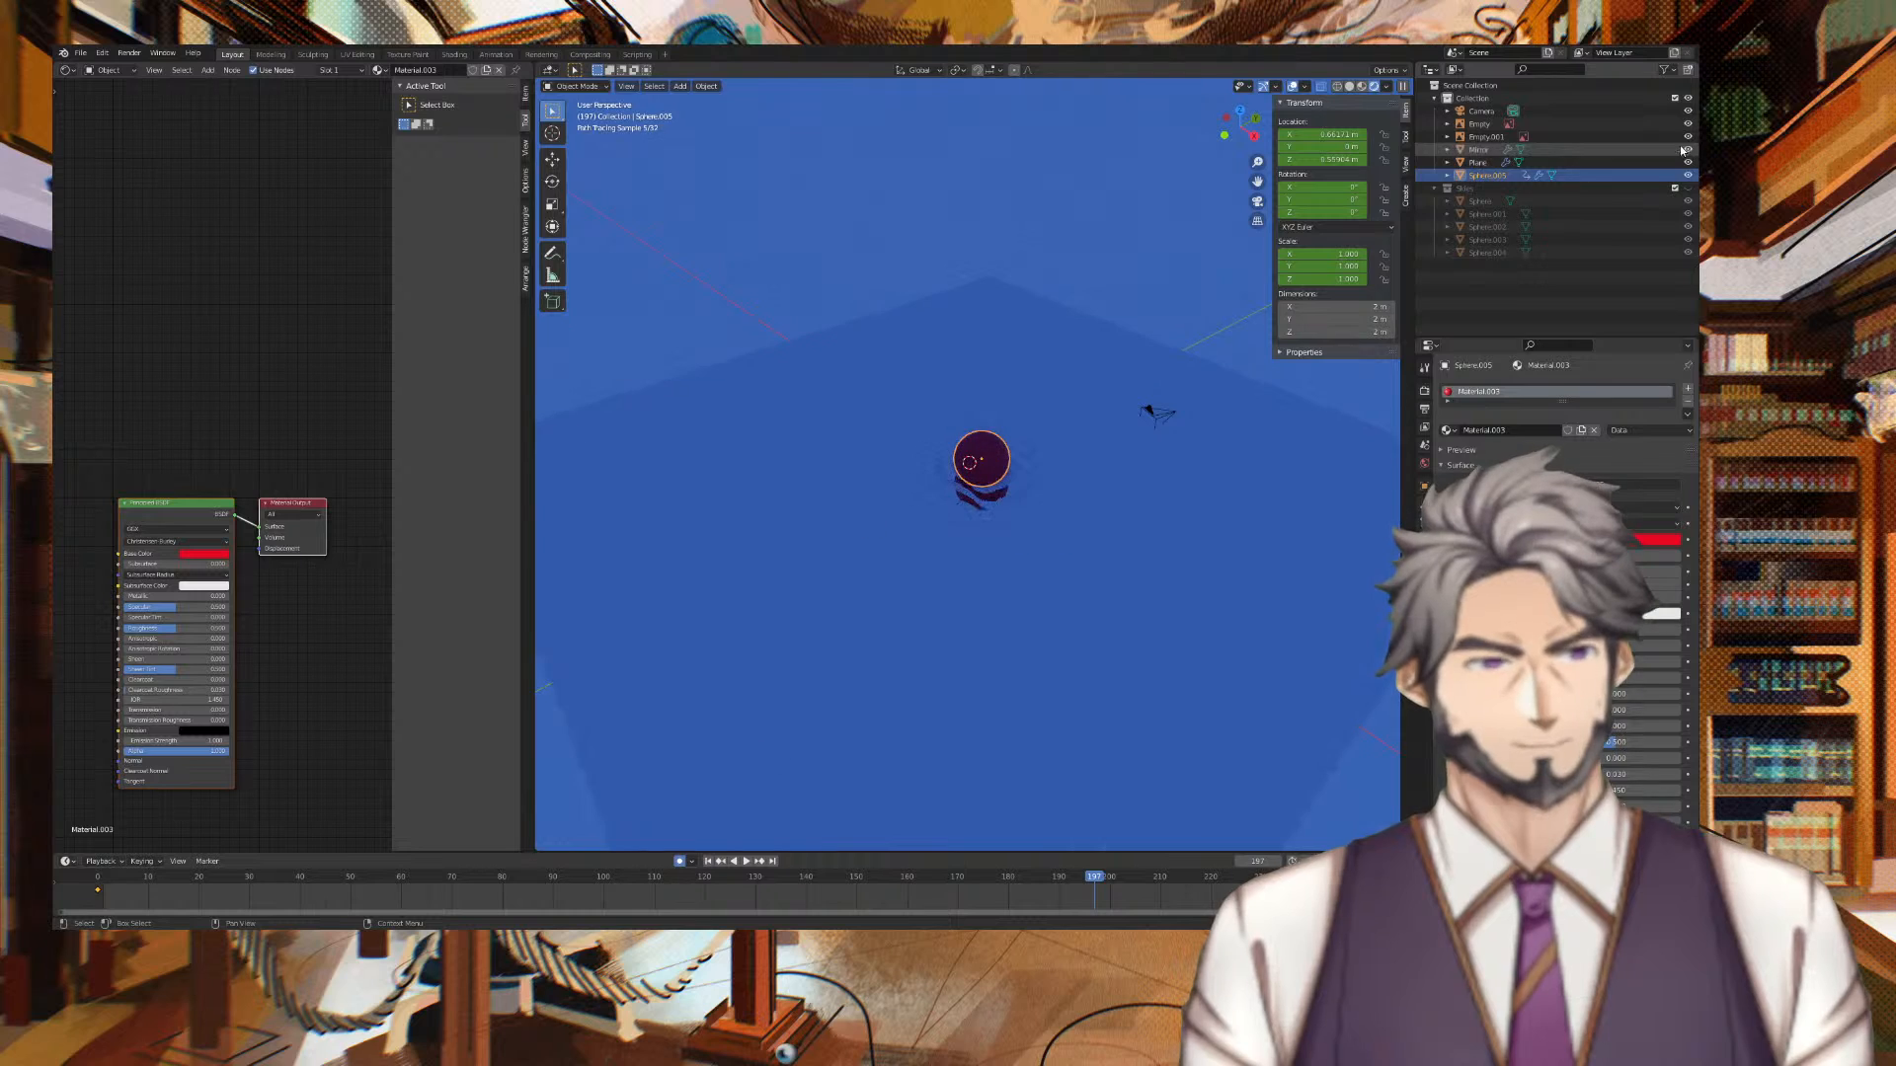
middle_drag(1096, 198, 939, 212)
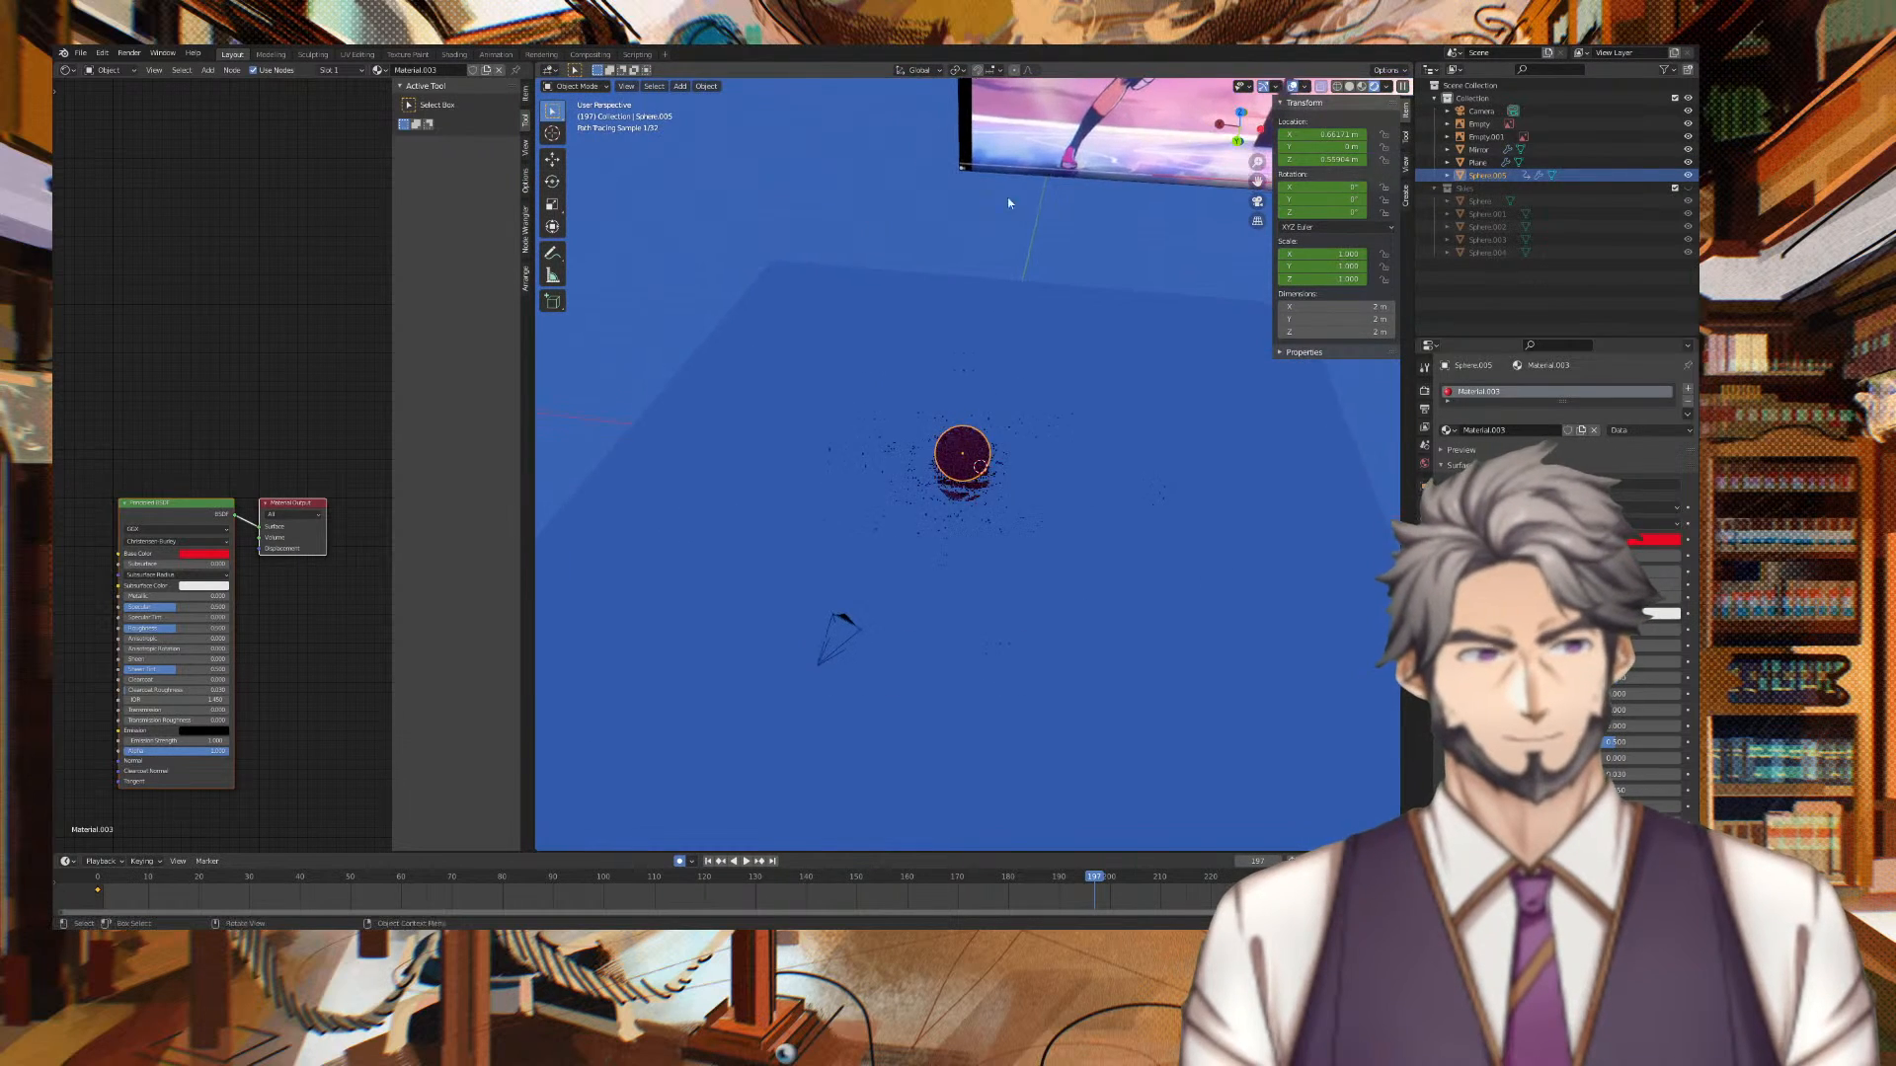
click(1688, 190)
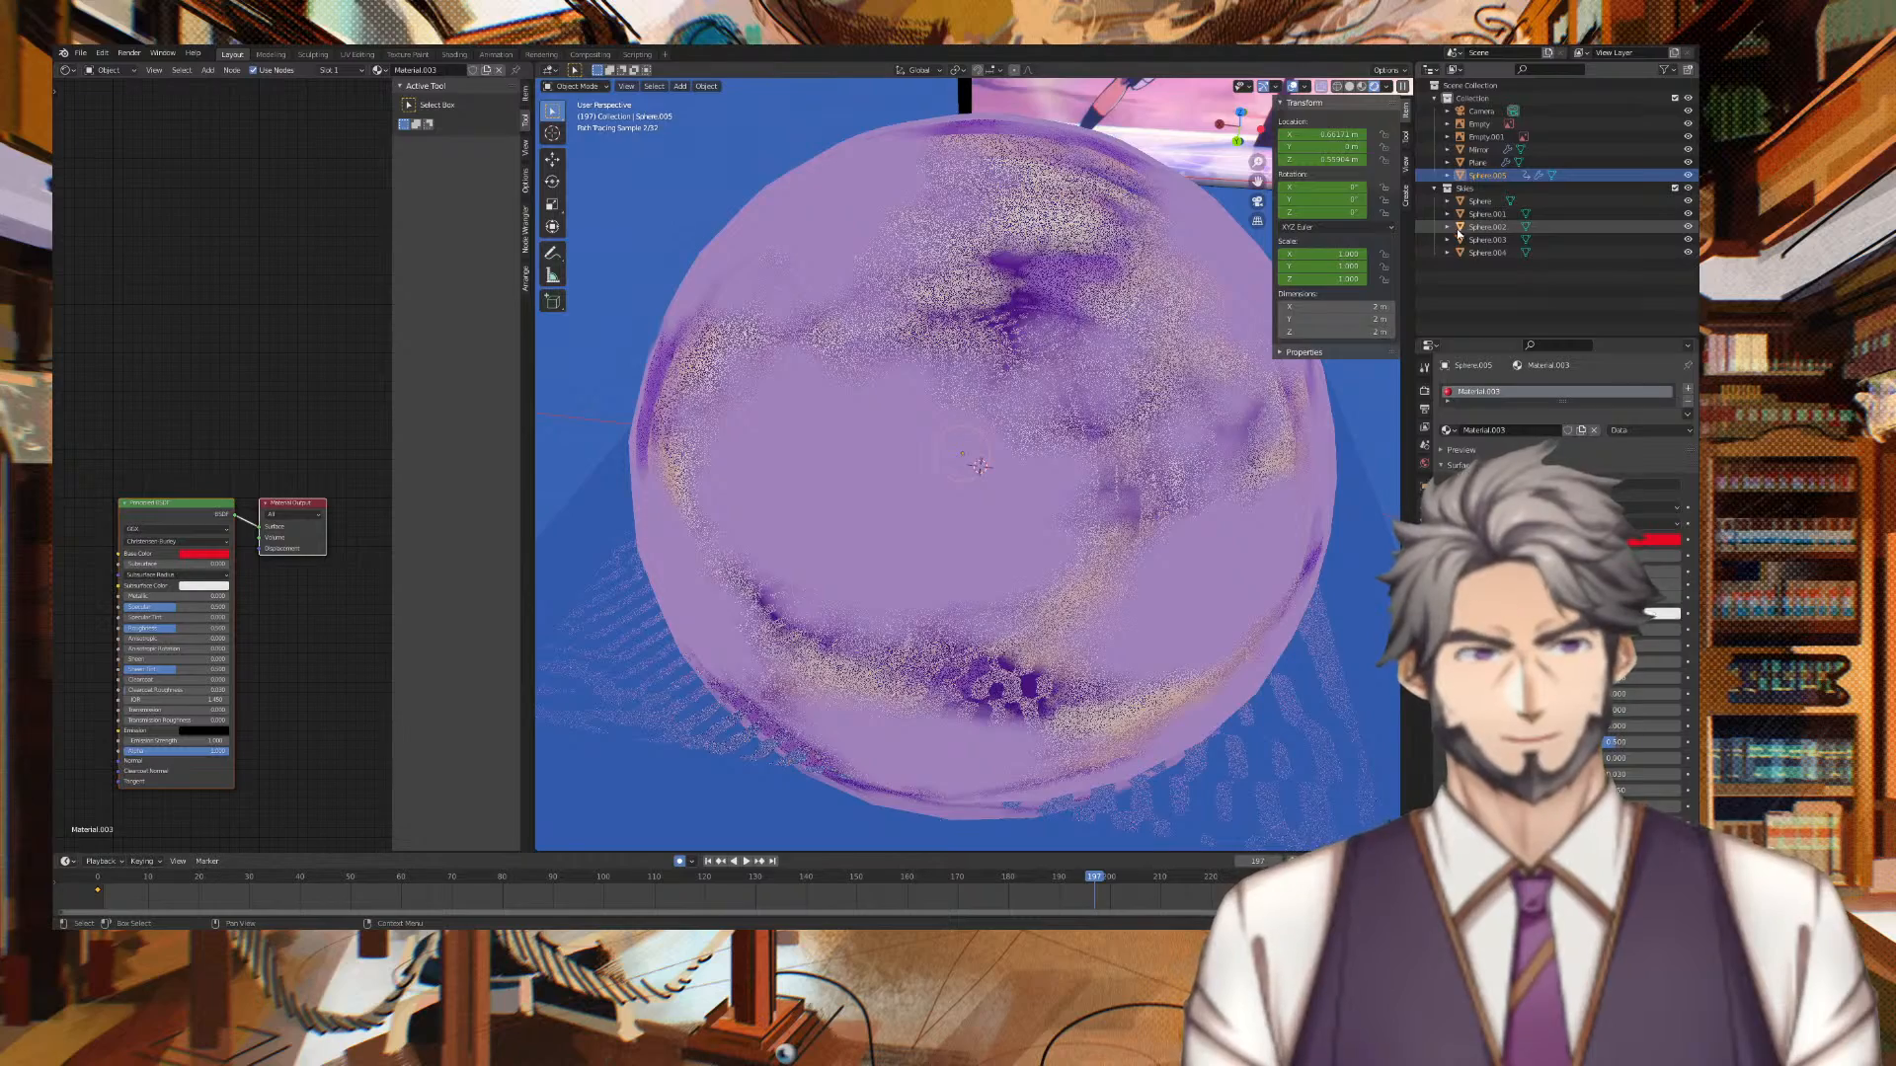
click(608, 209)
key(KP_0)
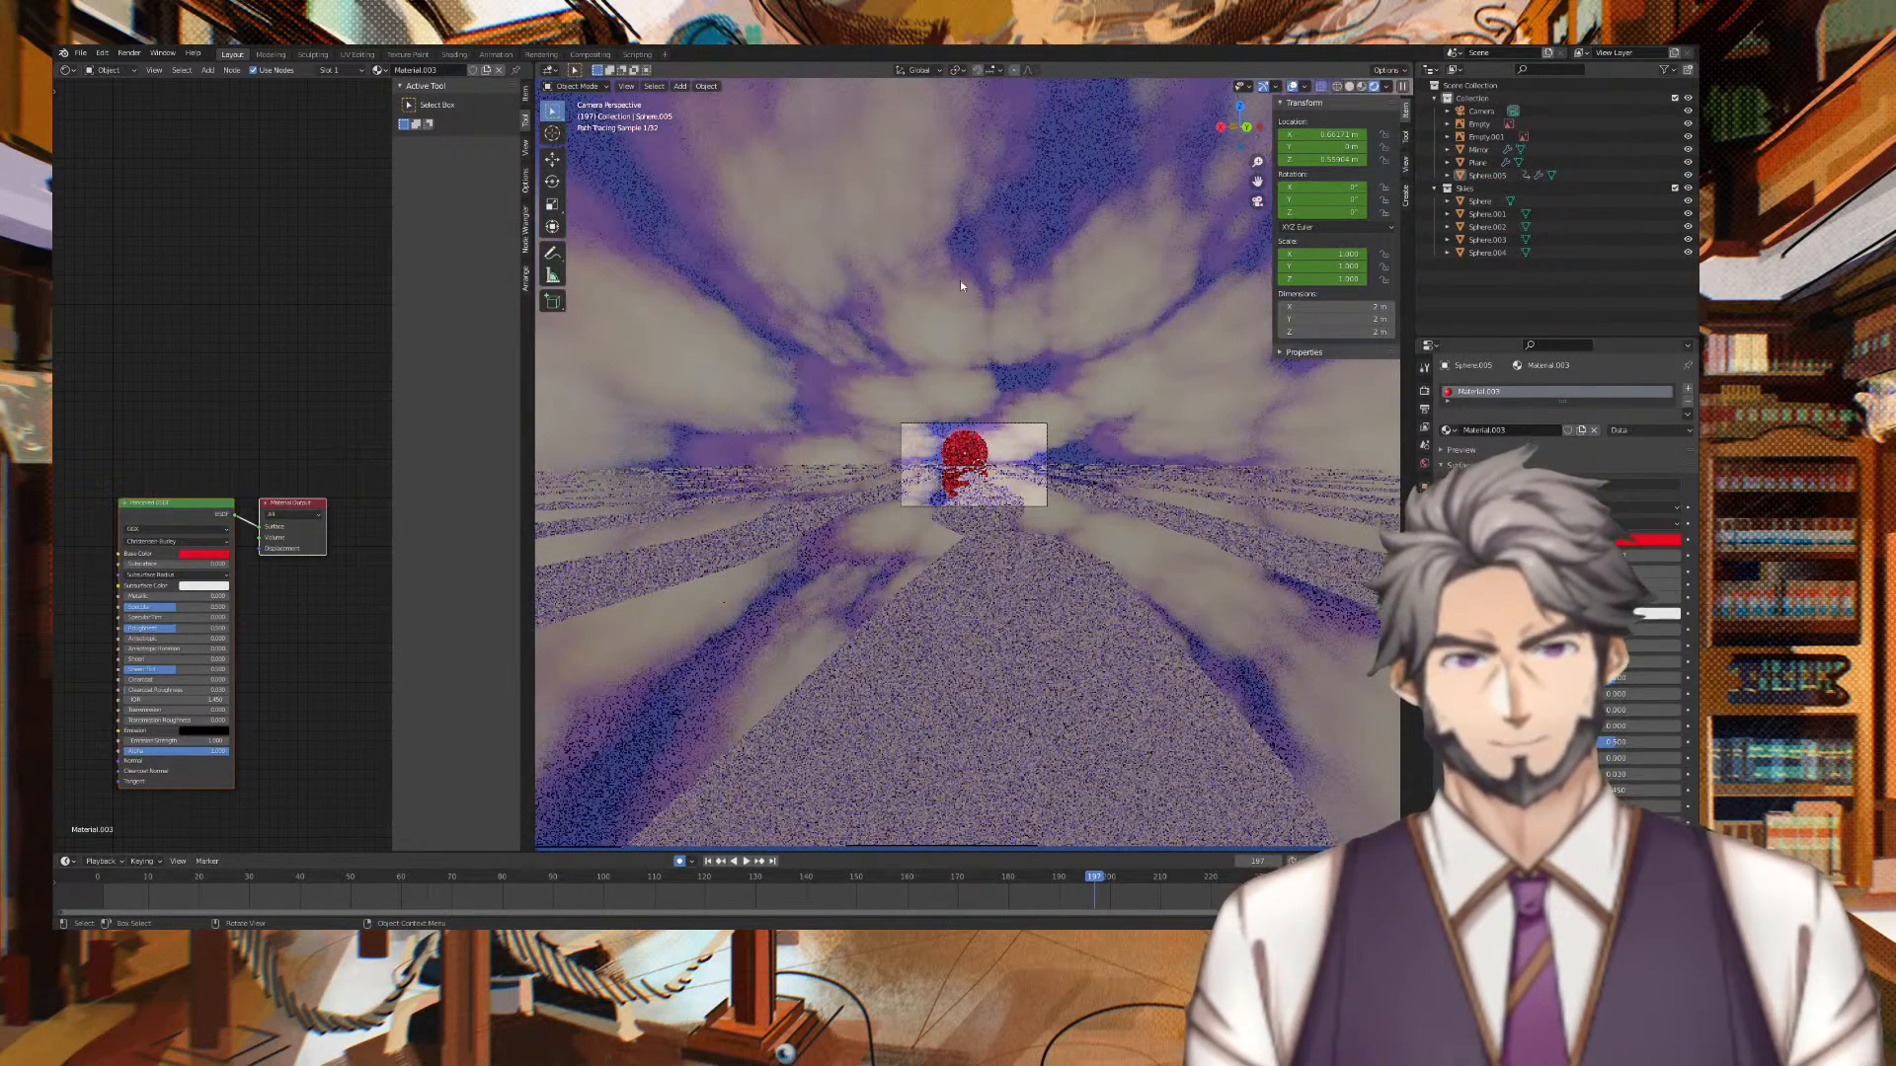
scroll(1037, 393, up, 6)
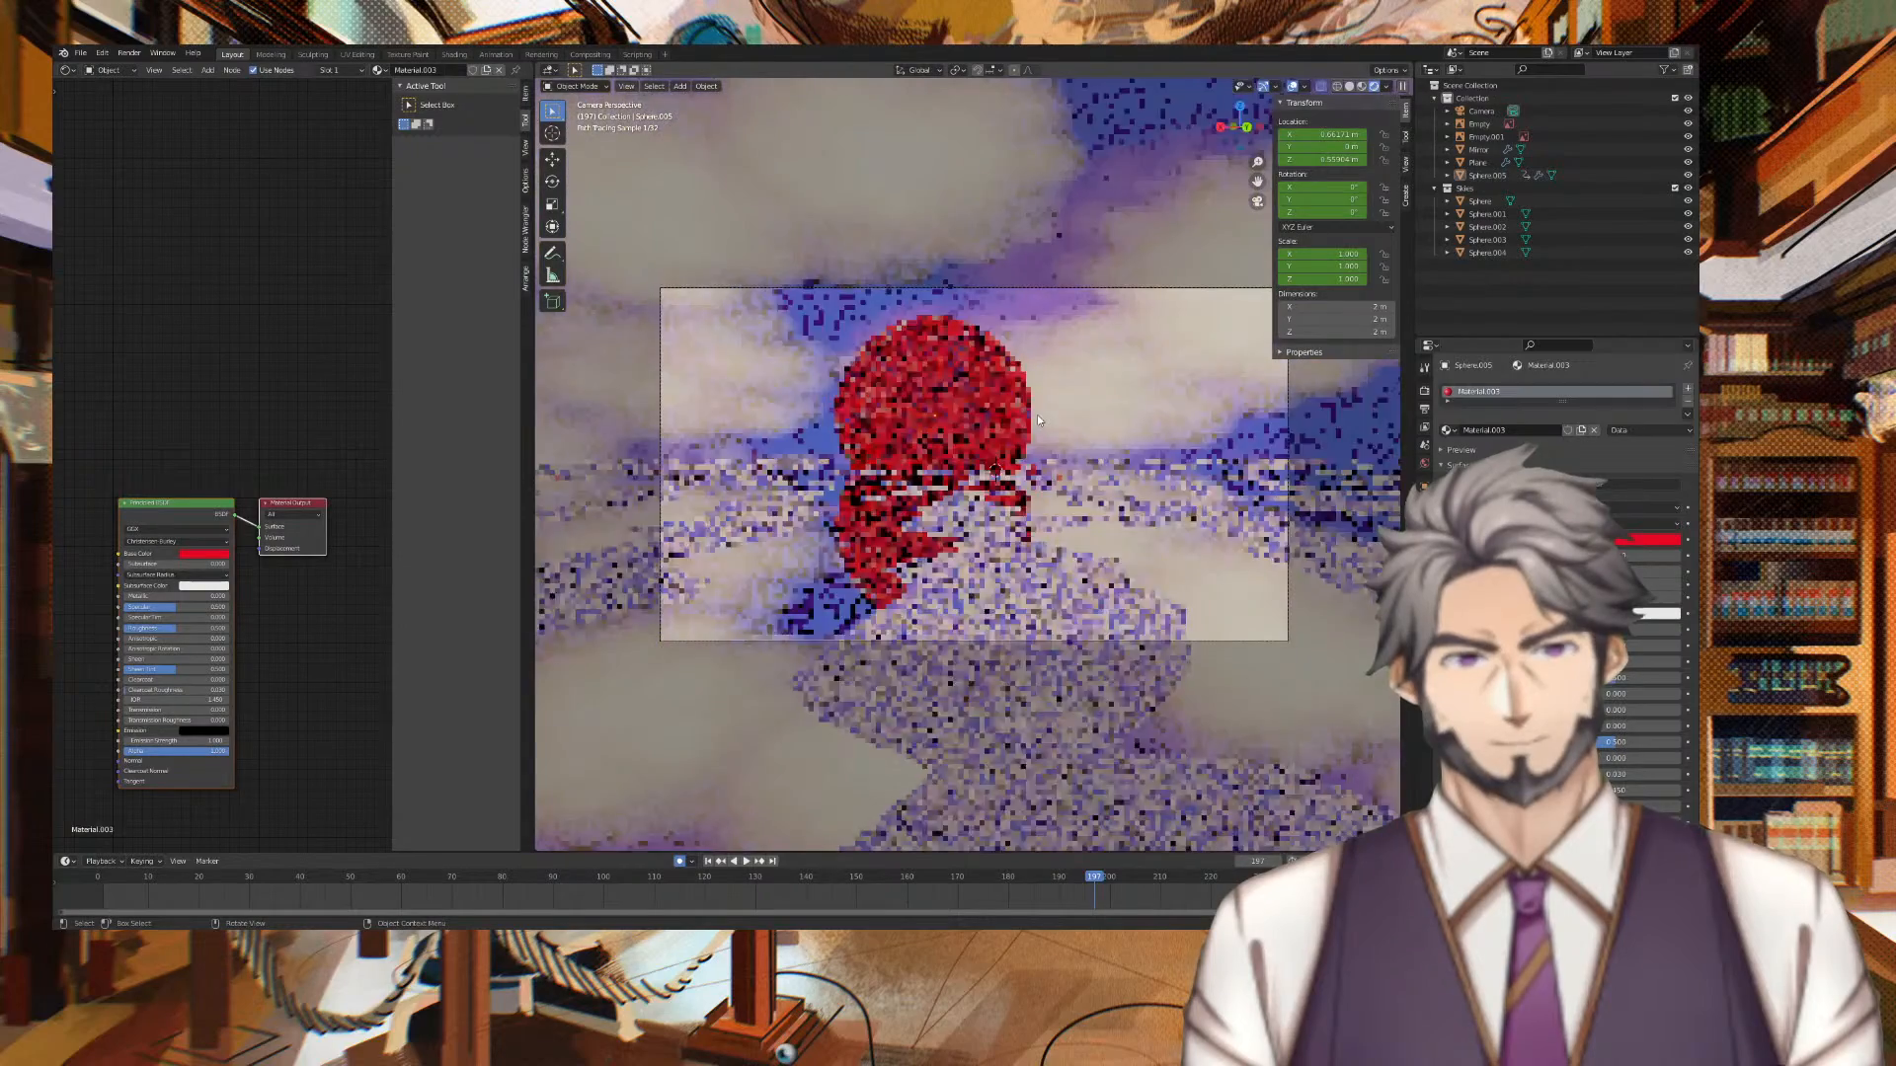
Rewind to frame 1, set the viewport focal length to about 31.2 mm and return to the camera view
click(1406, 164)
drag(1092, 877, 102, 884)
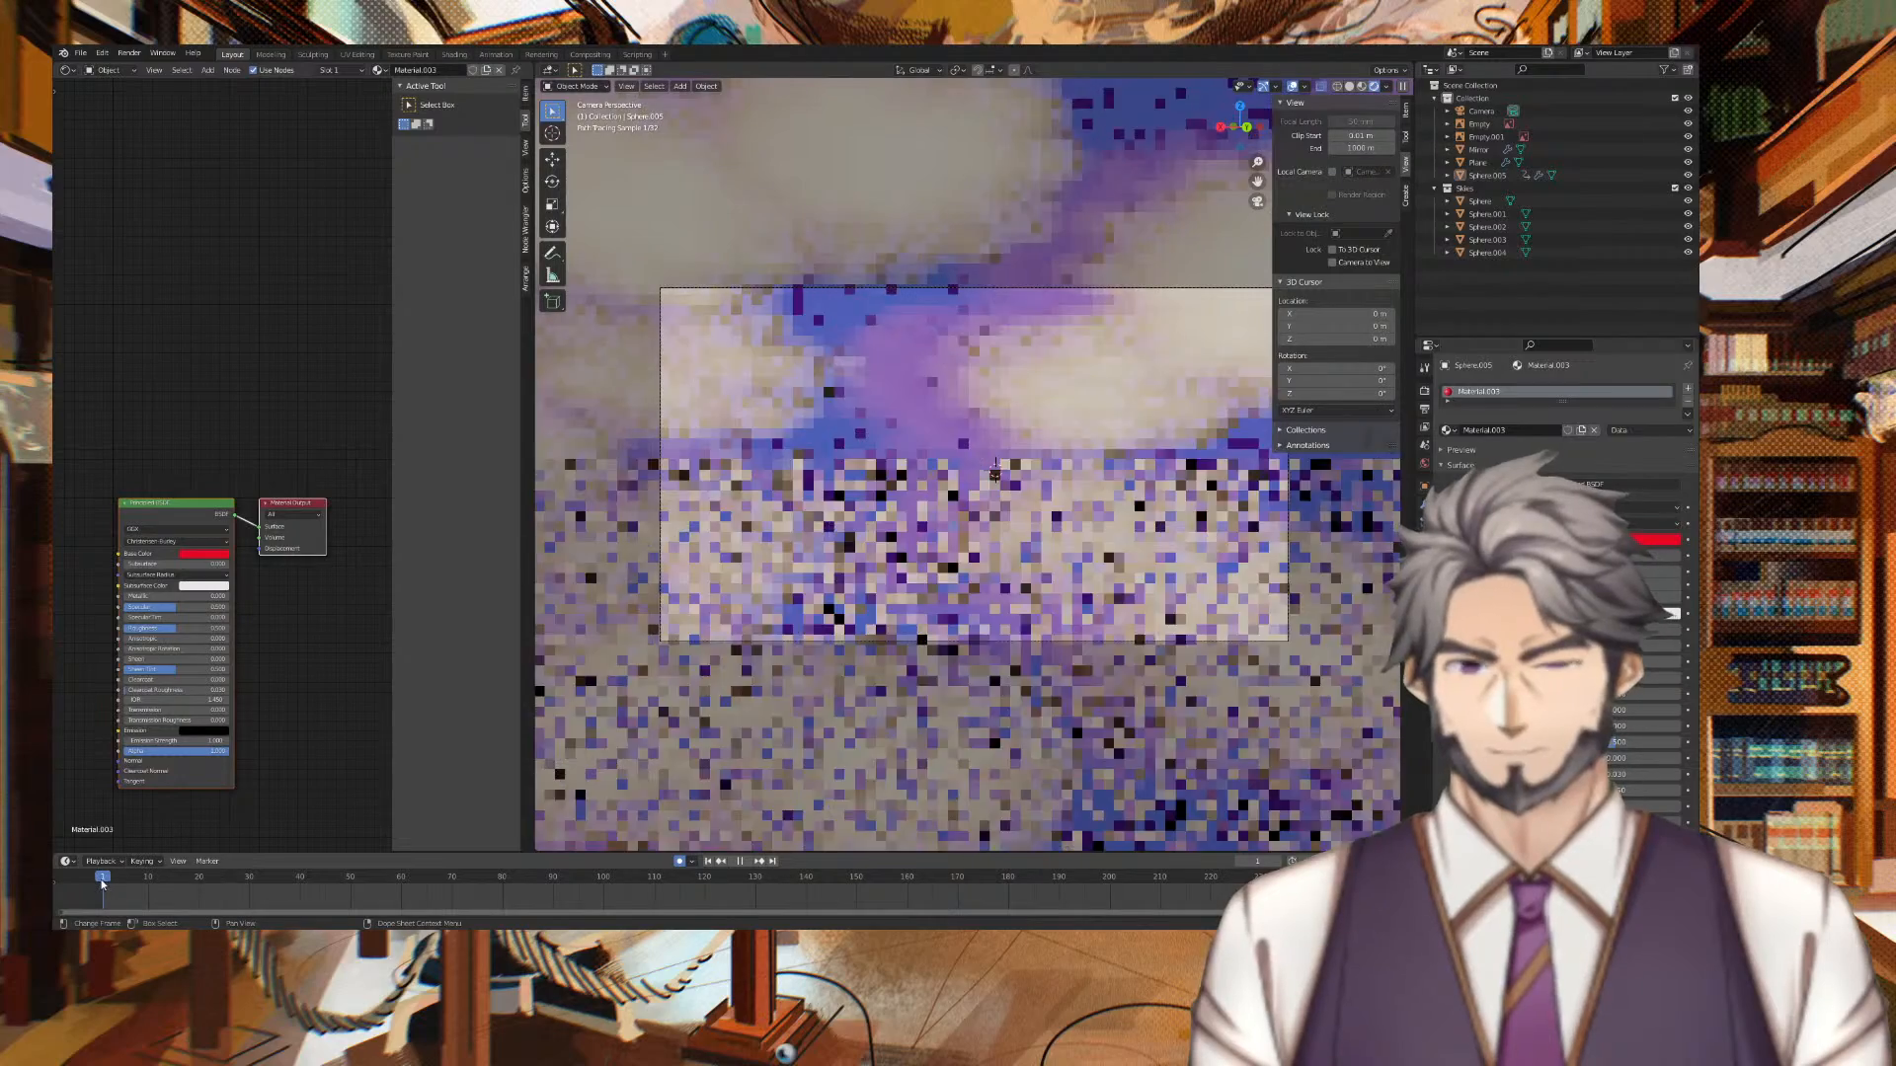
scroll(999, 638, down, 3)
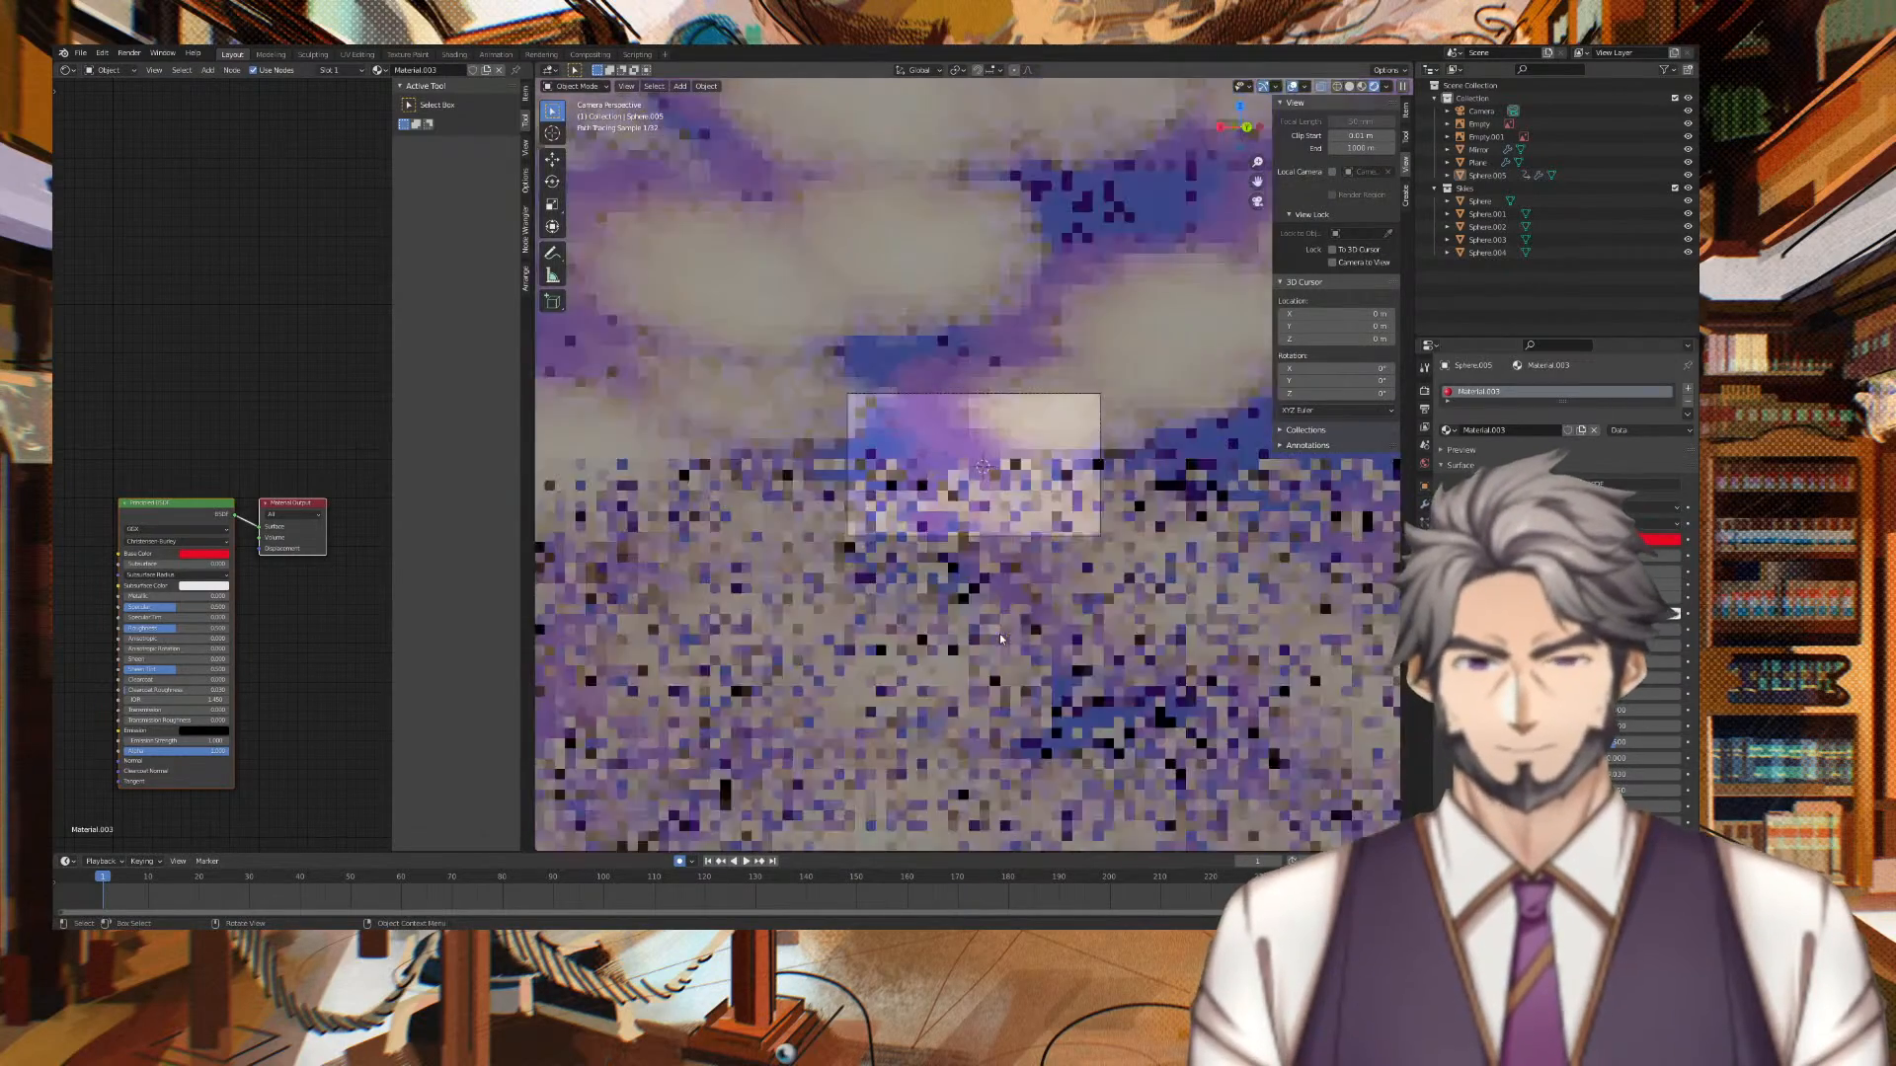
middle_drag(999, 639, 1059, 575)
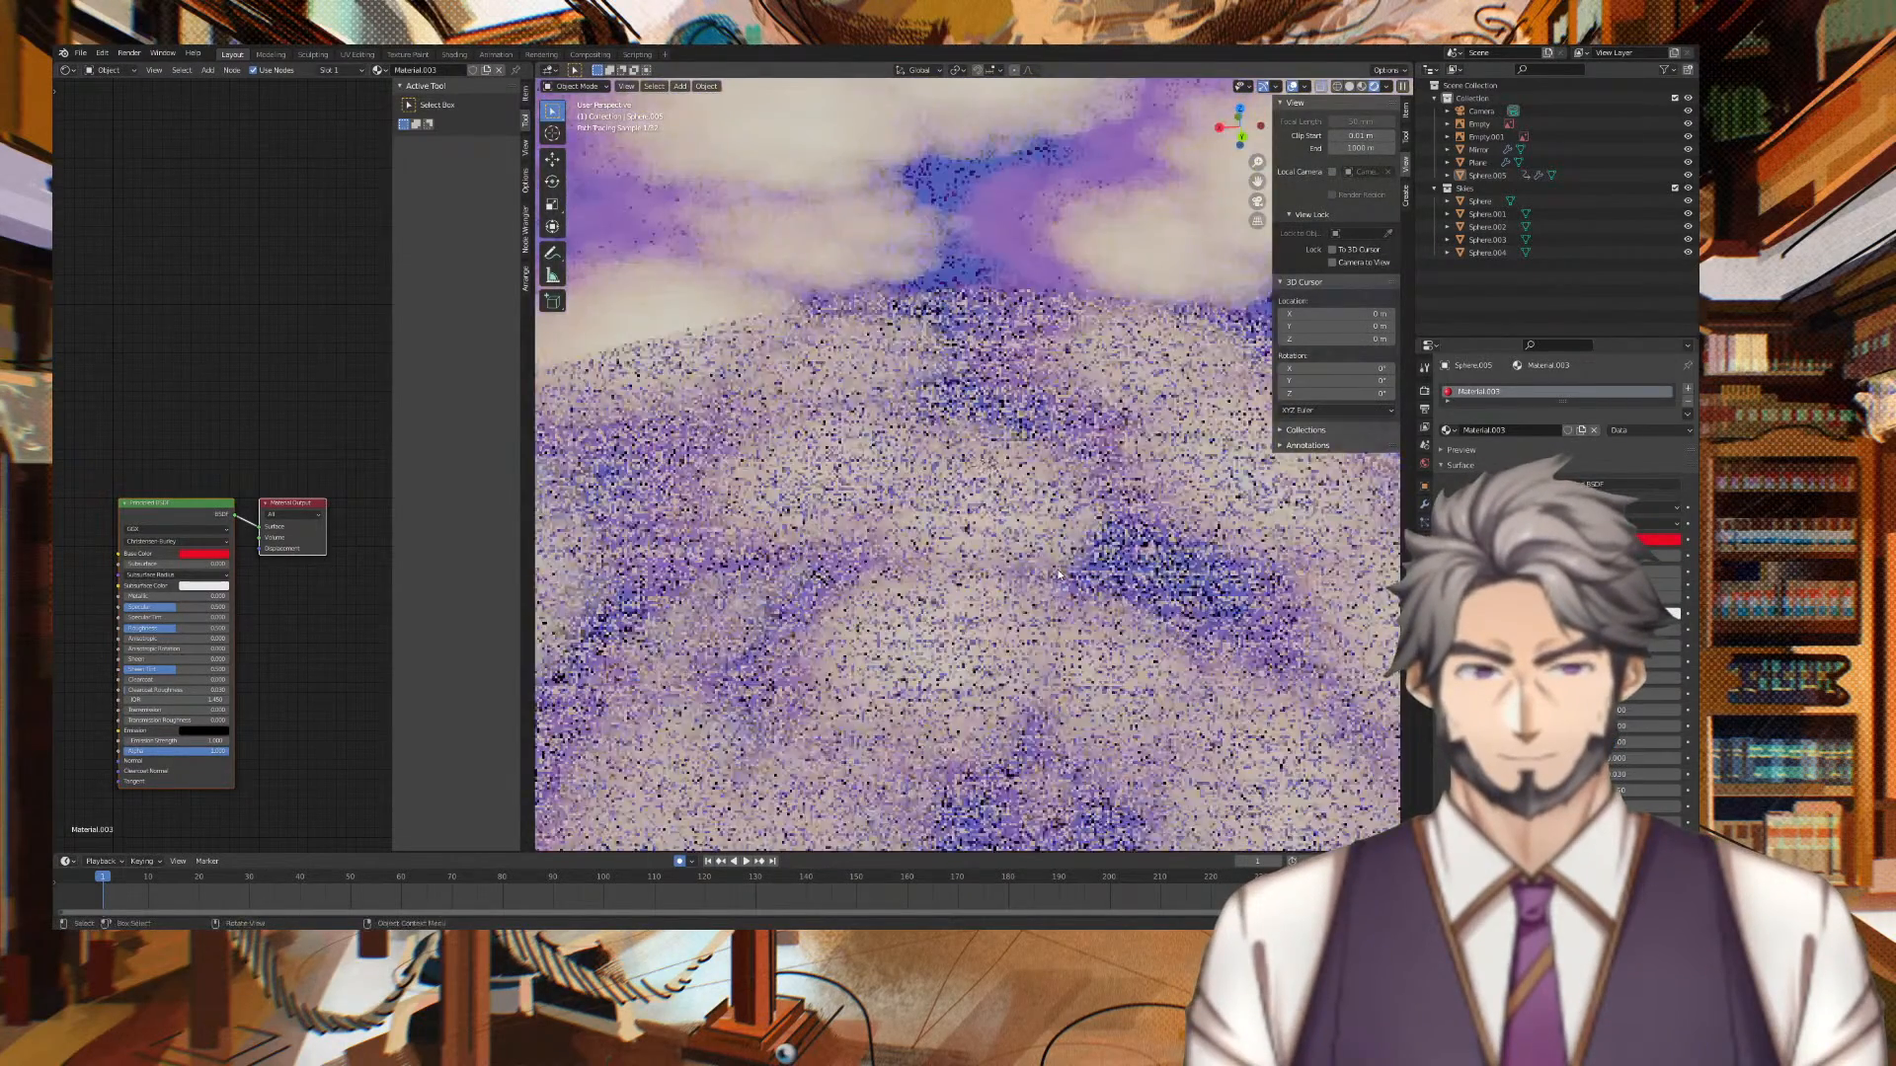
scroll(1059, 573, up, 3)
scroll(1086, 563, down, 4)
scroll(1086, 563, up, 1)
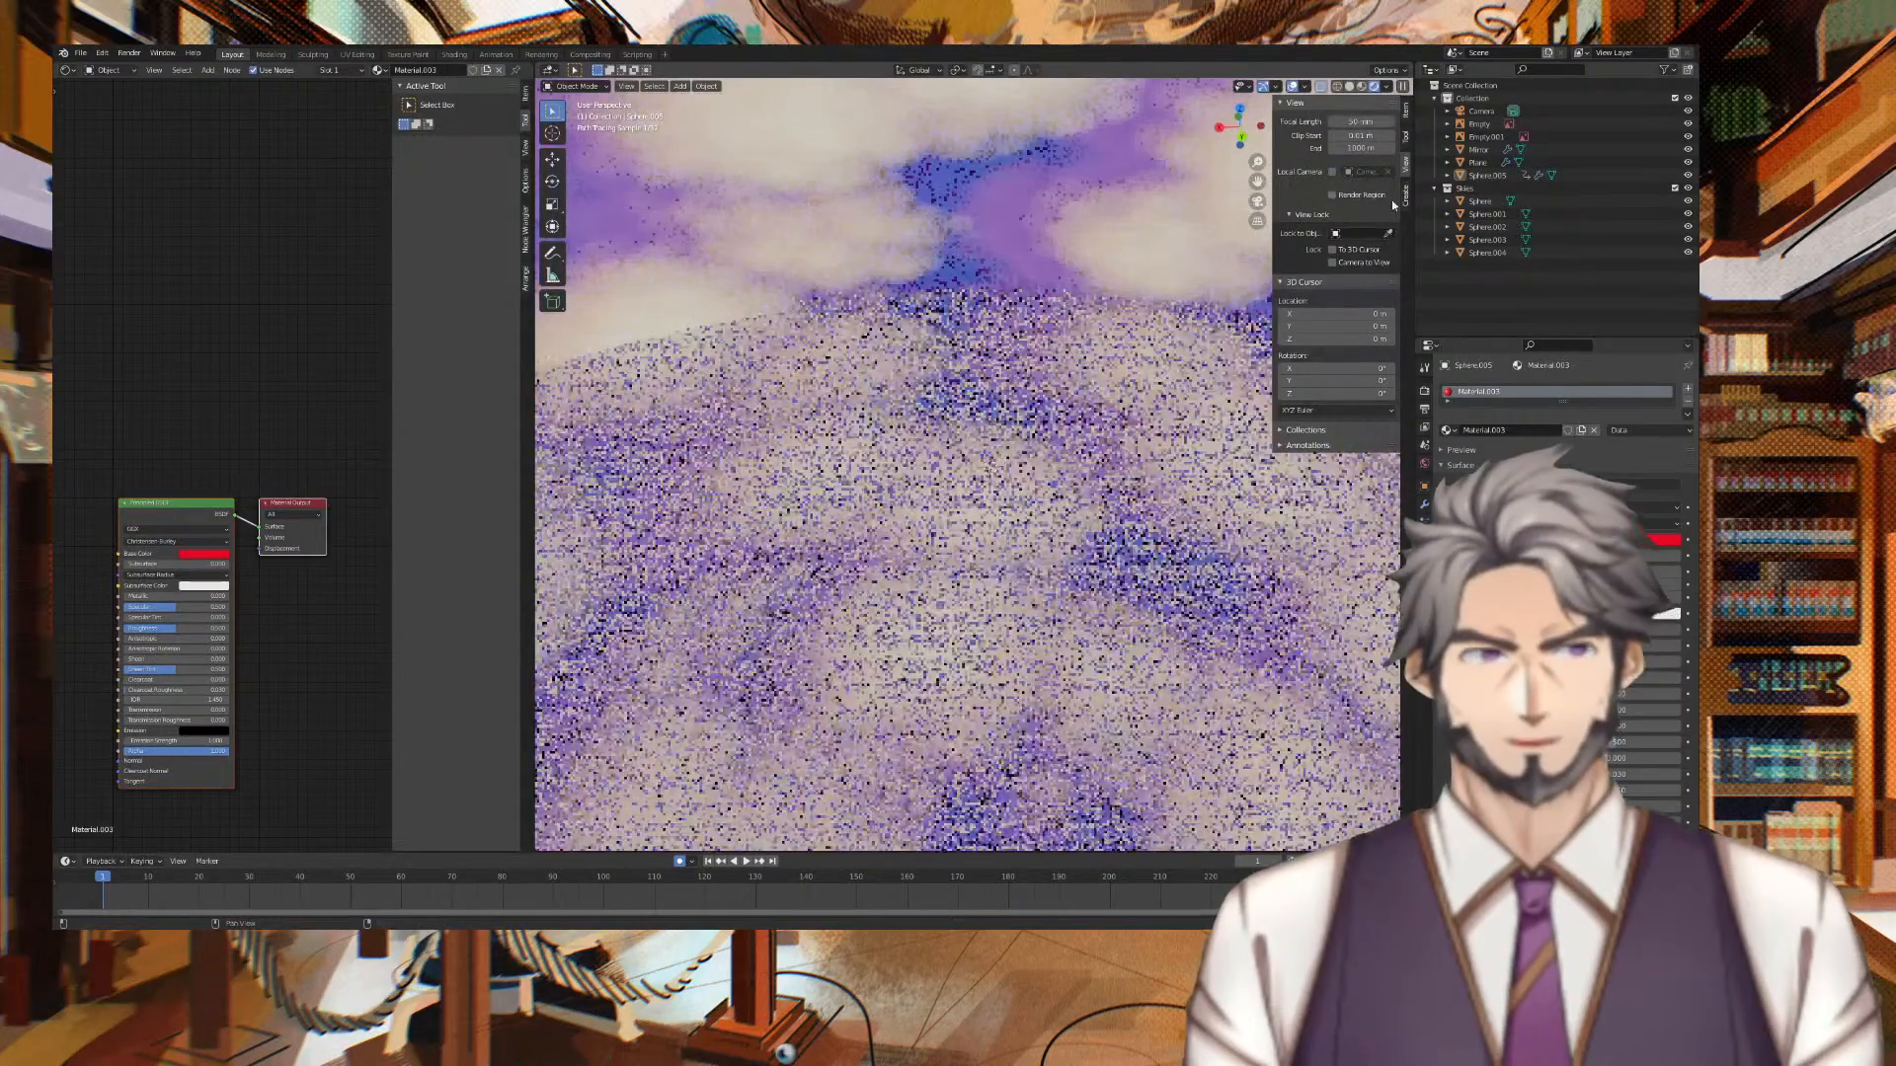
drag(1361, 121, 1120, 376)
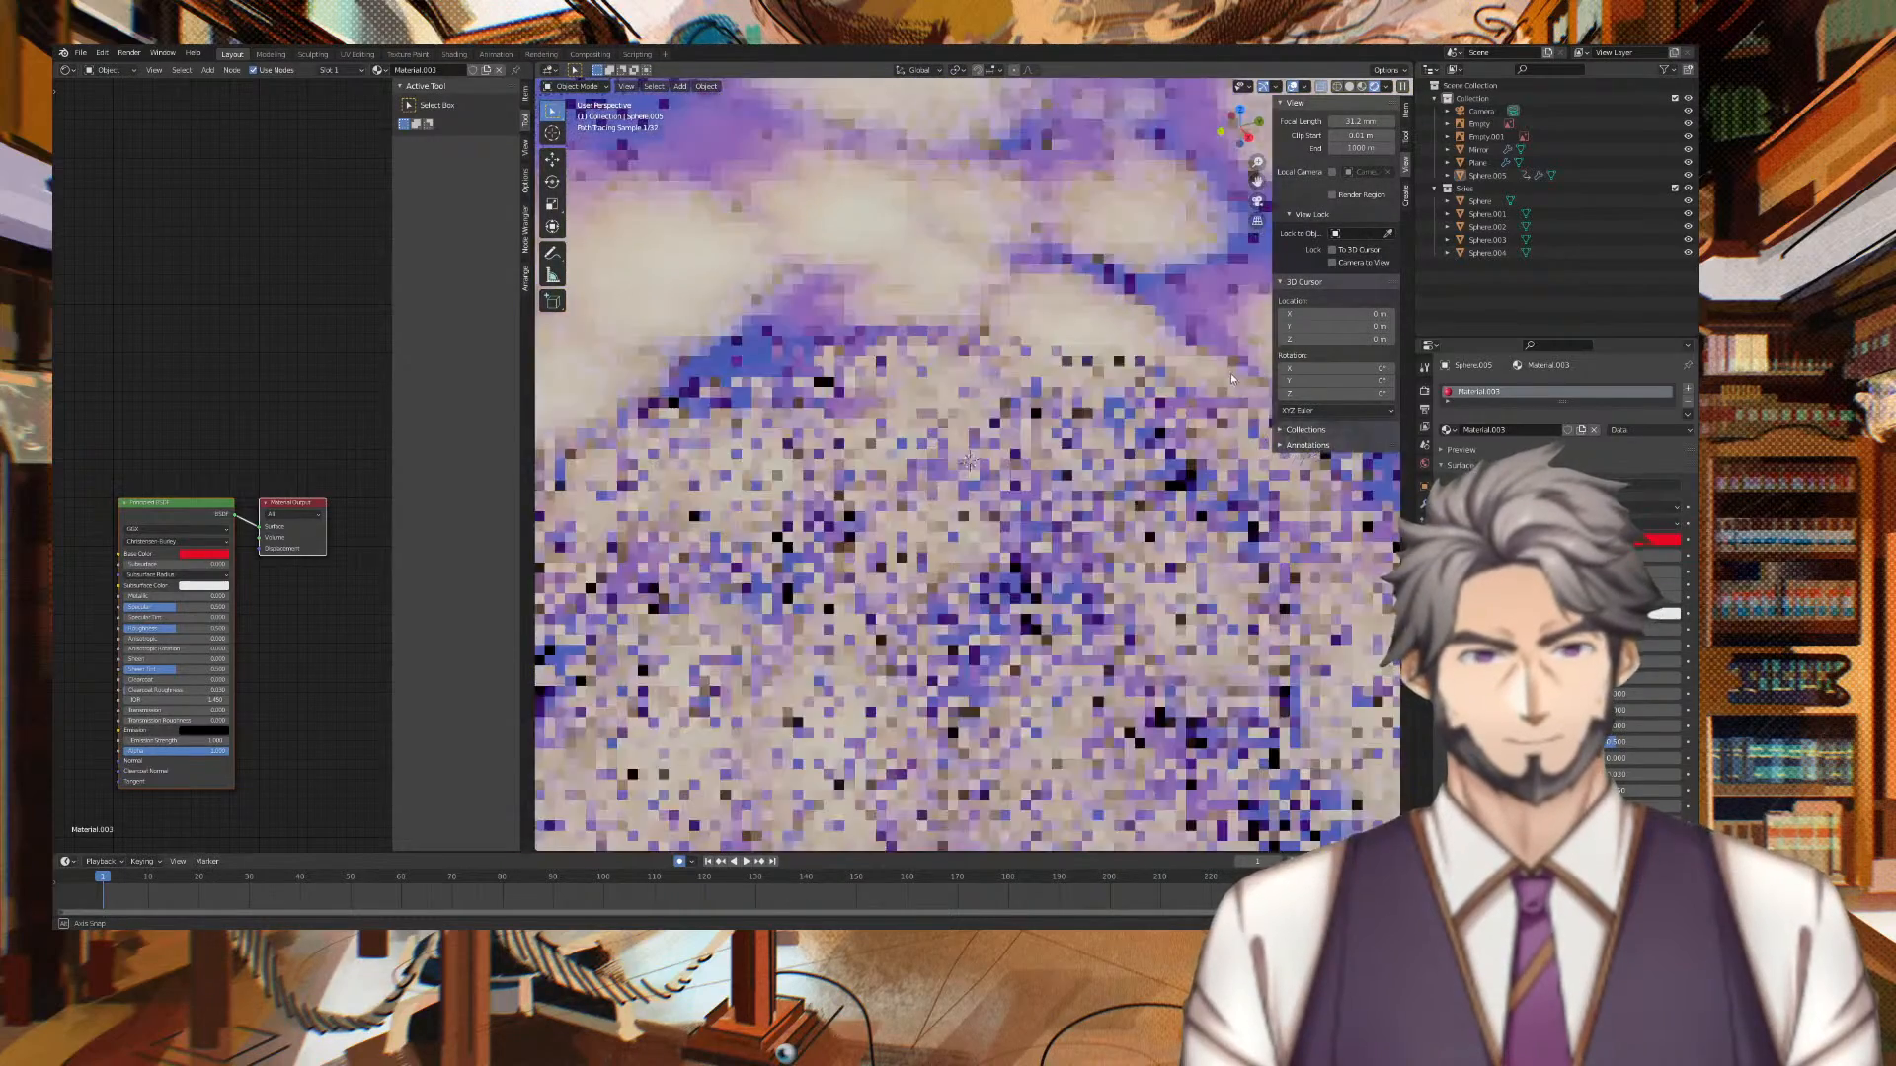
key(KP_0)
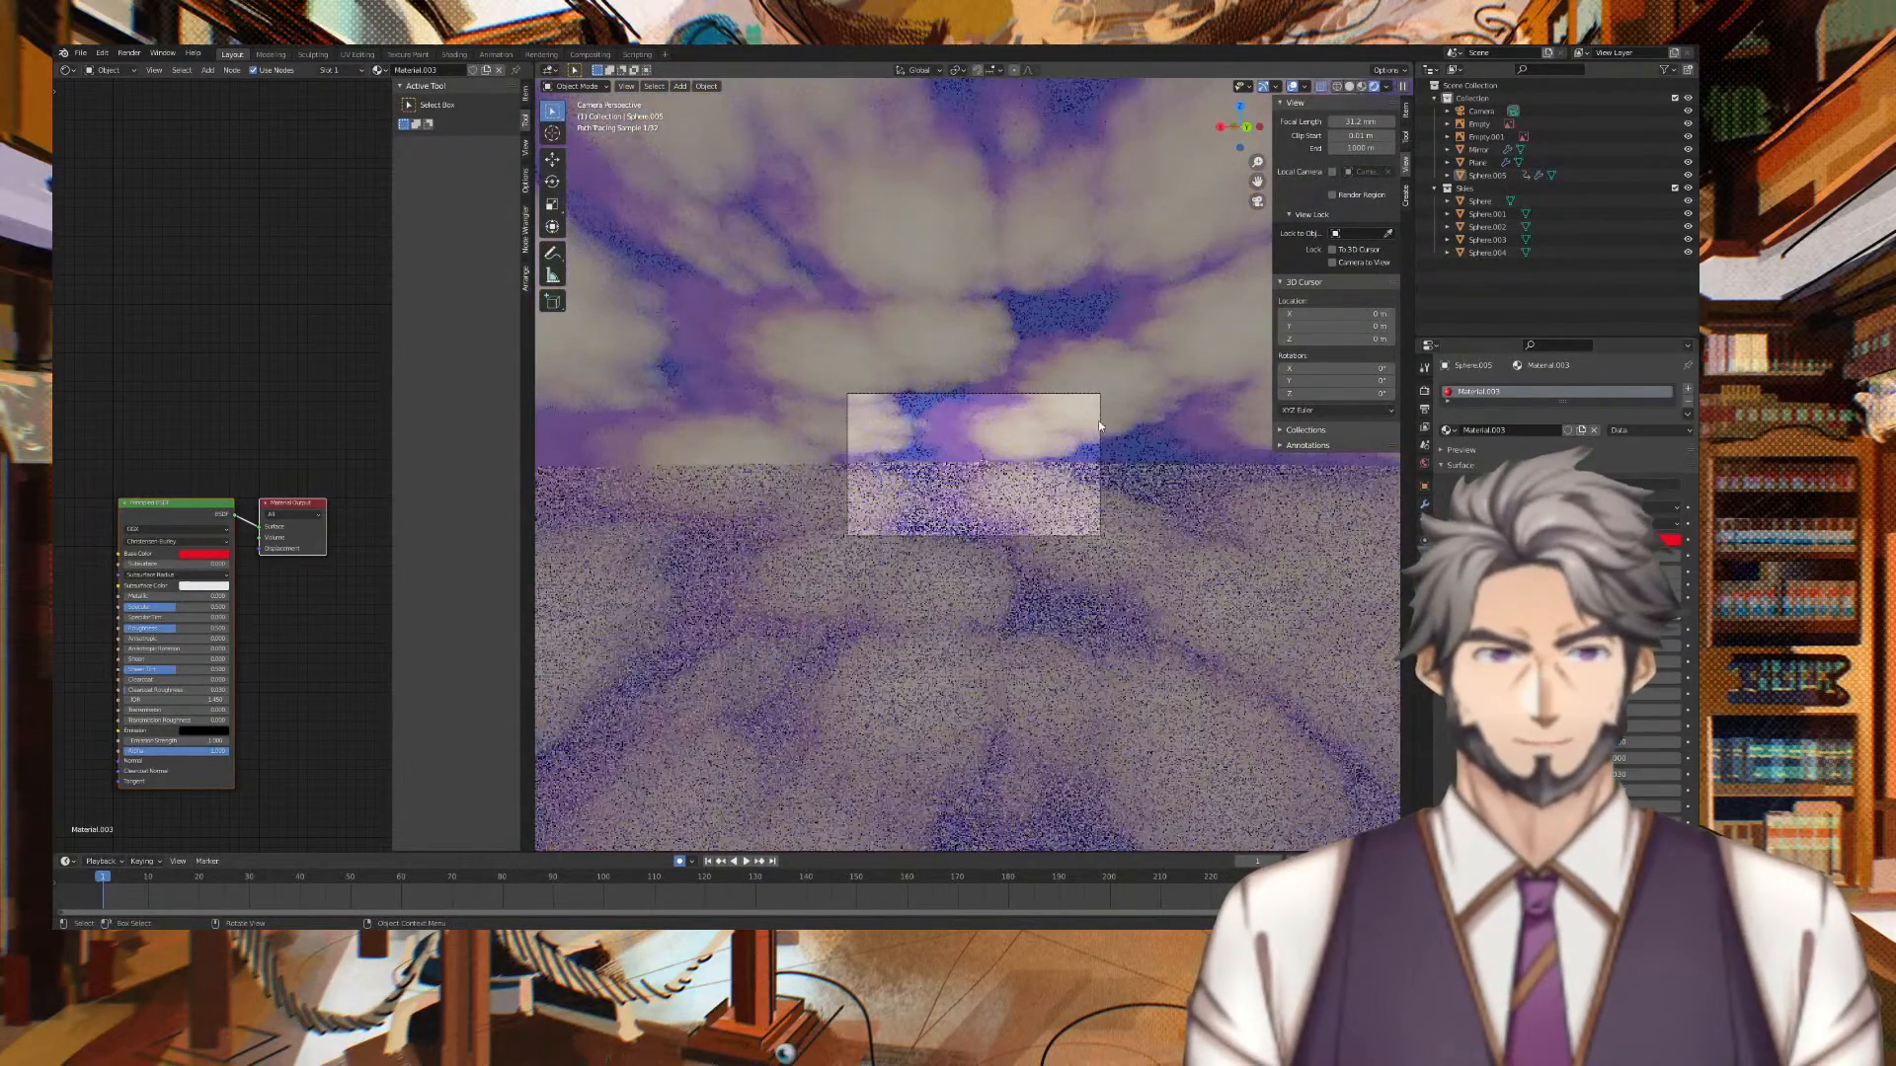
scroll(1117, 387, up, 5)
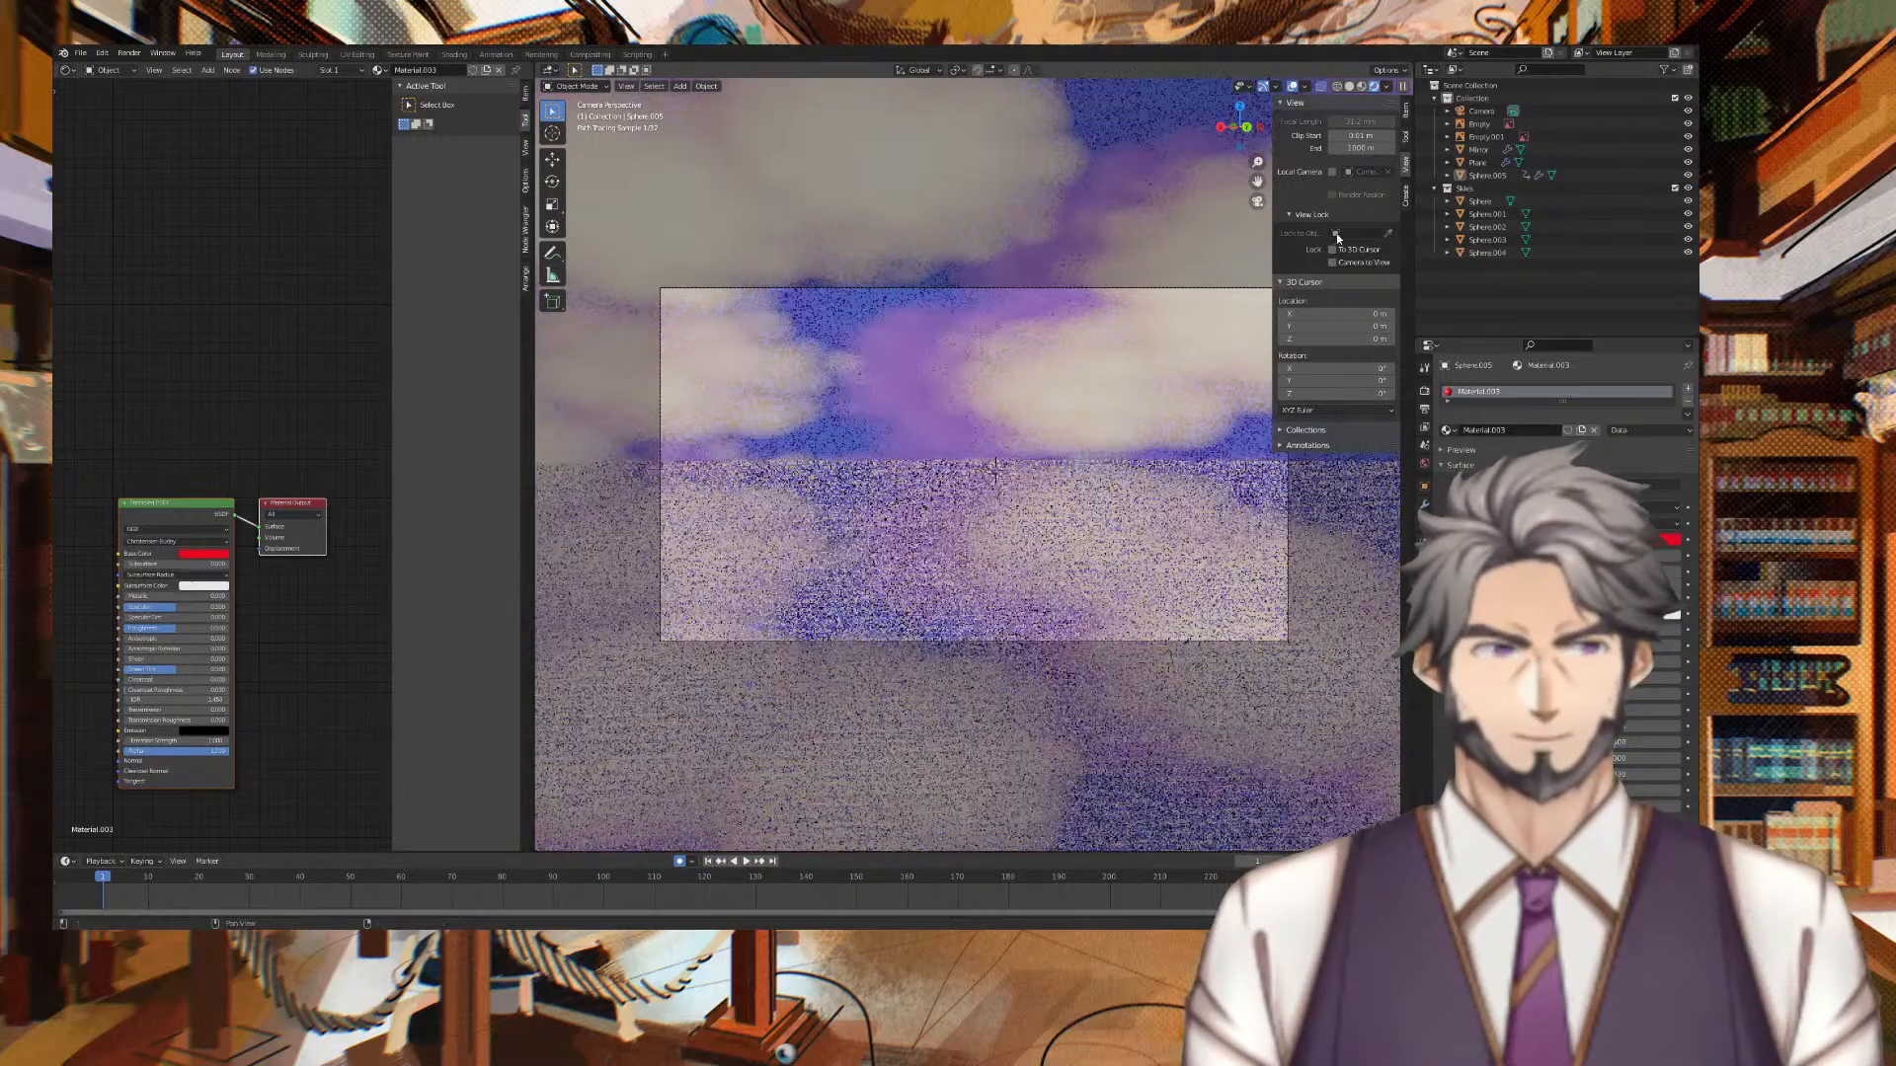
Play the animation through the camera in rendered shading, then replay it in solid shading after checking the wireframe
key(space)
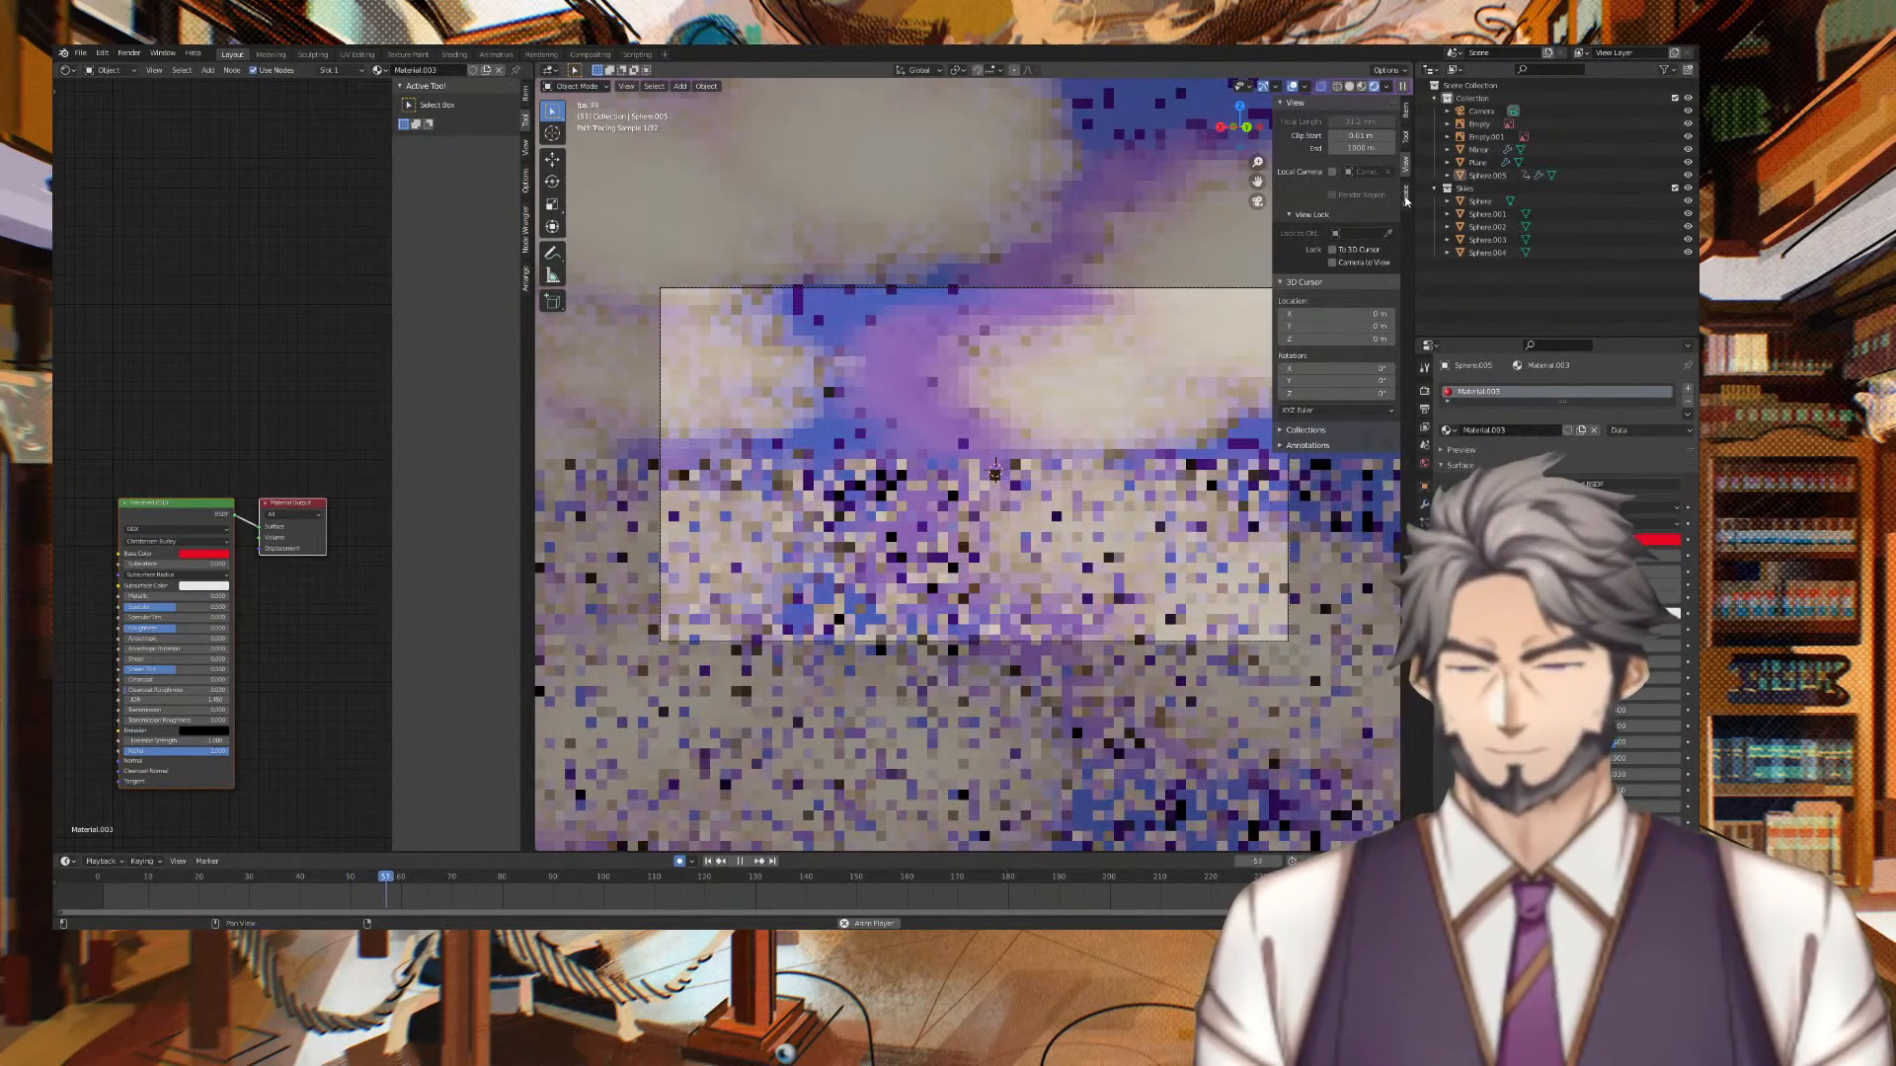
key(space)
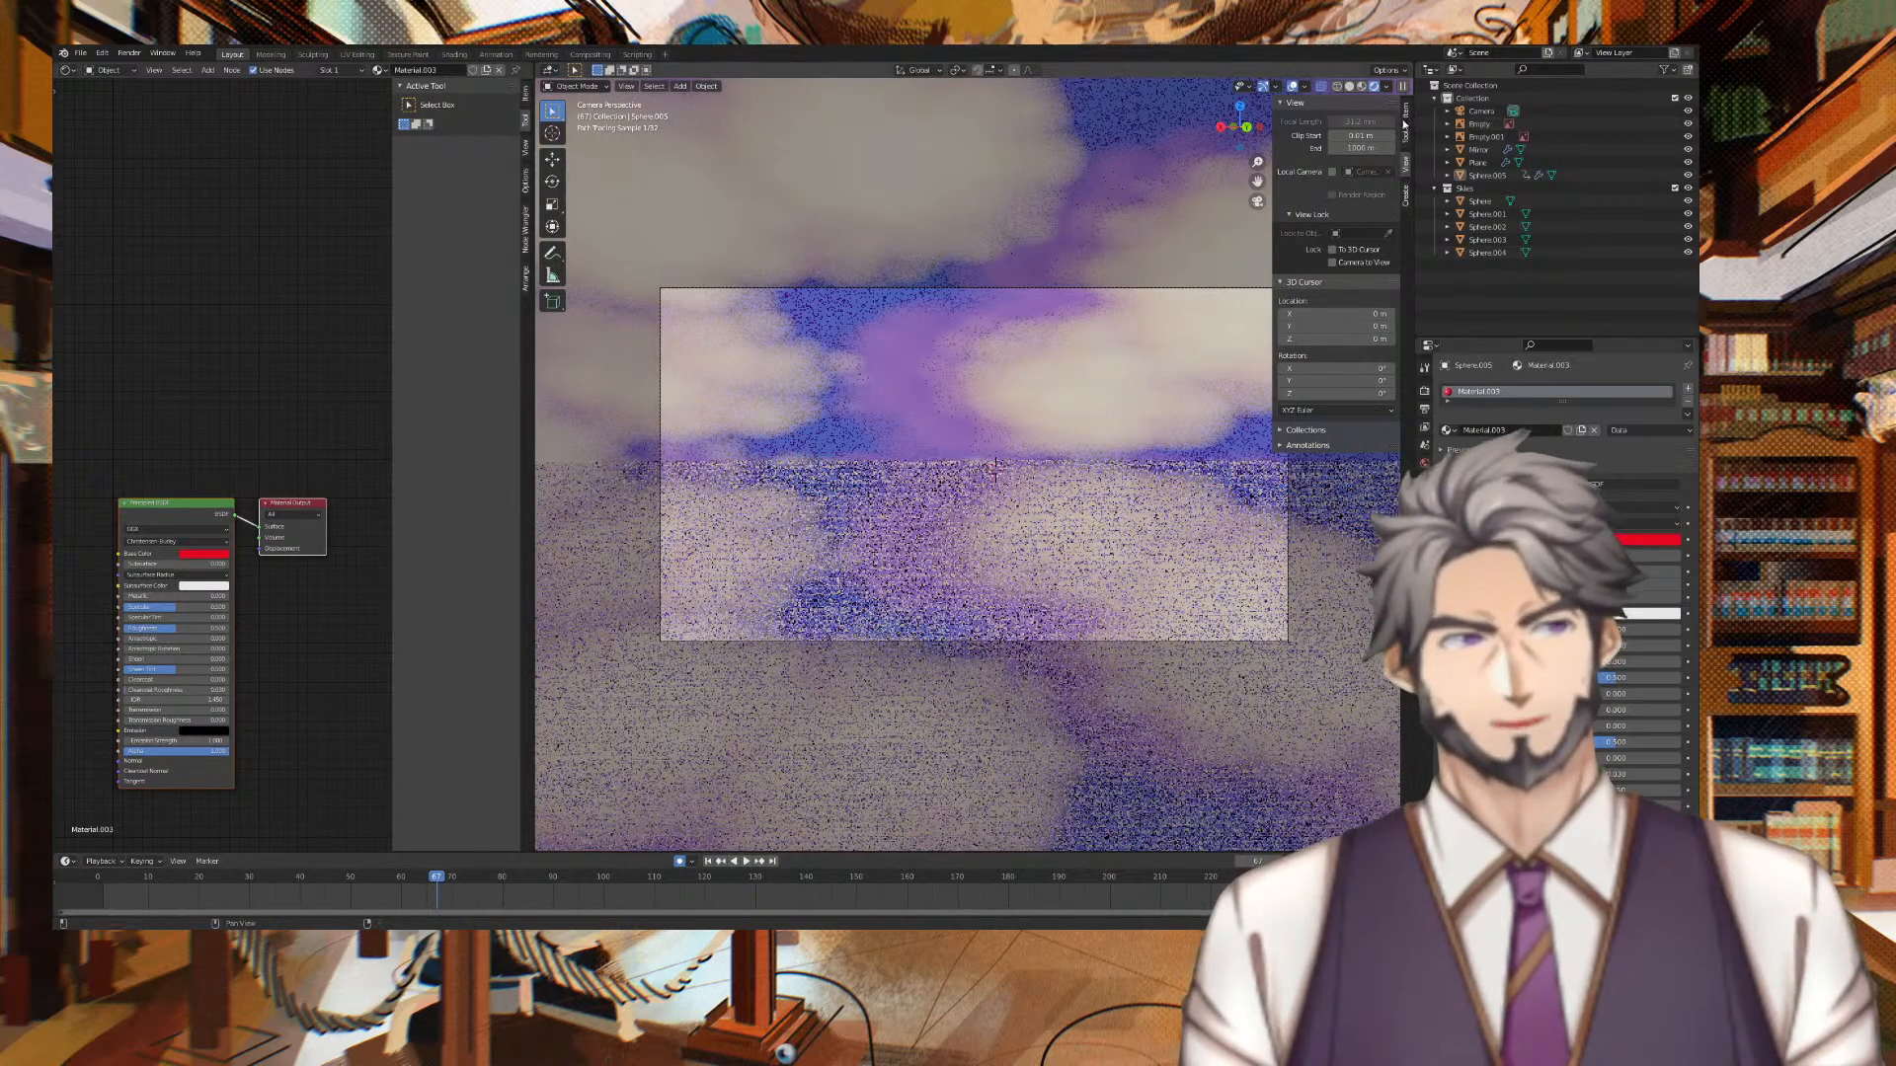
click(1345, 87)
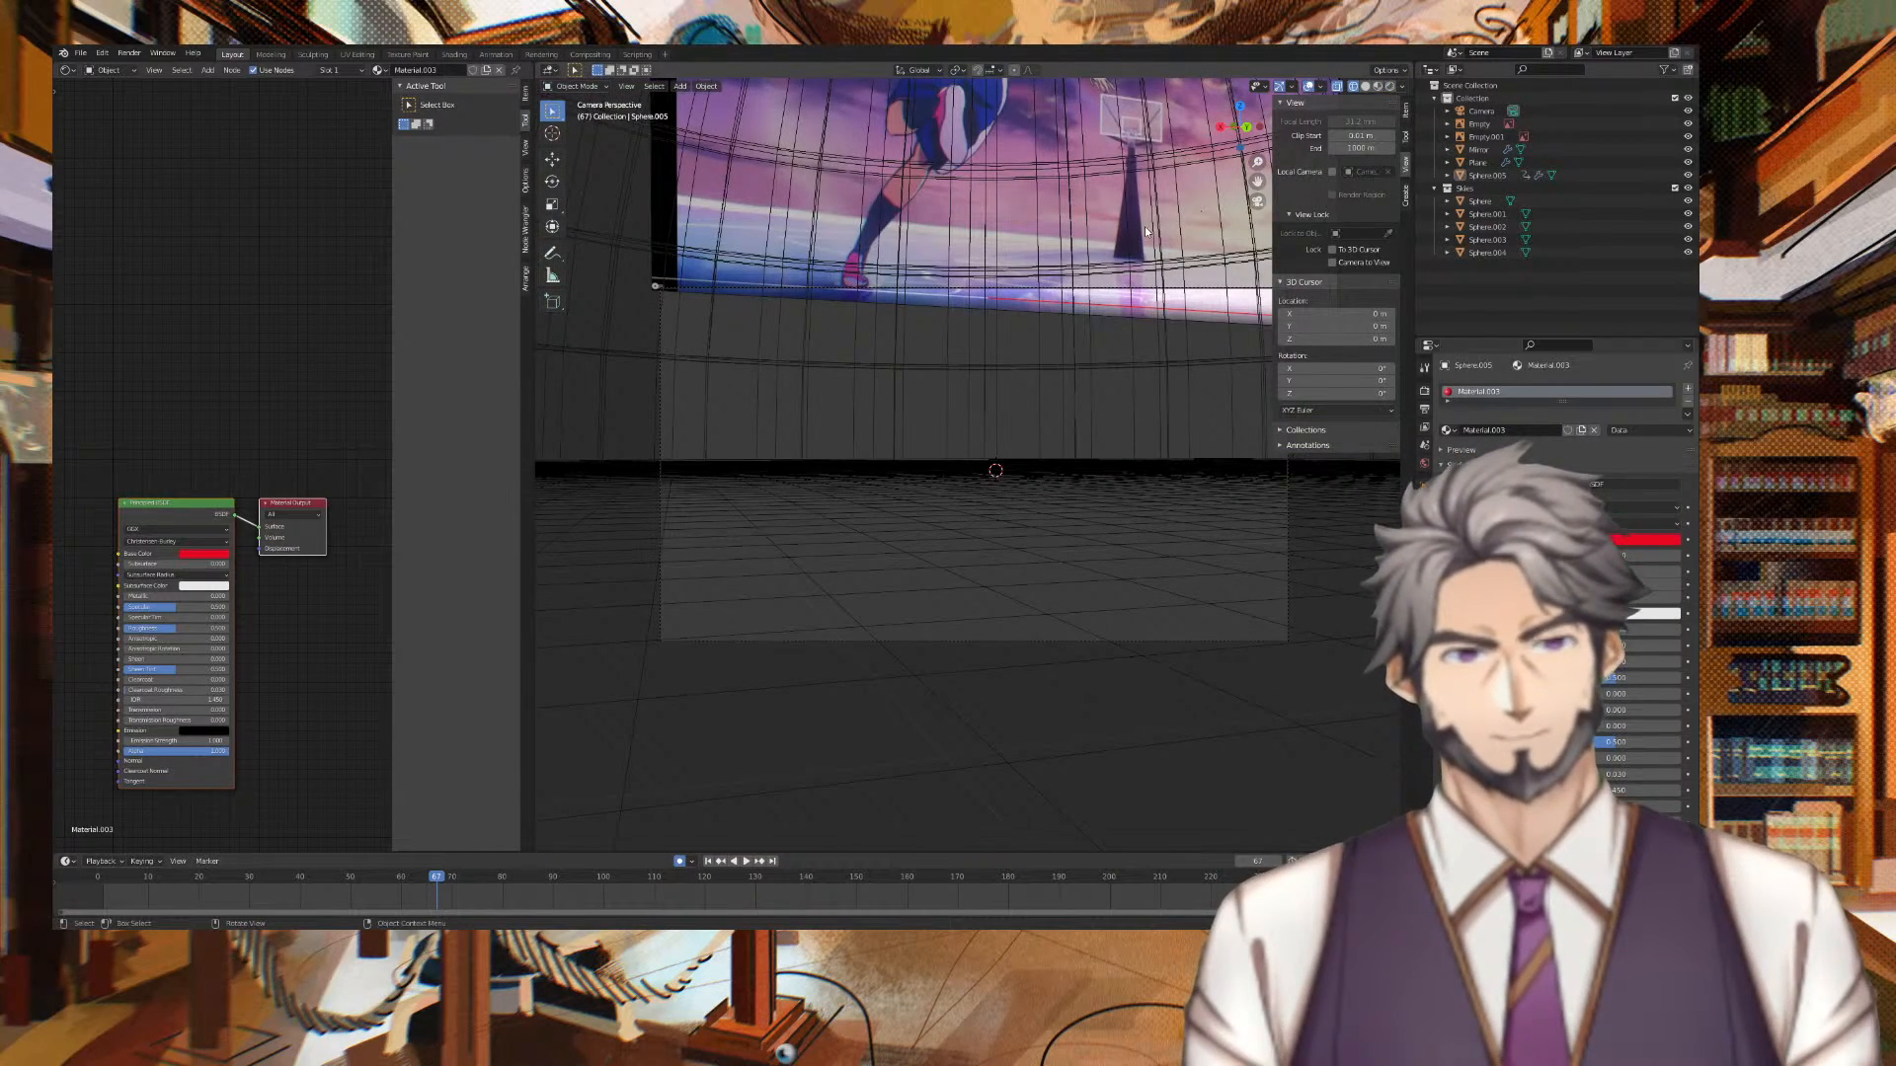
key(KP_0)
key(KP_0)
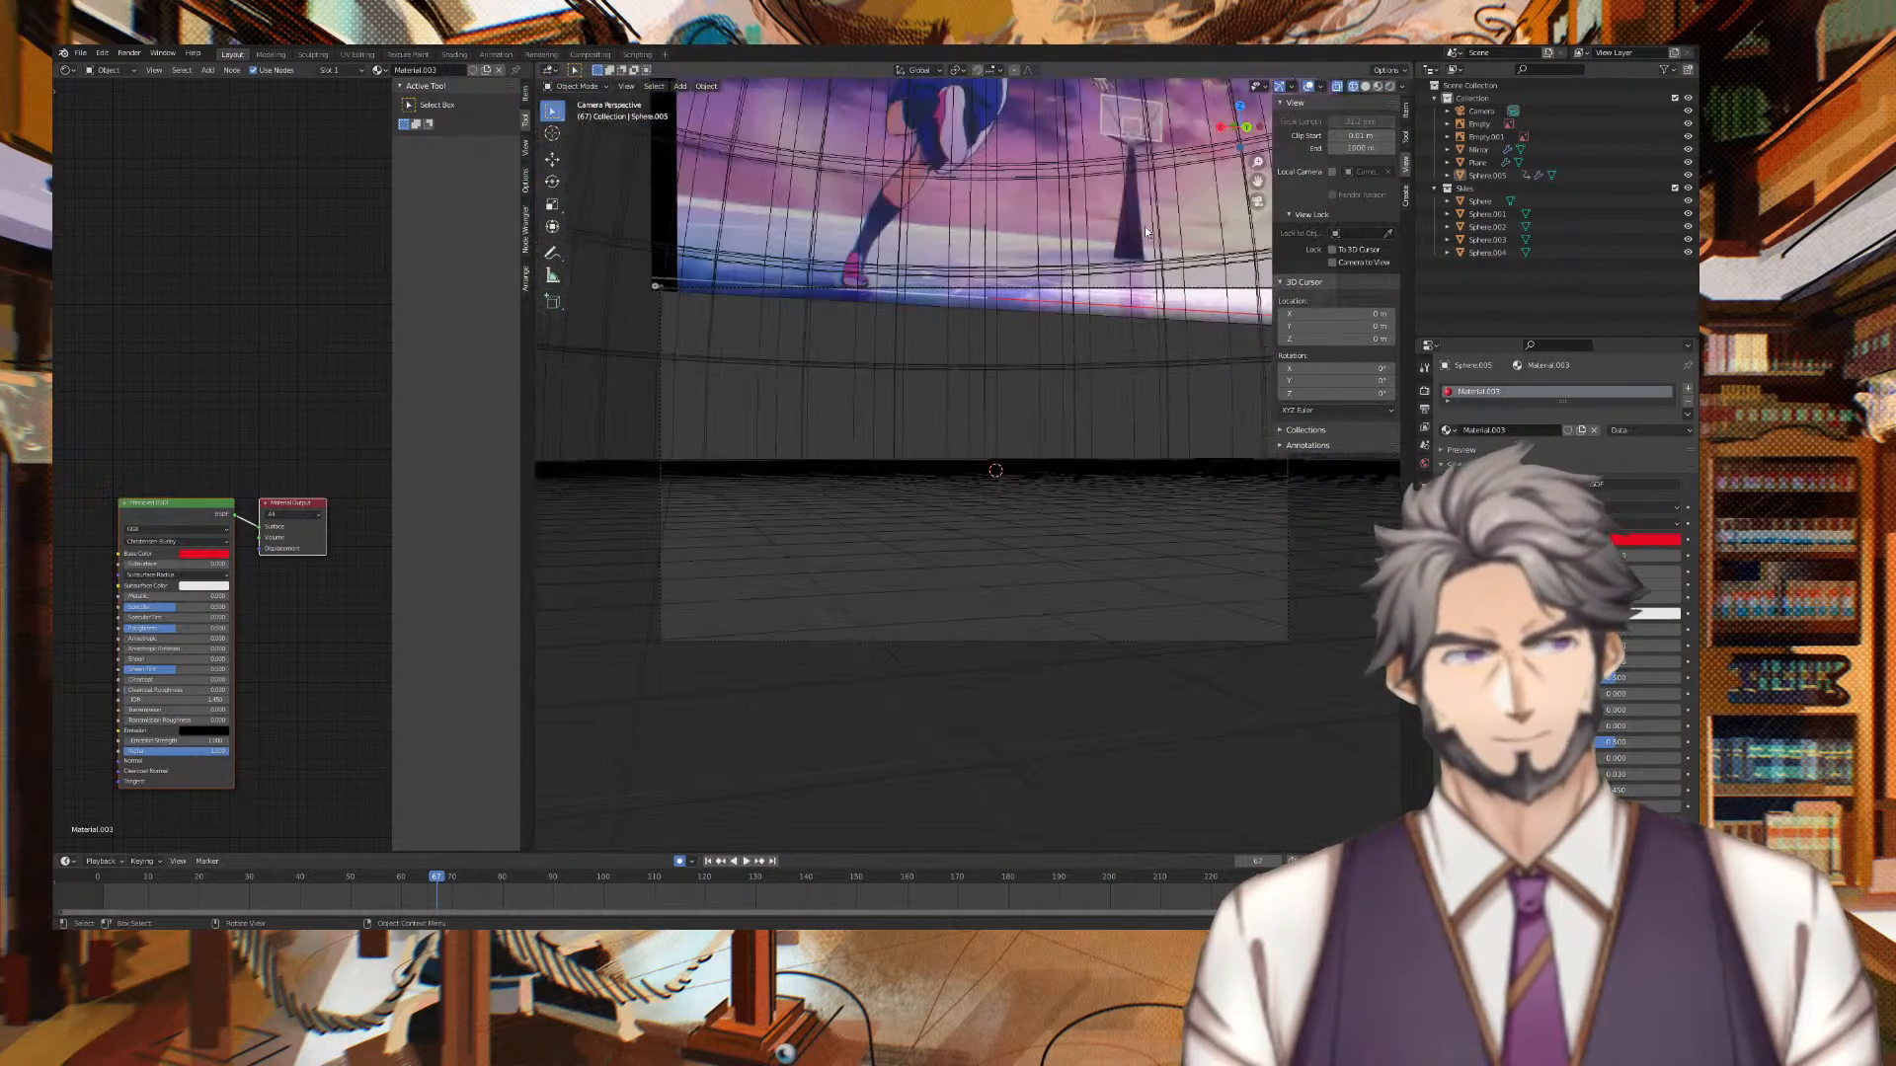
click(1364, 87)
key(space)
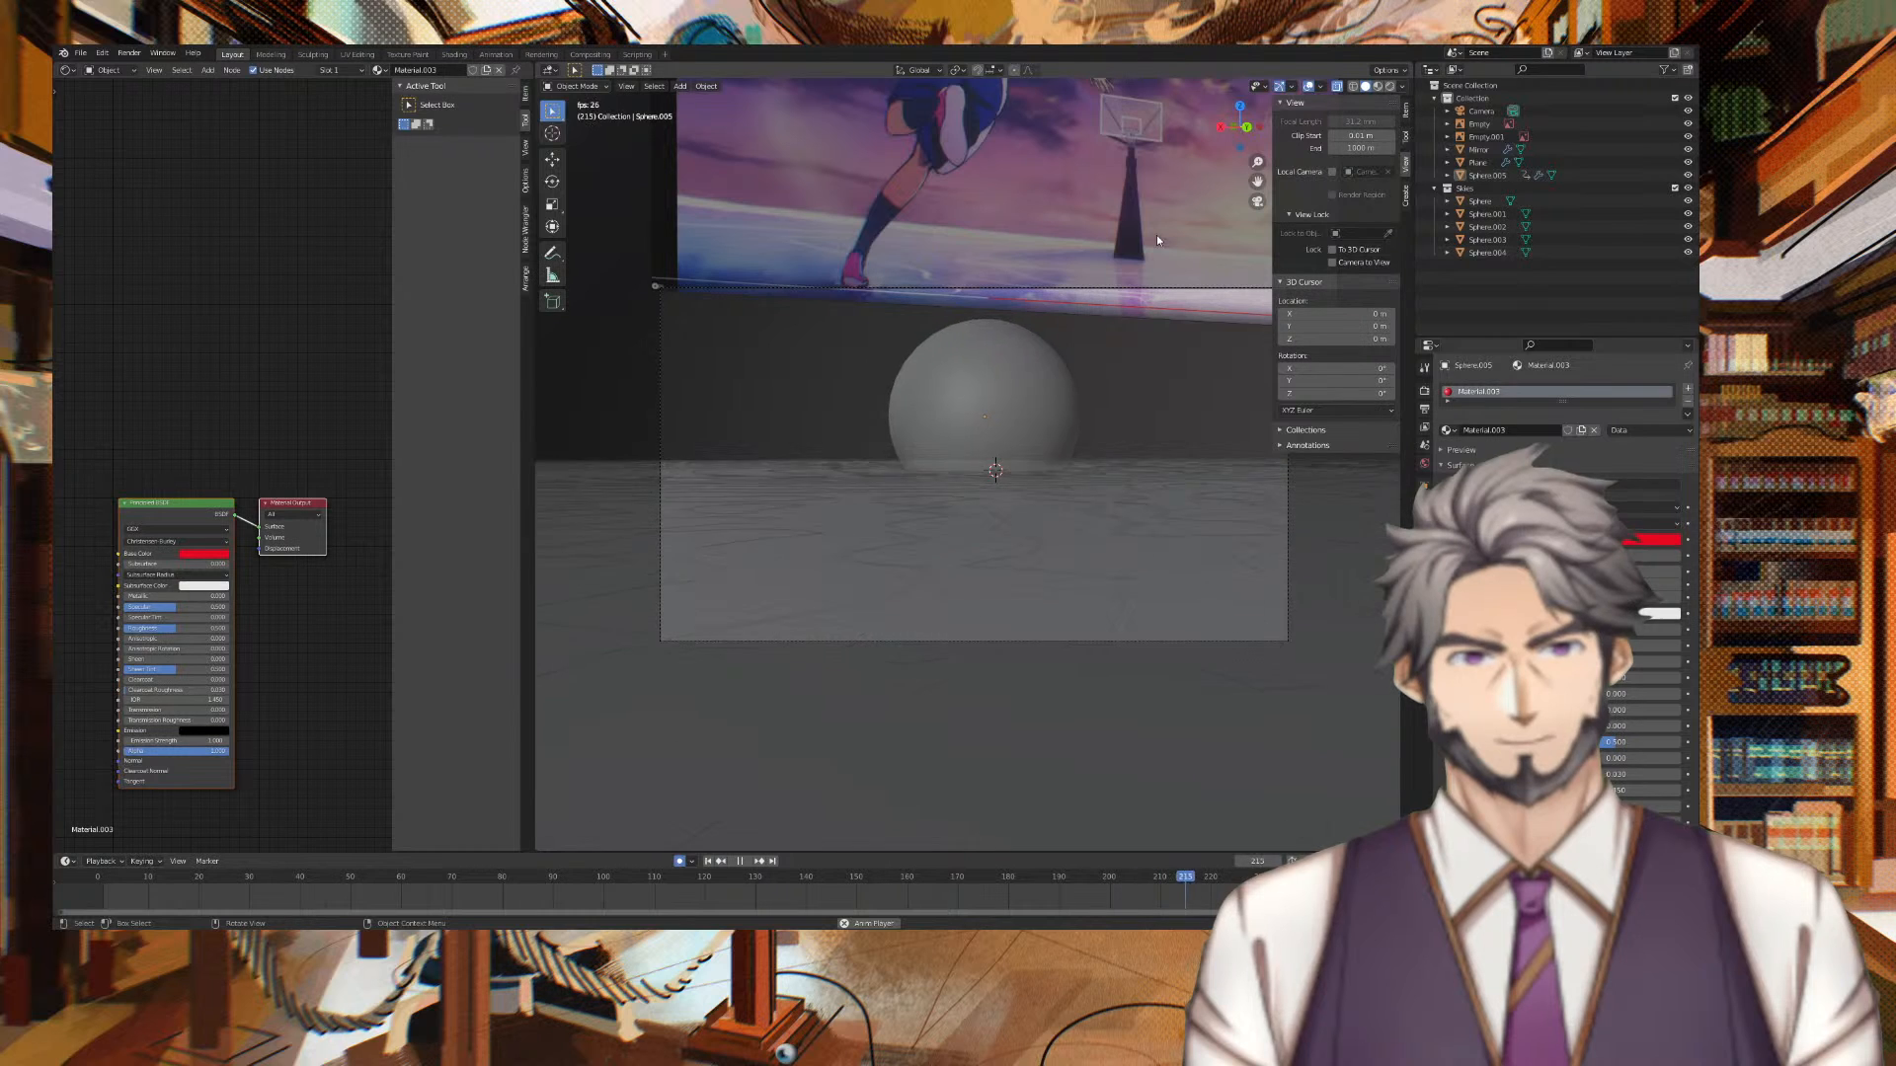
key(space)
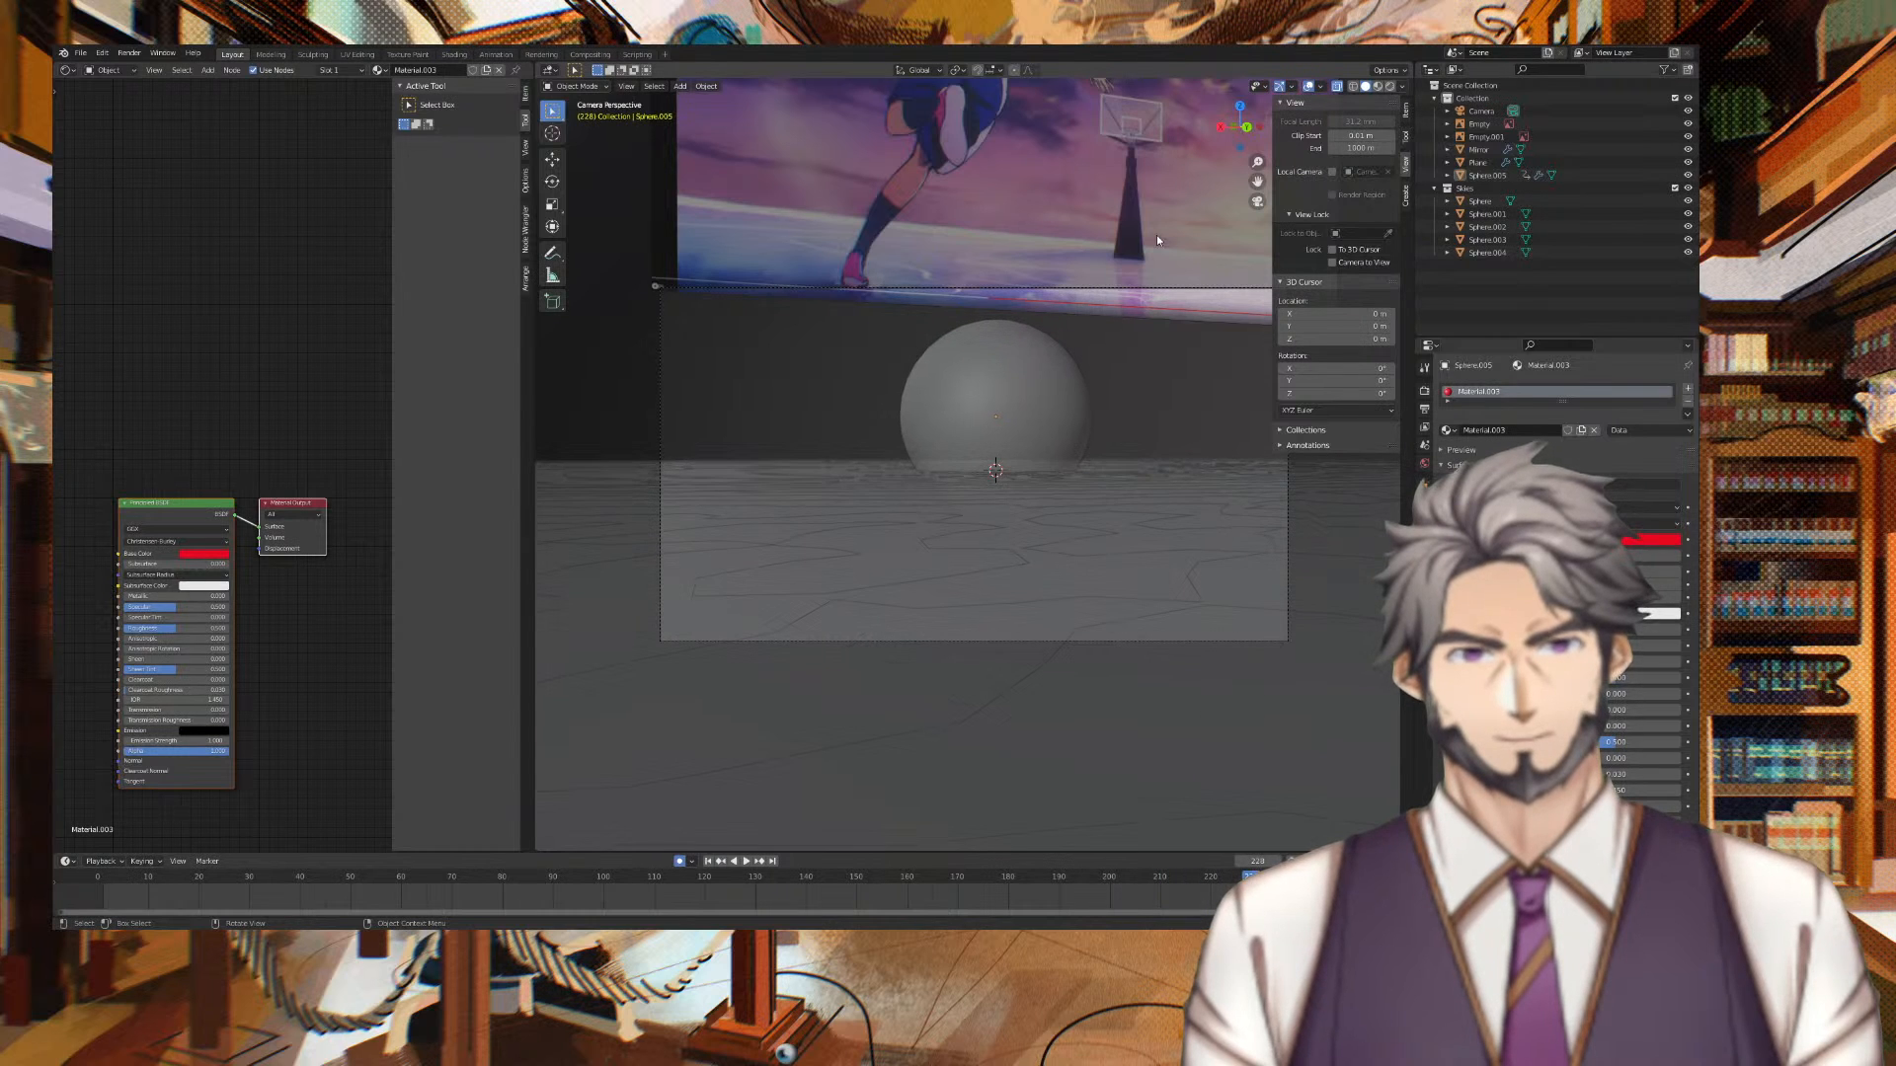
Select the red sphere, raise it about 0.37 m along Z at frame 228, and replace its location keyframe there
click(1036, 401)
click(1037, 399)
click(1029, 385)
click(1027, 383)
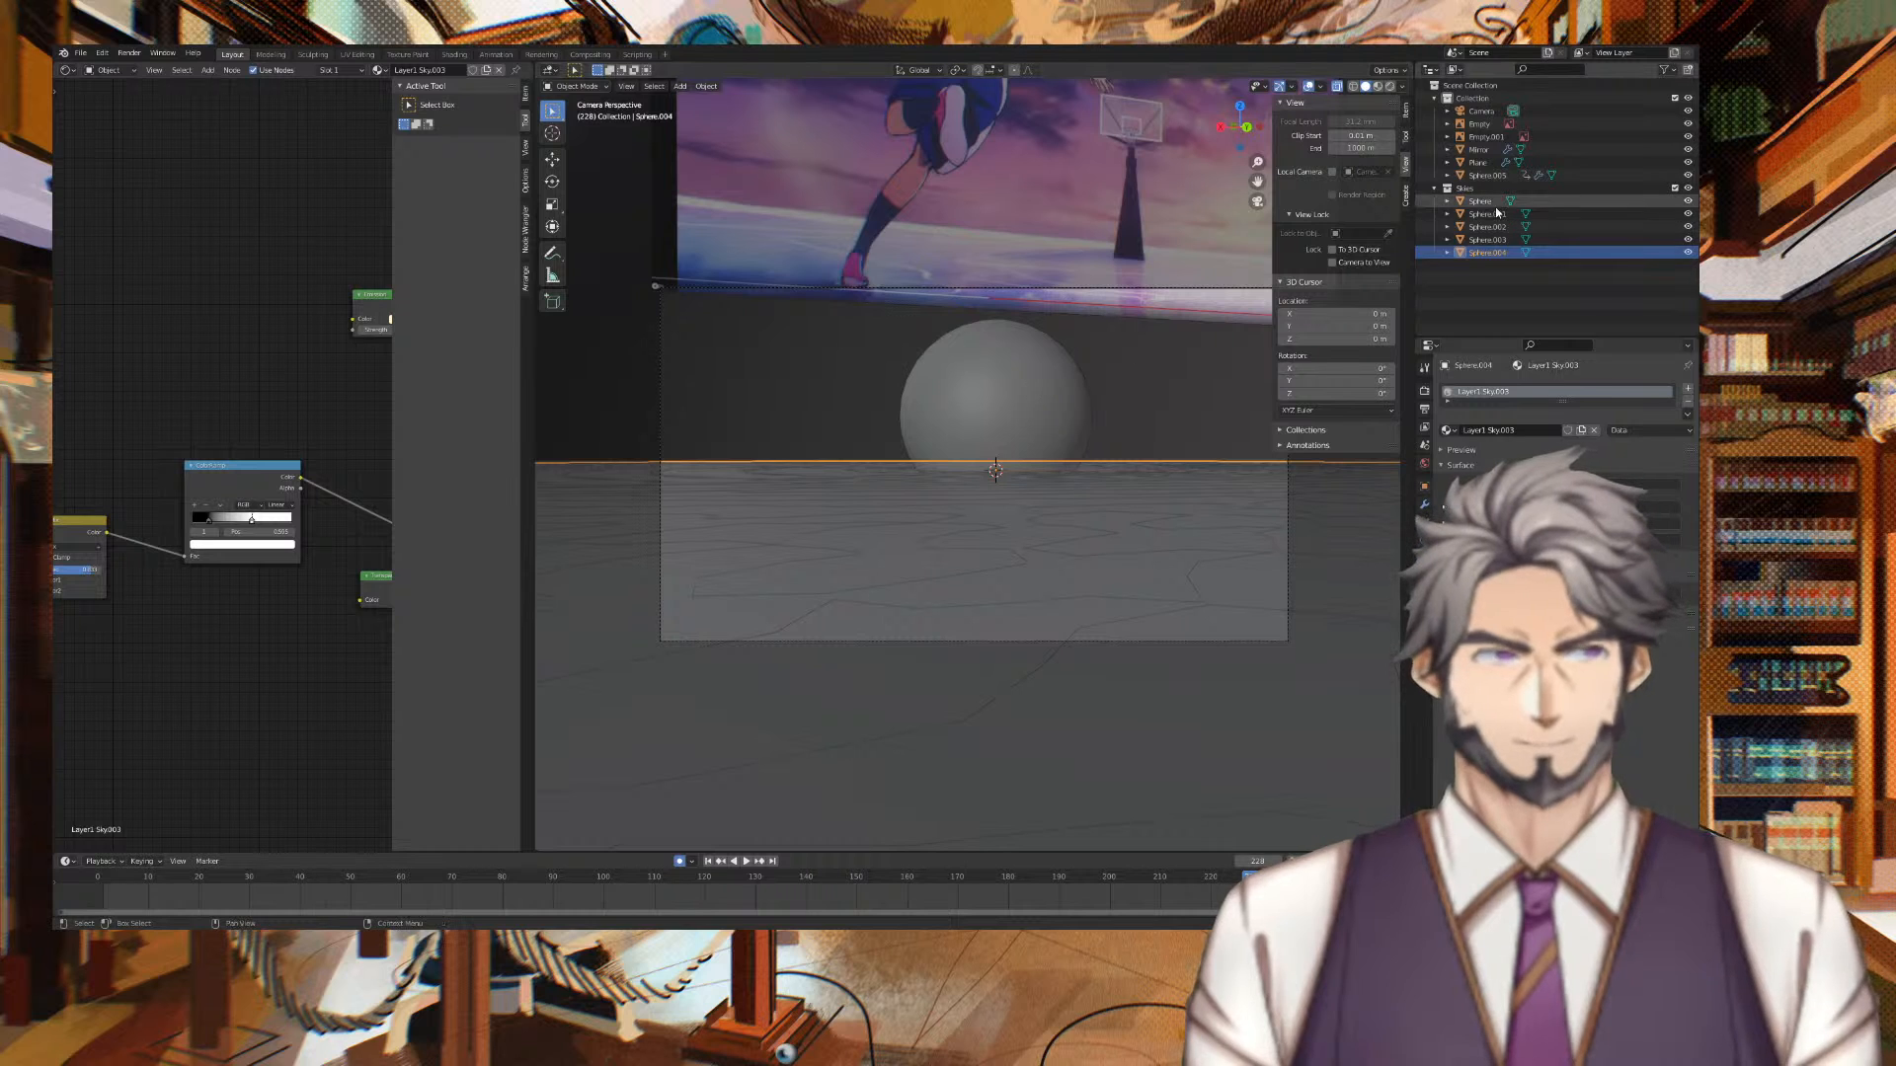
click(1435, 188)
click(1611, 174)
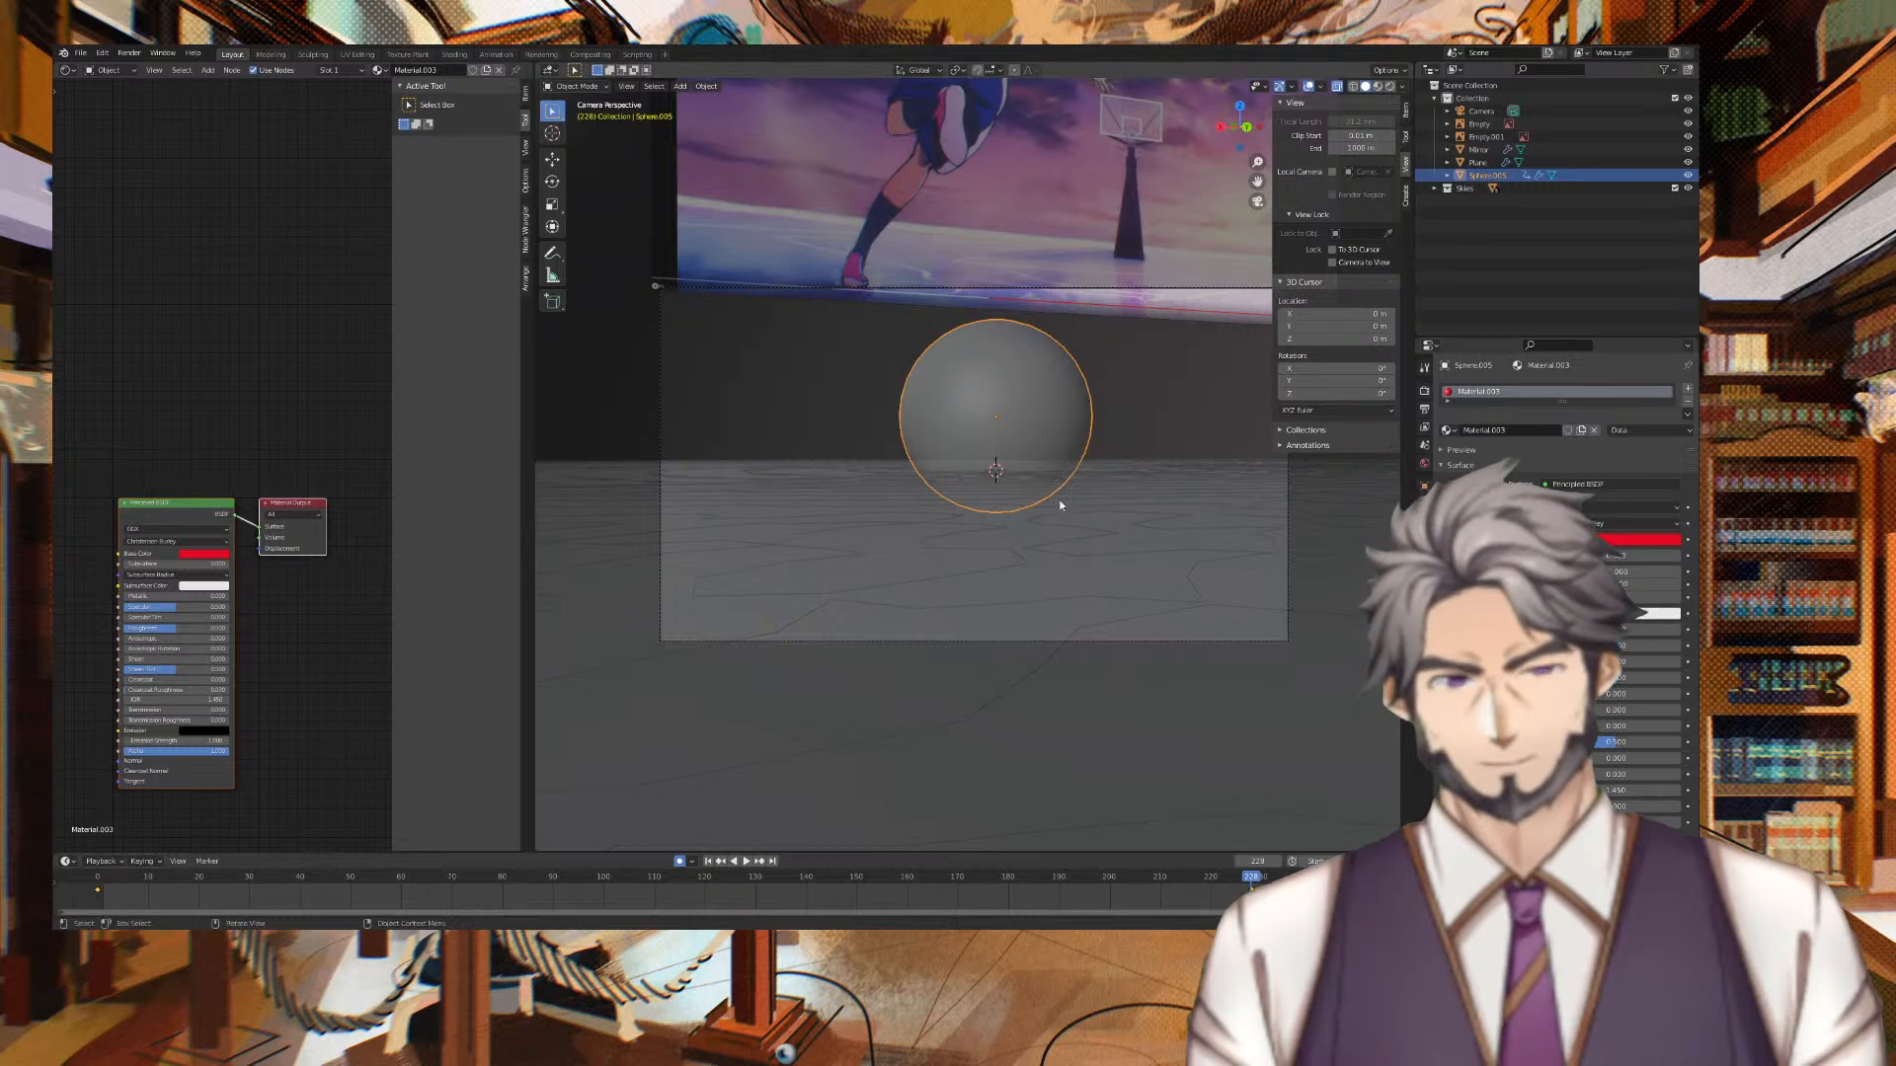
click(1404, 113)
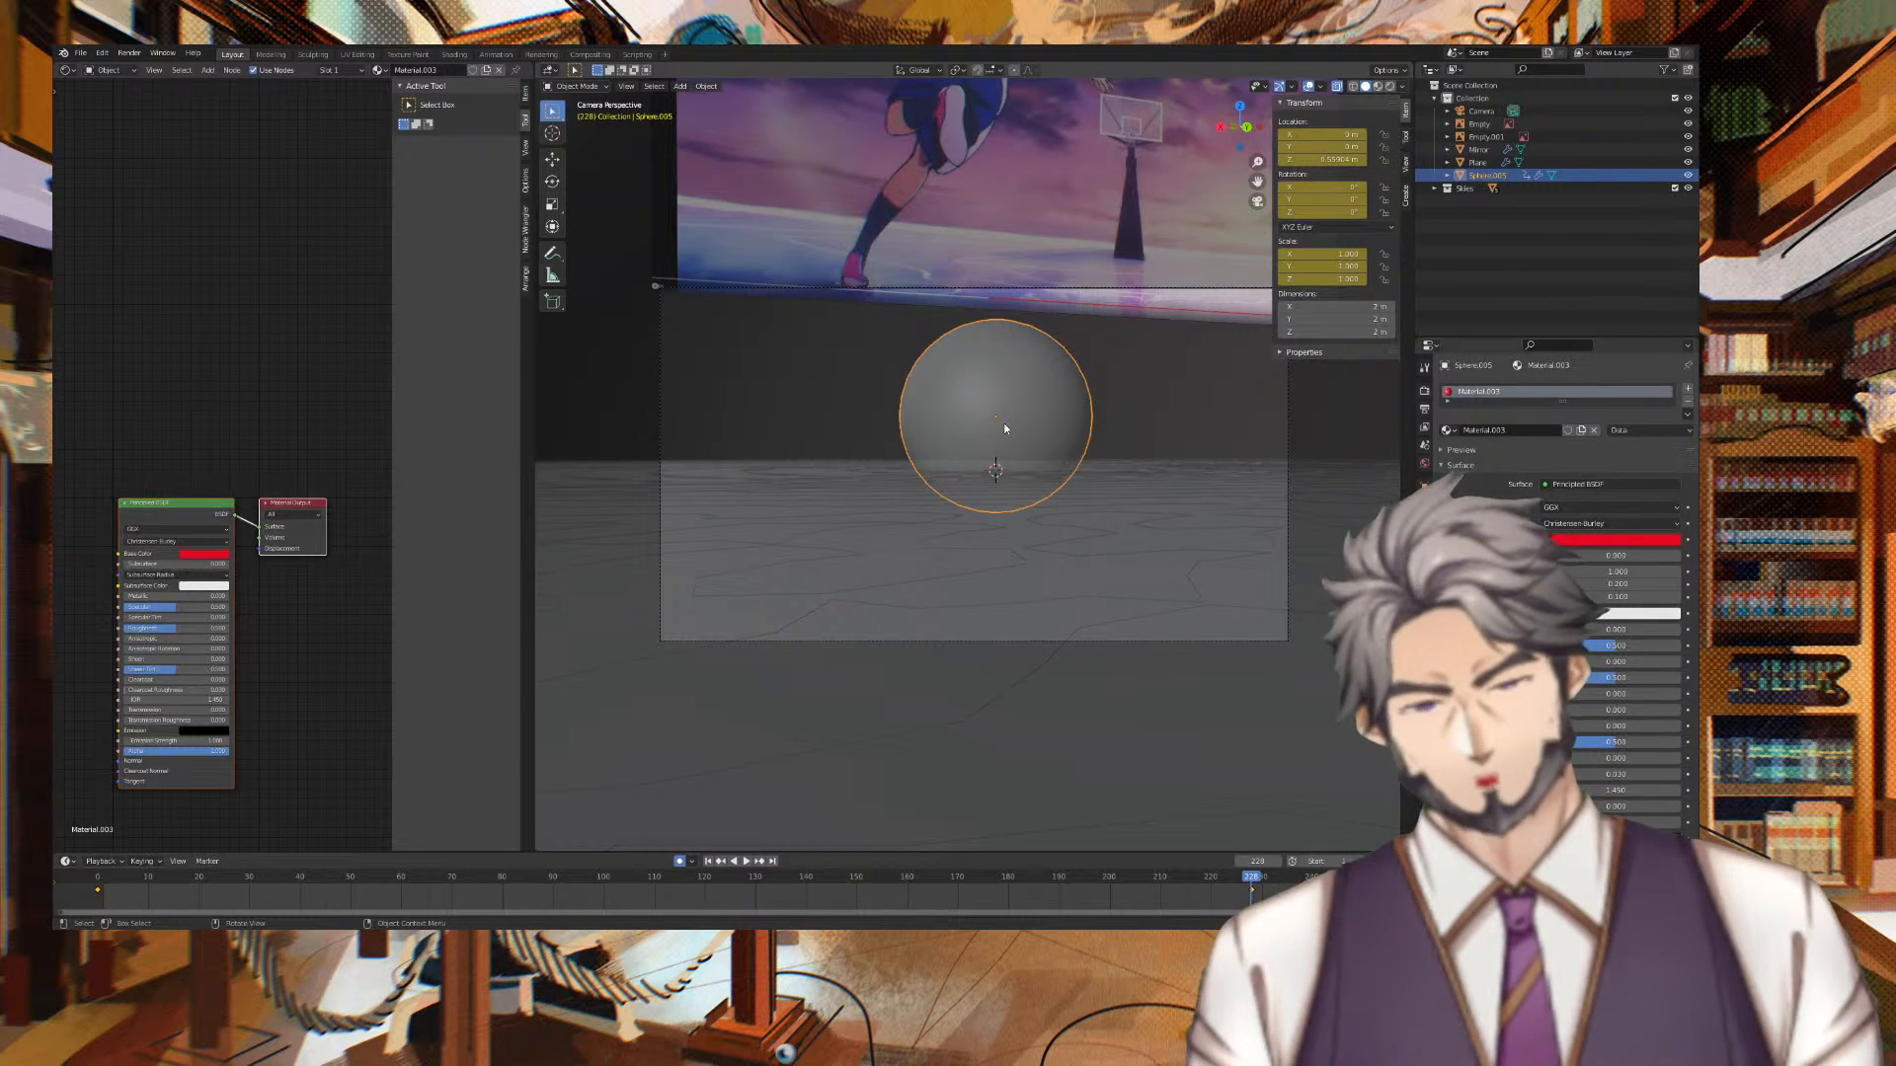
key(g)
key(z)
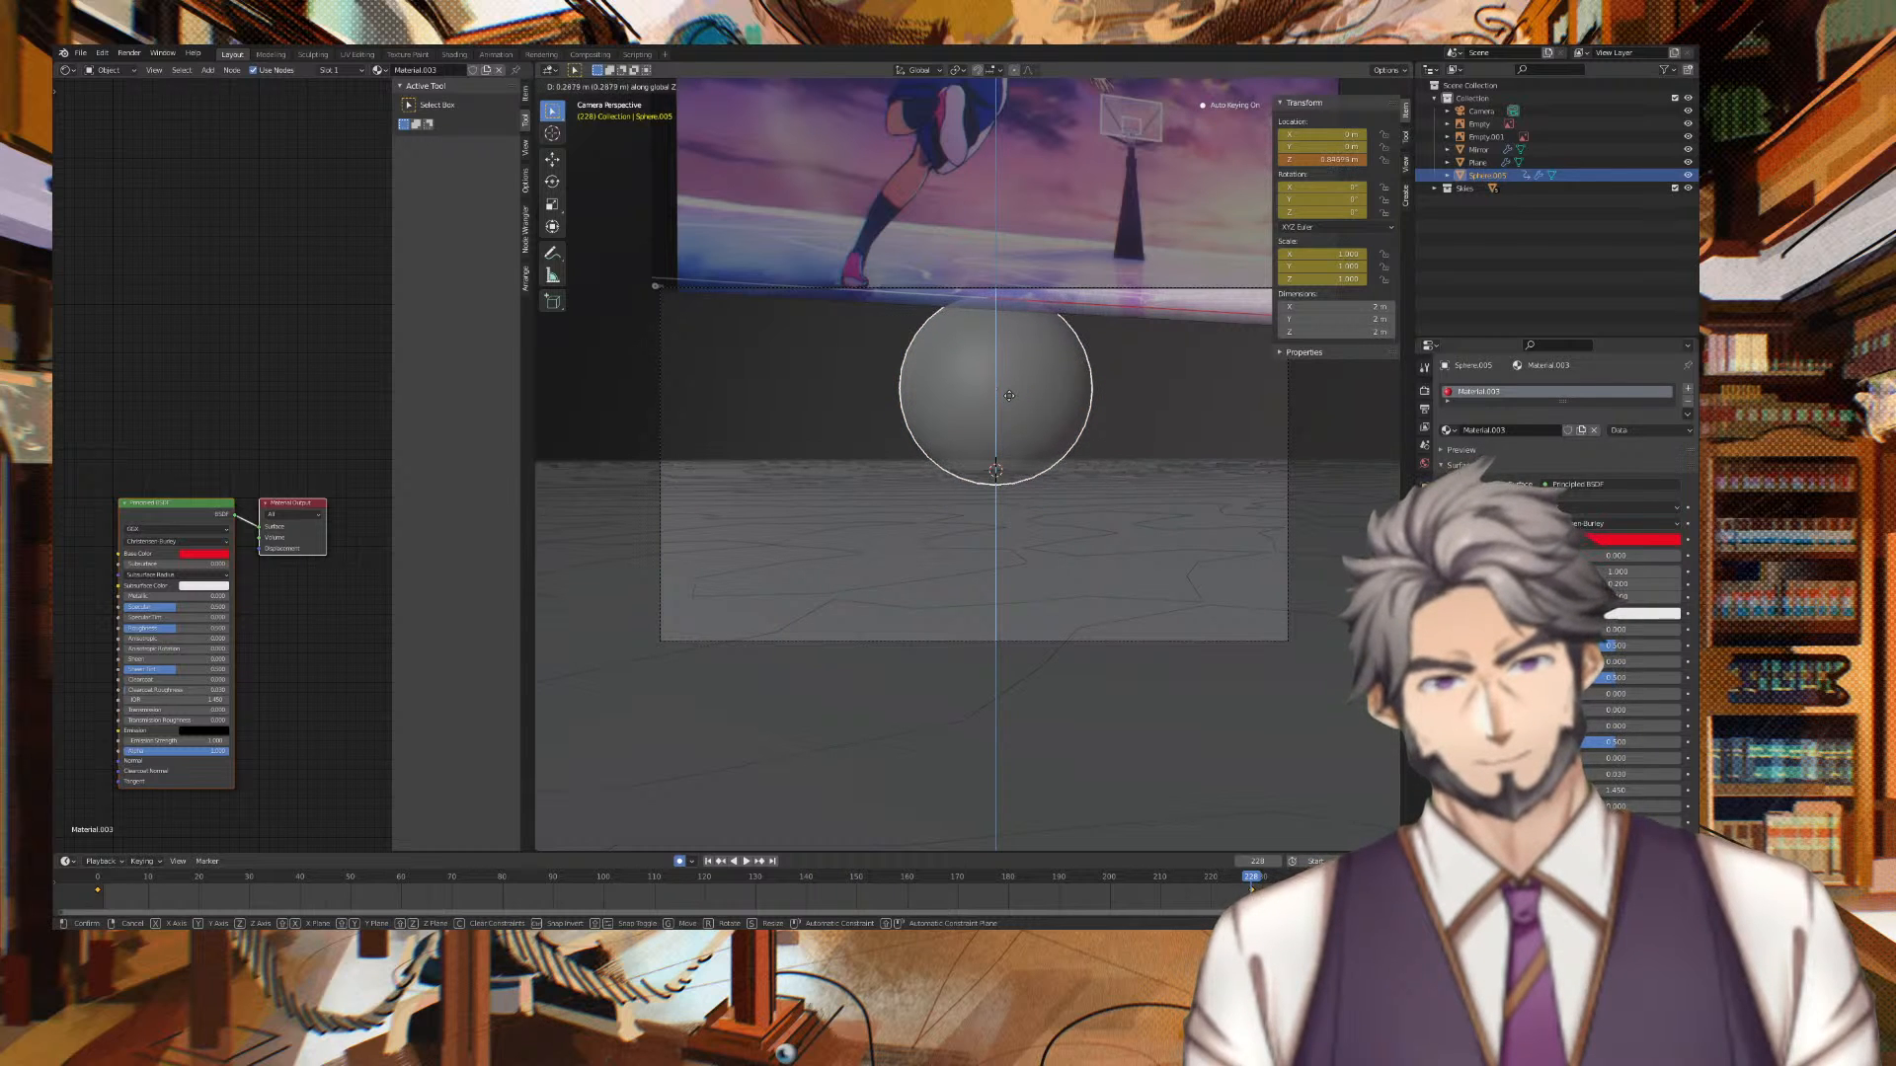
click(1009, 387)
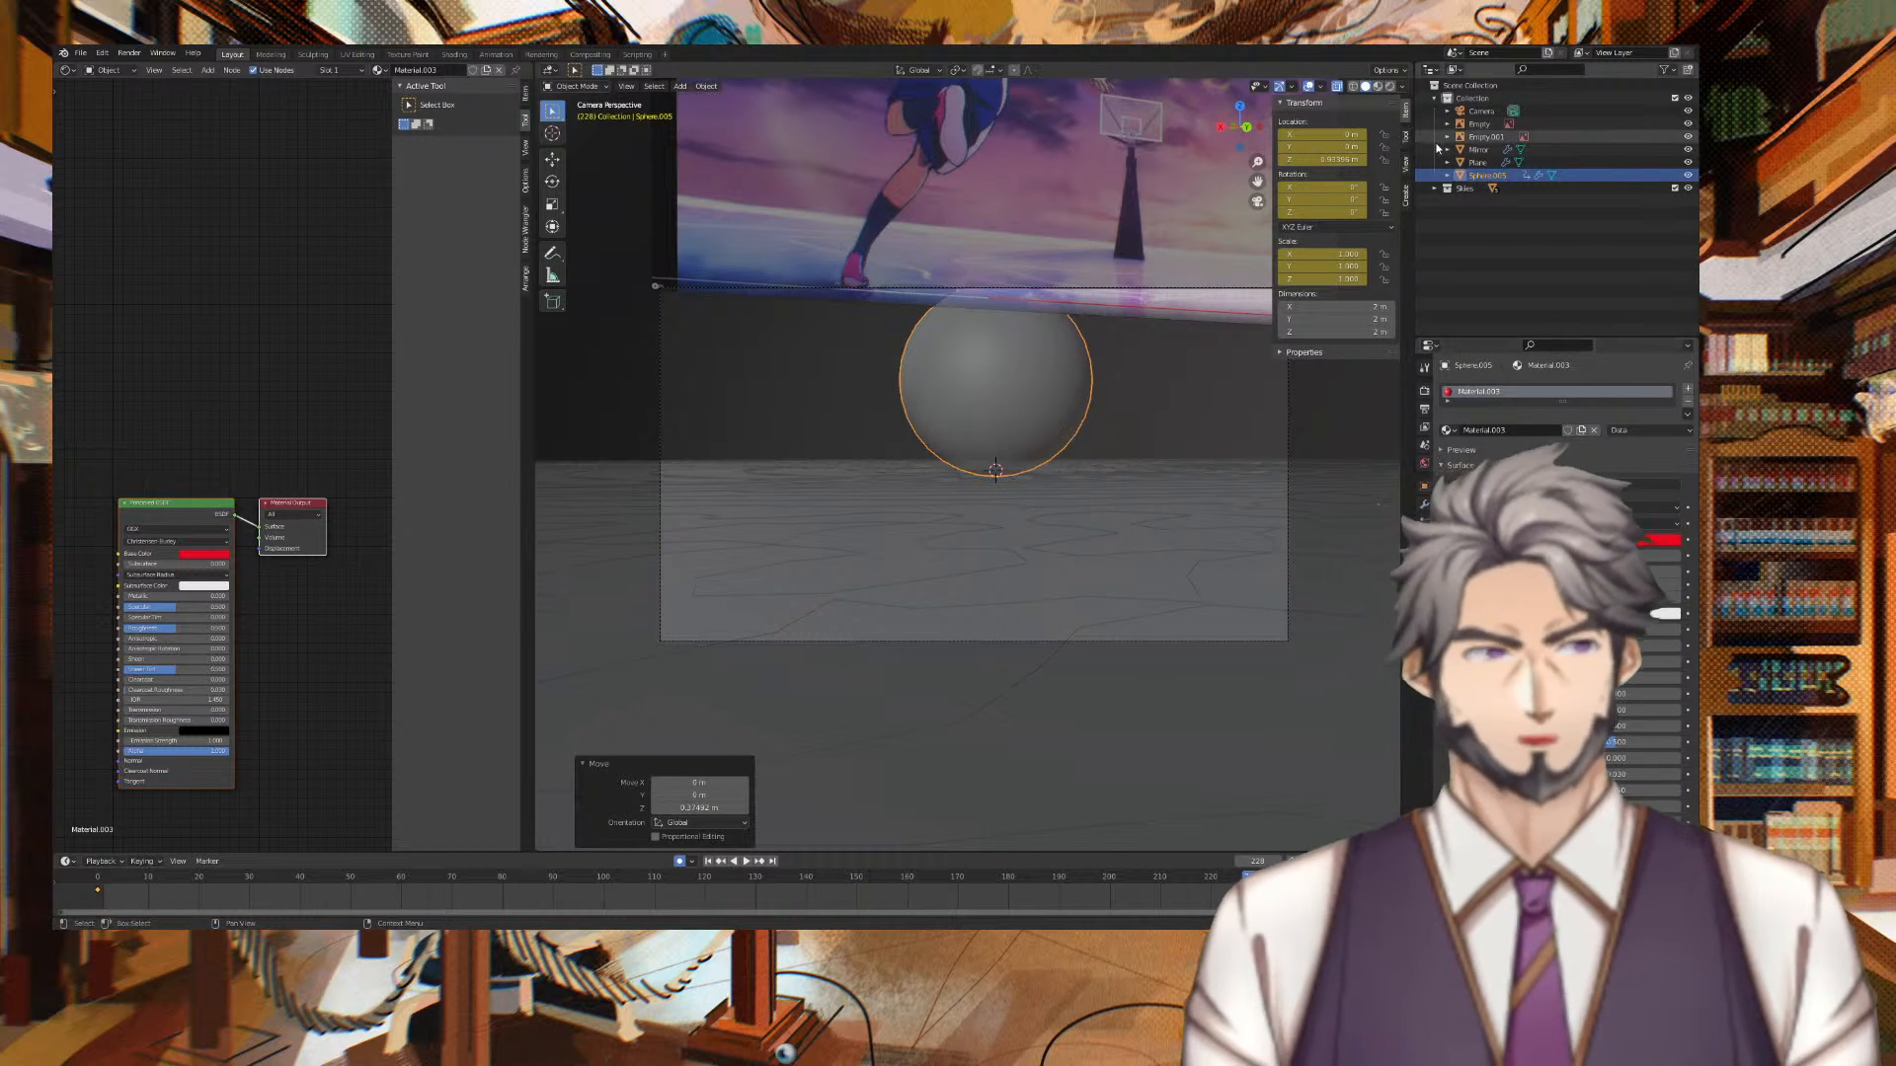
right_click(1352, 160)
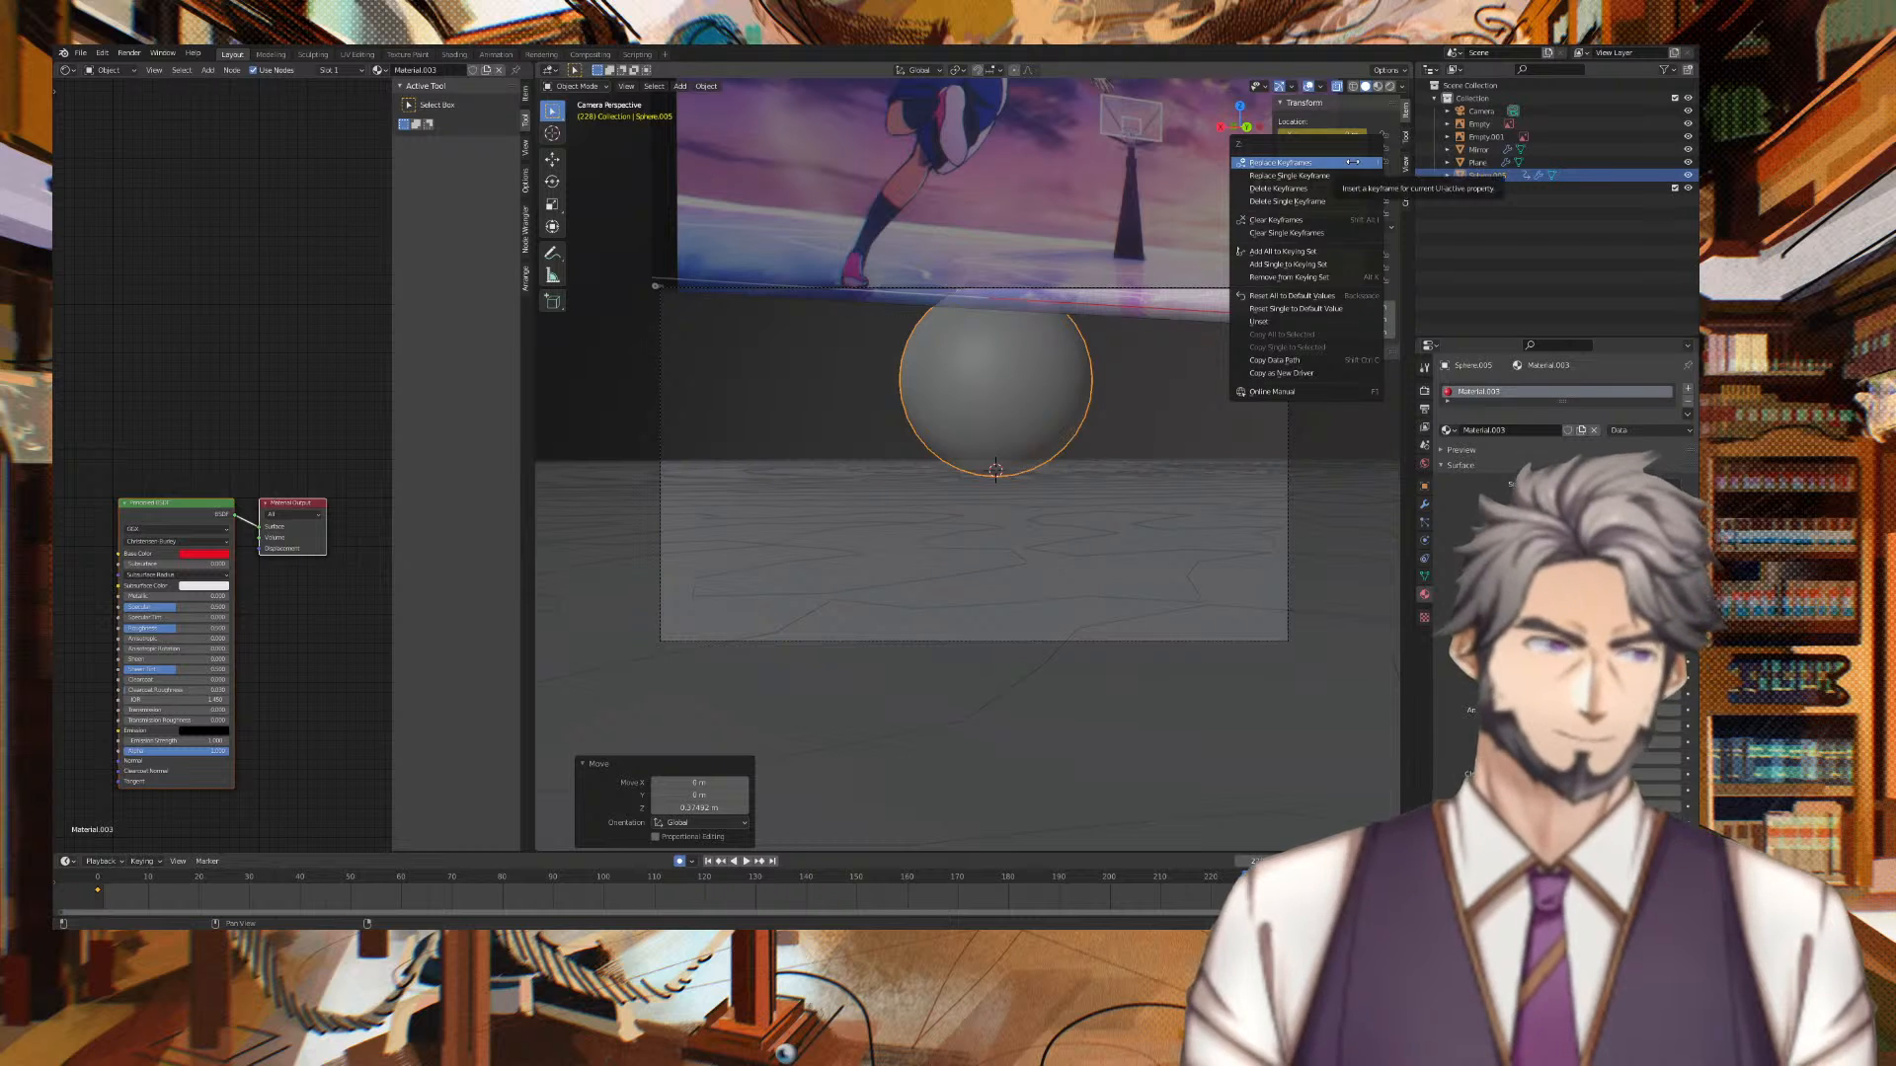
click(1352, 161)
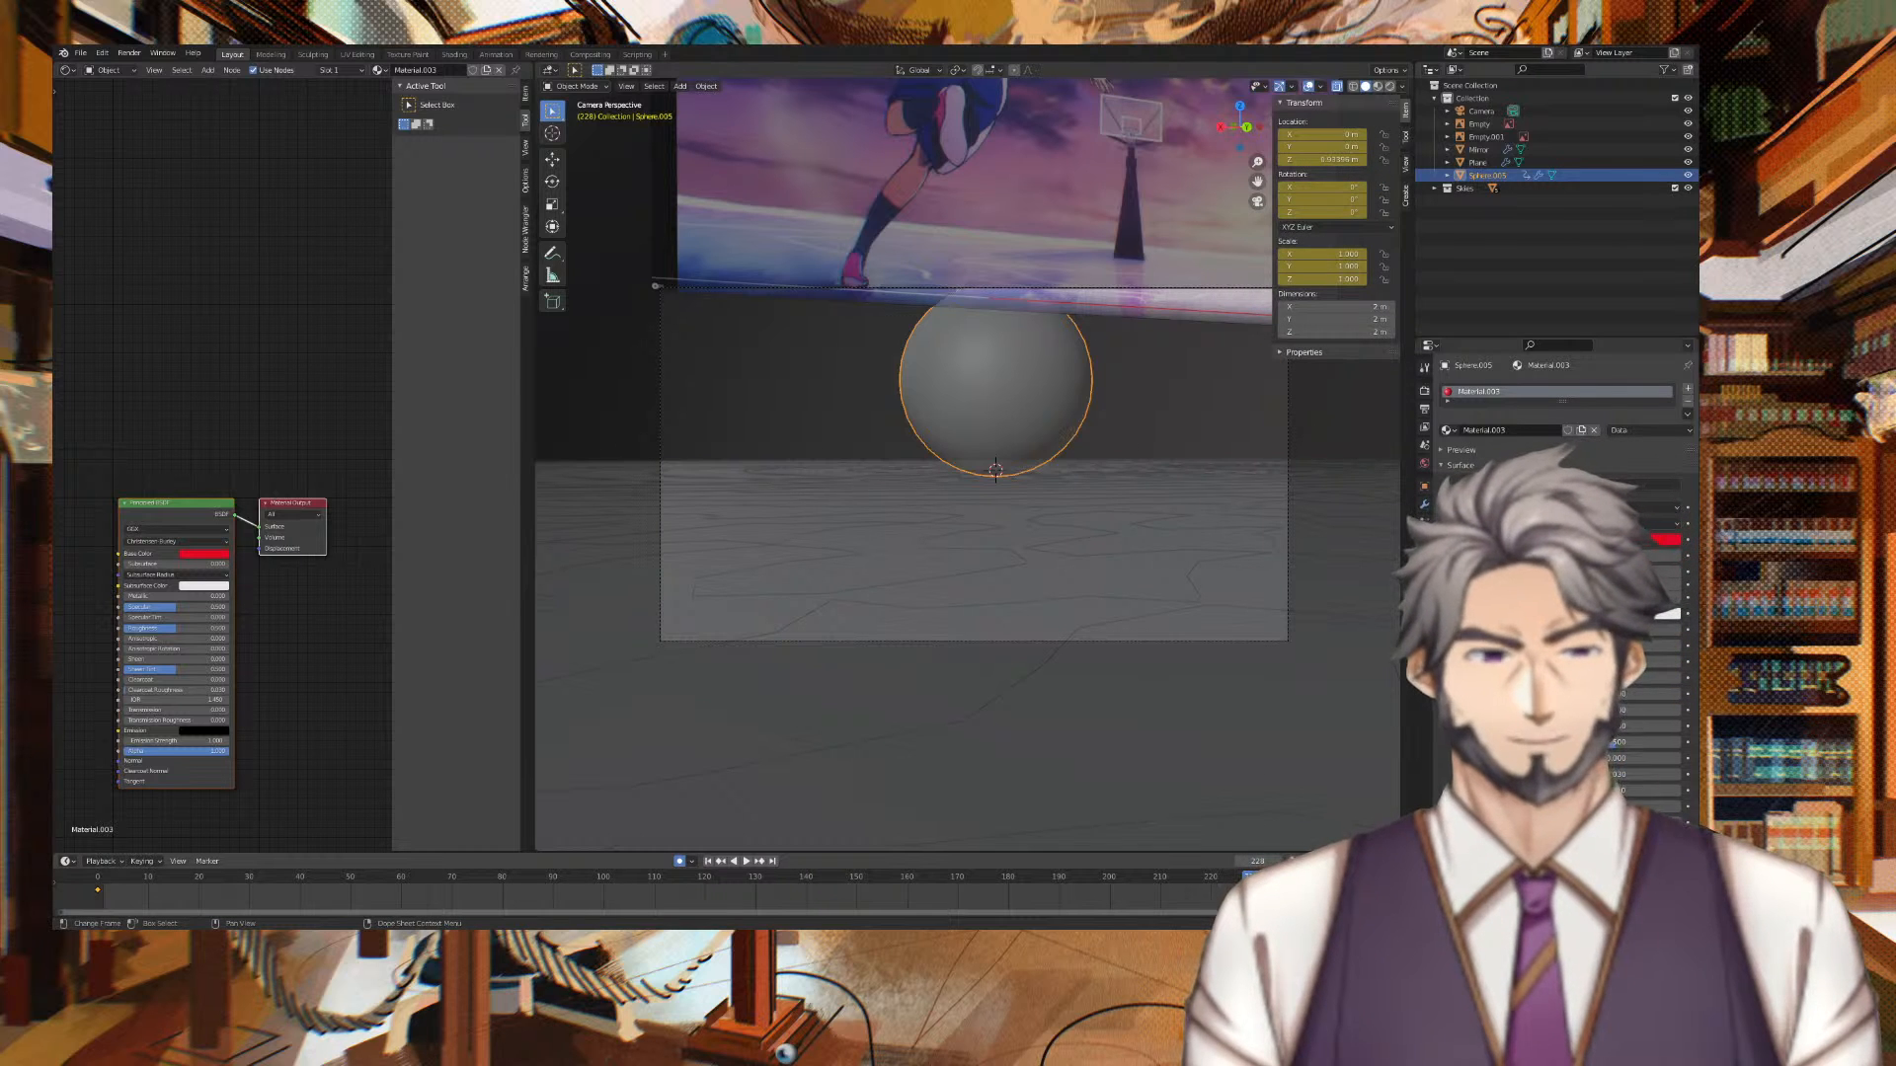
Copy the sphere's Z location from frame 228 to the first frame and replace the single Z keyframe there
drag(1251, 877, 85, 877)
middle_drag(930, 537, 983, 556)
drag(1261, 876, 1251, 877)
click(1328, 159)
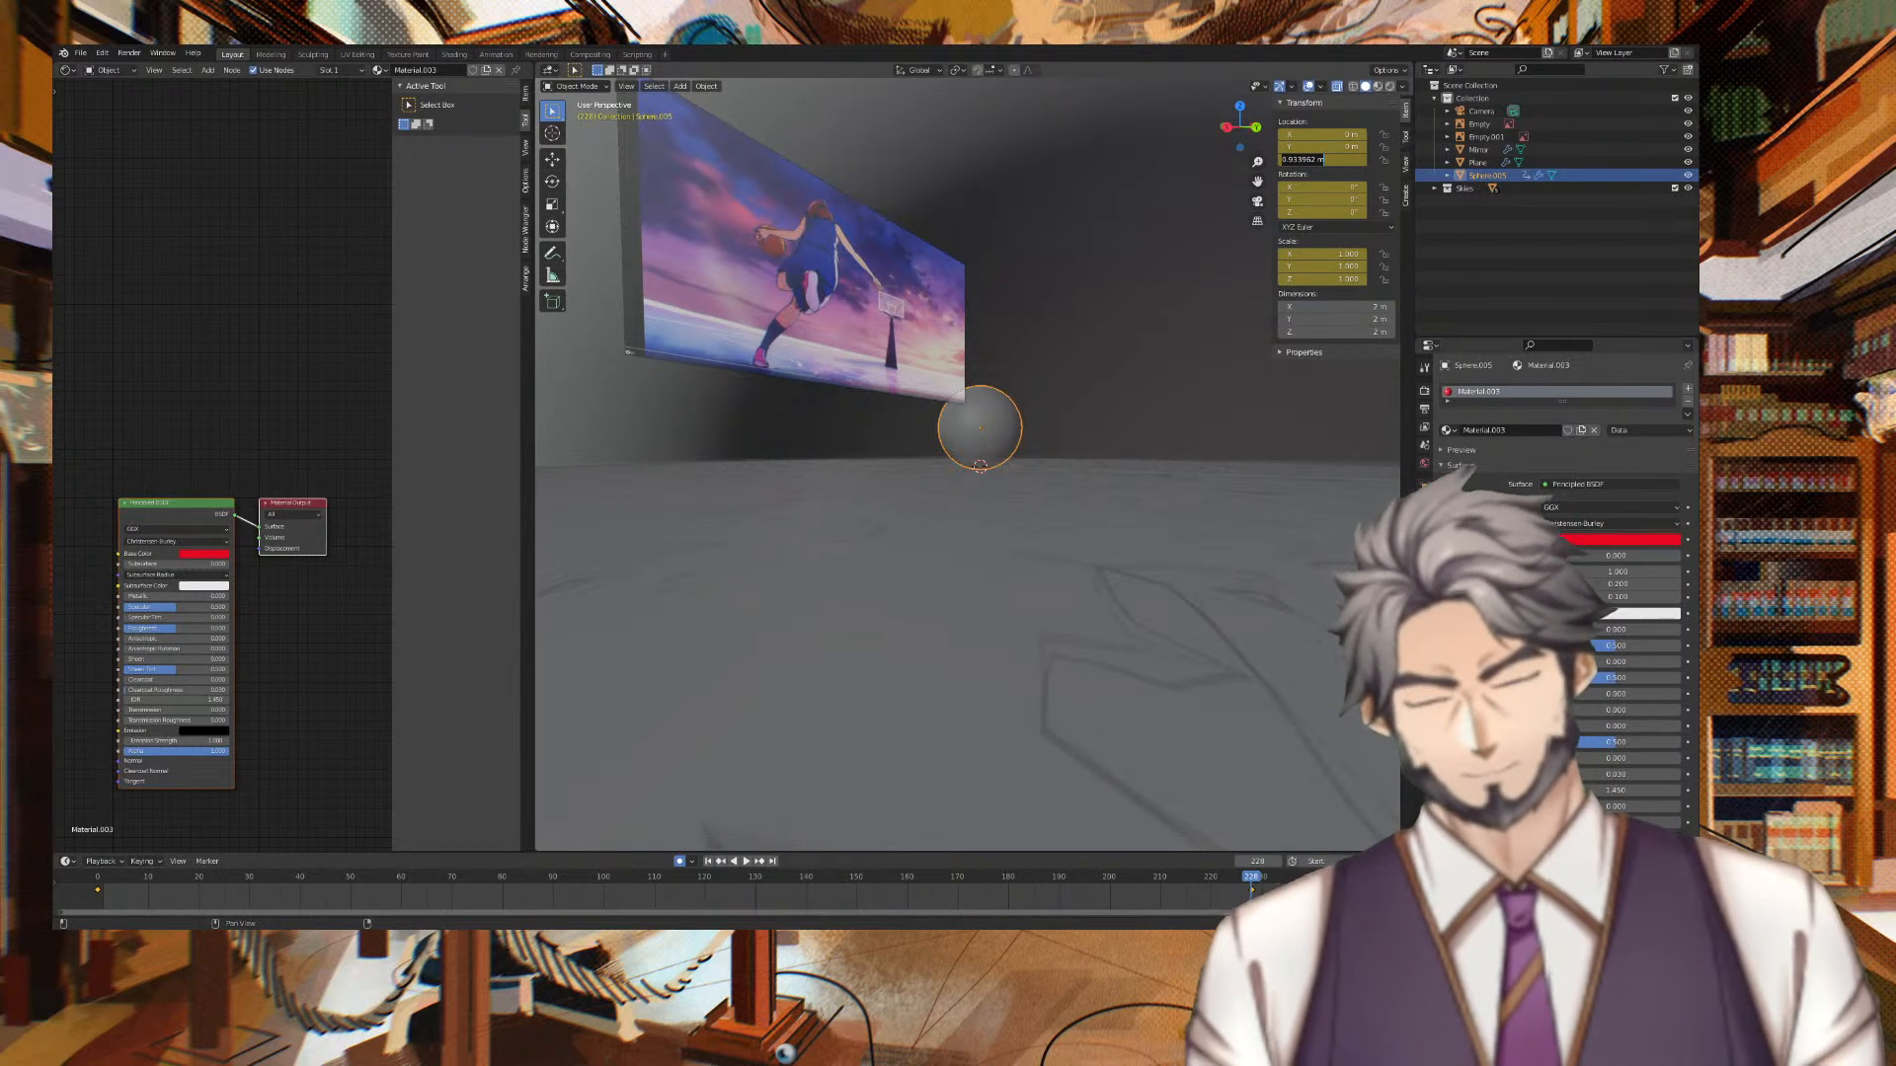
click(722, 862)
click(1328, 159)
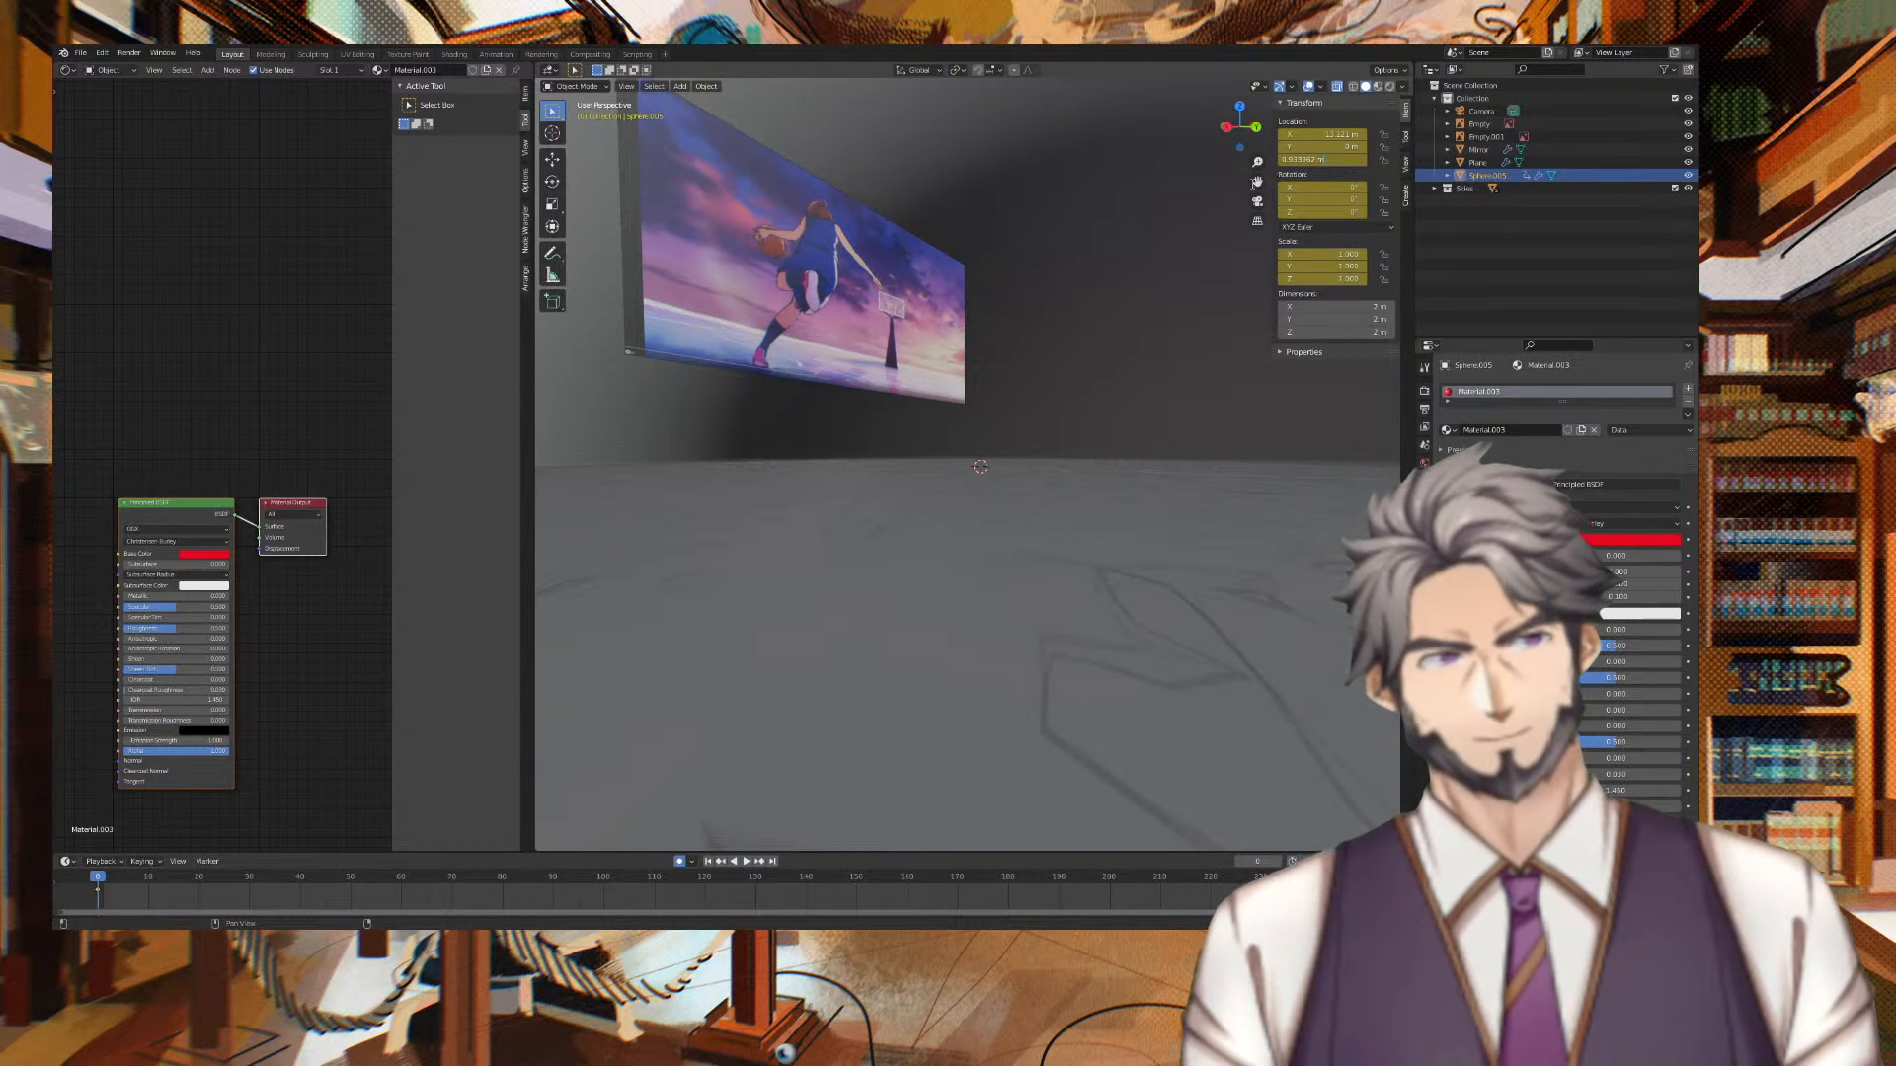
right_click(1323, 160)
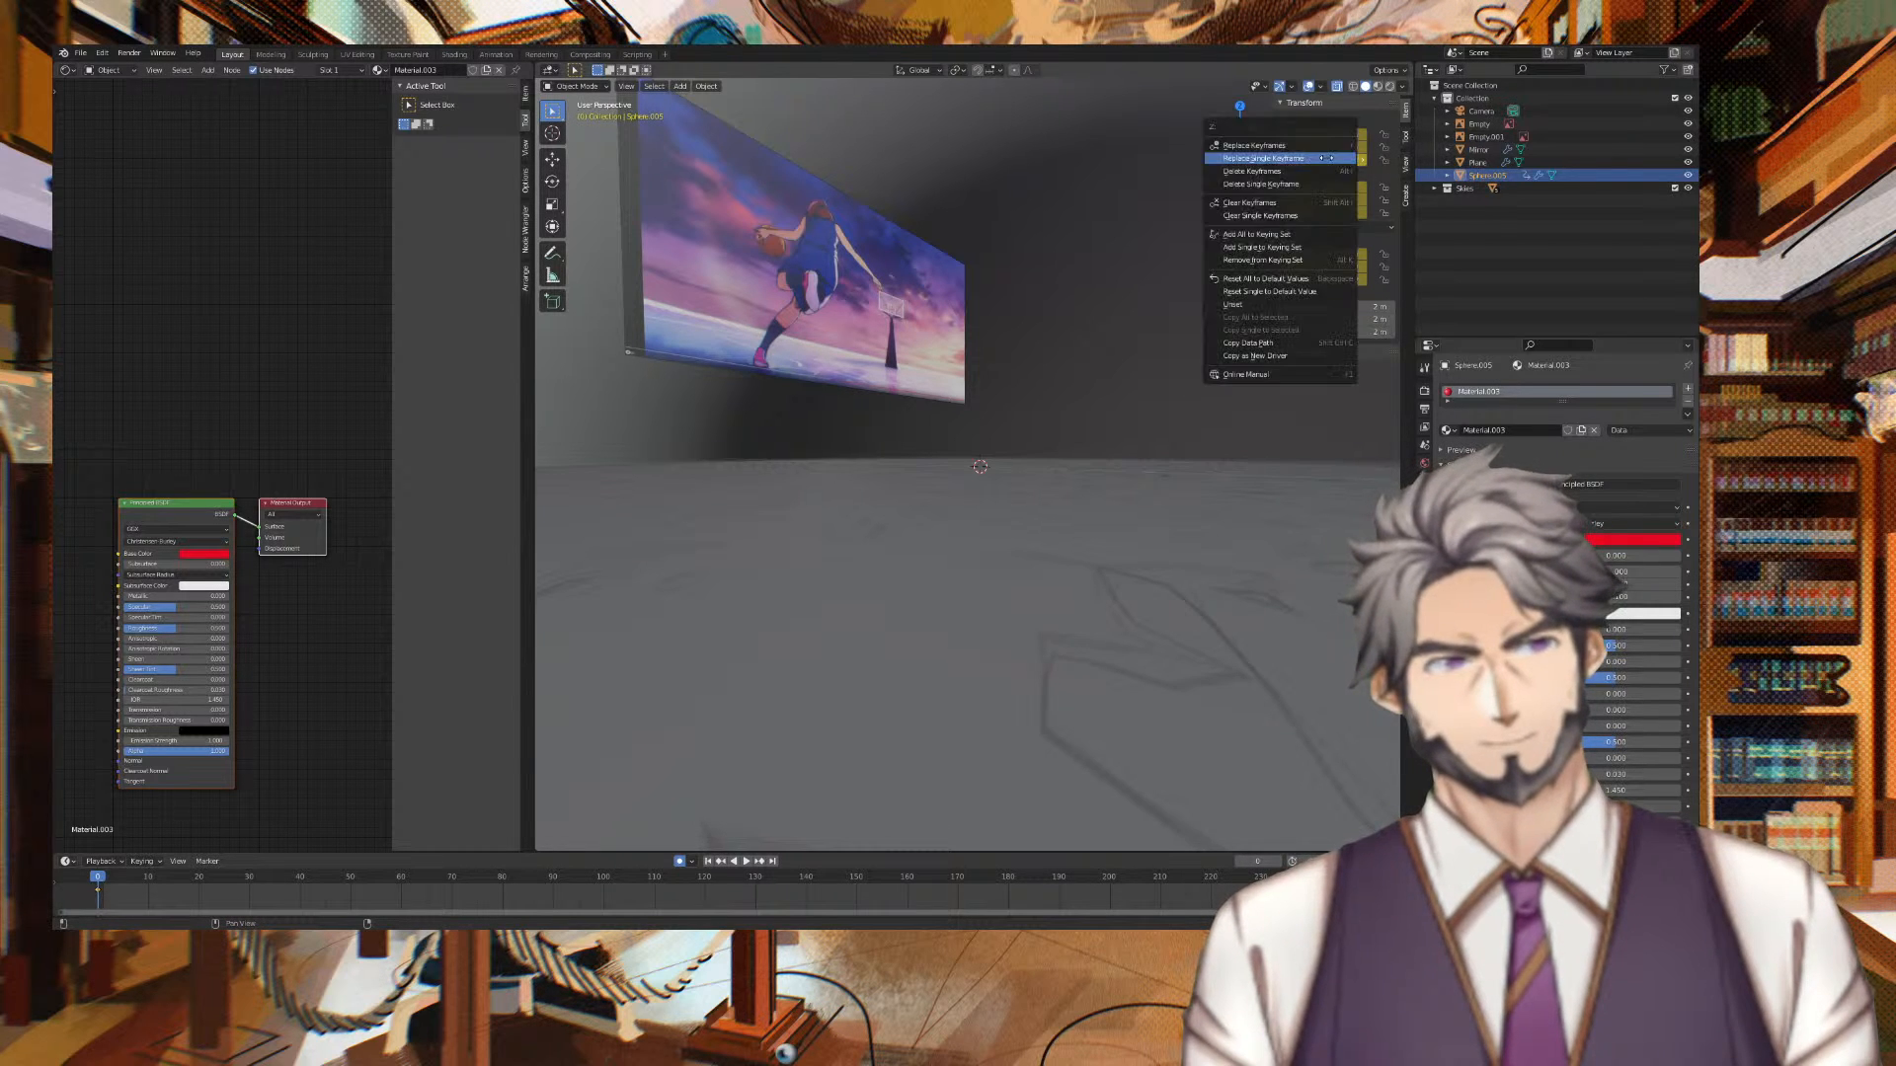
click(1323, 158)
Play the animation while viewing the sphere from another angle, stop at frame 211 and render that frame
key(space)
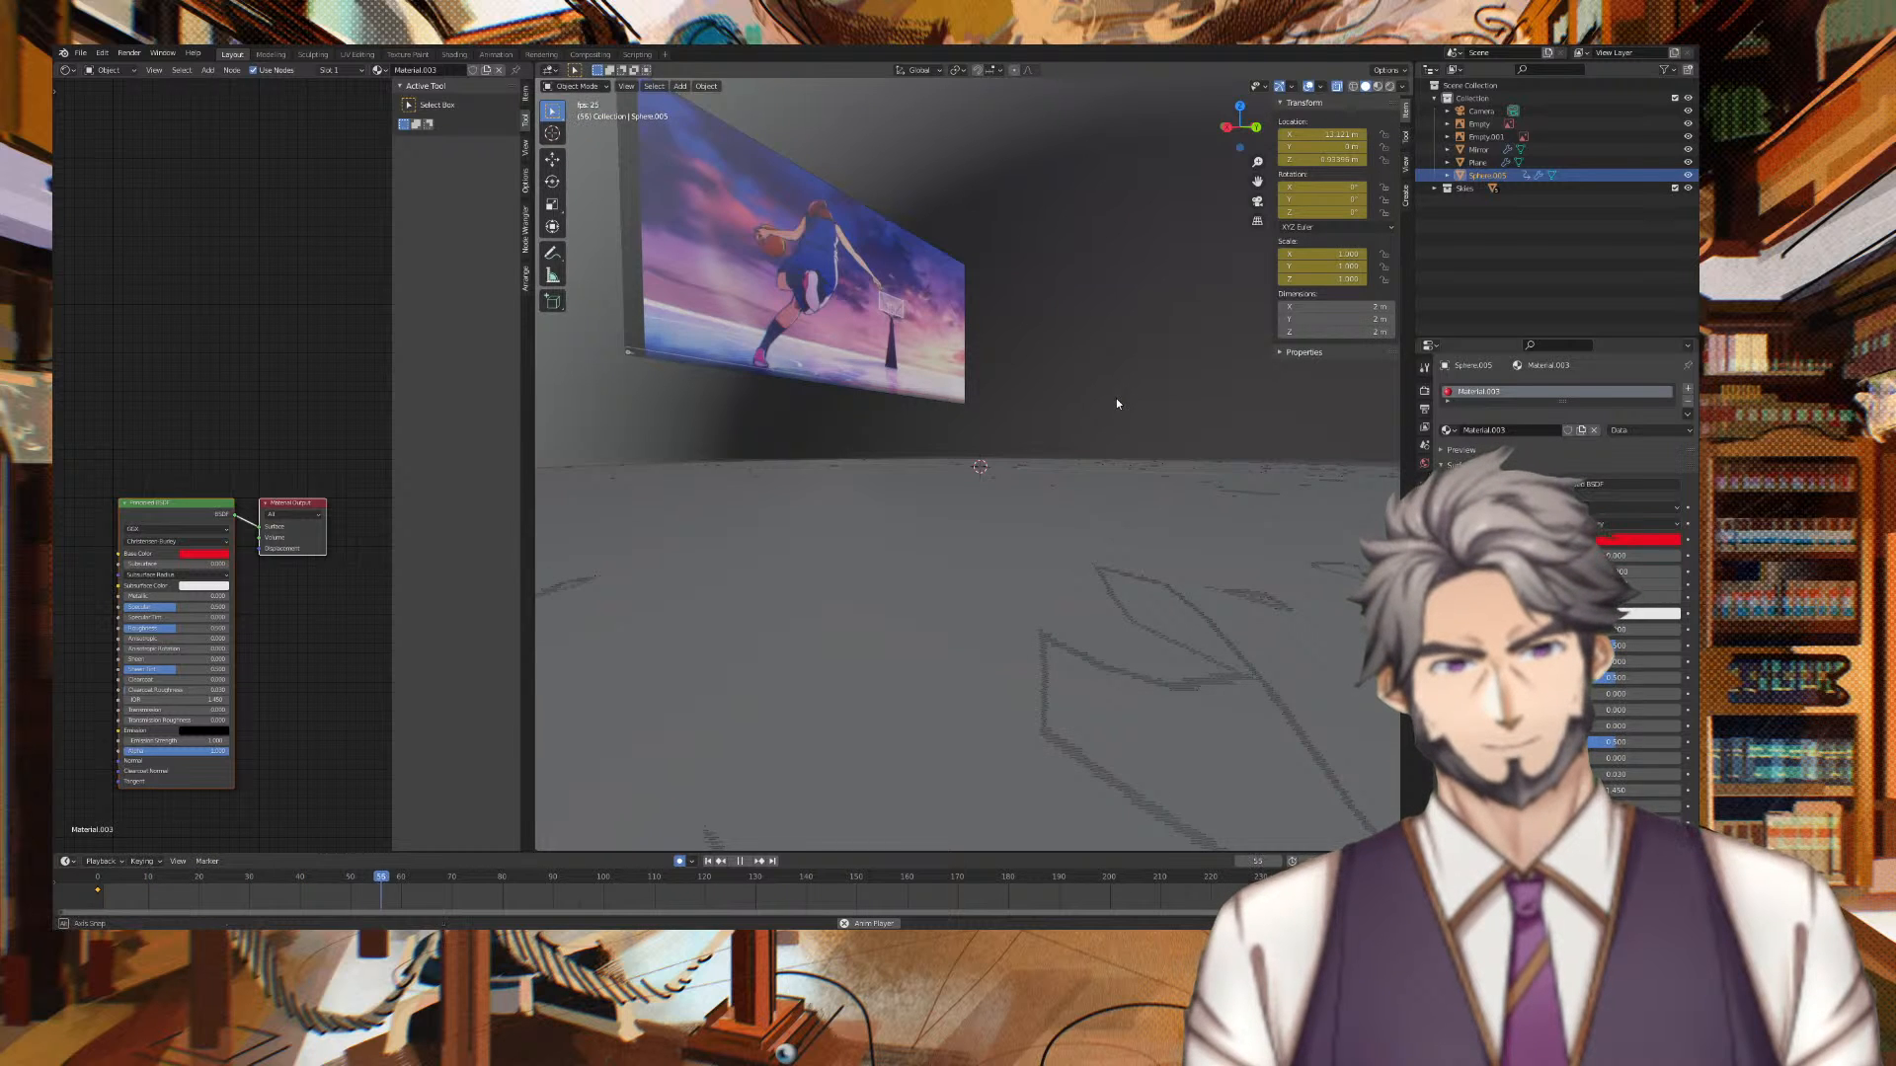
middle_drag(947, 336, 986, 334)
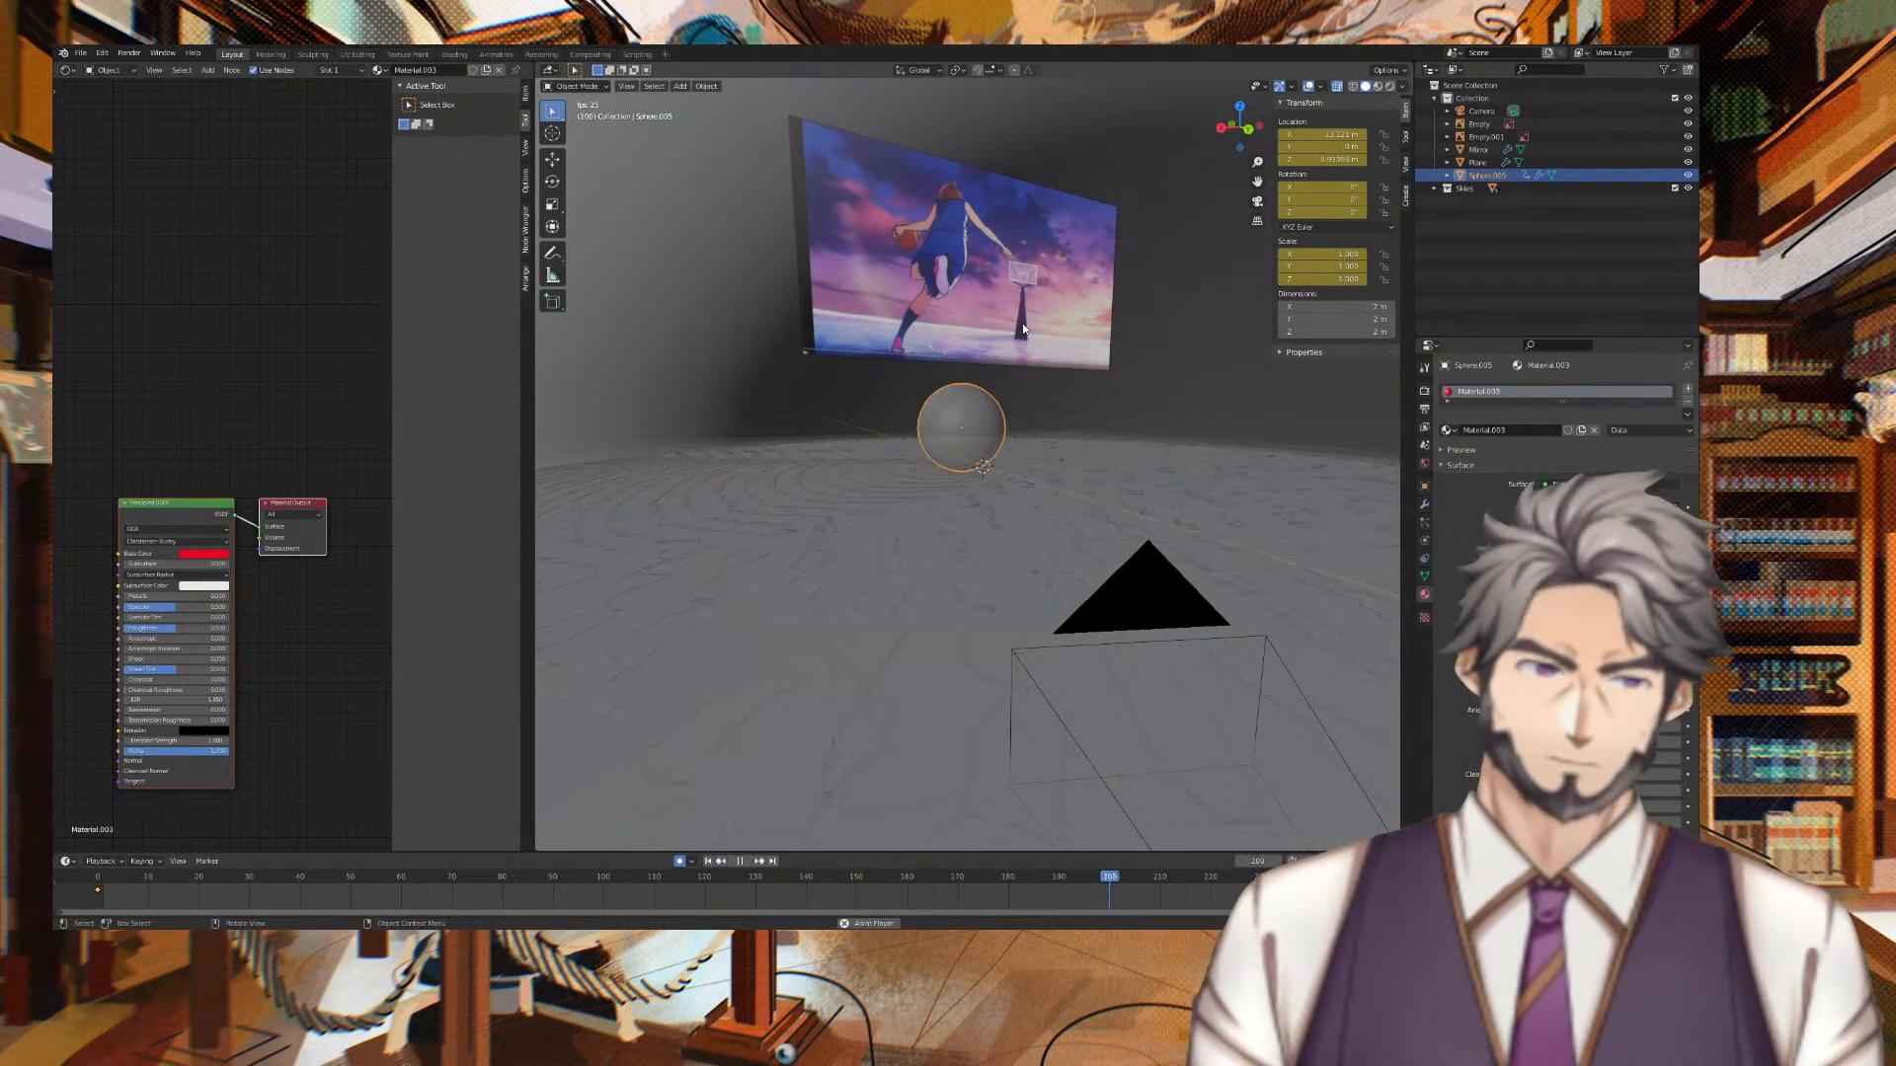
key(space)
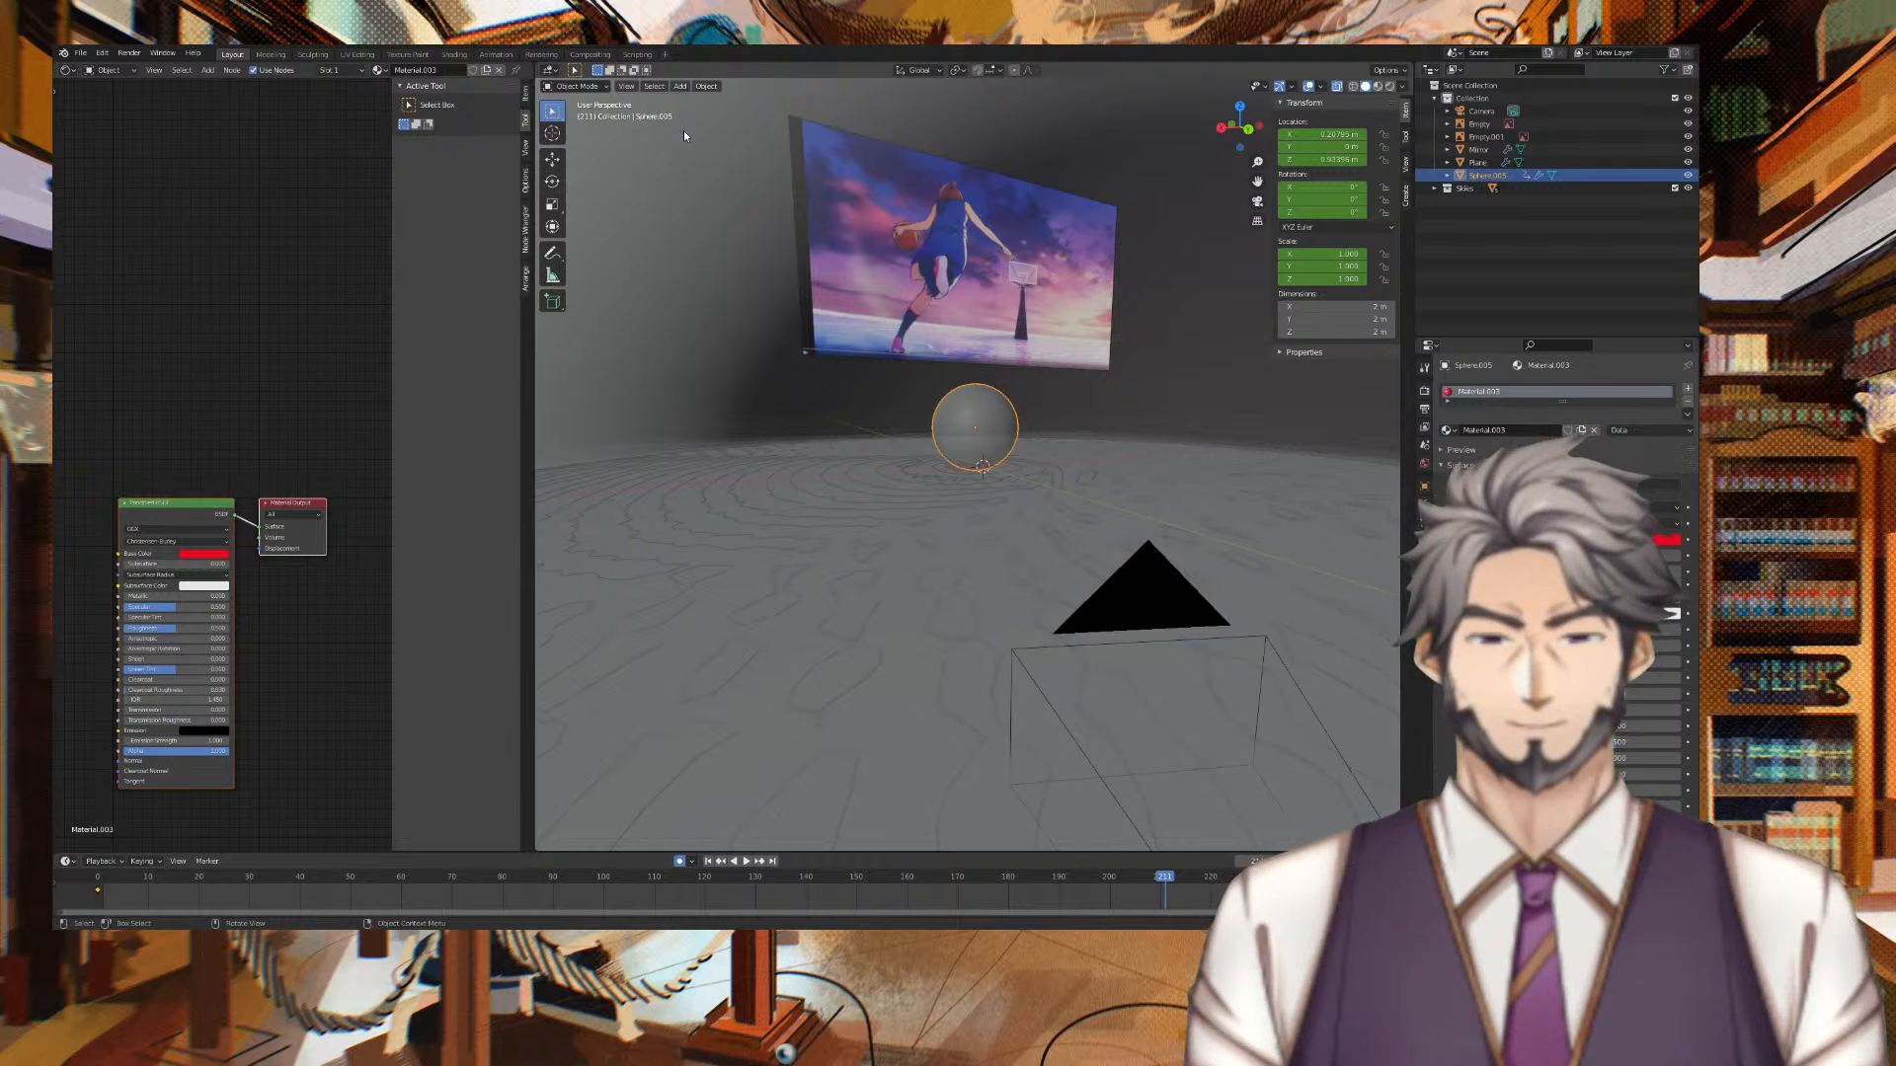
key(F12)
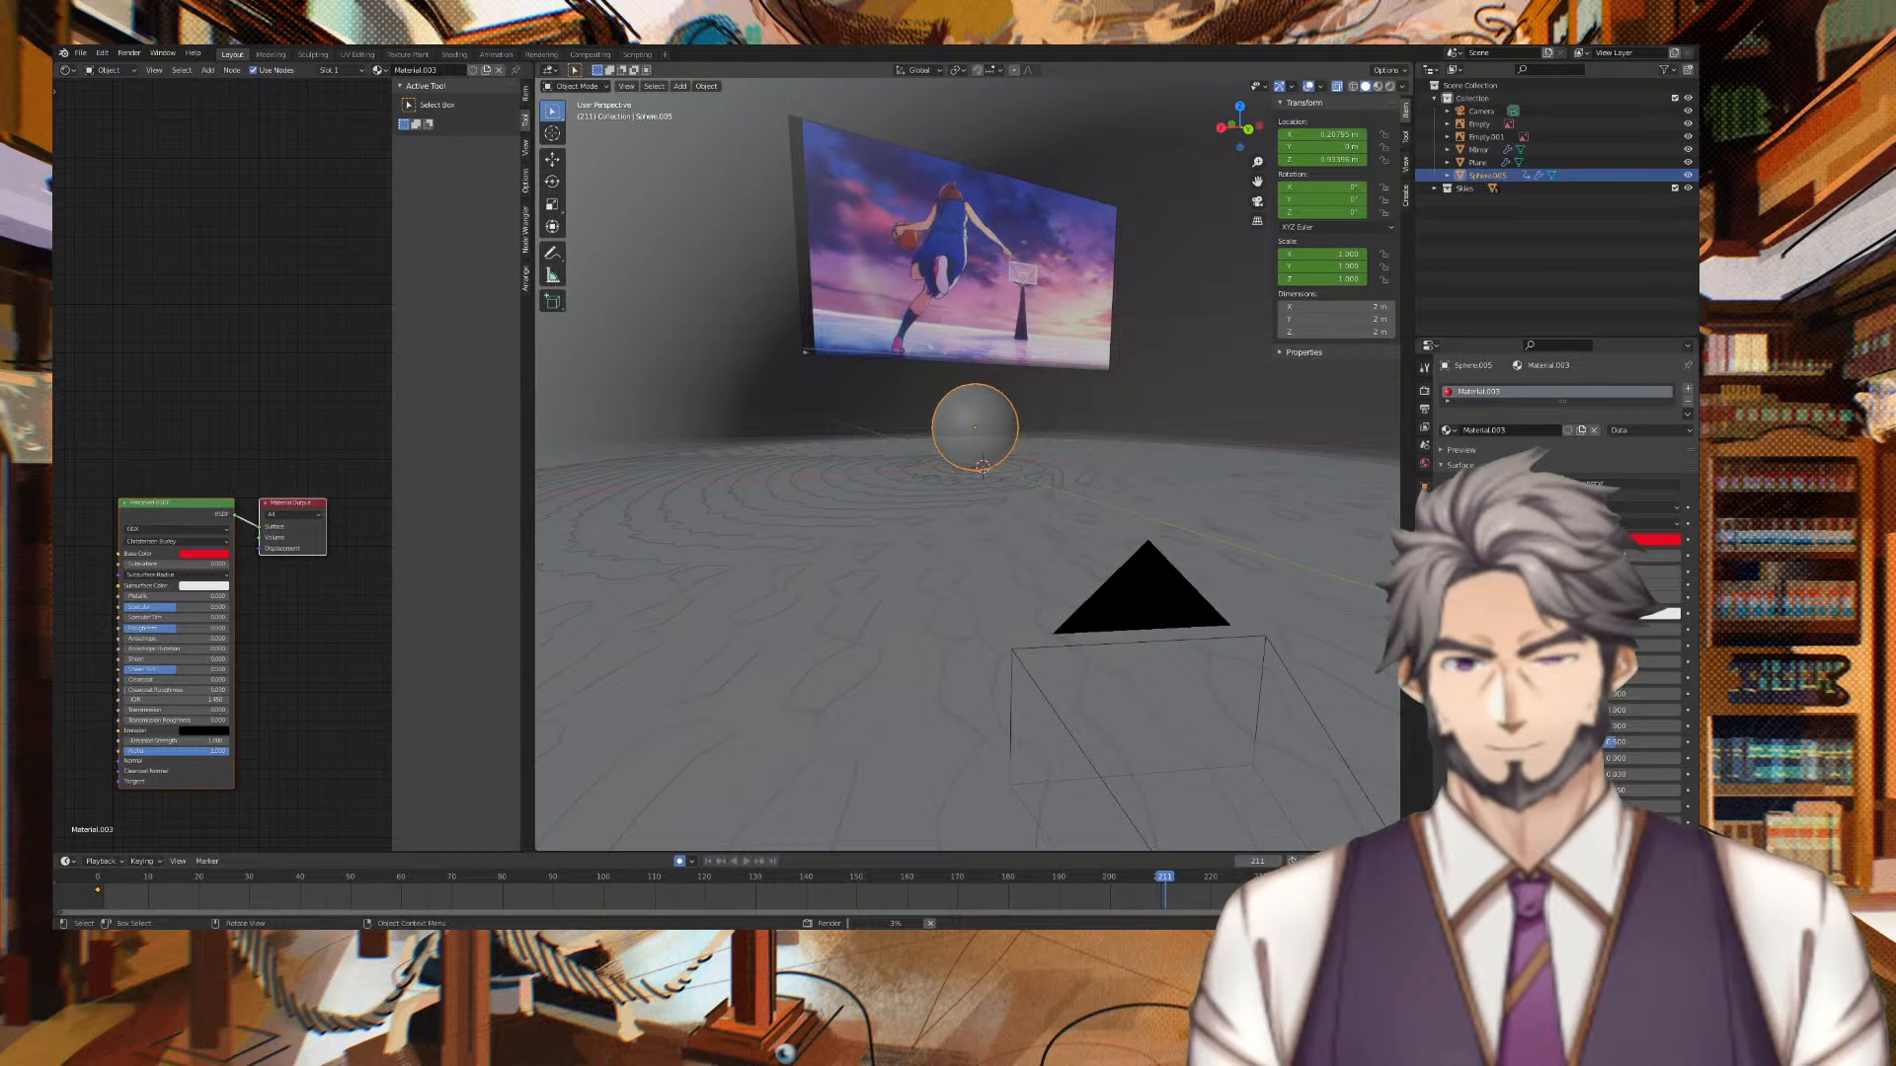
key(alt+Tab)
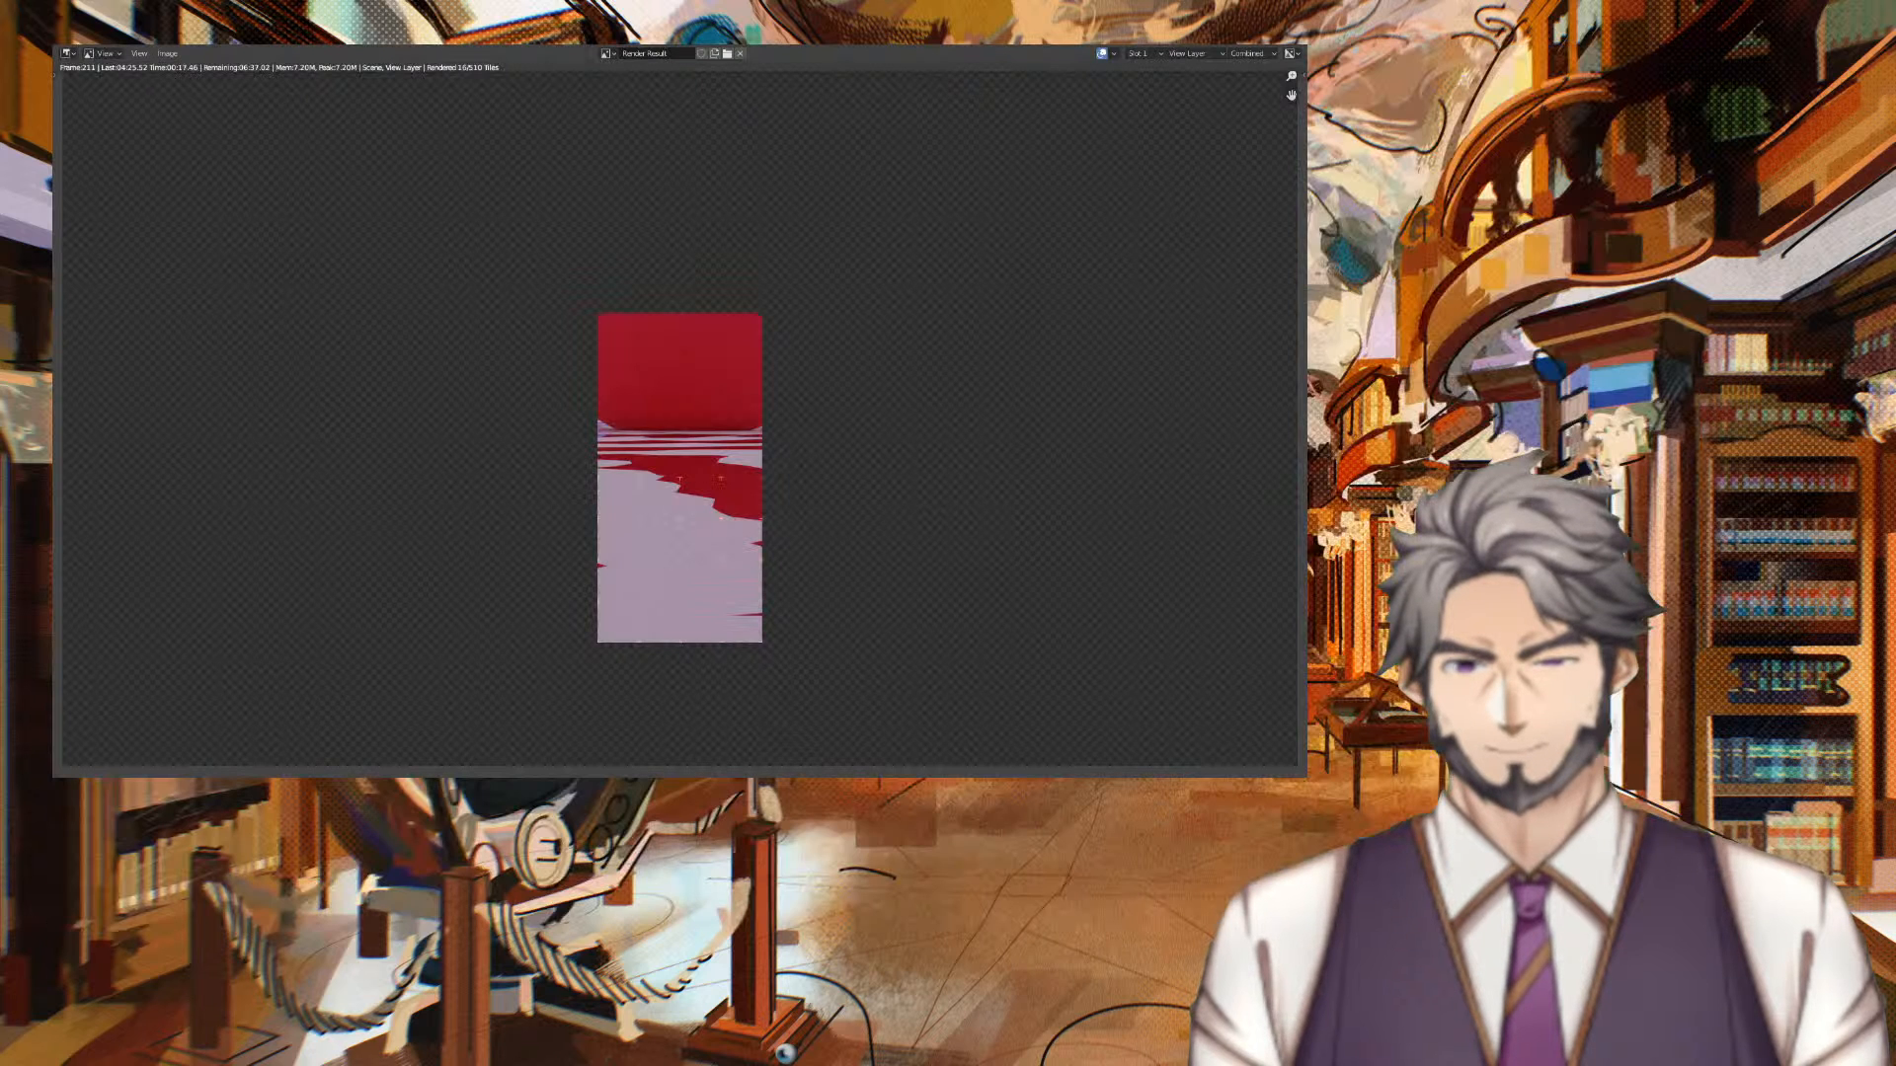
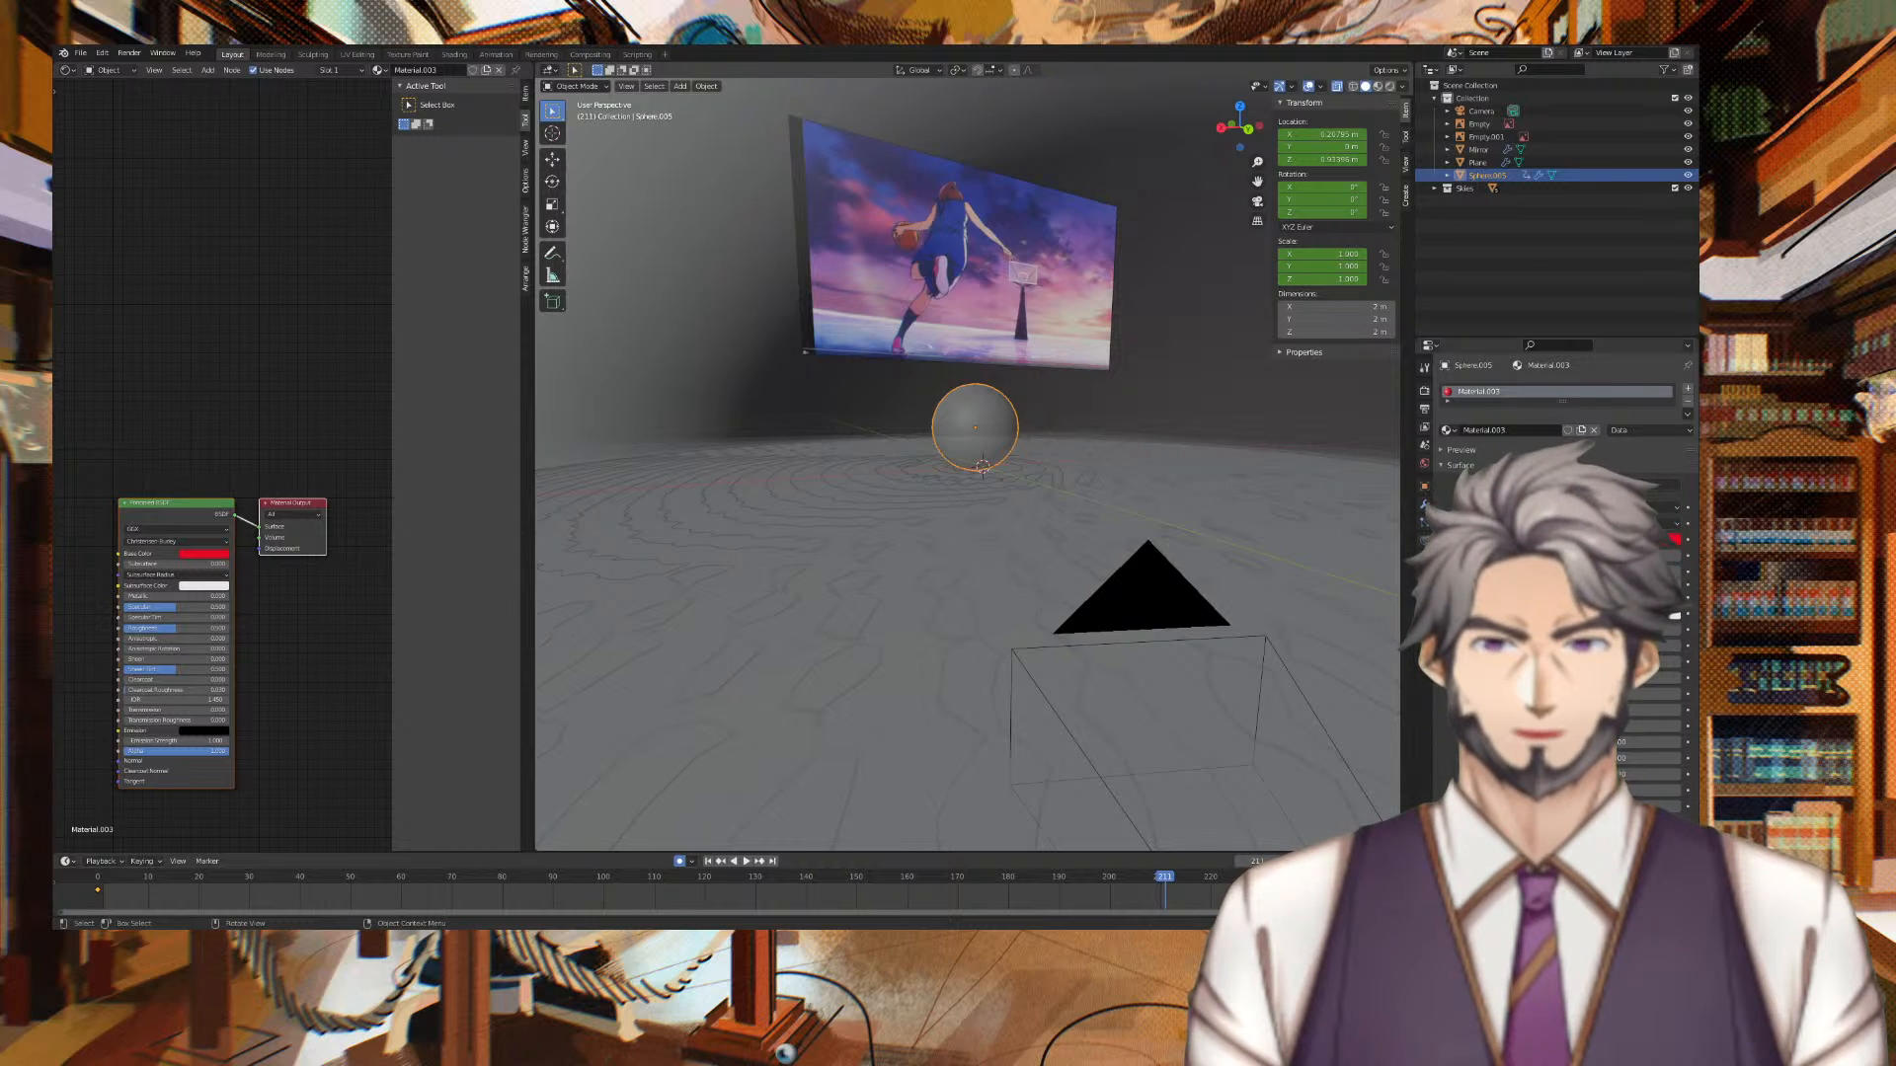
Lock the camera to the view, pull it back from the sphere and lower the viewport clip start
mouse_move(1028, 394)
middle_down()
mouse_move(1200, 383)
mouse_move(873, 367)
mouse_move(1001, 347)
mouse_move(1017, 364)
middle_up()
key(KP_0)
scroll(1018, 367, down, 3)
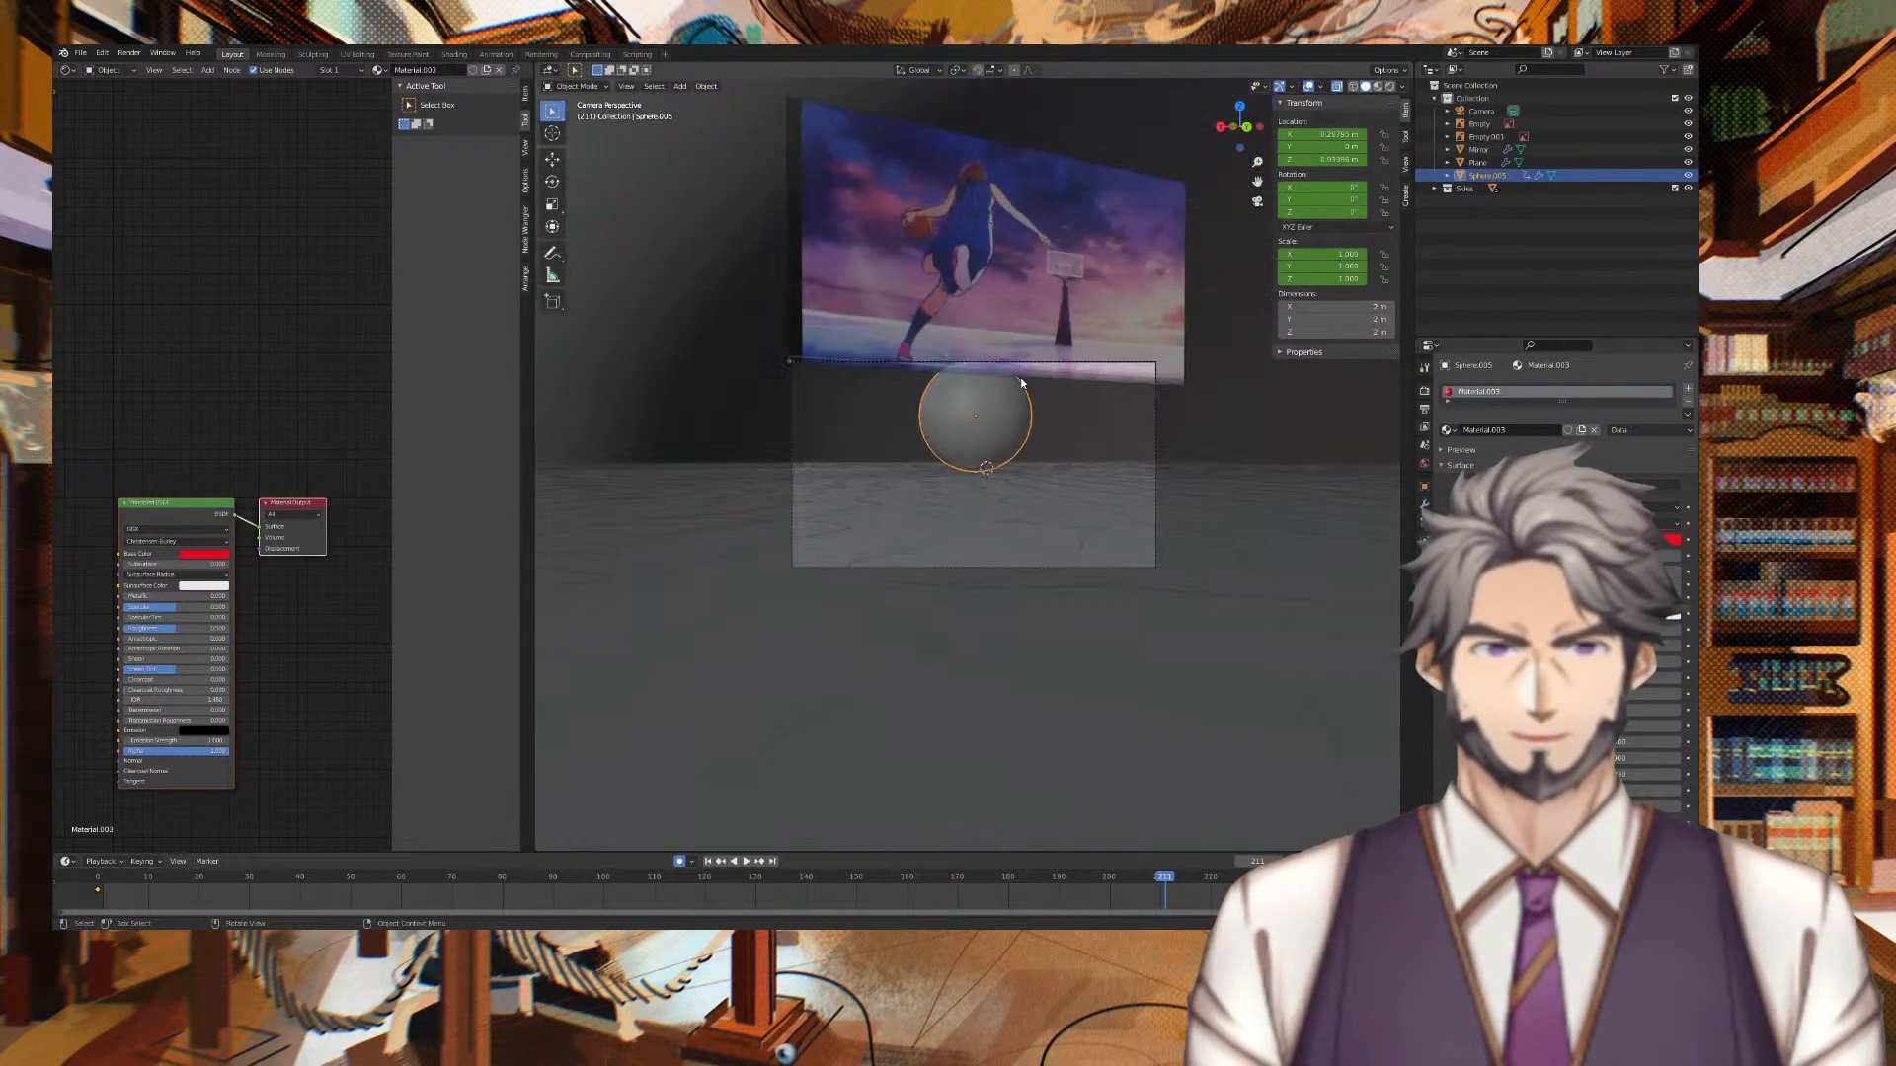
scroll(1018, 367, up, 4)
click(1405, 196)
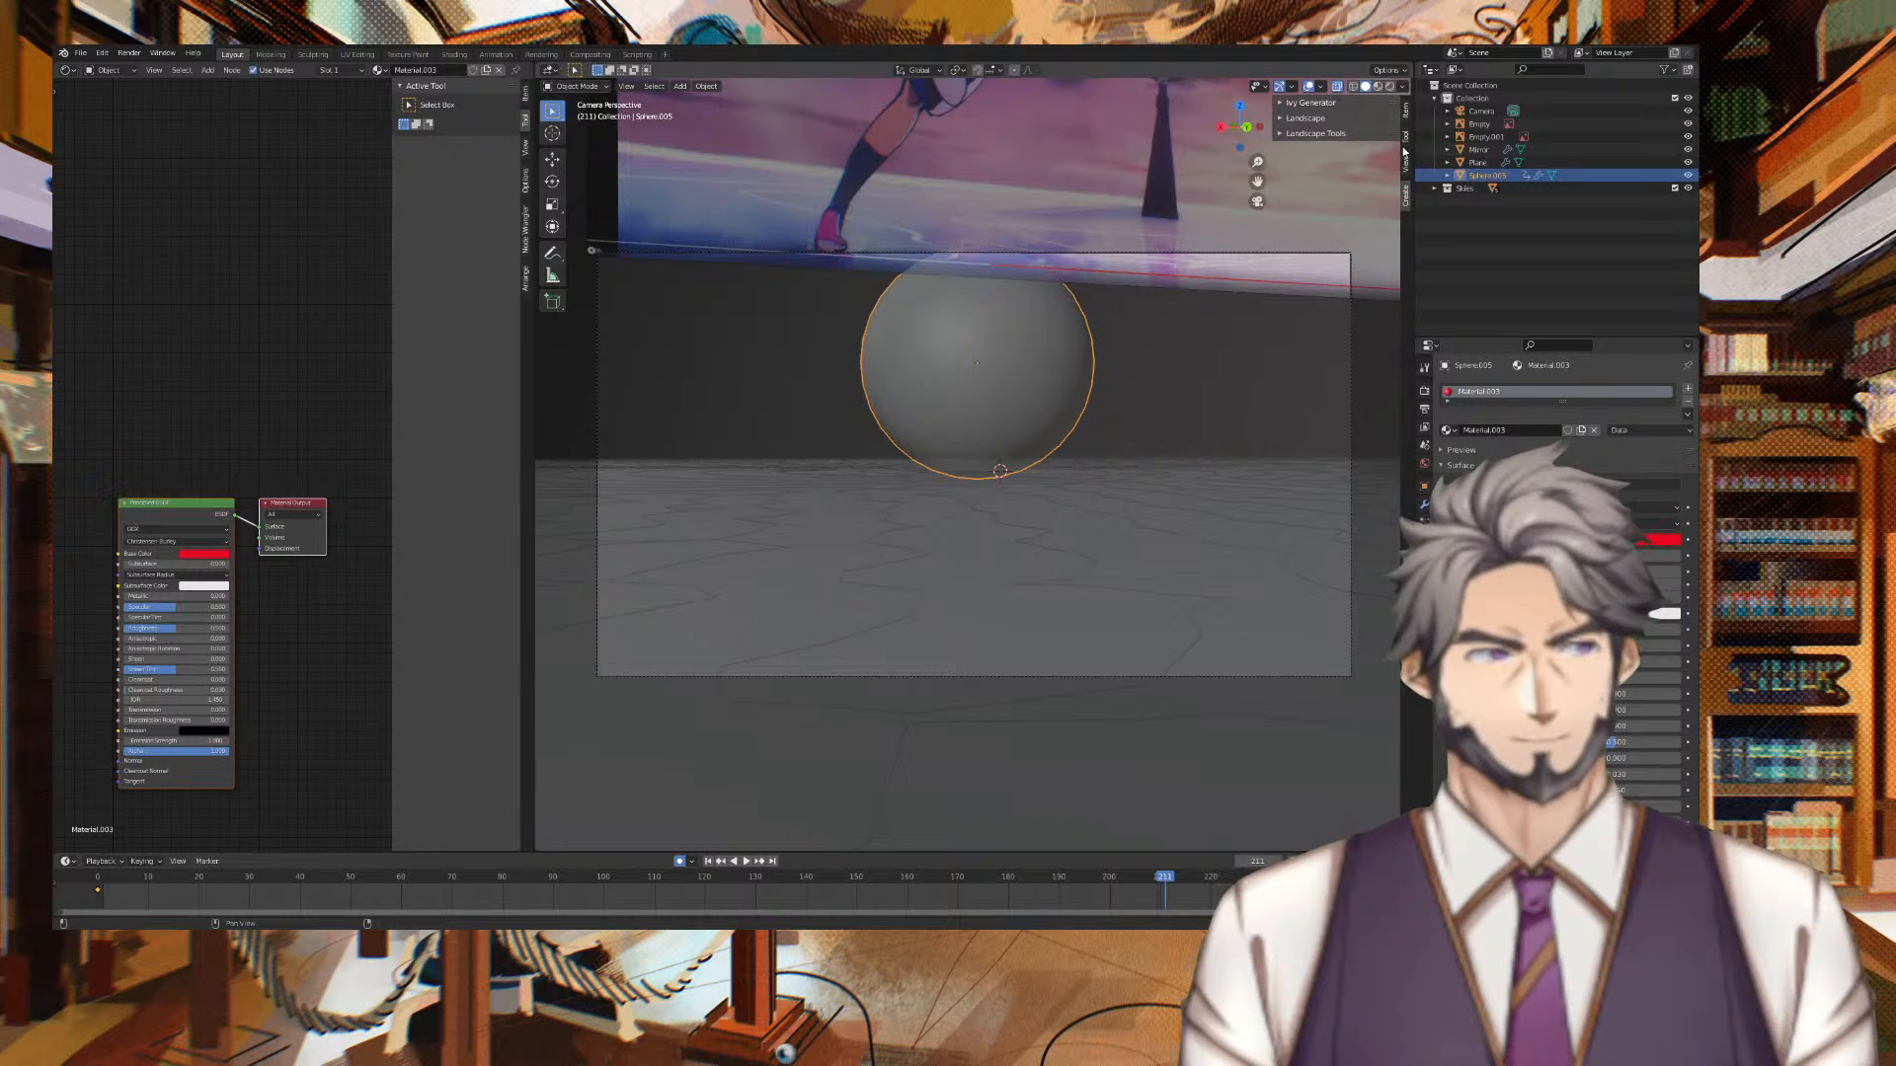
click(1405, 160)
scroll(1007, 341, down, 3)
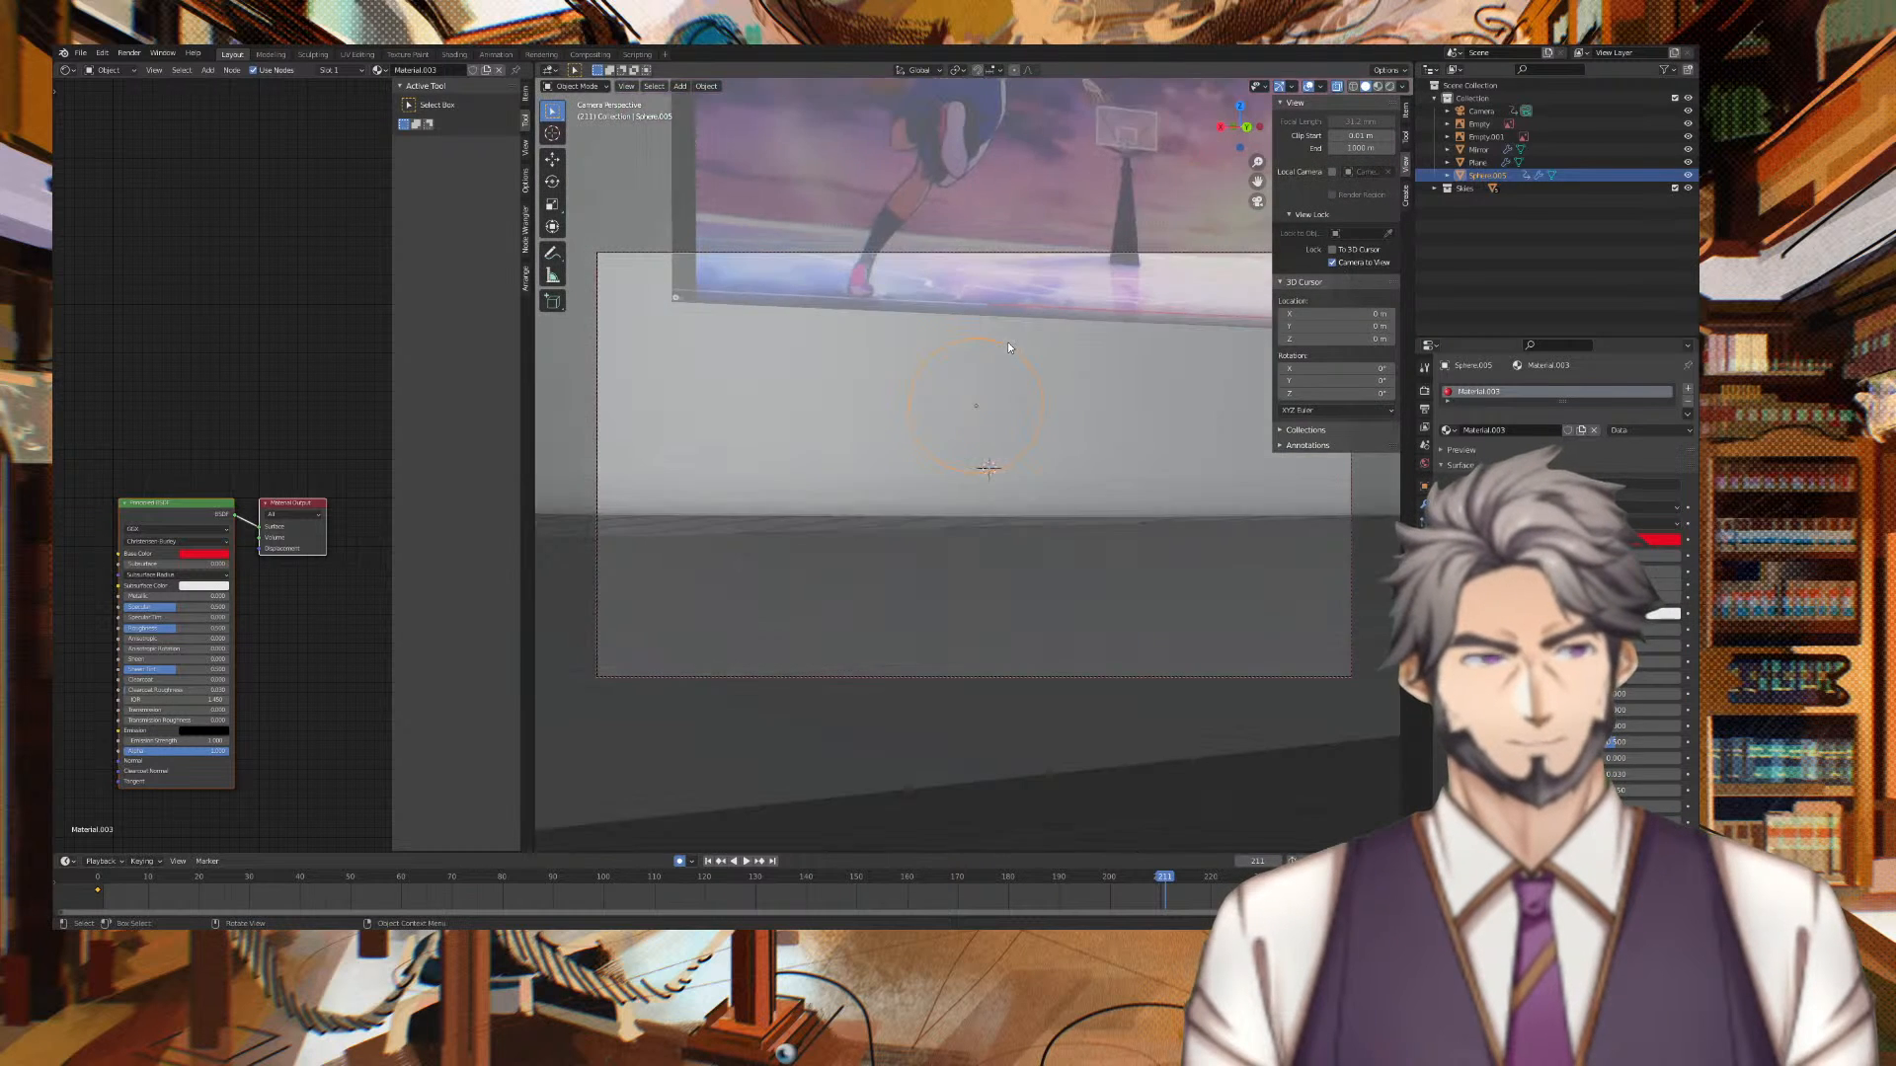
mouse_move(1052, 326)
middle_down()
mouse_move(985, 345)
mouse_move(1035, 335)
middle_up()
drag(1348, 135, 1383, 136)
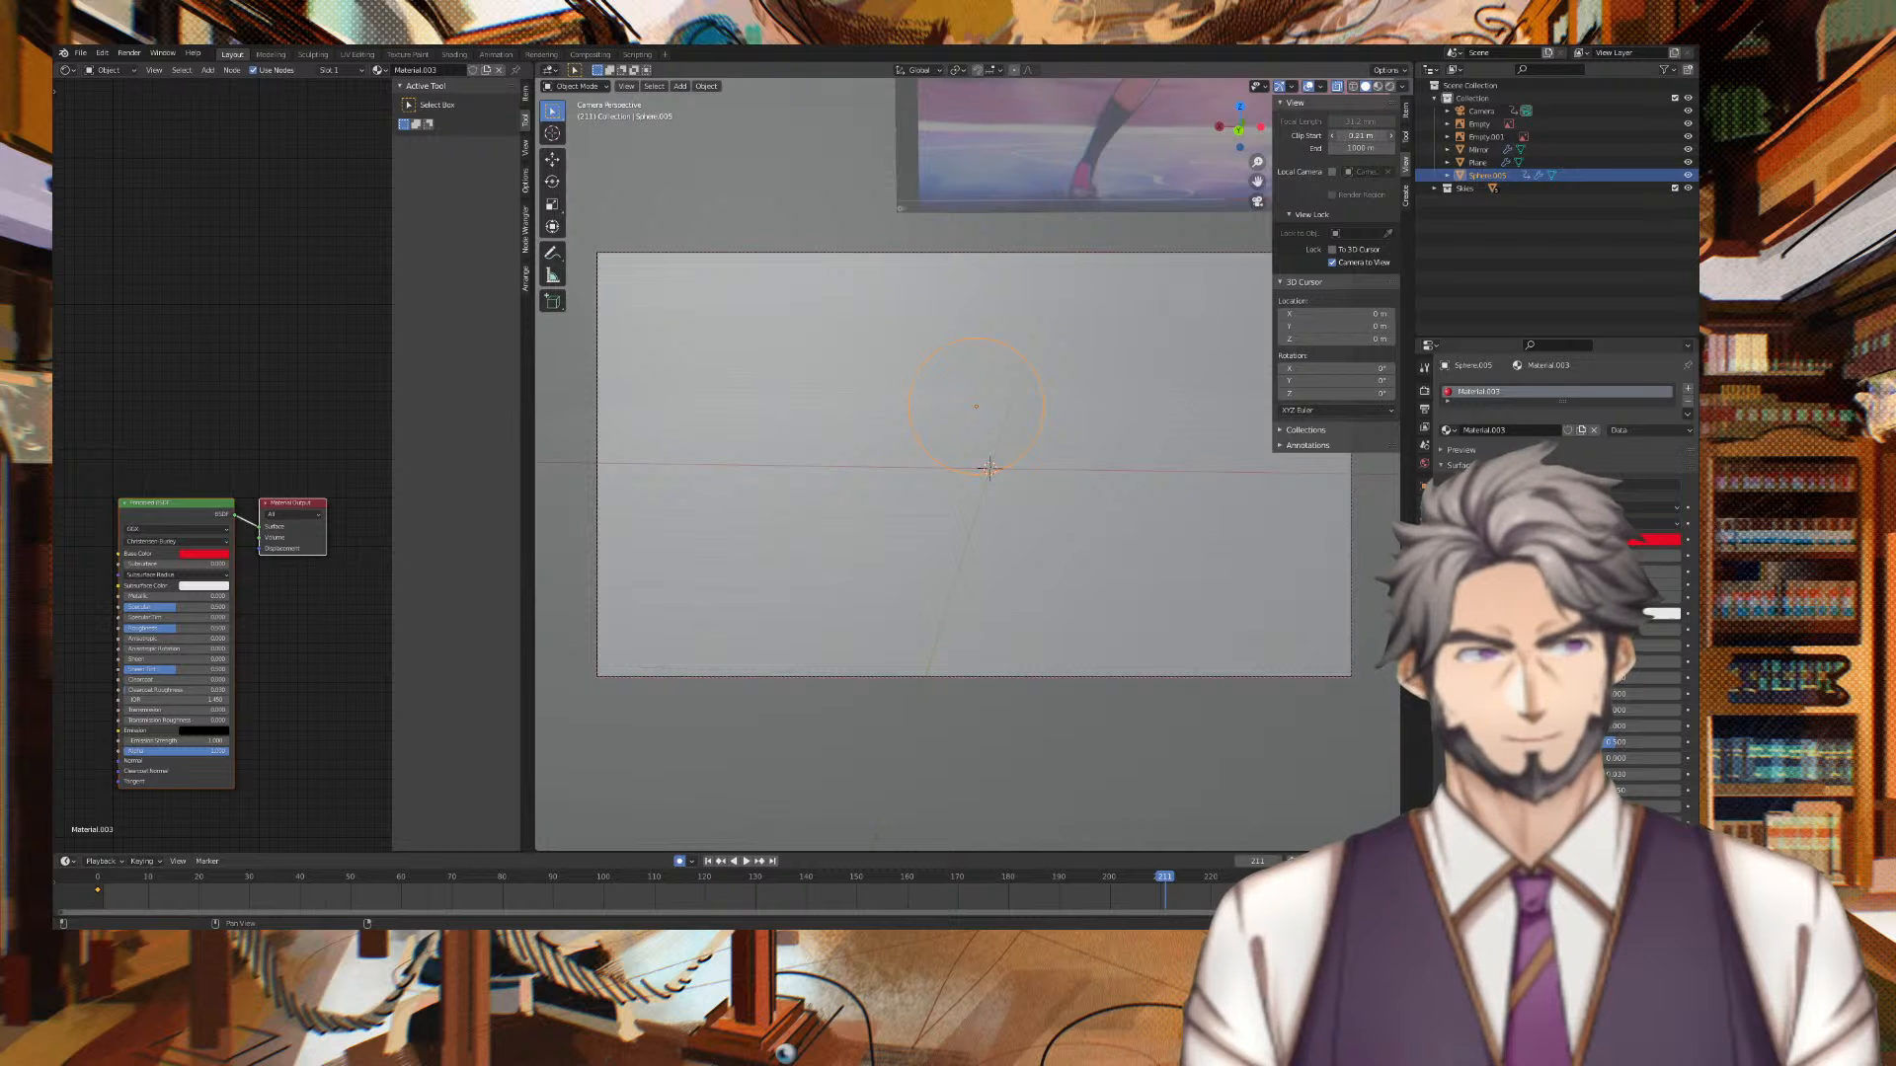
Reorient the camera, check the scene from outside the sky spheres, then return to the camera view and render it
middle_drag(1000, 221, 1104, 214)
key(KP_0)
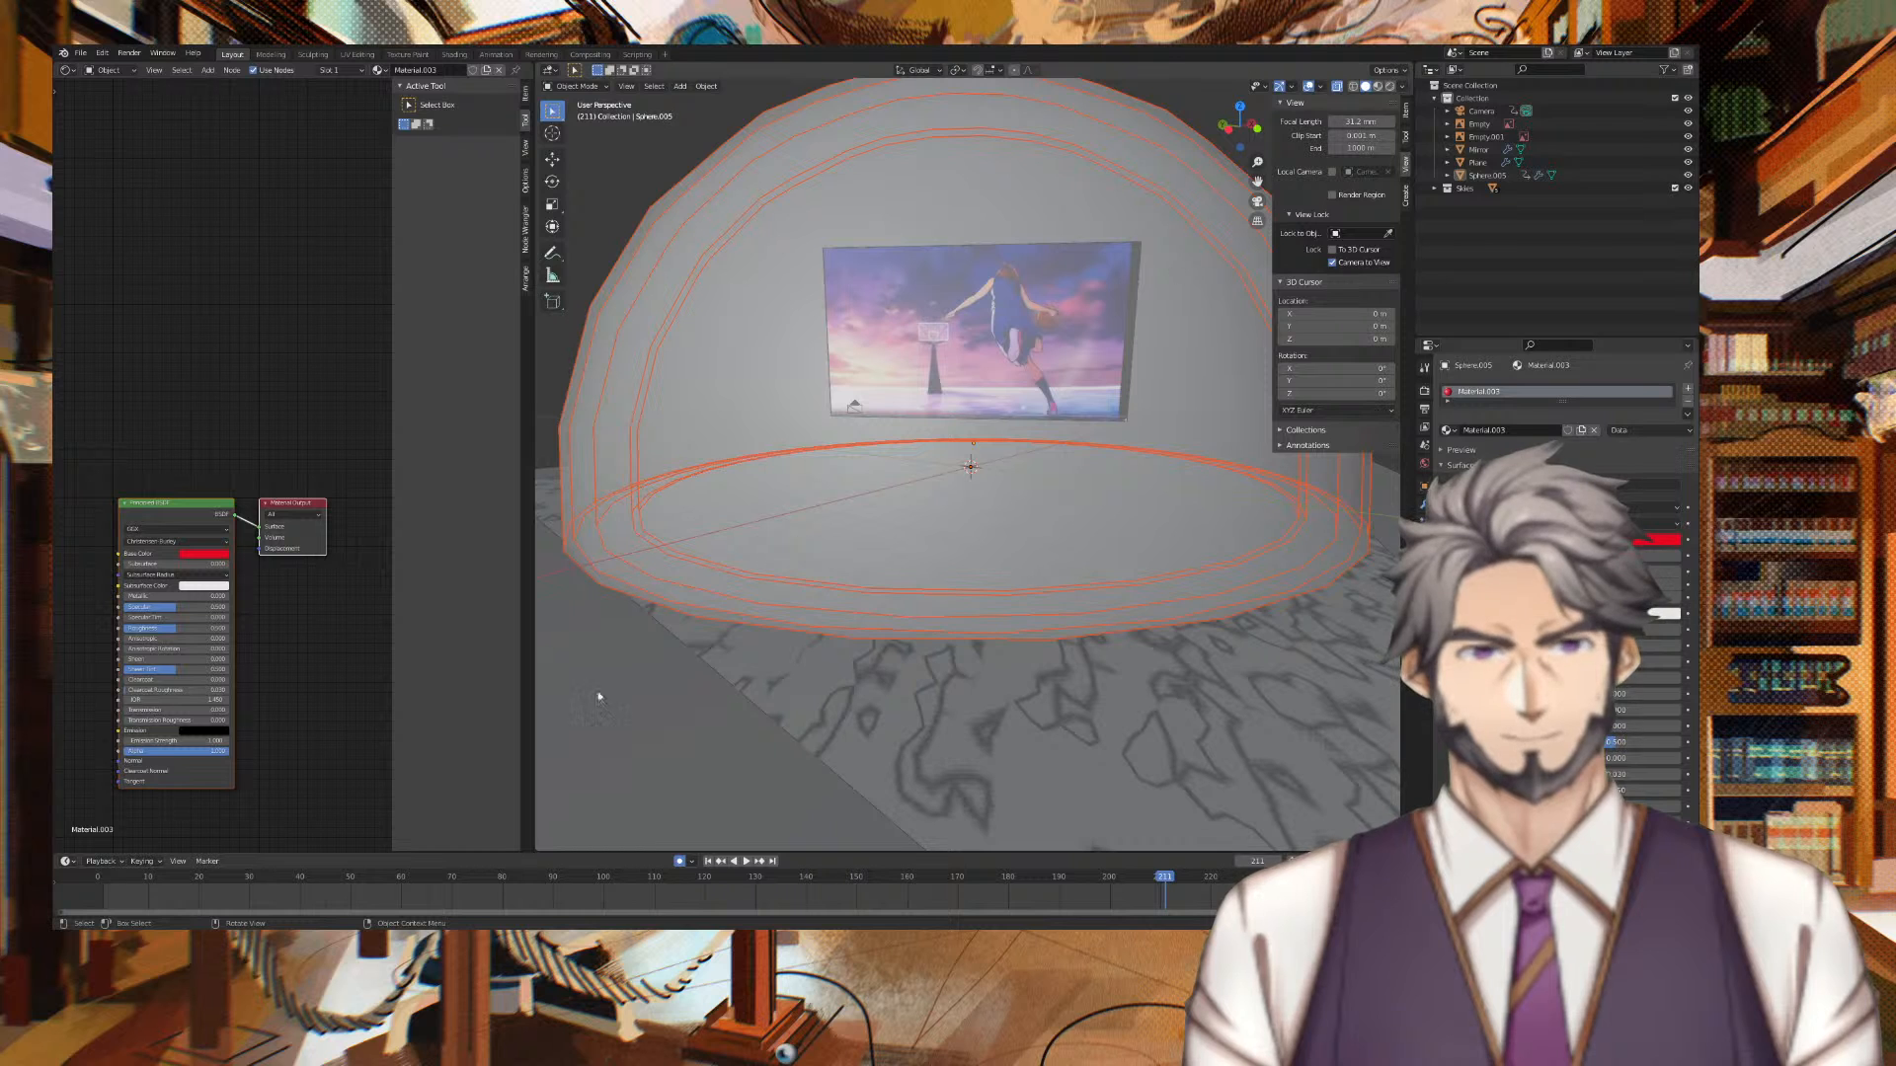
click(585, 697)
key(KP_0)
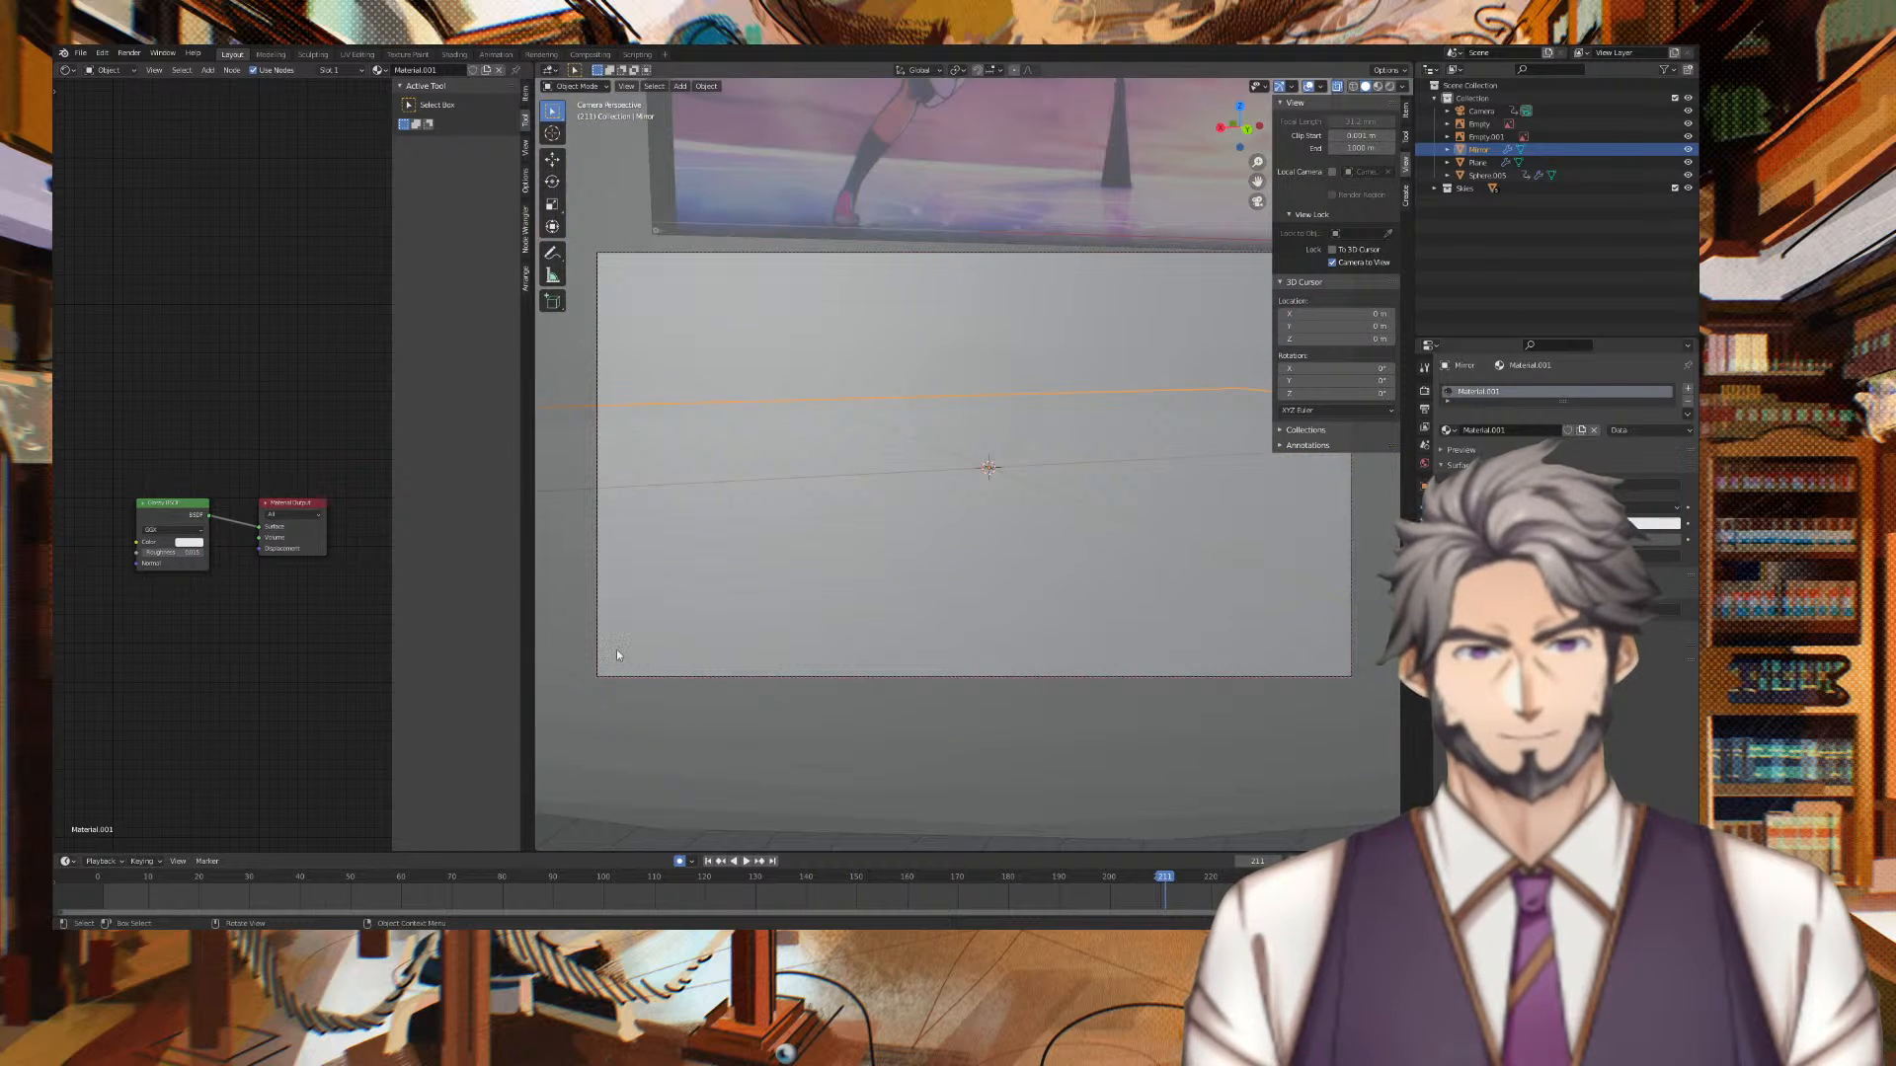
scroll(931, 429, up, 2)
key(F12)
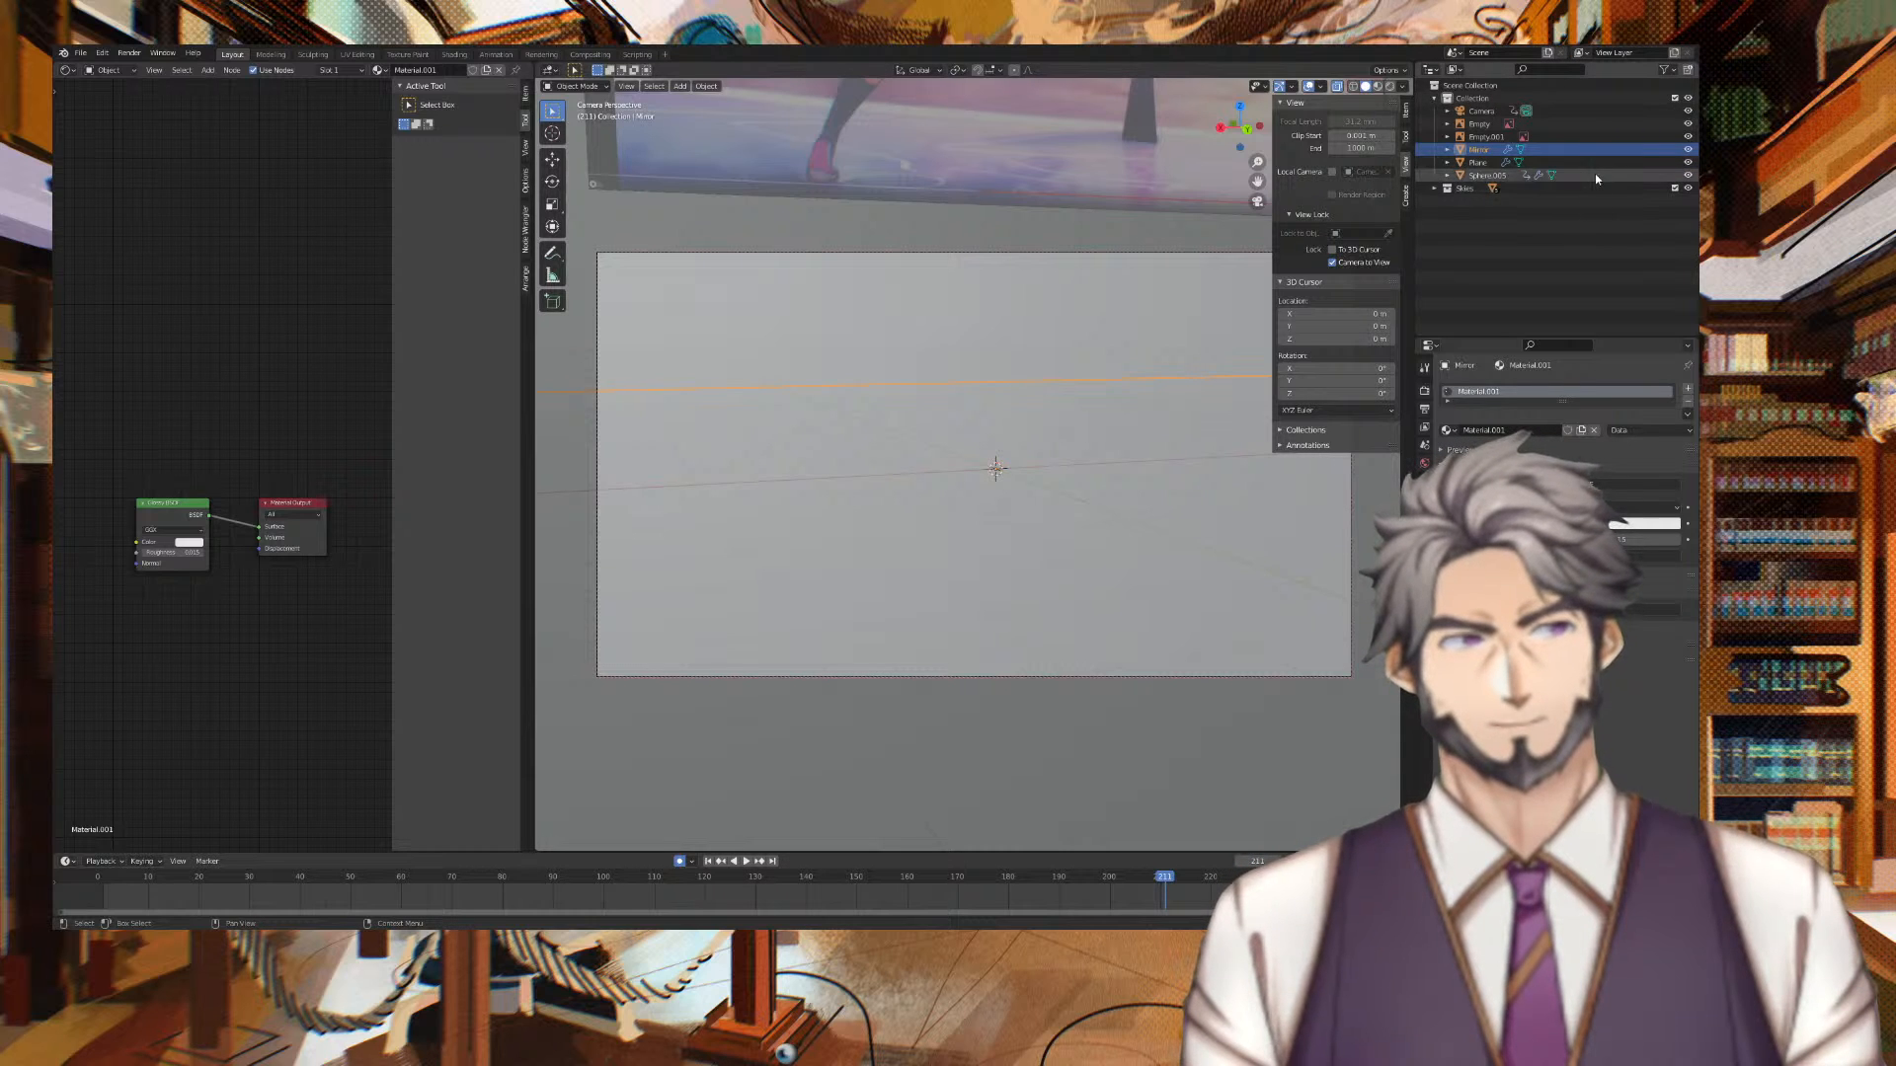
Select all objects in the sky spheres' collection, unlock the camera from the view and scale the spheres up about 3.5 times
click(1543, 184)
right_click(1539, 182)
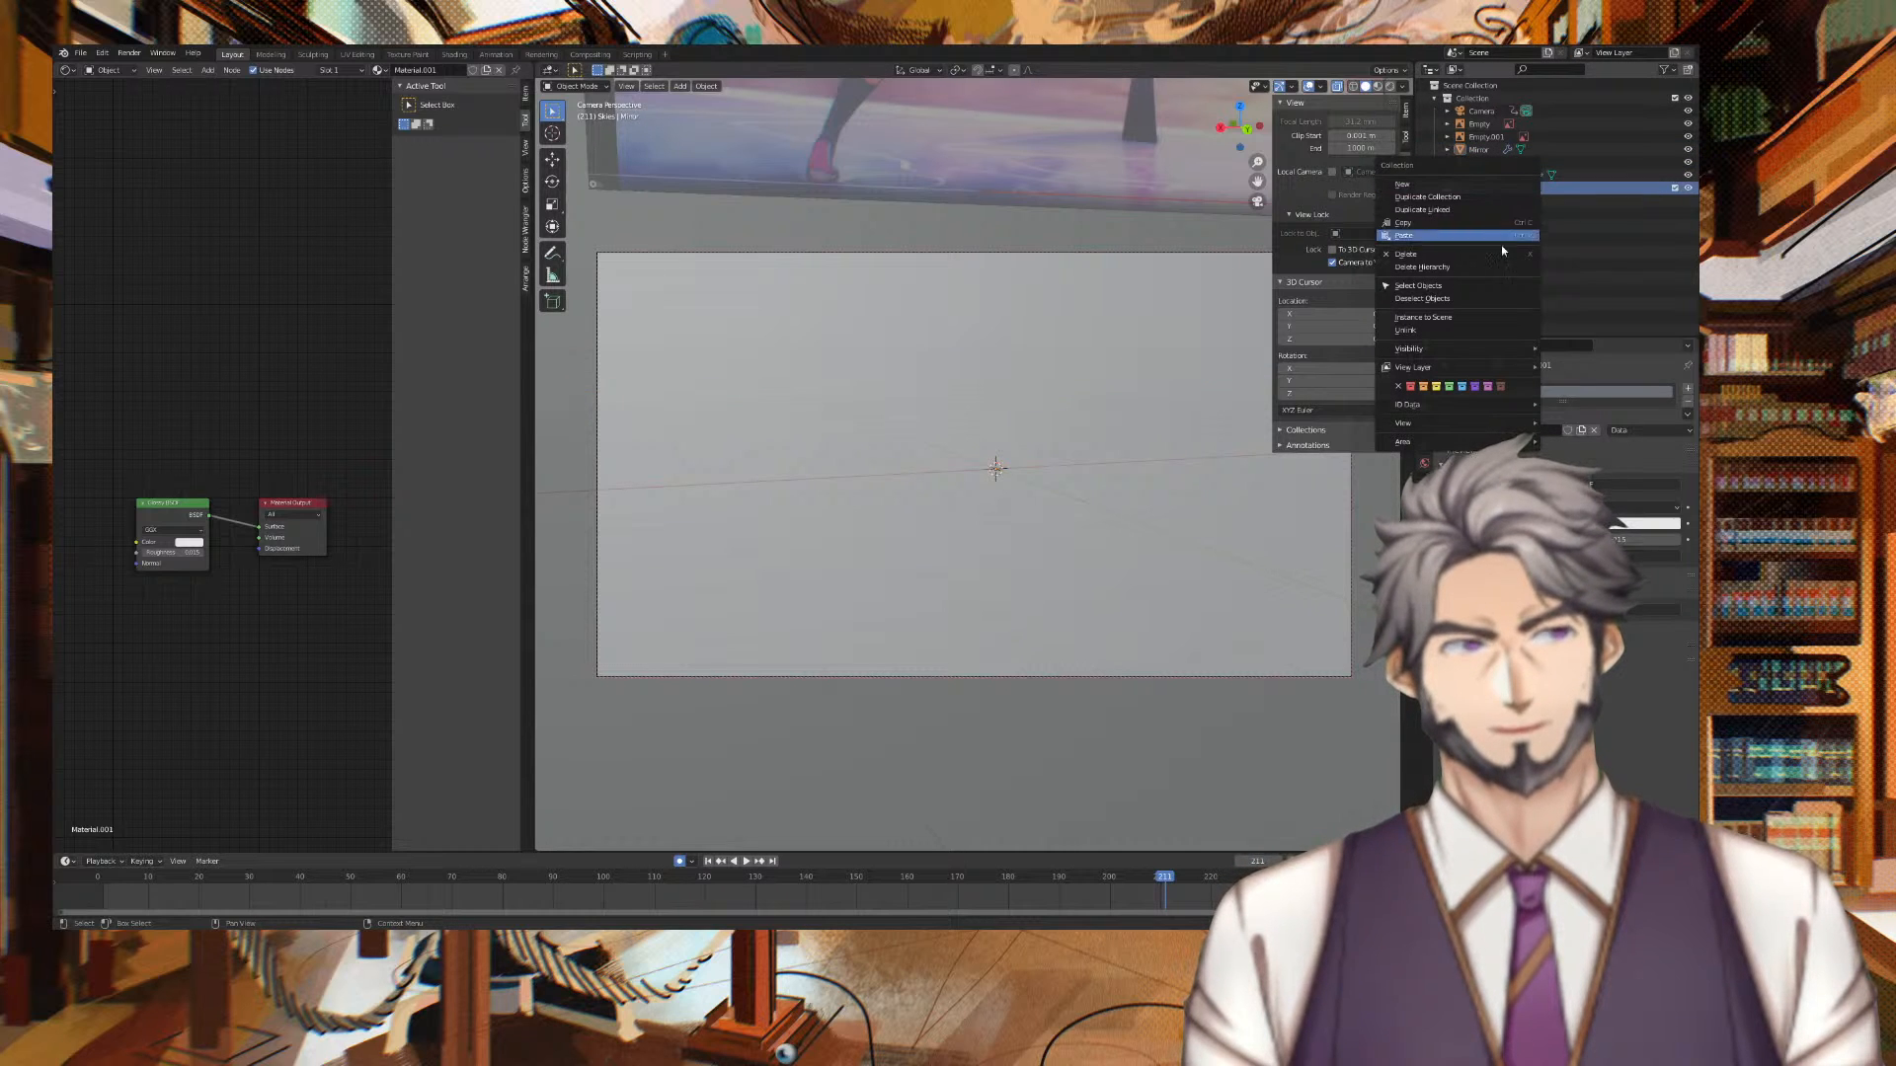
click(1422, 286)
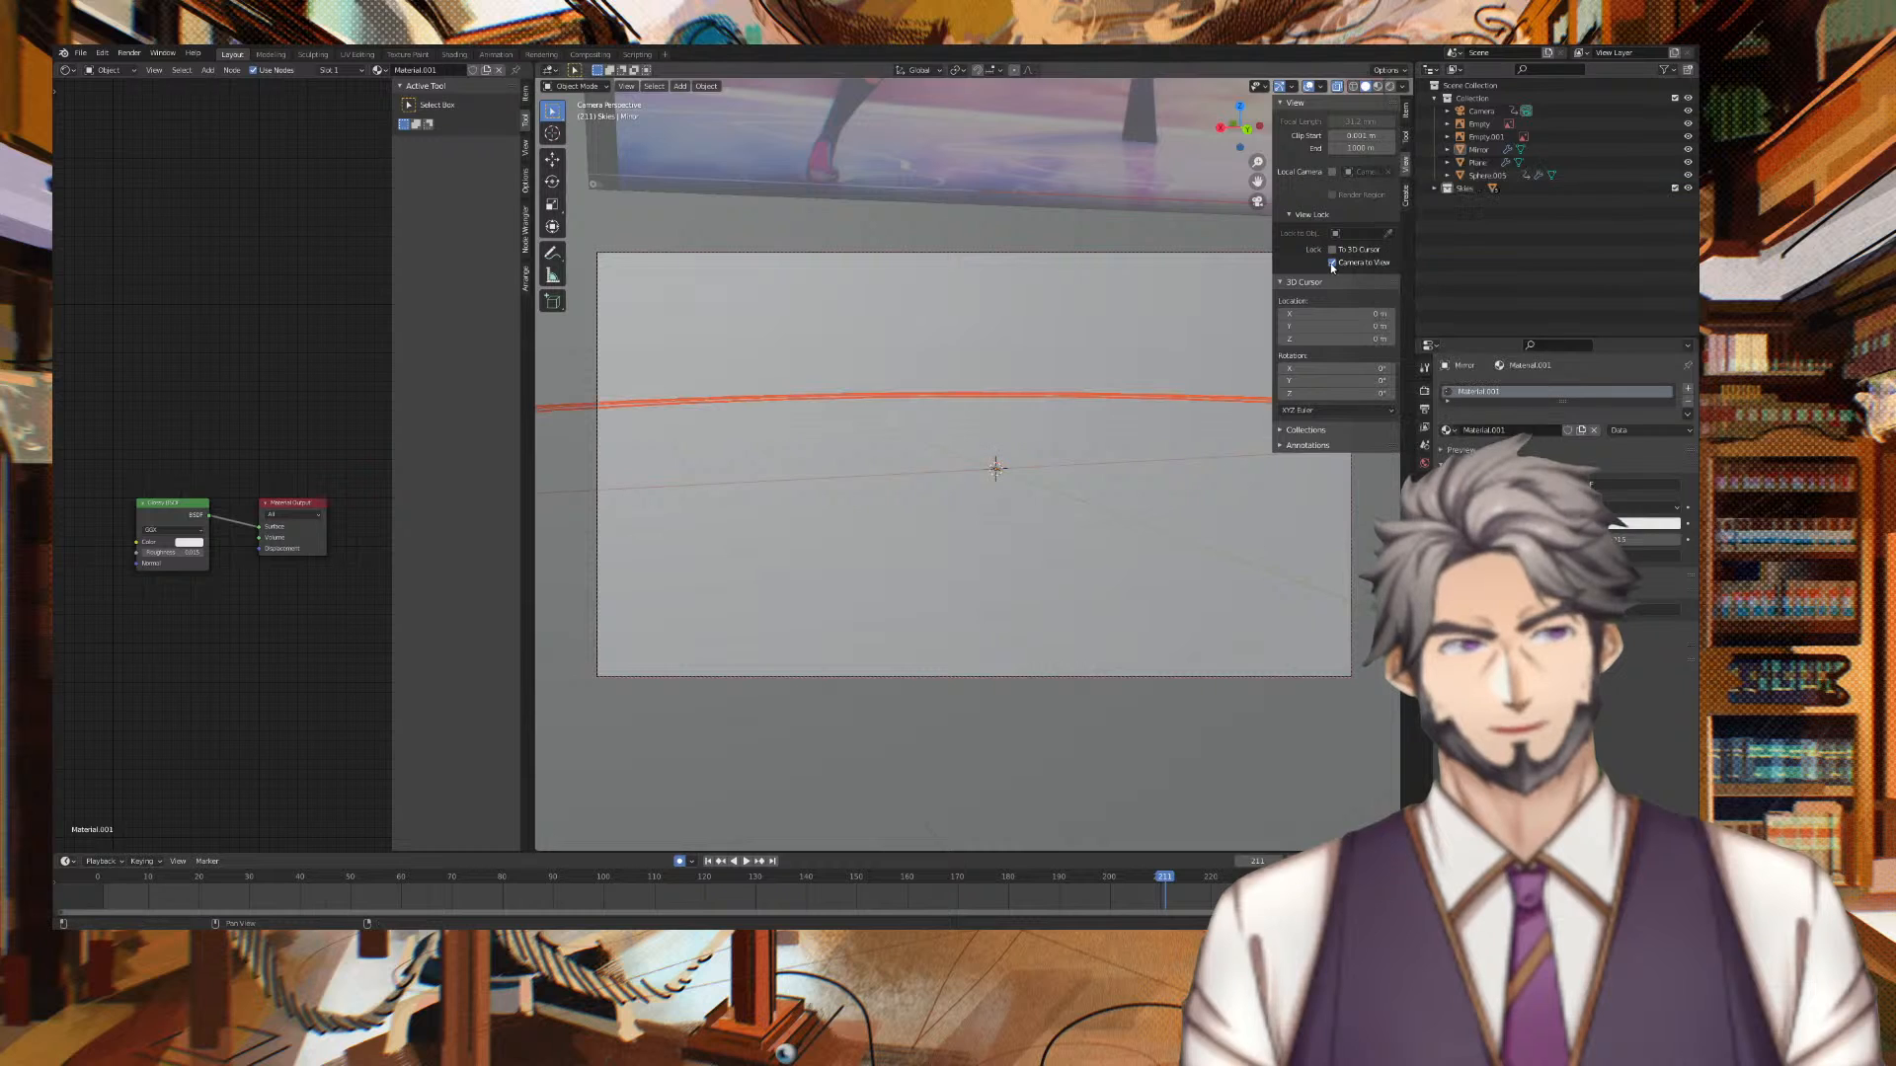
middle_drag(1242, 290, 1033, 308)
scroll(1033, 308, down, 4)
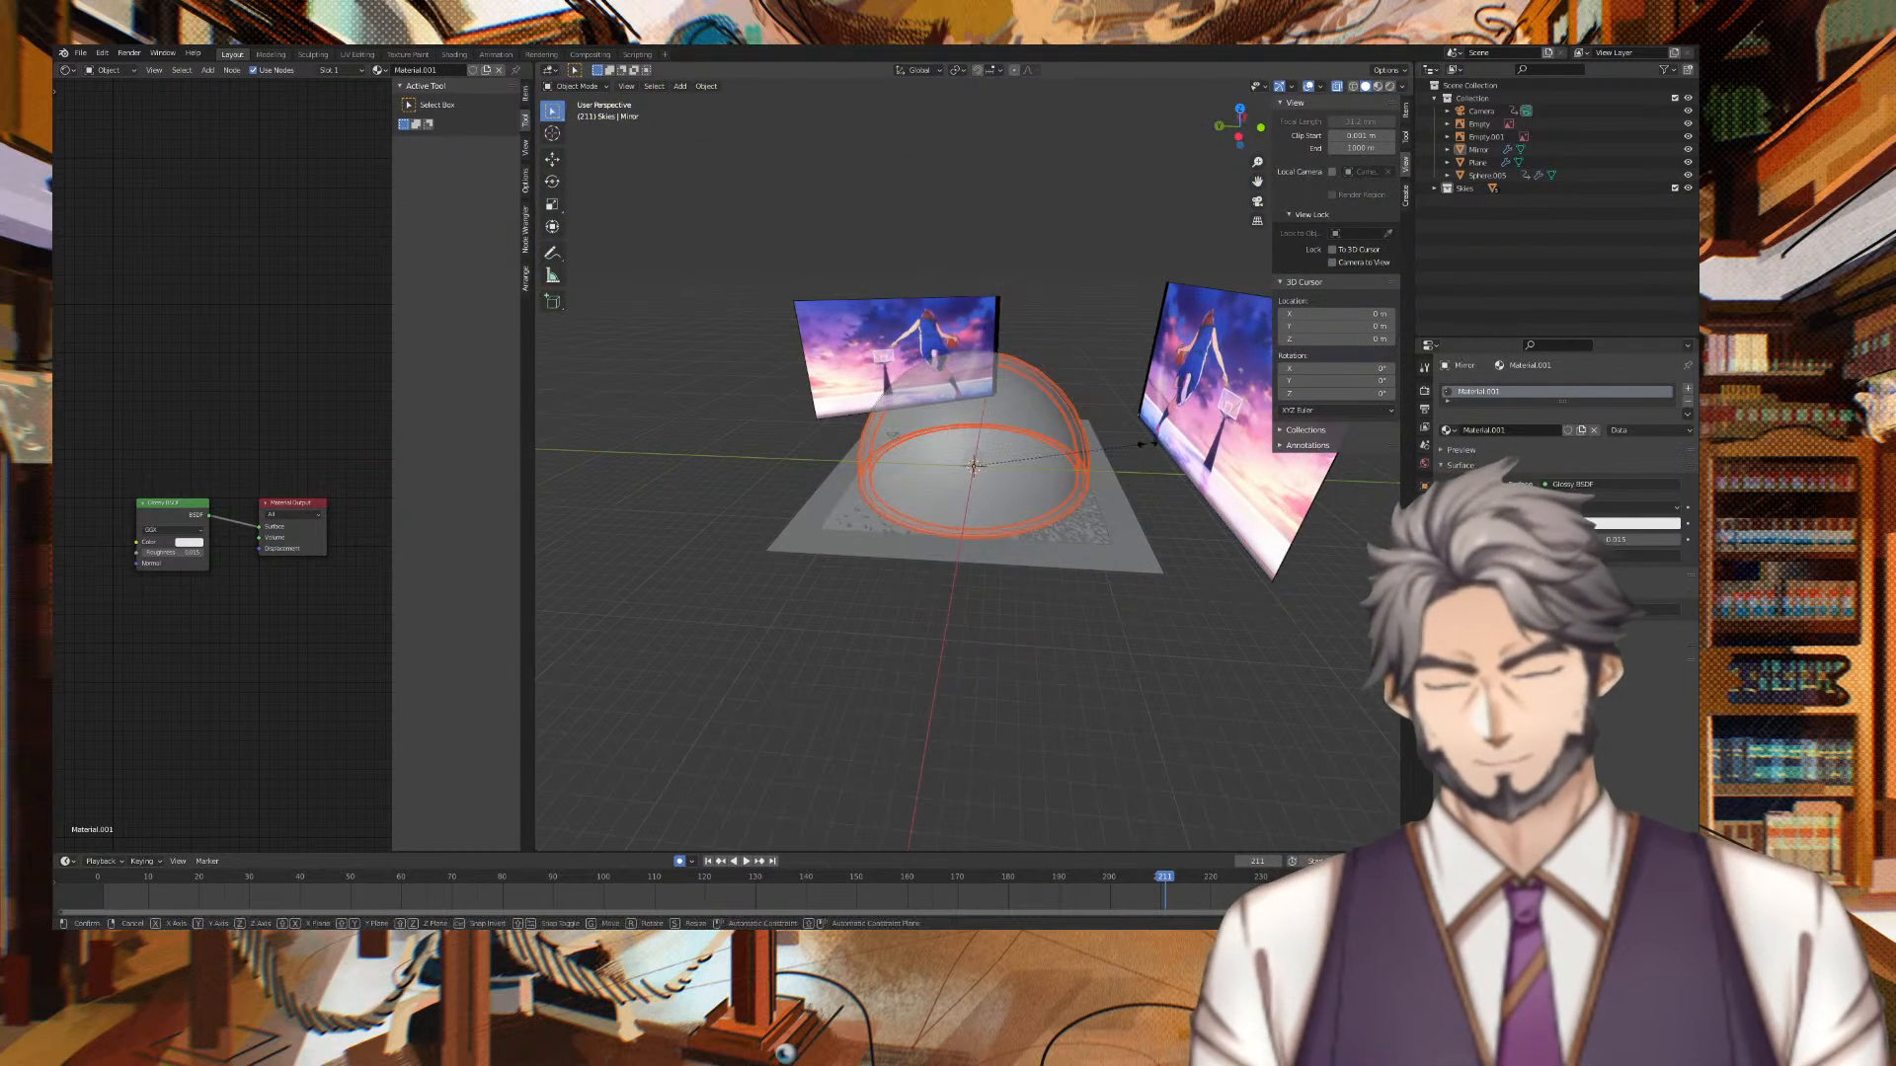
key(s)
click(1410, 480)
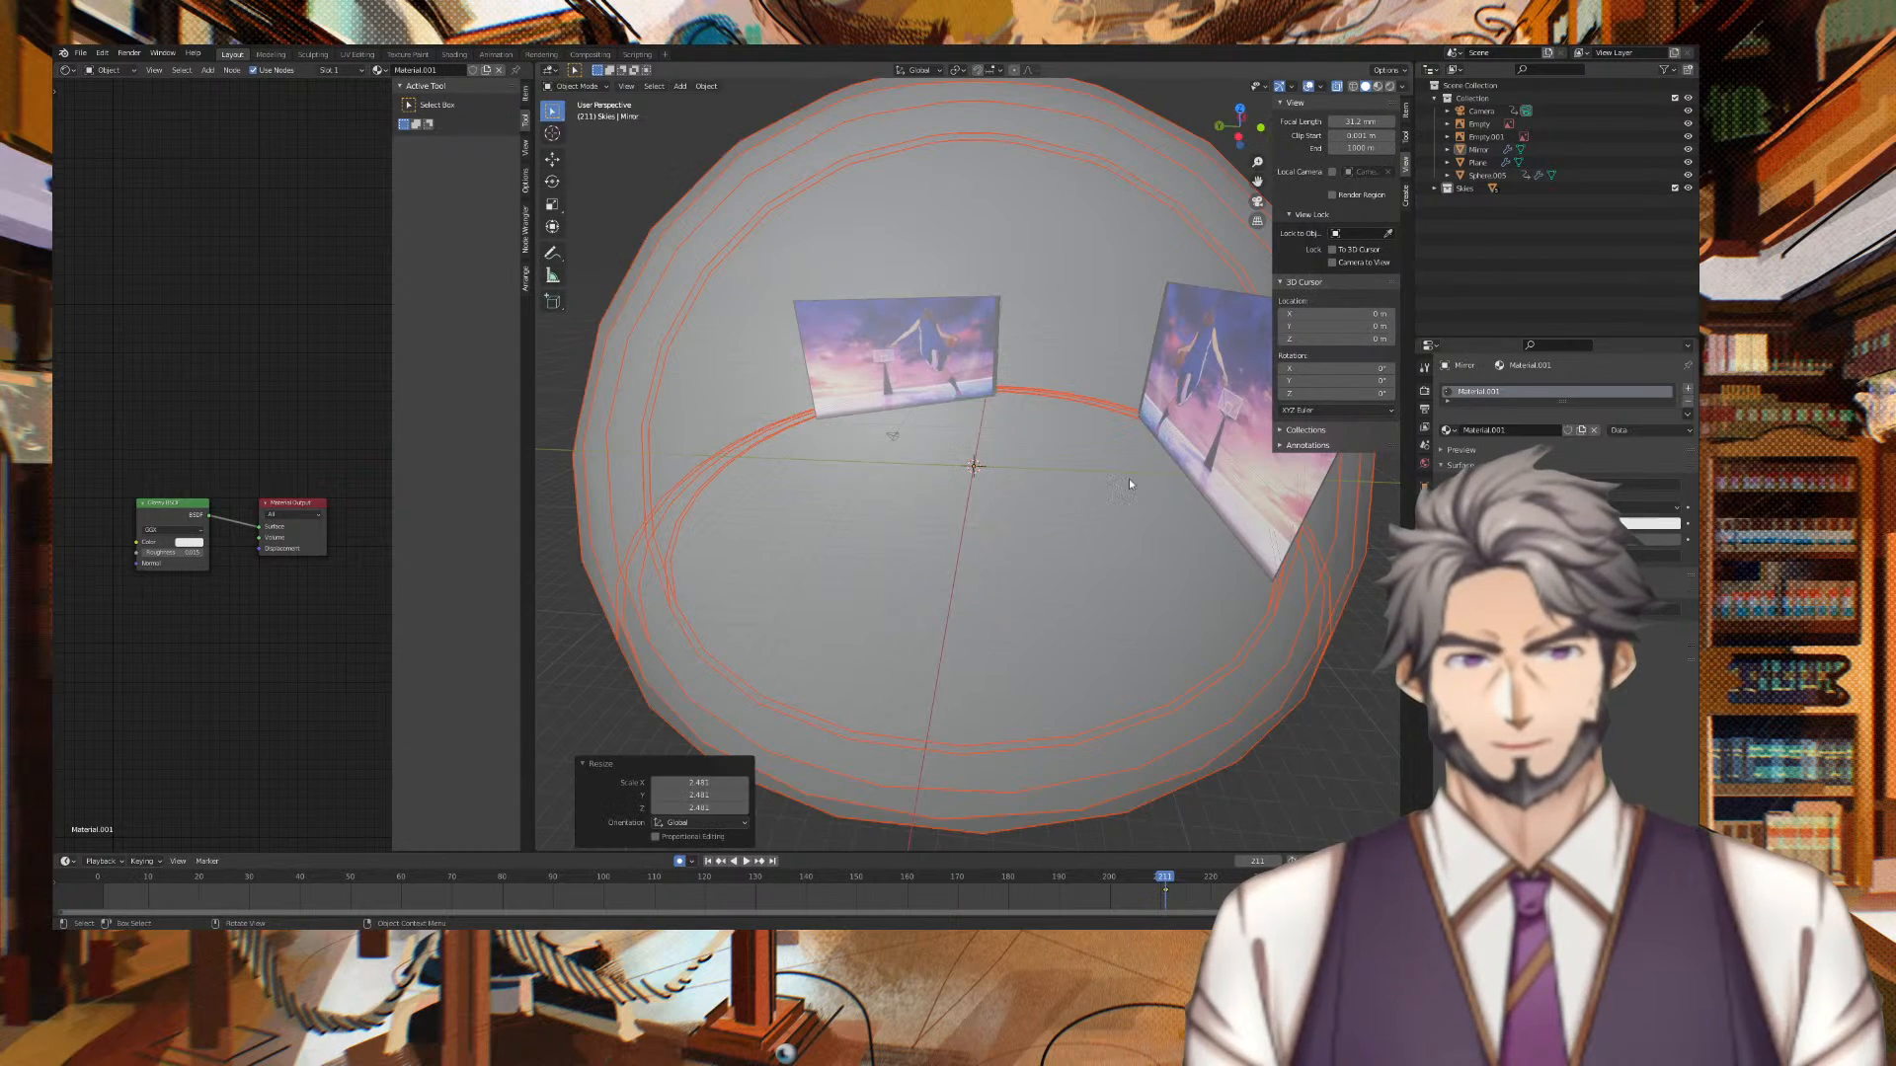
Select the mirror and the water plane together and scale them up about 3.1 times
scroll(1056, 482, up, 5)
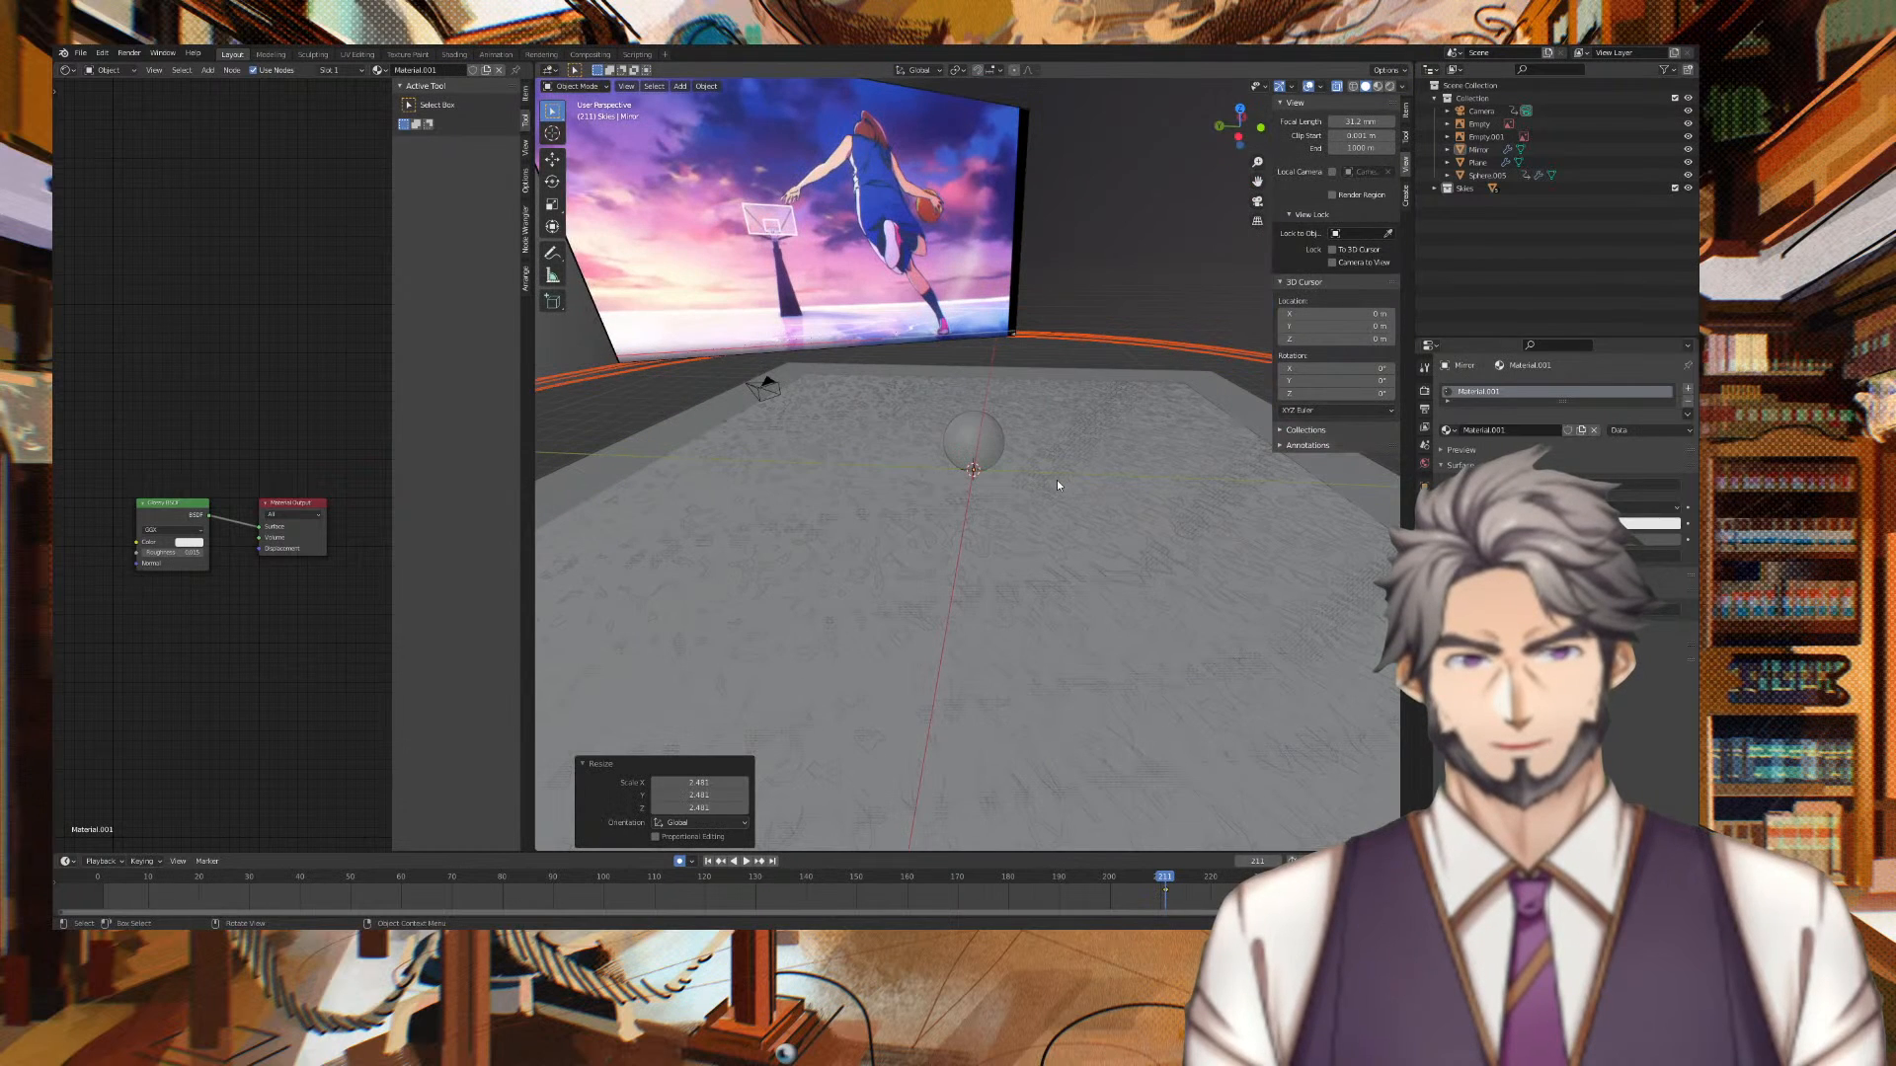
click(668, 426)
shift+click(728, 468)
scroll(808, 476, down, 2)
scroll(808, 481, down, 5)
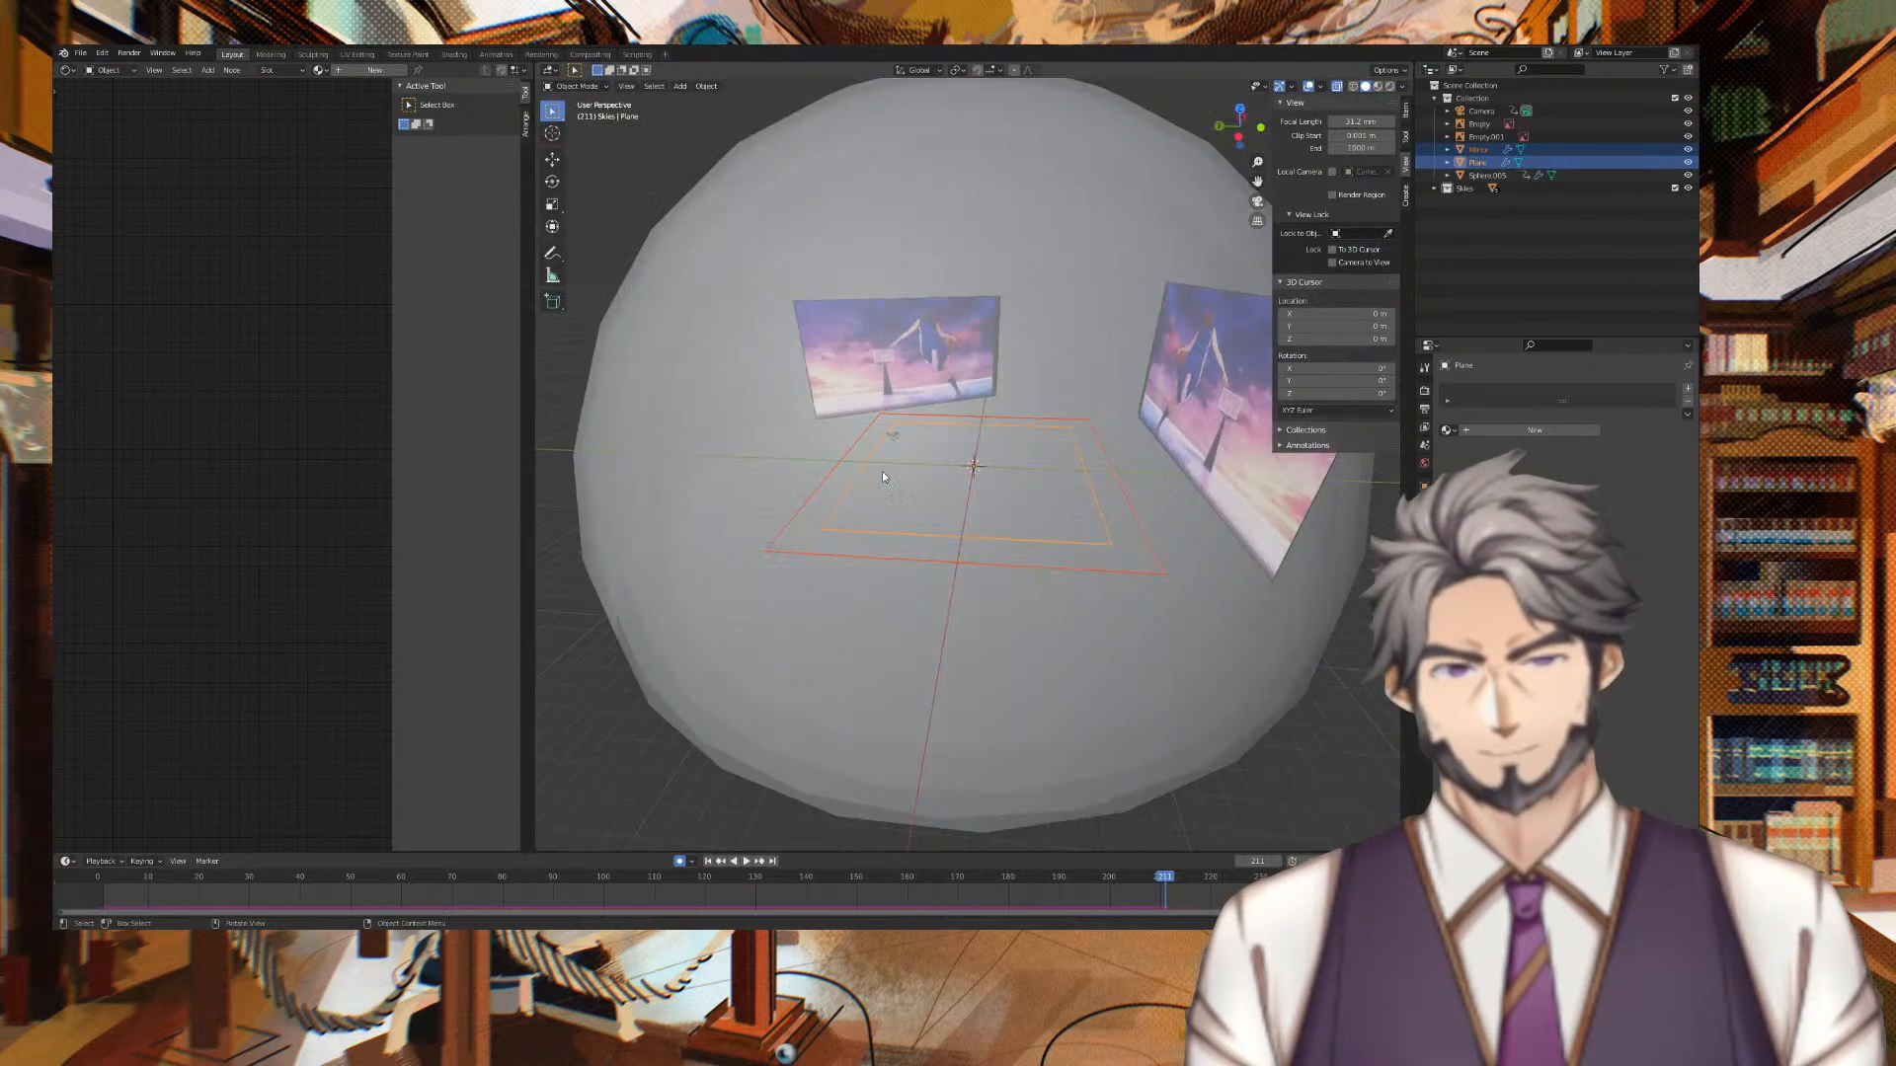
key(s)
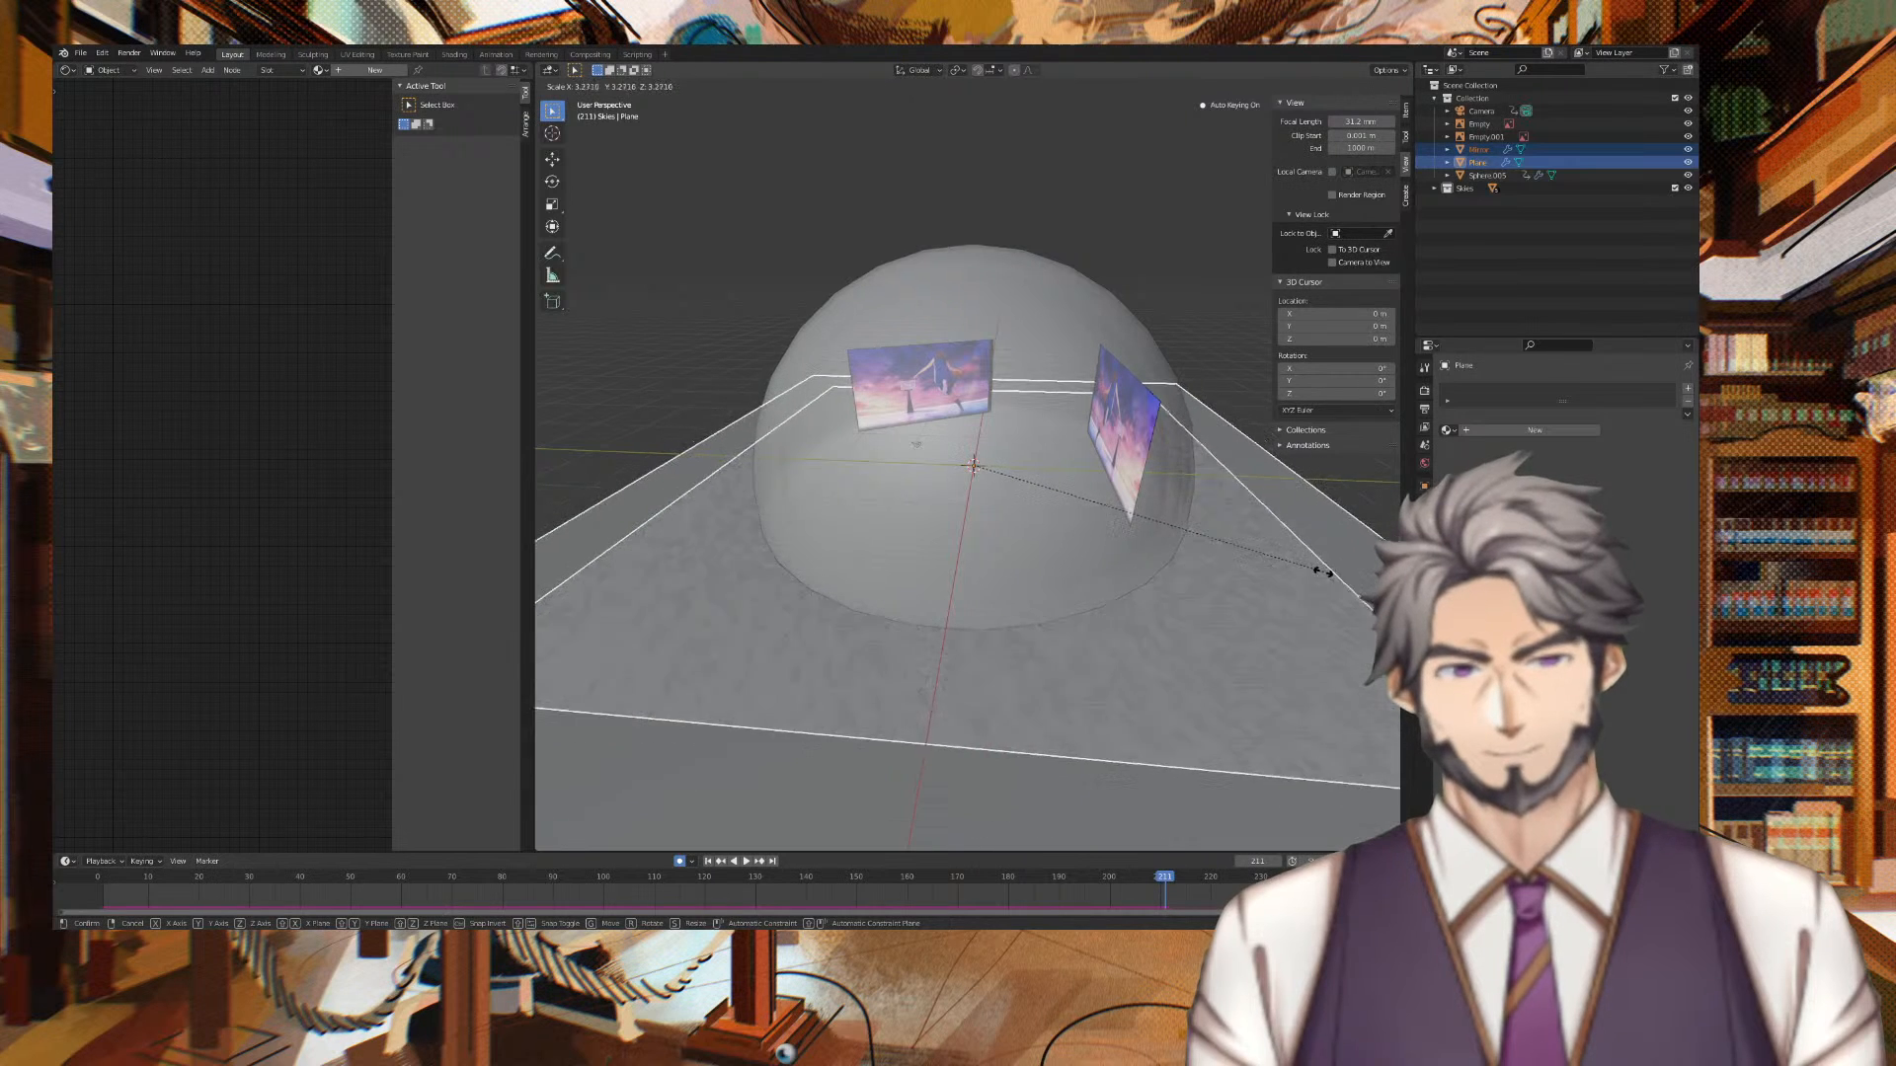
click(1304, 568)
Return to the camera view and play the animation to examine the enlarged water plane
key(KP_0)
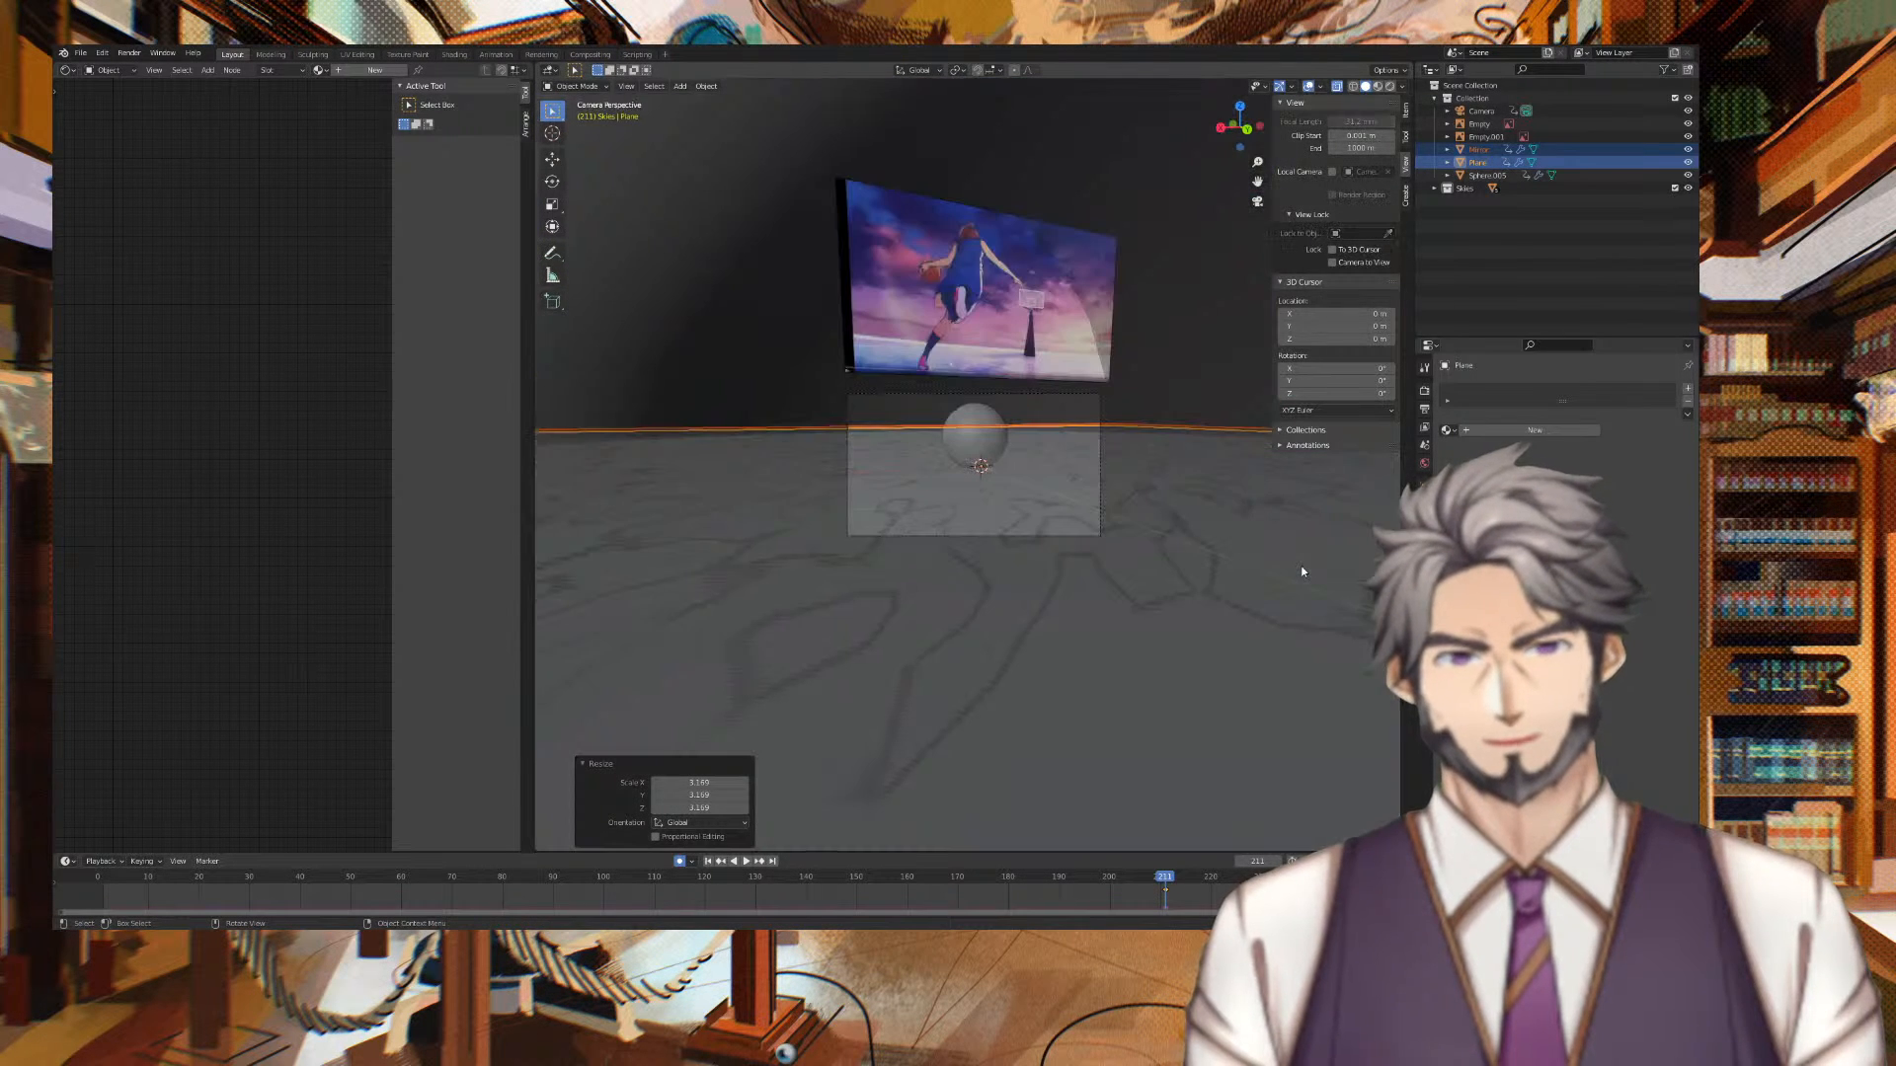
scroll(956, 444, up, 4)
key(space)
key(space)
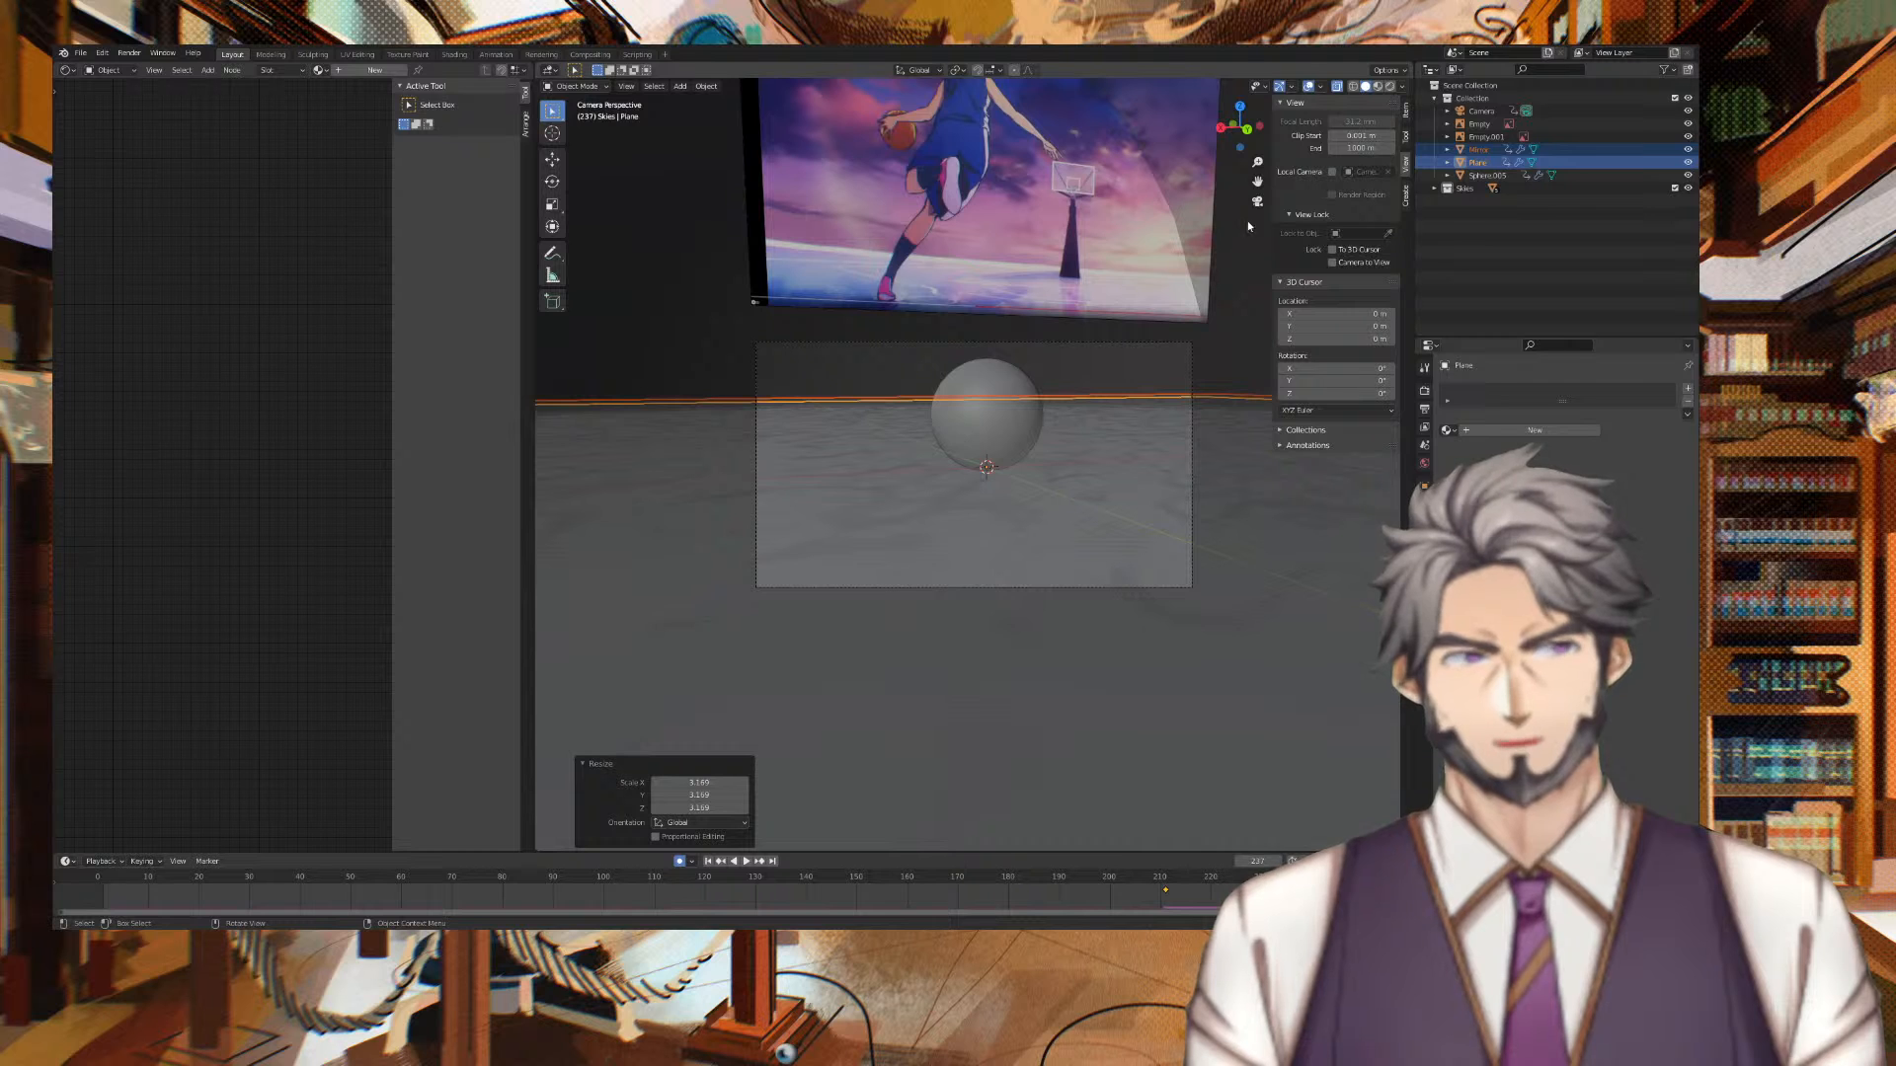
key(space)
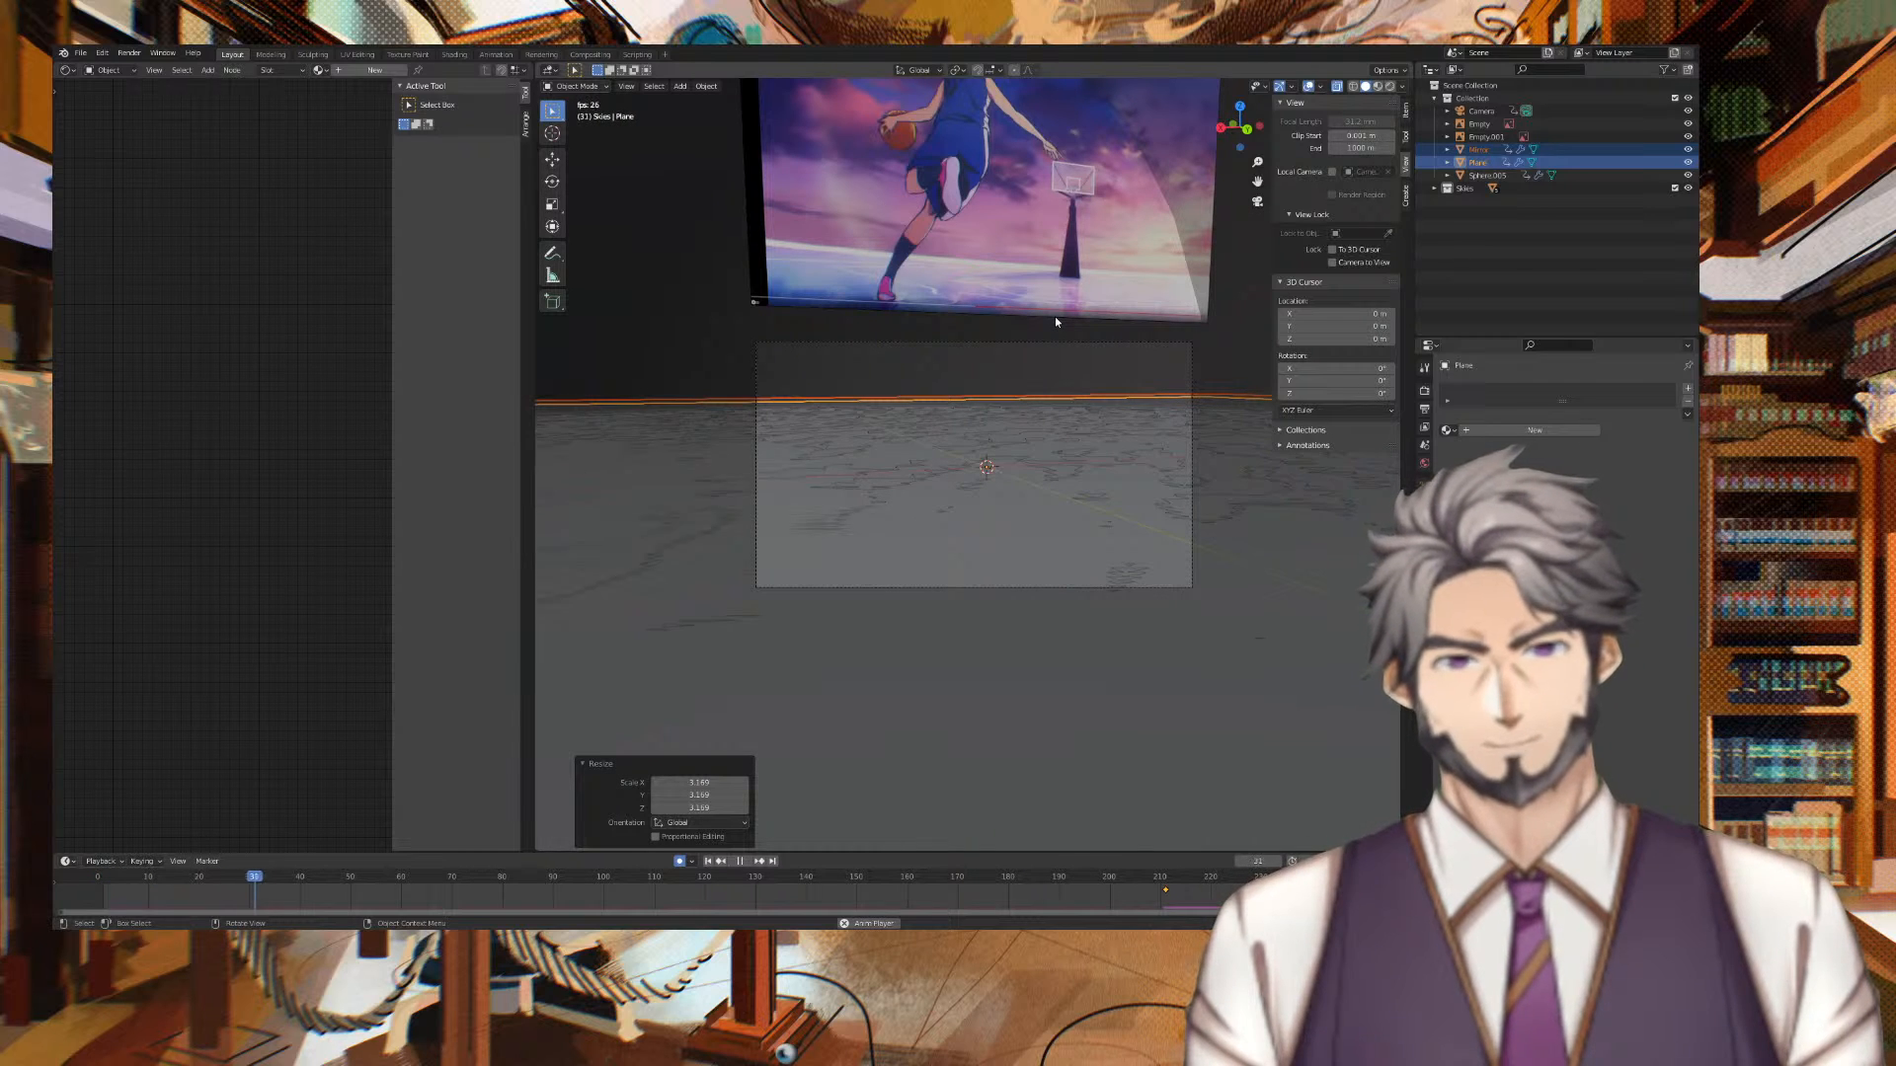
key(space)
Lock the camera to the view again, reframe it over the water plane and play the animation
click(1353, 264)
middle_drag(1012, 389, 894, 409)
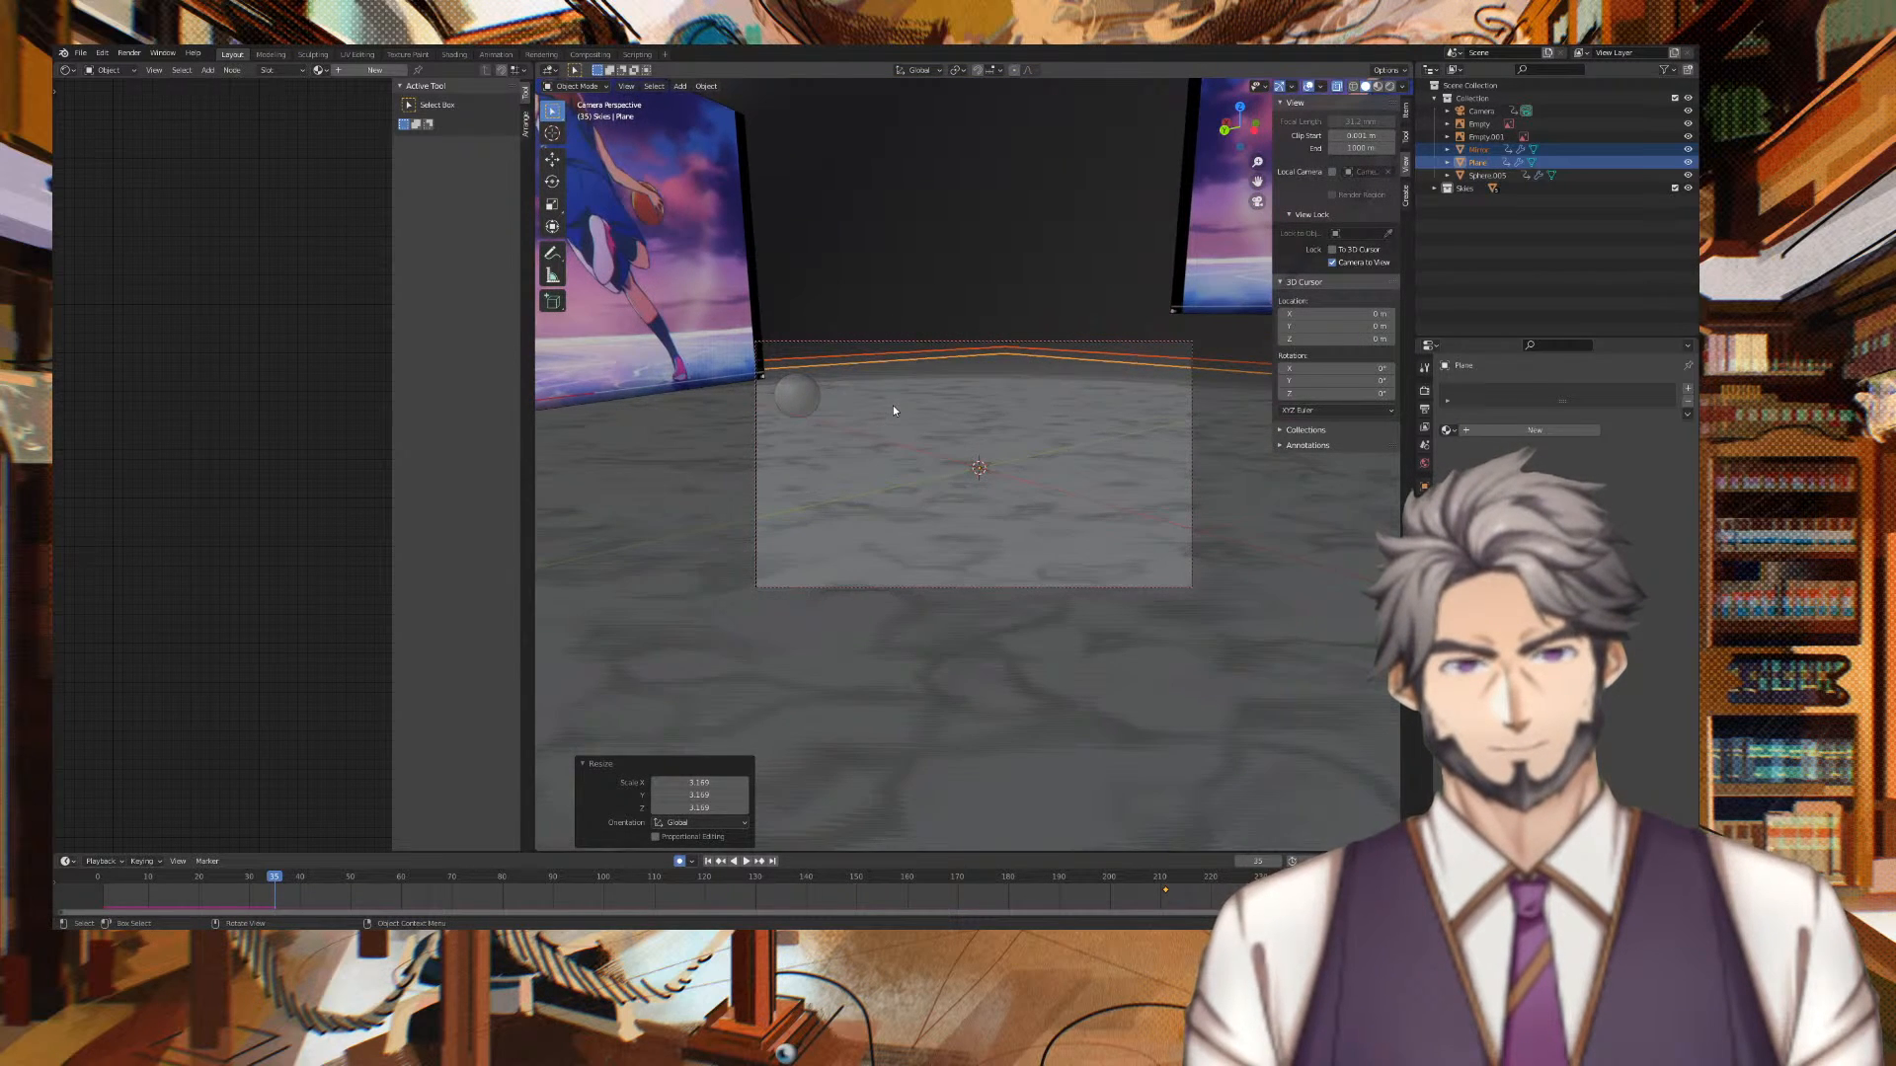
key(space)
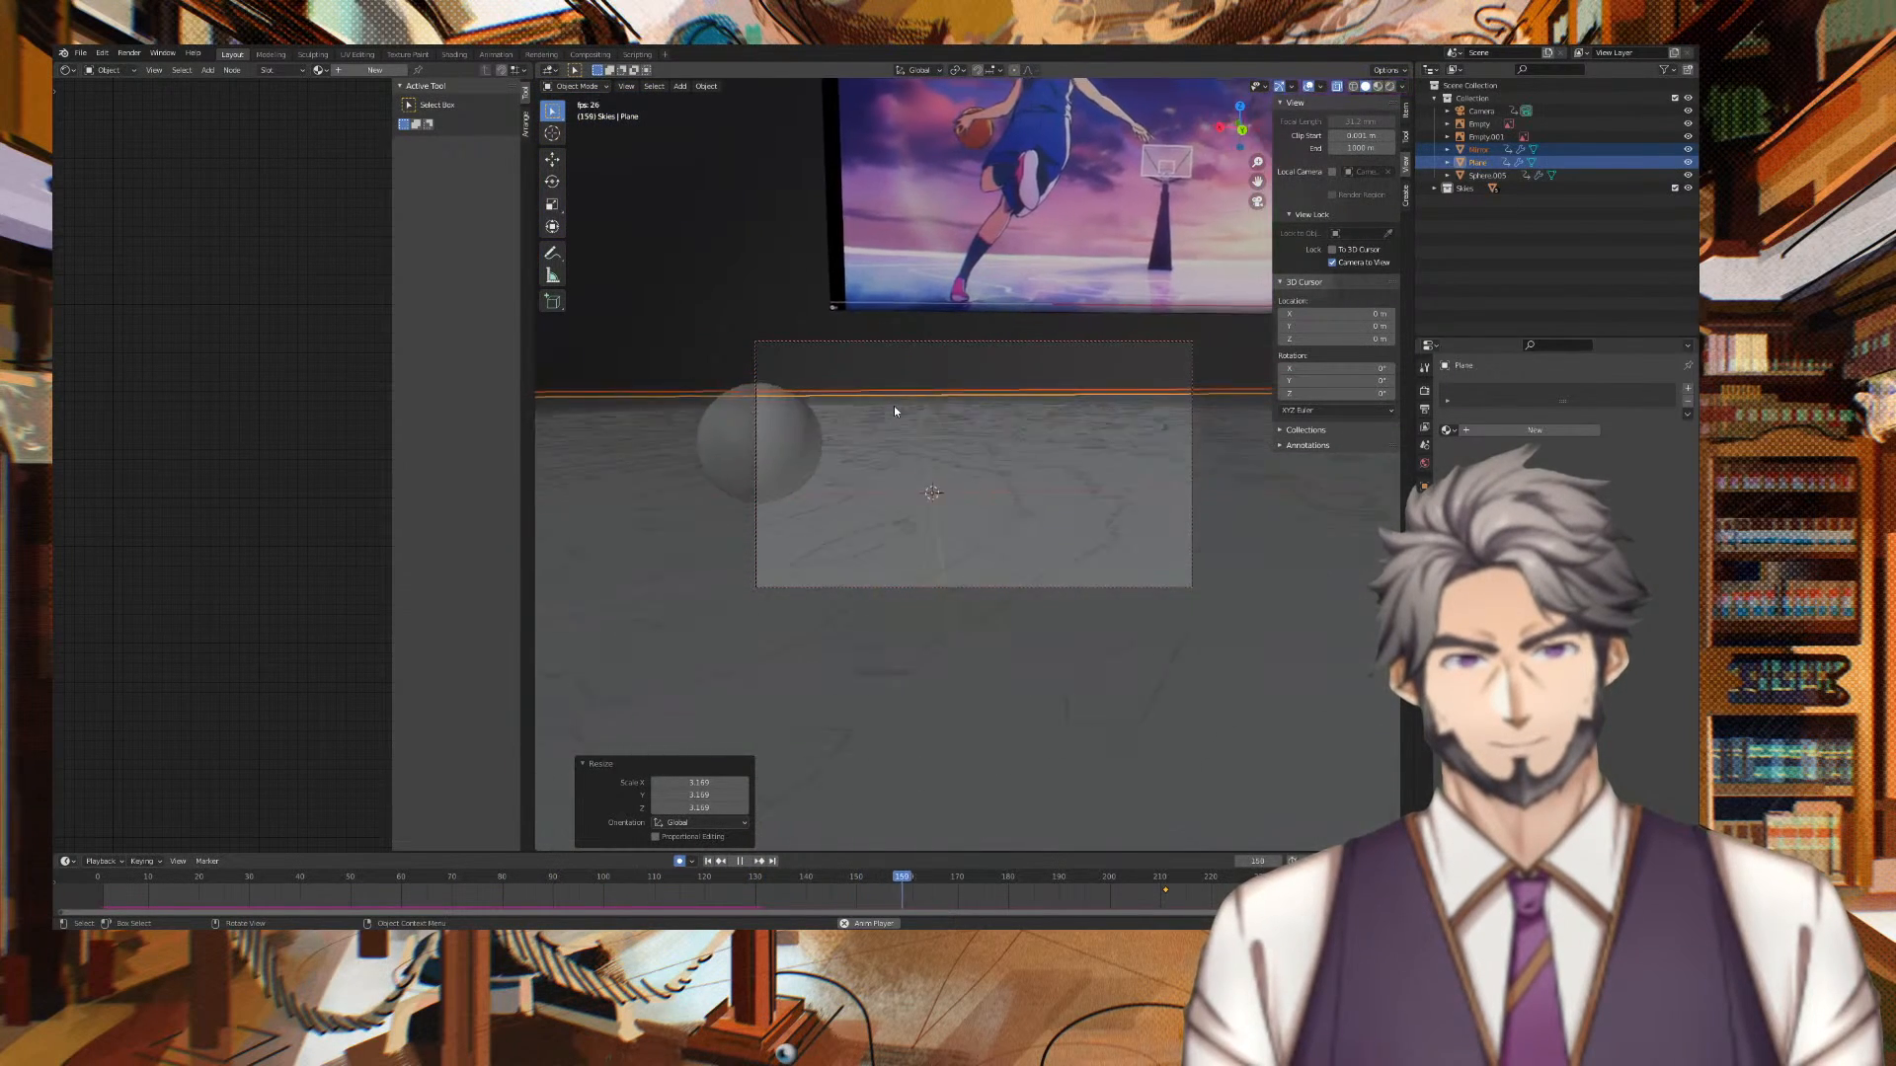
Select the camera, reframe it over the water at frame 81 and play the animation from the start
key(space)
drag(1163, 880, 508, 876)
click(753, 529)
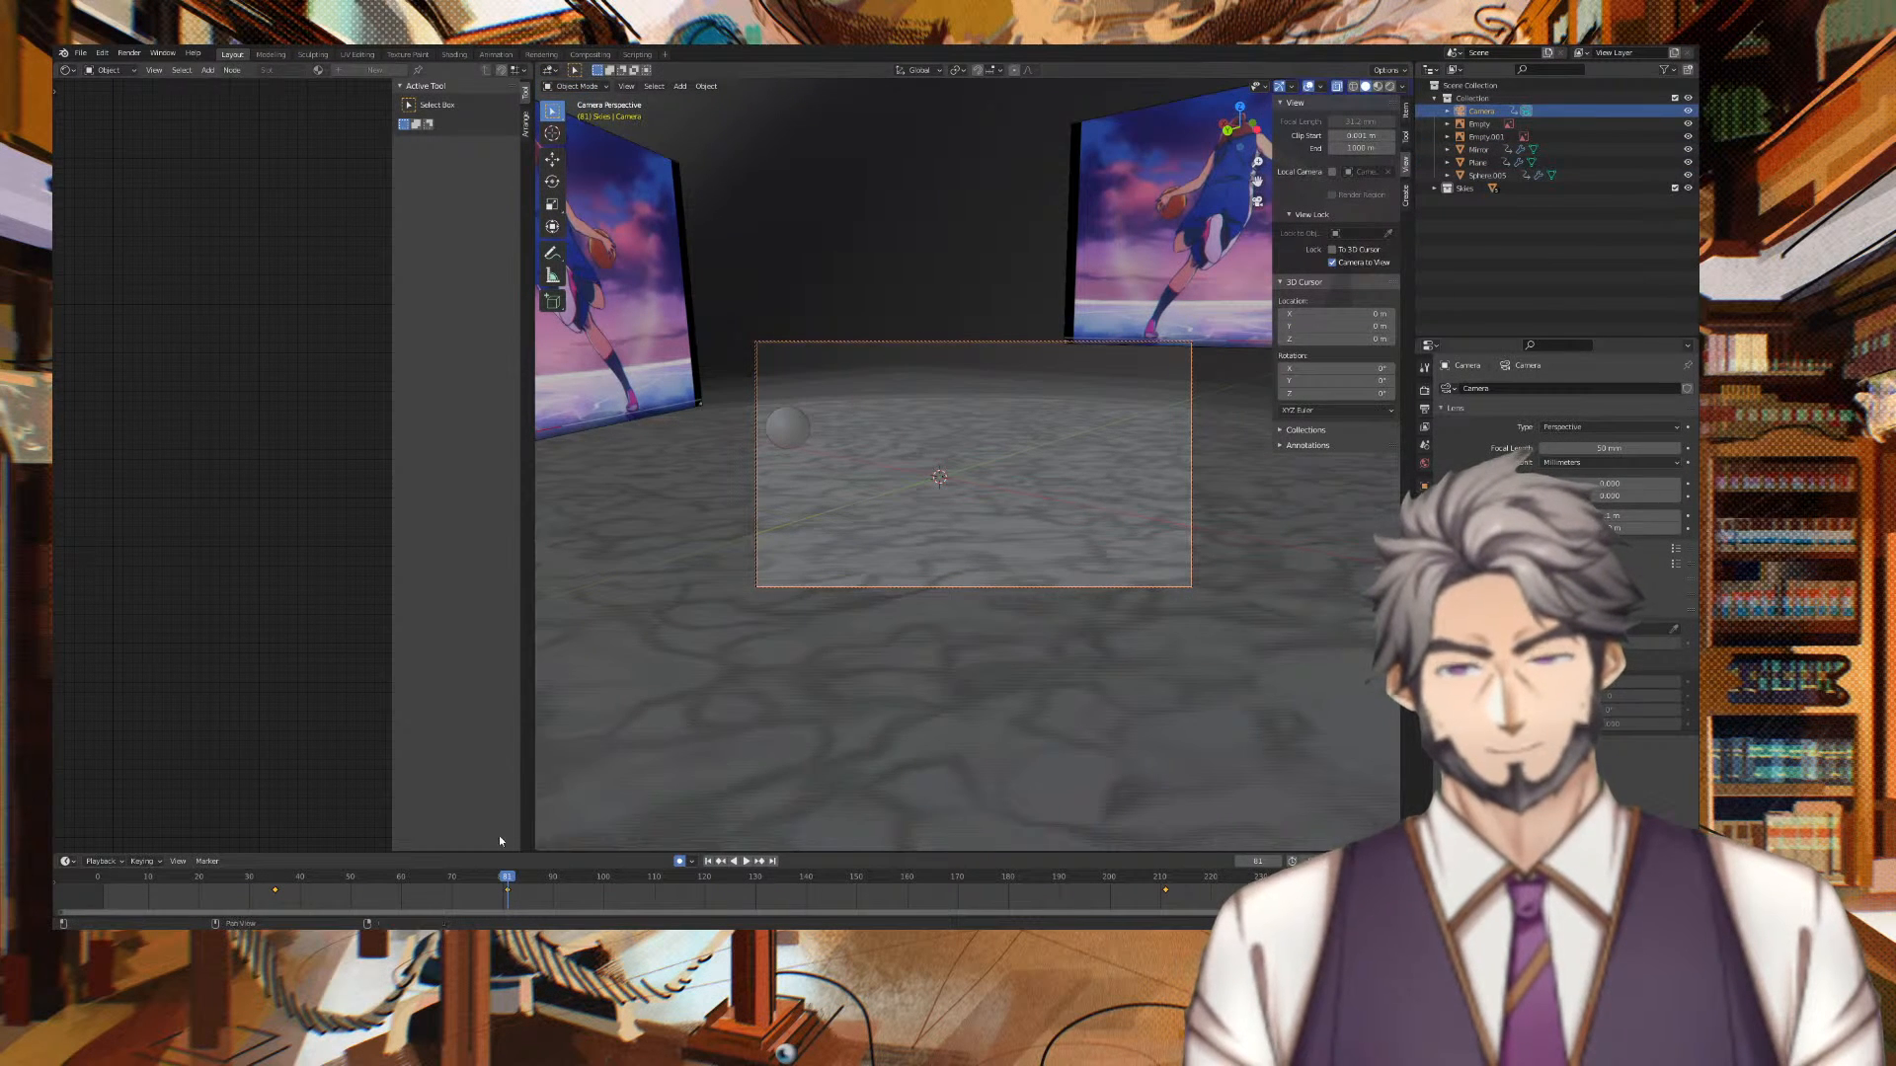
drag(505, 878, 79, 882)
key(space)
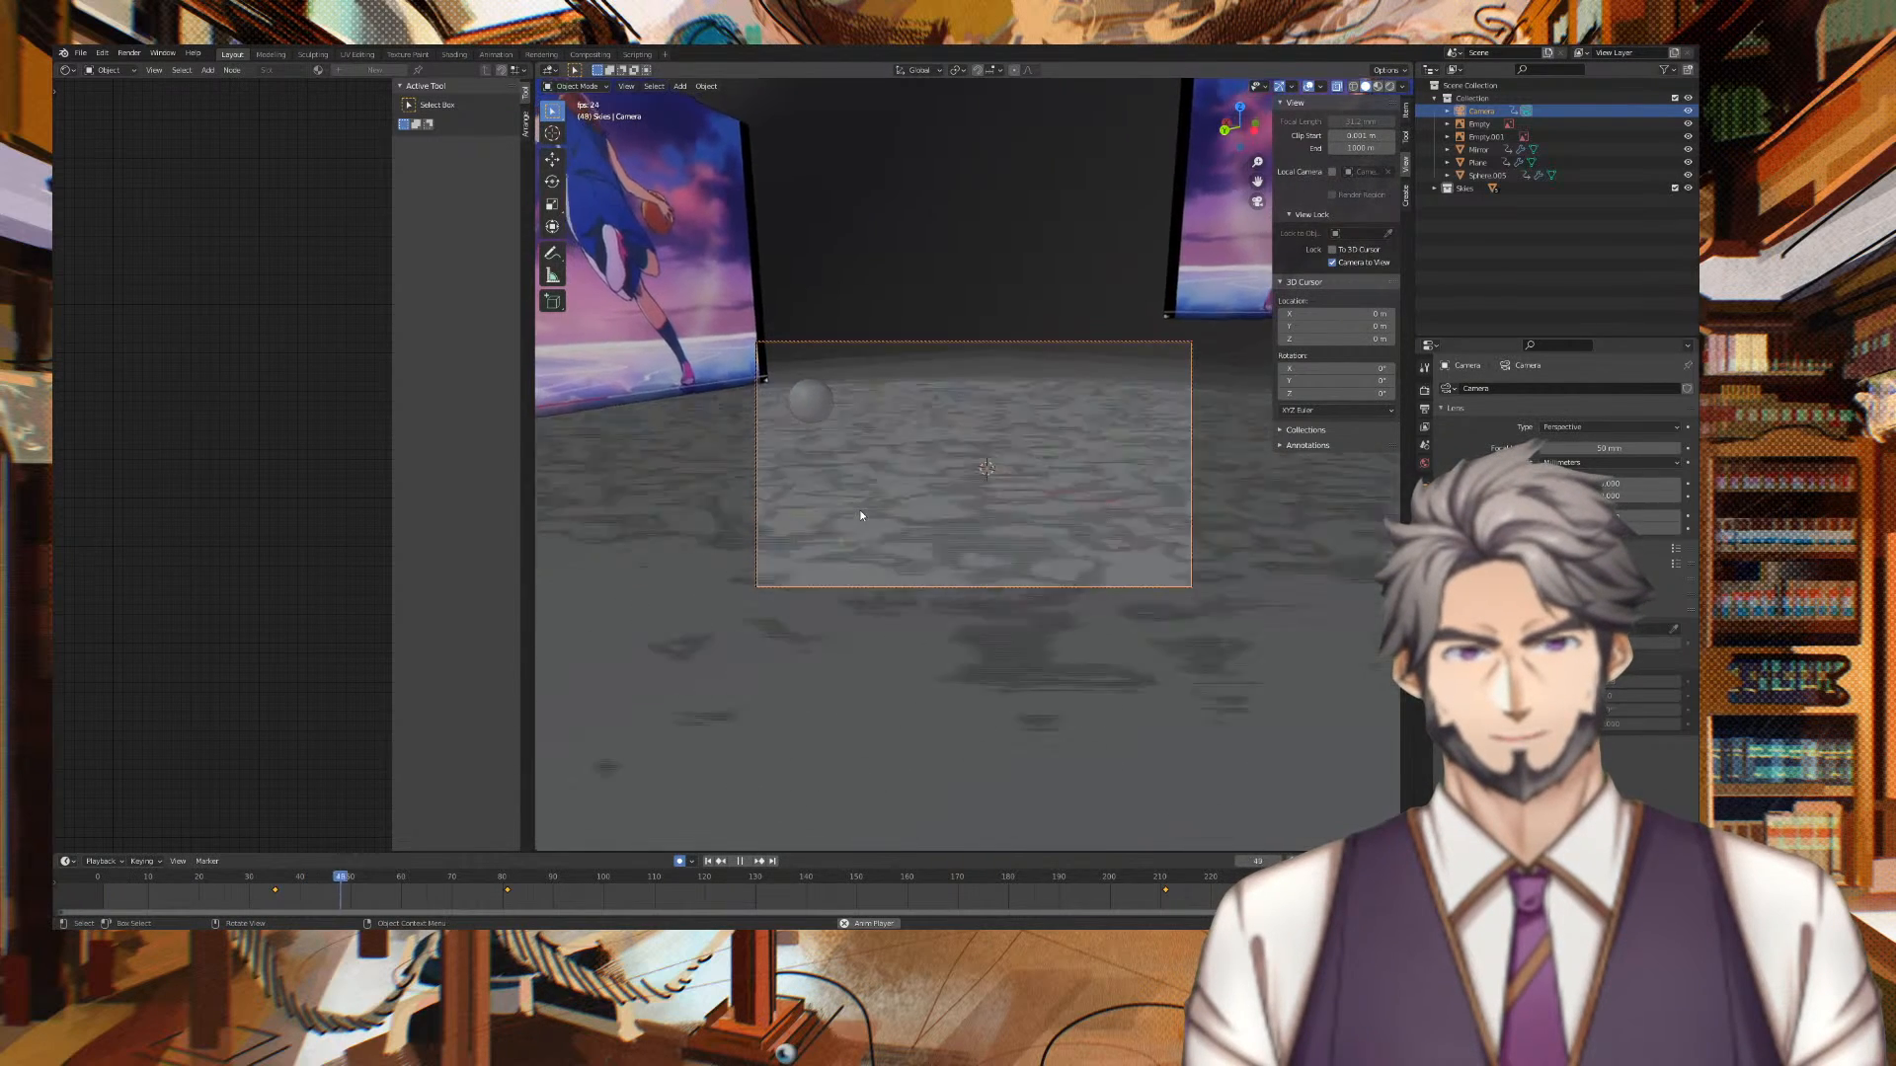
Reframe the camera at frame 106 so the sphere sits inside the frame, and play the animation to check the motion
key(space)
click(496, 877)
drag(496, 876, 635, 877)
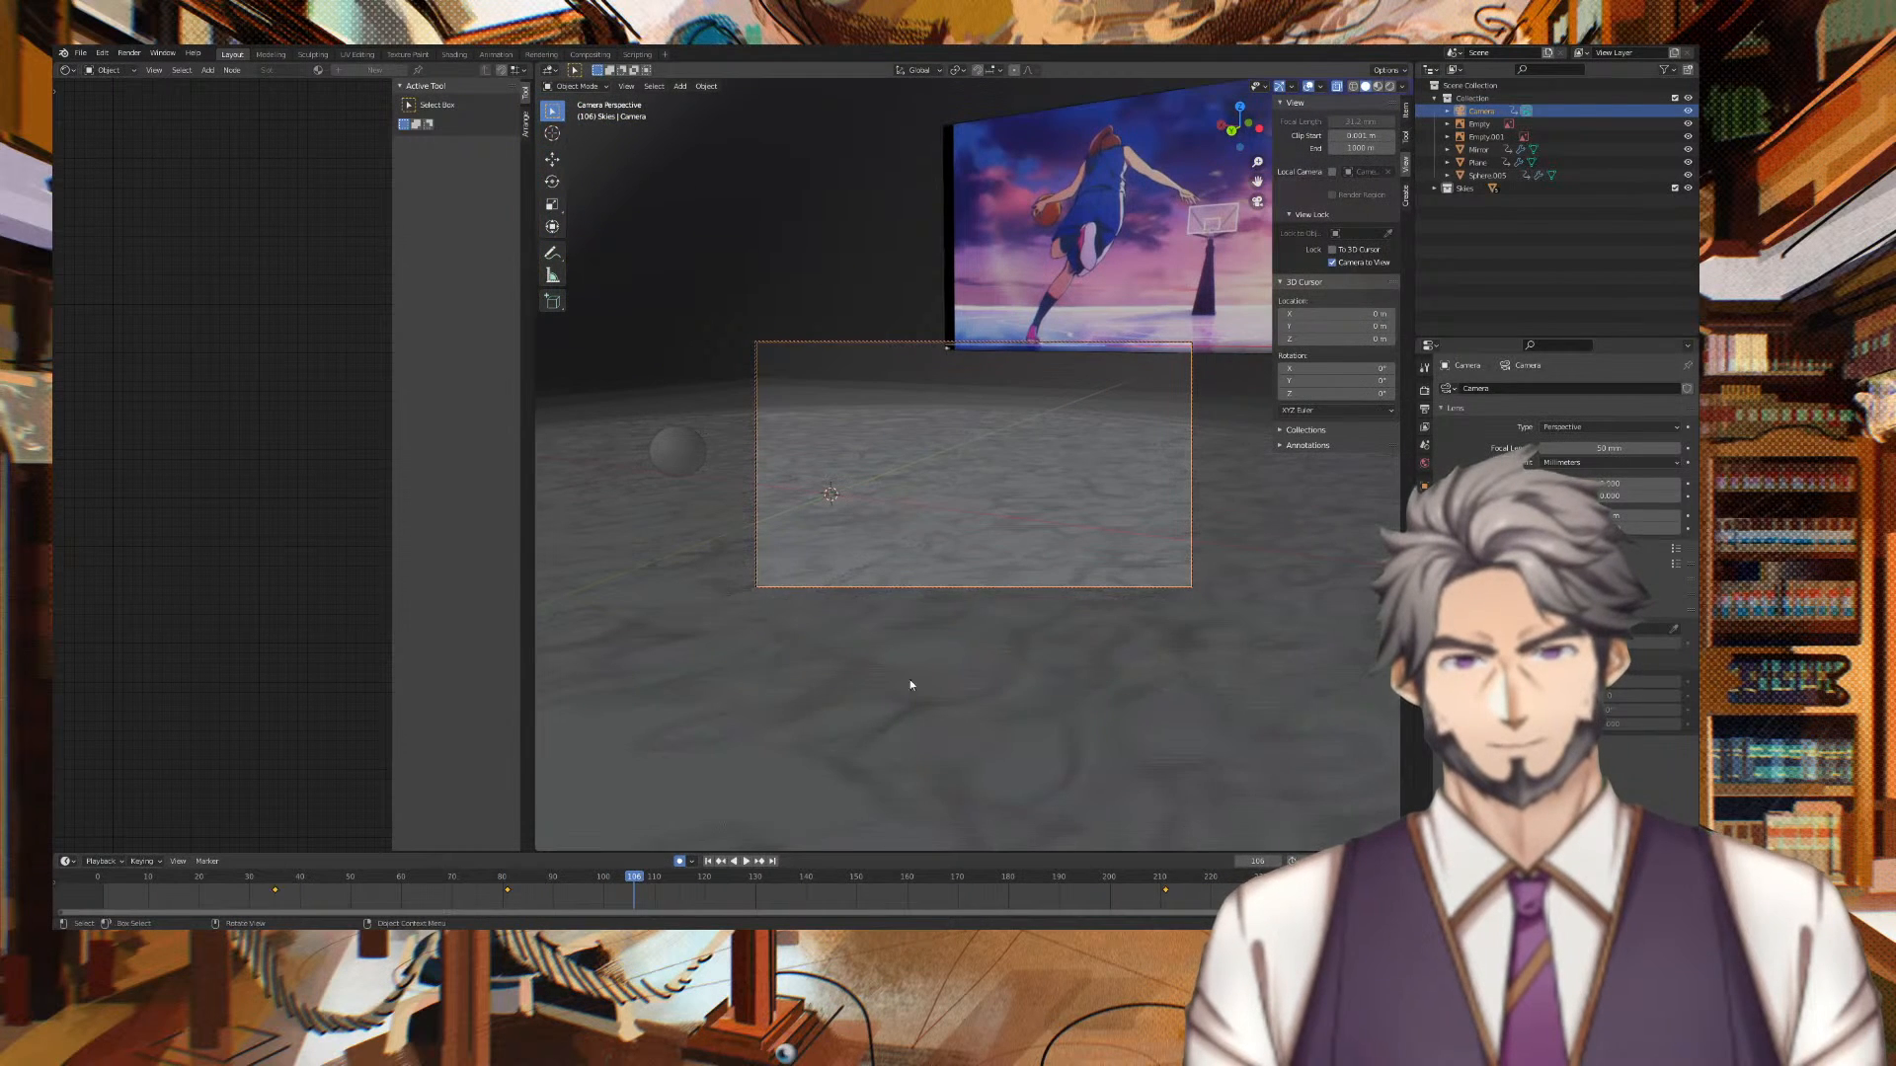
click(967, 590)
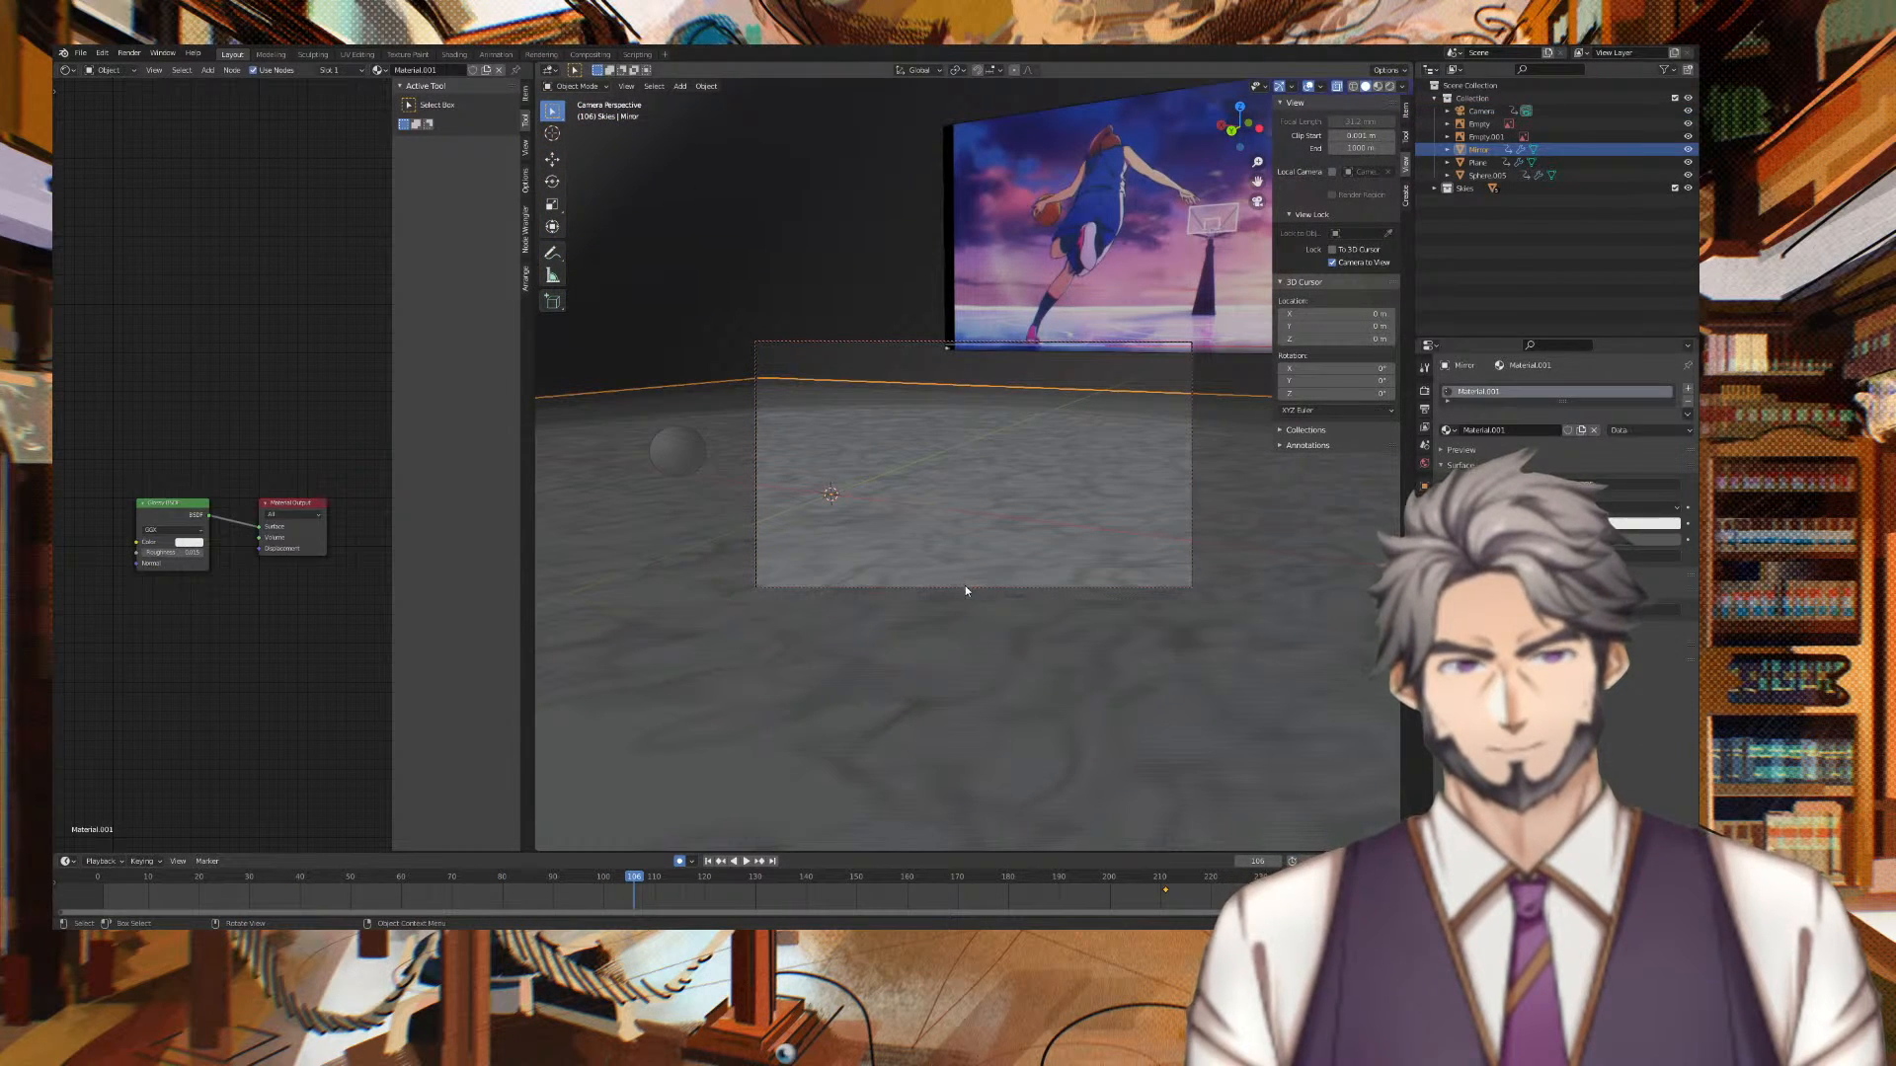
click(965, 587)
click(961, 588)
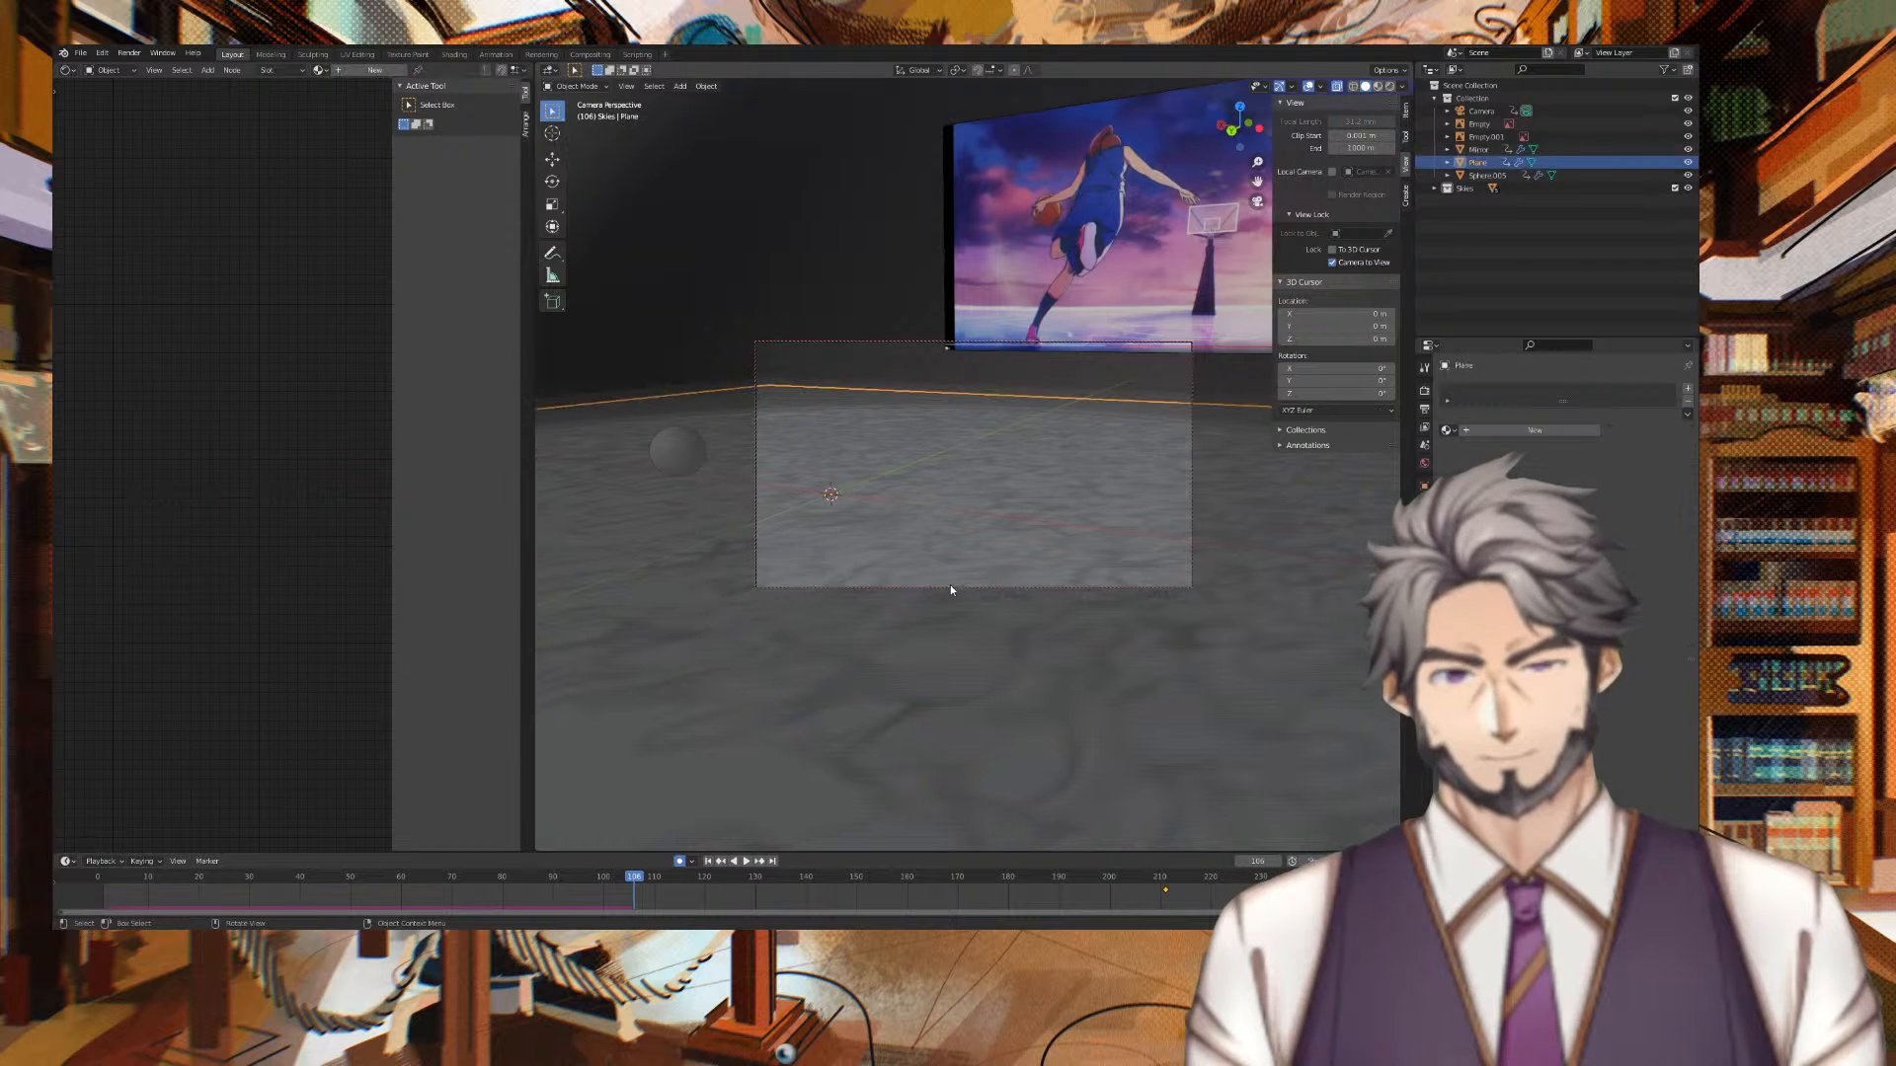
click(753, 348)
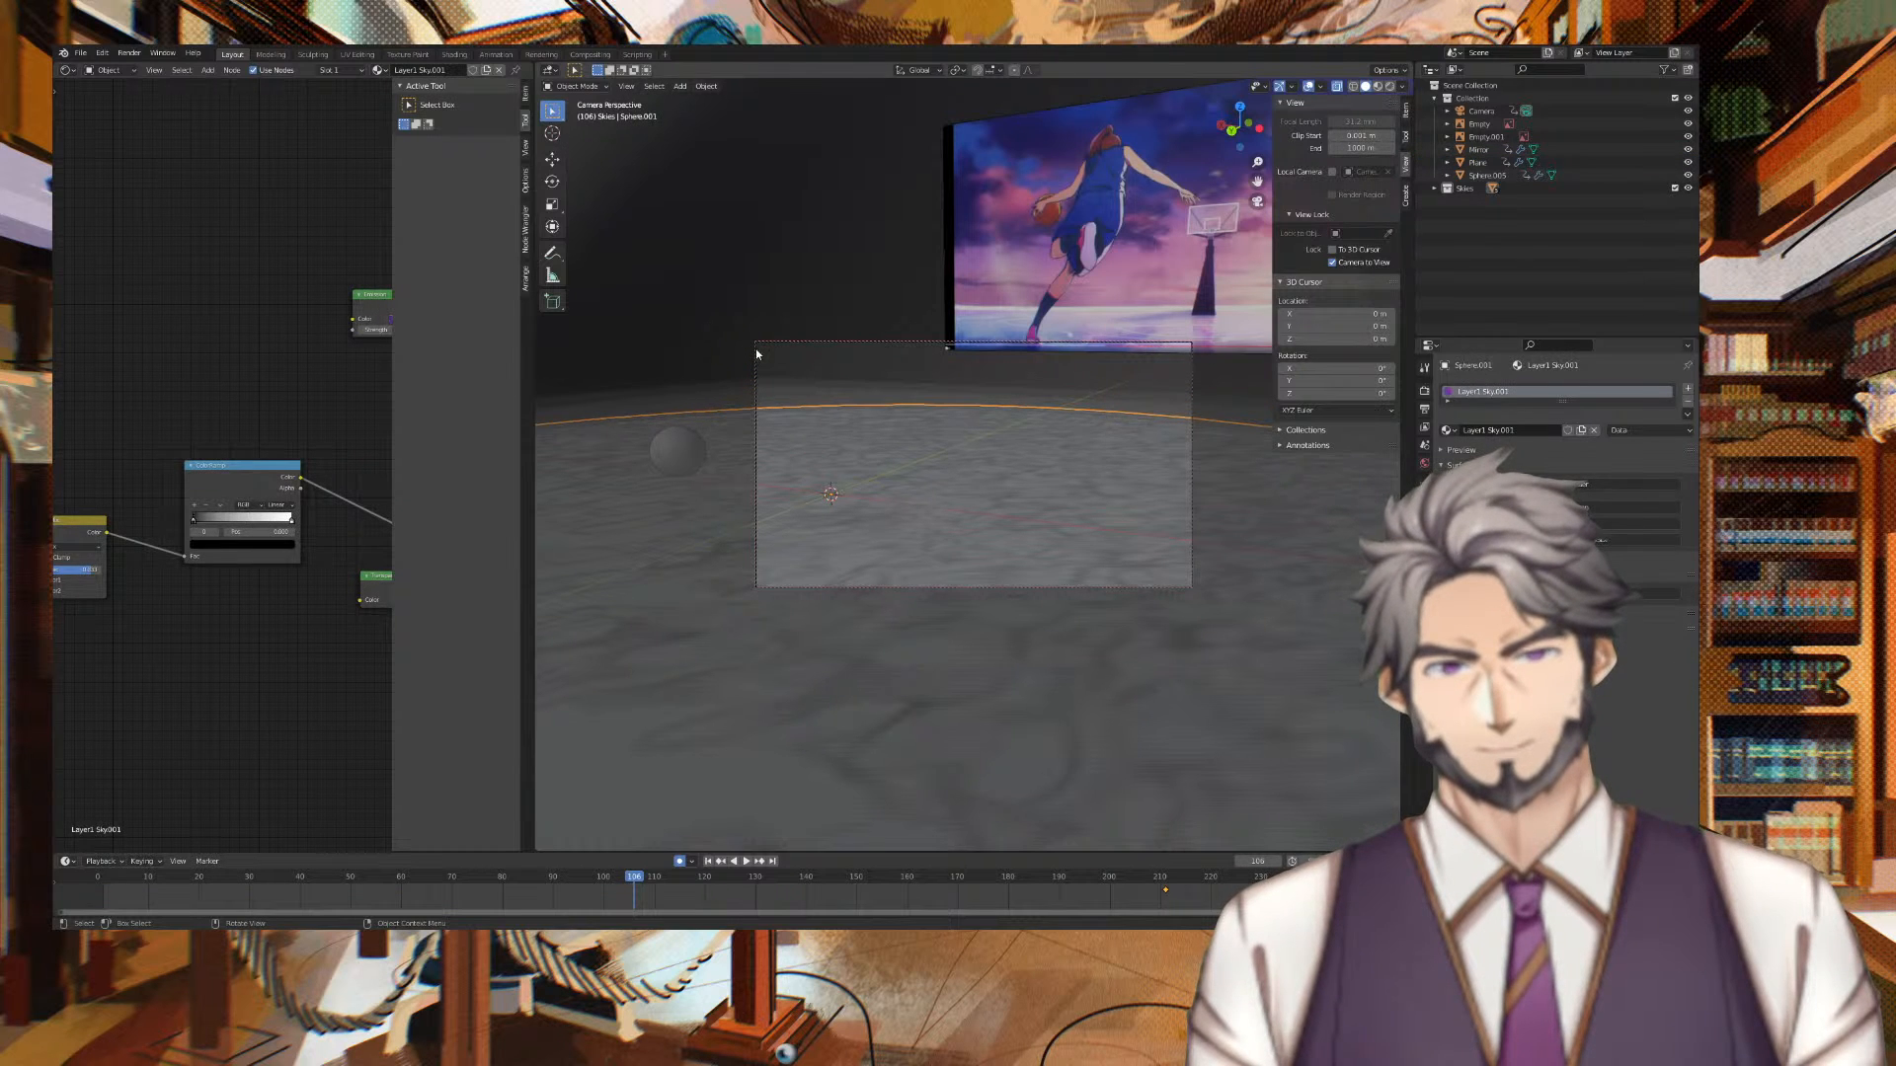
click(1568, 111)
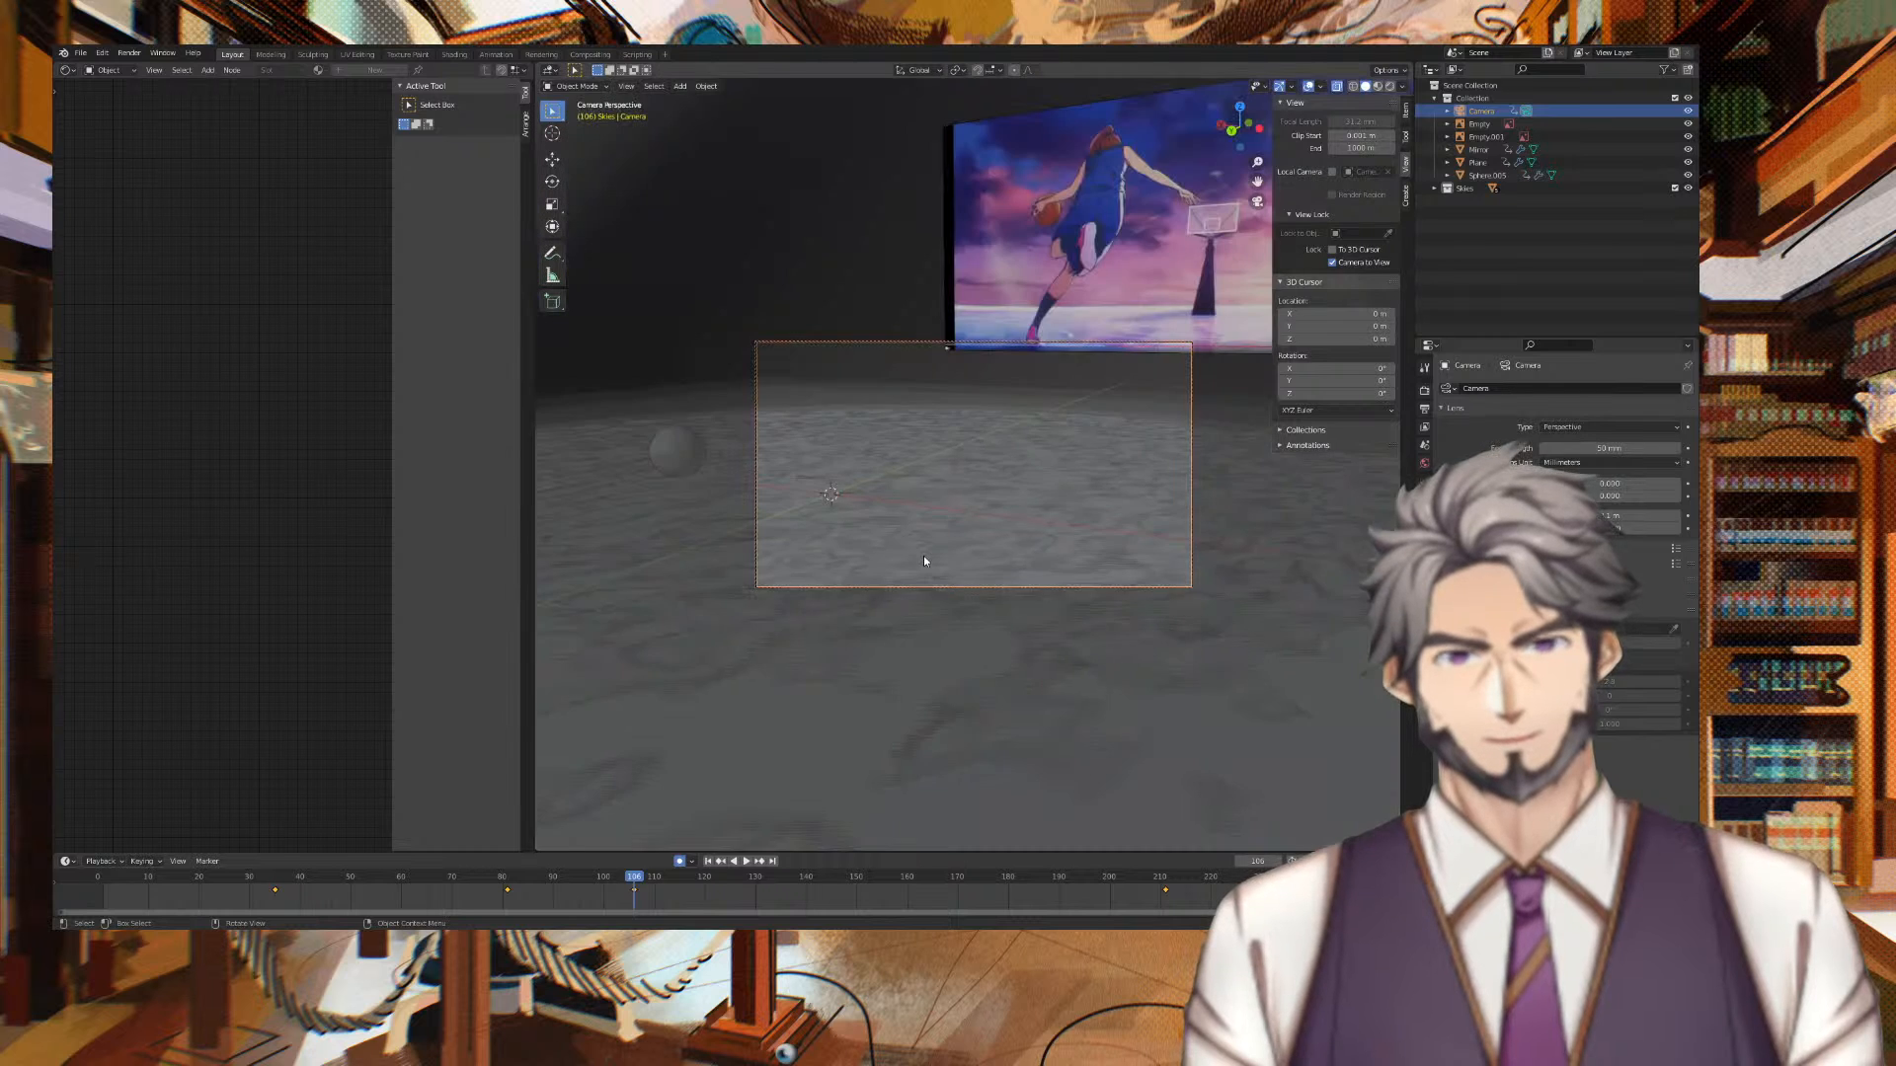
middle_drag(924, 560, 1074, 553)
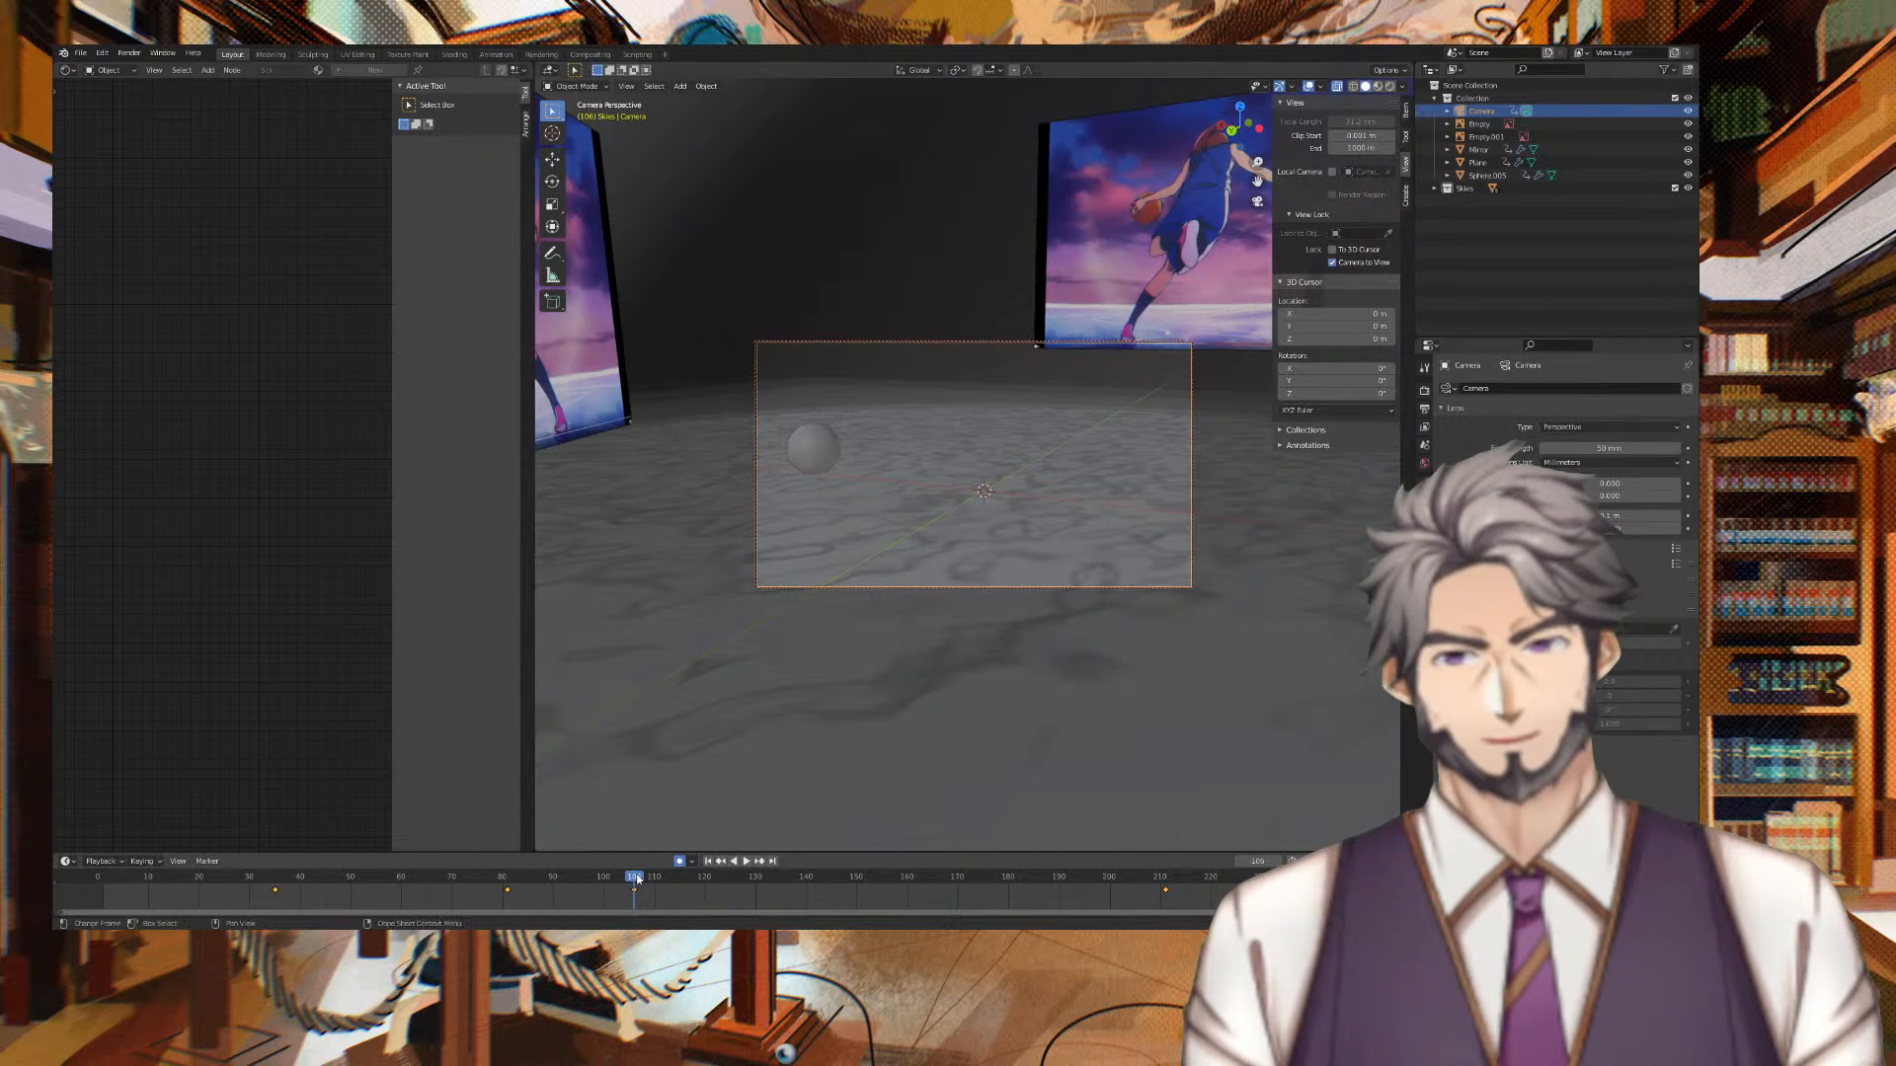
key(space)
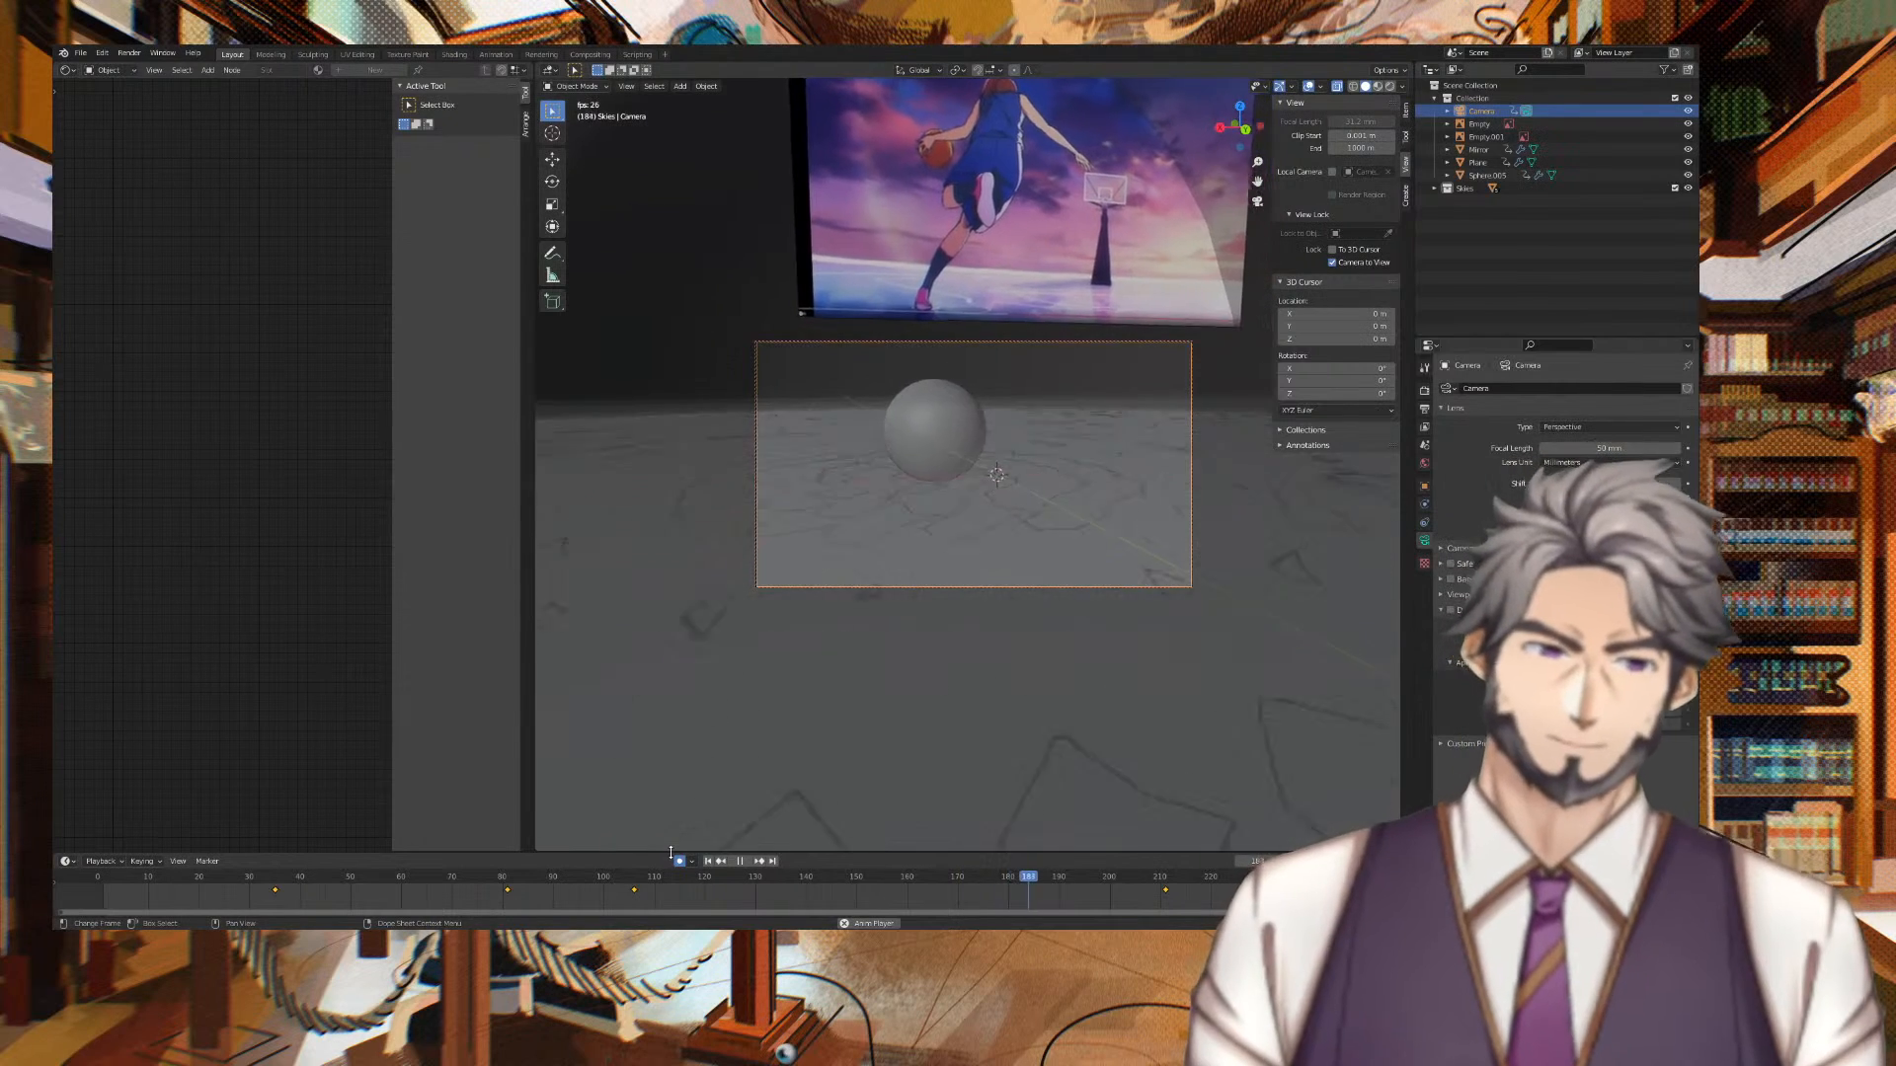
key(space)
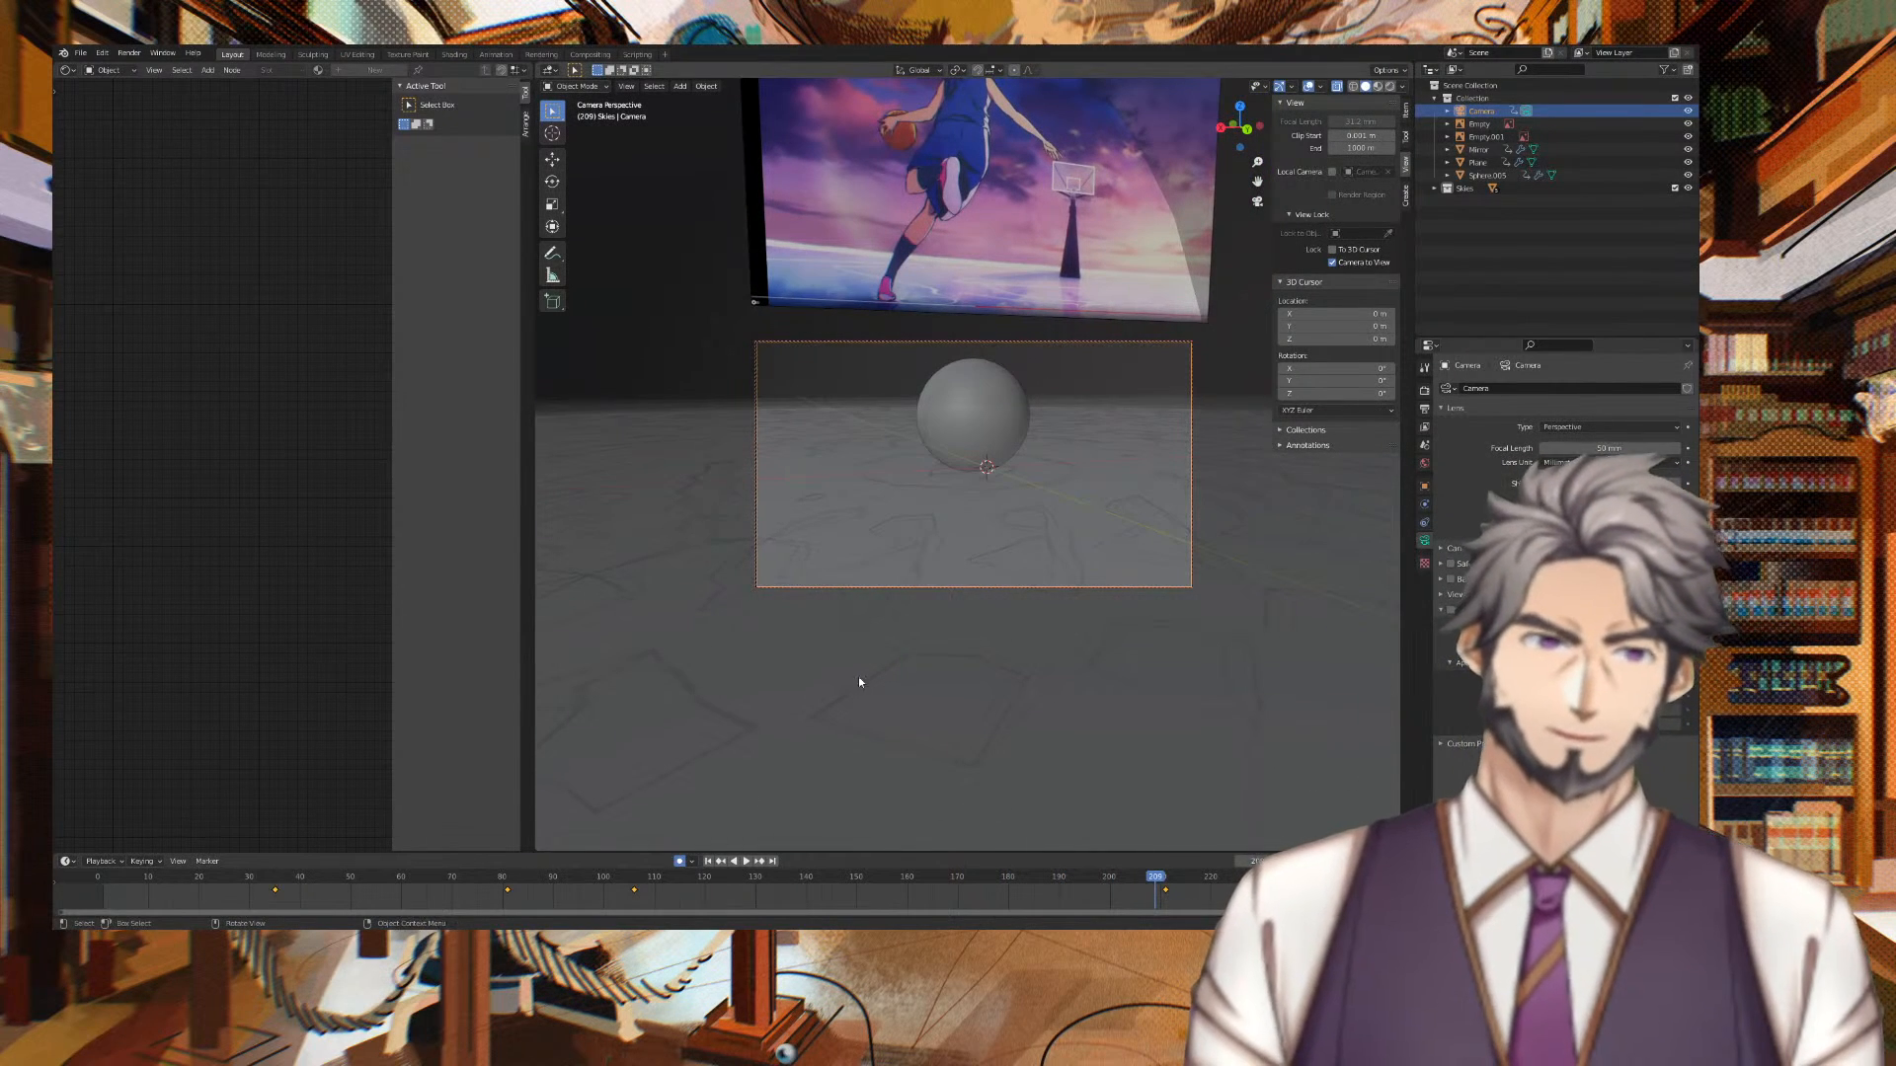
Switch the viewport to rendered shading, unlock the camera from the view and look at the scene from outside the camera
click(1391, 86)
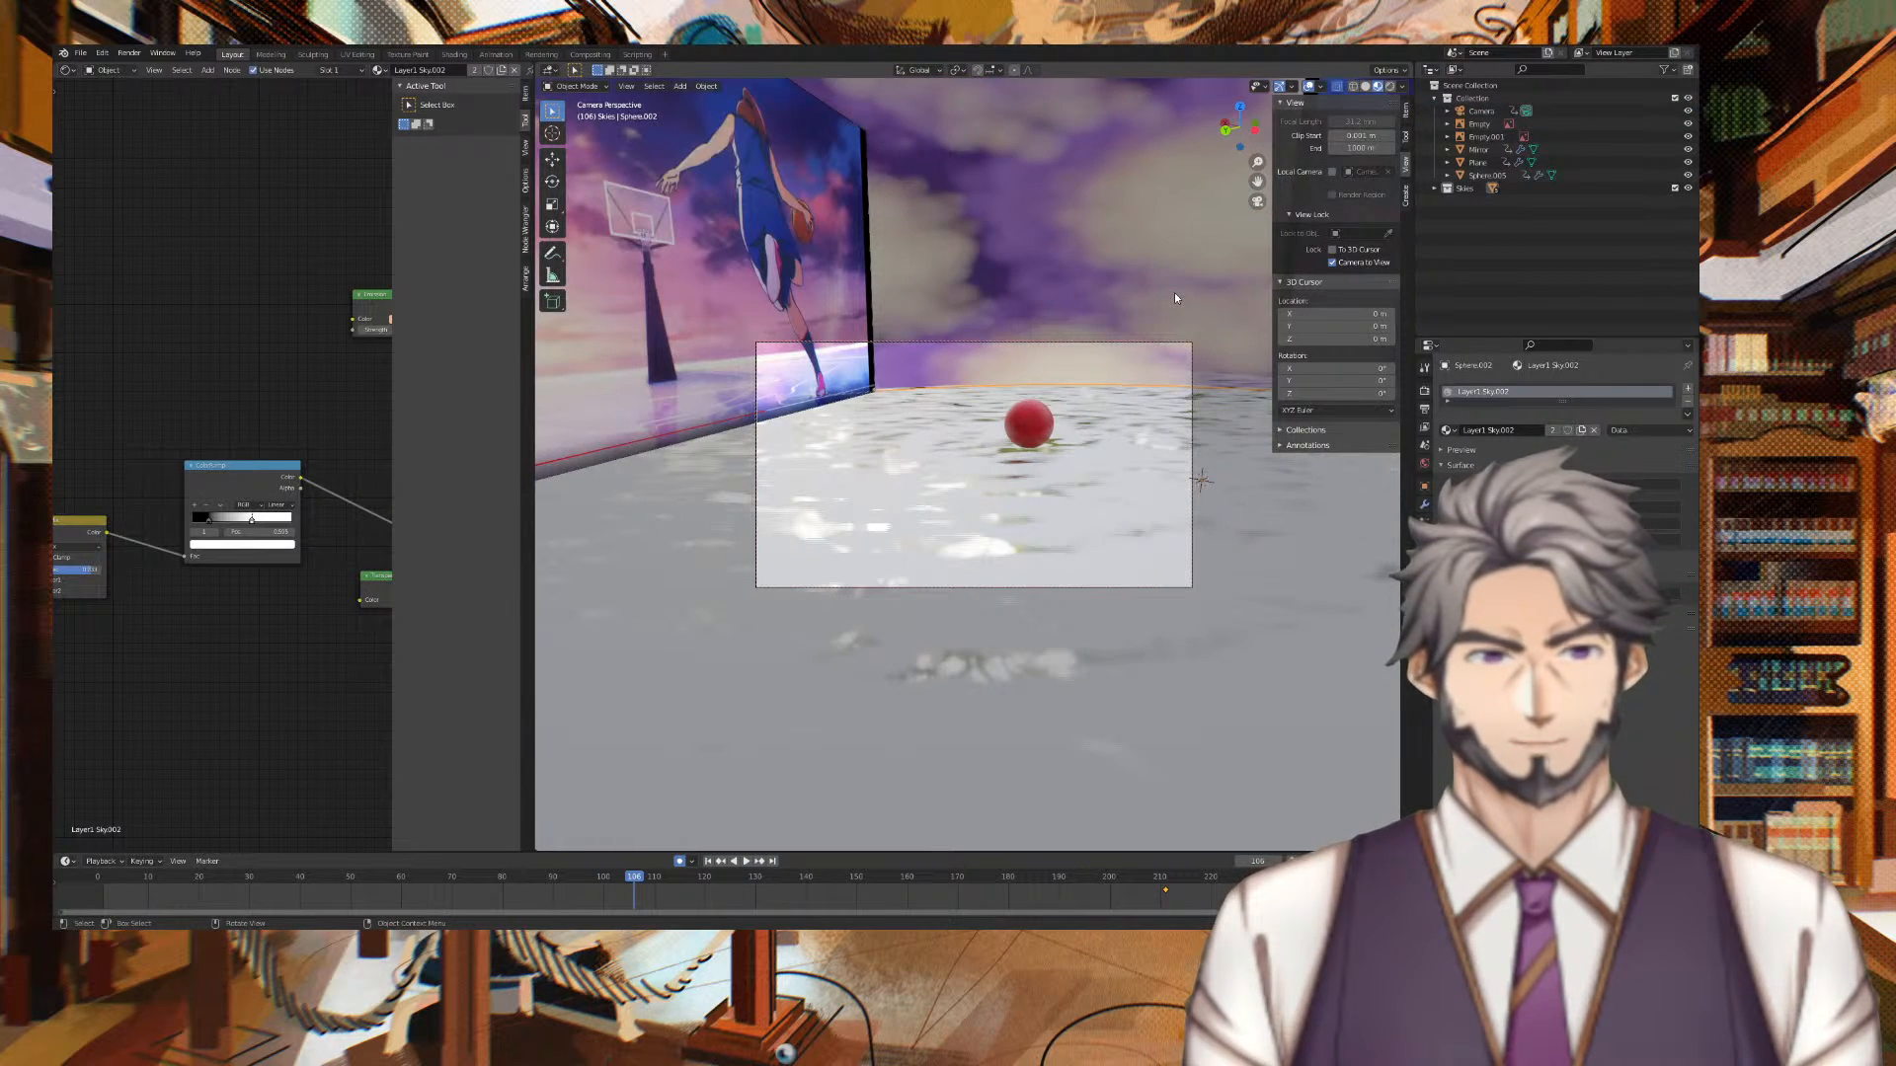
middle_drag(1209, 264, 1035, 285)
middle_drag(1069, 351, 1138, 363)
middle_drag(1018, 607, 985, 562)
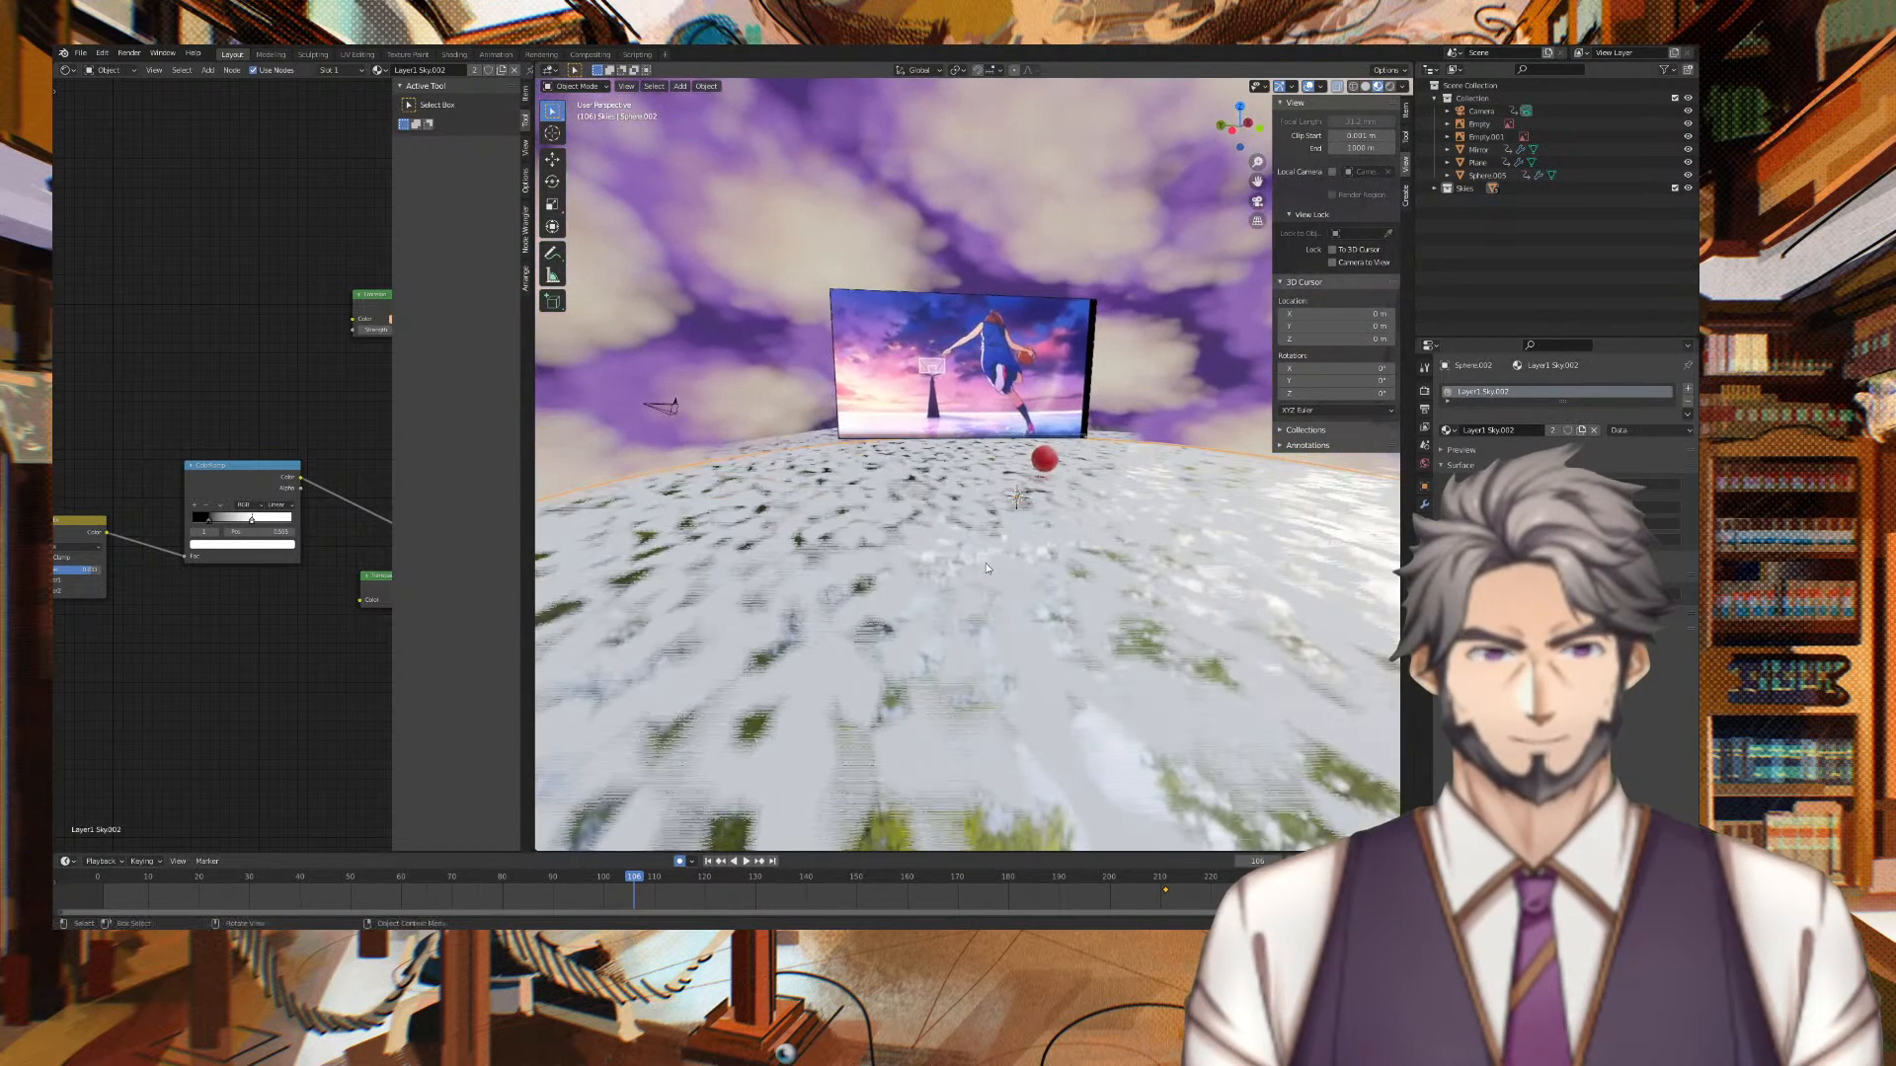
Move the mirror slightly along the Z axis and play the animation to check how it meets the water
click(1584, 148)
key(g)
key(z)
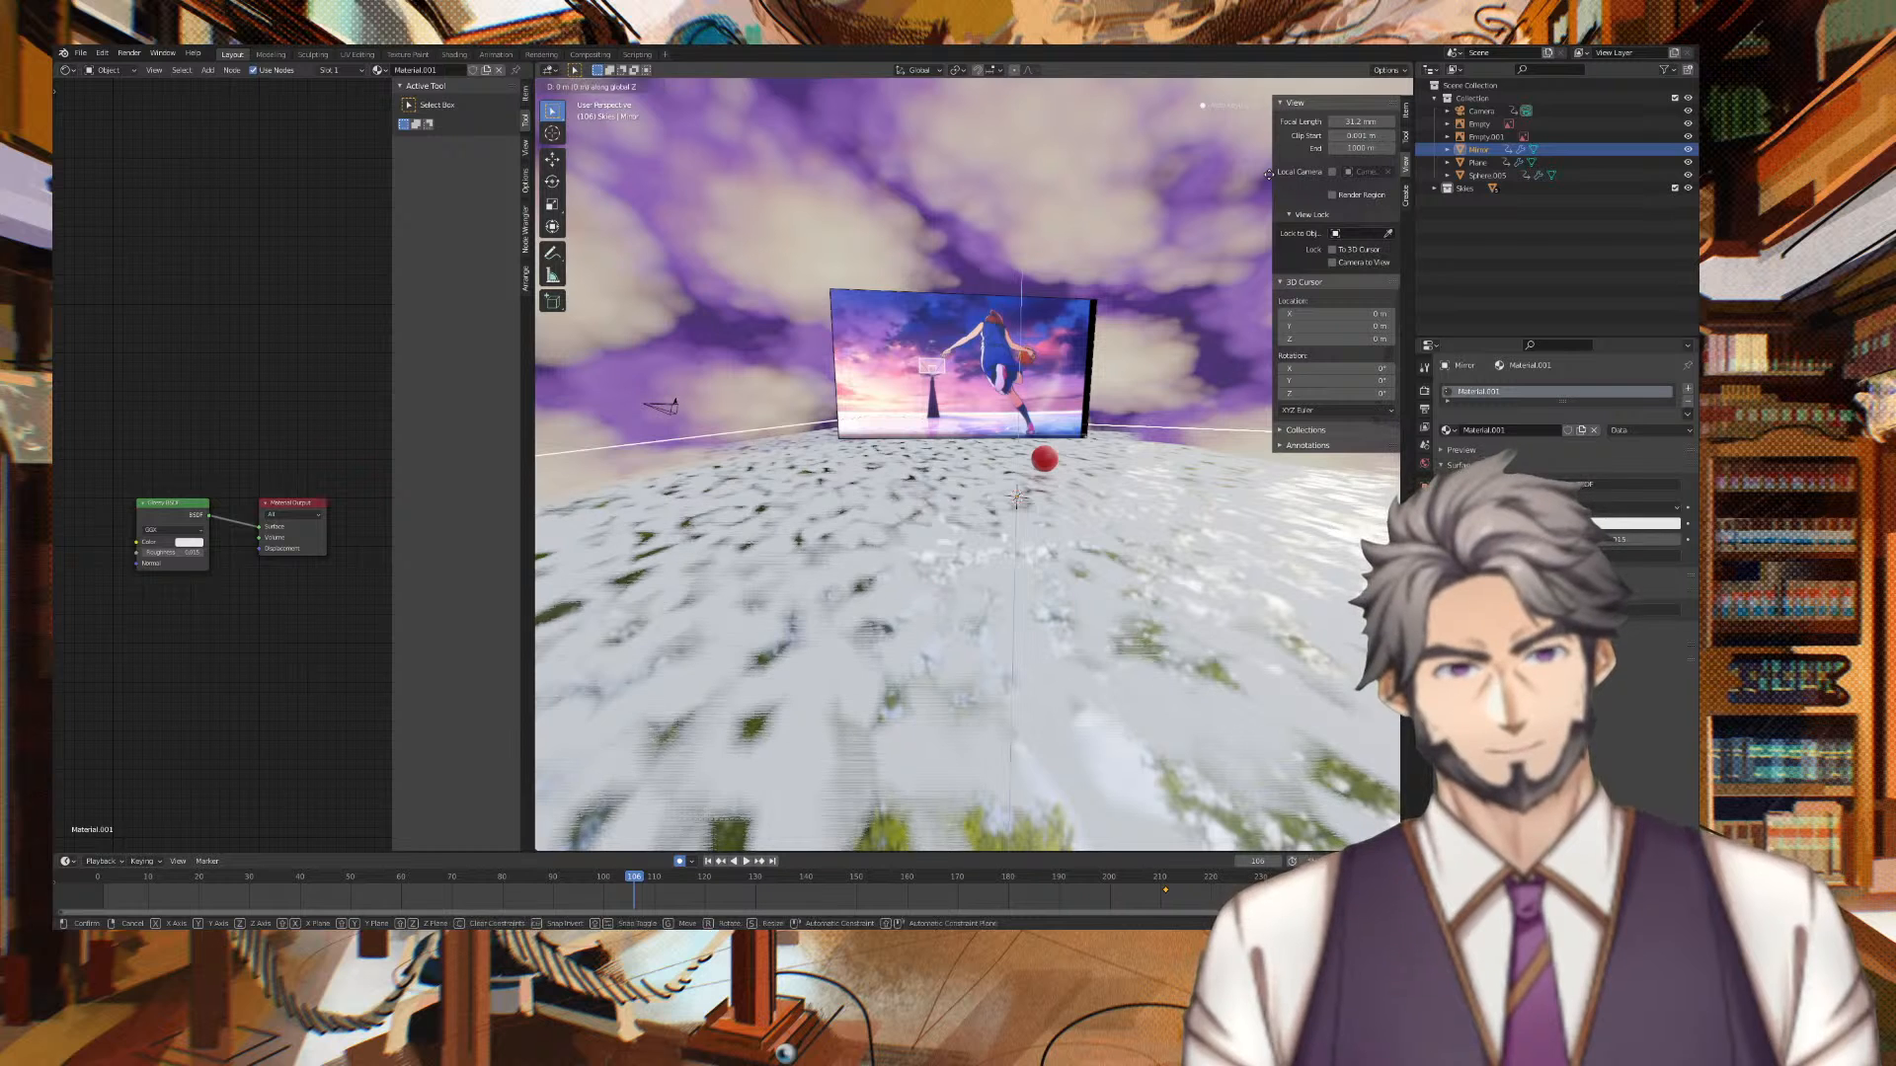
click(1268, 176)
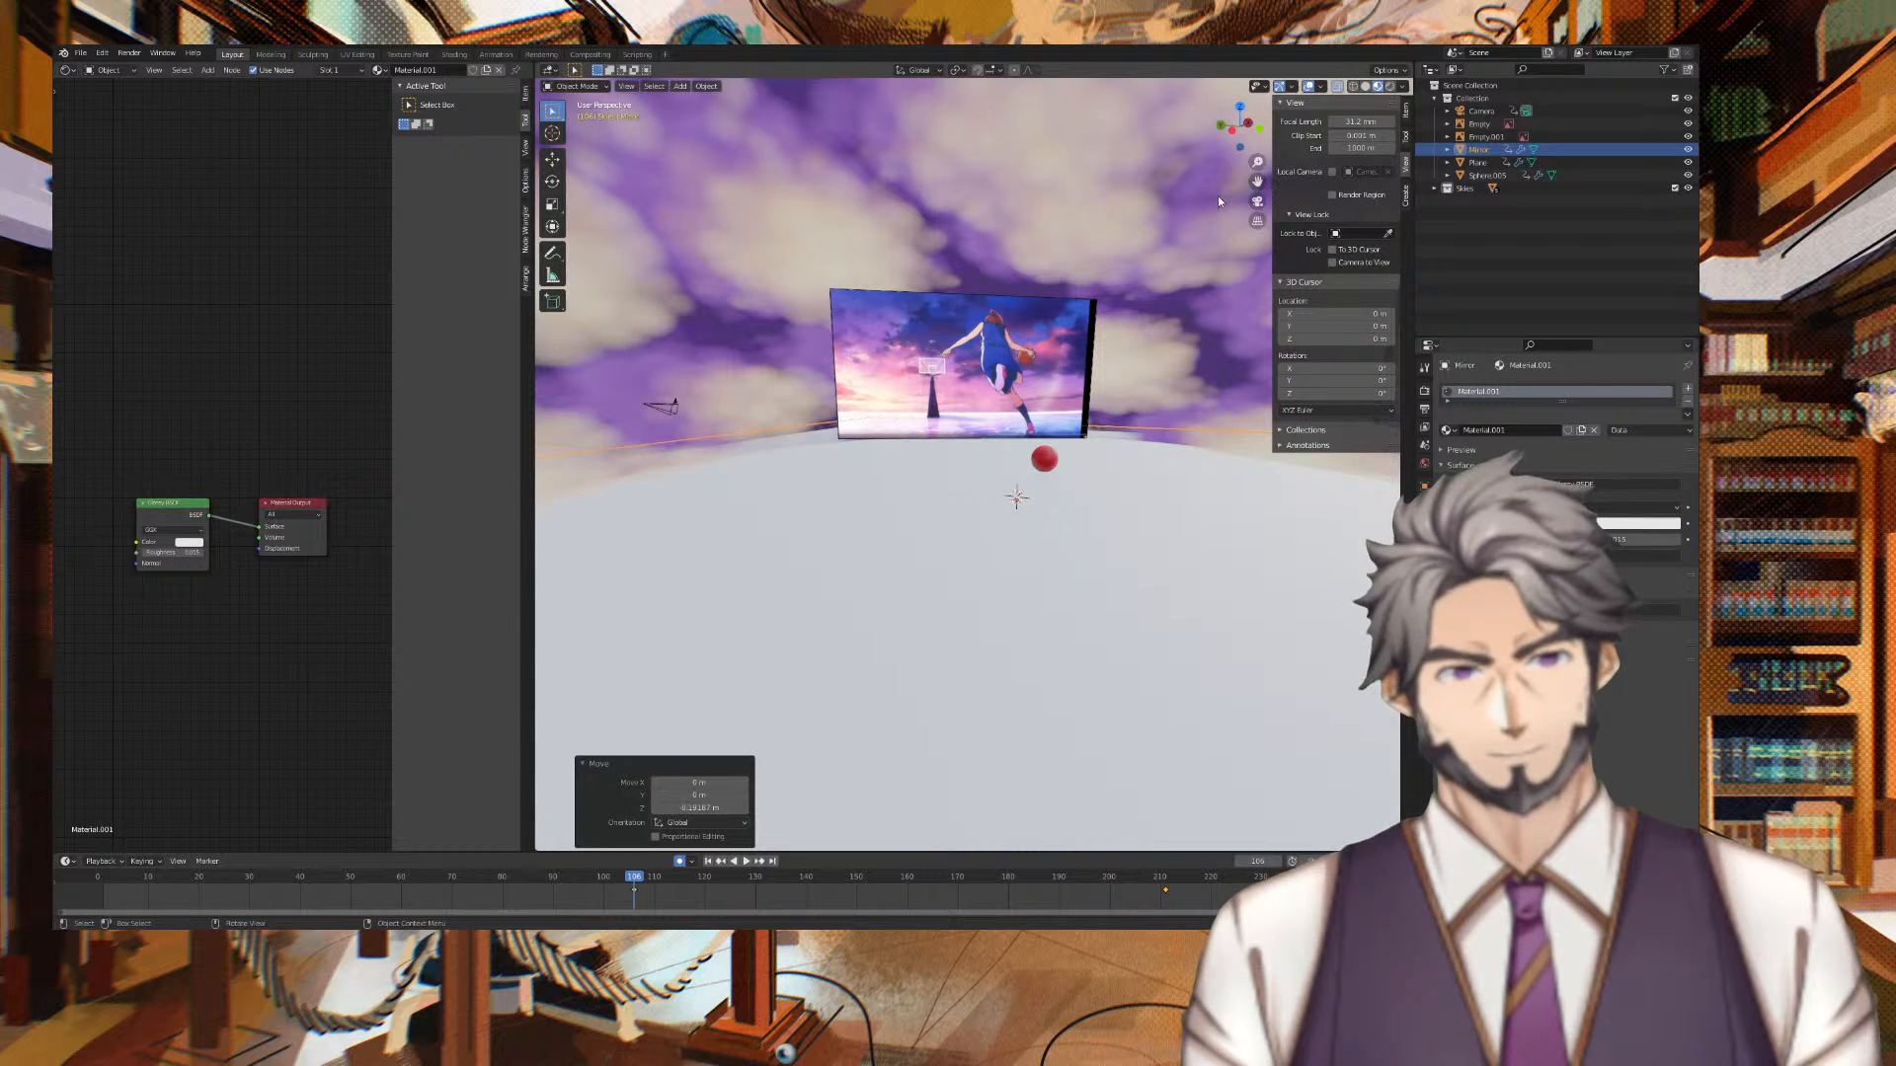
key(space)
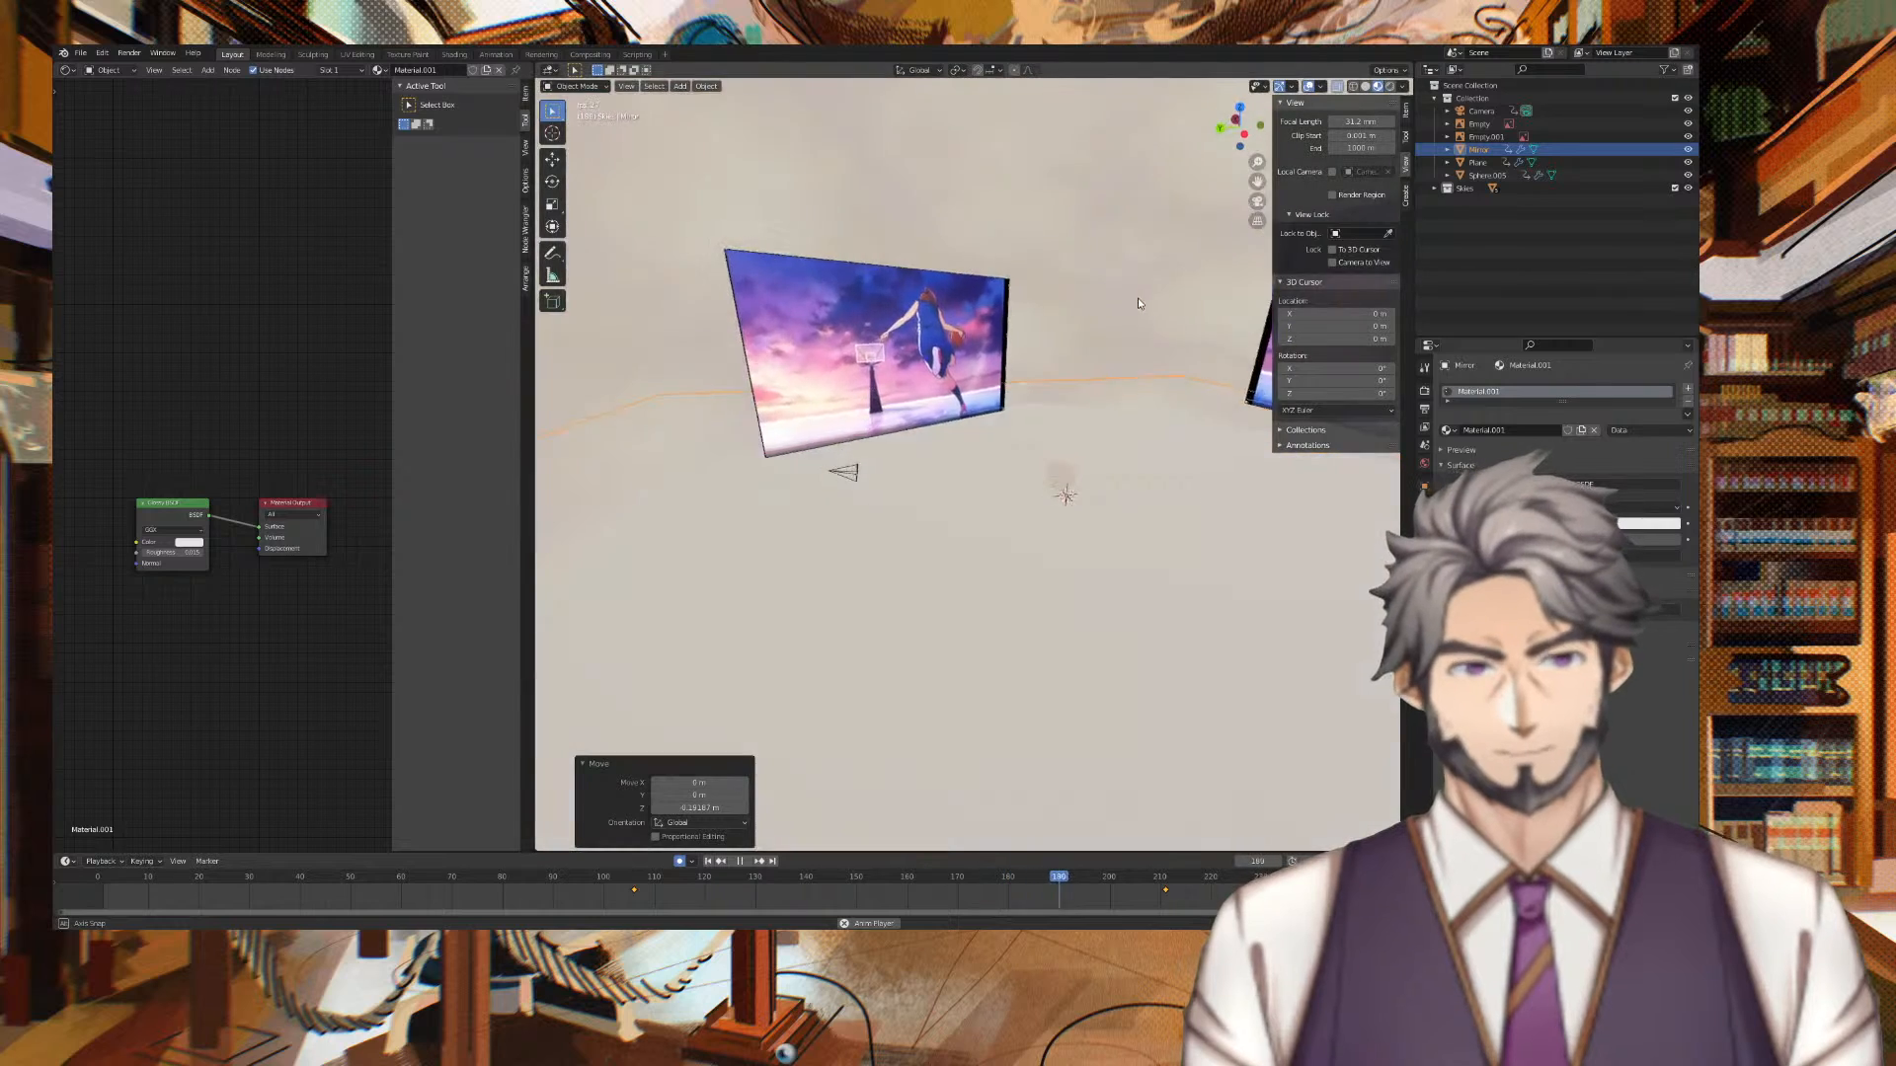
key(space)
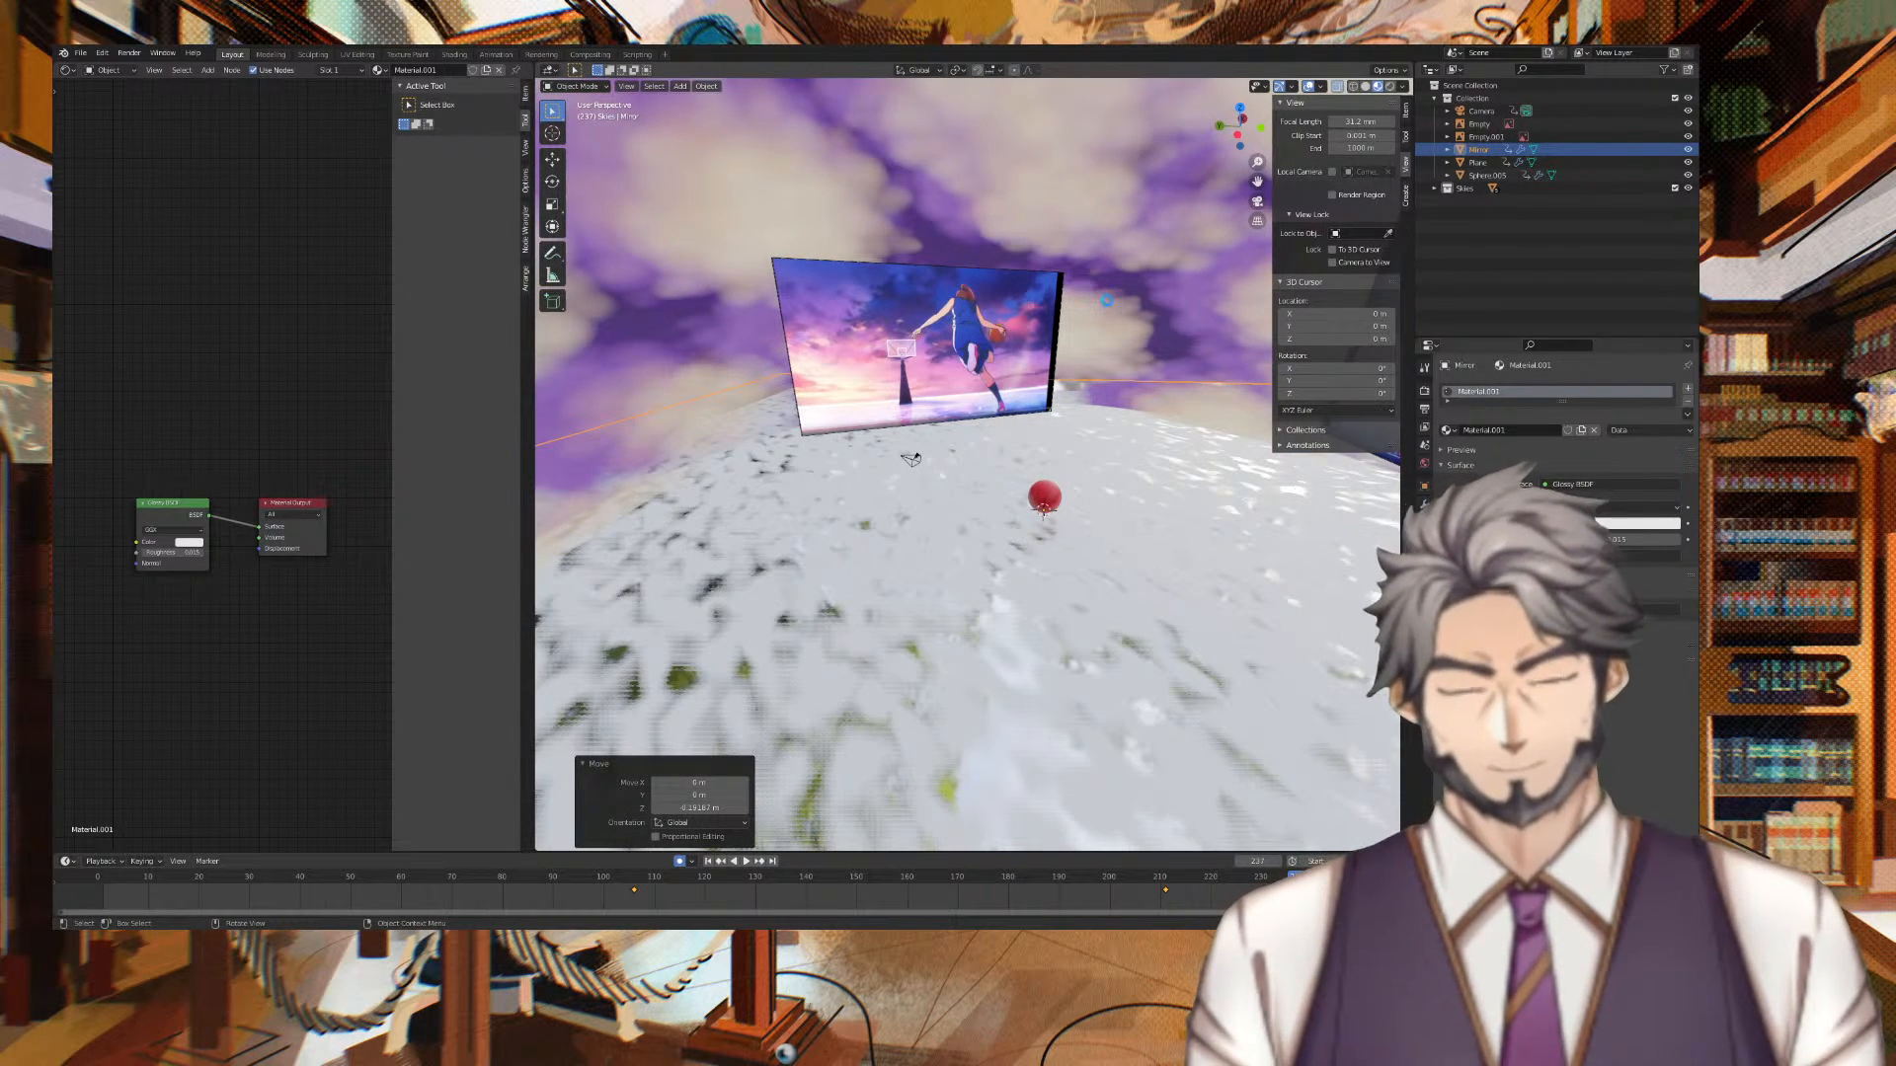
Render the current frame and examine the water, picture and sky from low angles around the scene
key(F12)
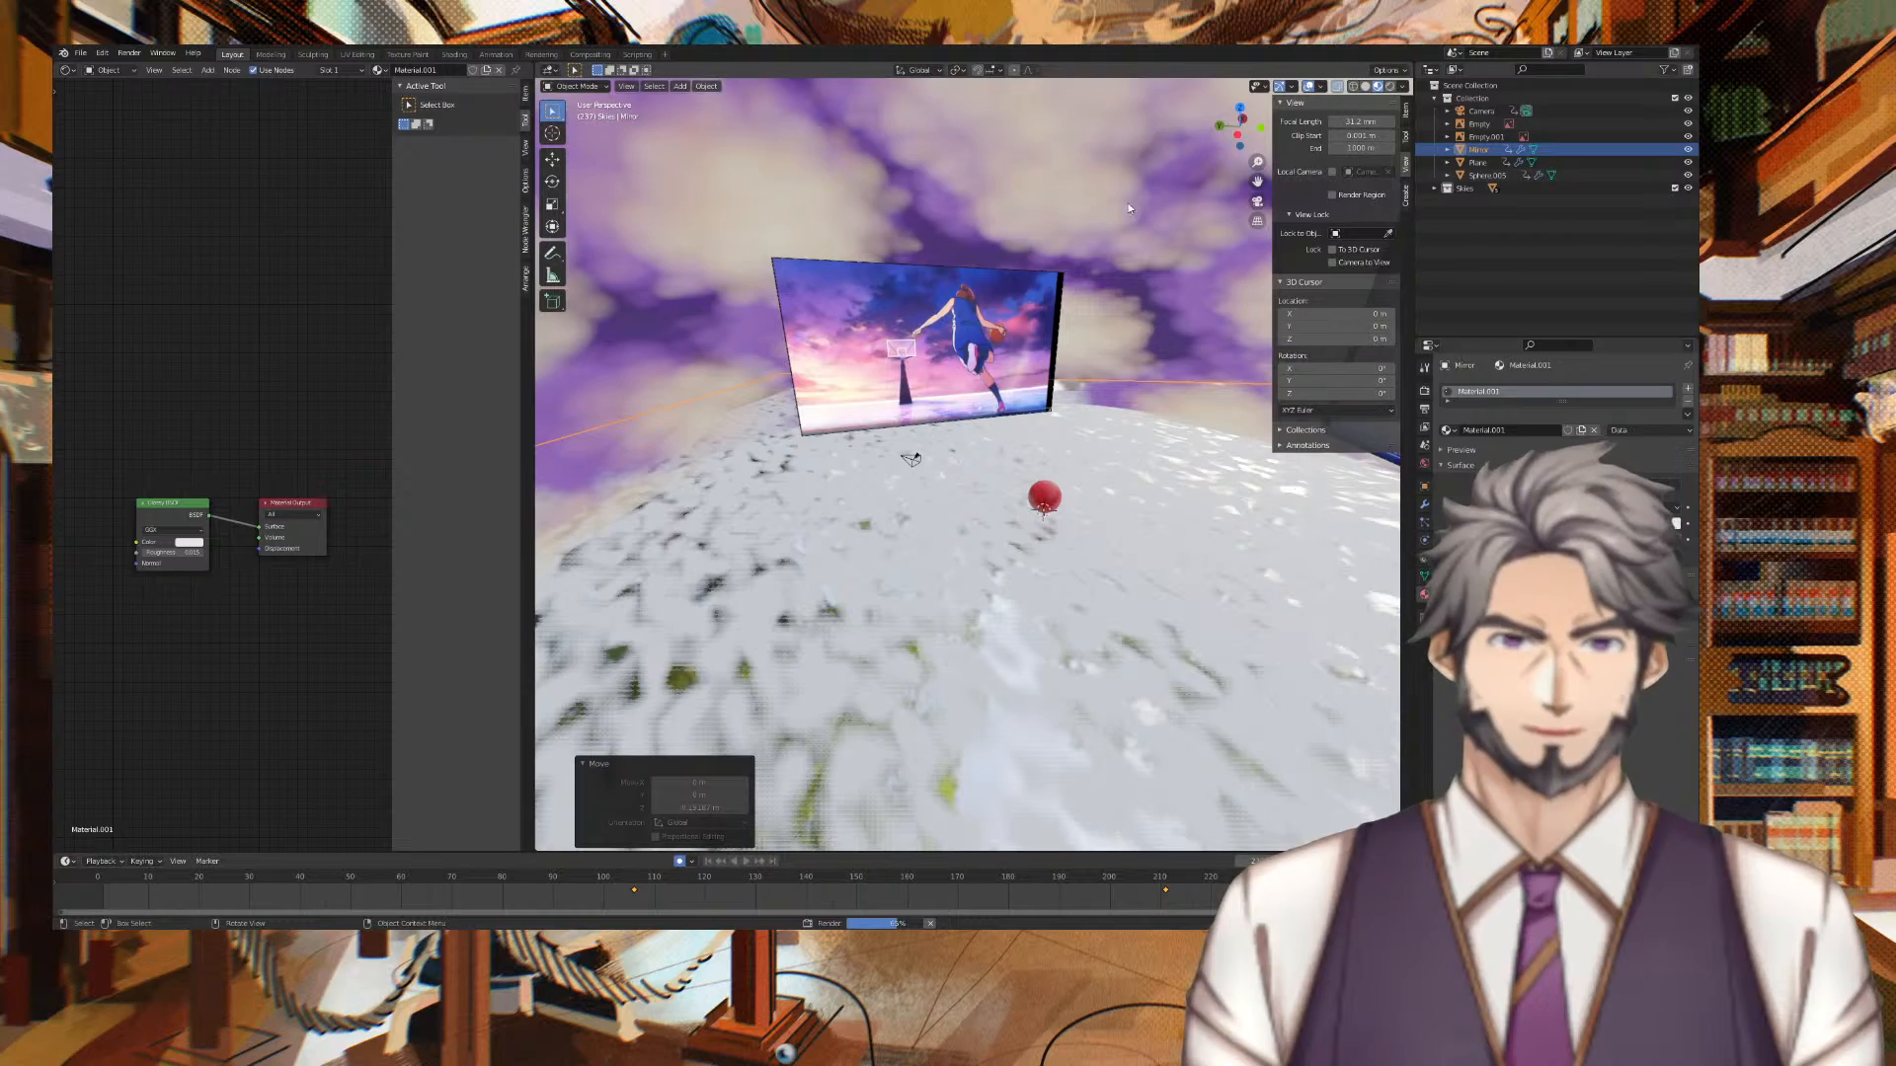
middle_drag(1081, 234, 927, 284)
click(910, 348)
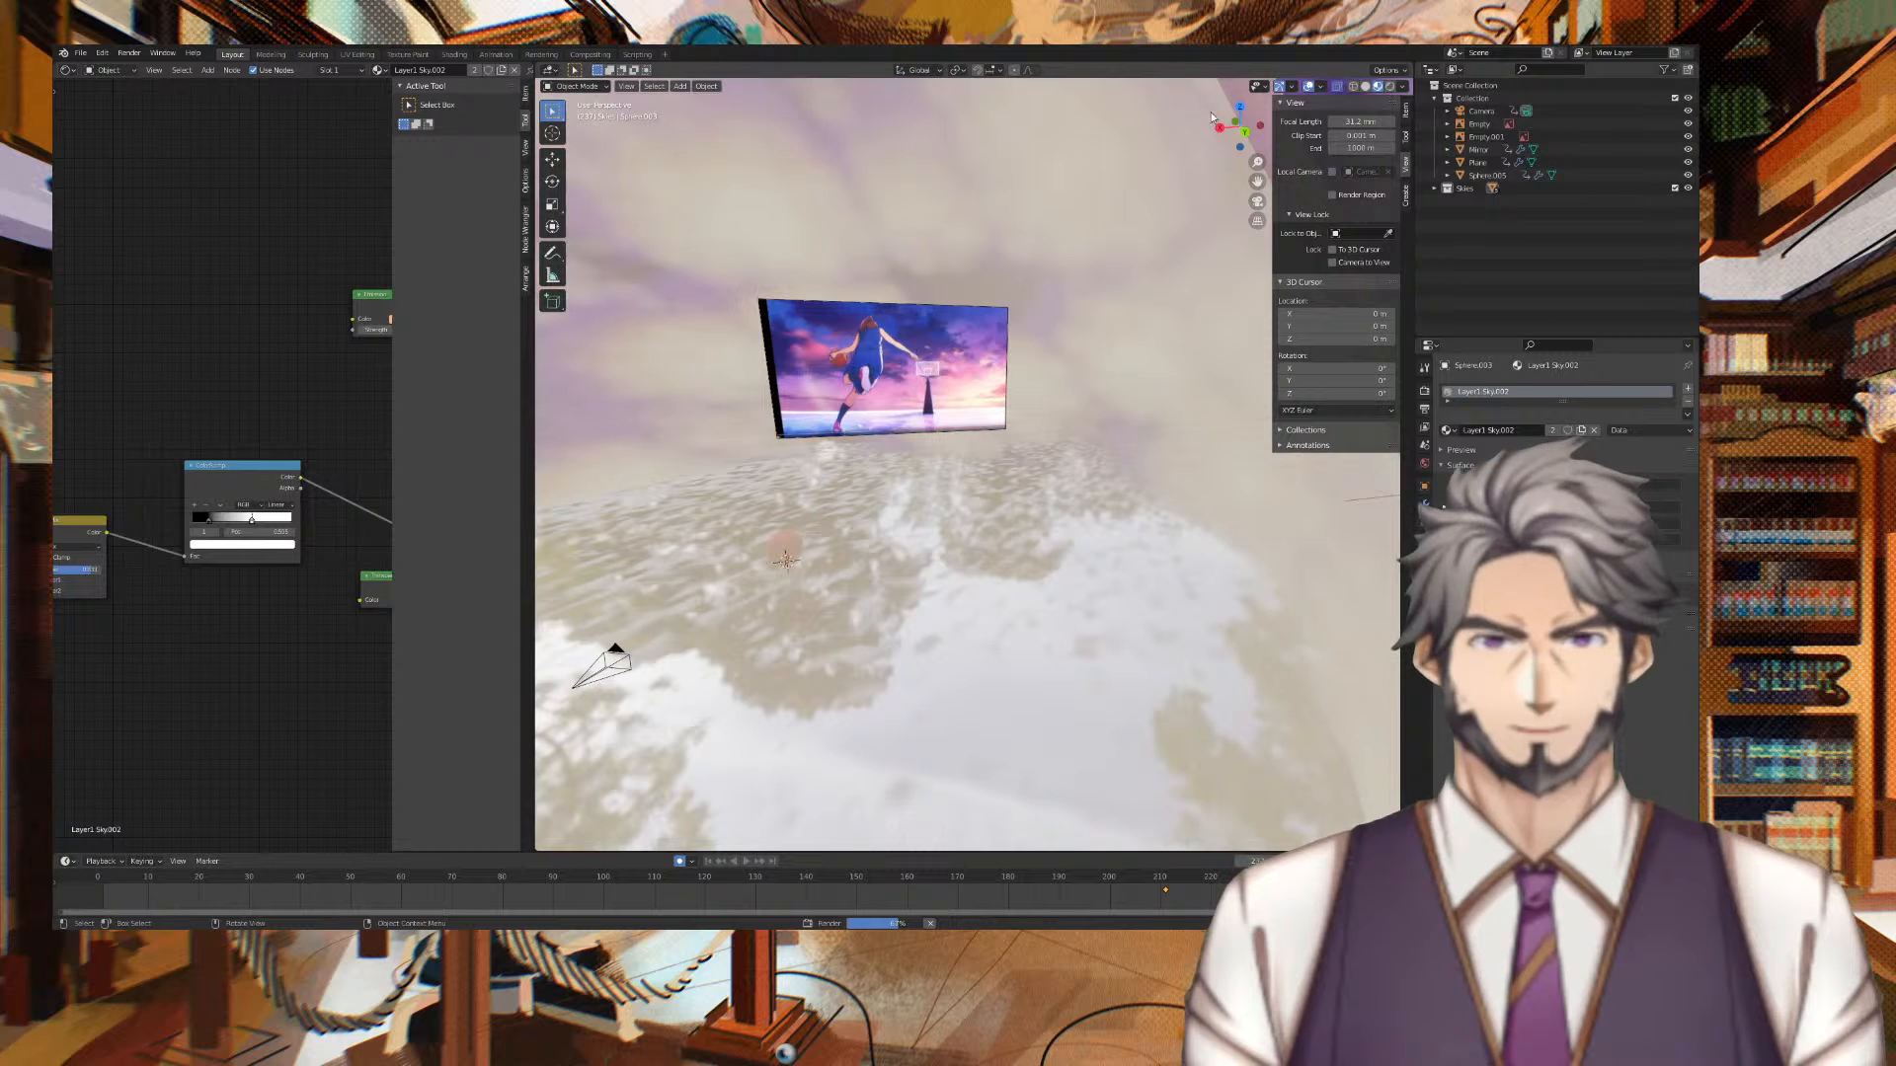
key(ctrl+KP_1)
middle_drag(816, 395, 992, 678)
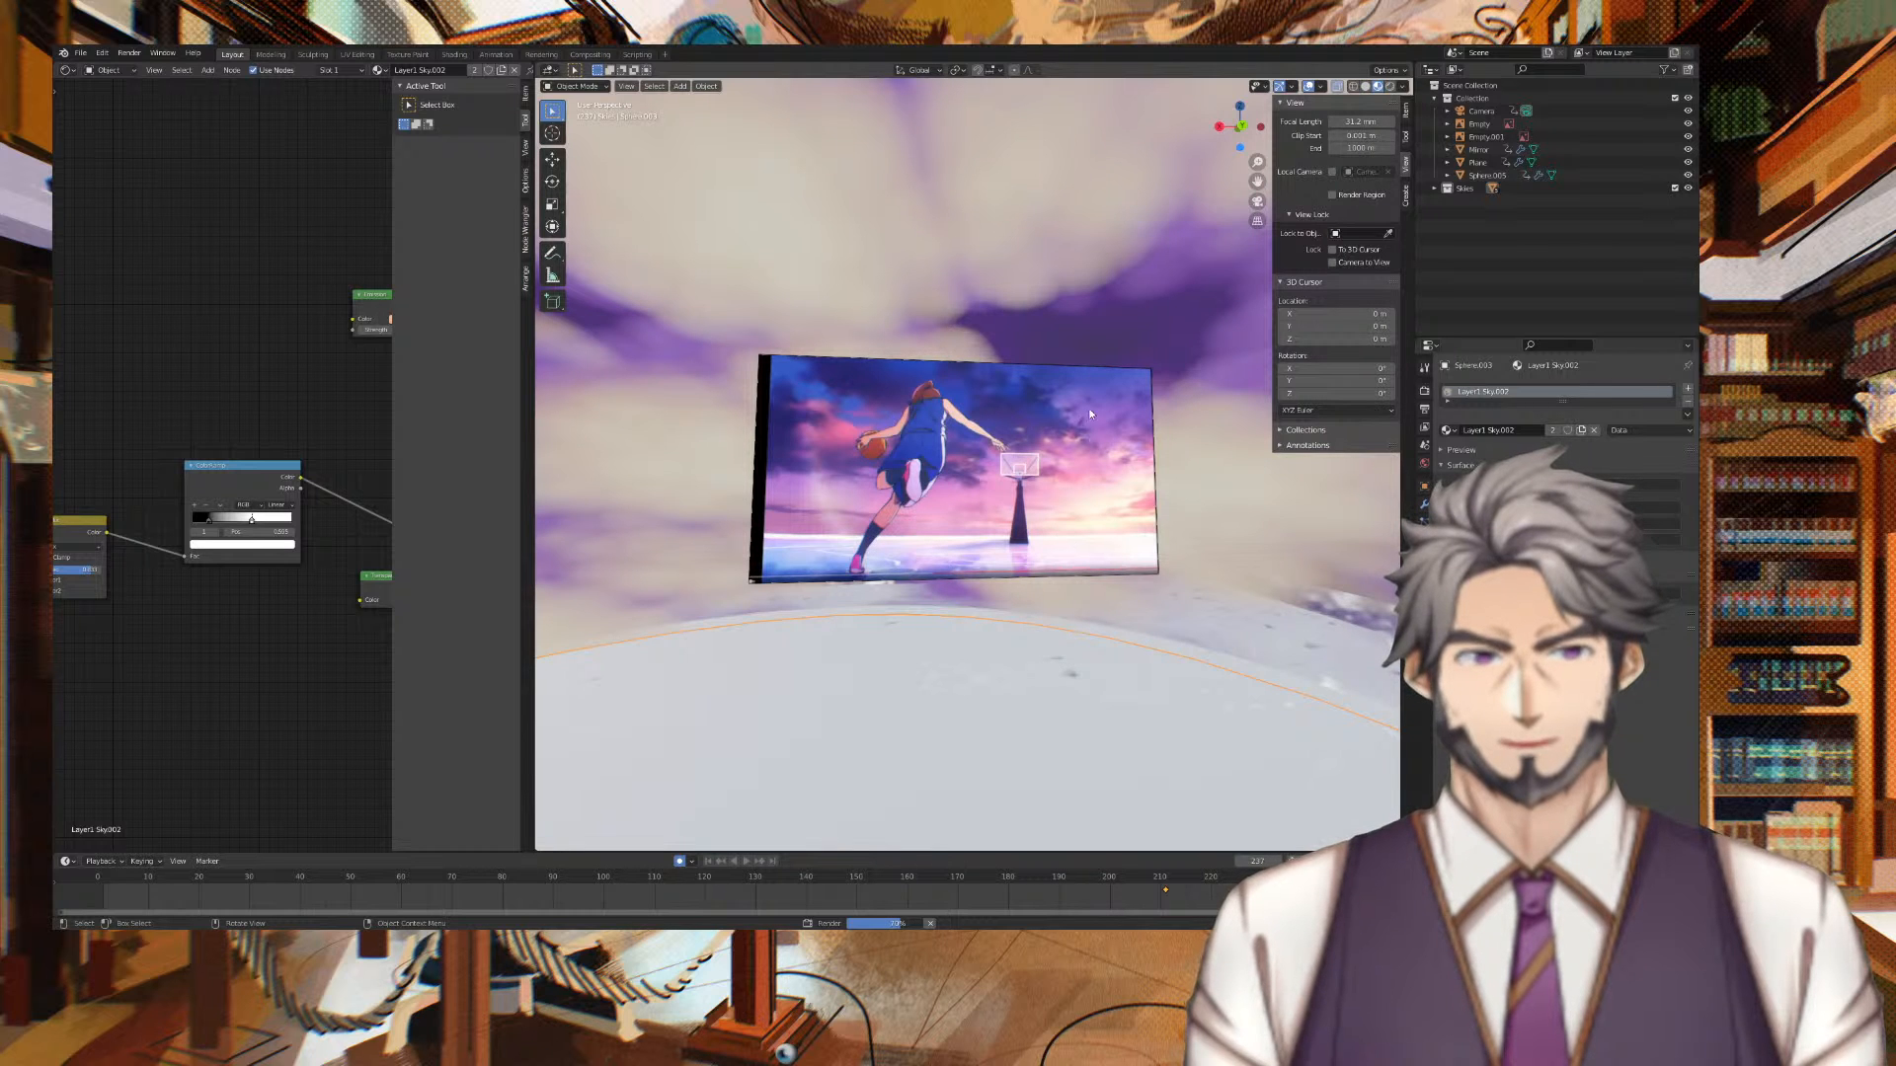
middle_drag(1029, 628, 977, 599)
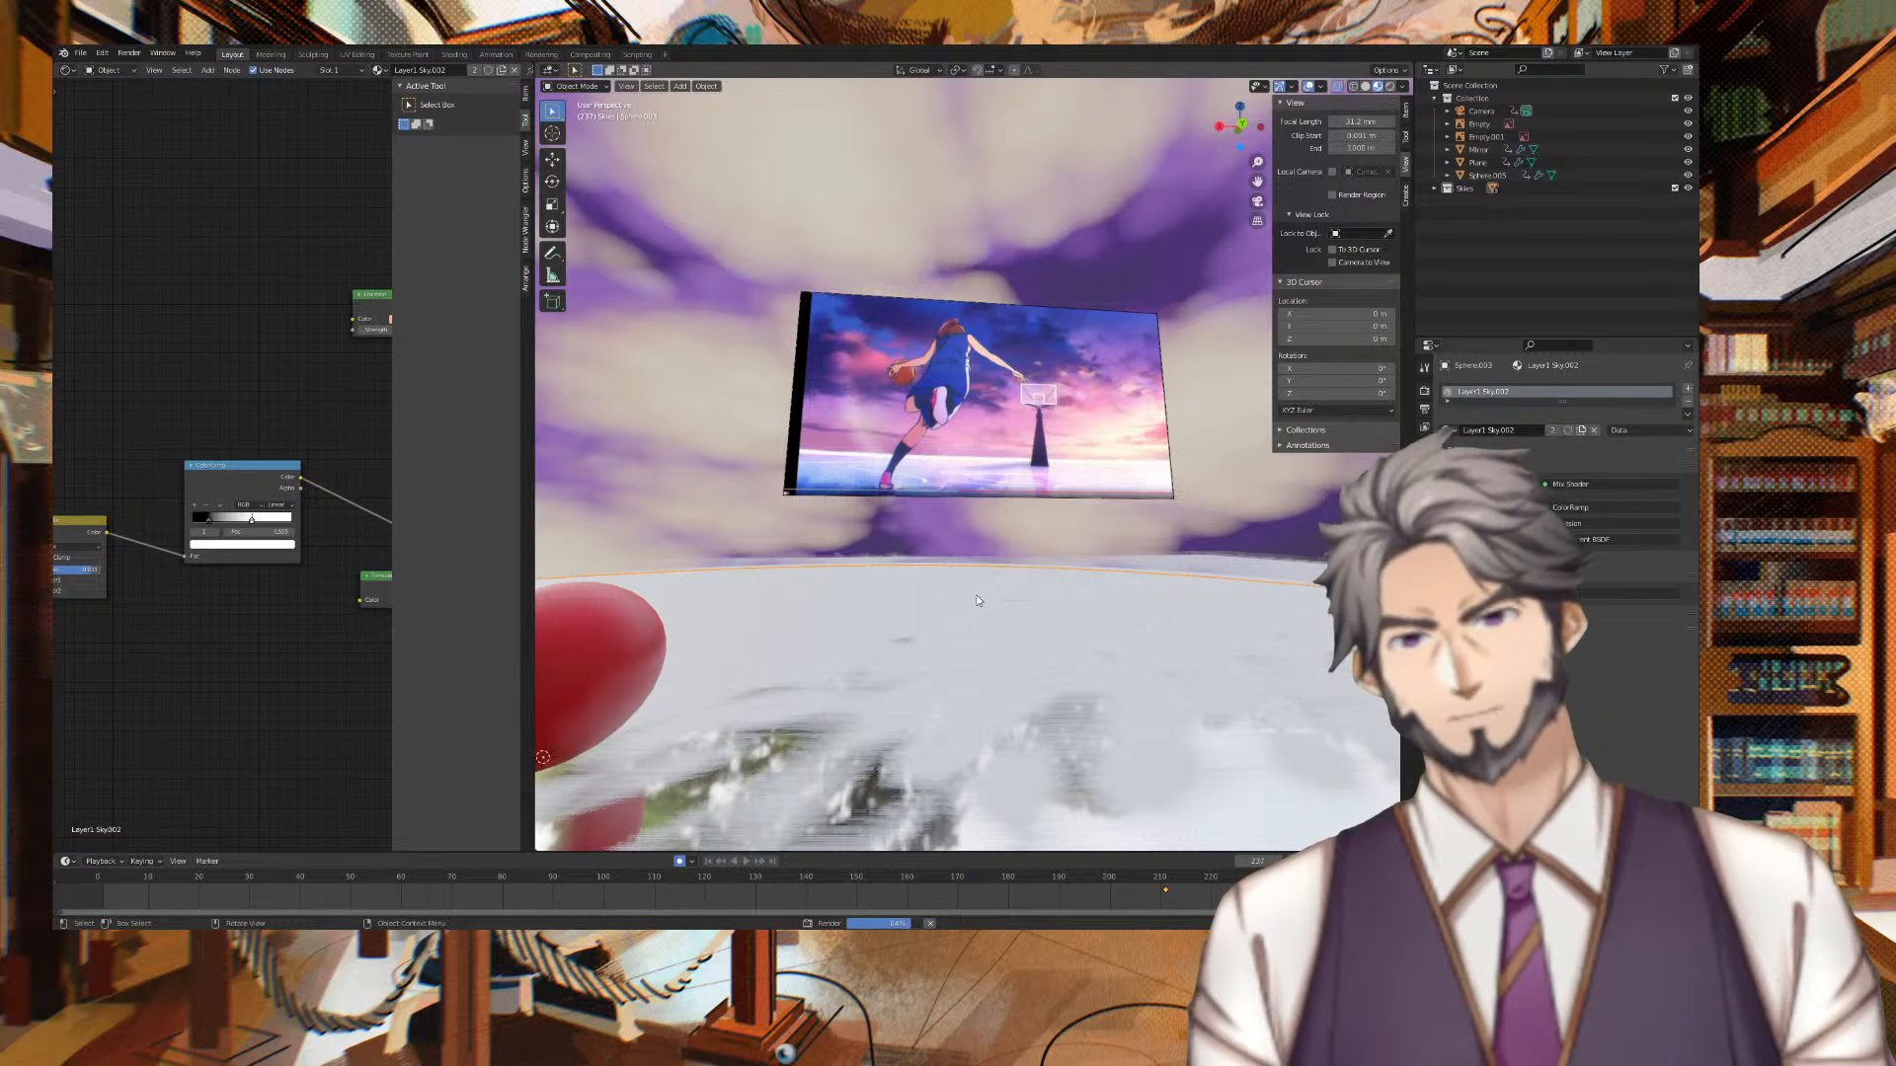
Expand the sky spheres' collection and inspect the material nodes of Sphere and Sphere.001
middle_drag(296, 395, 165, 490)
click(378, 70)
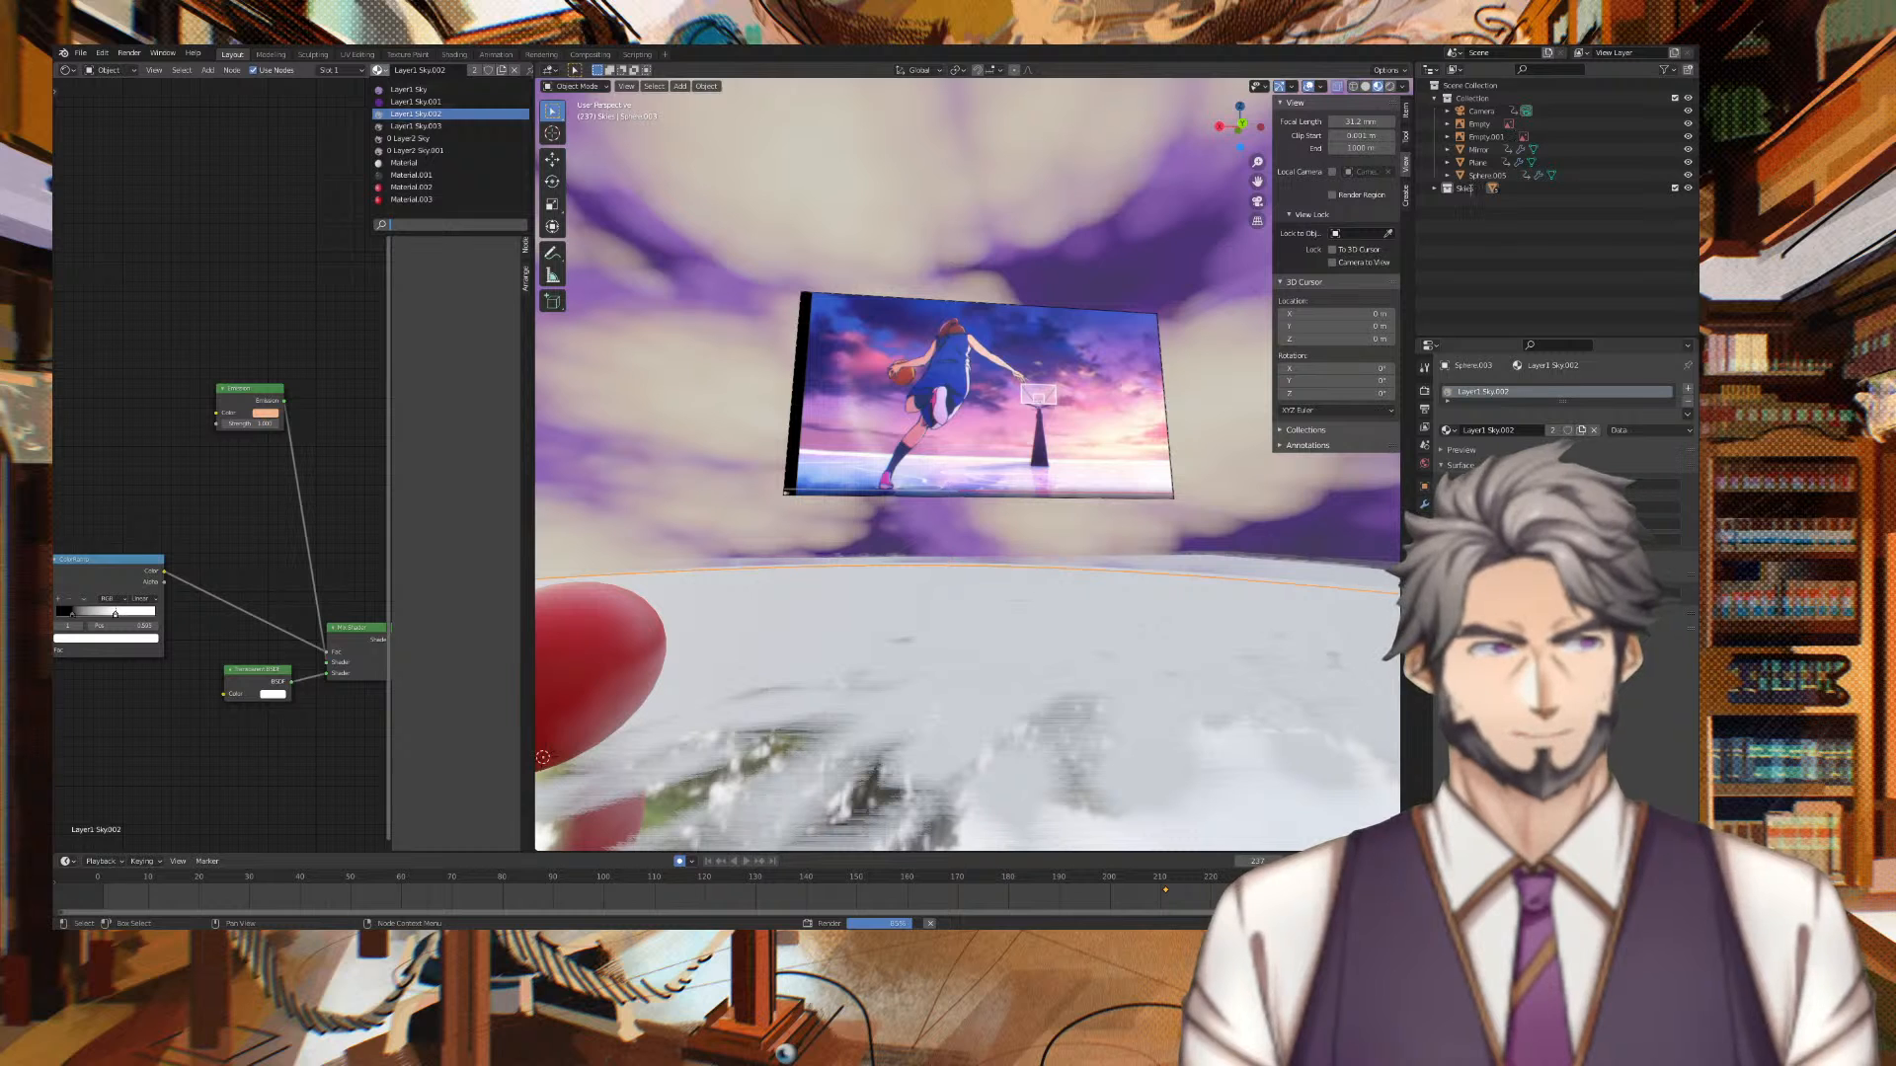
click(1434, 188)
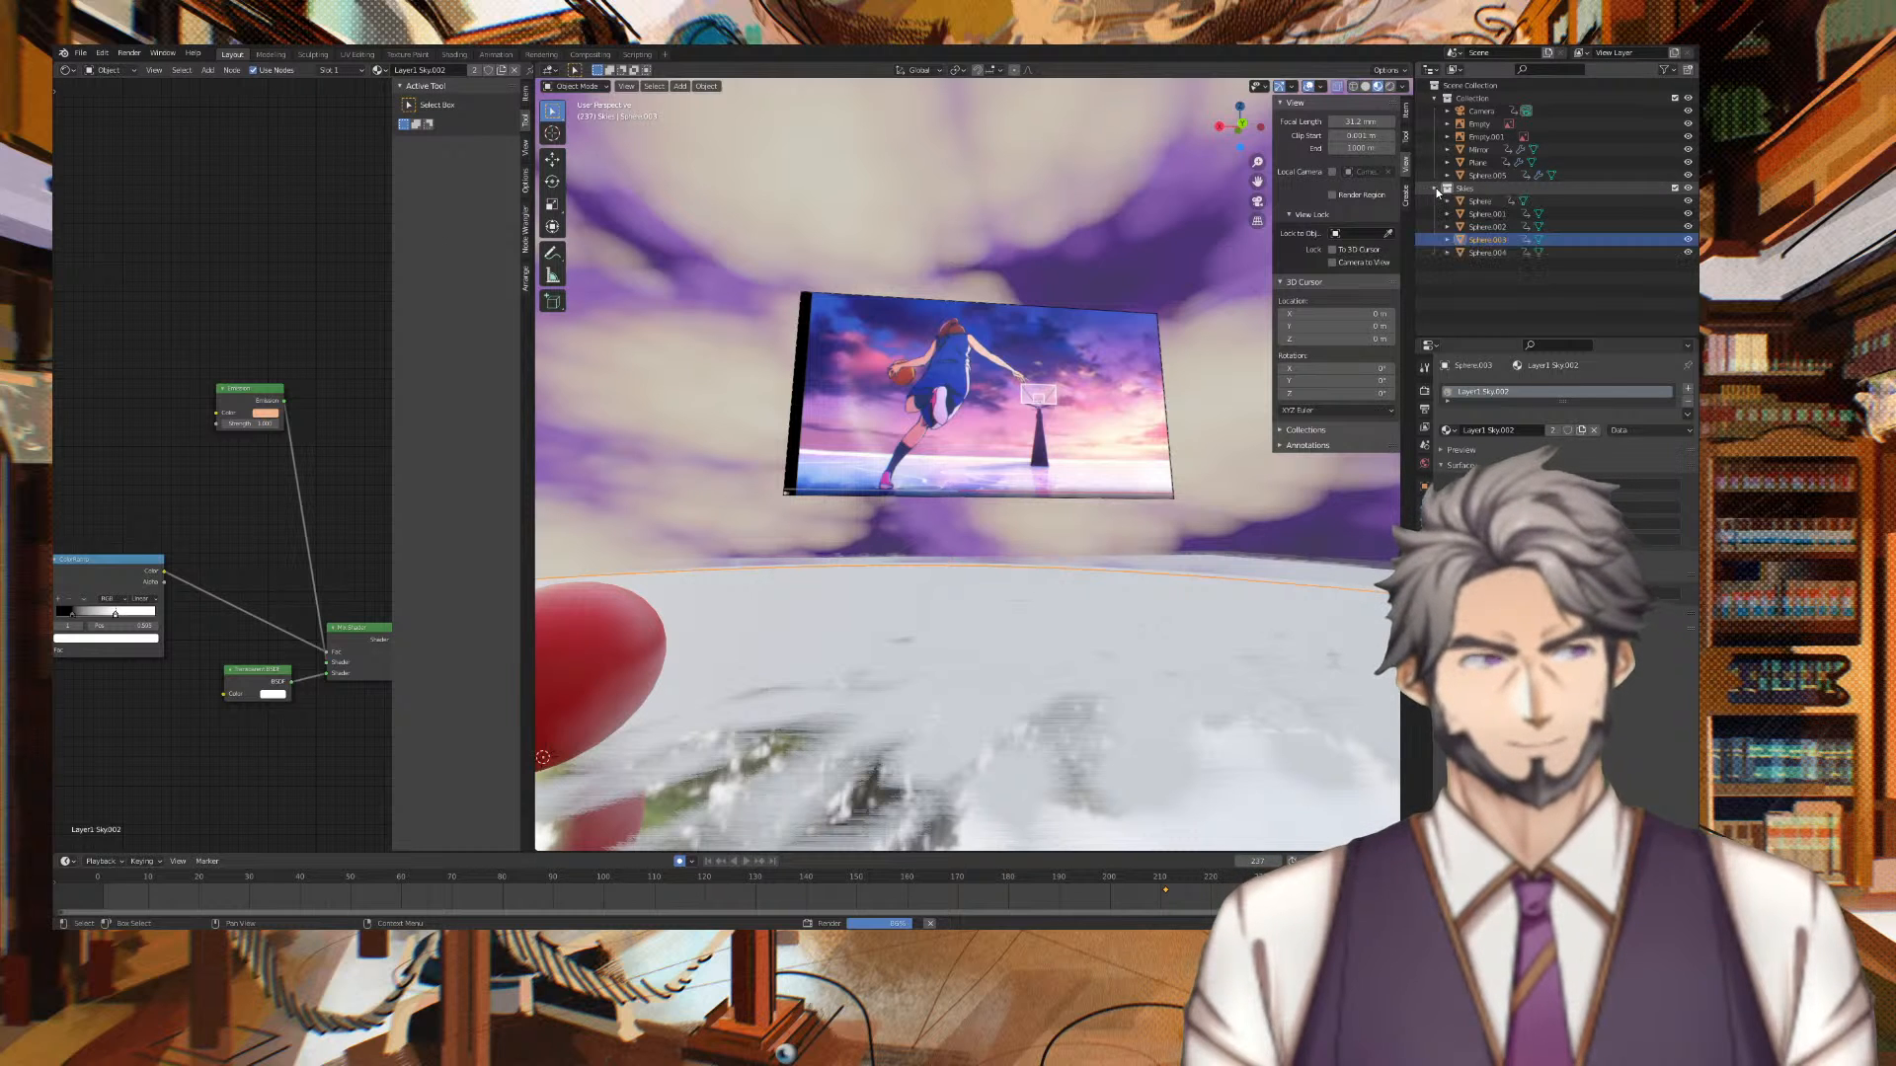
click(1476, 201)
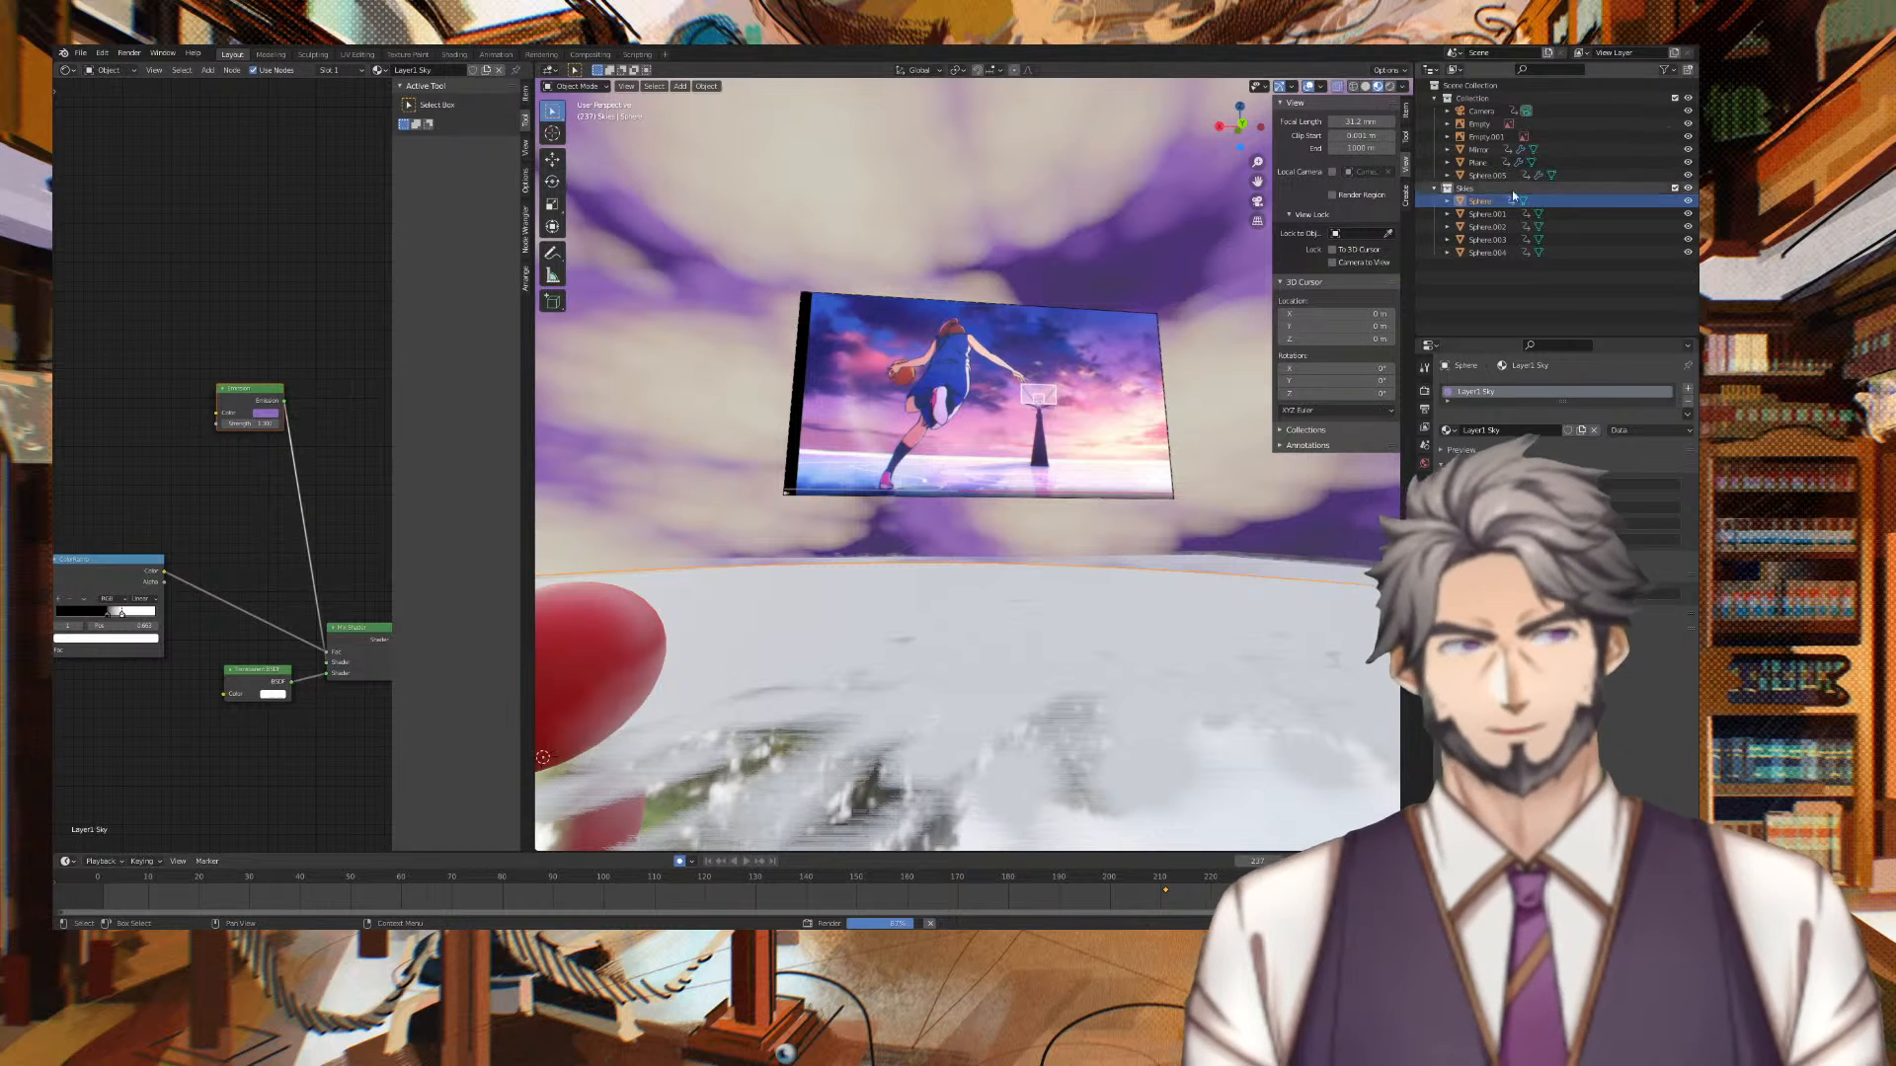
click(1485, 214)
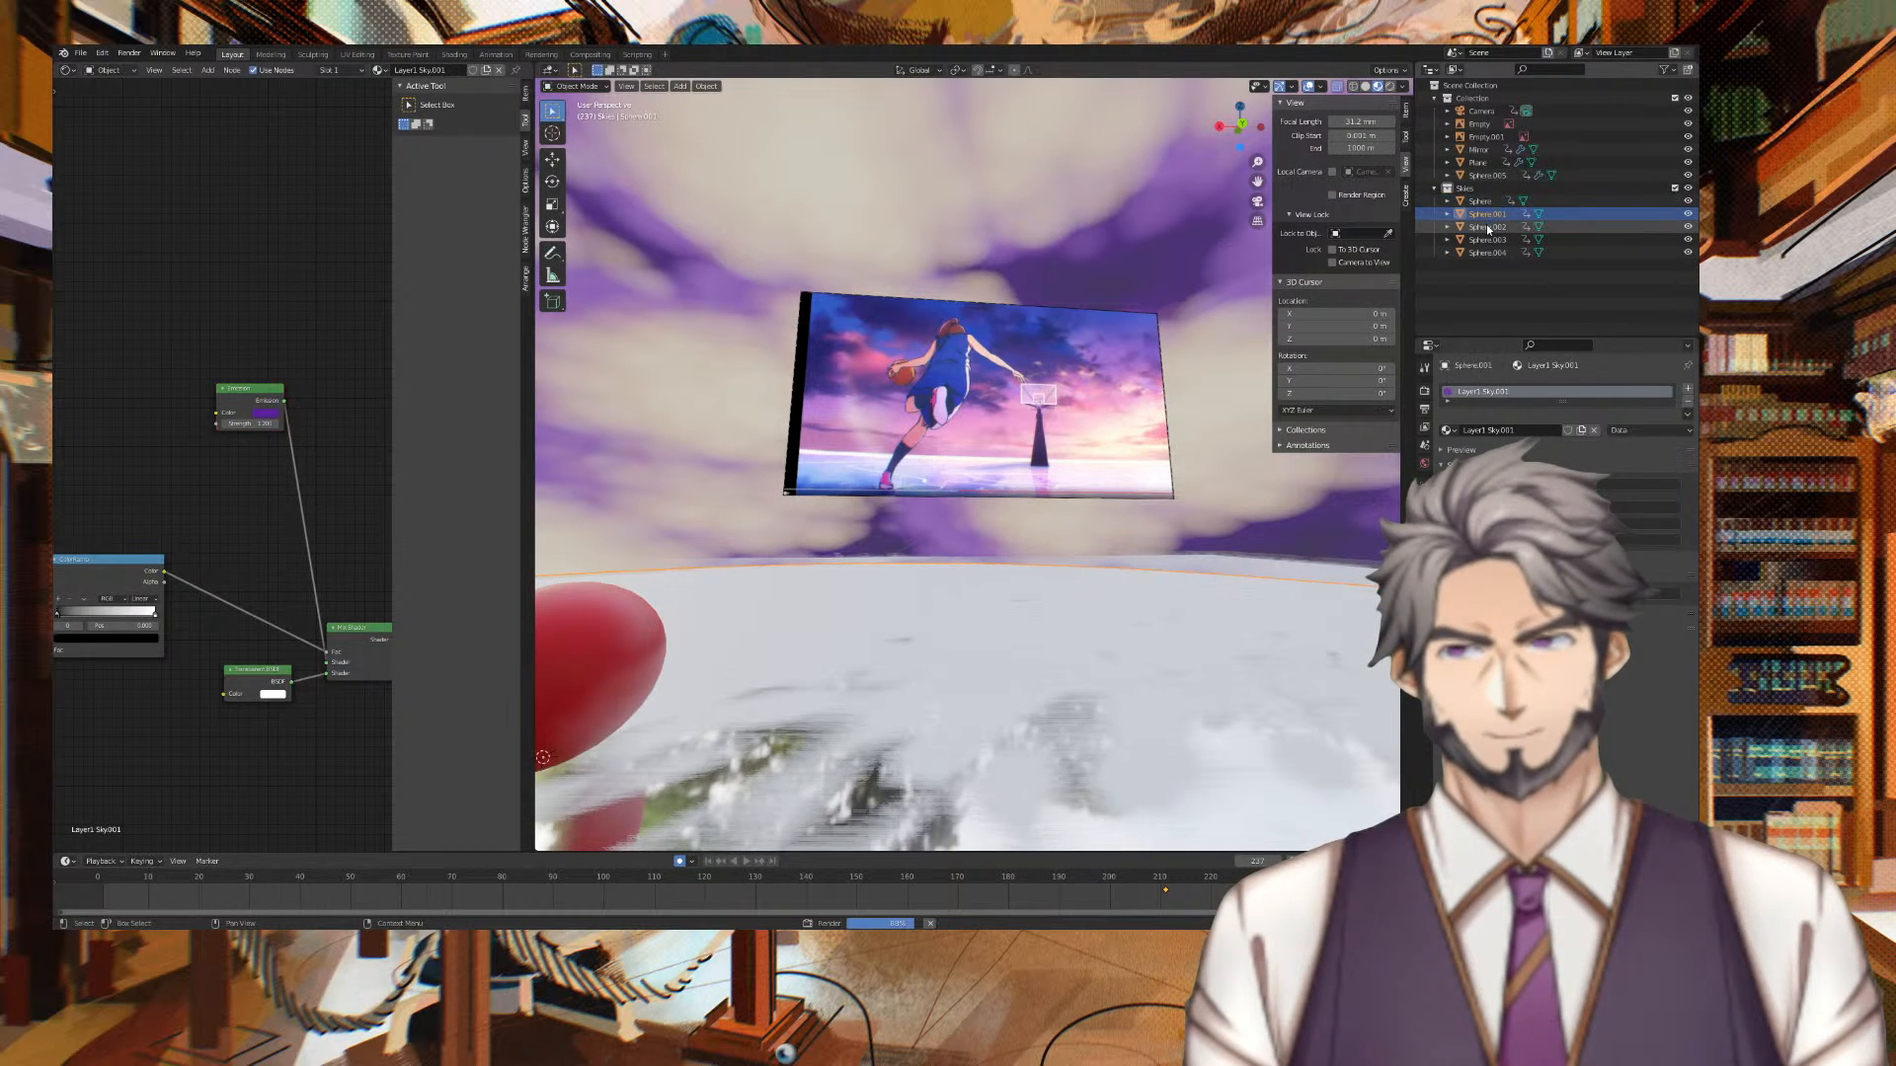
Copy the Emission nodes of Layer1 Sky and Layer1 Sky.003 into Sphere.003's Layer1 Sky.002 material
click(1481, 202)
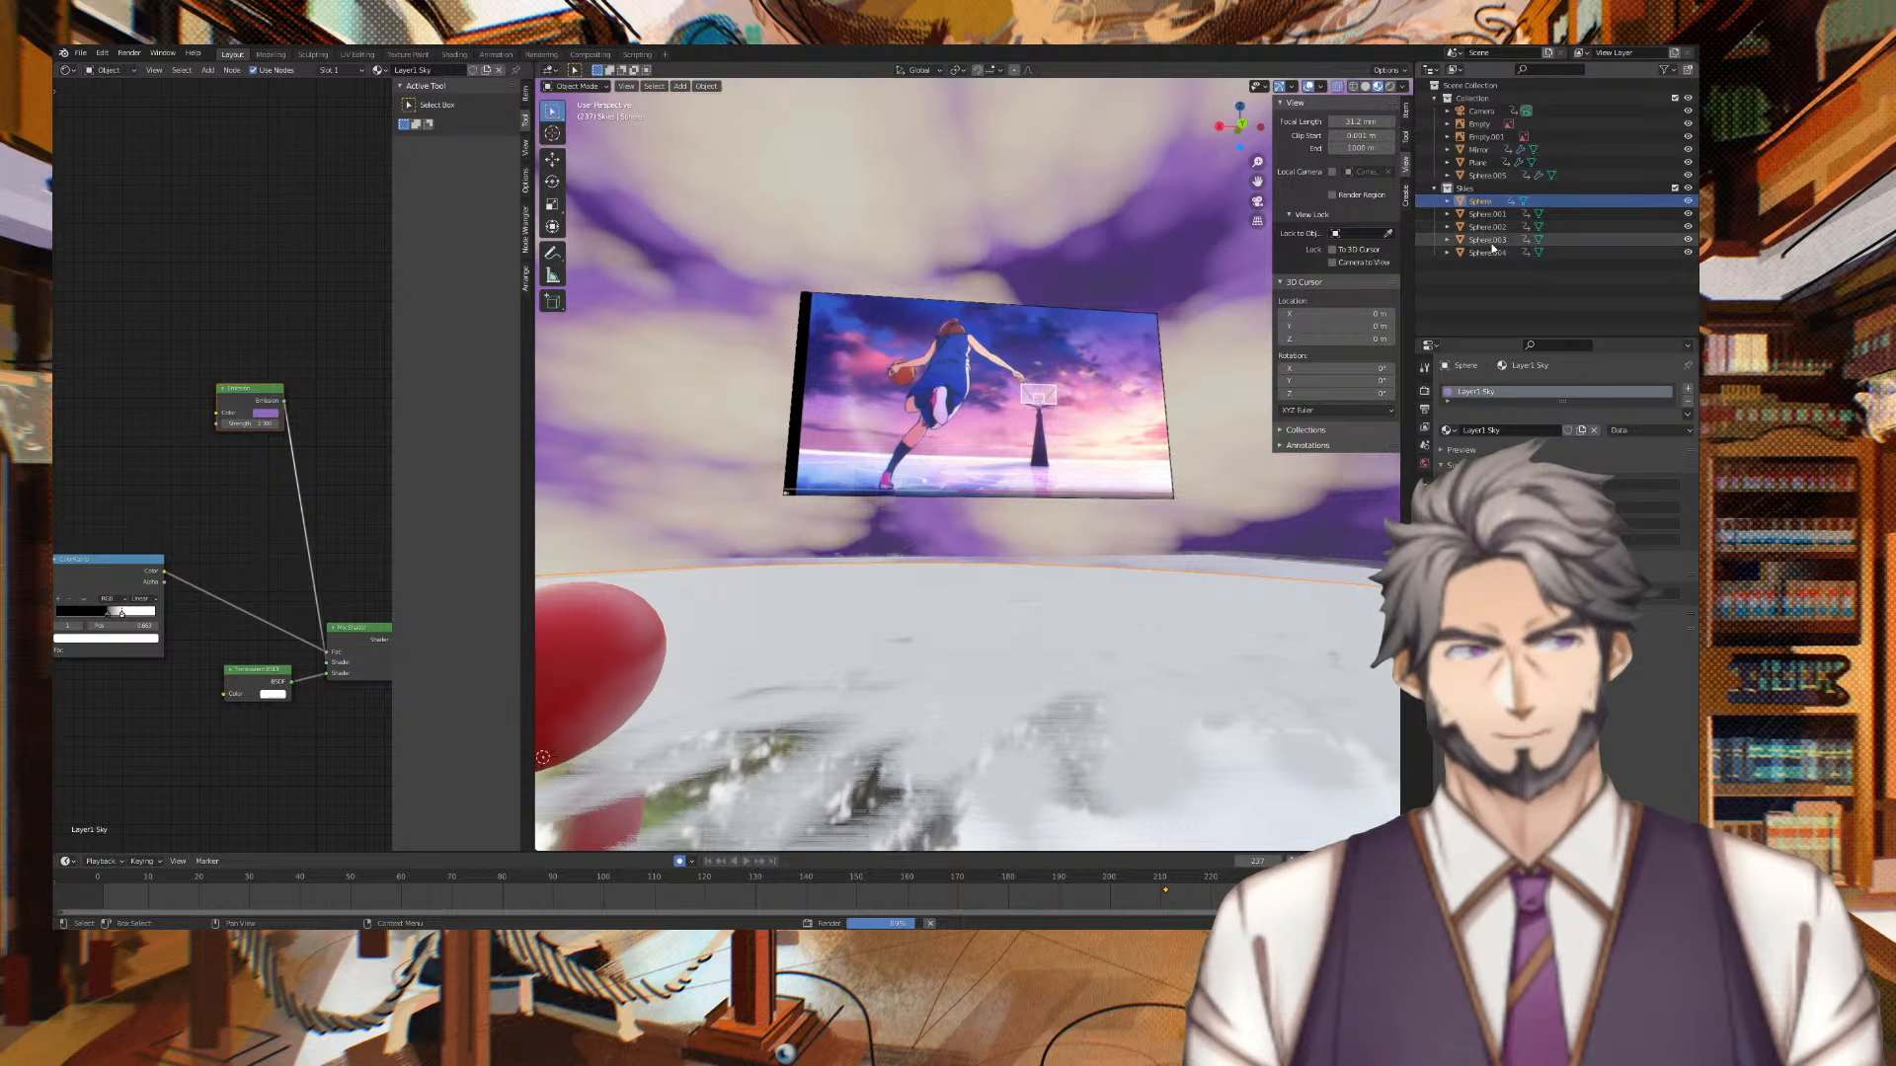
click(1496, 240)
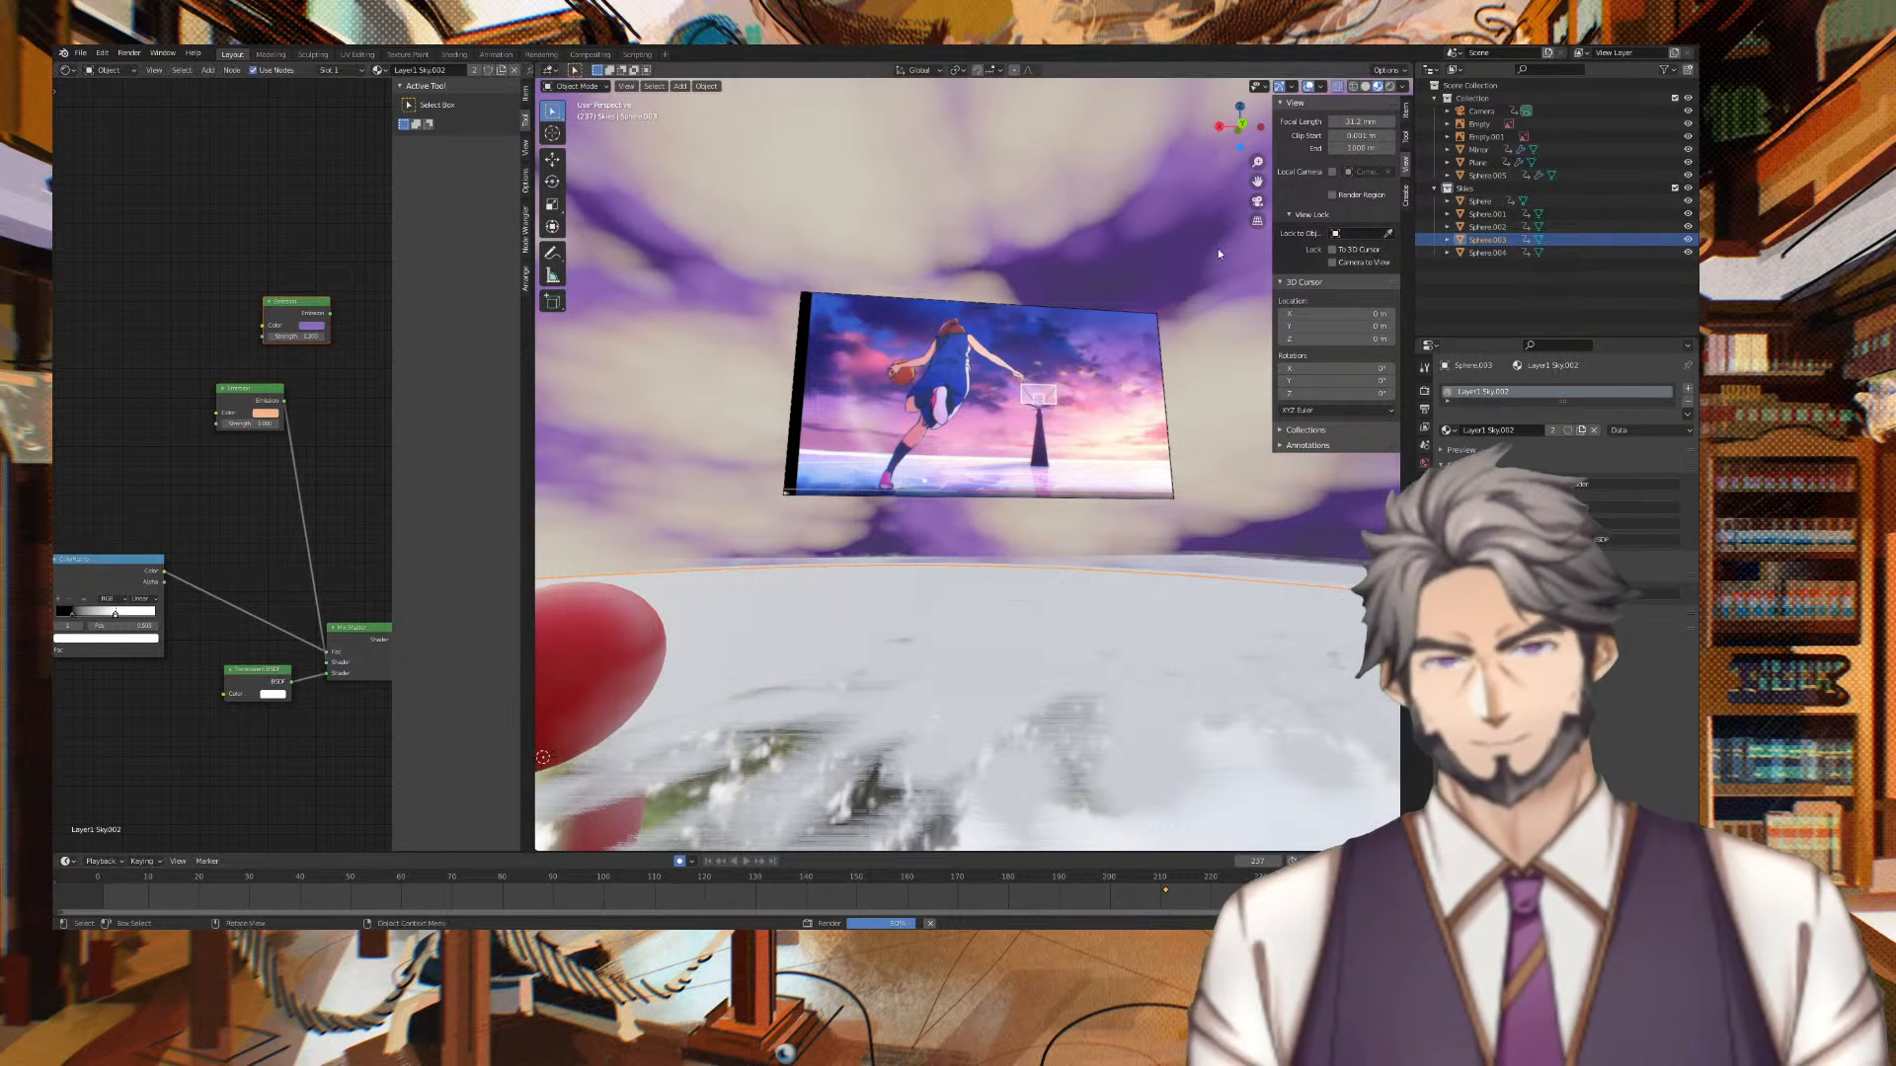
click(1555, 252)
click(259, 394)
click(1548, 242)
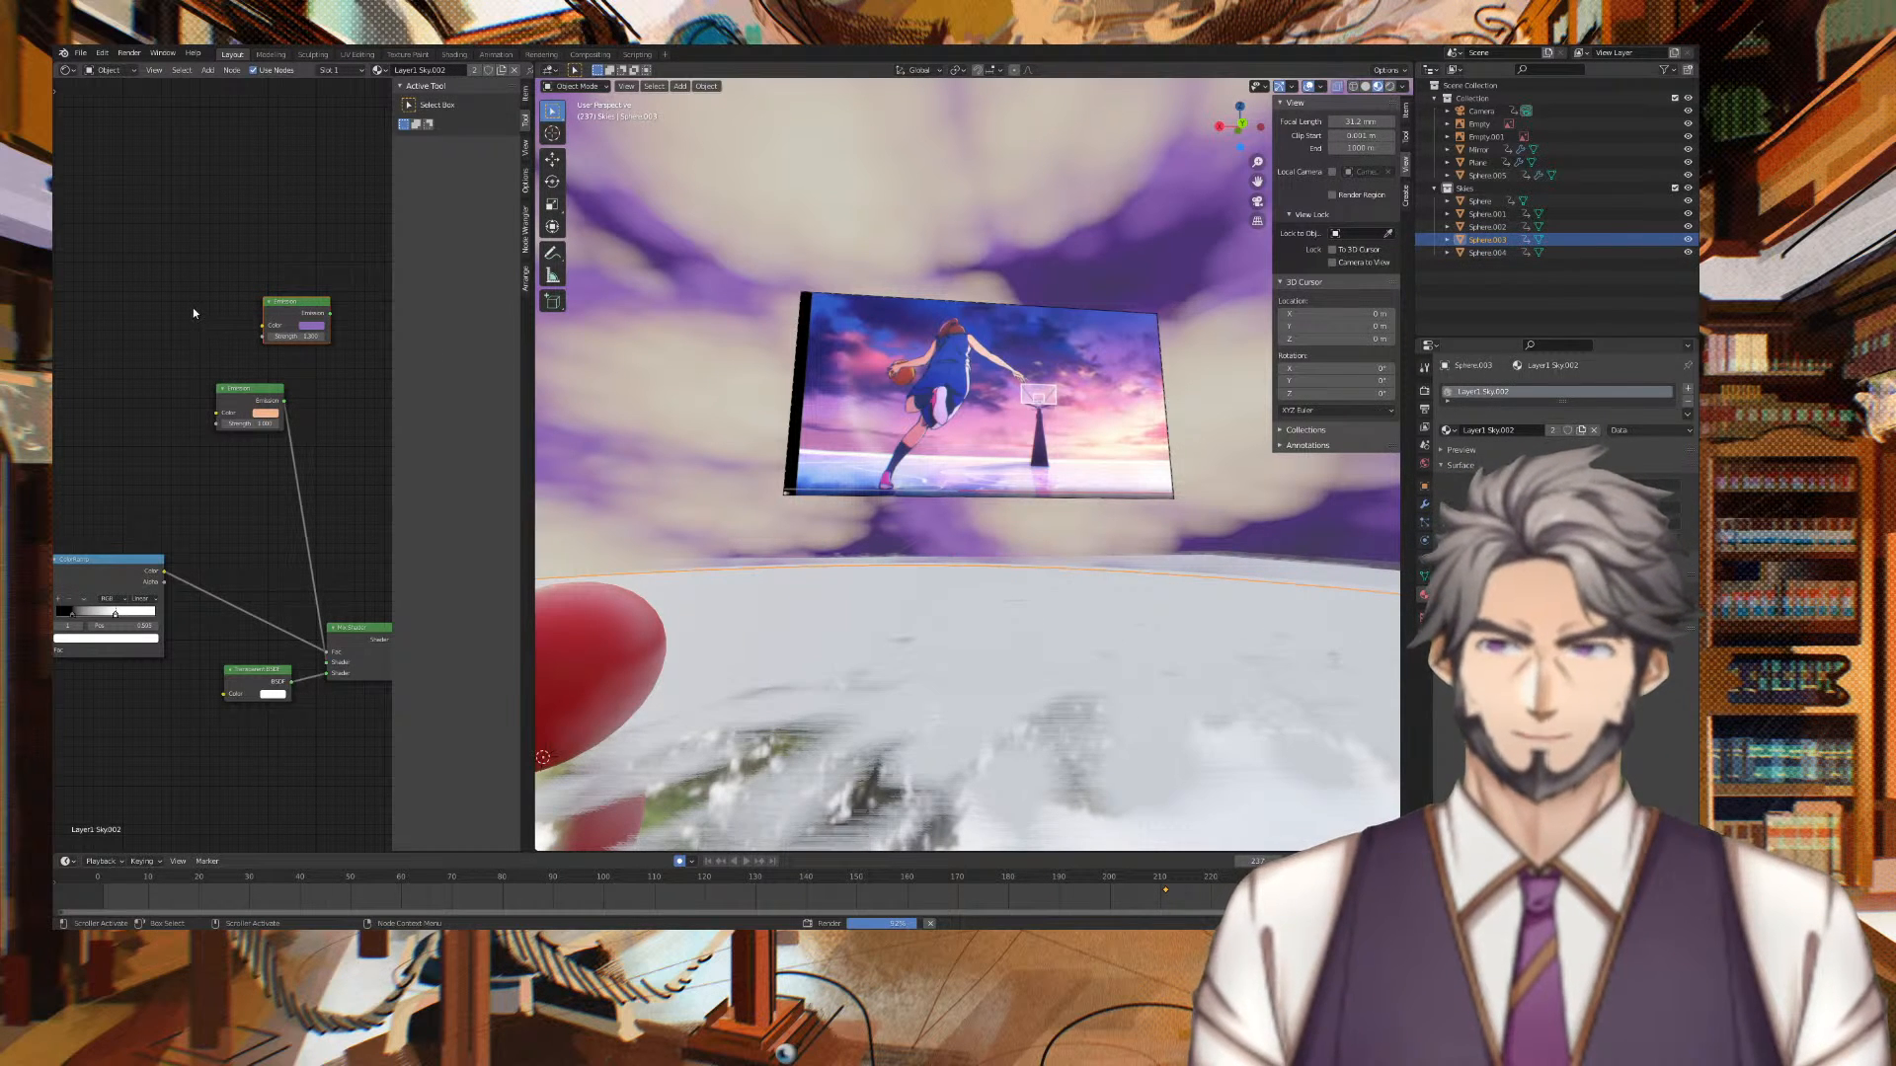
click(242, 326)
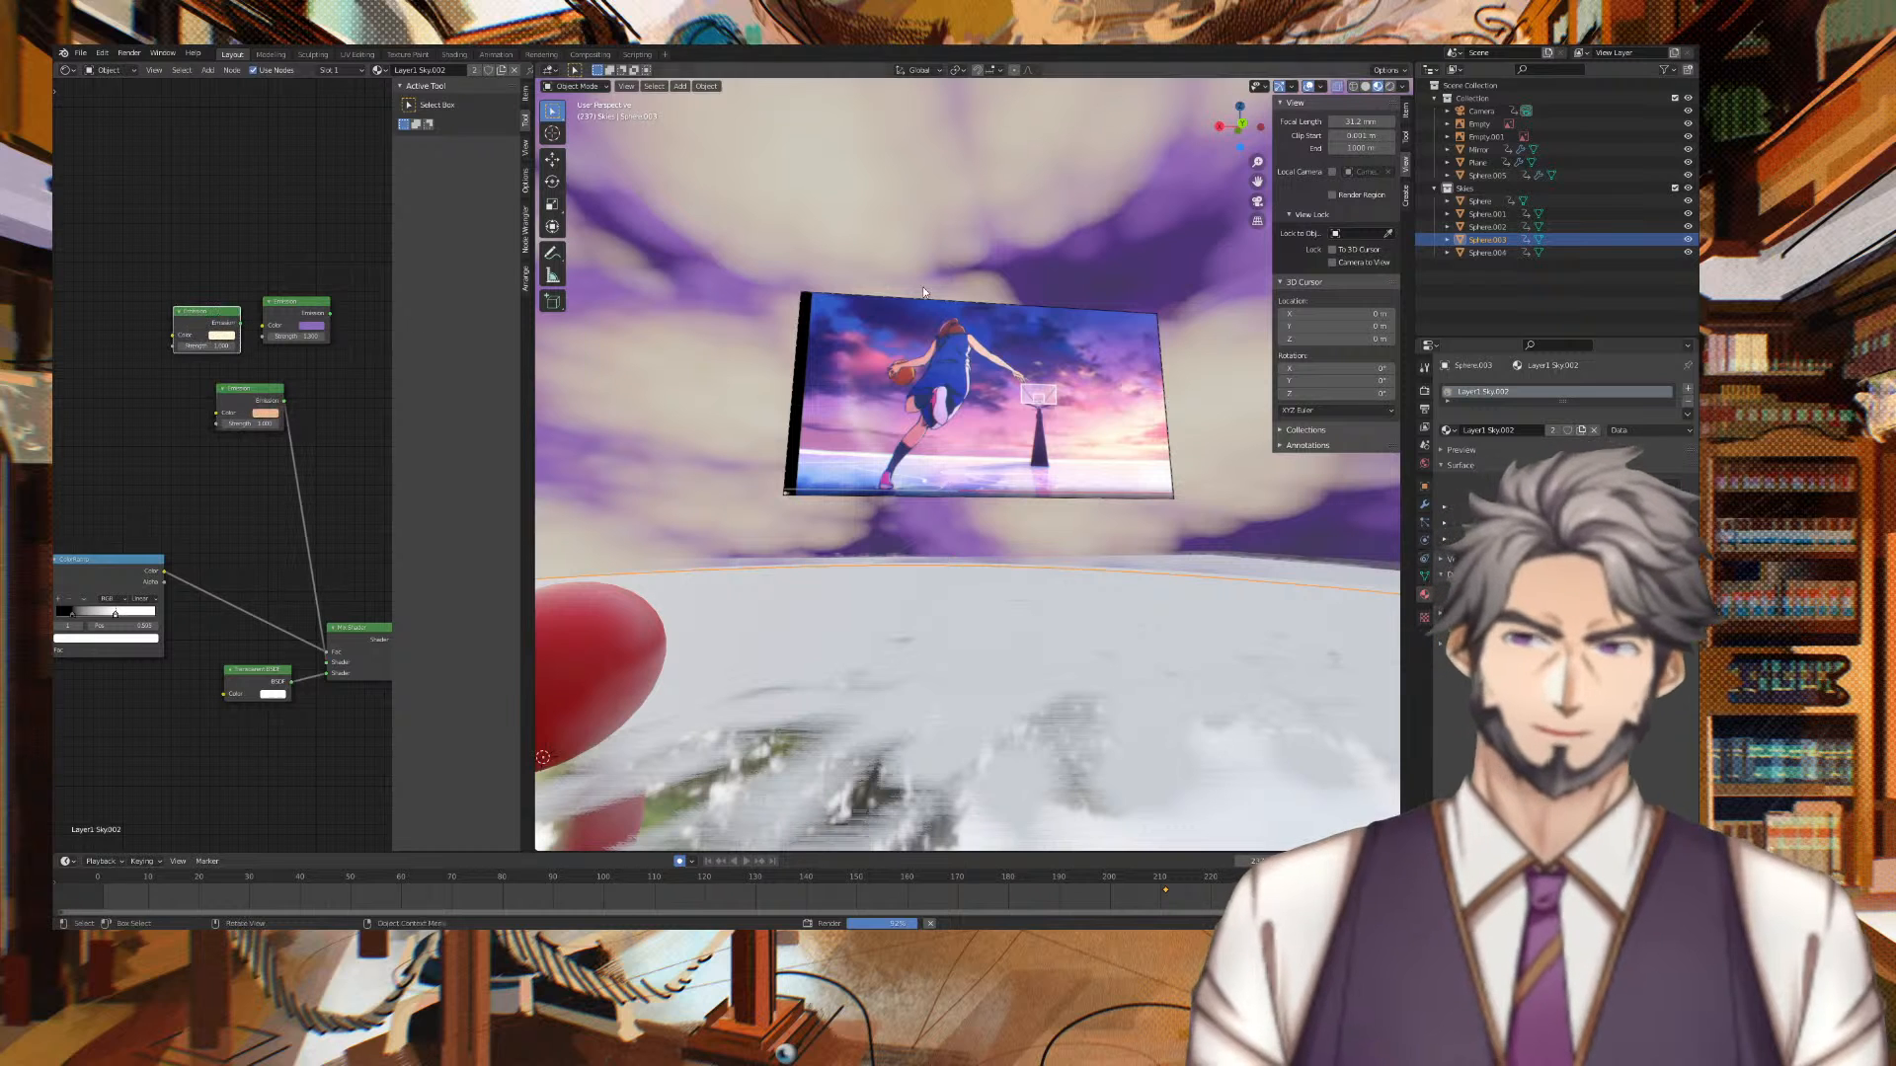
Copy the Emission node of Sphere.001's Layer1 Sky.001 material into Layer1 Sky.002 and place it above the other Emission nodes
click(1577, 226)
click(1578, 214)
drag(186, 325, 297, 446)
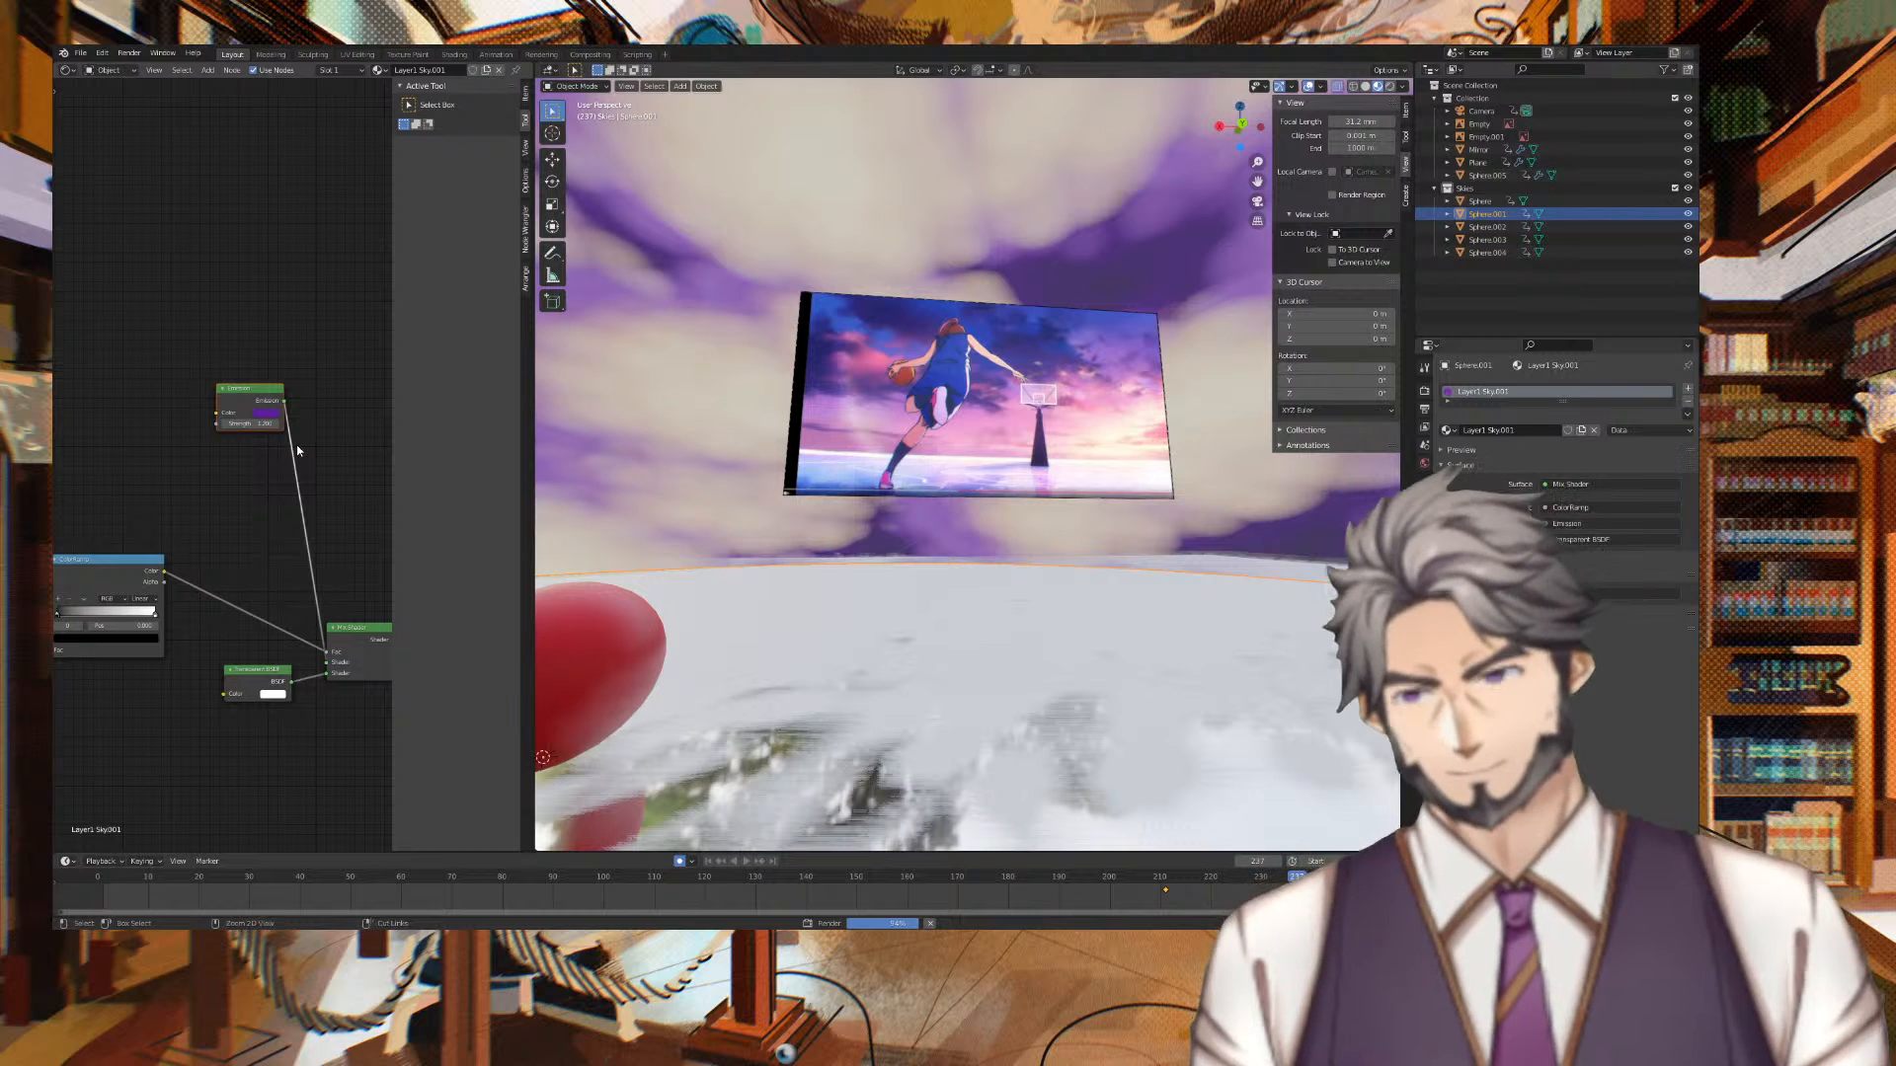
click(1566, 238)
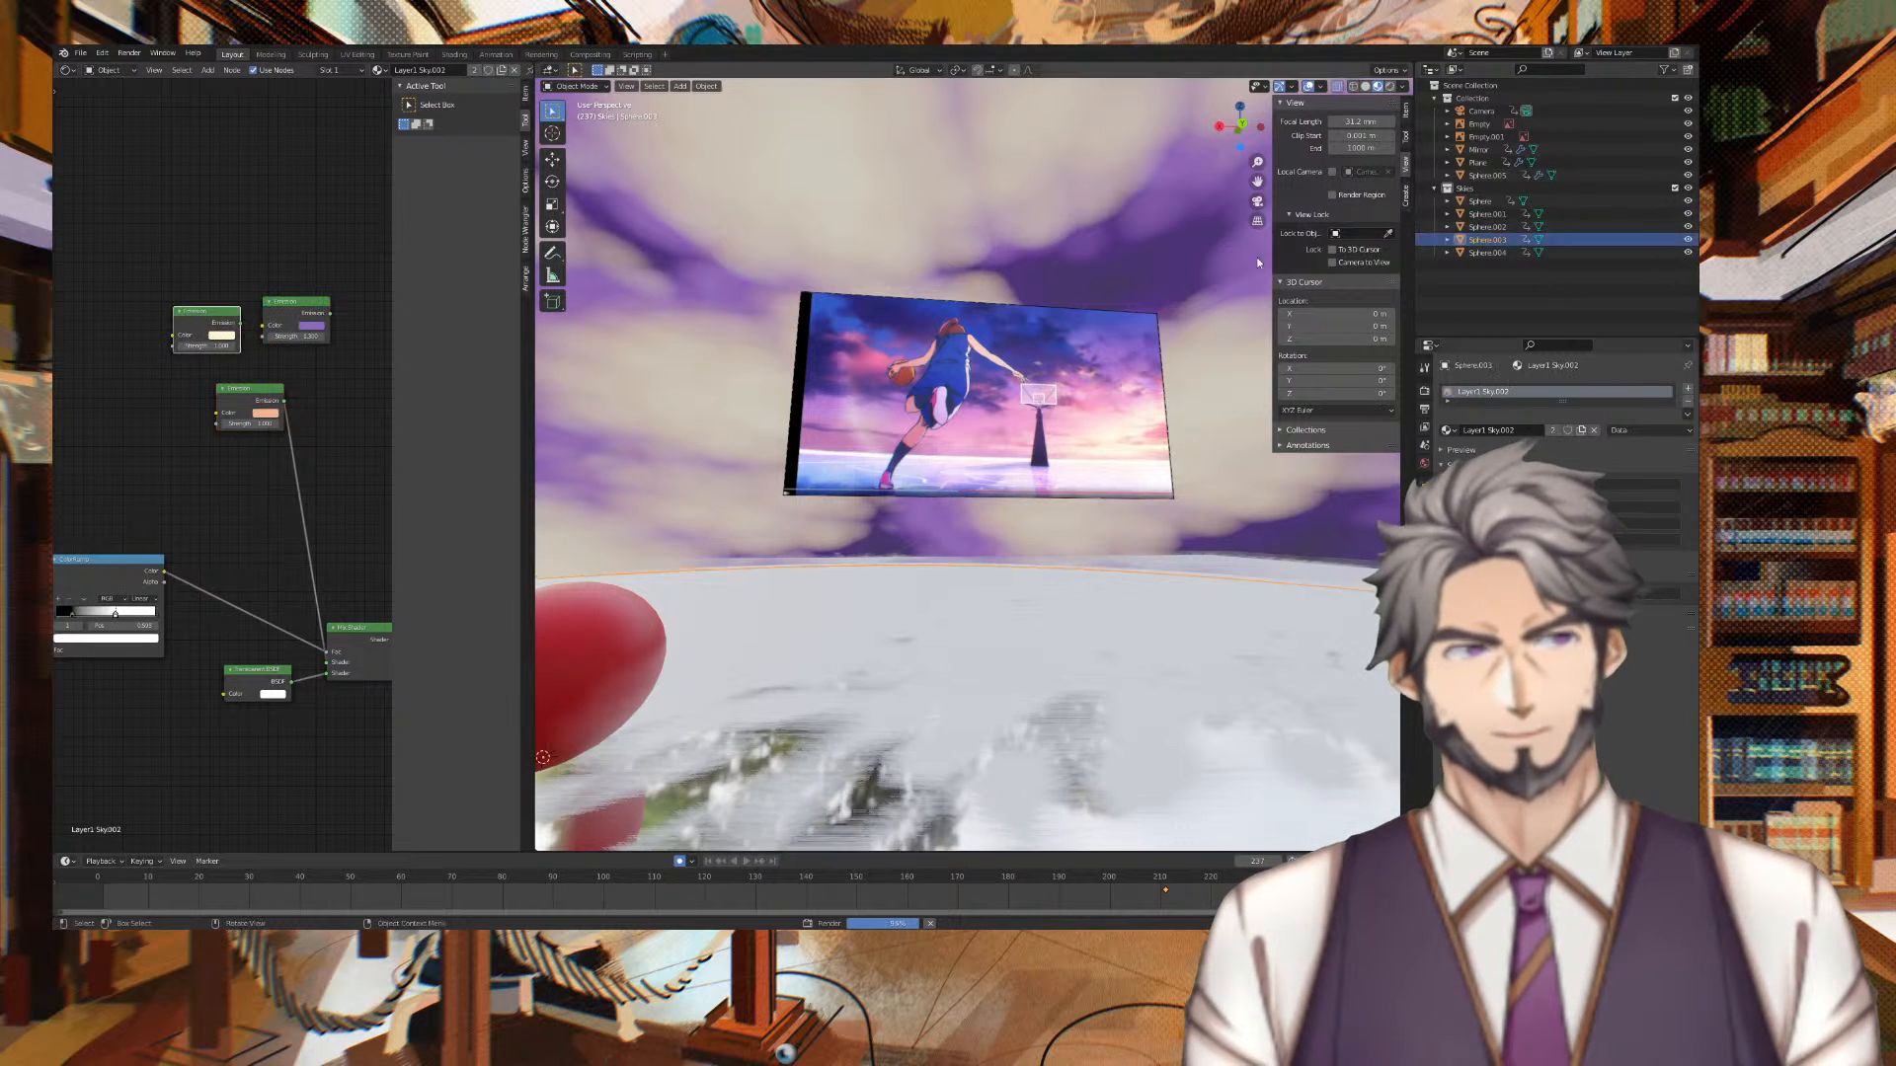
key(ctrl+v)
drag(265, 244, 229, 229)
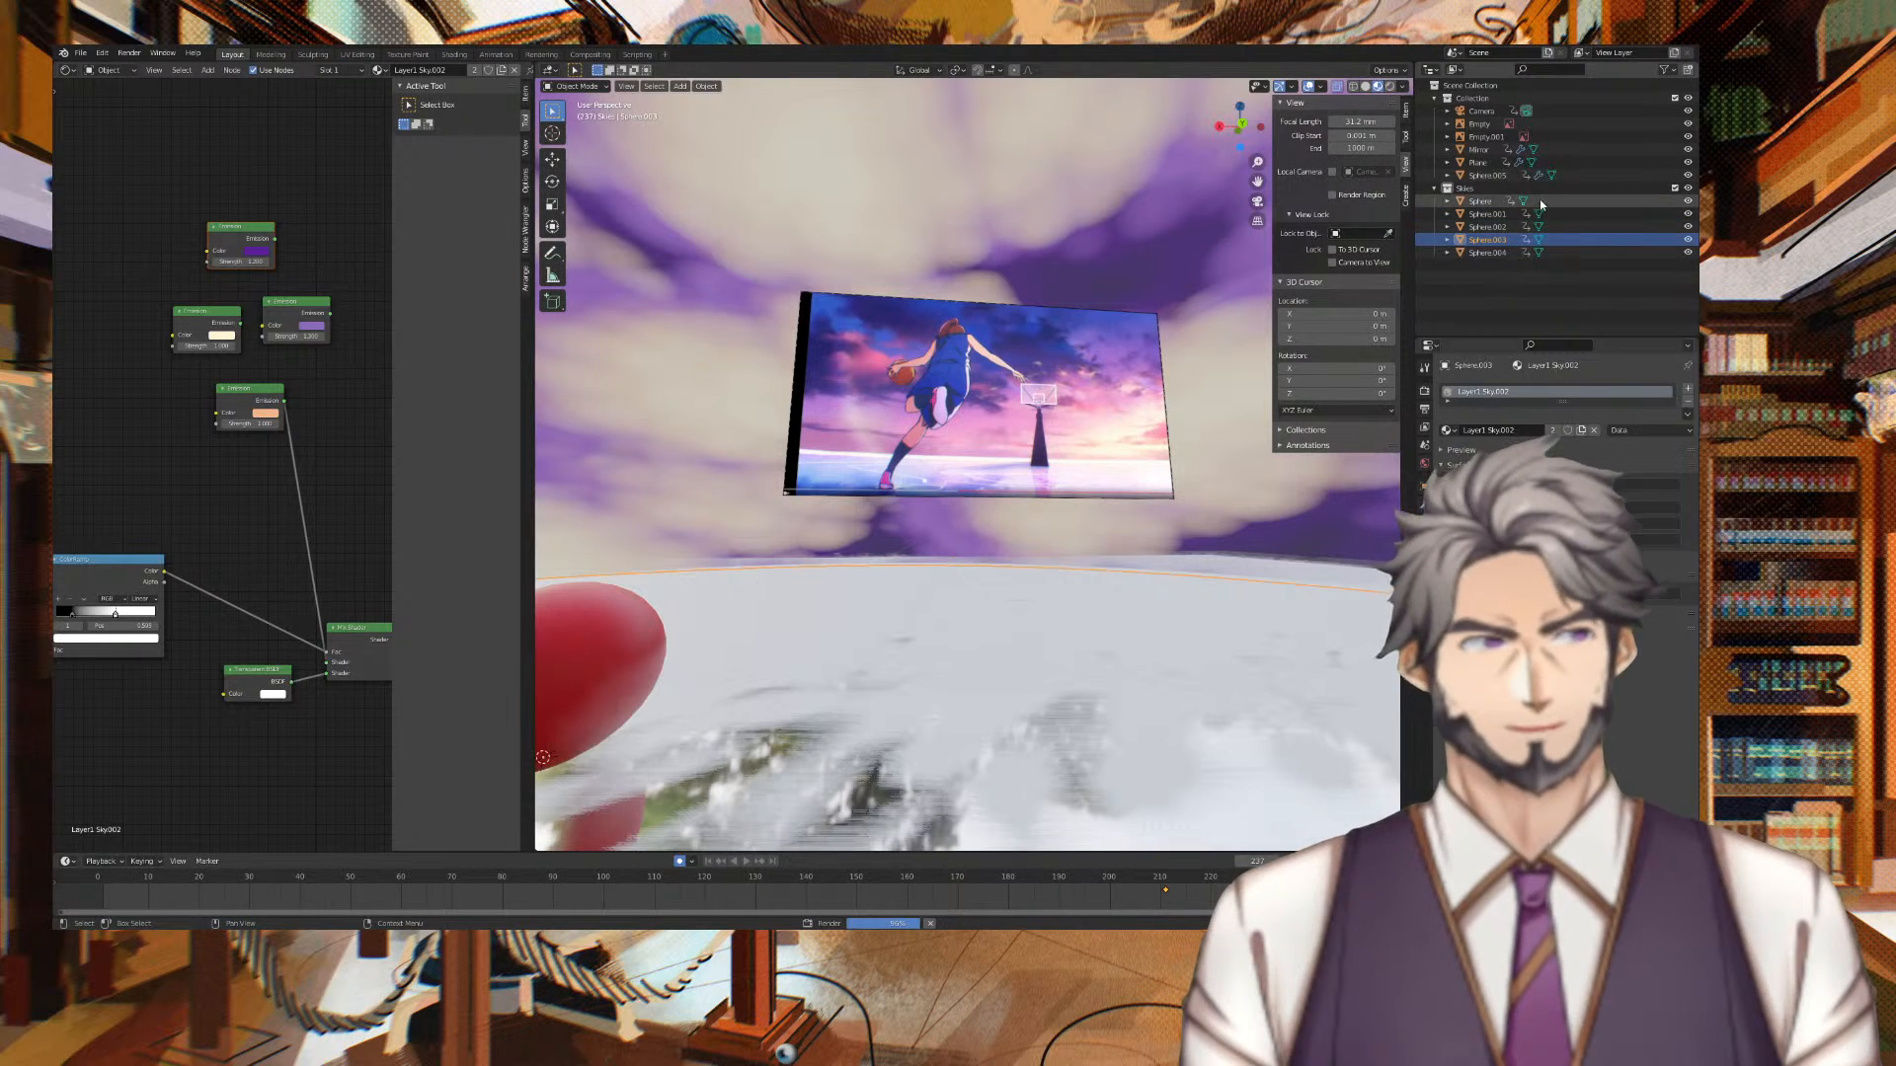
Compare the material nodes of Sphere, Sphere.004 and Sphere.001 in the sky spheres' collection
click(1481, 202)
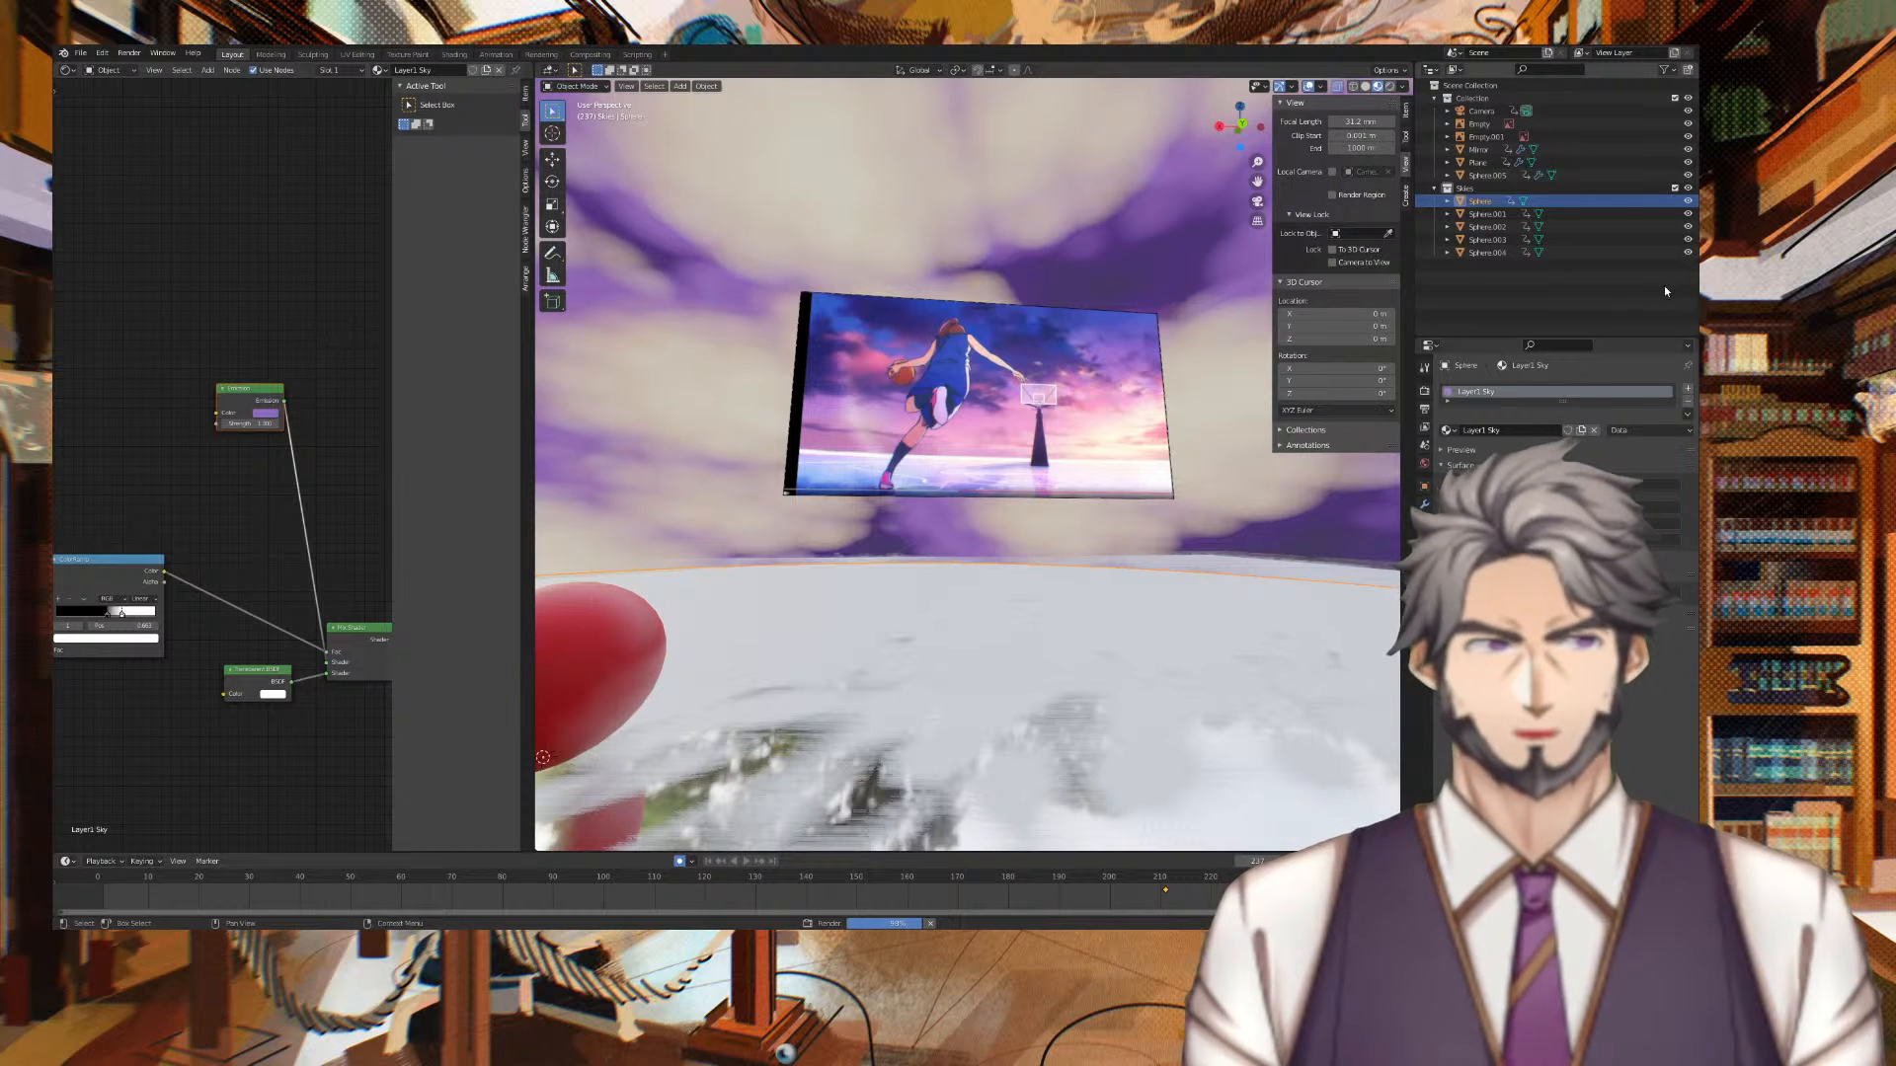
click(1610, 240)
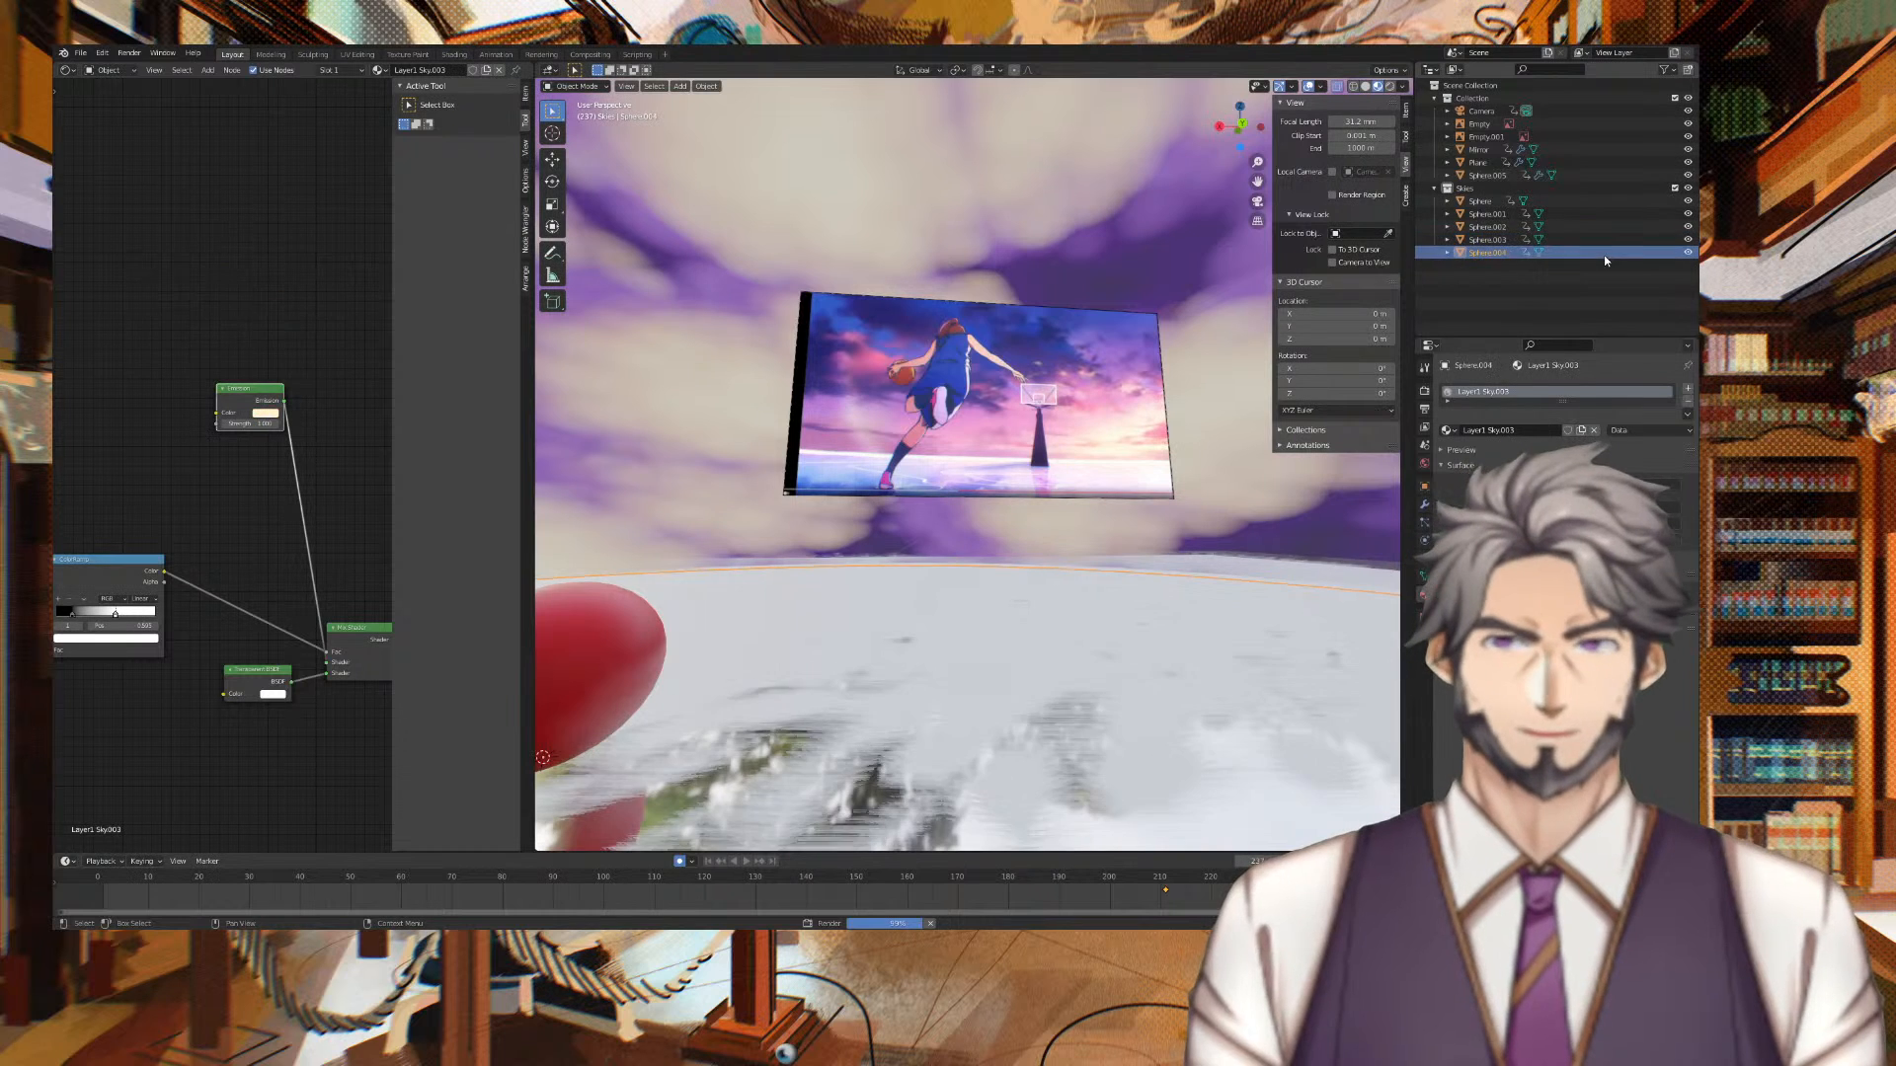
click(1613, 217)
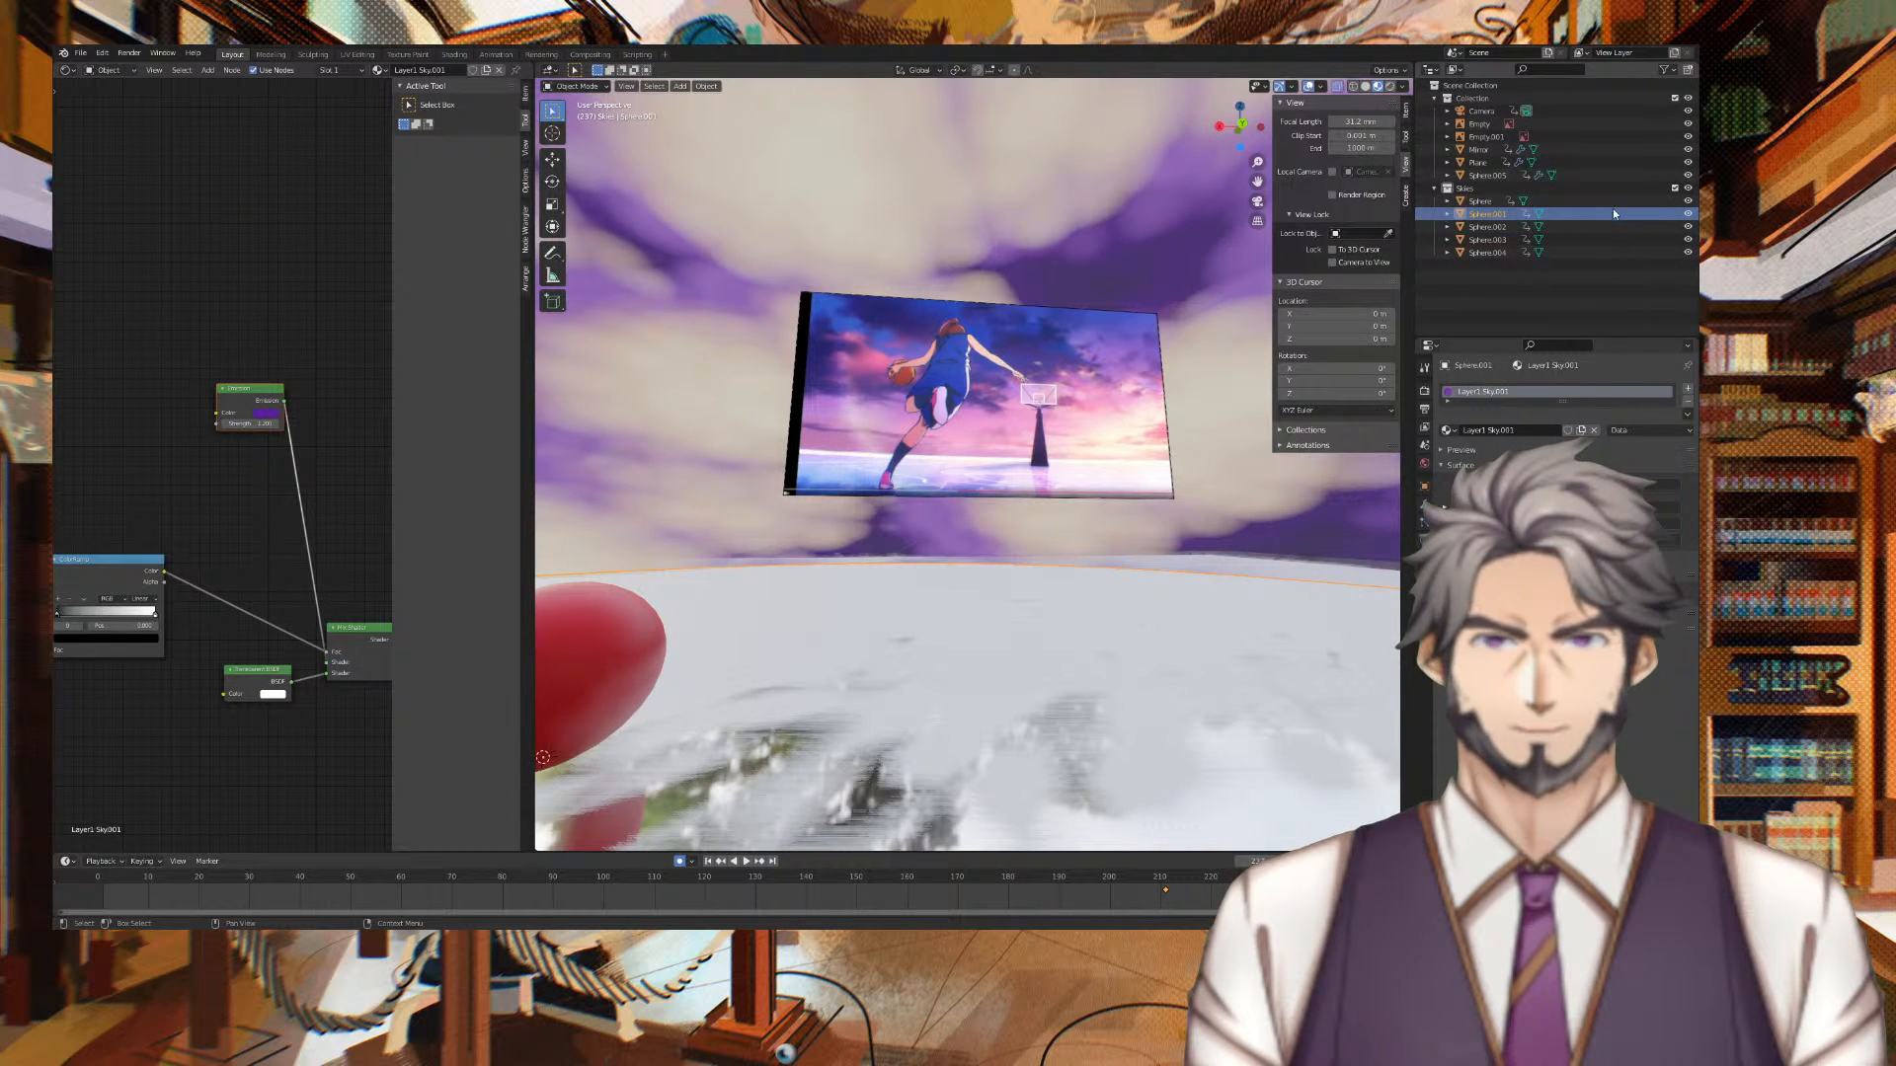
click(1612, 201)
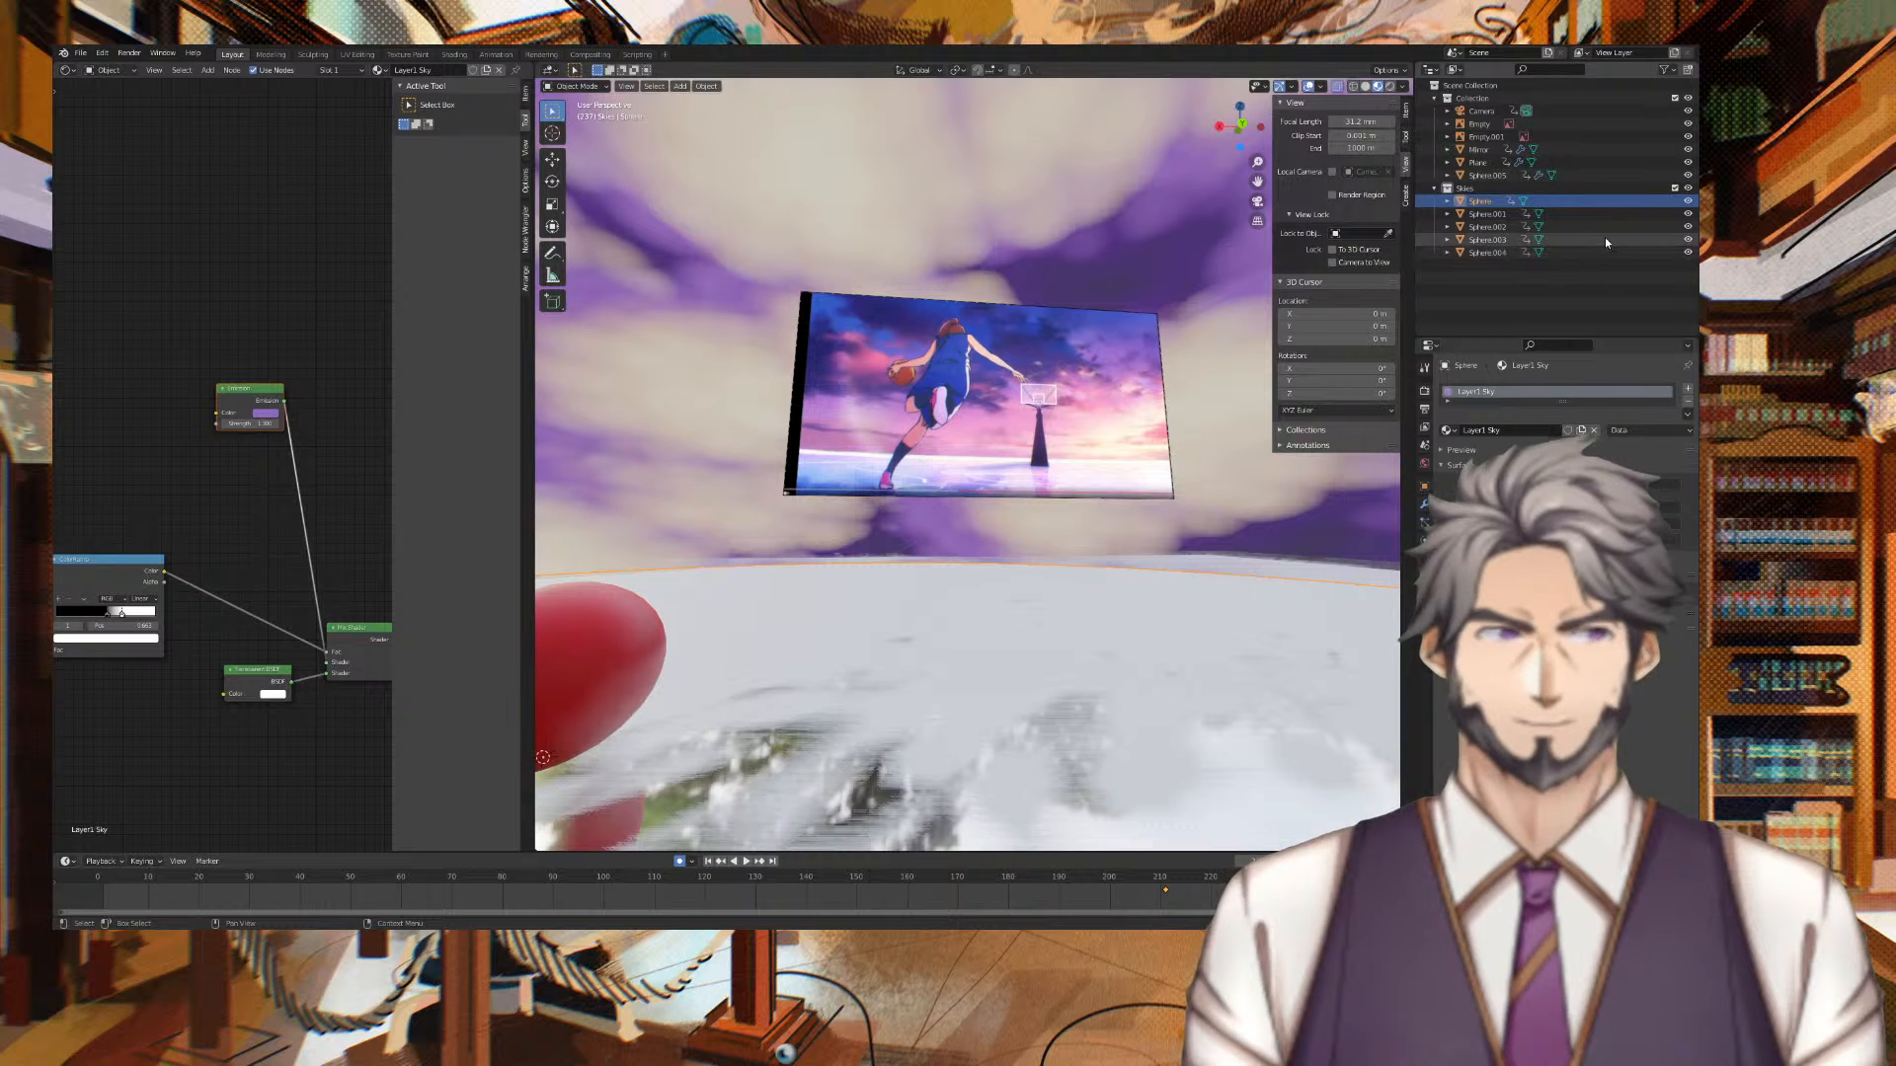
Reposition the connected peach Emission node slightly in Sphere.002's Layer1 Sky.002 material
click(1604, 240)
click(1609, 227)
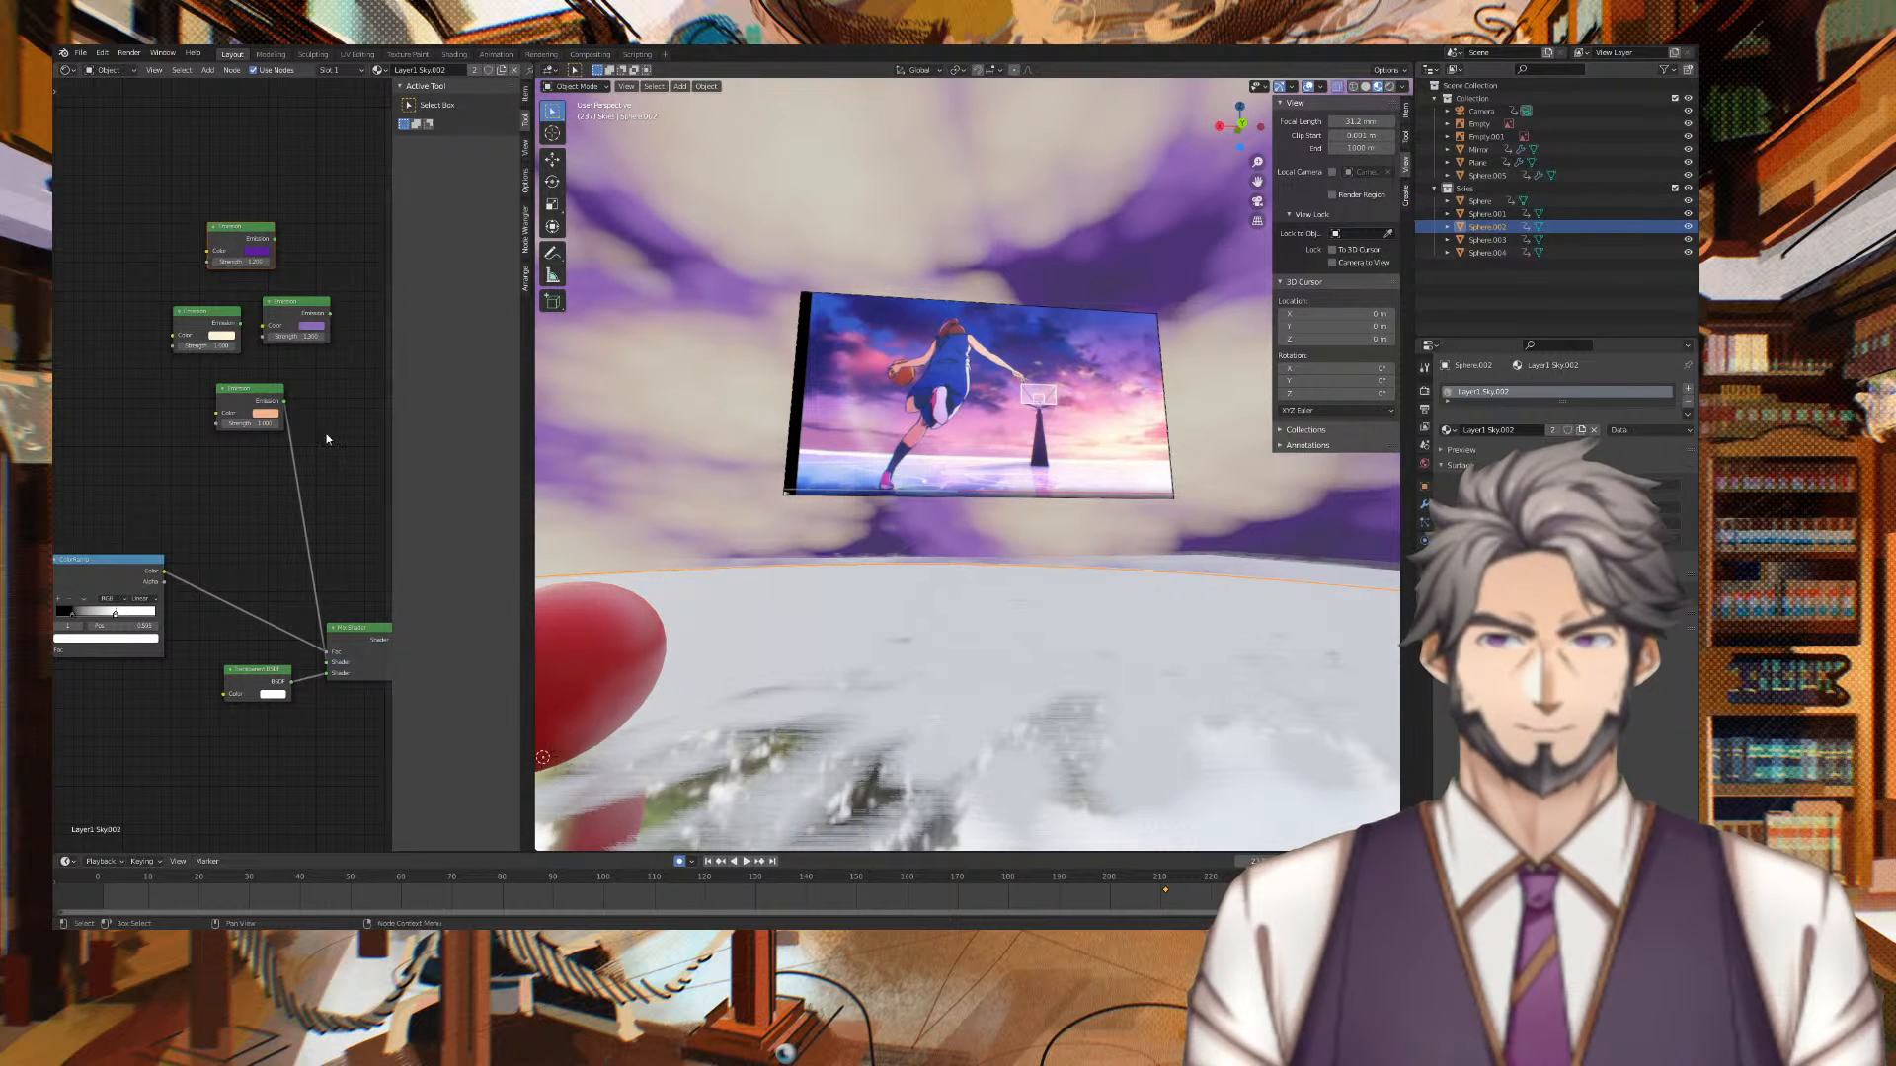
mouse_move(267, 387)
mouse_down()
mouse_move(198, 404)
mouse_move(265, 395)
mouse_up()
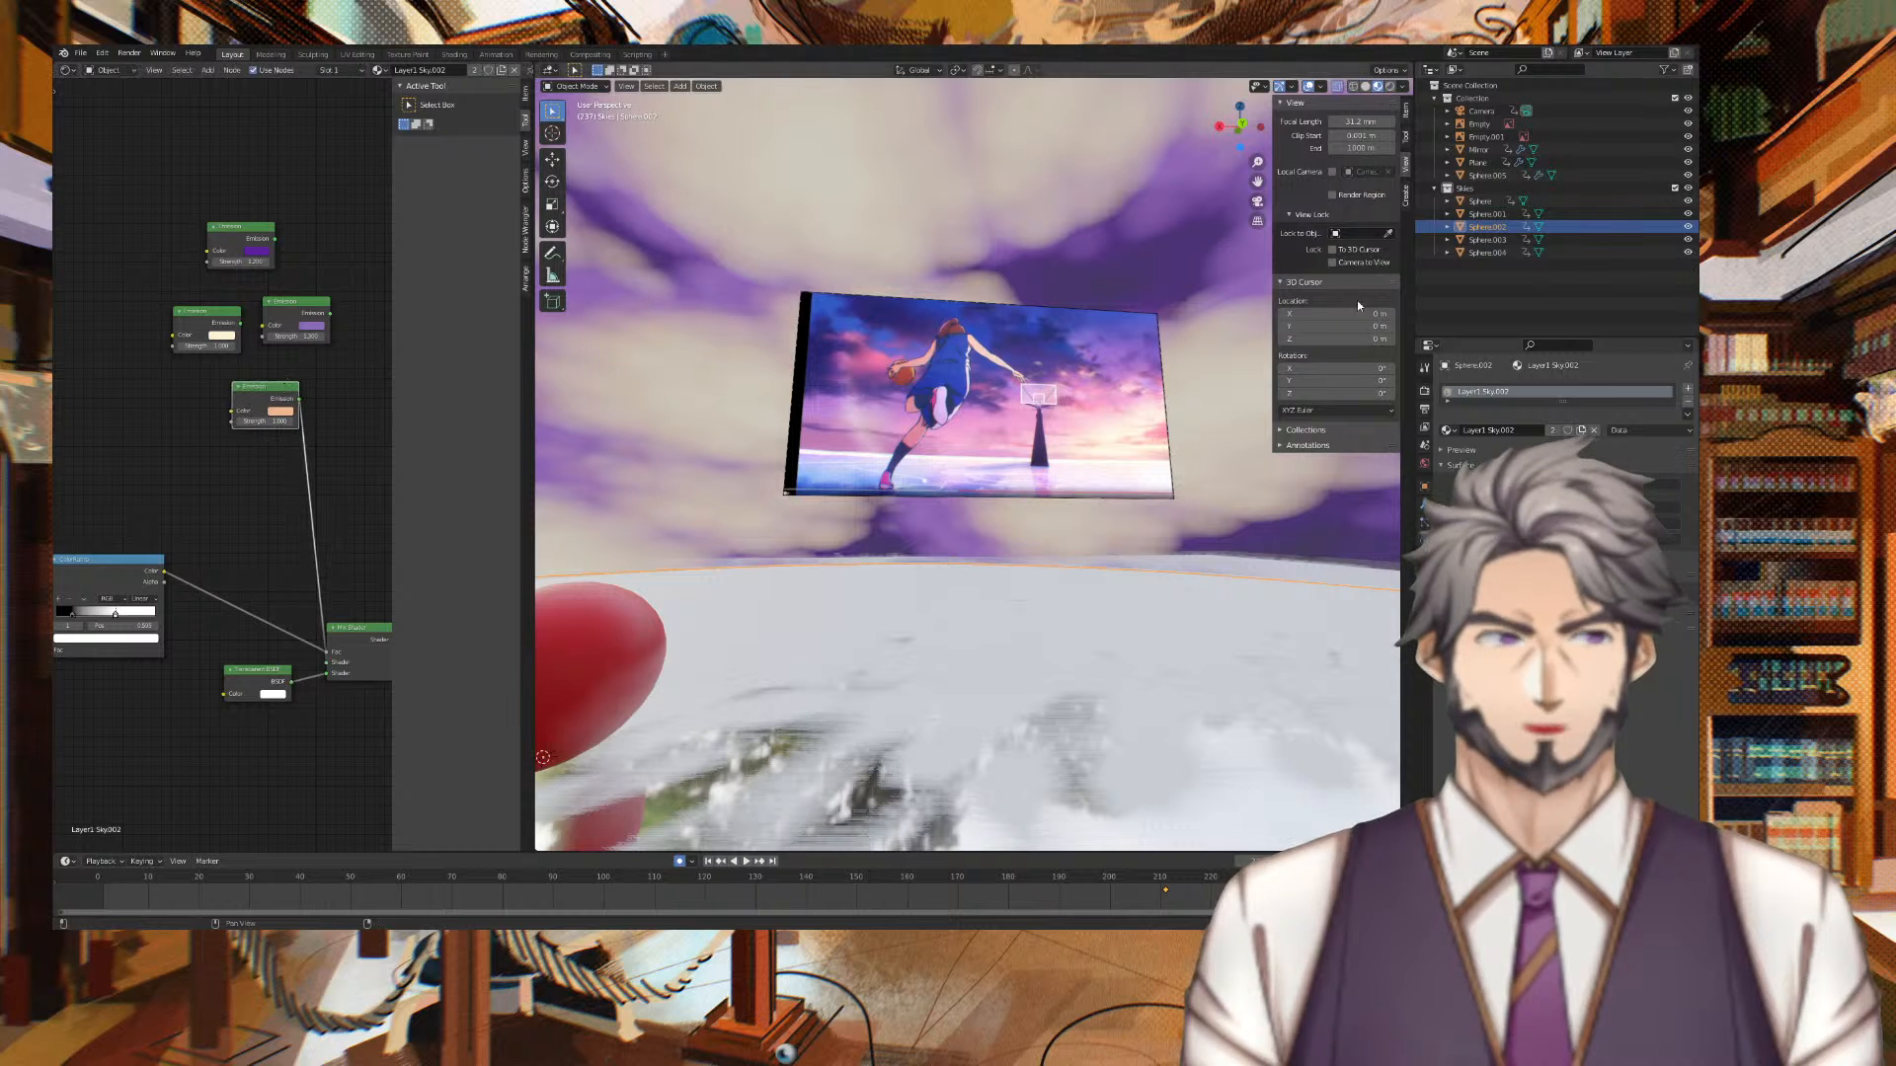
Compare Sphere.002 with Sphere.003, delete the redundant Sphere.002 that shares the Layer1 Sky.002 material, and select Sphere.003
click(1587, 252)
click(1586, 245)
click(1589, 251)
click(1592, 245)
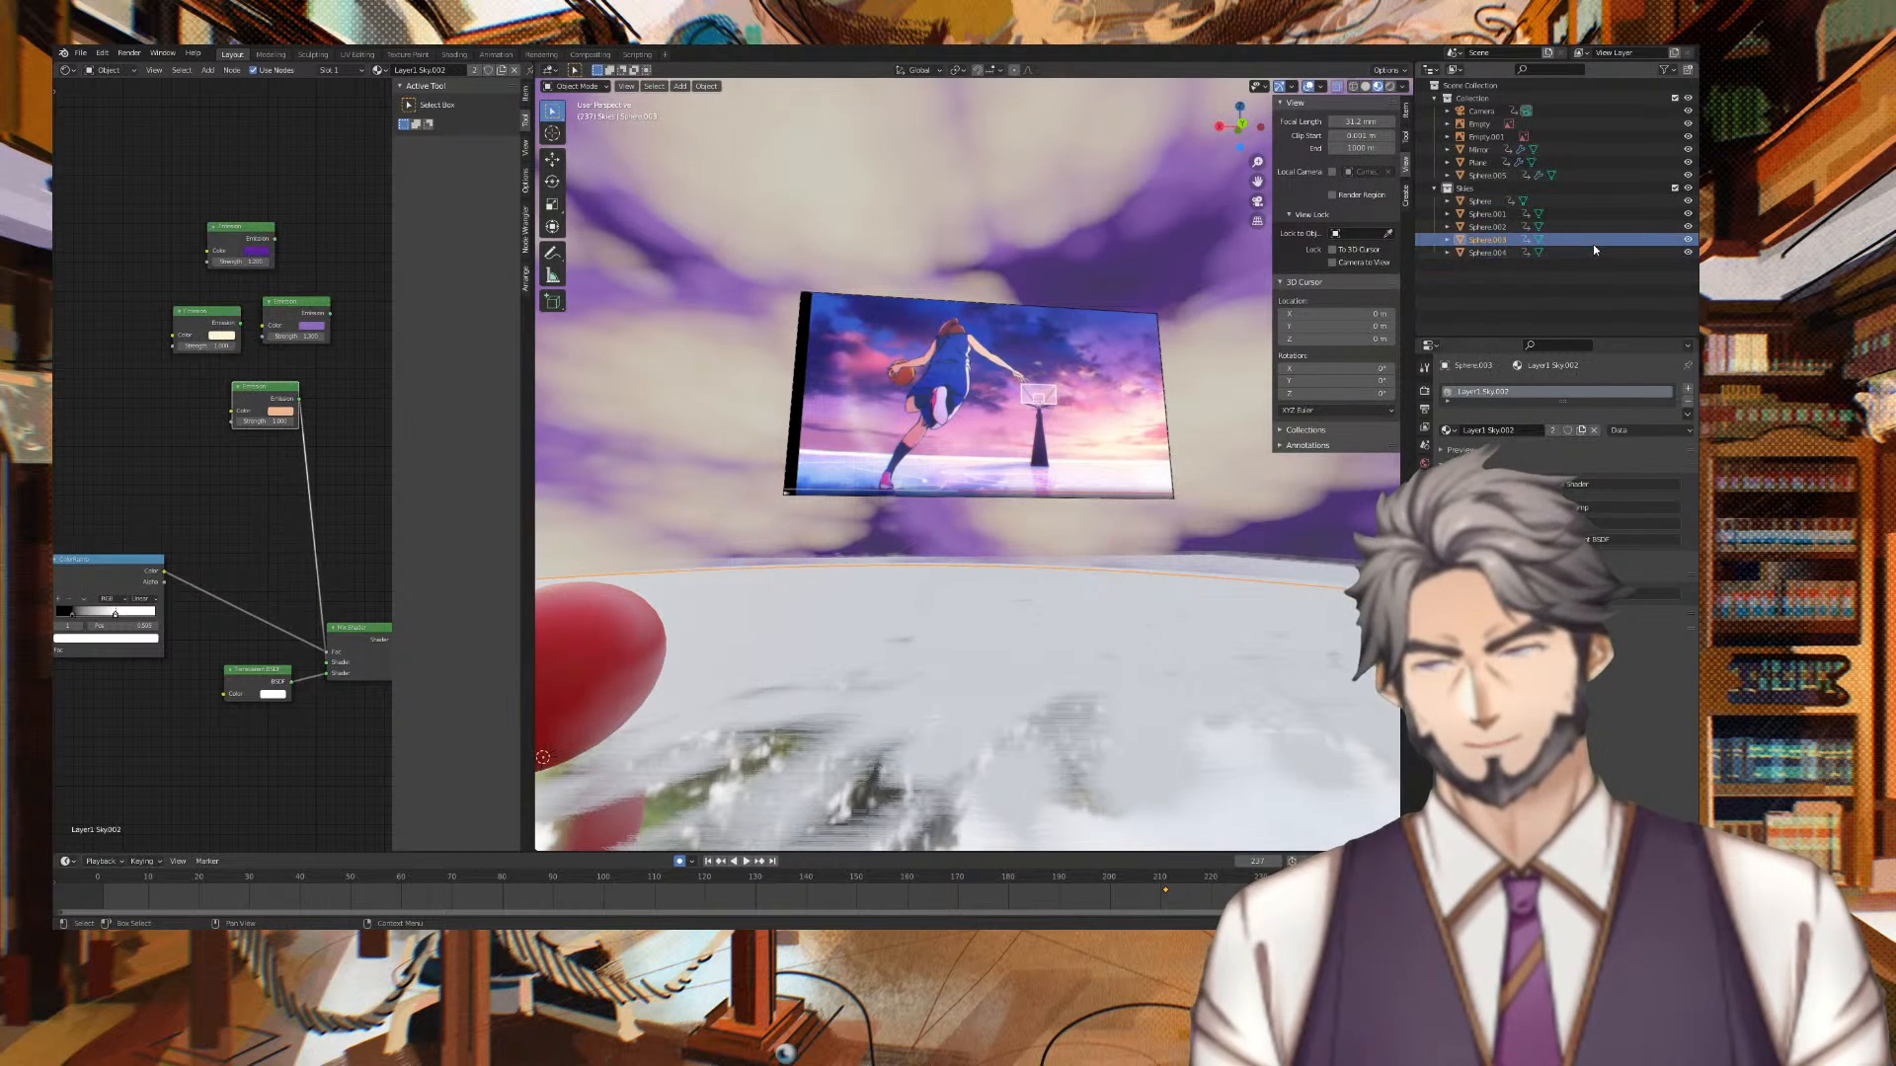
click(1595, 226)
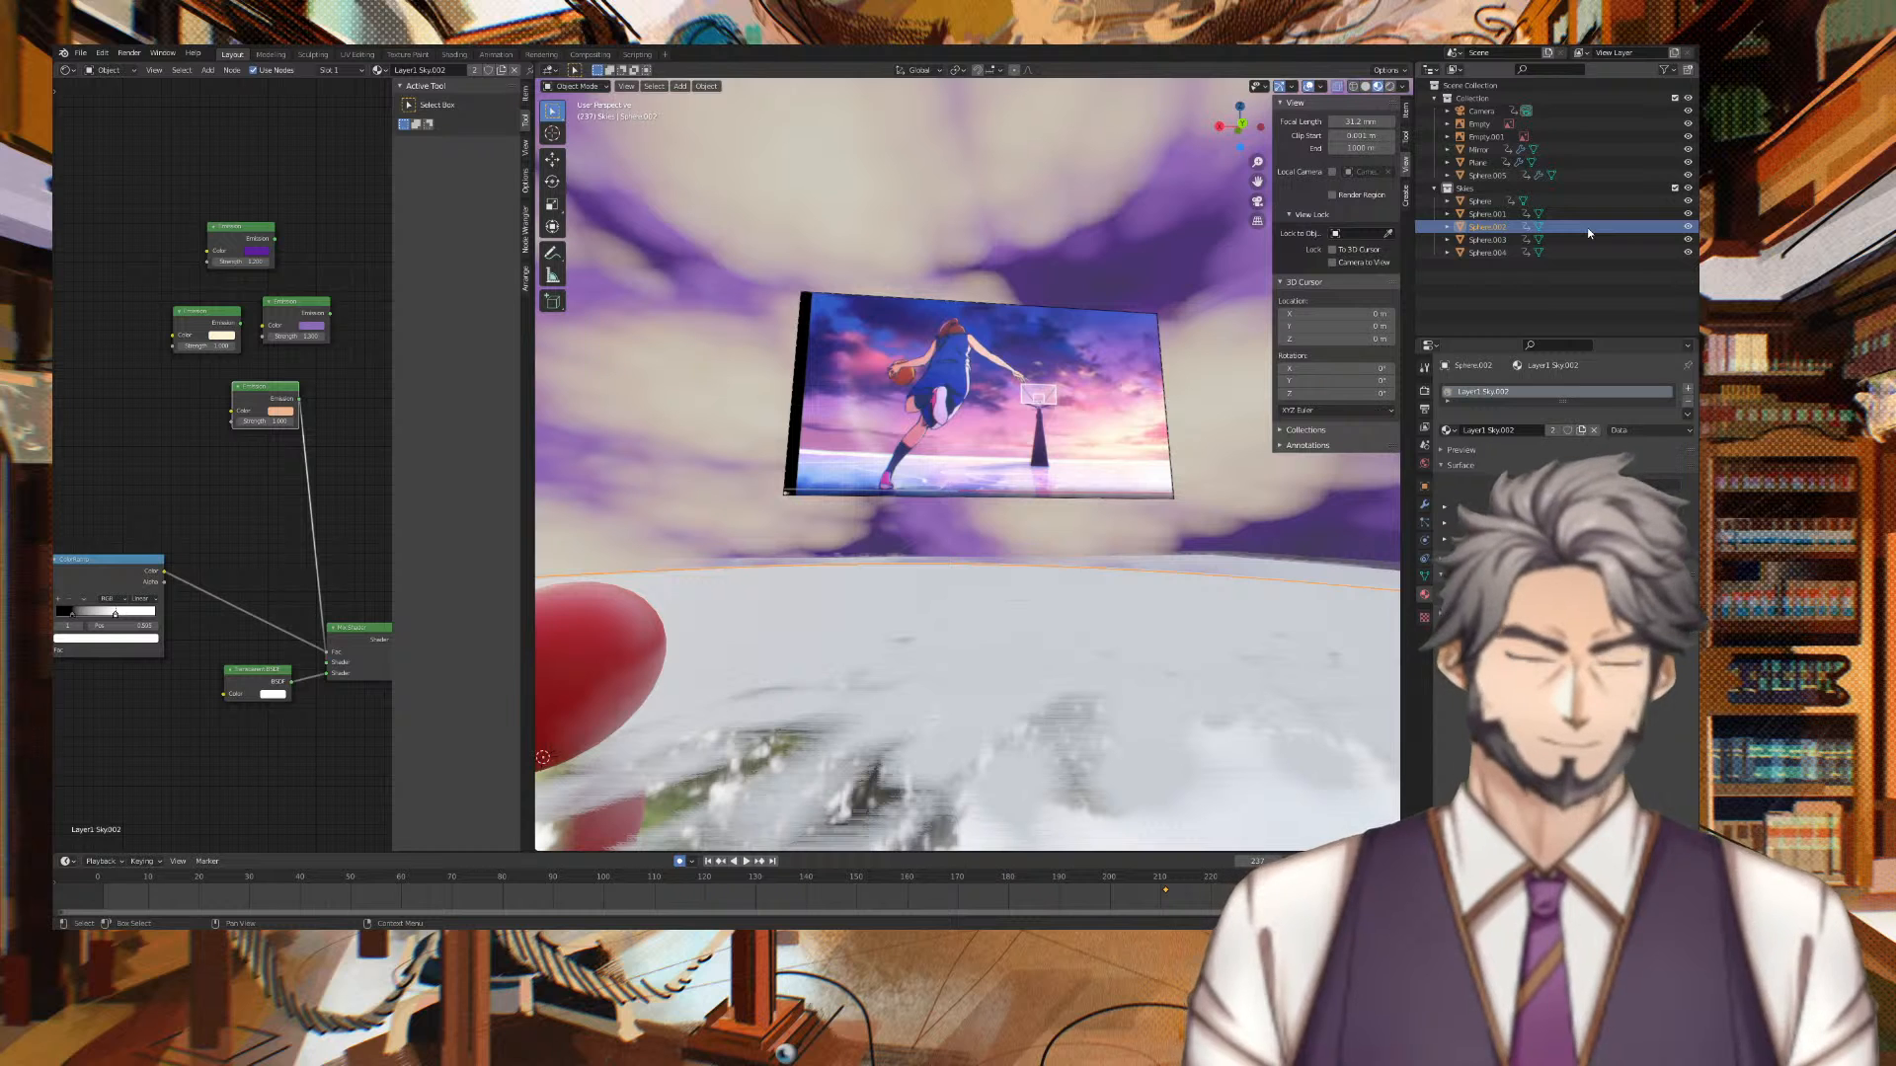
click(1589, 239)
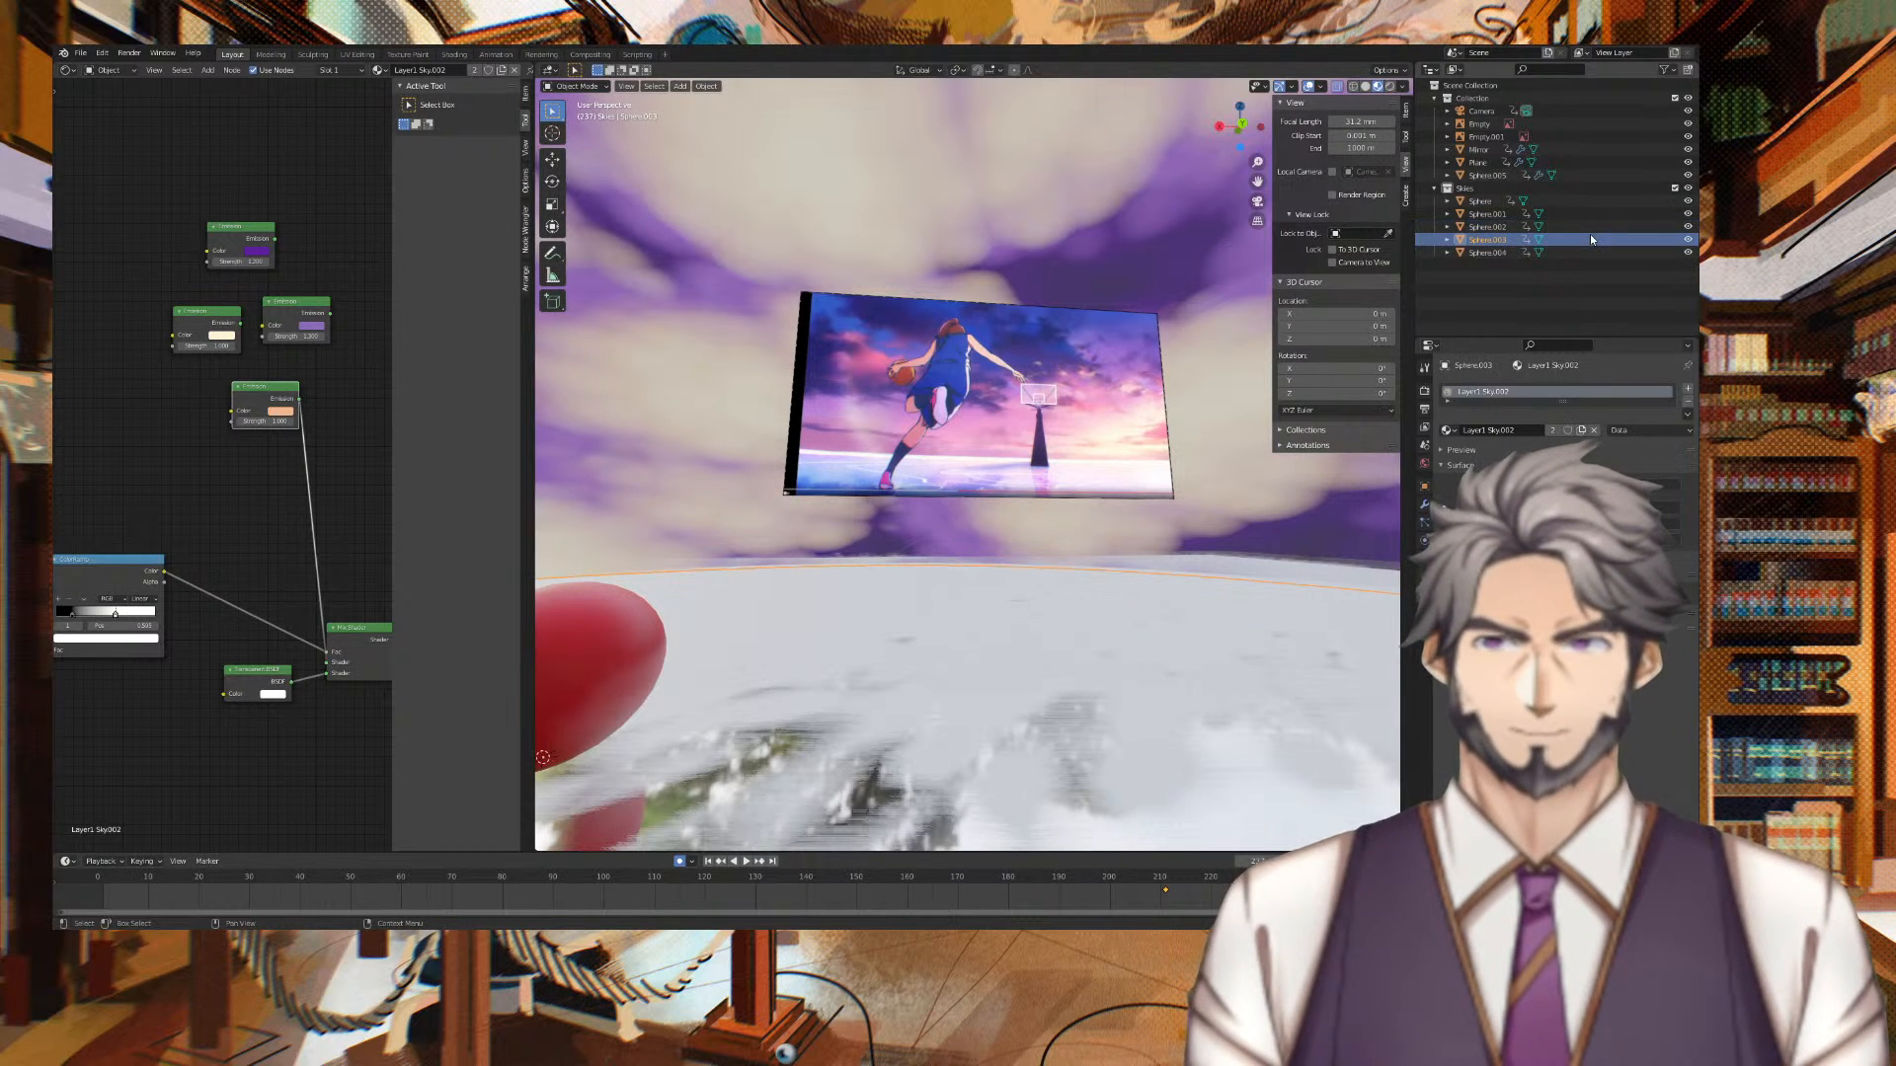
key(Delete)
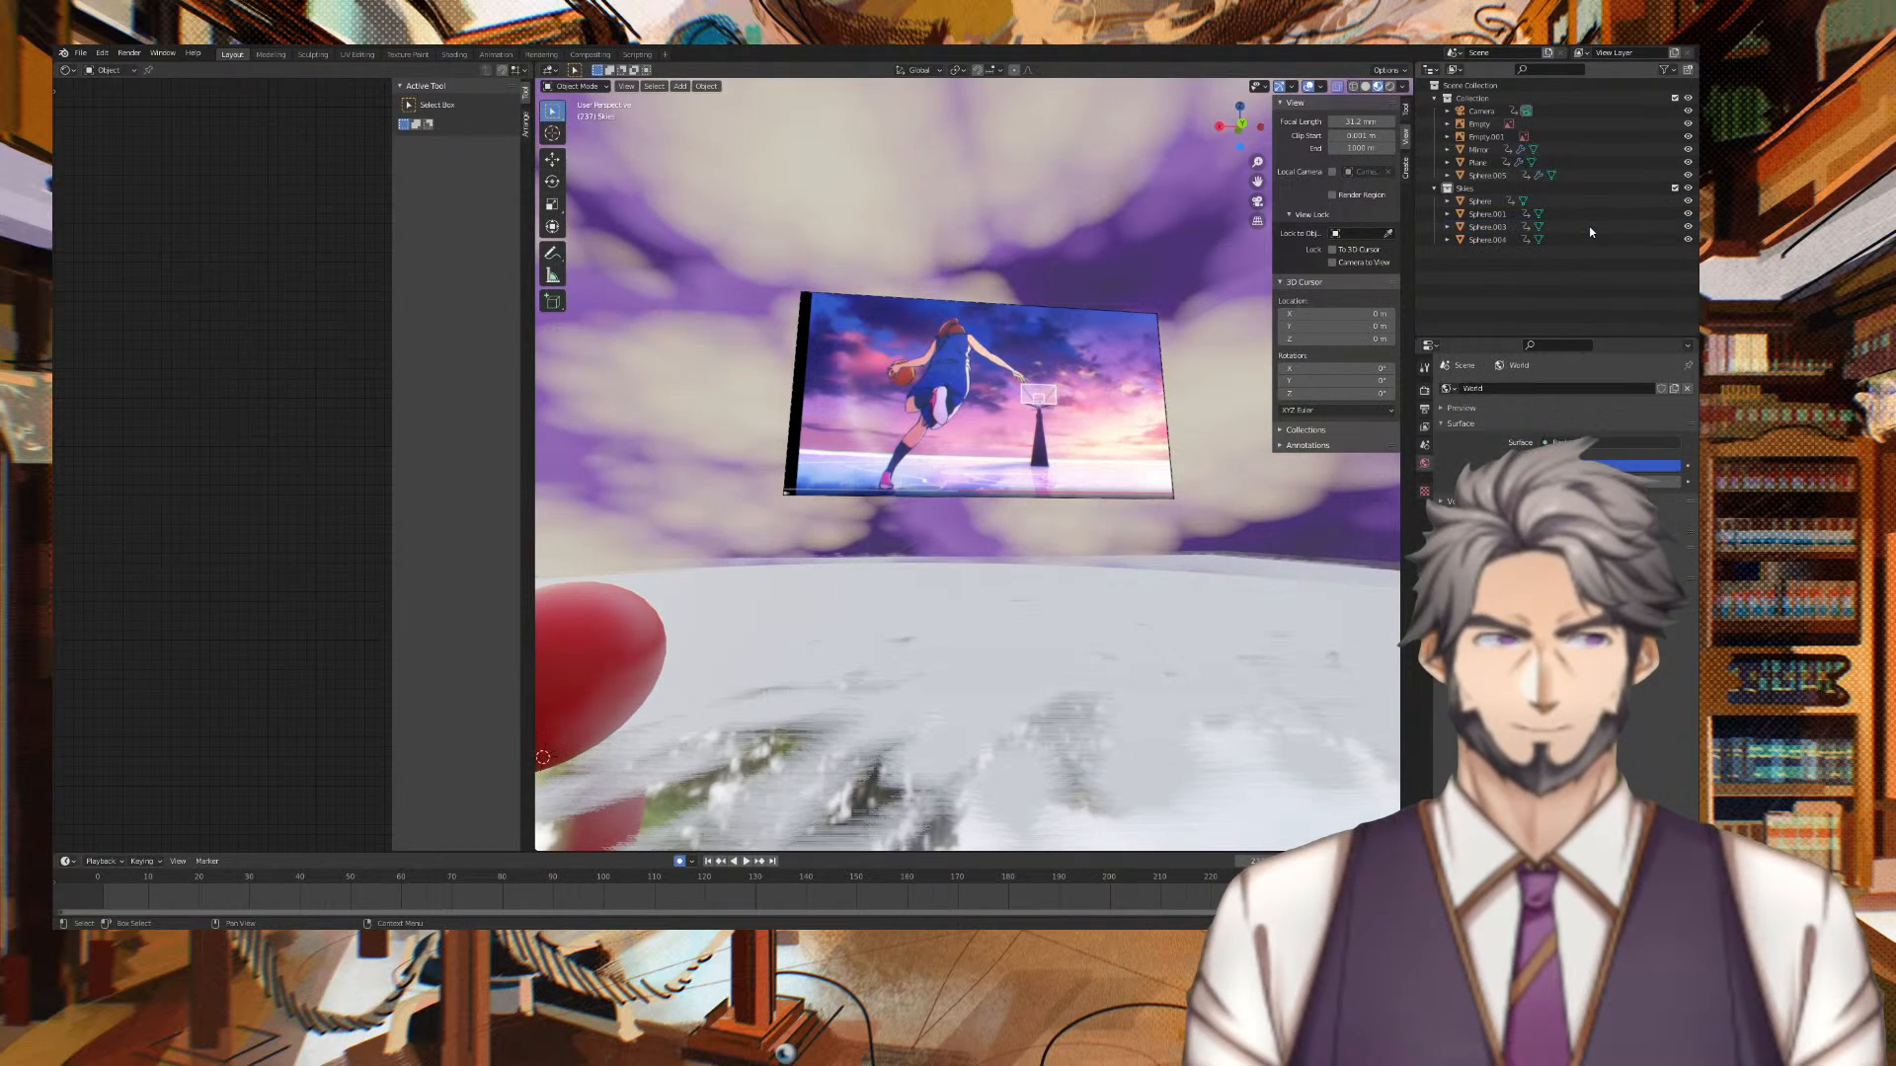
click(1590, 228)
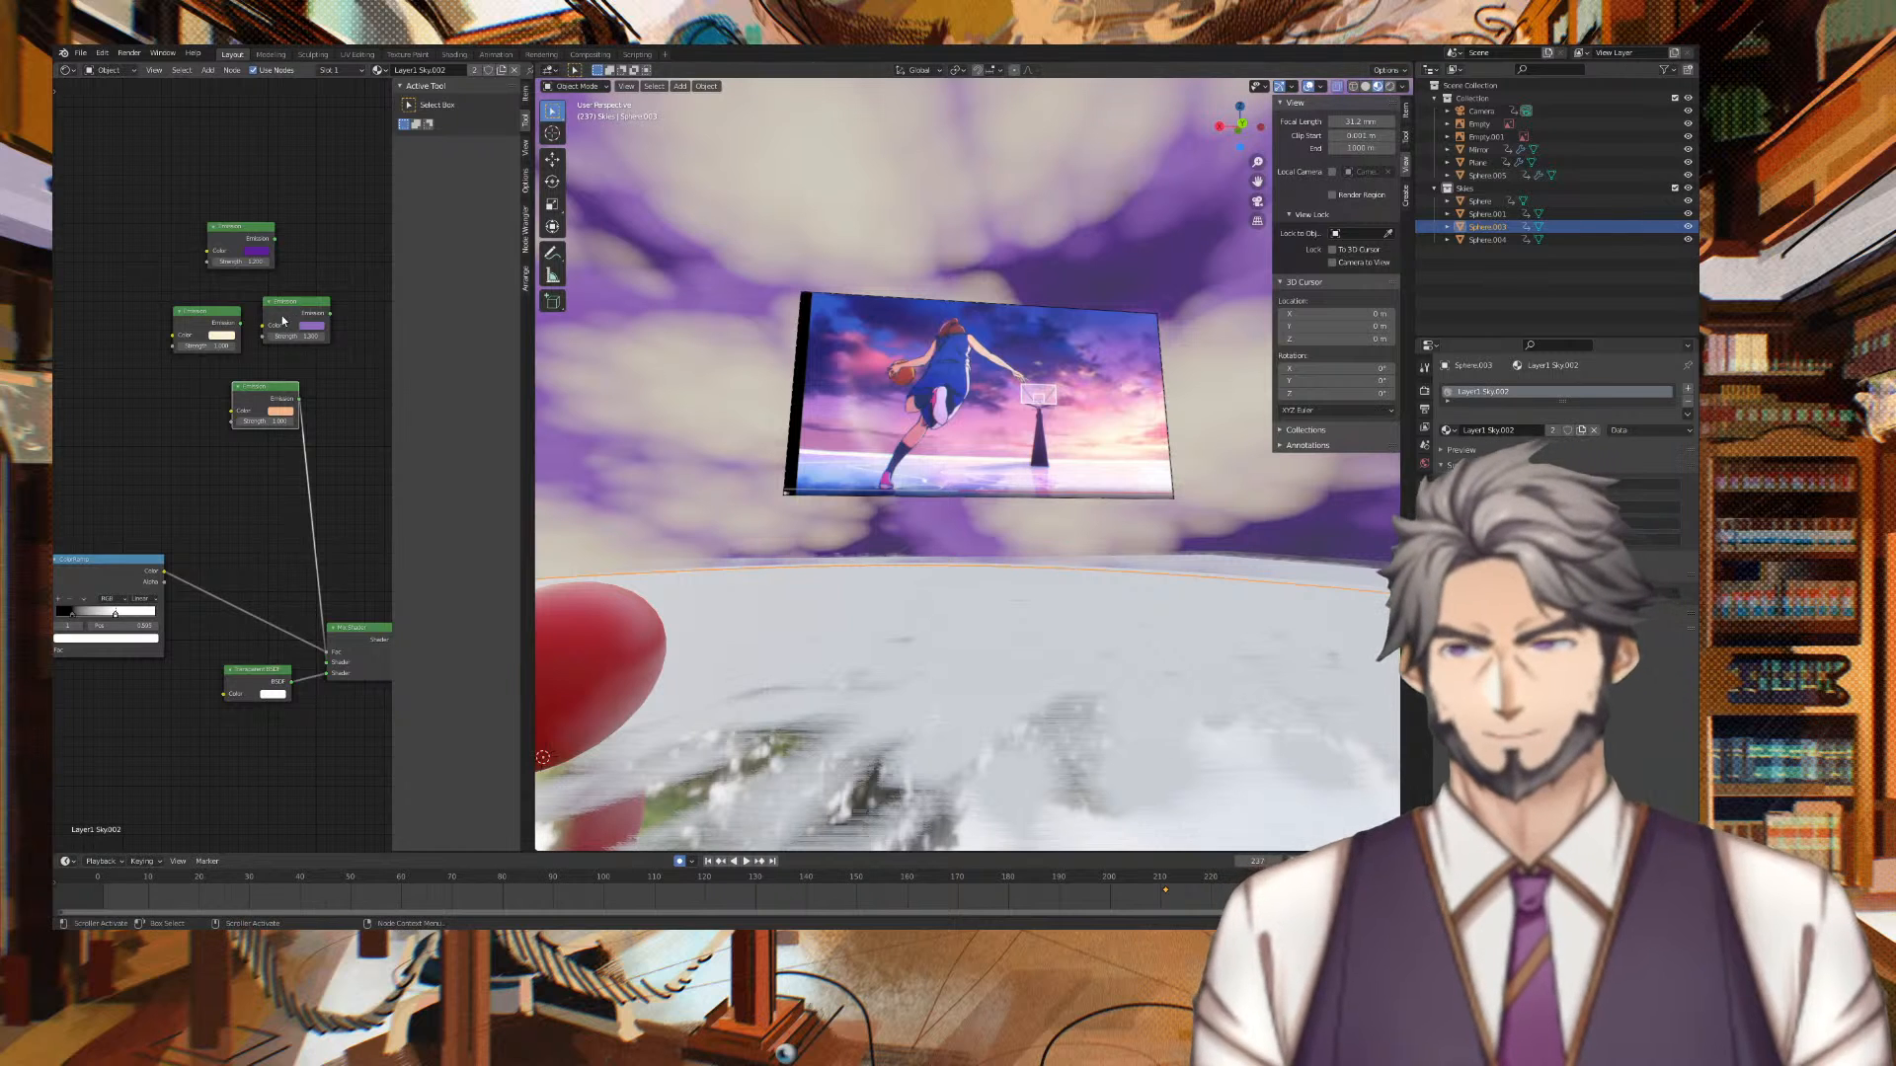
Shift the white and black stops of Layer1 Sky.002's ColorRamp towards its white end and add two more stops
scroll(156, 505, up, 3)
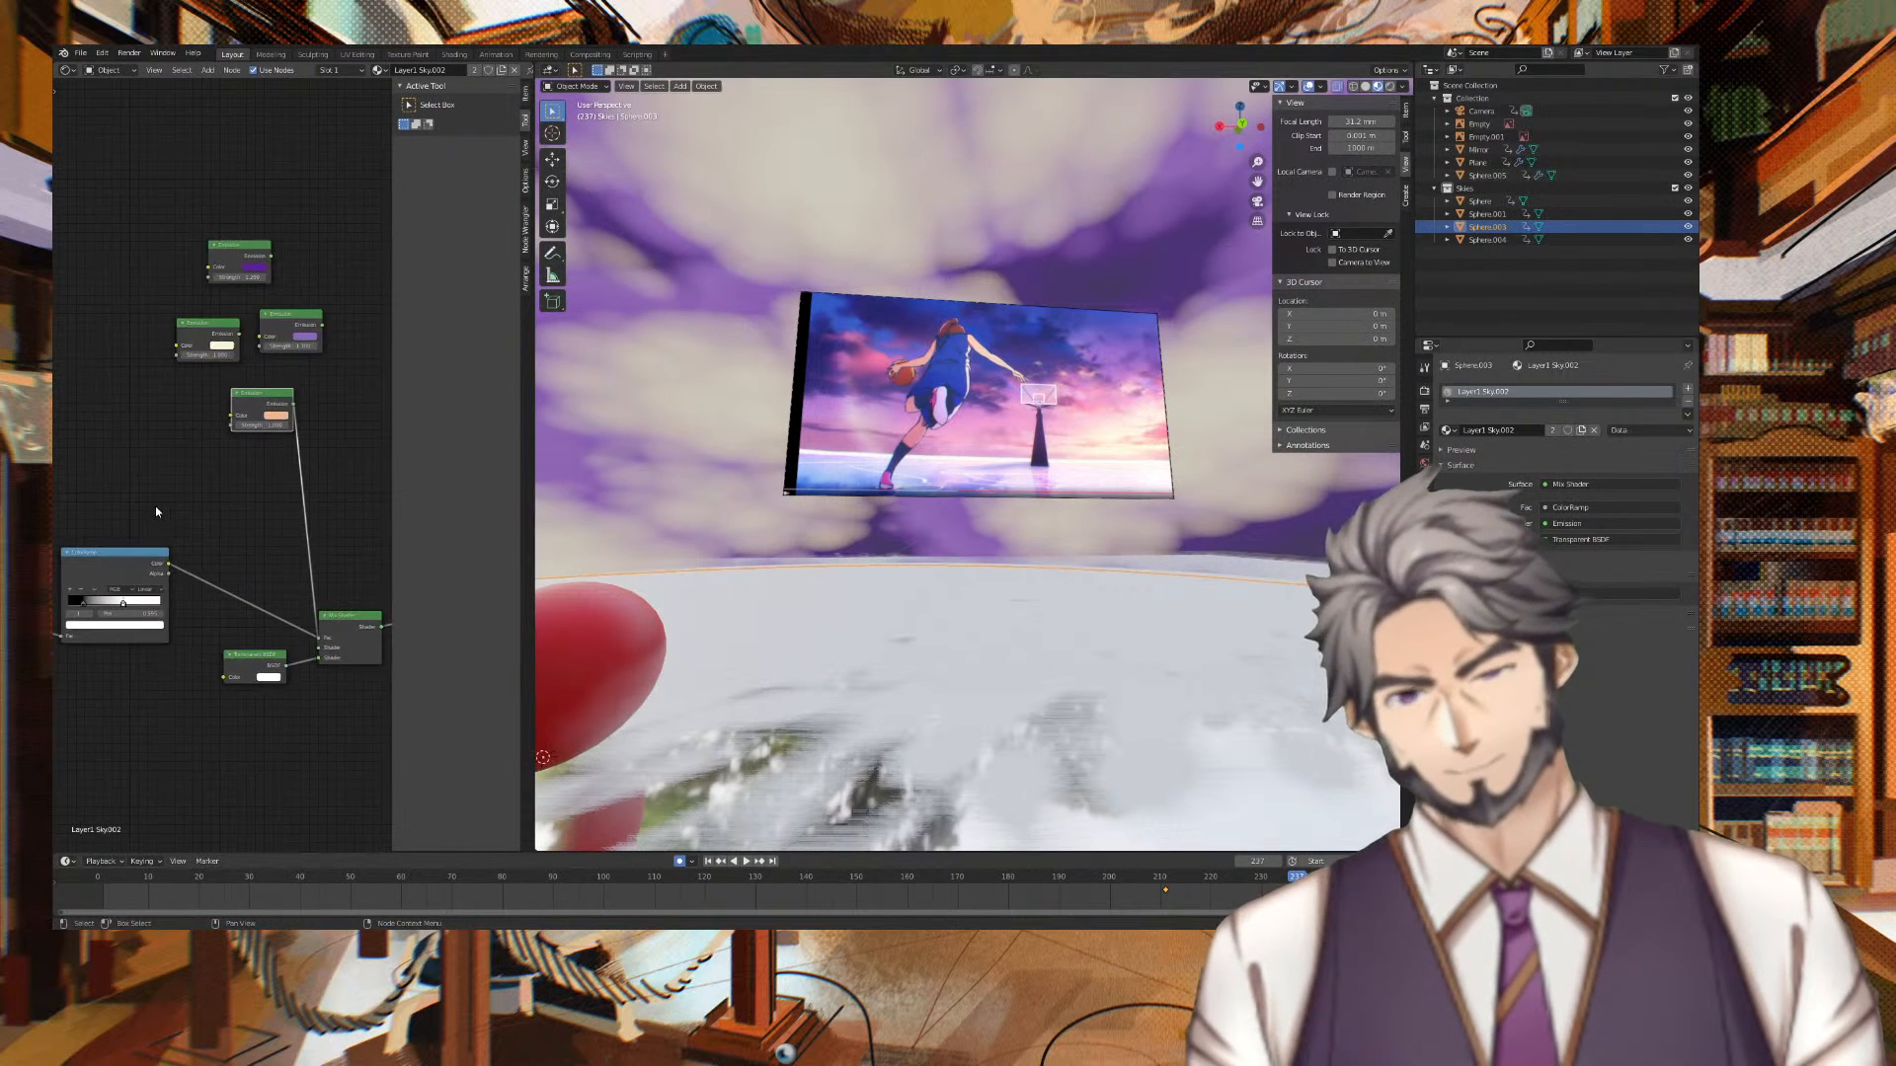
middle_drag(192, 513, 208, 517)
drag(164, 619, 196, 616)
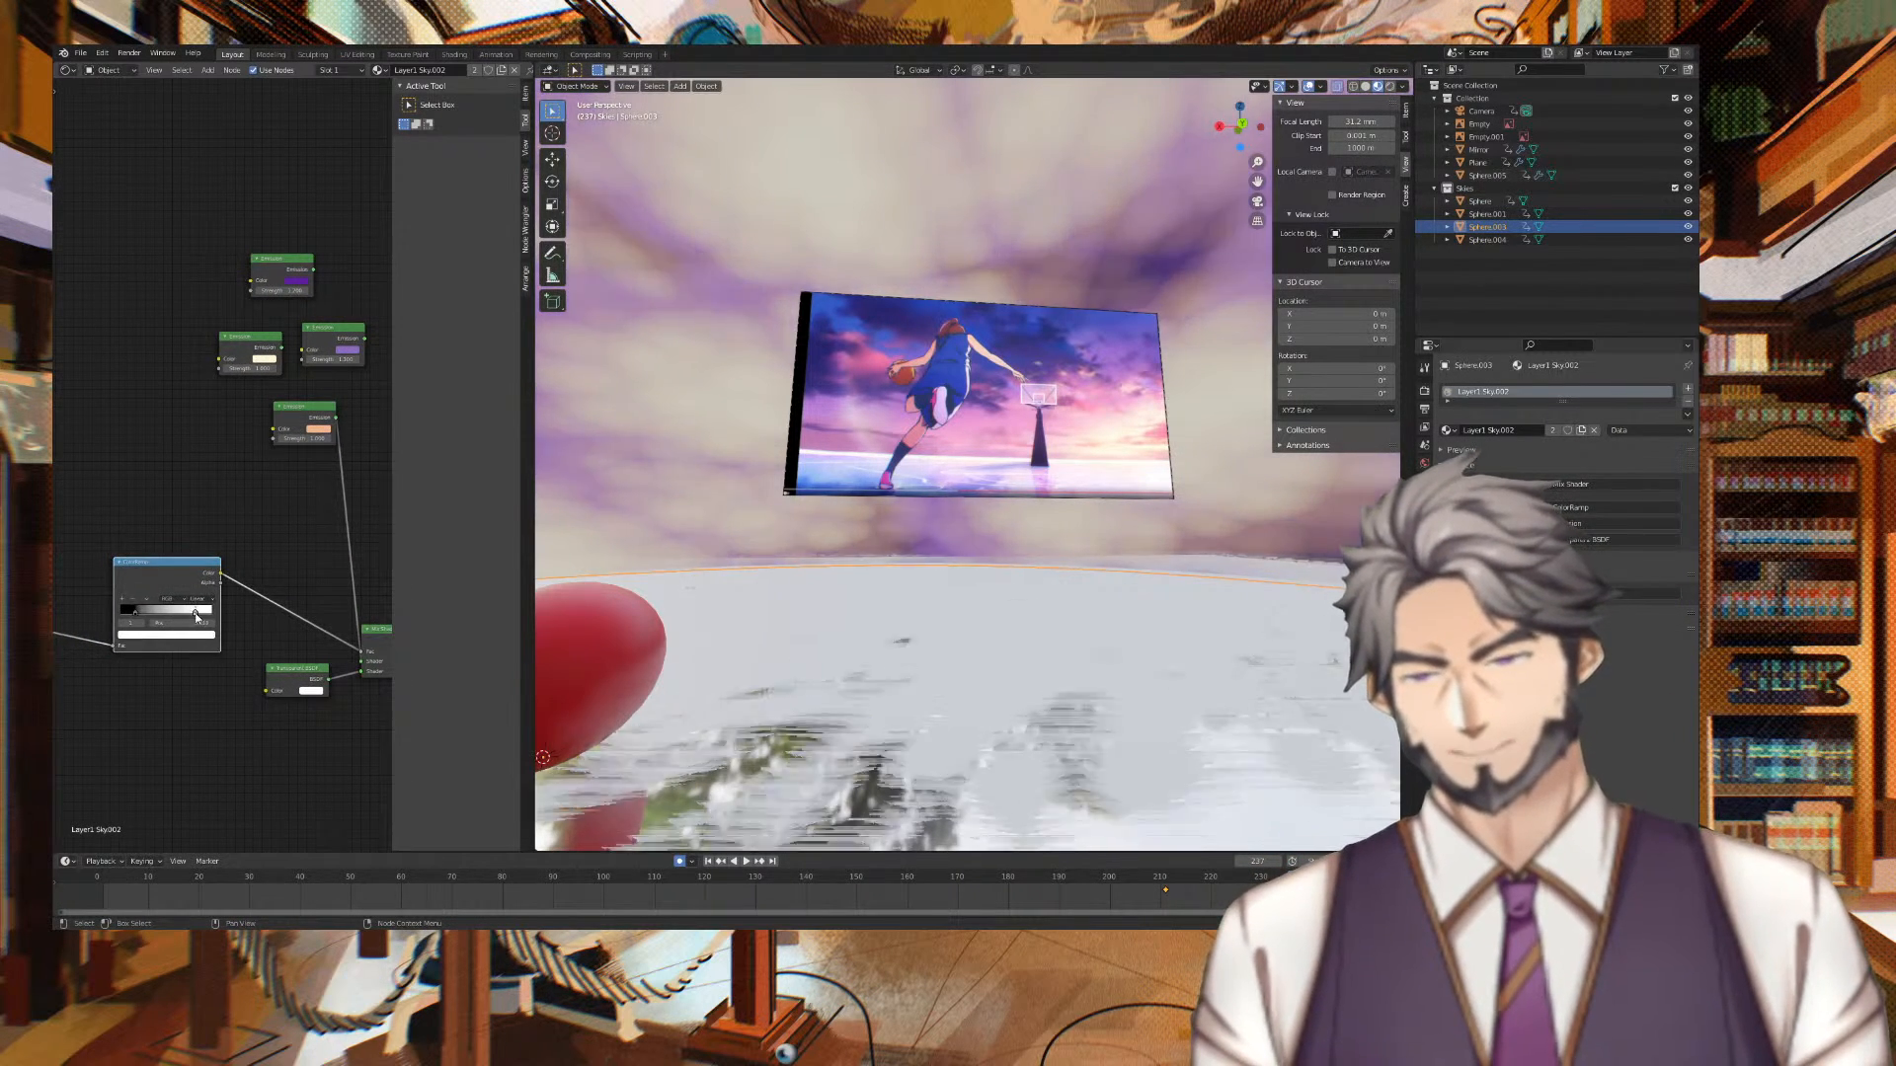
click(135, 618)
drag(136, 614, 146, 614)
click(121, 599)
click(122, 600)
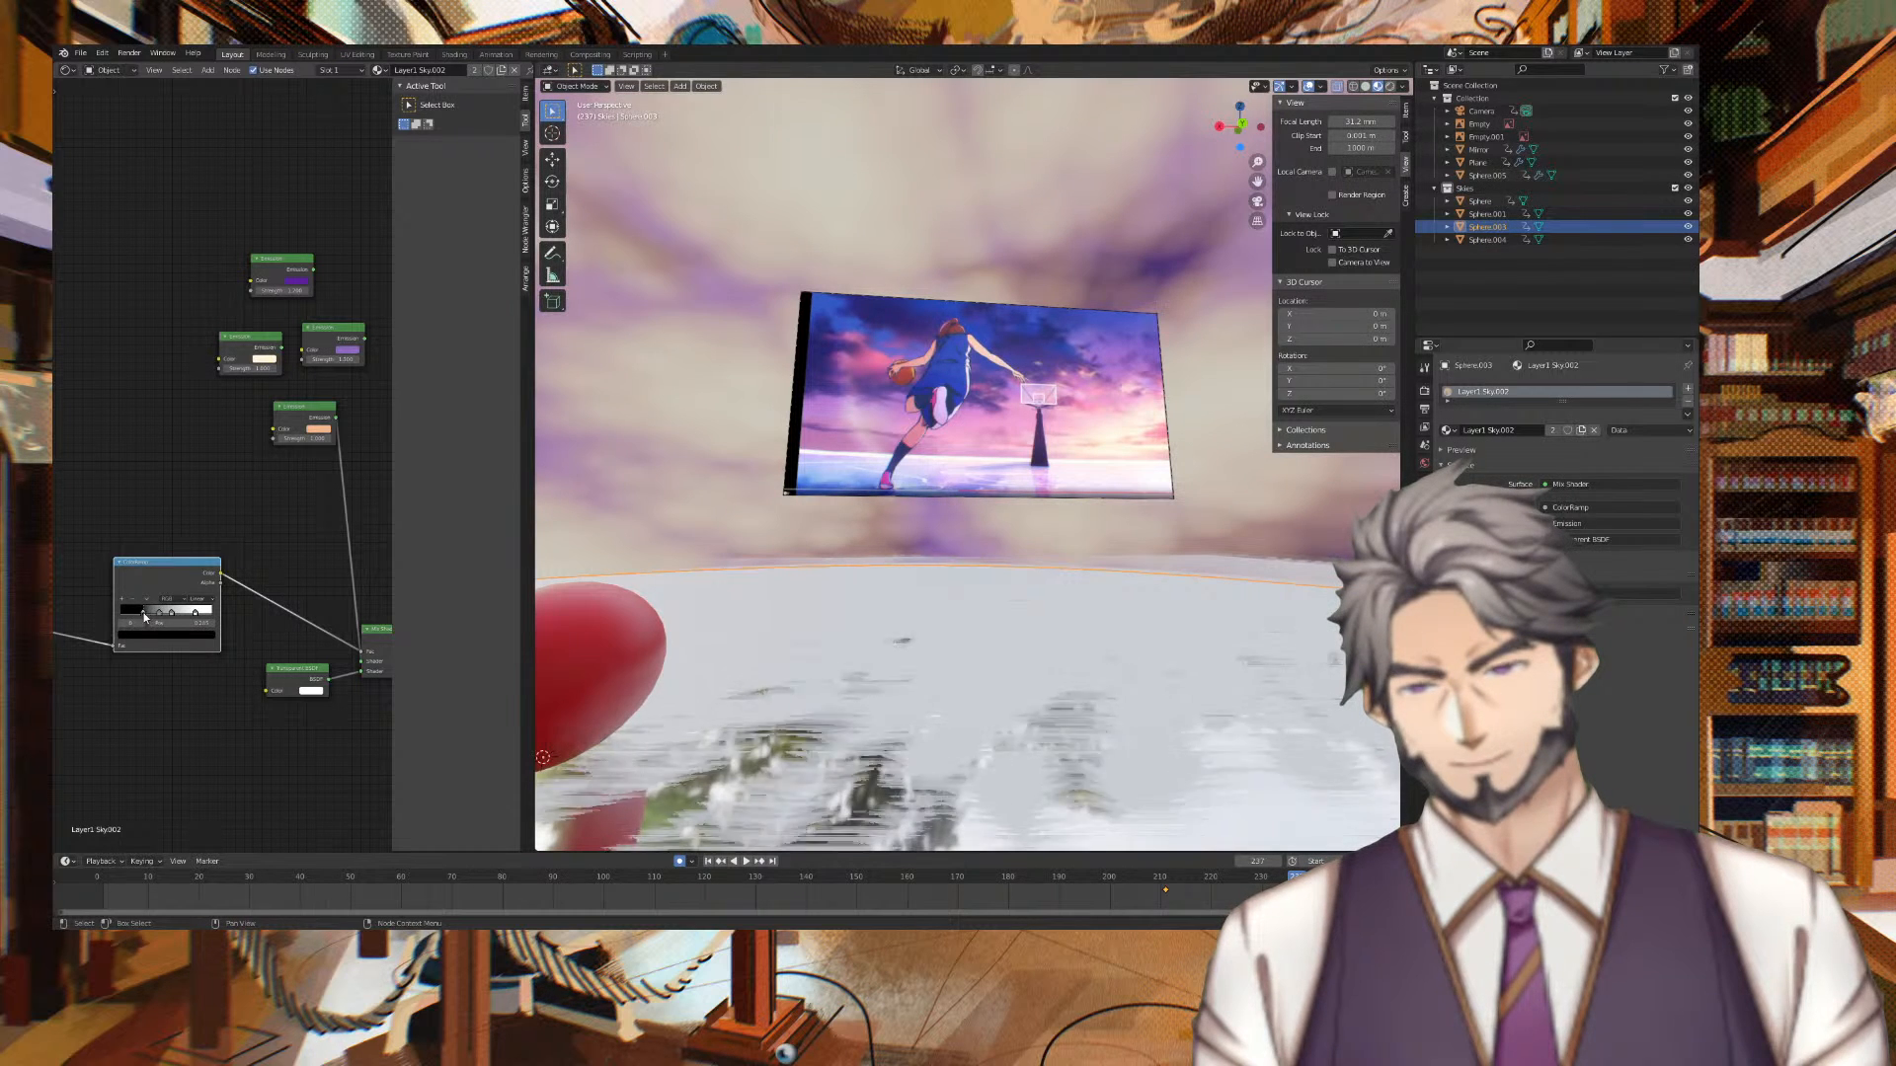
Sample the dark purple and light purple Emission colours into the ColorRamp's first two stops
click(158, 635)
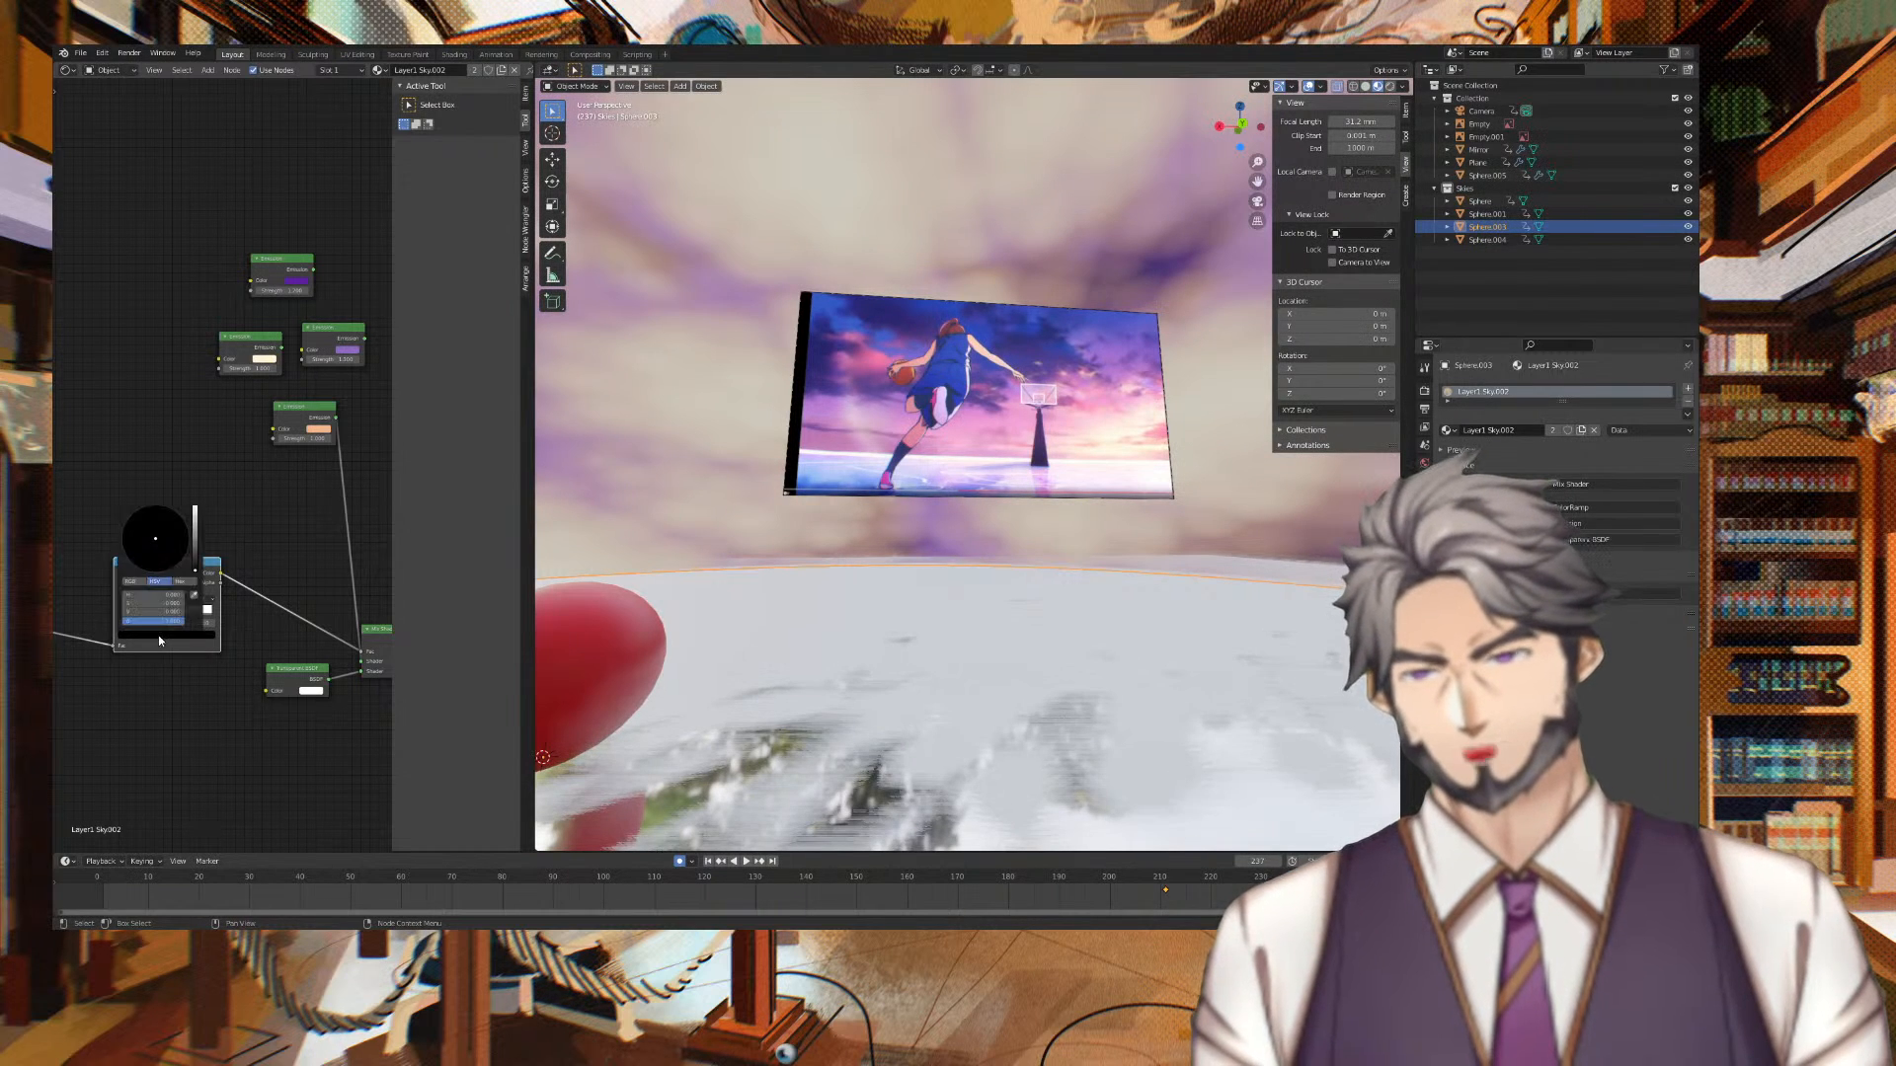
click(194, 595)
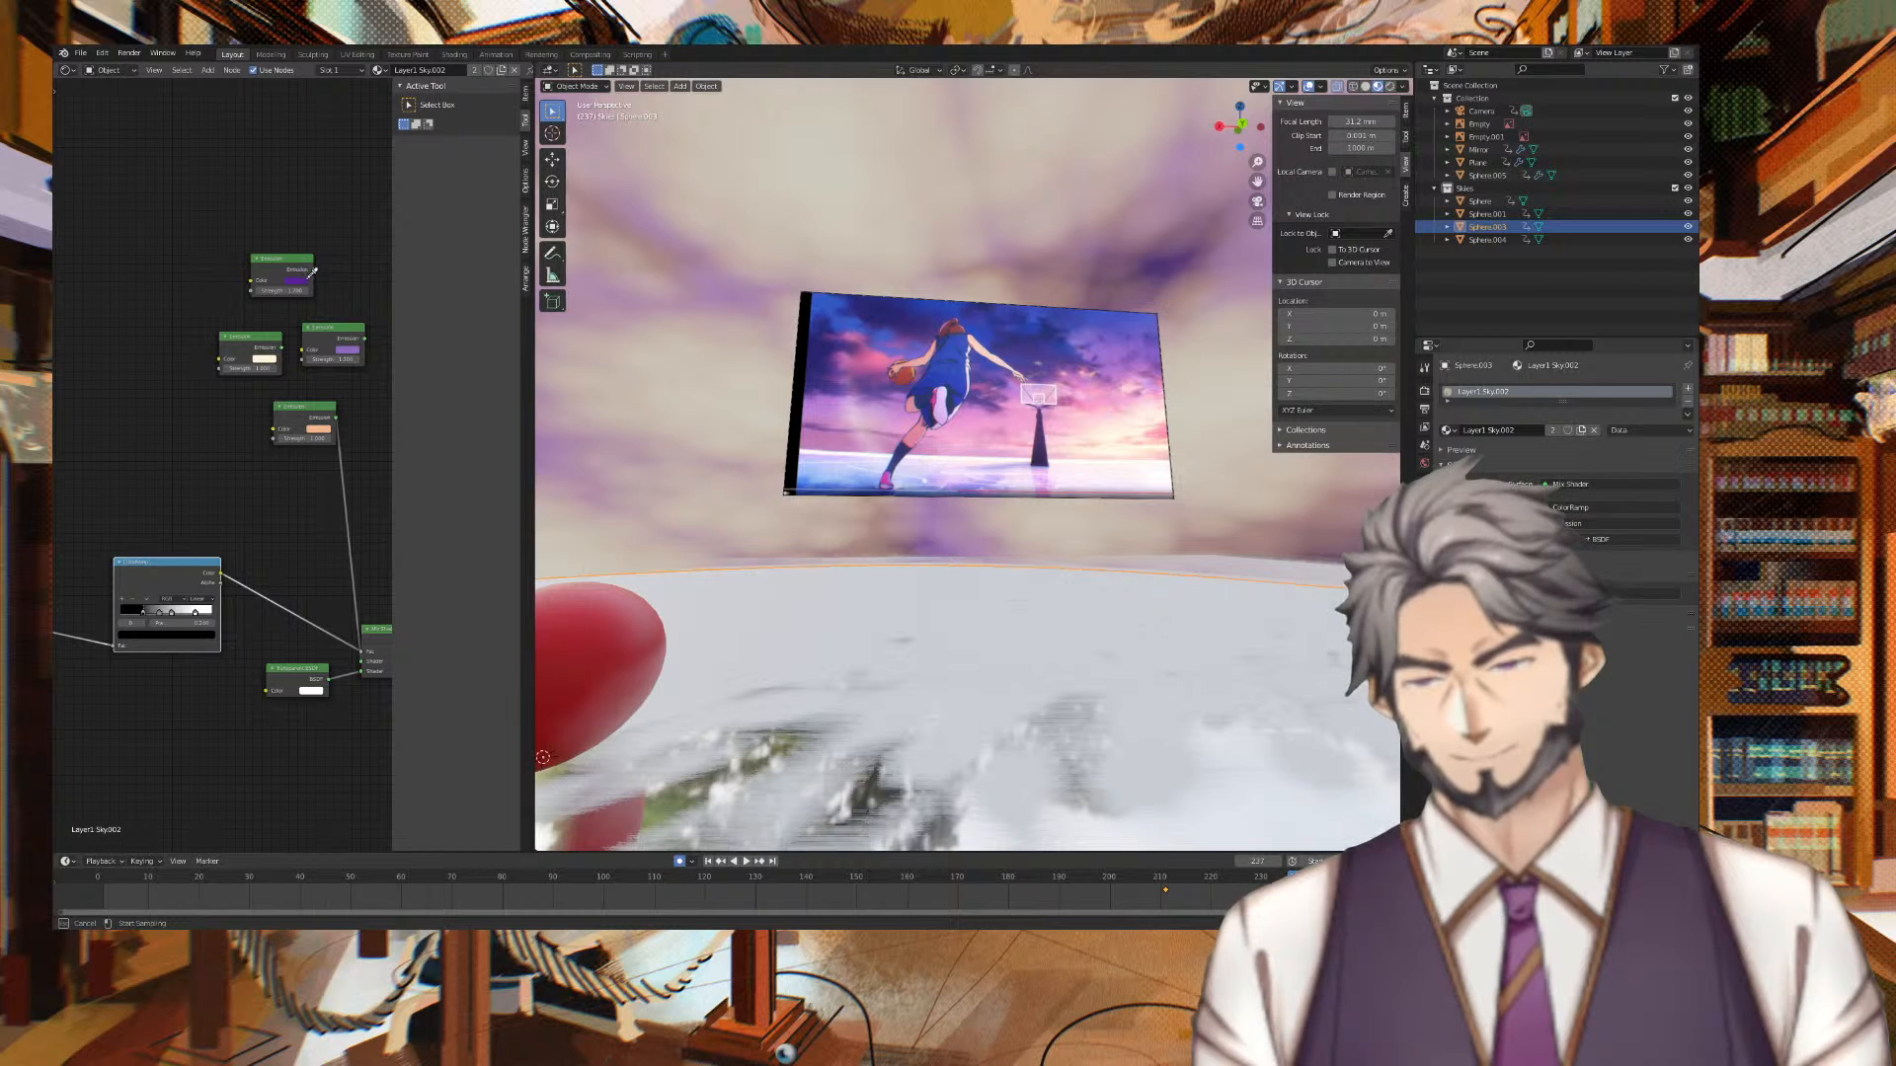
click(307, 280)
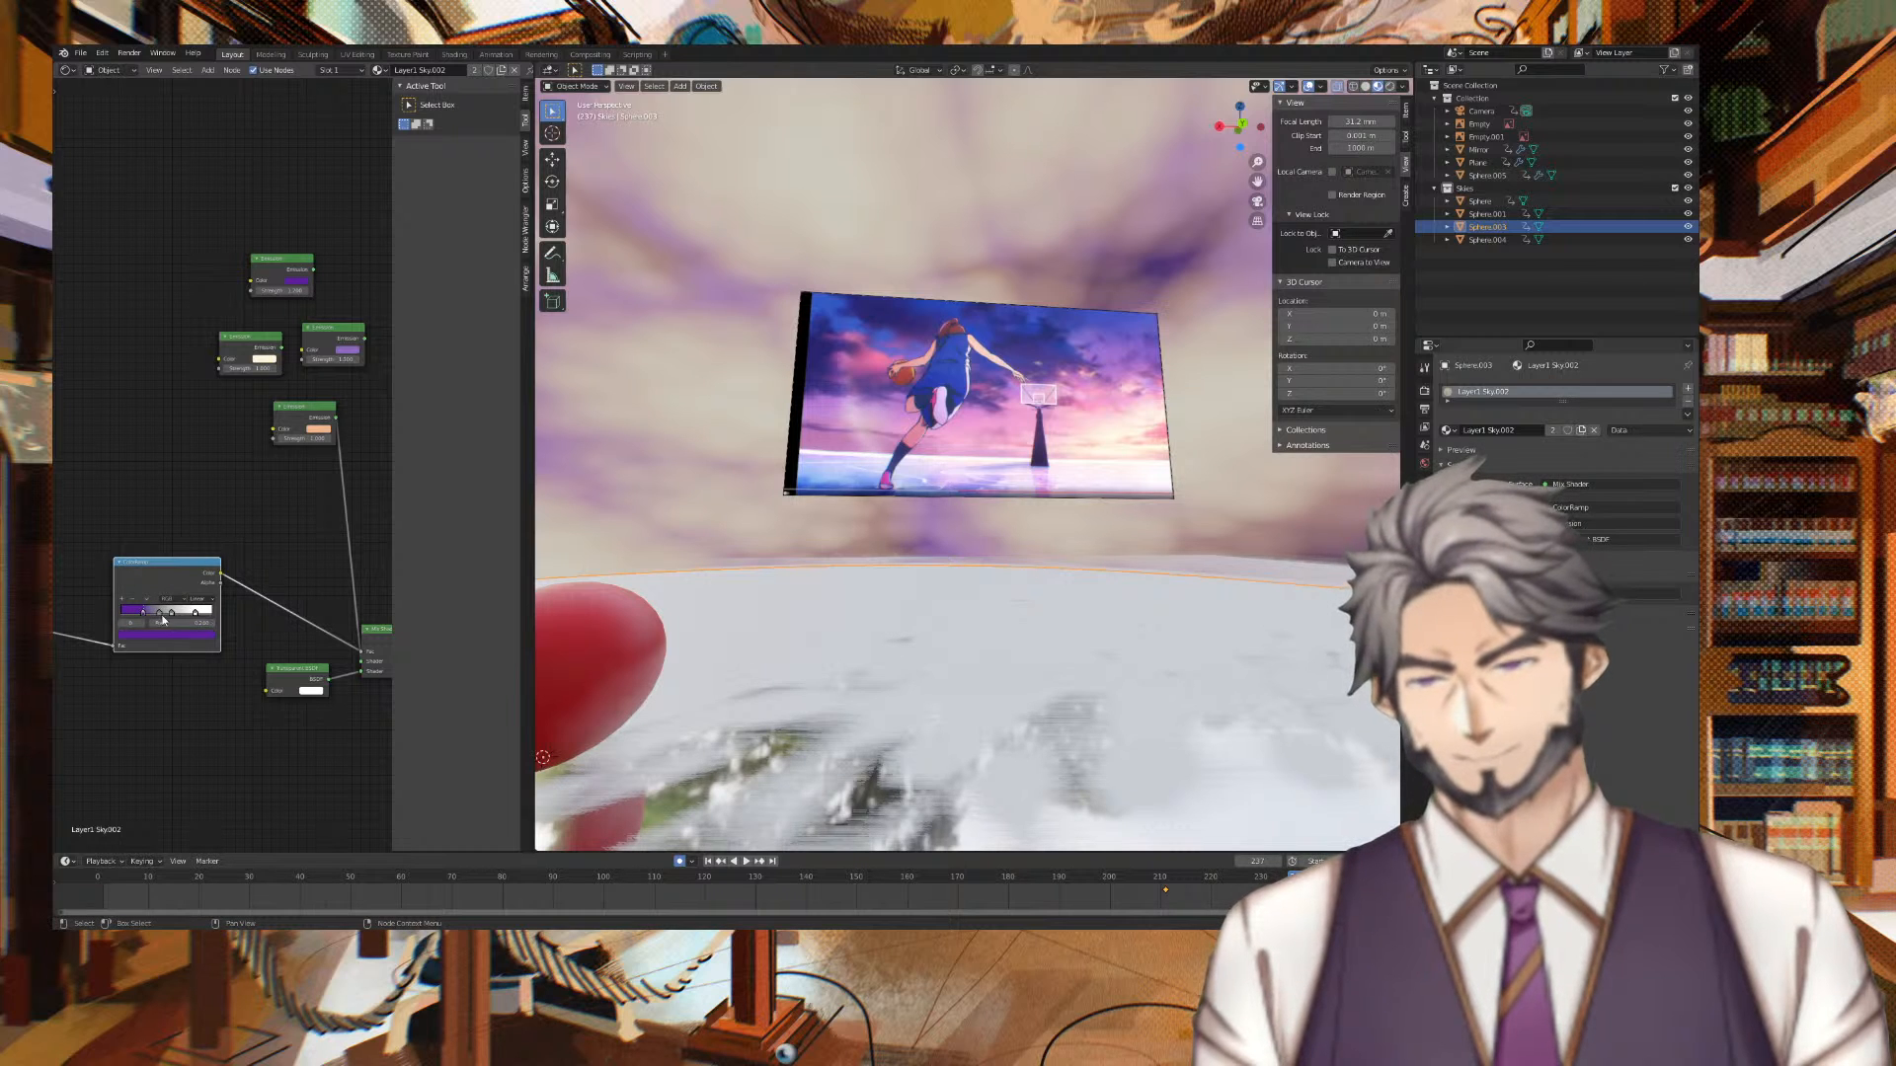
click(183, 633)
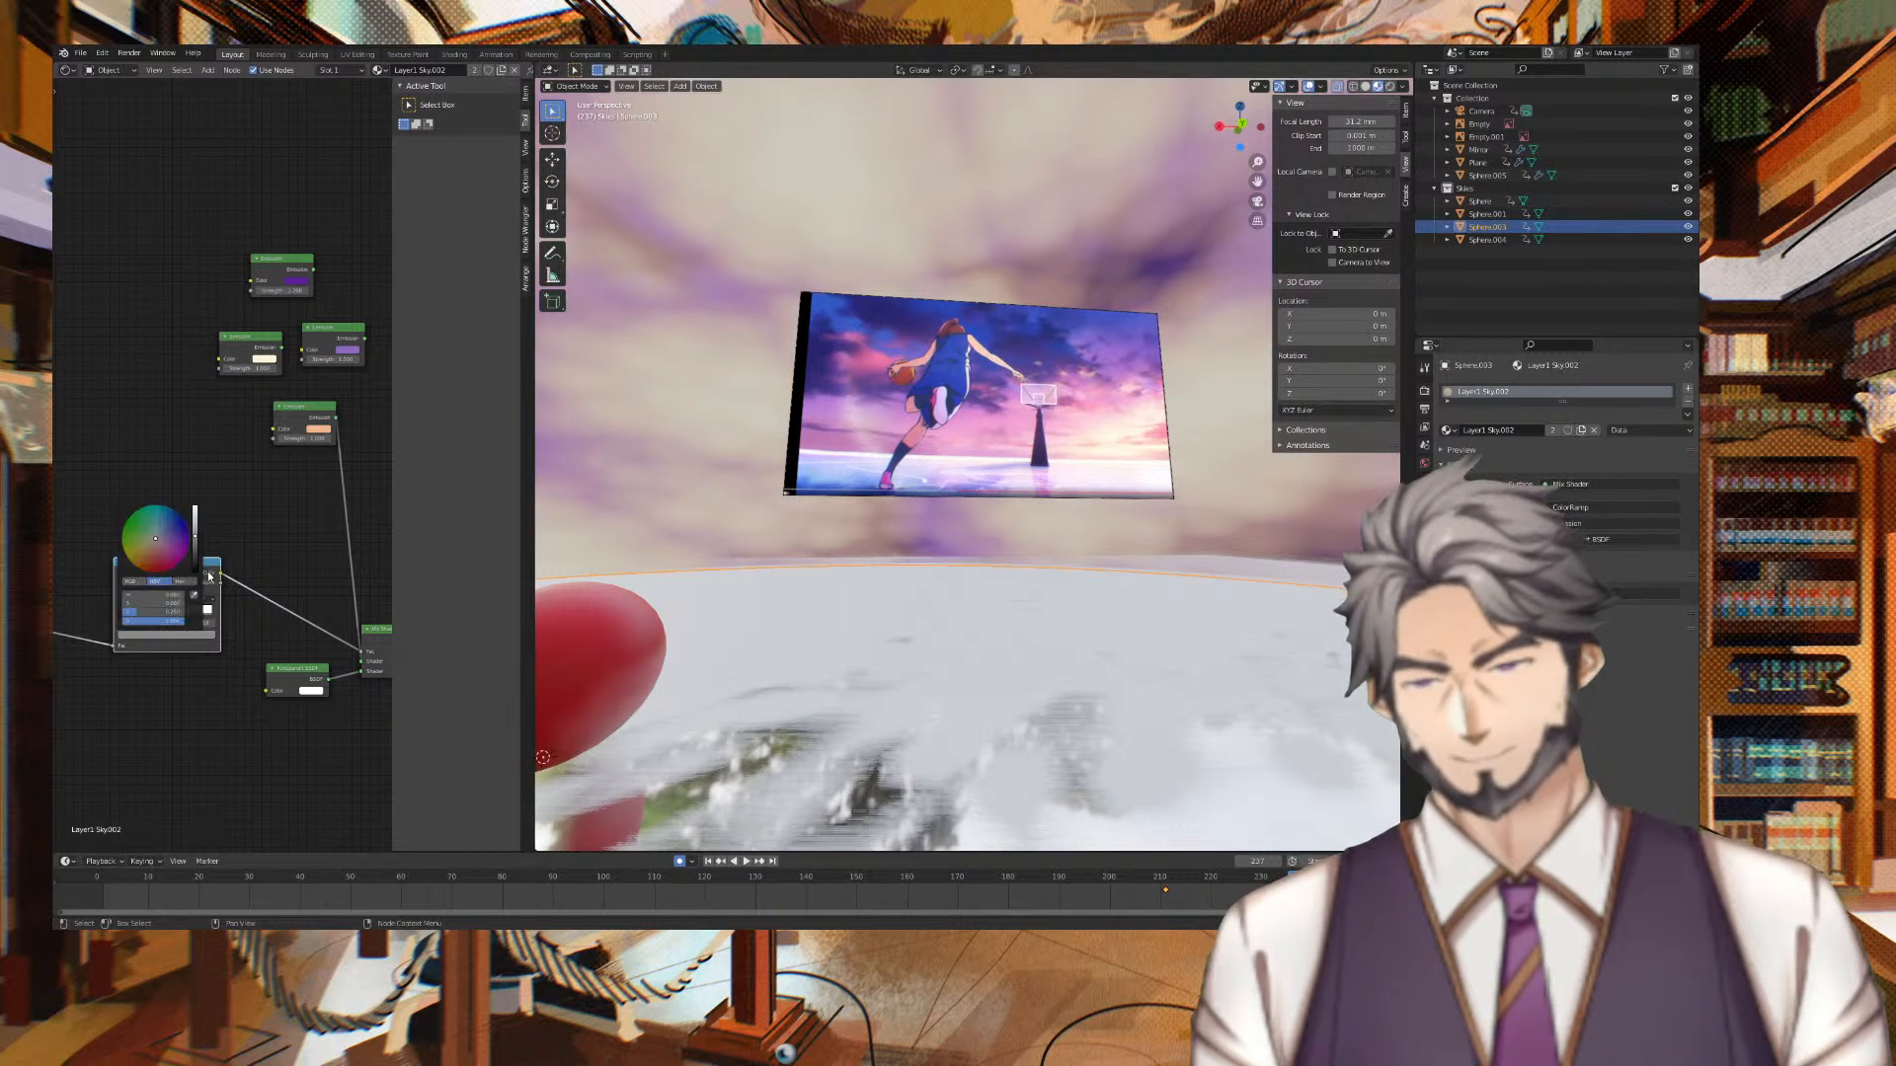
click(193, 597)
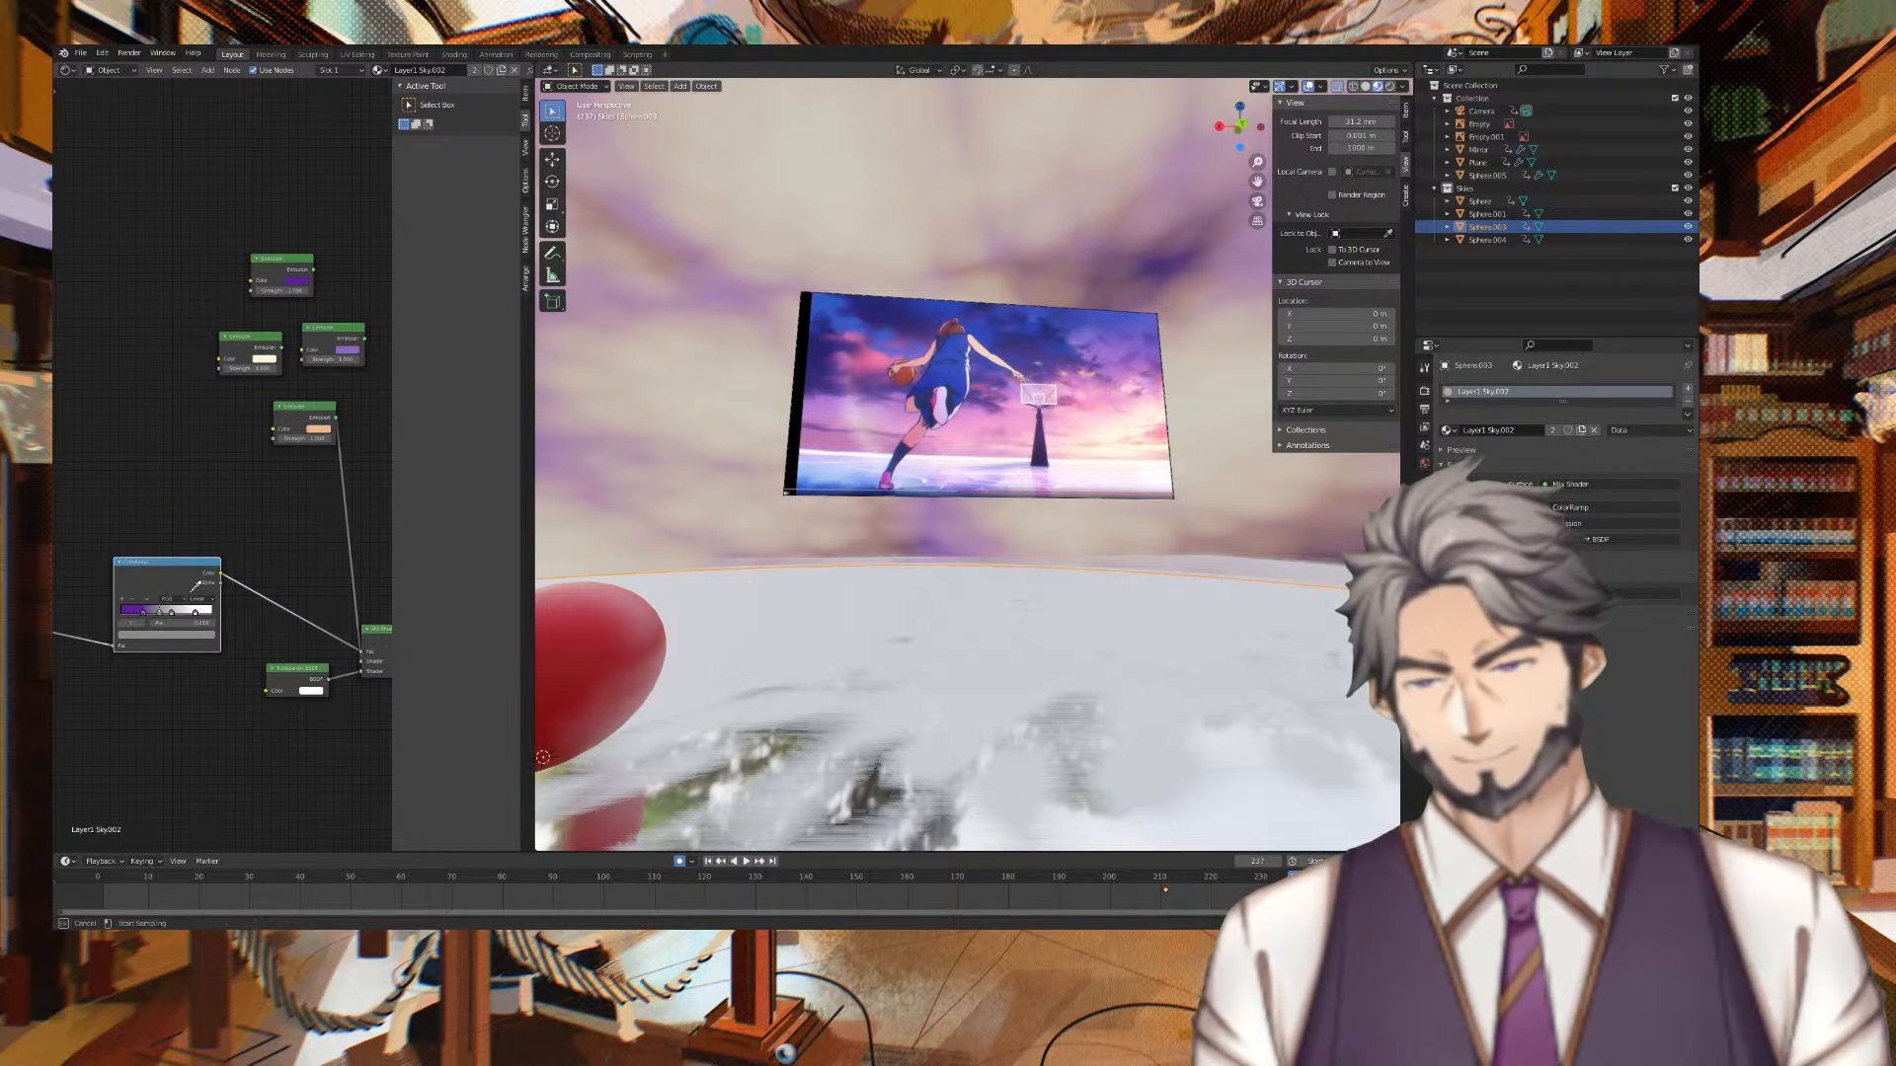
click(350, 350)
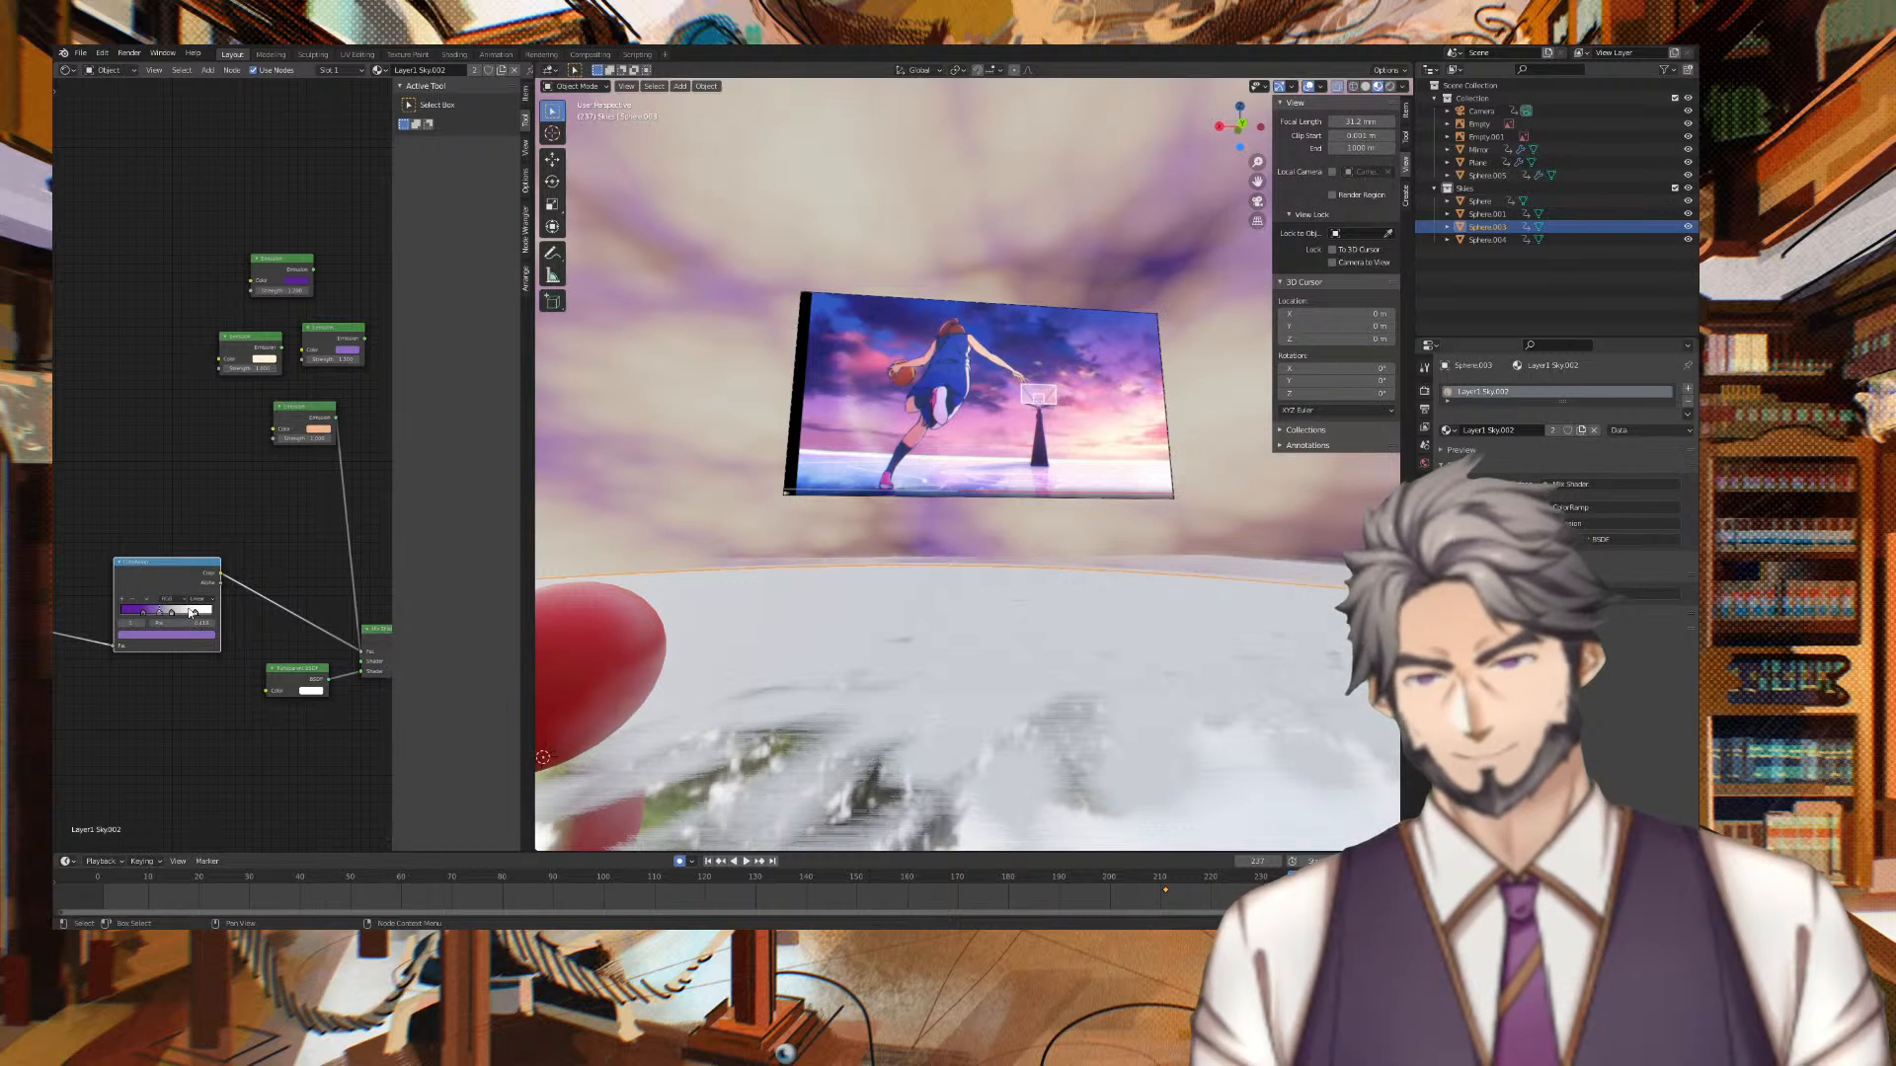
Sample the peach and cream Emission colours into the ColorRamp's last two stops
click(170, 633)
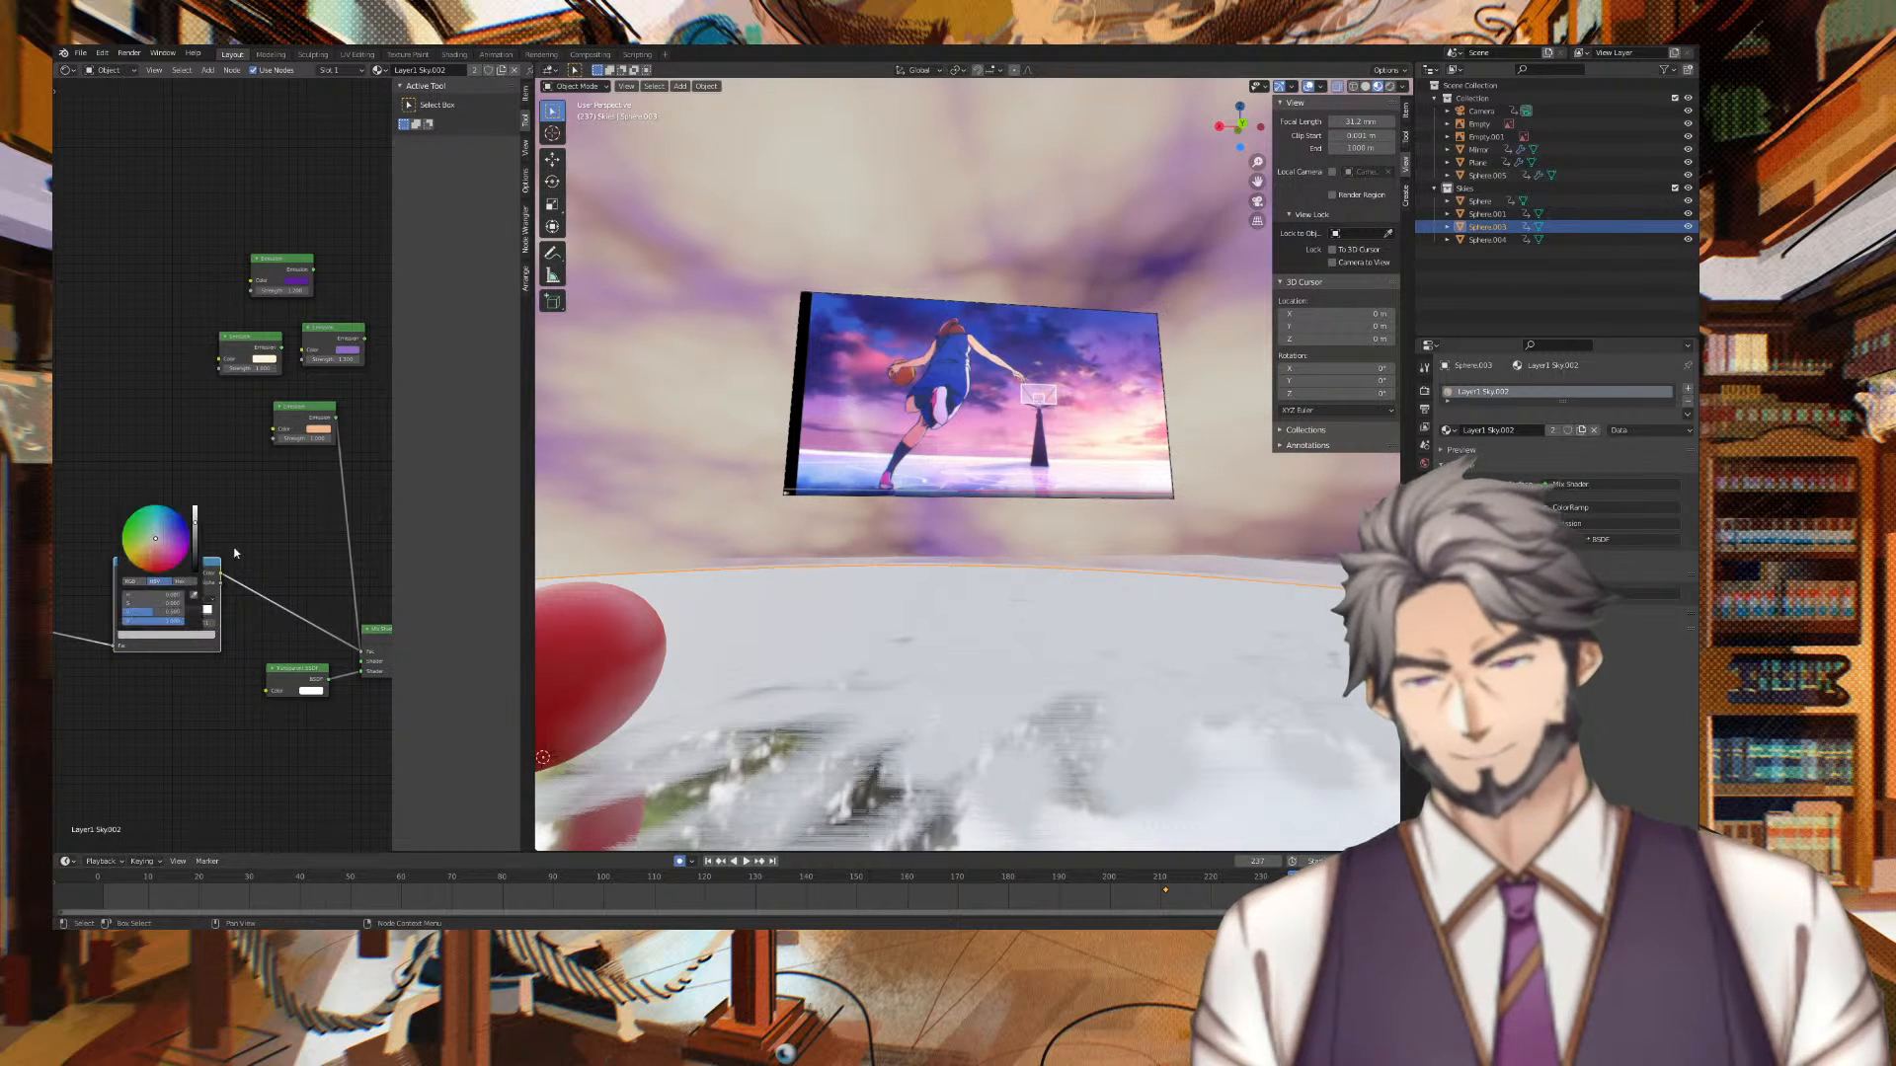
click(194, 595)
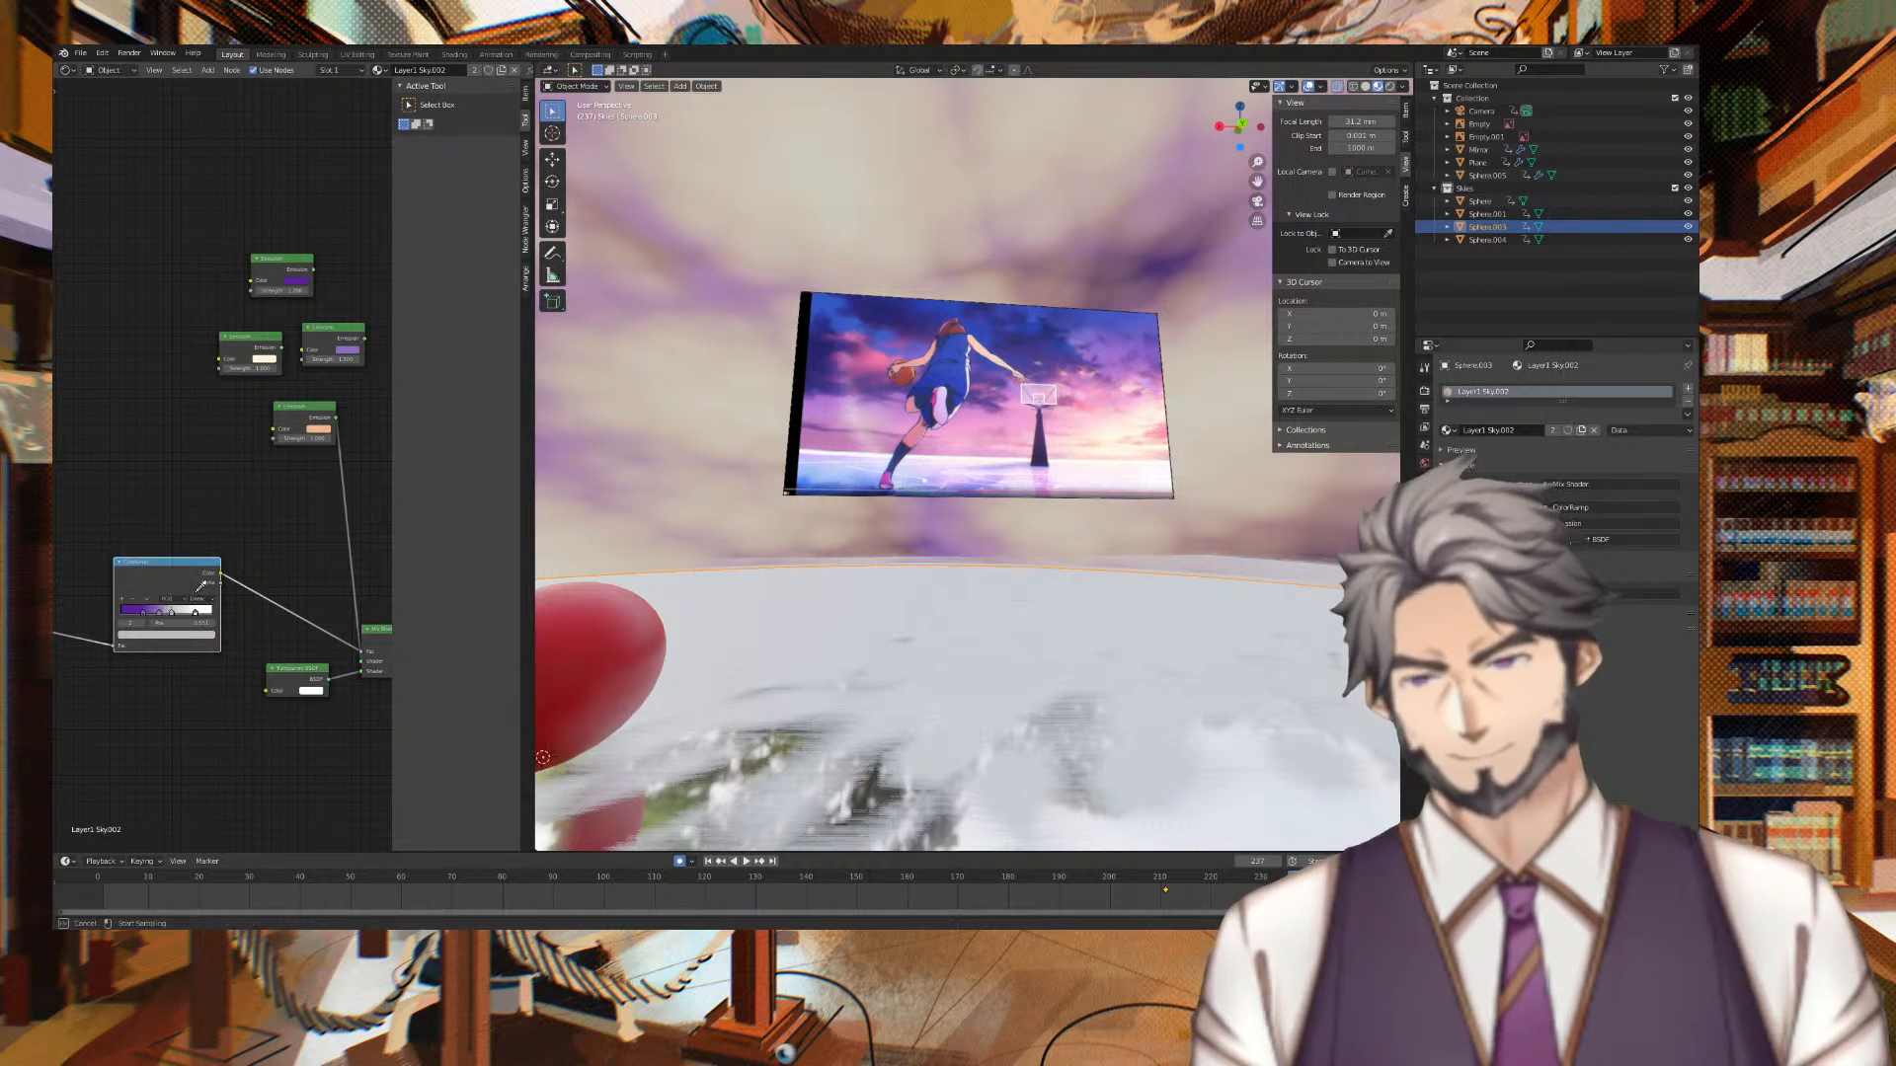
click(328, 427)
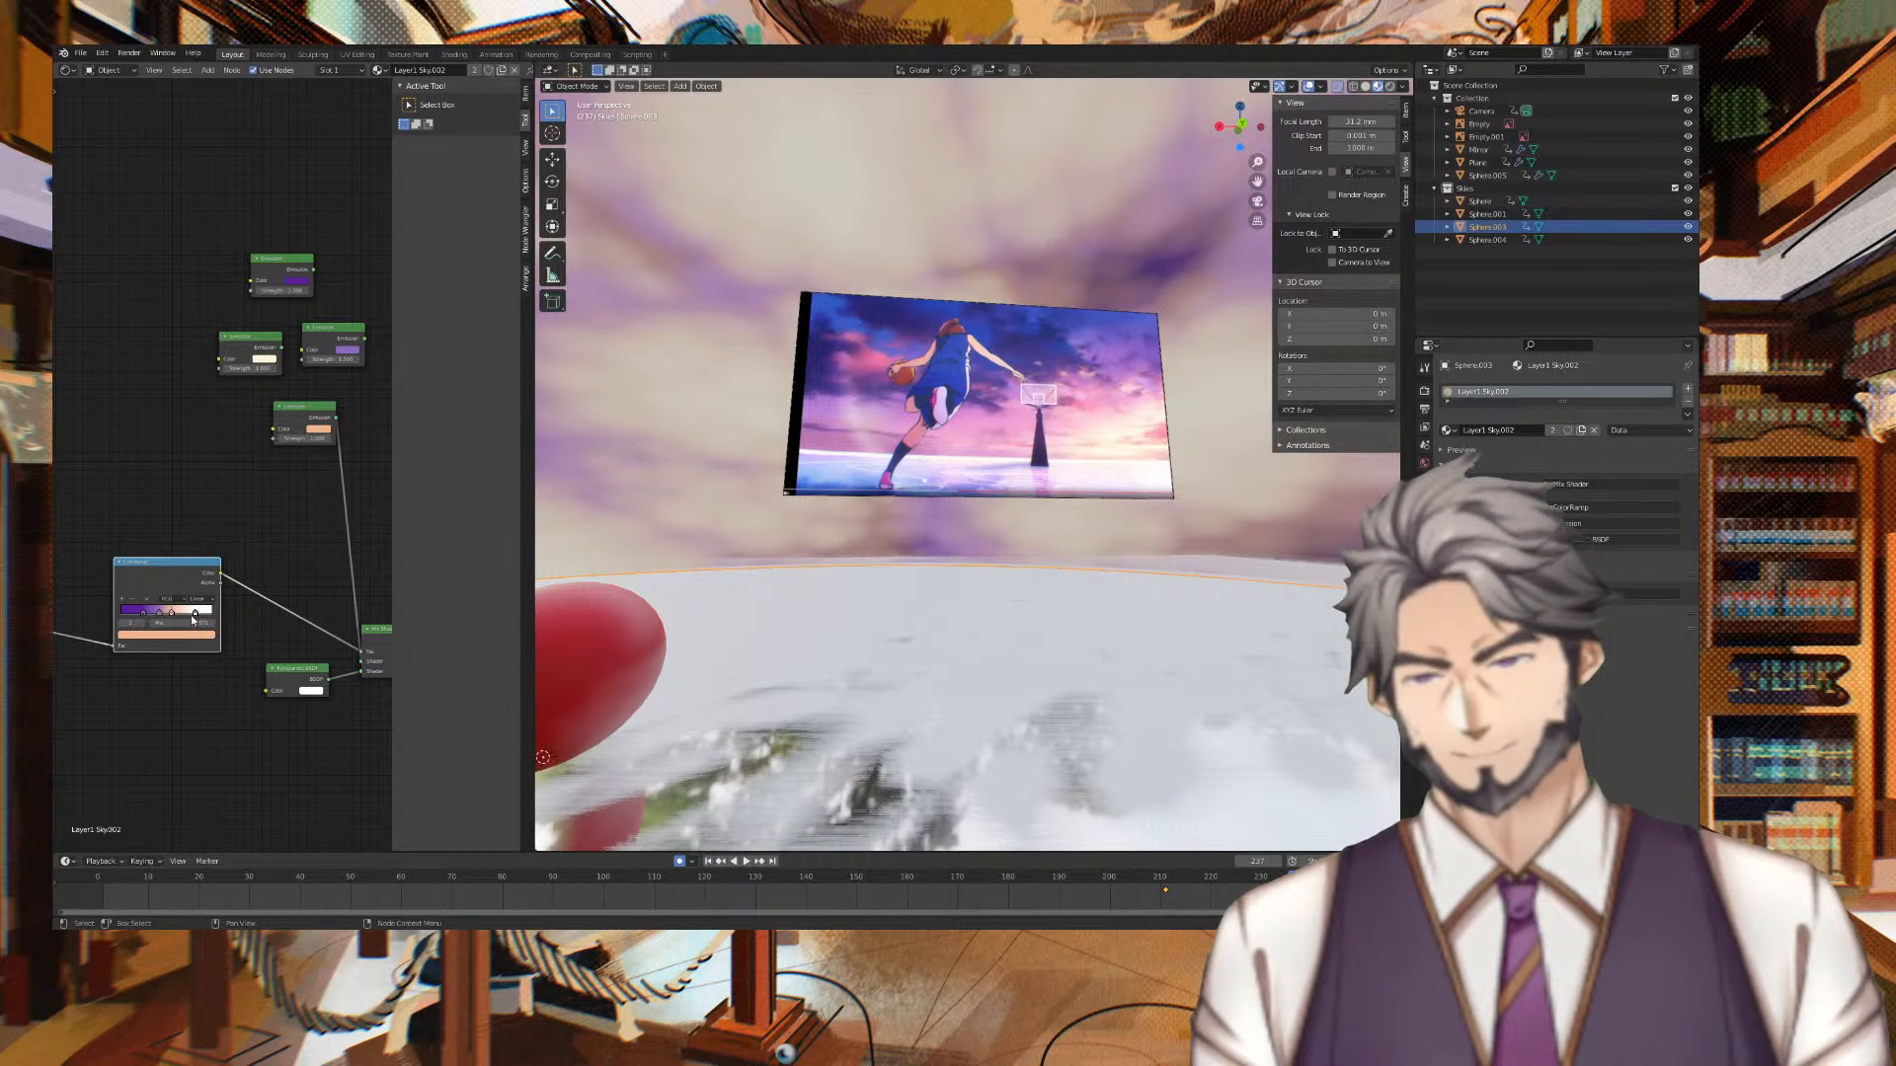
click(195, 614)
click(196, 634)
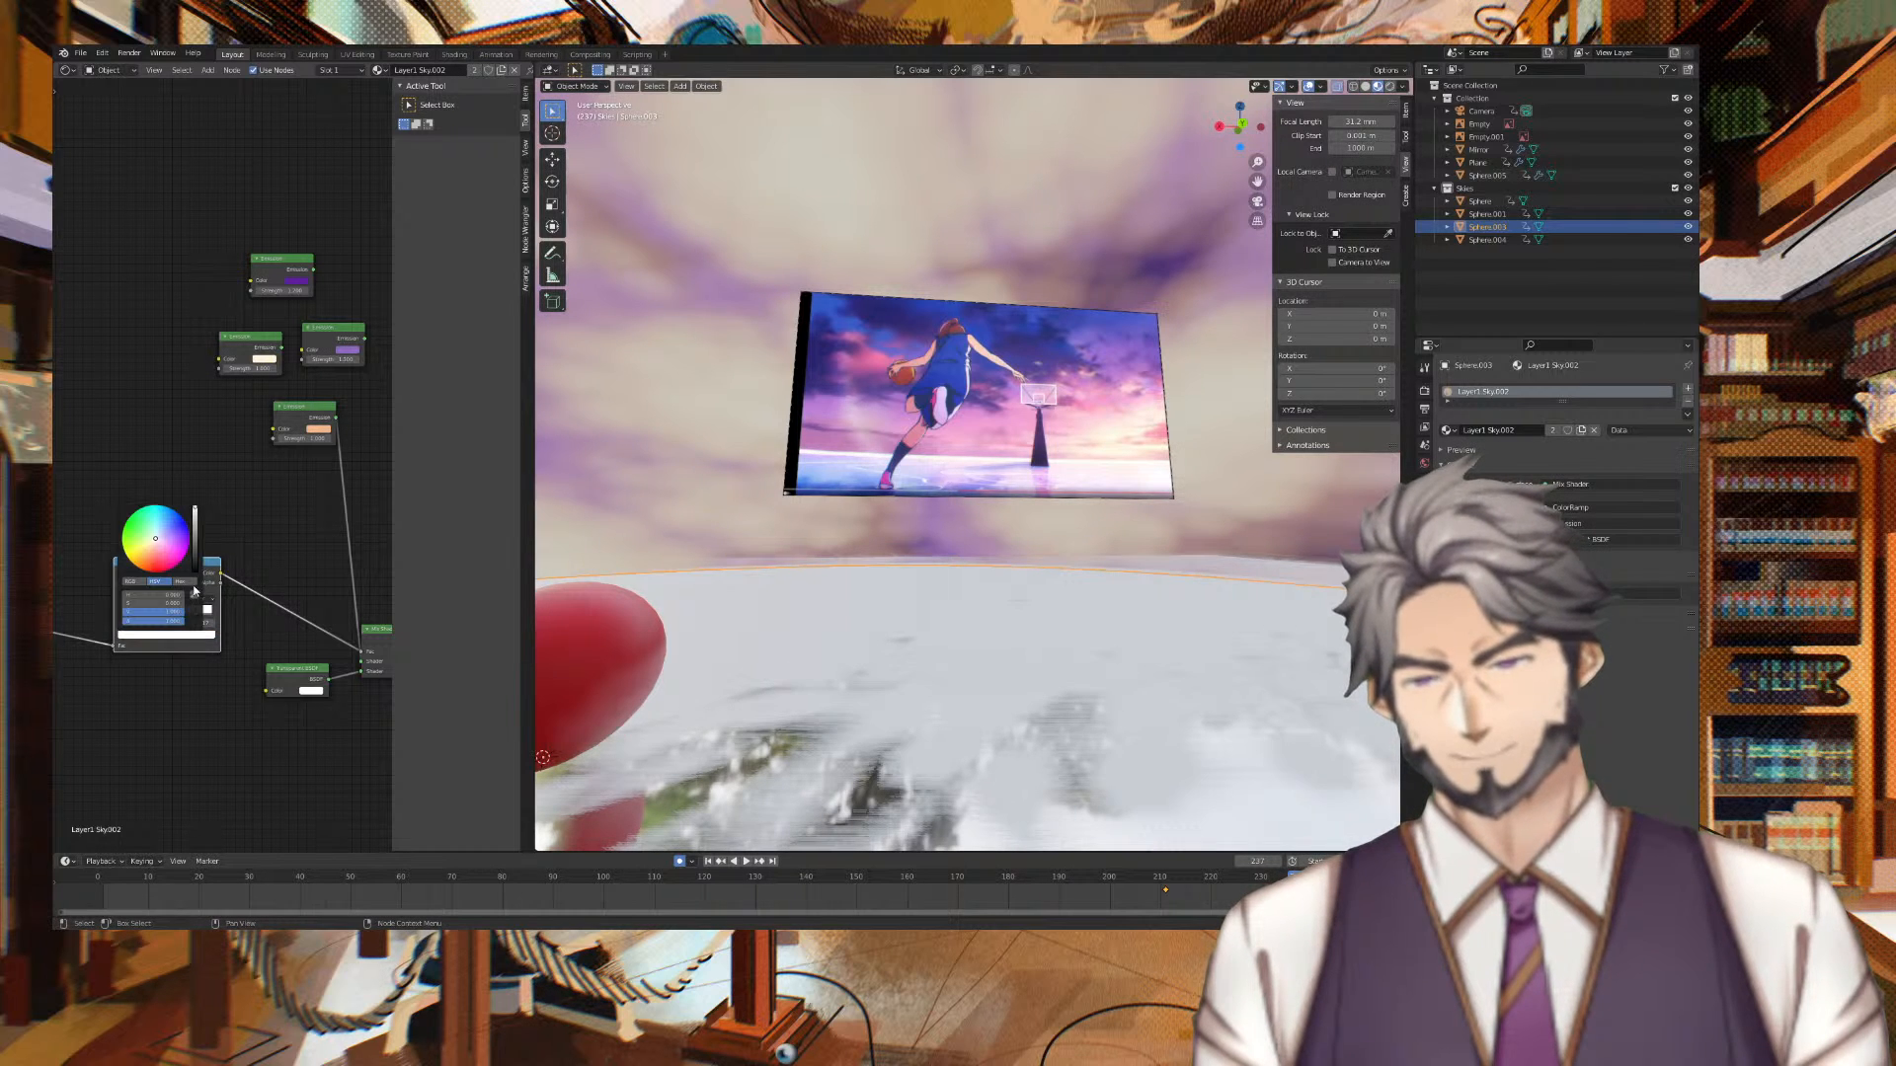
click(194, 597)
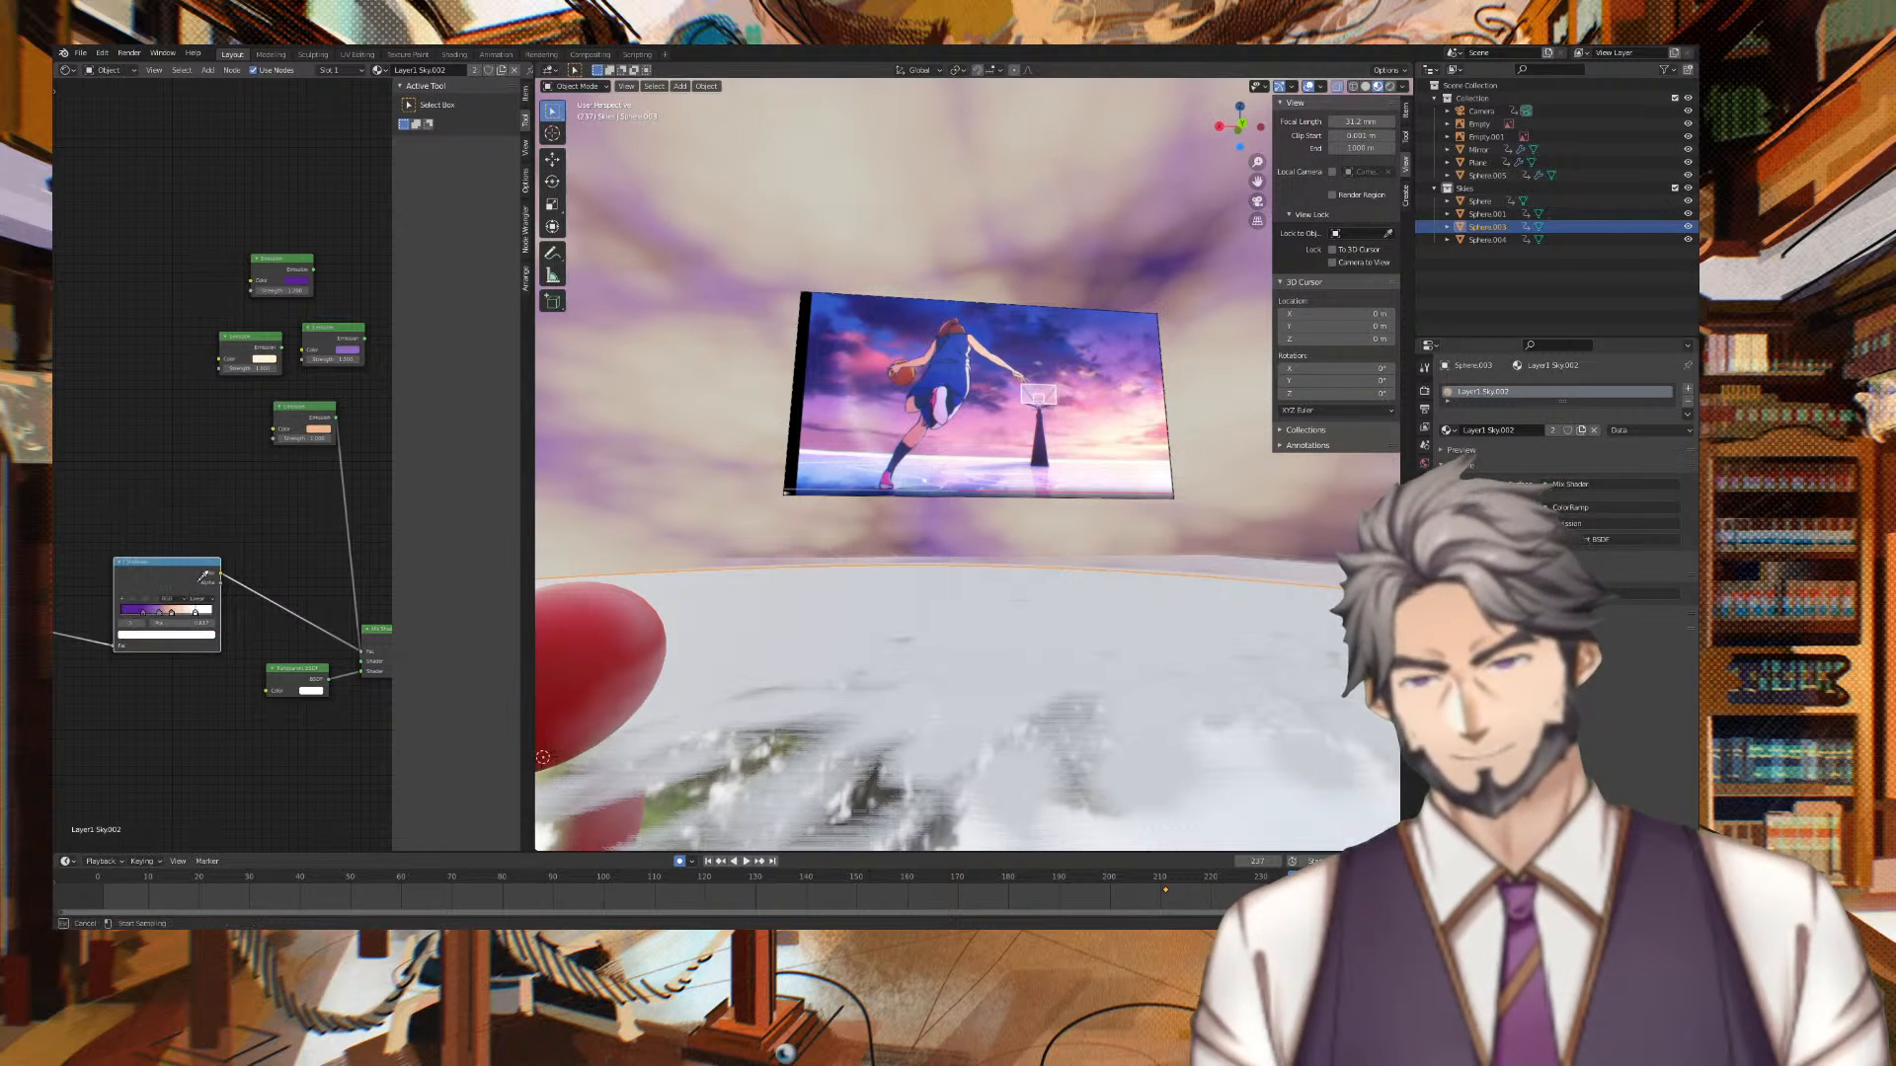
click(273, 359)
Hide Sphere, Sphere.001 and Sphere.004 to examine Sphere.003's recoloured sky on its own
middle_drag(849, 444, 968, 486)
scroll(926, 478, down, 4)
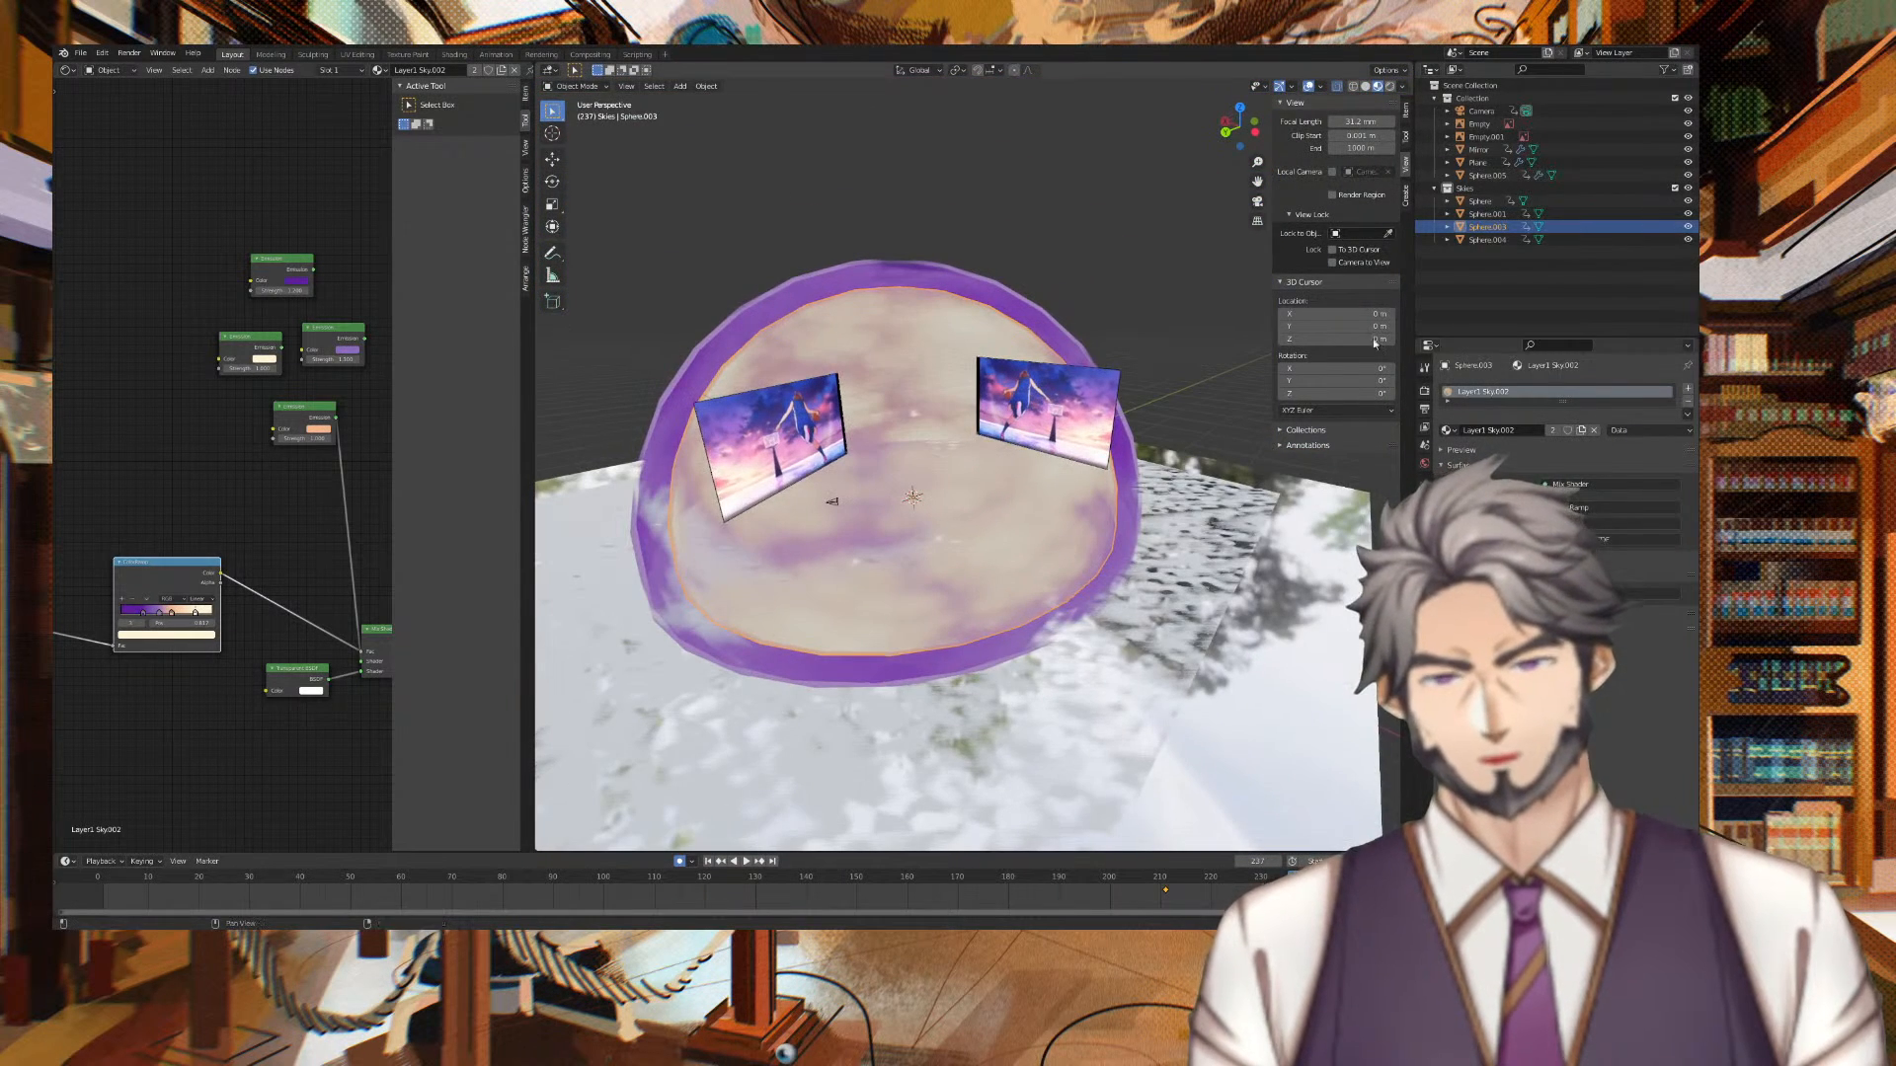
click(1688, 200)
click(1687, 214)
click(1688, 239)
scroll(958, 314, up, 5)
middle_drag(959, 319, 1105, 295)
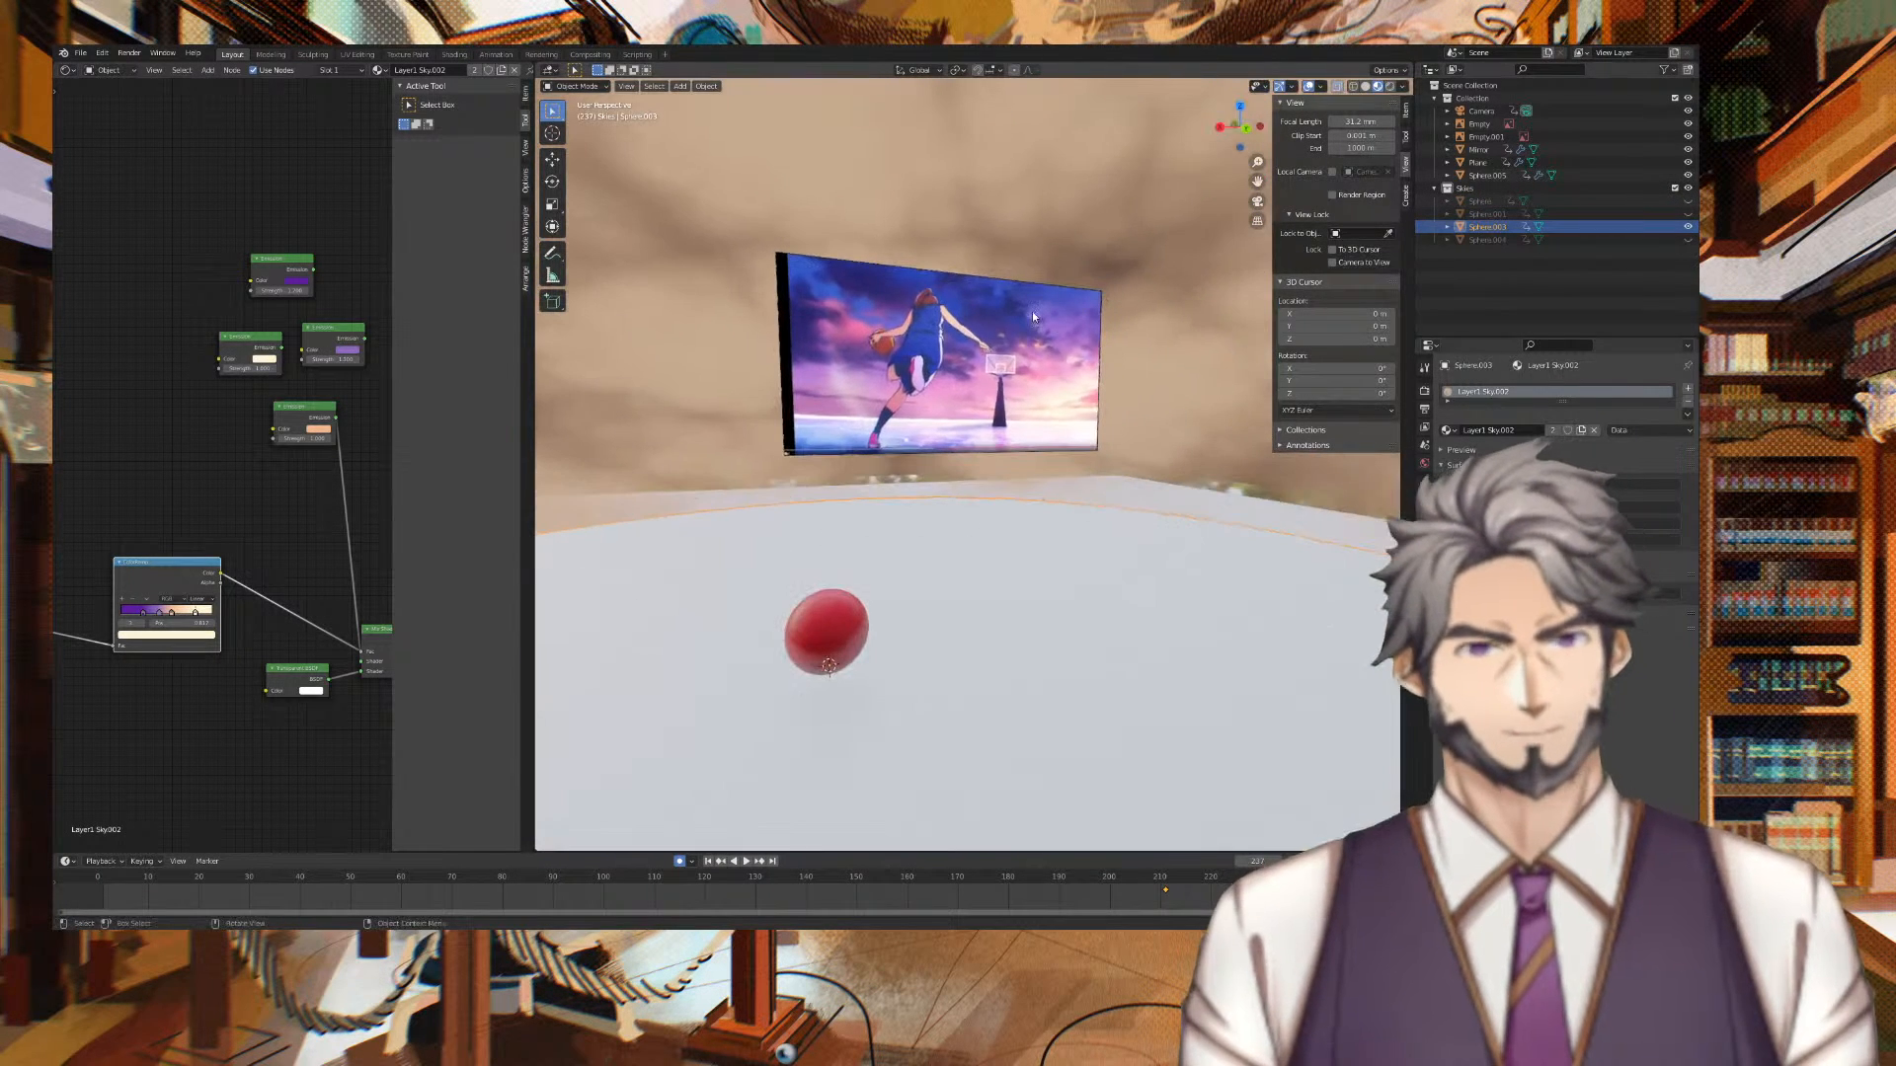
Revert the original ColorRamp to black and white, and connect a copy of the purple-to-cream ColorRamp to the Emission node's Color
mouse_move(358, 410)
middle_down()
mouse_move(271, 400)
mouse_move(346, 396)
middle_up()
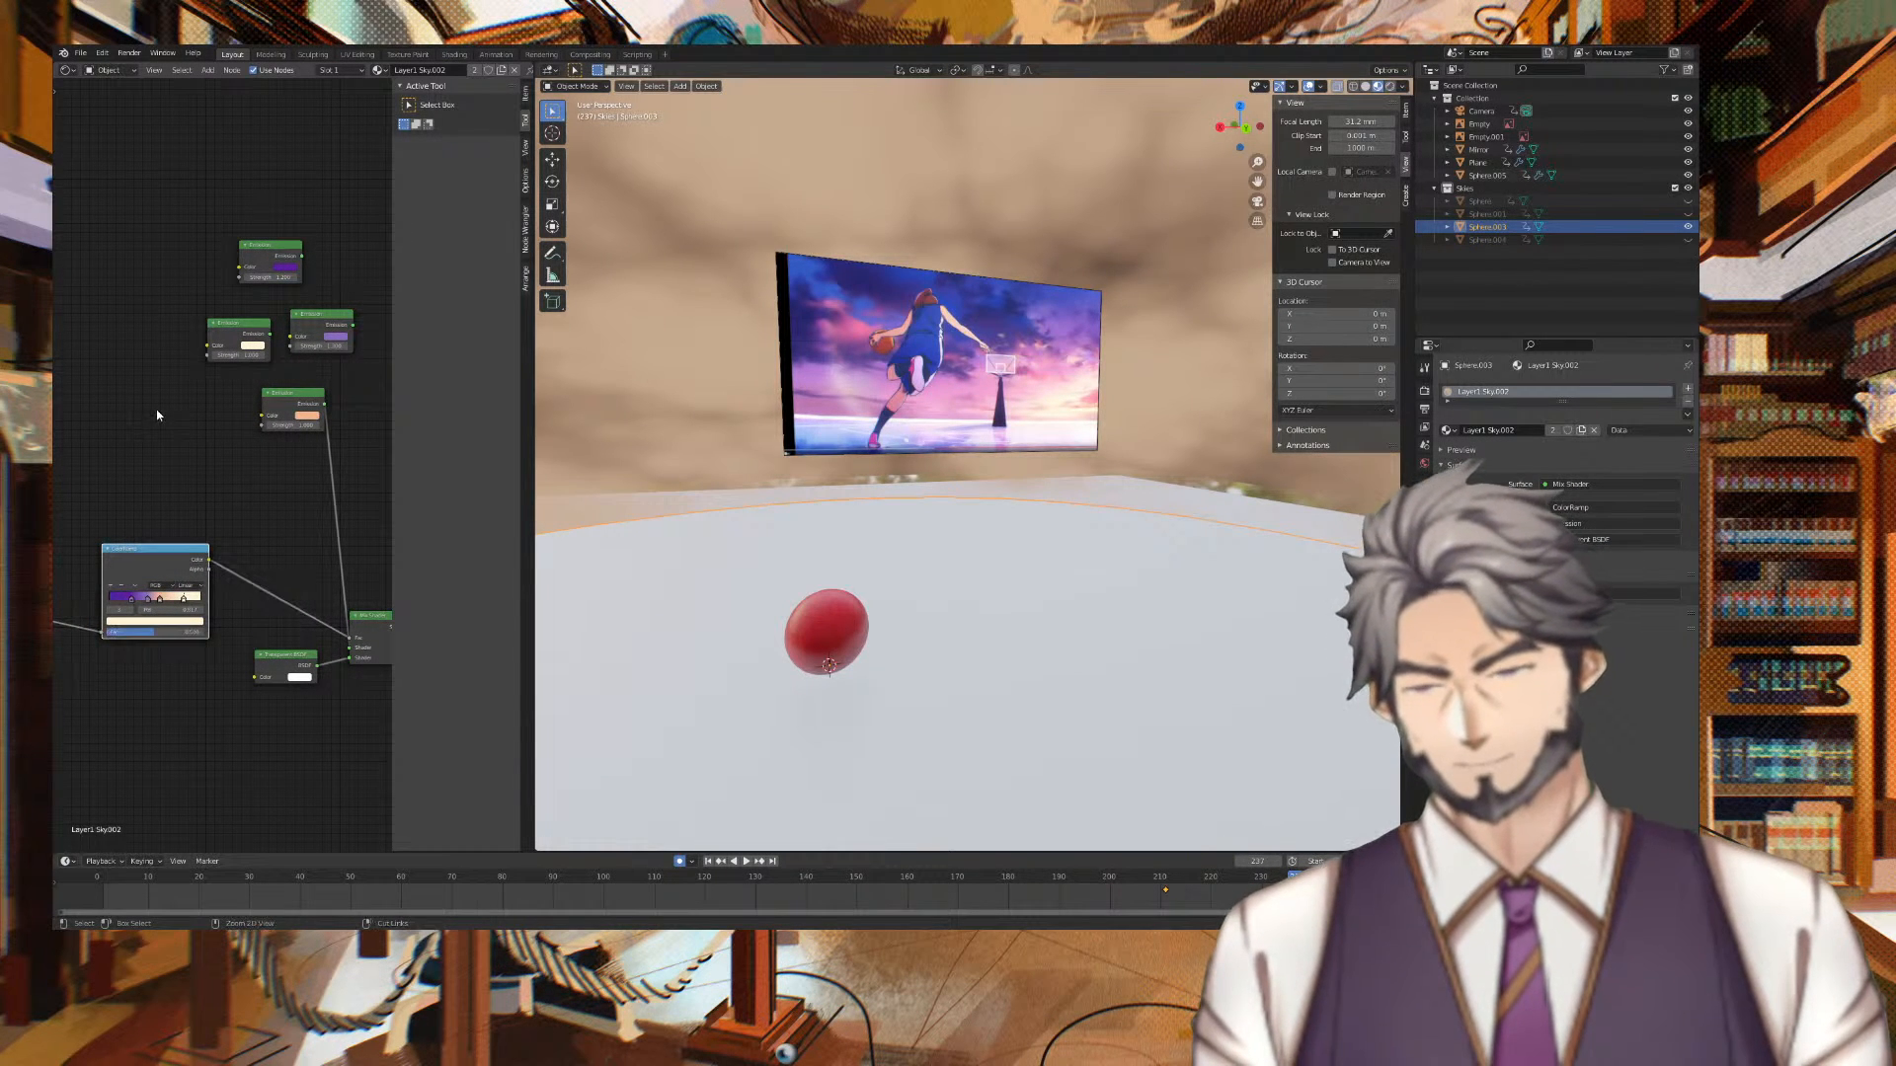
key(shift+d)
click(195, 376)
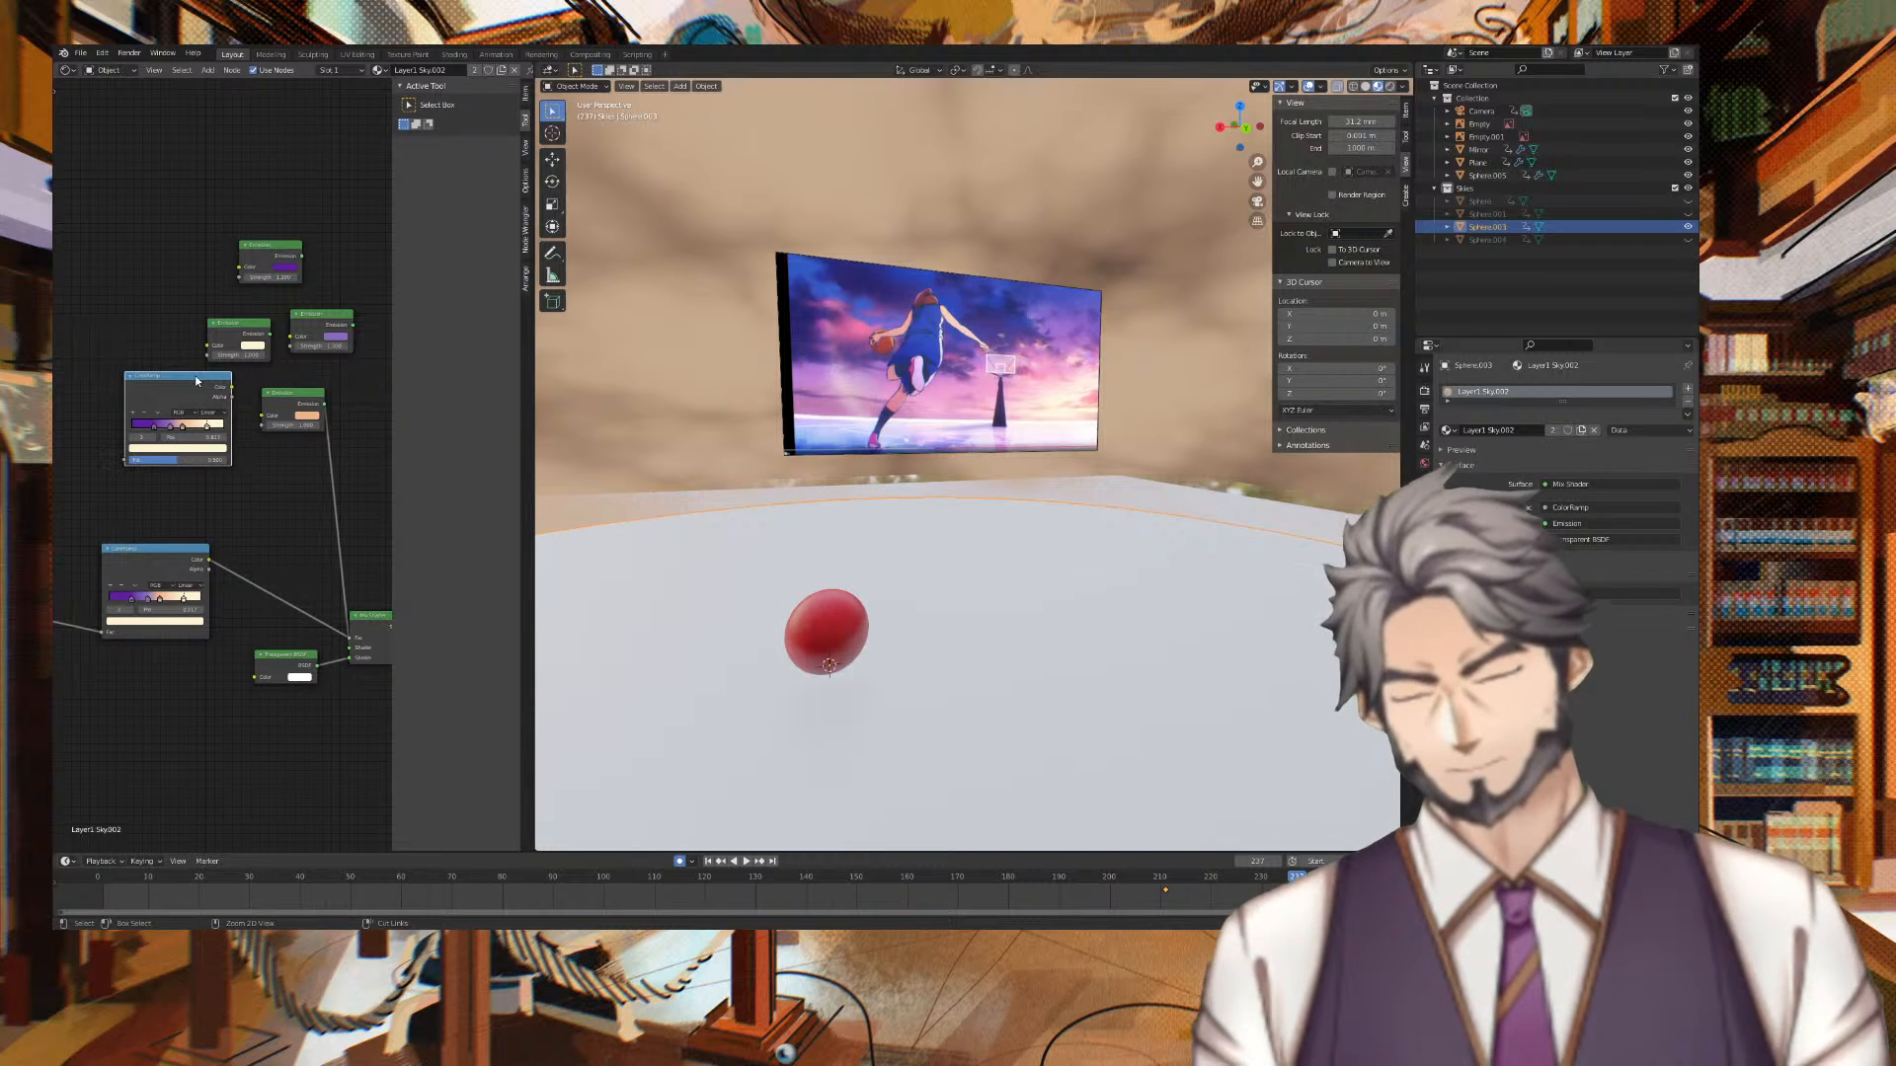
key(ctrl+z)
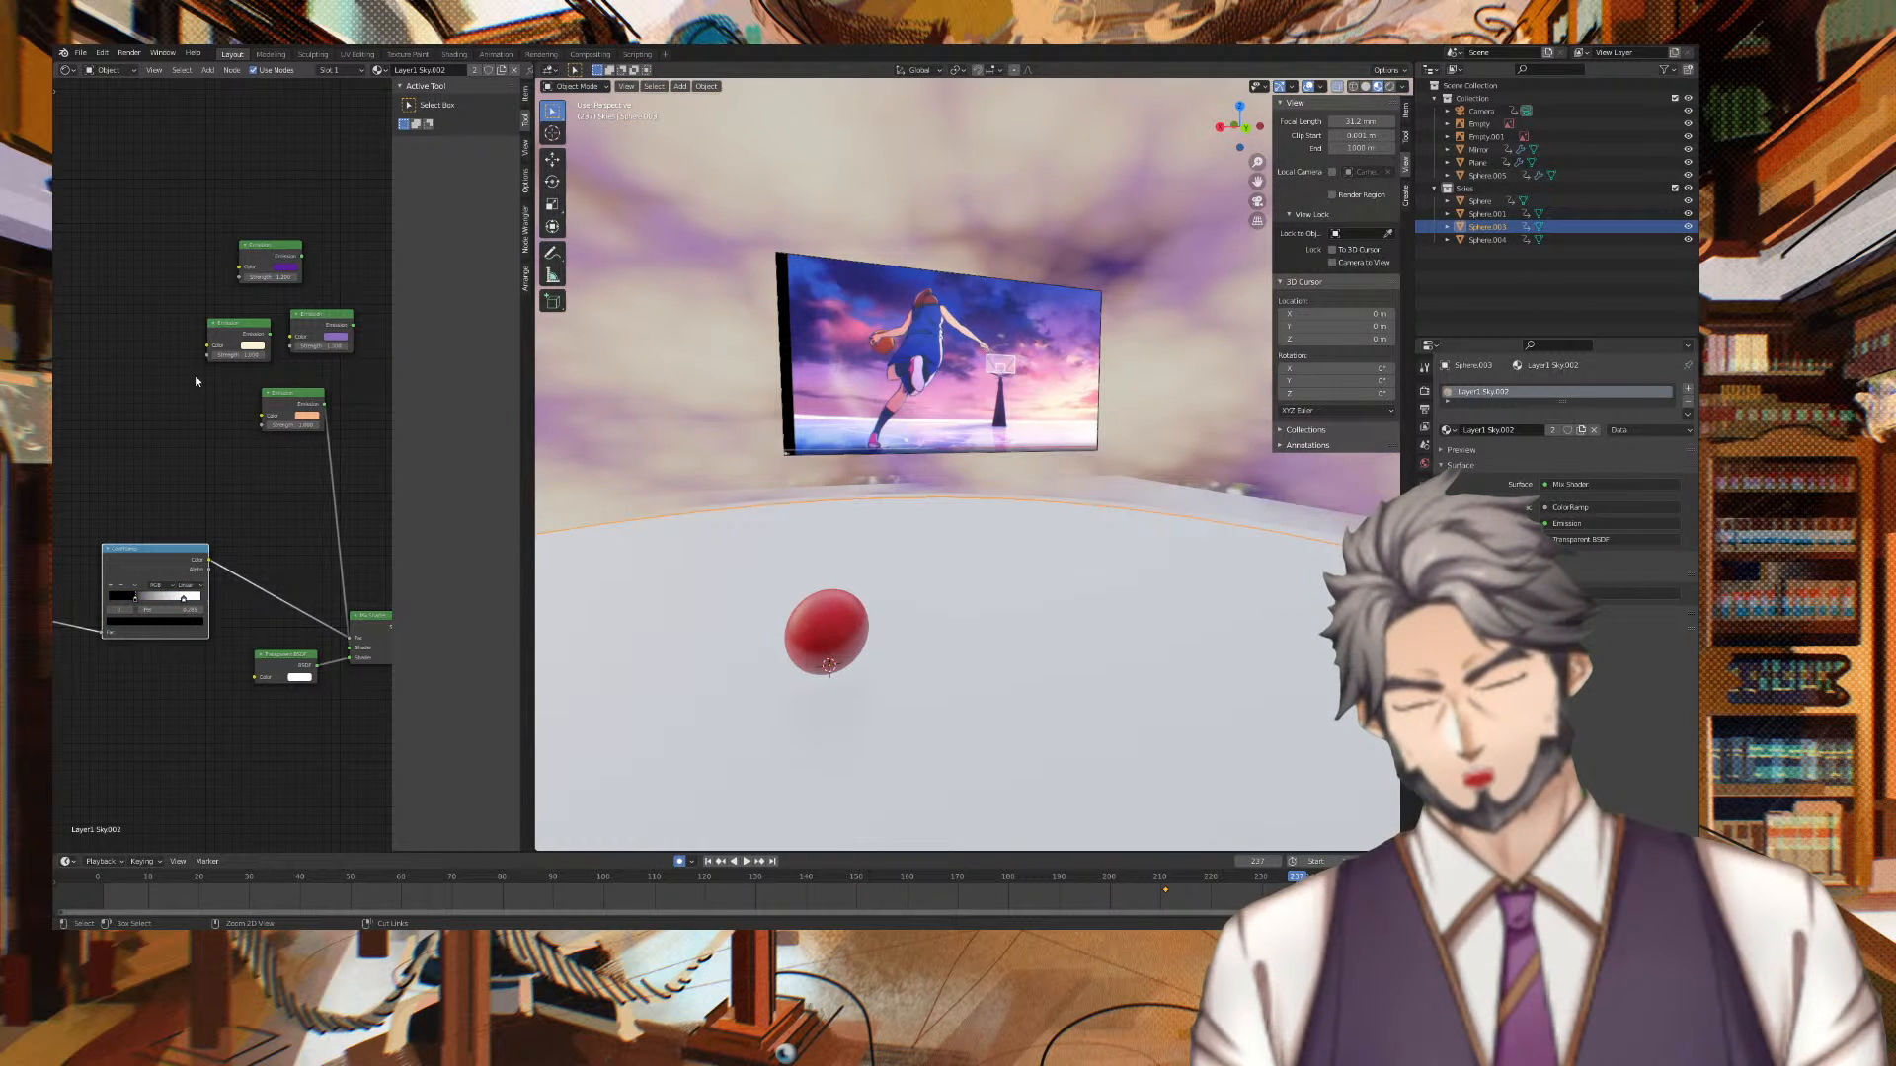
key(ctrl+v)
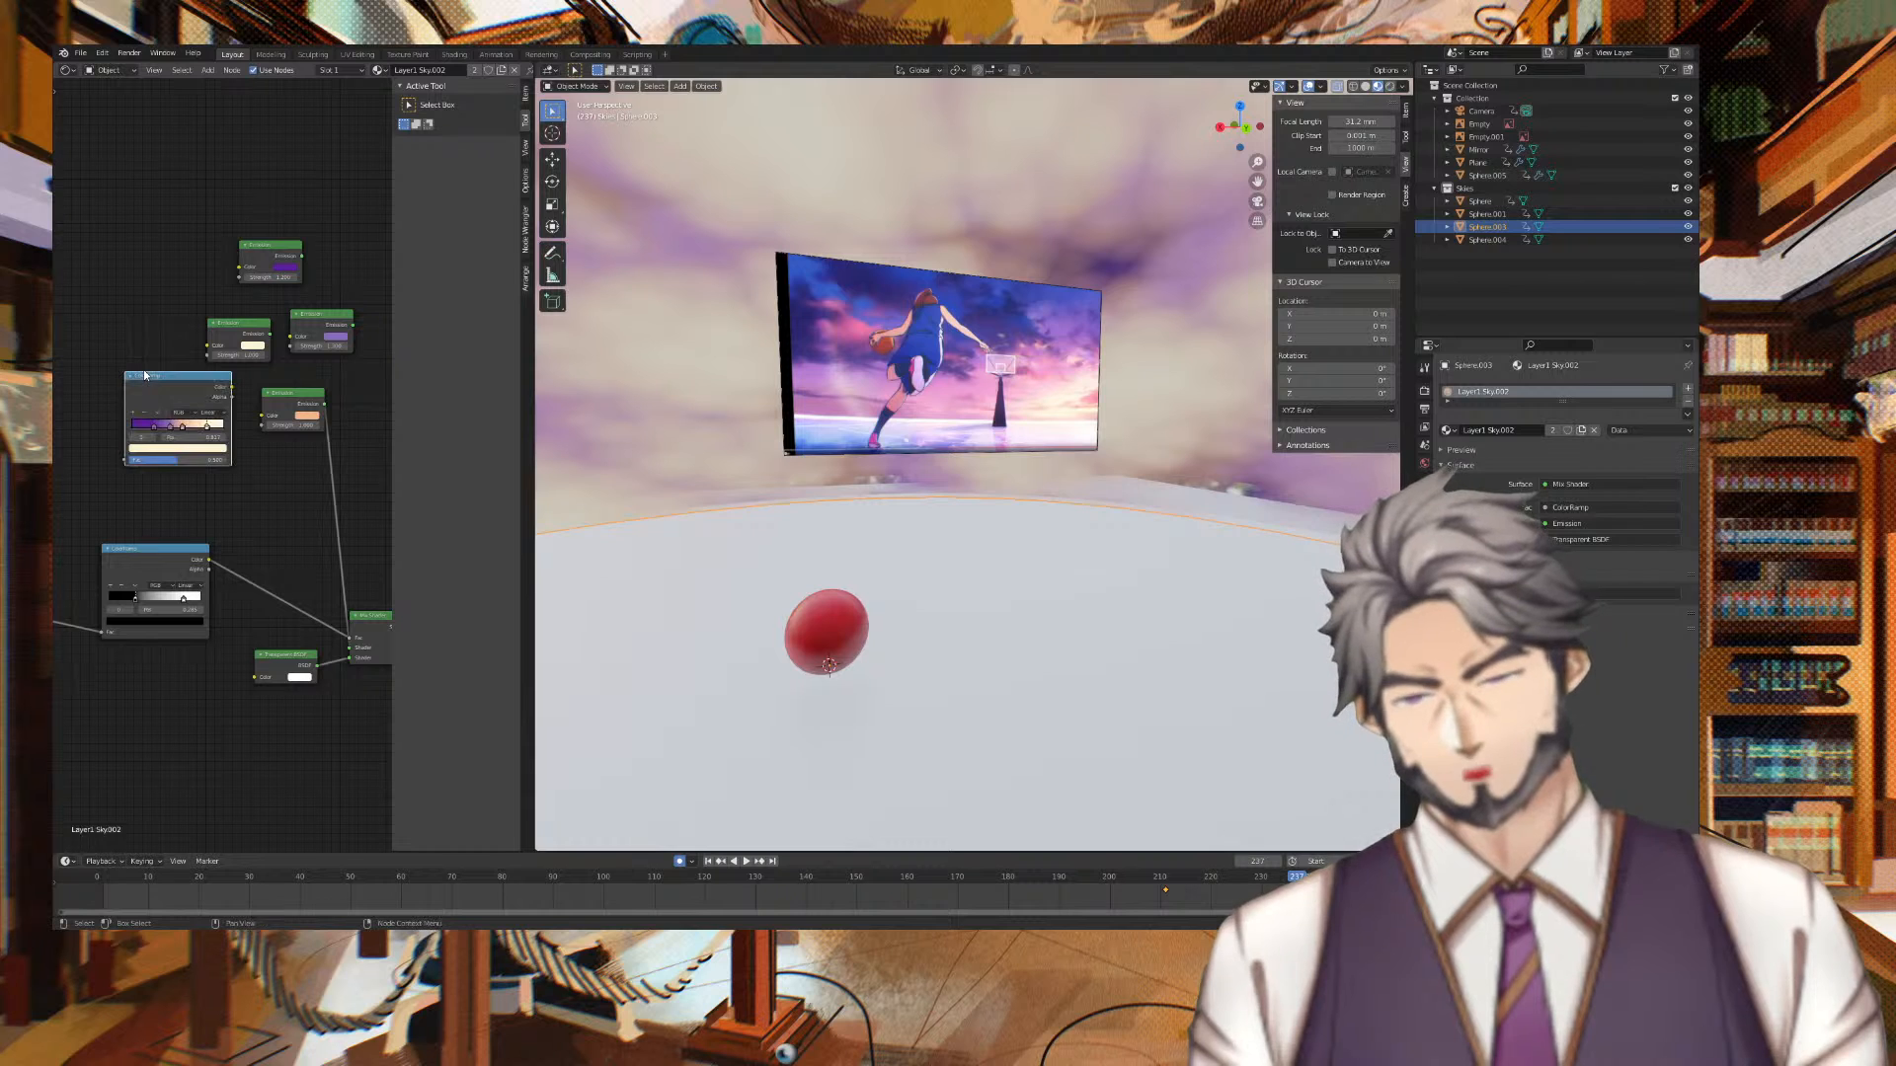
drag(159, 384, 262, 415)
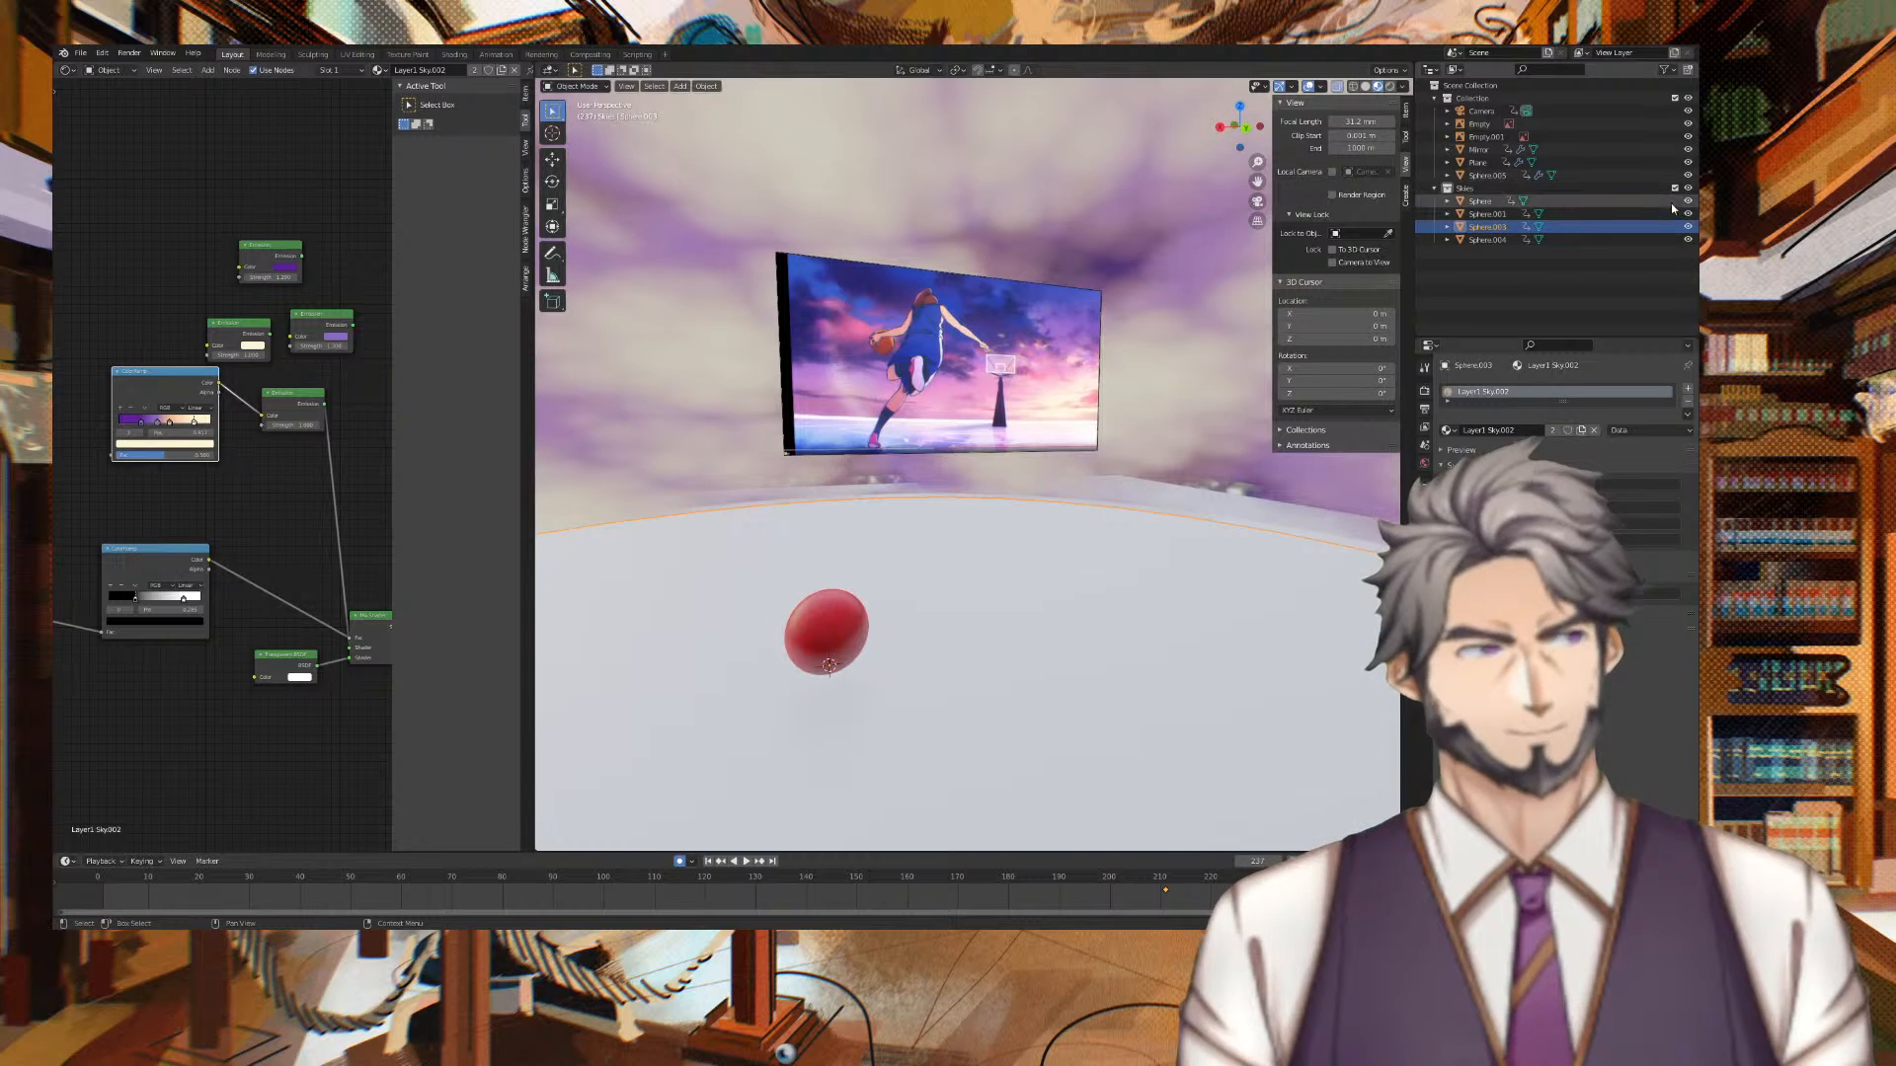
Isolate Sphere.003's sky by hiding the Sphere, Sphere.001 and Sphere.004 objects, and examine it in the viewport
drag(1688, 202, 1688, 214)
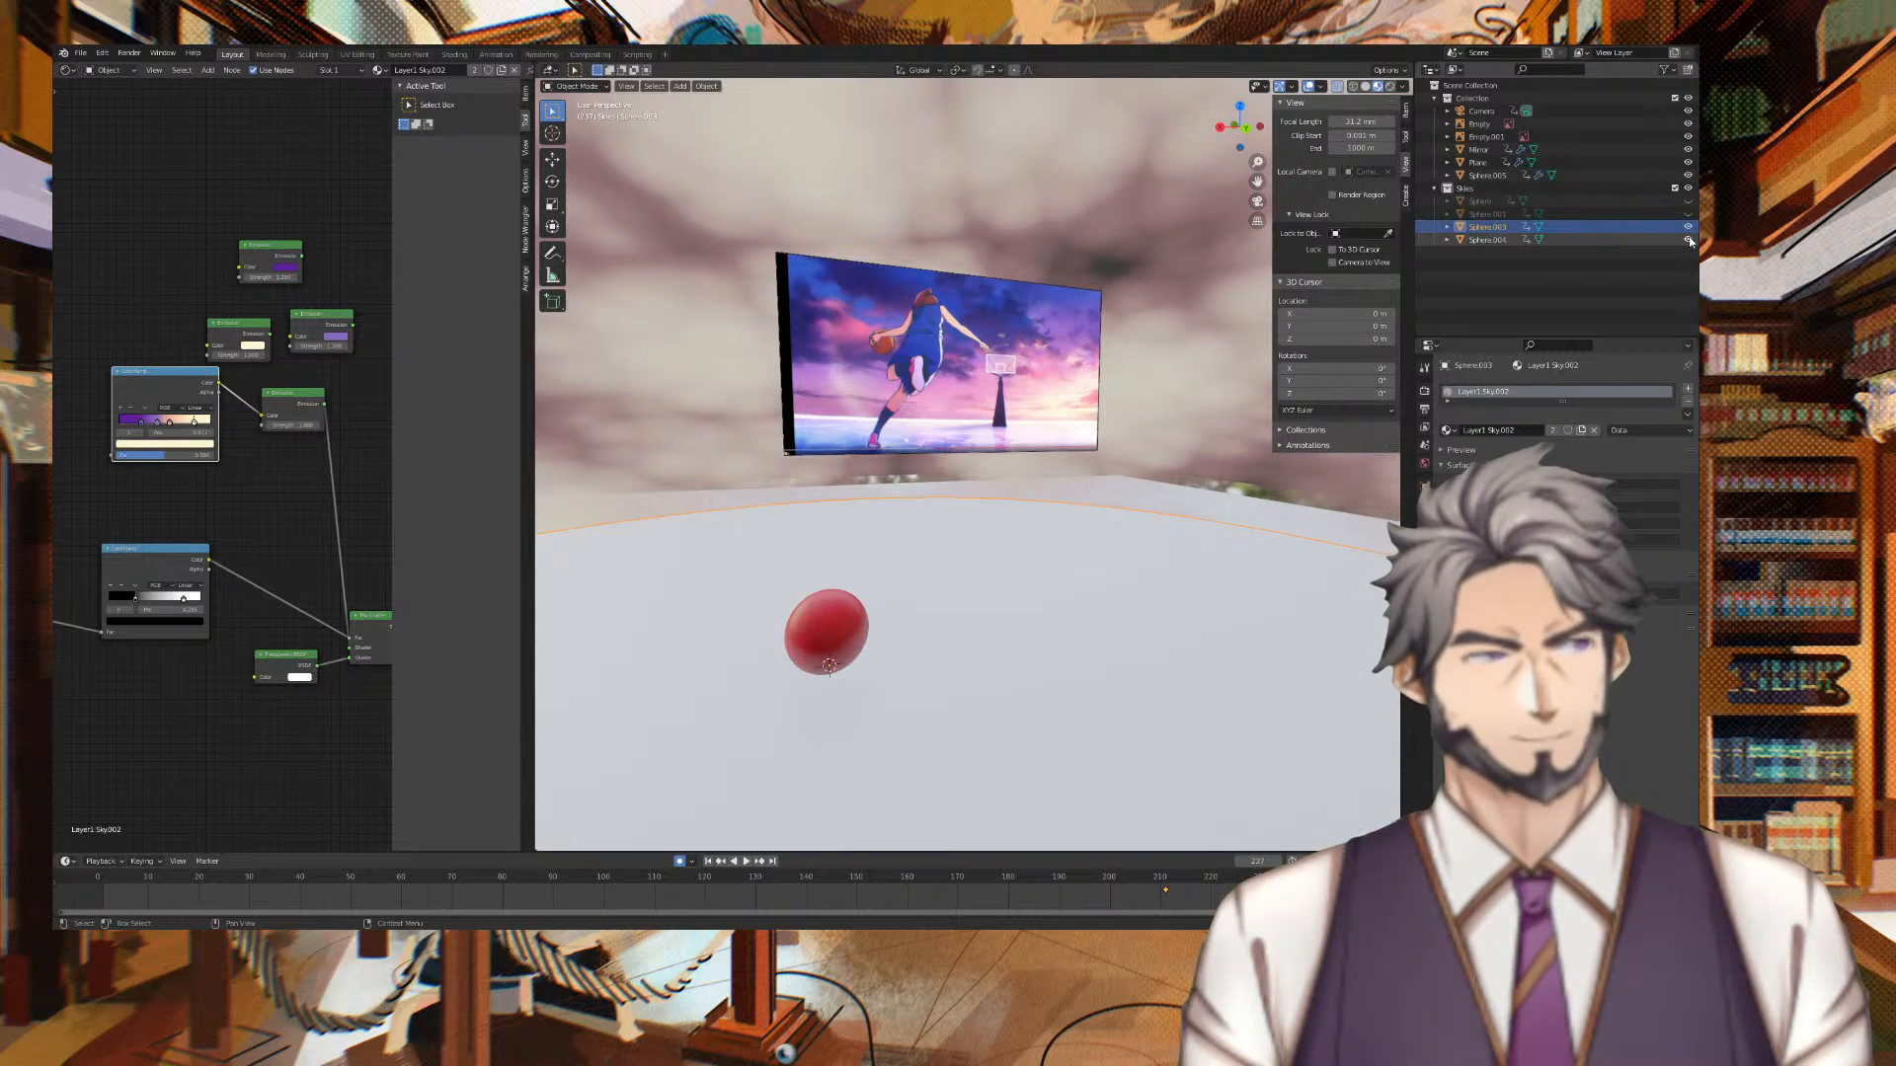
click(1688, 239)
scroll(1022, 324, down, 4)
middle_drag(1022, 324, 845, 347)
scroll(914, 354, down, 5)
scroll(778, 346, up, 5)
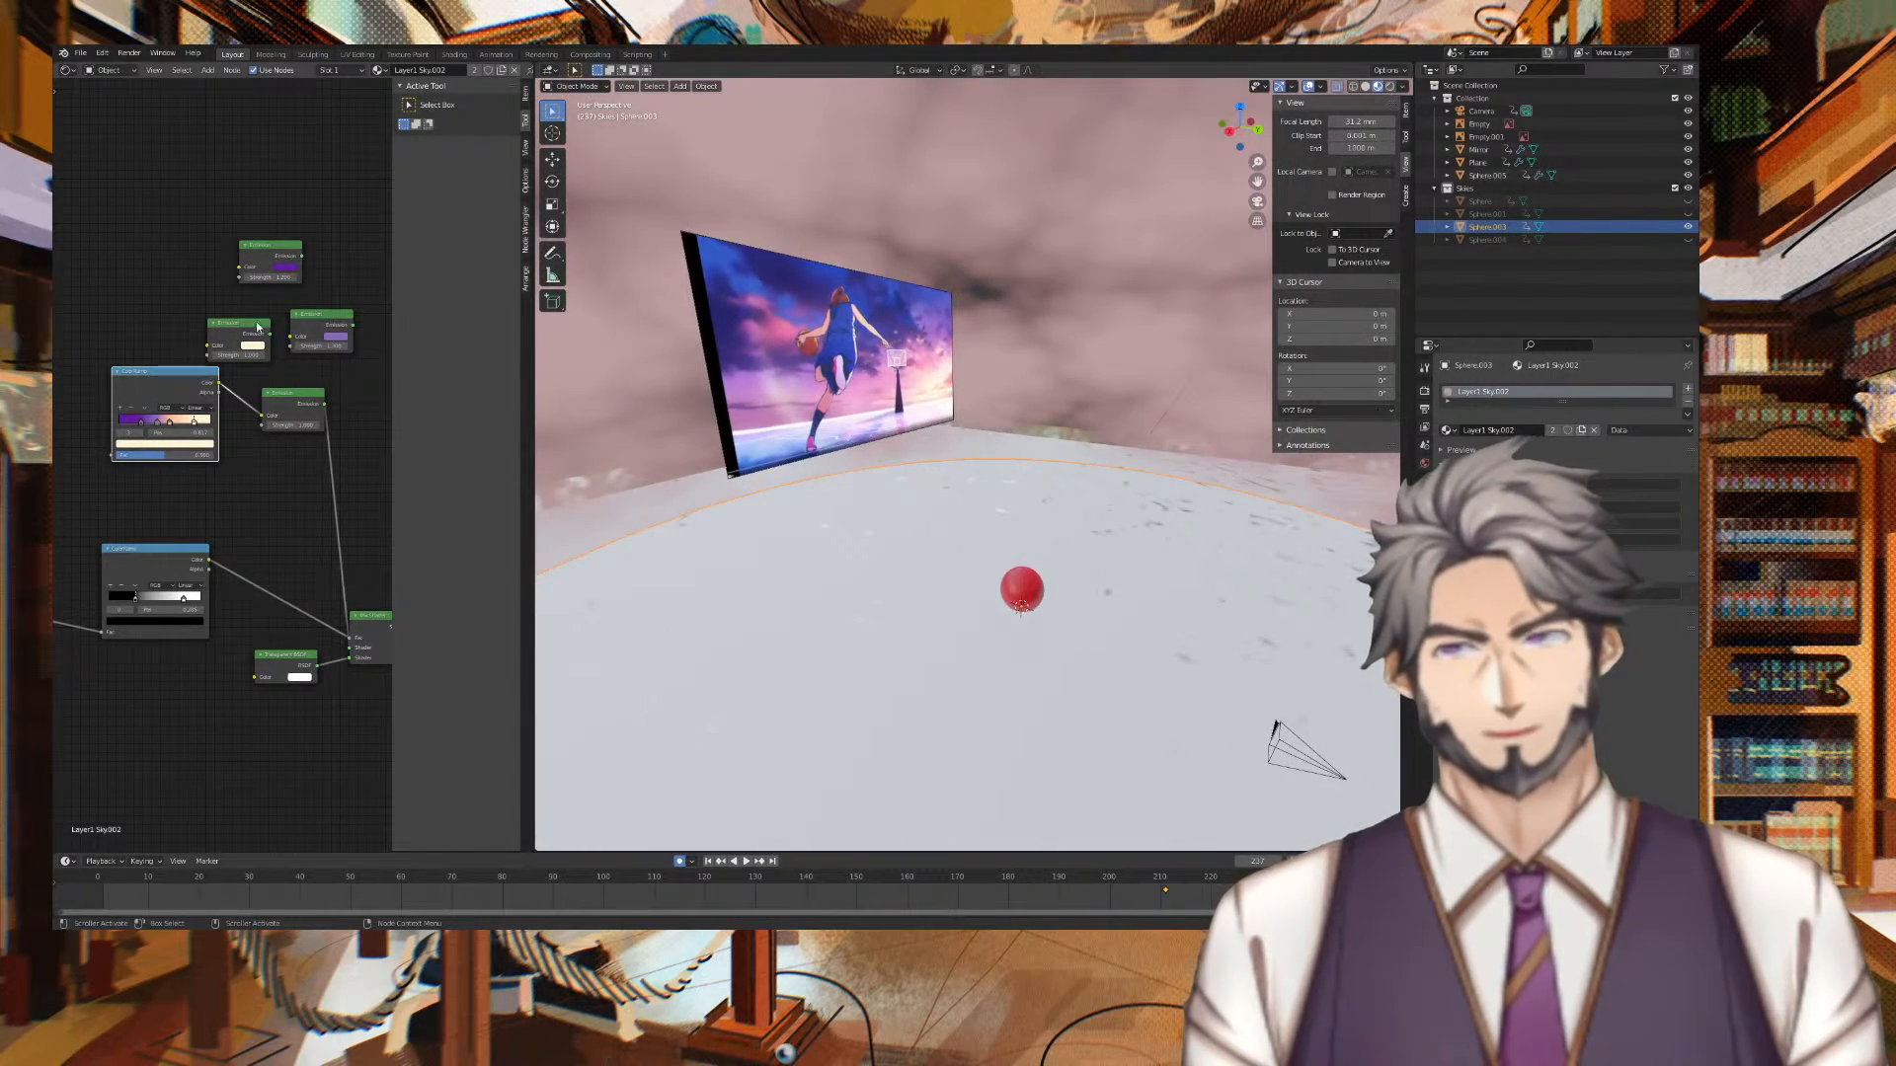
Move the coloured ColorRamp and the three spare Emission nodes up, clear of the main Layer1 Sky.002 node chain
drag(195, 218, 293, 264)
drag(116, 161, 301, 283)
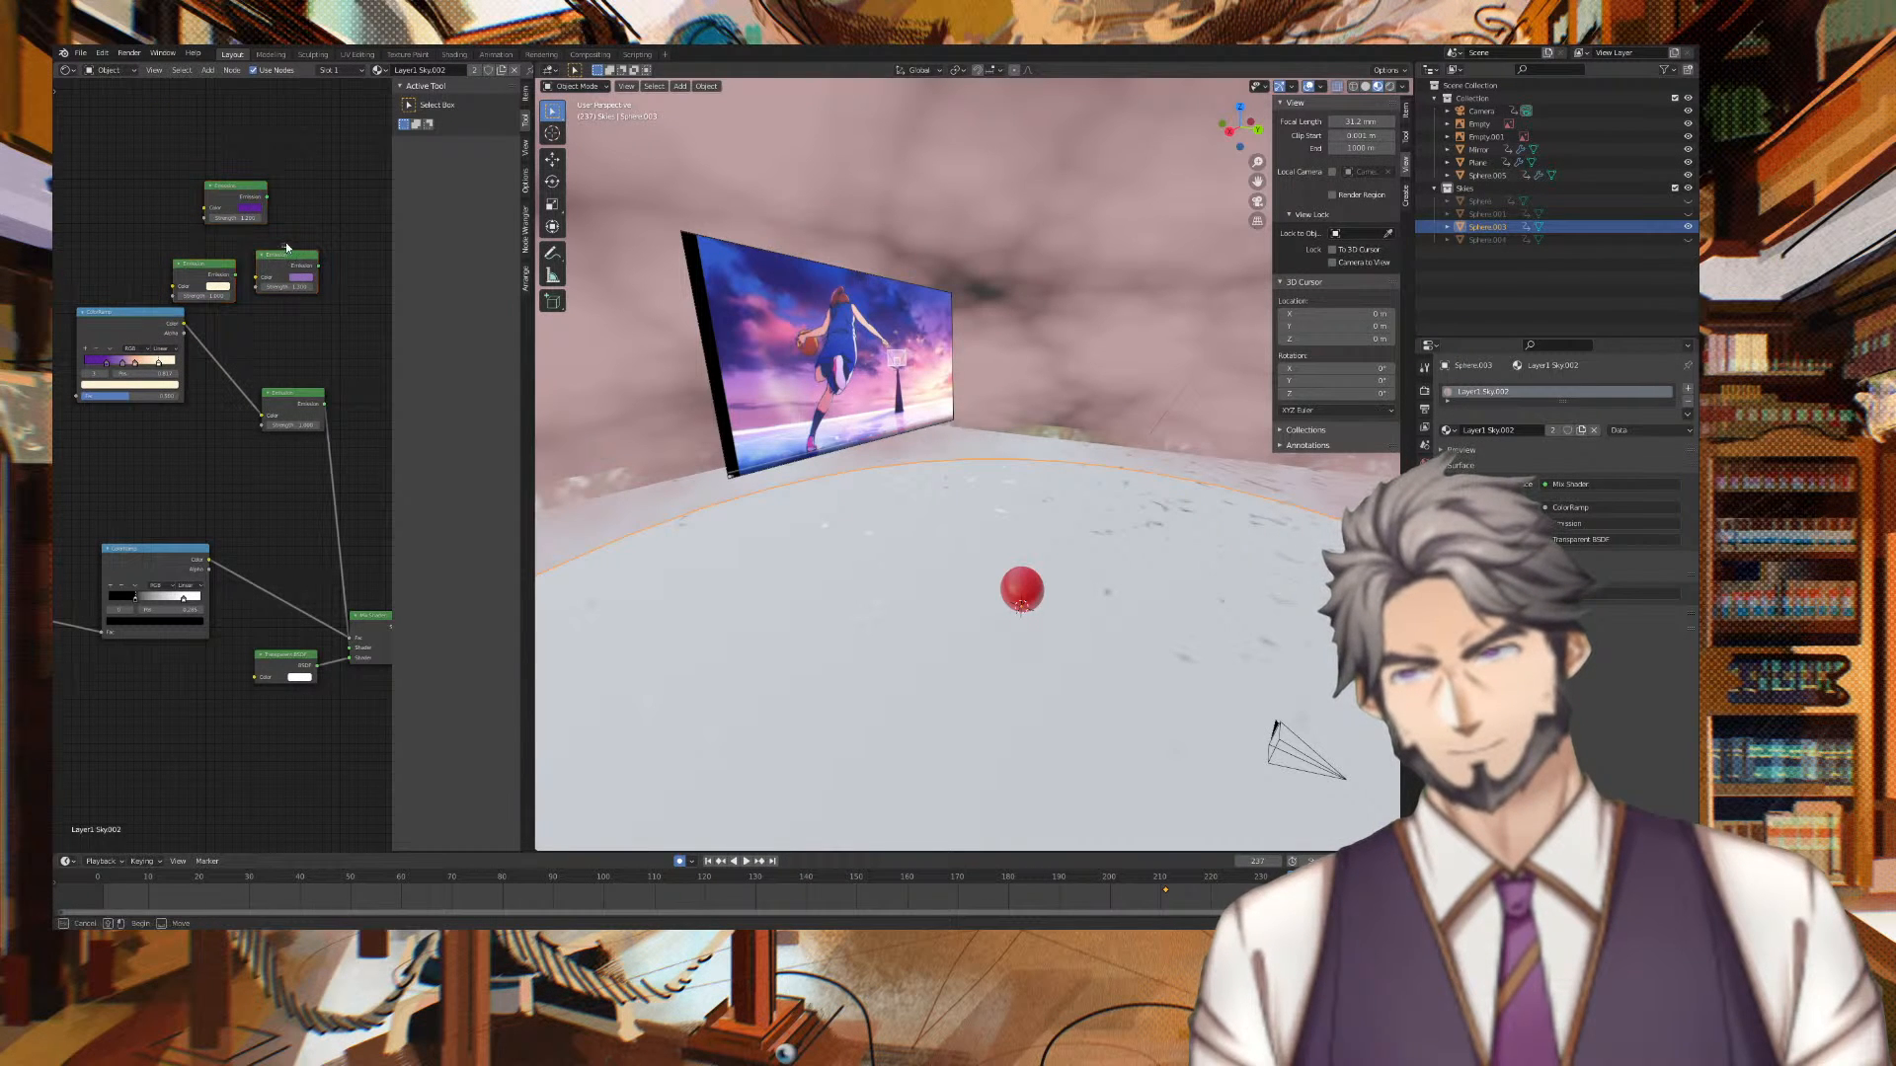
drag(235, 192, 191, 111)
mouse_move(289, 305)
middle_down()
mouse_move(251, 255)
mouse_move(253, 314)
middle_up()
middle_drag(251, 312, 242, 326)
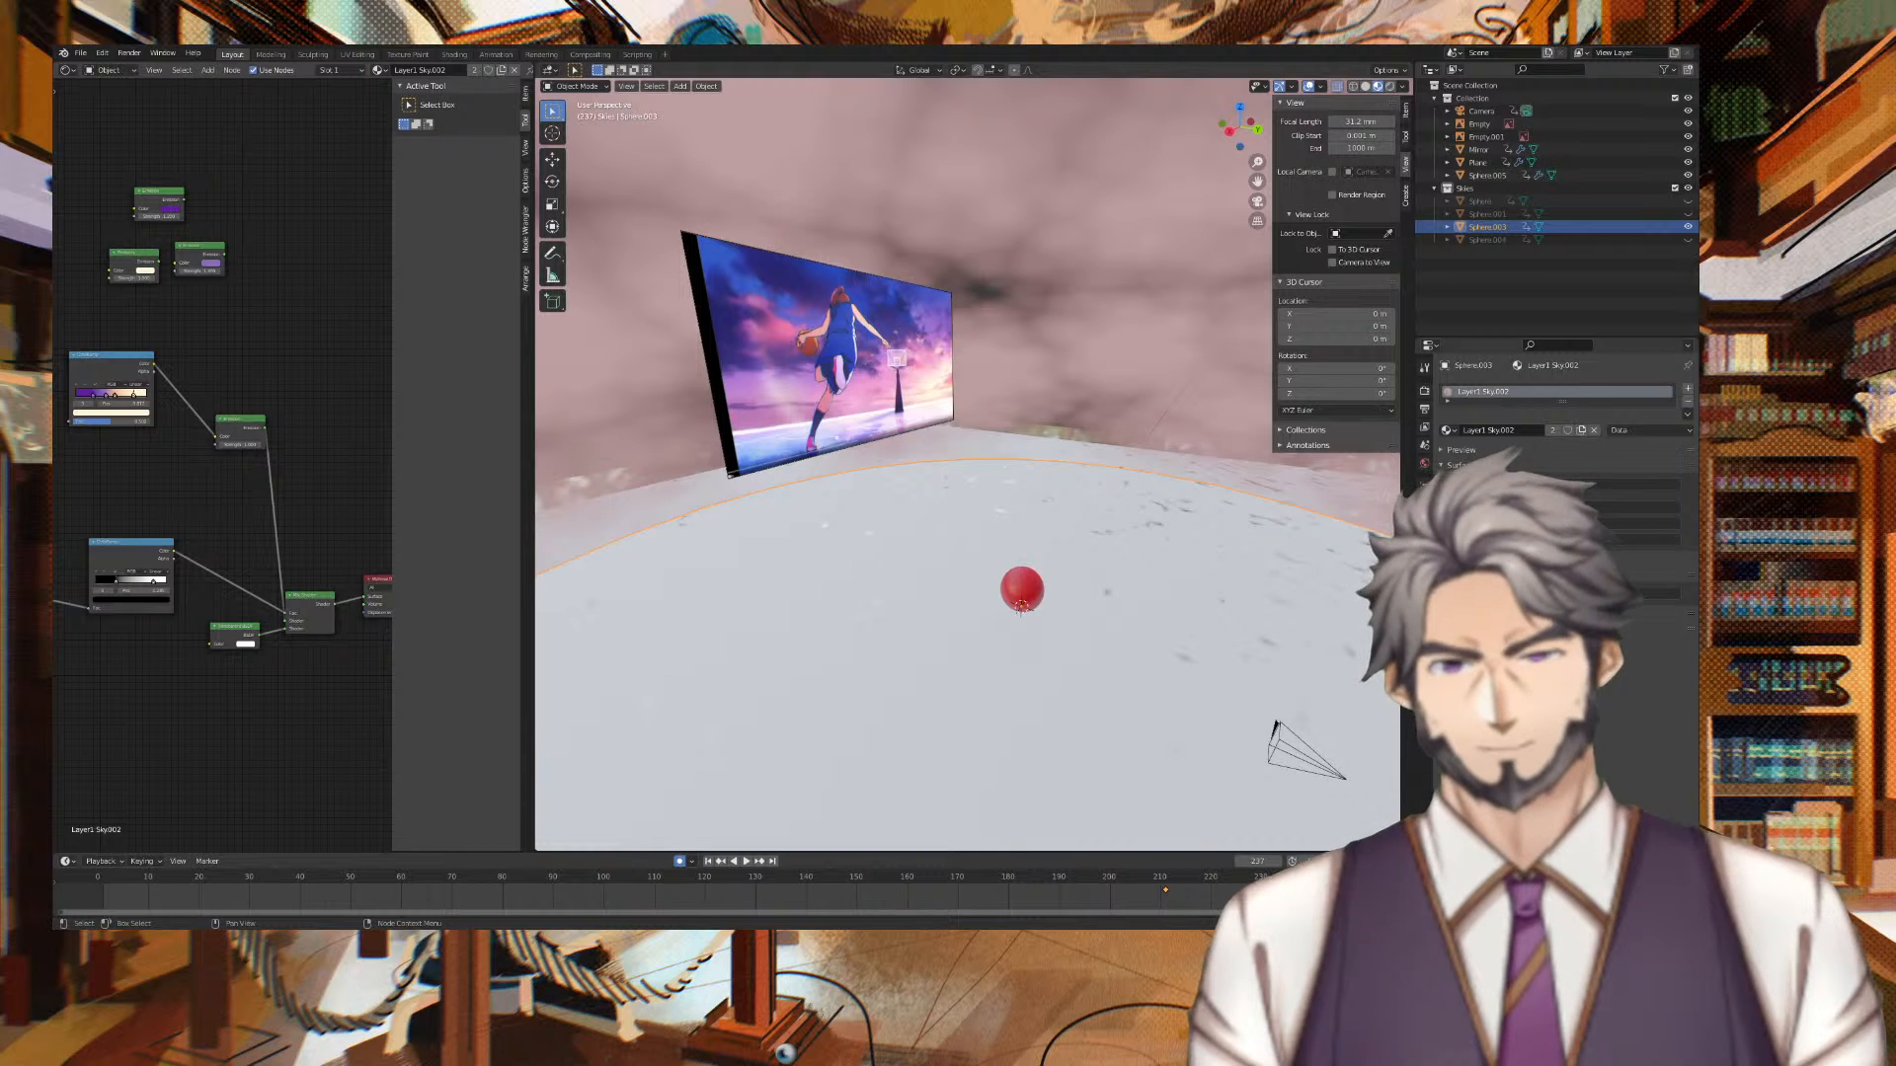
Widen the node editor area until the whole Layer1 Sky.002 node tree fits beside the 3D view
scroll(297, 727, down, 2)
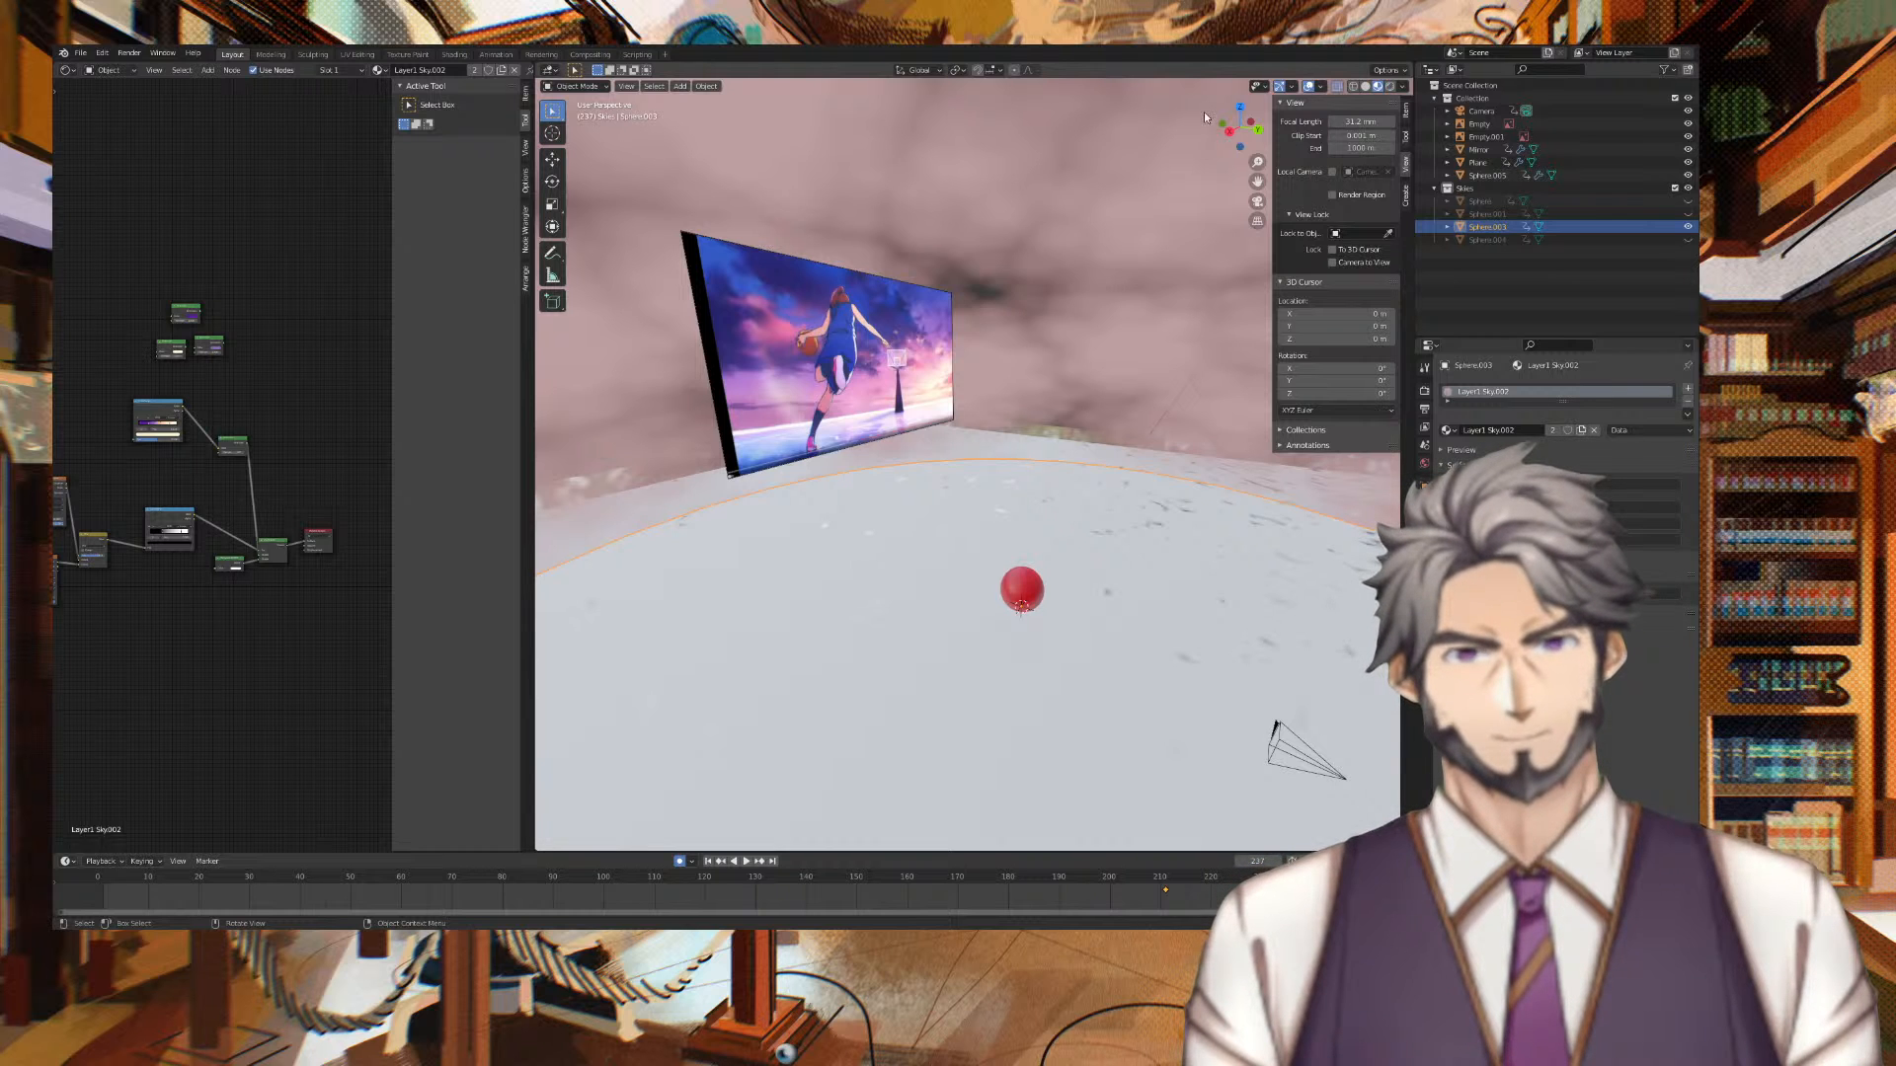
middle_drag(1106, 142, 1029, 150)
scroll(1036, 245, up, 2)
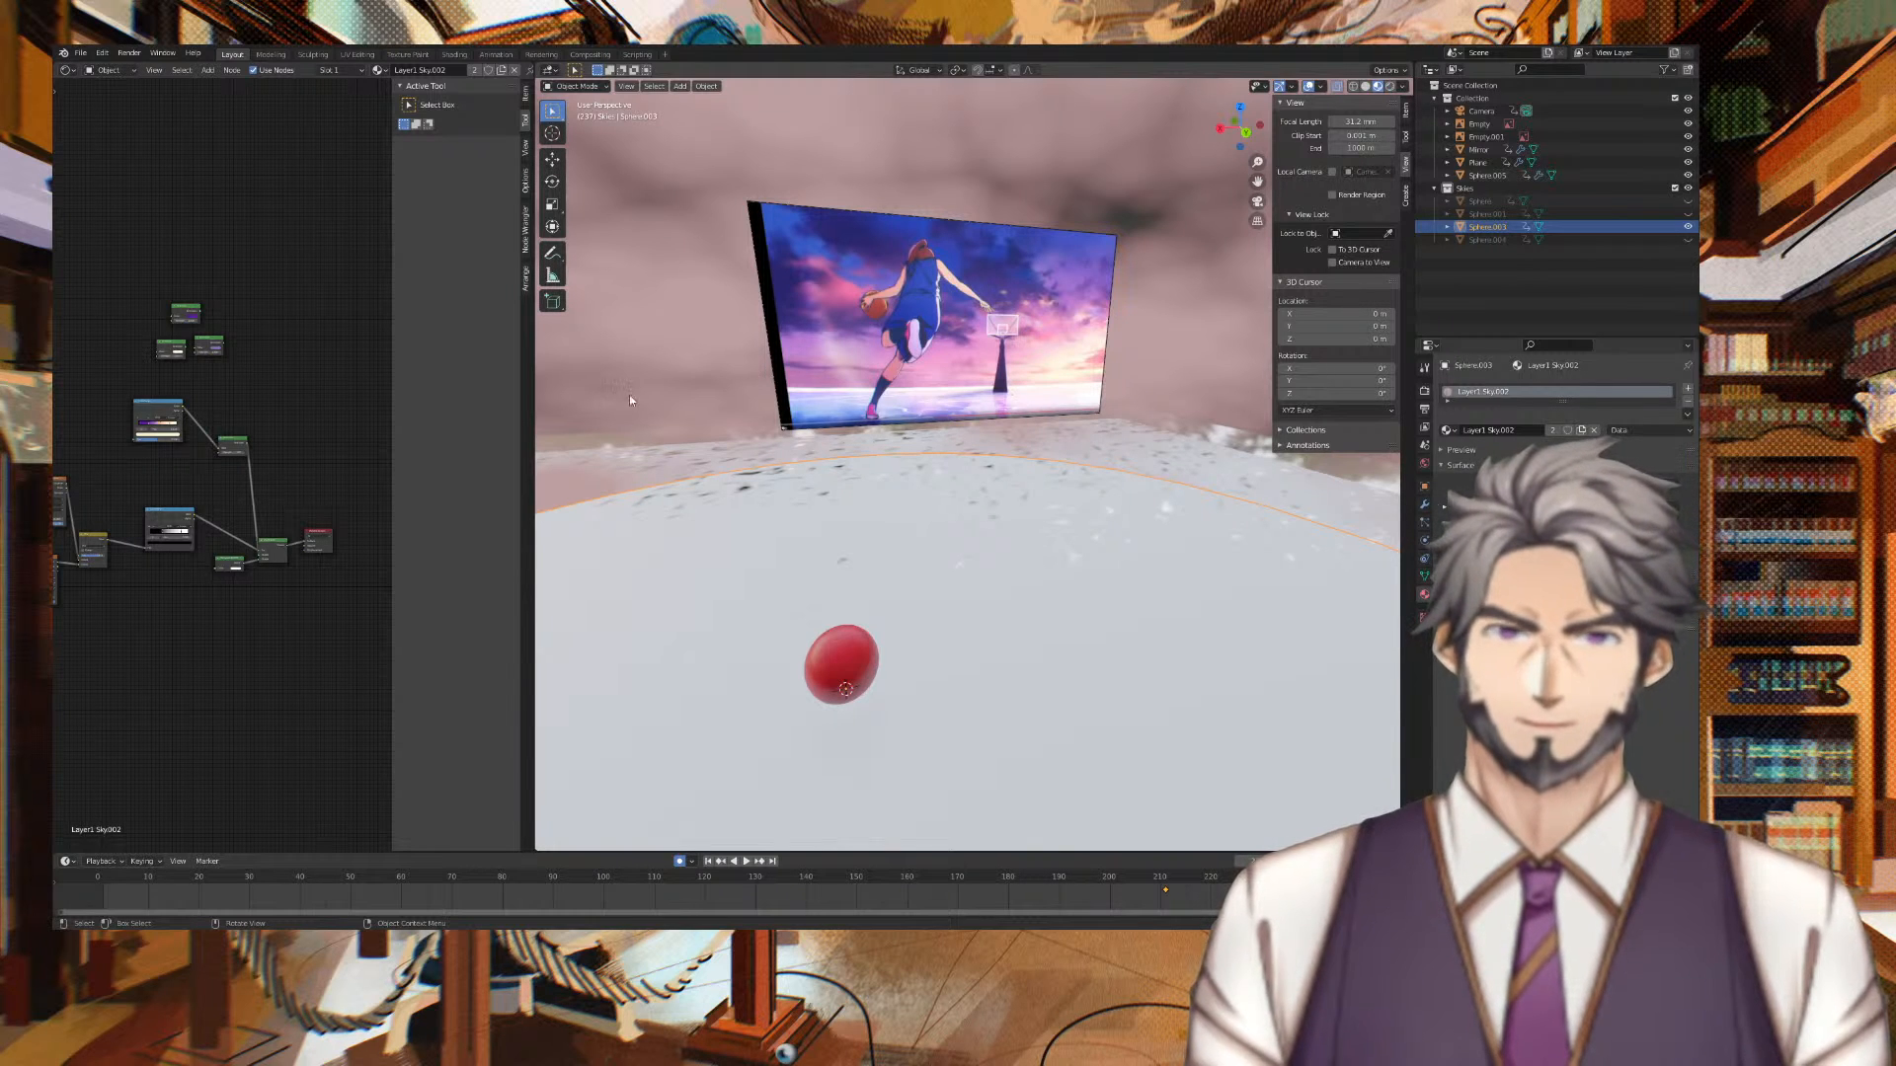
drag(534, 474, 960, 474)
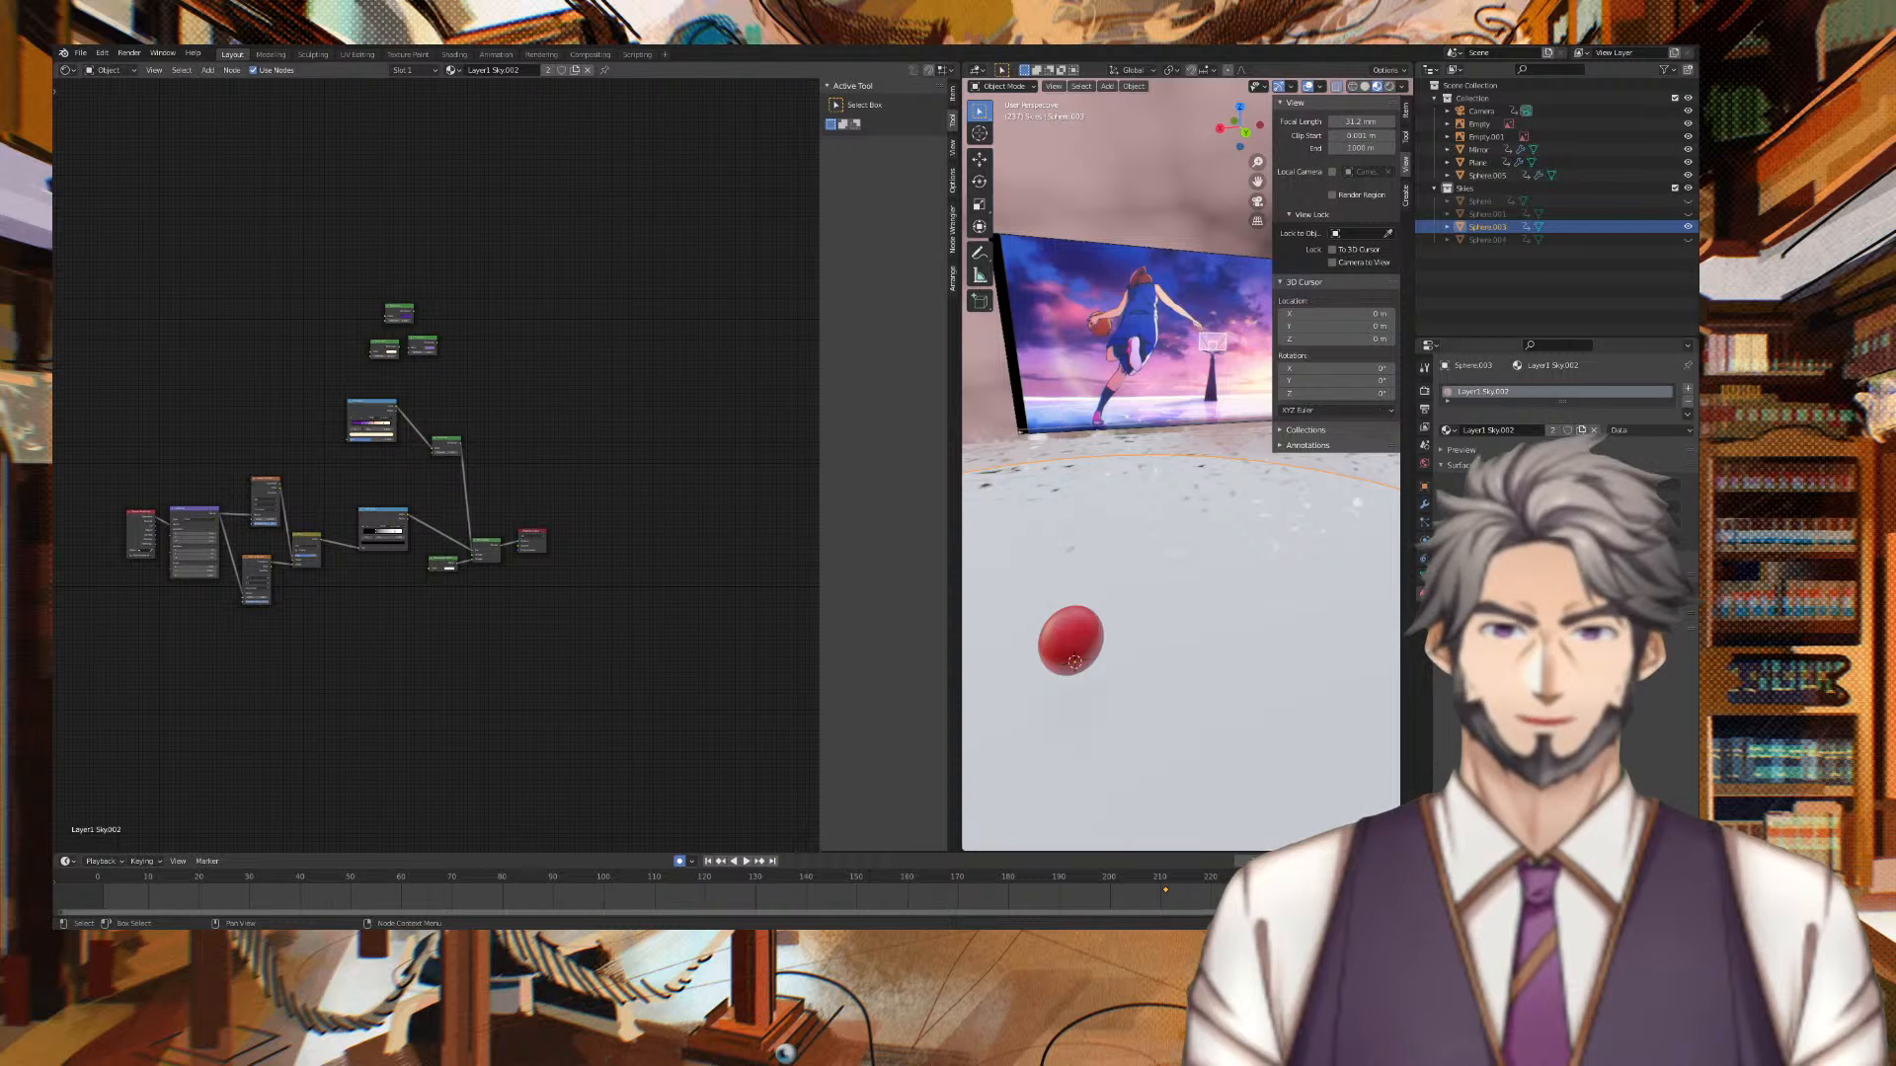
Select the Sphere.003 sky dome, scale its lowest ring of vertices in Edit Mode, and check the result through the camera
scroll(1135, 465, down, 9)
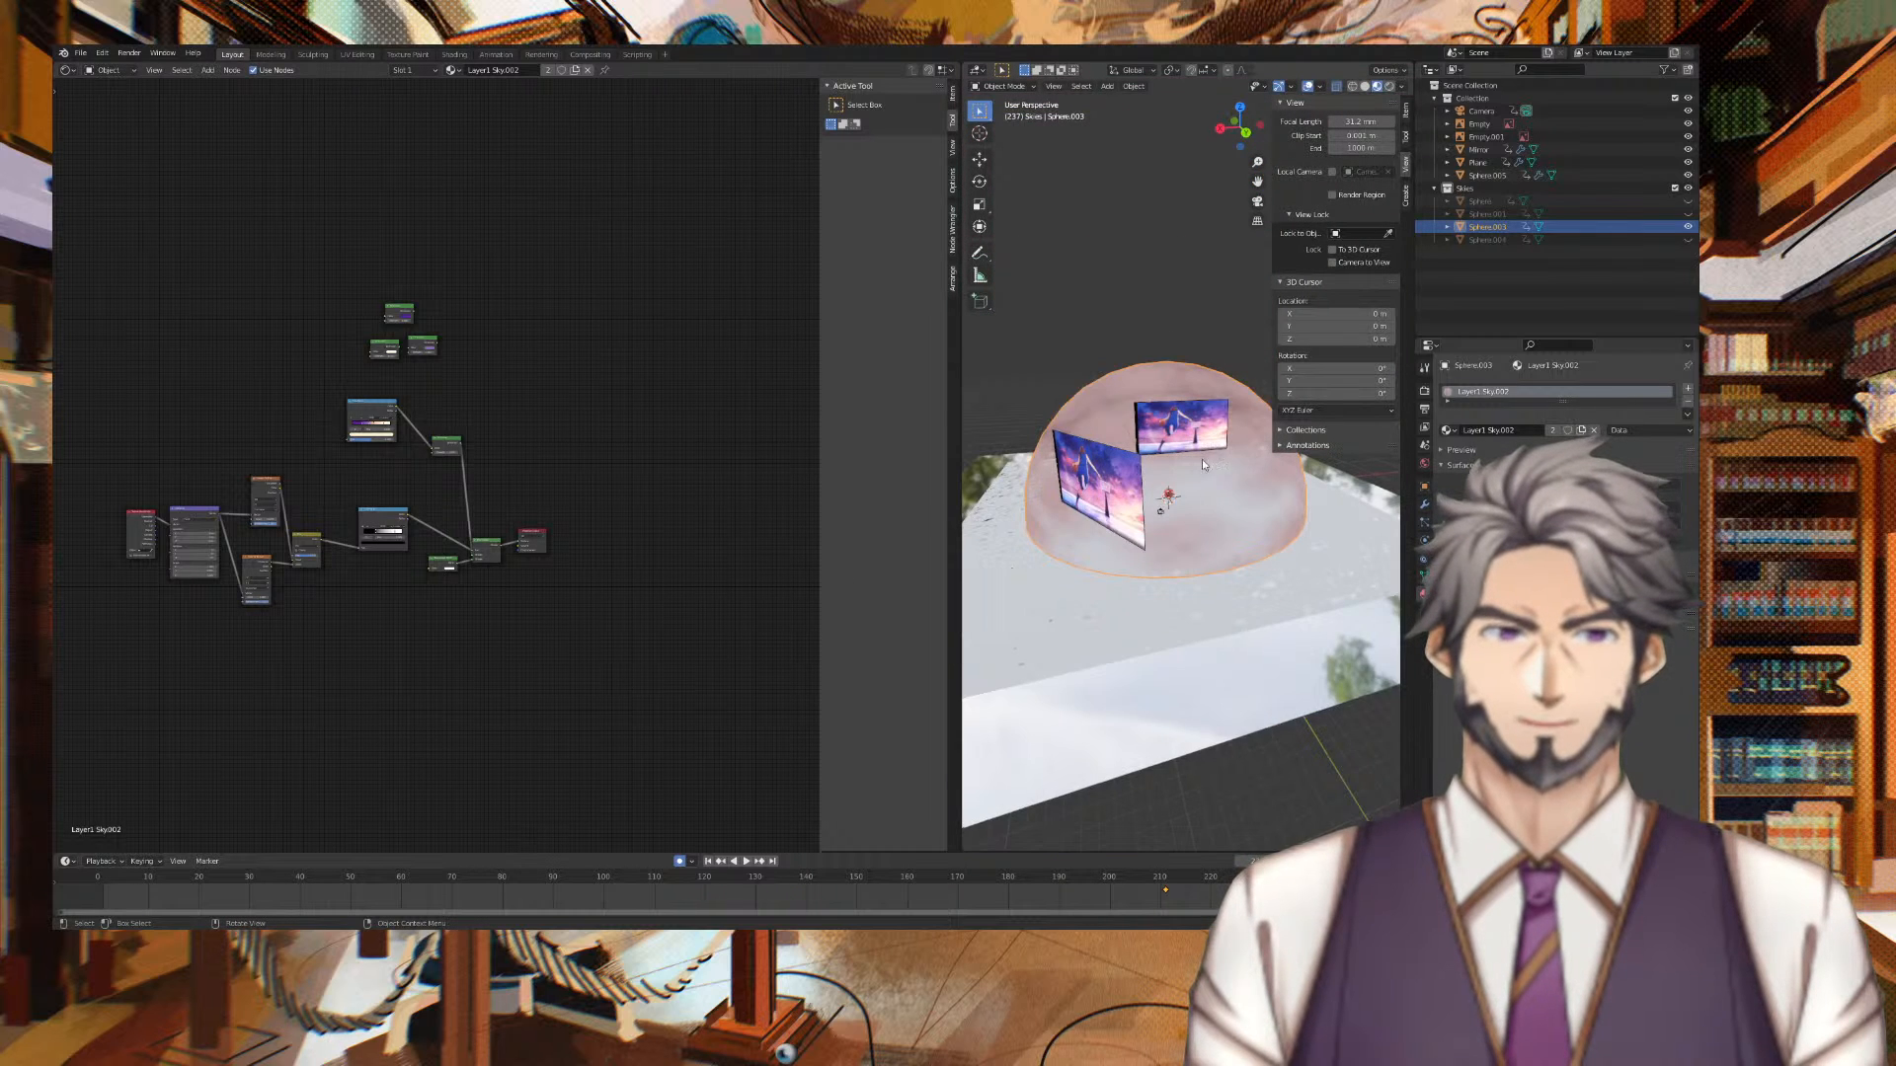
middle_drag(1242, 462, 1175, 476)
click(1175, 475)
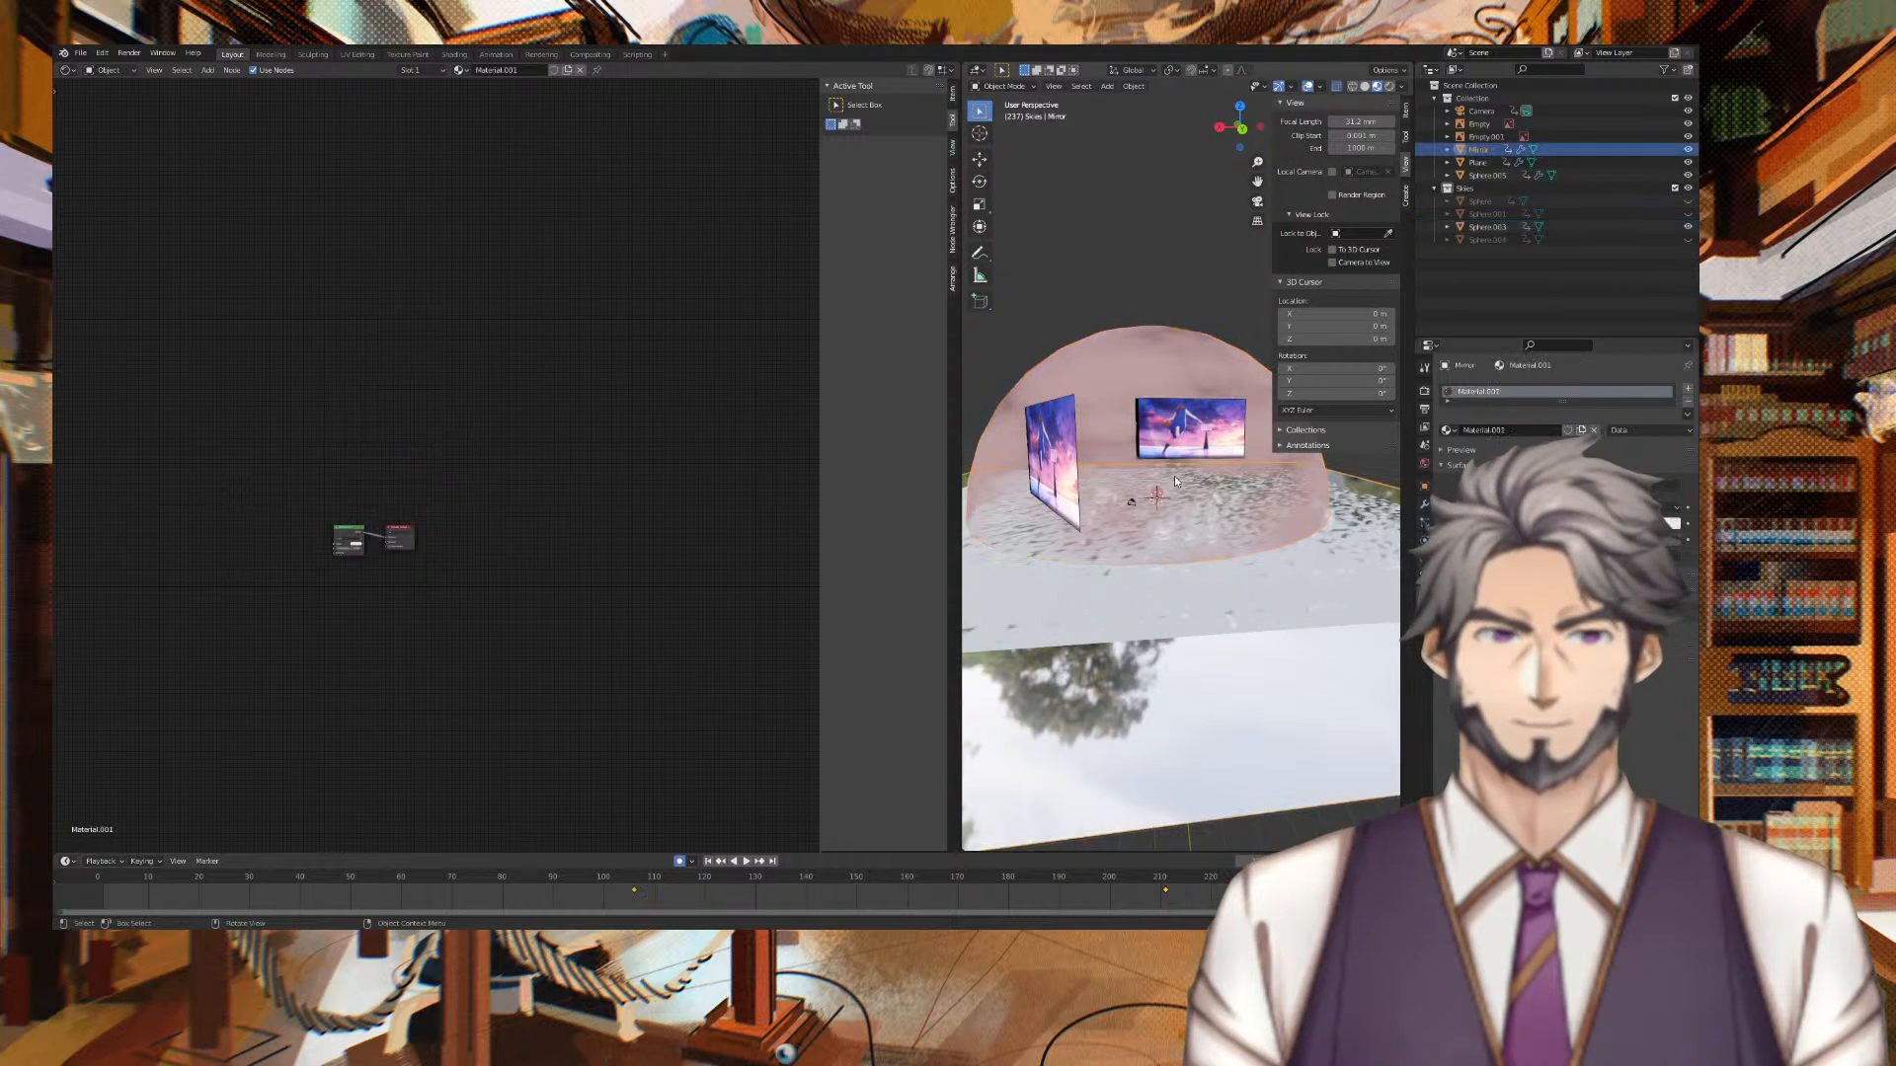
click(1262, 414)
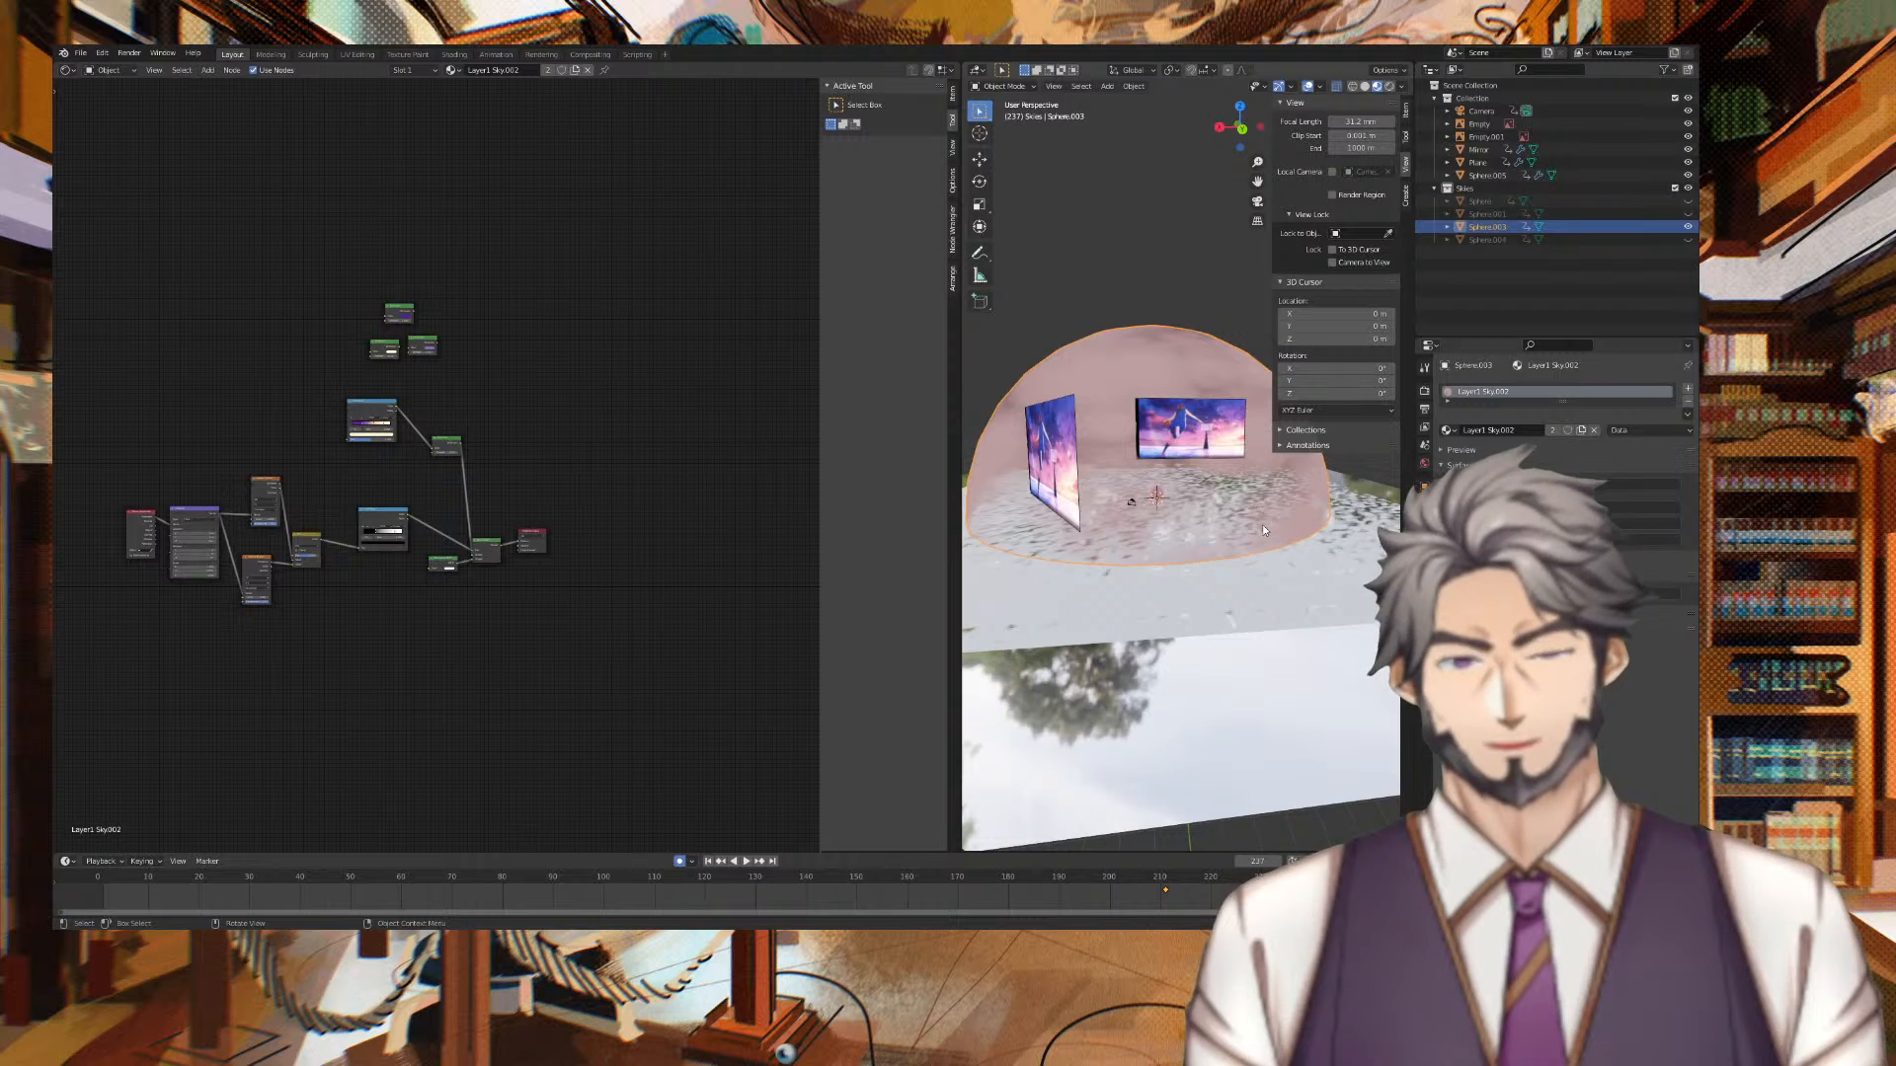
key(Tab)
scroll(1020, 487, down, 3)
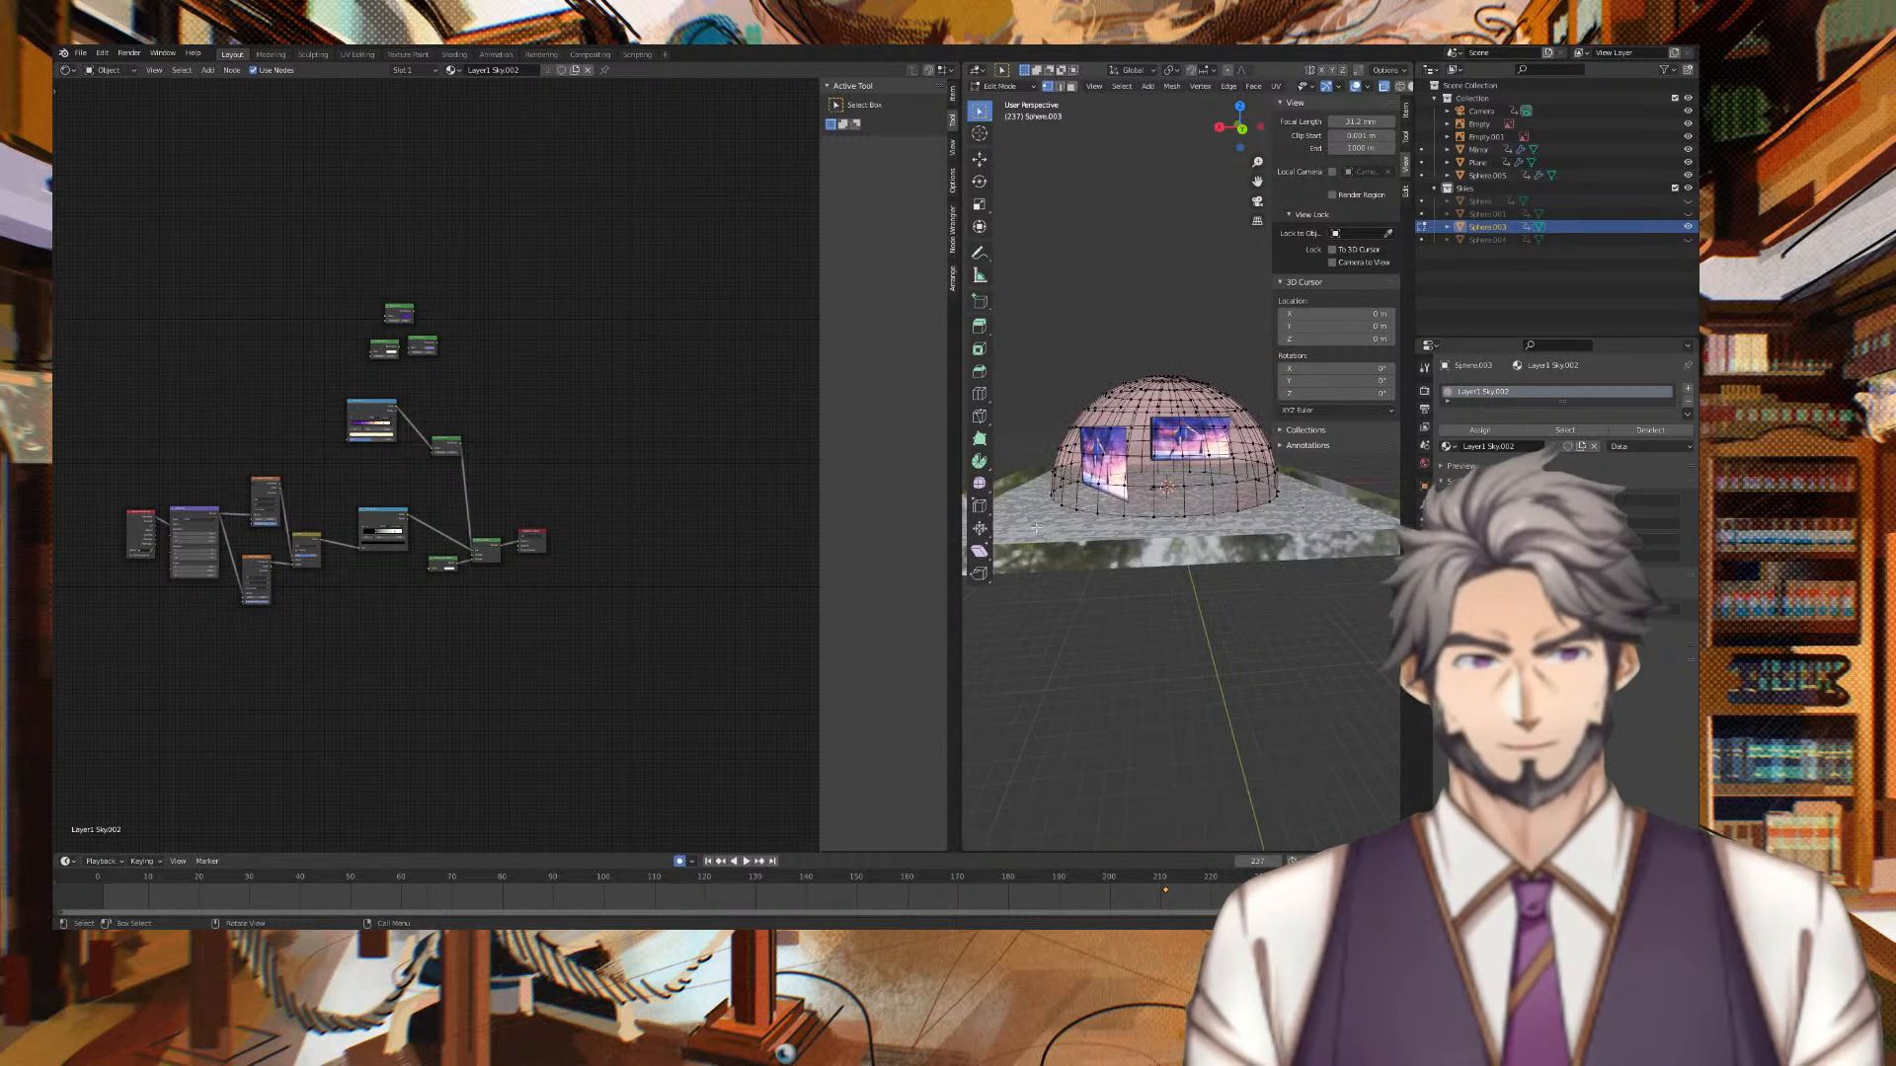
click(1241, 127)
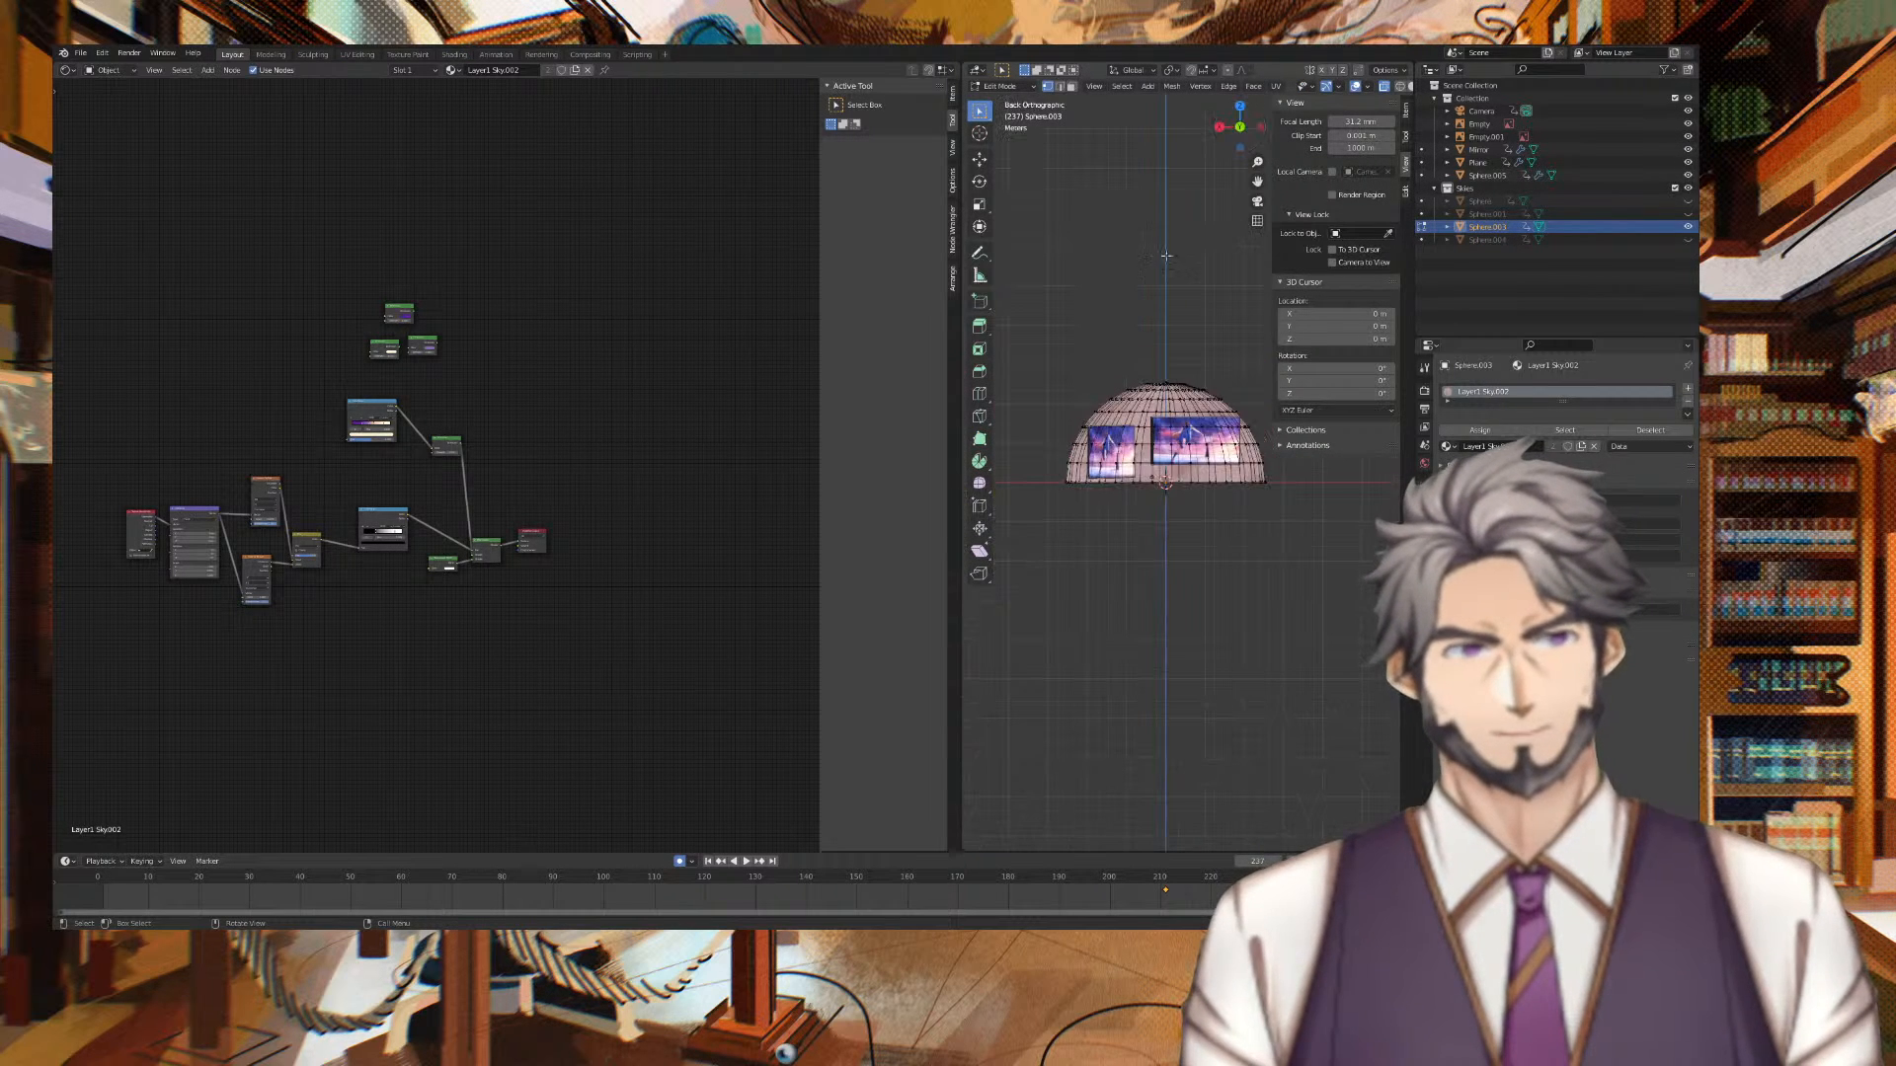
drag(1048, 470, 1313, 494)
key(s)
click(1318, 492)
click(1266, 554)
key(KP_0)
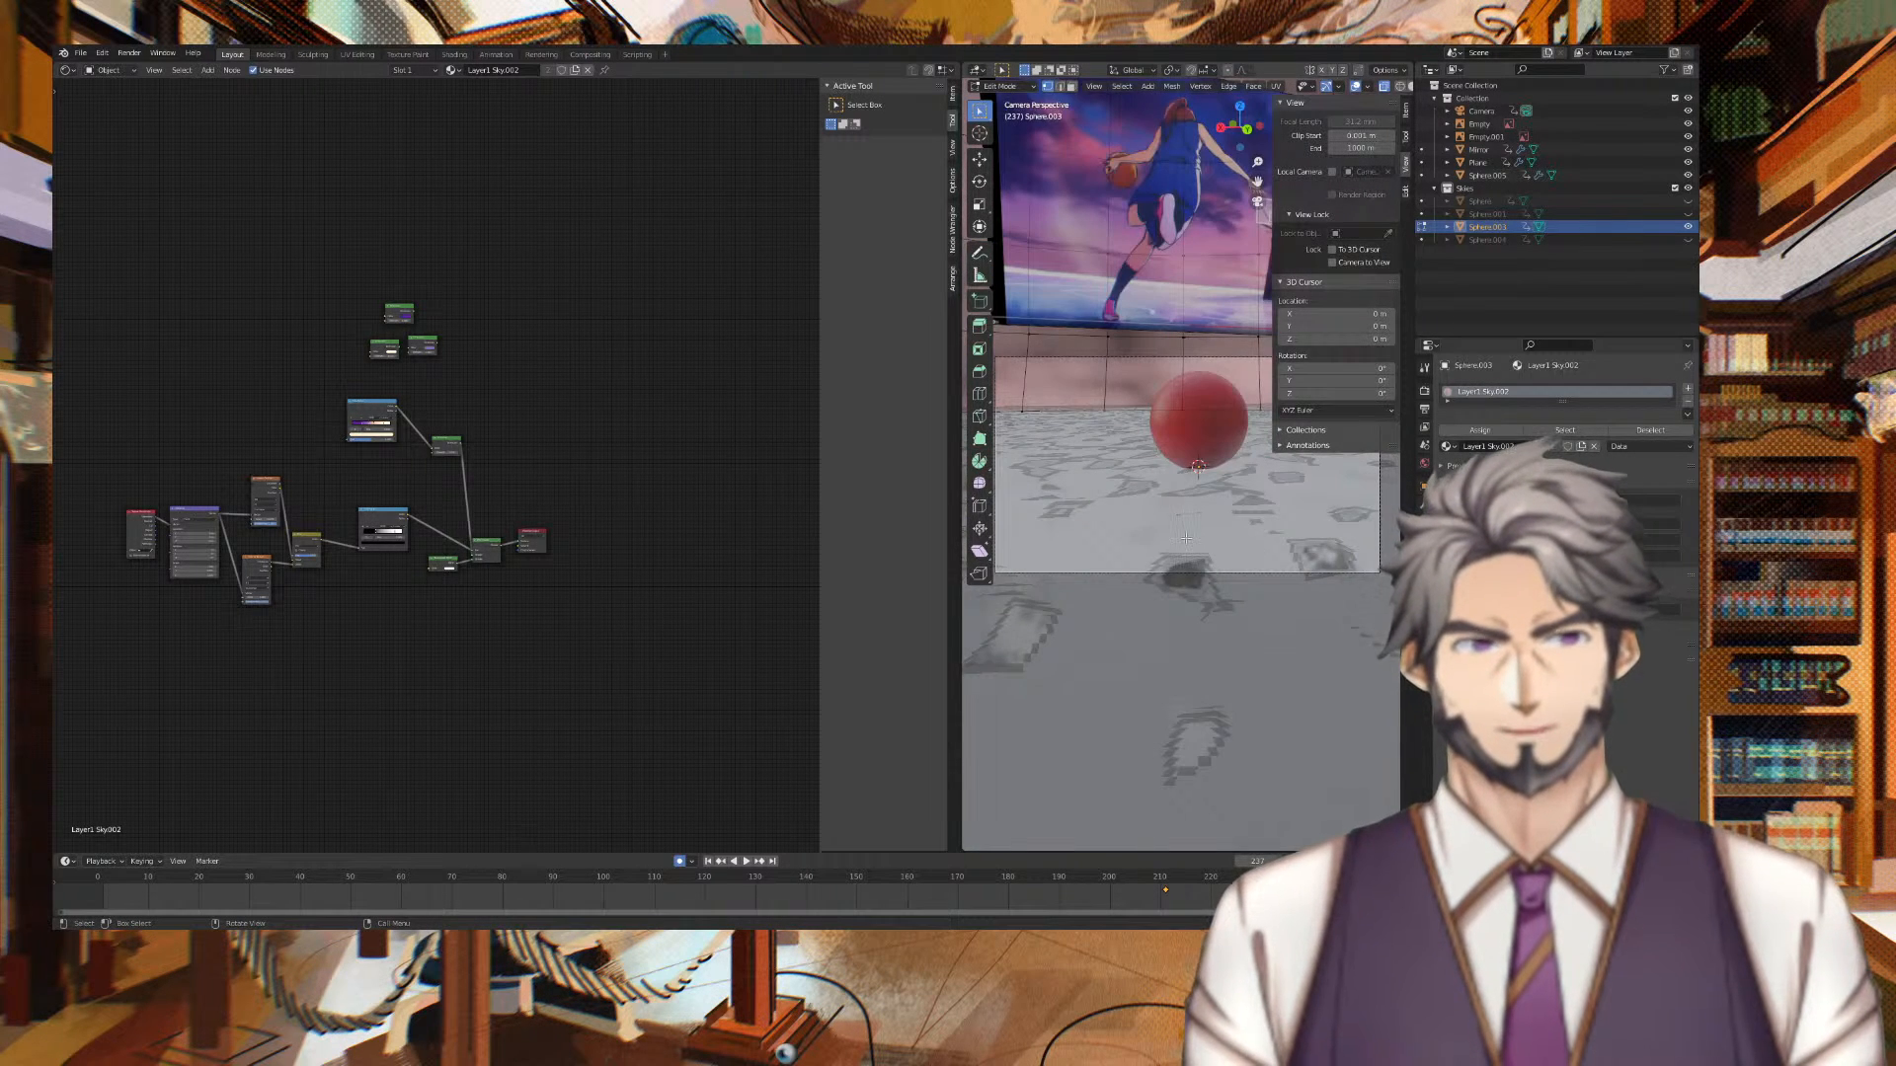
Shift the white stop of the black-and-white ColorRamp feeding the Mix Shader's Fac closer to the black stop
middle_drag(1182, 535, 1005, 542)
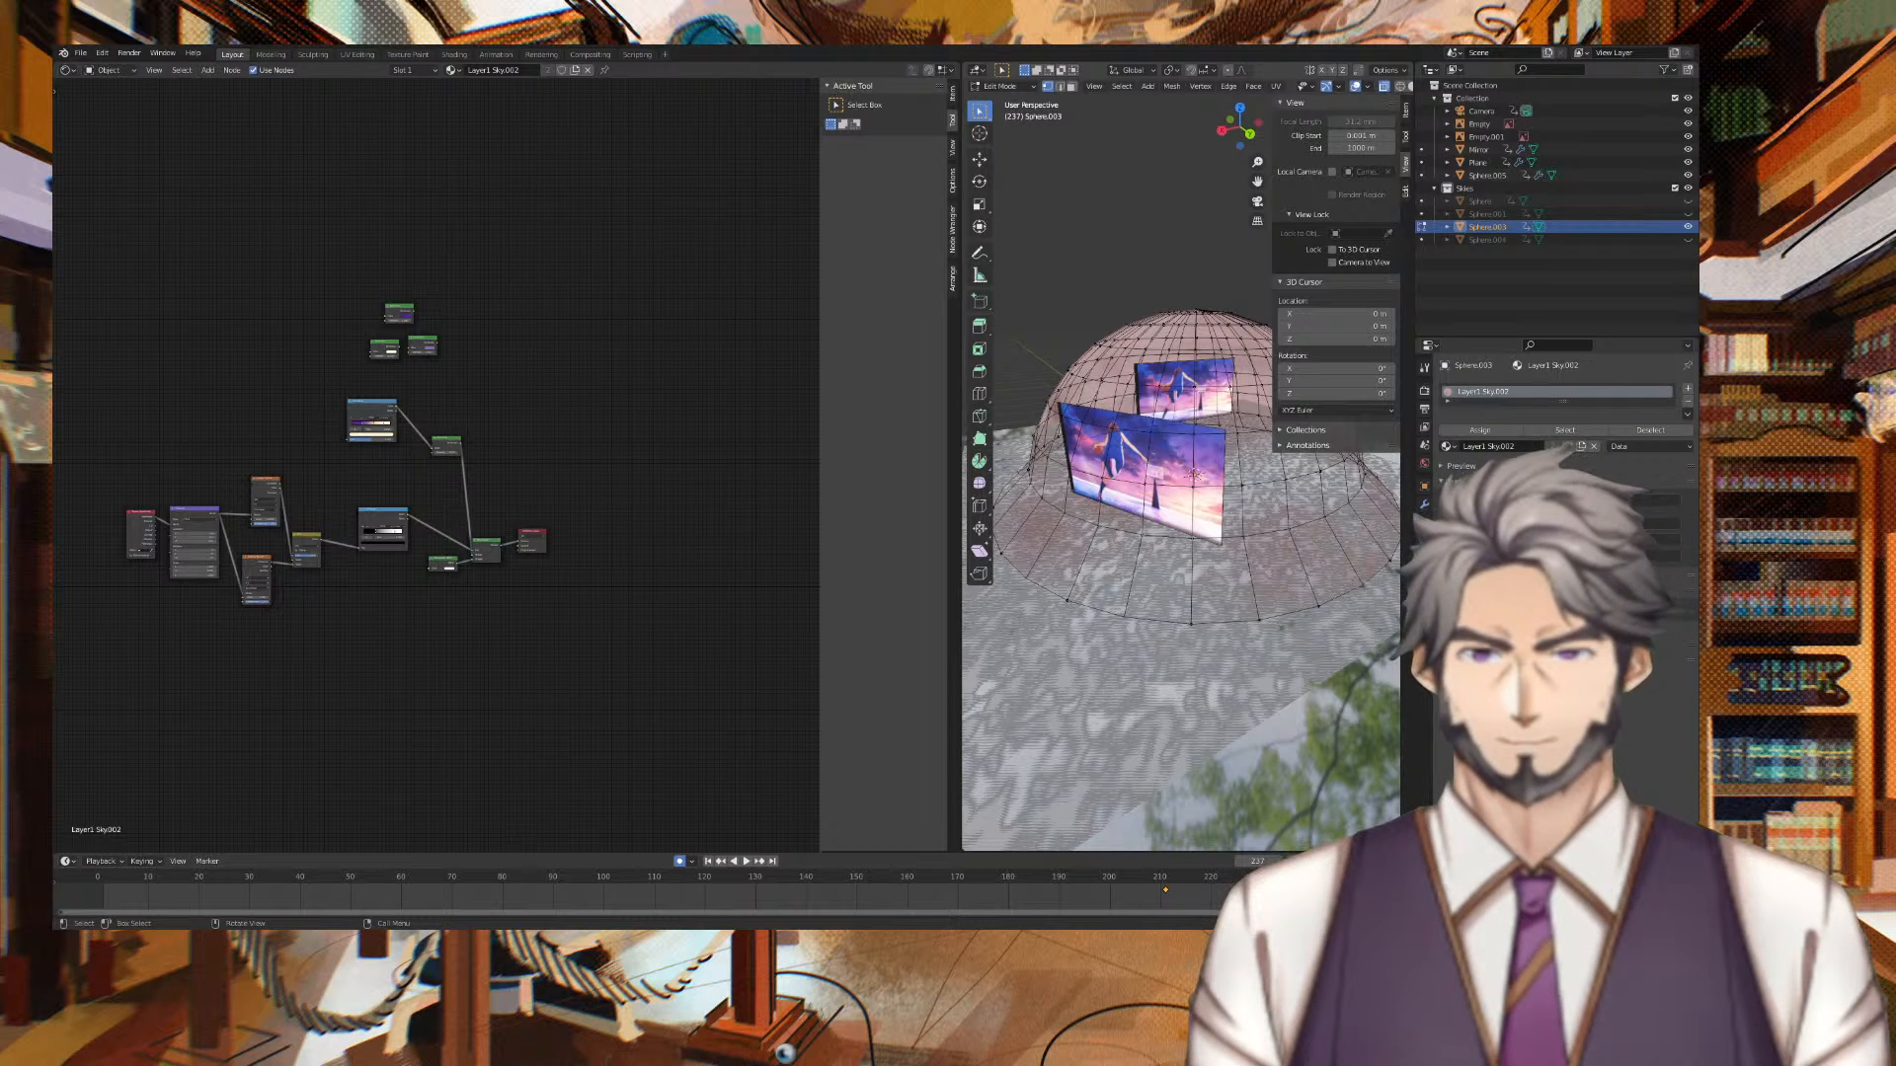
scroll(494, 555, up, 4)
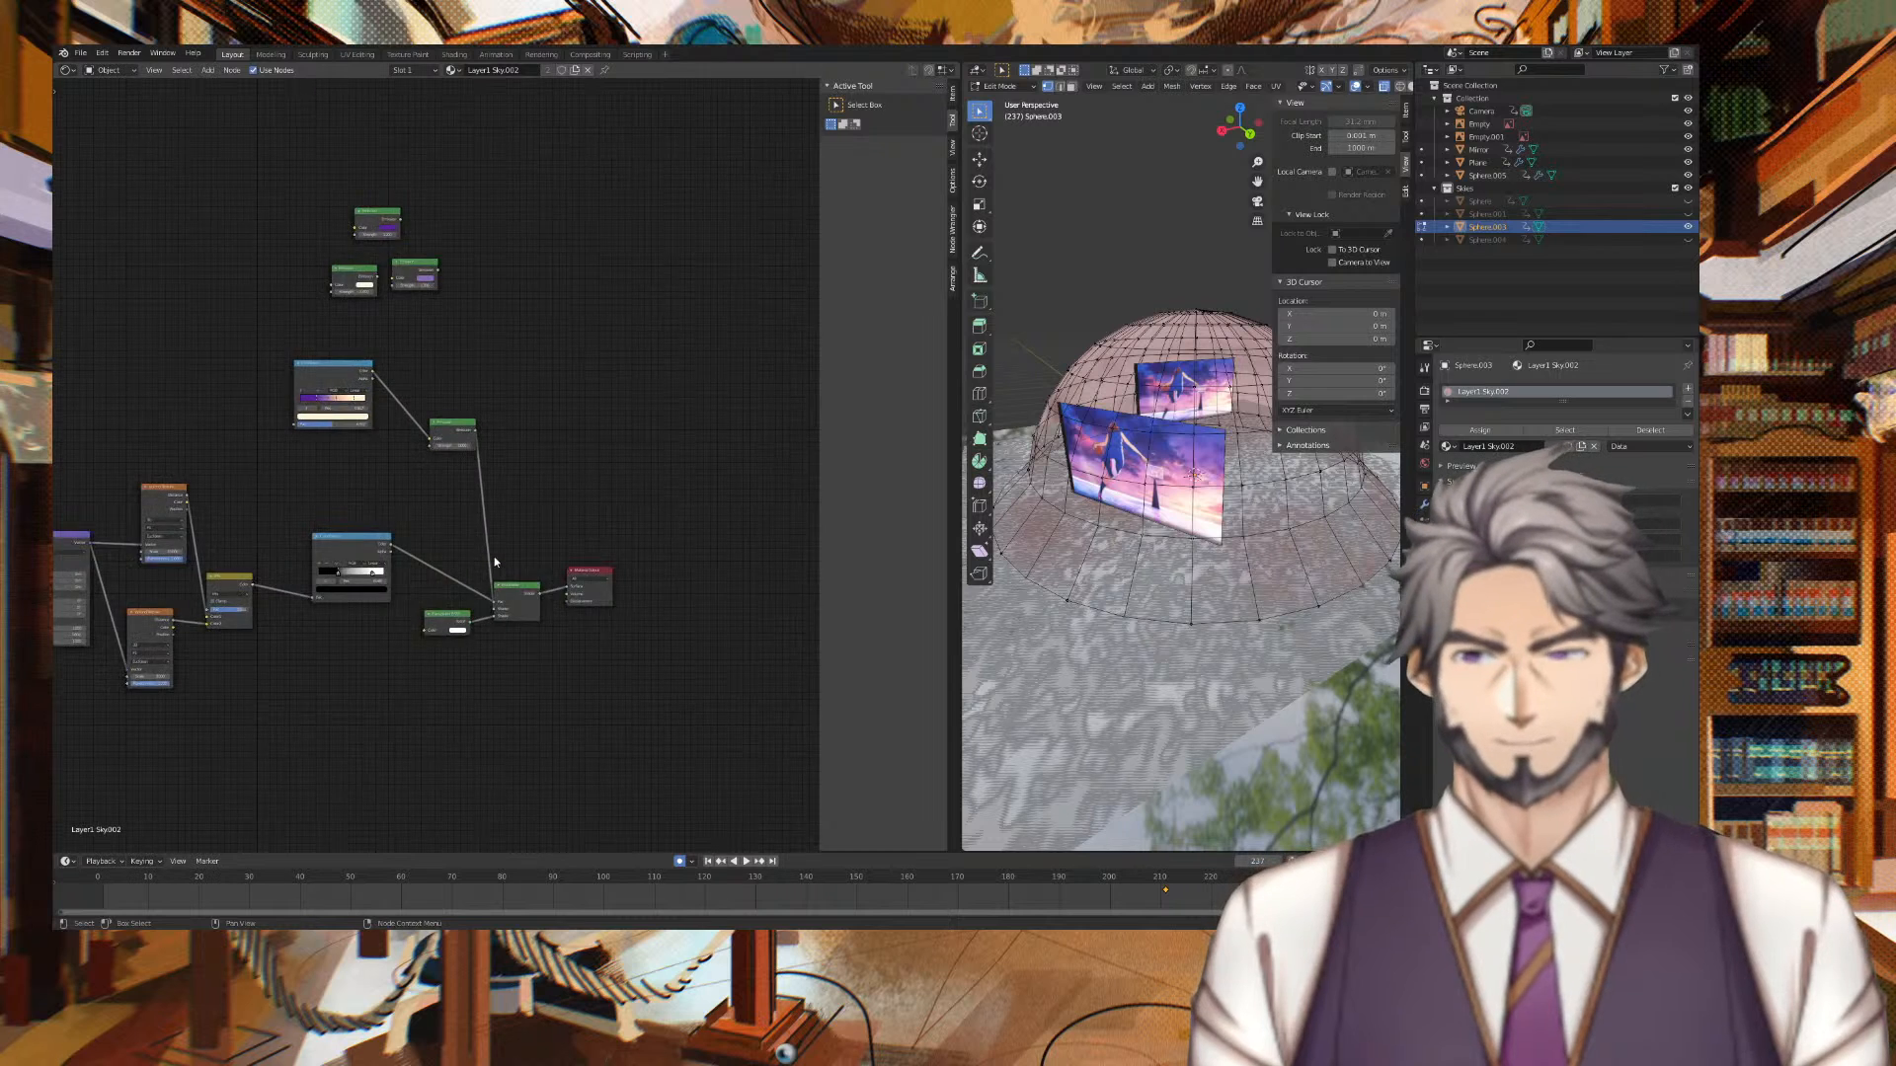
mouse_move(335, 642)
mouse_down()
mouse_move(290, 639)
mouse_move(310, 638)
mouse_up()
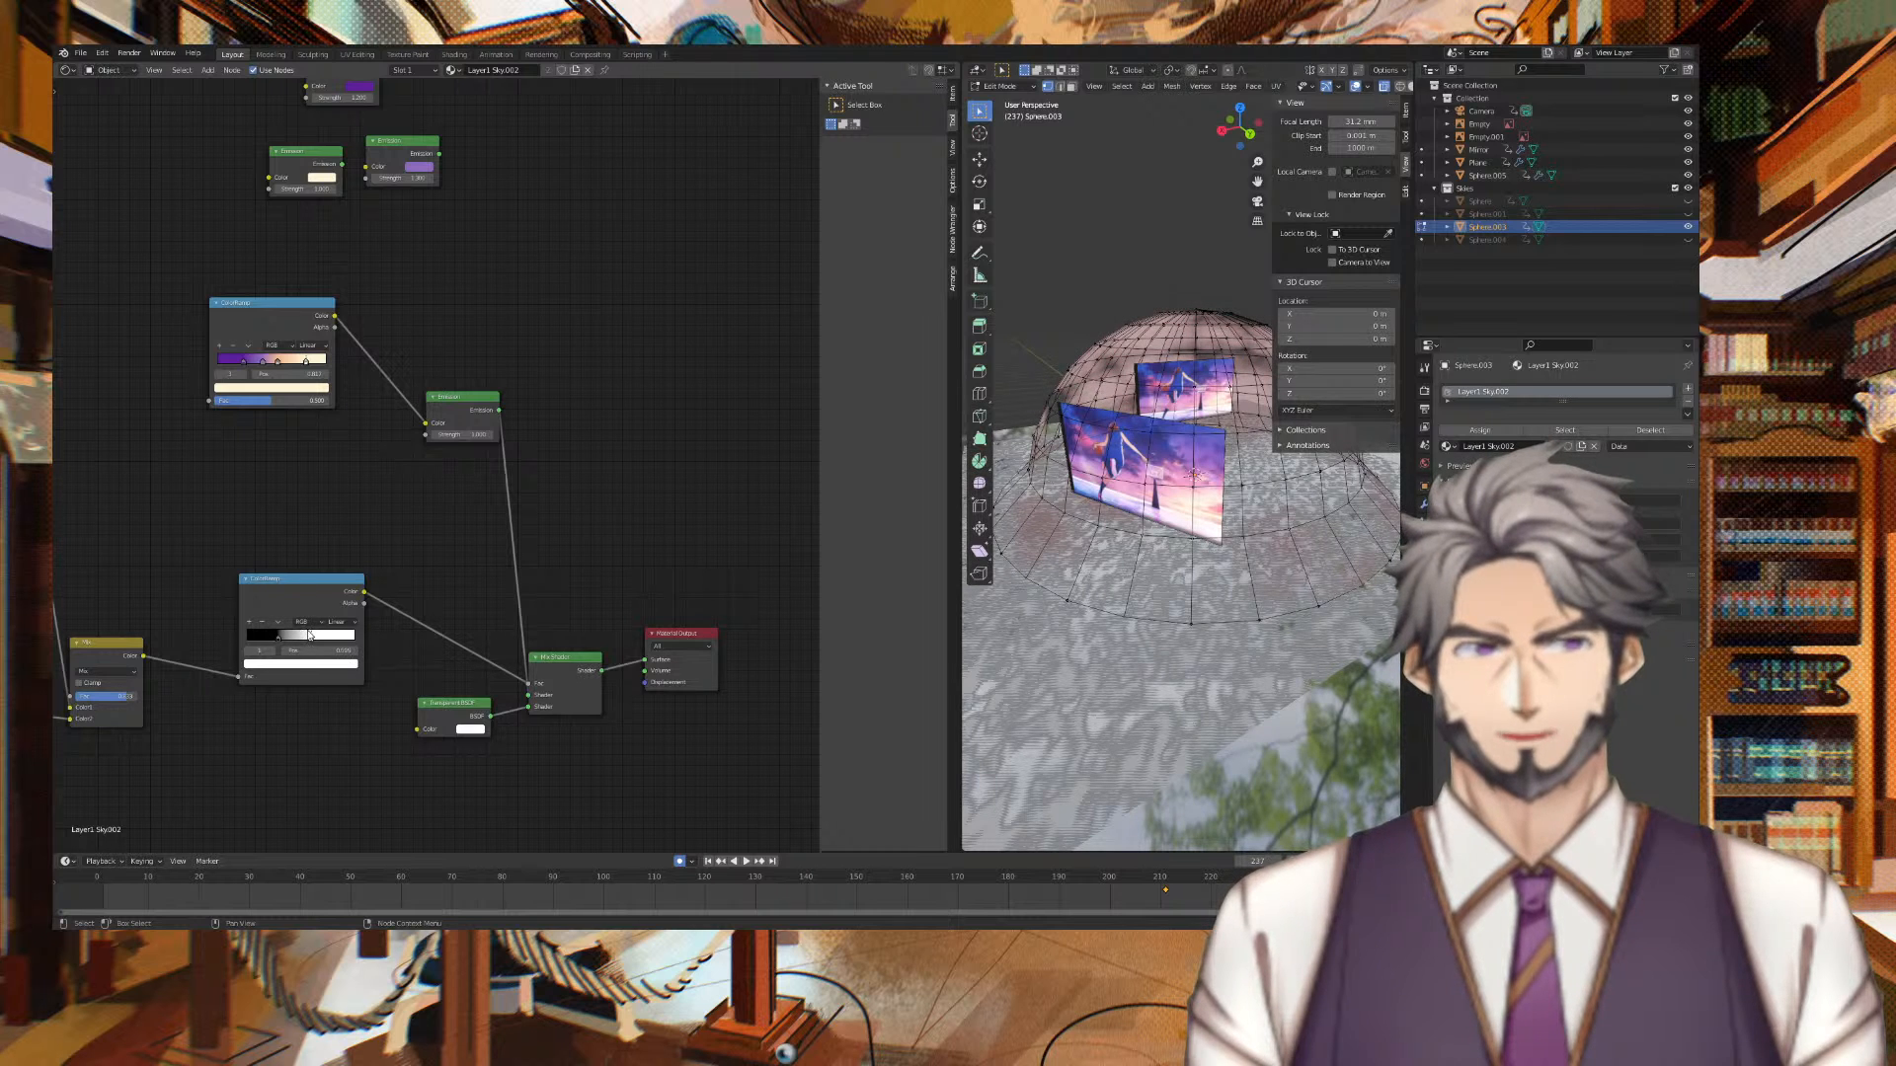
middle_drag(1184, 592, 1051, 592)
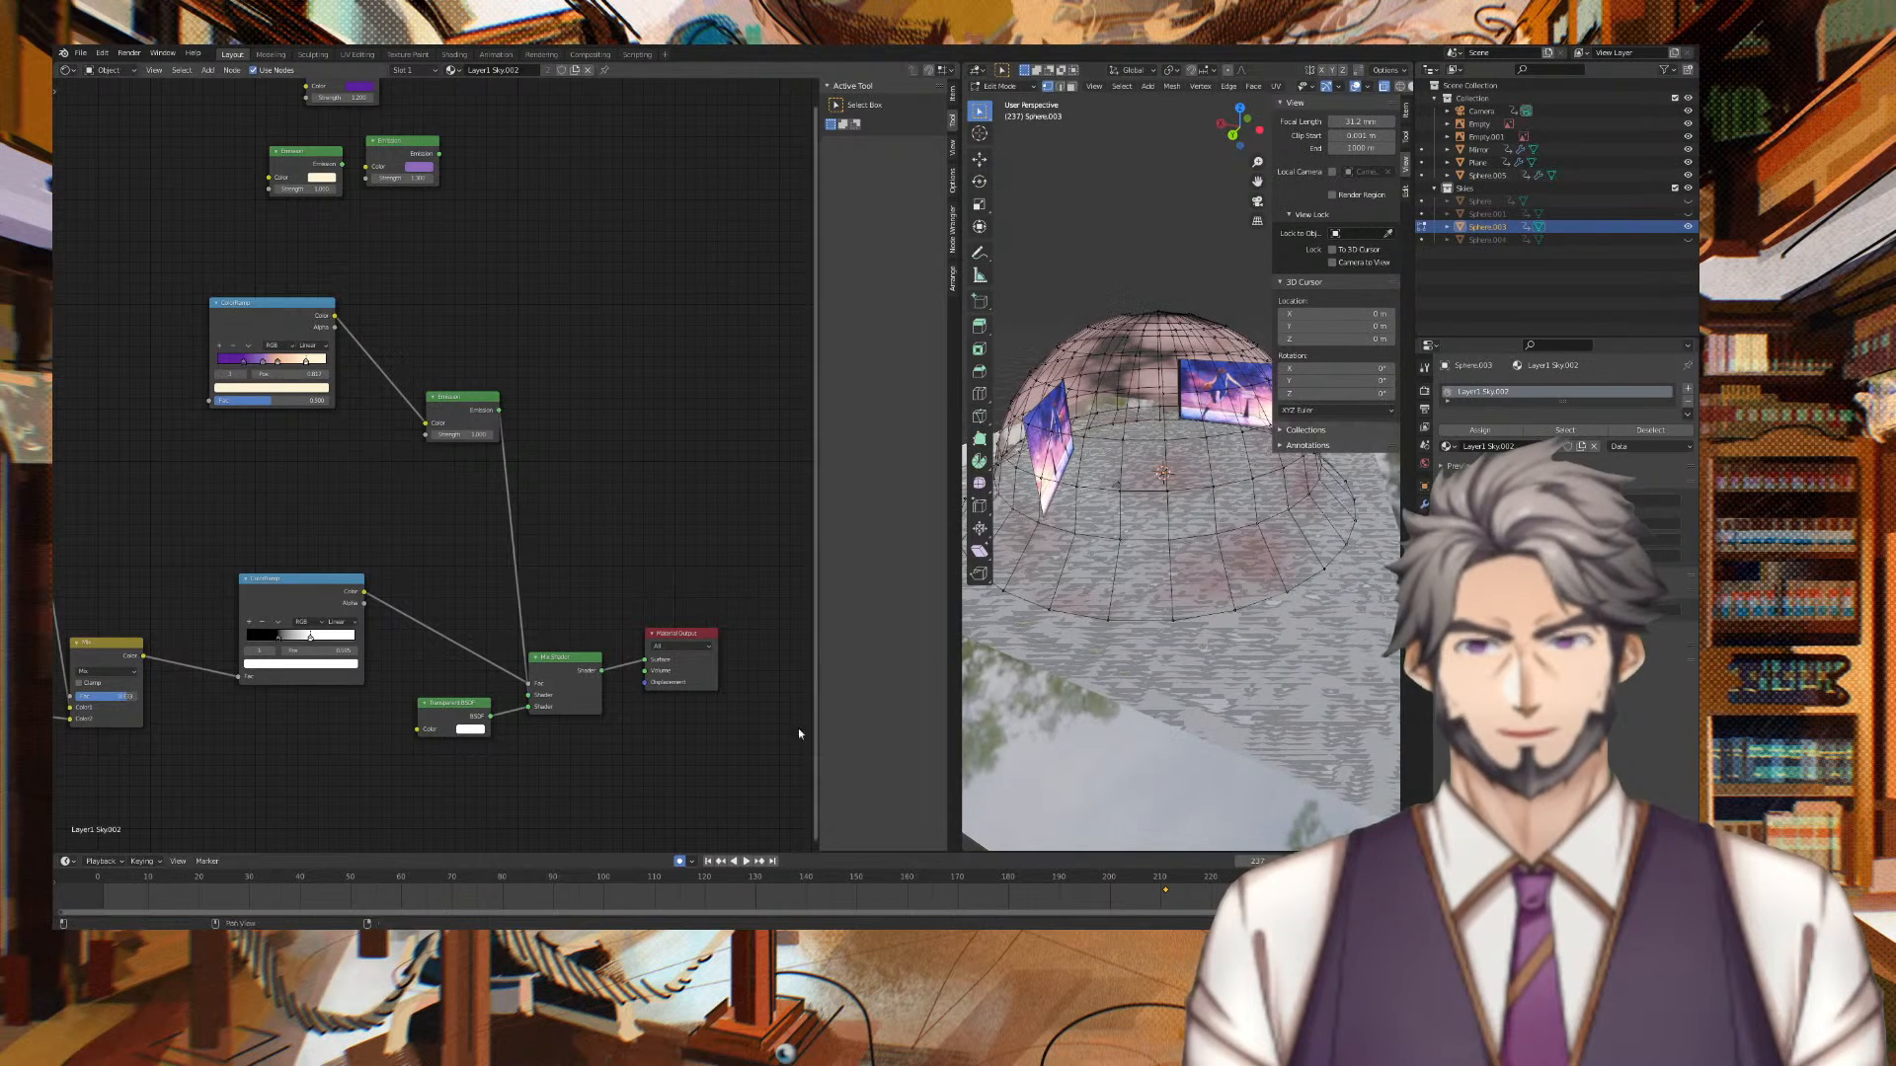
drag(493, 717, 513, 725)
click(338, 586)
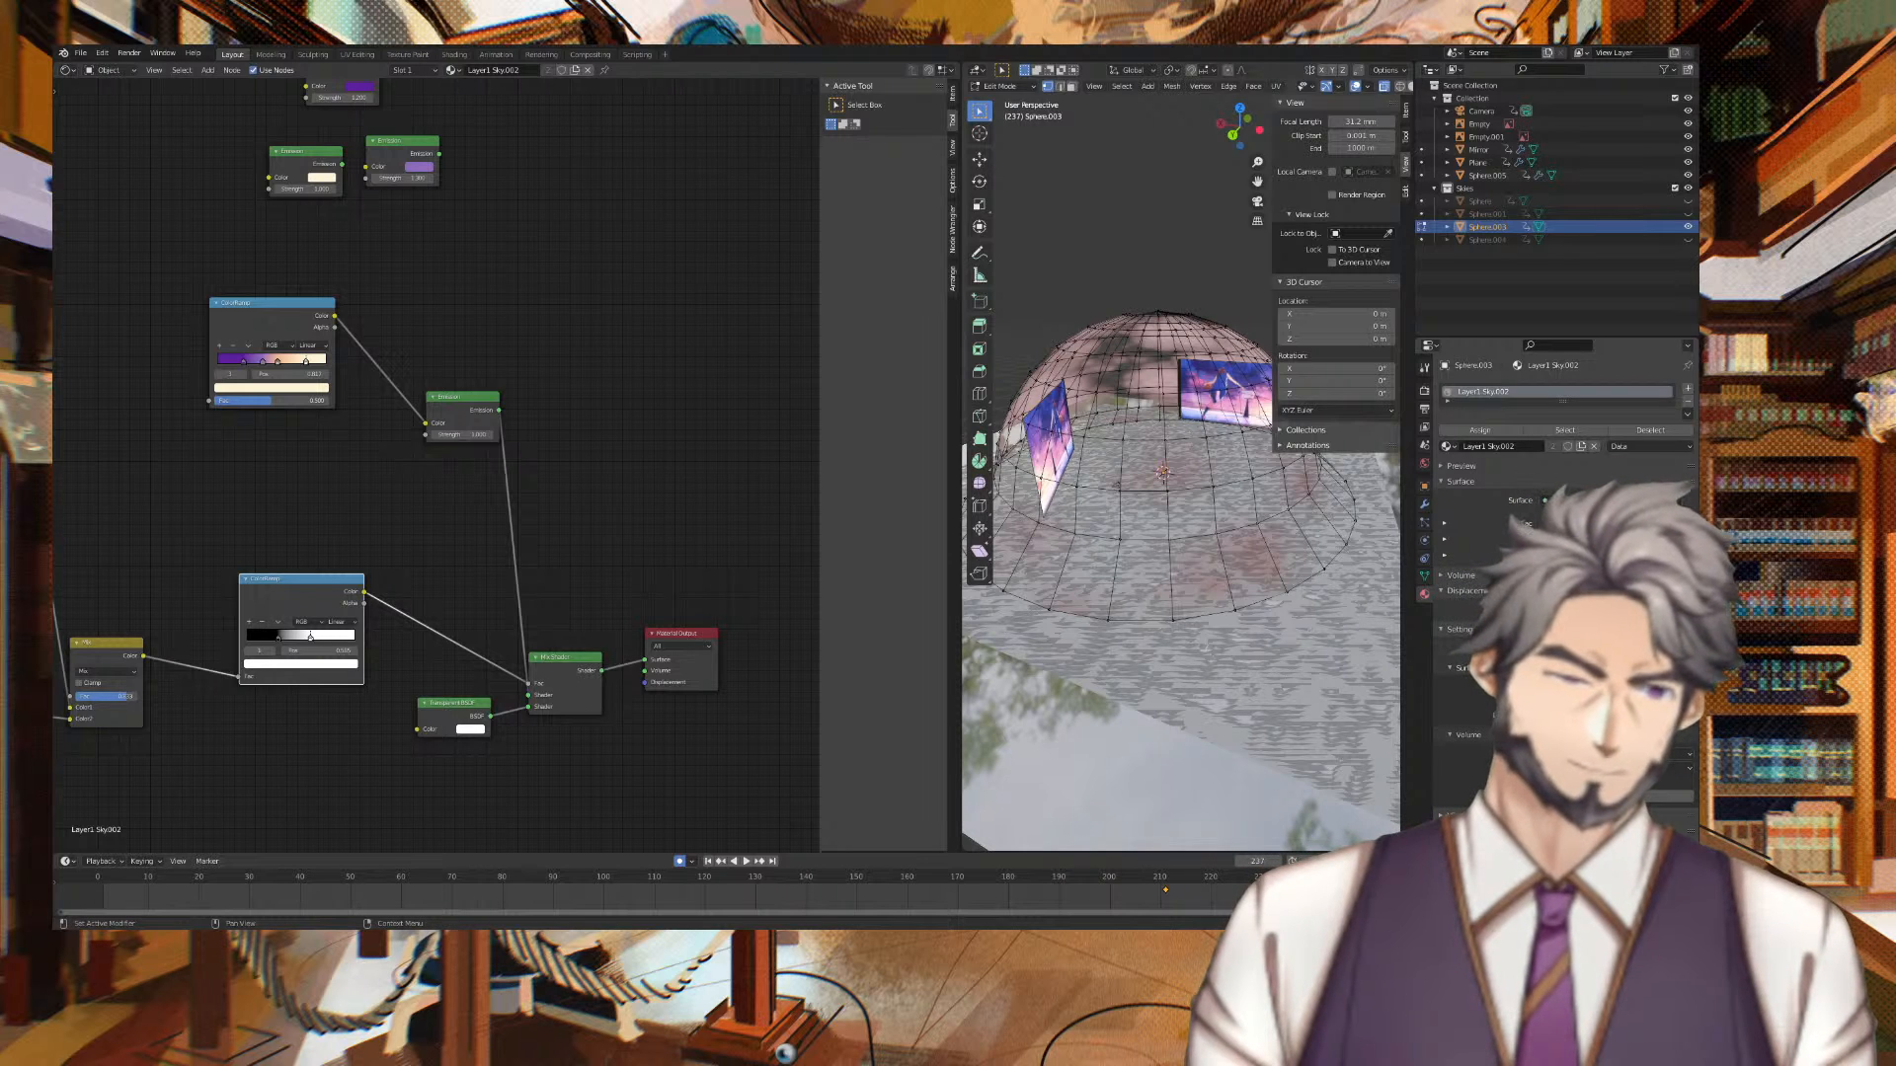
Set the Layer1 Sky.002 material's blend mode to Opaque and examine the dome's clouds from inside
click(1486, 468)
click(1485, 468)
click(1471, 574)
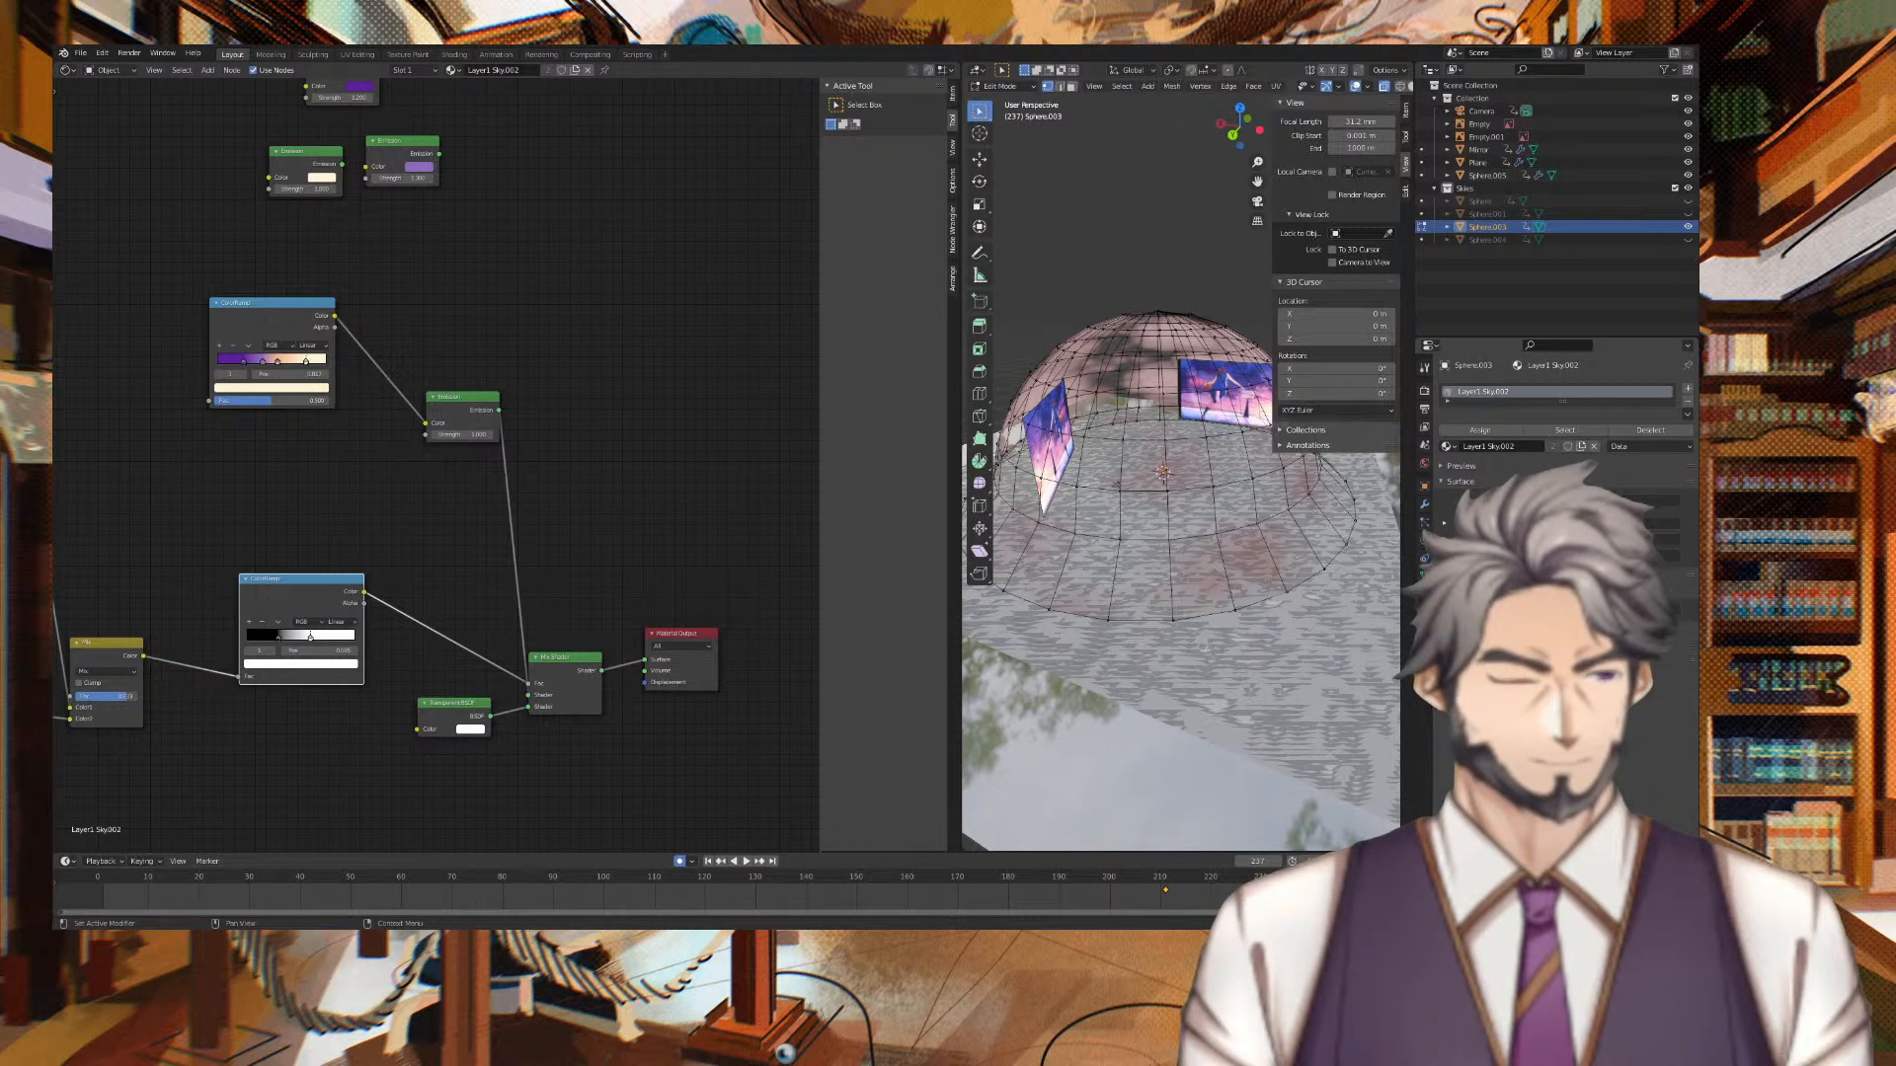
click(1639, 746)
click(1651, 761)
middle_drag(1155, 514, 1027, 507)
middle_drag(1176, 519, 1284, 495)
scroll(1386, 521, up, 3)
scroll(1284, 496, down, 3)
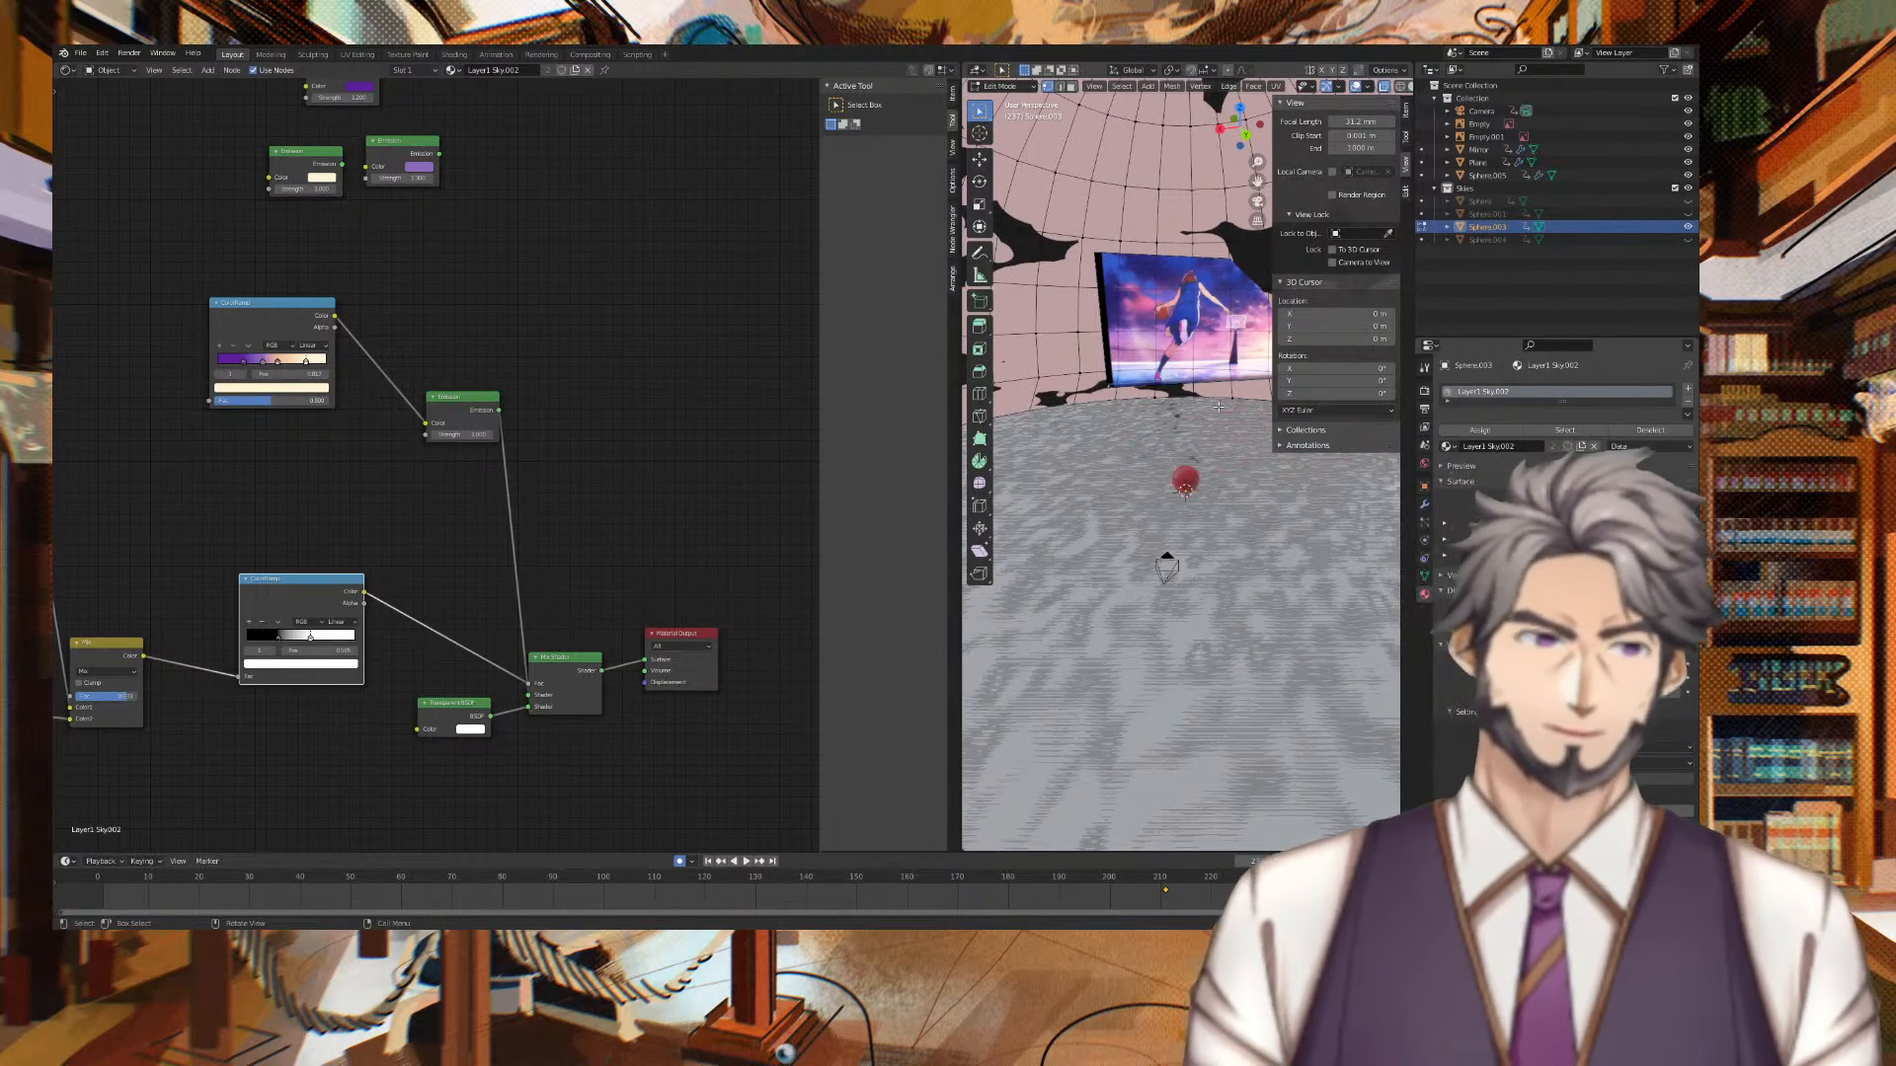
Enlarge the 3D viewport over the node editor area and frame the dome's interior with the picture plane
drag(957, 337, 588, 326)
scroll(1170, 312, up, 10)
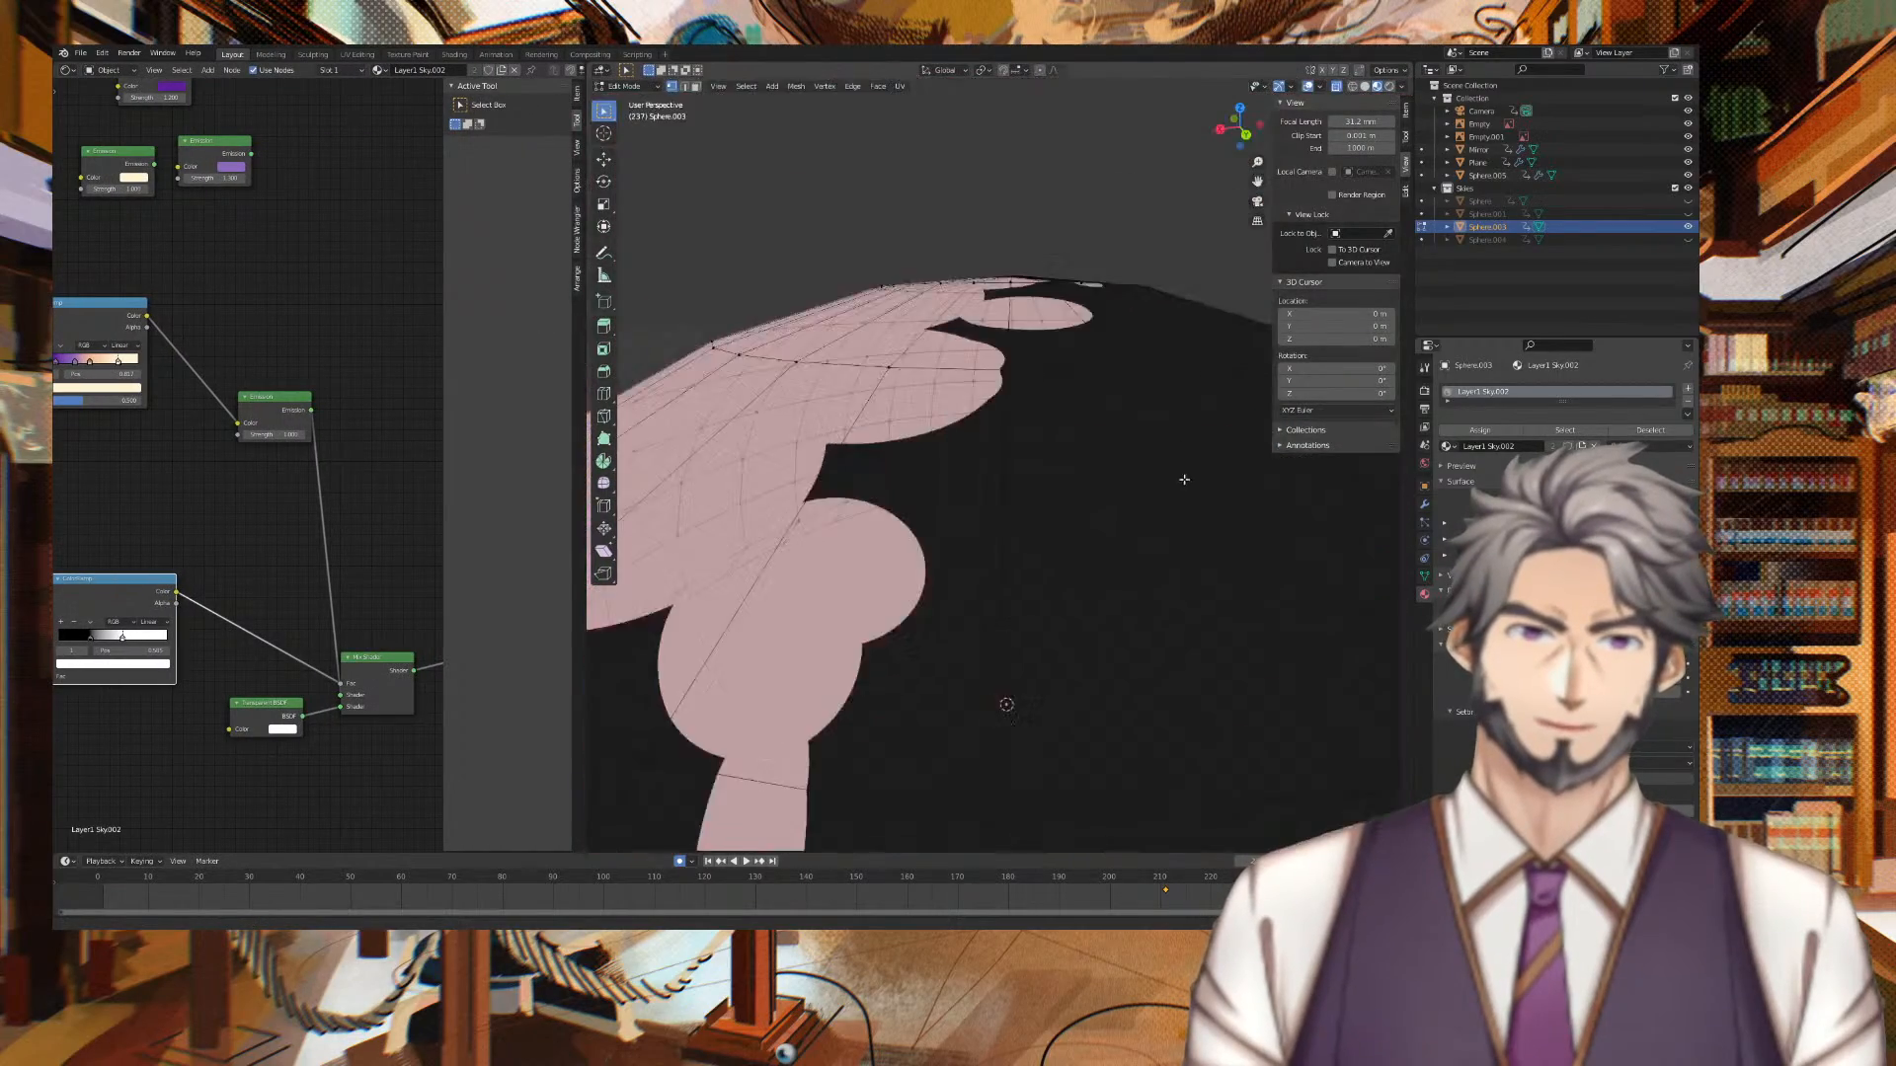
scroll(1149, 381, down, 8)
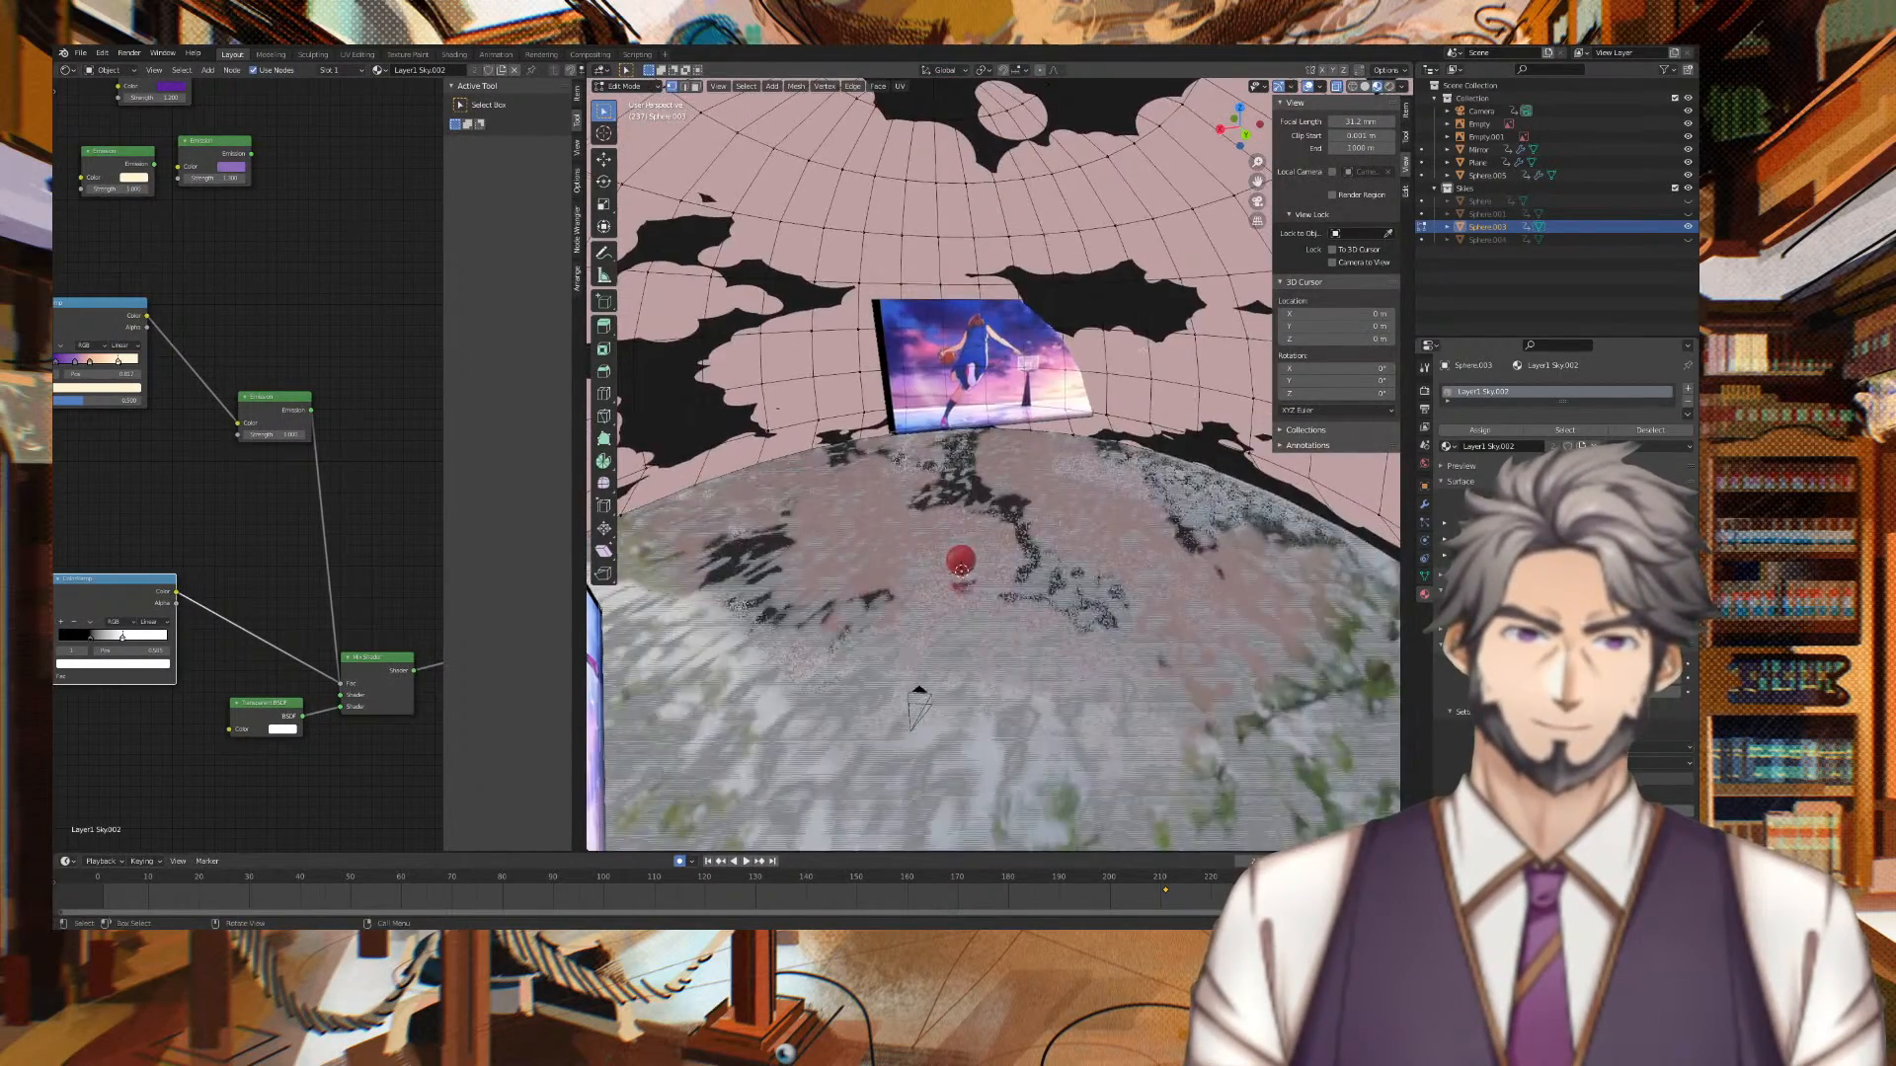
middle_drag(1019, 390, 1060, 349)
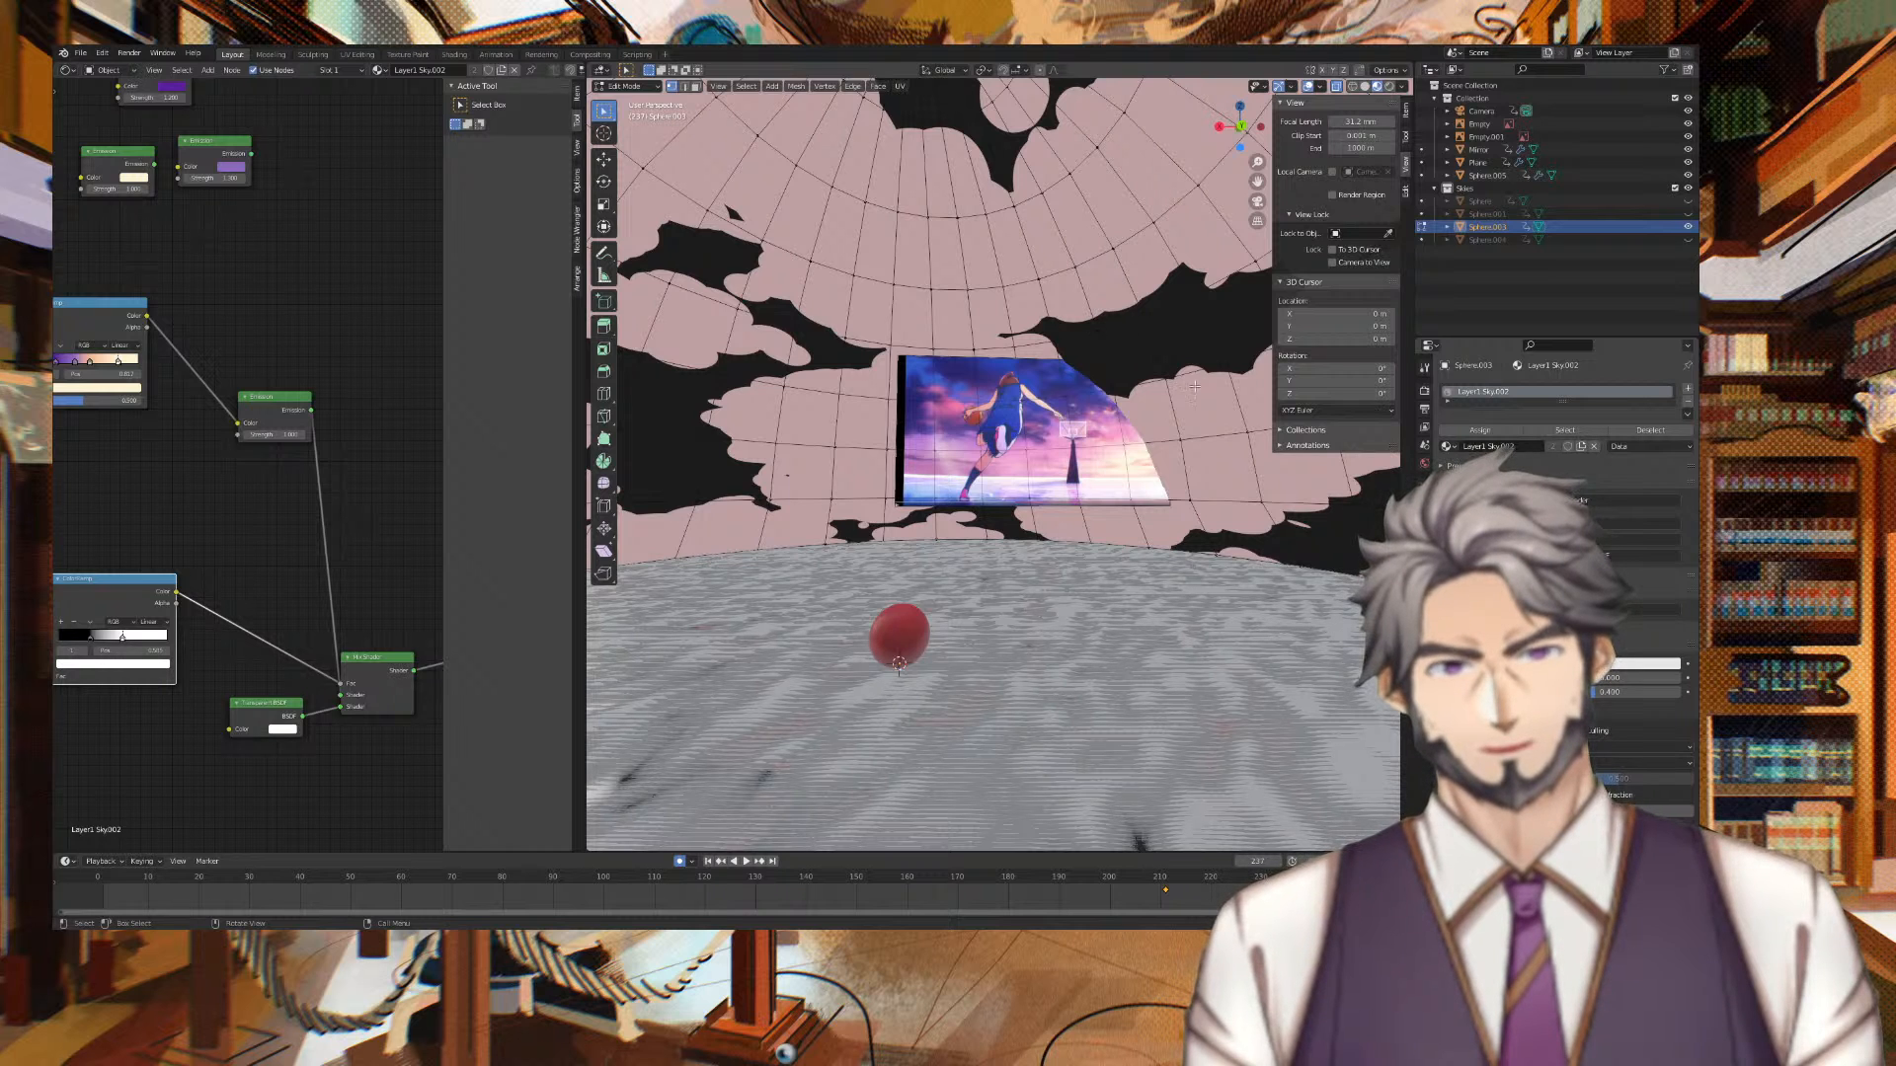
Fine-tune the cloud coverage with the black-and-white ColorRamp's white stop, settling it slightly past the middle of the ramp
drag(102, 641, 172, 640)
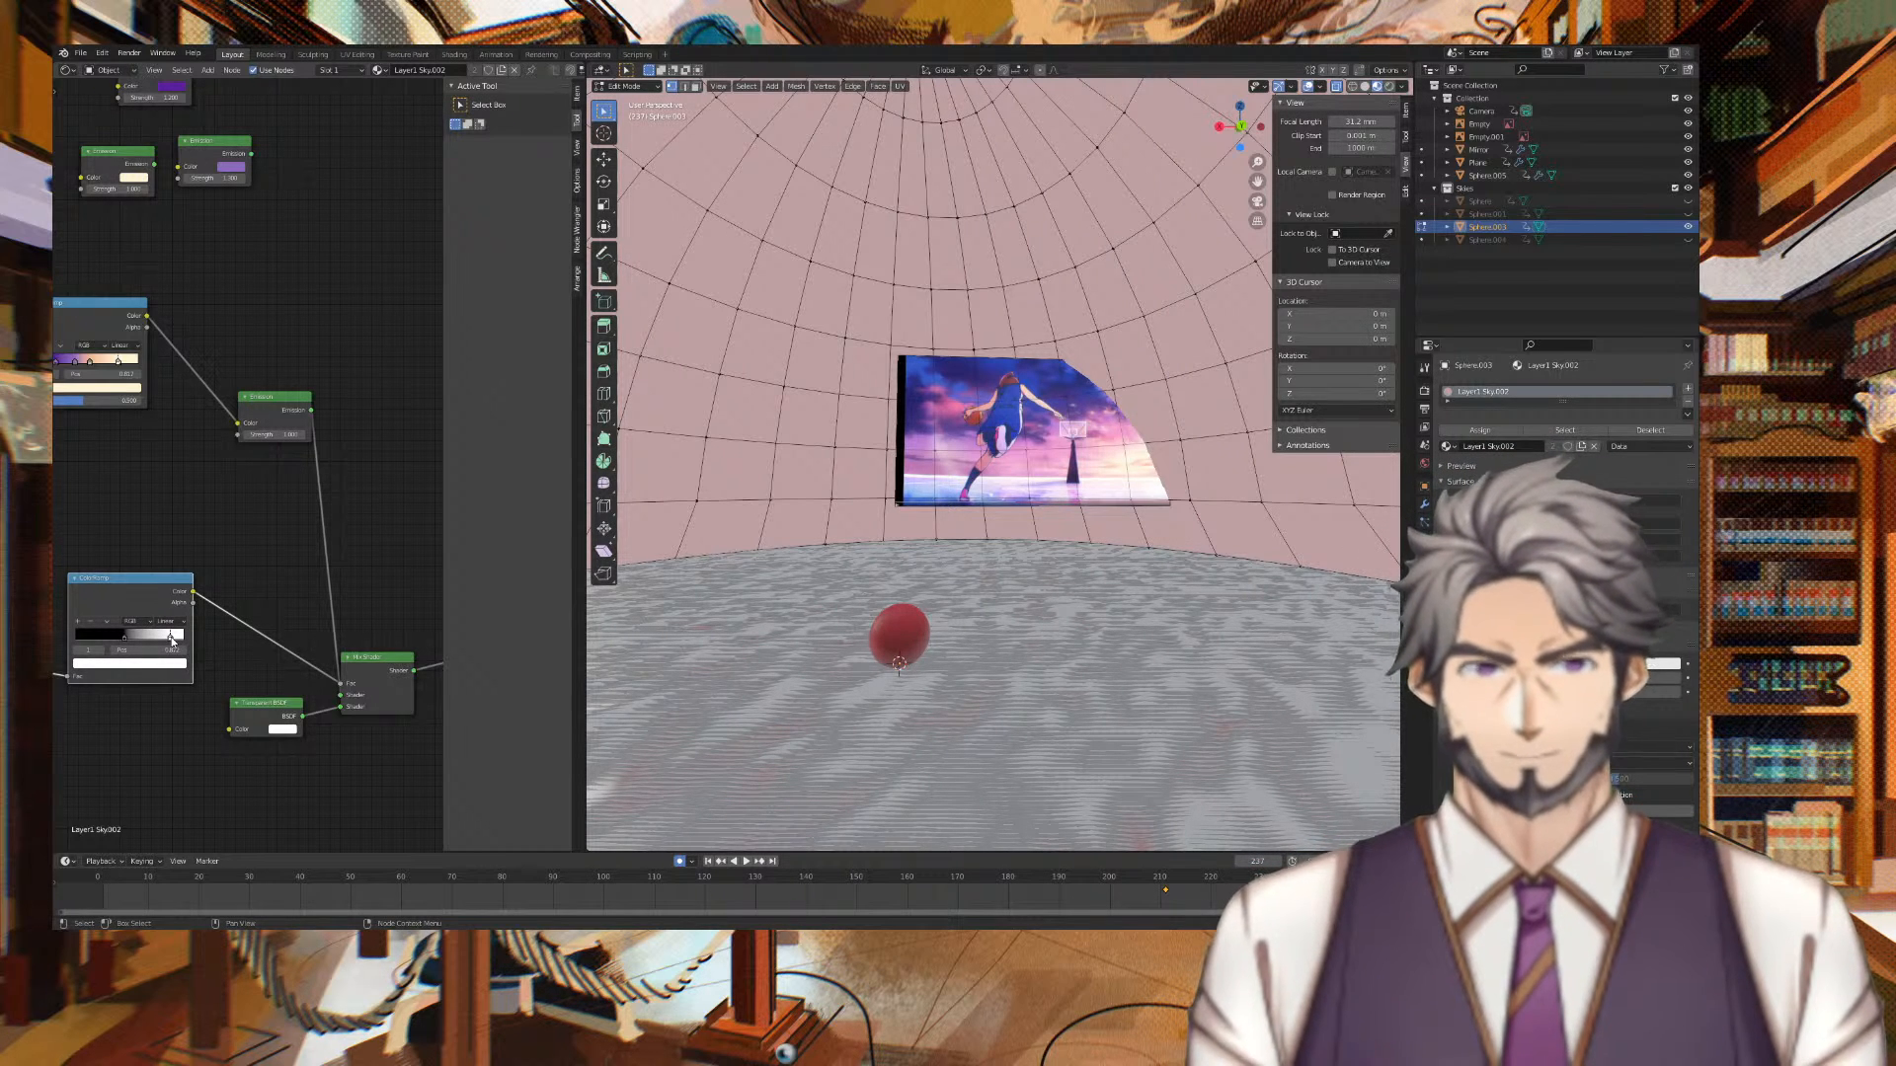
mouse_move(170, 640)
mouse_down()
mouse_move(98, 638)
mouse_move(128, 637)
mouse_up()
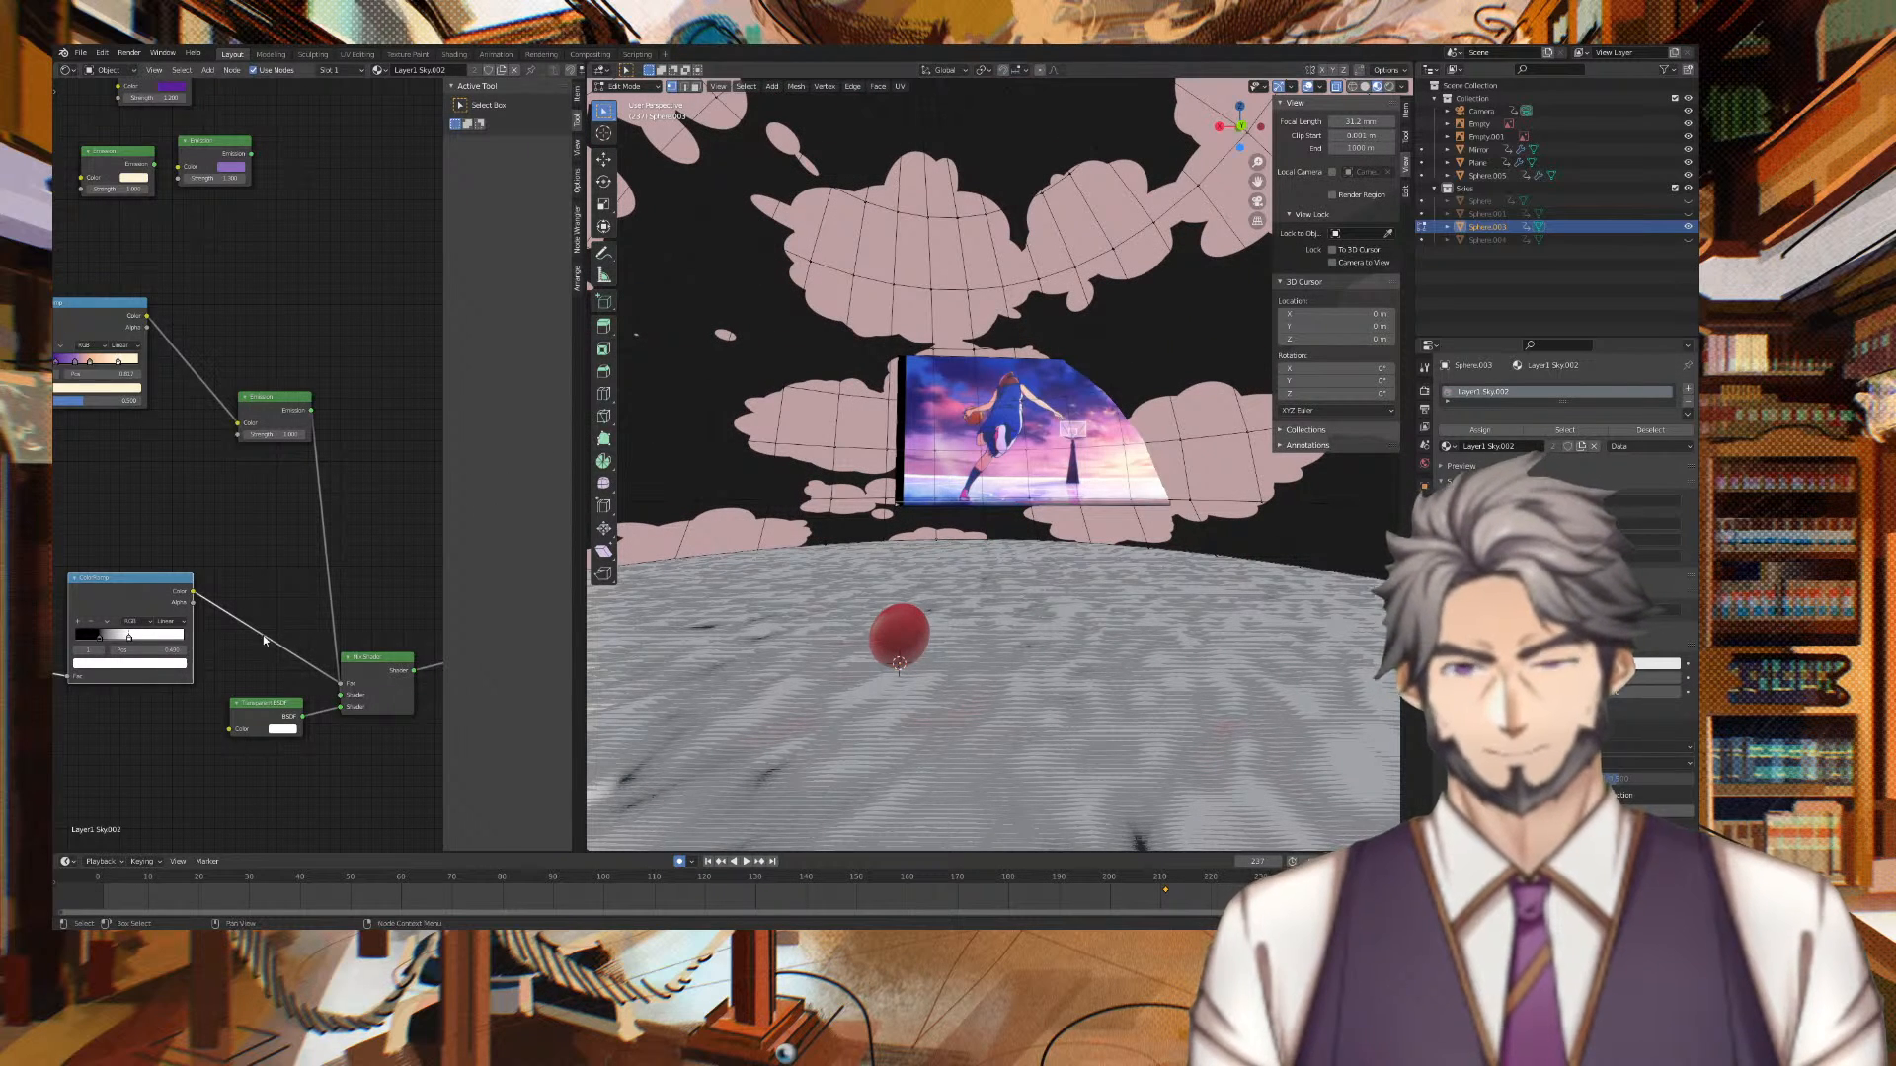
middle_drag(812, 395, 1038, 337)
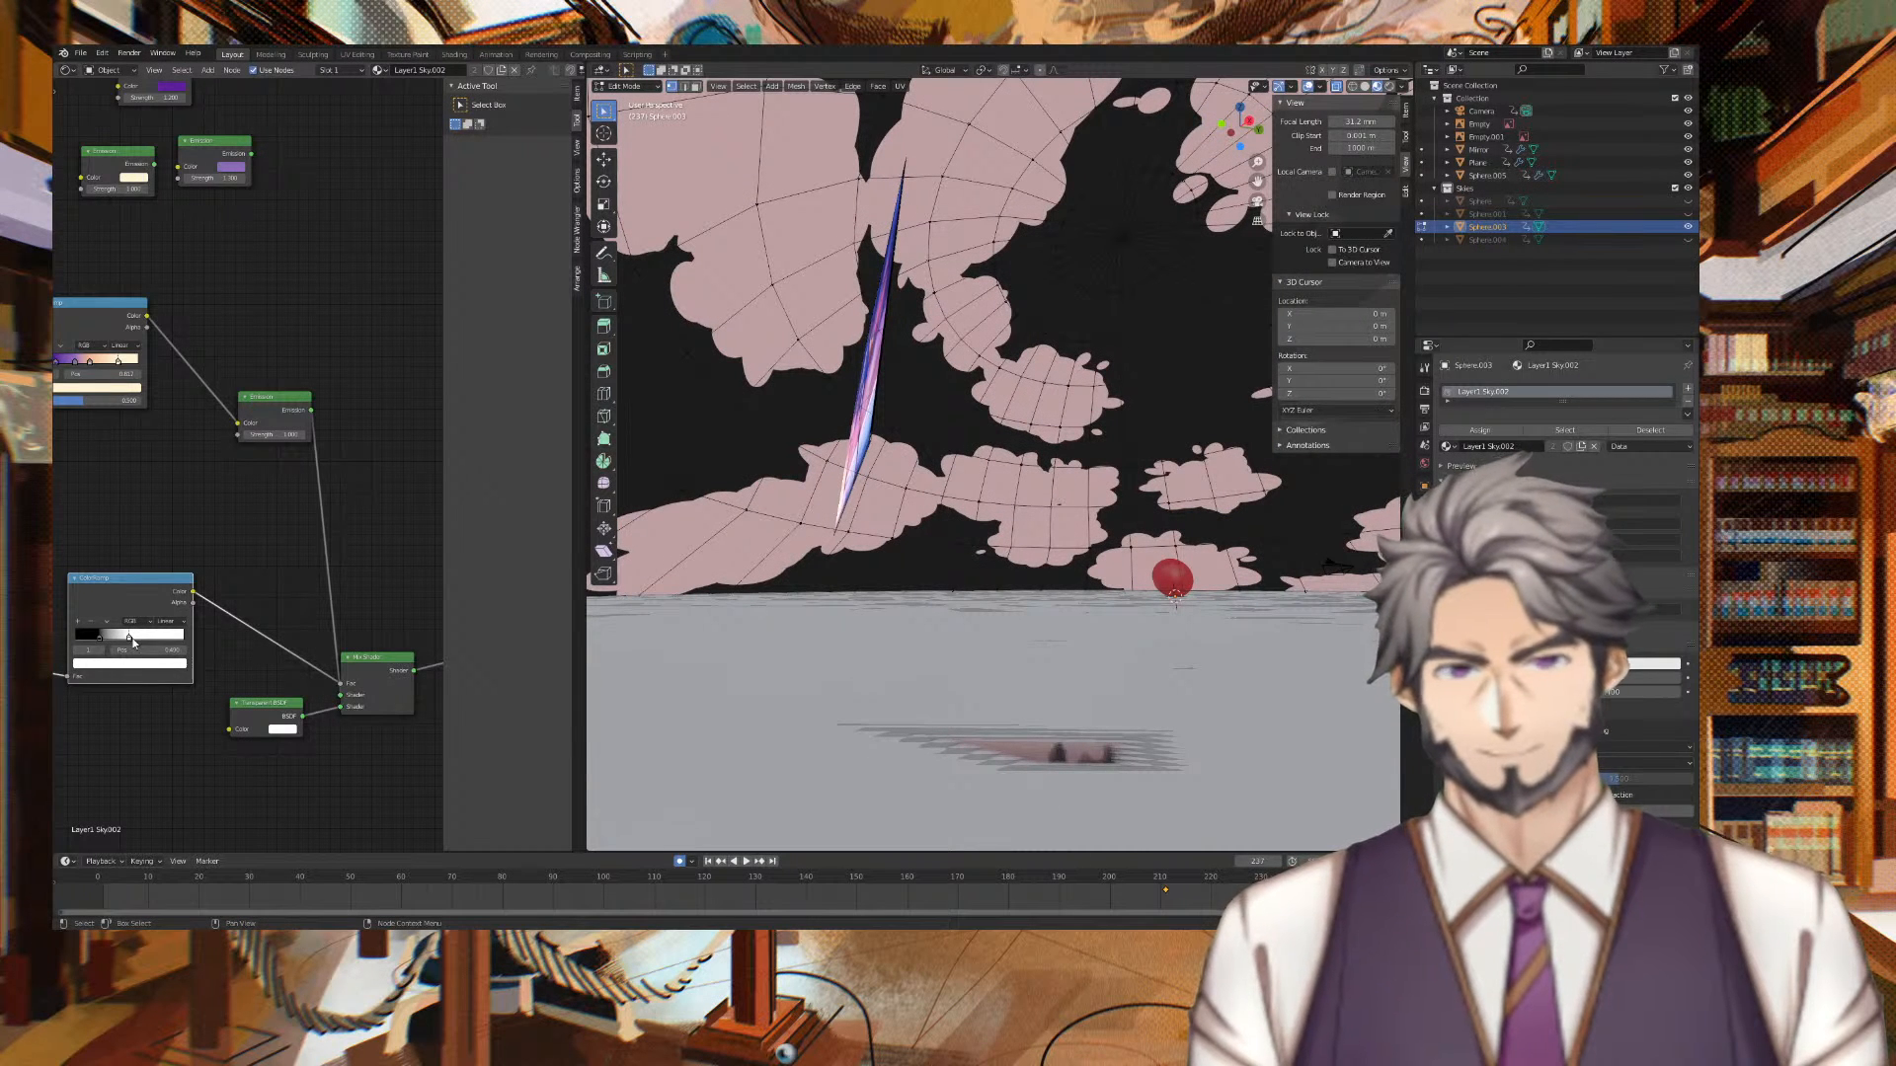
drag(130, 638, 139, 638)
middle_drag(819, 474, 656, 514)
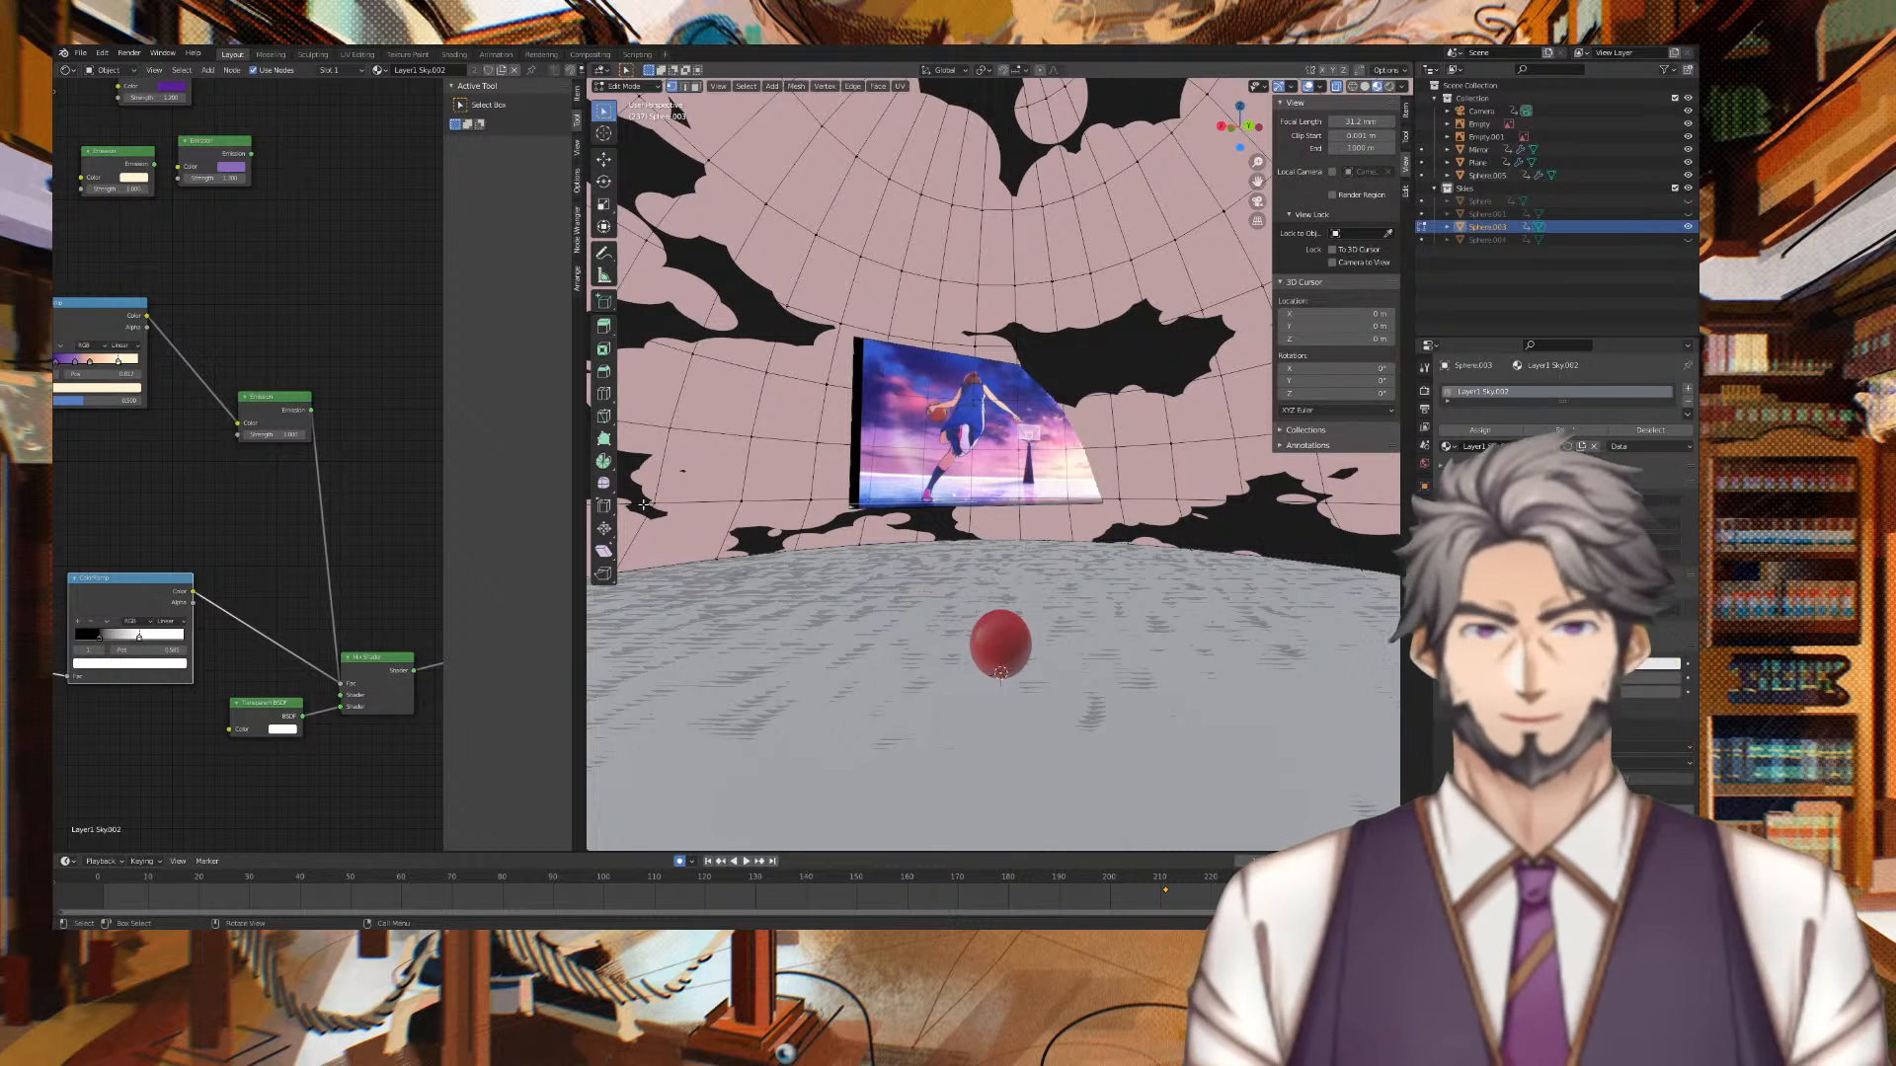
scroll(1187, 332, up, 3)
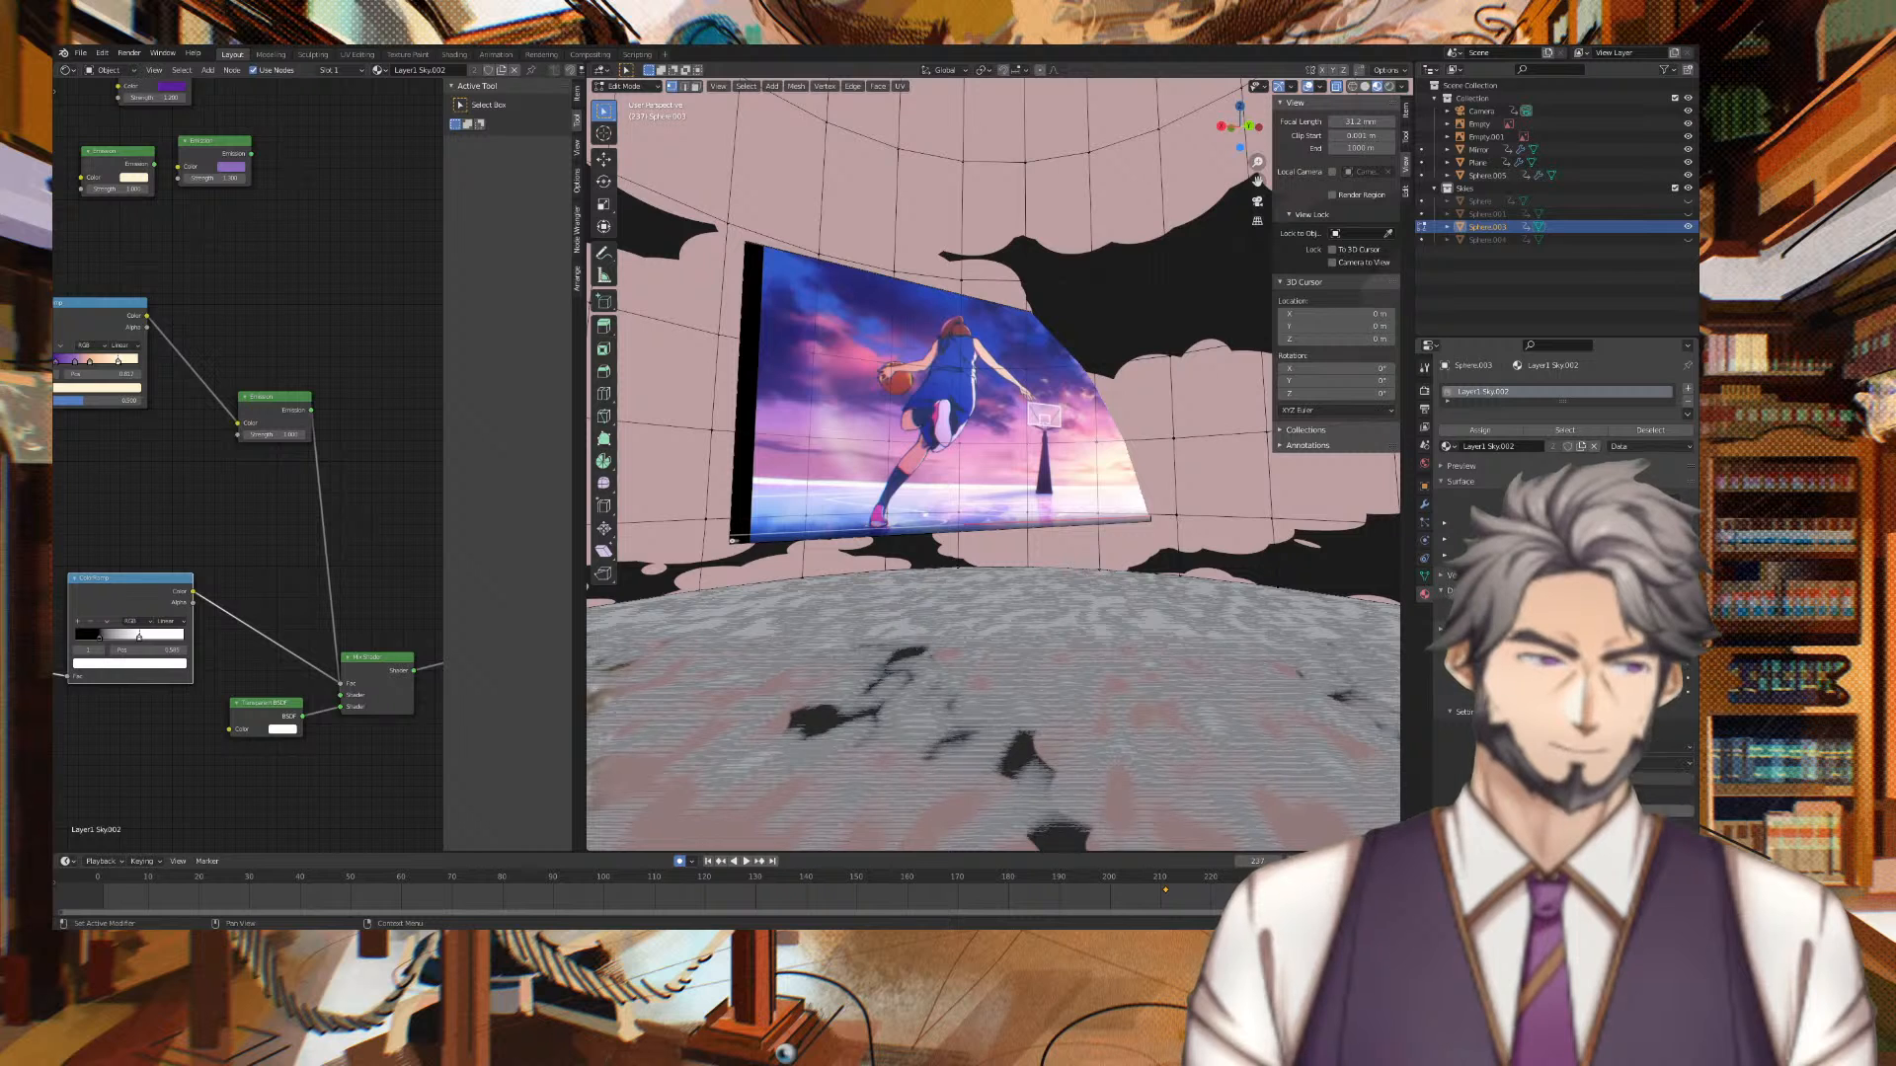
Compare Alpha Clip with Alpha Hashed as the sky material's blend mode, and keep Alpha Hashed
click(1656, 790)
click(1658, 747)
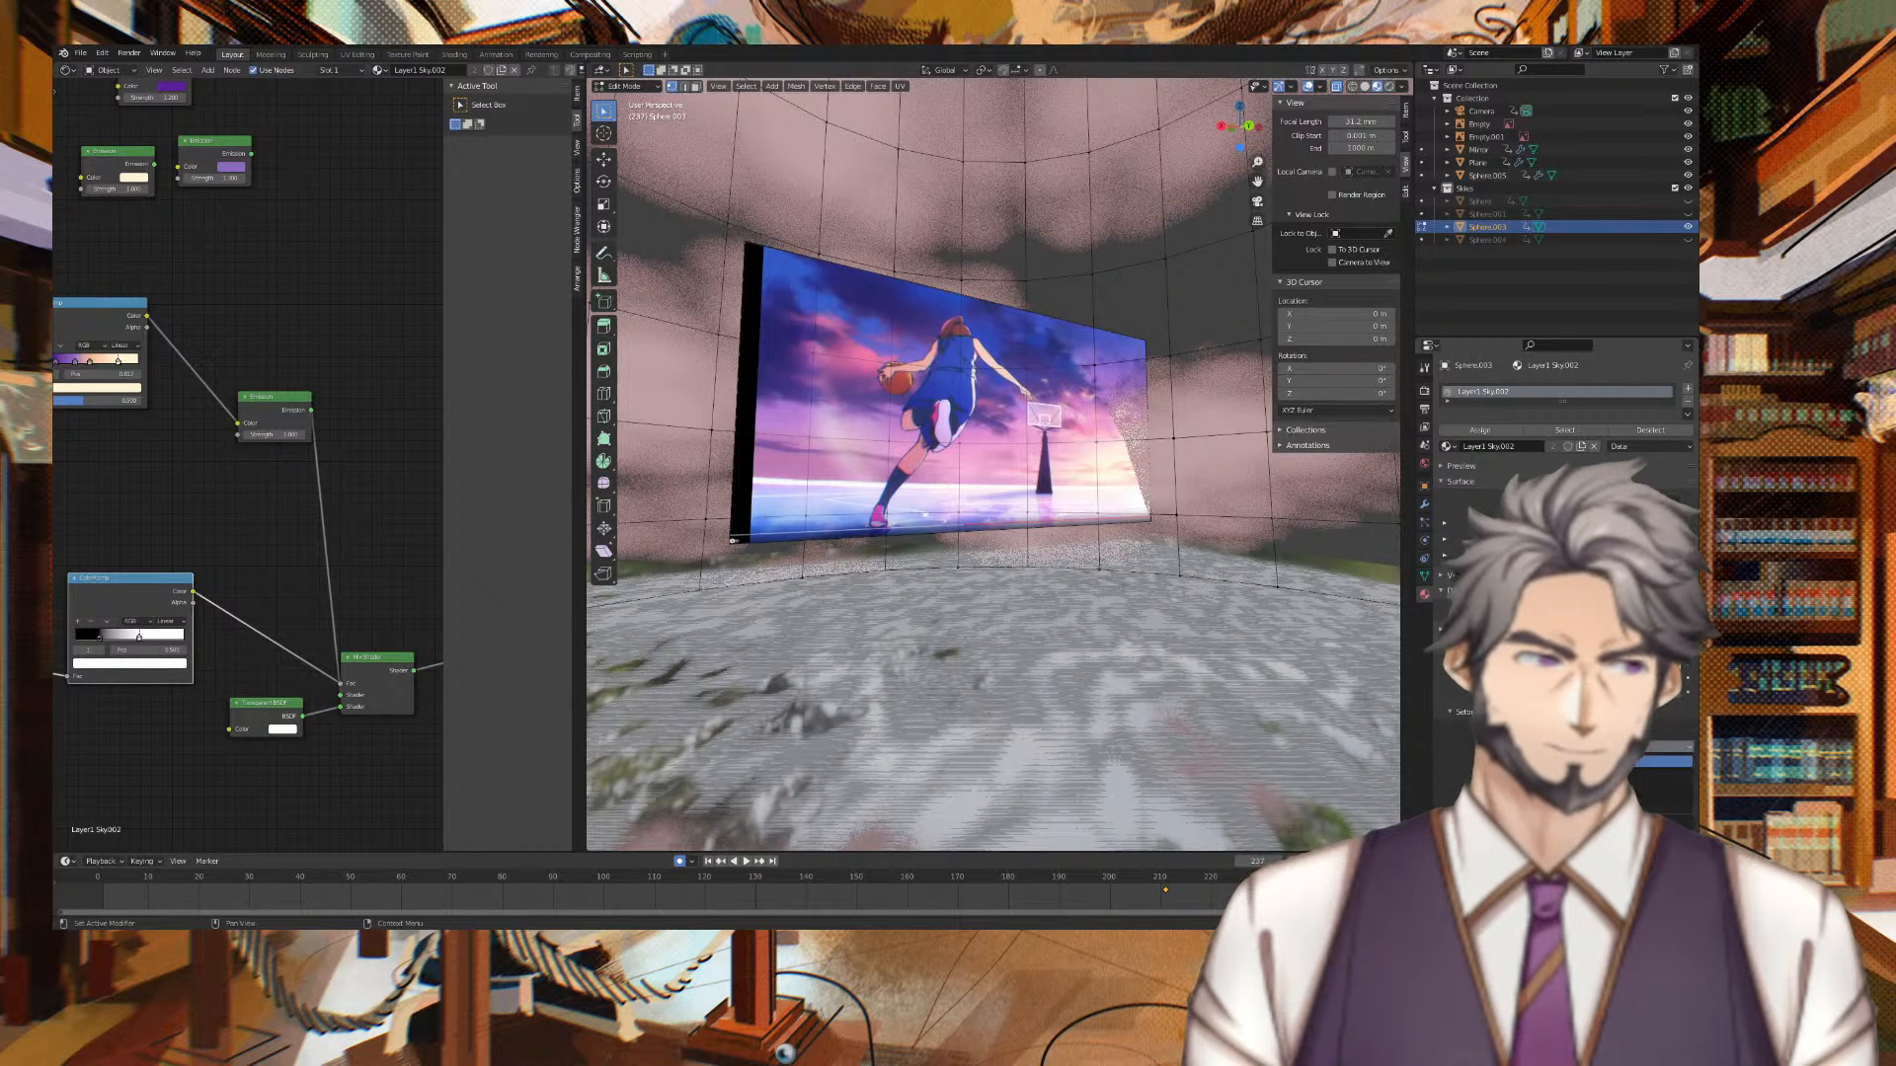
click(1656, 777)
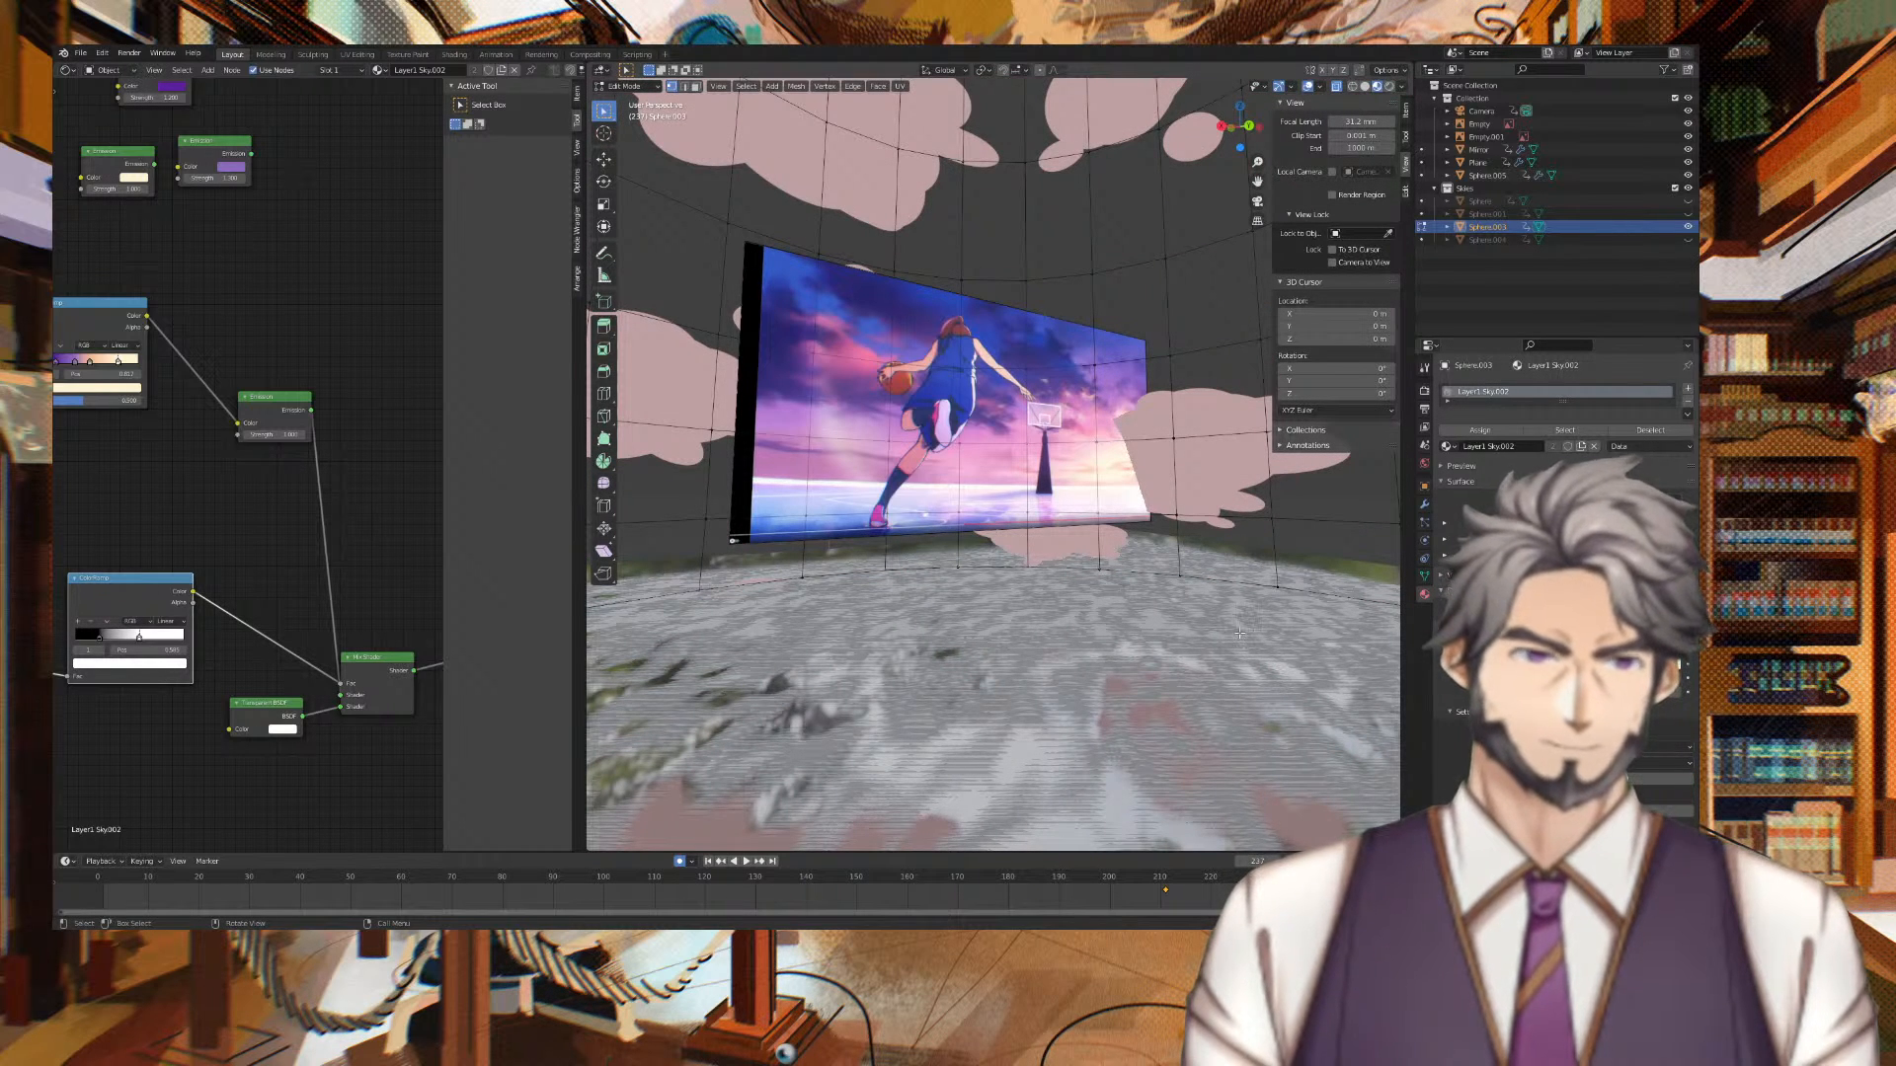
middle_drag(1284, 632, 1171, 553)
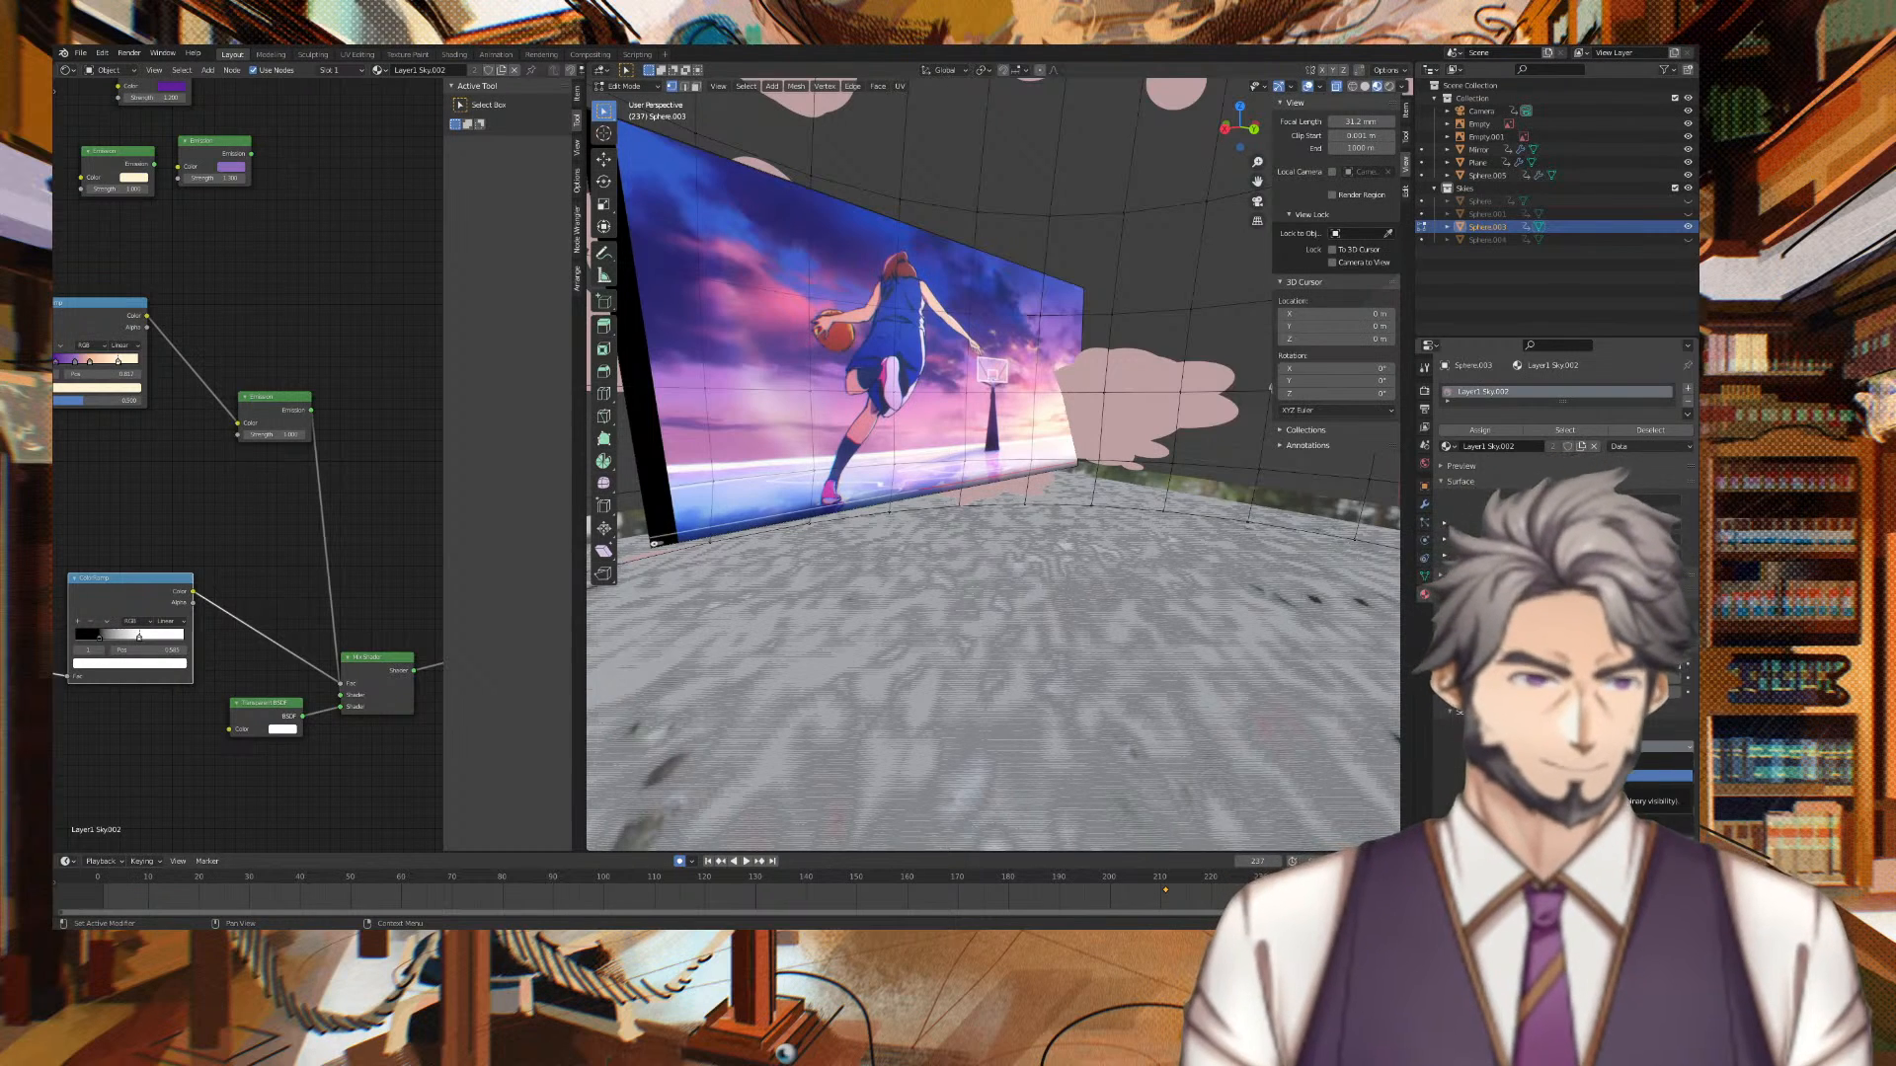
click(1655, 790)
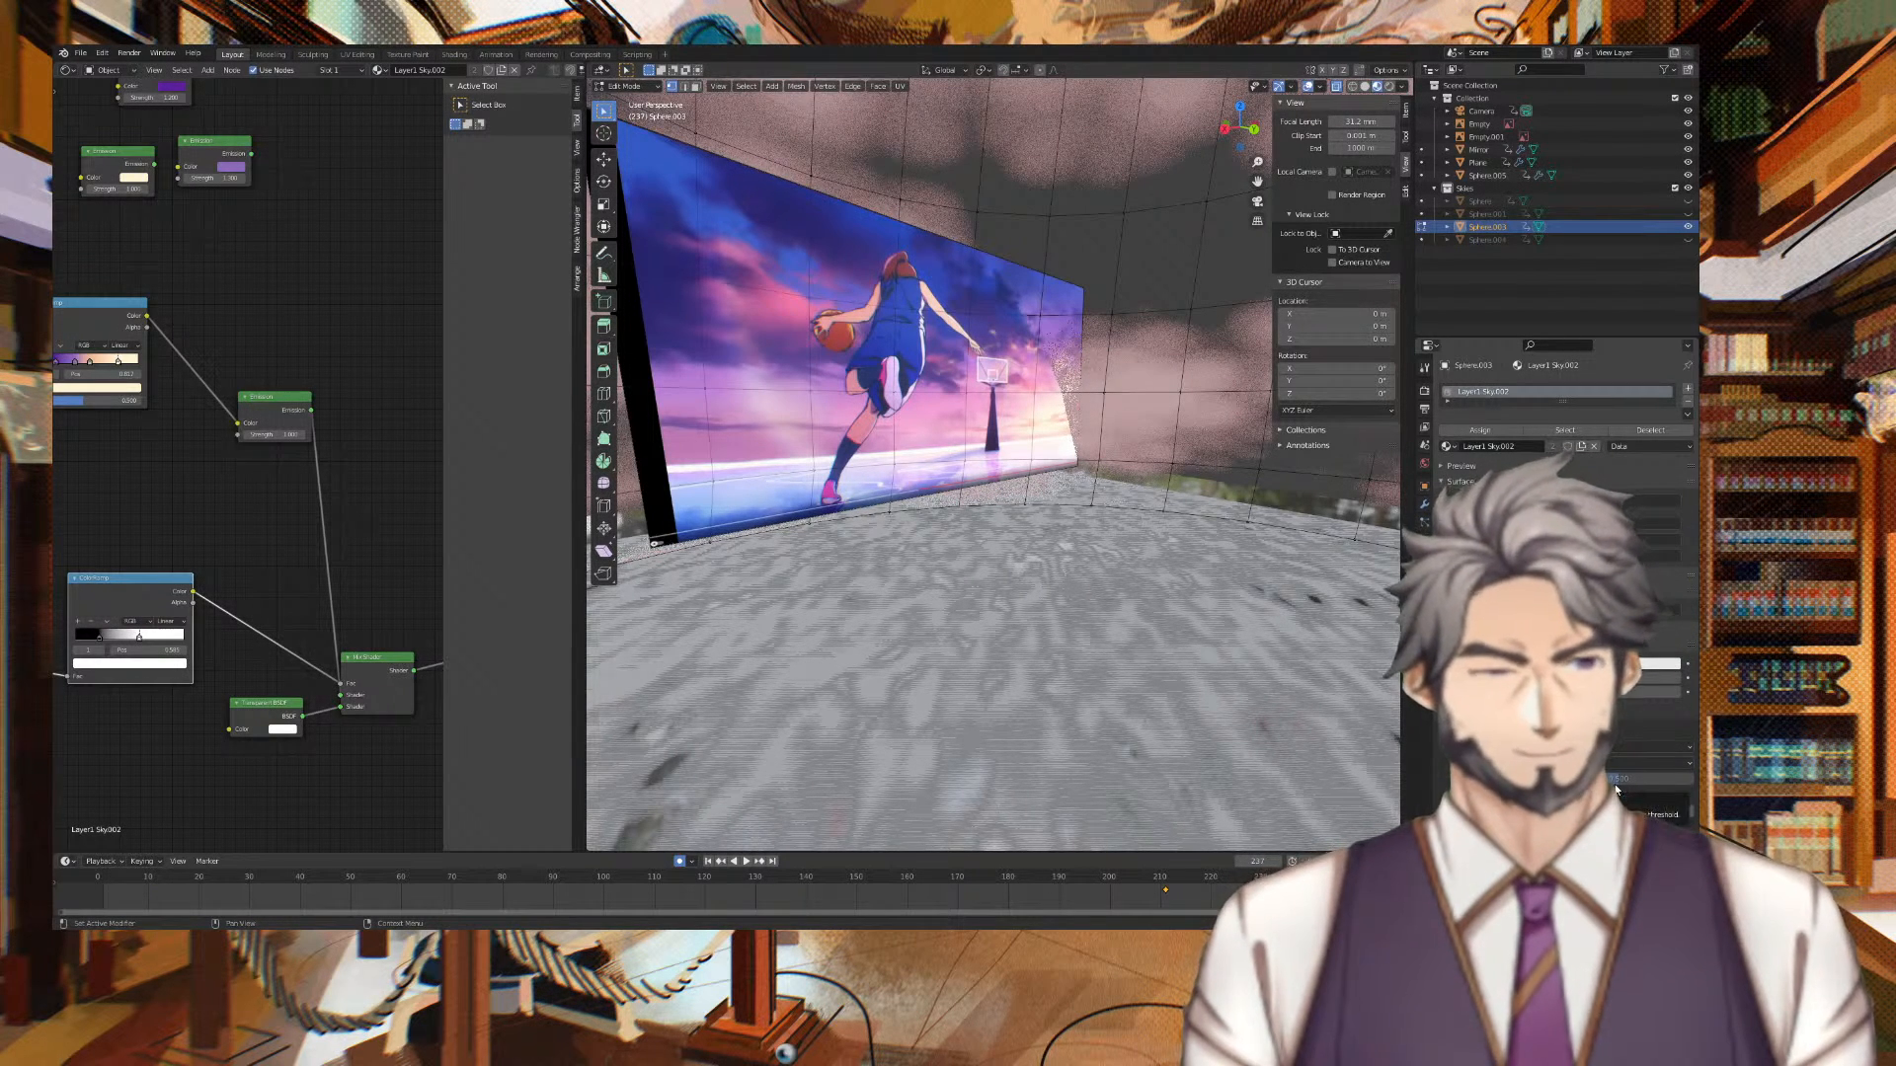
Disconnect the purple-to-cream ColorRamp from the Color input of the Emission node that feeds the Mix Shader
scroll(1093, 268, down, 6)
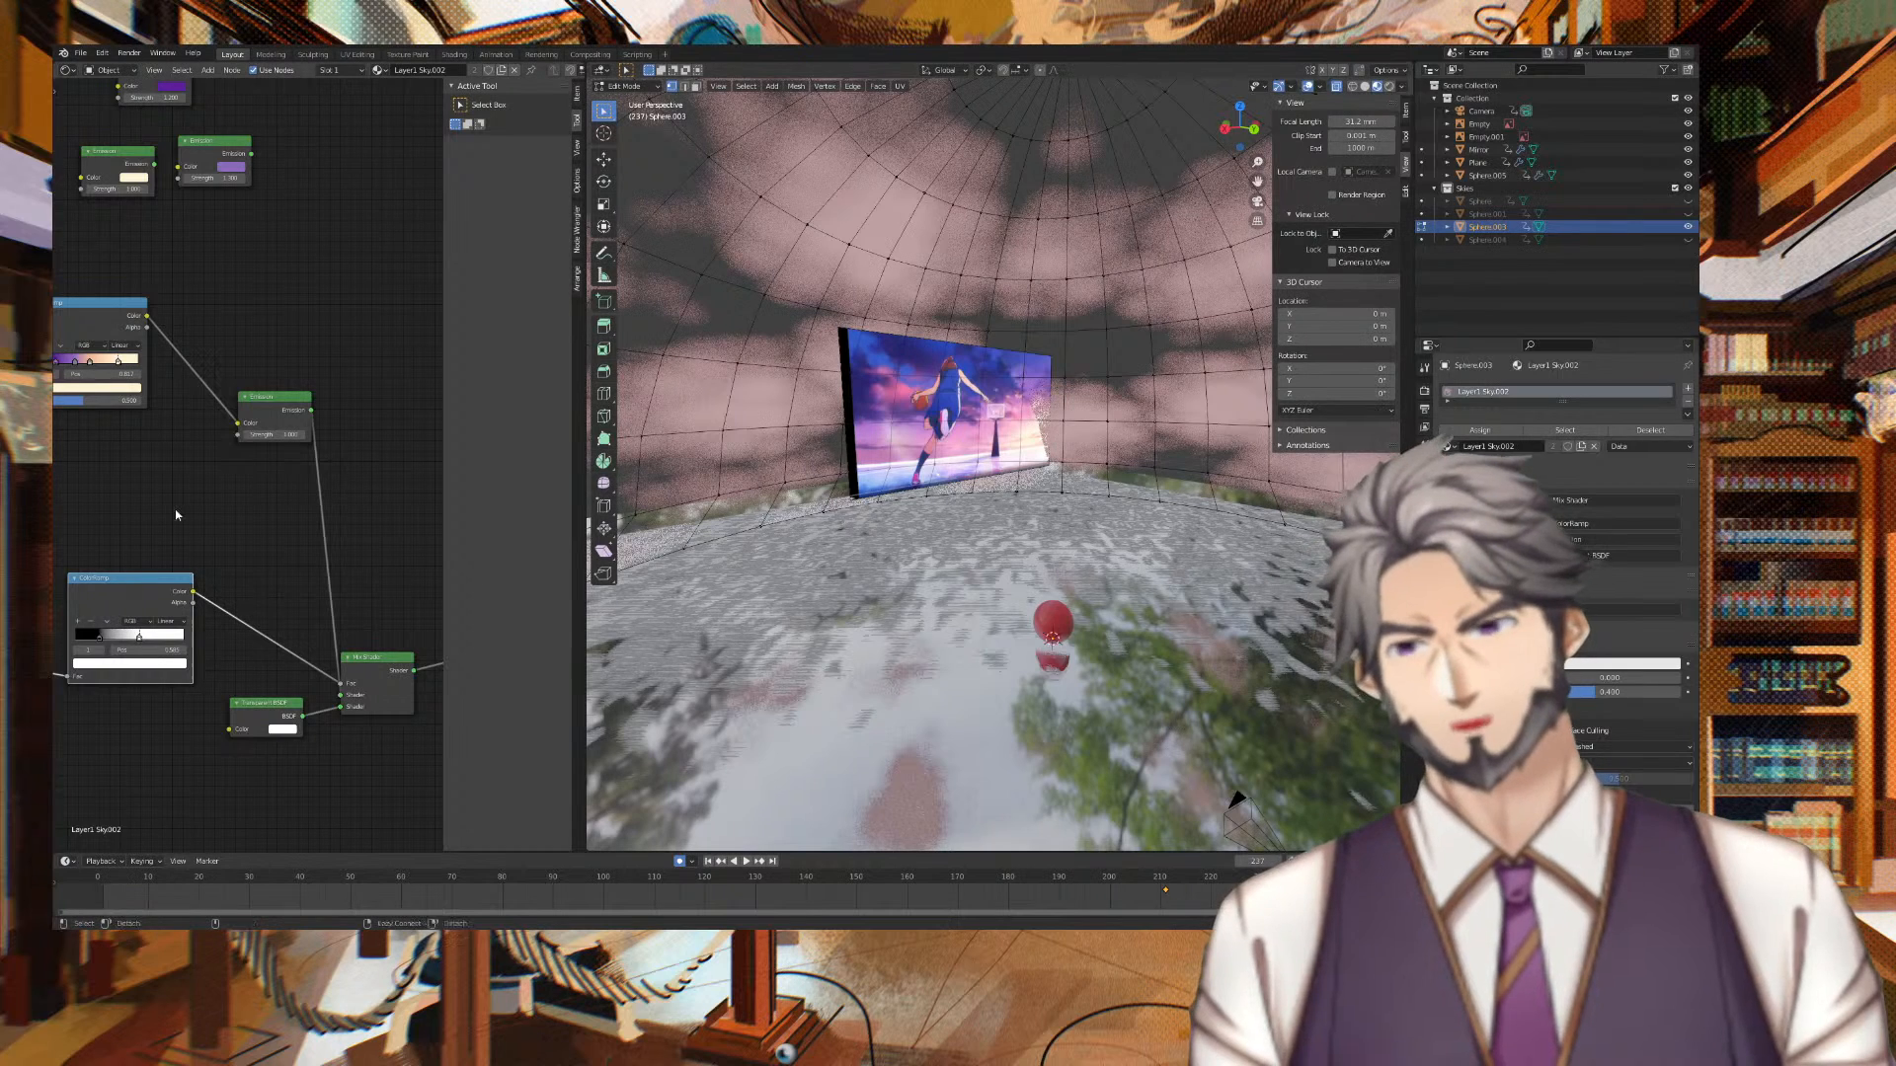
middle_drag(231, 507, 371, 585)
click(283, 398)
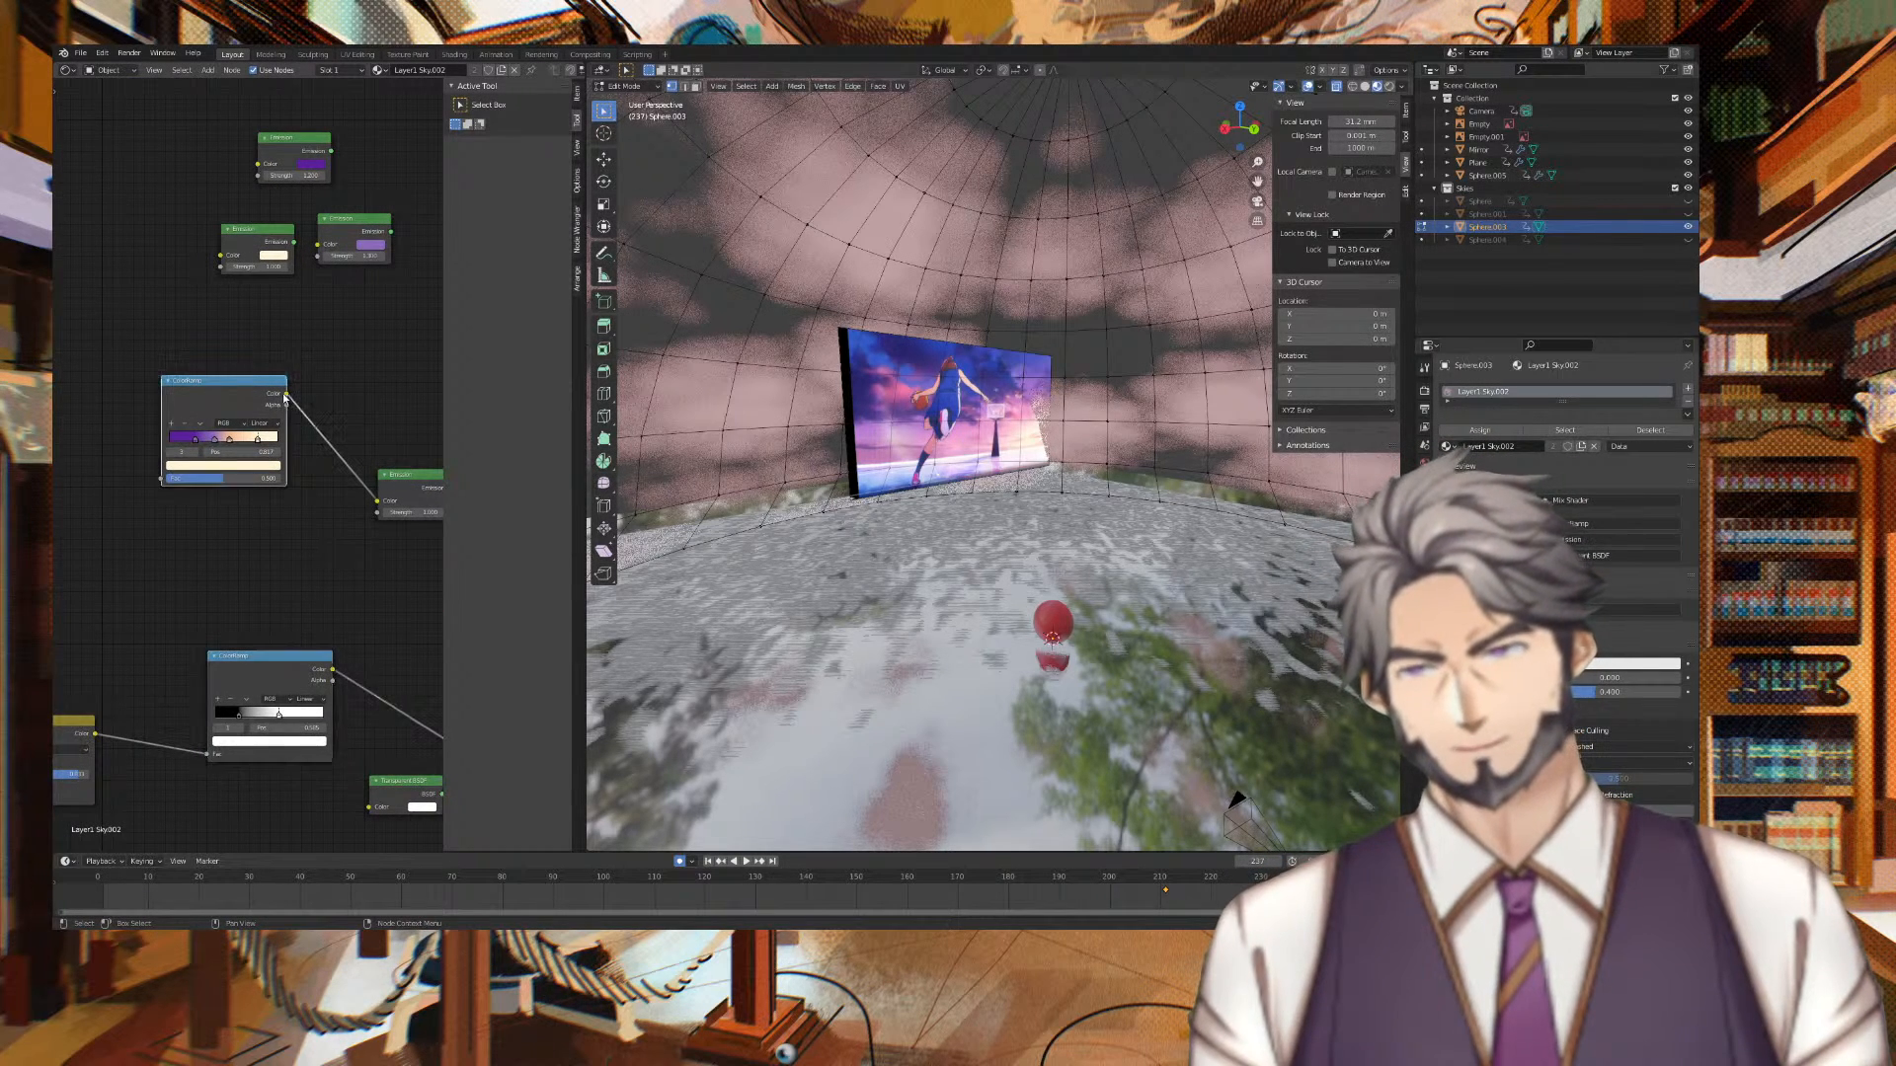
drag(377, 502, 351, 539)
middle_drag(364, 607, 153, 508)
Try a pink and a near-white colour on the Emission node linked to the Mix Shader
click(231, 404)
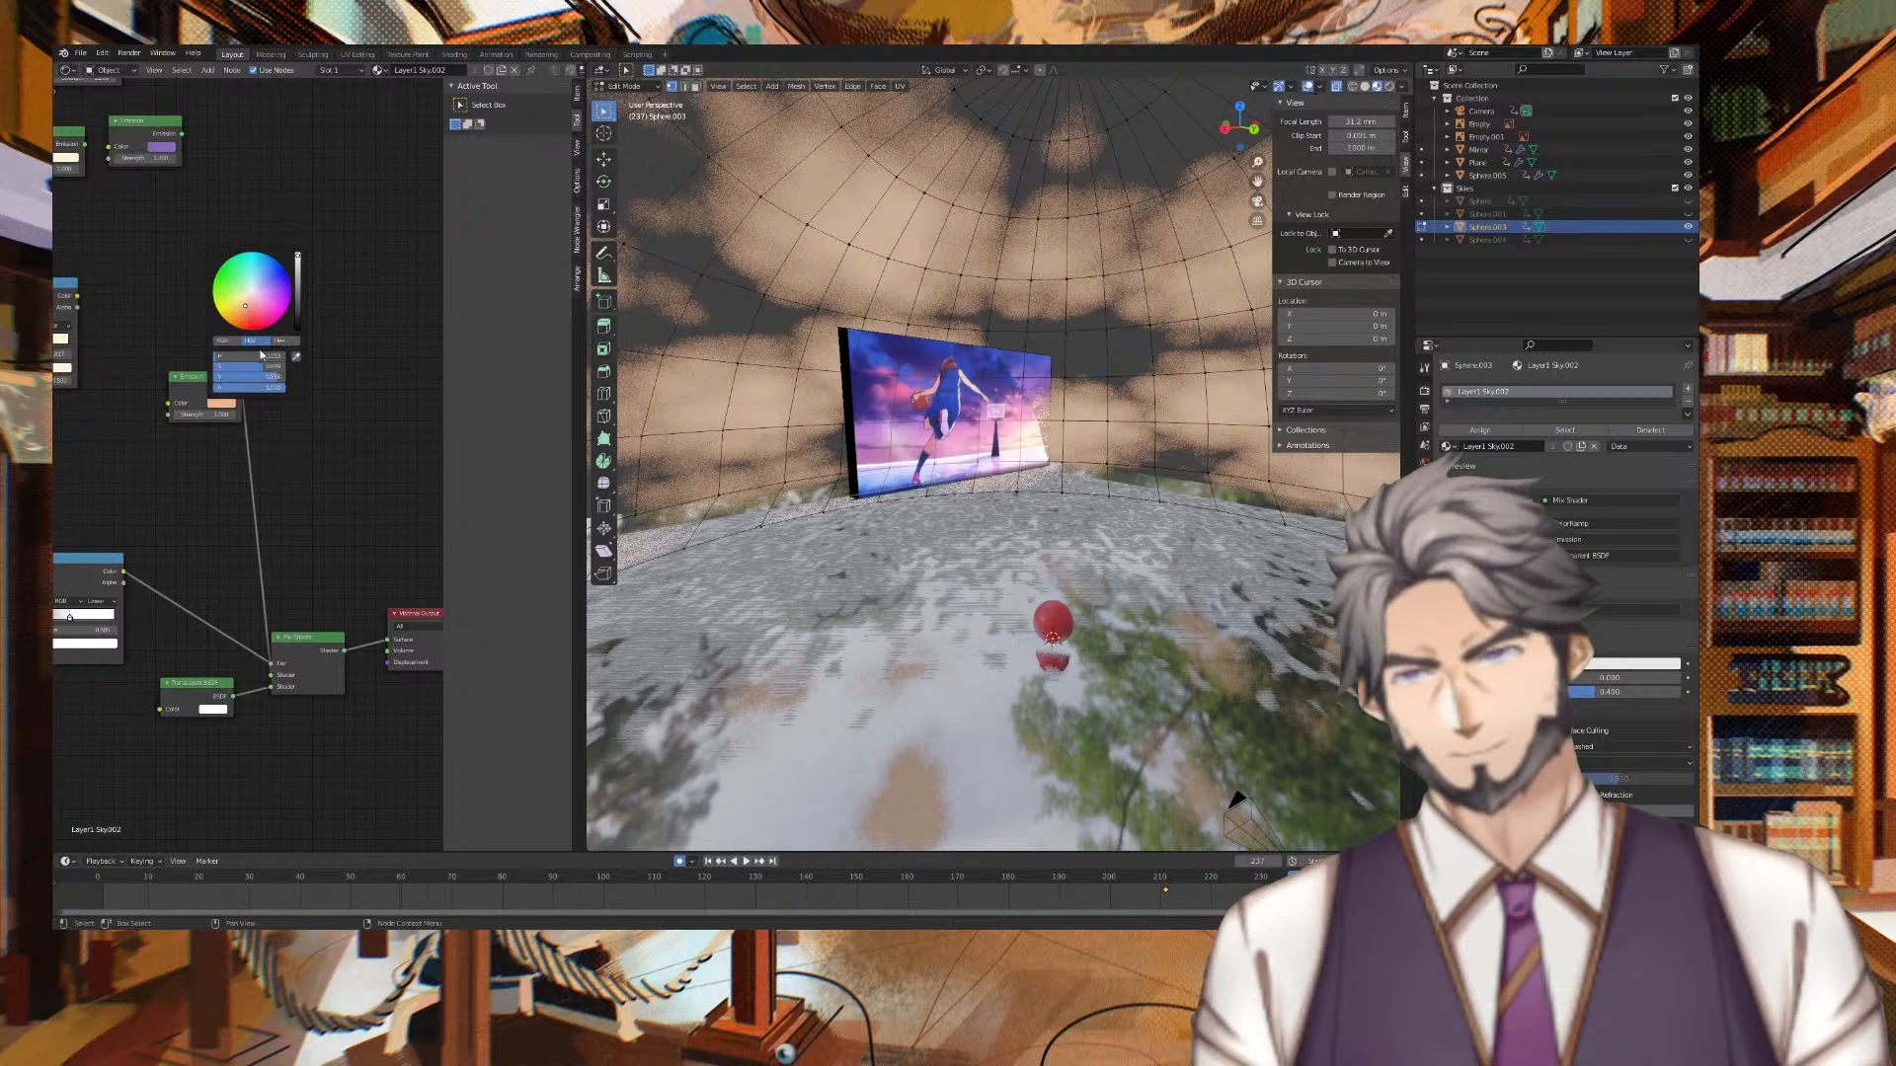
click(222, 403)
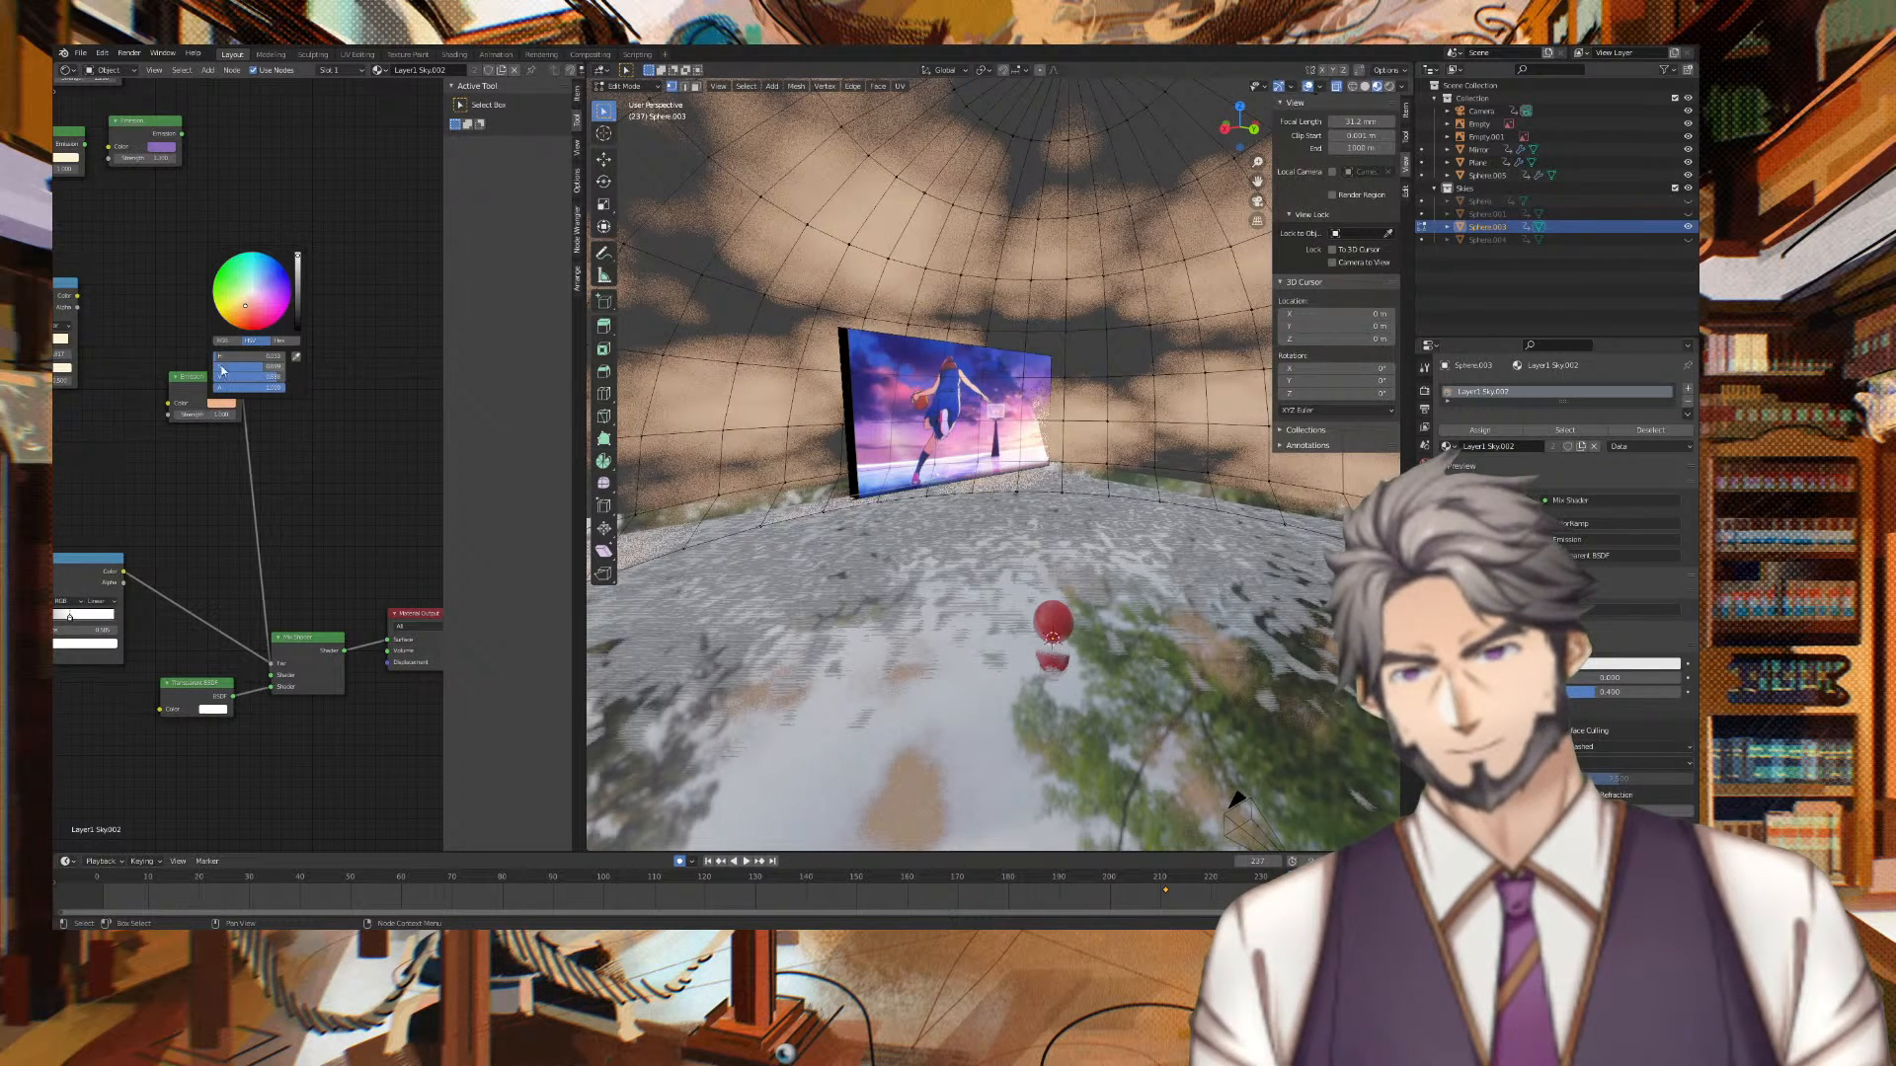
drag(225, 356, 284, 357)
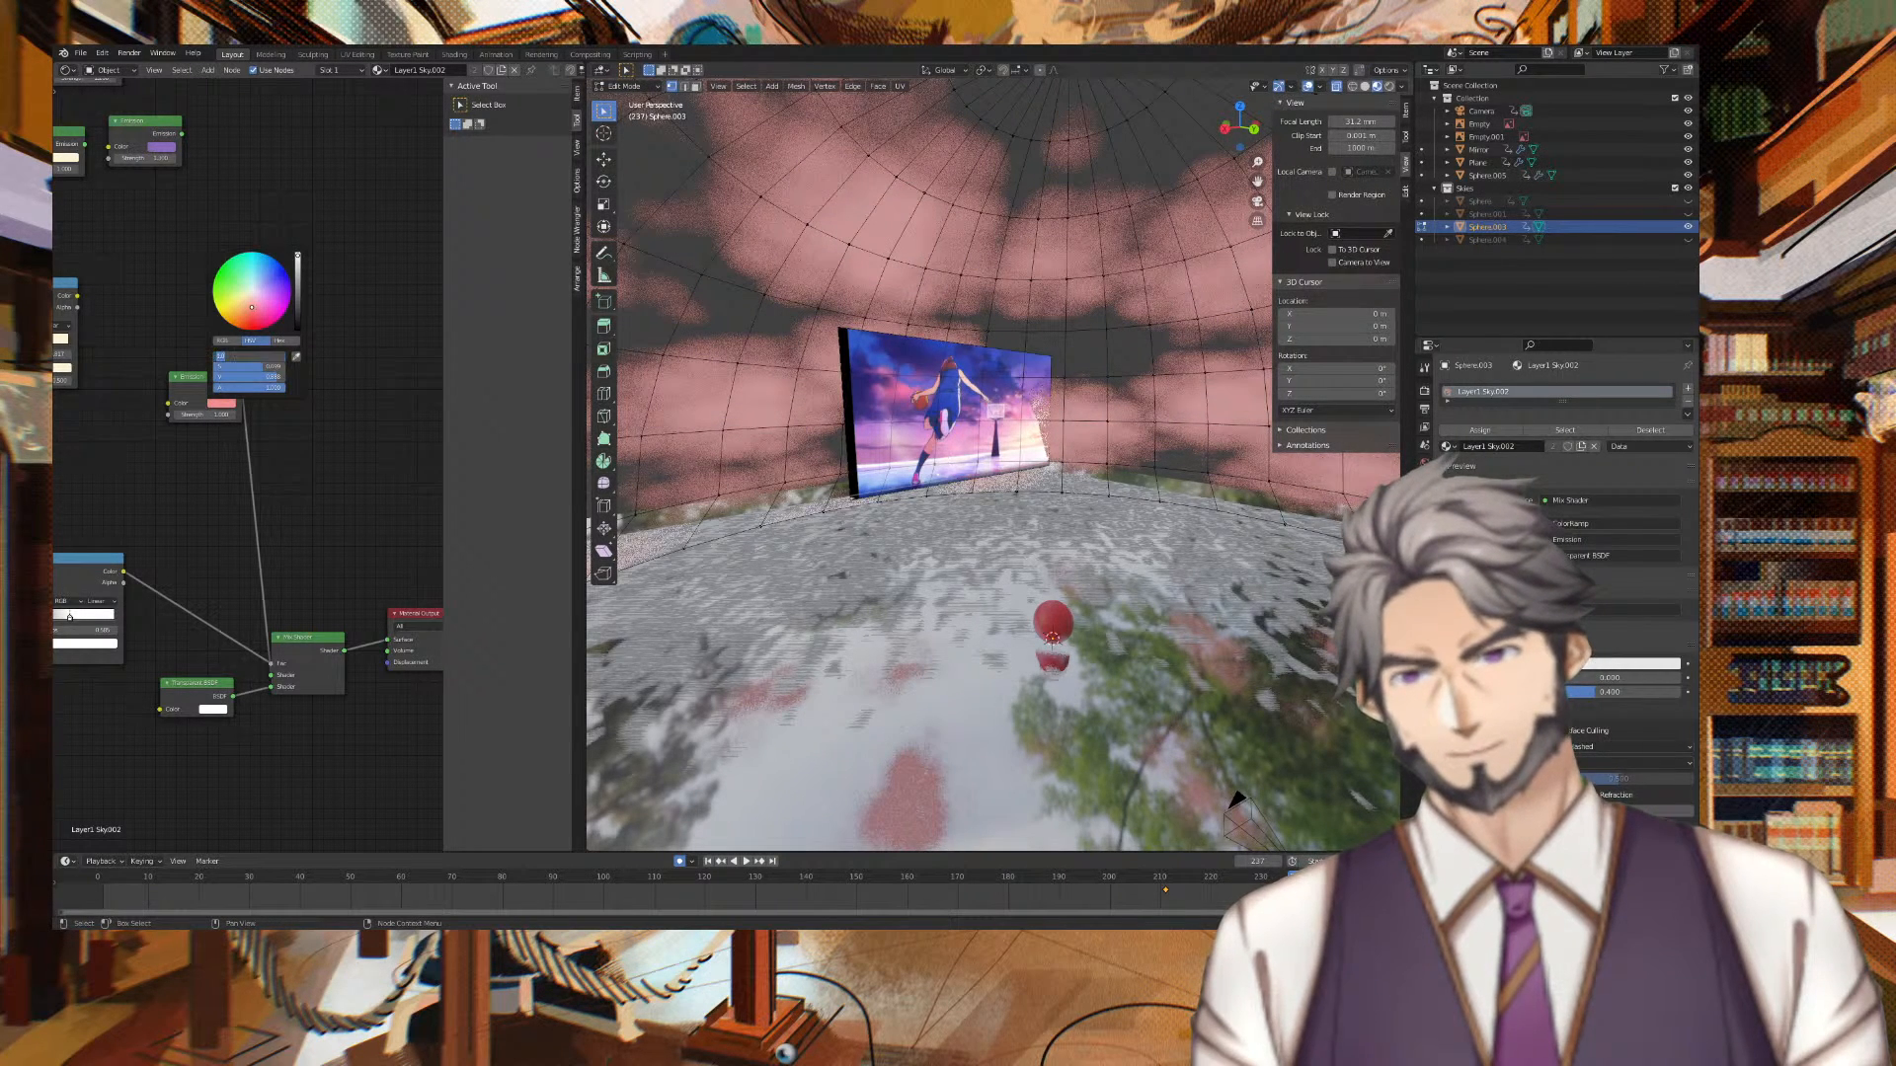
mouse_move(238, 372)
mouse_down()
mouse_move(288, 372)
mouse_move(253, 289)
mouse_up()
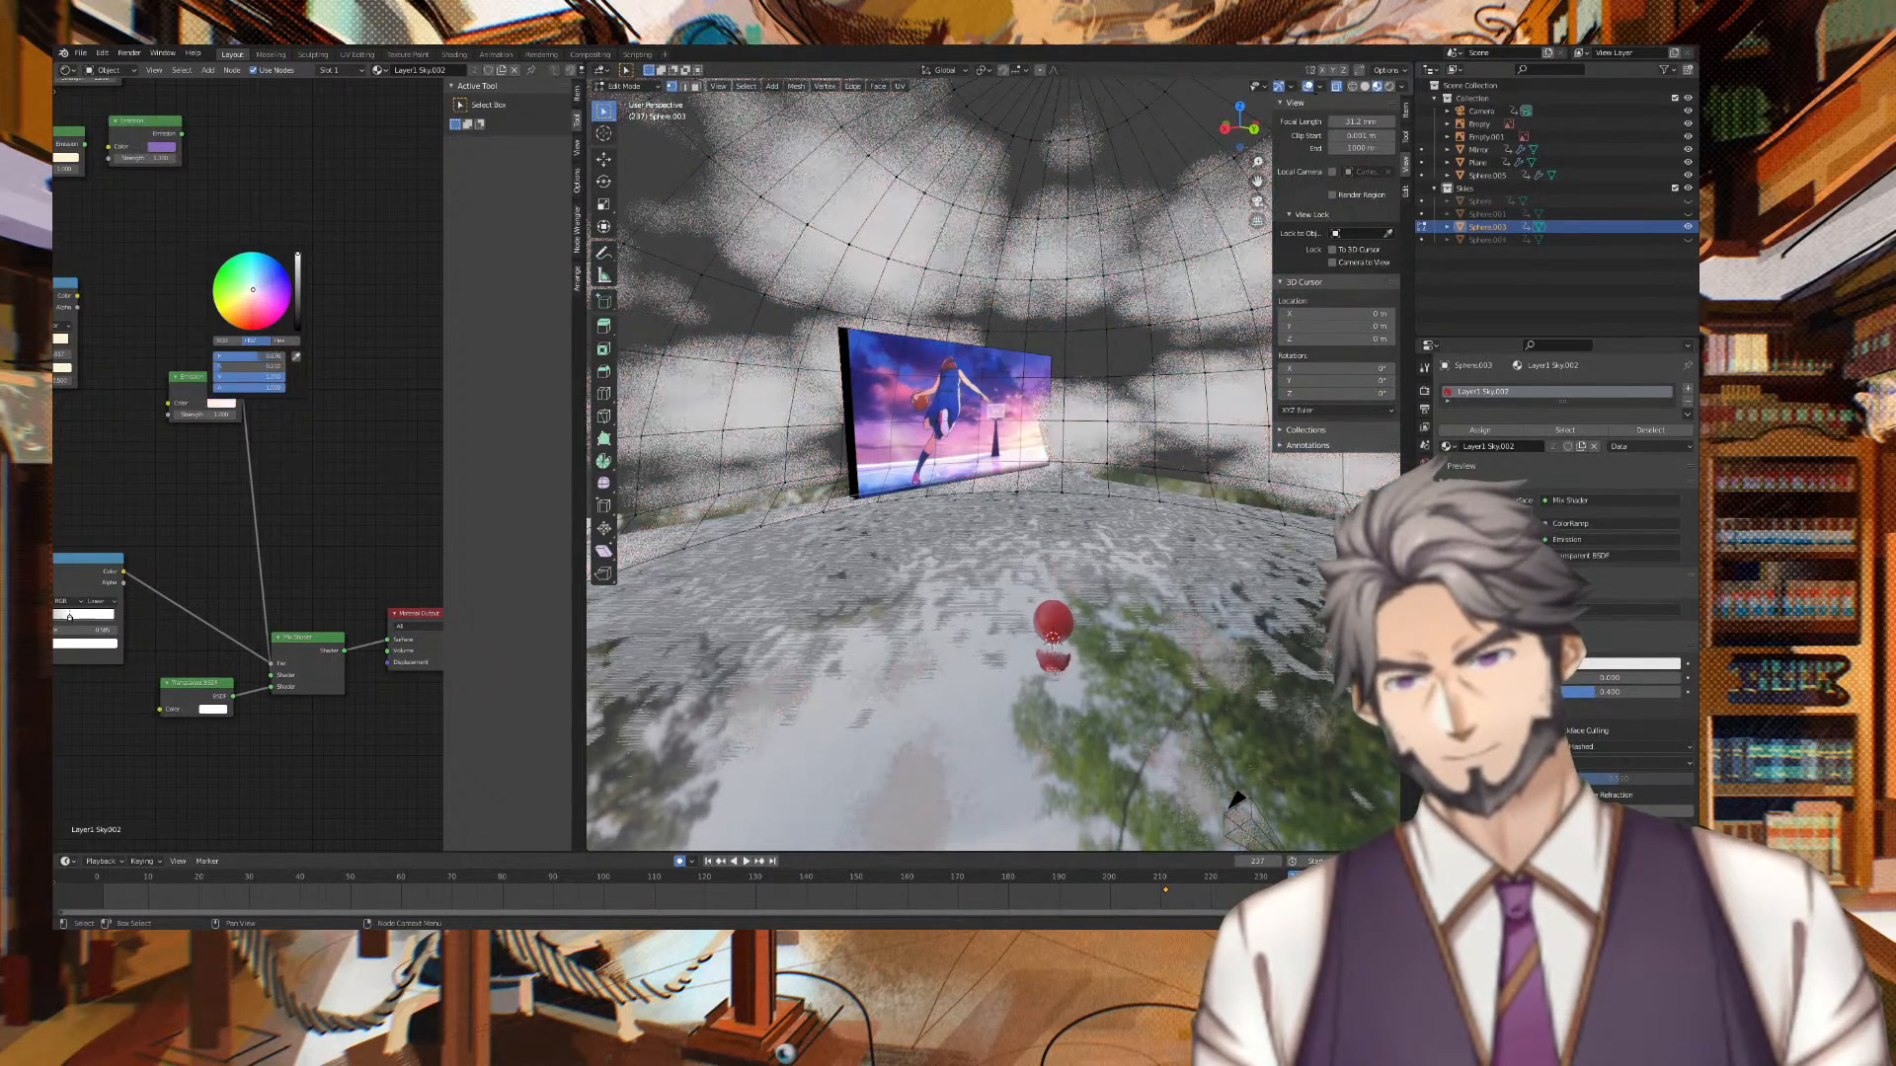
Make the linked Emission node's colour pure white with hue 0, saturation 0 and value 1
text(0)
key(Tab)
text(0)
key(Tab)
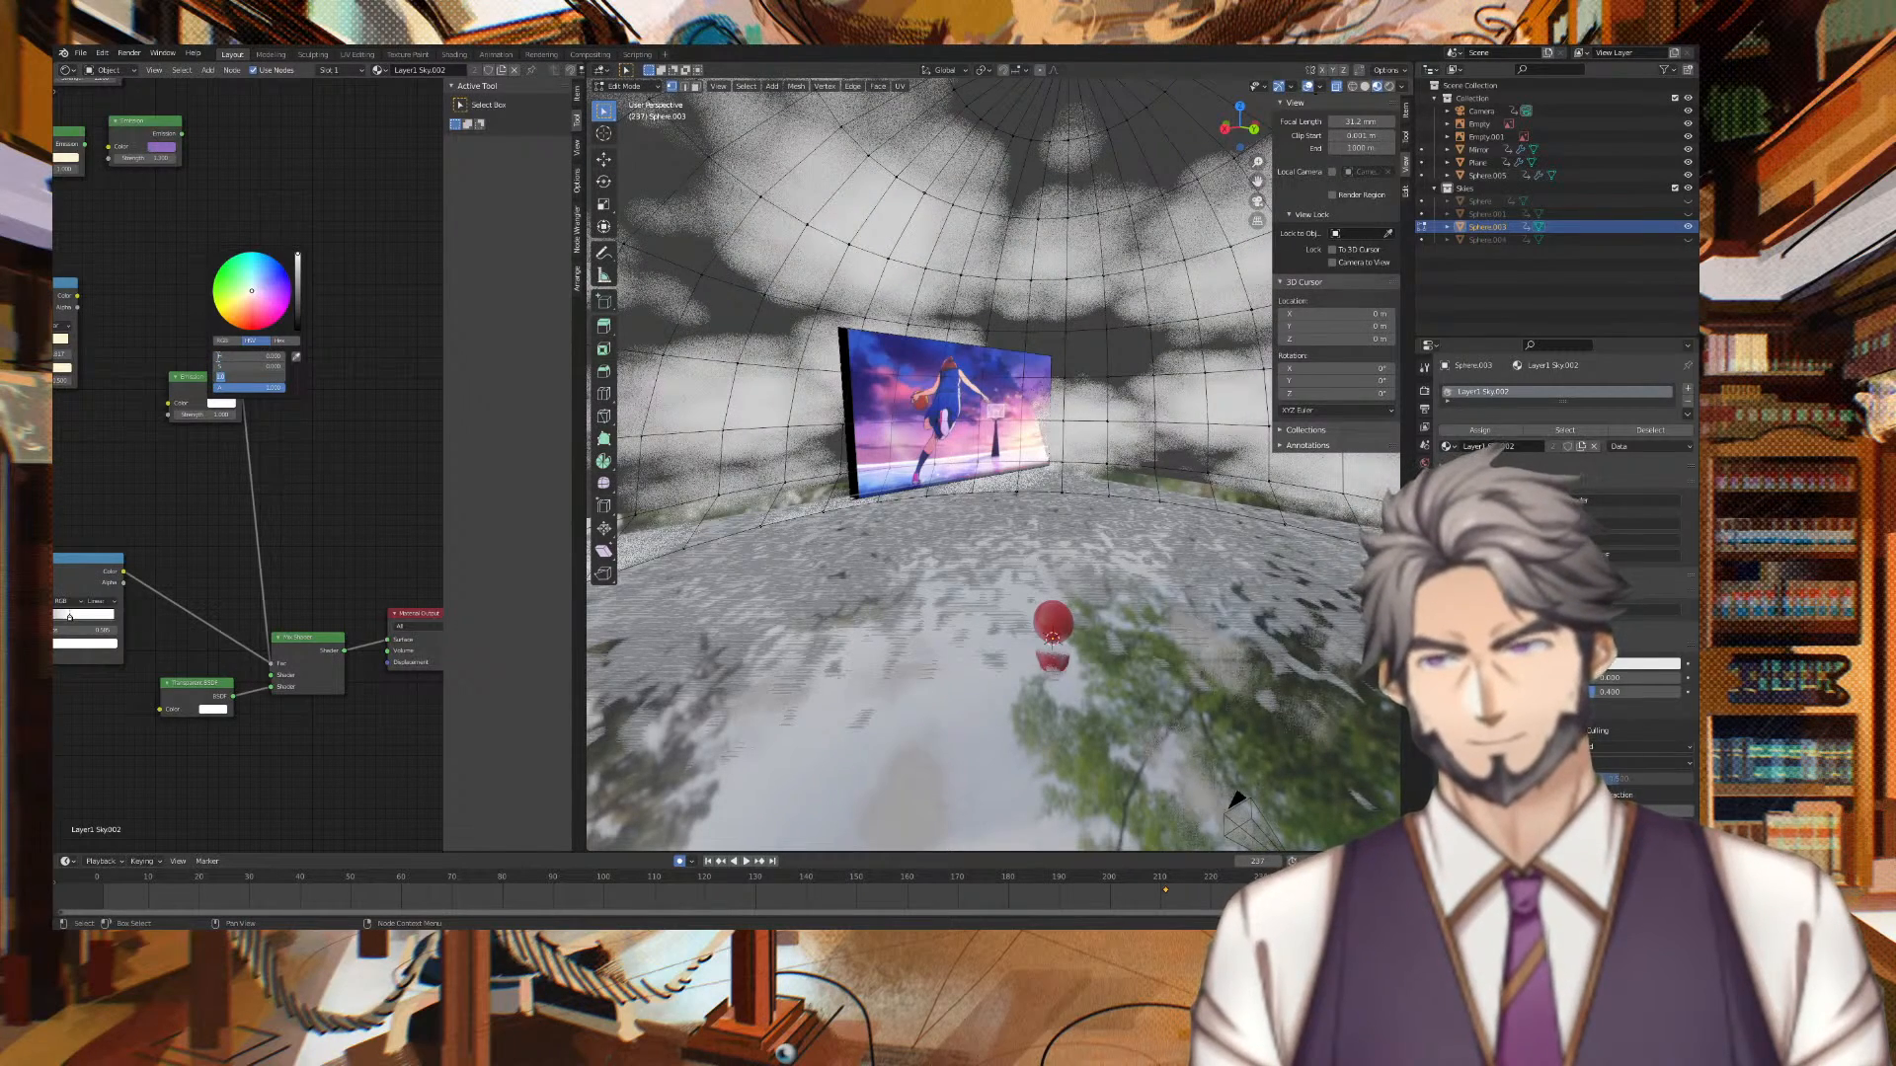
text(0)
key(Tab)
key(Return)
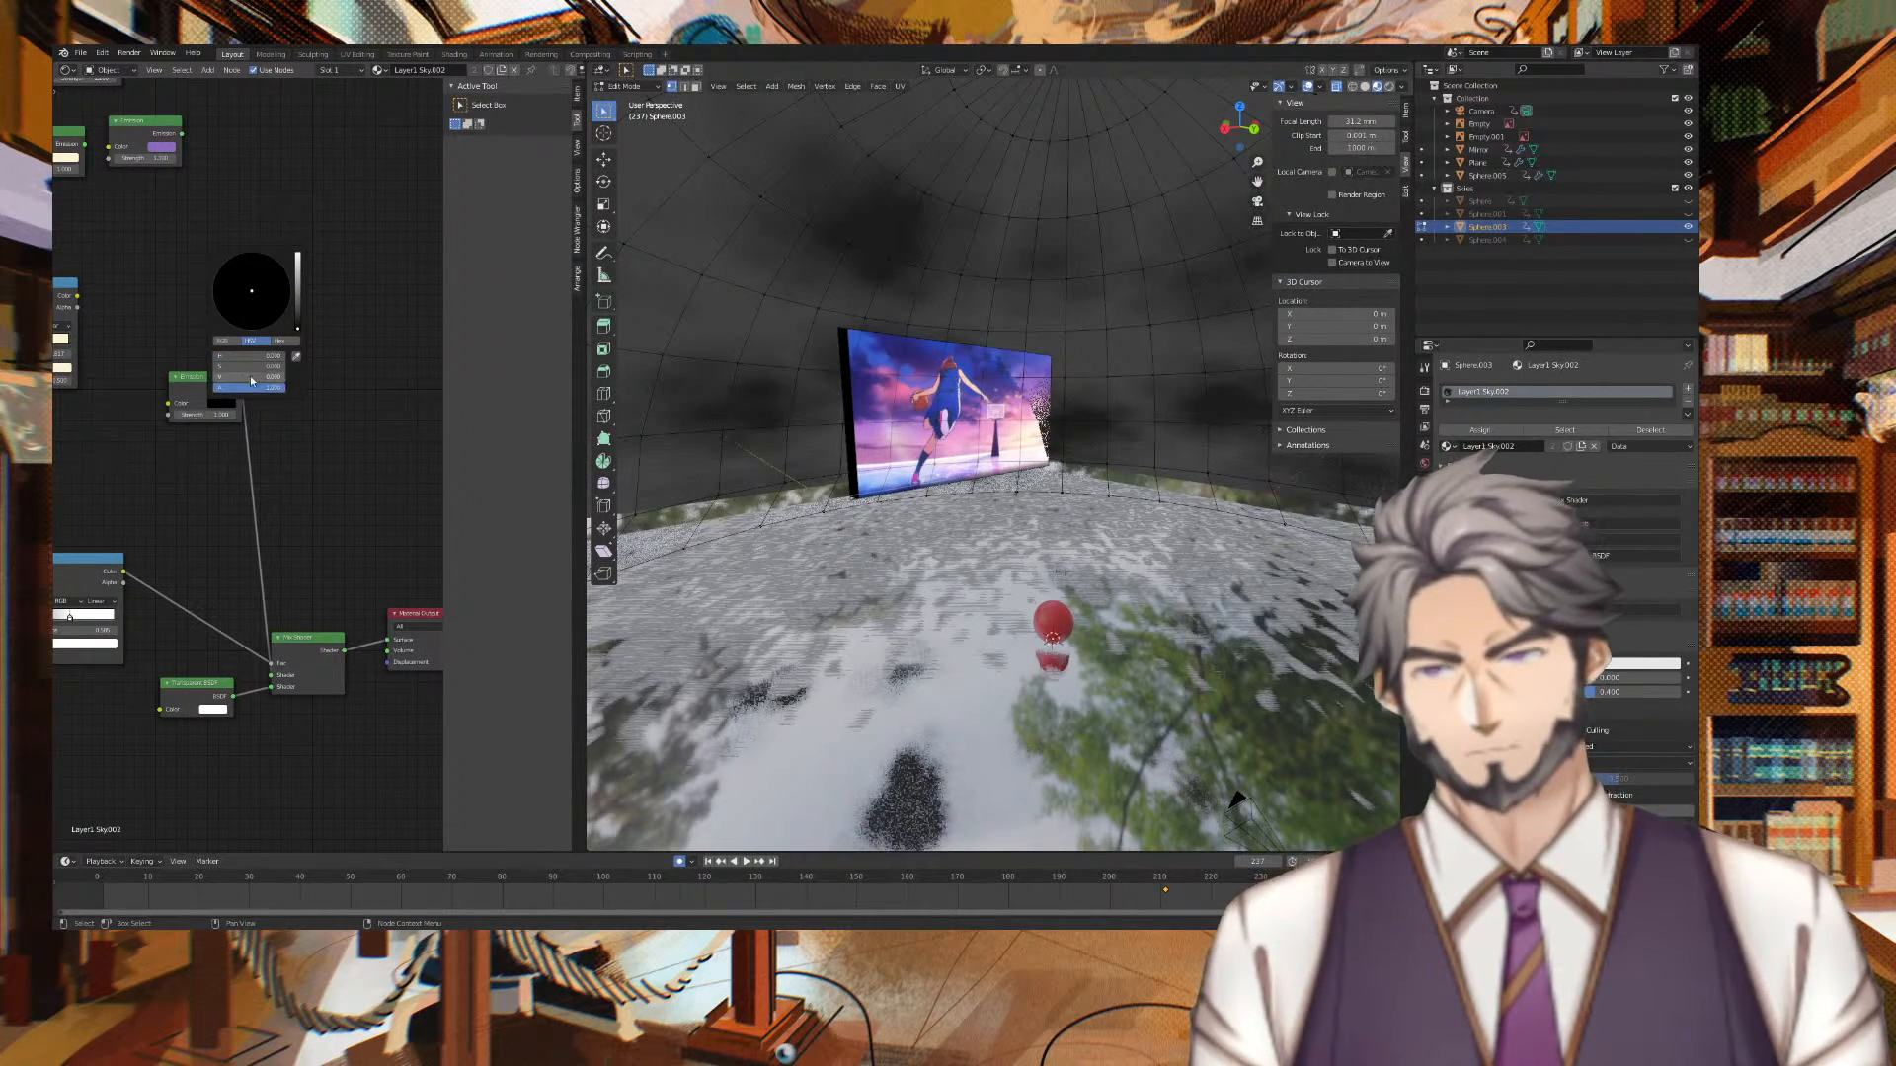
text(1)
key(Tab)
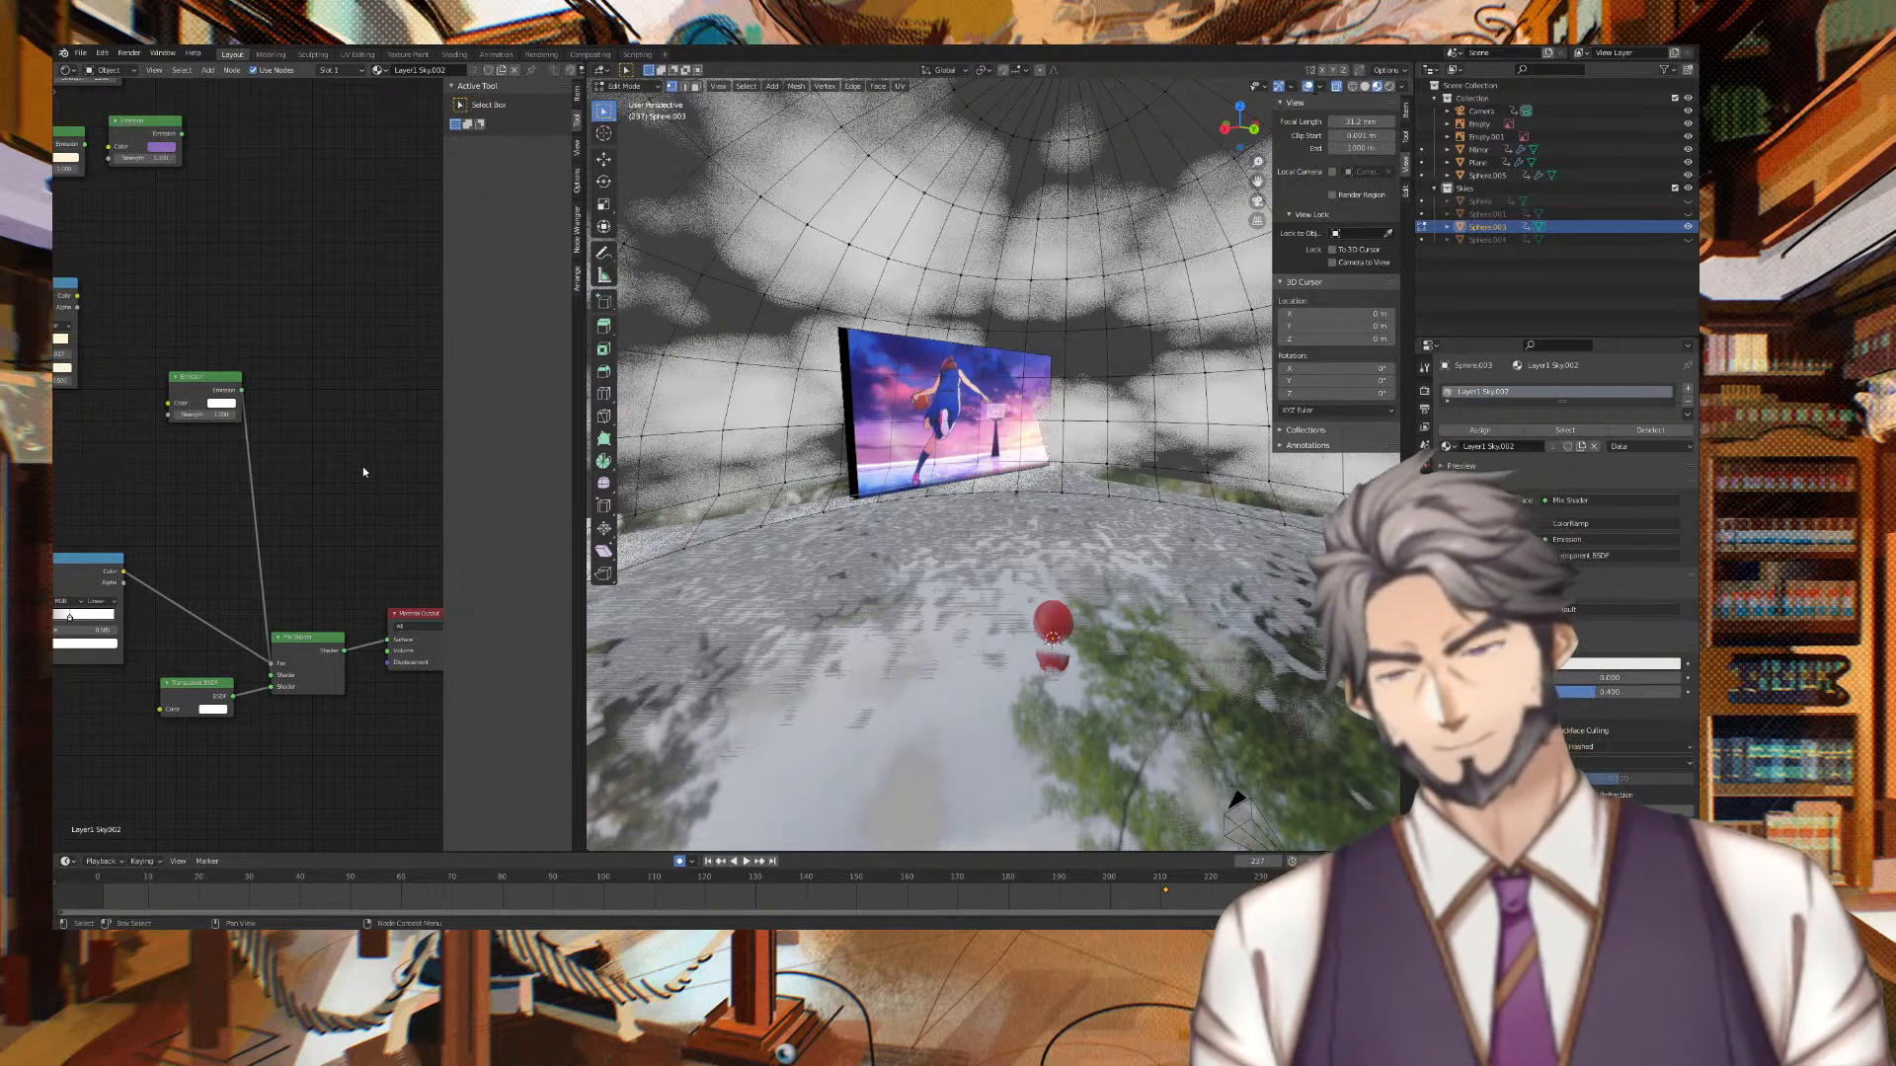
middle_drag(171, 474, 270, 463)
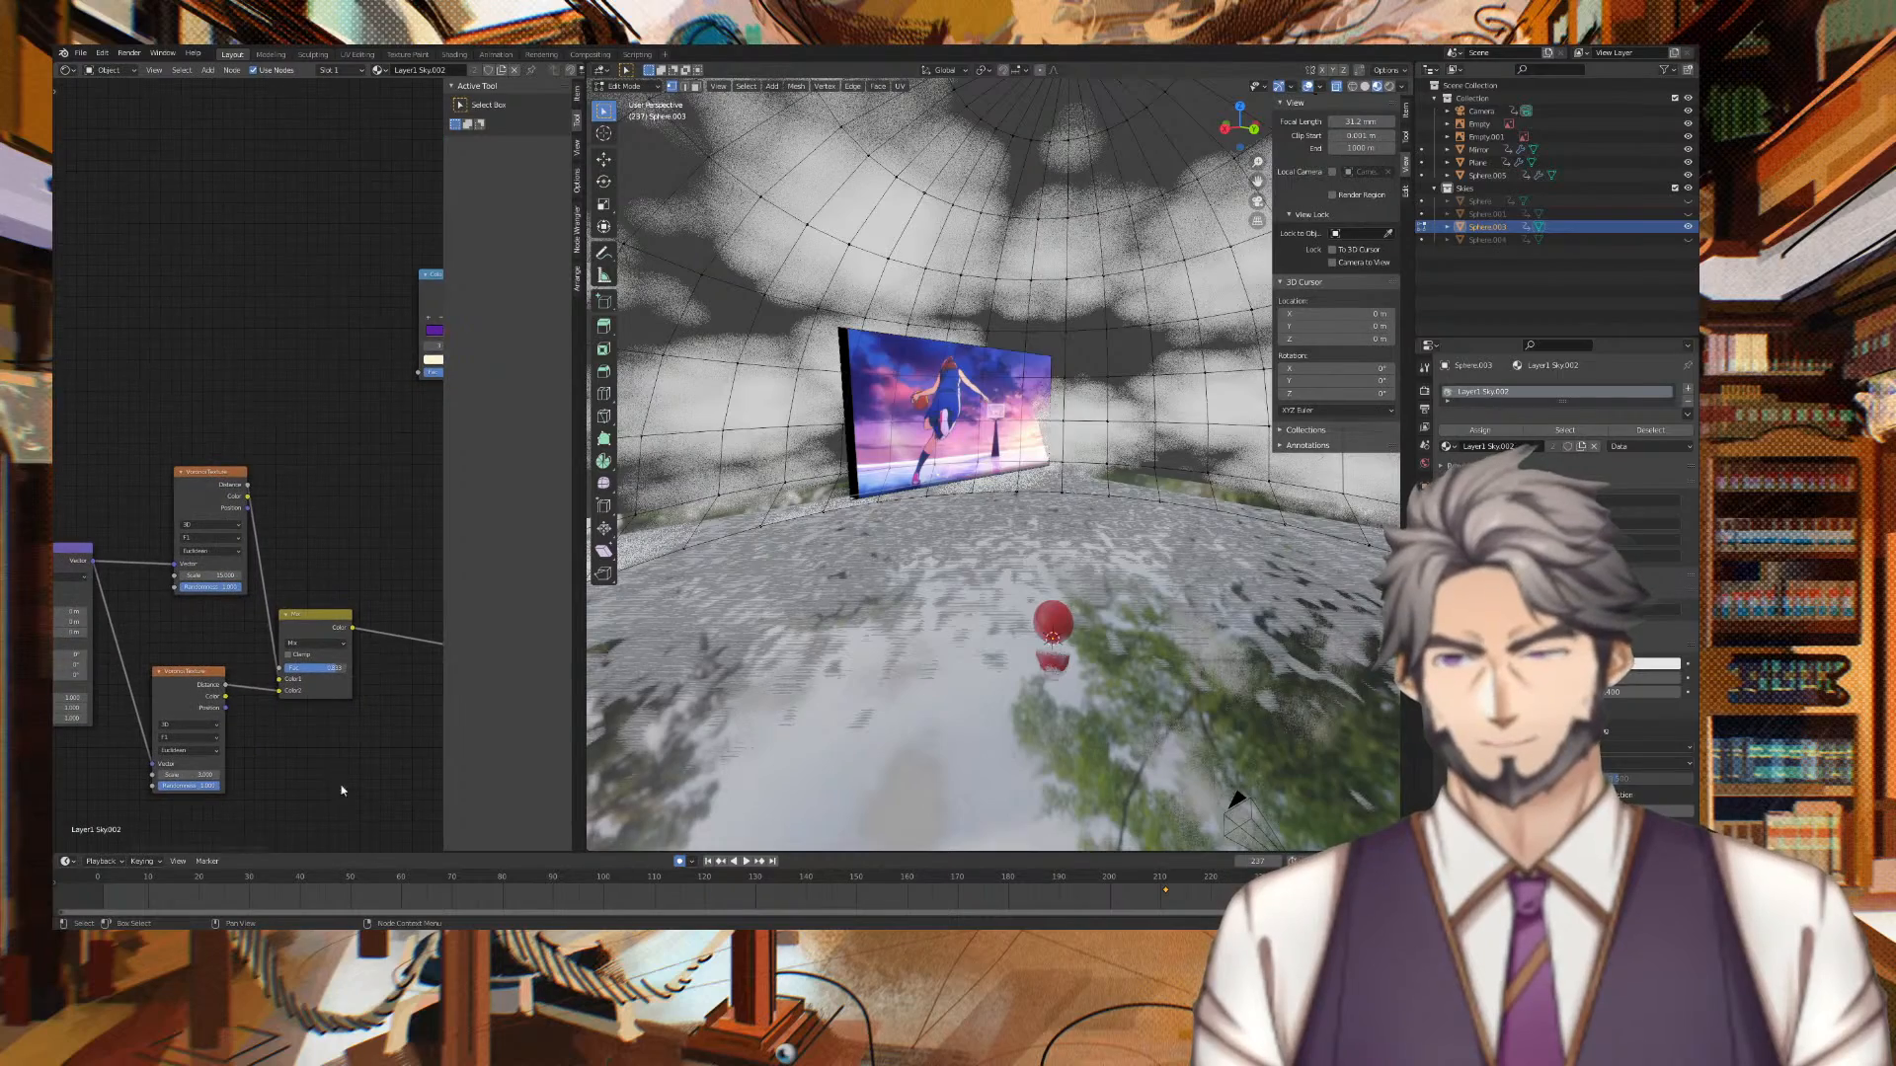
Raise the factor of the Mix node that blends the two texture nodes, and shorten the viewport's focal length for a wider view
mouse_move(336, 667)
mouse_down()
mouse_move(284, 667)
mouse_move(346, 667)
mouse_up()
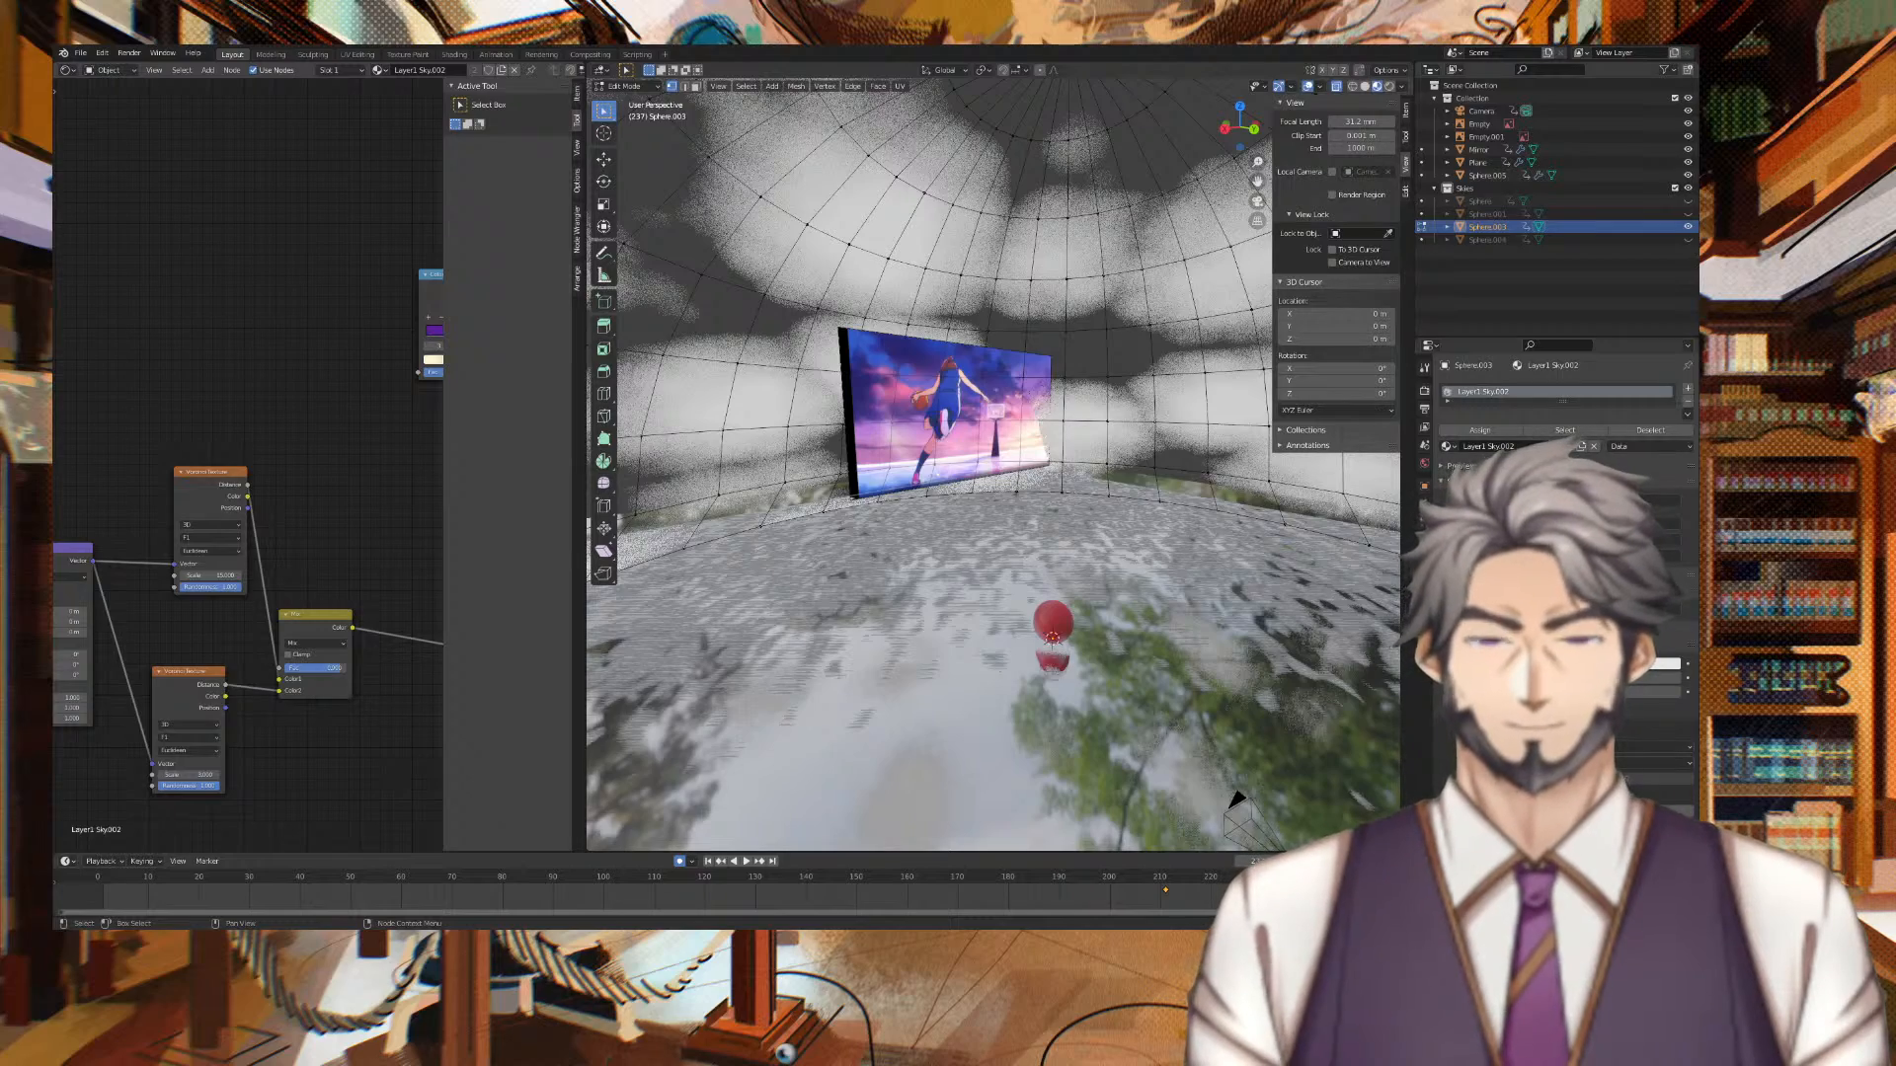
middle_drag(615, 527, 856, 487)
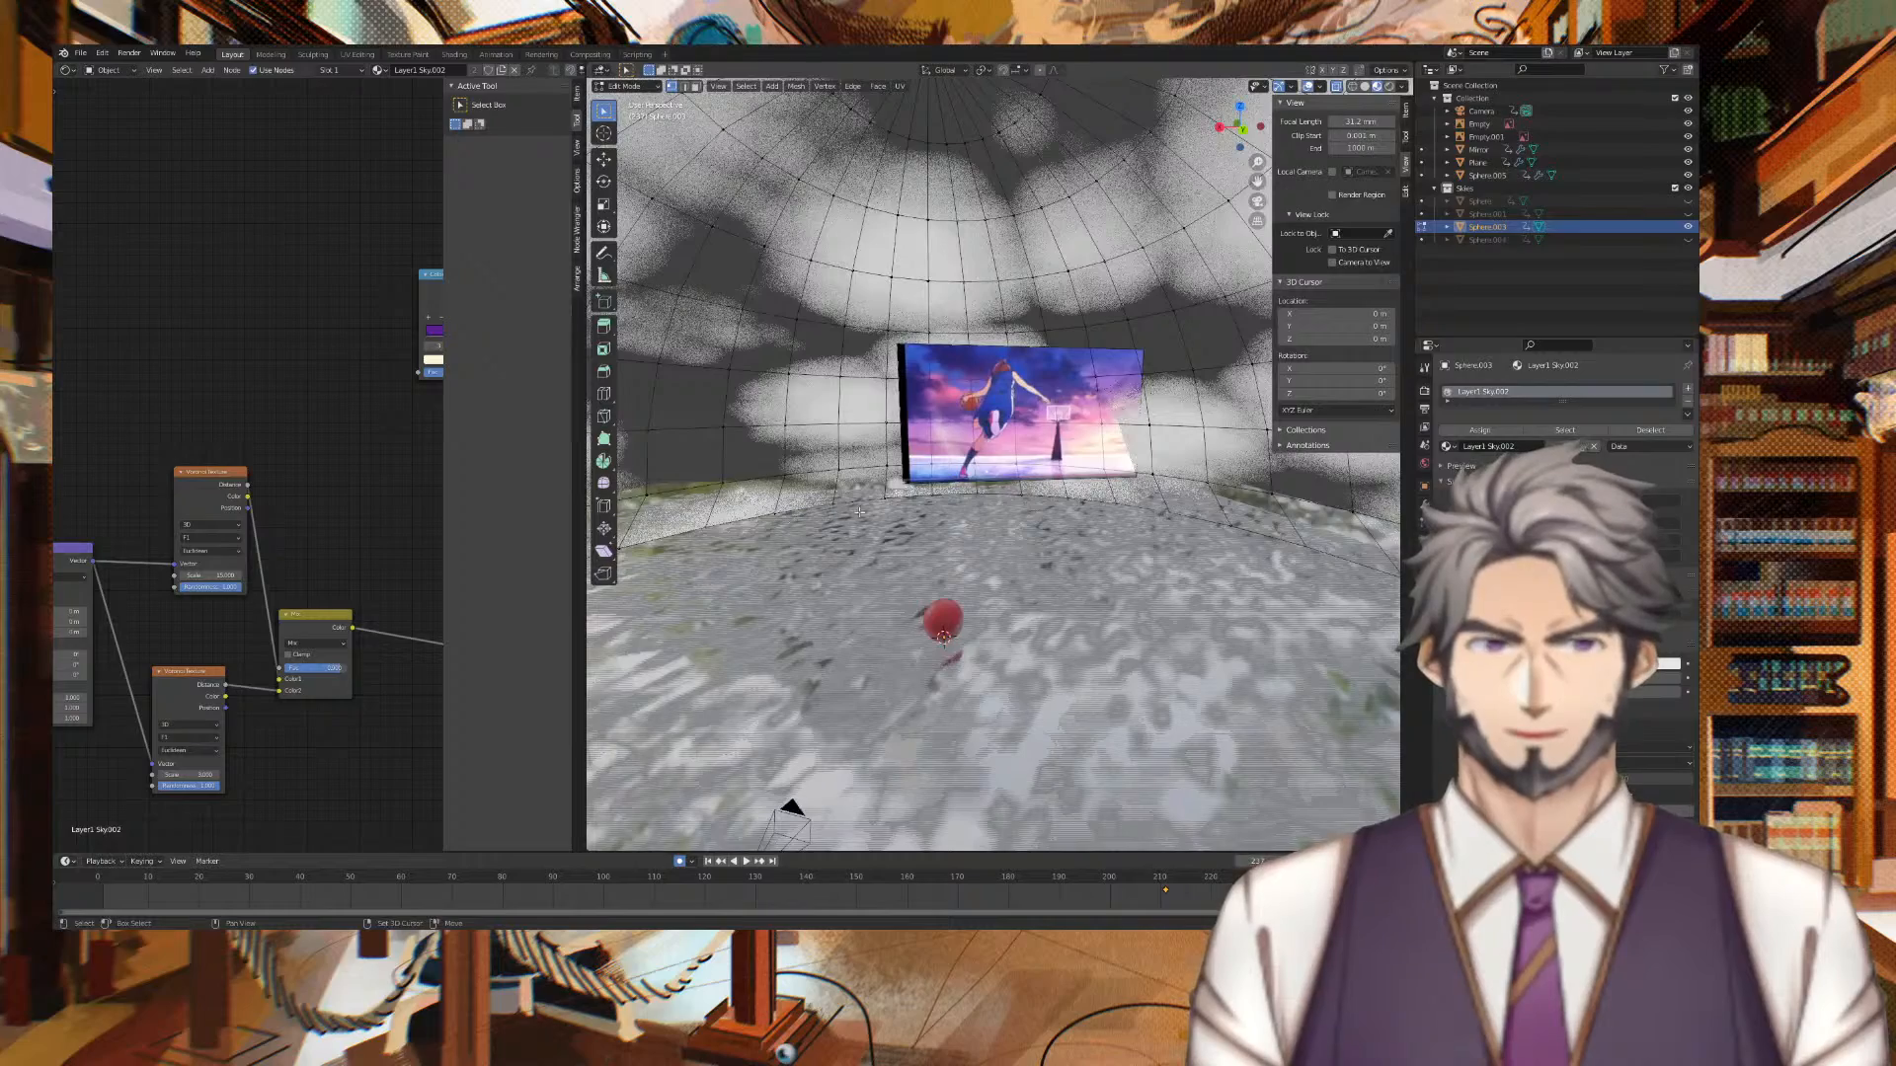
drag(1361, 120, 1269, 121)
Adjust the Mapping node's Z scale and examine the stretched cloud pattern from outside the dome
middle_drag(168, 354, 465, 354)
drag(326, 717, 583, 716)
middle_drag(942, 523, 593, 533)
middle_drag(1363, 632, 1289, 617)
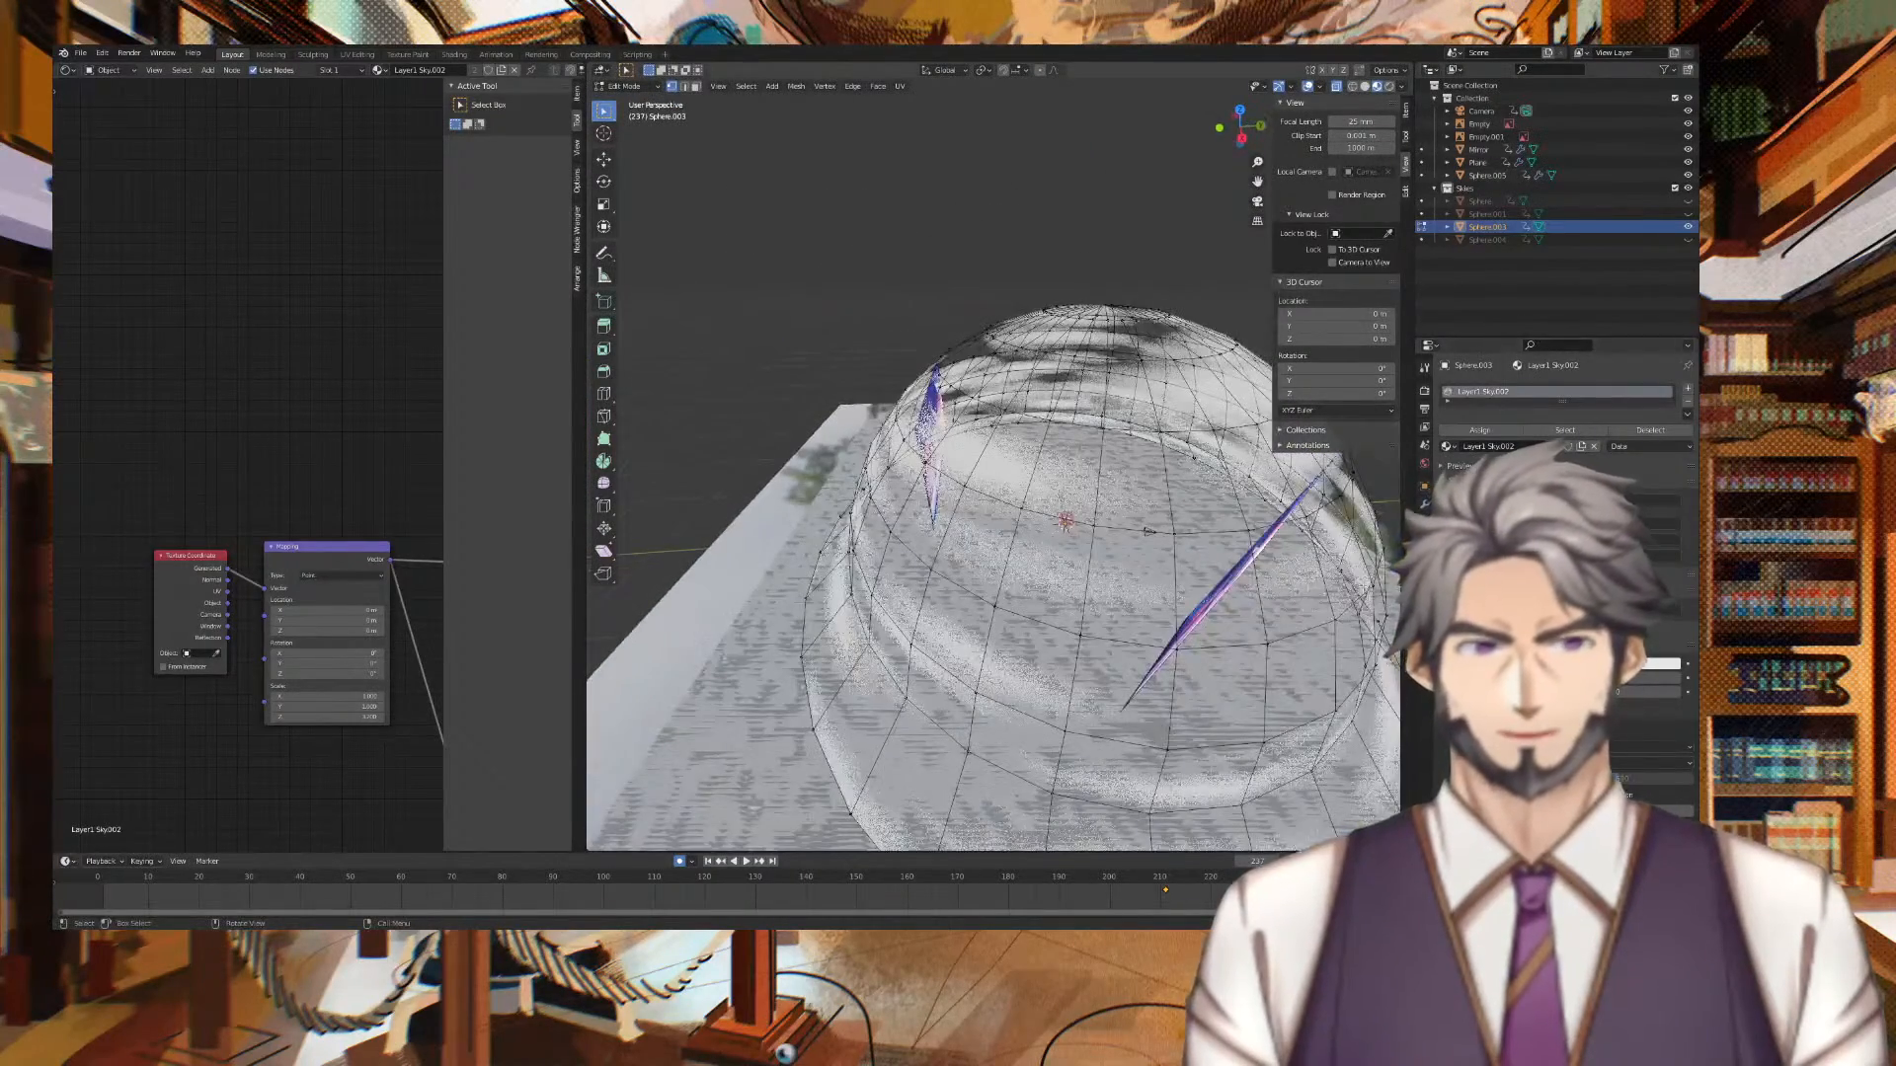
Switch the sky material's blend mode away from Alpha Hashed and test the Mapping node's Z scale on the hard-edged clouds
click(1631, 749)
click(1627, 766)
middle_drag(1290, 664, 770, 605)
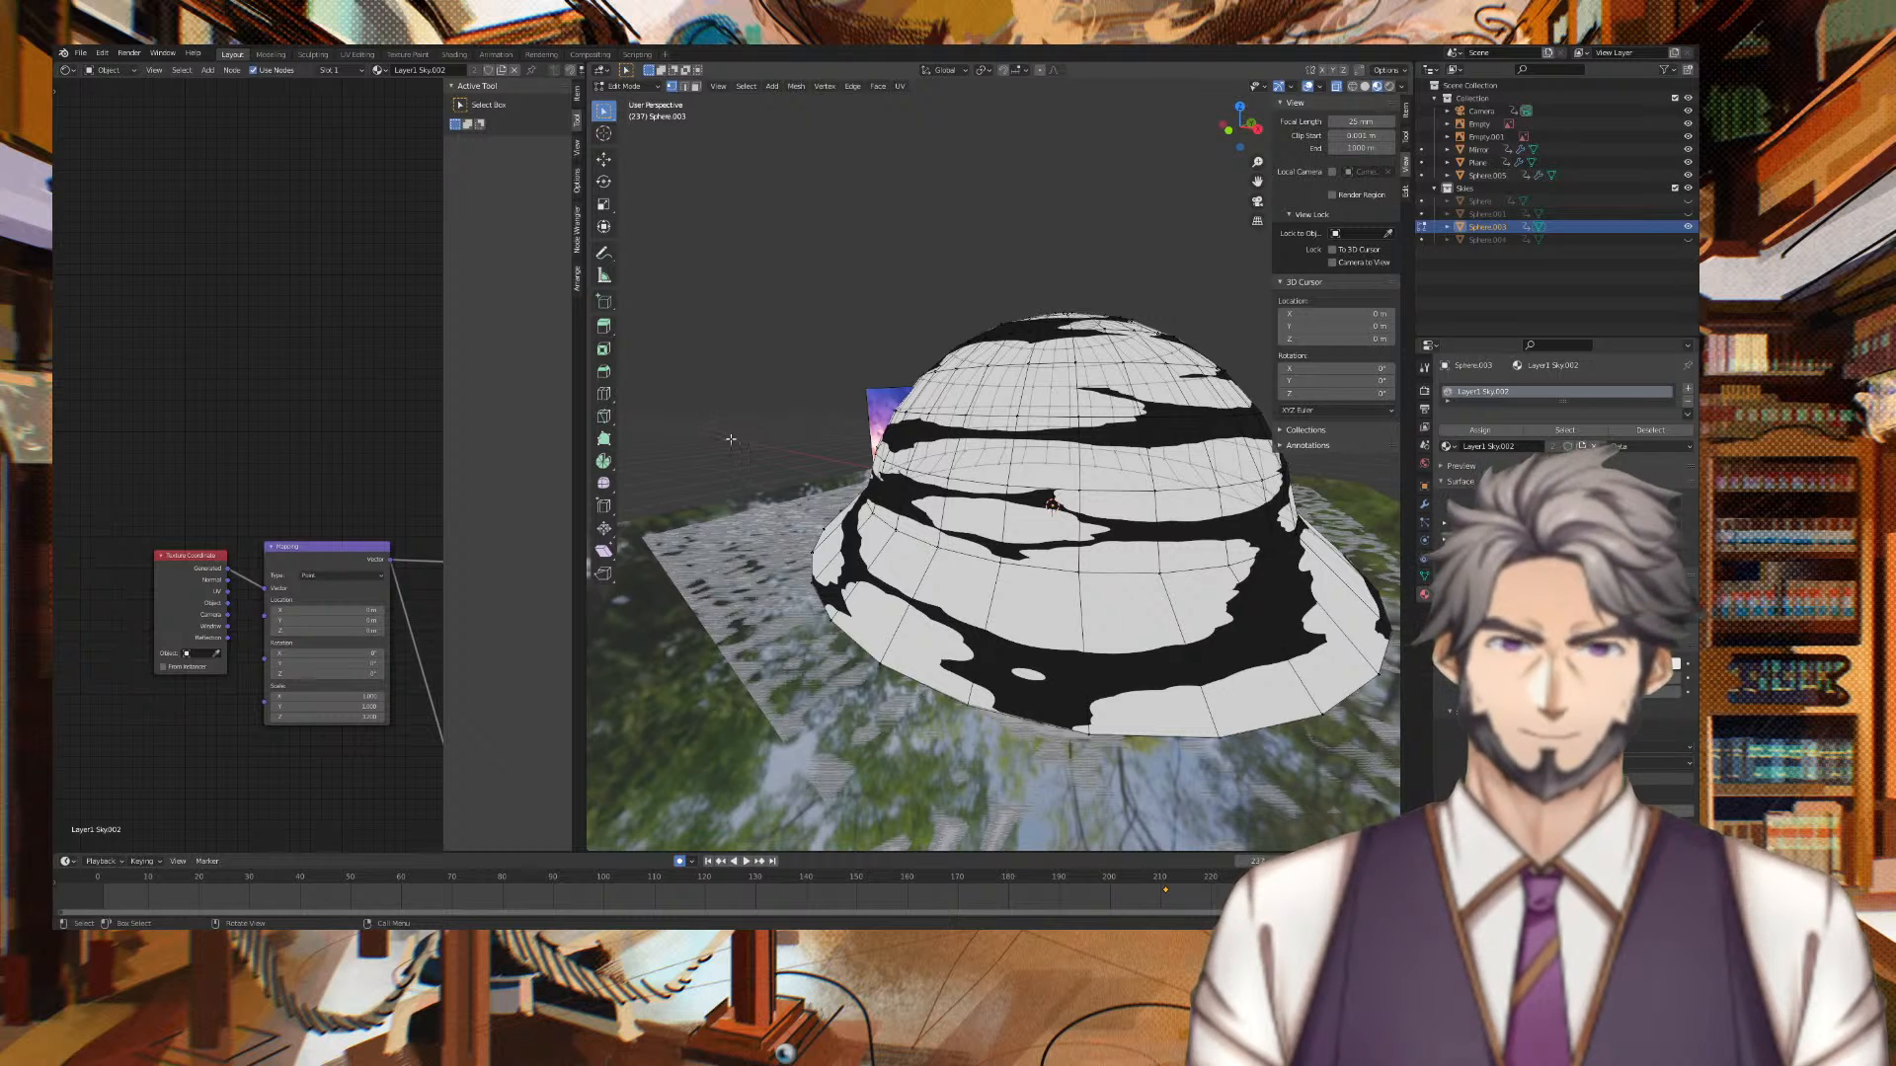
drag(326, 716, 474, 716)
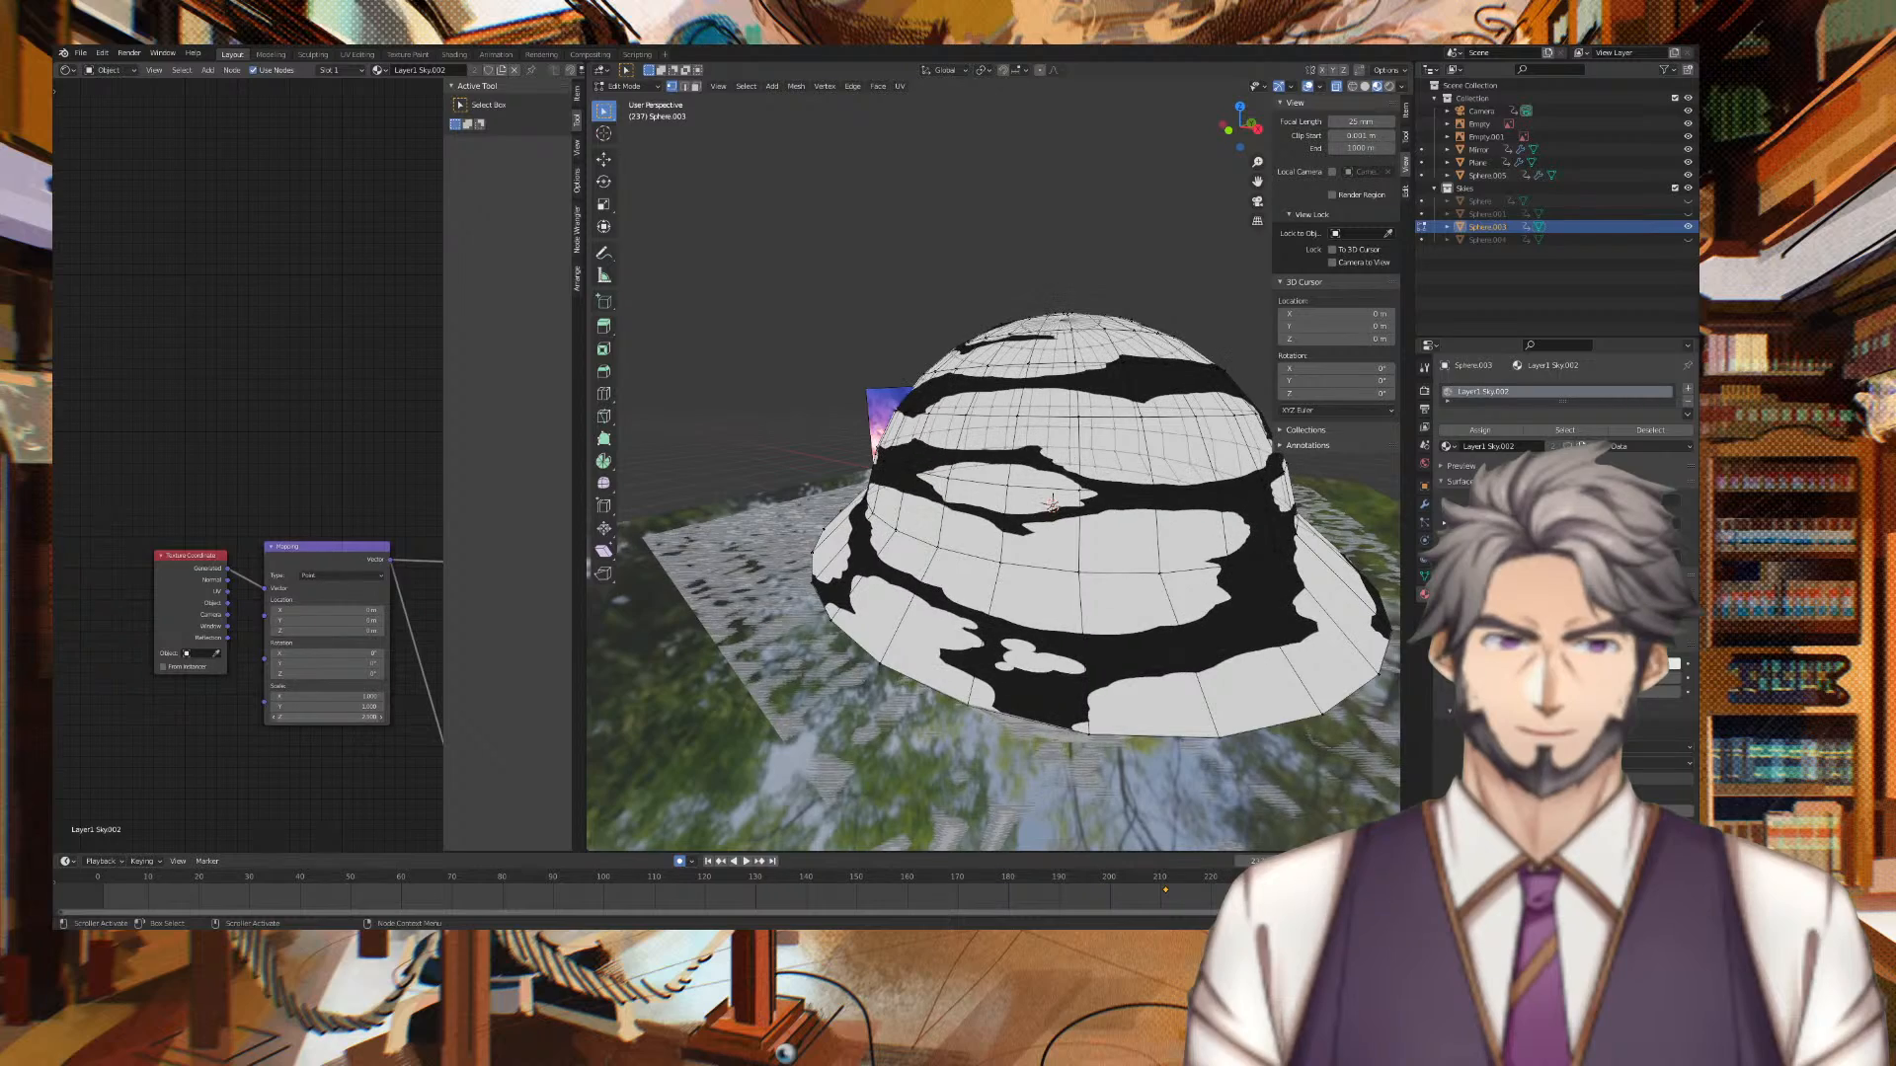
middle_drag(796, 385, 990, 415)
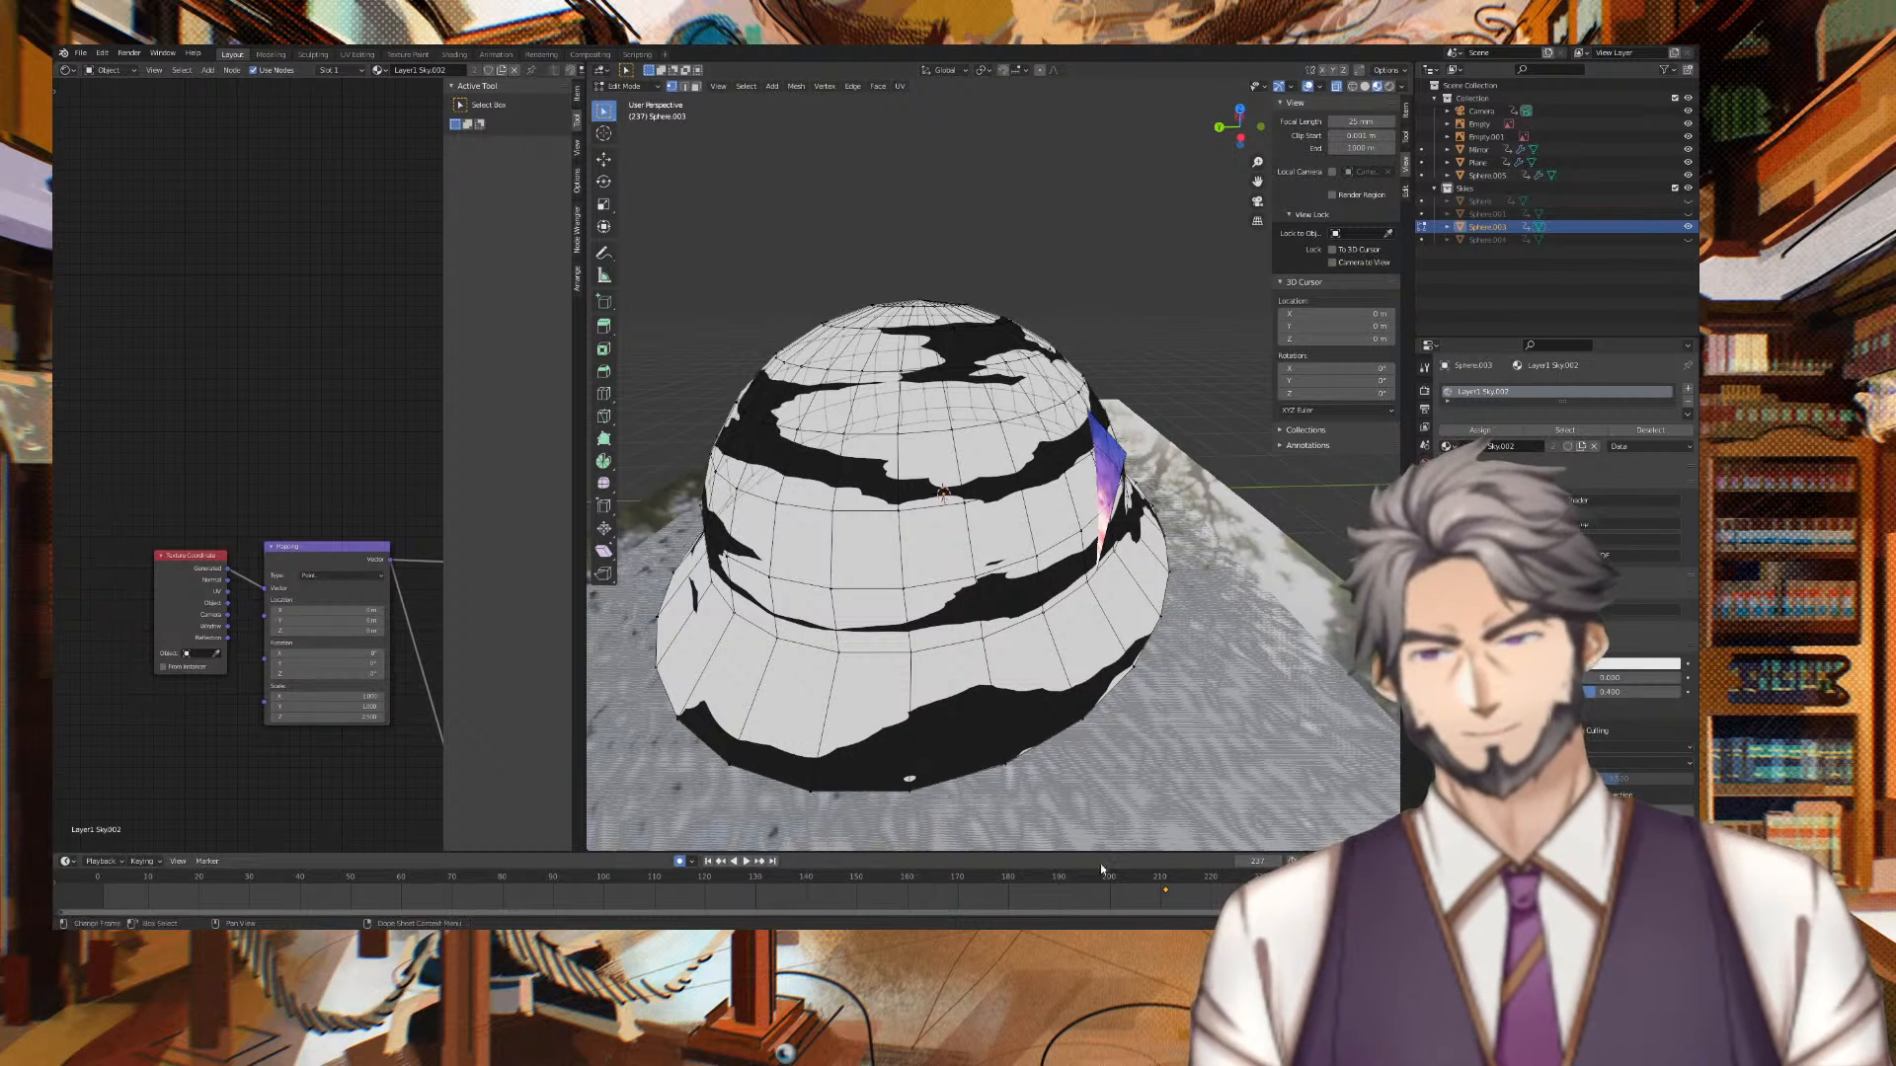
Go to frame 1 and preview how the Mapping node's Z and Y rotations move the clouds across the dome
drag(1297, 879, 427, 886)
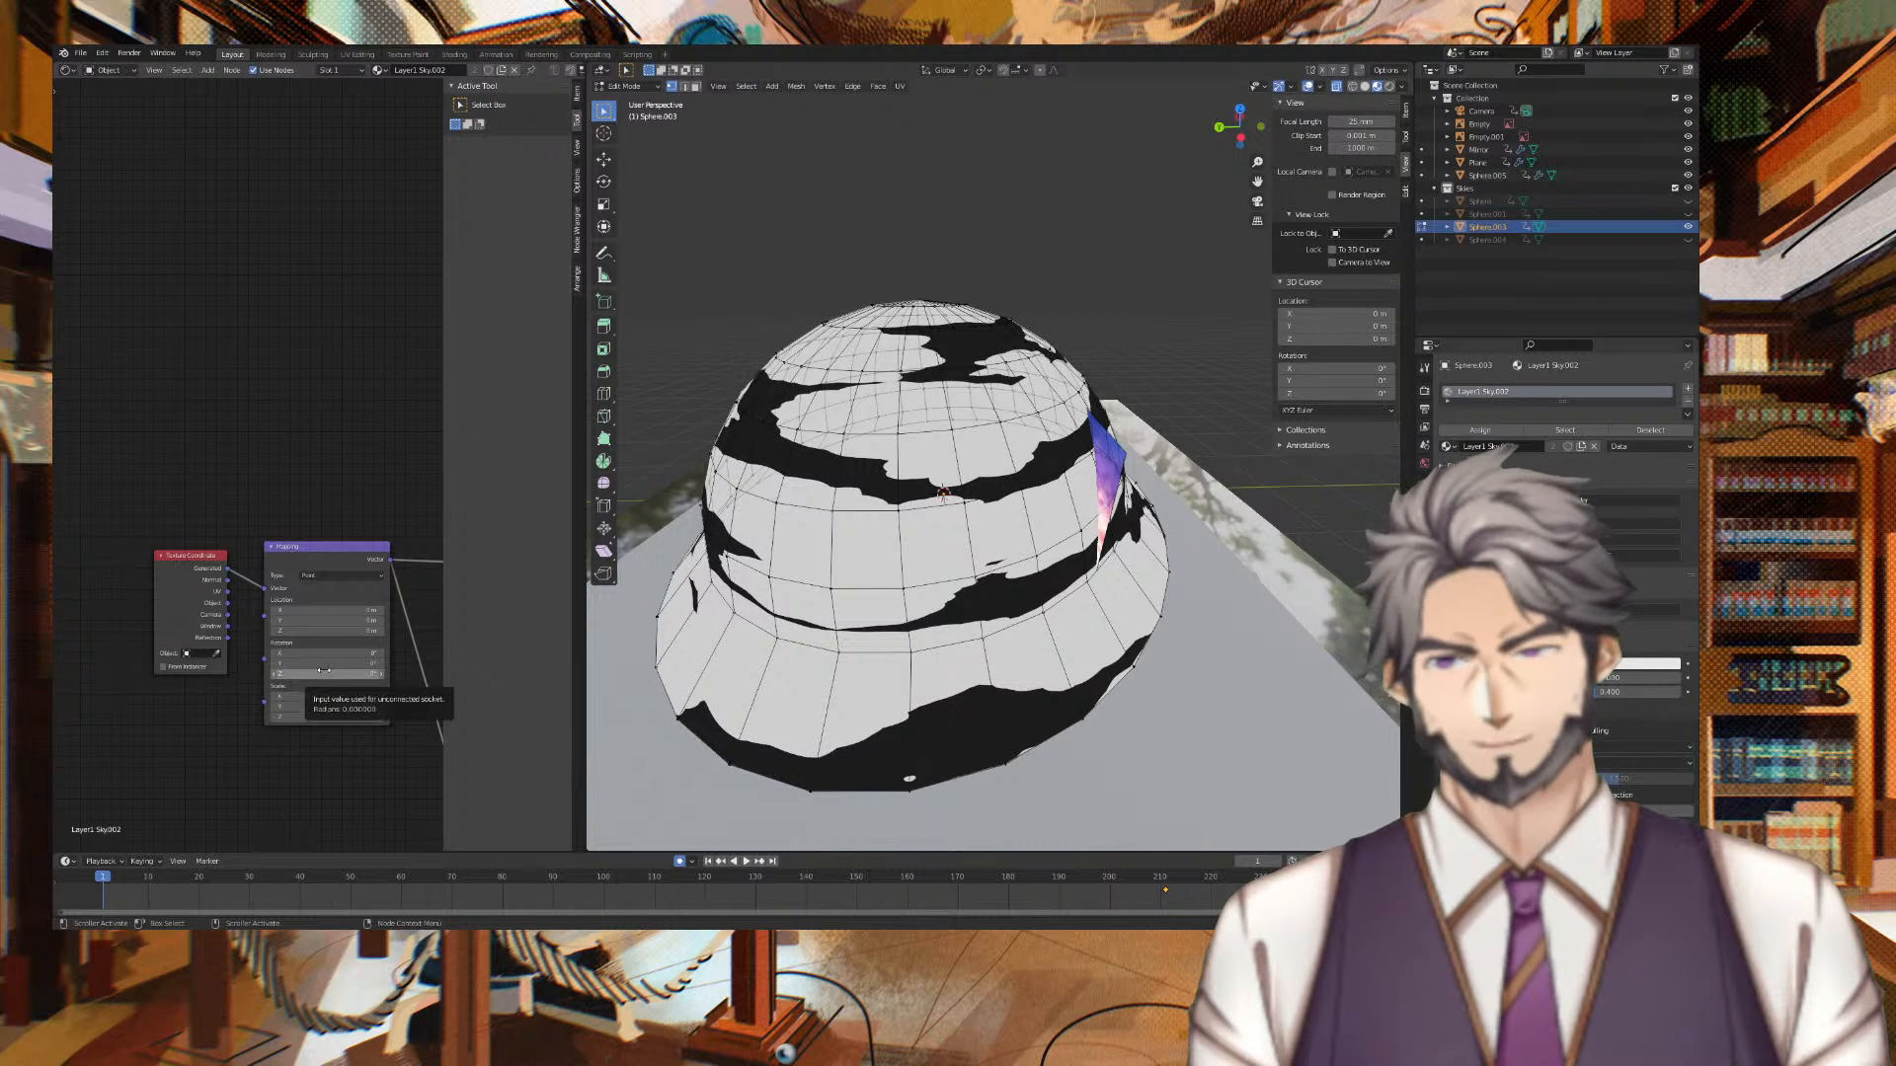
drag(327, 674, 398, 674)
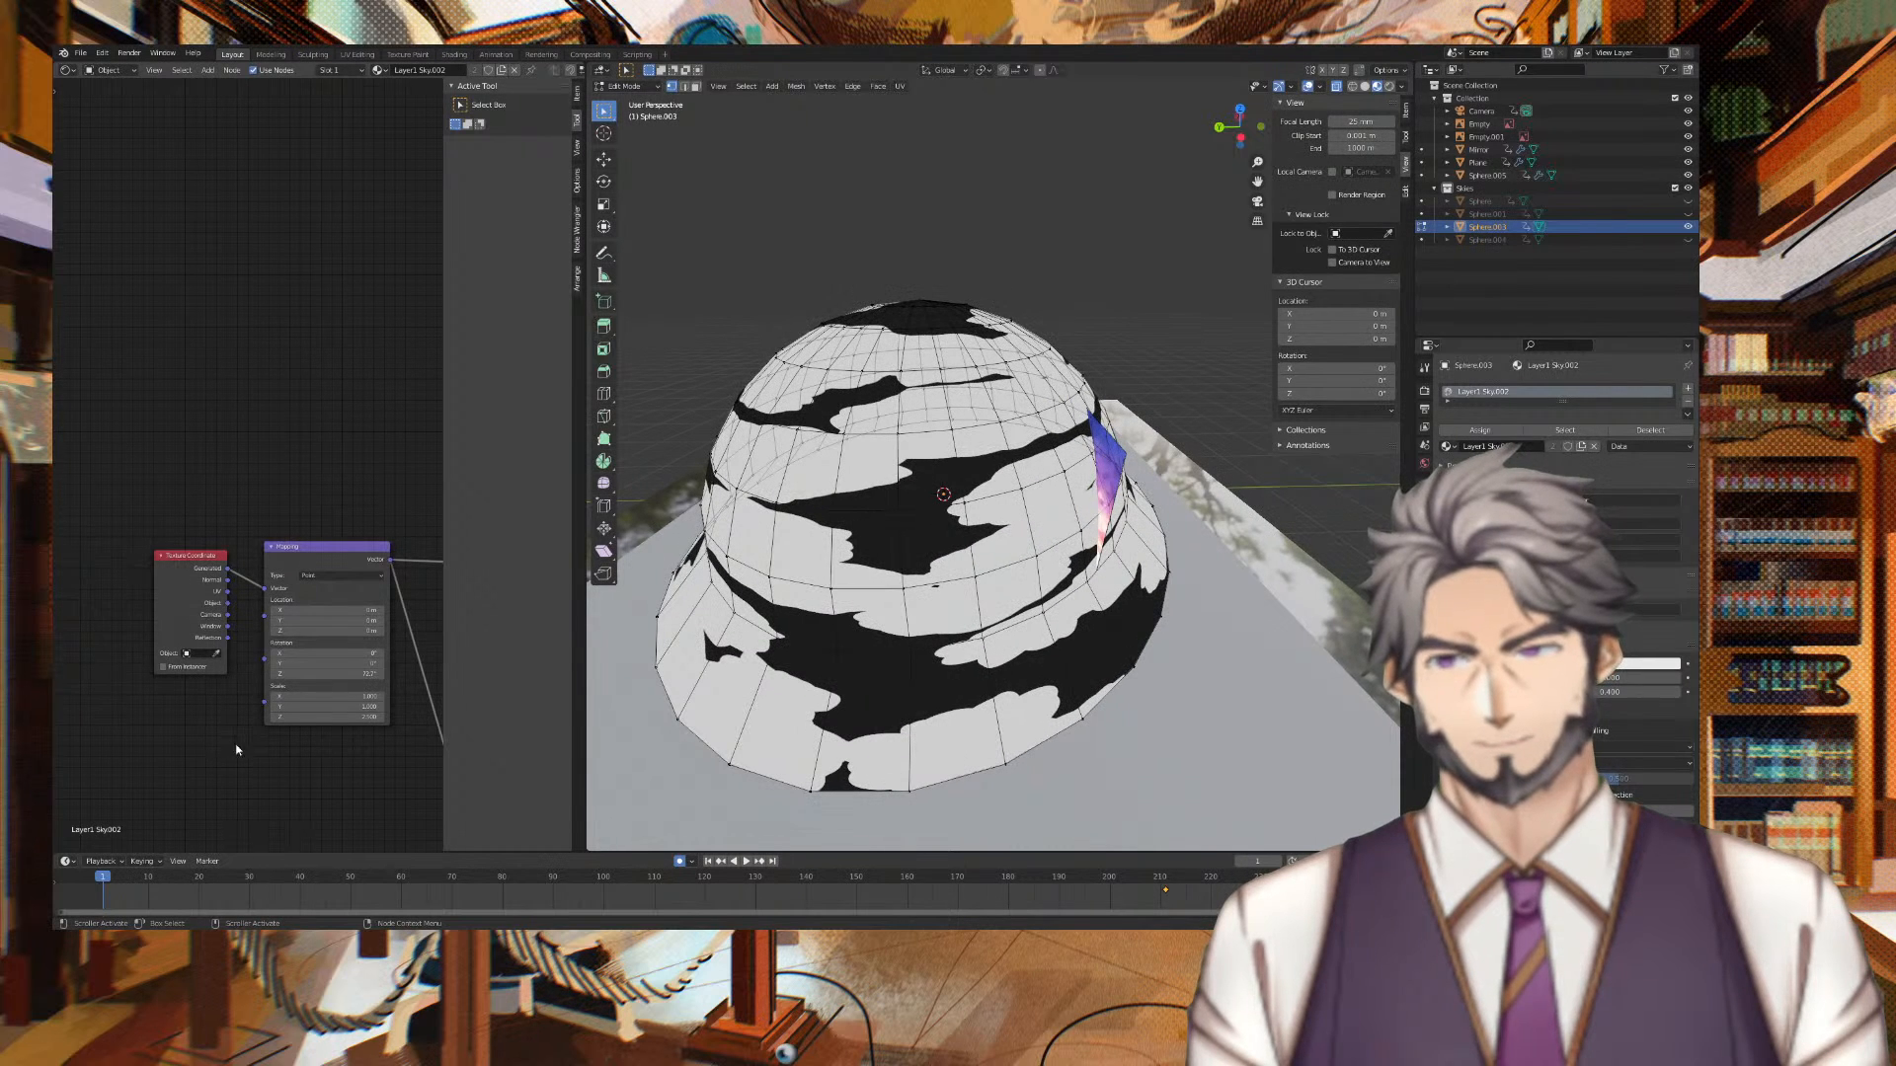
key(Return)
right_click(336, 674)
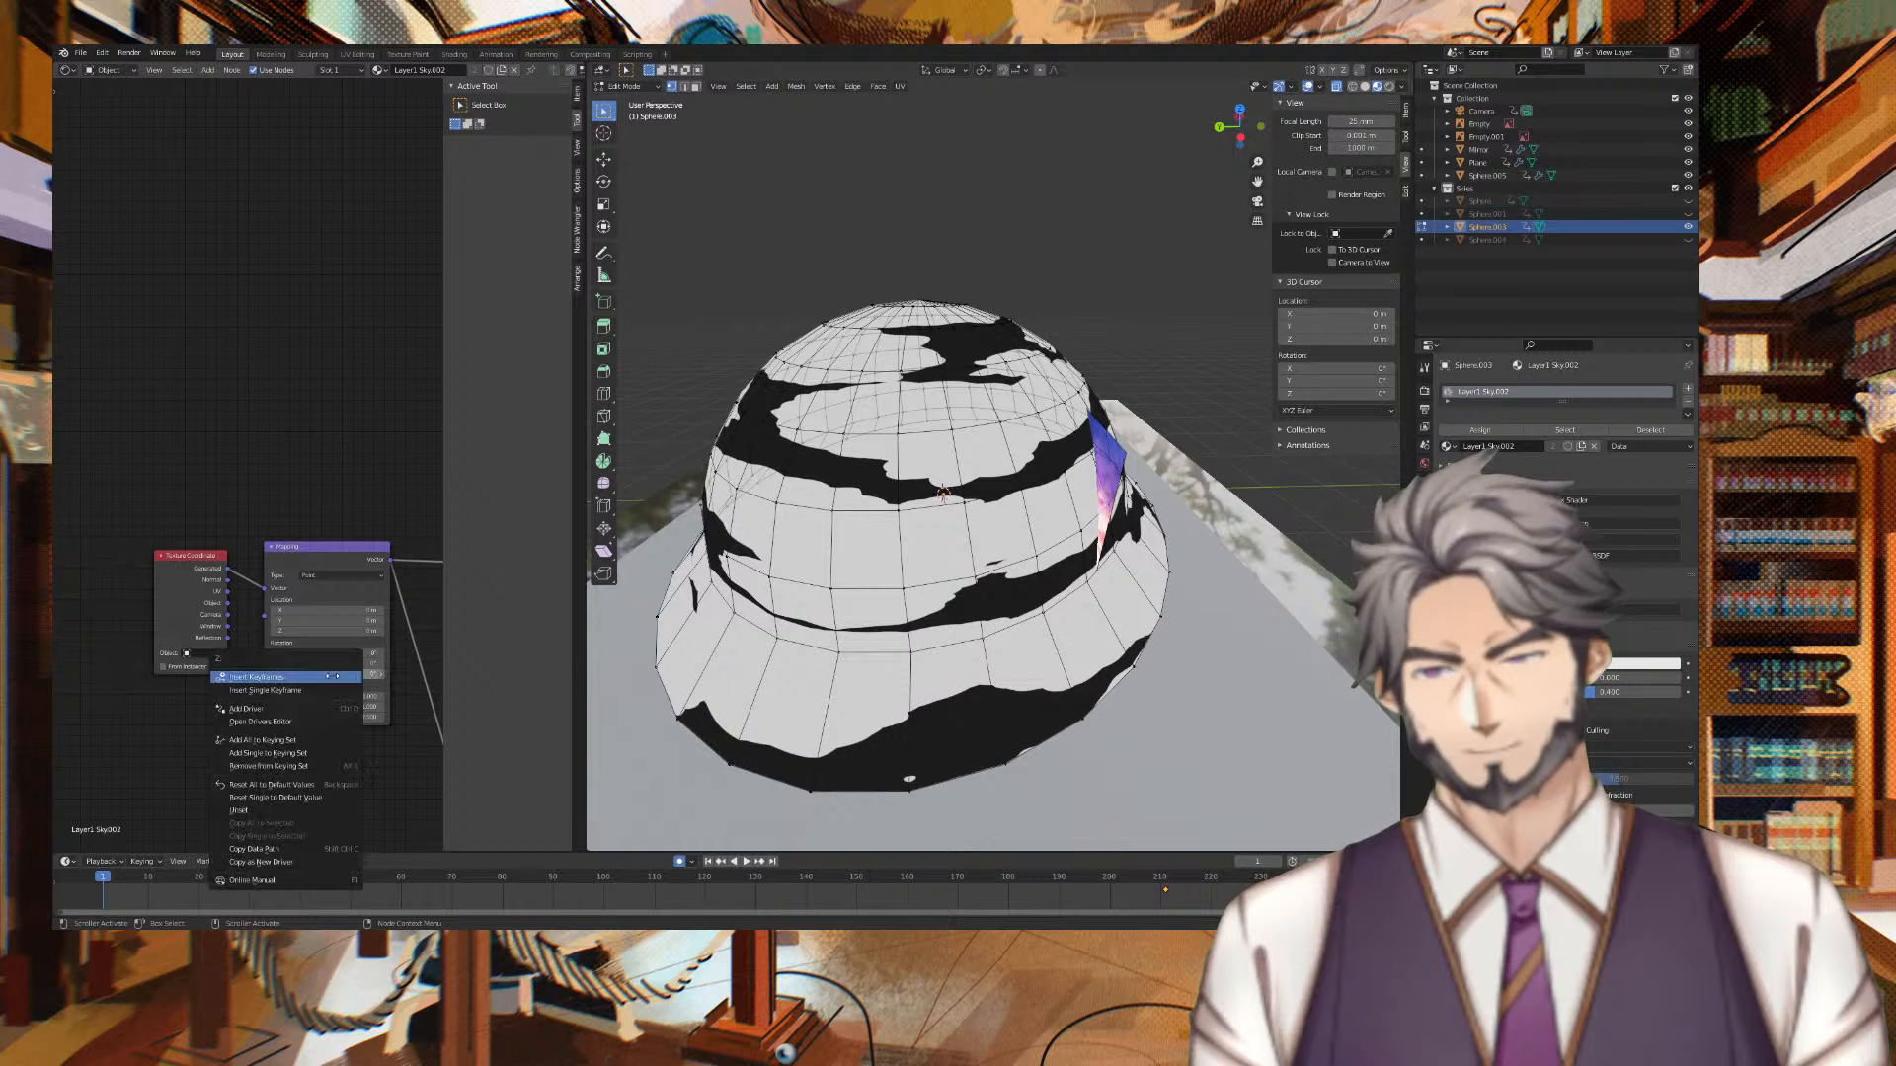
mouse_move(326, 664)
mouse_down()
mouse_move(504, 663)
mouse_move(350, 667)
mouse_up()
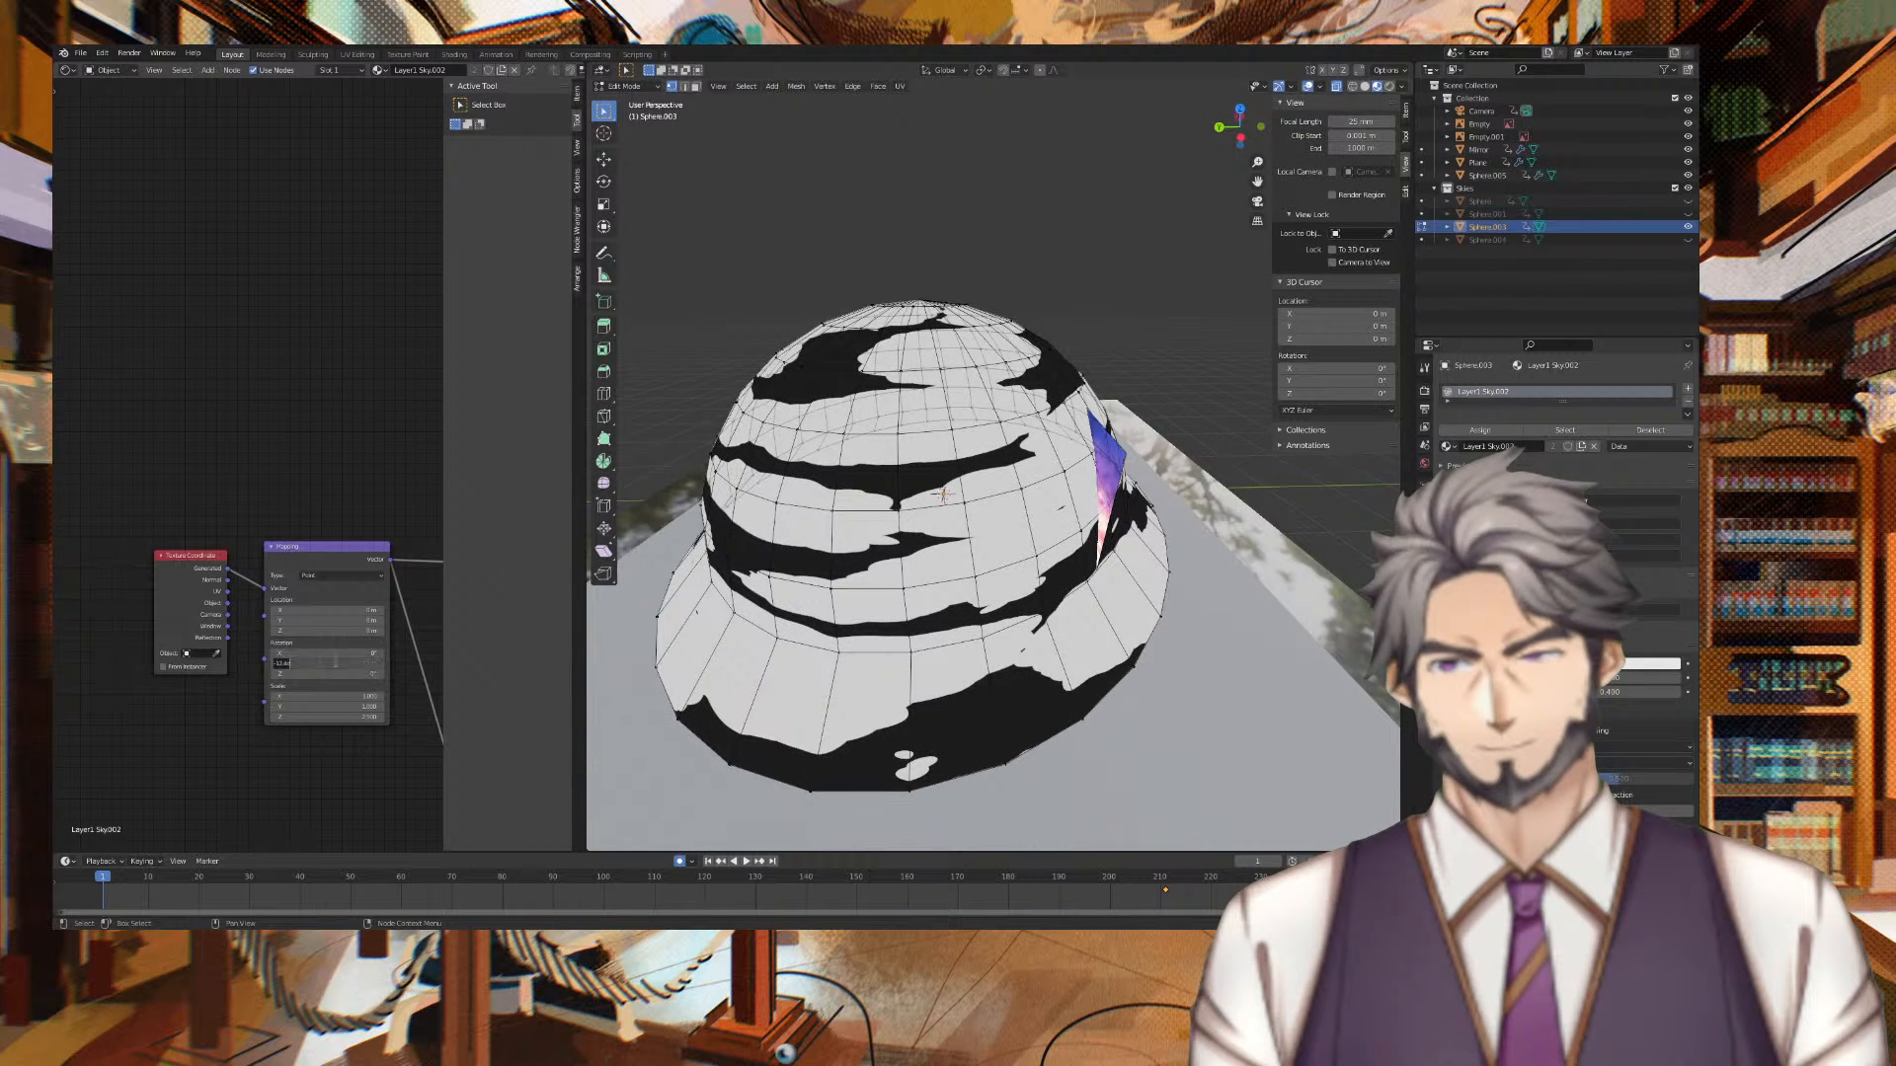
key(Return)
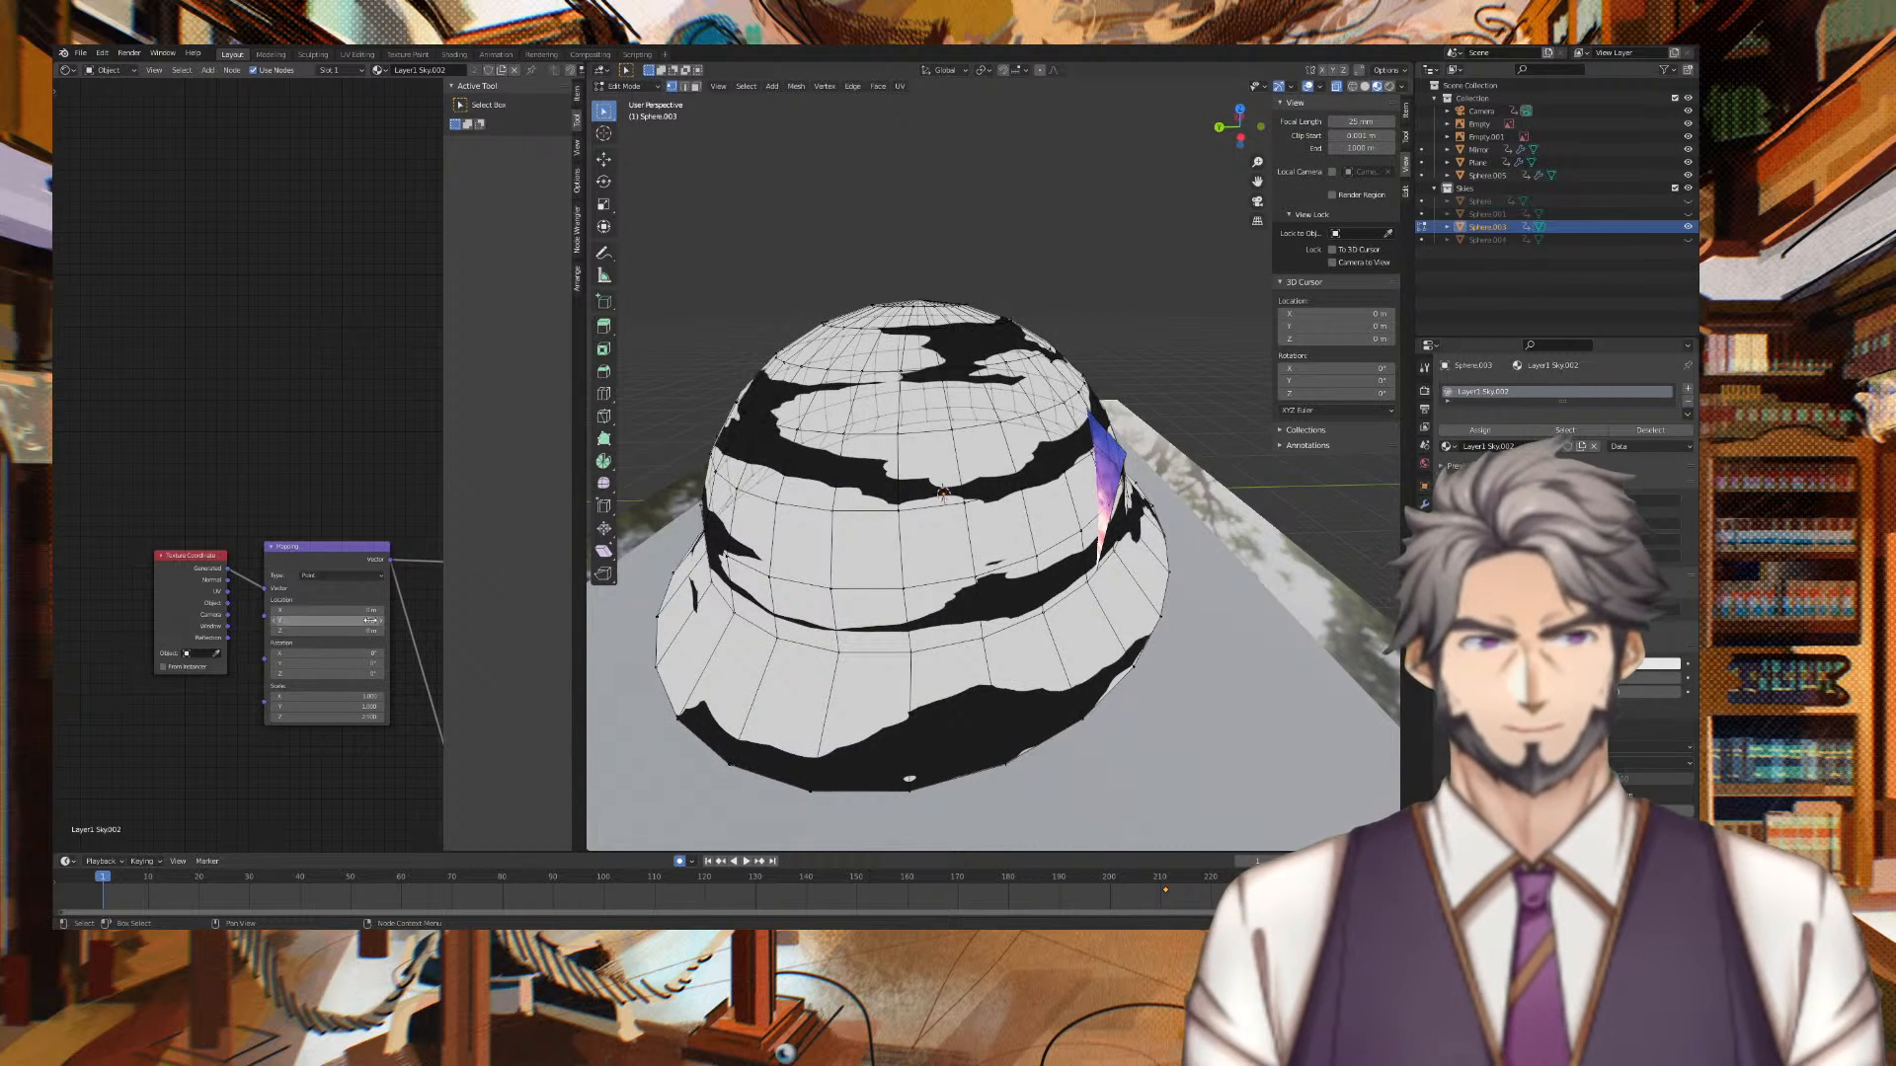
Test the Mapping node's X rotation, then keyframe it at 0° on frame 1
mouse_move(326, 653)
mouse_down()
mouse_move(357, 652)
mouse_move(324, 651)
mouse_up()
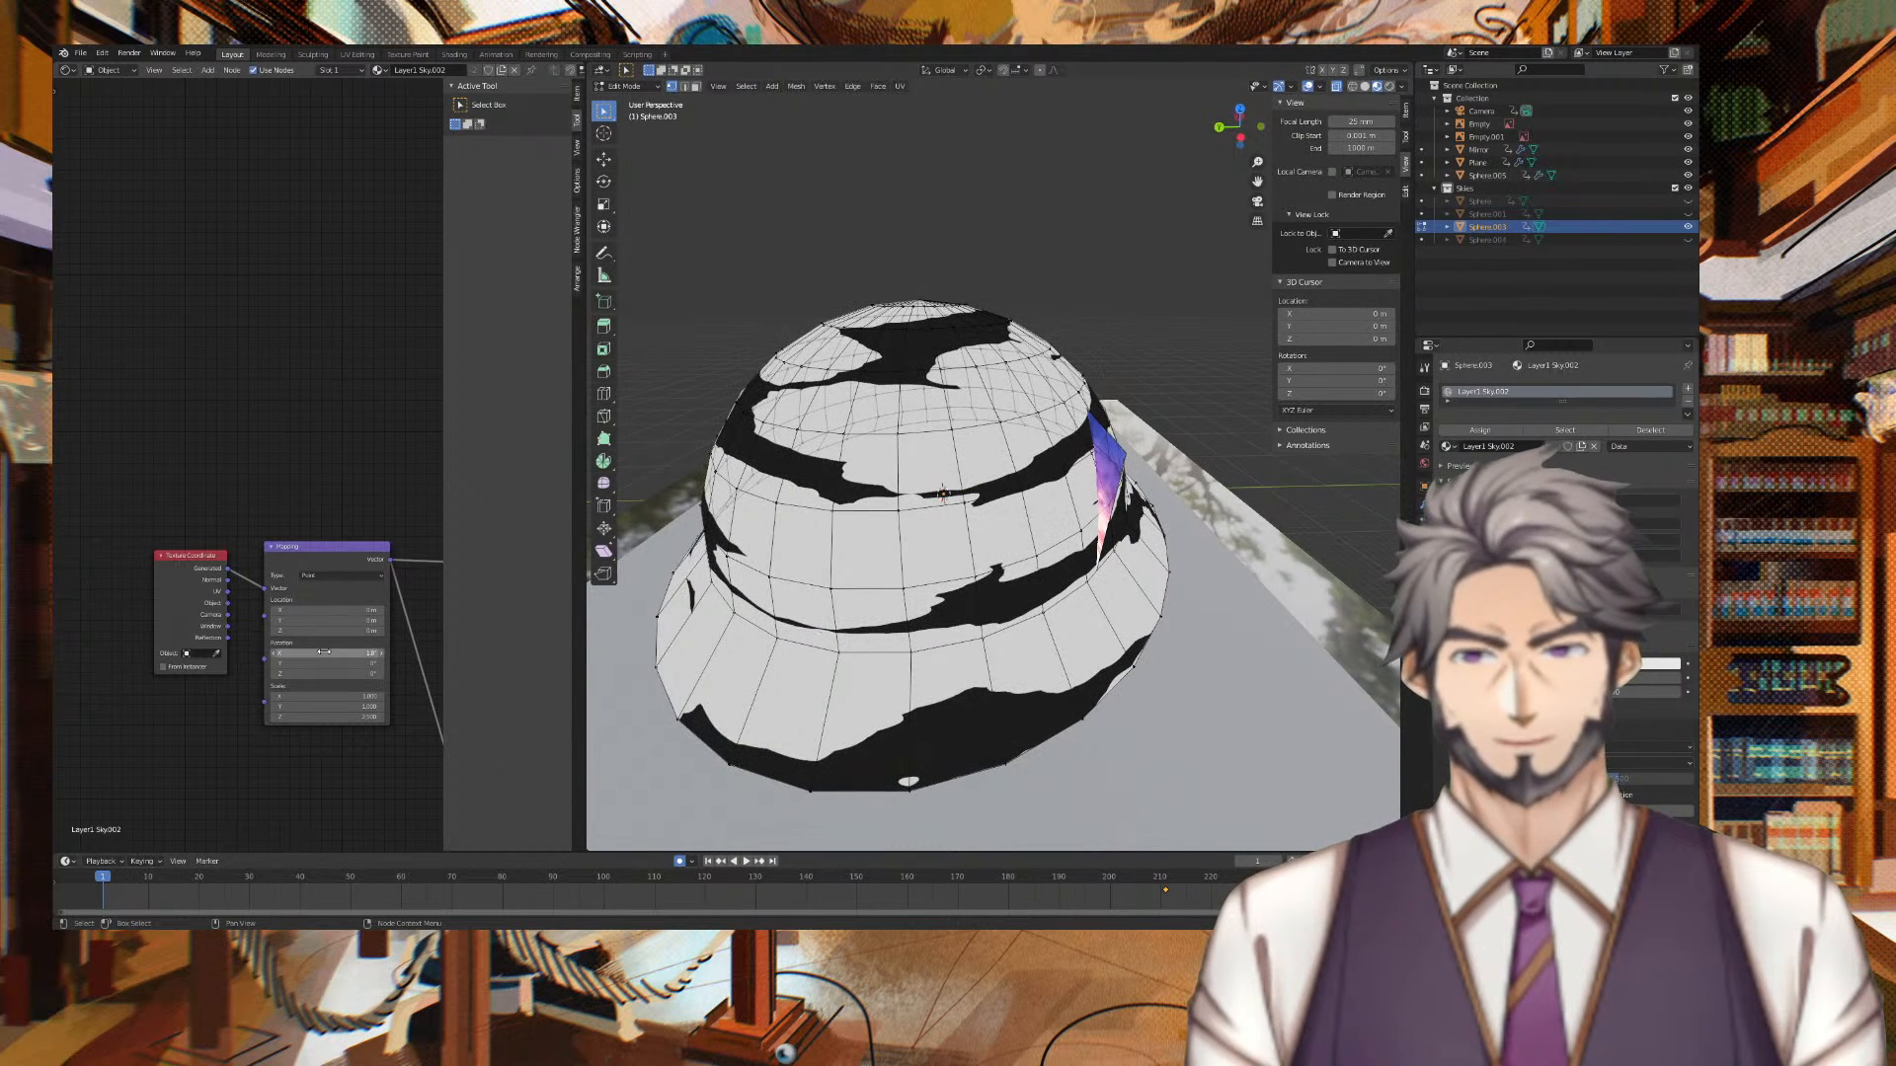
key(Return)
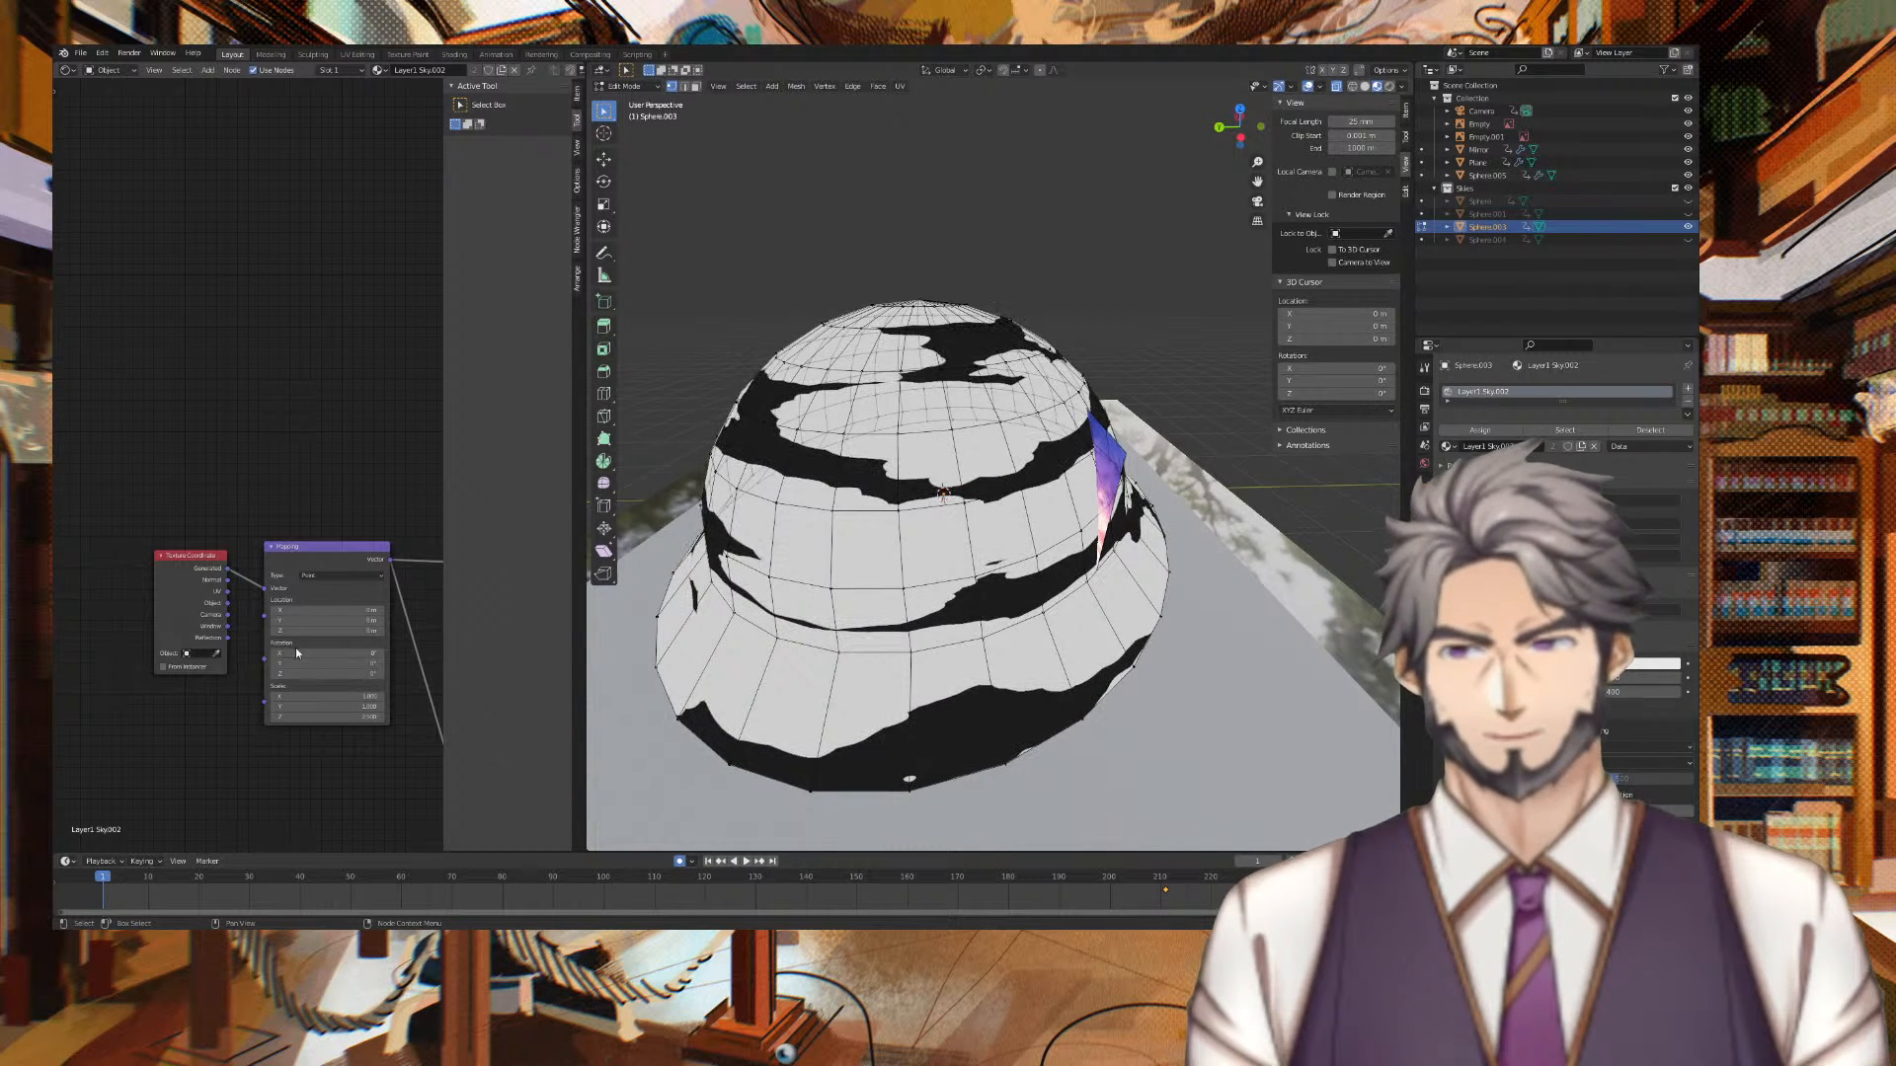
right_click(310, 654)
click(299, 669)
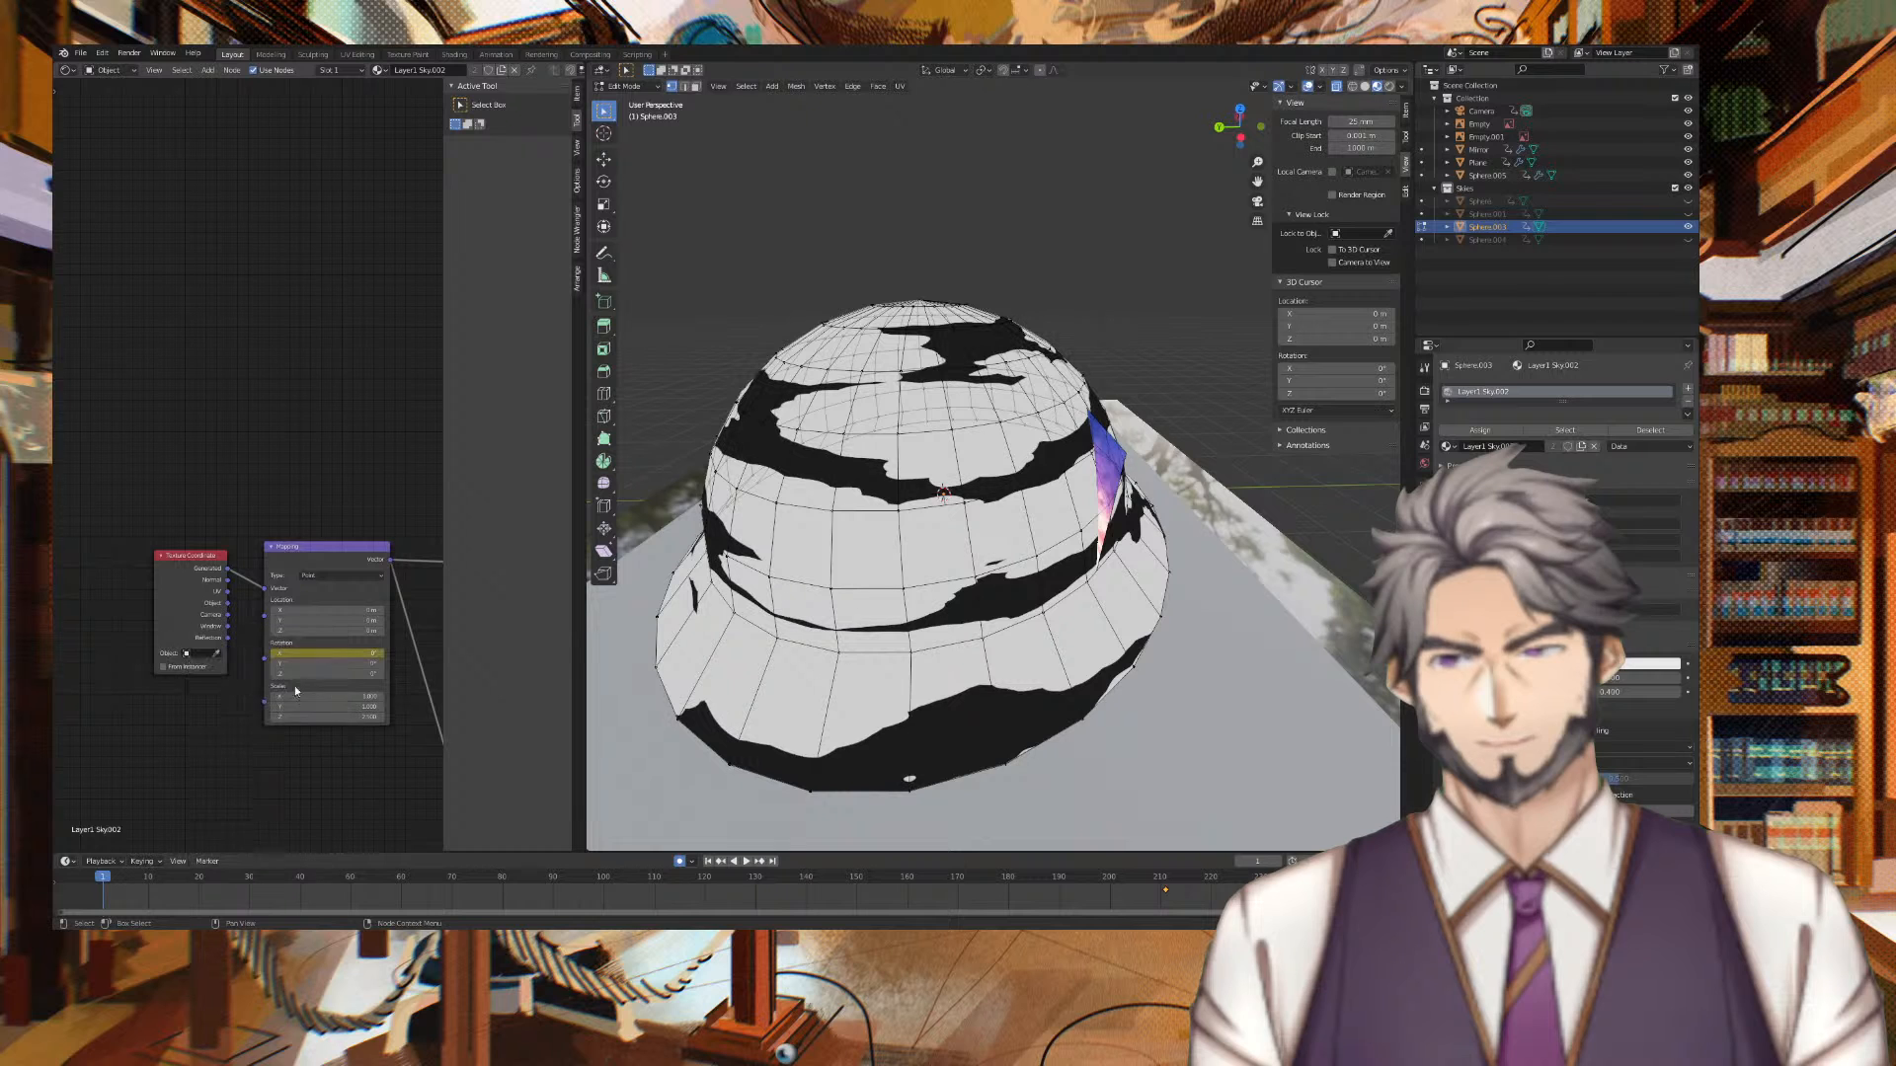
Set the Mapping node's X rotation to 100° on frame 250 and keyframe it there
drag(349, 879, 1212, 879)
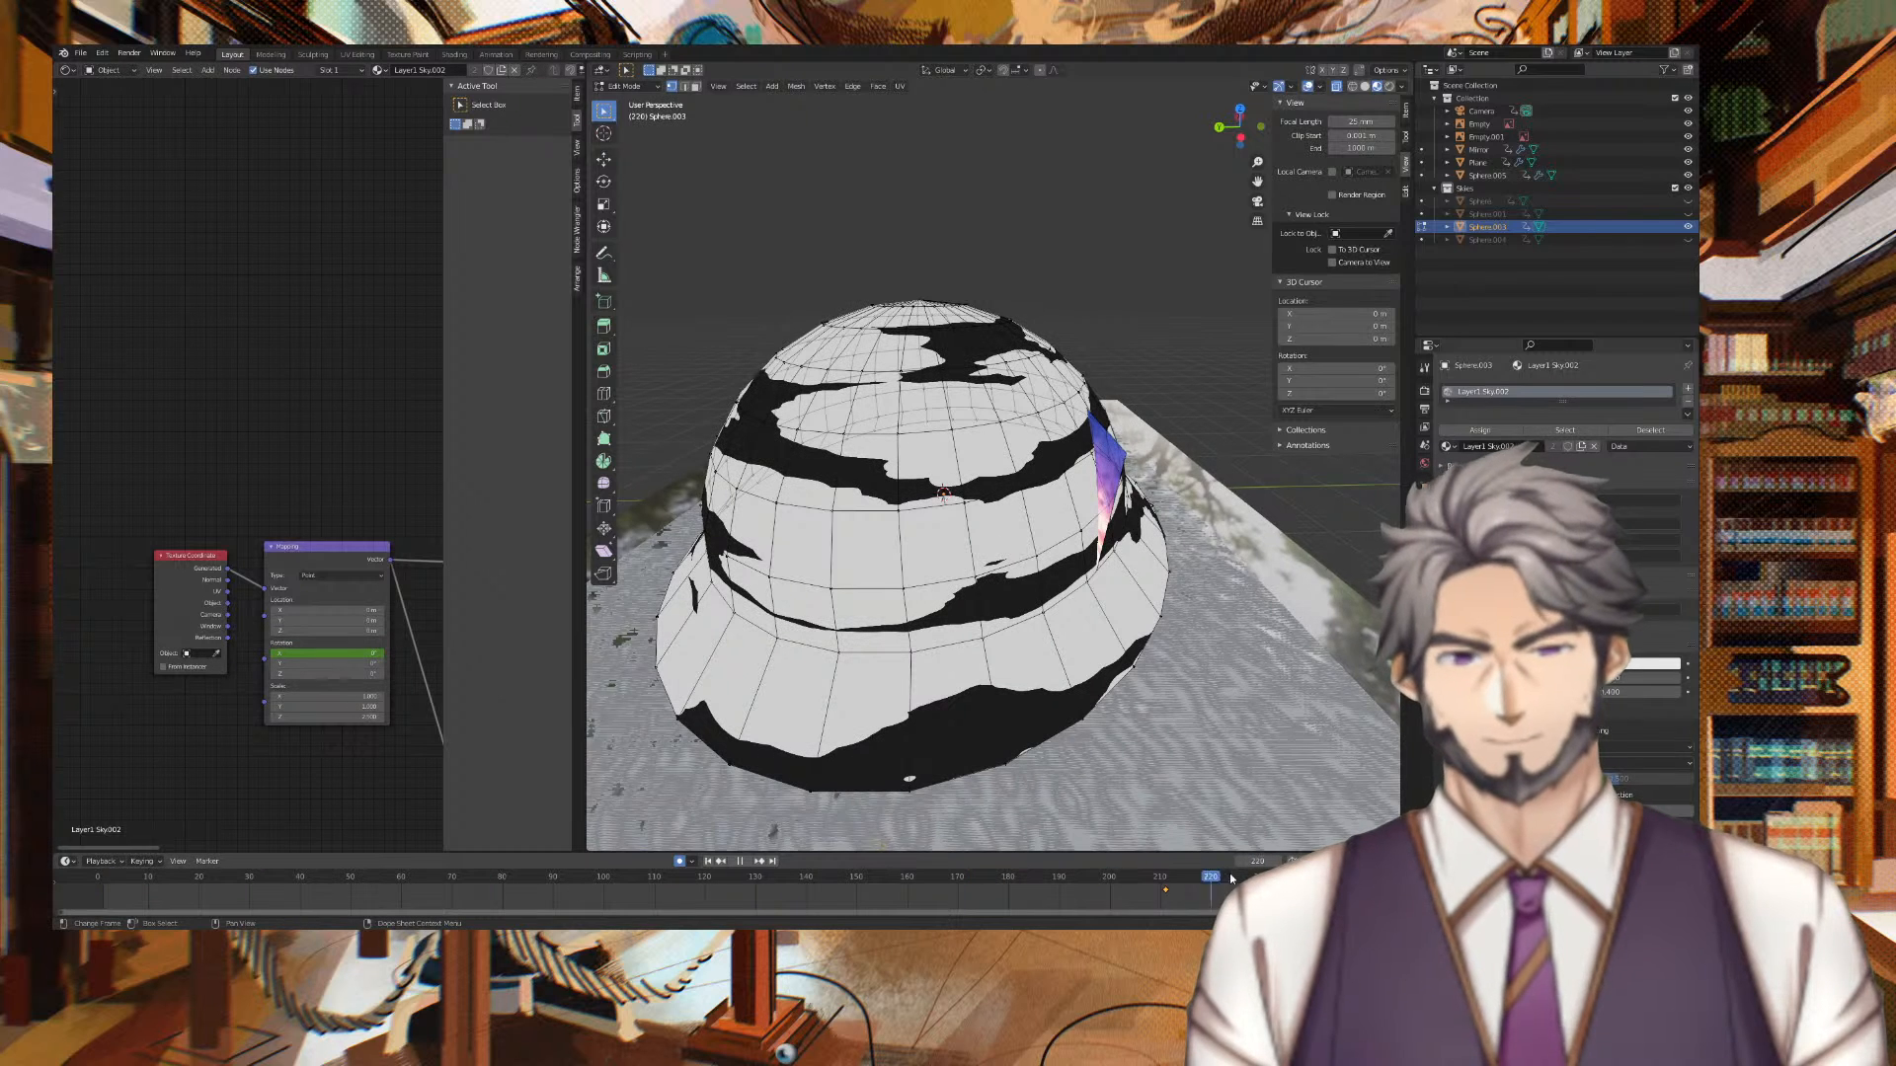
key(space)
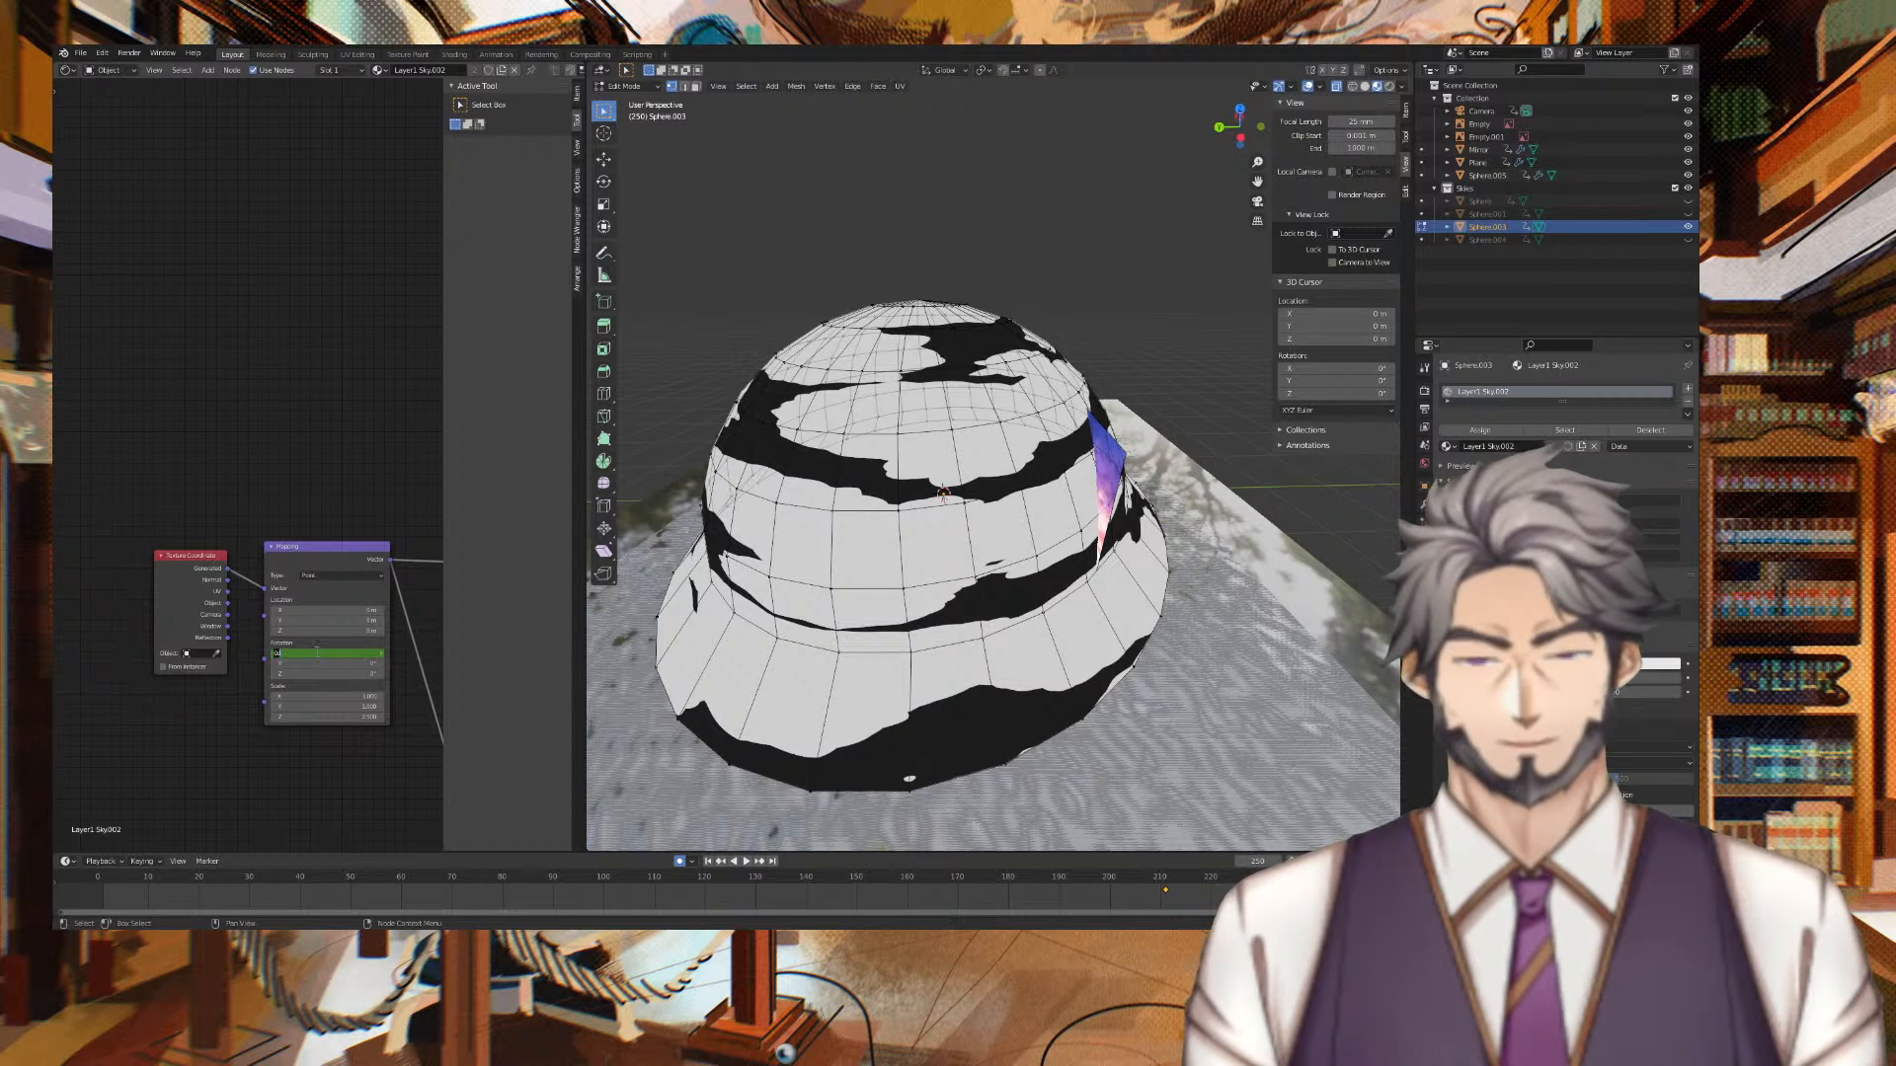
text(100)
key(Return)
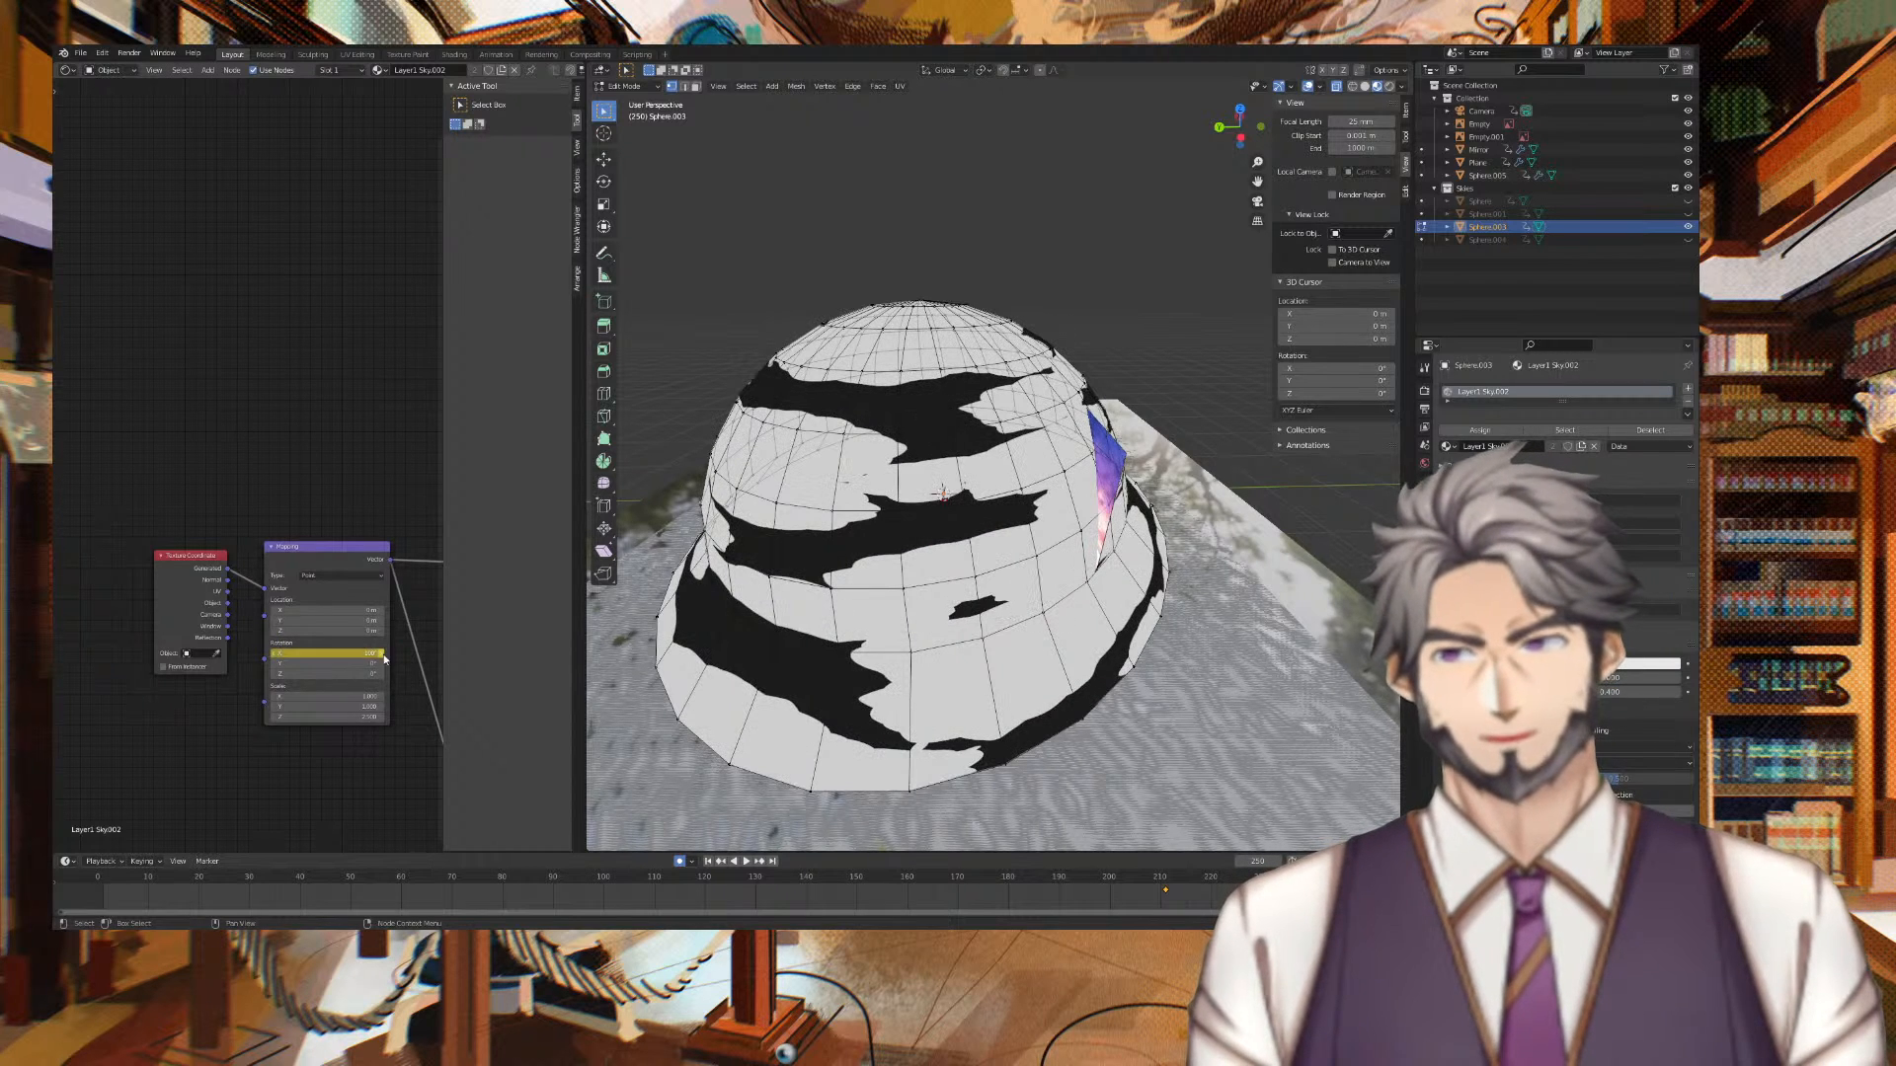
right_click(355, 653)
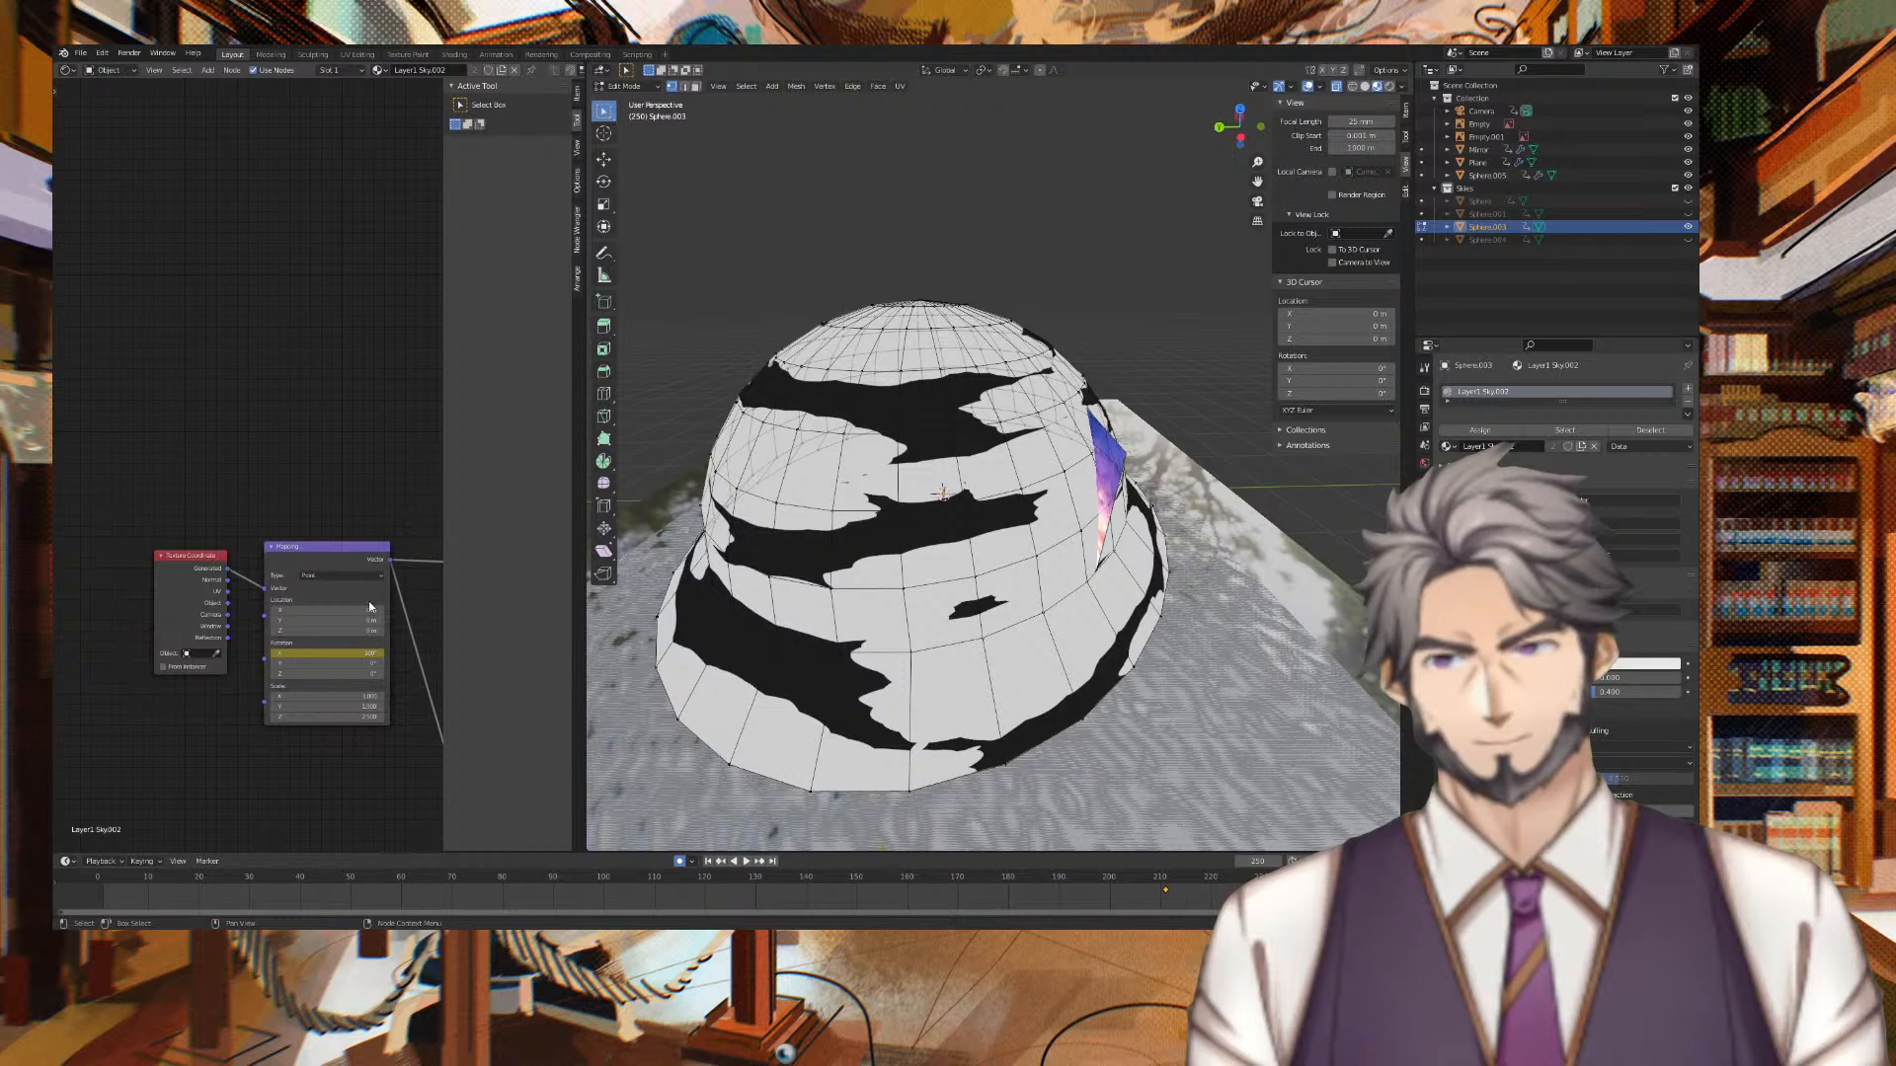
right_click(347, 652)
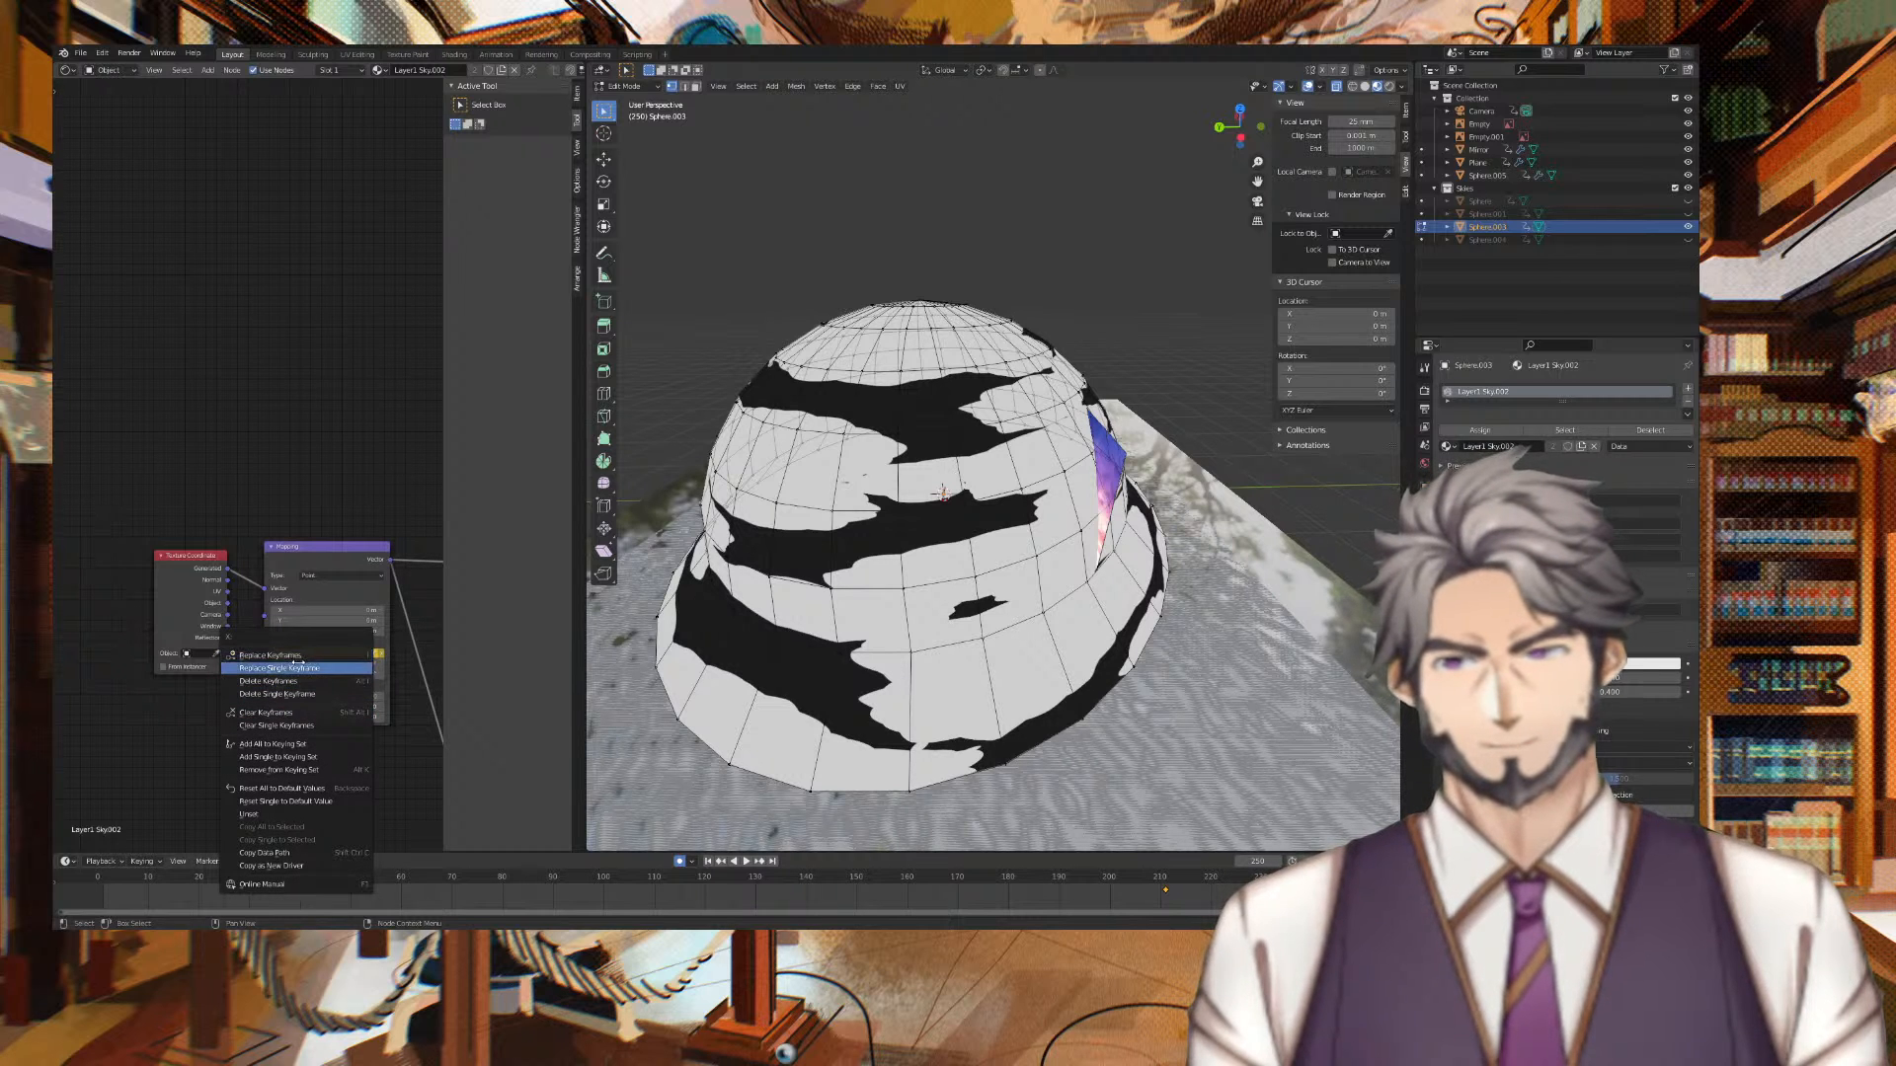
click(300, 666)
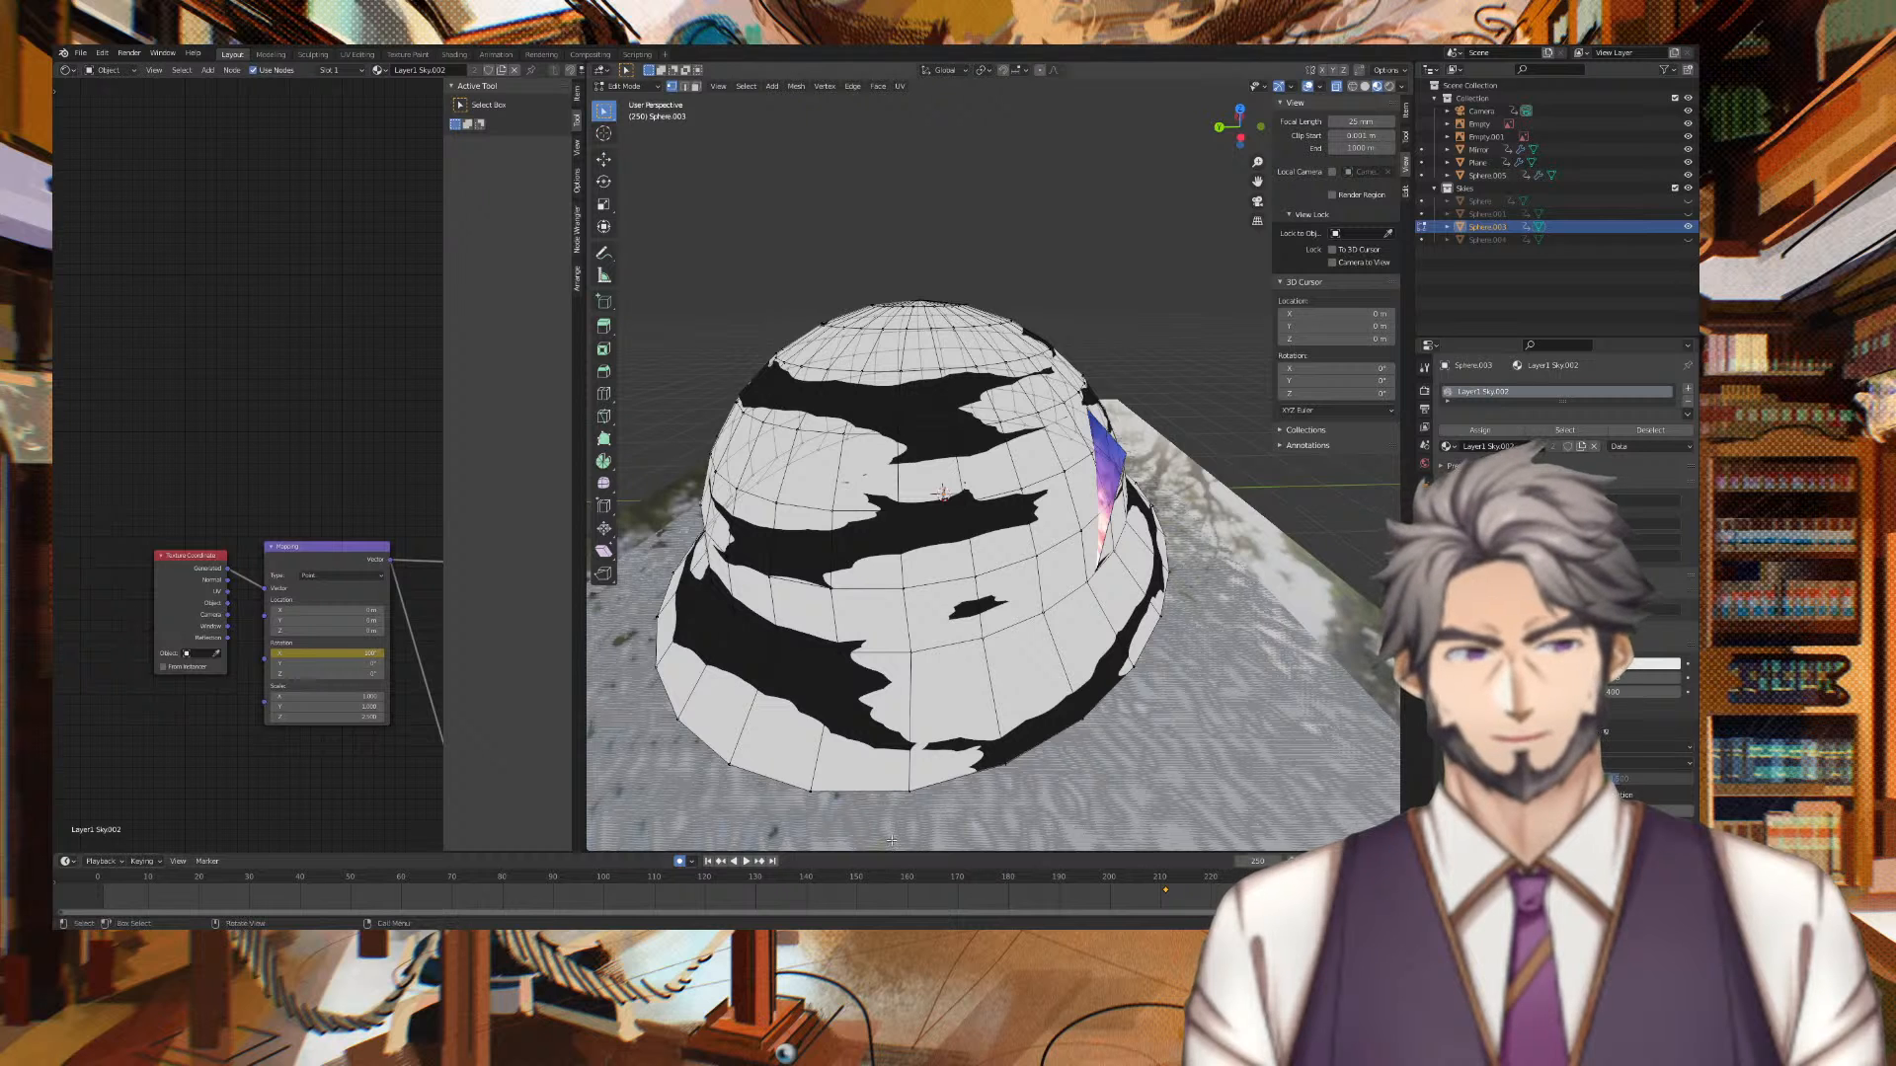
Play back the cloud animation from the first frame to check the movement
click(710, 861)
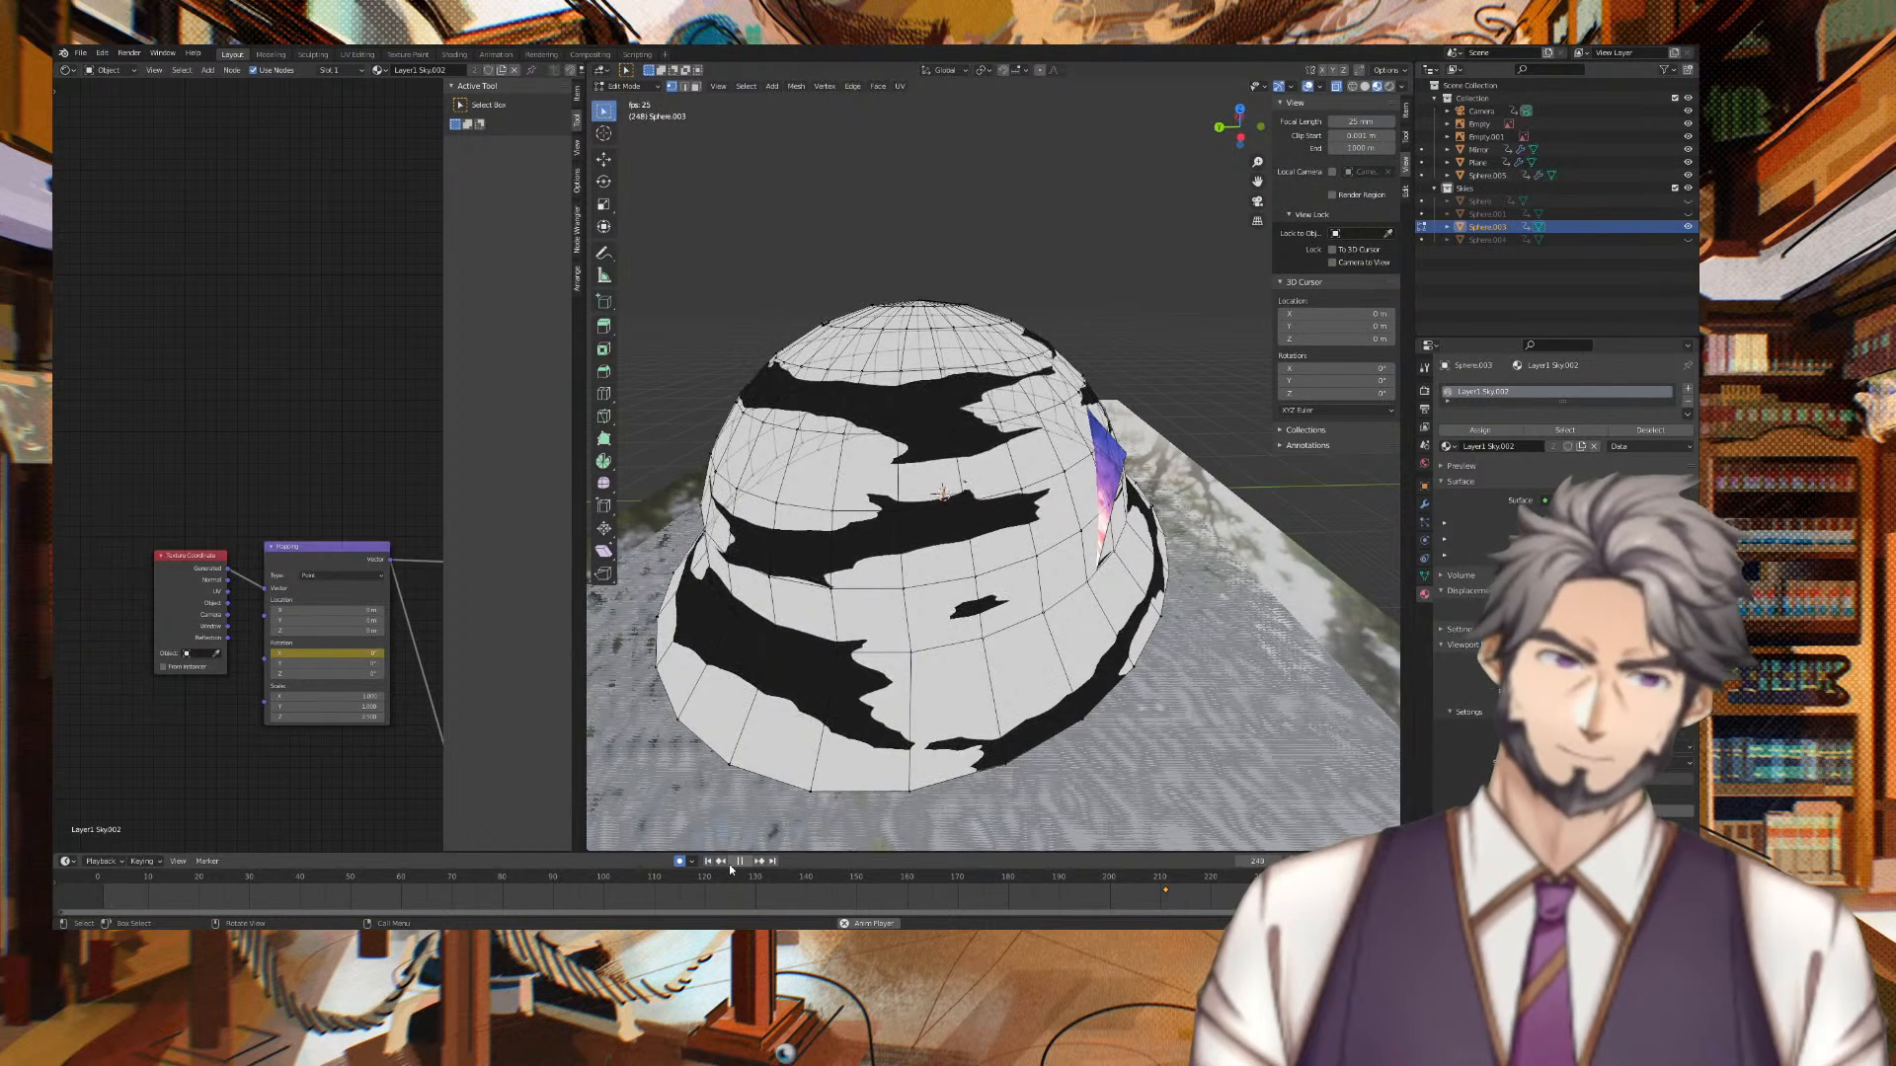
key(space)
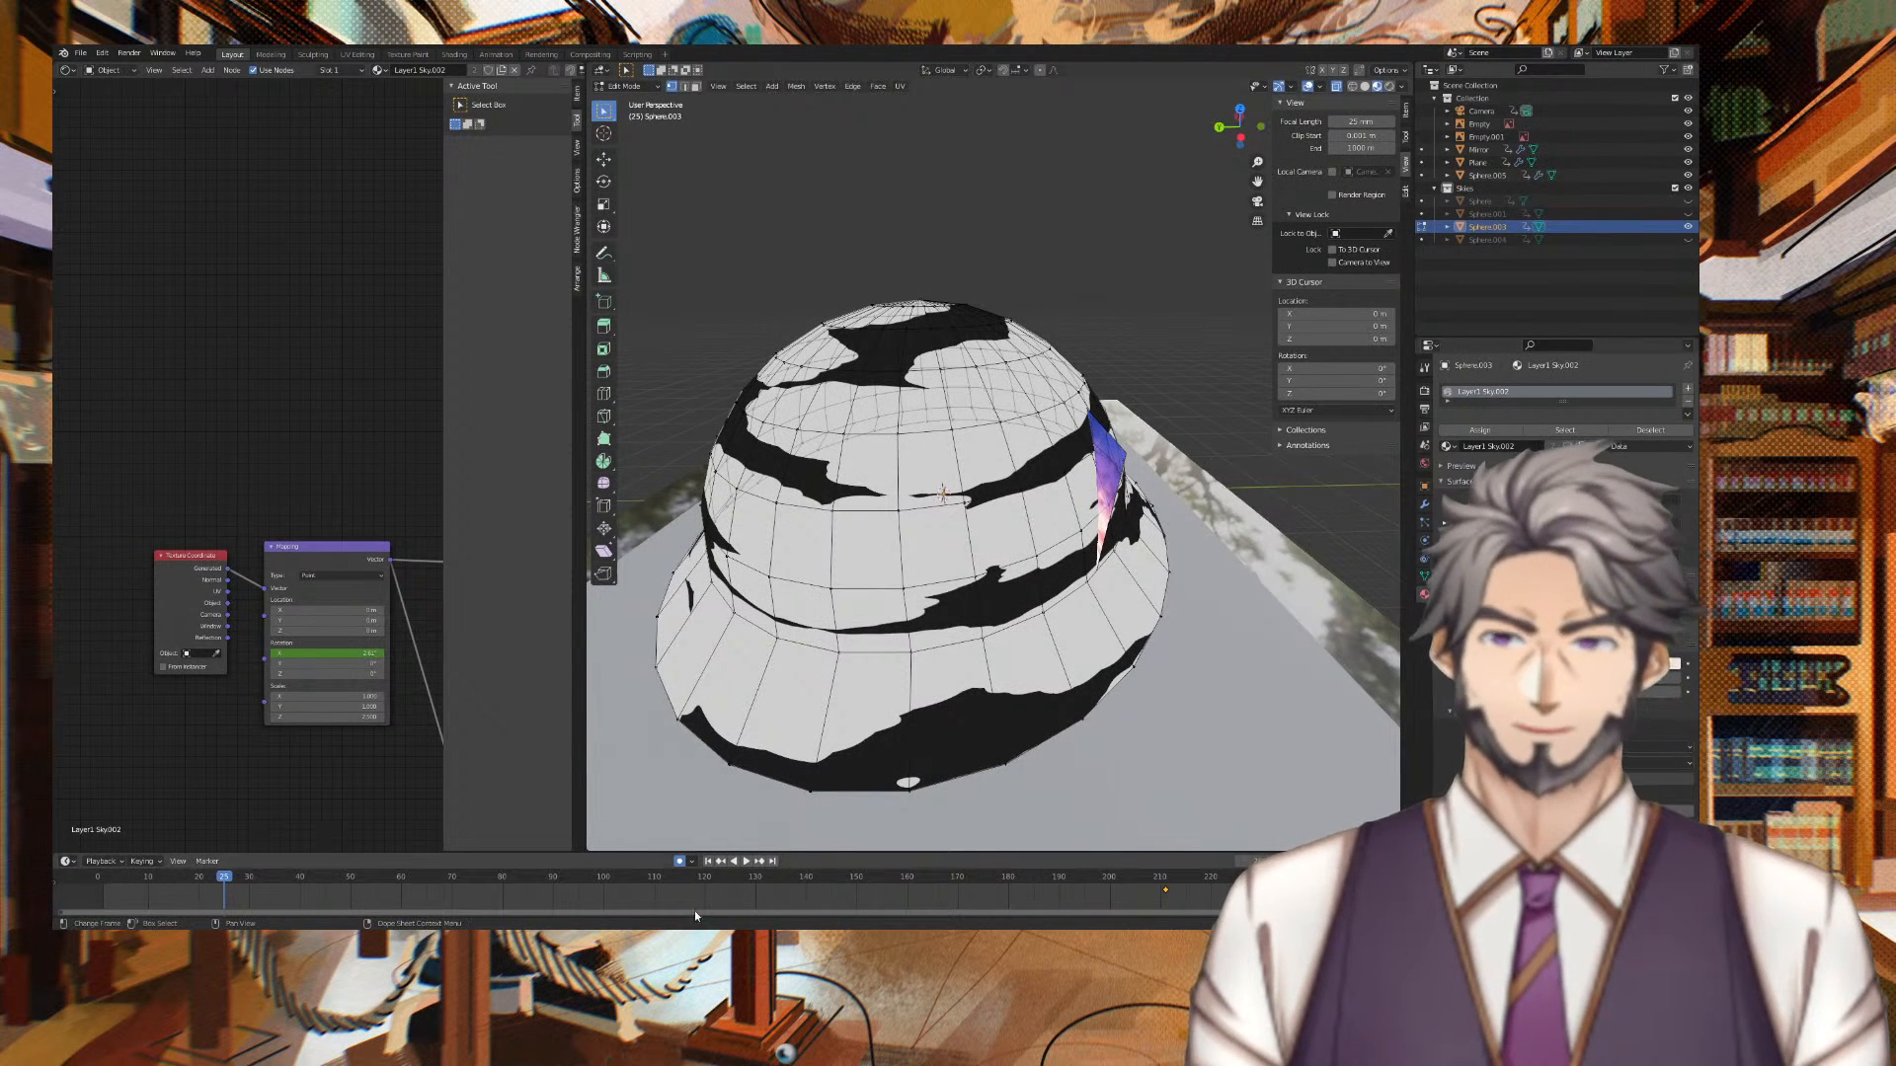
Select the keyframes in the timeline and change their interpolation mode
click(1068, 897)
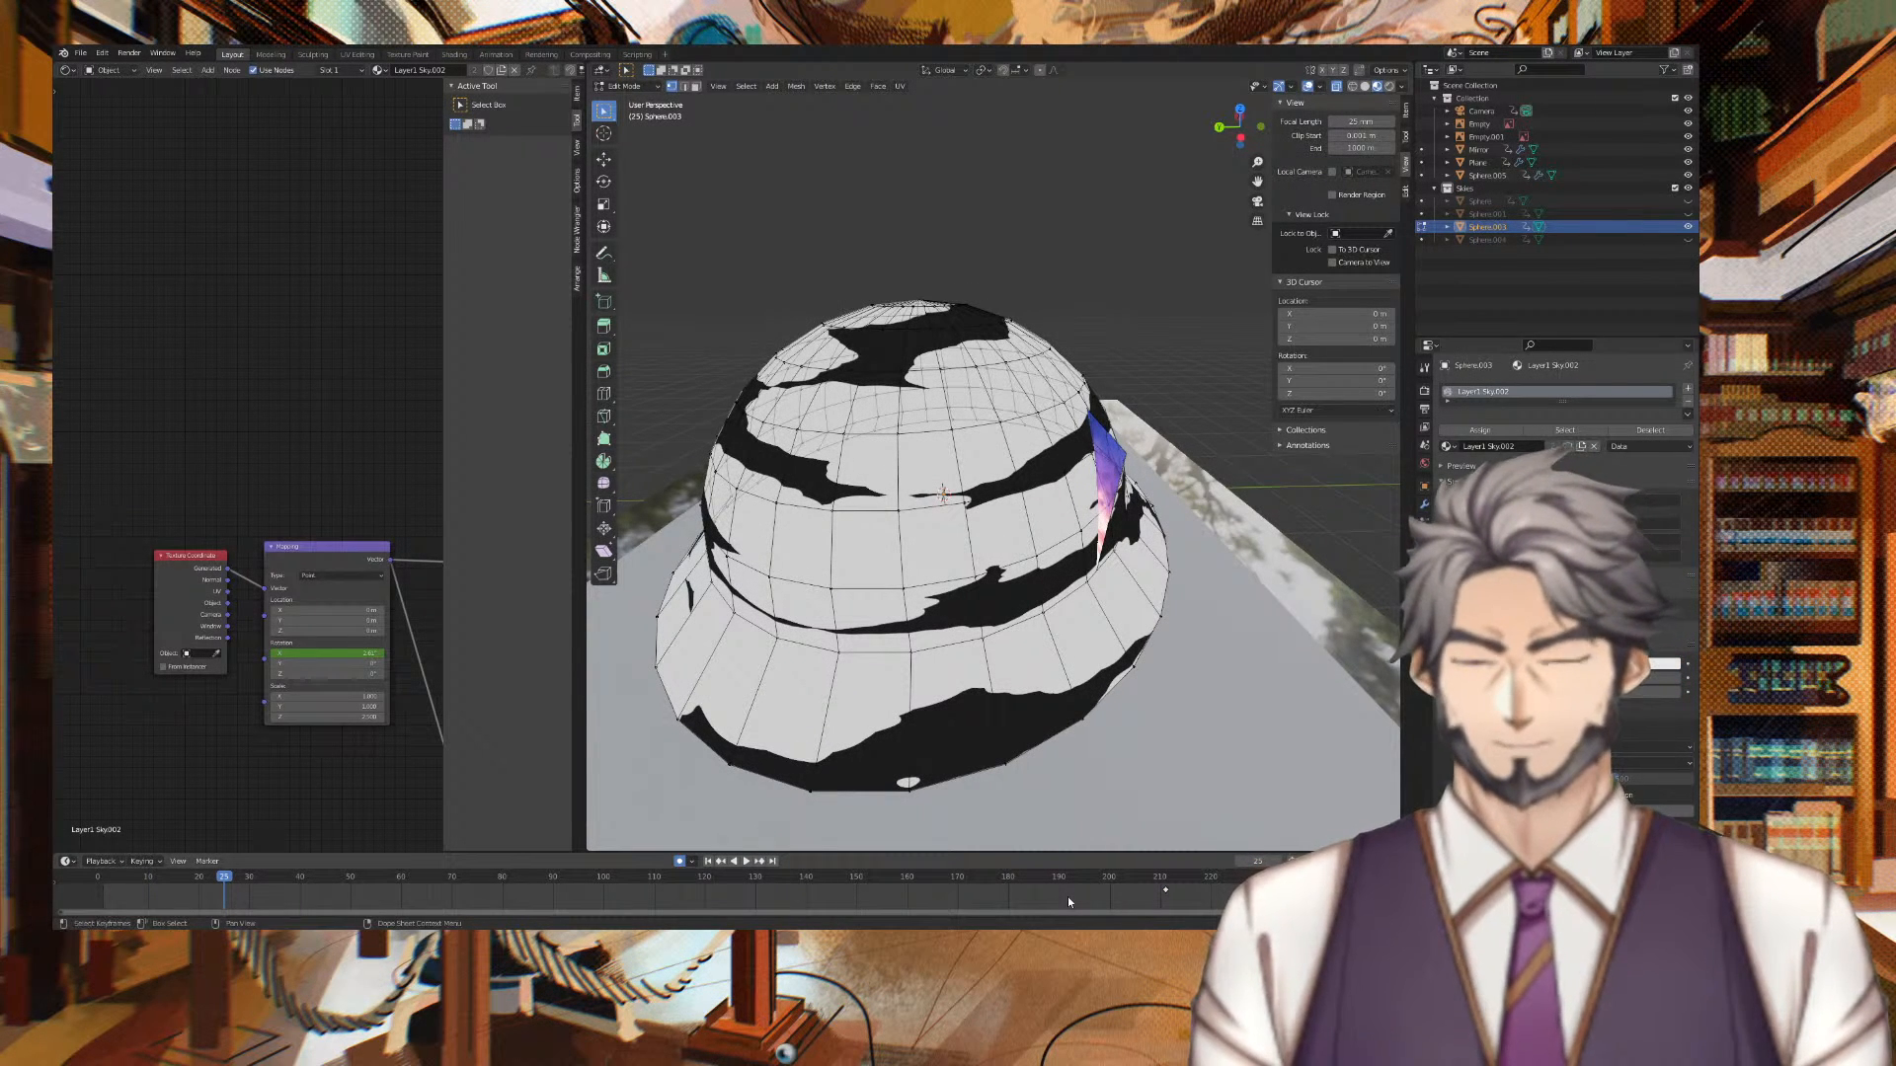
drag(1185, 895, 97, 871)
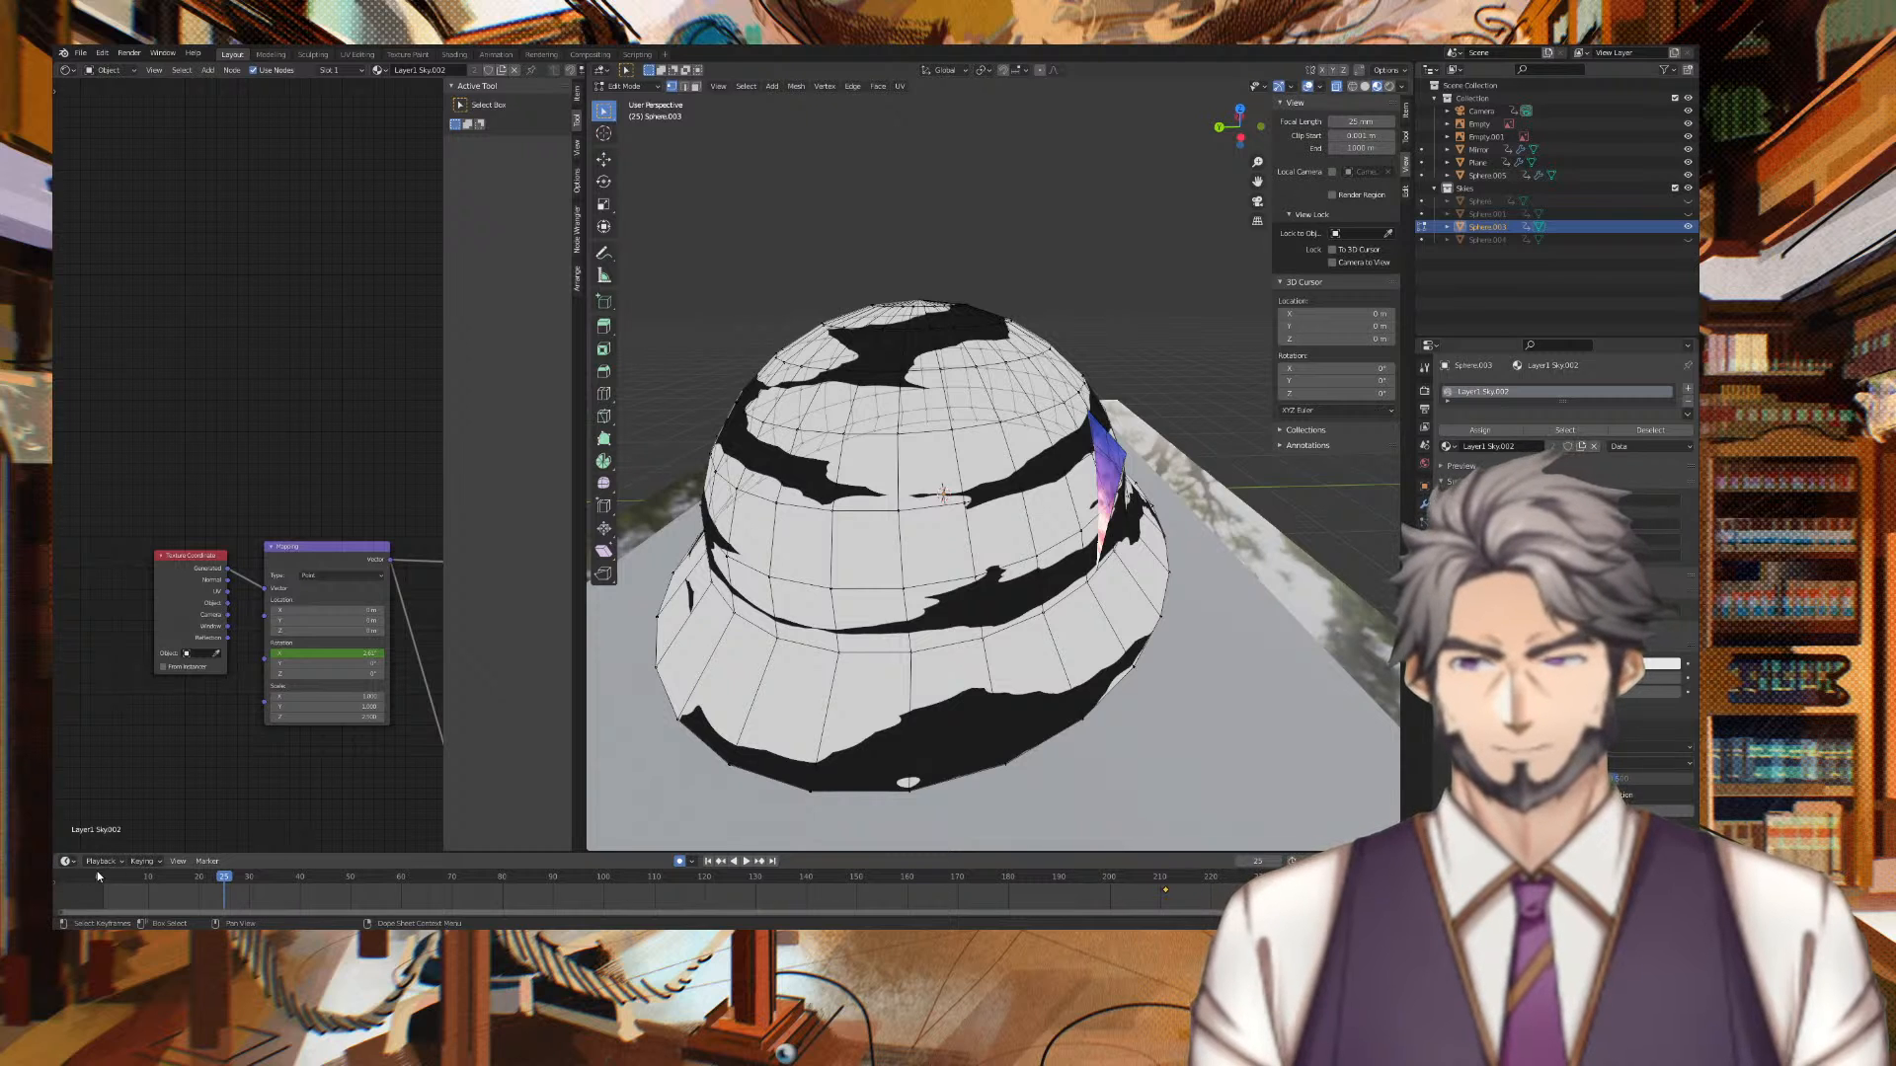
right_click(1170, 890)
mouse_move(1174, 826)
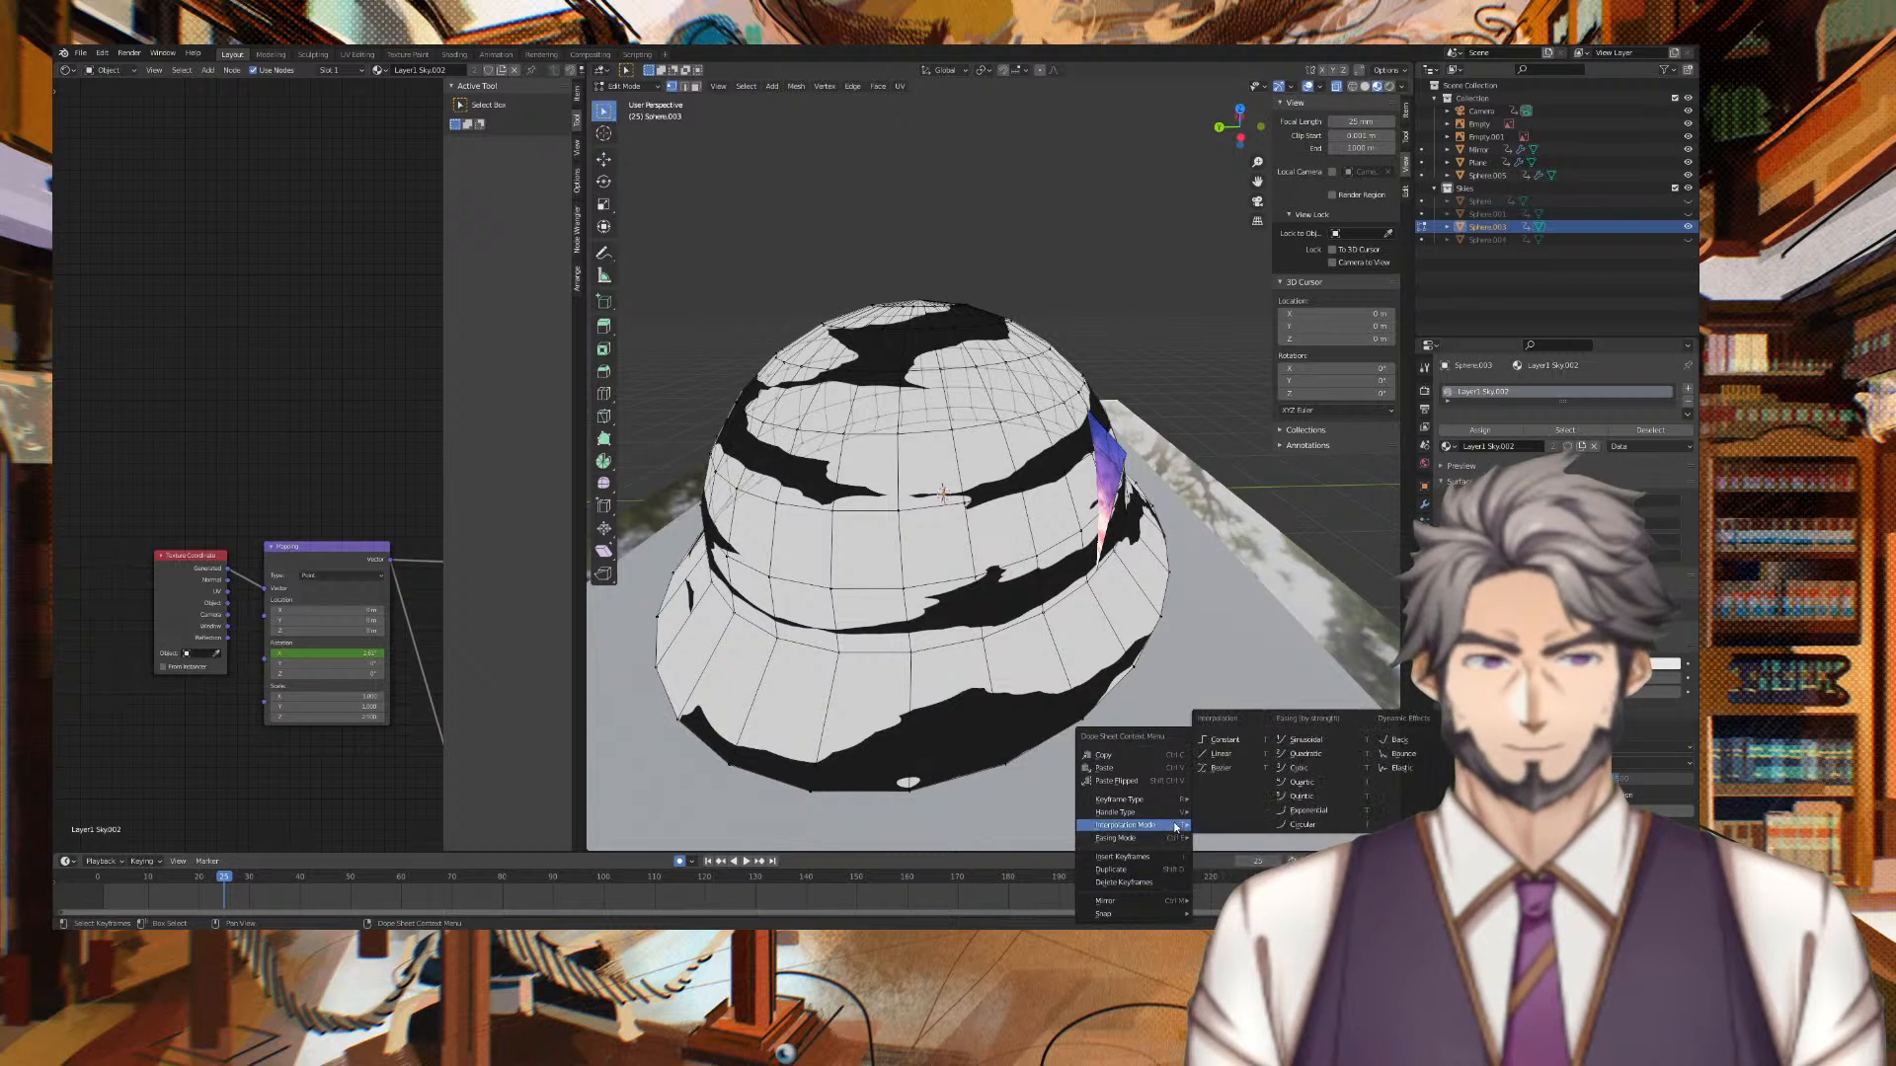
click(1225, 740)
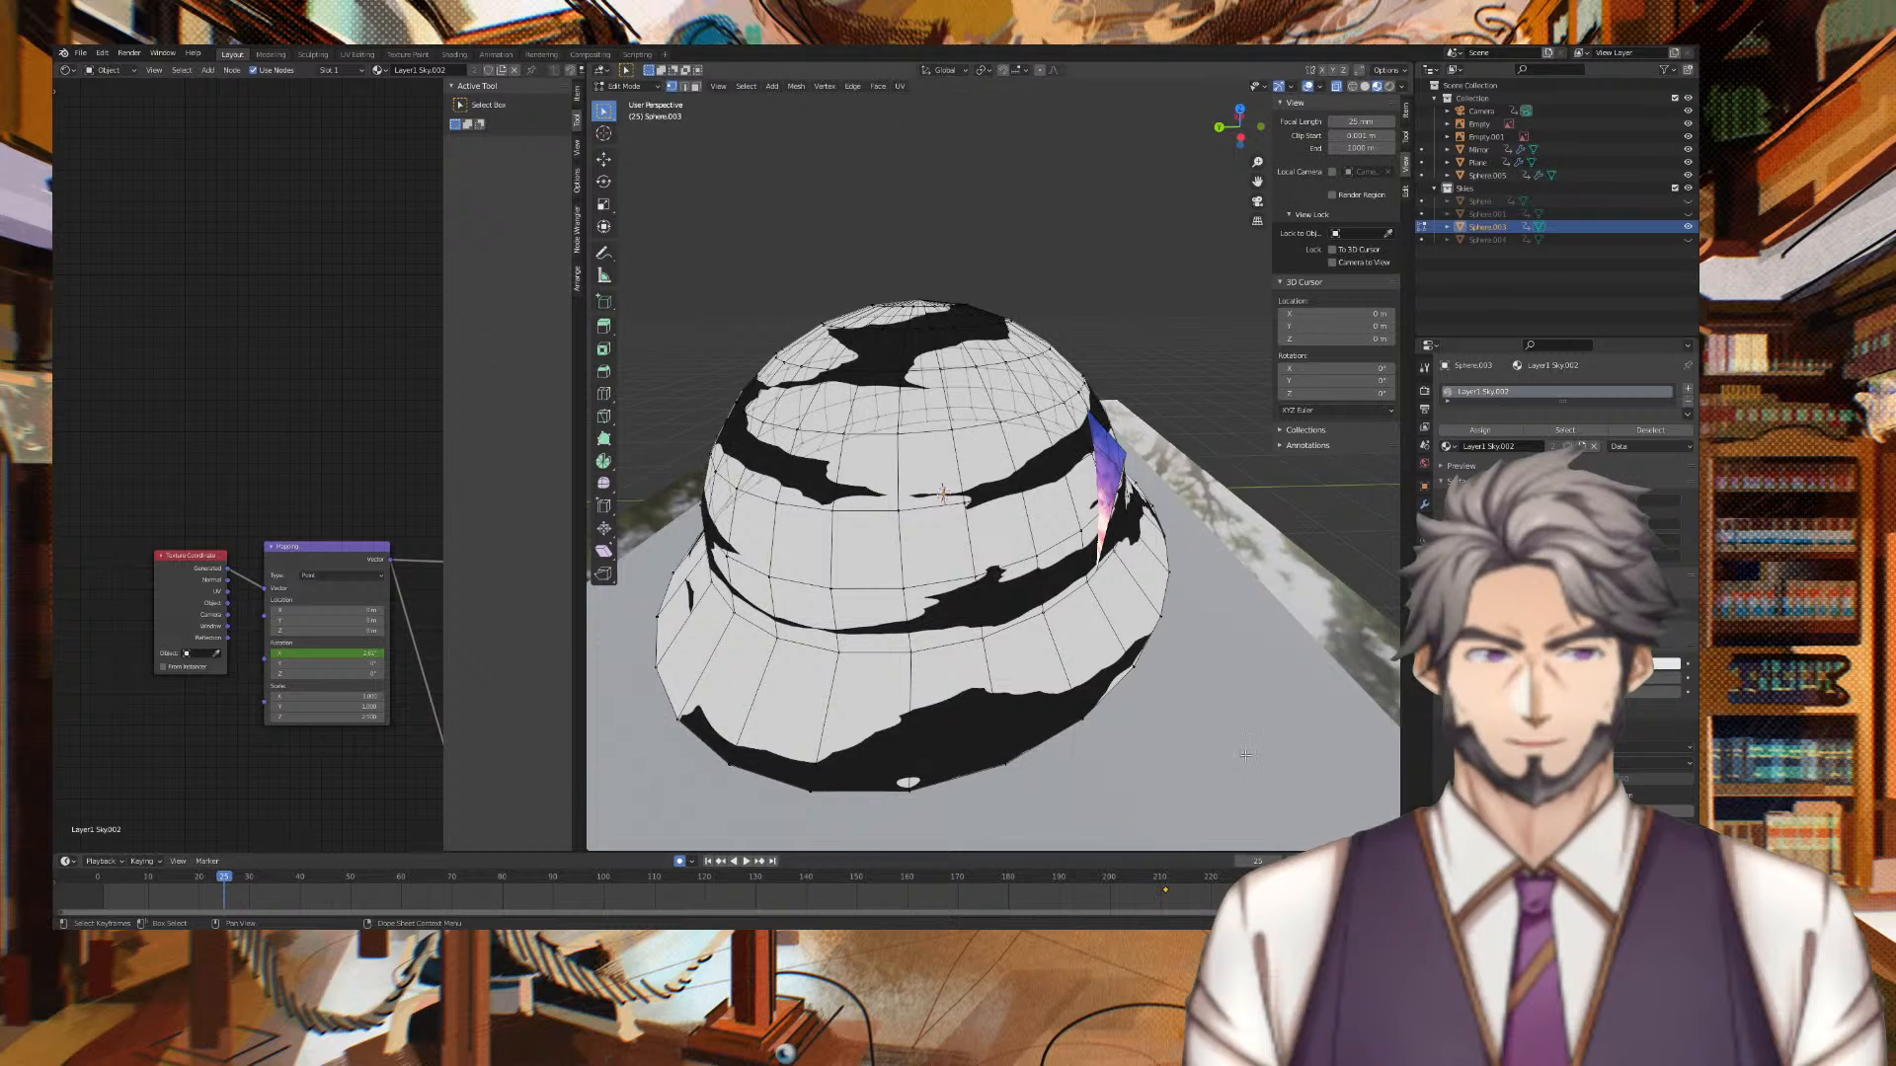
Try Constant interpolation on the Mapping rotation's end keyframe and play the animation
key(space)
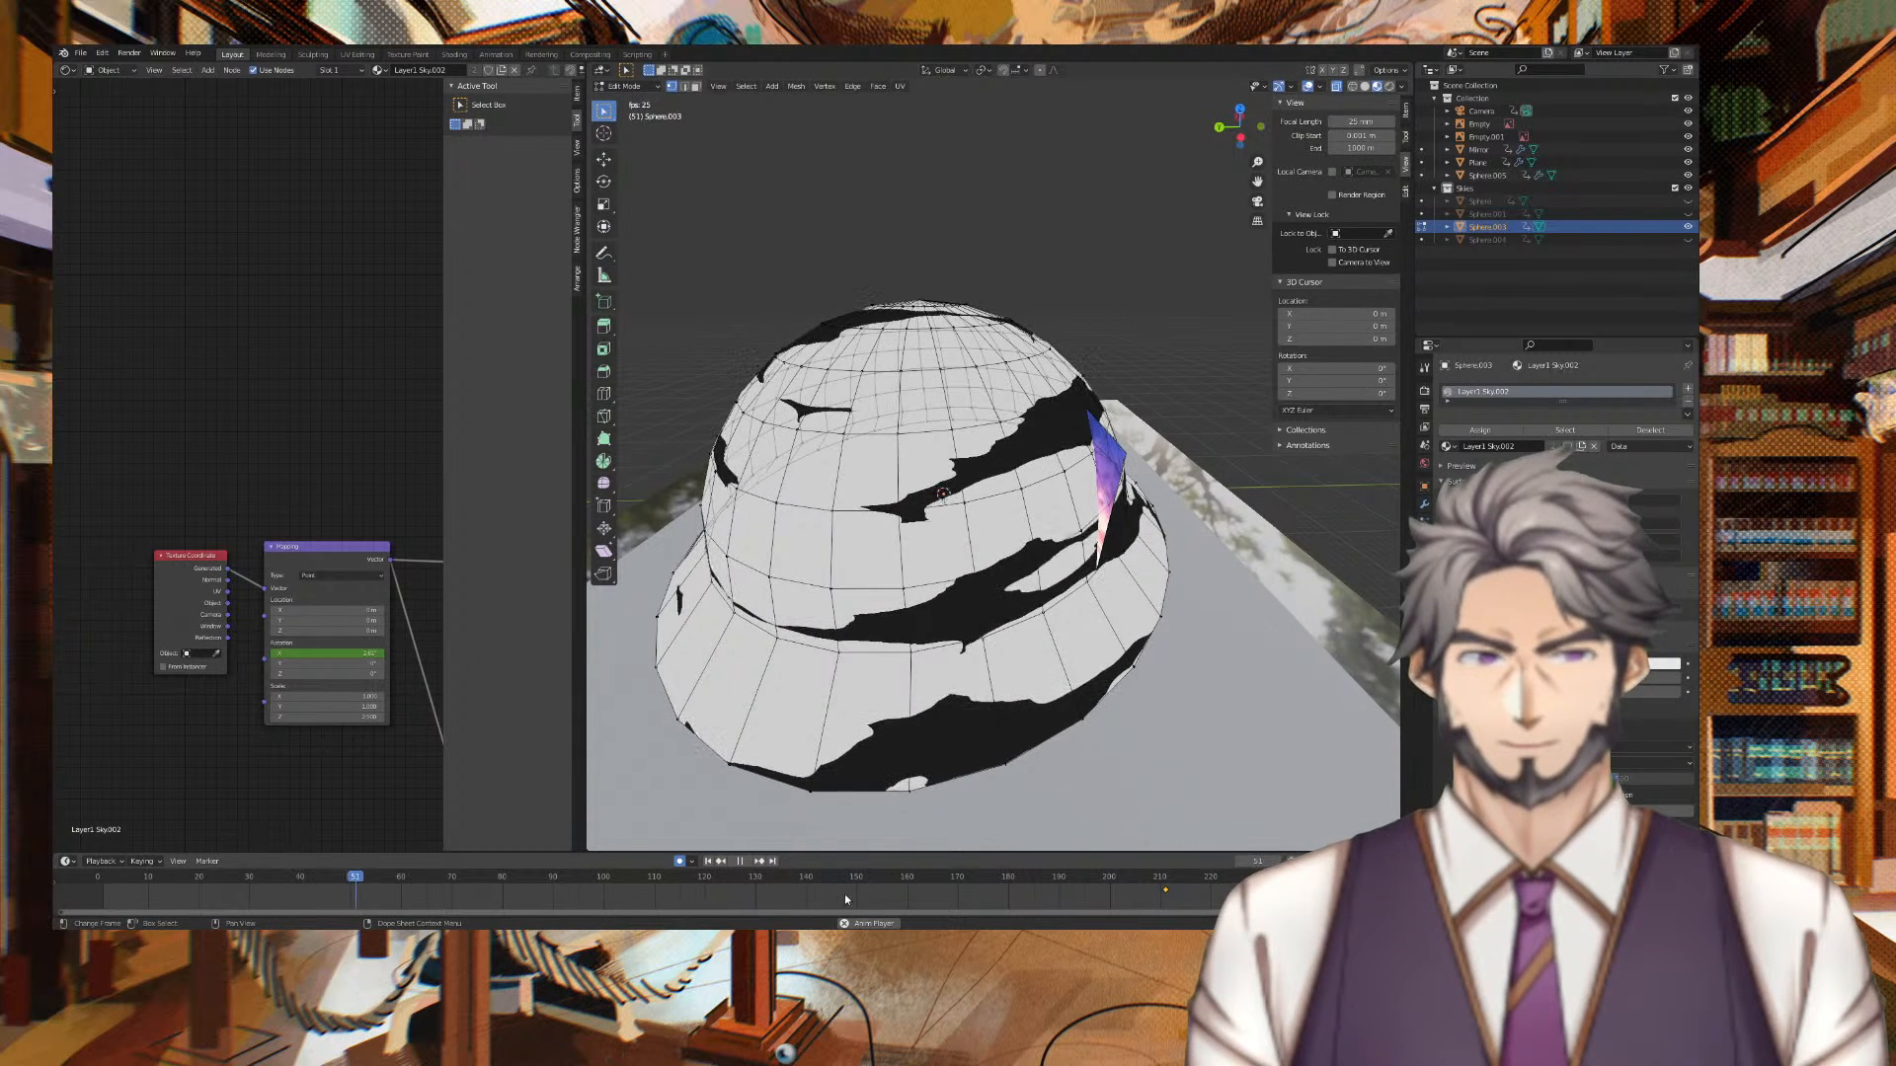
right_click(1165, 893)
mouse_move(1152, 829)
click(1223, 741)
key(space)
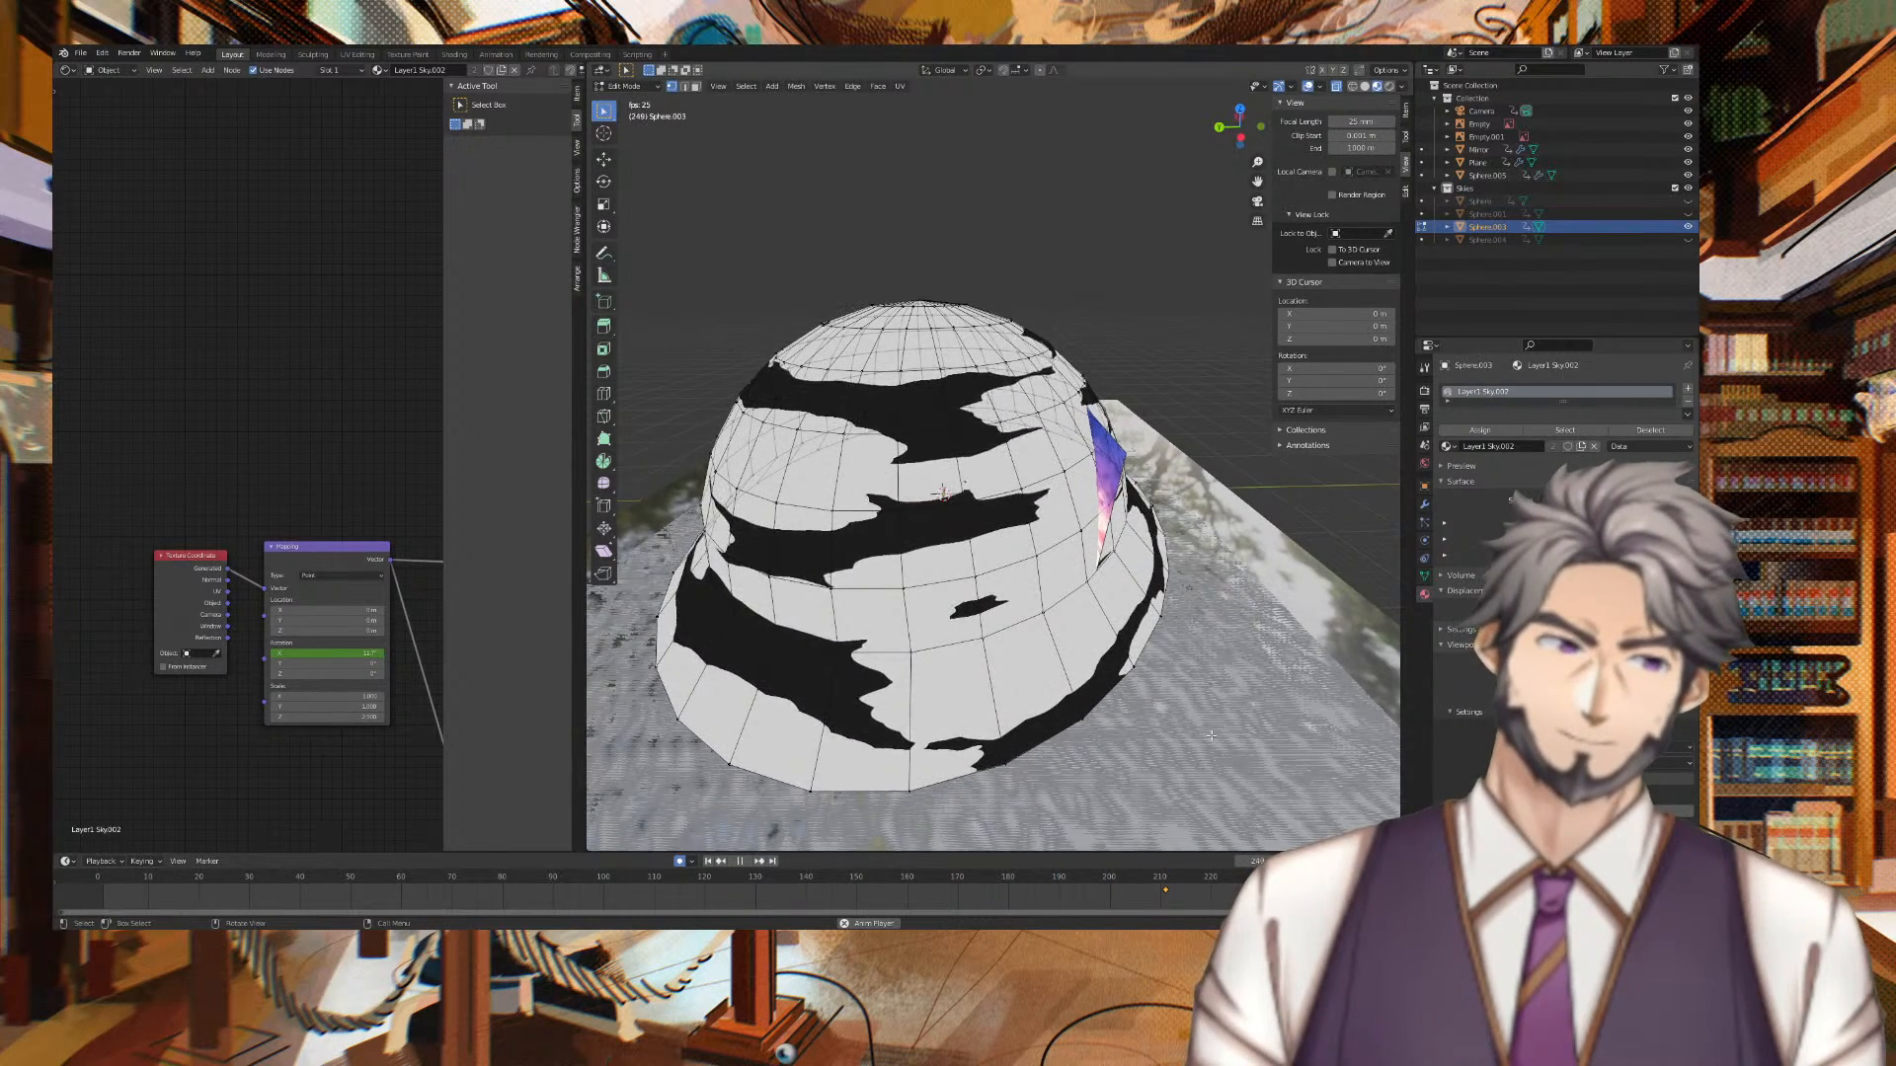
Set the rotation keyframe's interpolation to Linear and play the animation to check the cloud movement
right_click(1164, 893)
mouse_move(1161, 826)
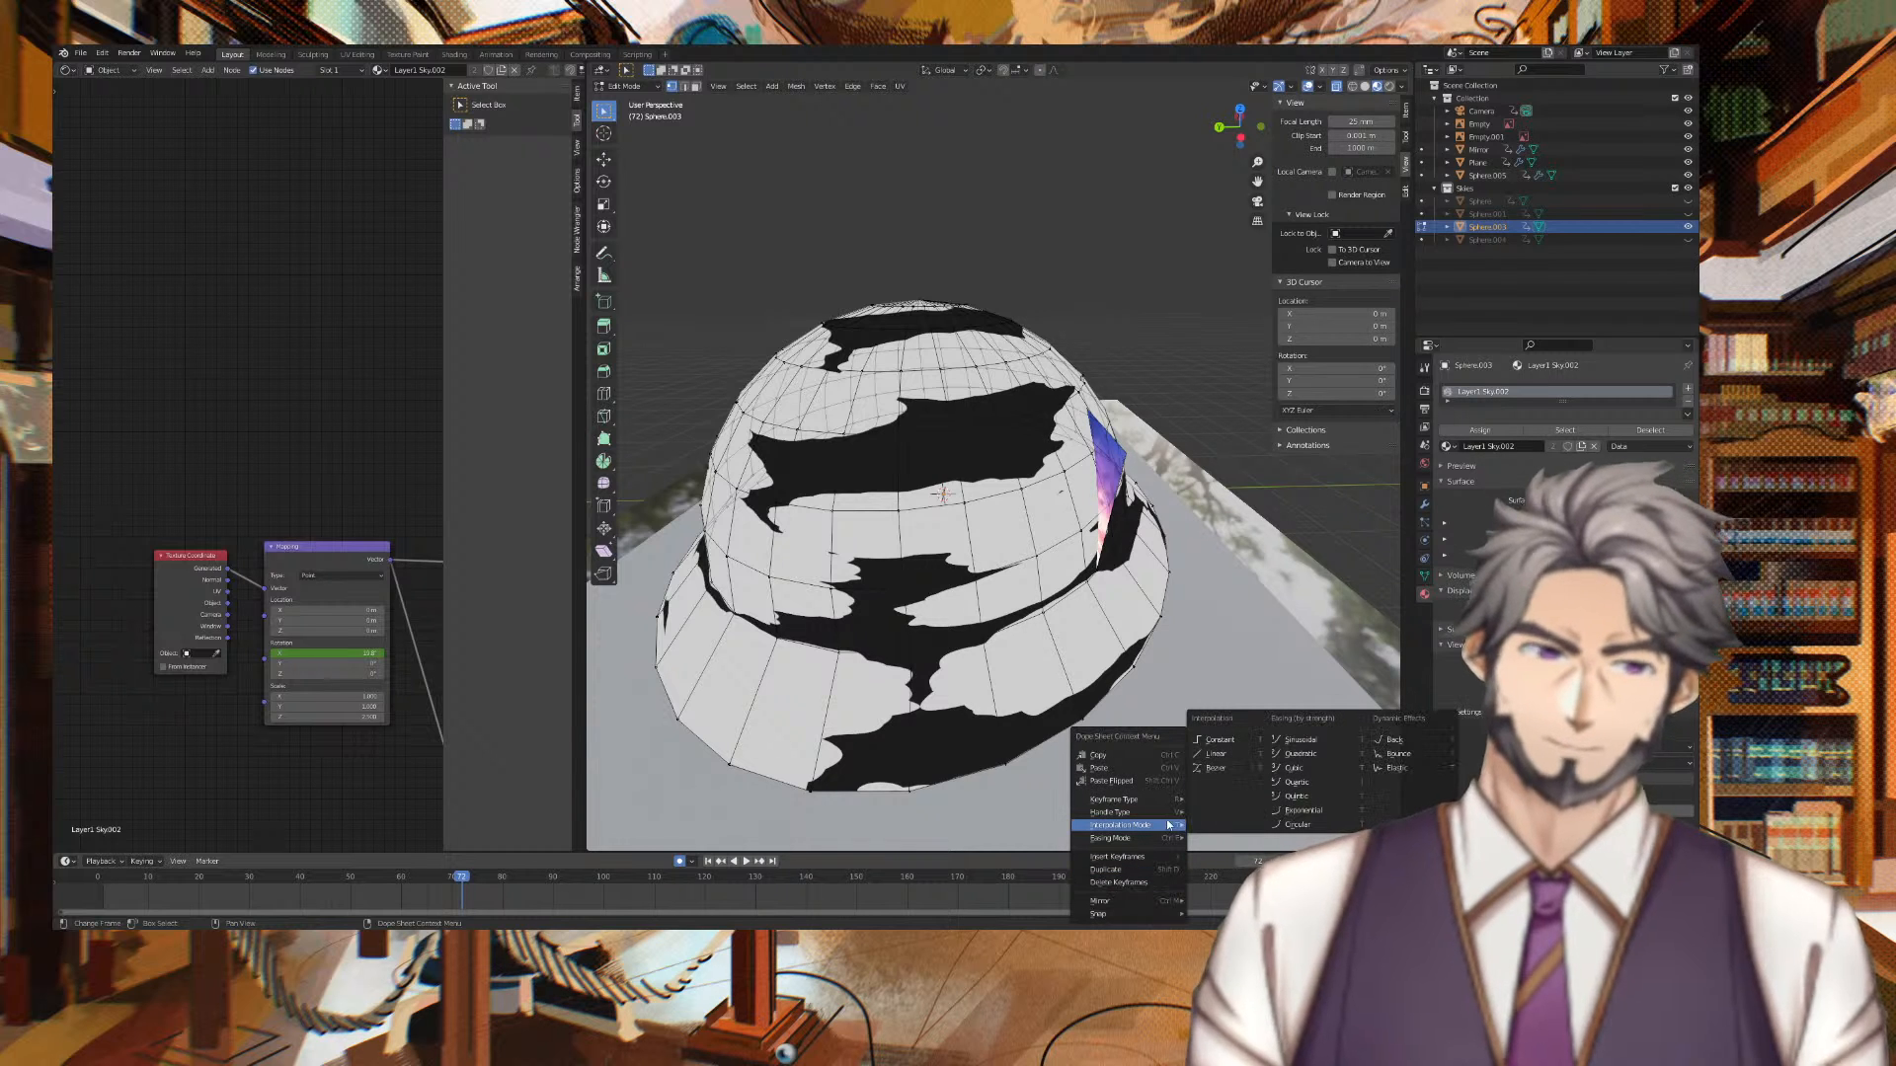
click(1224, 753)
key(space)
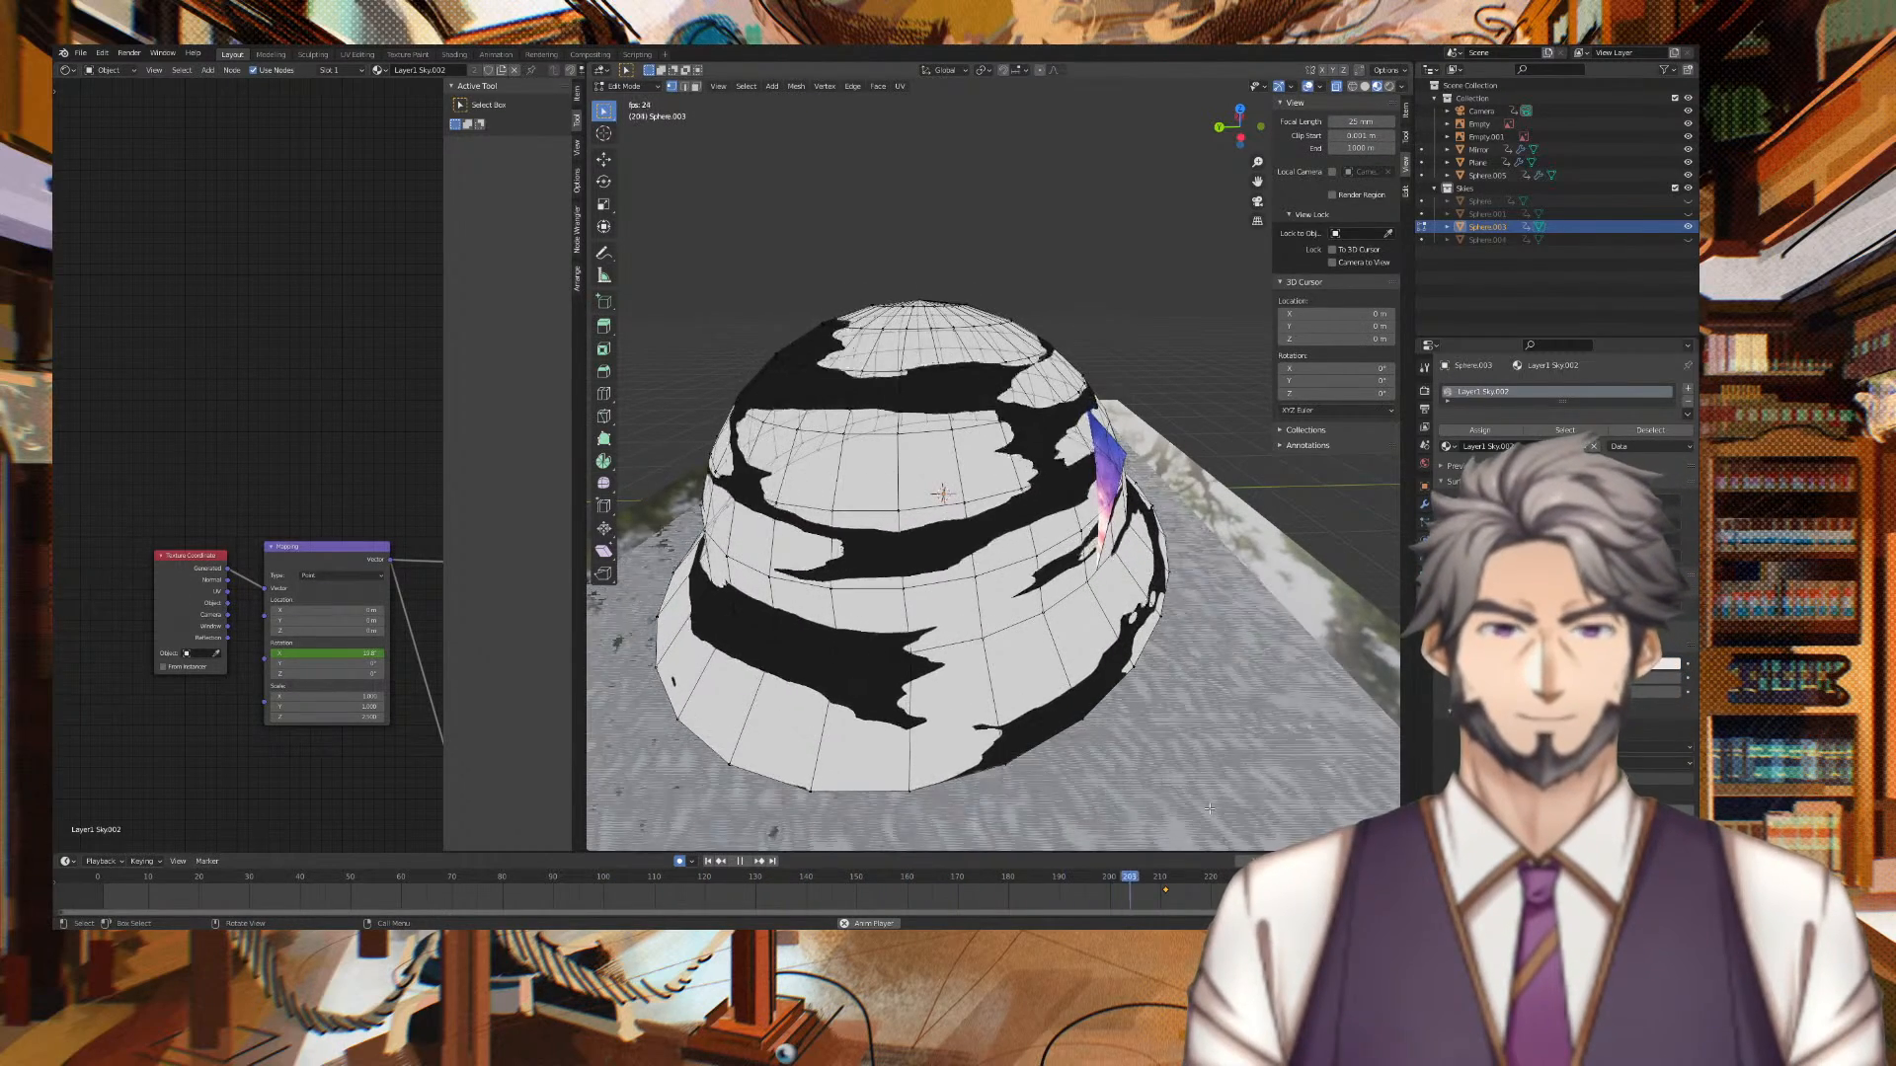
key(space)
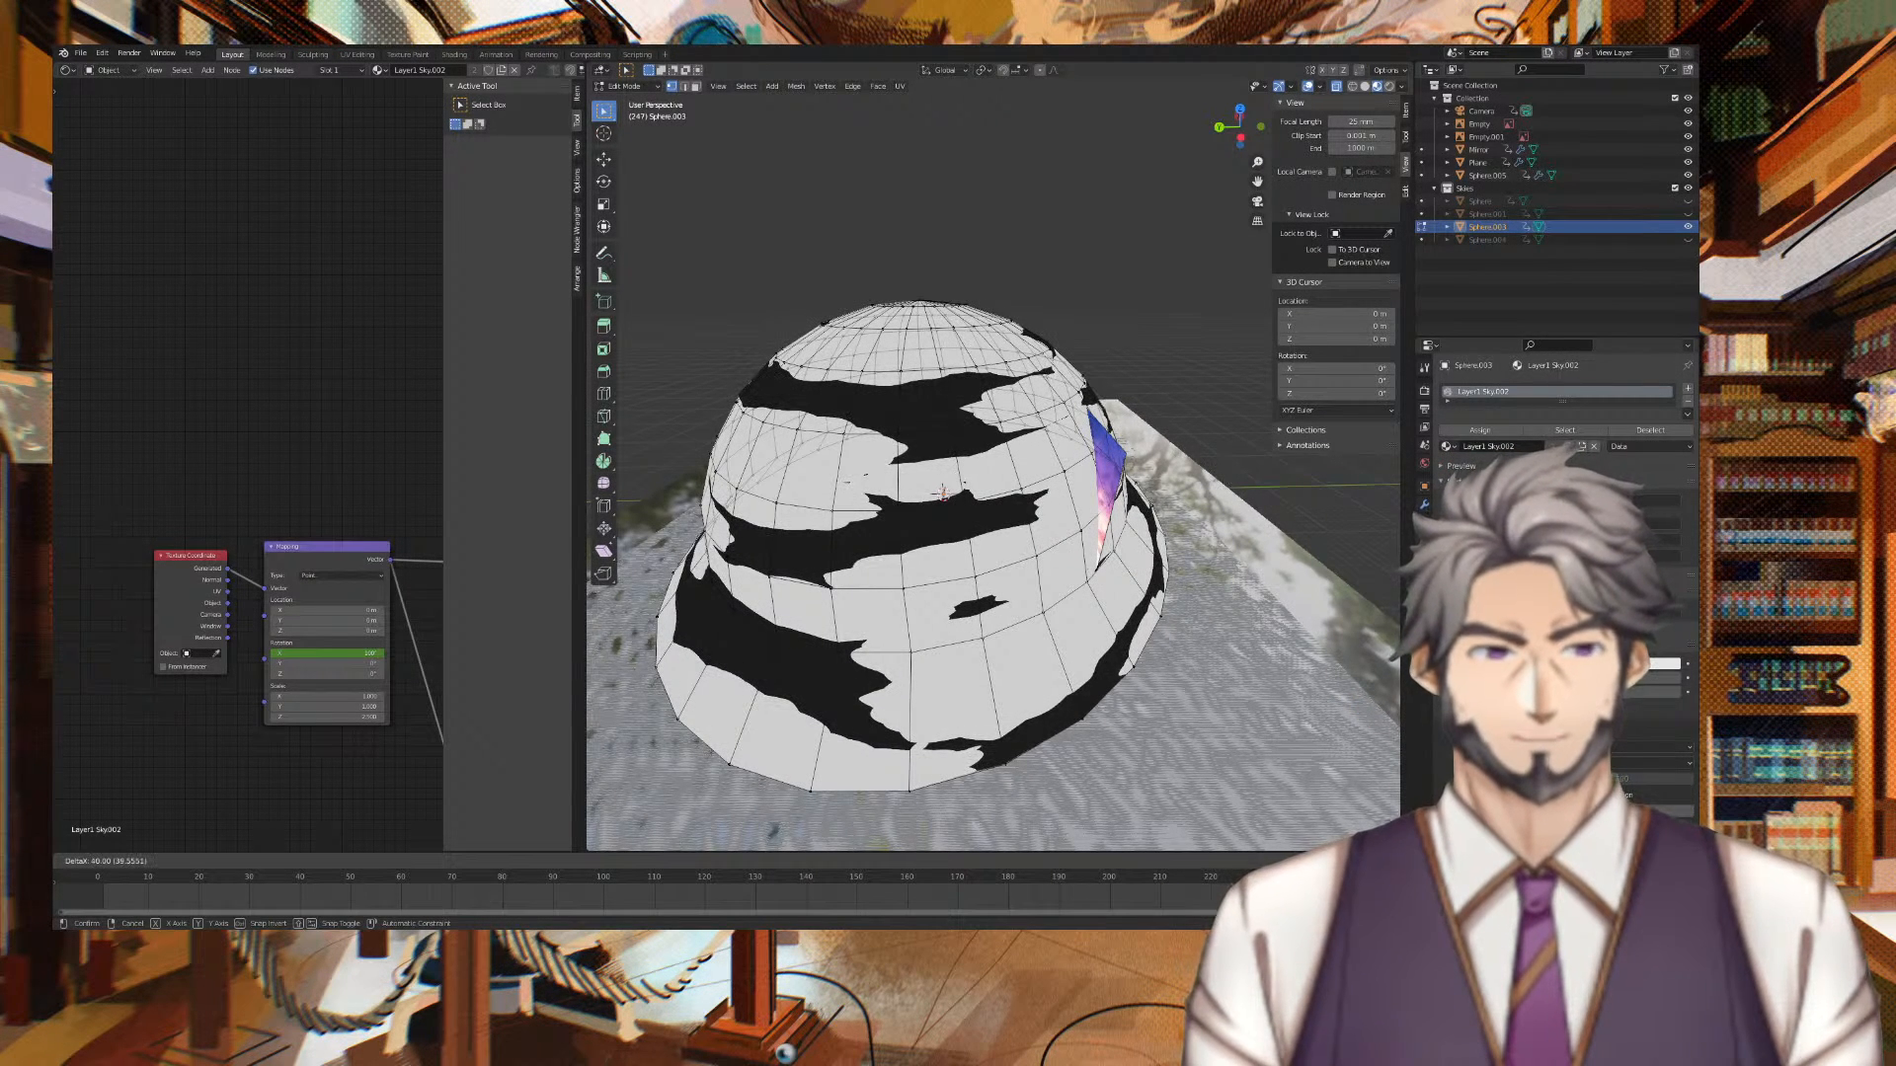
At frame 250, change the Mapping node's X rotation and replace its single keyframe
key(space)
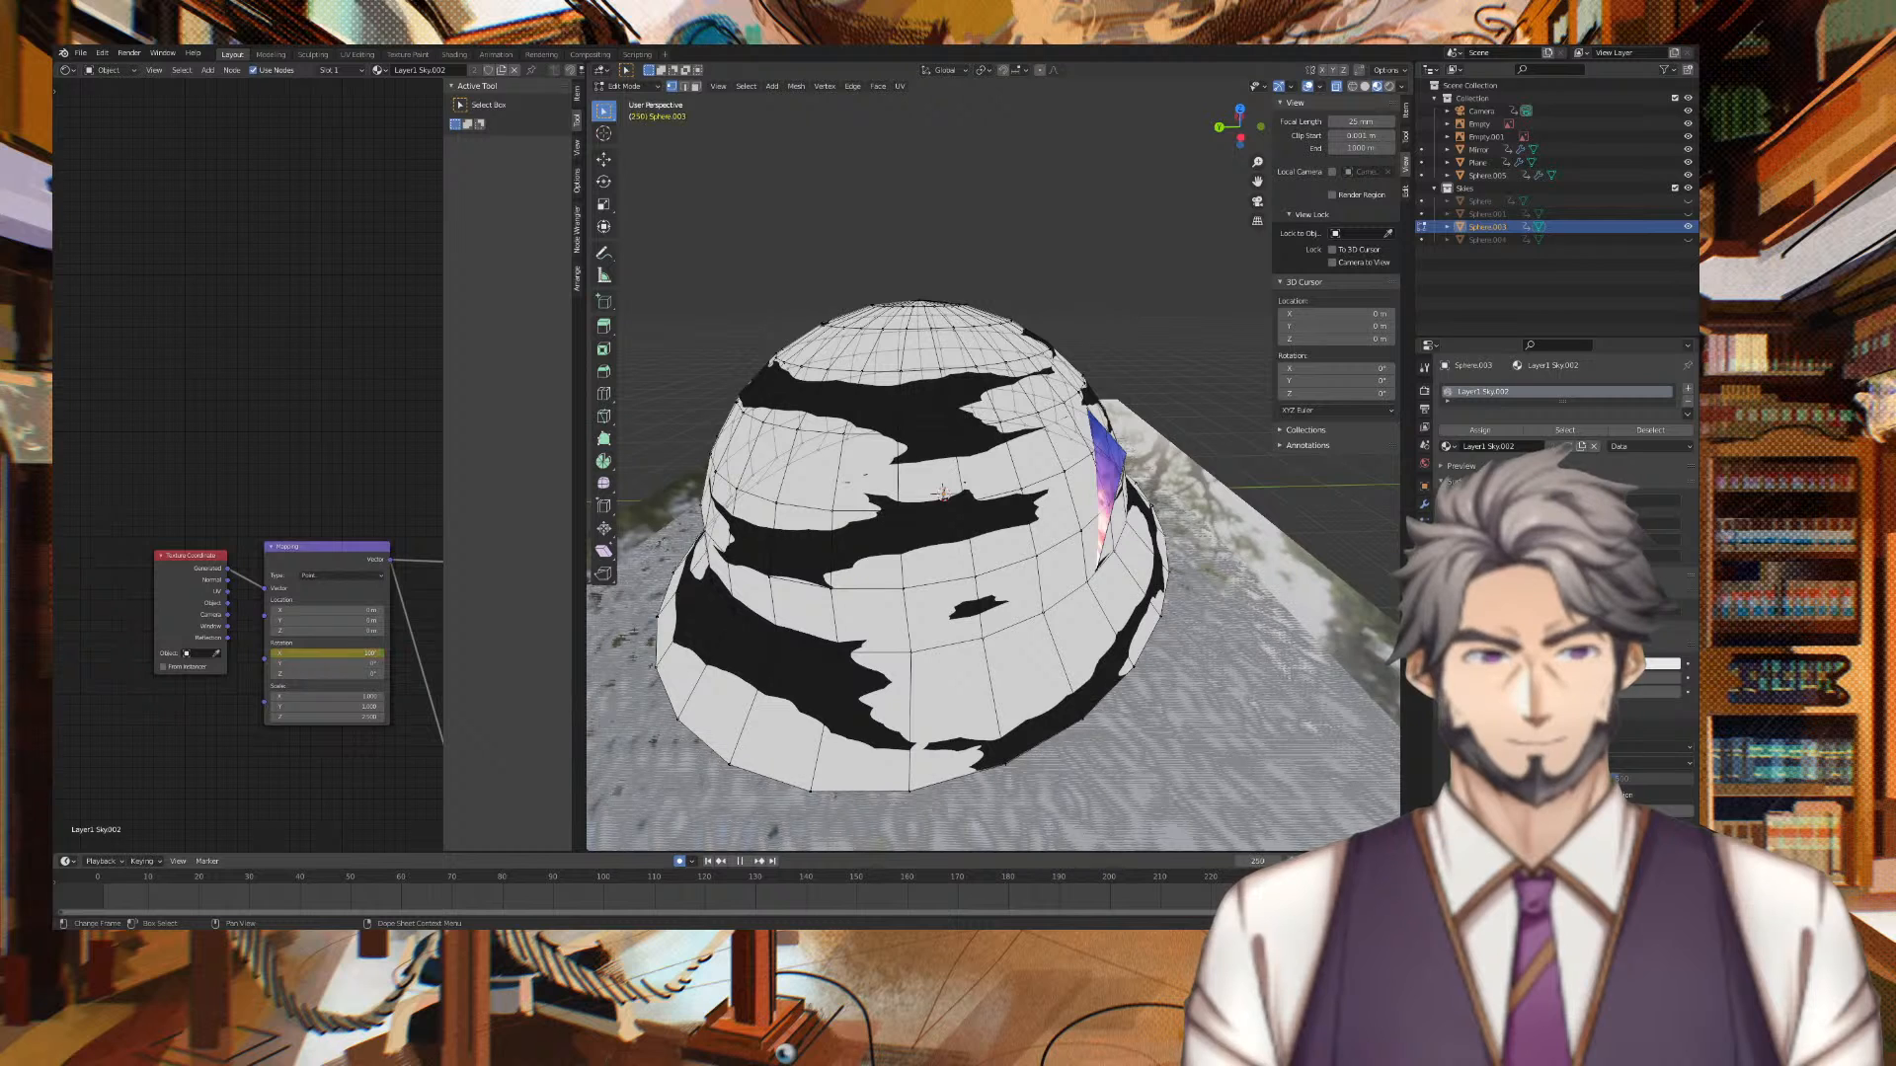
drag(348, 653, 225, 653)
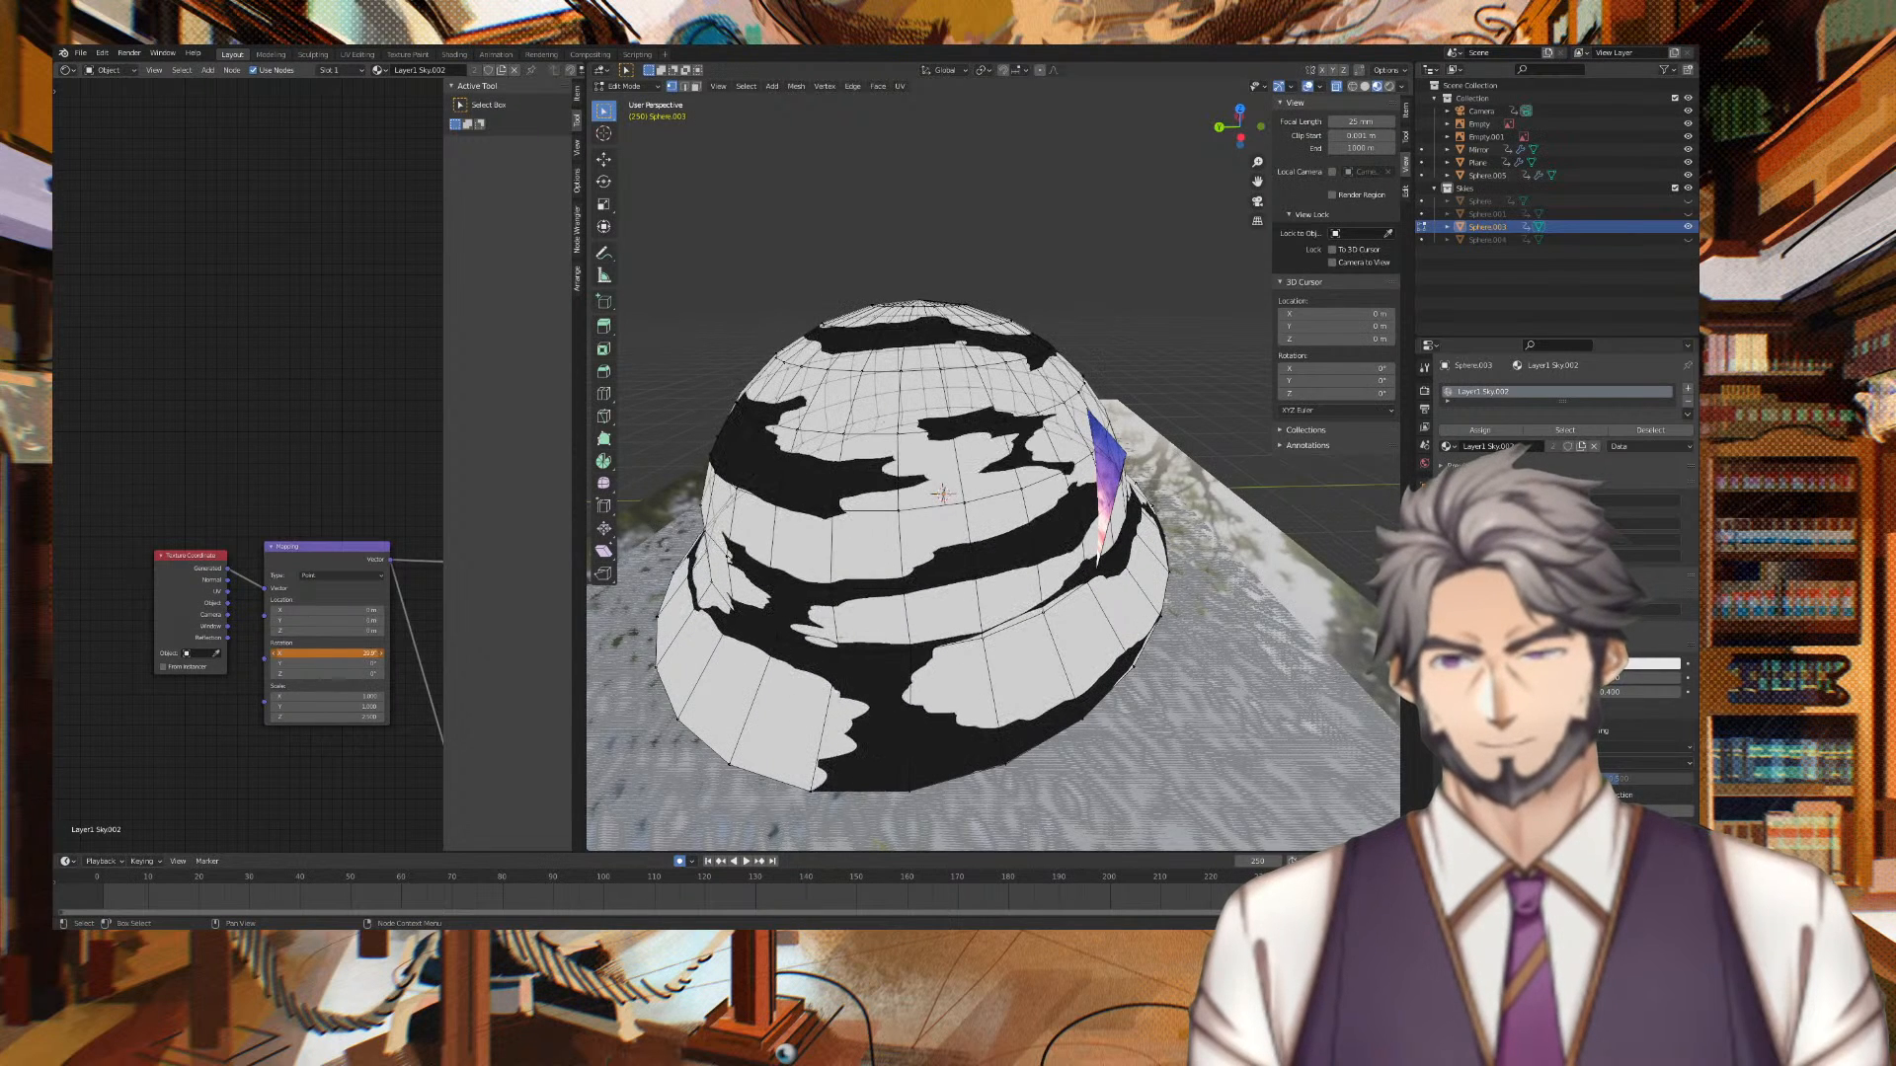
right_click(357, 653)
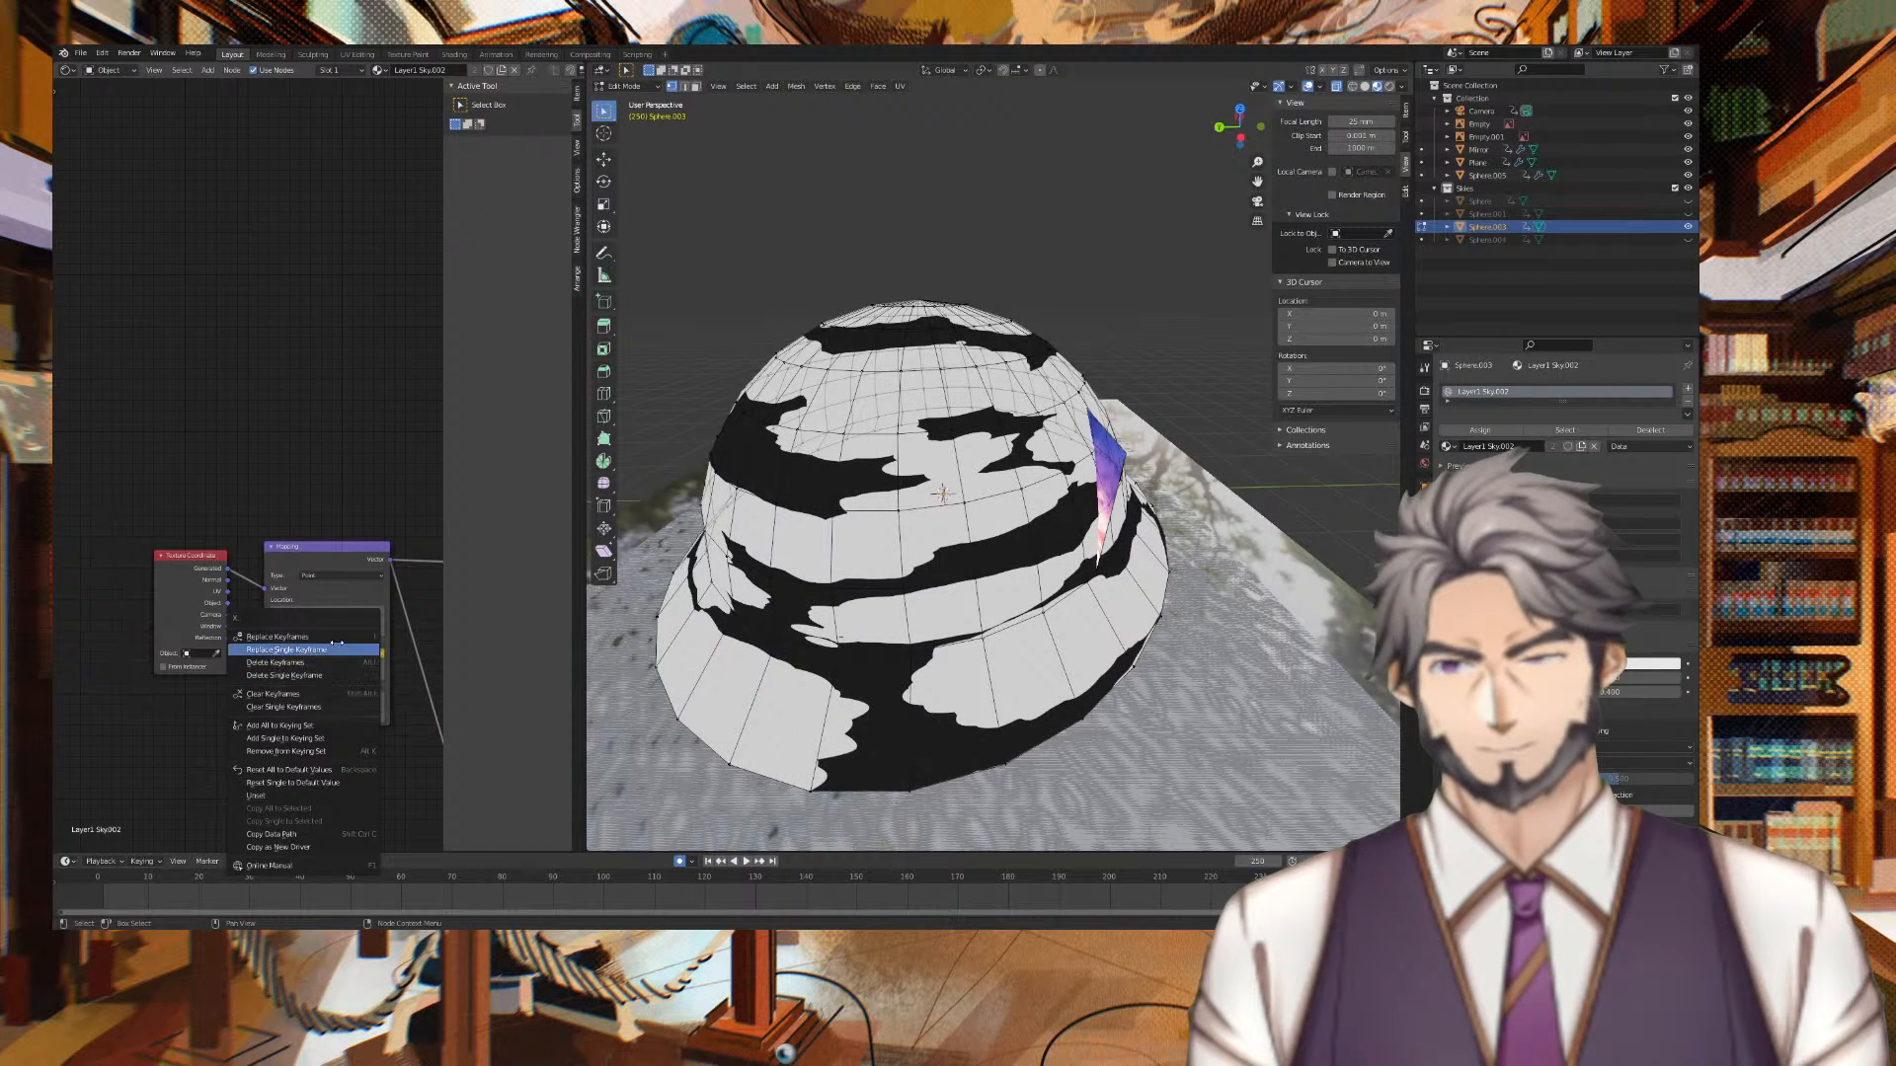
click(334, 649)
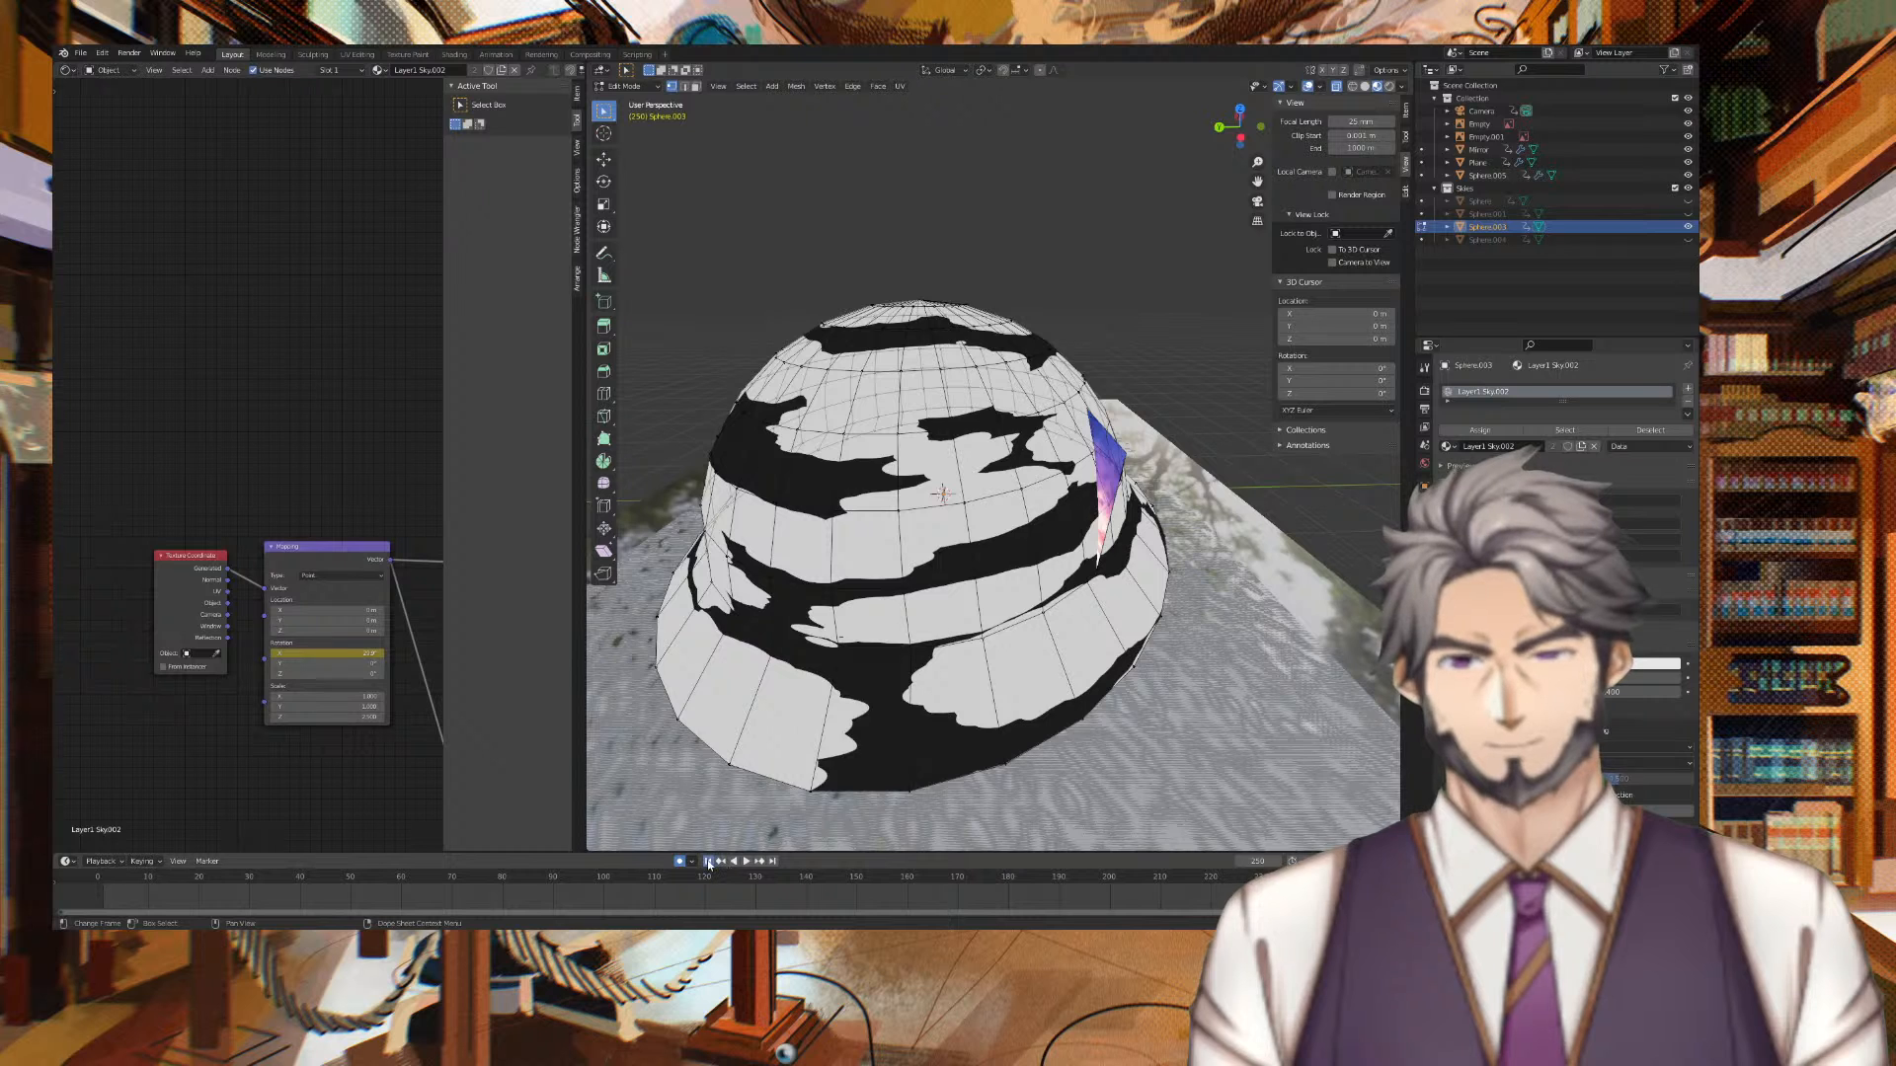
Play the sky animation, leave Edit Mode and watch the moving clouds through the camera
key(space)
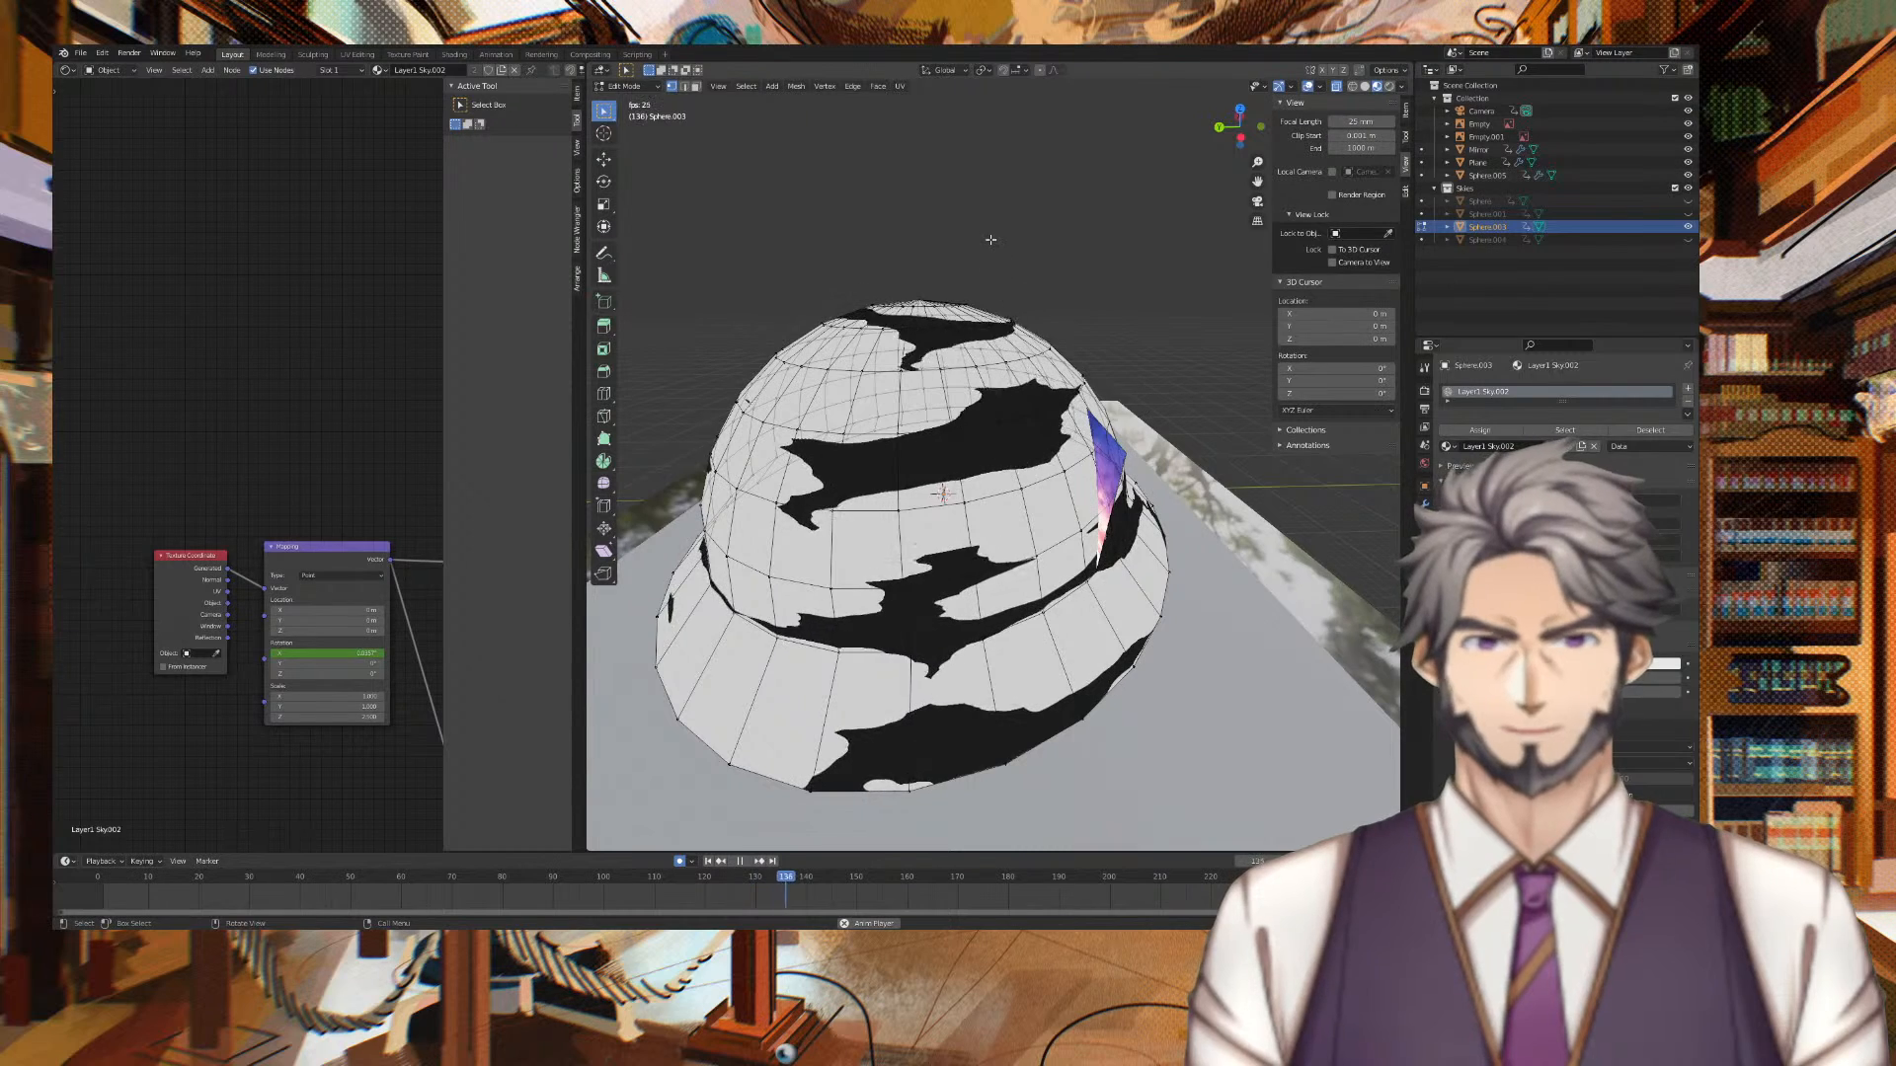
key(Tab)
key(KP_0)
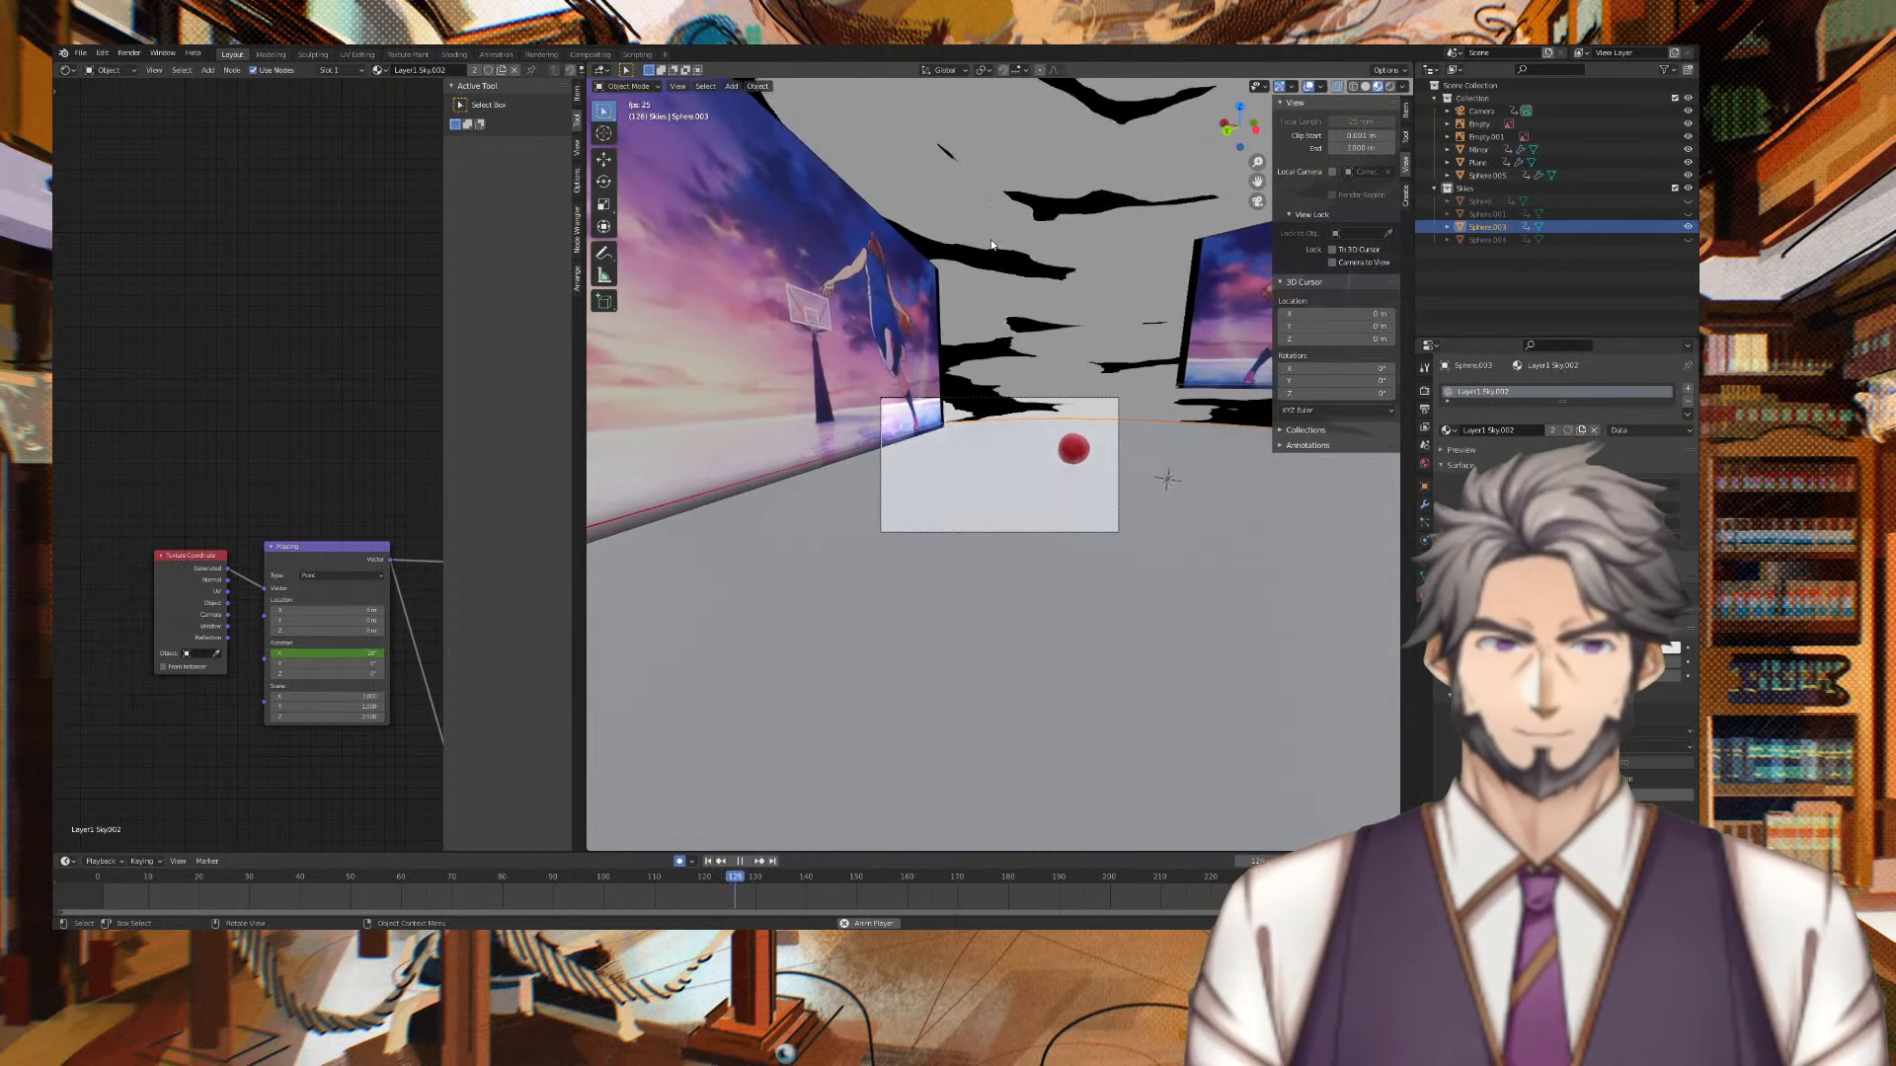
key(space)
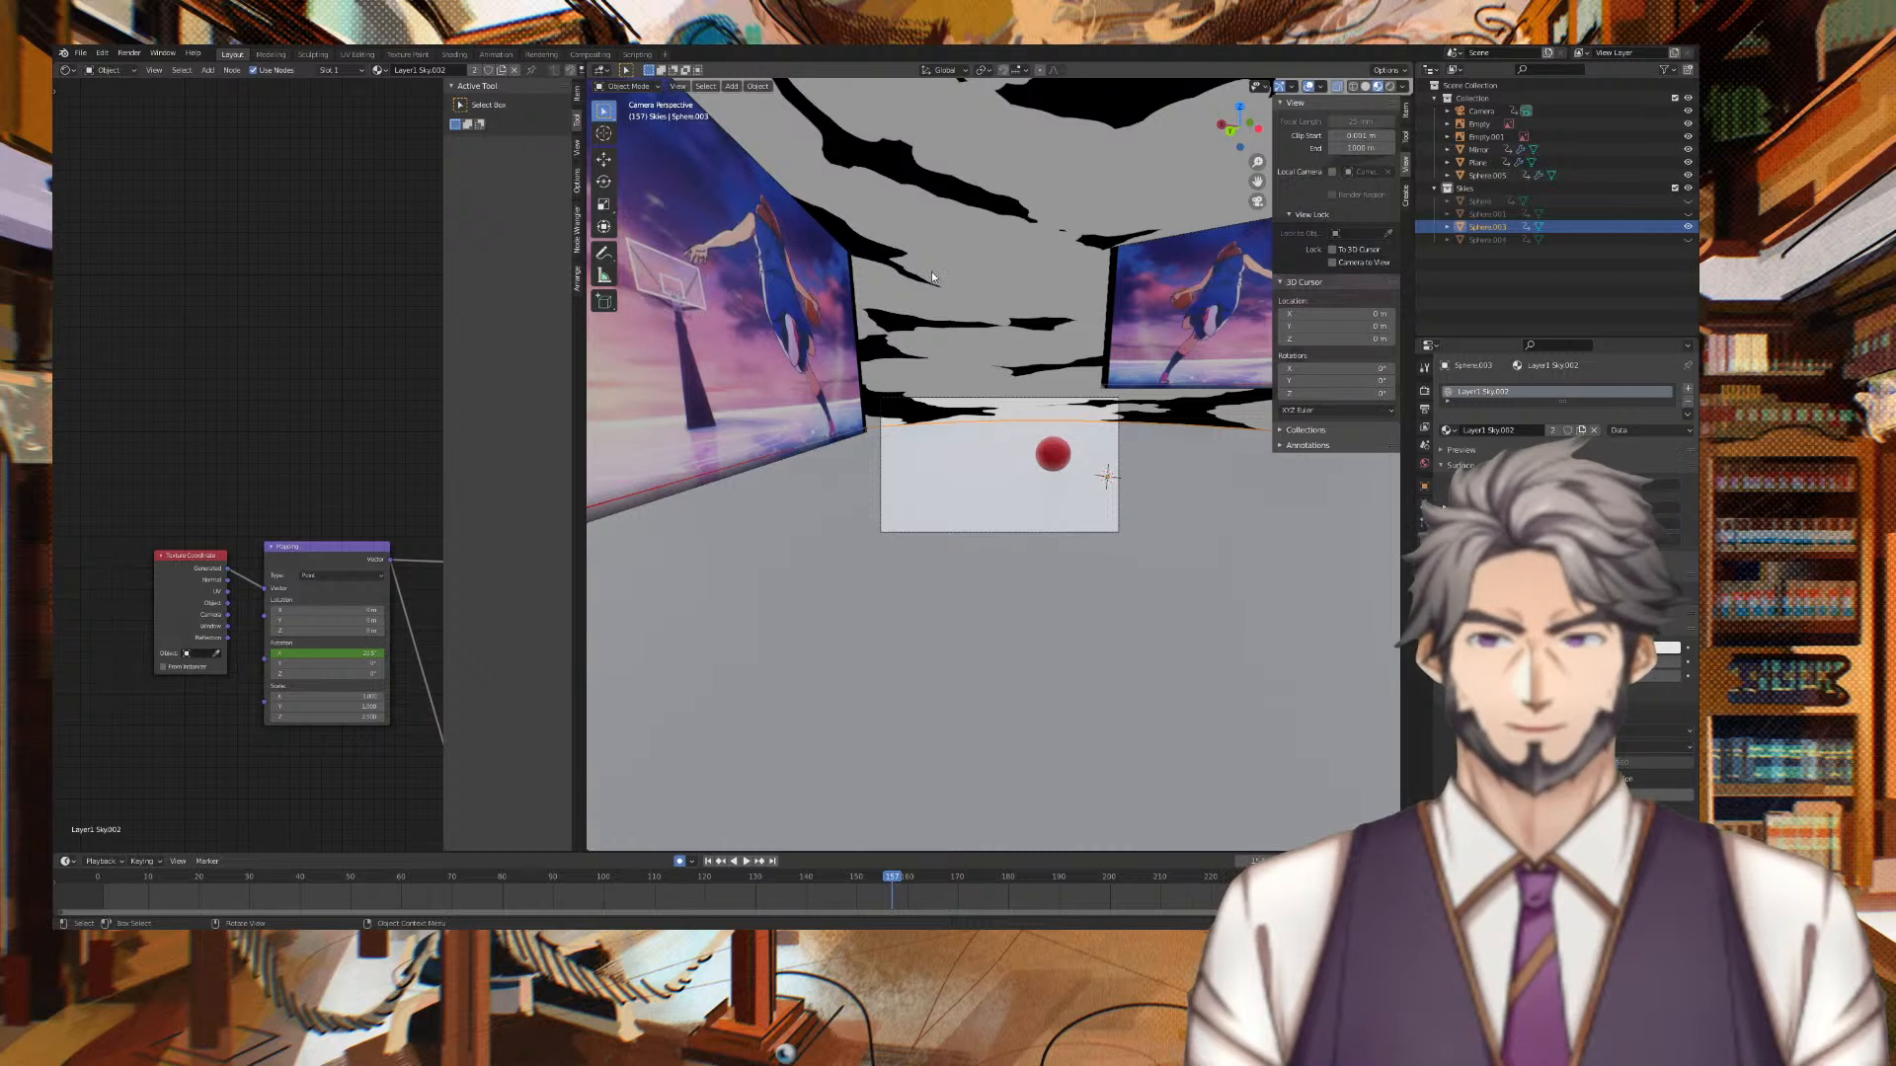
Widen the node editor to give the sky material's node tree more room
middle_drag(234, 371, 576, 442)
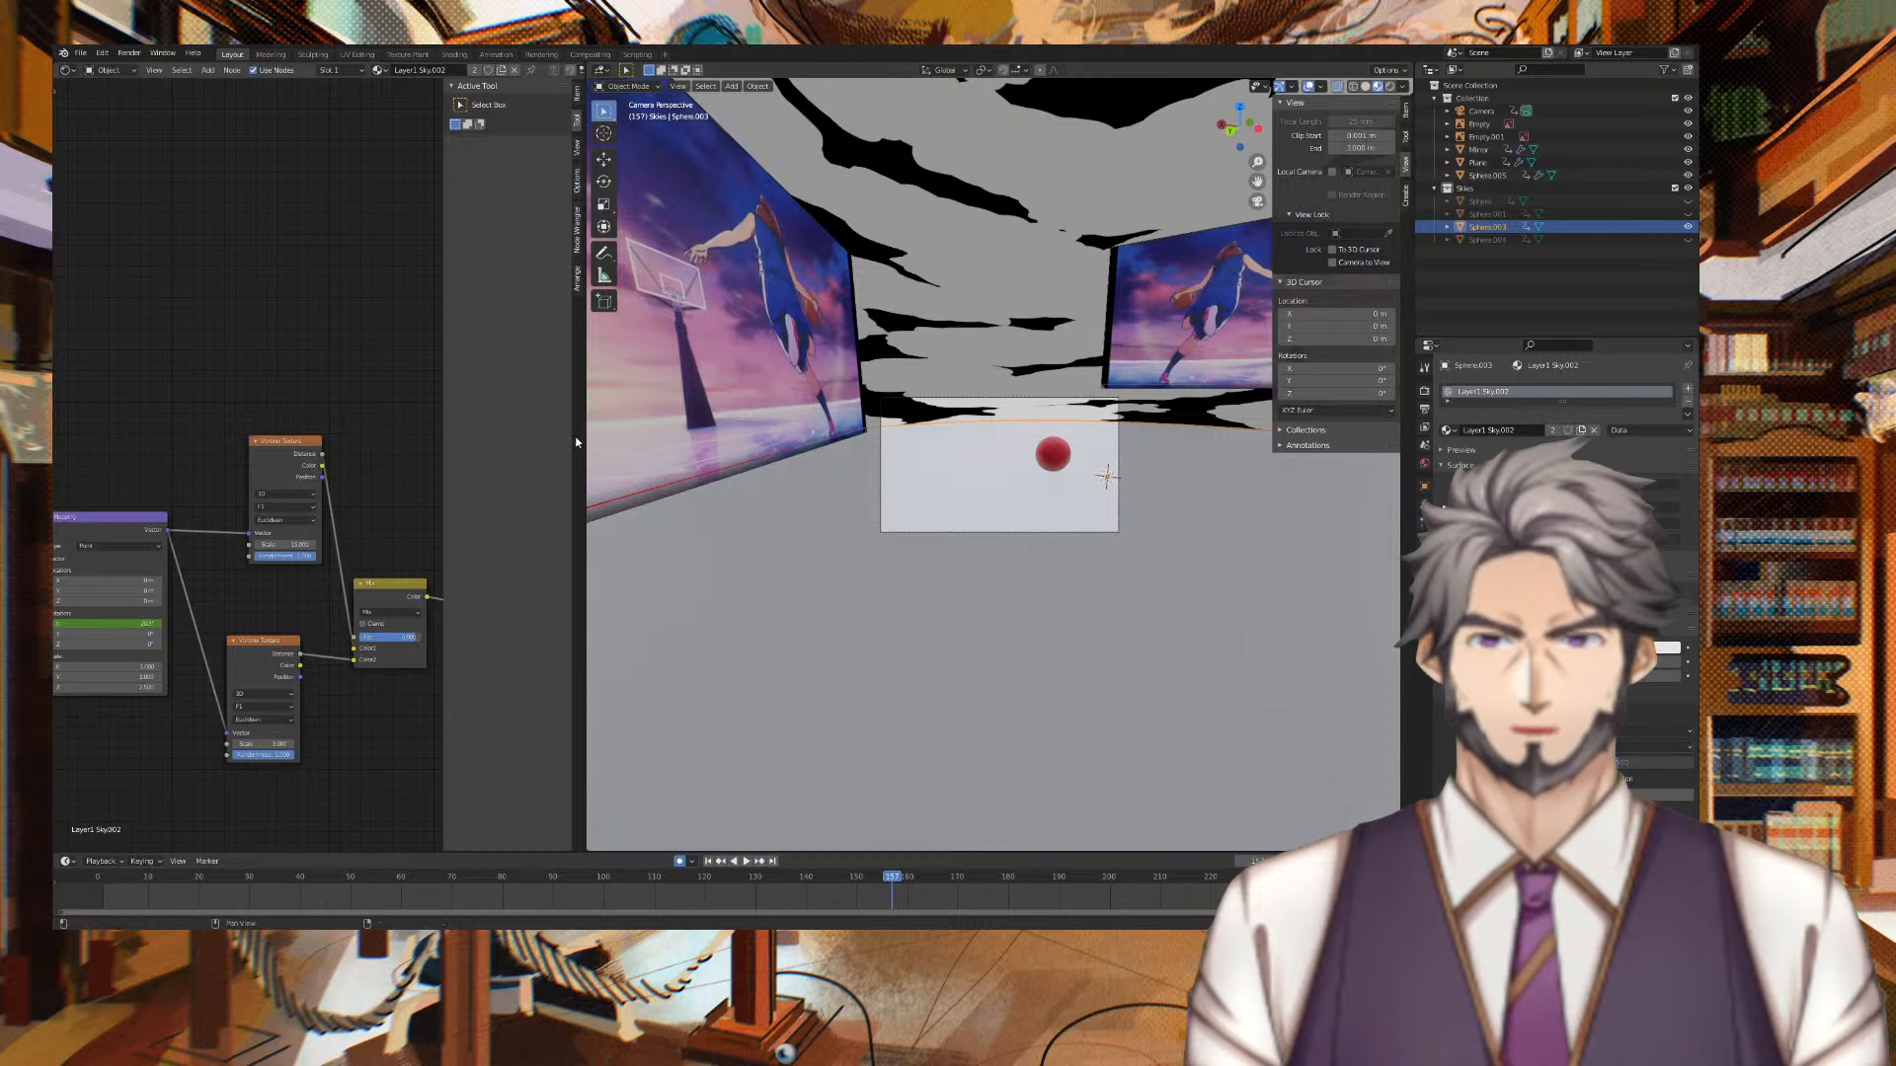
drag(582, 442, 839, 437)
scroll(614, 474, down, 4)
middle_drag(604, 460, 228, 423)
Move the black-and-white ColorRamp and the shader nodes after it farther from the Mix node to free space
drag(616, 660, 227, 422)
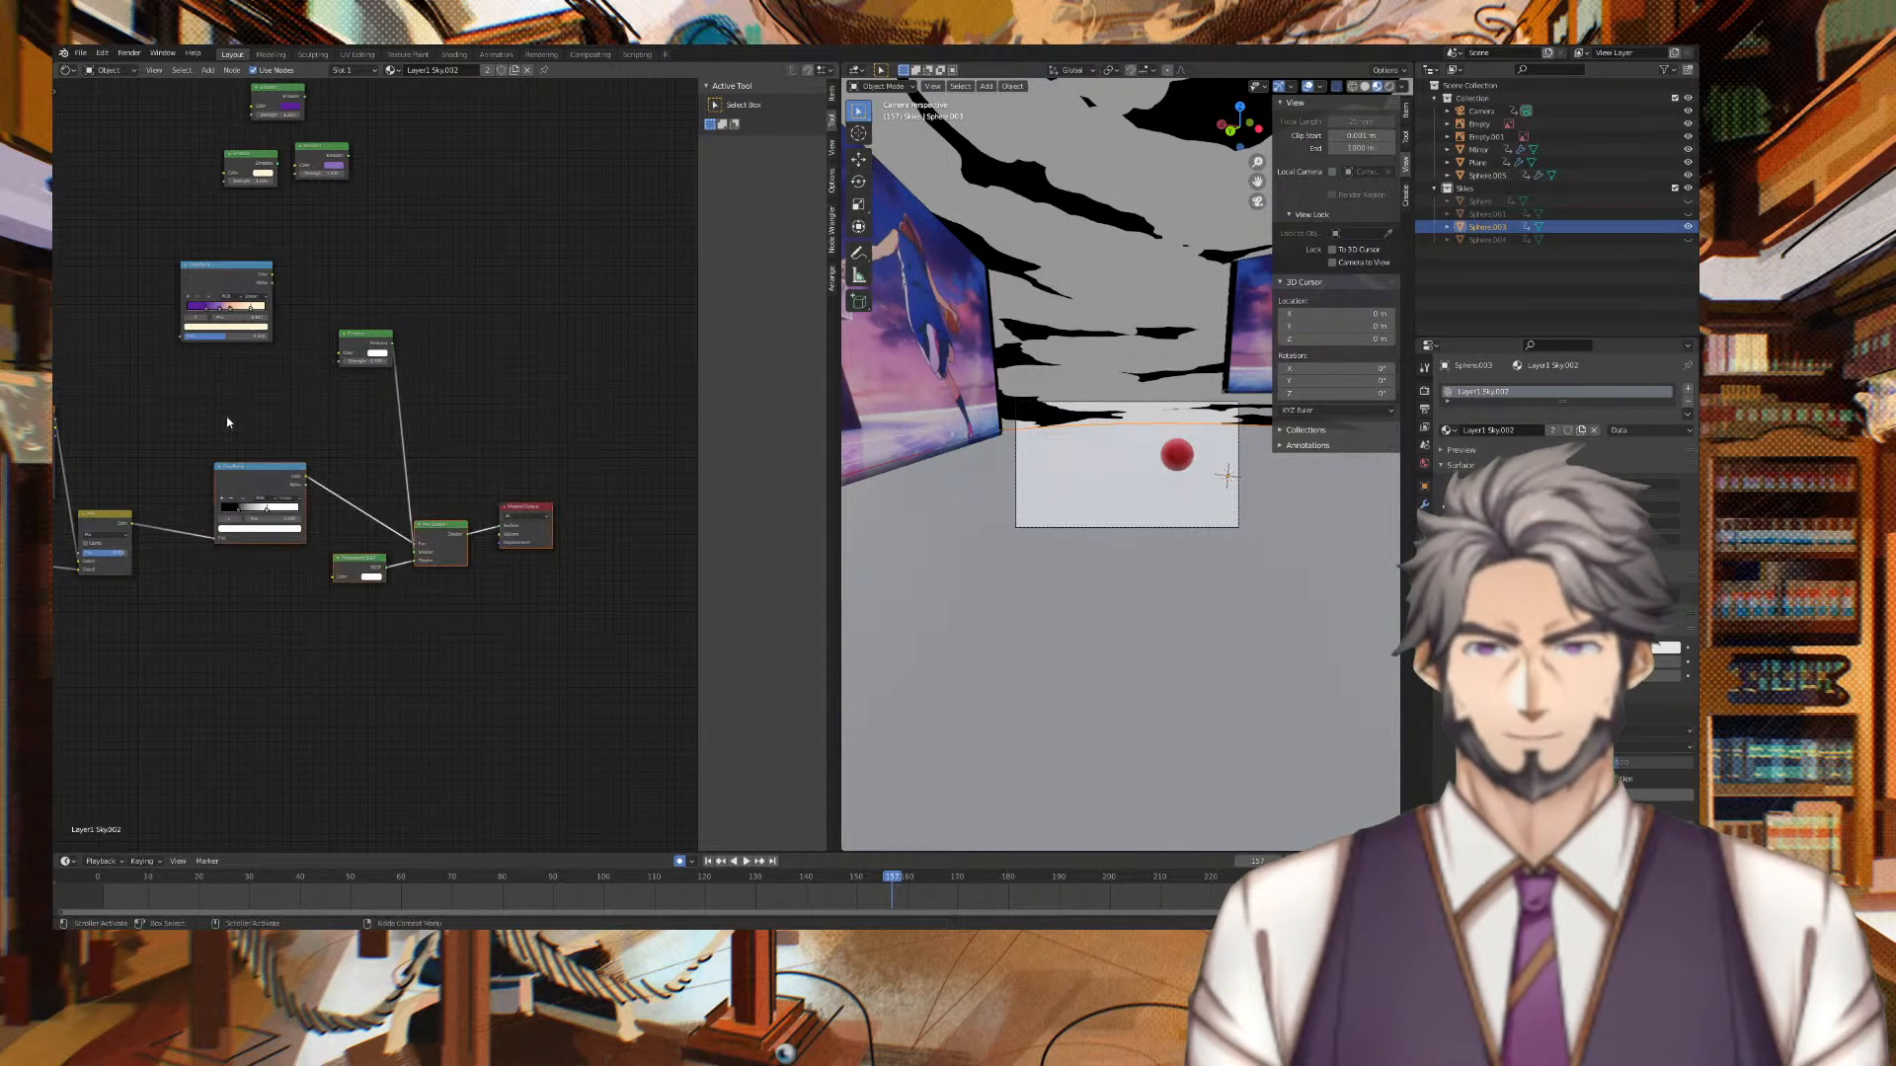
drag(376, 337, 374, 444)
drag(174, 431, 686, 651)
drag(255, 484, 512, 484)
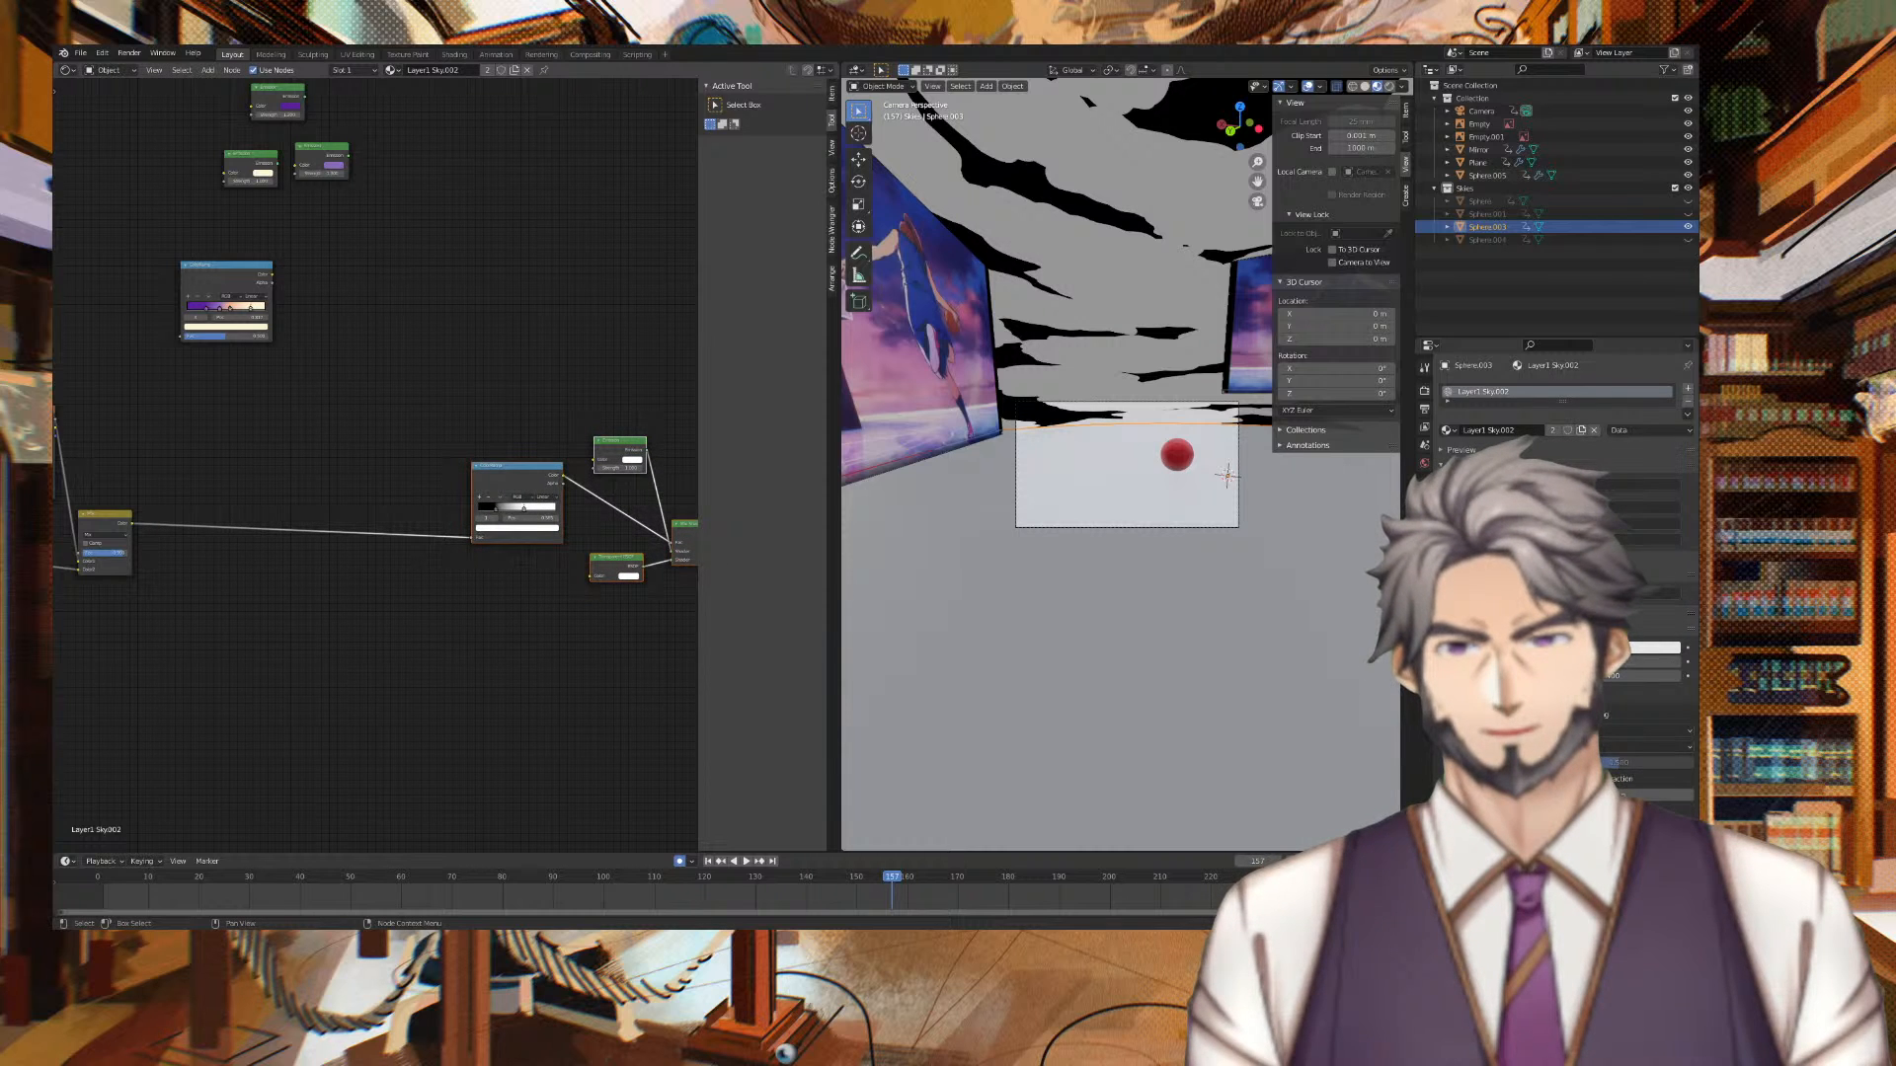
Add a Musgrave Texture node below the purple ColorRamp and place a duplicate beside it
click(261, 472)
key(shift+a)
click(260, 472)
text(mus)
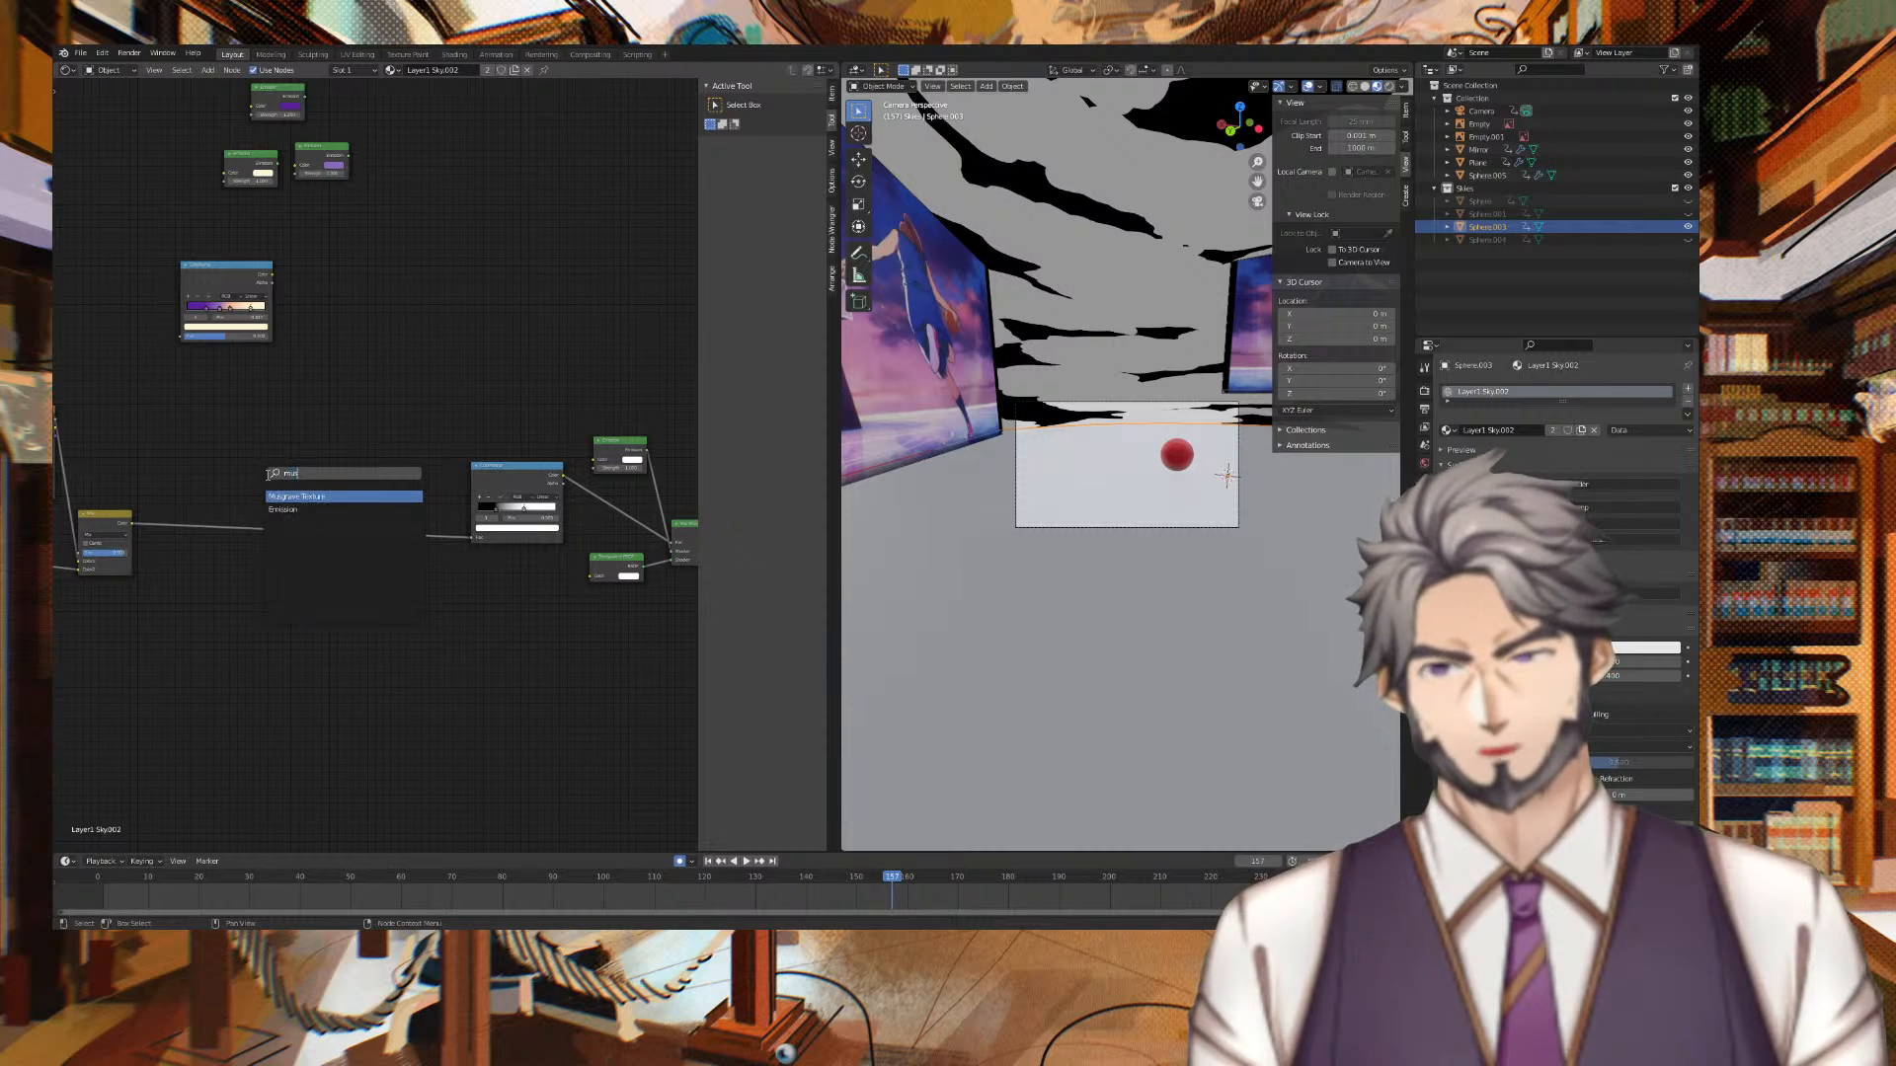
key(Return)
click(190, 401)
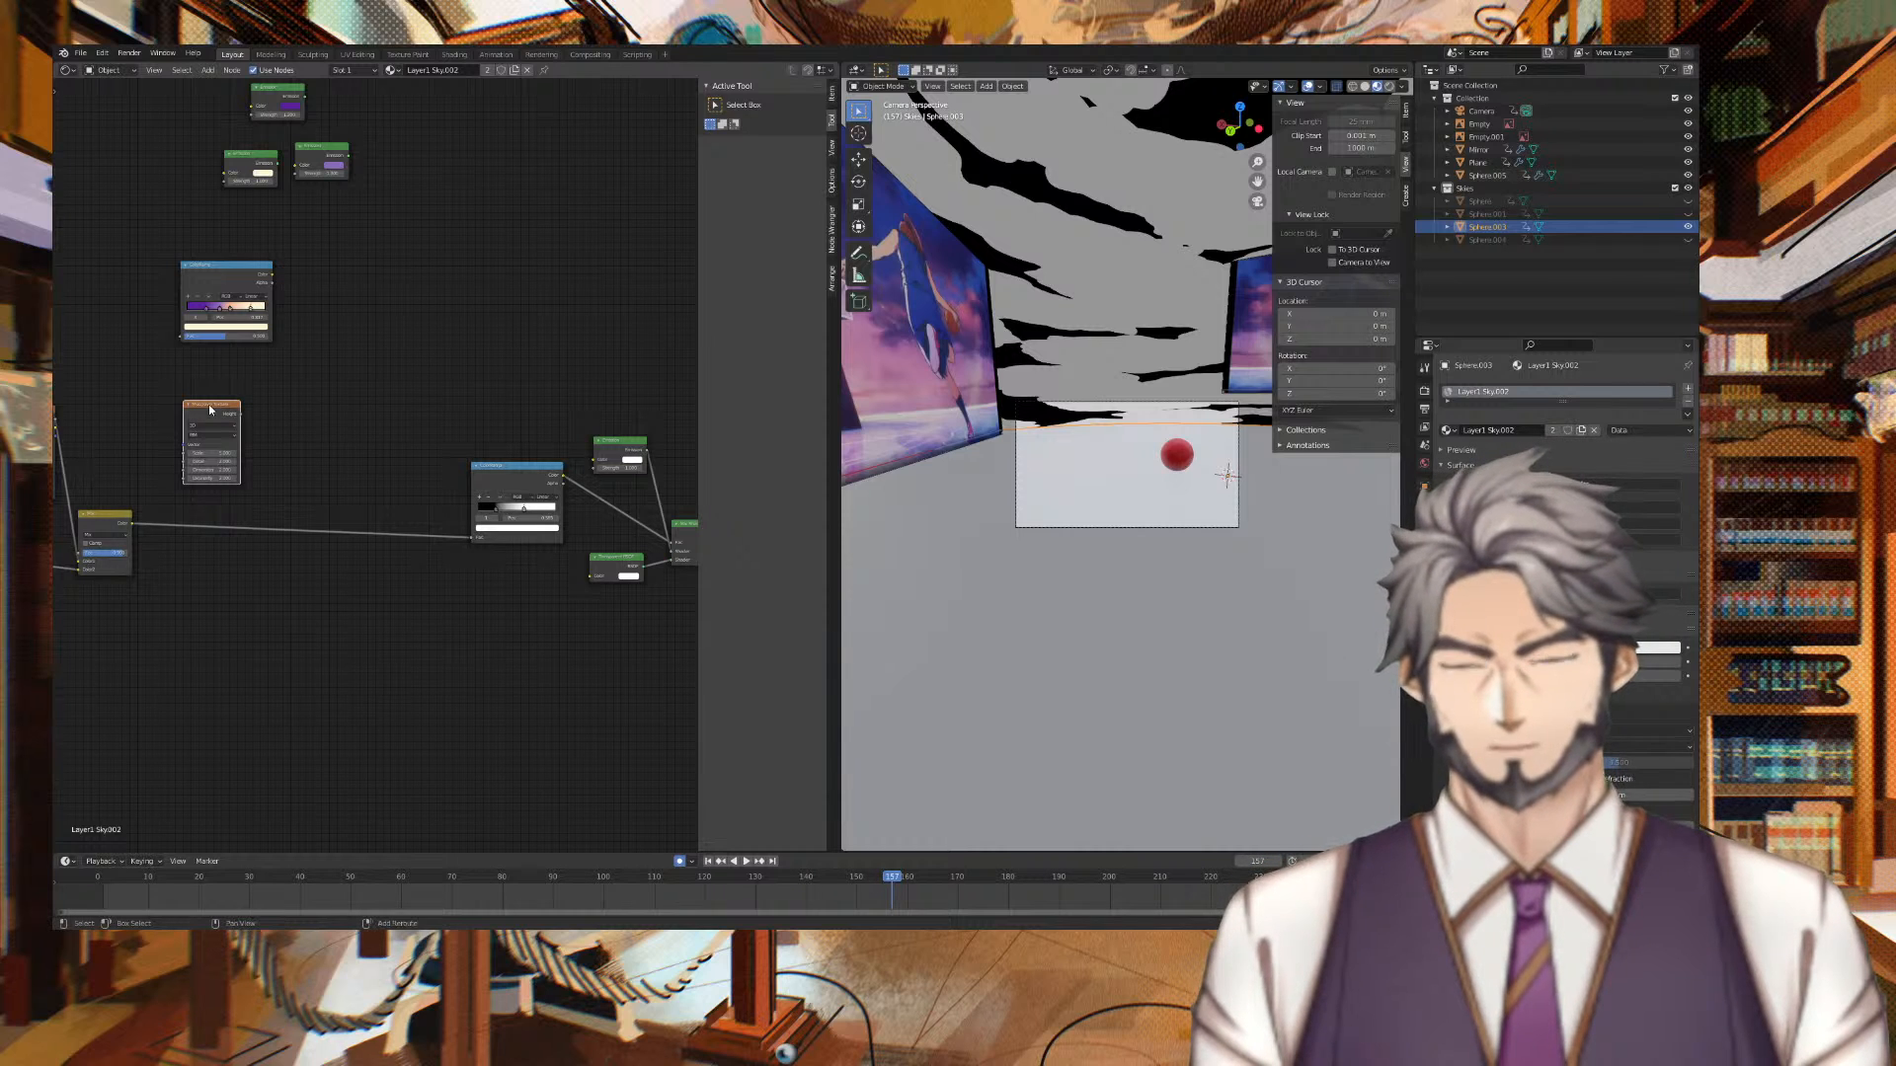
key(shift+d)
click(314, 410)
Set the original Musgrave Texture's scale to 70 and its detail to 10
scroll(346, 395, up, 3)
scroll(347, 395, up, 4)
middle_drag(376, 345, 622, 410)
drag(178, 509, 553, 509)
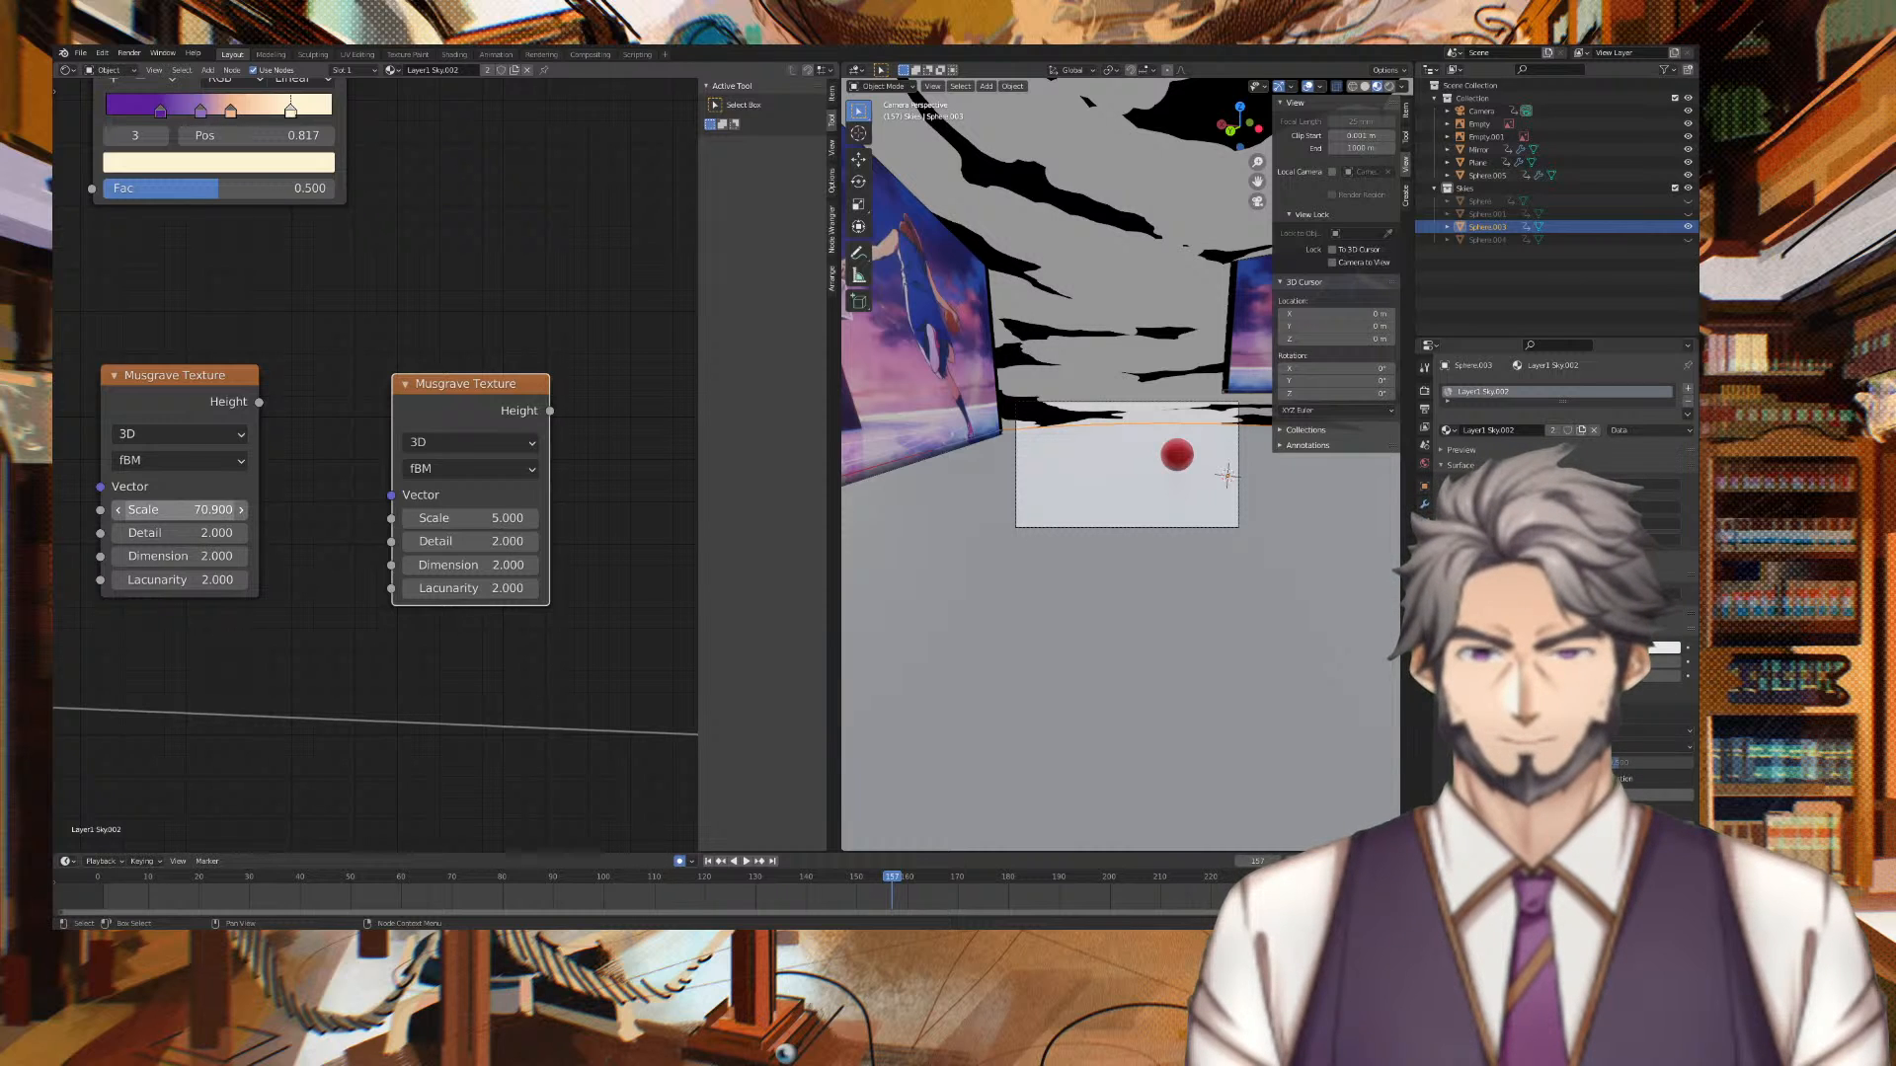
drag(163, 533, 241, 533)
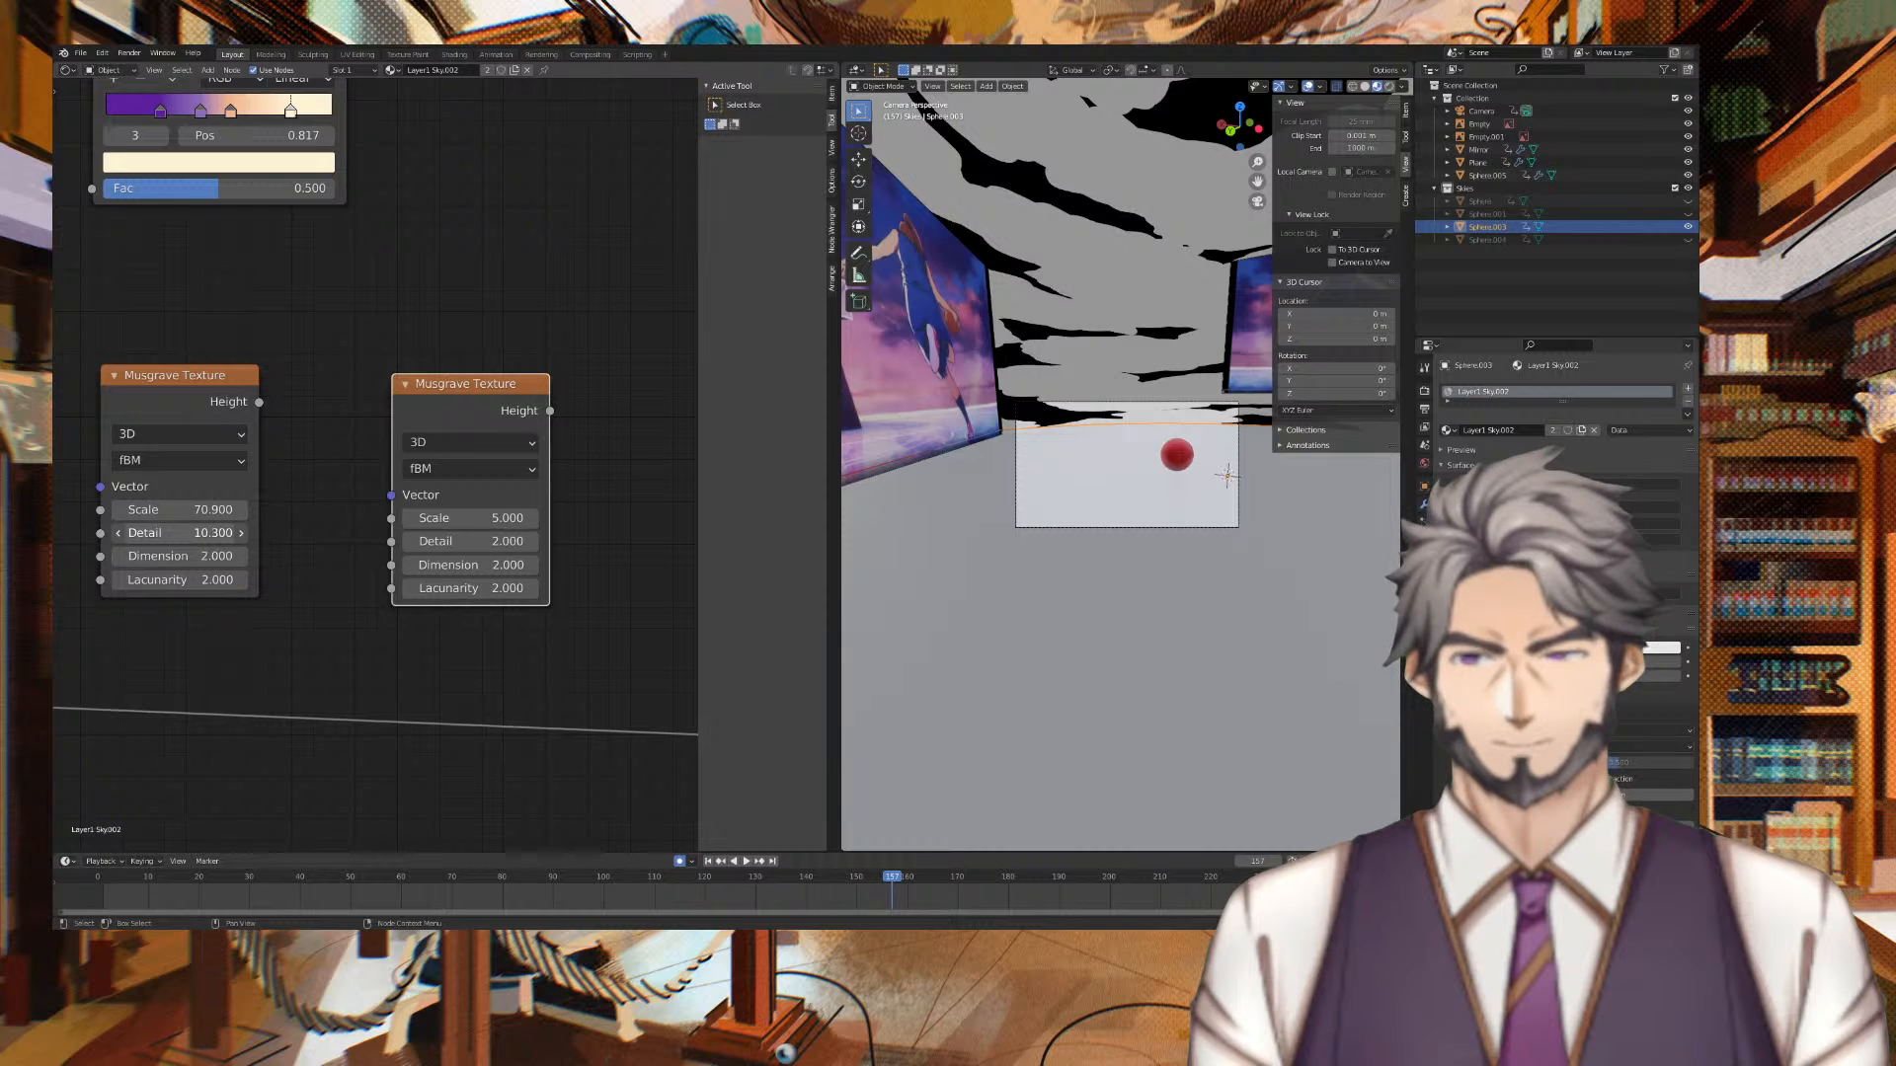
click(172, 509)
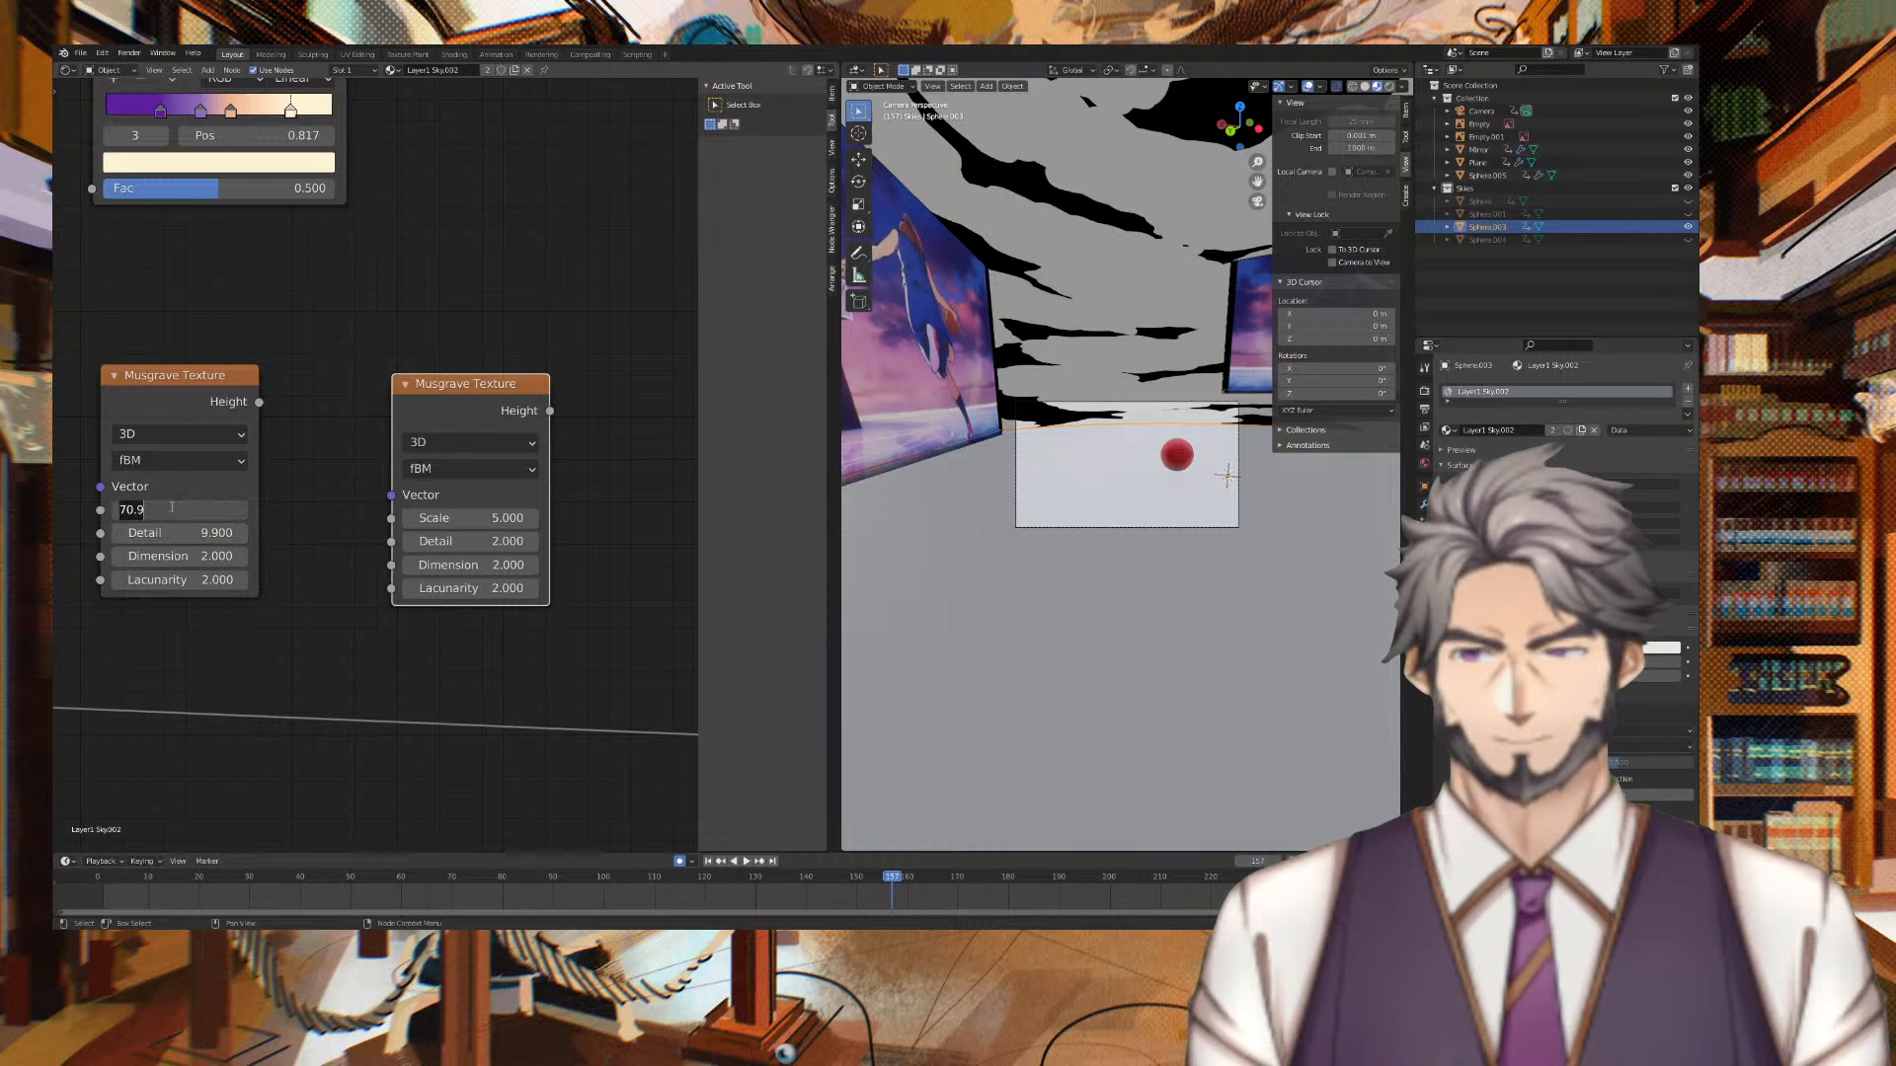
key(BackSpace)
key(BackSpace)
key(Tab)
text(10)
key(Tab)
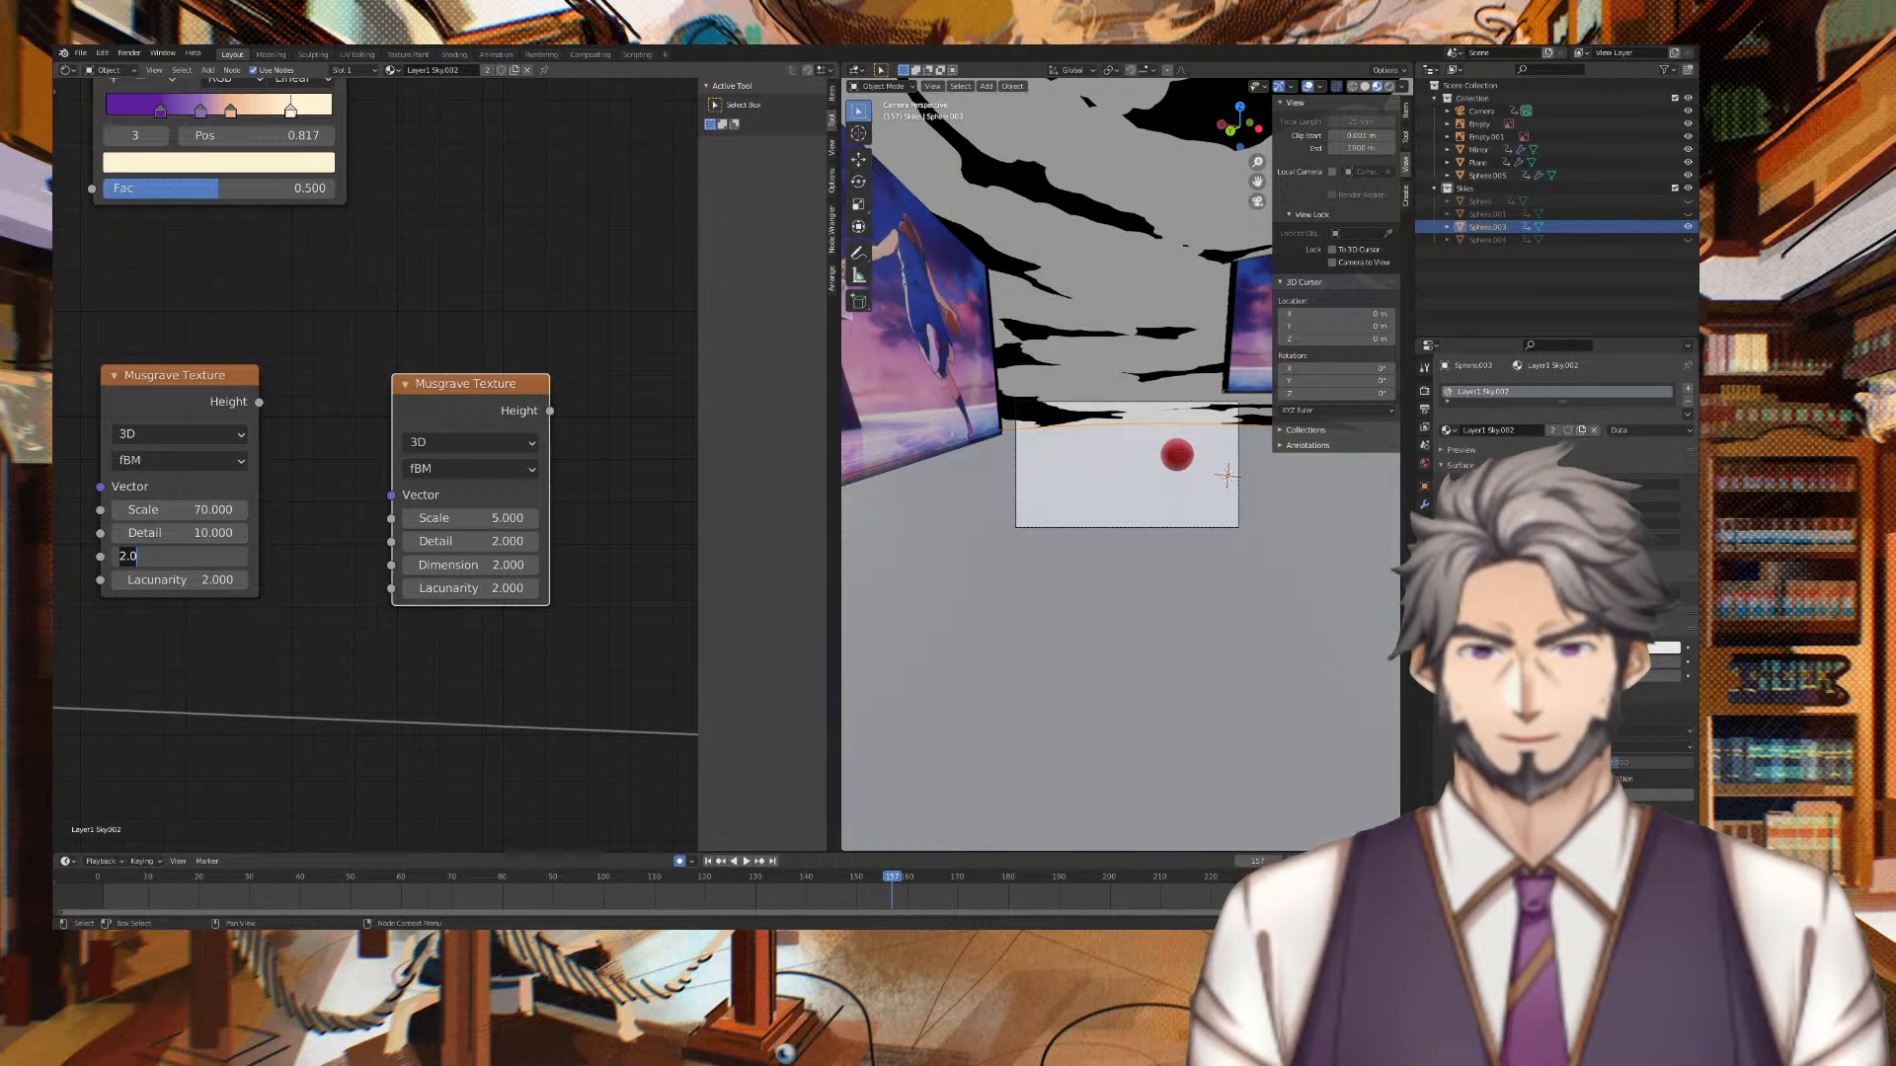
key(Return)
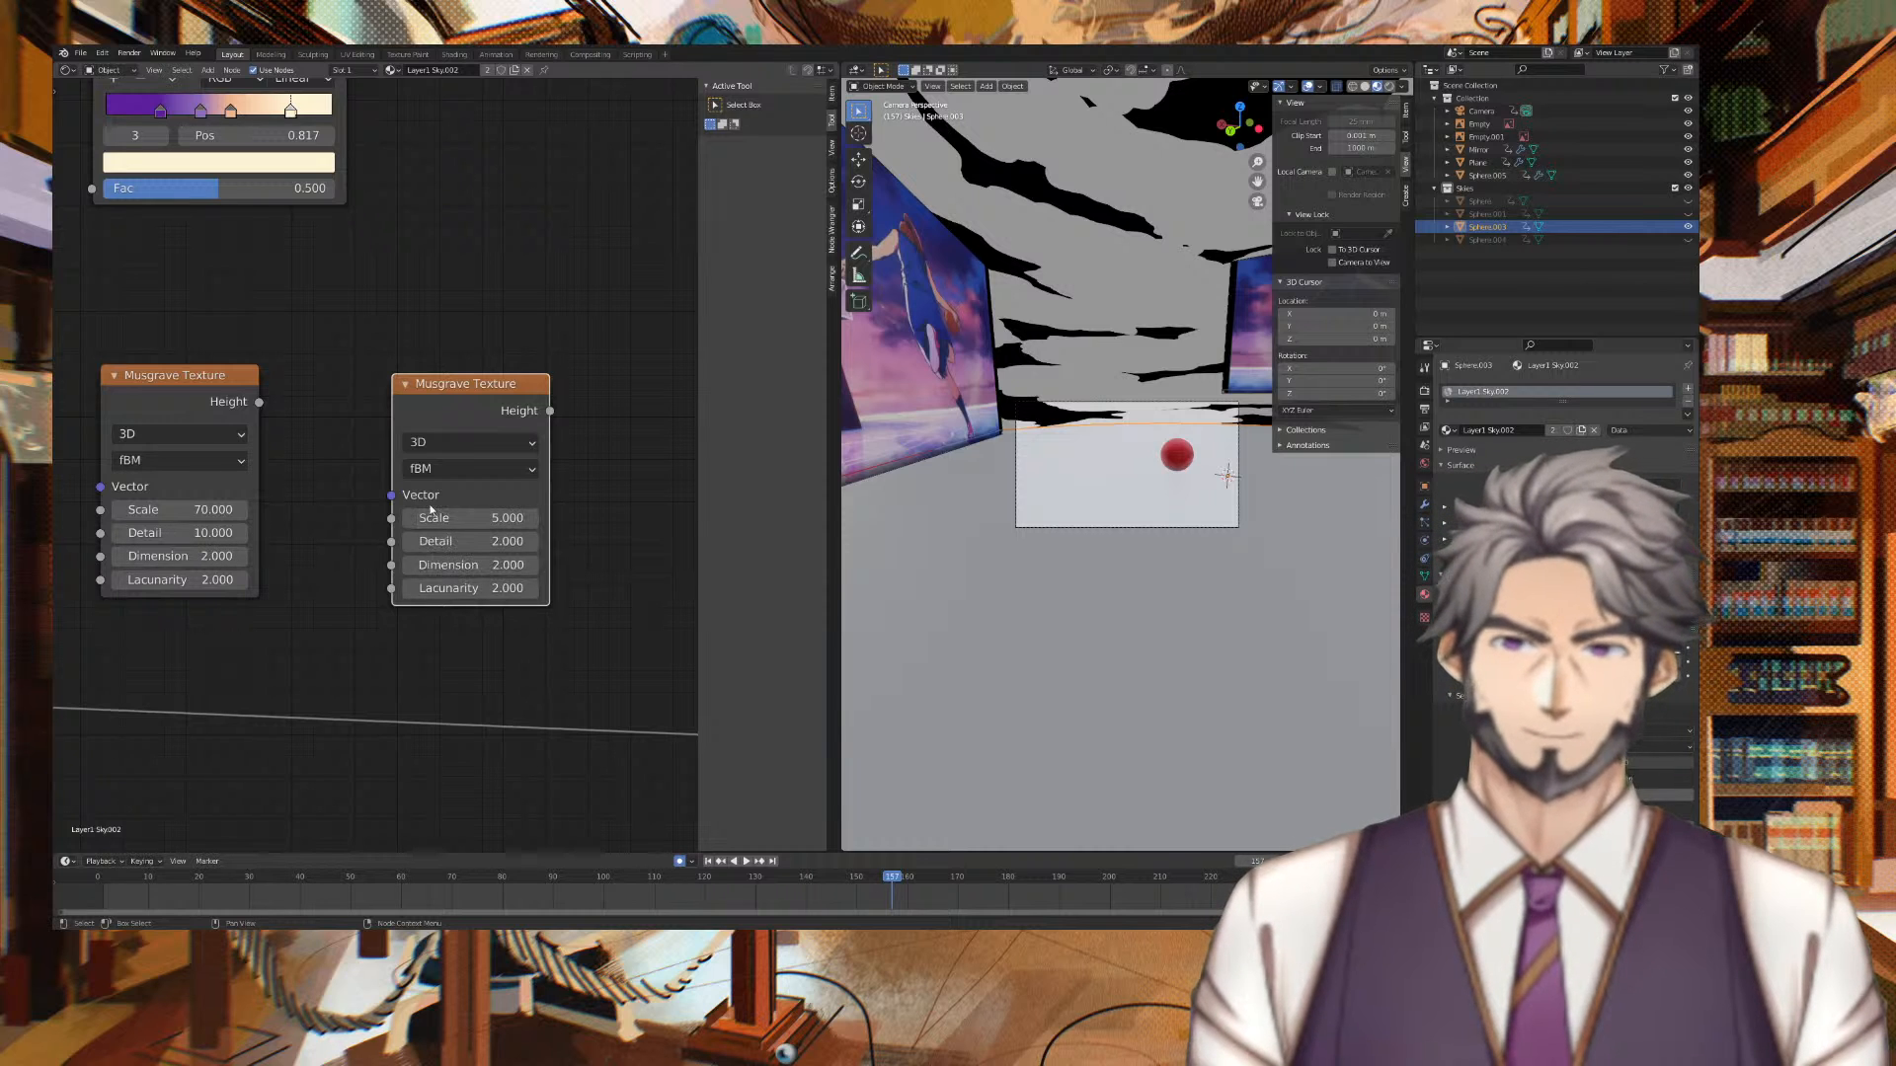
Set the duplicate Musgrave Texture's scale to 90 and its detail to 10
scroll(430, 510, up, 1)
click(464, 519)
text(90)
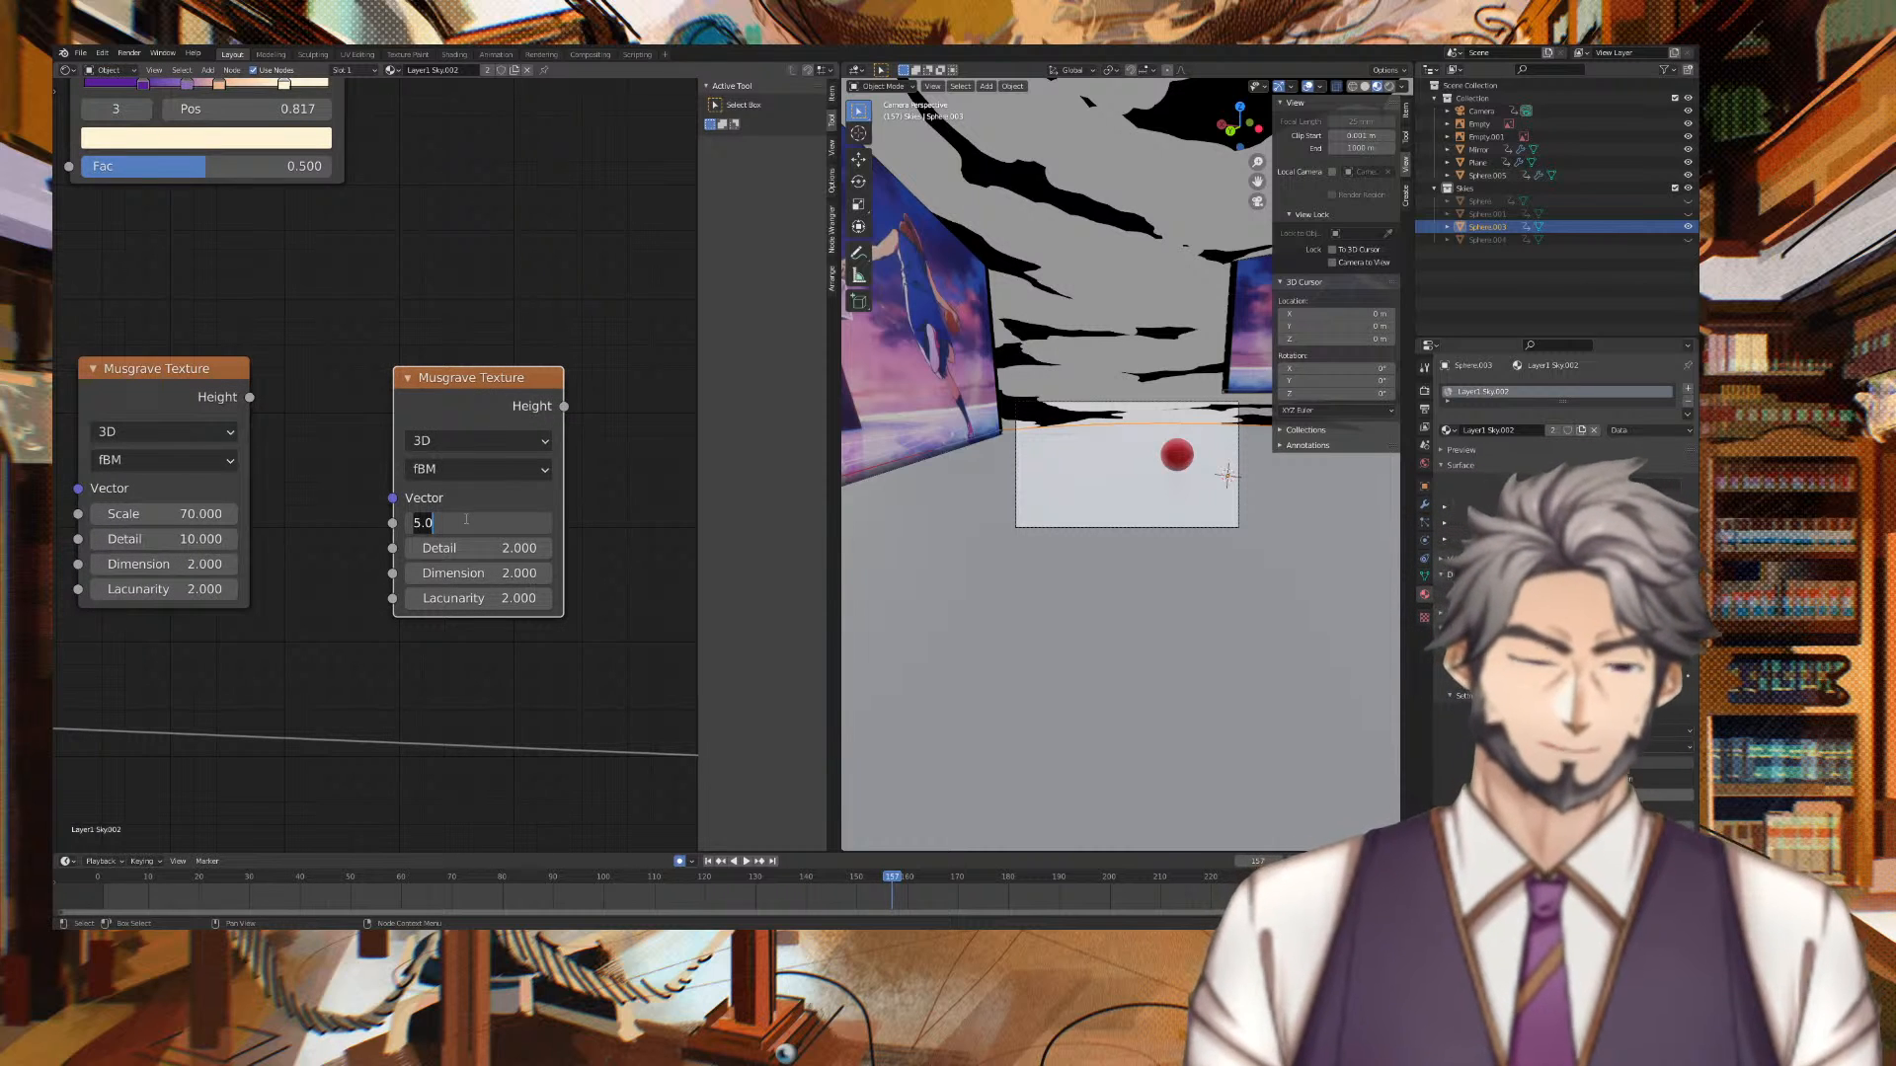
key(Return)
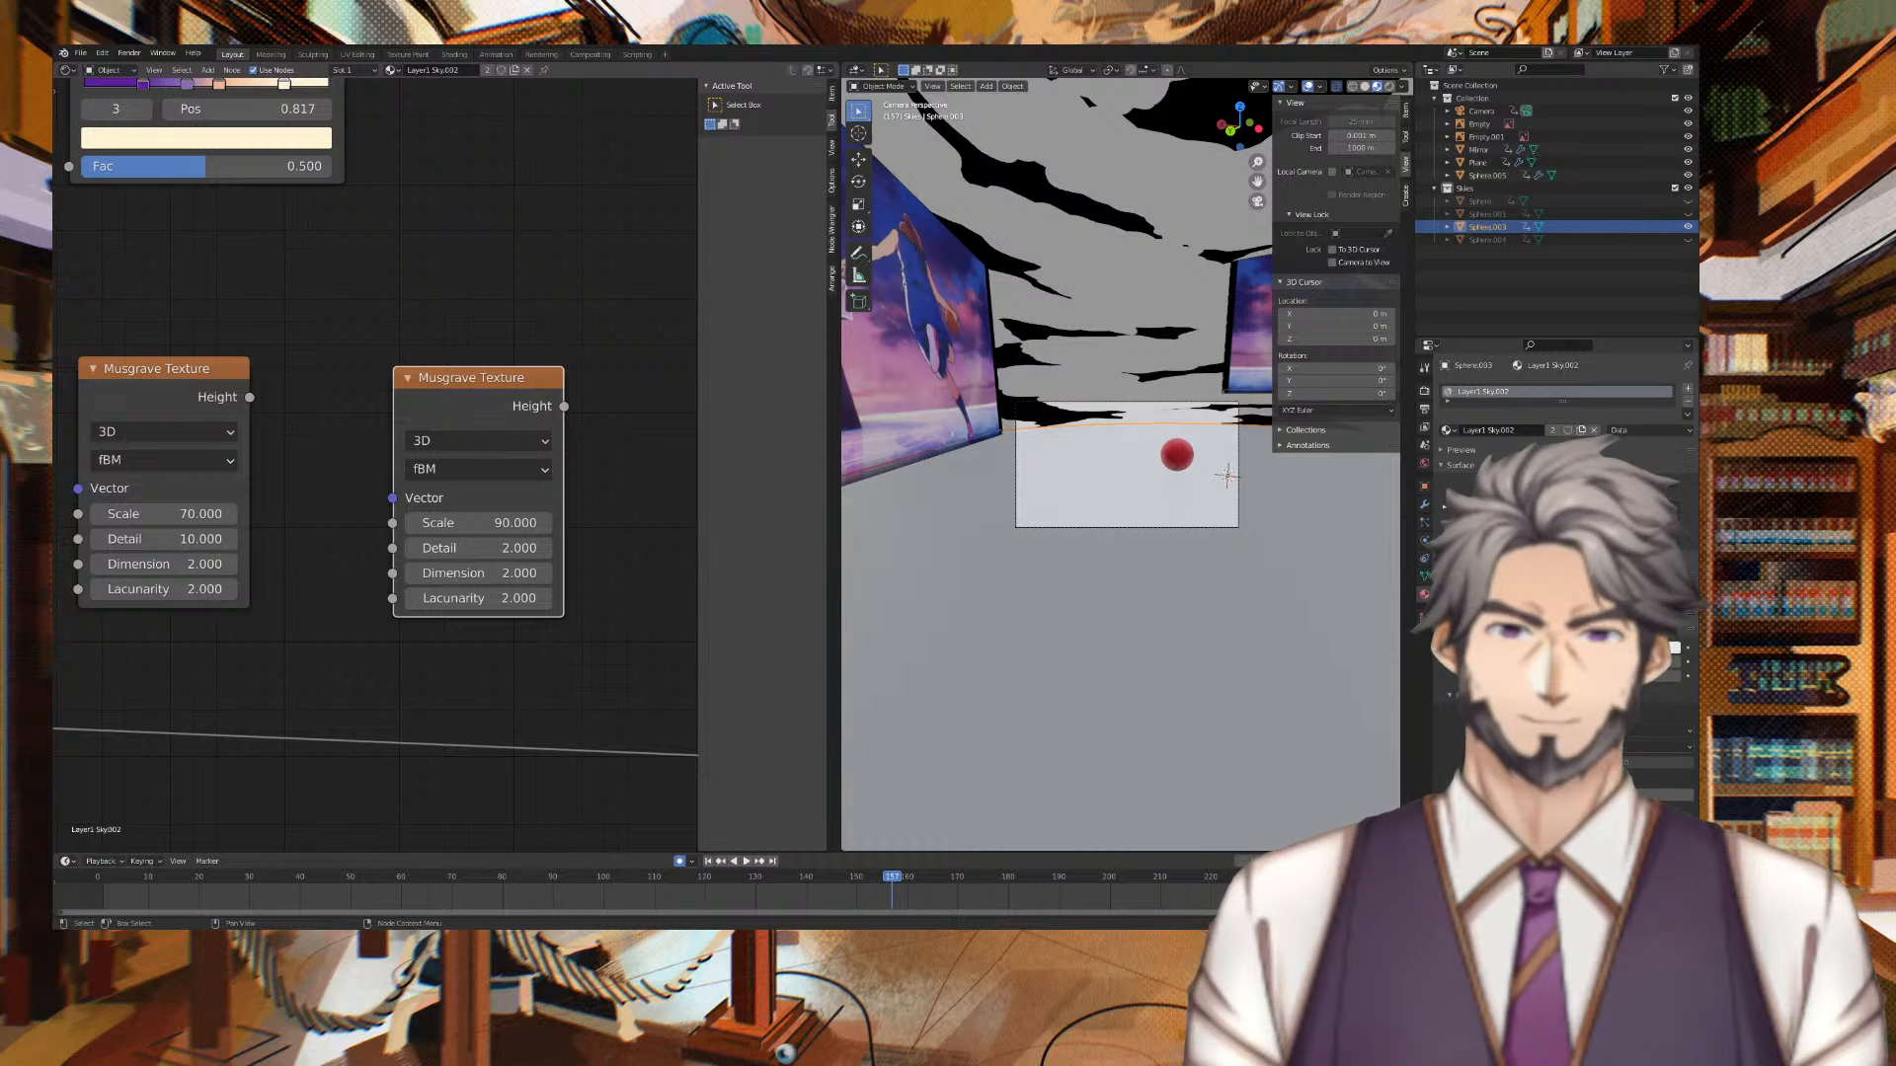
click(464, 548)
text(10)
key(Return)
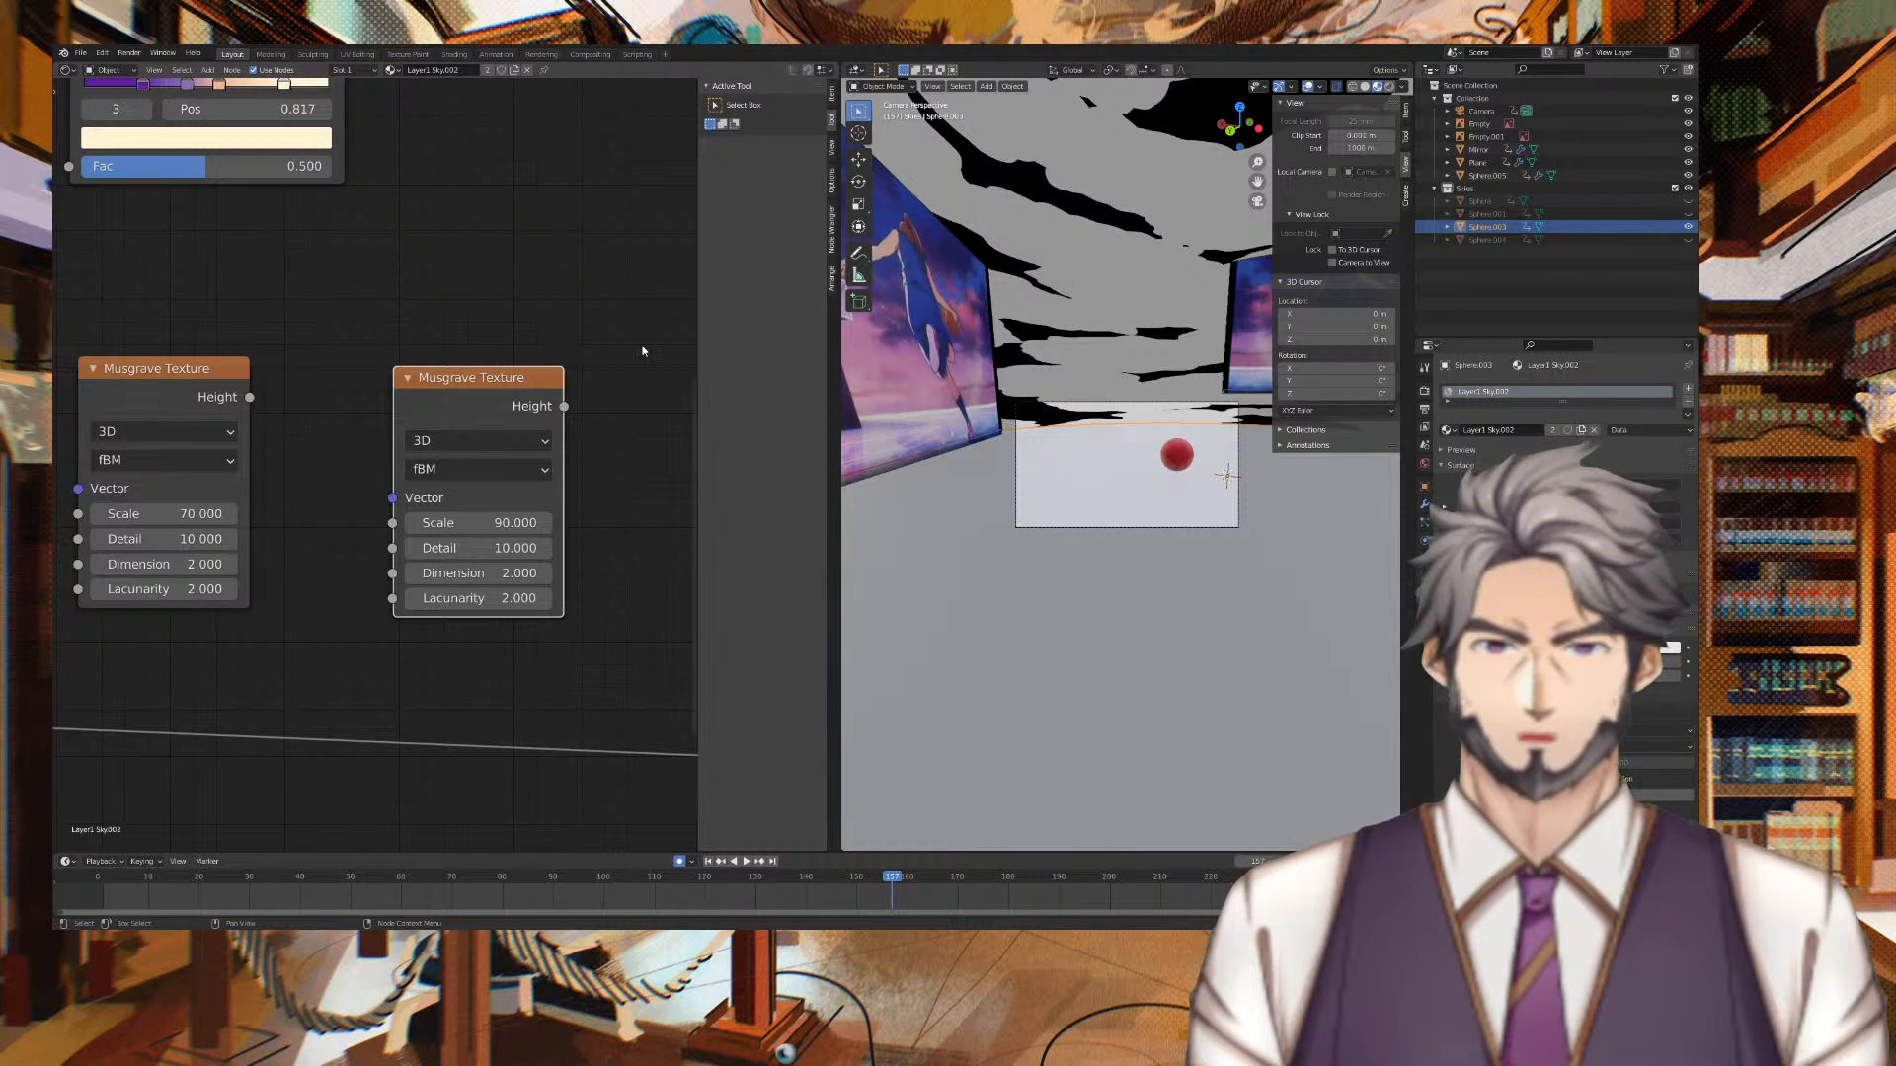
Combine the two Musgrave Textures in a new Mix node, then expand it and space the three nodes apart
scroll(375, 463, down, 2)
click(252, 419)
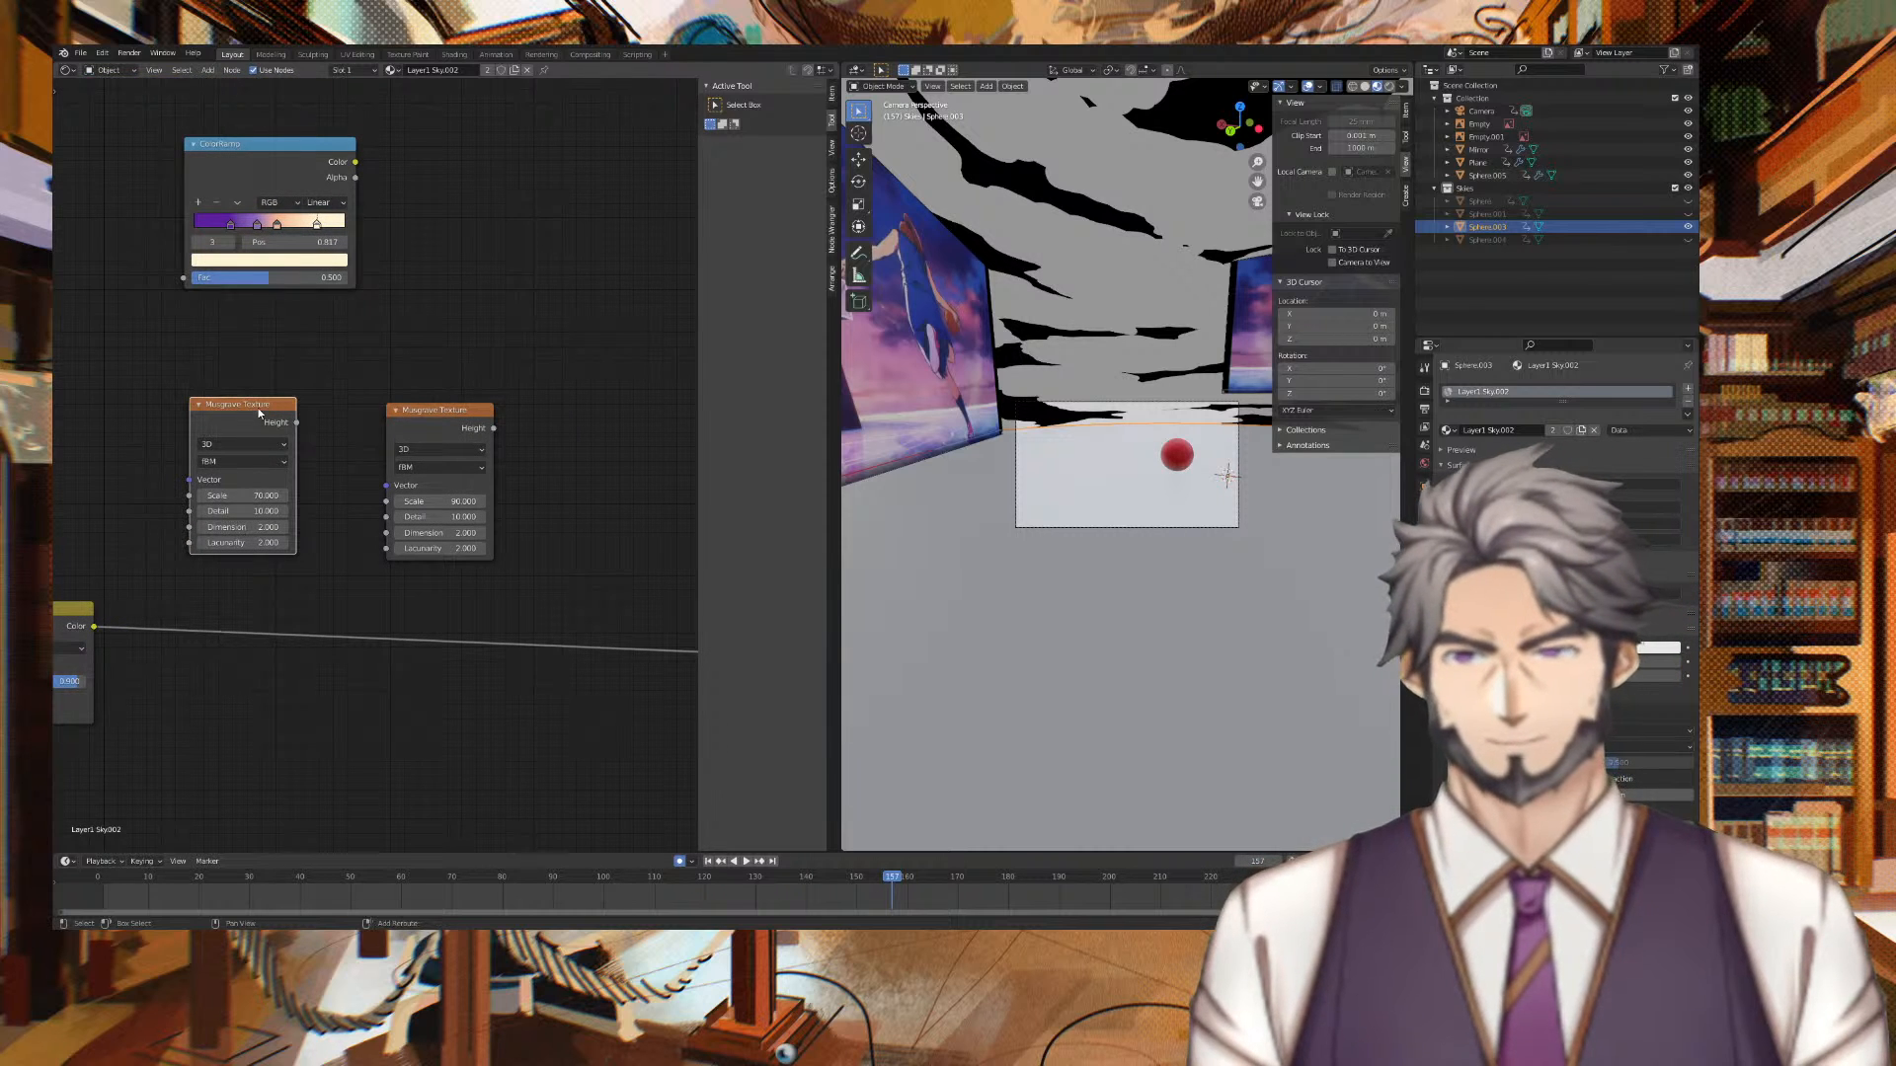
ctrl+shift+right_drag(363, 416, 415, 424)
drag(466, 412, 287, 699)
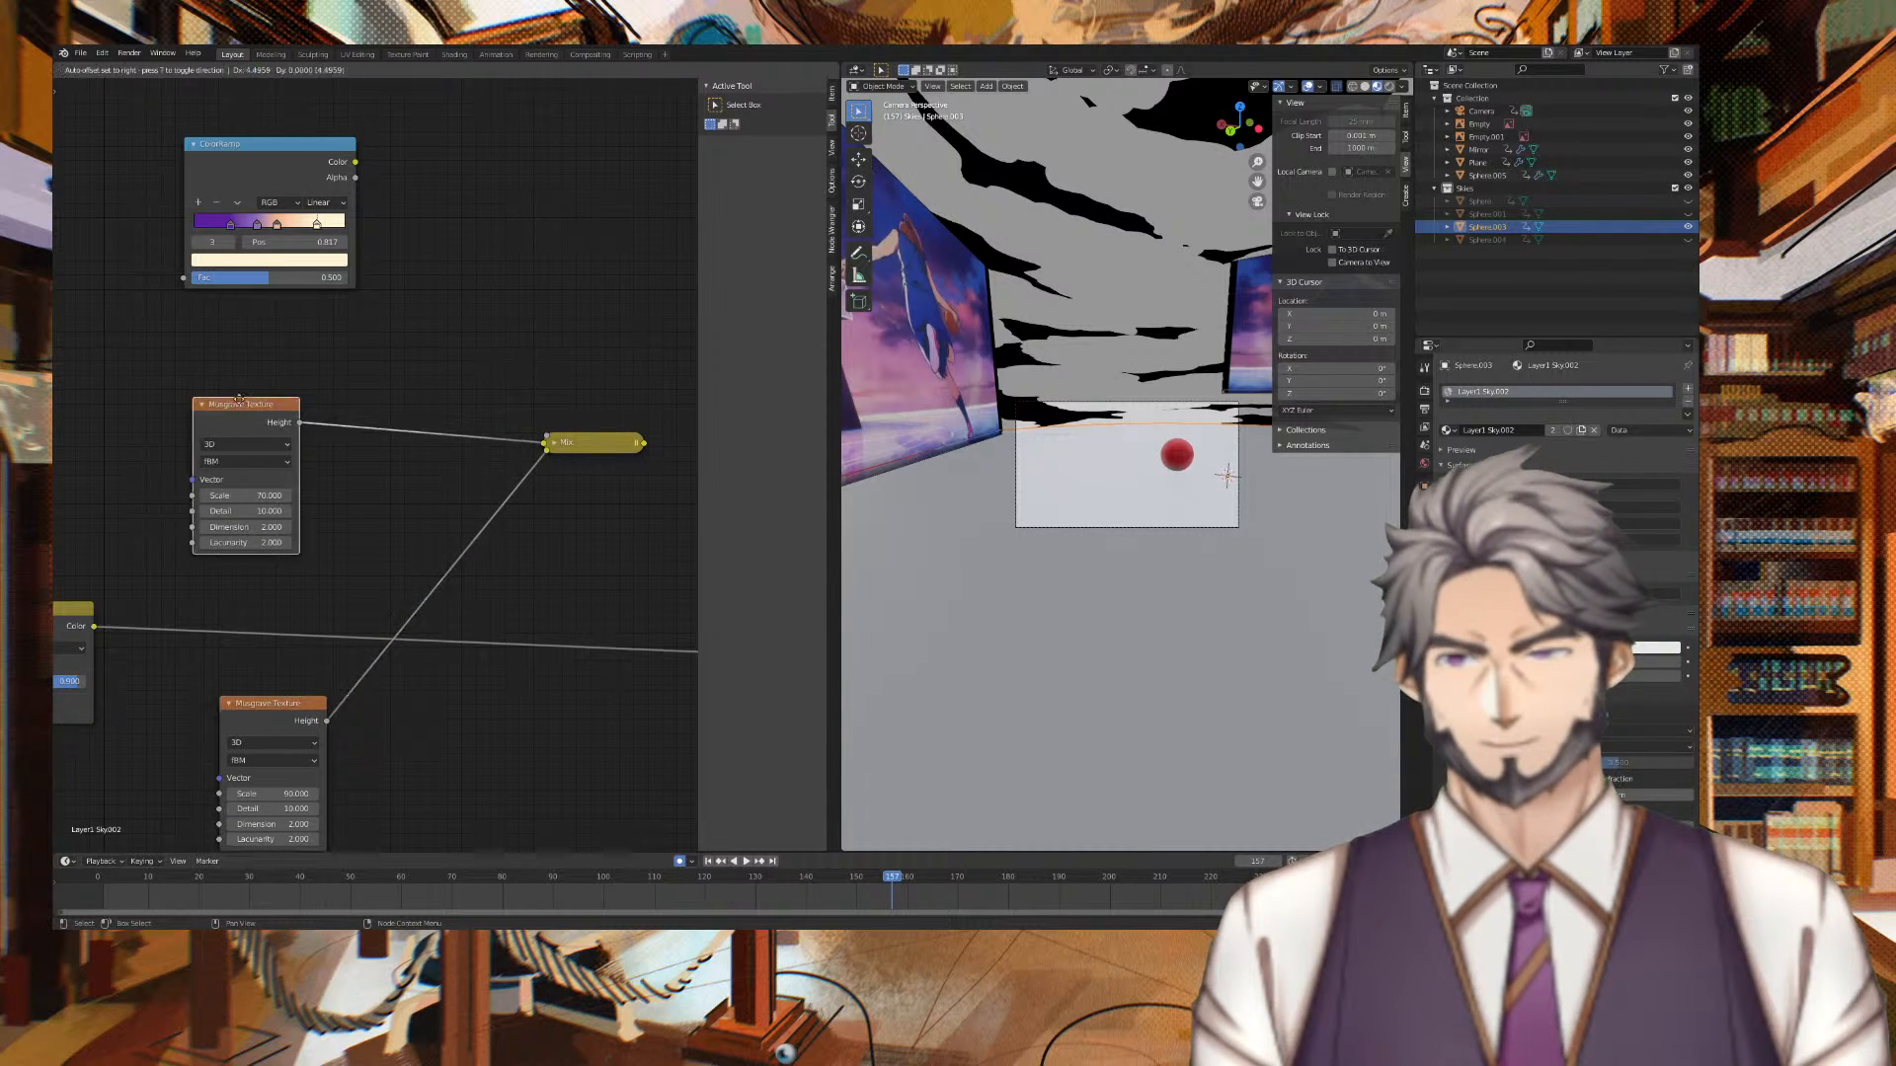
drag(234, 399, 342, 372)
click(553, 443)
drag(579, 442, 520, 461)
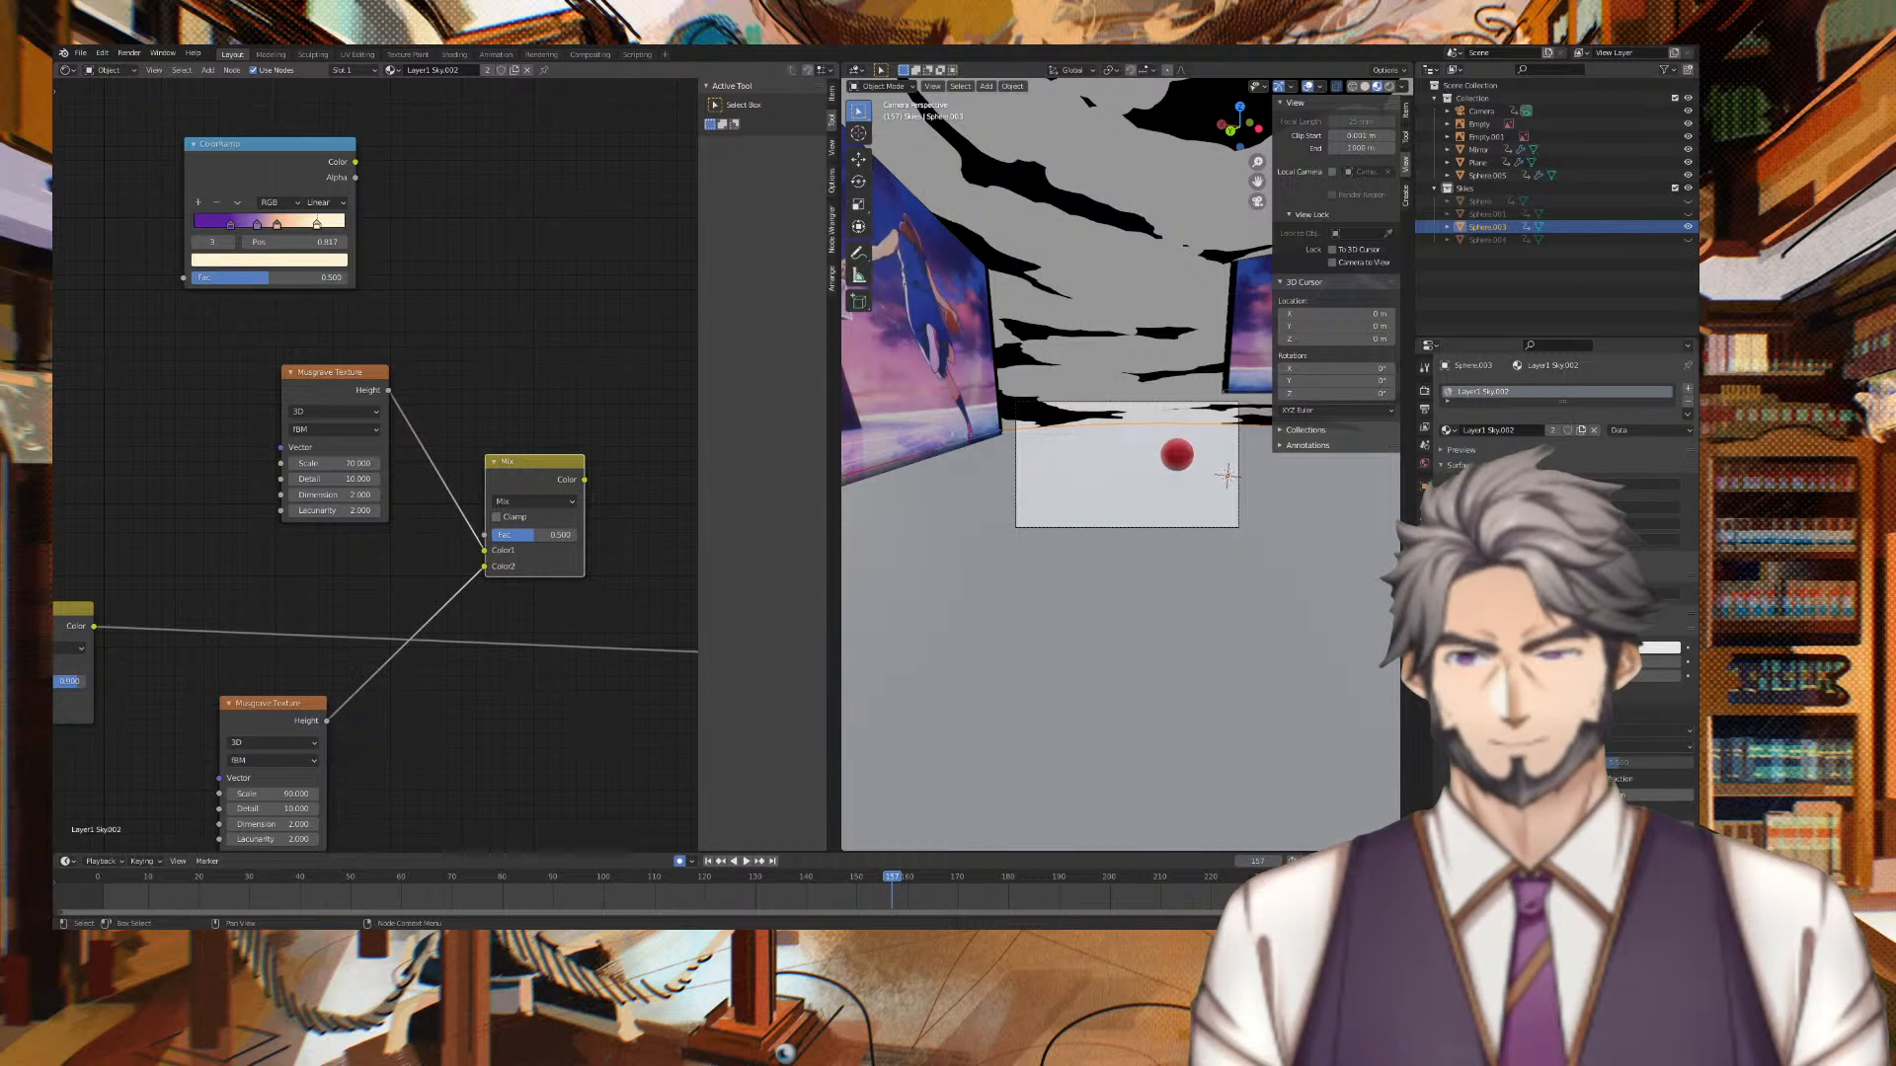
Disconnect both Musgrave Textures from the new Mix node and insert it between the existing Mix node and the ColorRamp
drag(484, 568, 430, 742)
drag(483, 555, 396, 579)
middle_drag(499, 468, 588, 443)
scroll(584, 447, down, 1)
Arrange the Musgrave Textures below the Mix nodes and connect the scale-70 texture's Height to the new Mix node's Color2
drag(356, 649, 303, 694)
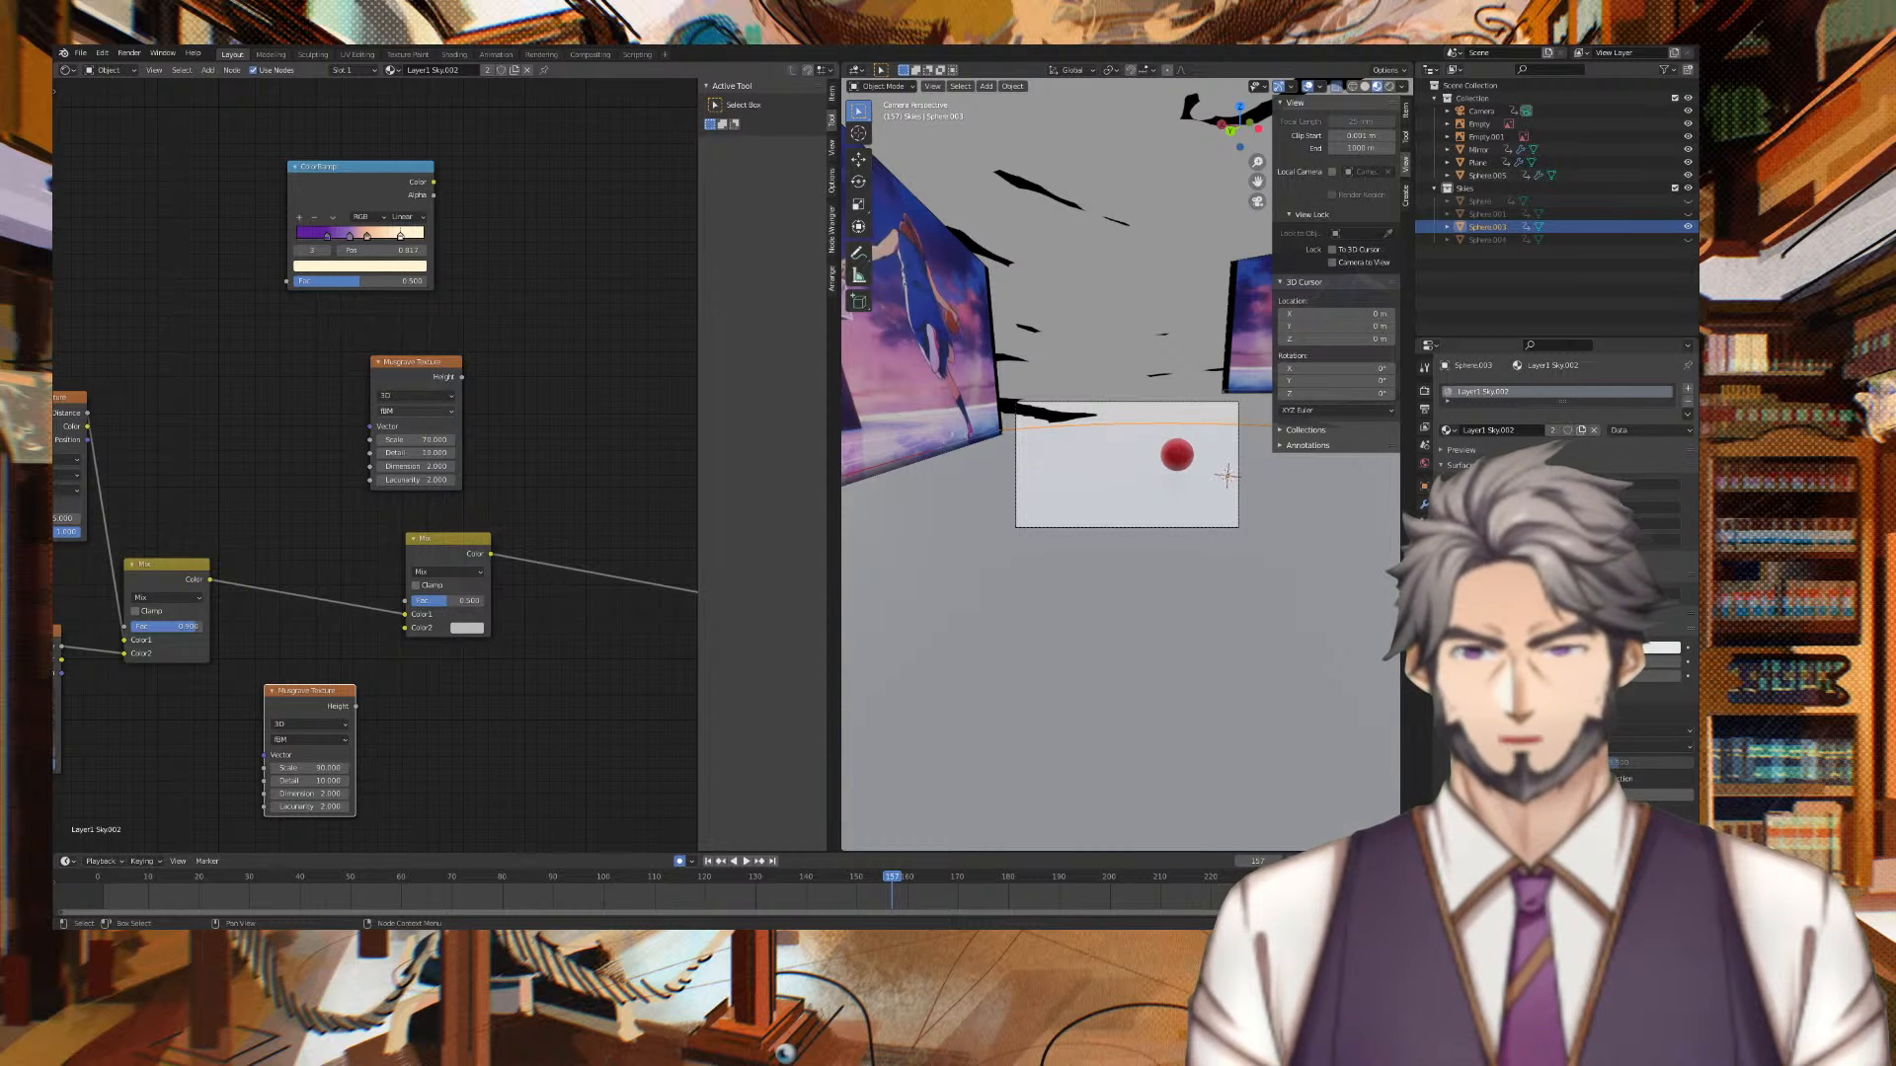
drag(423, 354, 432, 687)
drag(312, 701, 145, 716)
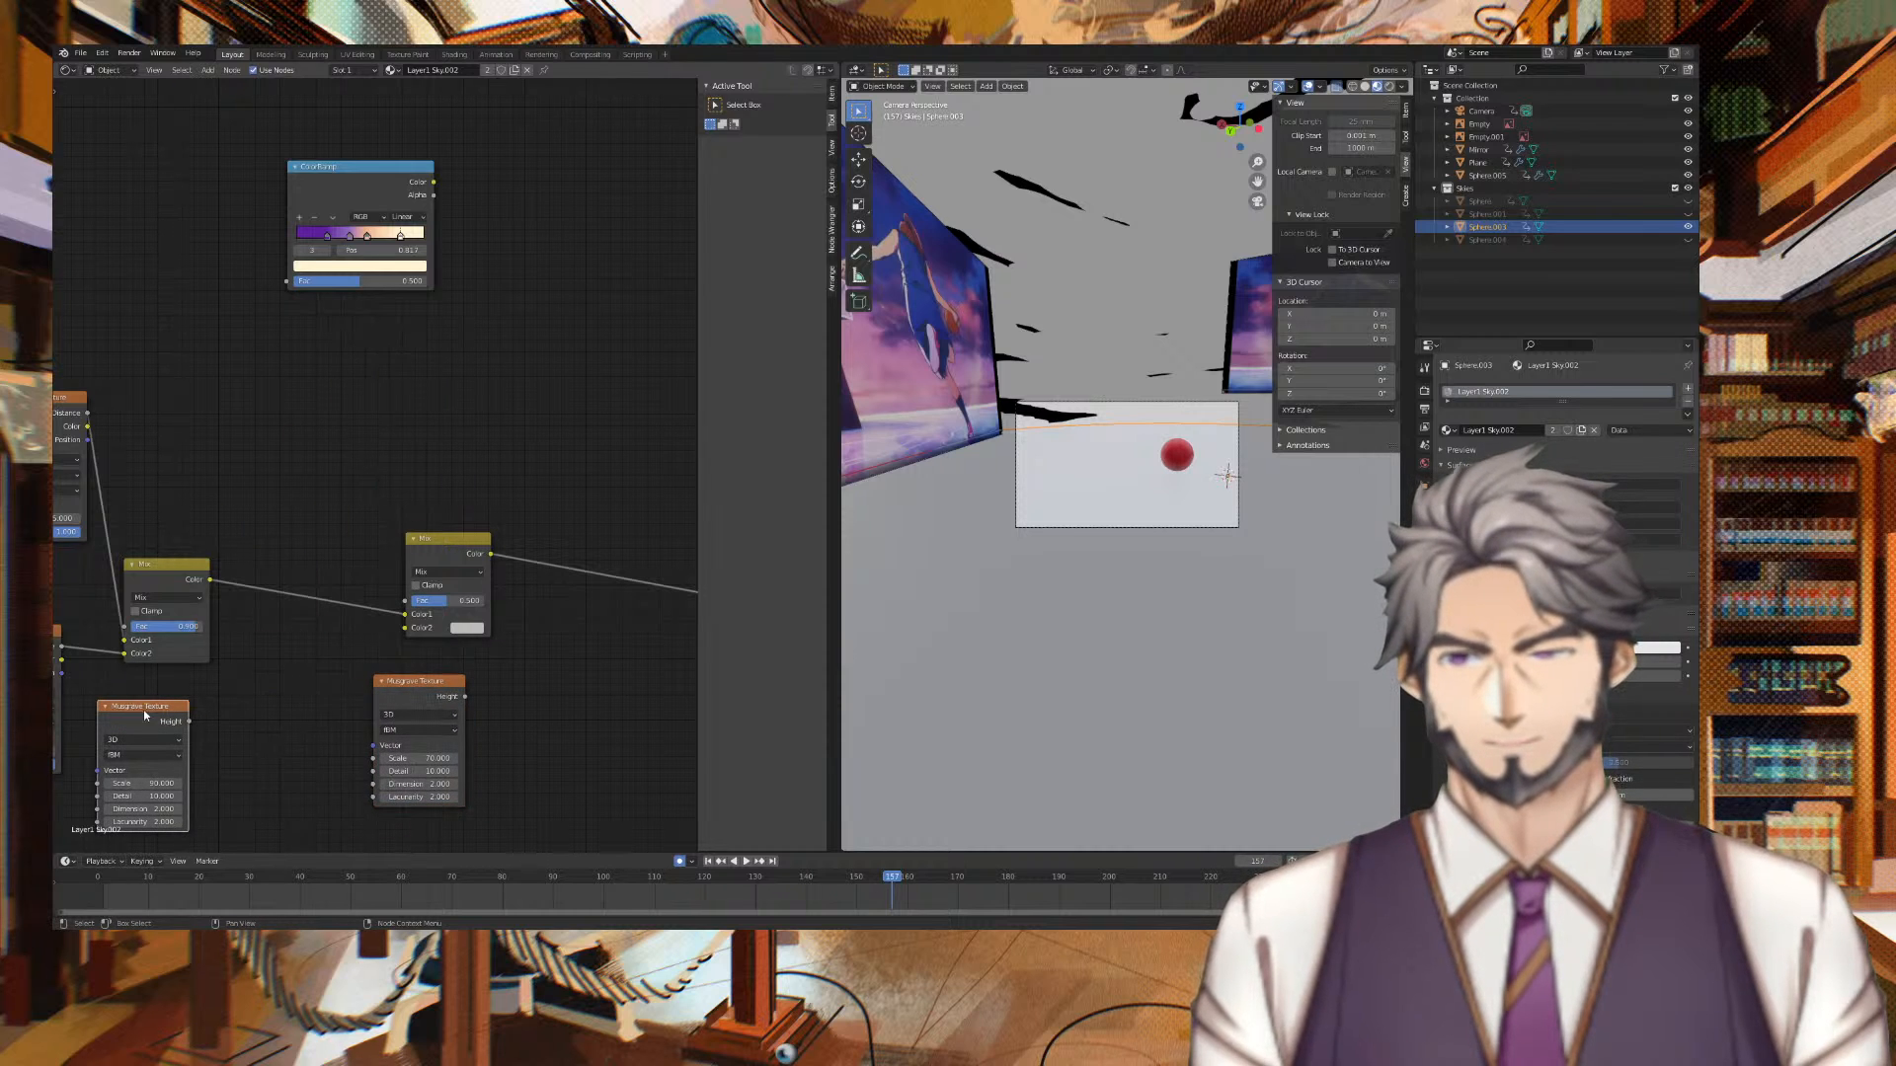
click(384, 680)
drag(384, 680, 246, 689)
click(246, 691)
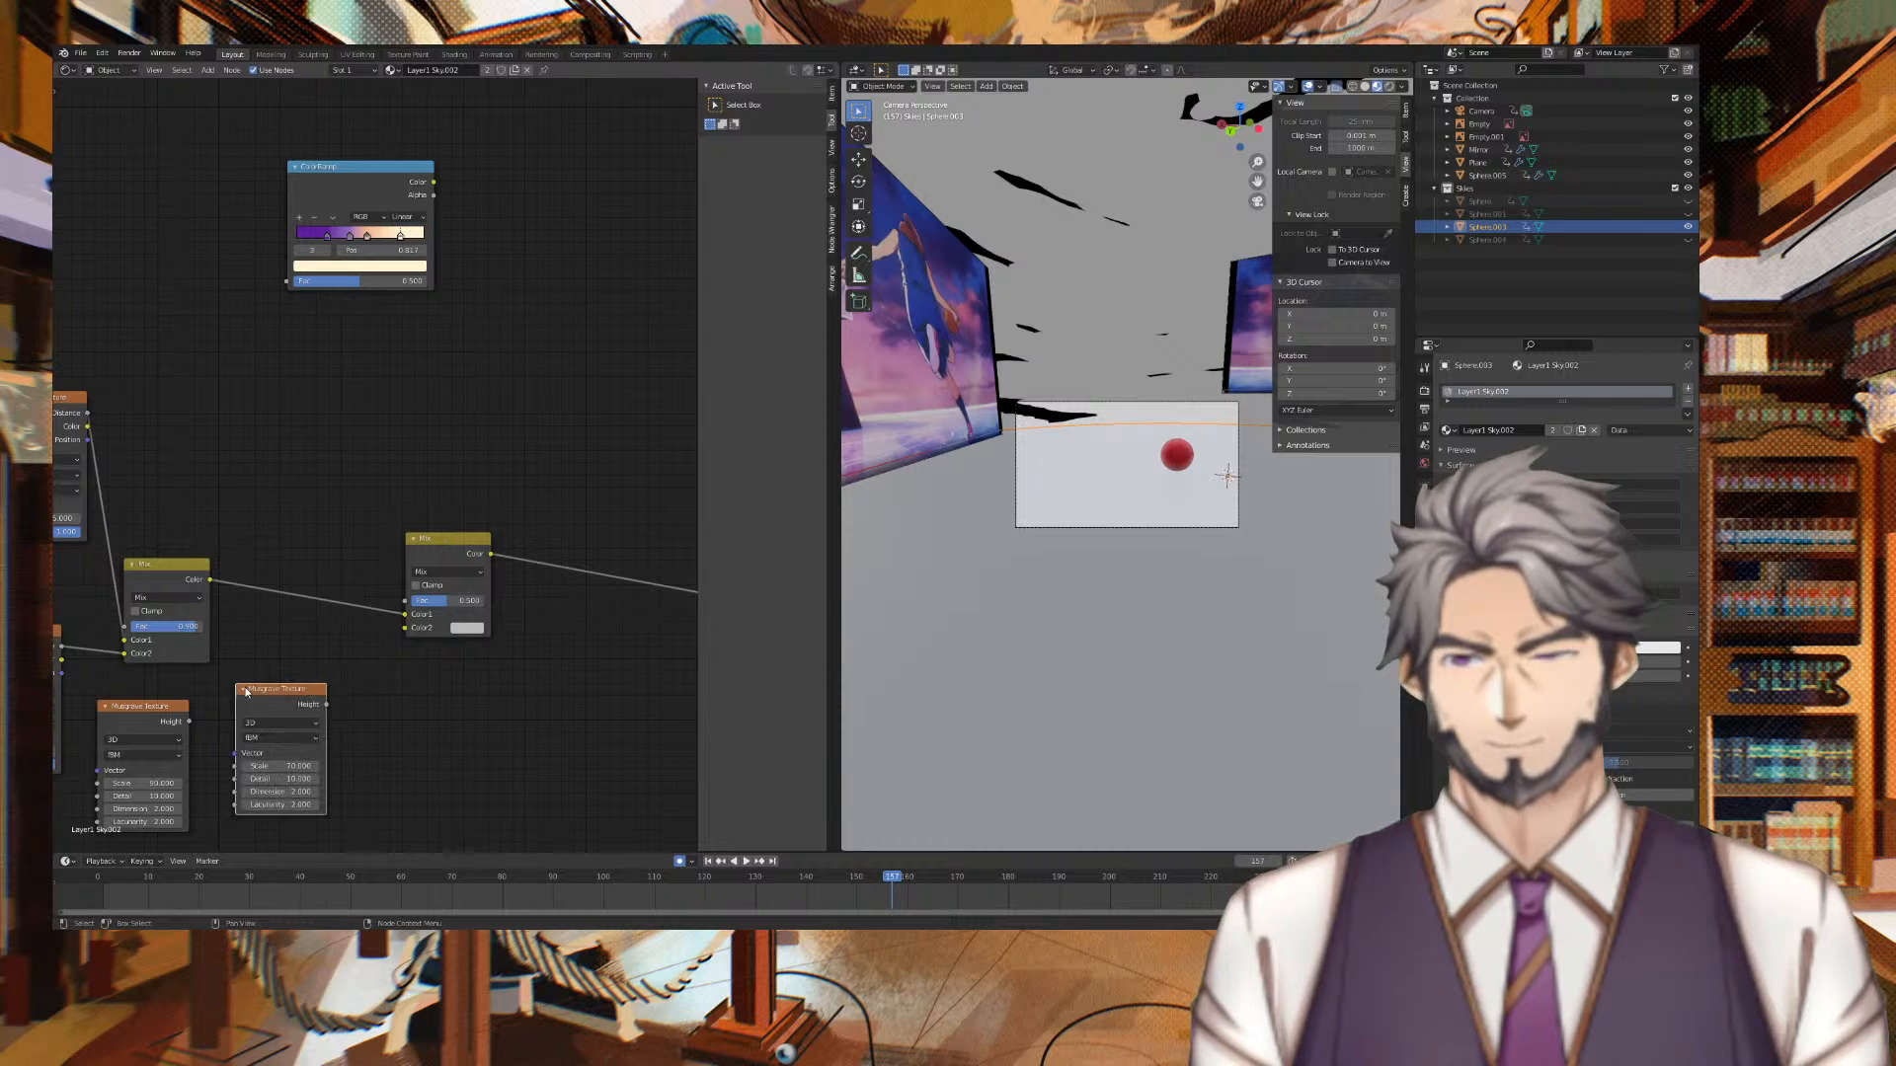
drag(327, 705, 405, 628)
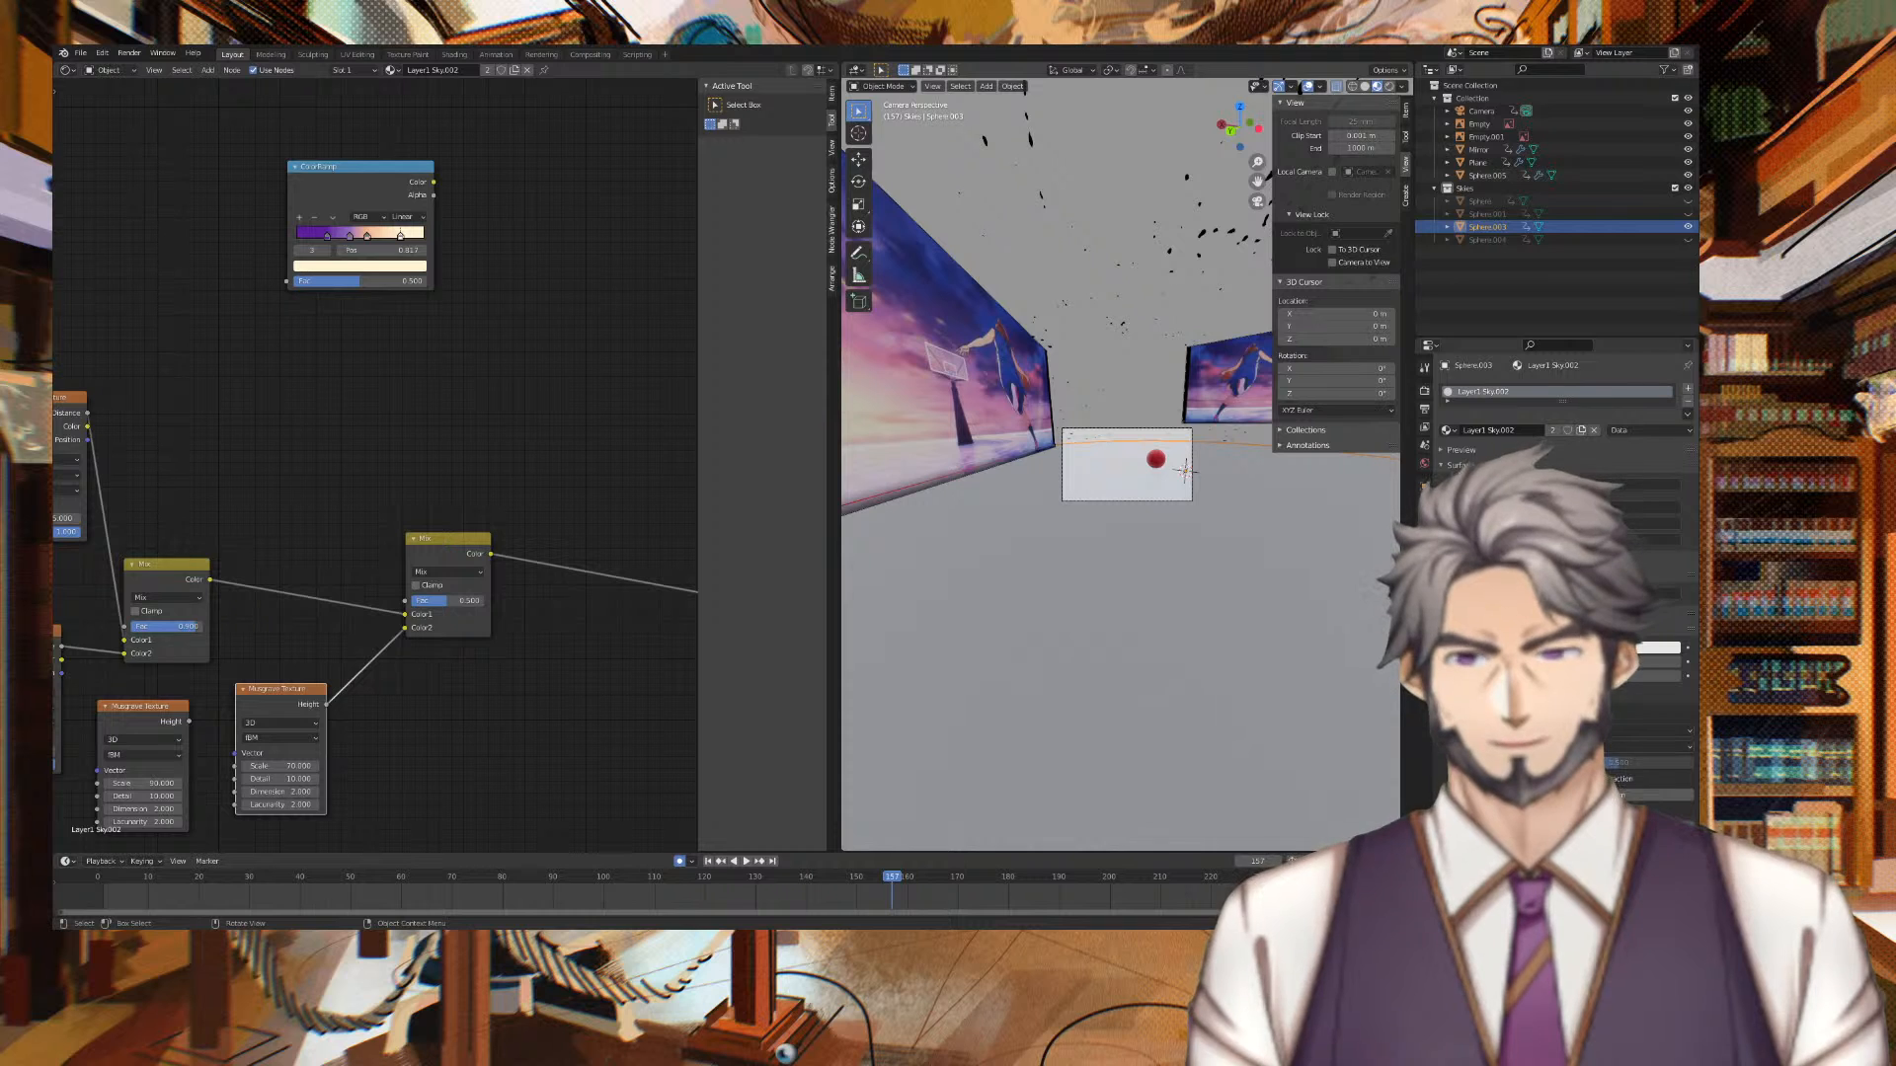
Lower the connected Musgrave Texture's scale and fine-tune the new Mix node's factor
drag(296, 766, 210, 766)
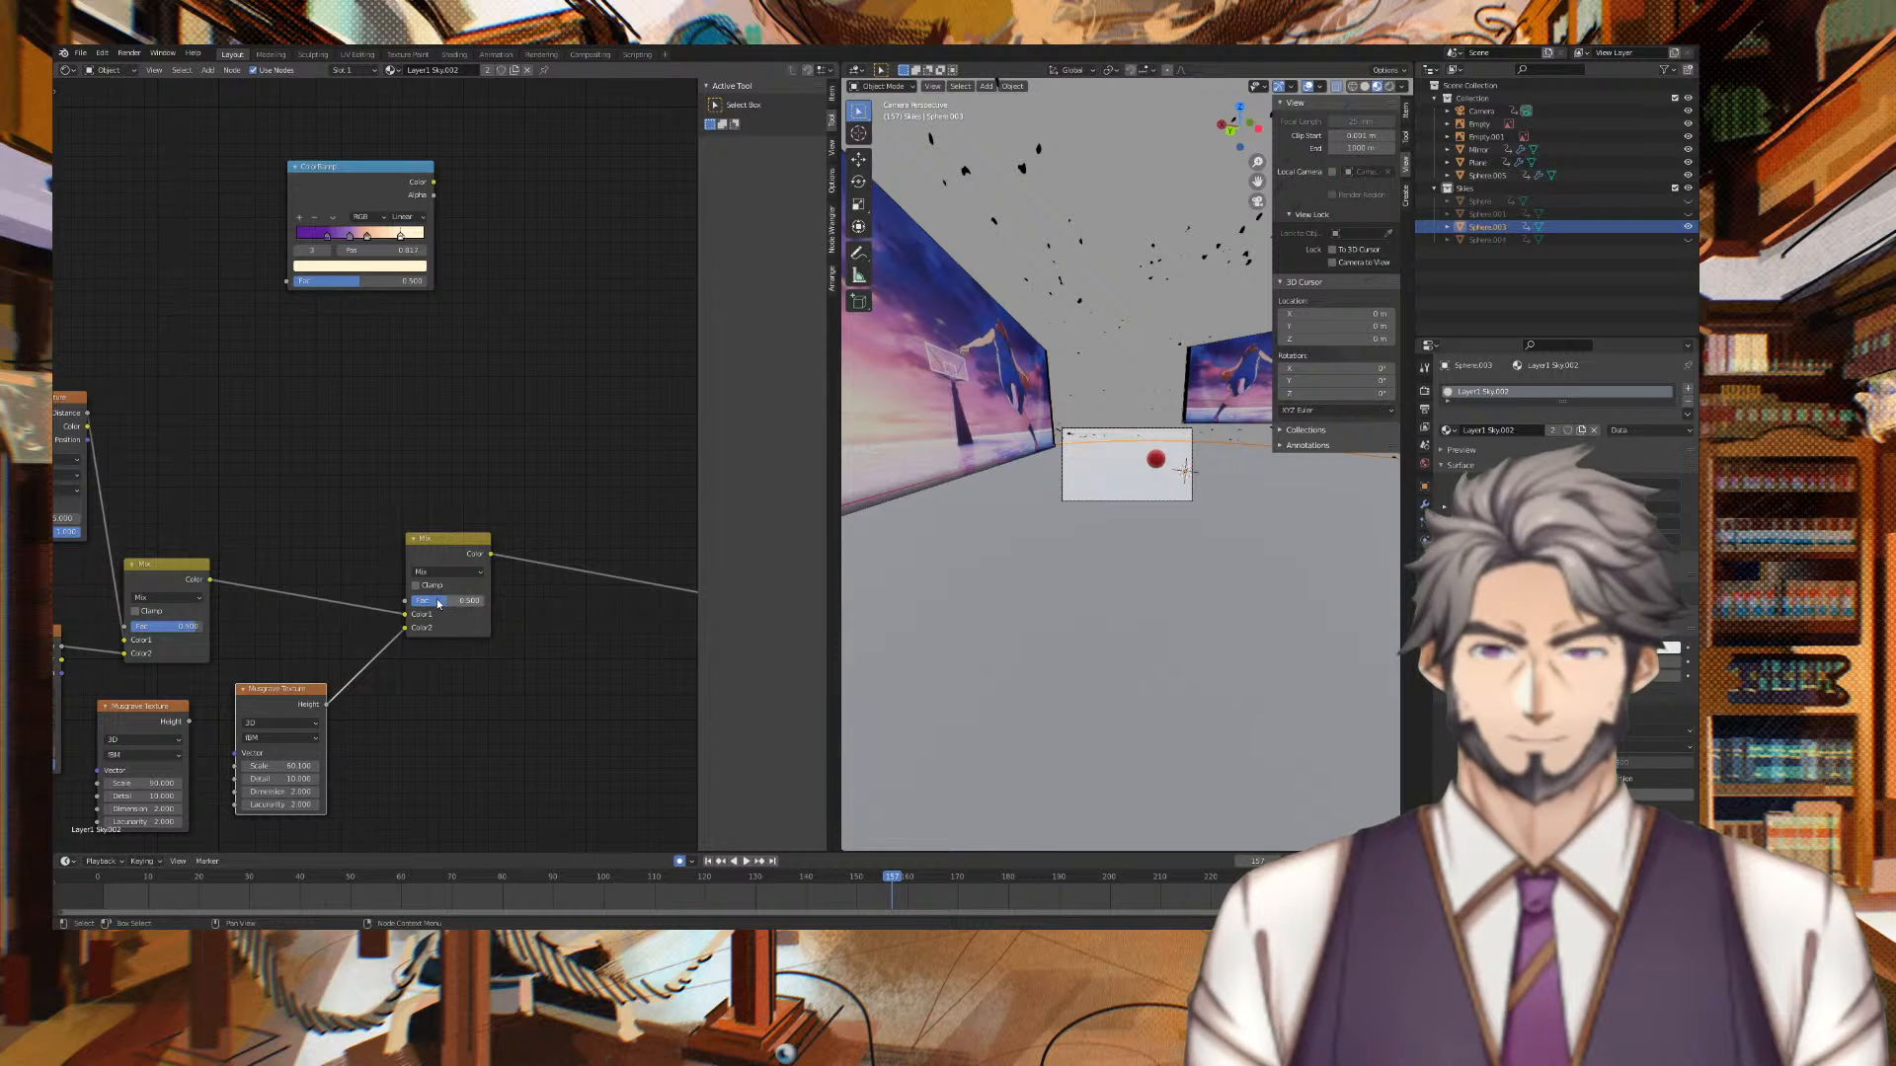
mouse_move(454, 601)
mouse_down()
mouse_move(414, 601)
mouse_move(448, 600)
mouse_up()
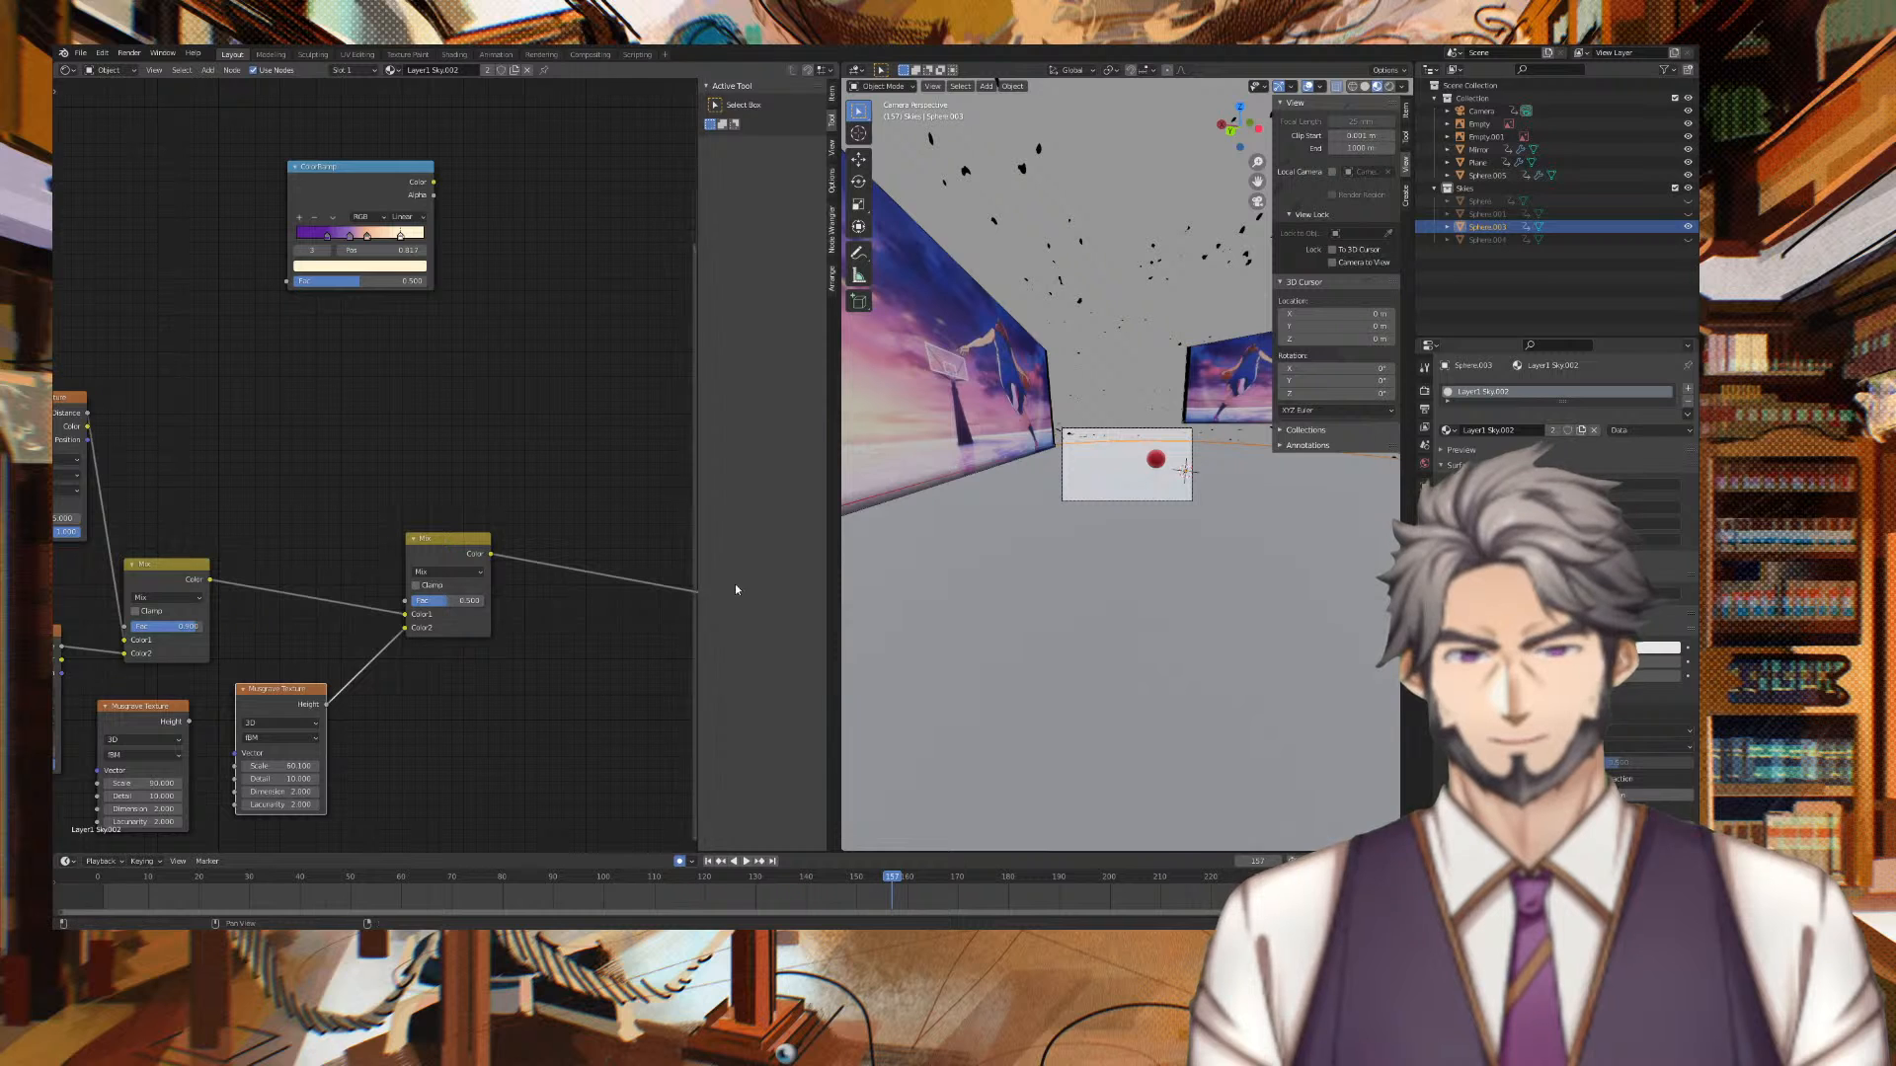
middle_drag(613, 506, 402, 503)
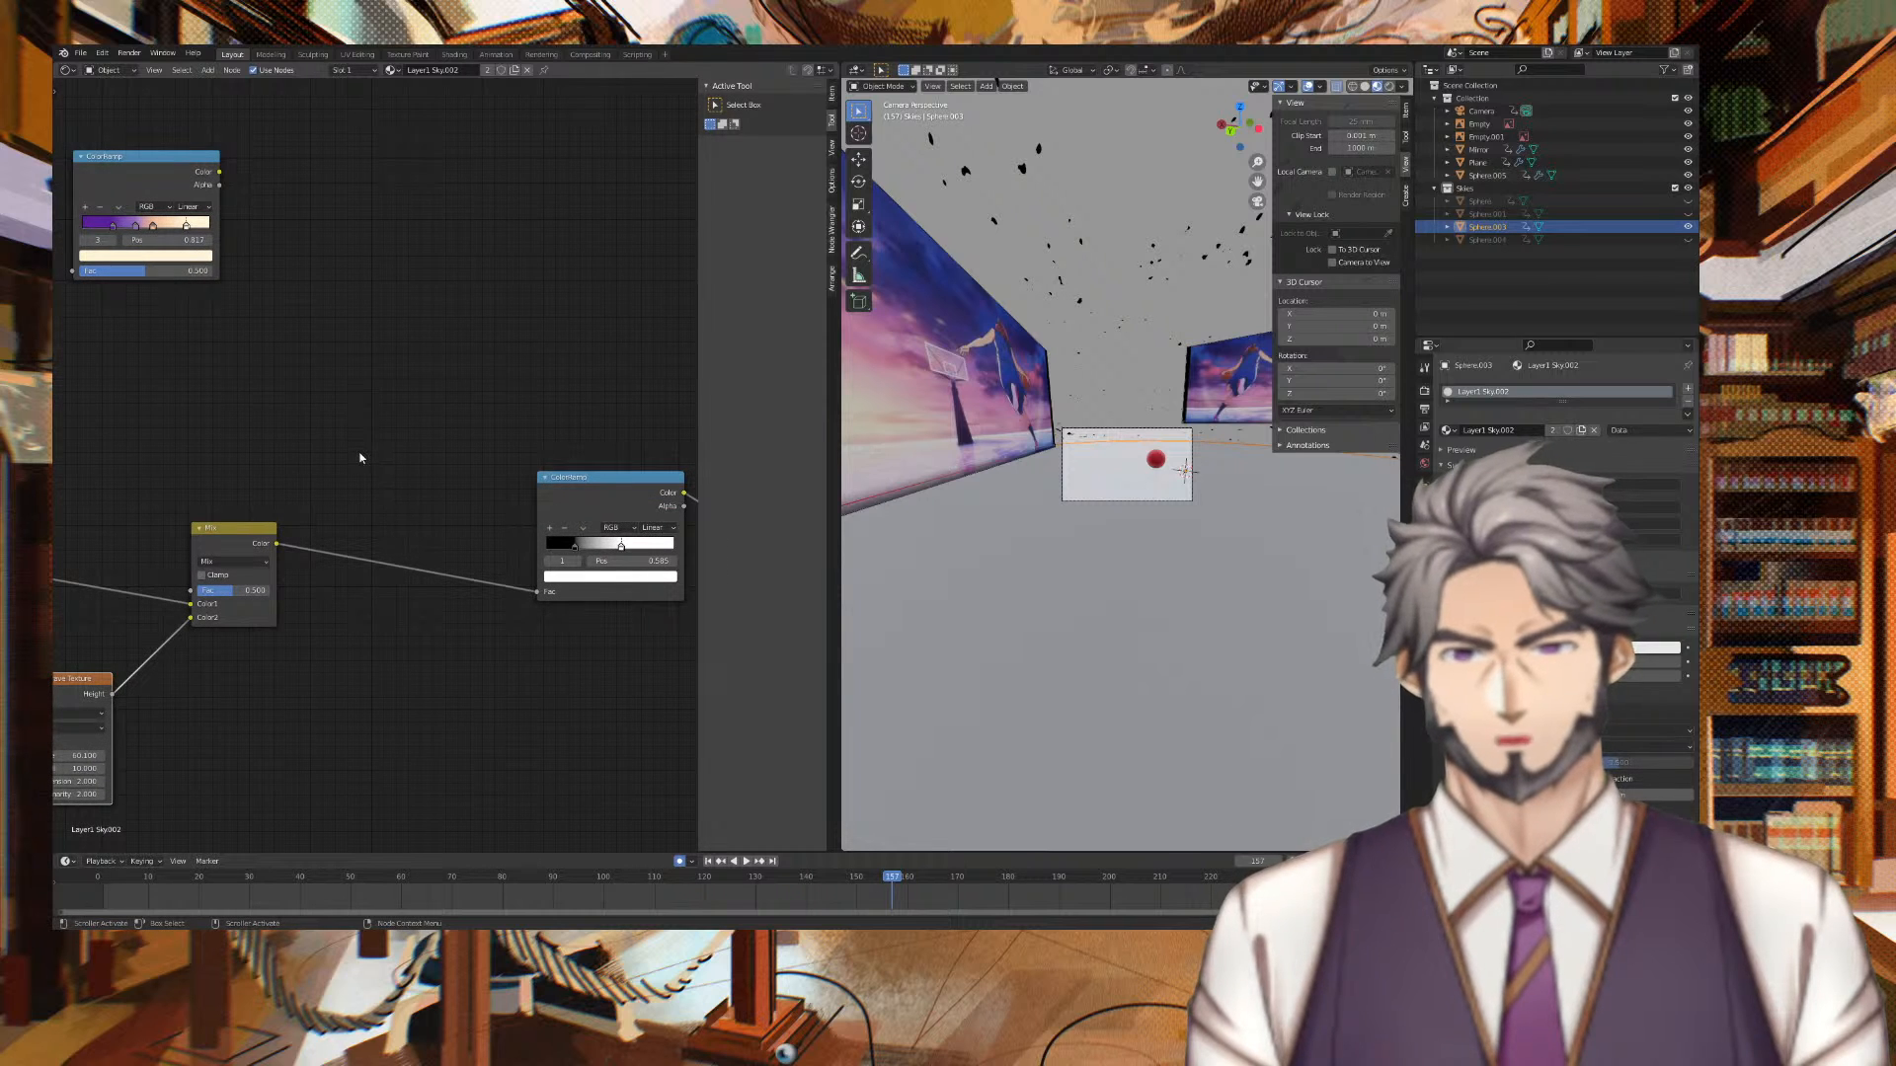
Move the unconnected Musgrave Texture closer to the Mix node that feeds the black-and-white ColorRamp
middle_drag(168, 606, 412, 600)
drag(167, 695, 638, 334)
middle_drag(444, 394, 284, 446)
middle_drag(460, 606, 890, 552)
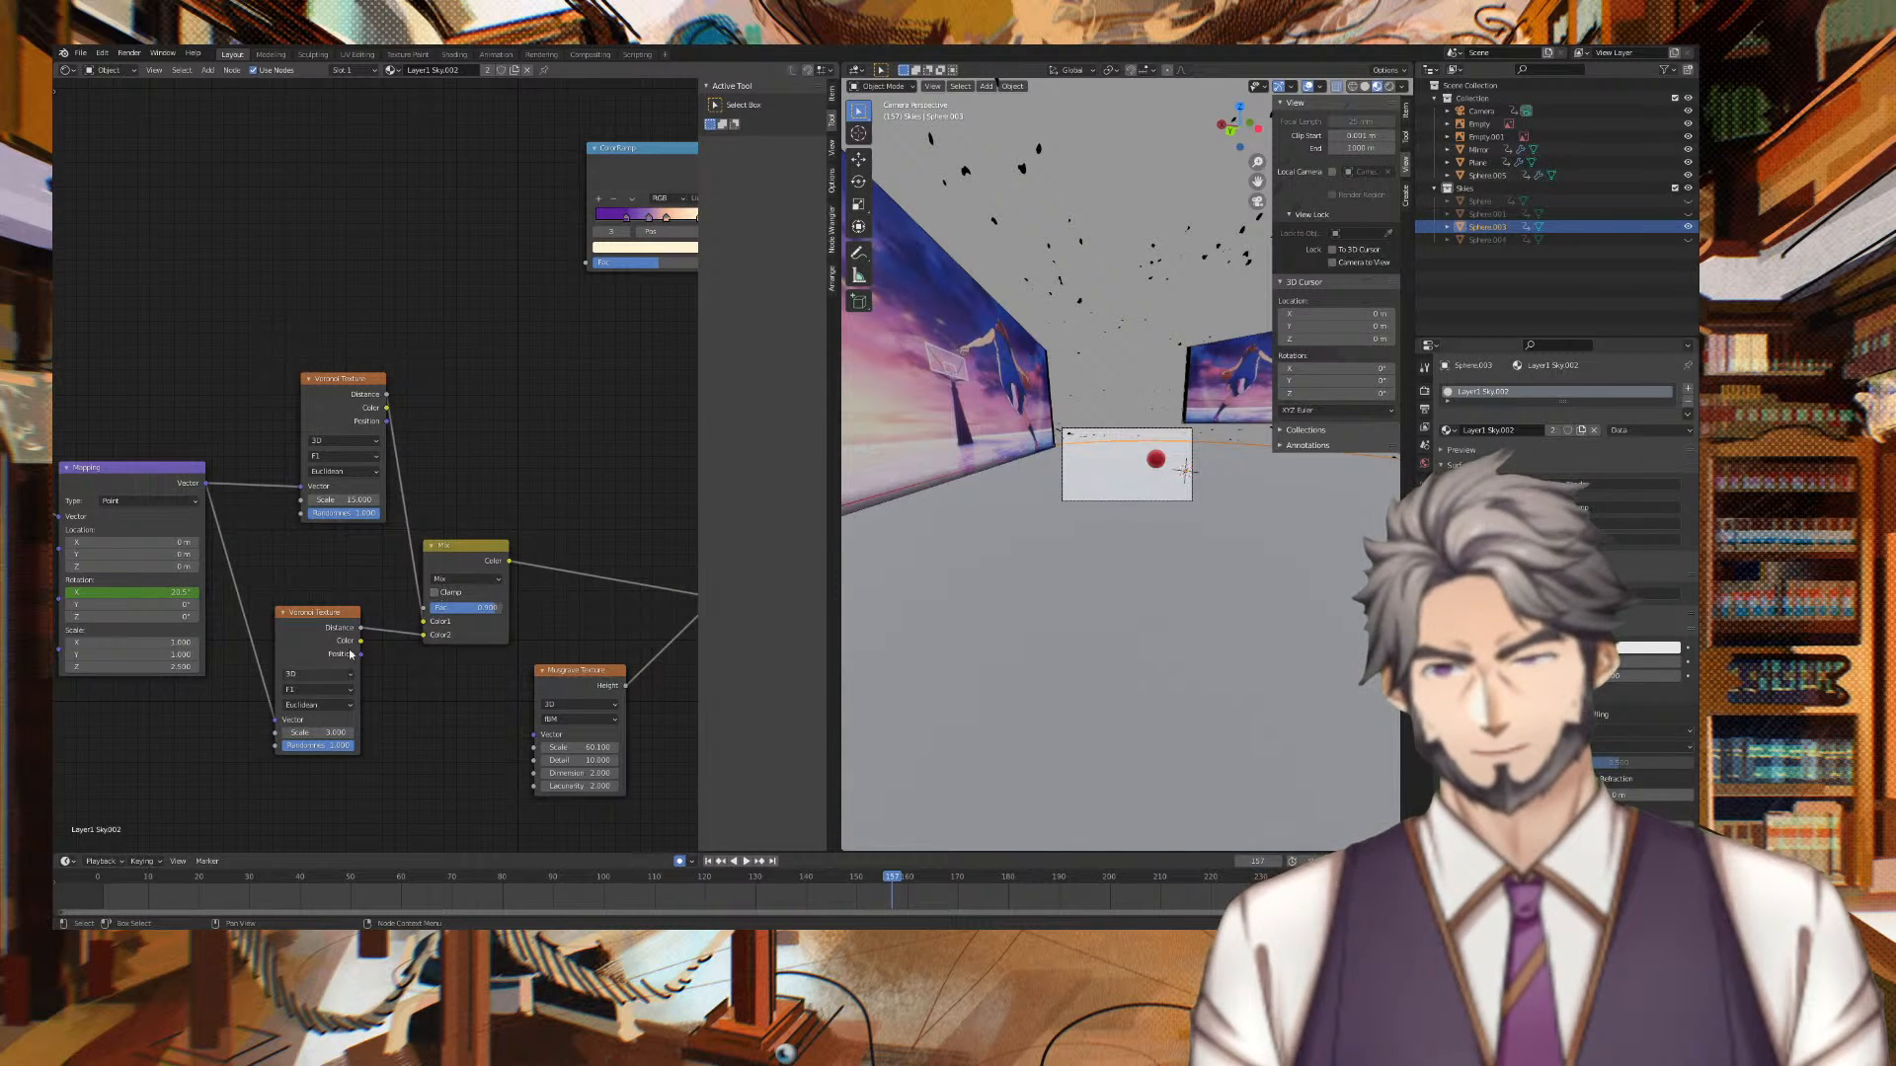
middle_drag(523, 577, 235, 577)
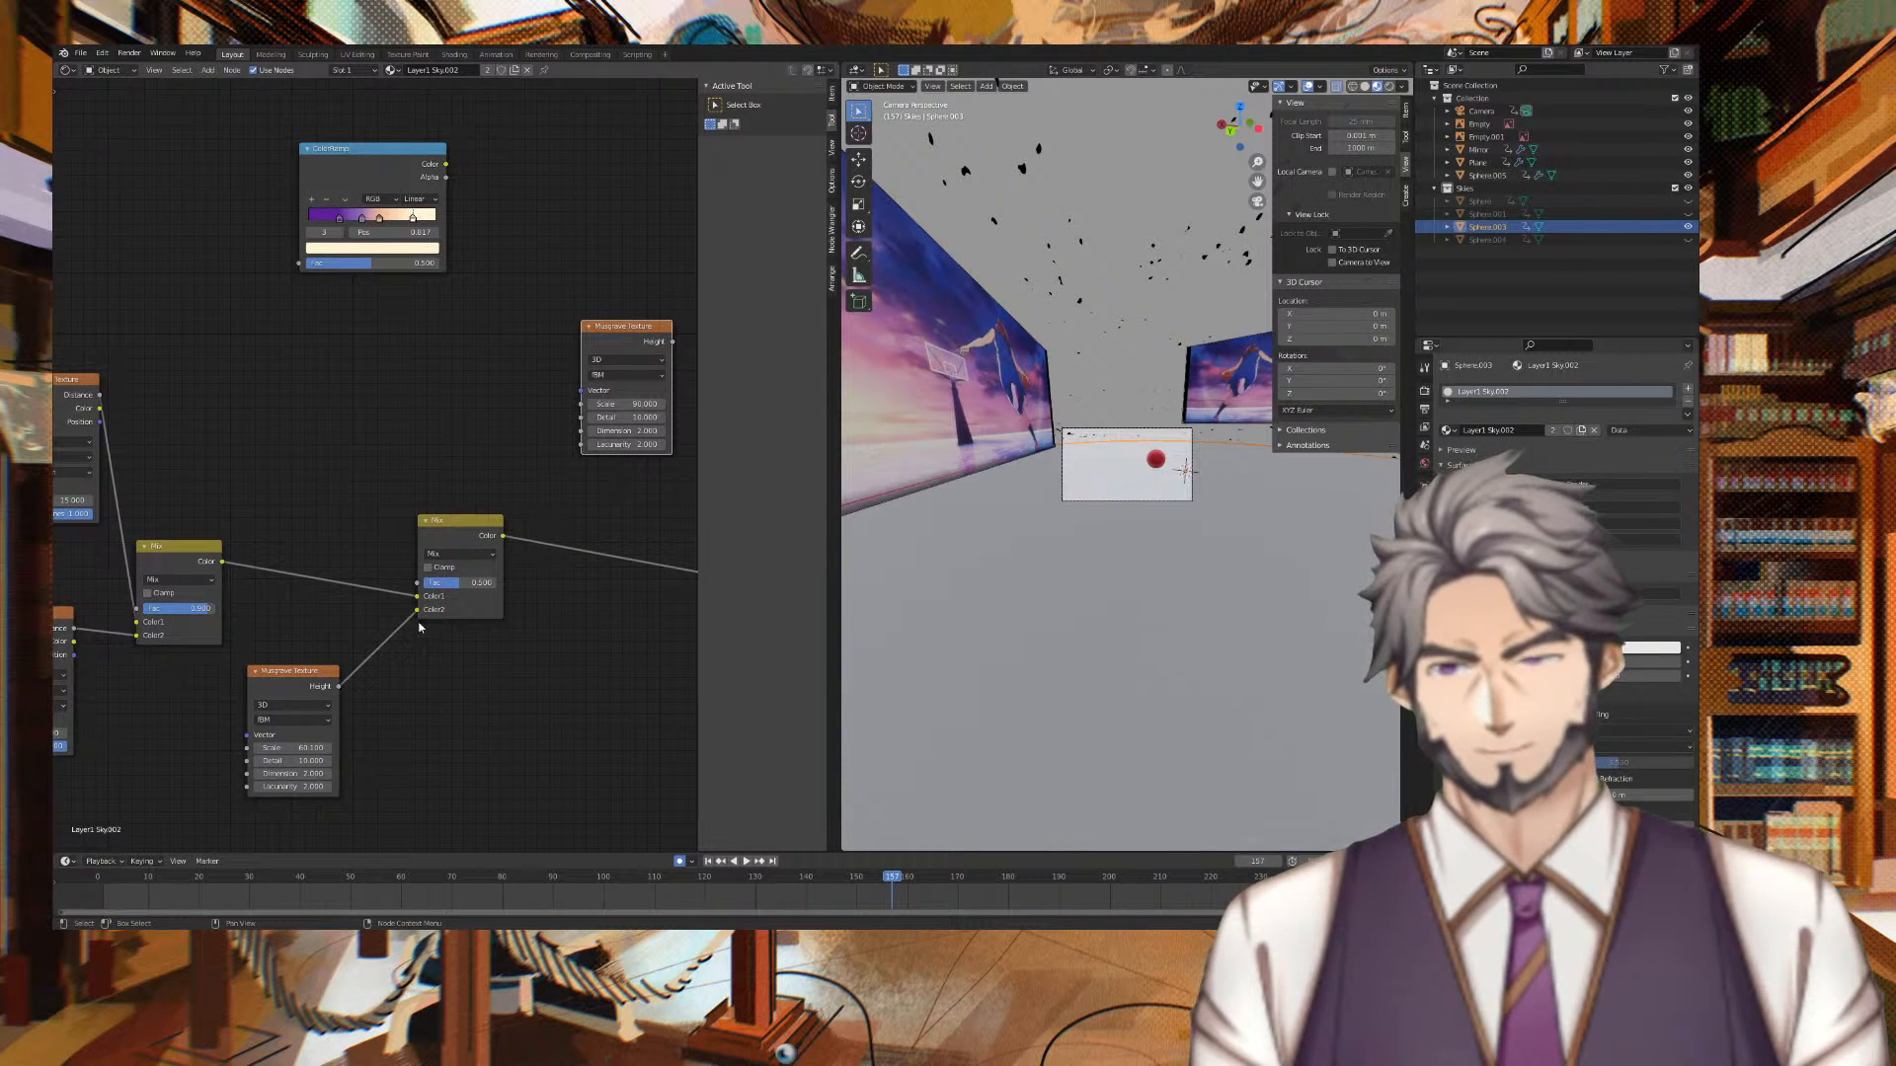
middle_drag(513, 497, 222, 540)
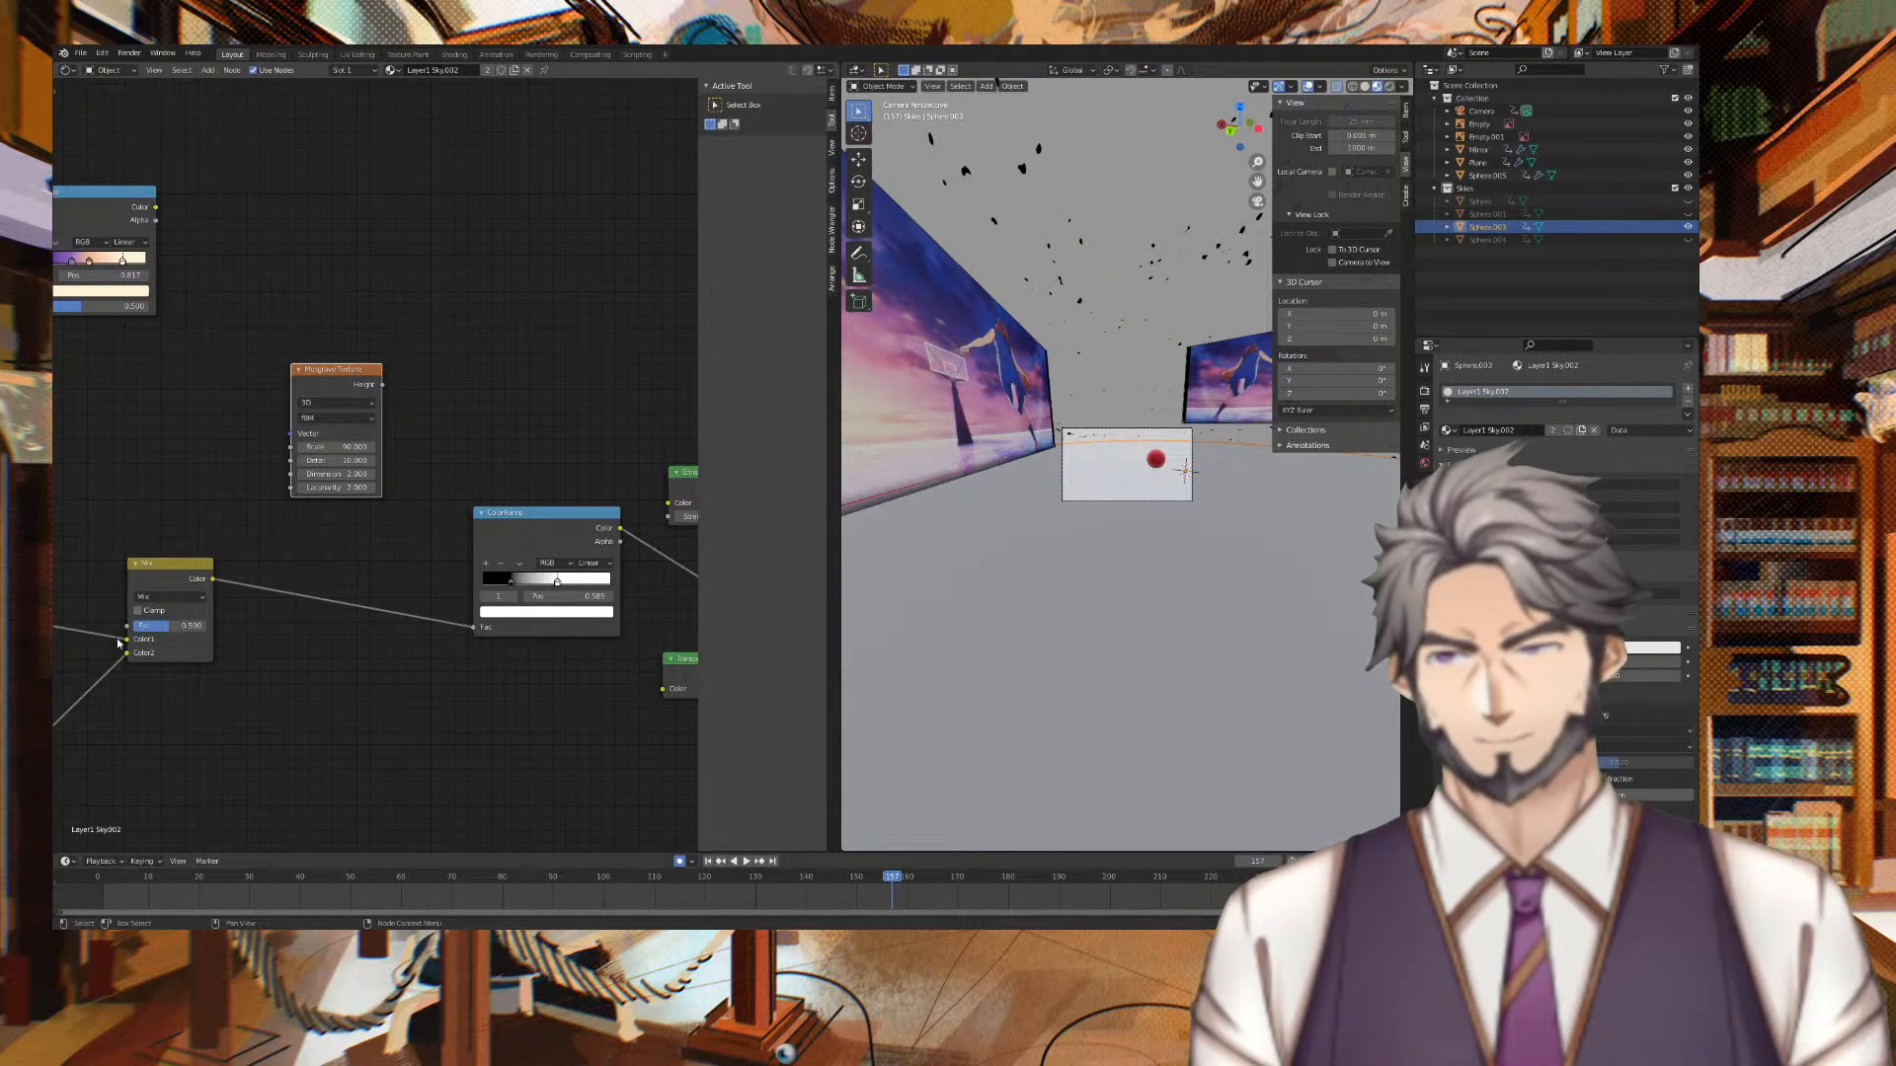
Add another Mix node on the link between the existing Mix node and the black-and-white ColorRamp
key(shift+a)
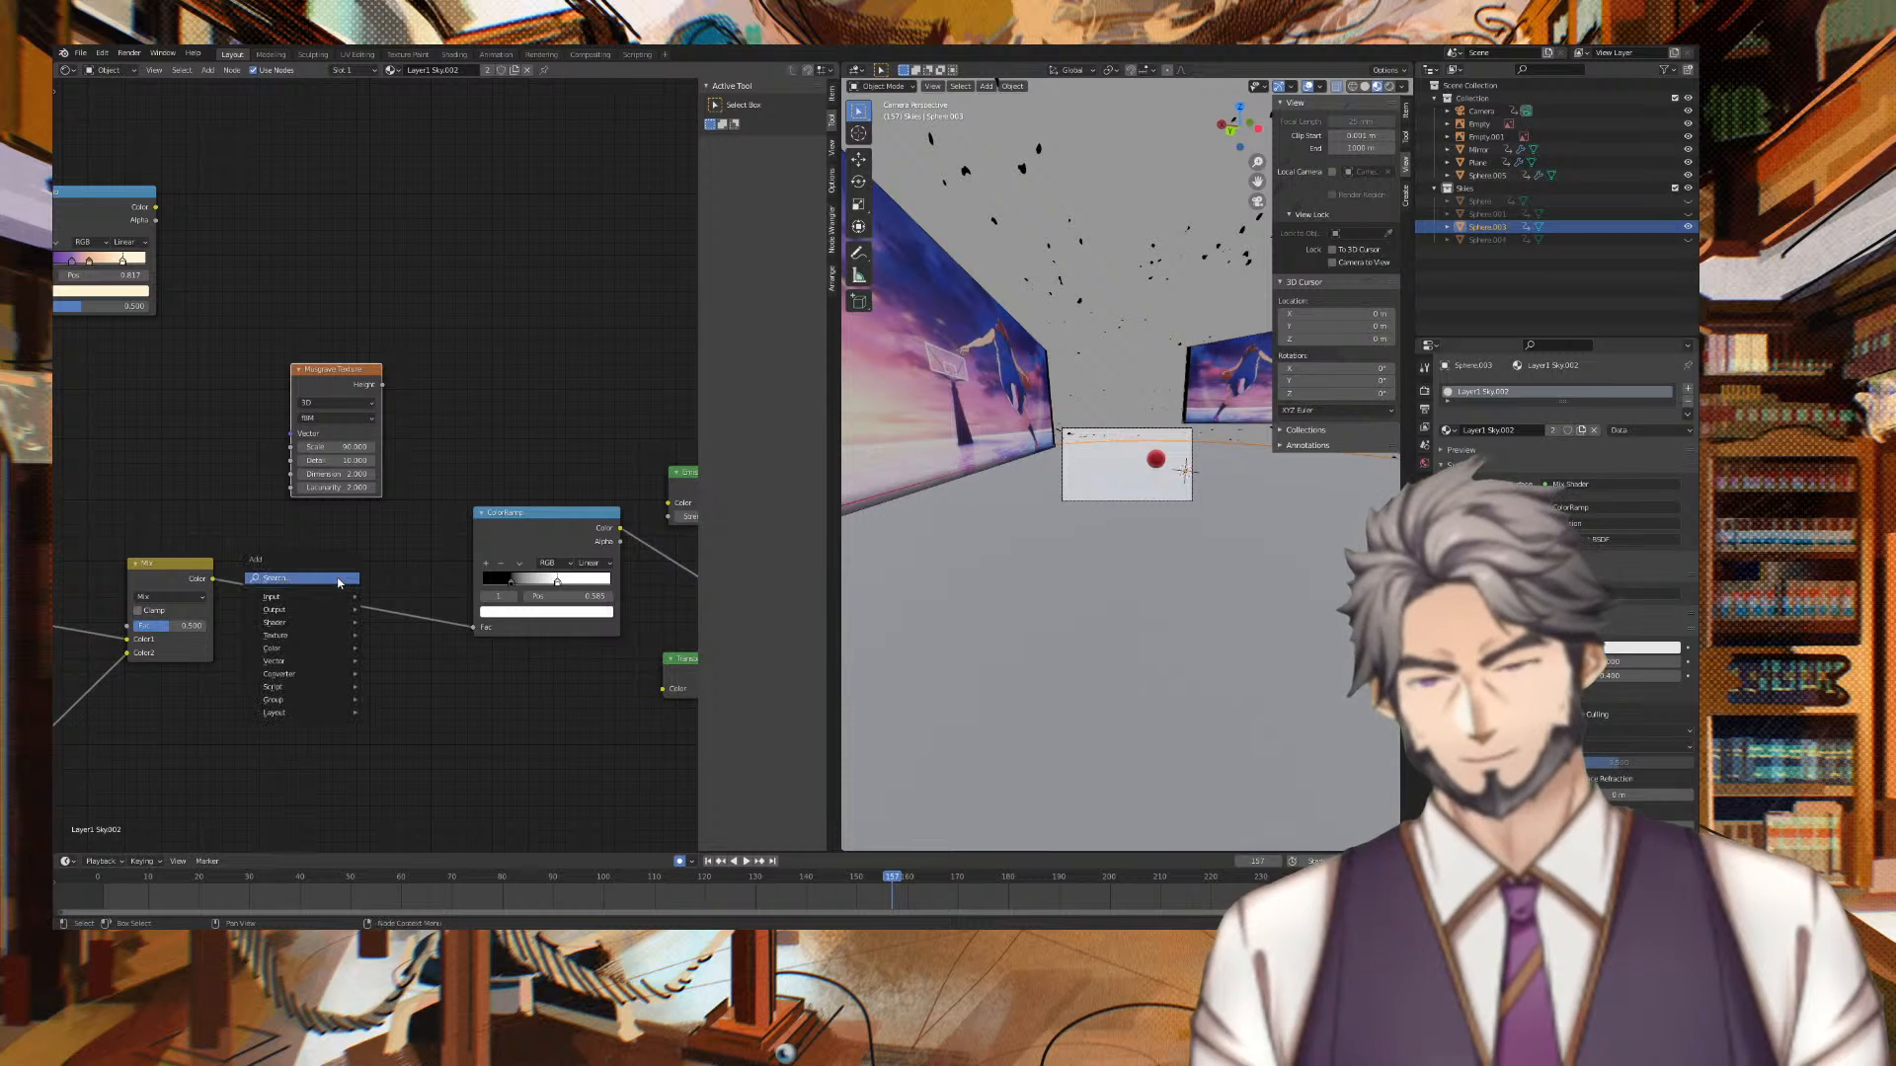
click(338, 578)
text(mi)
key(Down)
key(Return)
click(330, 559)
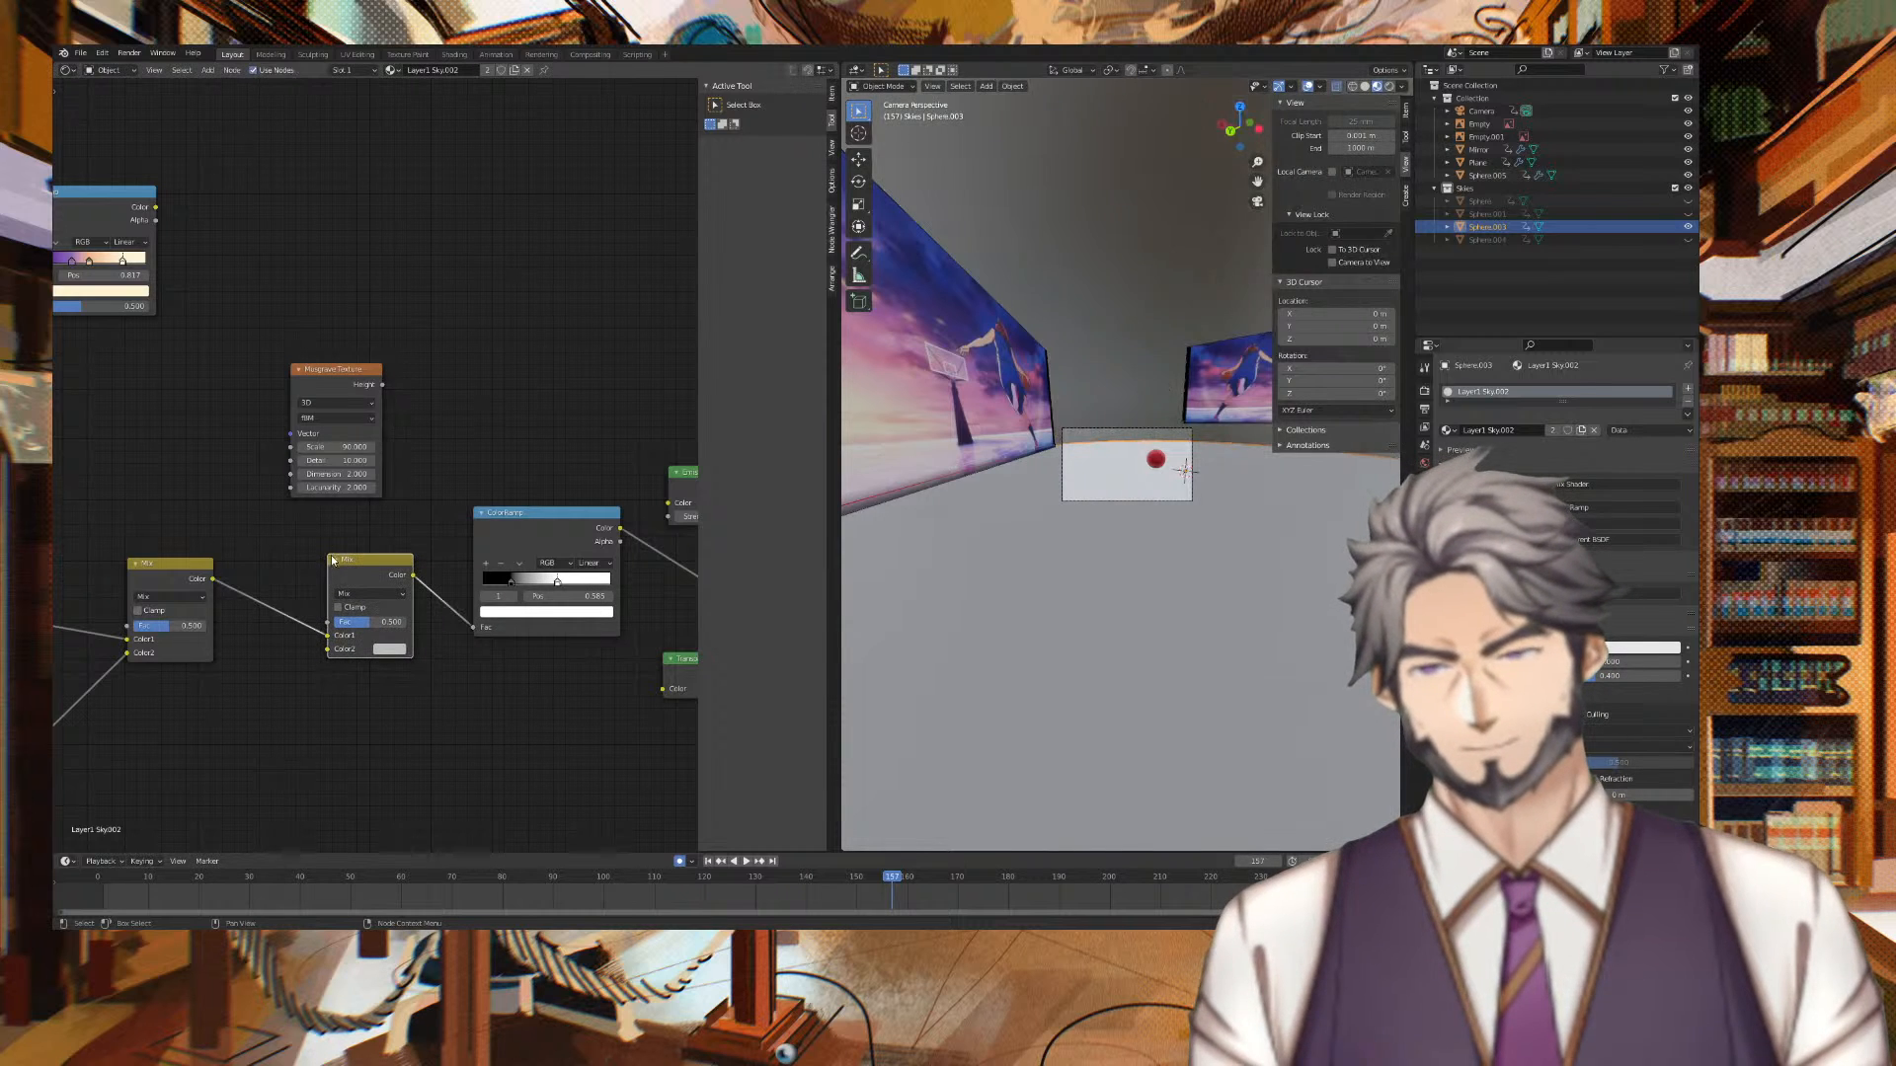
Connect the spare Musgrave Texture's Height to the new Mix node's Color2, place it below, and set the blend mode to Soft Light
drag(344, 378, 330, 635)
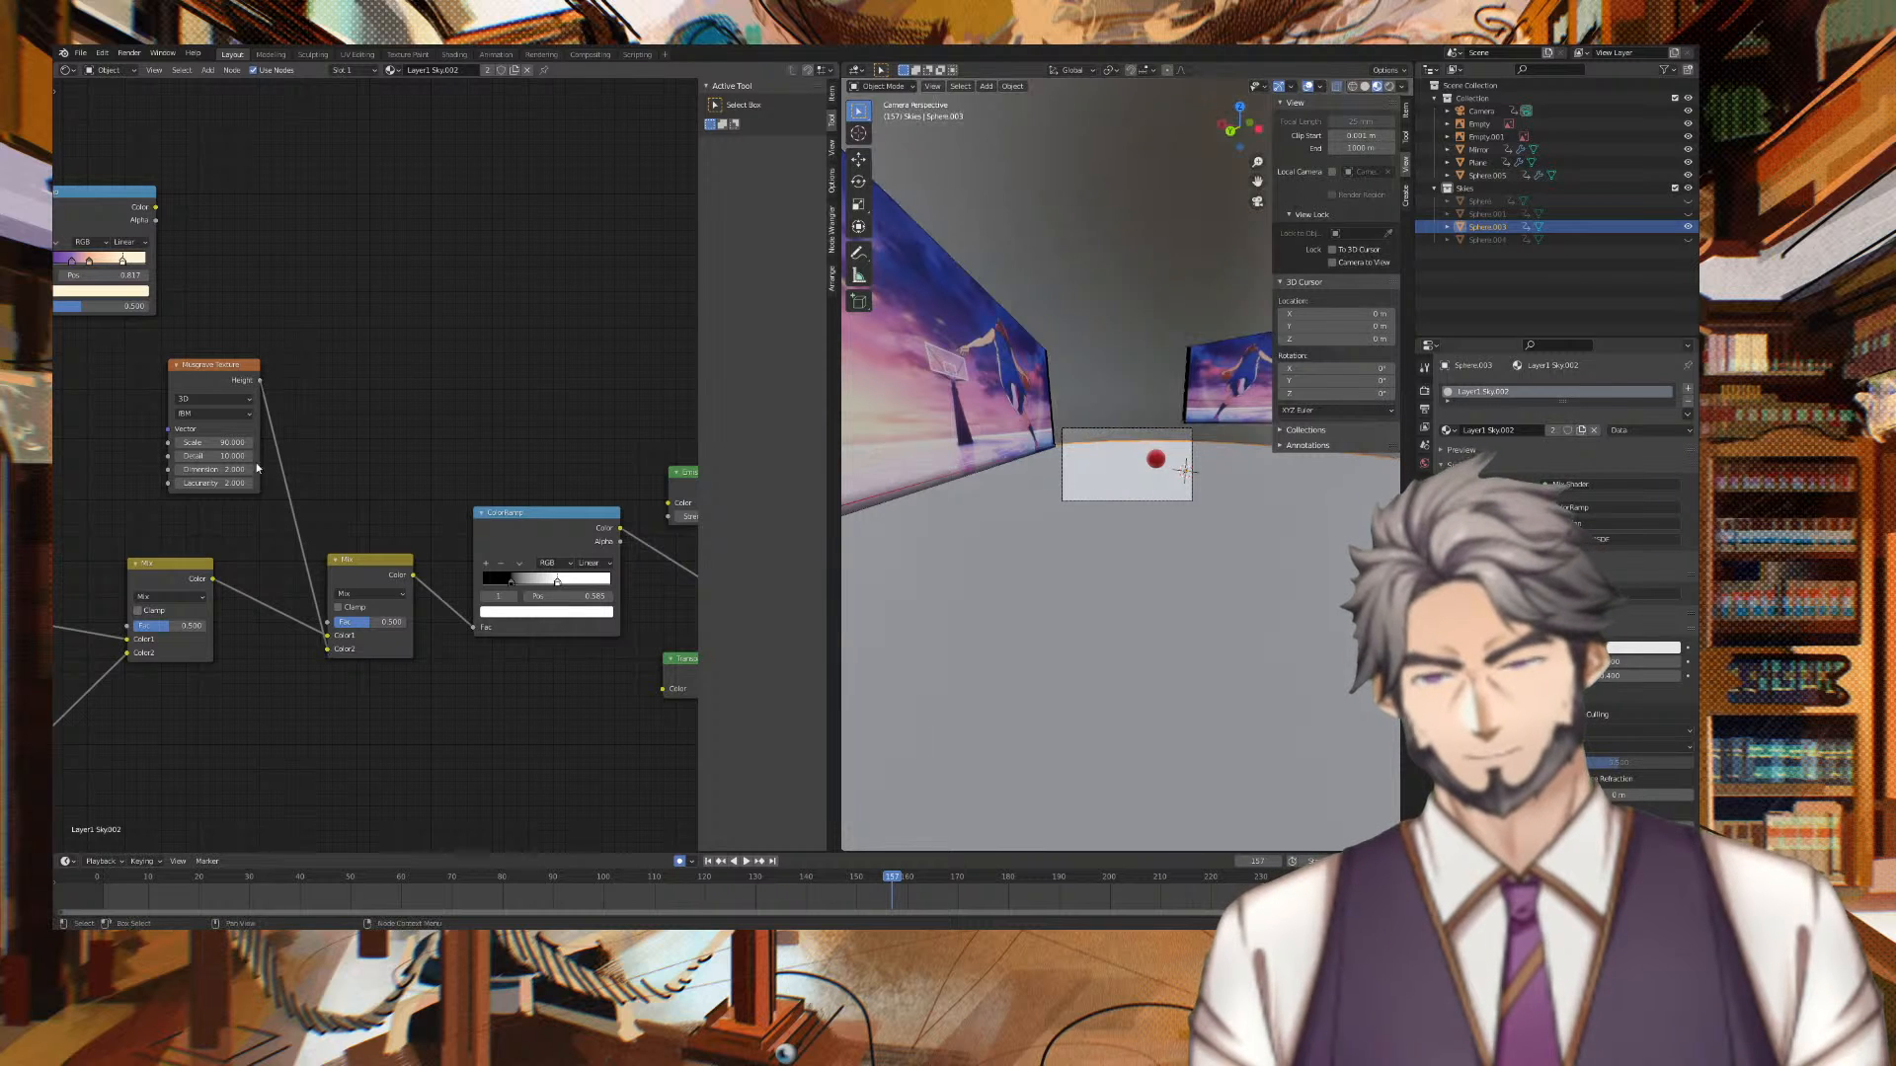
drag(215, 367, 230, 703)
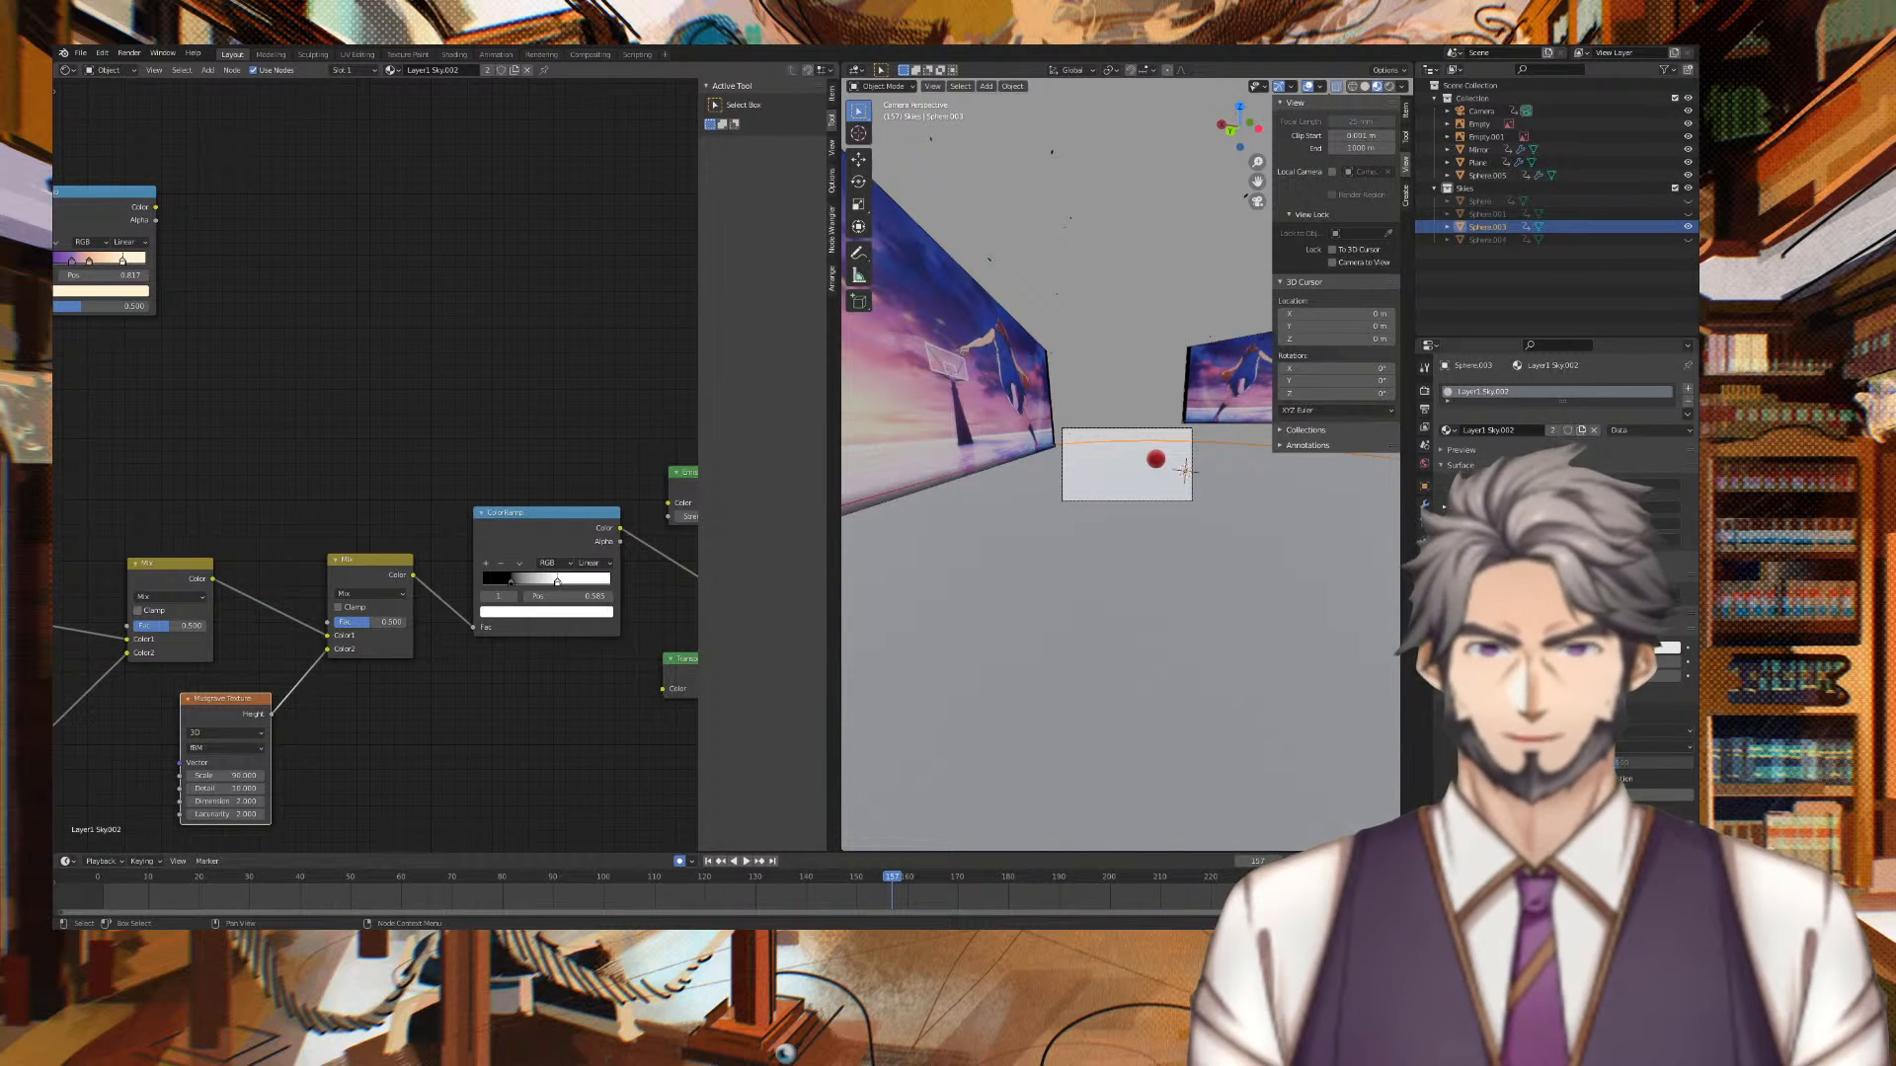
click(396, 596)
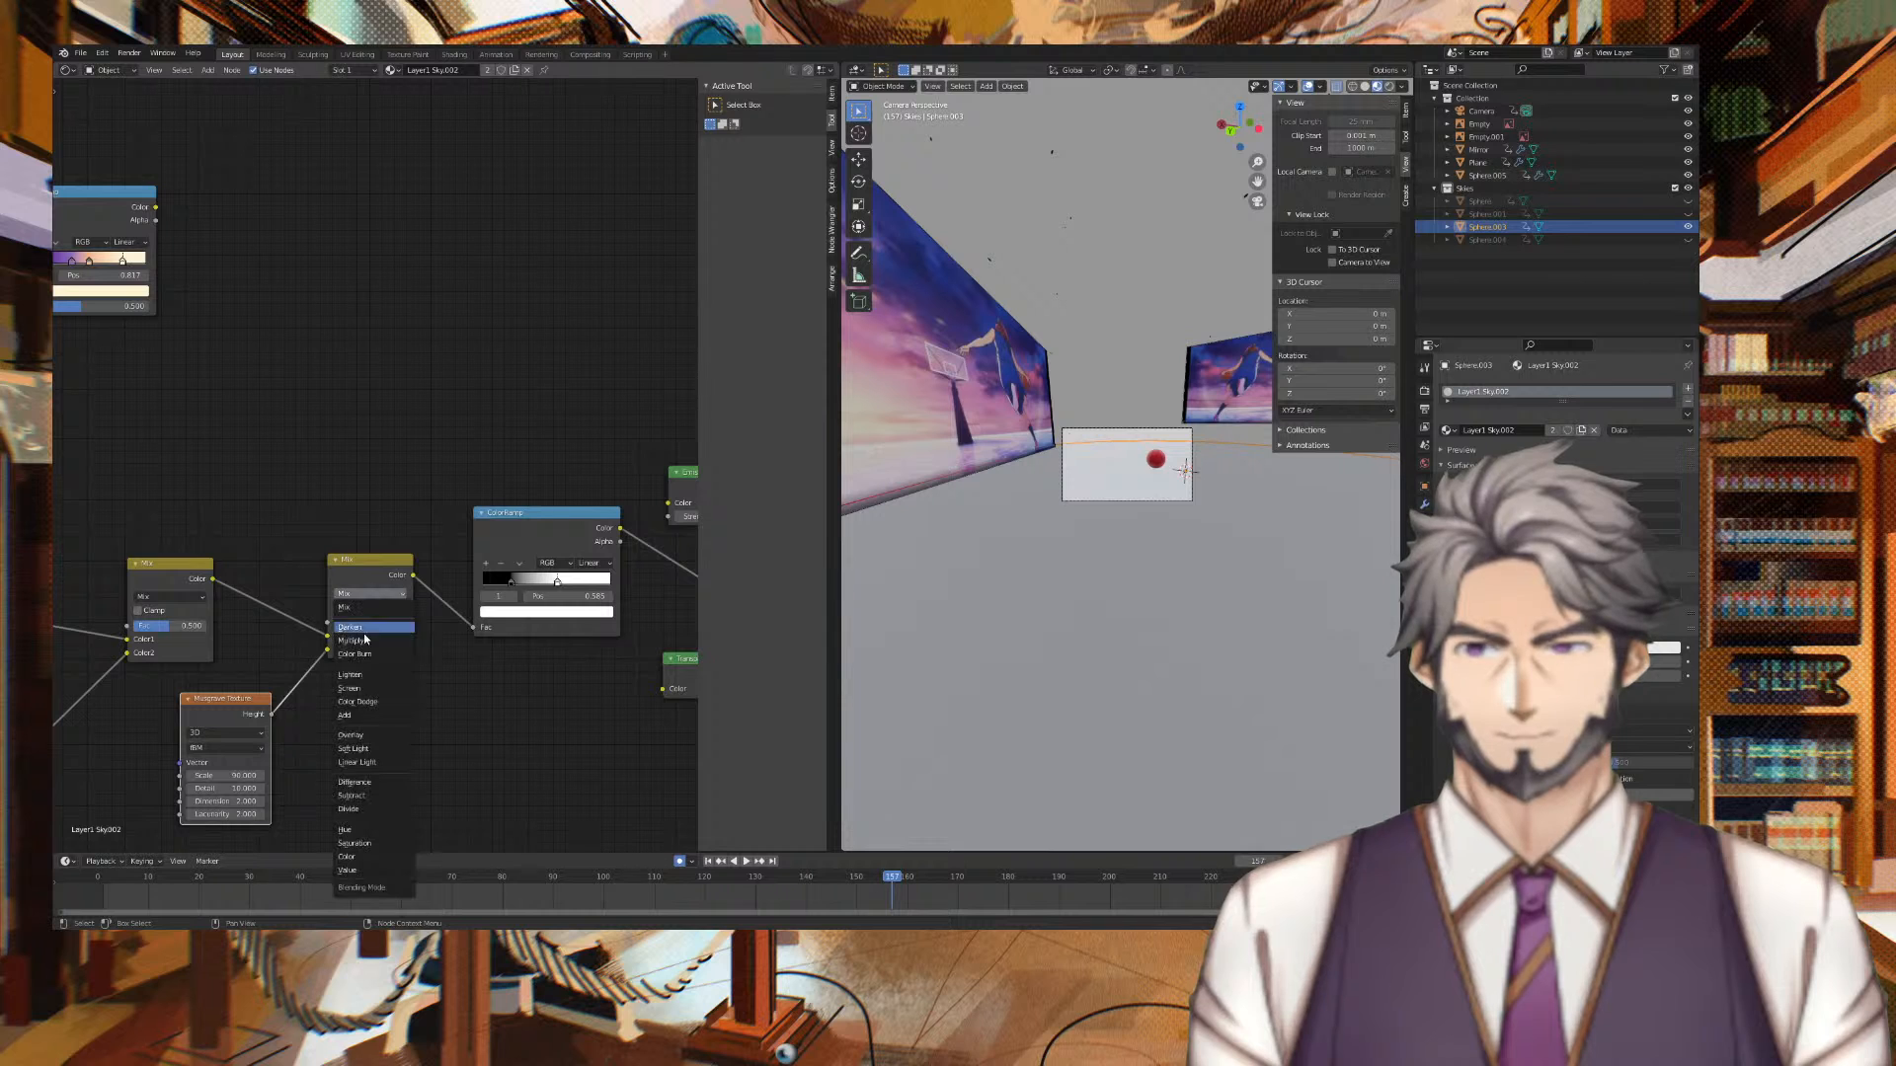
click(370, 750)
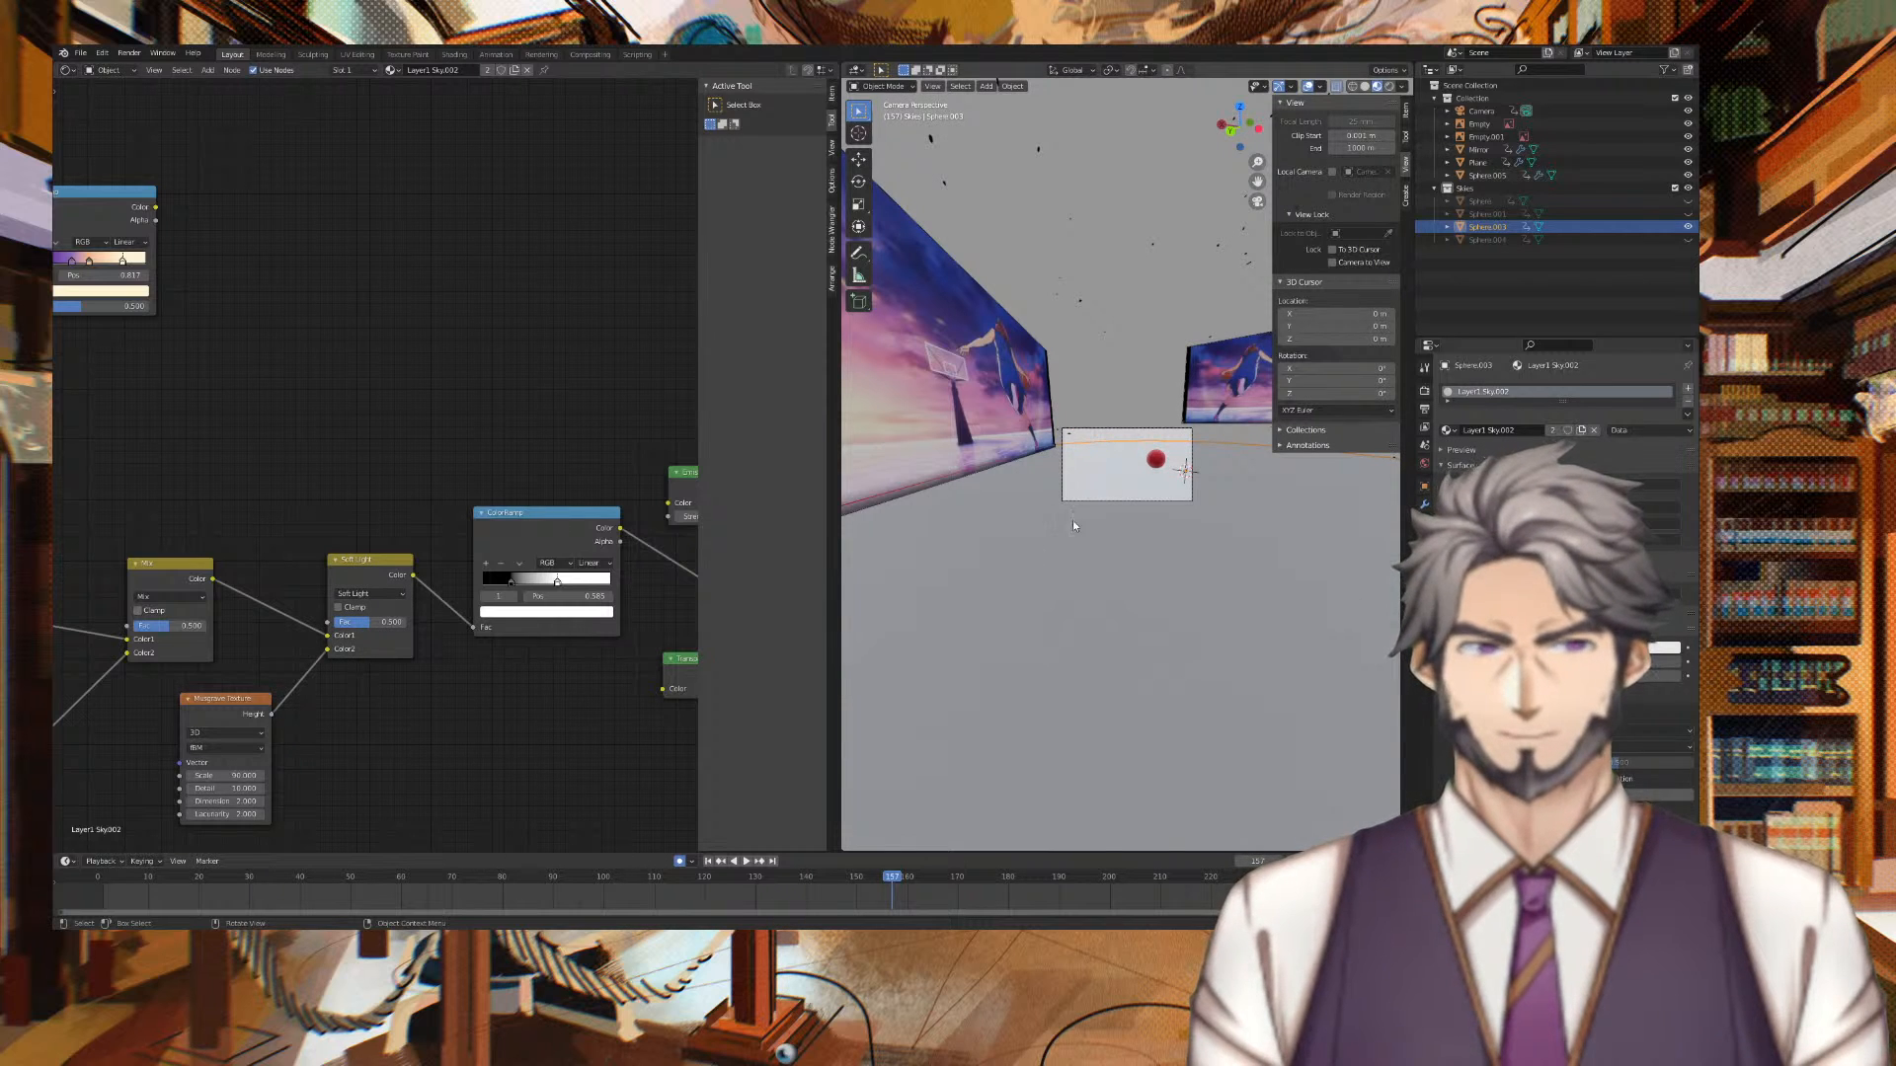
Reselect the cloud layer sphere Sphere.003 and frame it from outside the camera view to examine the cloud pattern
click(1216, 488)
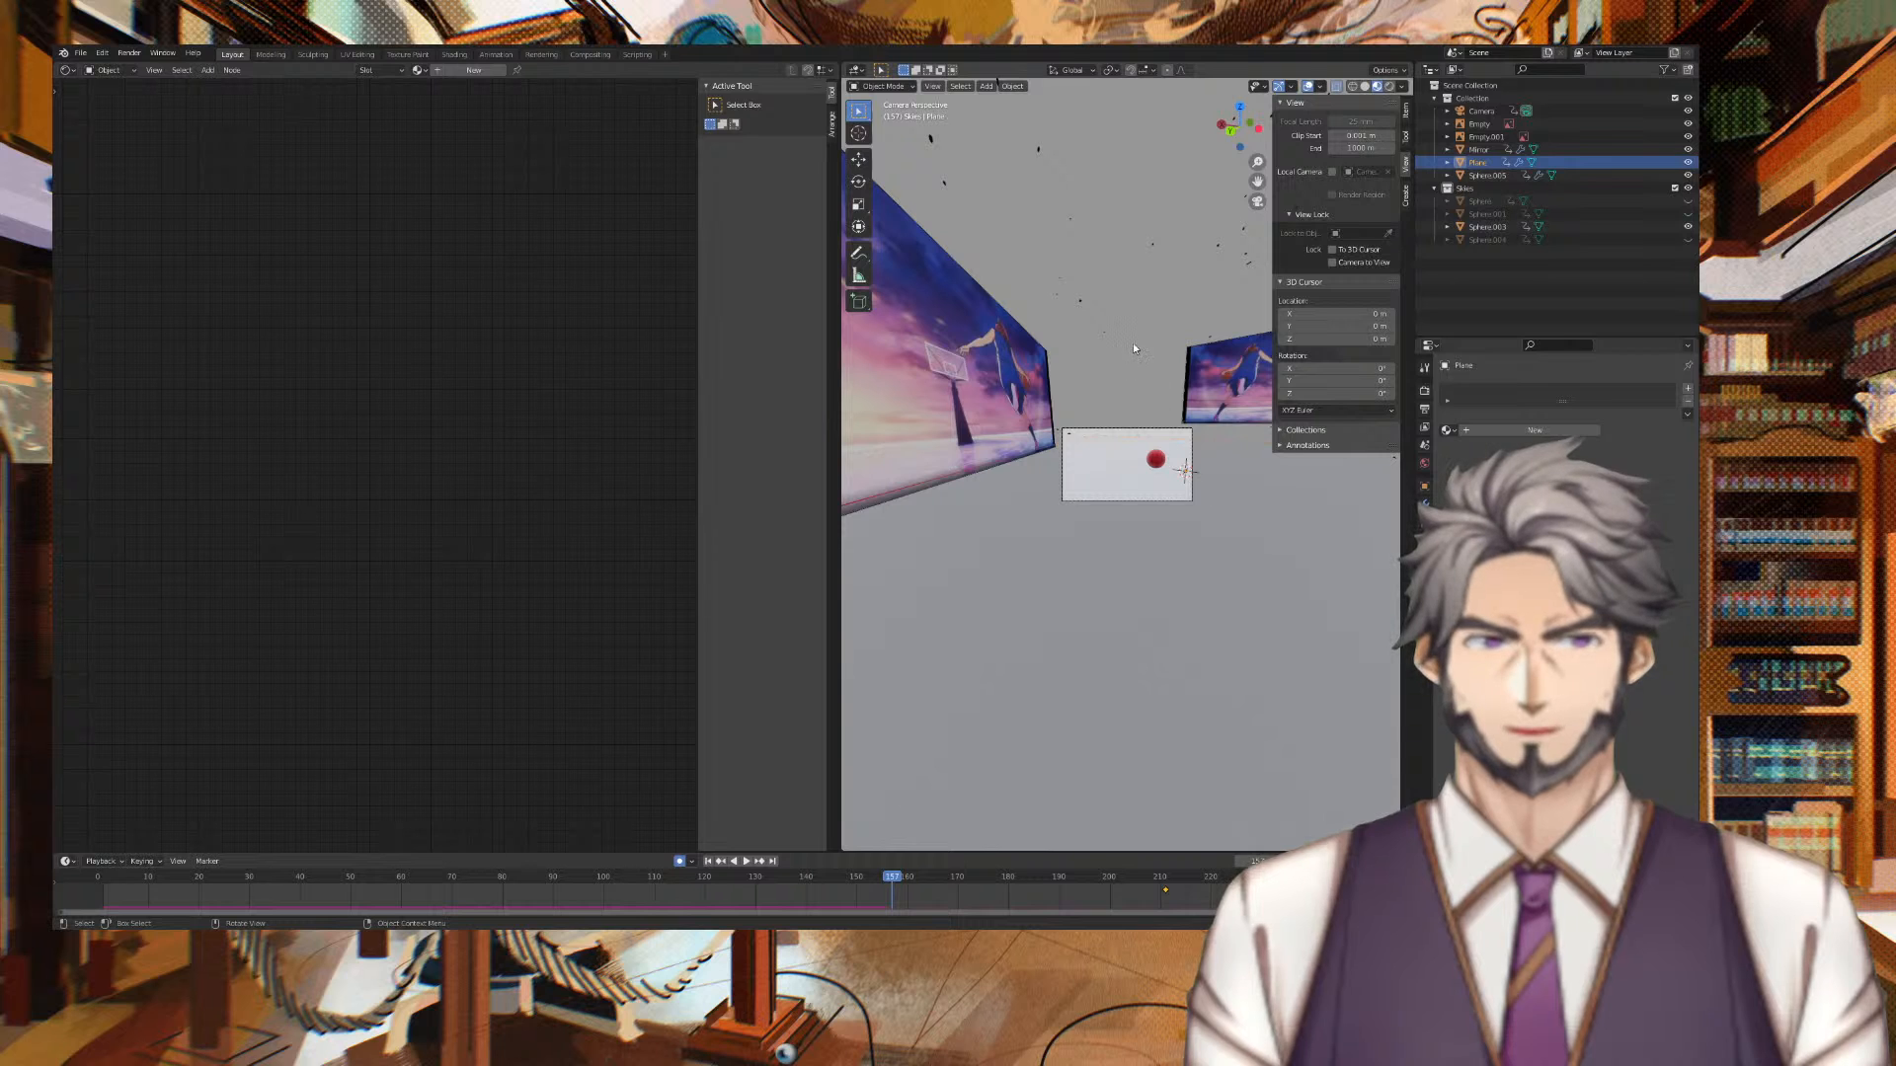
click(1137, 212)
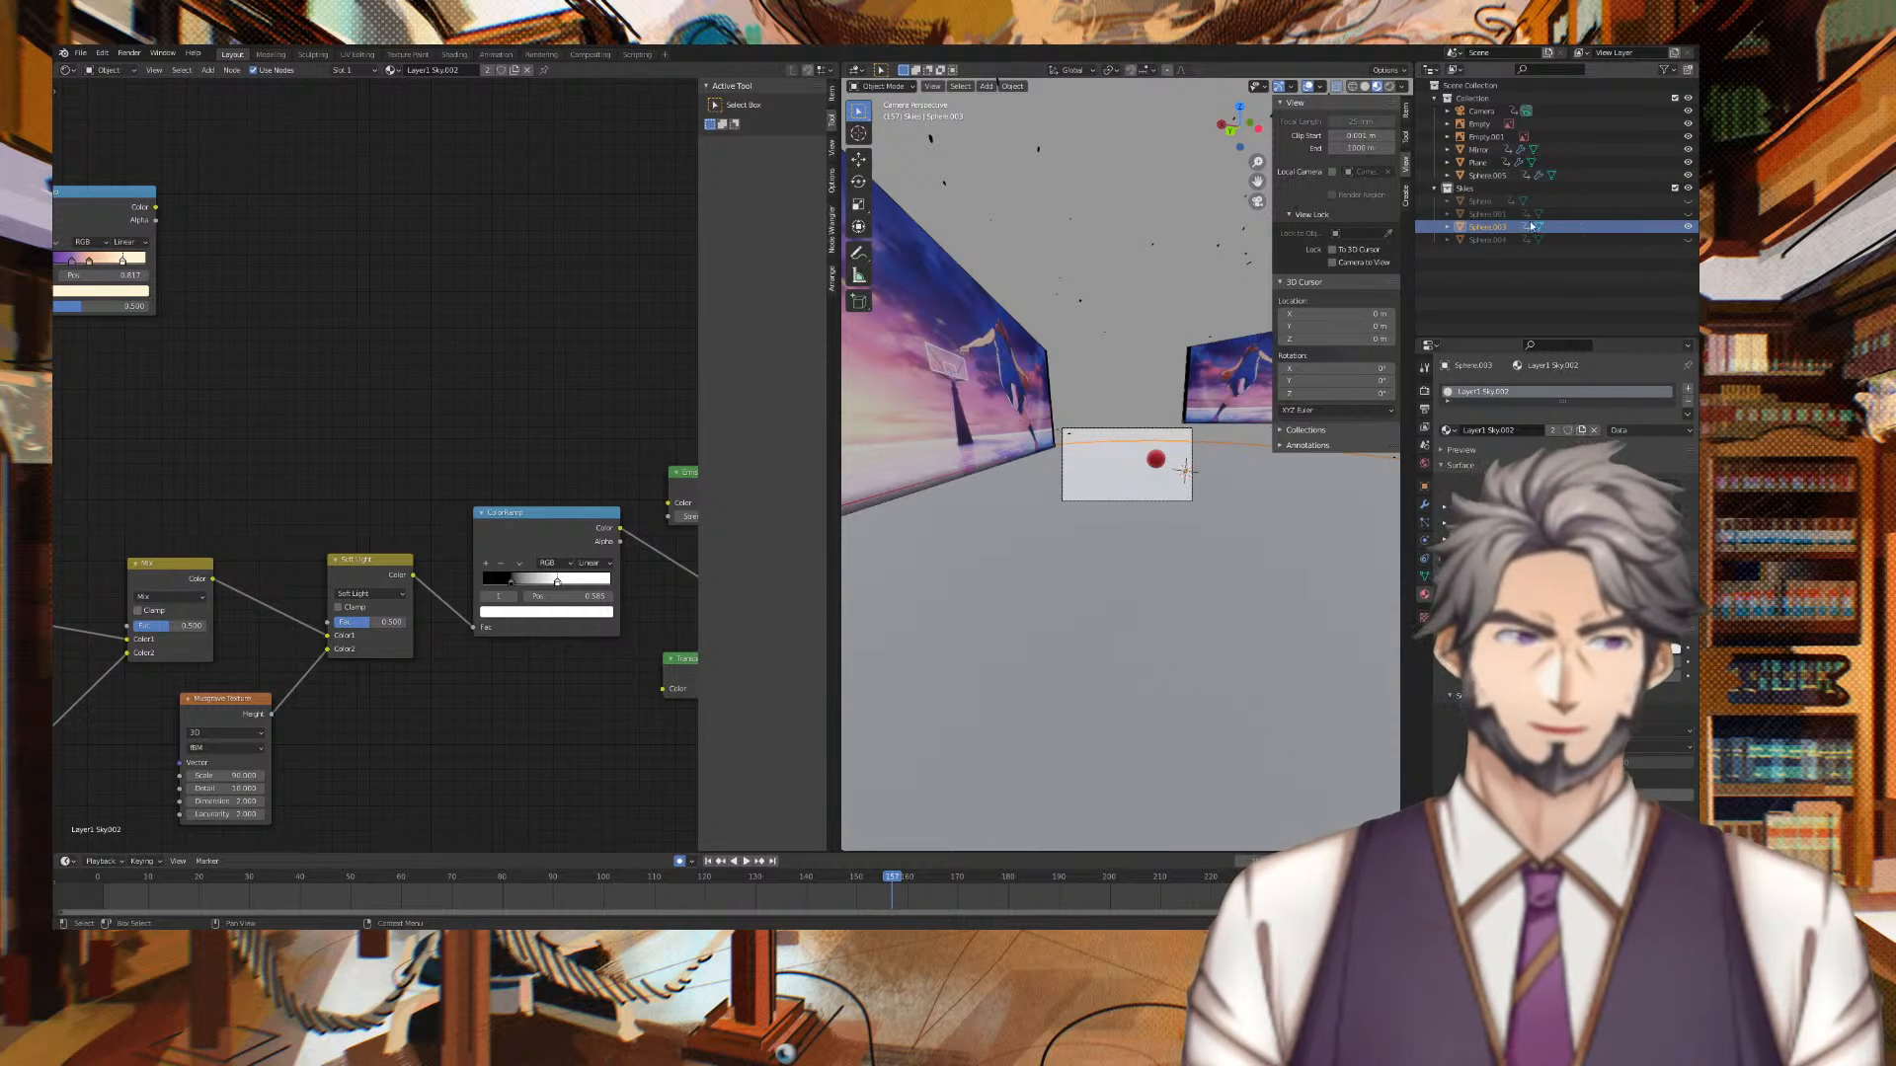
key(KP_Decimal)
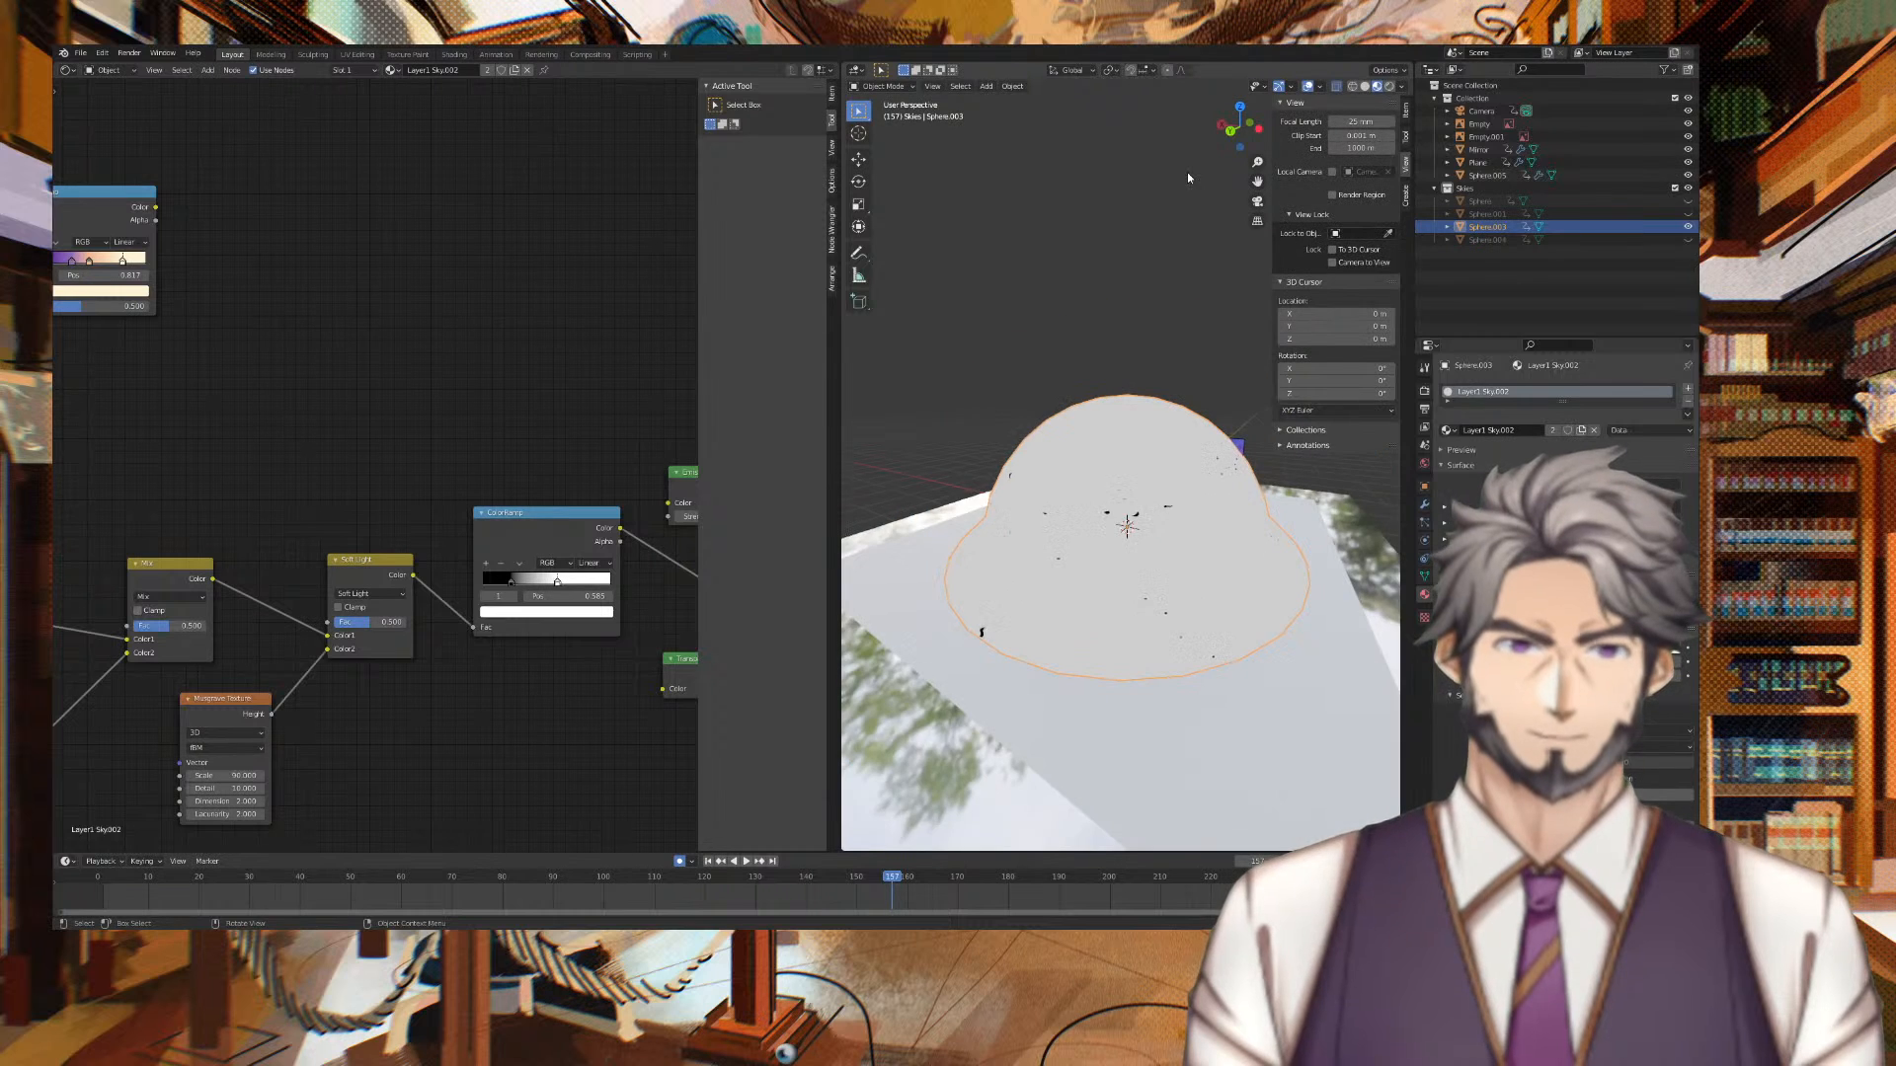
mouse_move(1205, 217)
middle_down()
mouse_move(1071, 217)
mouse_move(1211, 216)
middle_up()
scroll(1208, 310, up, 4)
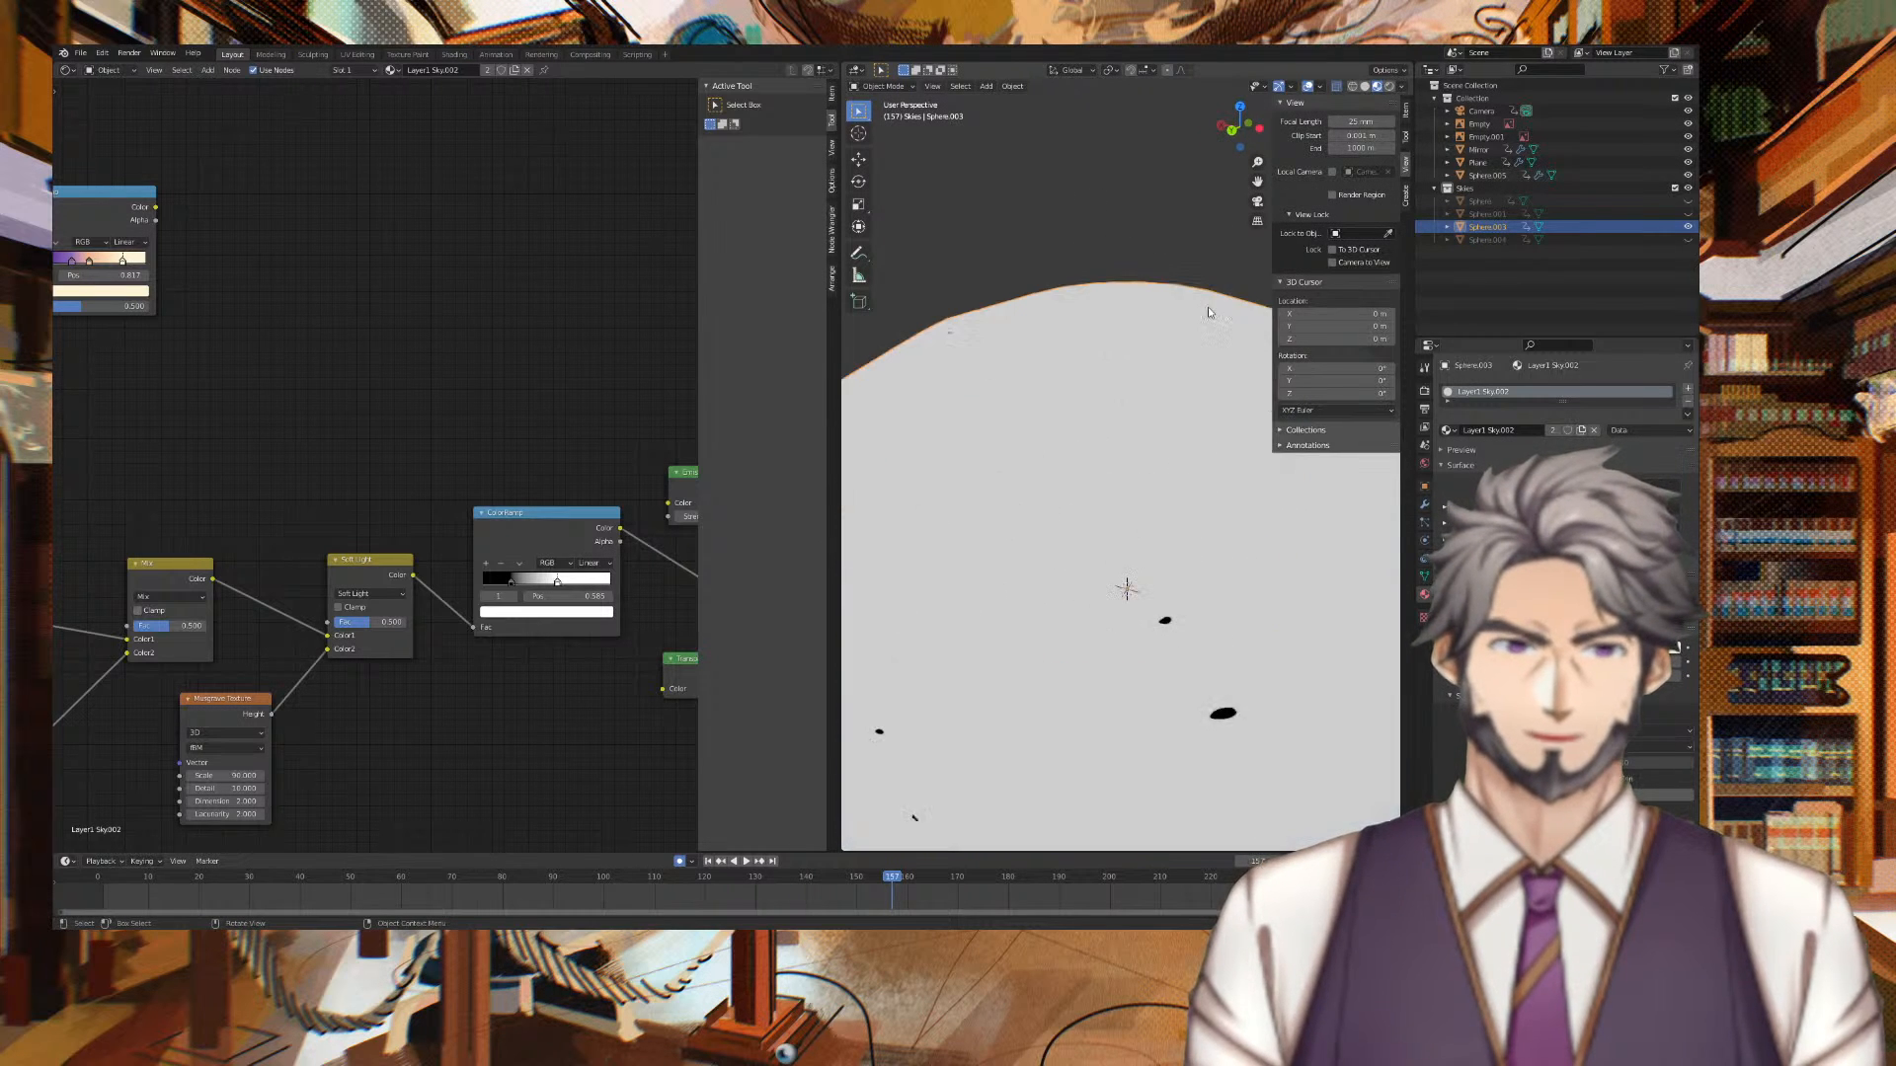
scroll(1217, 297, down, 5)
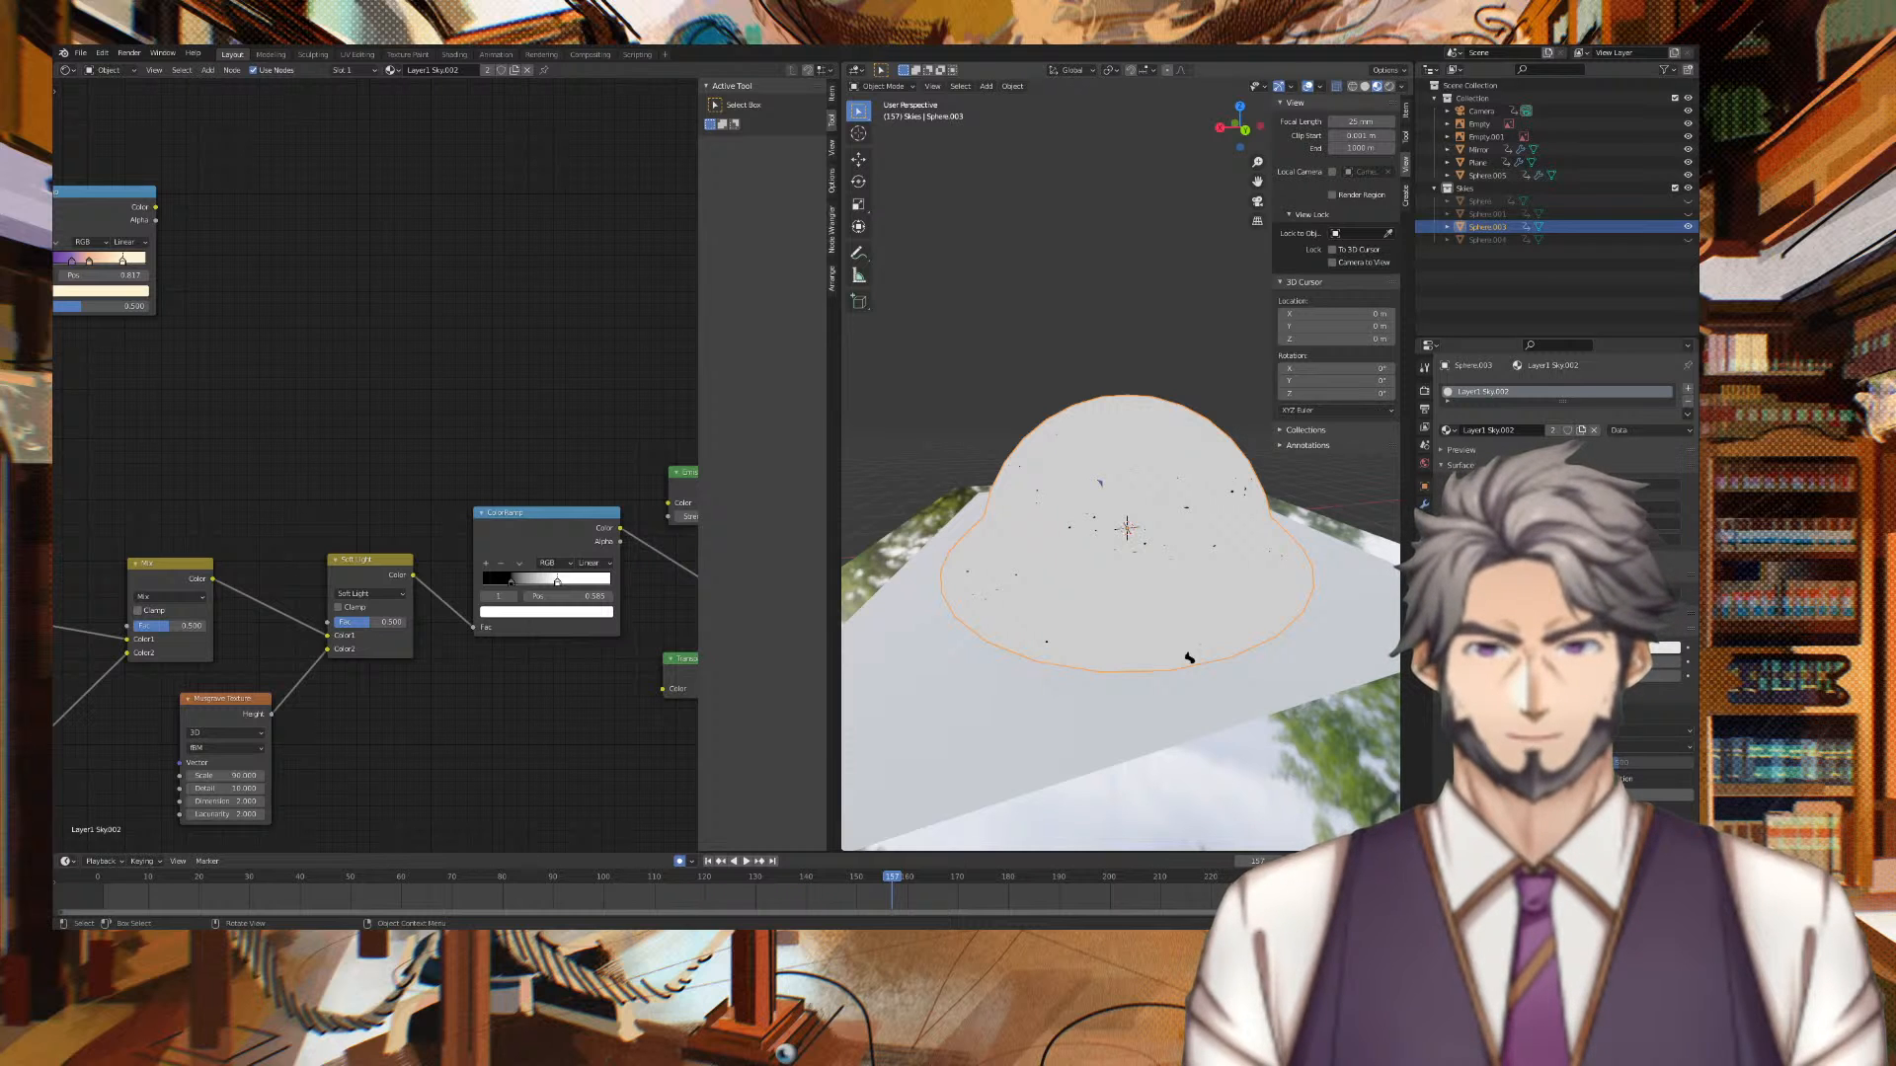
Set the first Musgrave Texture's Mix node to Soft Light and lower its factor to 0
middle_drag(195, 601, 472, 533)
click(473, 533)
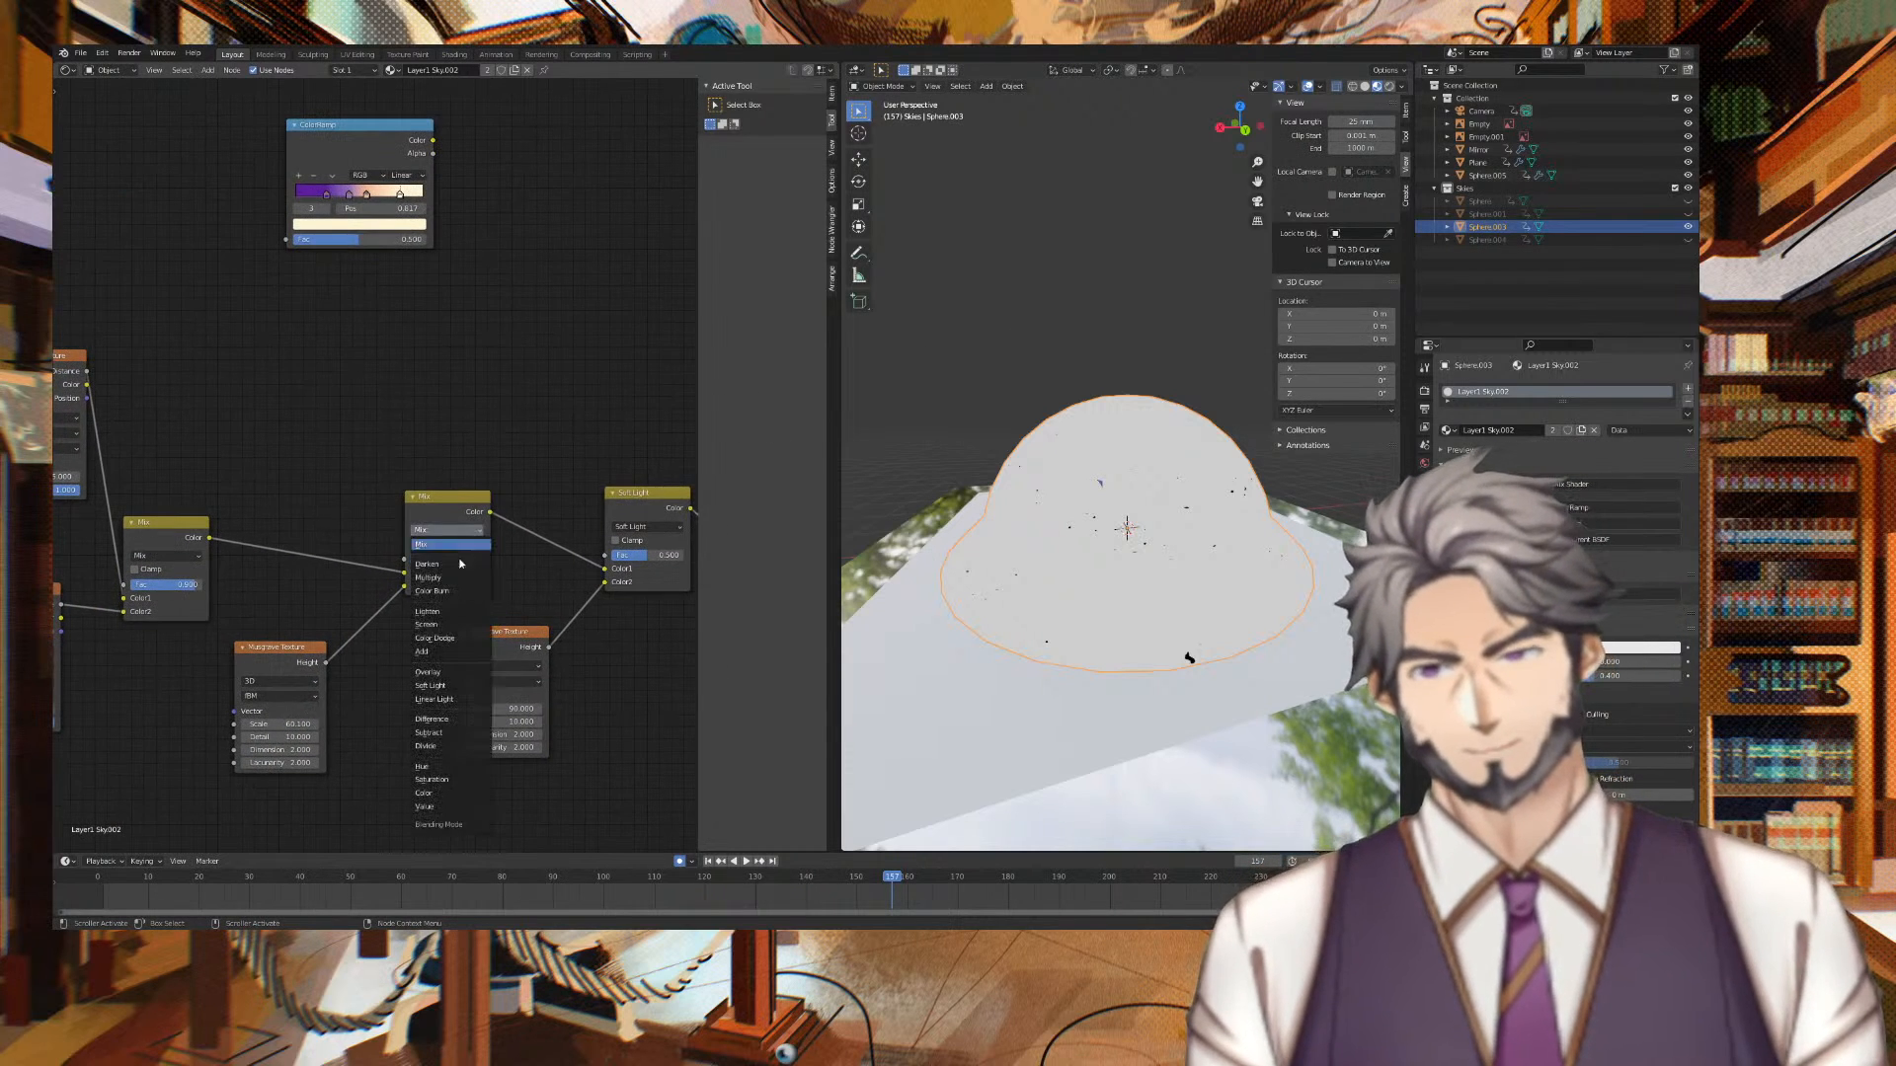
click(449, 692)
middle_drag(542, 303, 495, 302)
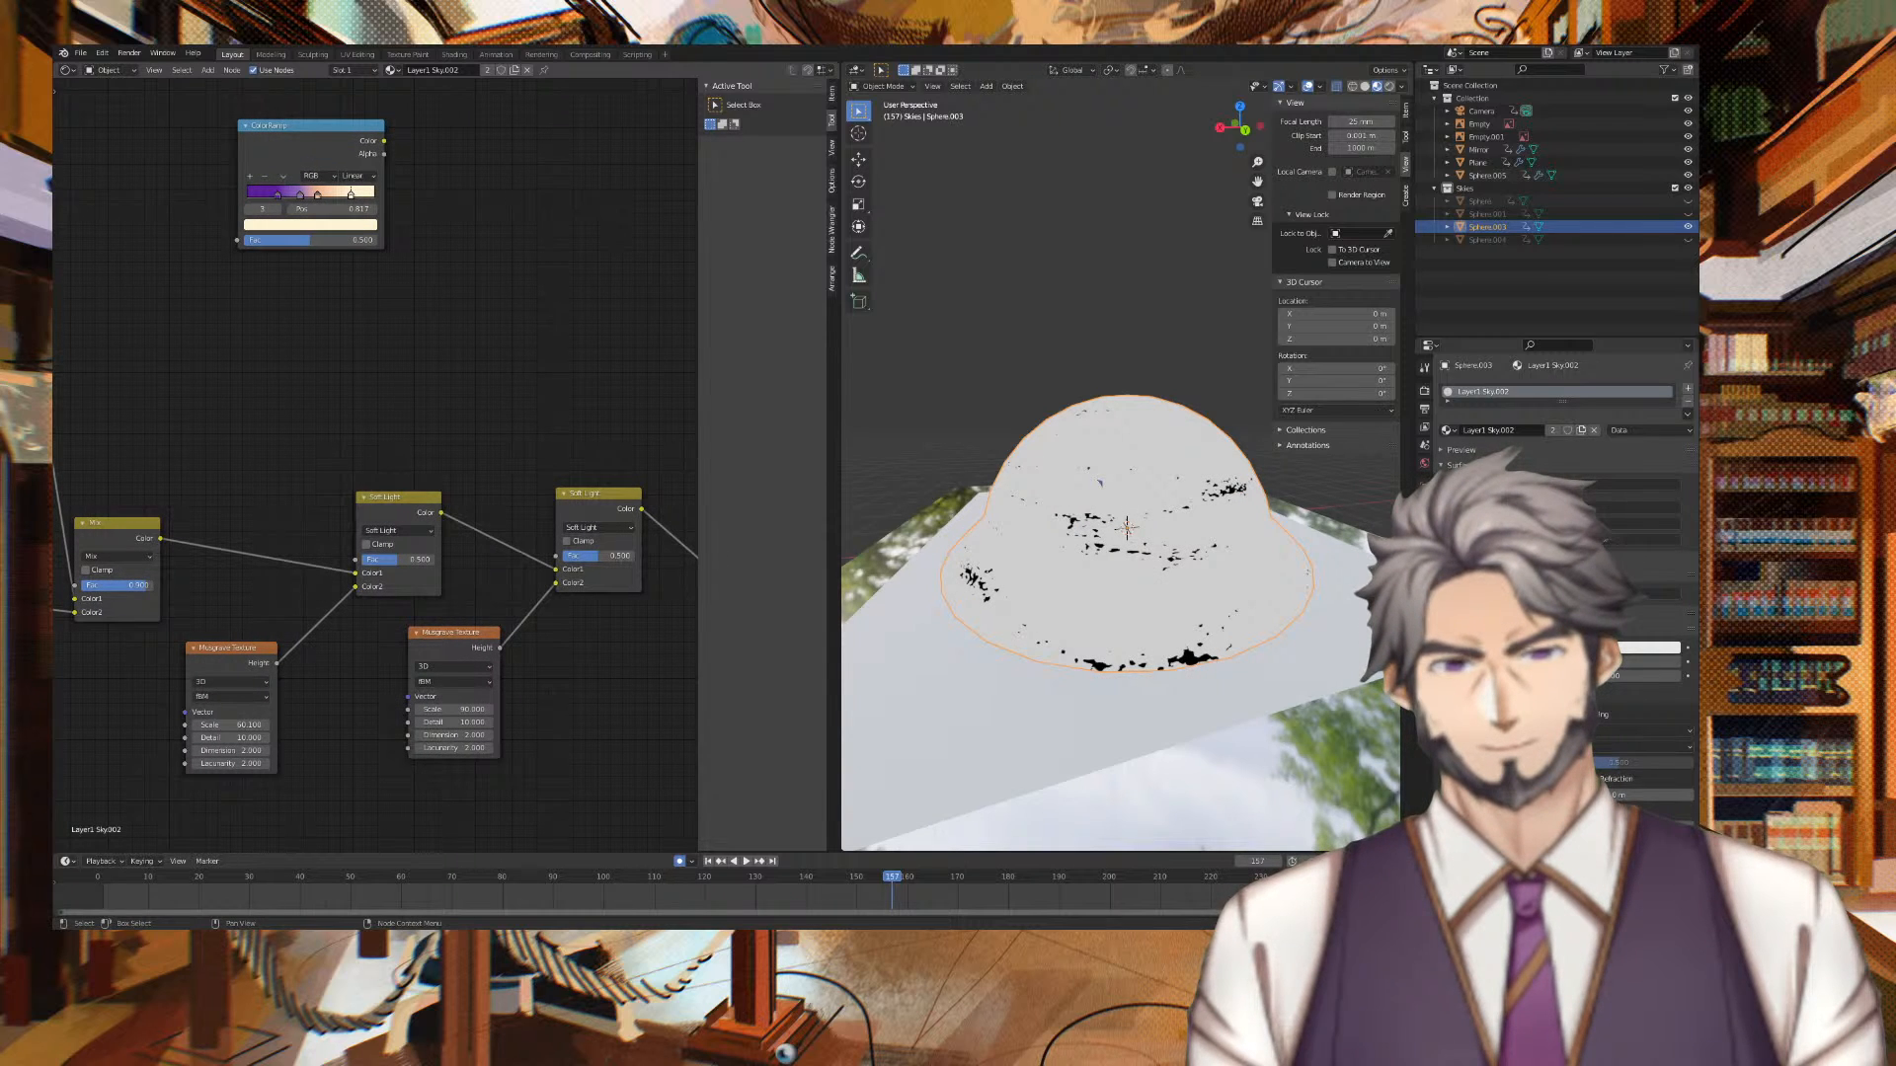
drag(398, 560, 373, 560)
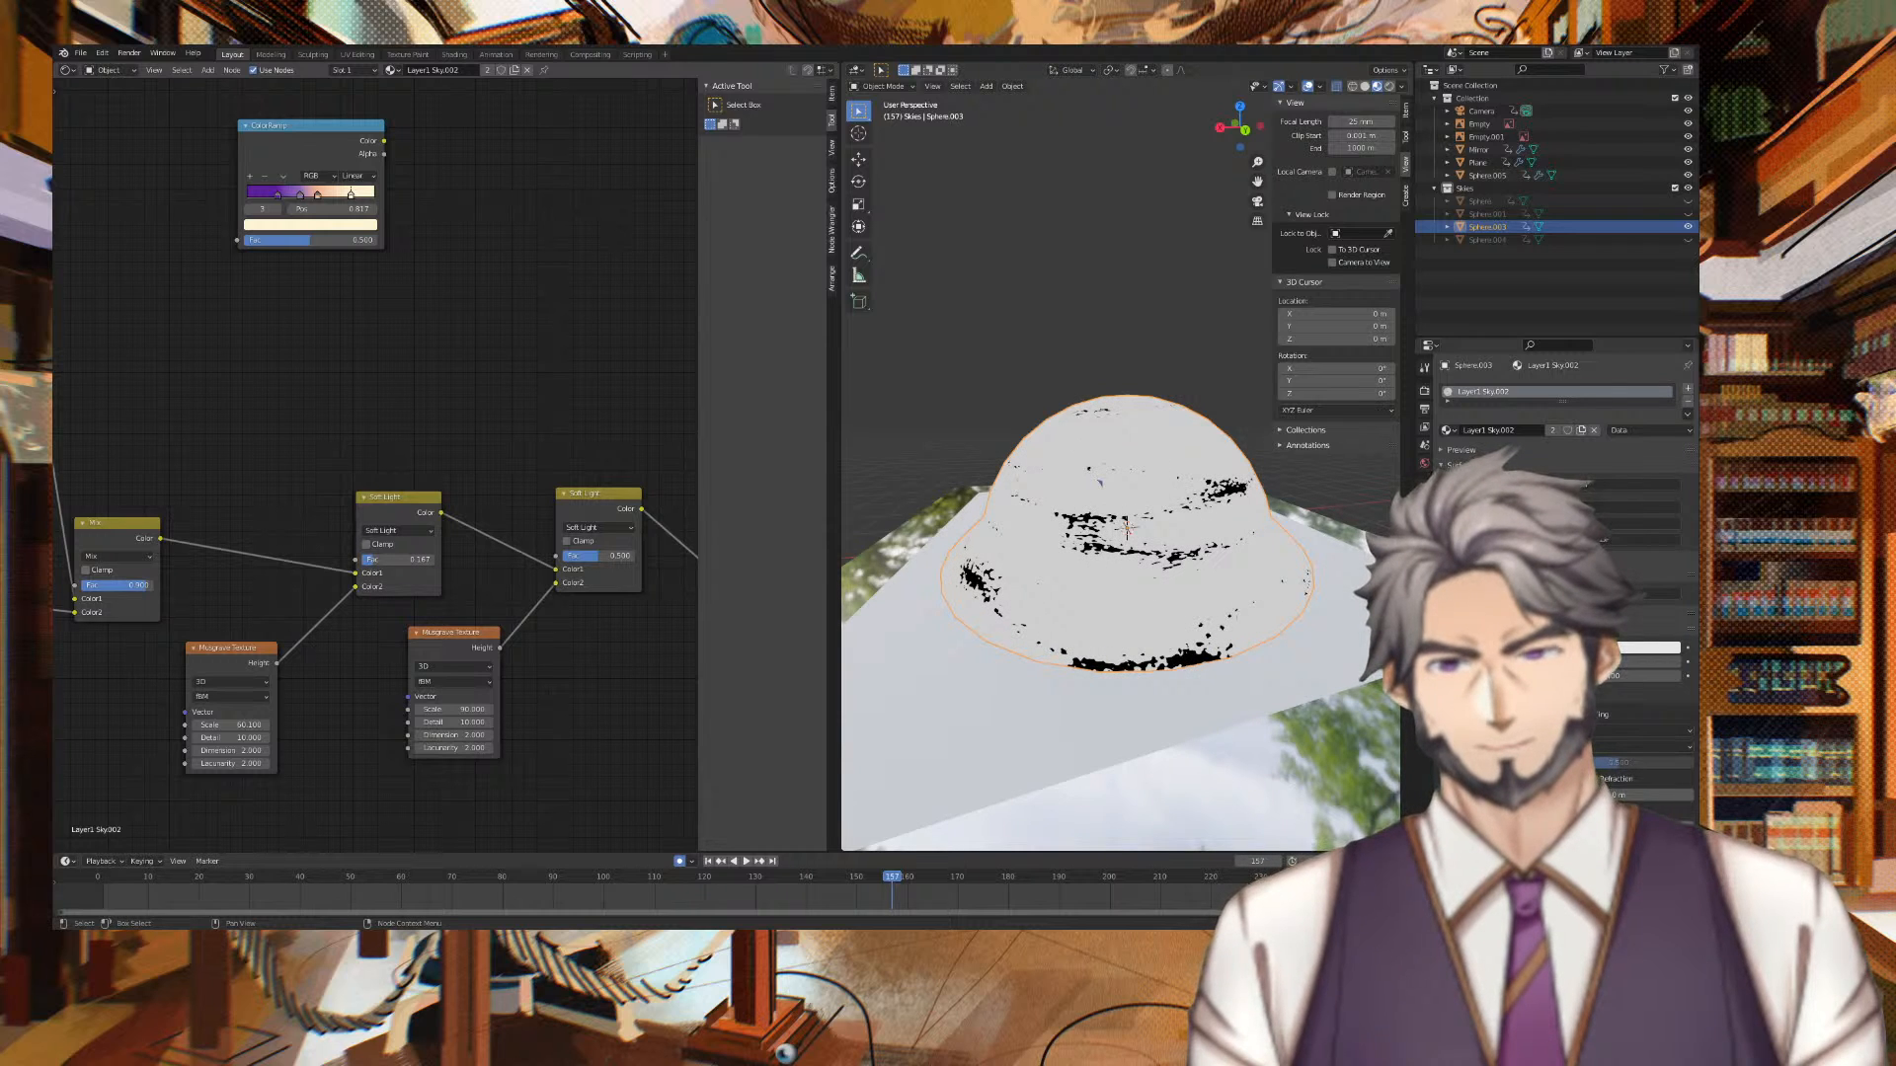
drag(373, 560, 362, 560)
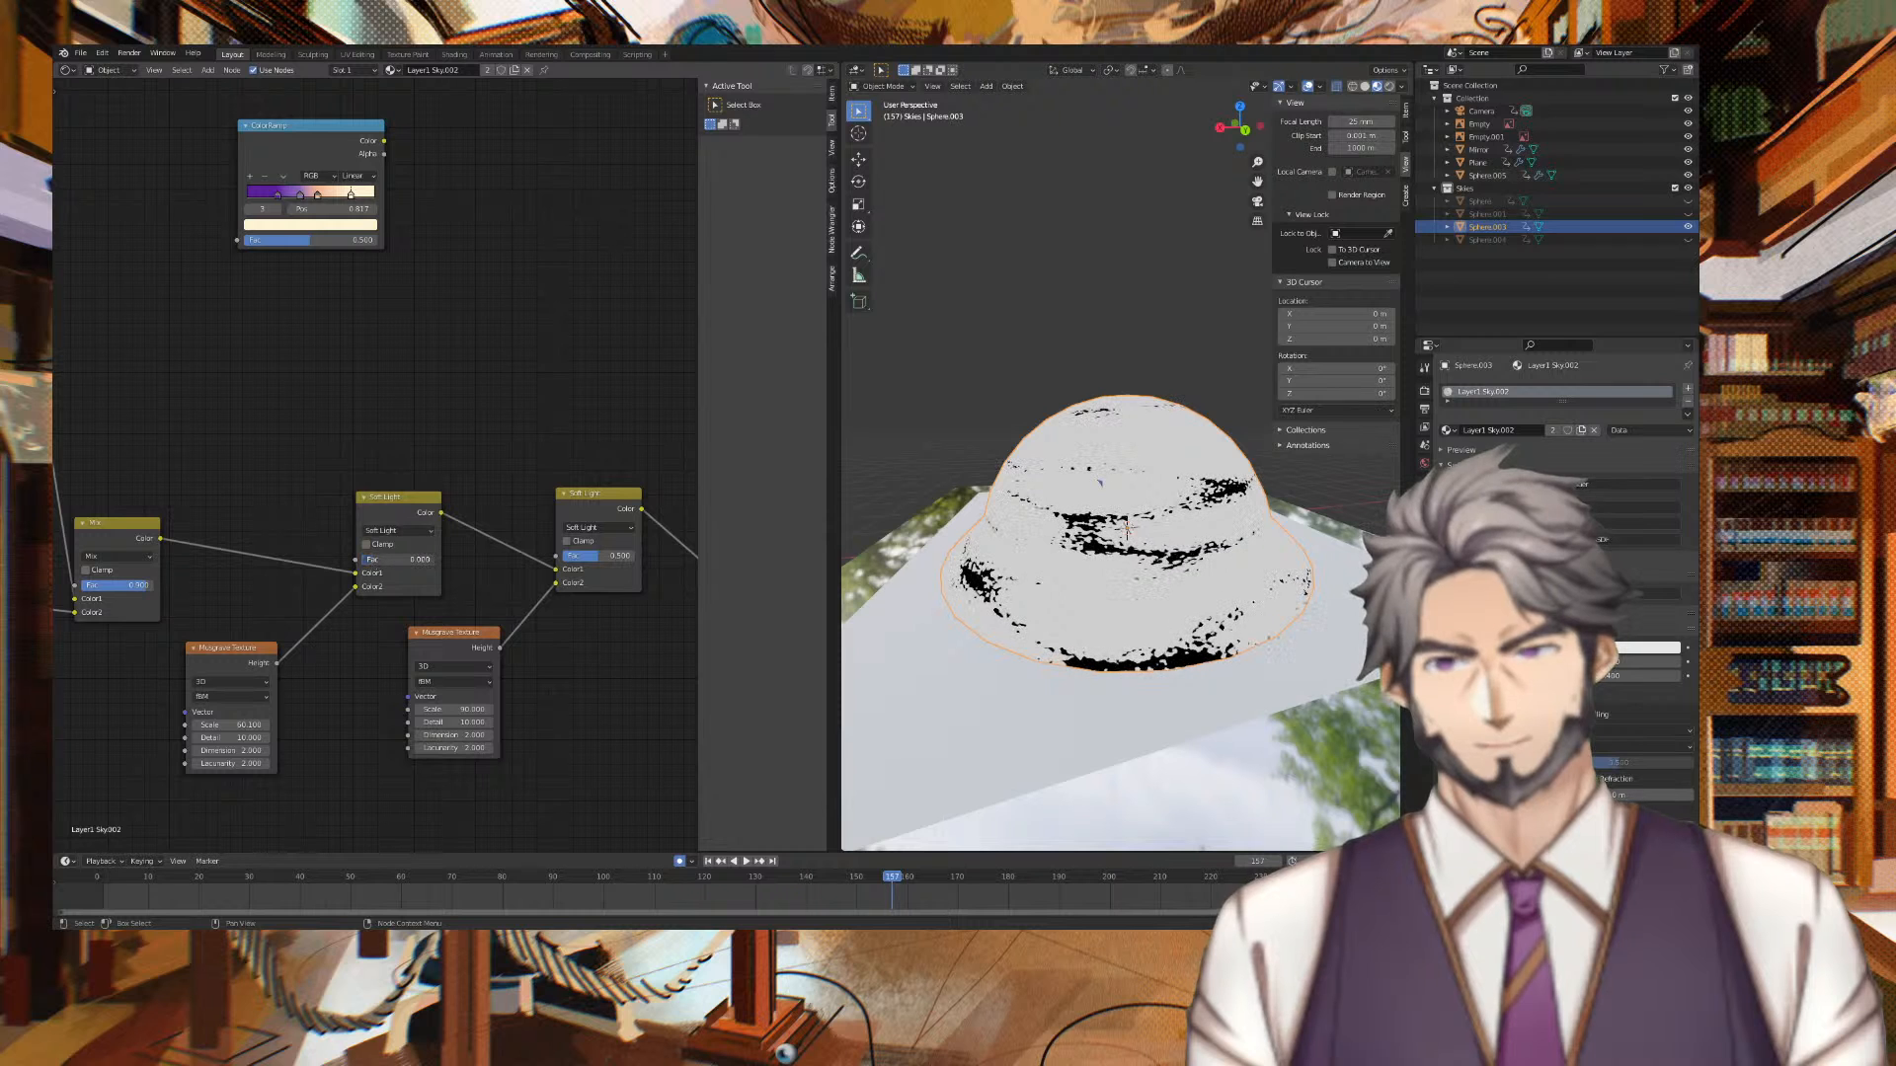
middle_drag(945, 431, 1269, 429)
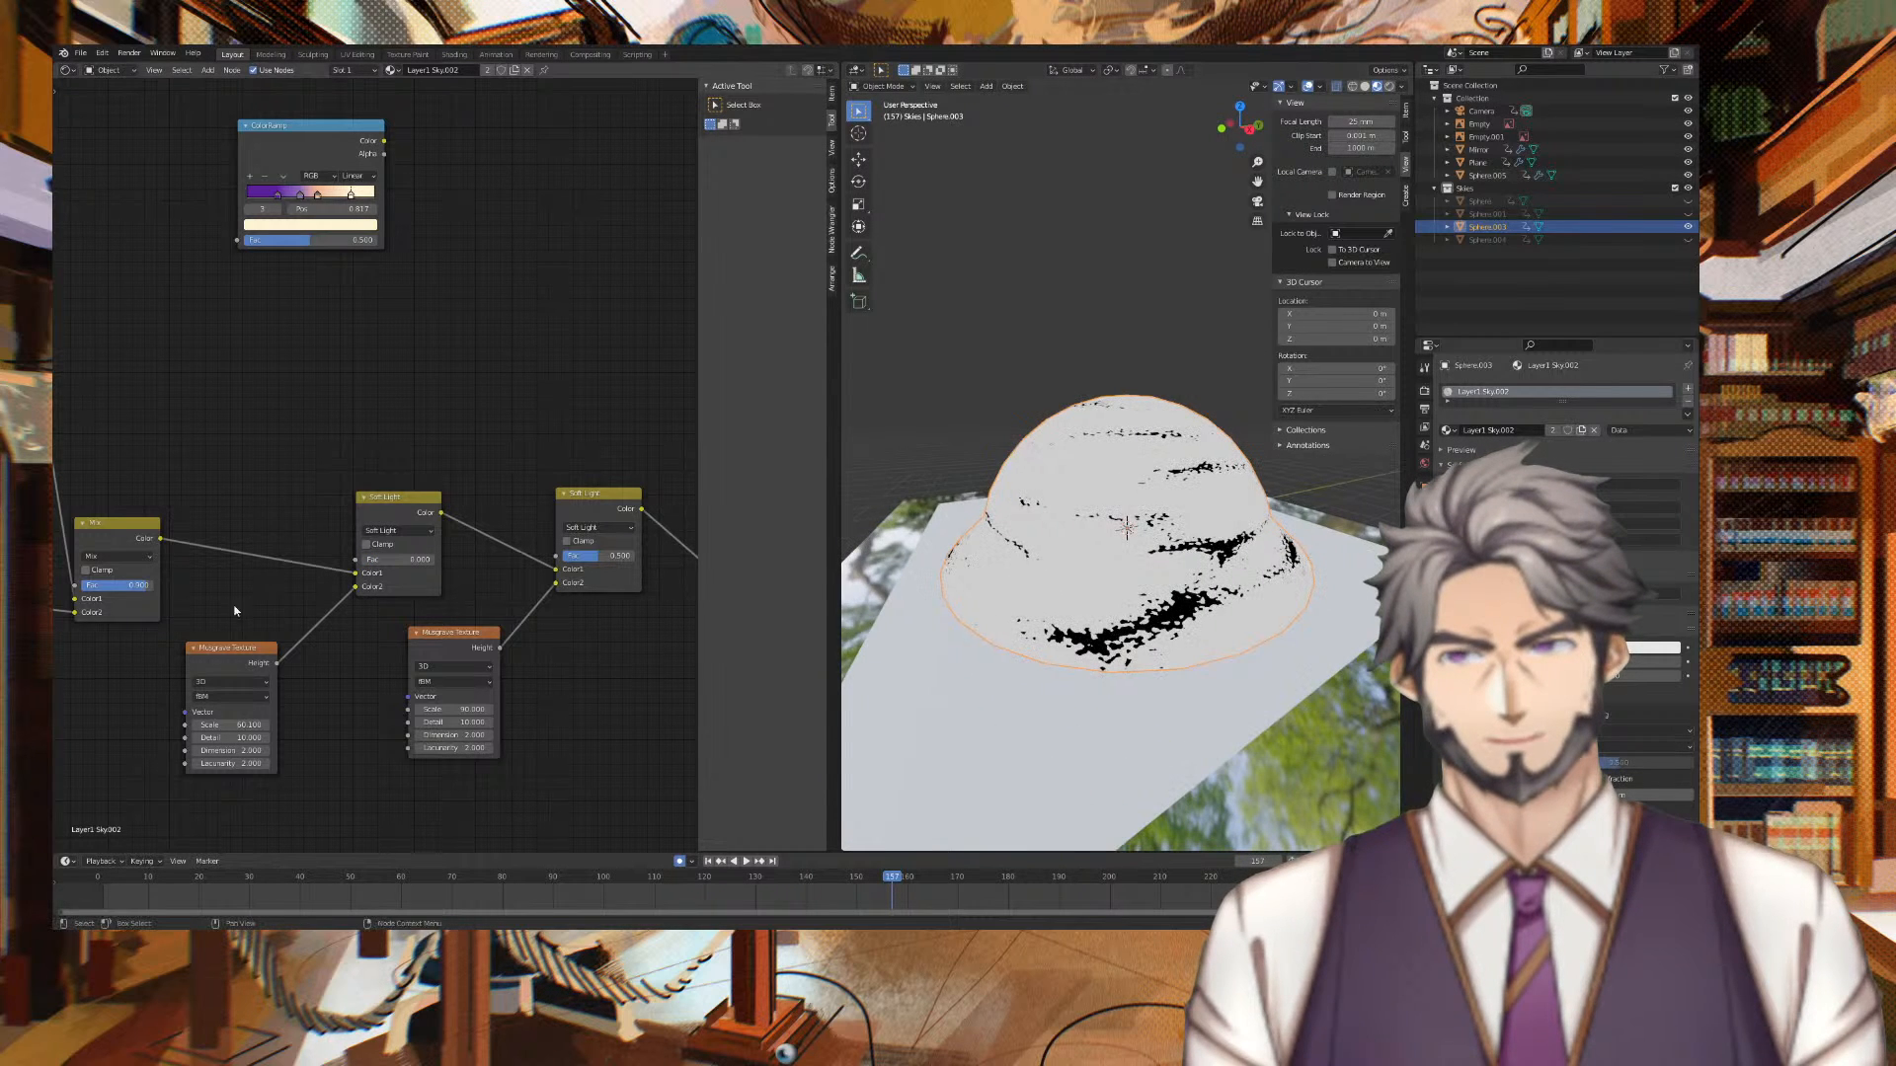
Try a low factor on the Mix node combining the Voronoi Textures, and set it to 0.833
drag(133, 589, 158, 588)
middle_drag(861, 372, 1200, 317)
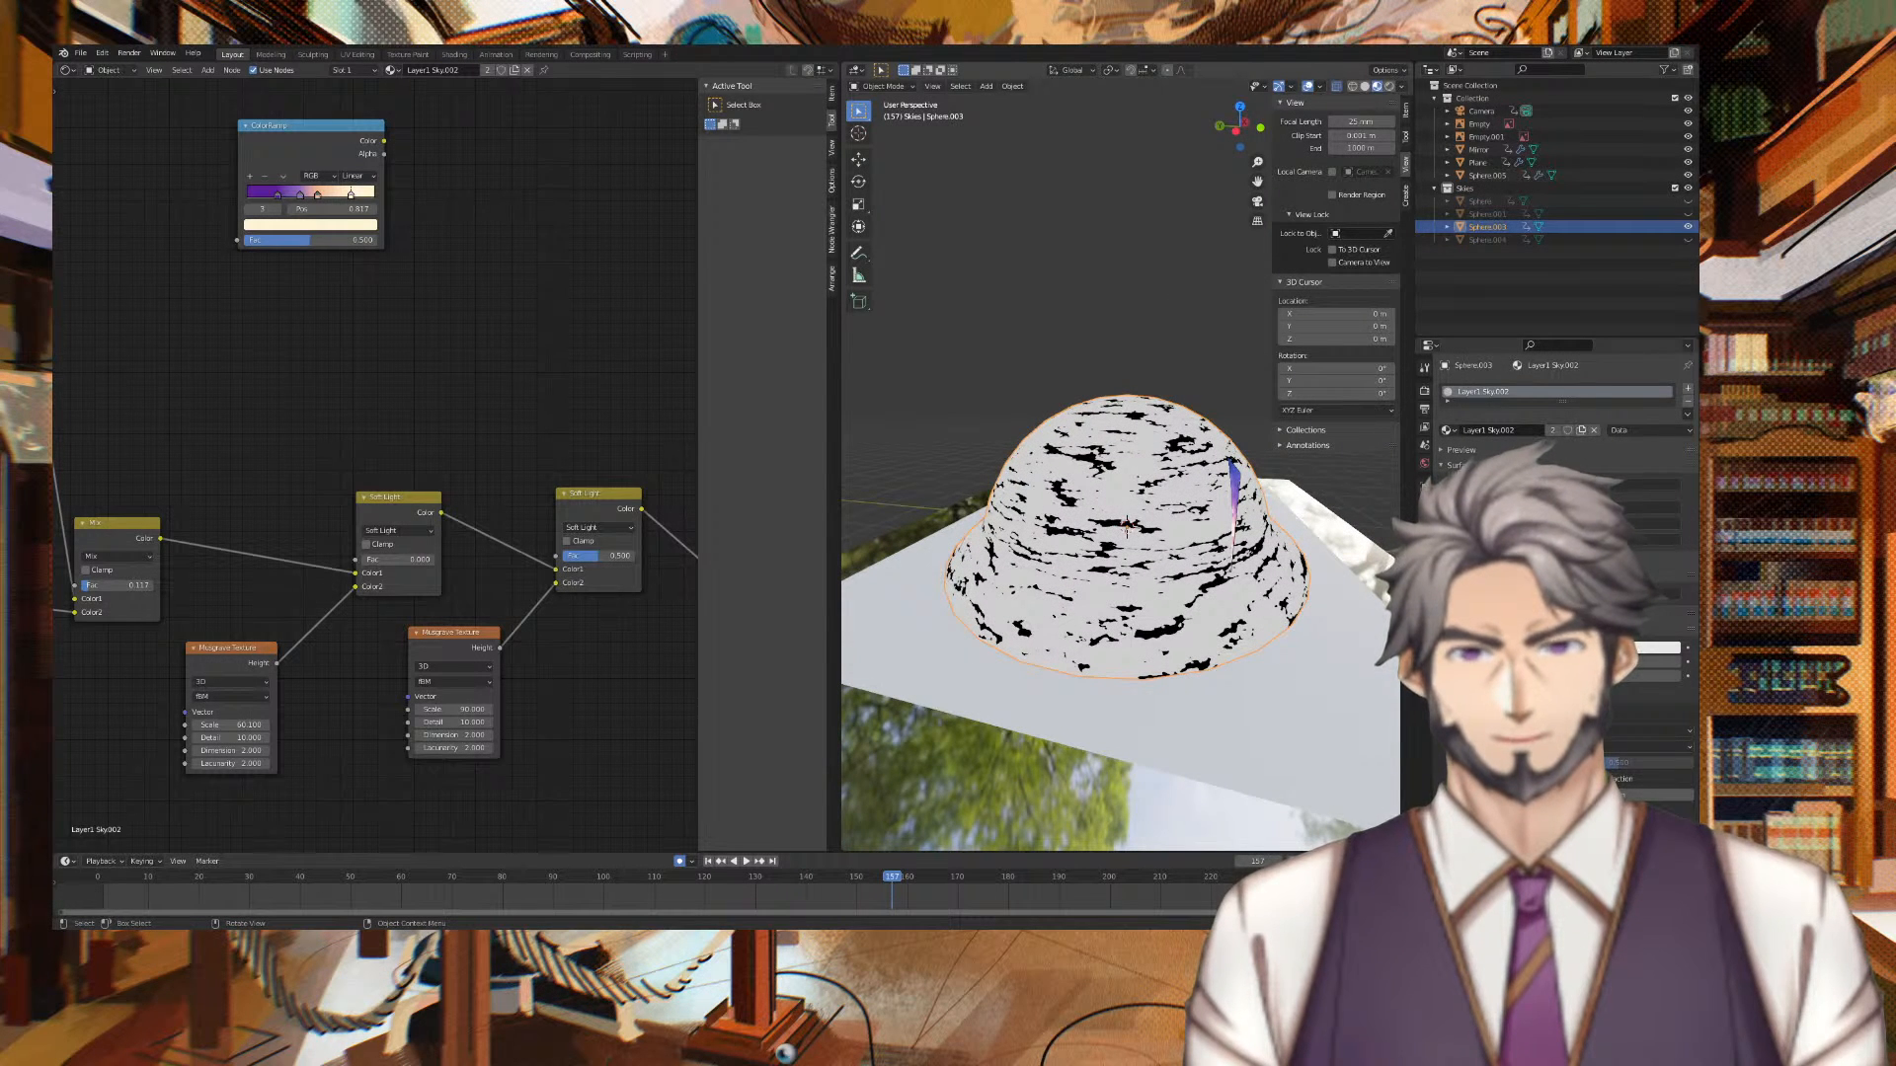
middle_drag(329, 436, 268, 436)
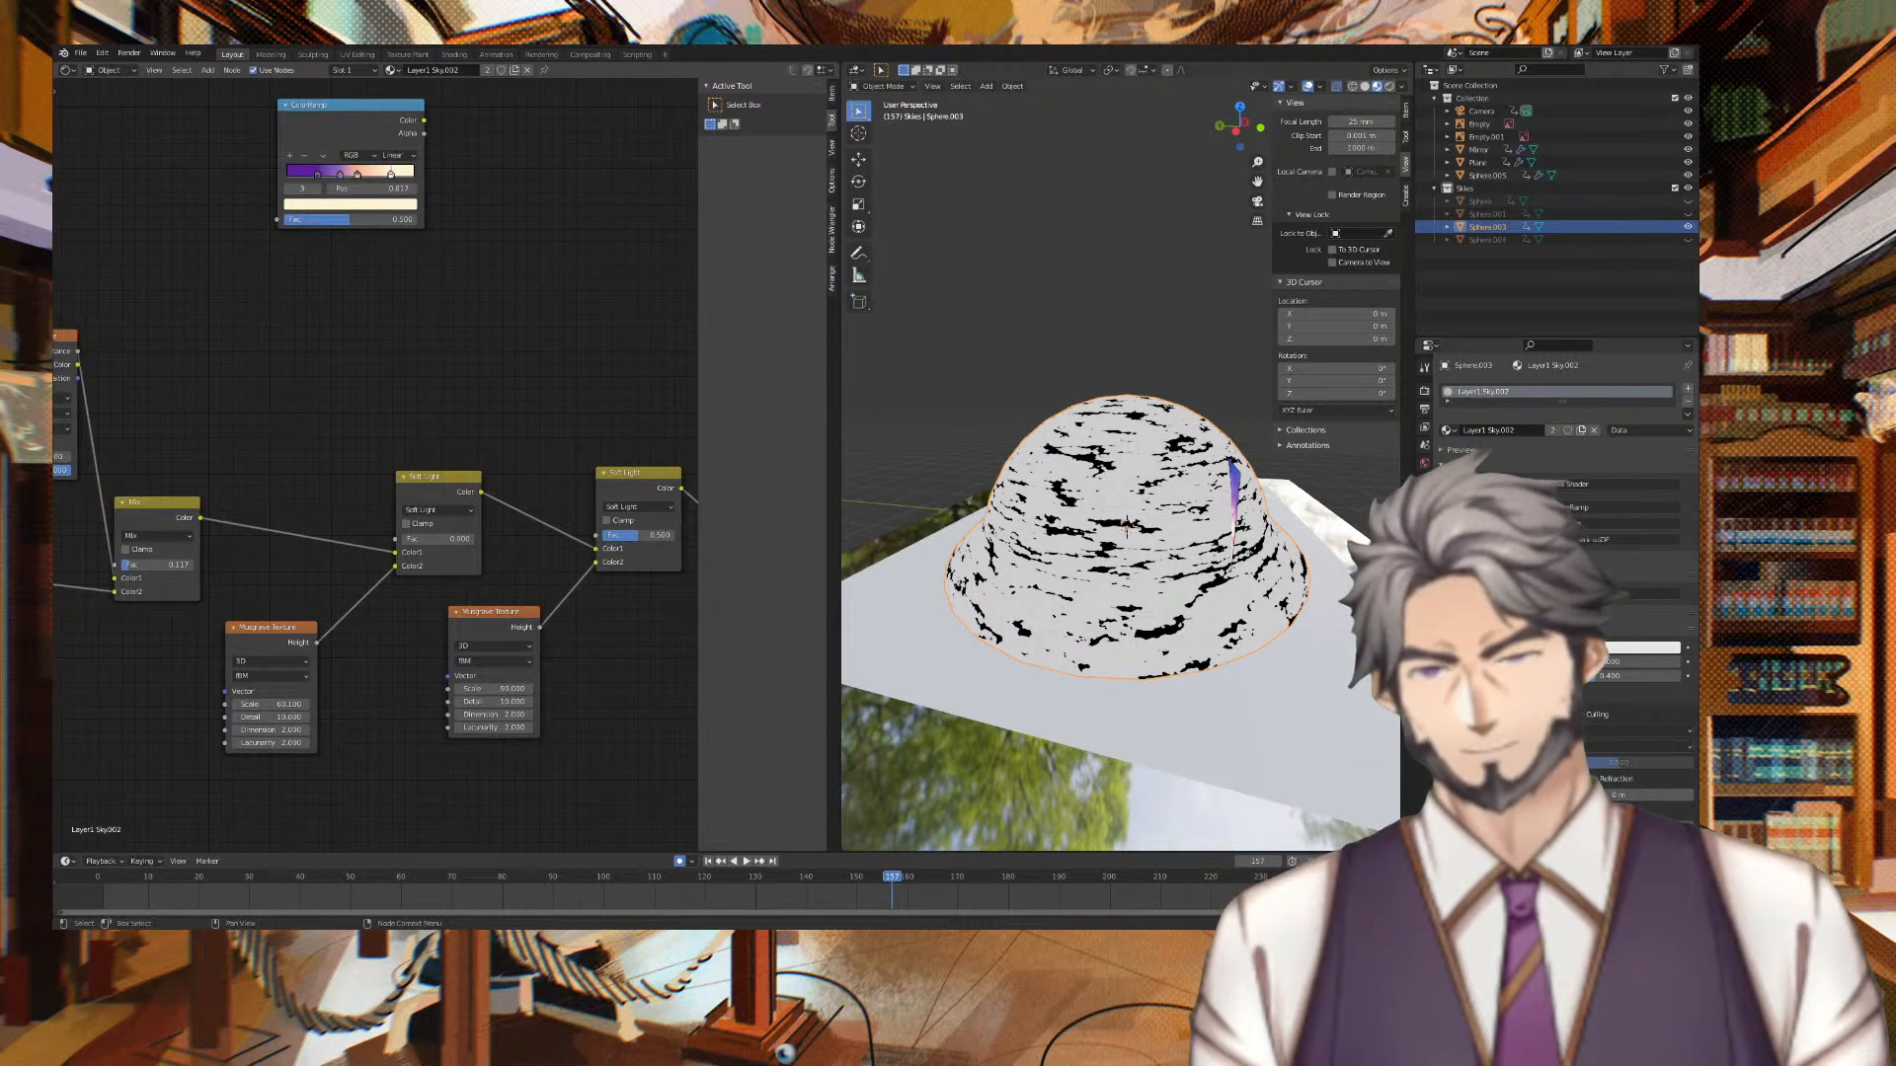
double_click(150, 571)
text(0.83)
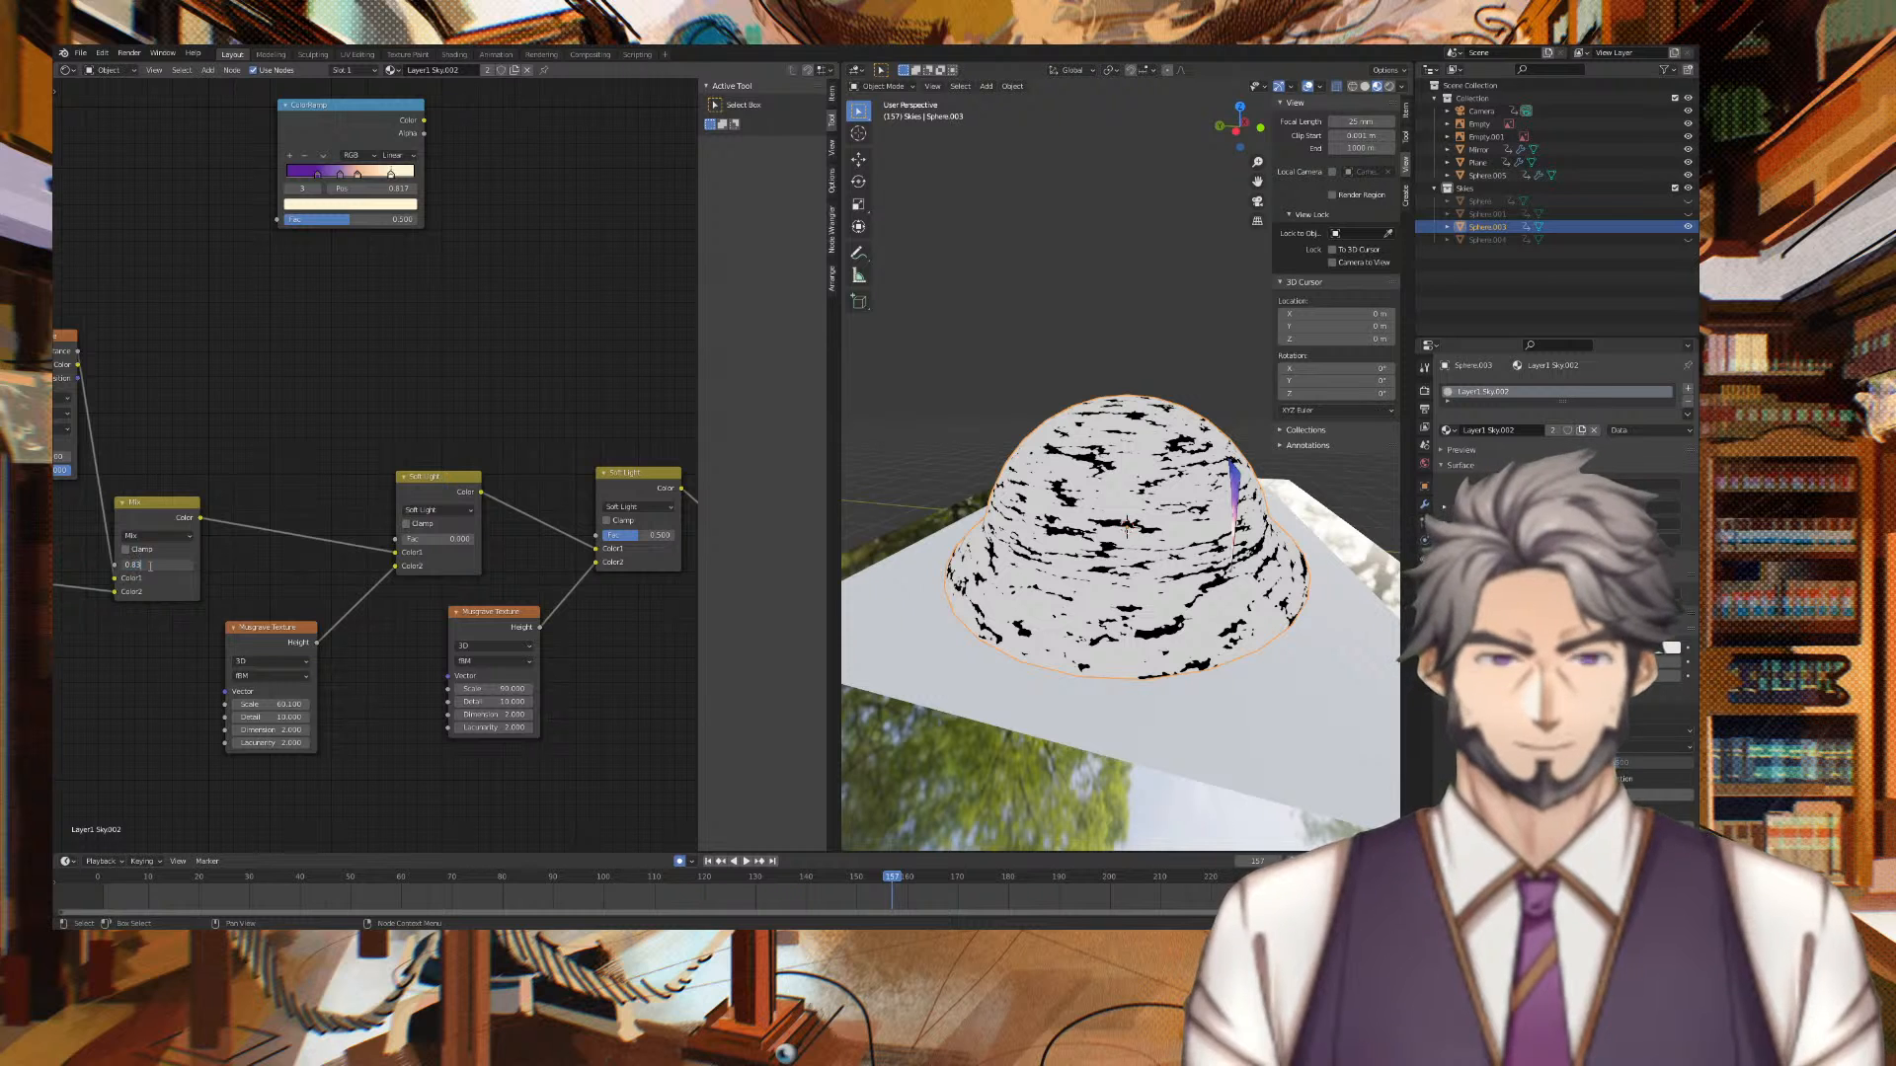
text(3)
key(Return)
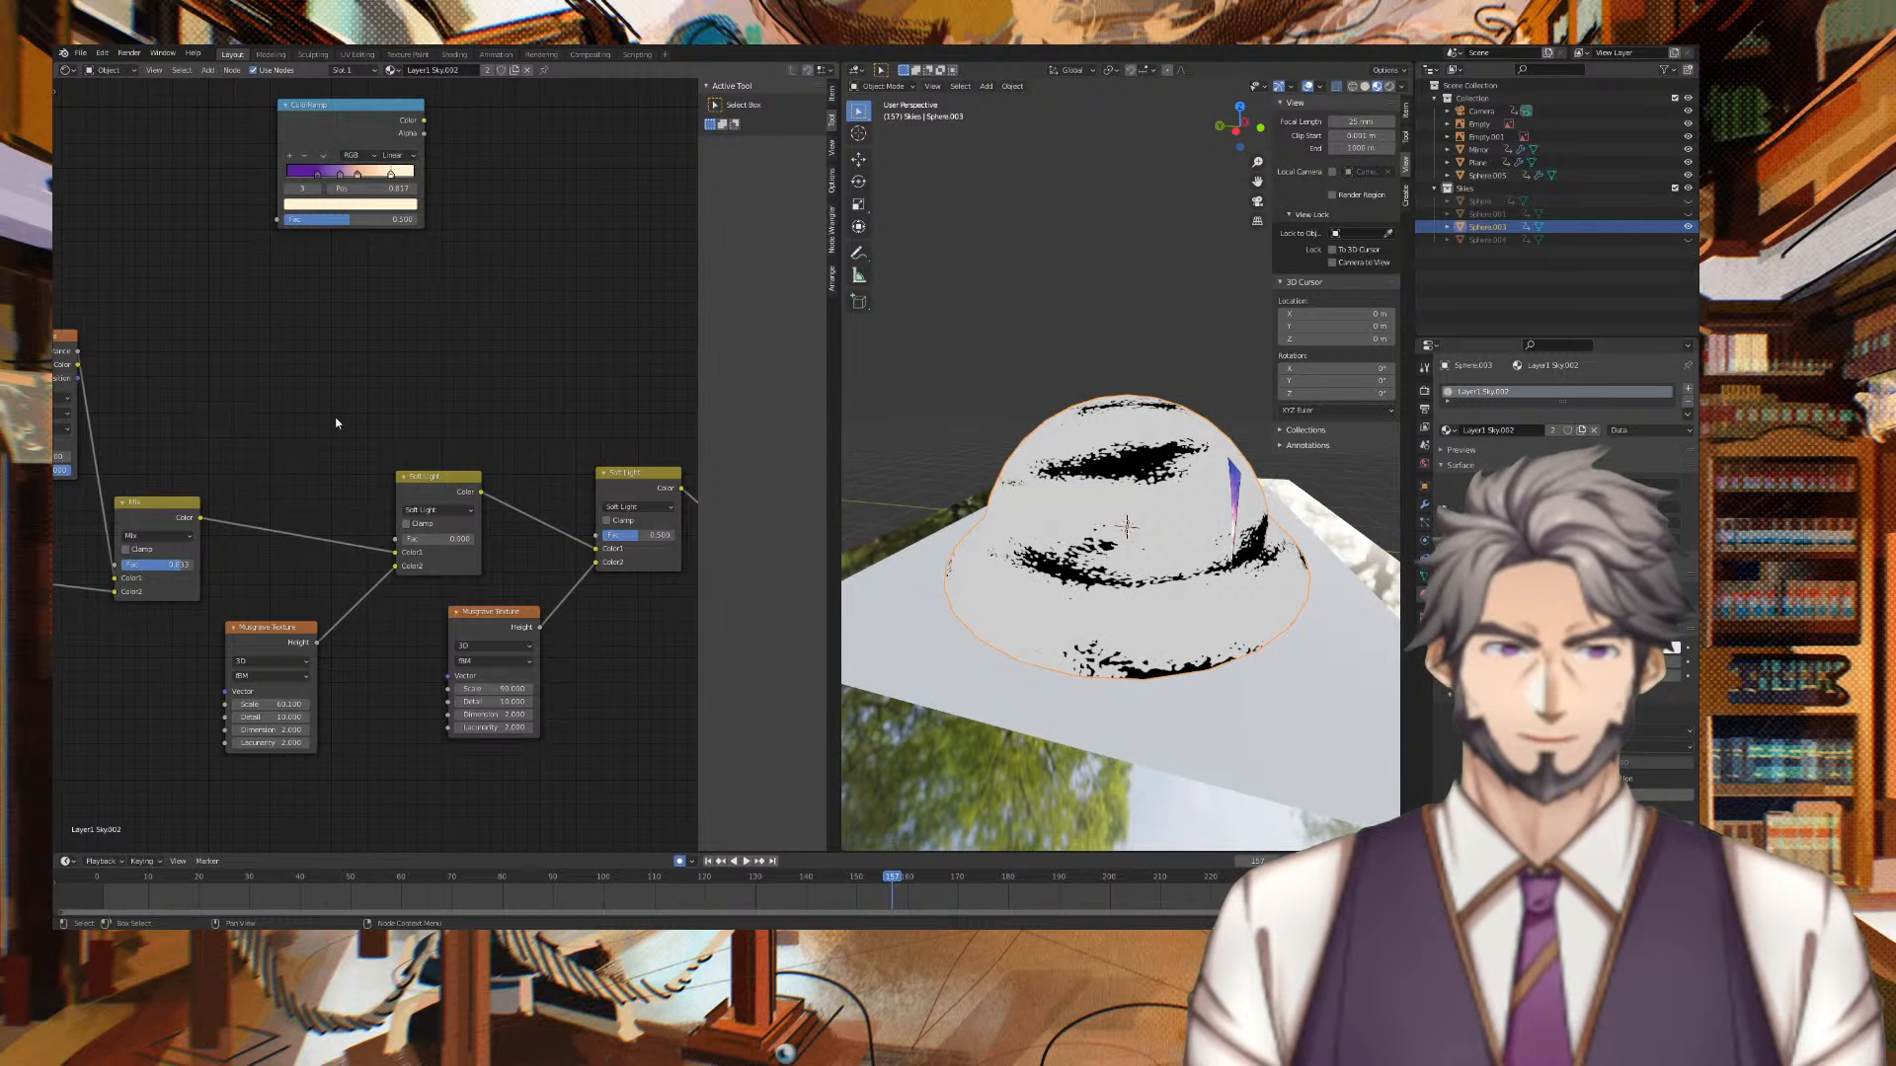
Test the noise layers separately by setting the second Soft Light node's factor to 0 and the first one's to 0.5
middle_drag(849, 354, 1179, 338)
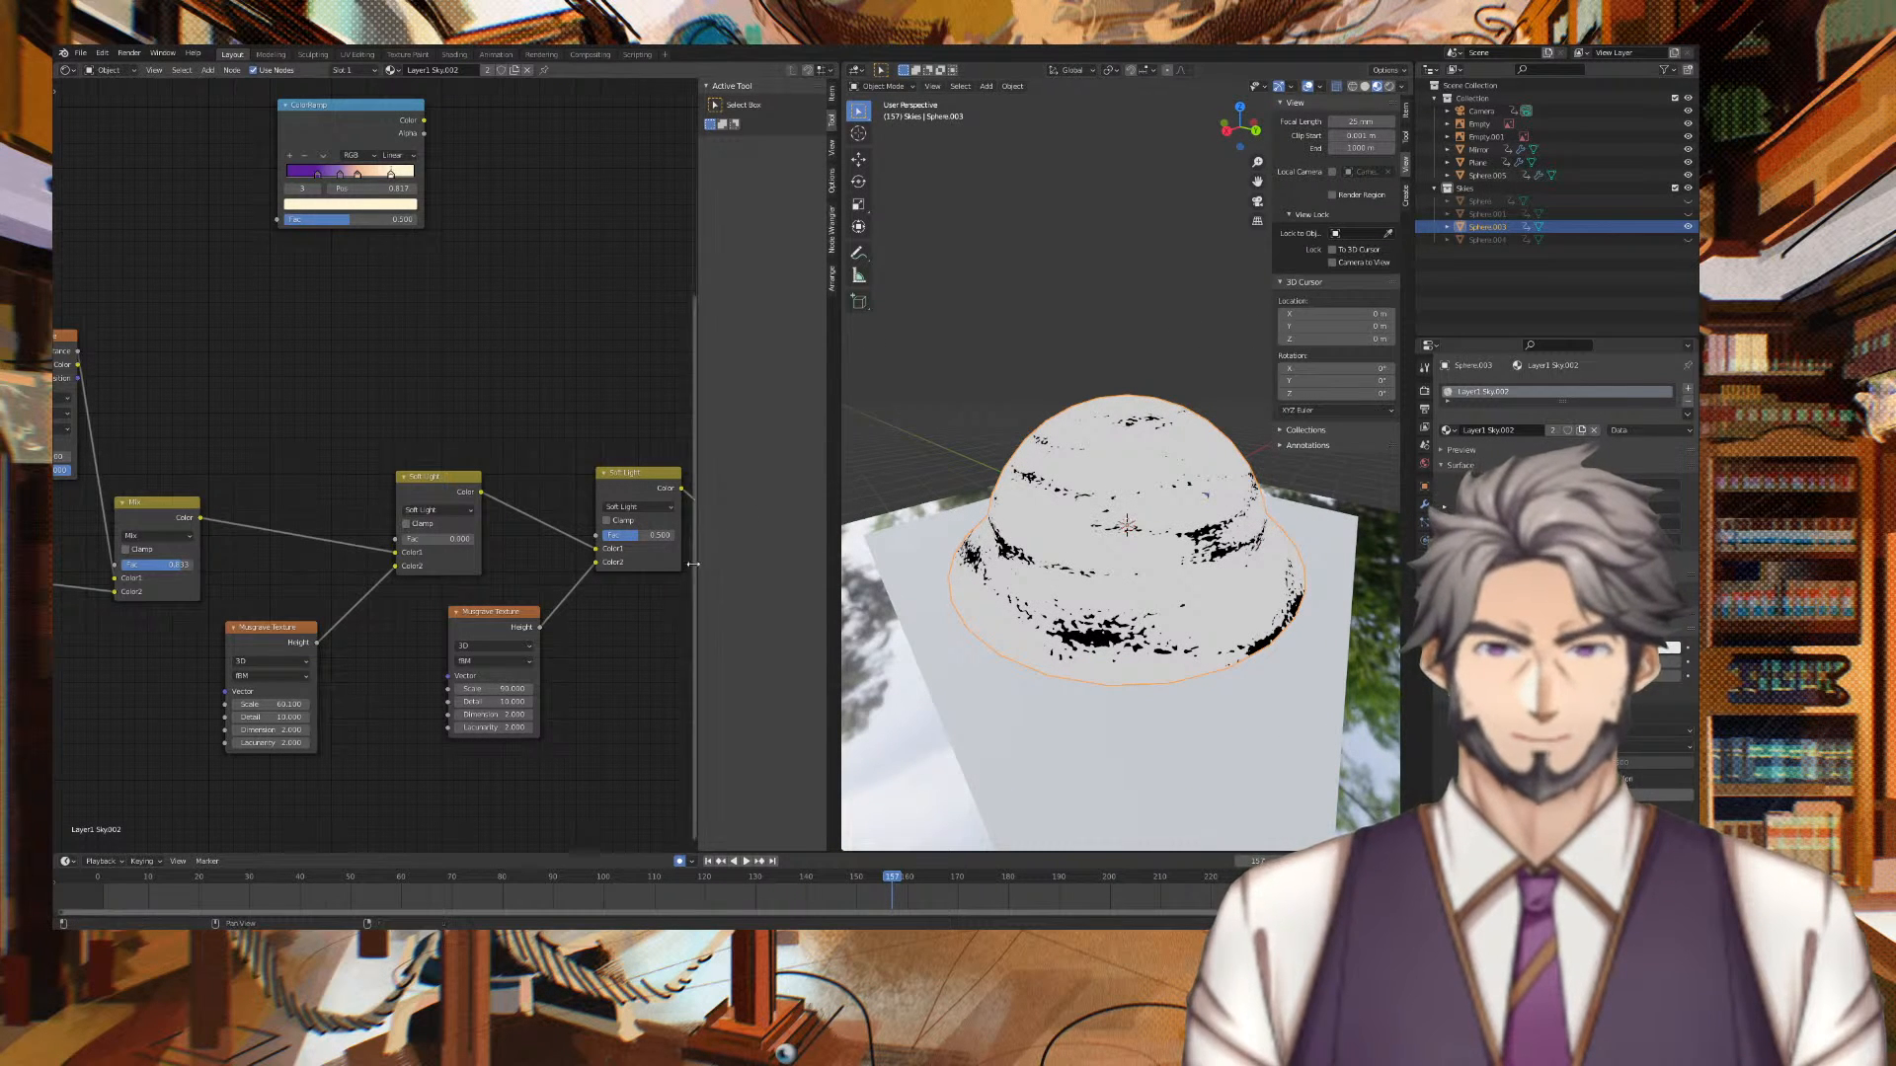
mouse_move(652, 535)
mouse_down()
mouse_move(604, 536)
mouse_move(674, 535)
mouse_move(601, 535)
mouse_move(640, 535)
mouse_up()
text(0.5)
key(Return)
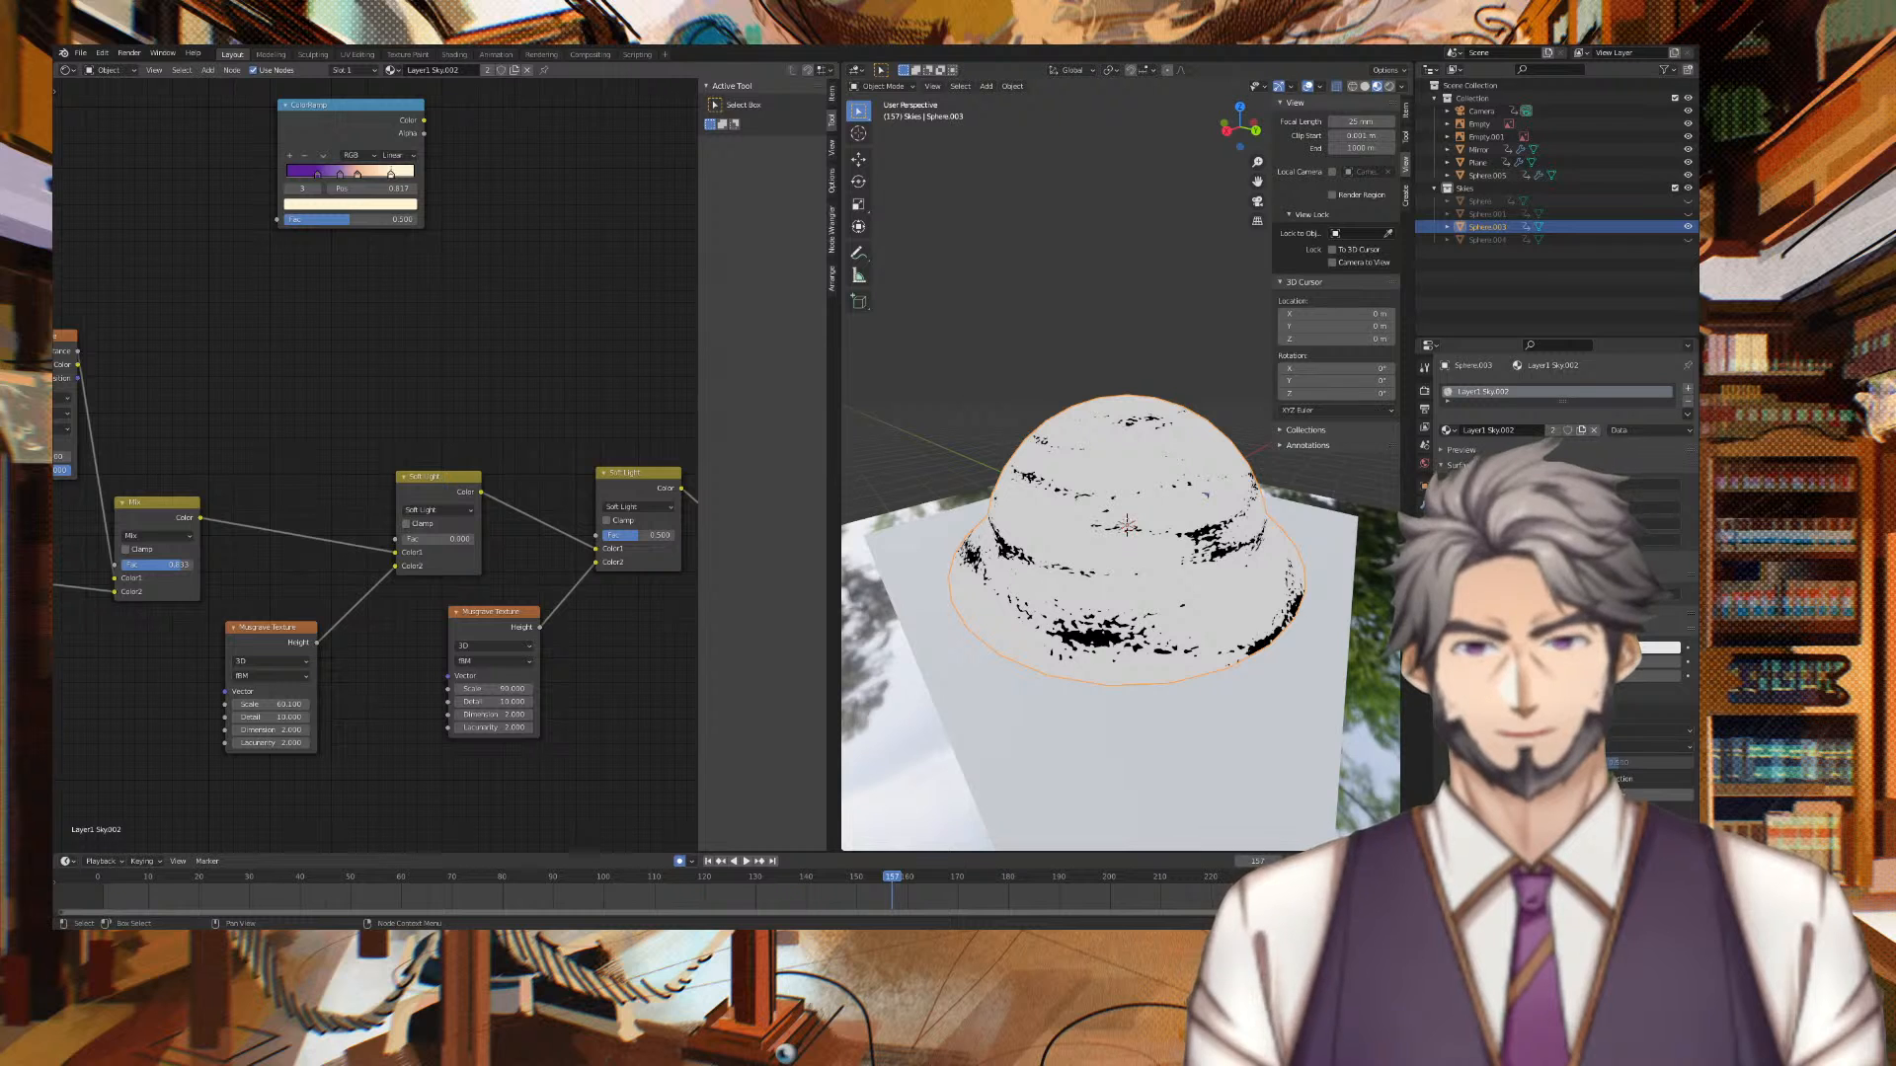
drag(631, 537, 572, 537)
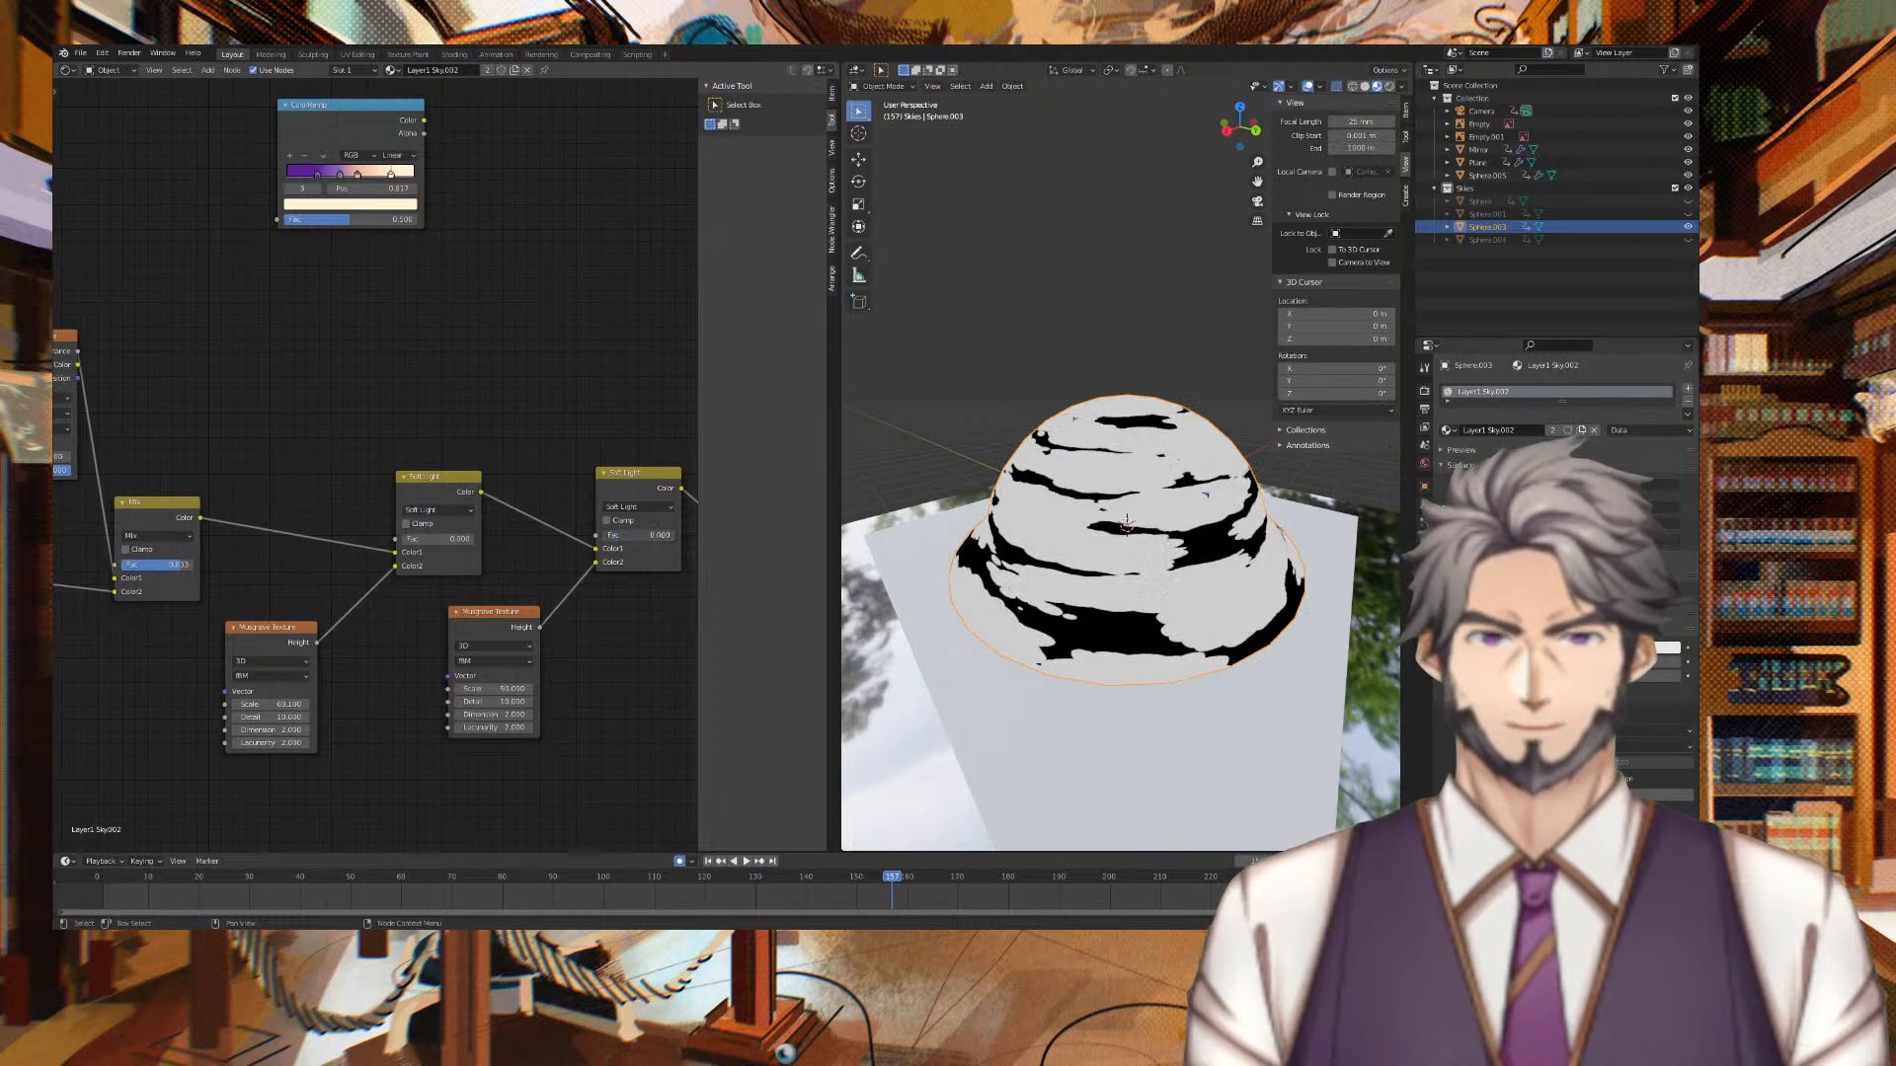
drag(454, 538, 519, 538)
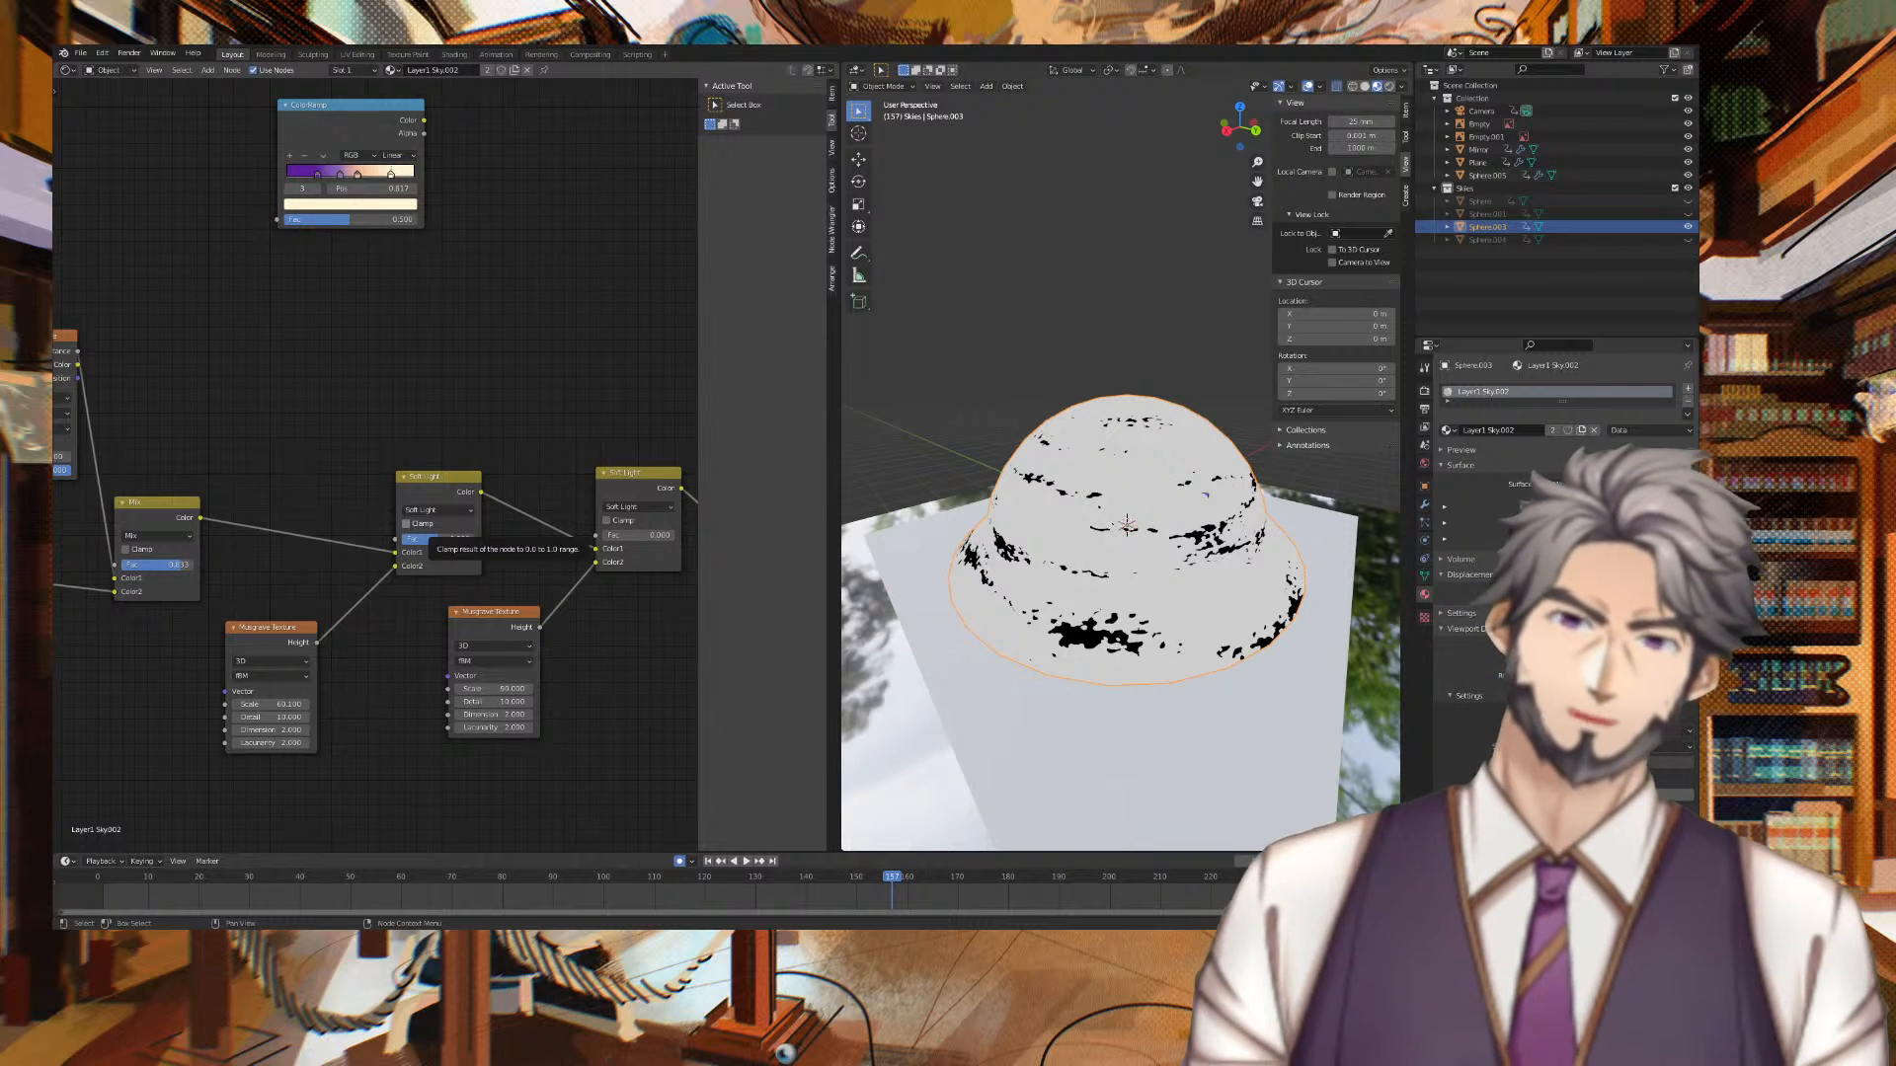
scroll(992, 446, up, 2)
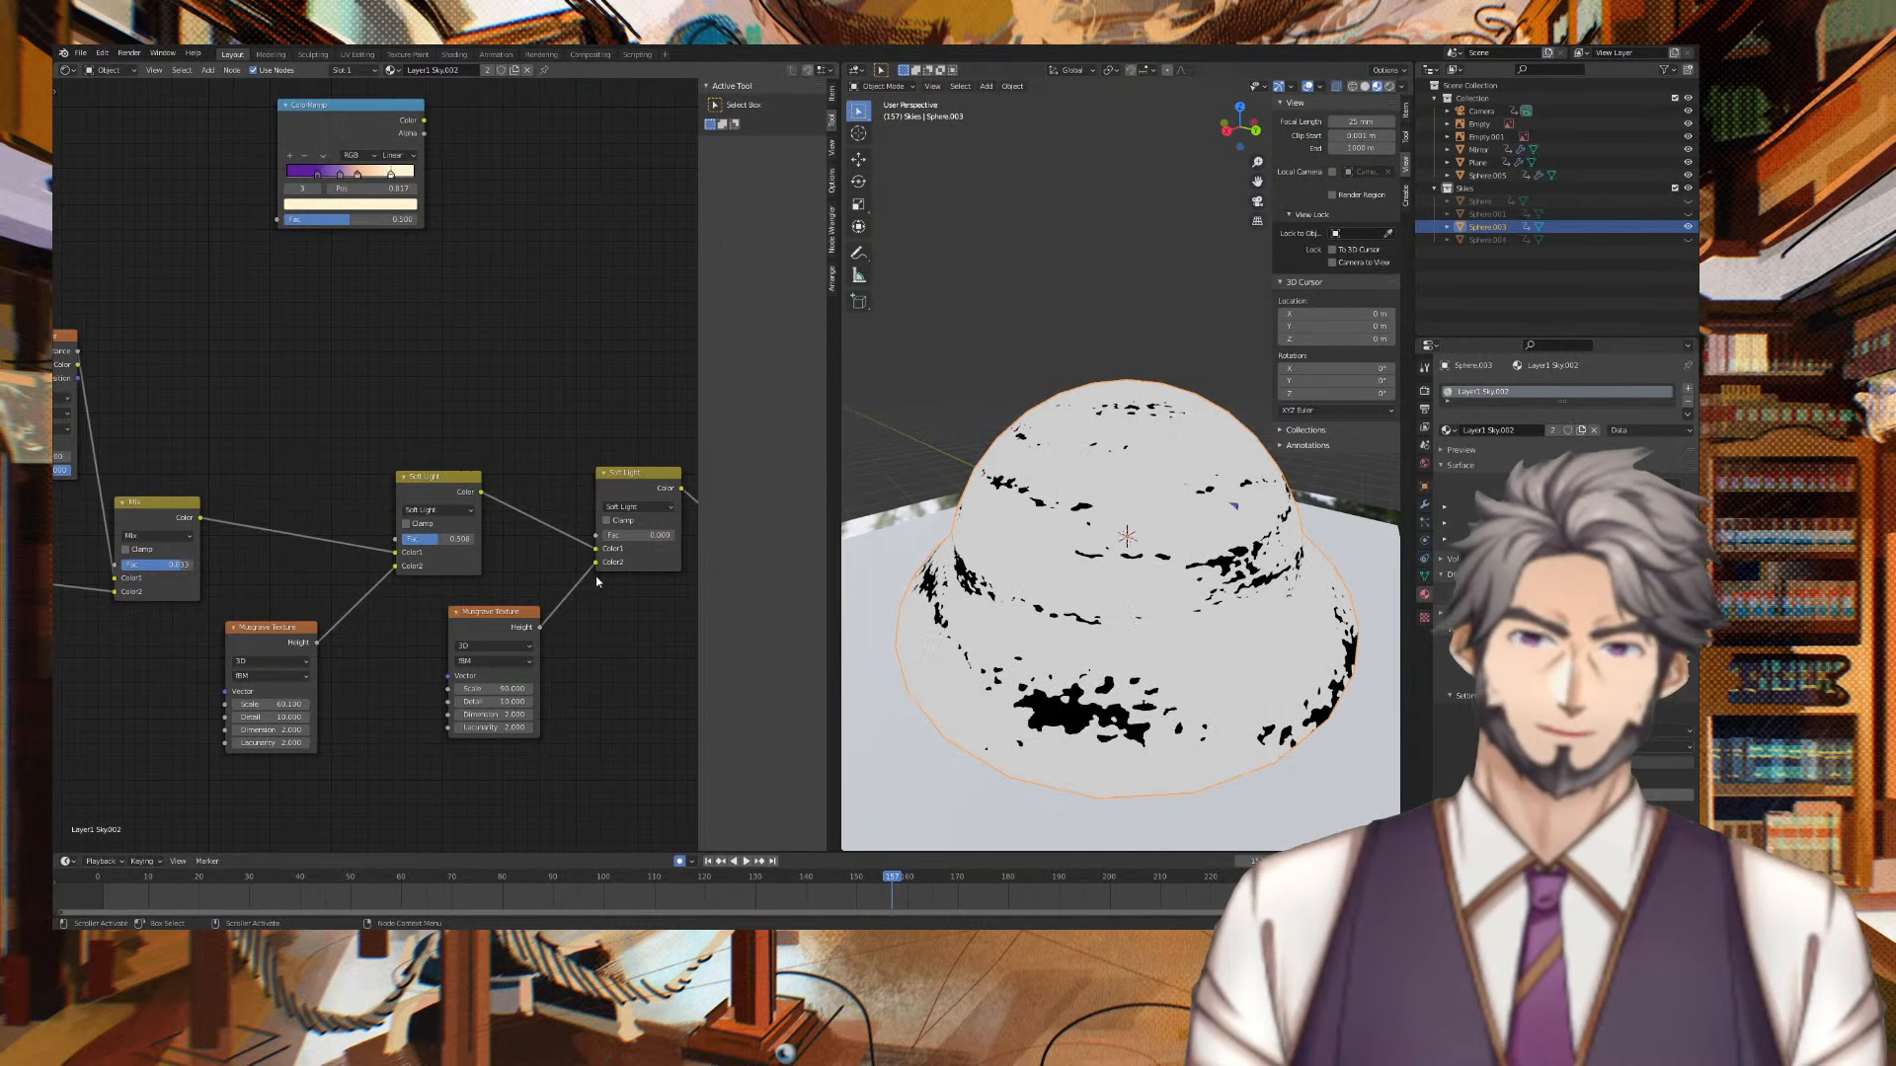
Set the first Soft Light node's factor to about 0.067 and raise the second one's slightly to about 0.09
drag(442, 539, 415, 539)
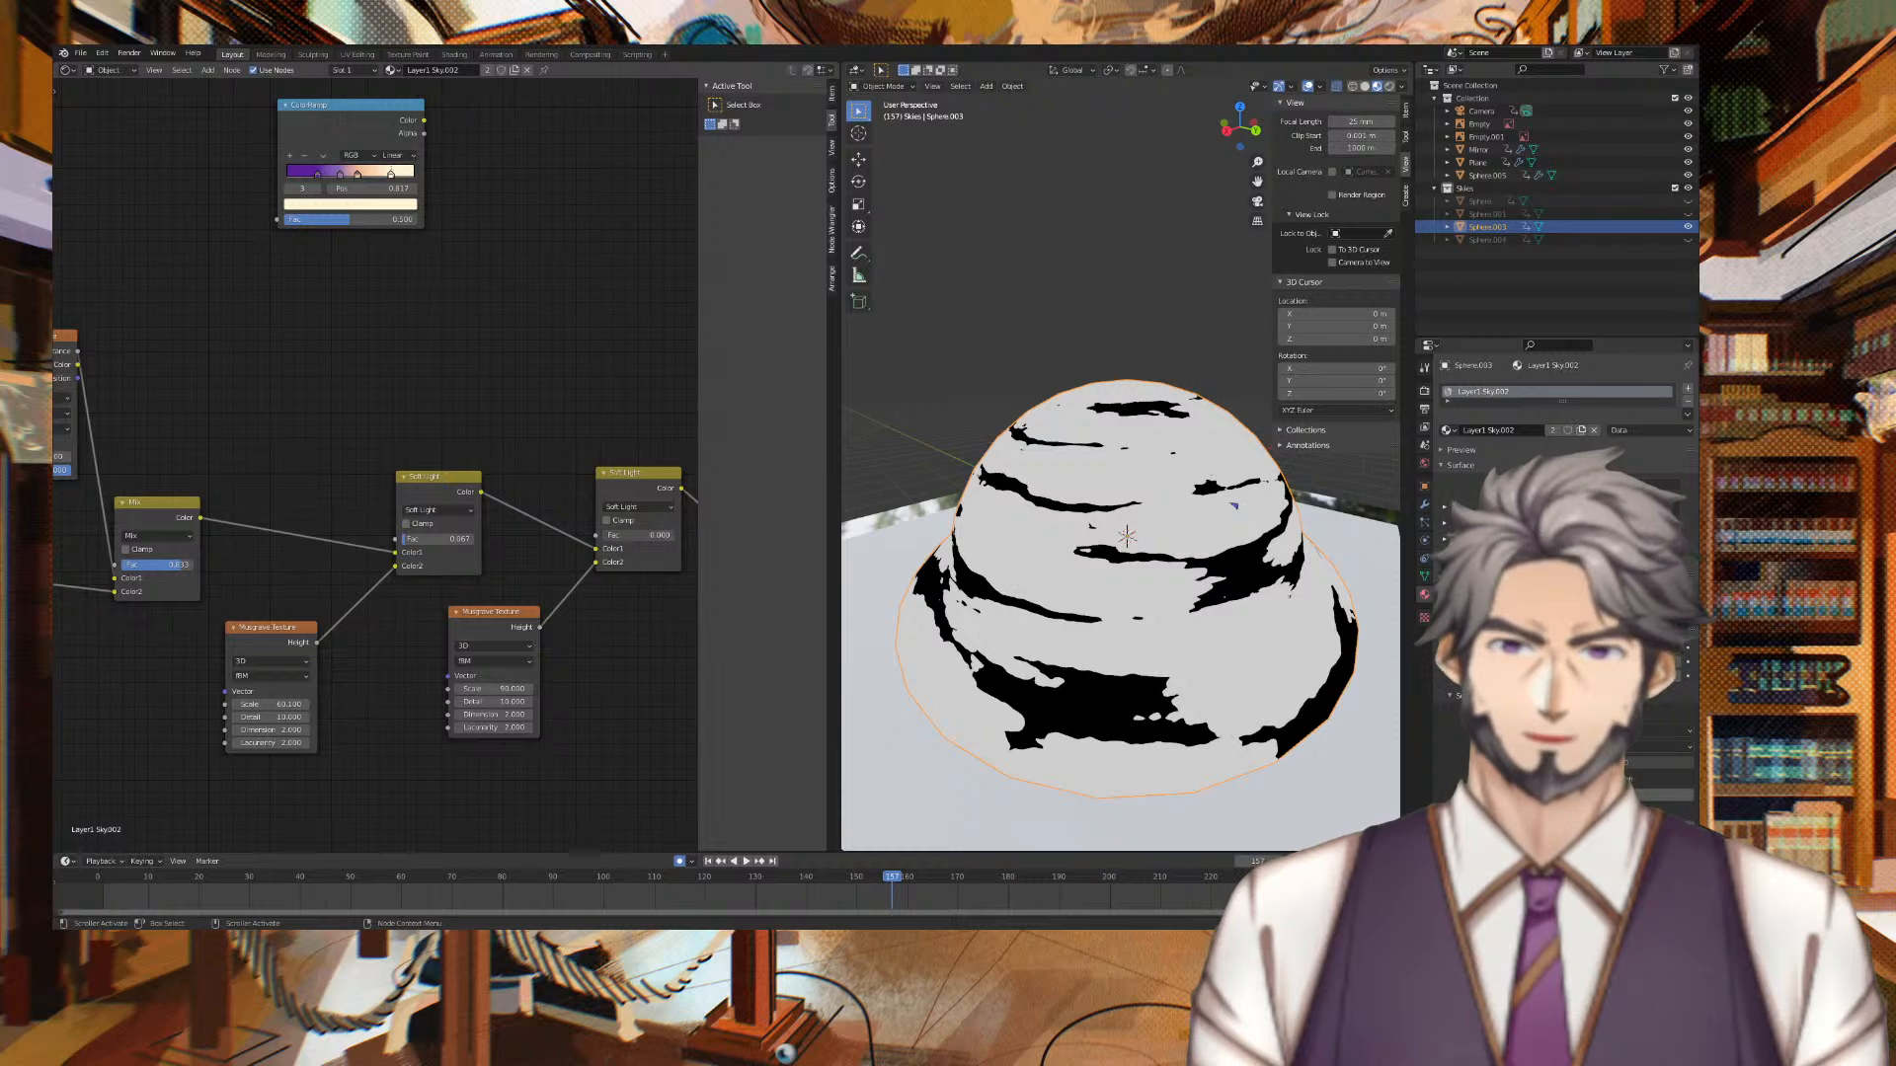
drag(637, 535, 651, 535)
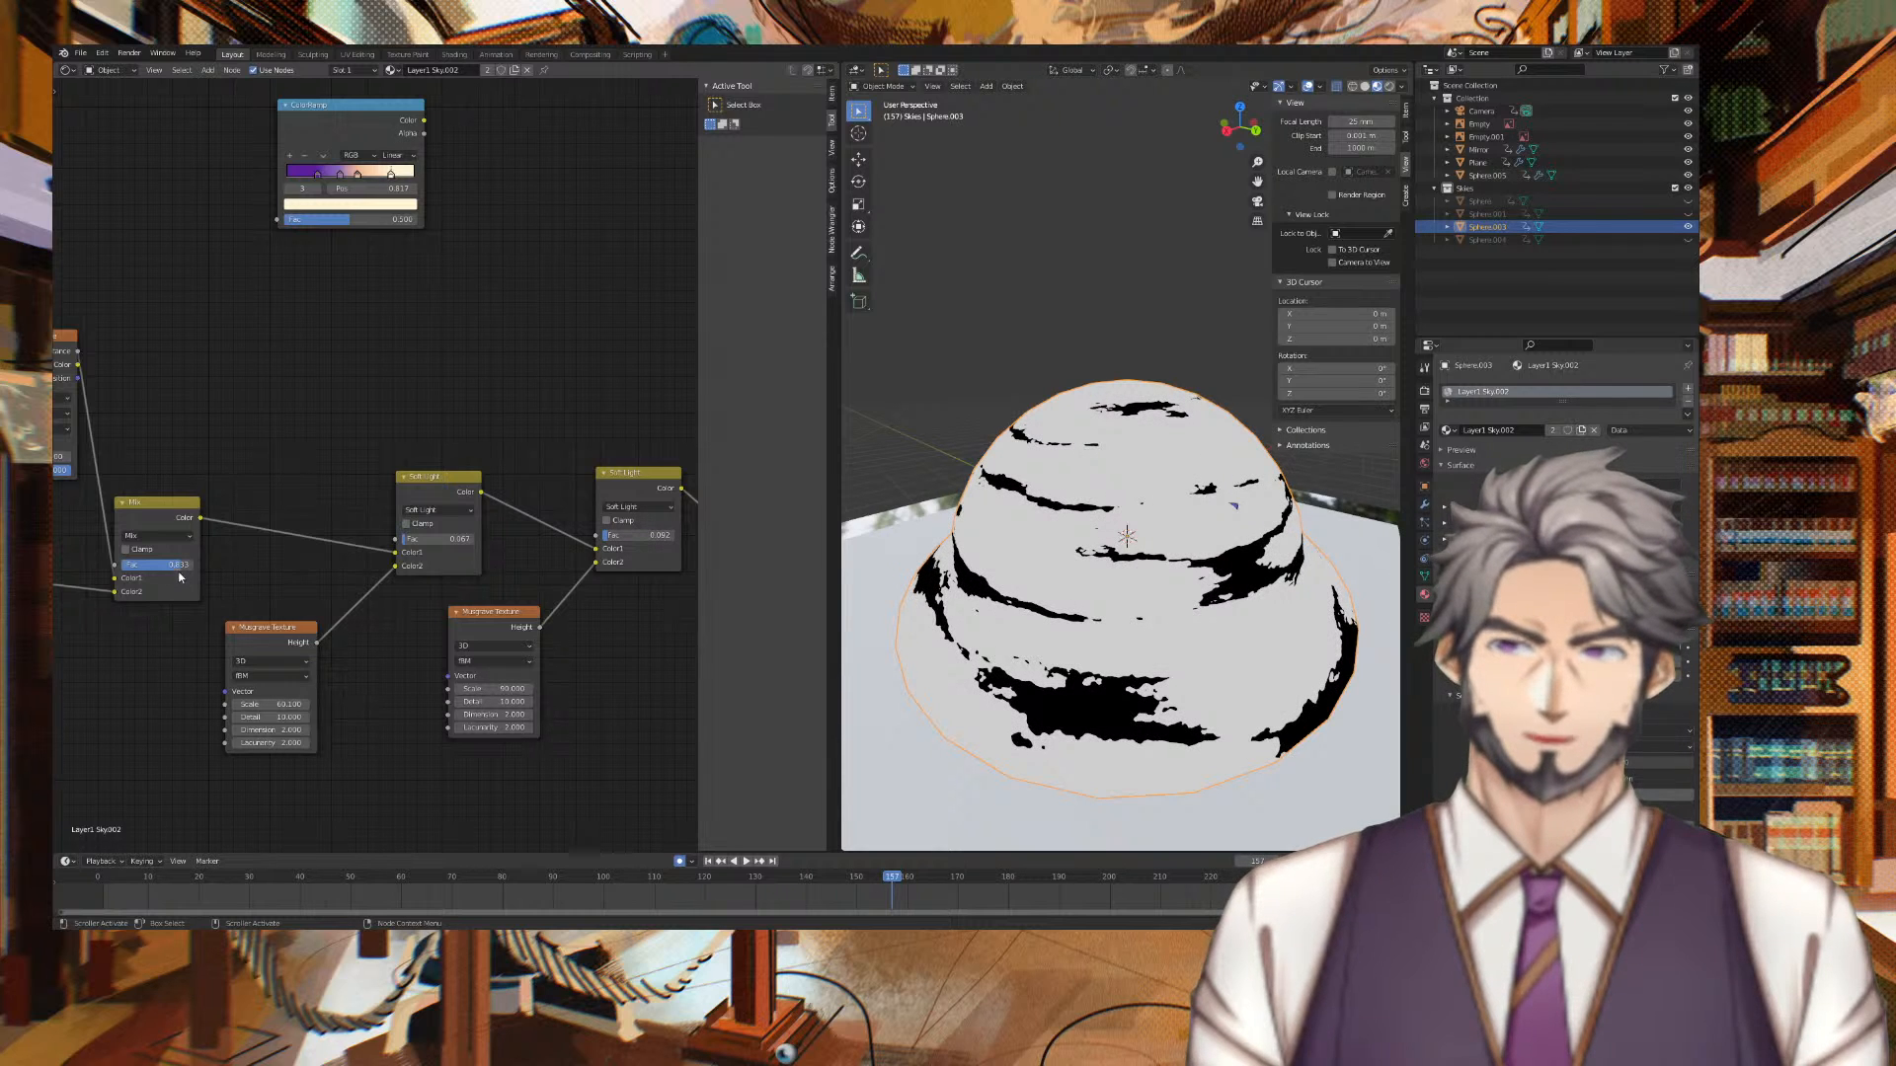
mouse_move(158, 563)
mouse_down()
mouse_move(99, 564)
mouse_move(156, 564)
mouse_up()
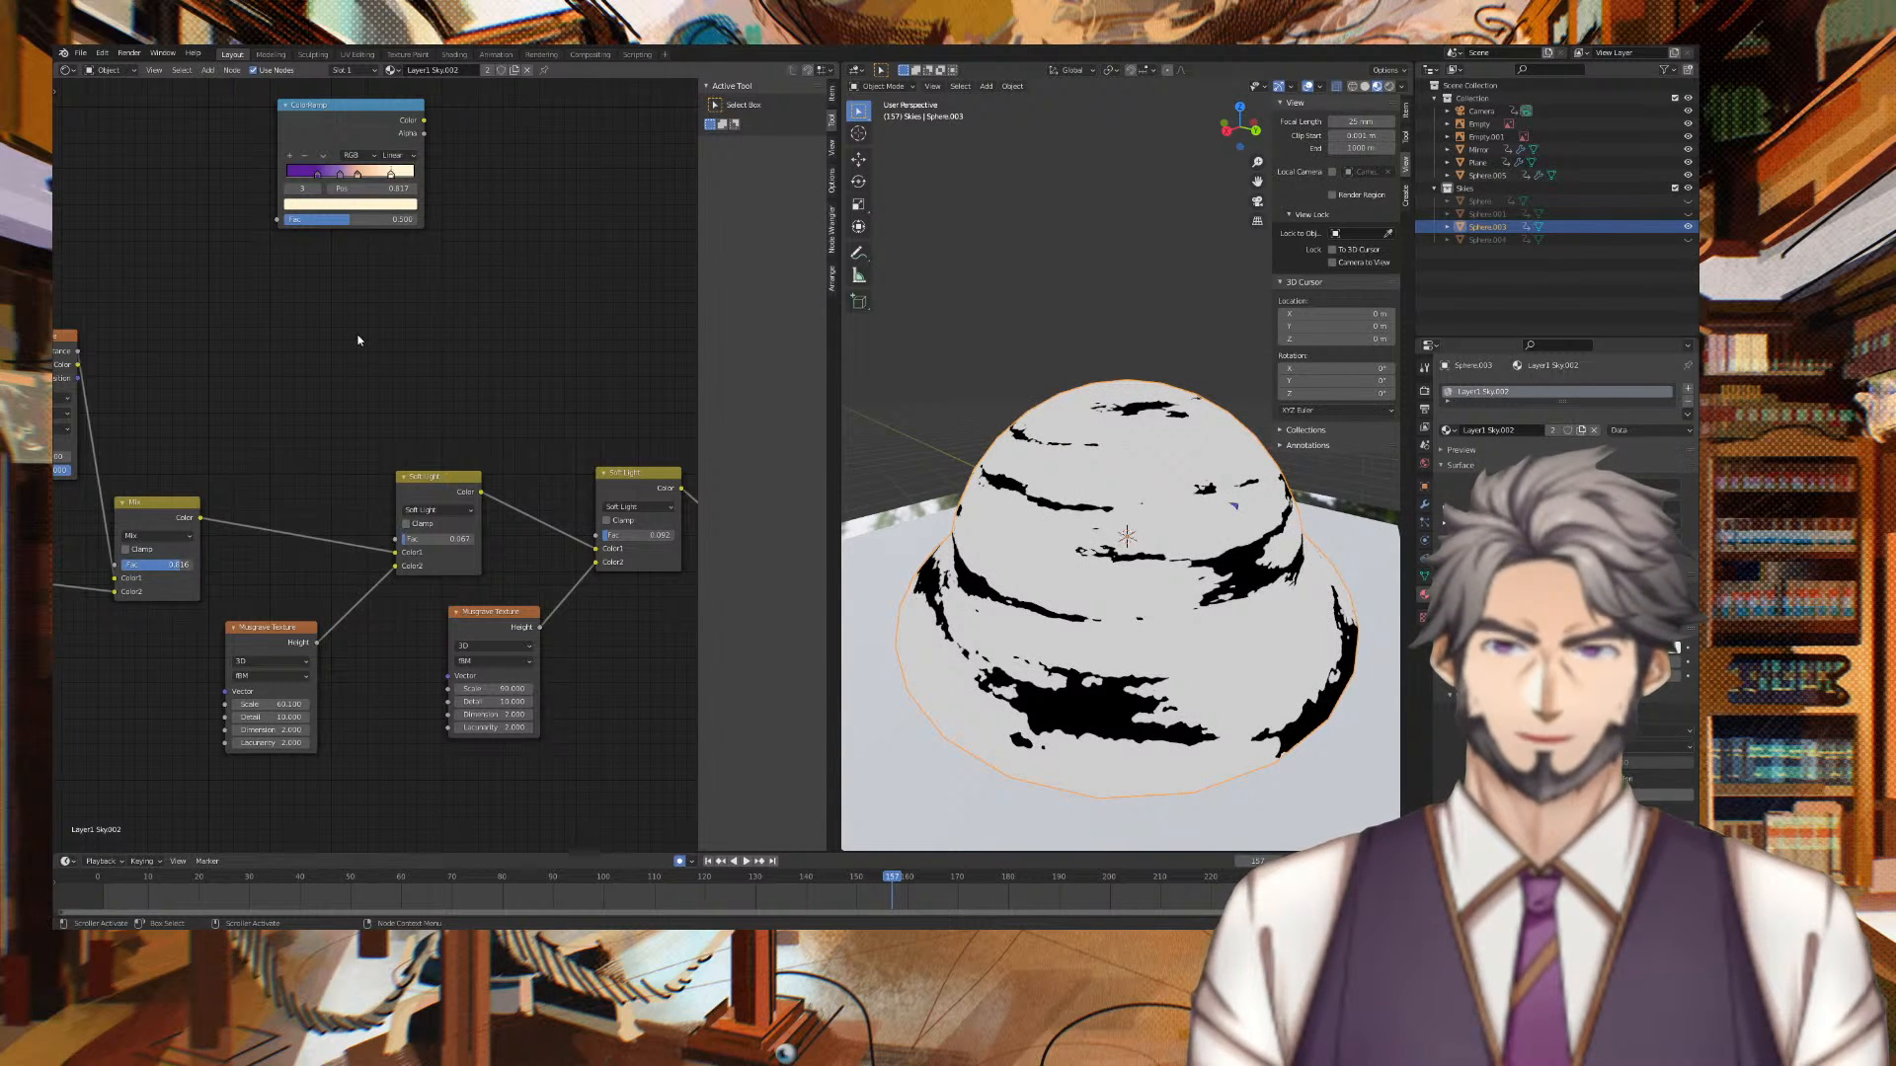
Move the black stop of the cloud ColorRamp close to the white stop to enlarge and sharpen the cloud areas
middle_drag(528, 351, 130, 370)
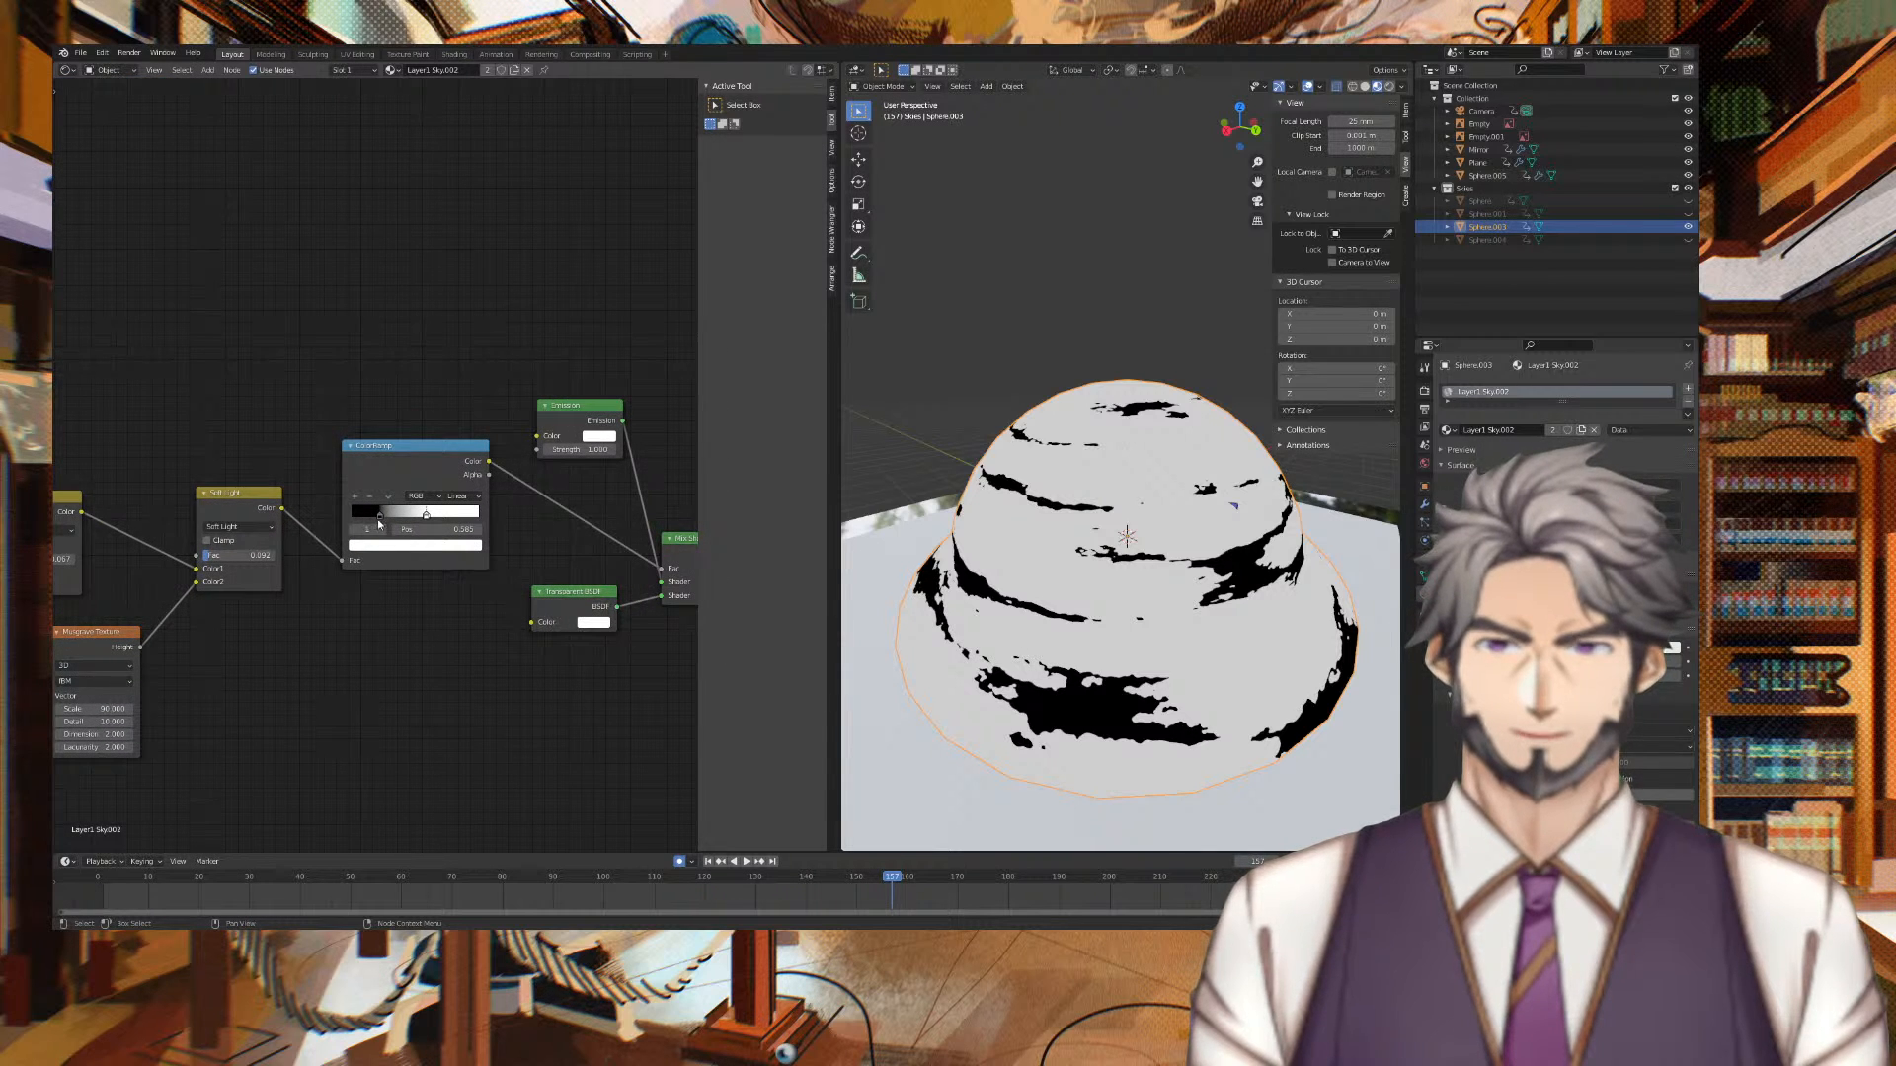
drag(378, 517, 412, 515)
middle_drag(1003, 346, 851, 336)
Set the second Soft Light node's factor to 0.1
middle_drag(129, 477, 408, 446)
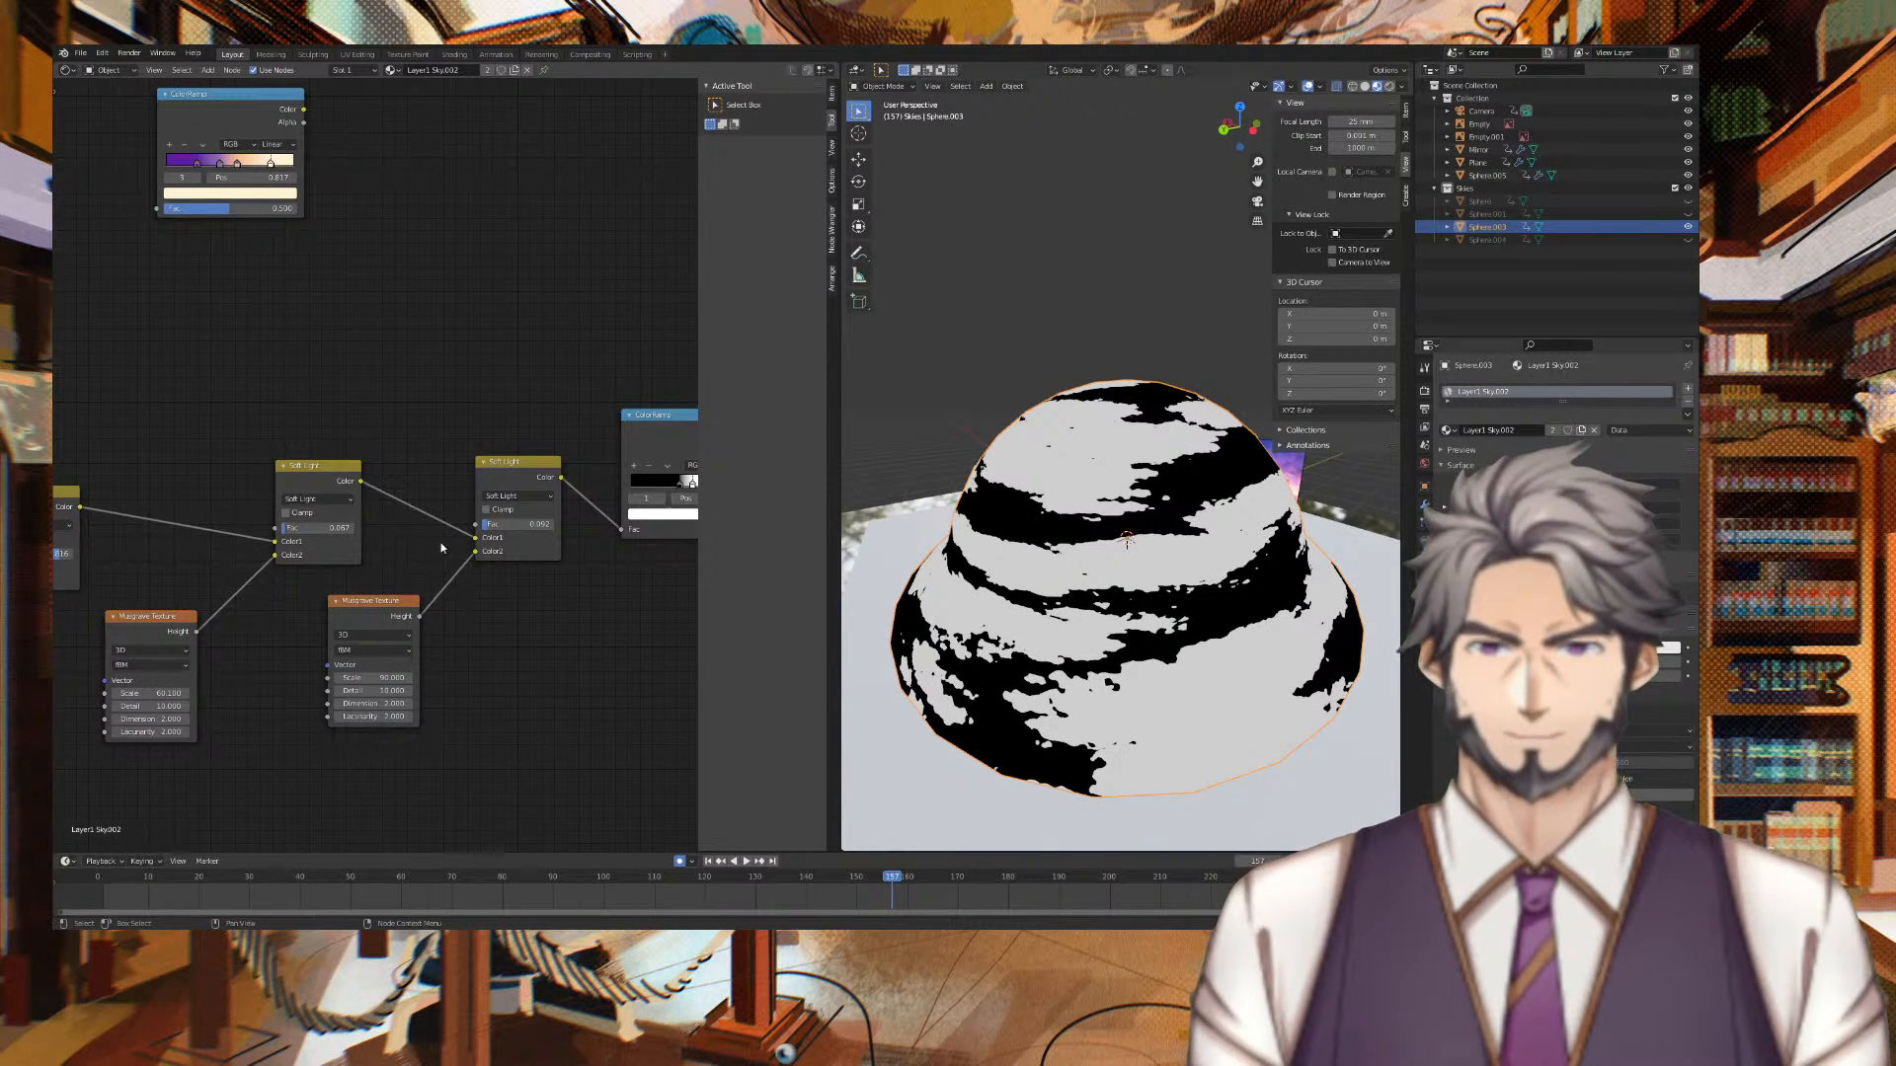
text(0.1)
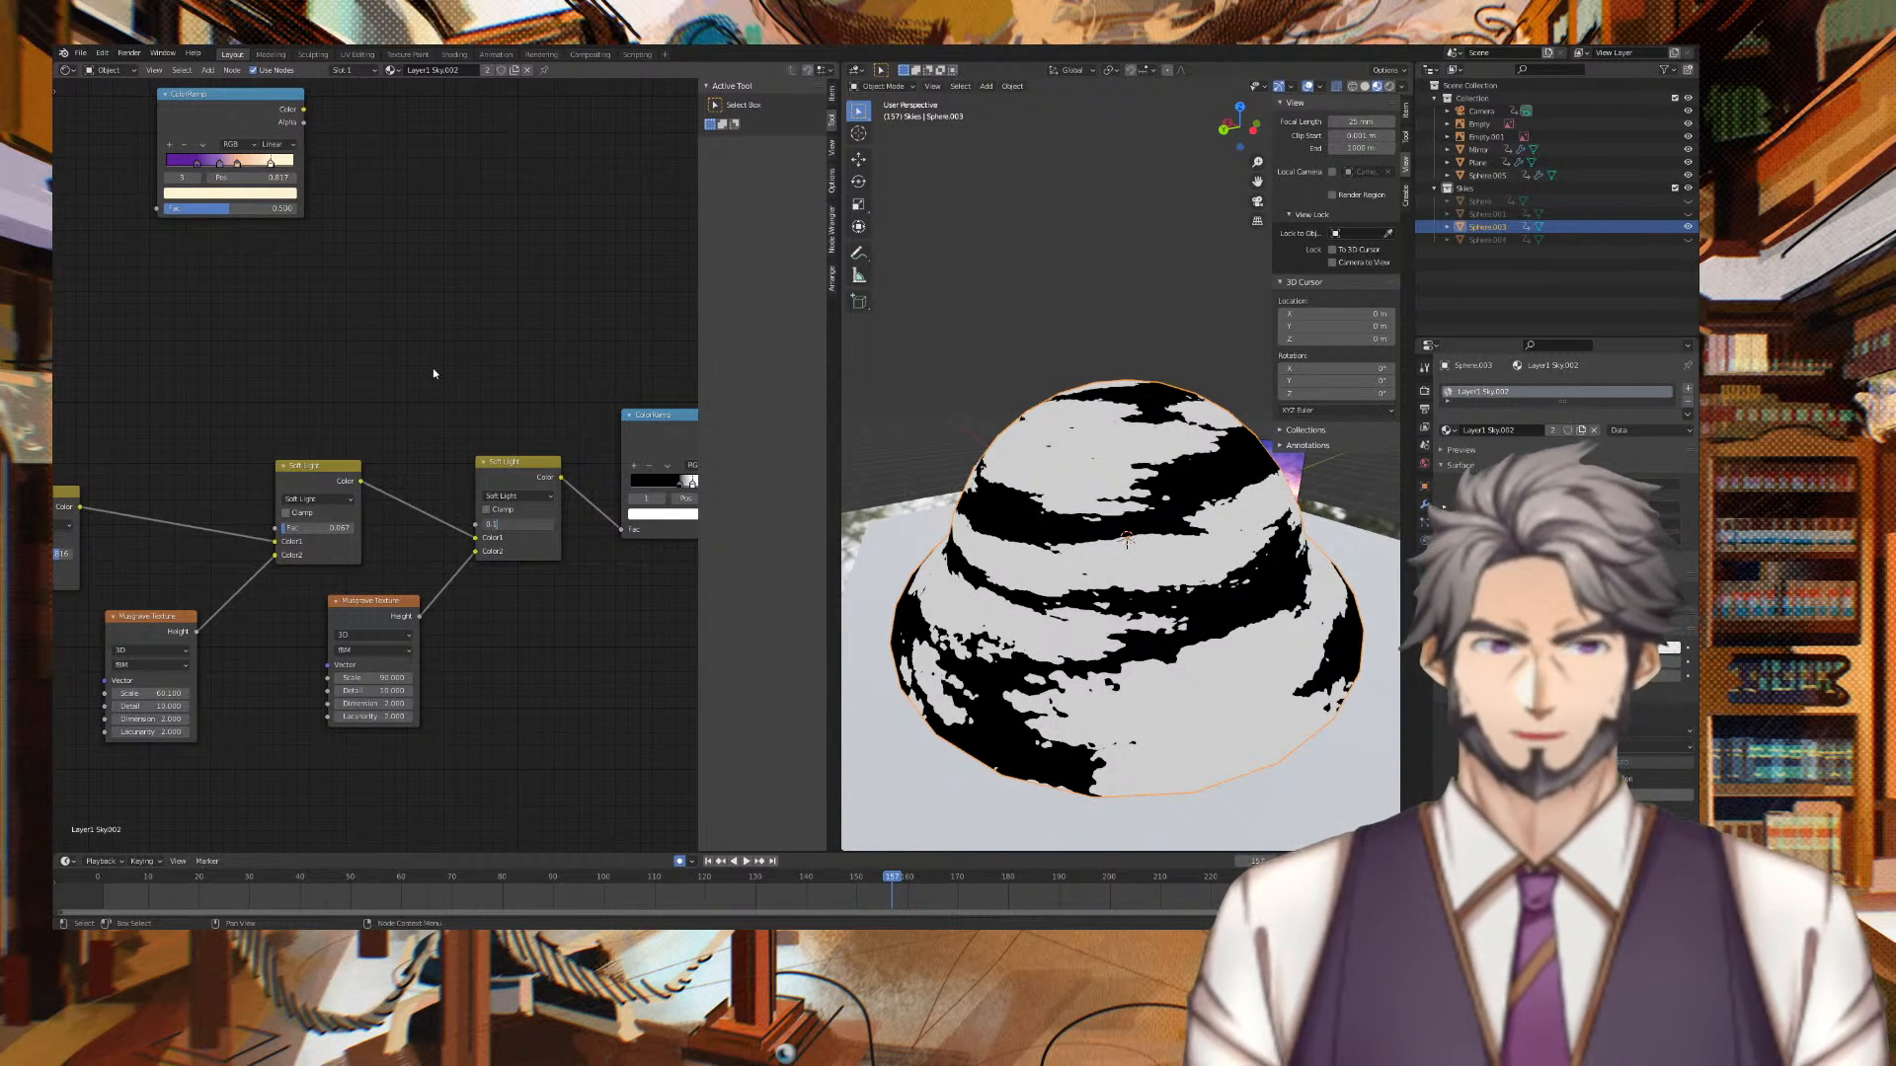
key(Return)
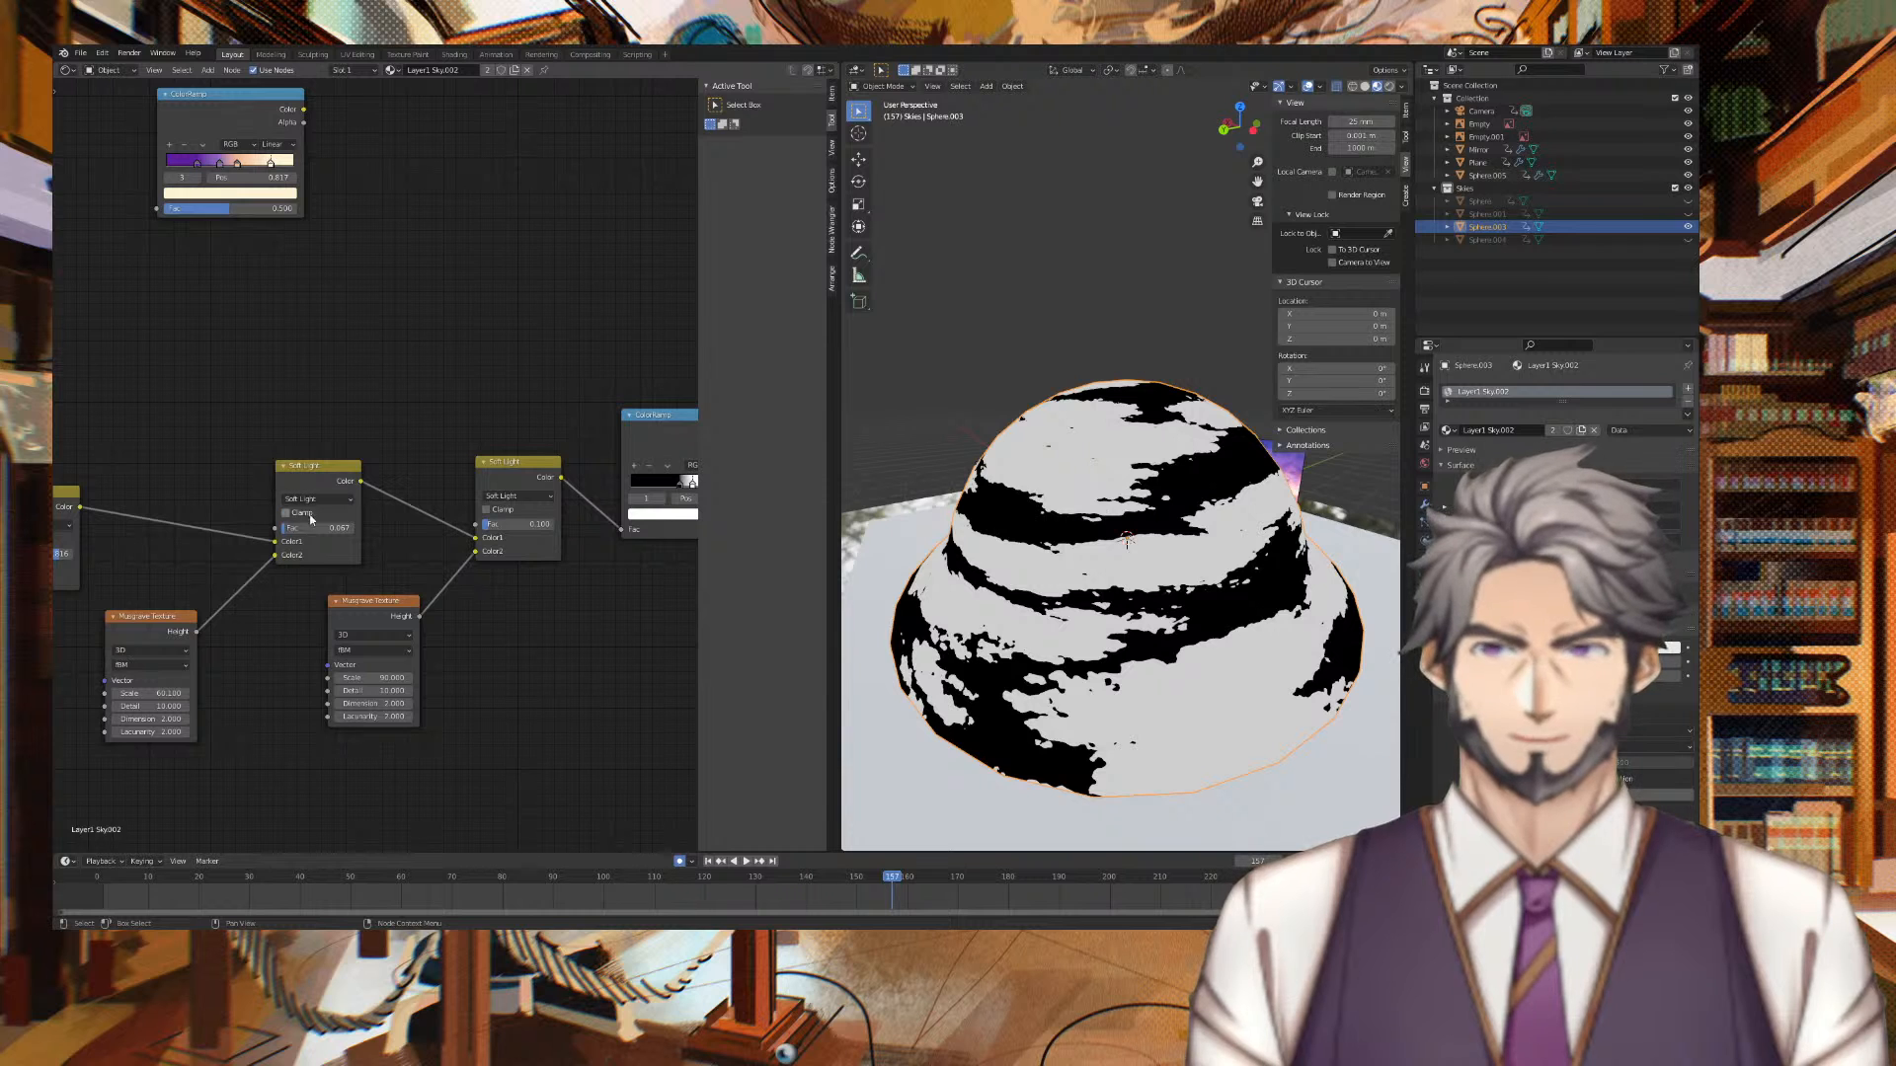
Set the first Soft Light node's factor to 0.1 and check the cloud pattern around the sky dome
text(0.1)
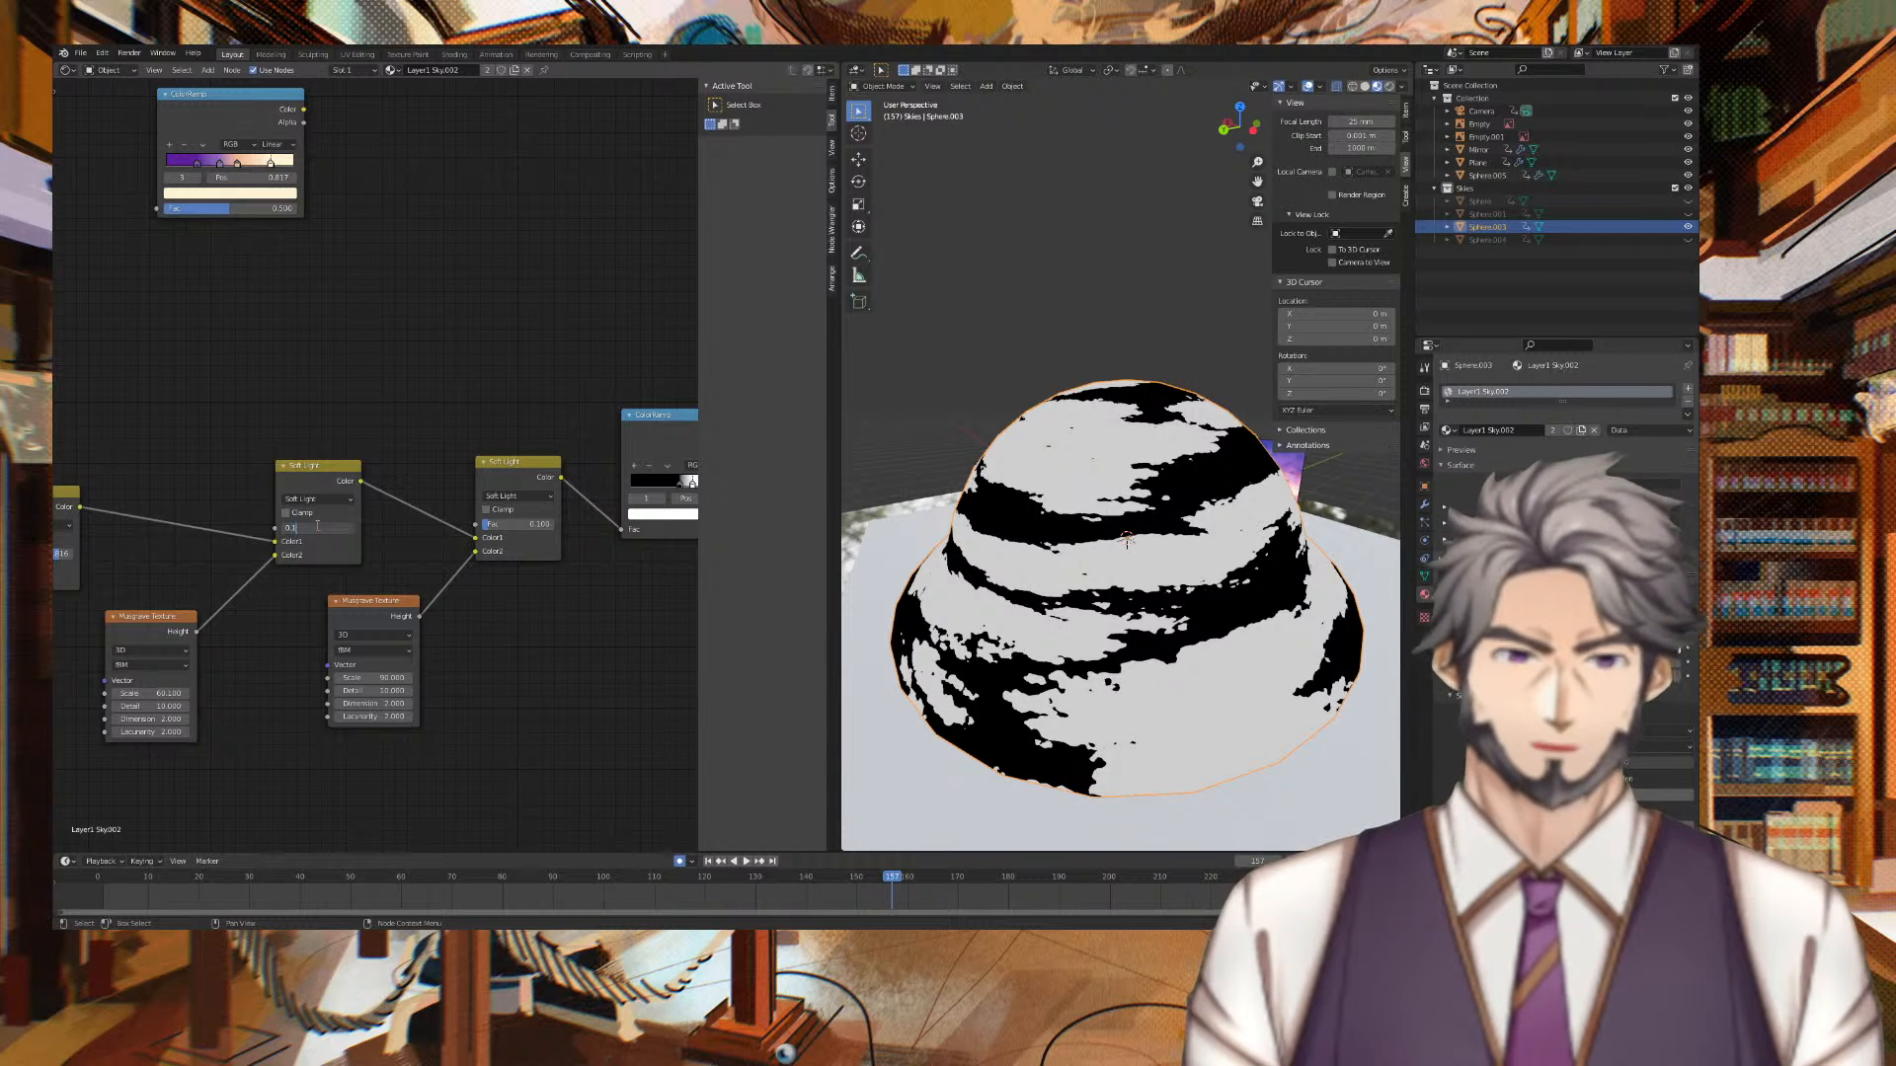
key(Return)
middle_drag(371, 336, 304, 359)
middle_drag(865, 322, 1136, 288)
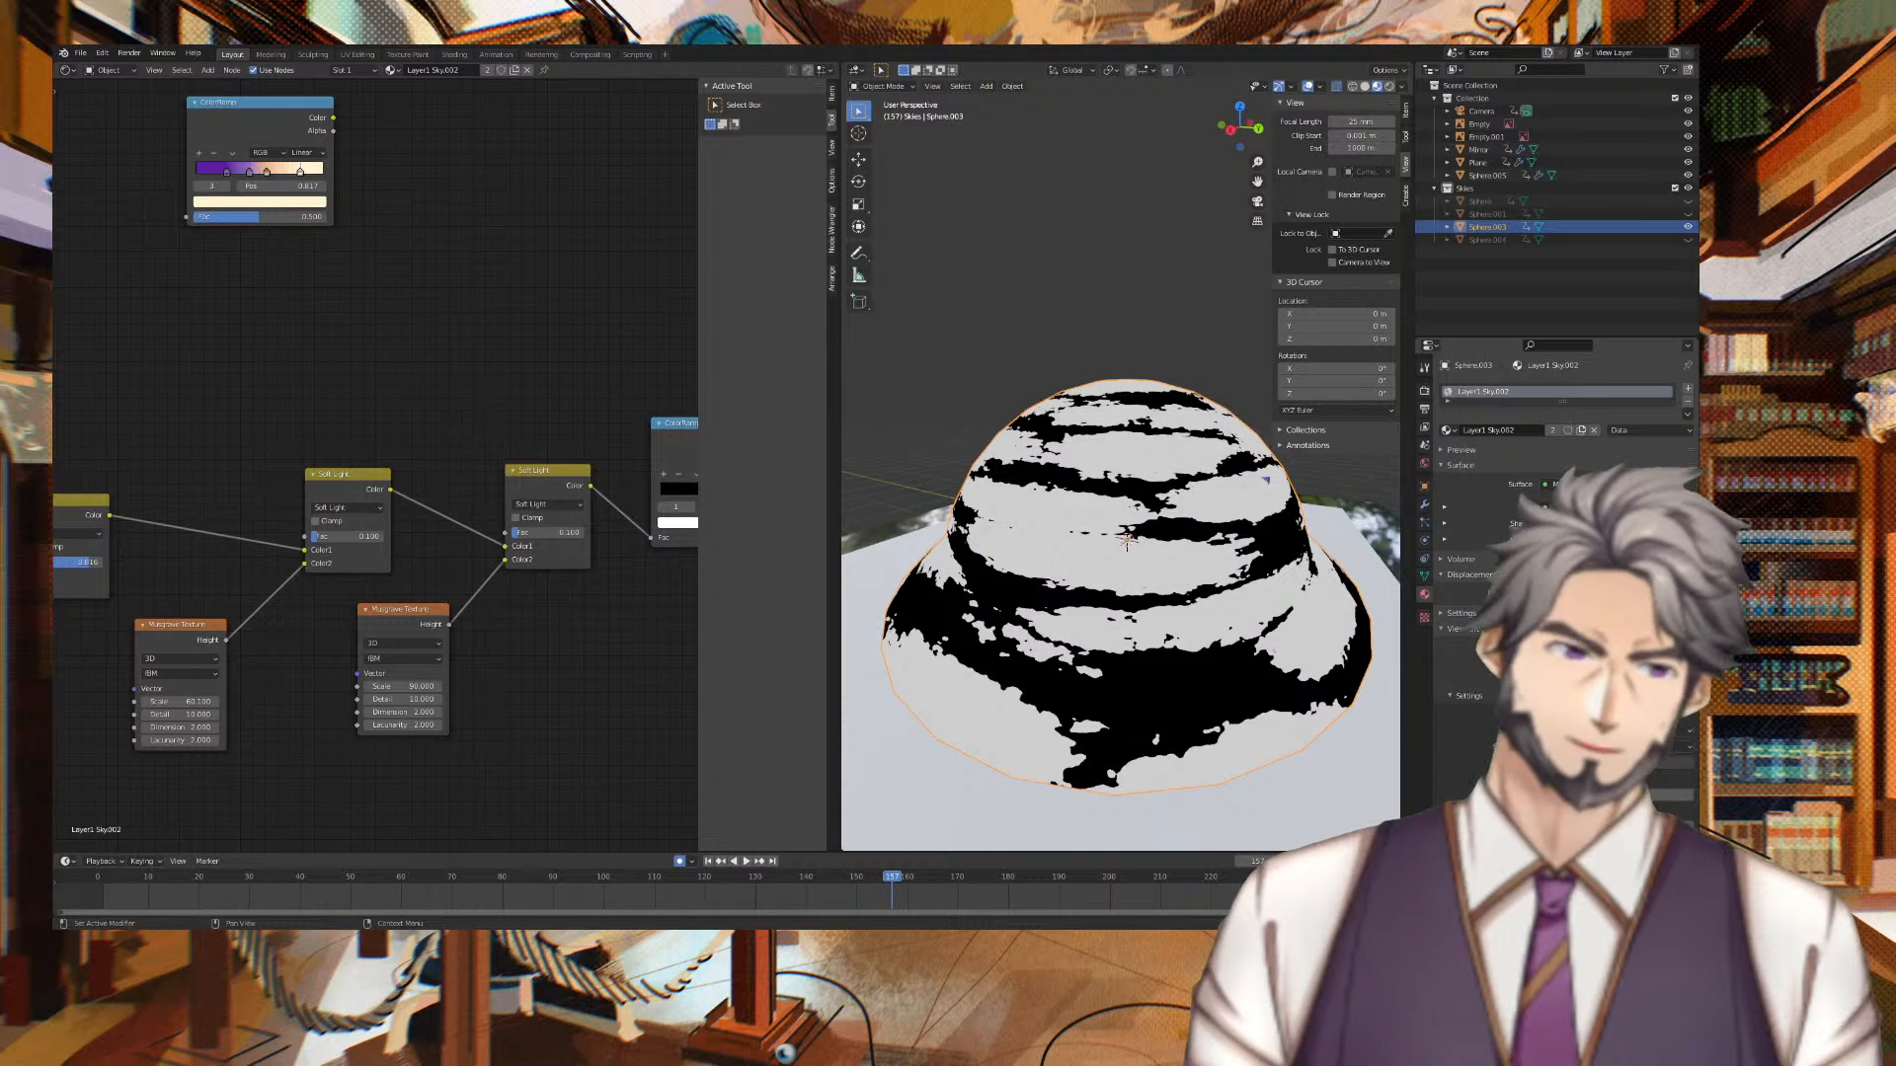
middle_drag(1353, 549, 1177, 541)
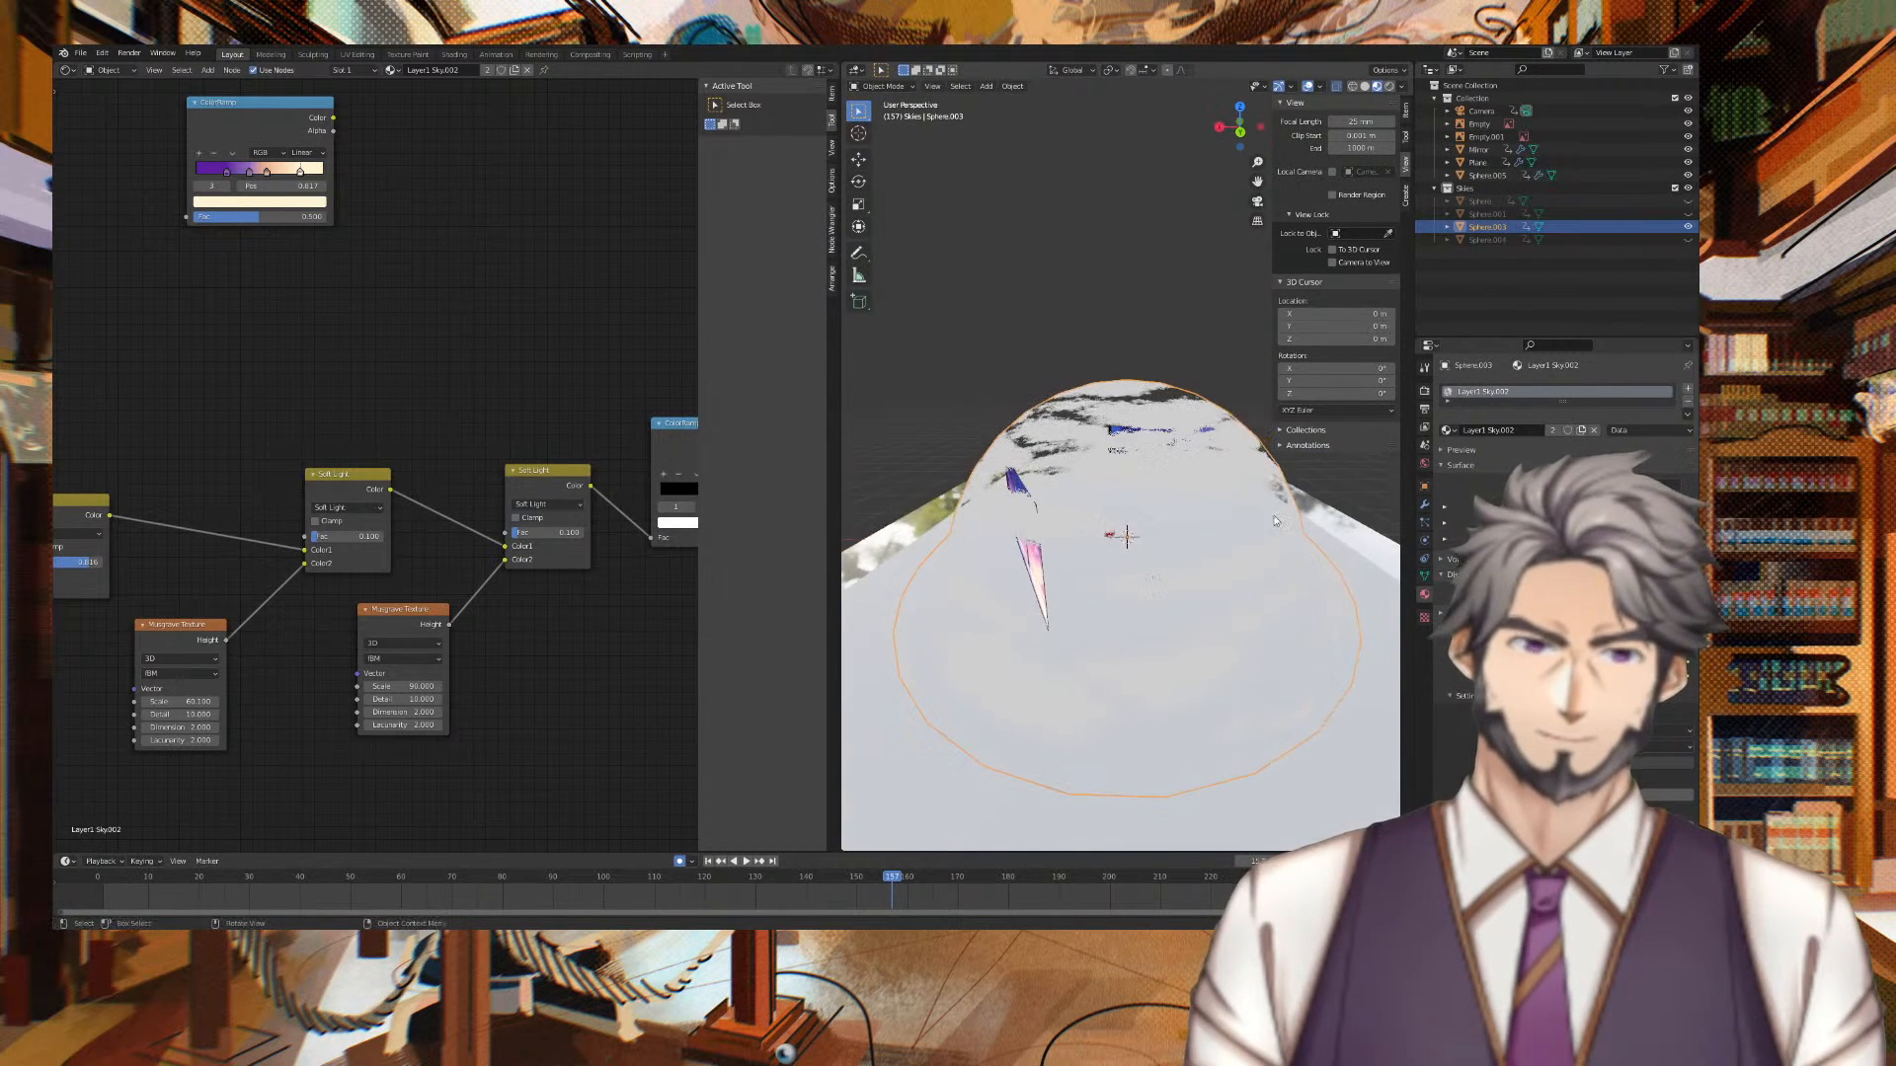
Rename the ground plane object to "Water" and hide it in the viewport
click(1687, 162)
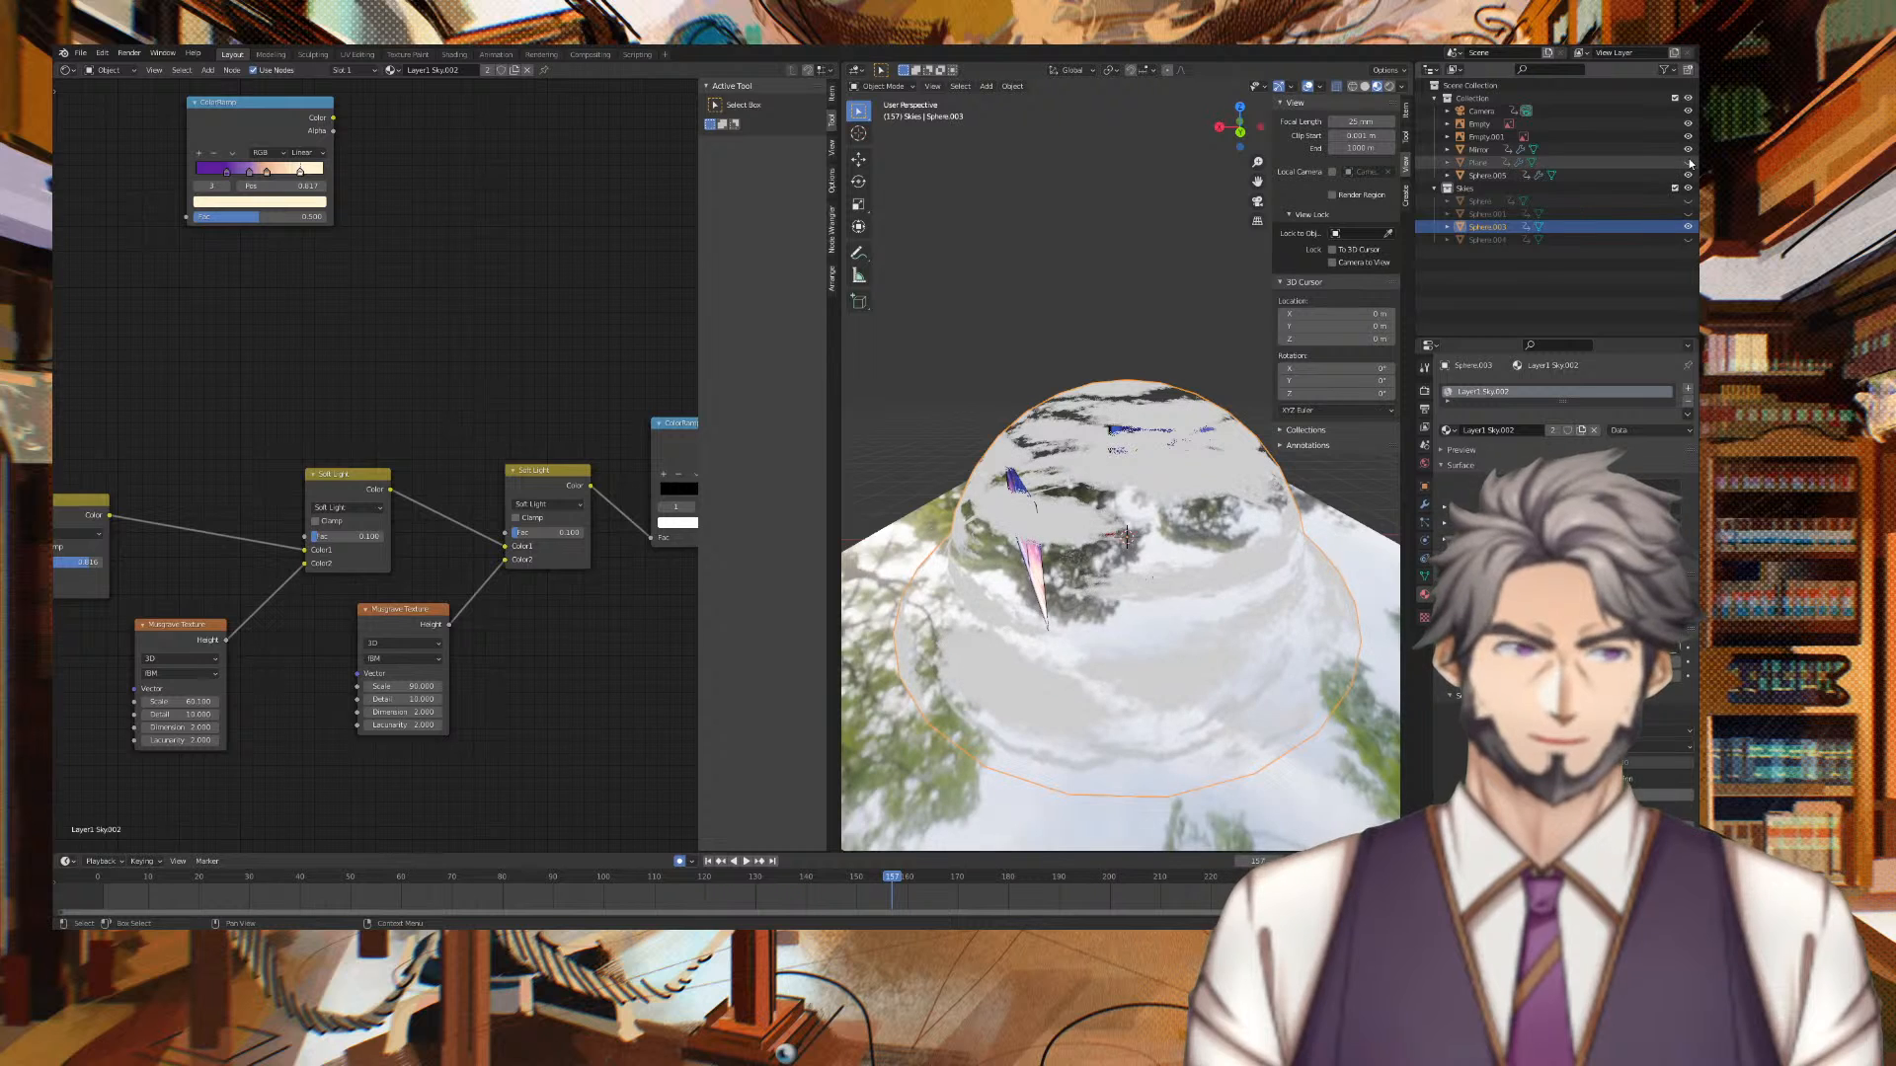
click(1687, 162)
click(1480, 163)
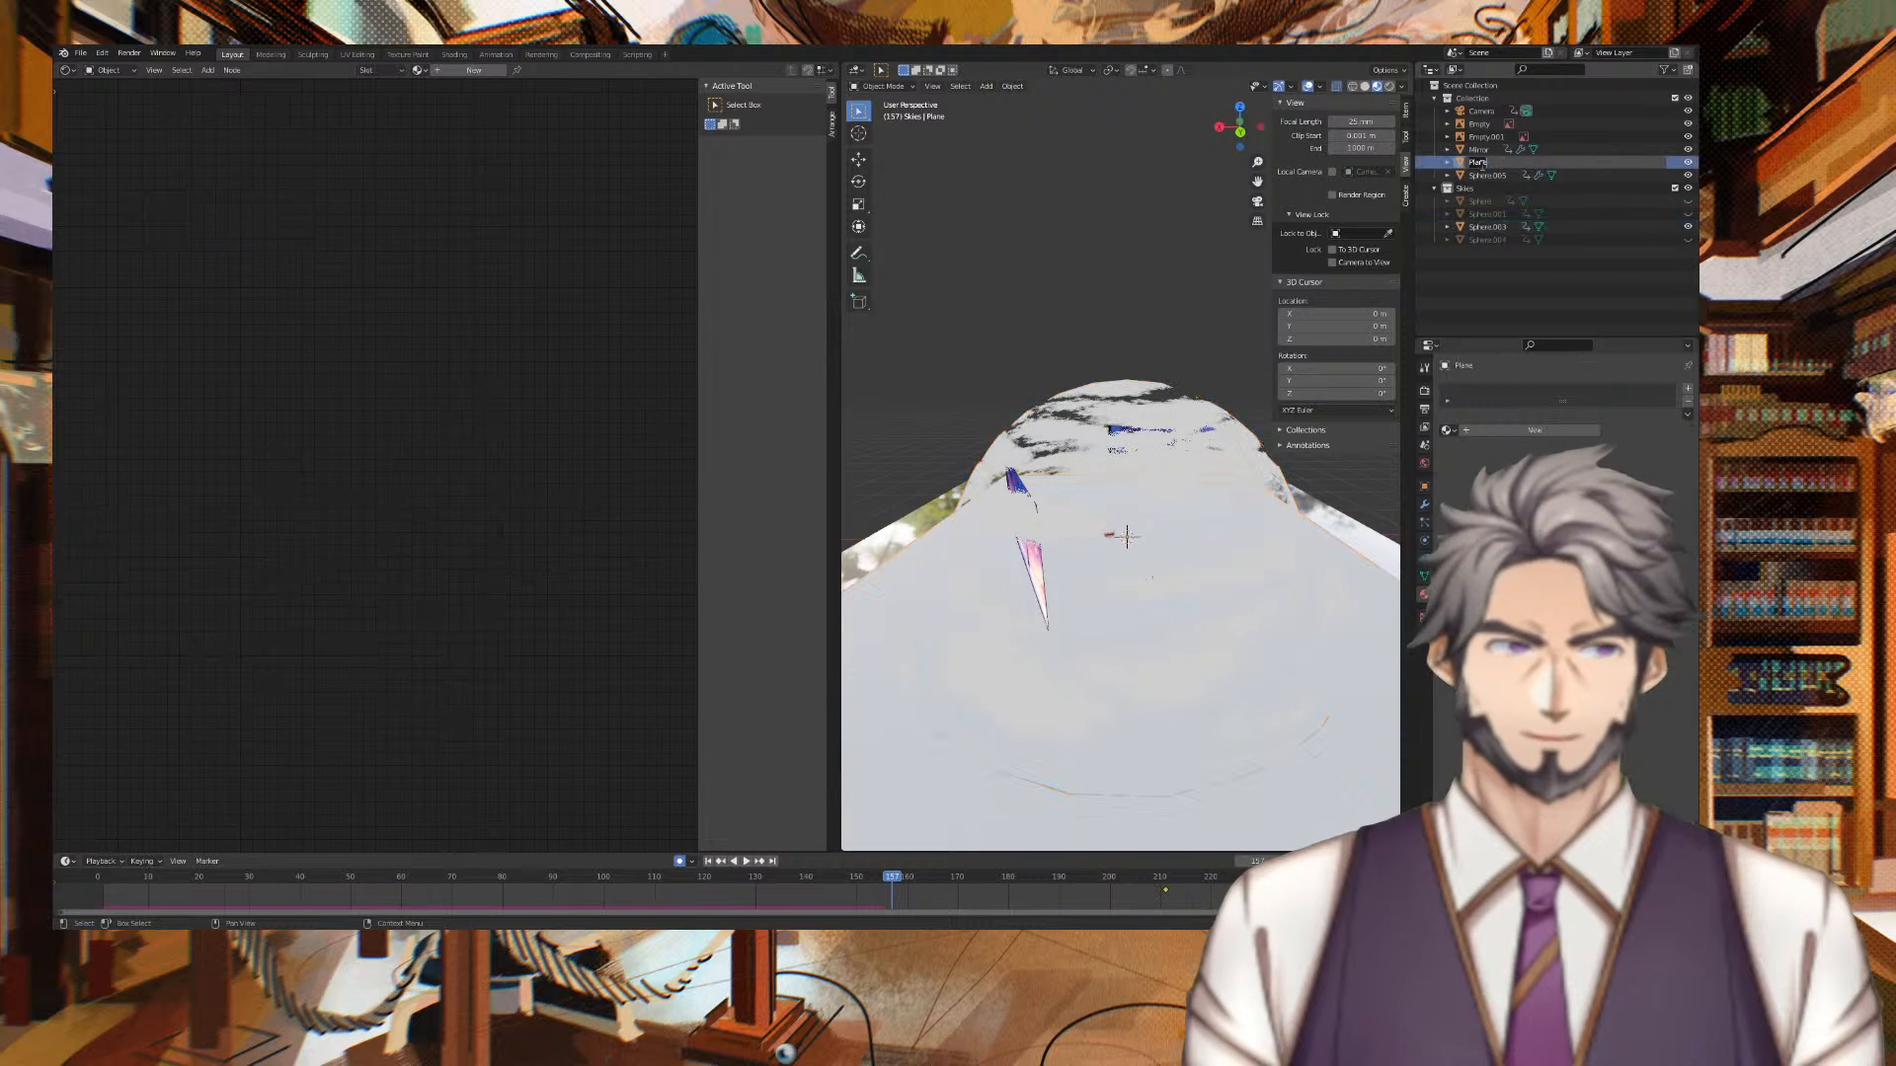
text(Water)
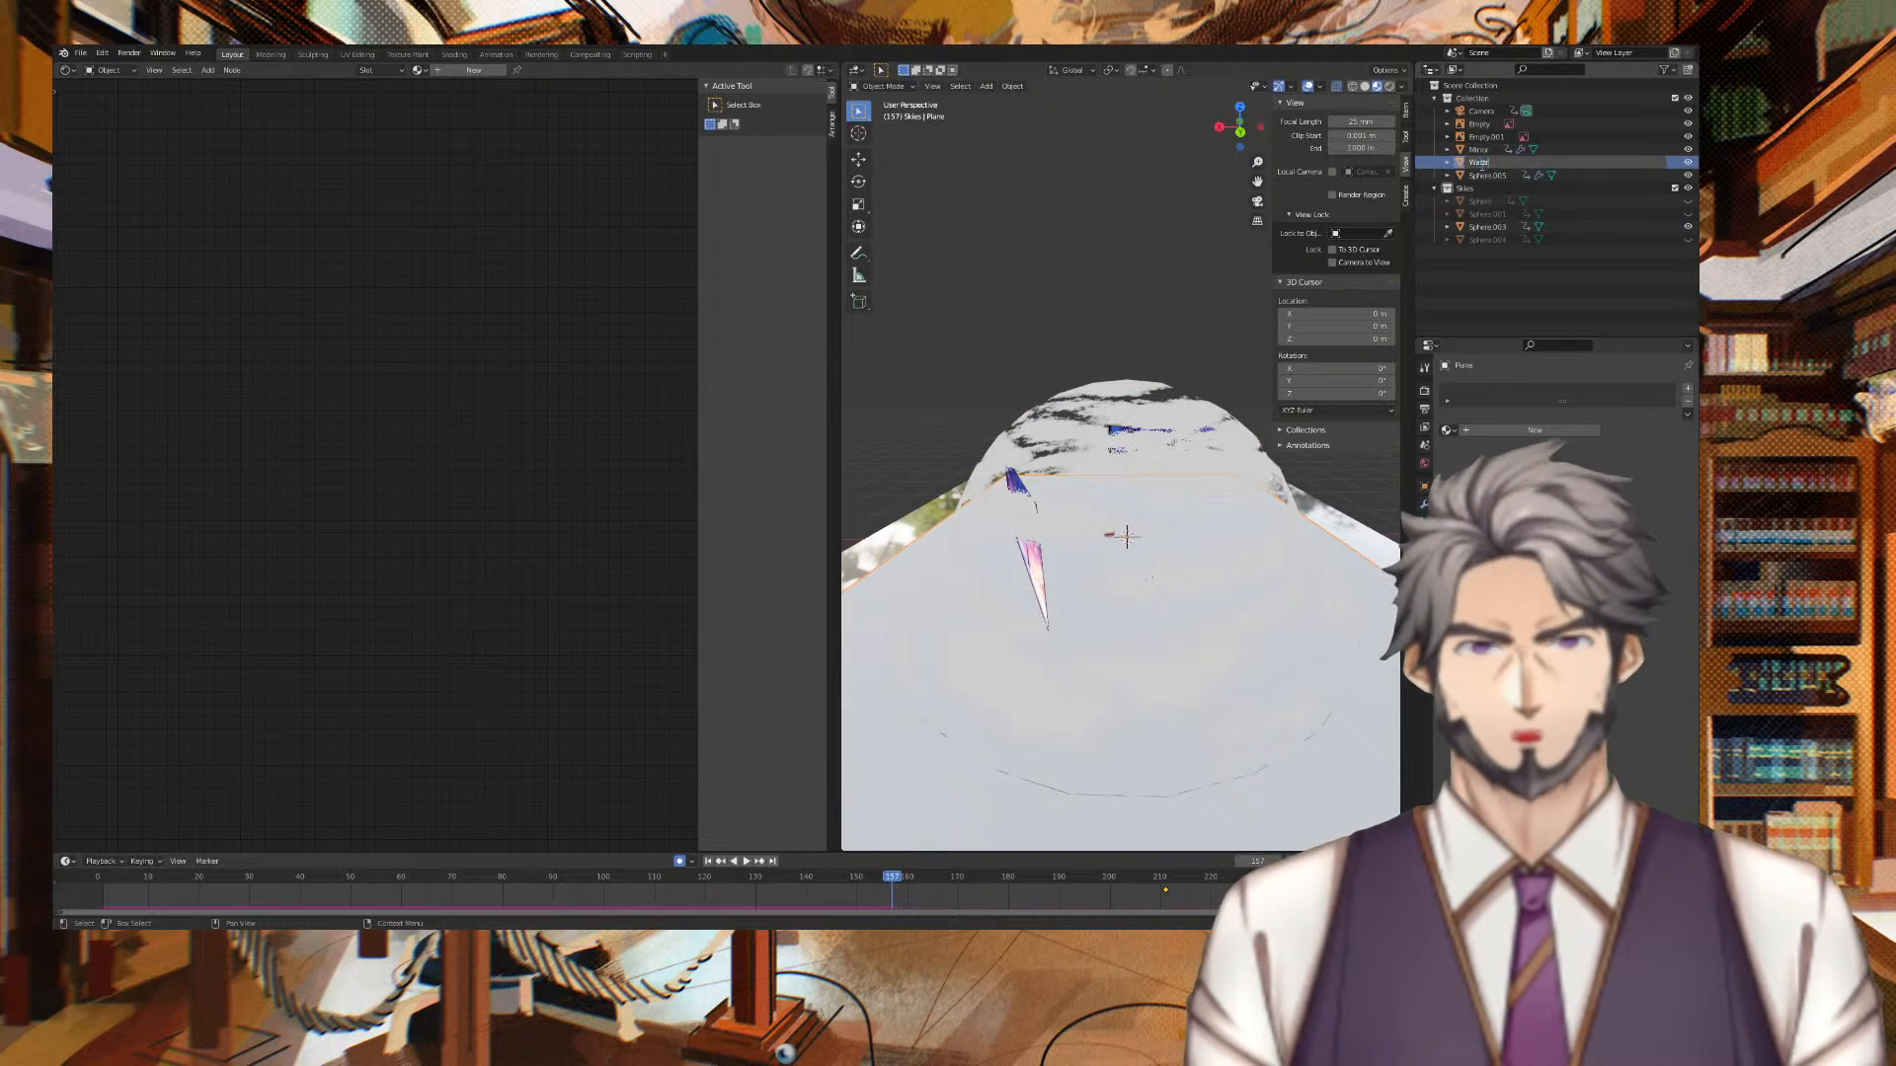
key(Return)
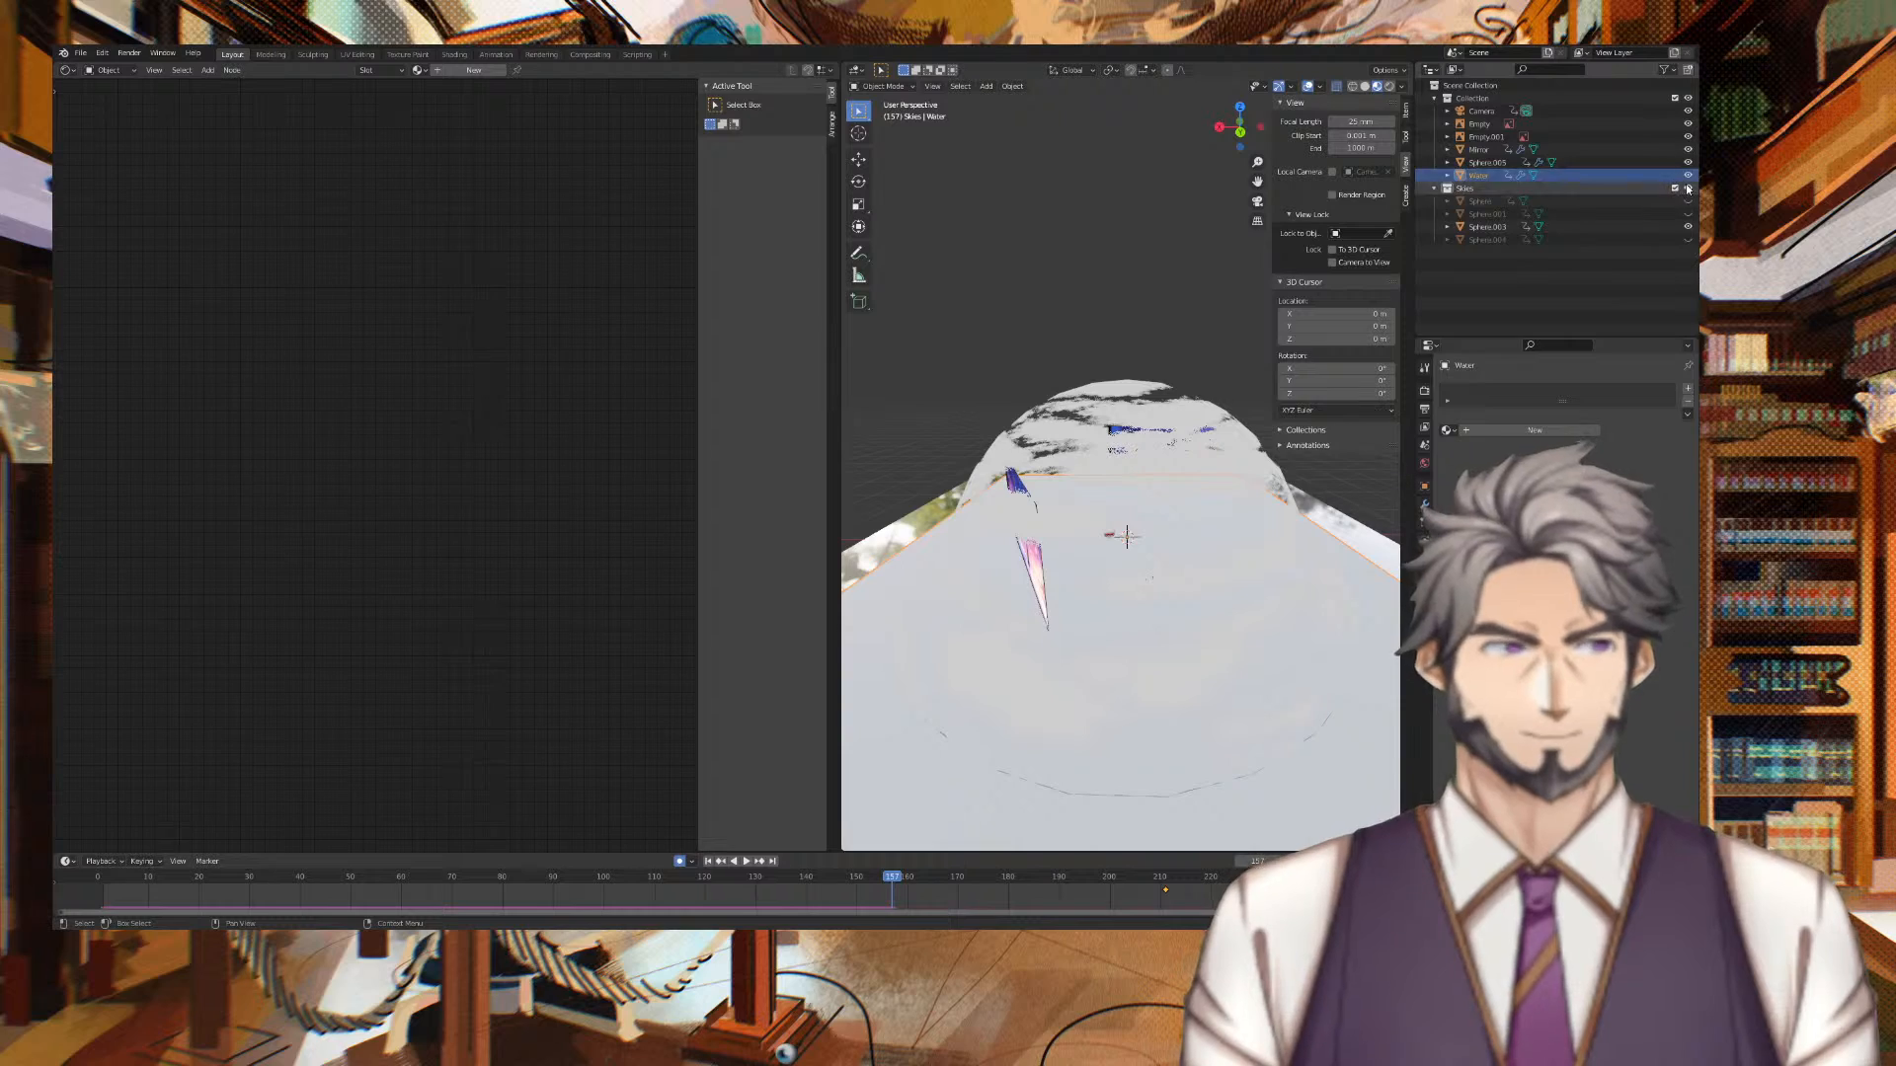
click(1687, 175)
middle_drag(1218, 178, 1183, 458)
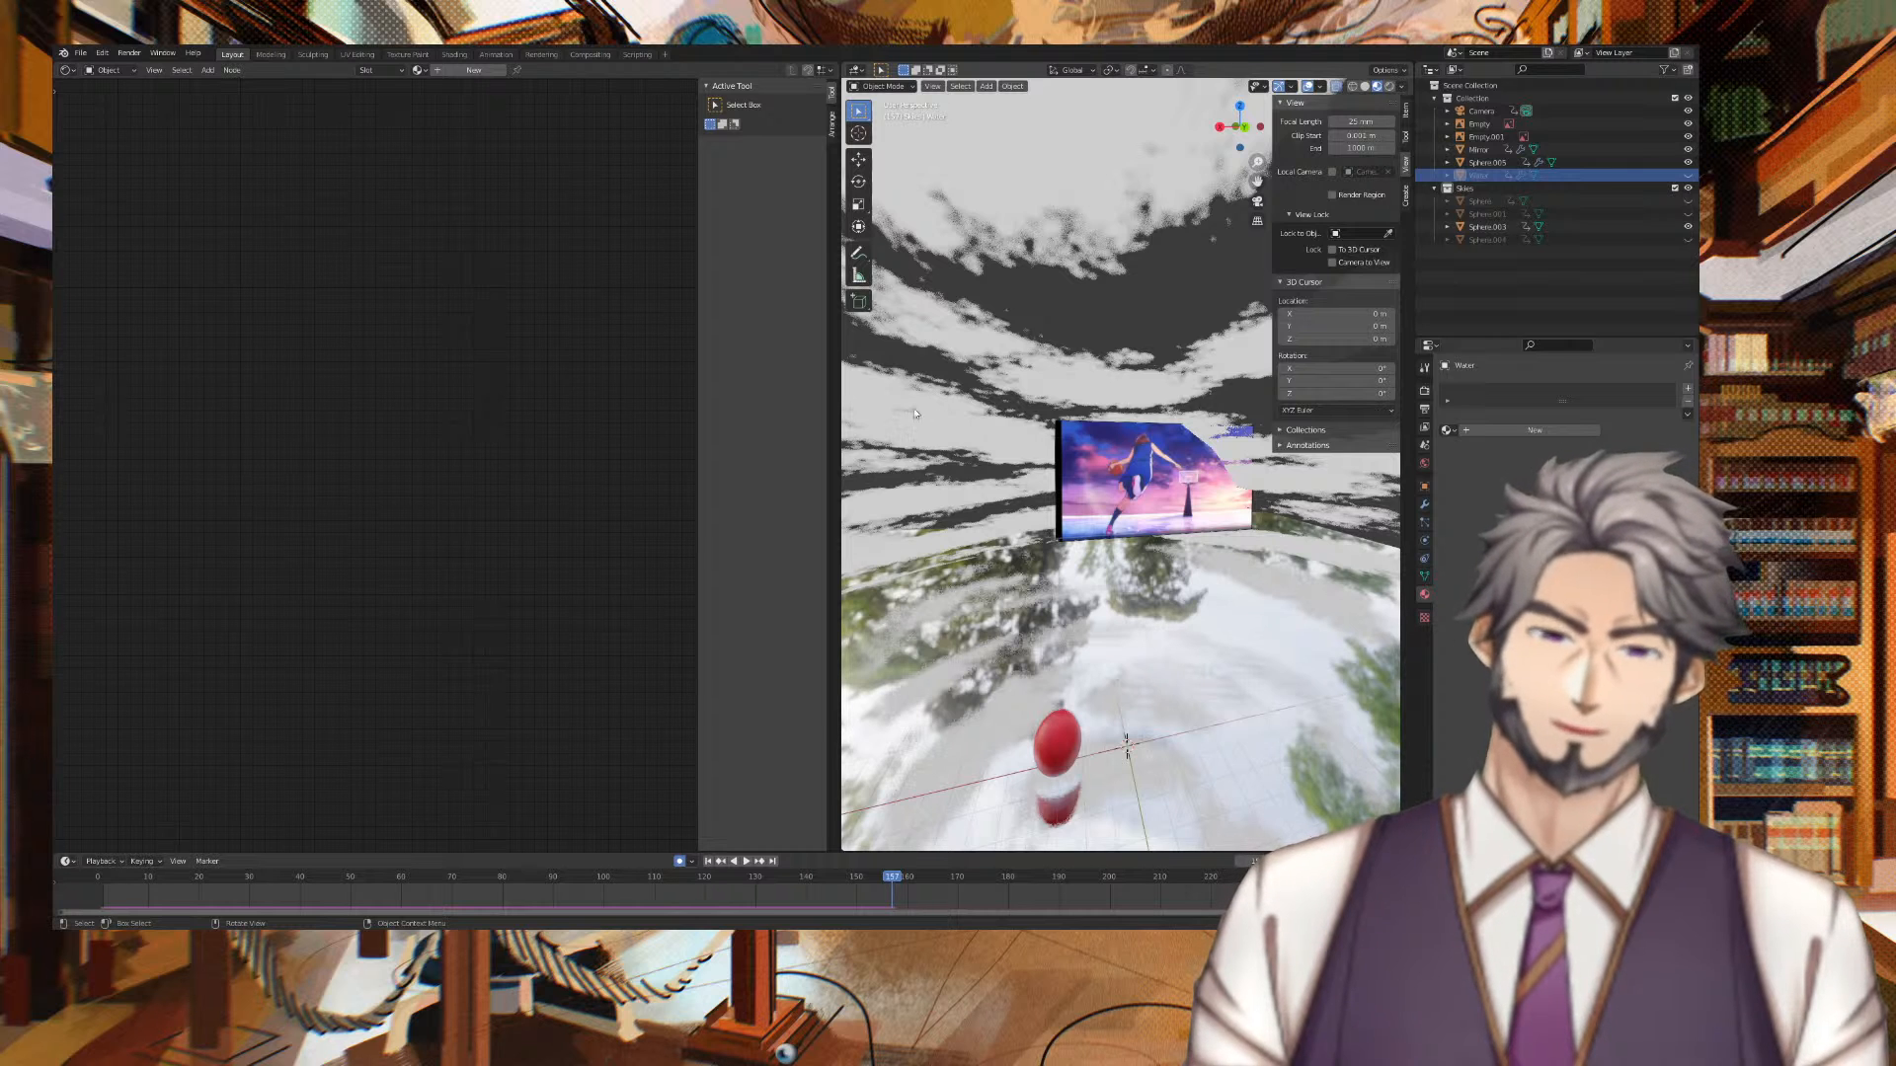
On the sky sphere's cloud ColorRamp, shift the white stop toward the bright end and move the black stop close beside it
click(1317, 464)
middle_drag(511, 403, 348, 398)
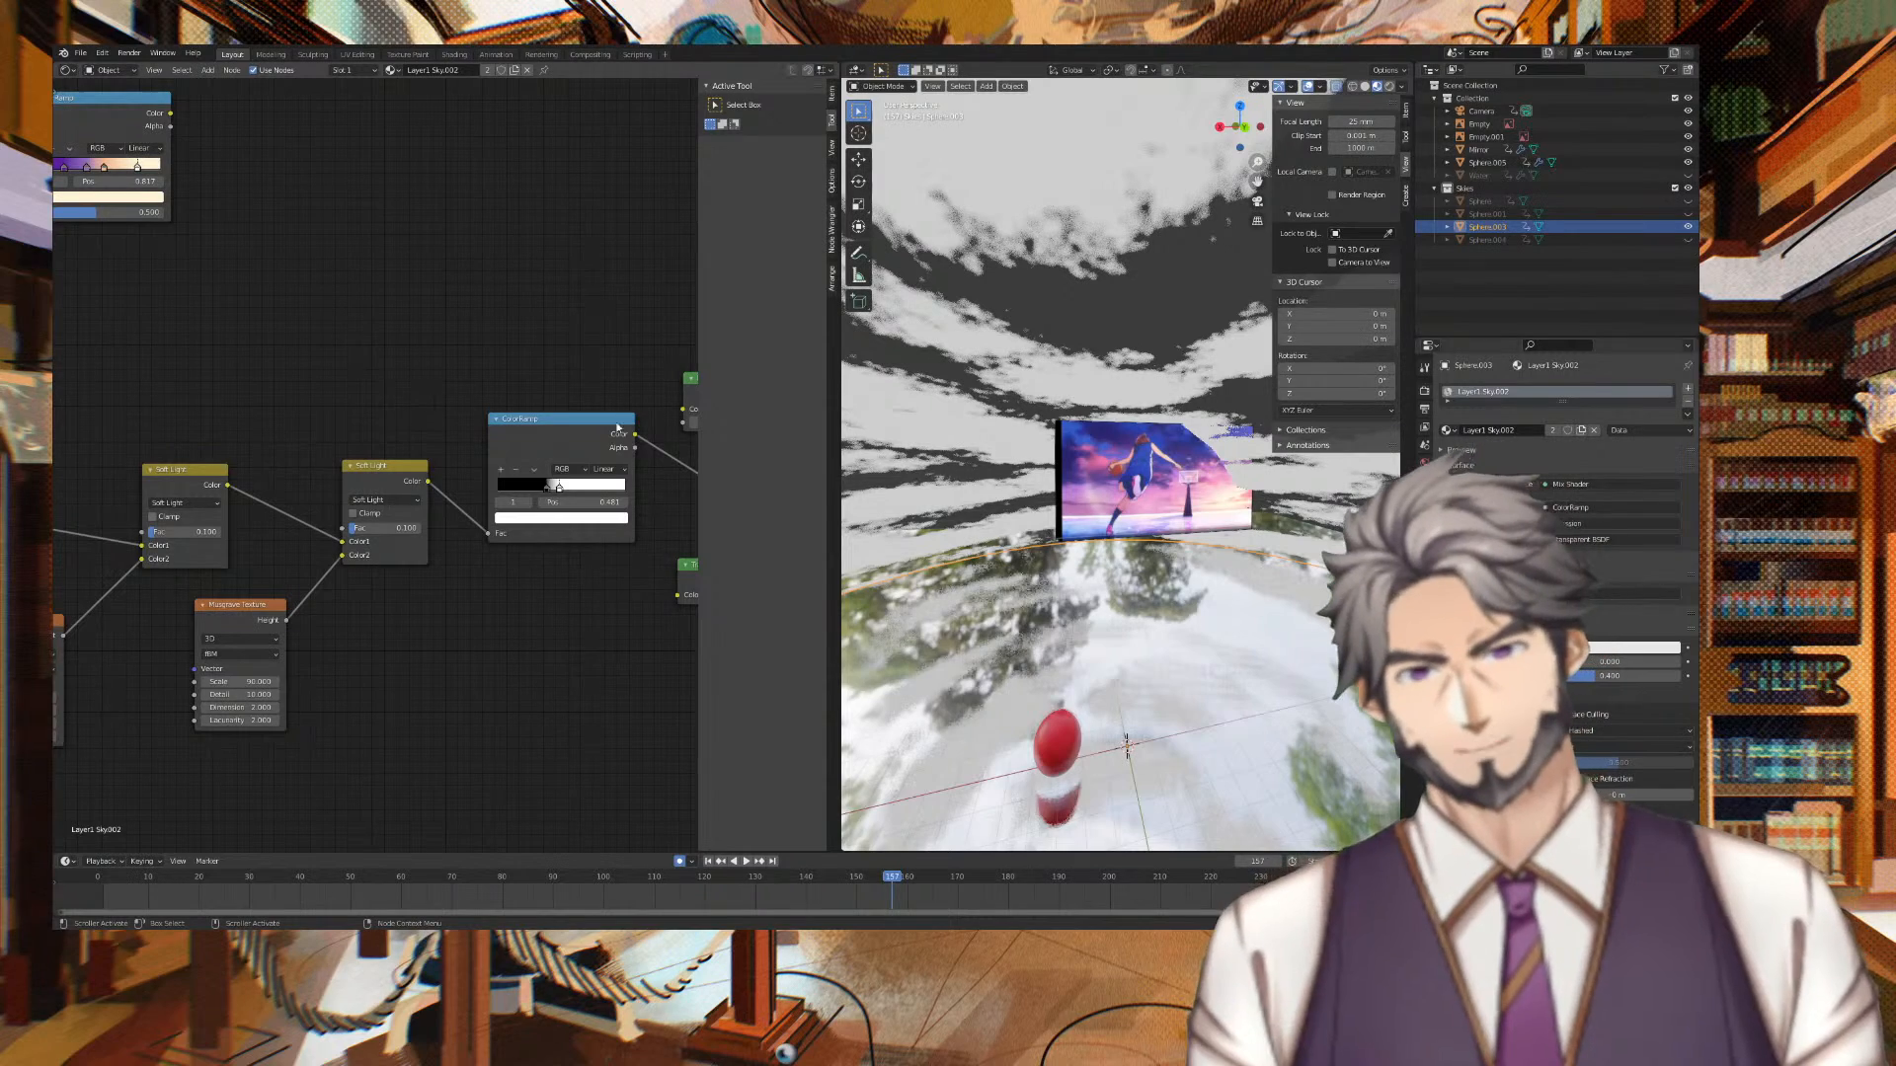
drag(560, 491, 583, 488)
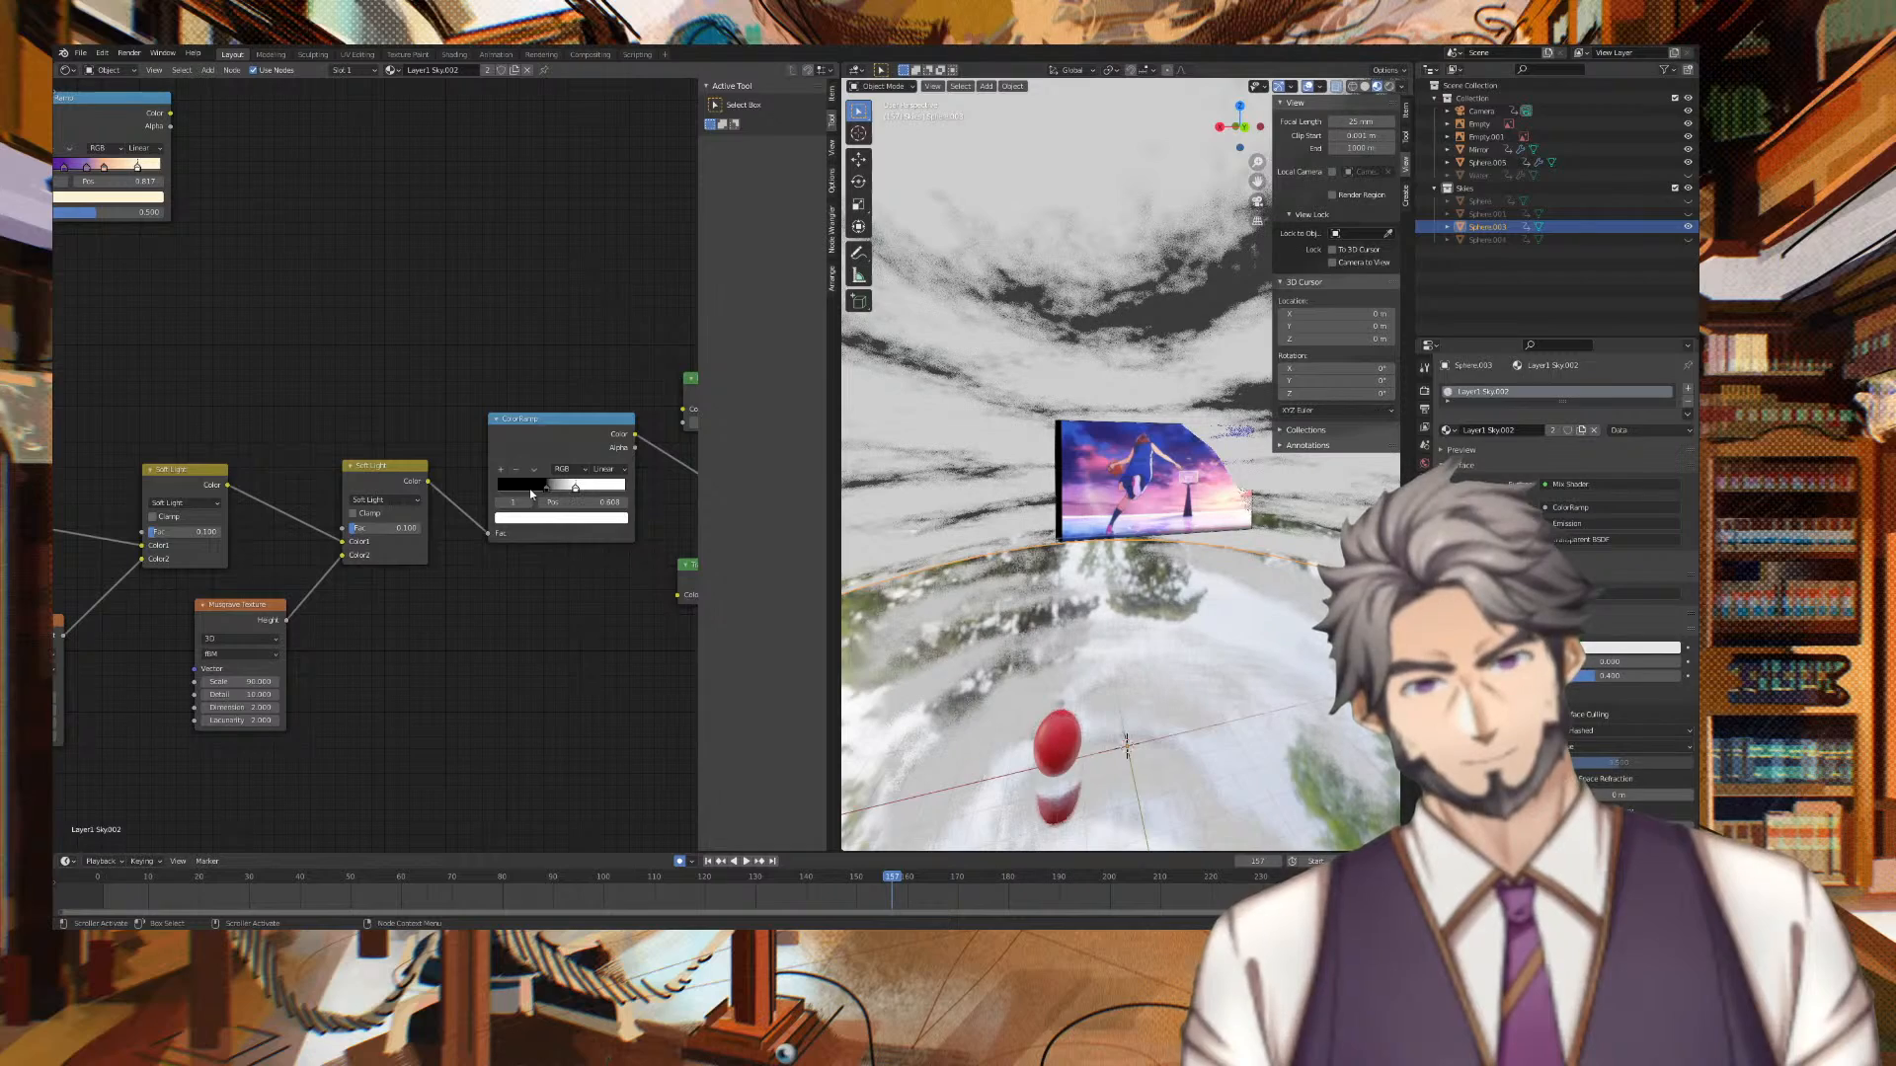
mouse_move(543, 491)
mouse_down()
mouse_move(581, 487)
mouse_move(486, 488)
mouse_move(555, 491)
mouse_up()
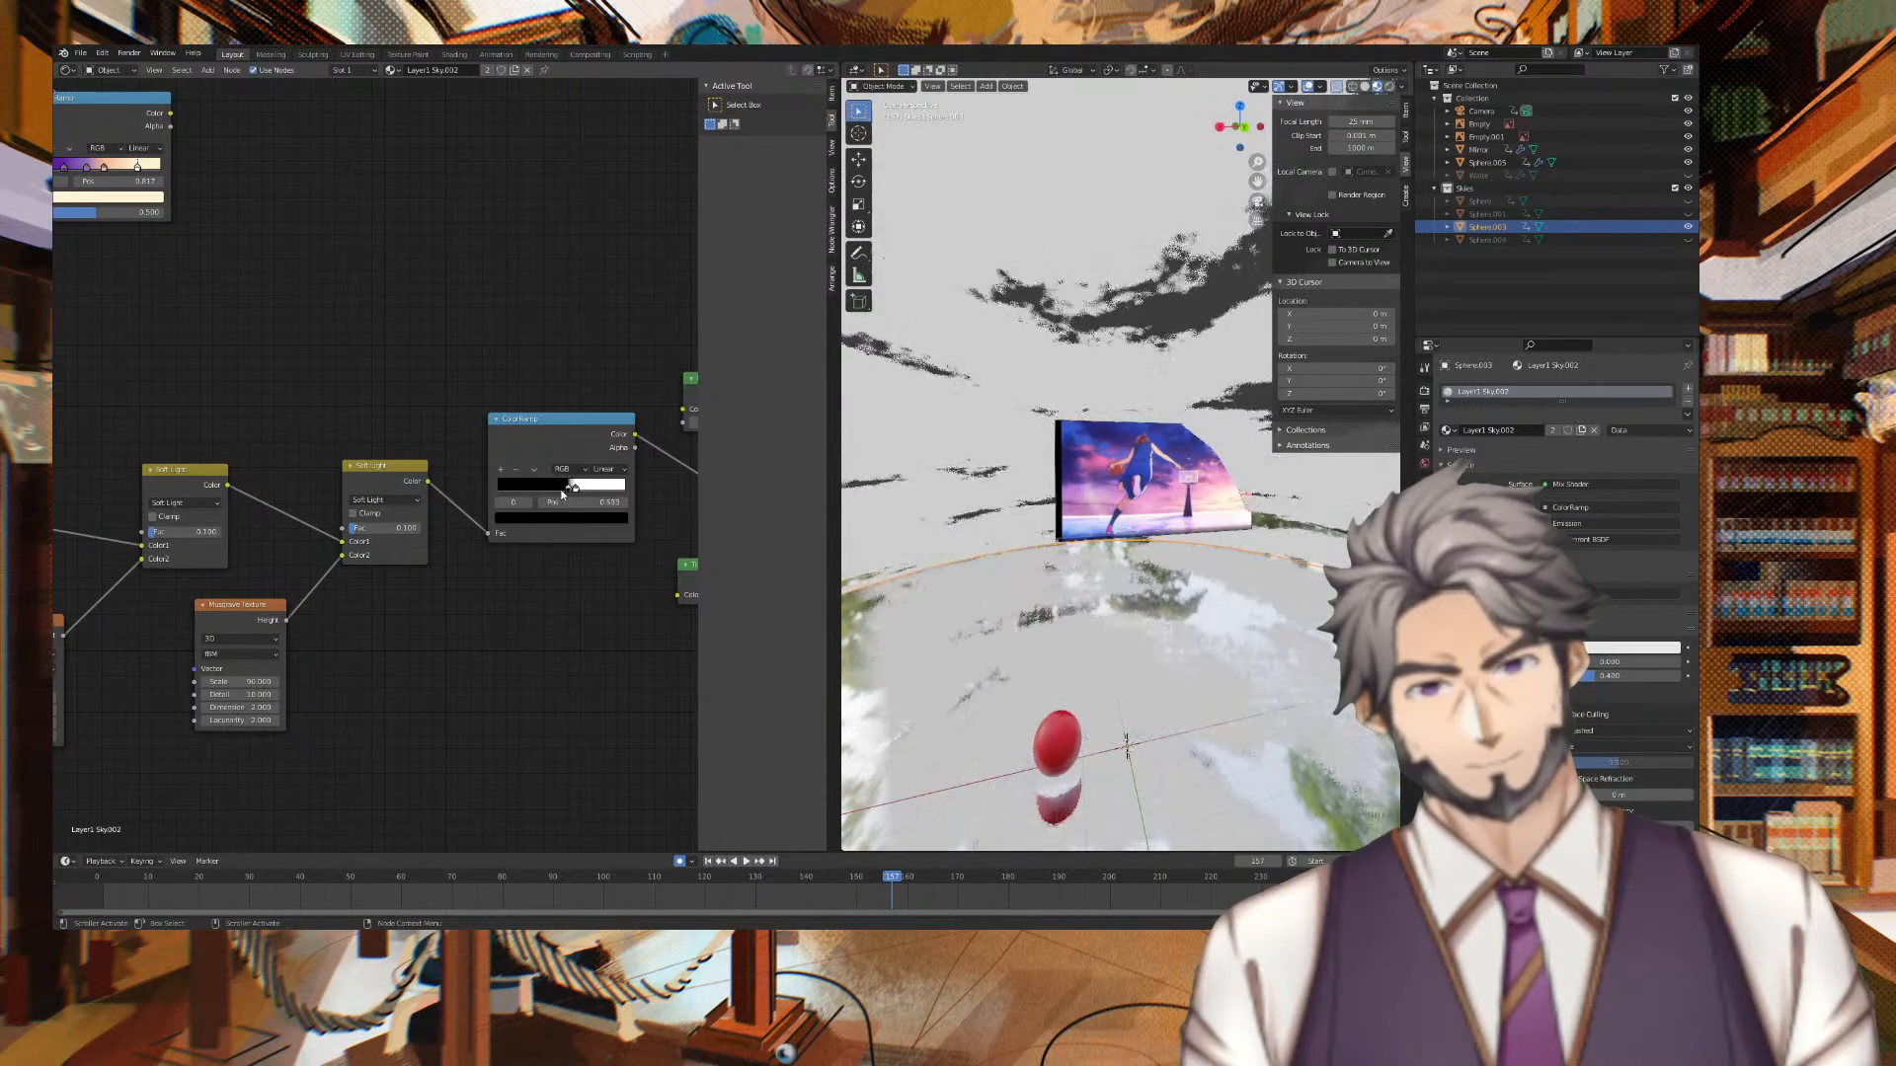
scroll(1086, 424, down, 5)
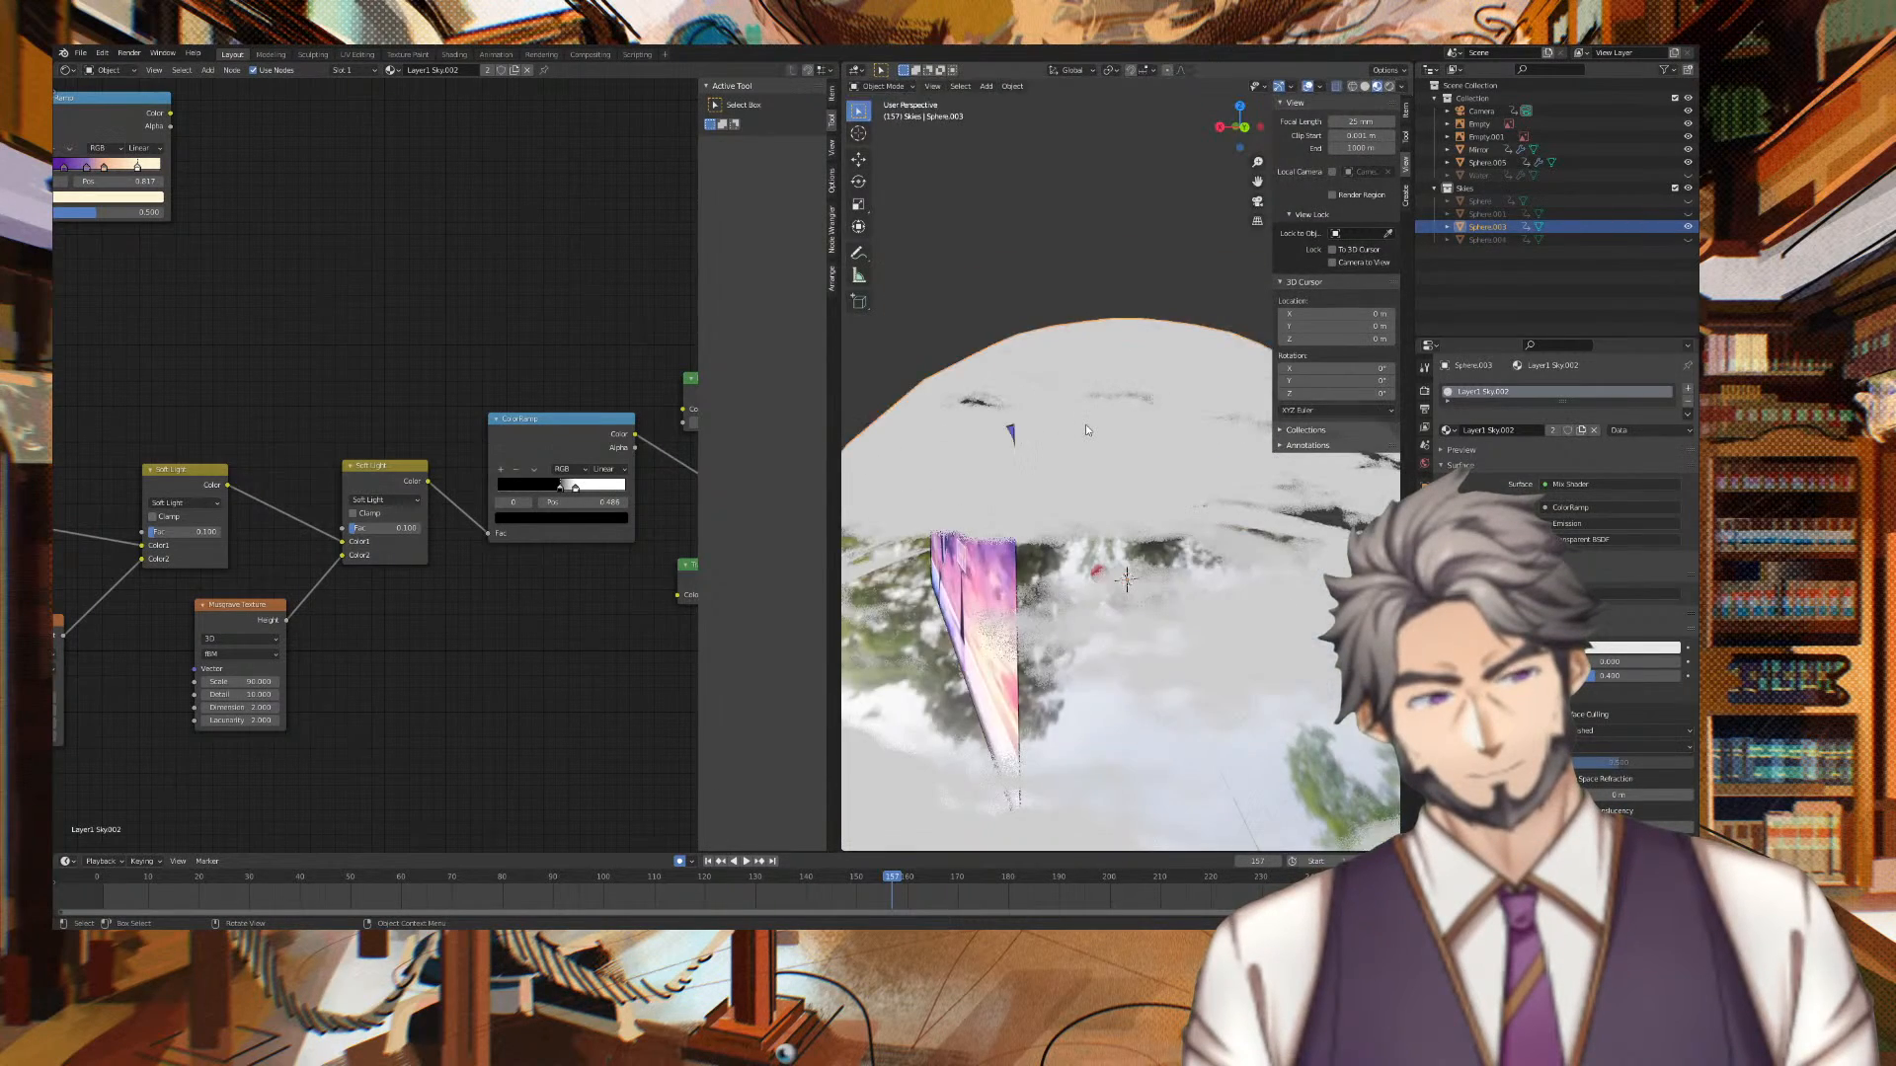
scroll(1165, 391, down, 2)
middle_drag(1165, 391, 1116, 473)
scroll(1155, 396, up, 6)
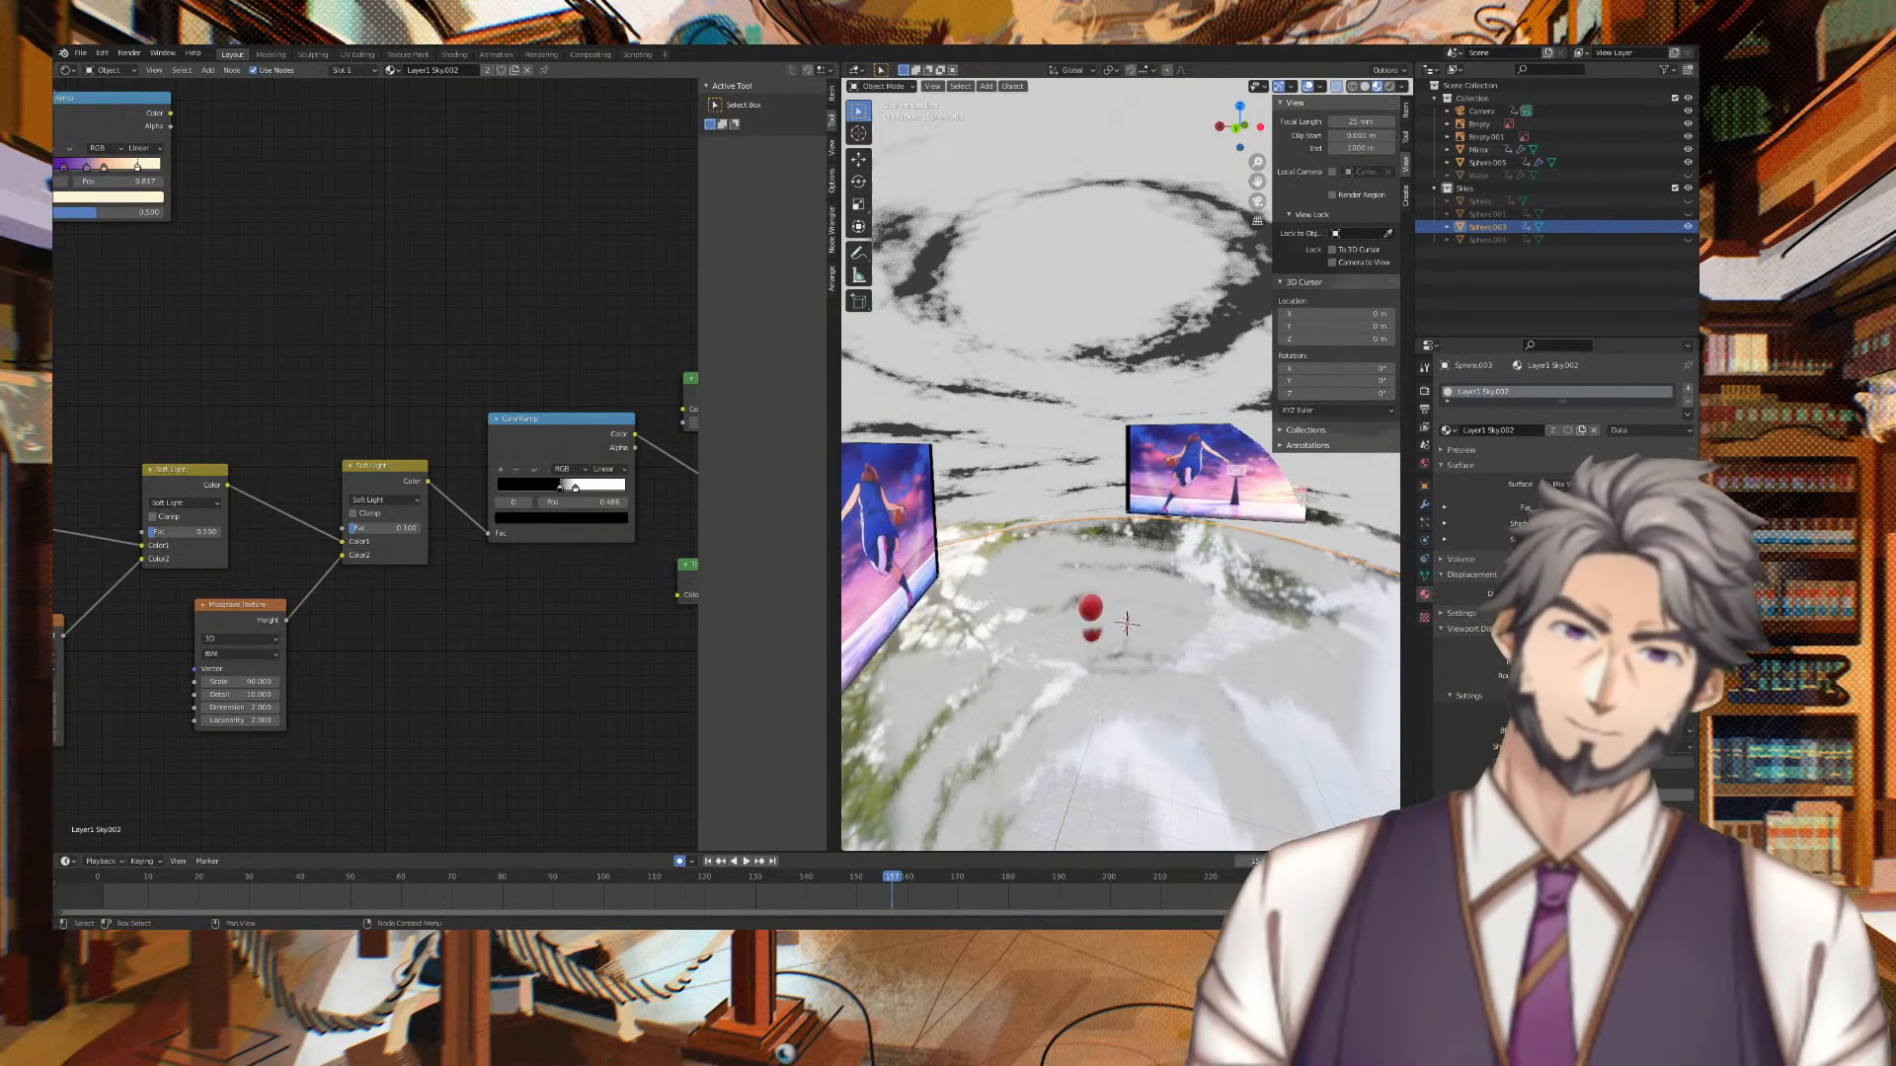
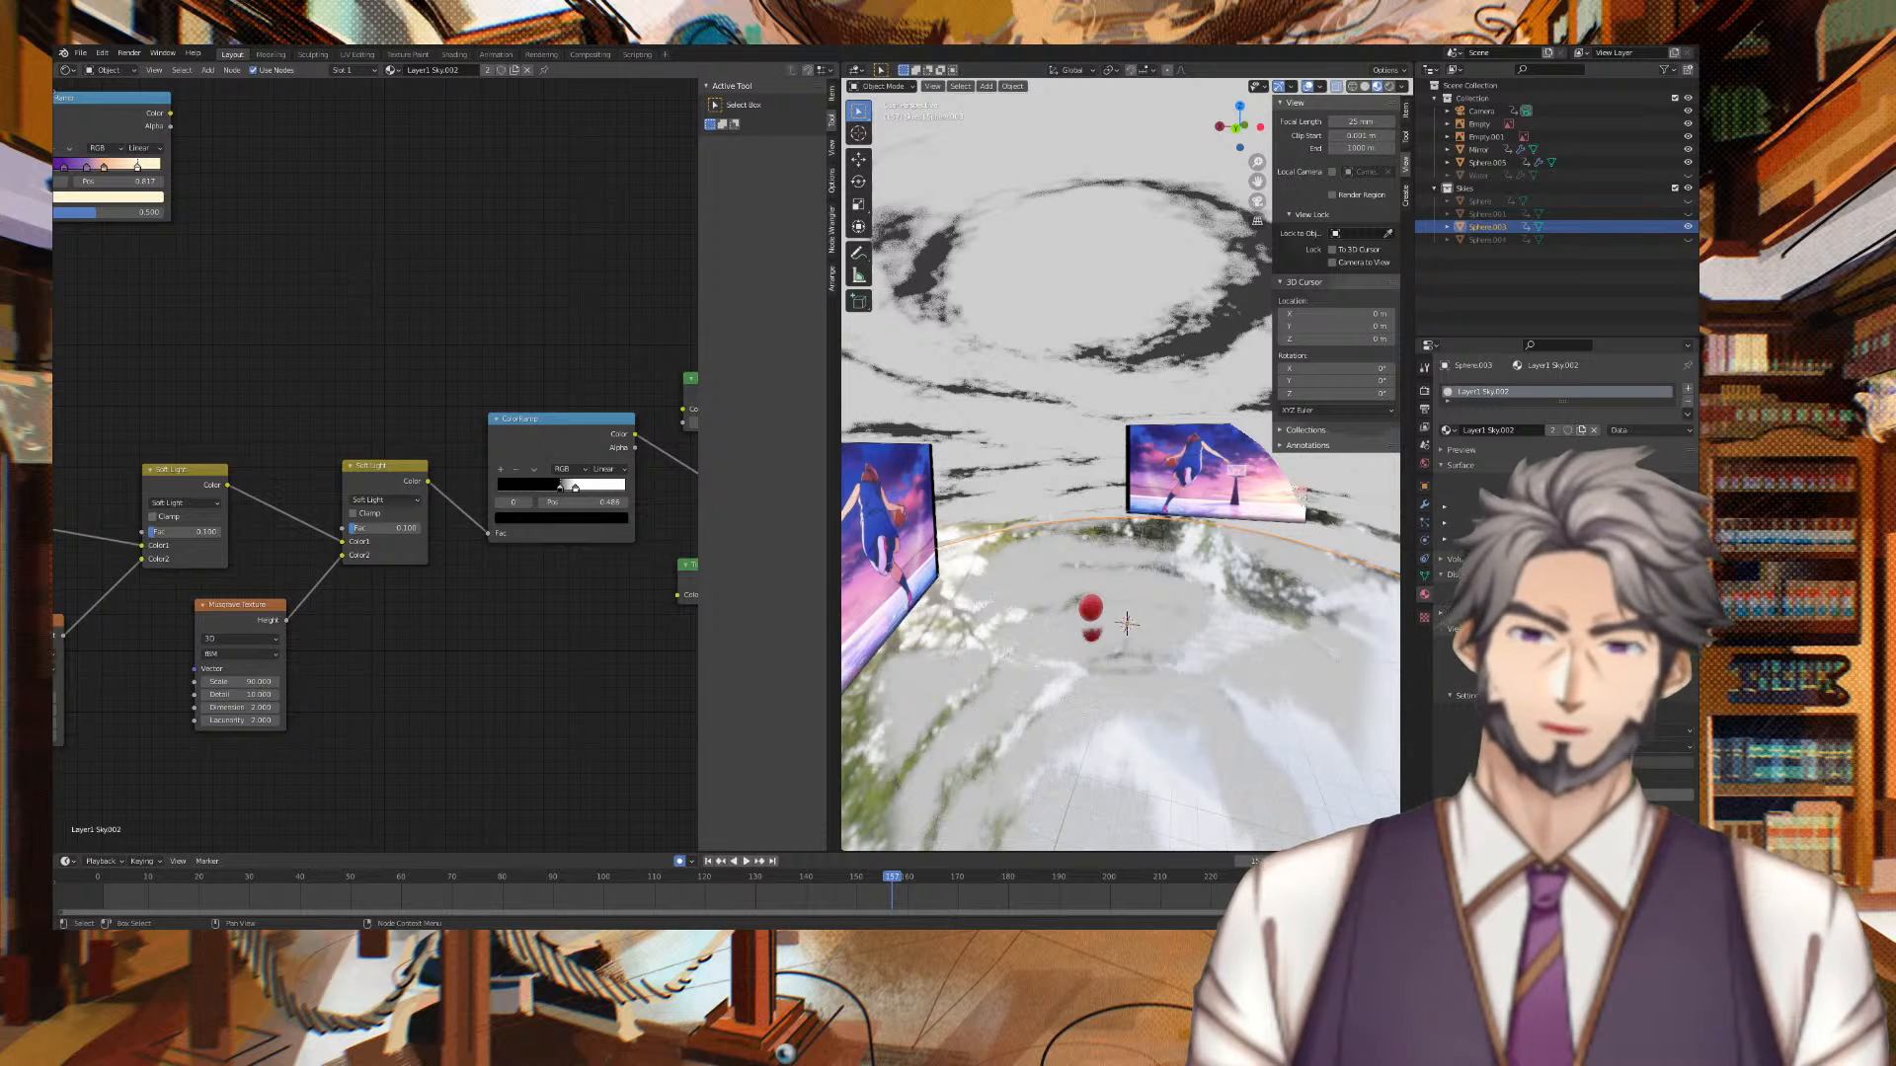
Rearrange the node tree, moving the Voronoi branch away from the Mix node and repositioning the Mix and first Soft Light nodes
ctrl+scroll(415, 342, left, 10)
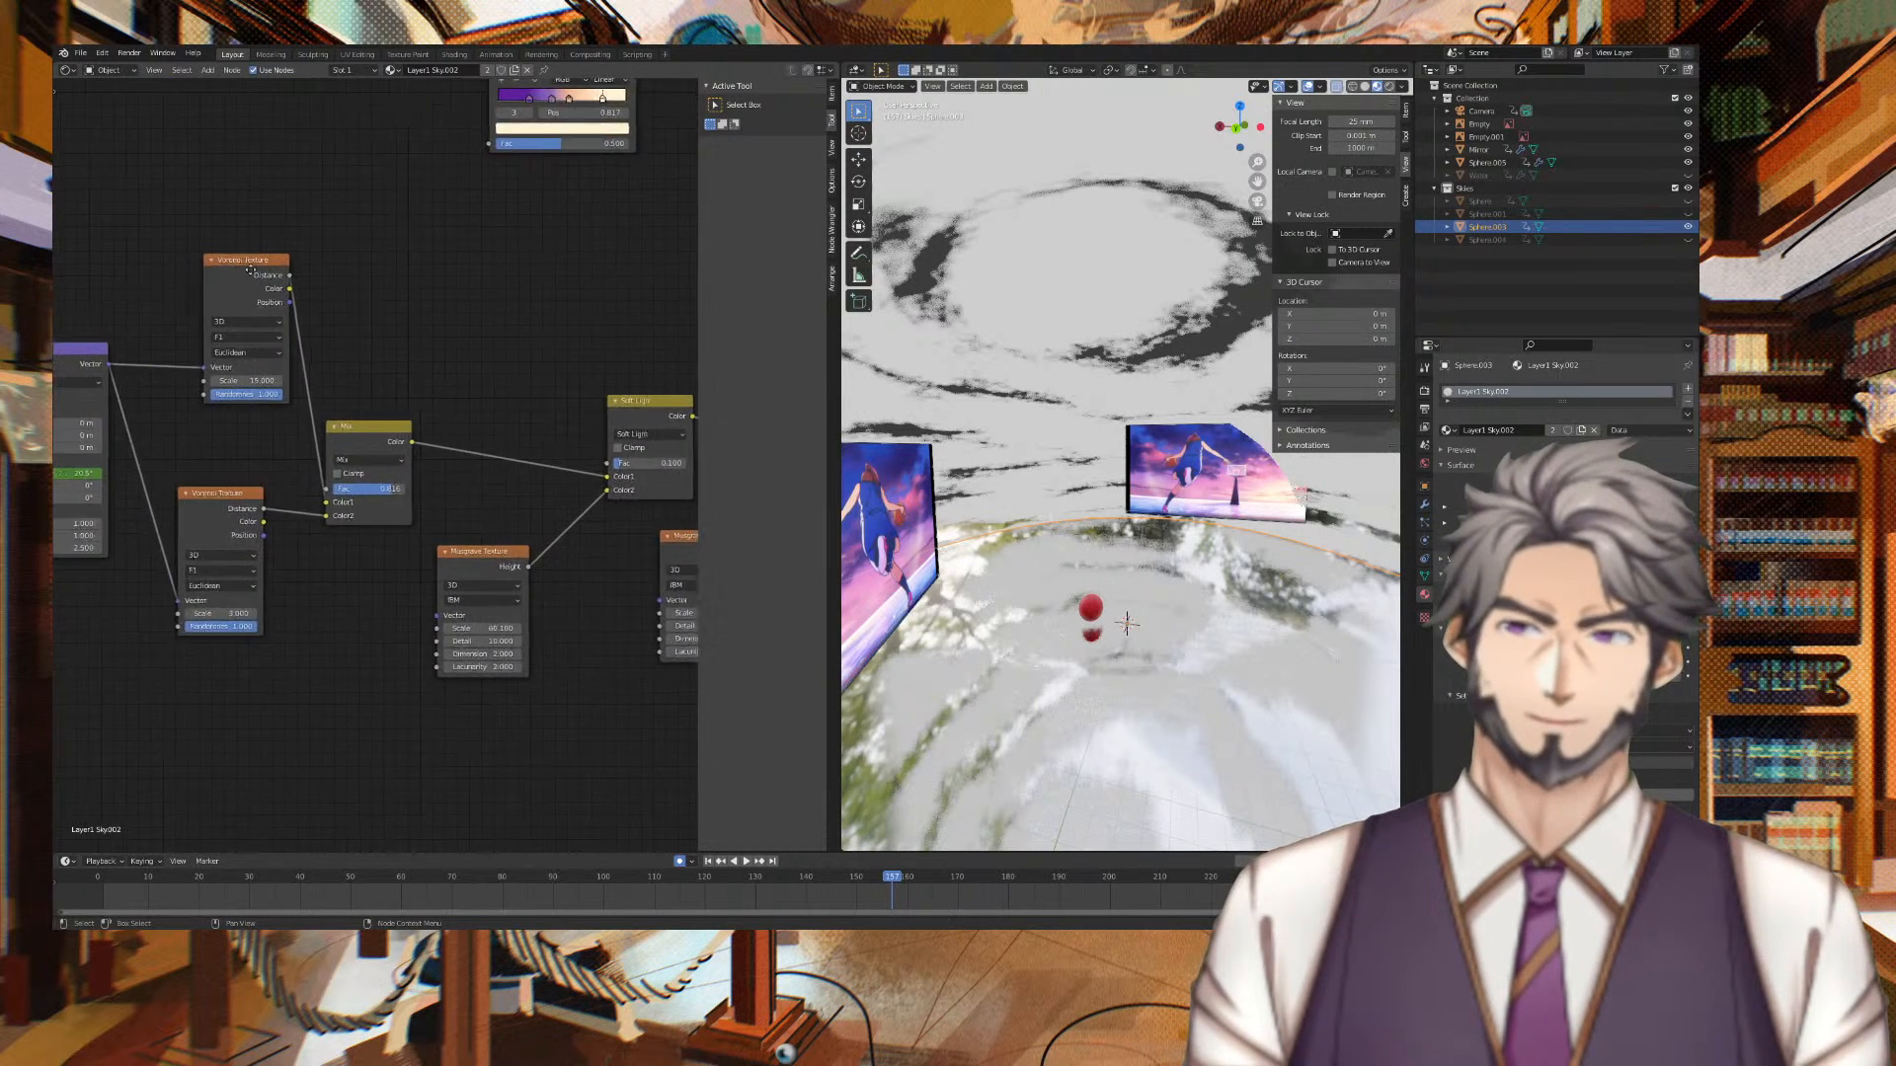
ctrl+scroll(419, 279, left, 3)
scroll(389, 347, down, 2)
drag(166, 299, 514, 636)
drag(503, 349, 359, 349)
middle_drag(533, 376, 201, 341)
drag(264, 434, 214, 398)
drag(450, 433, 339, 394)
Move both Musgrave textures and the second Soft Light node closer to the chain, and line up the second Voronoi texture
drag(341, 517, 265, 522)
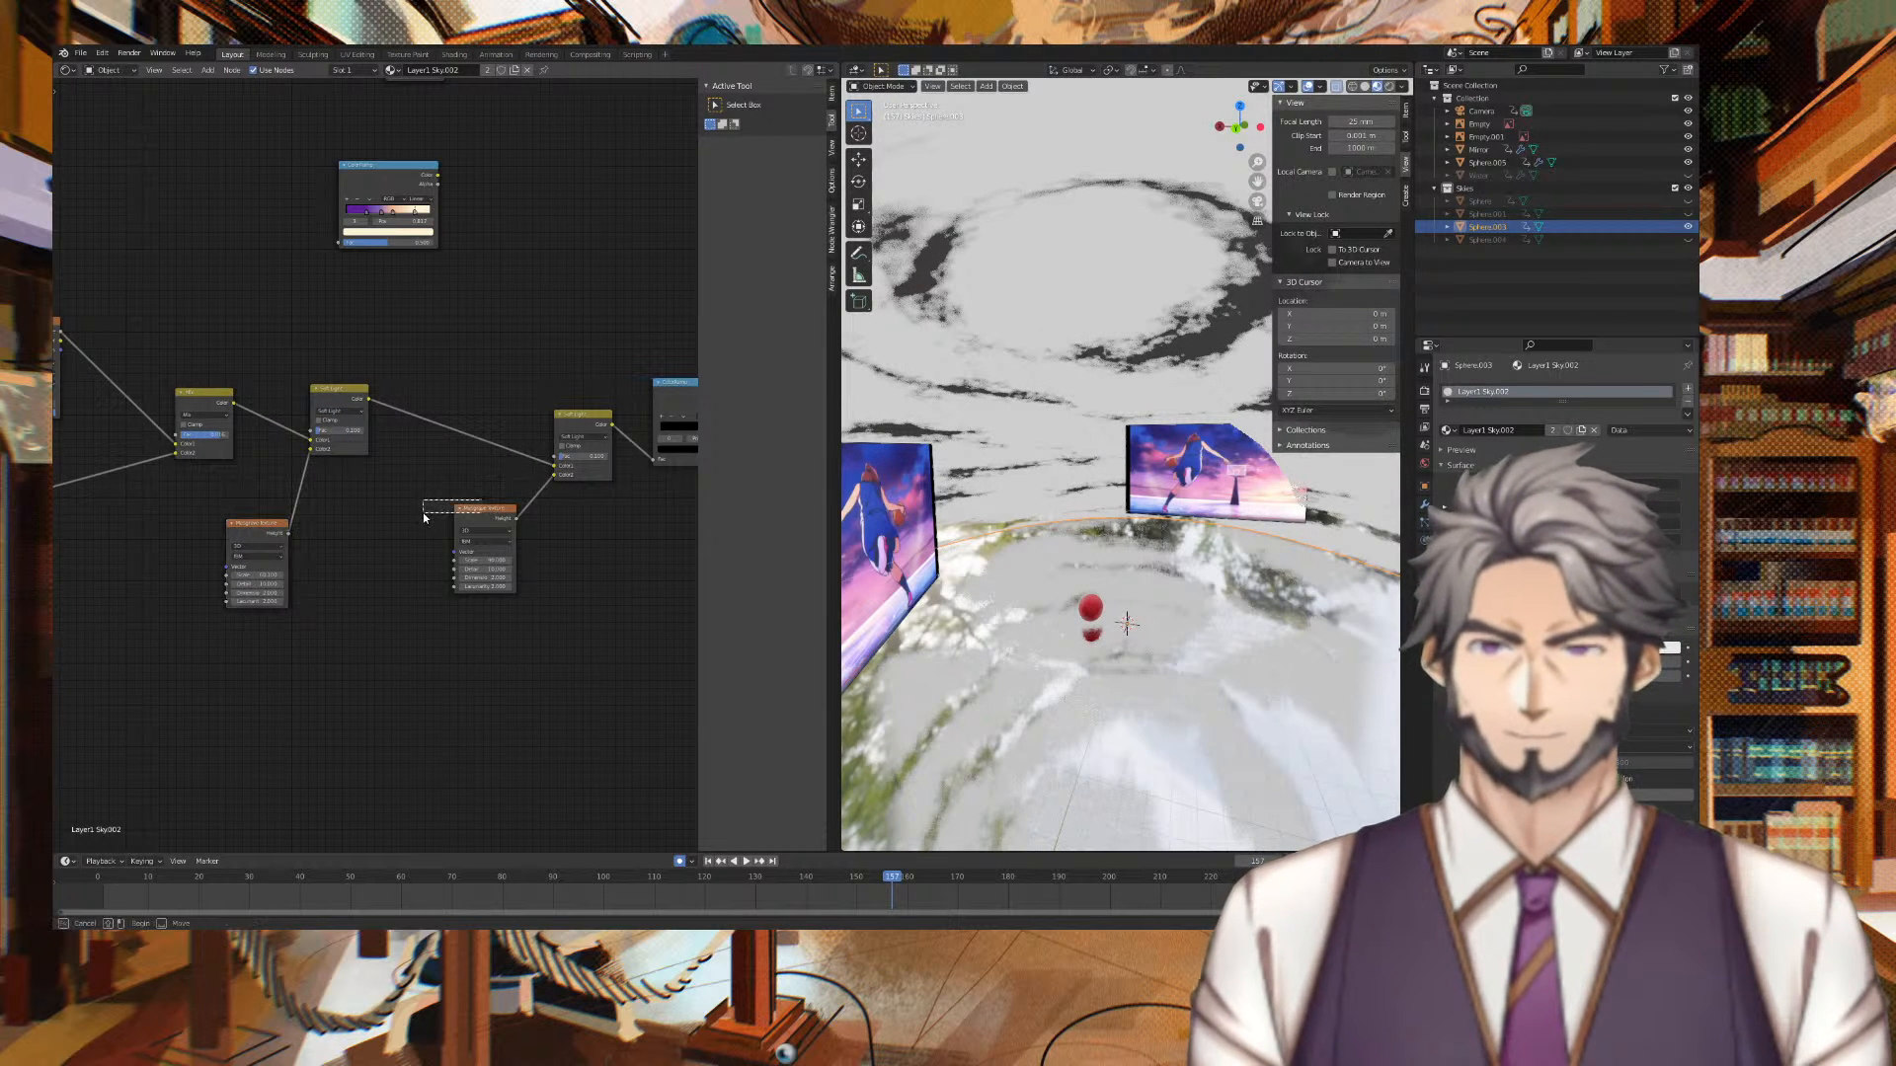
drag(488, 506, 441, 512)
drag(573, 419, 488, 393)
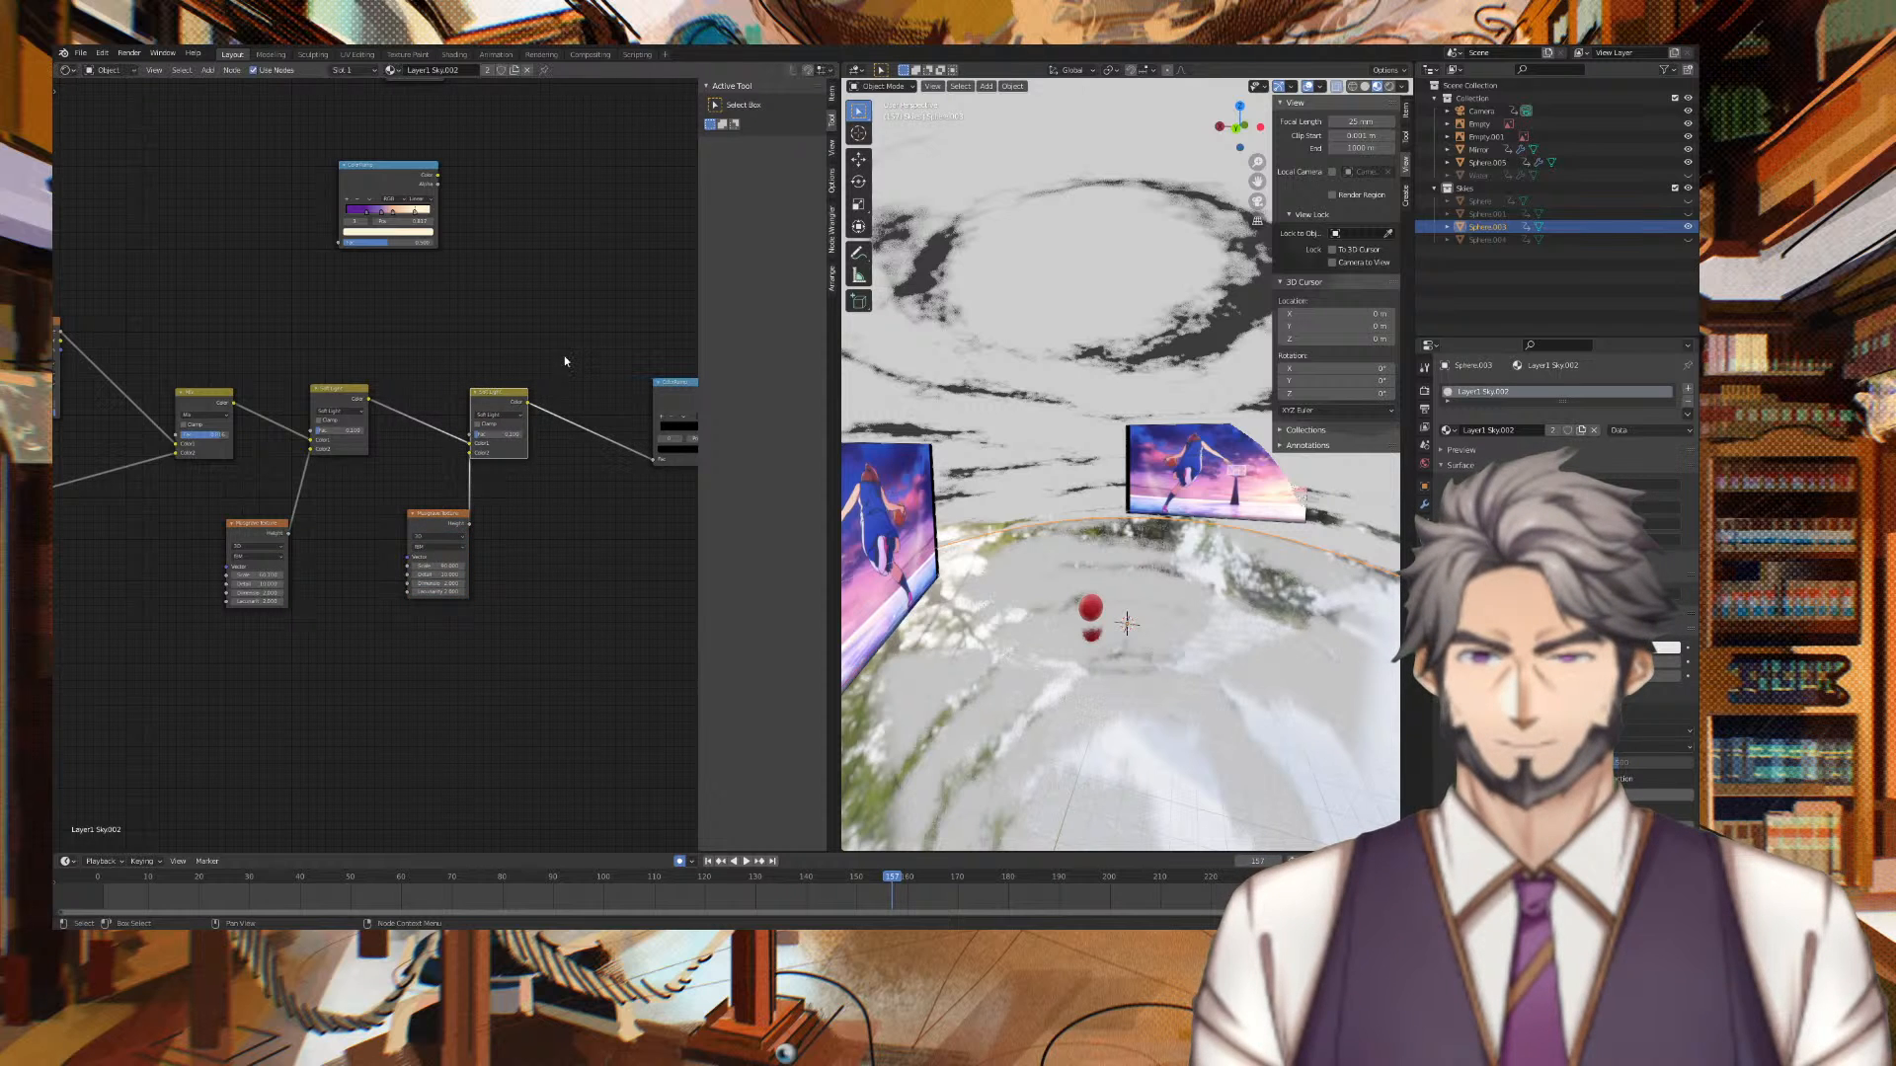
middle_drag(429, 352, 444, 350)
drag(470, 513, 448, 519)
middle_drag(560, 516, 973, 566)
drag(419, 531, 453, 533)
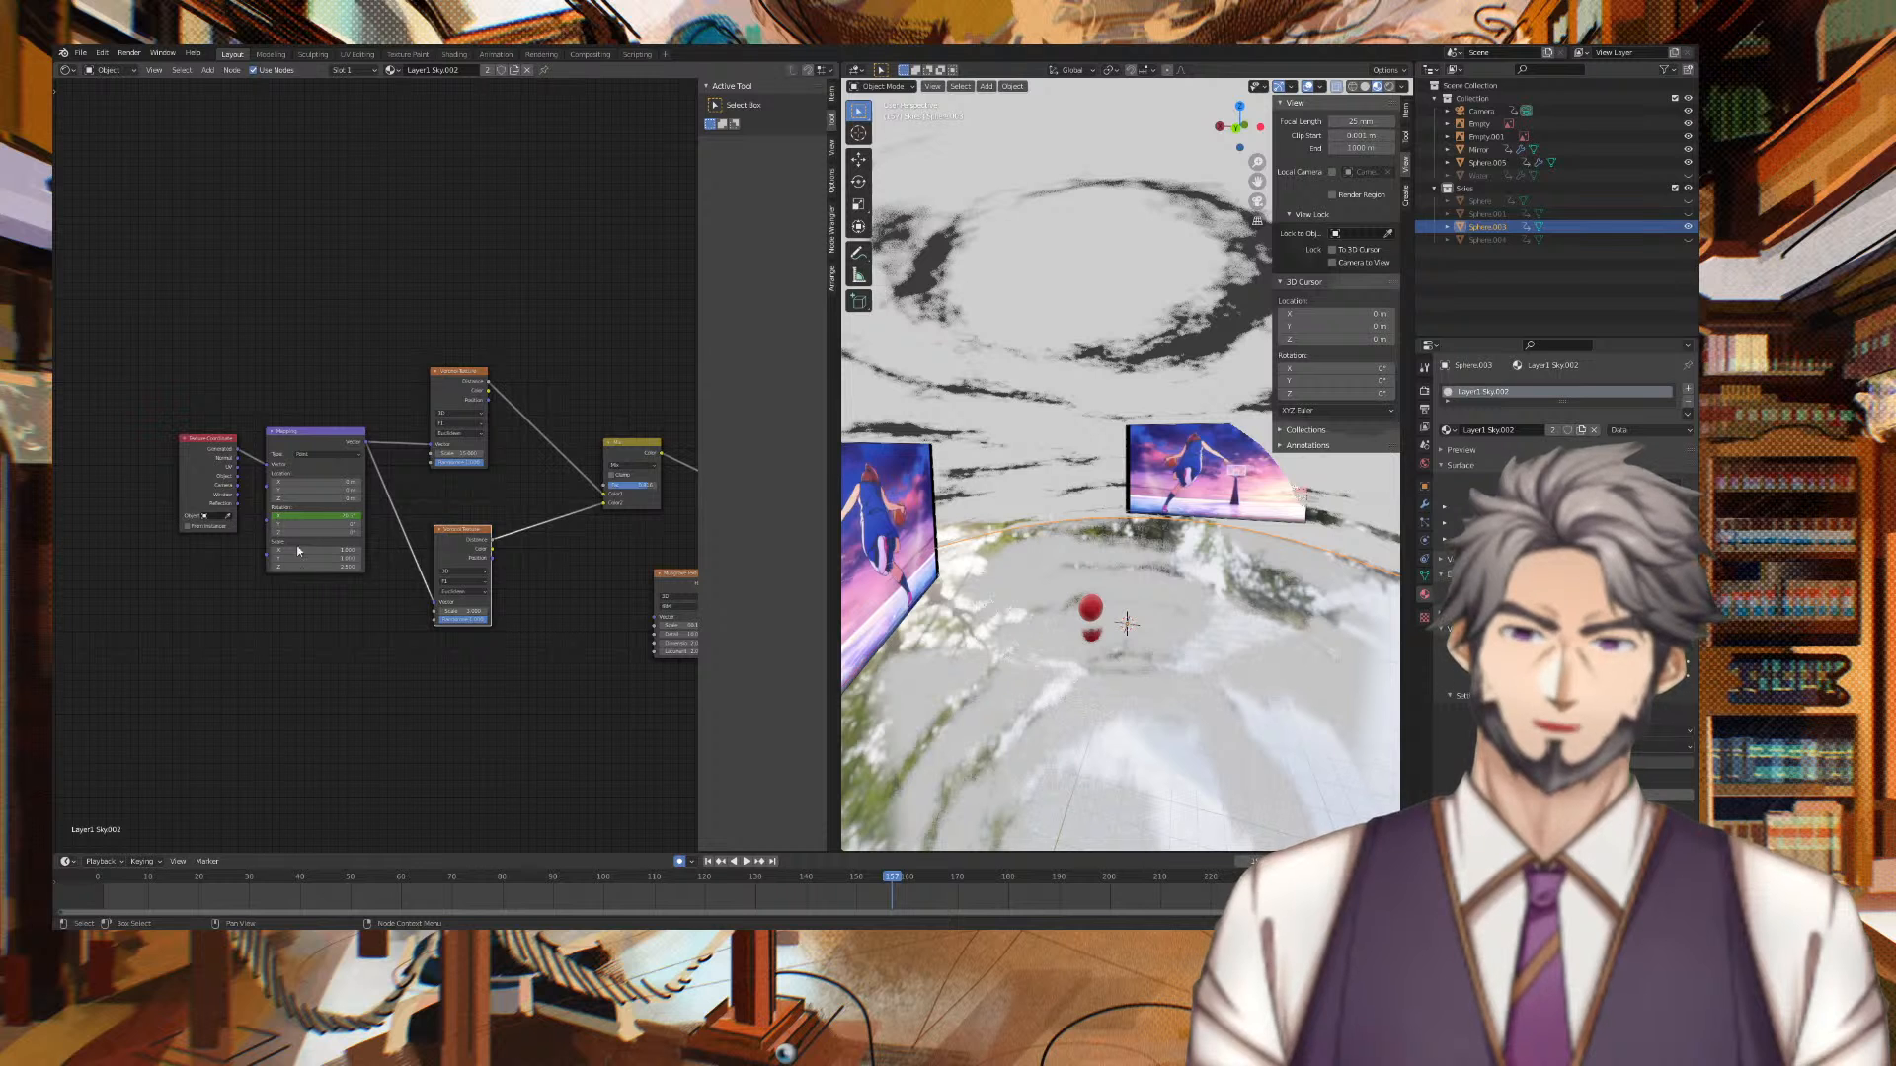
Add a ColorRamp node and insert it between the second Voronoi texture and the Mix node
scroll(546, 626, down, 5)
scroll(504, 613, up, 1)
middle_drag(477, 613, 335, 685)
scroll(427, 635, up, 5)
middle_drag(464, 620, 548, 584)
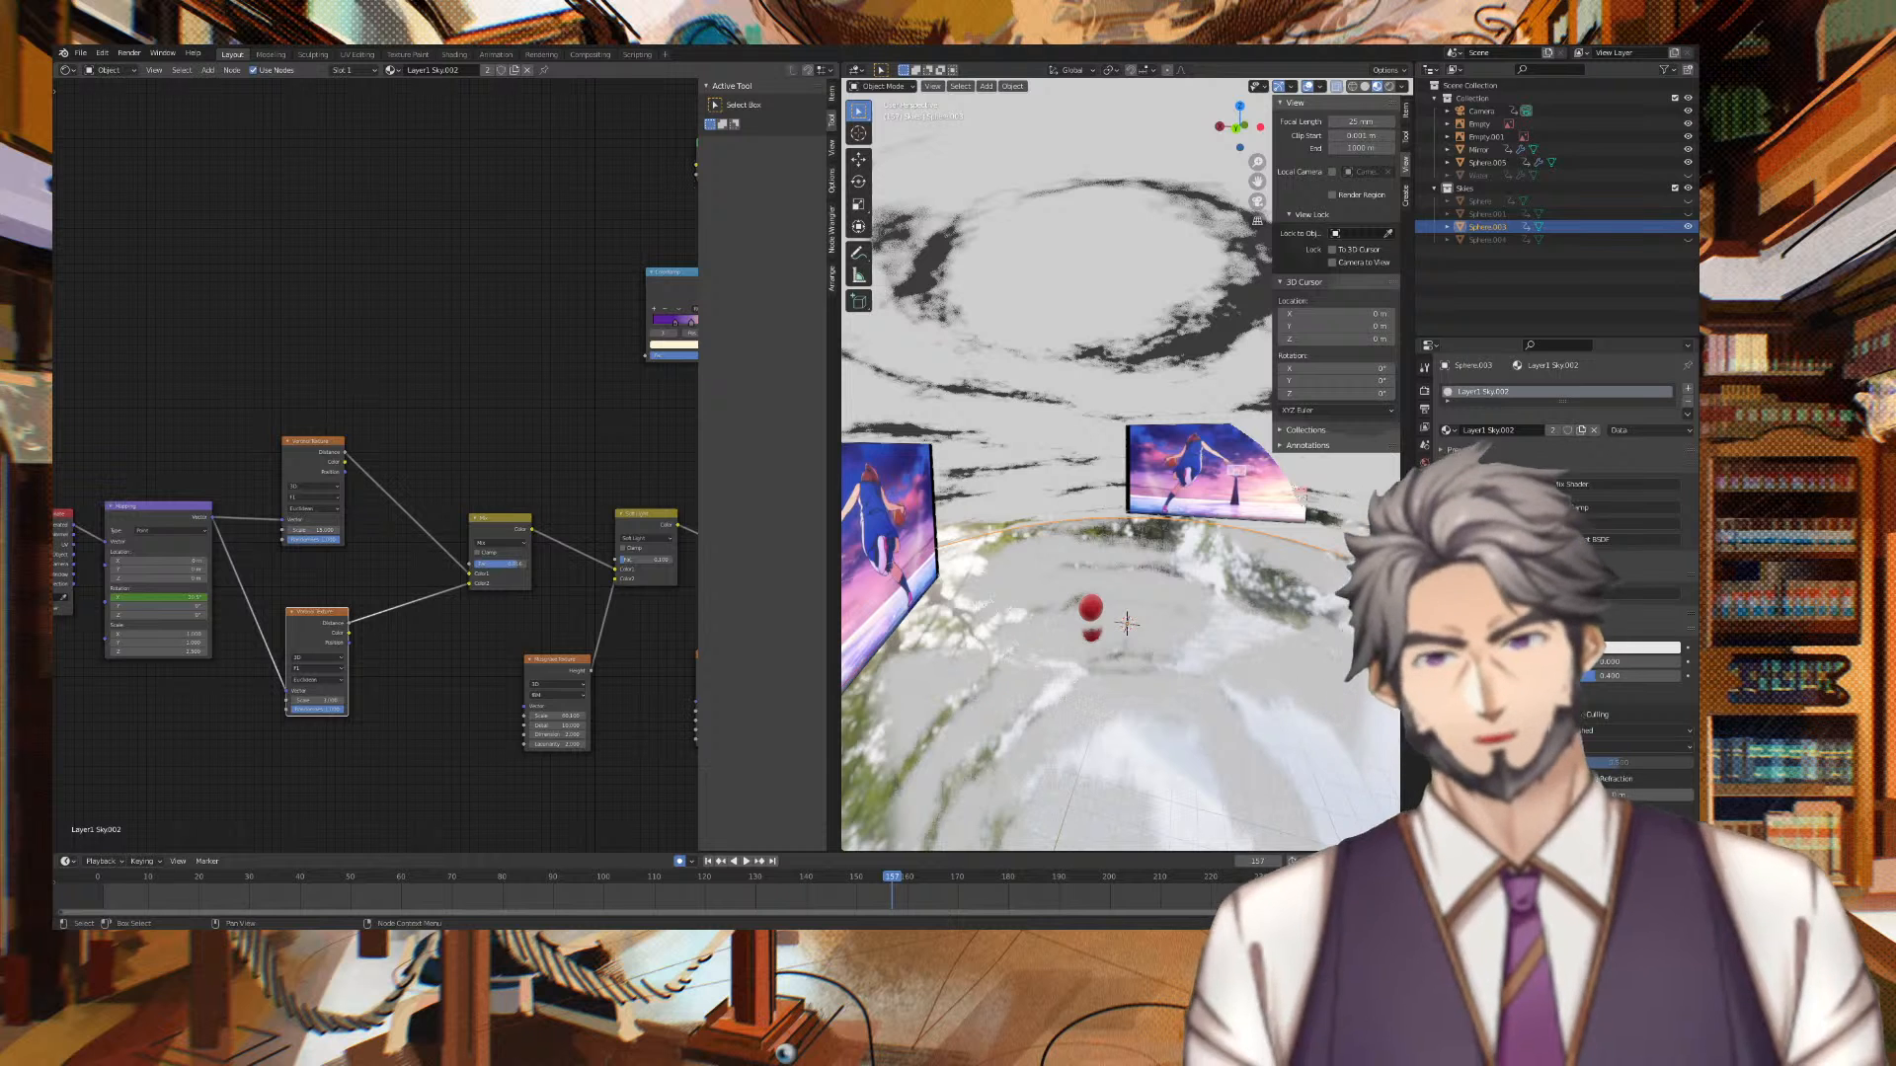
middle_drag(559, 325, 611, 283)
key(shift+a)
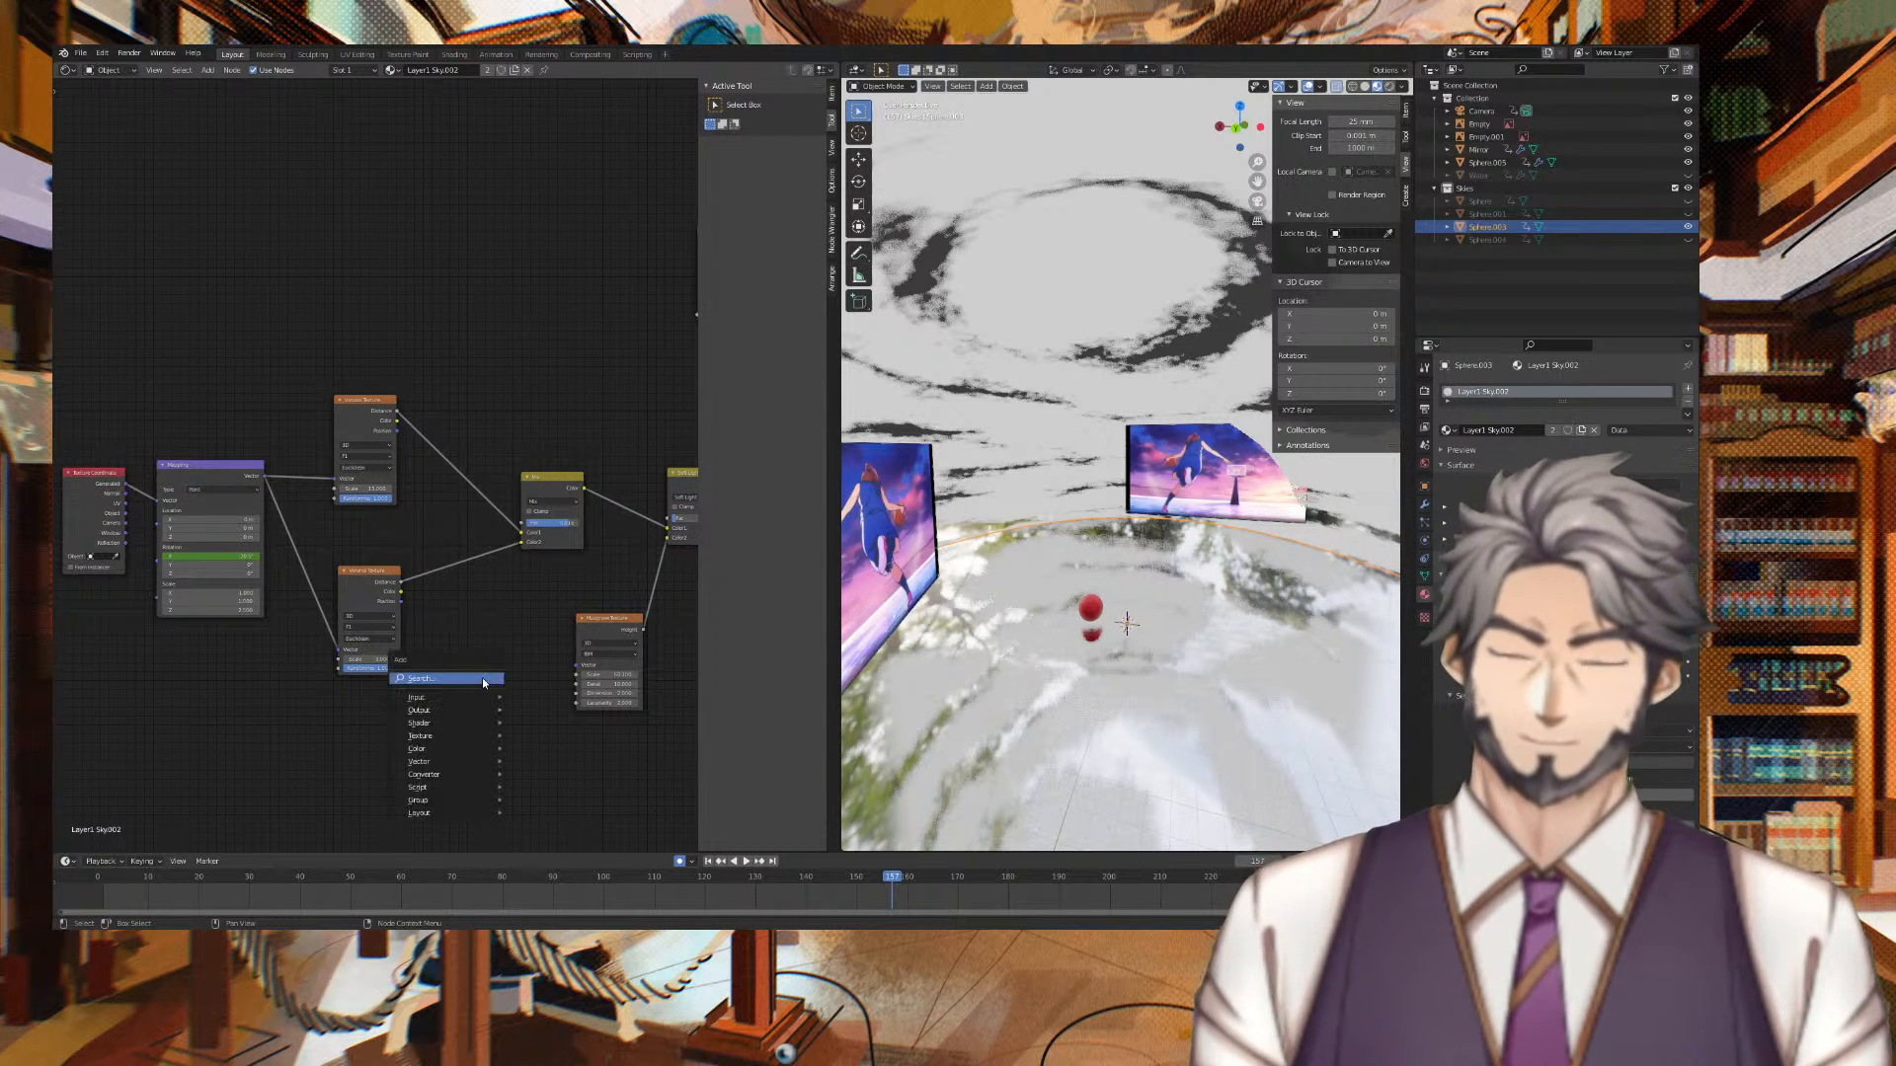
click(482, 677)
text(colo)
key(Return)
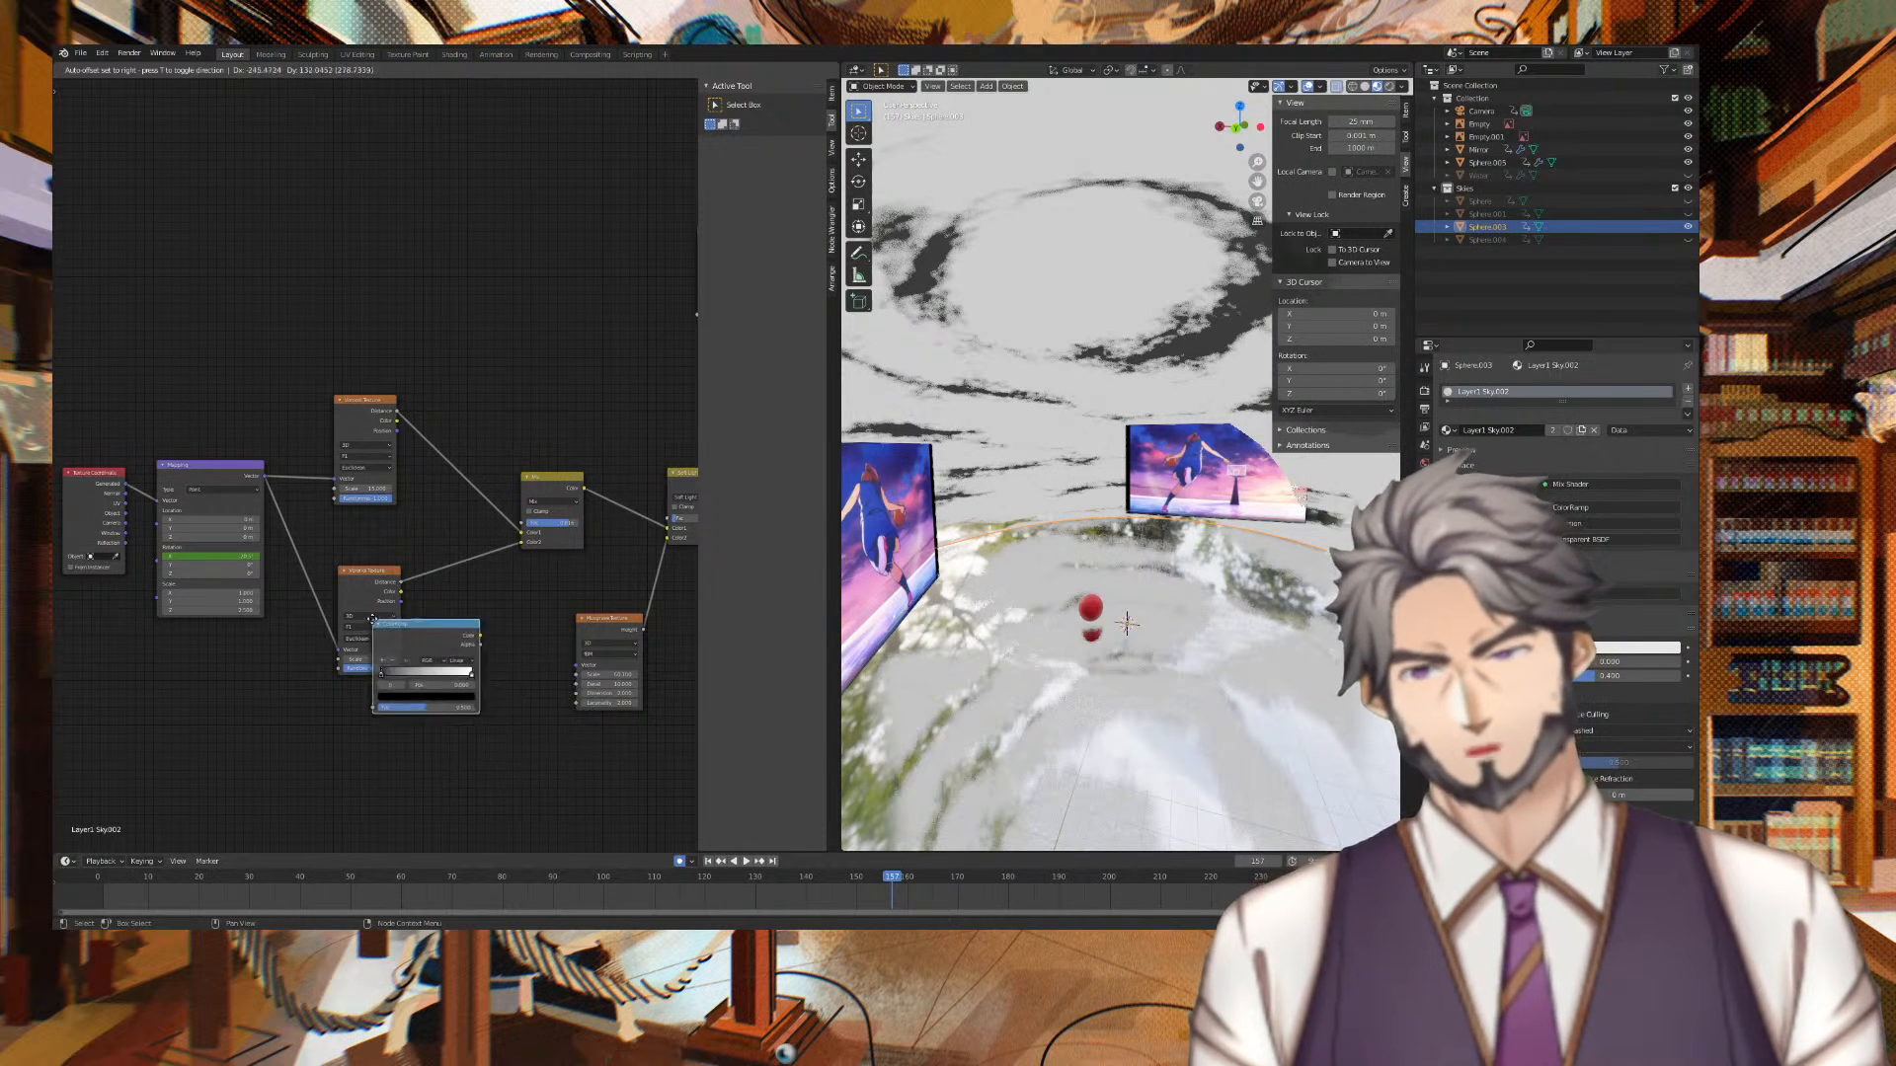
click(487, 657)
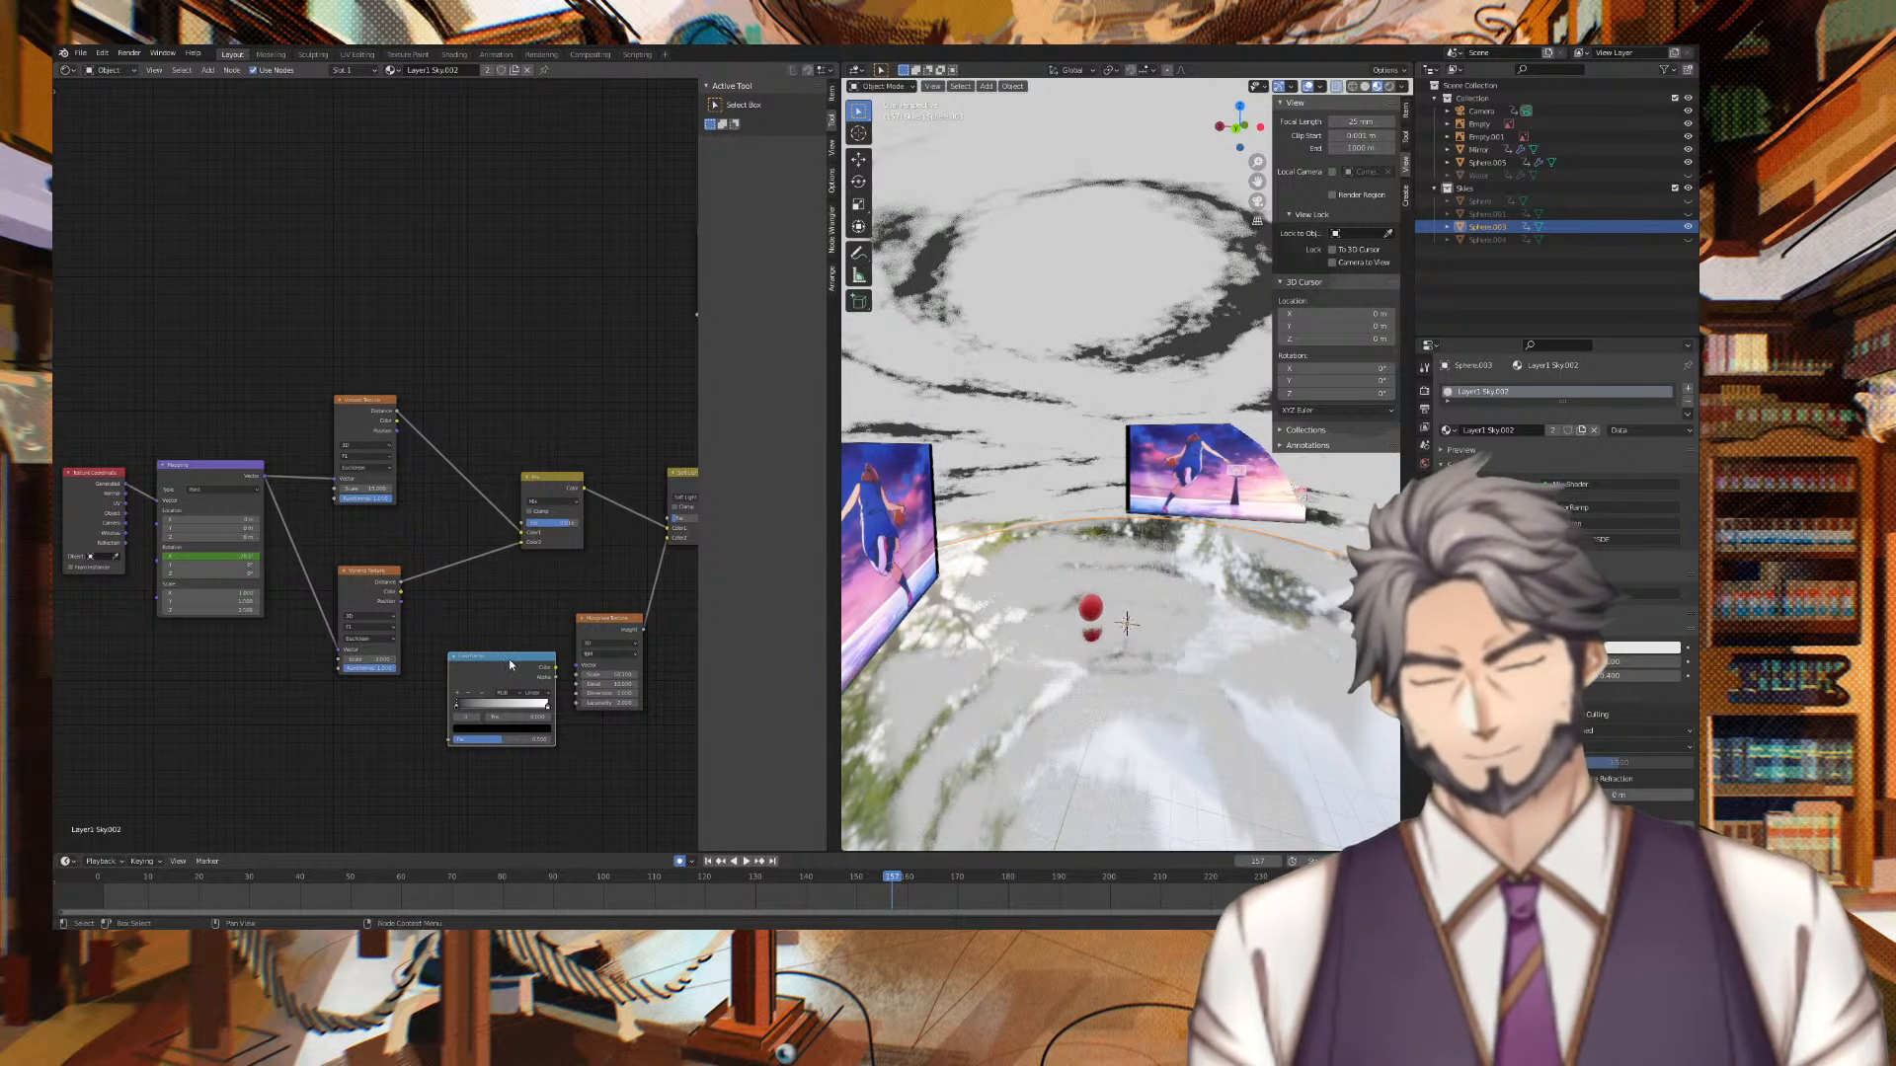
mouse_move(515, 660)
mouse_down()
mouse_move(484, 549)
mouse_move(500, 565)
mouse_up()
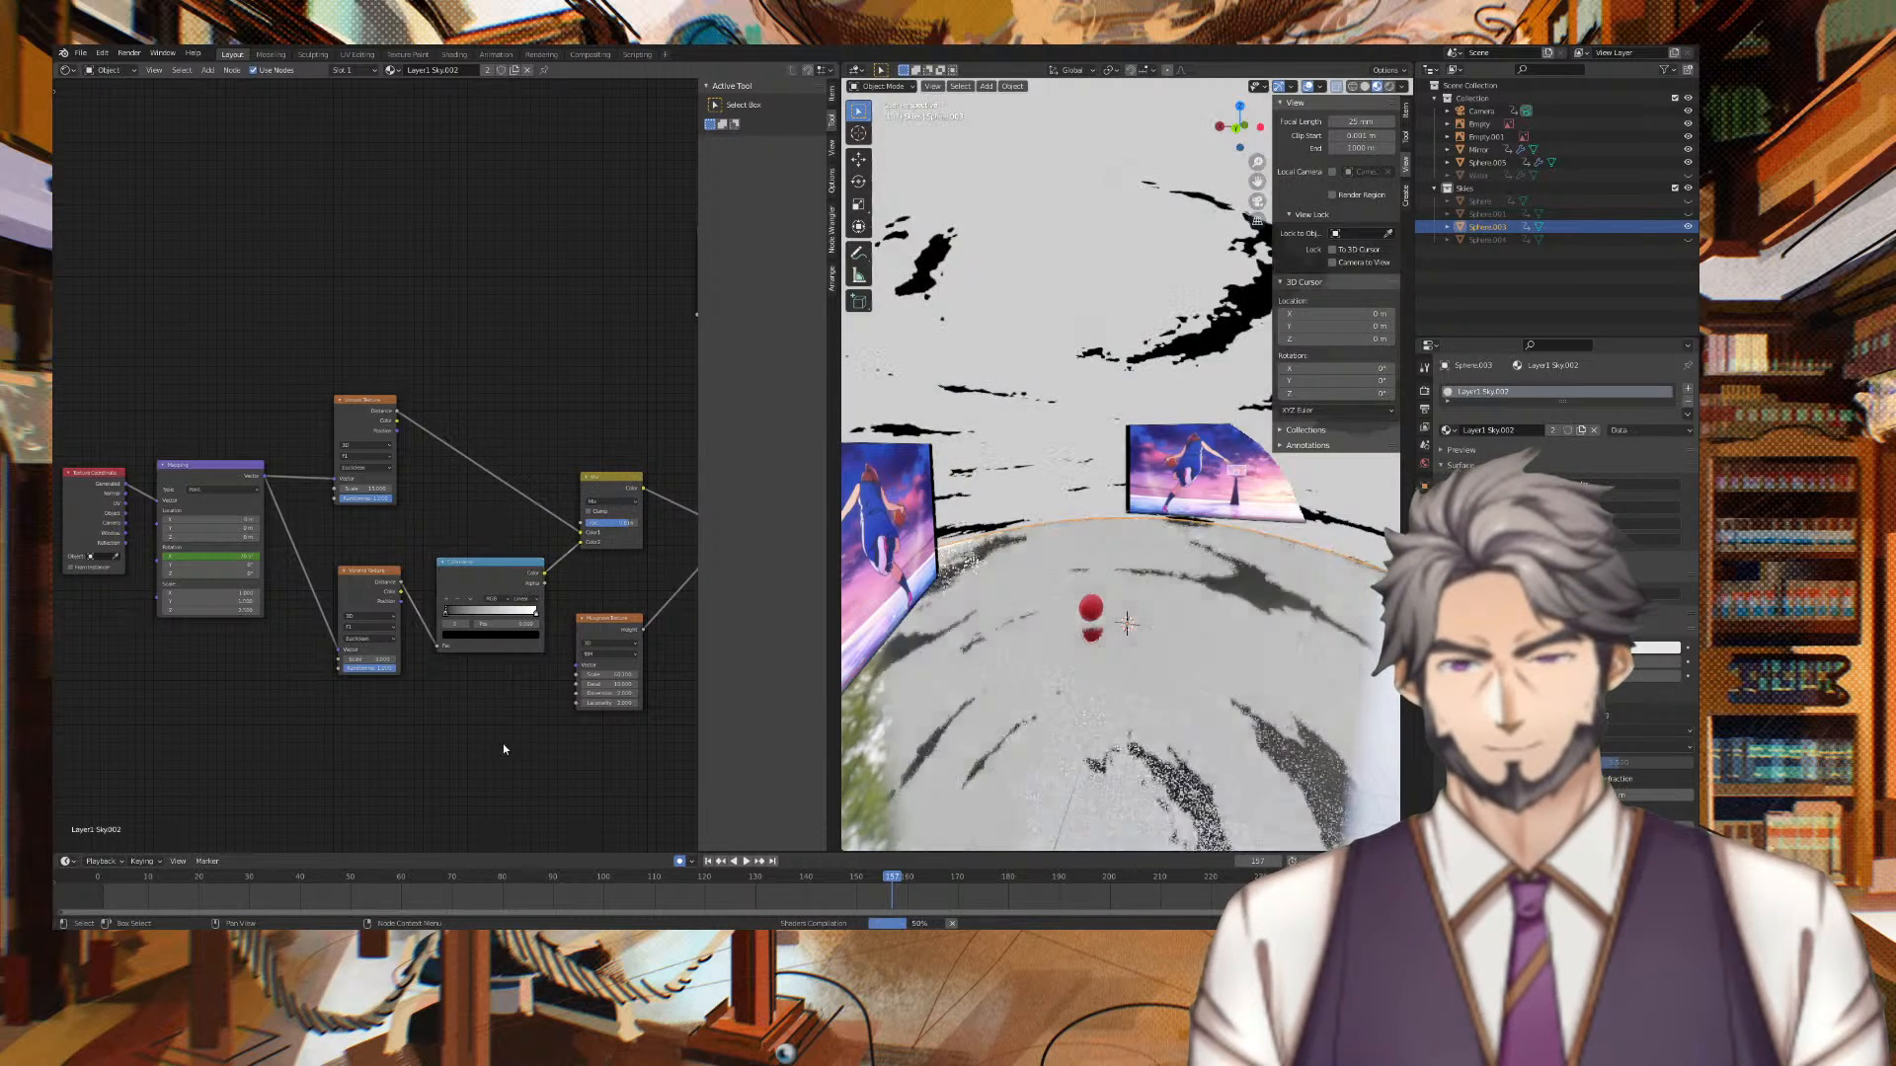
Duplicate the new ColorRamp and insert the copy between the first Voronoi texture and the Mix node
key(shift+d)
click(514, 834)
drag(521, 653, 517, 478)
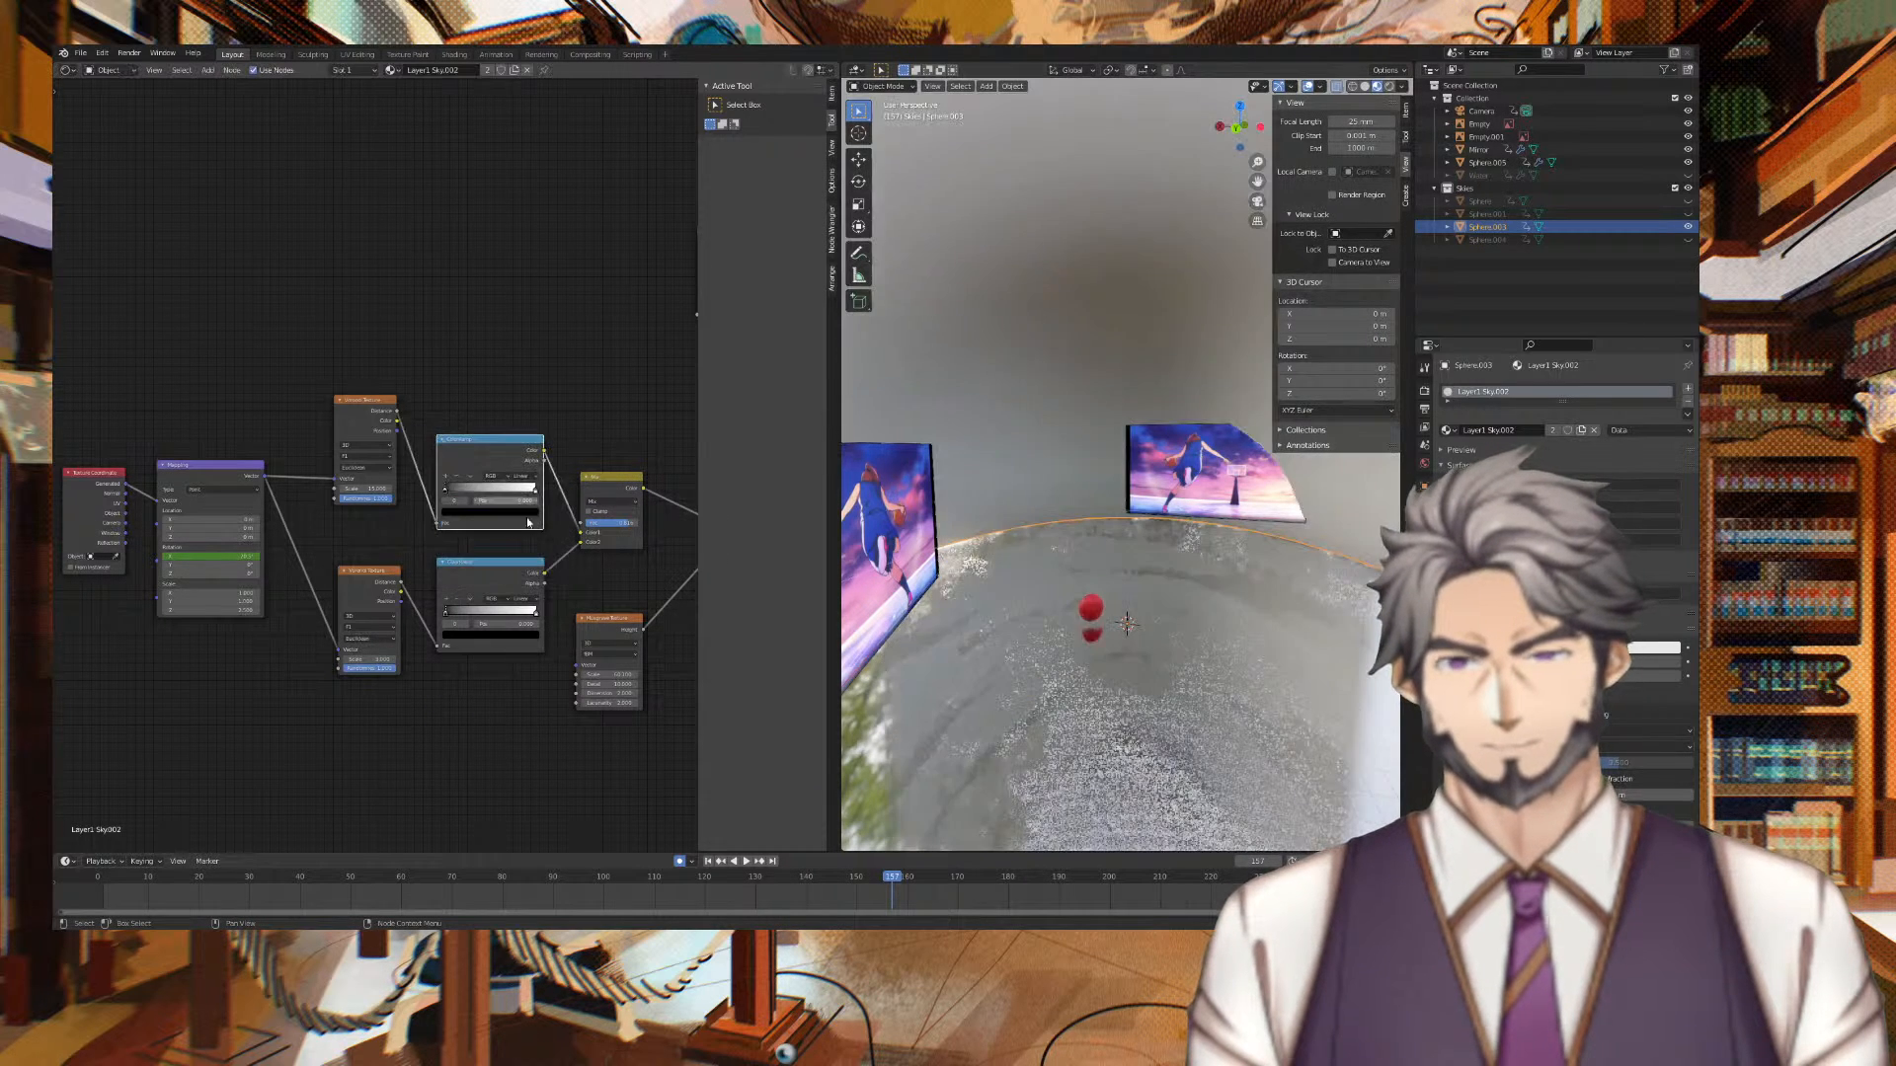
middle_drag(493, 708, 372, 703)
scroll(1022, 605, down, 4)
scroll(1022, 604, up, 1)
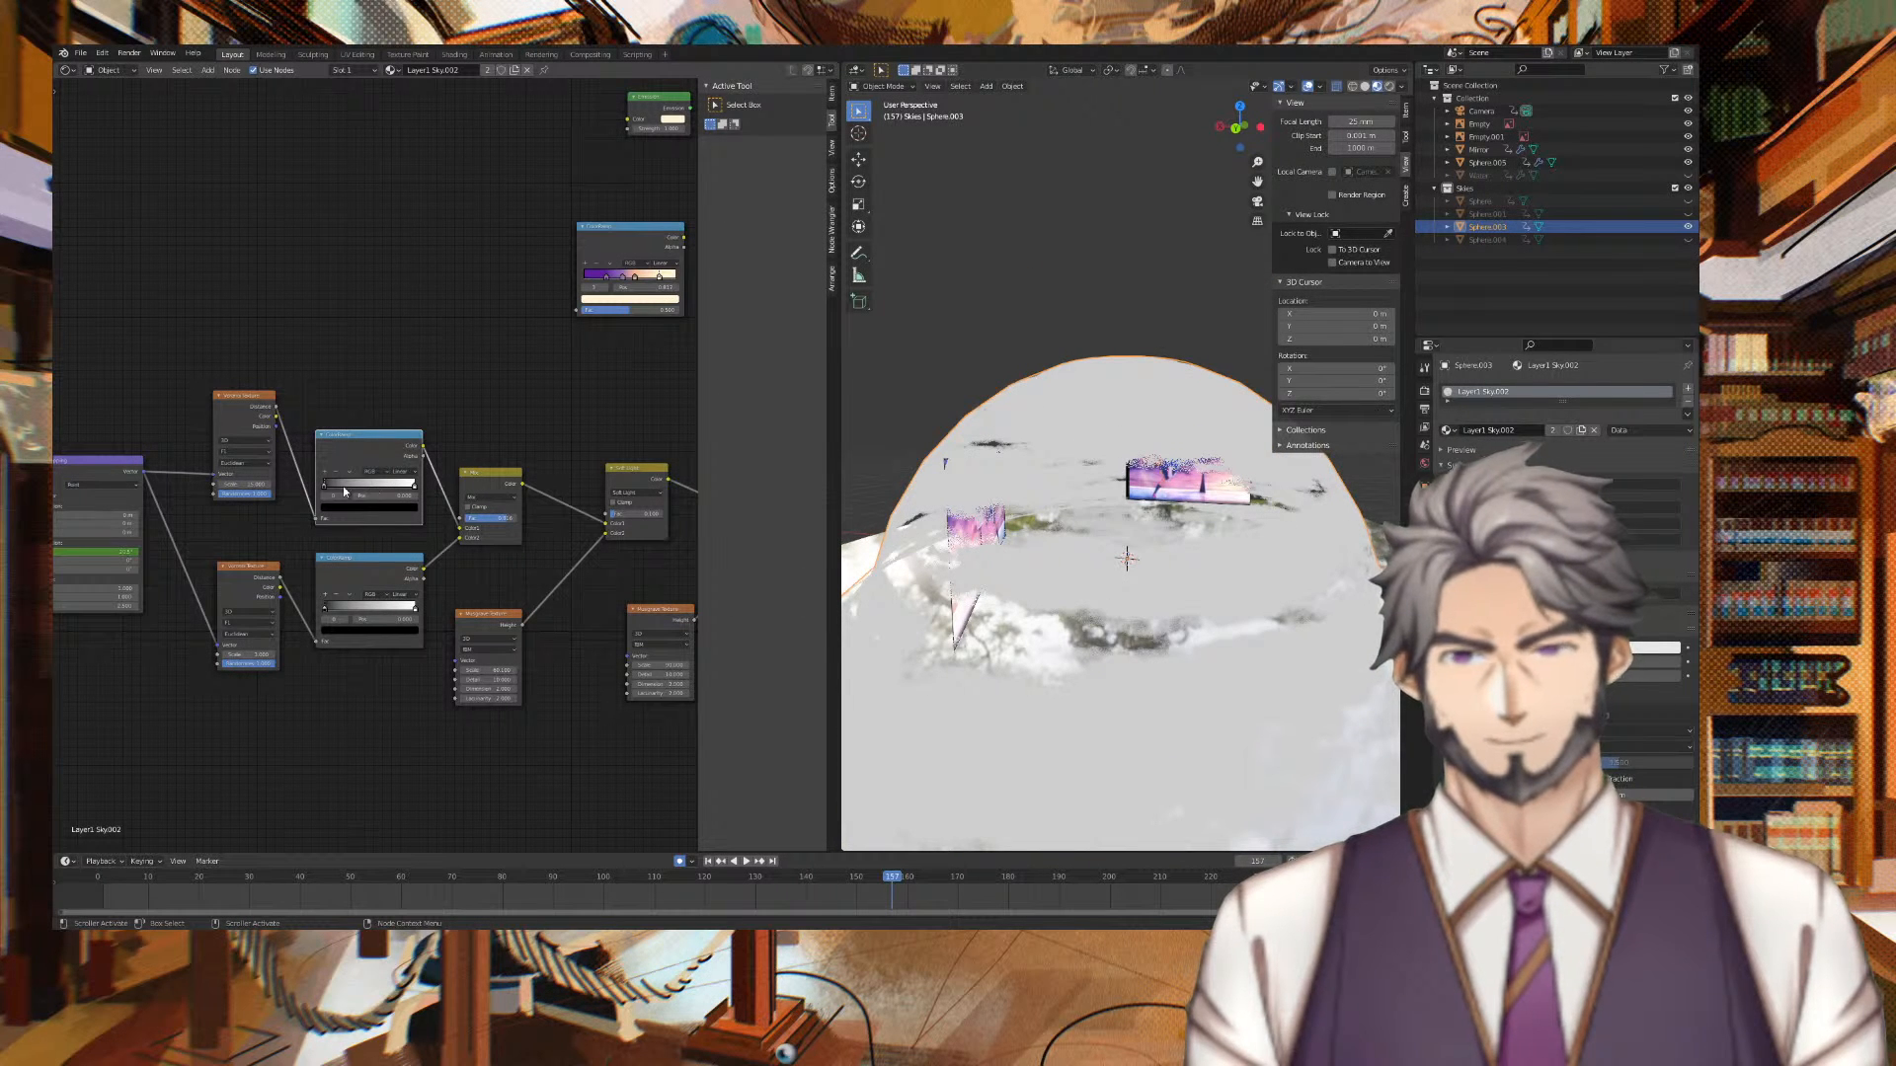
Try moving the white stops of both Voronoi ColorRamps inward, then return them to the ends of the ramps
mouse_move(352, 484)
mouse_down()
mouse_move(478, 490)
mouse_move(352, 484)
mouse_up()
drag(329, 609, 392, 608)
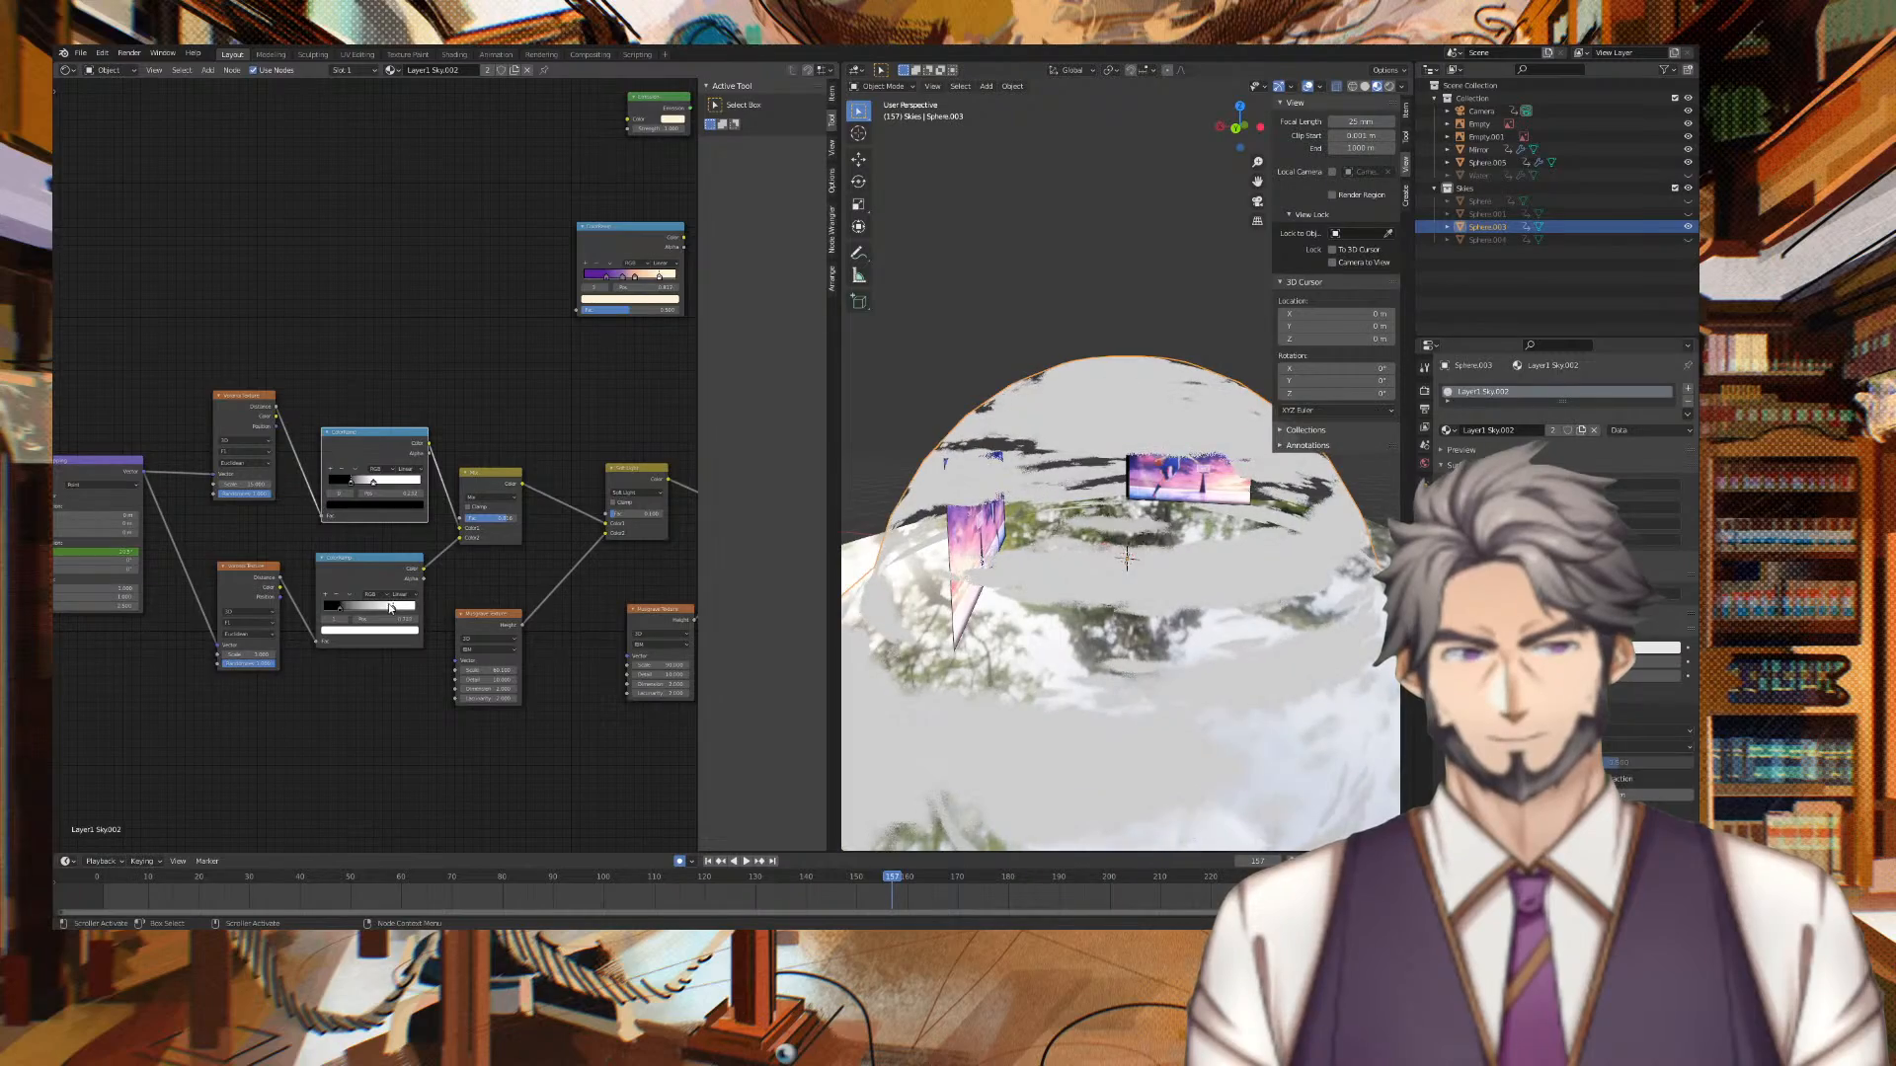
middle_drag(869, 538, 1275, 525)
middle_drag(1075, 621, 882, 556)
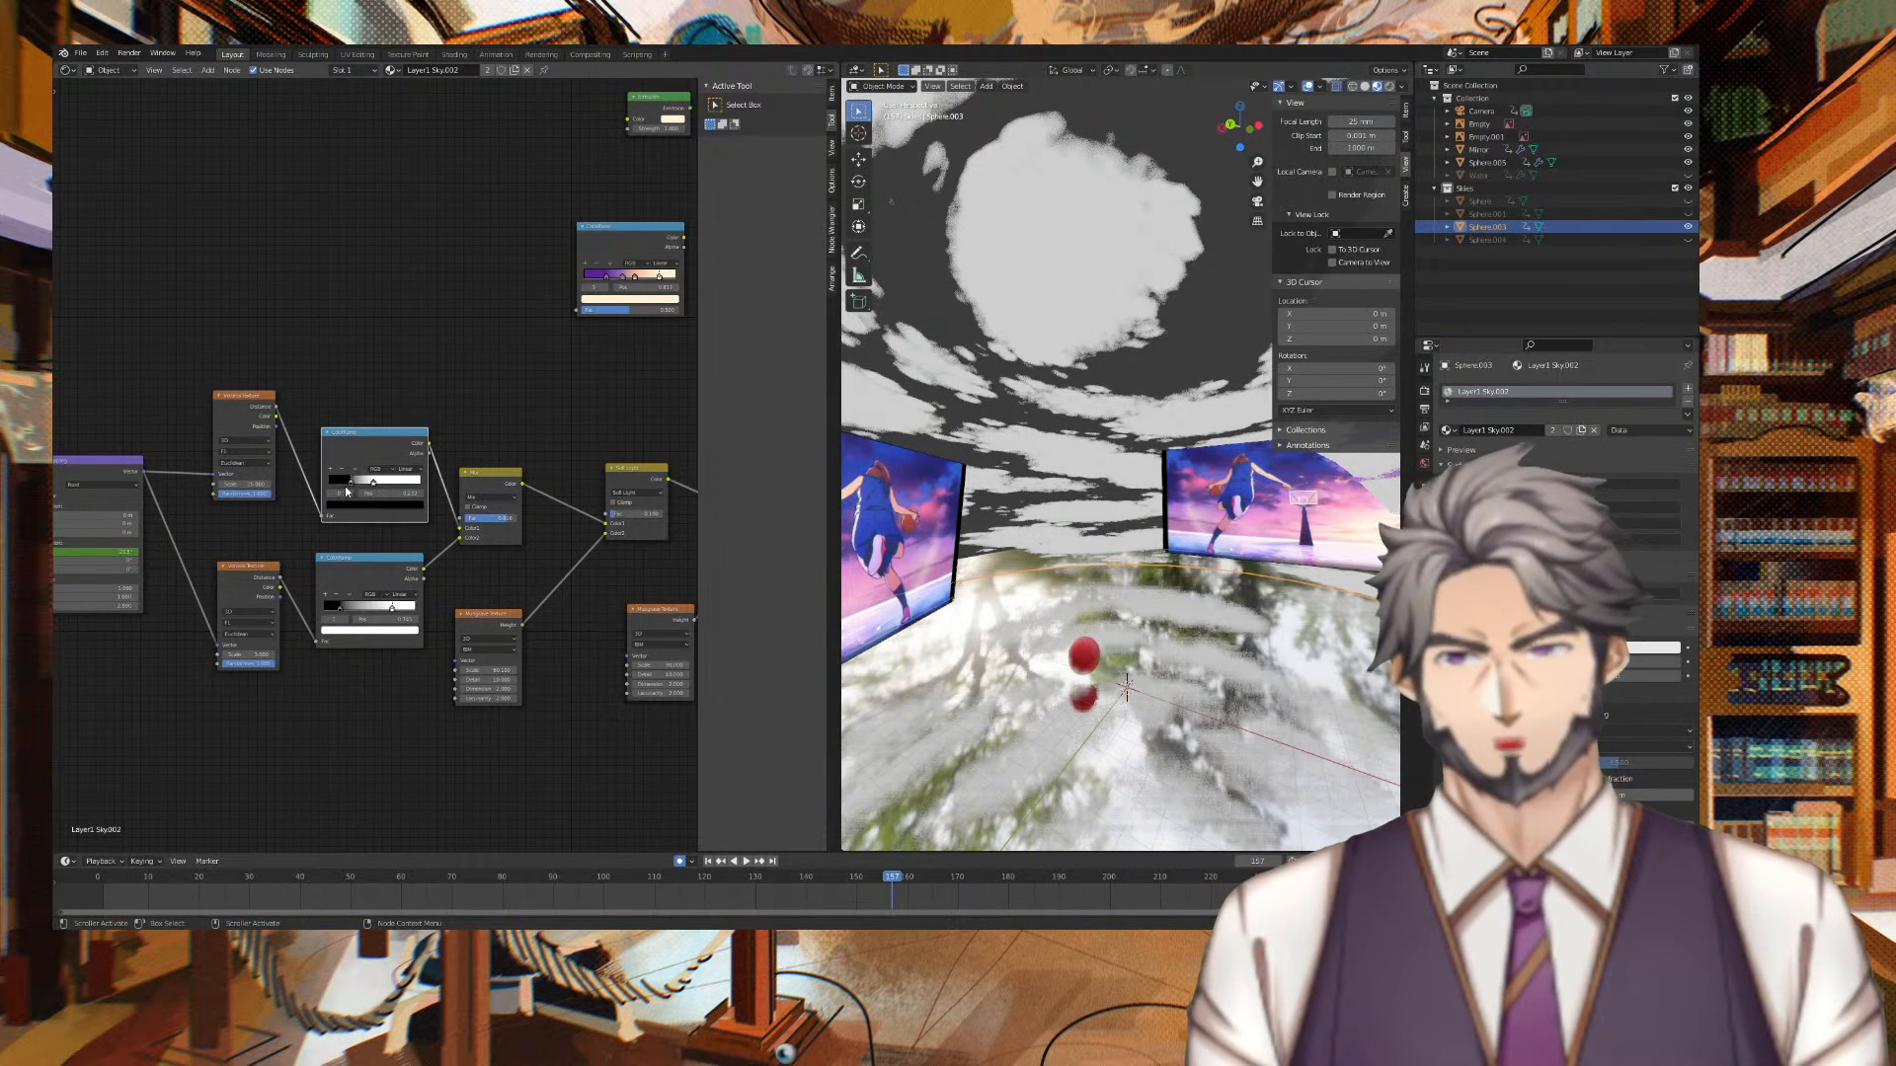
drag(351, 484, 420, 482)
drag(344, 610, 438, 616)
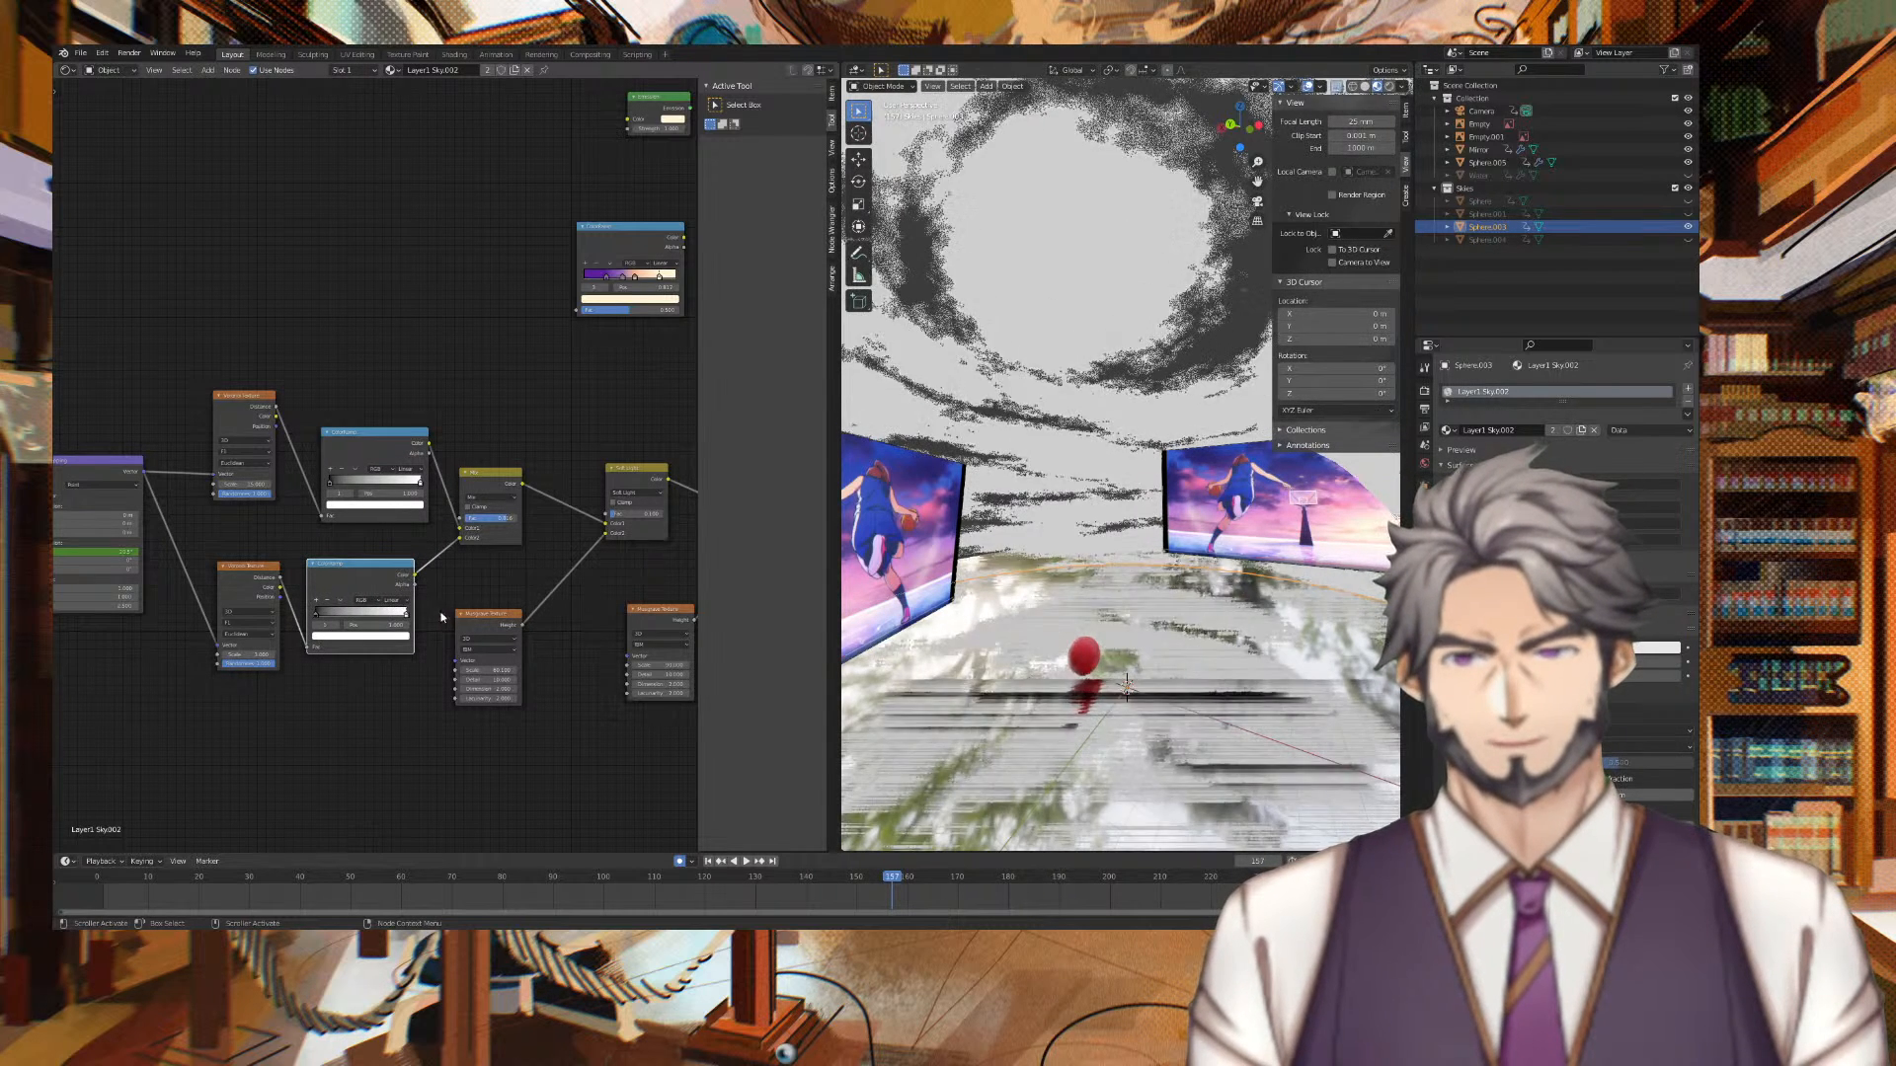
Move both Musgrave texture nodes farther below the Soft Light nodes to make room for additional nodes
middle_drag(529, 565, 281, 621)
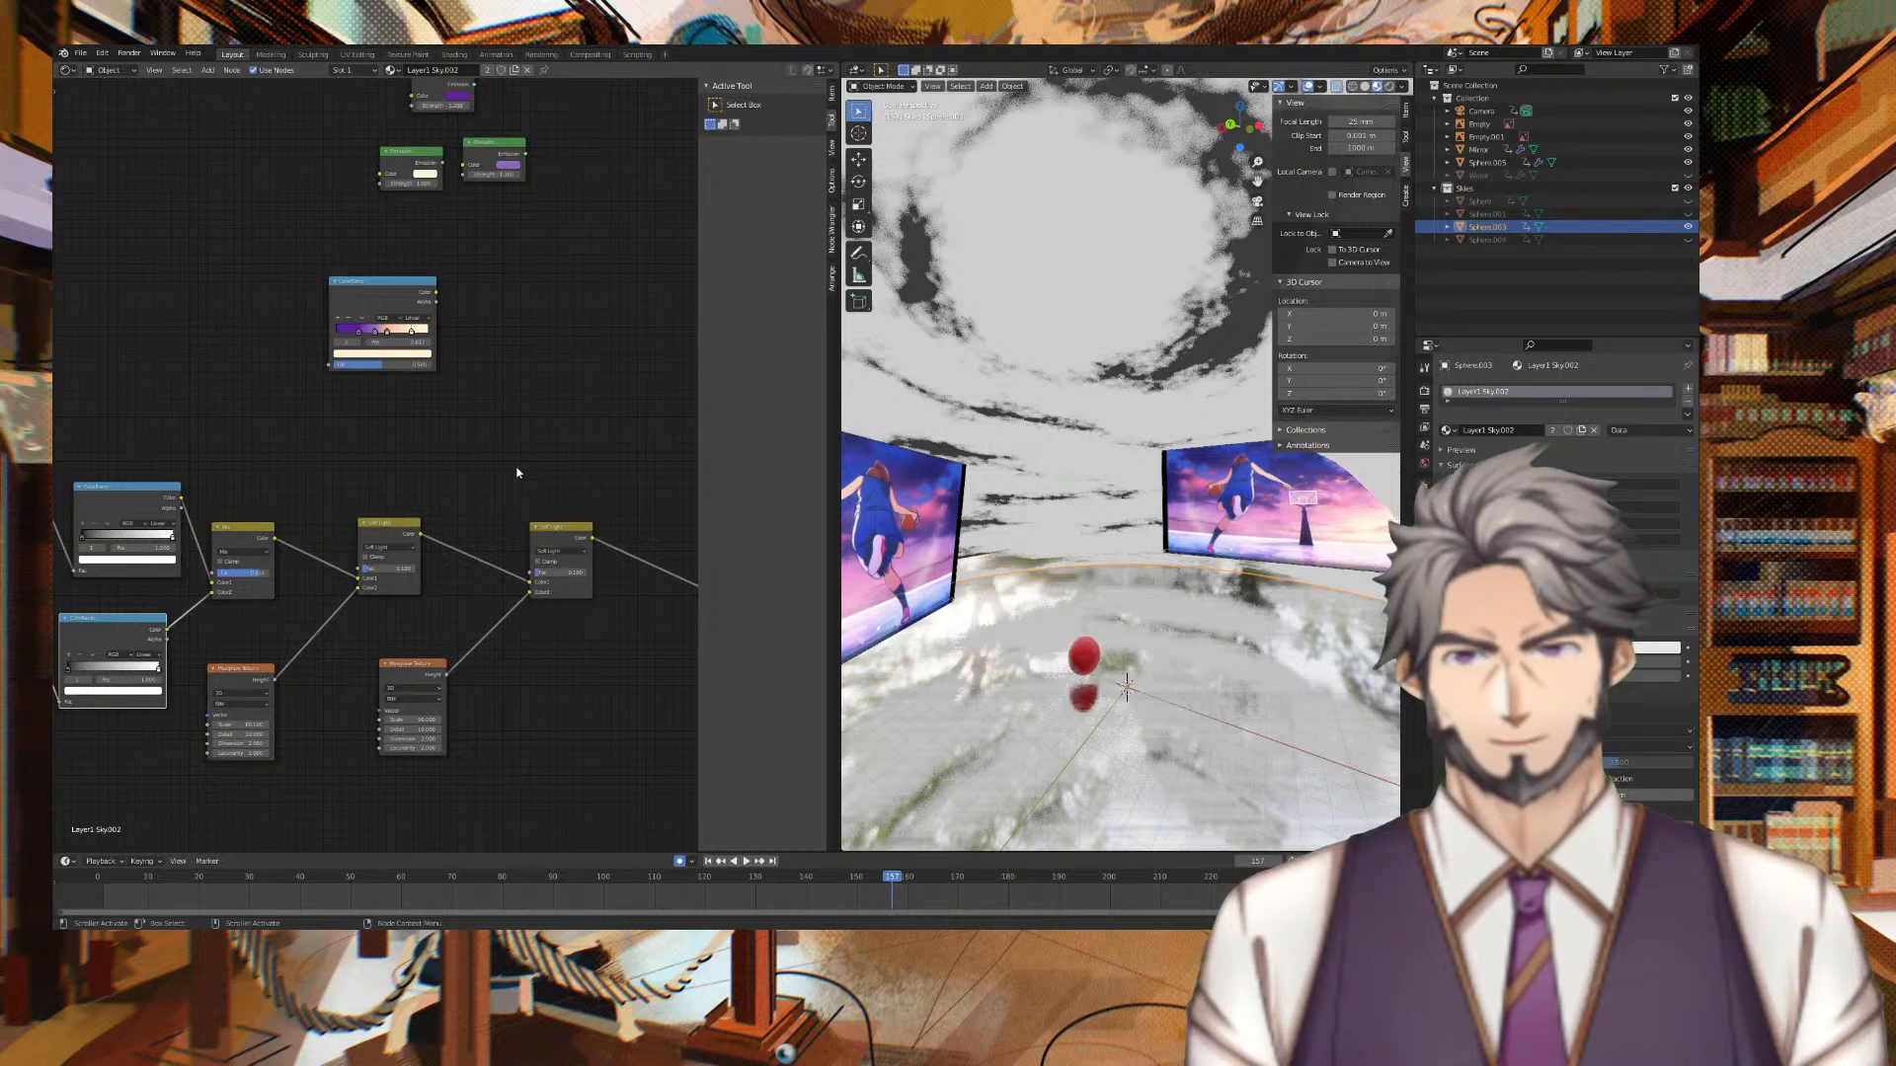
middle_drag(517, 474, 480, 495)
scroll(1100, 495, down, 7)
scroll(1100, 494, up, 6)
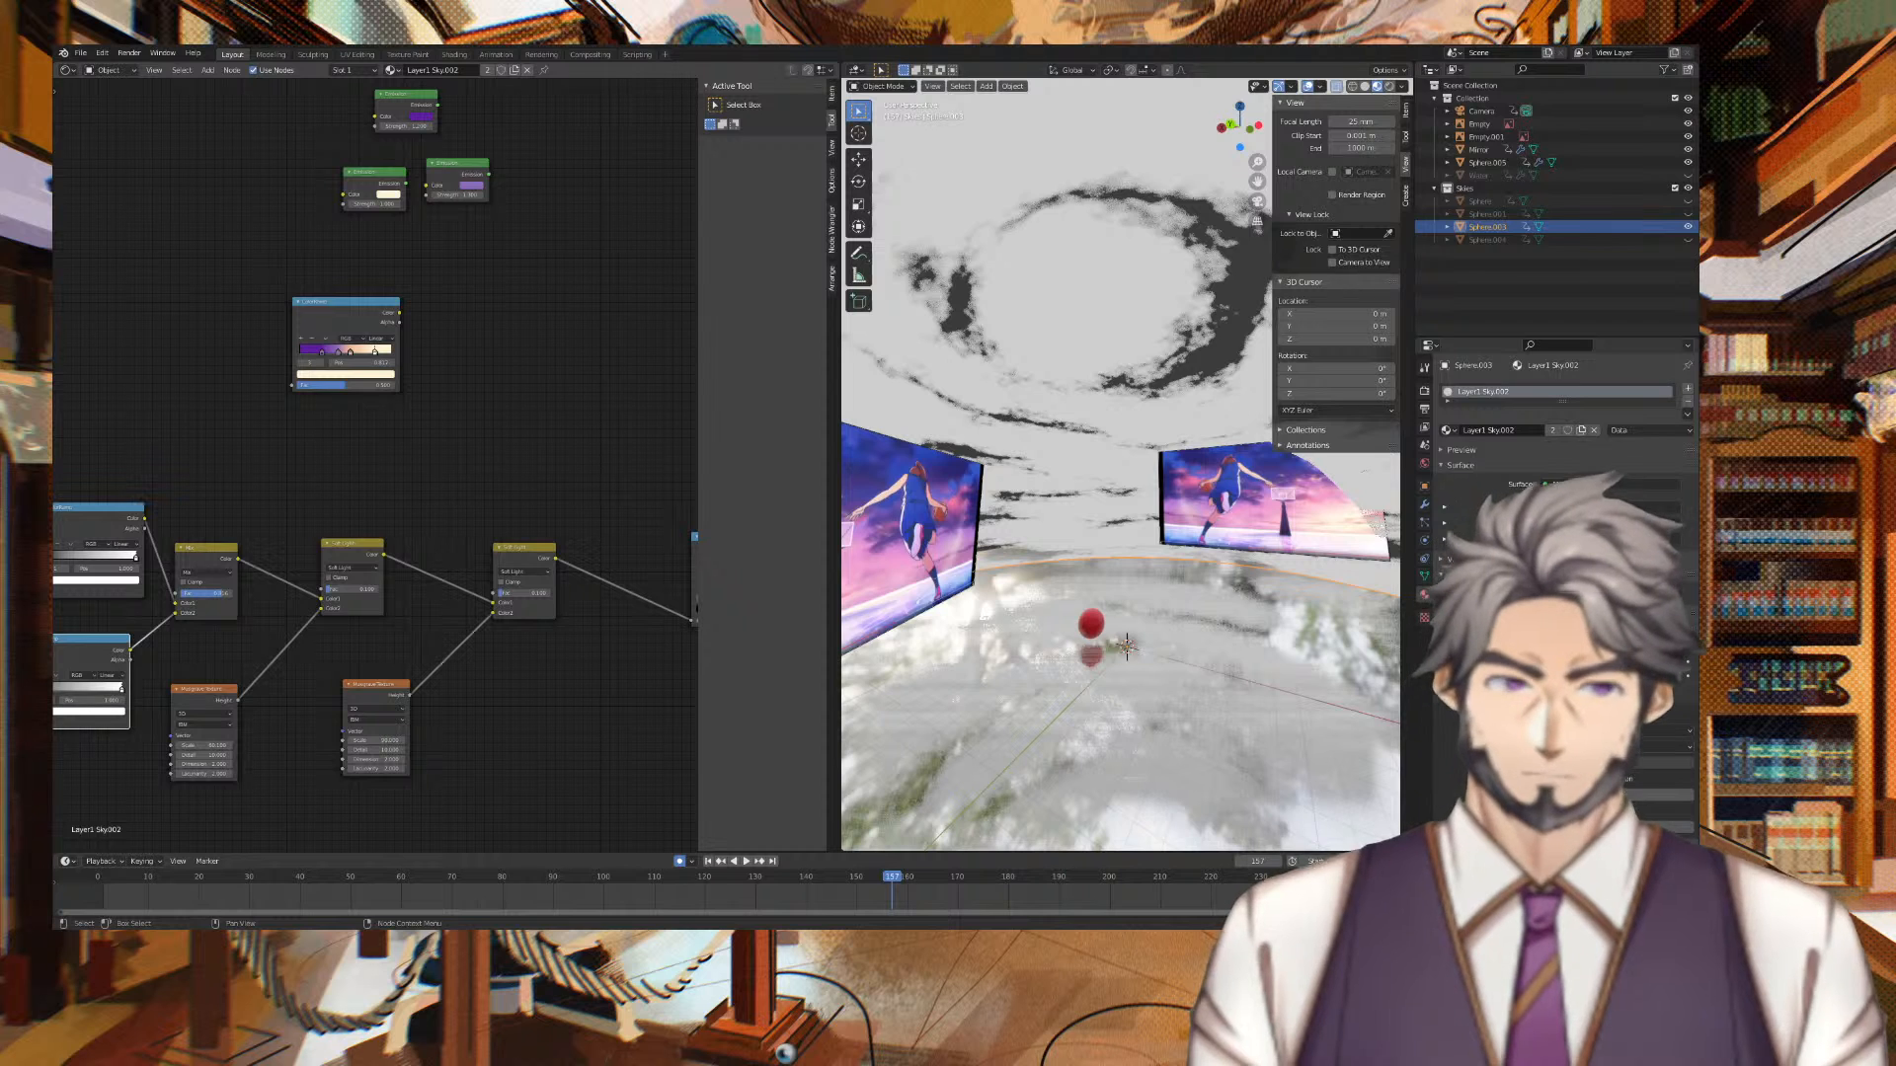
middle_drag(510, 443, 414, 295)
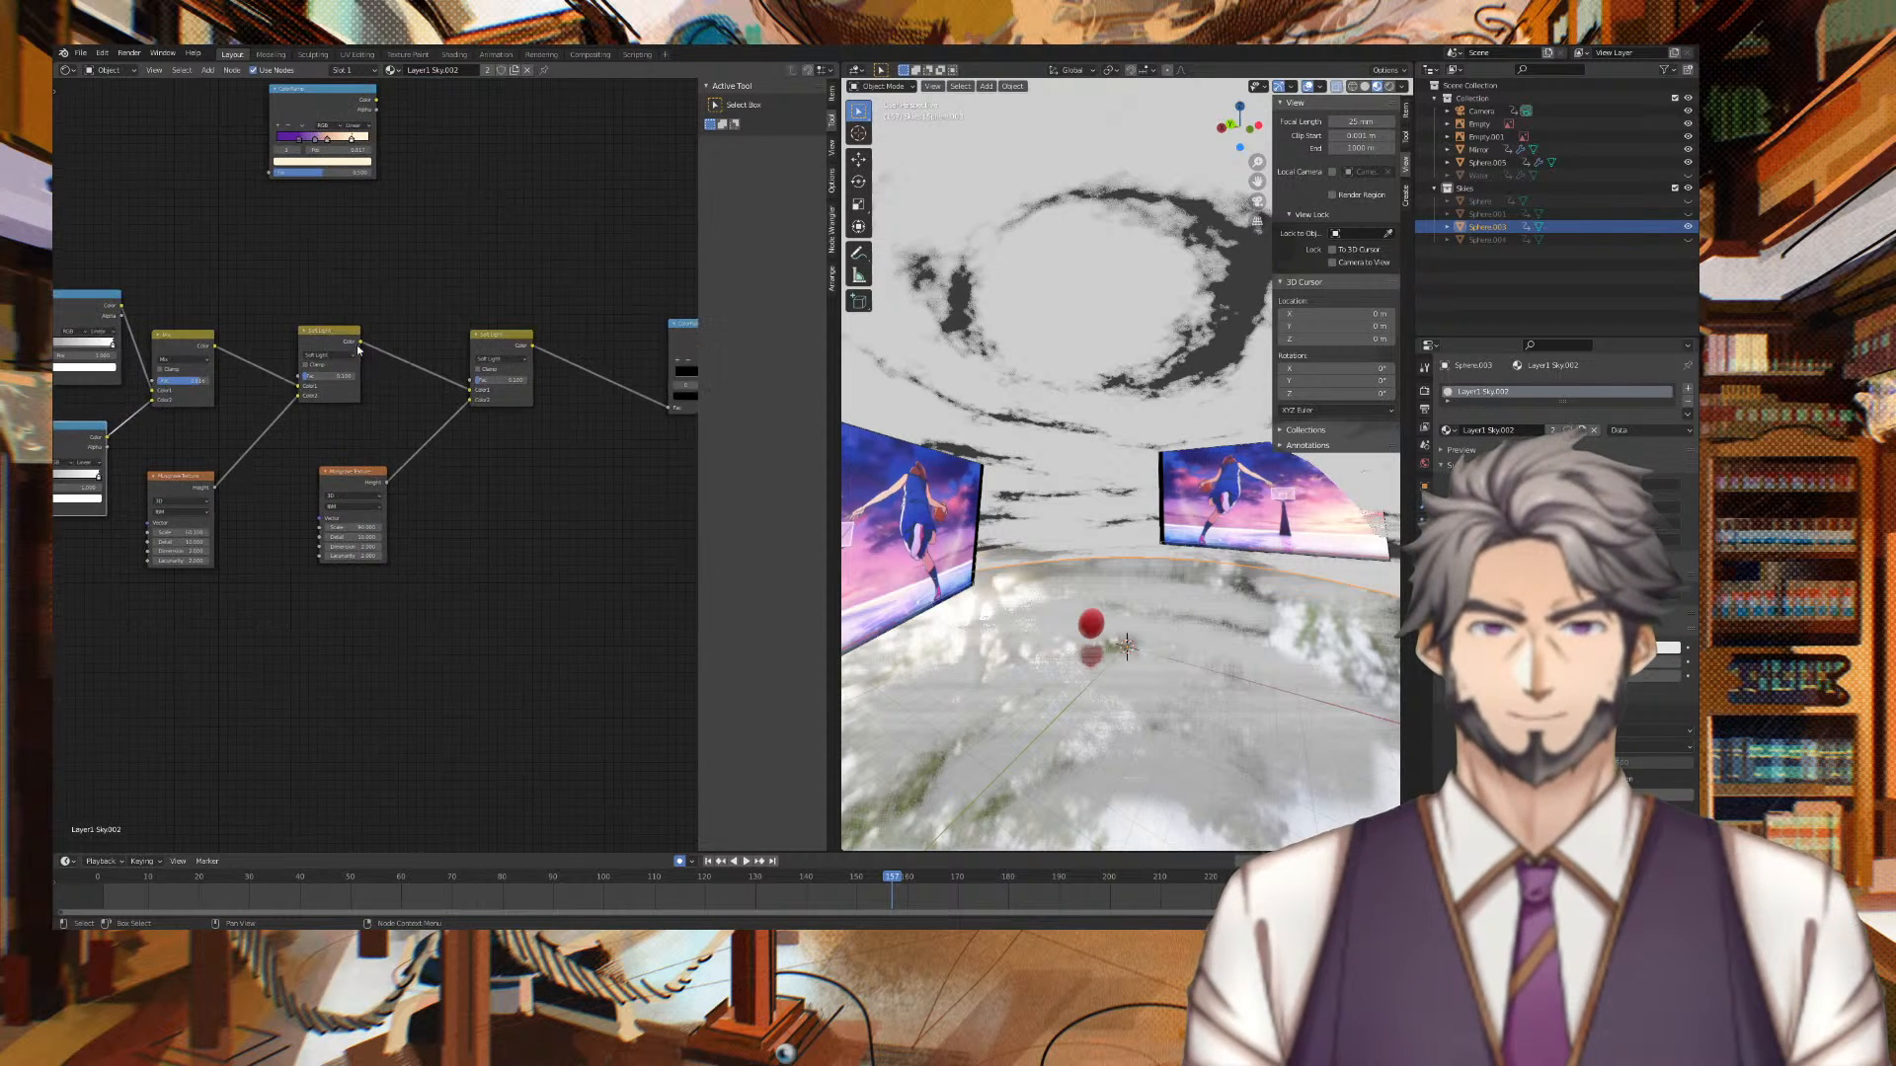
drag(335, 473, 316, 612)
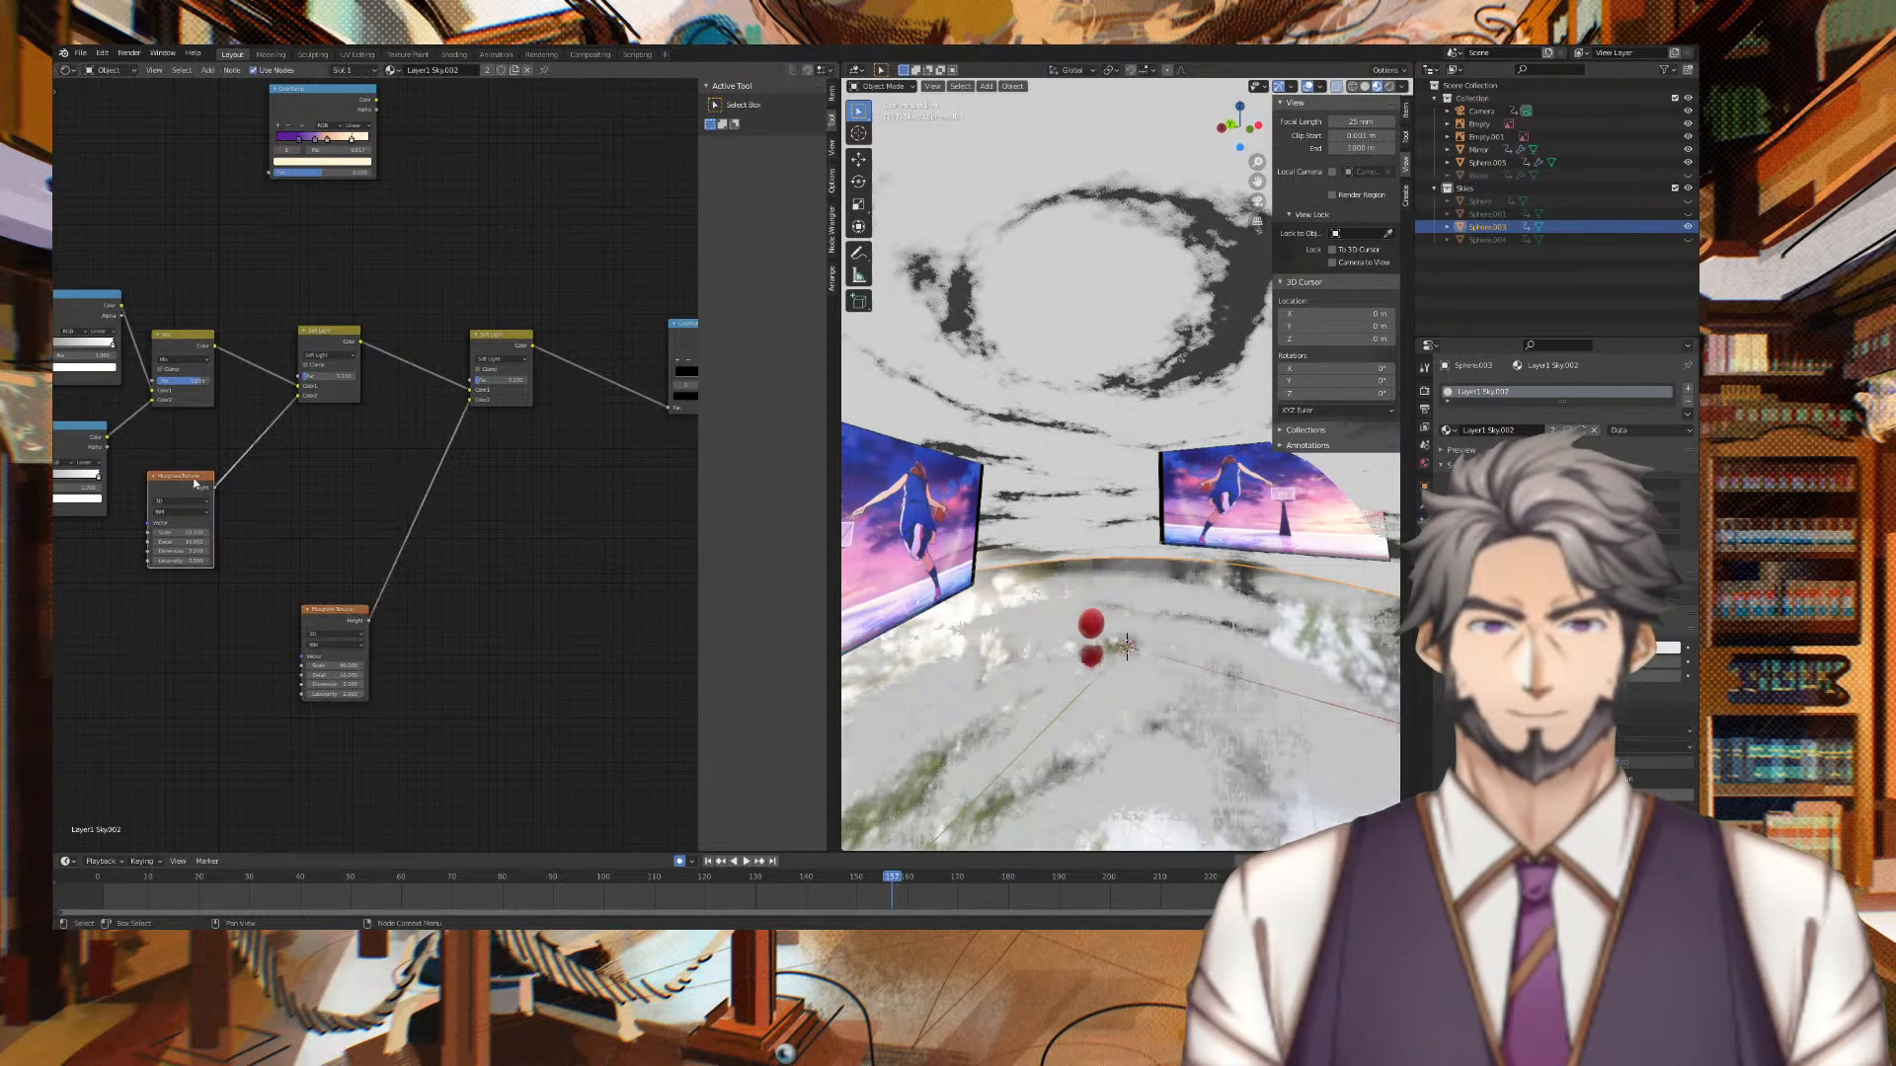
drag(198, 483, 130, 611)
Paste two ColorRamp copies and insert one between each Musgrave texture and its Soft Light node
key(ctrl+v)
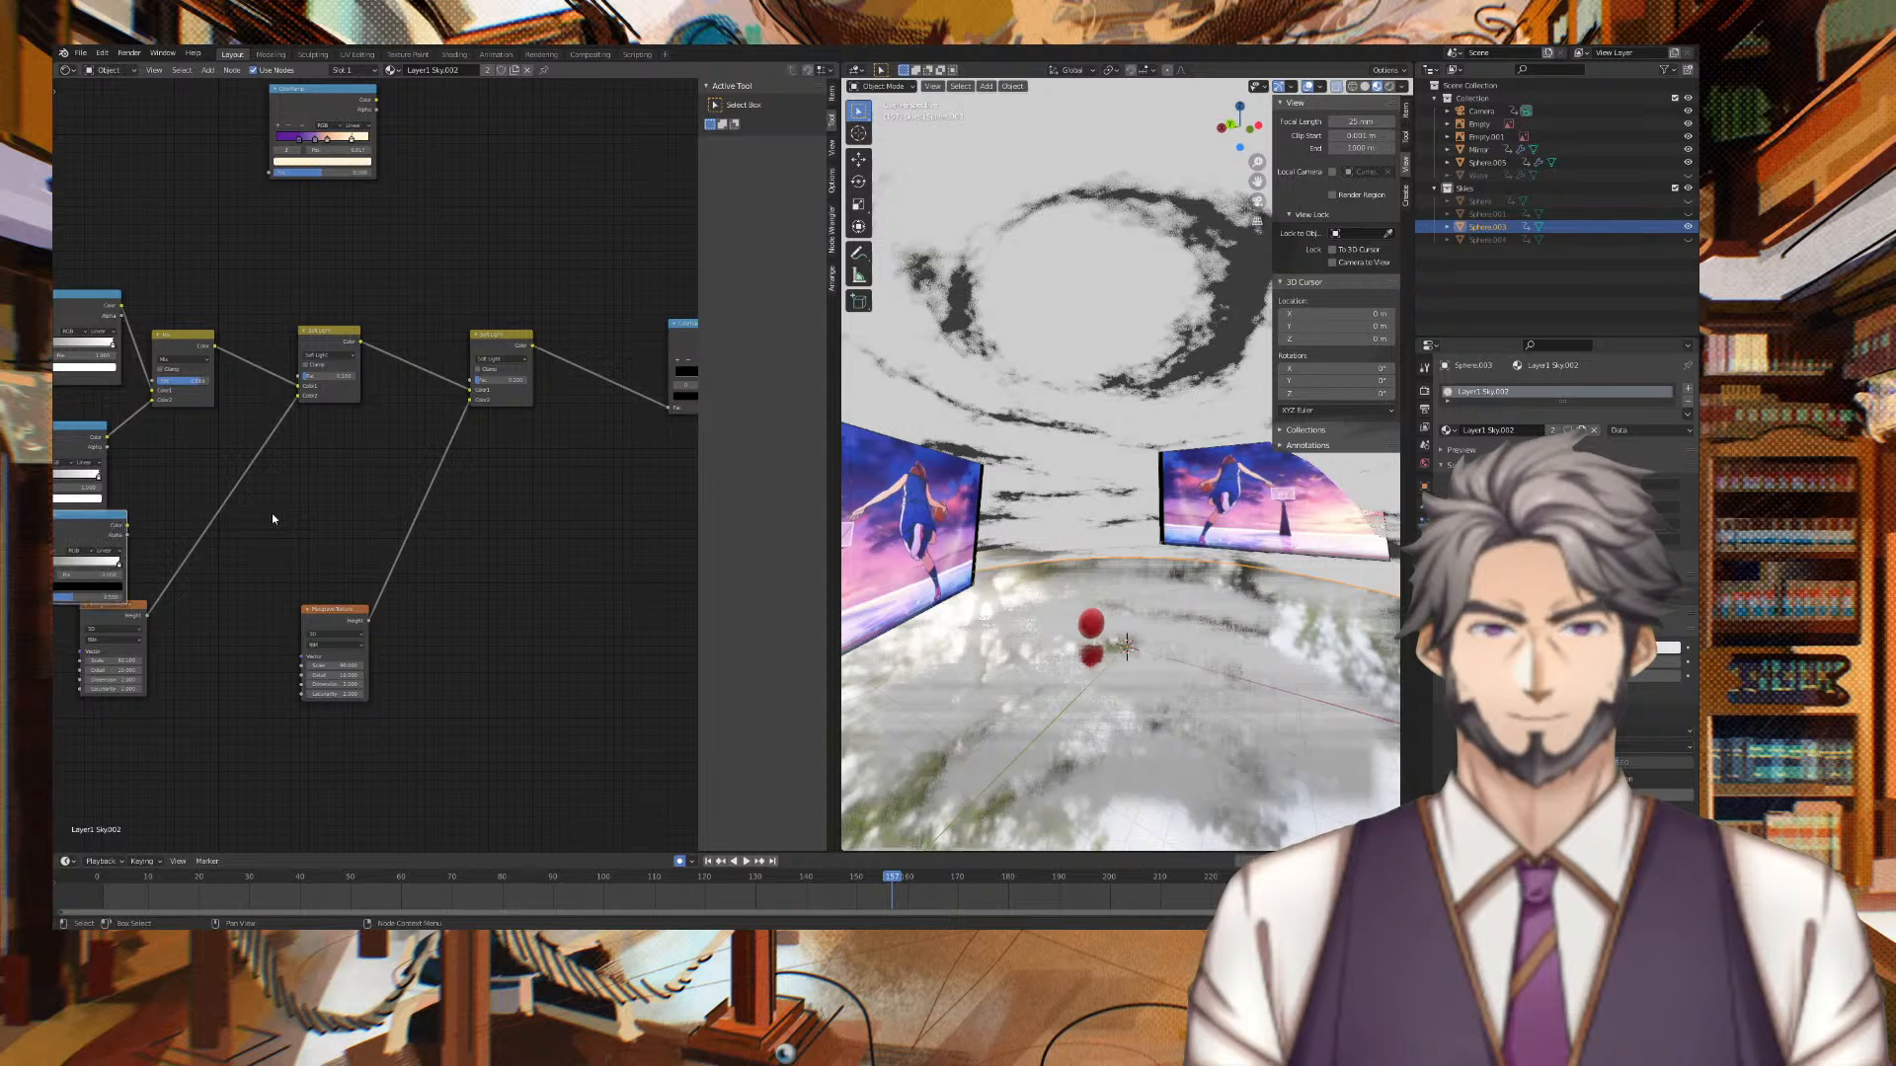
drag(104, 523, 234, 480)
key(ctrl+v)
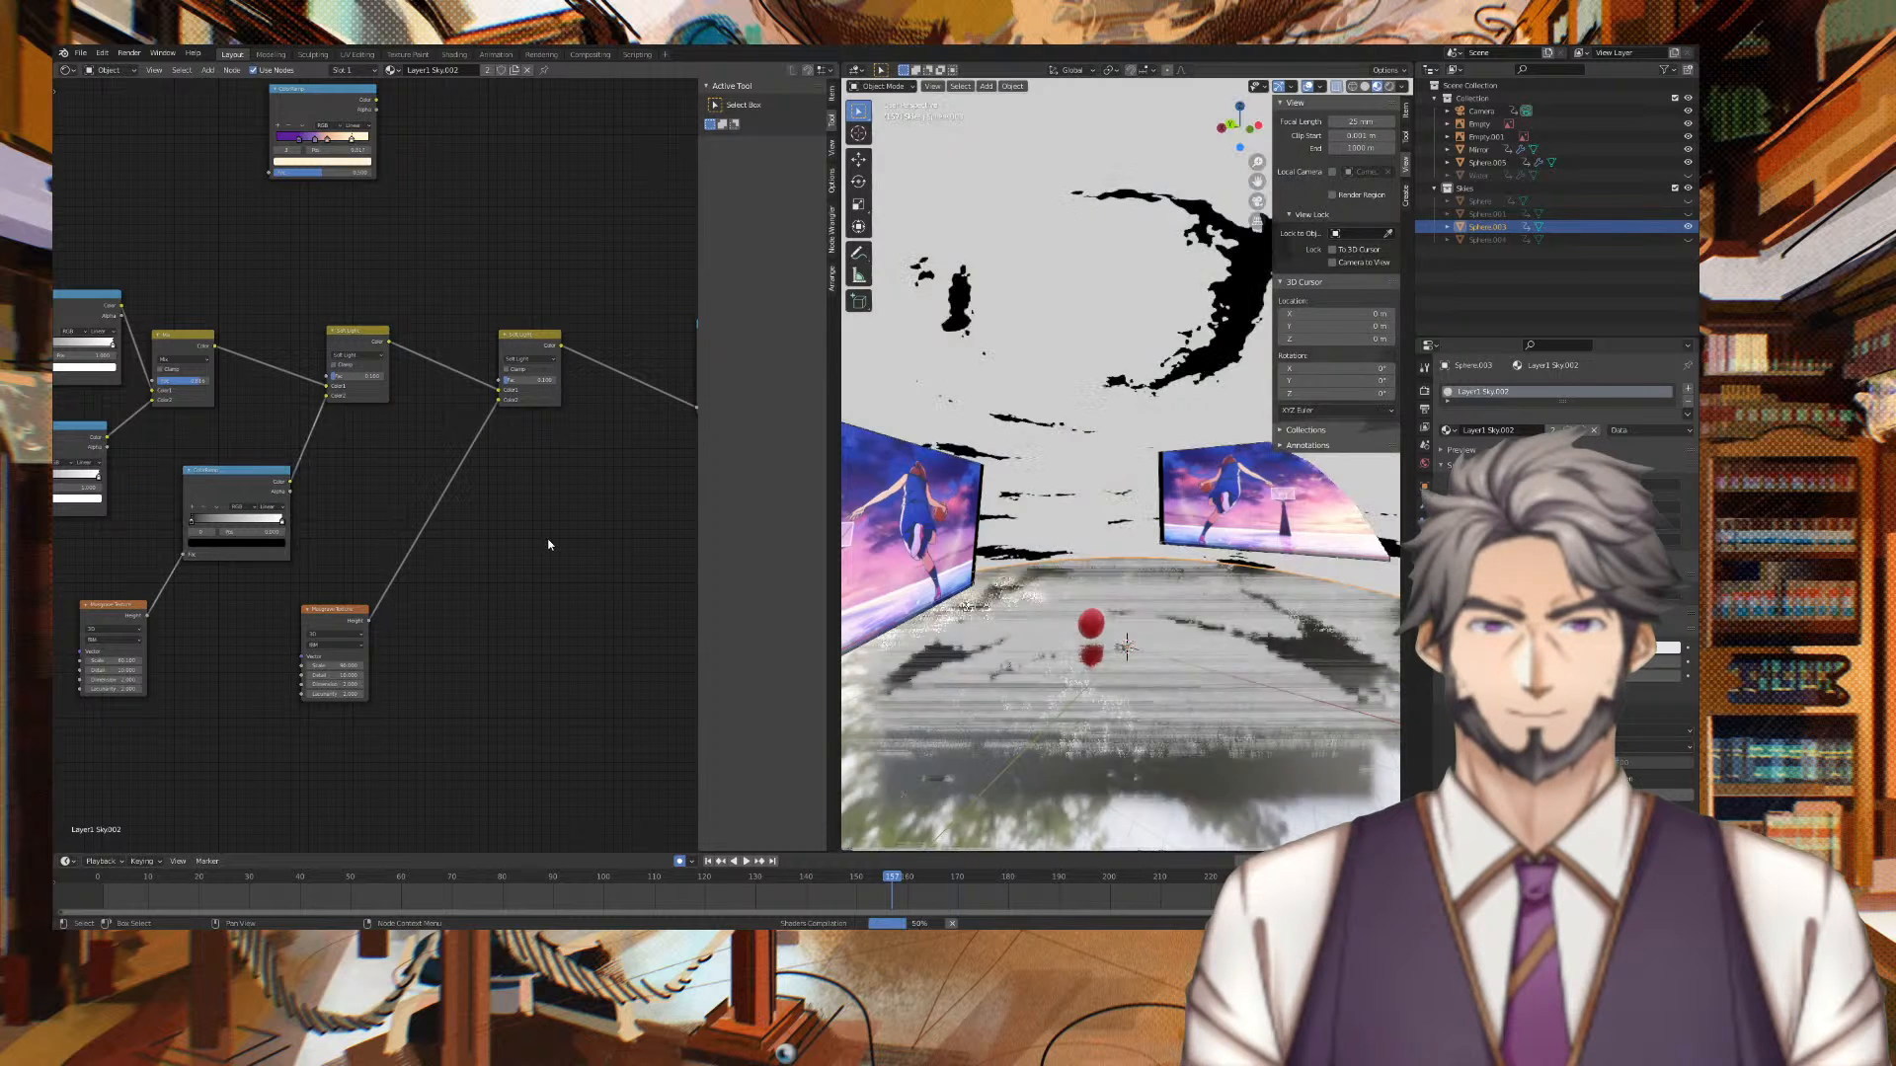
drag(98, 528, 444, 503)
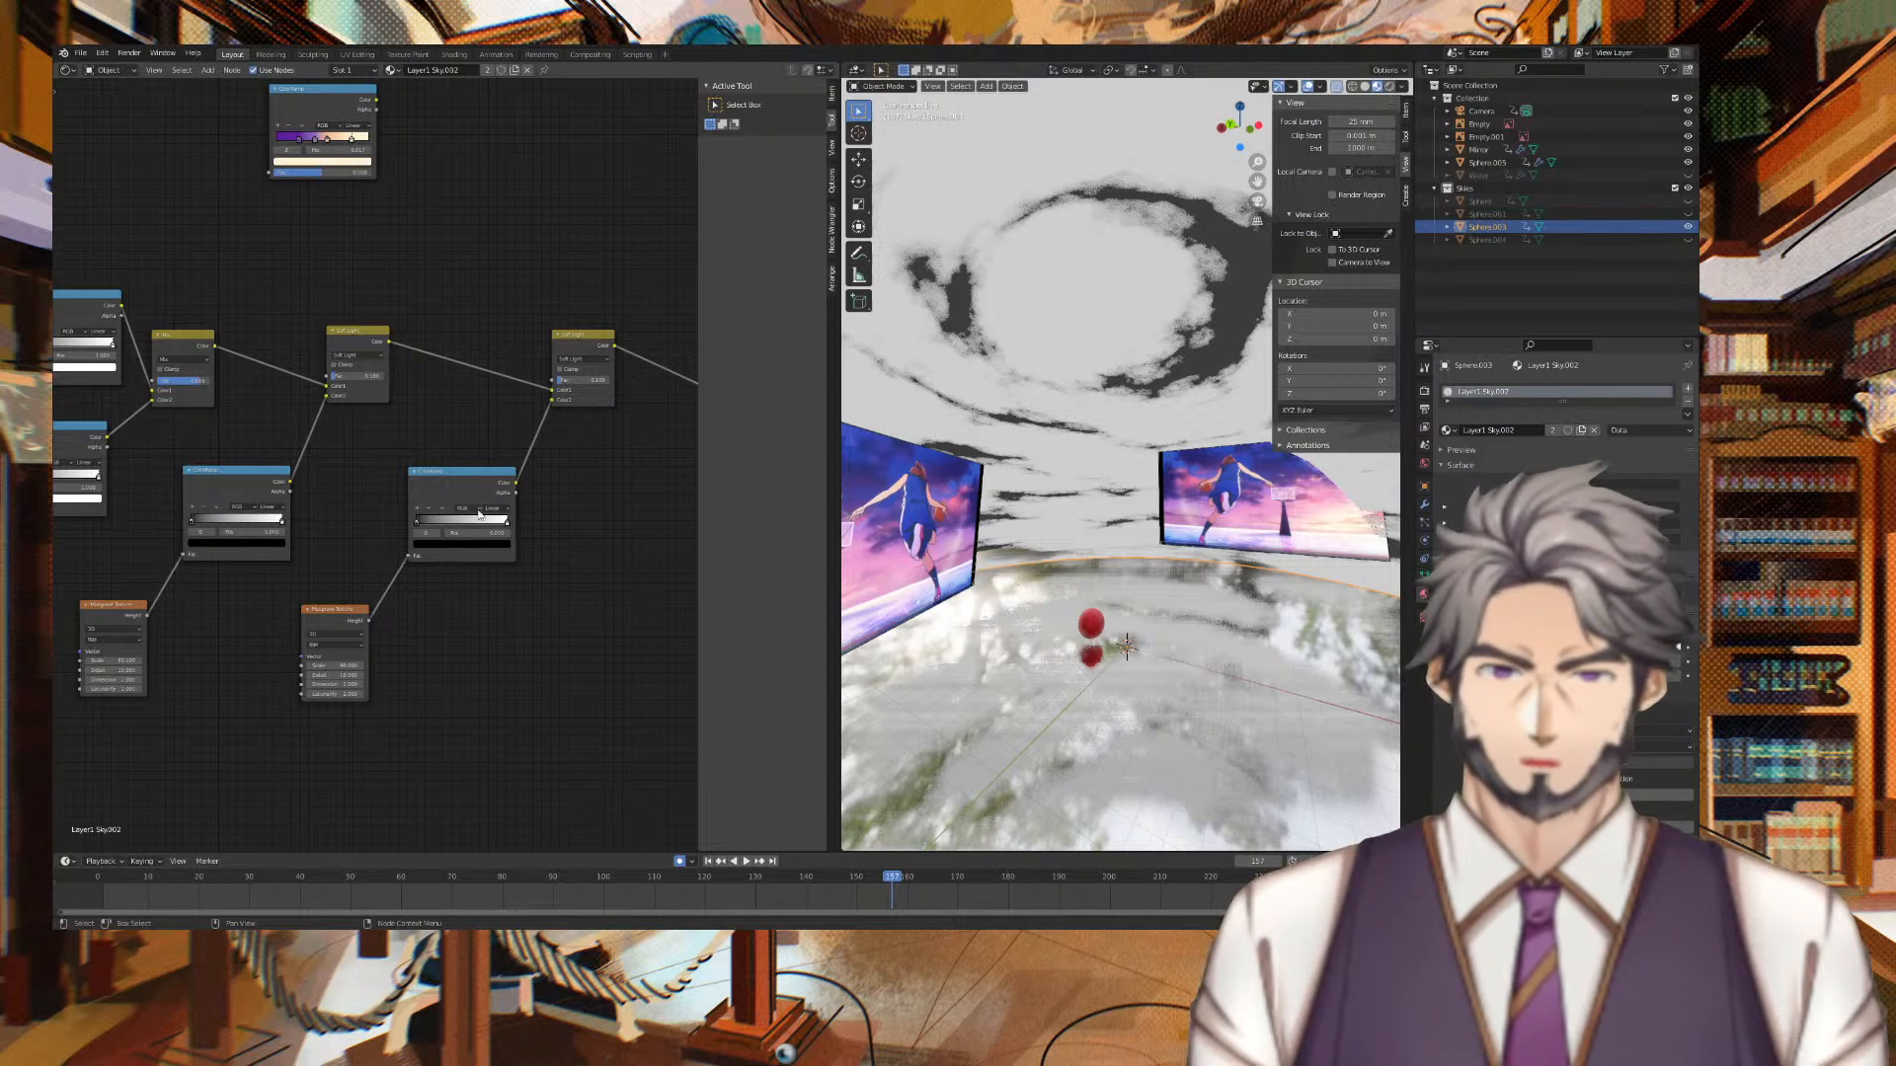
Widen the 3D viewport and set the sky material's blend mode to Opaque to view the dome's cloud pattern from outside
scroll(1086, 415, down, 4)
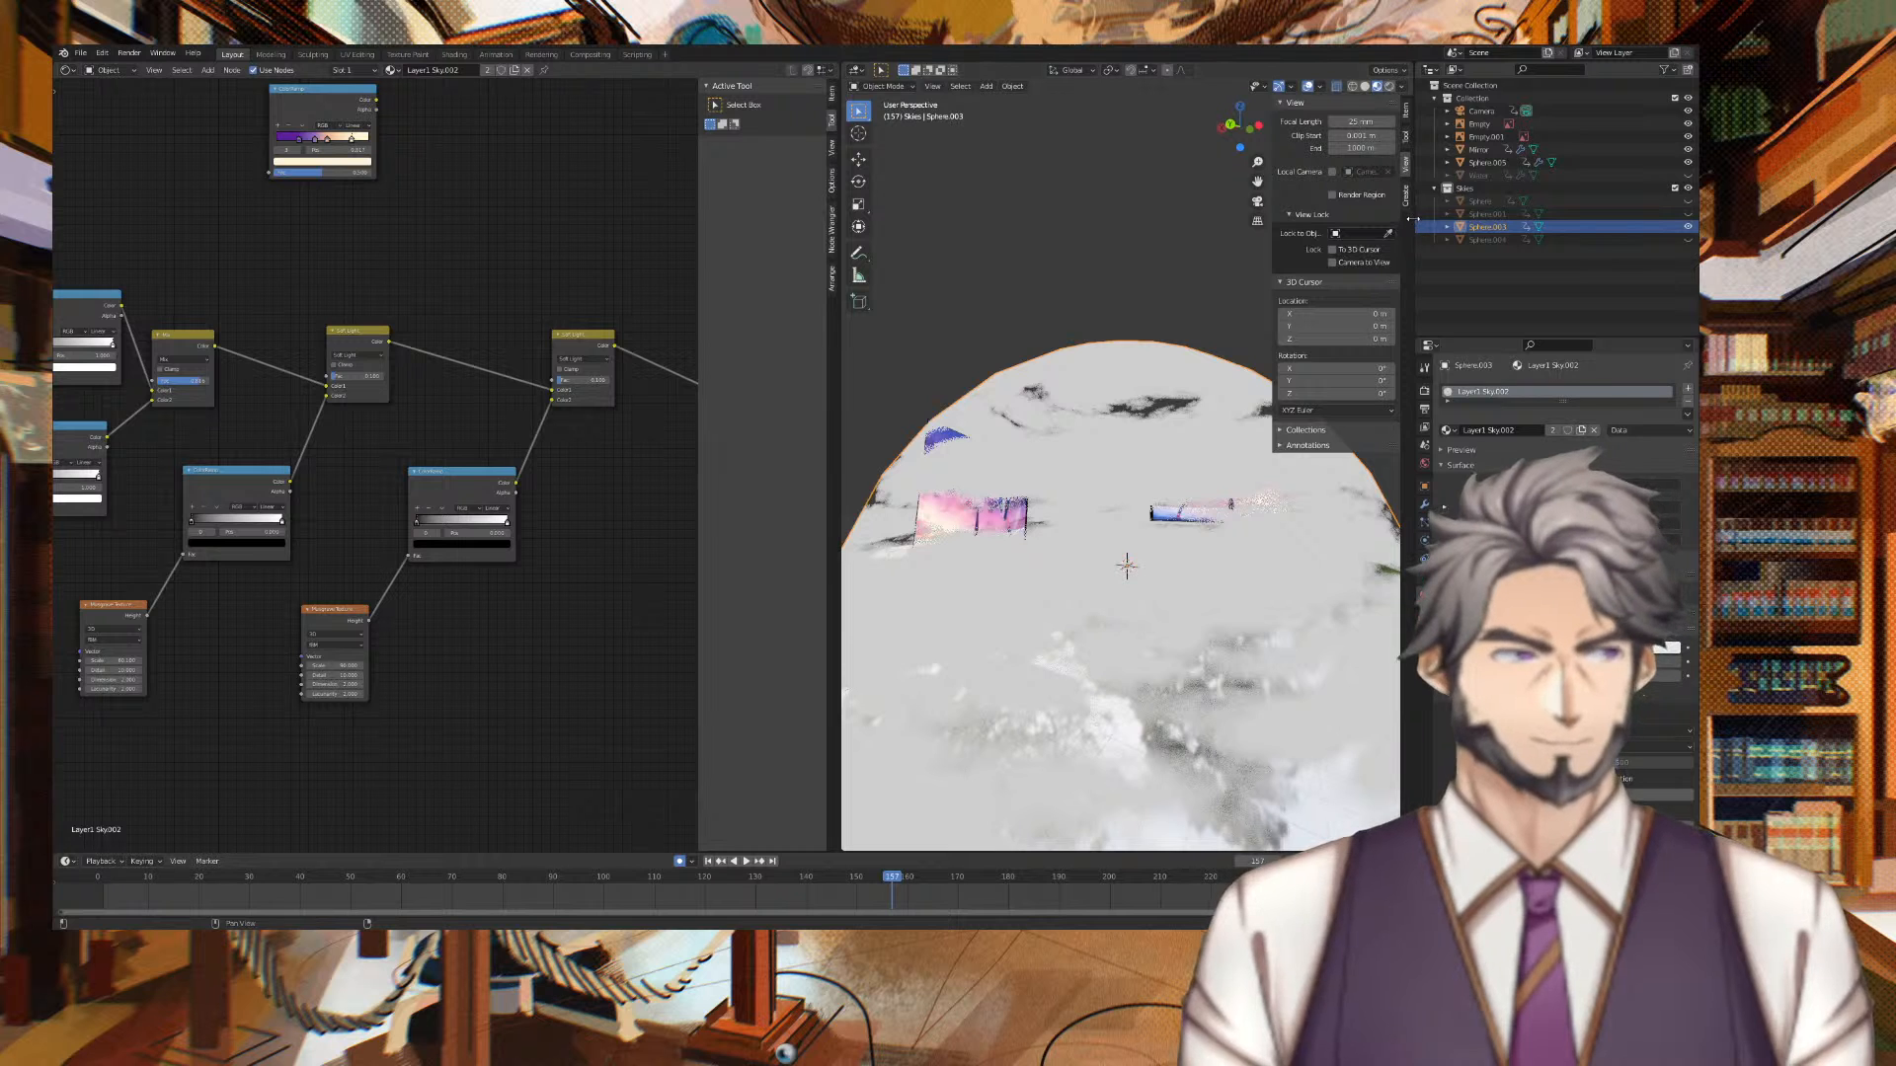
drag(1413, 219, 1542, 215)
middle_drag(1352, 225, 1366, 377)
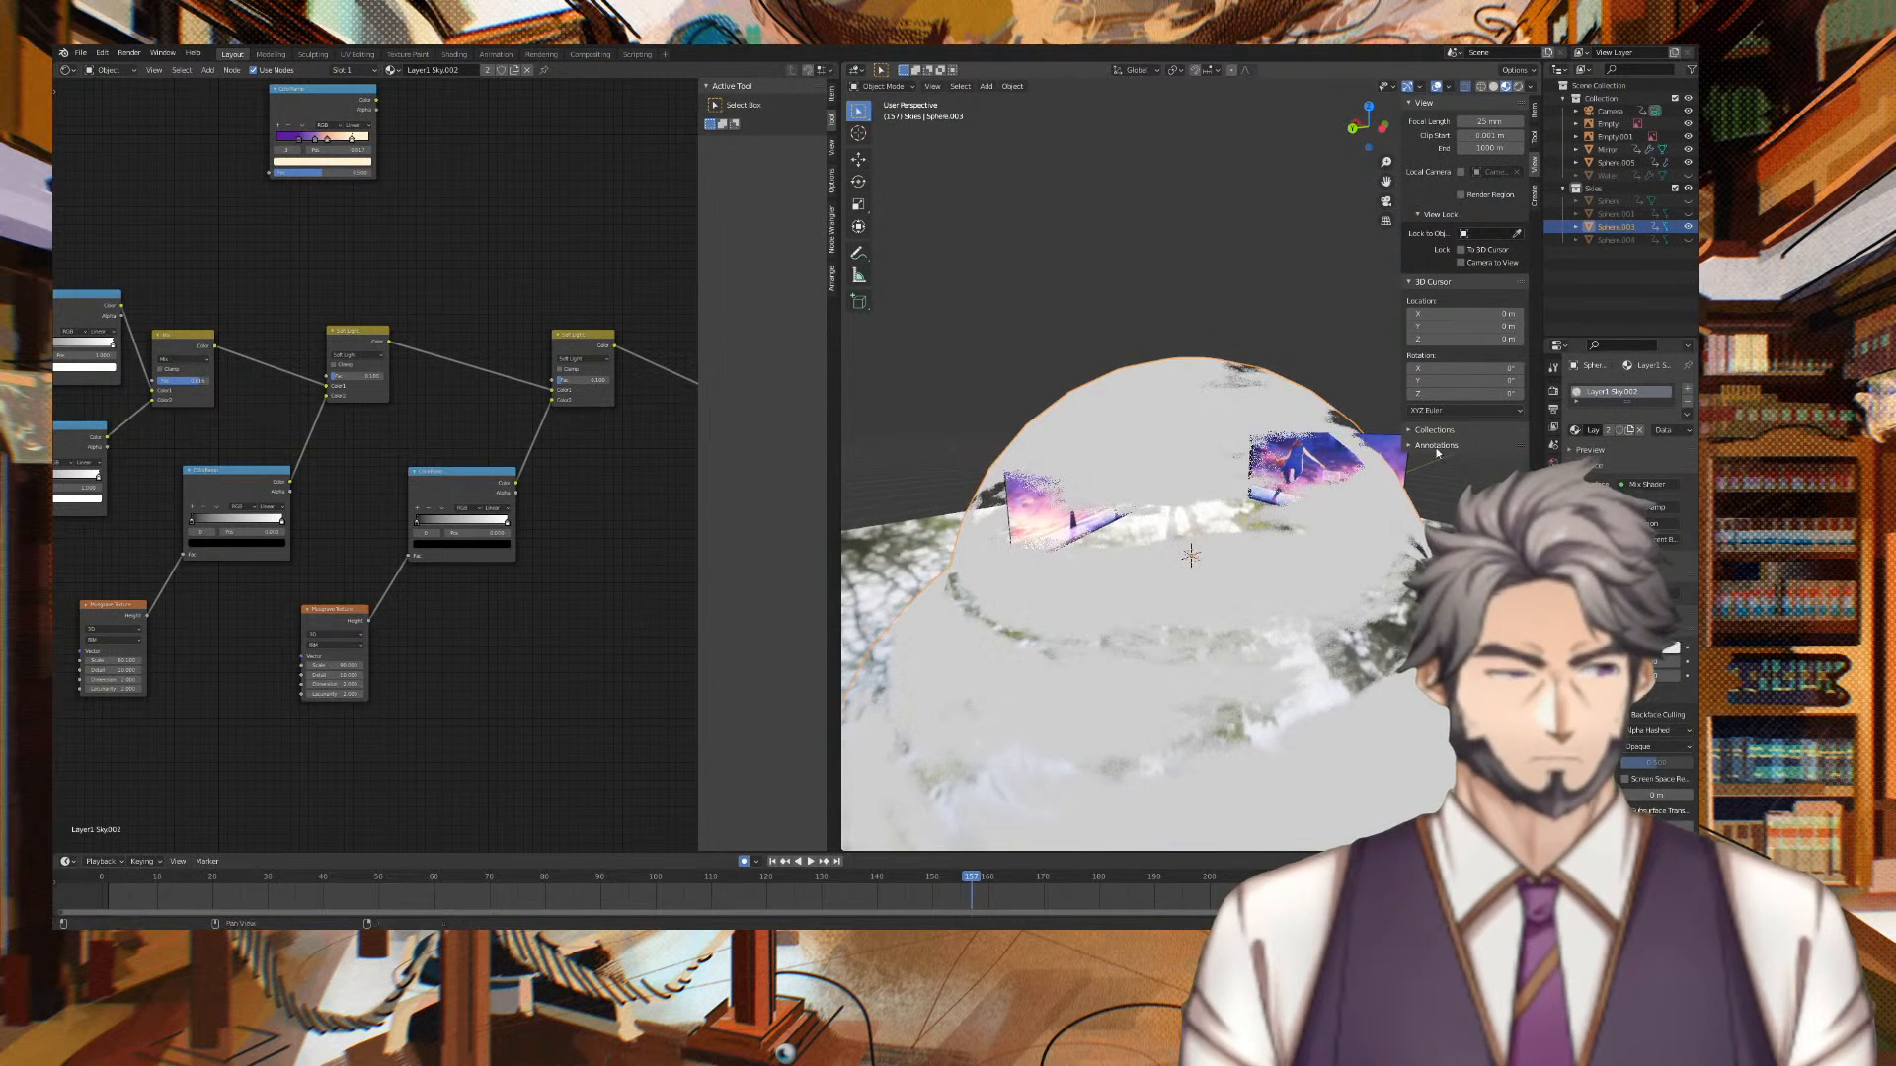
click(1656, 731)
click(1641, 747)
middle_drag(1402, 508, 846, 513)
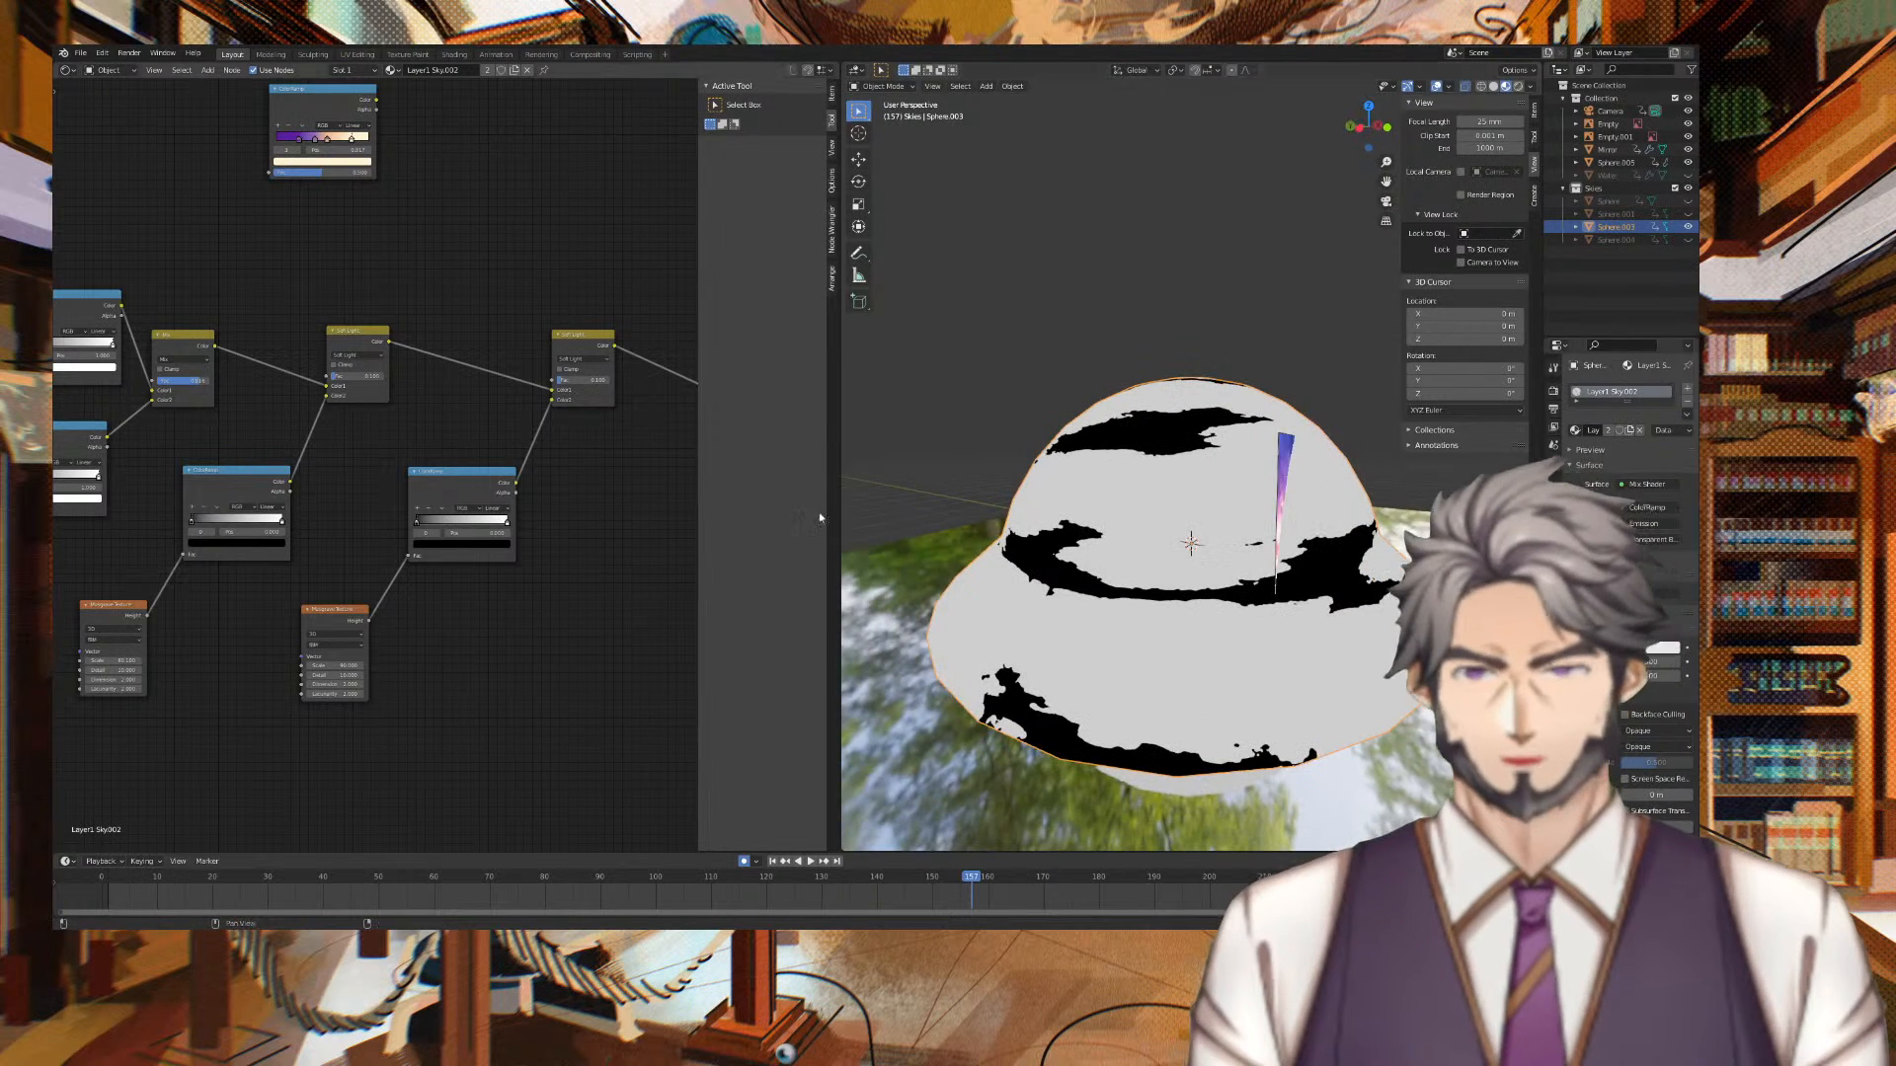
Move the white stops of both Voronoi ColorRamps inward to tighten the cloud shapes
mouse_move(439, 517)
mouse_down()
mouse_move(509, 521)
mouse_move(452, 529)
mouse_up()
middle_drag(377, 476, 626, 557)
drag(275, 424, 369, 416)
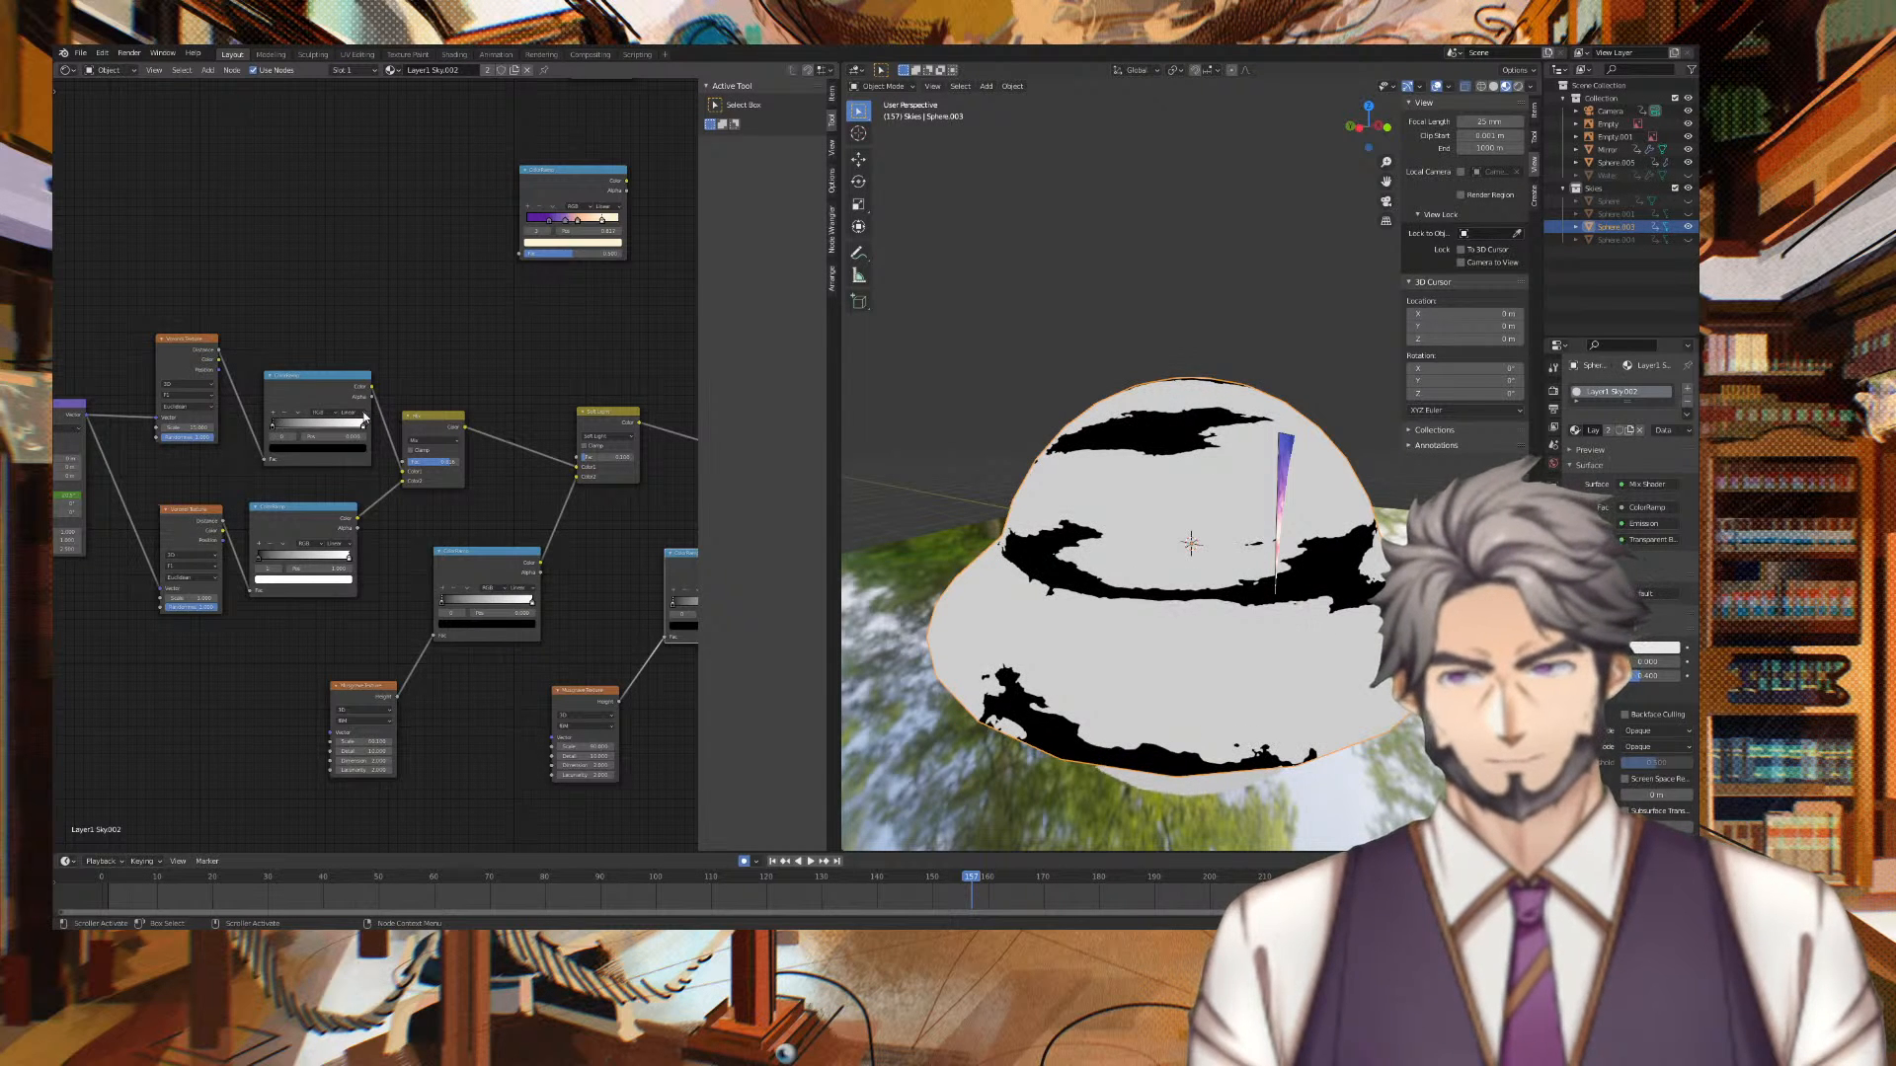
drag(262, 561, 330, 559)
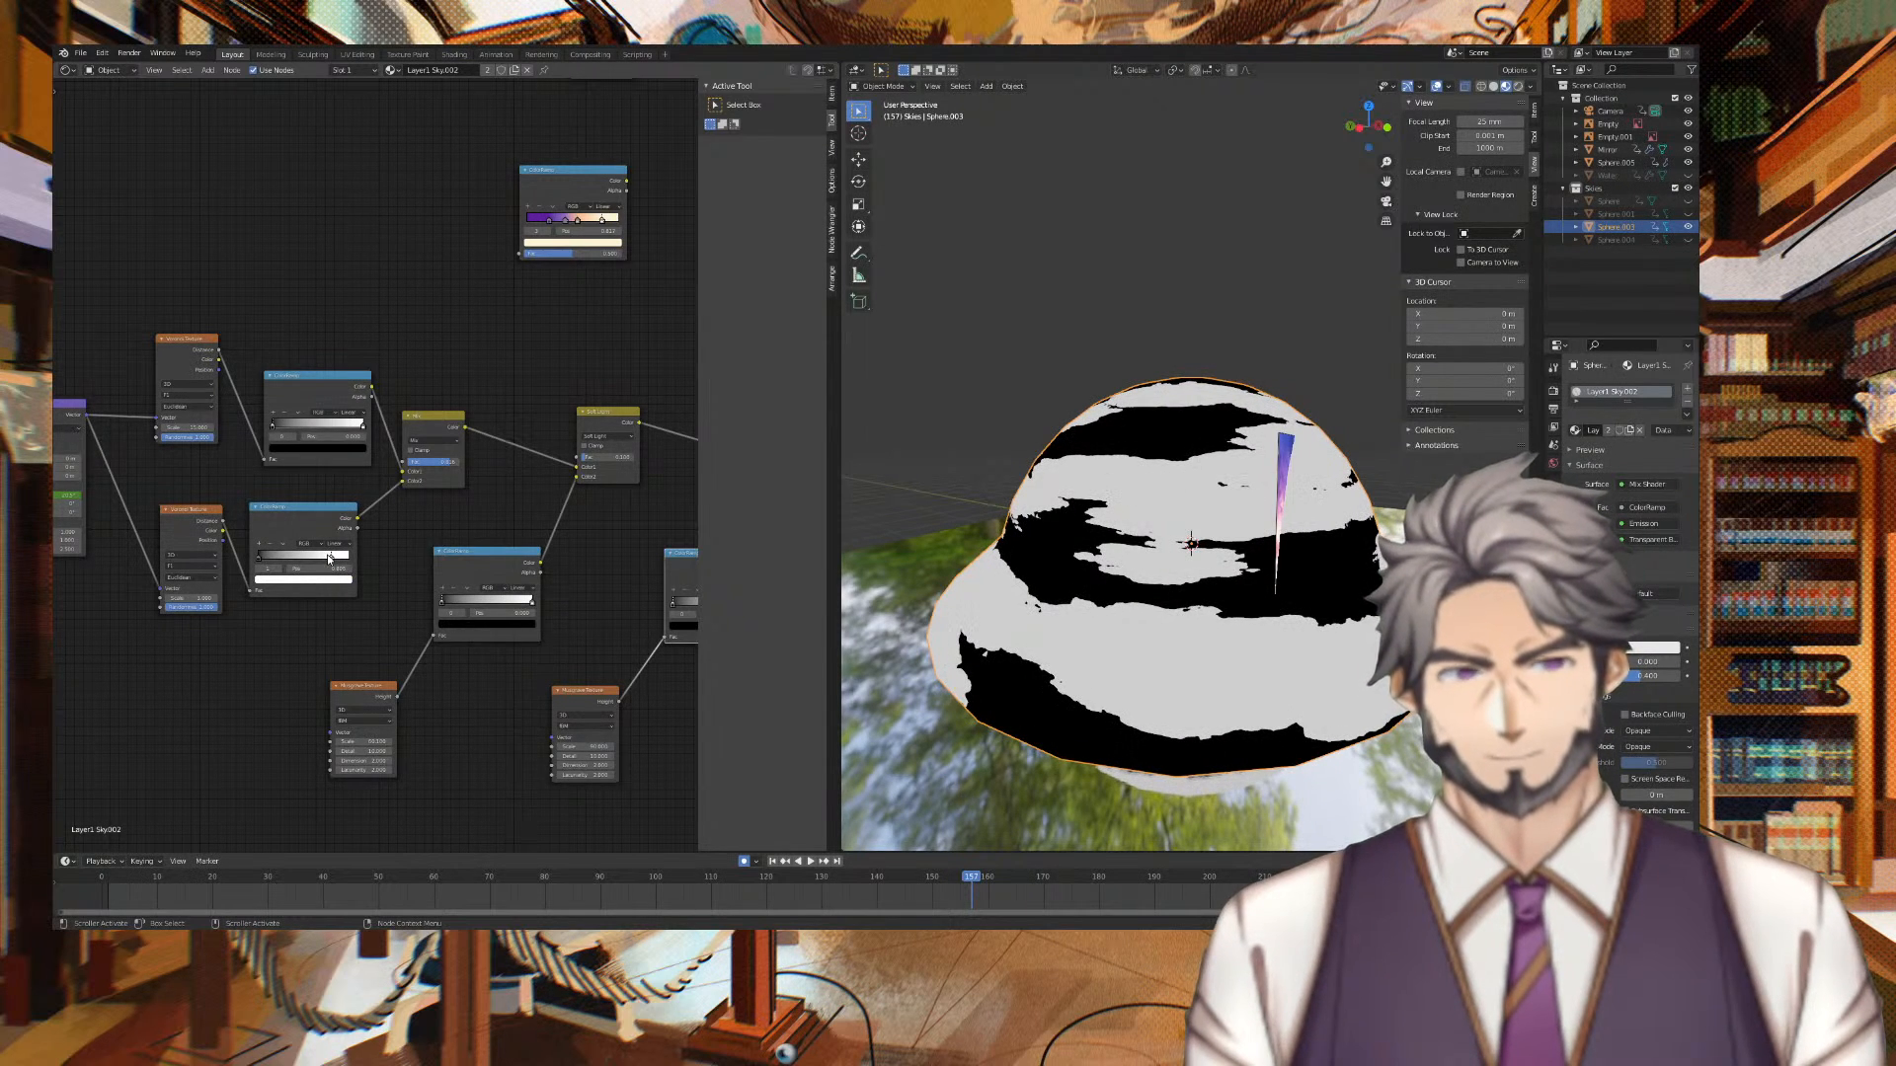
click(361, 432)
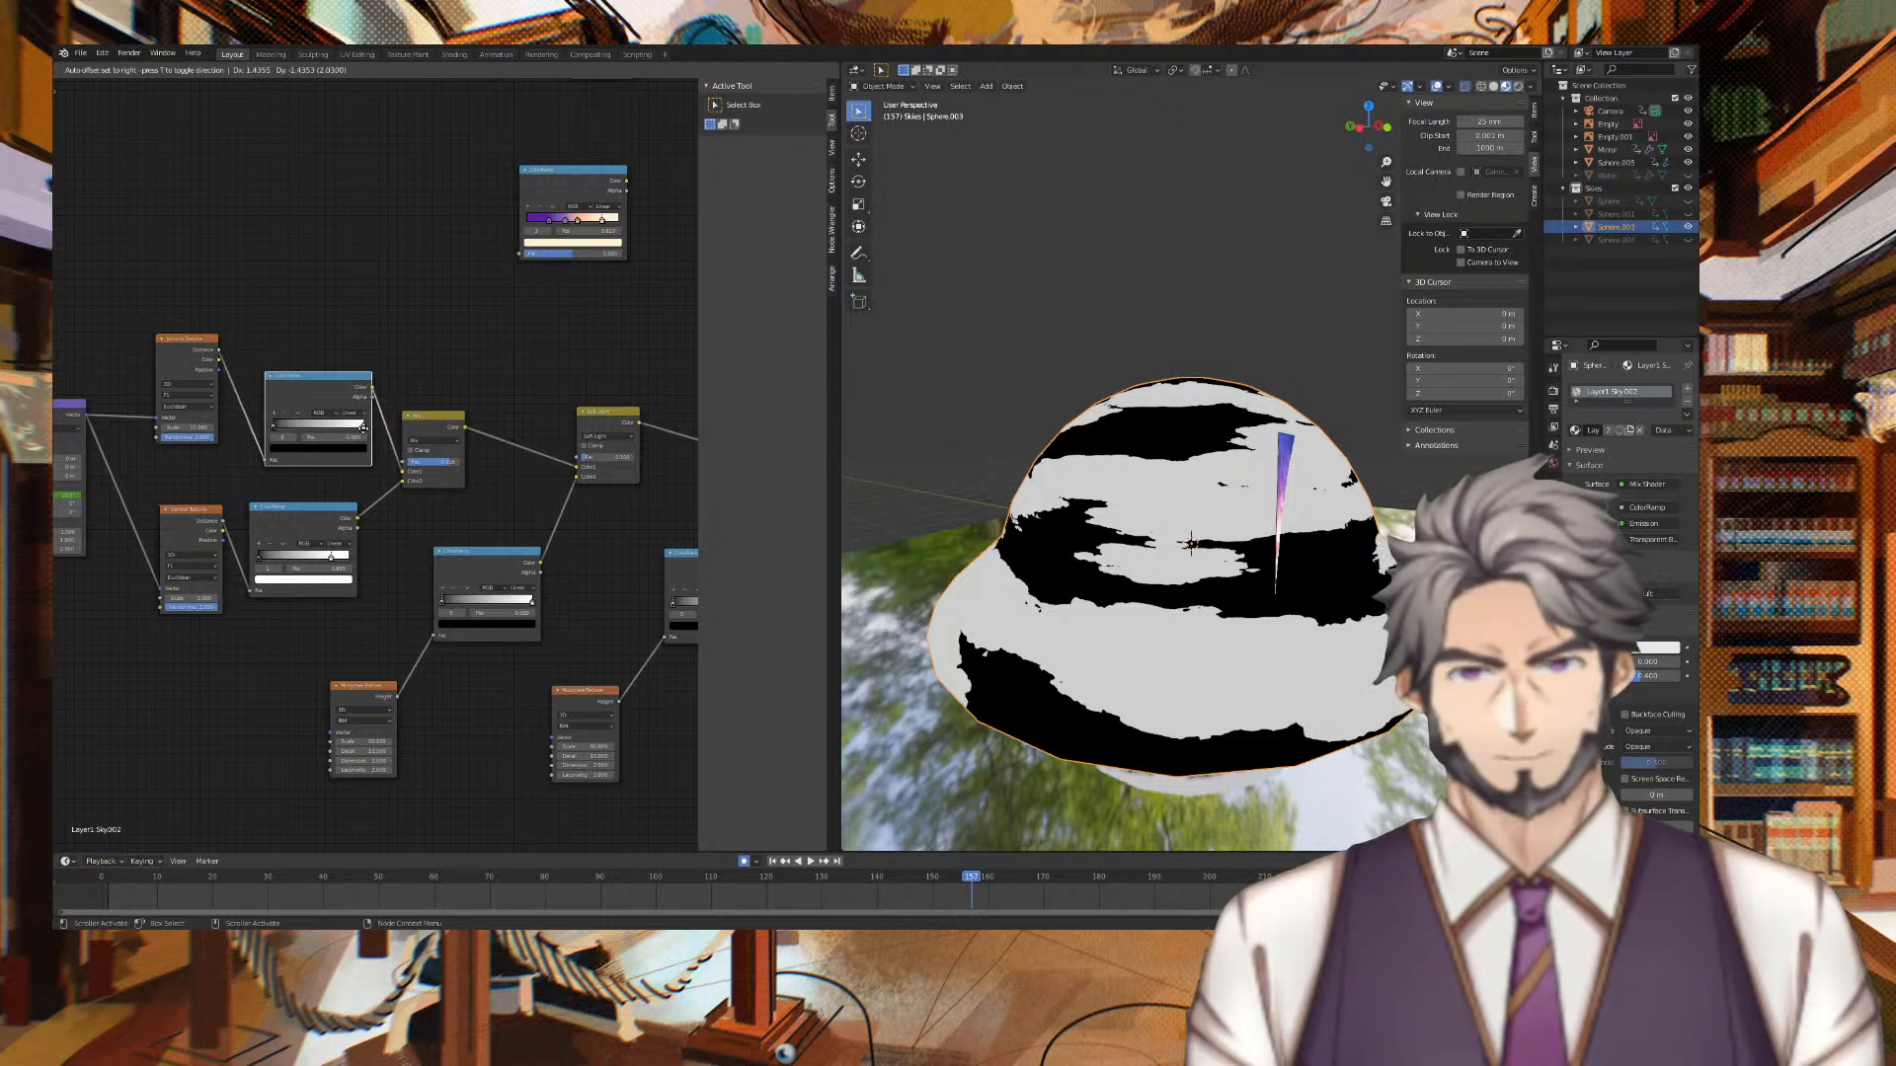
drag(362, 432, 342, 430)
middle_drag(930, 499, 1003, 448)
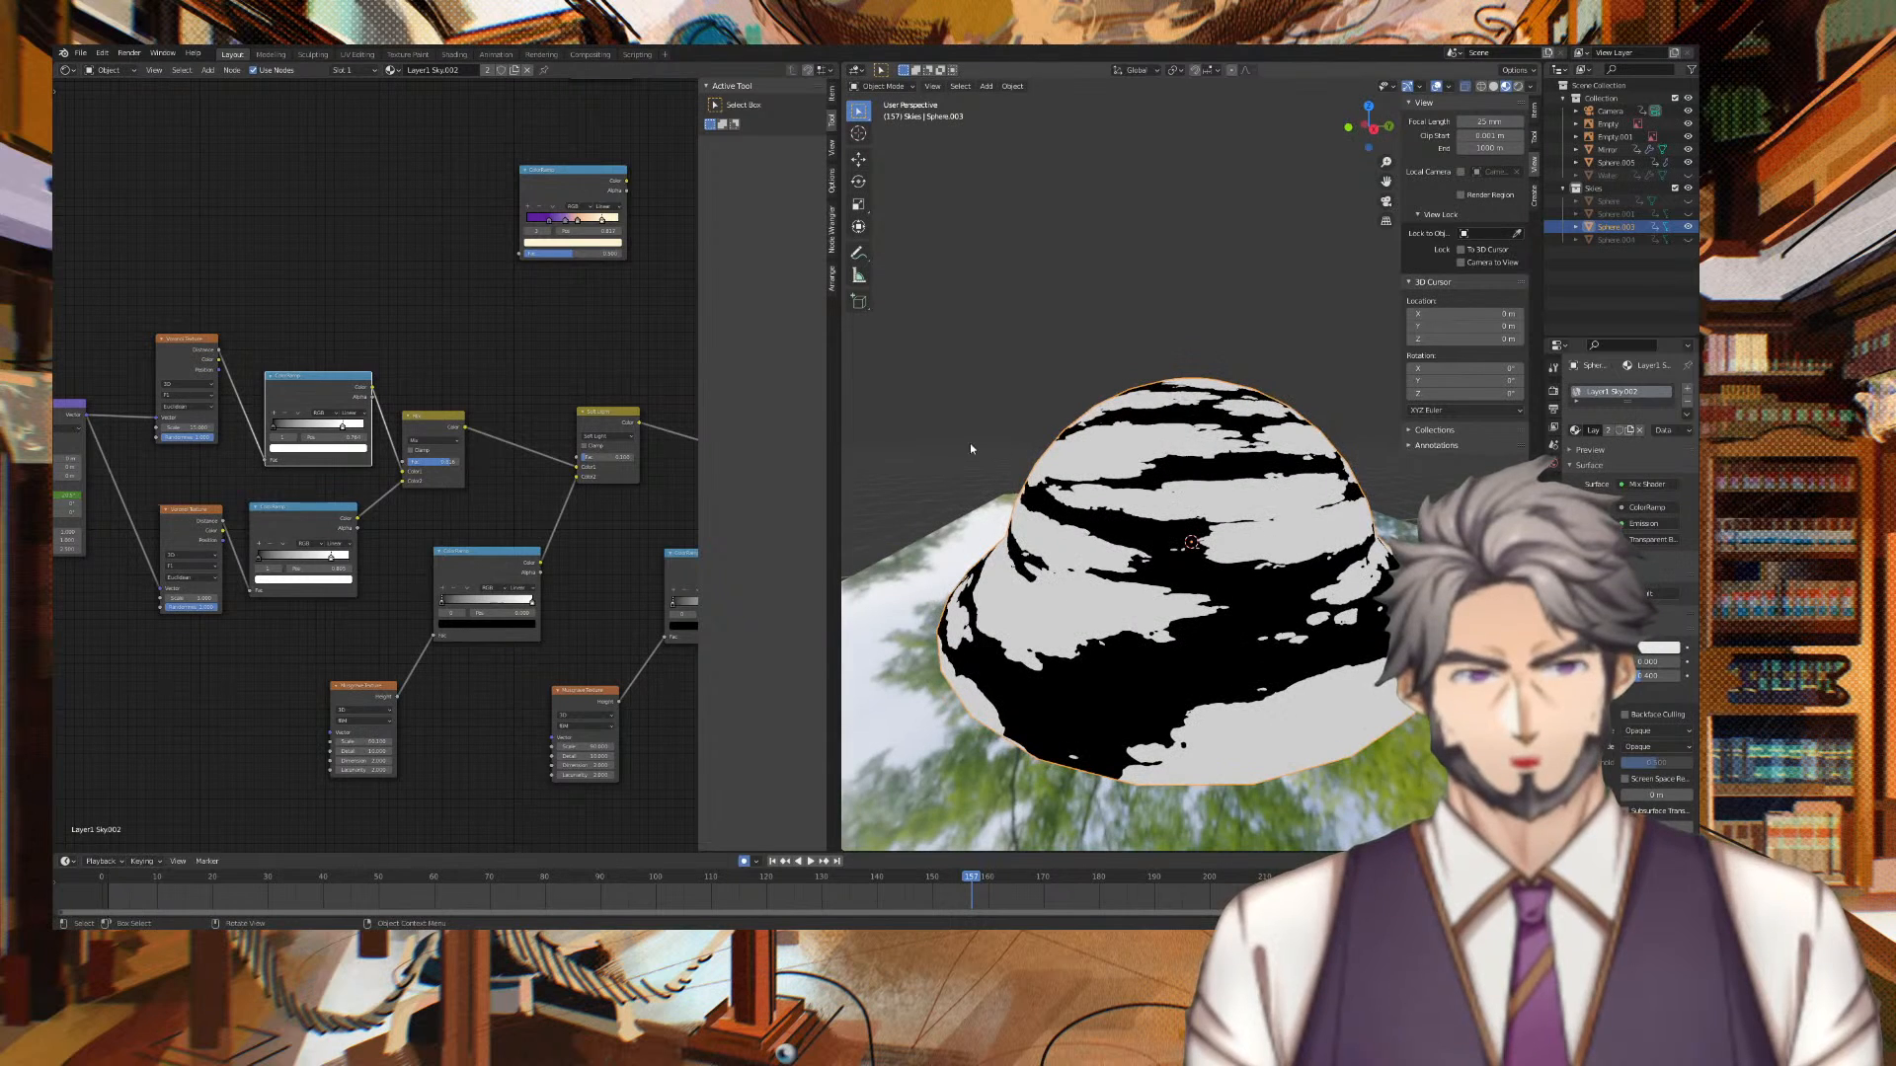
Reposition the stops of the first Musgrave ColorRamp, leaving the black stop closer to the white end
drag(452, 600, 593, 610)
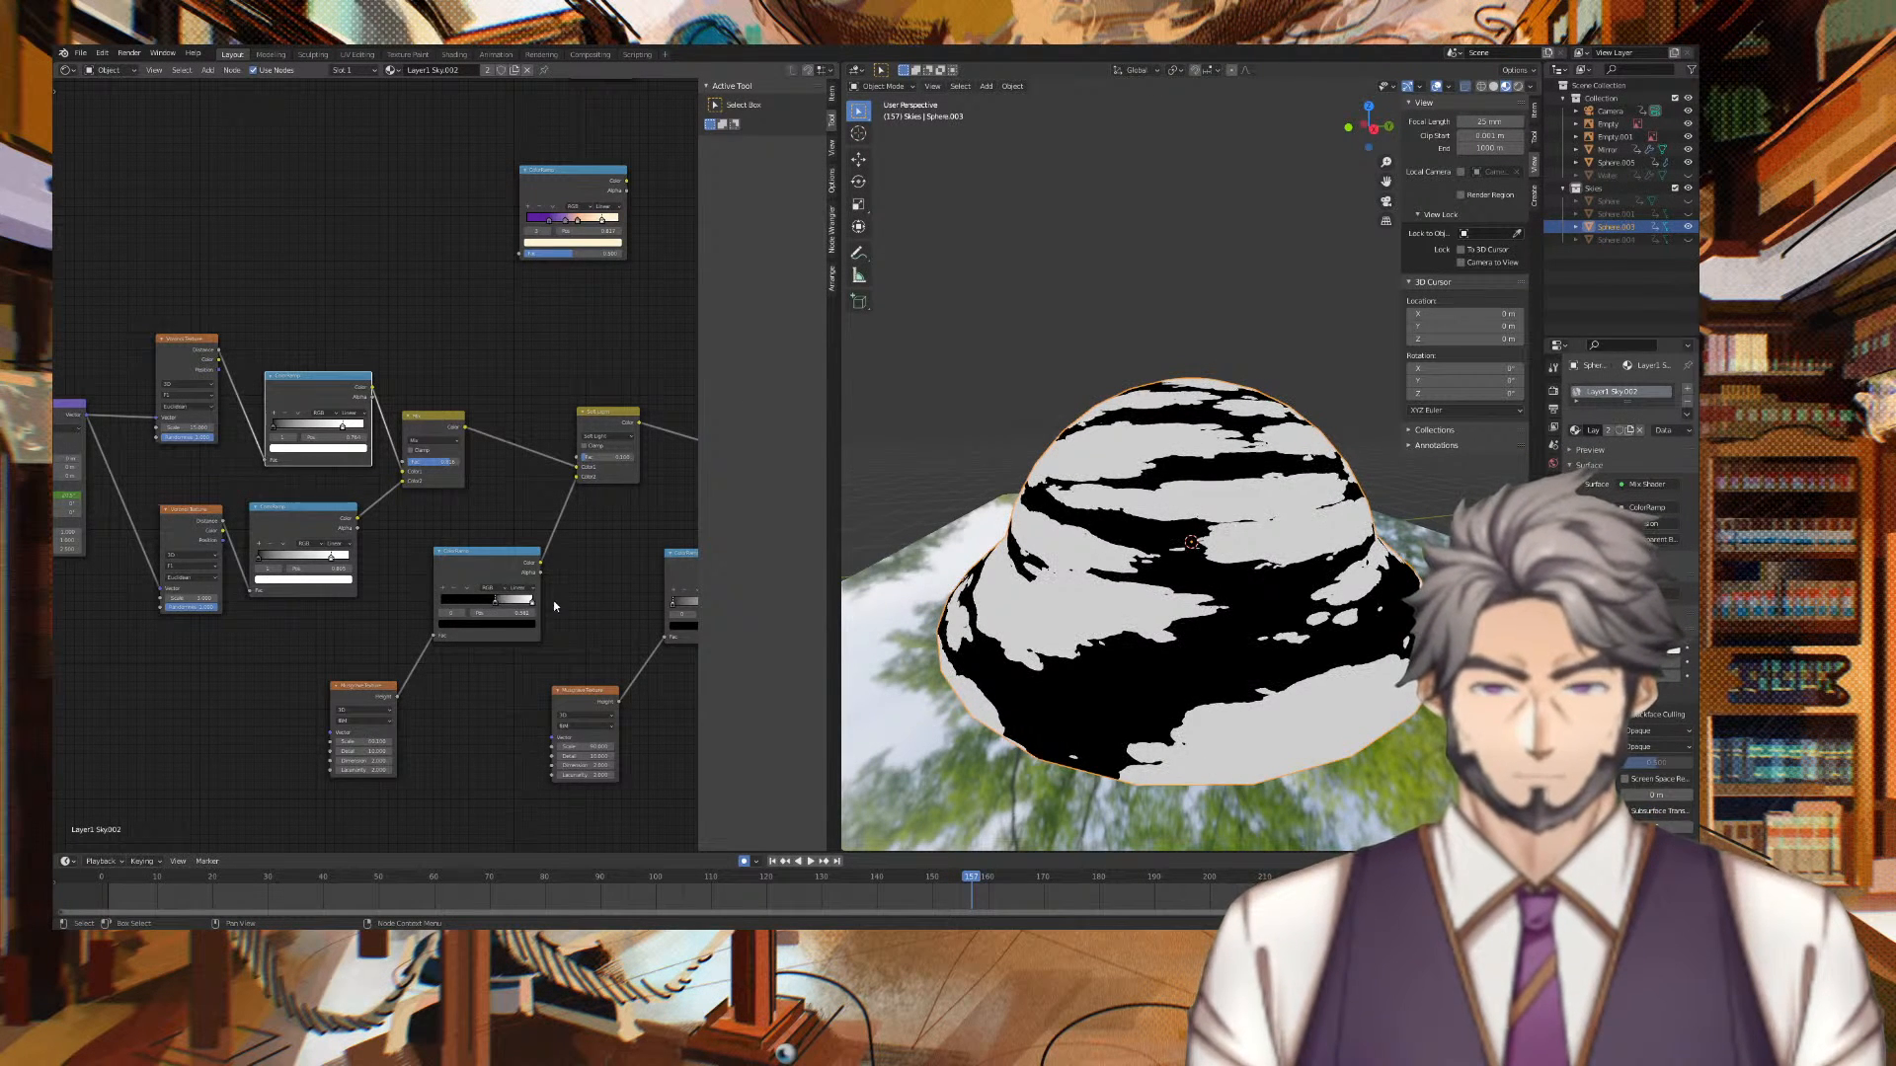
drag(515, 606, 470, 609)
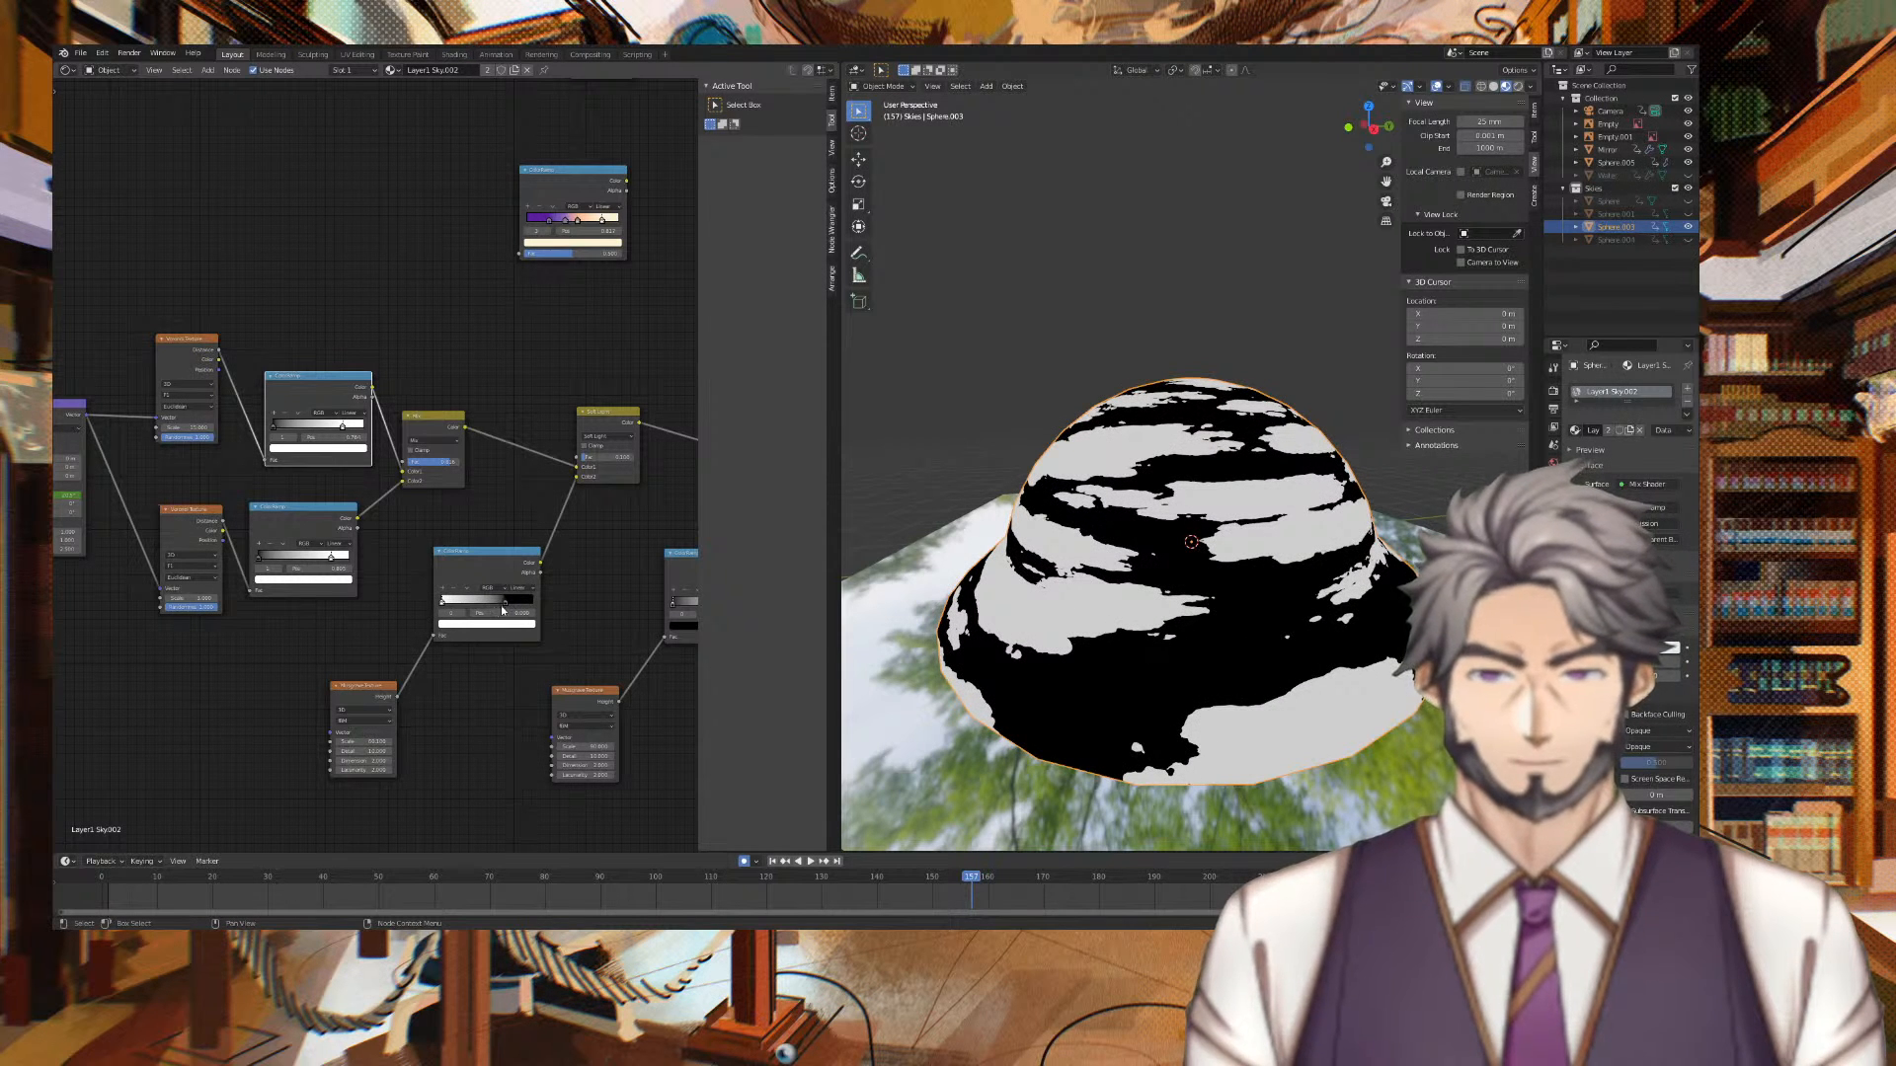
drag(468, 607, 559, 606)
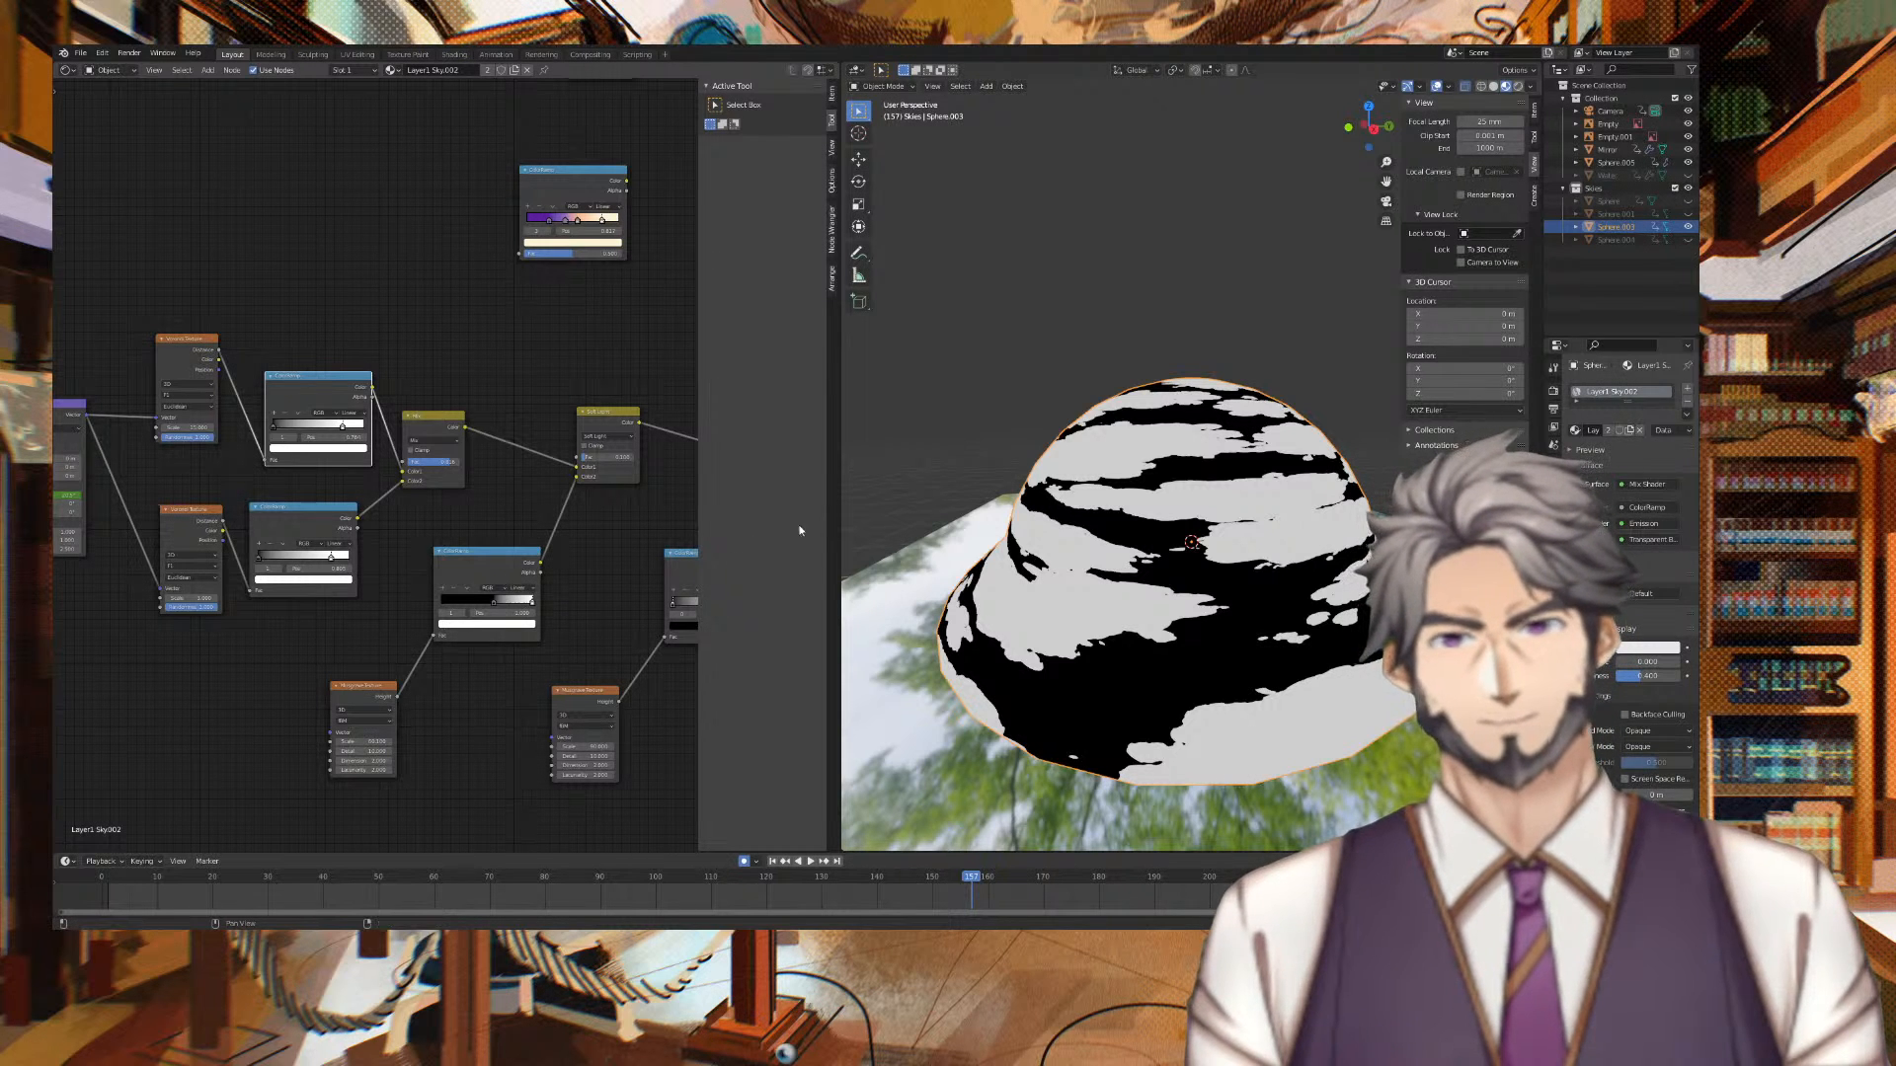
Set the sky material's blend mode to Alpha Hashed and view the clouds from inside the dome
click(1655, 731)
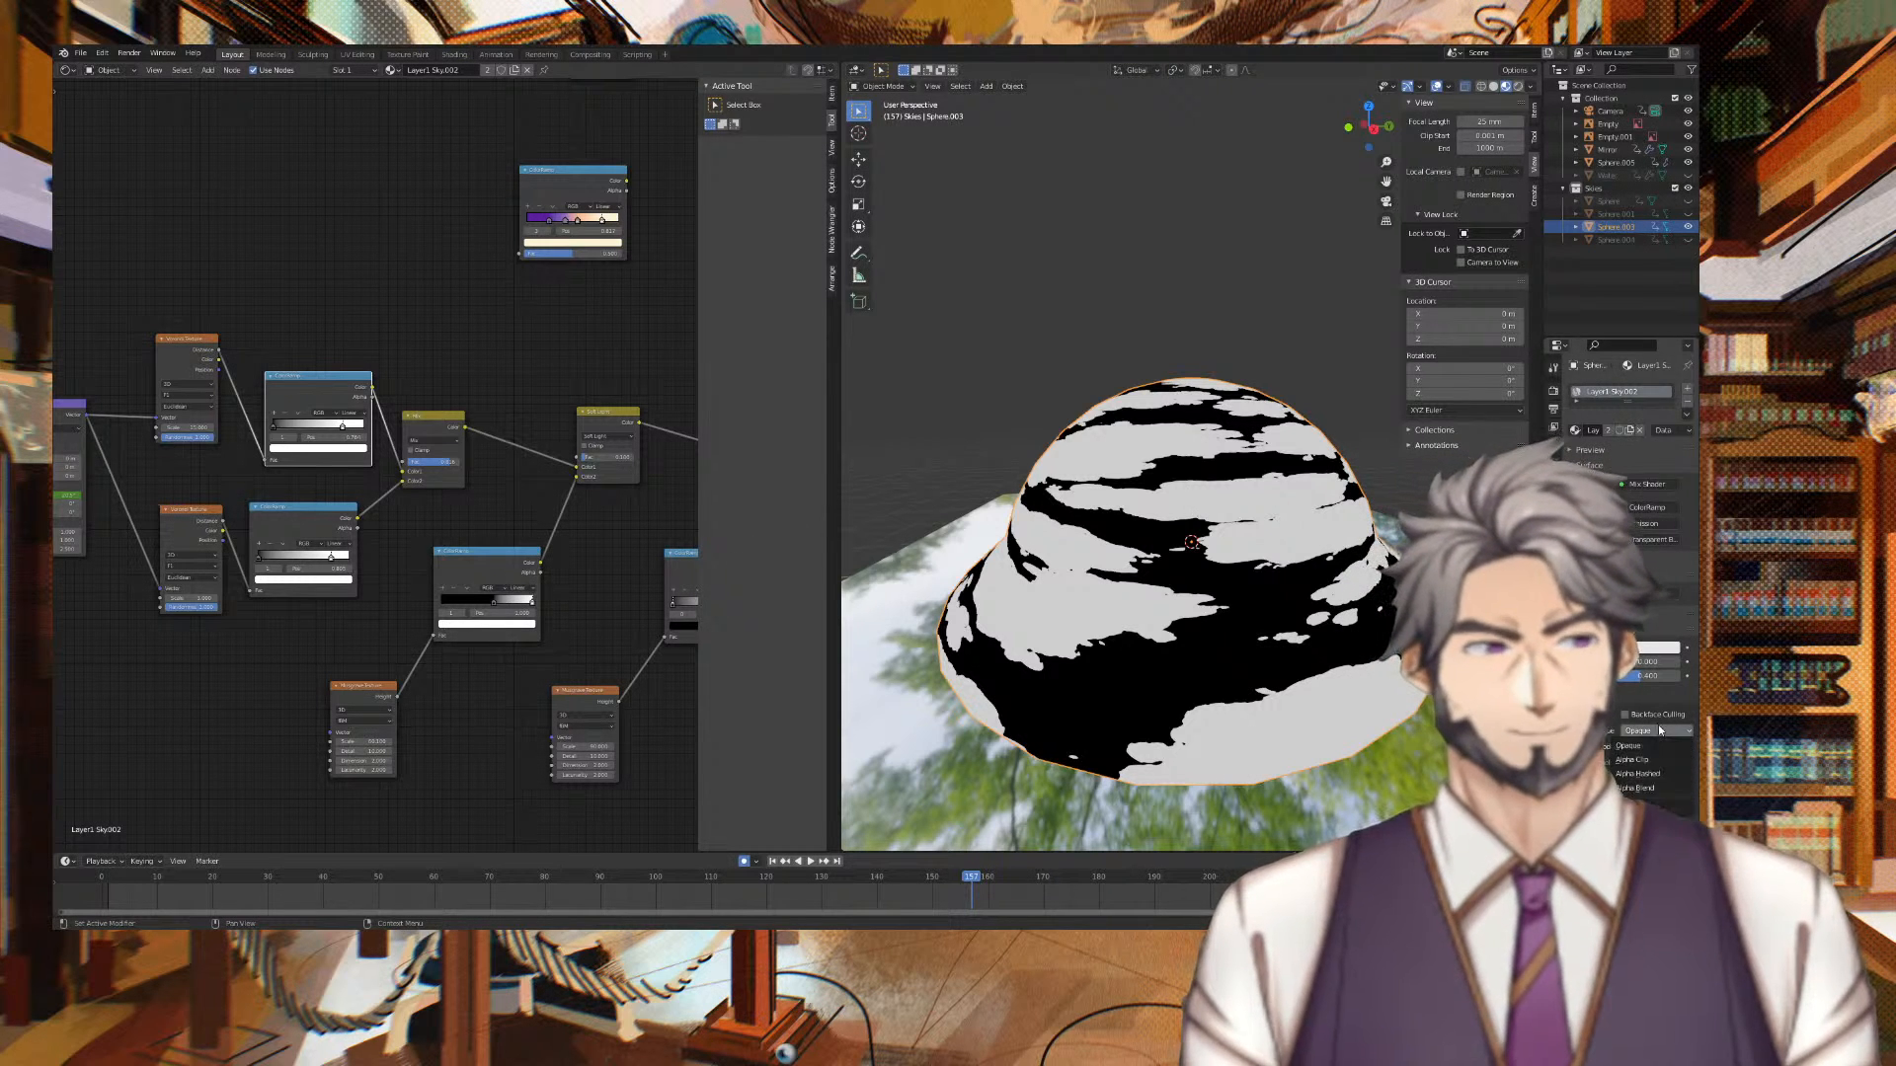
click(1649, 778)
scroll(1329, 583, up, 1)
middle_drag(1329, 583, 1025, 542)
scroll(1080, 578, up, 3)
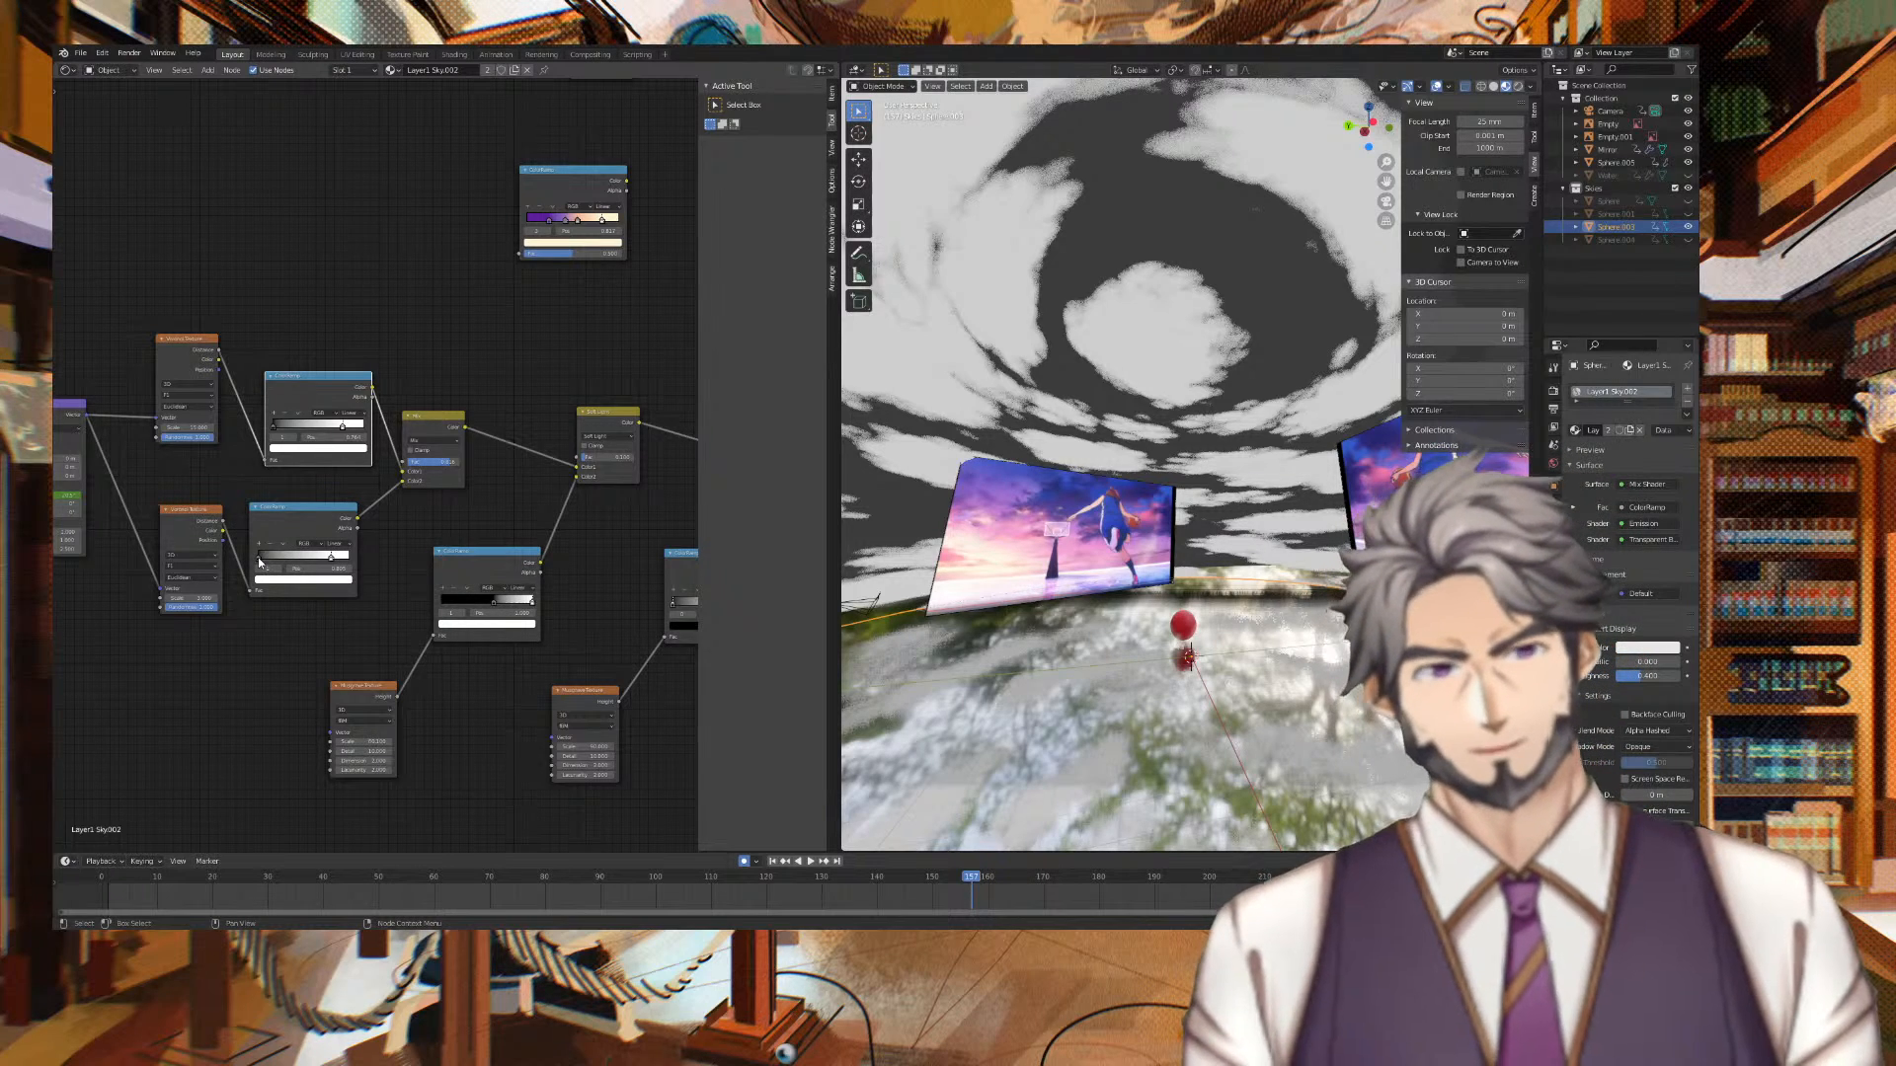
Select the black stop of the second Voronoi ColorRamp and increase the viewport's focal length for a narrower view of the clouds
mouse_move(258, 559)
mouse_down()
mouse_move(291, 560)
mouse_move(260, 561)
mouse_up()
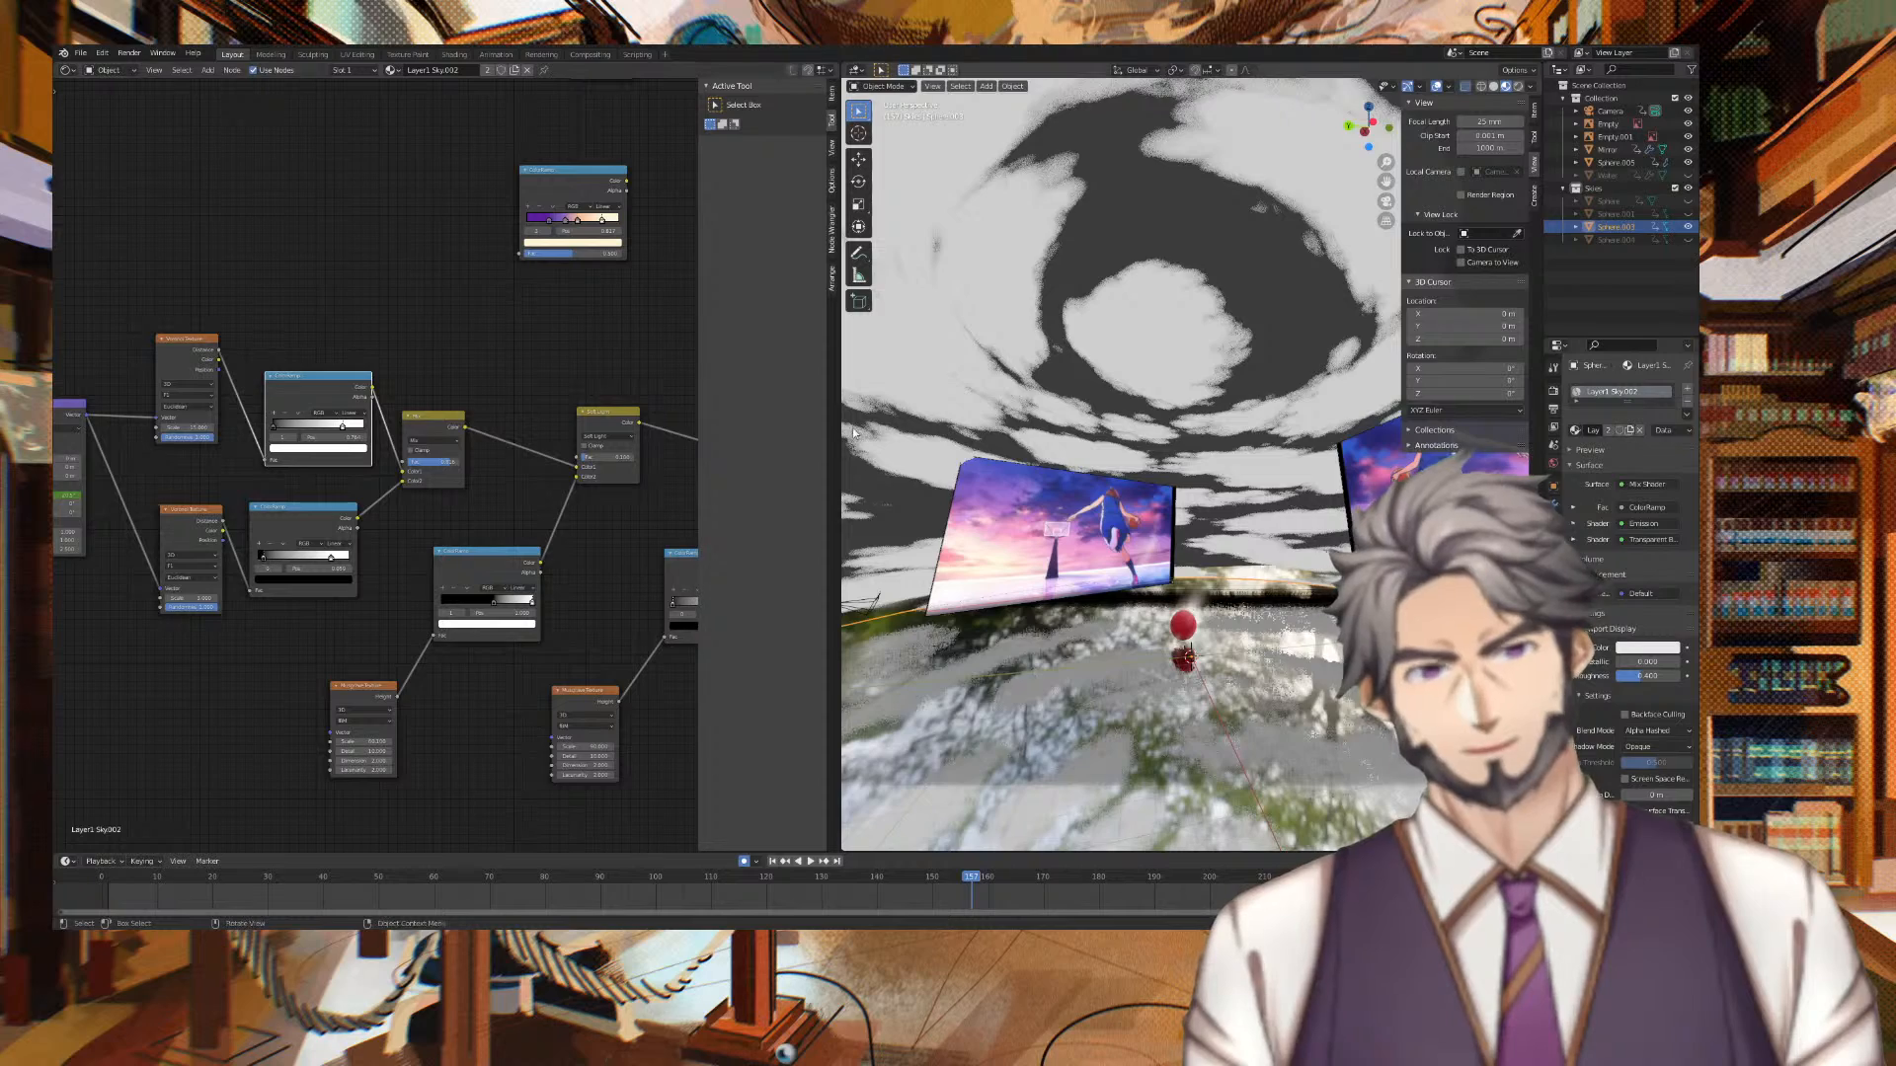
drag(1489, 121, 1538, 121)
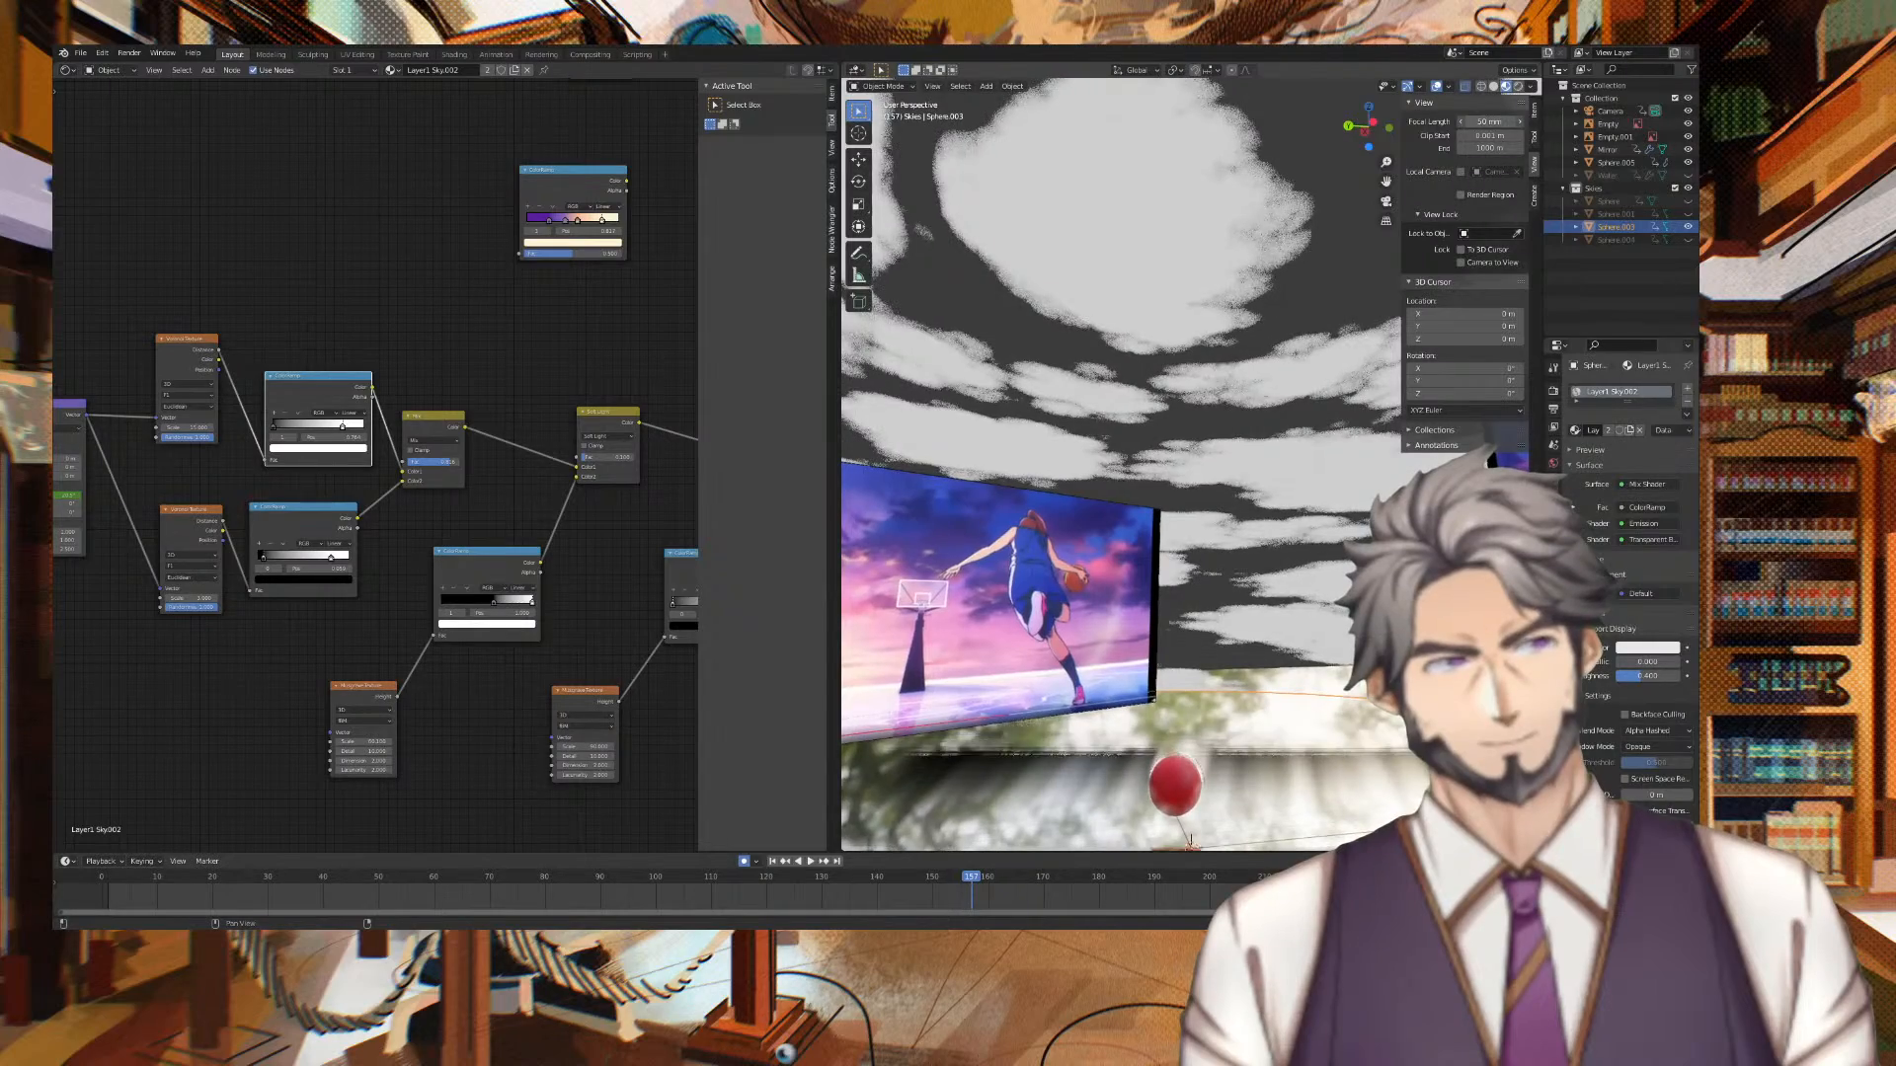
middle_drag(1274, 296, 1361, 351)
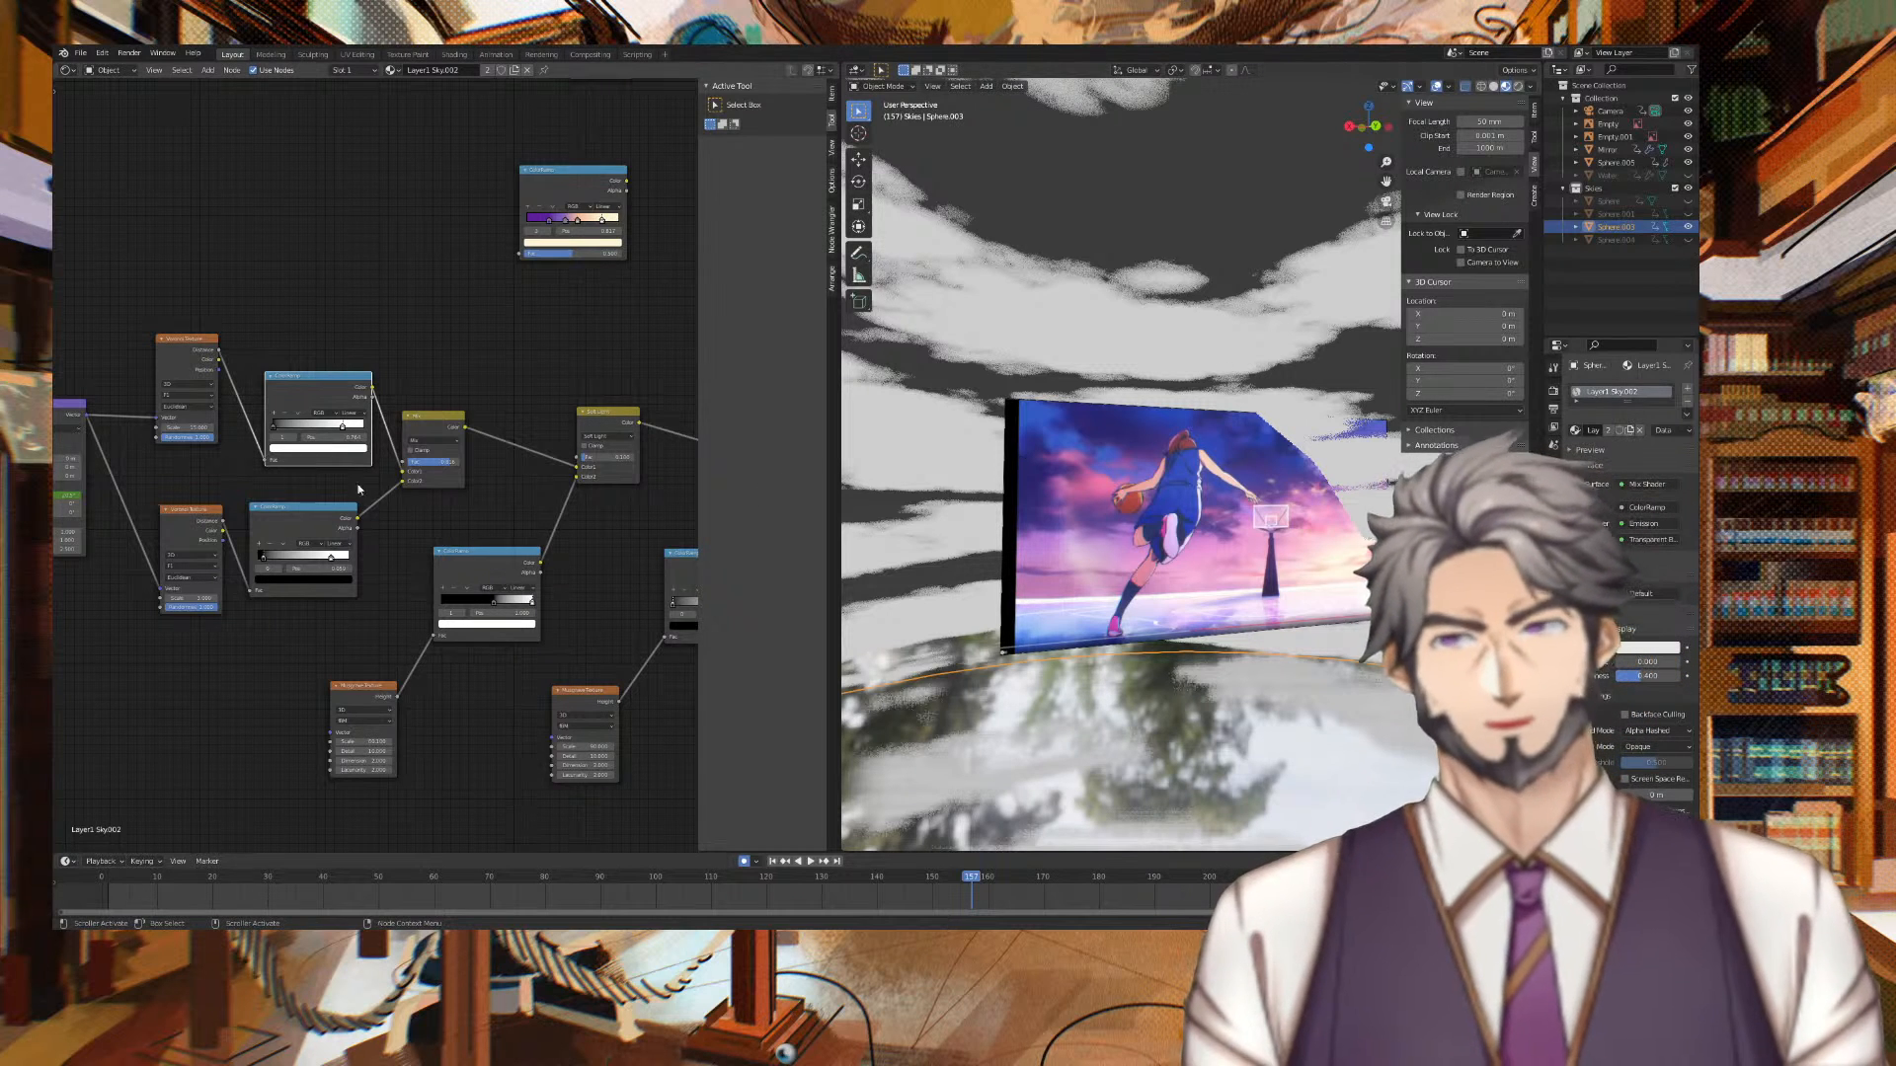
Try different Y and Z scales on the Mapping node, then reset the Y scale to 1
middle_drag(186, 482, 450, 515)
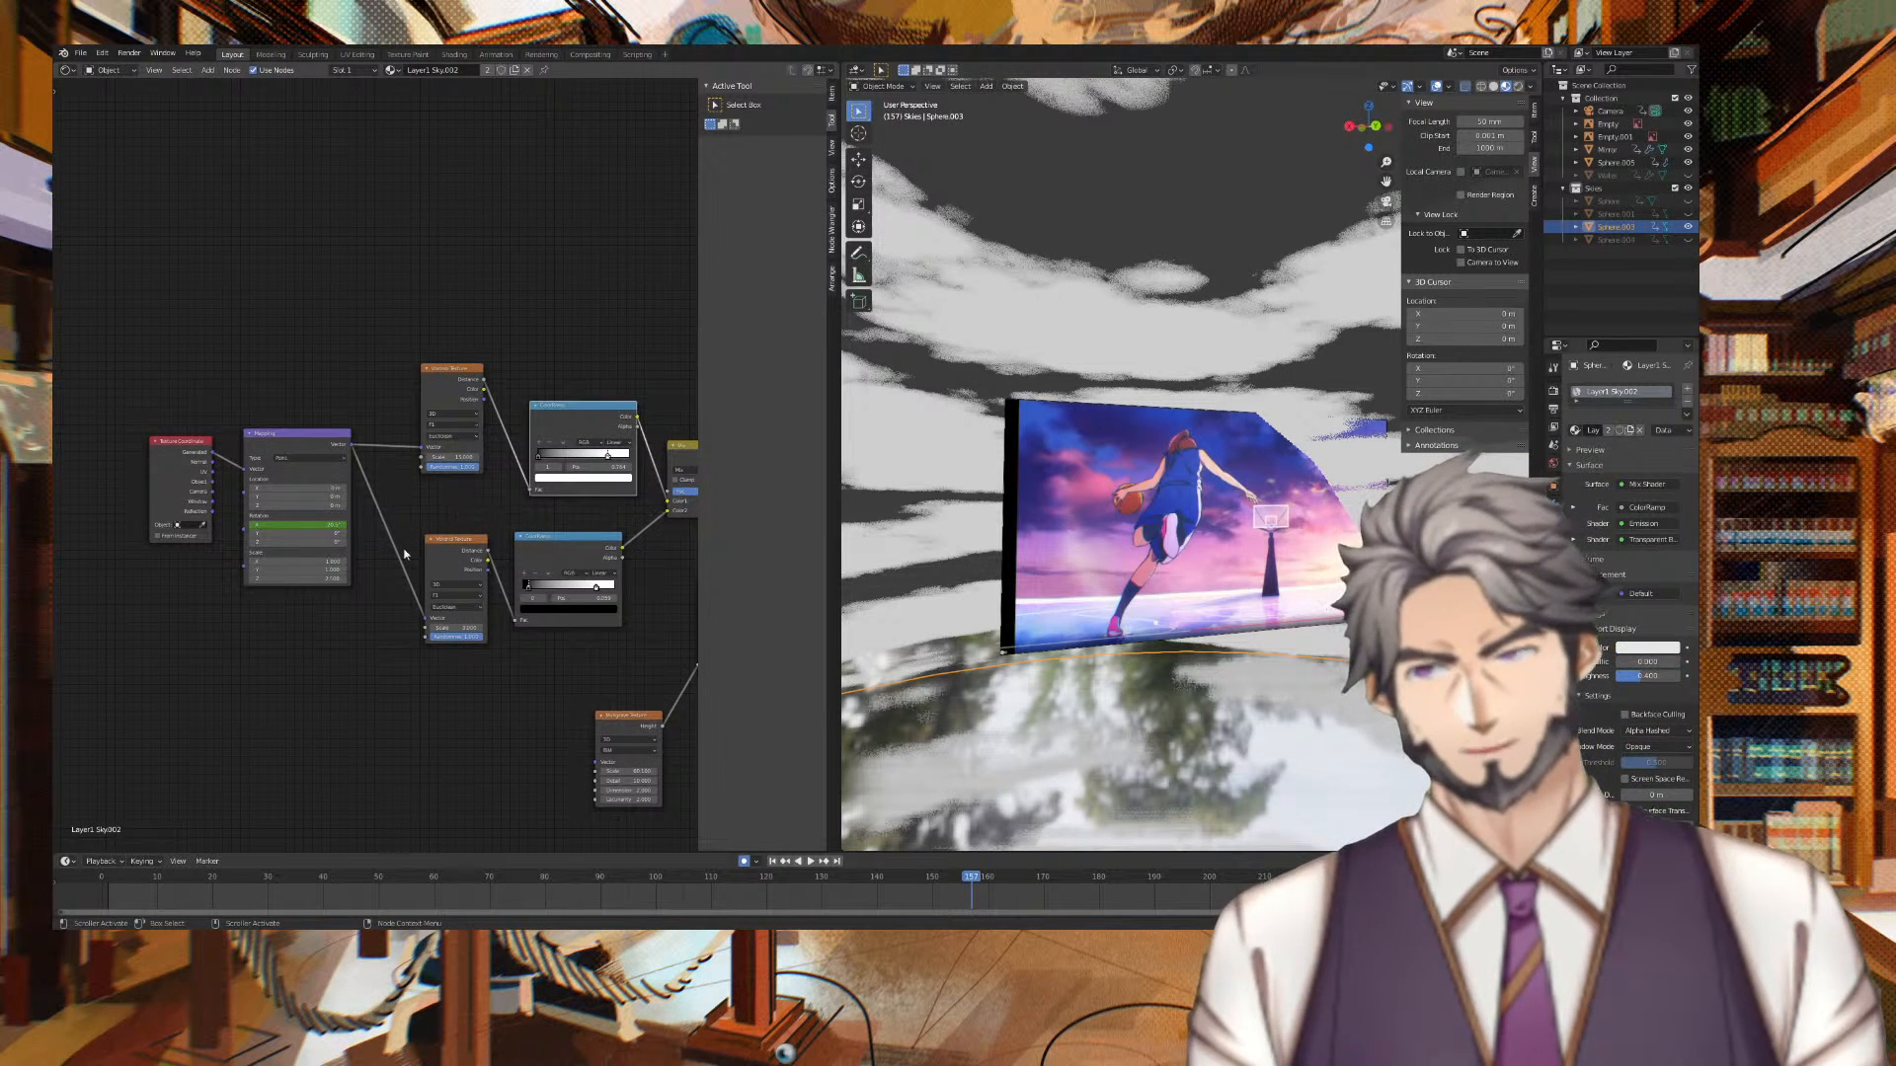
drag(297, 579, 170, 579)
drag(311, 571, 607, 571)
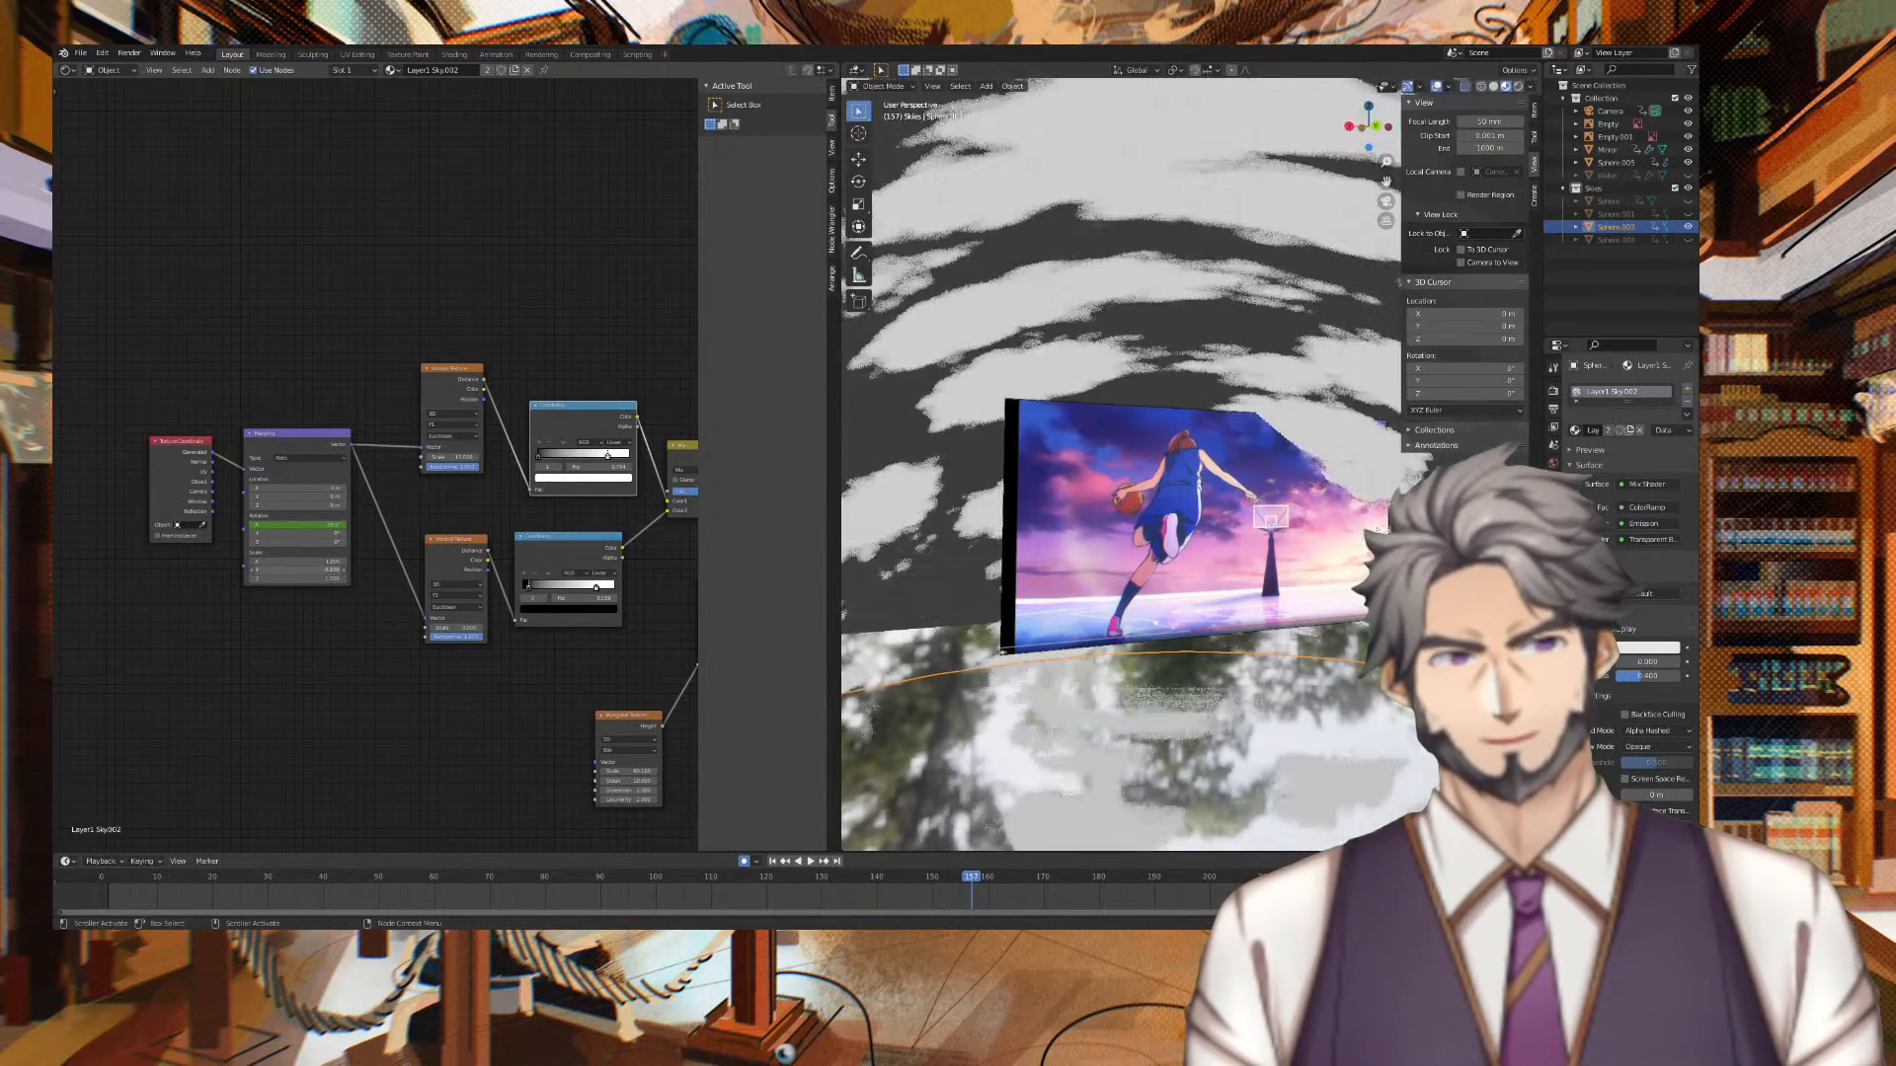
scroll(1173, 484, down, 8)
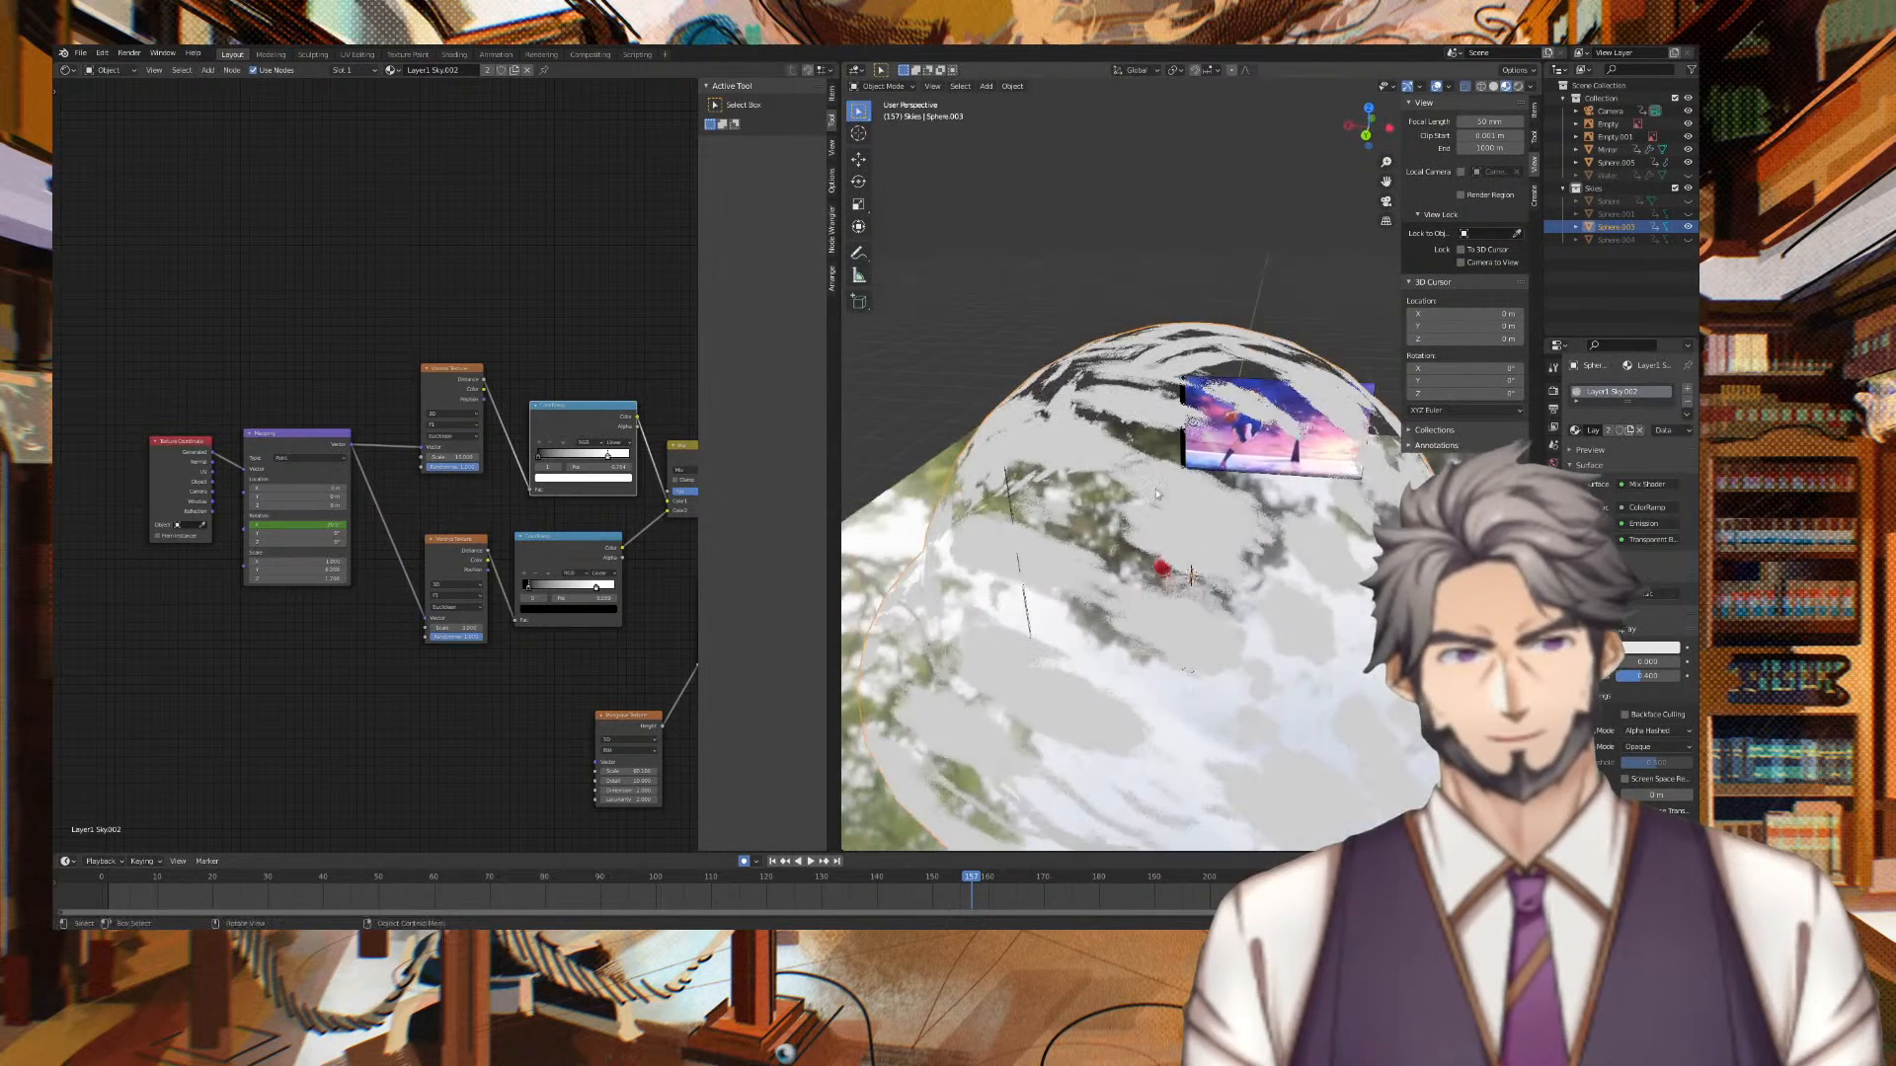
text(1)
key(Tab)
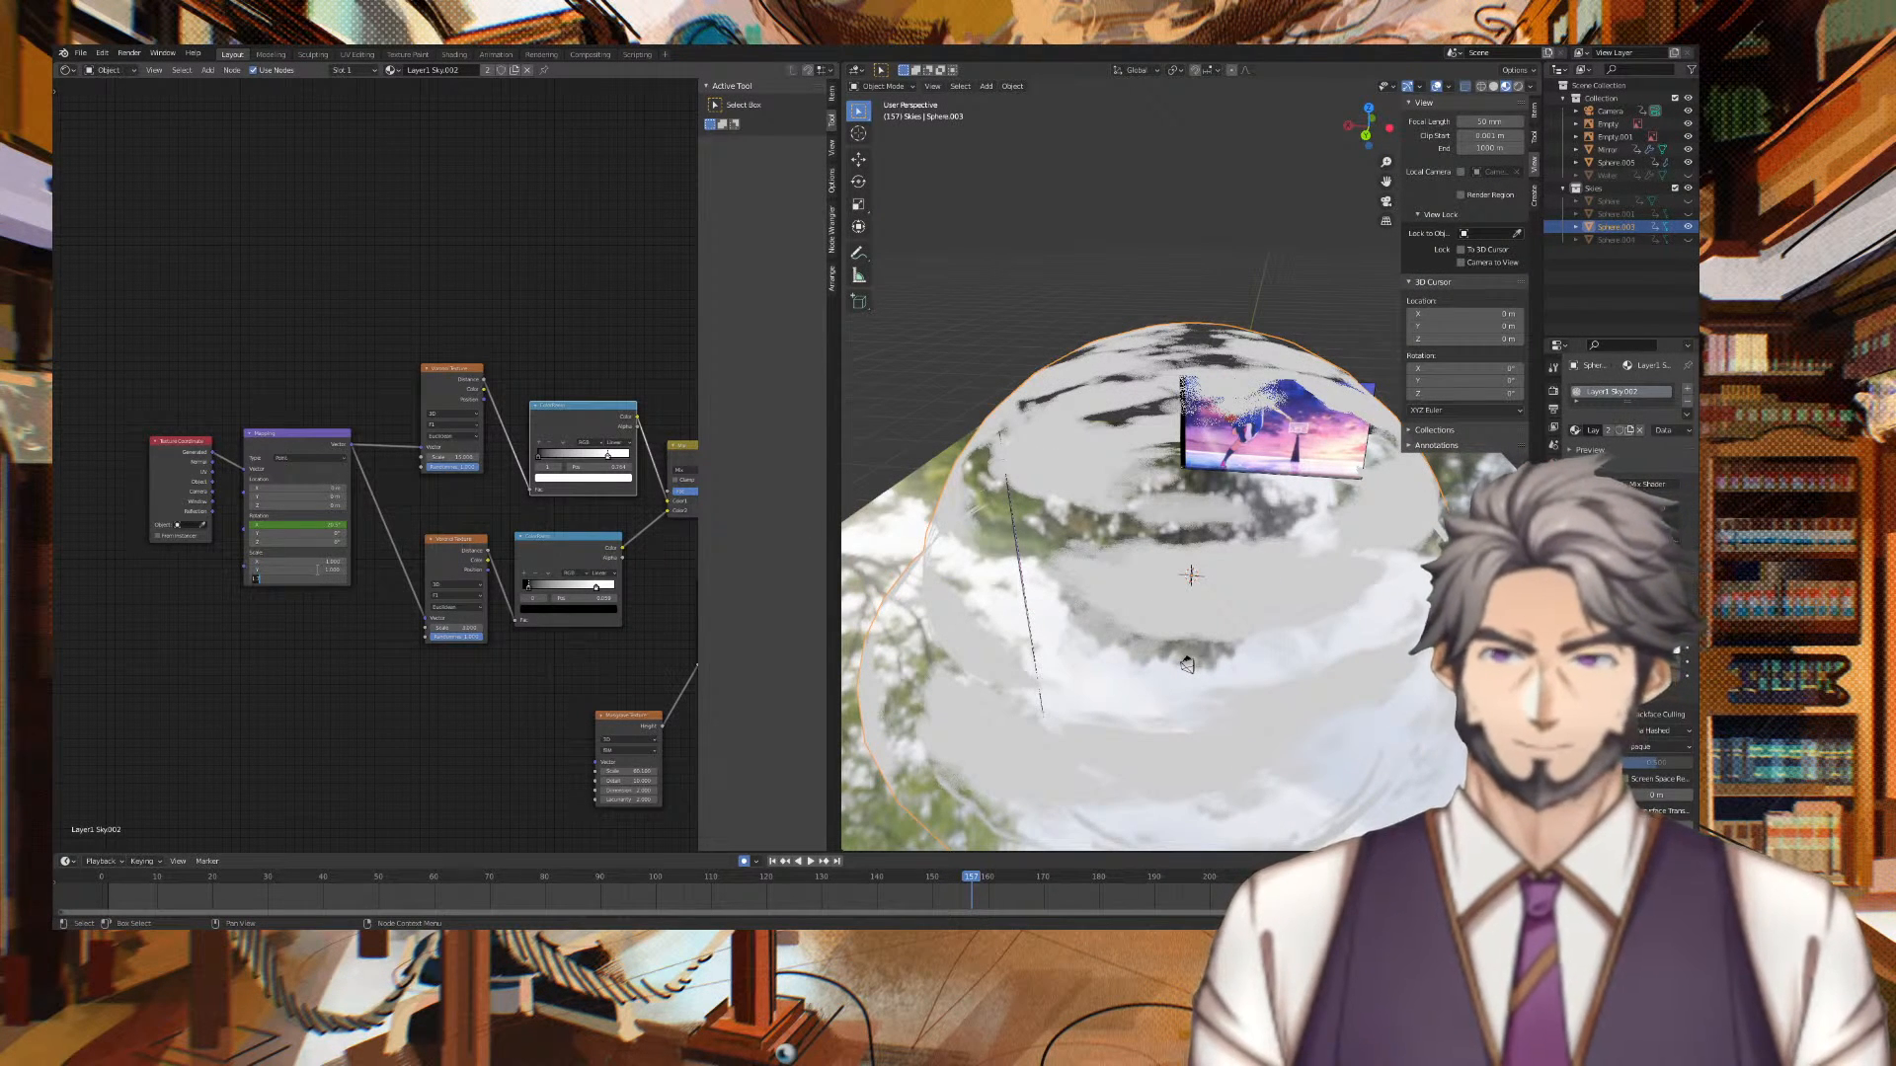
Increase the Mapping node's Z scale and check the stretched clouds through the camera and from inside the dome
drag(296, 578, 588, 579)
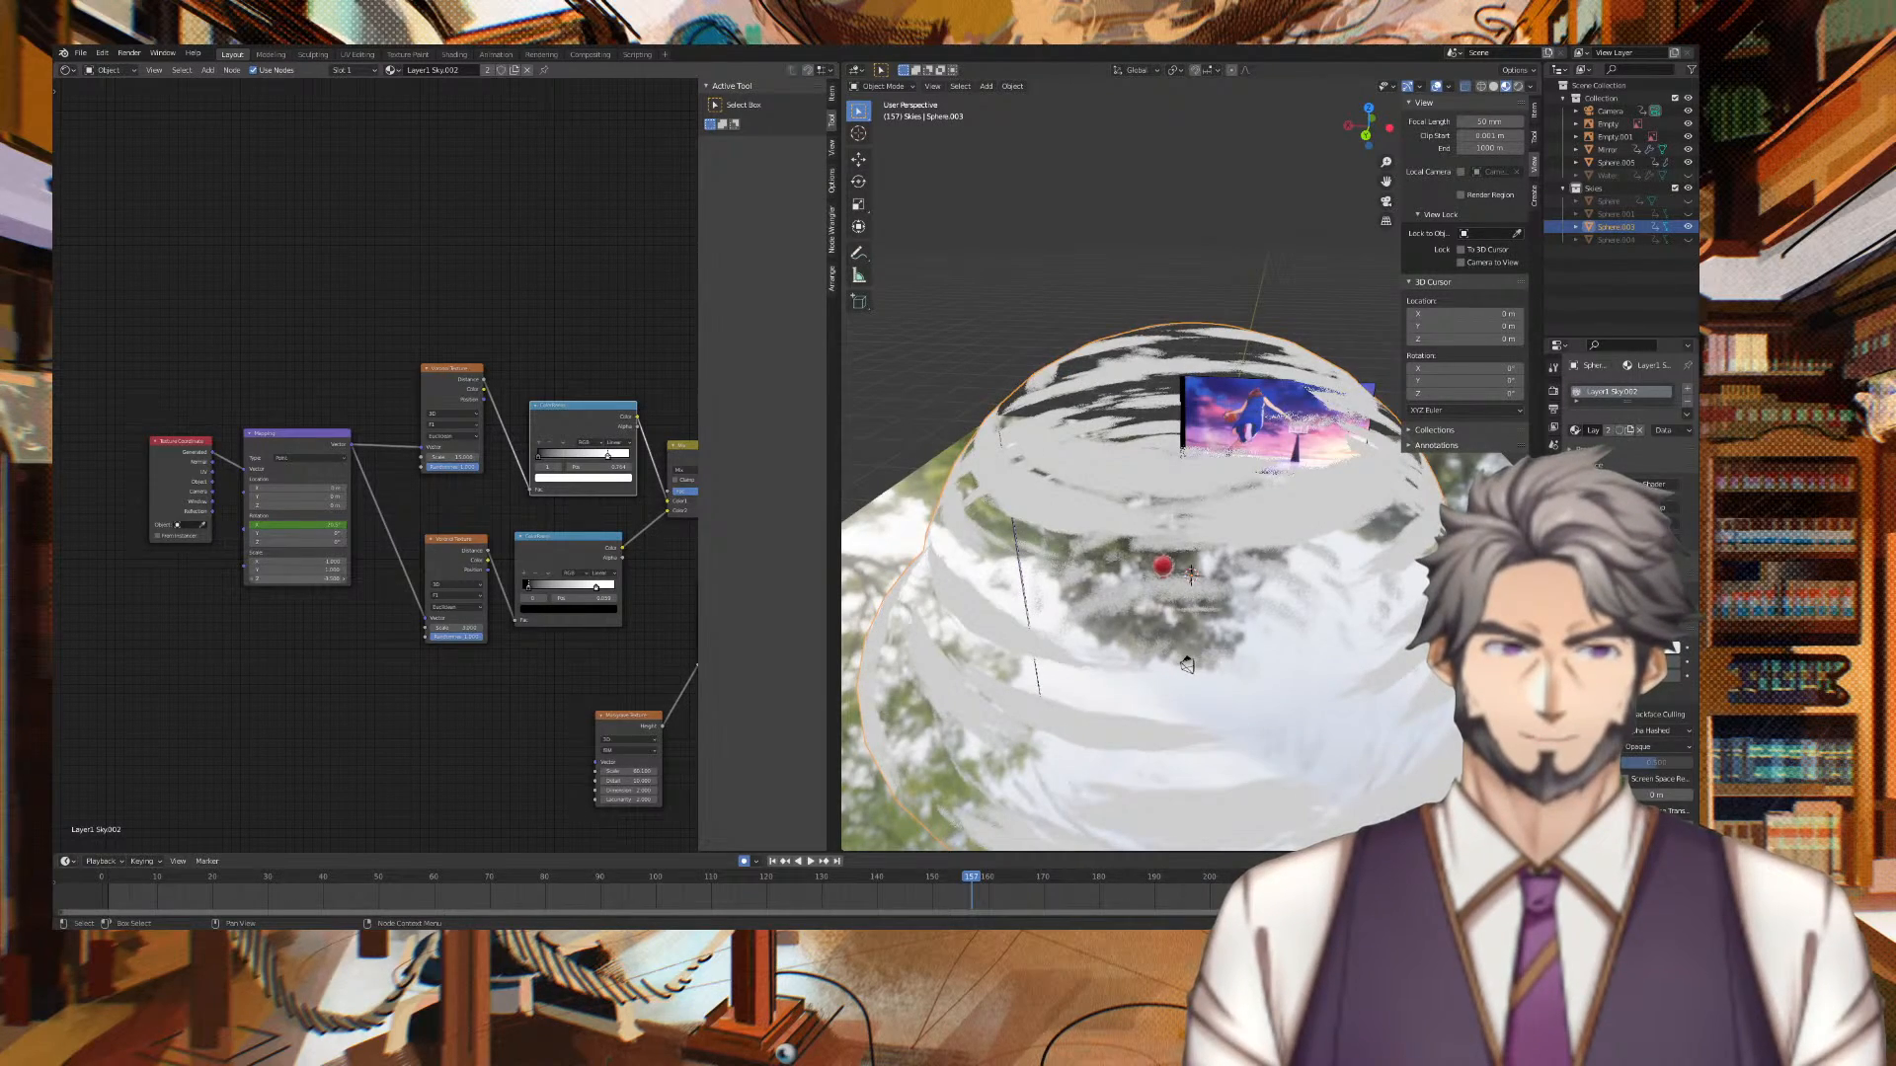
middle_drag(914, 378, 1199, 318)
key(KP_0)
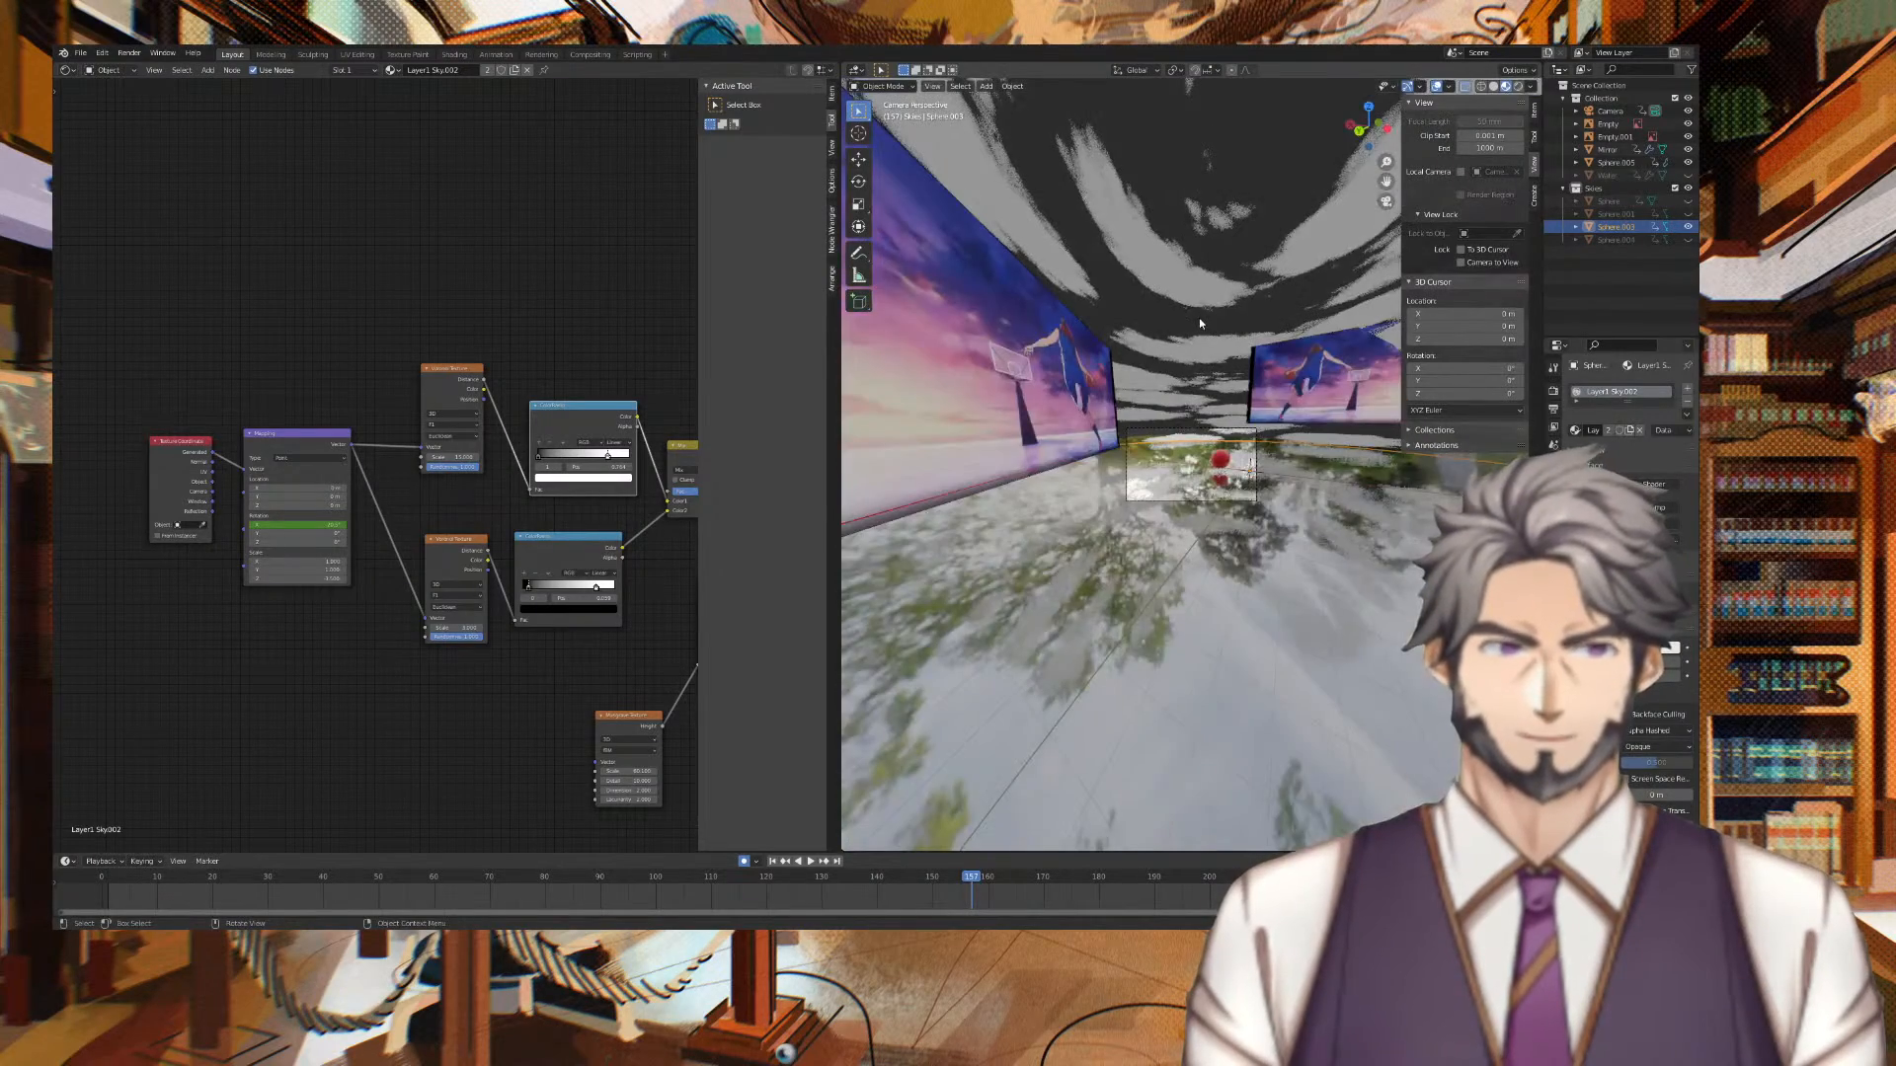
scroll(1272, 314, up, 5)
middle_drag(1257, 285, 1375, 296)
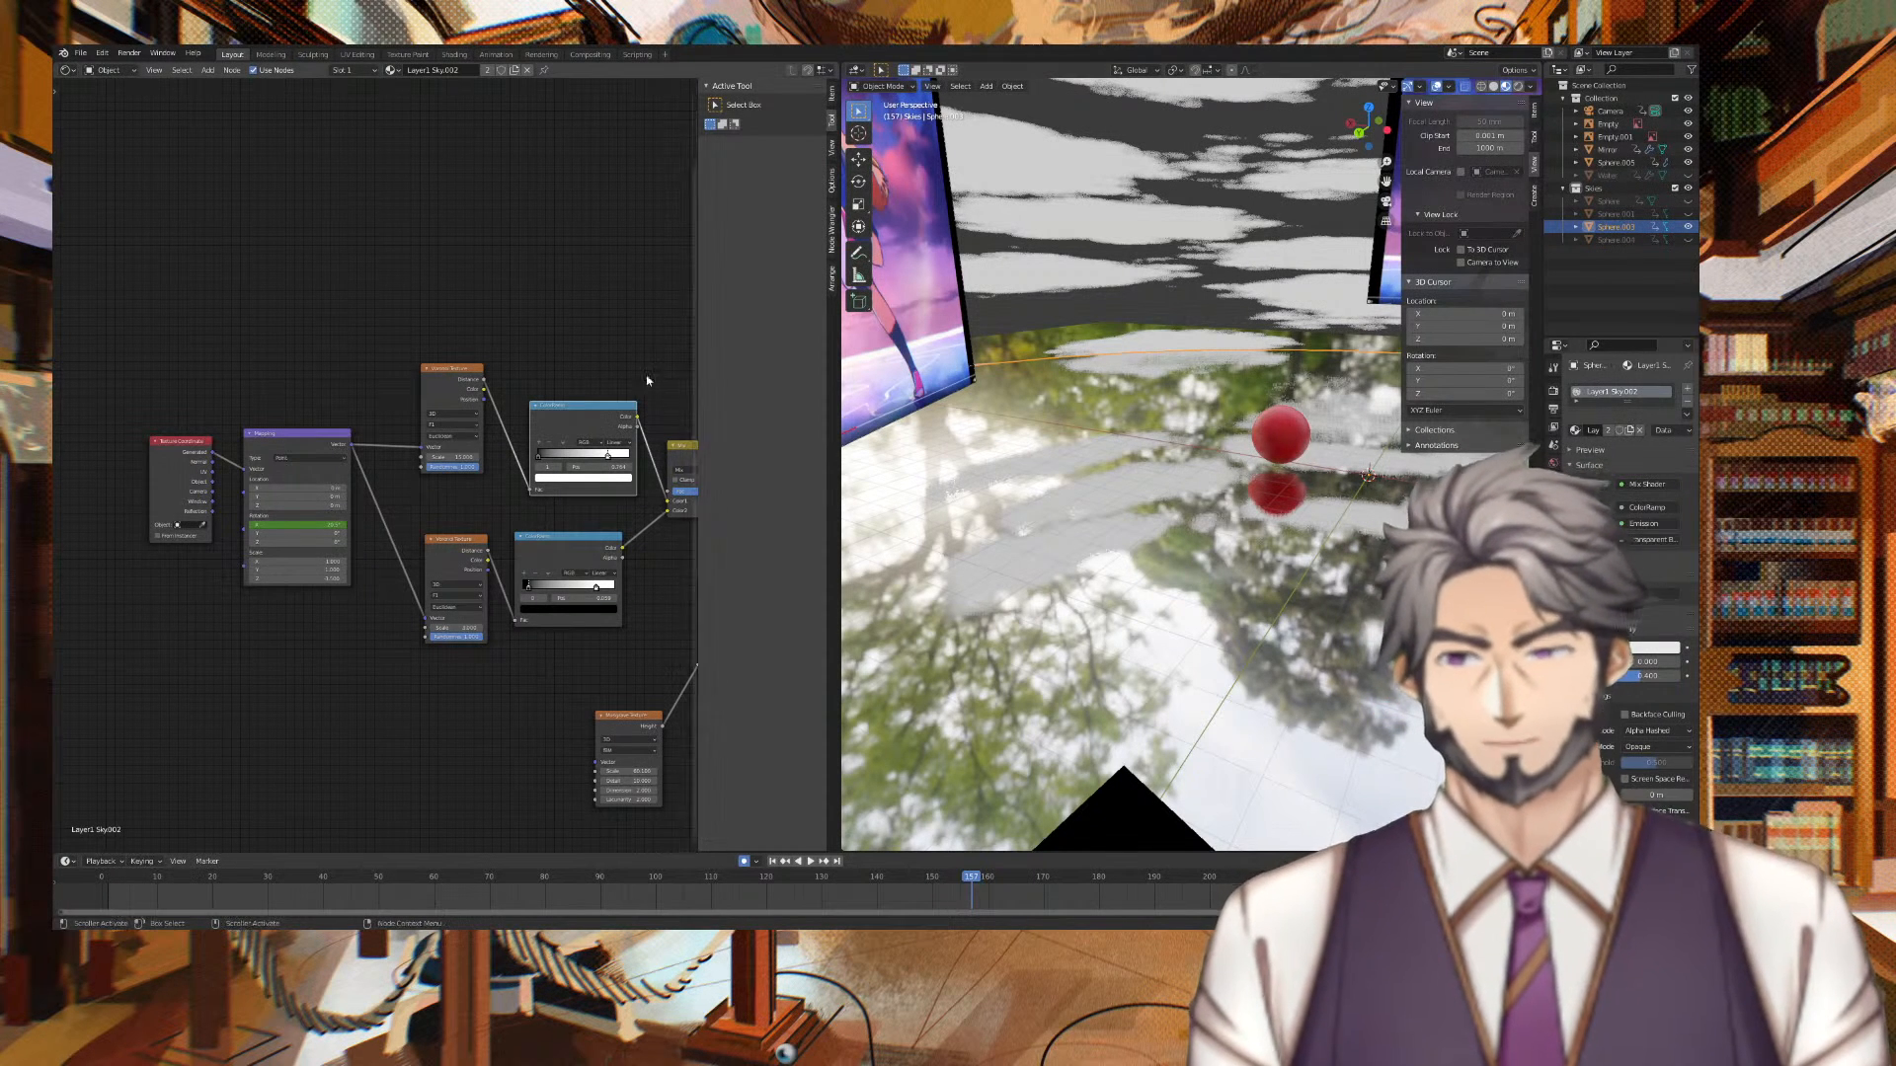
Nudge the white stop of the second Voronoi ColorRamp outward and reset the Mapping node's Y location to 0
drag(527, 586, 610, 589)
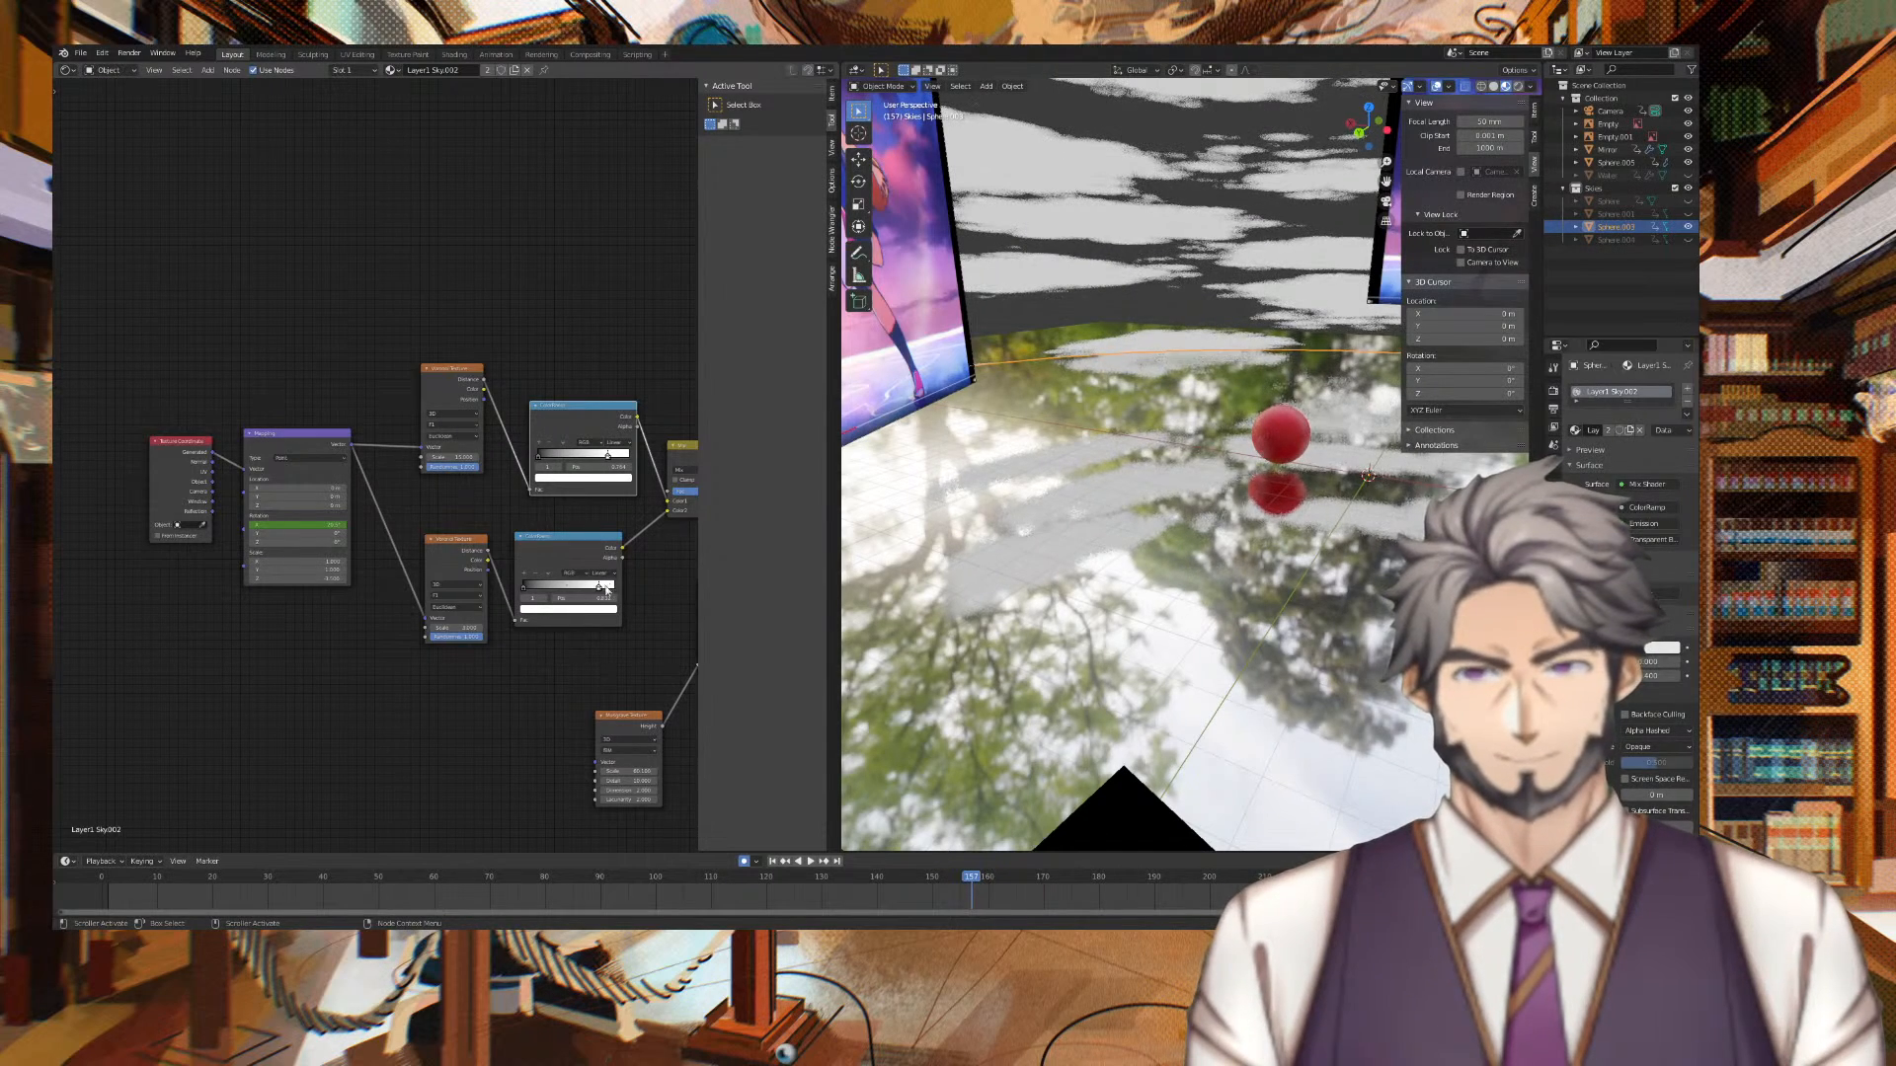
drag(296, 488, 327, 488)
click(303, 490)
text(0)
key(Tab)
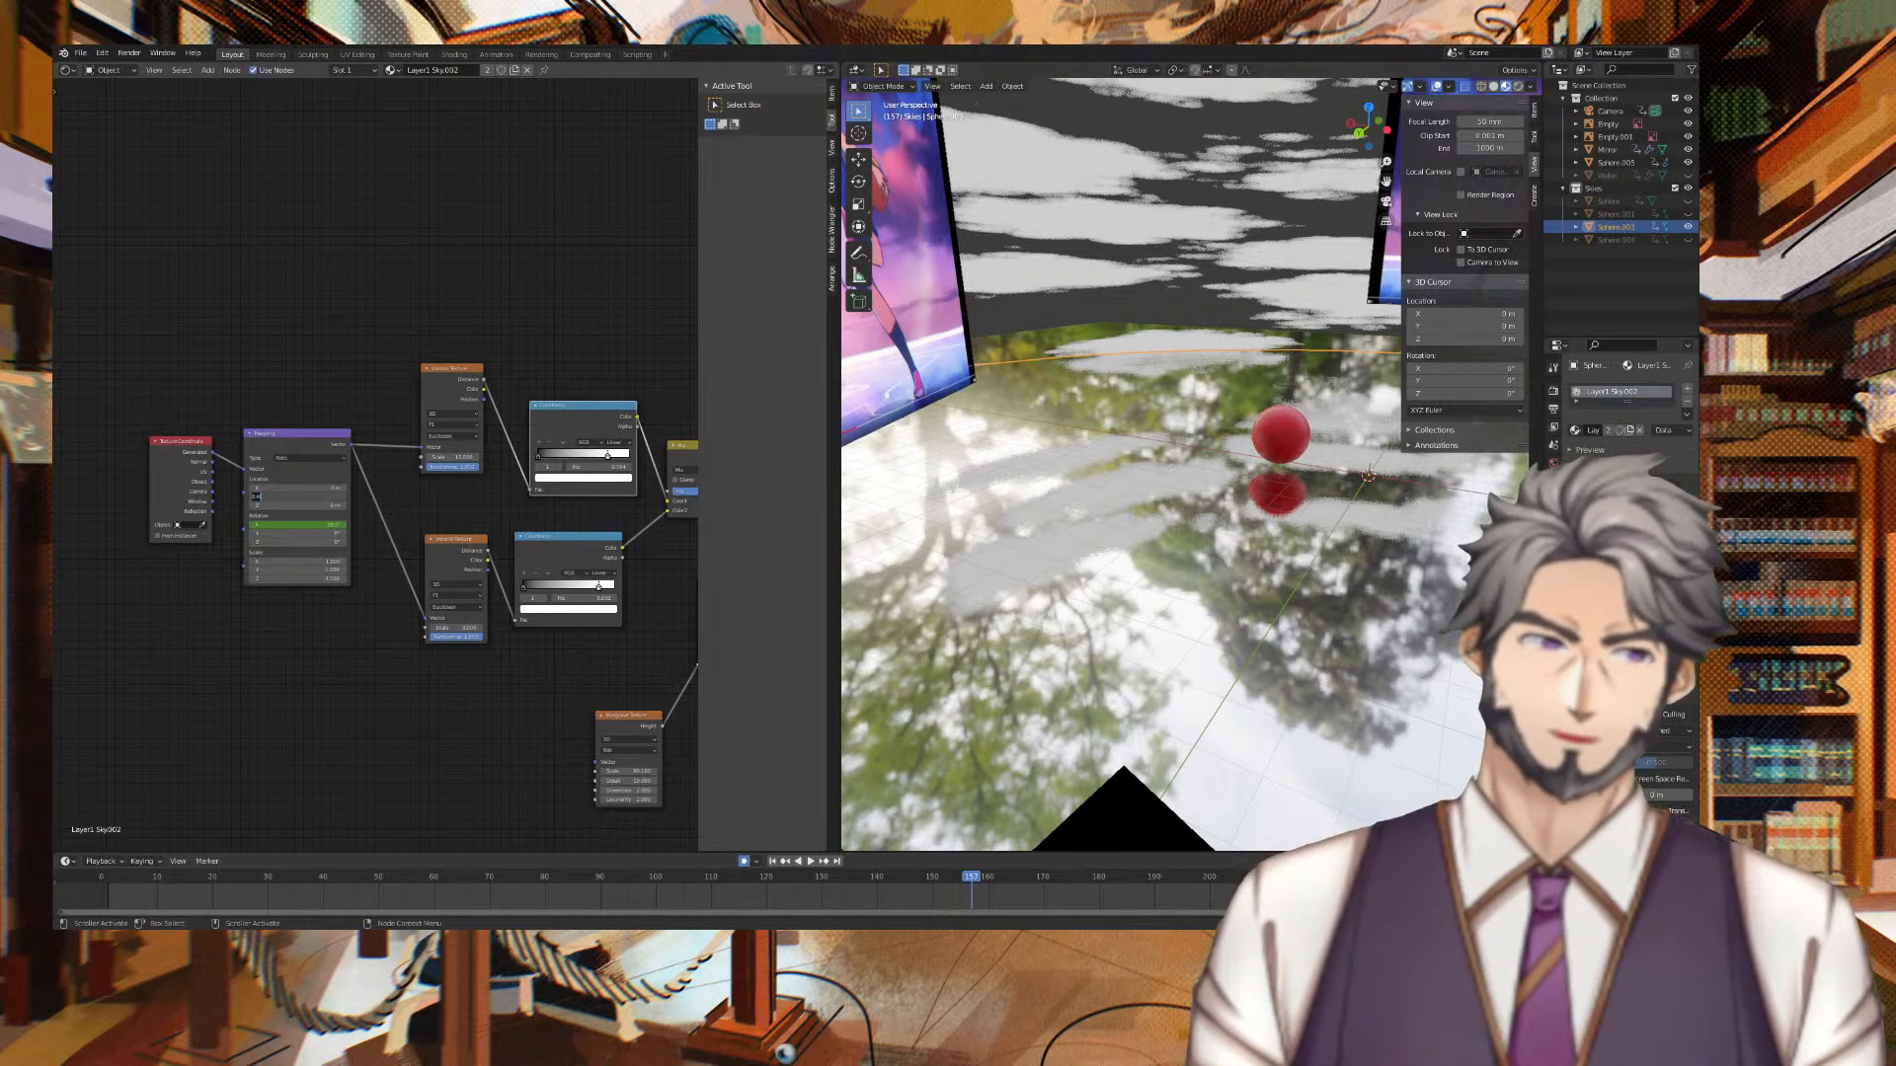
key(Return)
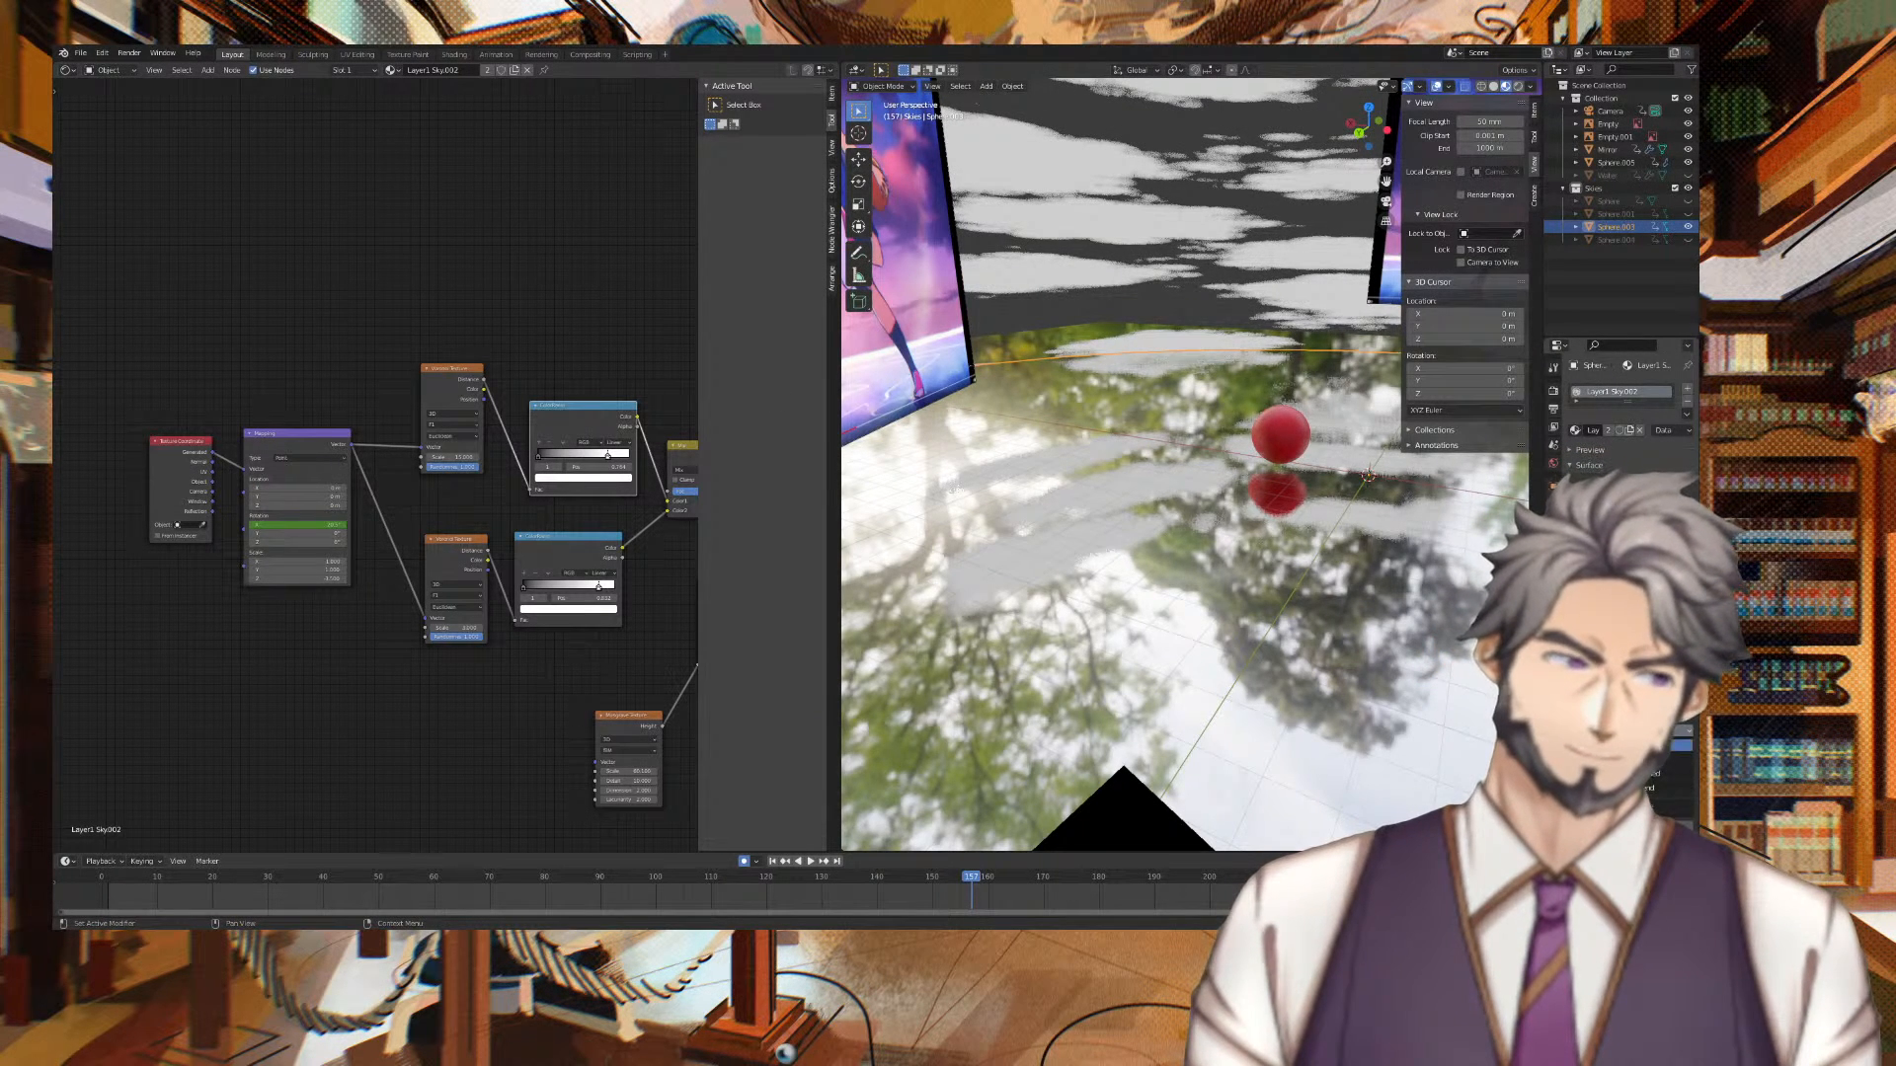
Switch the sky material's blend mode back to Opaque and shift the Mapping node's Z location
scroll(1375, 643, down, 6)
mouse_move(265, 509)
mouse_down()
mouse_move(372, 508)
mouse_move(296, 508)
mouse_up()
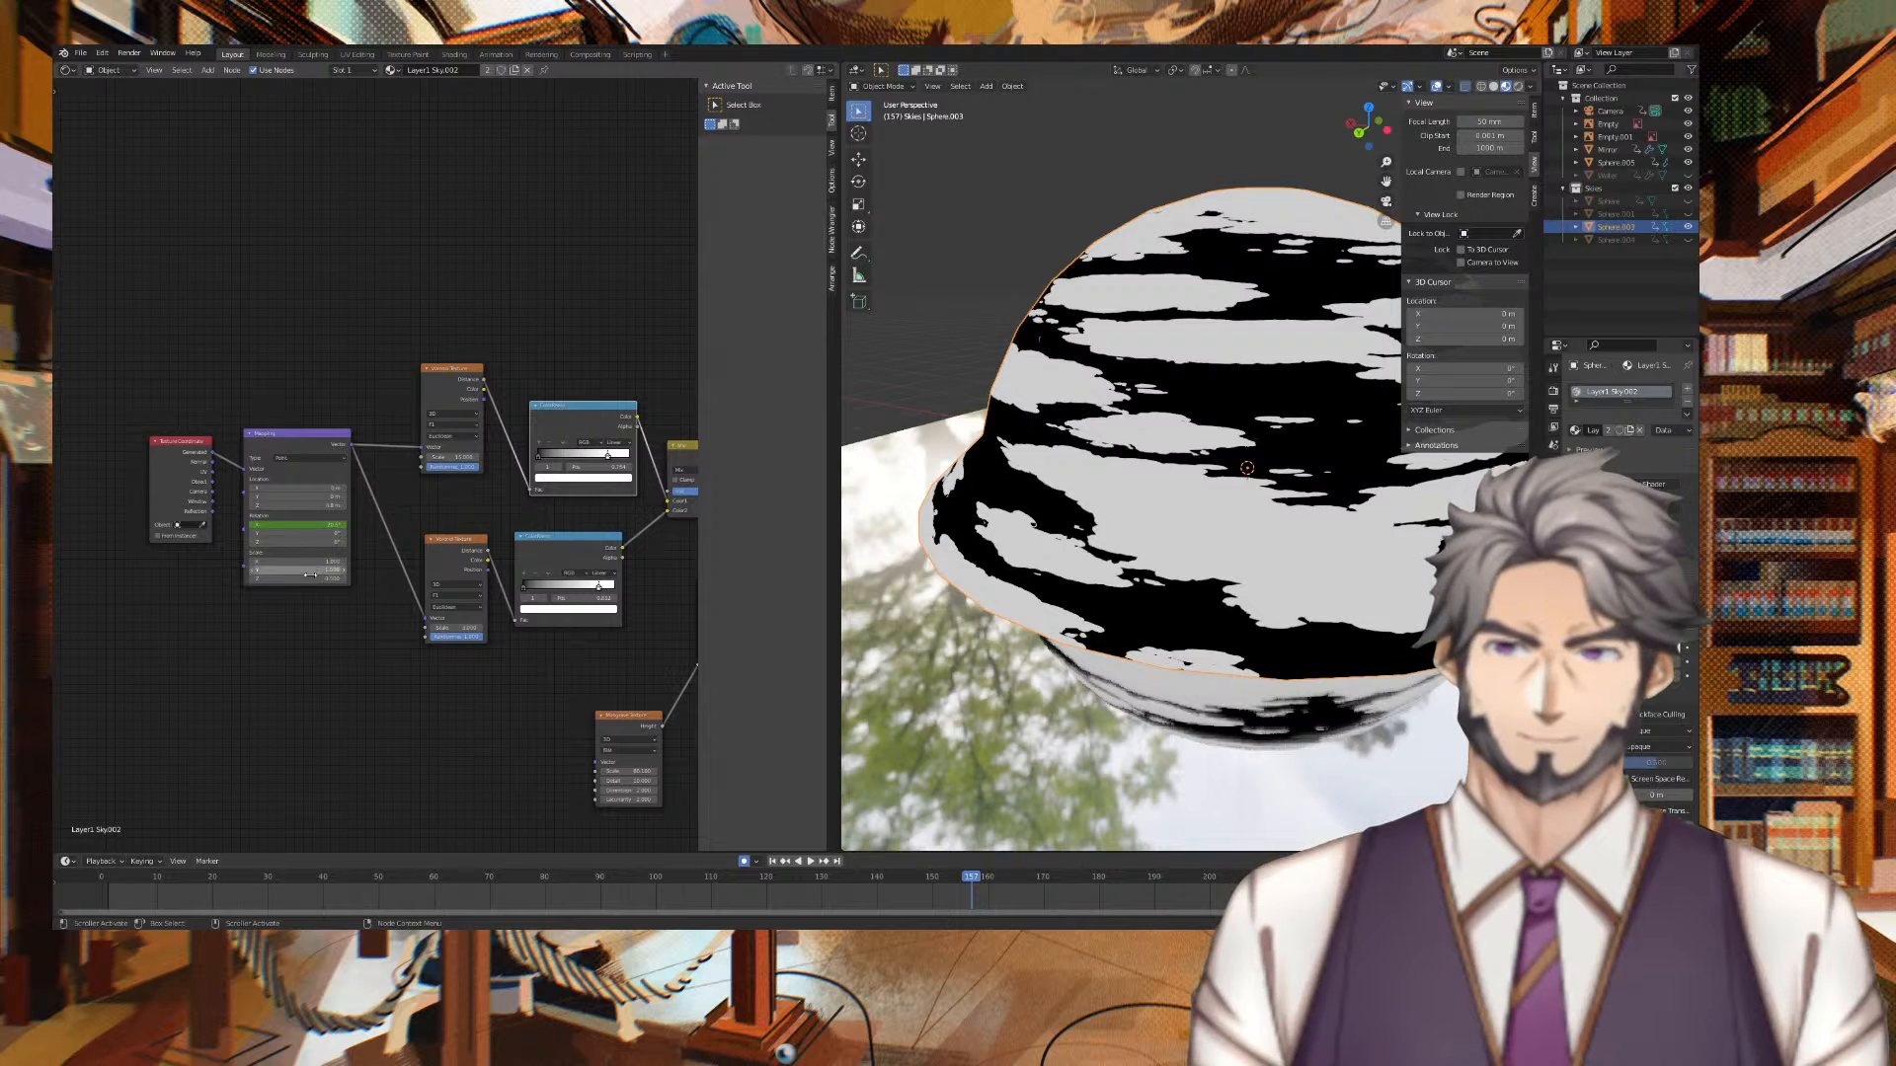
Adjust the Mapping node's Z scale until the clouds form horizontal streaks, checking them from outside and inside the dome
drag(296, 578, 355, 579)
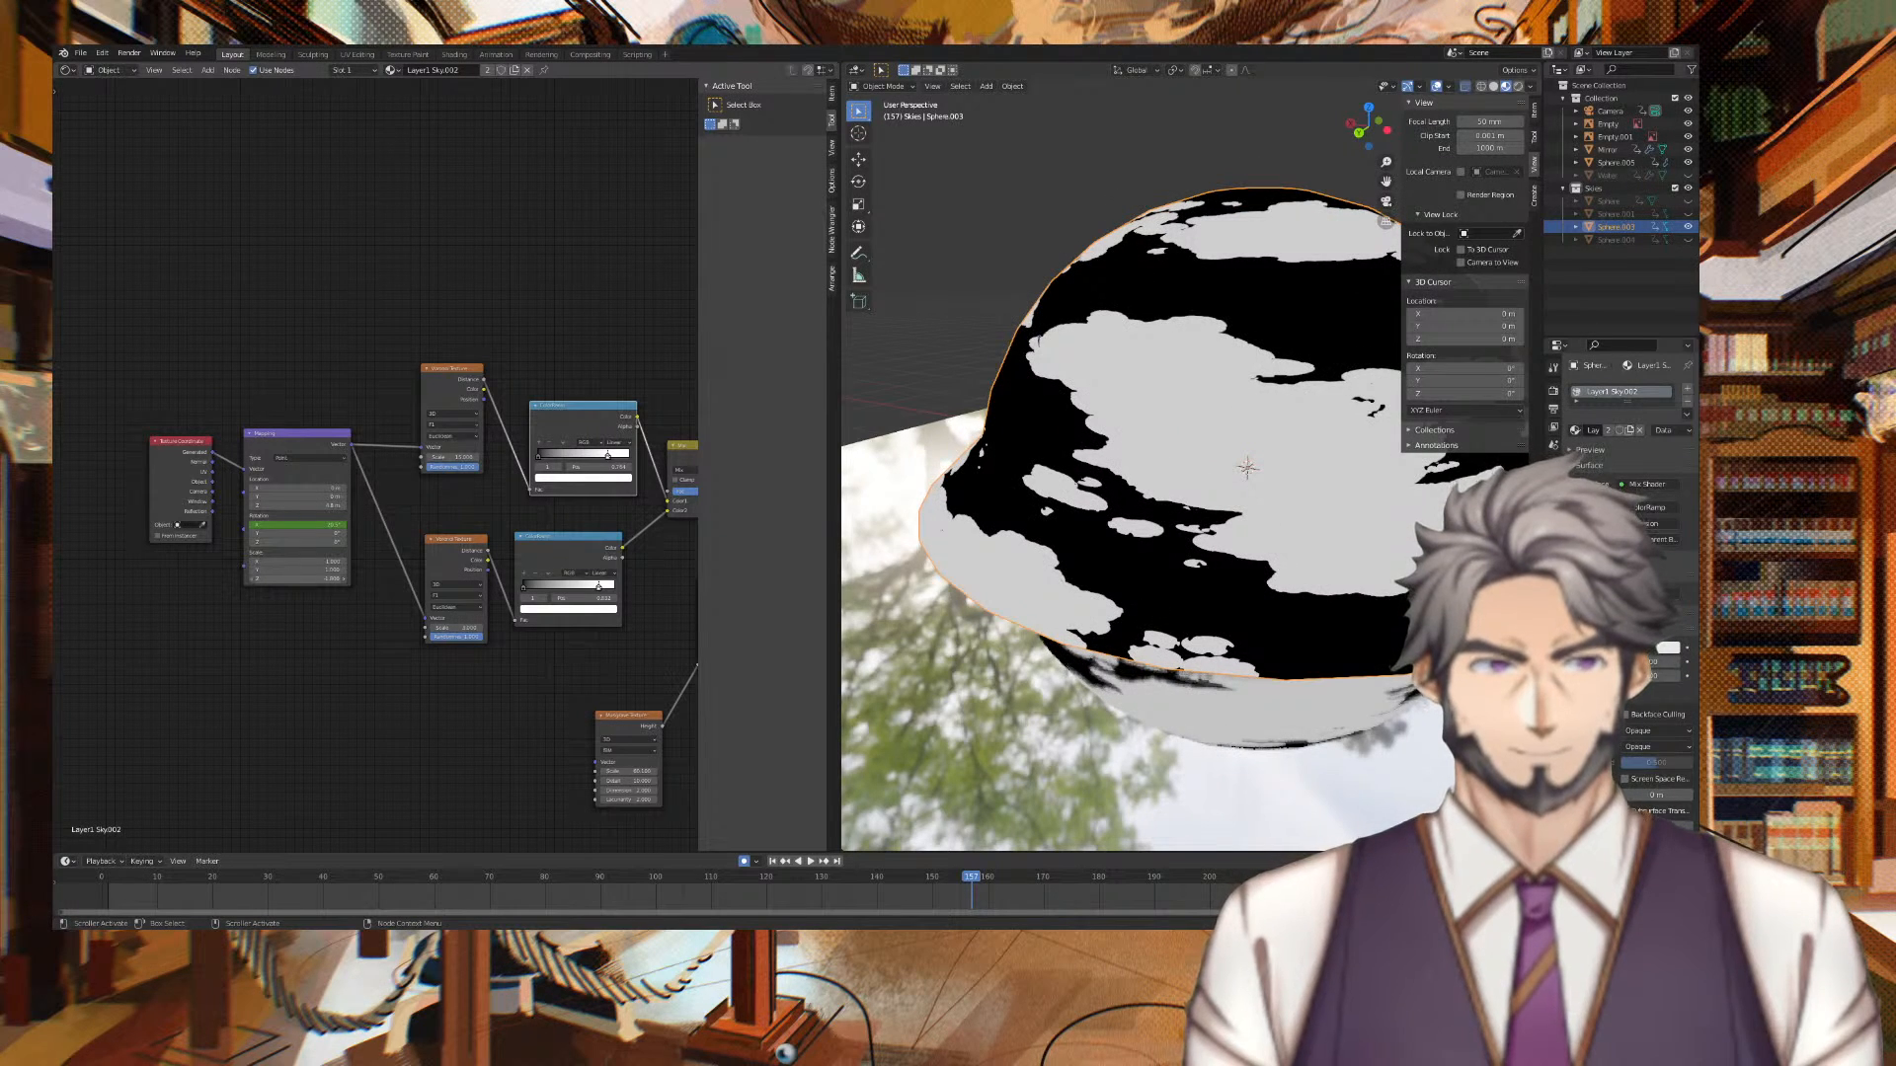
middle_drag(1185, 395, 1066, 386)
drag(285, 579, 256, 578)
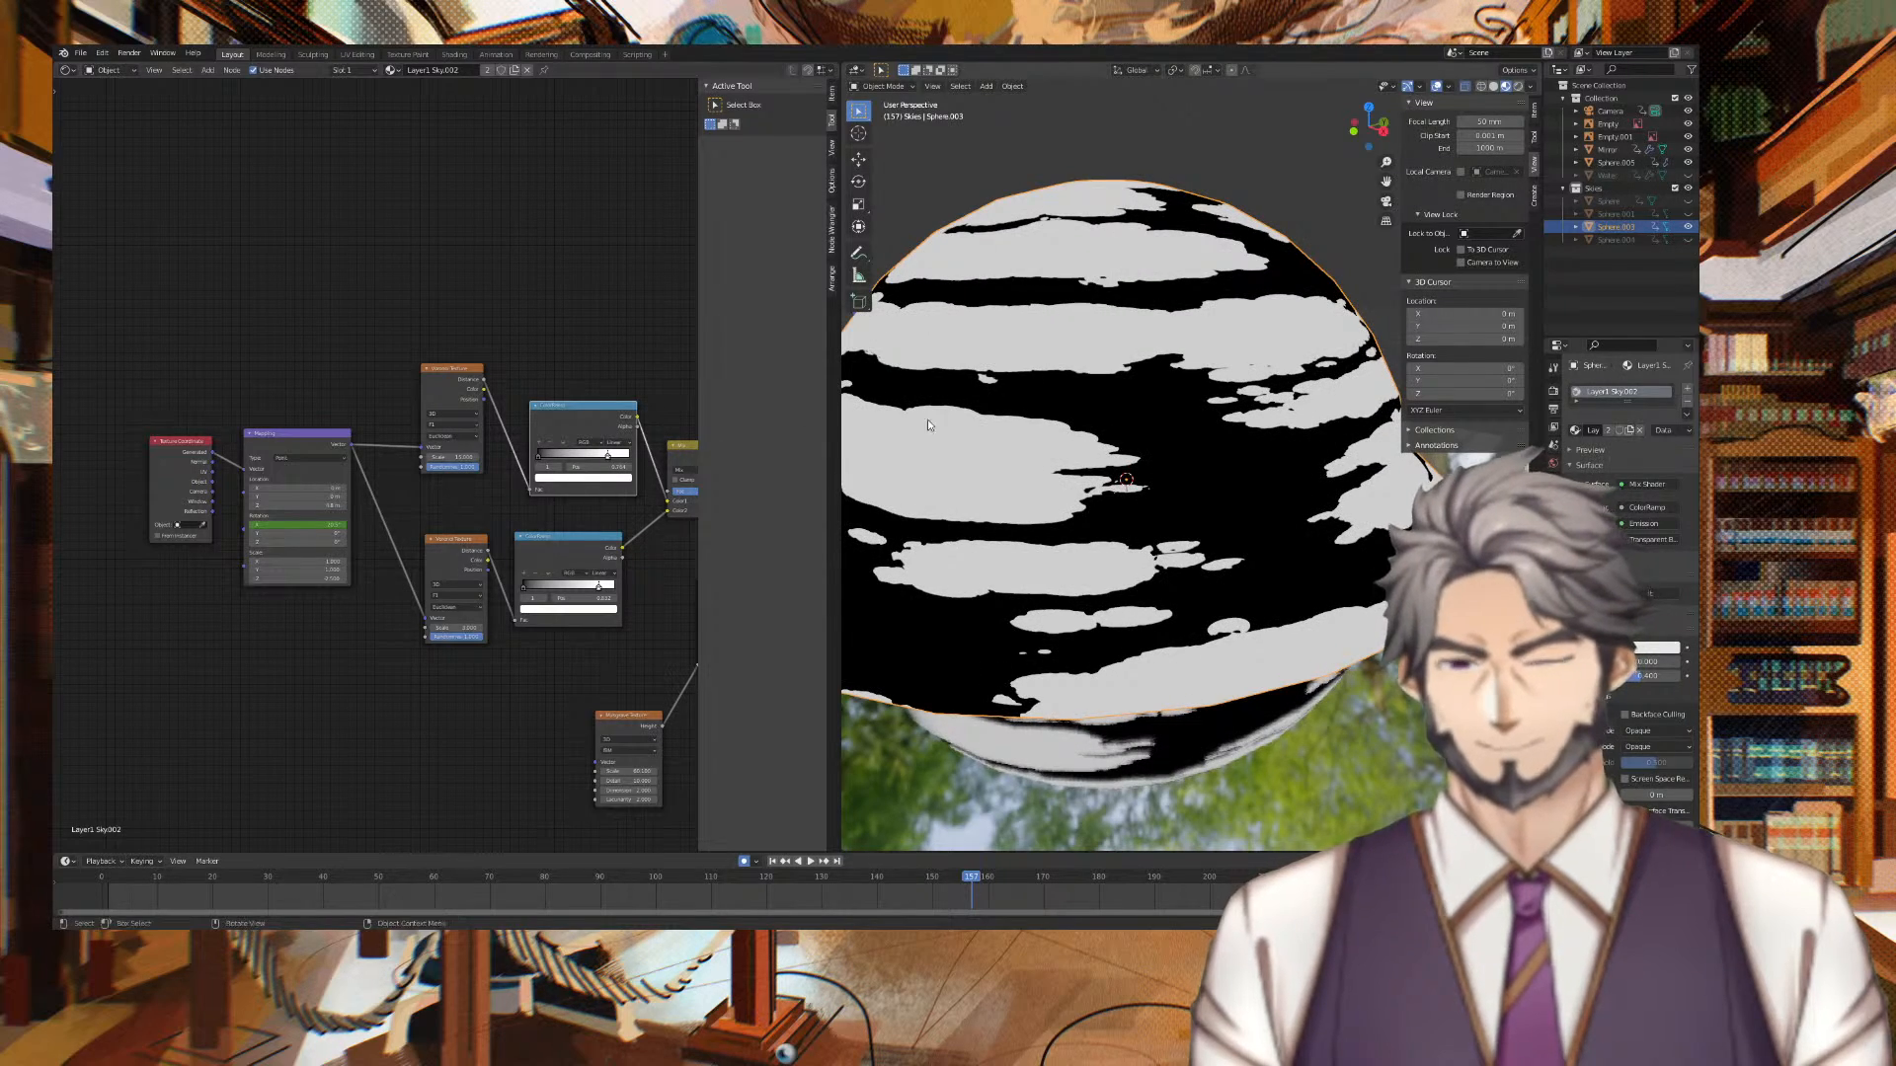
scroll(923, 419, up, 2)
middle_drag(923, 418, 1436, 412)
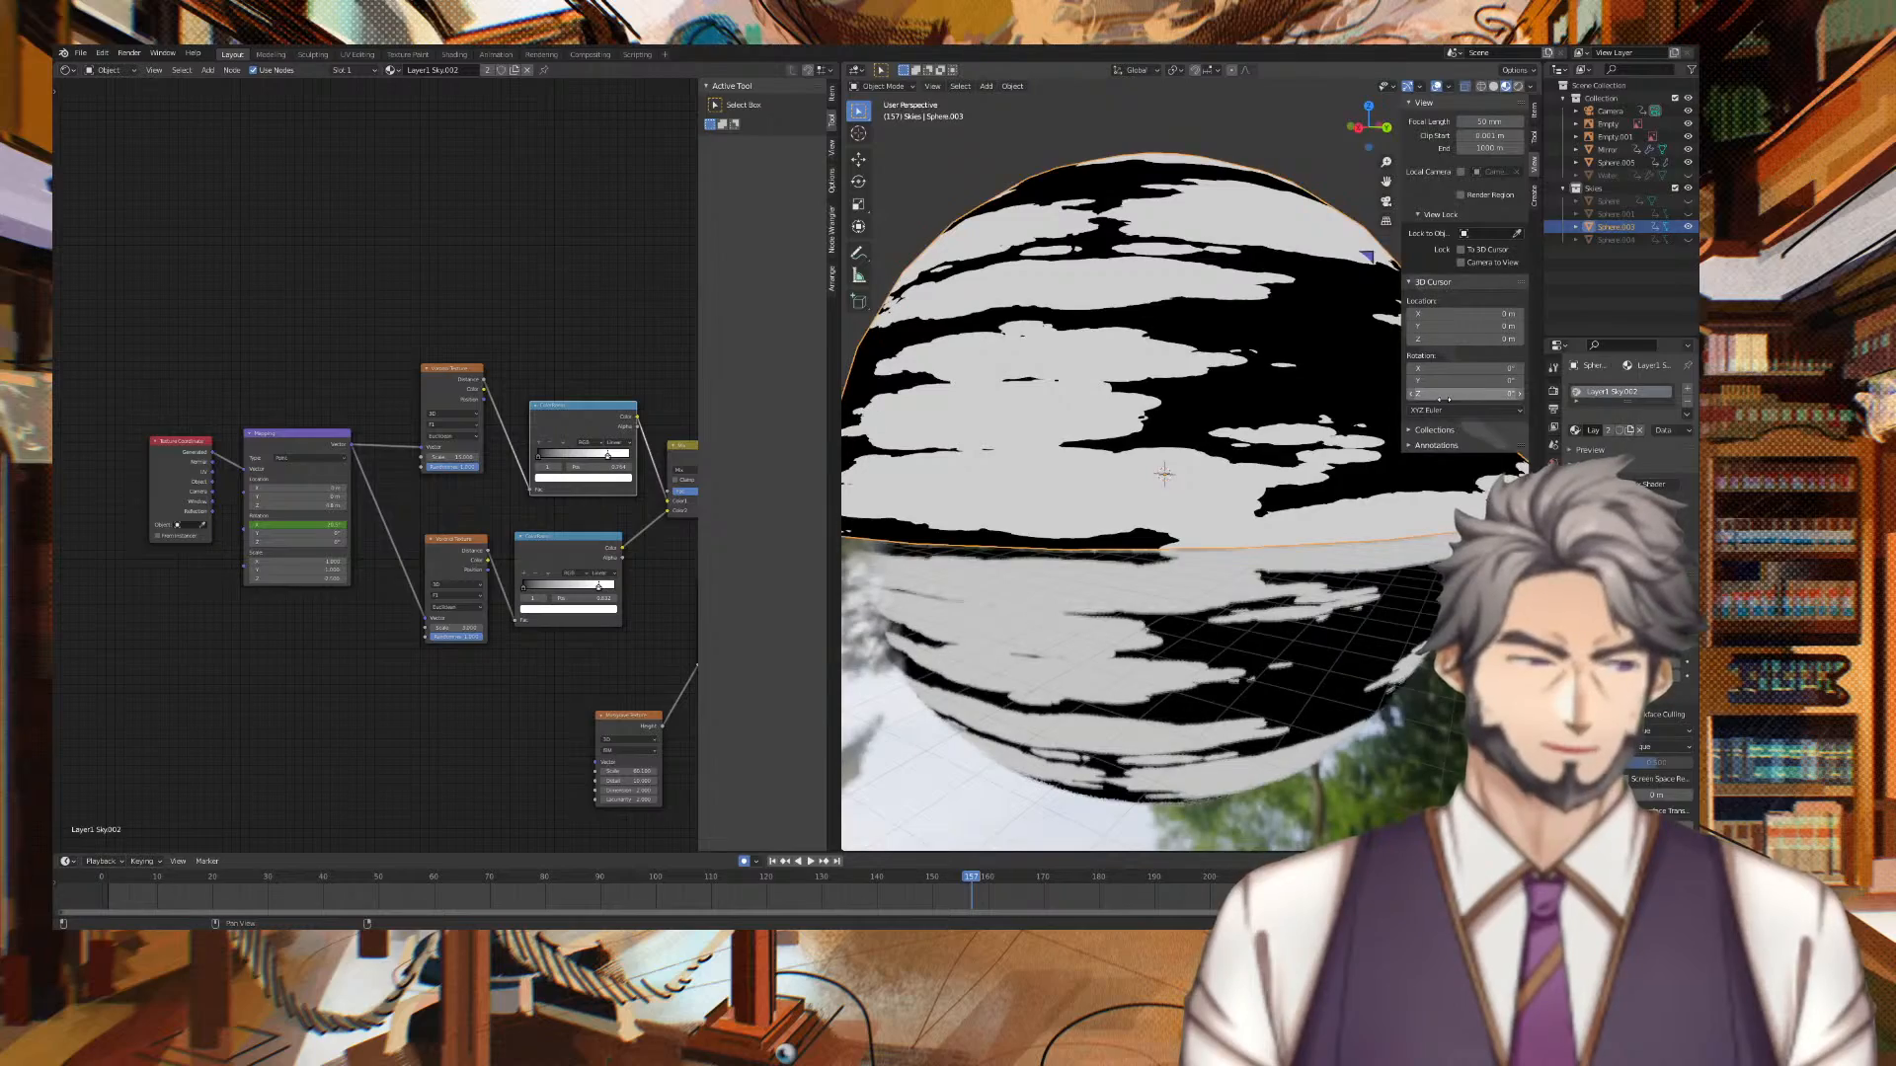
scroll(1211, 477, up, 6)
middle_drag(1204, 476, 797, 435)
middle_drag(1496, 435, 1292, 353)
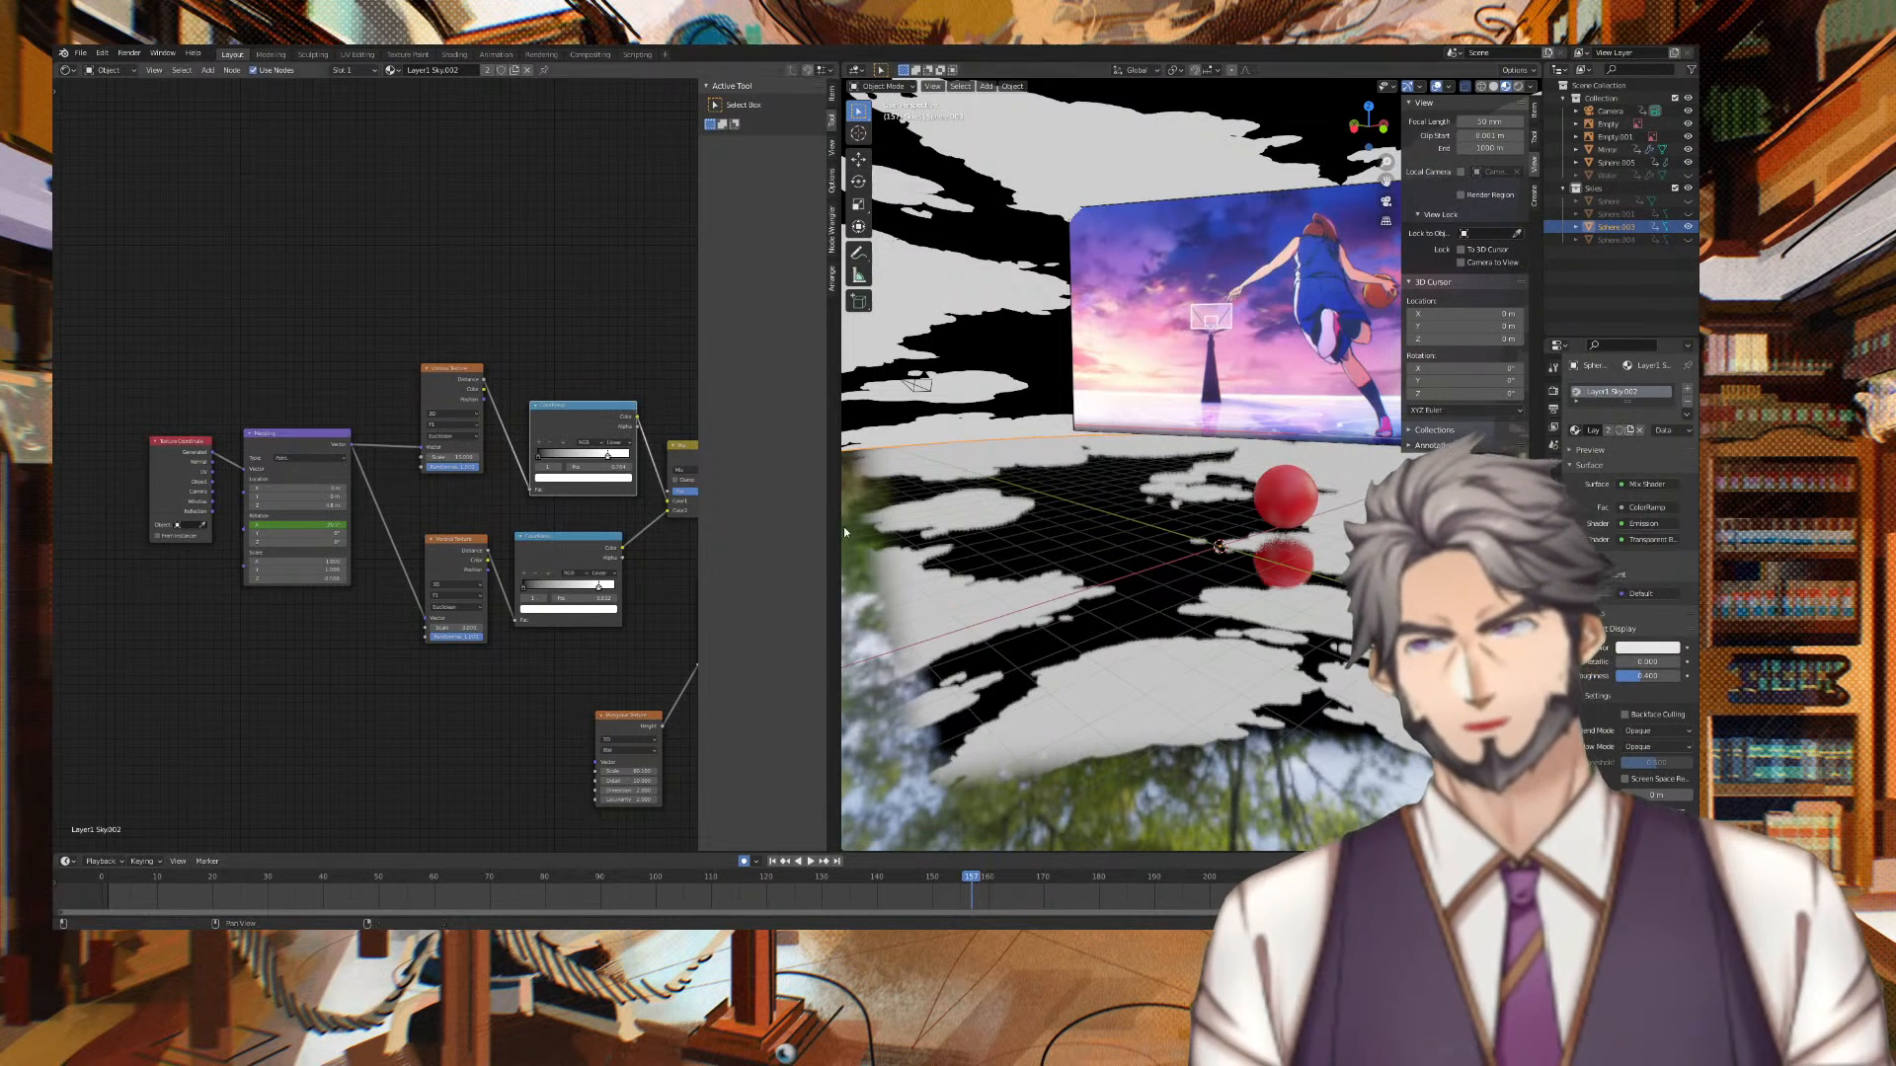
Connect the Texture Coordinate node's Normal output to the Mapping node's Vector input and view the whole dome
click(296, 458)
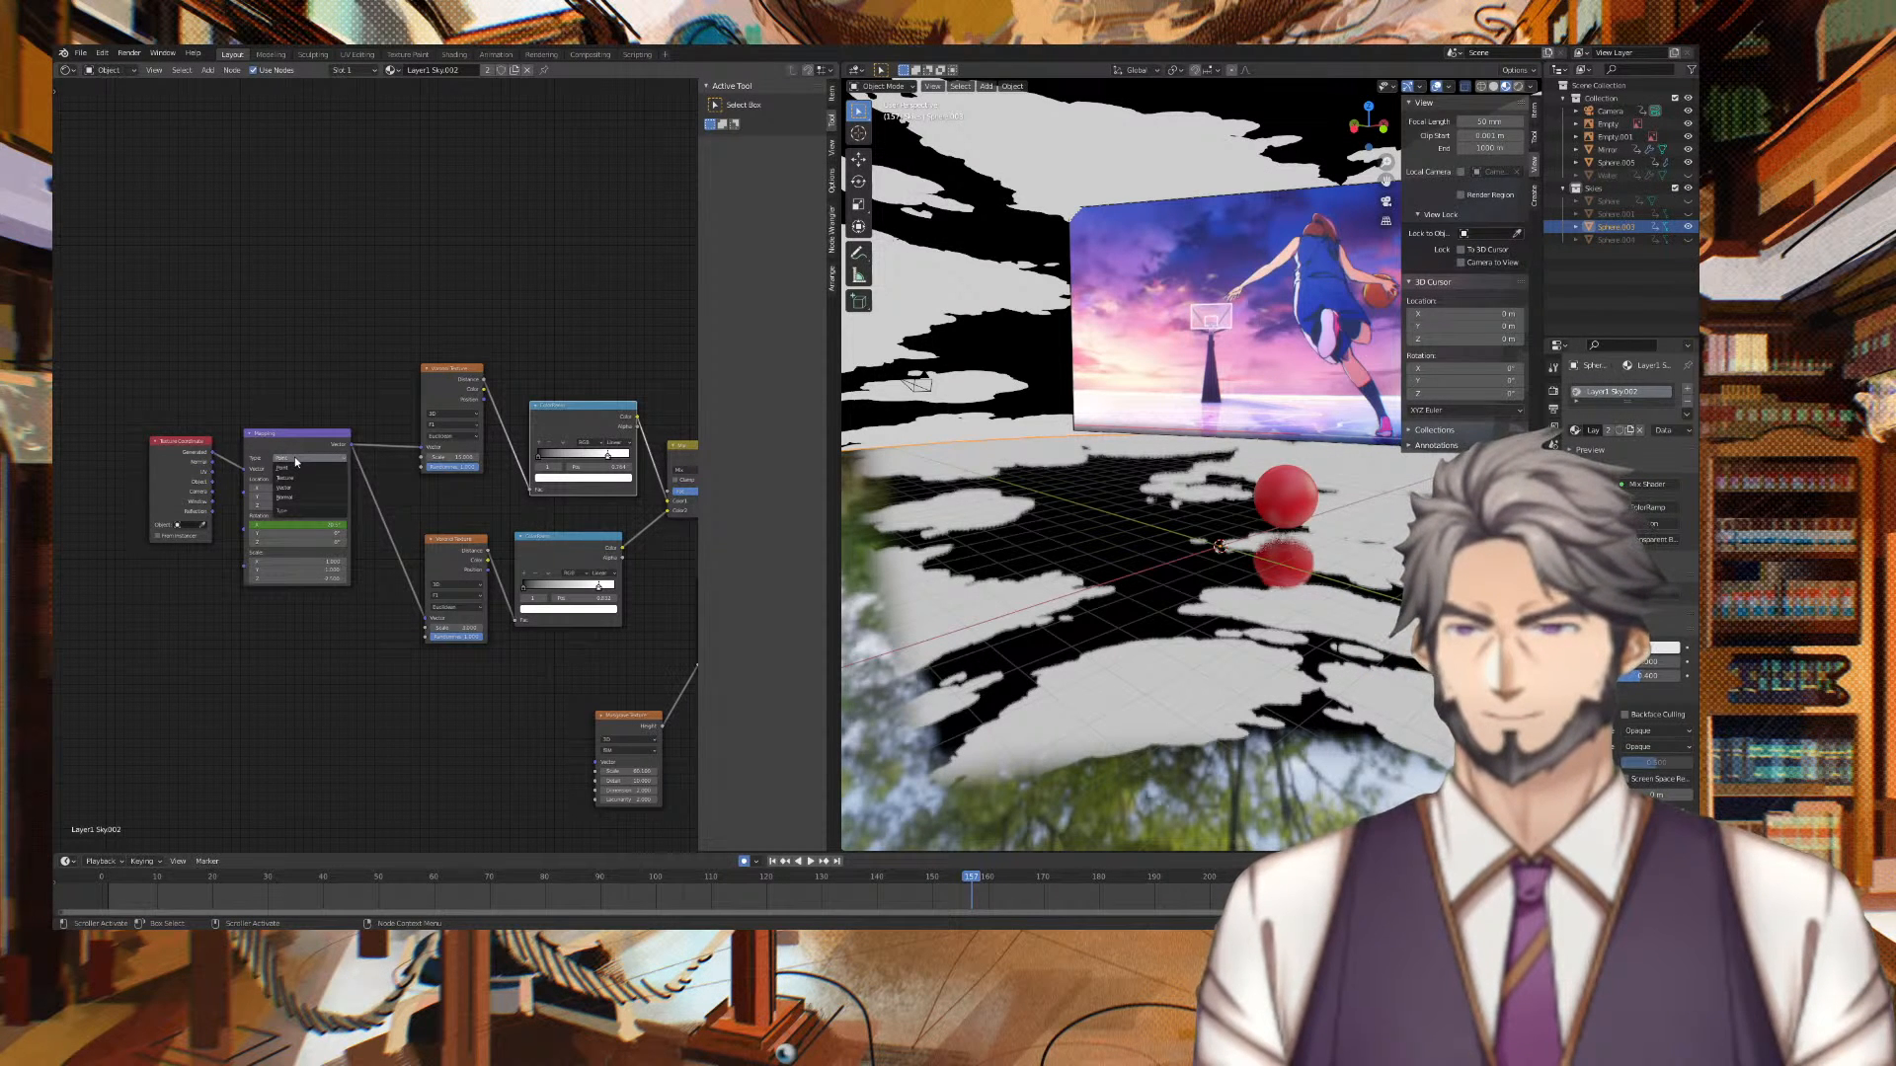
click(309, 384)
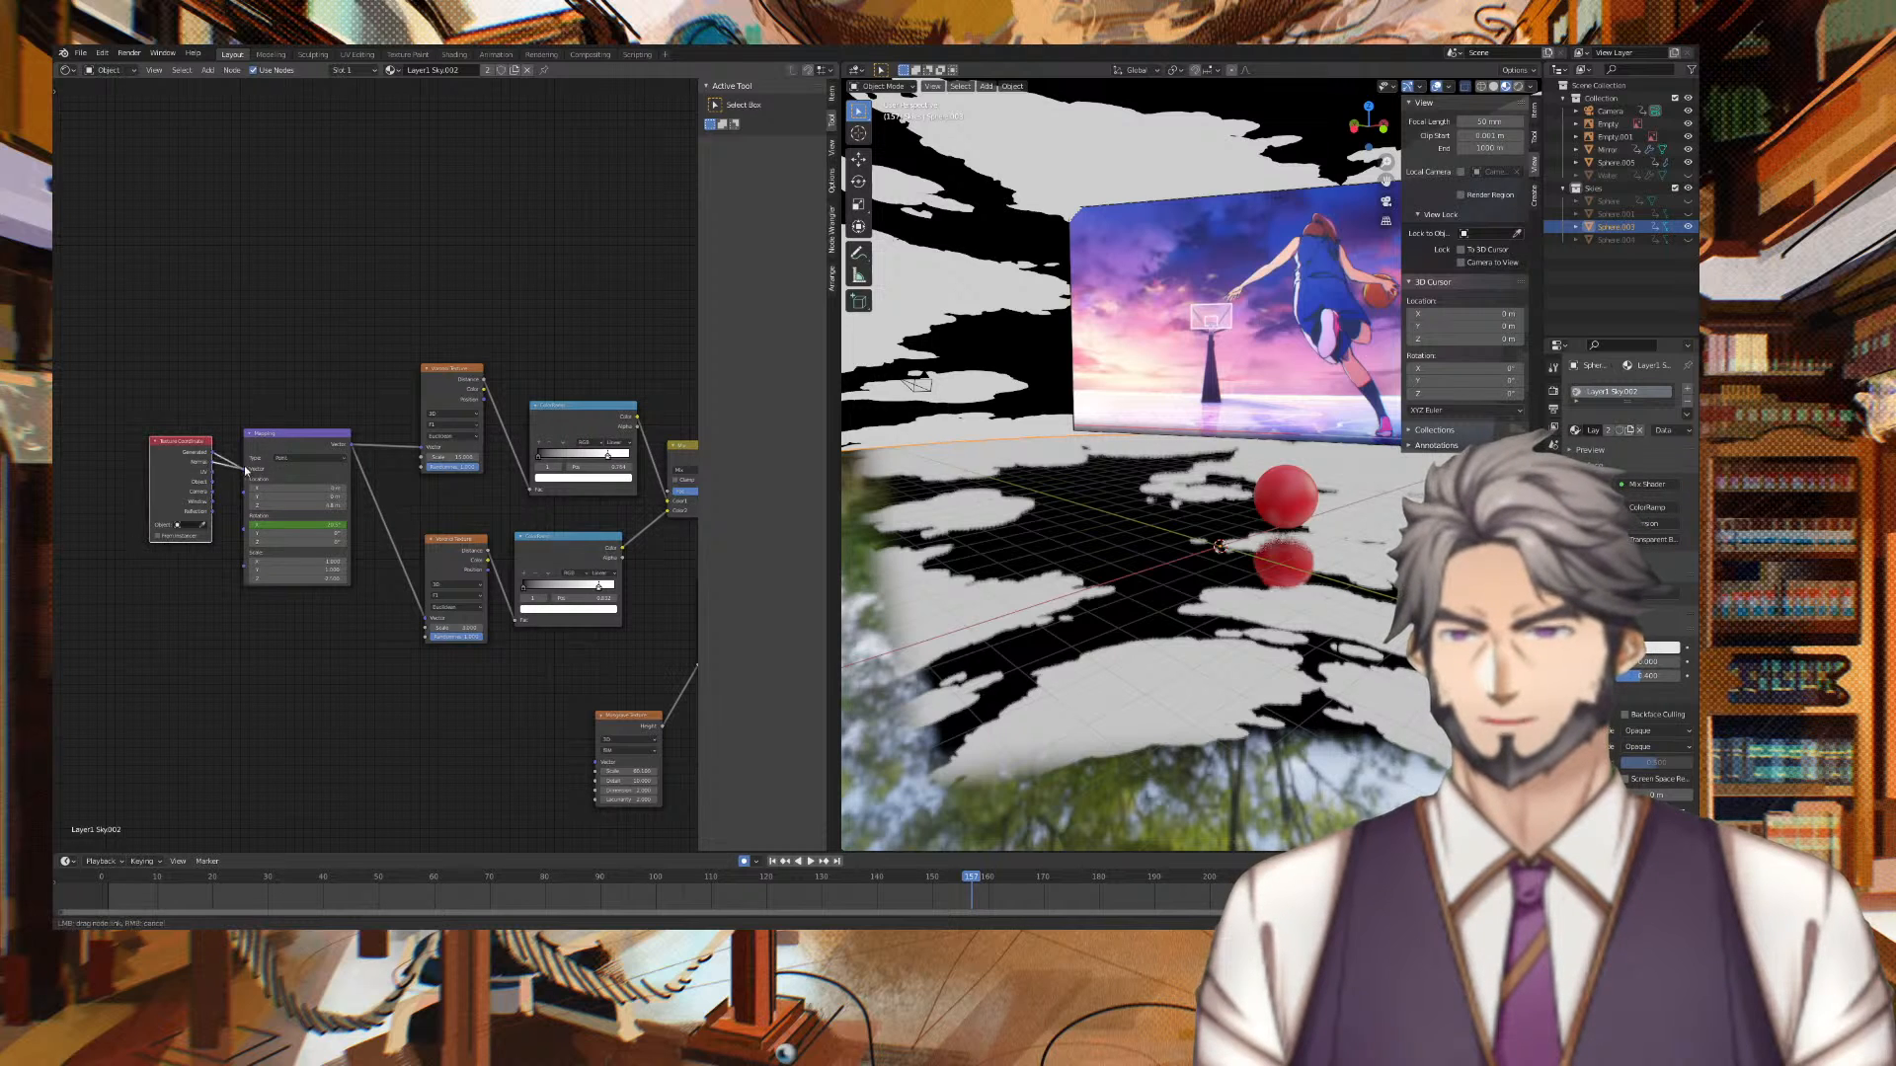
drag(237, 470, 243, 468)
mouse_move(1056, 360)
middle_down()
mouse_move(1040, 358)
mouse_move(1335, 358)
mouse_move(1066, 370)
middle_up()
scroll(1313, 352, down, 6)
scroll(1067, 370, up, 2)
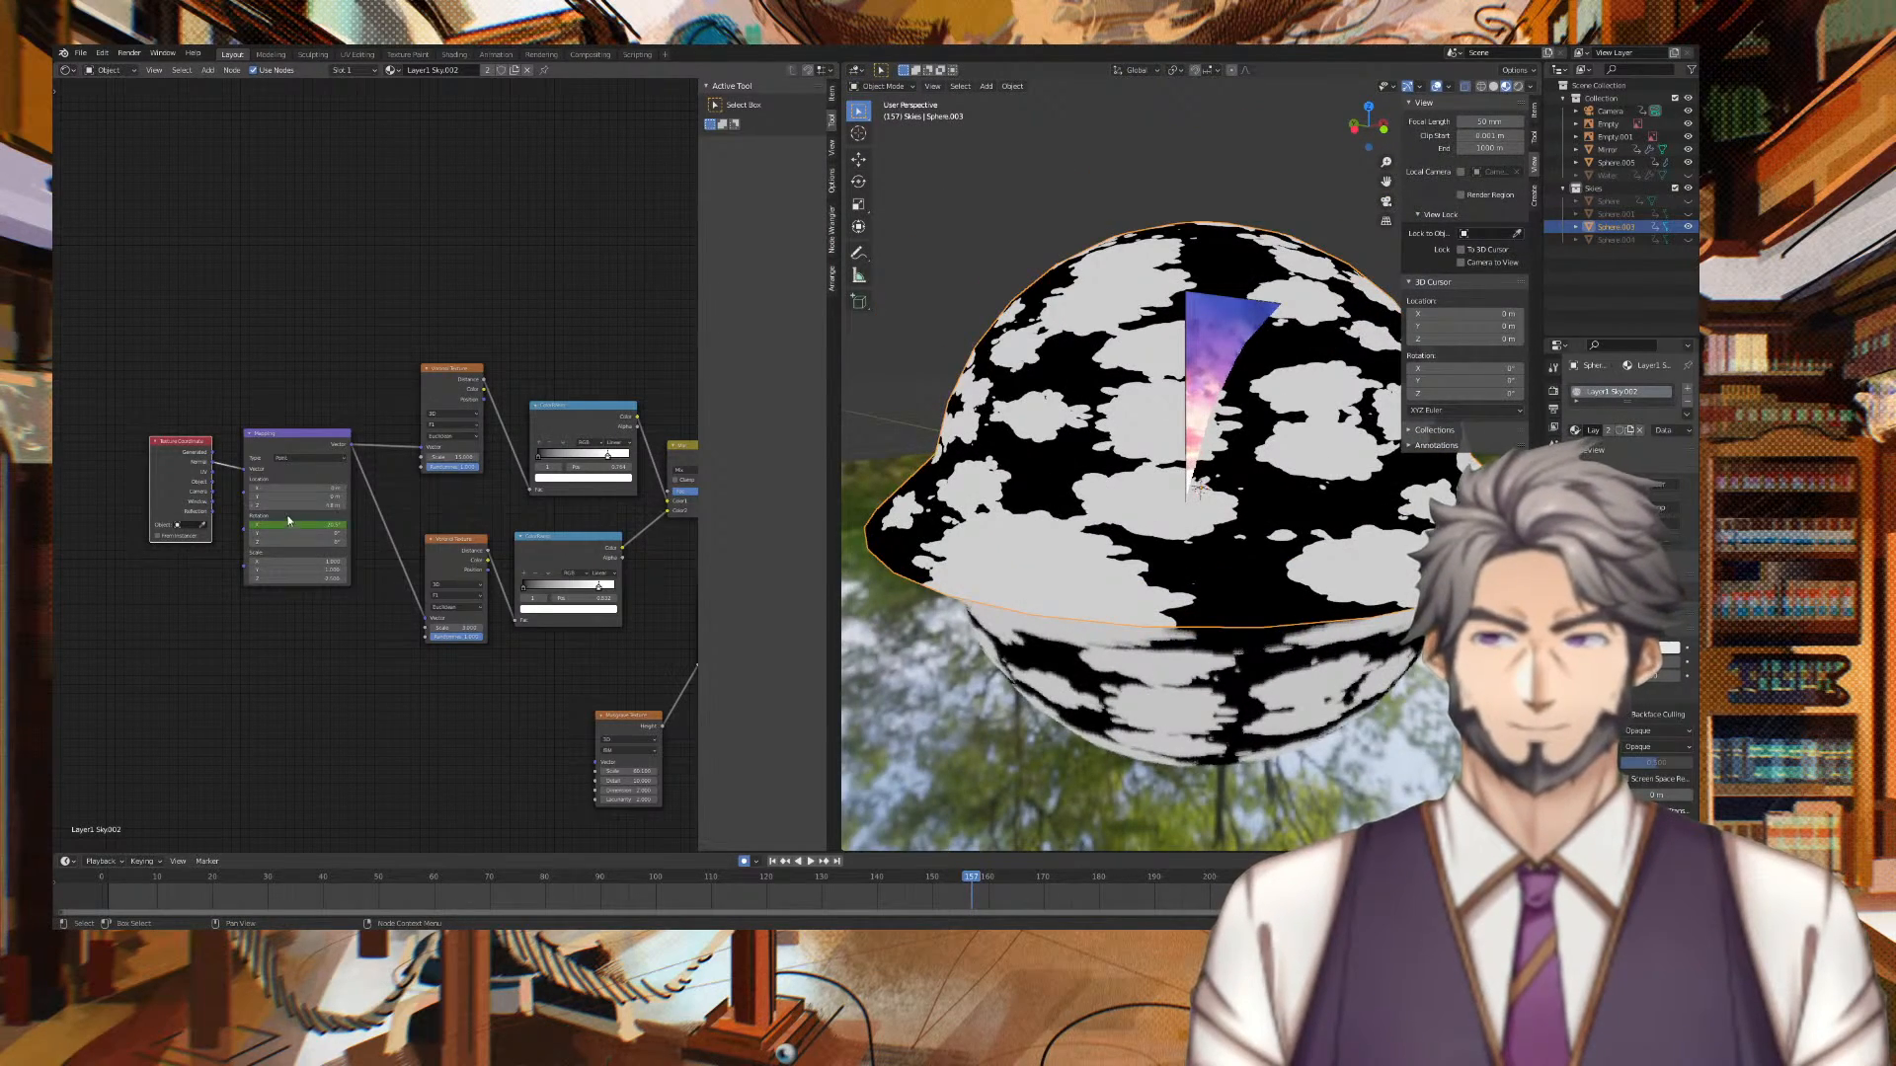
Try changing and keyframing the Mapping node's X rotation at the current frame, then undo it
mouse_move(296, 525)
mouse_down()
mouse_move(95, 524)
mouse_move(292, 523)
mouse_up()
key(i)
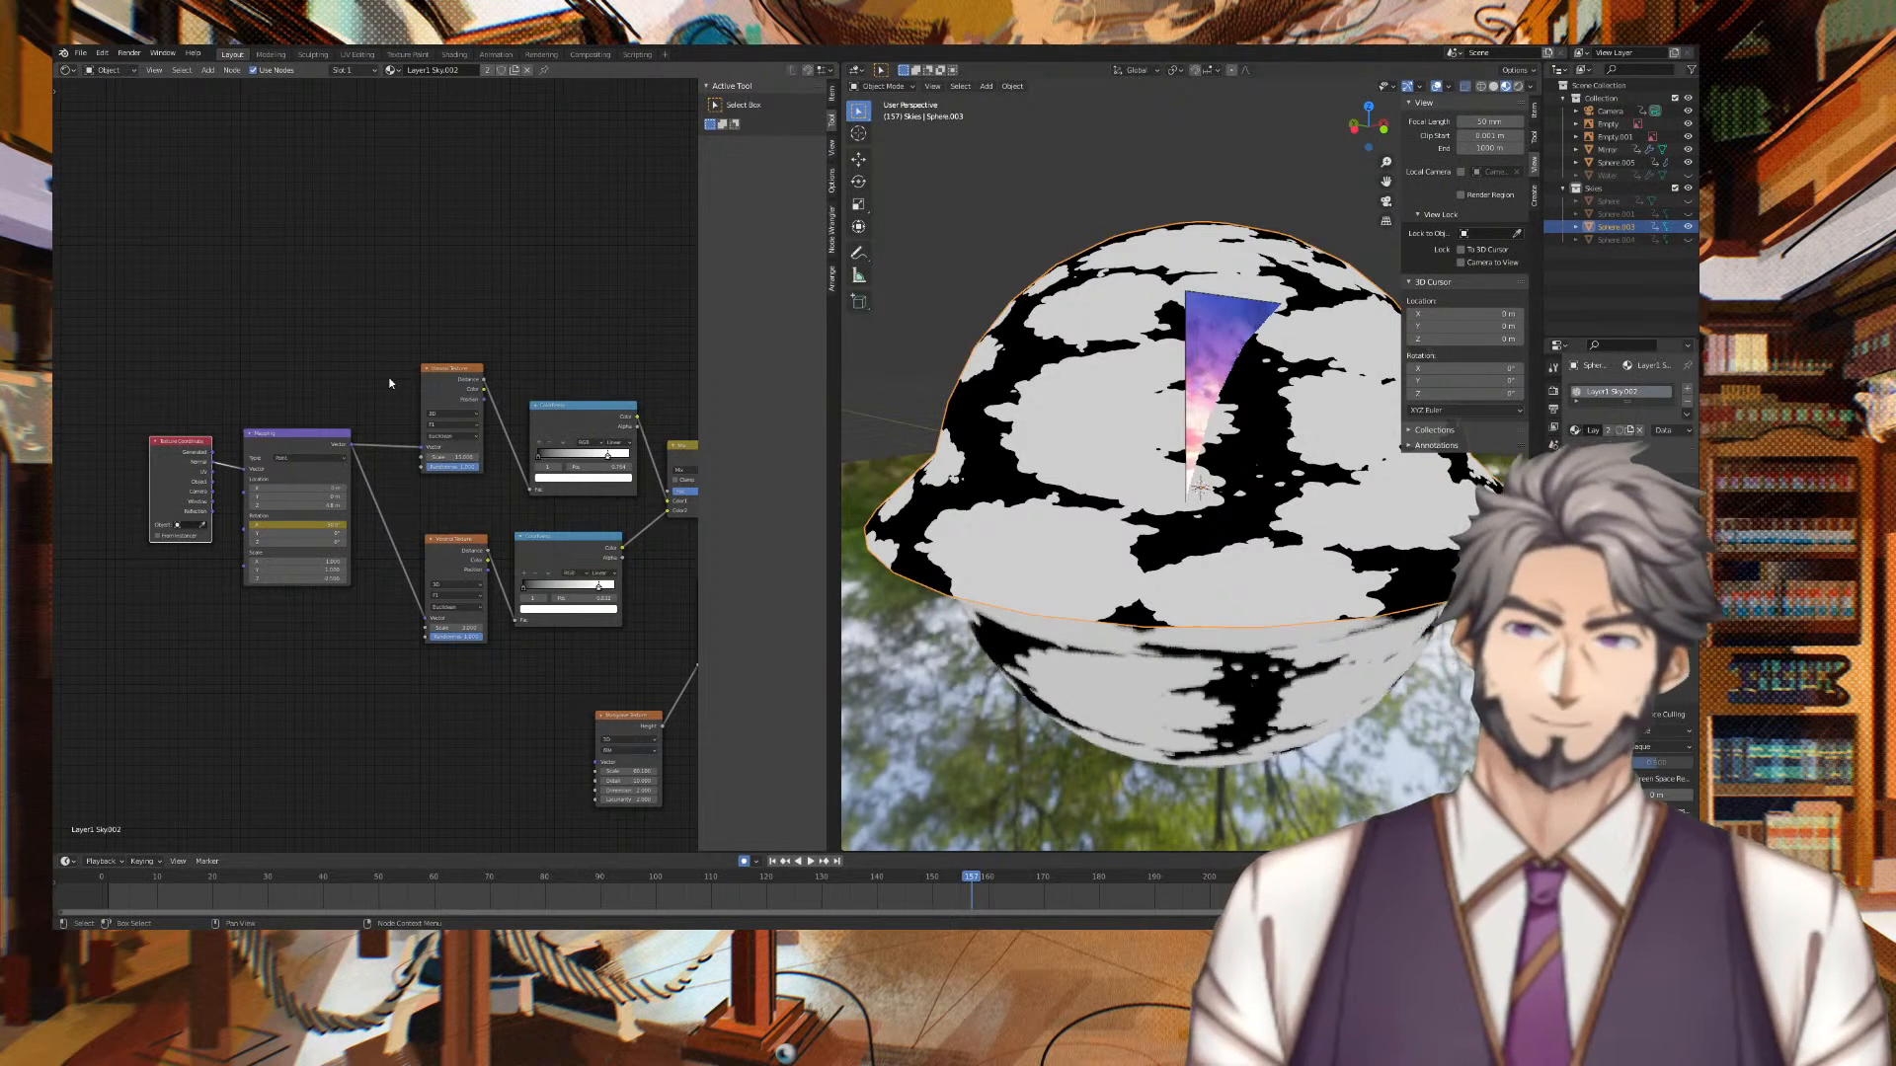
key(ctrl+z)
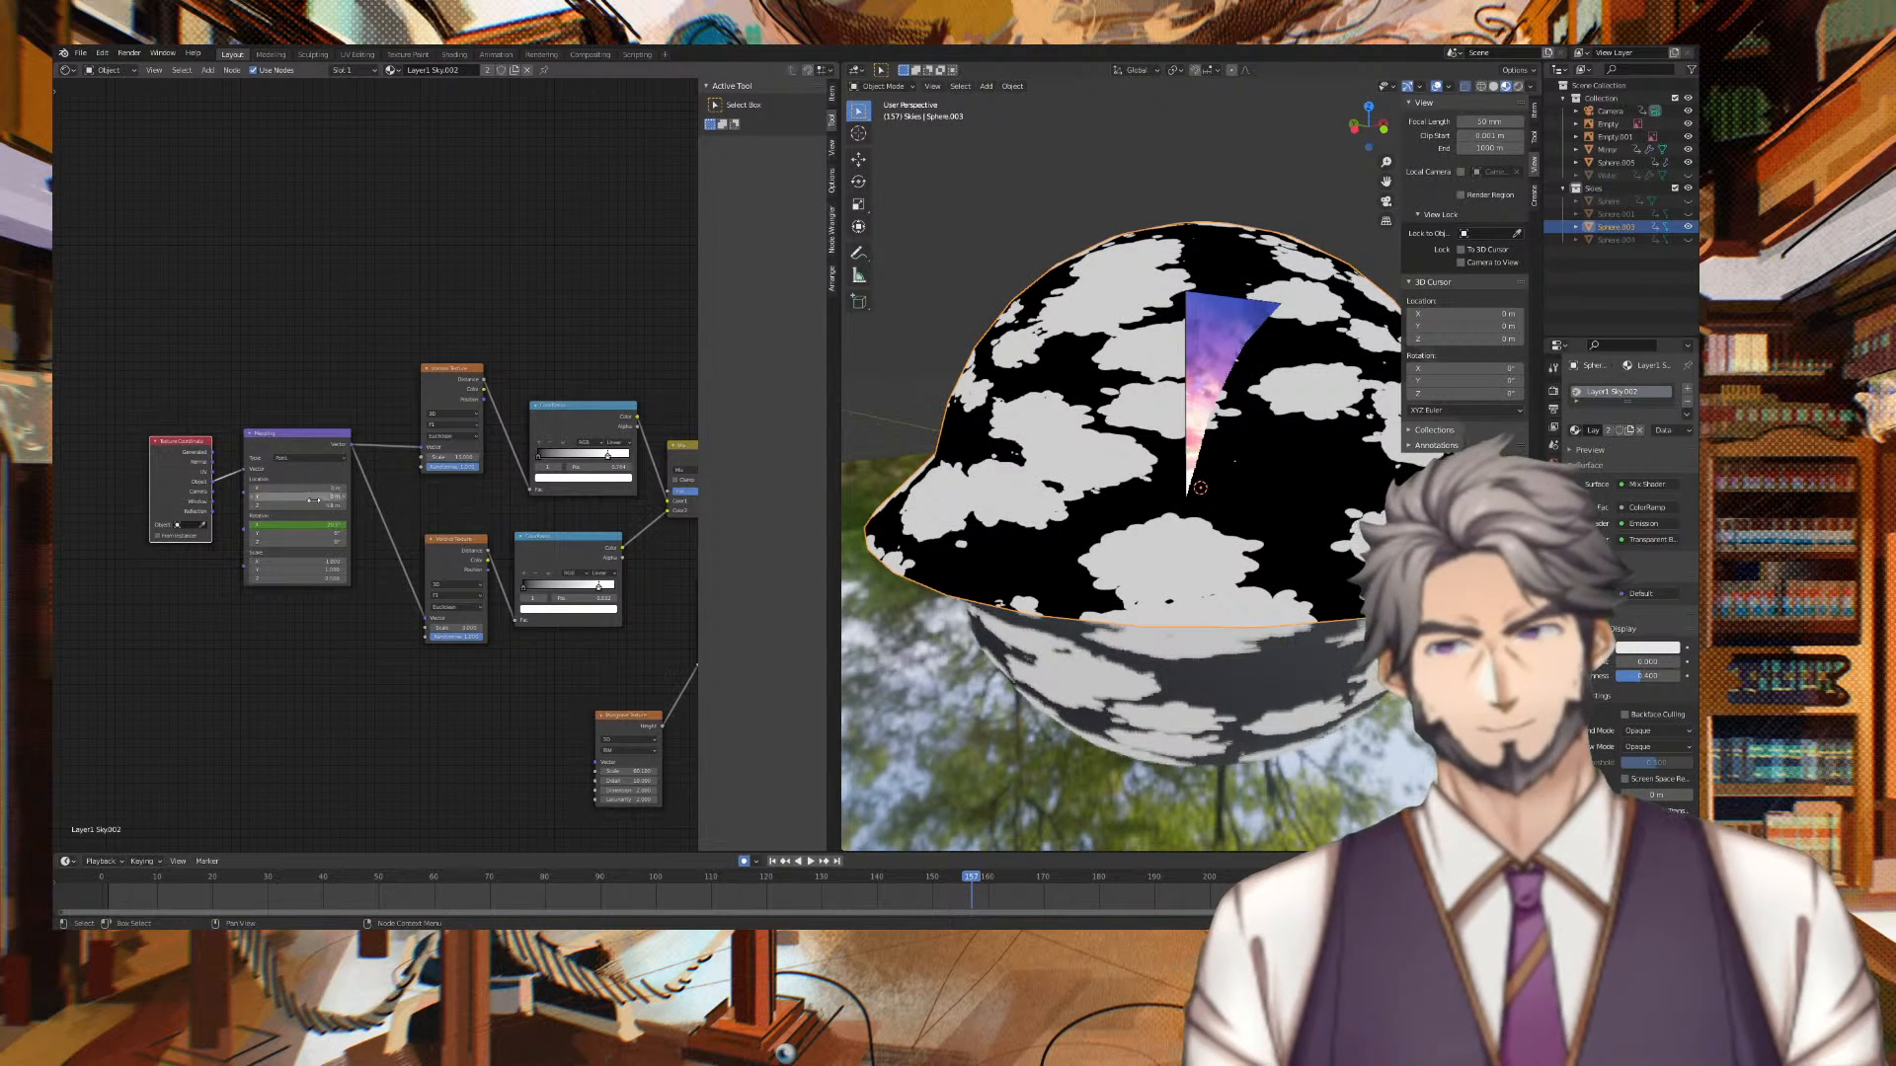
Try altering the Mapping node's rotation, then undo back to the earlier Texture Coordinate connection with horizontally streaked clouds
drag(297, 561, 321, 524)
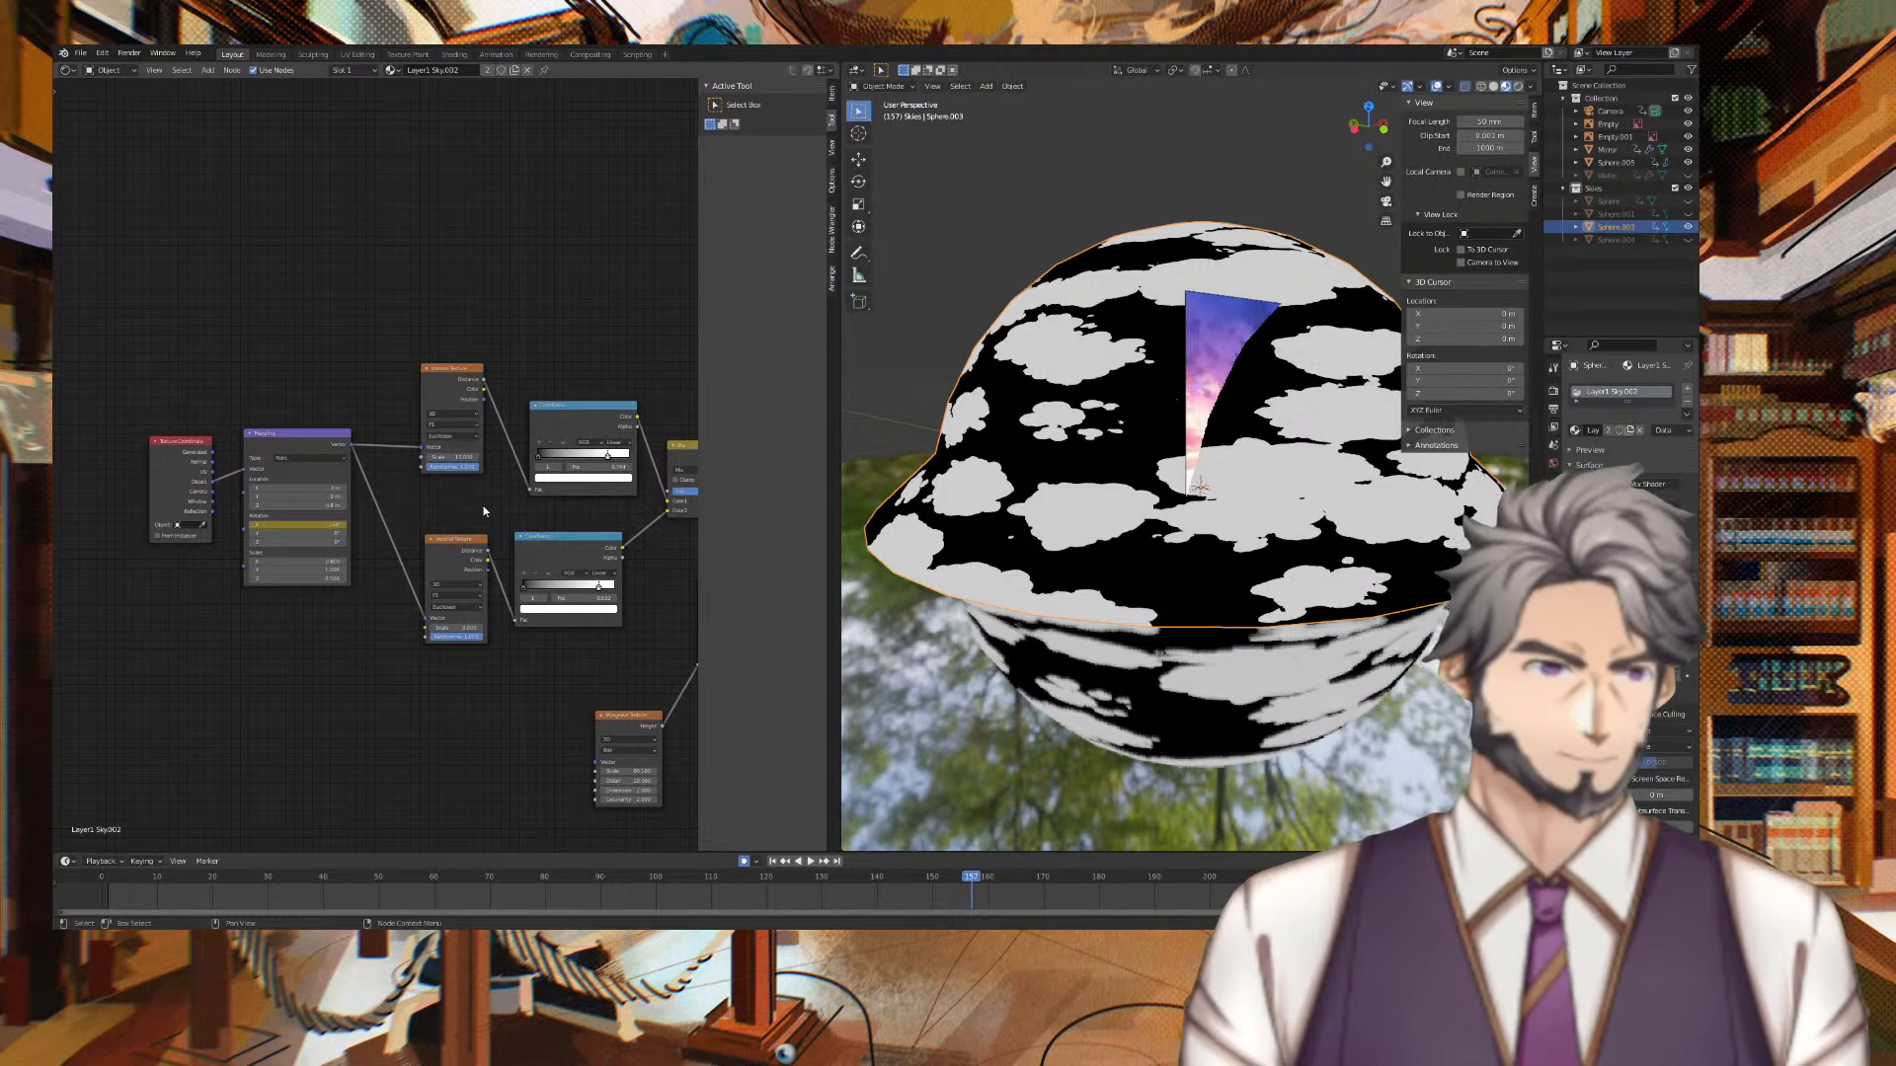
key(ctrl+z)
key(ctrl+z)
key(ctrl+z)
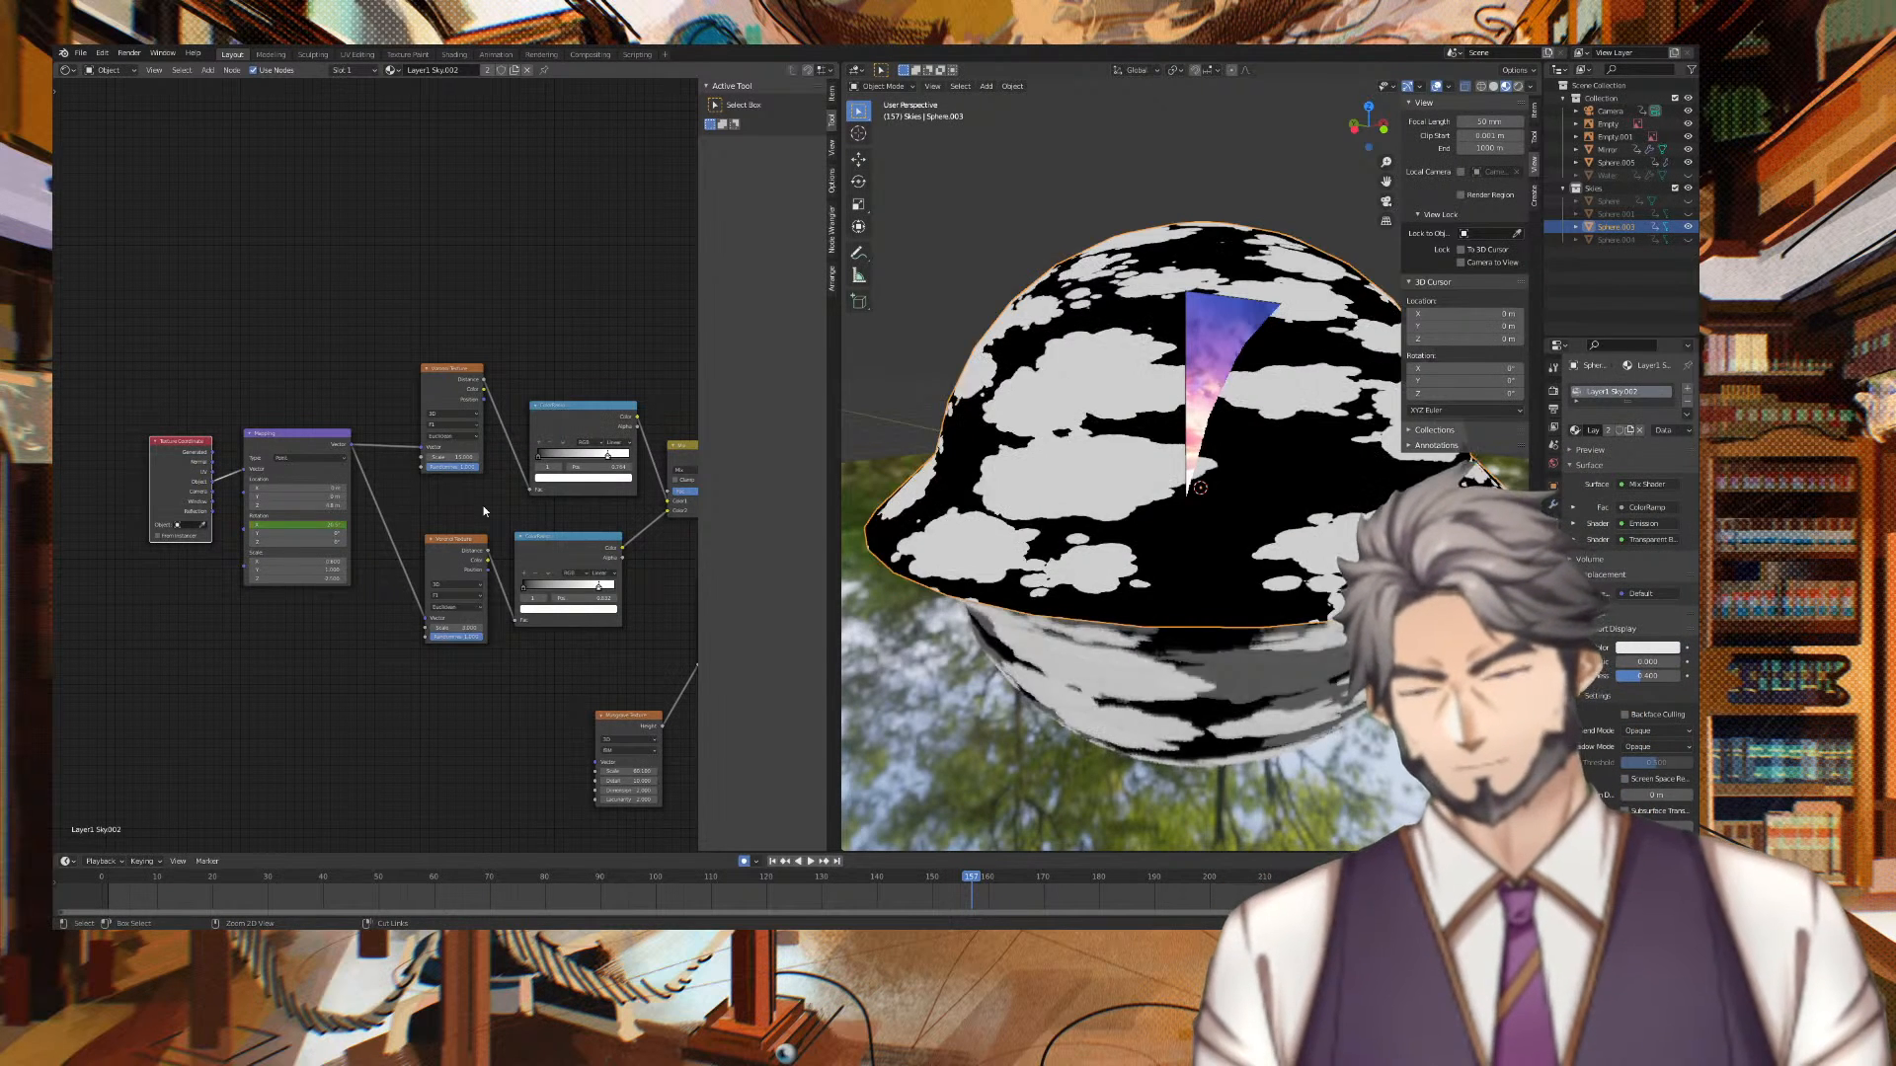
key(ctrl+z)
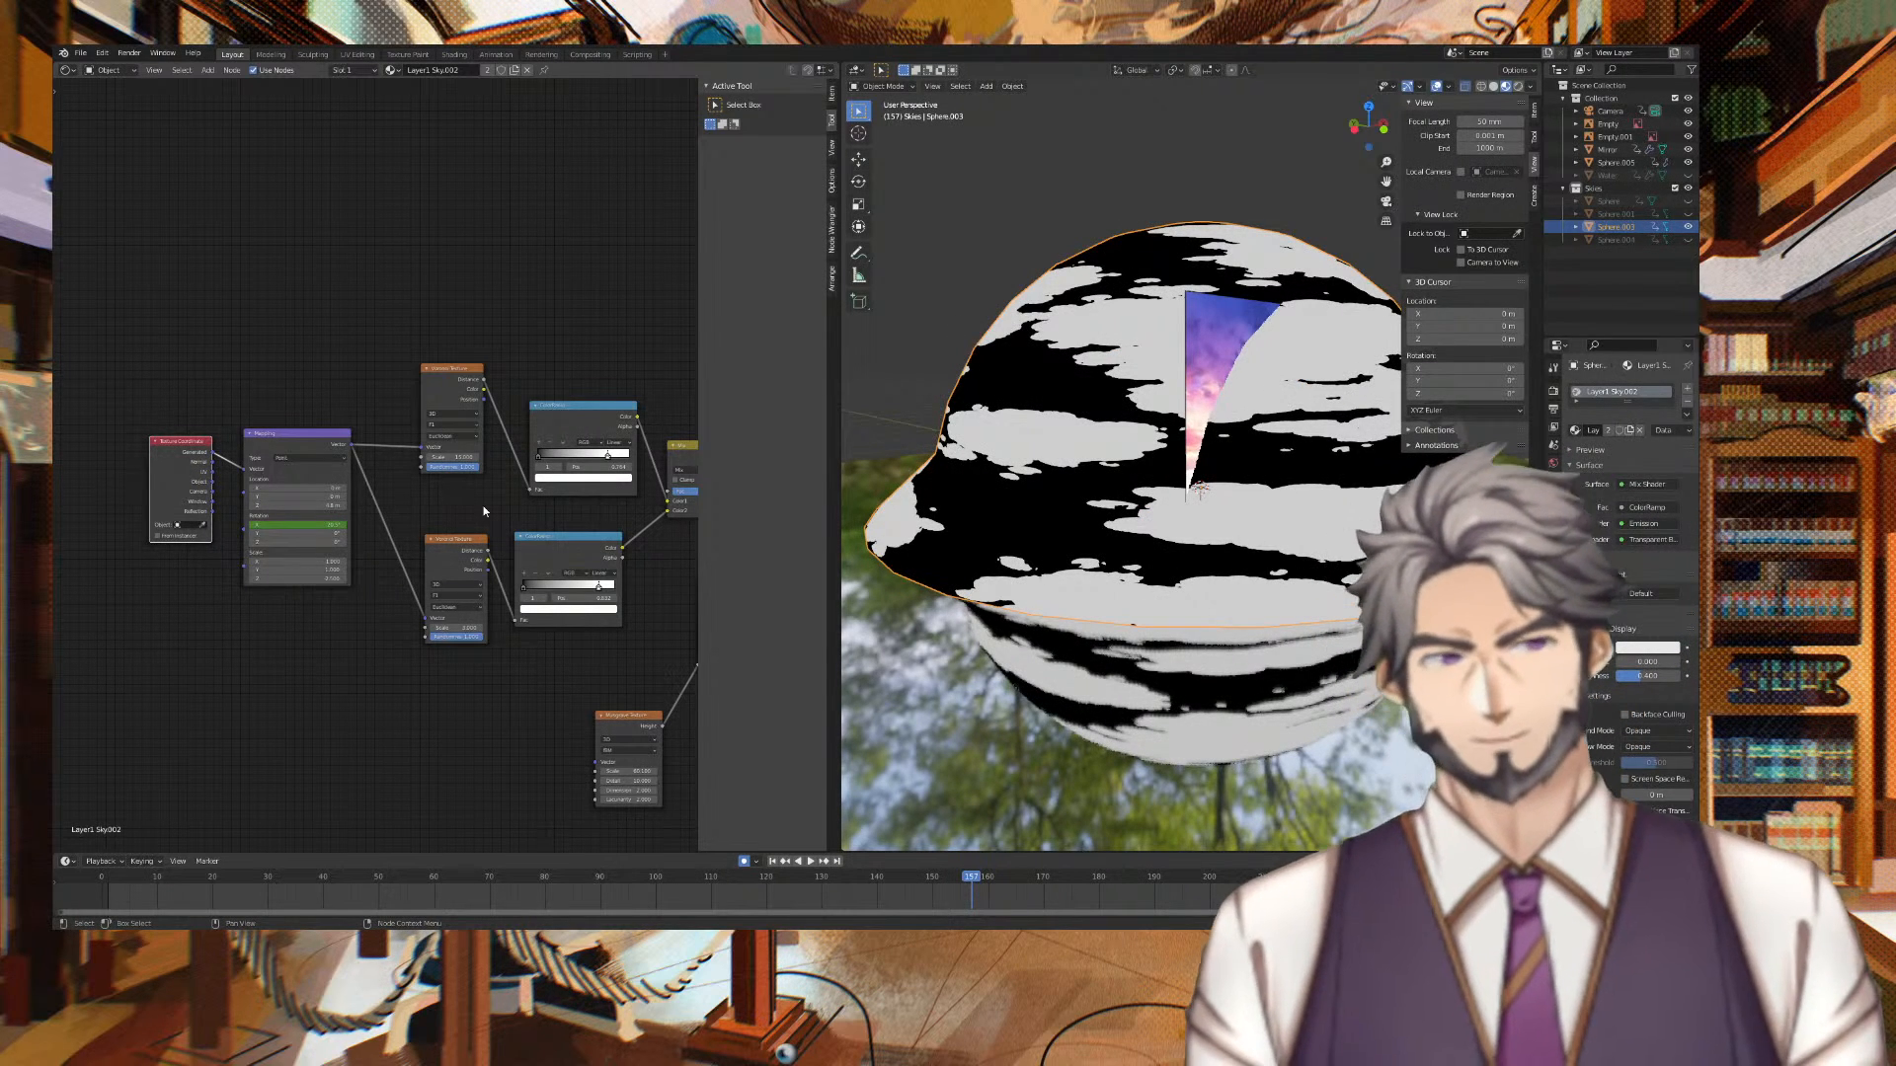
Adjust the Mapping node's Z scale and Z location, checking the cloud streaks from inside and outside the dome
key(KP_0)
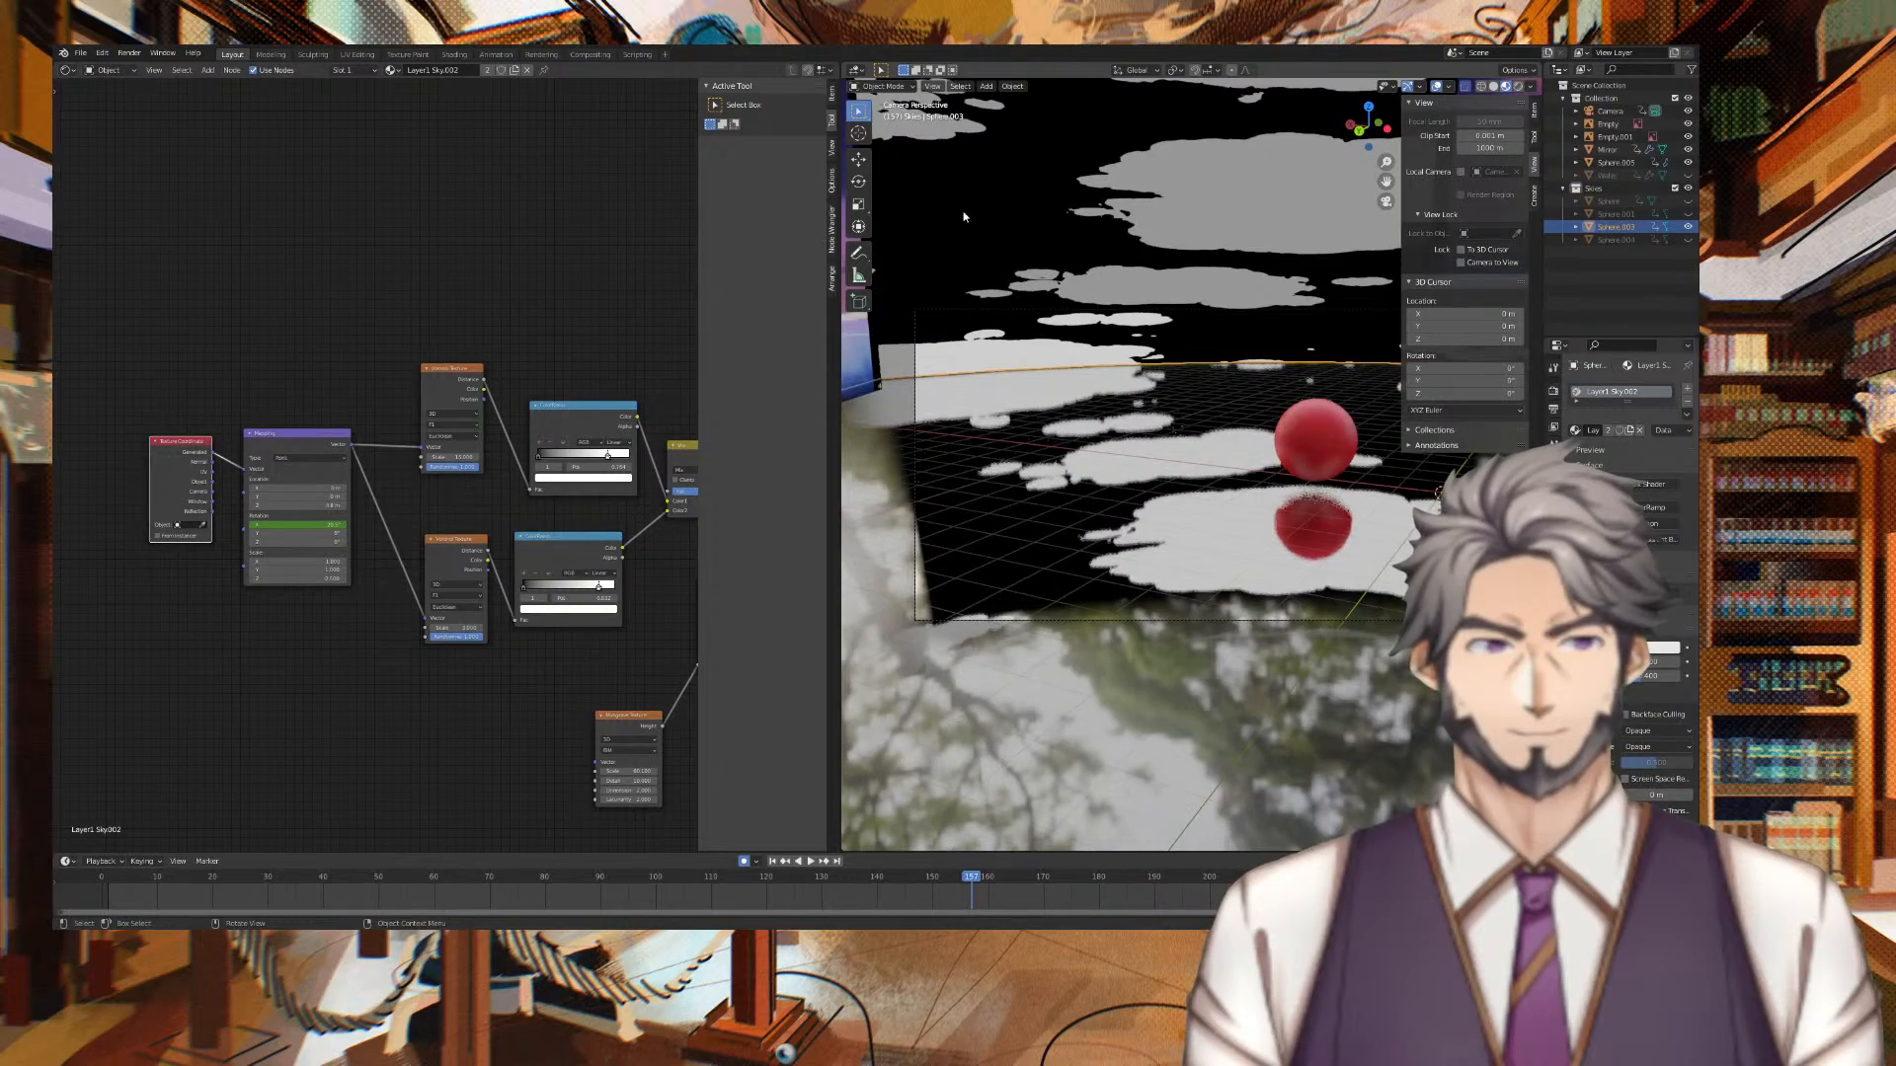
middle_drag(1003, 212, 1135, 491)
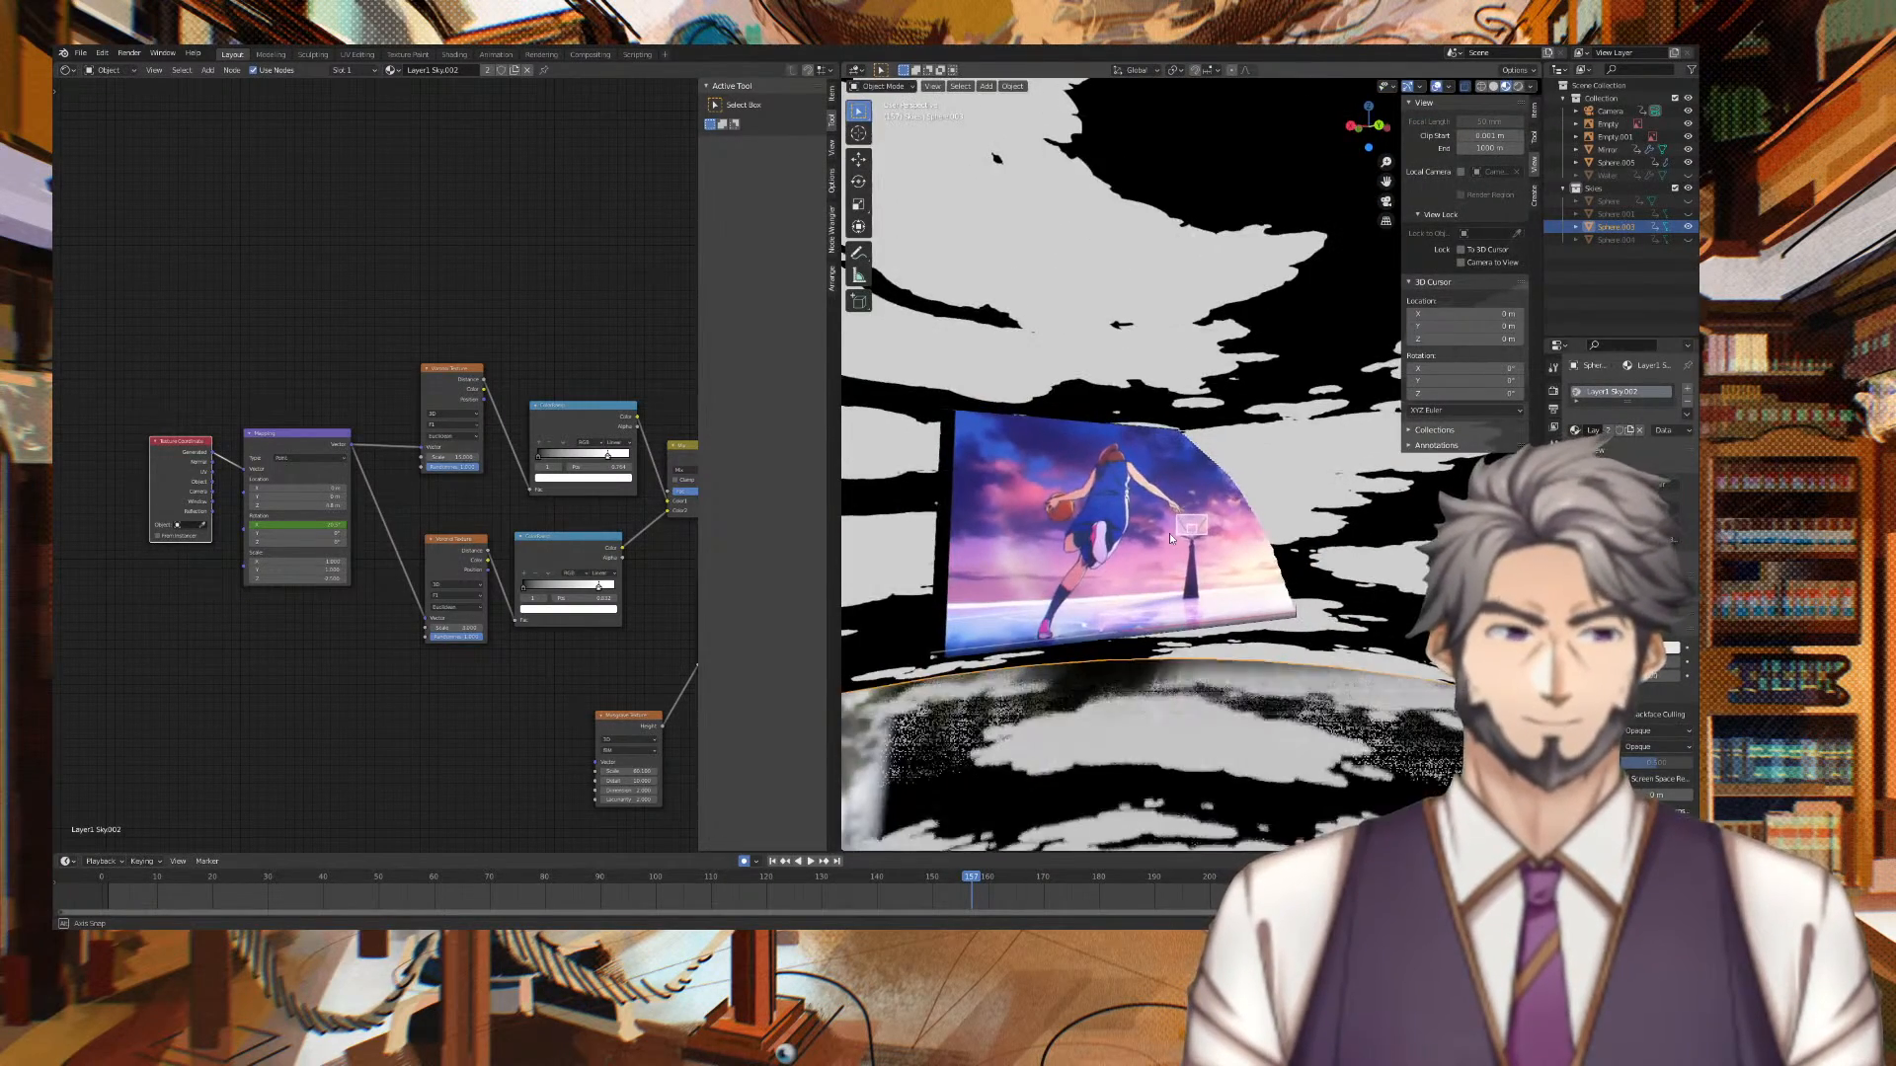
mouse_move(297, 579)
mouse_down()
mouse_move(259, 578)
mouse_move(324, 579)
mouse_move(268, 578)
mouse_move(325, 543)
mouse_move(415, 542)
mouse_up()
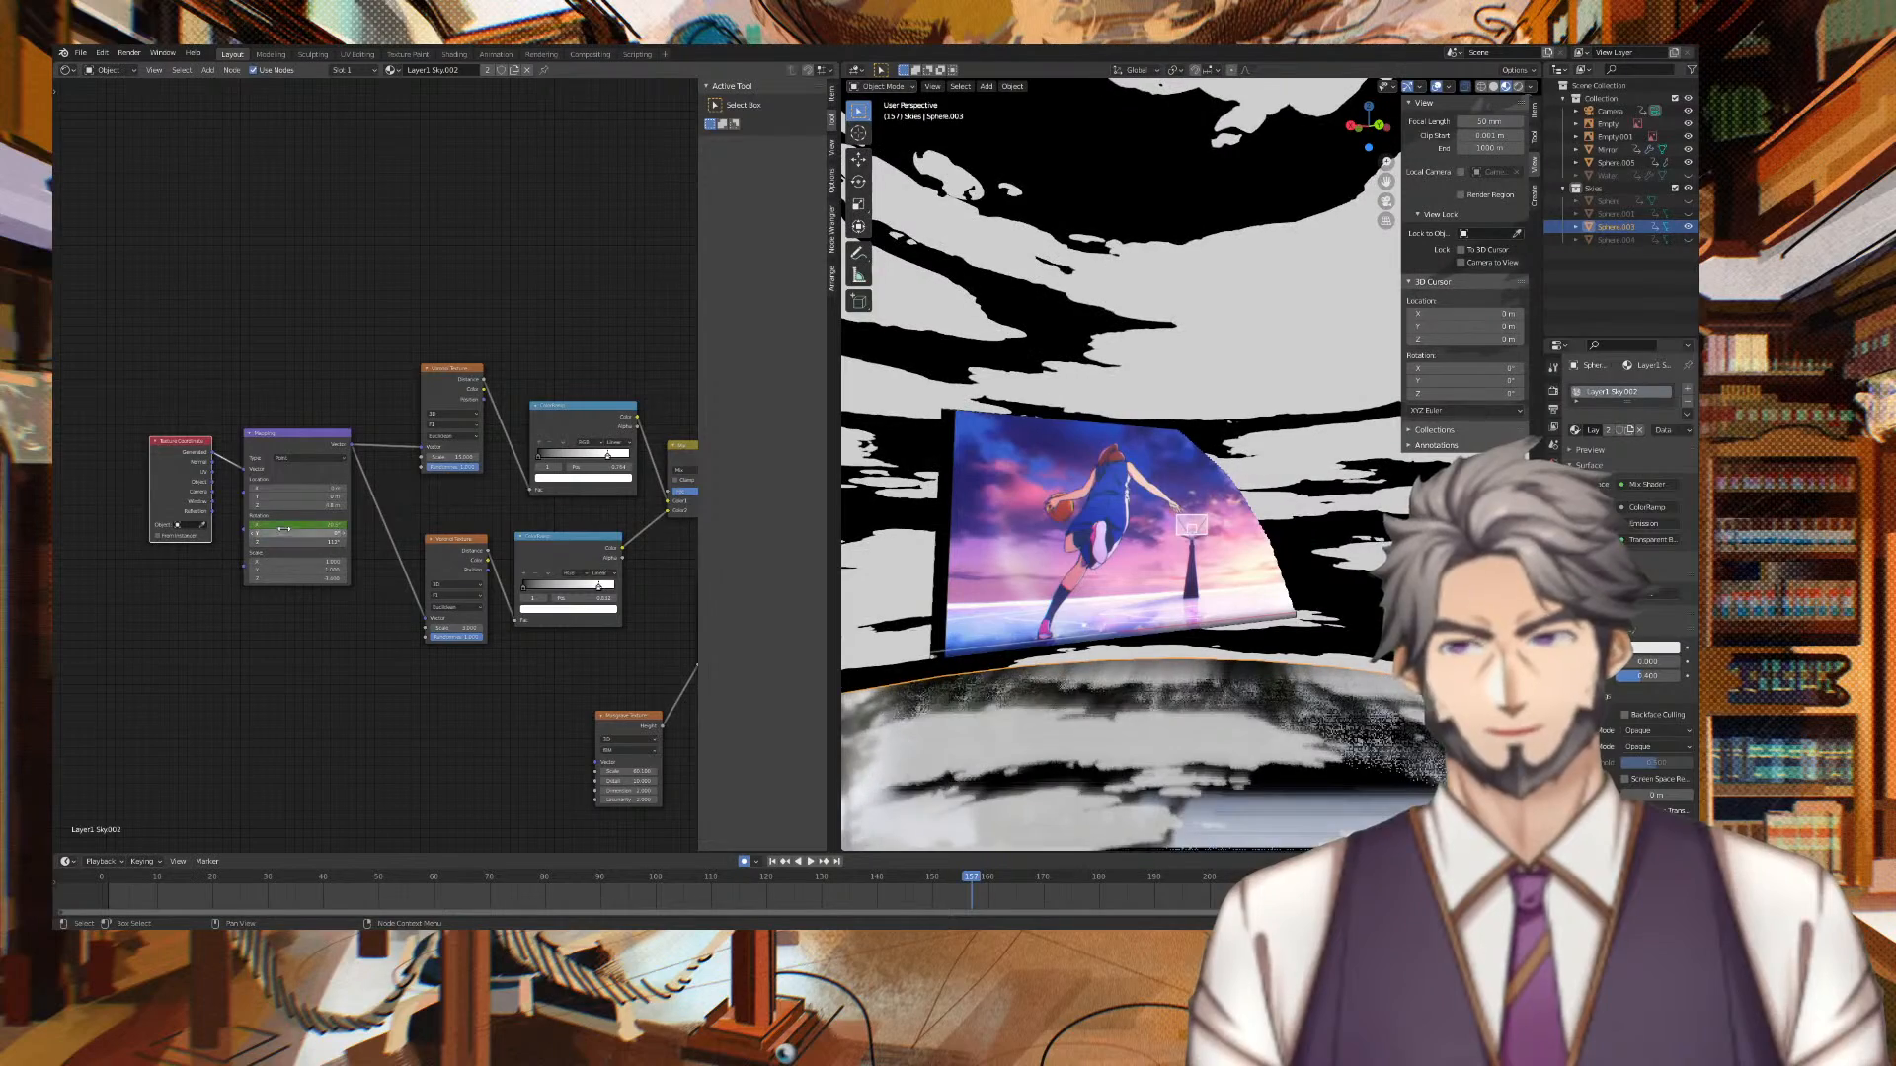
mouse_move(282, 507)
mouse_down()
mouse_move(322, 506)
mouse_move(290, 507)
mouse_up()
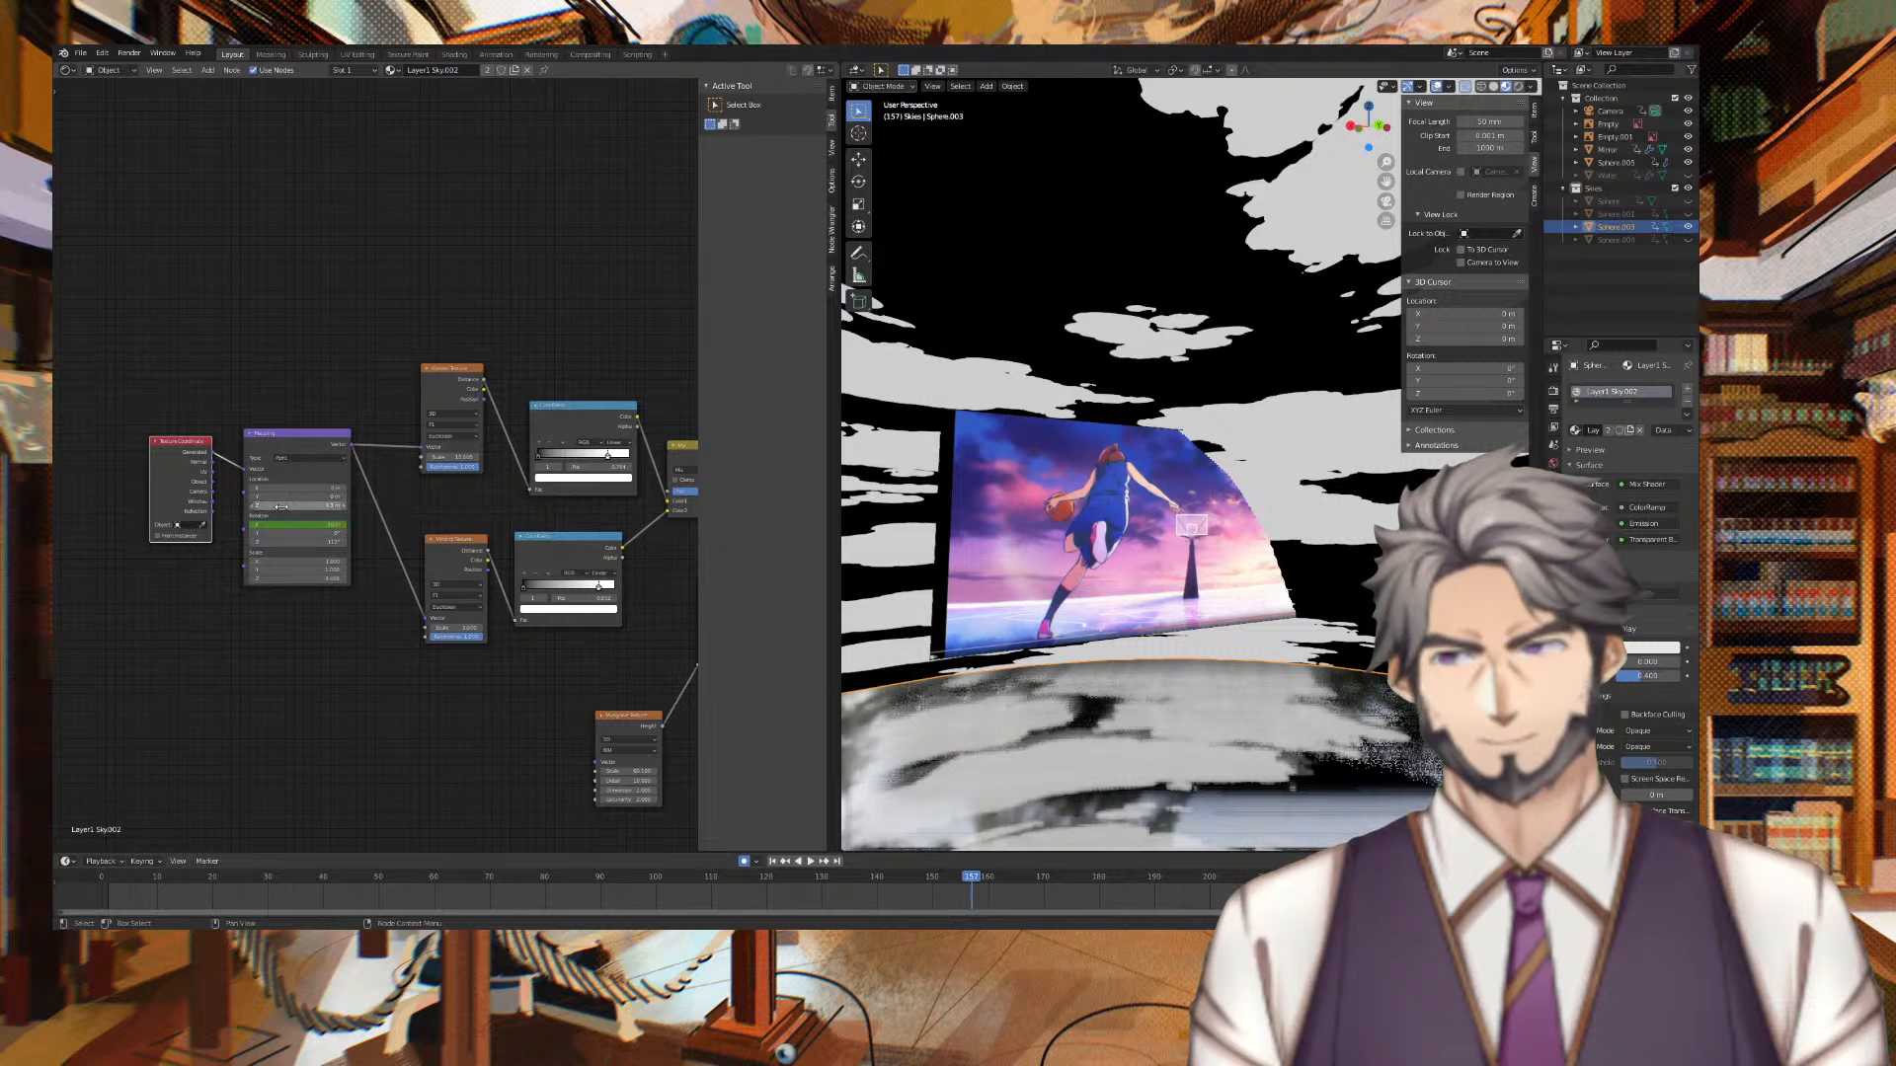
scroll(1082, 413, down, 8)
middle_drag(983, 460, 805, 474)
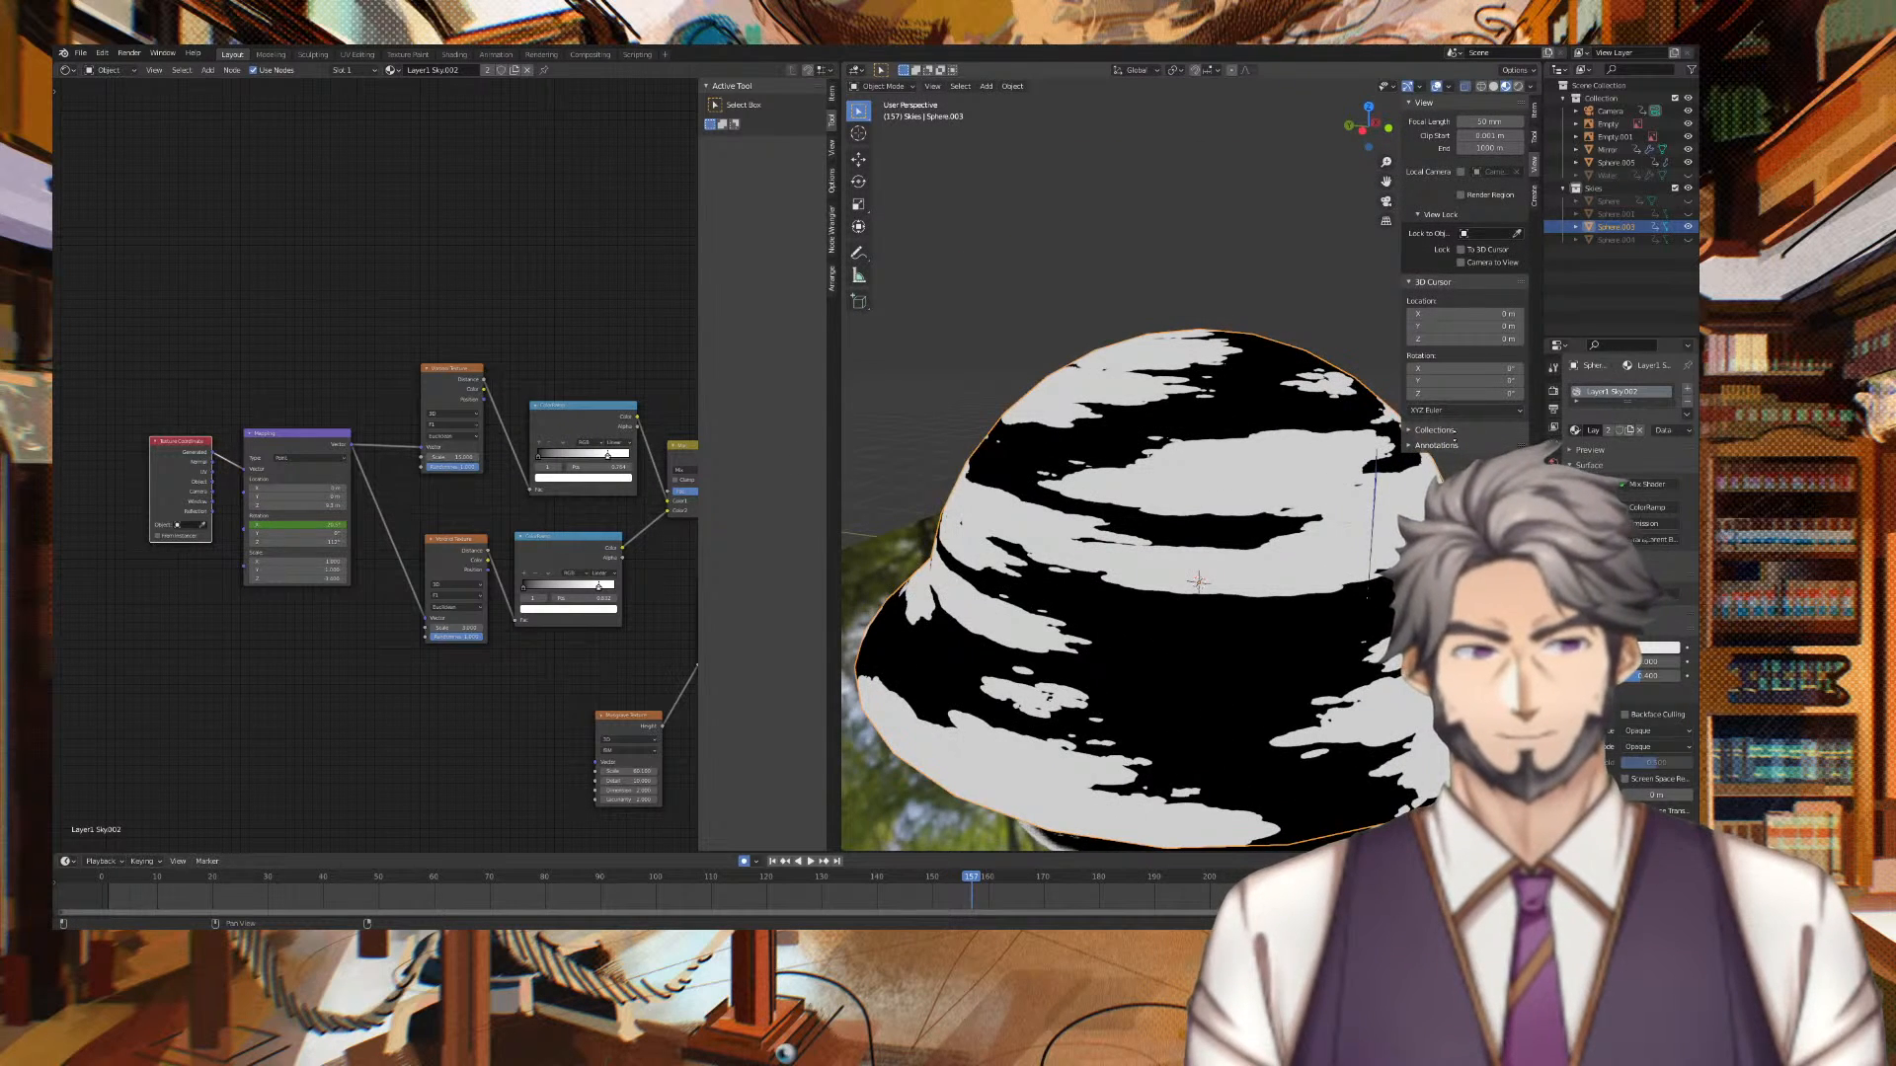
middle_drag(1204, 486, 1175, 493)
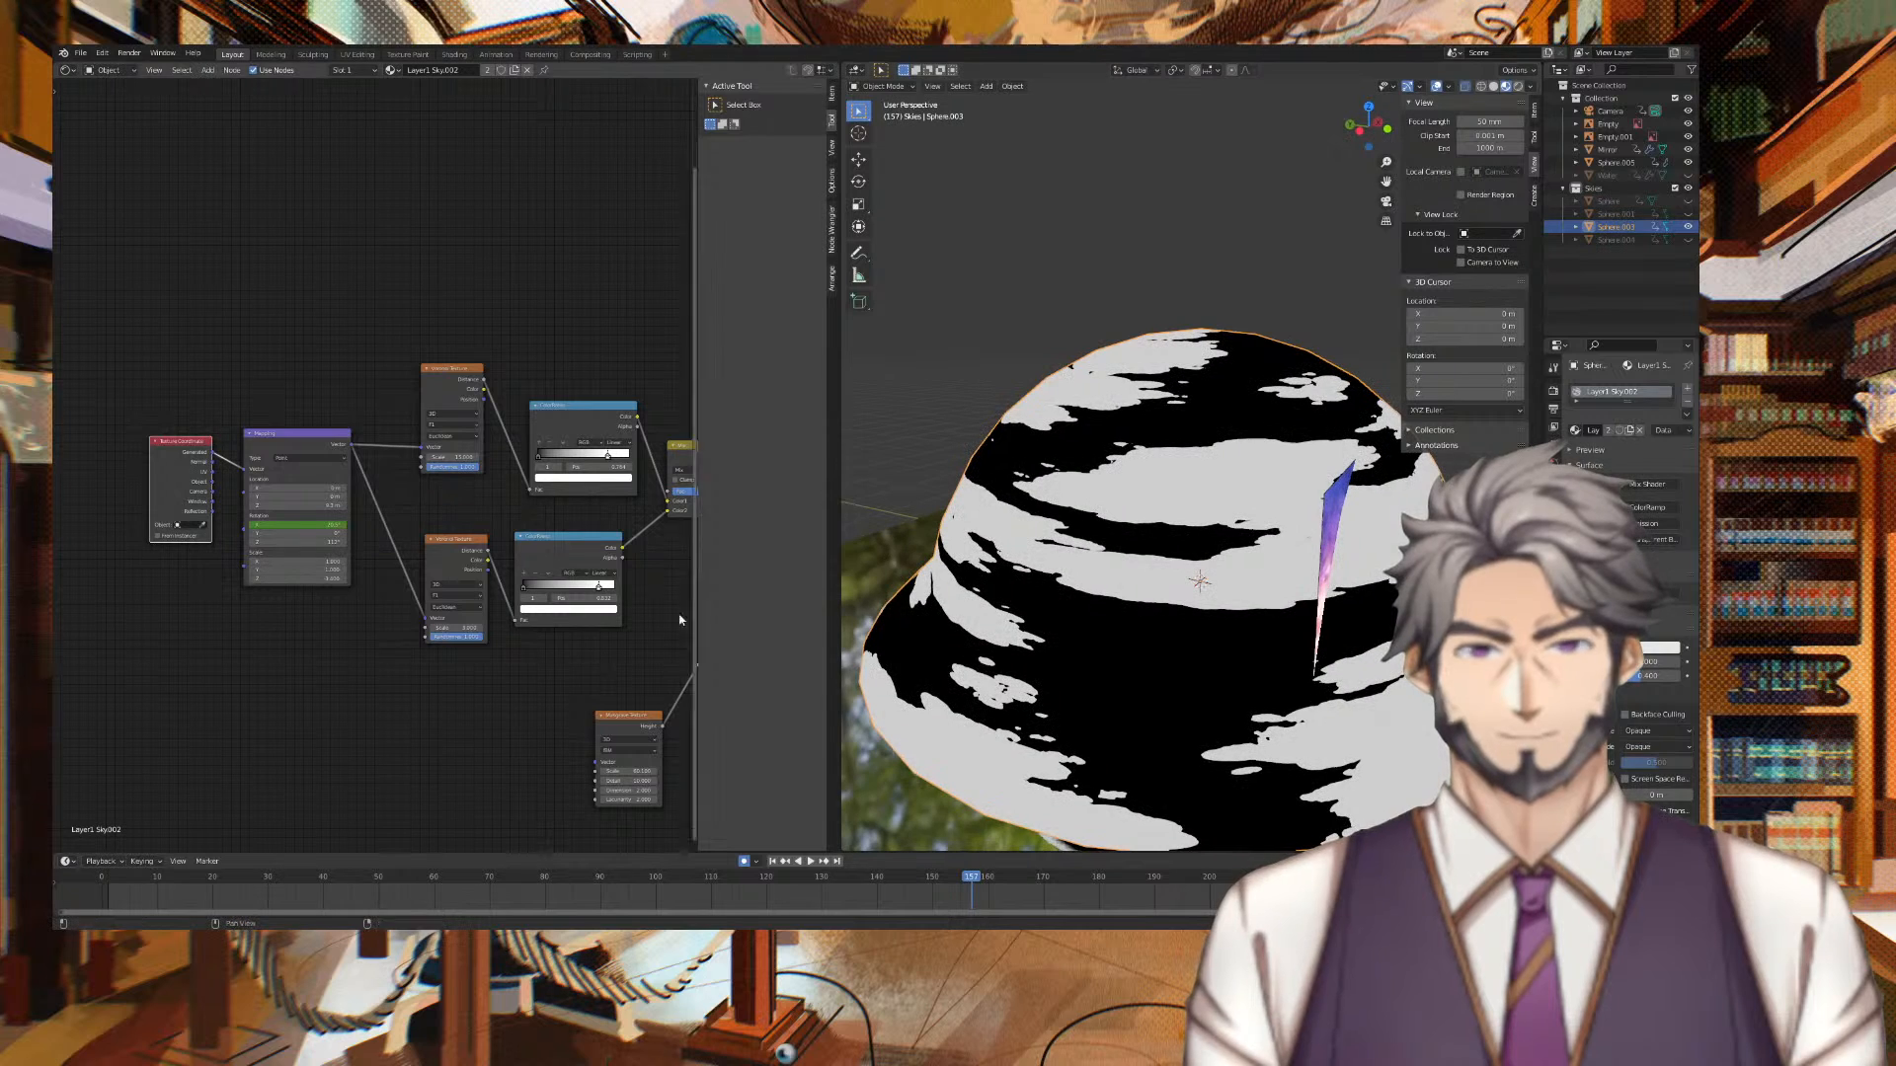
Try shifting the lower ColorRamp's light stop and adjusting the factors of the Mix and Soft Light nodes
drag(602, 590, 599, 585)
middle_drag(651, 553, 361, 505)
mouse_move(365, 498)
mouse_down()
mouse_move(324, 498)
mouse_move(376, 498)
mouse_move(358, 498)
mouse_up()
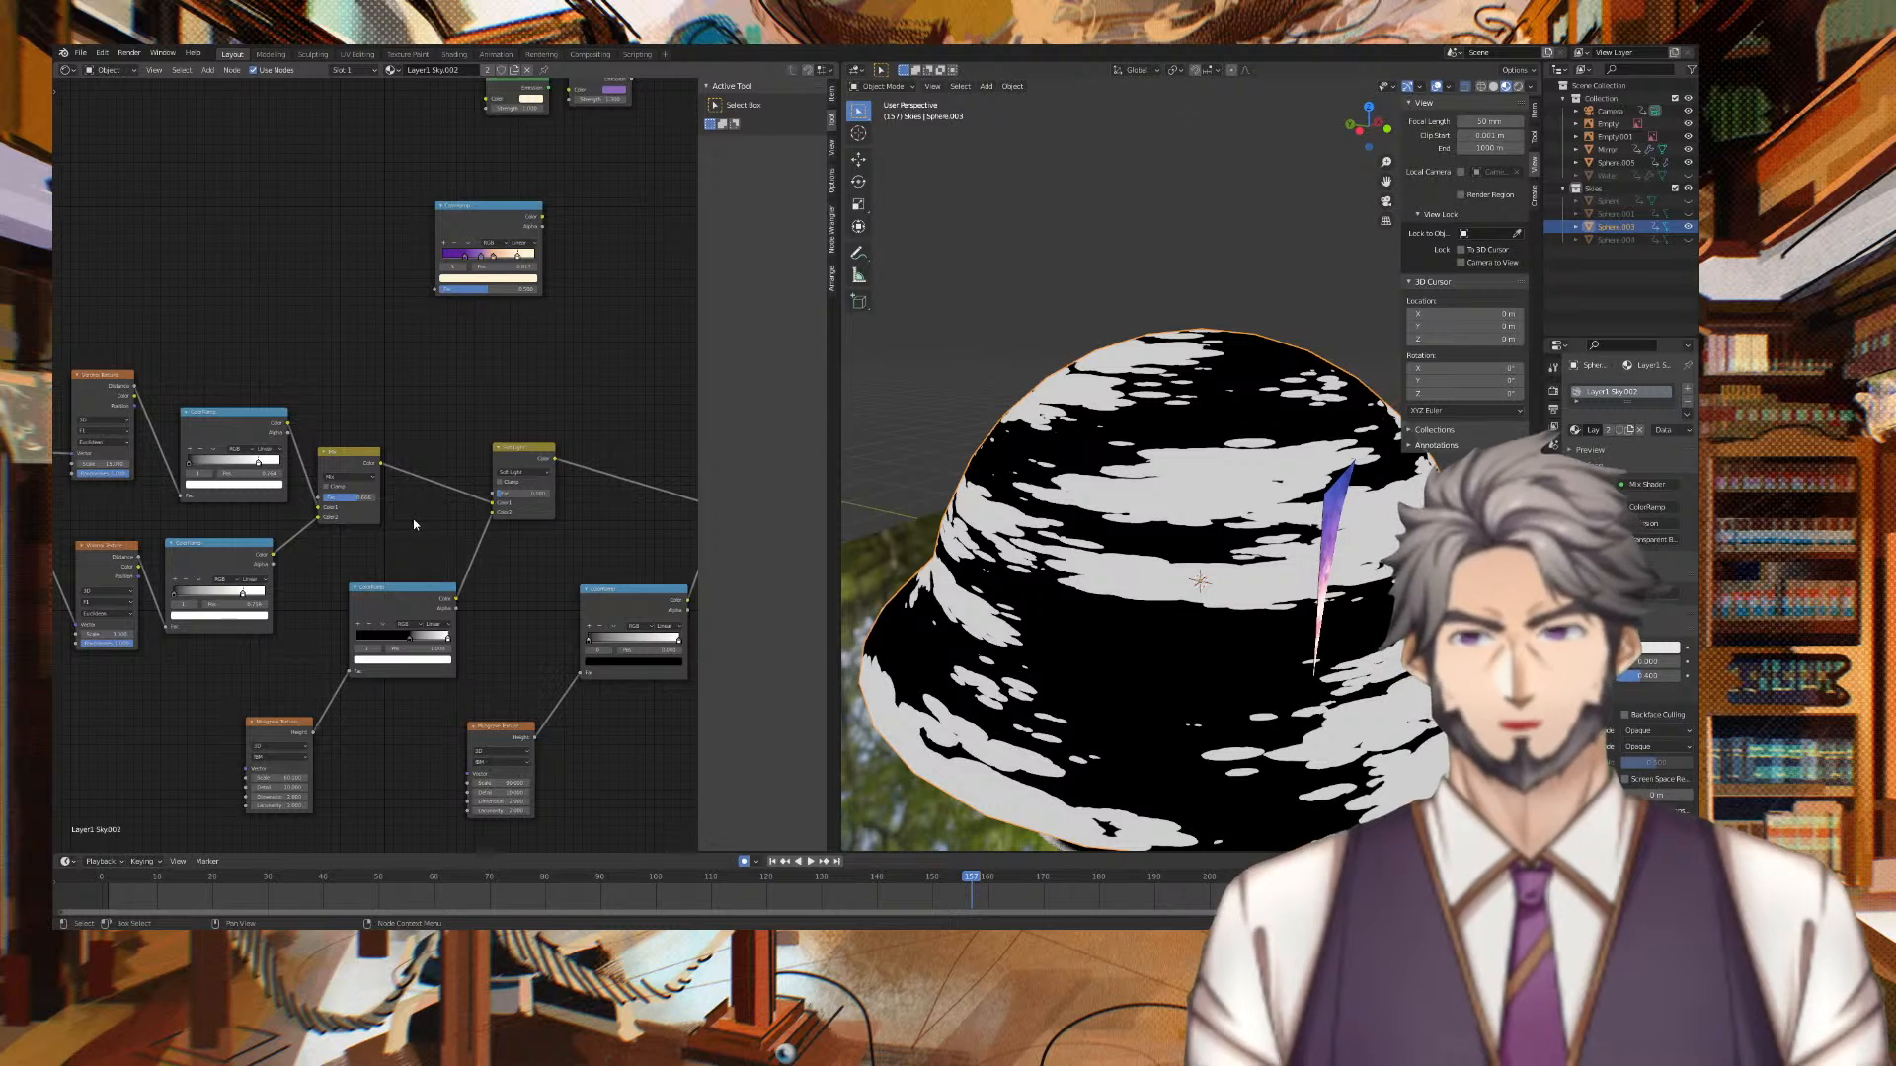
middle_drag(414, 525, 334, 512)
drag(433, 480, 459, 481)
middle_drag(545, 447, 345, 463)
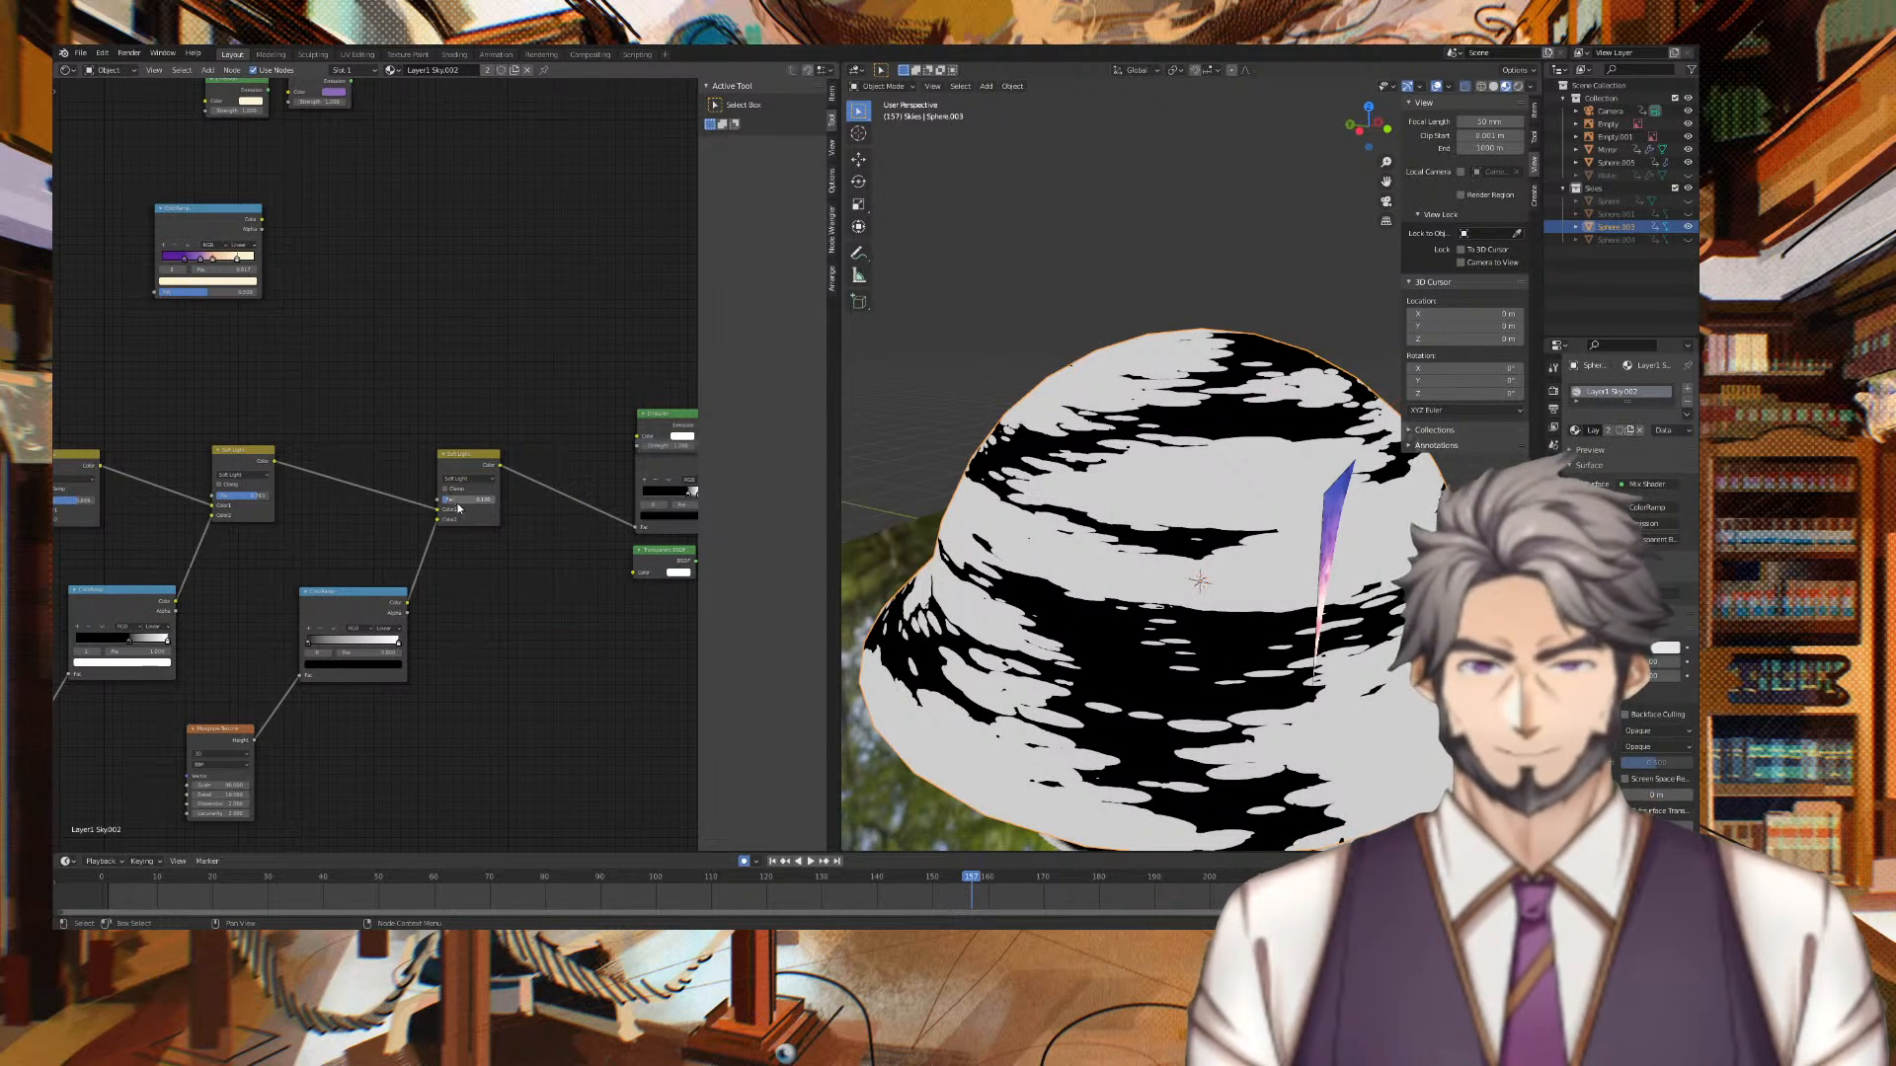
drag(450, 499, 459, 499)
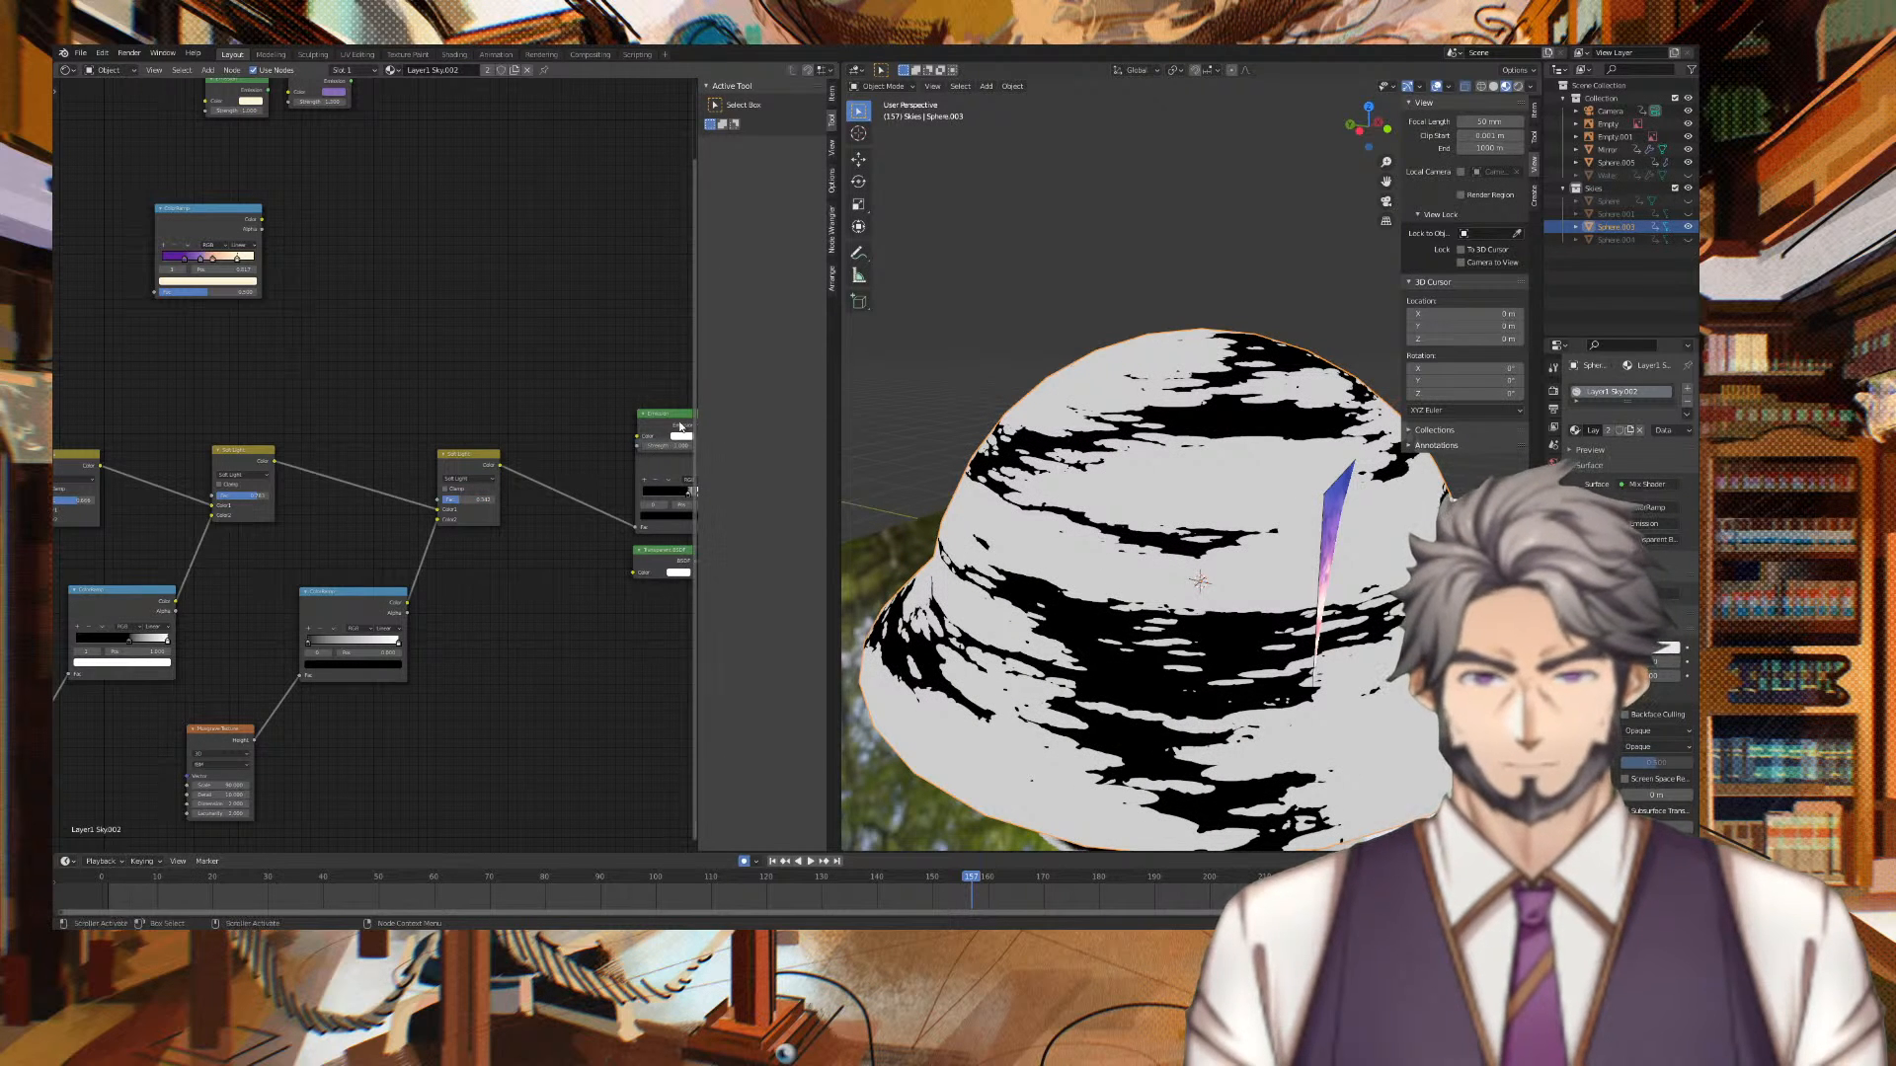
Try adjusting the final ColorRamp's stops and the upper Voronoi texture's scale, then undo the recent cloud node changes
drag(646, 325, 652, 325)
middle_drag(605, 417, 352, 428)
drag(451, 505, 395, 501)
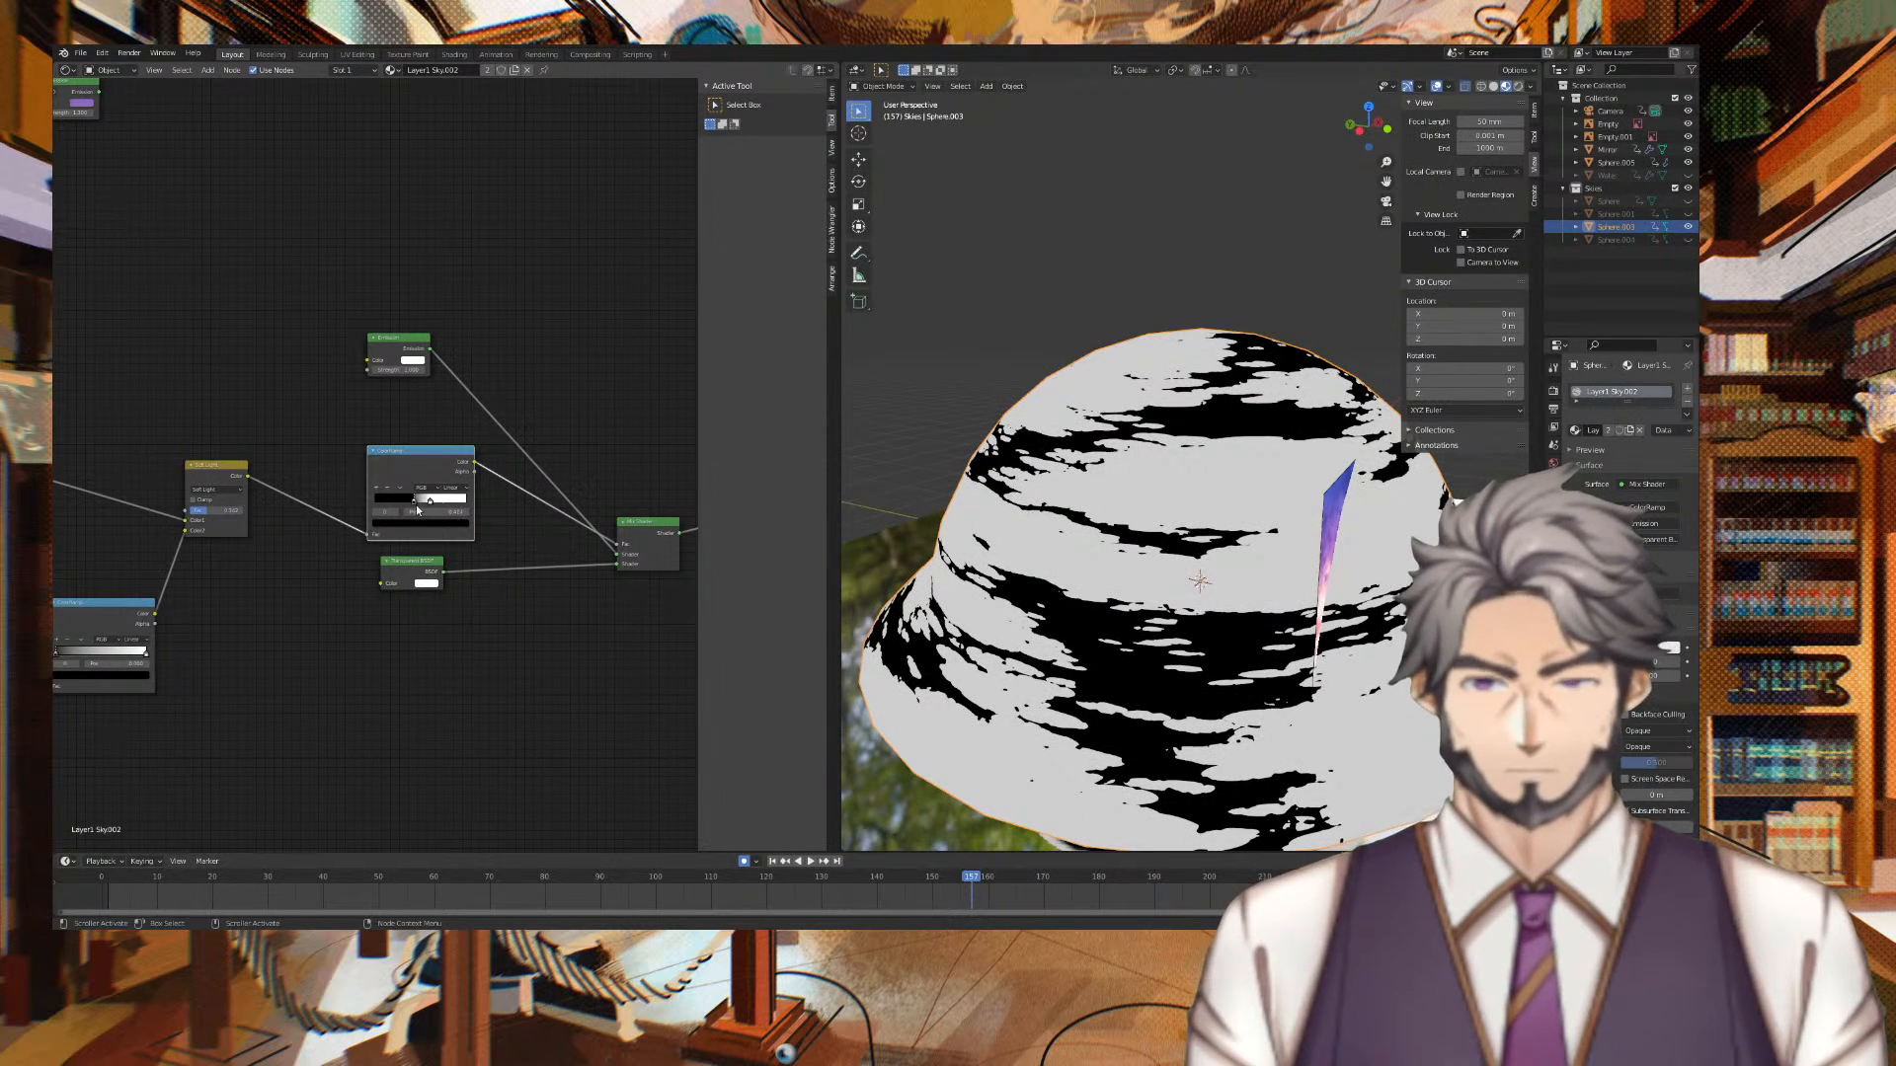
middle_drag(388, 467, 683, 528)
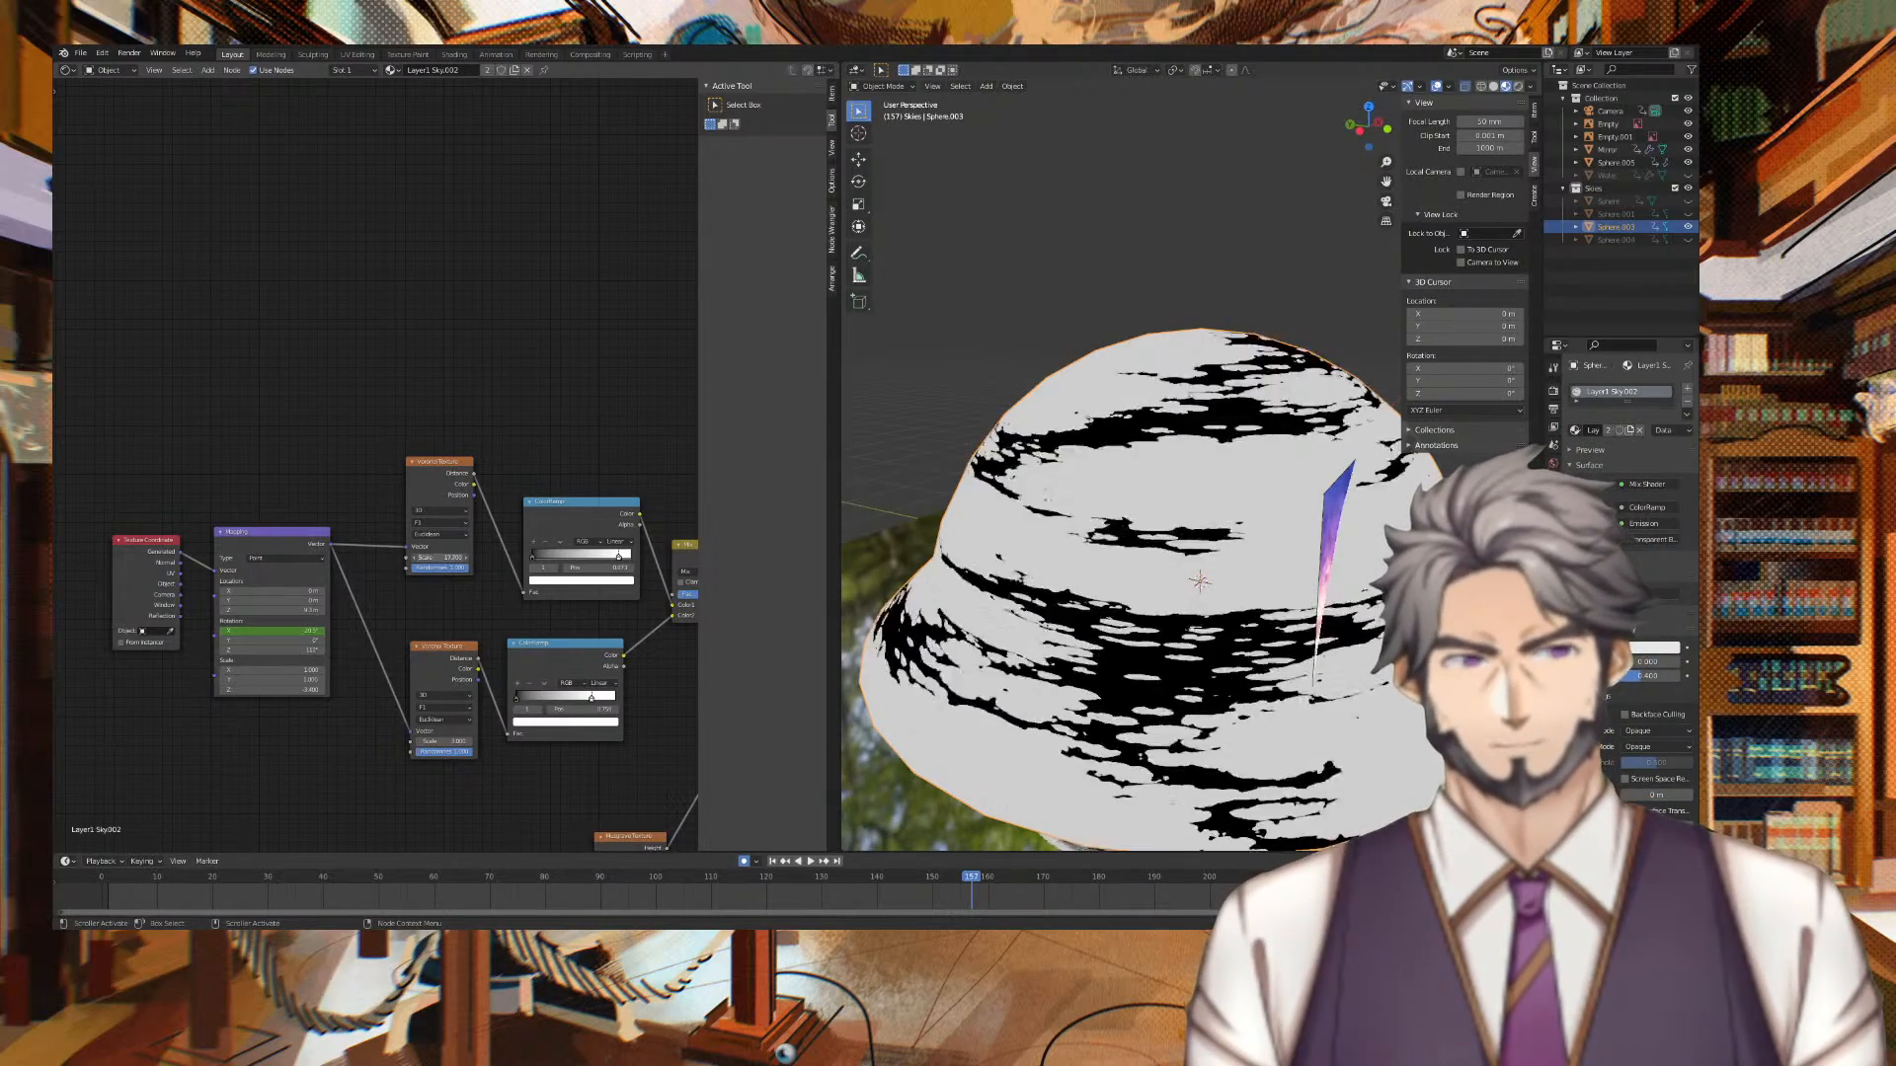
mouse_move(439, 557)
mouse_down()
mouse_move(464, 557)
mouse_move(402, 557)
mouse_up()
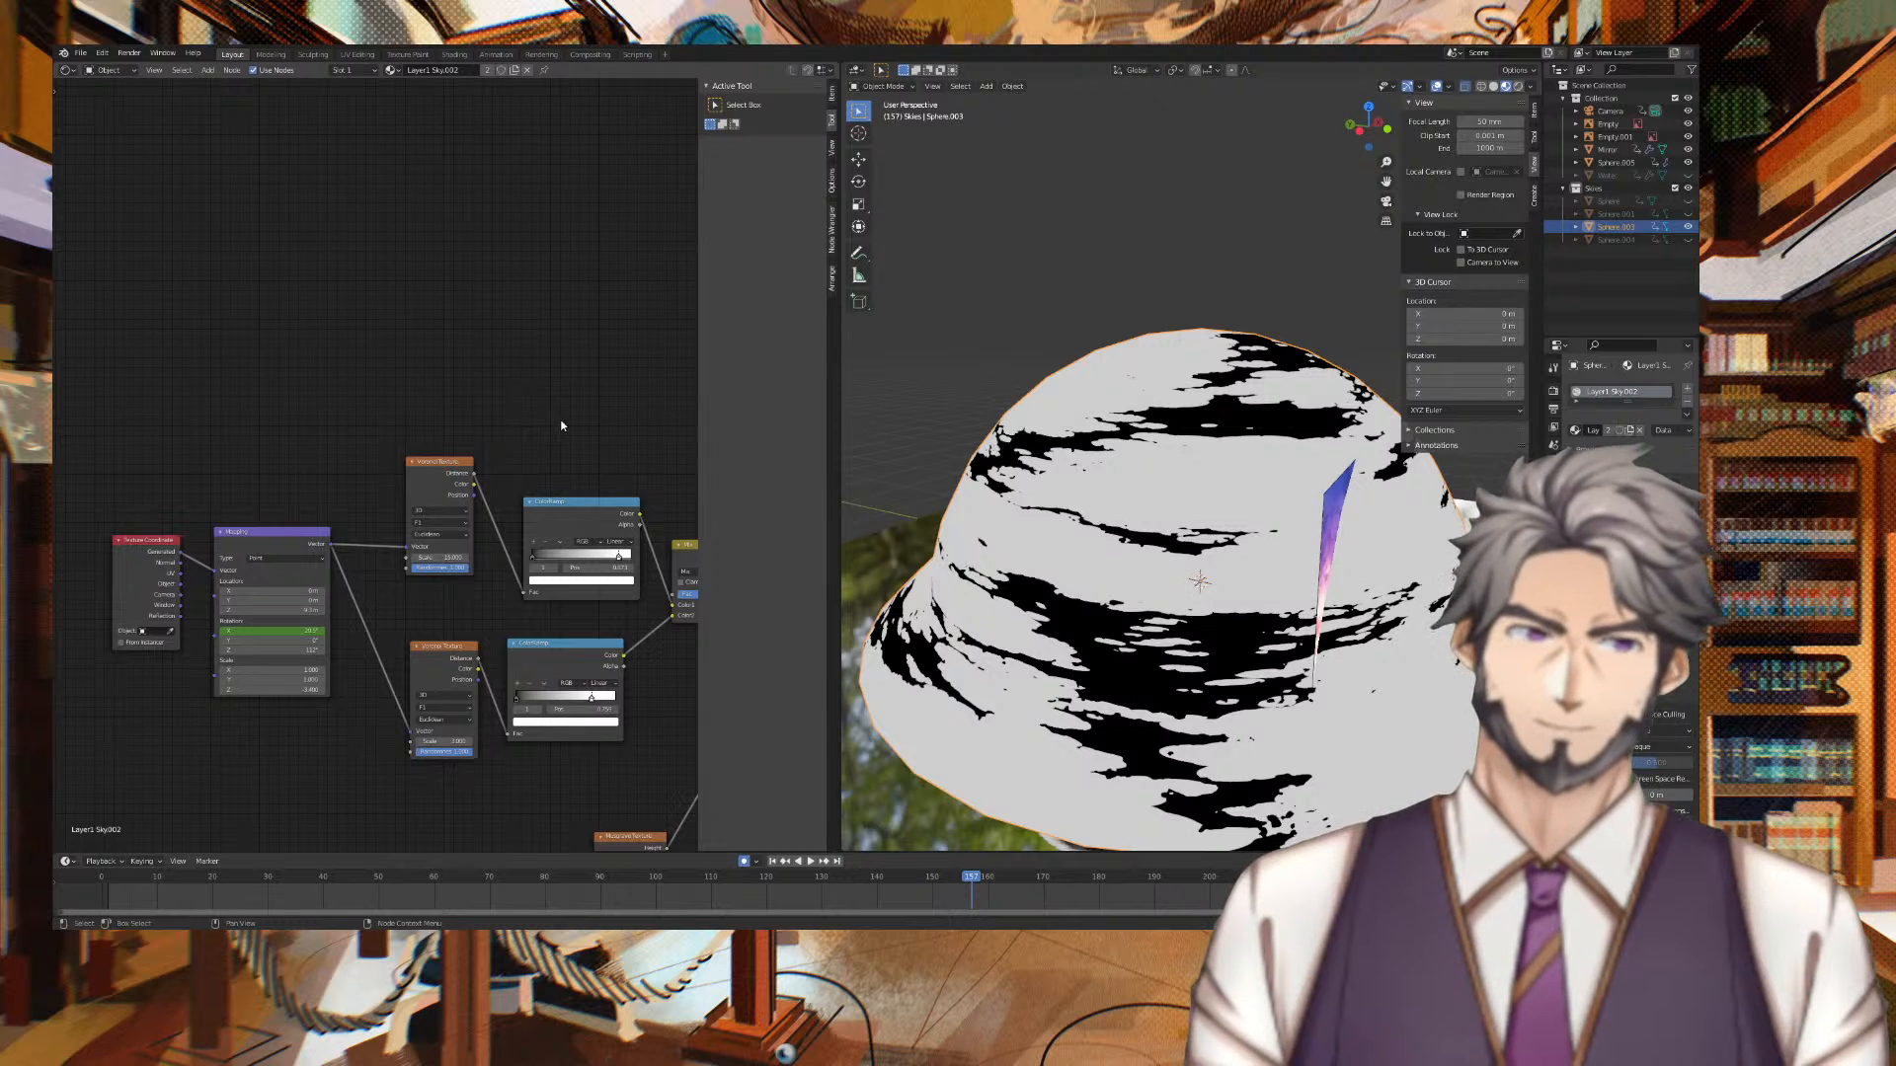
middle_drag(560, 425, 578, 431)
key(ctrl+z)
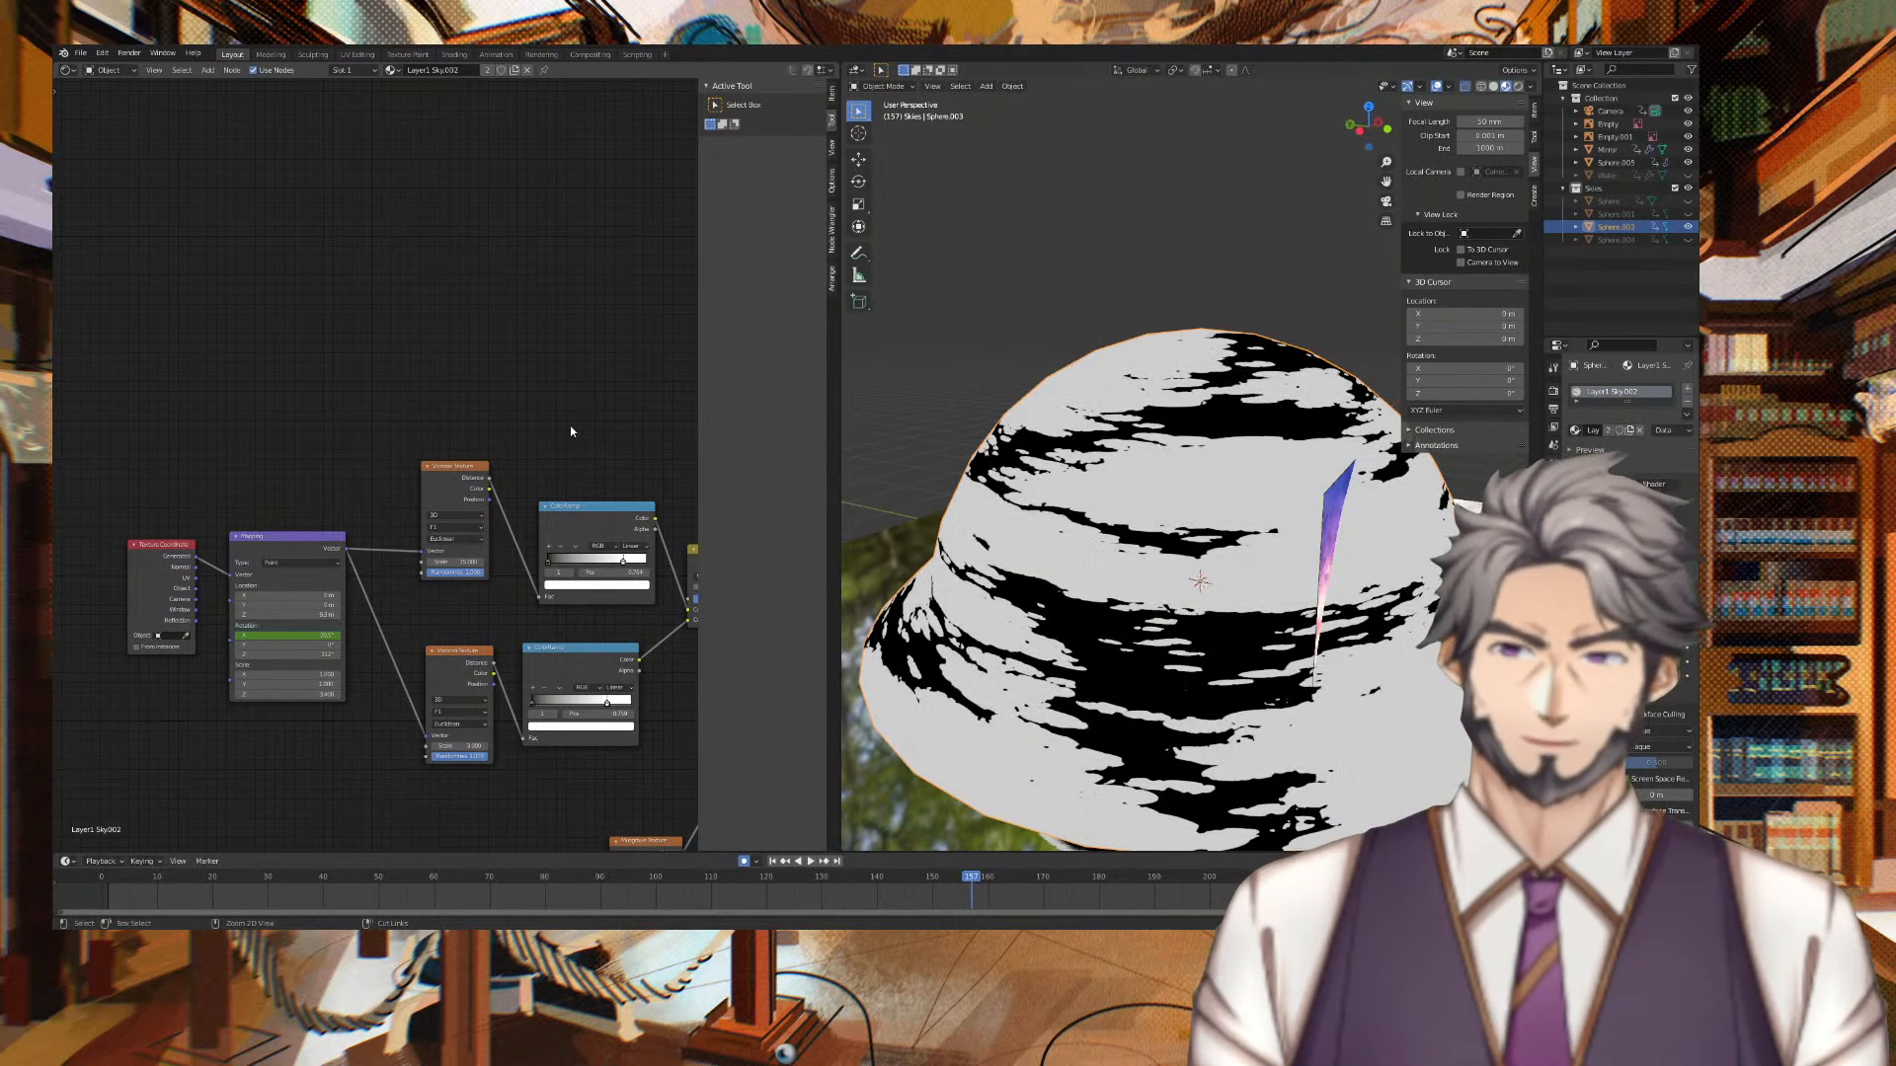
key(ctrl+z)
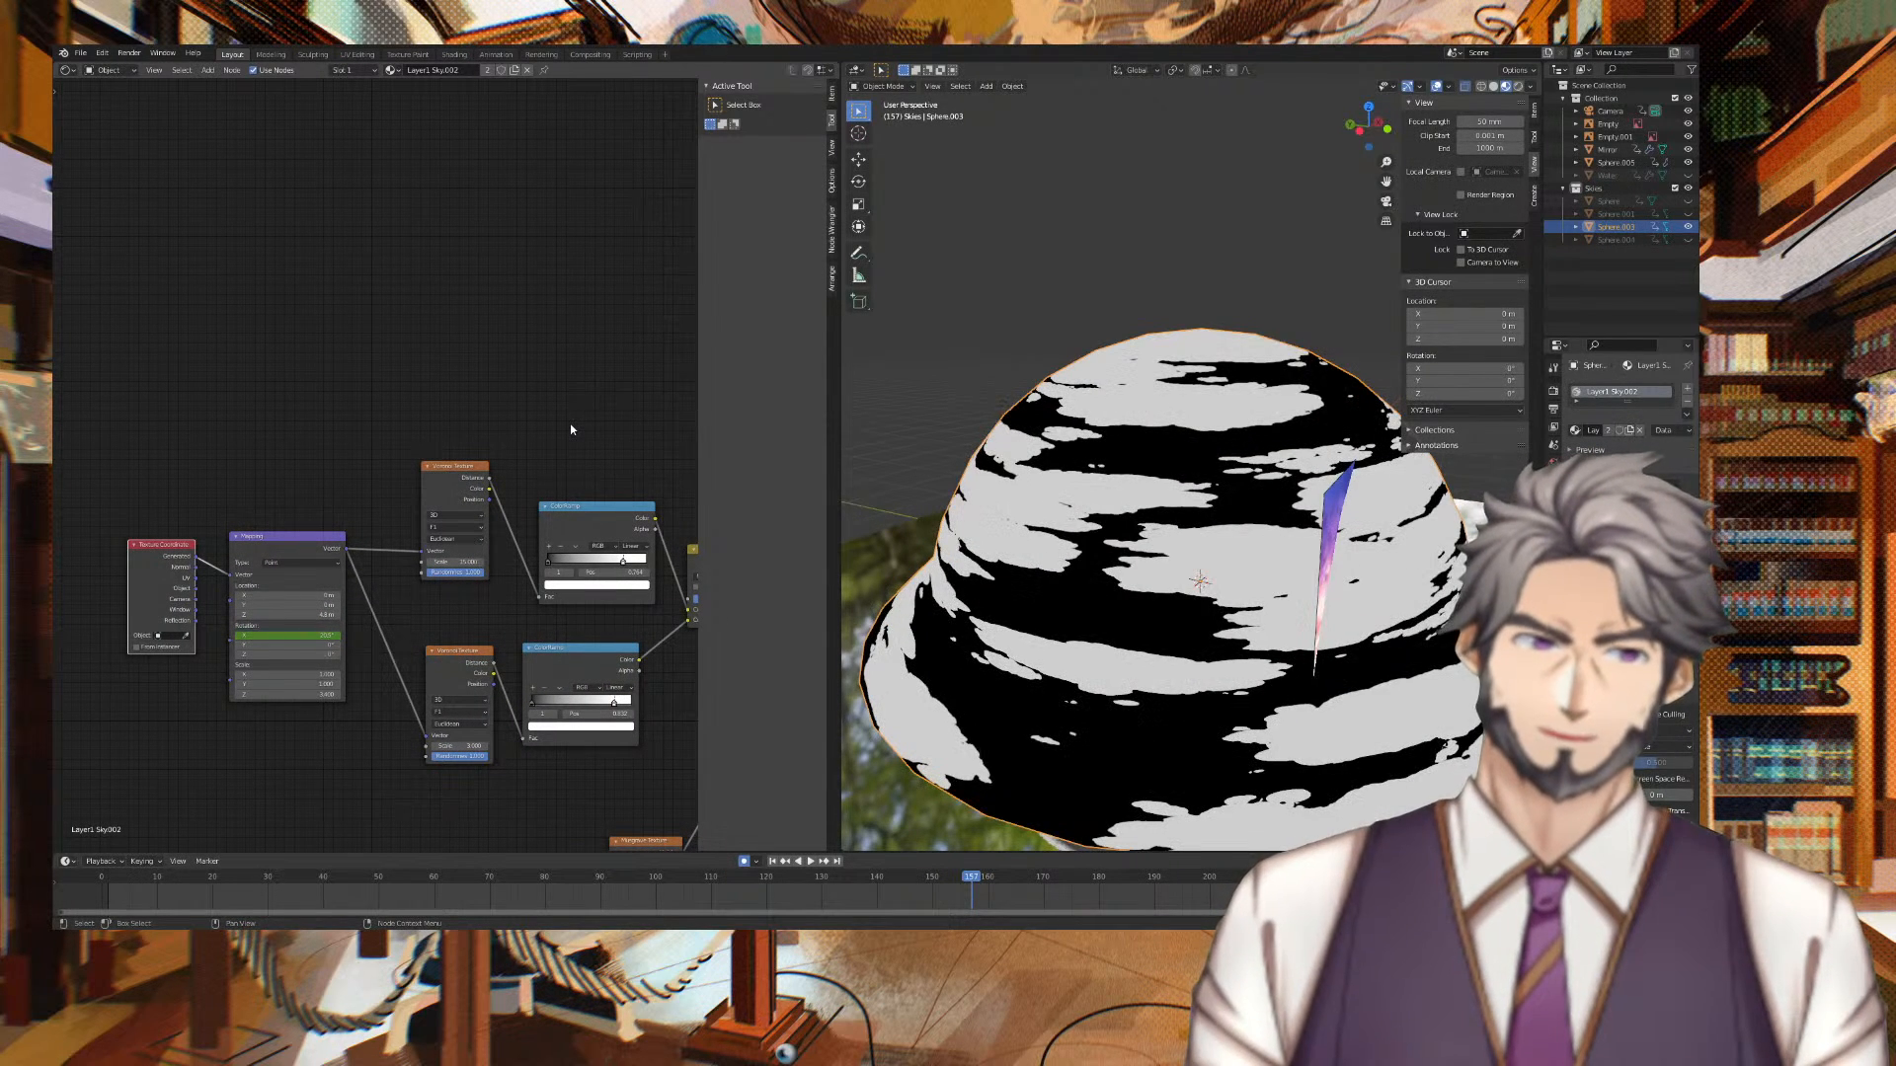
Play the animation and examine the cloud movement from outside and inside the dome
key(space)
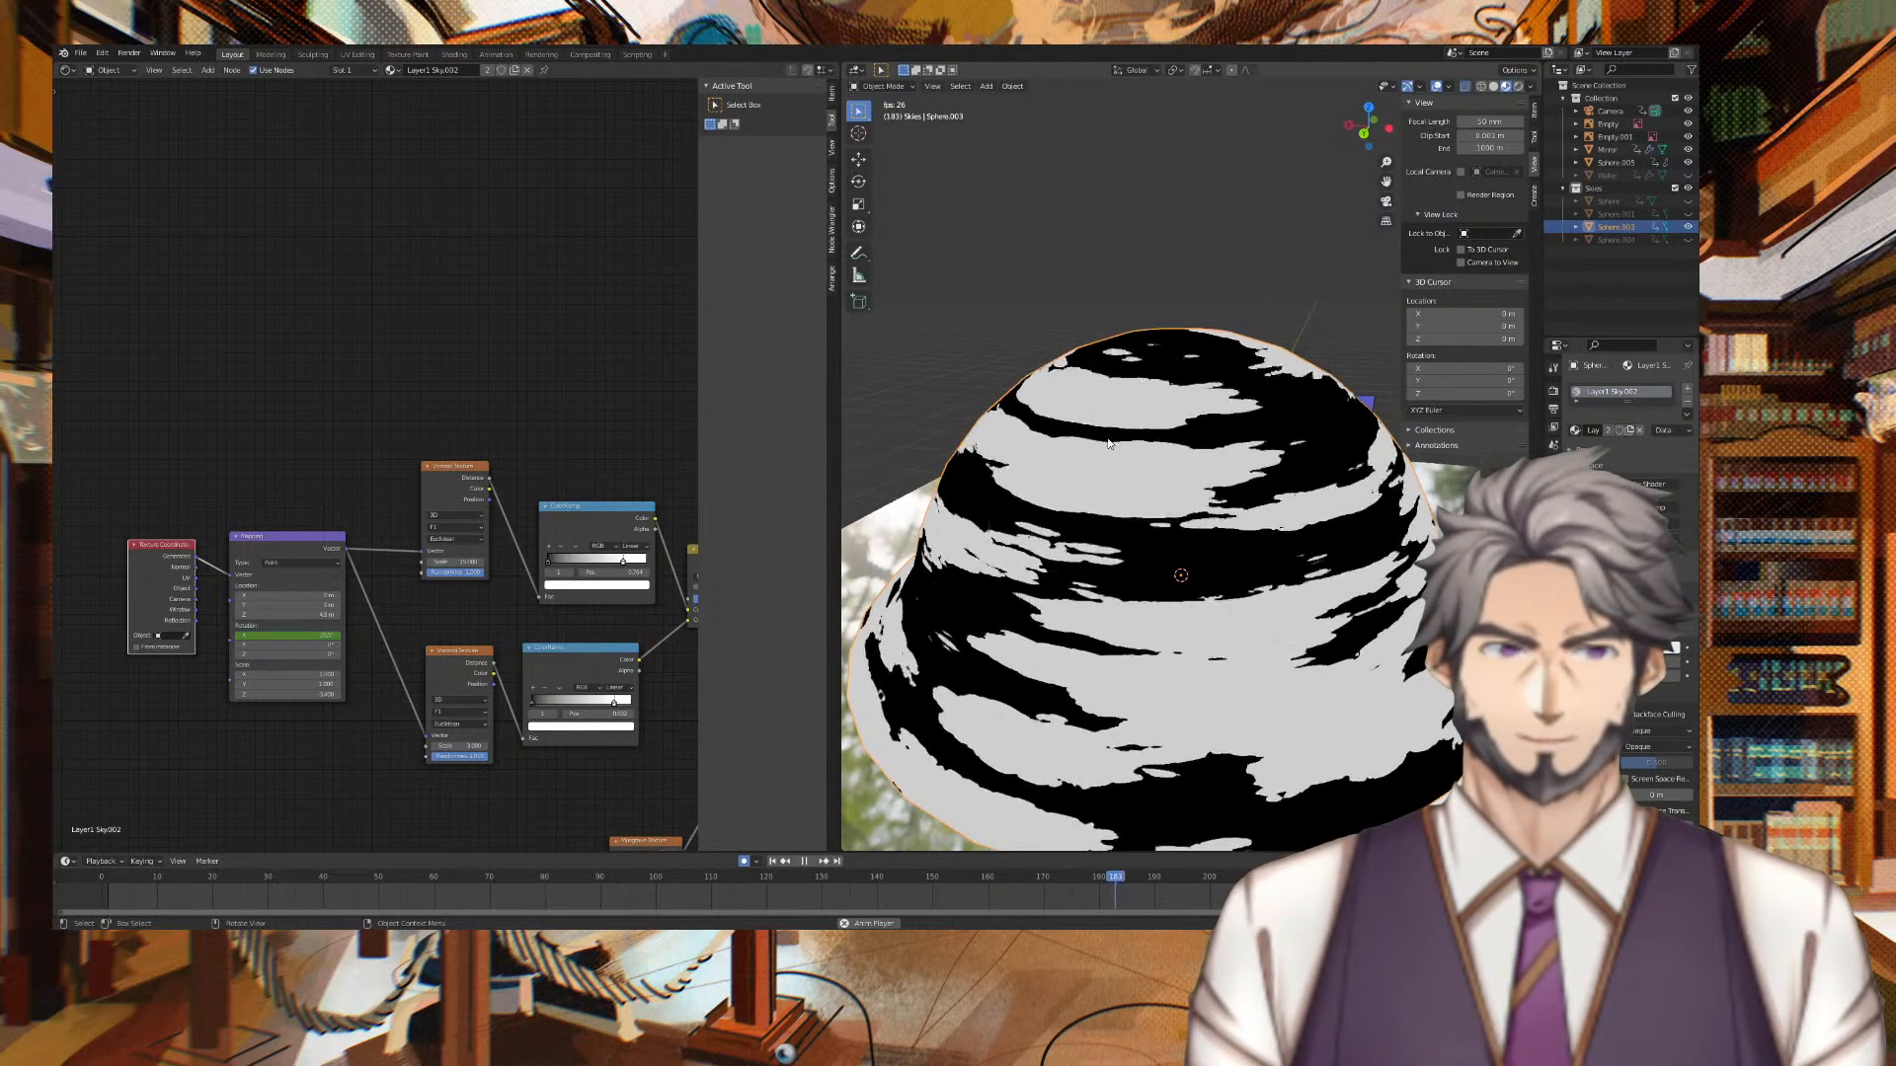
key(space)
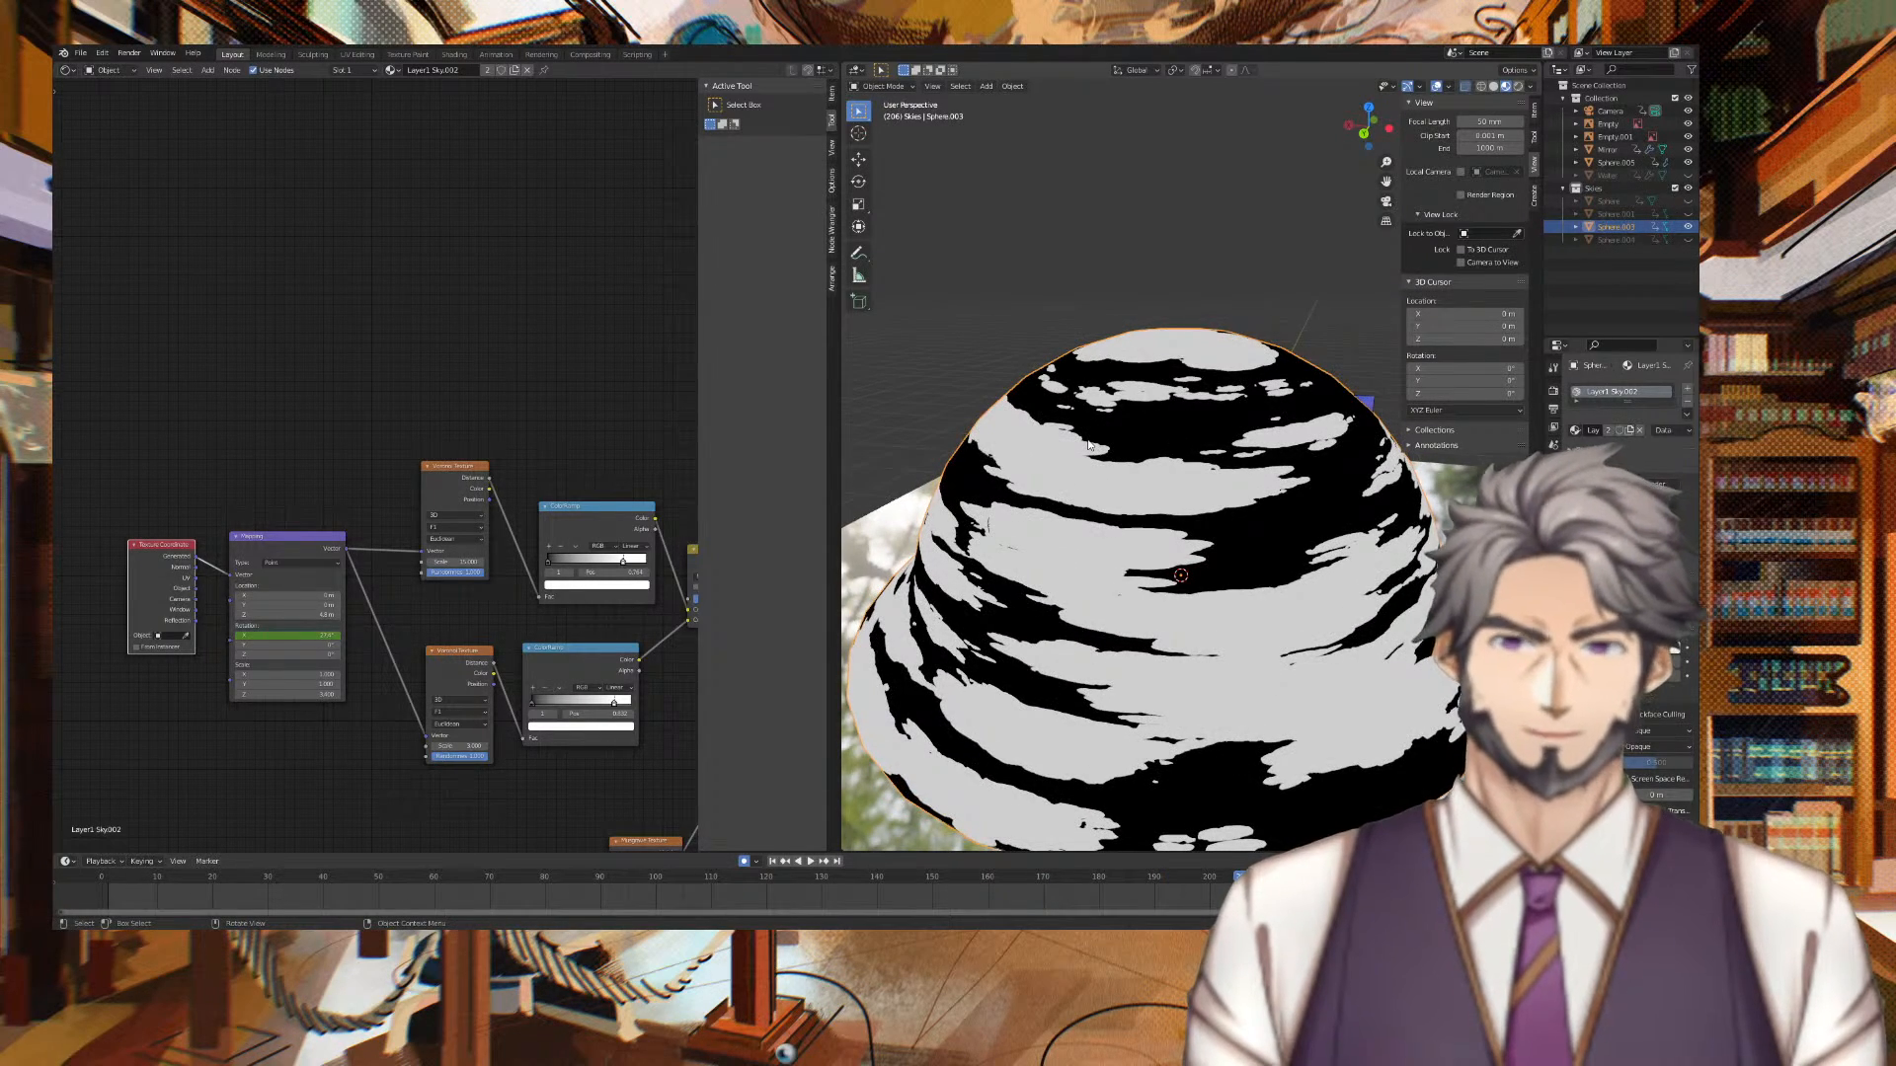
key(KP_0)
middle_drag(1116, 393, 1363, 298)
middle_drag(1243, 293, 1075, 419)
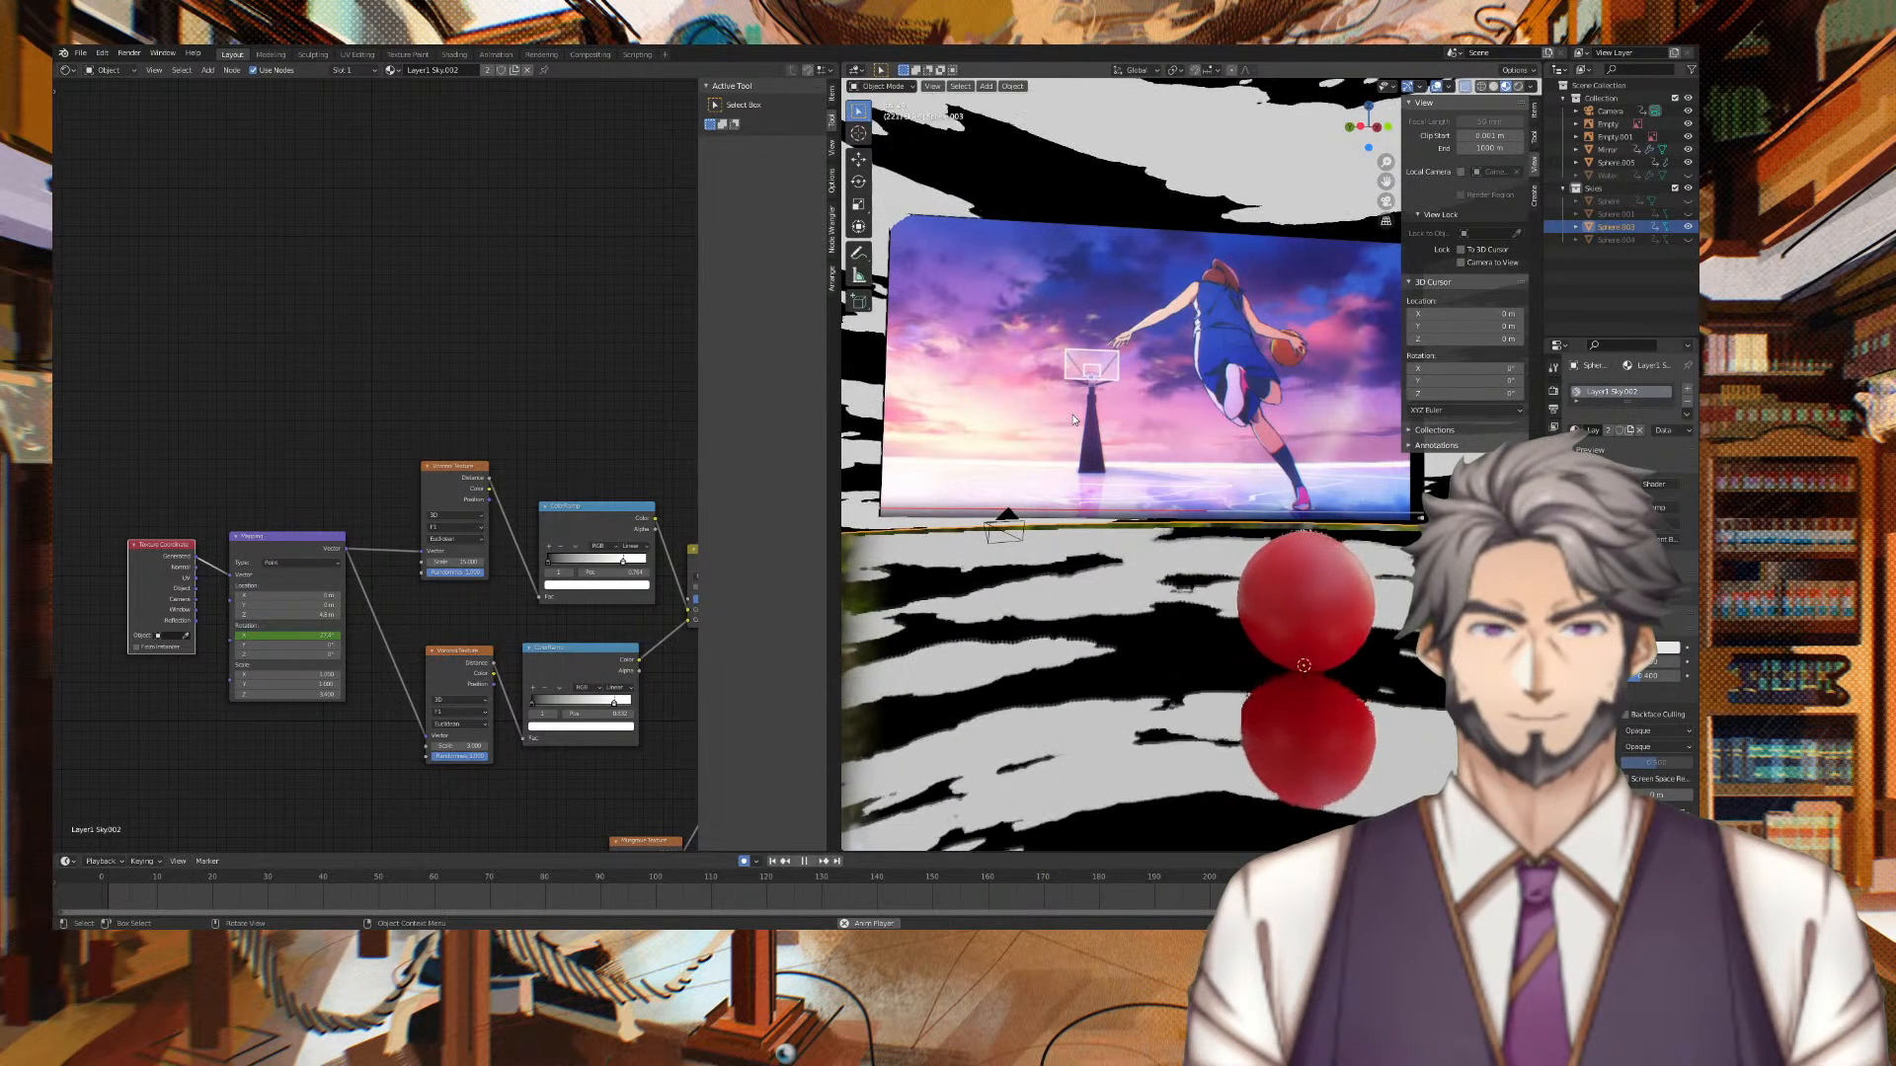
key(space)
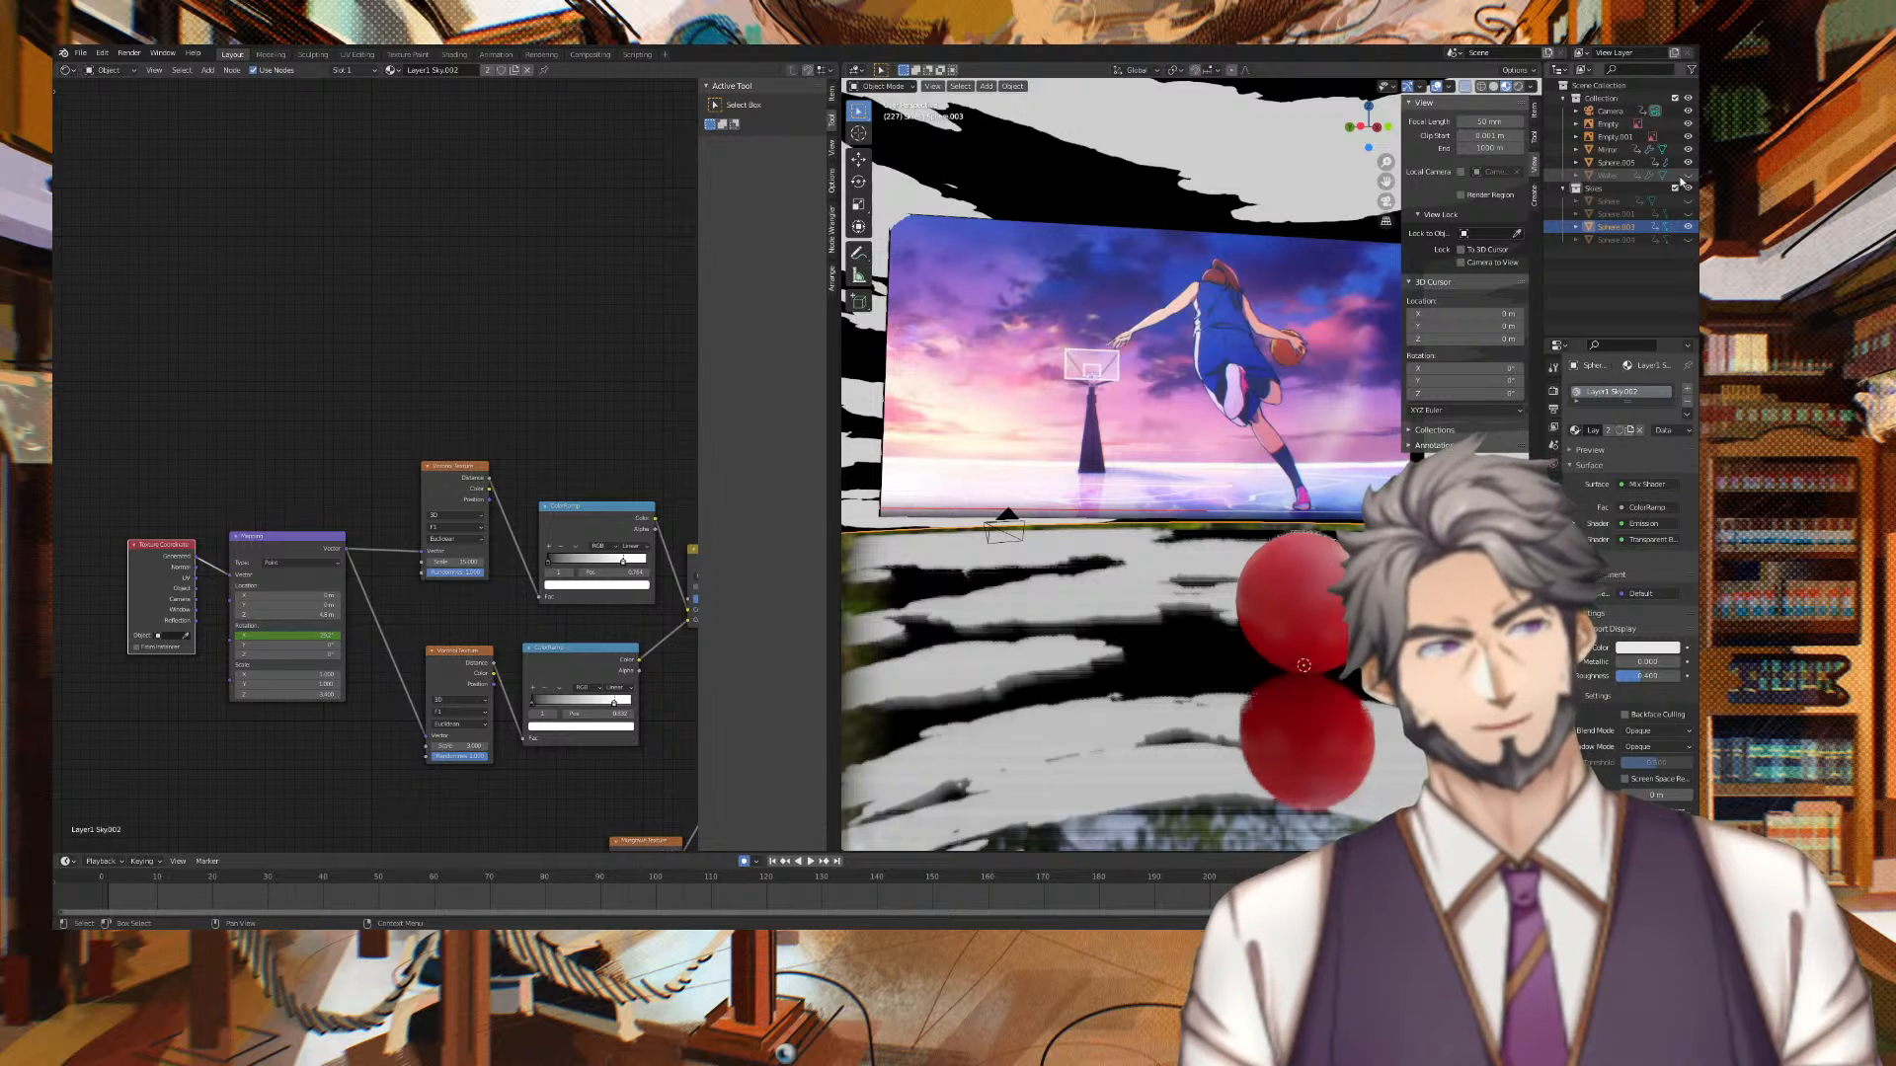
Preview the animation with the Water object shown, toggle the cloud dome's visibility off and on, and hide the Water object
key(space)
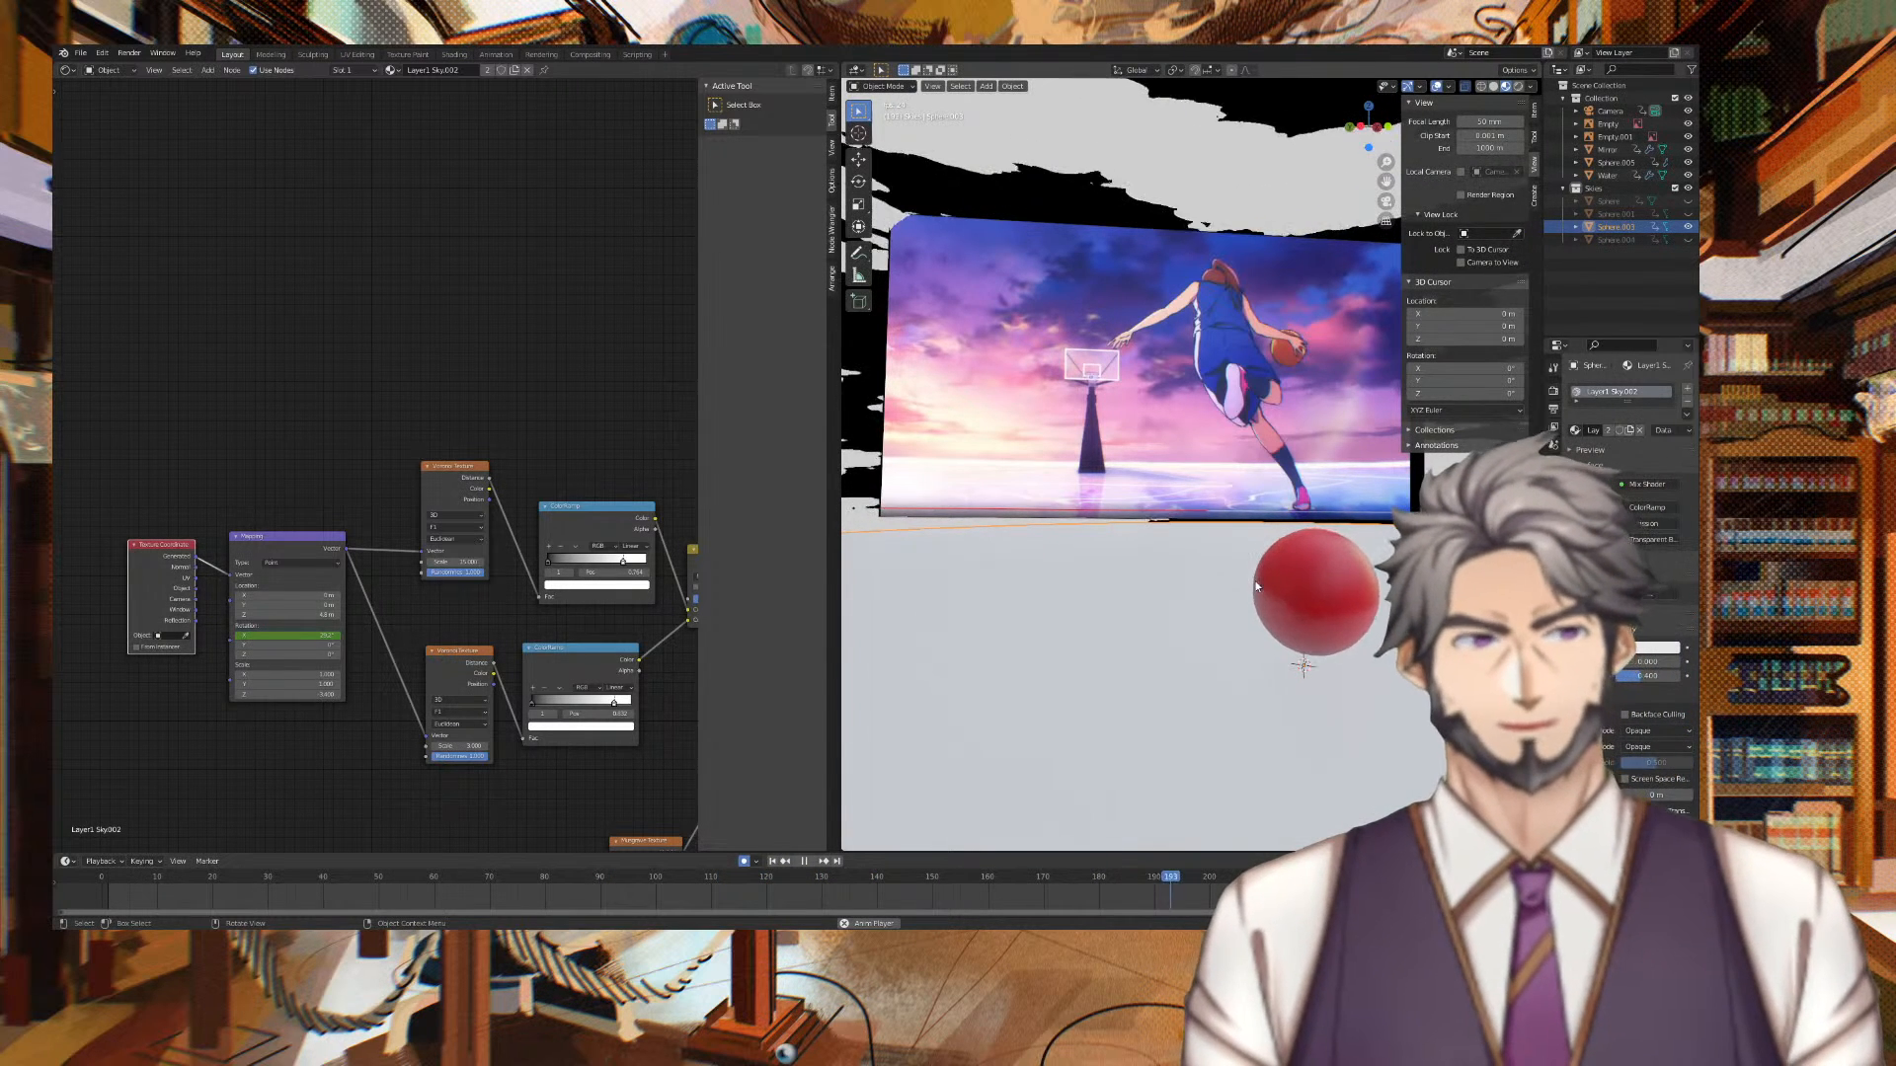
key(space)
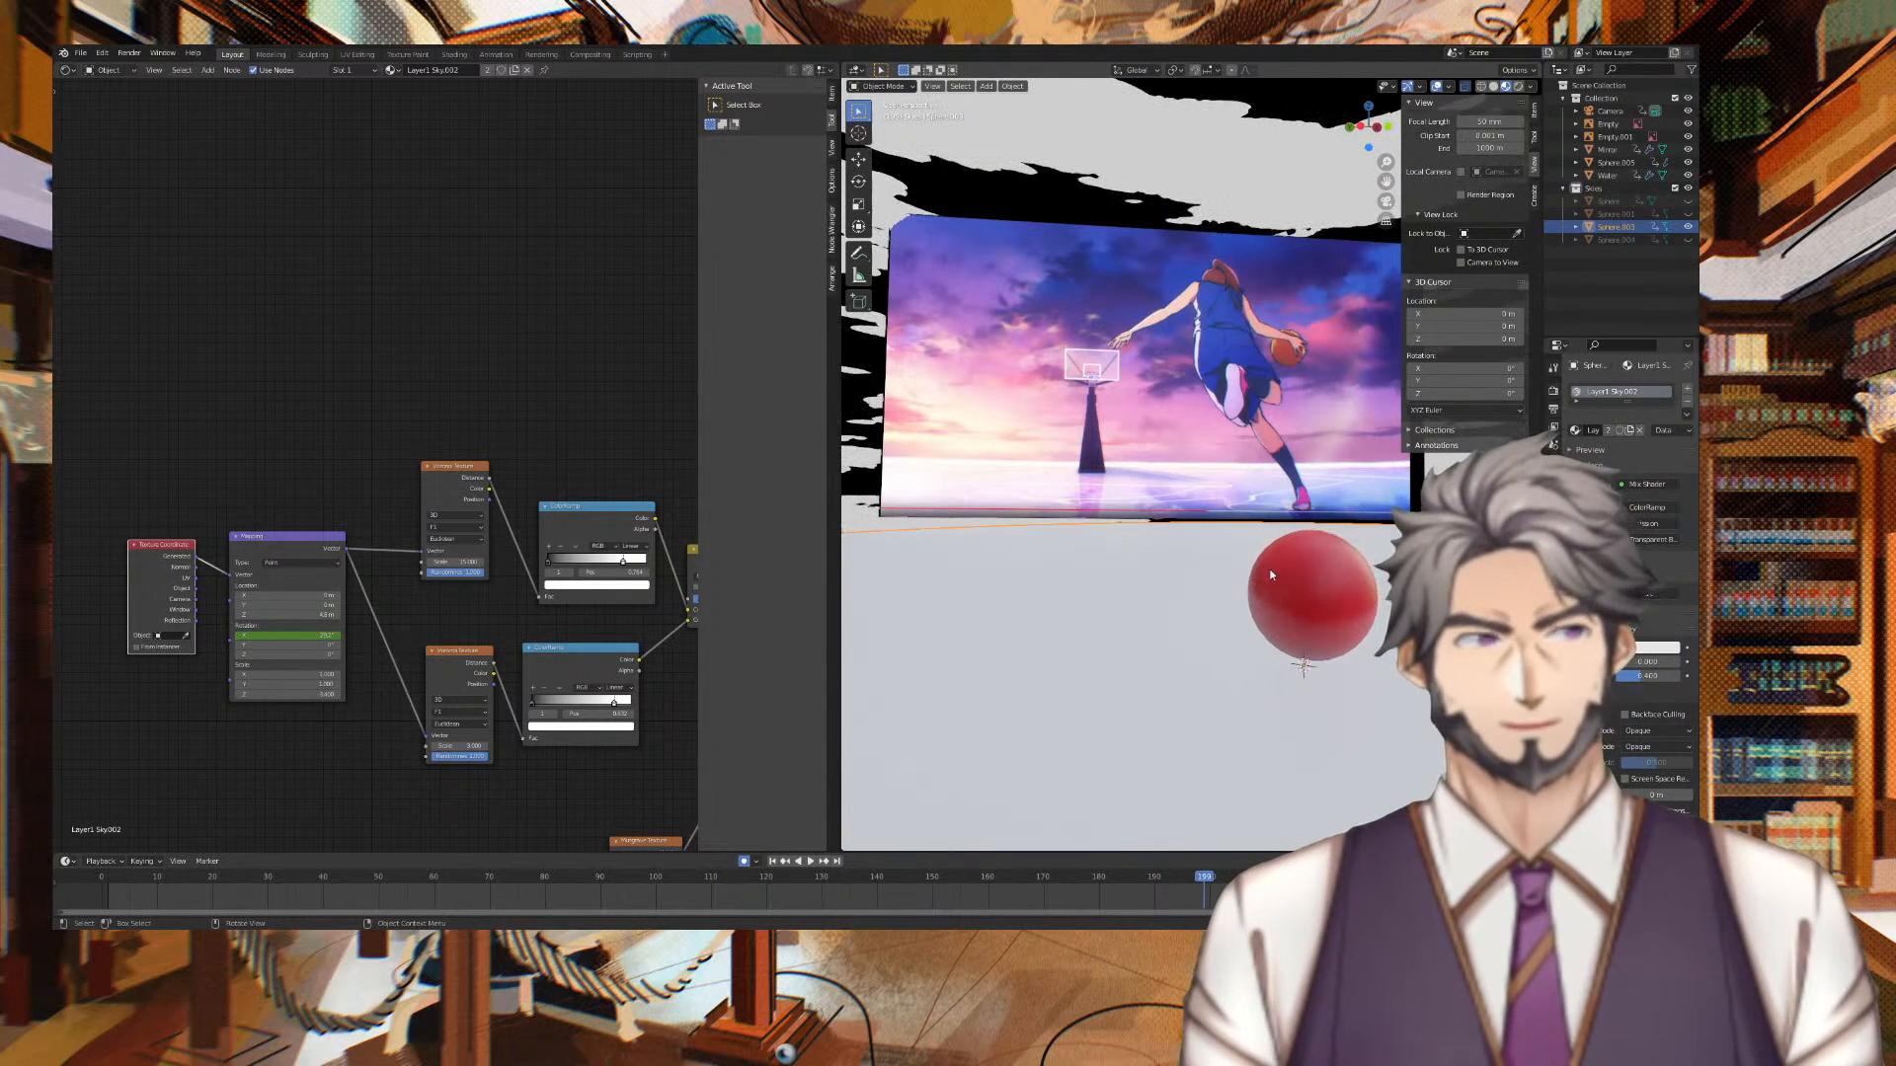
click(1688, 229)
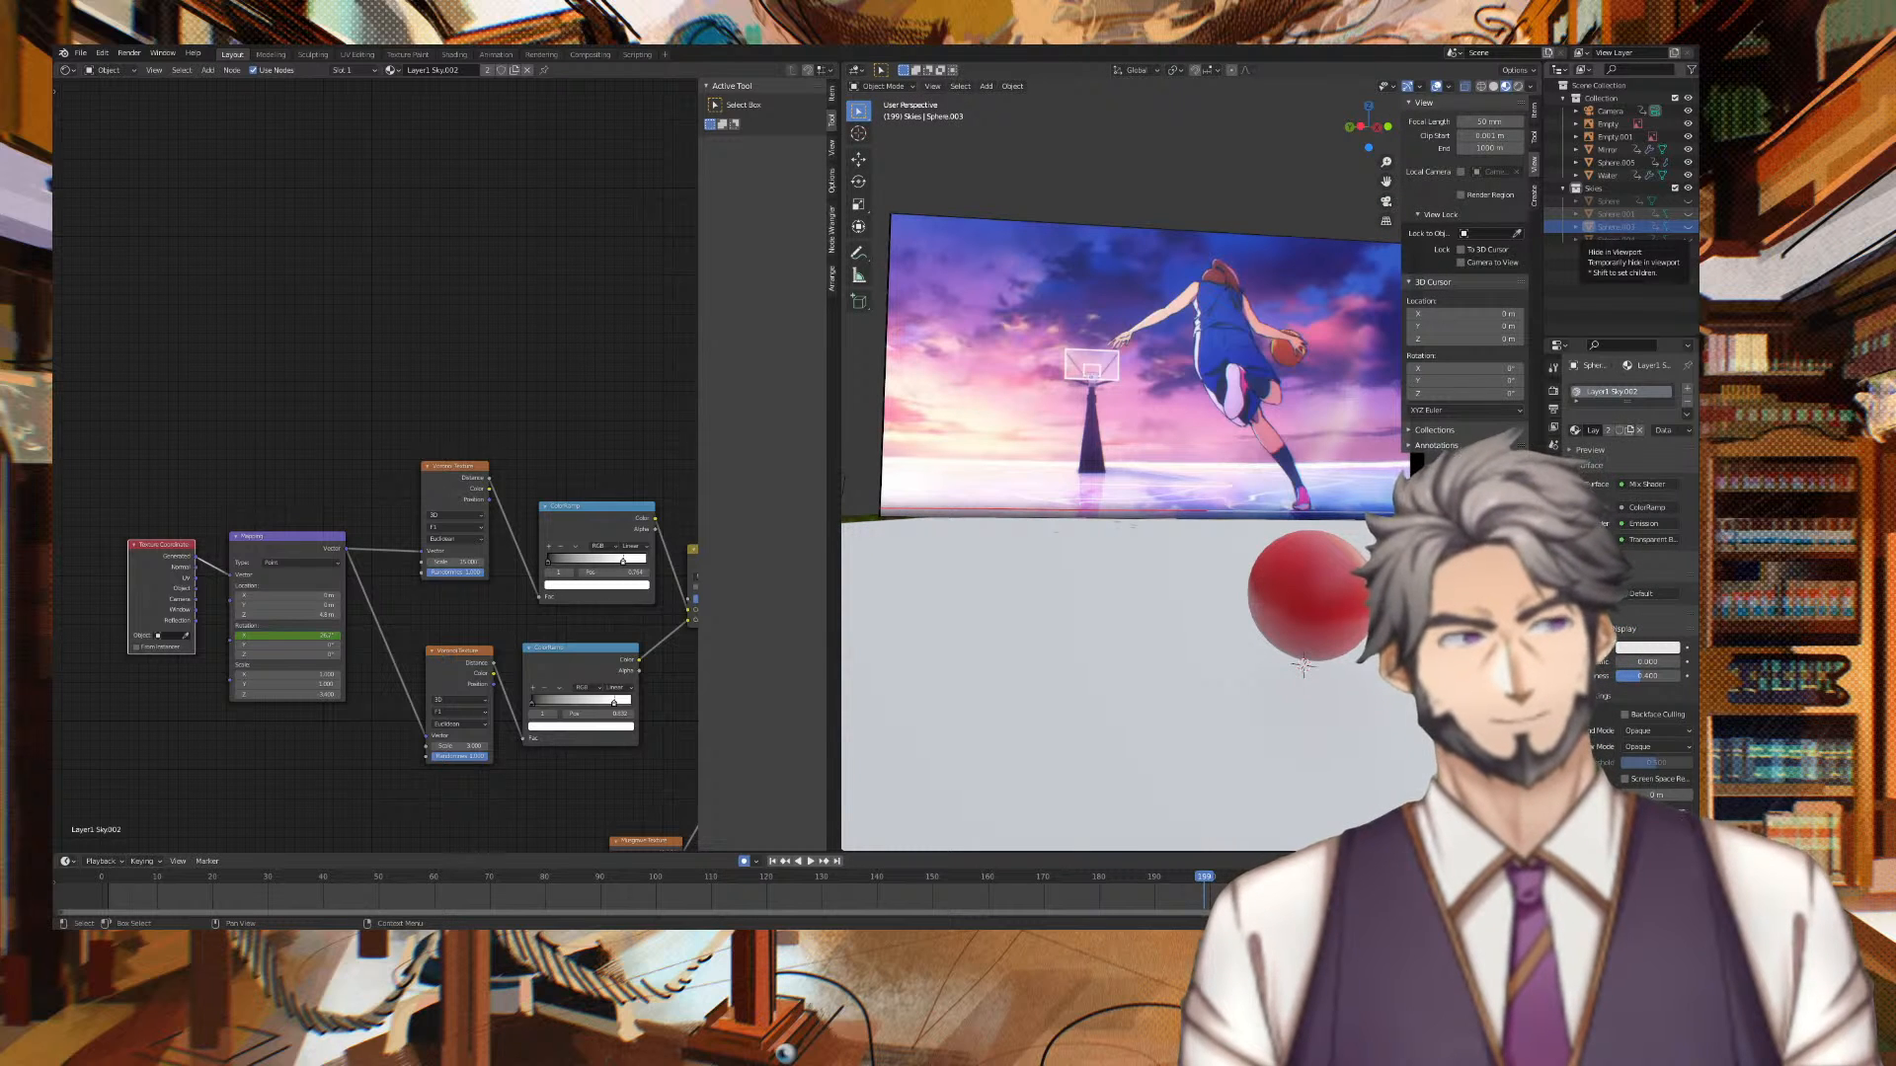
click(1687, 228)
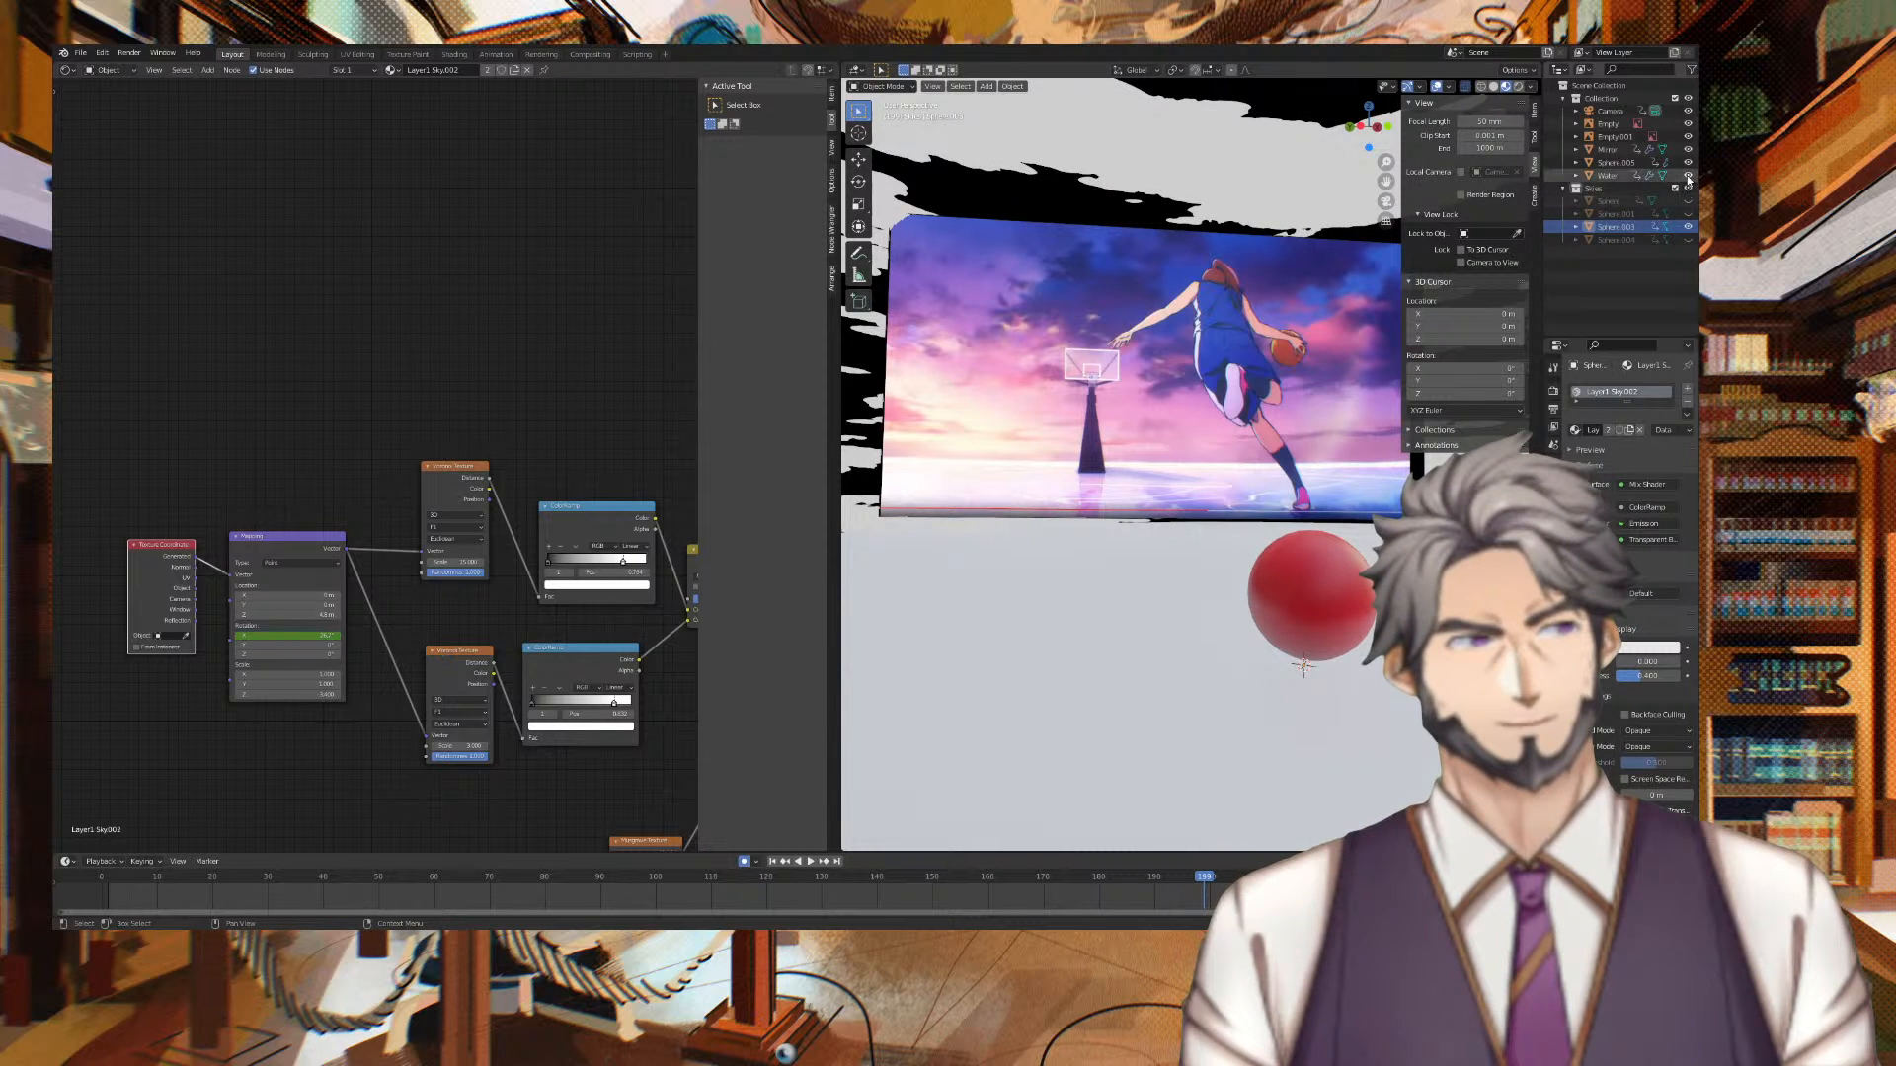
click(1688, 177)
middle_drag(1158, 364, 1153, 402)
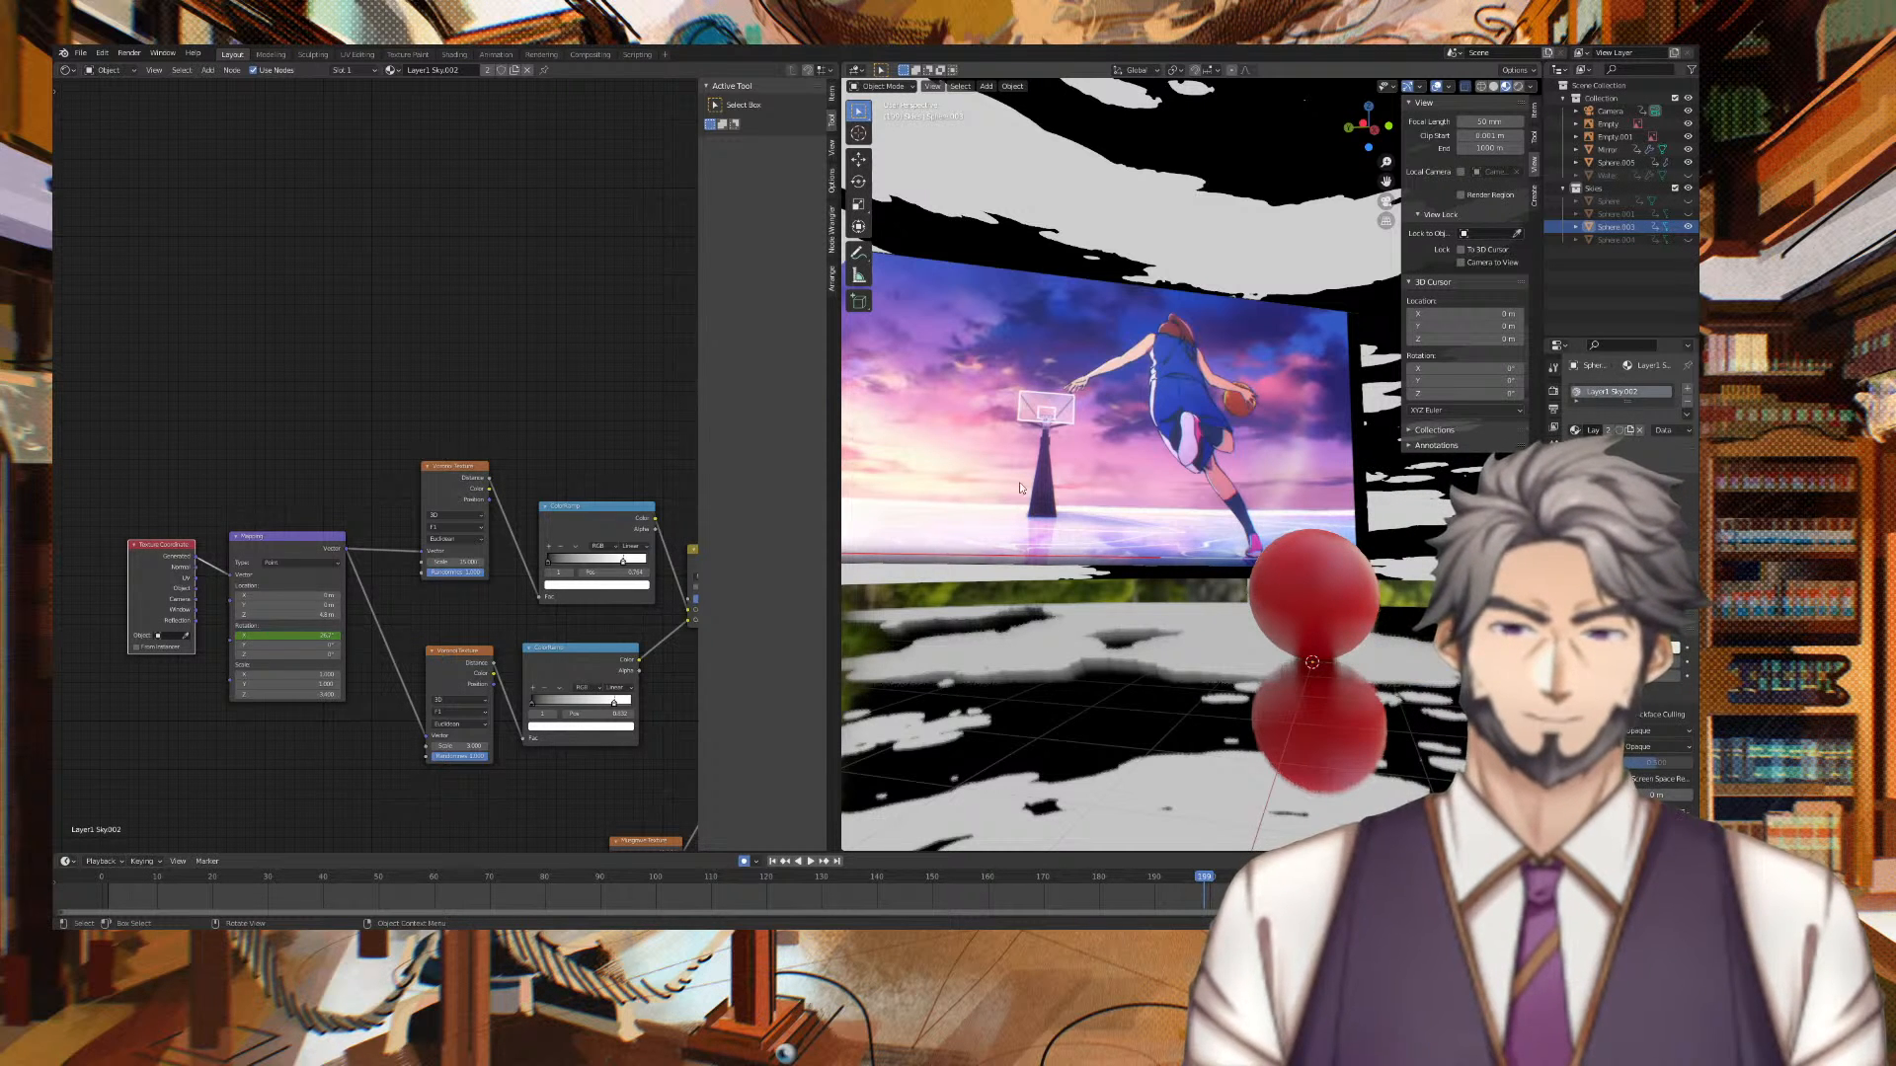
Duplicate the chain of texture, mix and ColorRamp nodes that follows the Mapping node and place the copy below the original
scroll(587, 466, down, 5)
middle_drag(578, 461, 489, 346)
drag(294, 347, 591, 579)
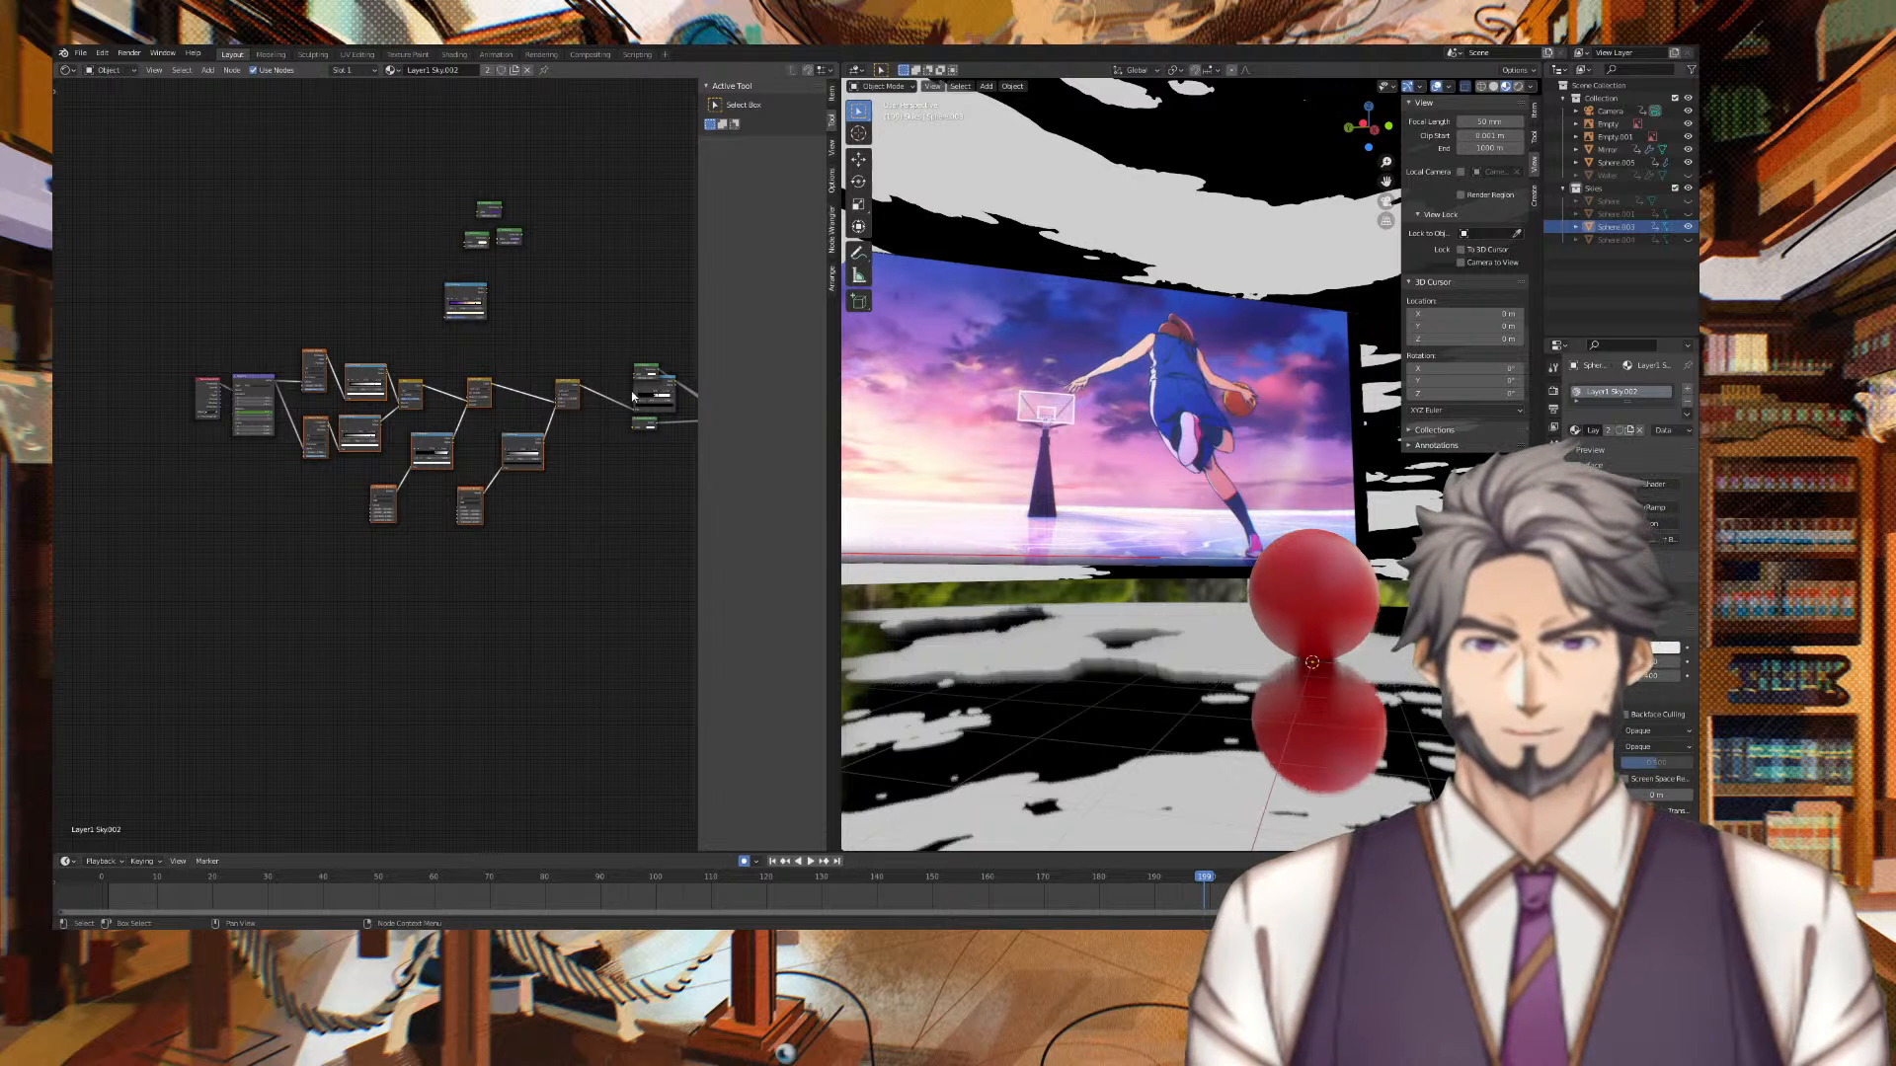
mouse_move(644, 369)
mouse_down()
mouse_move(664, 364)
mouse_move(627, 374)
mouse_up()
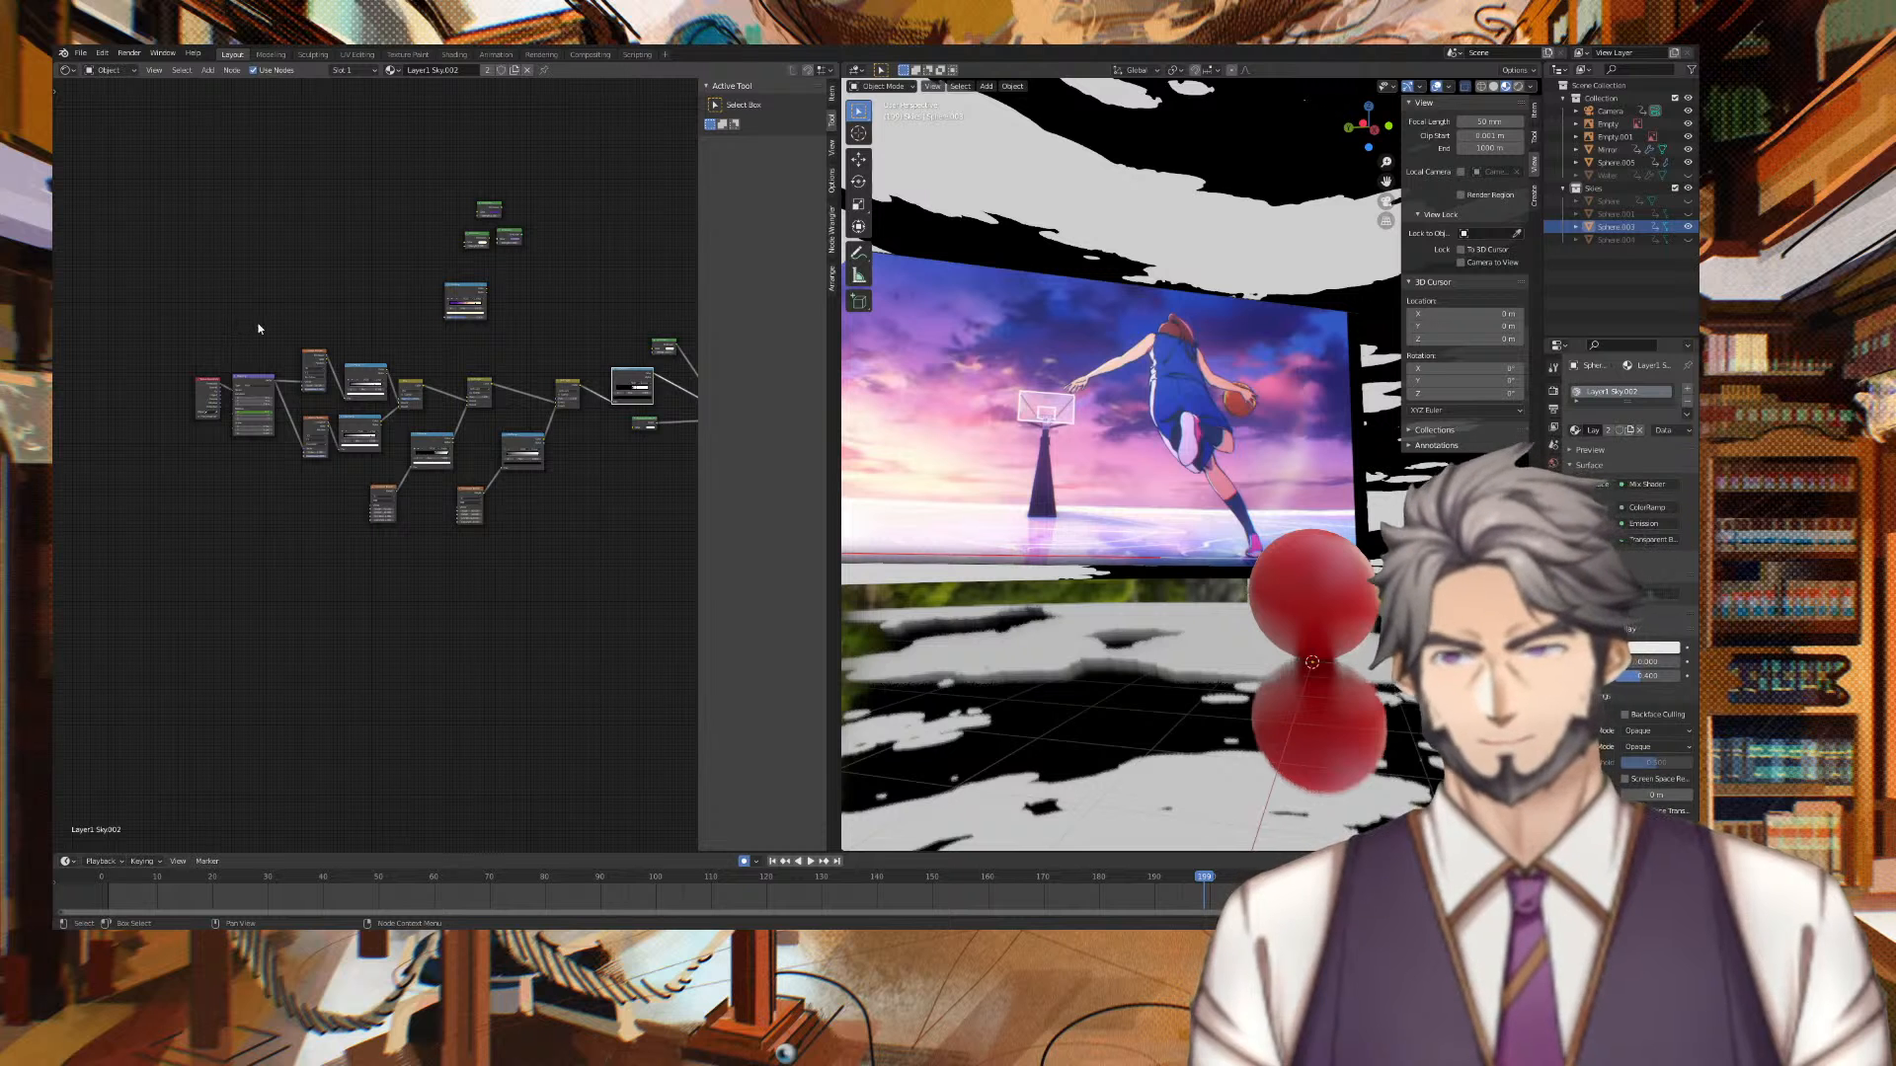
drag(306, 333, 626, 636)
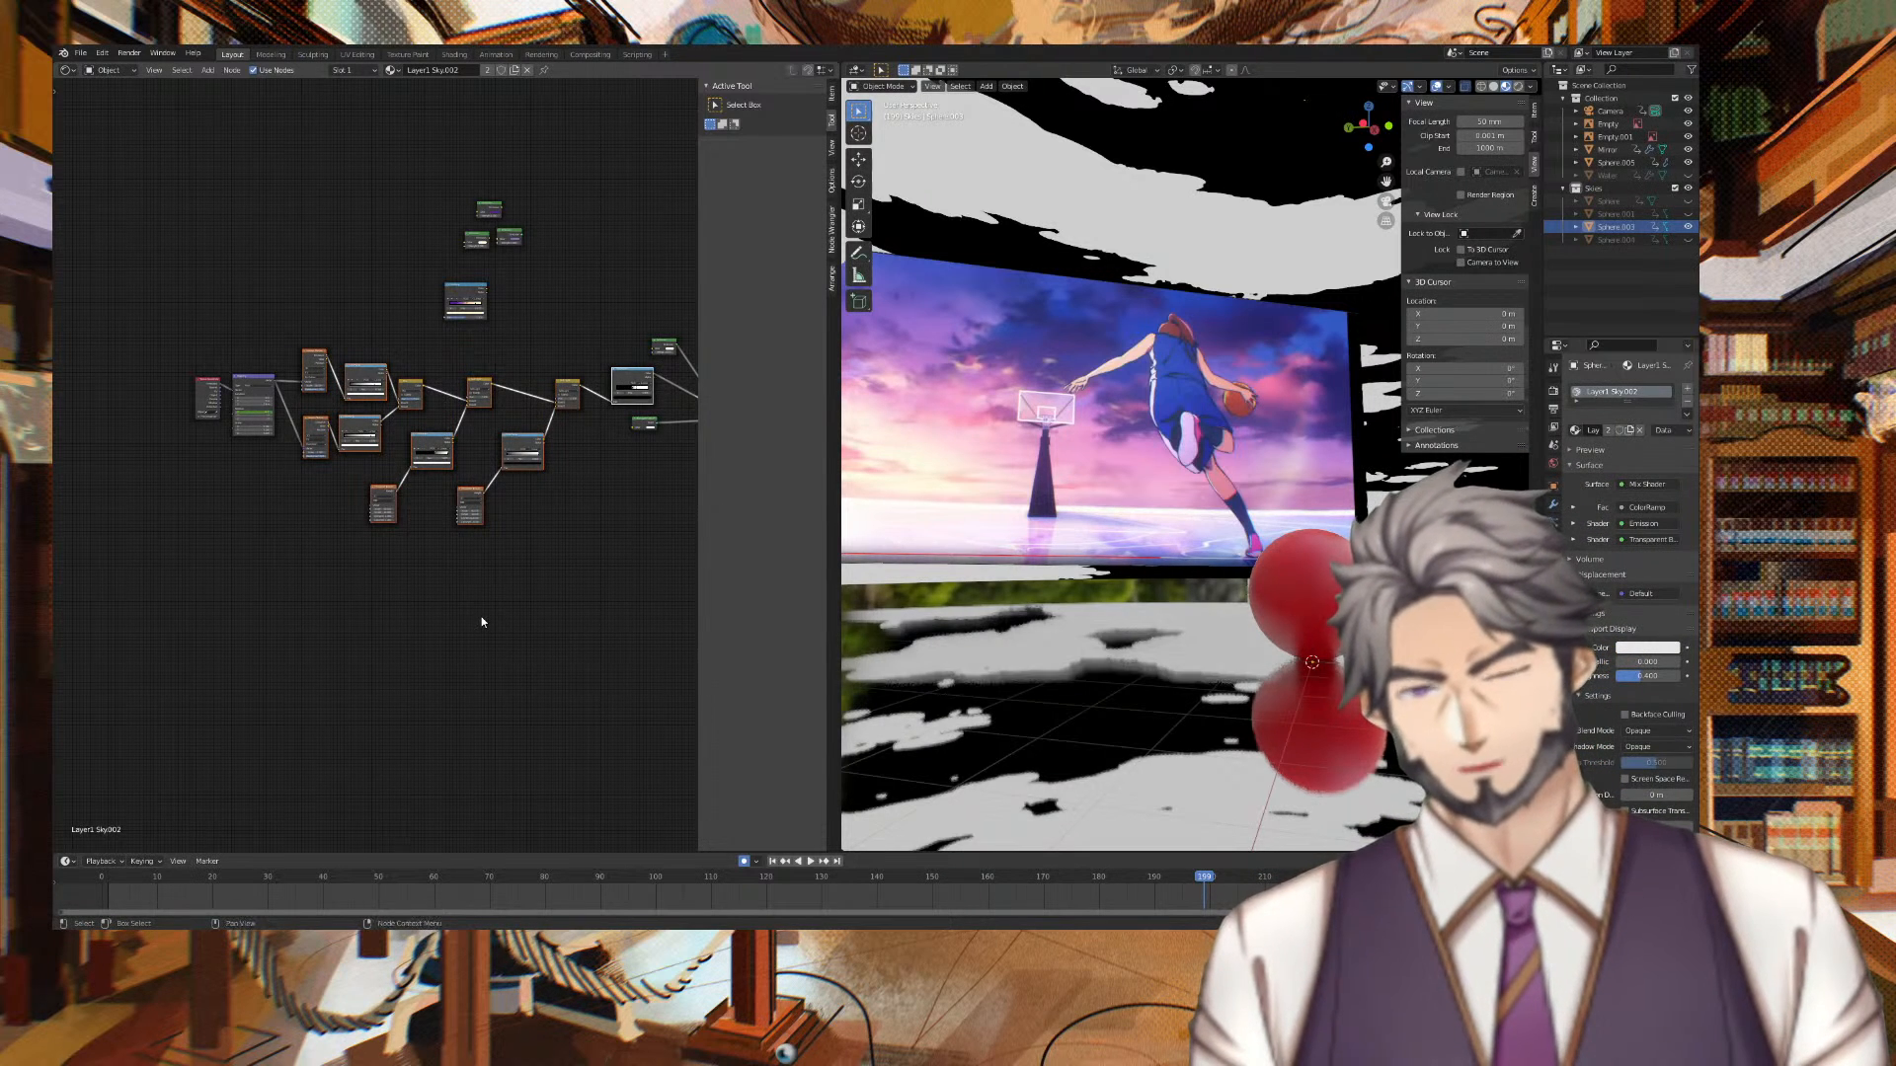
key(shift+d)
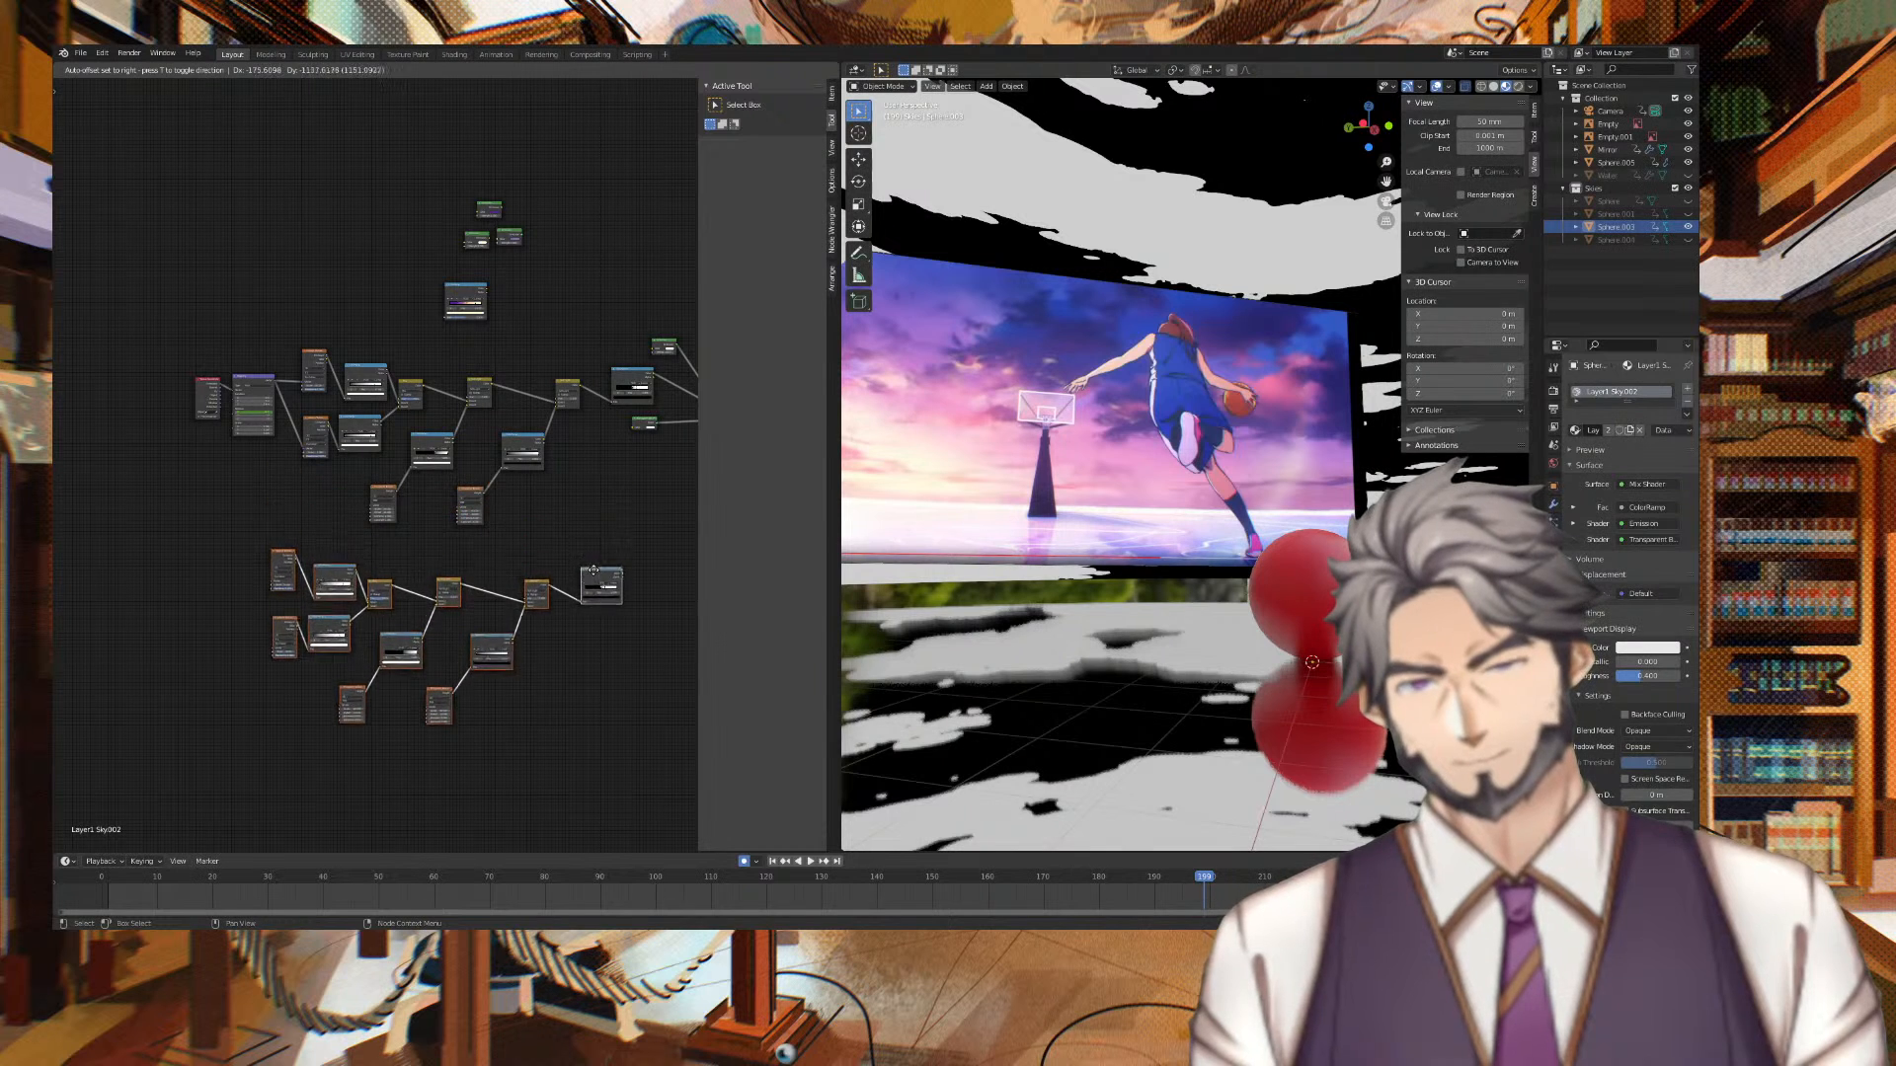
click(579, 501)
Move the Emission and Transparent BSDF nodes below the main chain and connect the duplicated final ColorRamp's Color output to the Emission's Color
middle_drag(579, 502, 358, 427)
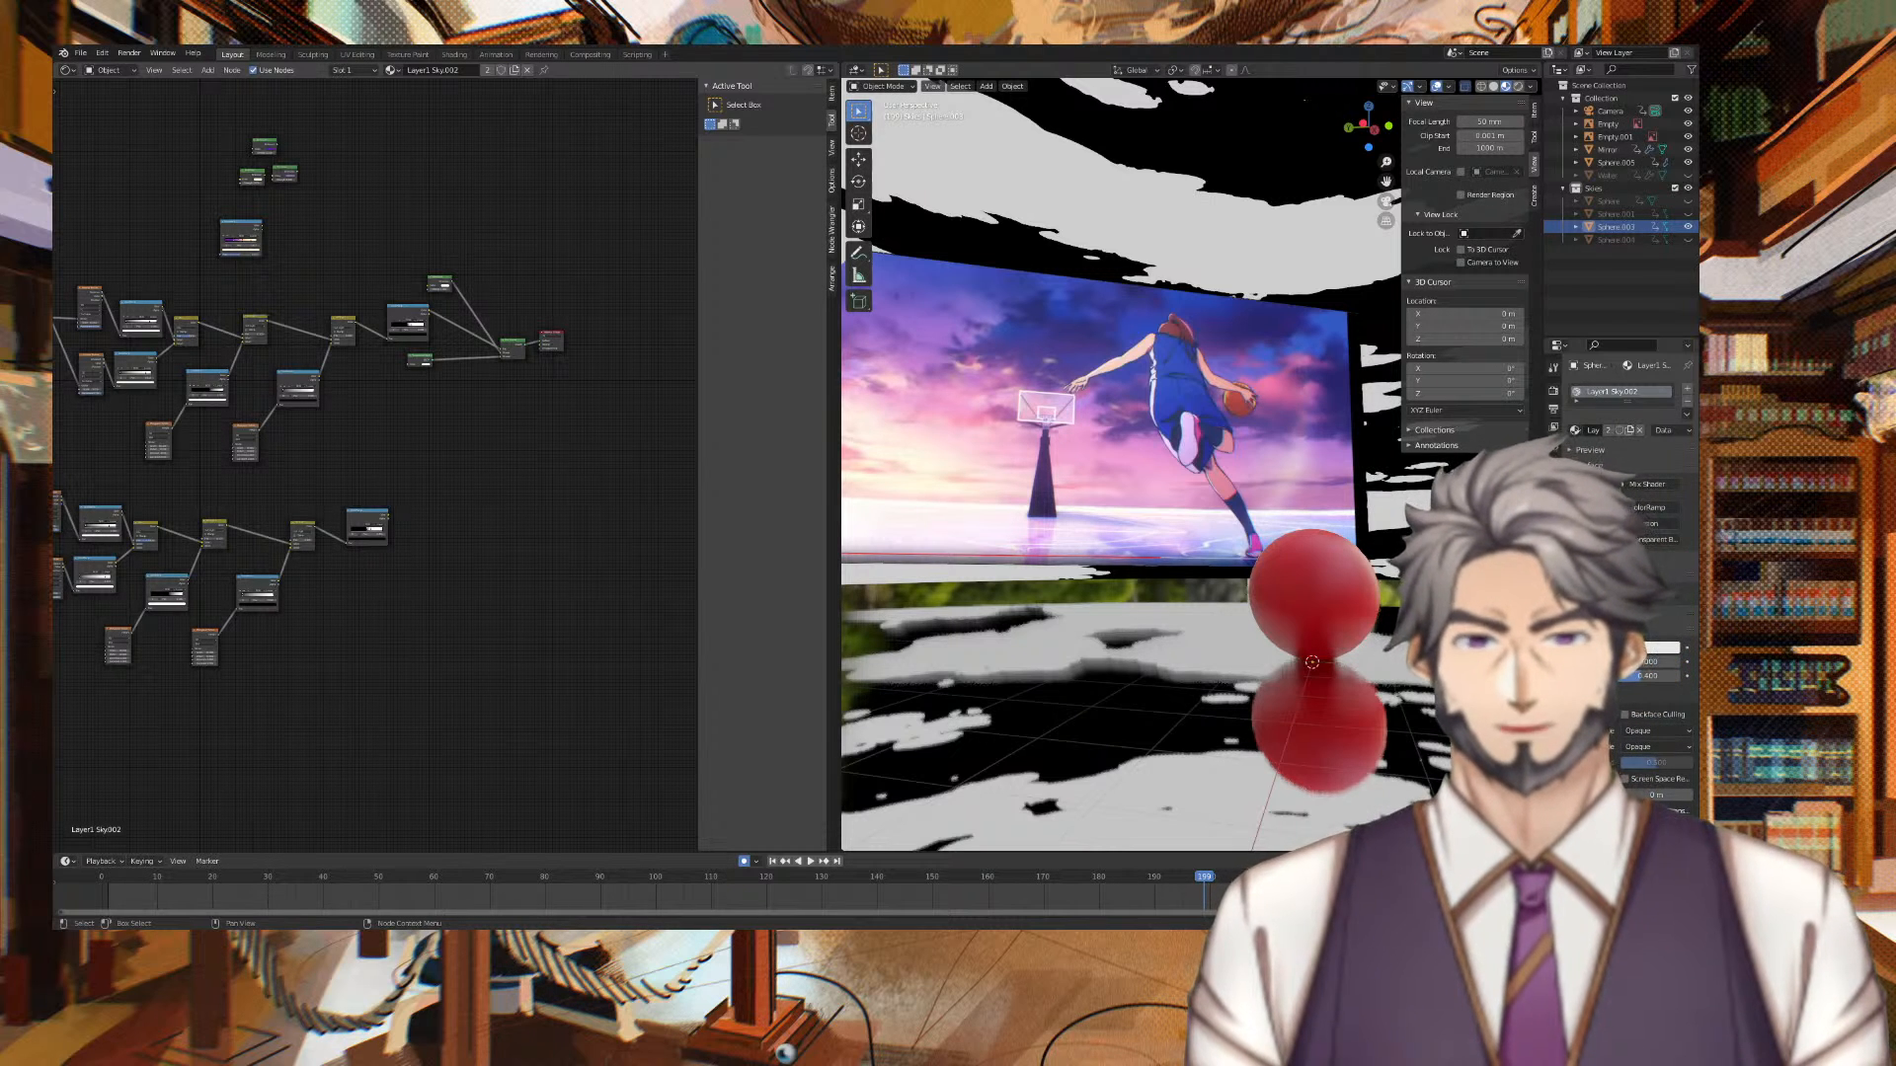
drag(449, 286, 449, 296)
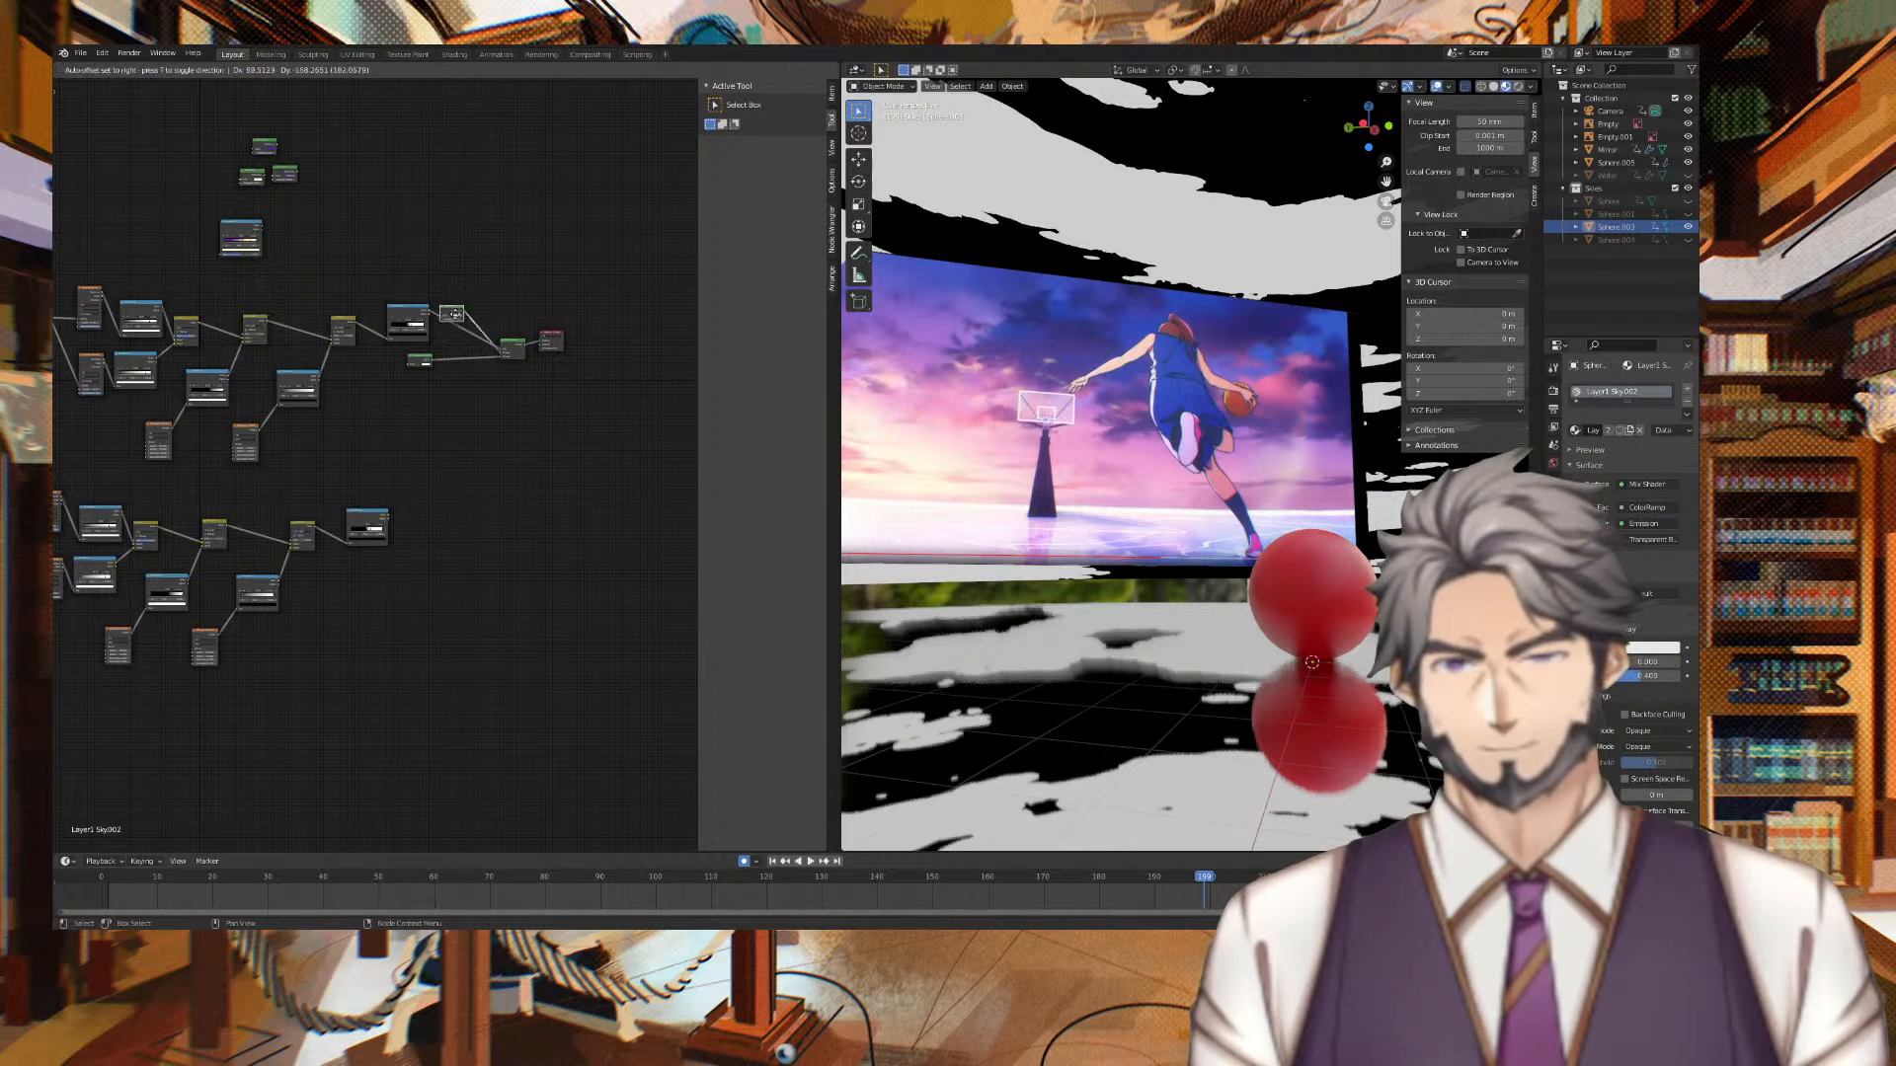
mouse_move(463, 407)
mouse_down()
mouse_move(445, 399)
mouse_move(460, 433)
mouse_up()
scroll(460, 433, up, 5)
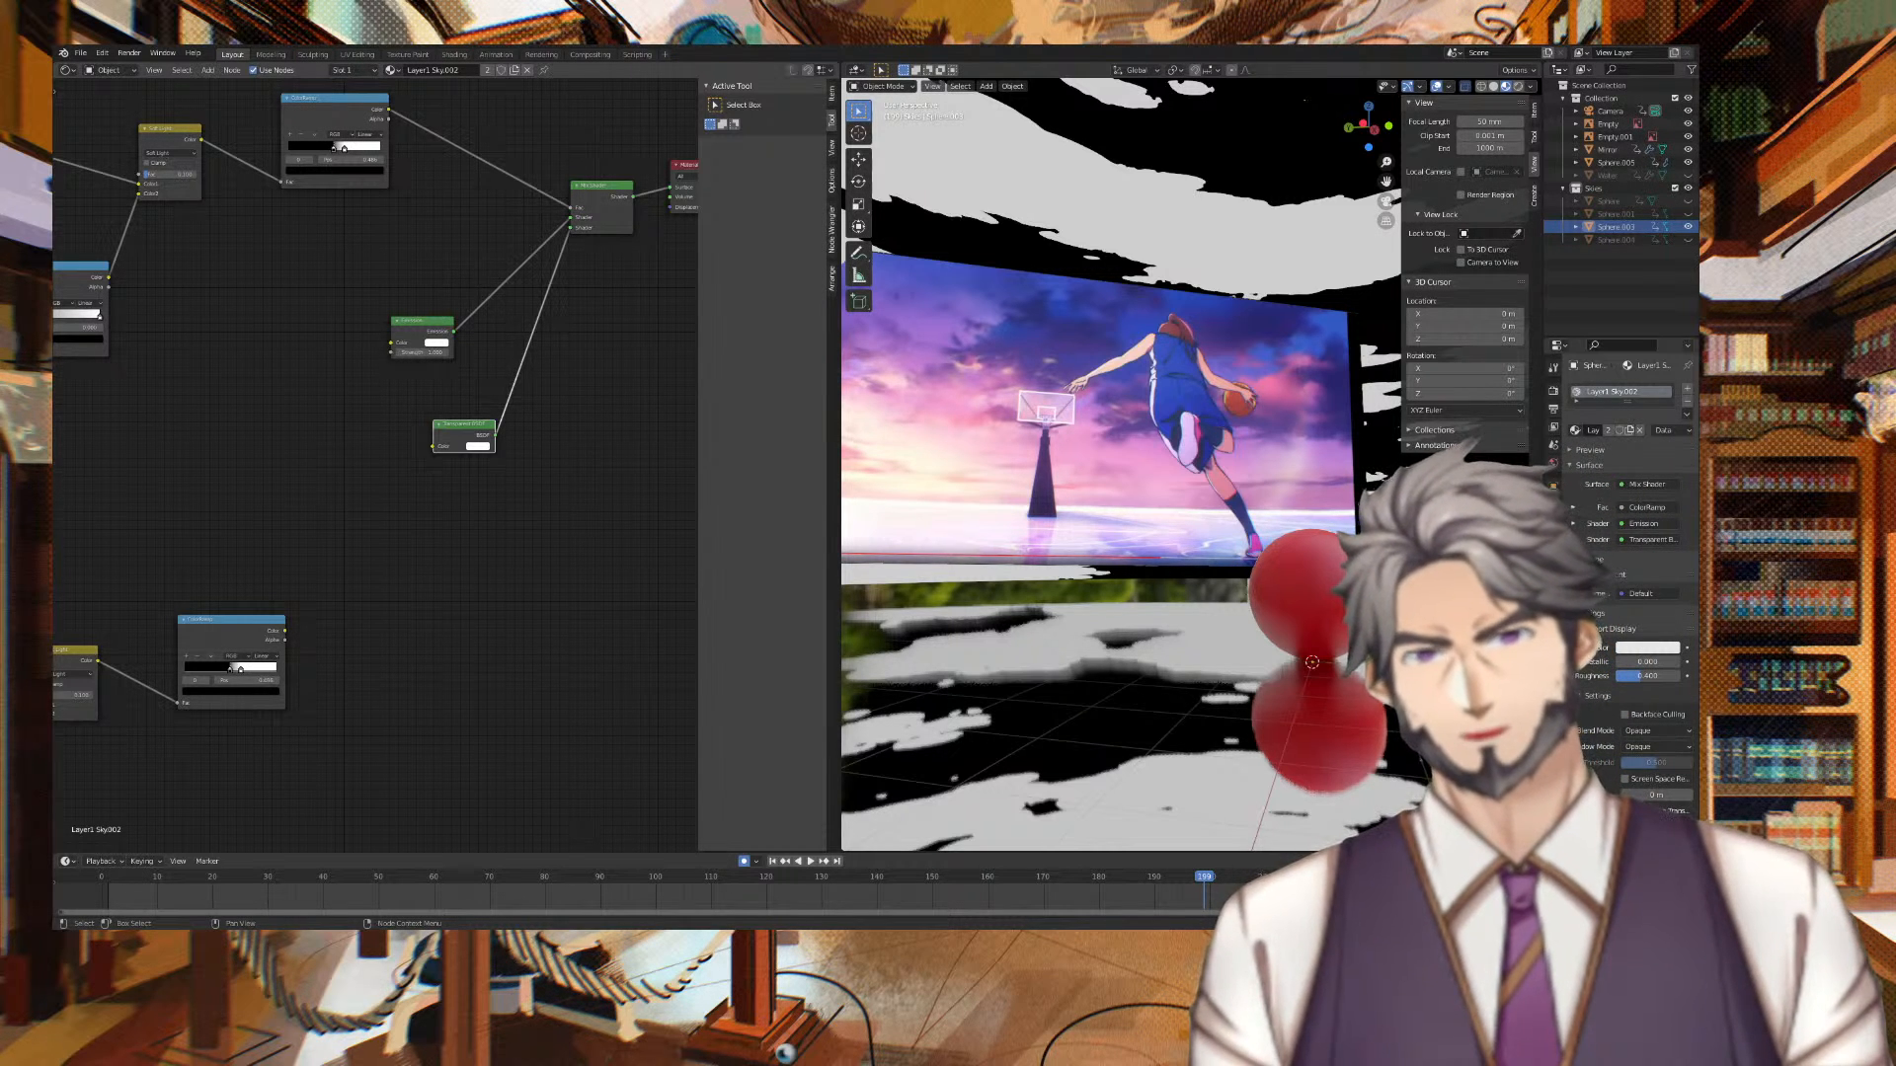
drag(285, 632, 466, 342)
middle_drag(891, 412, 1054, 425)
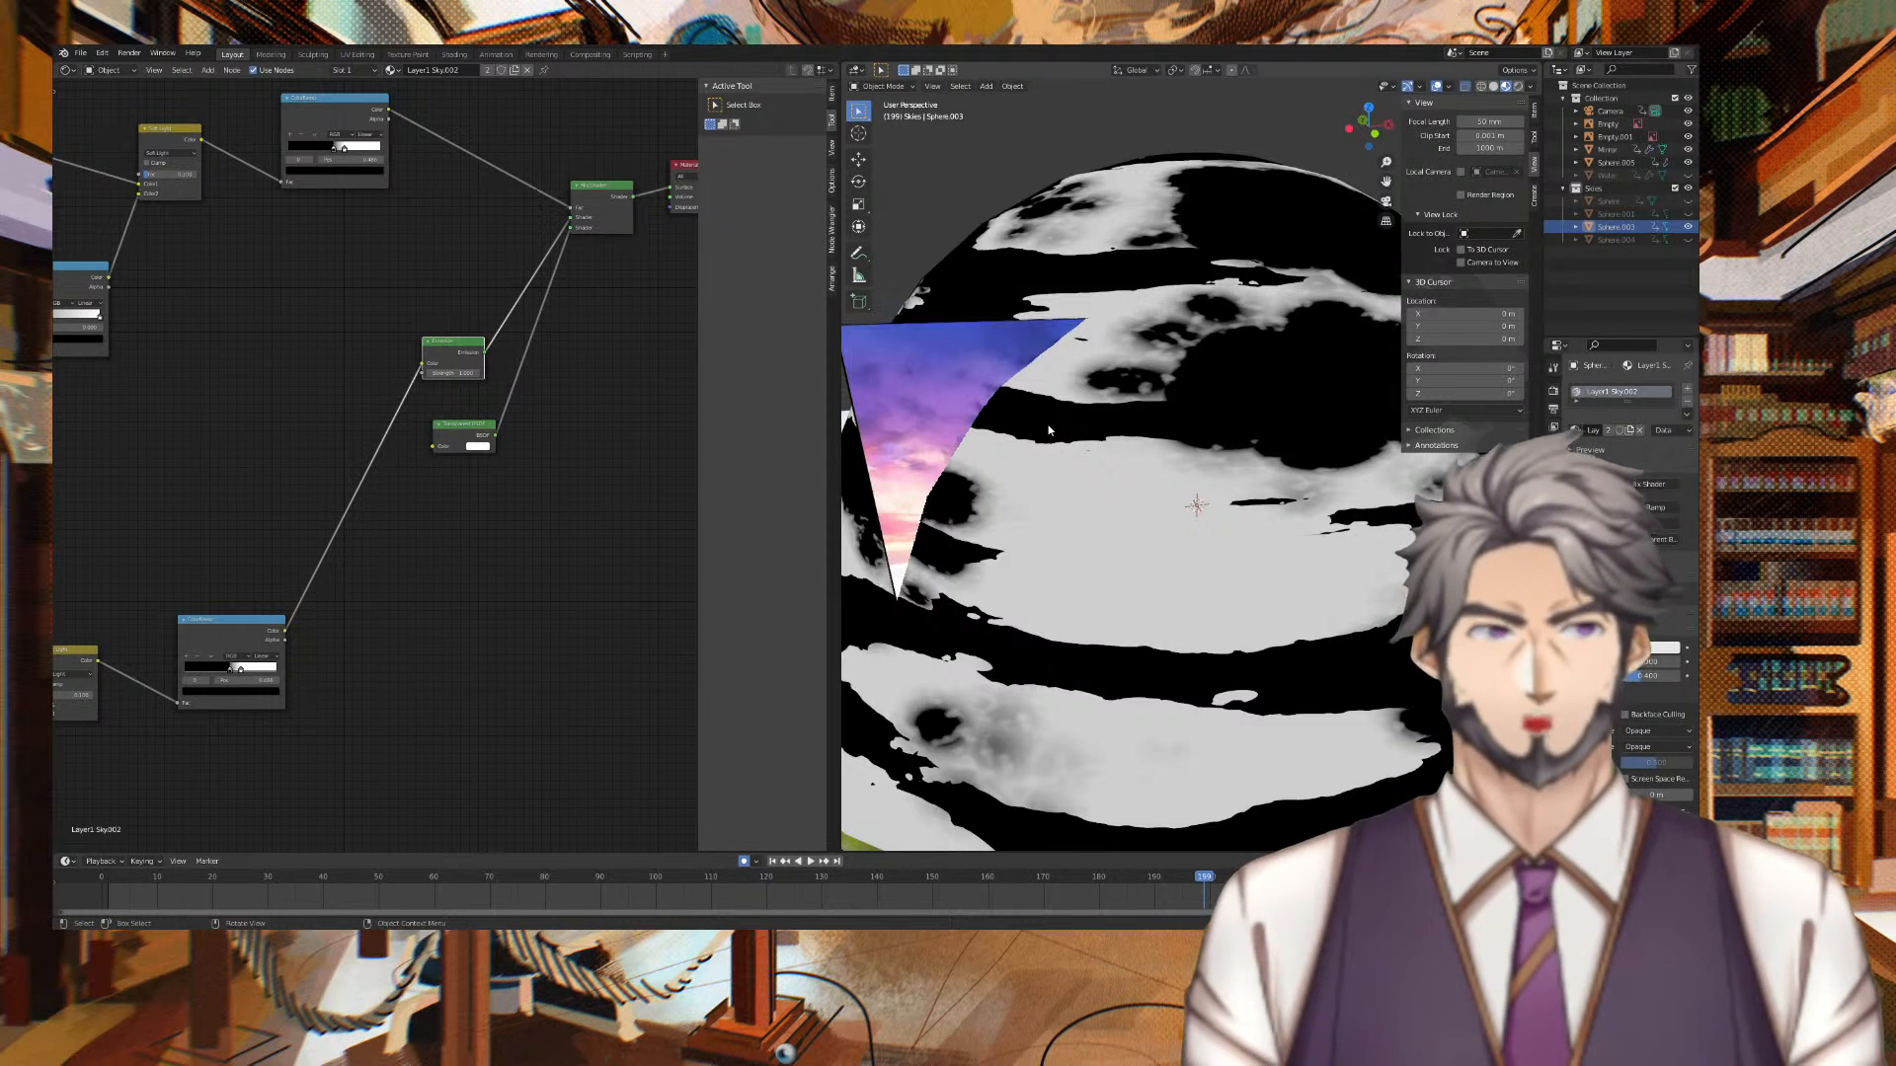
mouse_move(1046, 398)
middle_down()
mouse_move(991, 404)
mouse_move(1419, 393)
mouse_move(857, 398)
mouse_move(1185, 391)
mouse_move(1023, 389)
middle_up()
middle_drag(250, 321, 149, 178)
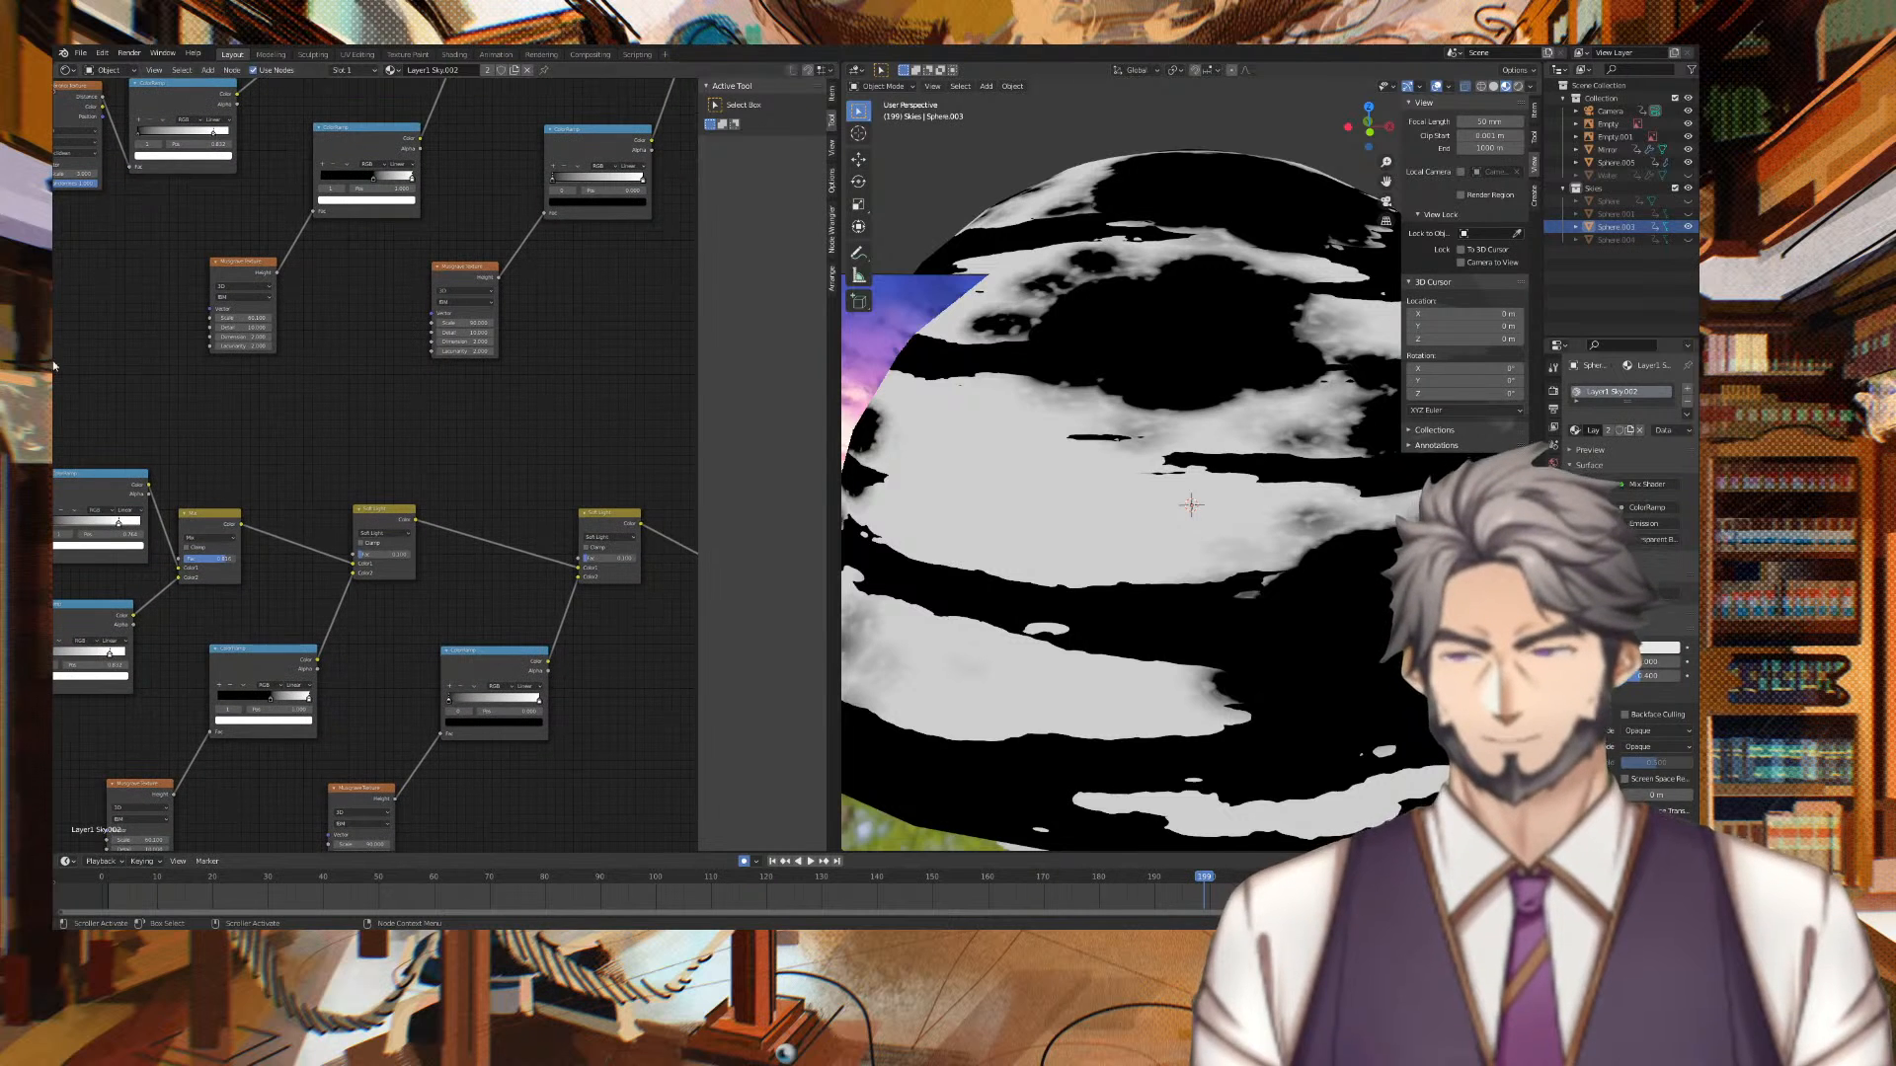
Adjust the factor of the duplicated chain's first Mix node and shift the color stop of its upper Voronoi ColorRamp
mouse_move(226, 559)
mouse_down()
mouse_move(168, 559)
mouse_move(236, 559)
mouse_move(188, 559)
mouse_up()
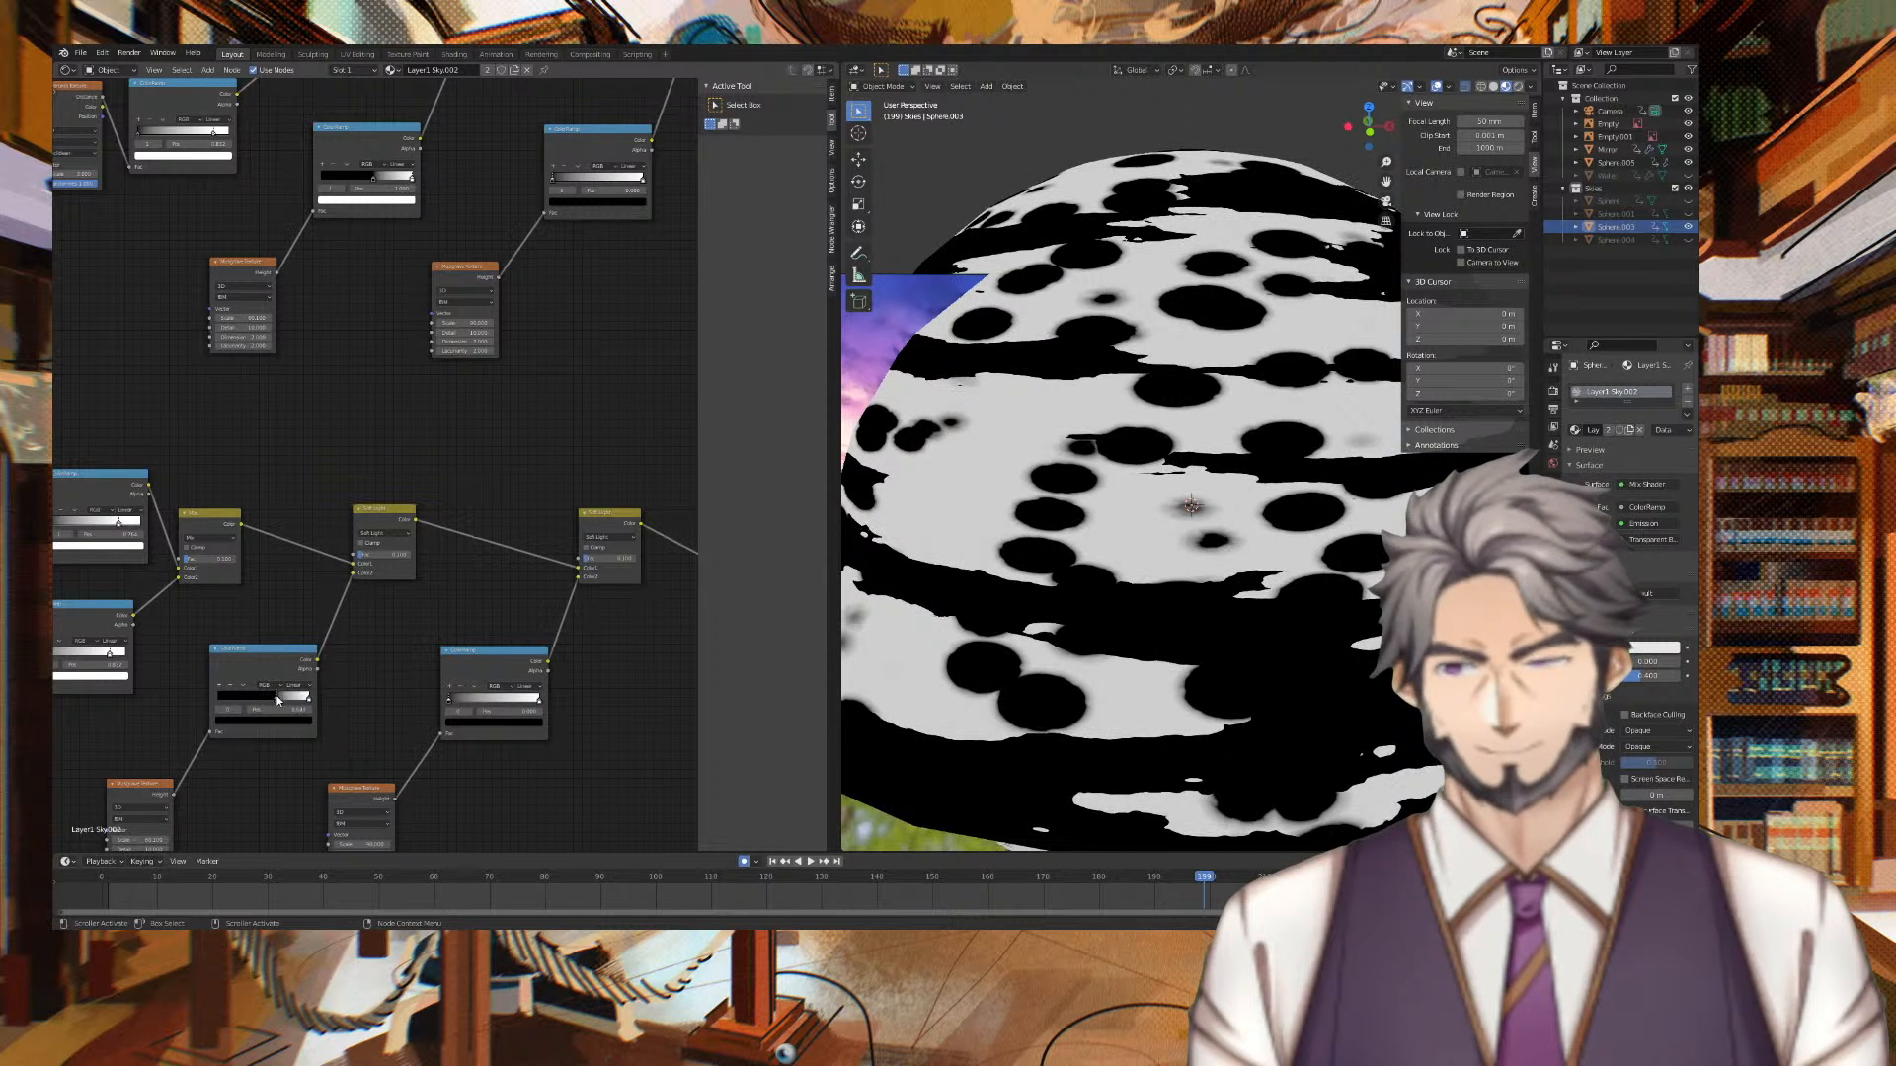
middle_drag(274, 695, 570, 697)
middle_drag(559, 616, 554, 611)
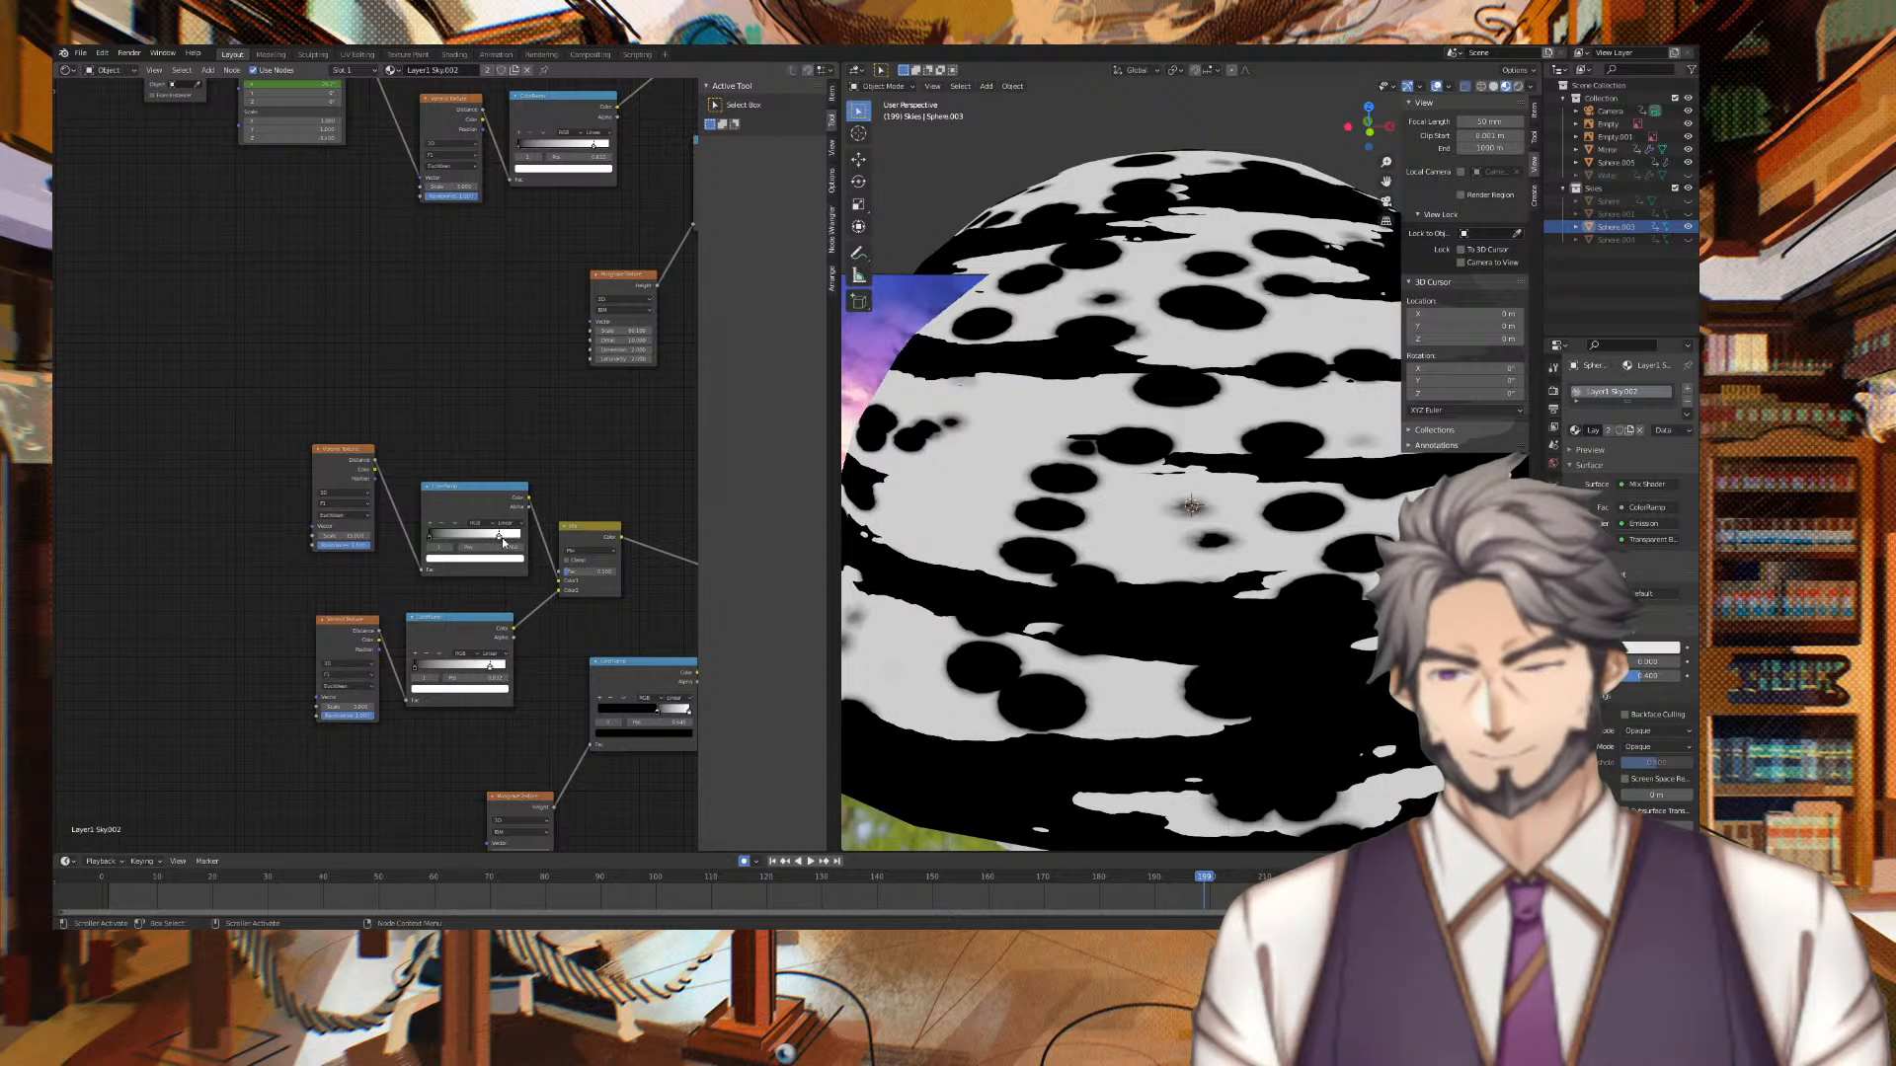
drag(500, 538, 594, 572)
middle_drag(636, 509, 496, 531)
mouse_move(524, 550)
mouse_down()
mouse_move(565, 550)
mouse_move(549, 543)
mouse_up()
middle_drag(591, 484, 297, 444)
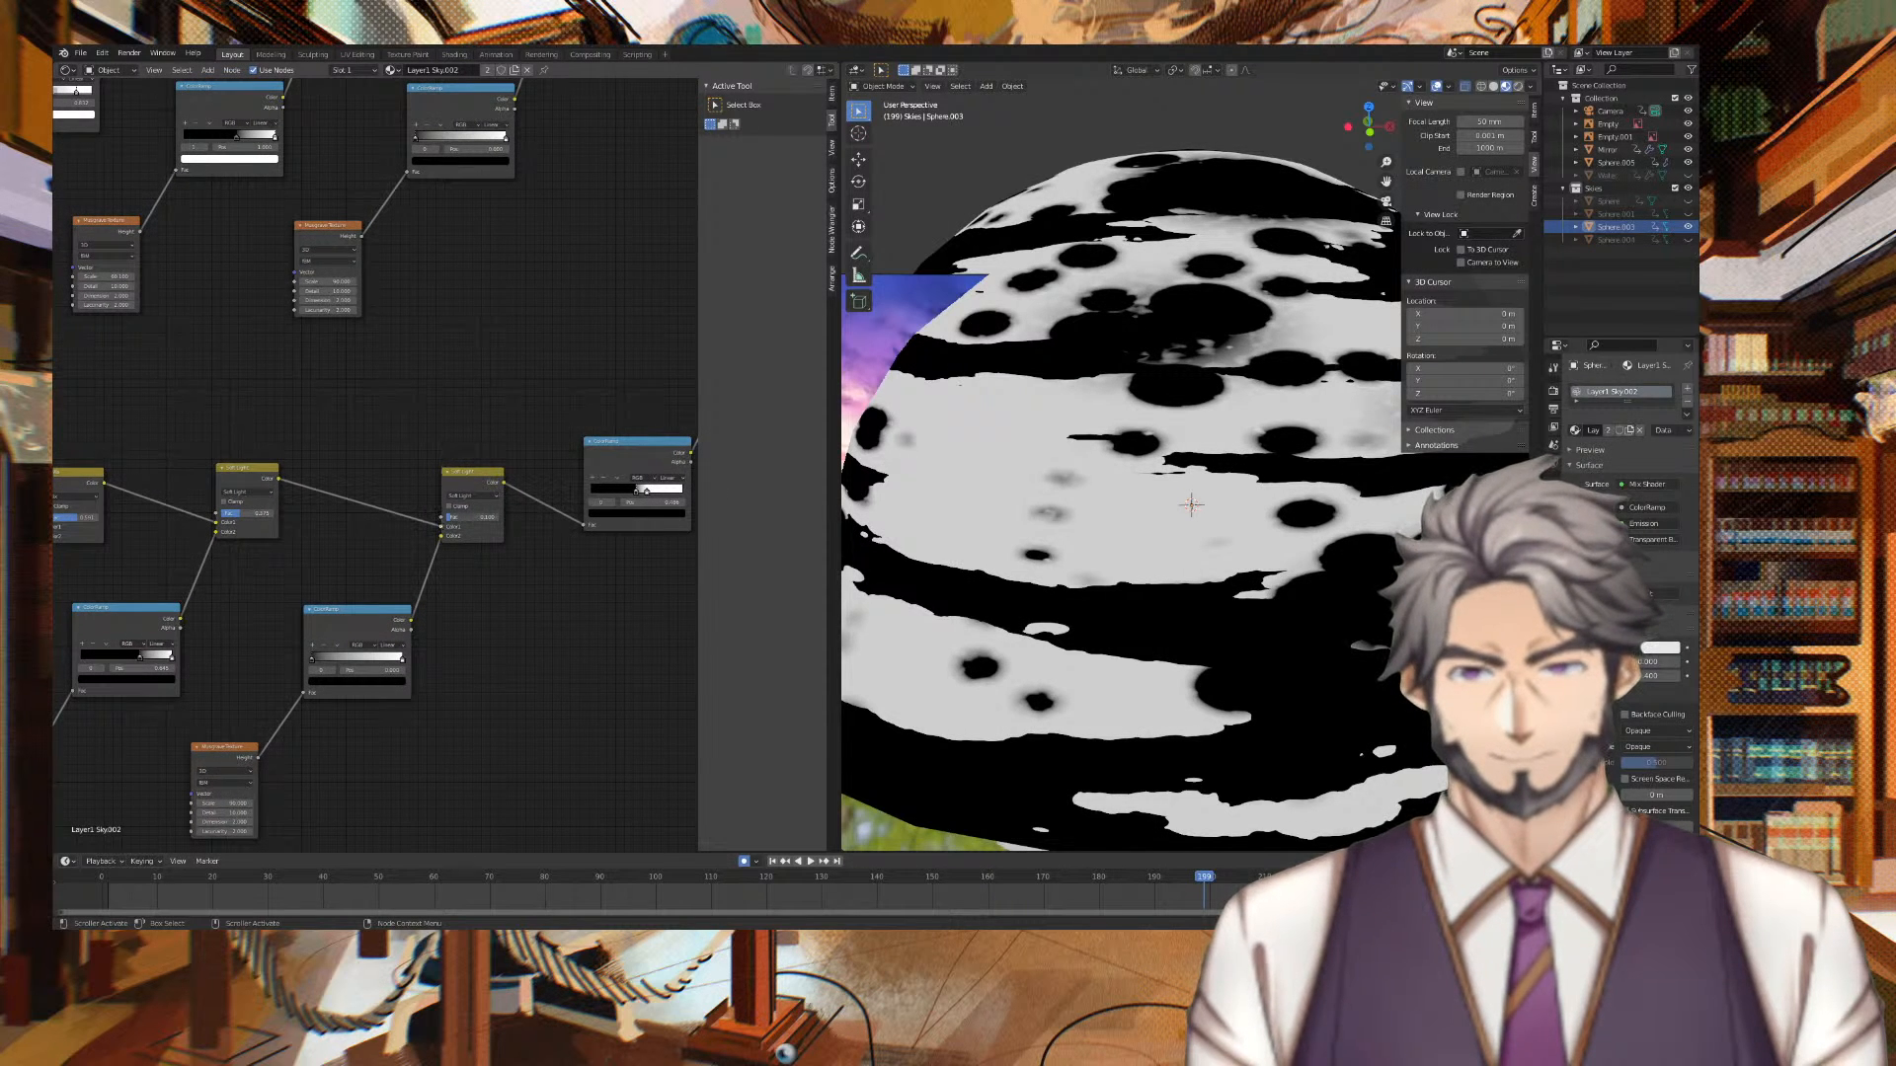
Raise the factor of the duplicated chain's last Soft Light mix and shift the black stop of the first Musgrave ColorRamp
drag(451, 517, 468, 516)
middle_drag(246, 410, 480, 399)
mouse_move(354, 651)
mouse_down()
mouse_move(319, 651)
mouse_move(347, 650)
mouse_up()
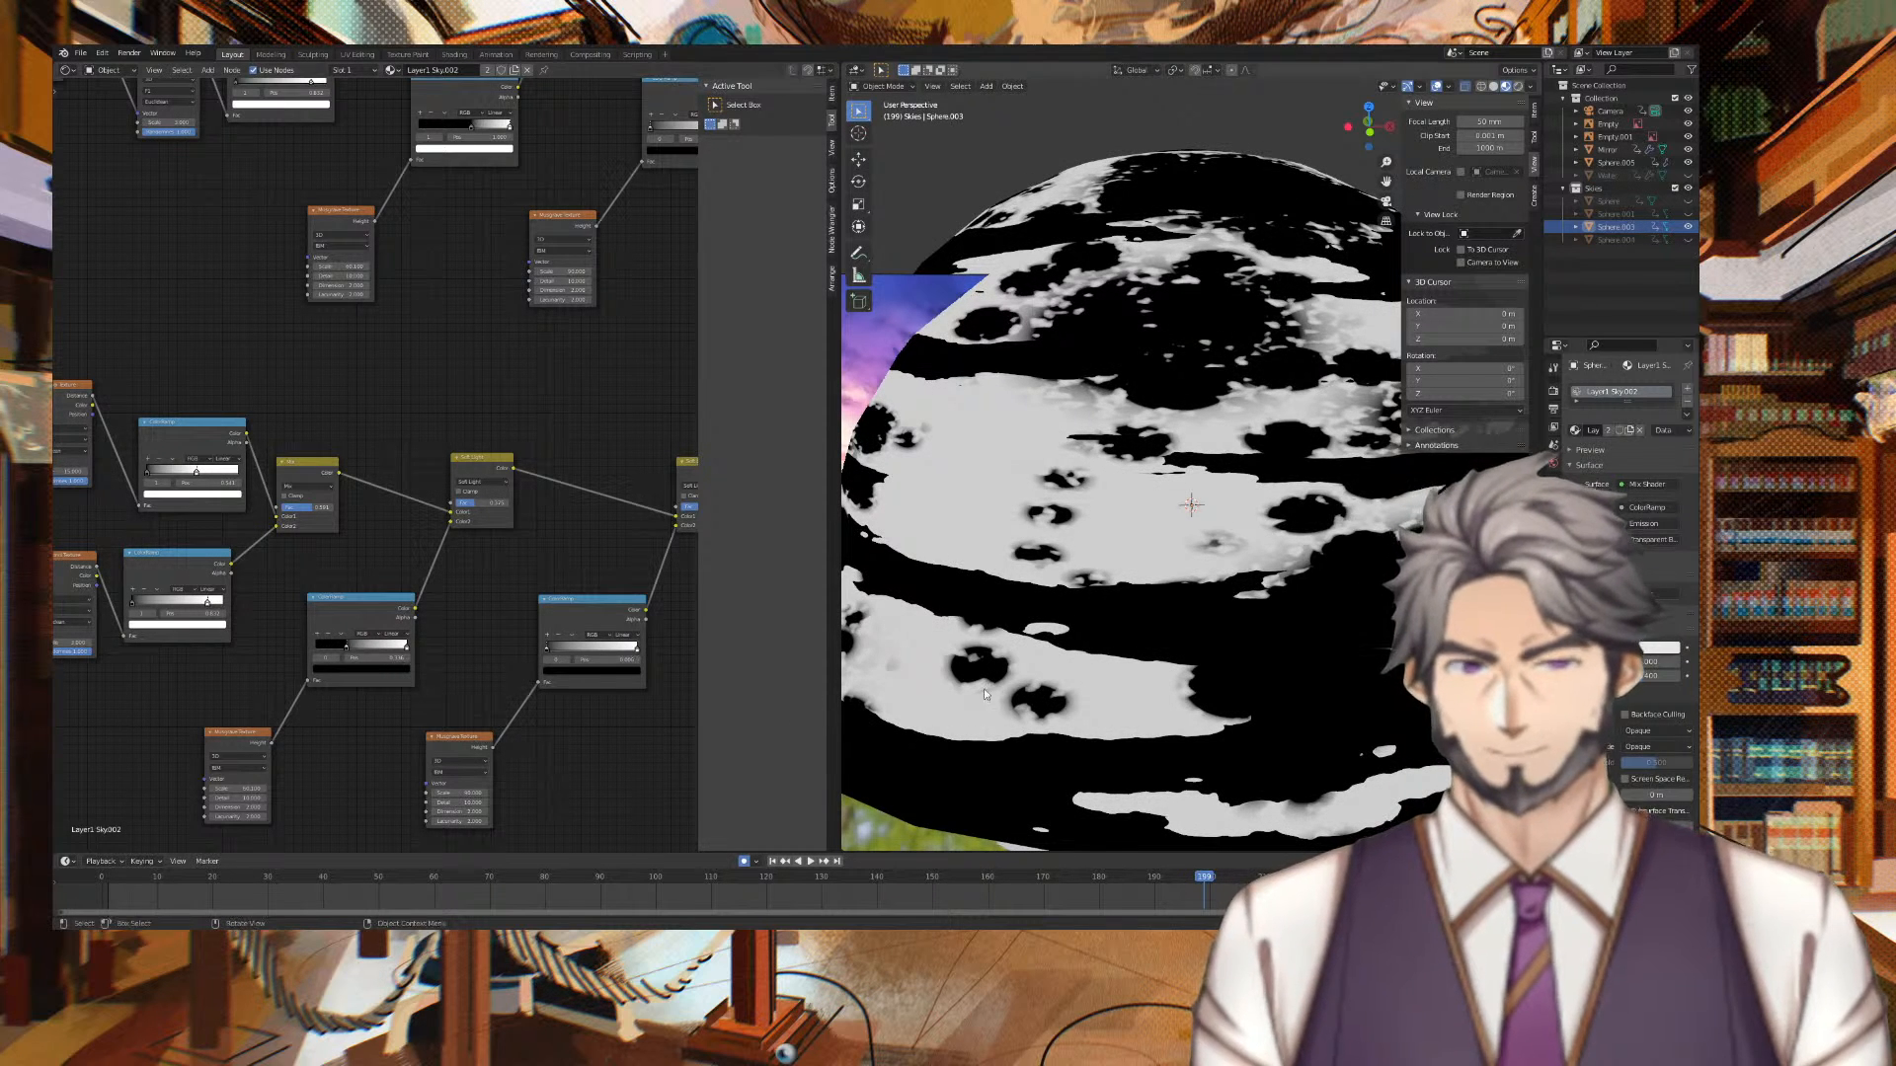
Widen the stop spacing on the original chain's final ColorRamp feeding the Mix Shader and check the clouds through the camera
middle_drag(971, 693, 1086, 642)
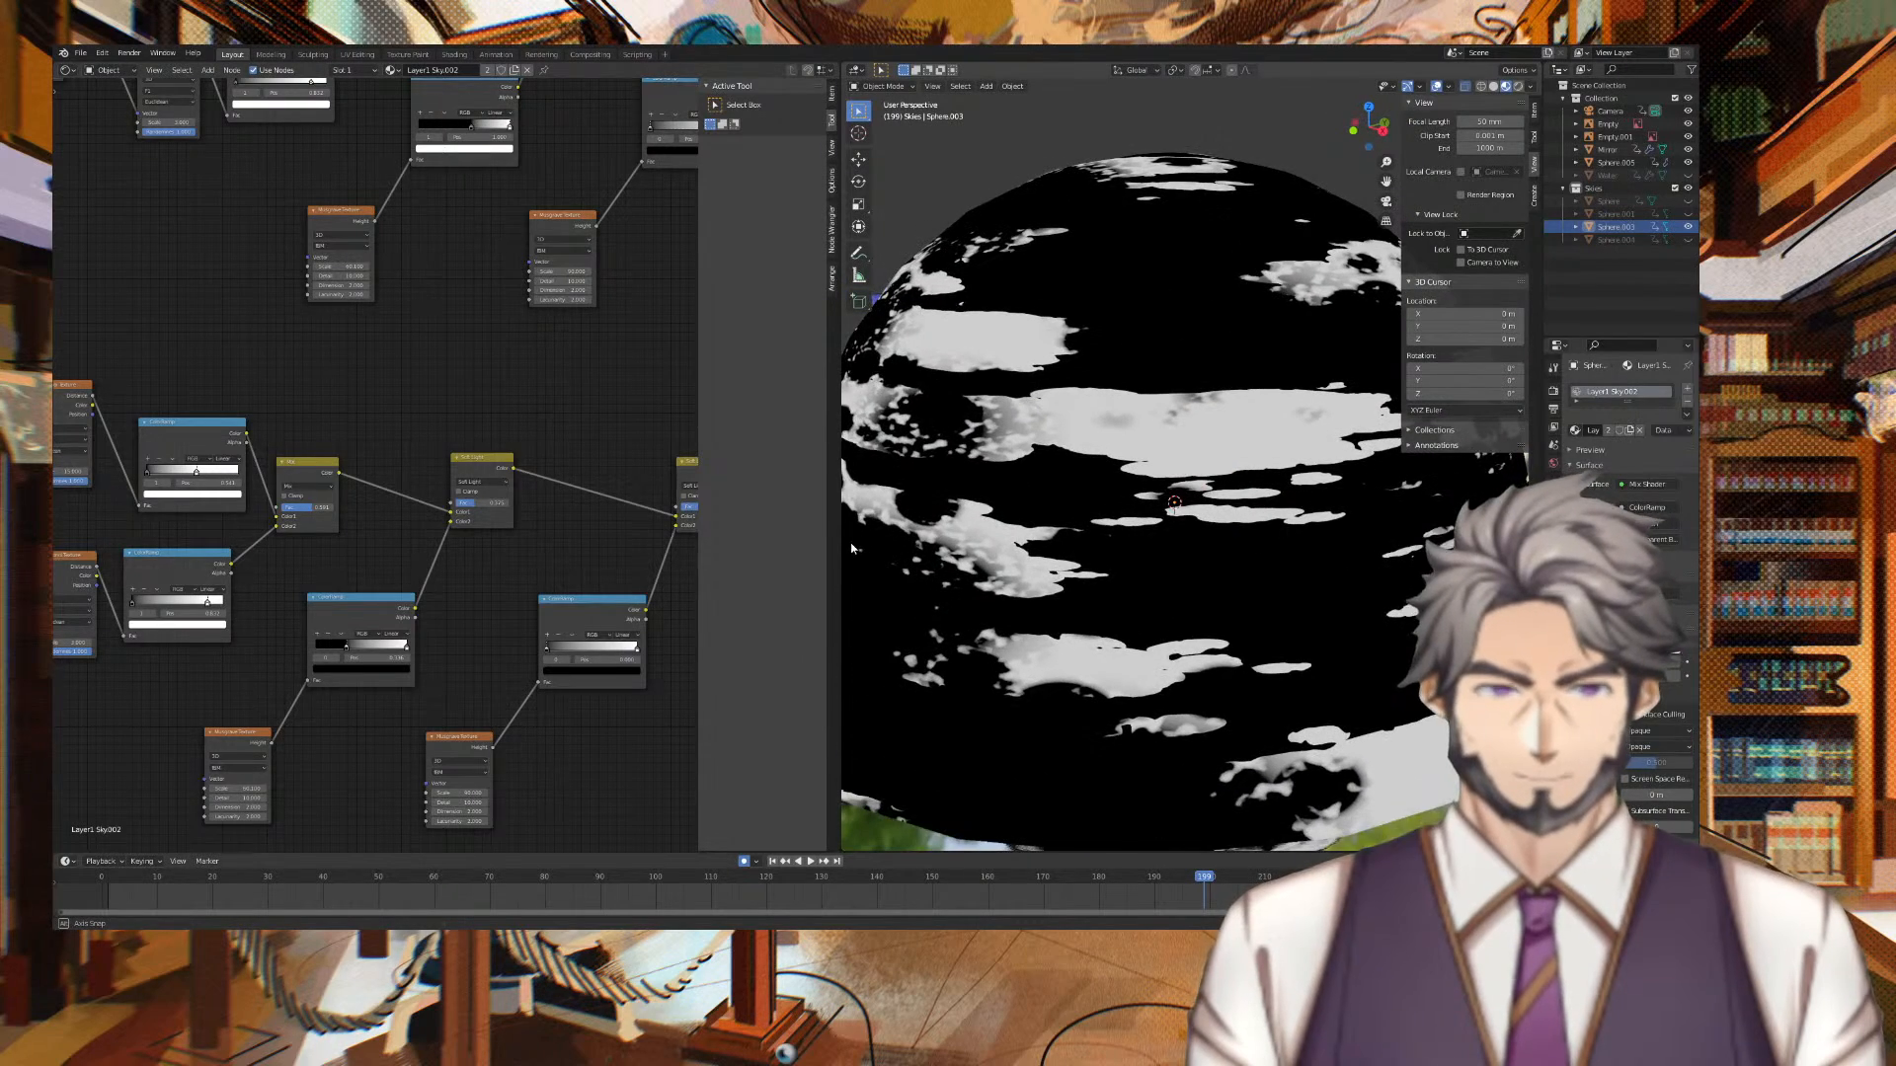
middle_drag(253, 384, 327, 811)
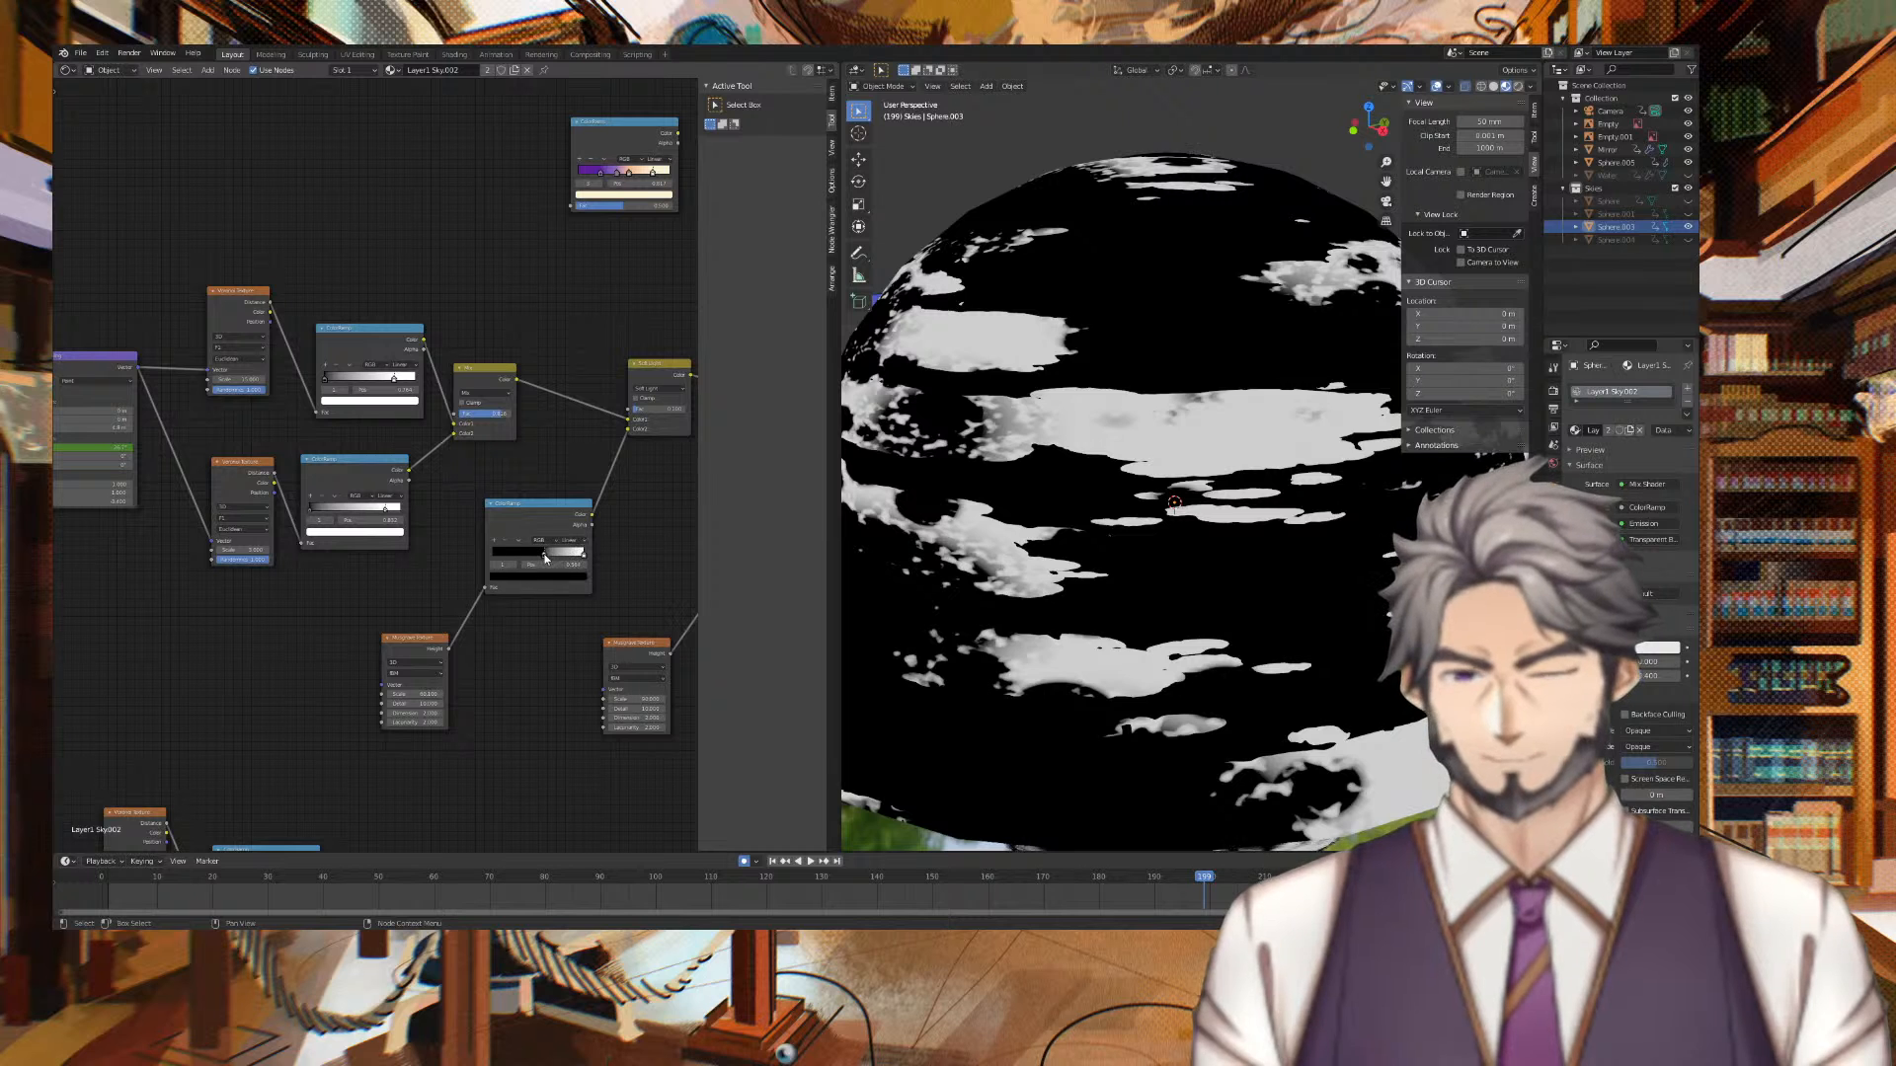
middle_drag(644, 478, 0, 596)
drag(389, 502, 443, 509)
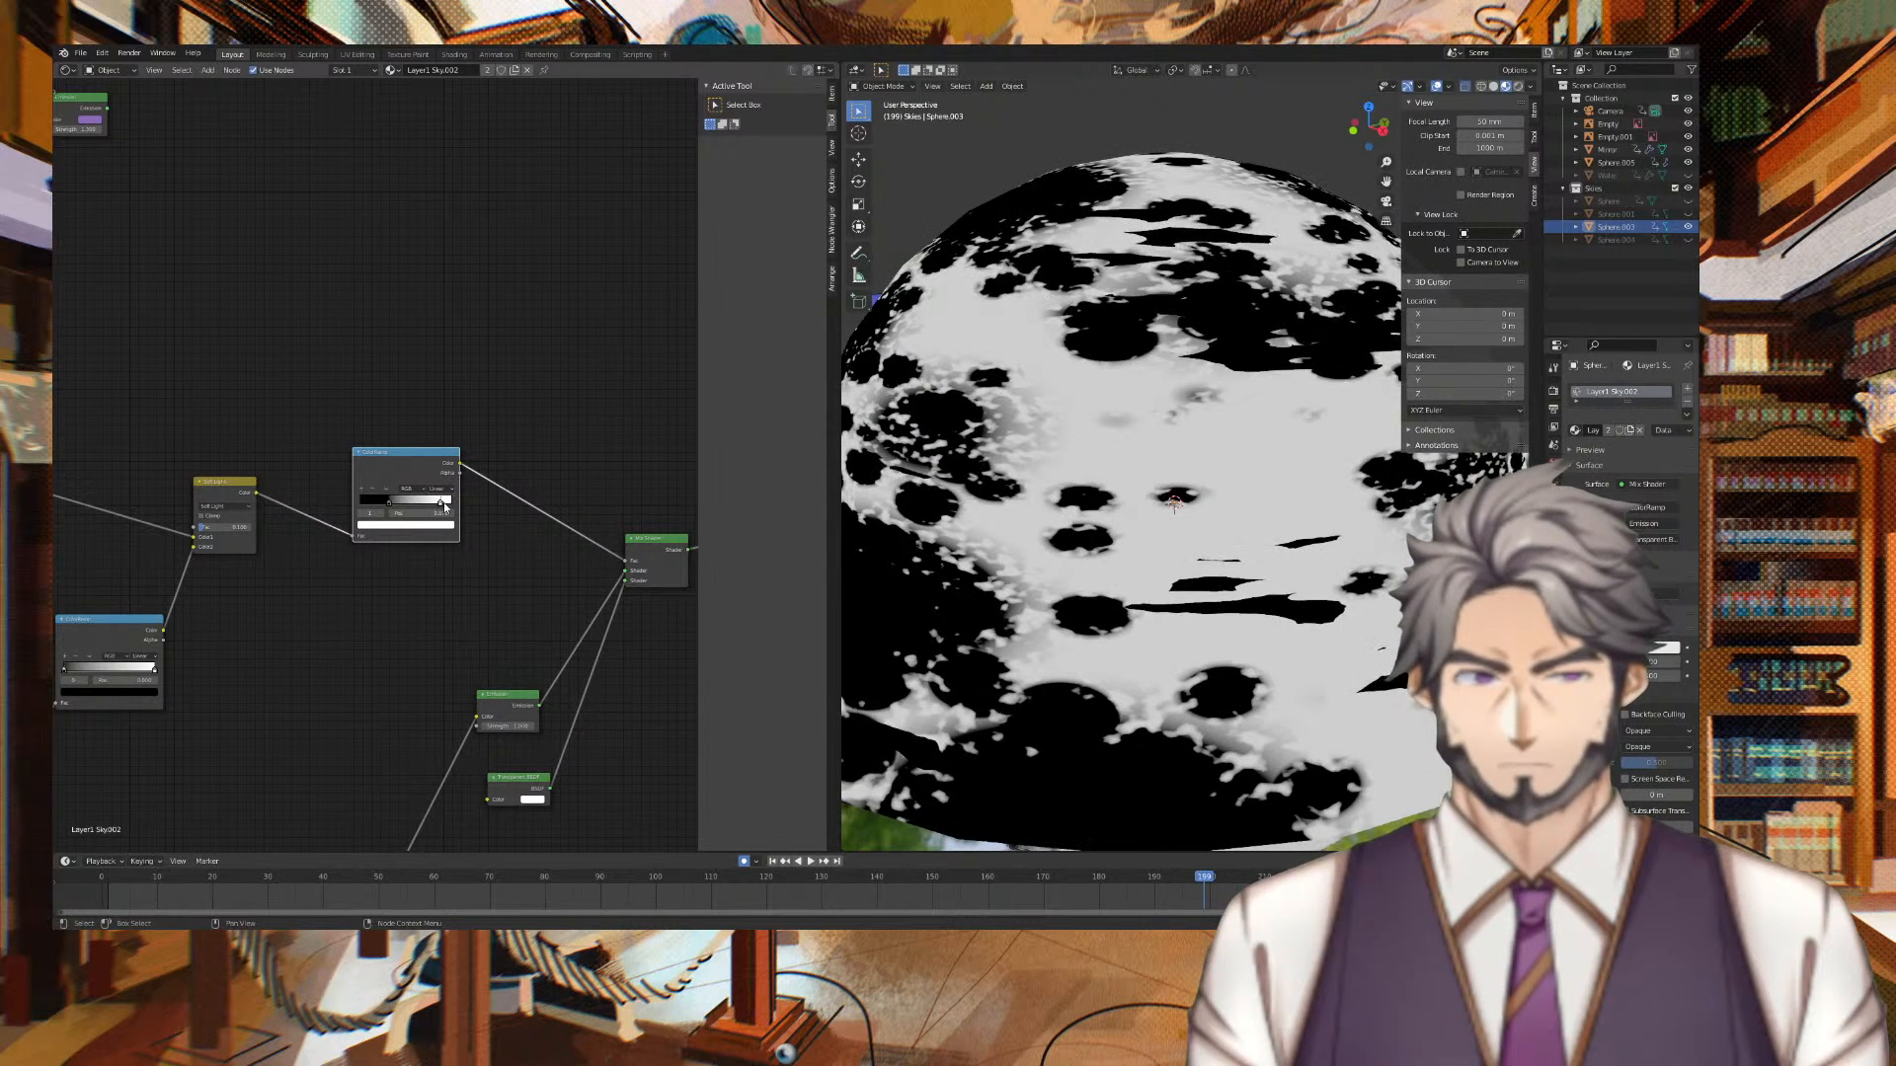
mouse_move(988, 454)
middle_down()
mouse_move(1170, 448)
mouse_move(997, 463)
middle_up()
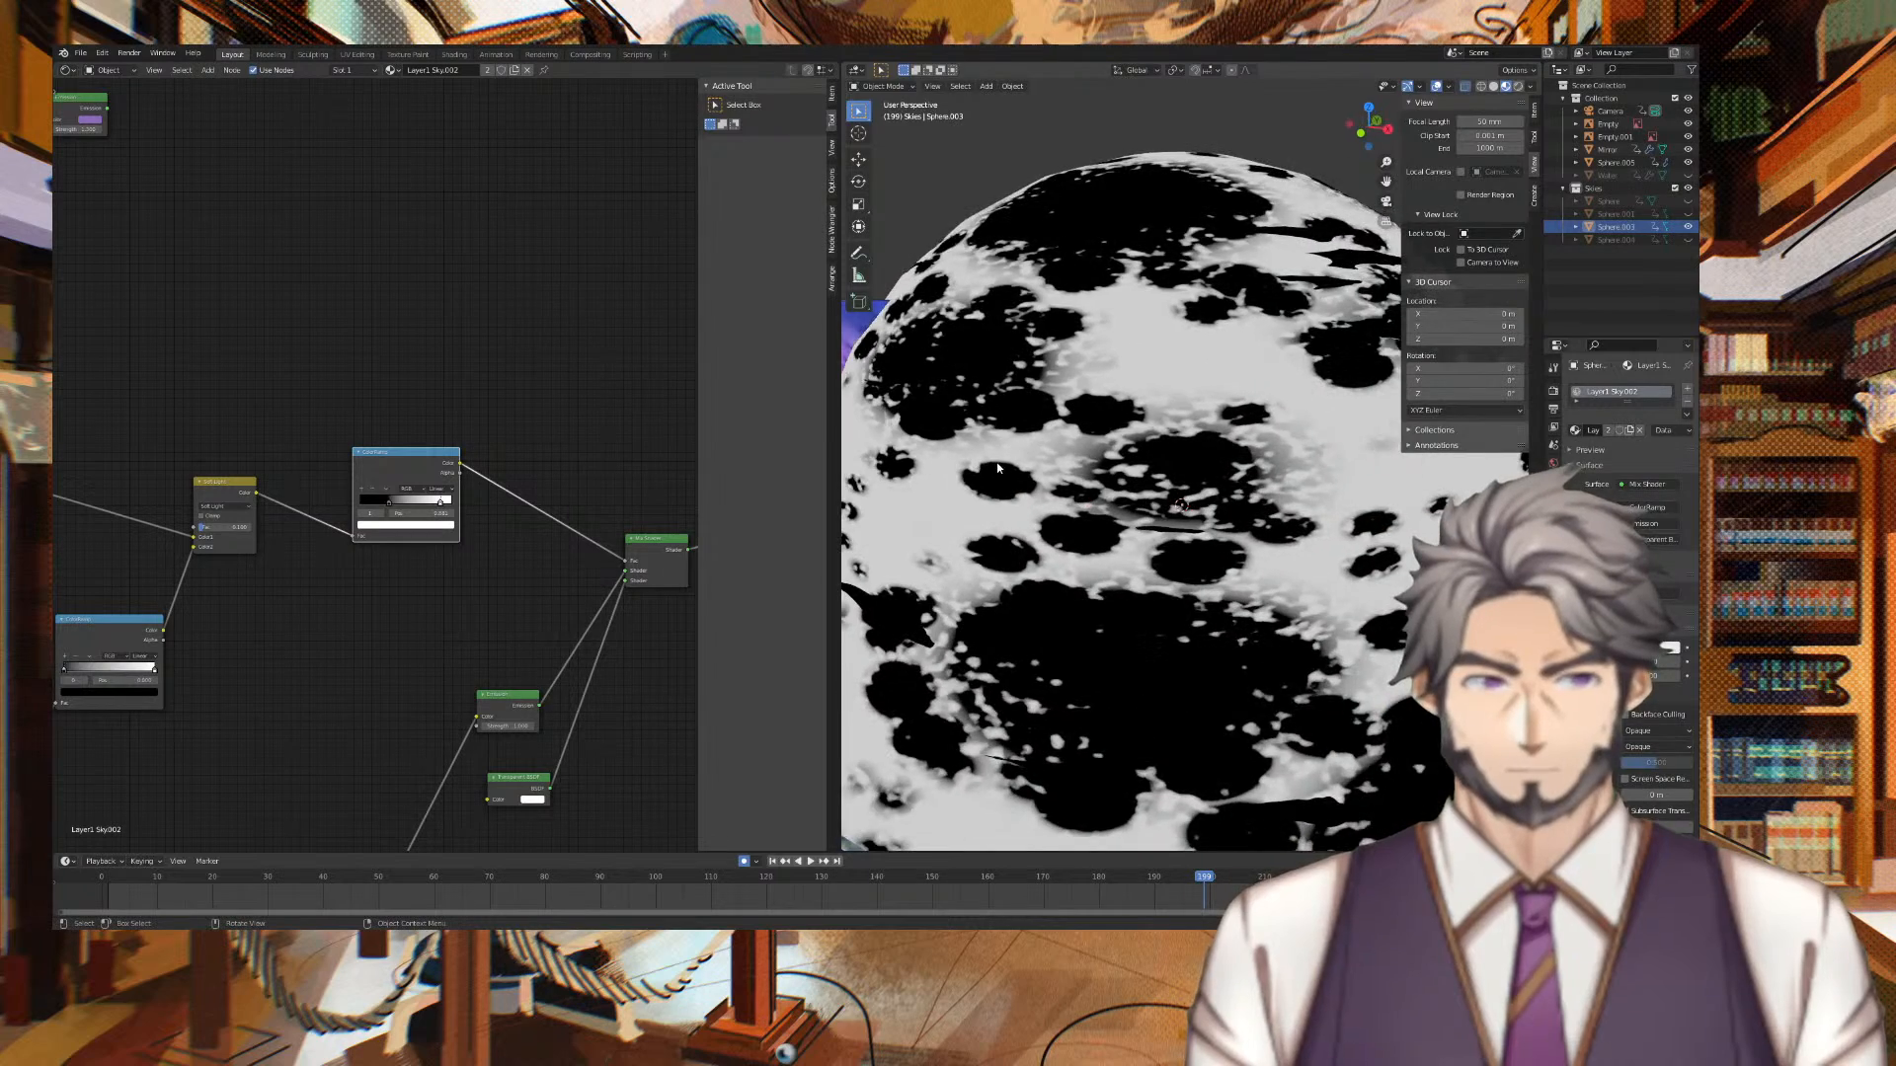
key(KP_0)
scroll(1066, 369, down, 3)
scroll(1092, 350, up, 4)
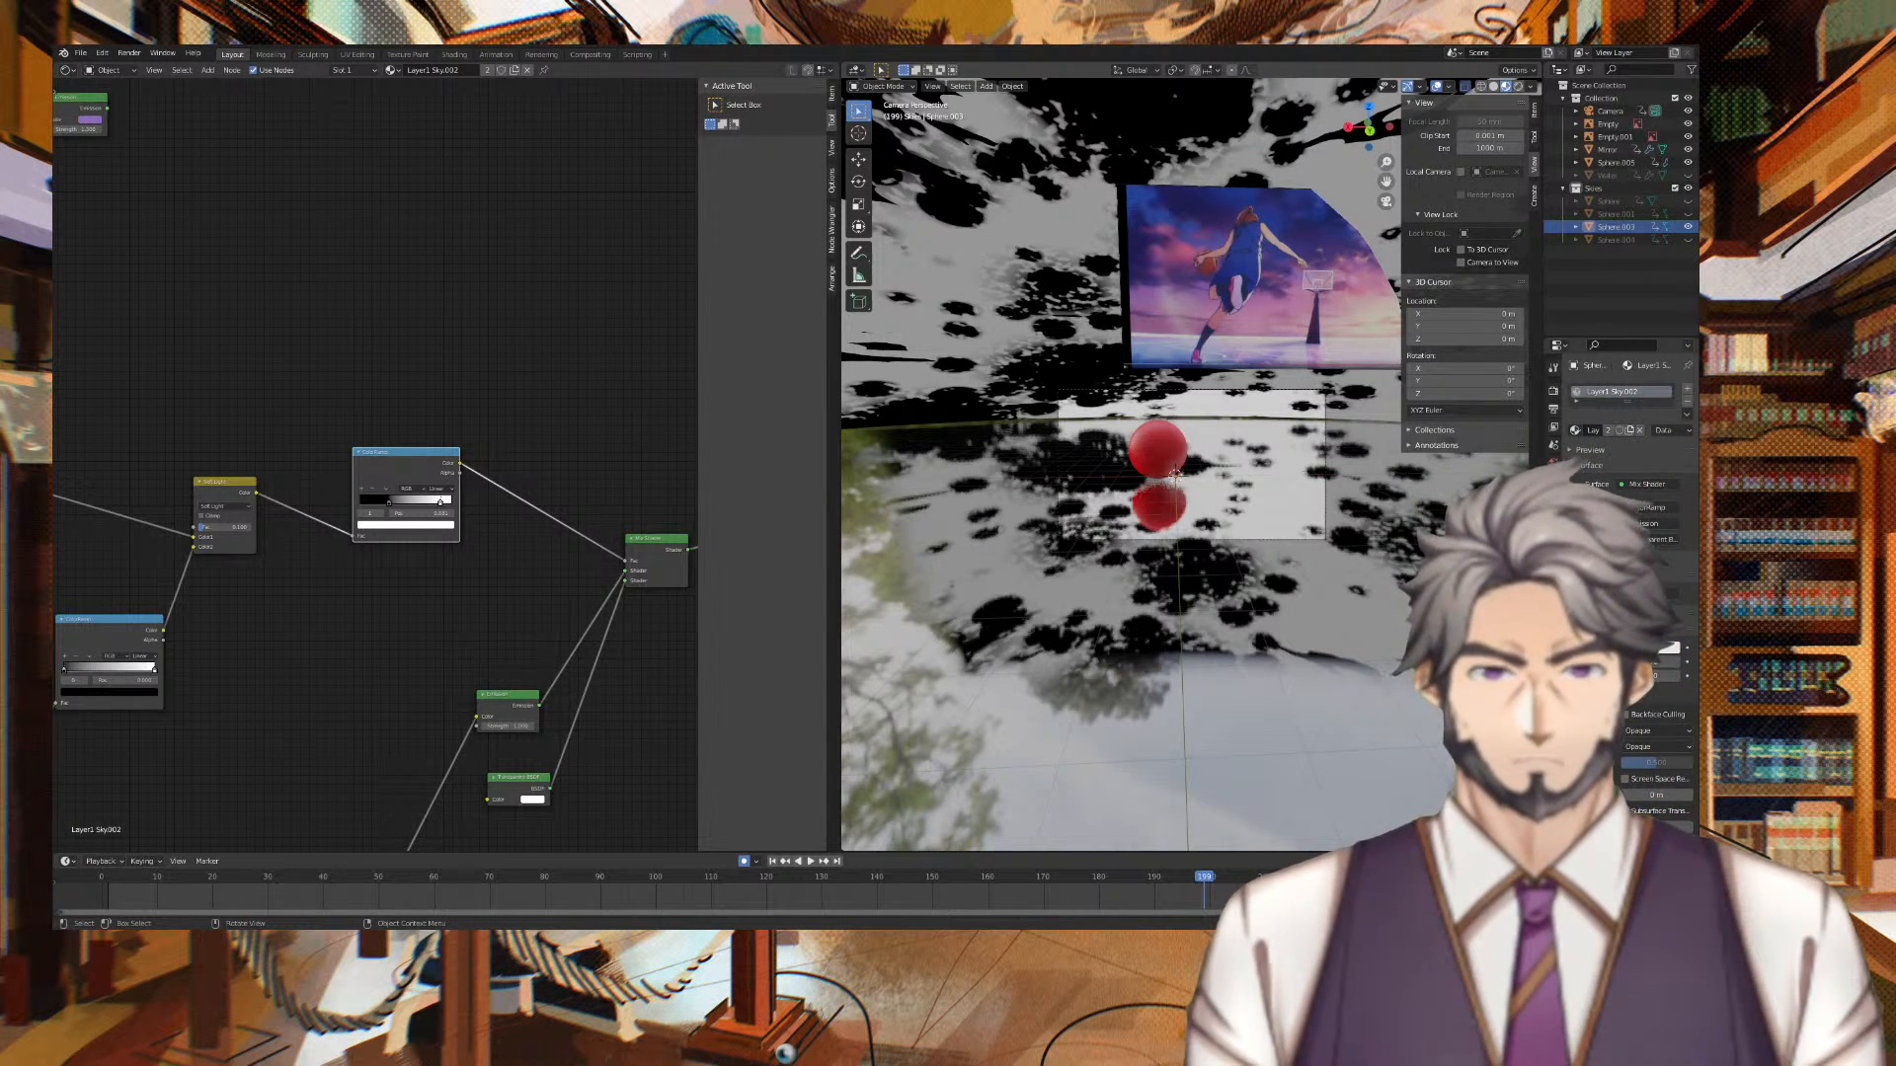
Add a Mapping node before the duplicated chain's upper Voronoi Texture and delete the extra Texture Coordinate node
middle_drag(341, 607, 597, 848)
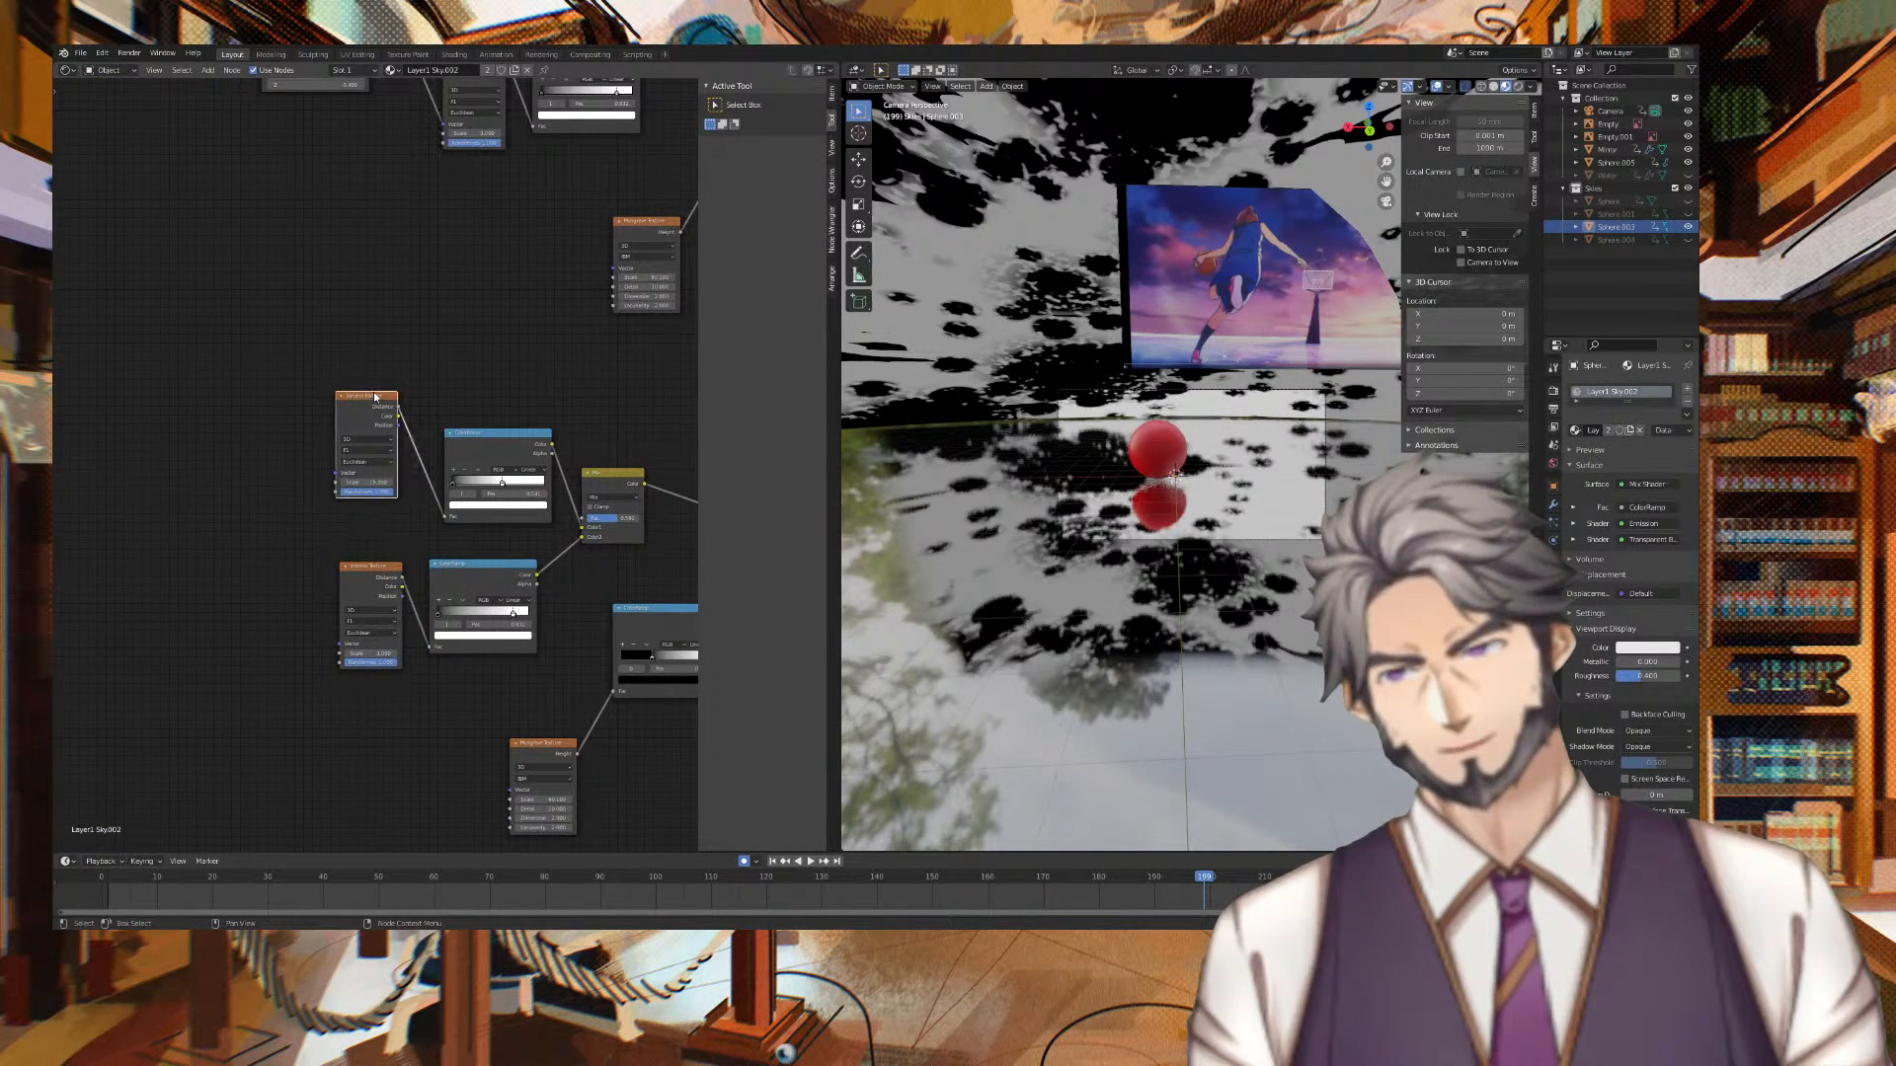
key(ctrl+t)
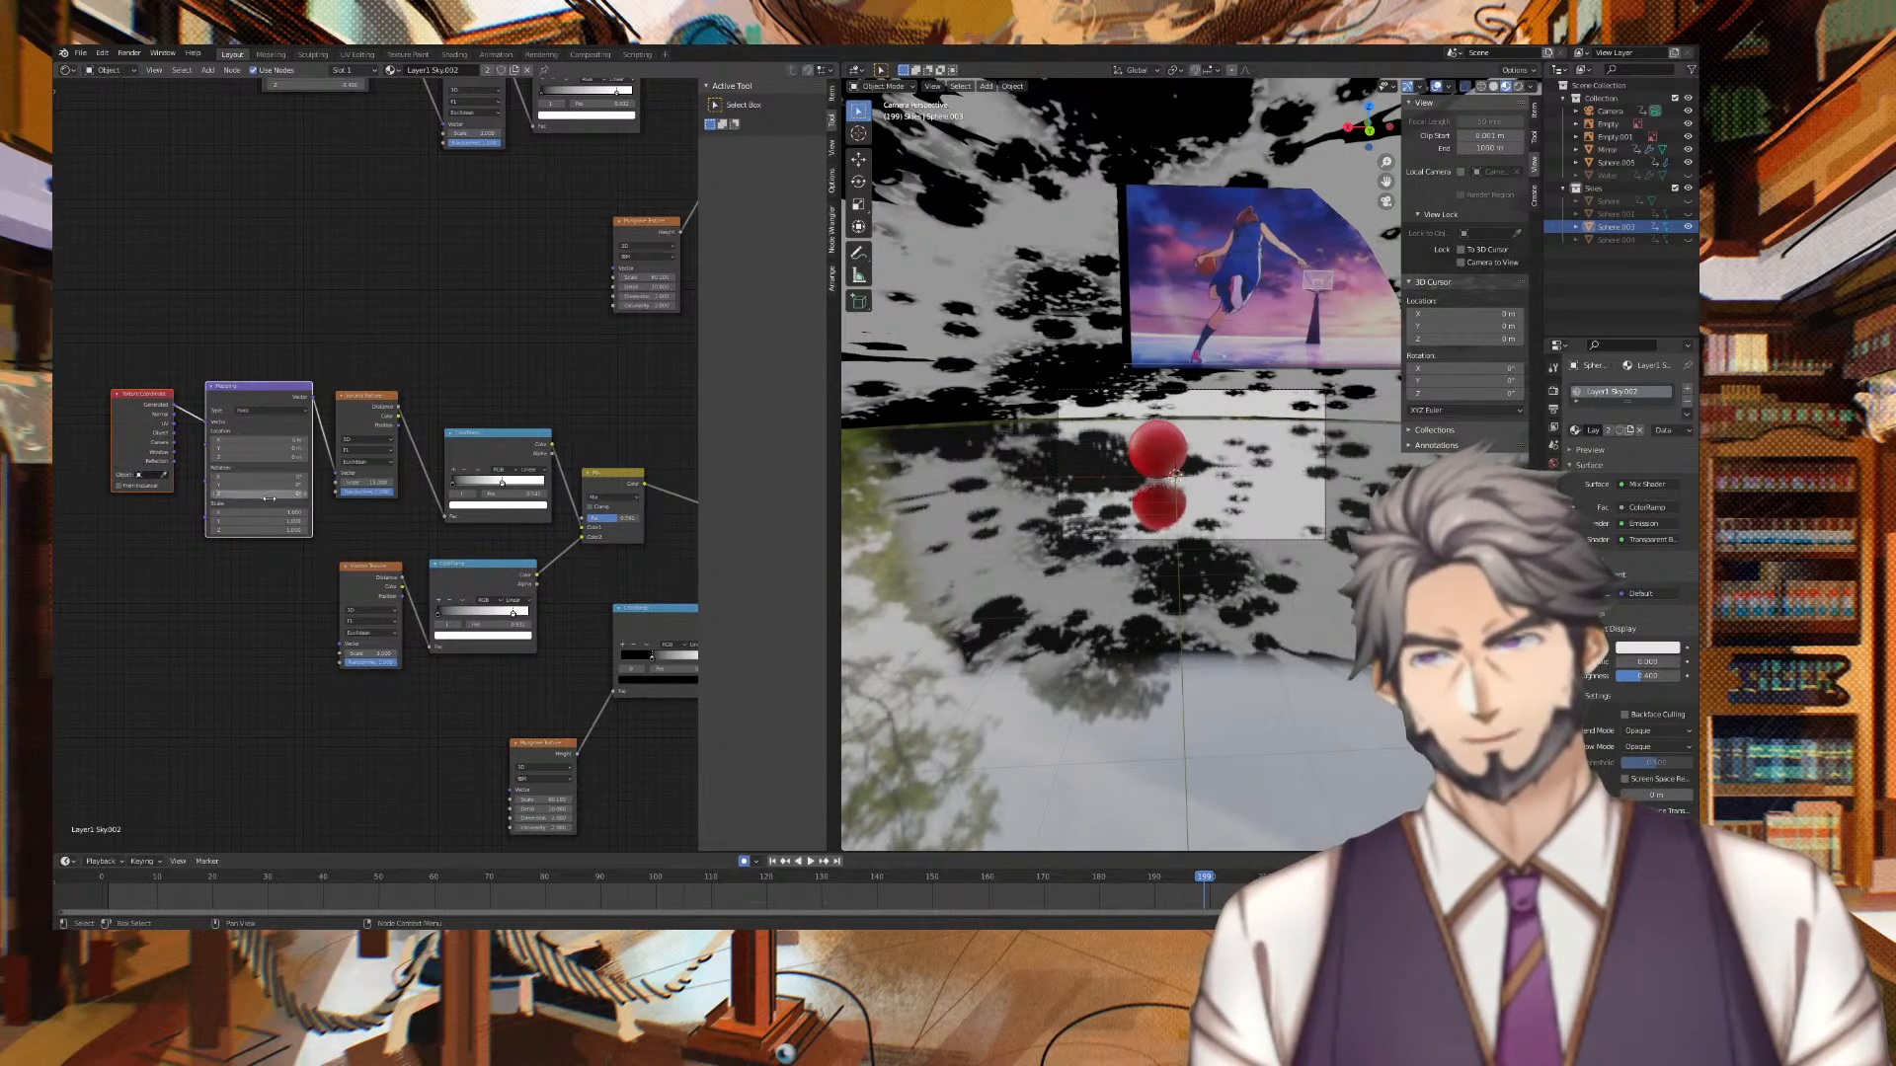
drag(257, 513, 454, 513)
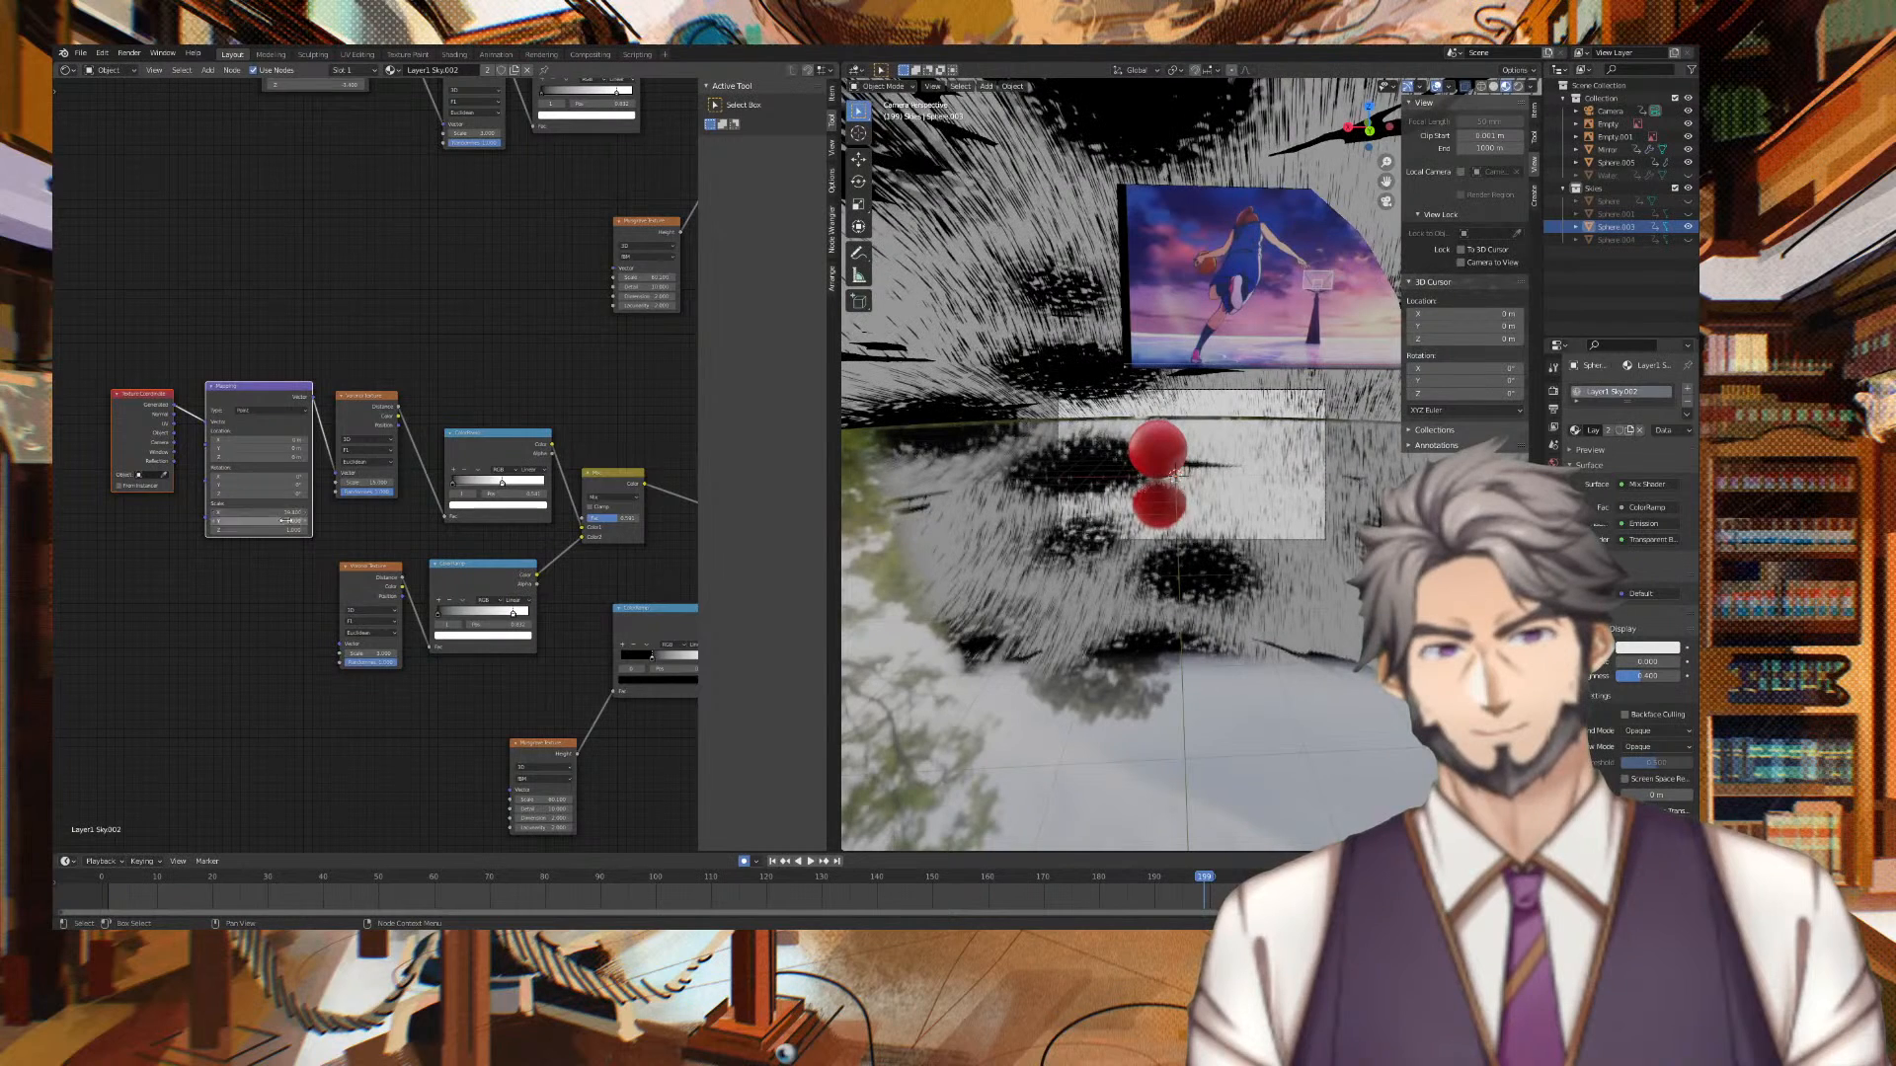
key(ctrl+z)
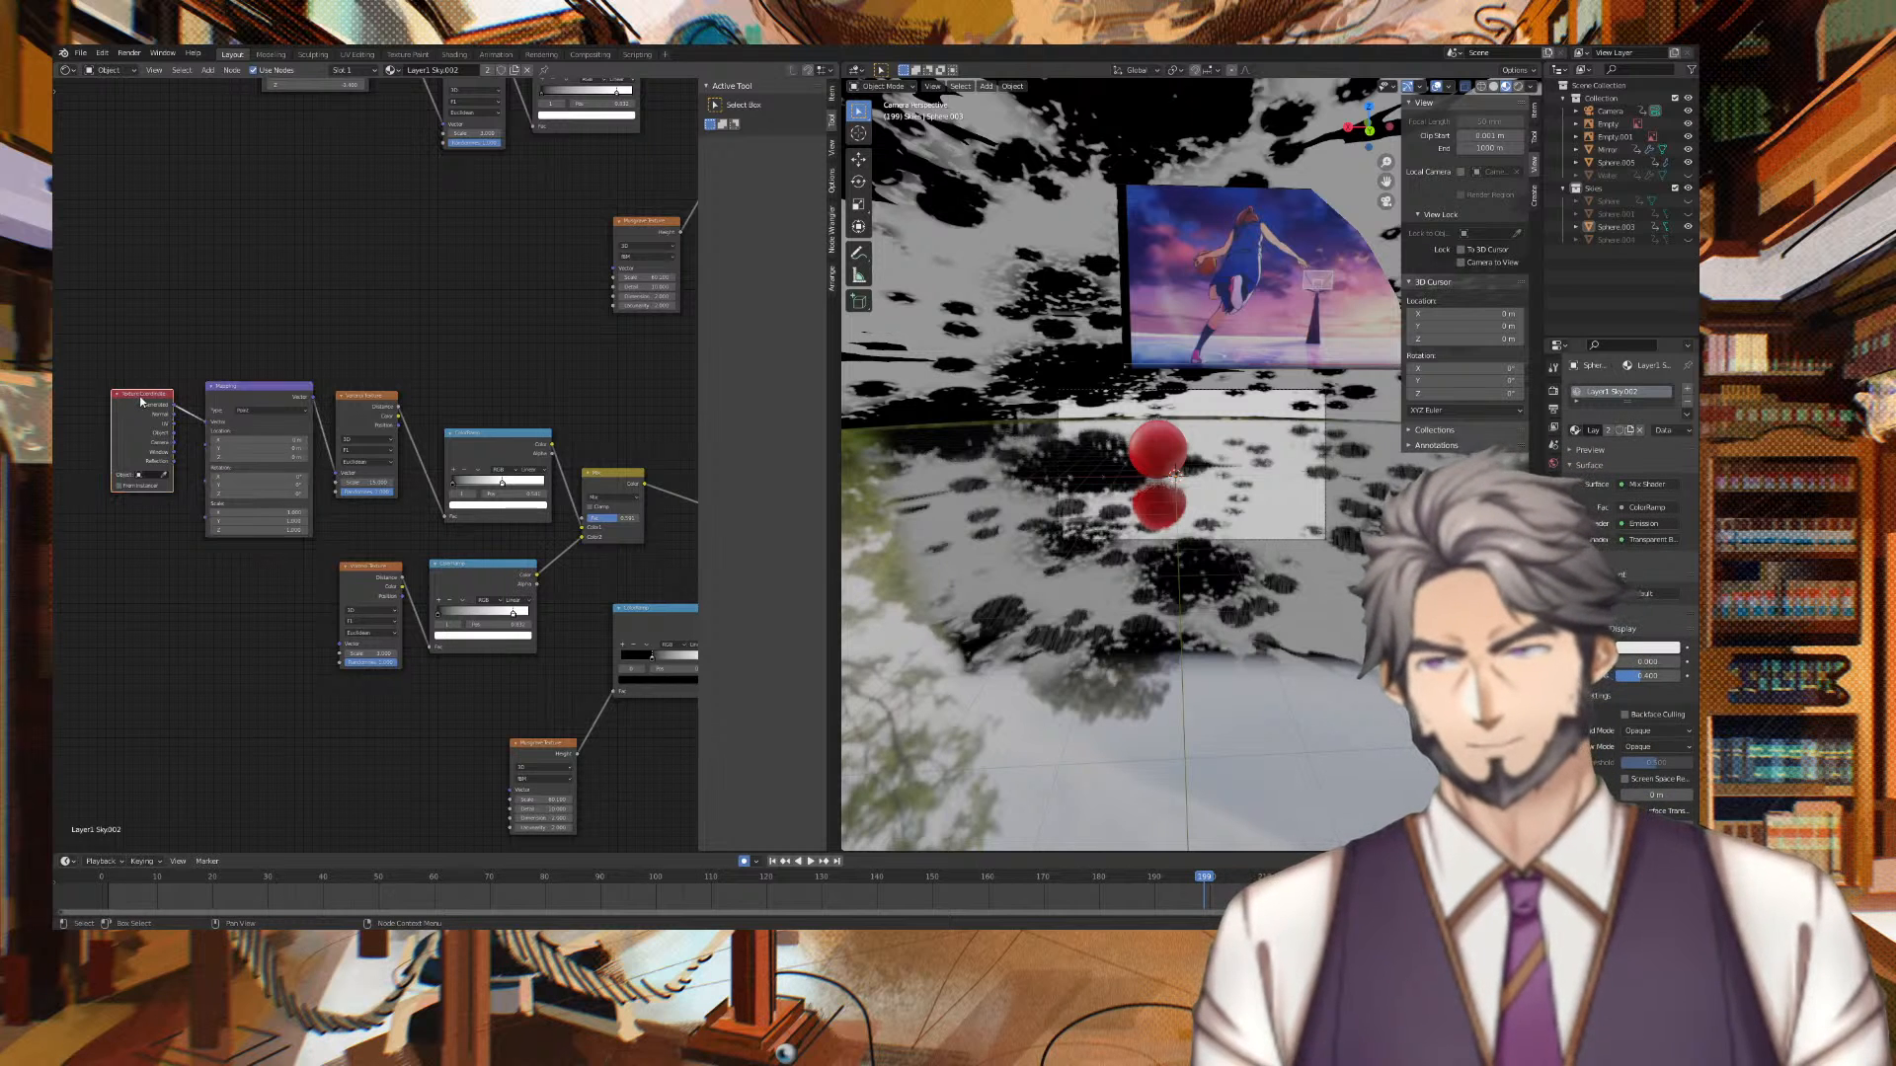
key(x)
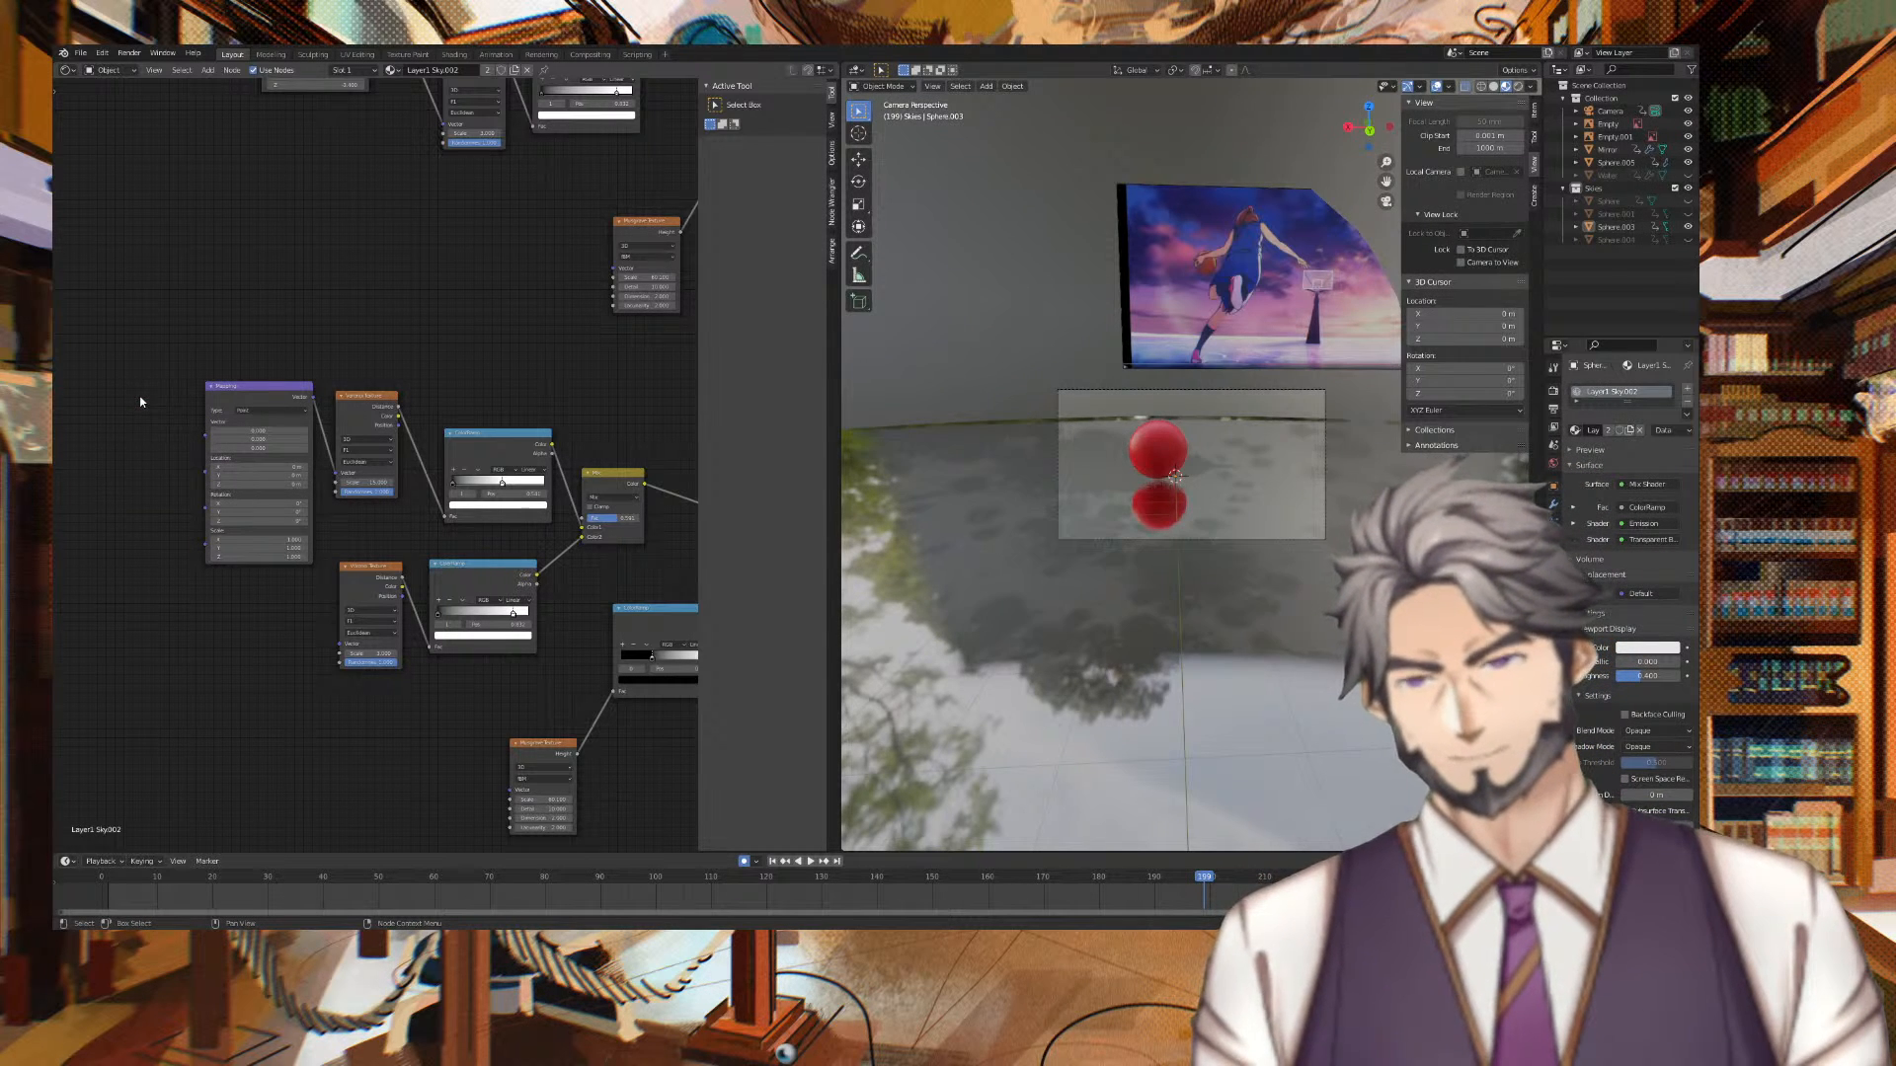
Move the original Texture Coordinate and Mapping nodes between the two chains and connect that Mapping's output to the new Mapping node's Vector
key(a)
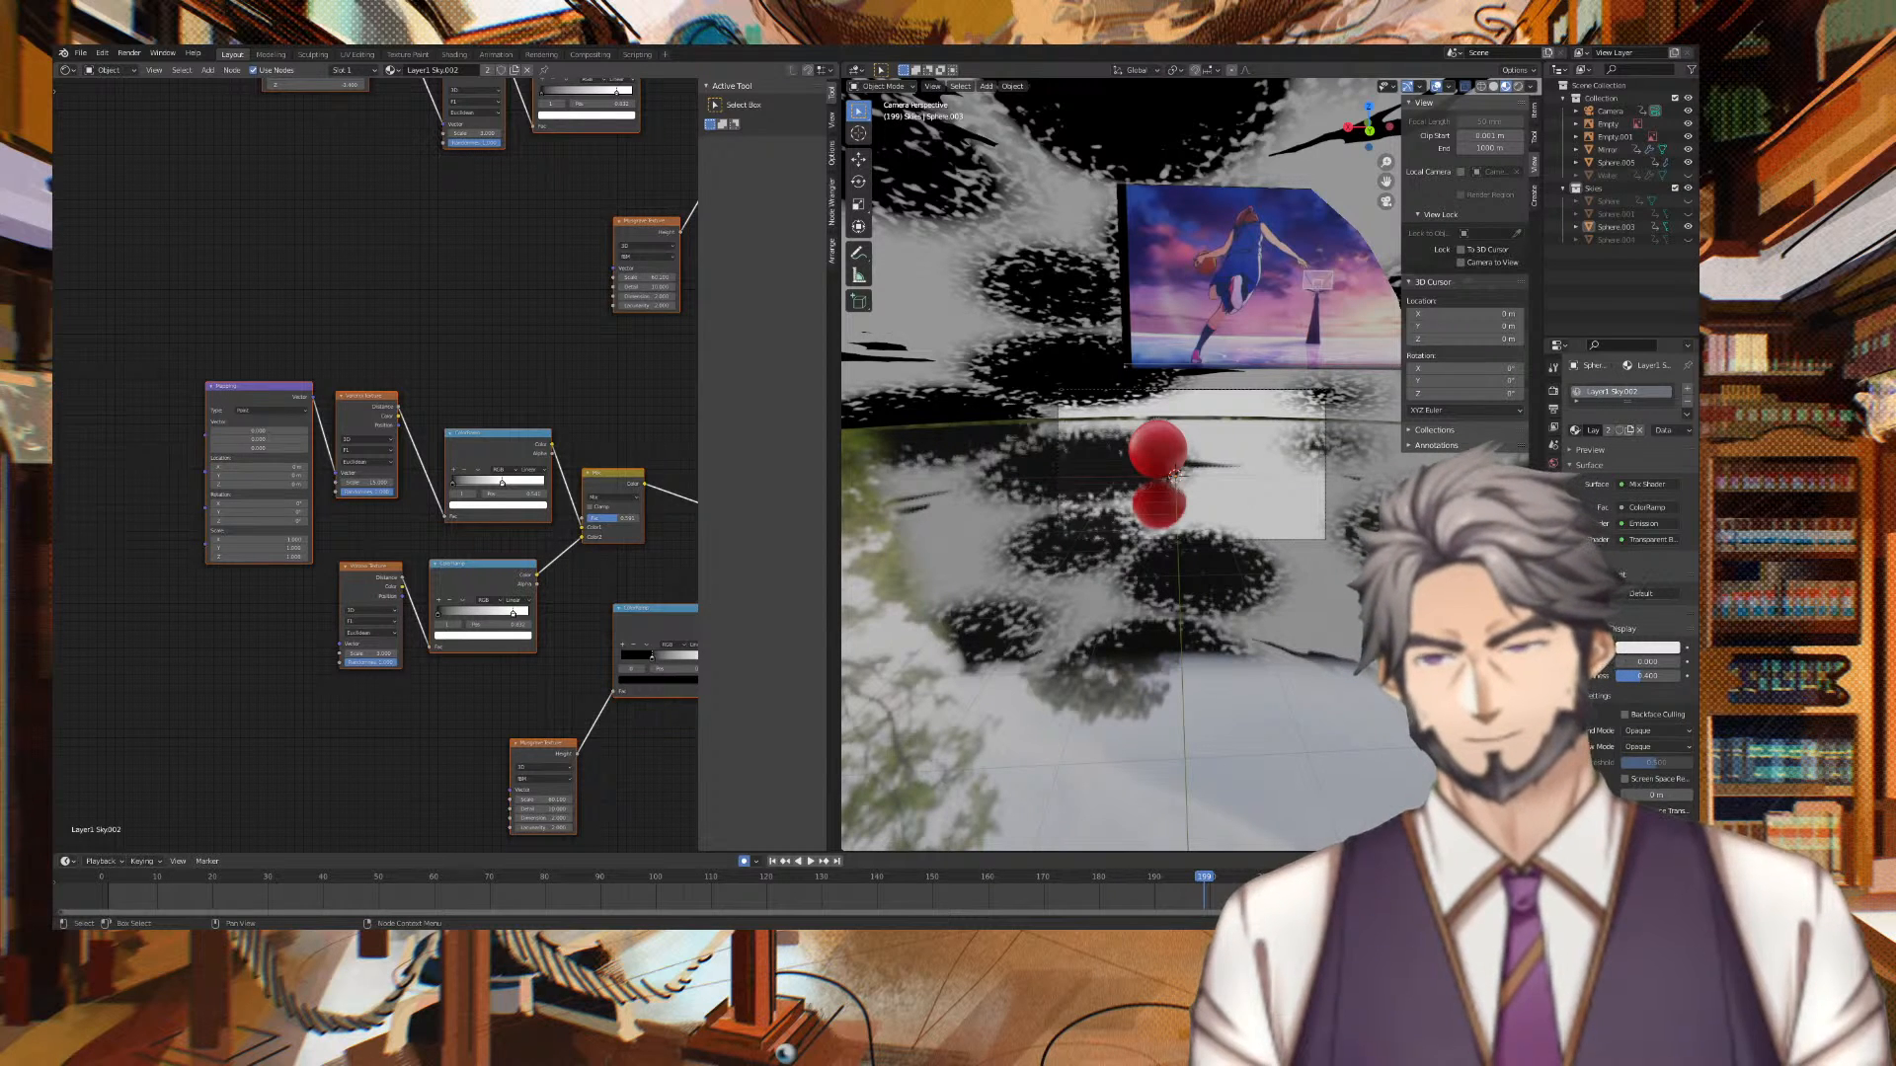
middle_drag(252, 355, 629, 508)
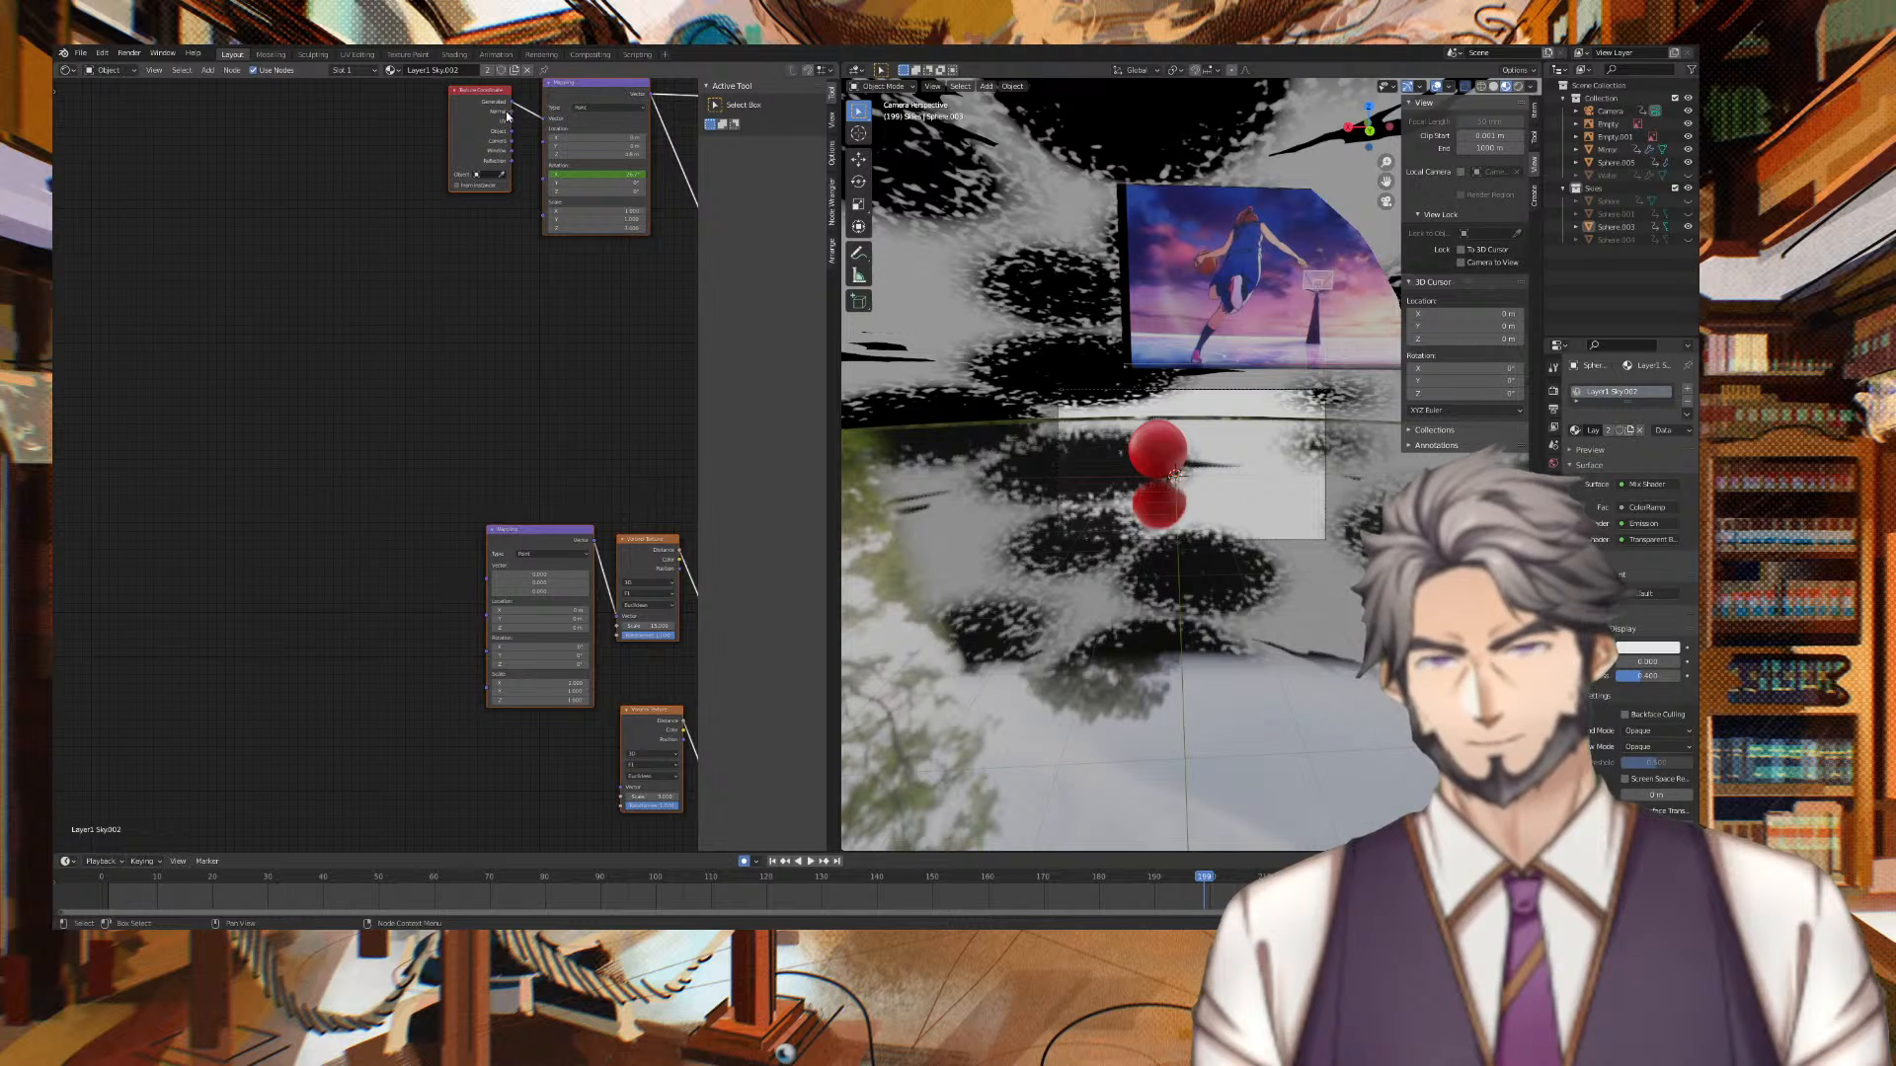
middle_drag(491, 98, 517, 329)
drag(518, 322, 313, 572)
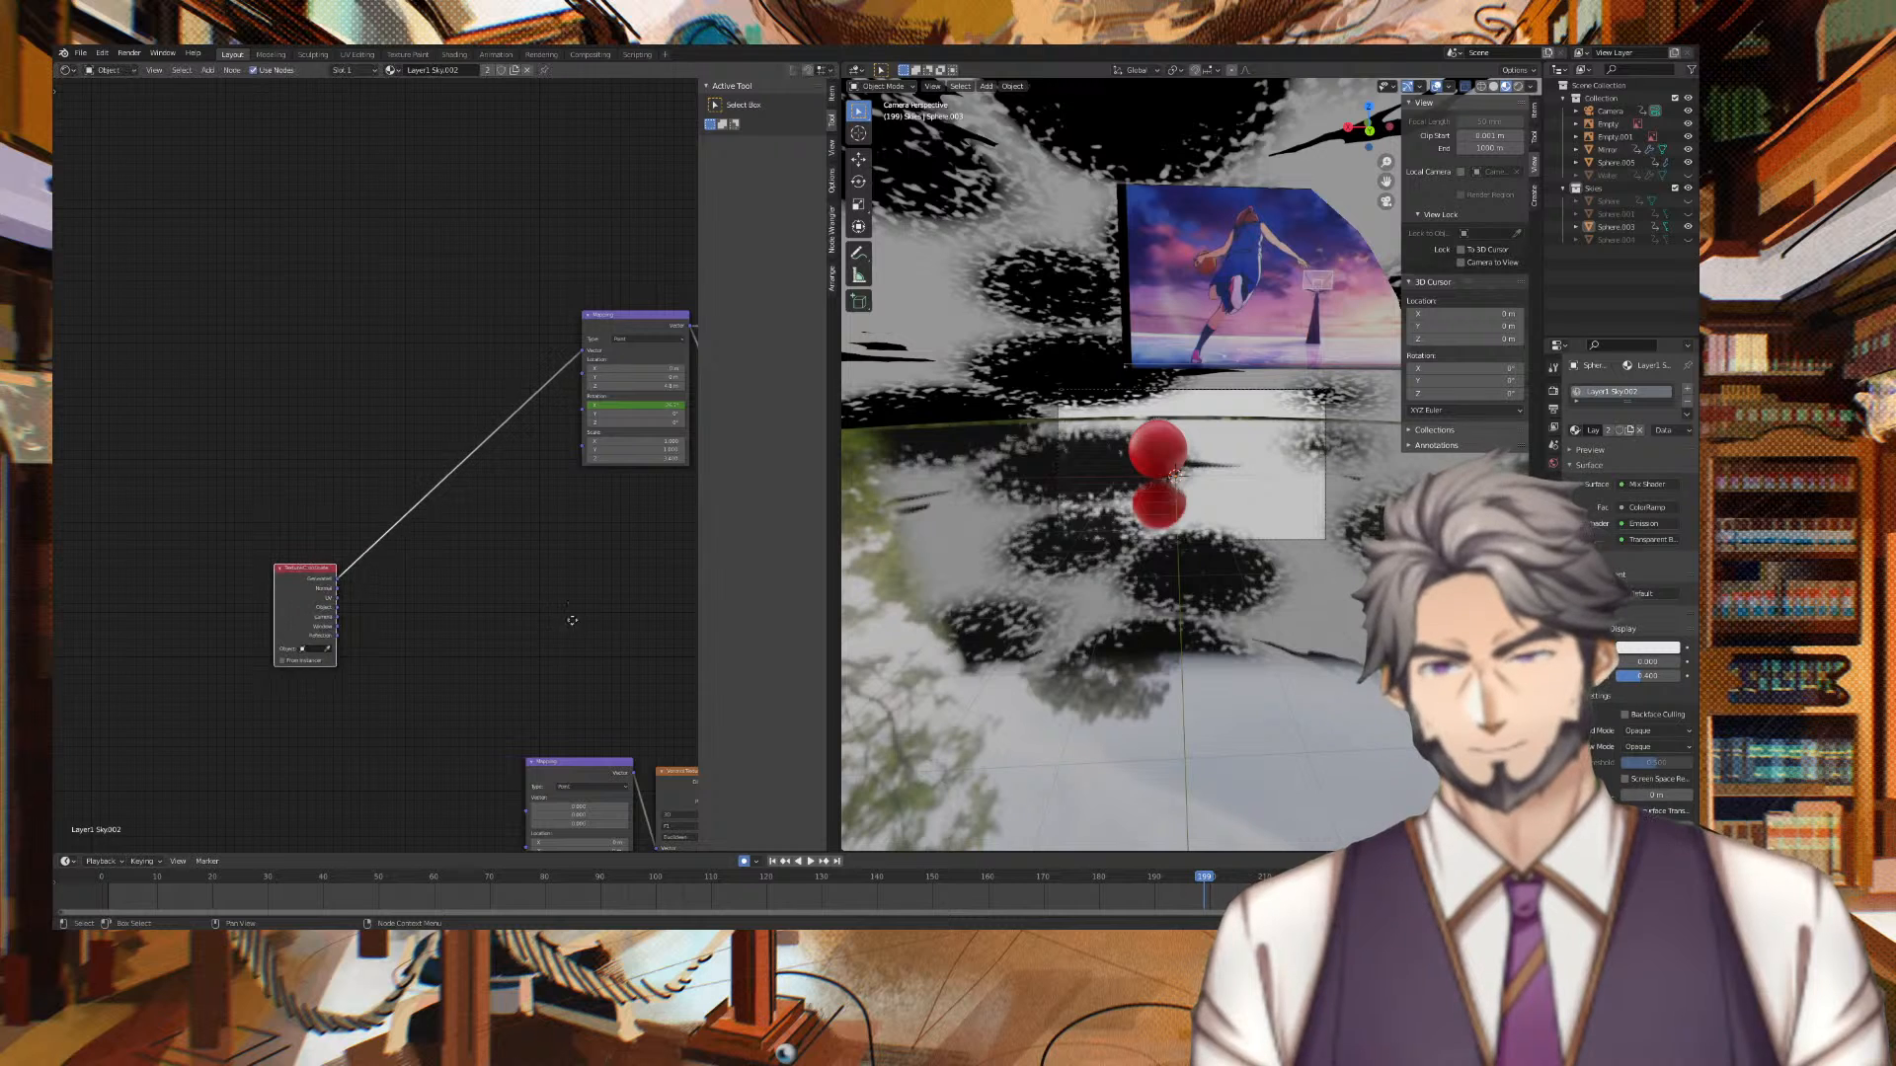
middle_drag(580, 643, 364, 316)
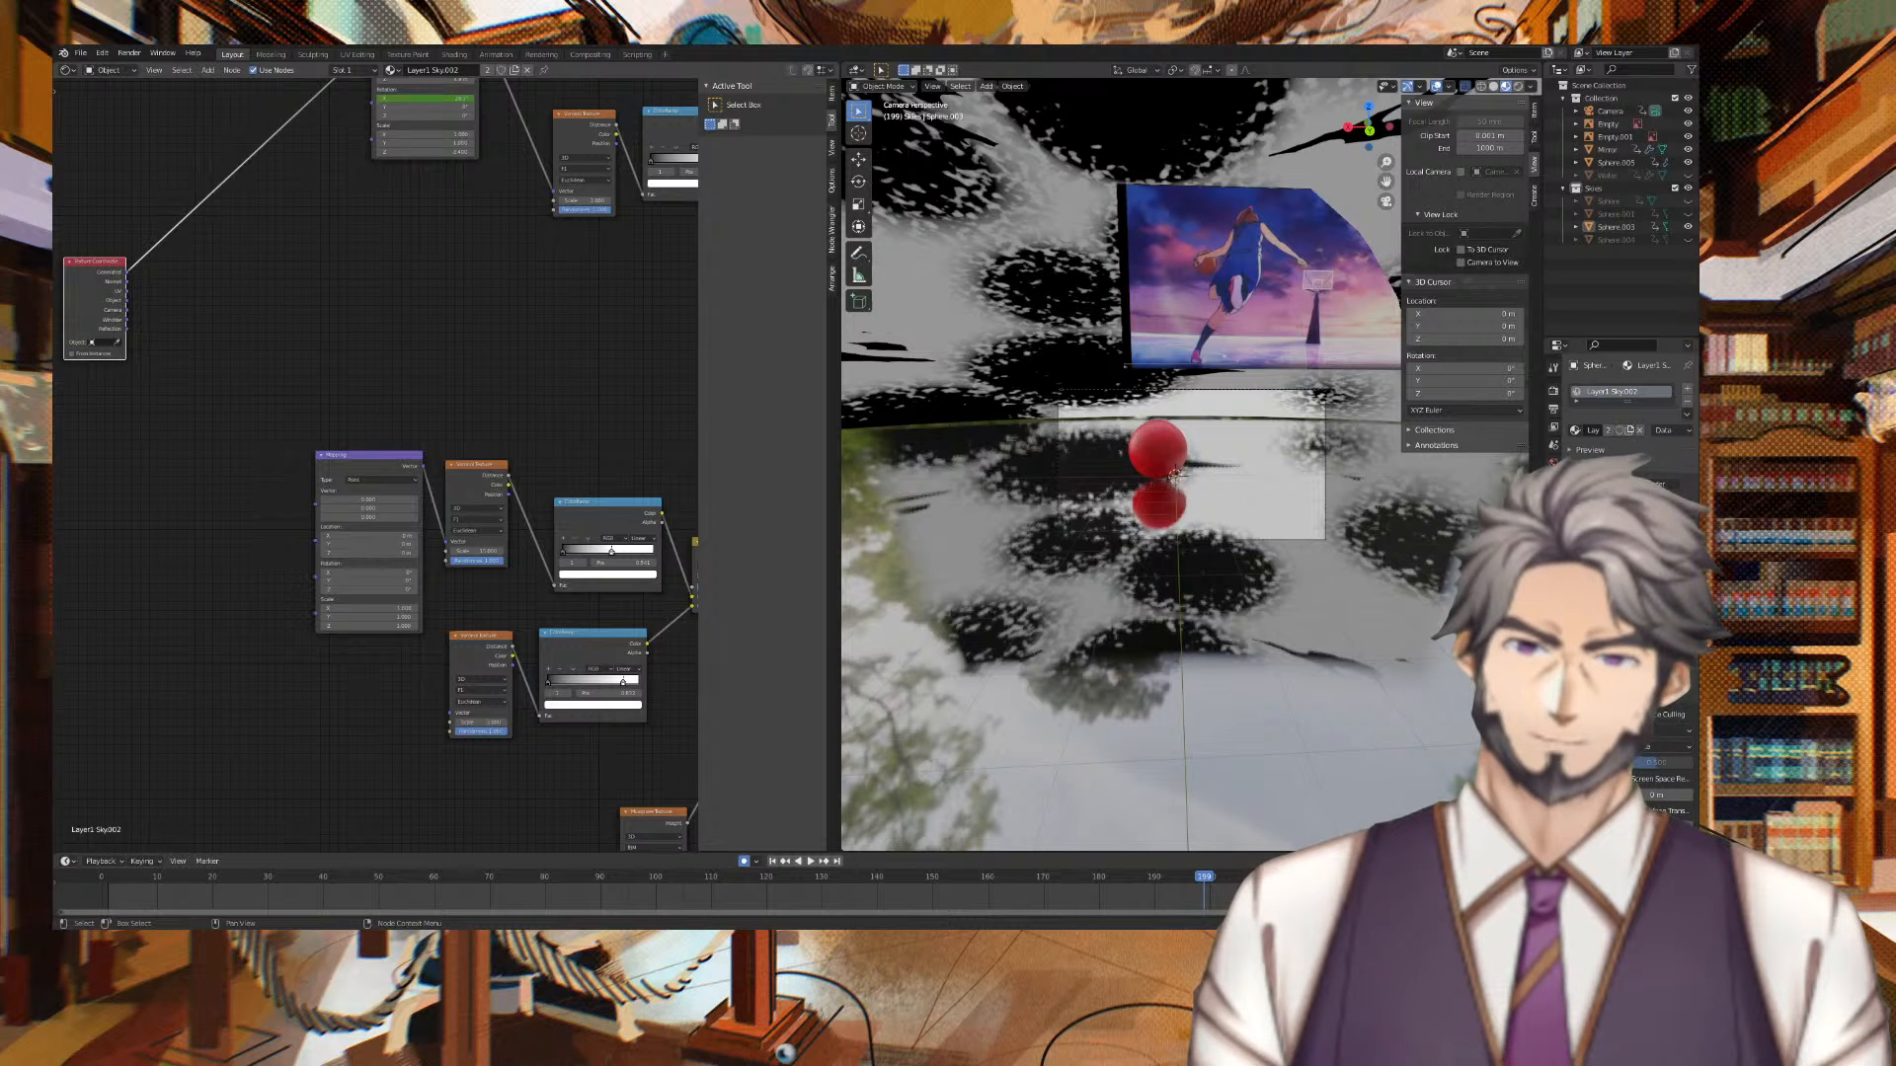
scroll(418, 464, down, 2)
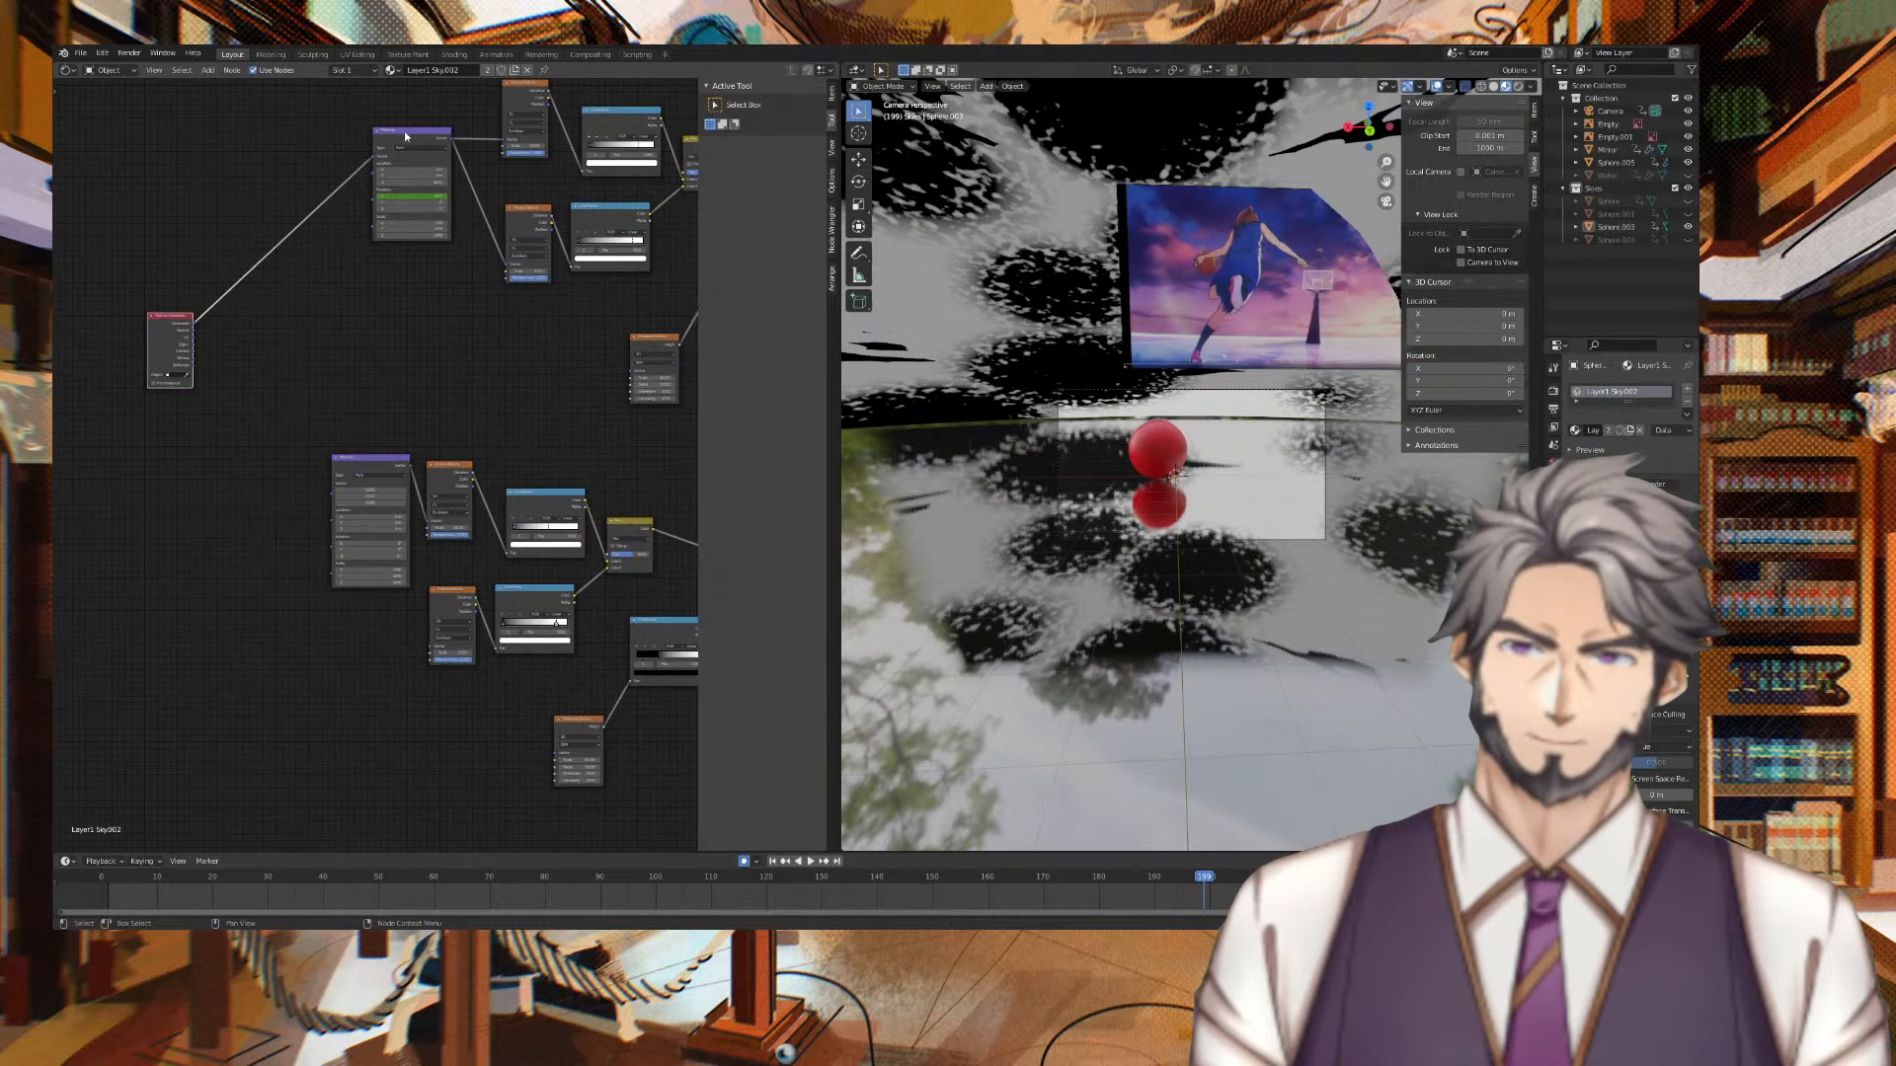
drag(421, 127, 314, 287)
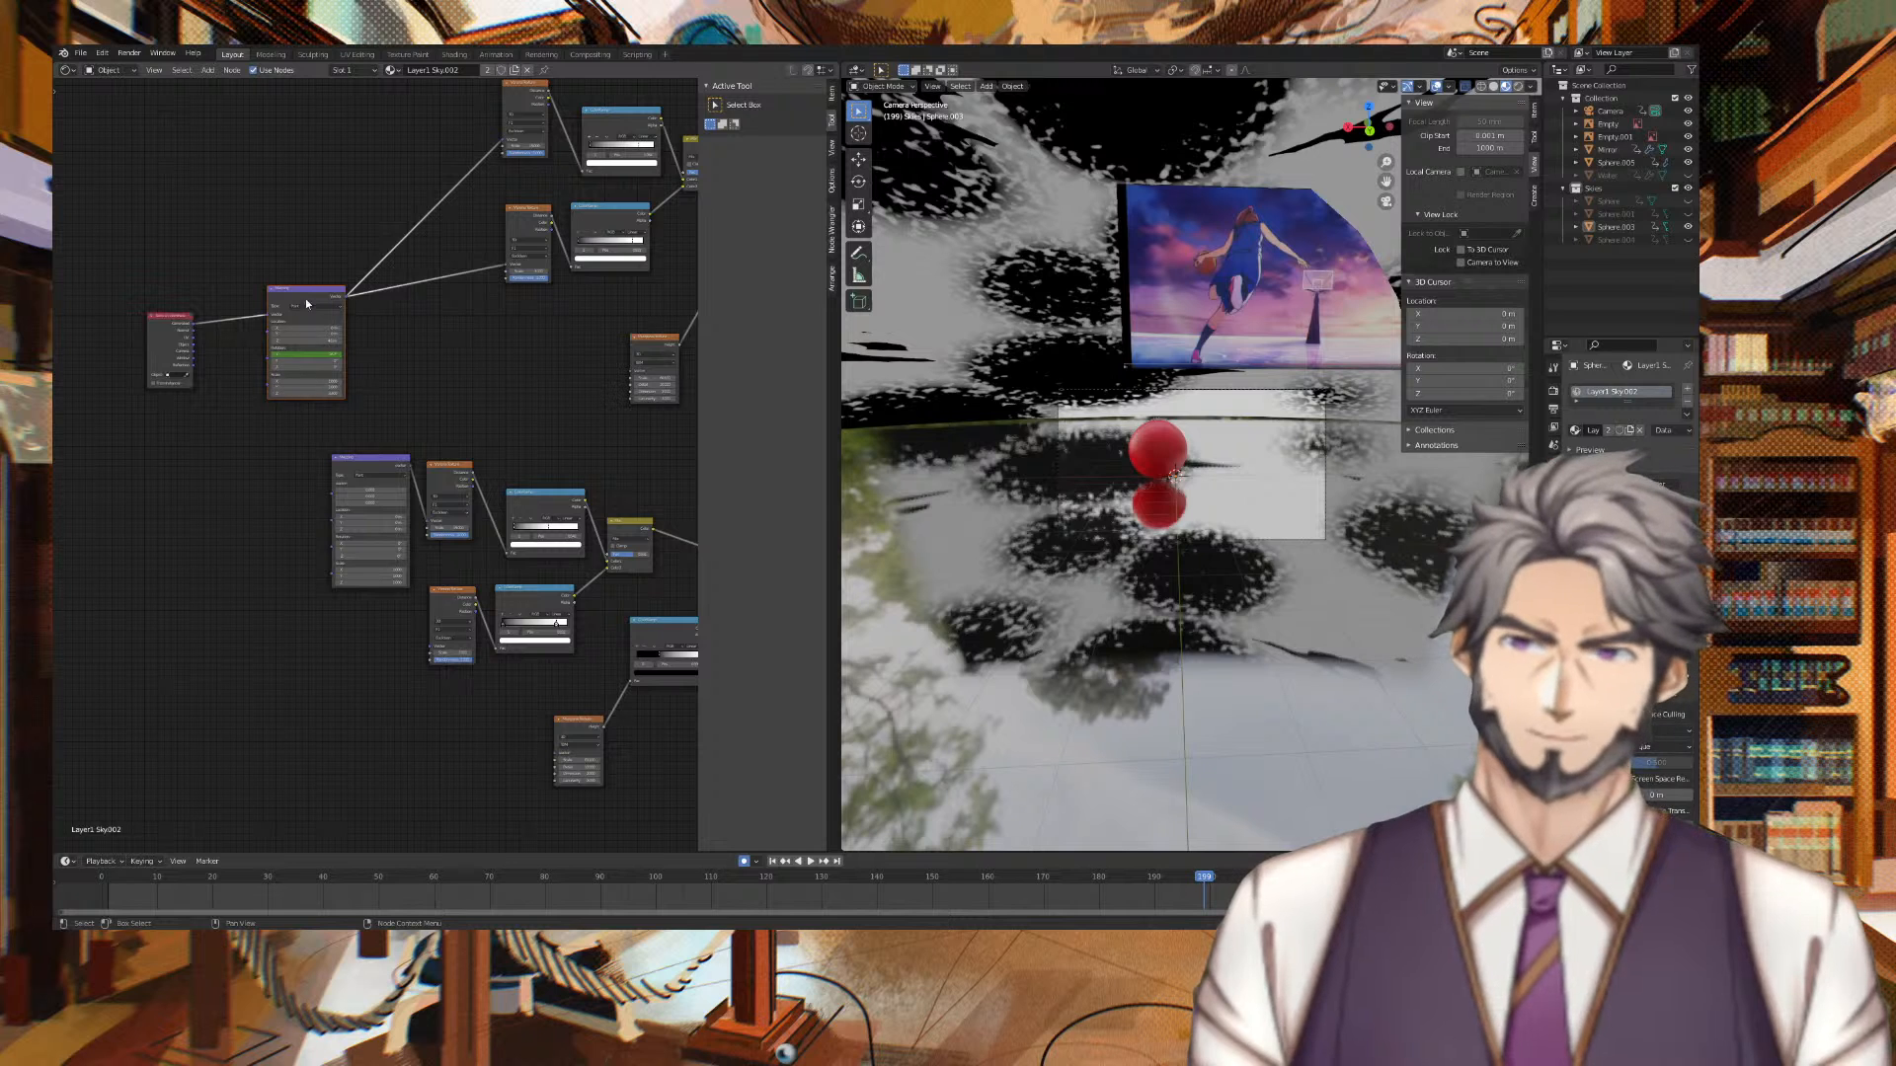
drag(110, 302, 362, 444)
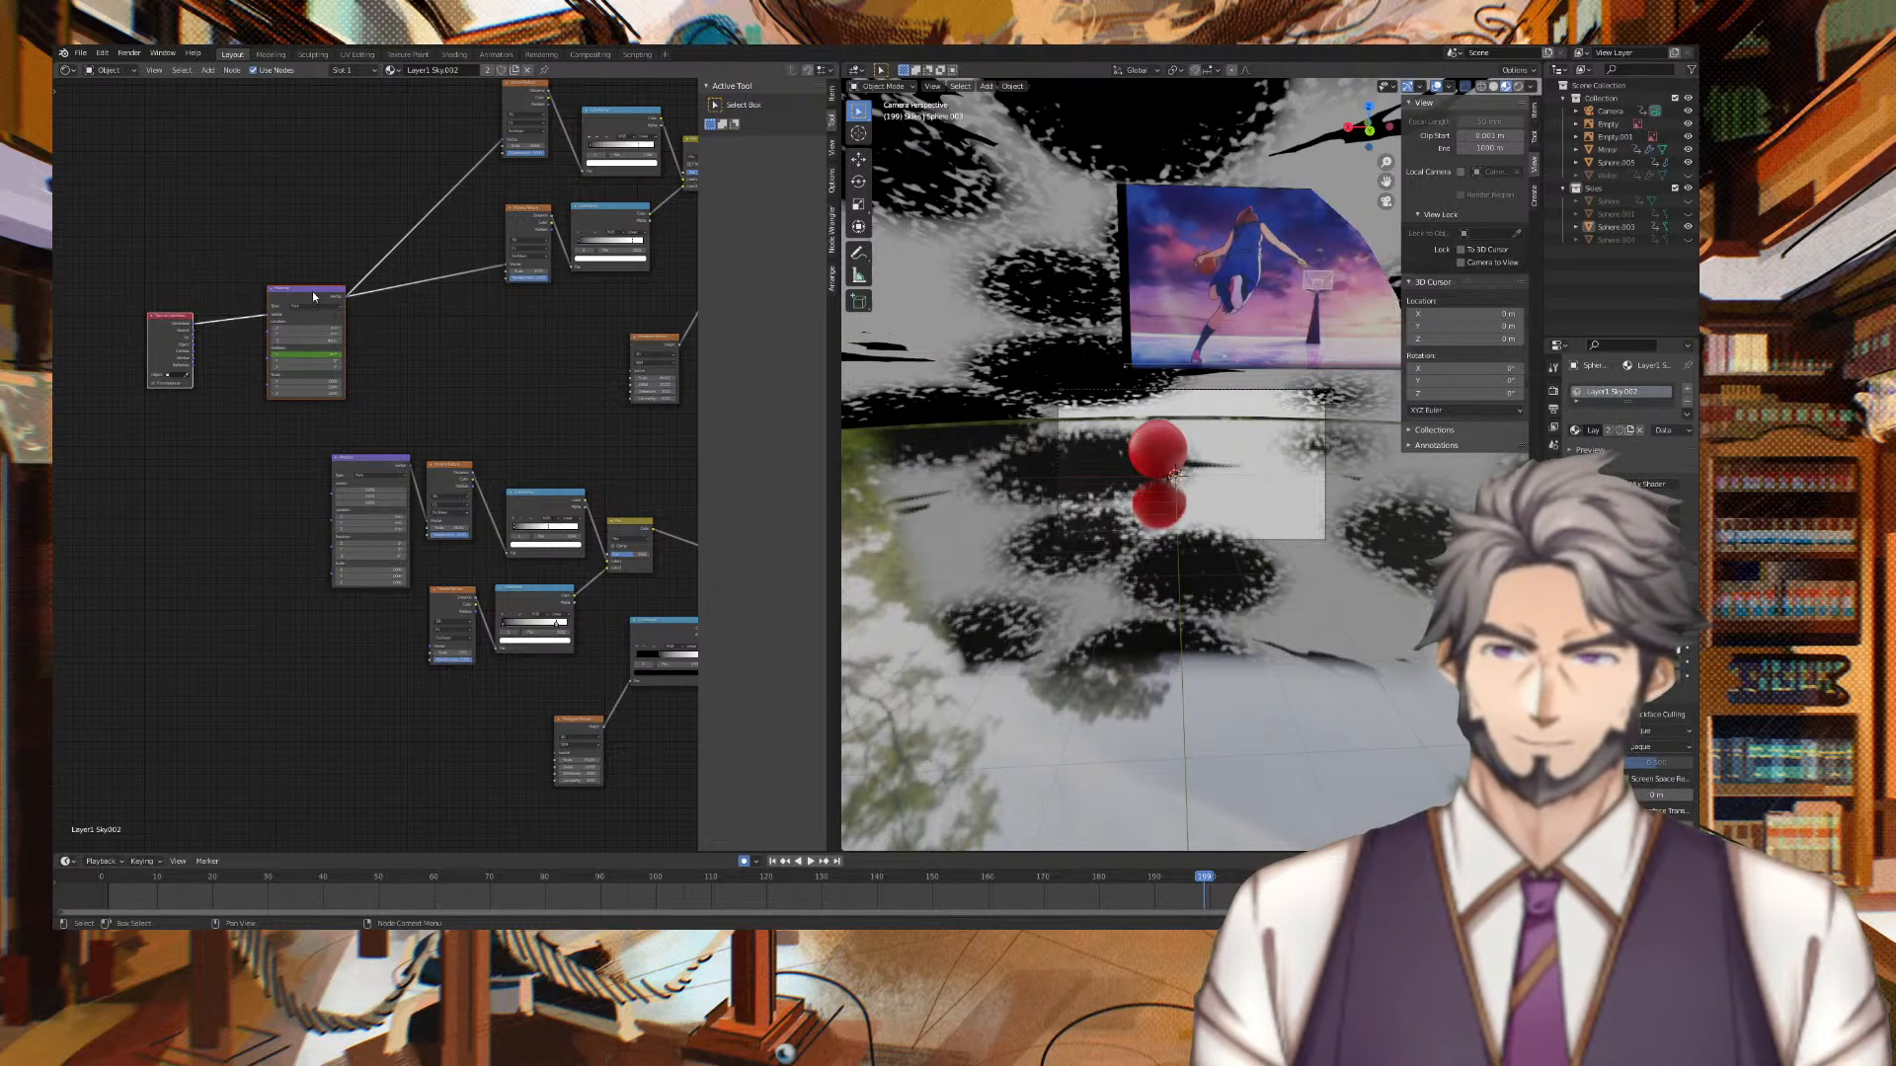
drag(312, 292, 332, 482)
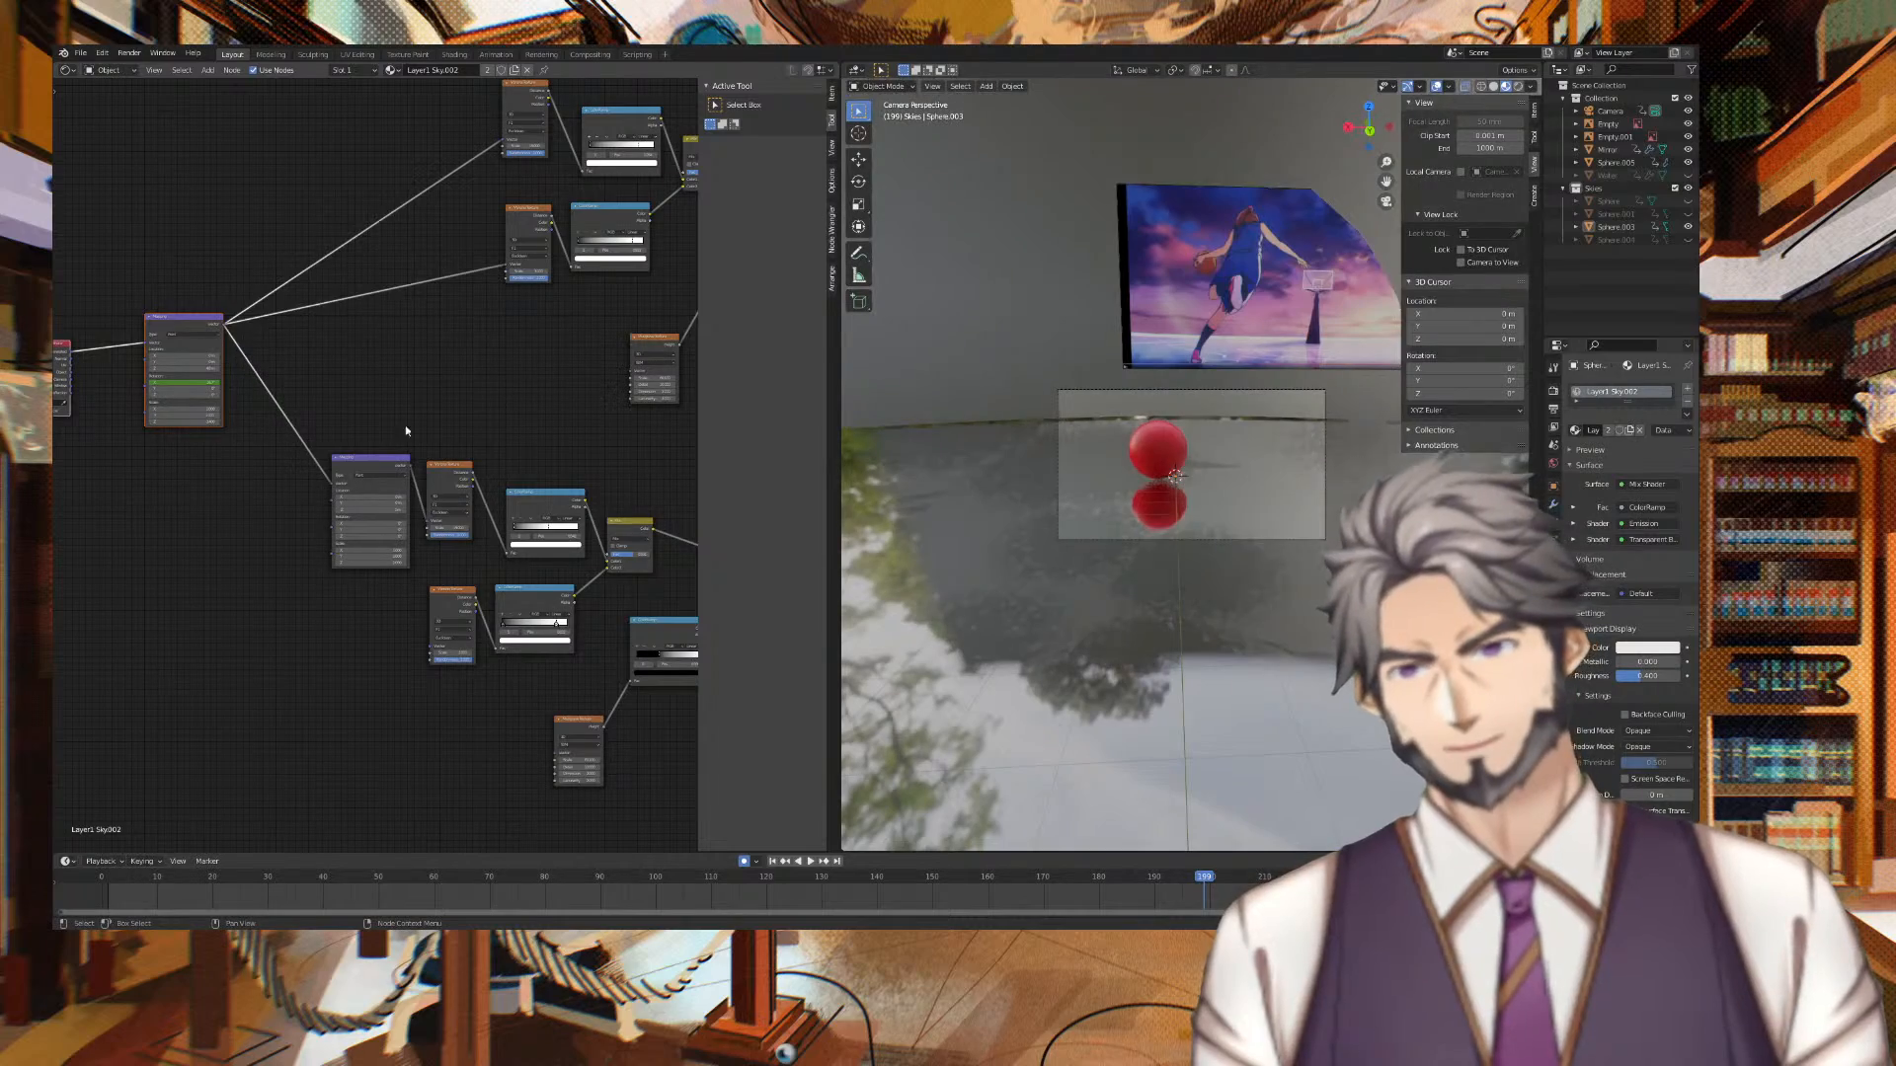
Set the shared Mapping node's location and X rotation to 0 and adjust its Z scale to round out the stretched cloud spots
scroll(1101, 410, down, 3)
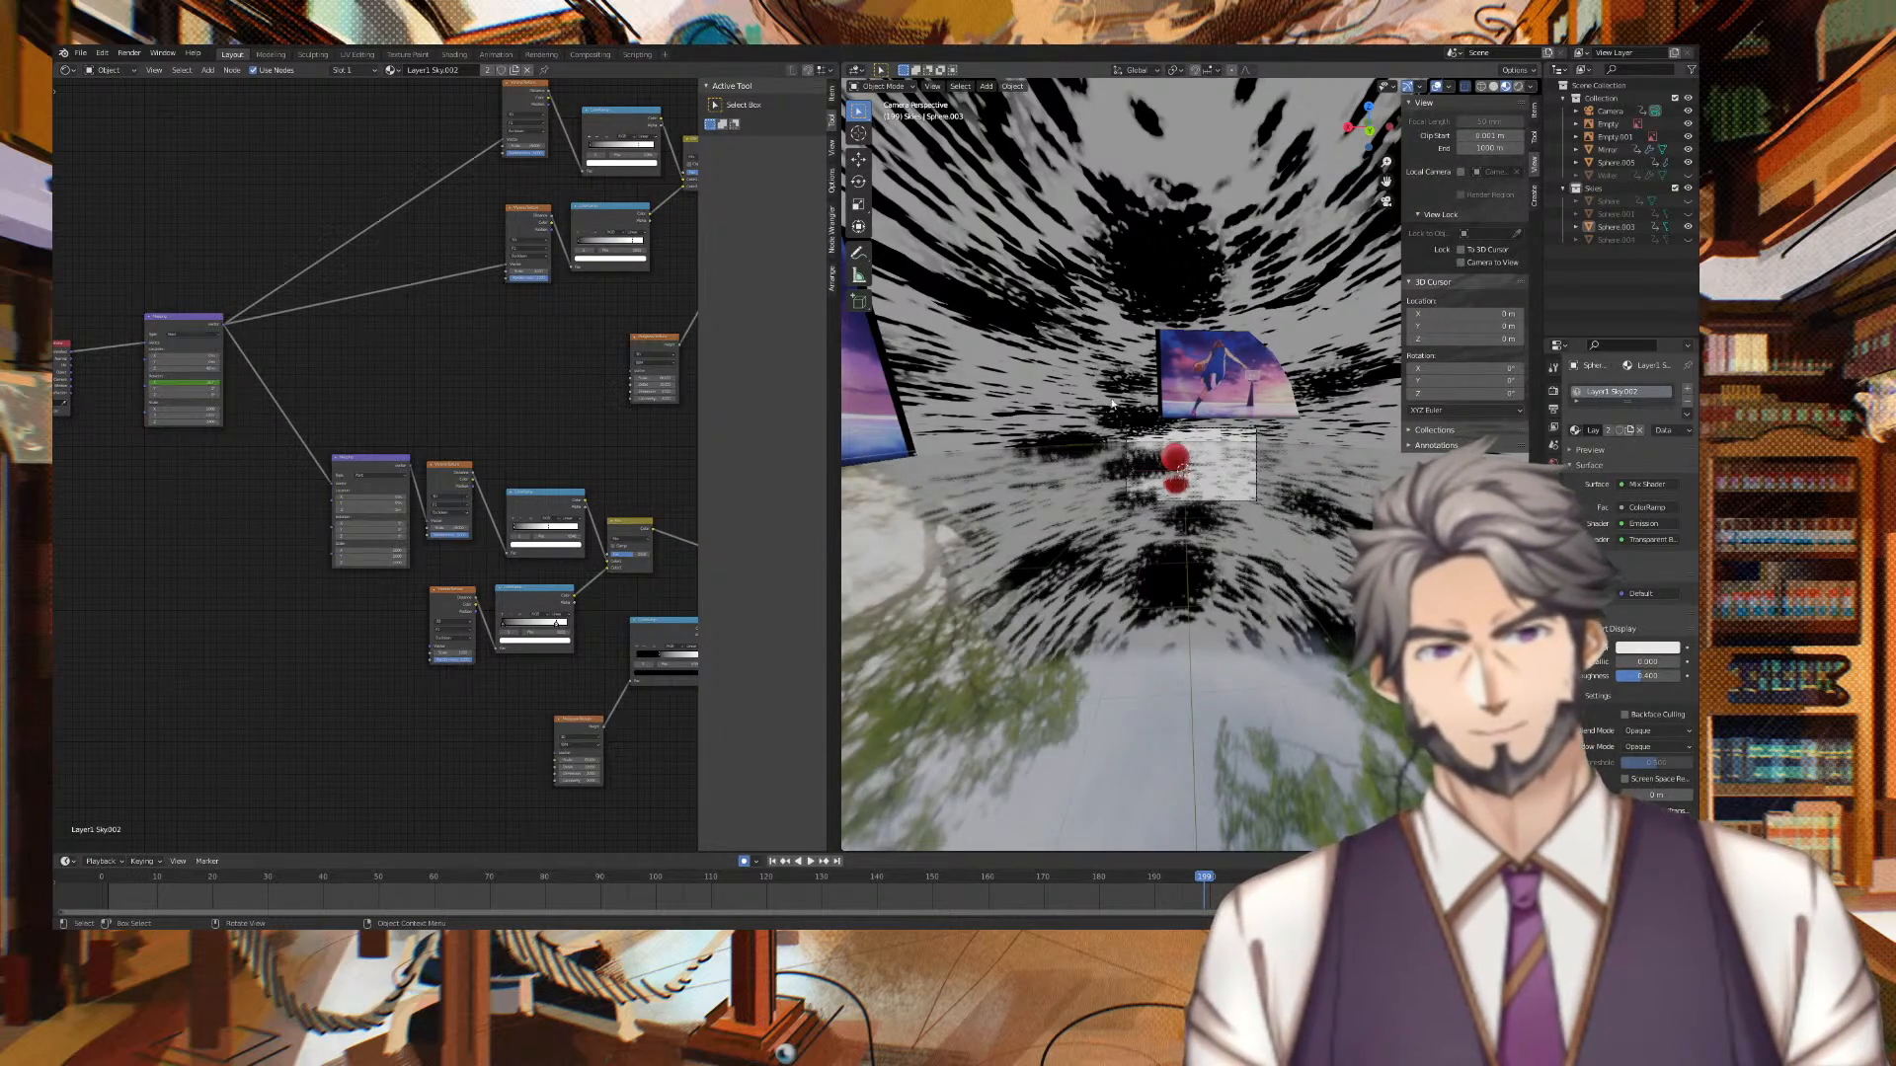
middle_drag(1188, 299, 928, 316)
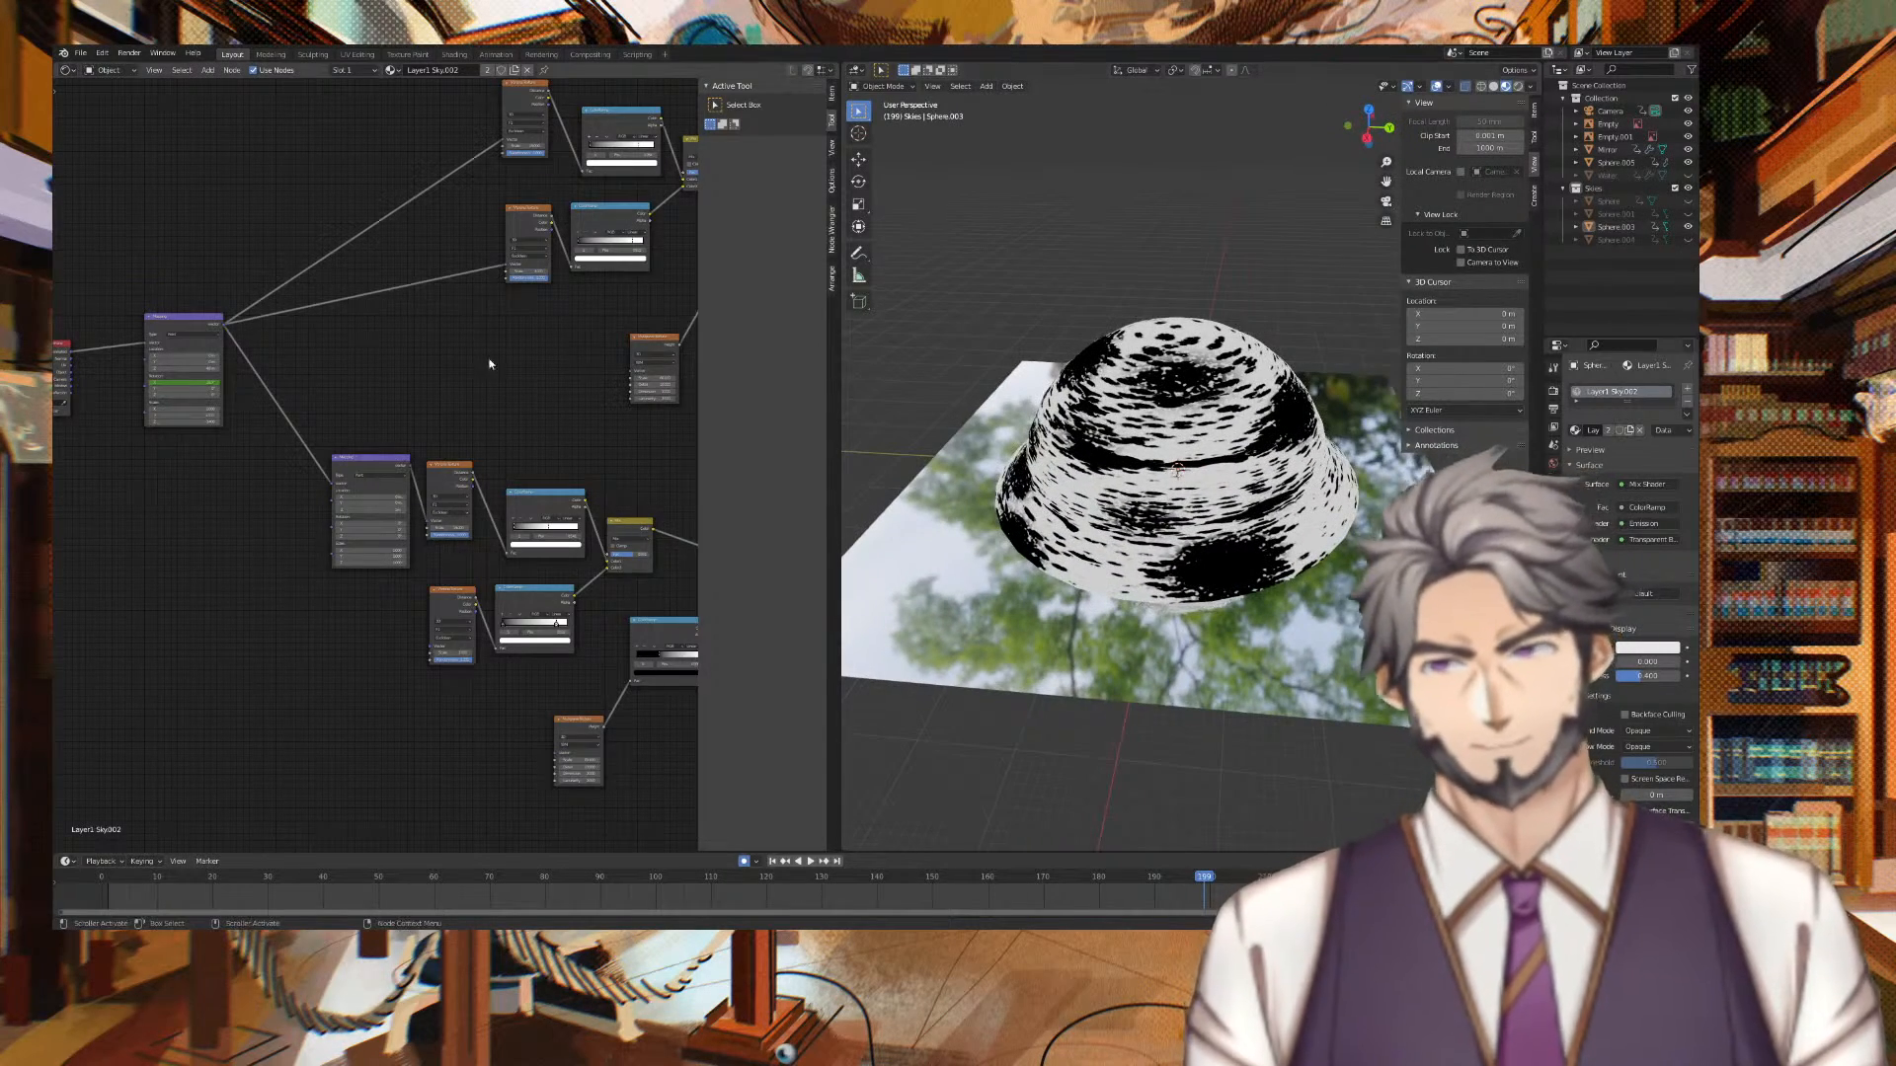
scroll(462, 471, up, 2)
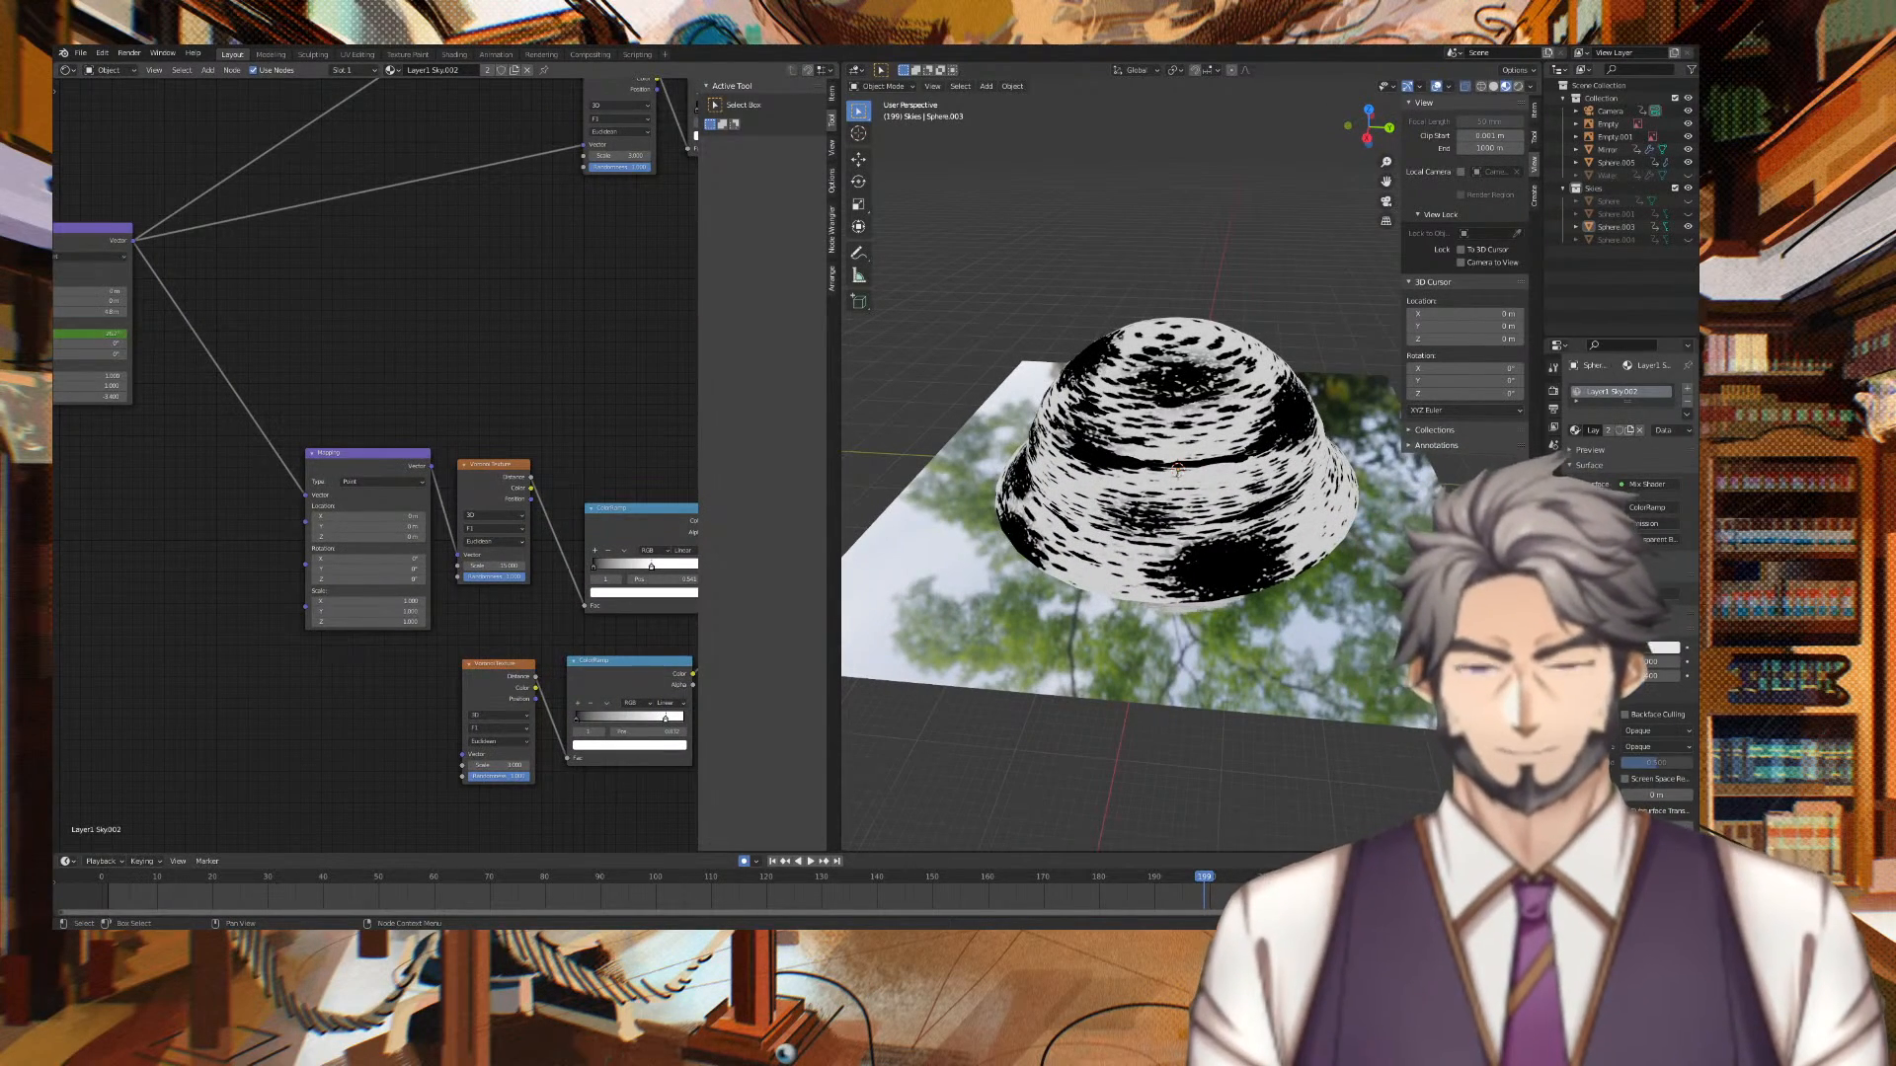
middle_drag(228, 336, 498, 413)
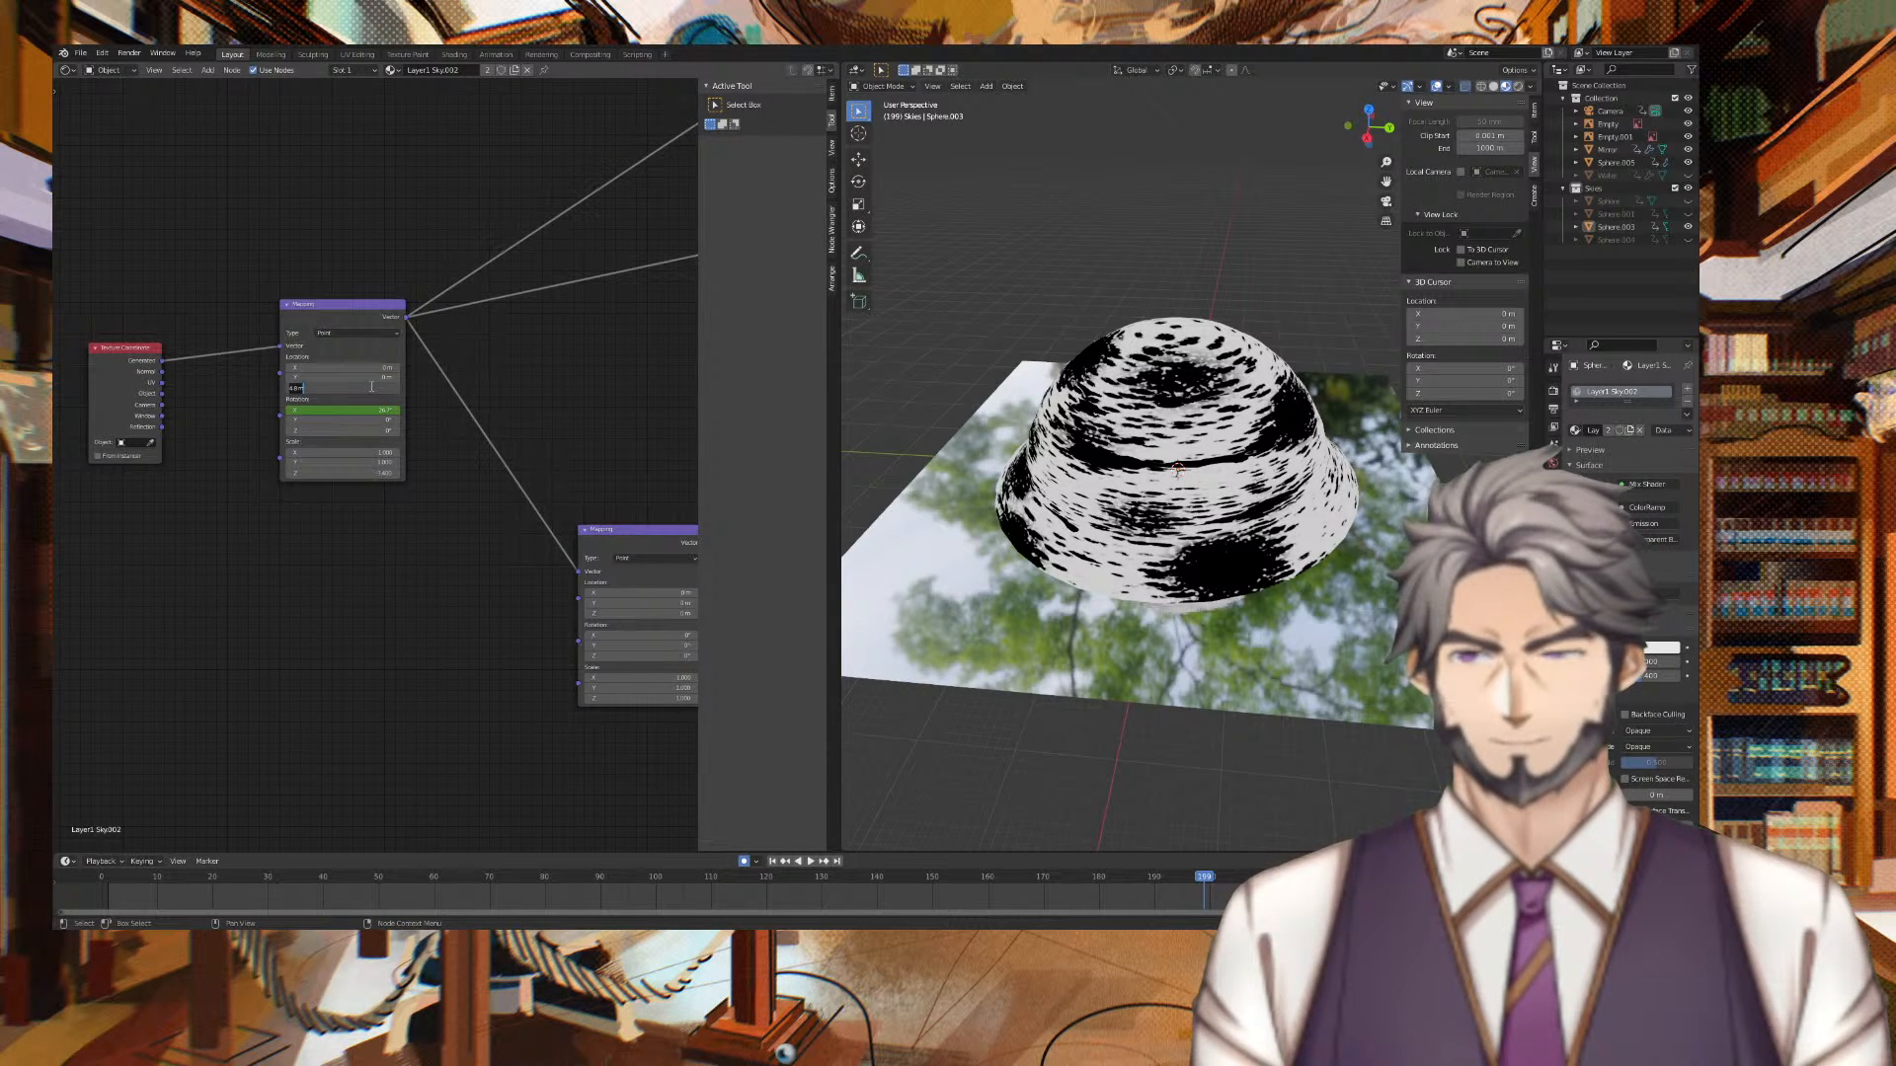
key(Return)
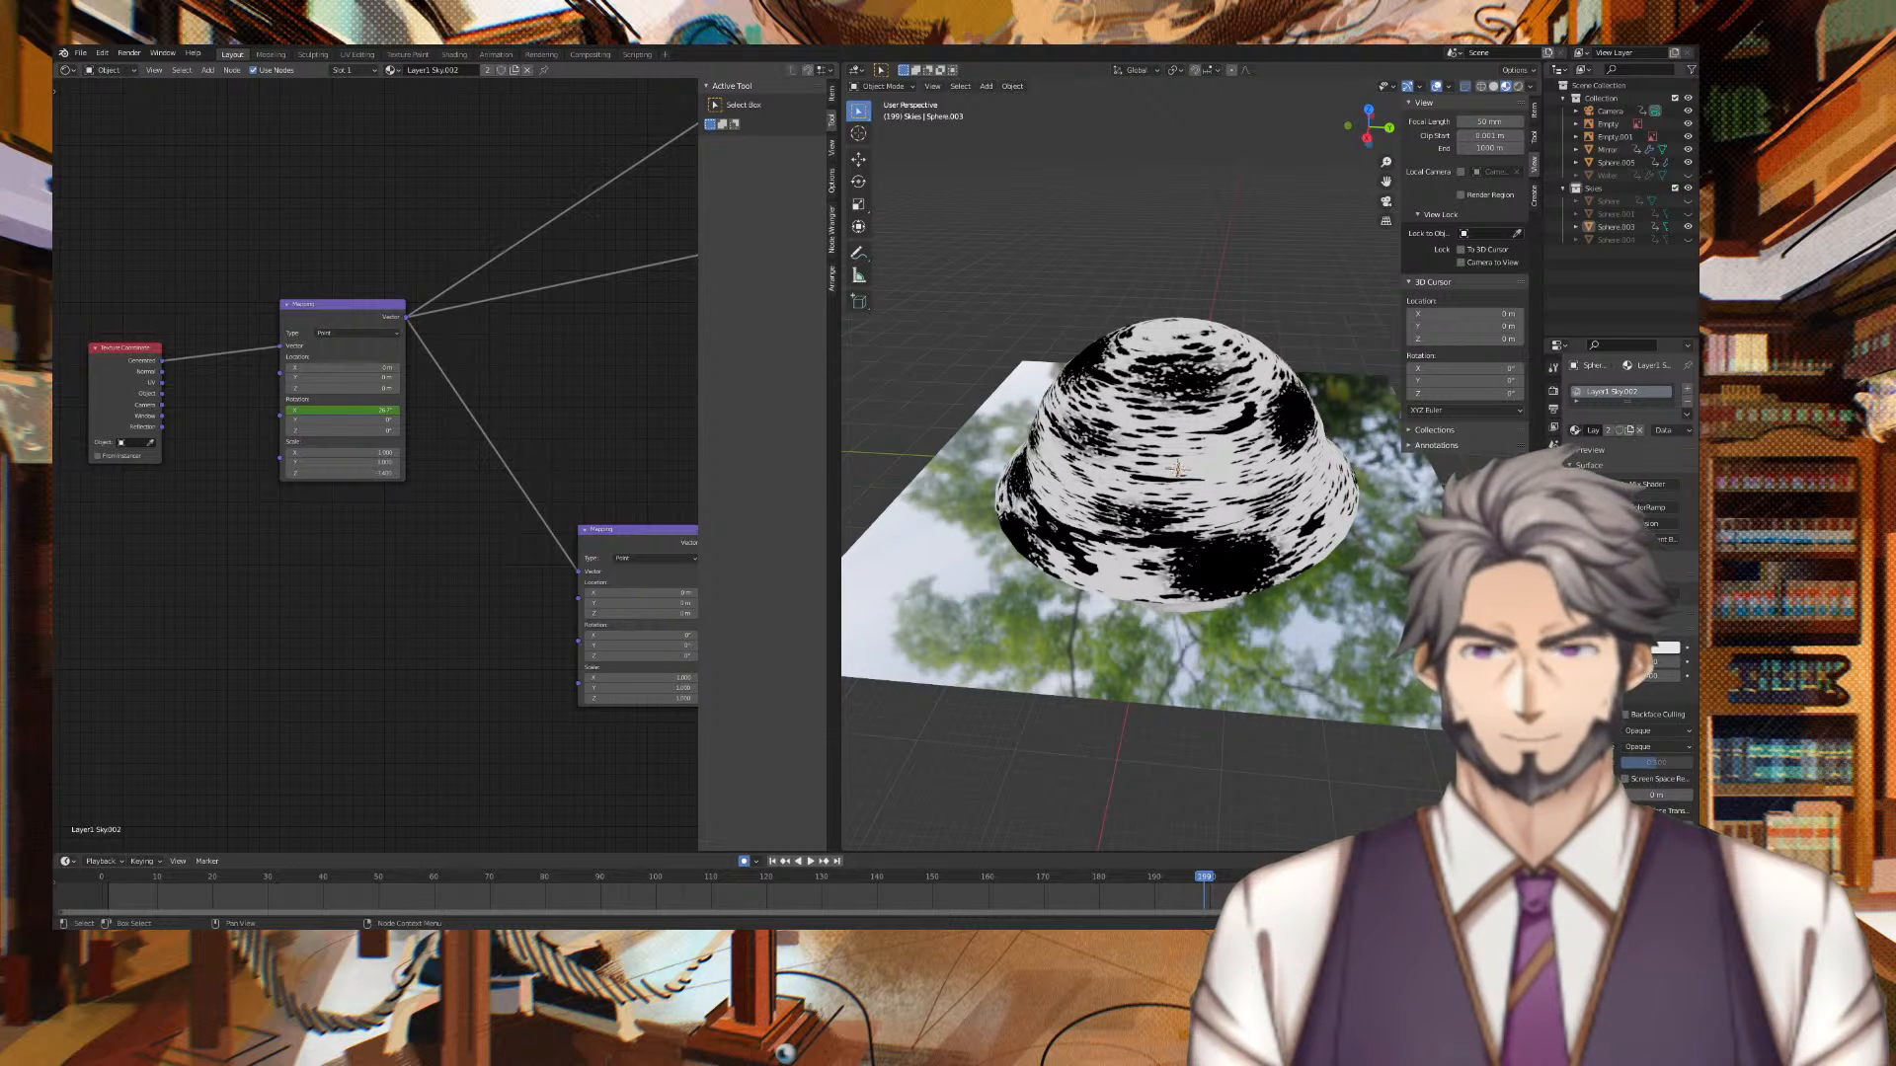
click(342, 410)
text(0)
key(Return)
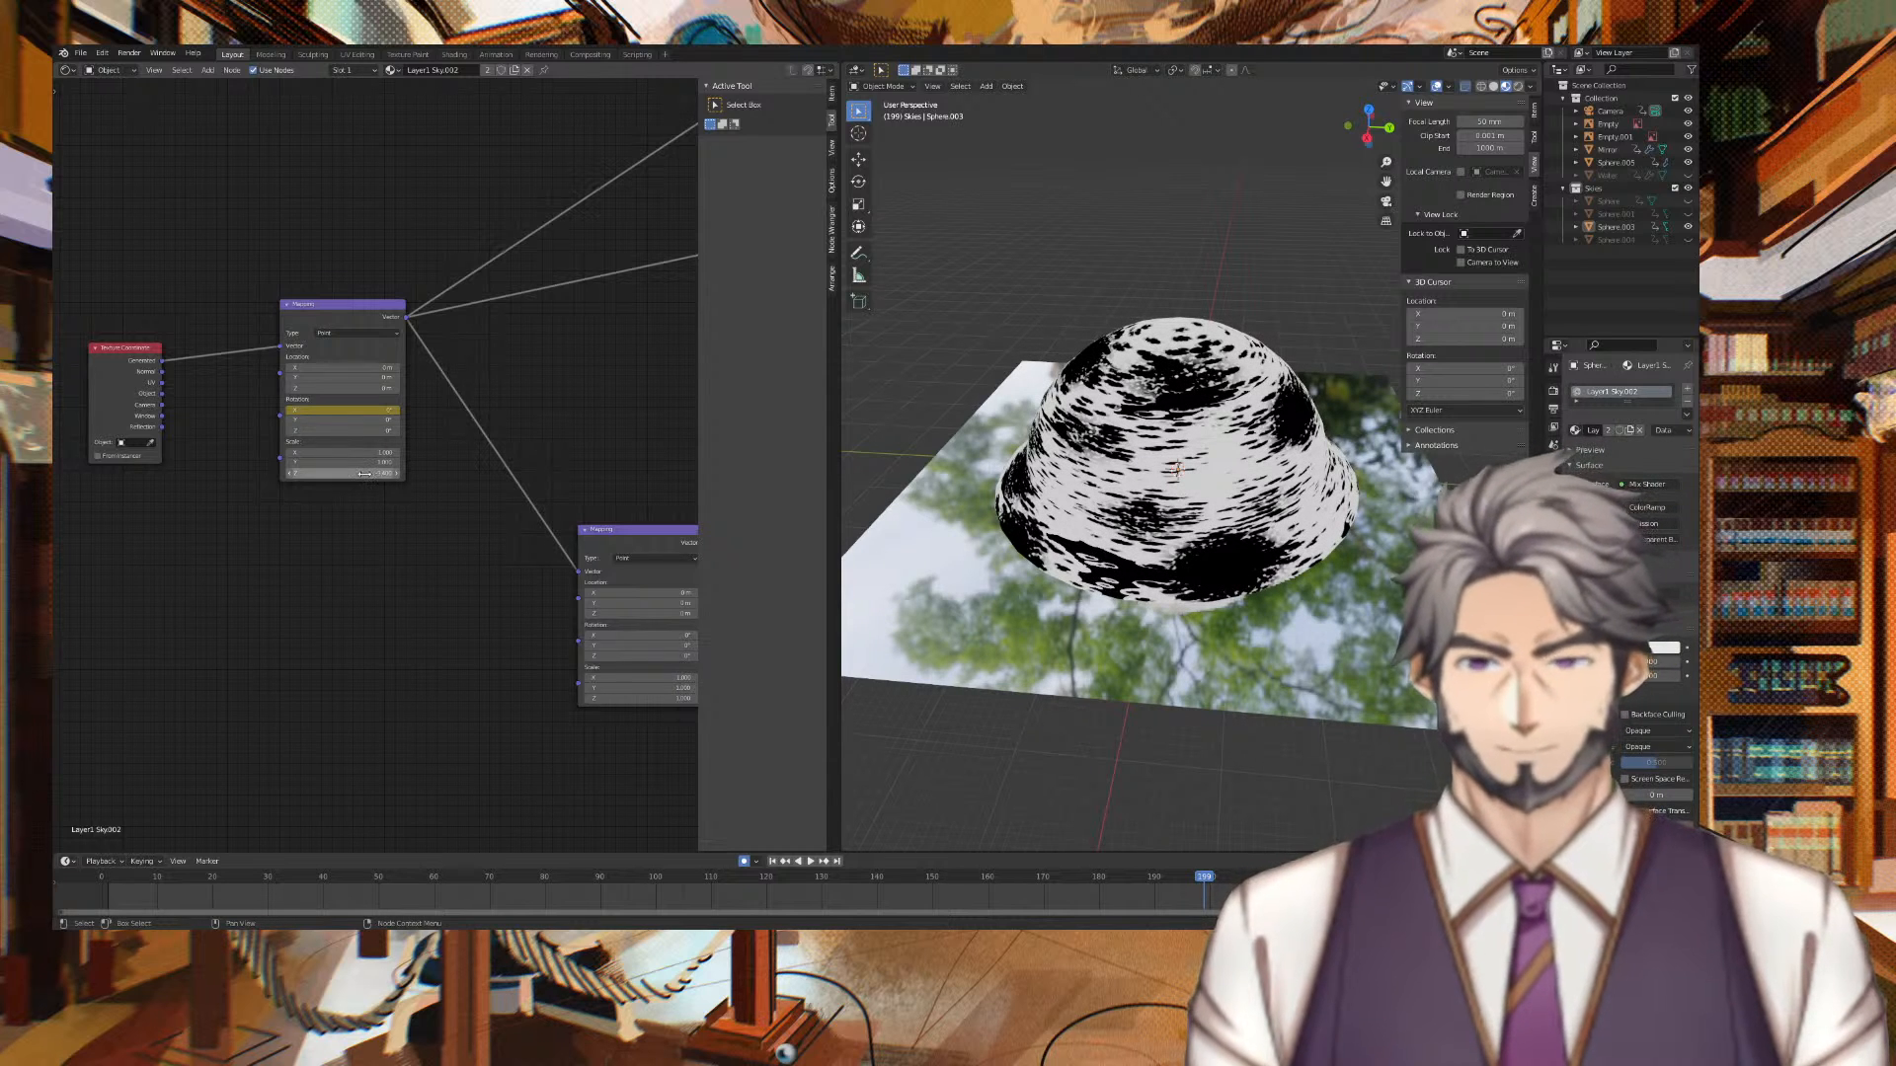
mouse_move(365, 479)
mouse_down()
mouse_move(286, 479)
mouse_move(568, 479)
mouse_up()
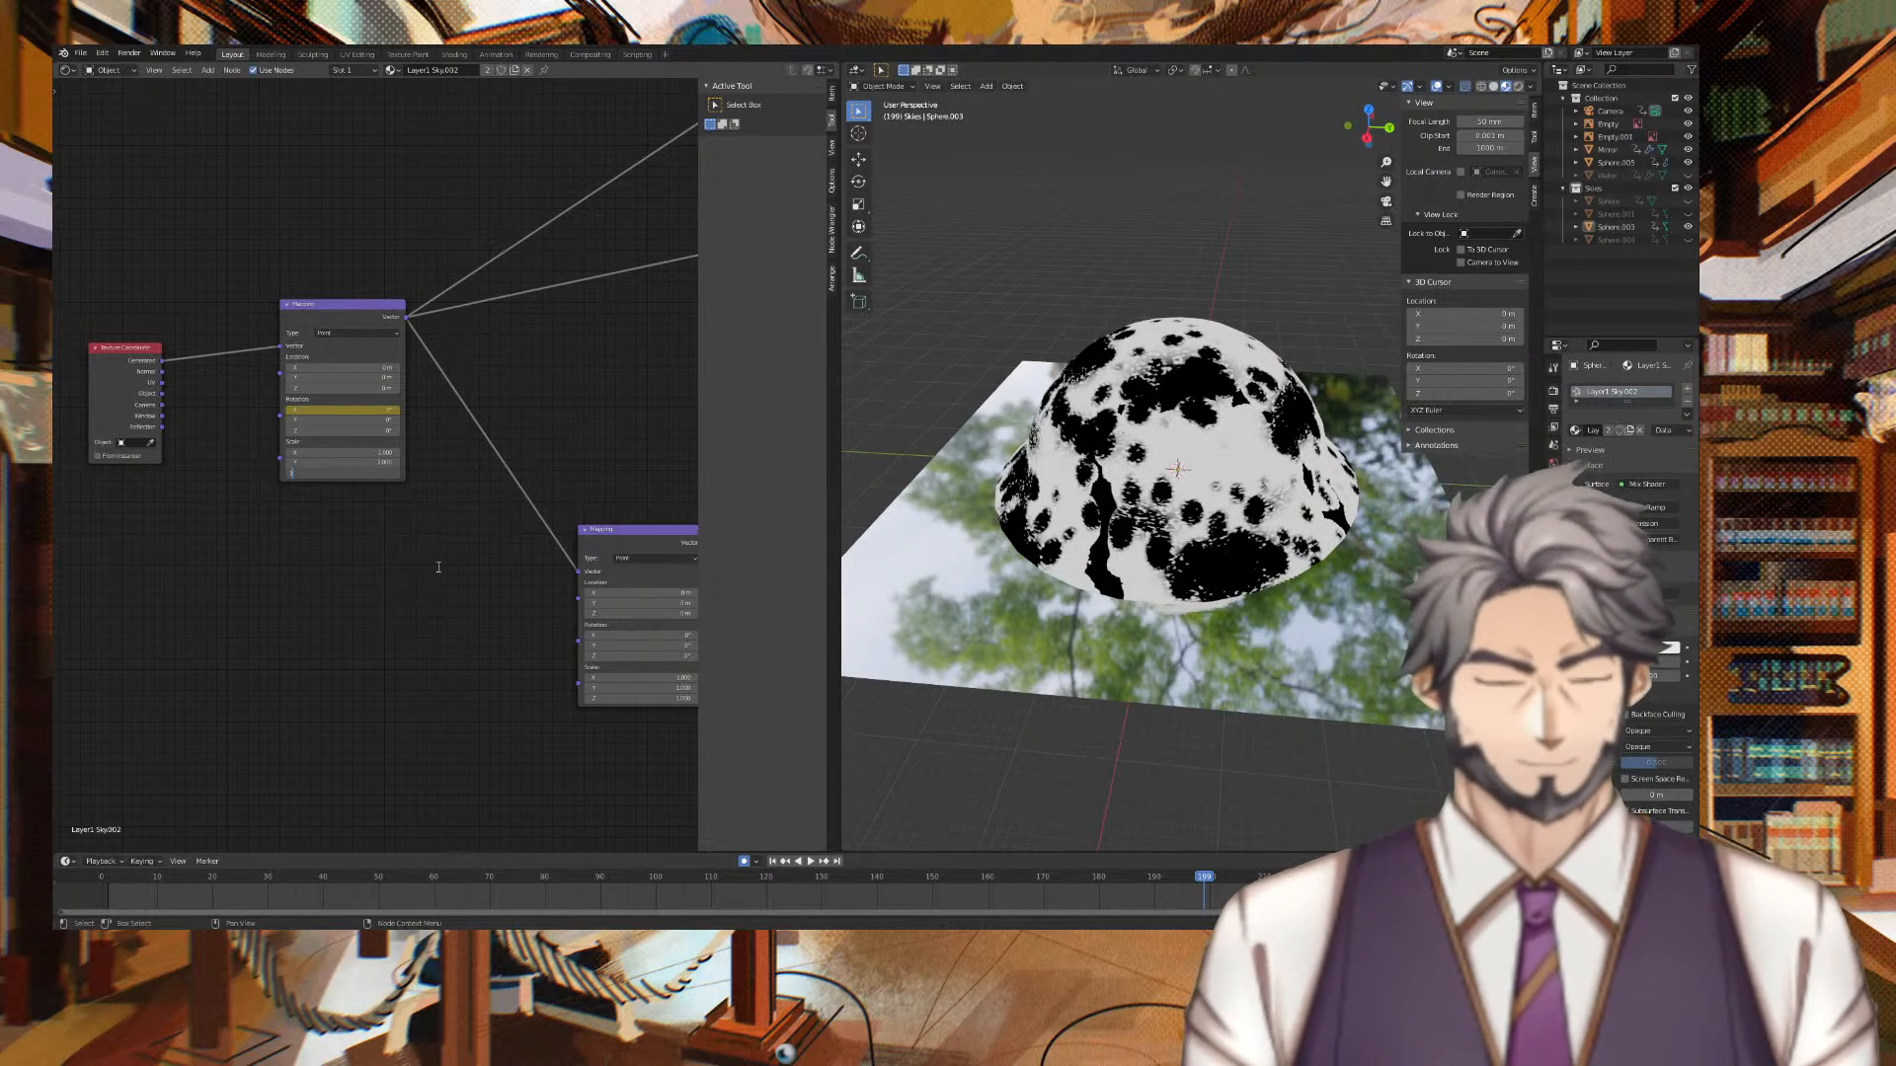
key(ctrl+z)
Move the black stops inward on both Voronoi ColorRamps of the duplicated chain to darken the cloud shading
middle_drag(476, 595, 419, 574)
middle_drag(1214, 509, 1066, 489)
middle_drag(560, 428, 174, 329)
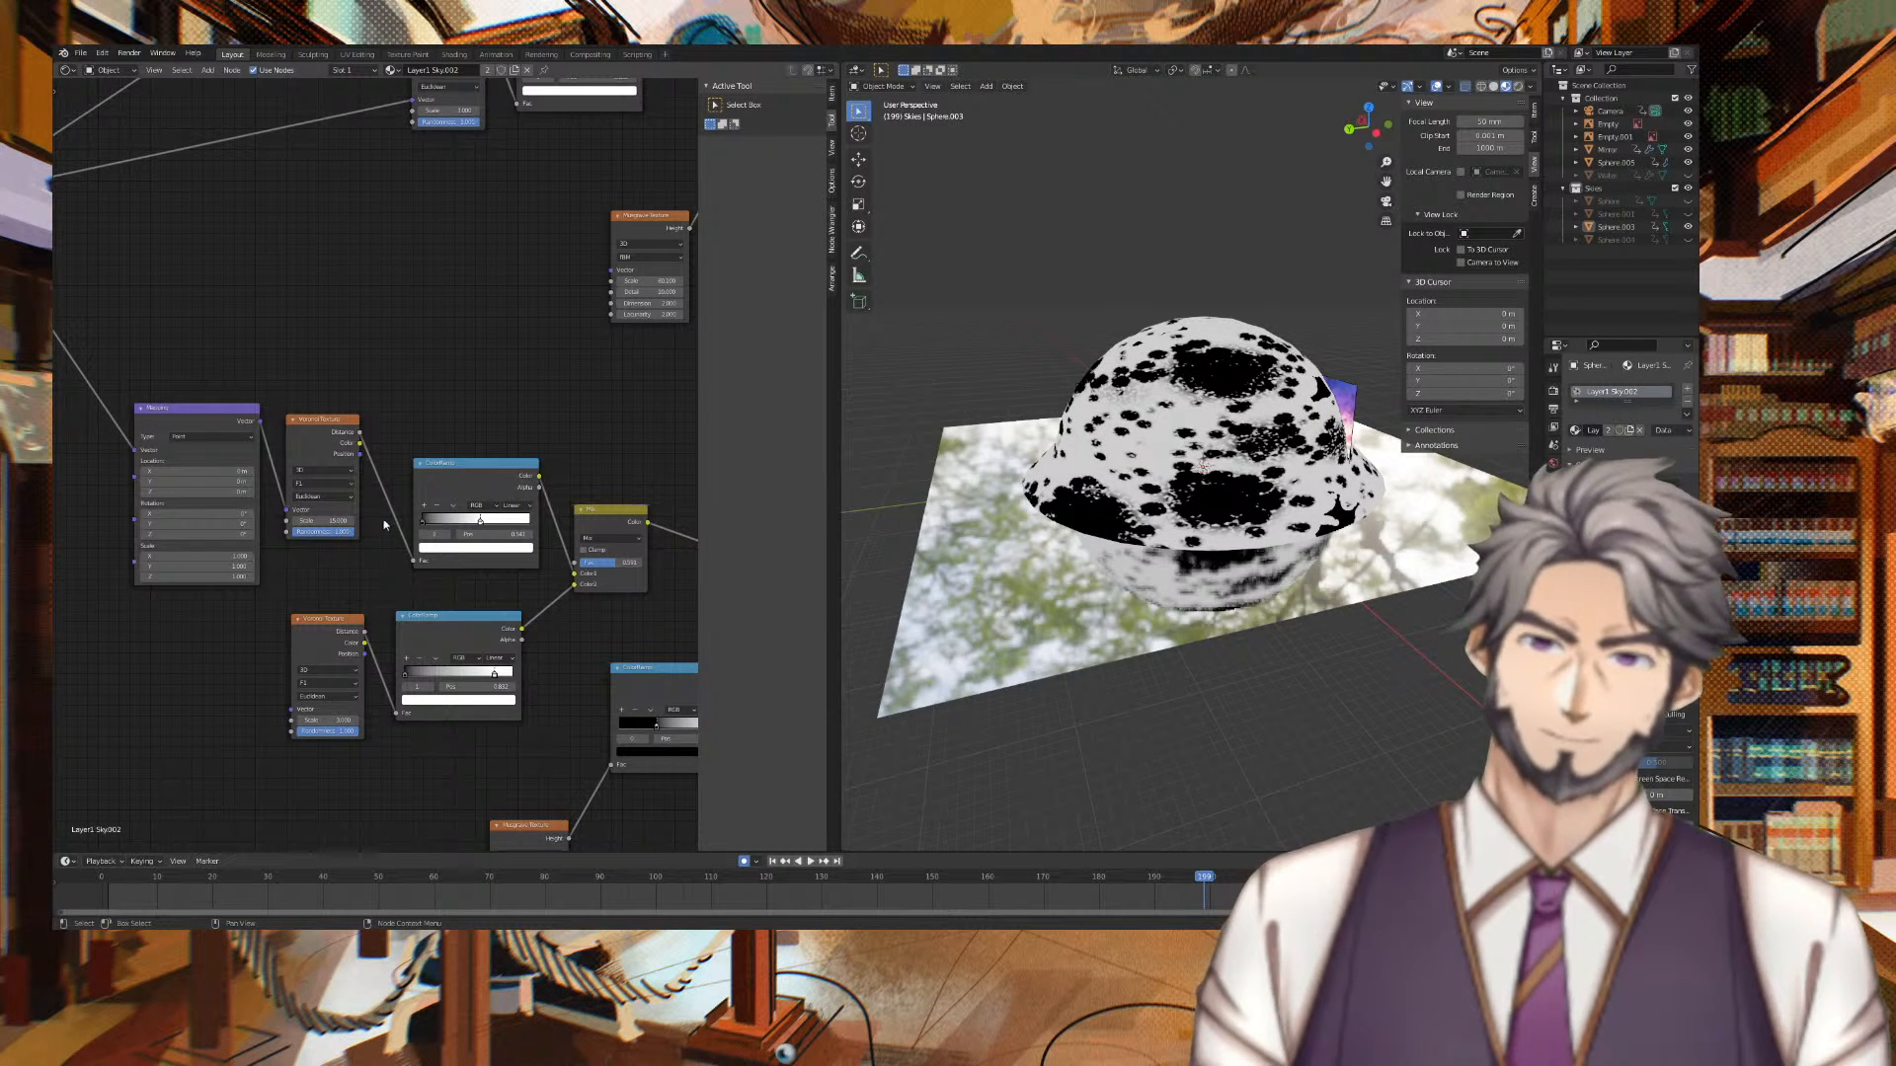
drag(480, 520, 441, 522)
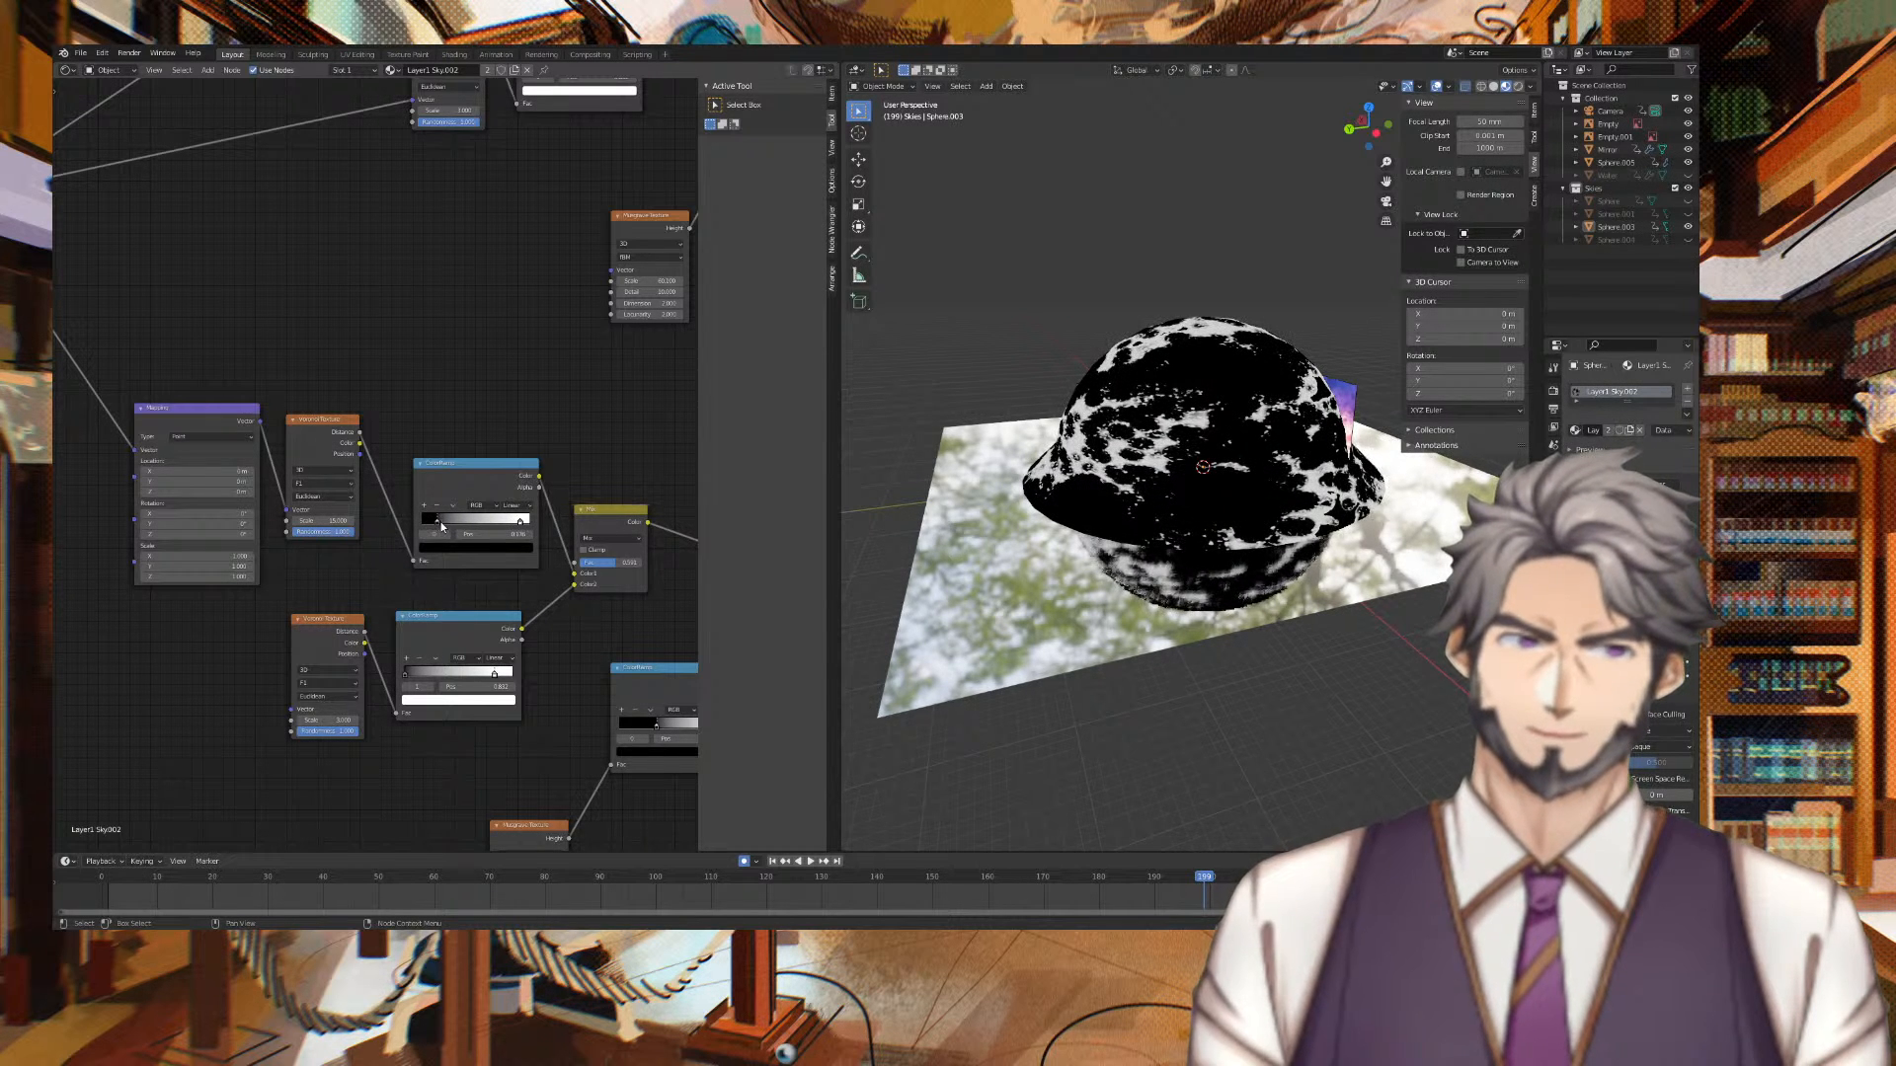
middle_drag(1068, 429, 861, 511)
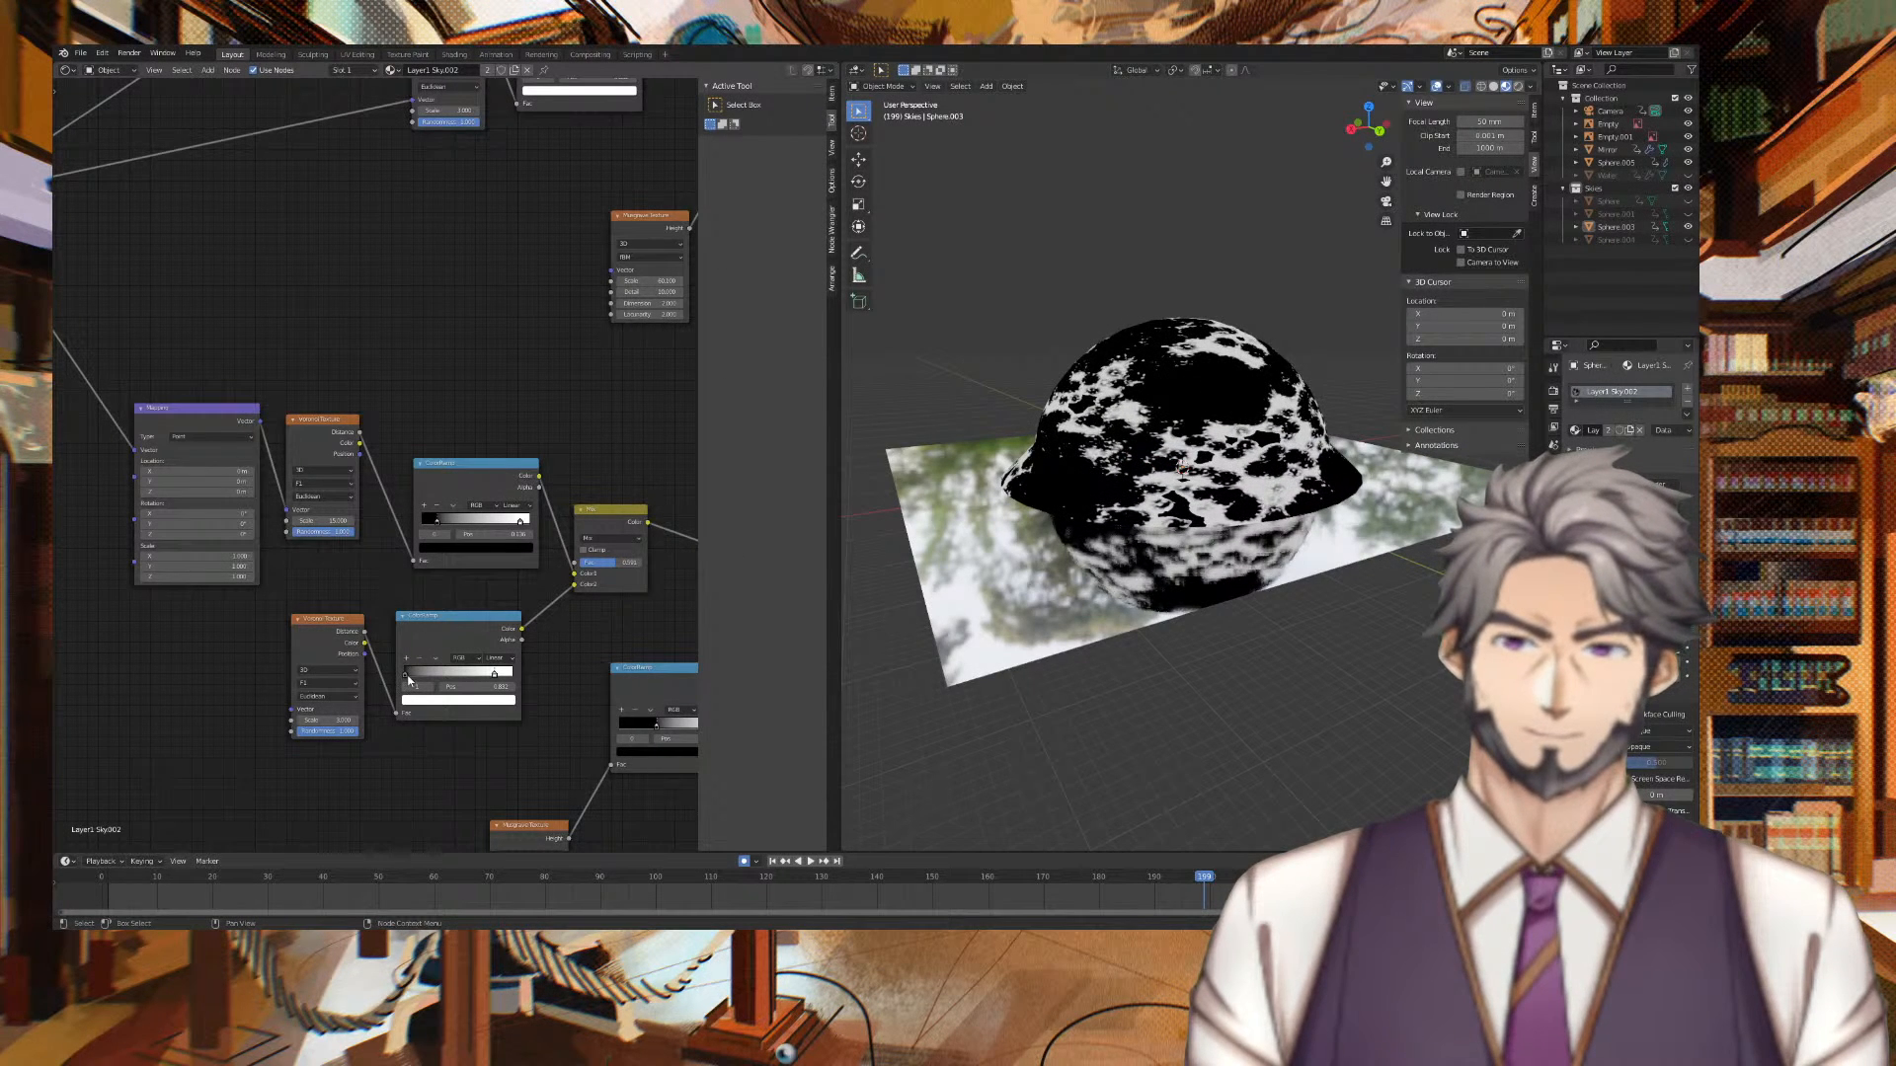
drag(407, 675, 441, 677)
middle_drag(929, 603, 1321, 590)
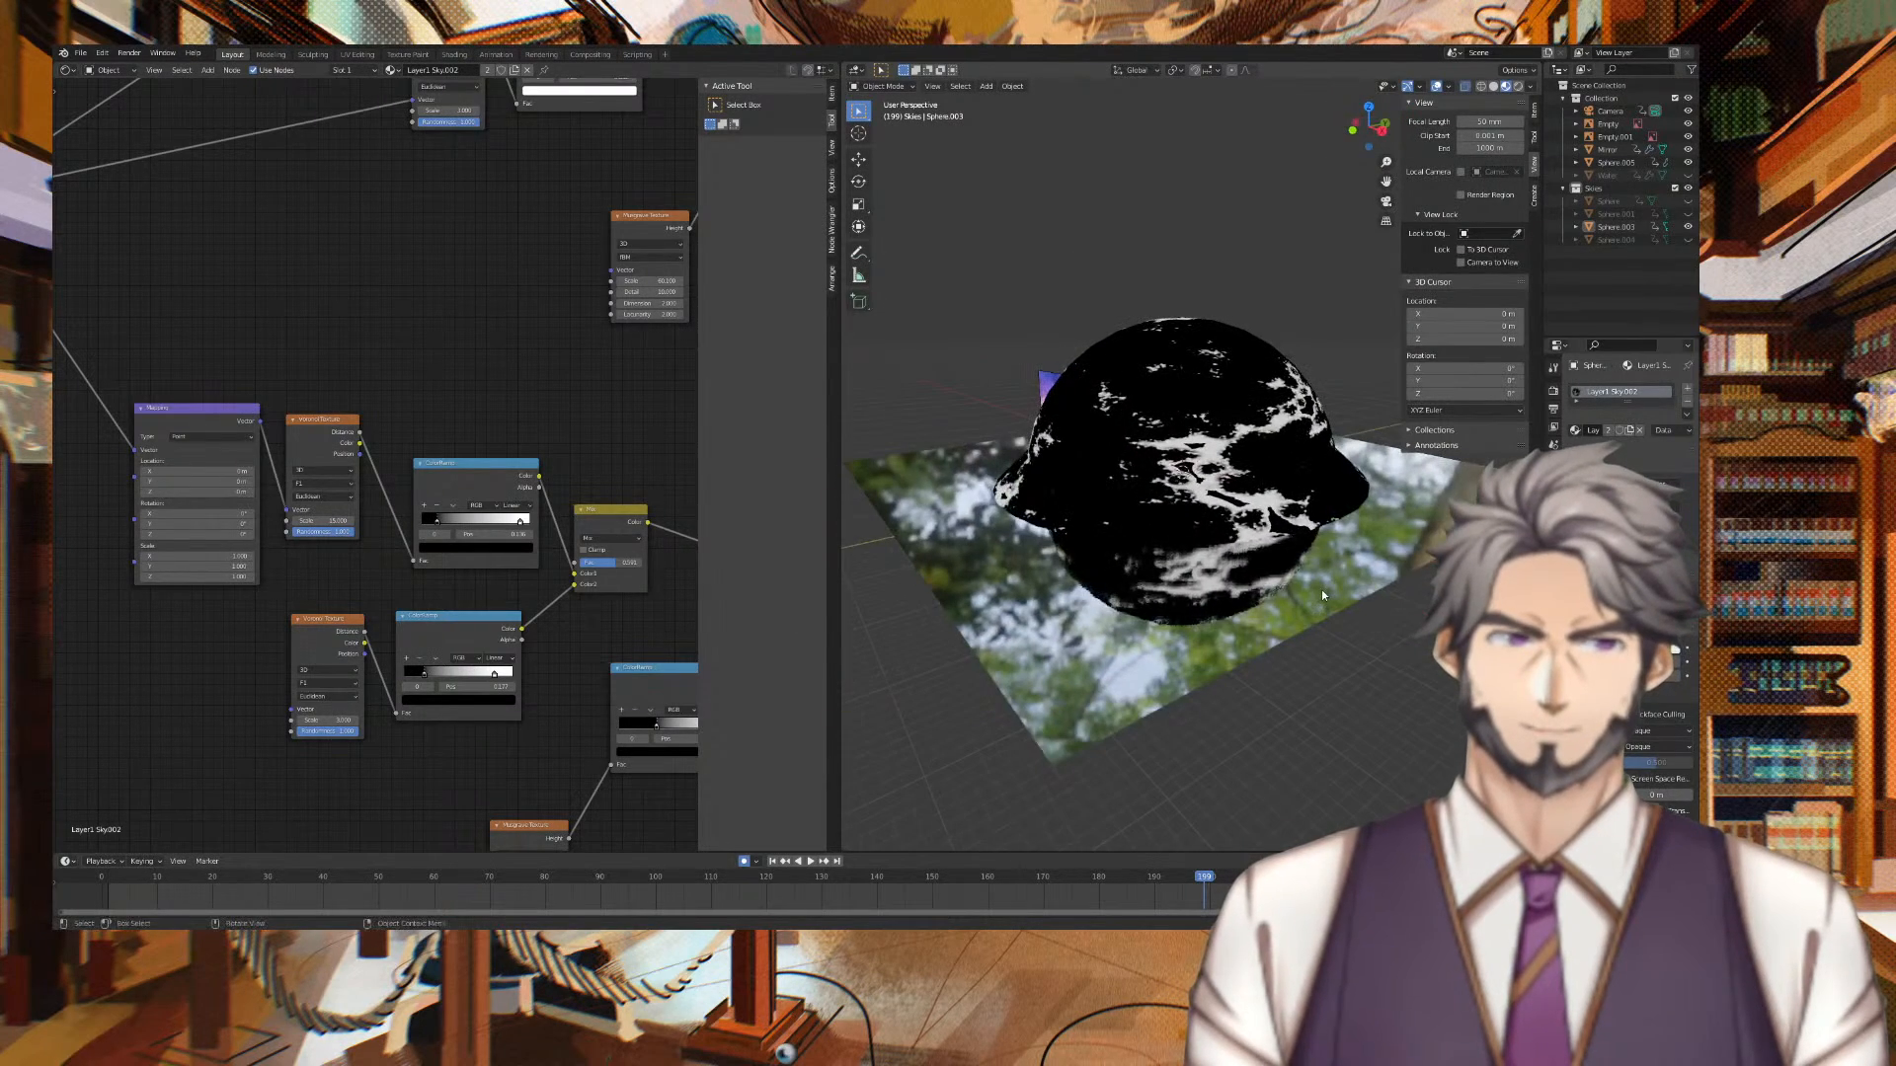
Set the cloud material's Blend Mode to Alpha Hashed and check the clouds from inside the dome
click(1658, 730)
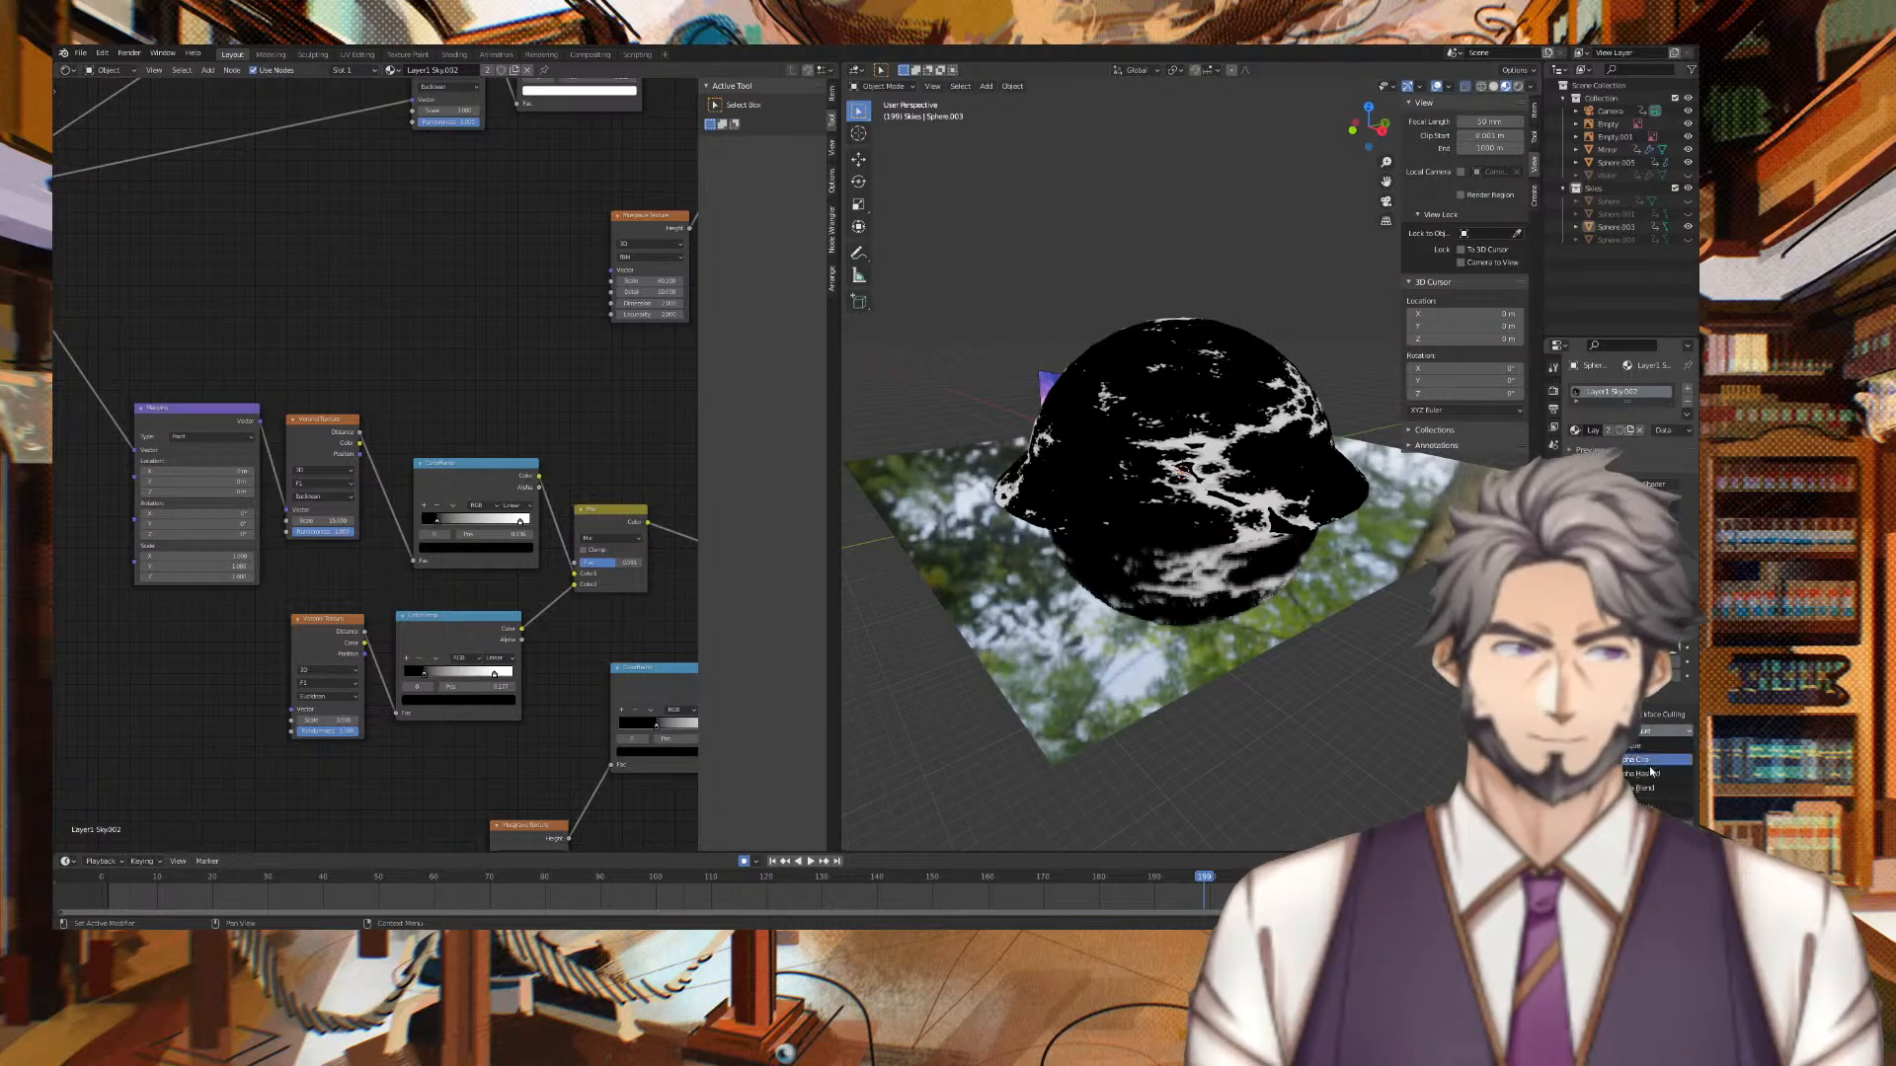
click(1651, 773)
middle_drag(1421, 696, 1412, 488)
scroll(1242, 411, up, 9)
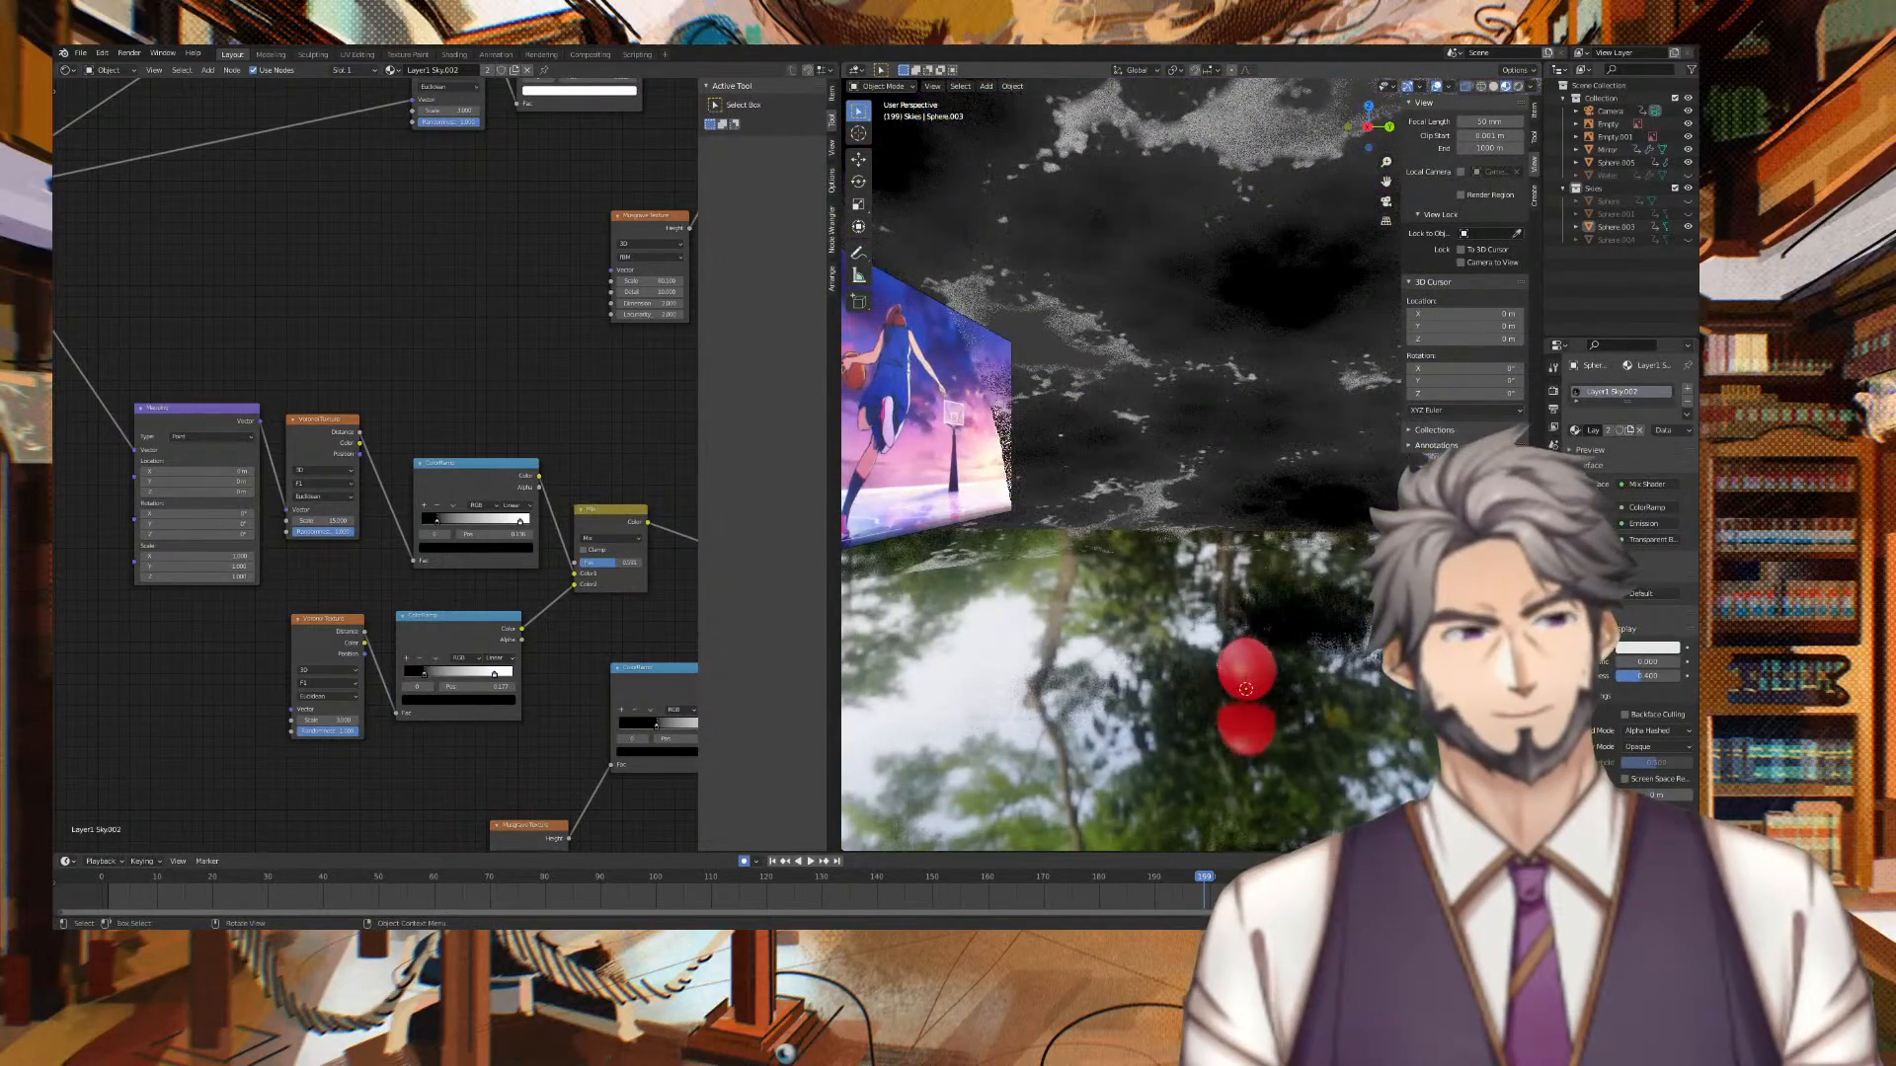
Connect the duplicated chain's Mapping output to the lower Voronoi Texture's Vector, spacing the Mapping node away from the textures
scroll(1194, 572, down, 6)
middle_drag(1194, 572, 881, 549)
scroll(1020, 539, down, 4)
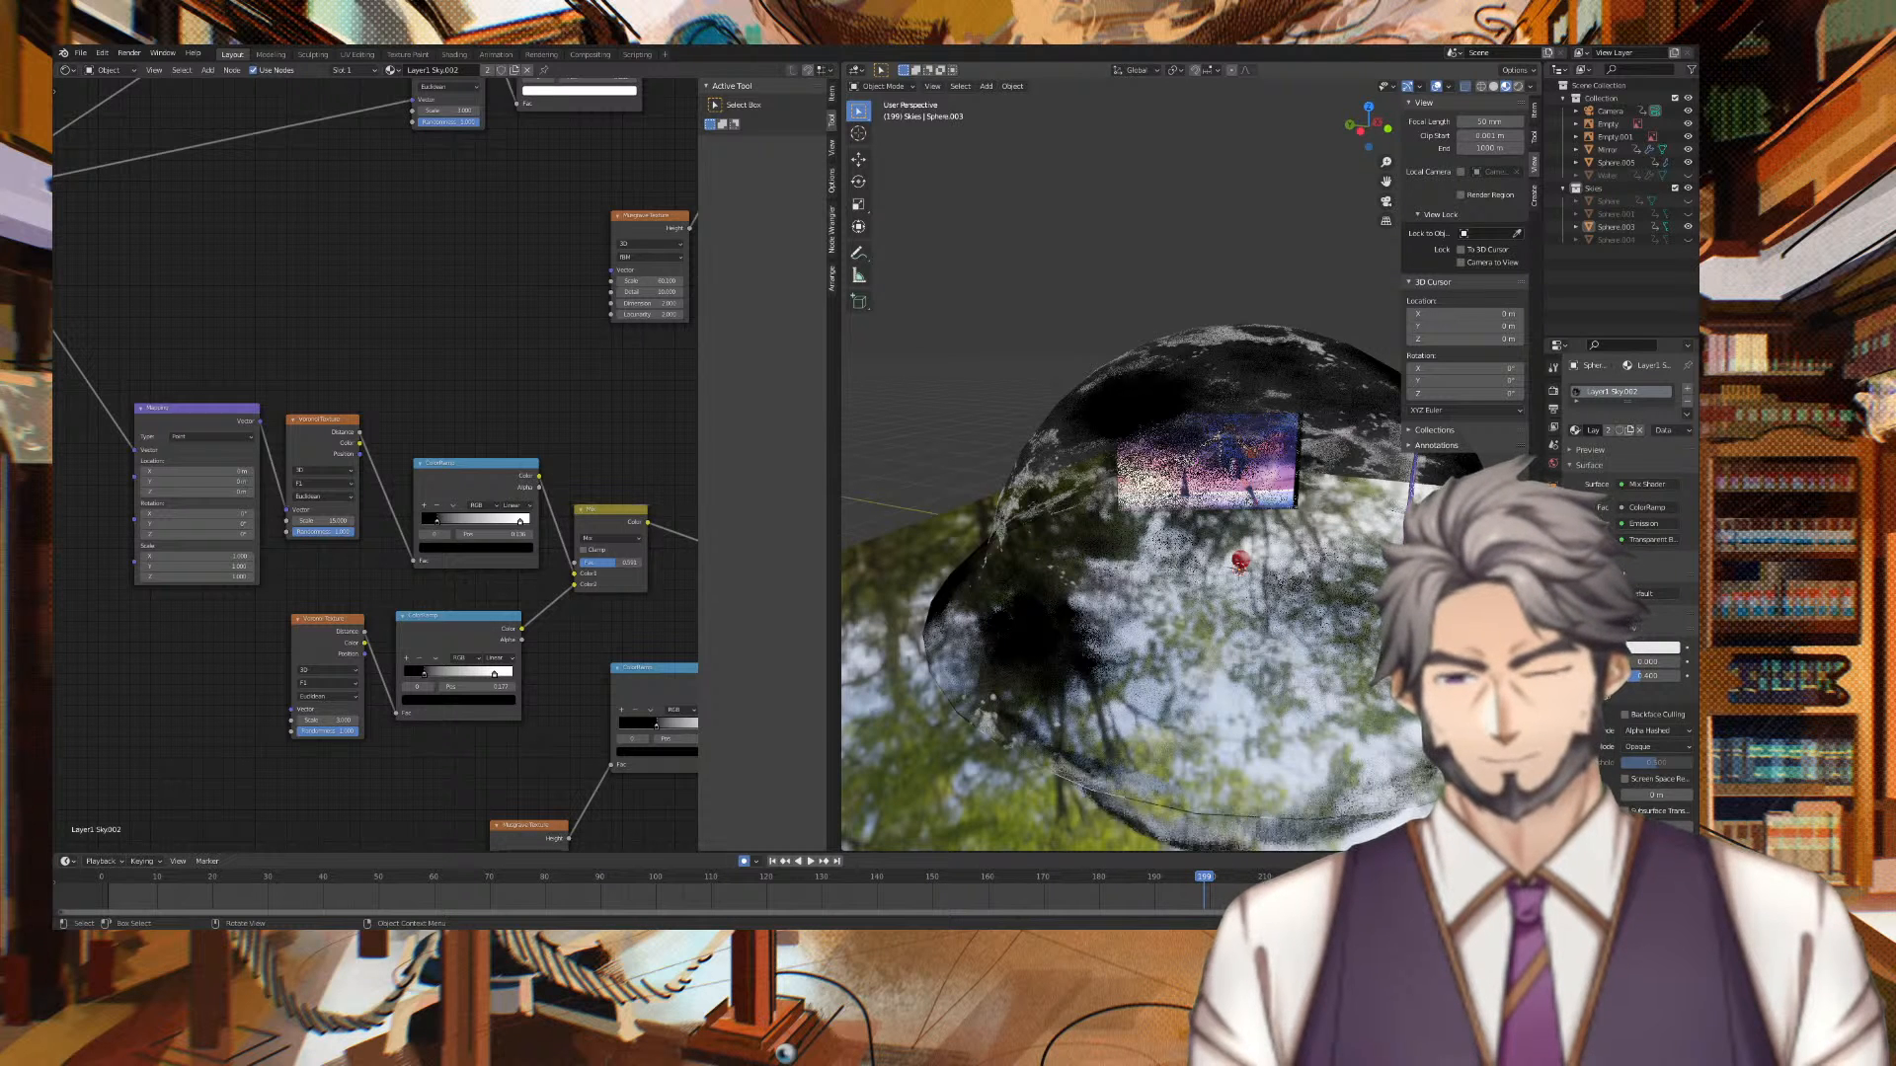
middle_drag(452, 732, 626, 692)
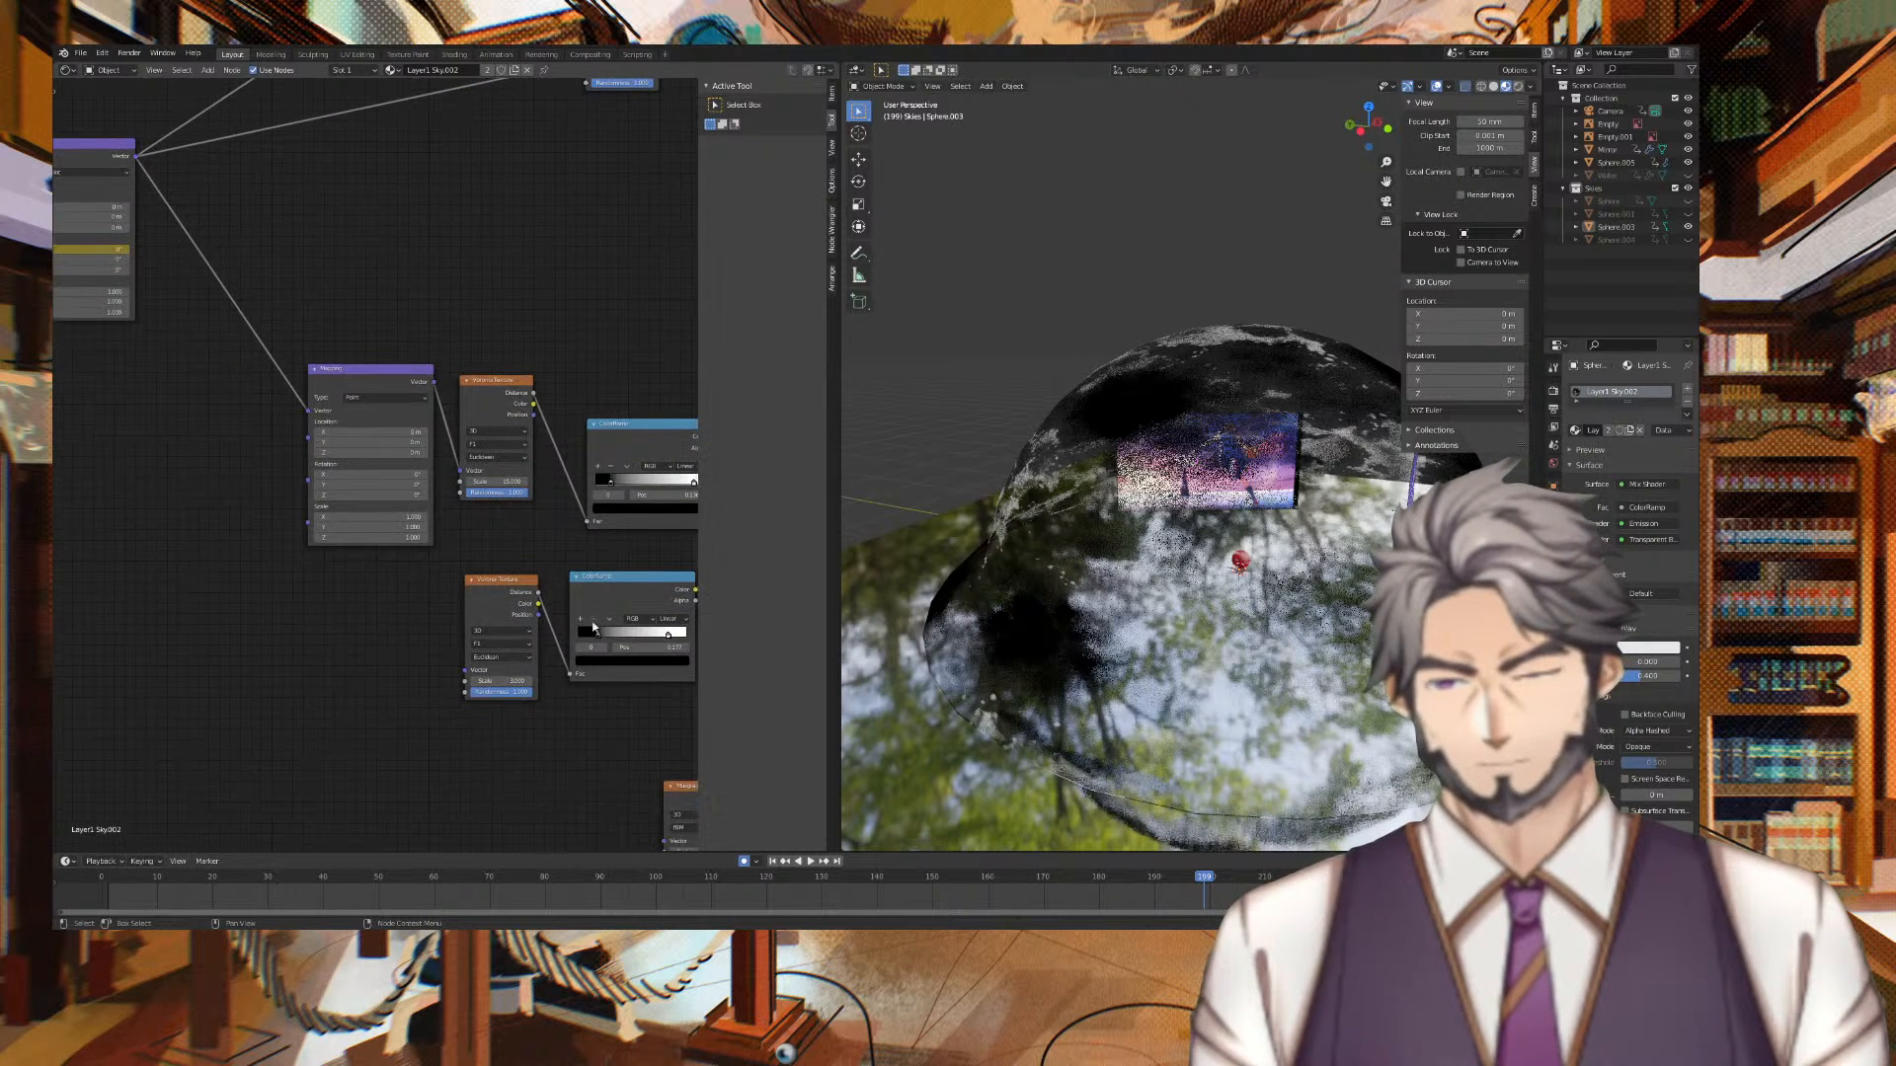
drag(417, 376, 344, 401)
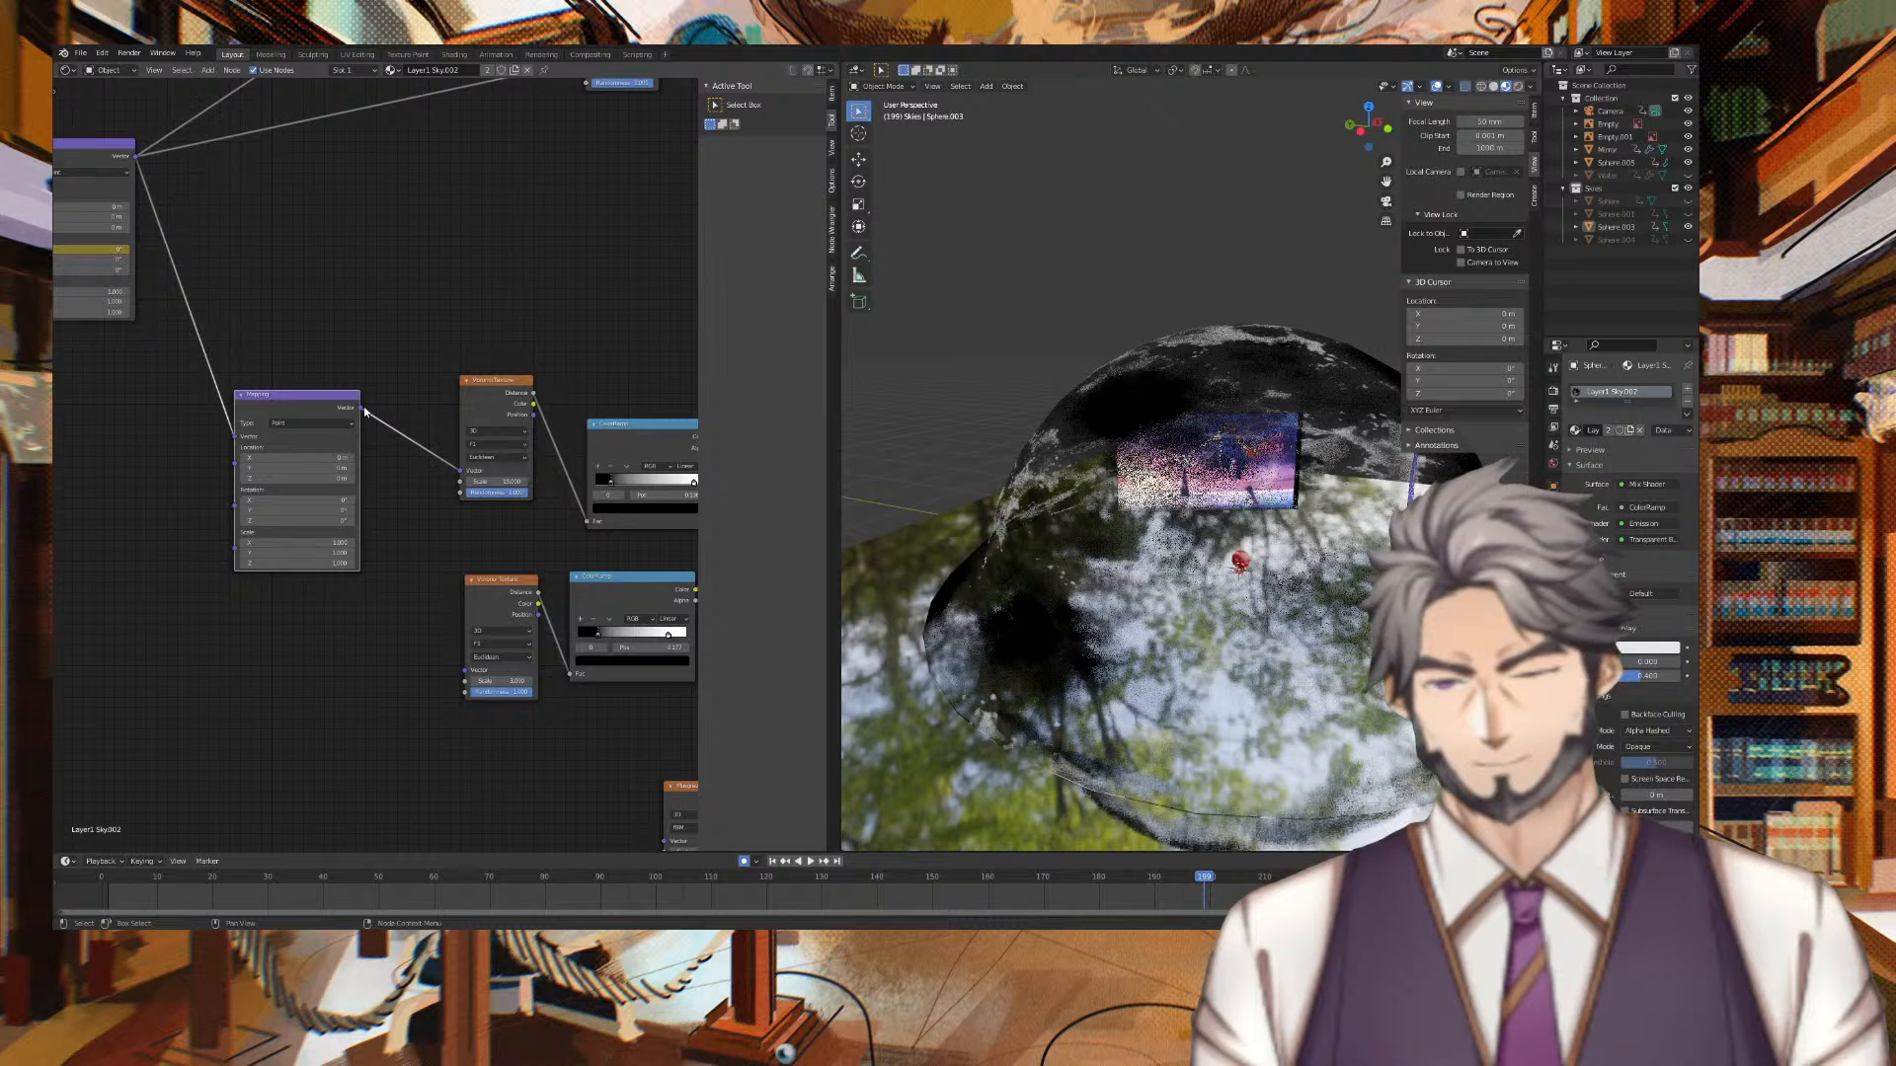
drag(464, 667, 464, 672)
middle_drag(668, 752, 570, 749)
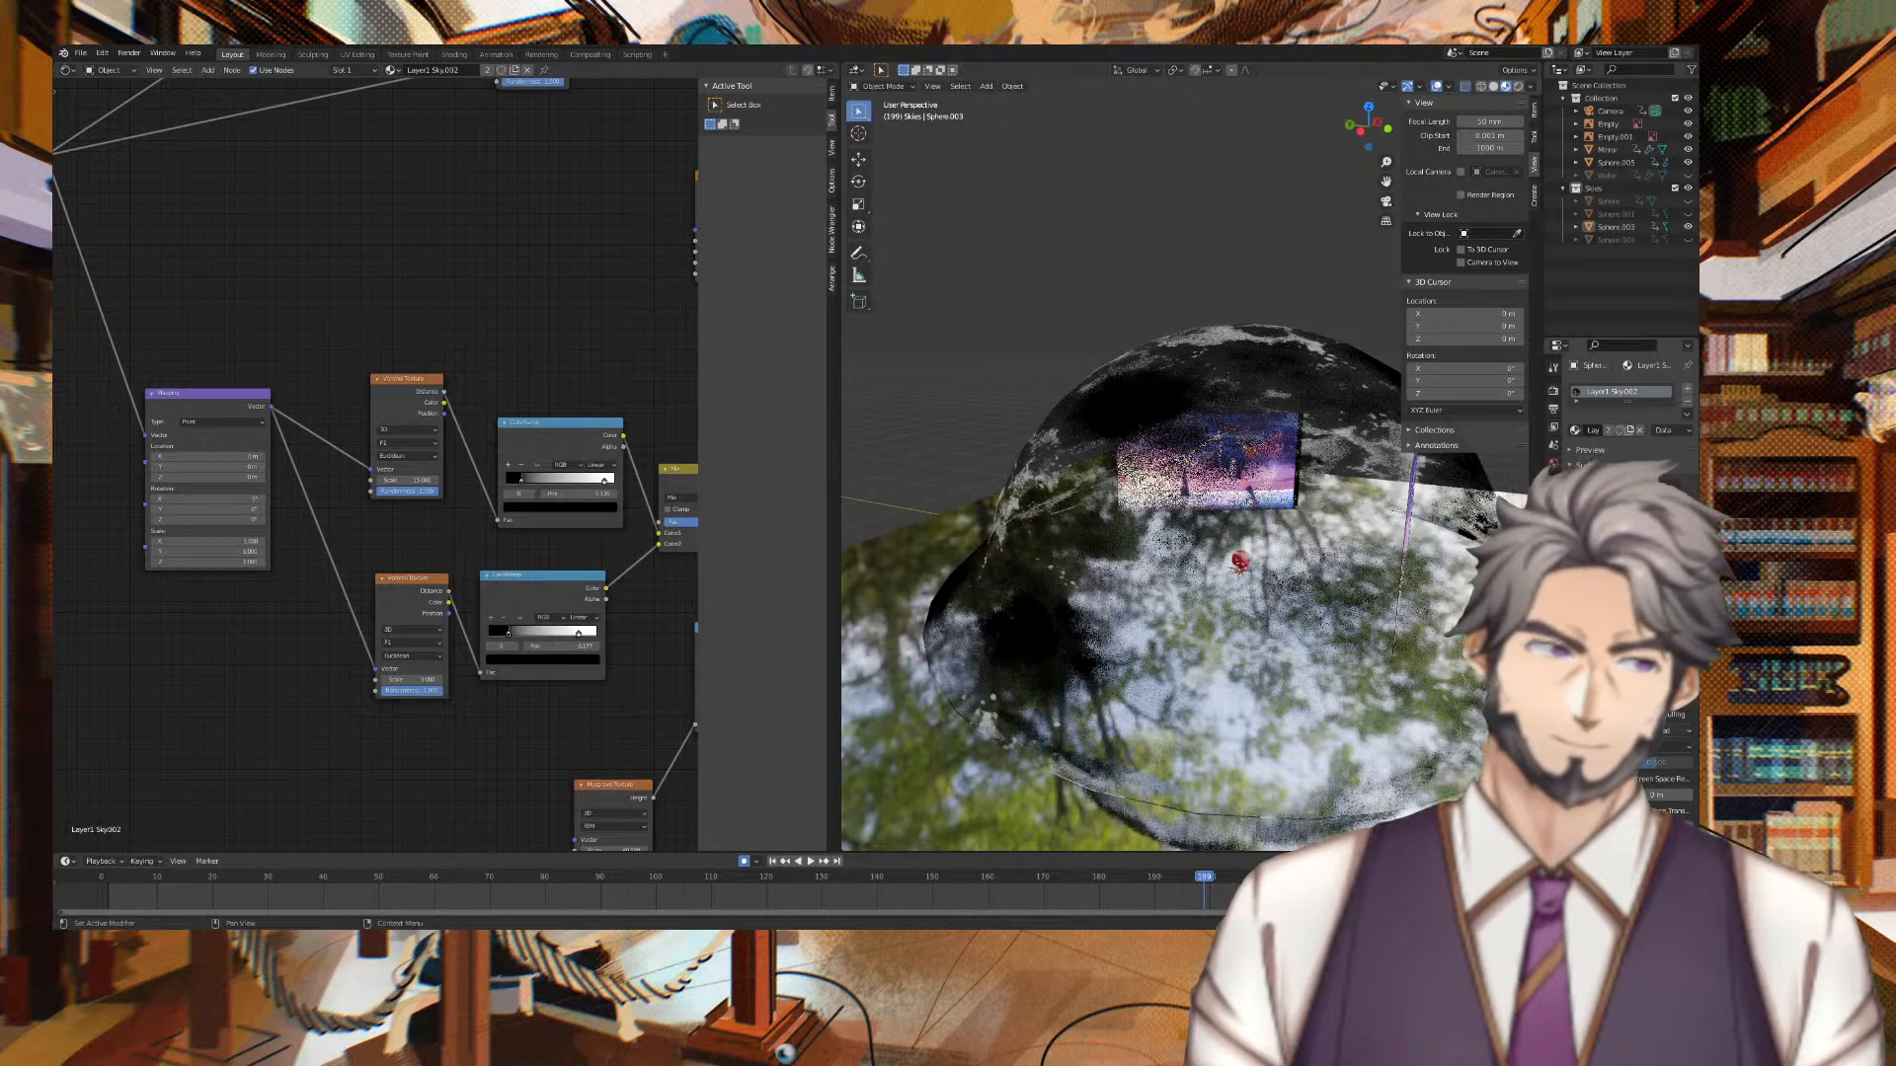
Set the cloud material's Blend Mode to Opaque
click(1669, 746)
middle_drag(1156, 242, 1261, 232)
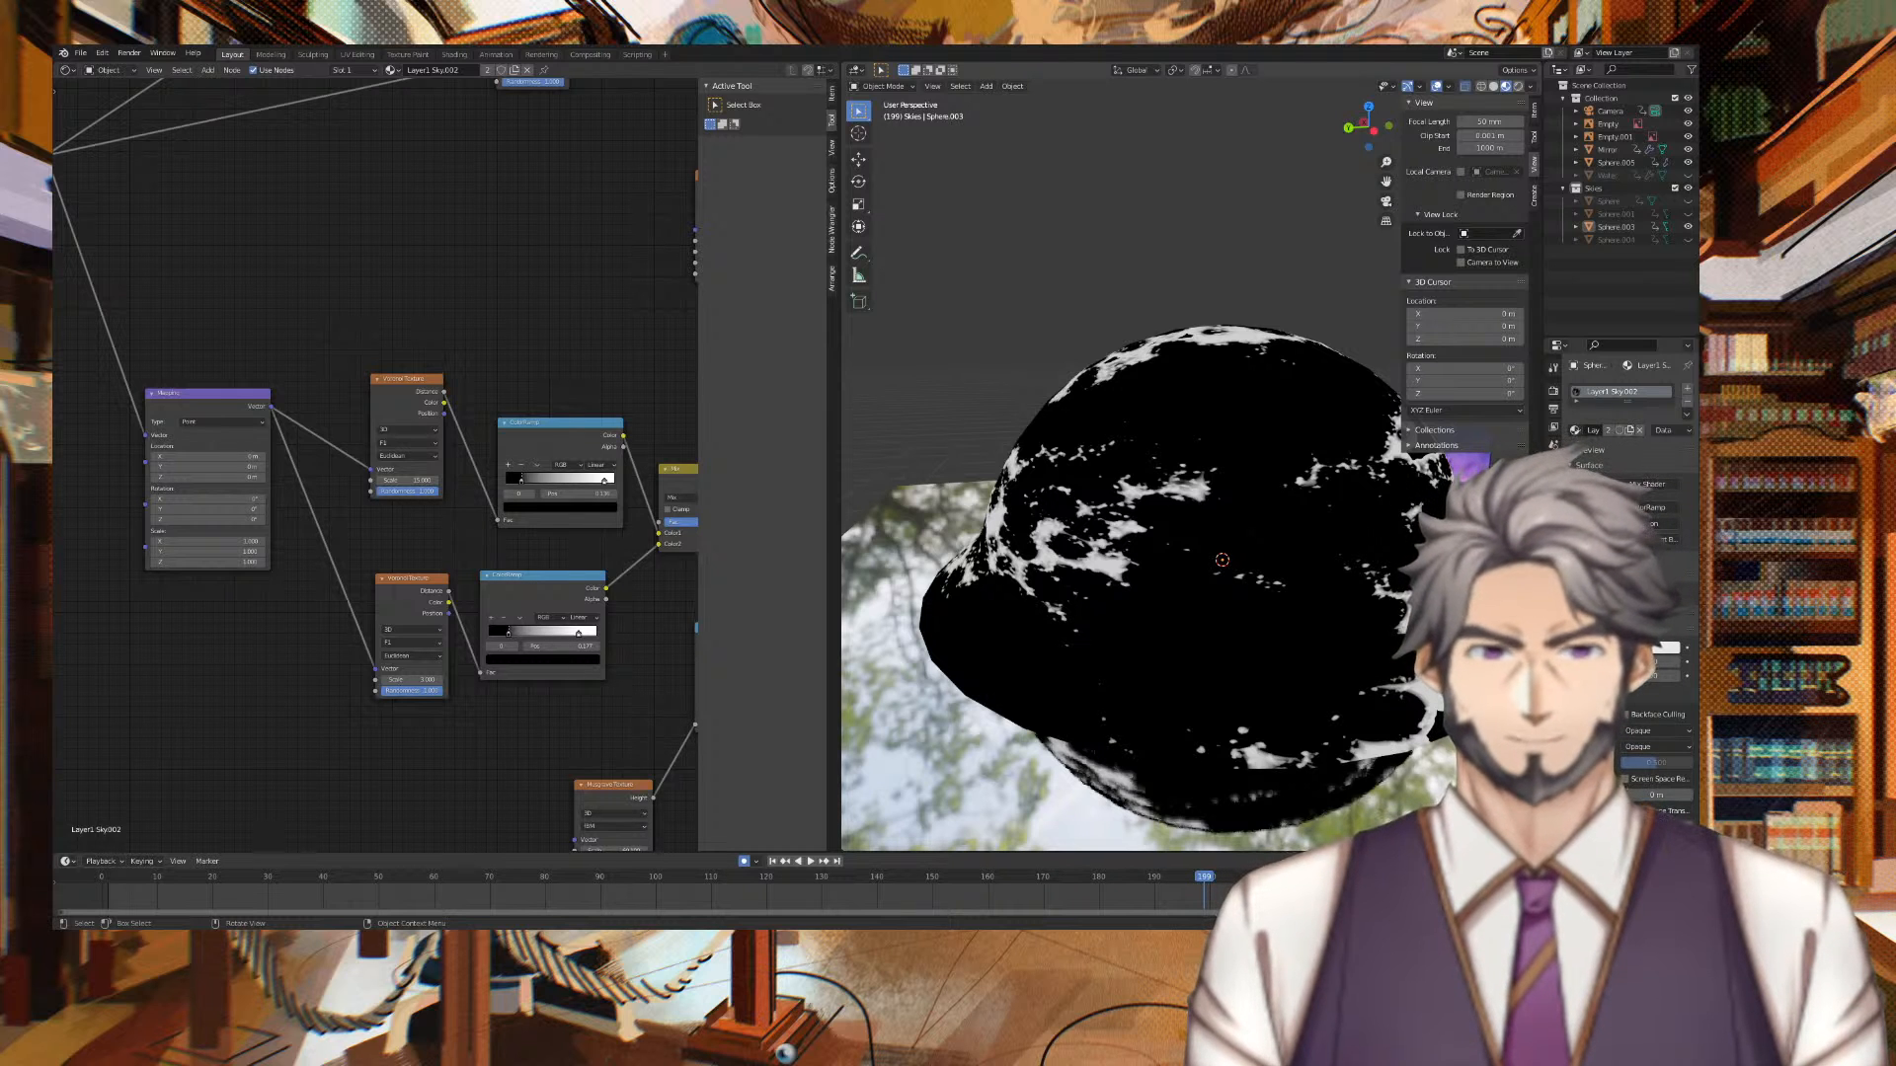
Move the black stops outward on both Voronoi ColorRamps of the duplicated chain to lighten the cloud shading
scroll(597, 308, down, 8)
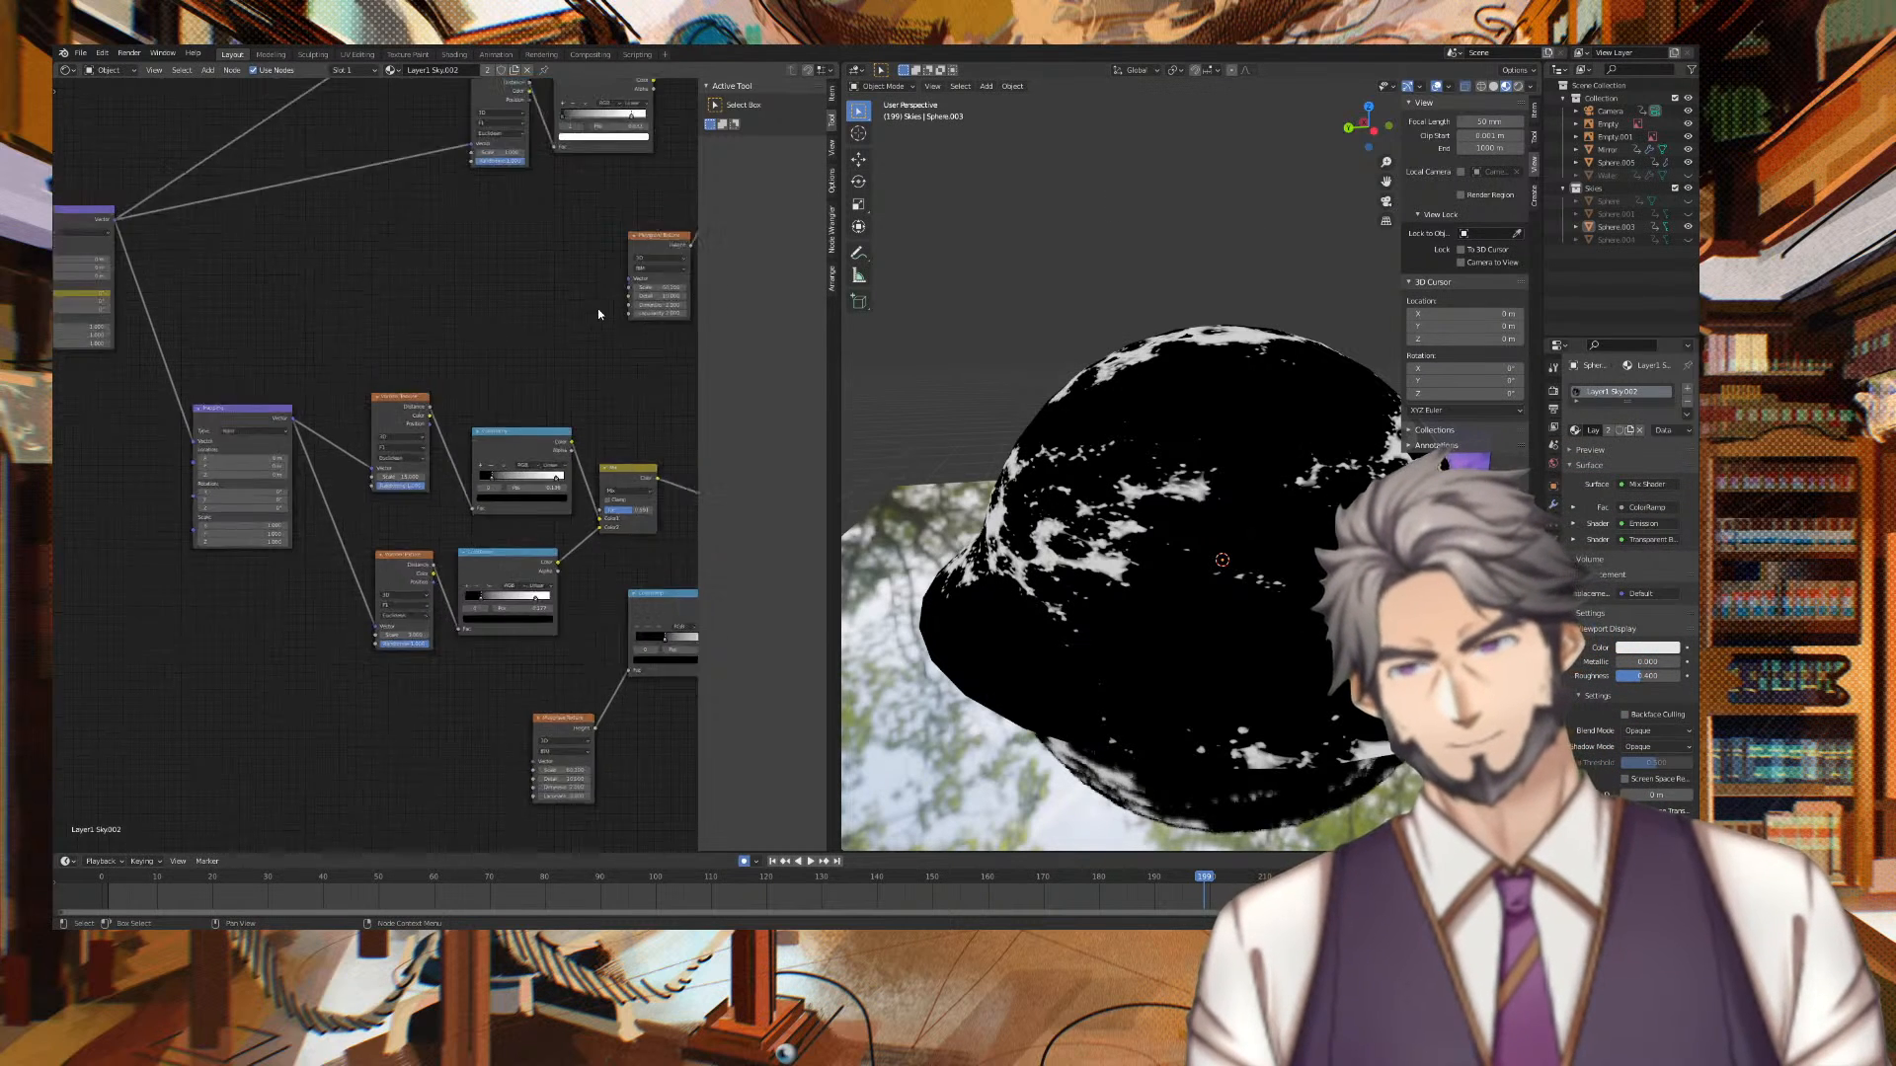
middle_drag(480, 314, 371, 433)
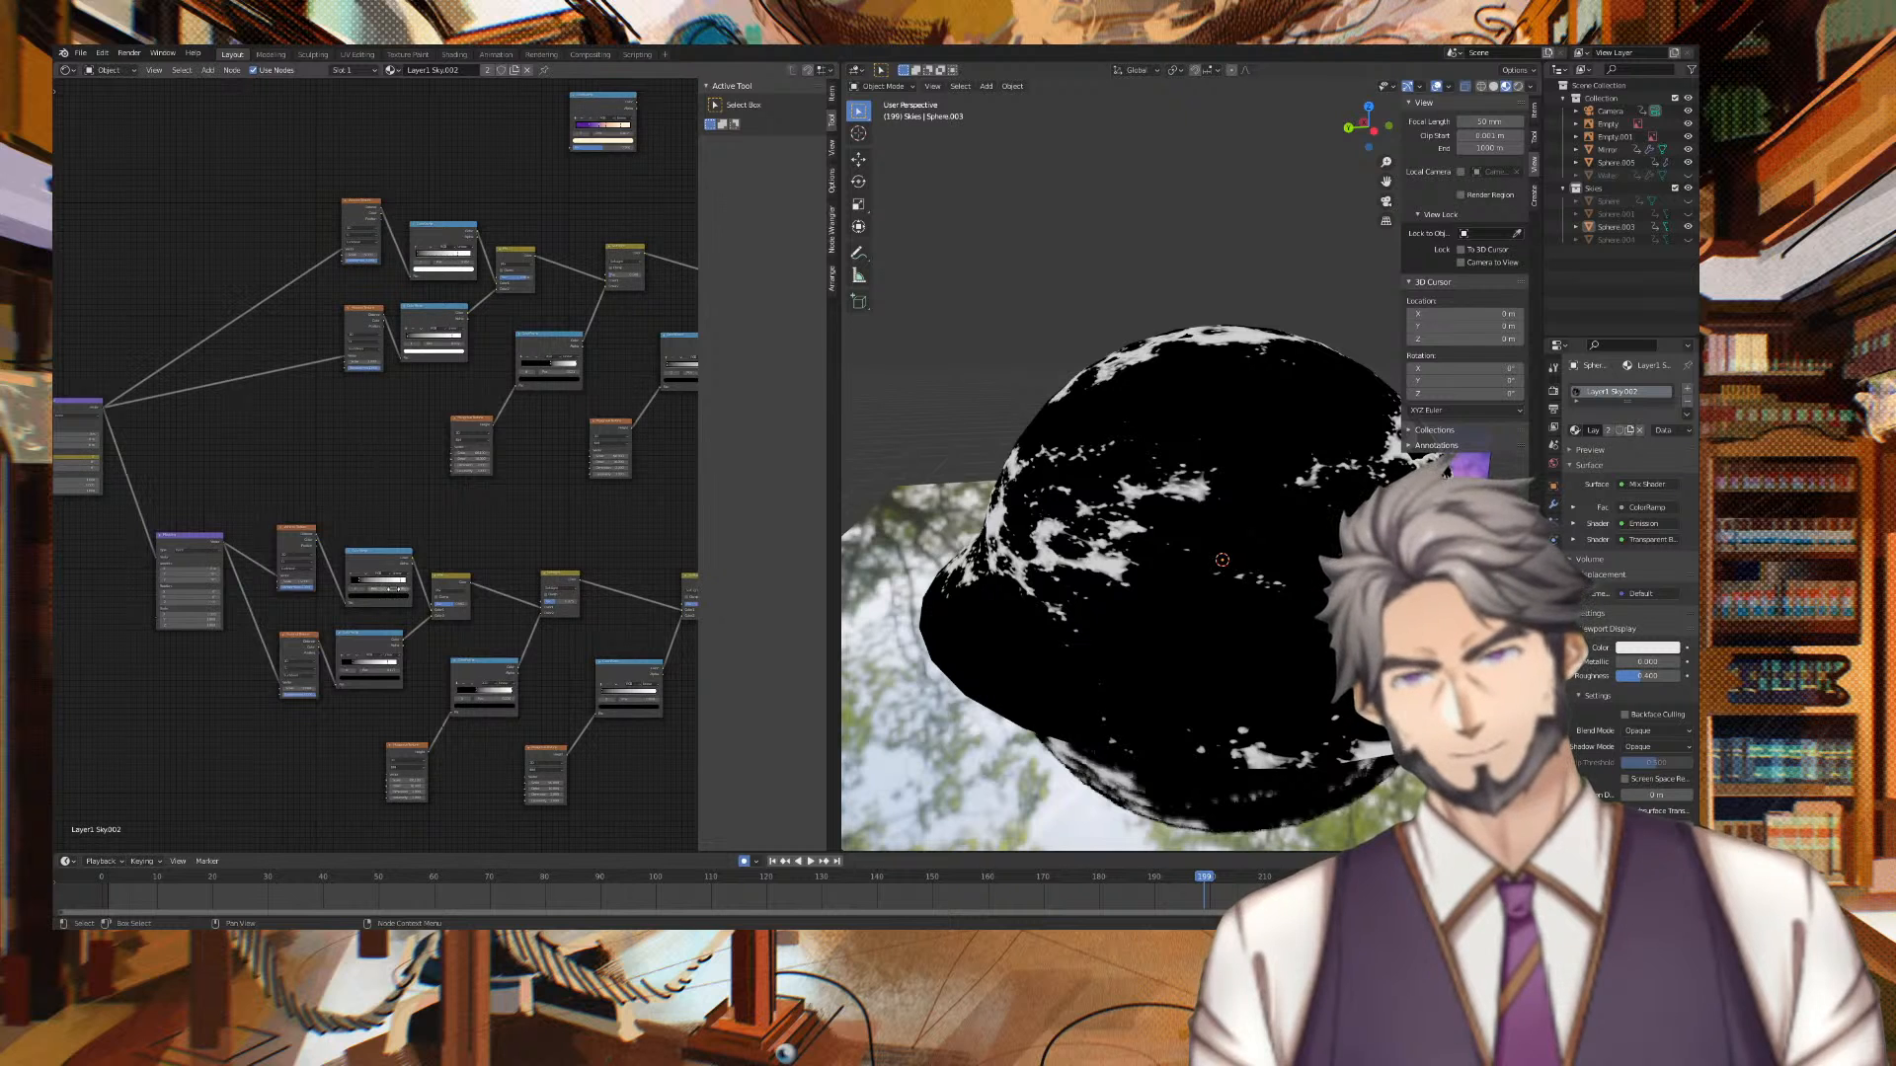
drag(359, 585, 338, 584)
drag(346, 667, 316, 662)
Move the black stops outward on the first Musgrave ColorRamp and the final ColorRamp of the duplicated chain, and check the clouds through the camera
scroll(563, 561, up, 4)
middle_drag(563, 561, 369, 525)
drag(321, 745, 292, 740)
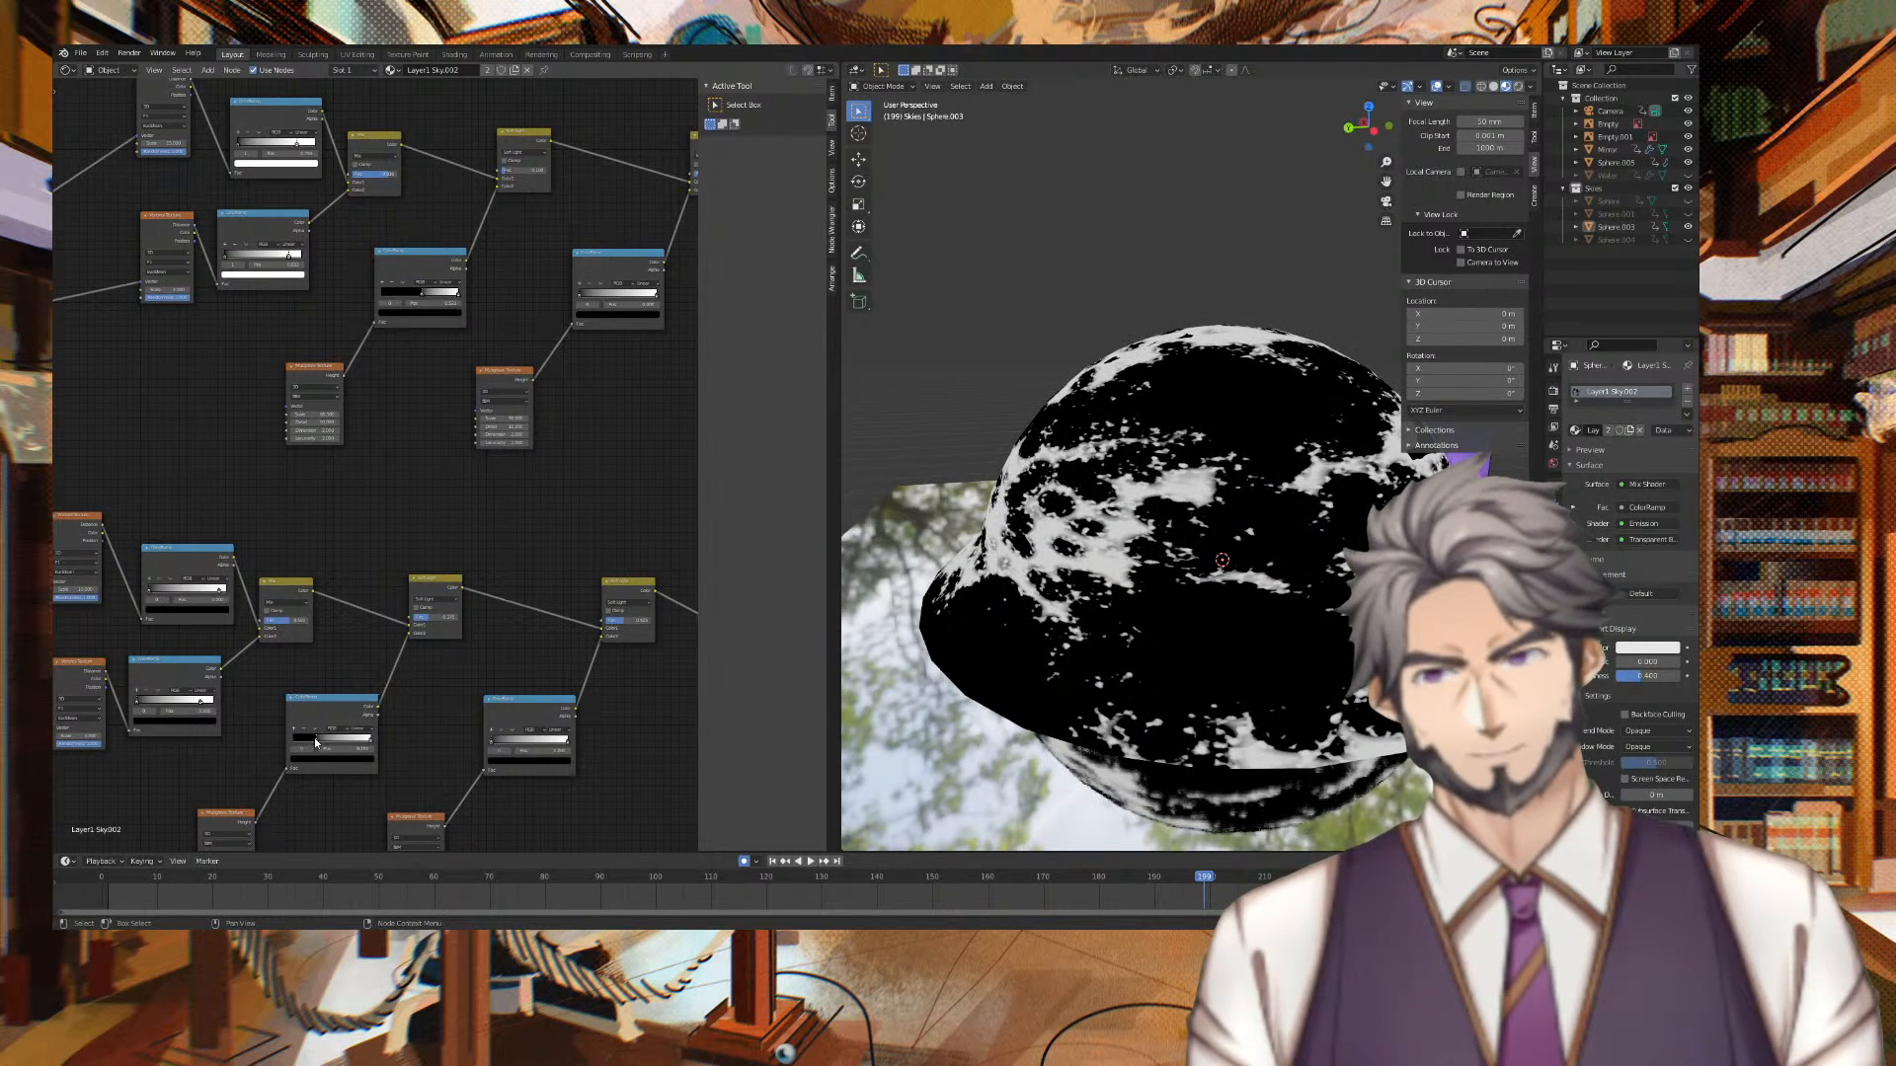
middle_drag(537, 649, 176, 723)
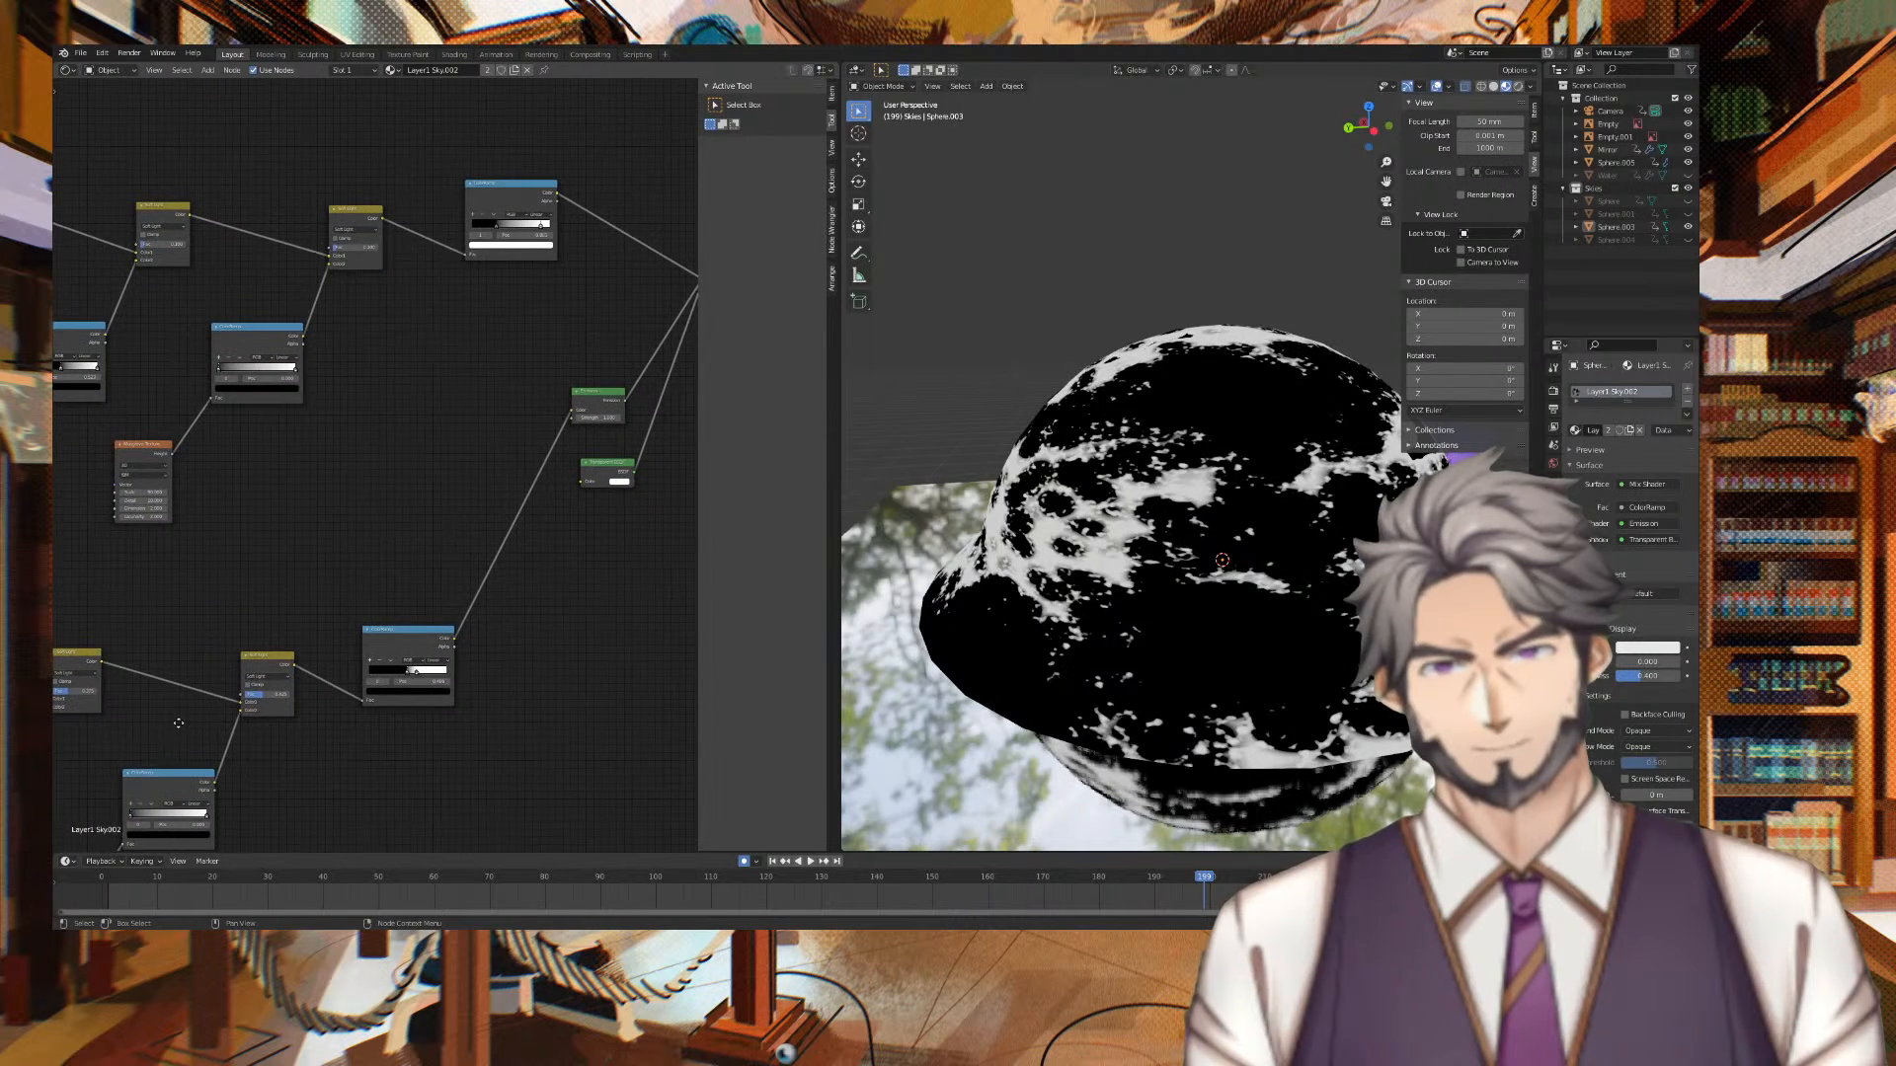
mouse_move(418, 675)
mouse_down()
mouse_move(442, 680)
mouse_move(396, 673)
mouse_up()
middle_drag(1382, 592, 1190, 682)
key(KP_0)
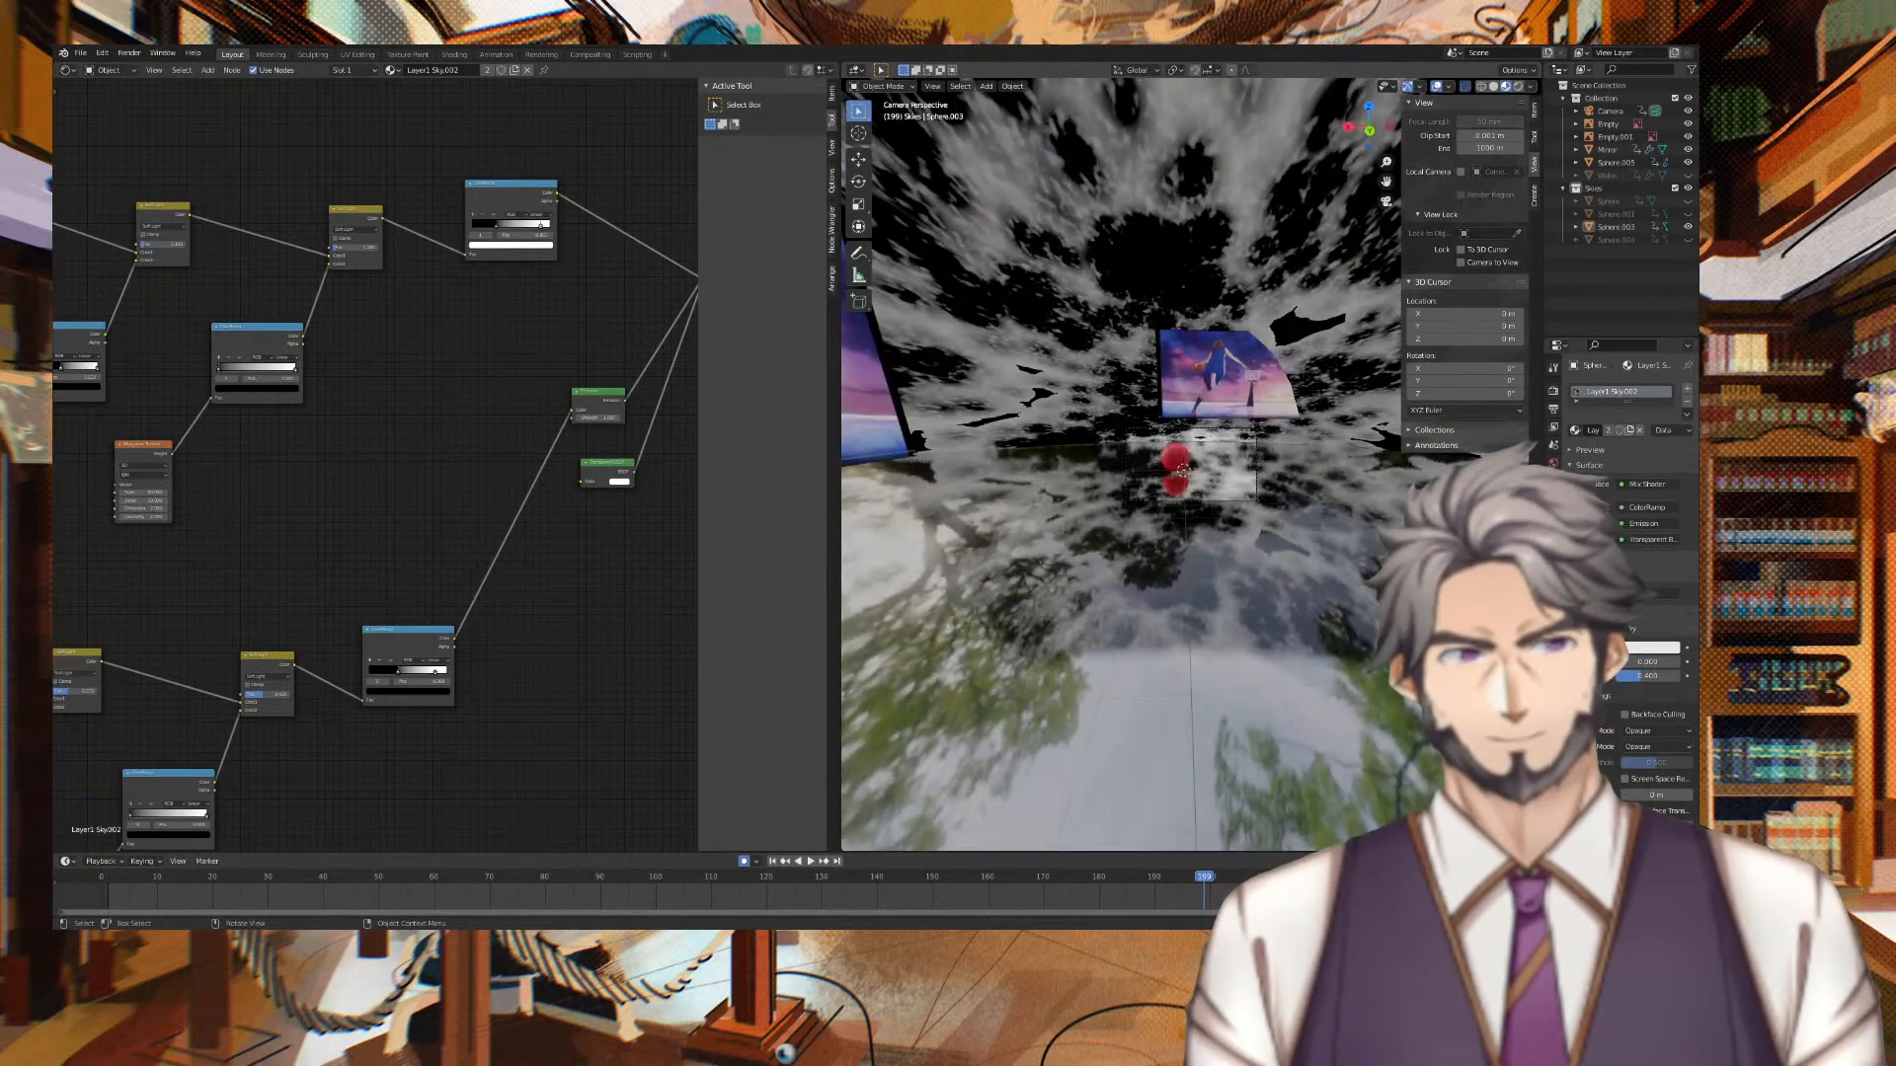
middle_drag(1185, 464, 1314, 430)
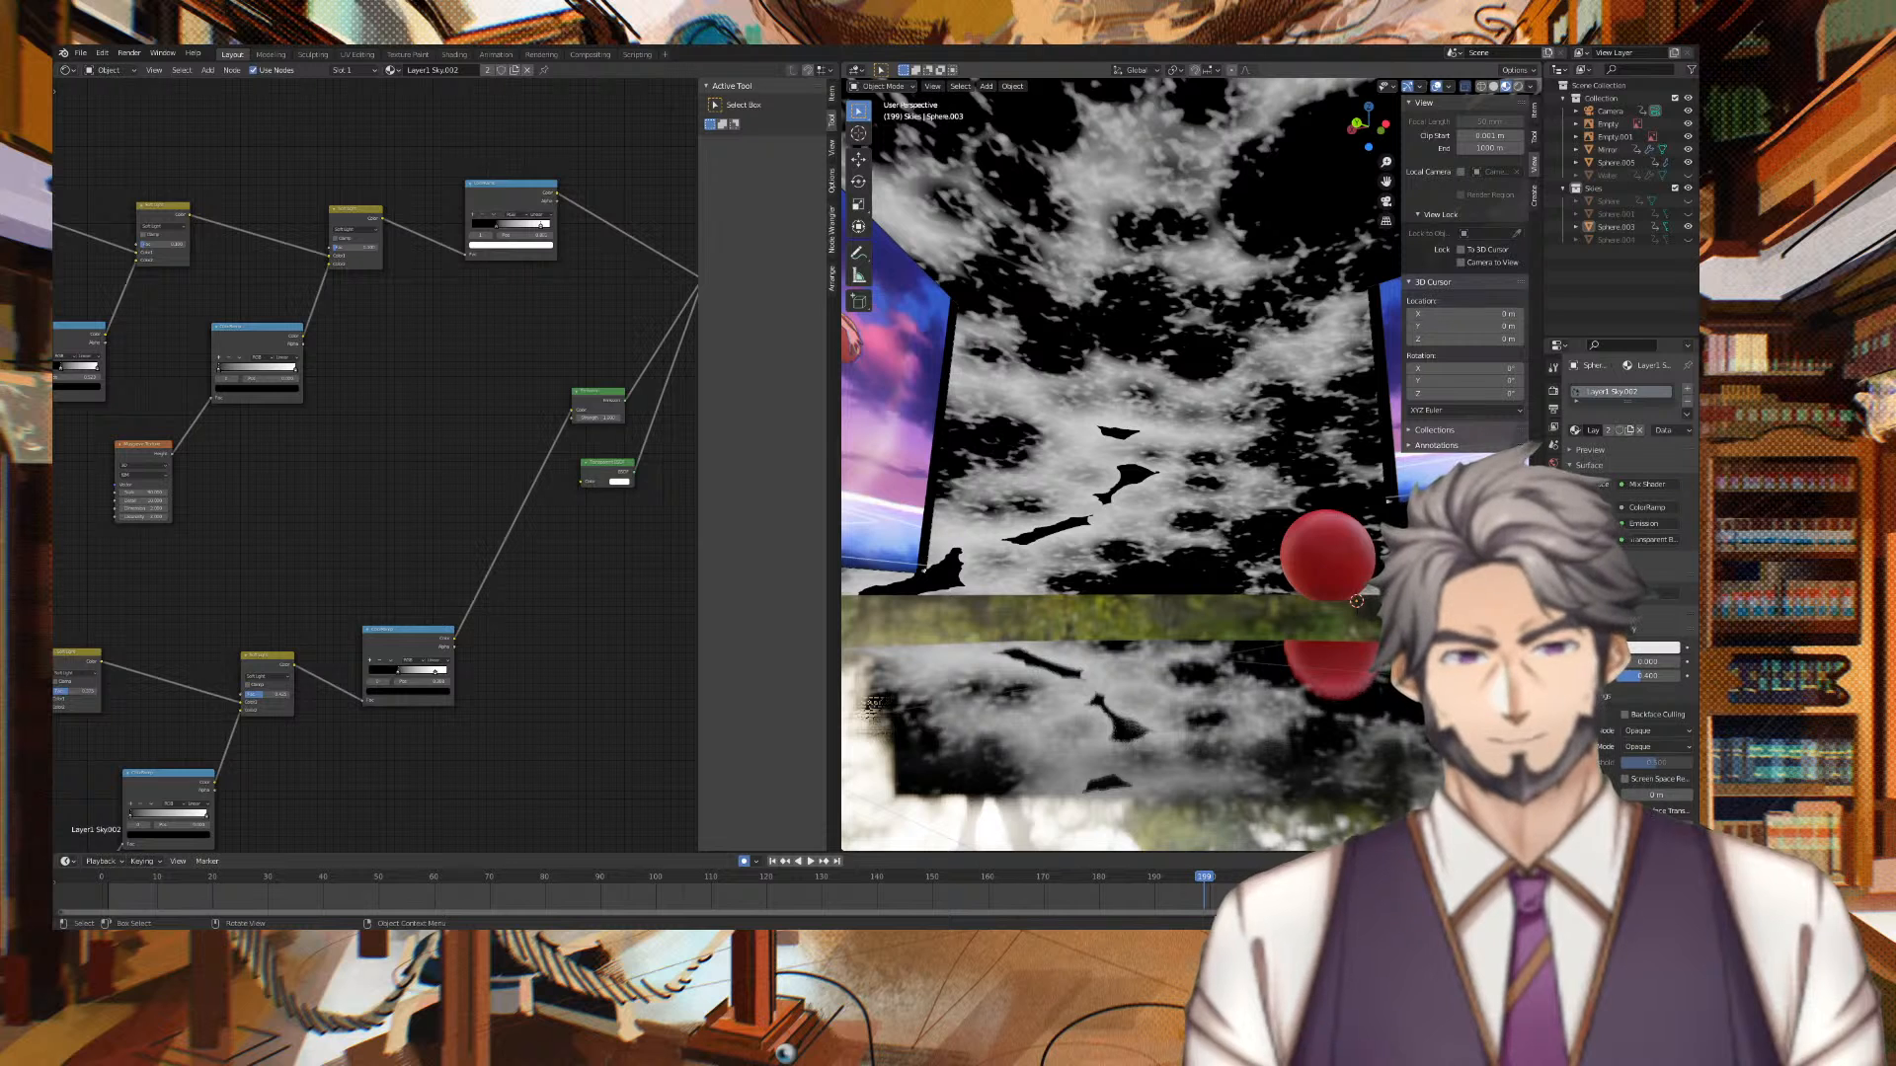
Insert the unused purple-to-cream ColorRamp between the duplicated chain's final greyscale ColorRamp and the Emission node
scroll(620, 579, down, 4)
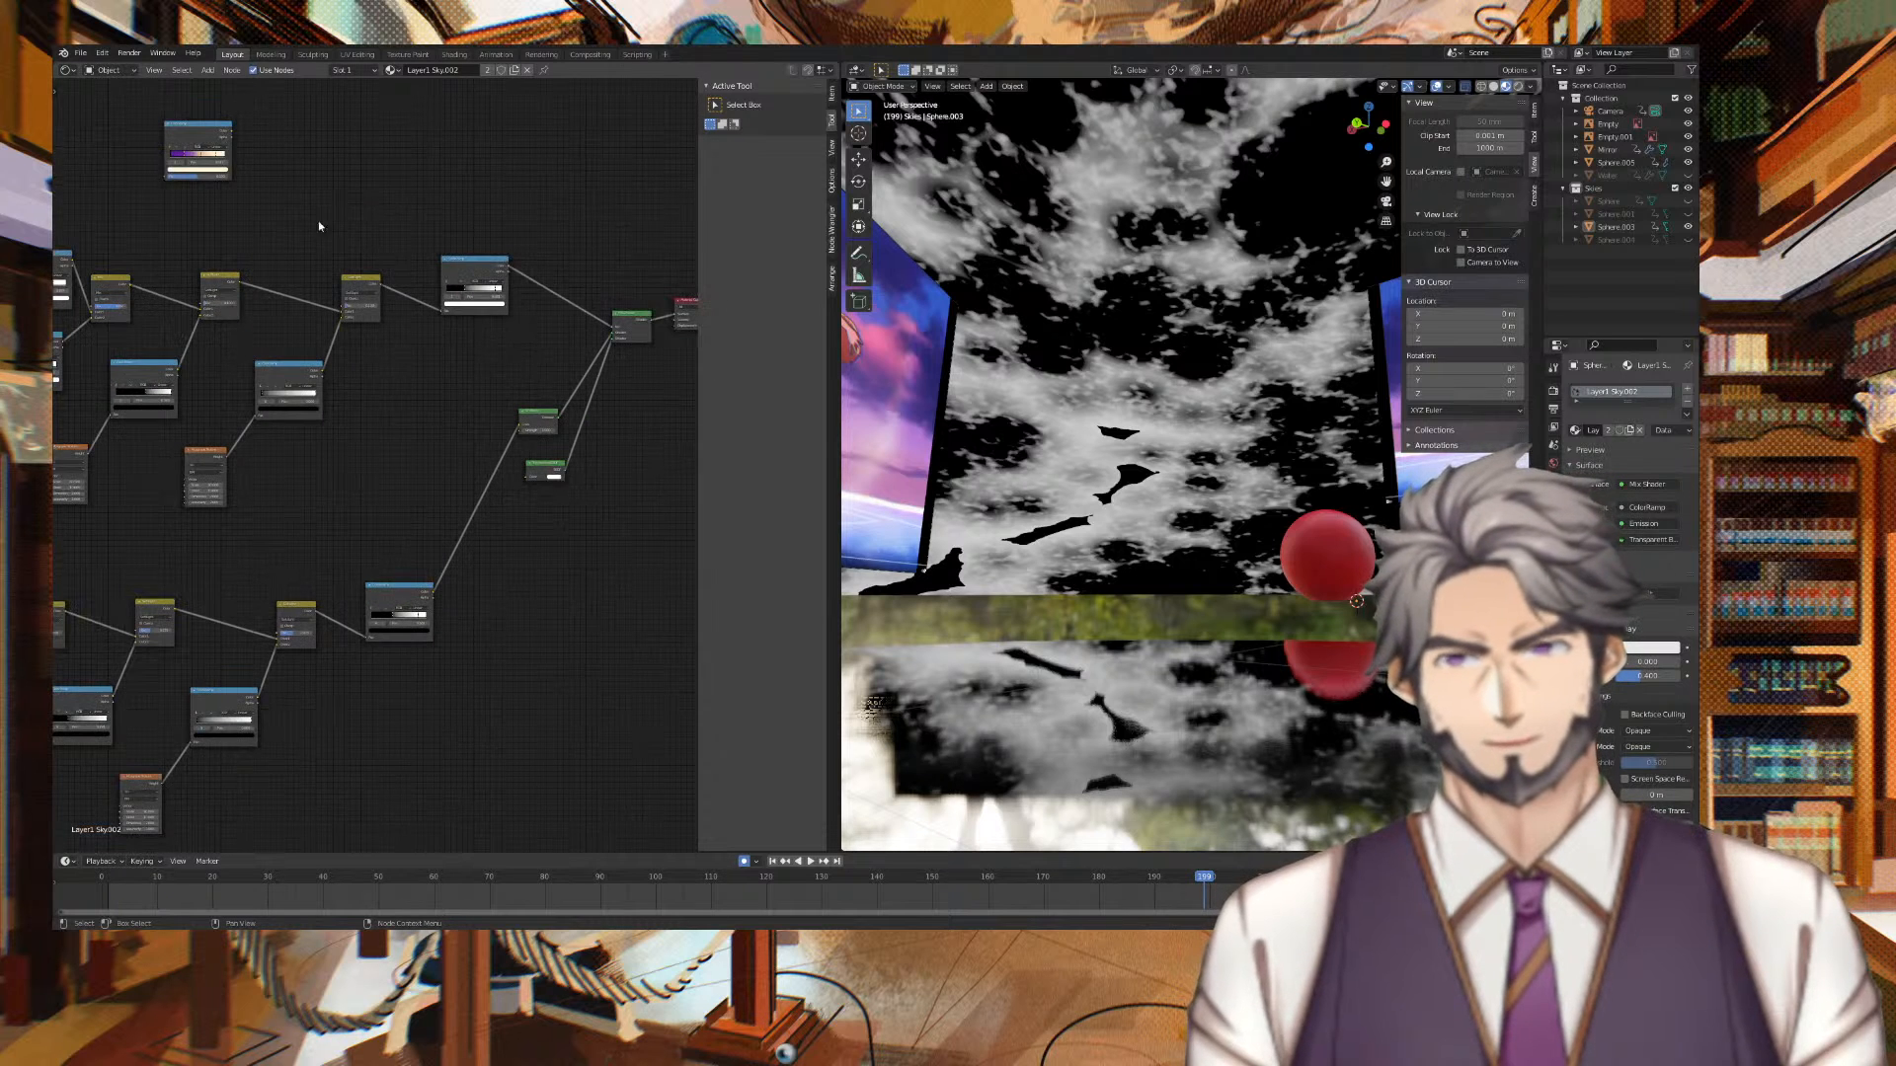
drag(220, 138, 536, 594)
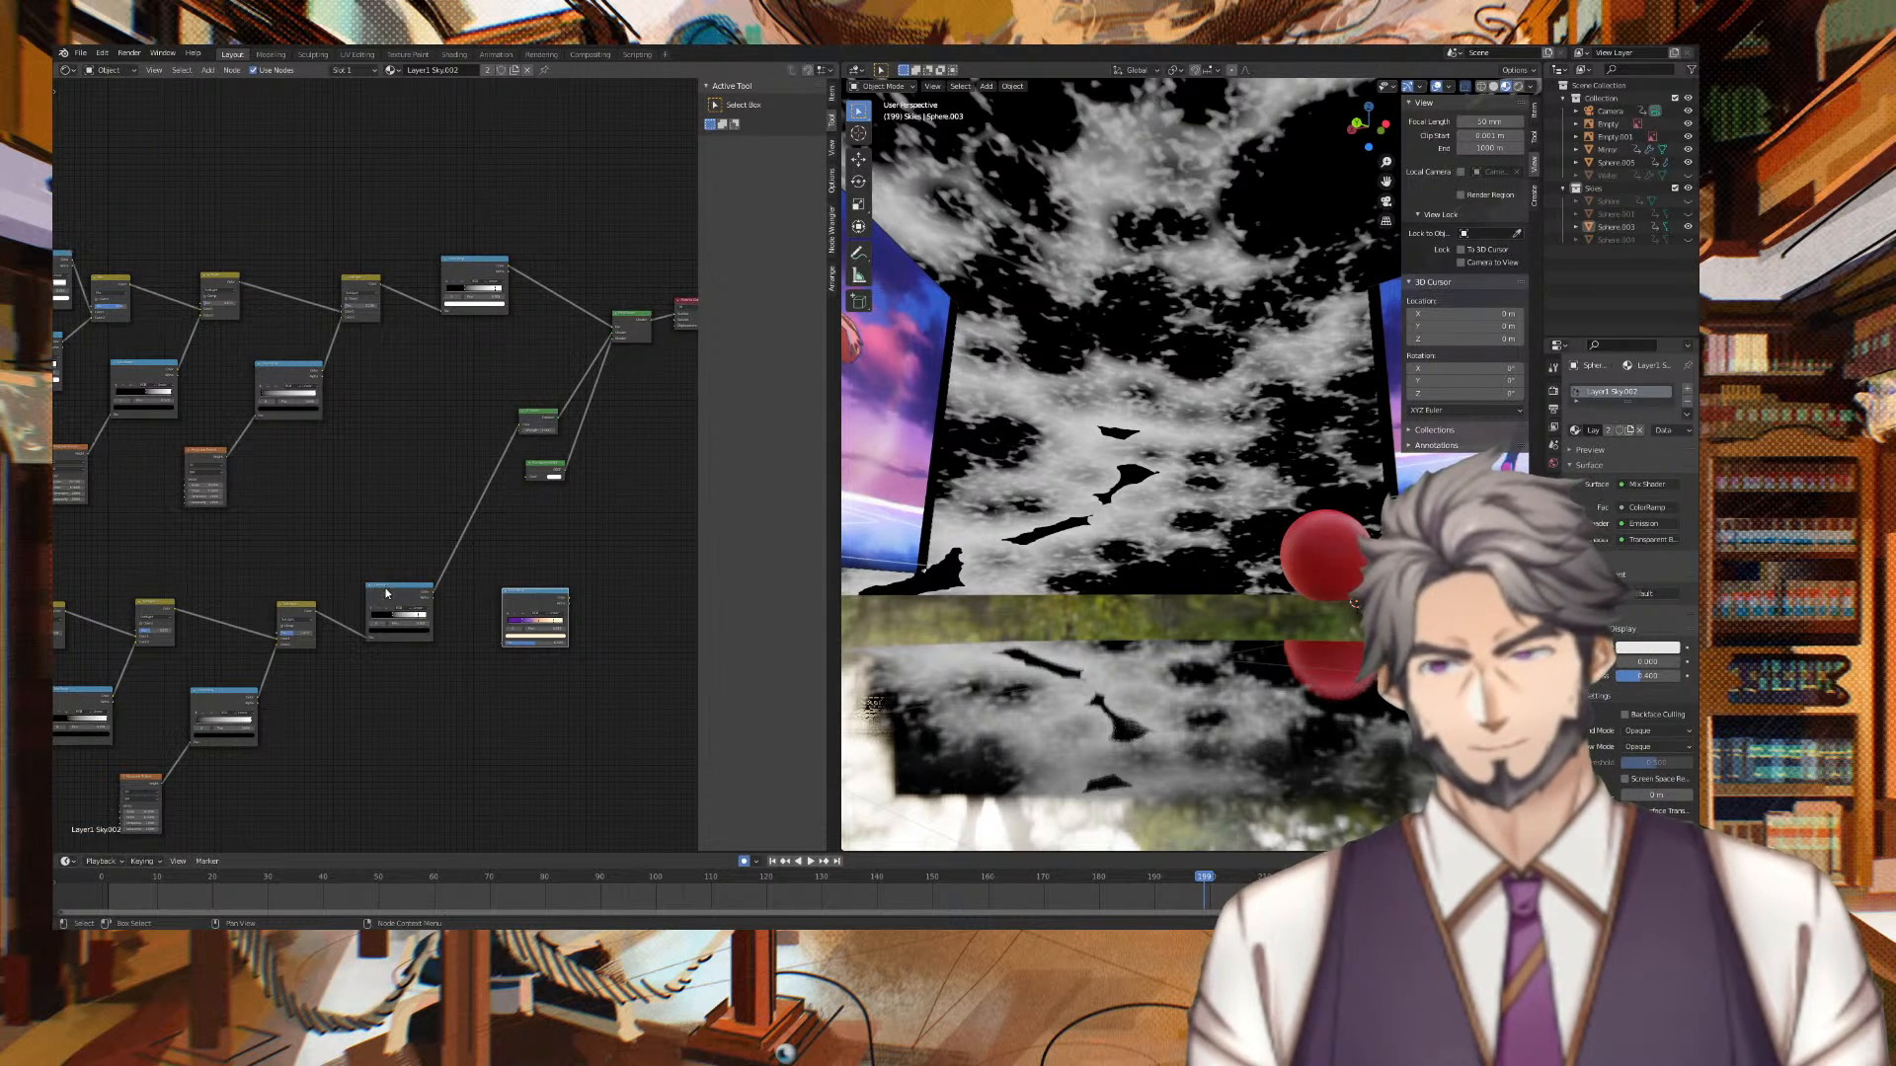
scroll(535, 594, up, 3)
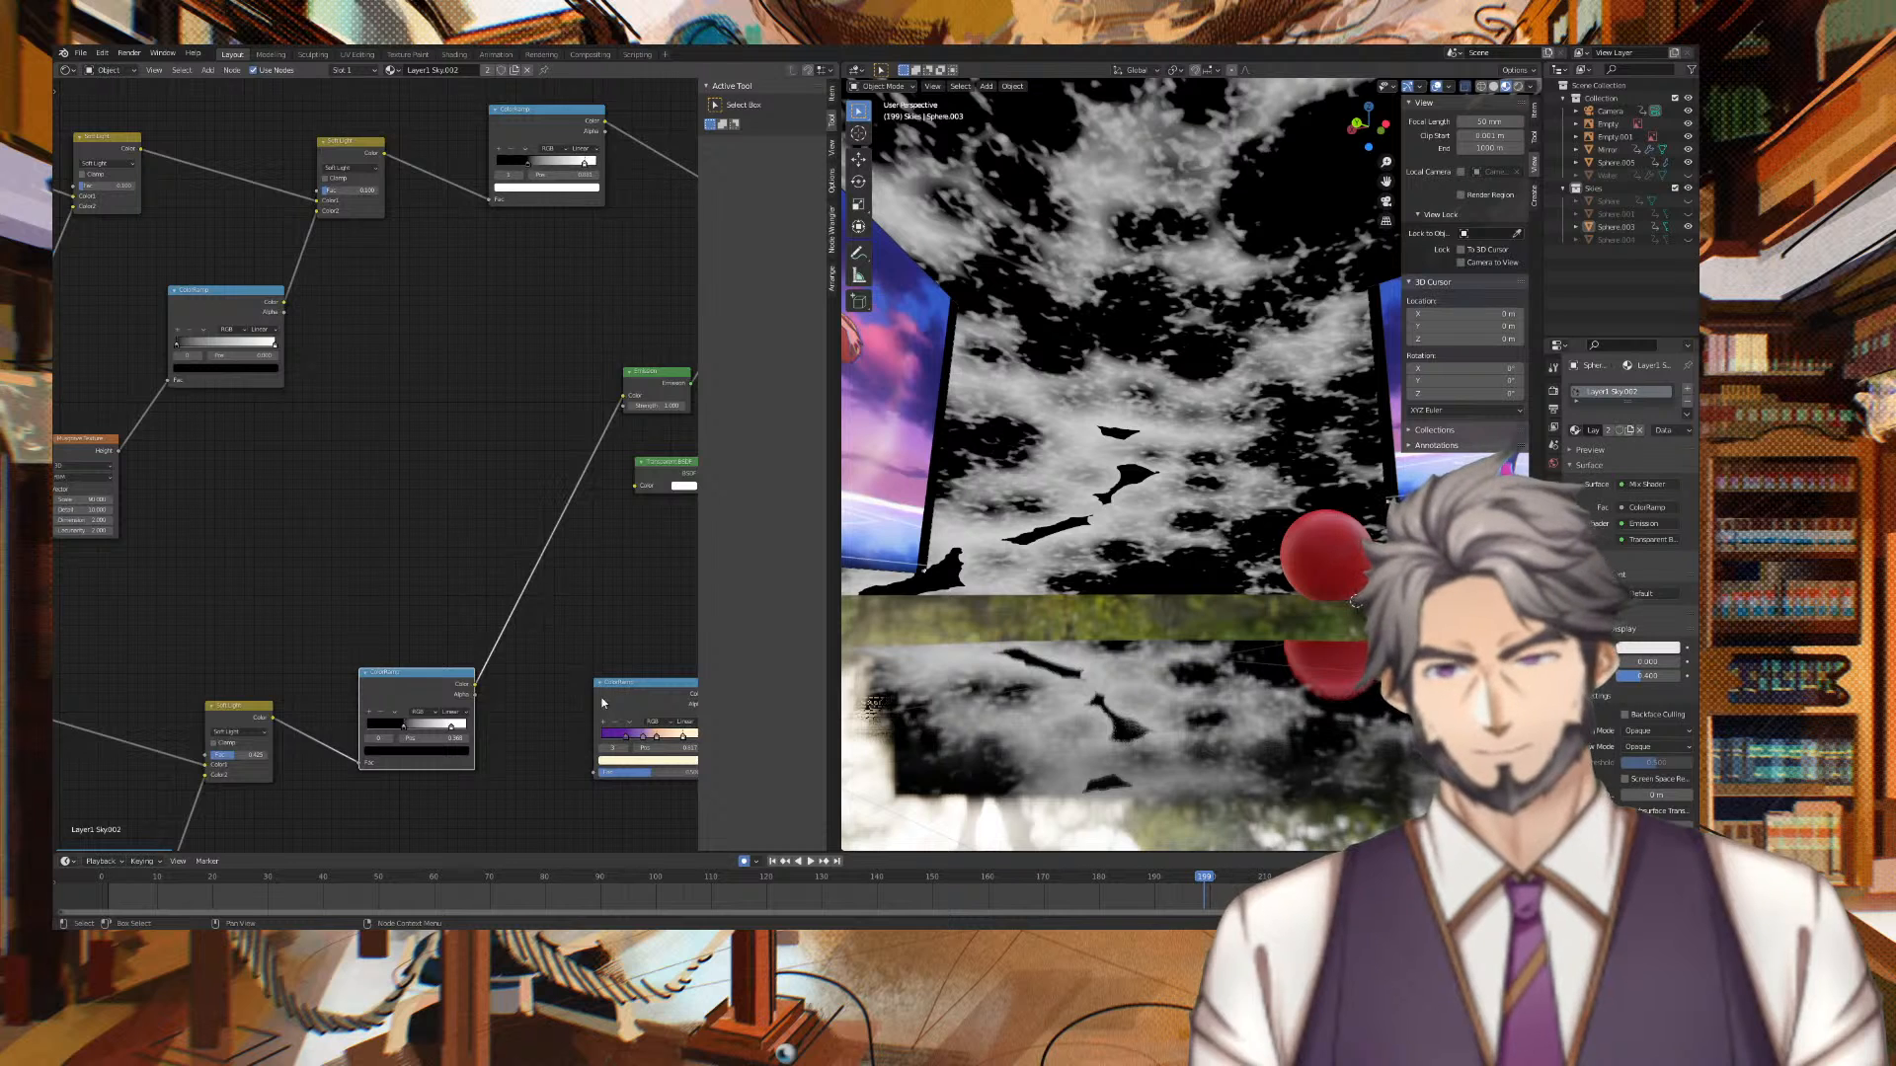
right_click(620, 684)
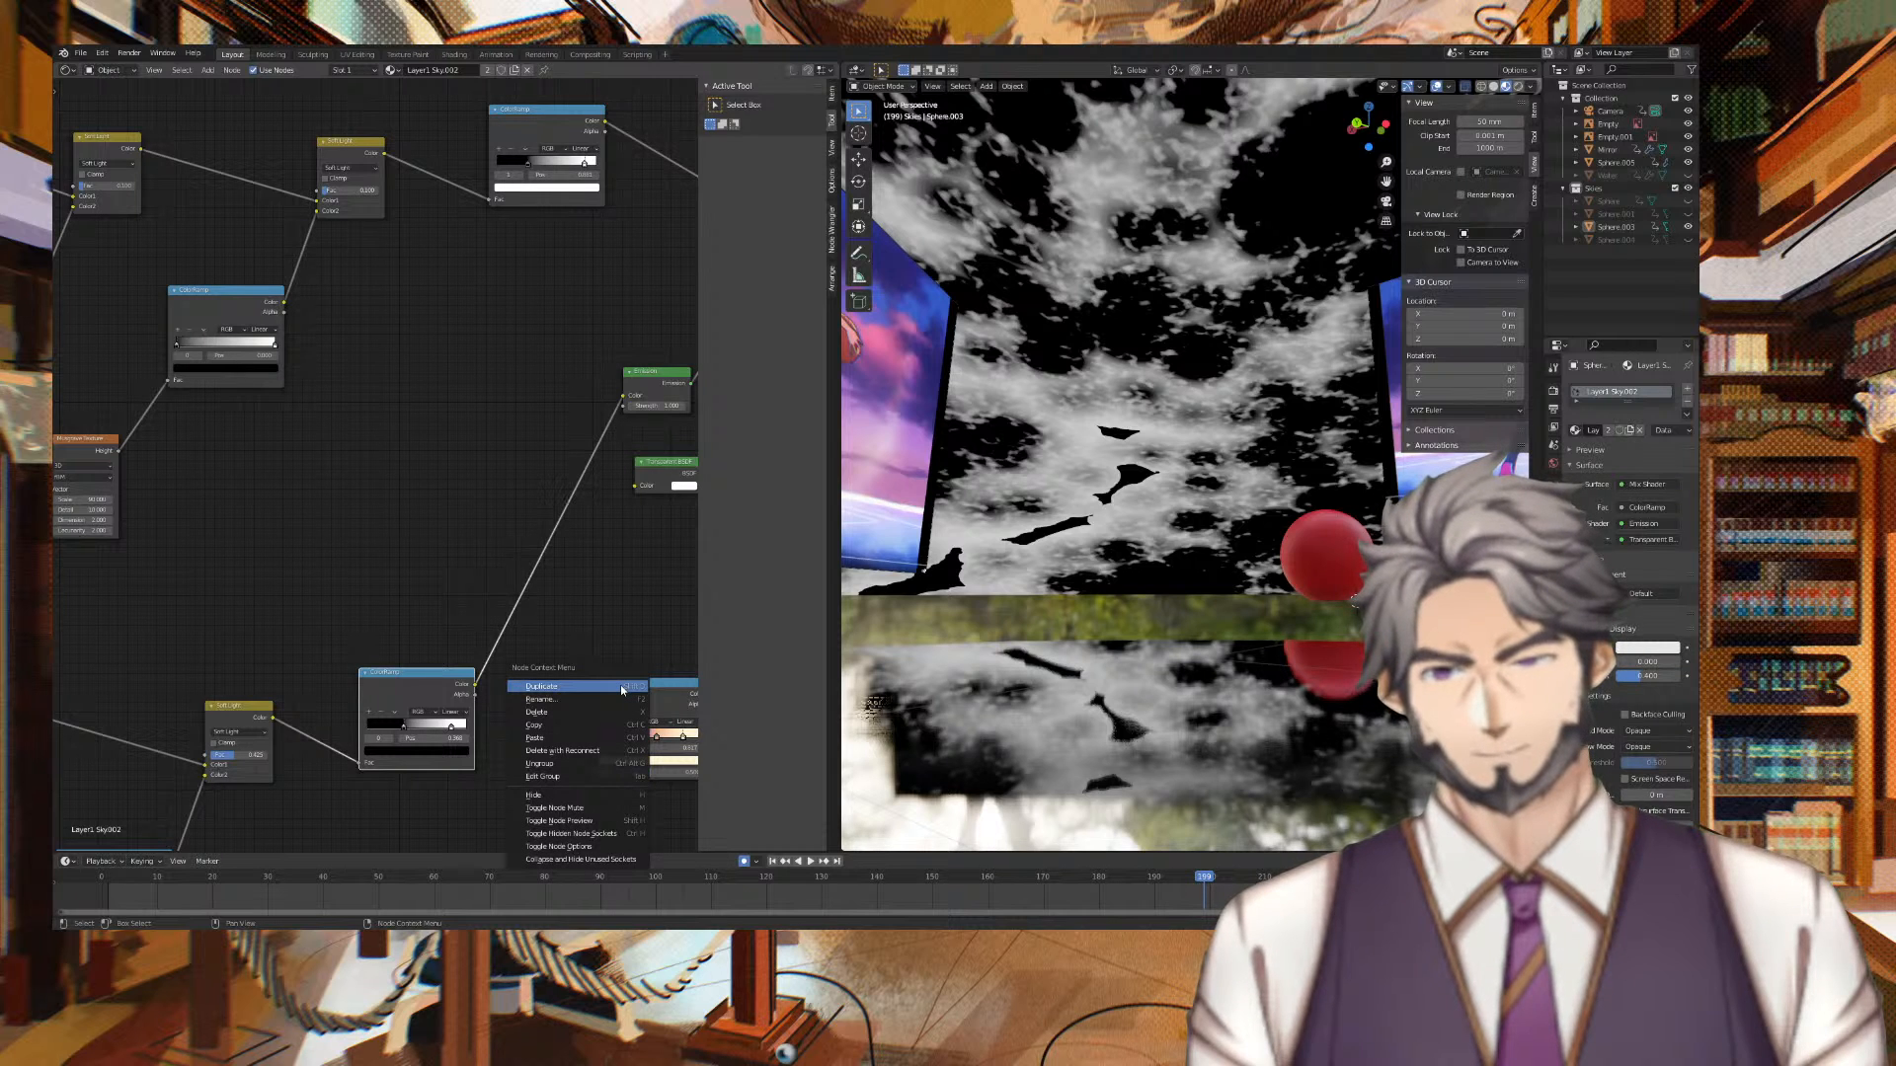
click(622, 686)
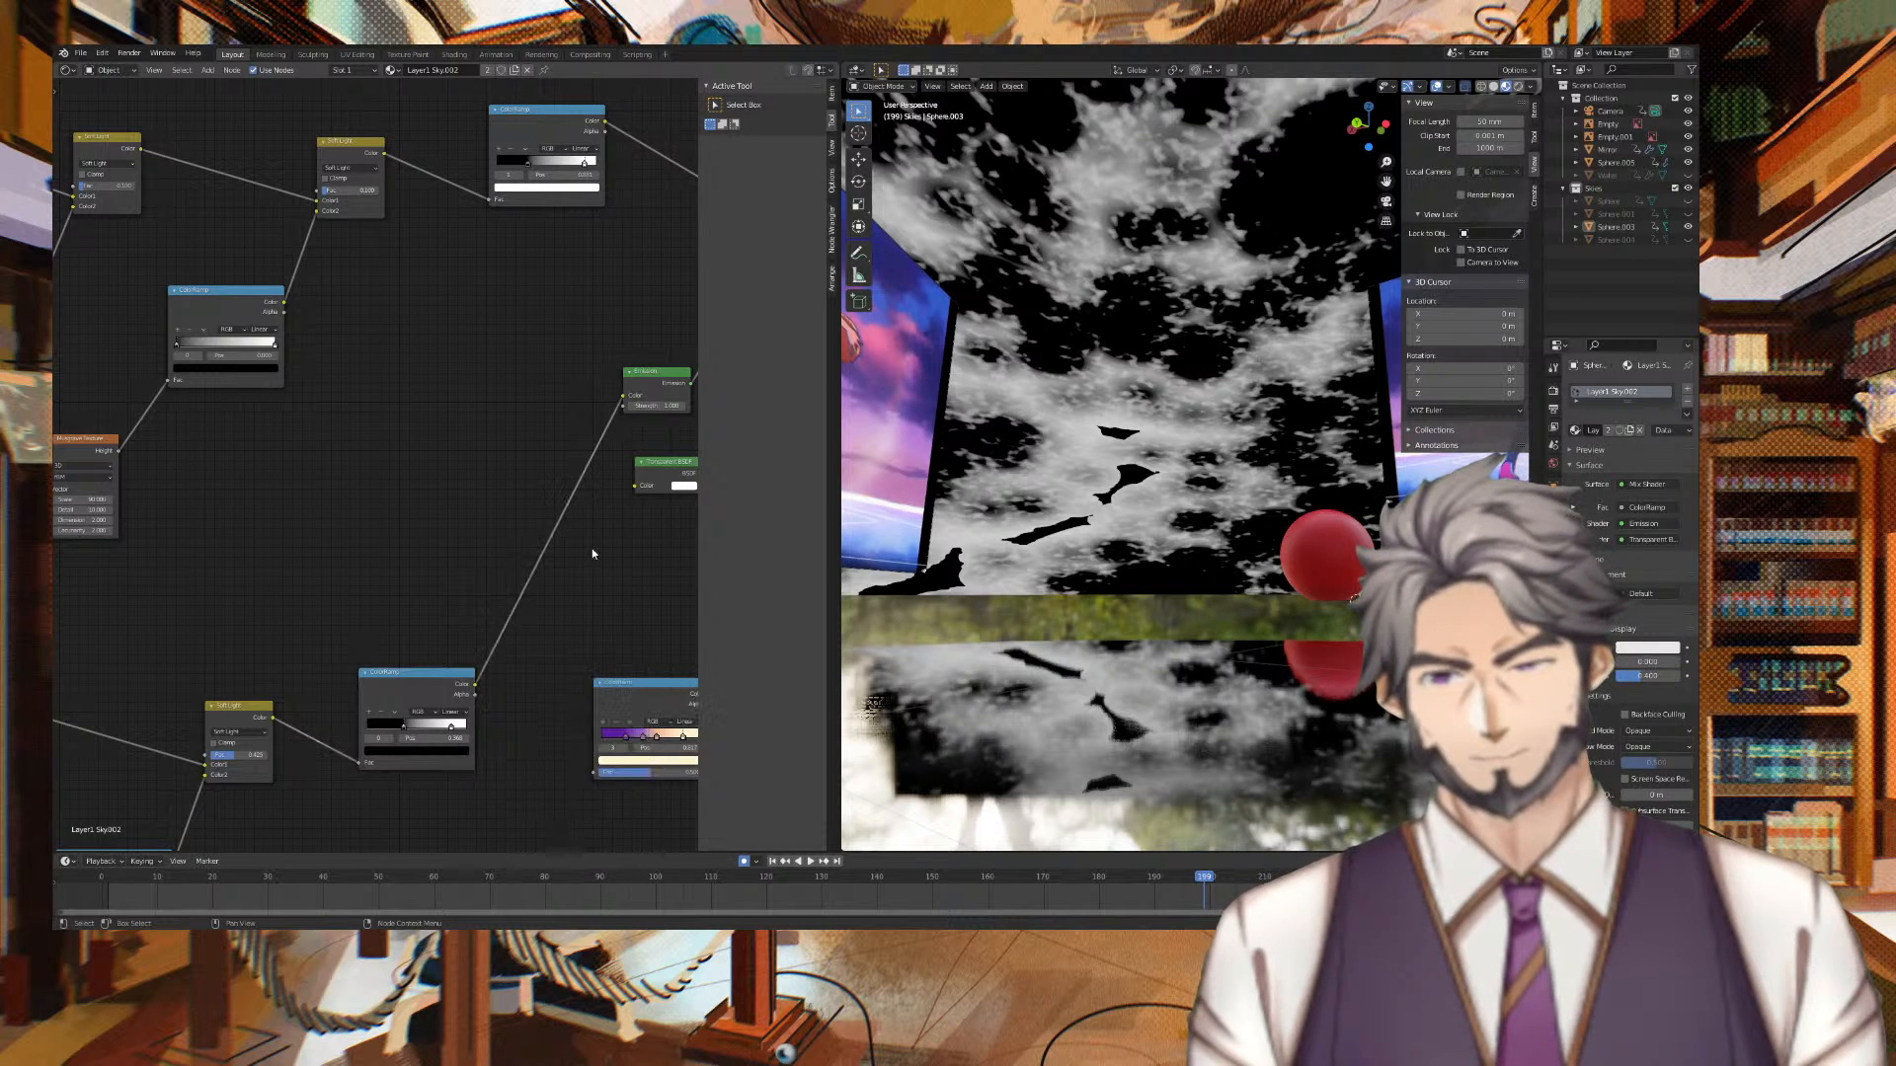
click(545, 610)
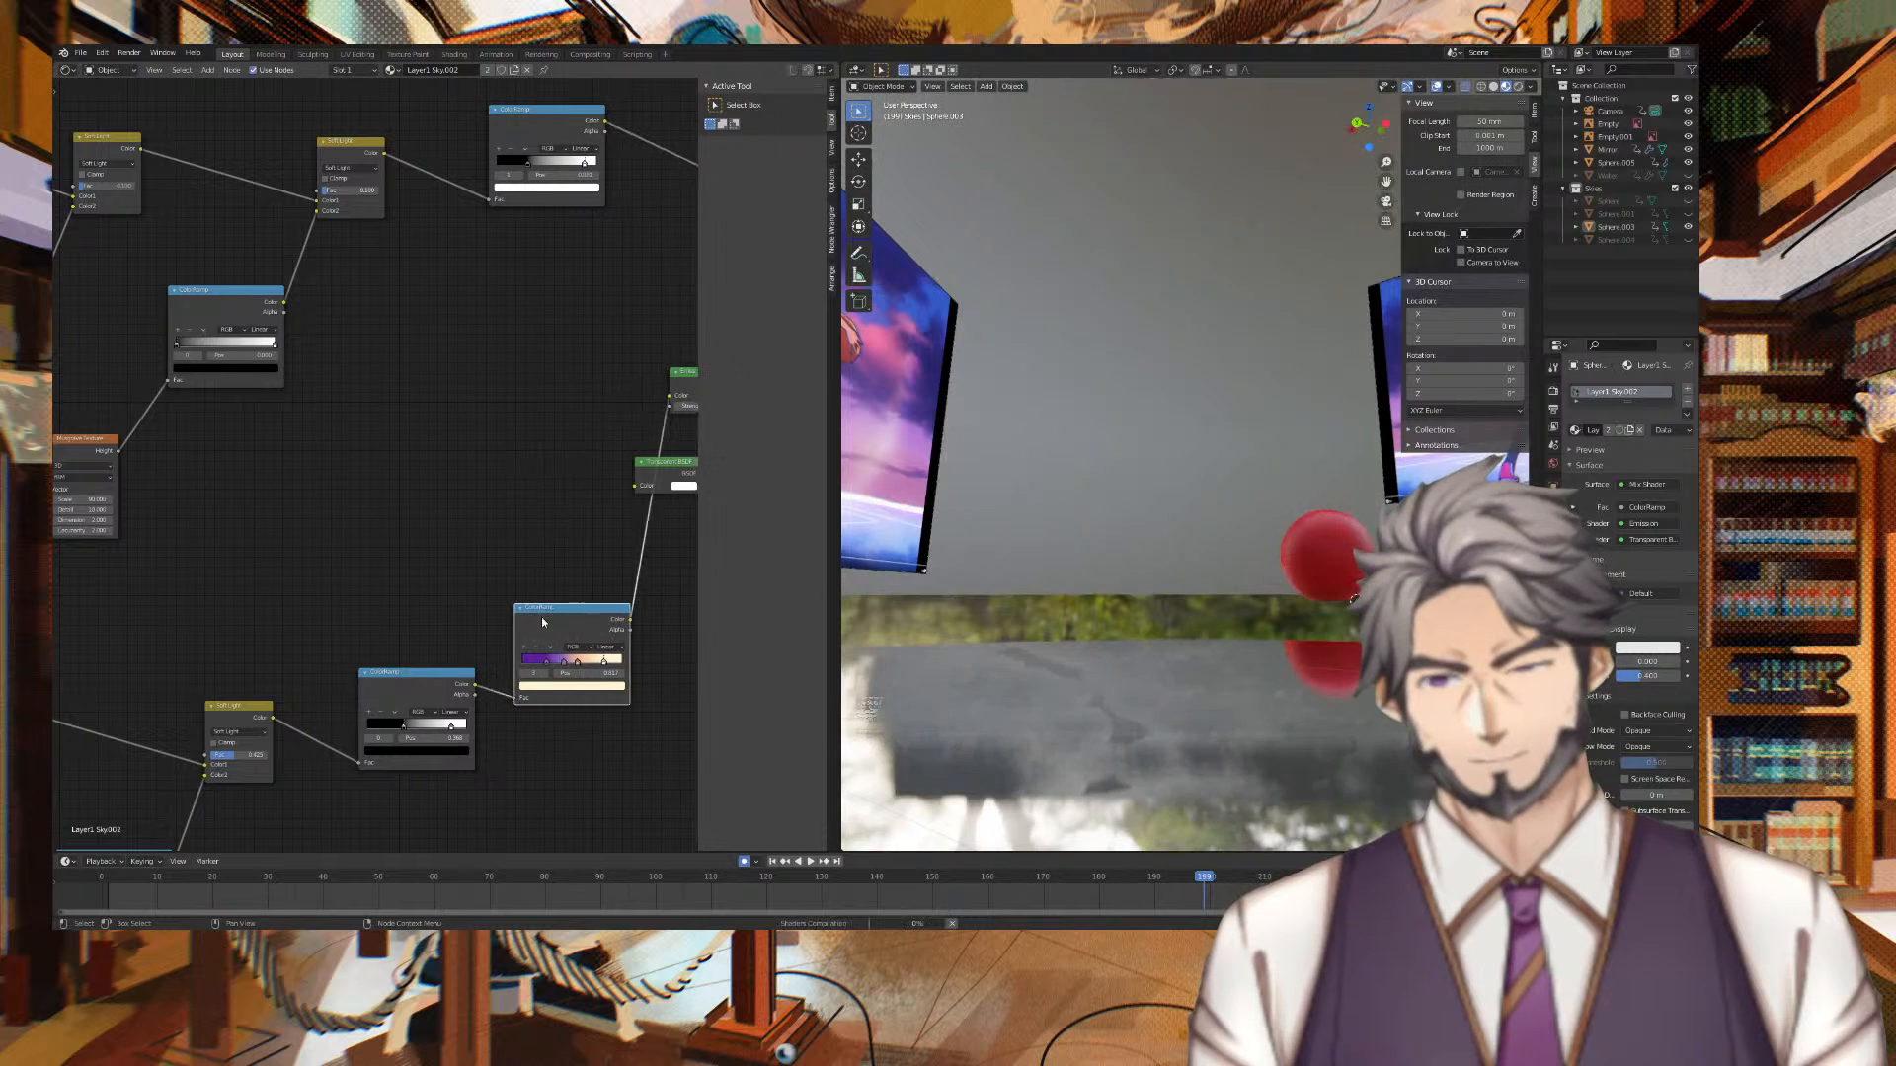
Delete the greyscale ColorRamp before the coloured one and connect the last Soft Light node's output to the coloured ramp's Fac
key(x)
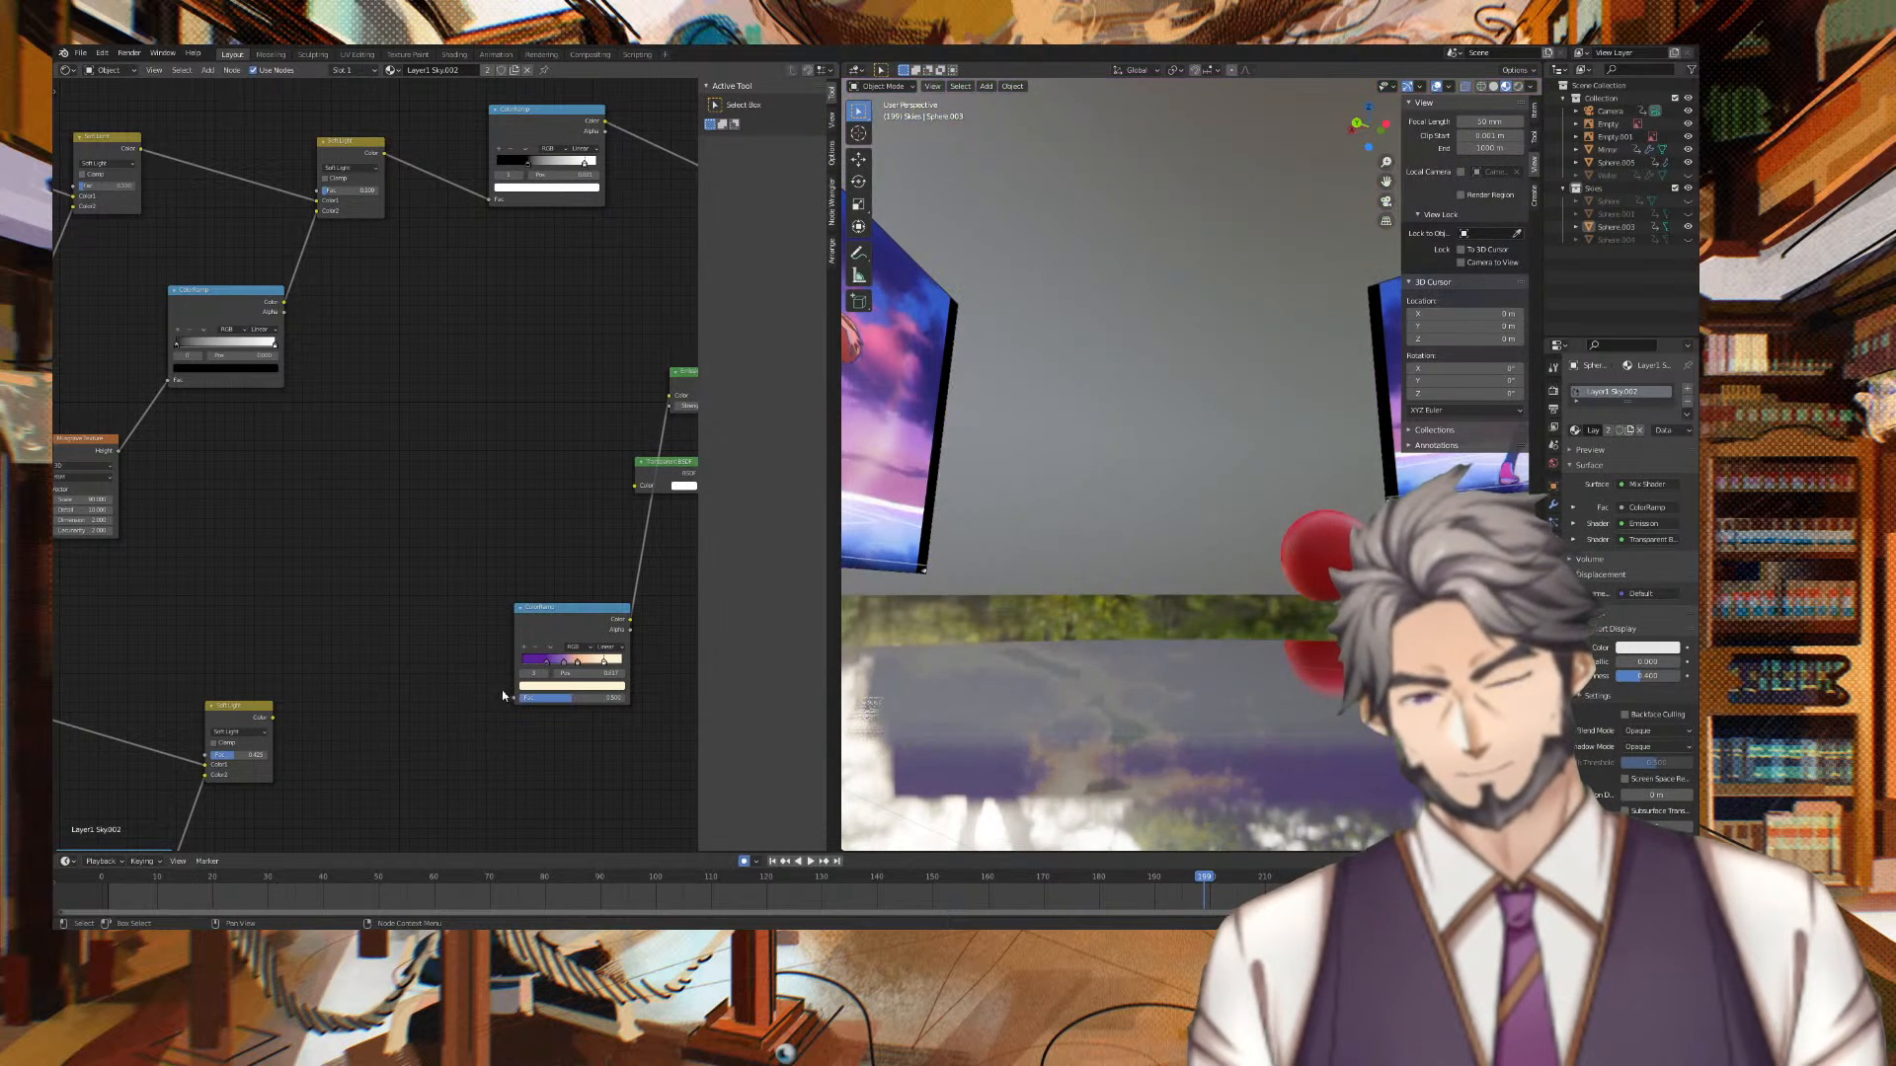
drag(514, 698, 272, 720)
middle_drag(949, 547, 1402, 534)
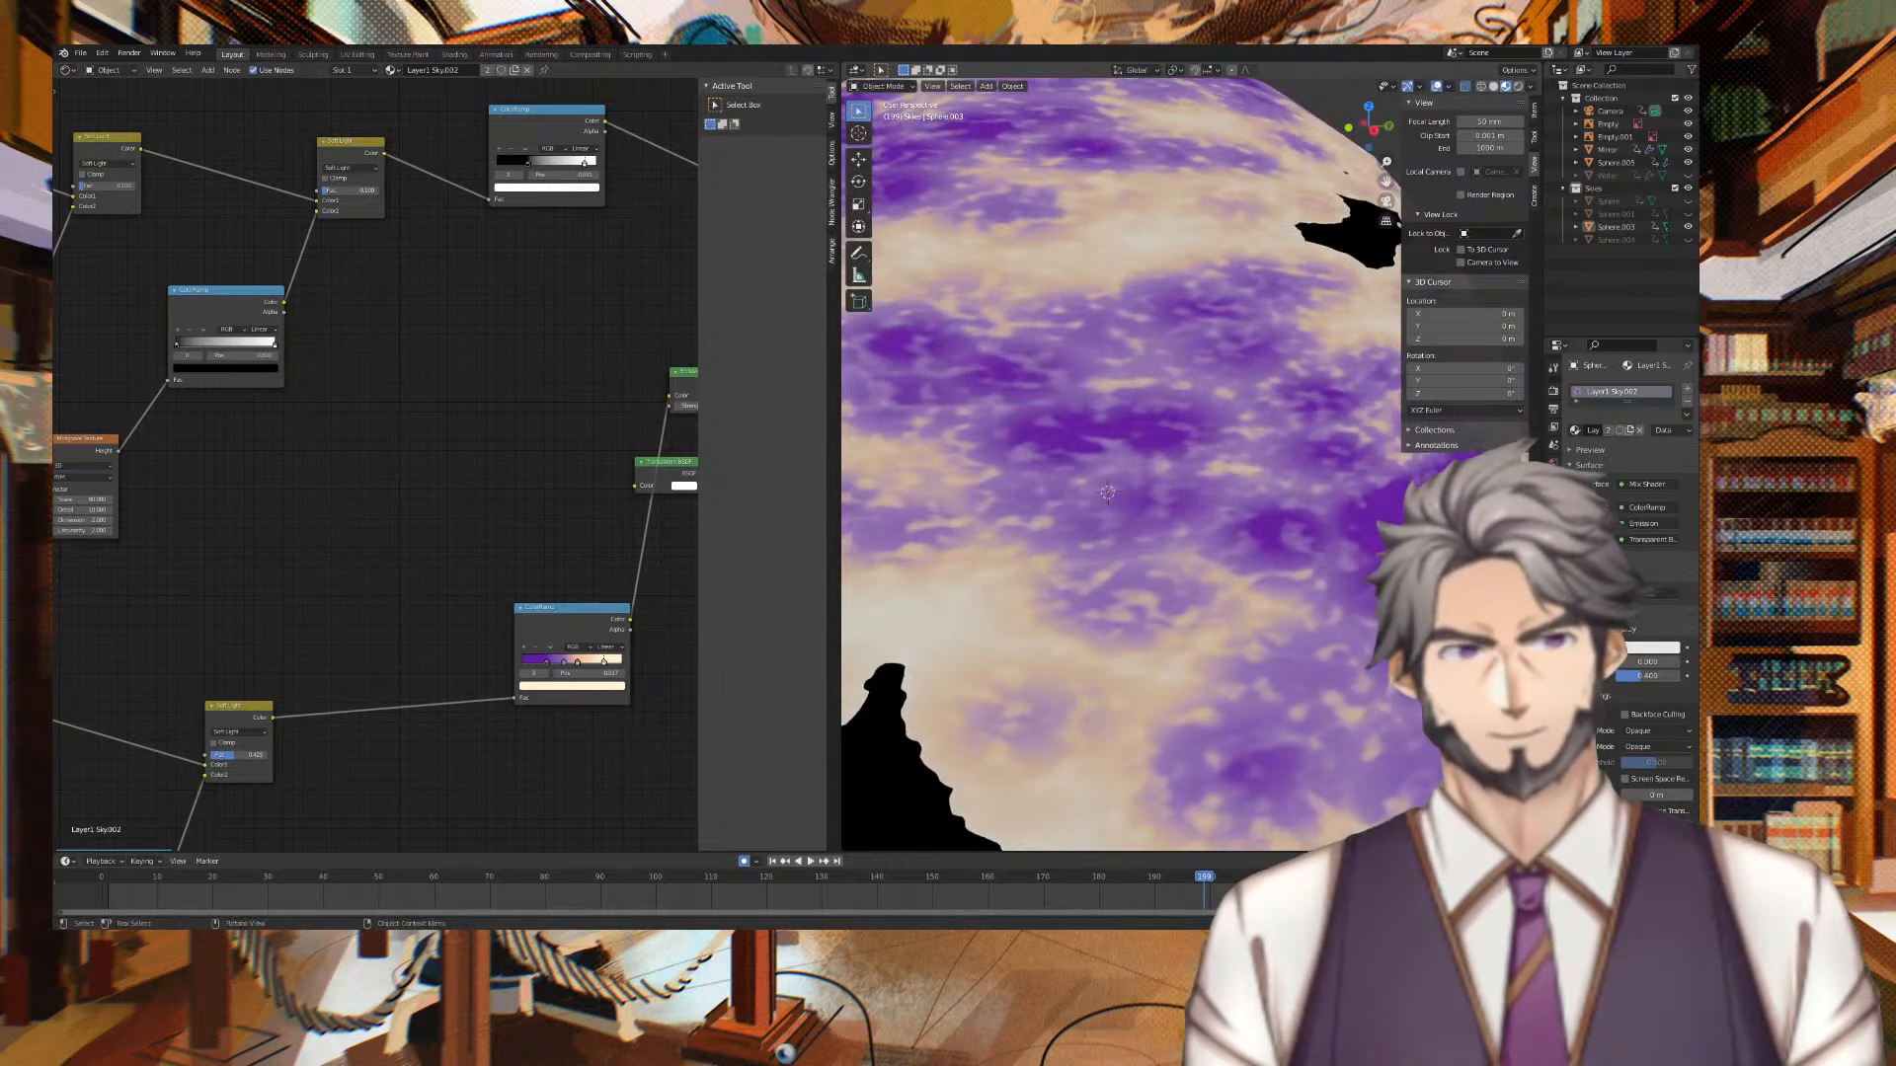
Enter the camera view, lock the camera to the view and aim it up at the coloured clouds
key(KP_0)
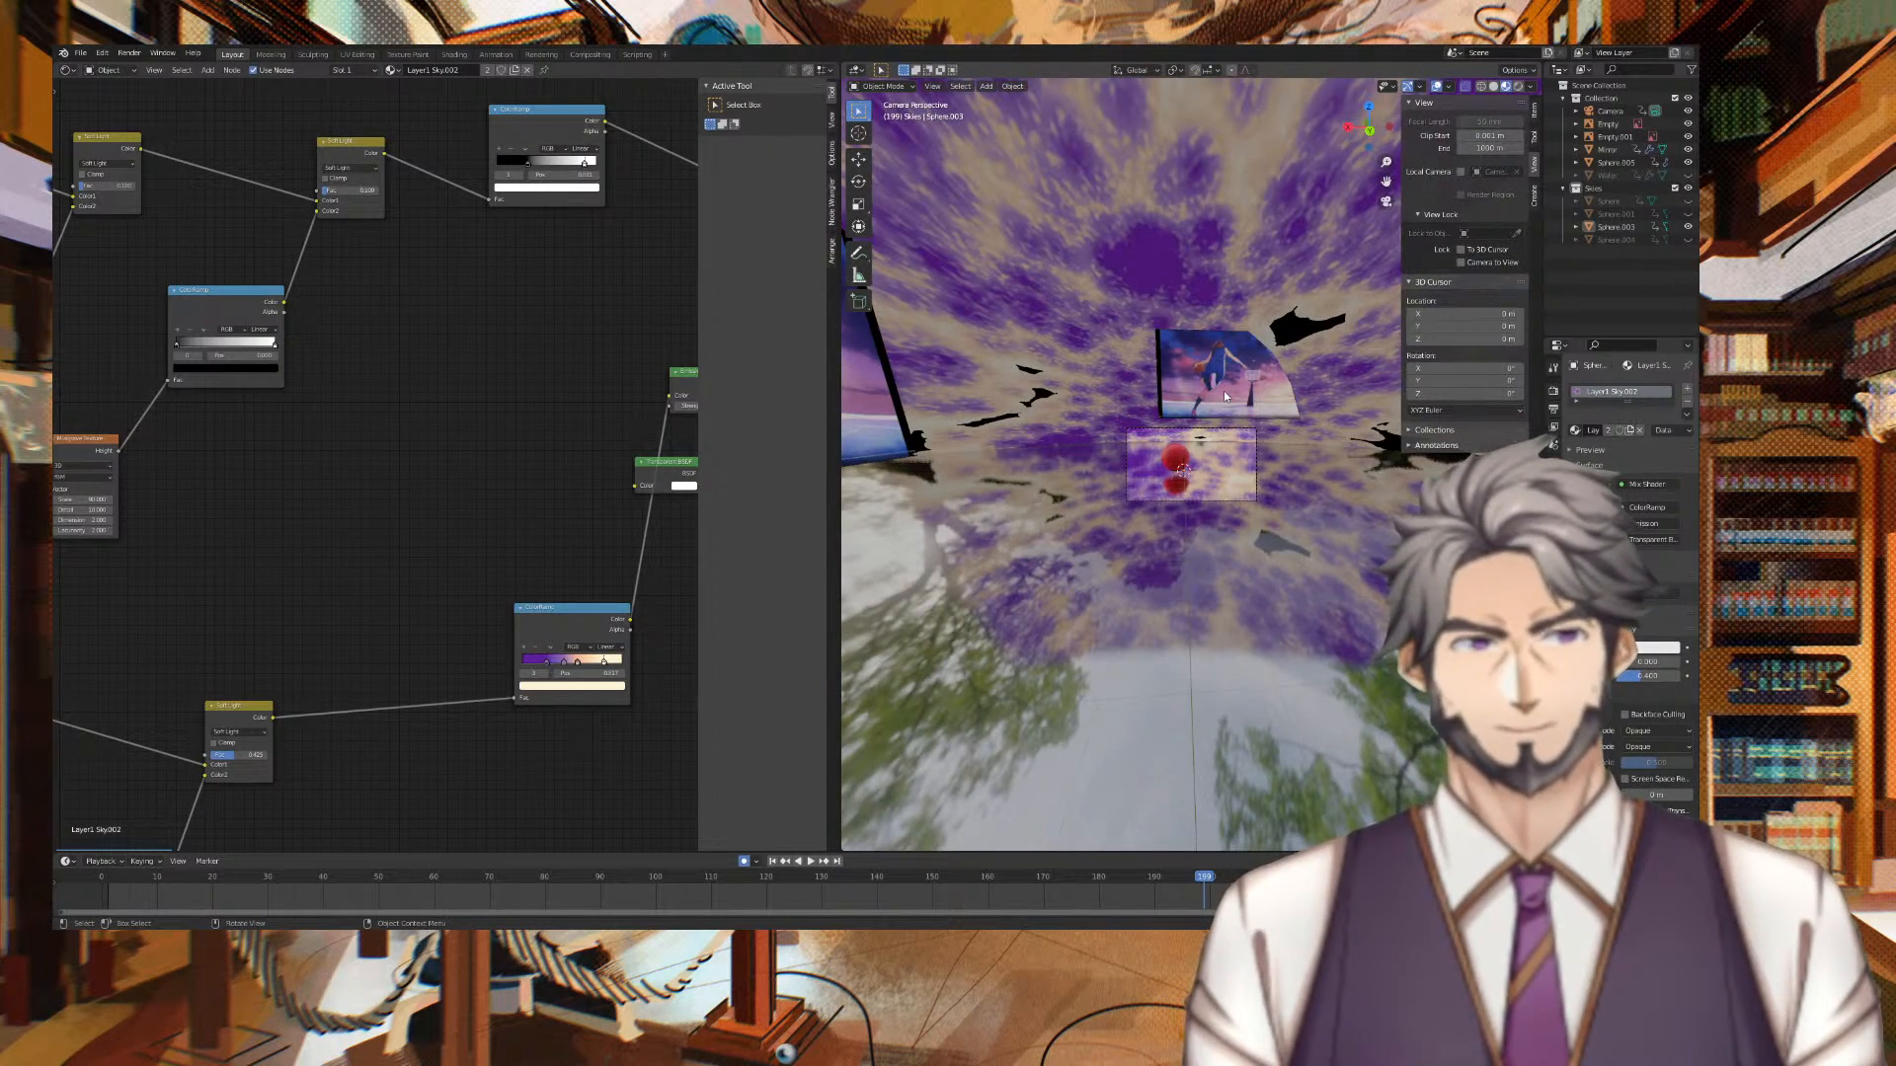
key(Home)
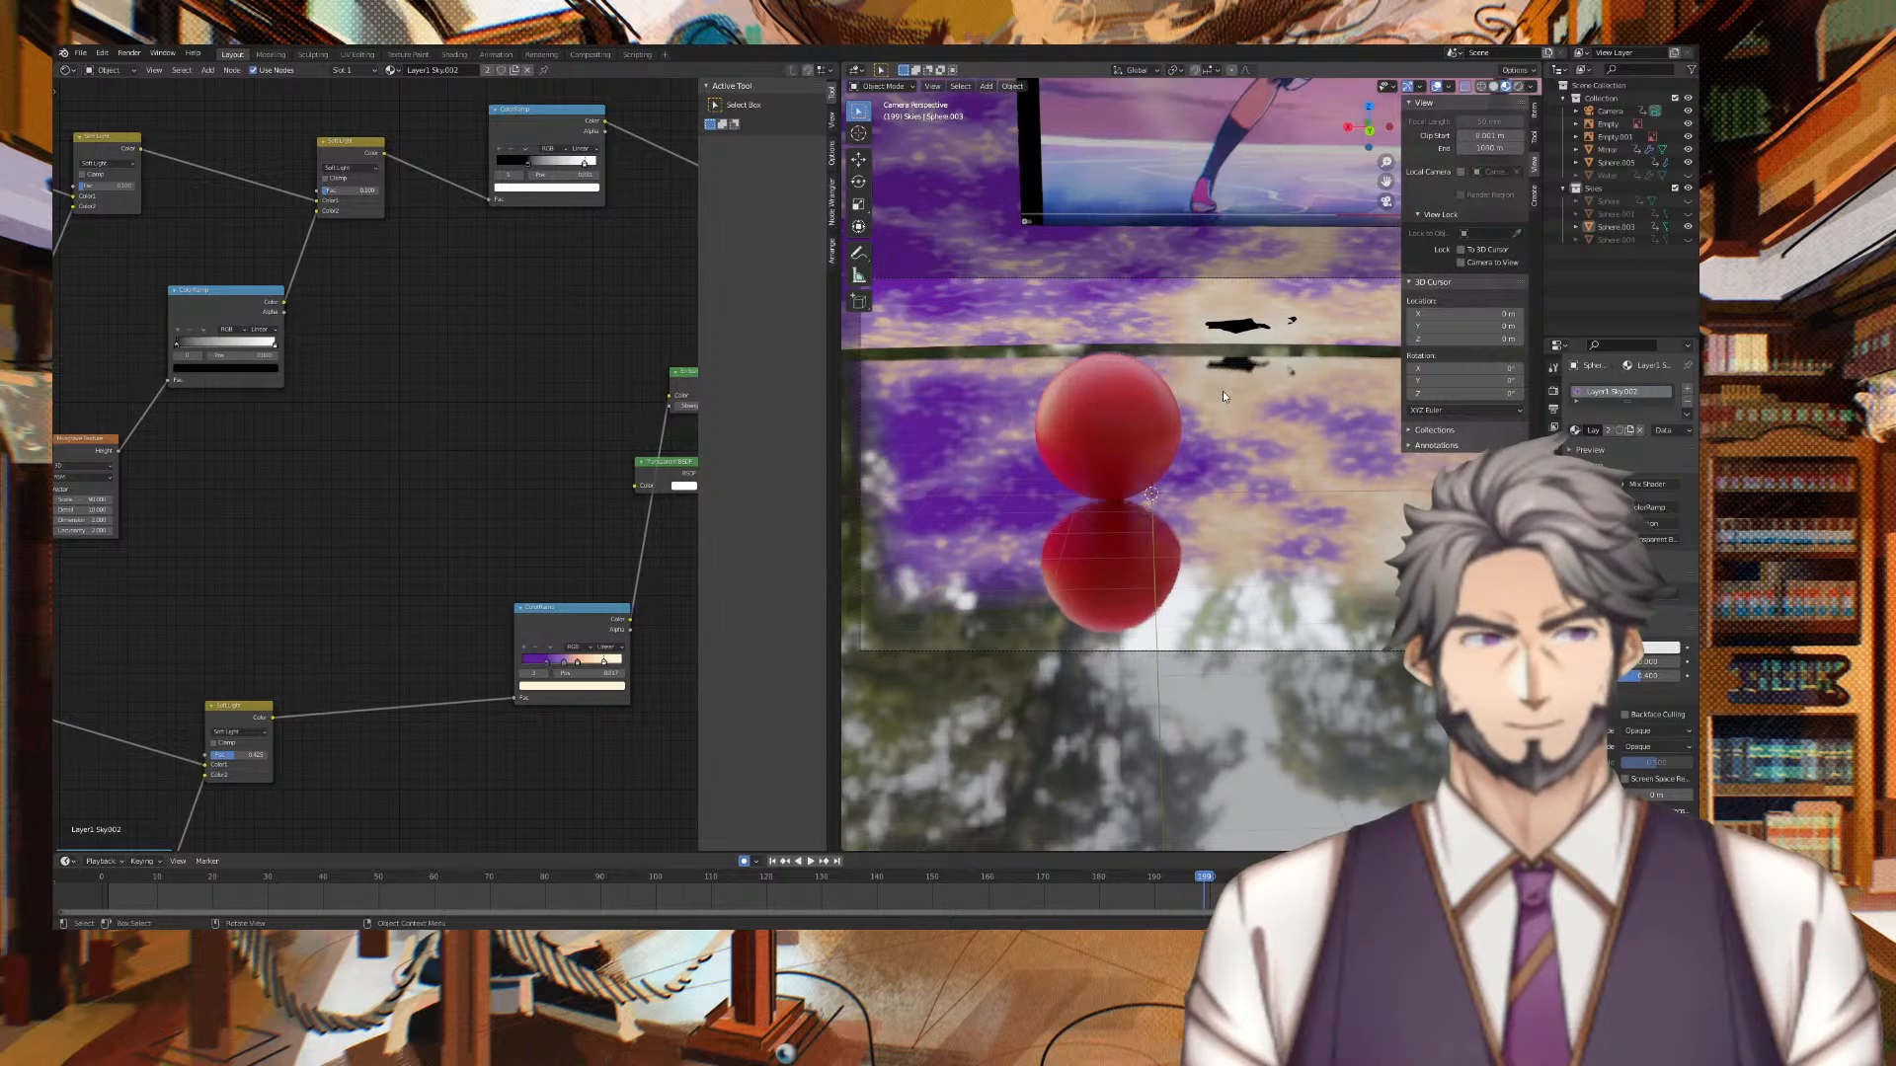
scroll(1223, 391, down, 1)
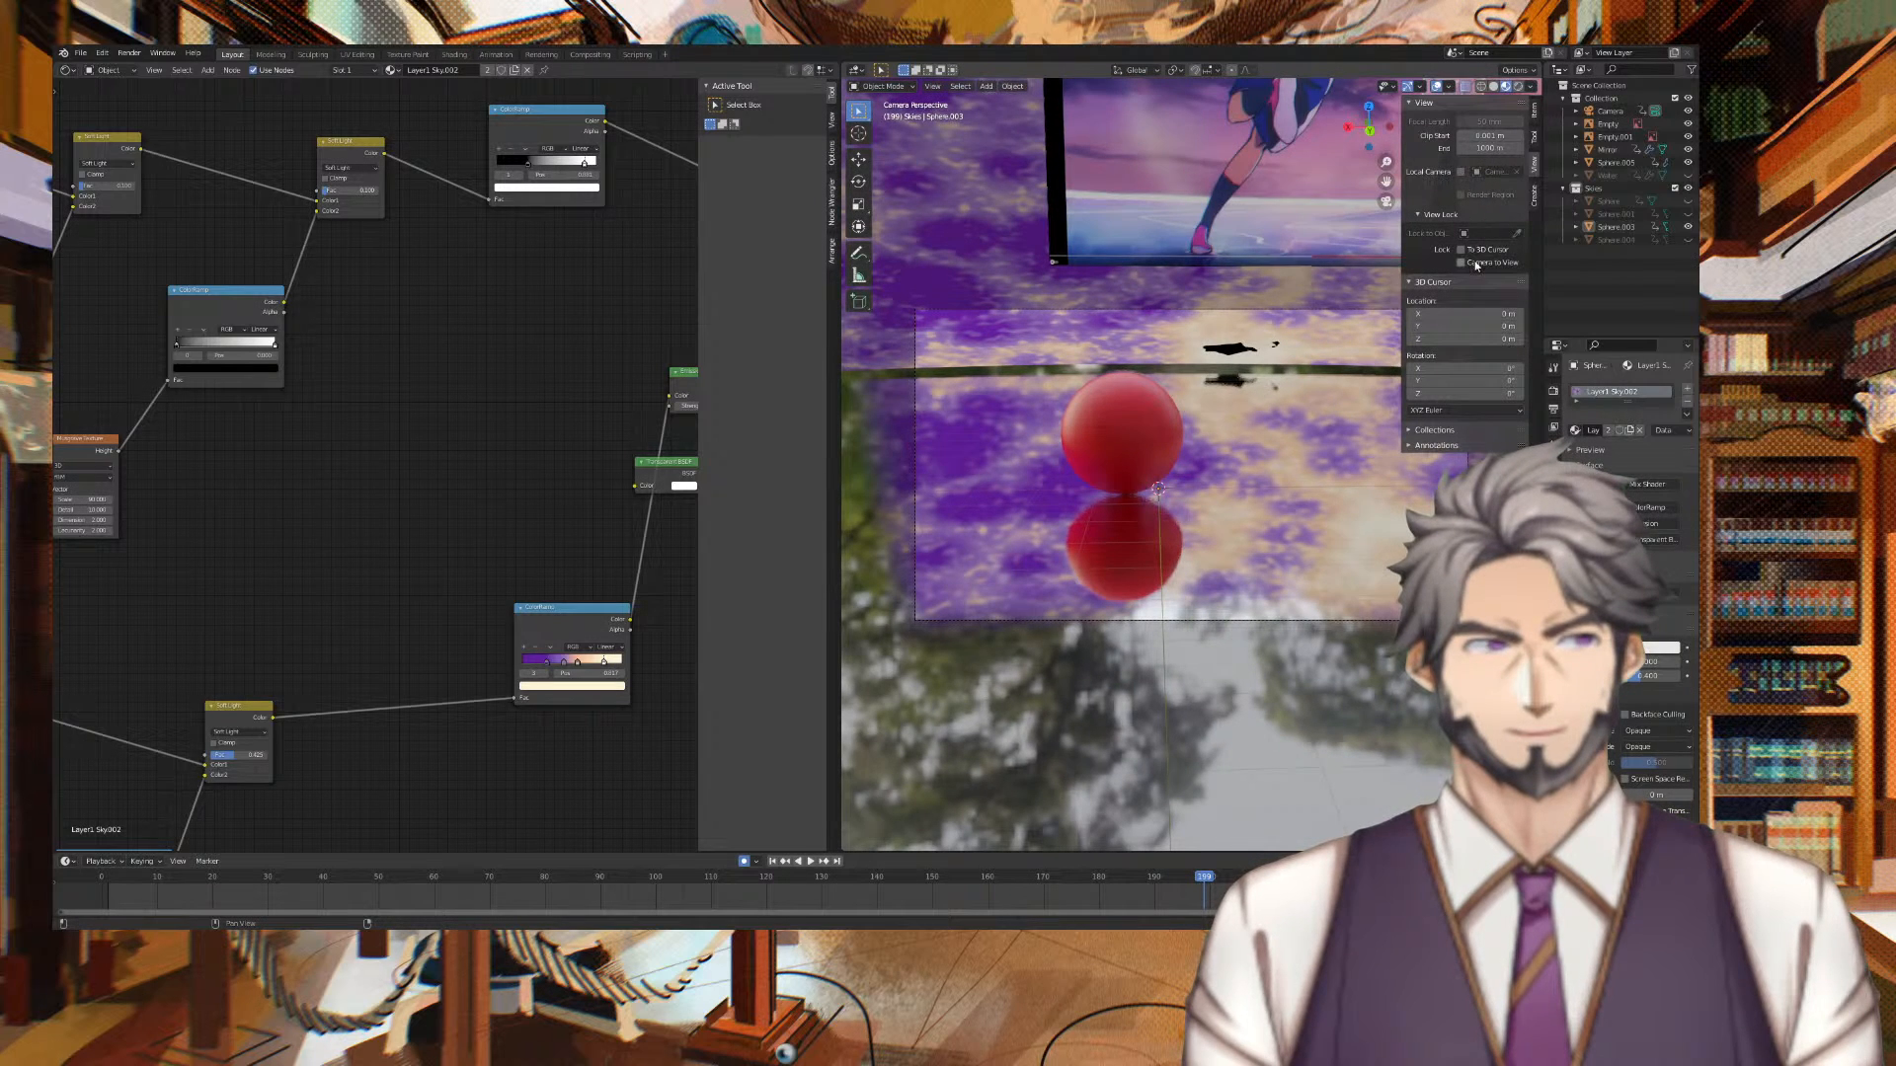
middle_drag(1392, 269, 1121, 560)
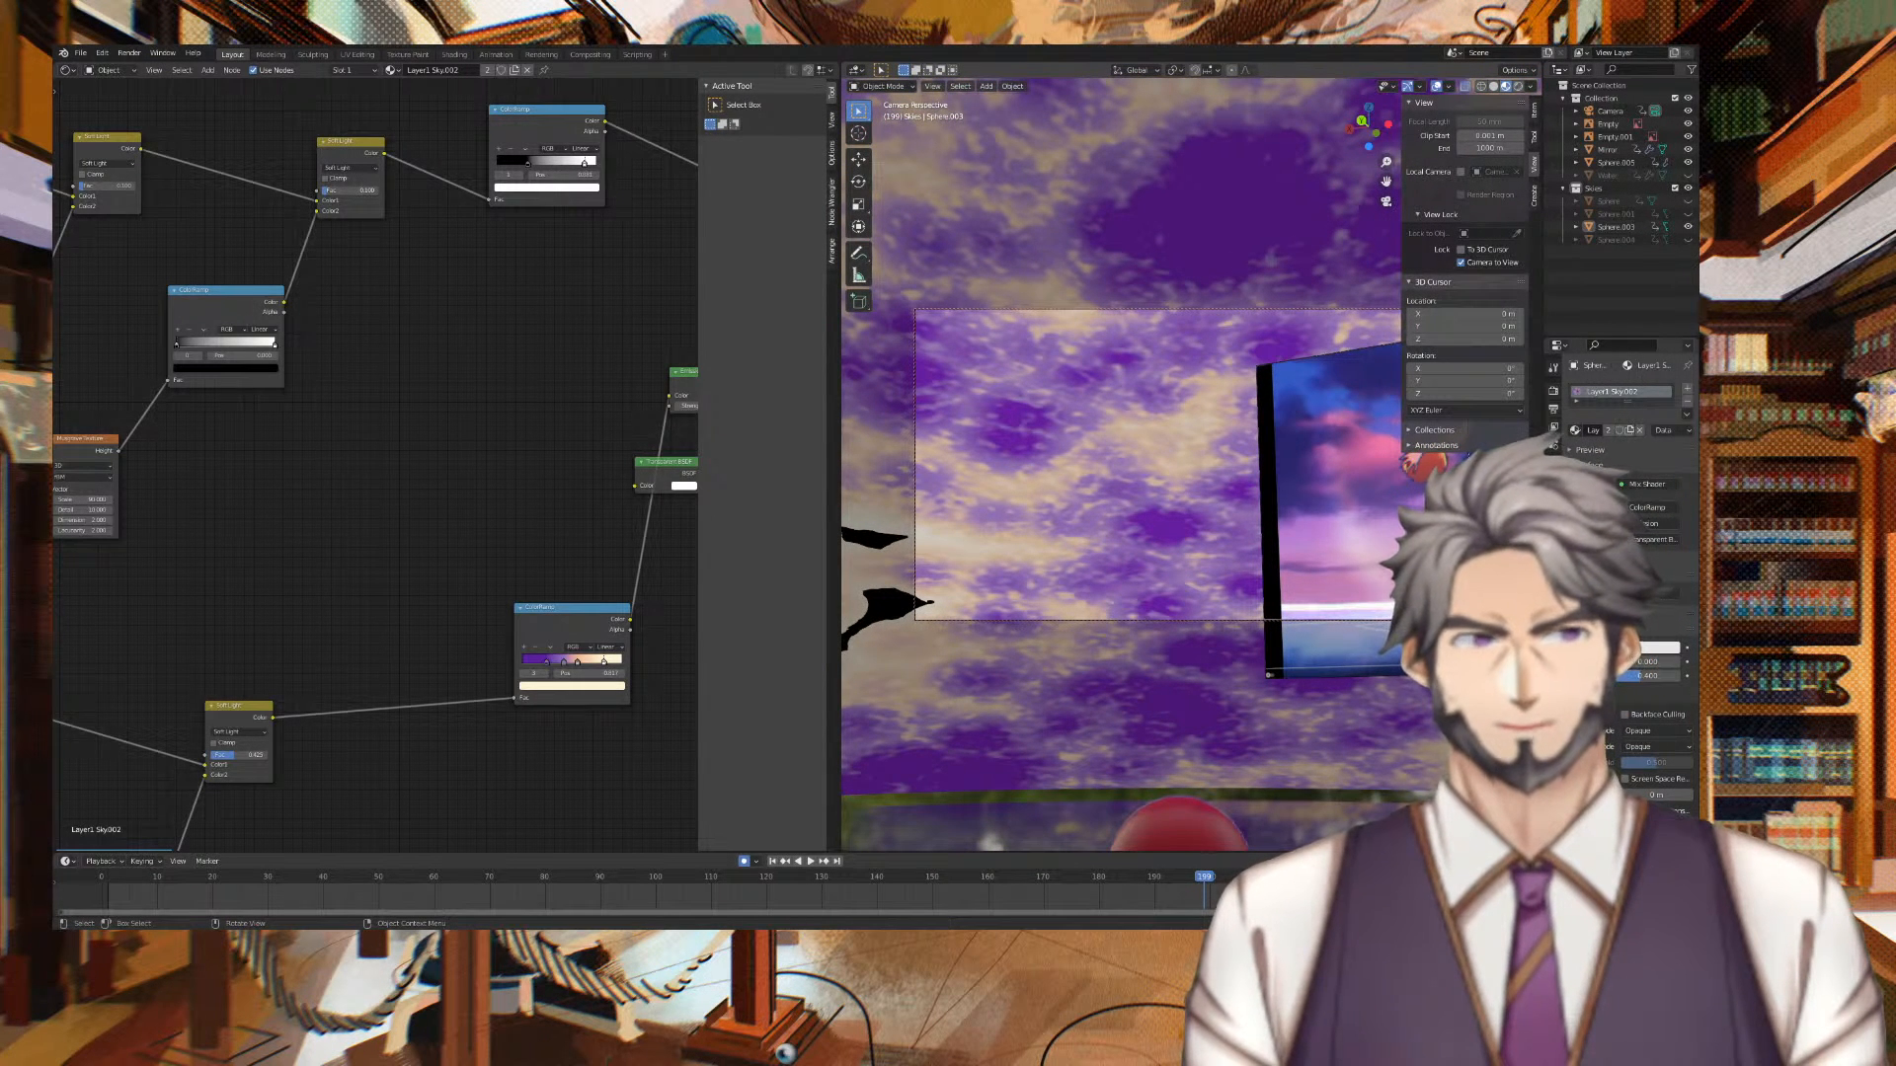
Switch the viewport to Rendered shading and frame the basketball reference image beside the dome's clouds
middle_drag(1228, 543, 992, 541)
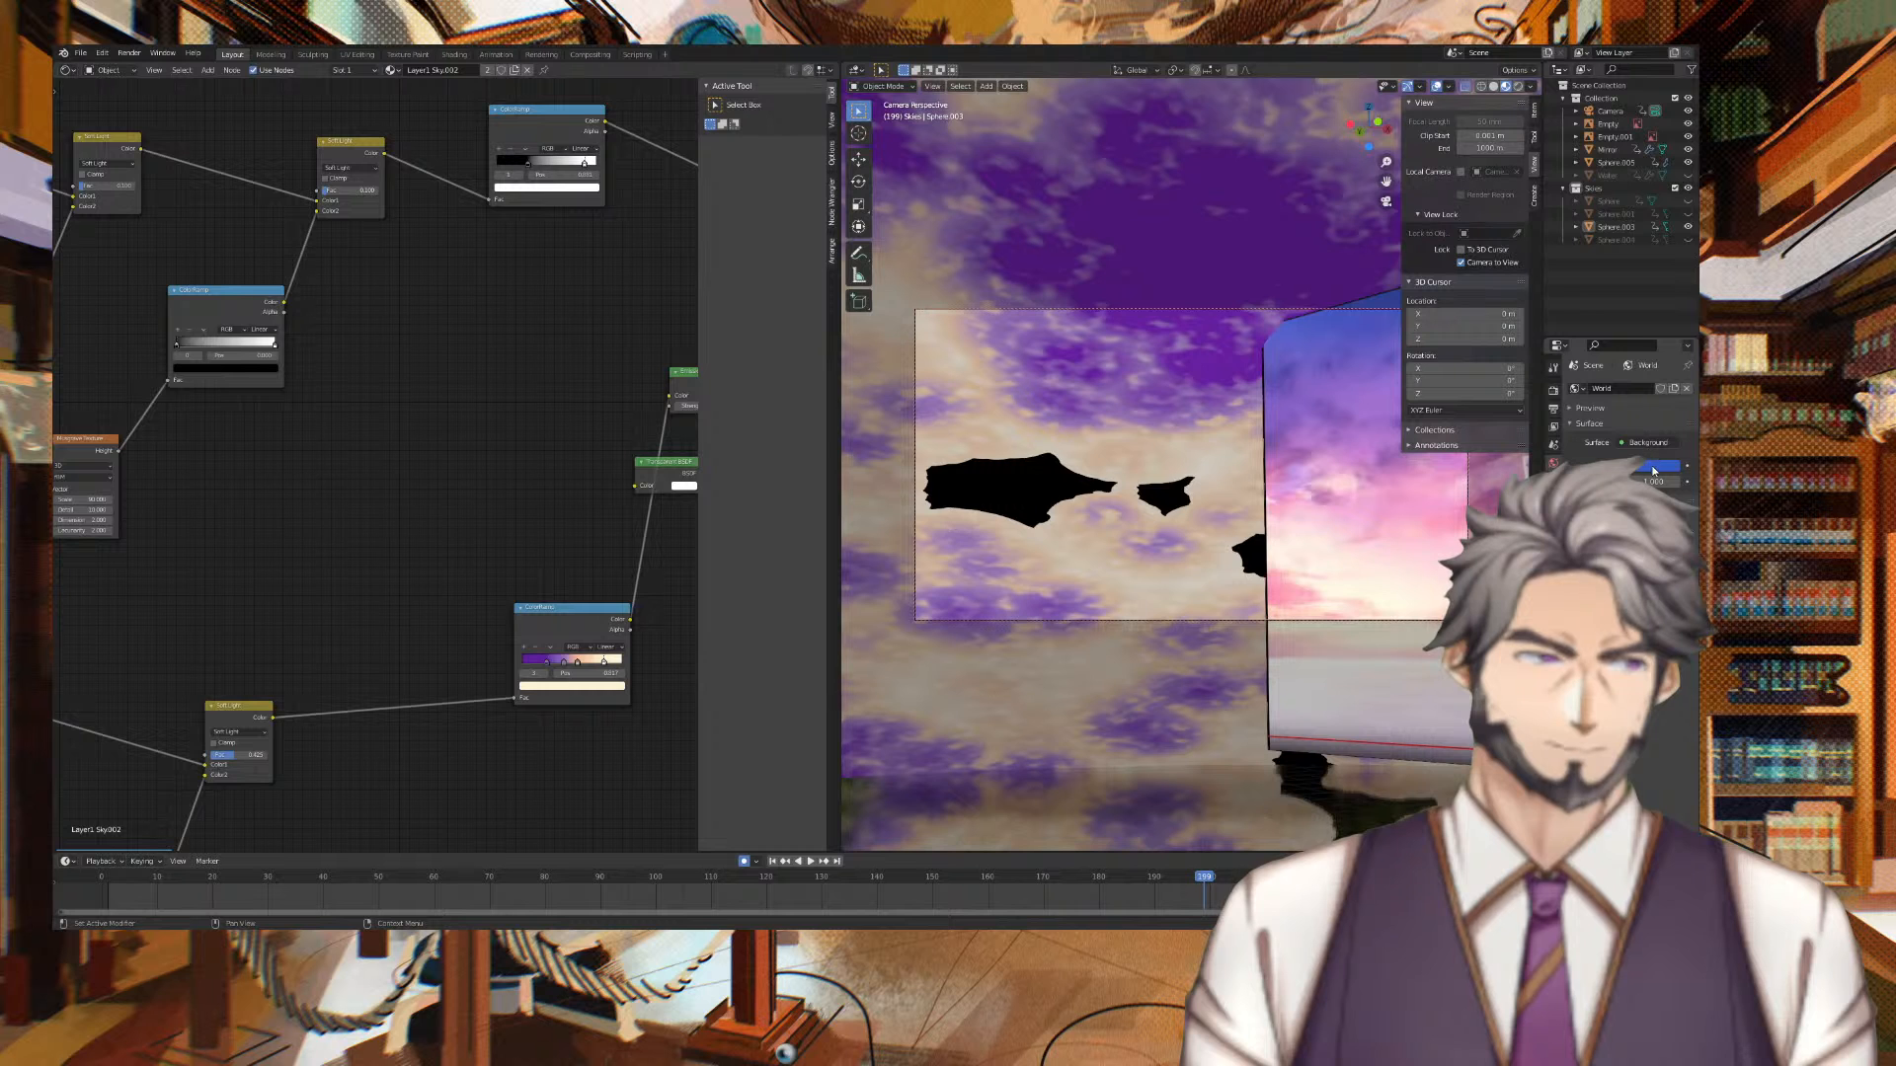
mouse_move(1052, 423)
middle_down()
mouse_move(1007, 427)
mouse_move(1045, 430)
middle_up()
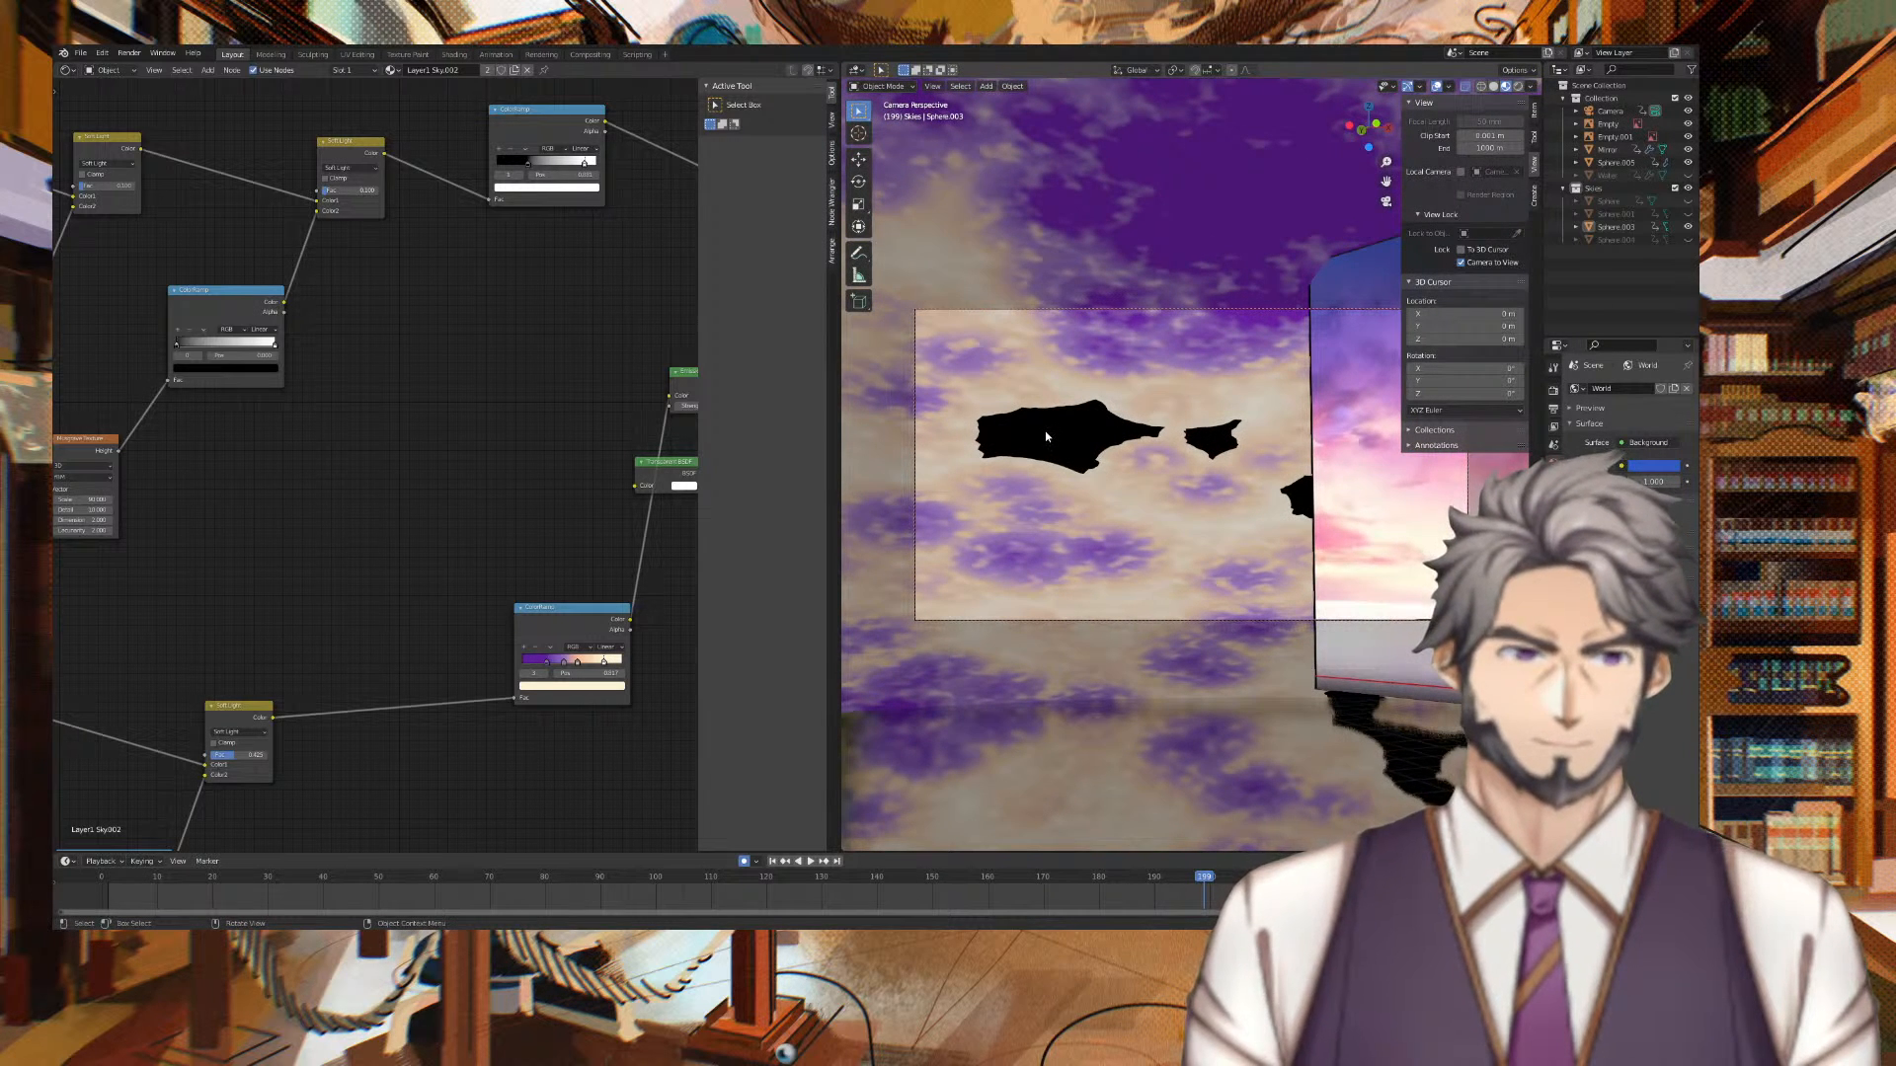
click(1519, 86)
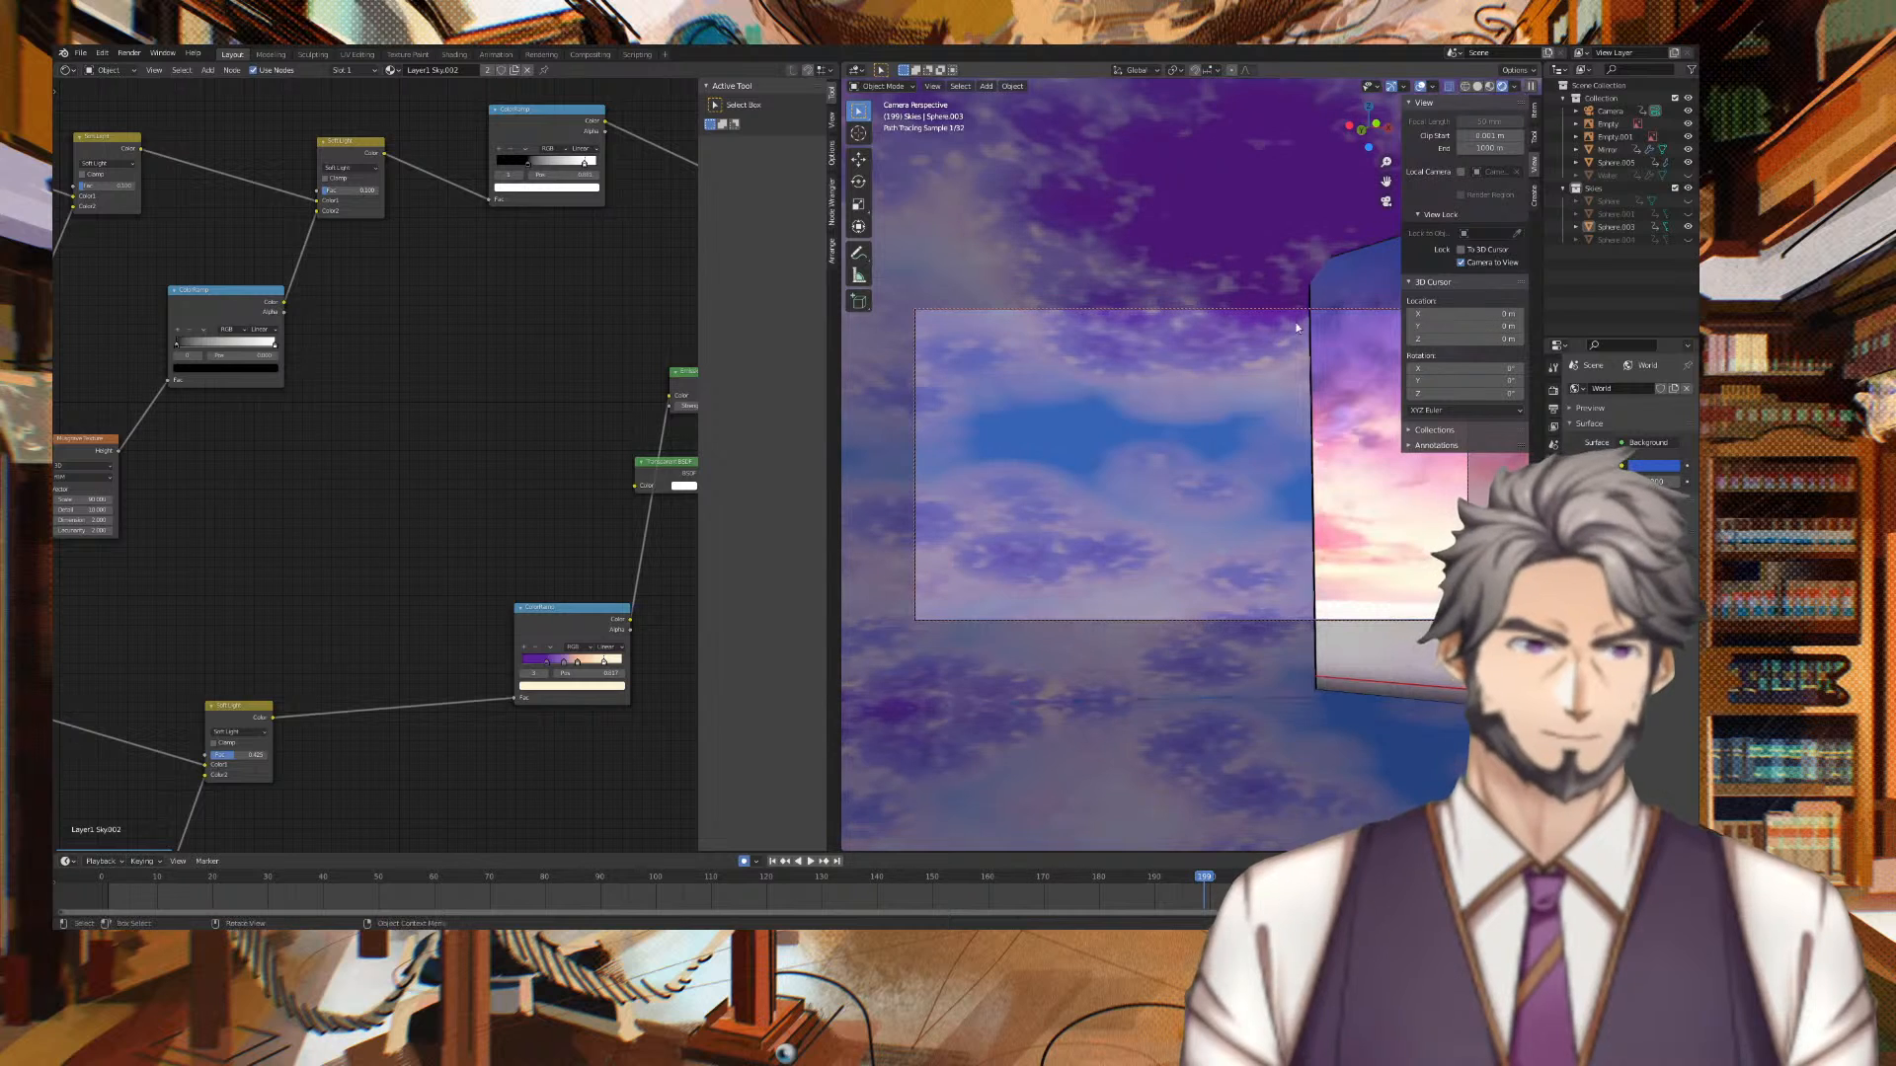
middle_drag(1242, 327, 1388, 321)
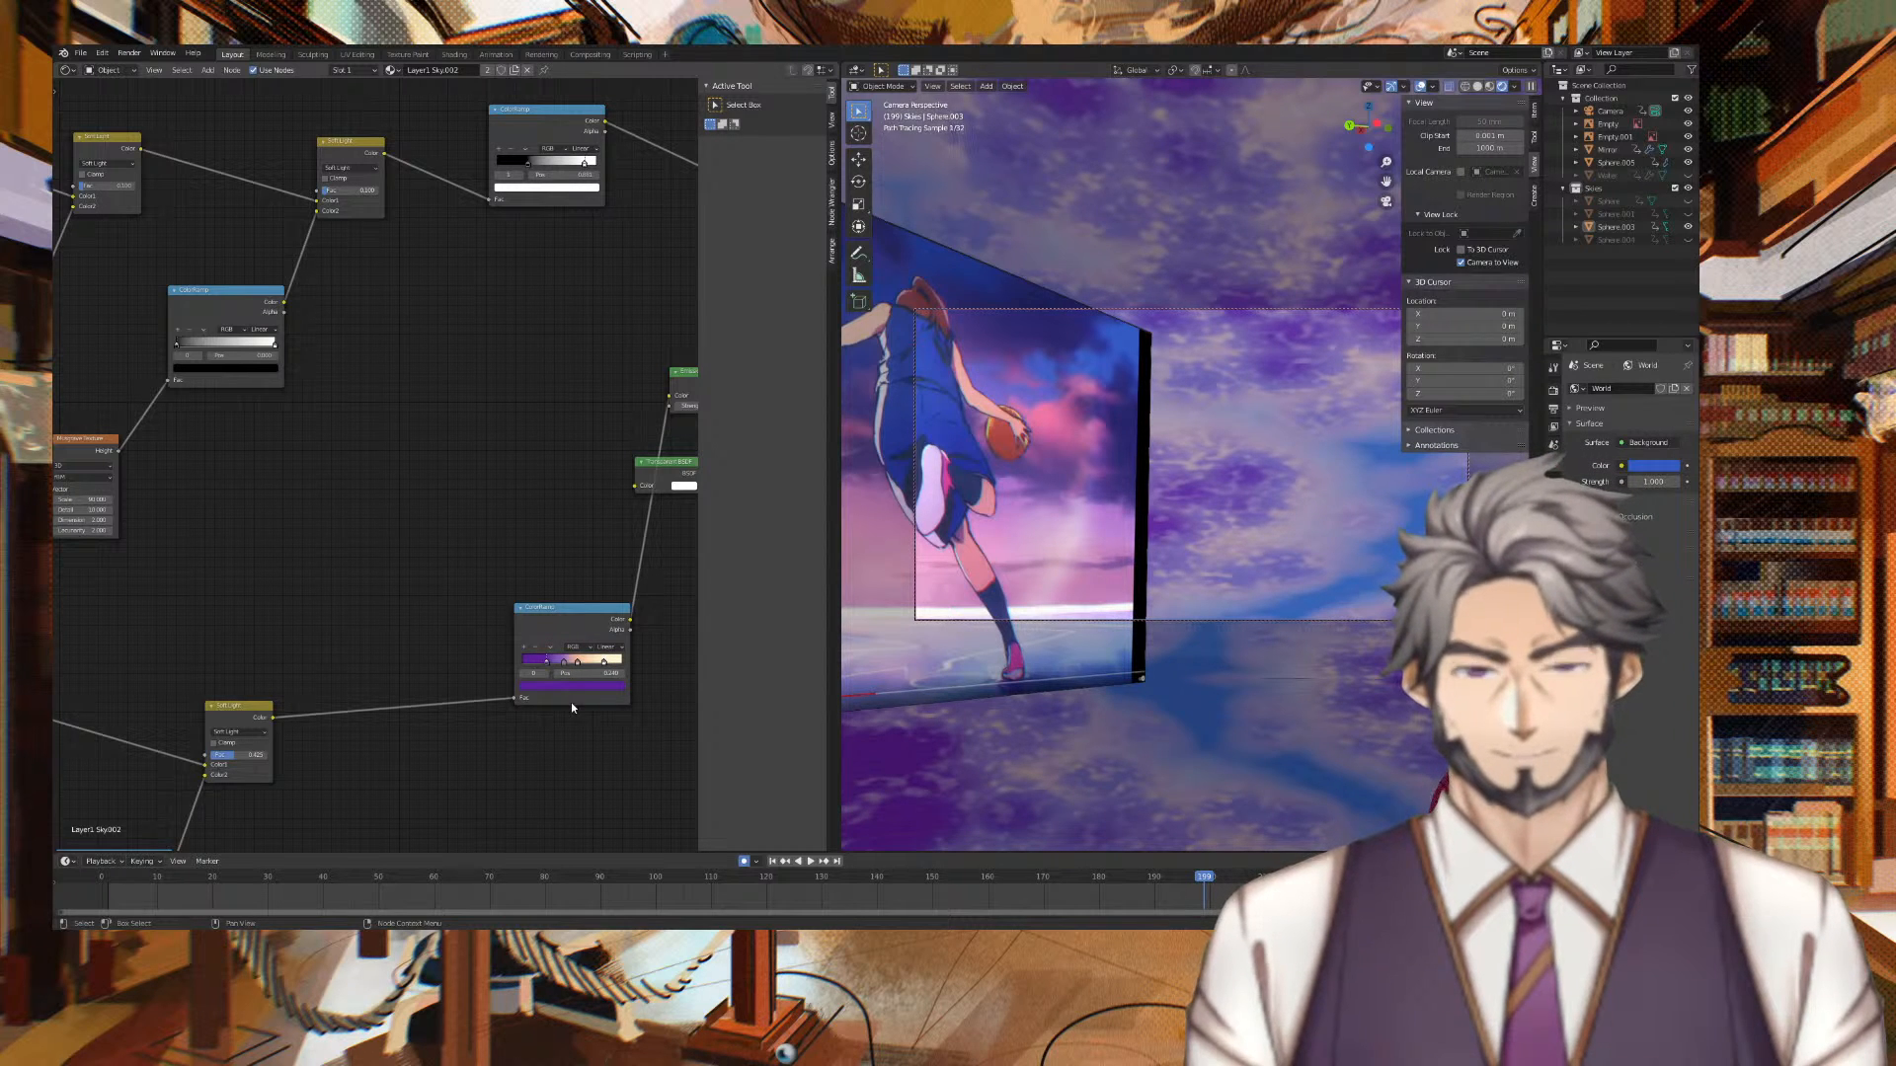
Recolour the first two stops of the coloured ColorRamp with a dark blue and a purple sampled from the reference image's sky
click(575, 686)
click(604, 645)
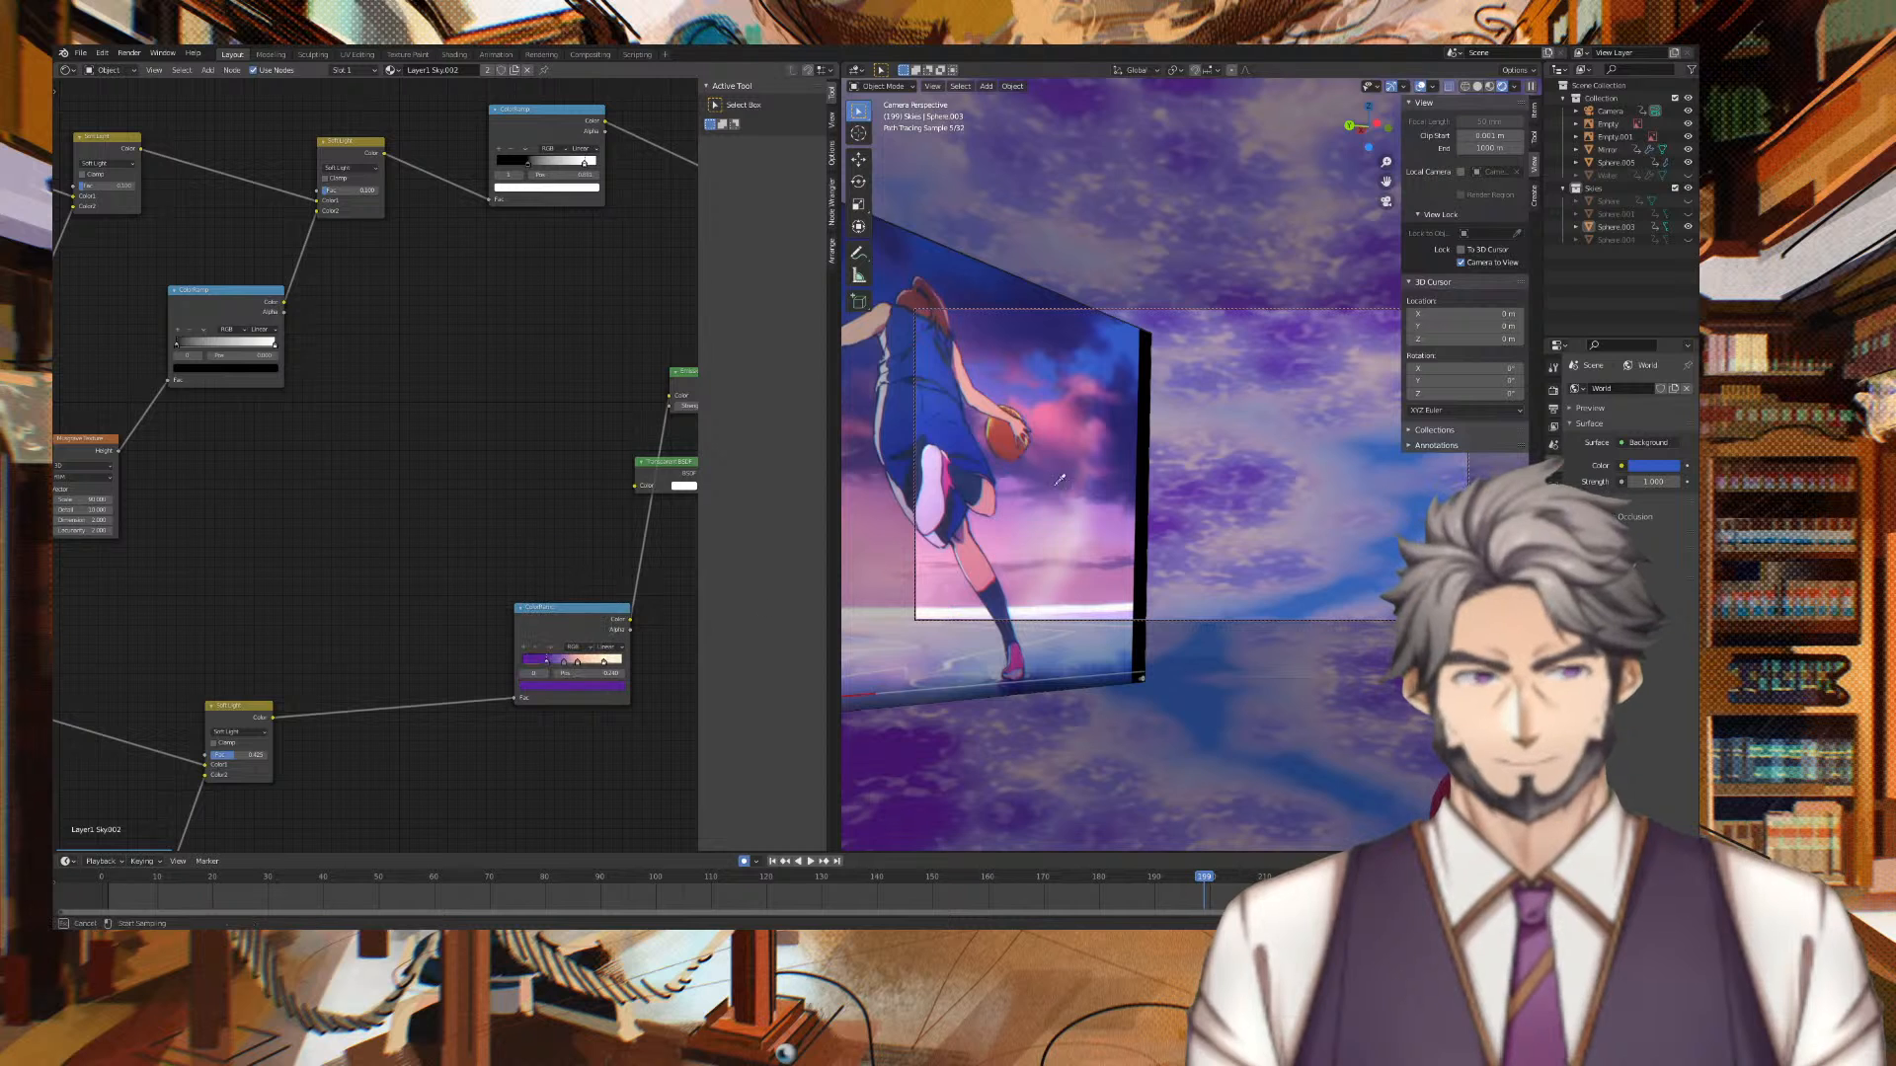
click(1135, 438)
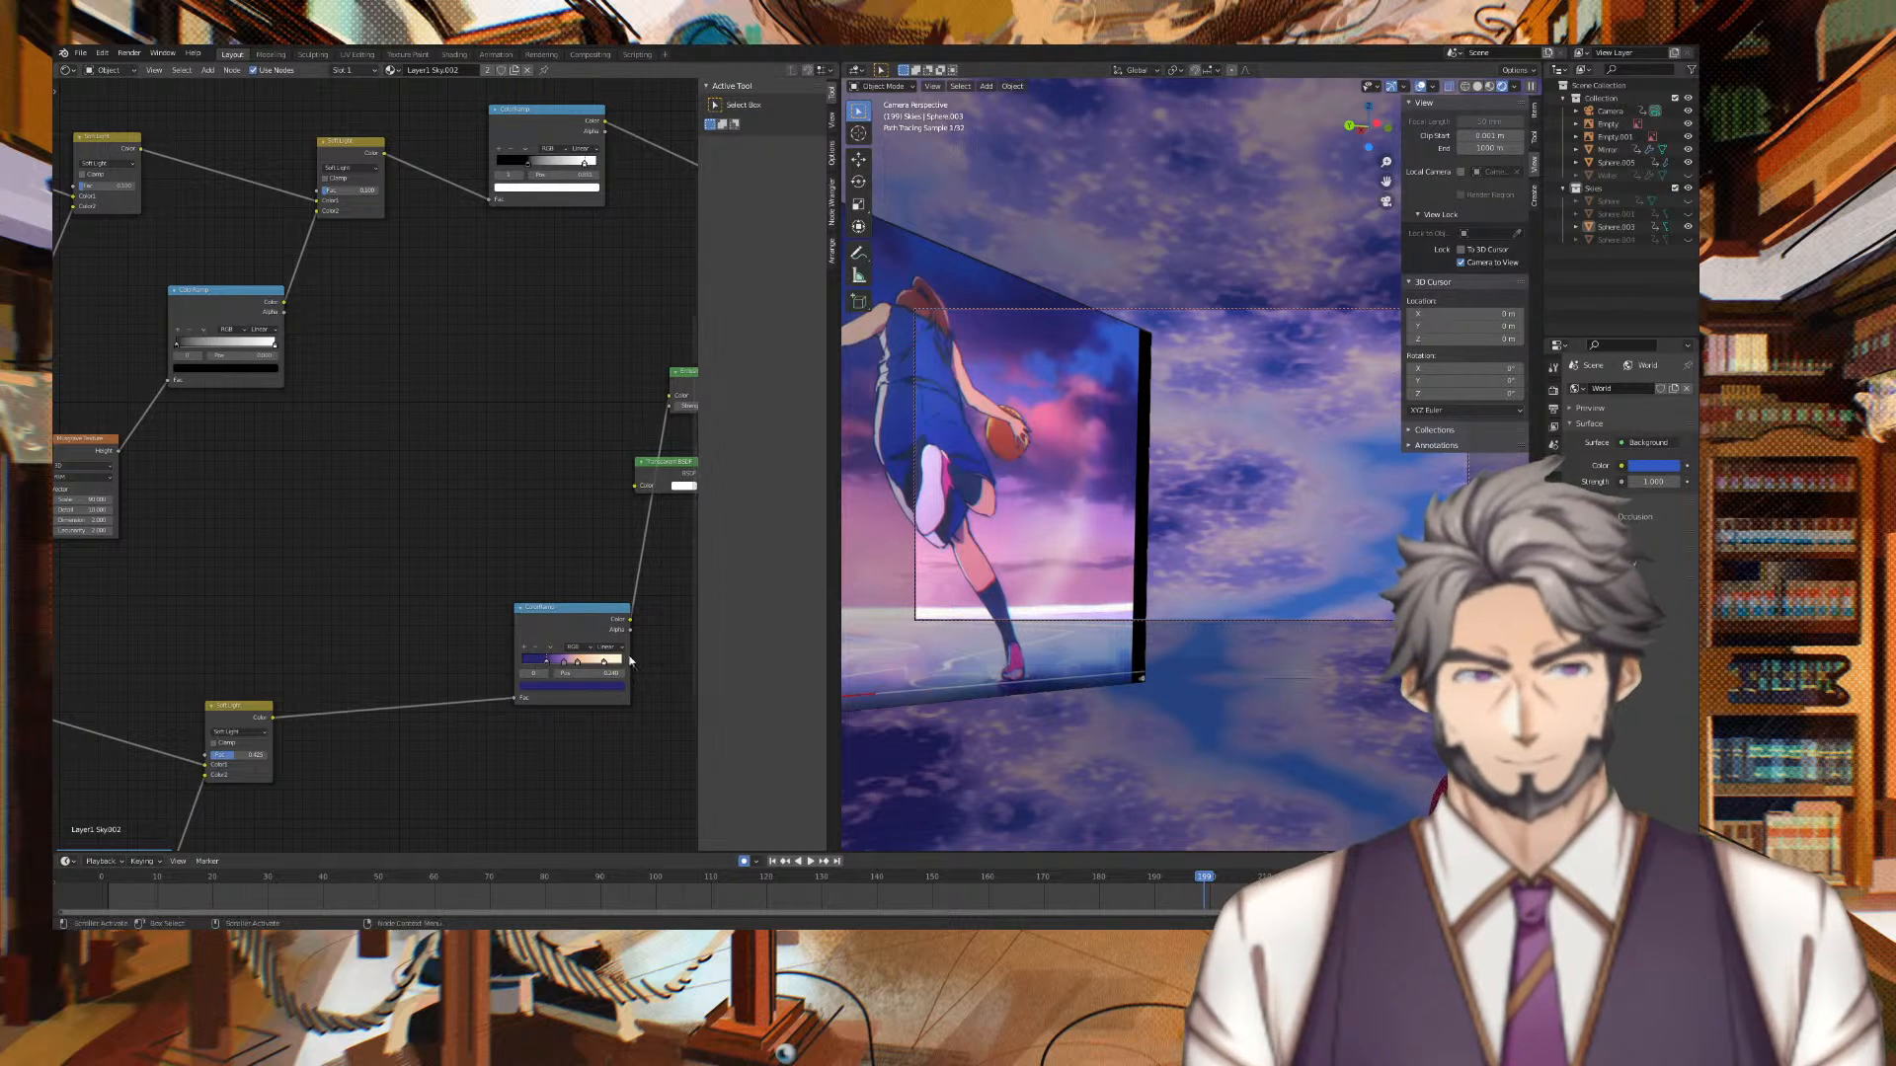
click(576, 687)
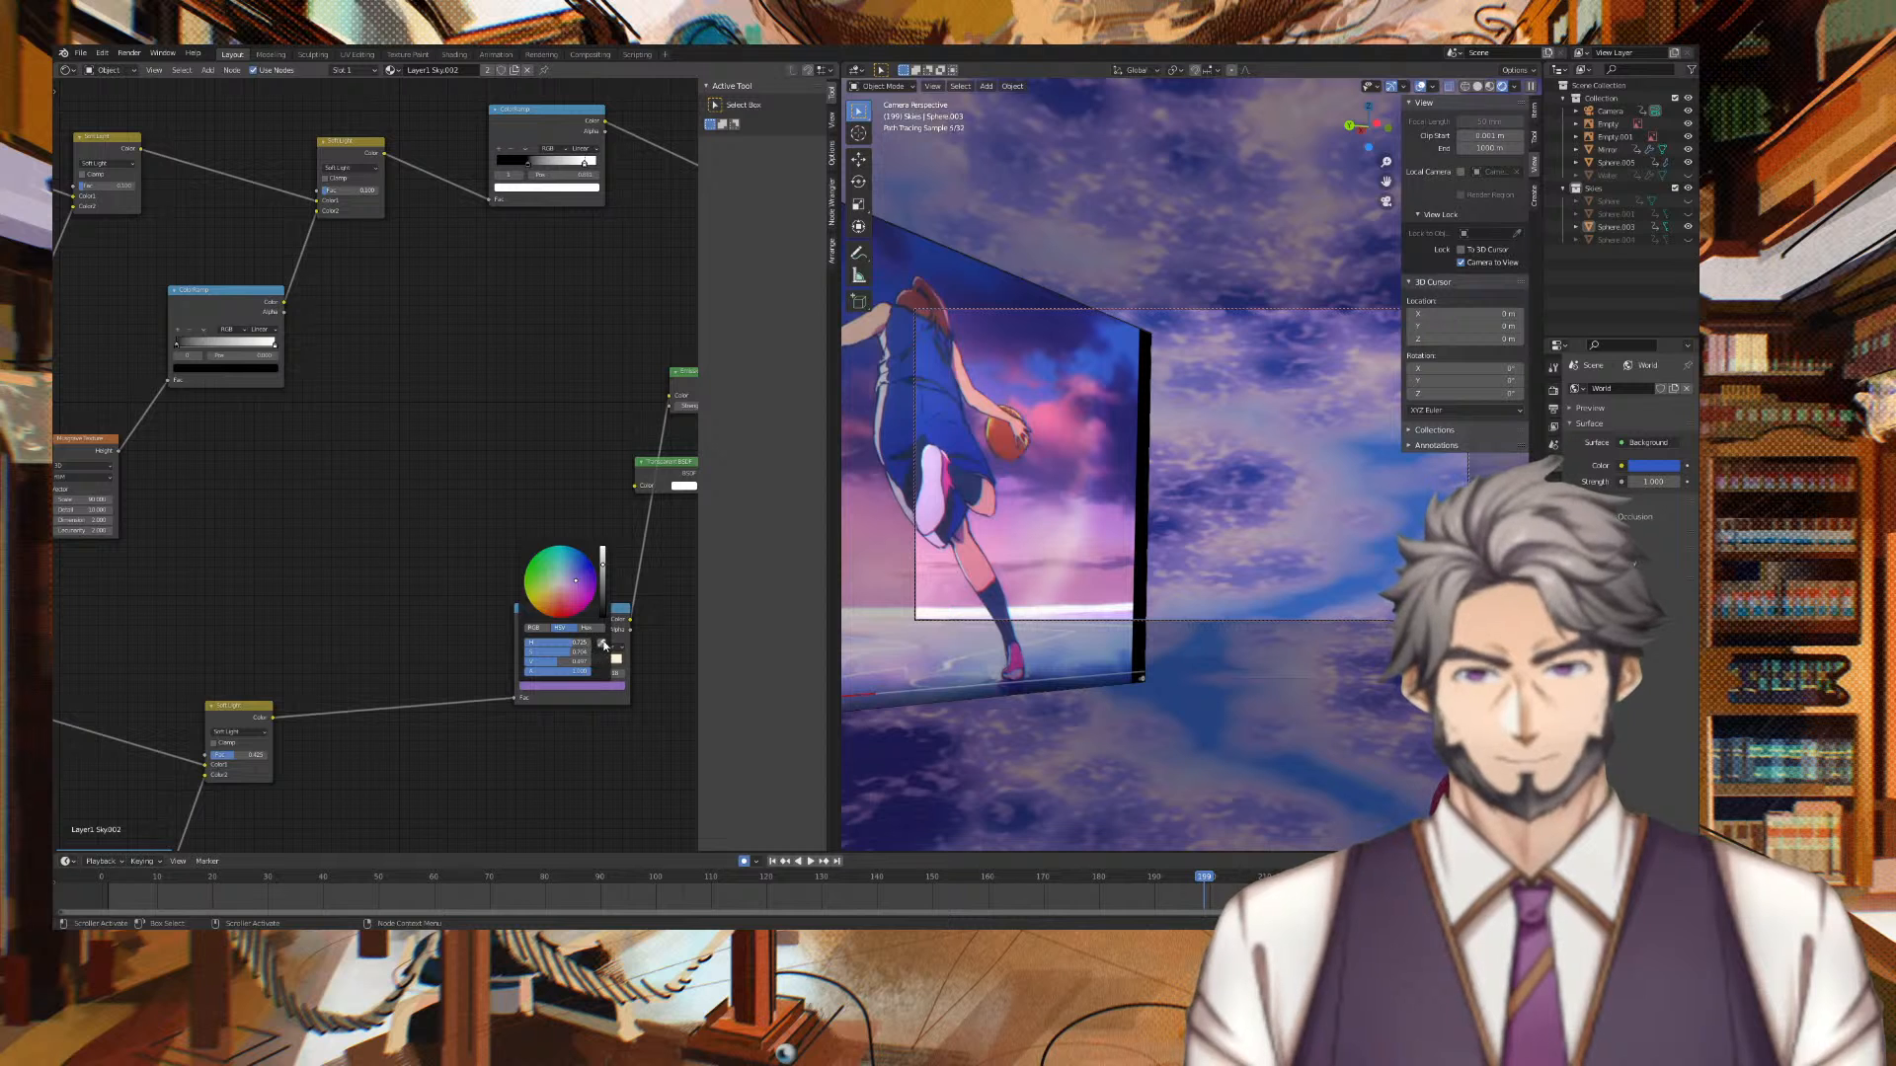
click(603, 645)
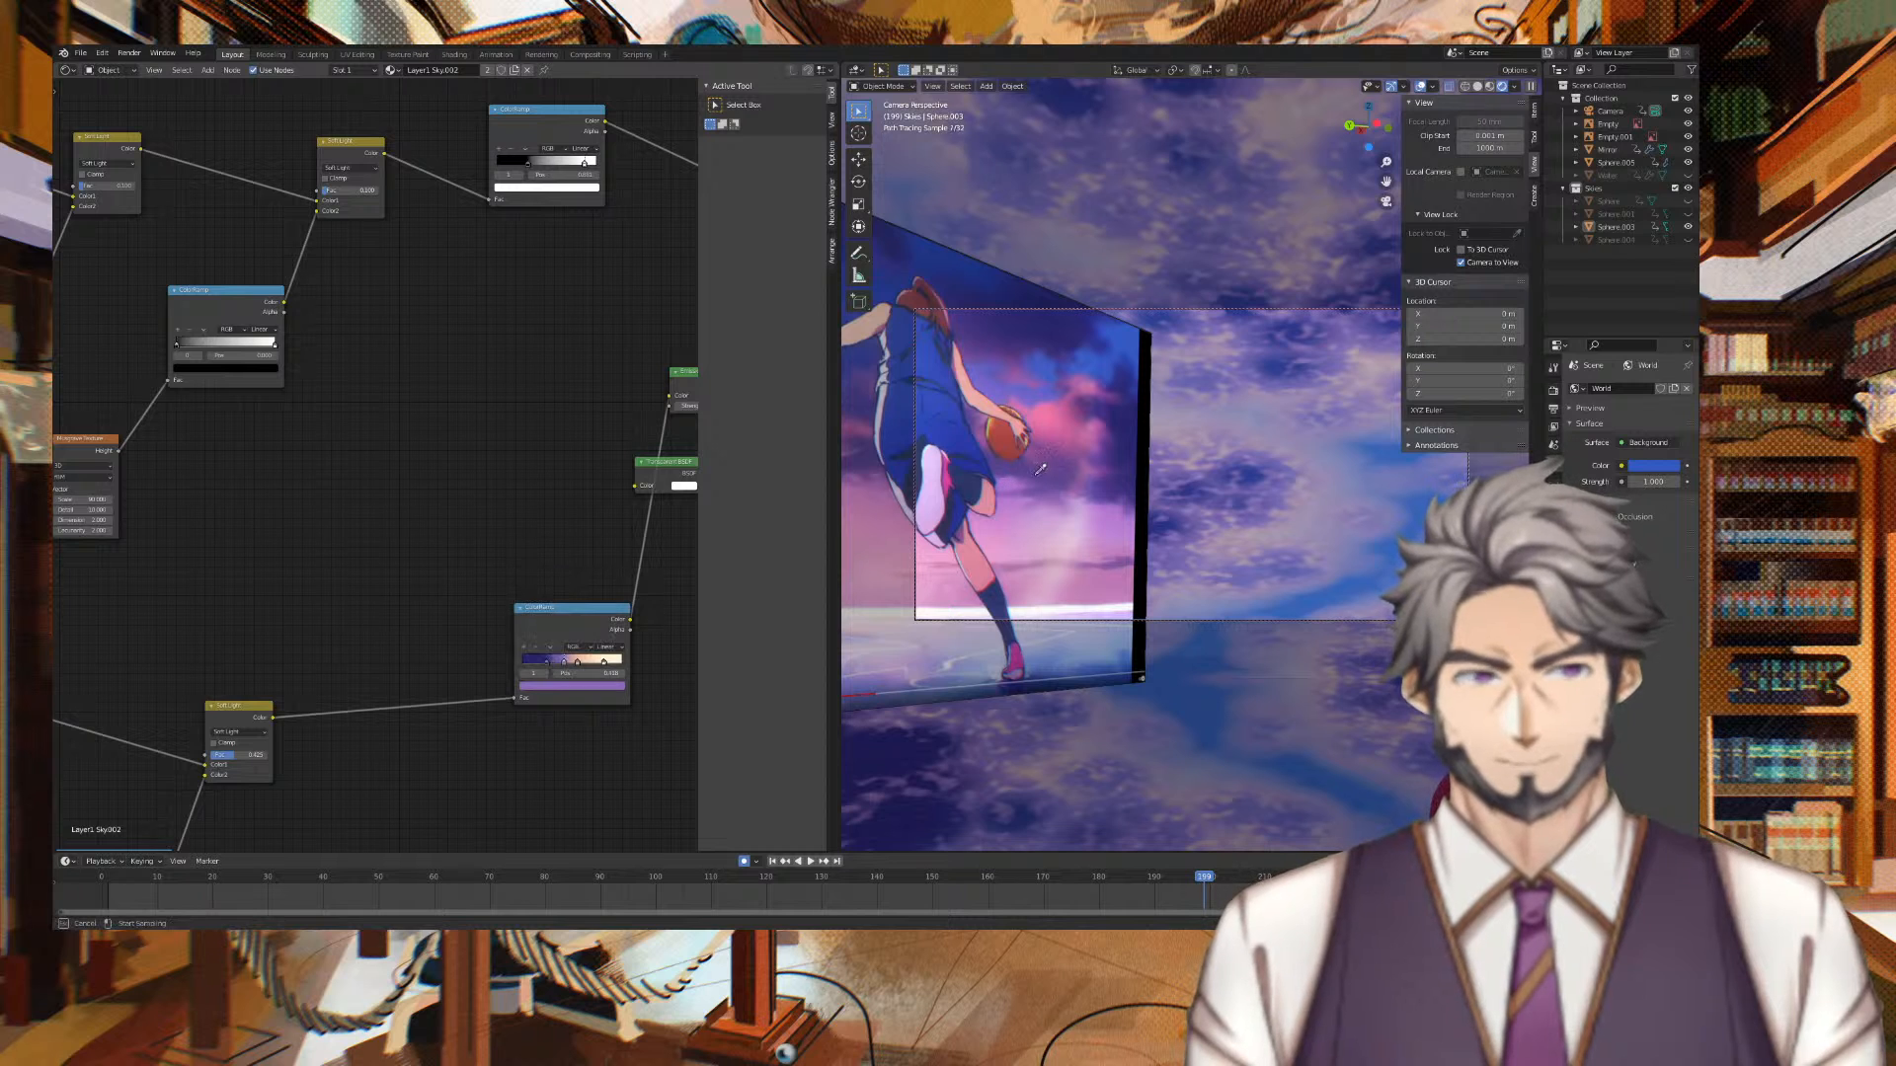
click(1111, 441)
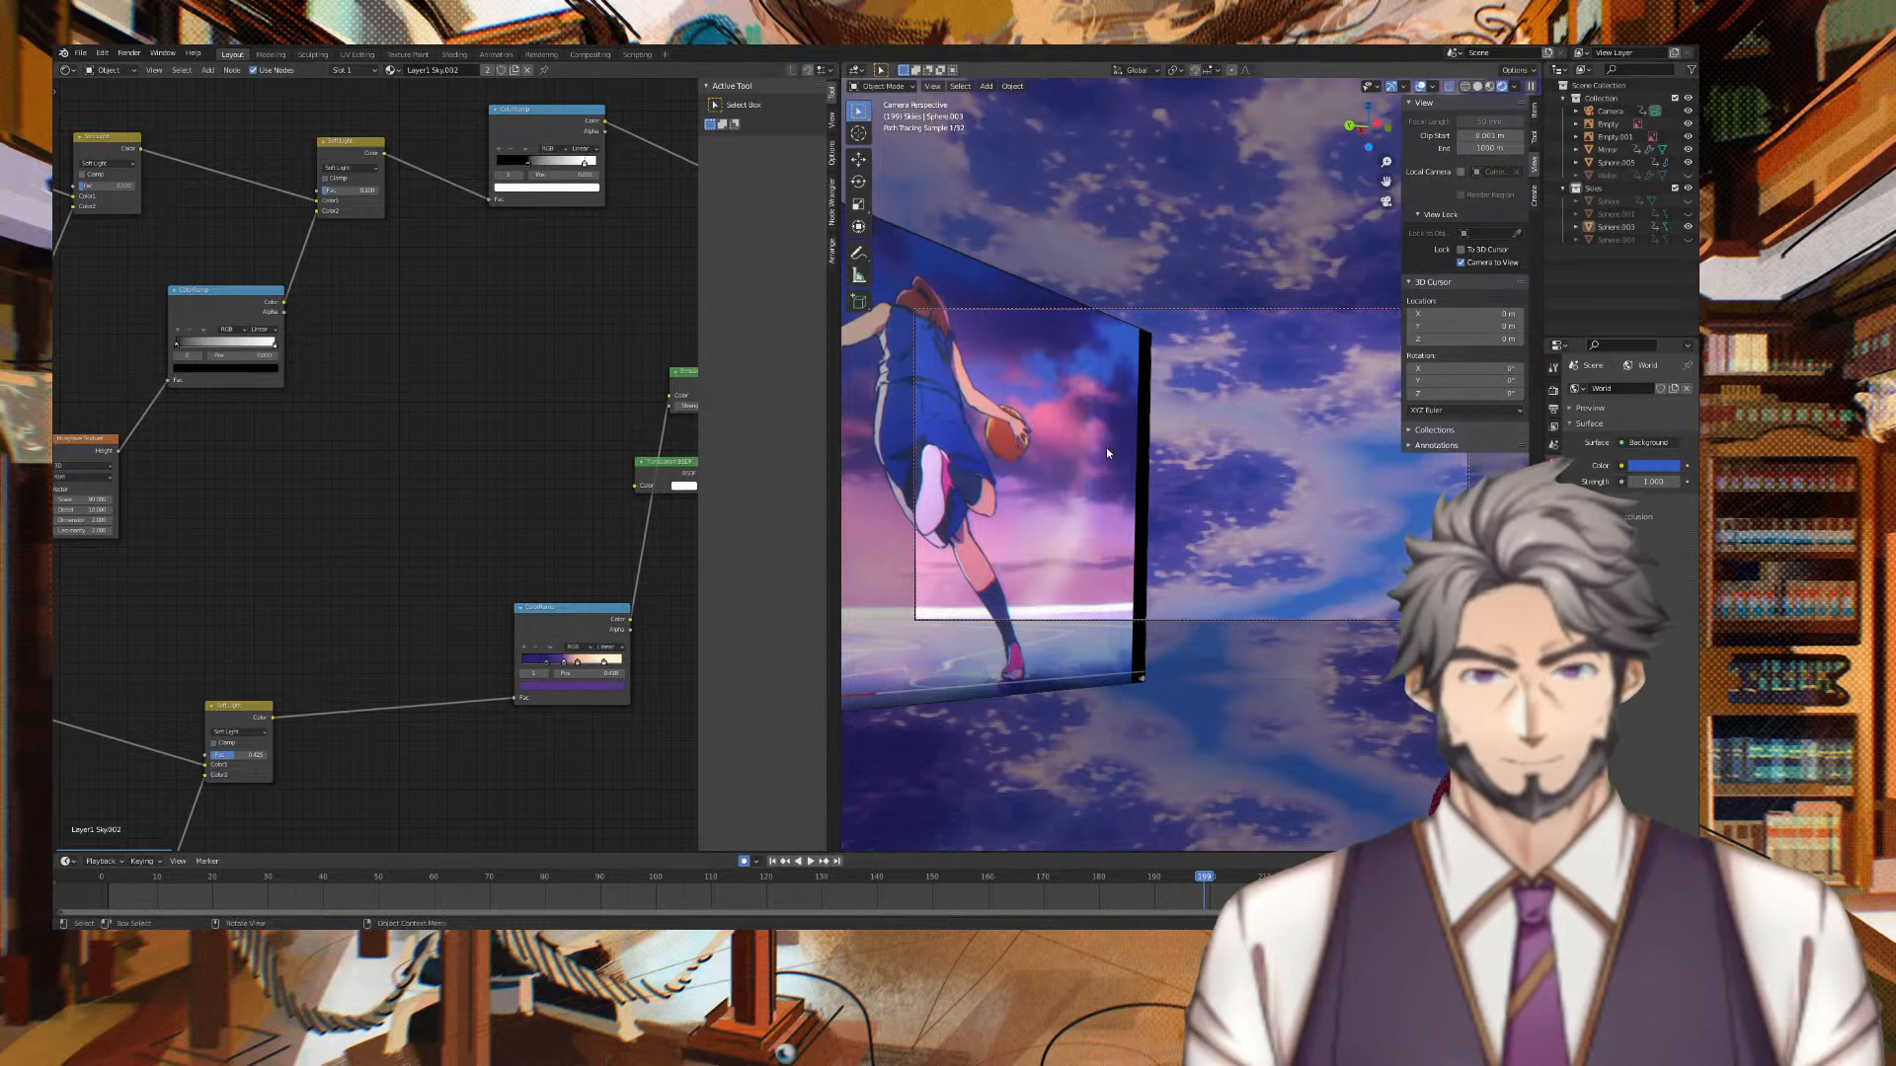
Recolour the third stop of the coloured ColorRamp with a magenta sampled from the reference image's clouds
click(578, 660)
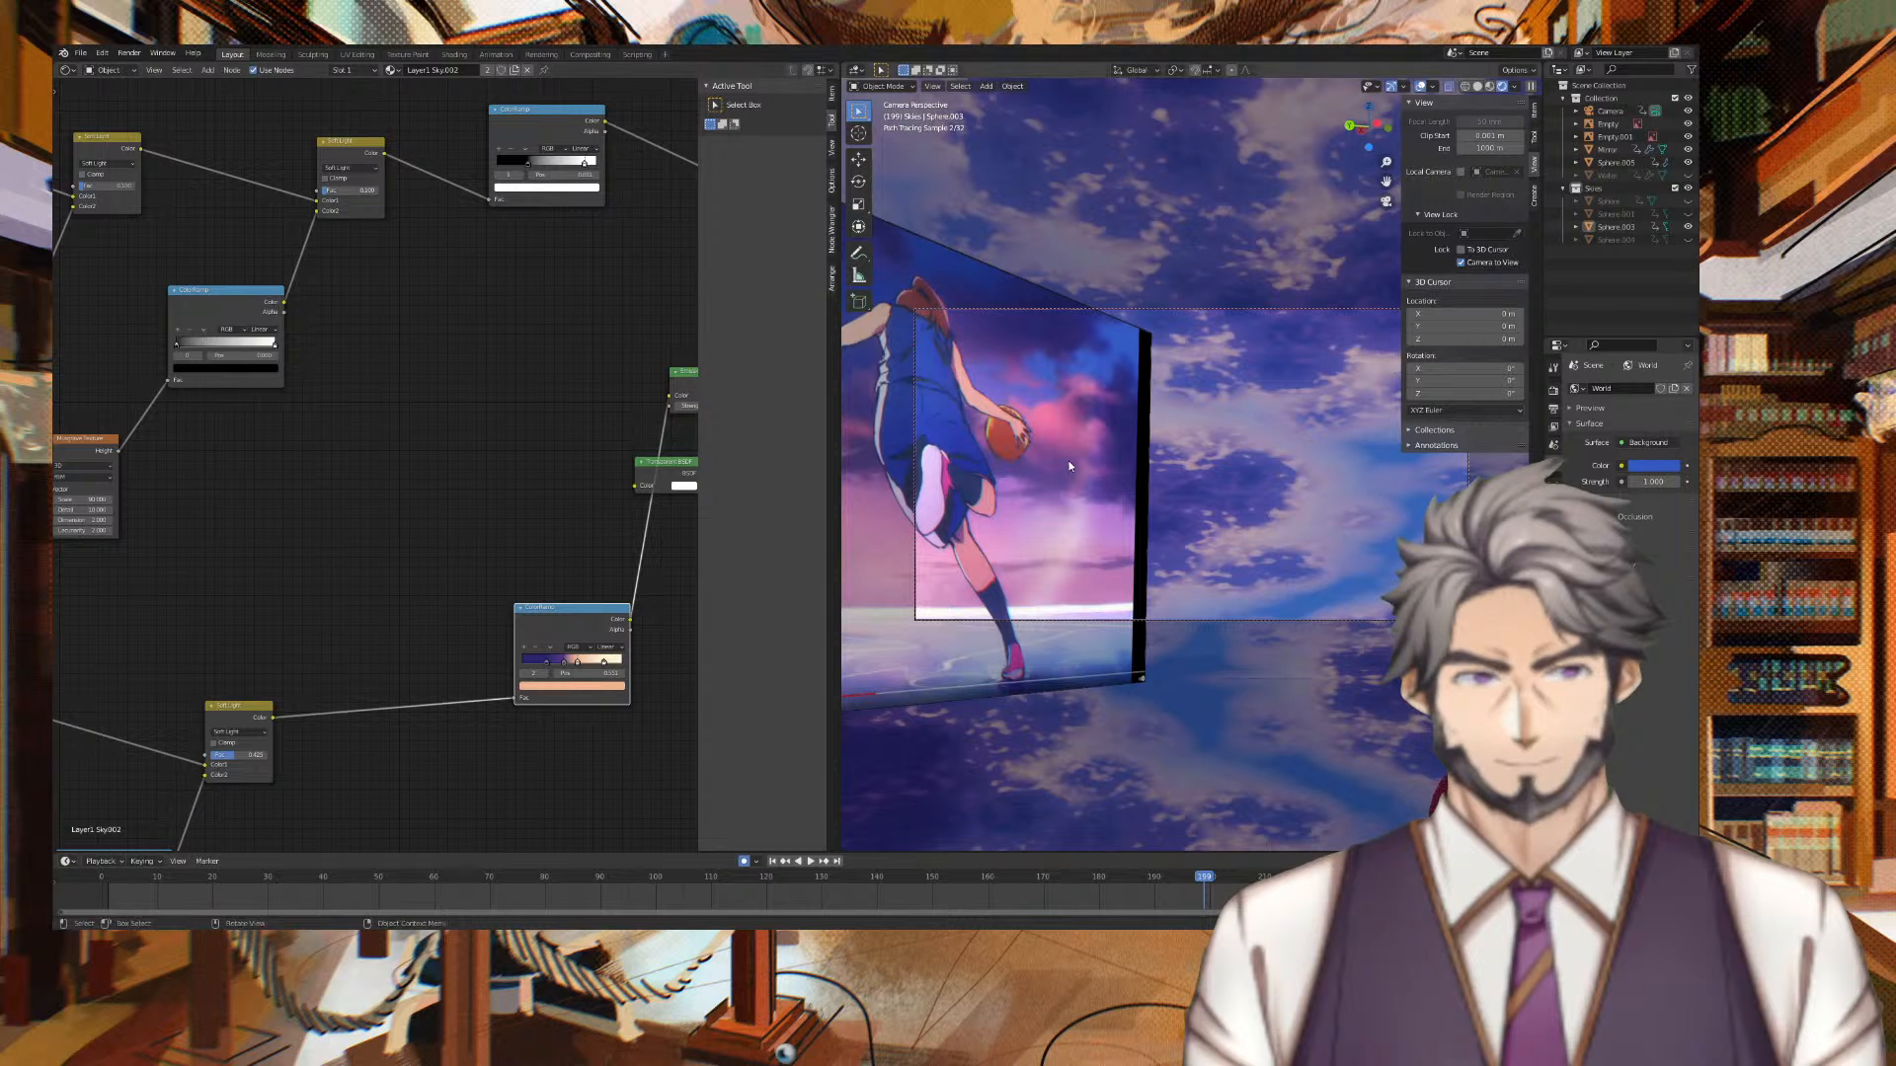
click(592, 685)
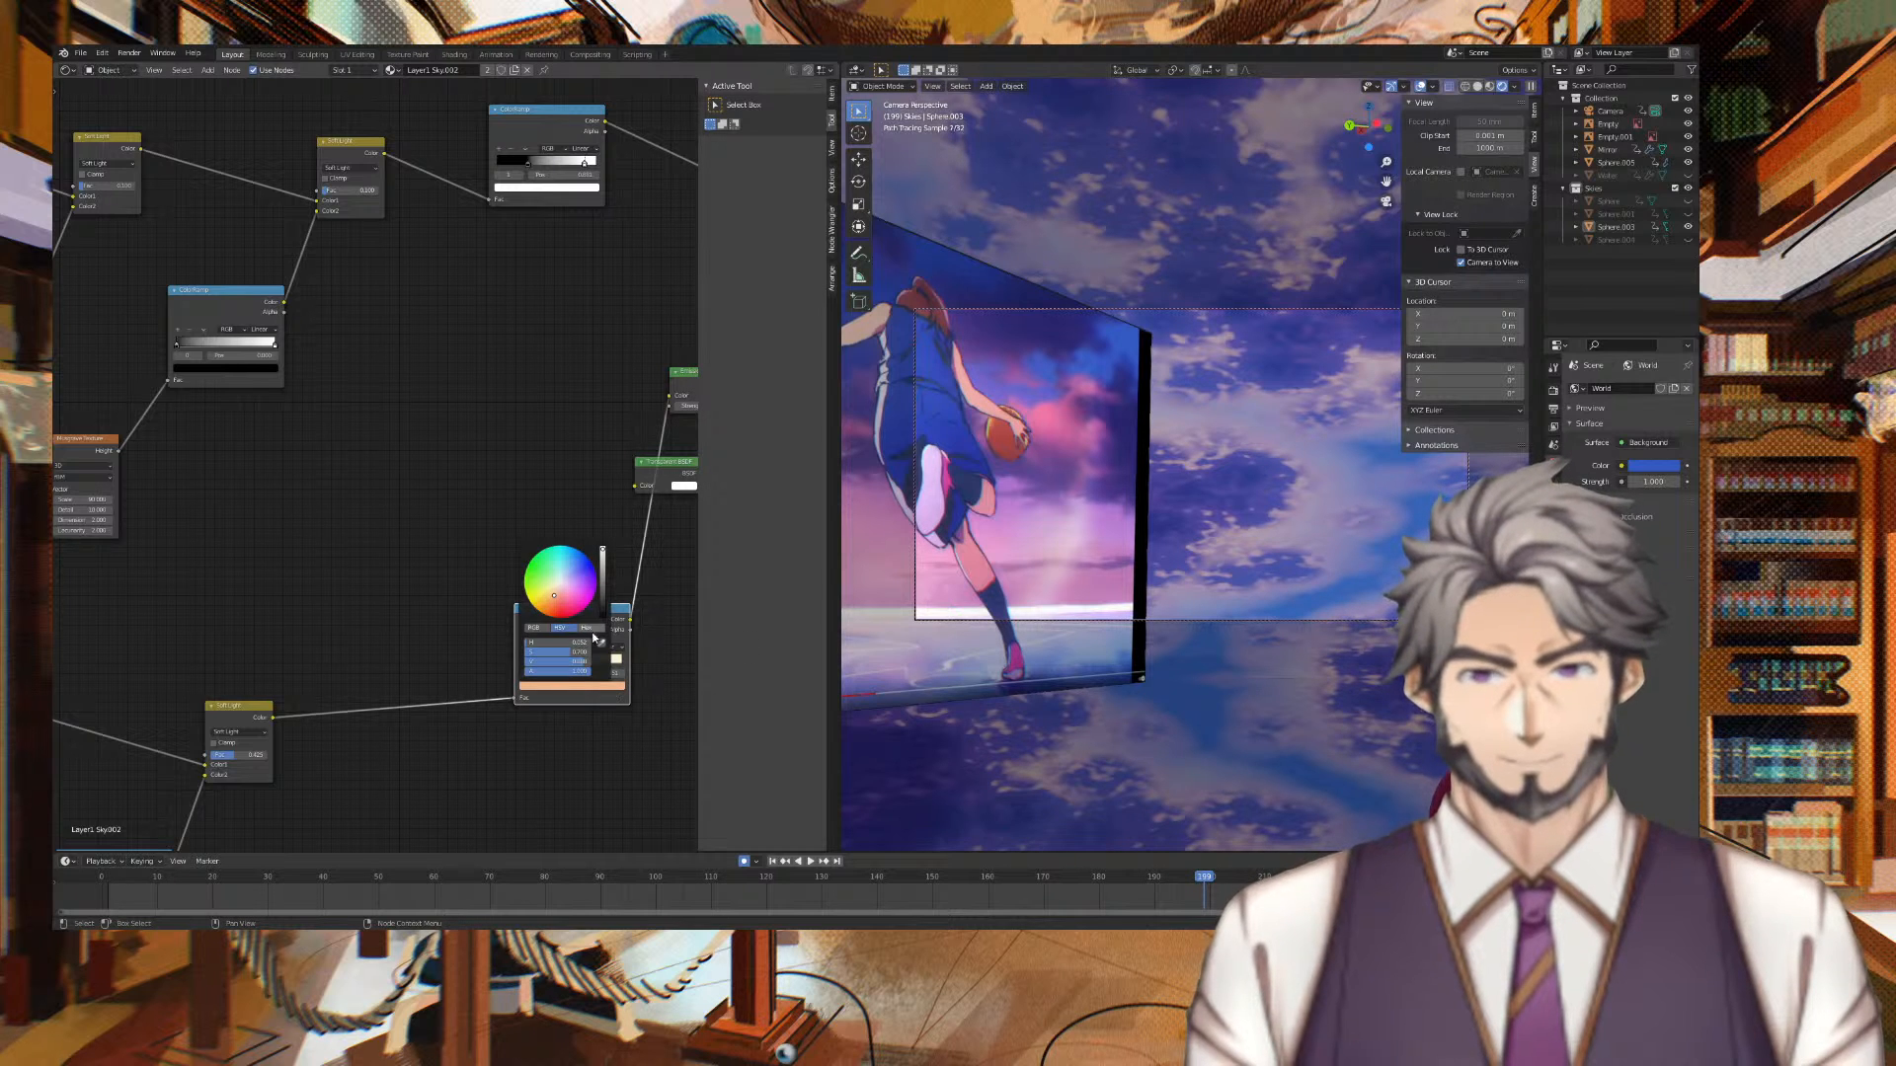
click(602, 642)
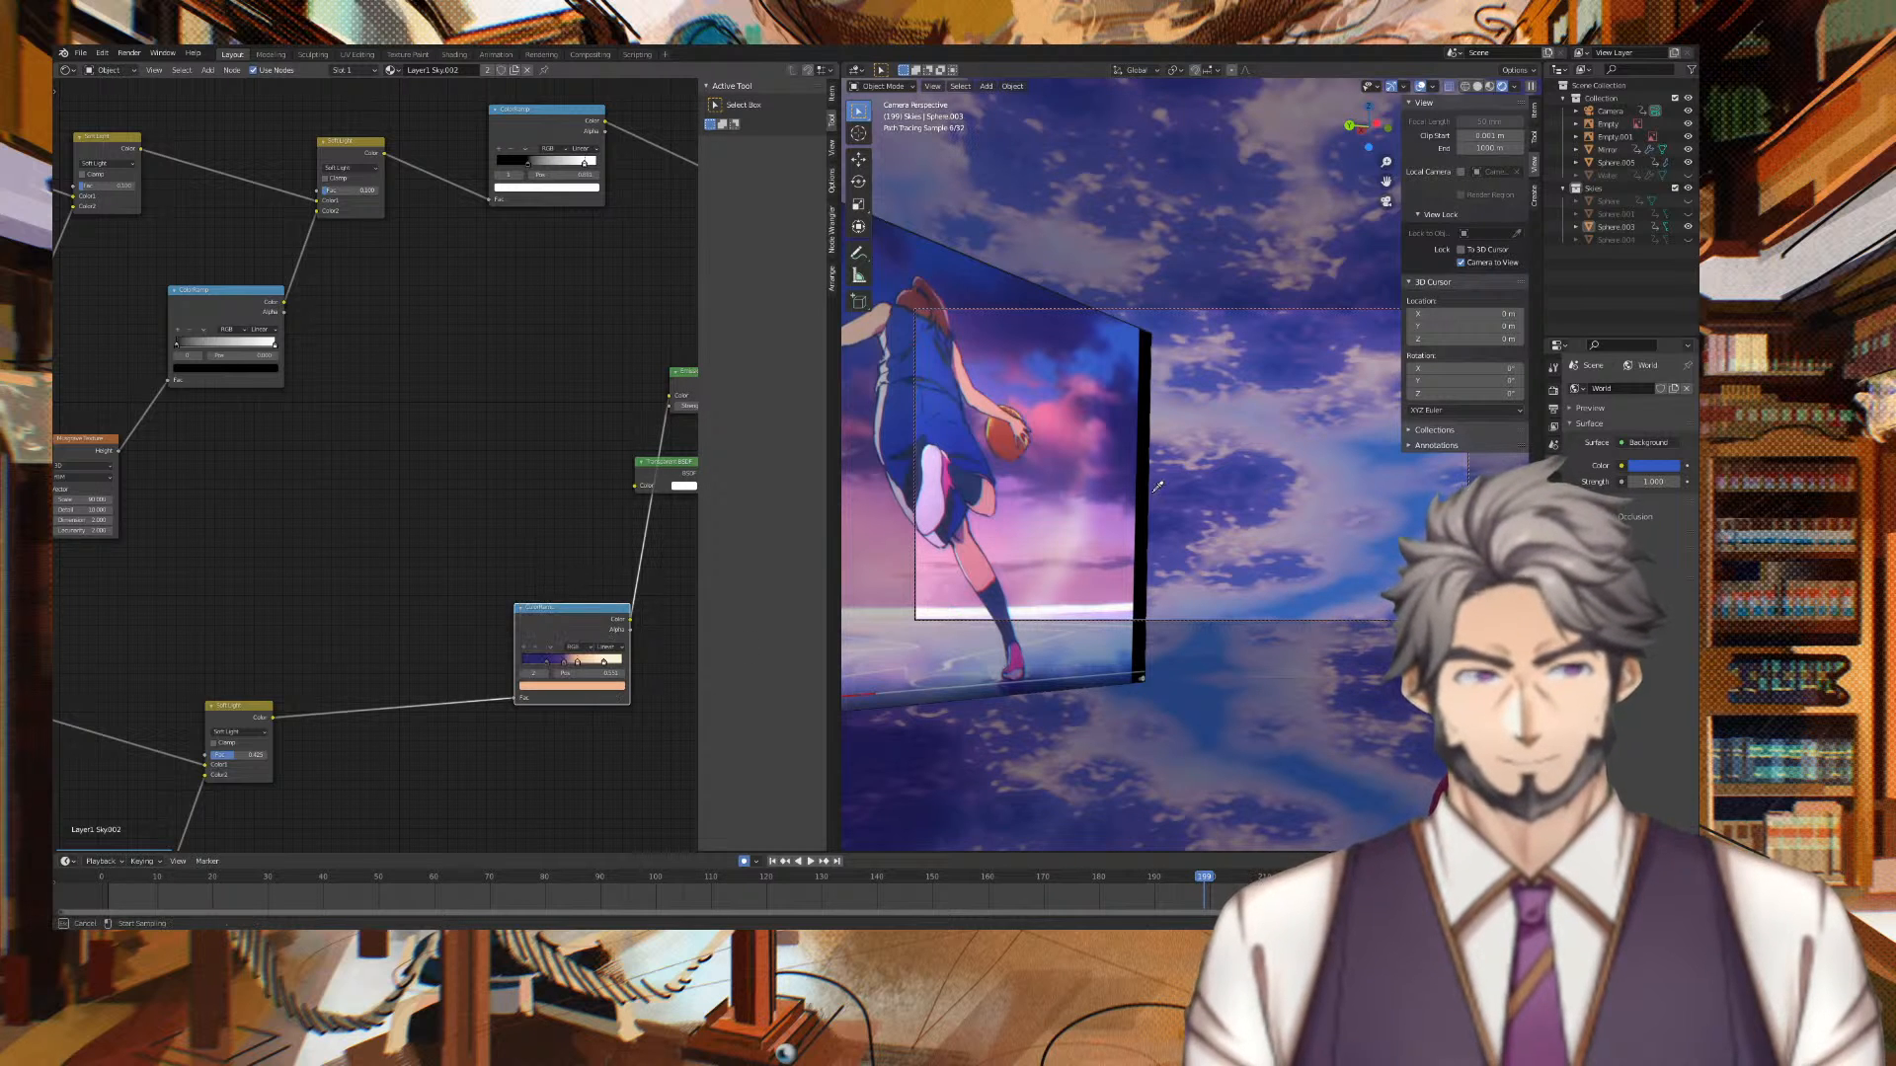
click(1078, 439)
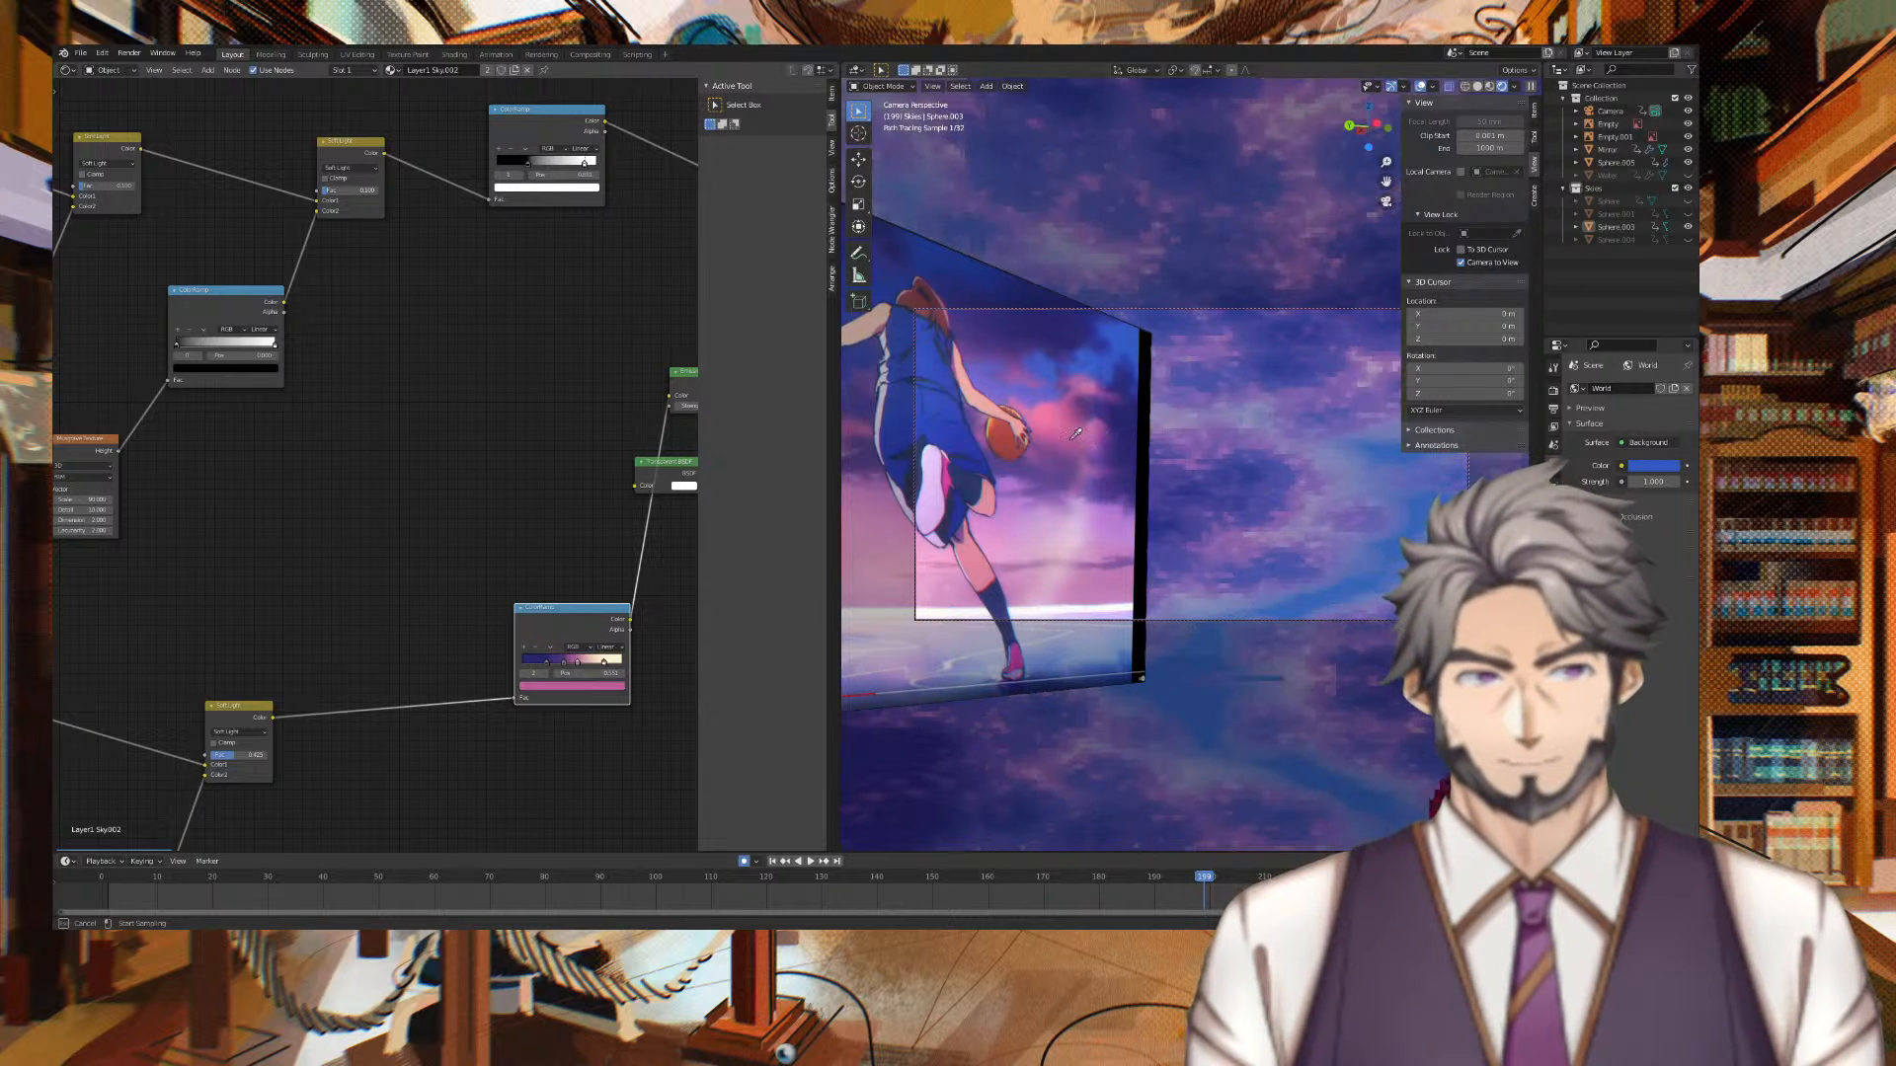
Recolour the coloured ColorRamp's last stop with a pink sampled from the reference's clouds and add another stop just before it
click(603, 663)
click(607, 686)
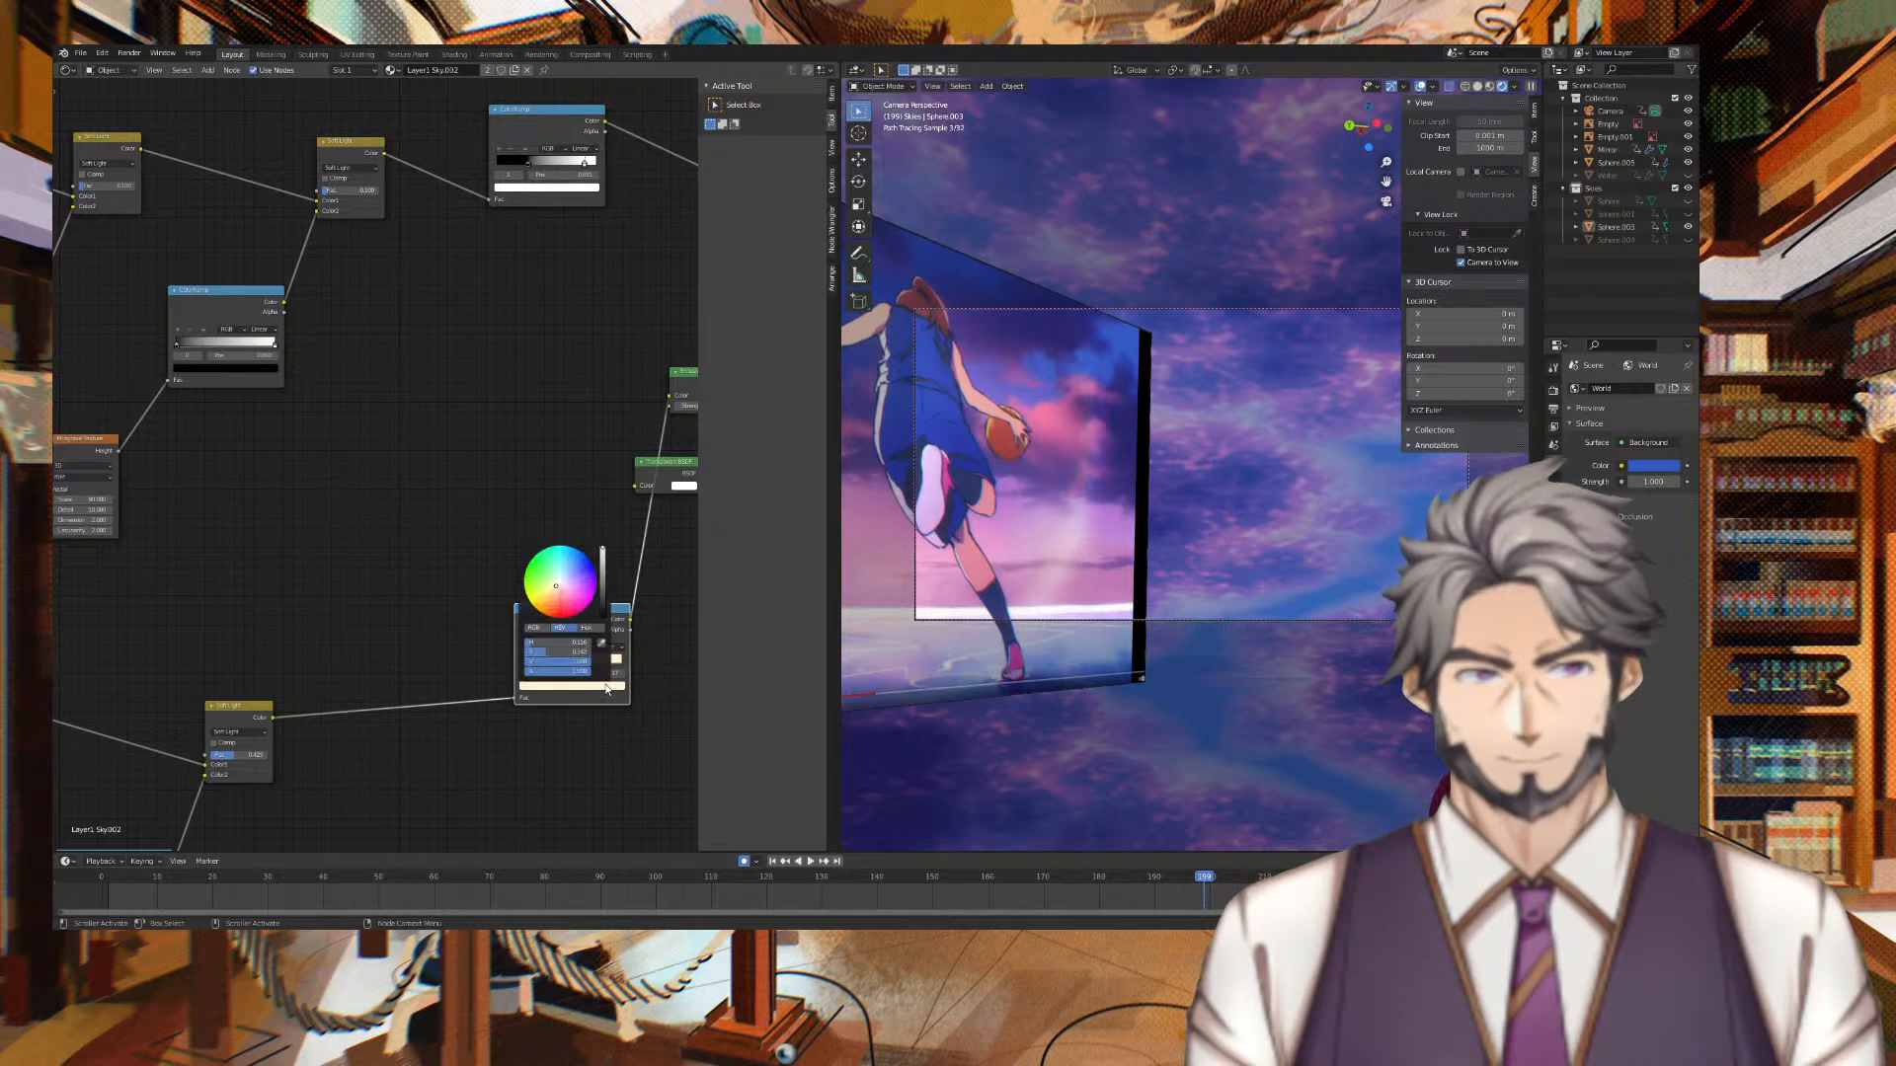
click(601, 642)
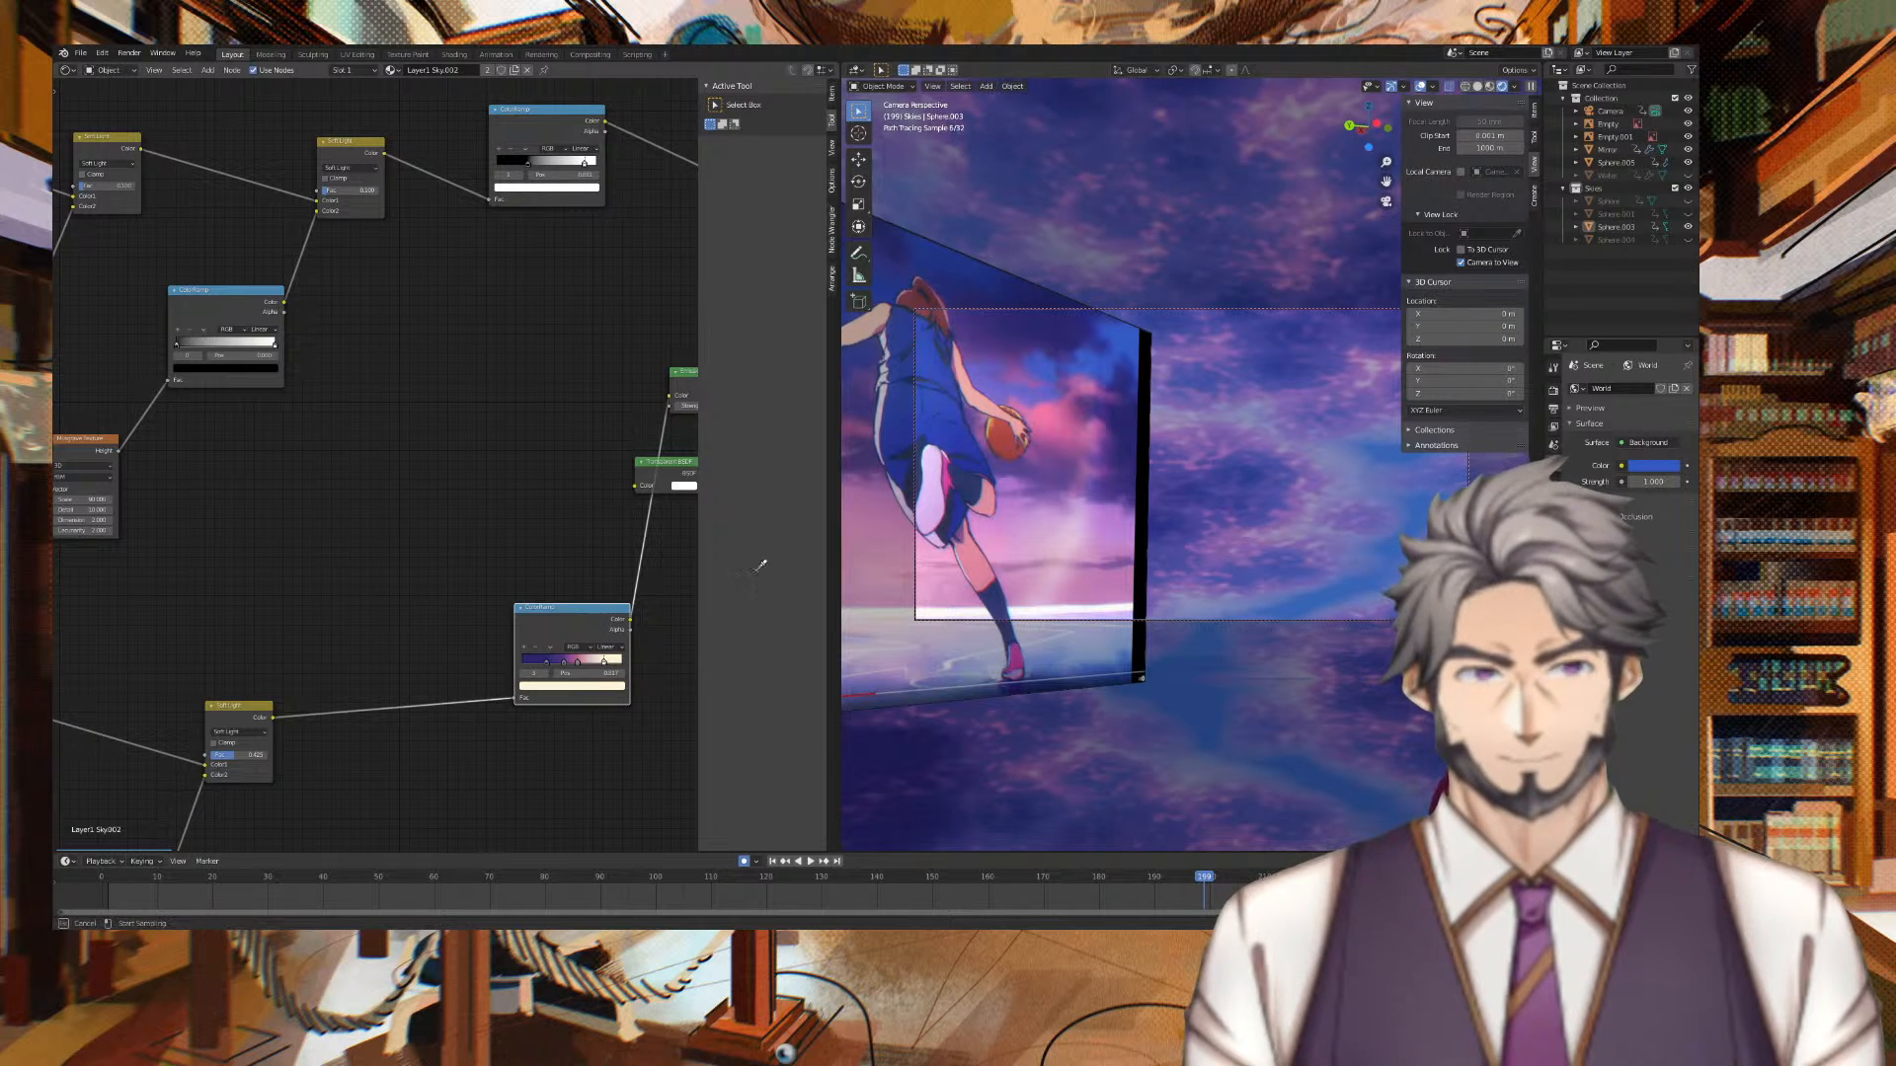
click(1056, 412)
middle_drag(1258, 332, 1132, 328)
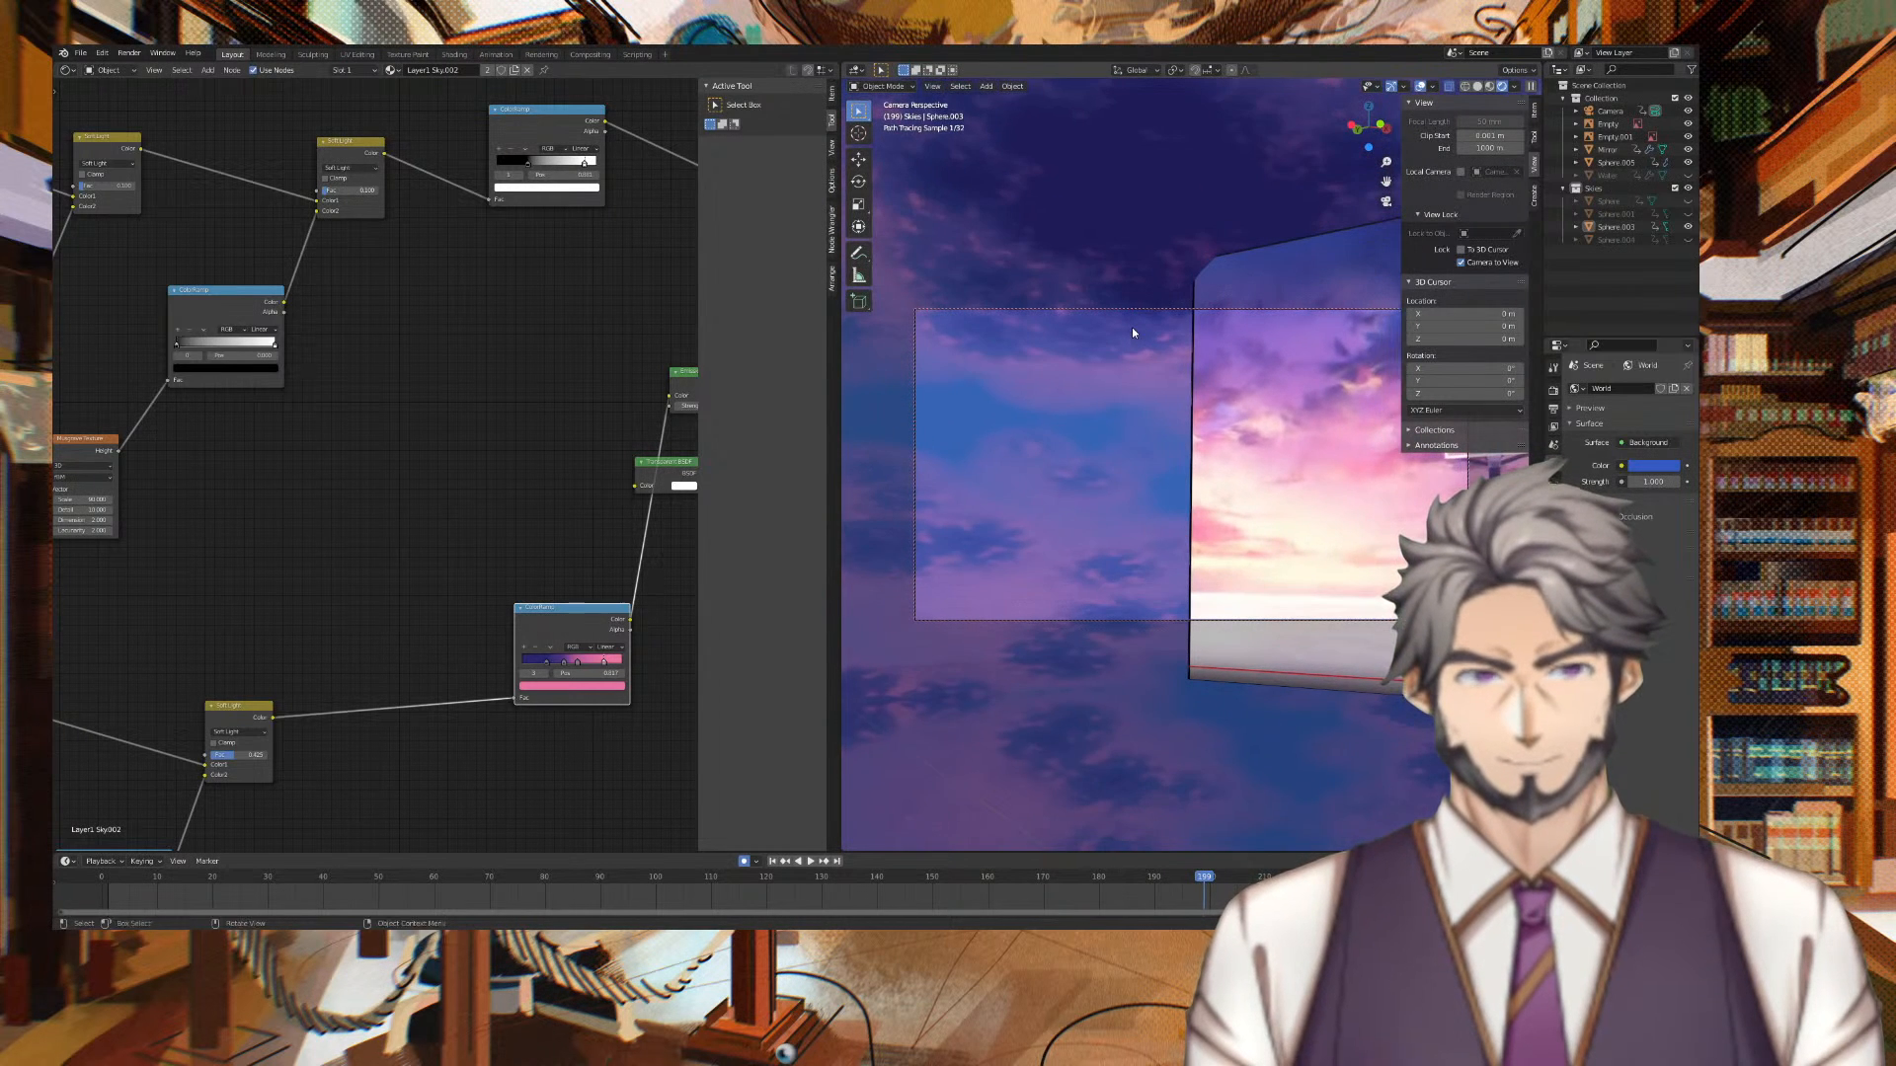
click(584, 662)
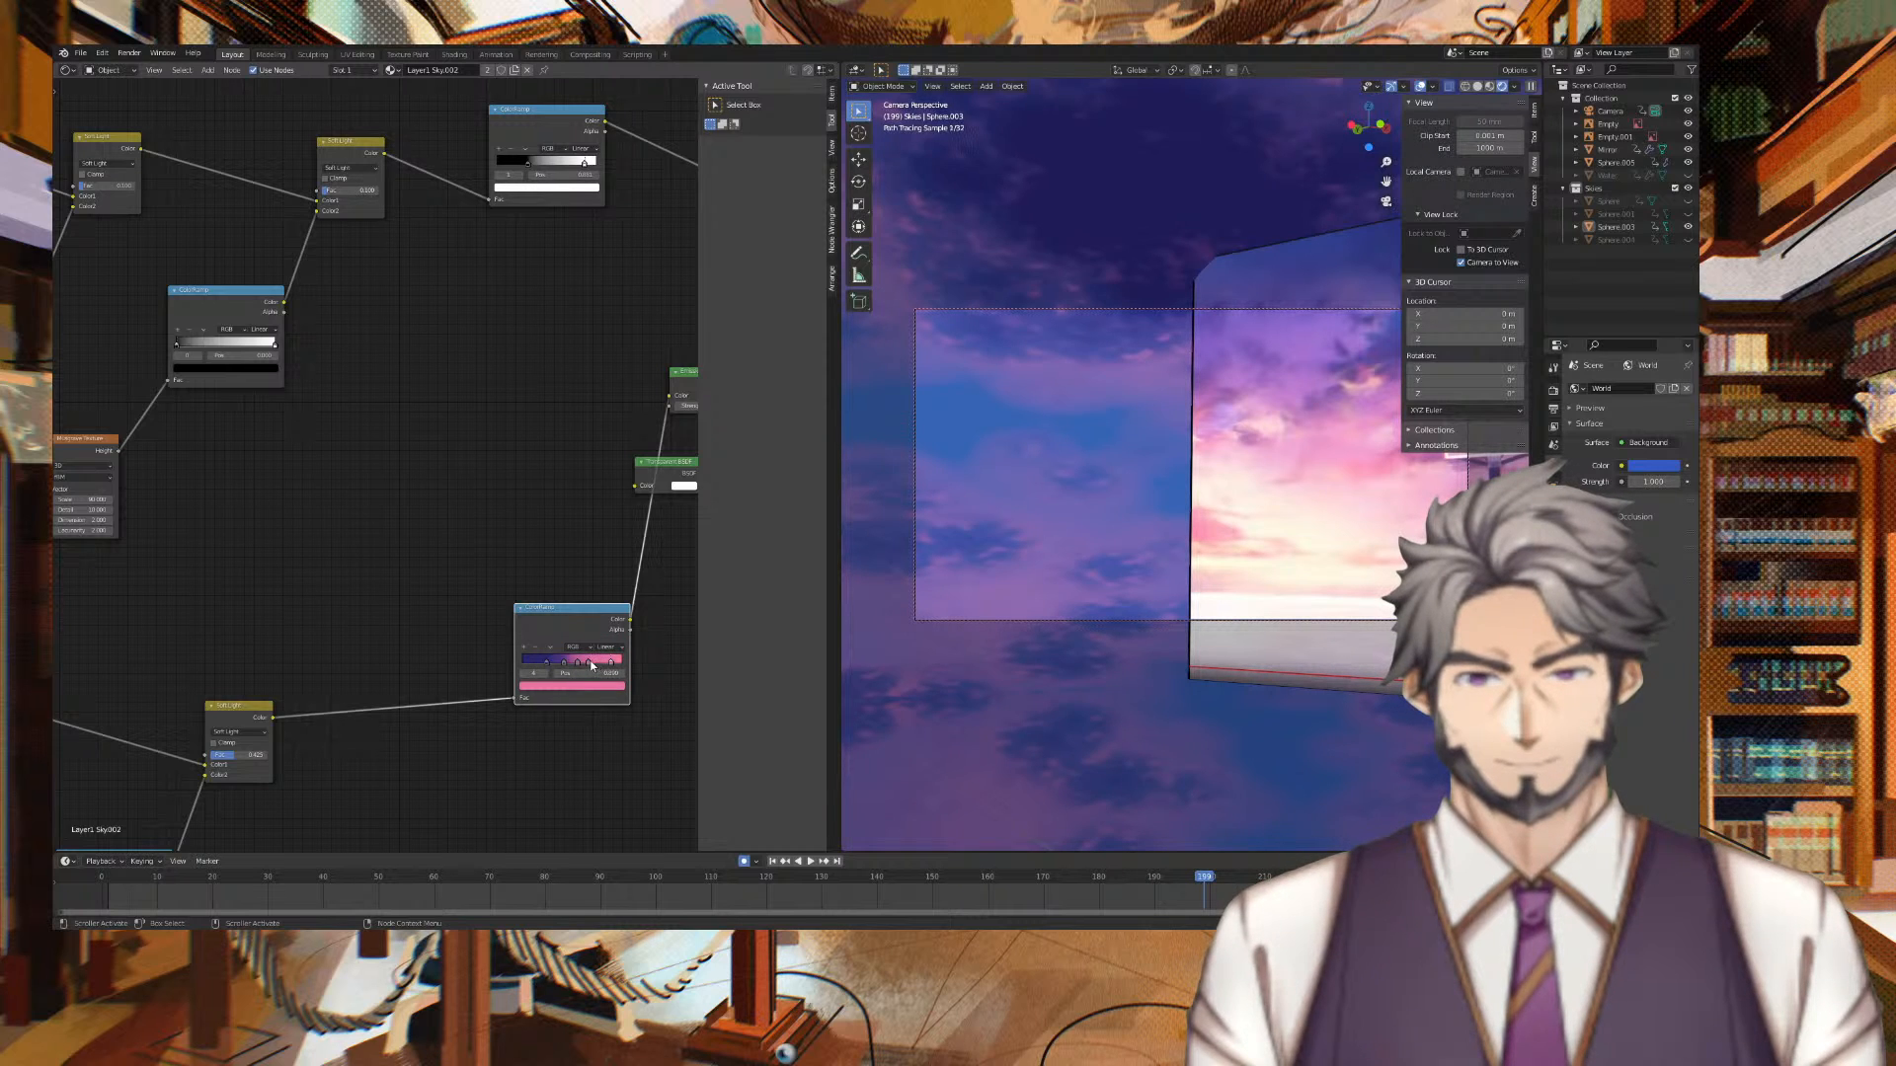
click(591, 664)
Try to recolour the added ColorRamp stop with a cream sampled from the bright sky near the reference image's horizon
middle_drag(1019, 593, 1046, 601)
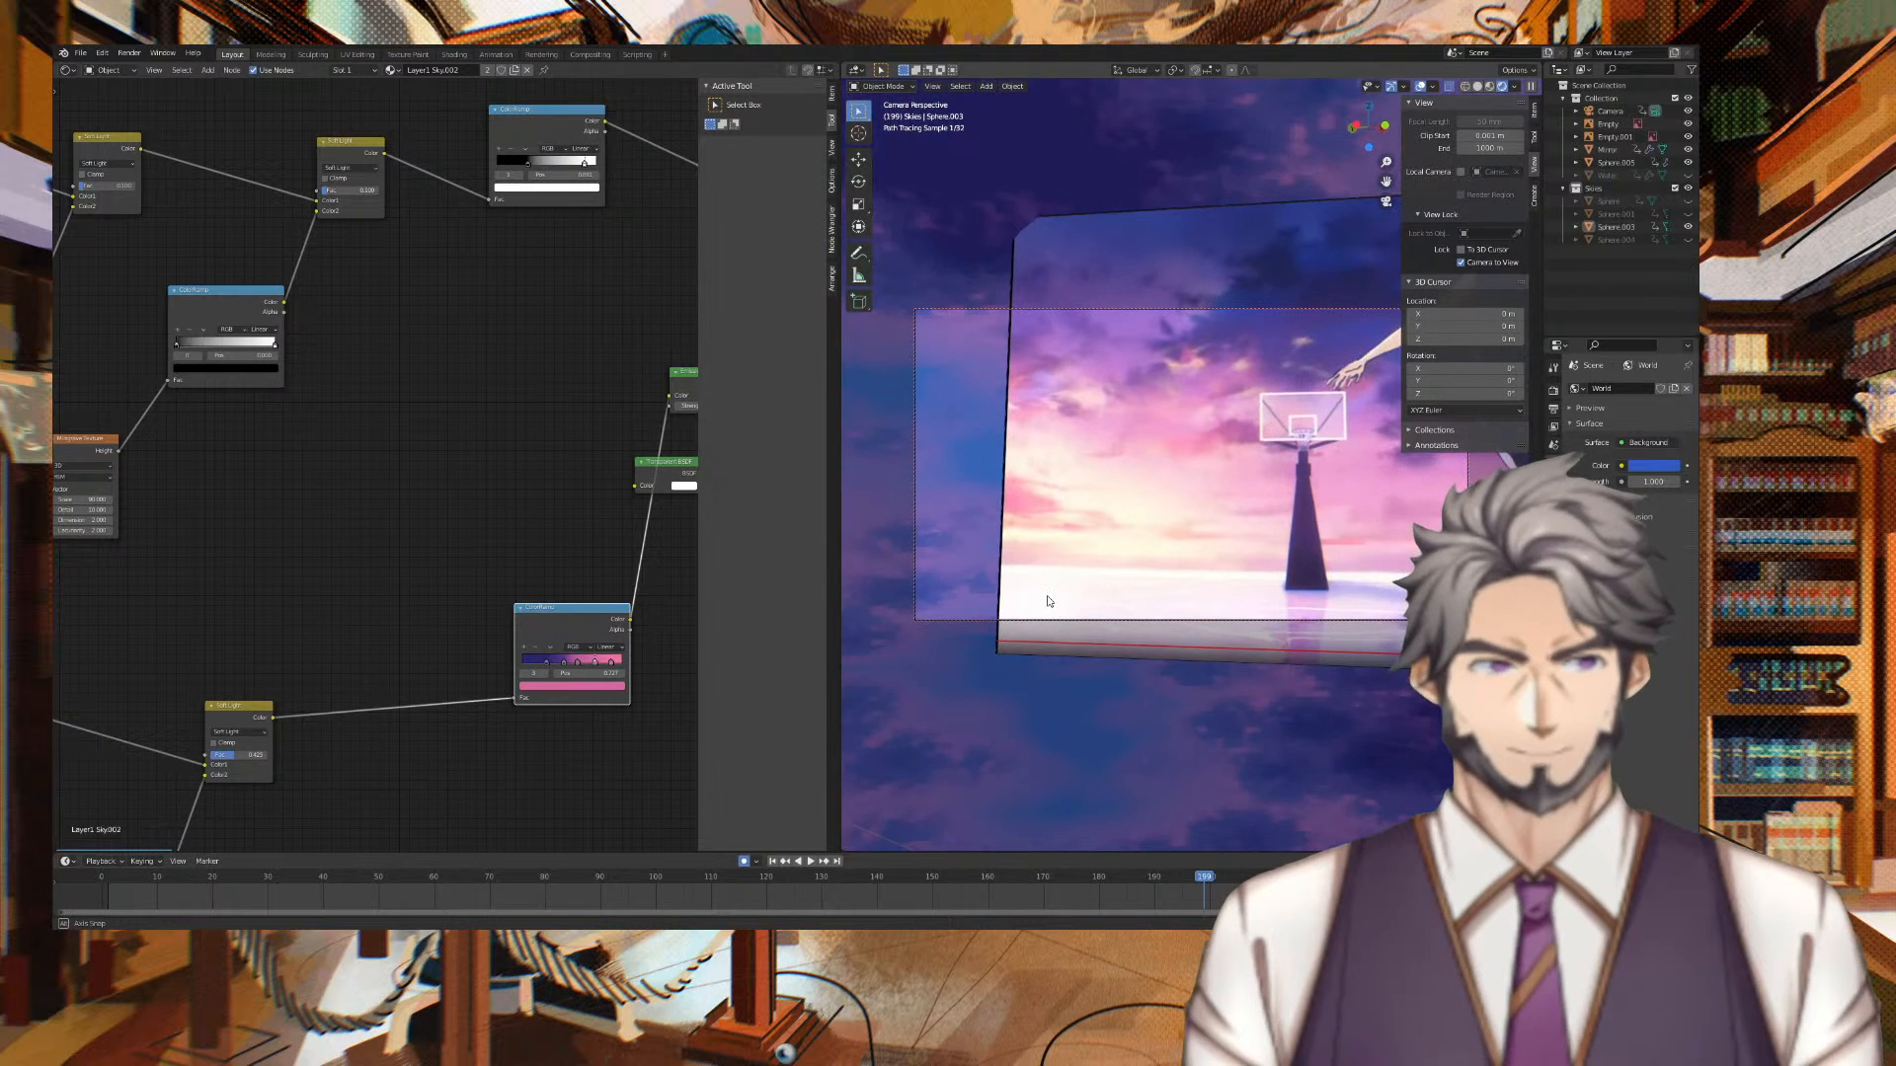
click(571, 685)
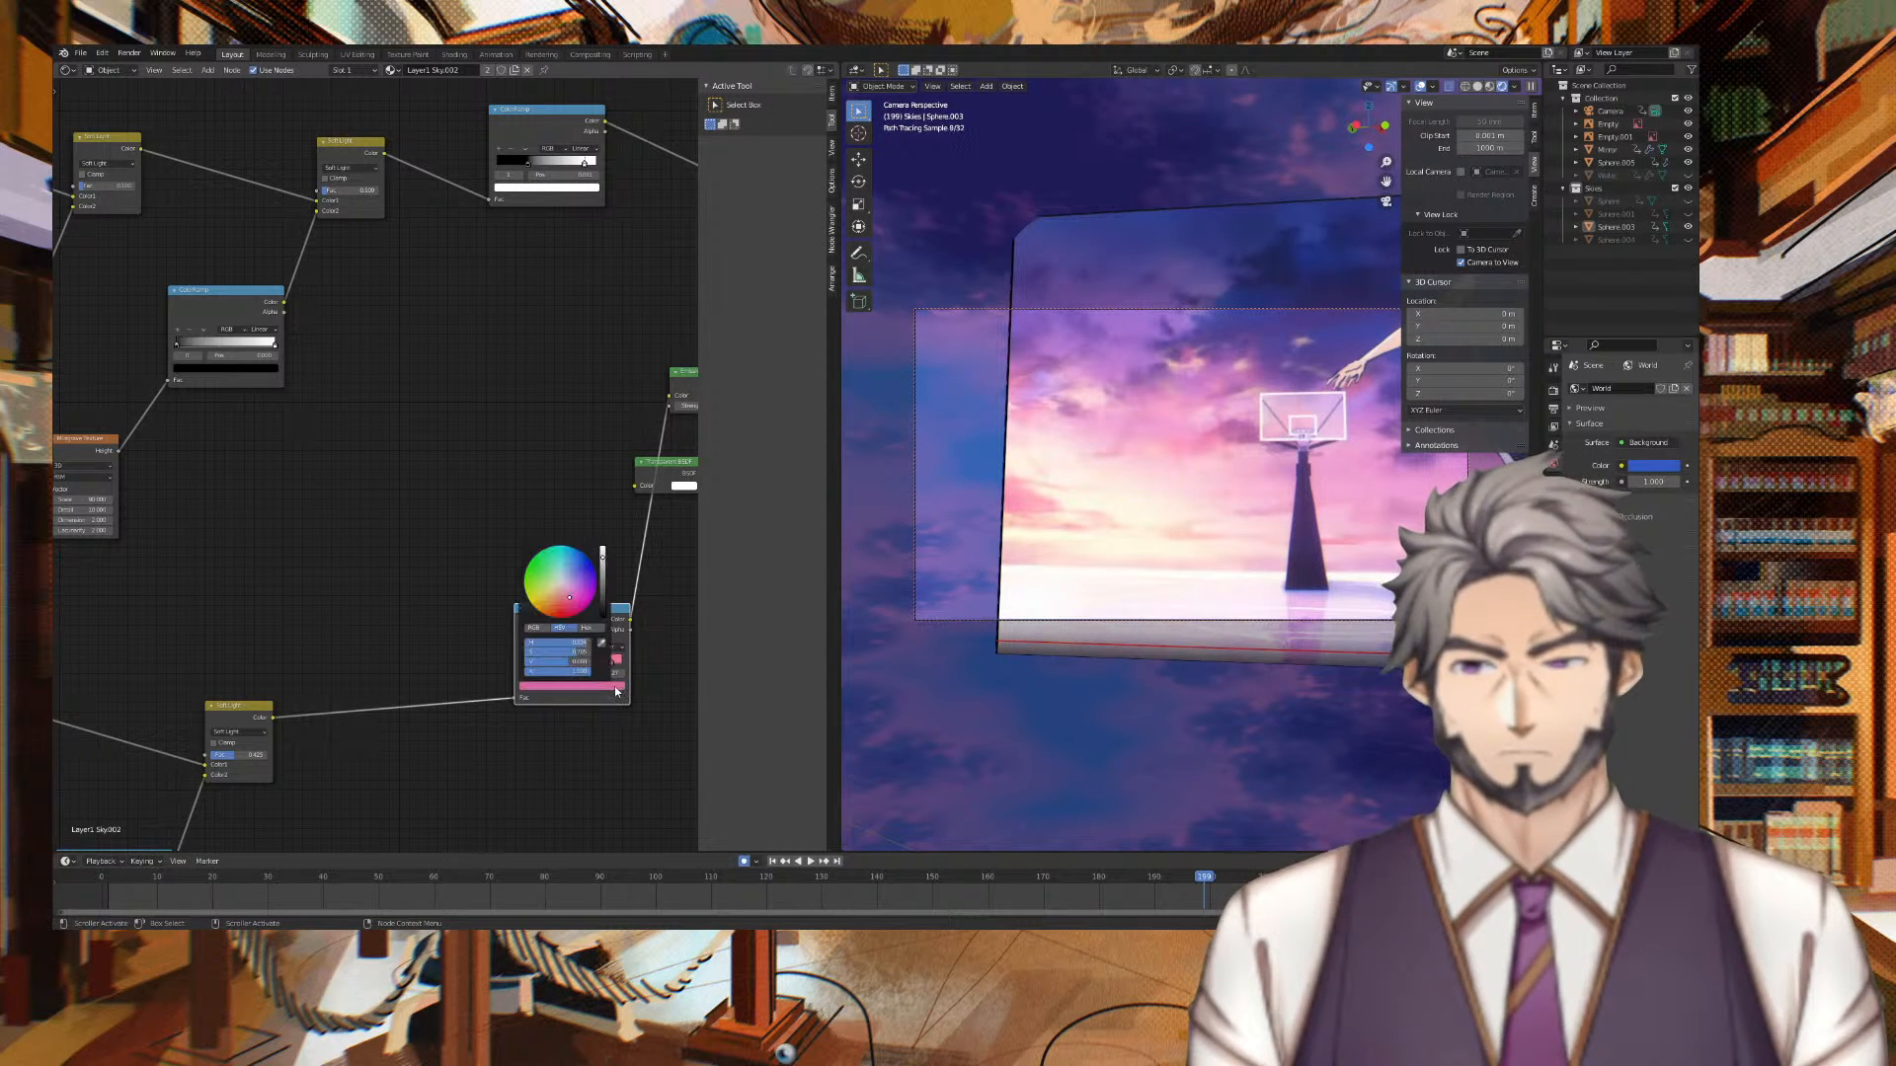
click(601, 642)
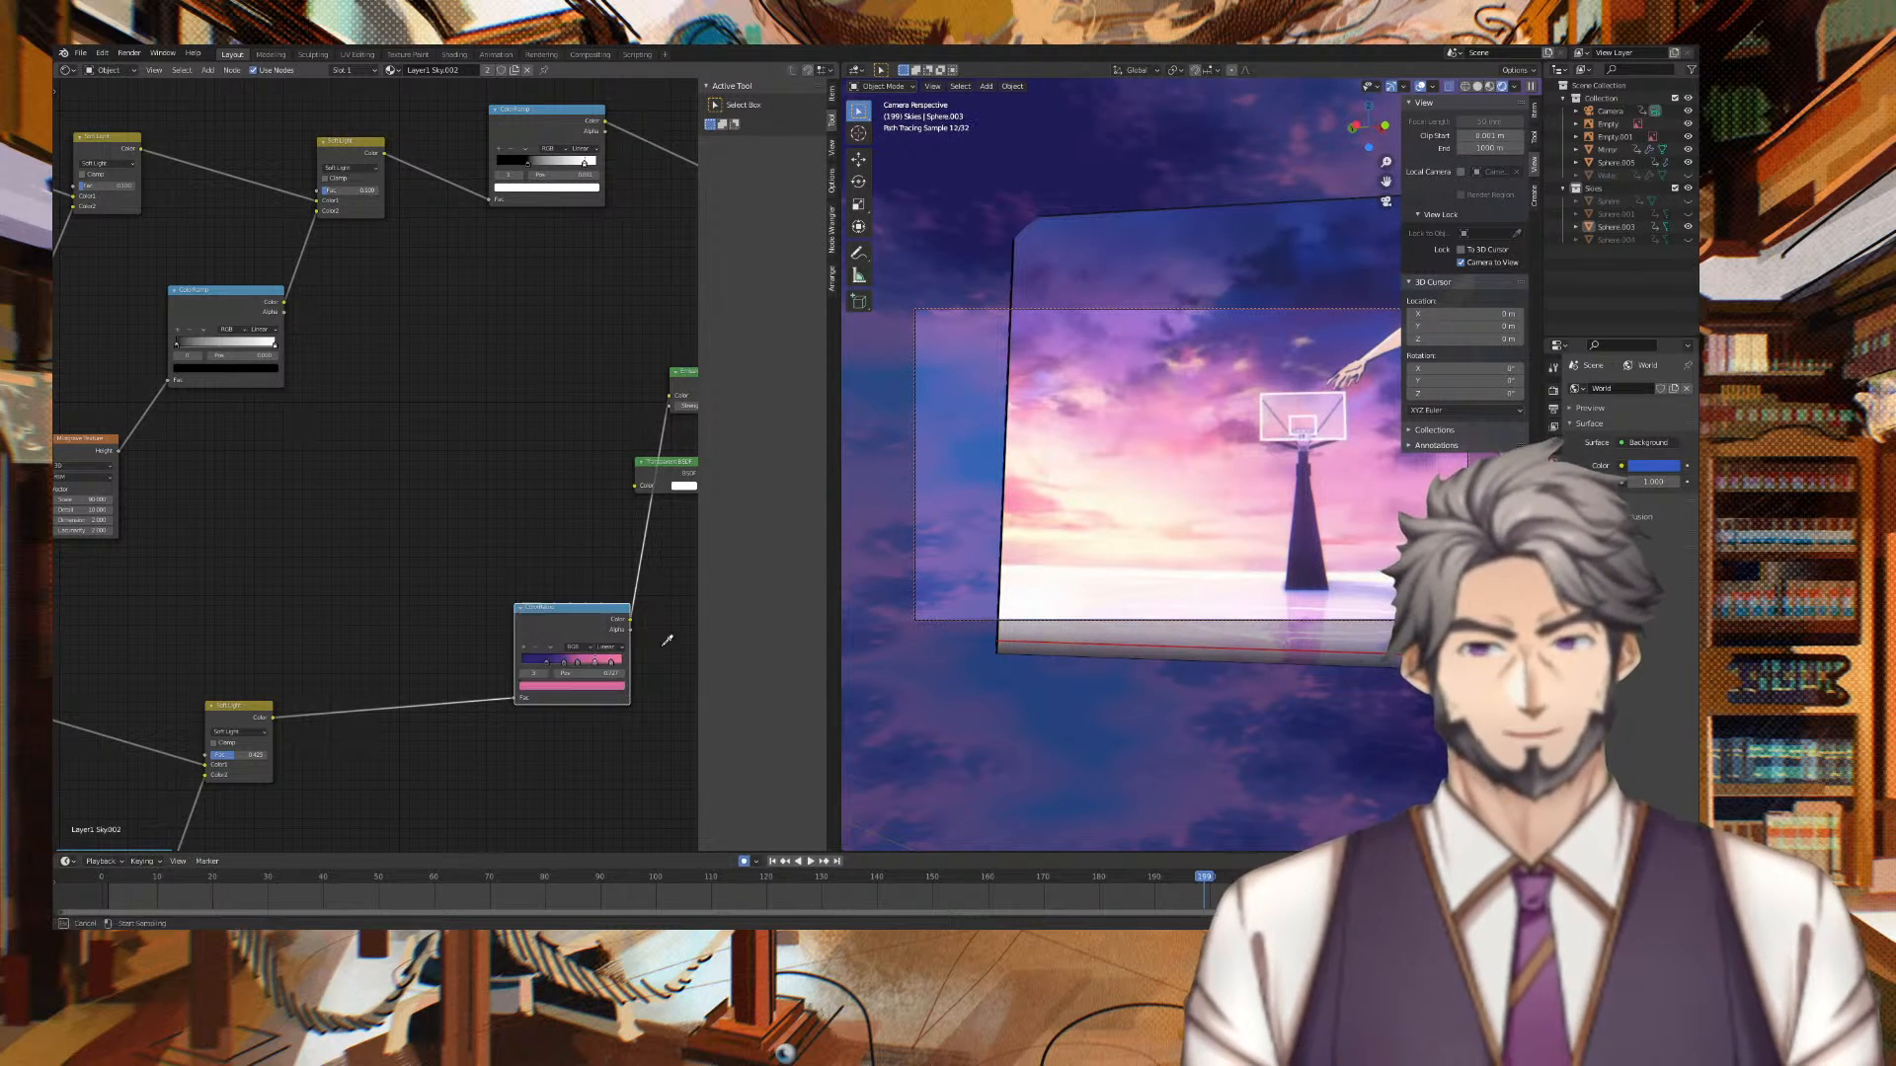
click(1183, 546)
middle_drag(1289, 496, 1301, 495)
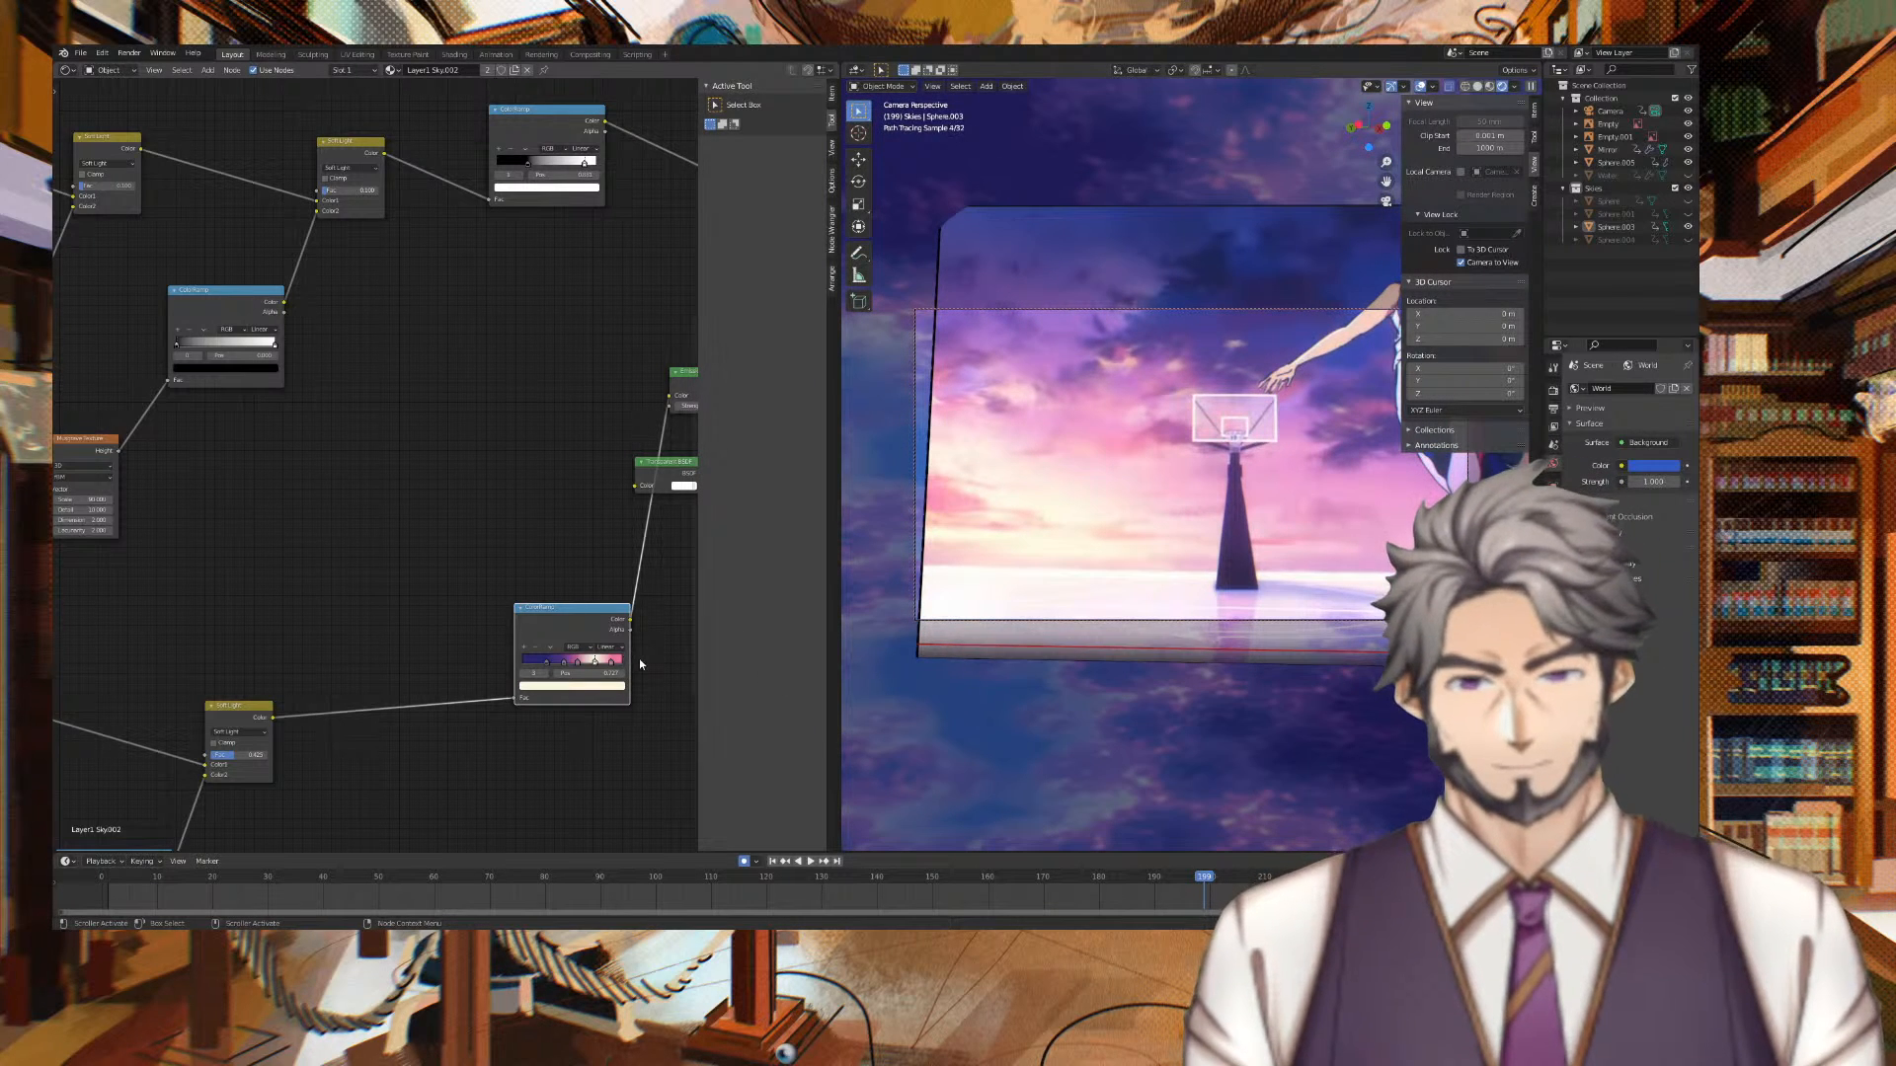
Recolour the last stop of the coloured ColorRamp with a cream sampled from the reference image's brightest clouds
click(611, 663)
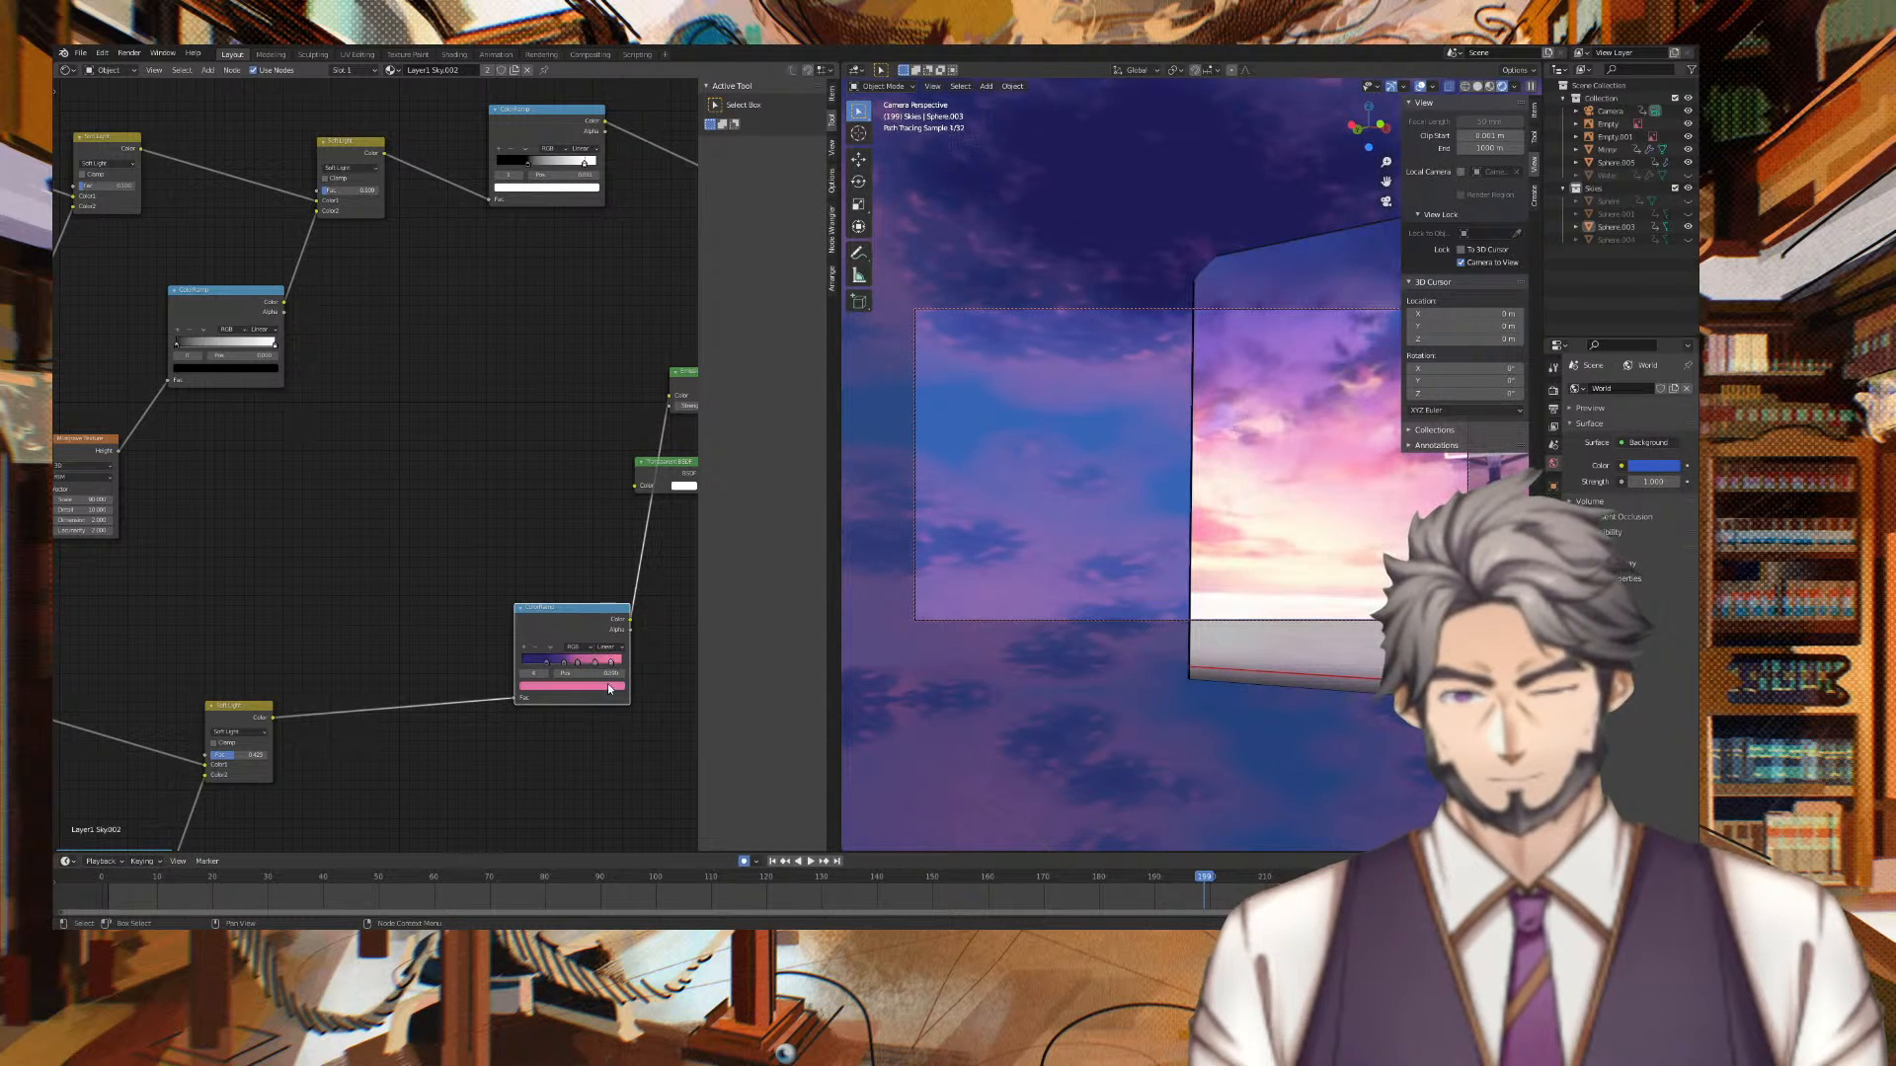
click(599, 686)
click(599, 643)
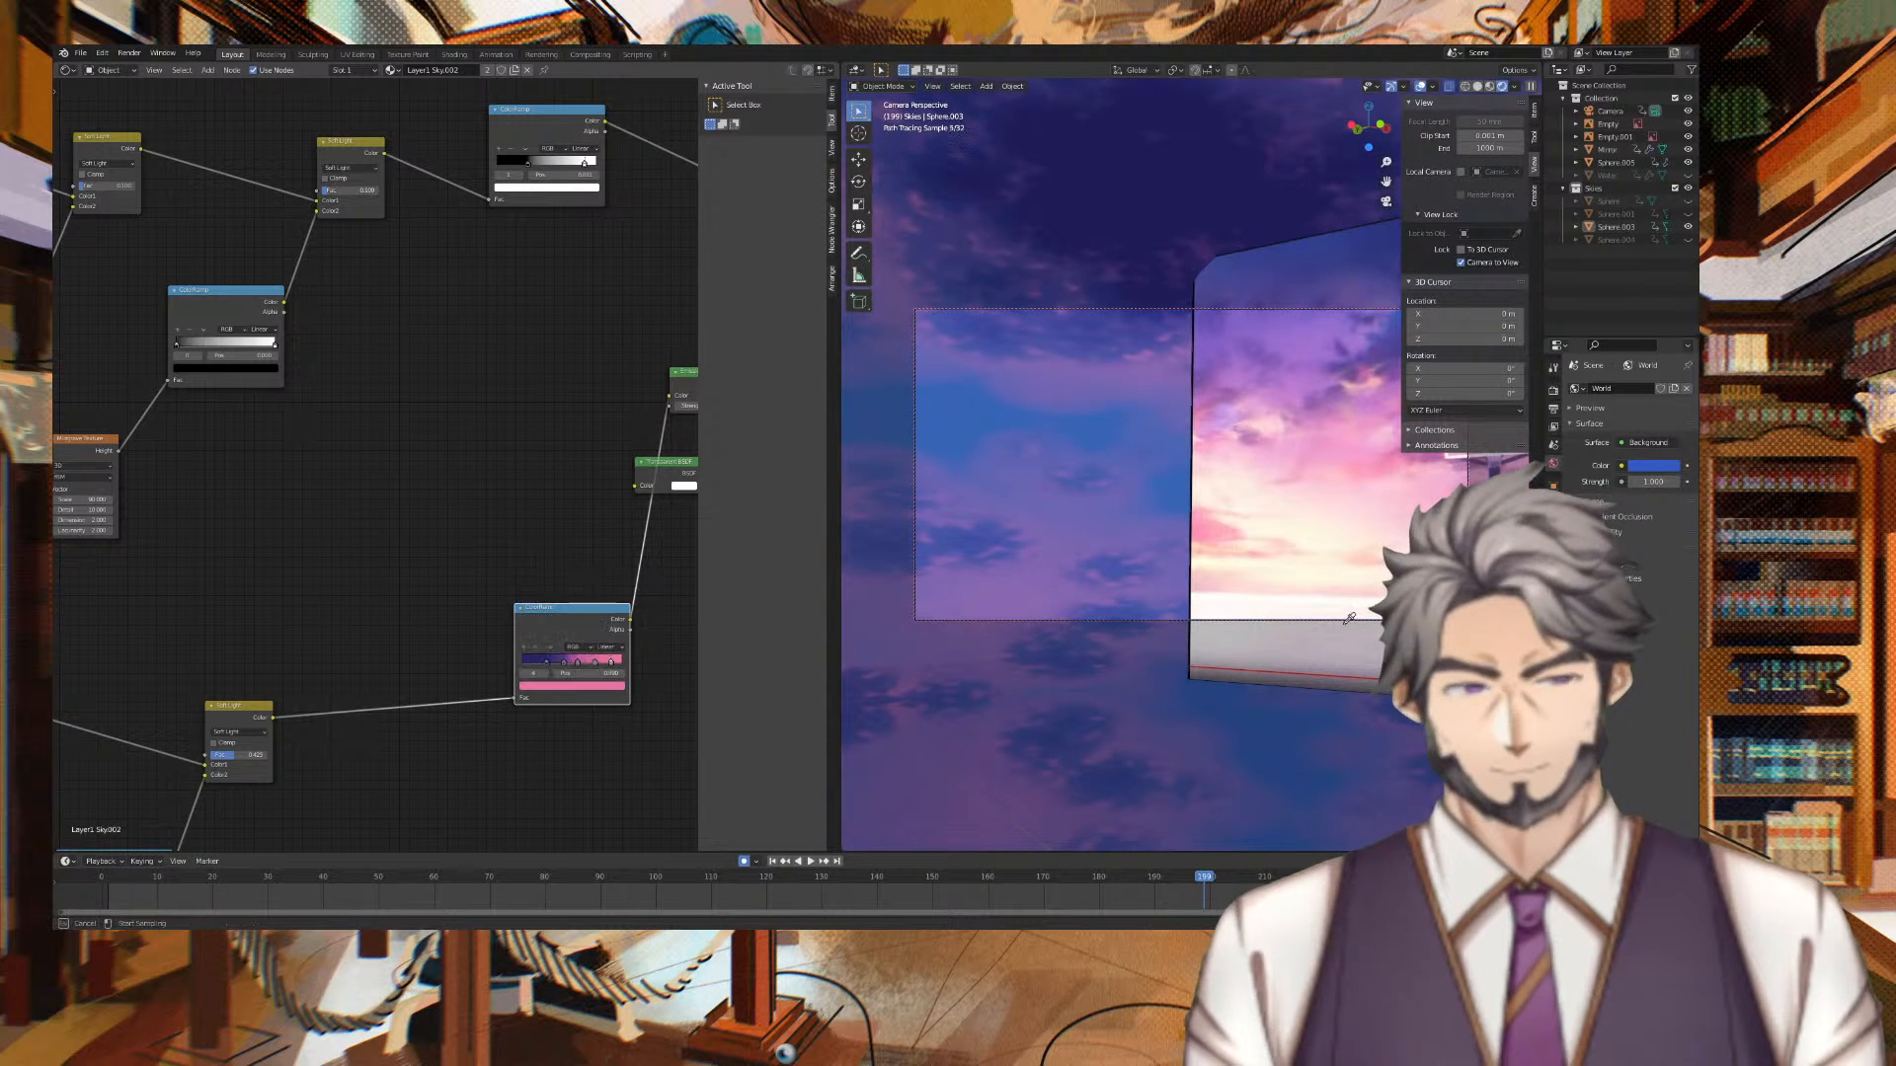
click(1284, 533)
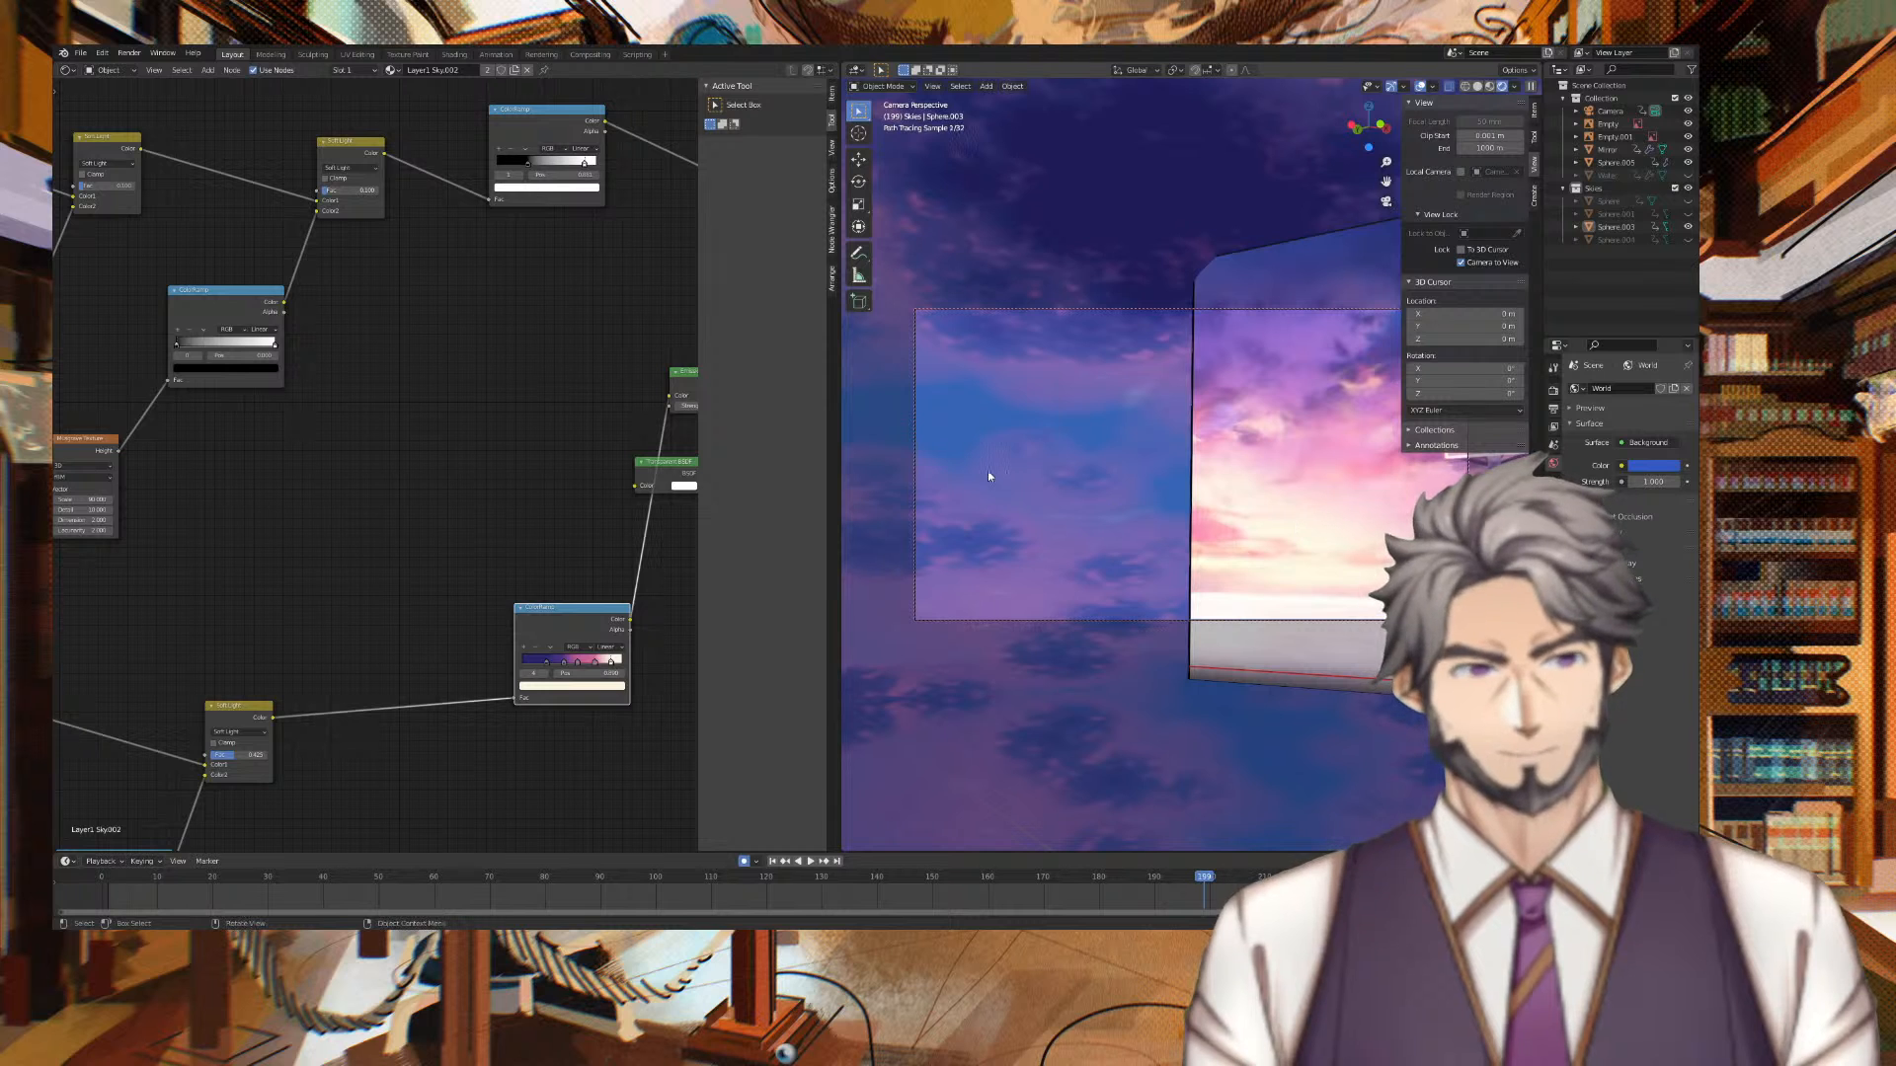
Rebalance the cloud colours by repositioning the purple, magenta, pink and cream stops along the coloured ColorRamp
drag(546, 661, 573, 666)
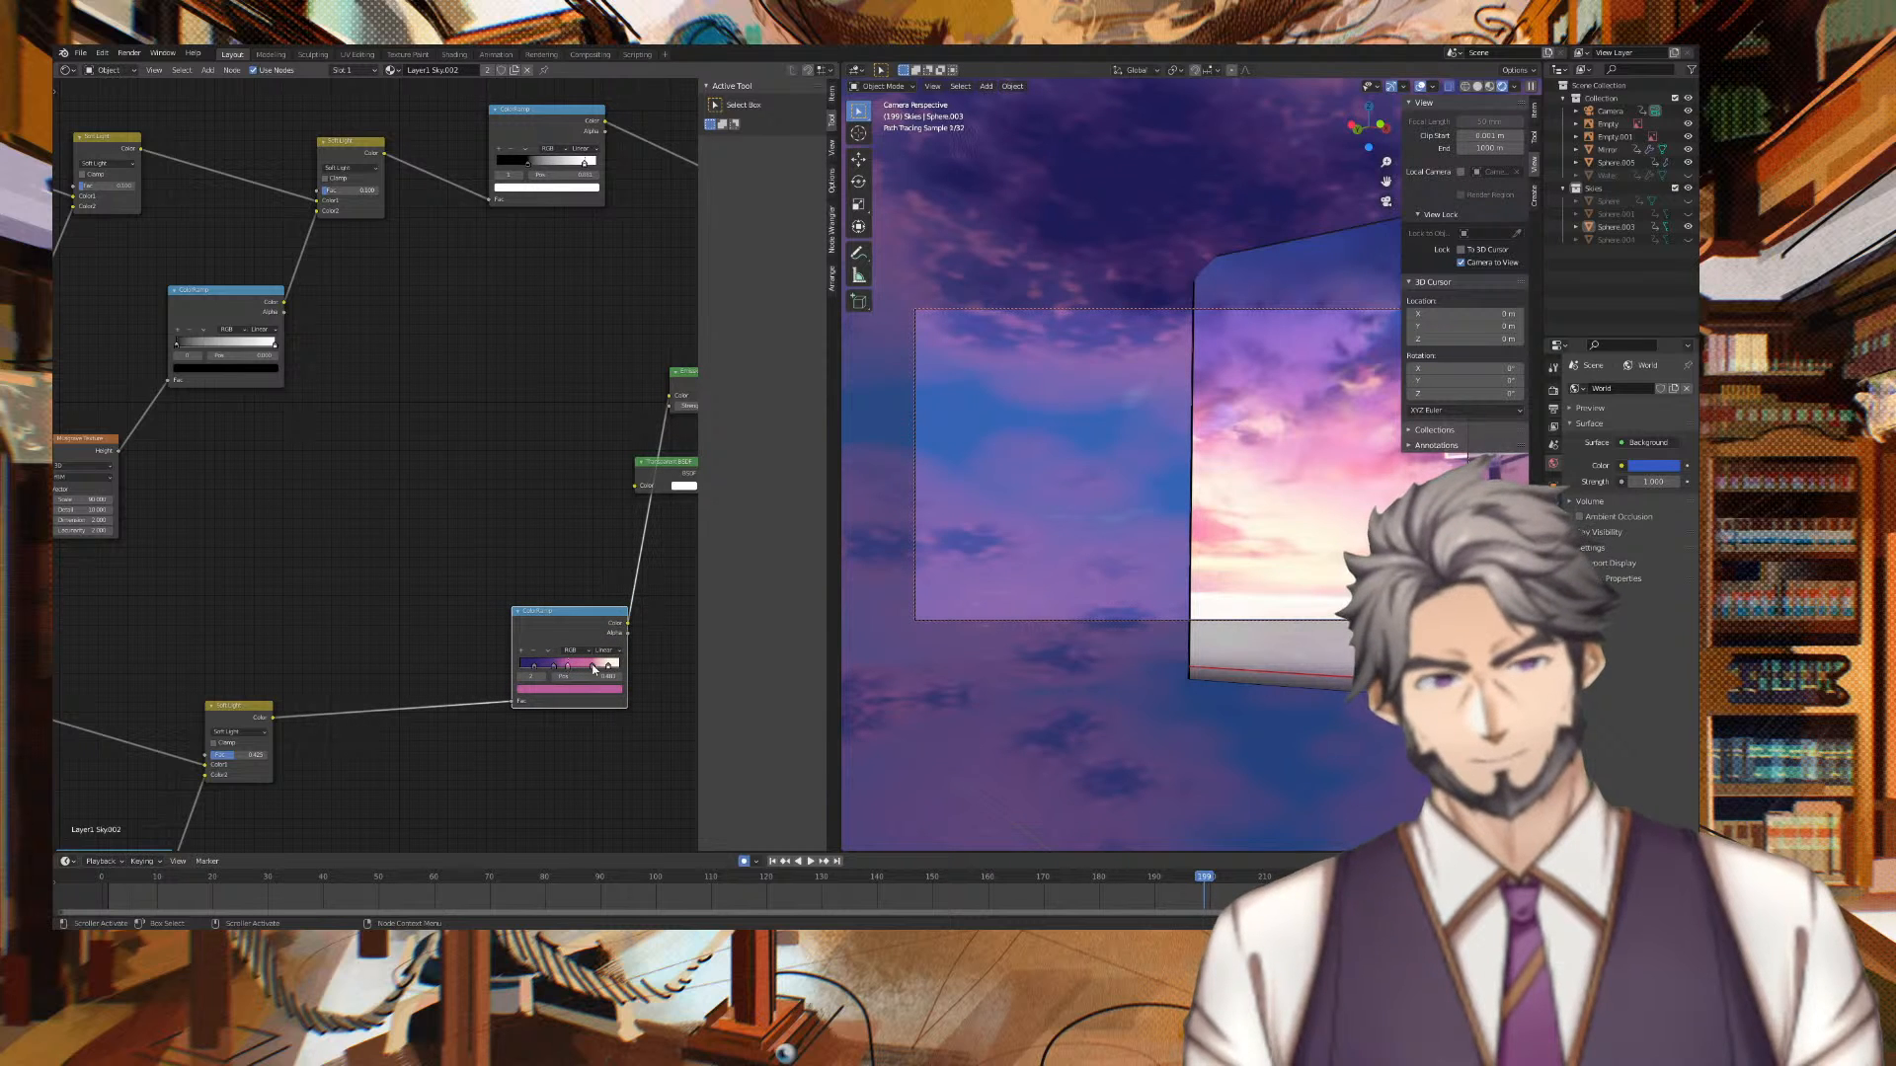
drag(593, 668, 589, 669)
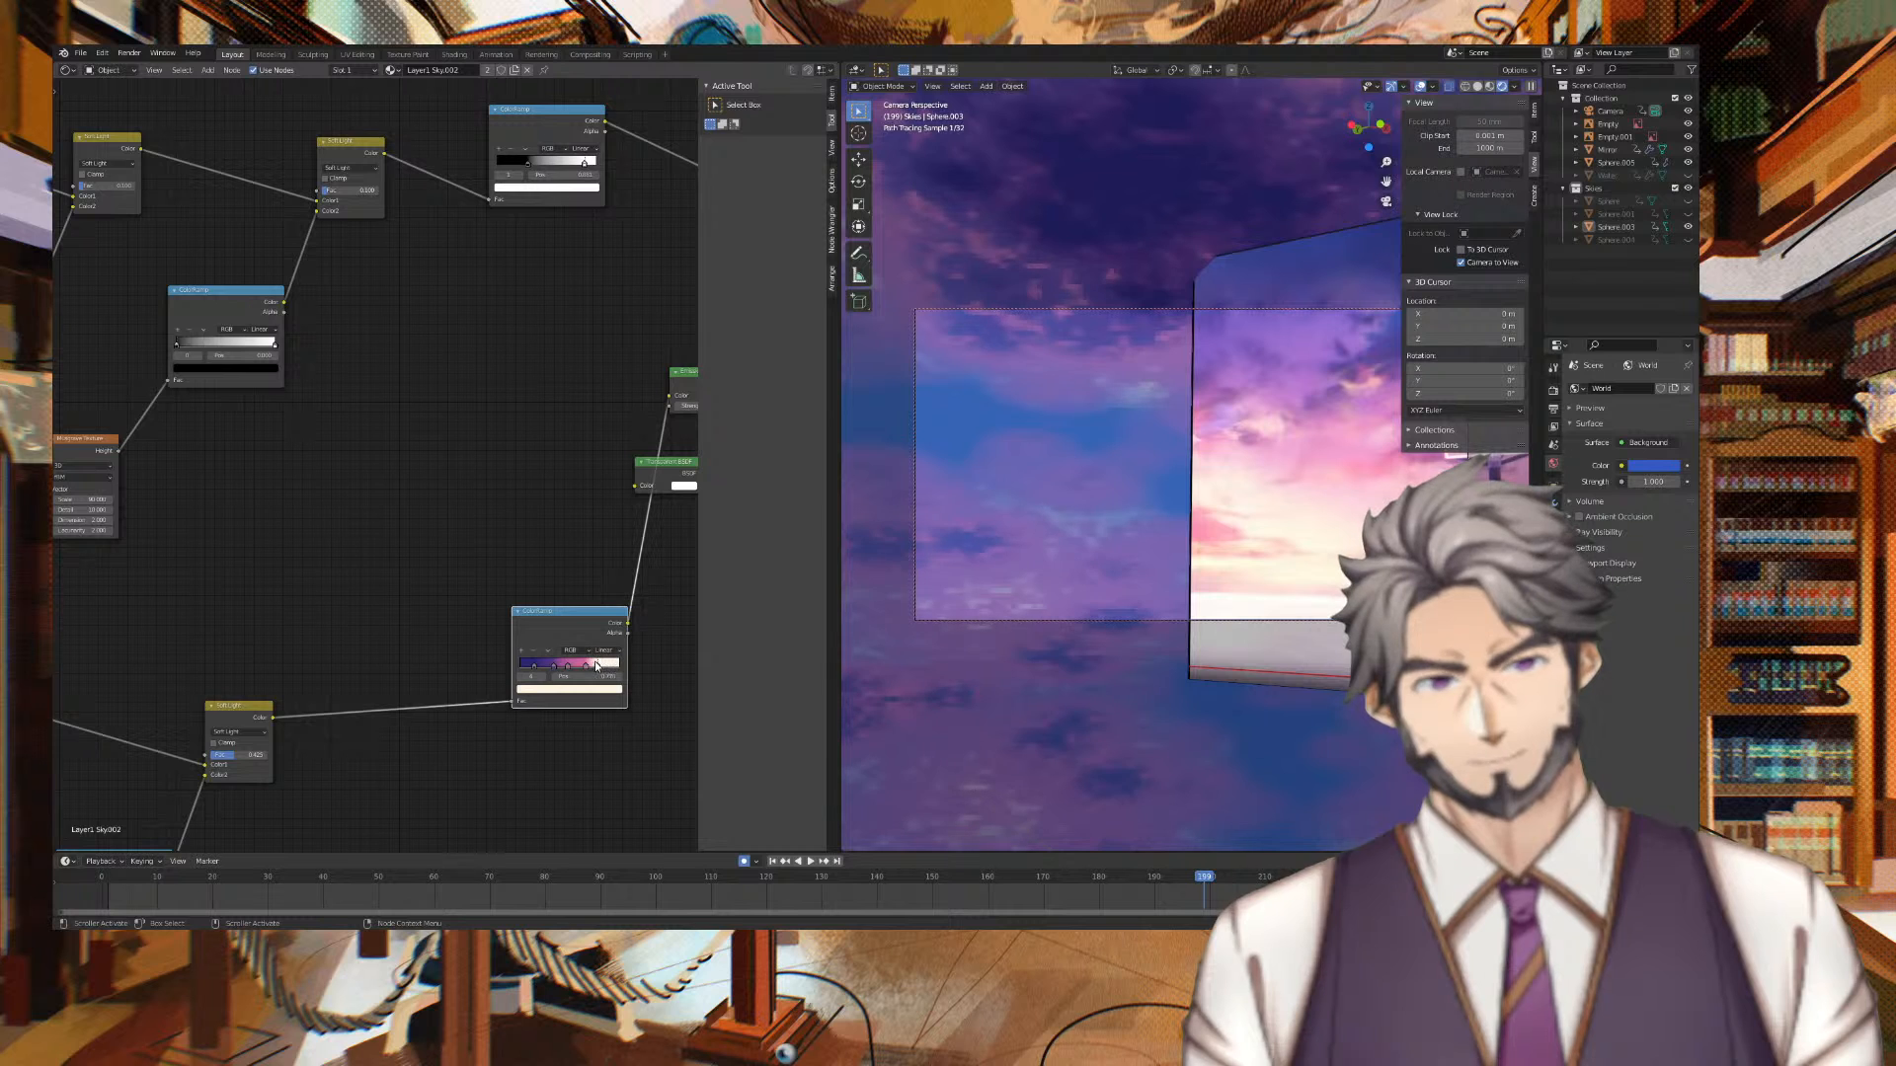
drag(595, 667, 619, 670)
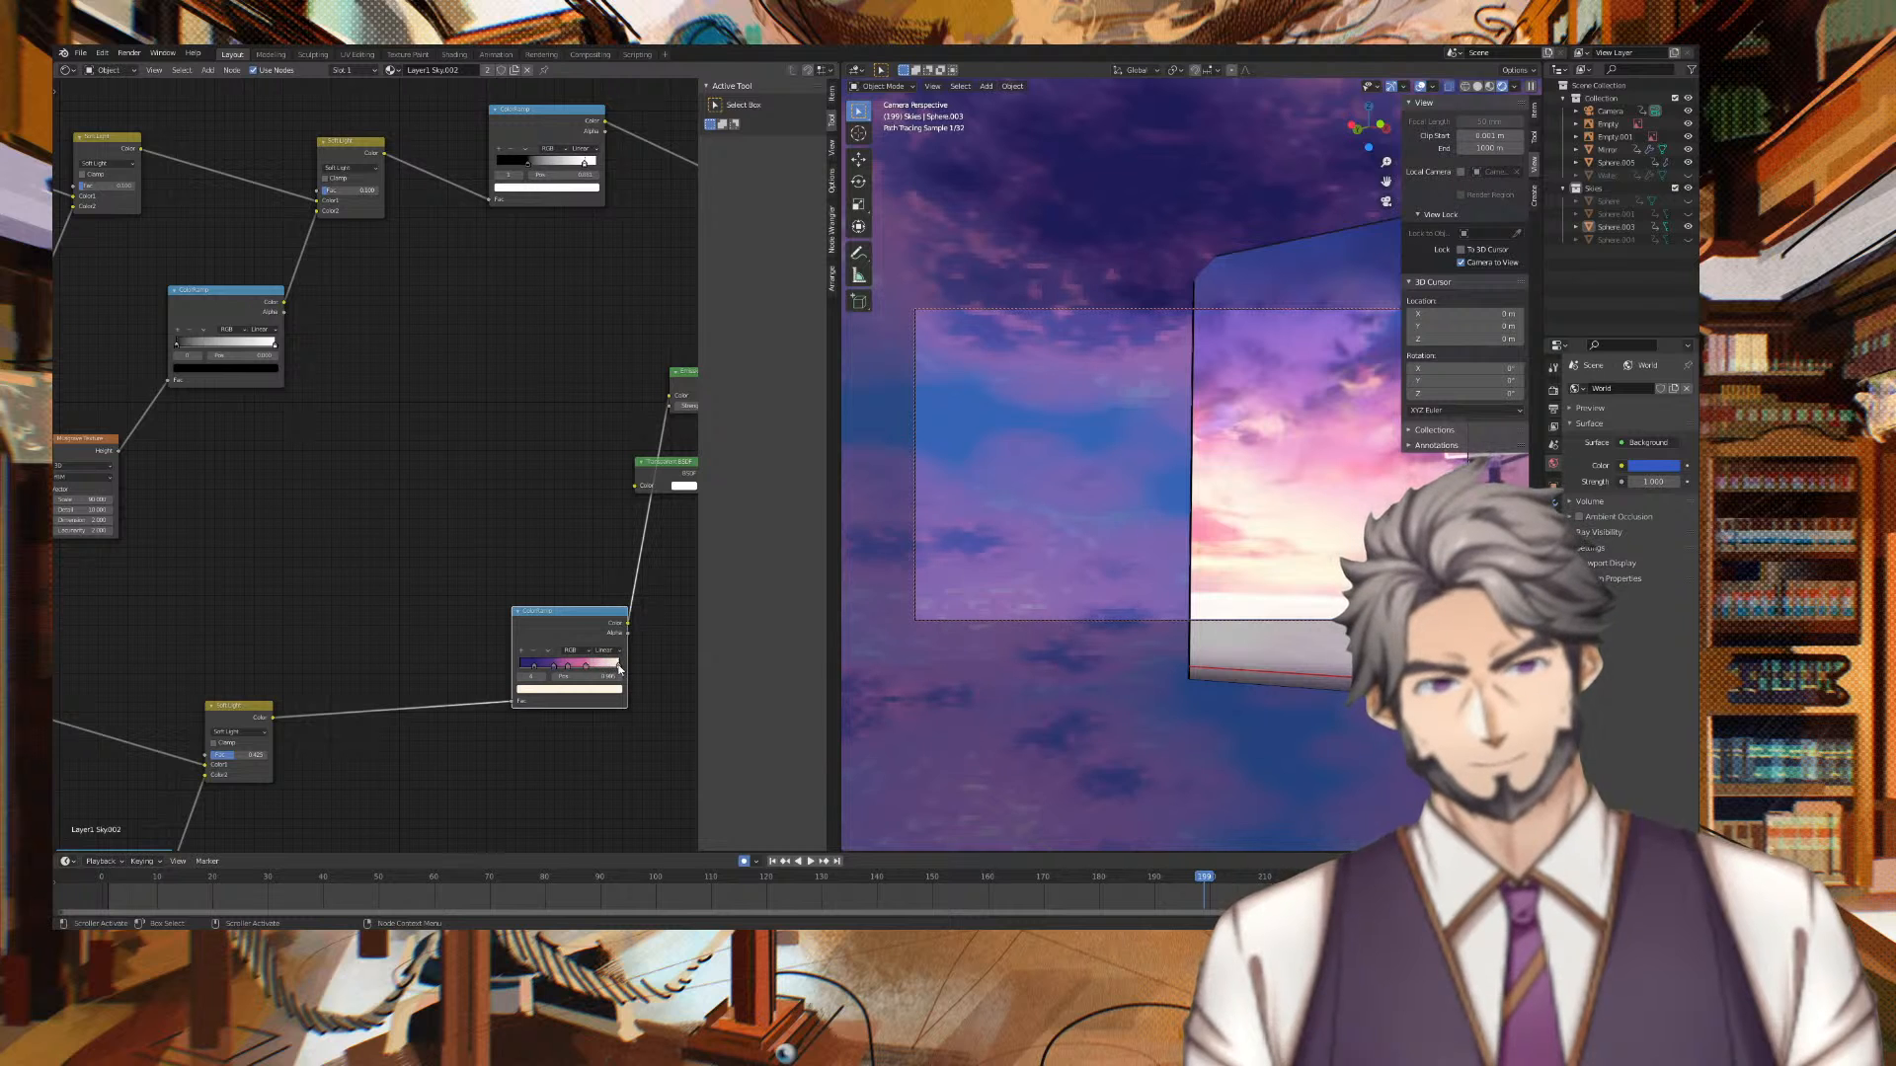
click(534, 670)
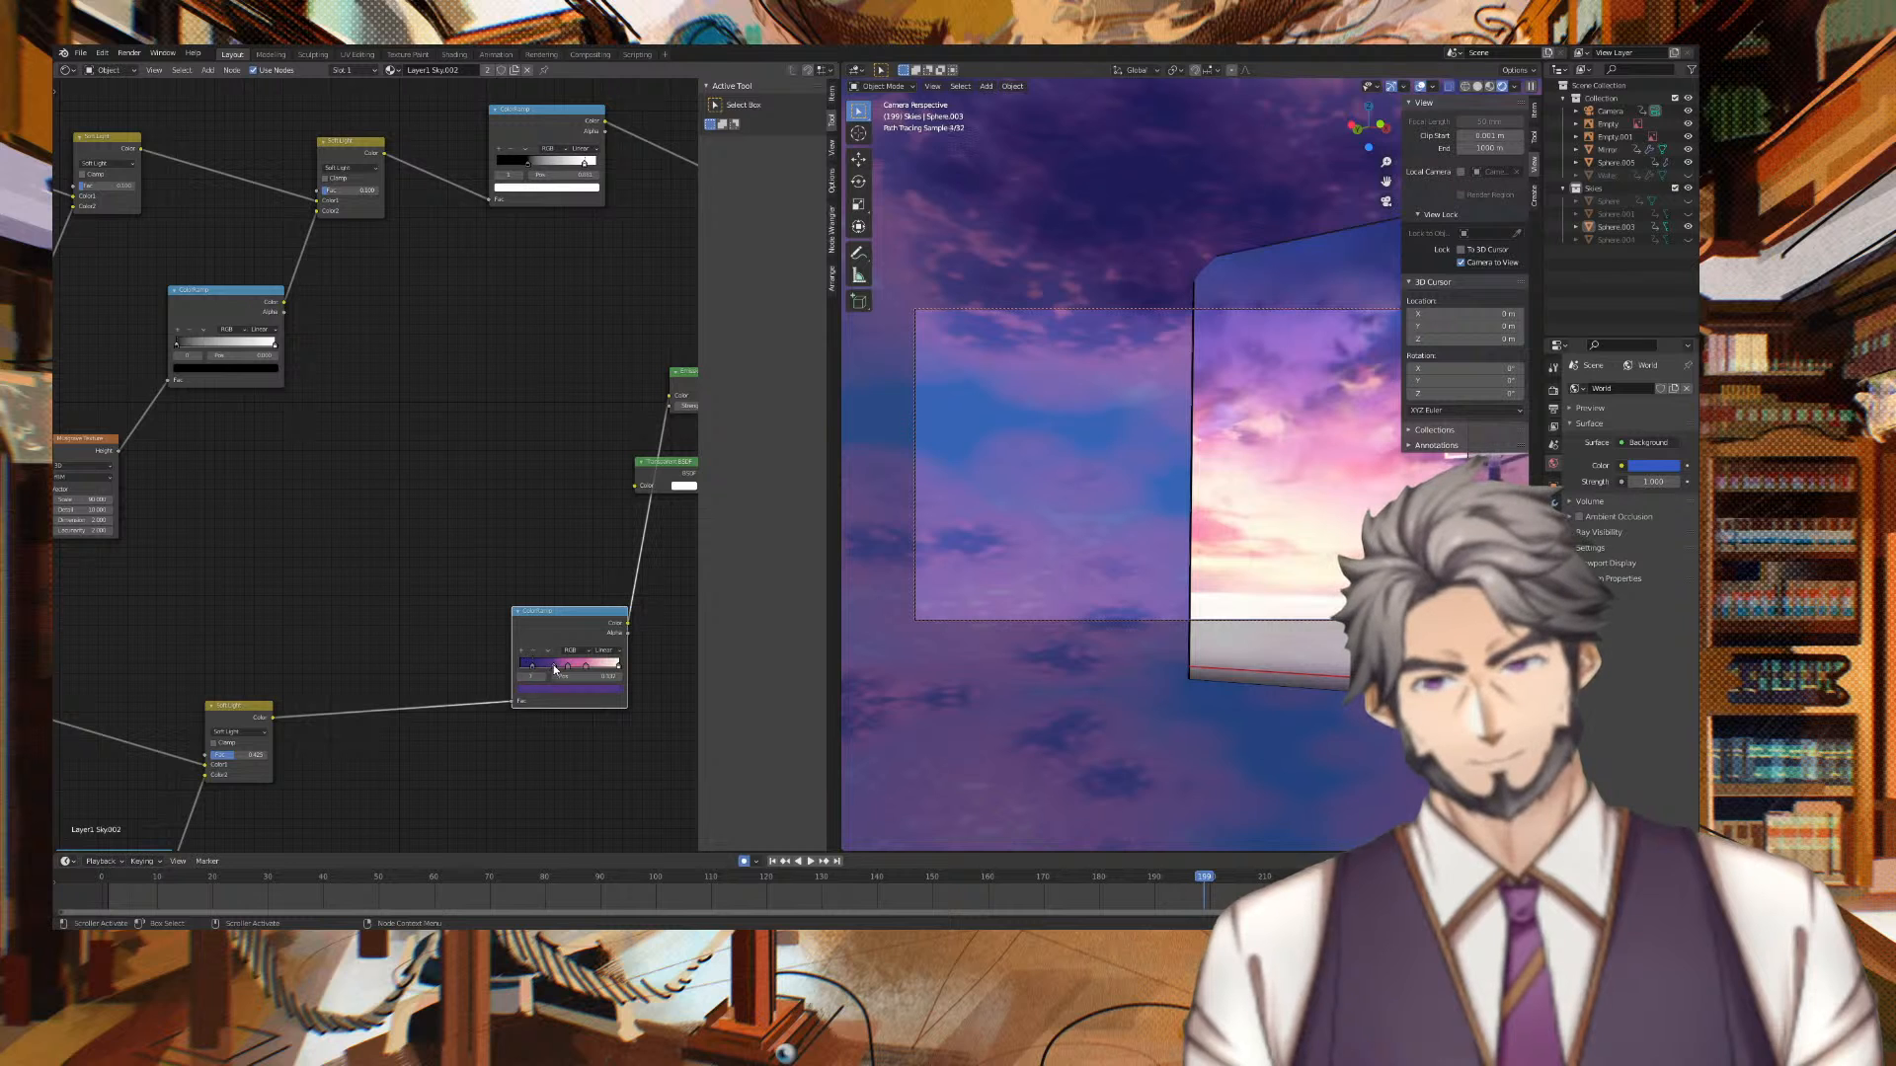
click(566, 668)
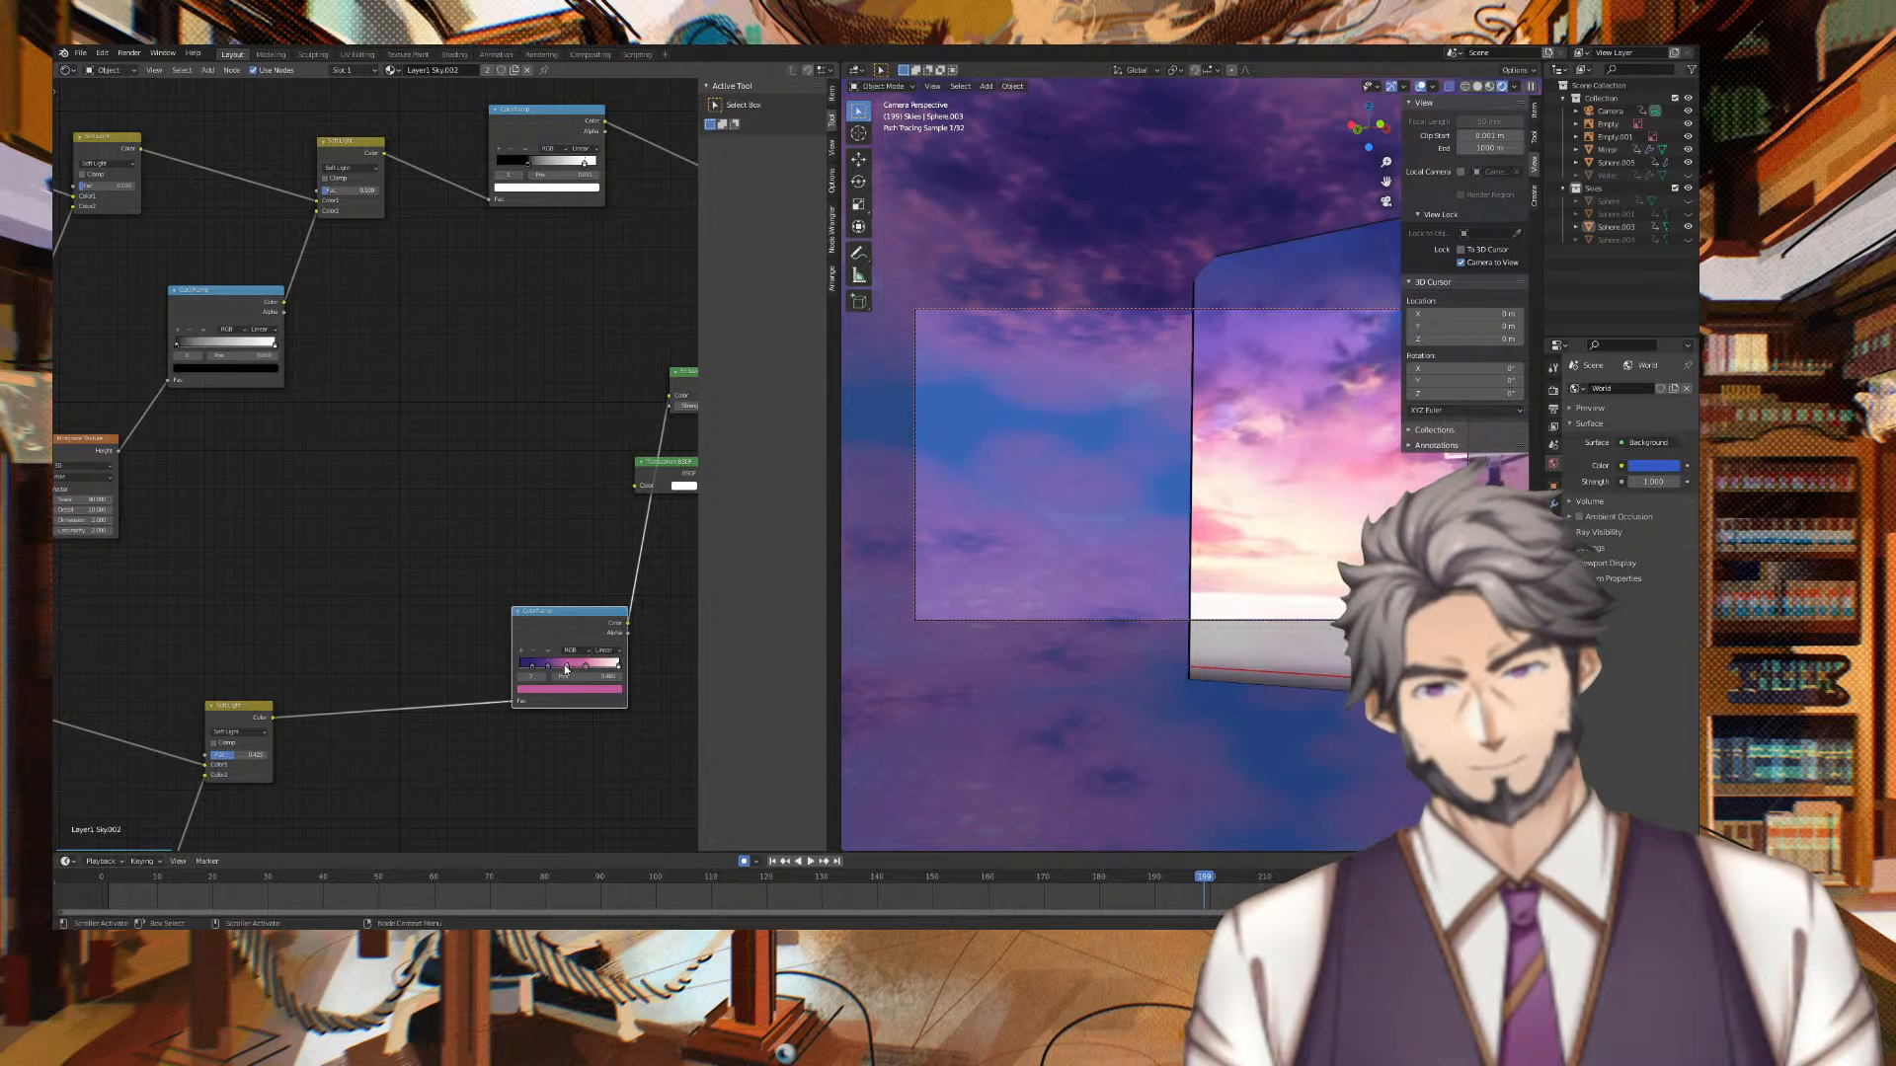
drag(584, 666, 612, 665)
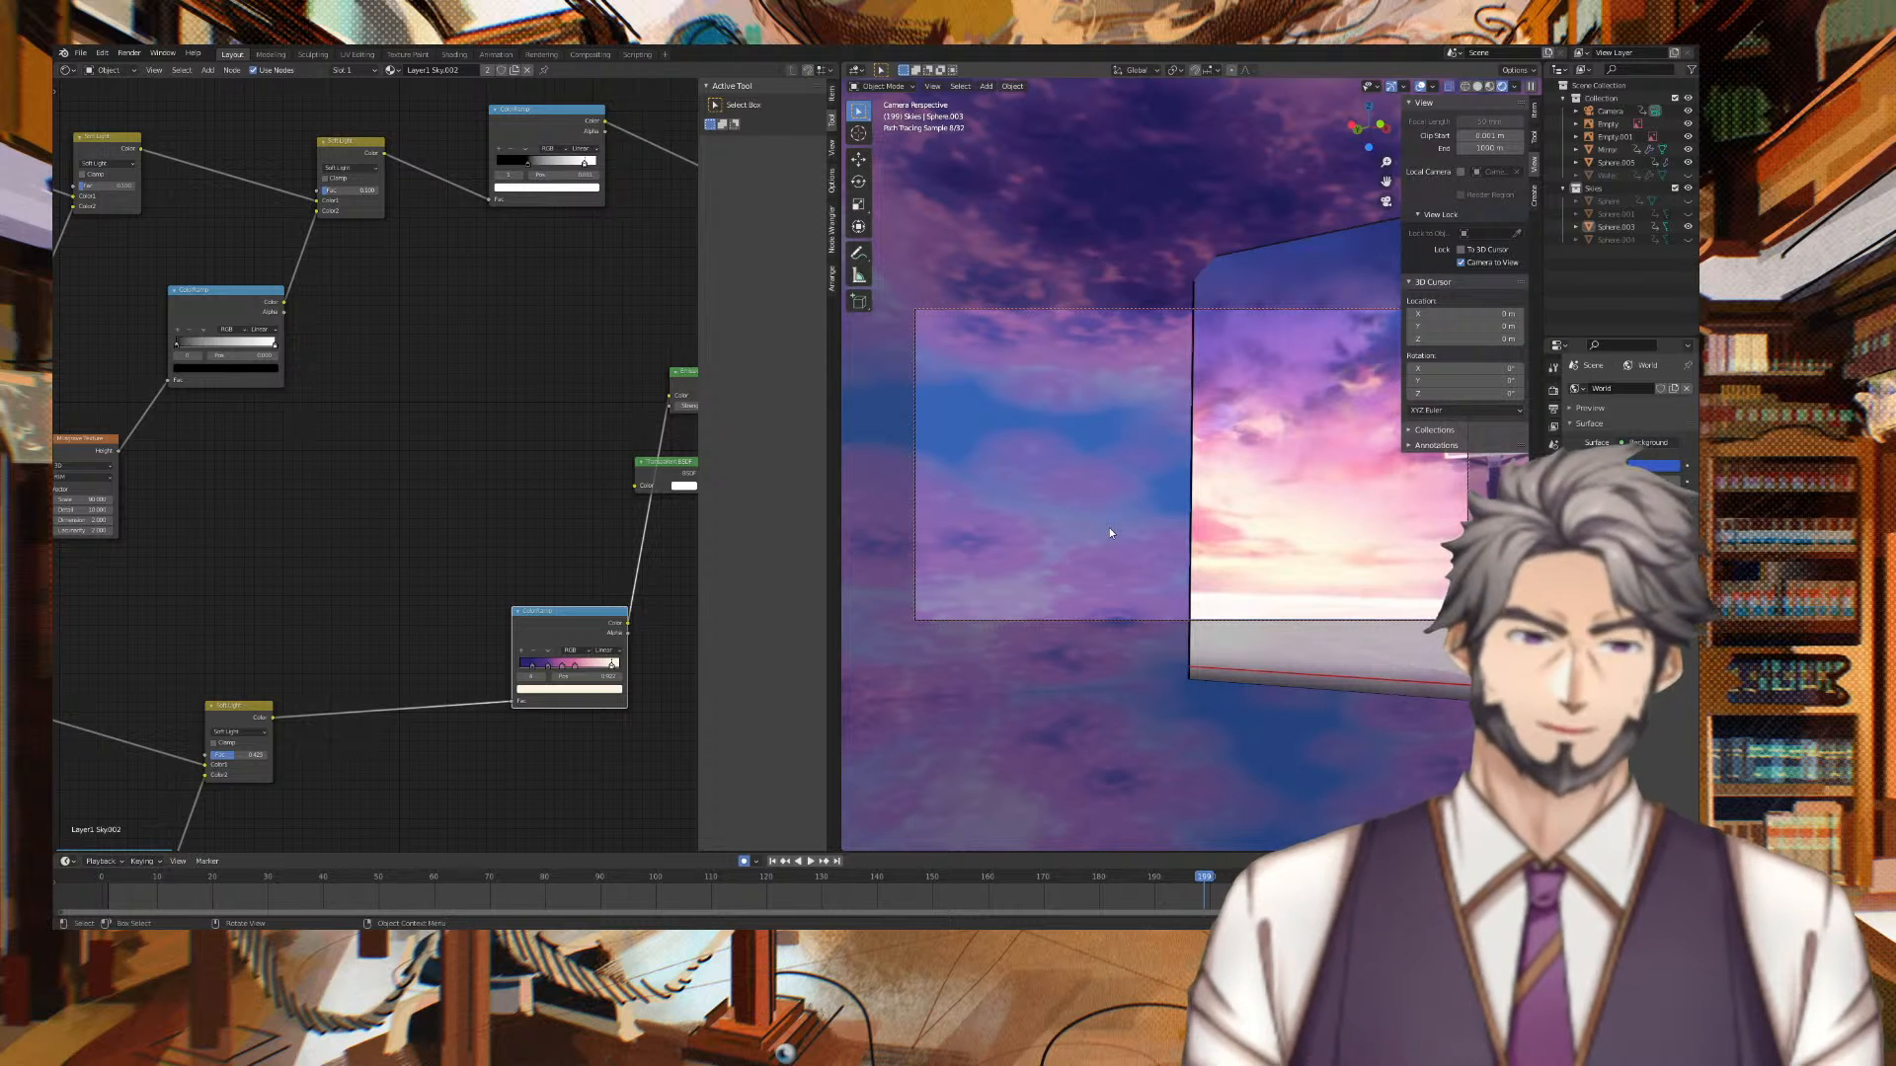
Leave the camera view, frame the whole scene and unhide the Water plane beneath the sky dome
mouse_move(1317, 288)
middle_down()
mouse_move(1125, 329)
mouse_move(1307, 345)
middle_up()
scroll(1301, 340, down, 4)
middle_drag(1274, 343, 1203, 384)
scroll(1317, 417, up, 3)
scroll(1317, 416, up, 2)
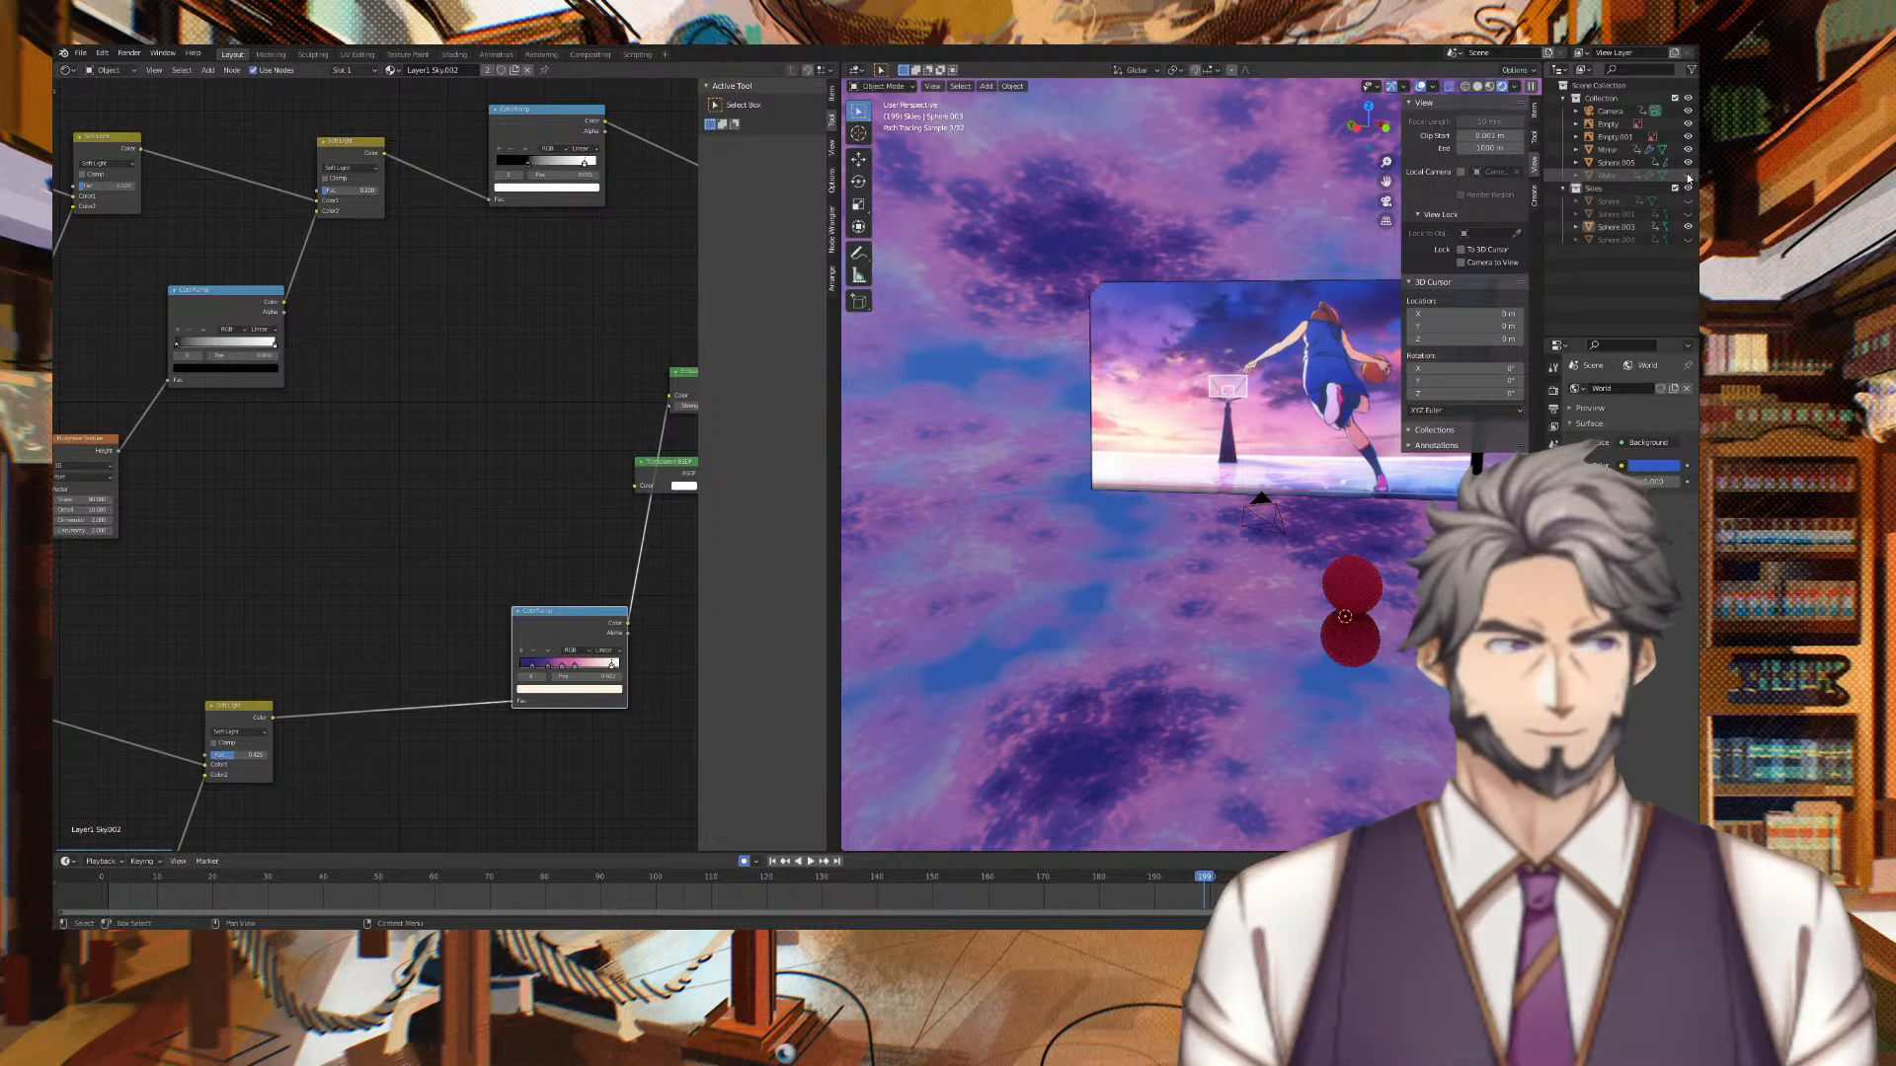
click(1078, 655)
middle_drag(1078, 655, 975, 600)
click(1689, 174)
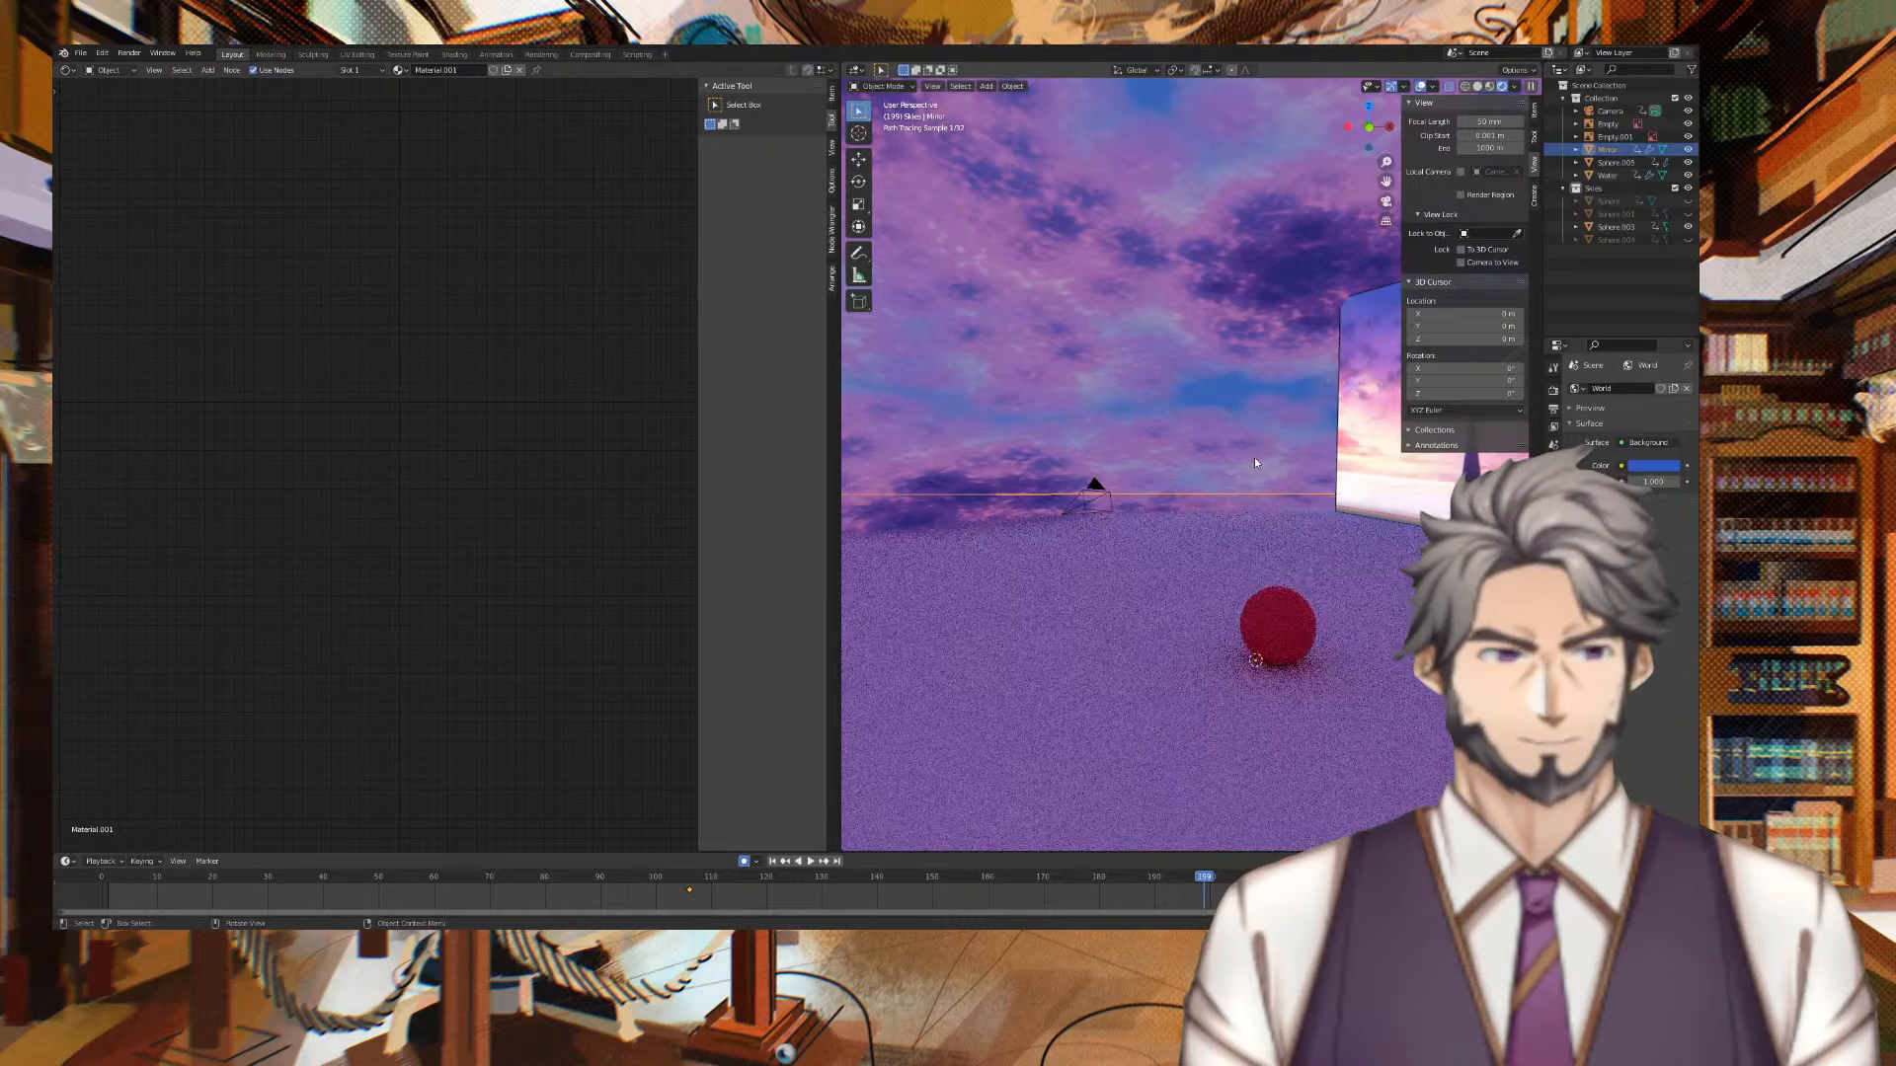
Play the animation briefly and examine the cloud reflections on the water surface around the red sphere
key(space)
middle_drag(1254, 458, 1248, 478)
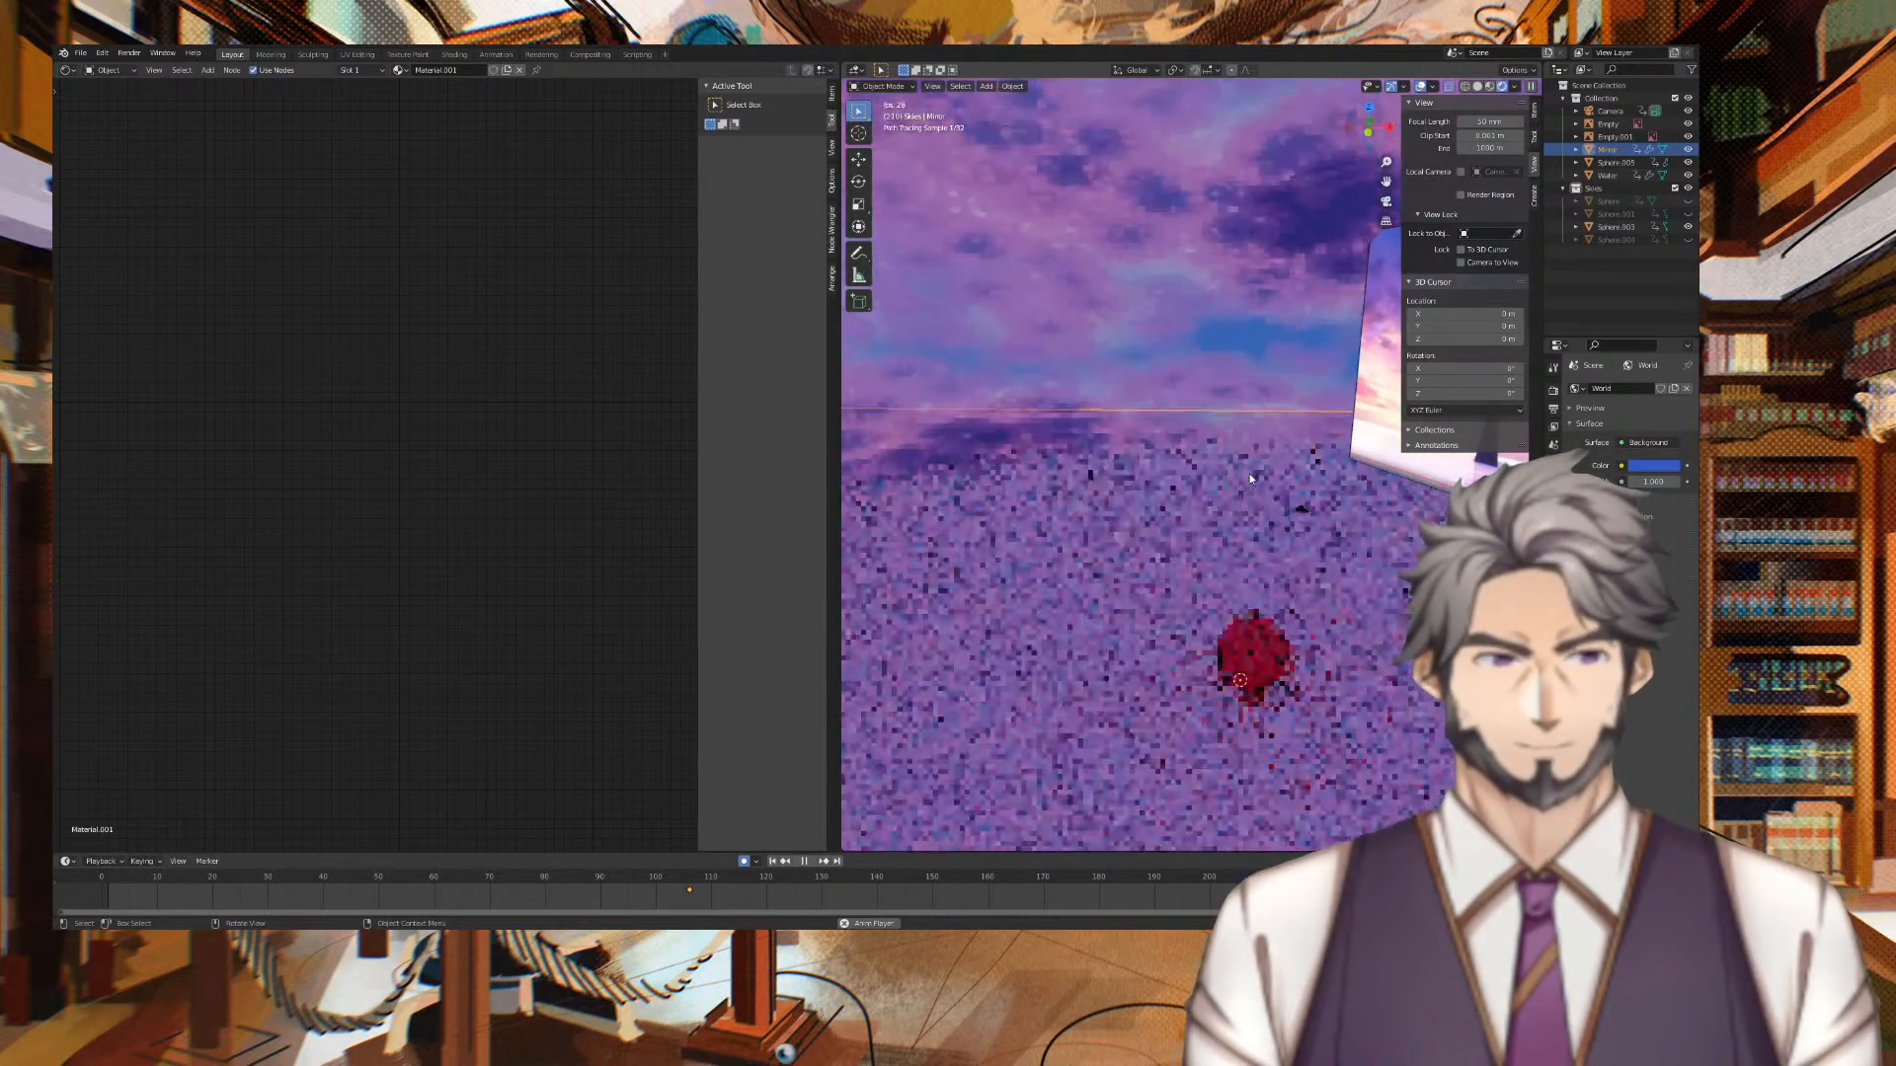
key(space)
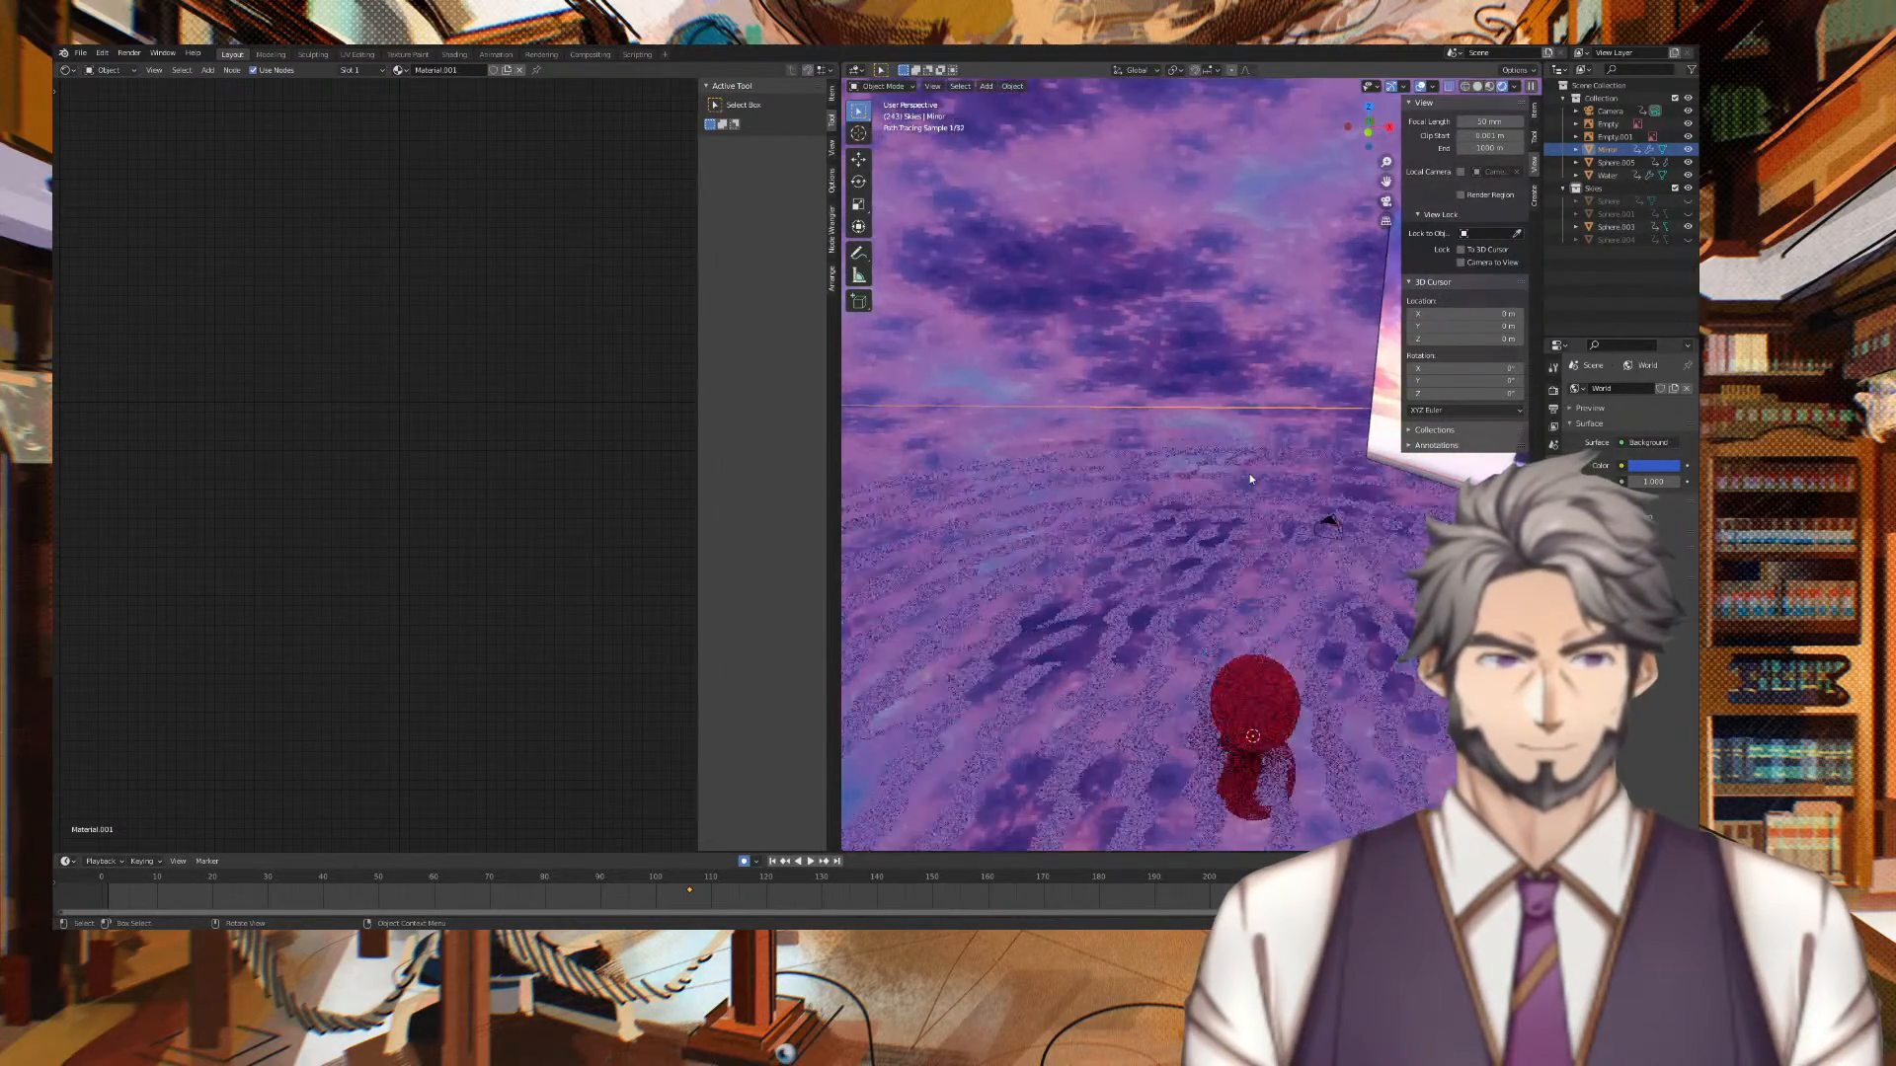
middle_drag(1250, 478, 1272, 485)
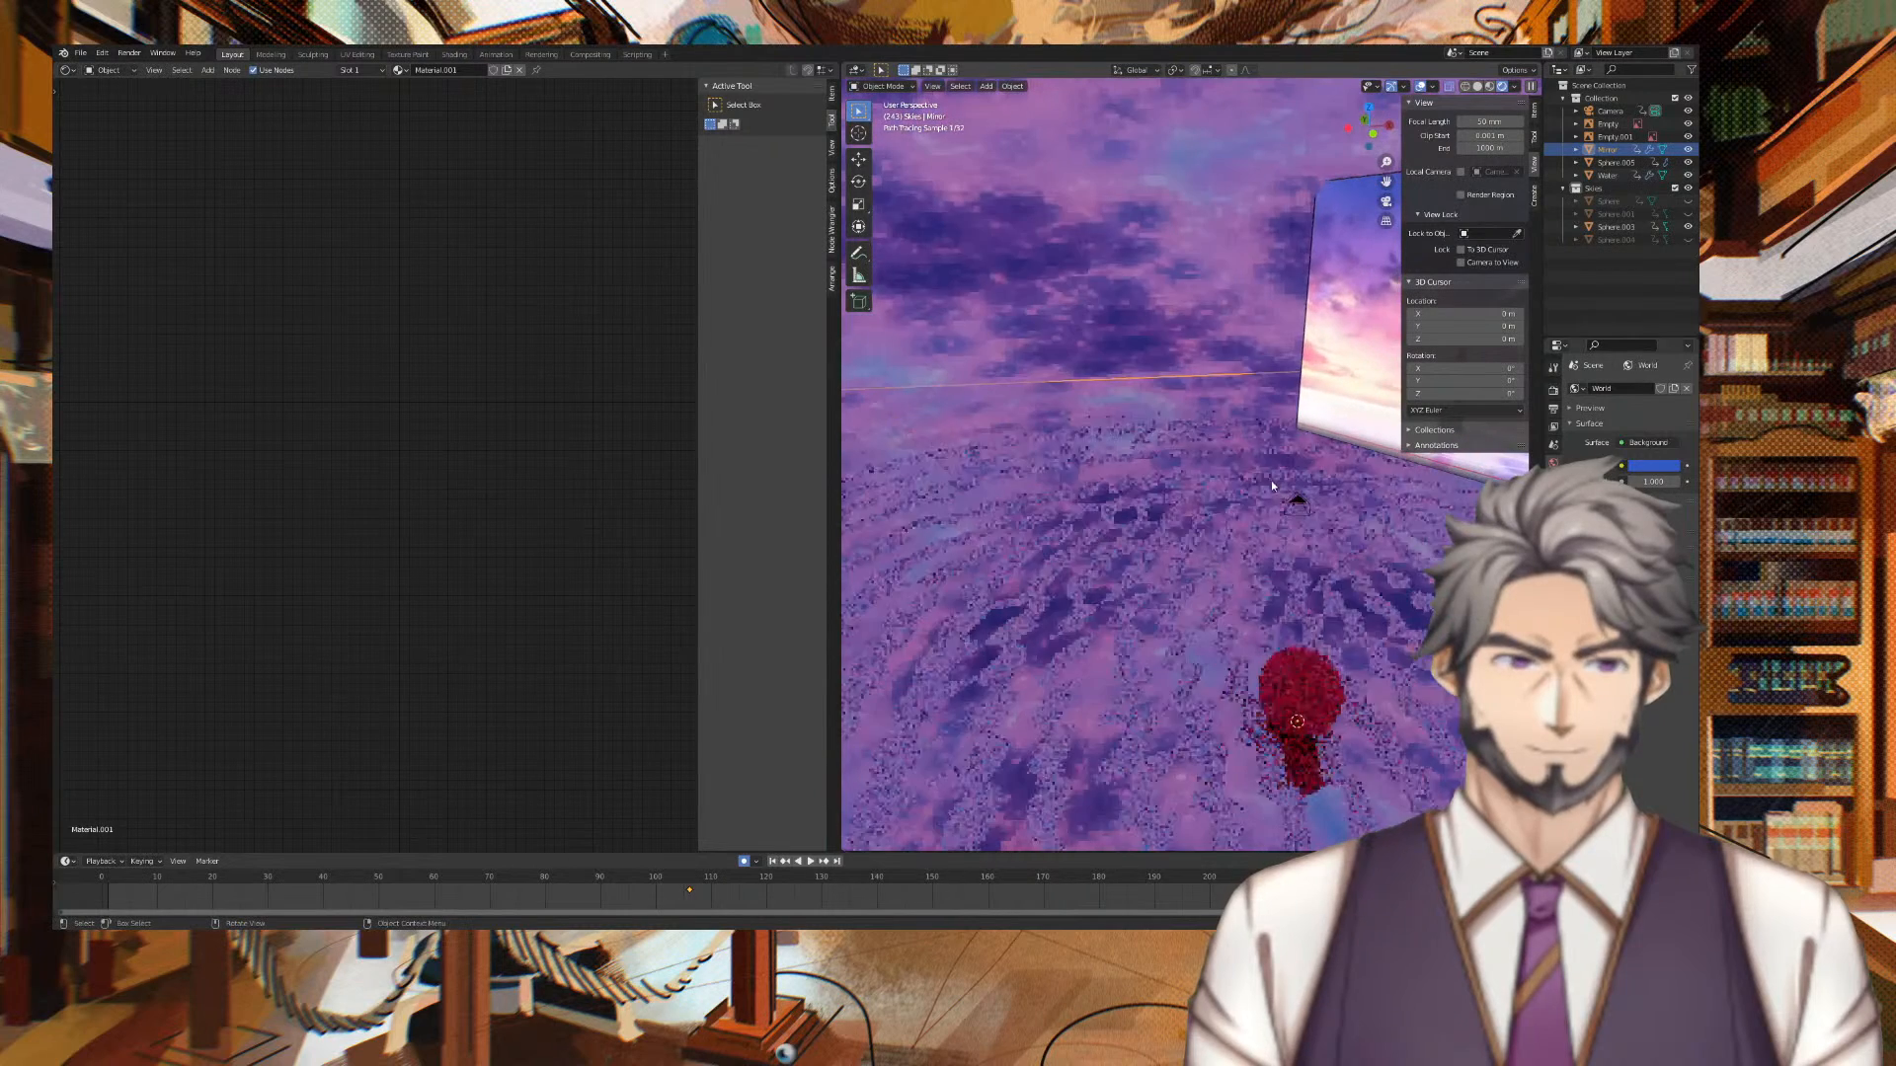
Select the Water plane, check its properties and assign it a new material
click(1242, 695)
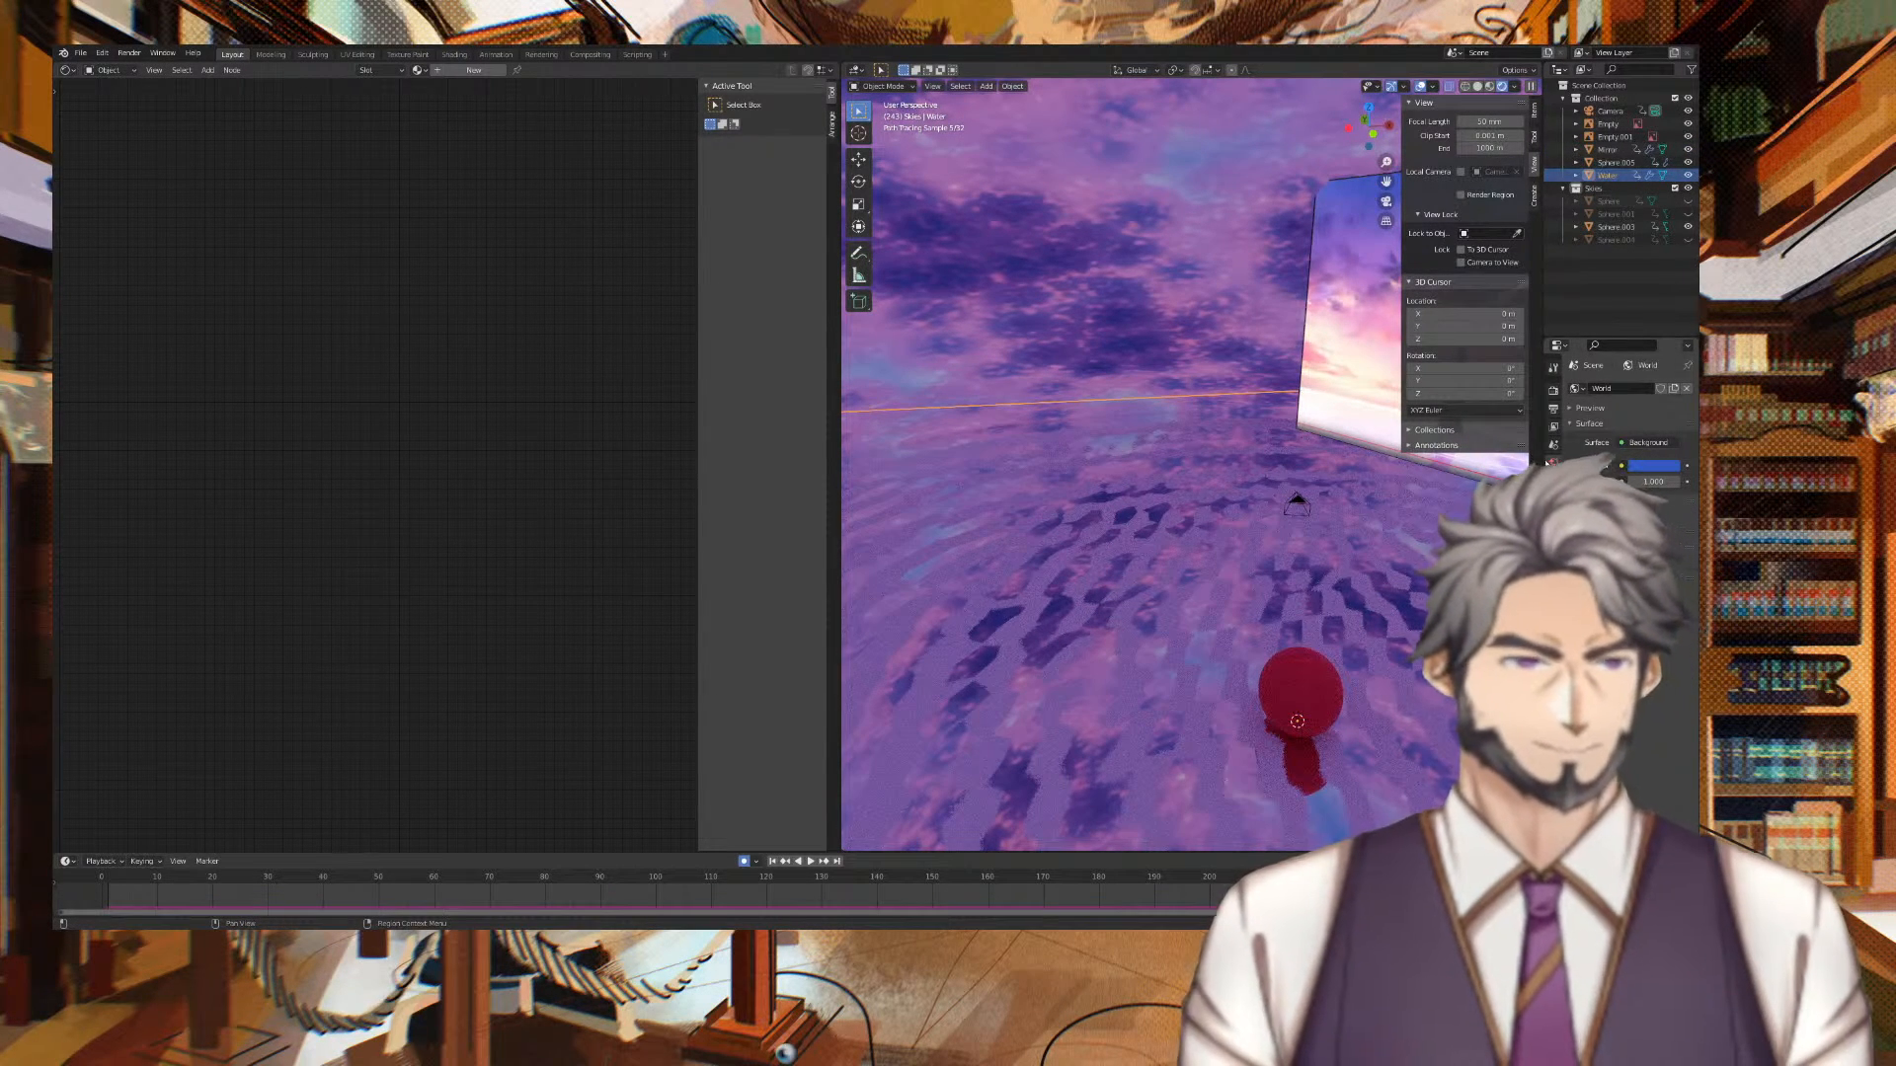
click(1553, 462)
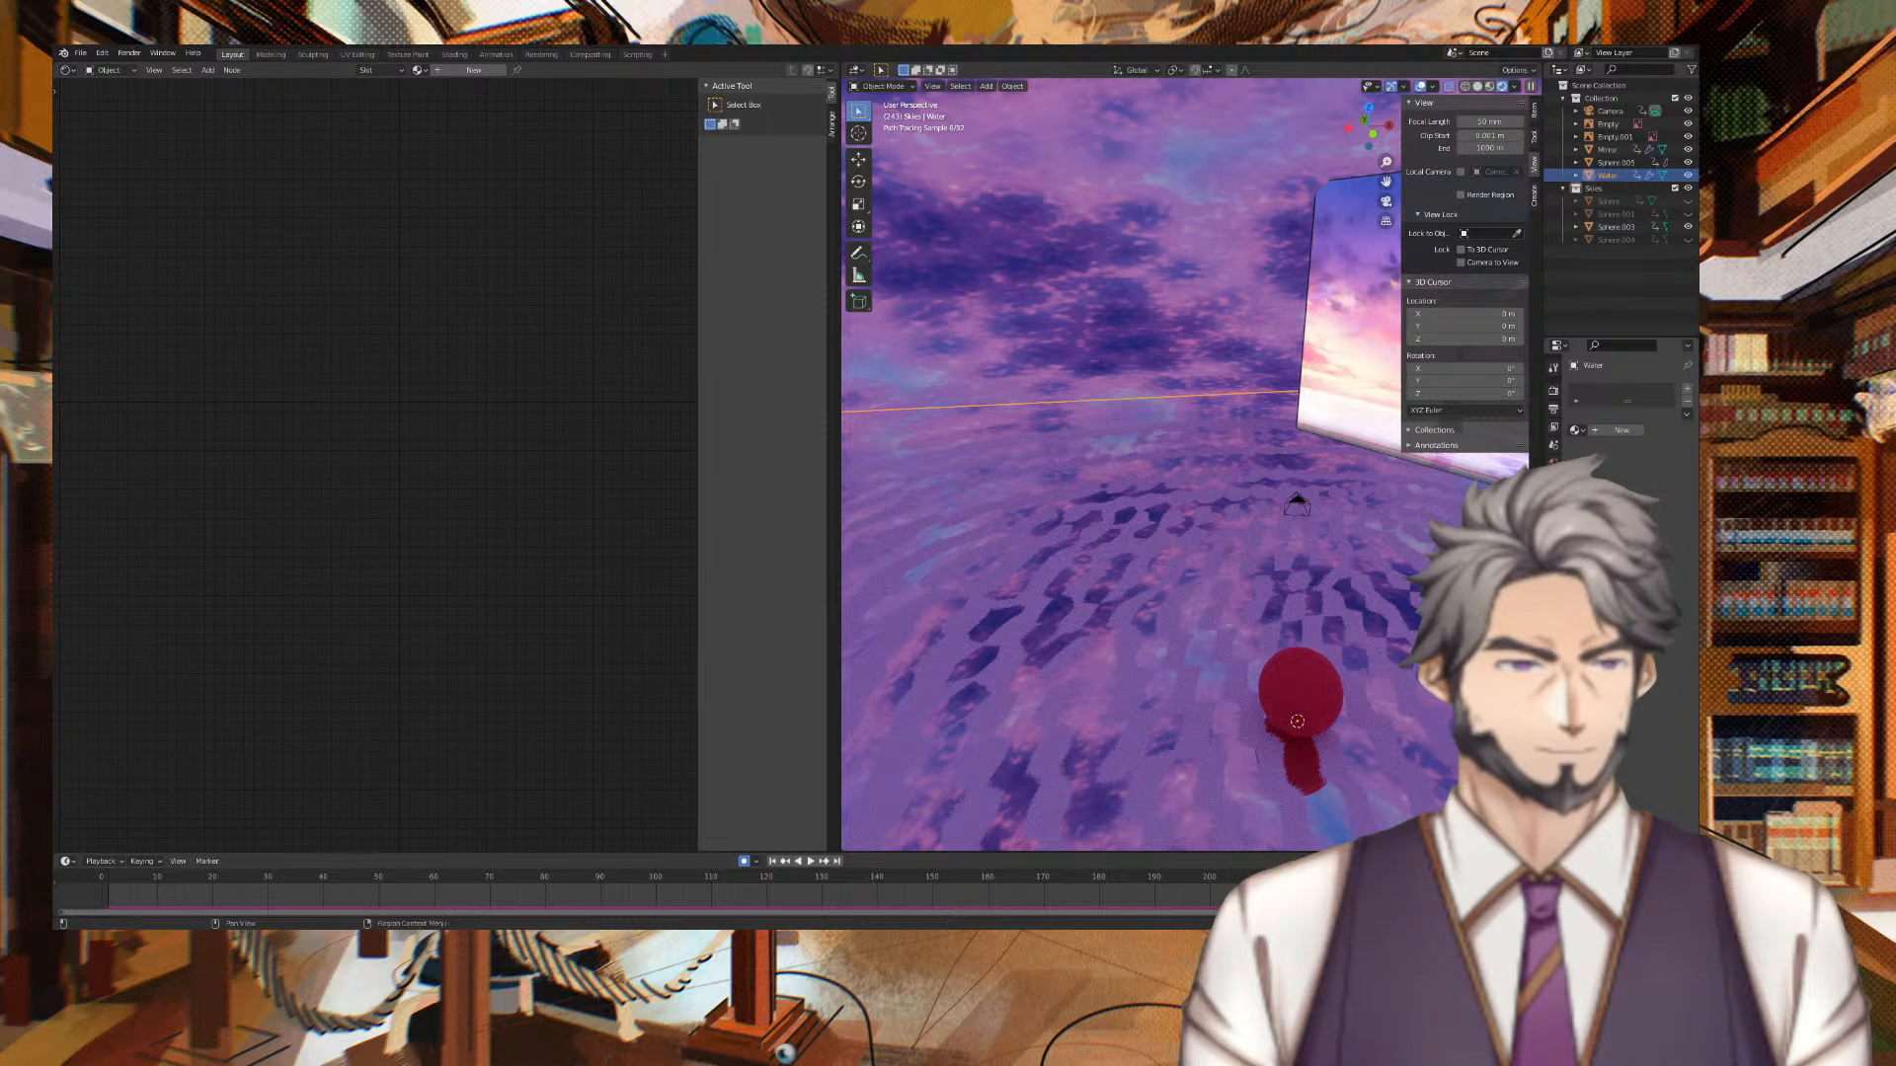
click(1553, 577)
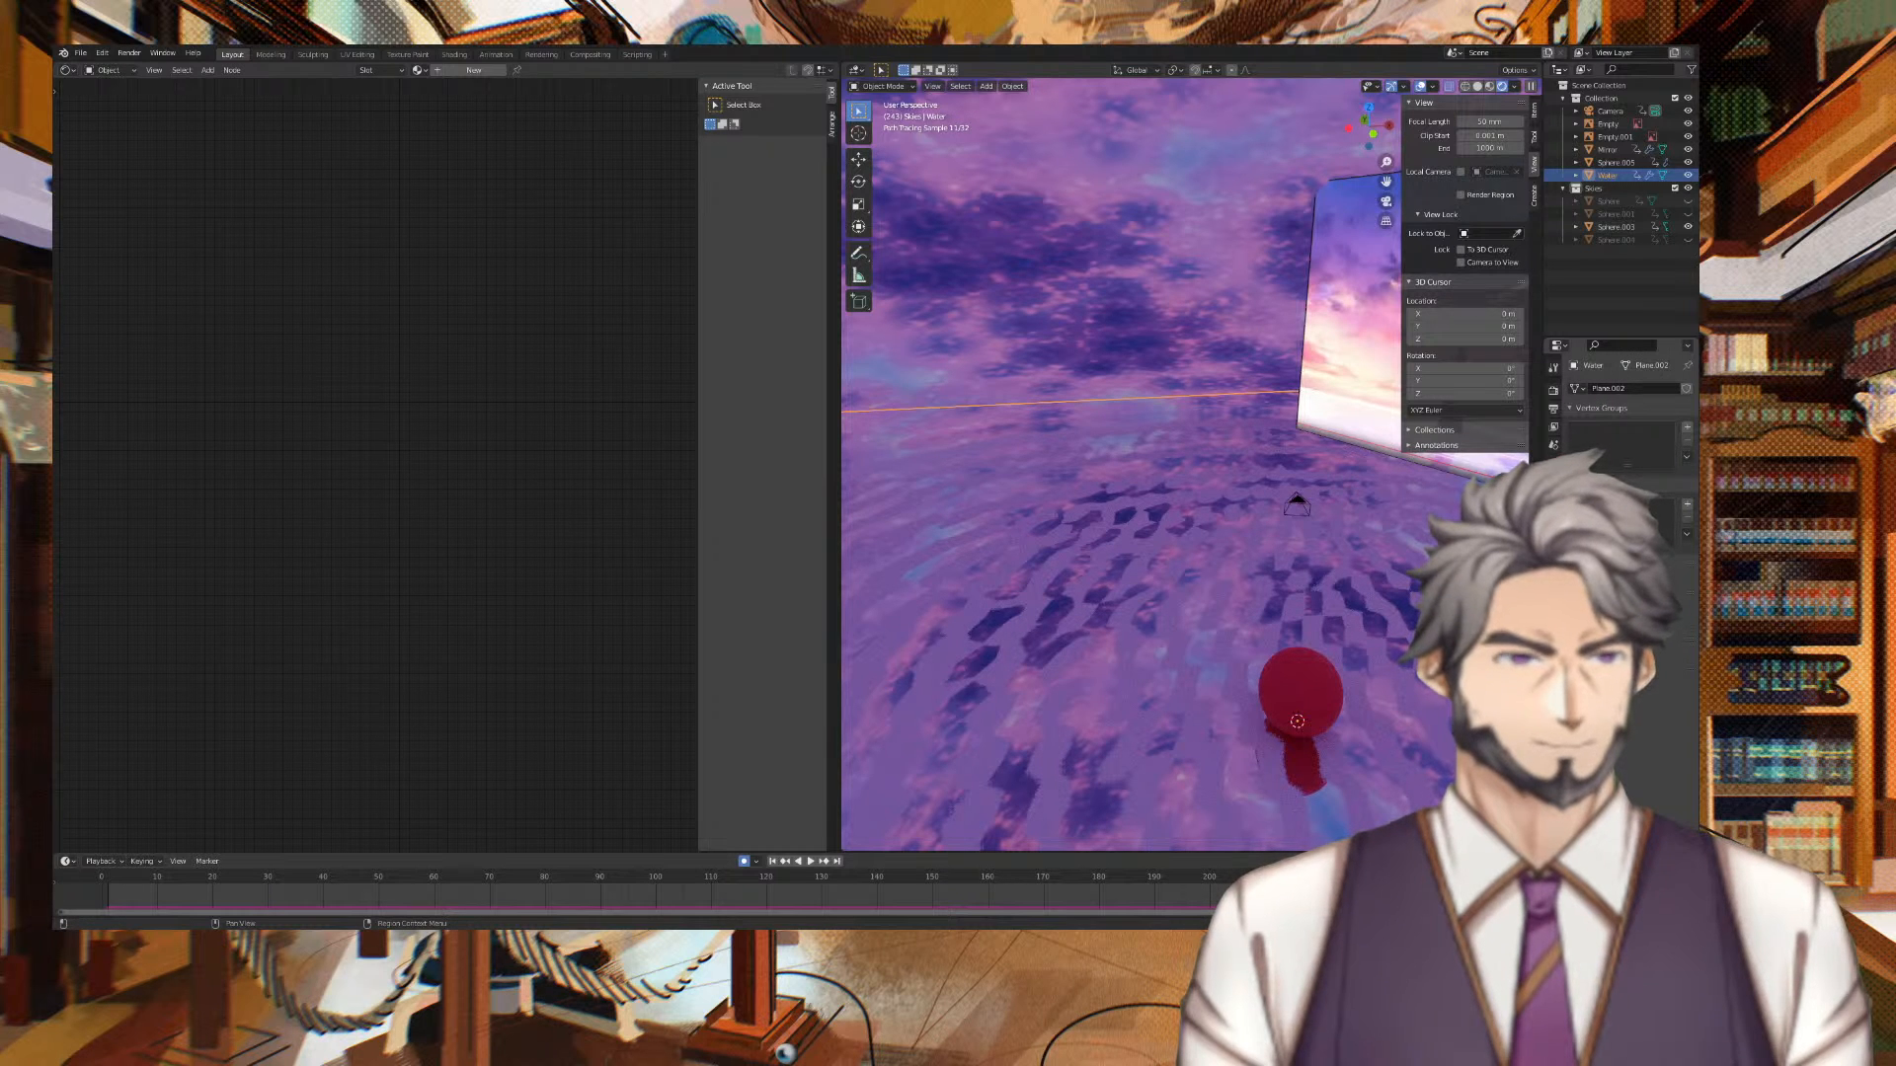
click(1553, 558)
click(1553, 540)
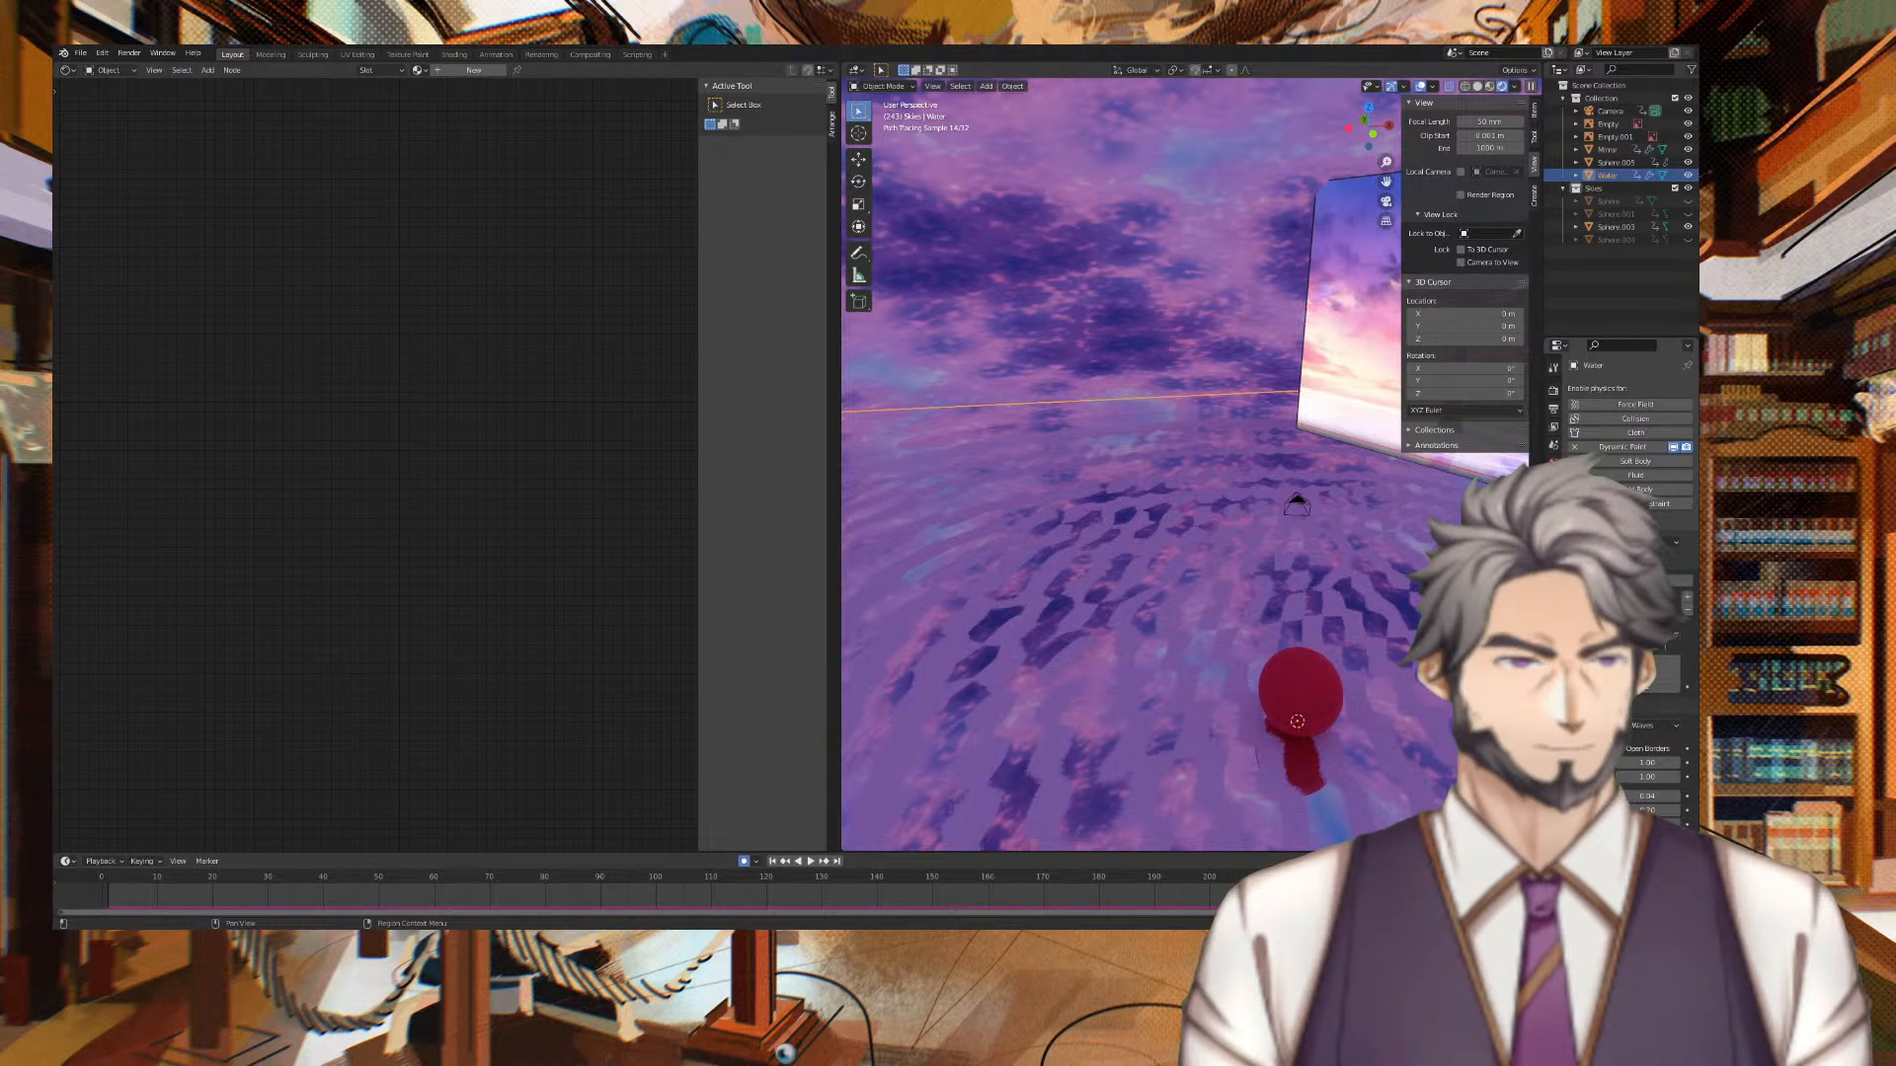
click(1553, 595)
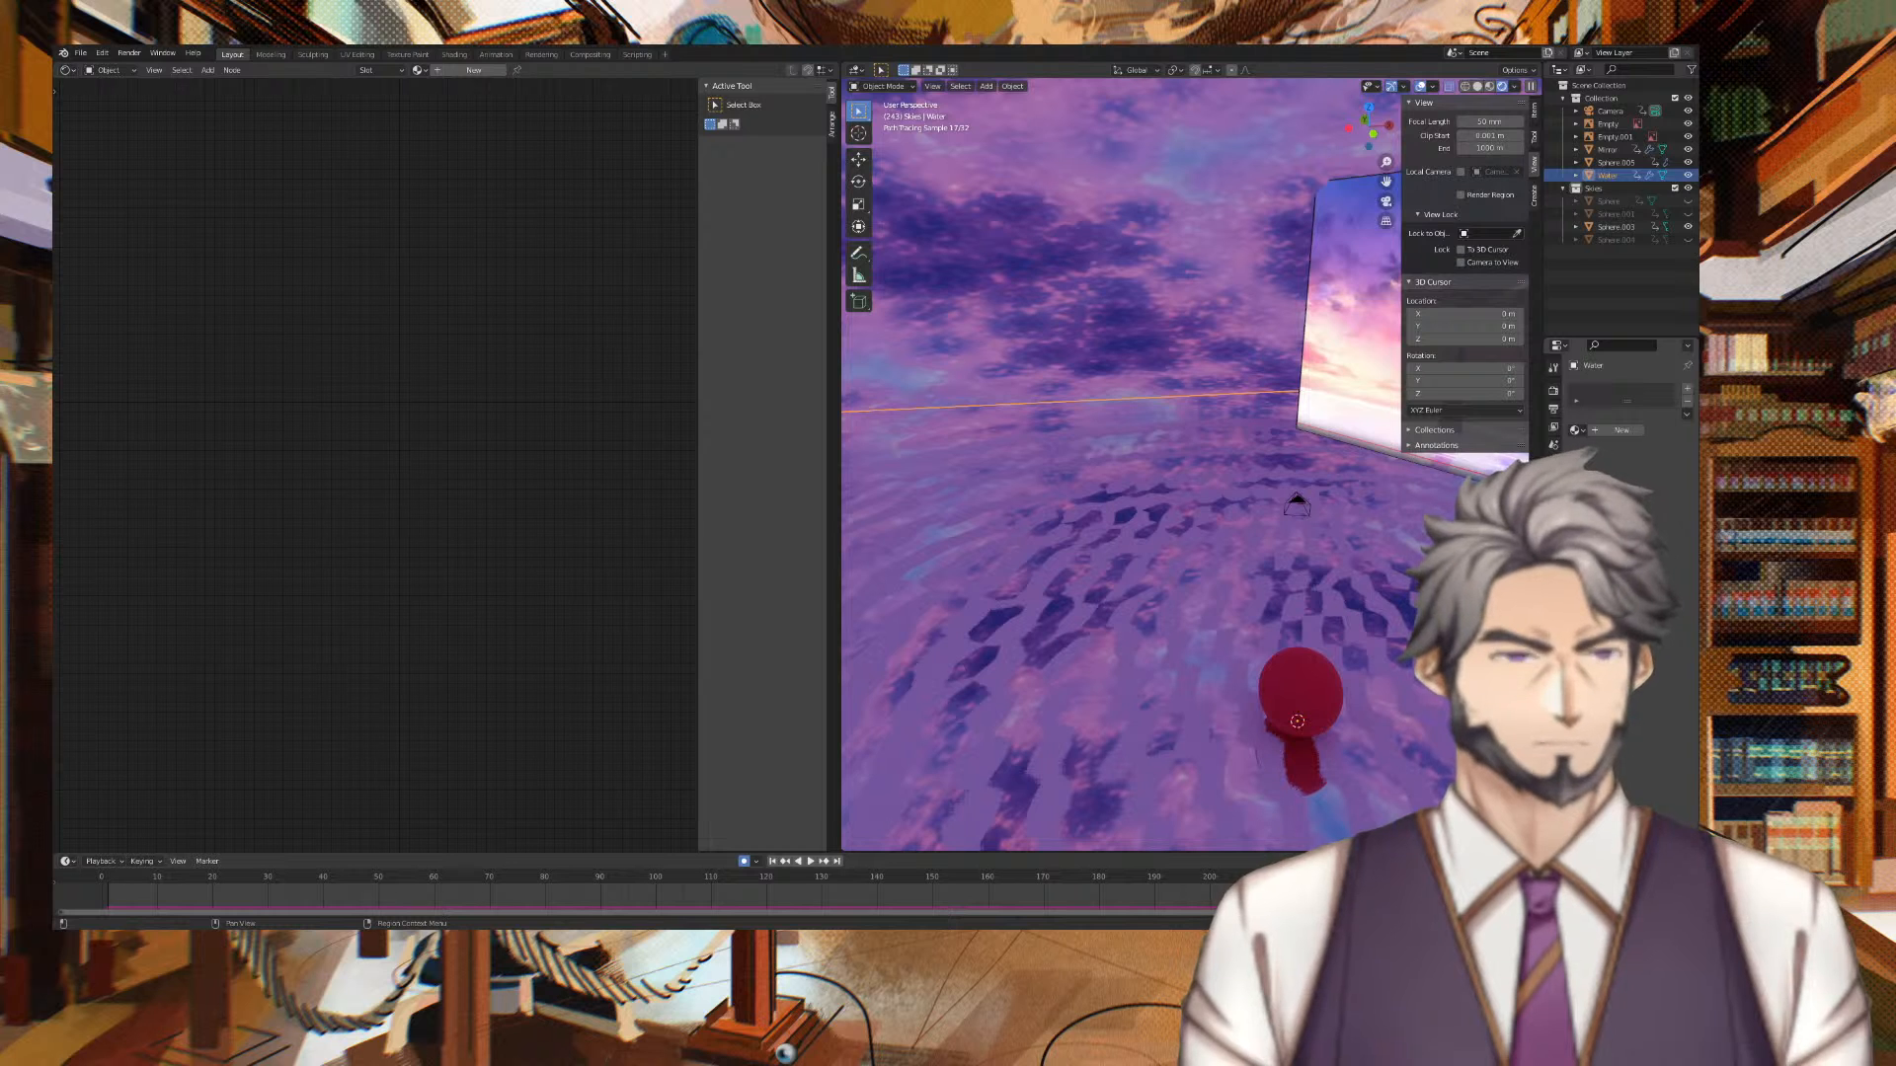
click(1607, 149)
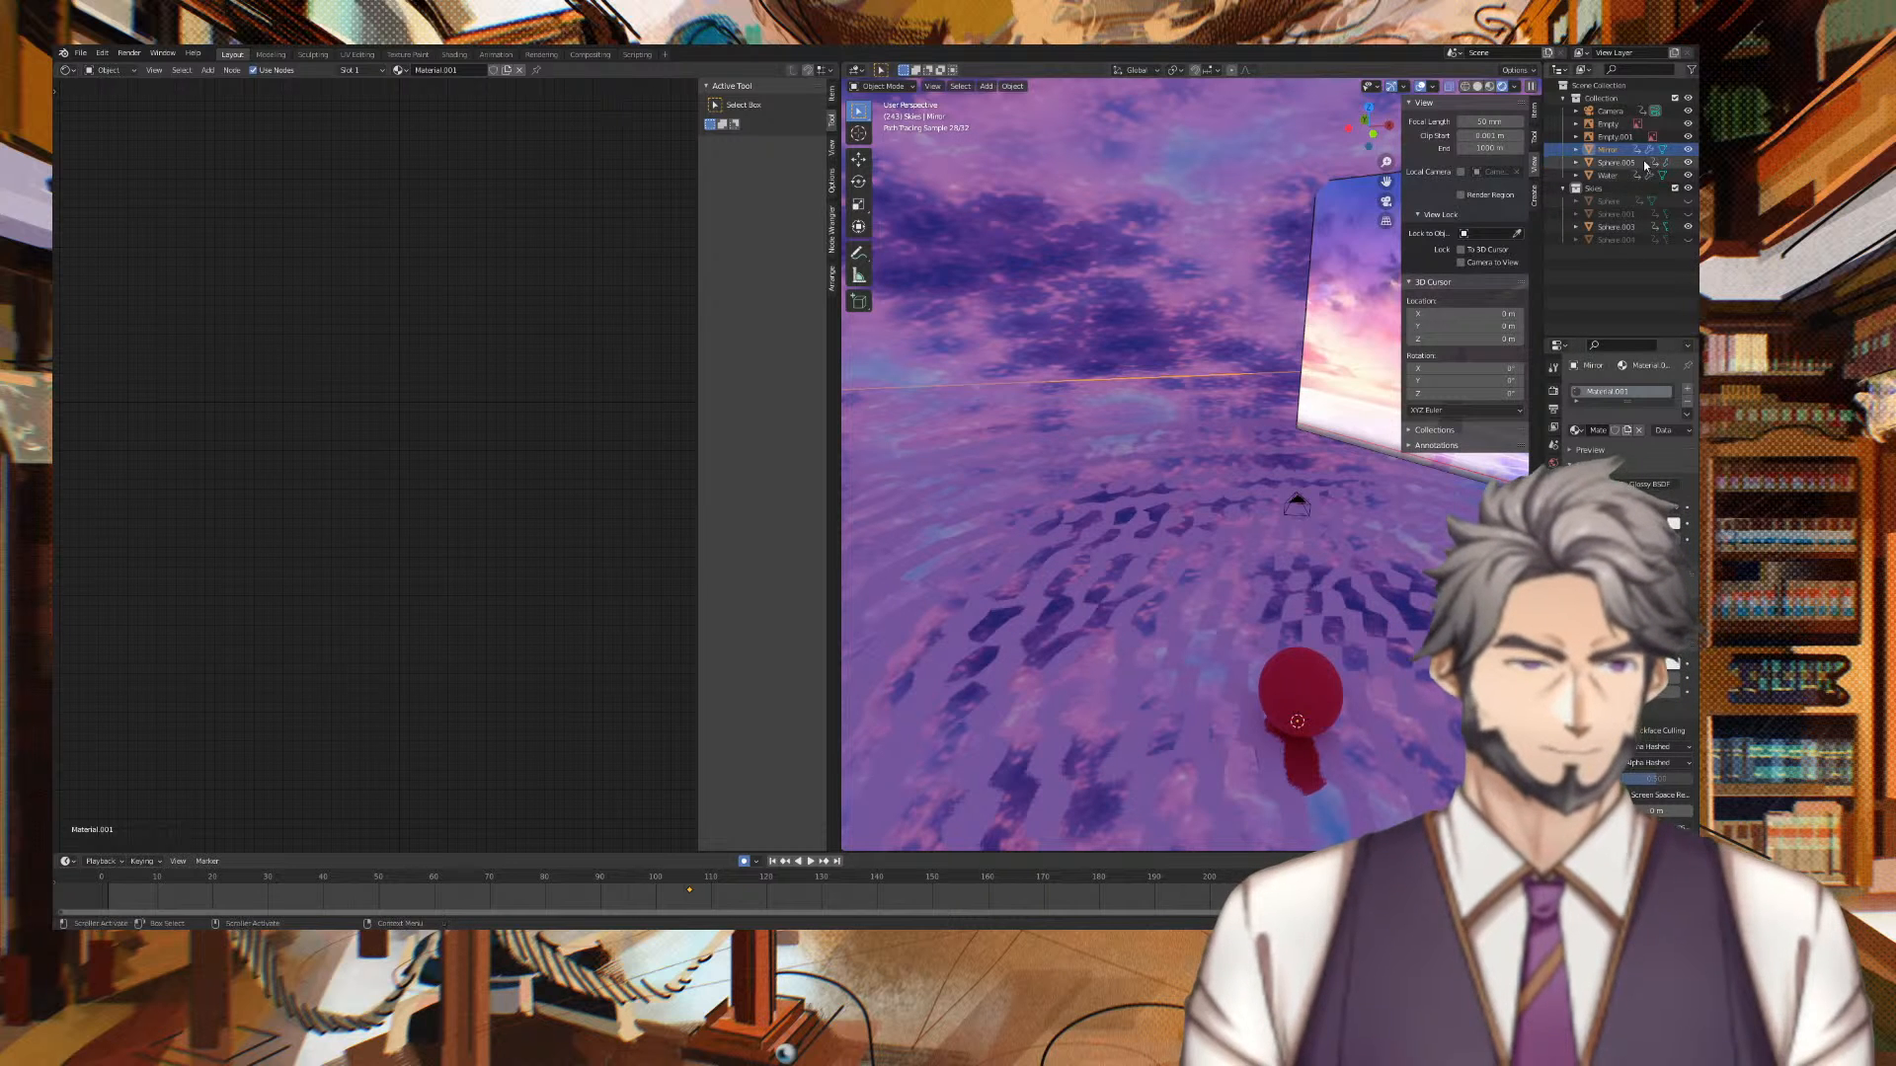
click(1609, 175)
click(1619, 430)
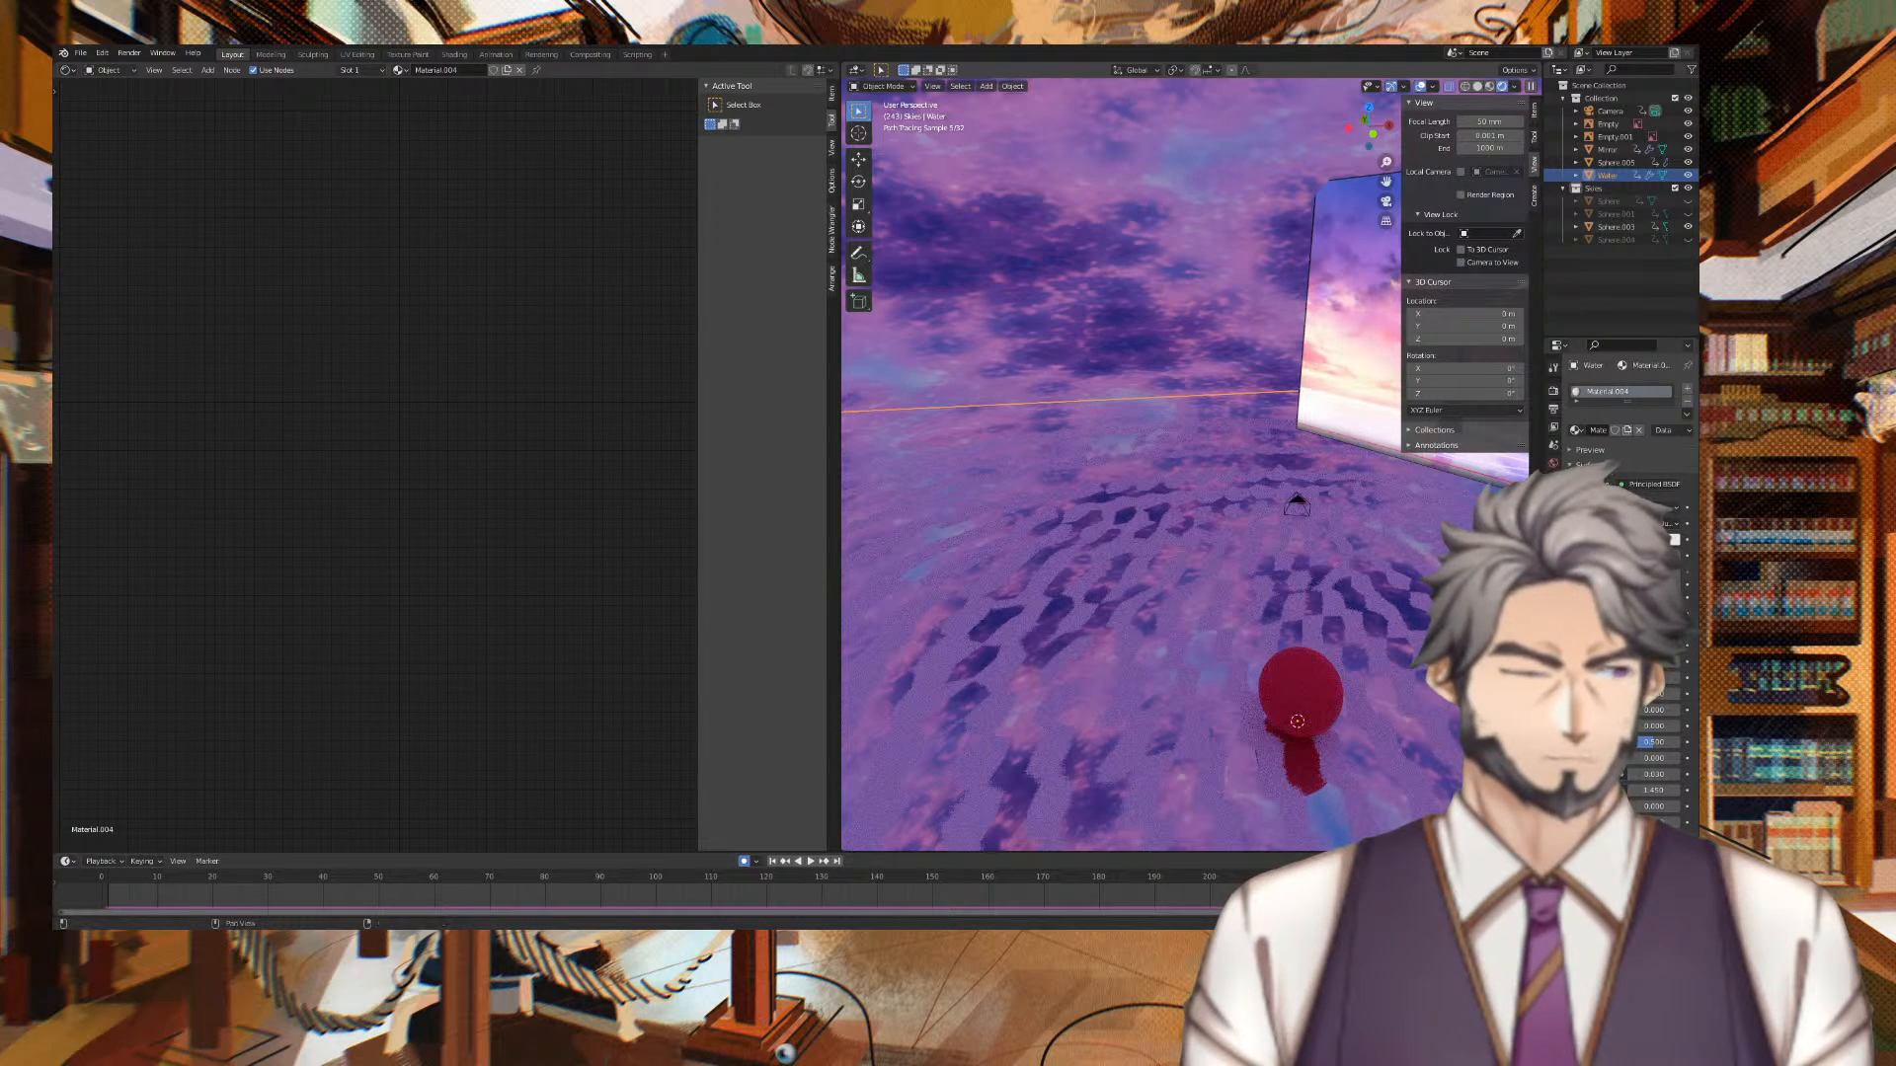
Widen the Properties editor and select the sky sphere that carries the cloud material
drag(1544, 531, 1438, 531)
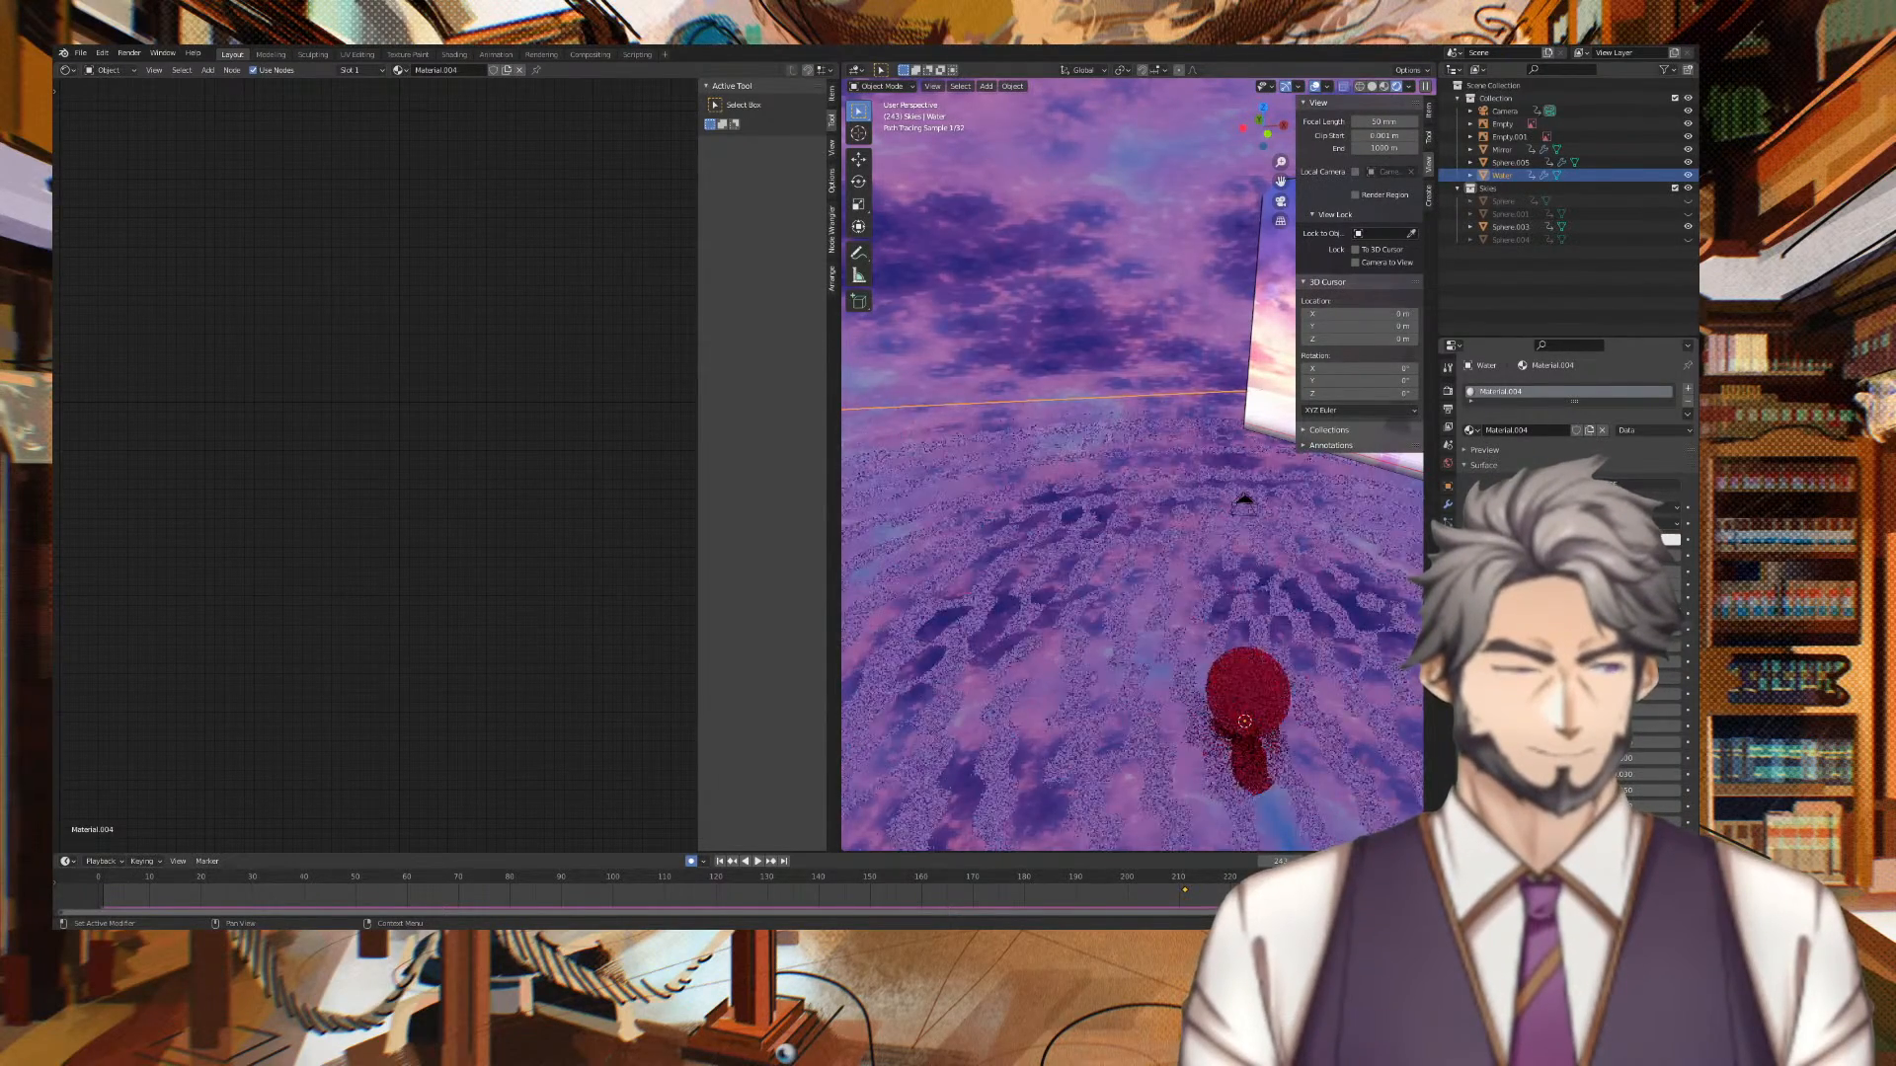
click(1134, 326)
mouse_move(1134, 326)
middle_down()
mouse_move(1259, 344)
mouse_move(1138, 330)
middle_up()
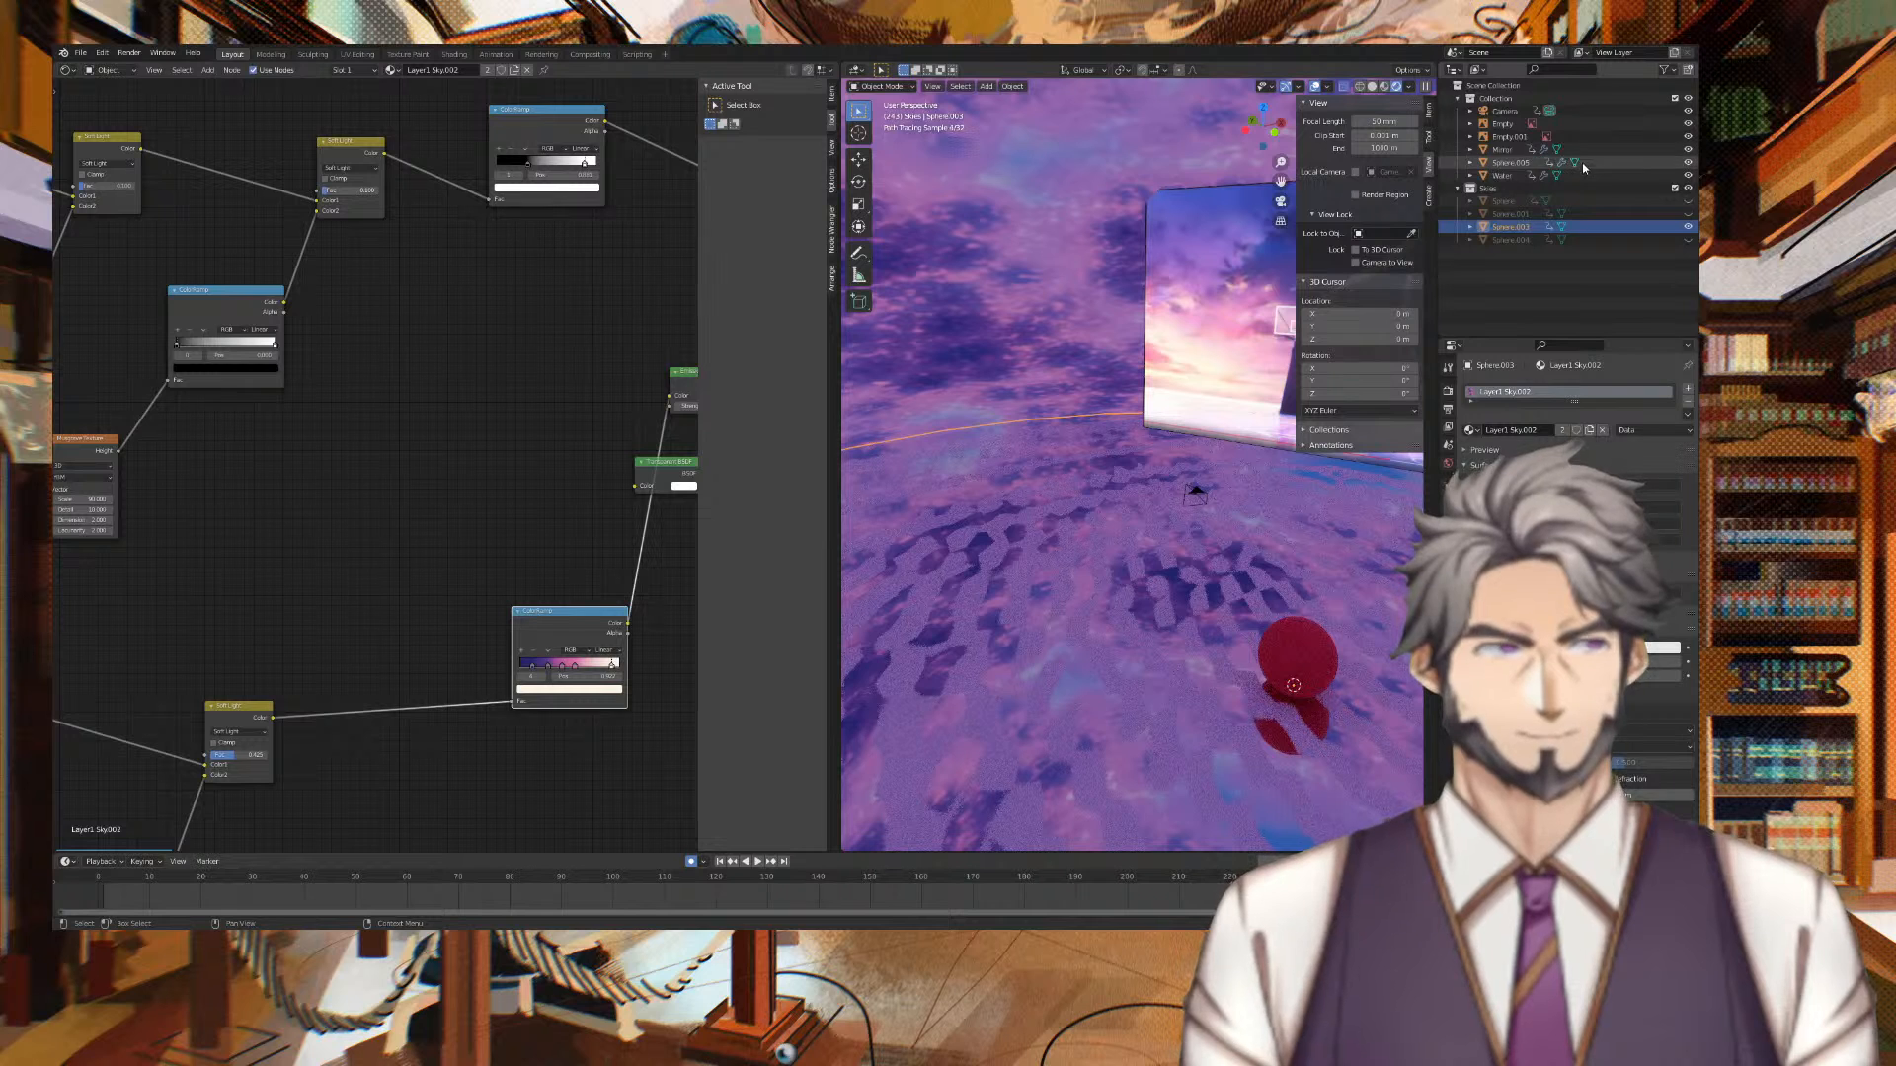
Add a Sun light to the main Collection
click(1589, 98)
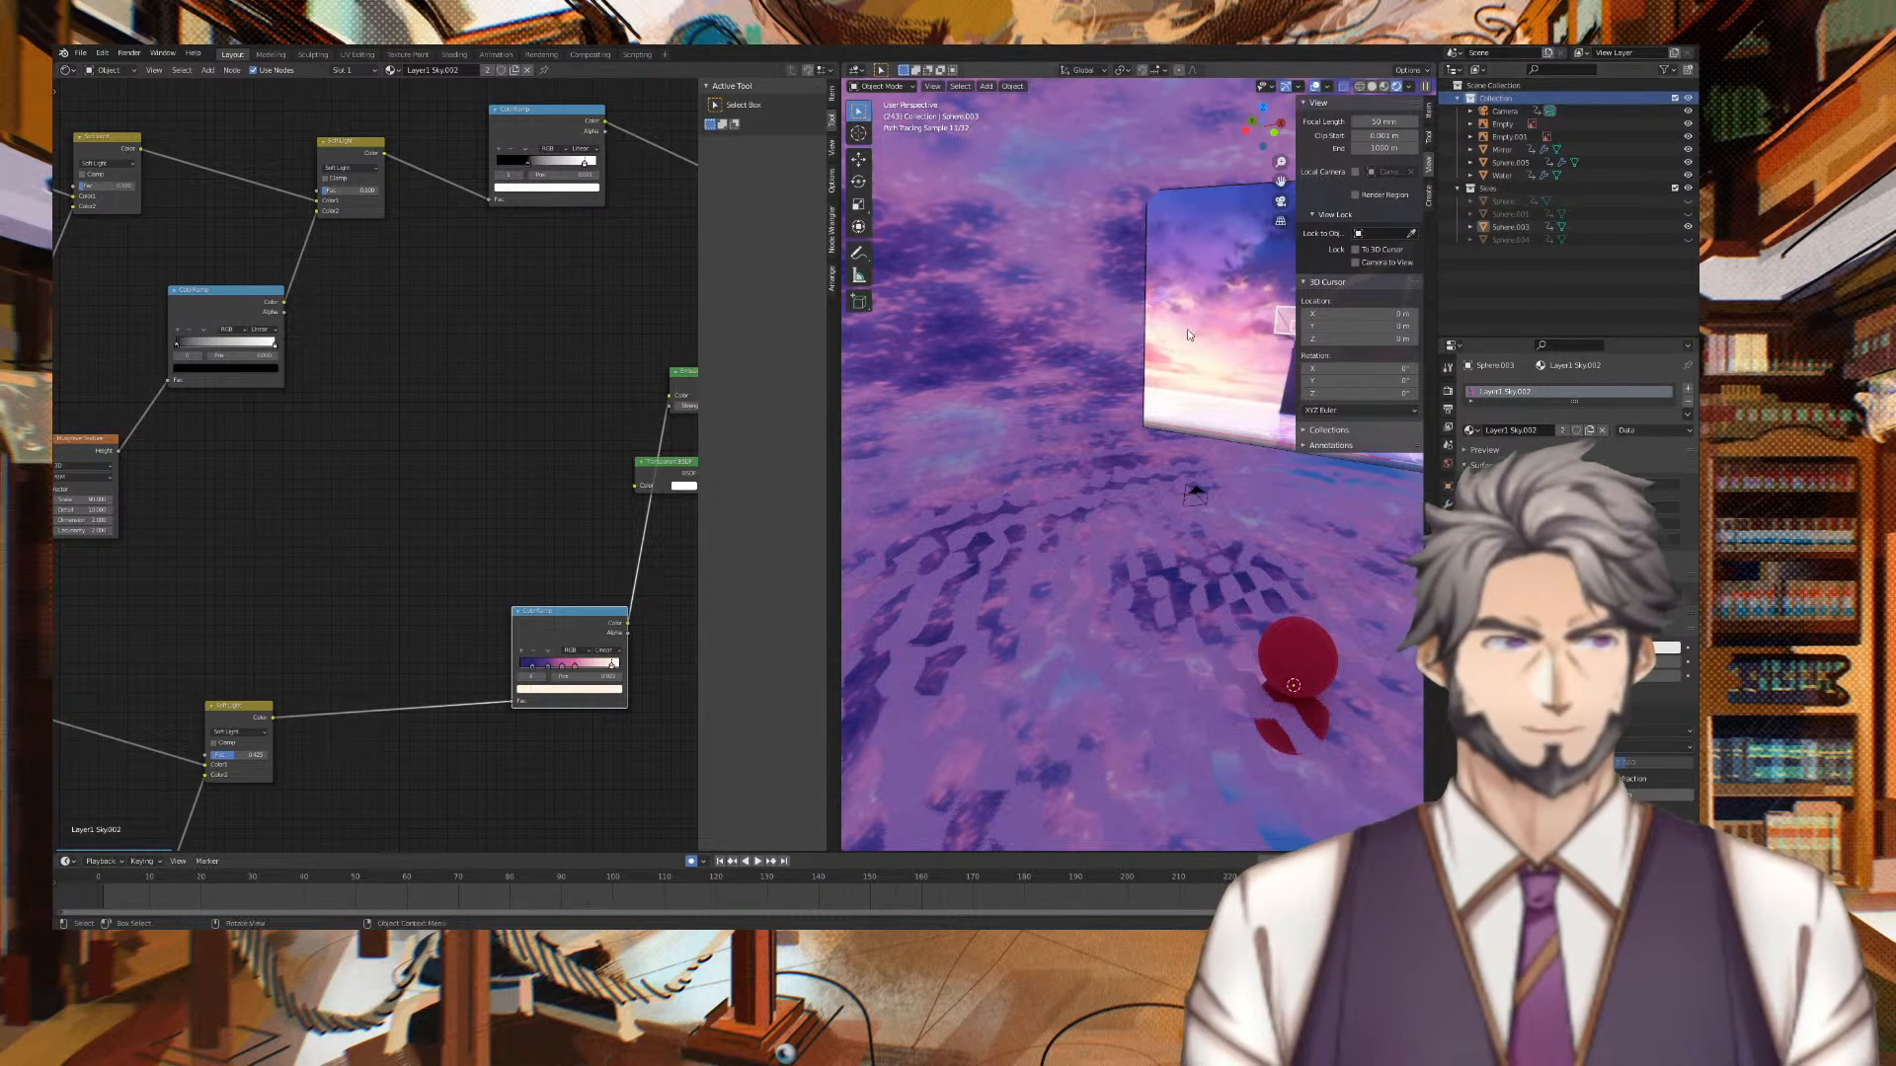
key(shift+a)
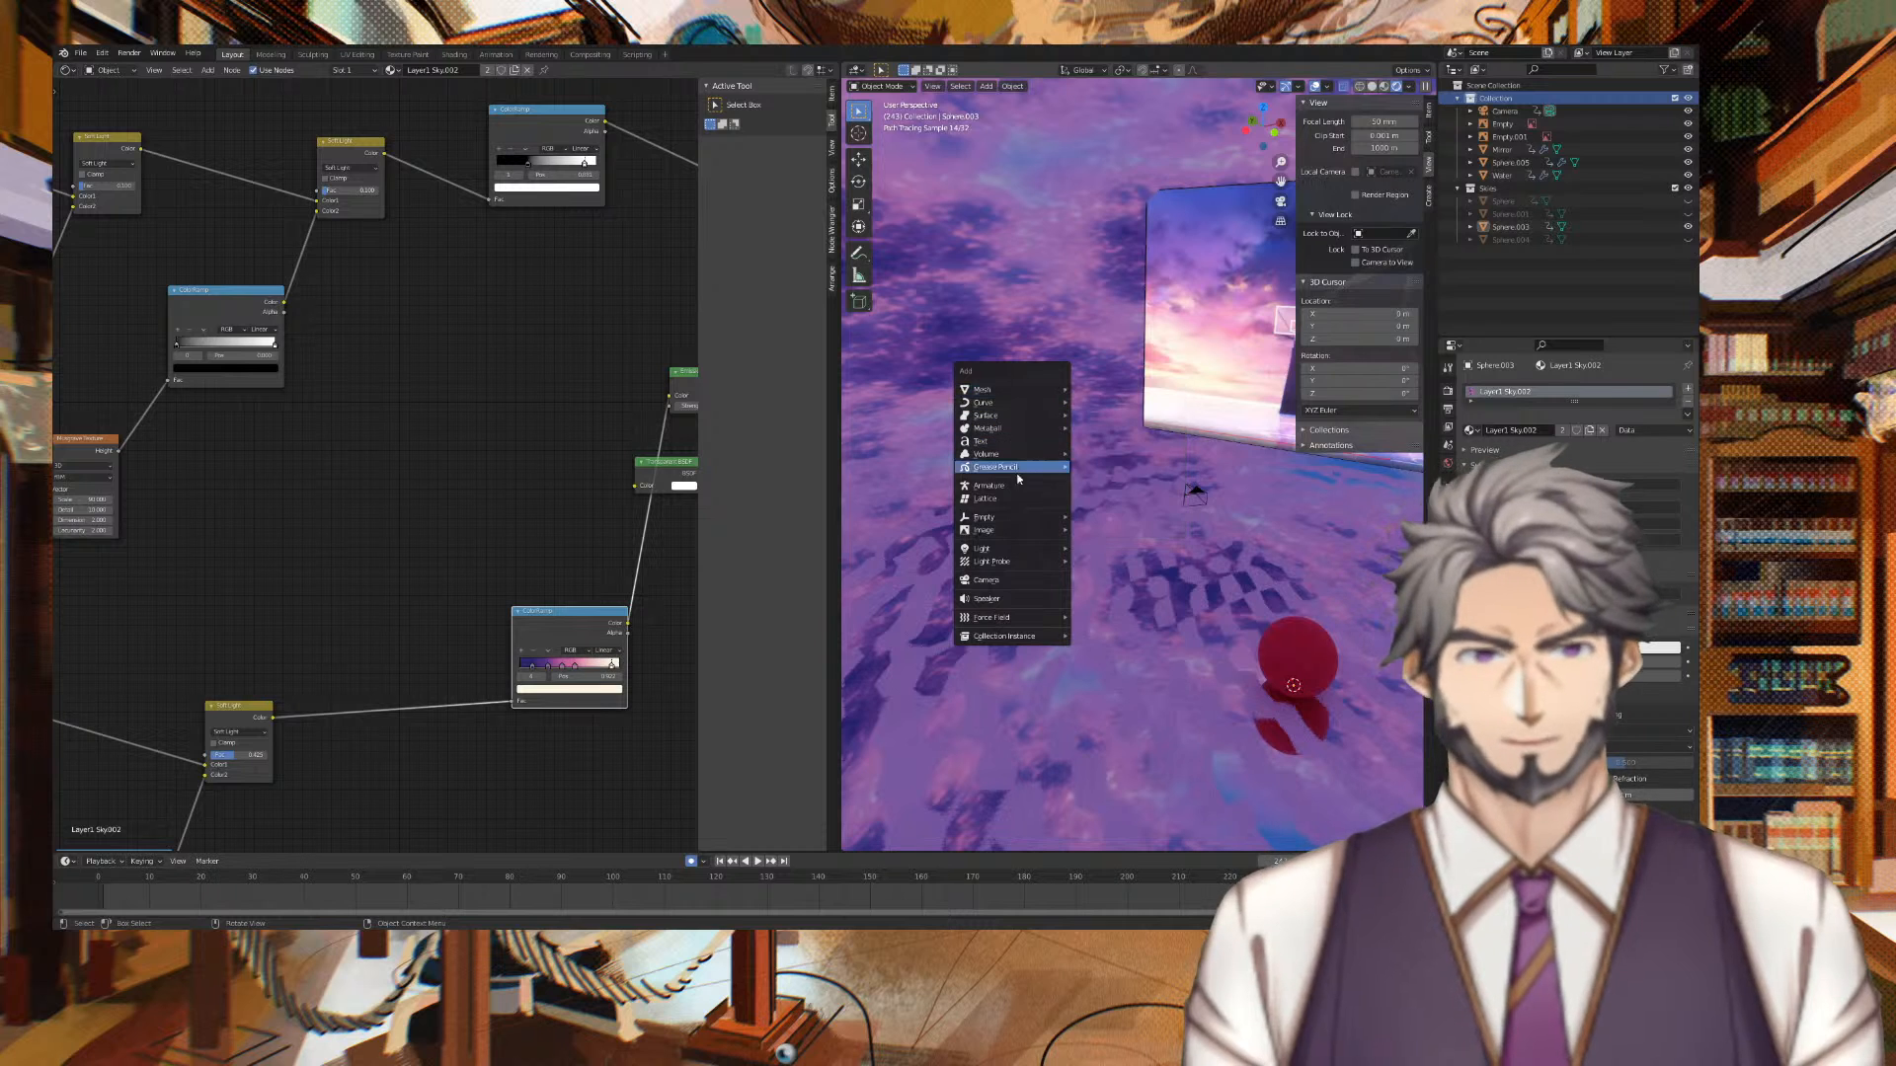
mouse_move(1017, 553)
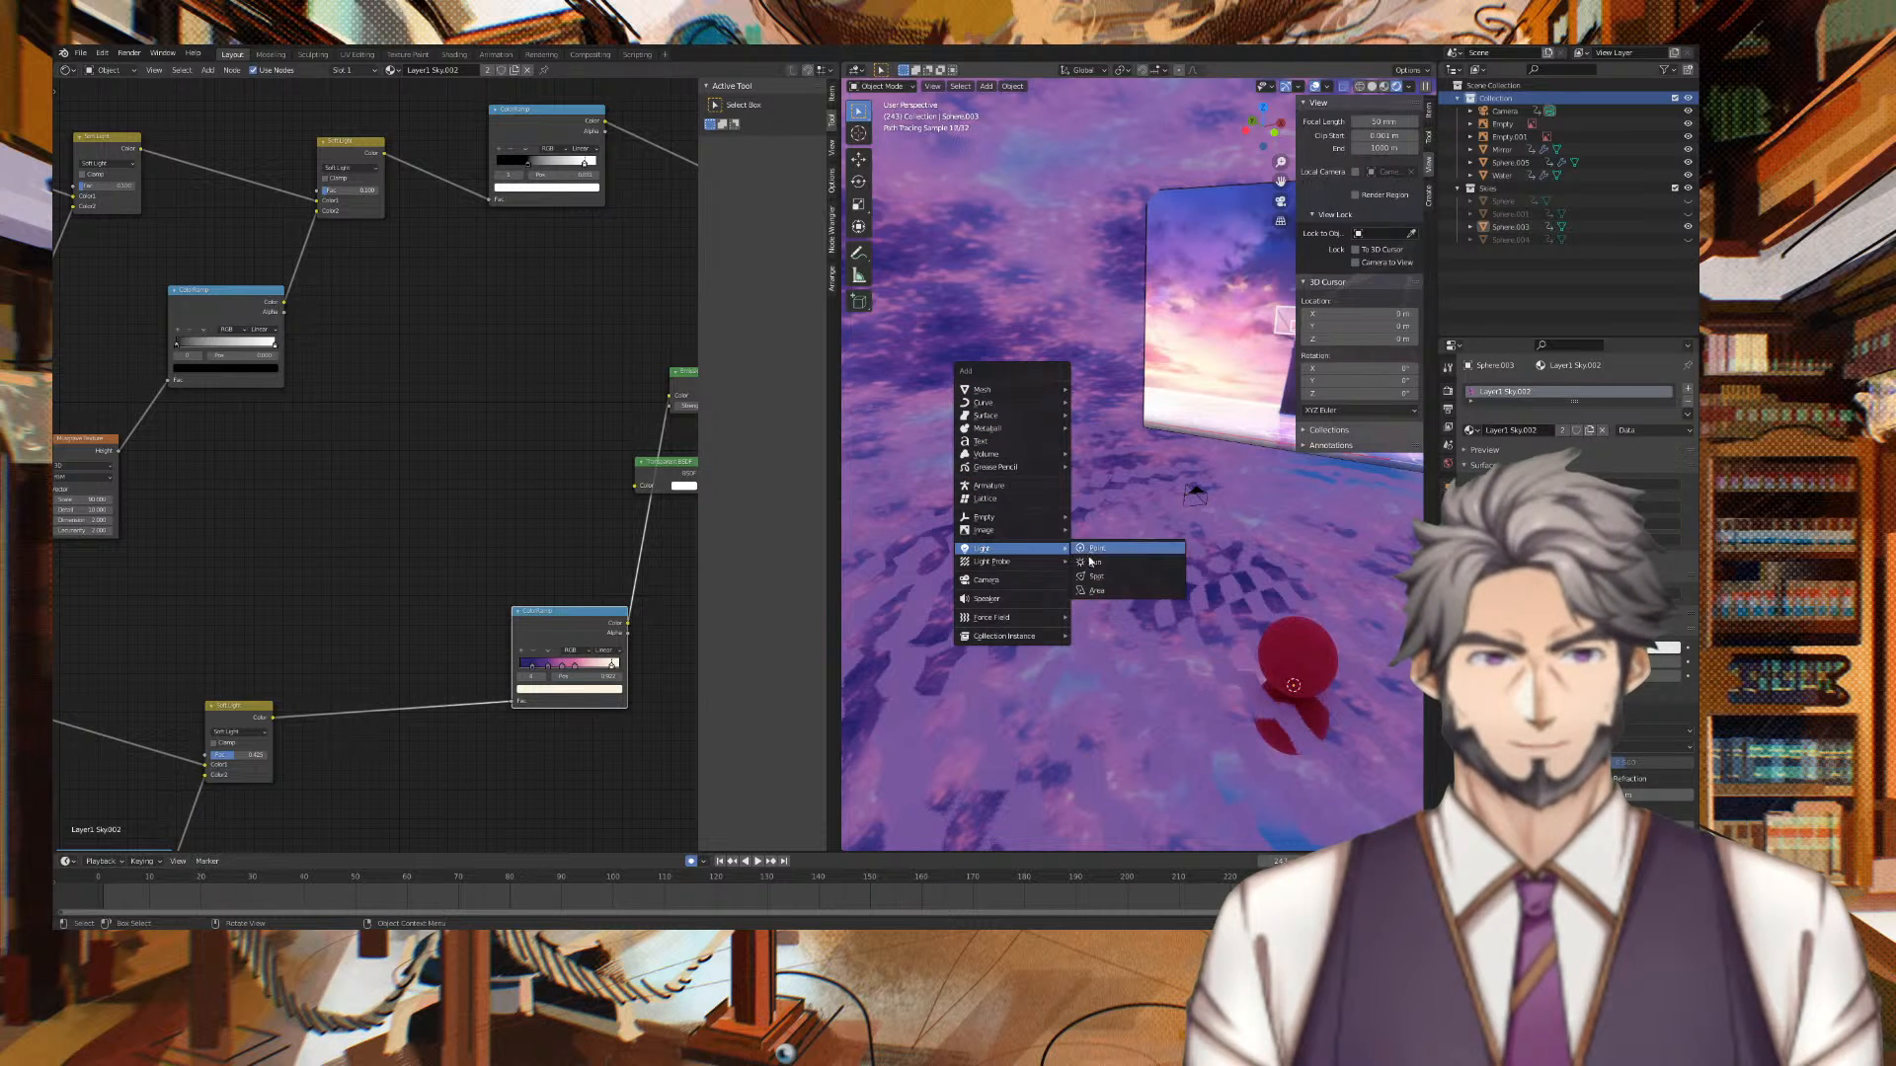
click(1096, 563)
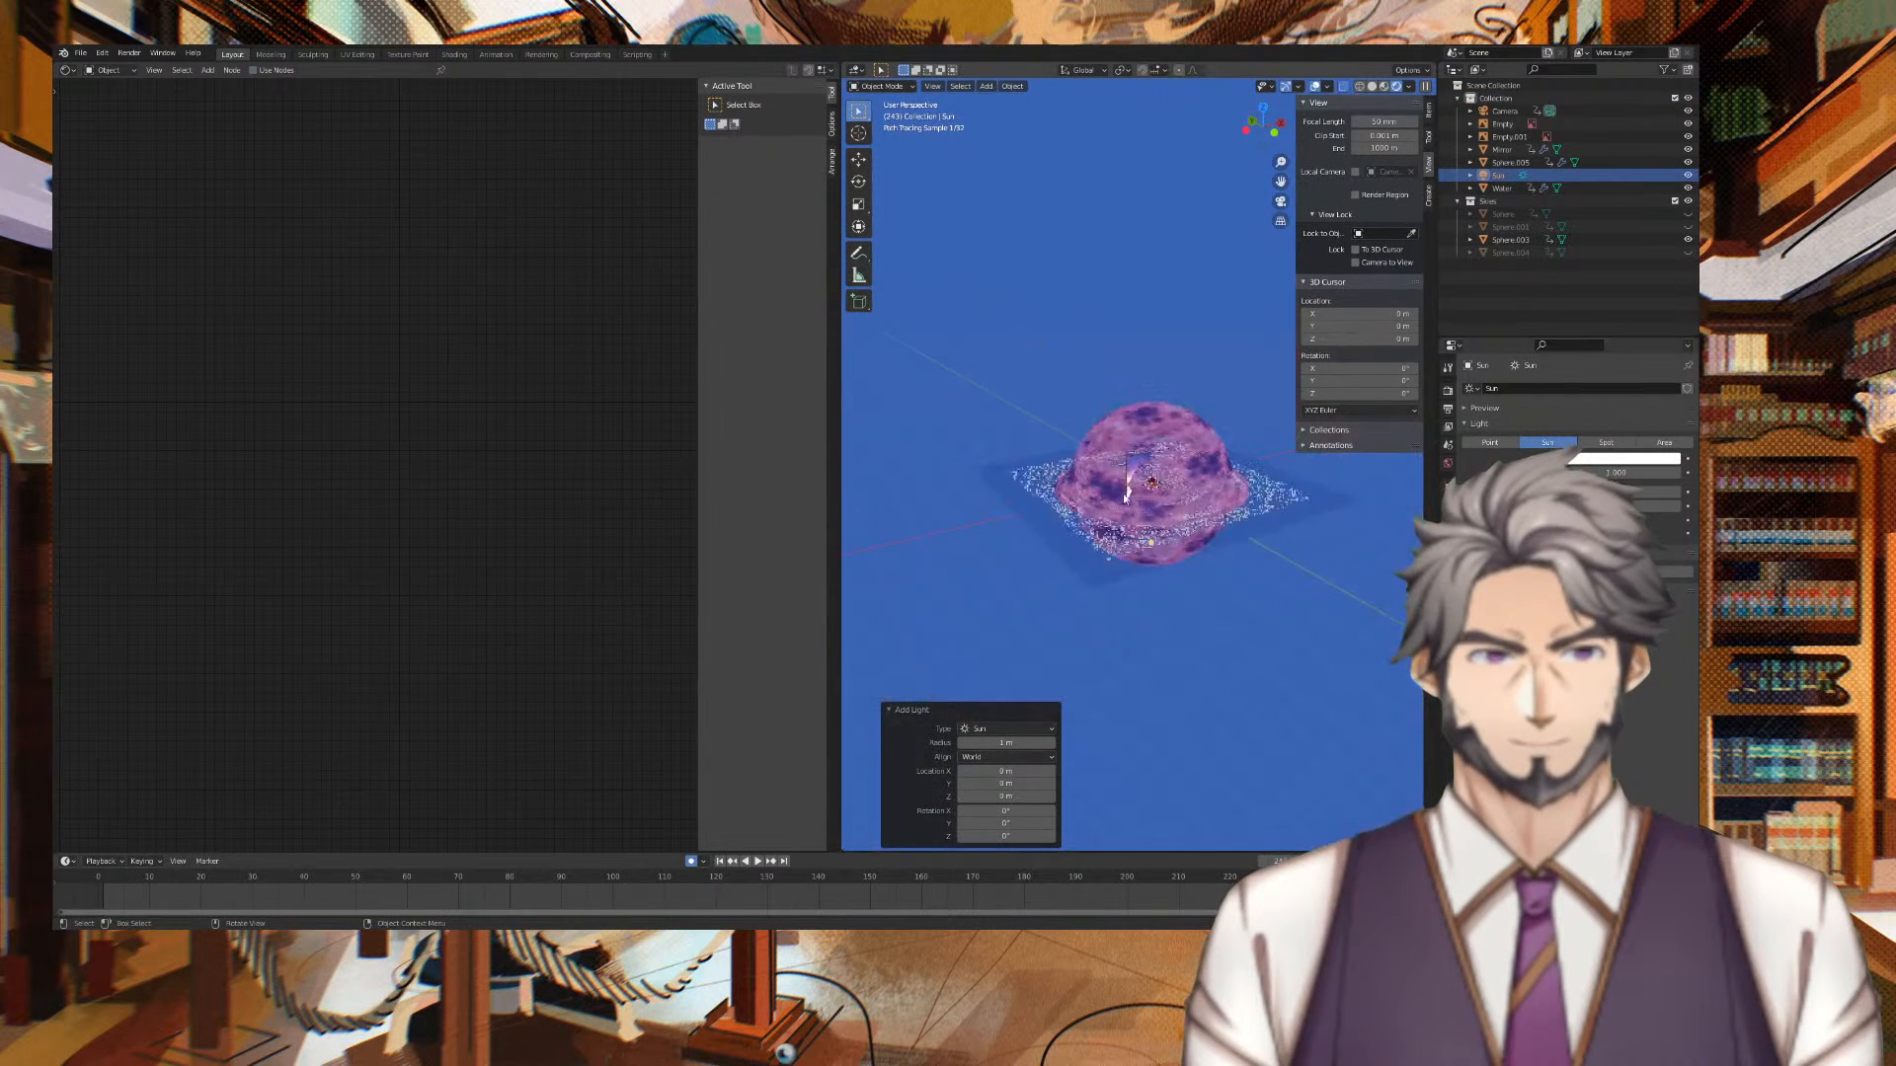
Move the Sun light up beside the sky dome and set its strength to 5
middle_drag(1199, 437, 1143, 429)
key(g)
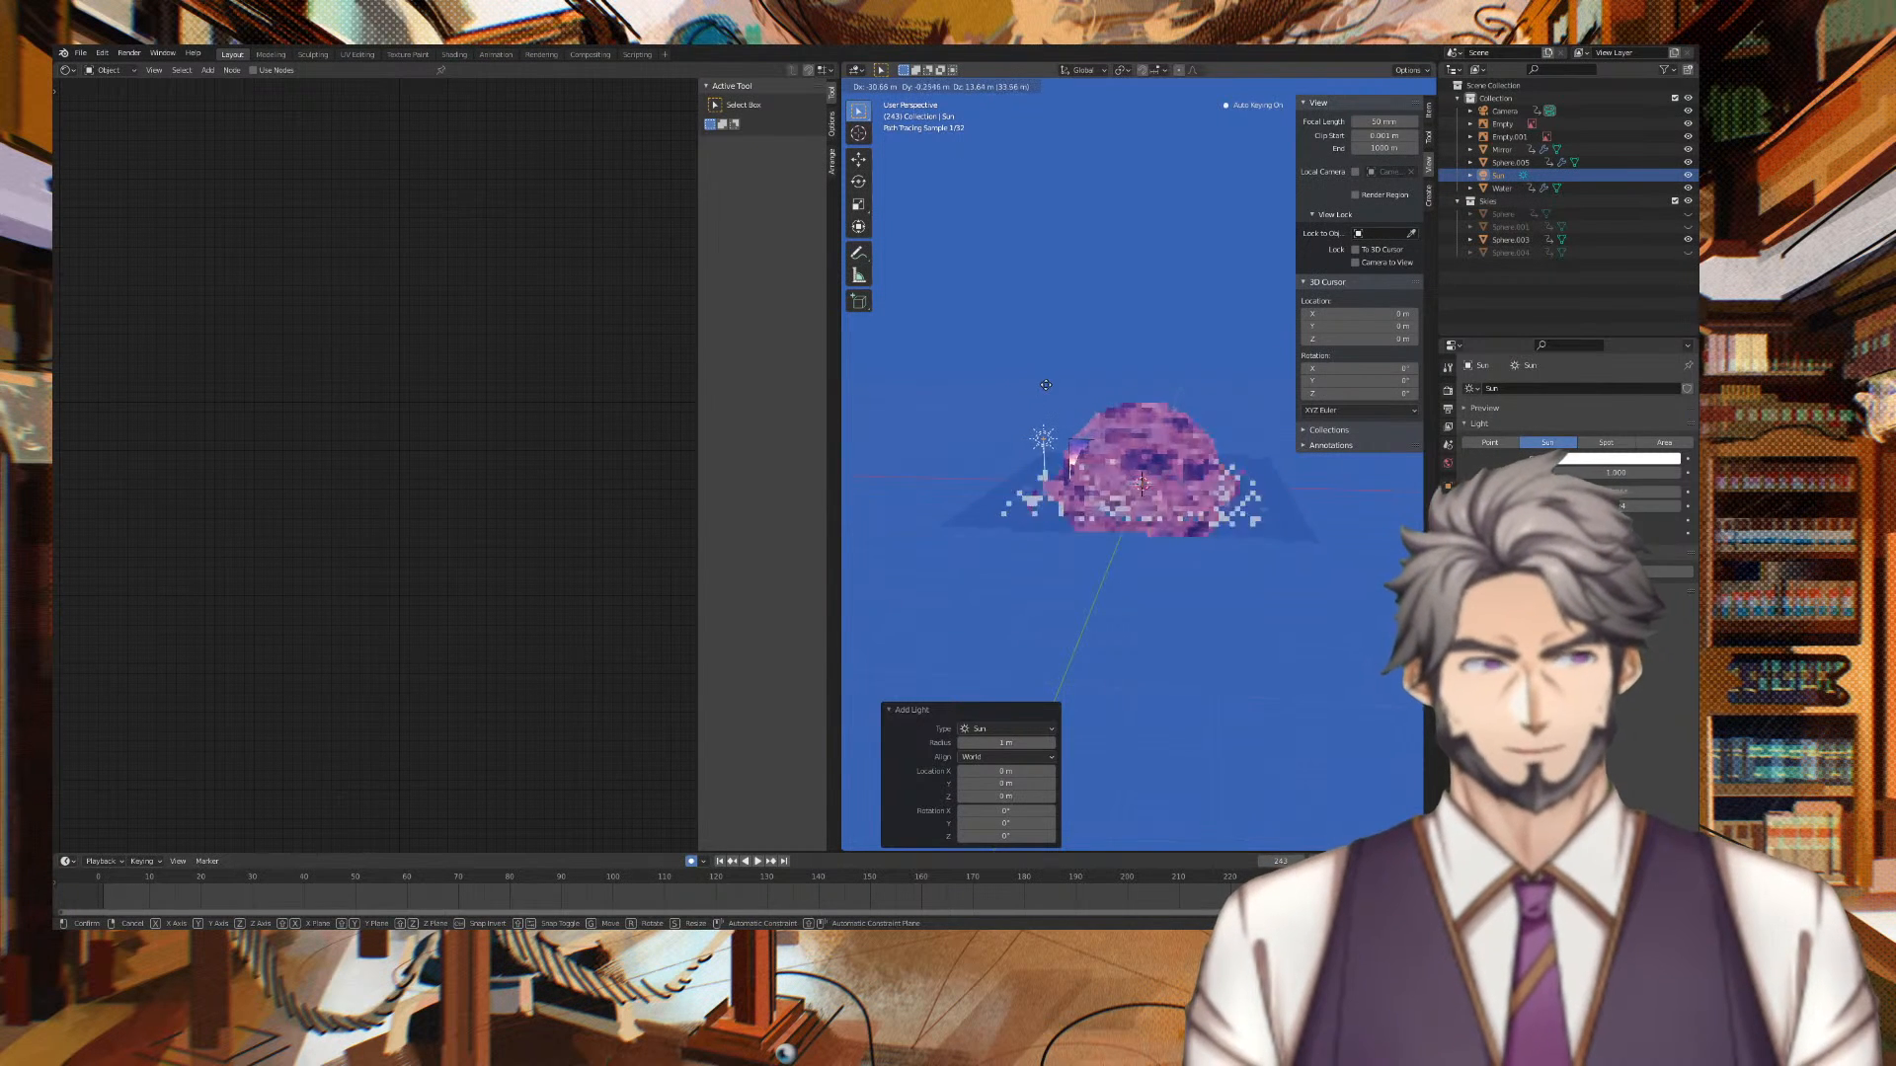
click(1048, 386)
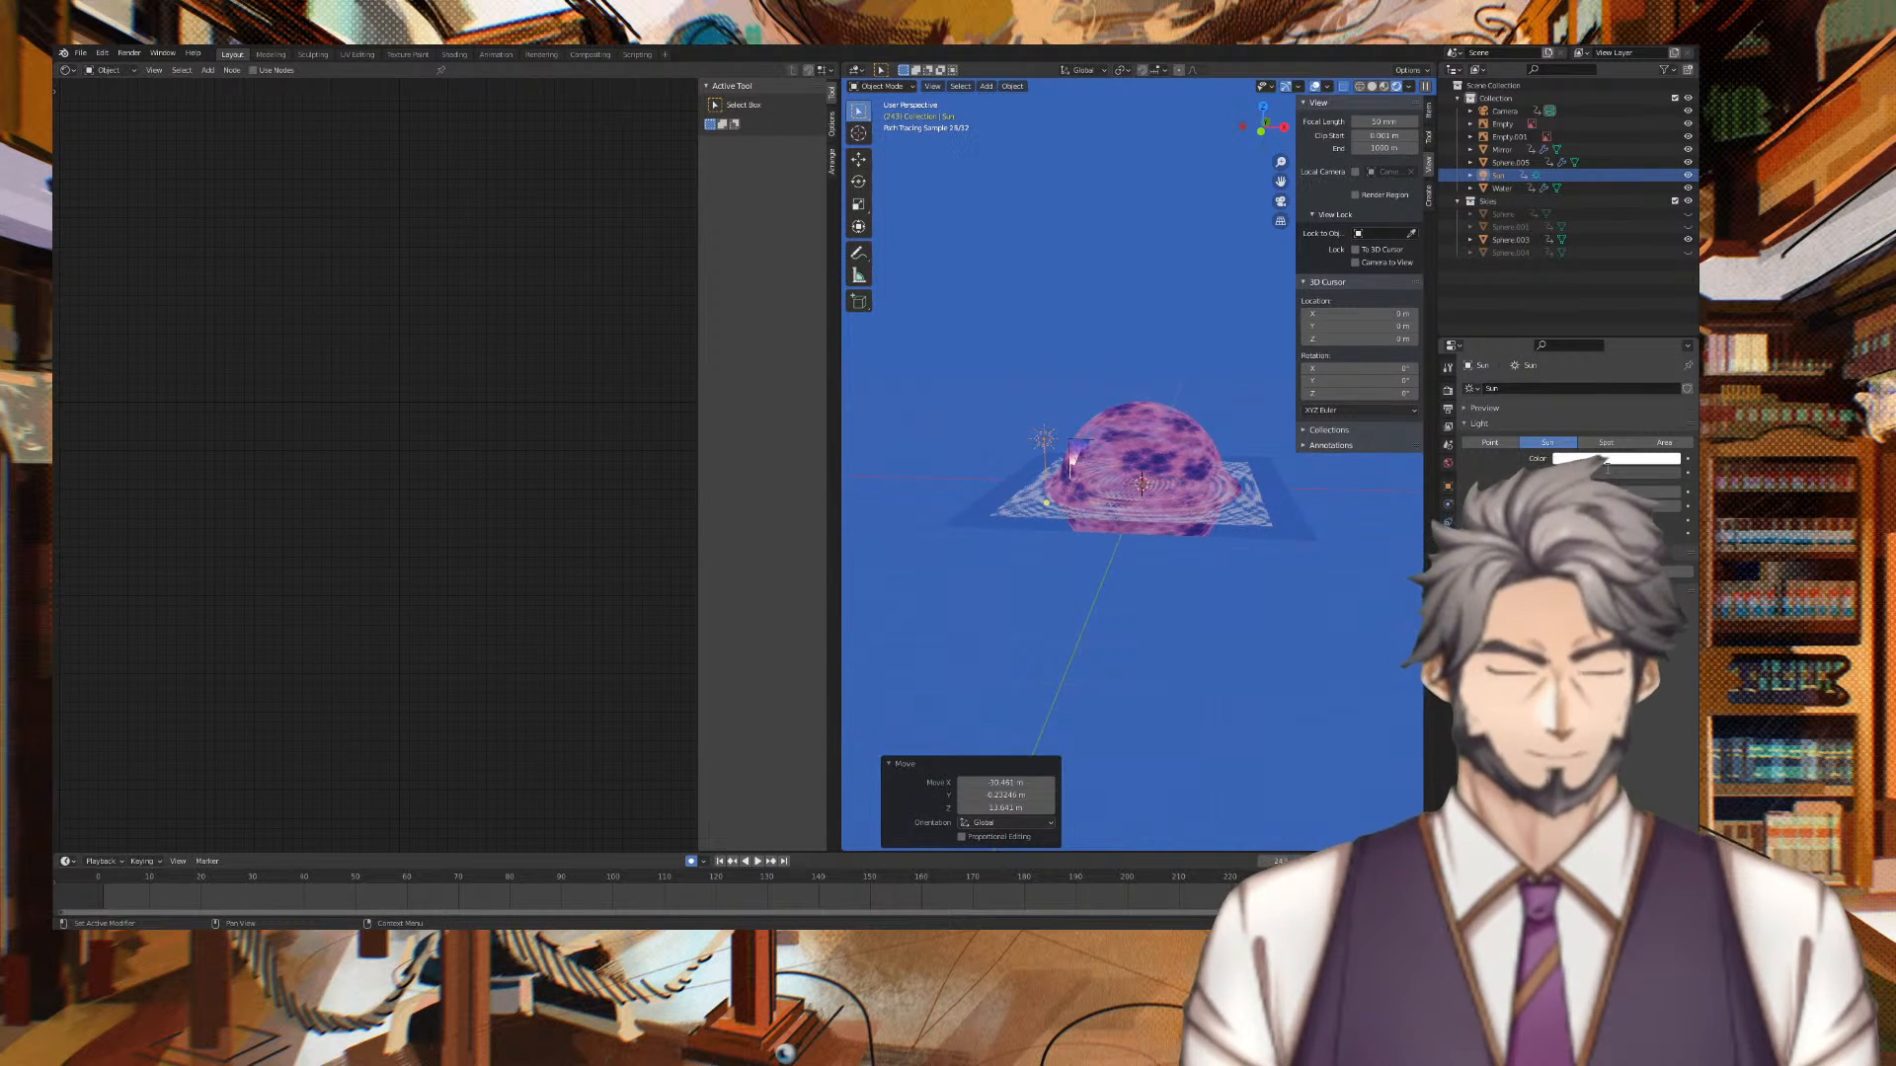
text(5)
key(Return)
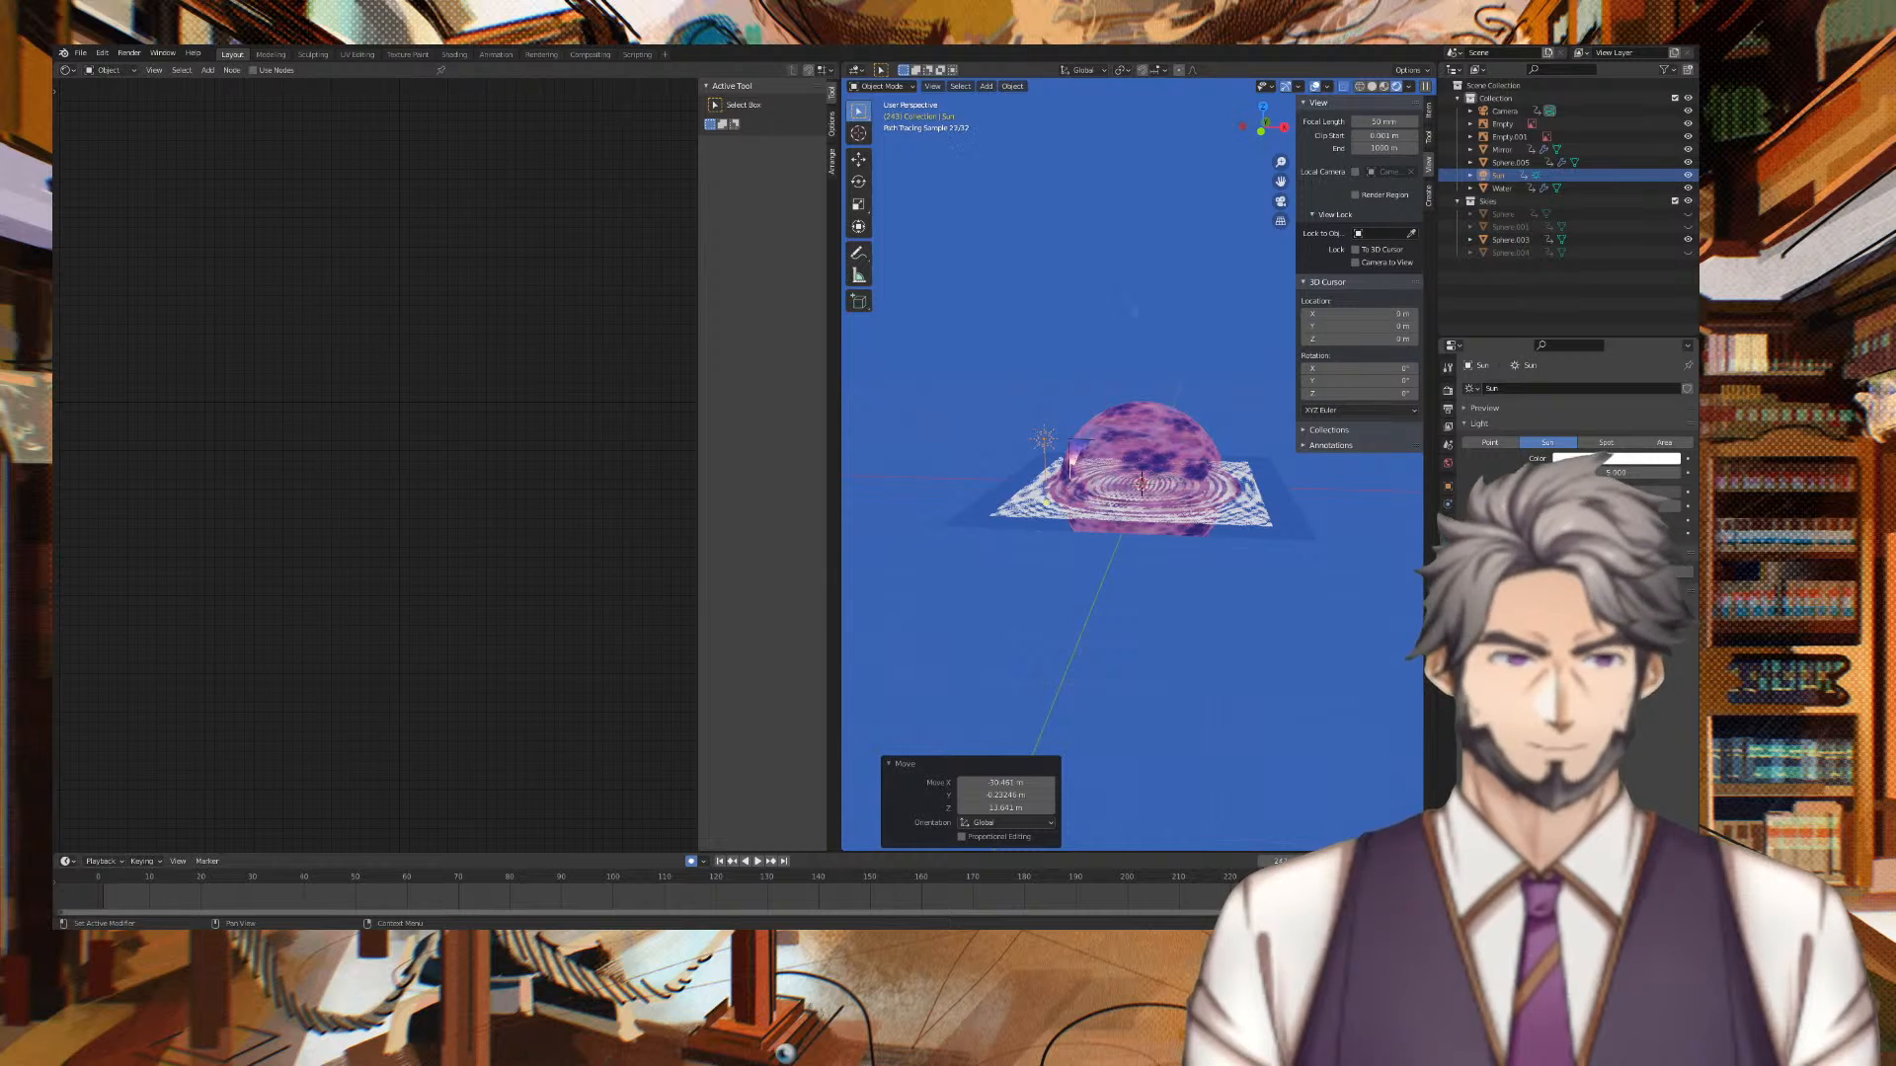
Reselect the Sun light, reposition it near the reference image and check the lighting from the camera view
scroll(1076, 325, up, 5)
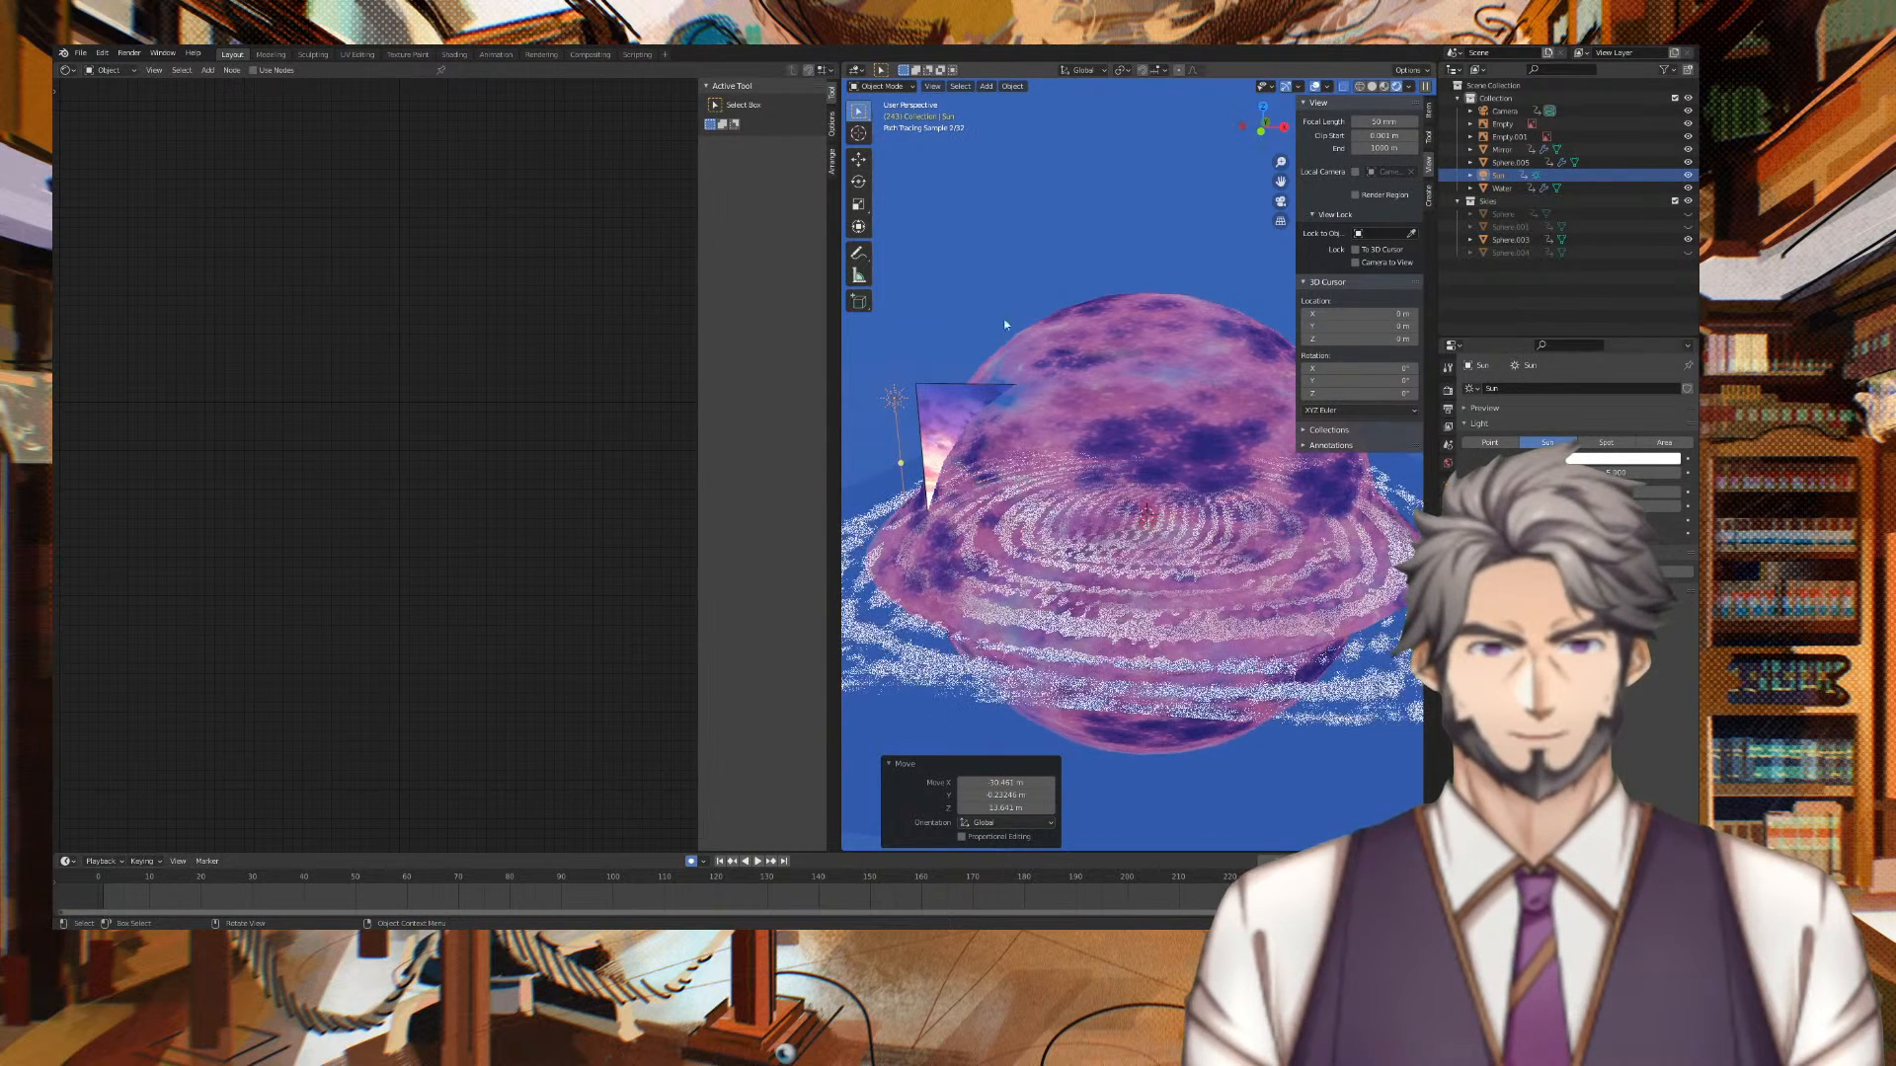
click(958, 393)
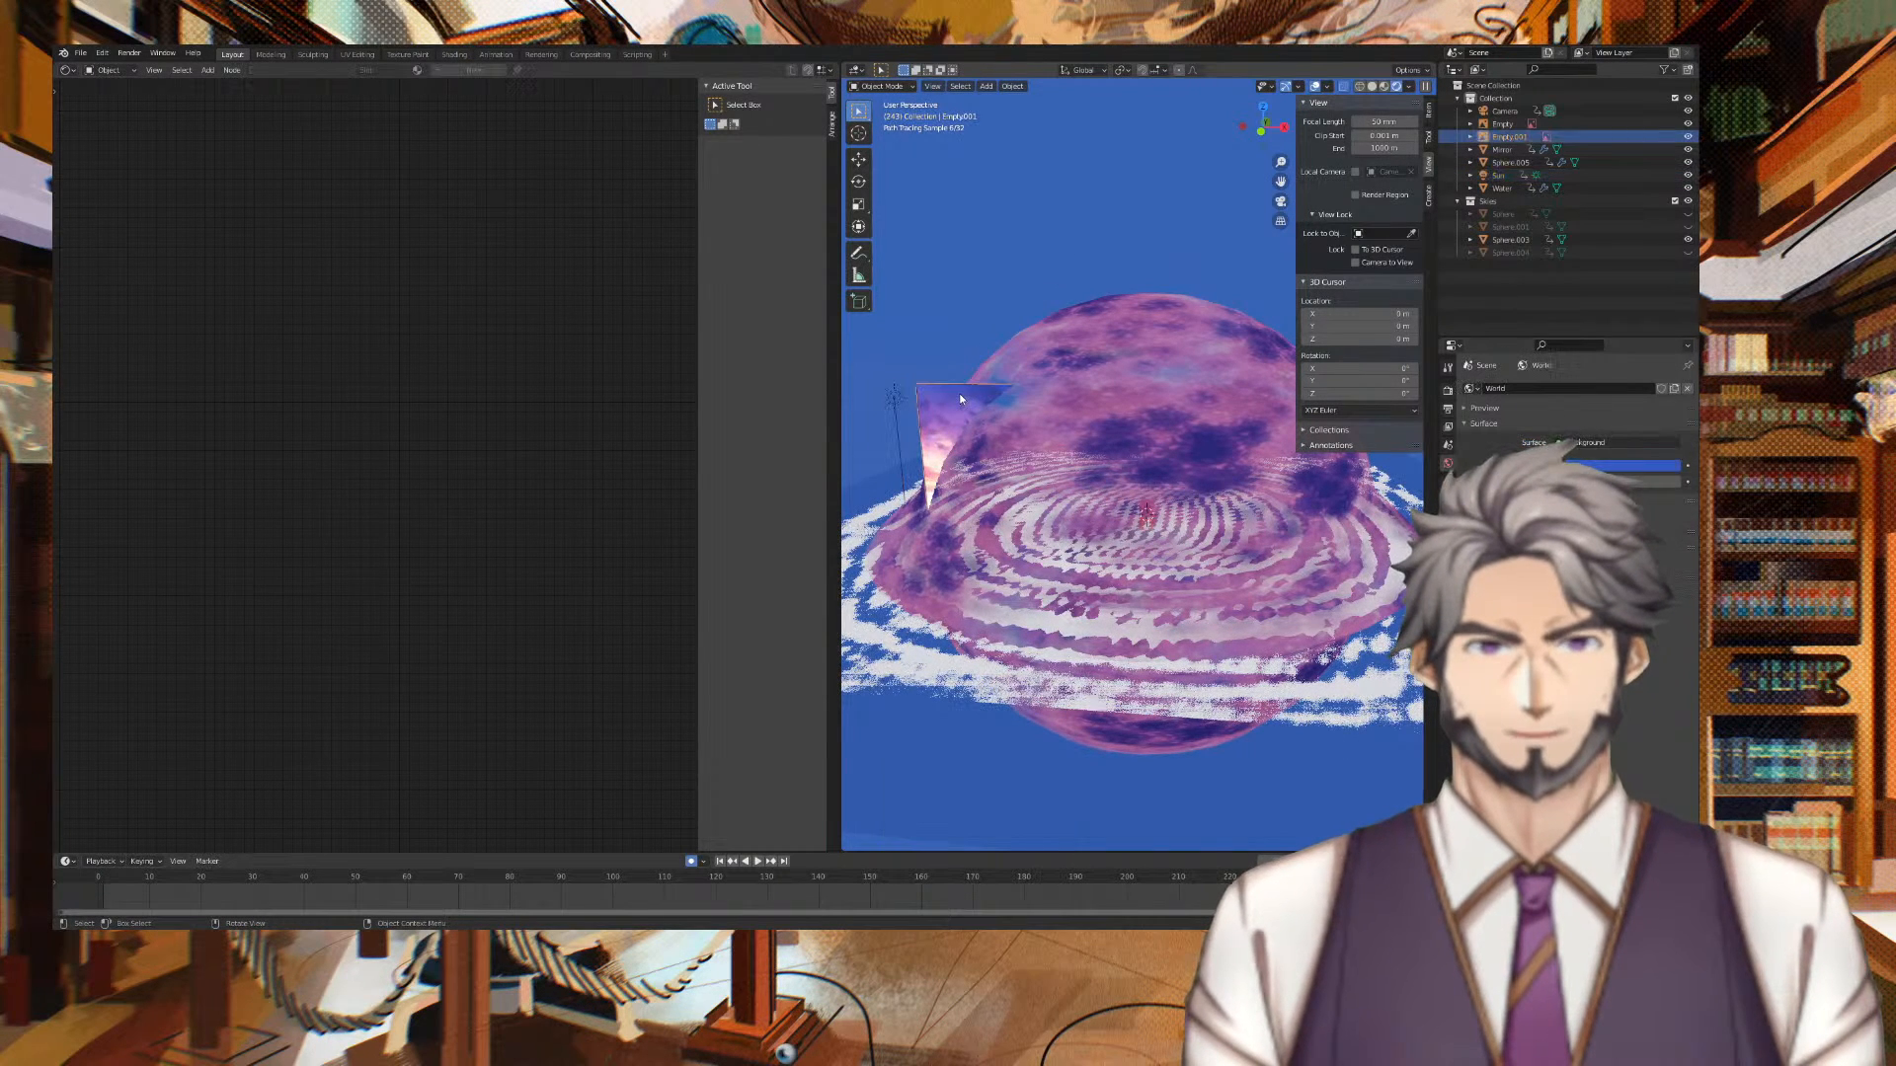
key(ctrl+z)
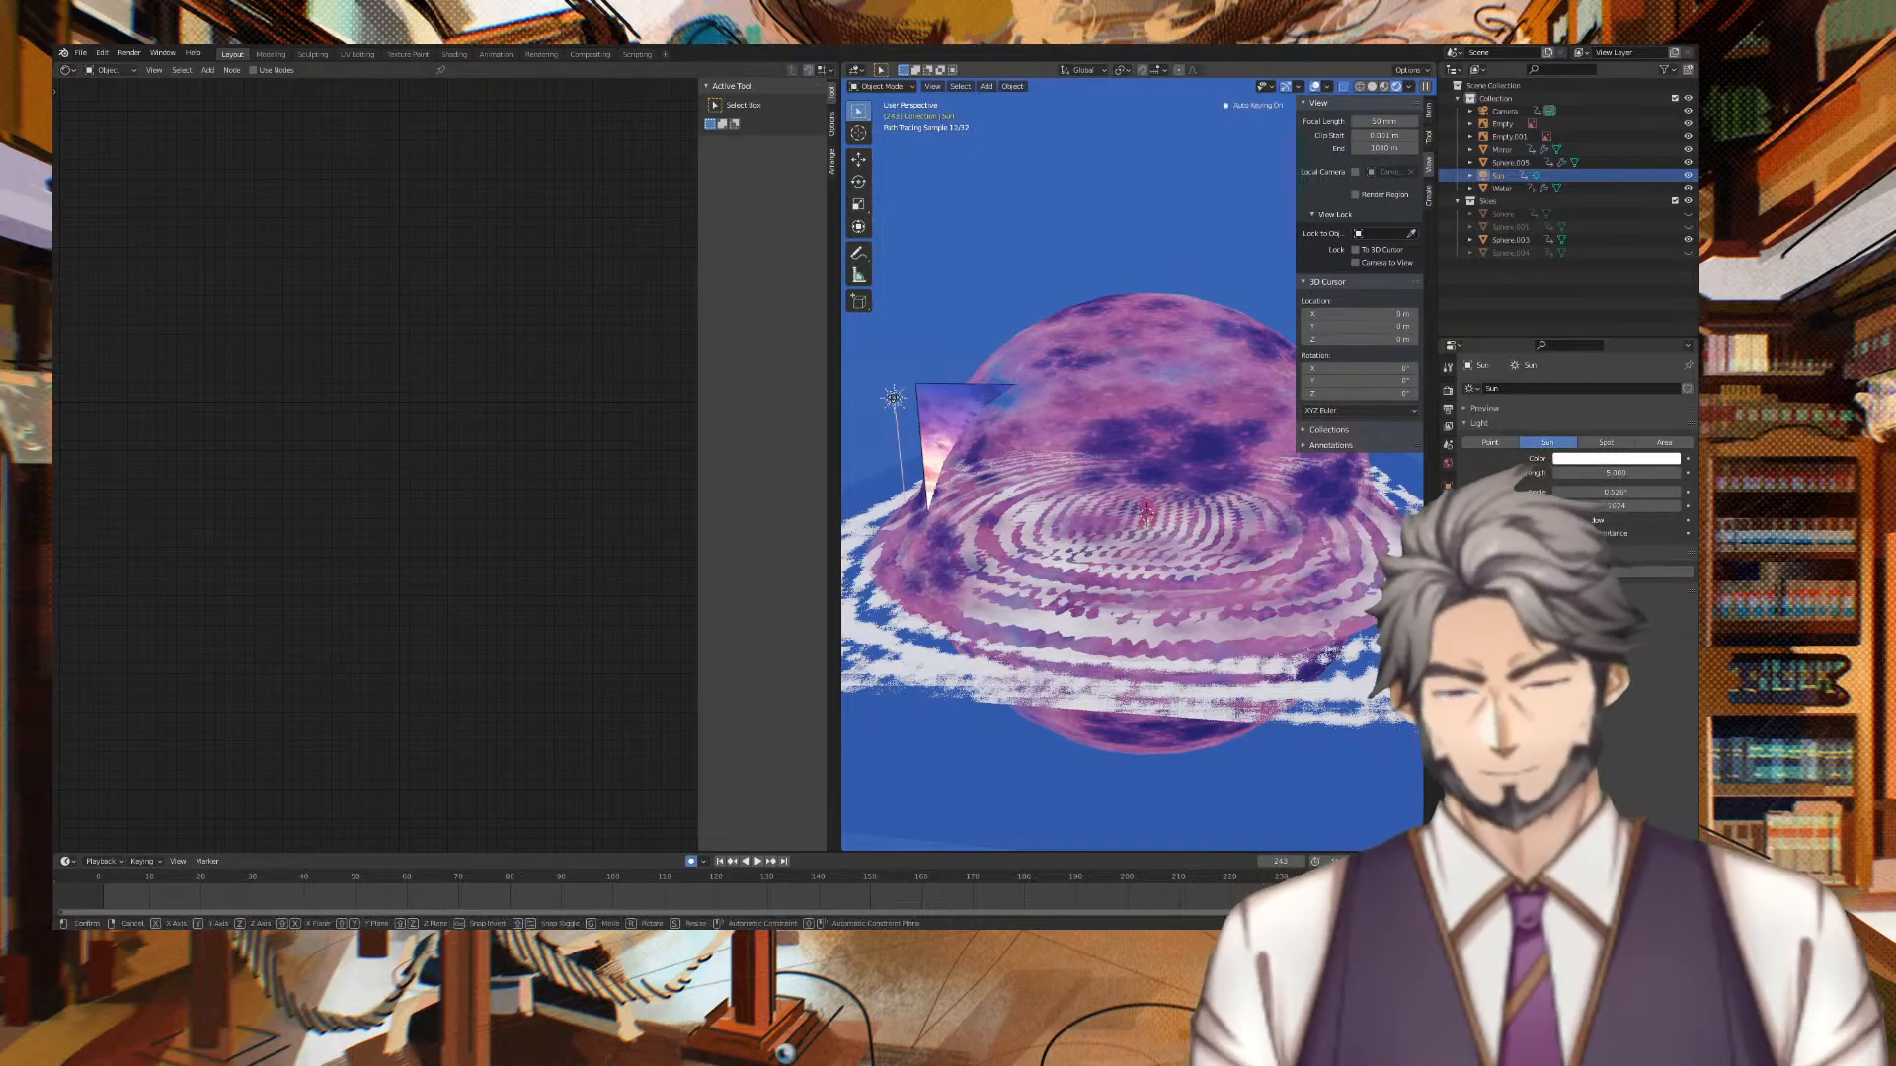
key(KP_0)
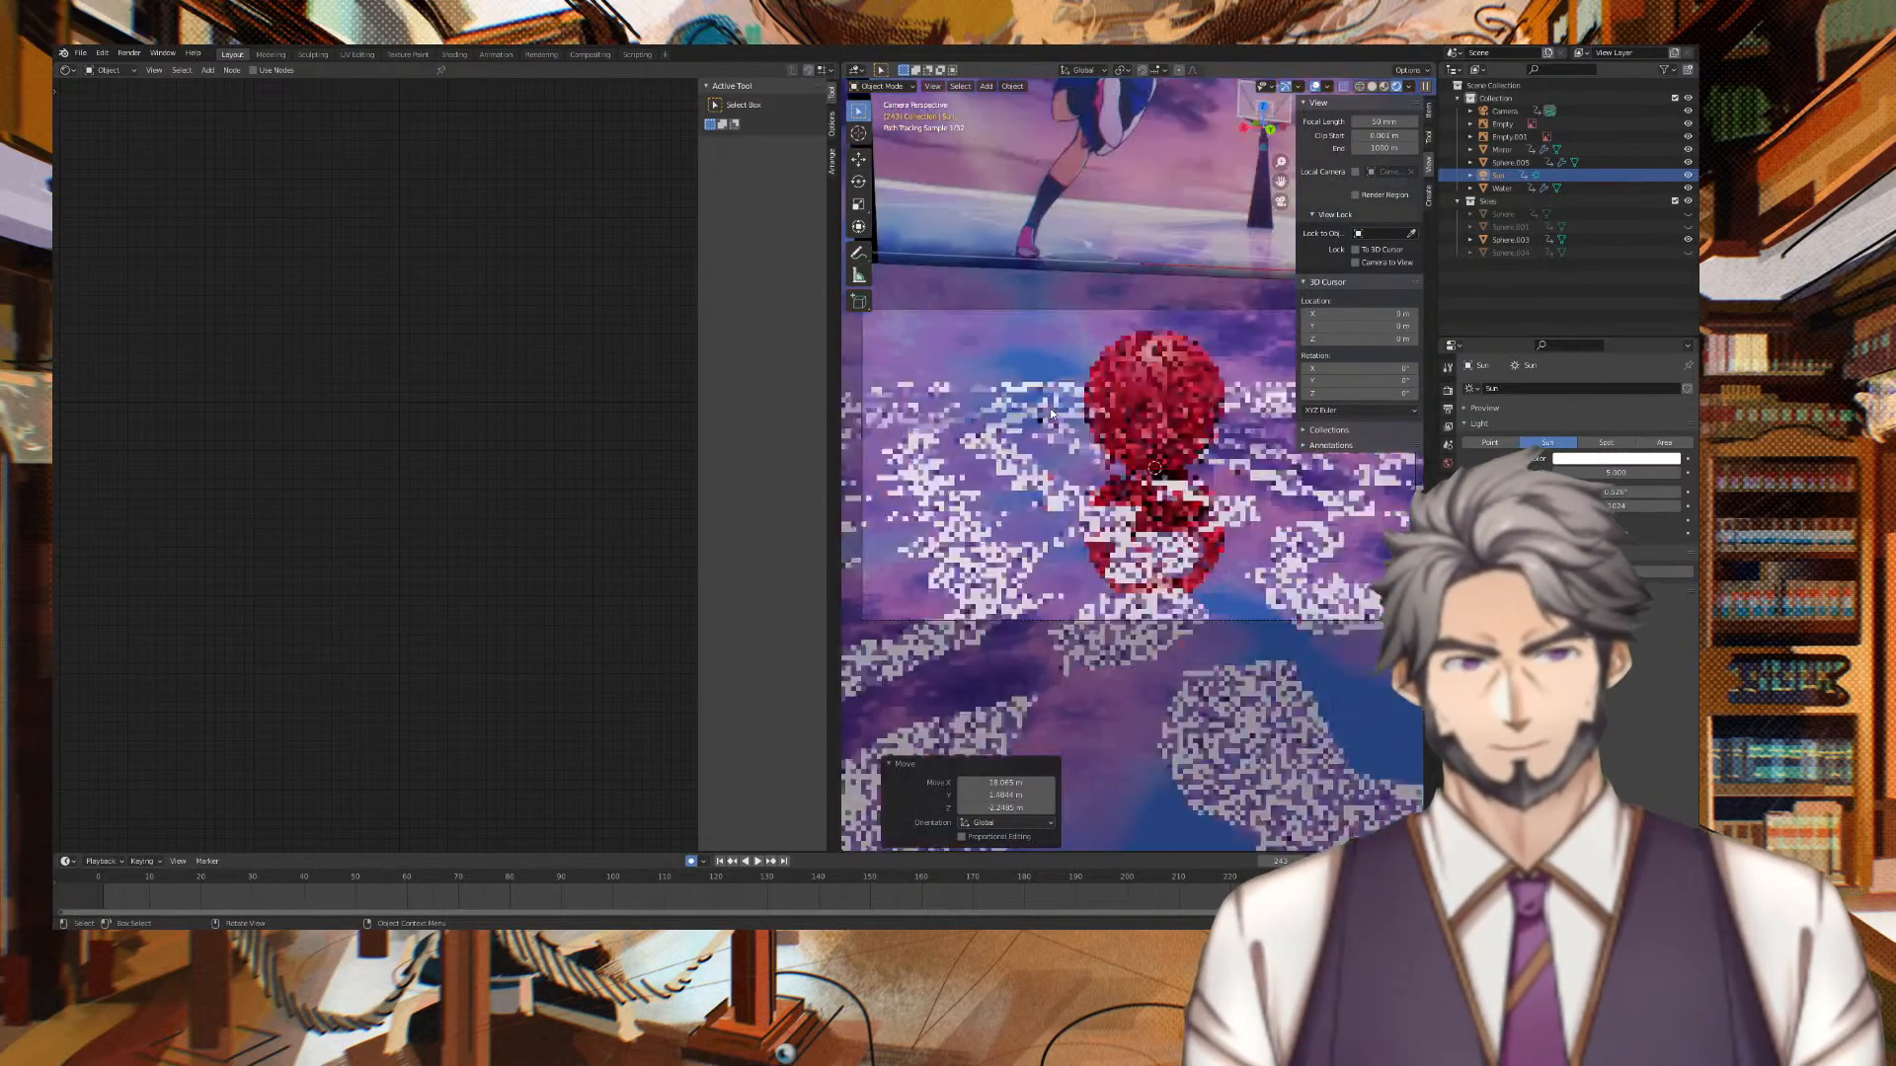
Sample a pale cream colour from the reference image's sky for the Sun light and fine-tune the light's strength
middle_drag(1087, 398, 1077, 441)
scroll(1202, 396, down, 8)
scroll(1220, 373, up, 7)
scroll(1074, 444, up, 2)
scroll(1075, 441, down, 3)
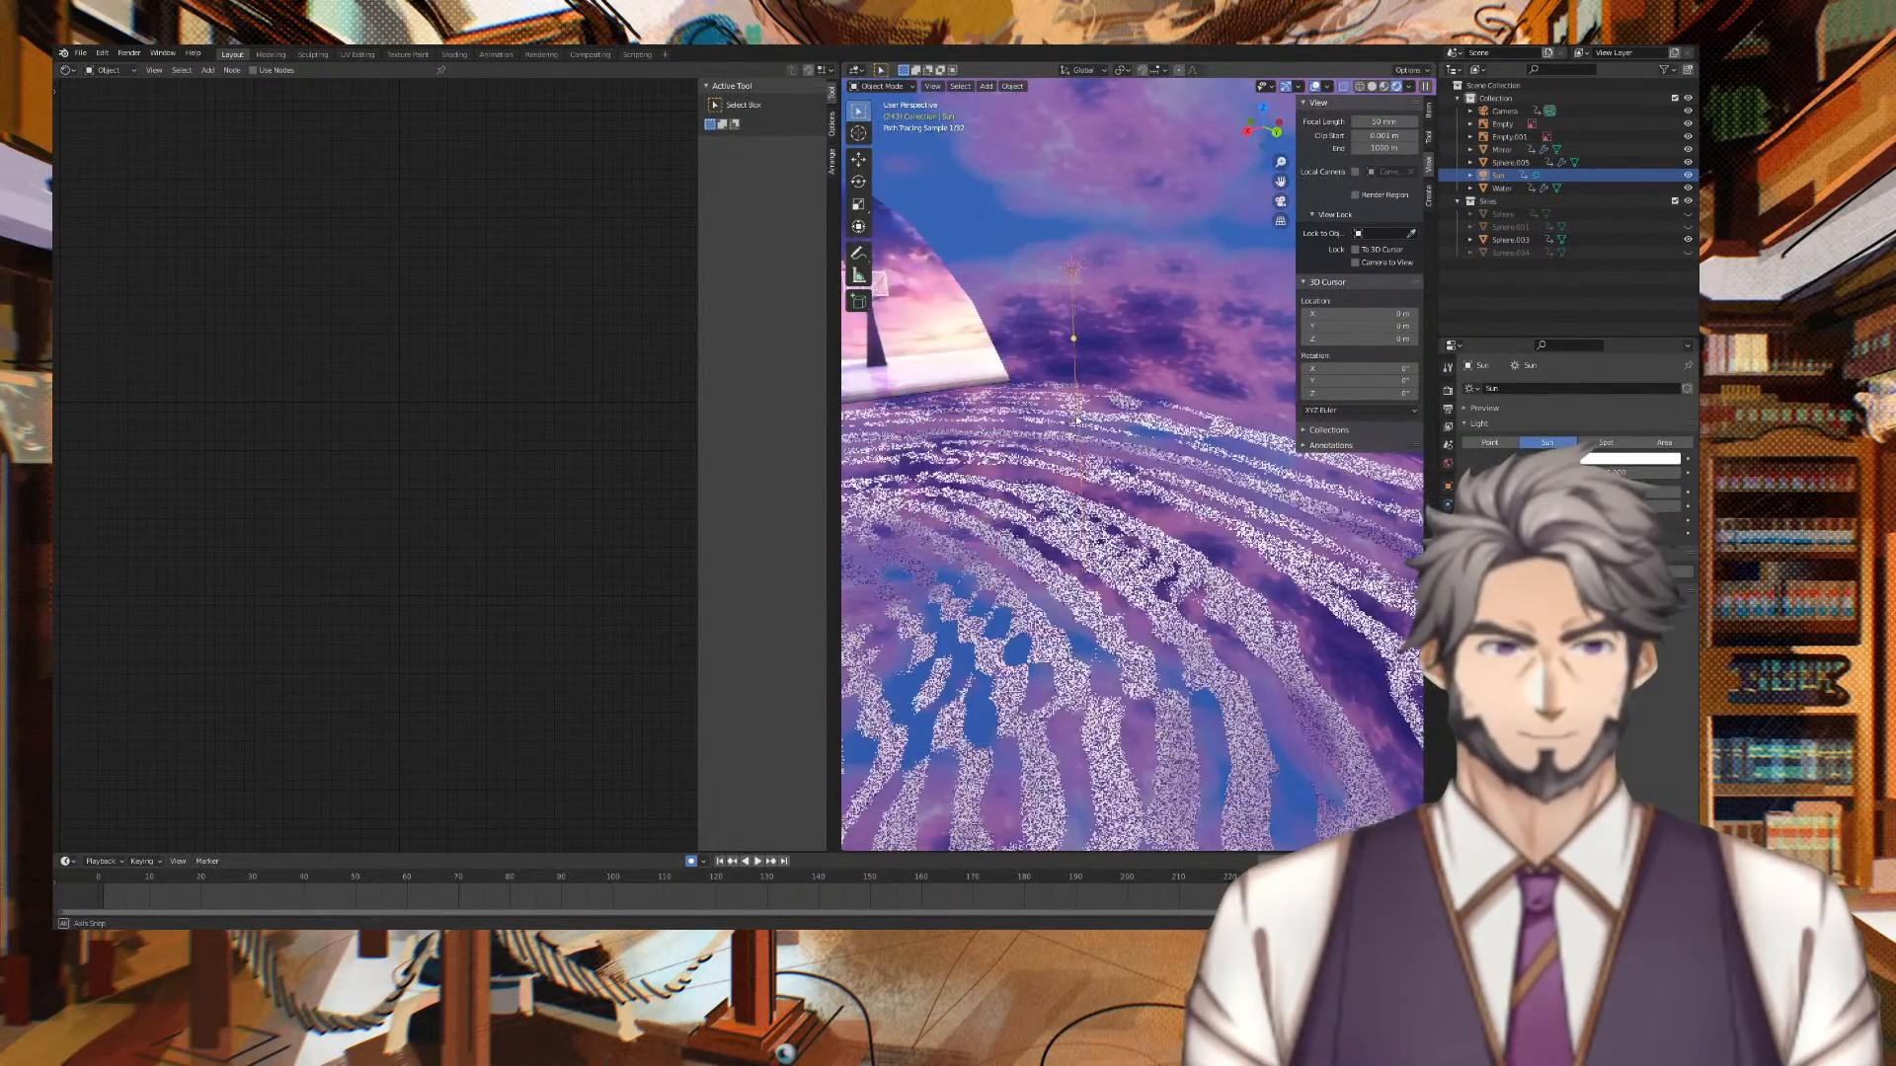
shift+middle_drag(1090, 393, 1266, 488)
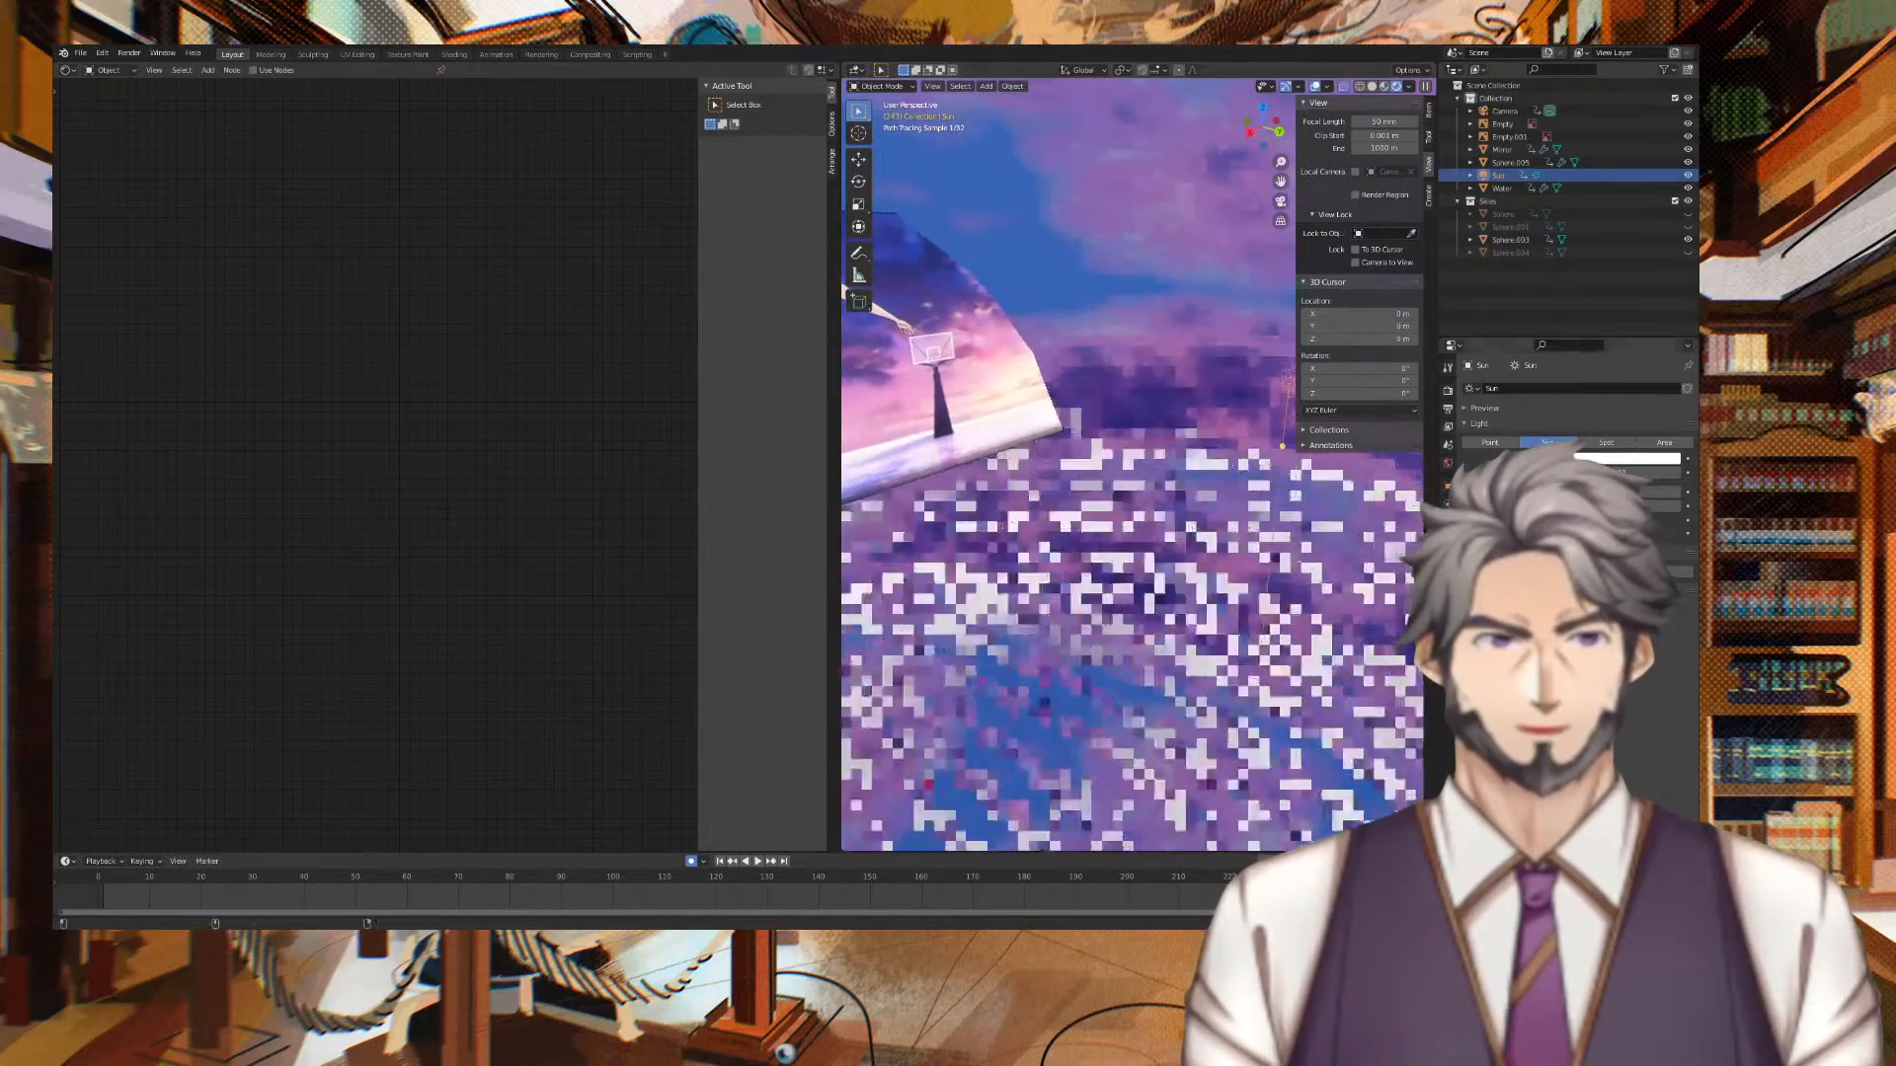
click(1643, 458)
click(1669, 415)
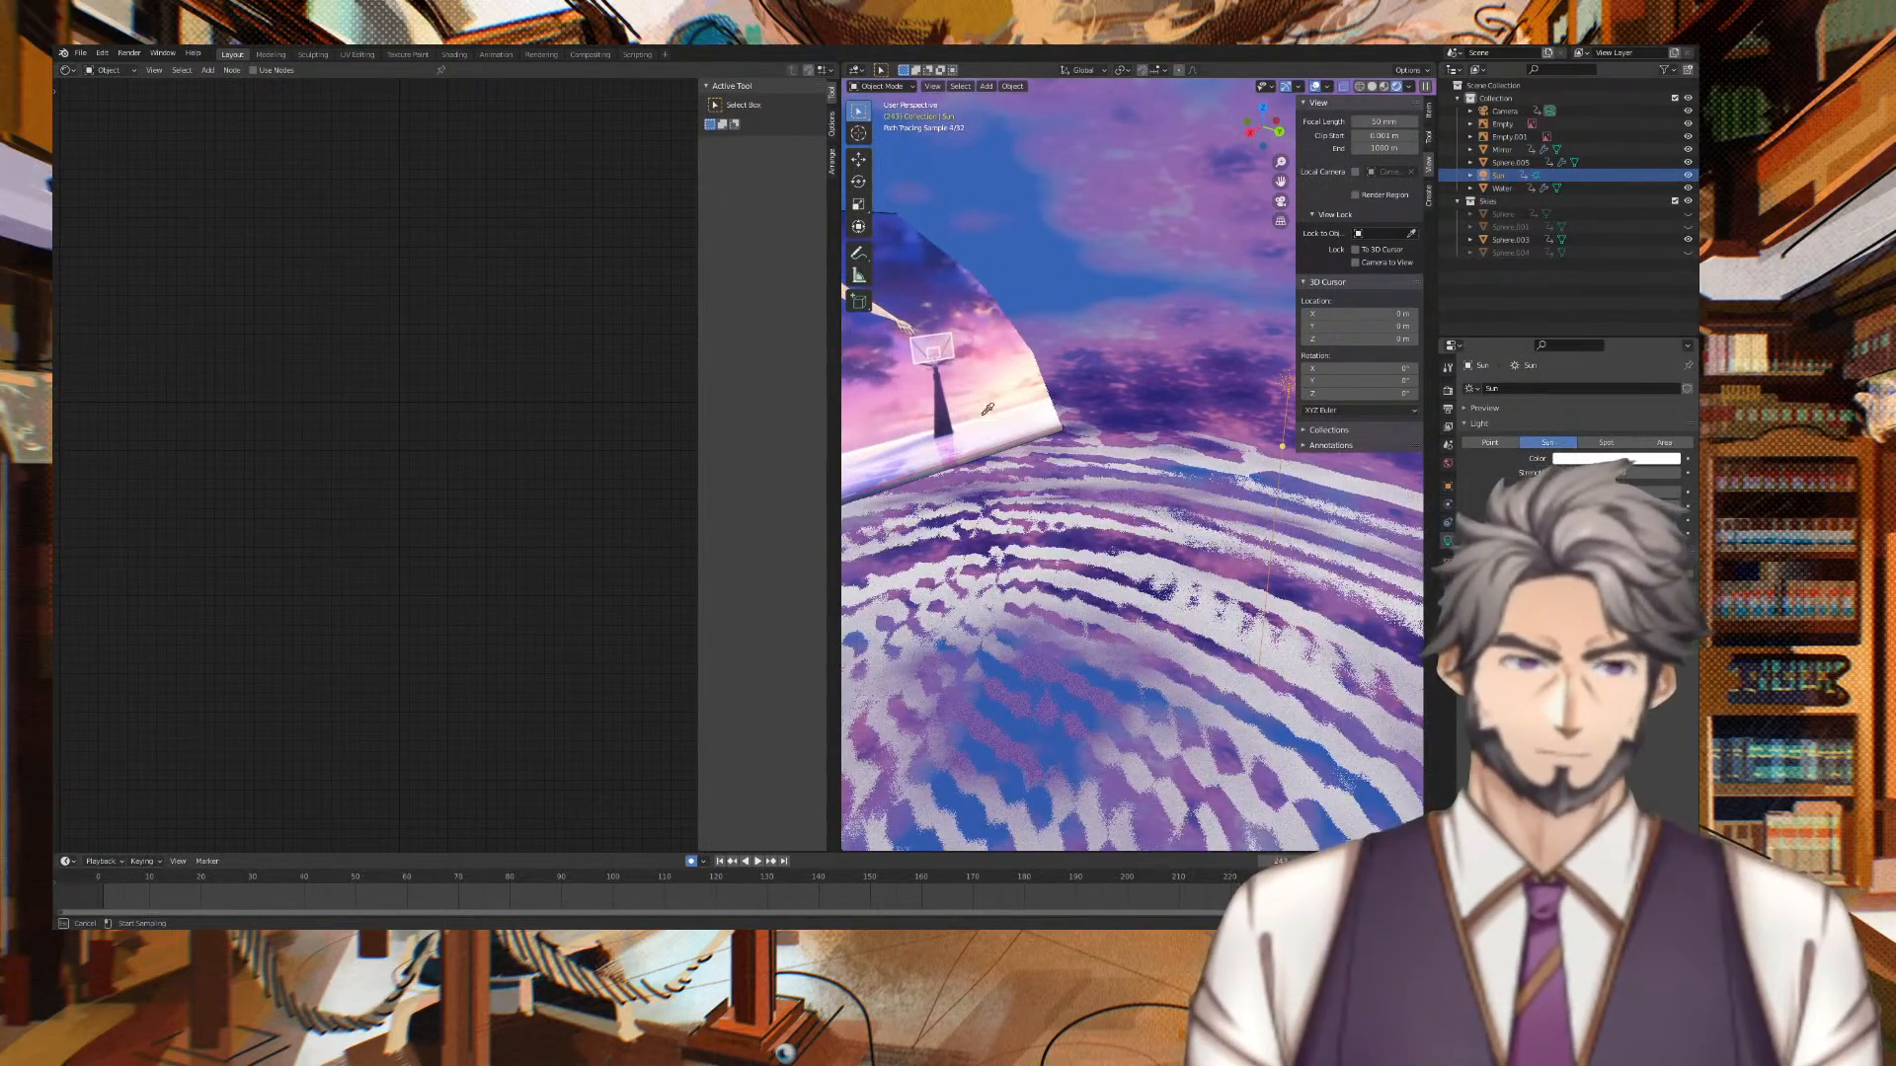
click(1019, 388)
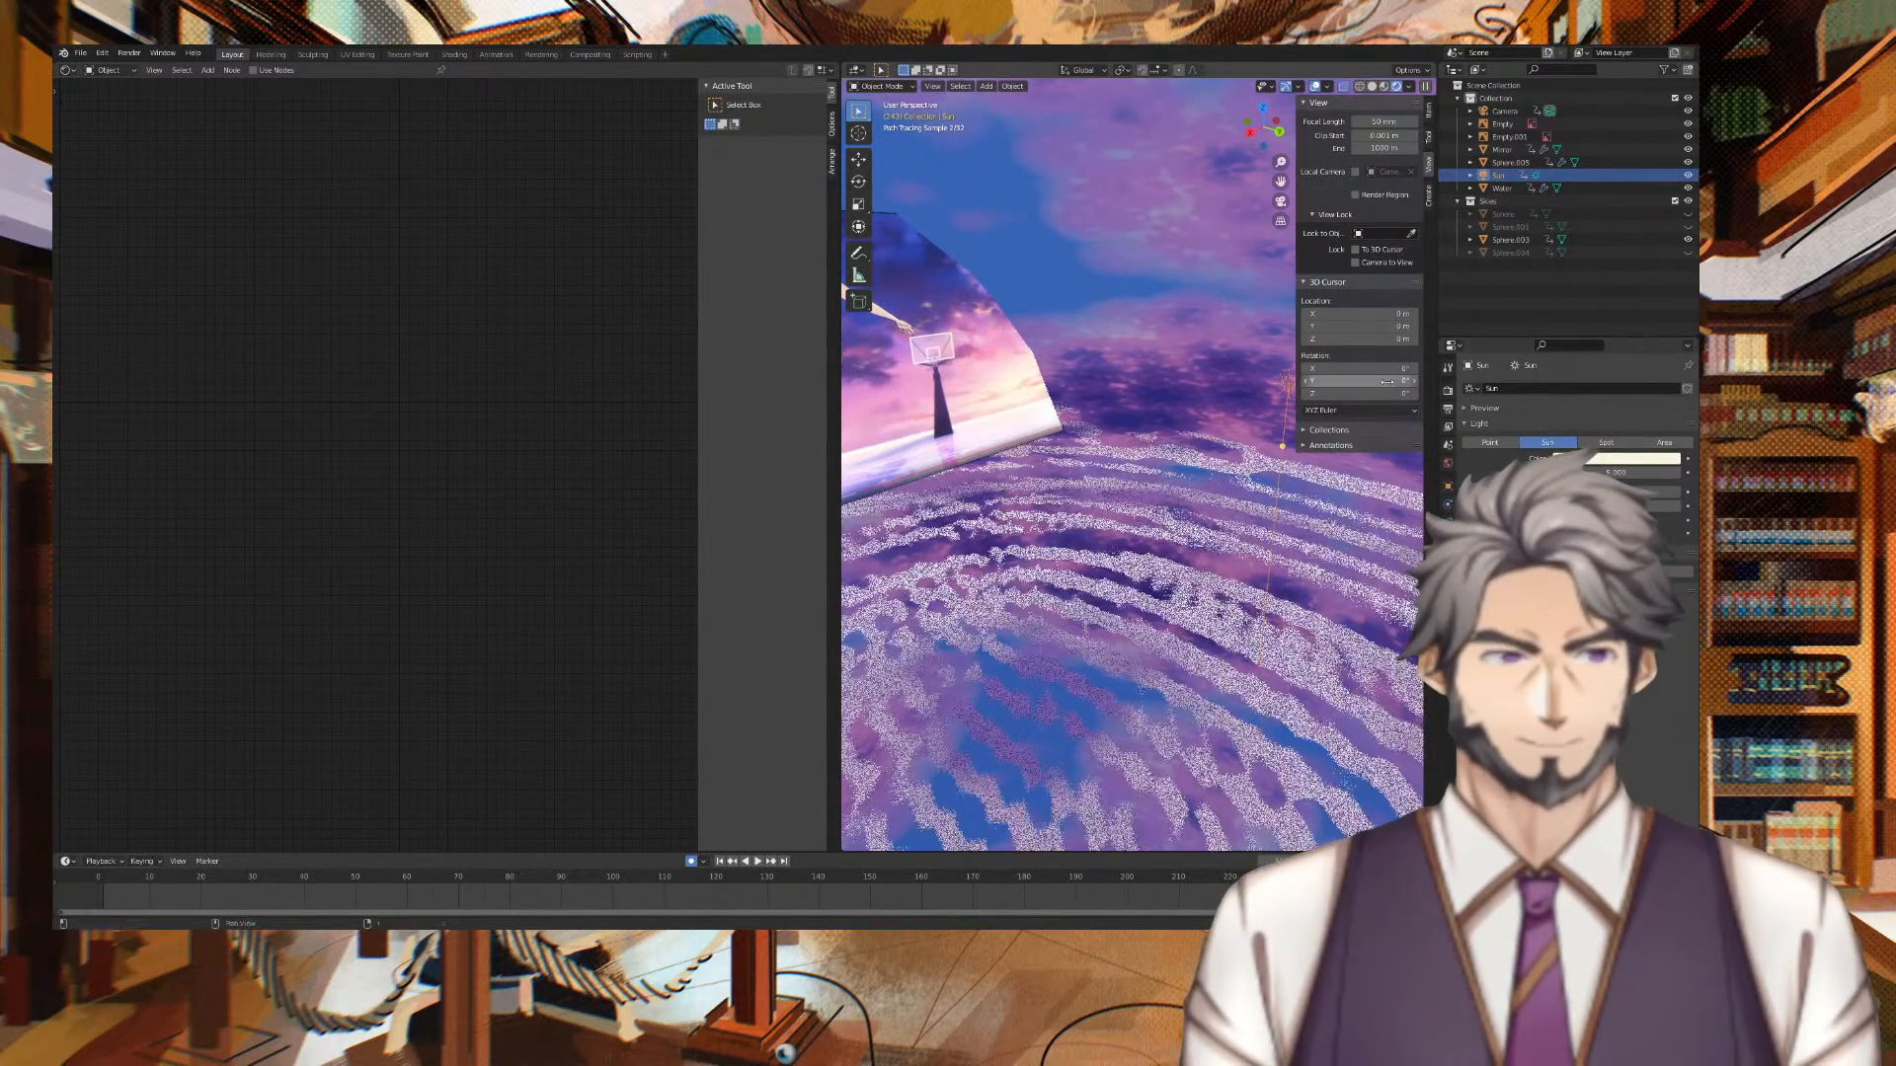
drag(1619, 472, 1645, 472)
scroll(1199, 506, down, 10)
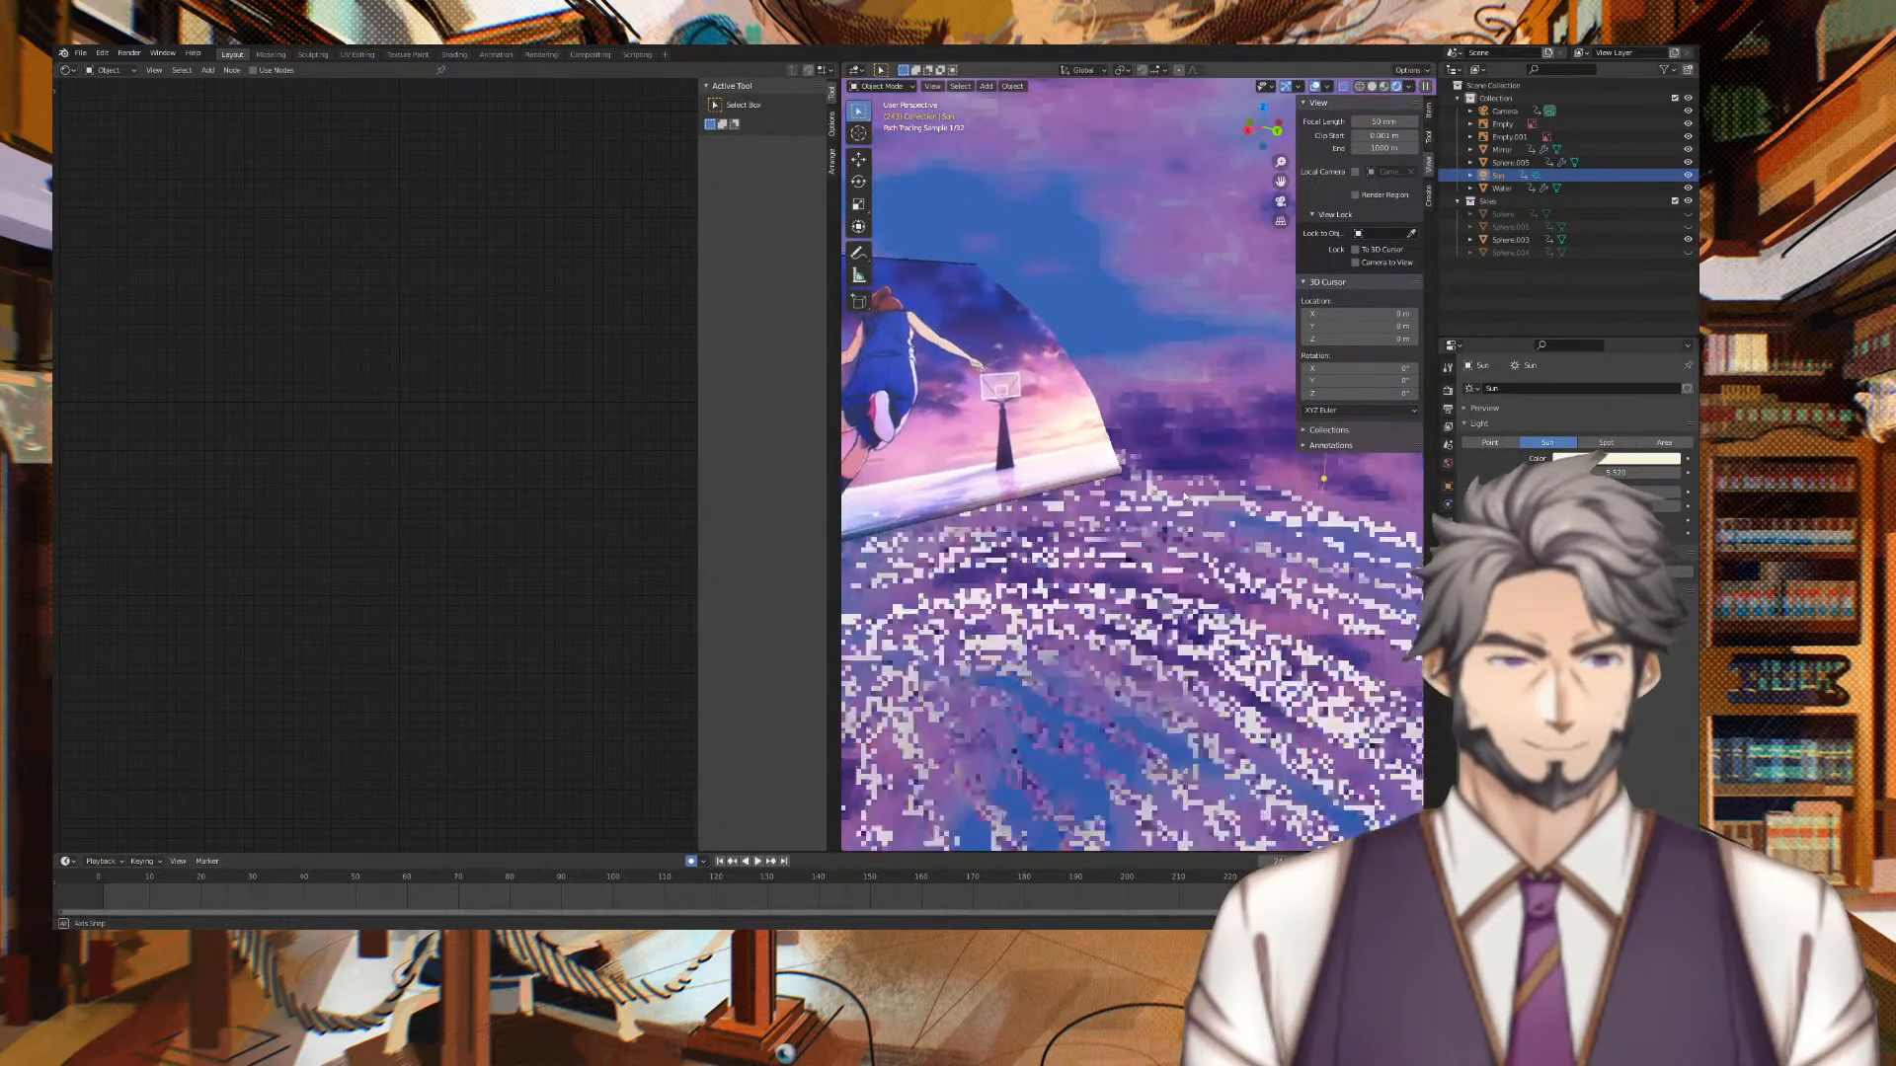
Examine the test render of the red sphere on the water, return to the scene and review the output resolution and frame range
click(1199, 486)
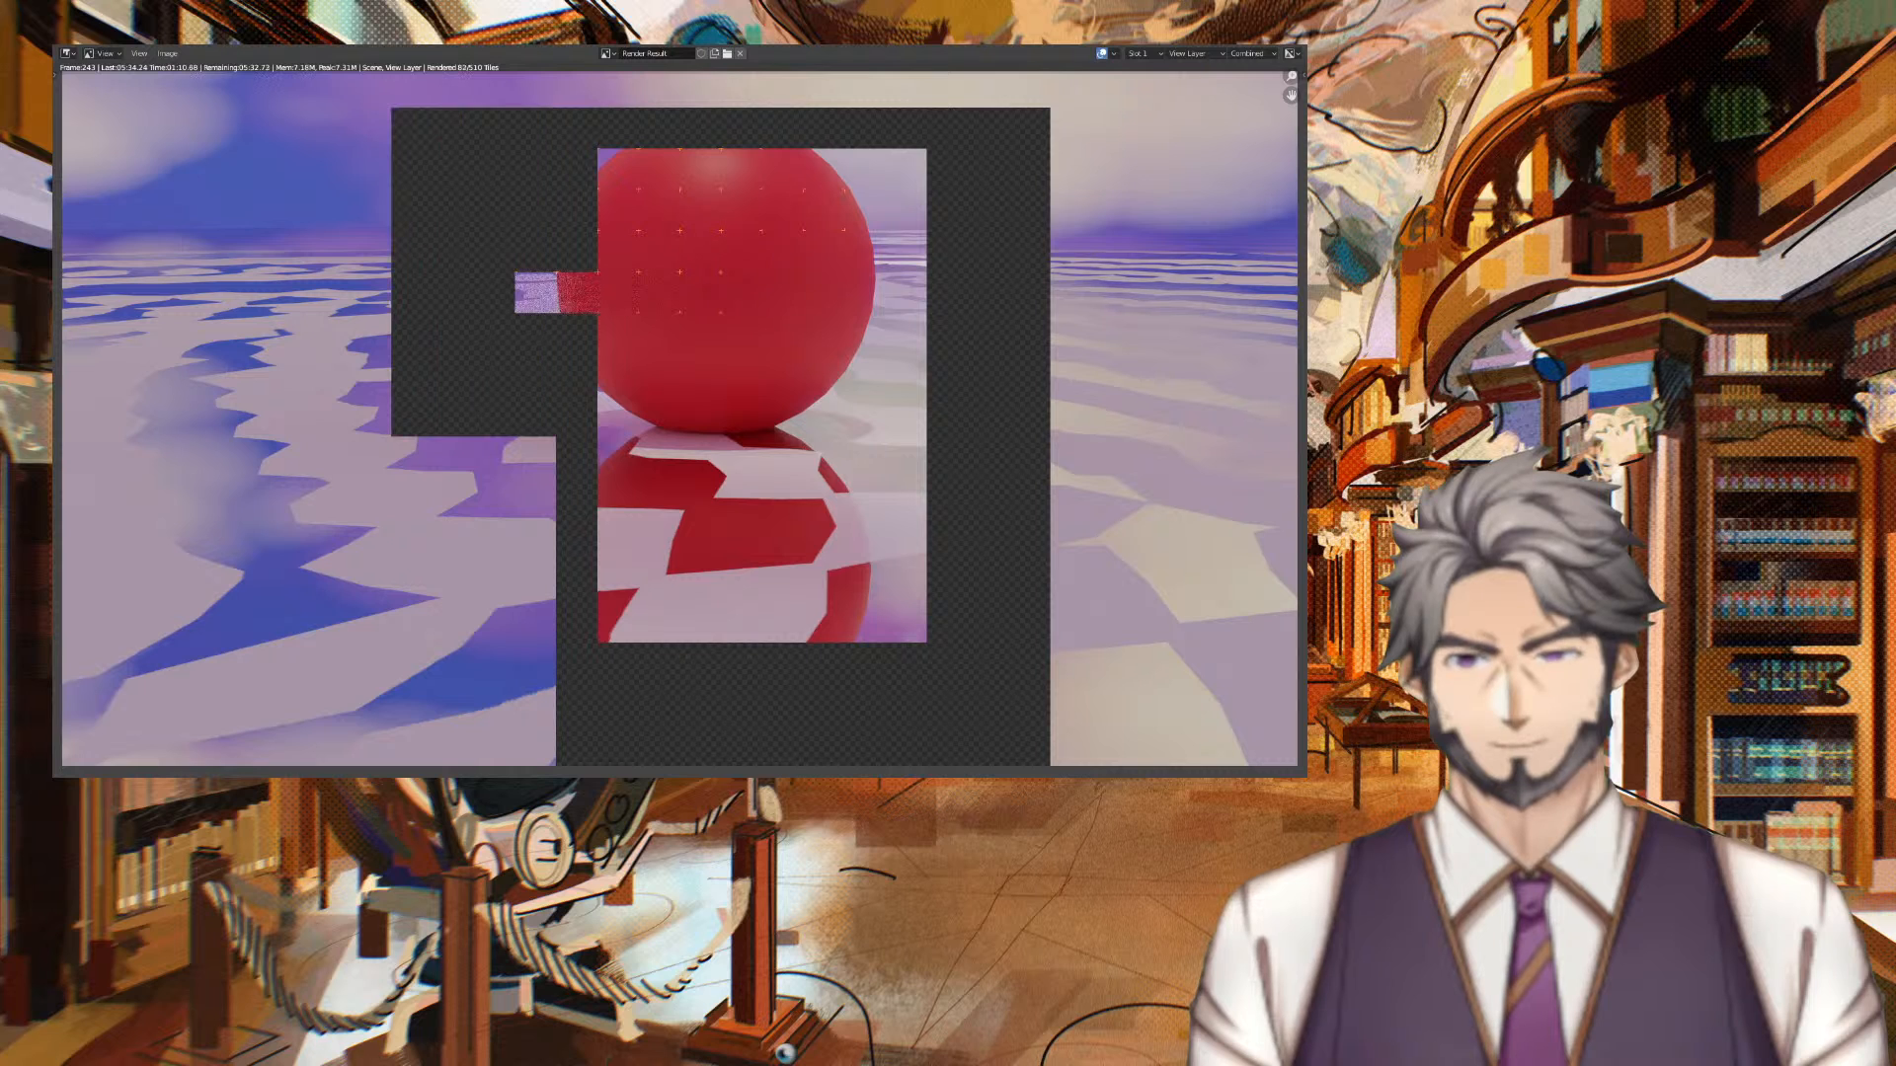
key(alt+Tab)
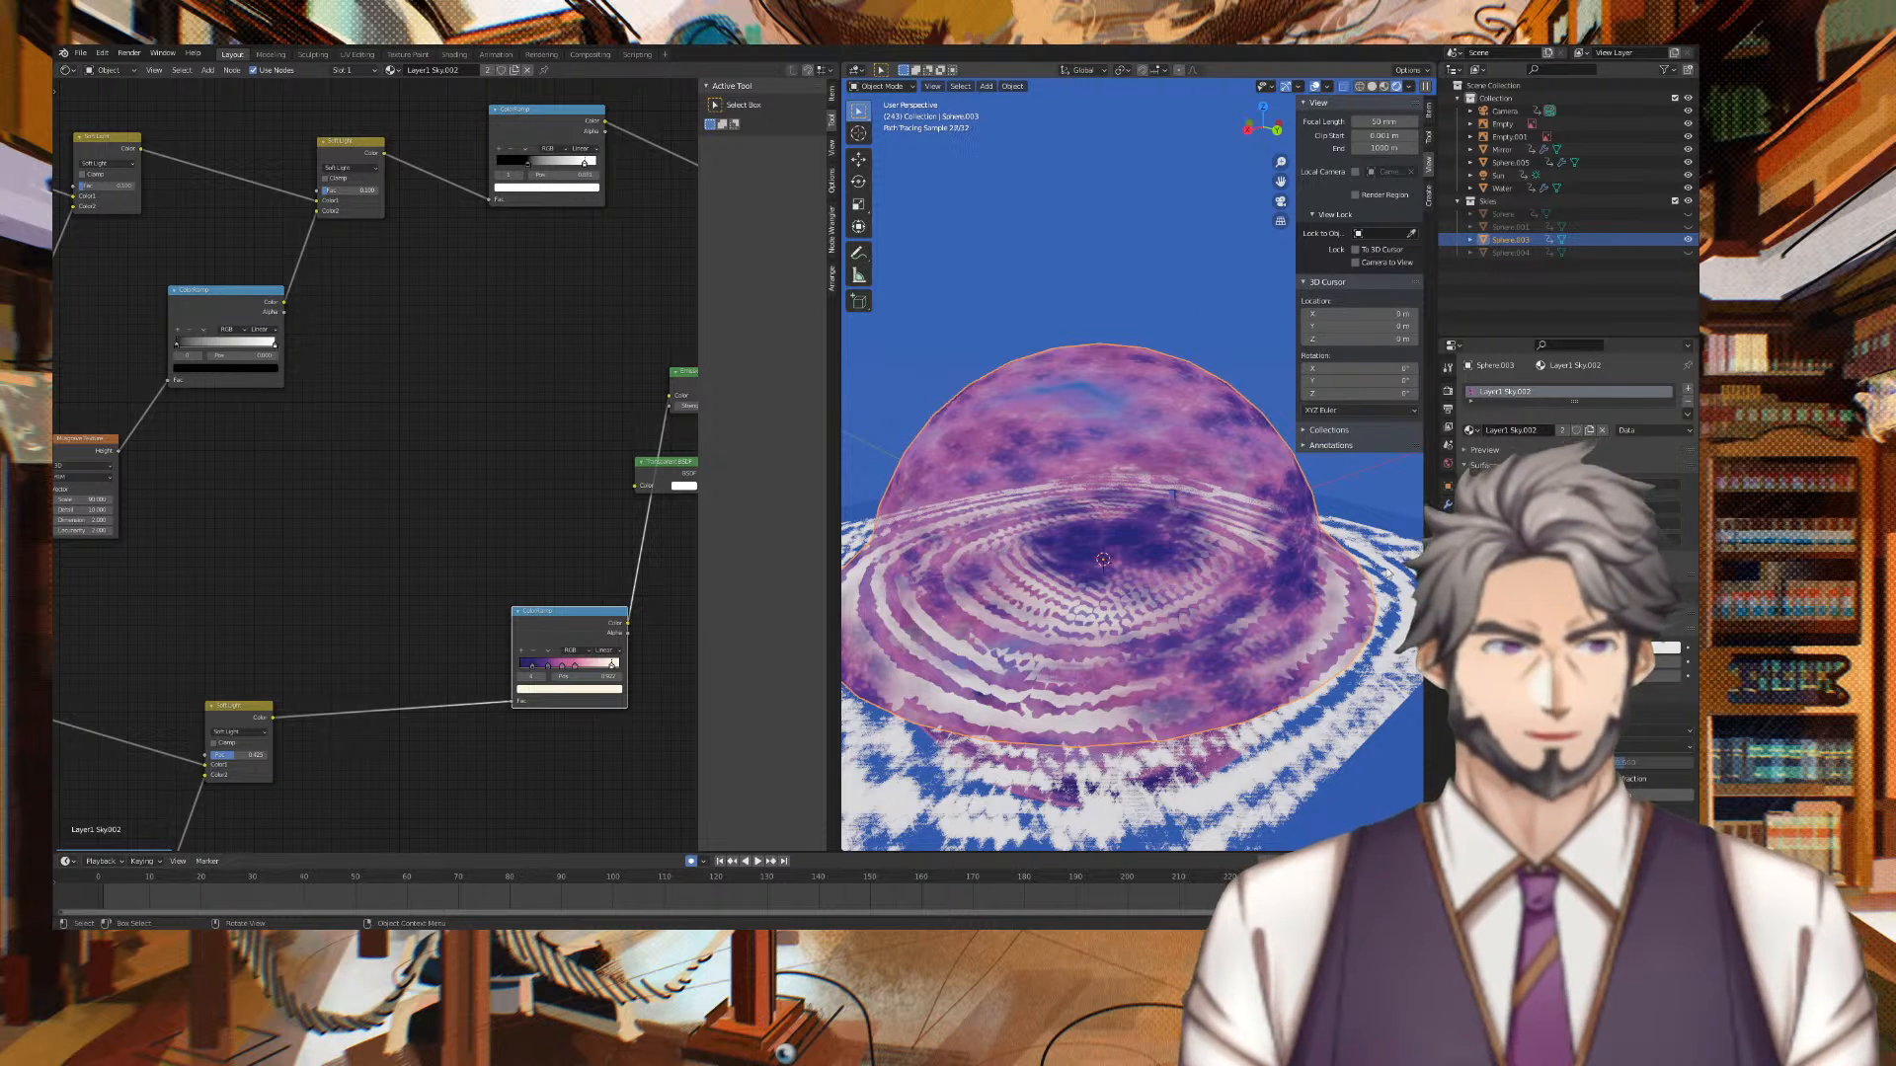
click(1447, 411)
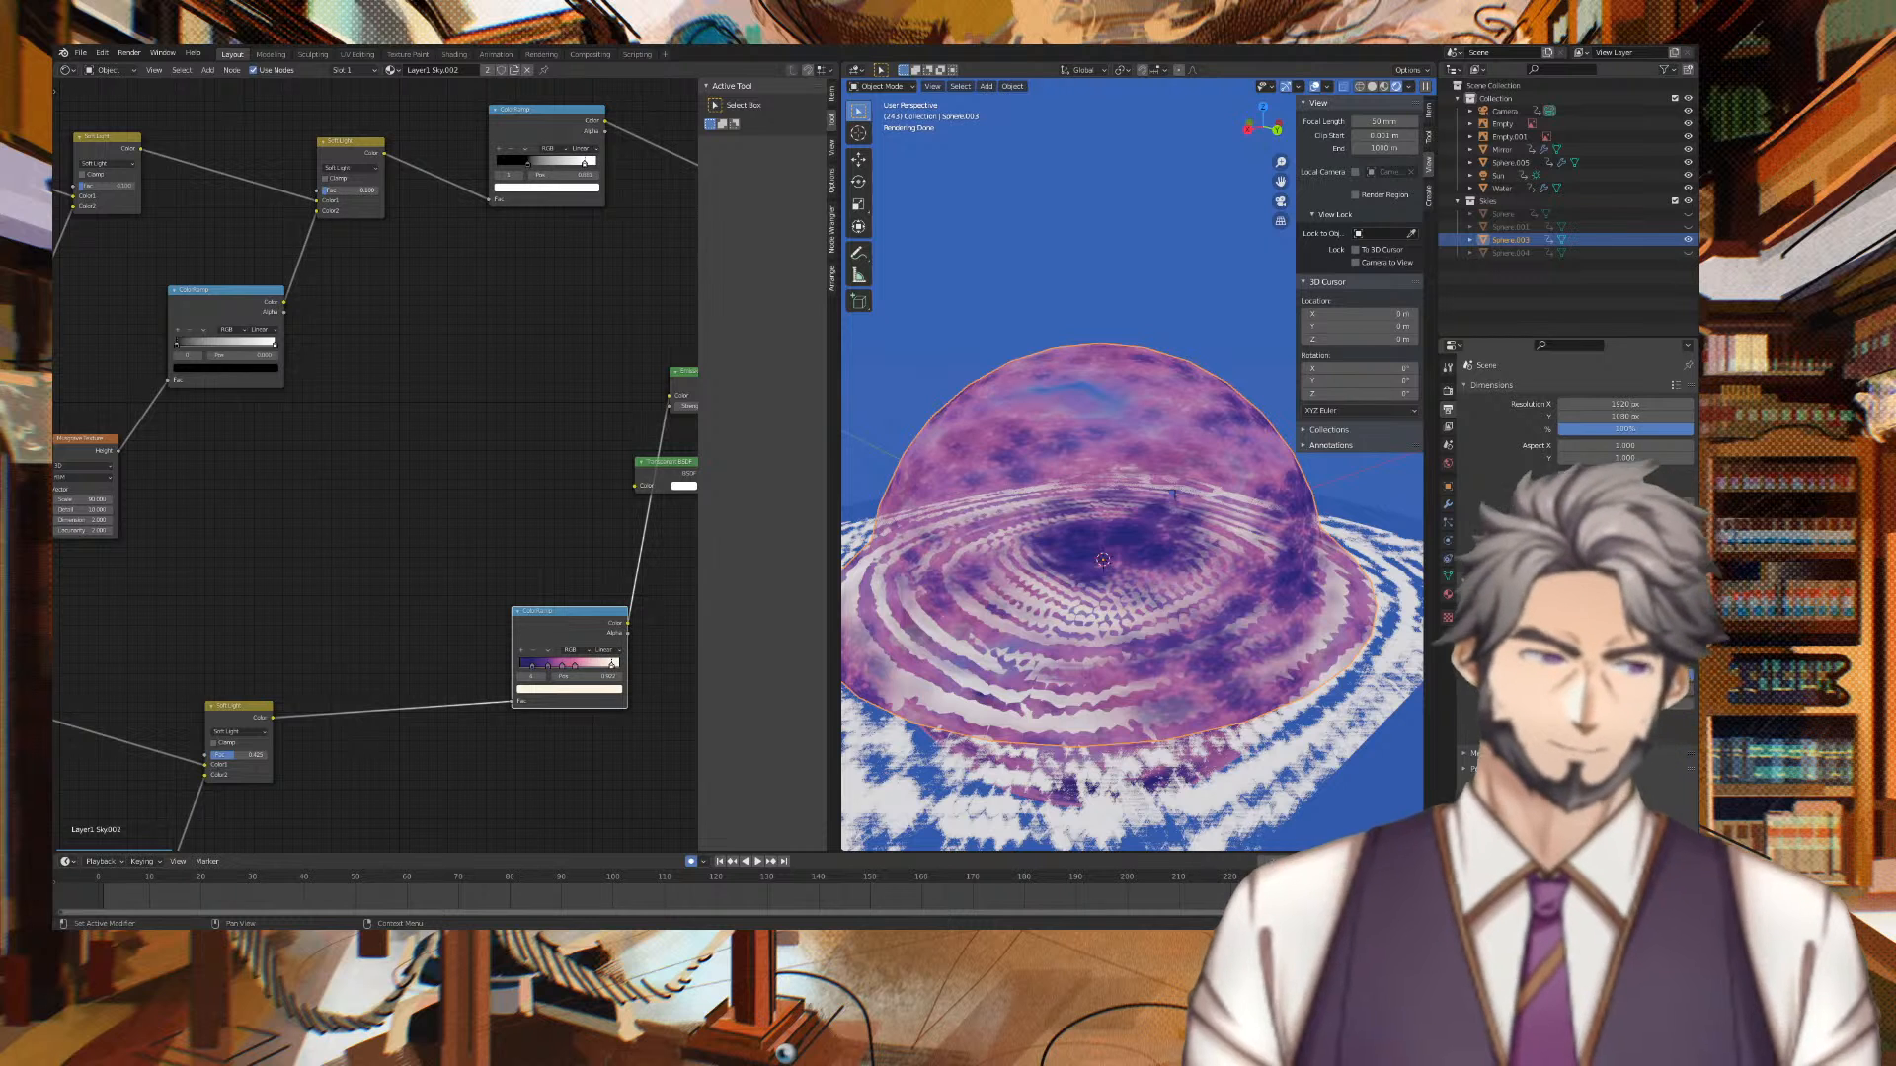
scroll(1478, 681, down, 2)
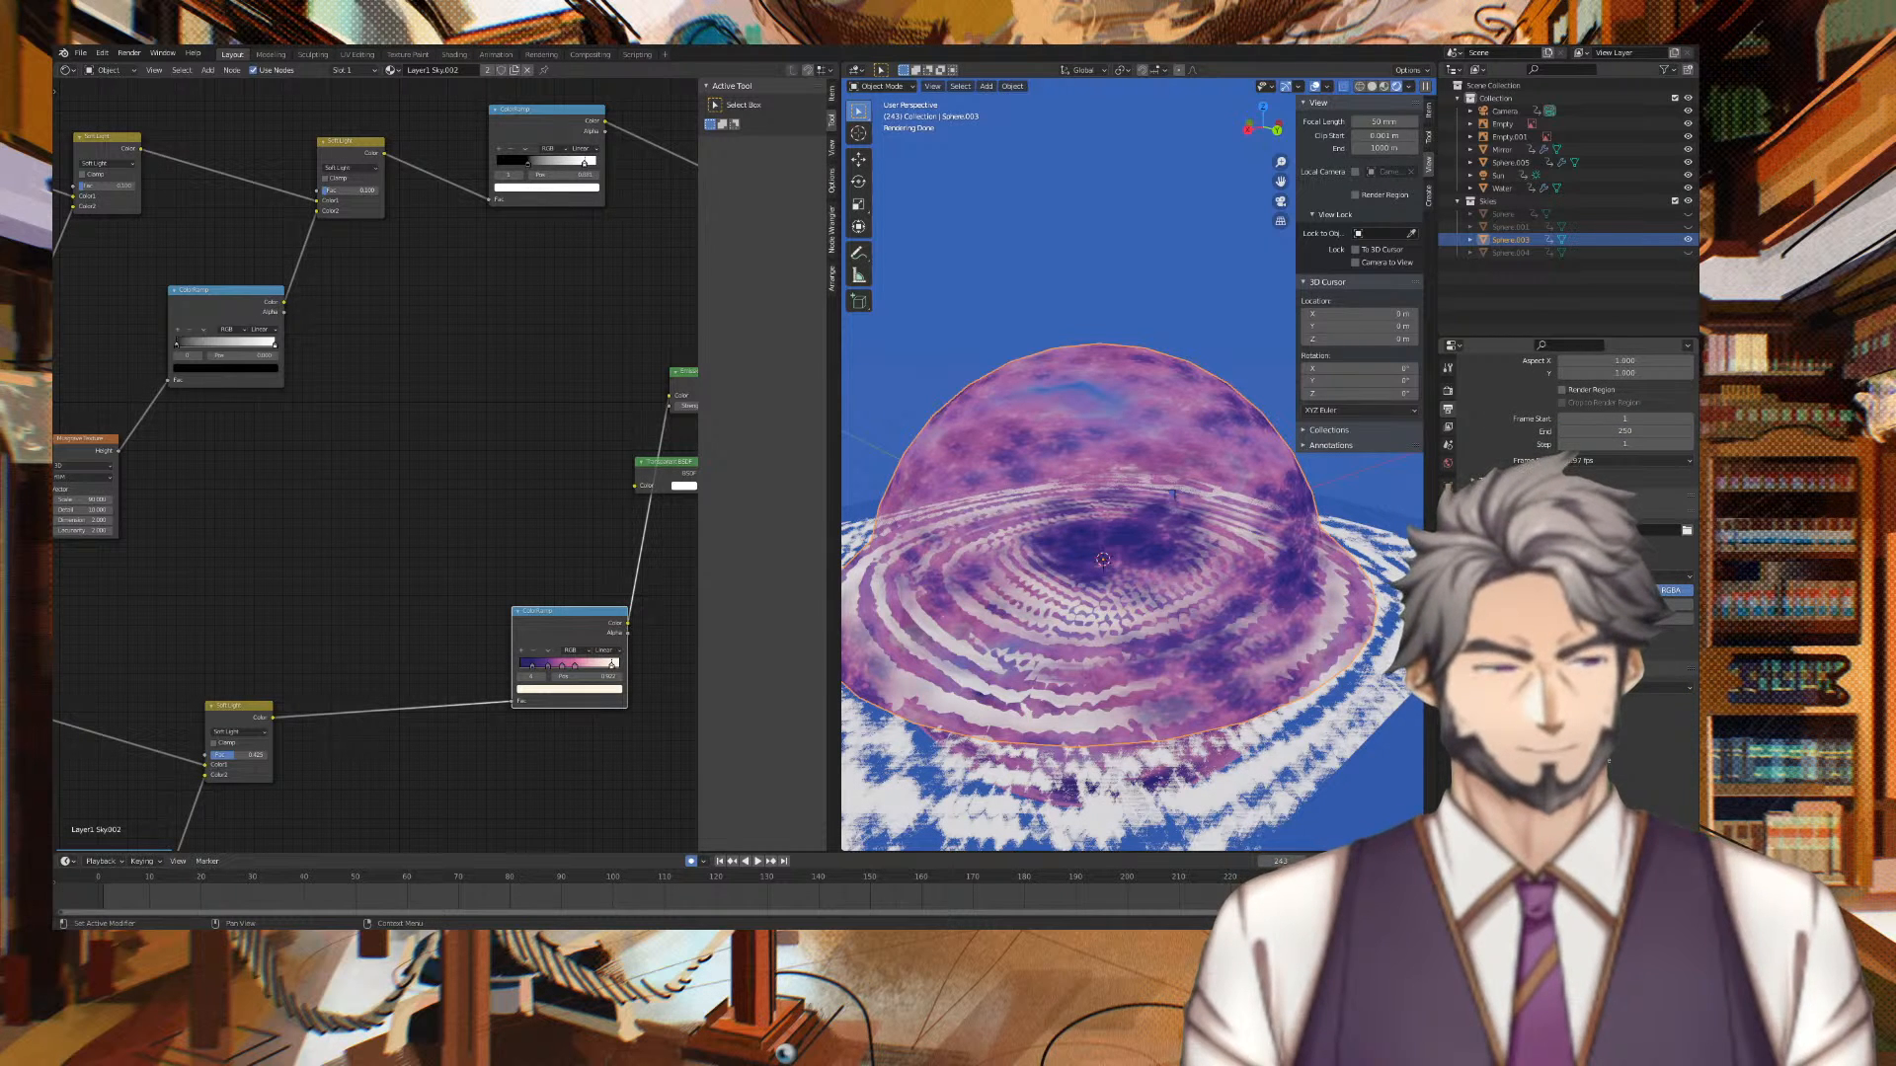
scroll(1541, 592, up, 2)
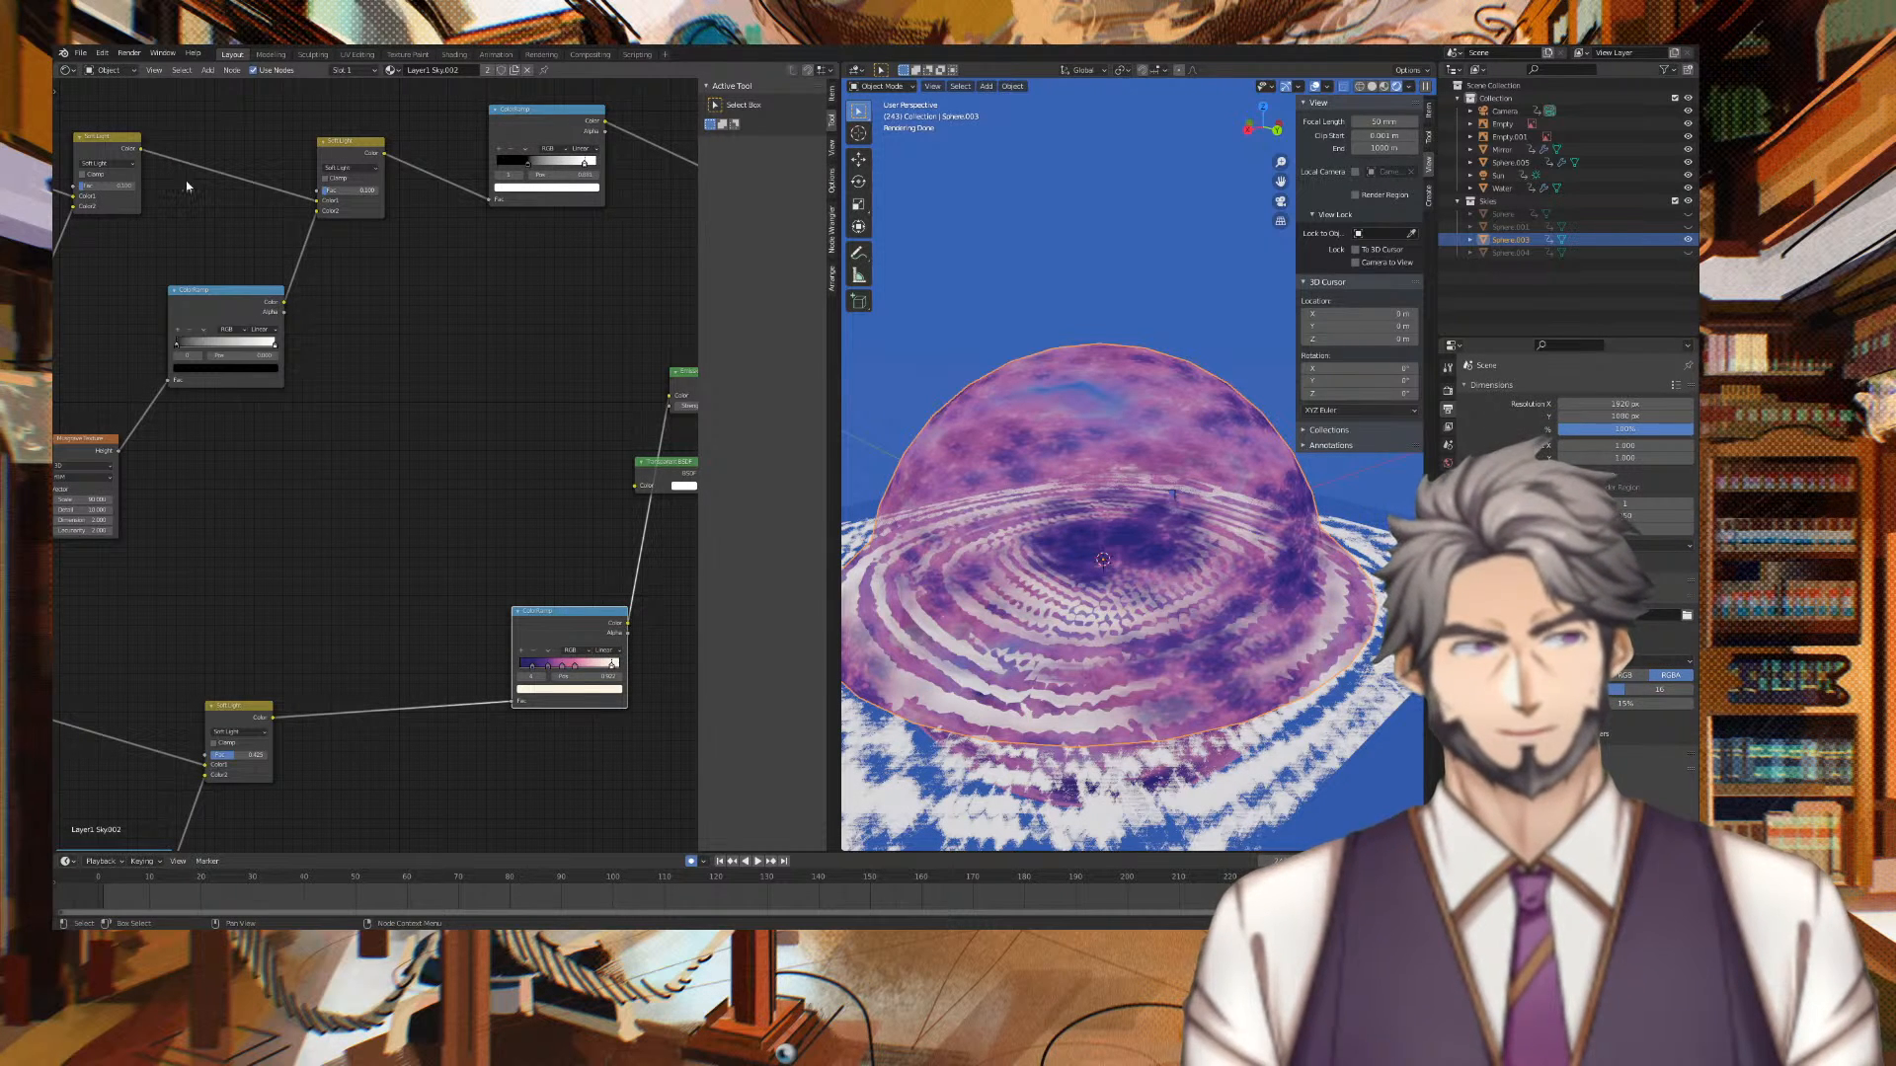
Save the project, start rendering the animation and cancel the render
click(130, 53)
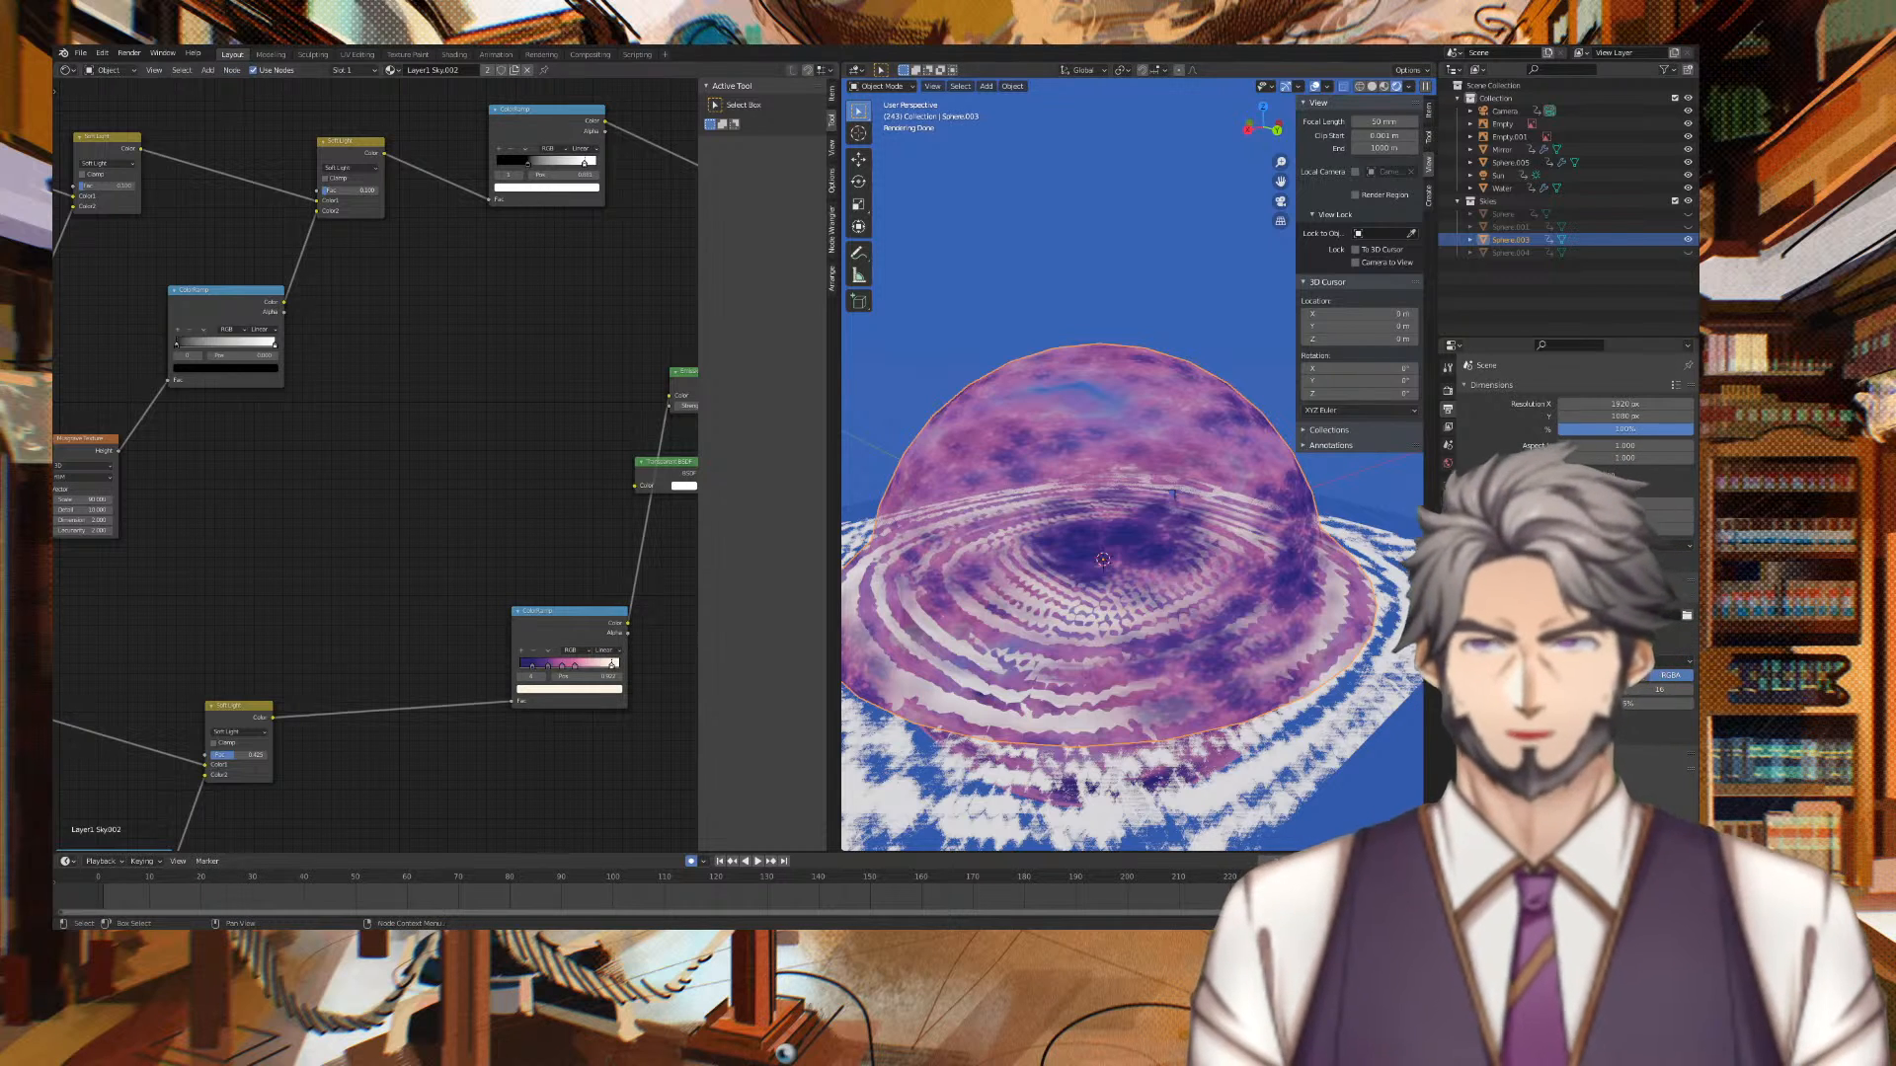
click(144, 53)
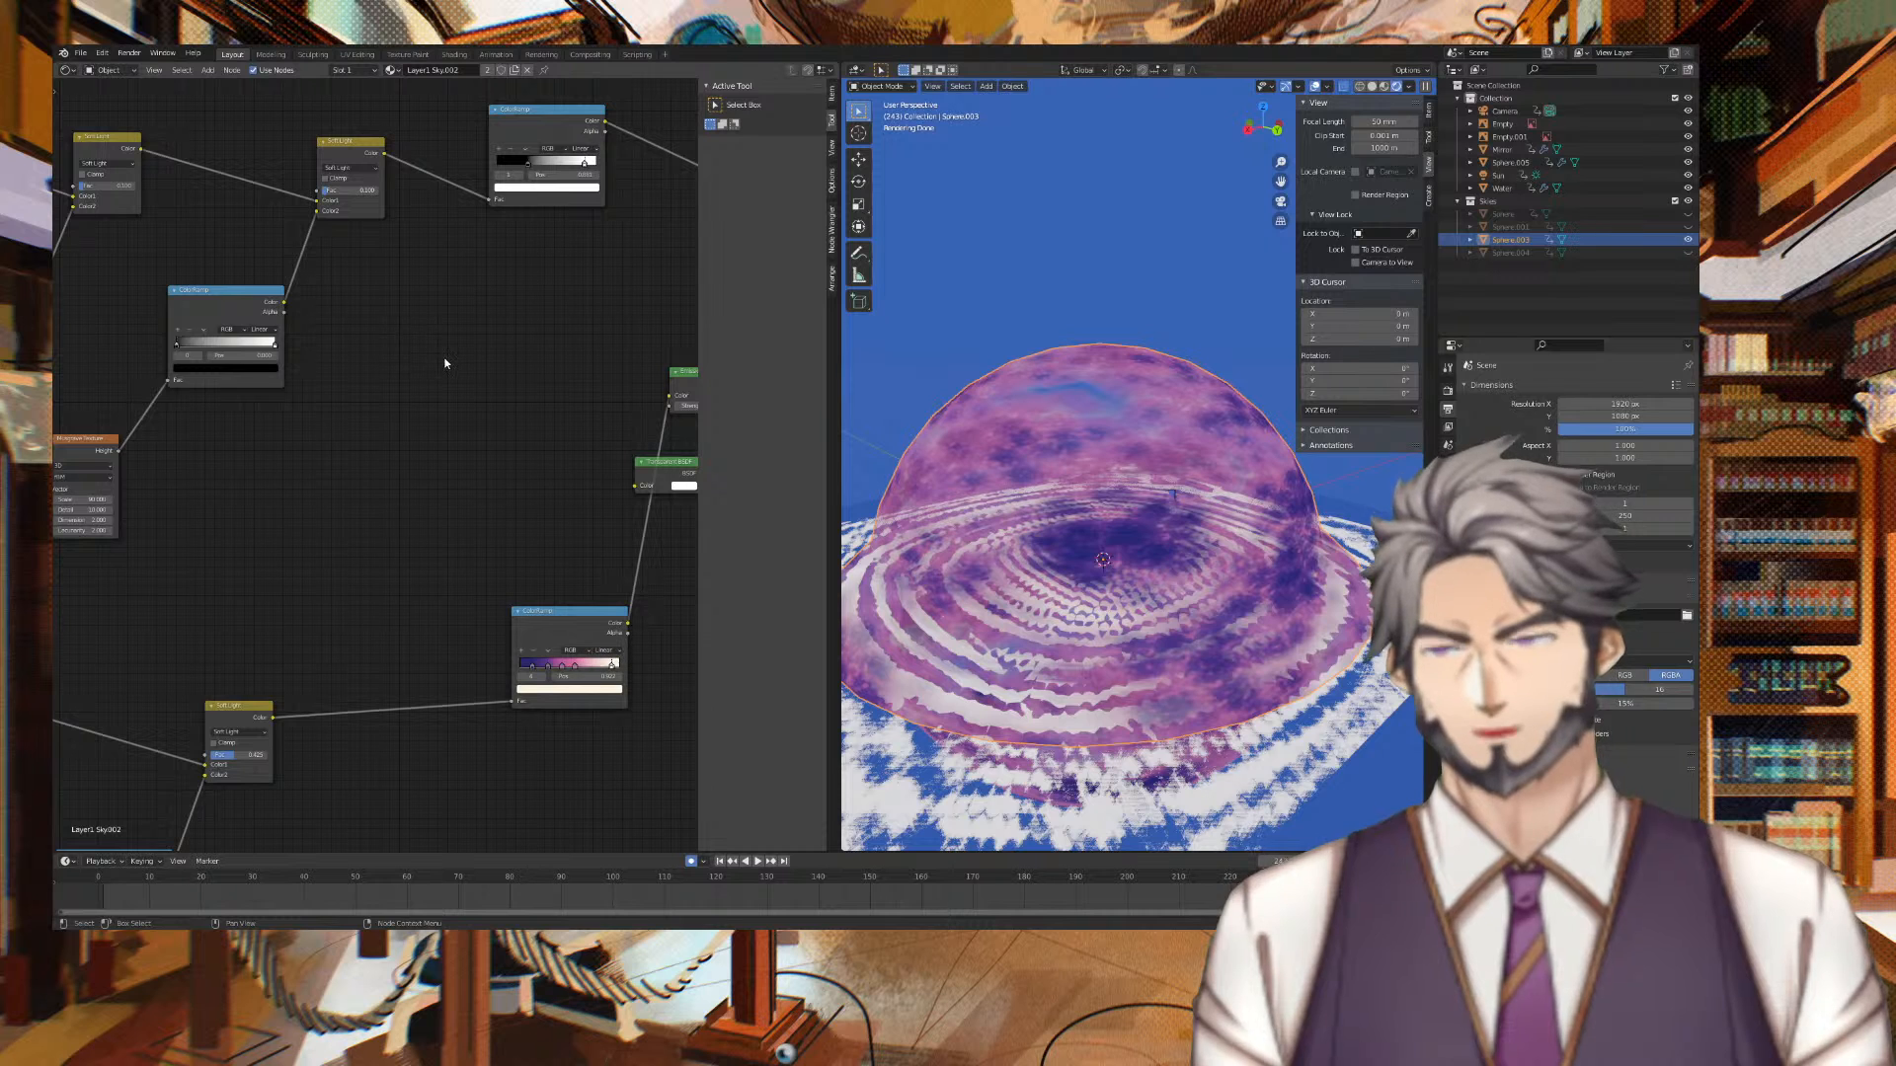
key(ctrl+s)
click(129, 54)
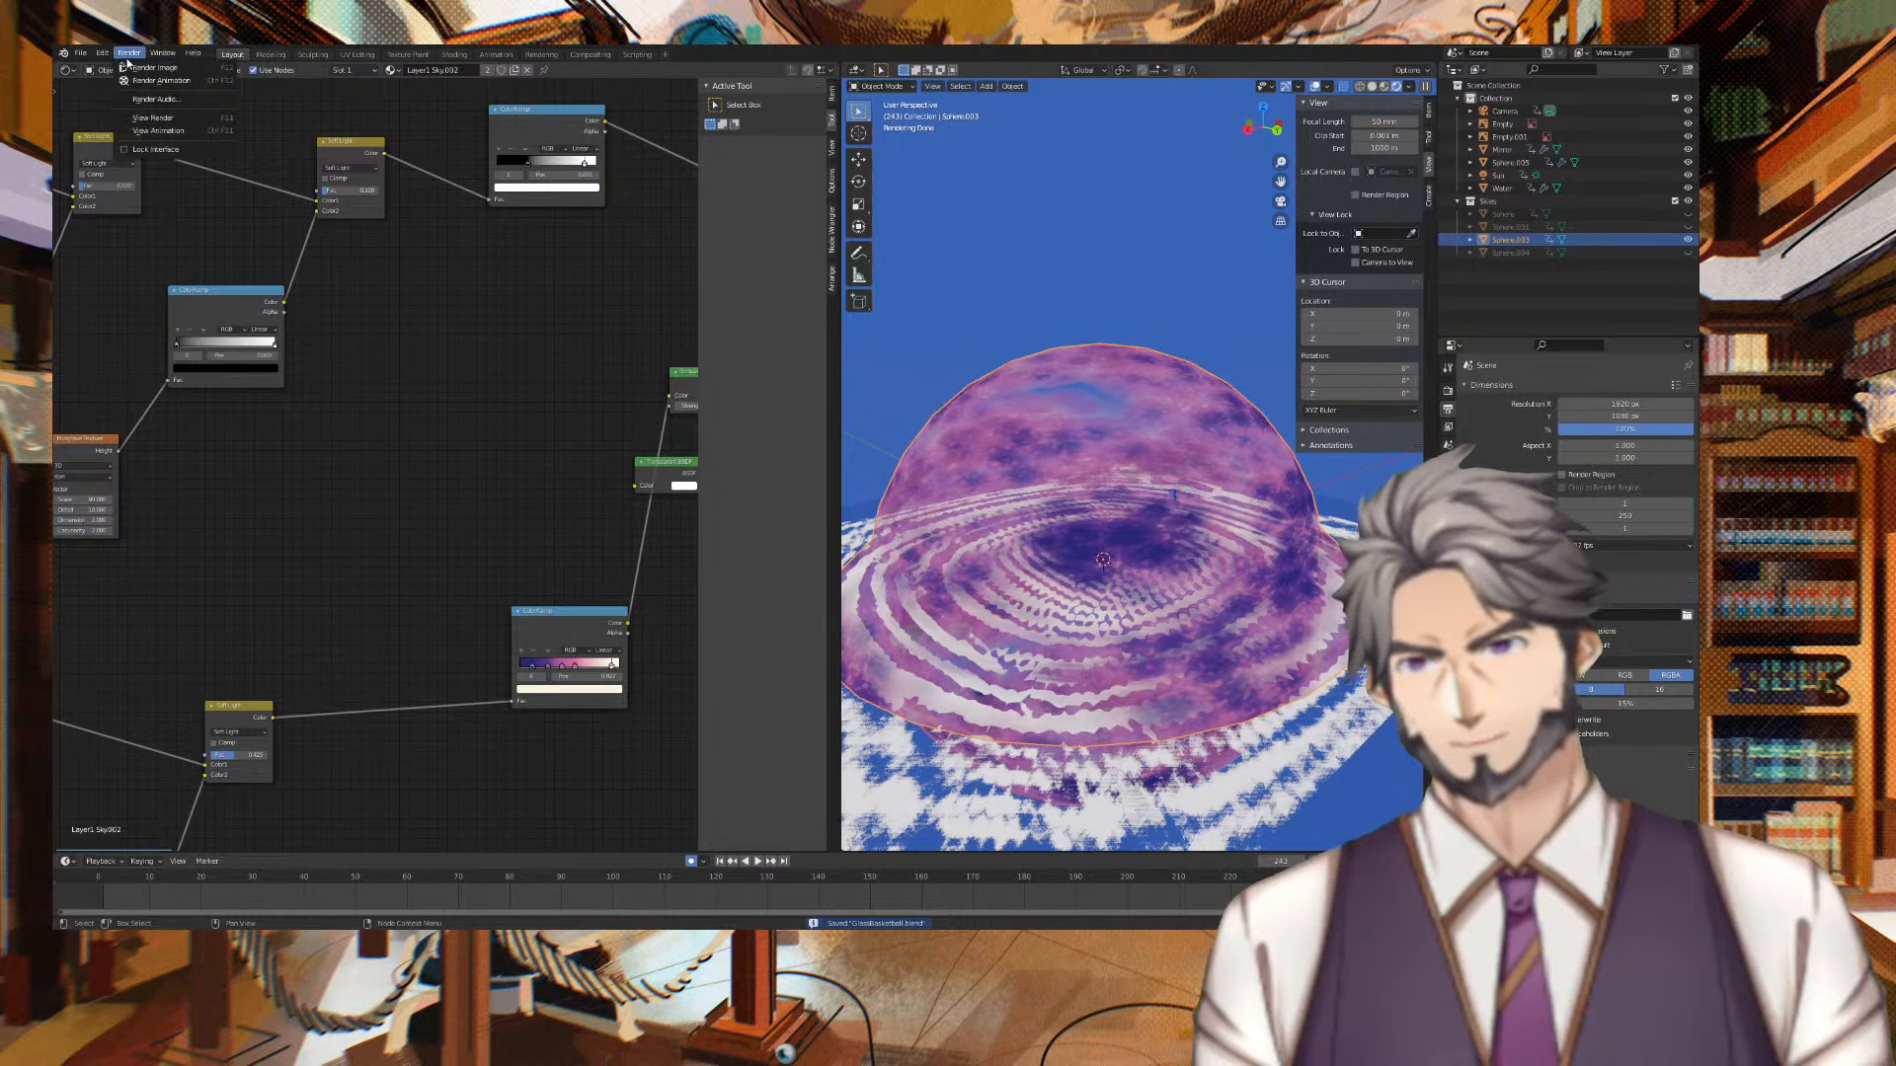
click(144, 80)
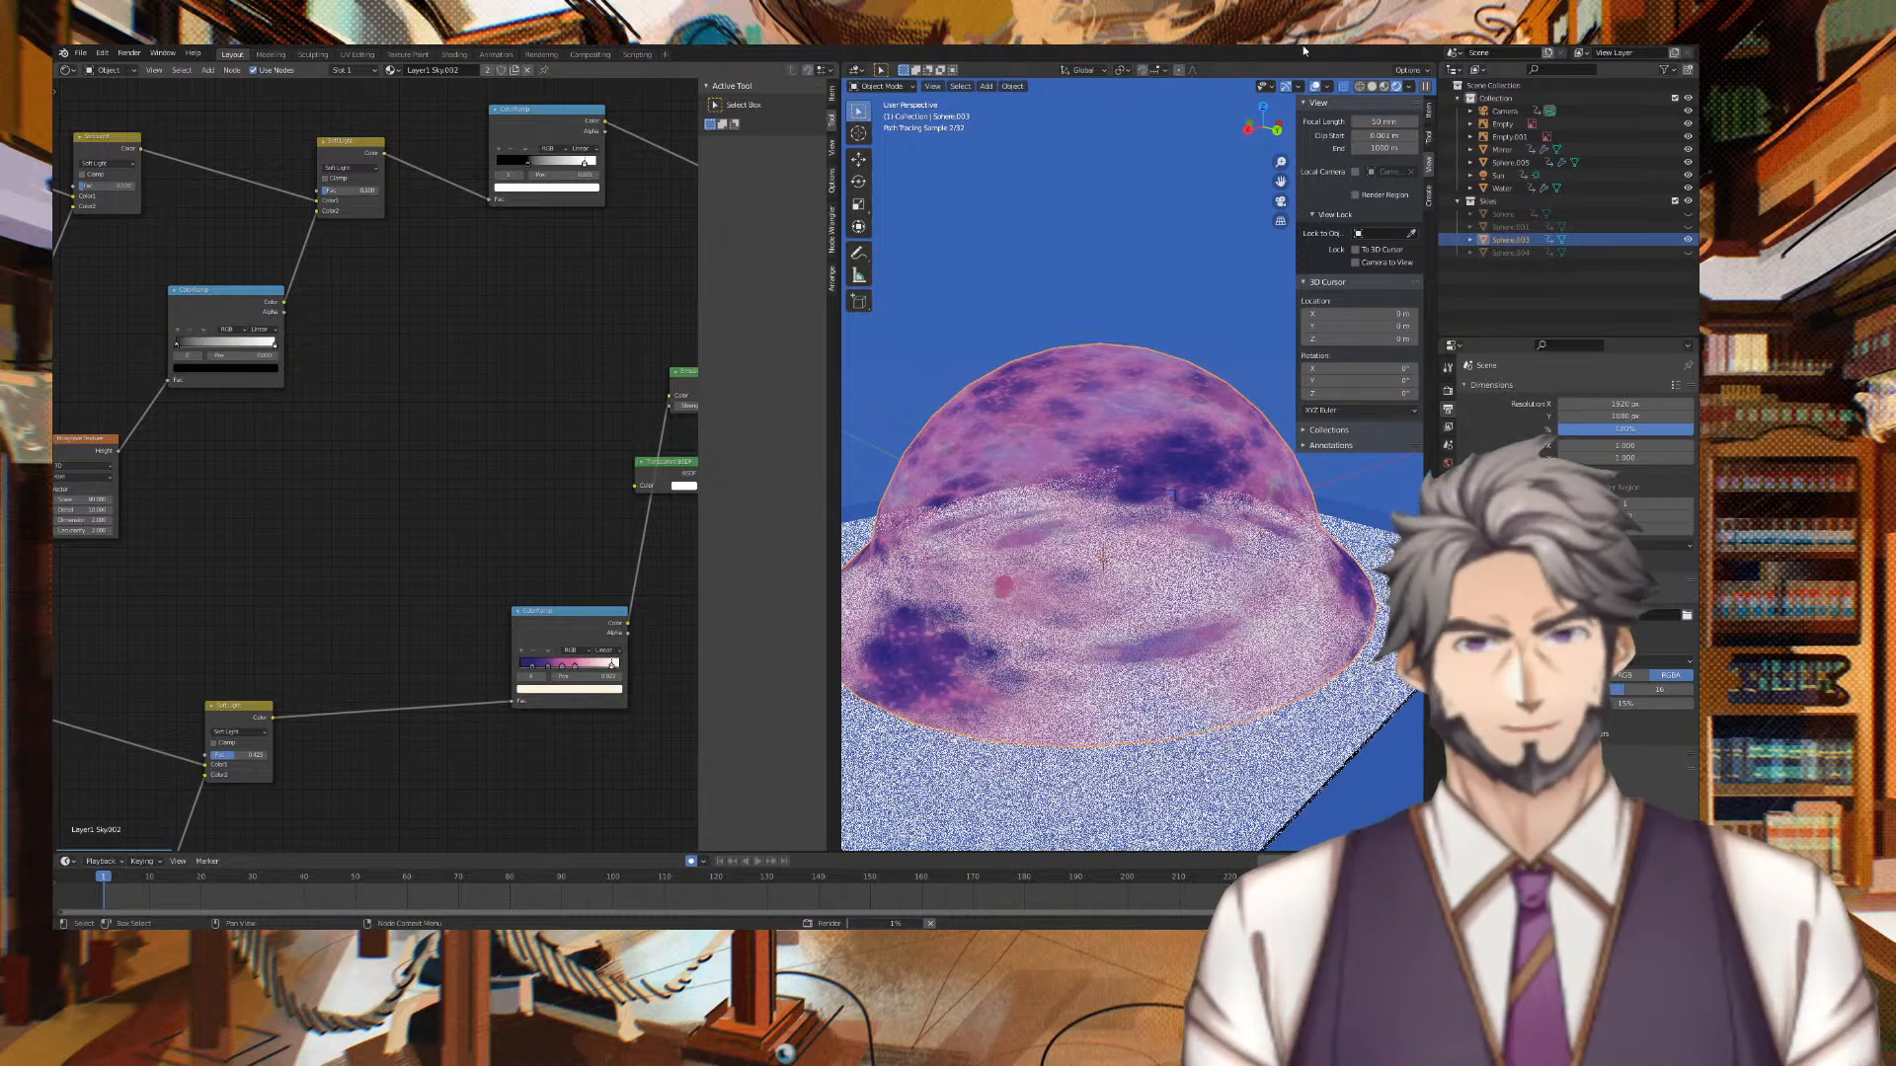
key(Escape)
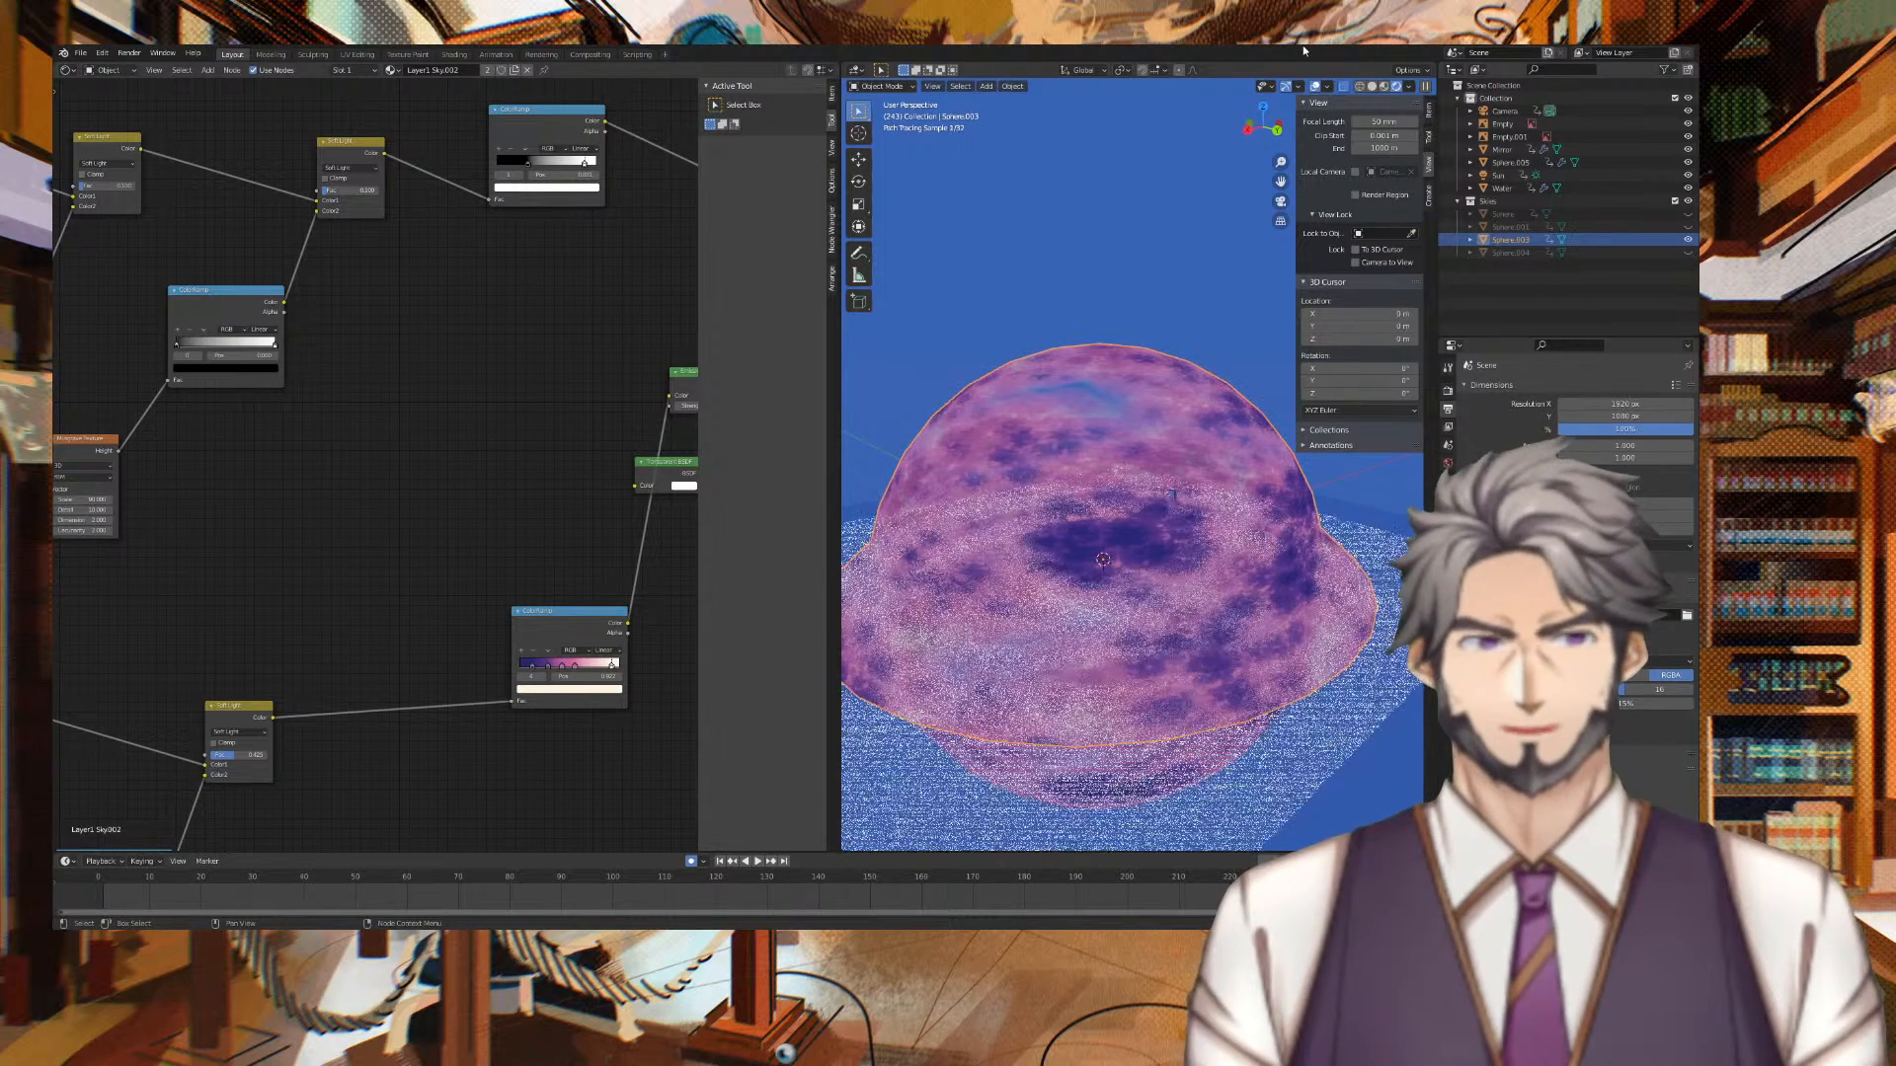